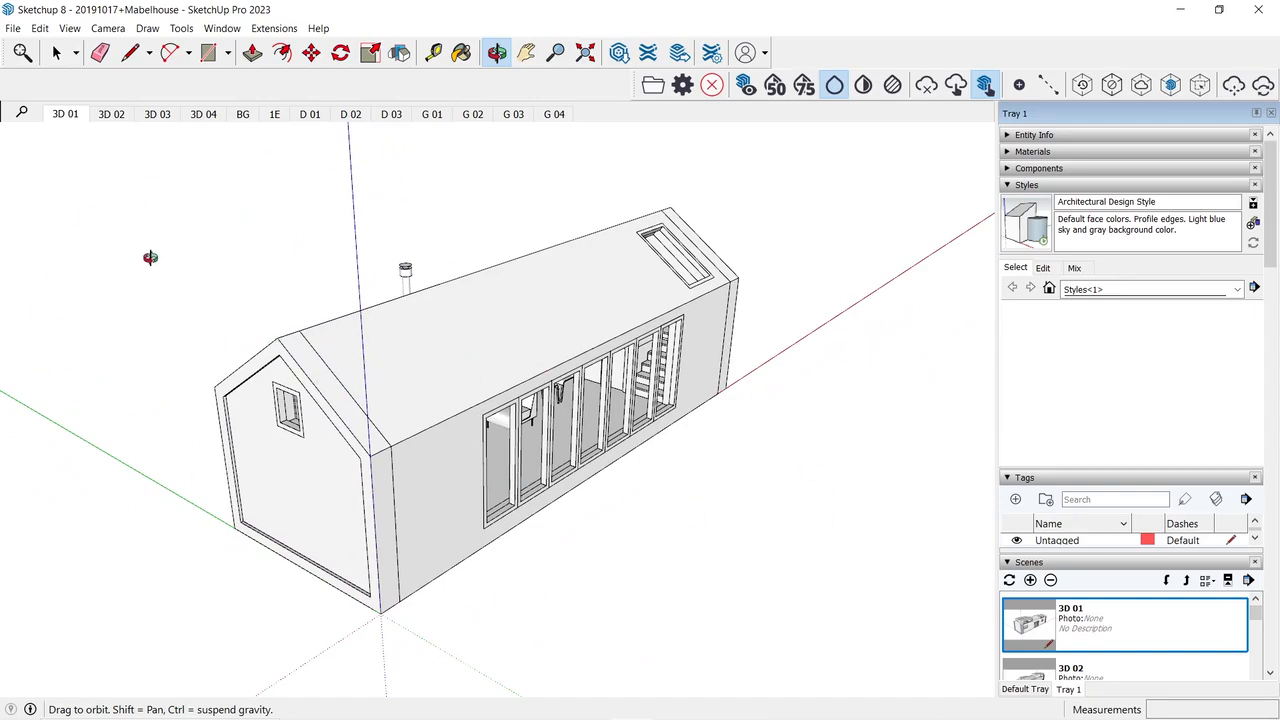
Step: Examine the gabled house model from several angles, including its gable end, roof, skylight and glazed long facade
left_click_drag(155, 258, 221, 274)
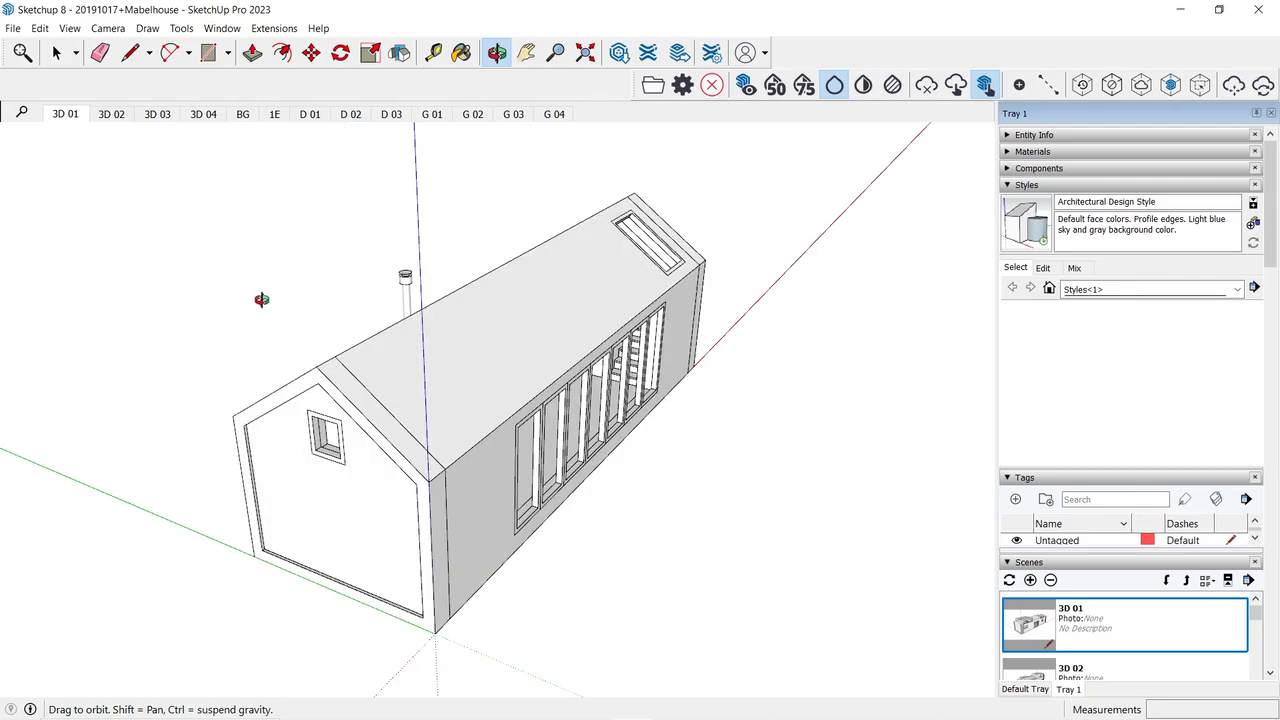
left_click_drag(261, 299, 313, 318)
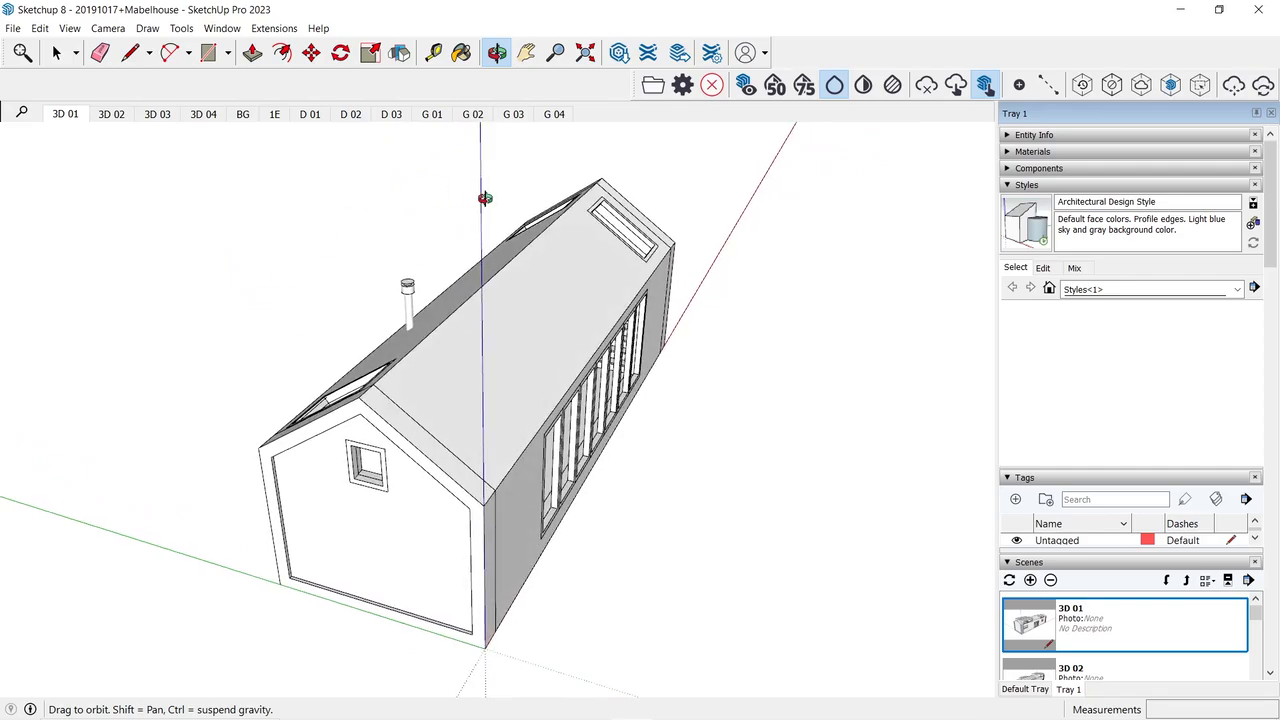
left_click_drag(484, 198, 652, 487)
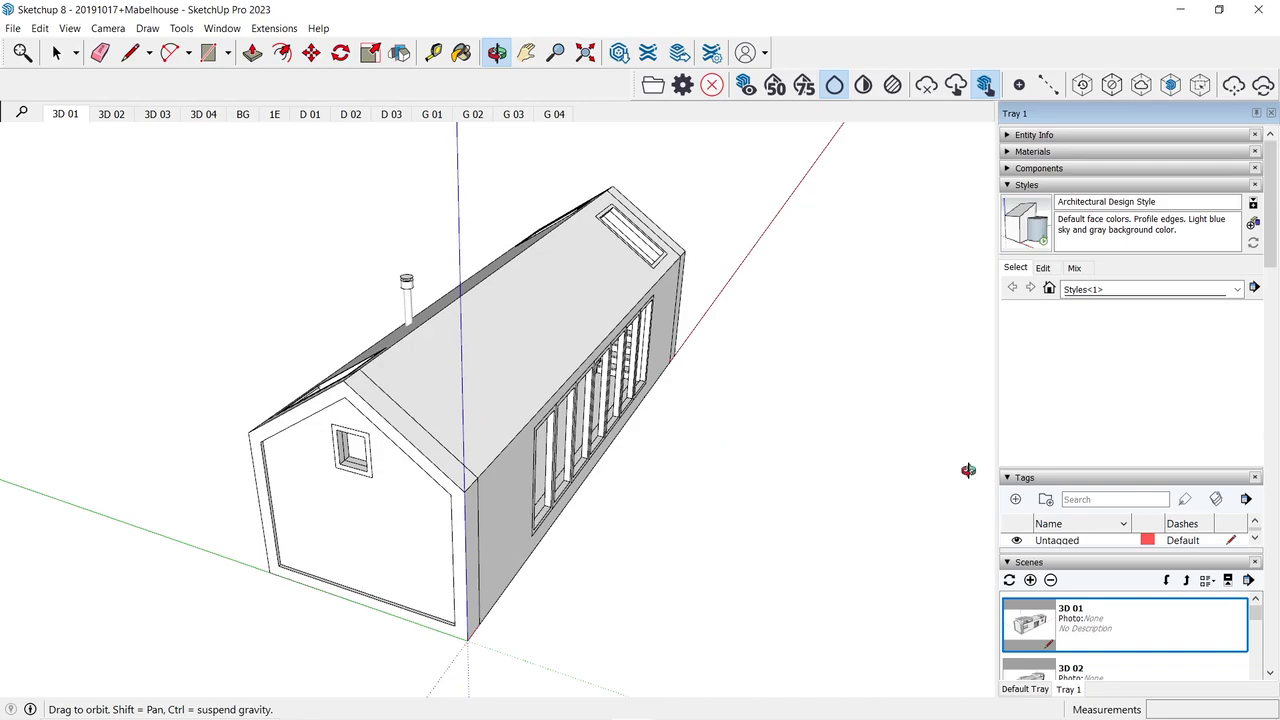
left_click_drag(714, 571, 602, 491)
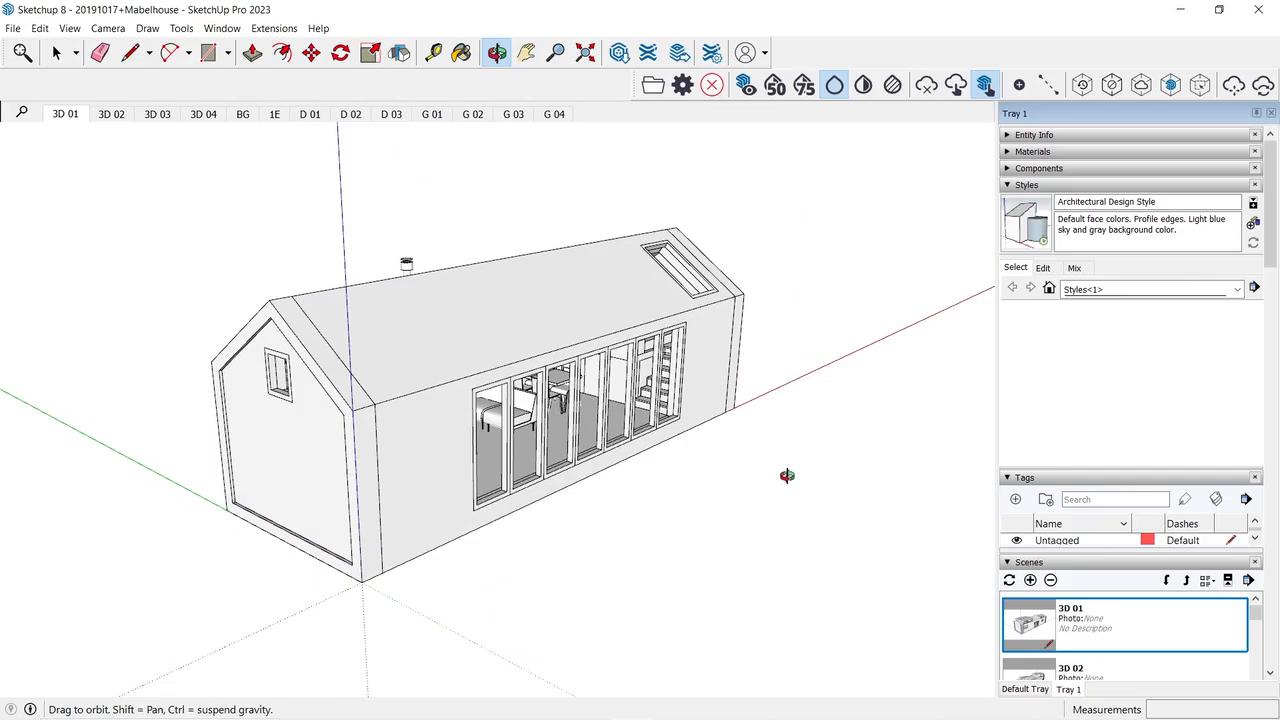
left_click_drag(263, 191, 294, 322)
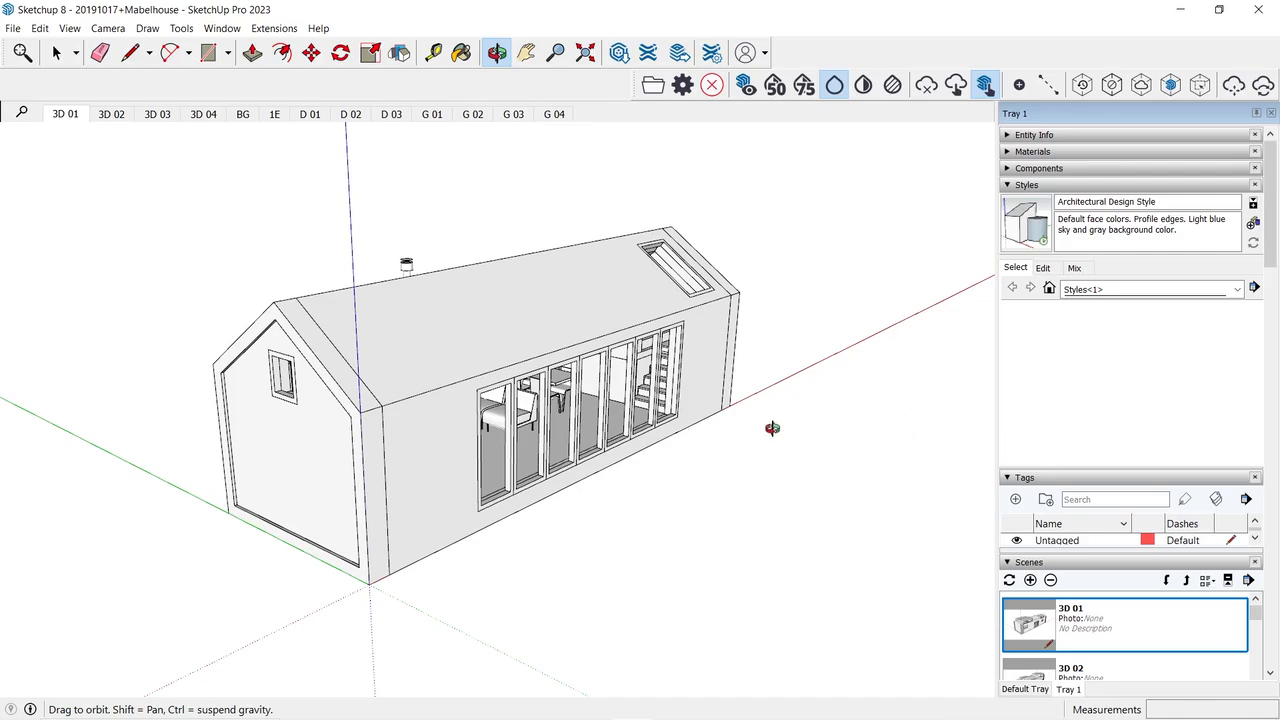
left_click_drag(786, 203, 777, 298)
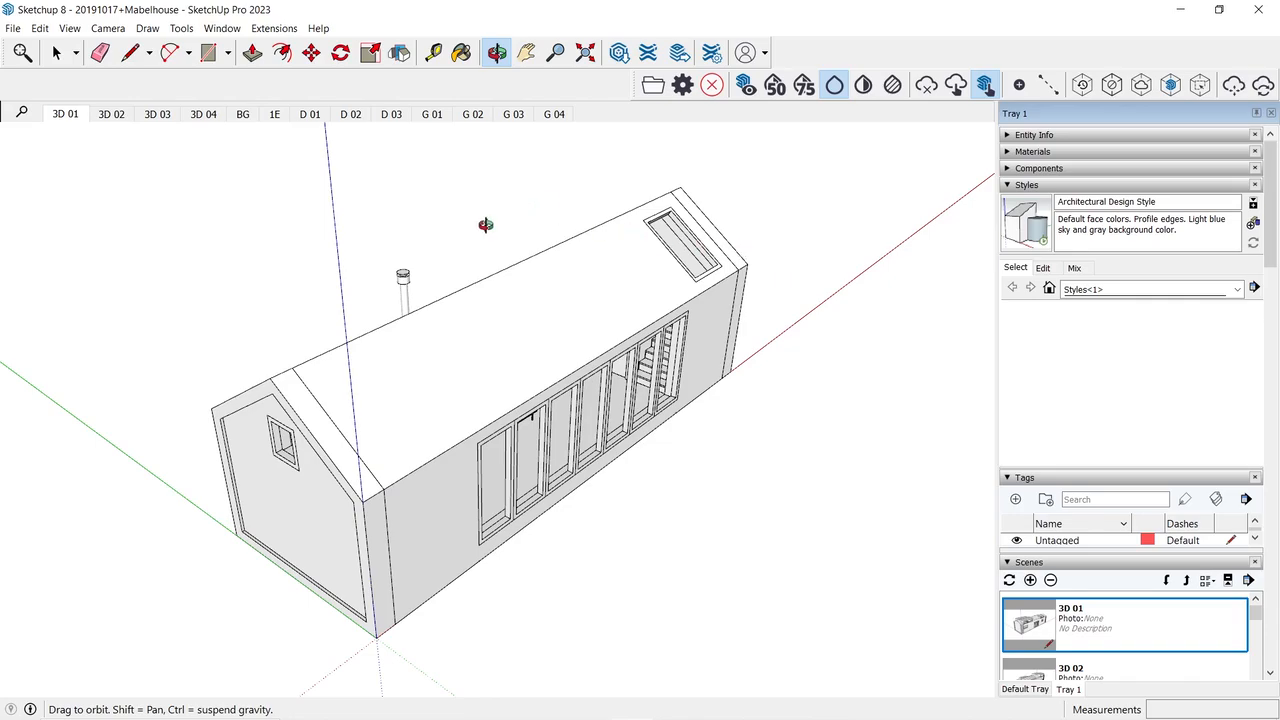
left_click_drag(485, 224, 554, 221)
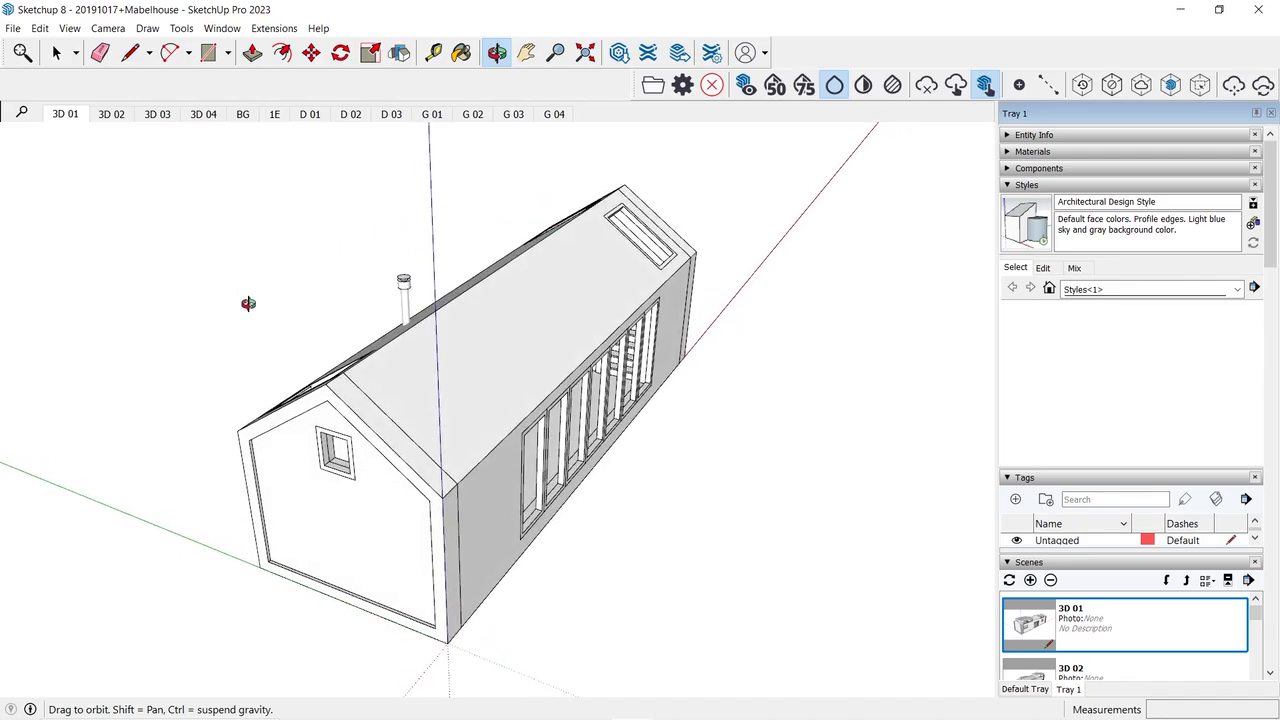
left_click_drag(583, 600, 640, 413)
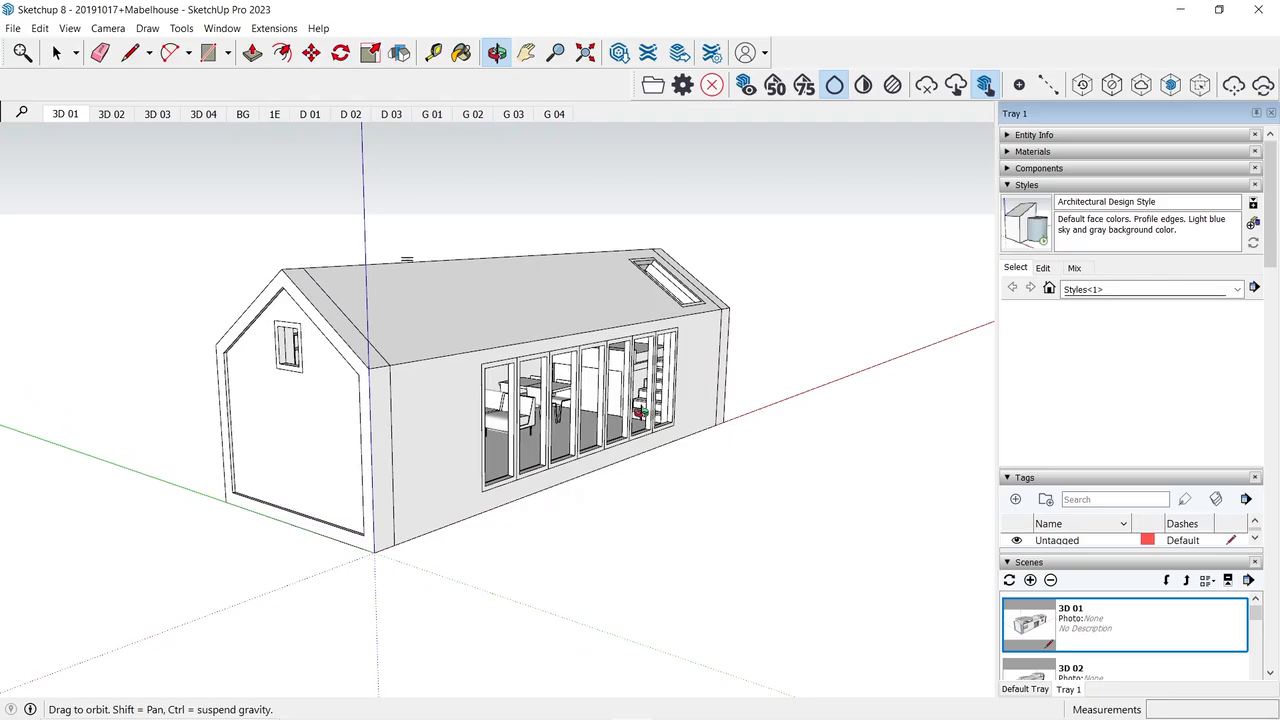
scroll(595, 510, "up", 3)
left_click_drag(600, 487, 501, 500)
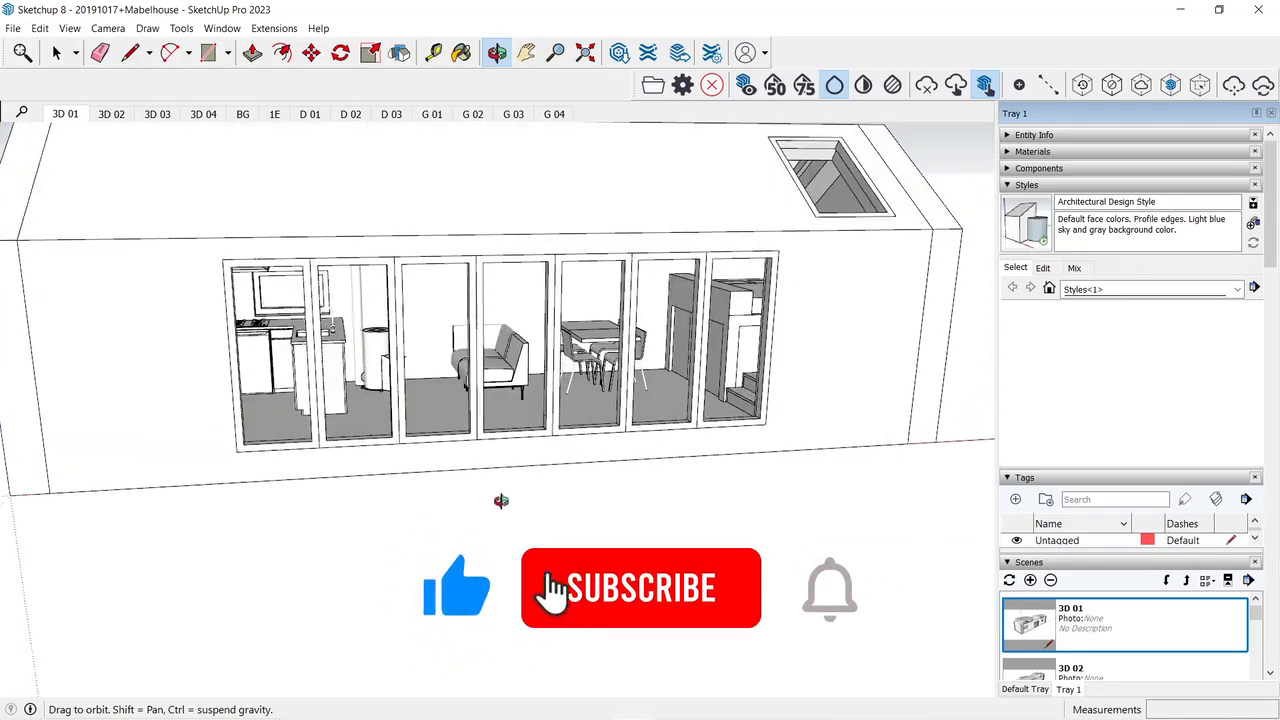
mouse_move(617, 491)
left_mouse_down()
mouse_move(589, 517)
mouse_move(743, 517)
mouse_move(589, 523)
mouse_move(825, 490)
mouse_move(453, 497)
mouse_move(689, 500)
mouse_move(749, 471)
mouse_move(800, 486)
mouse_move(754, 429)
mouse_move(534, 400)
mouse_move(600, 443)
mouse_move(637, 492)
left_mouse_up()
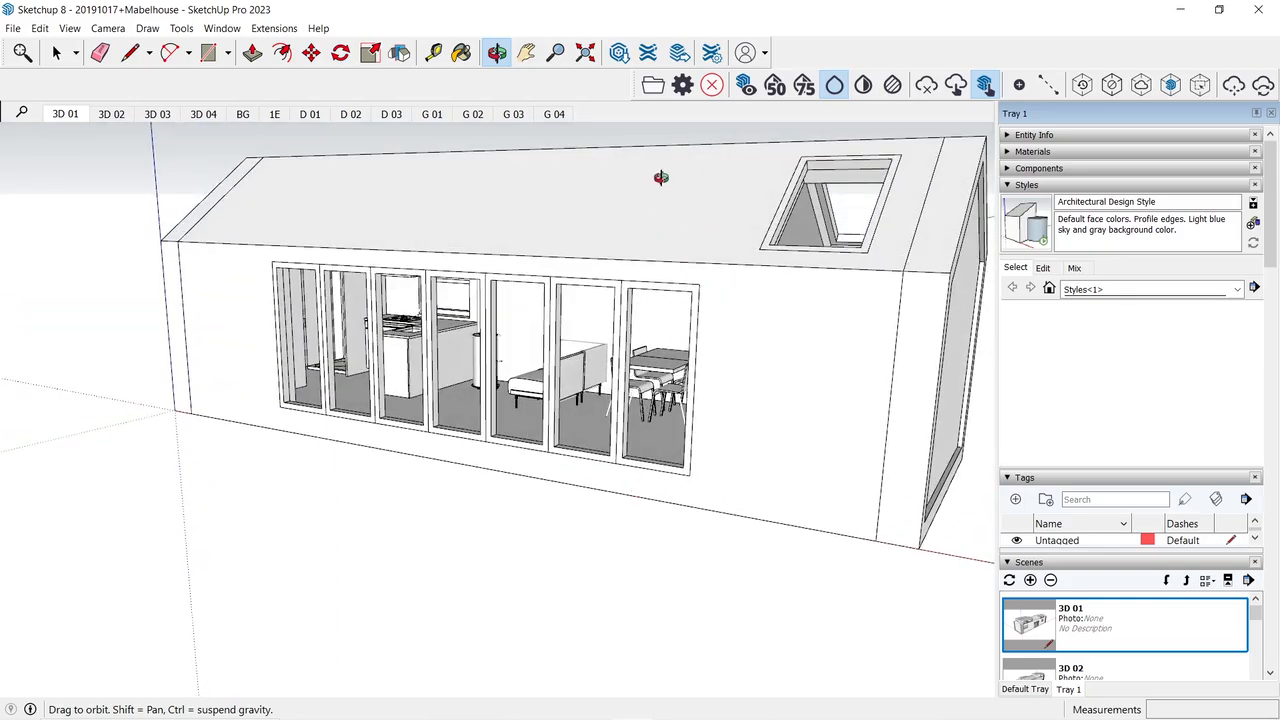
left_click_drag(549, 531, 680, 488)
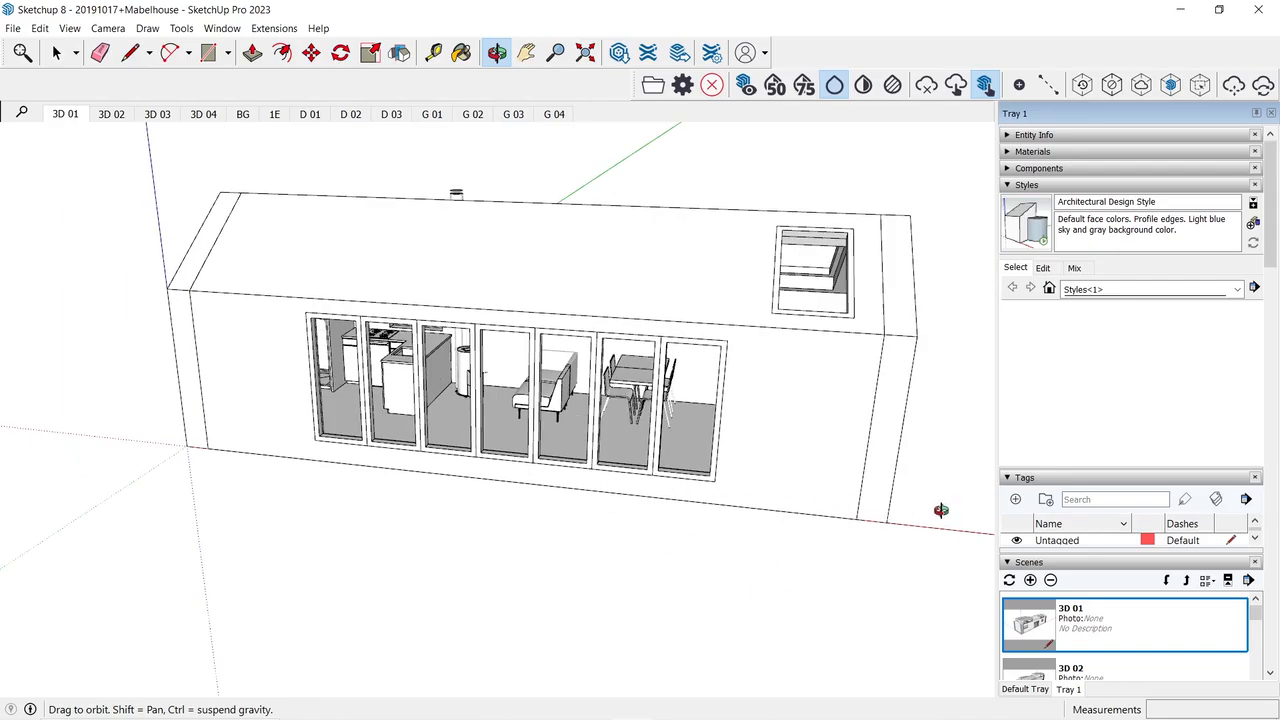
left_click_drag(941, 510, 808, 383)
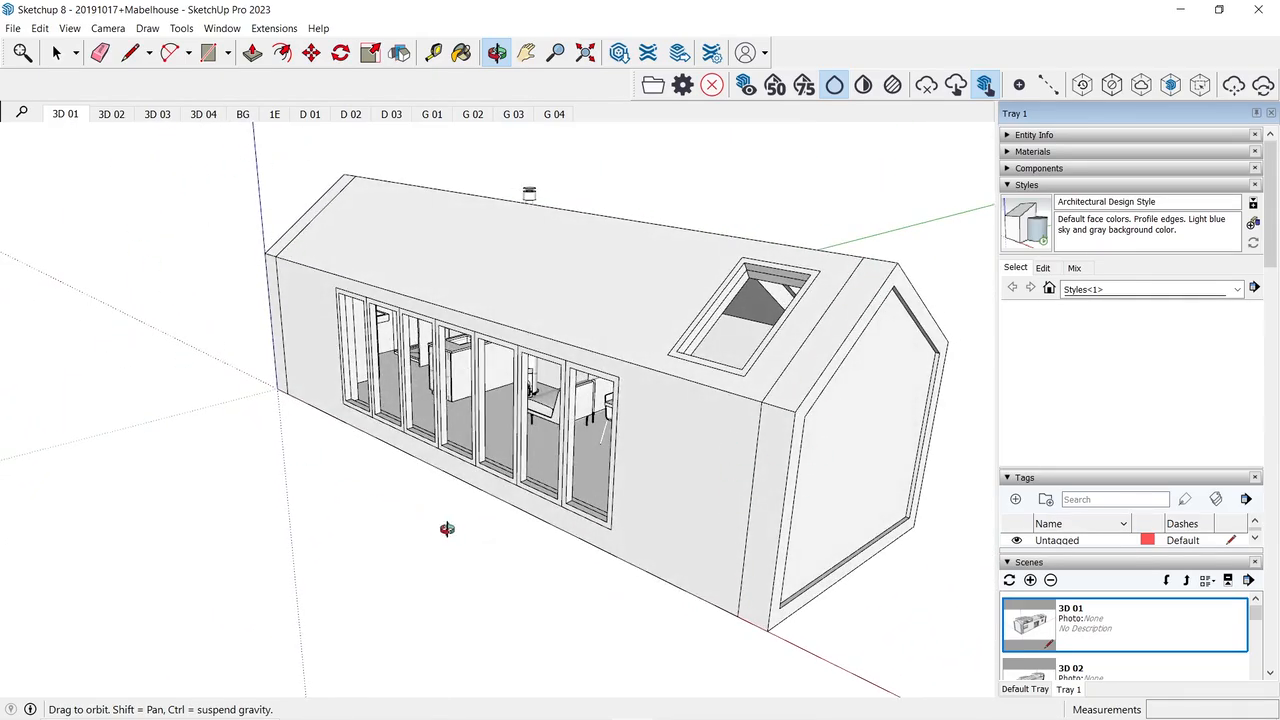
left_click_drag(447, 529, 802, 543)
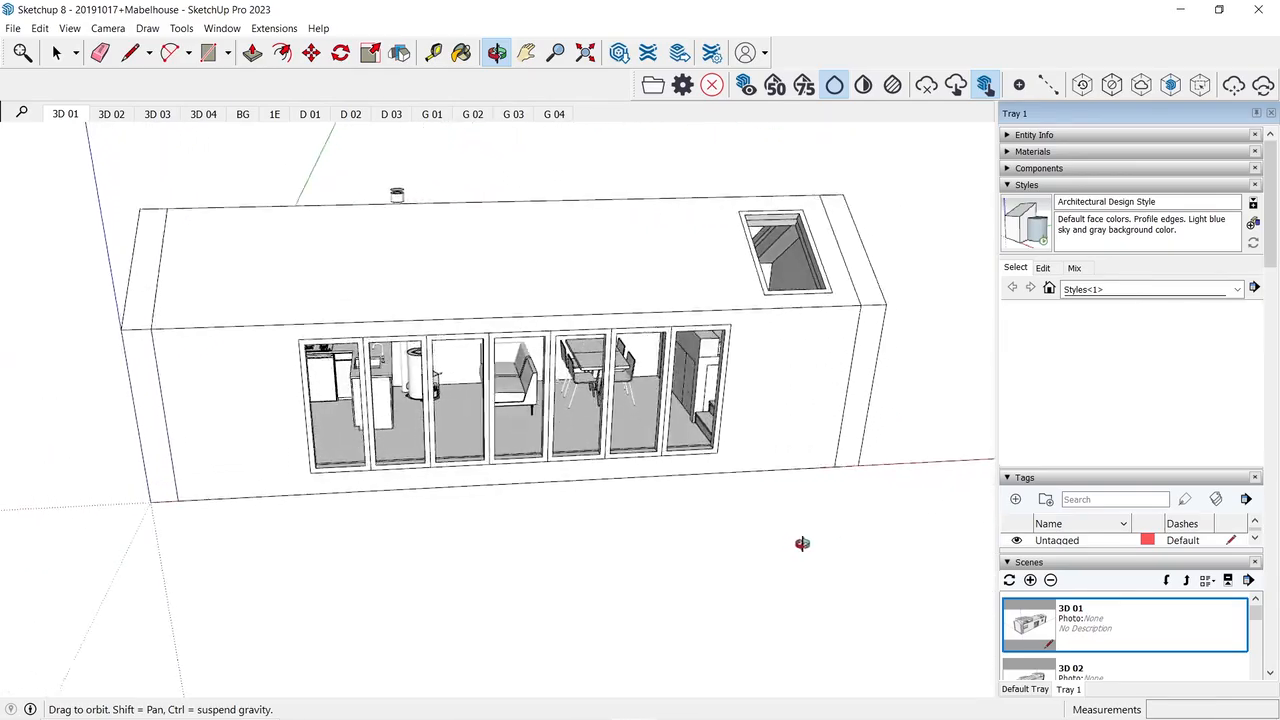
left_click_drag(467, 540, 728, 528)
scroll(311, 296, "down", 1)
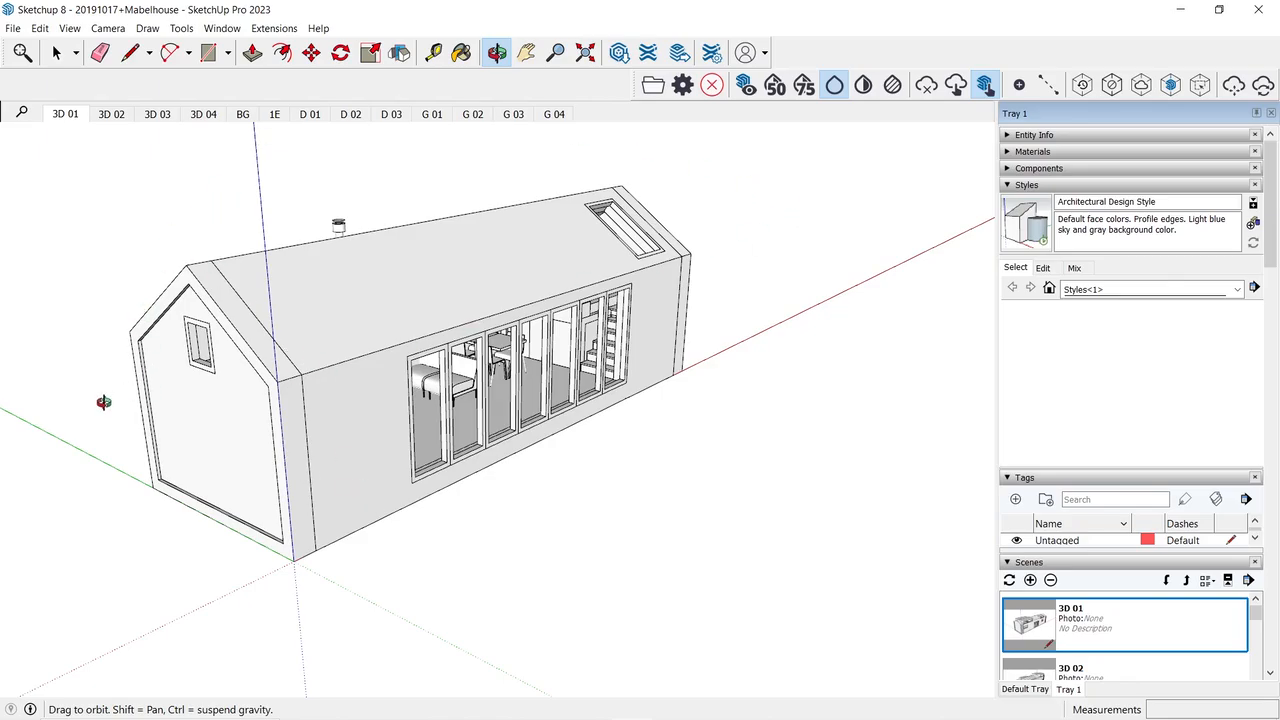
left_click_drag(99, 403, 248, 377)
left_click_drag(667, 419, 608, 446)
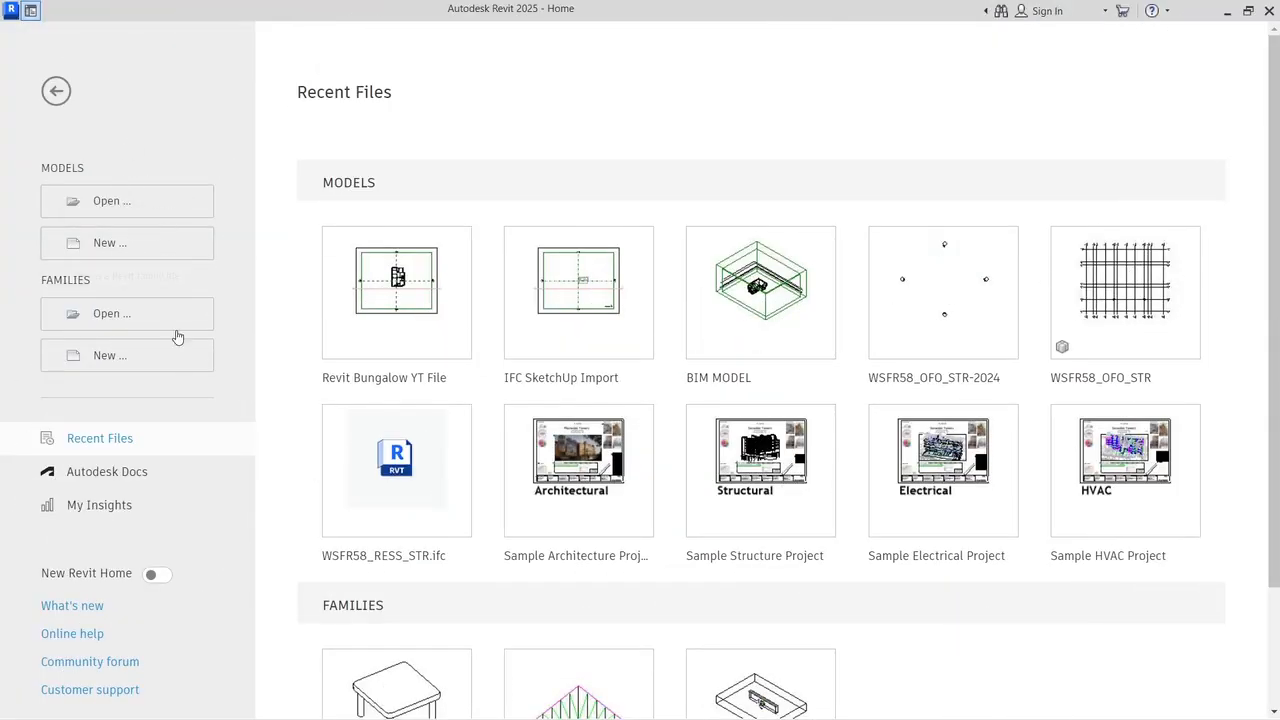
Step: In Revit, create a new project from the Metric Multi-discipline template
left_click(122, 245)
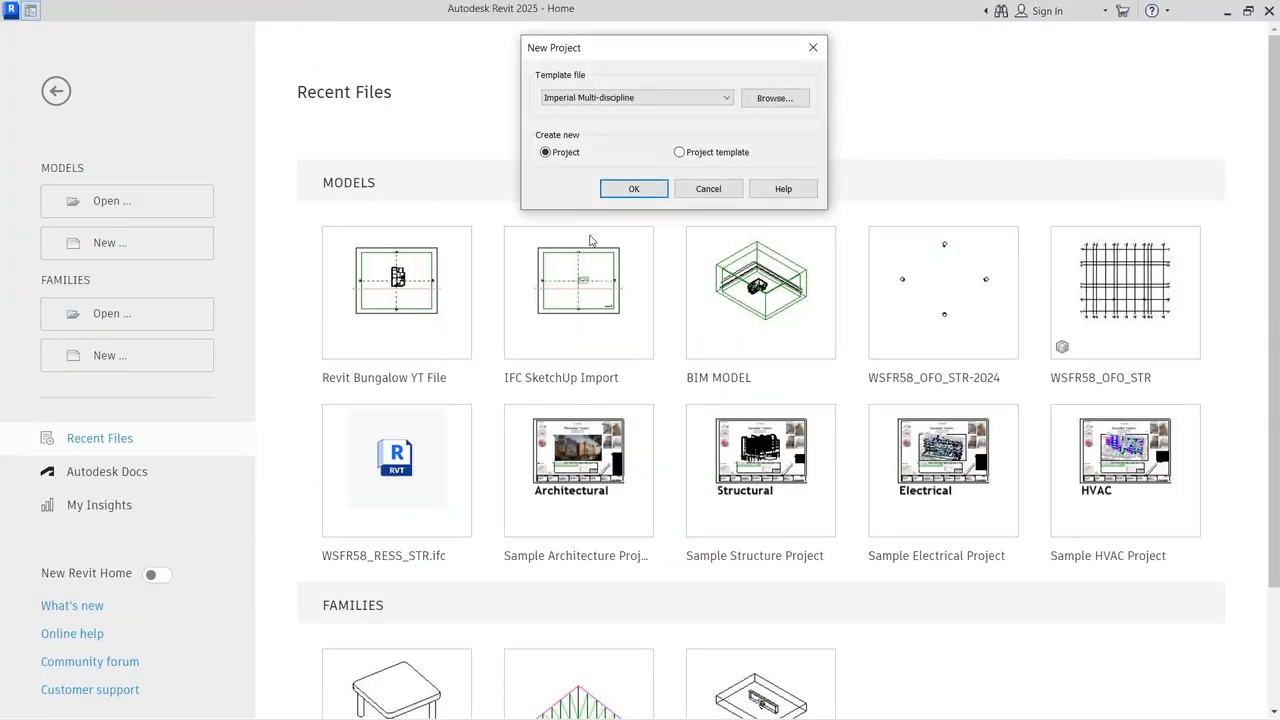
left_click(593, 97)
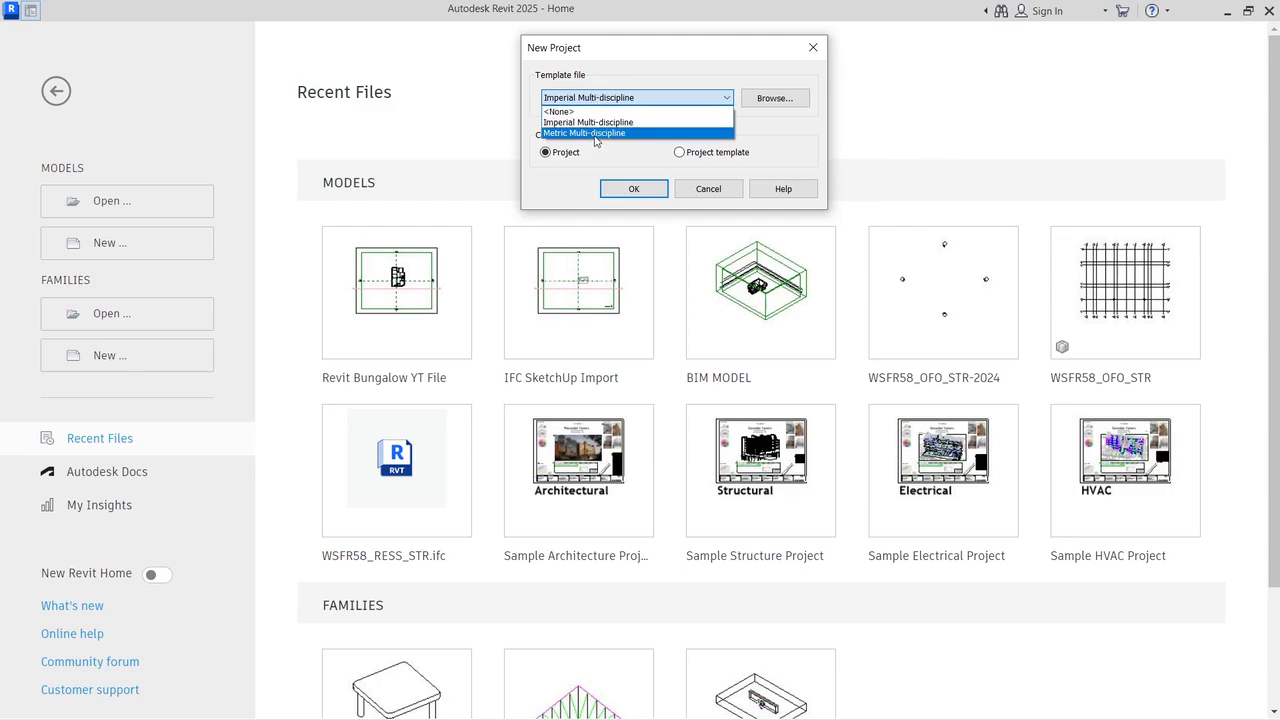
left_click(595, 133)
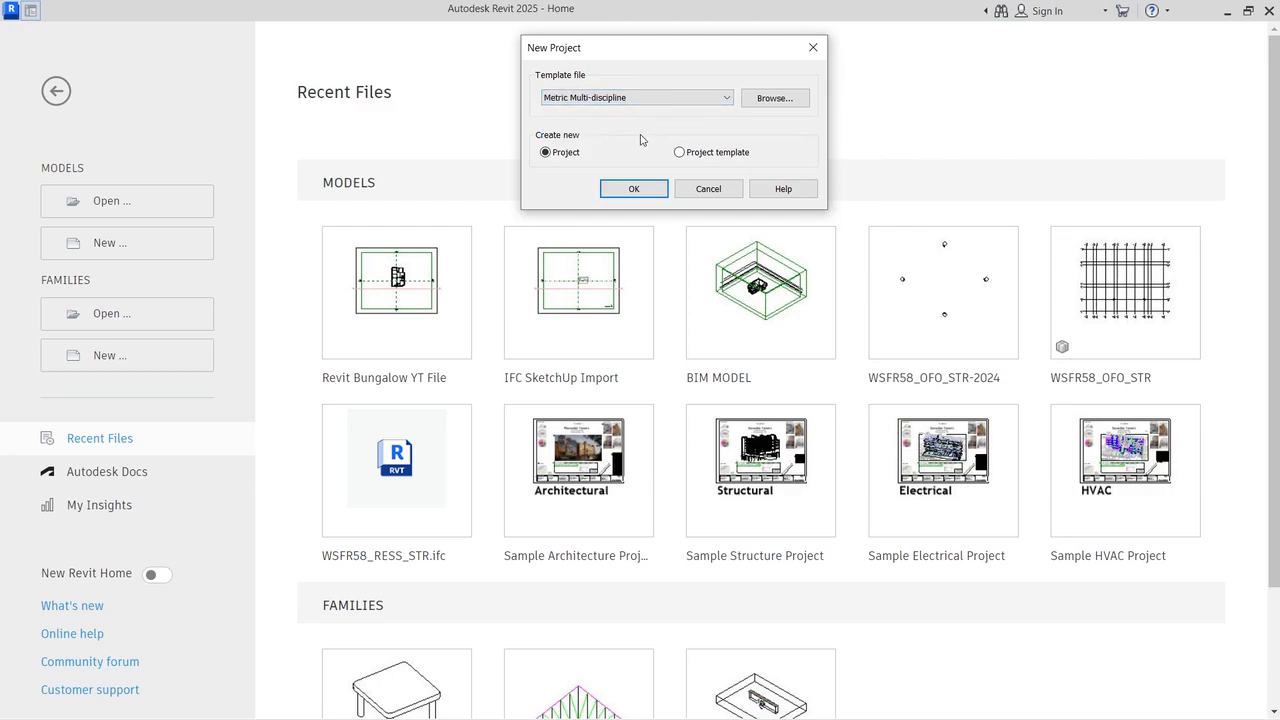
left_click(634, 189)
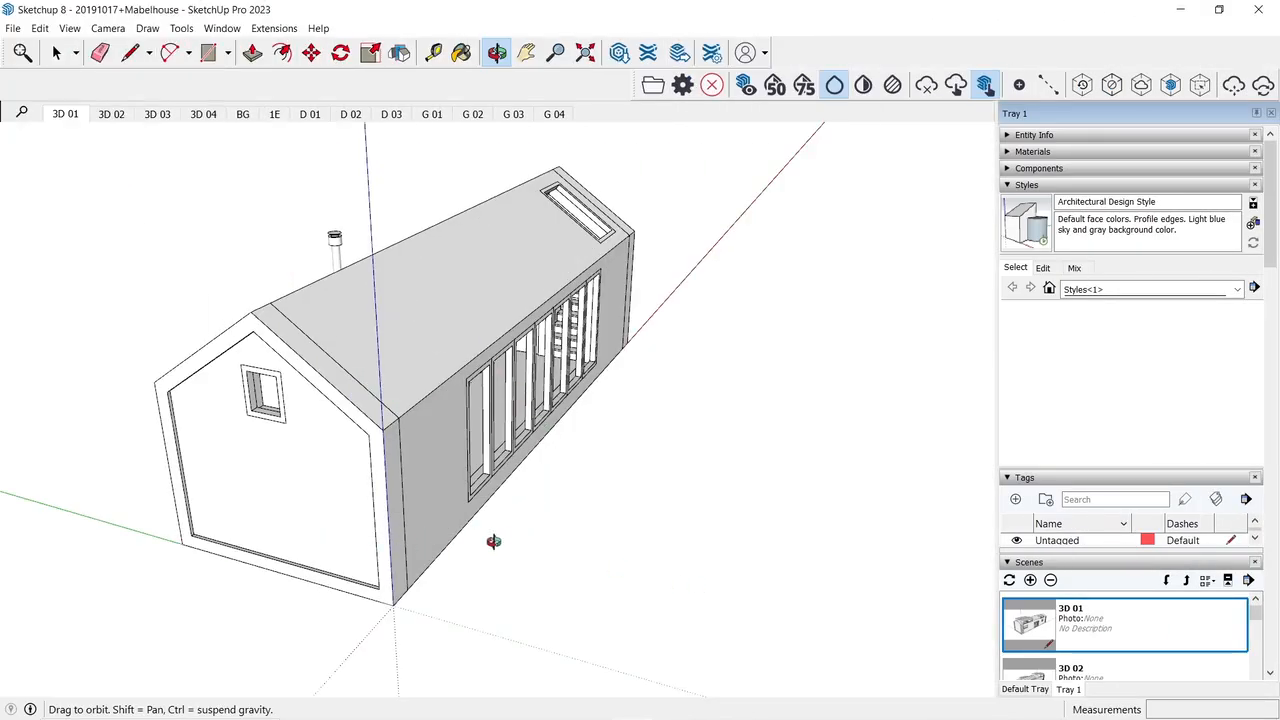
Step: Back in SketchUp, examine the furnished interior through the glazed facade, as well as the house's rear side and roof openings
left_click_drag(691, 517, 469, 439)
scroll(614, 423, "up", 8)
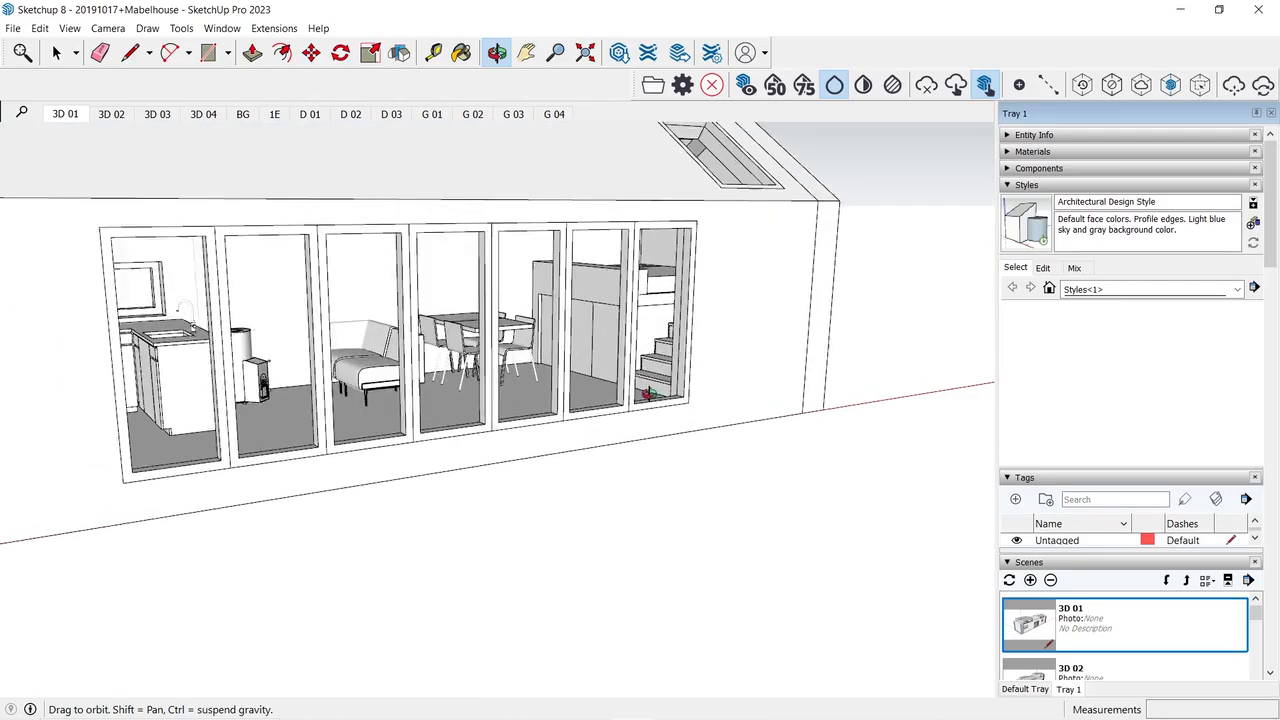
left_click_drag(658, 377, 541, 423)
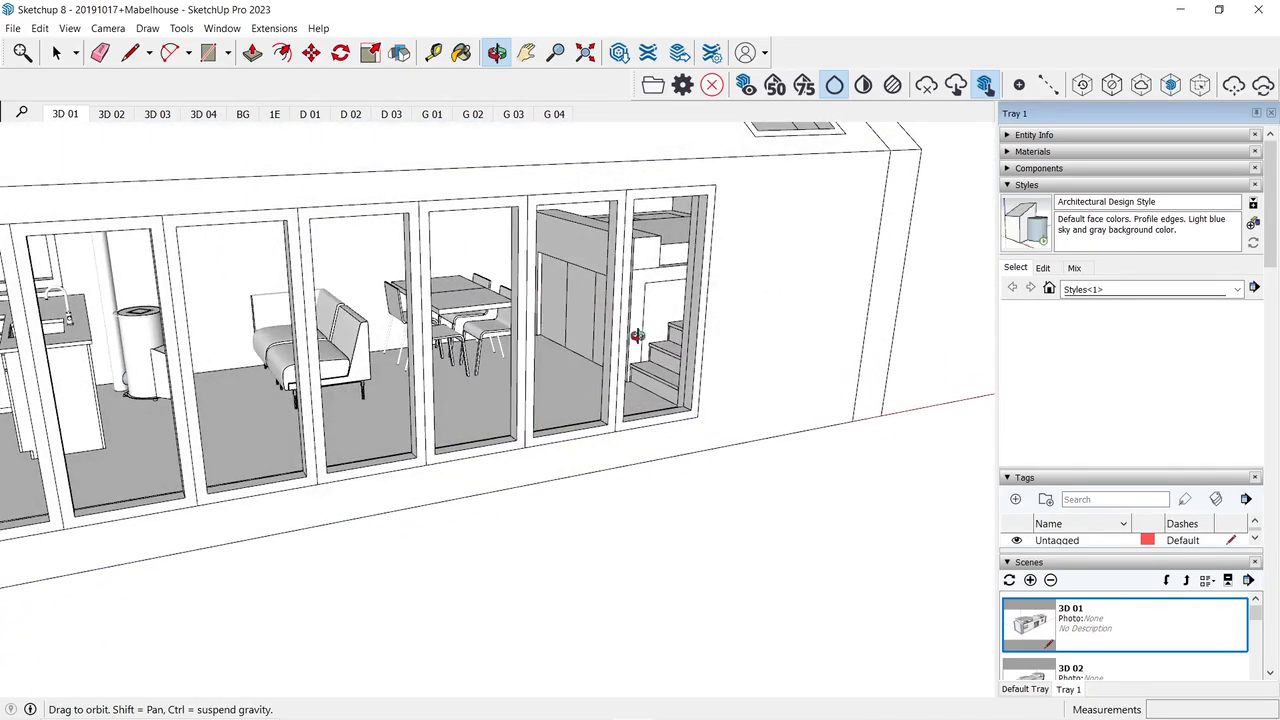
left_click_drag(567, 297, 514, 275)
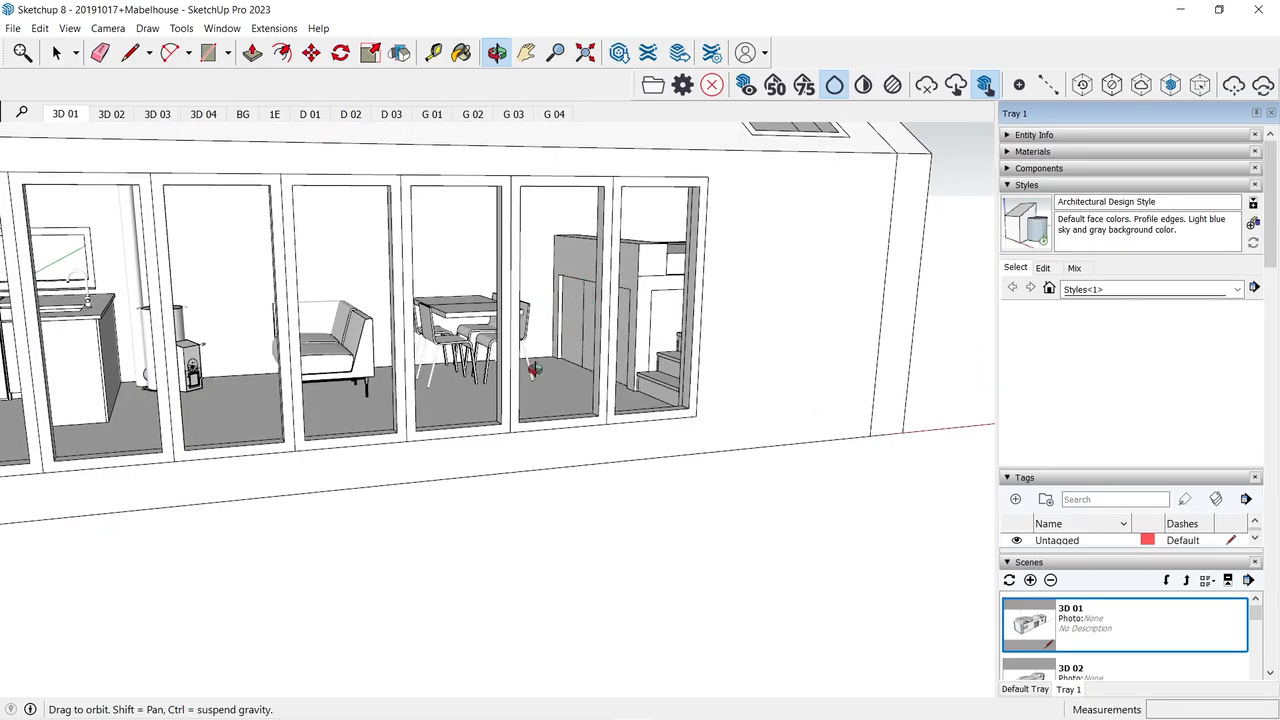
left_click_drag(535, 370, 362, 322)
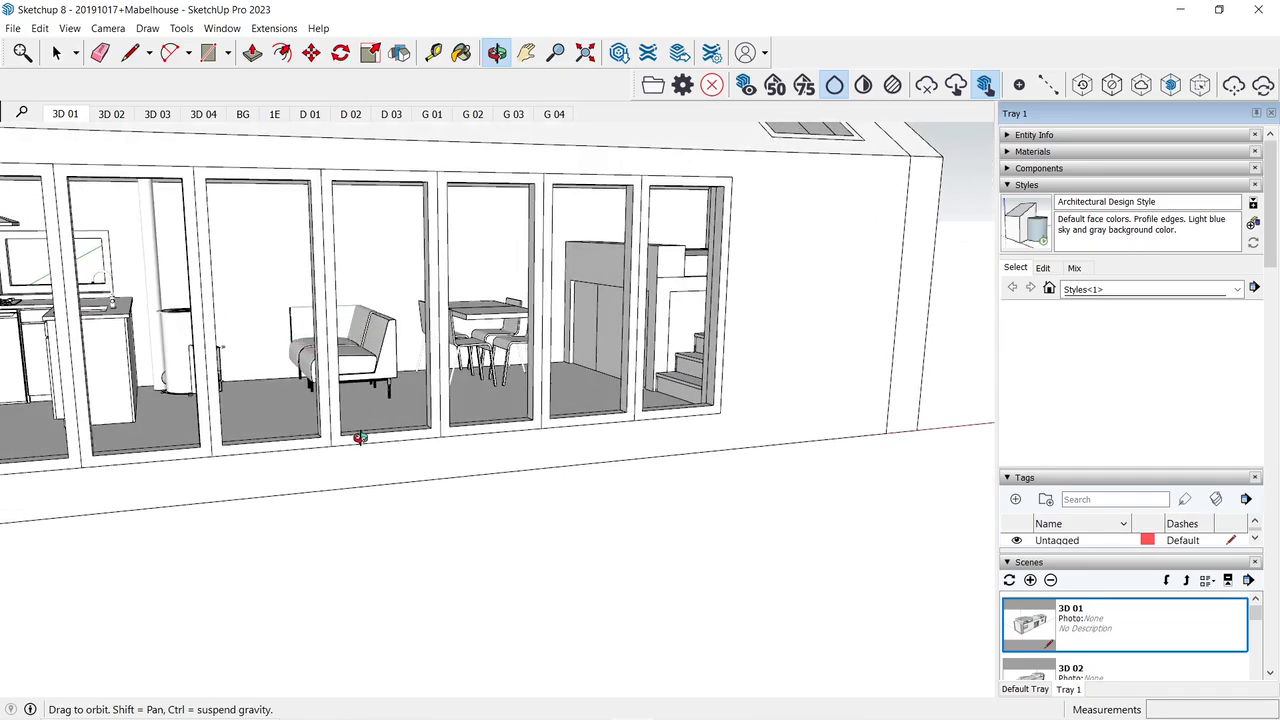
left_click_drag(573, 415, 344, 338)
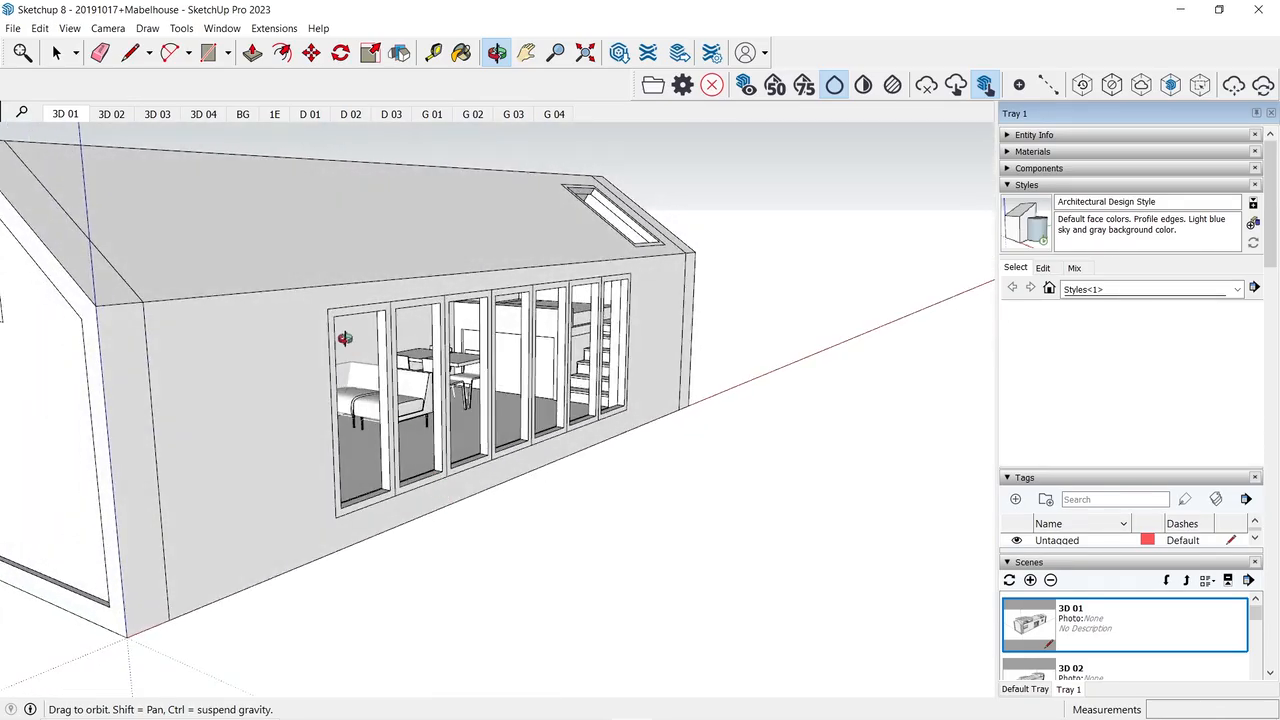
scroll(732, 455, "down", 3)
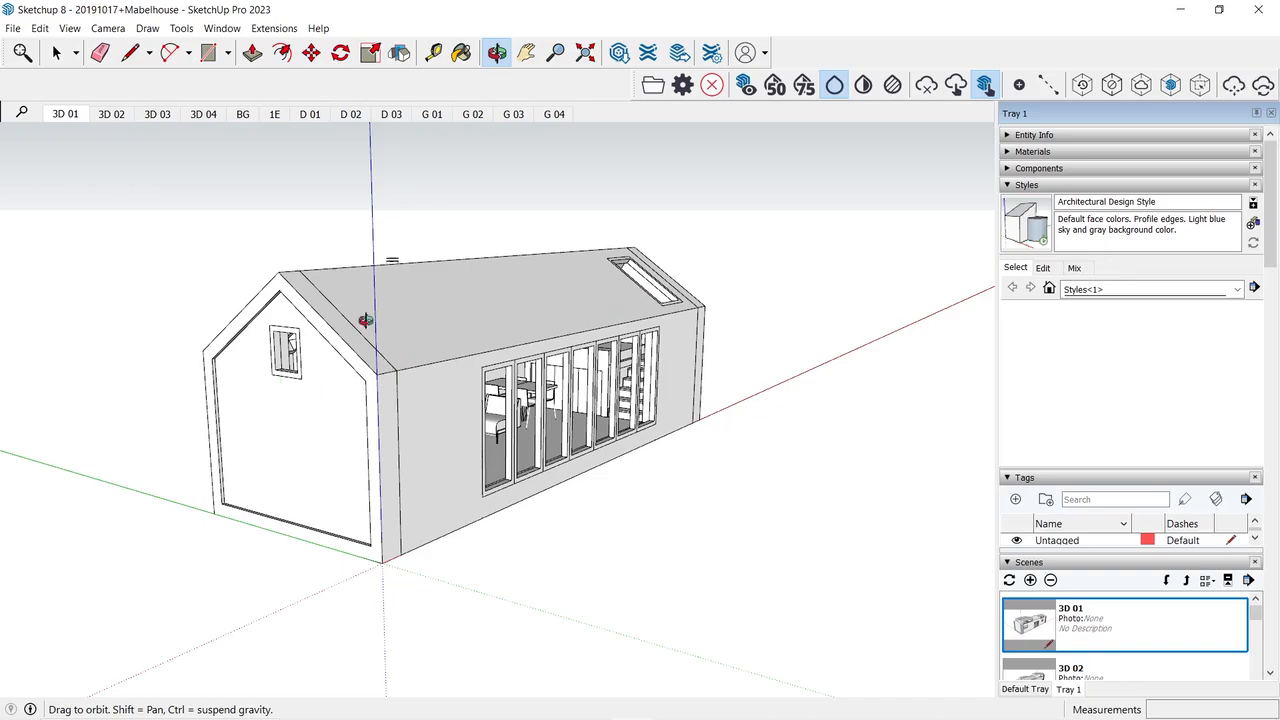
left_click_drag(263, 228, 797, 277)
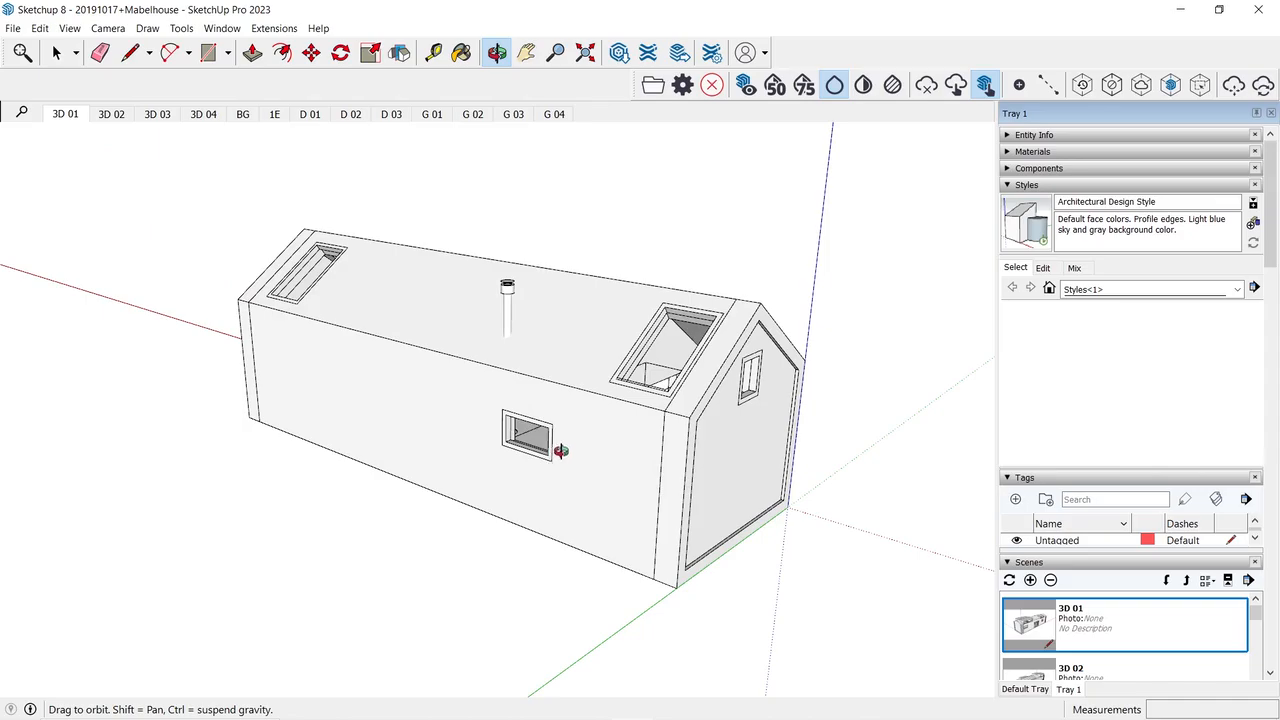
left_click_drag(762, 336, 316, 358)
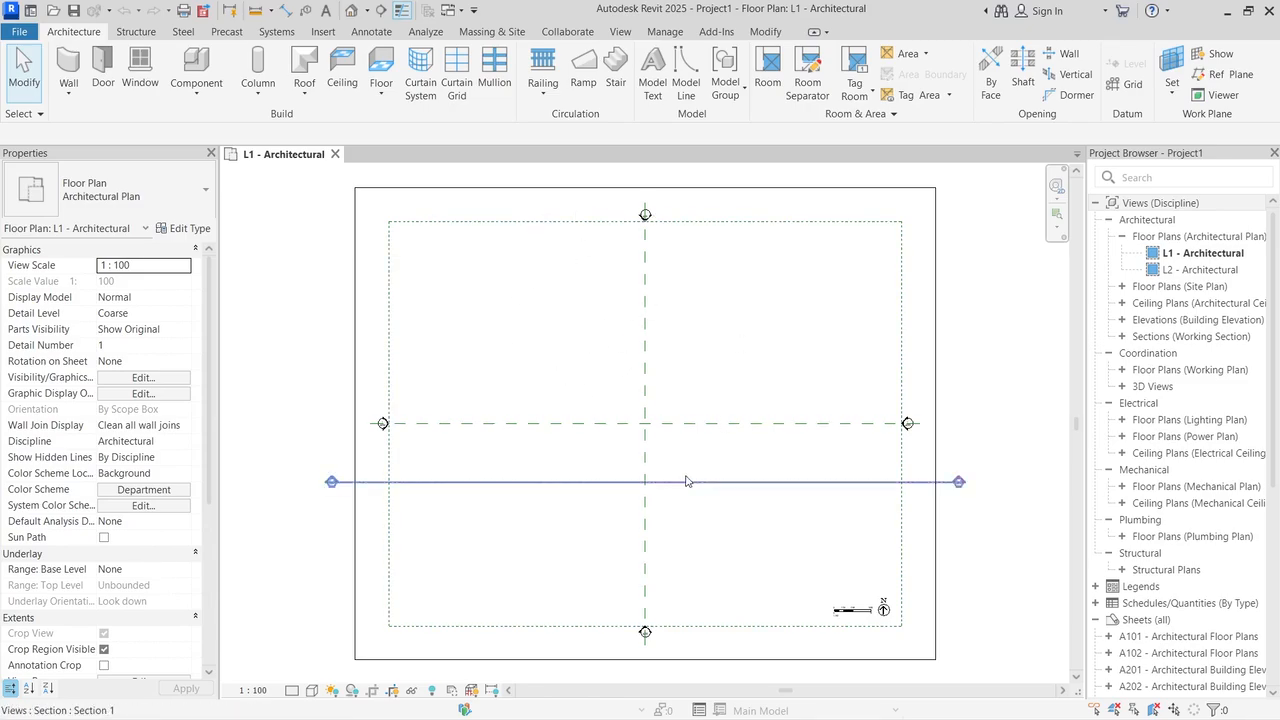
Step: In the new Revit project, start an in-place model in the Generic Models category and name it "Sketch Up Model"
left_click(199, 91)
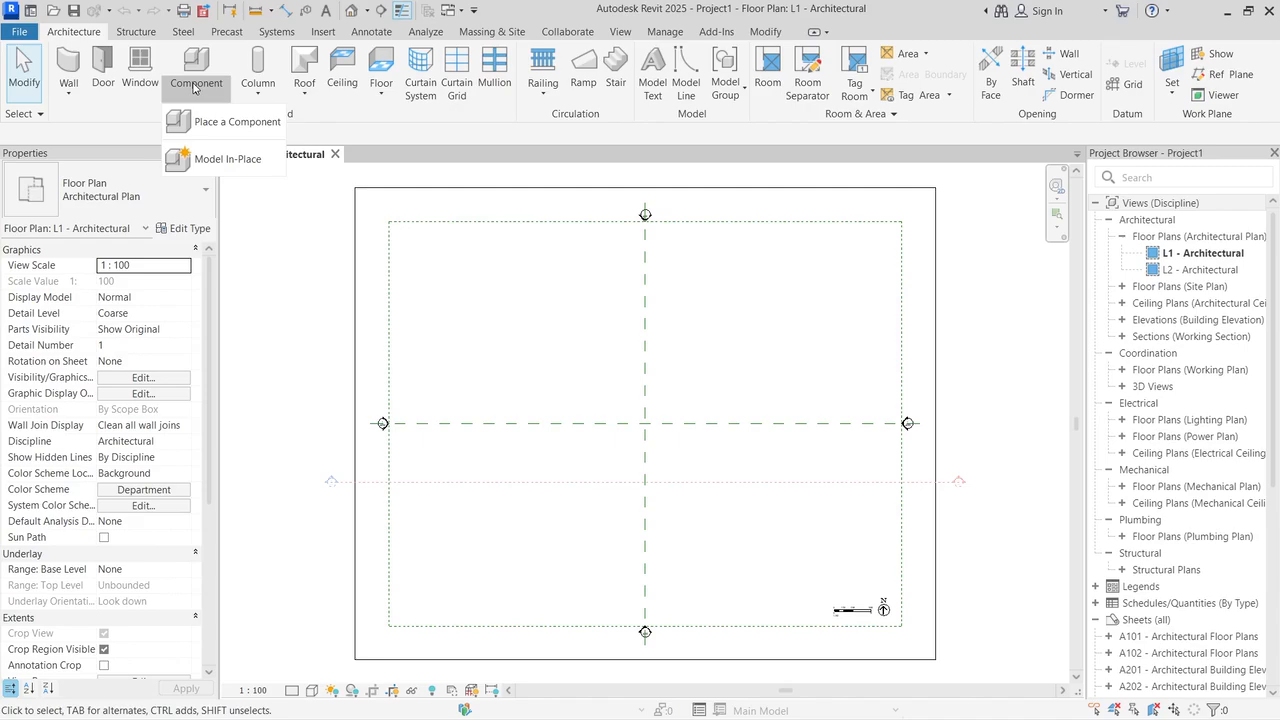
left_click(237, 160)
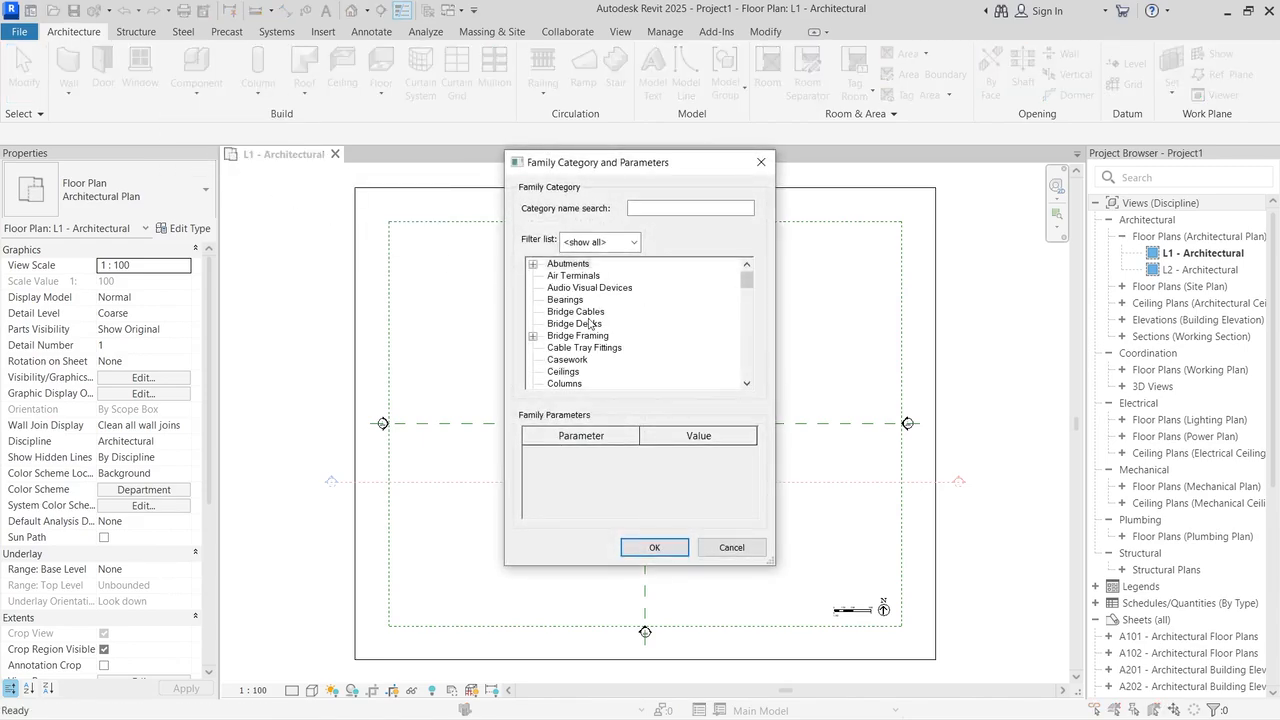
scroll(590, 323, "down", 5)
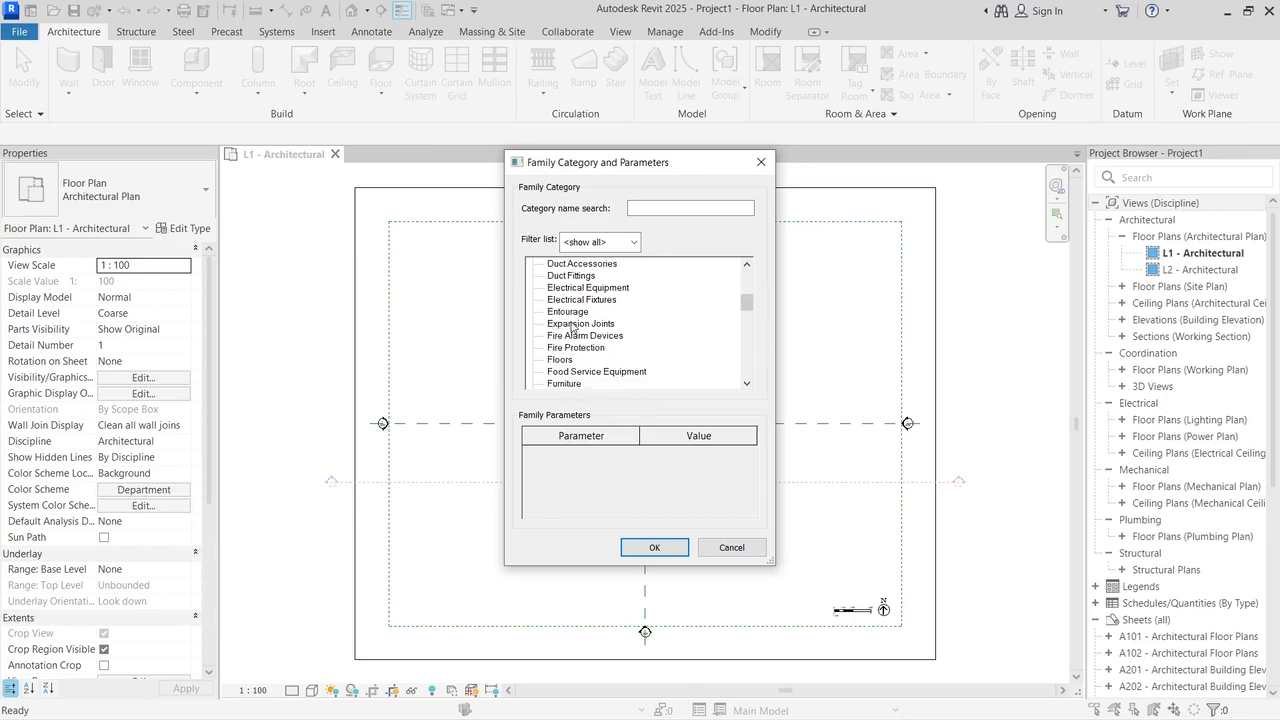
scroll(573, 328, "down", 3)
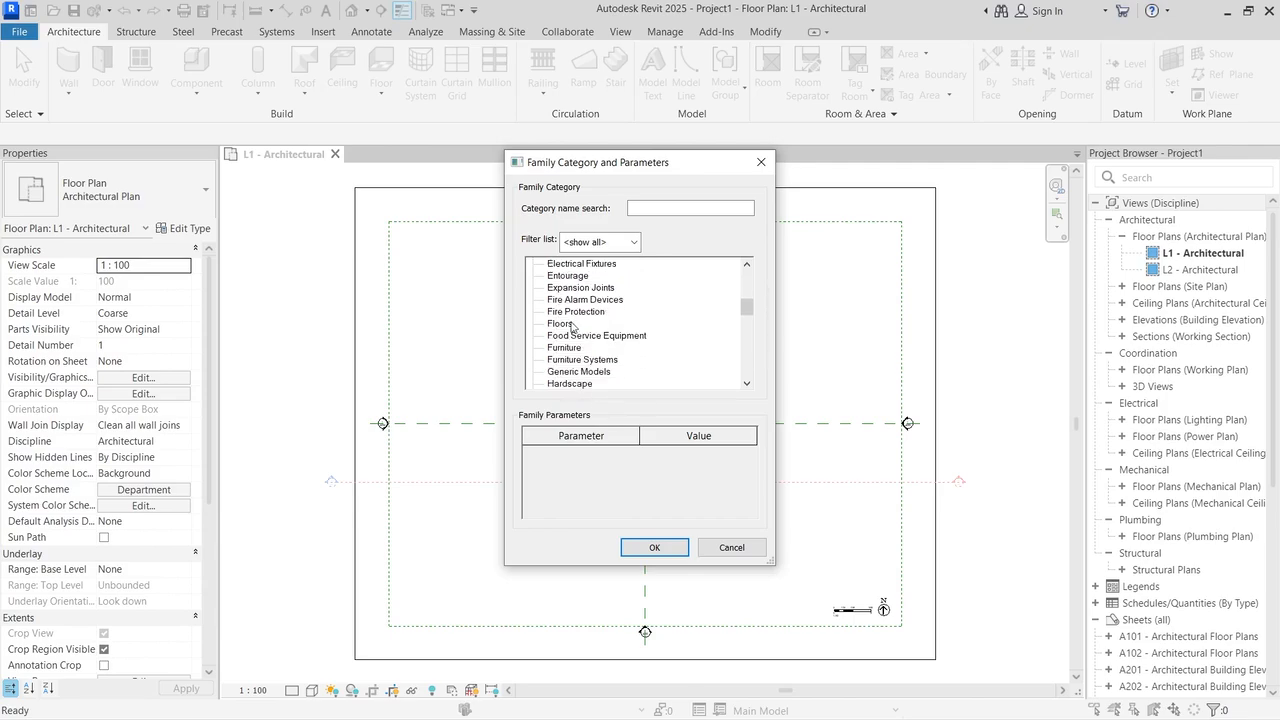
left_click(654, 548)
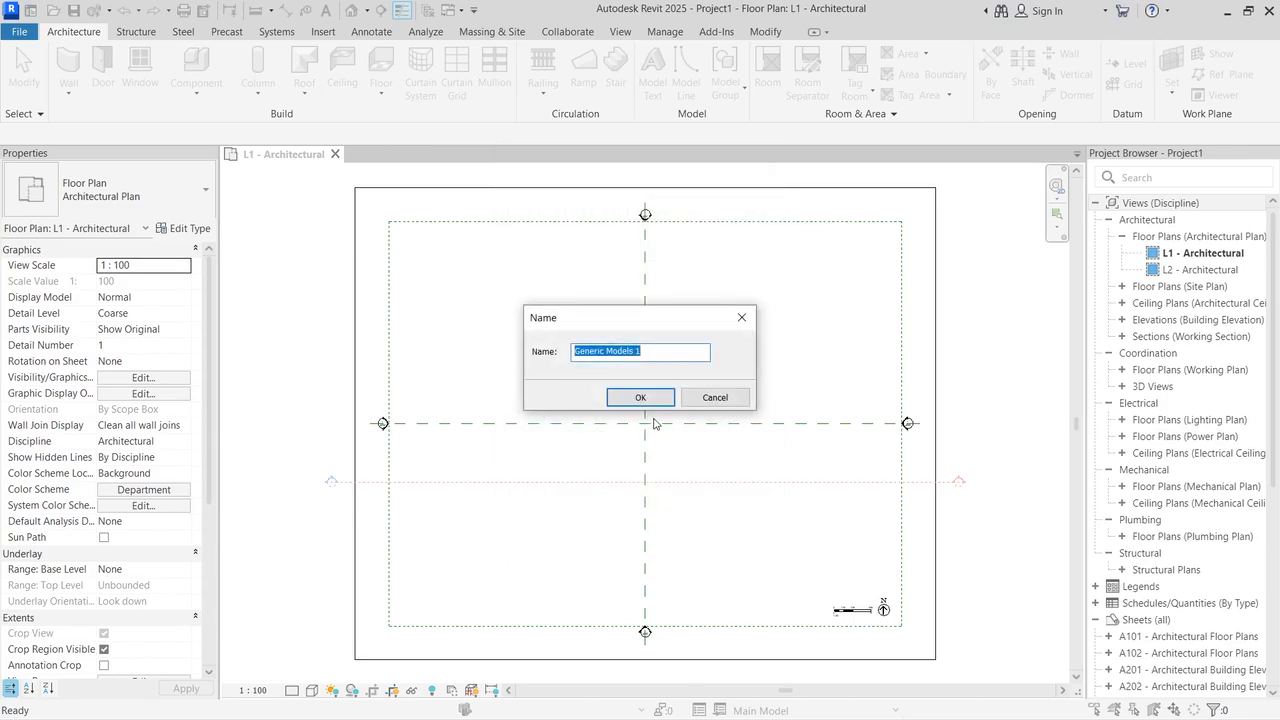
type("Sketch Up Model")
key("Return")
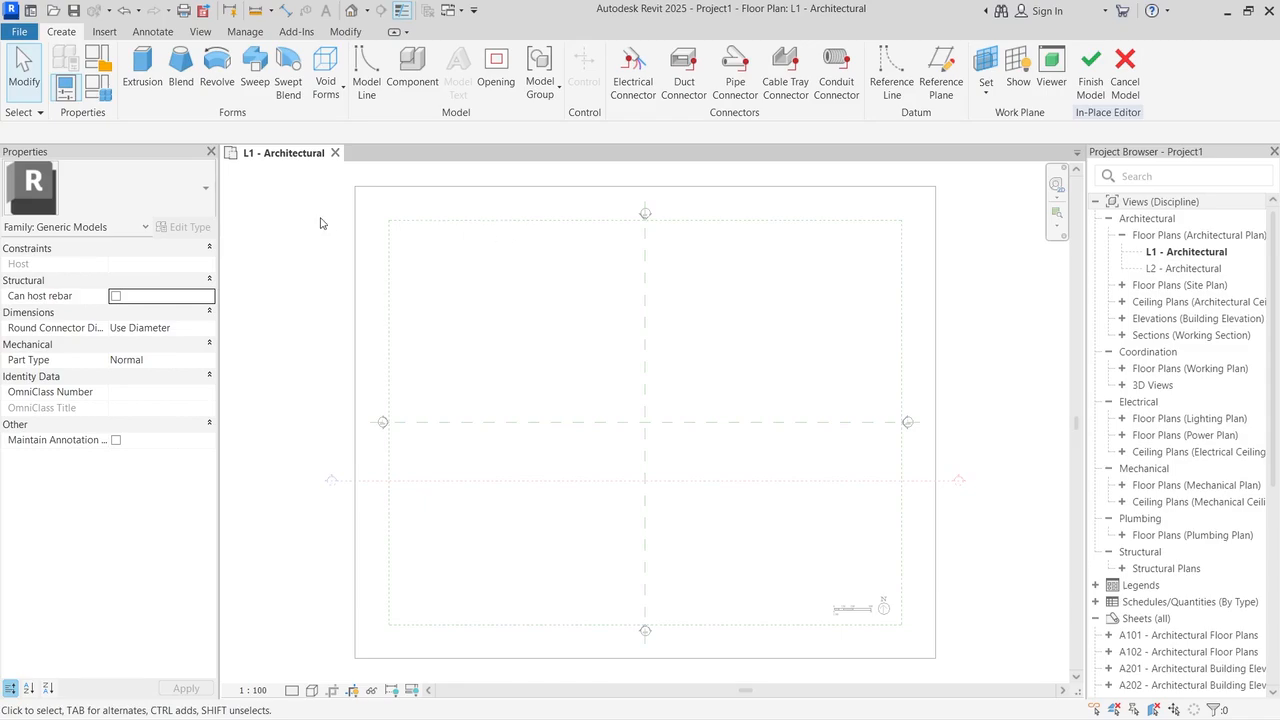
left_click(105, 32)
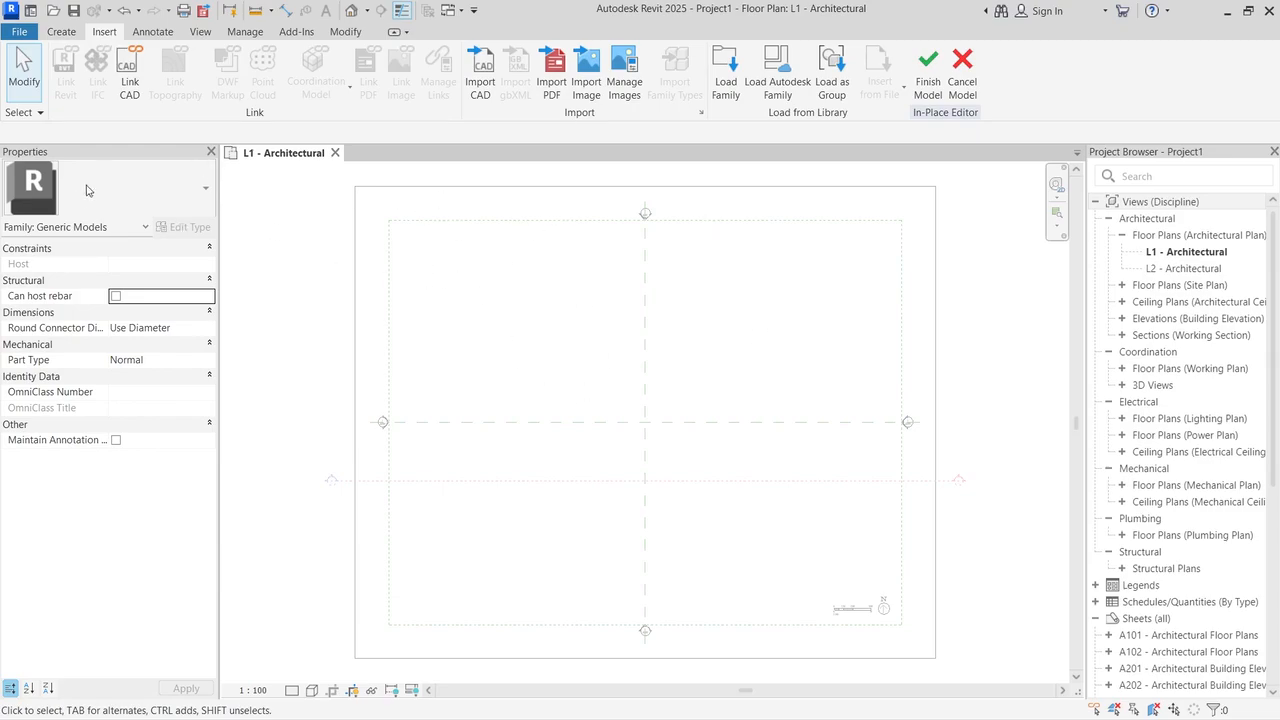
left_click(486, 92)
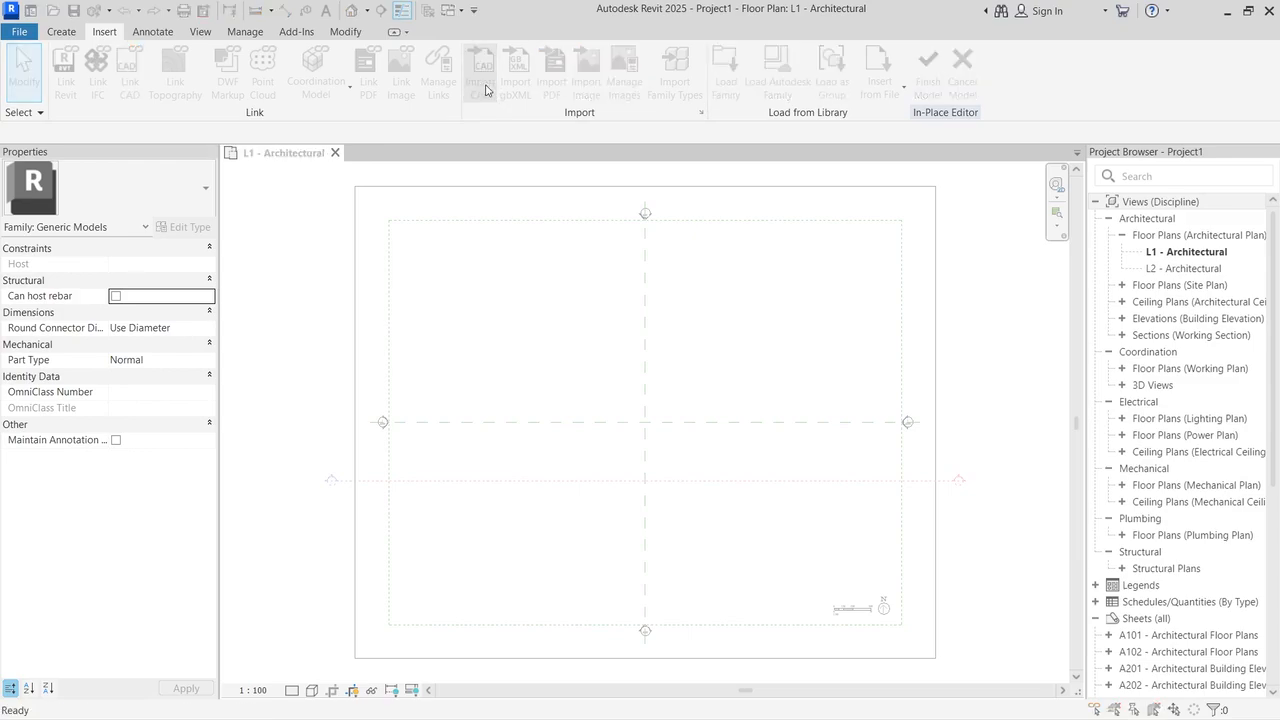
left_click(921, 134)
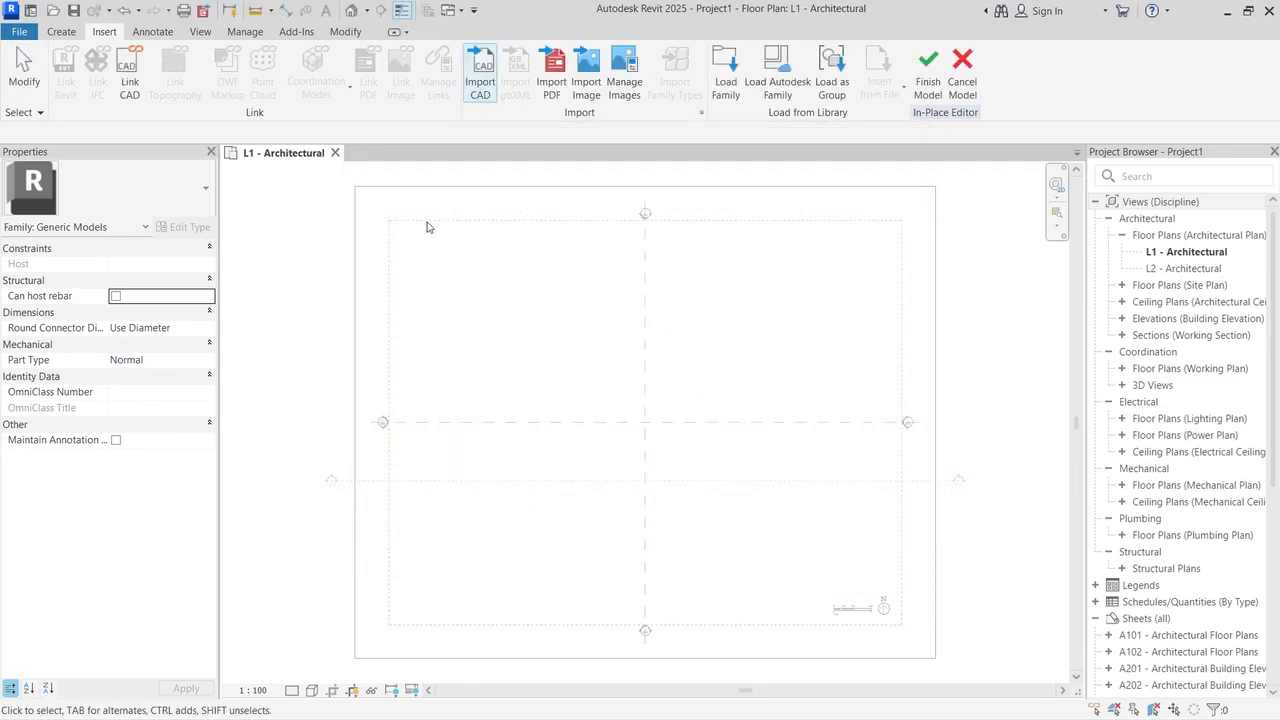
left_click(481, 80)
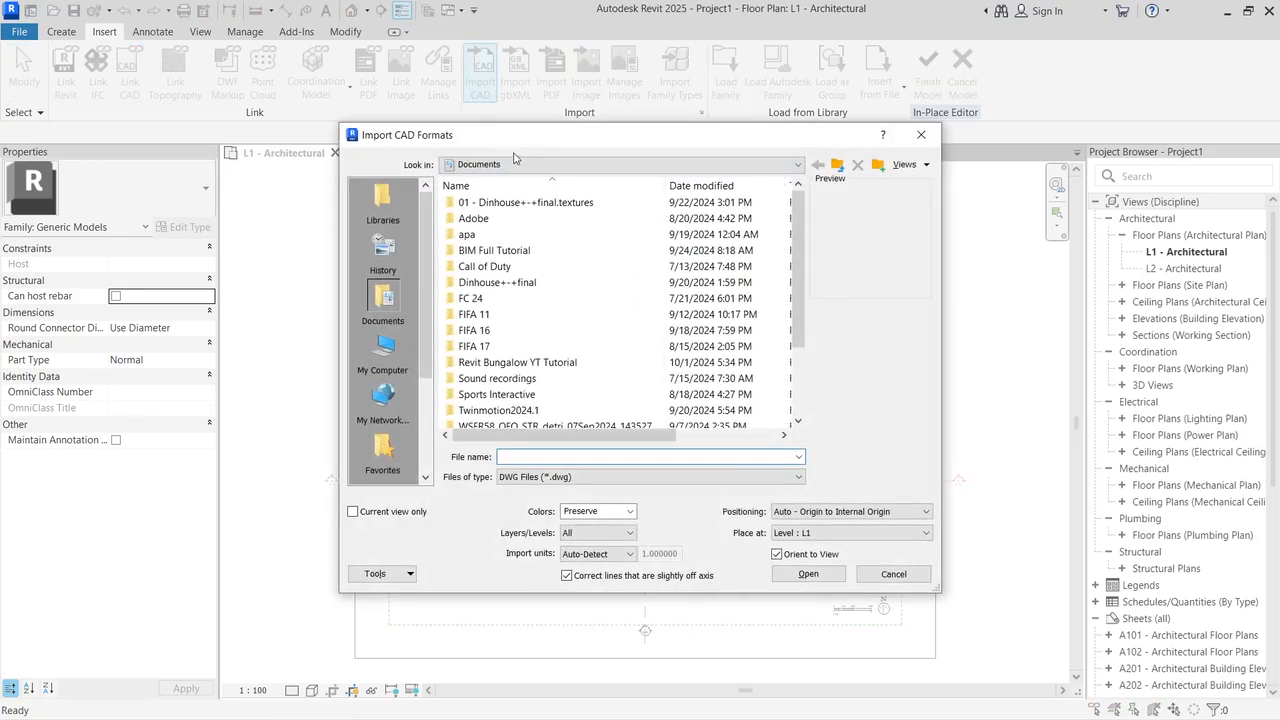
scroll(795, 258, "down", 1)
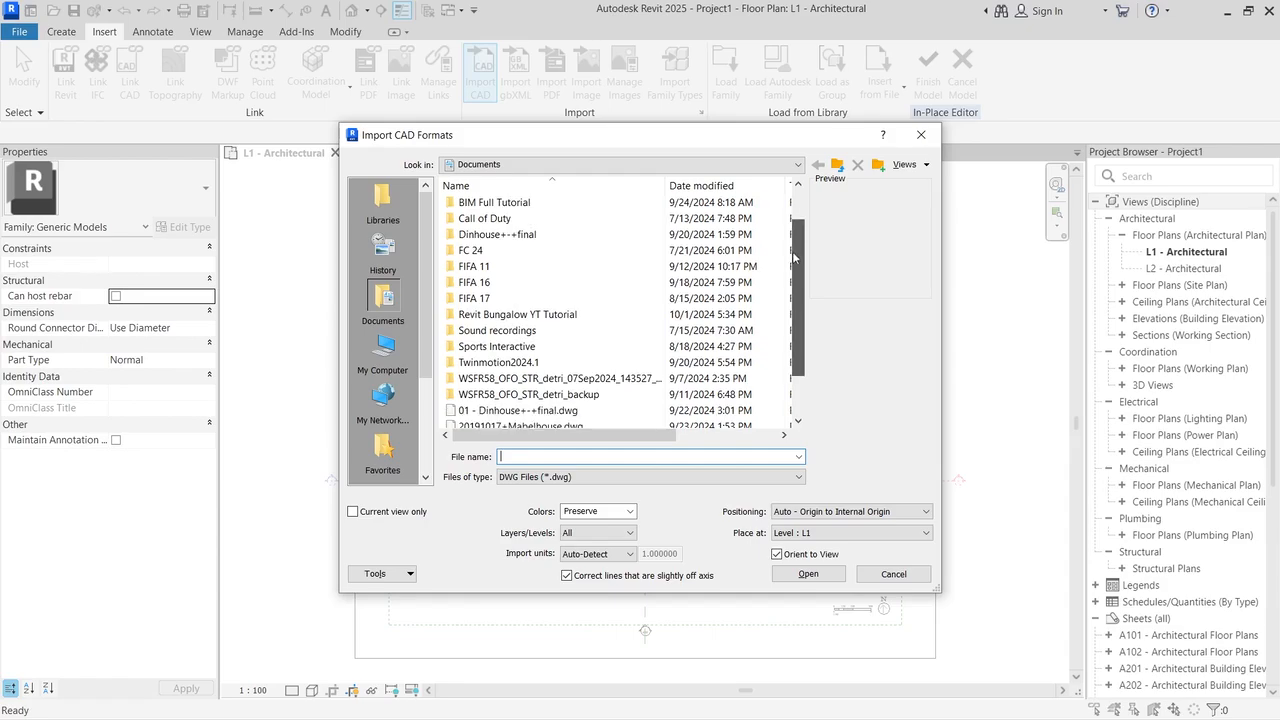
left_click_drag(795, 258, 795, 300)
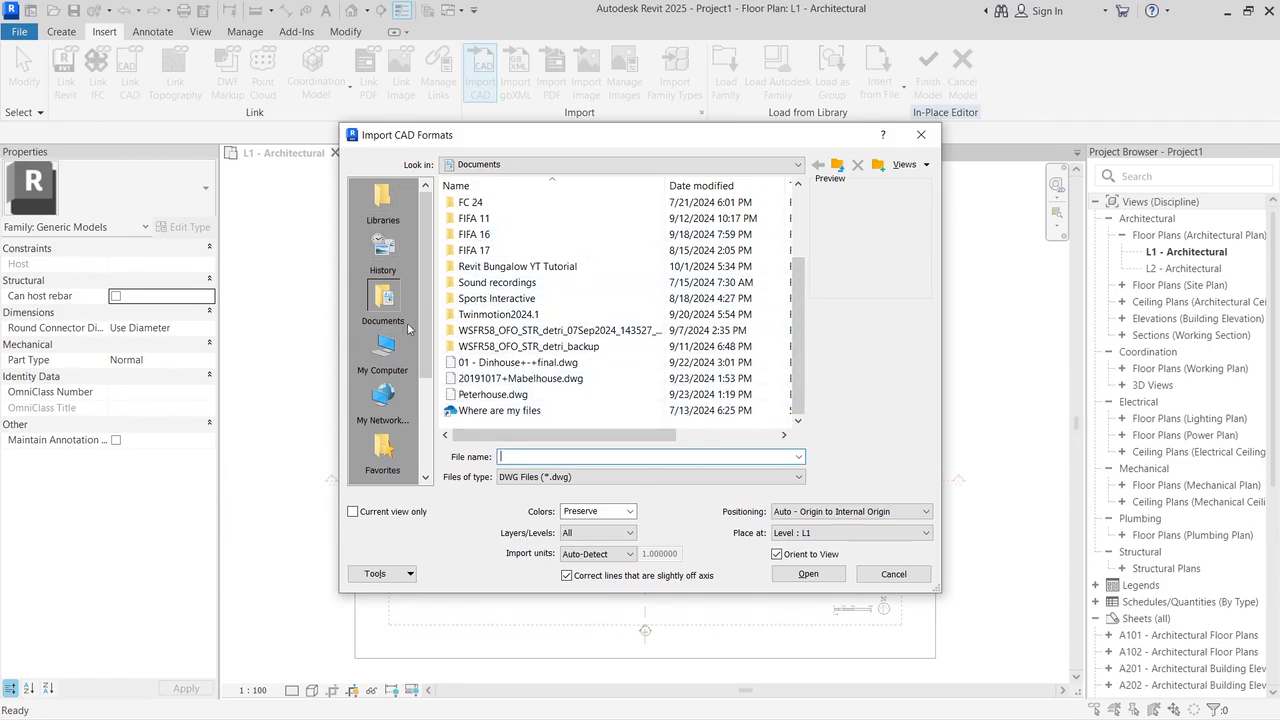
left_click_drag(428, 300, 432, 335)
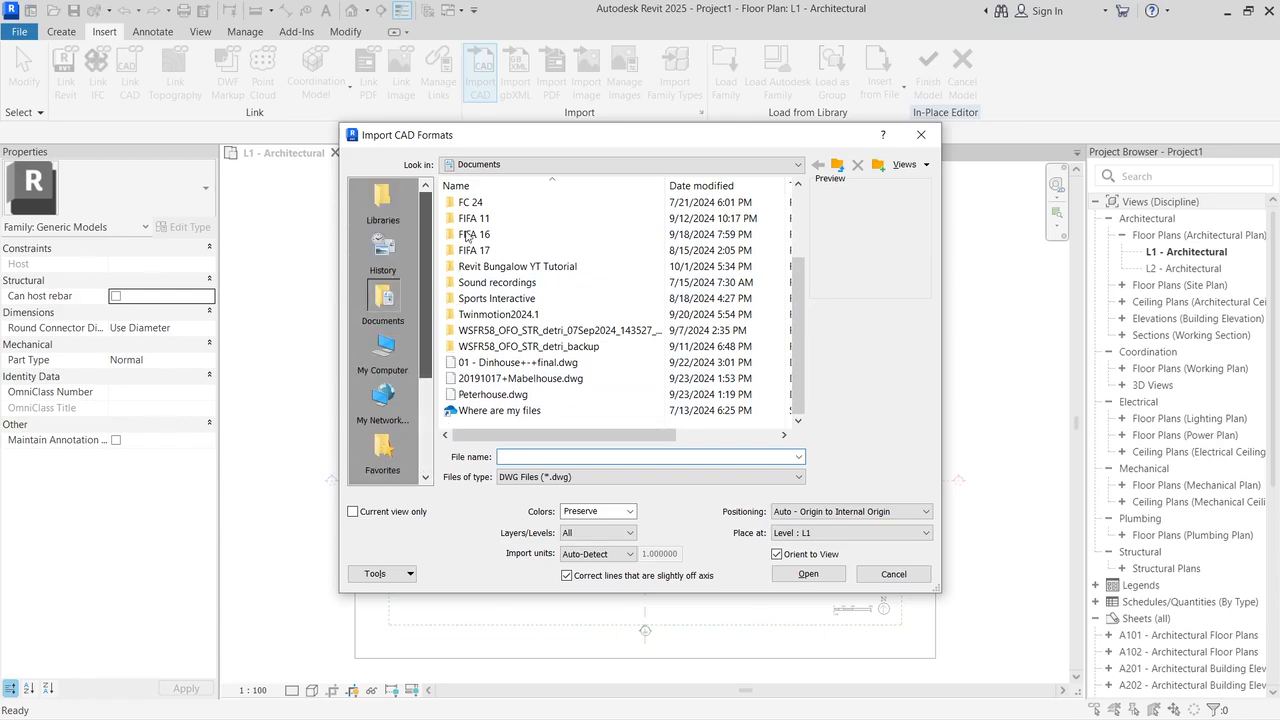
left_click(512, 164)
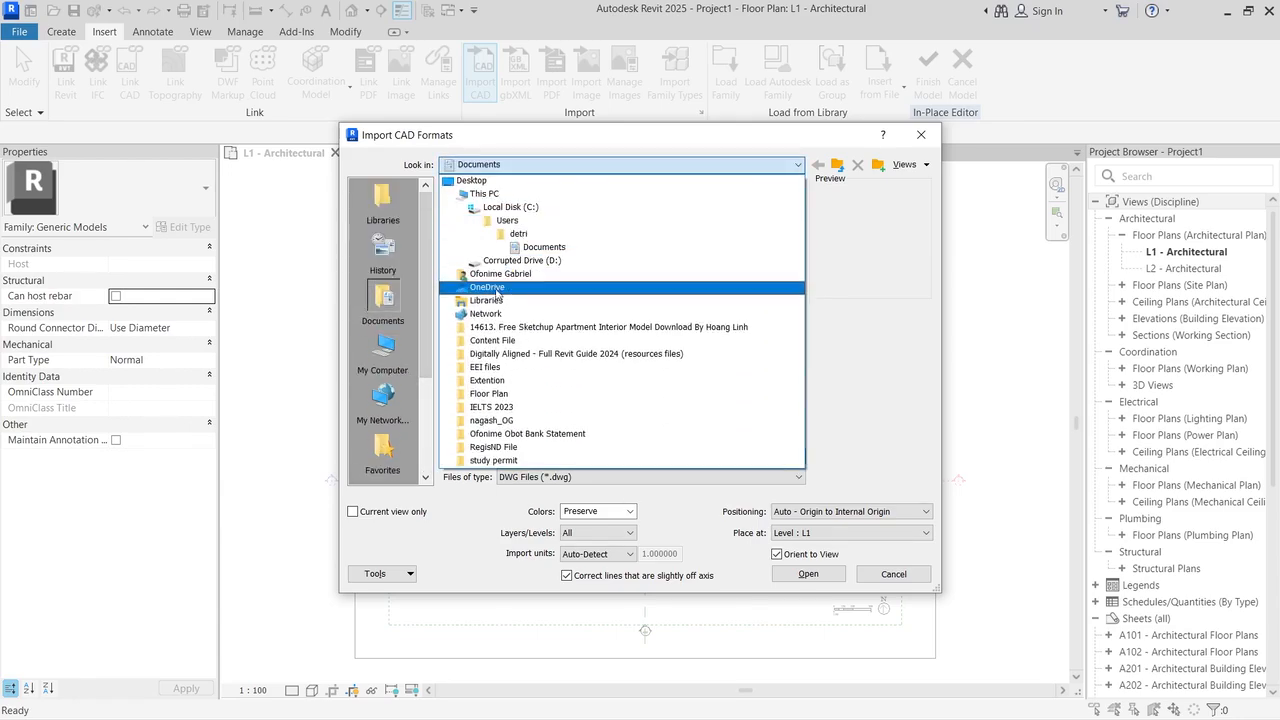
left_click(500, 288)
scroll(512, 308, "down", 2)
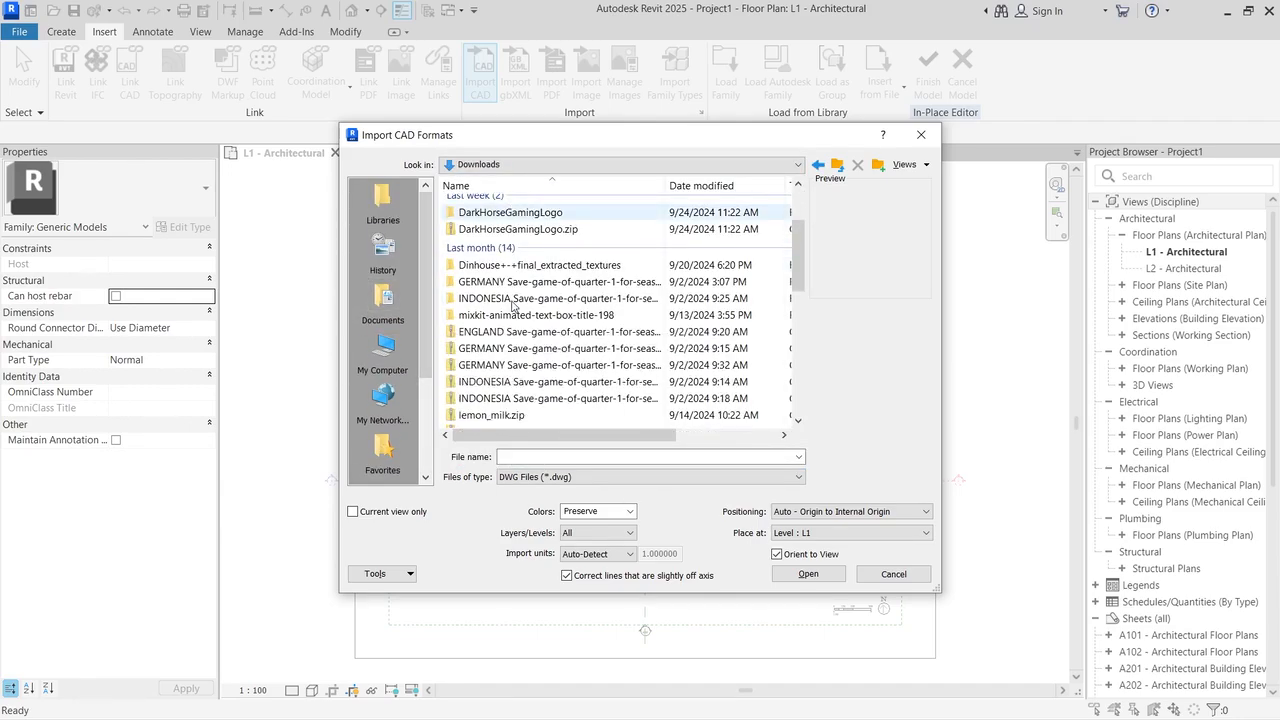
left_click_drag(805, 236, 809, 343)
key("Escape")
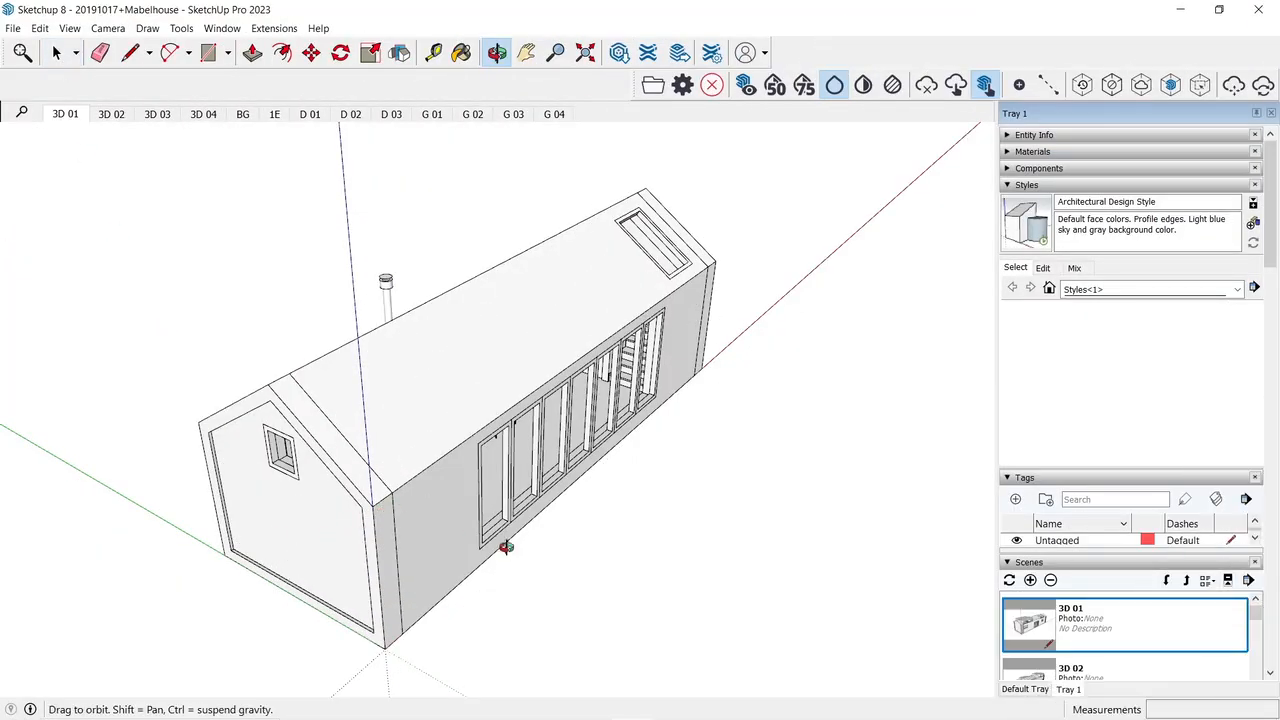
Step: Switch to SketchUp and export the 3D house model to the Desktop as the IFC4 file "Sketchup 8 - 20191017+Mabelhouse.ifc"
middle_click_drag(506, 549, 530, 561)
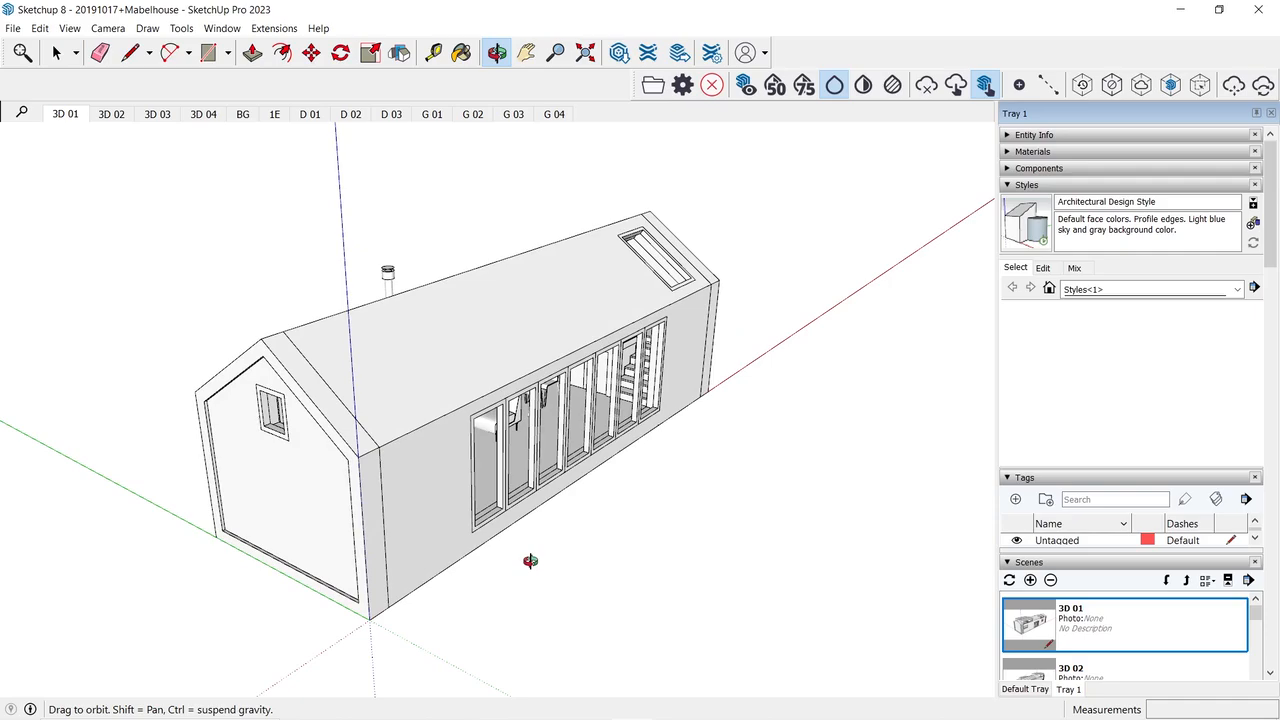
left_click(11, 22)
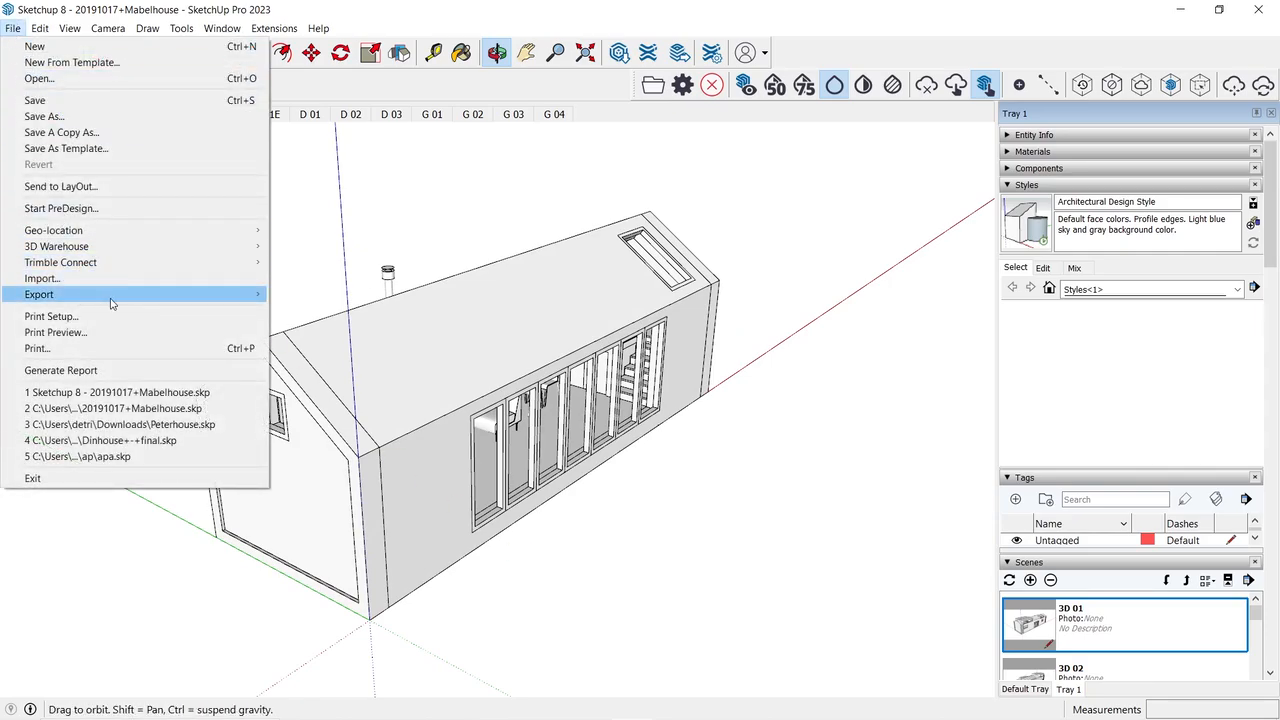
mouse_move(113, 300)
left_click(336, 298)
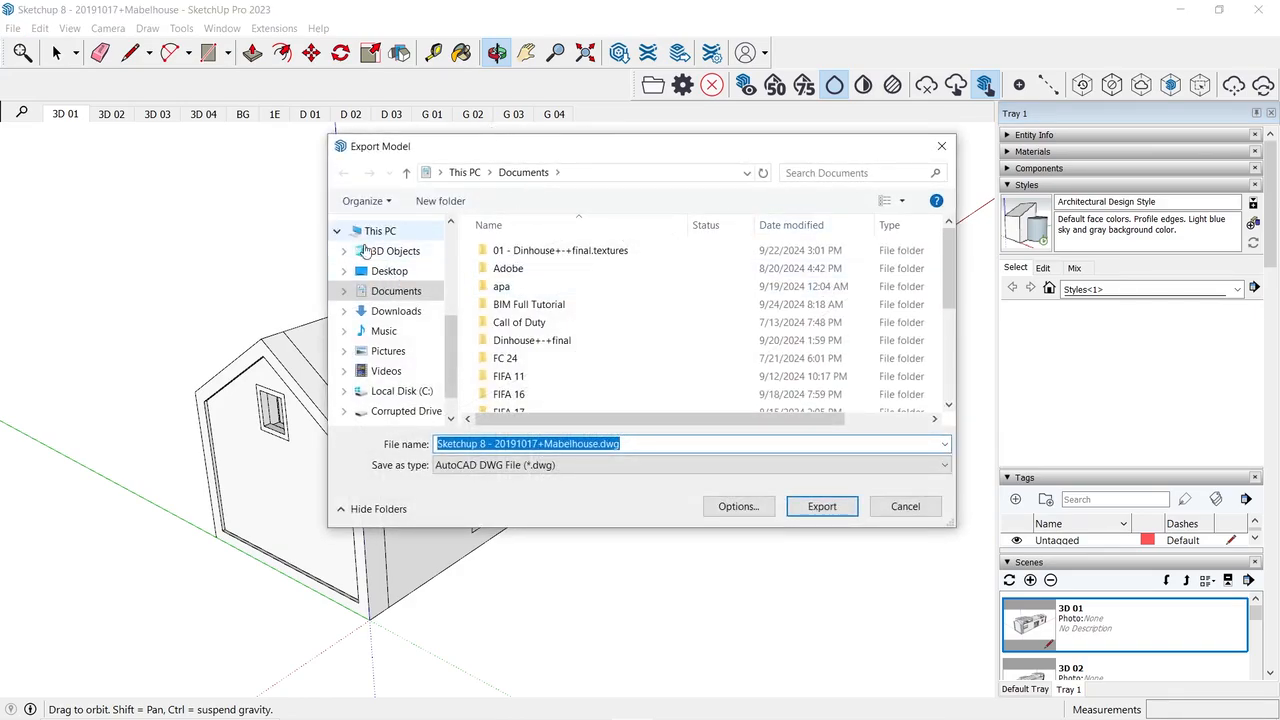
left_click(407, 312)
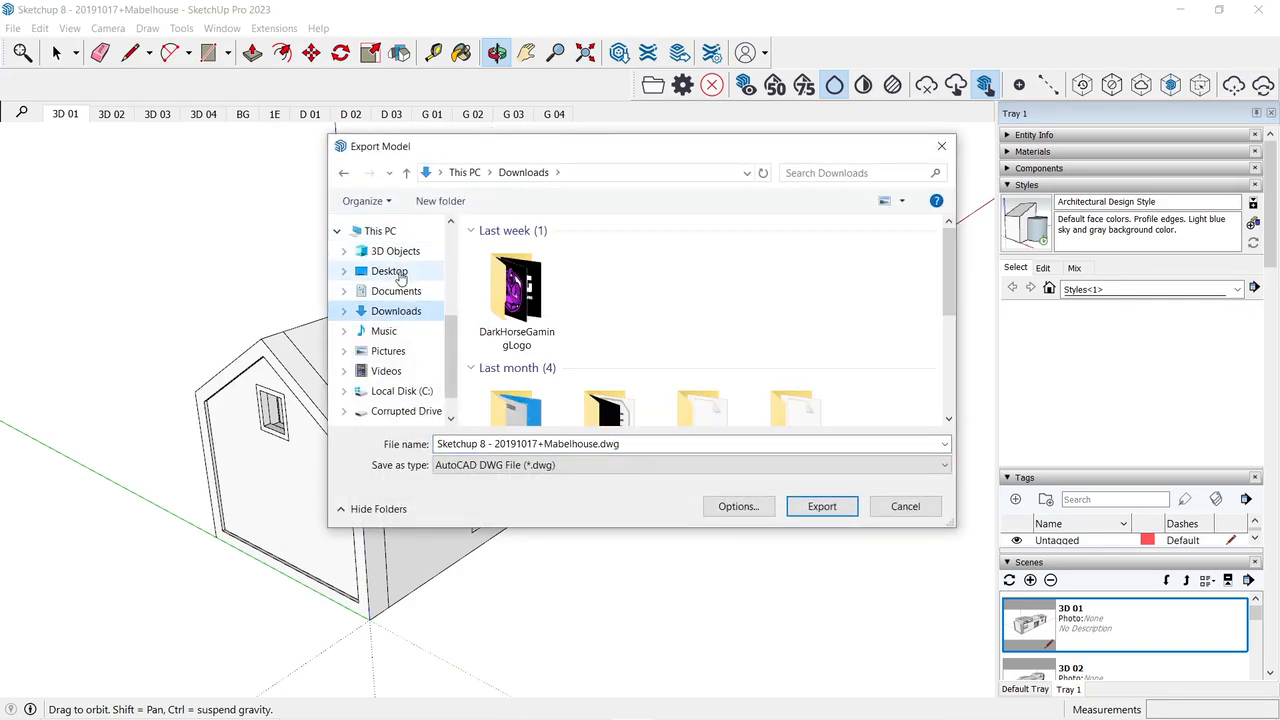
left_click(389, 272)
left_click(483, 444)
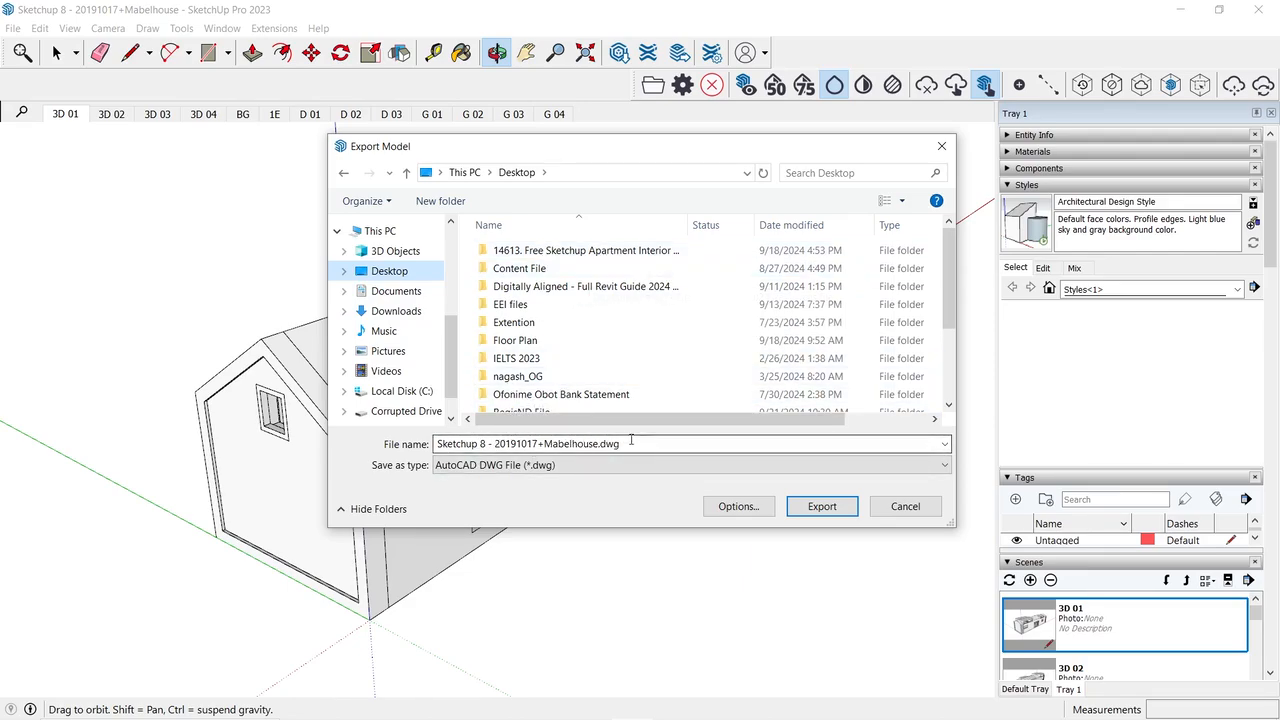
left_click(537, 466)
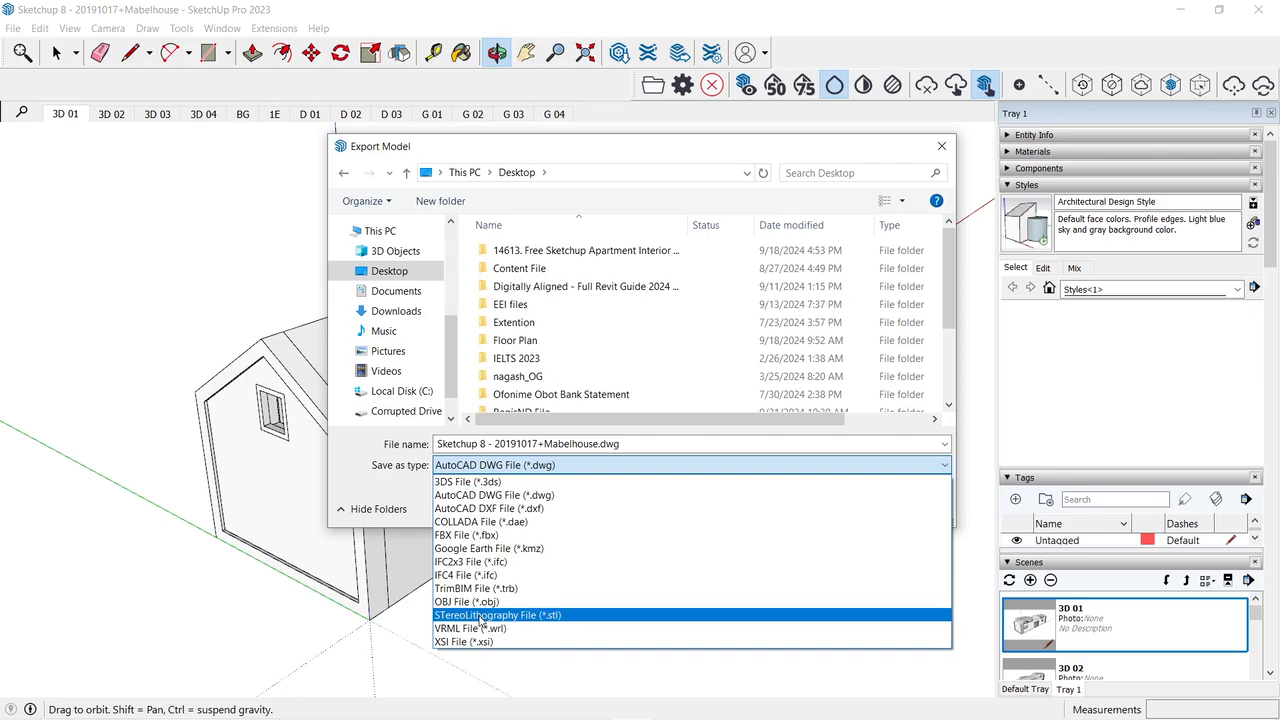
left_click(484, 577)
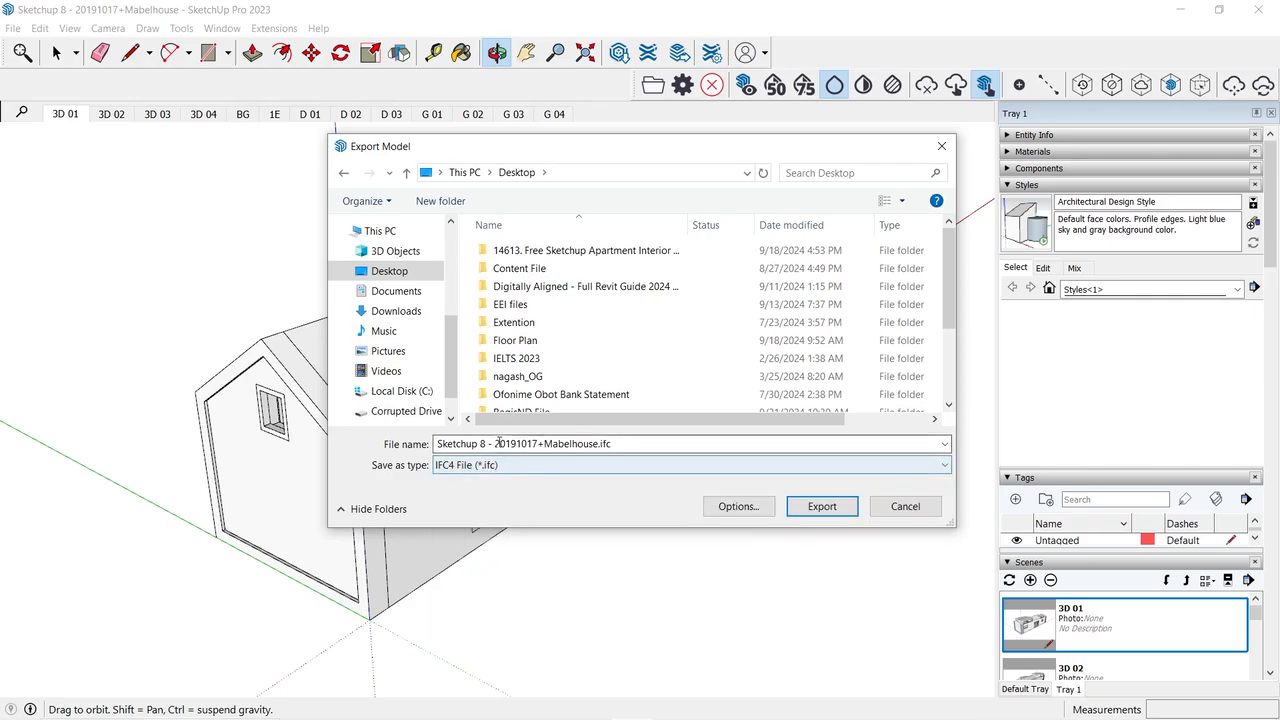
left_click(812, 507)
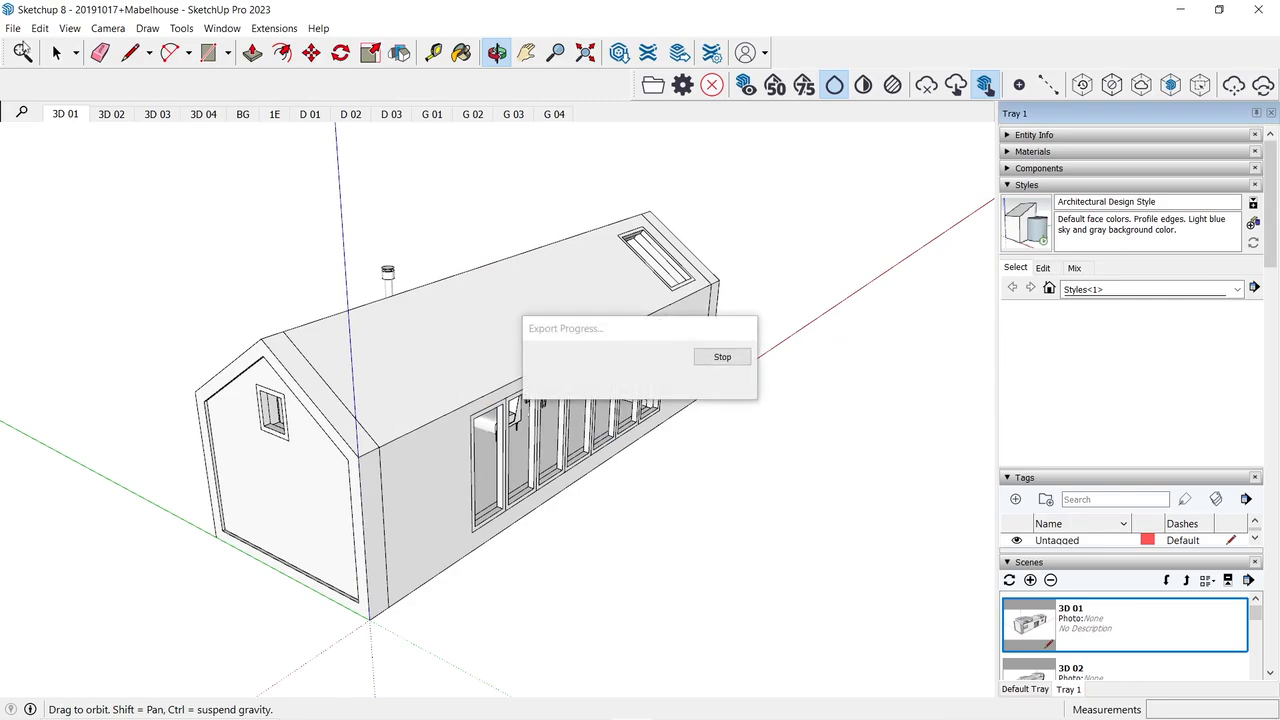
left_click_drag(563, 330, 485, 170)
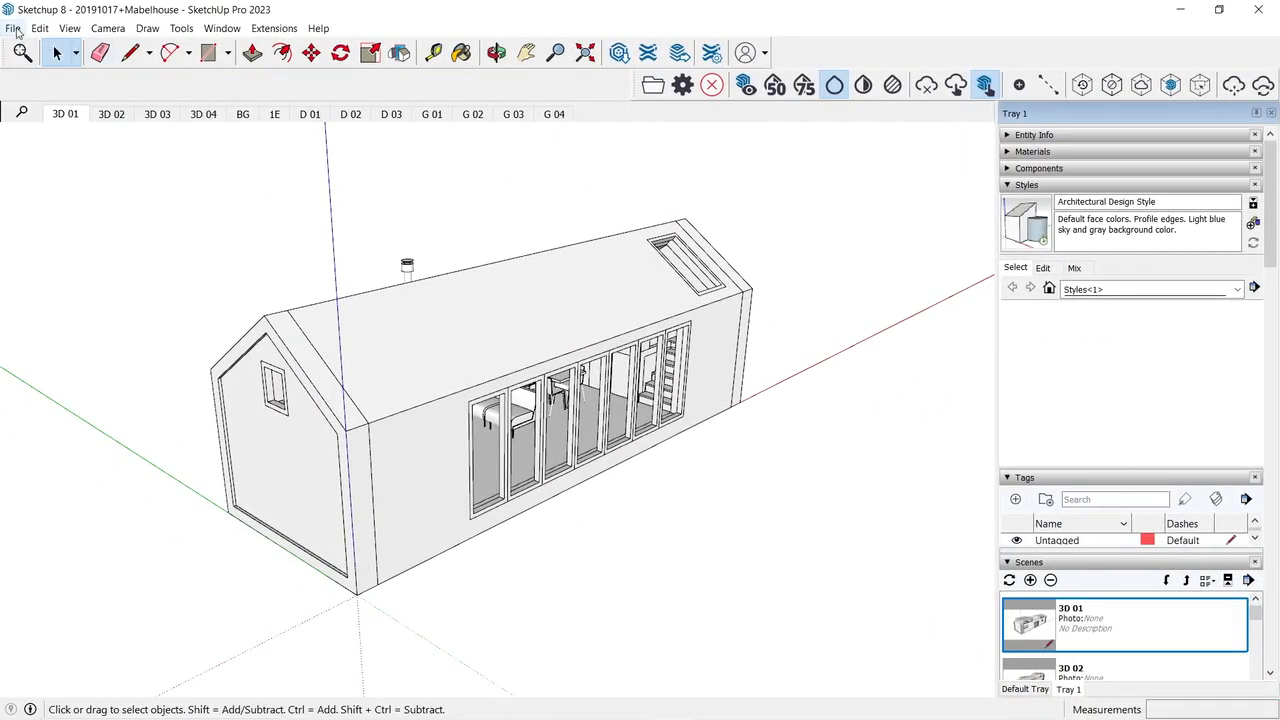
Step: Export the 3D house model to the Desktop as the AutoCAD DWG file "Sketchup 8 - 20191017+Mabelhouse.dwg"
left_click(15, 30)
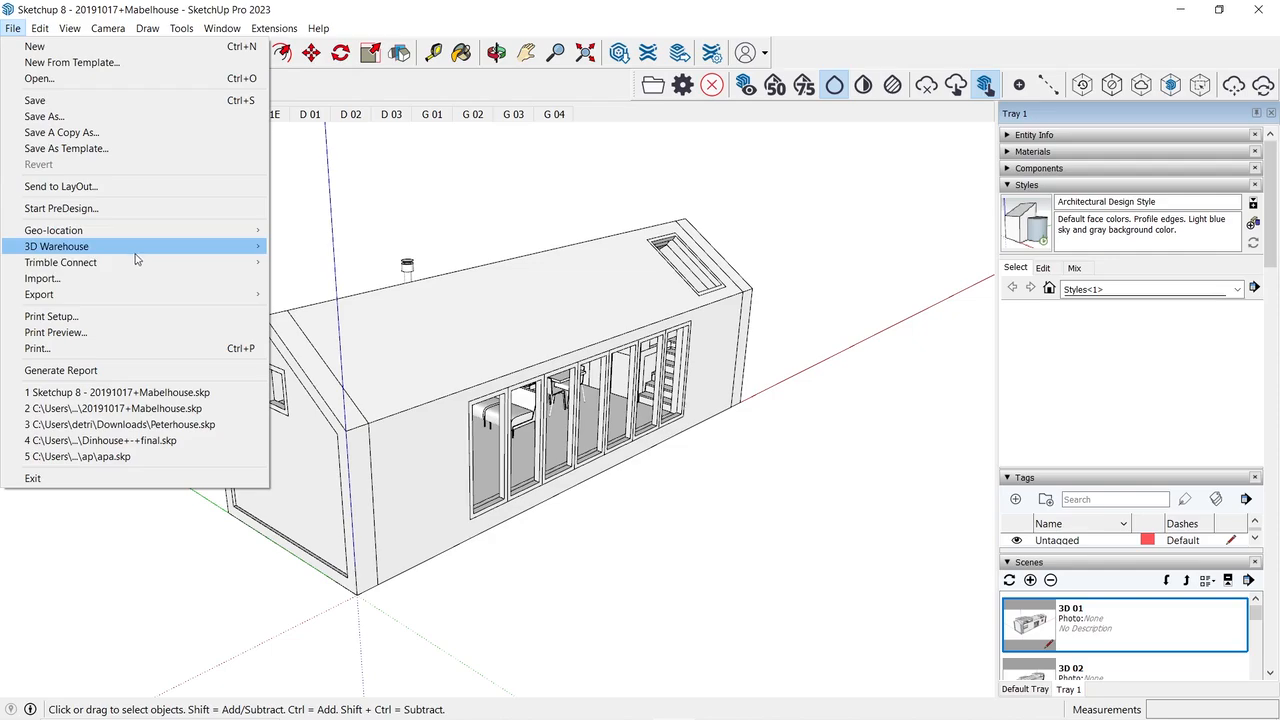
mouse_move(235, 295)
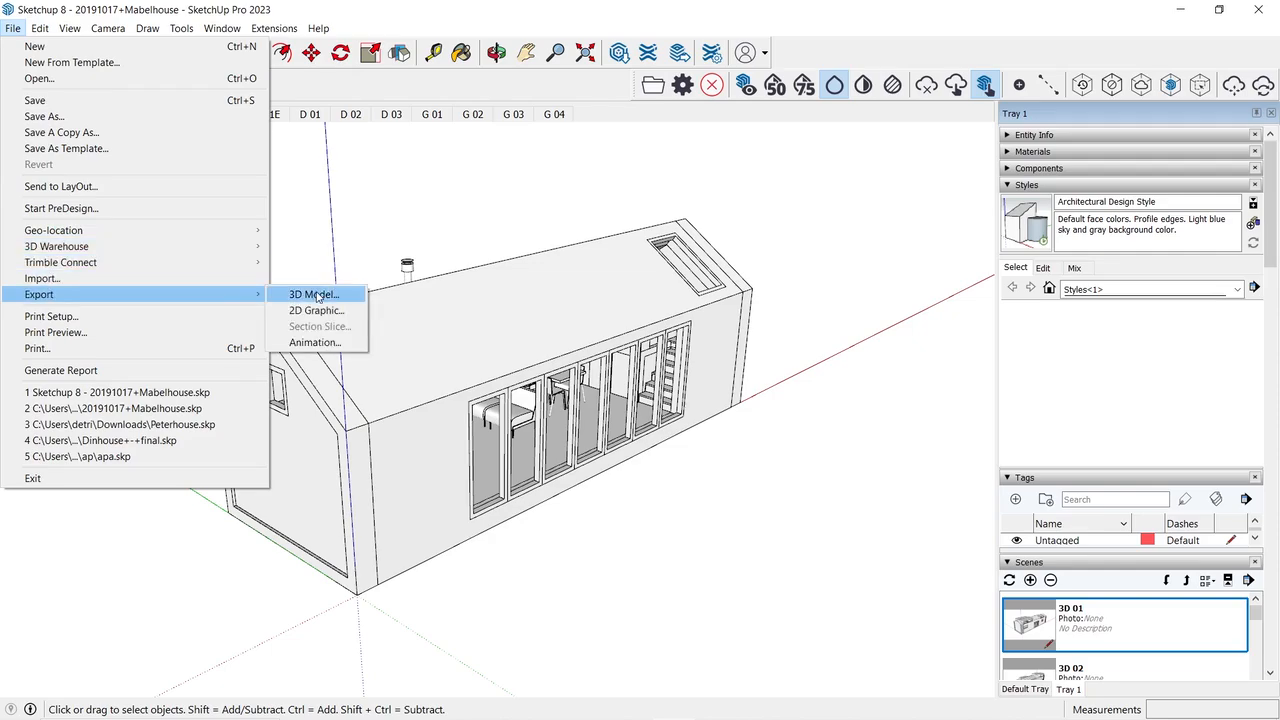
left_click(314, 294)
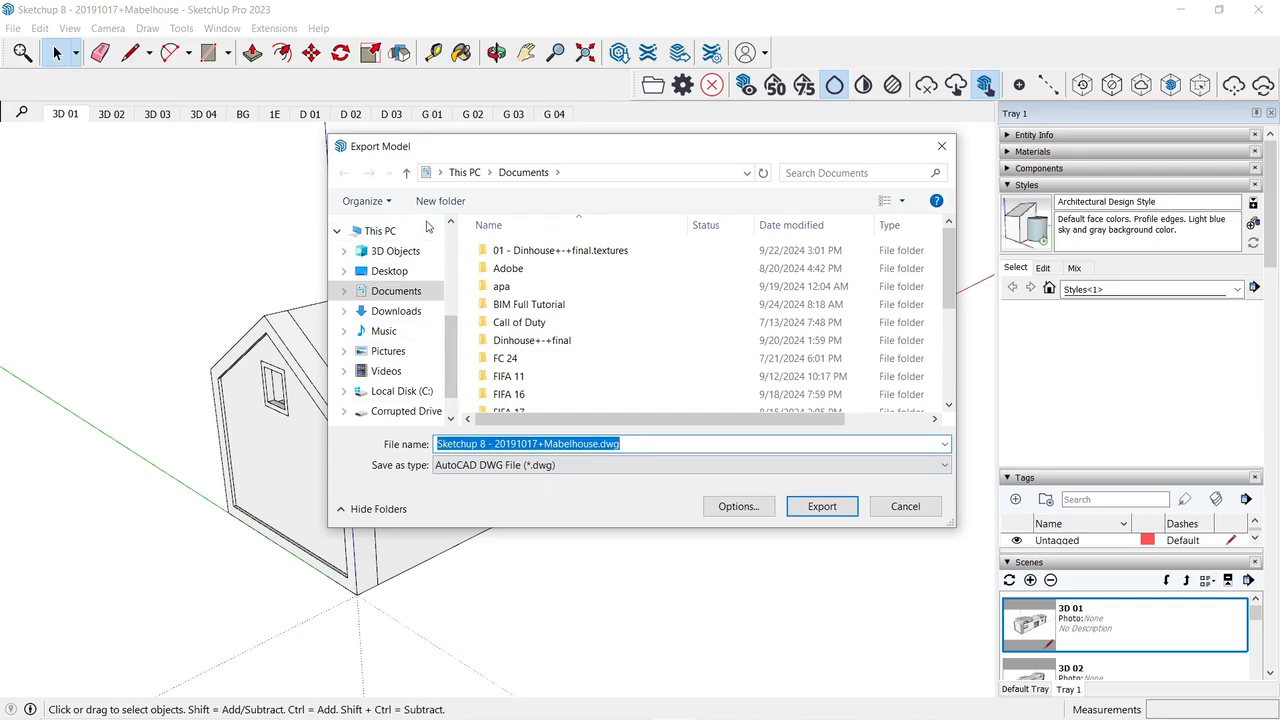
left_click(522, 465)
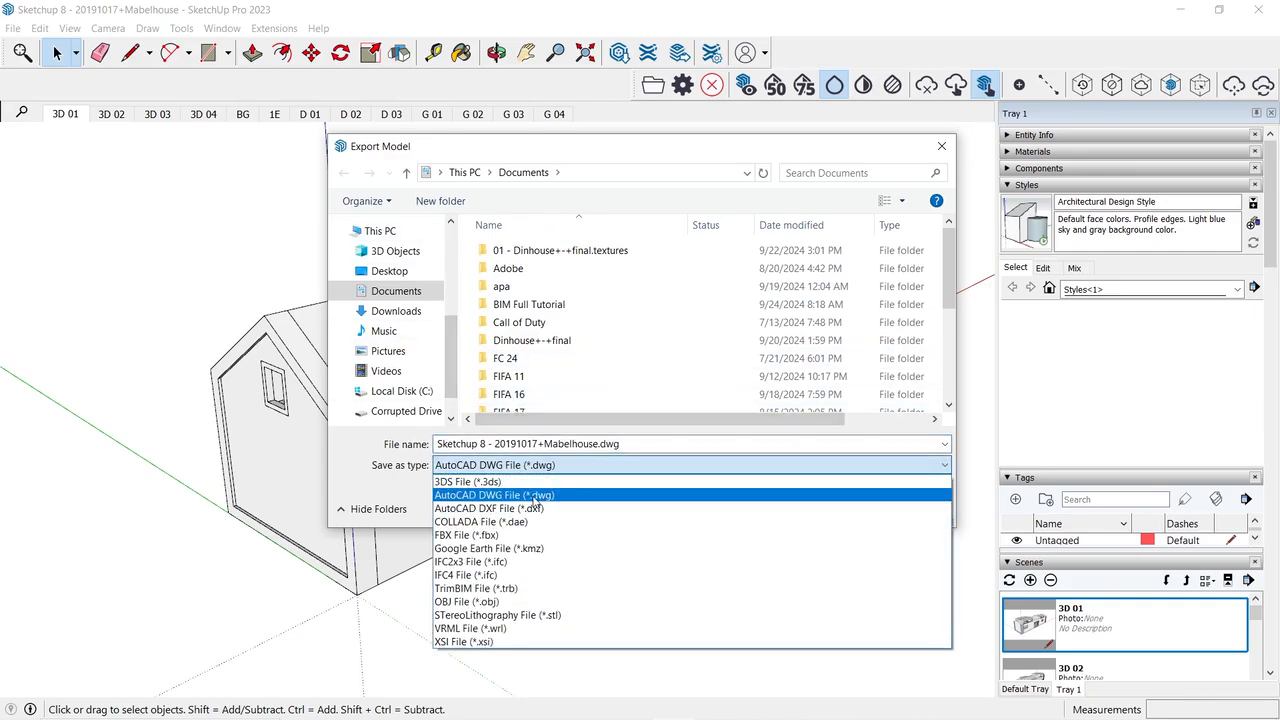
left_click(536, 495)
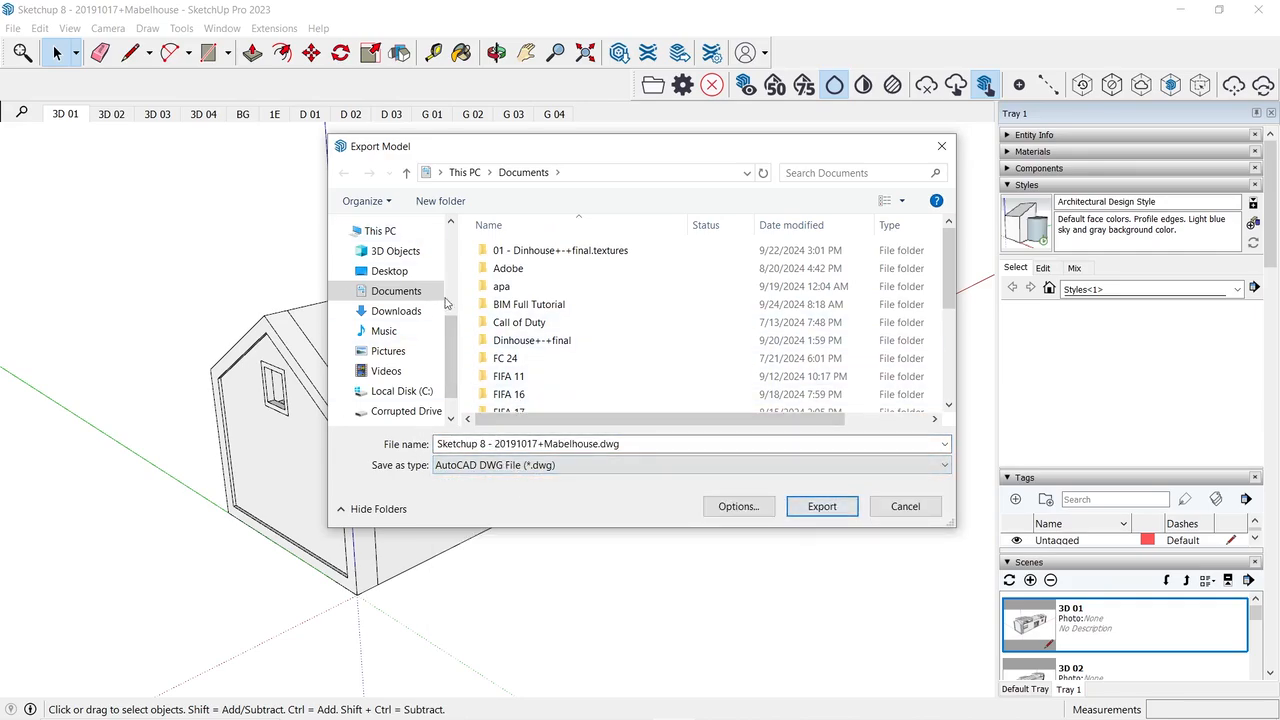
left_click(405, 274)
left_click(821, 506)
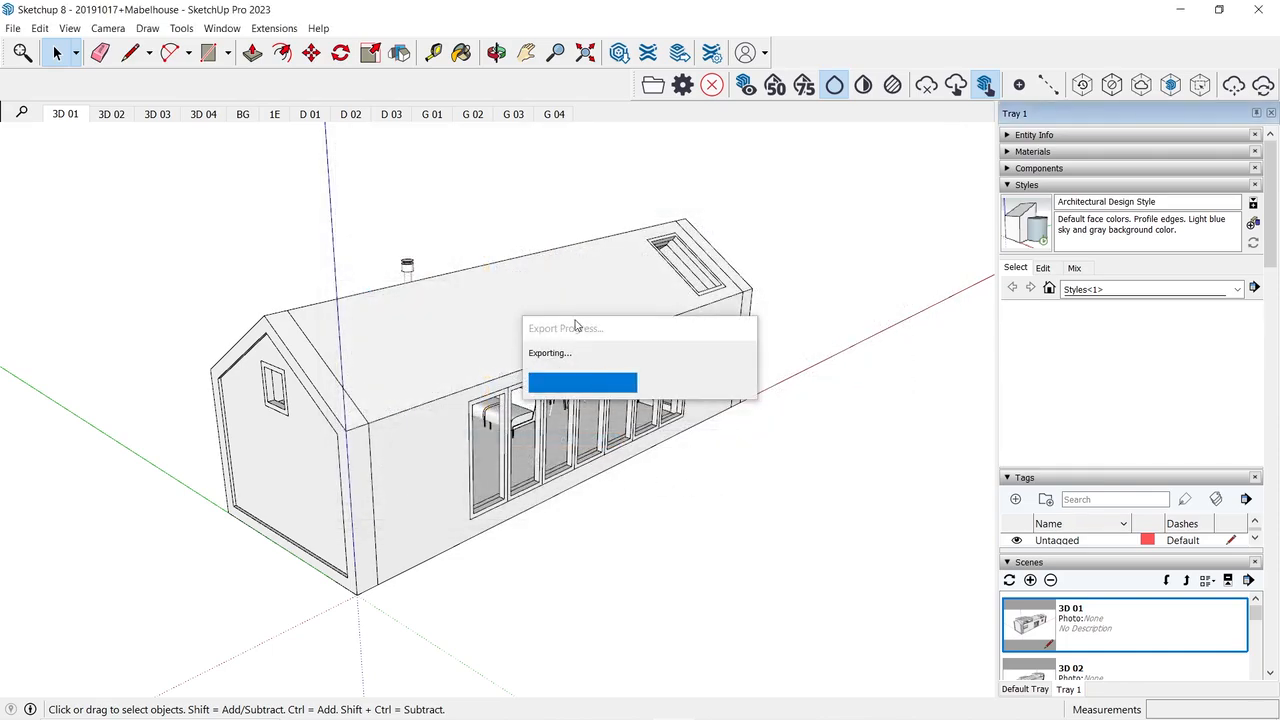
left_click_drag(604, 336, 532, 233)
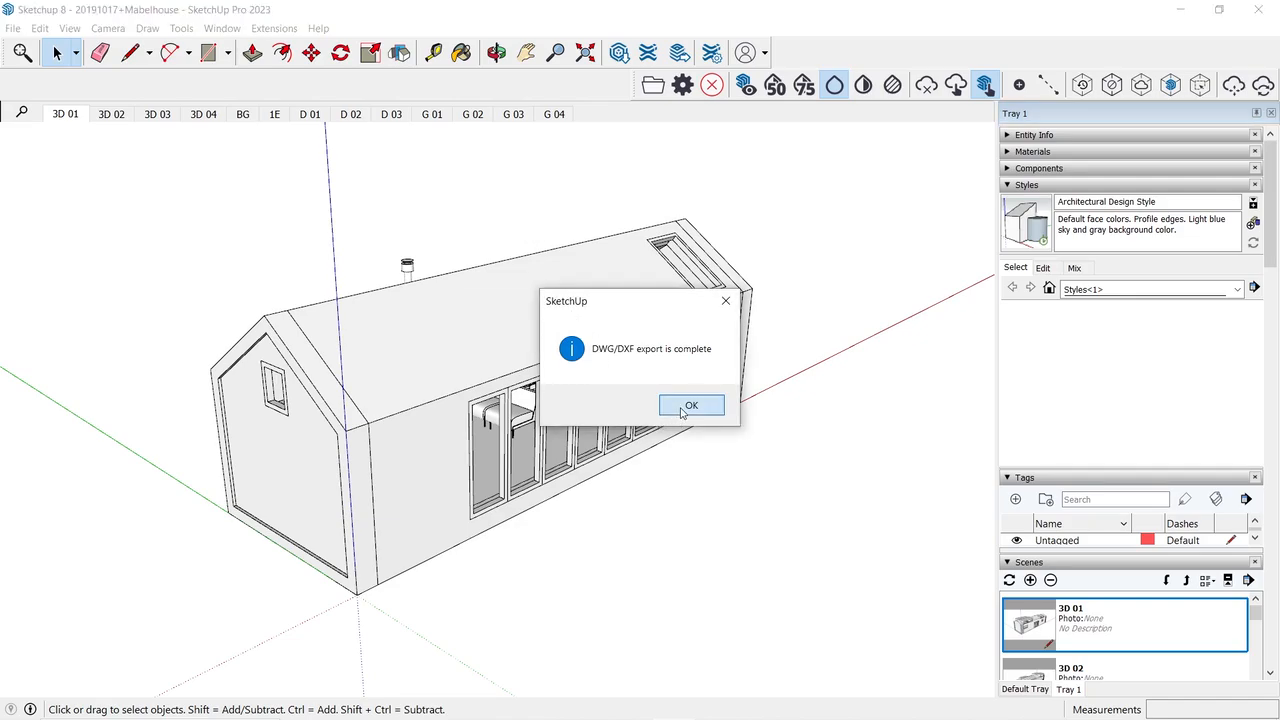
left_click(689, 405)
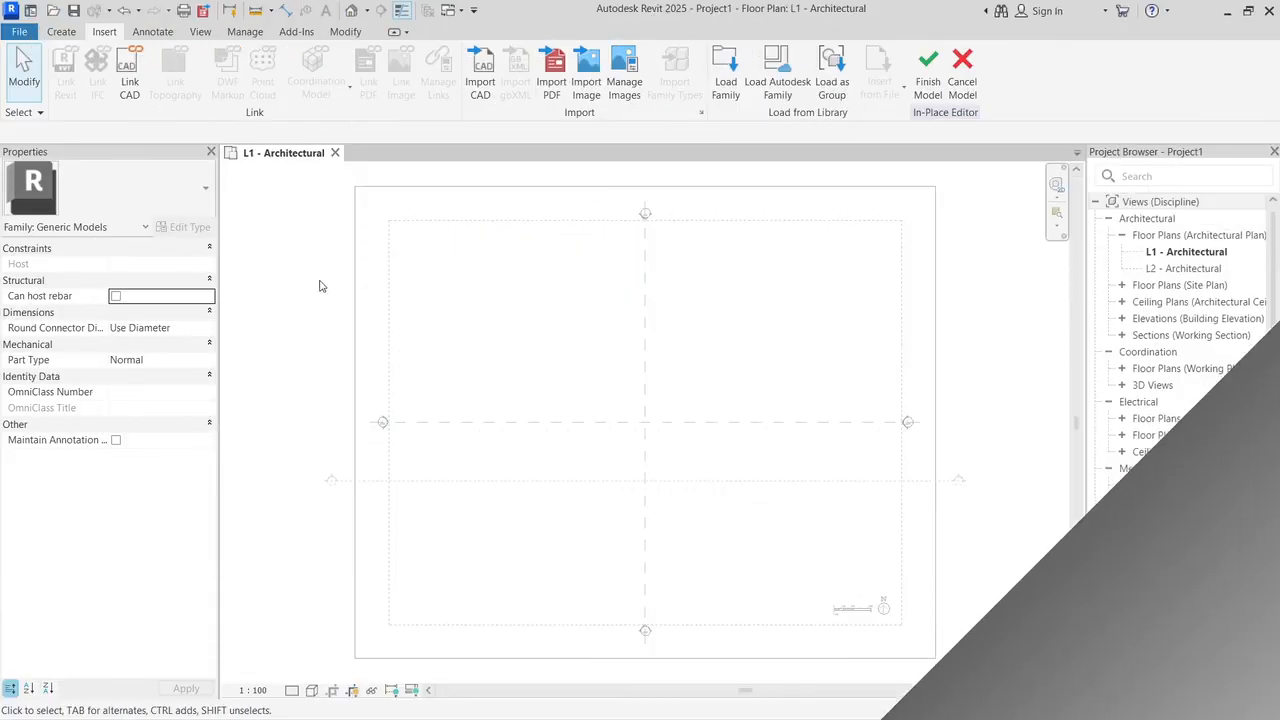
Step: Start a CAD import for DWG files and browse Documents, Downloads and the Desktop for the exported house file
left_click(480, 80)
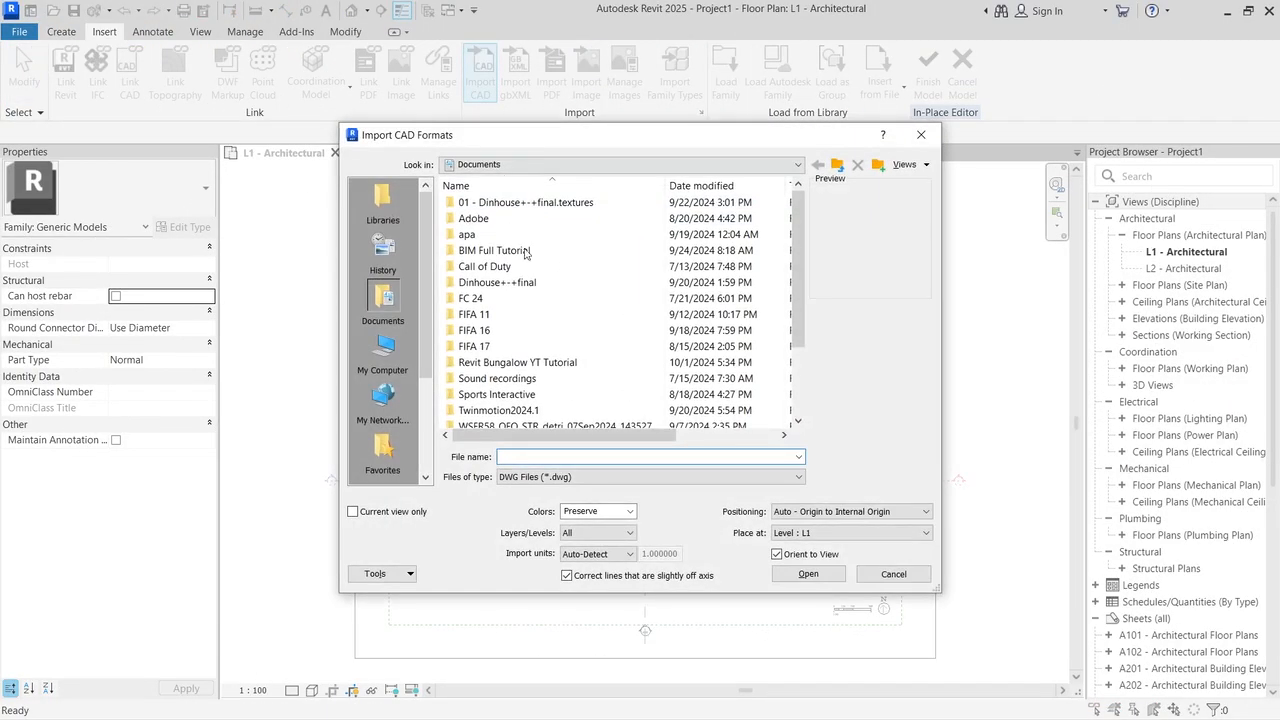
left_click(548, 477)
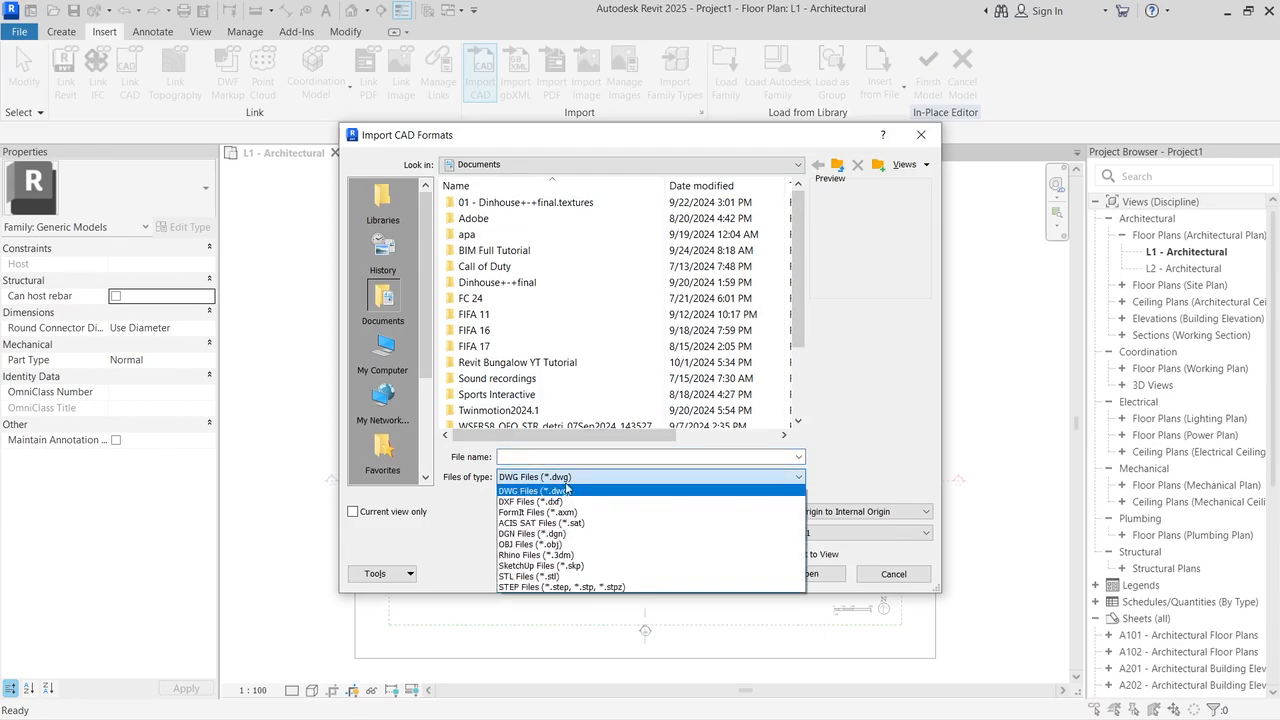
left_click(500, 166)
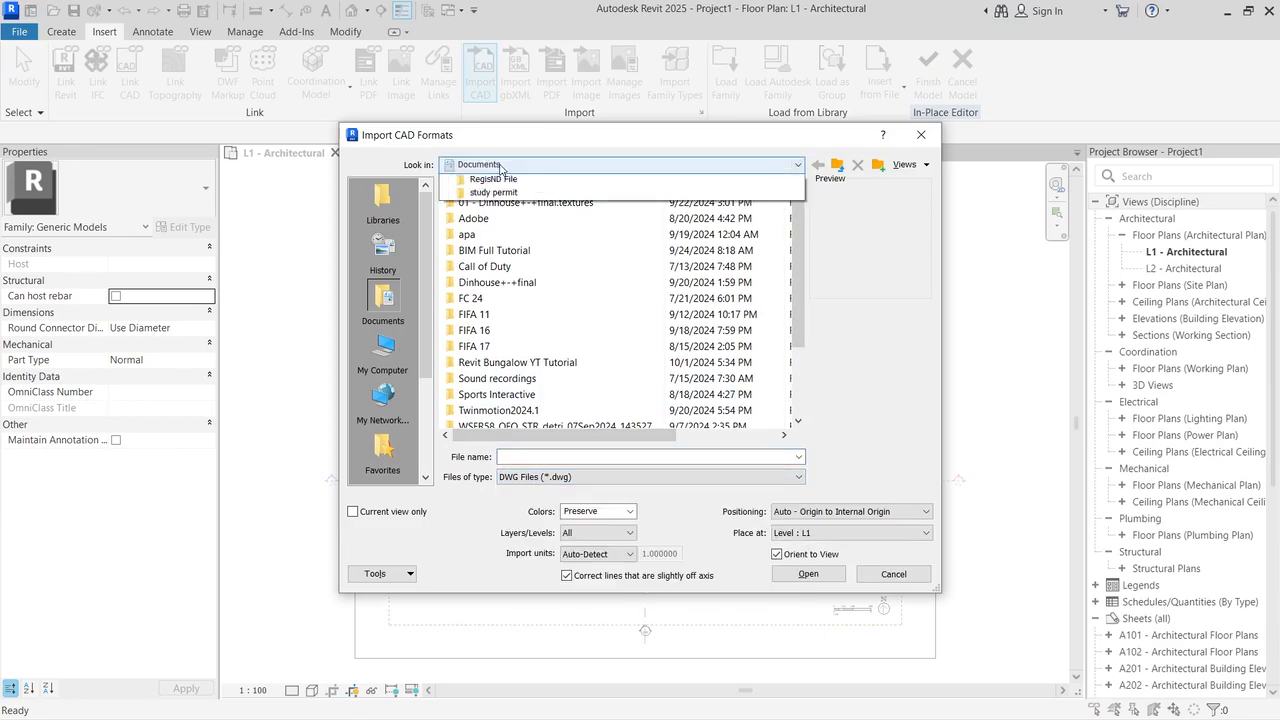
left_click(503, 194)
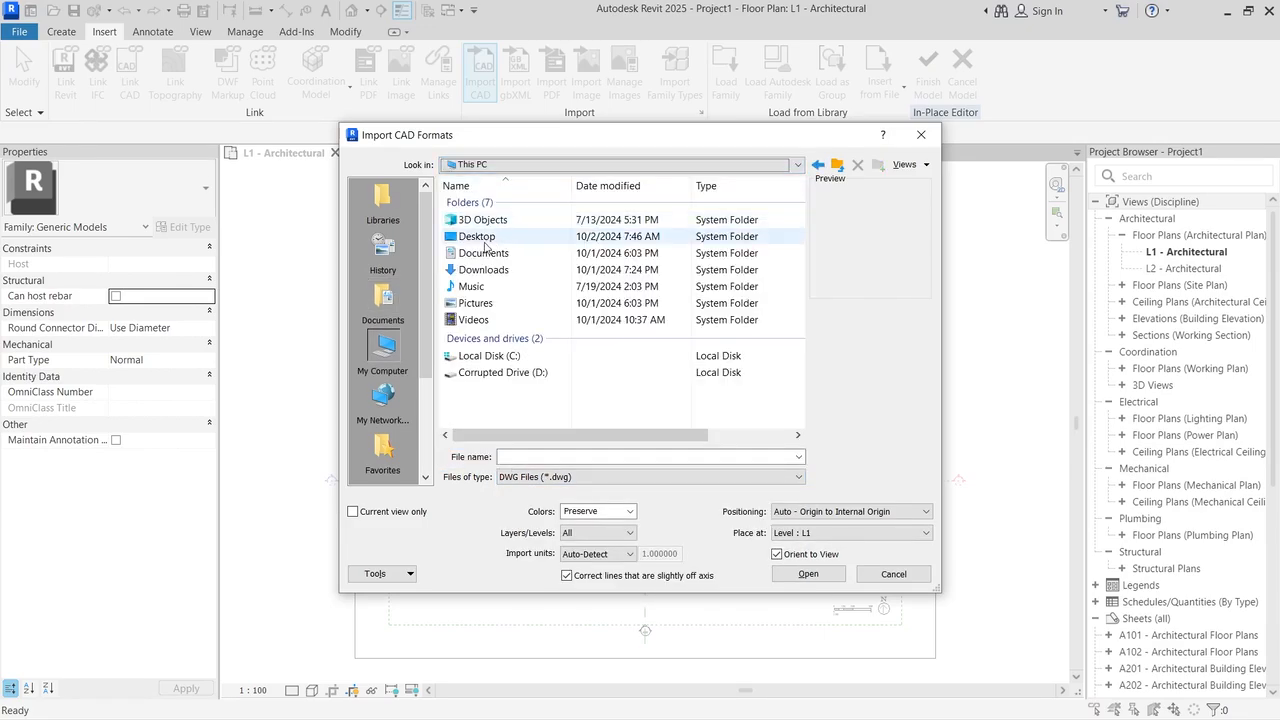
double_click(486, 266)
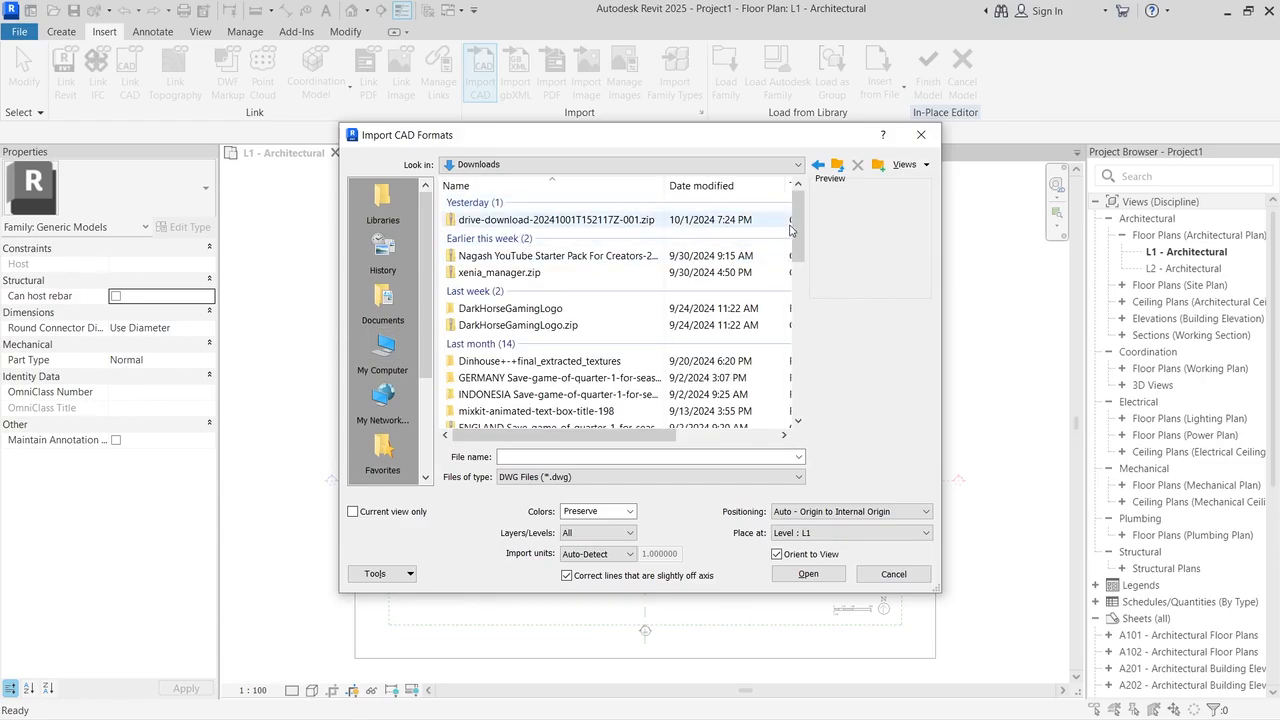
scroll(650, 427, "down", 10)
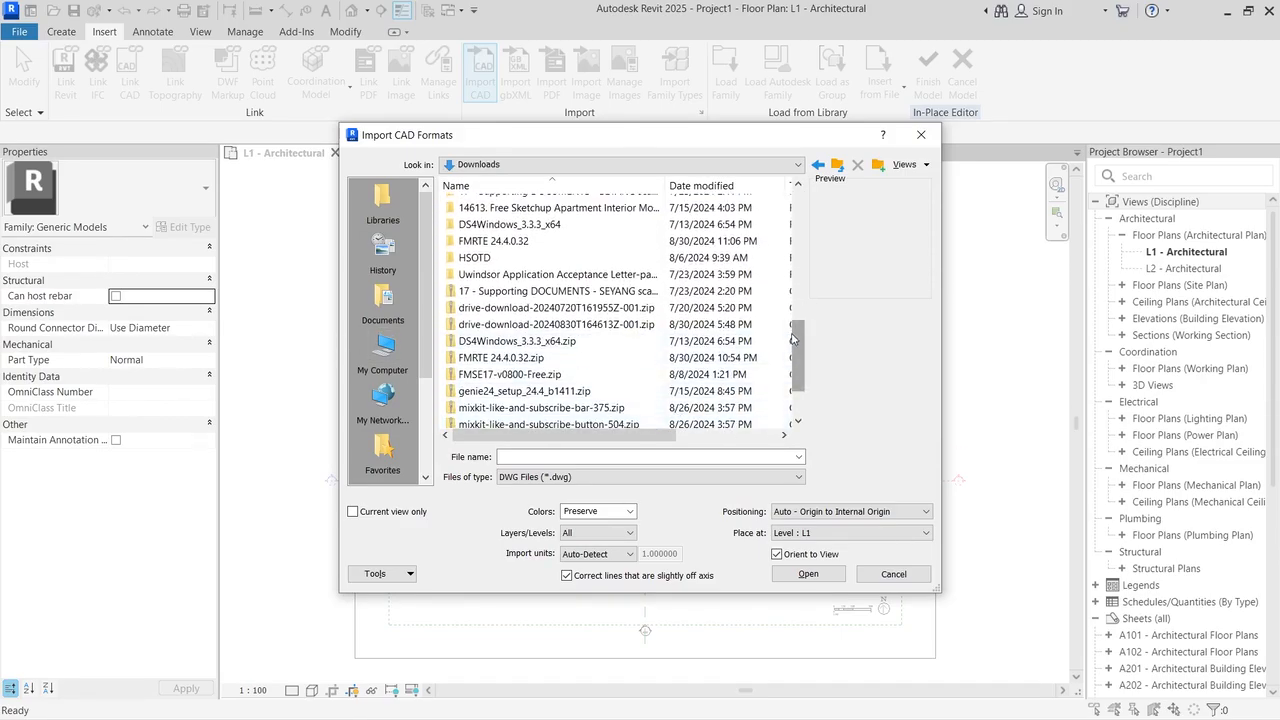
left_click_drag(797, 345, 800, 372)
left_click(797, 164)
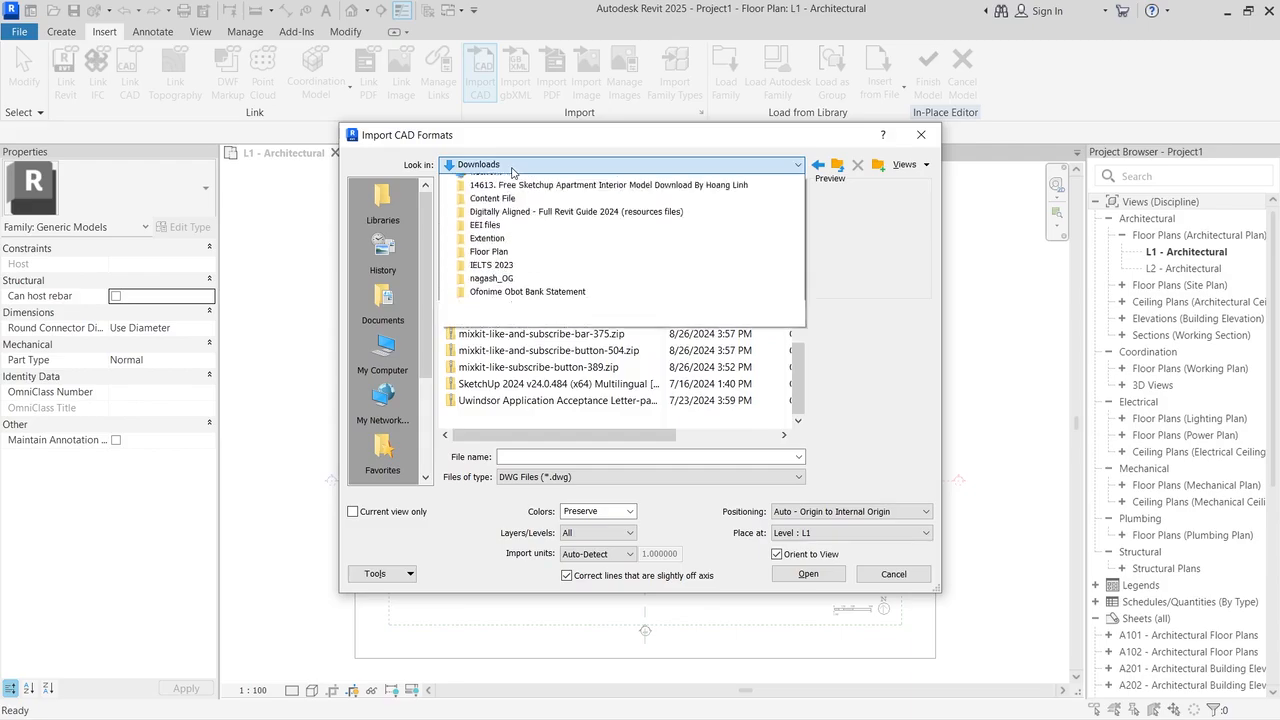
scroll(535, 250, "up", 3)
left_click(535, 178)
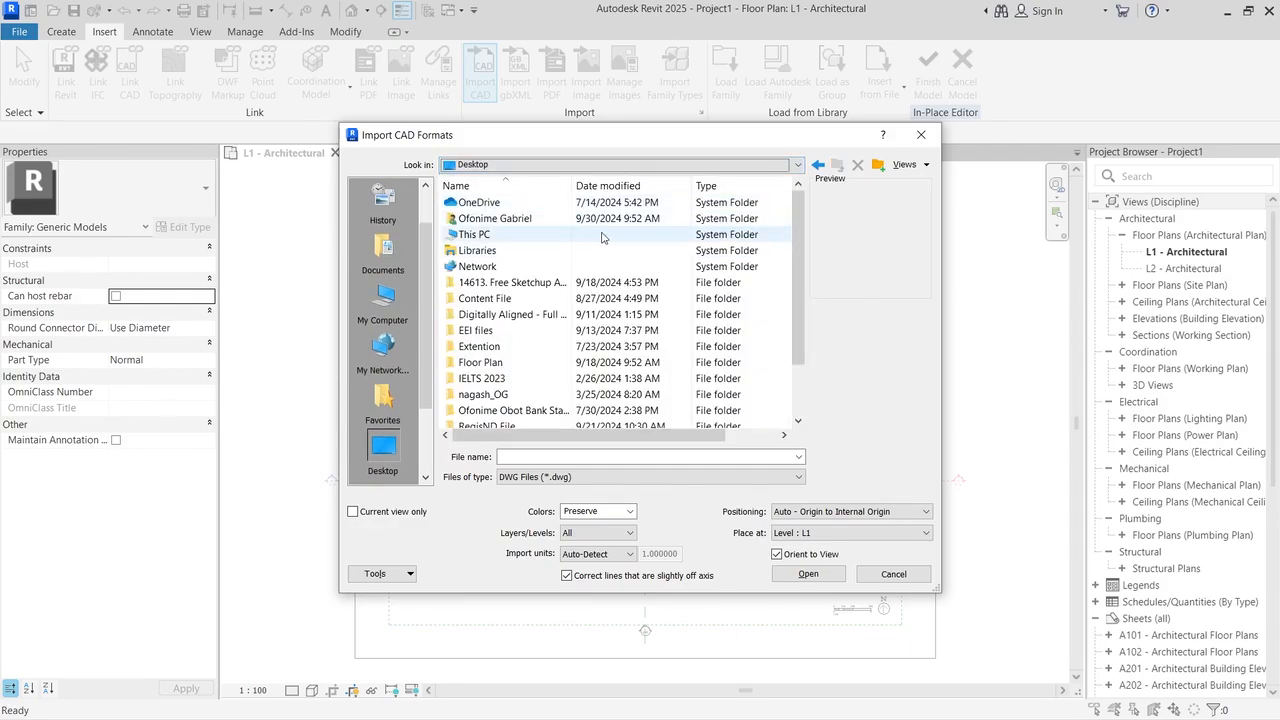
scroll(450, 292, "down", 2)
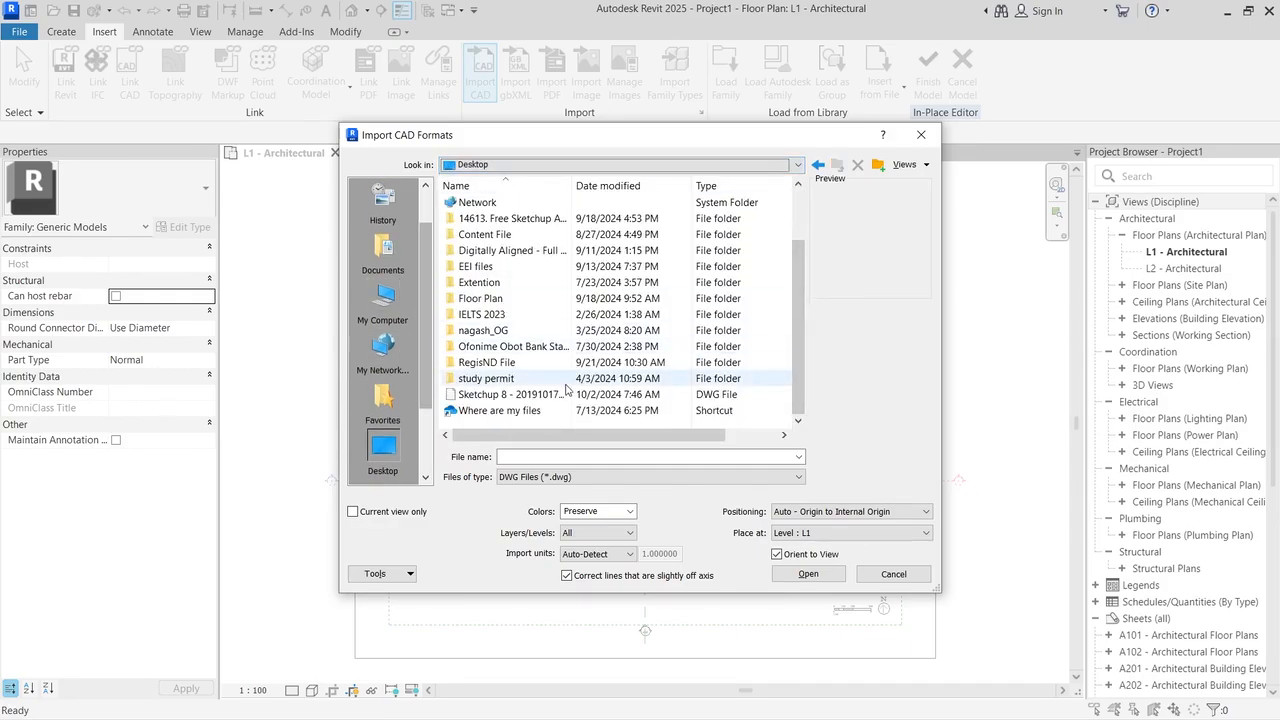
left_click(530, 478)
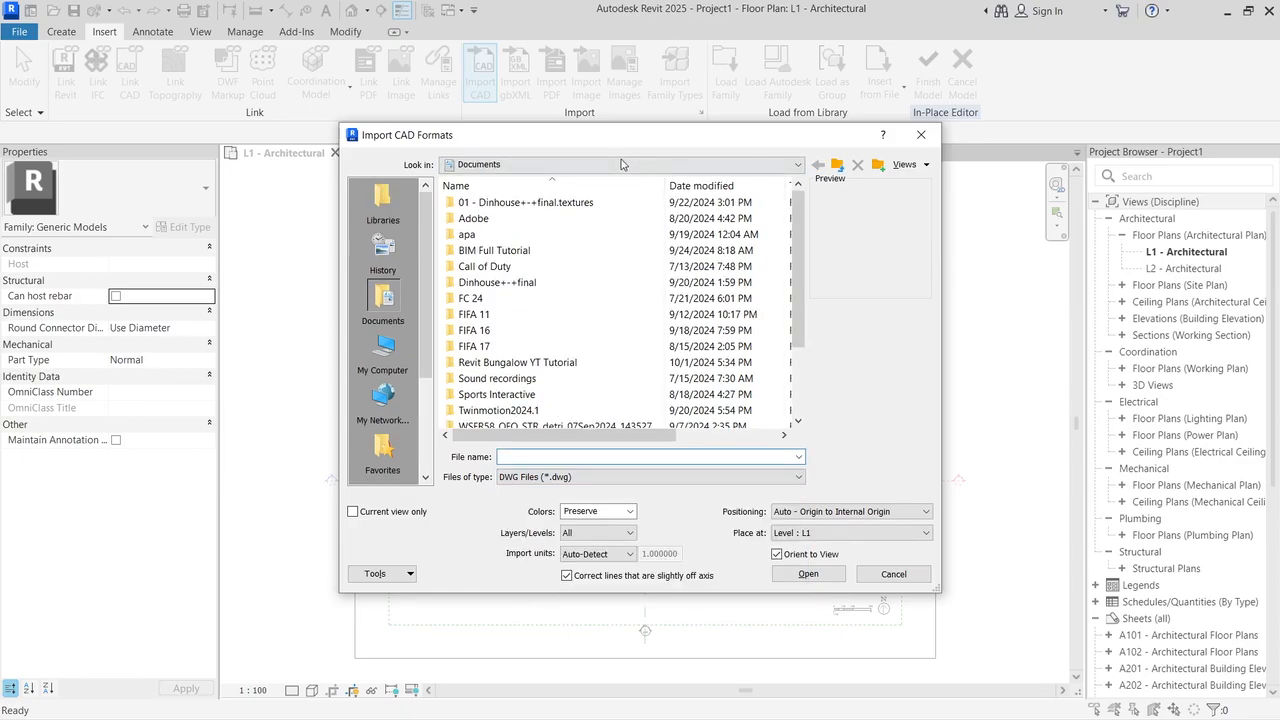
Step: Import "Sketchup 8 - 20191017+Mabelhouse.dwg" from the Desktop with auto-detected units, positioned Auto - Origin to Internal Origin on Level L1
left_click(600, 164)
left_click(507, 181)
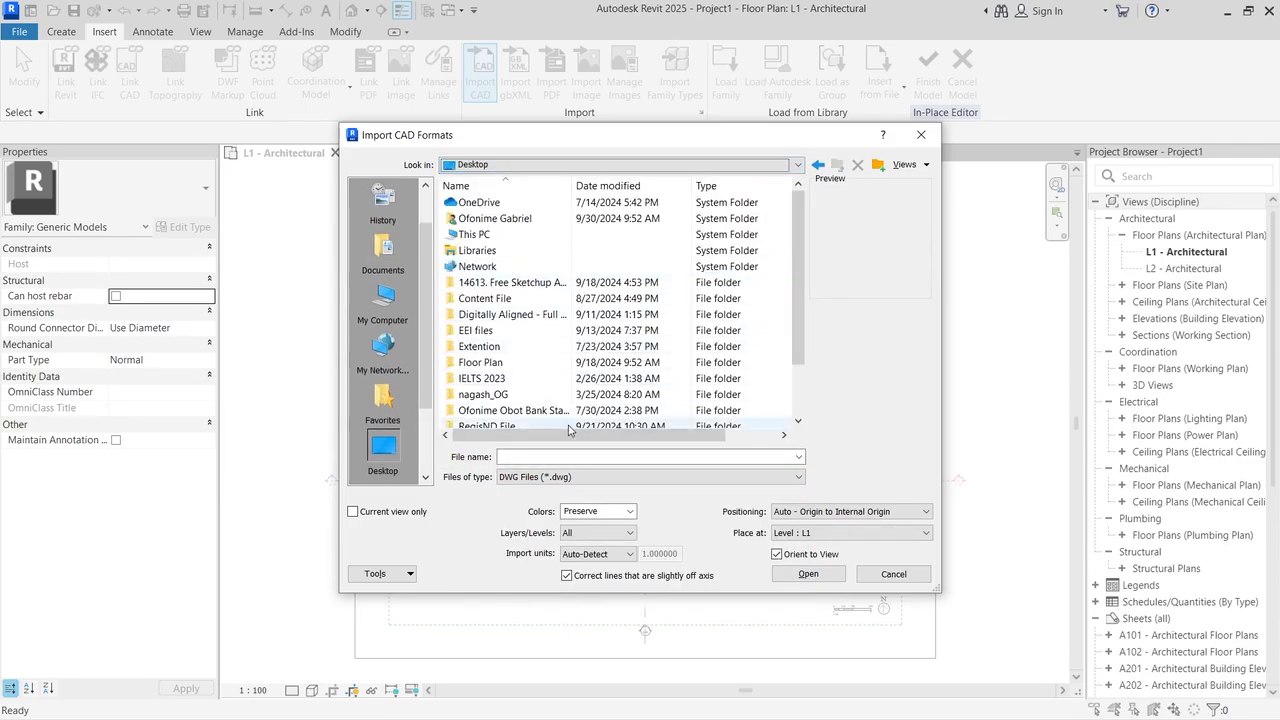
scroll(800, 320, "down", 2)
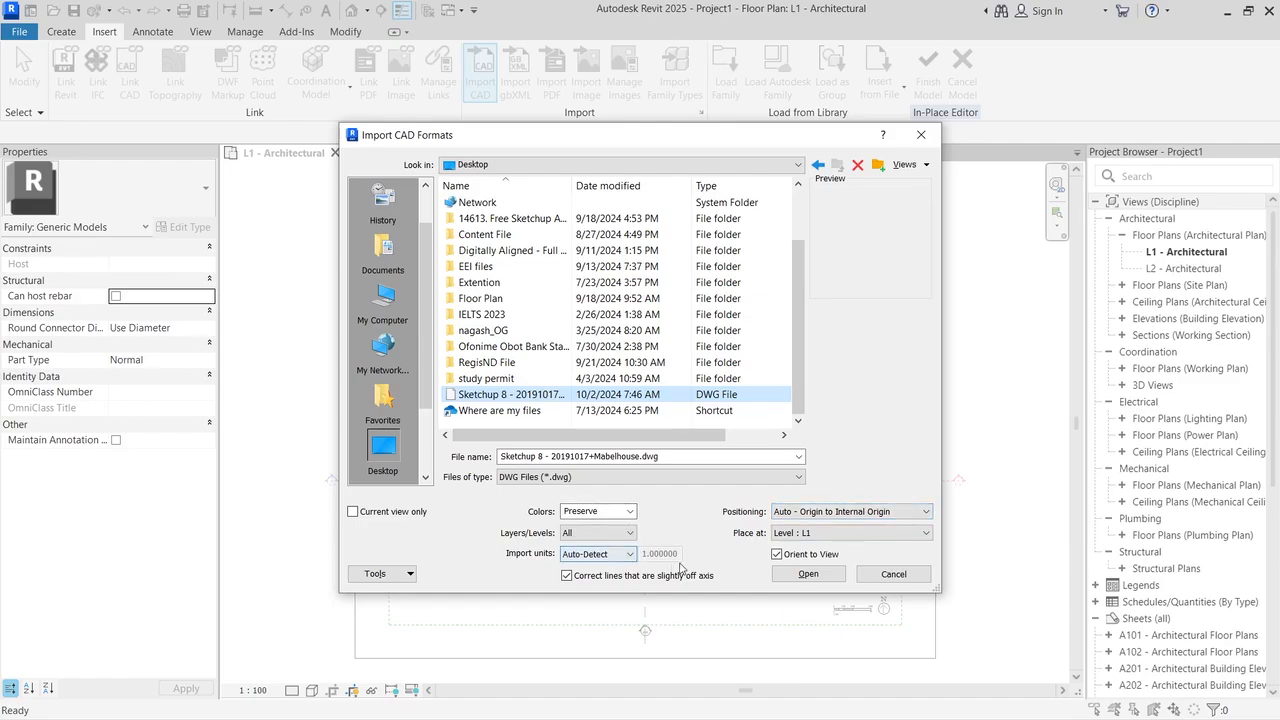
left_click(808, 576)
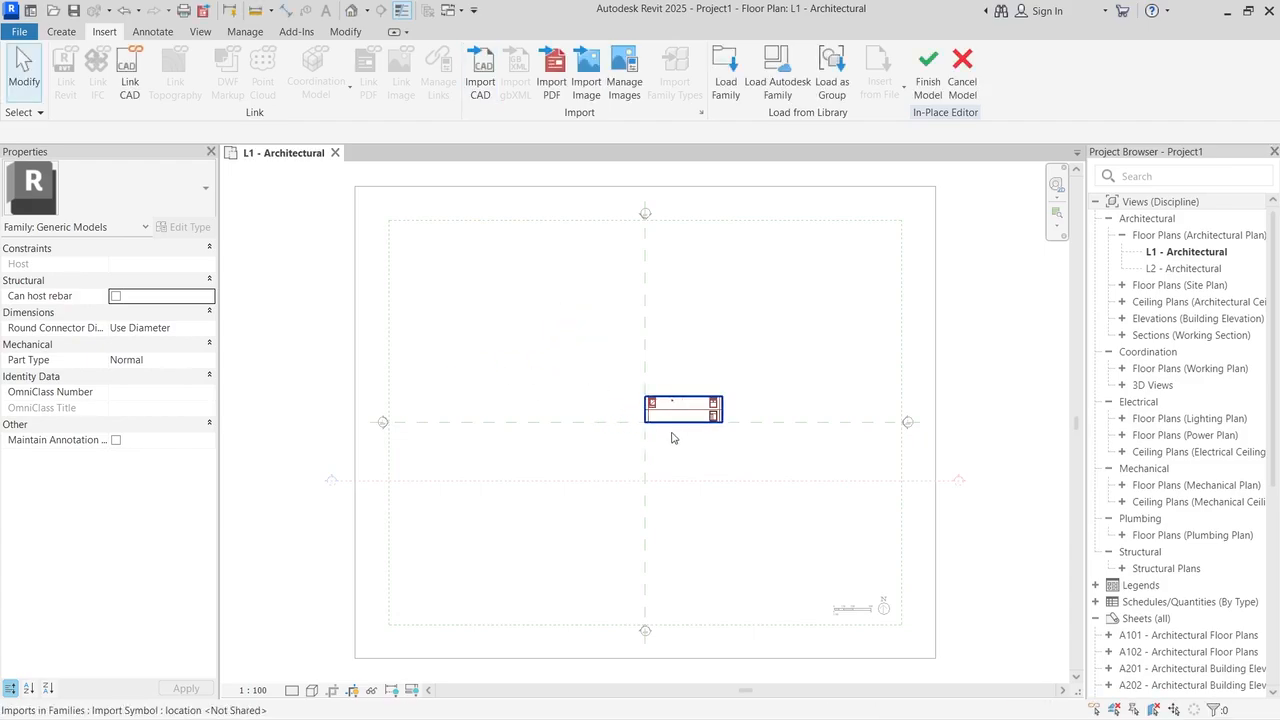
Step: Apply Full Explode to the imported house DWG in the L1 - Architectural floor plan
scroll(723, 436, "up", 6)
scroll(370, 289, "up", 3)
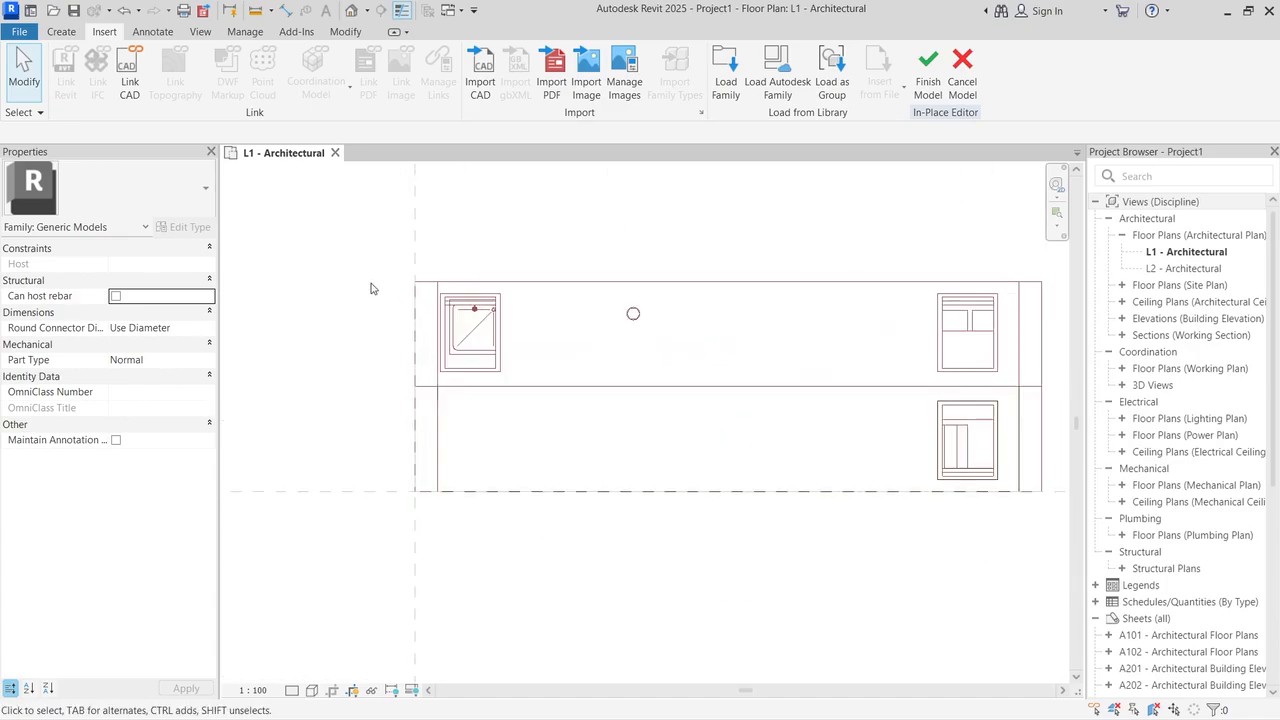
left_click(478, 310)
scroll(580, 244, "down", 3)
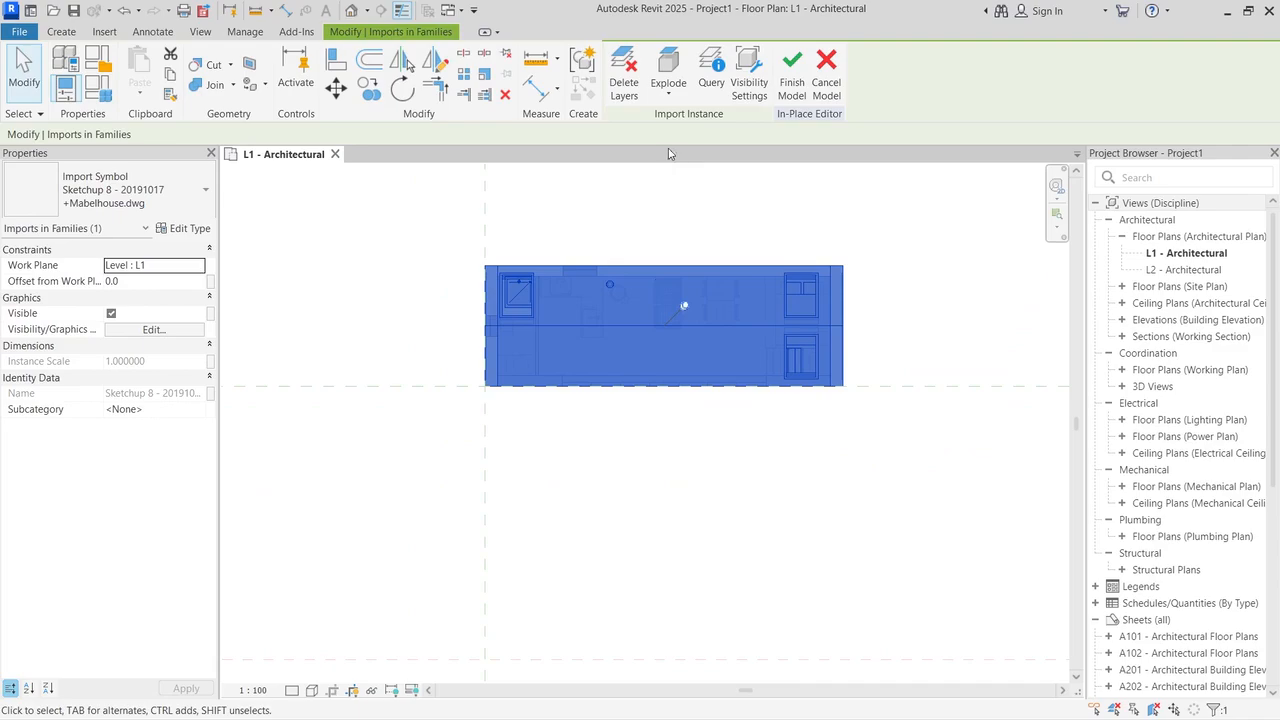
scroll(665, 285, "up", 3)
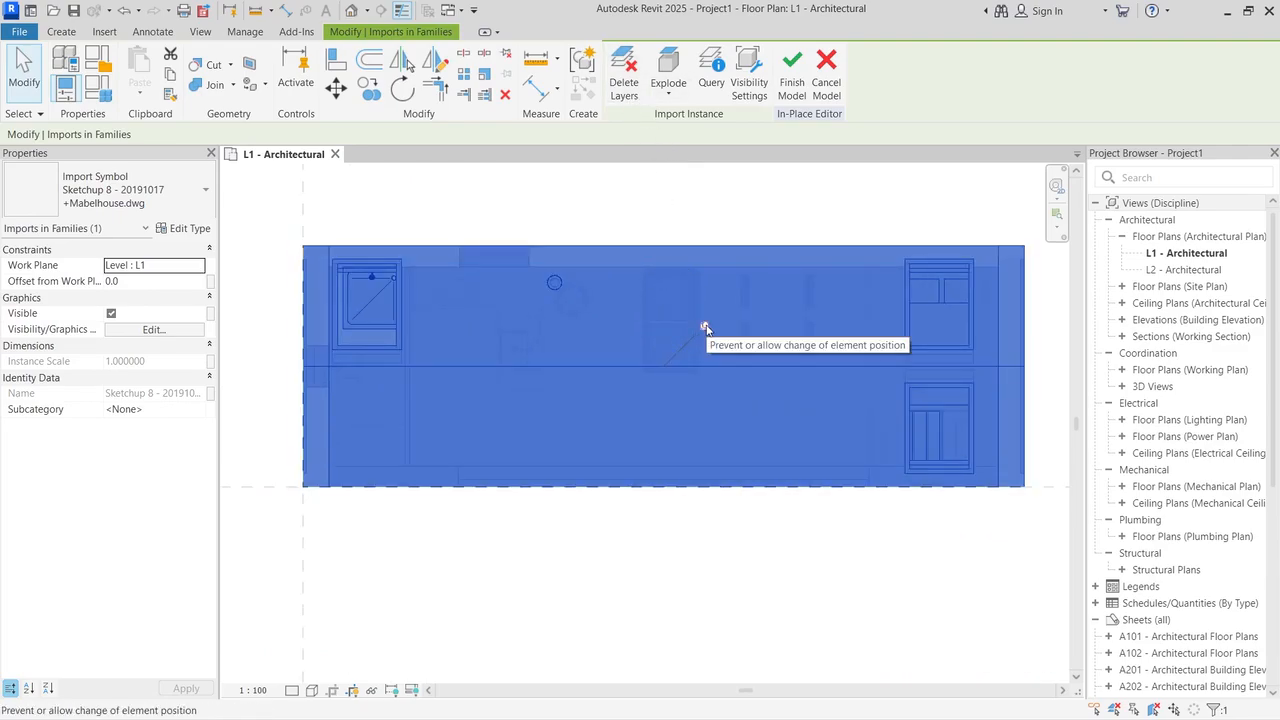
left_click(670, 90)
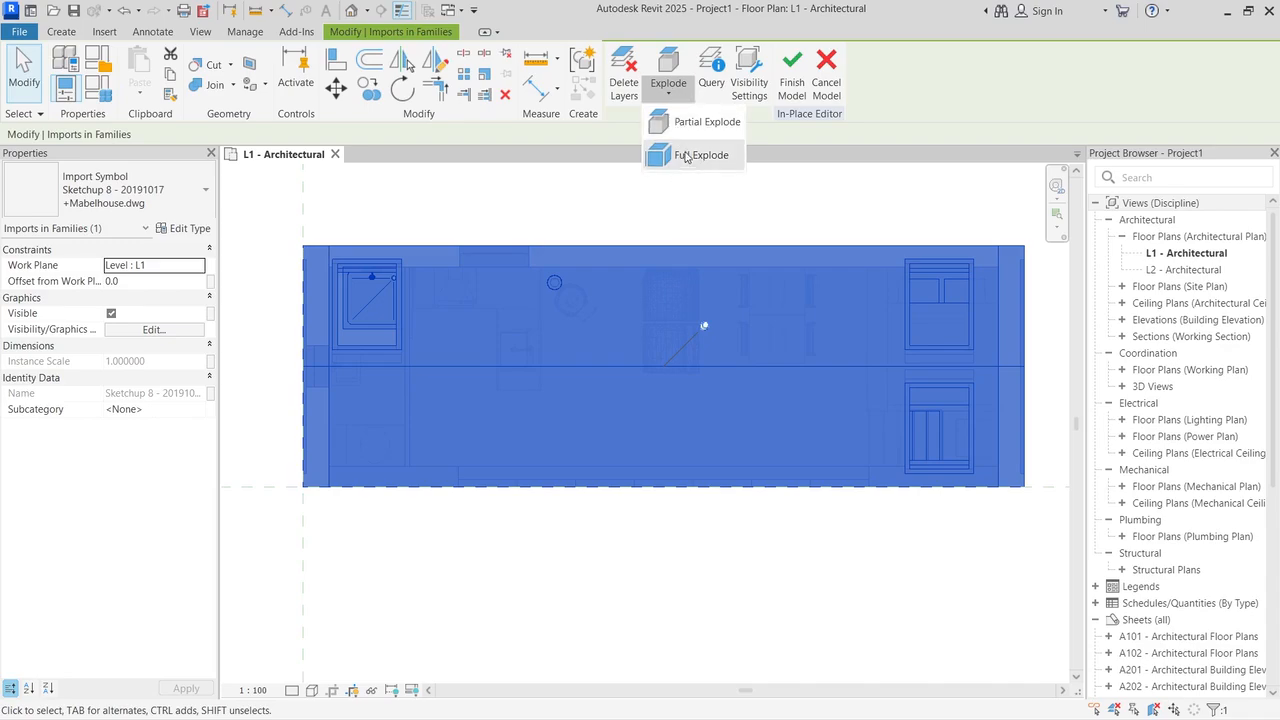
left_click(686, 156)
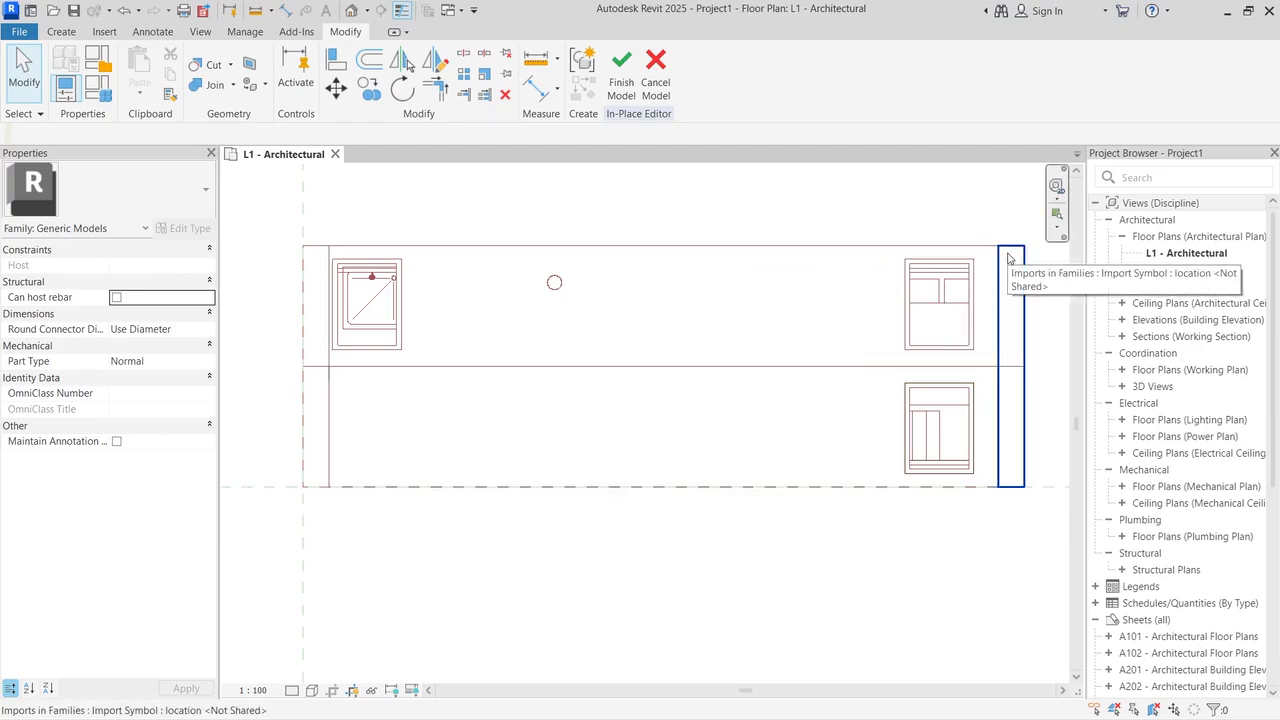
Step: Open the L2 - Architectural floor plan and examine the exploded house's rooms and furniture layout
scroll(705, 314, "down", 2)
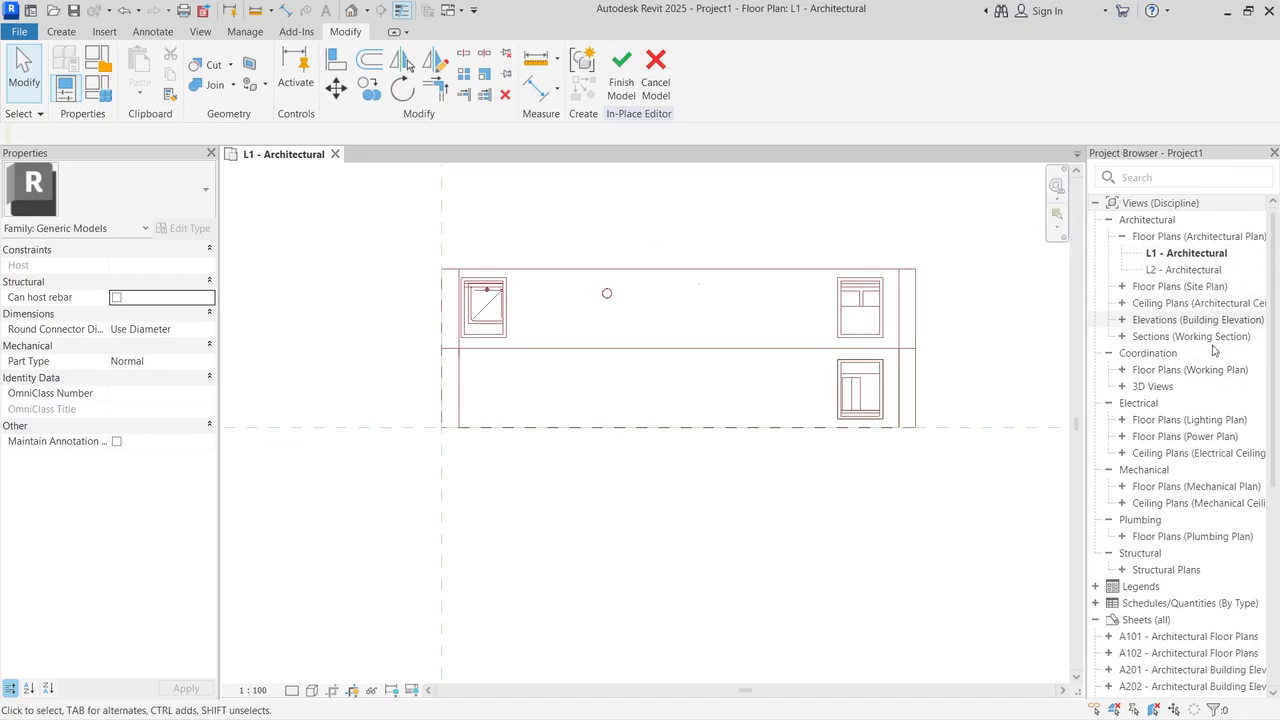
double_click(1188, 270)
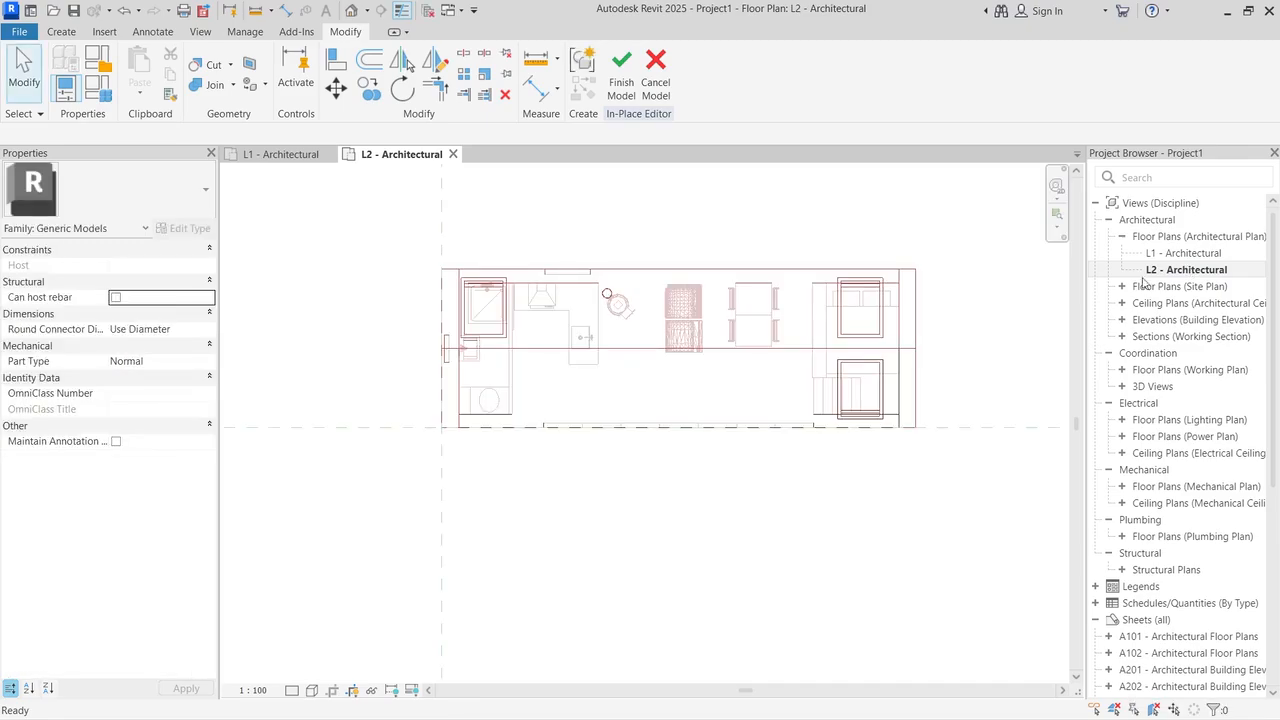
scroll(545, 292, "up", 1)
scroll(440, 246, "down", 1)
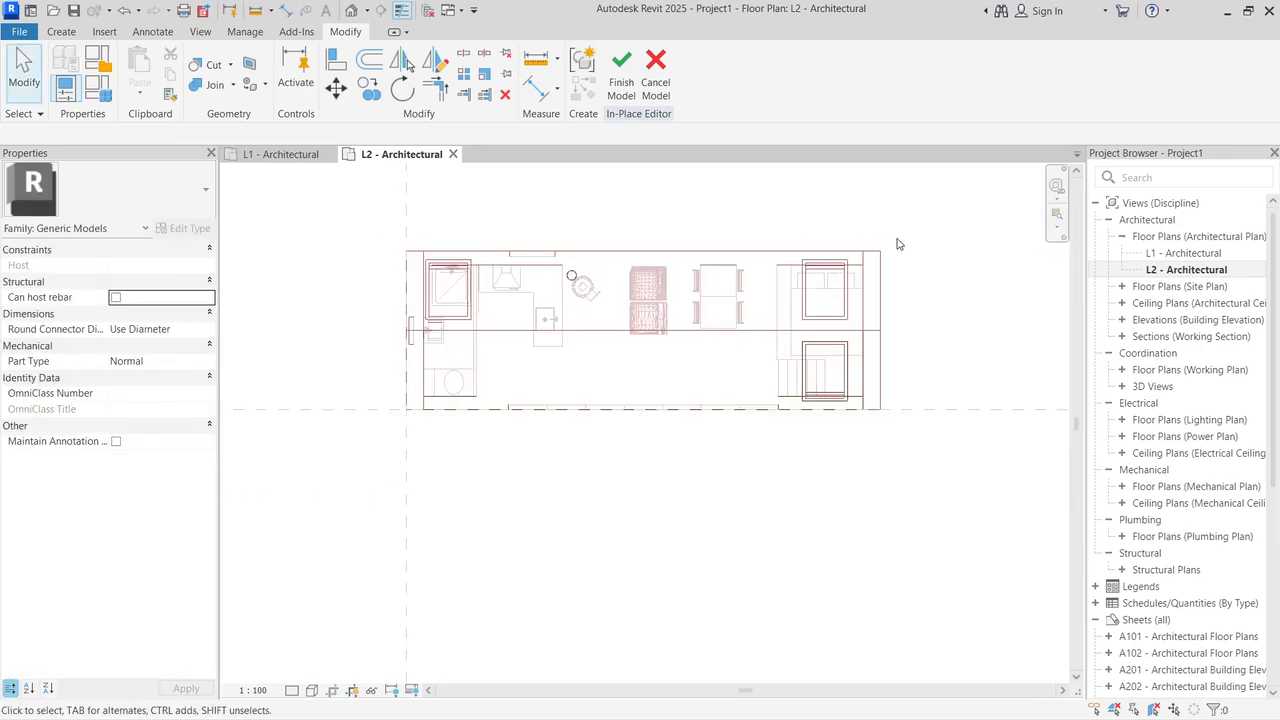
scroll(894, 251, "up", 1)
scroll(462, 250, "up", 1)
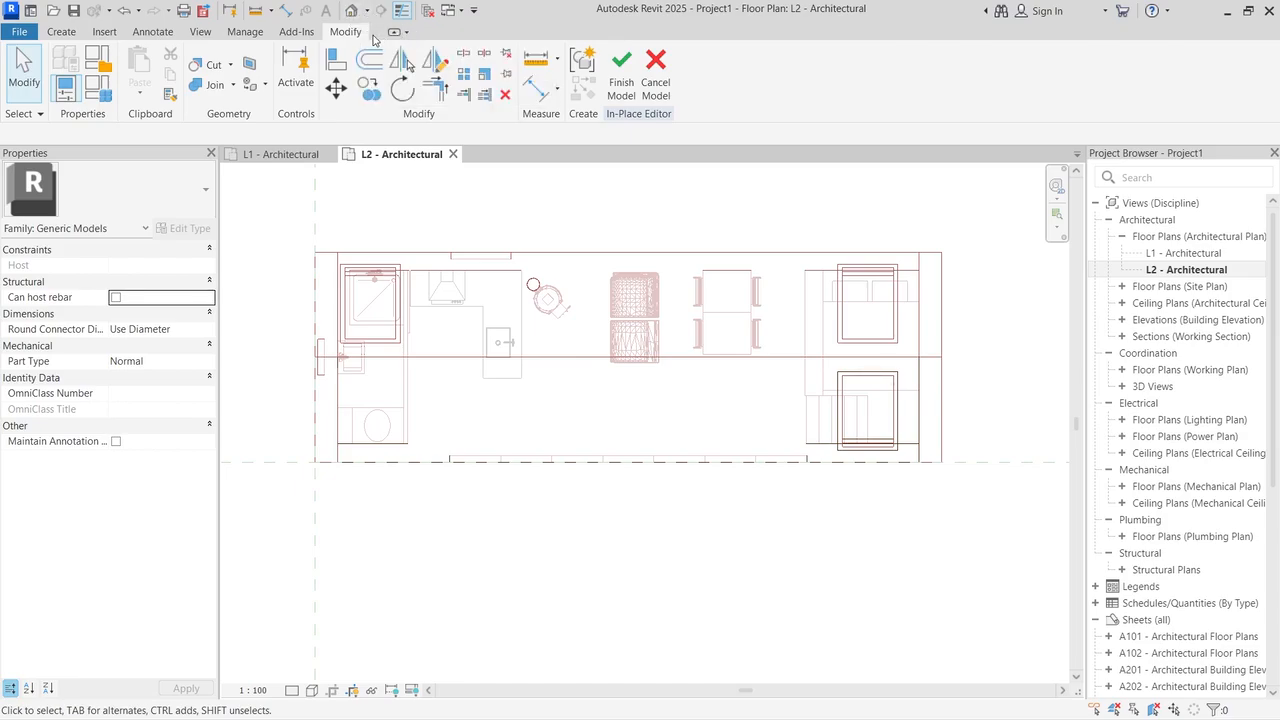
Step: Show the exploded house in the default 3D view and finish the in-place model
left_click(352, 12)
scroll(485, 445, "up", 8)
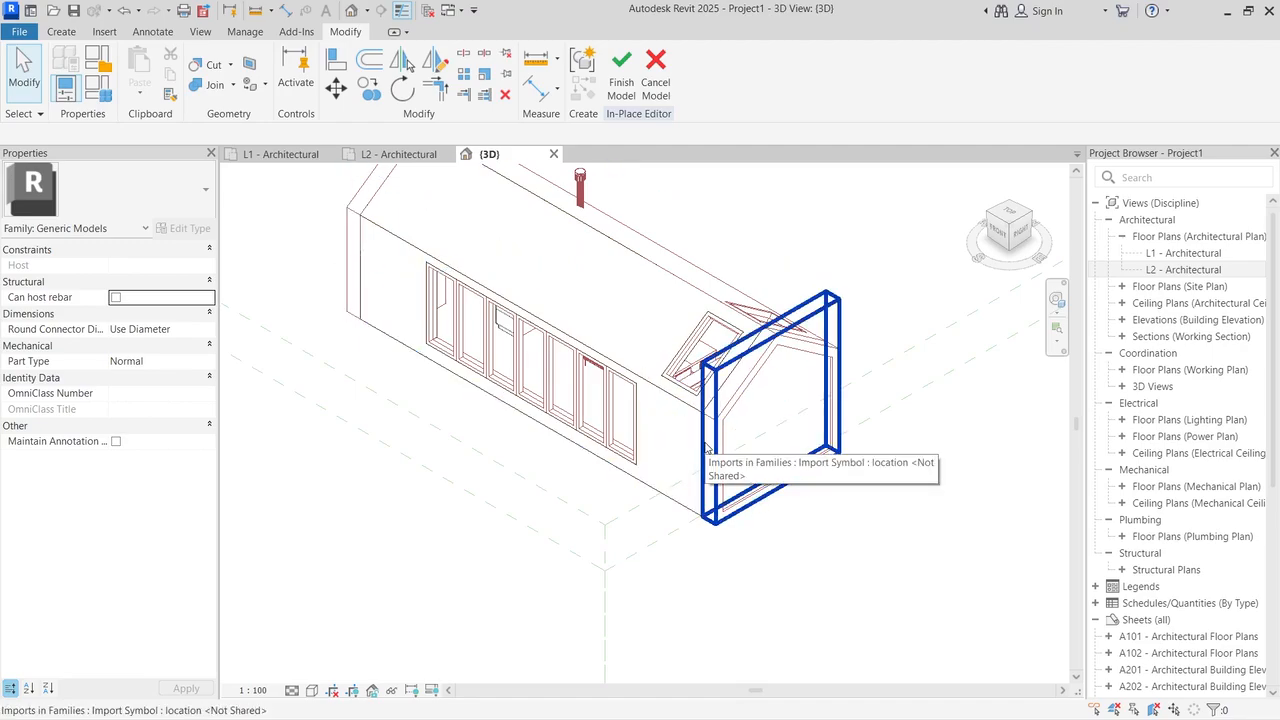
scroll(705, 448, "down", 1)
scroll(517, 186, "up", 2)
scroll(583, 217, "down", 2)
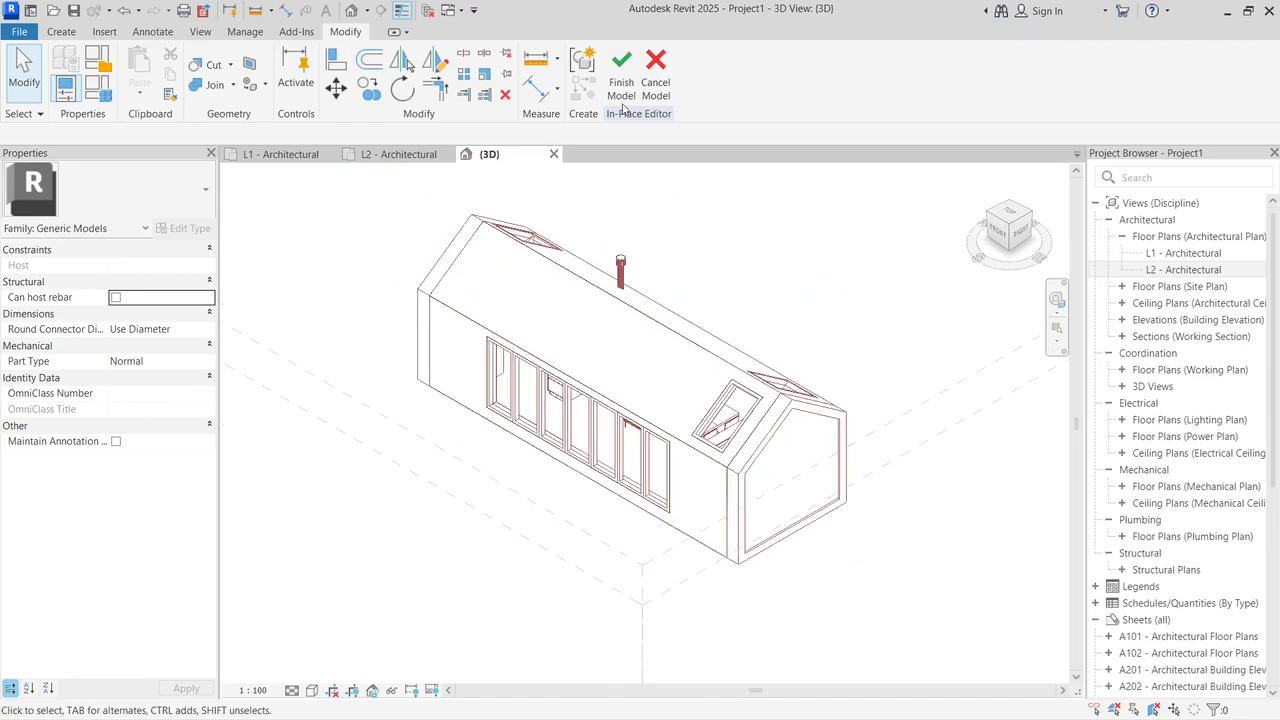
left_click(622, 98)
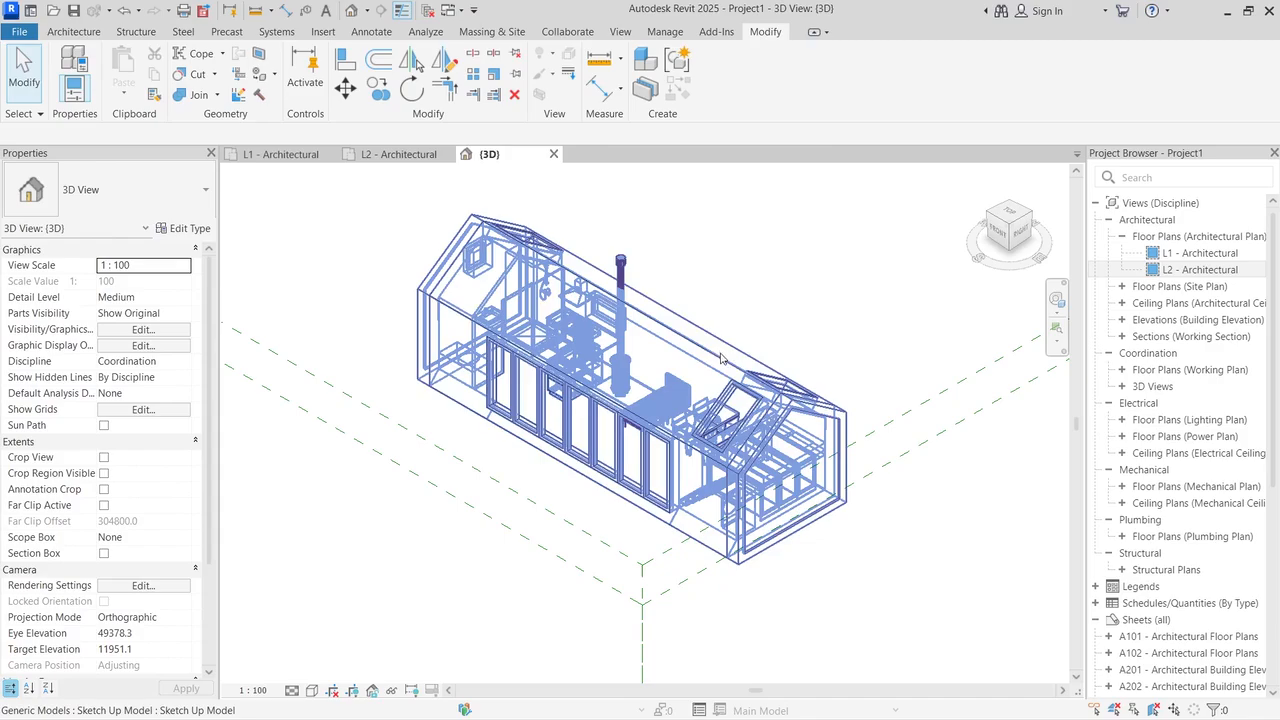
Step: Return to the L1 - Architectural floor plan and examine how the finished in-place house model appears there
left_click(265, 157)
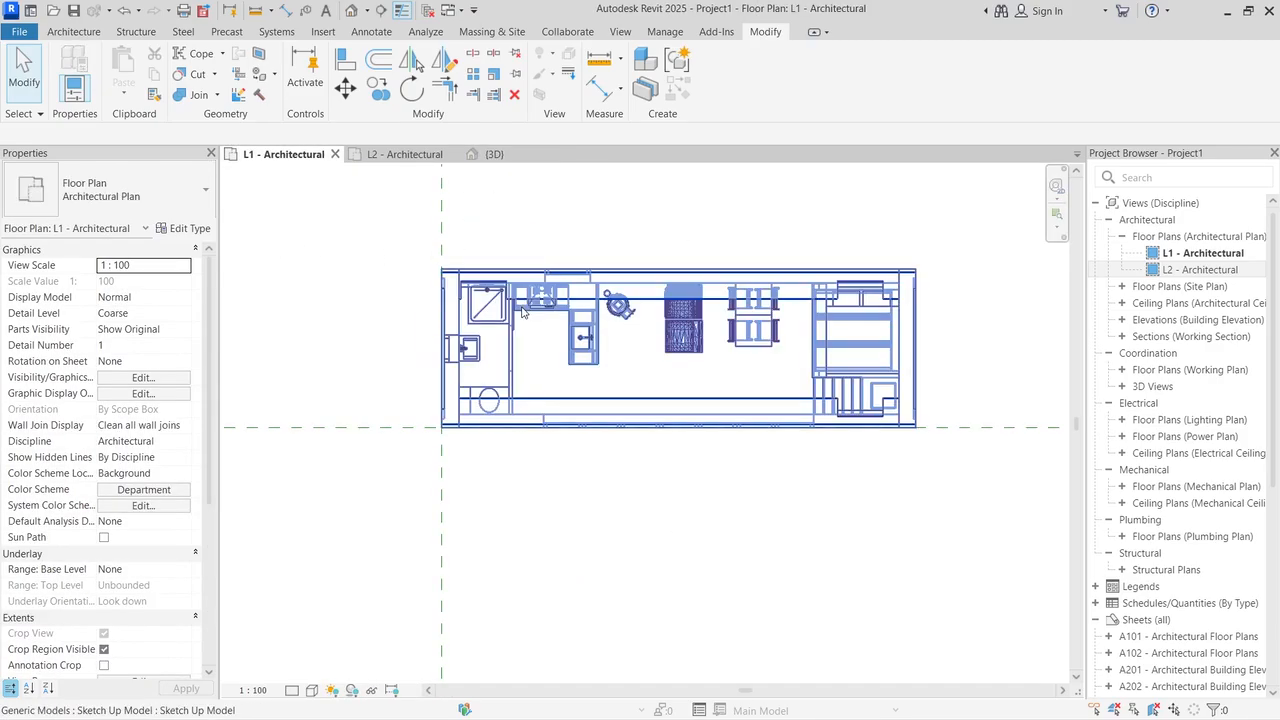
scroll(586, 251, "up", 3)
scroll(447, 258, "down", 3)
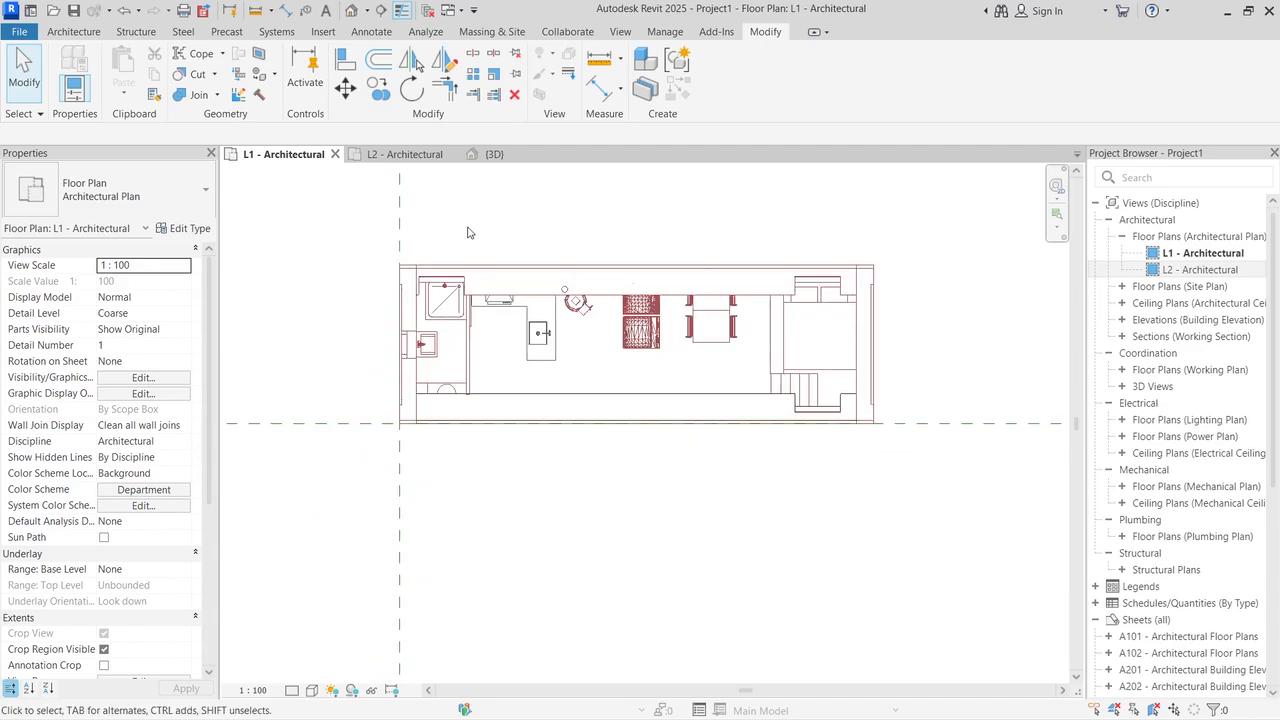
left_click(1185, 255)
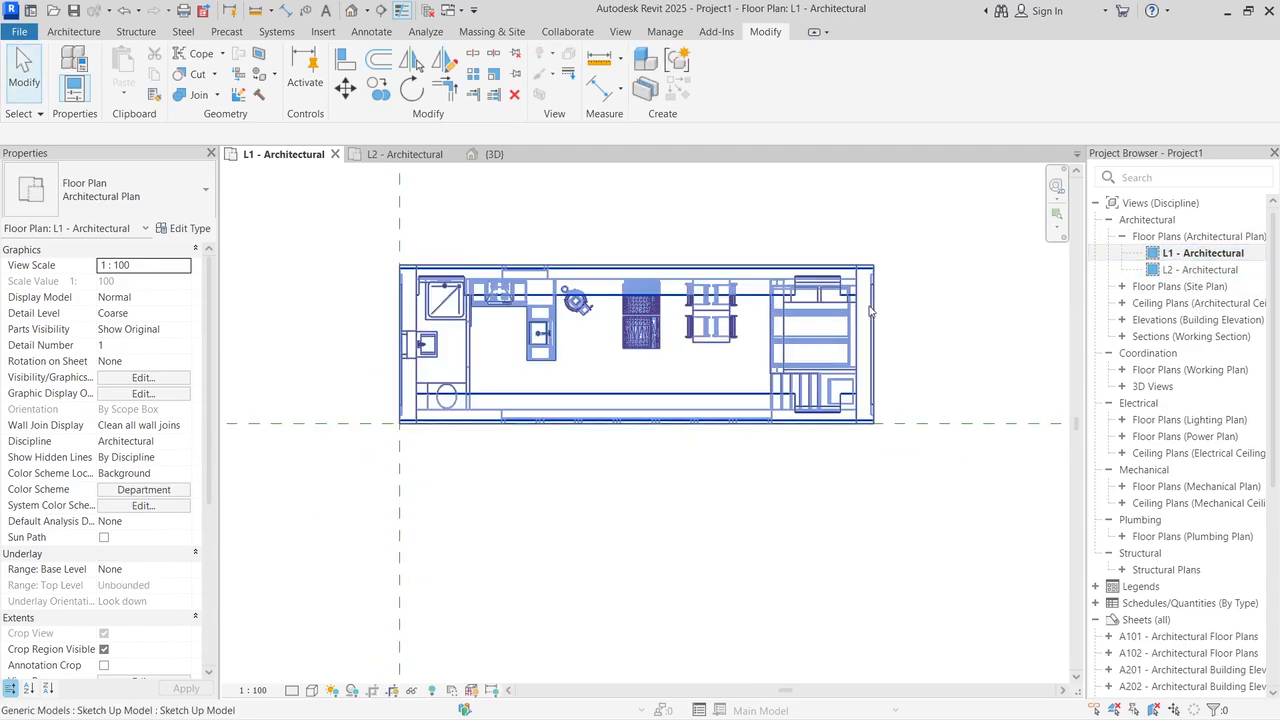
scroll(671, 306, "up", 2)
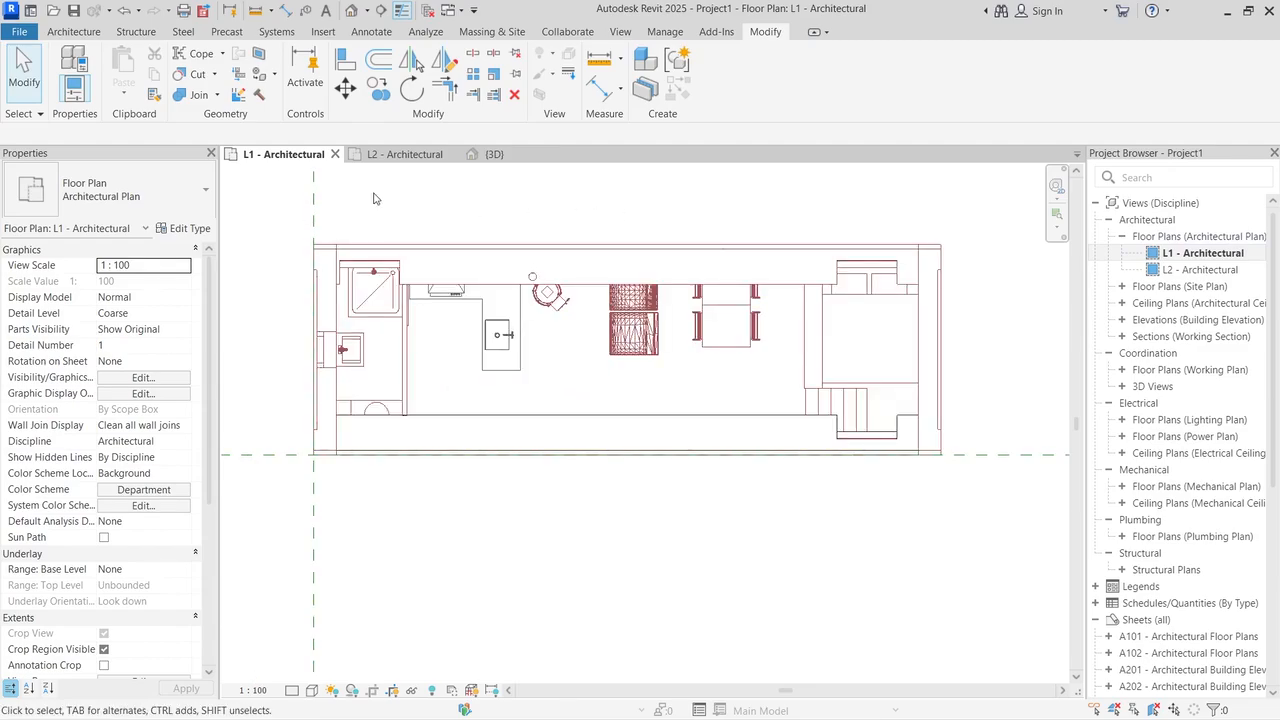
Step: Measure the house's outer width along the end wall beside the bed on the L1 plan, from corner to corner
left_click(599, 62)
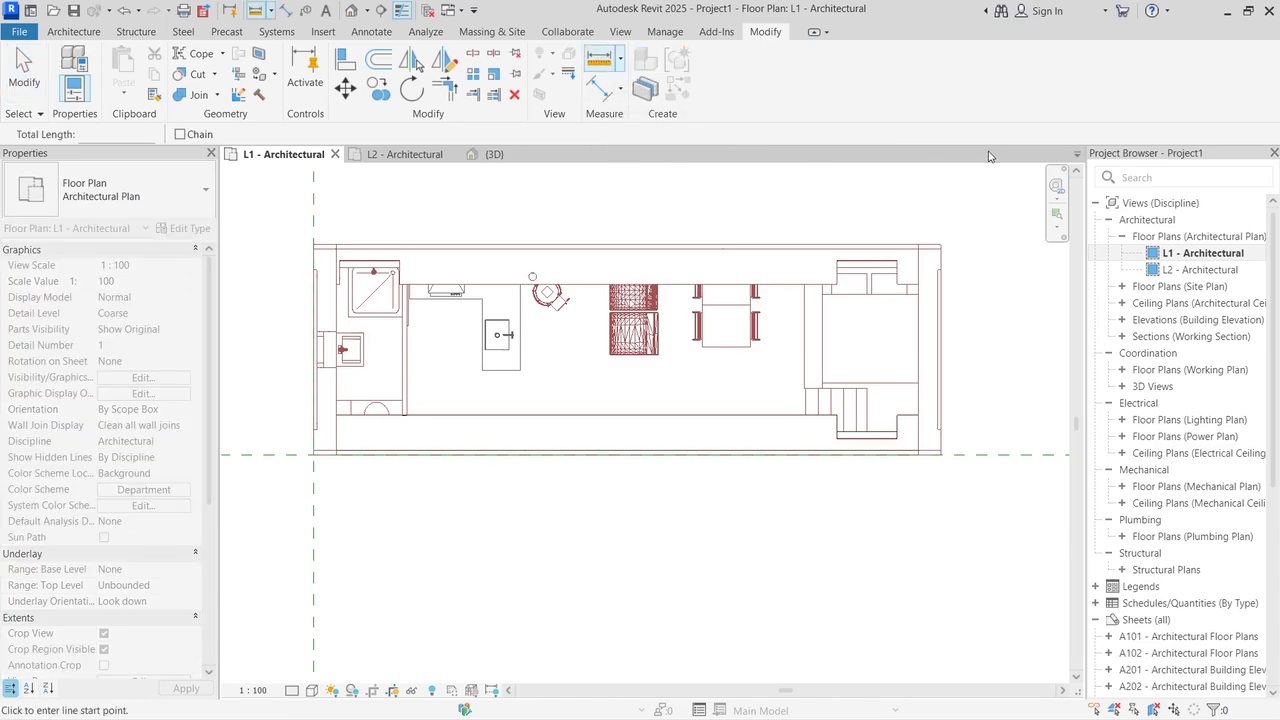
left_click(940, 244)
scroll(990, 452, "up", 3)
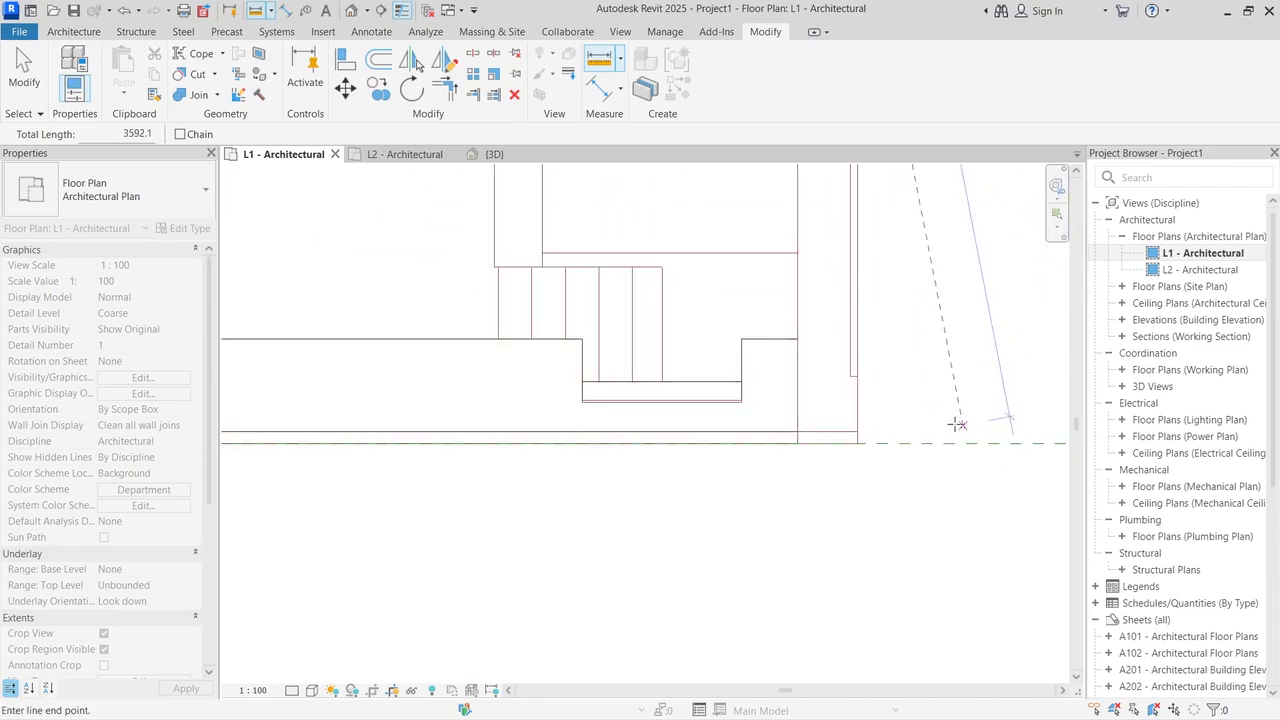
left_click(857, 443)
scroll(857, 443, "down", 5)
scroll(958, 322, "up", 3)
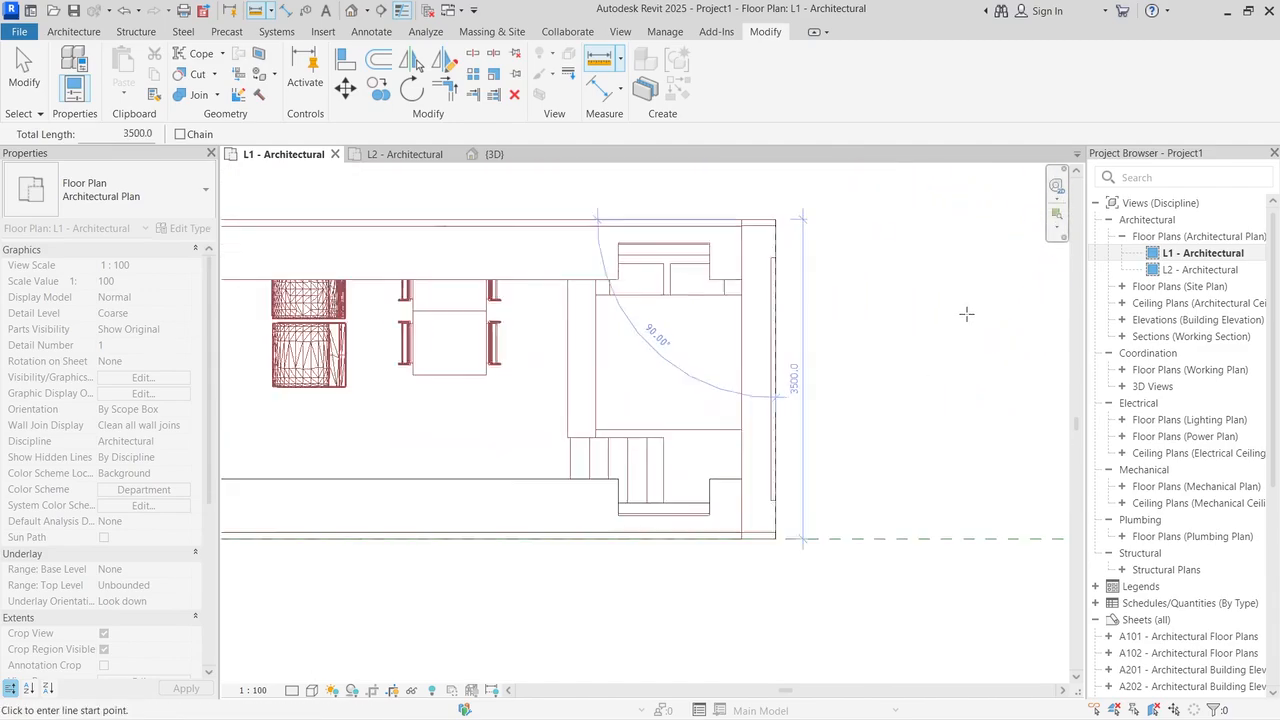
scroll(930, 340, "up", 2)
scroll(811, 417, "up", 2)
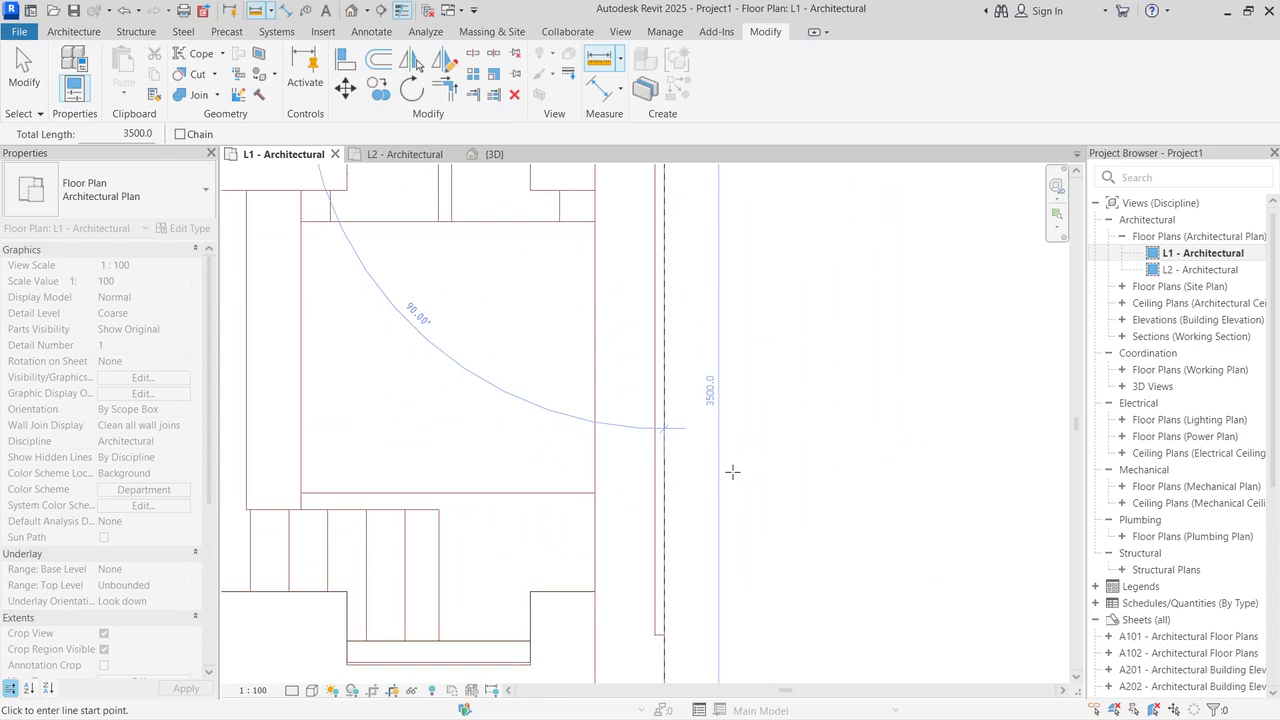
scroll(866, 377, "down", 2)
scroll(885, 308, "down", 2)
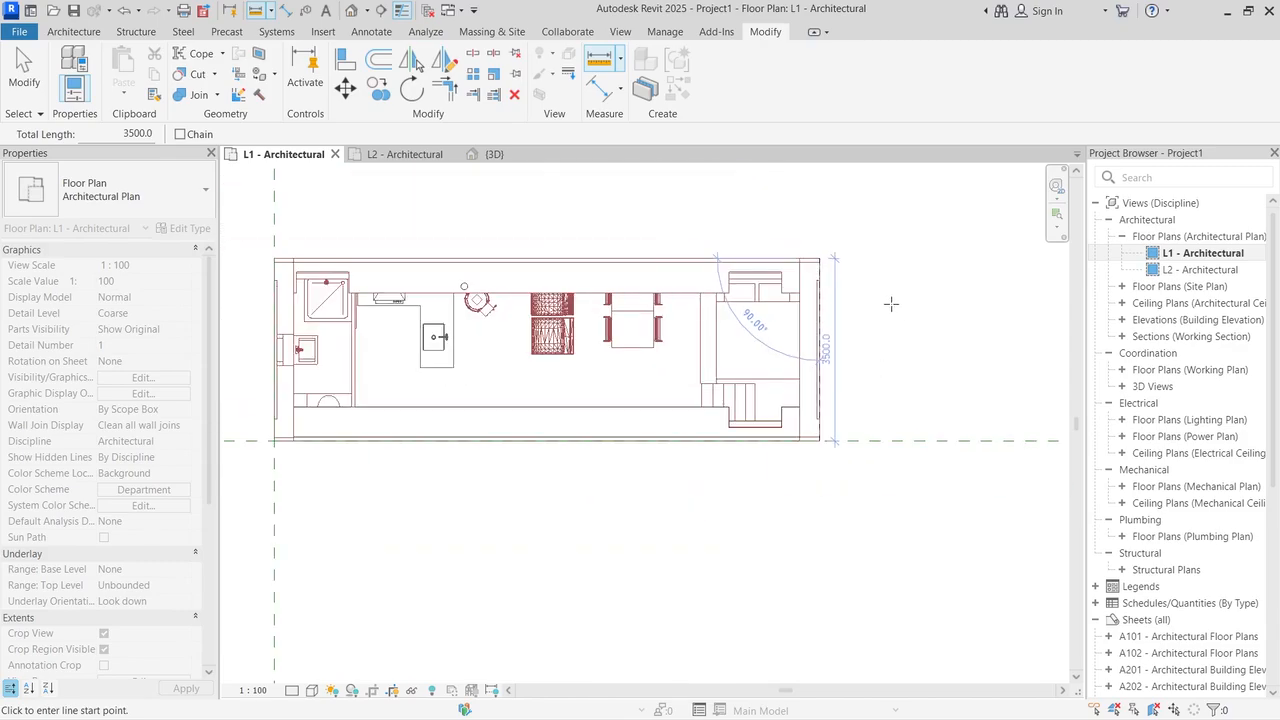
scroll(825, 237, "up", 1)
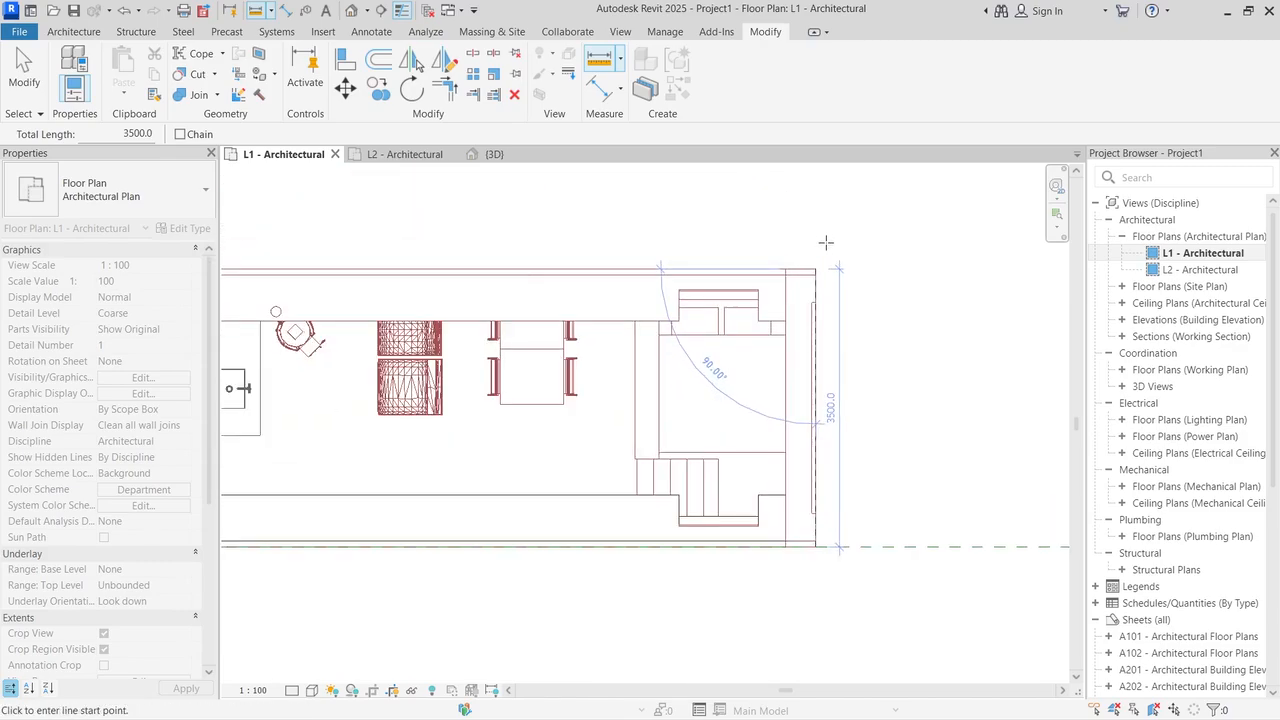
Step: Measure the house's outer length along the long wall on the shower side of the L1 plan, from corner to corner
left_click(819, 265)
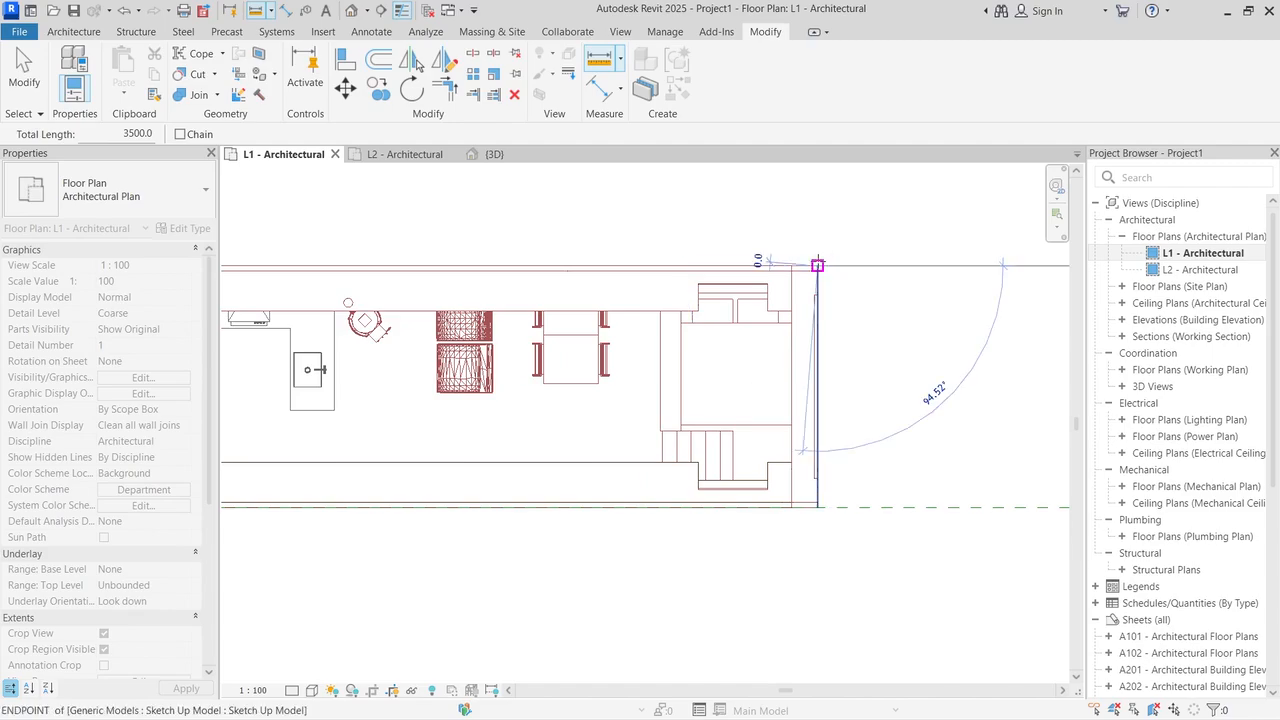
scroll(820, 263, "down", 2)
scroll(600, 220, "up", 2)
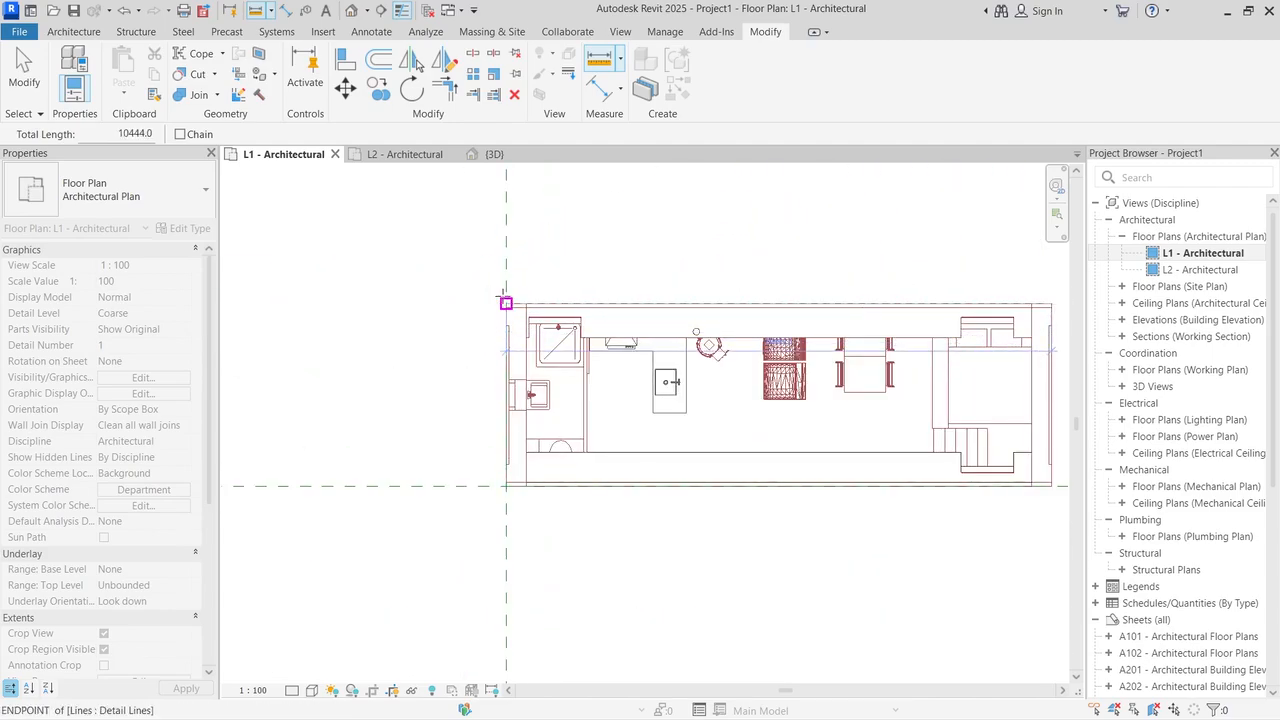
left_click(506, 302)
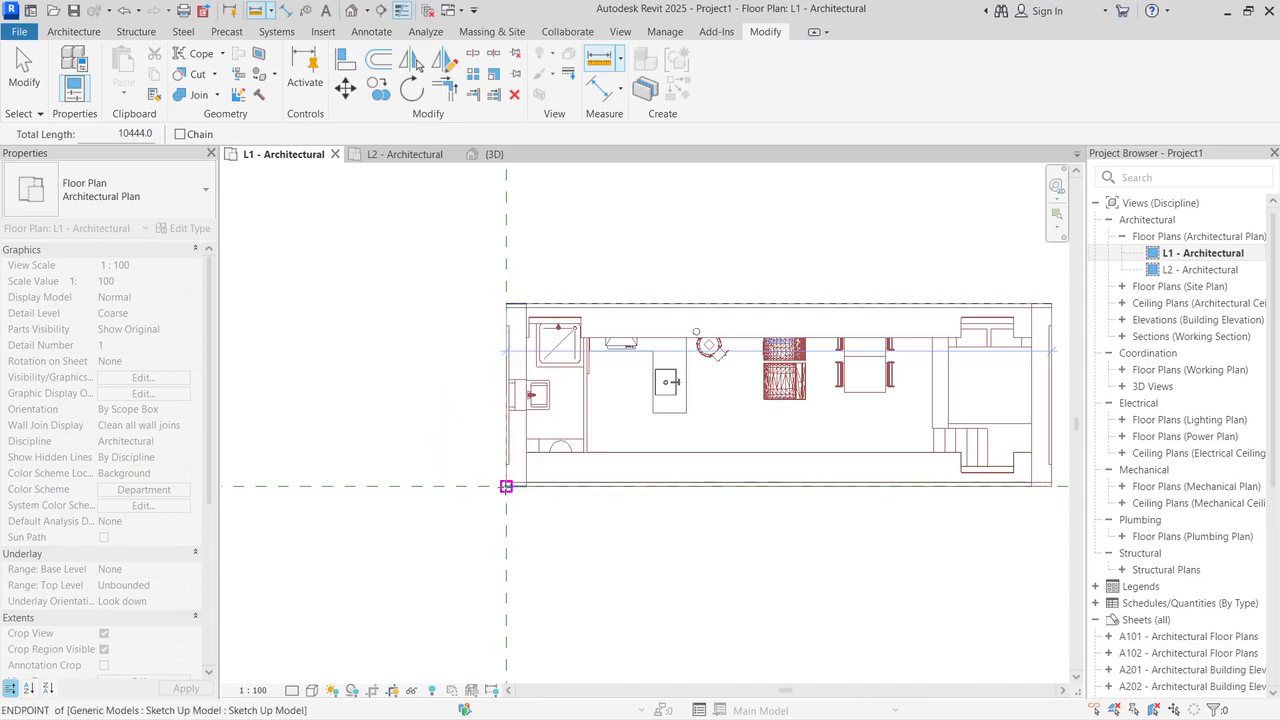
Step: Measure the house's outer length along the opposite long wall, from the reference line intersection to the far corner, and examine the dimension
left_click(506, 486)
scroll(500, 495, "down", 2)
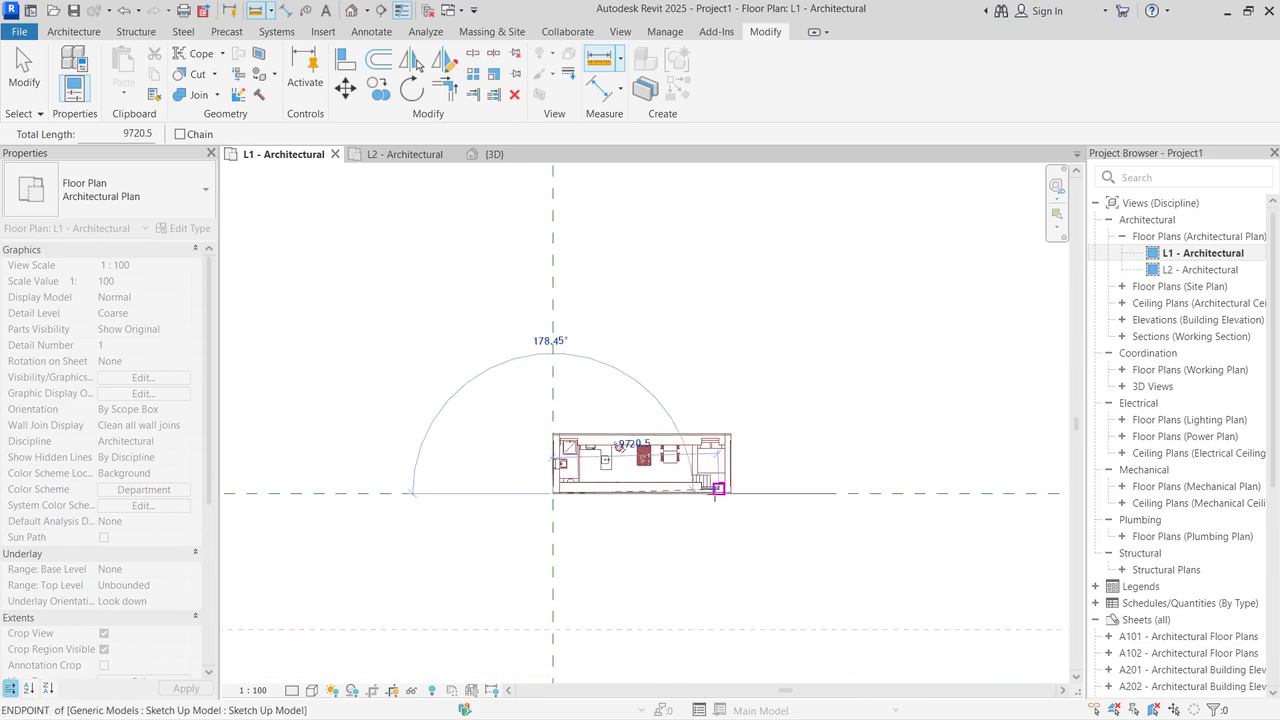
scroll(717, 498, "up", 3)
left_click(766, 467)
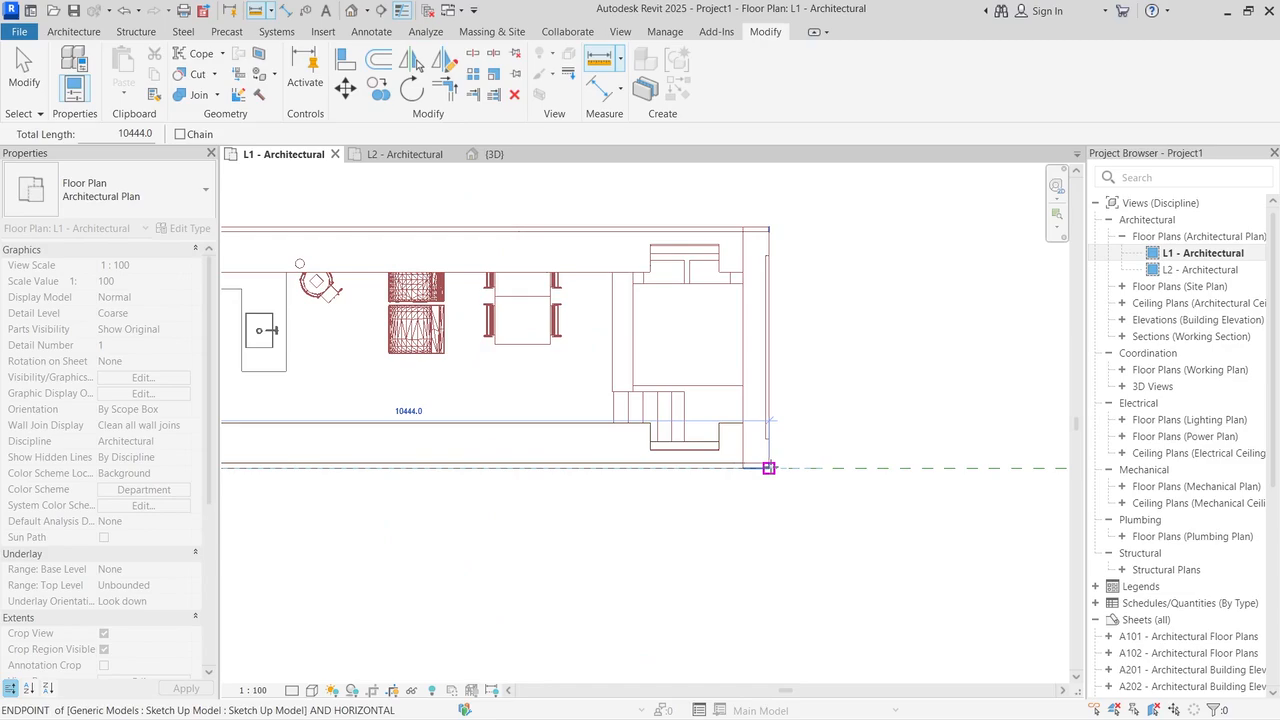
scroll(472, 411, "down", 2)
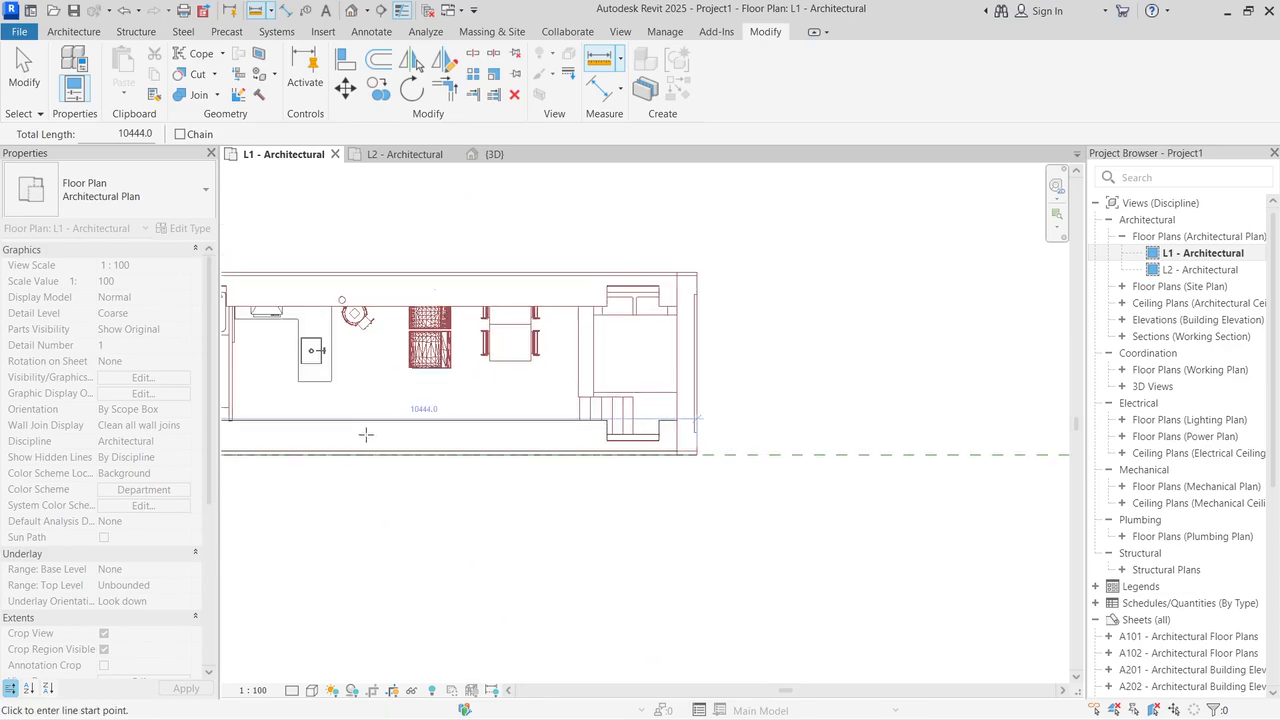
scroll(417, 429, "up", 3)
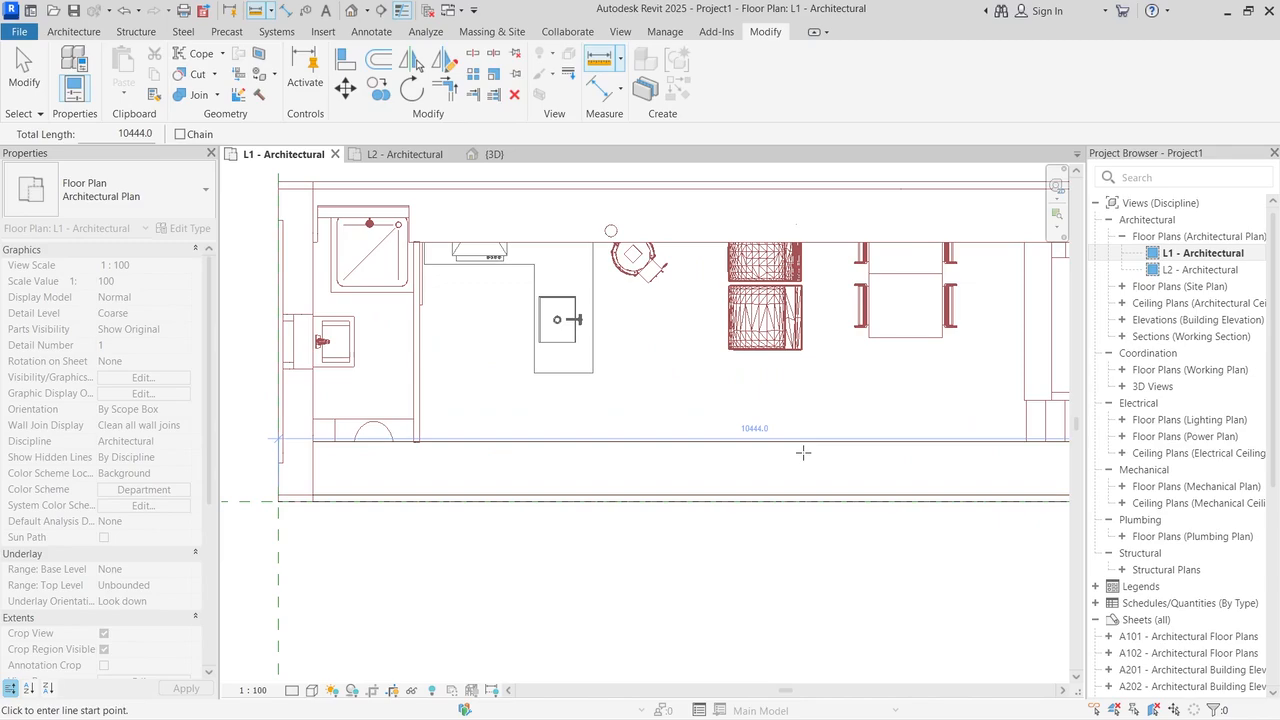
scroll(803, 453, "down", 3)
scroll(590, 370, "down", 1)
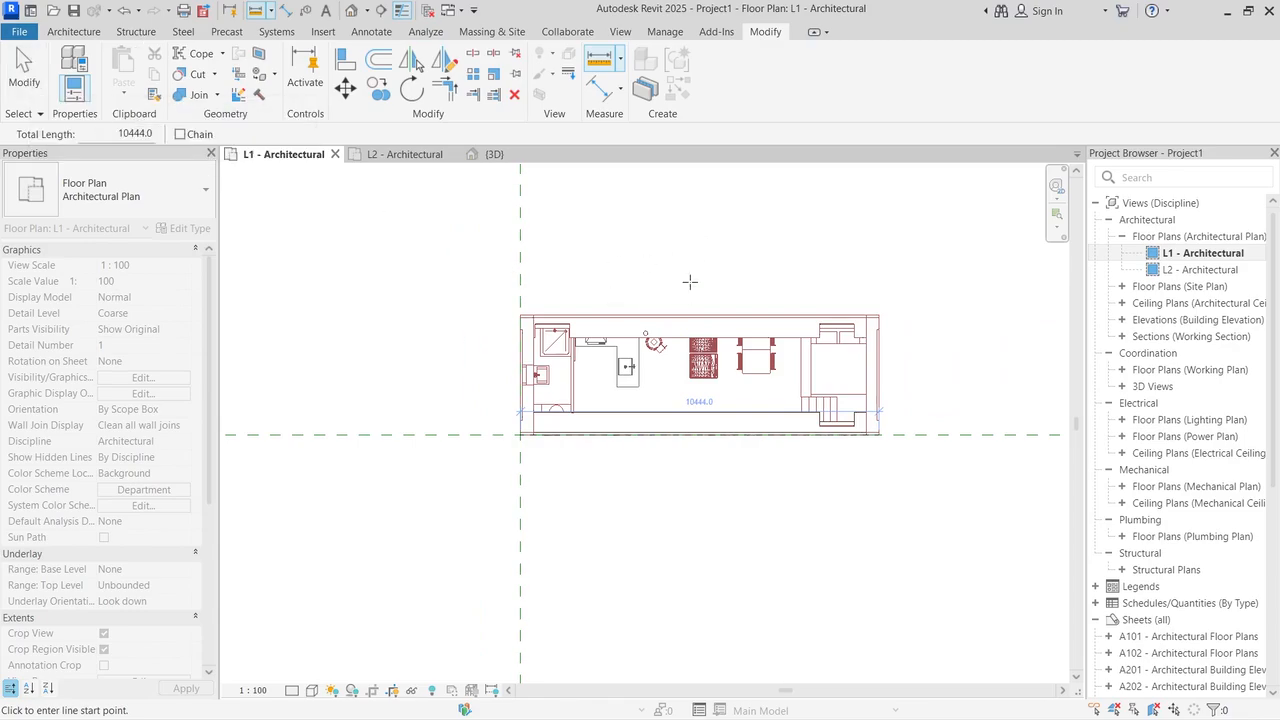
key("Escape")
key("Escape")
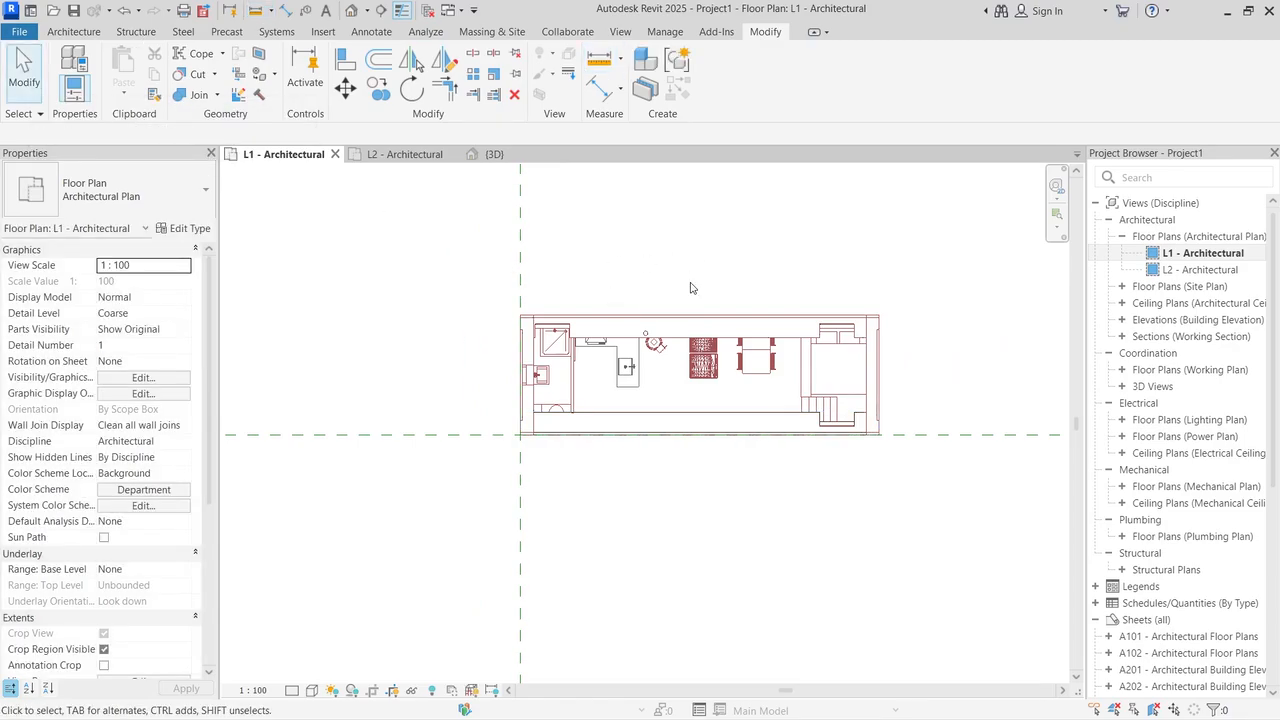
Step: Examine the basic and exterior wall types available for new walls on the L1 plan without placing any
scroll(829, 396, "up", 2)
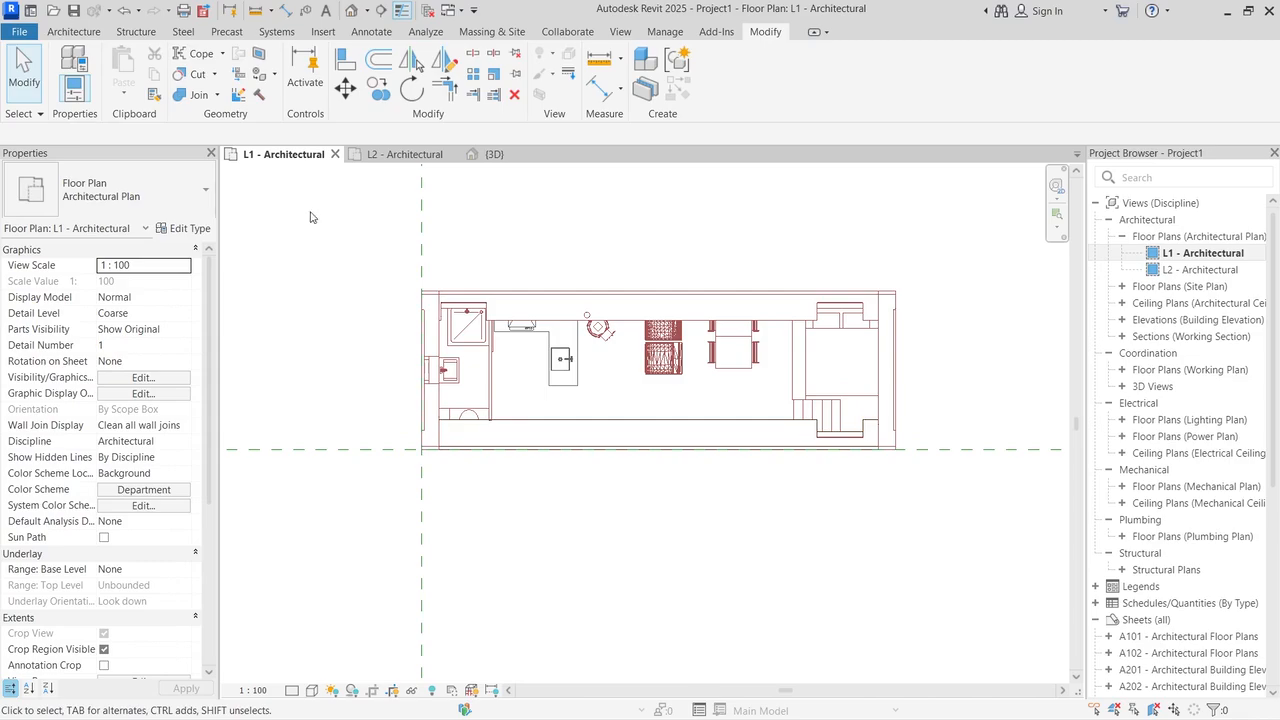
left_click(74, 33)
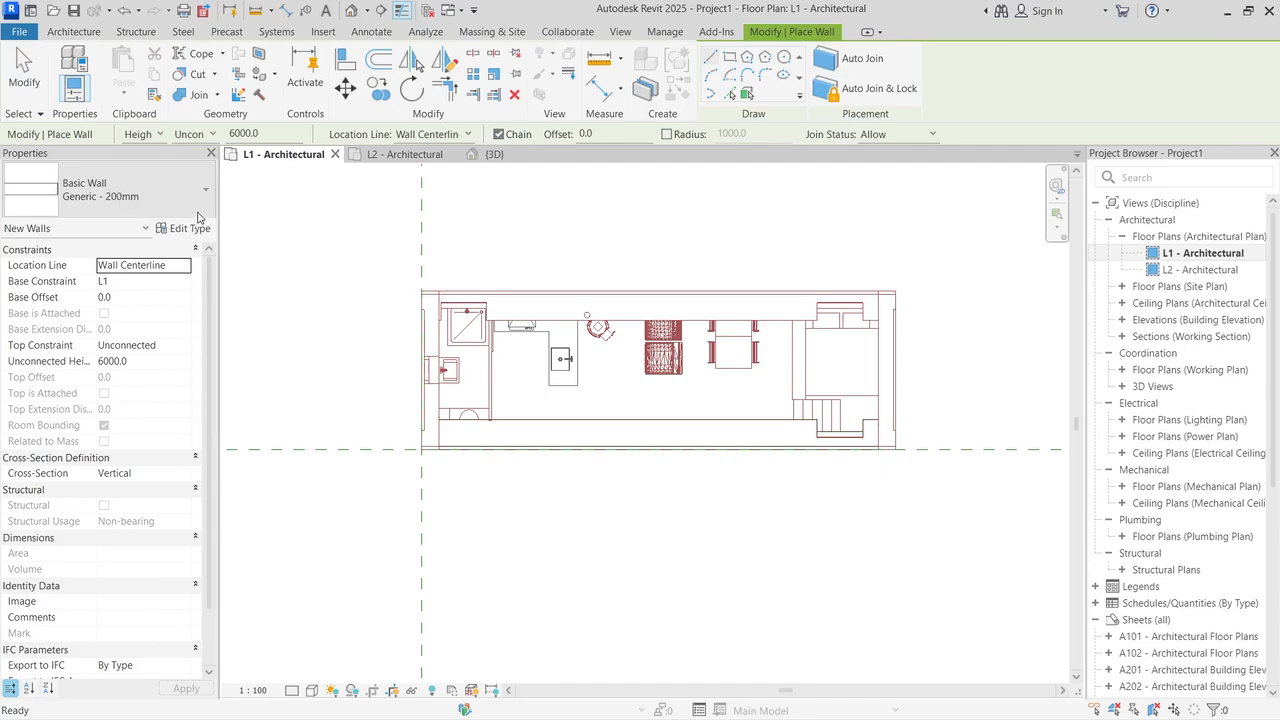
left_click(105, 197)
scroll(130, 330, "down", 2)
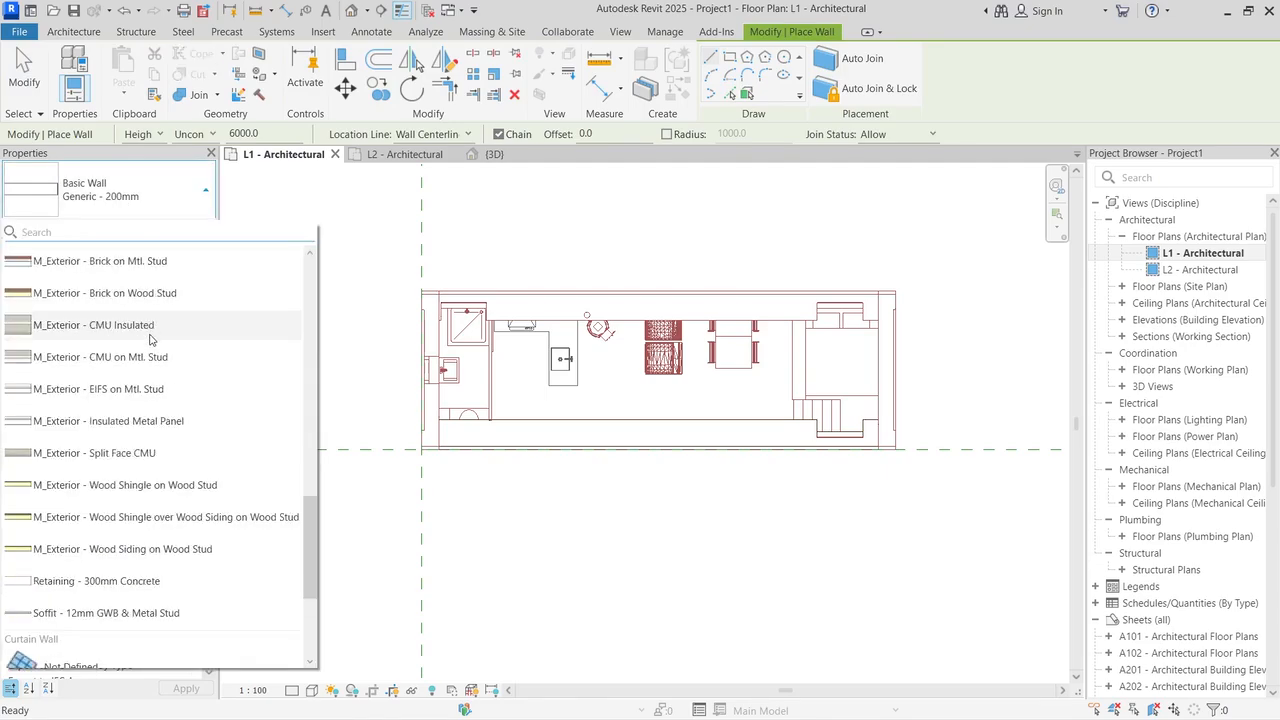
left_click(126, 205)
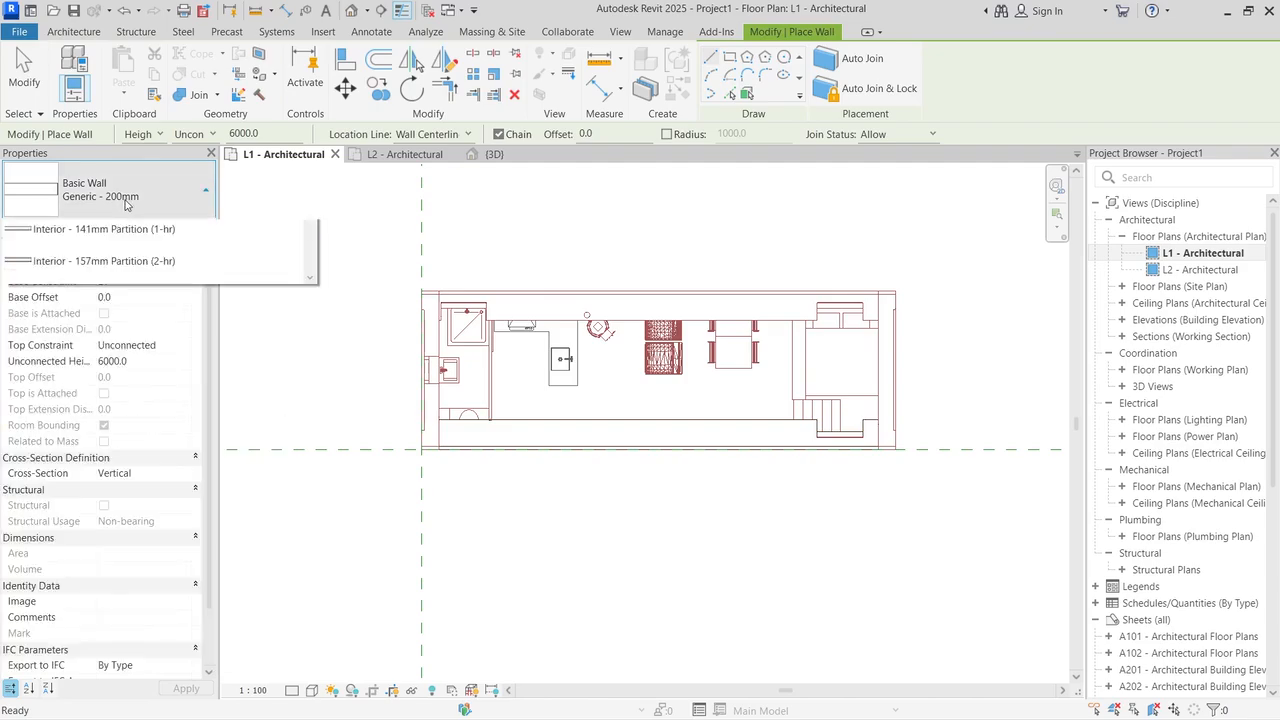
left_click(126, 197)
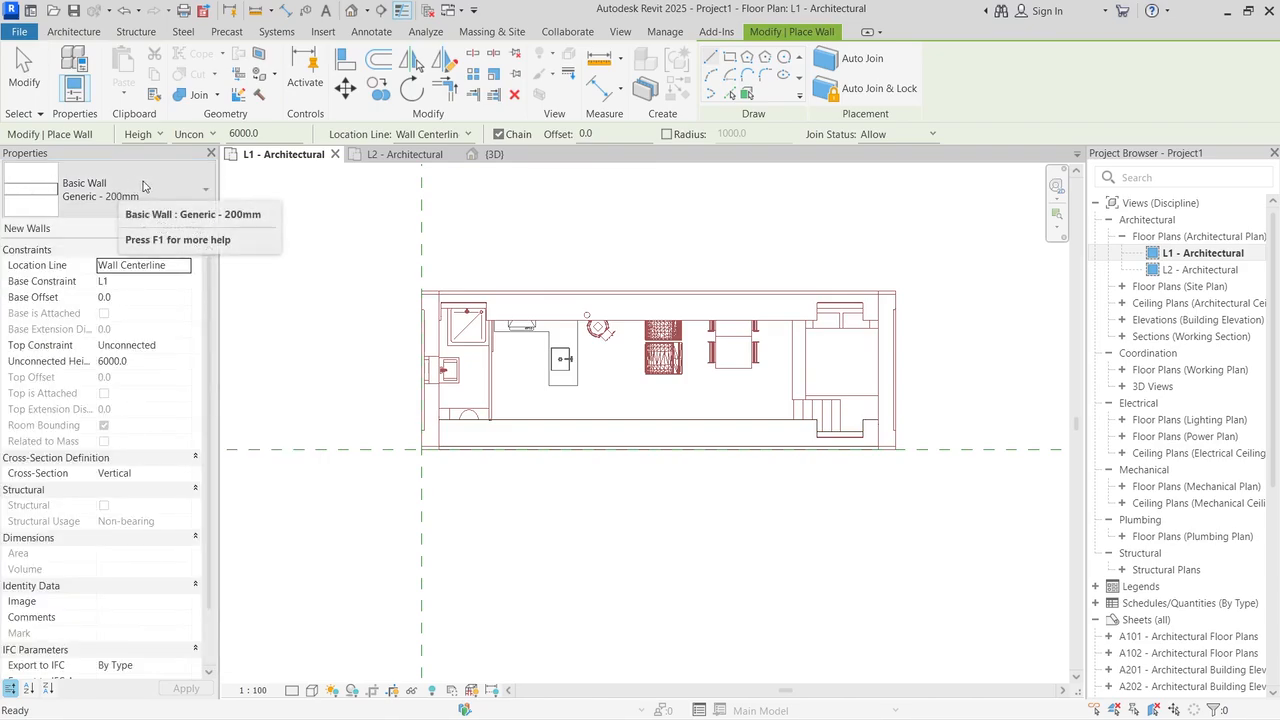
left_click(143, 187)
scroll(145, 320, "down", 6)
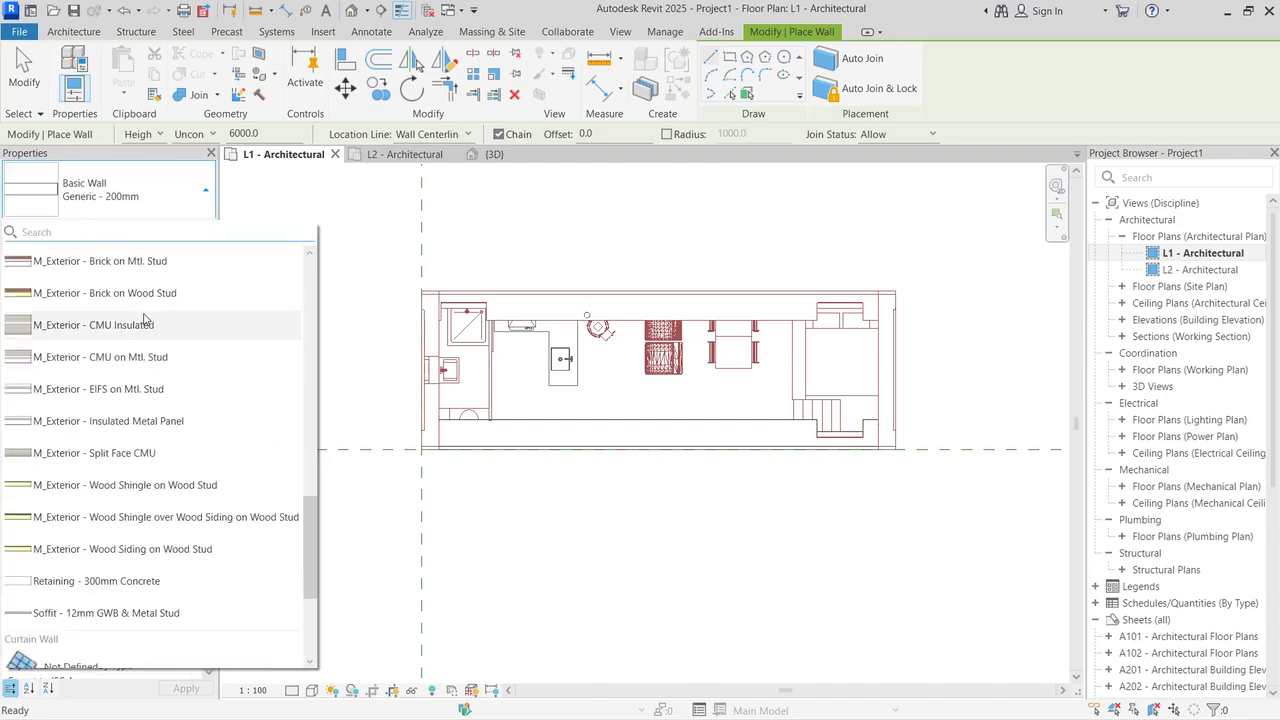
scroll(145, 320, "down", 2)
scroll(143, 318, "up", 10)
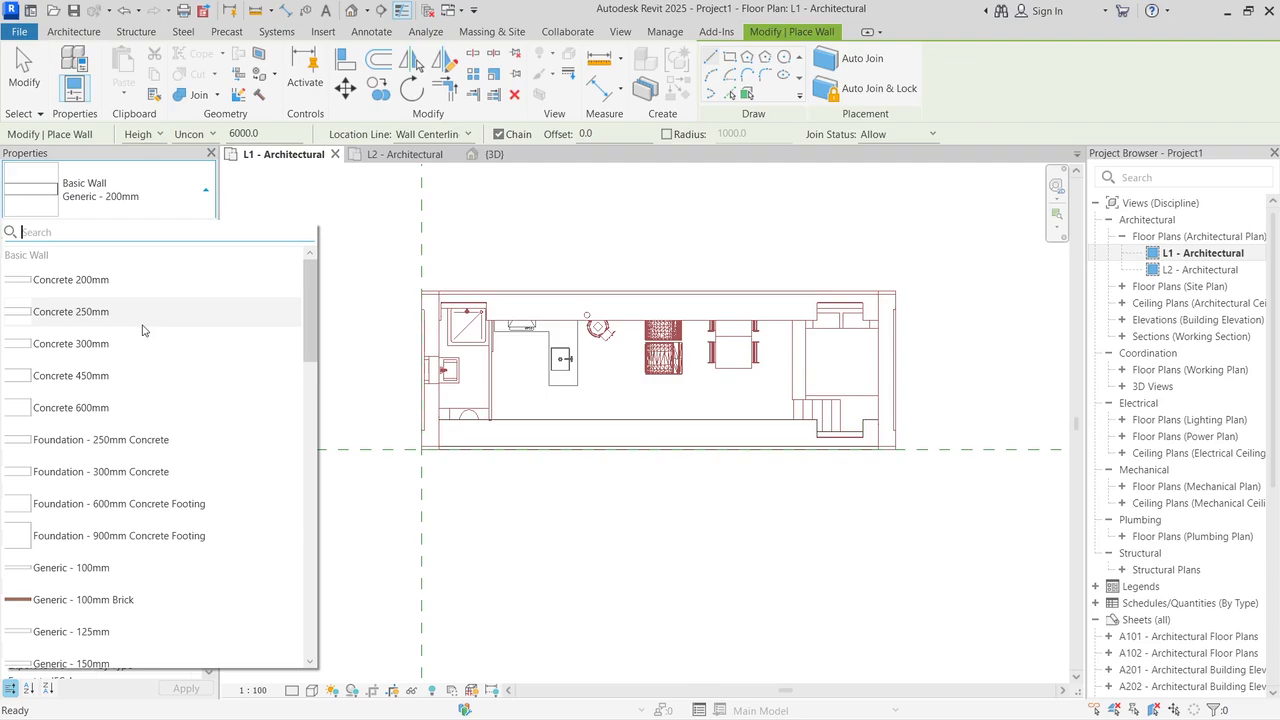
left_click(120, 196)
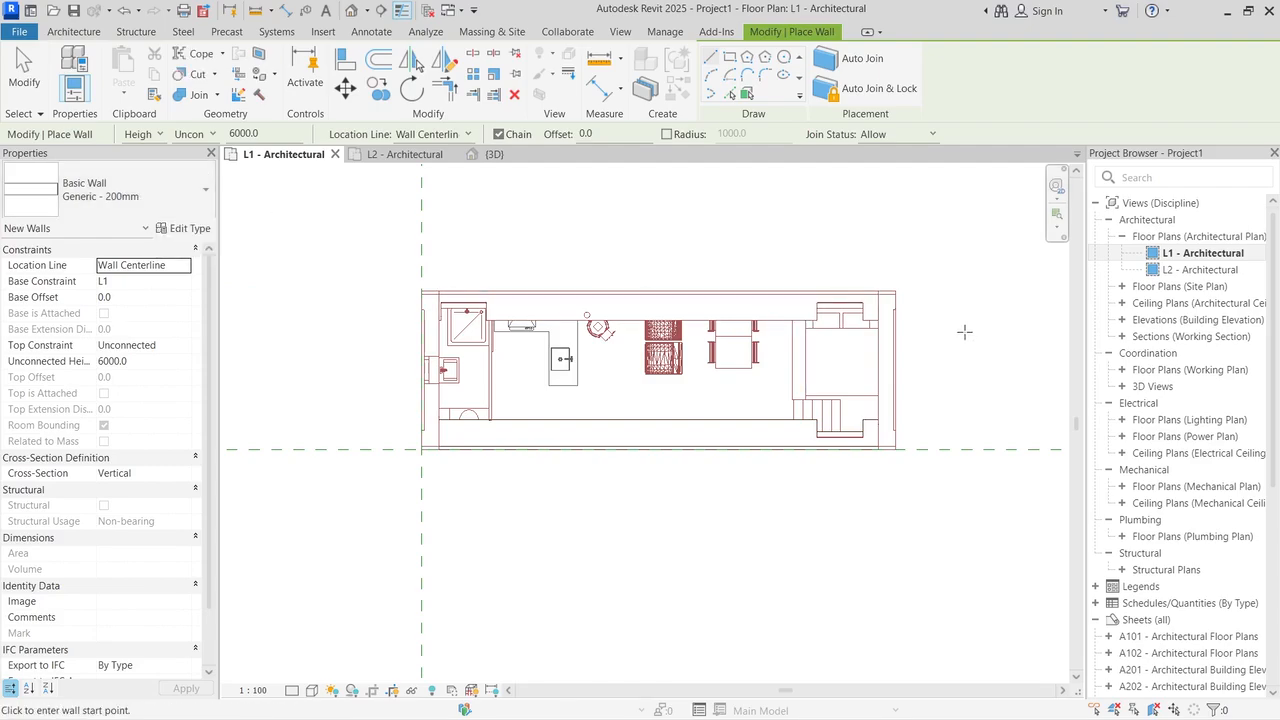
left_click(24, 72)
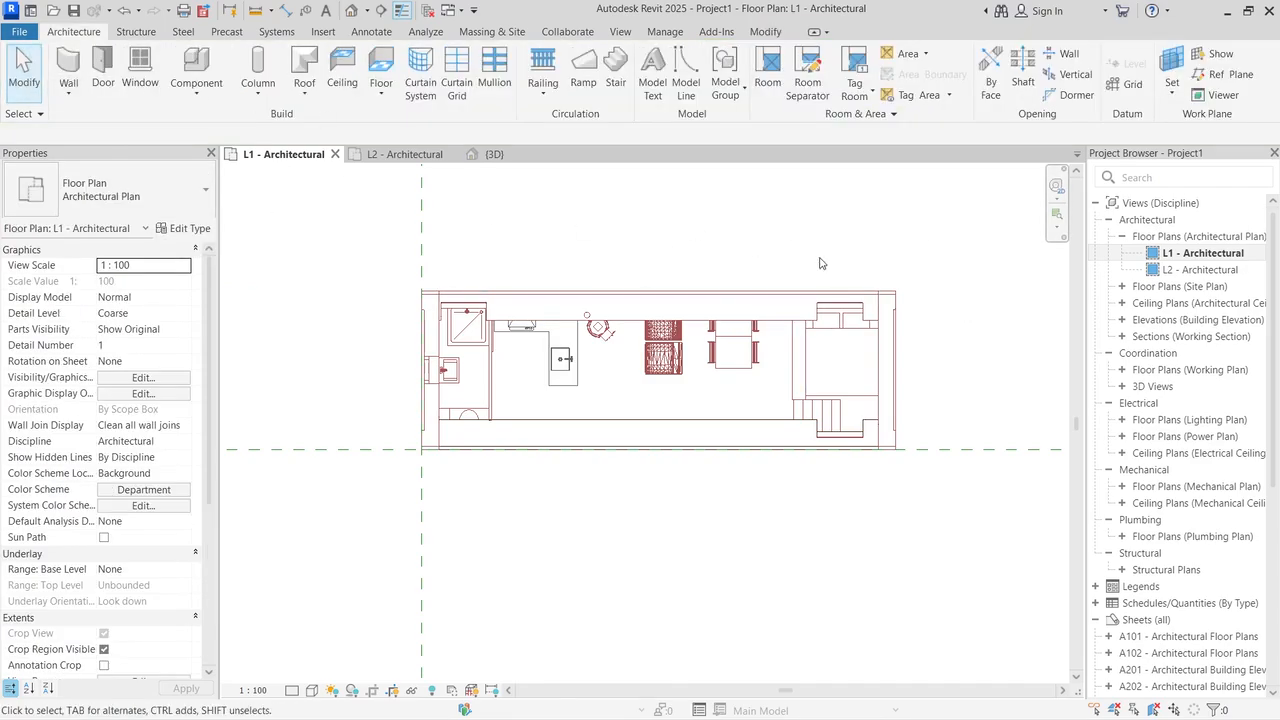
Step: Open the East - Architectural elevation and examine the house's roof peak against levels L1 and L2
left_click(1123, 321)
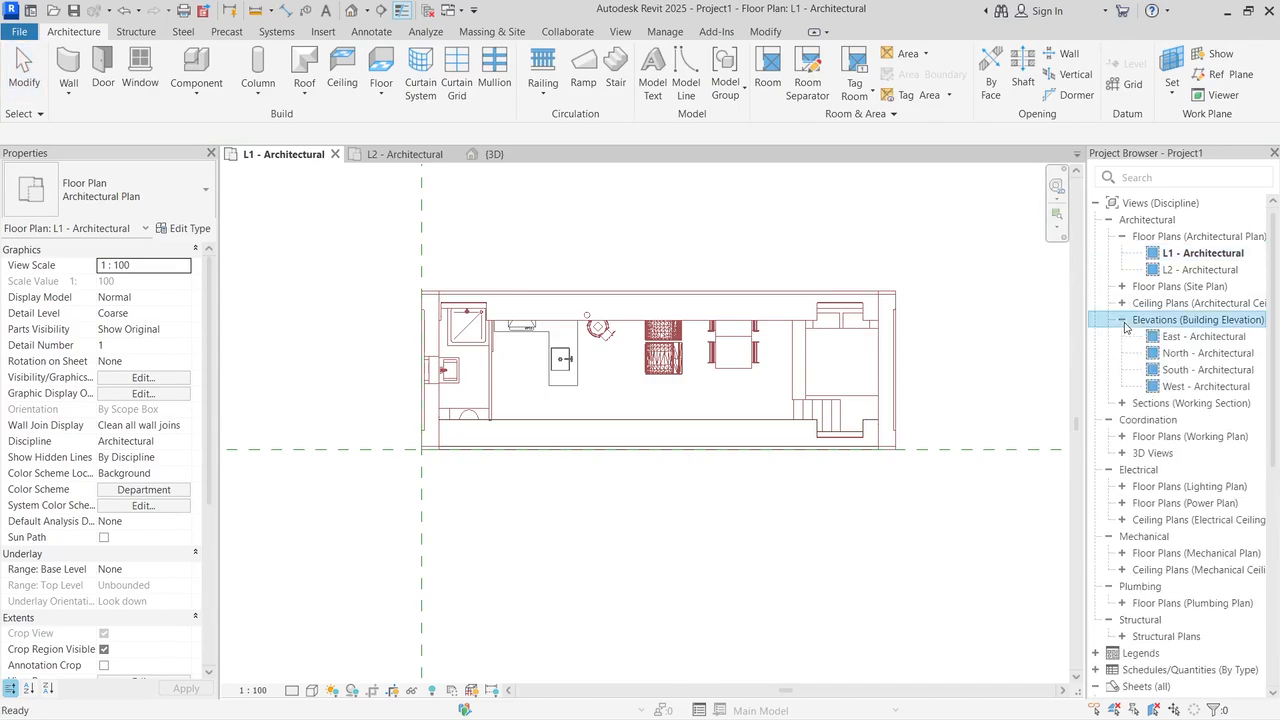
double_click(1212, 338)
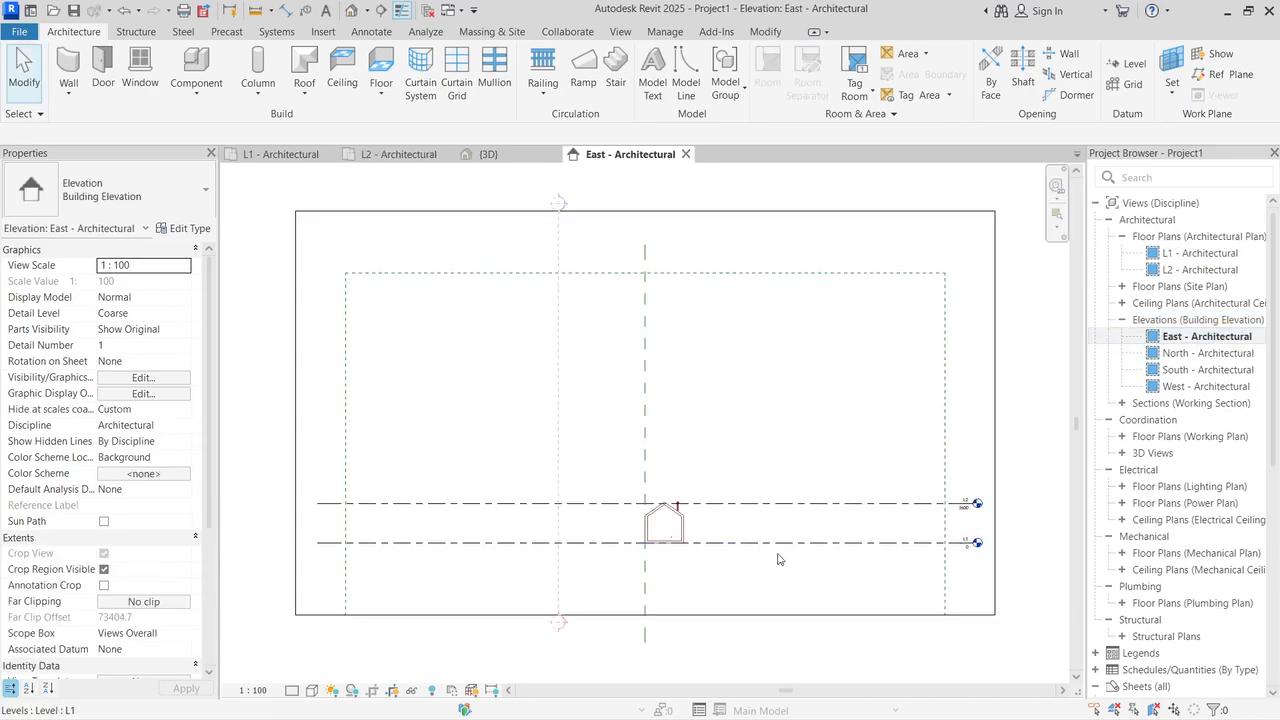
scroll(799, 548, "up", 3)
scroll(430, 543, "up", 3)
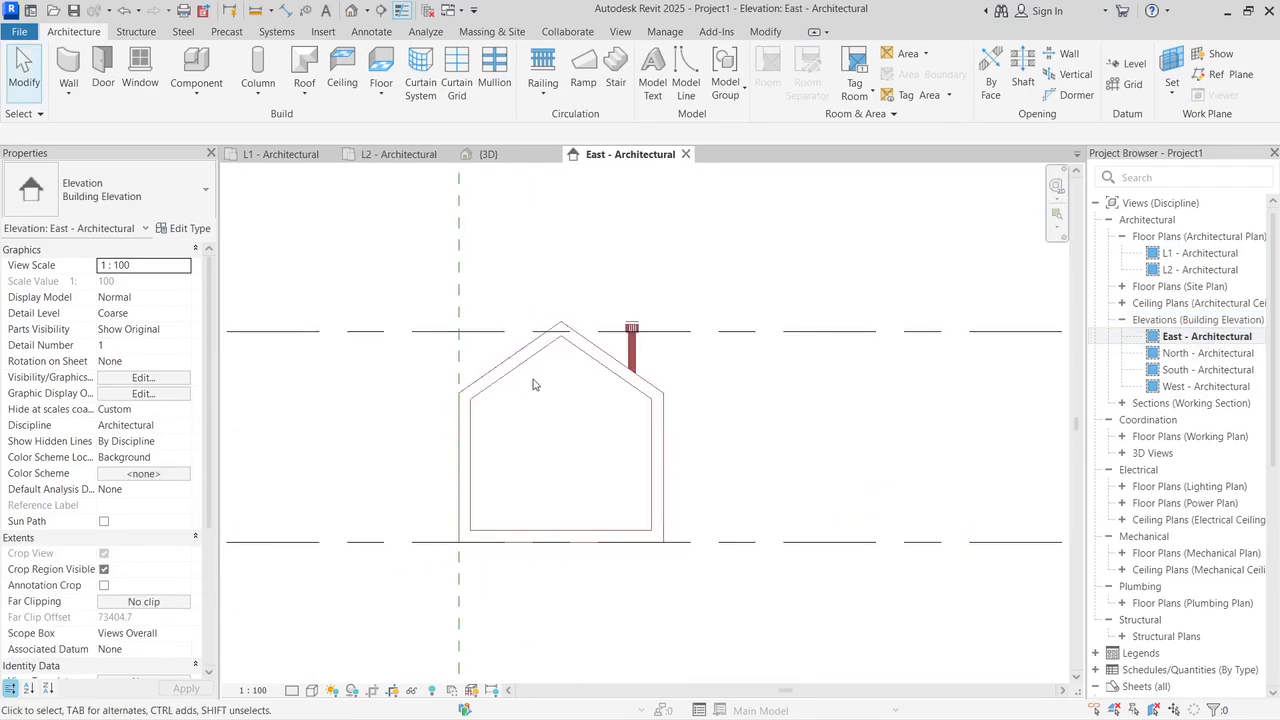
scroll(557, 338, "down", 3)
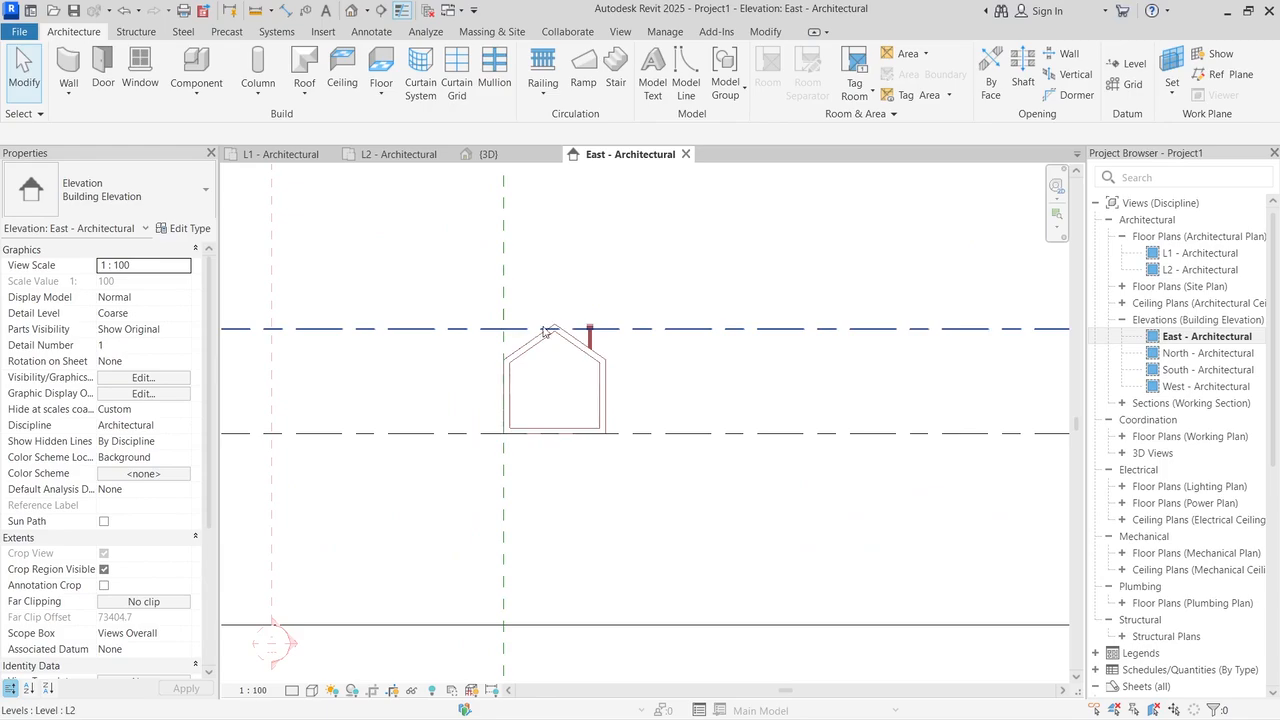
scroll(558, 333, "up", 6)
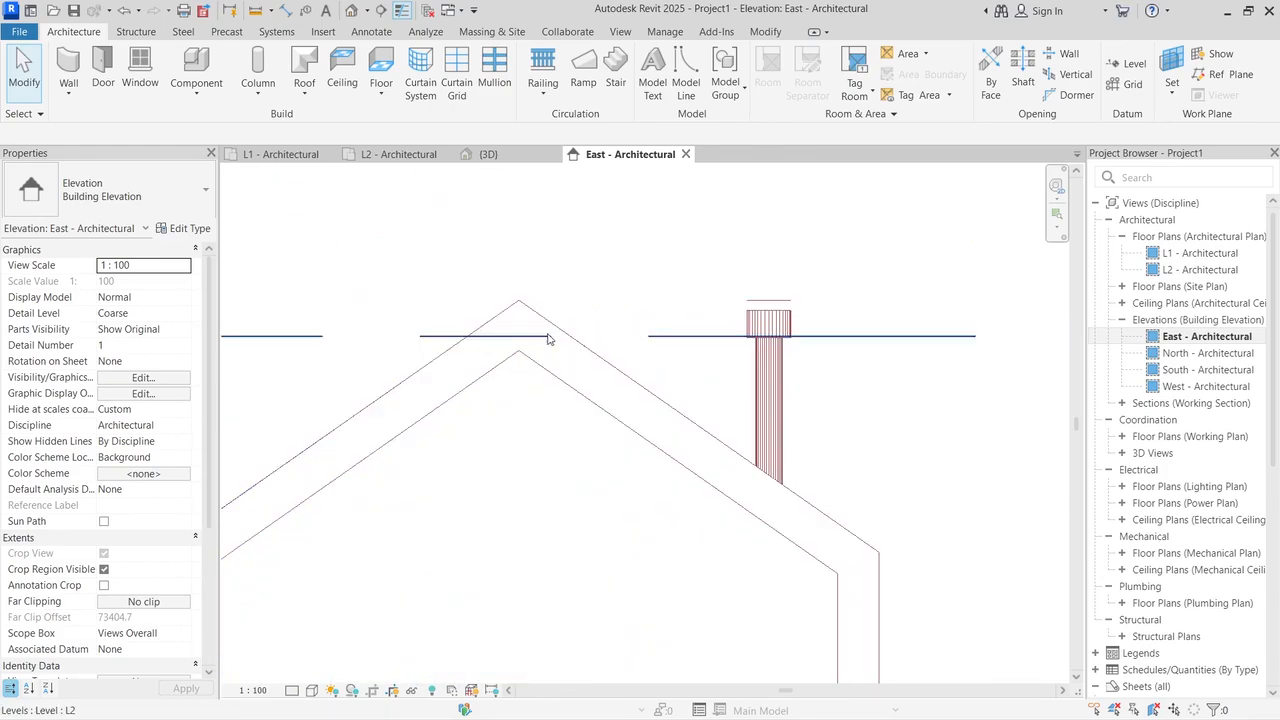
scroll(520, 312, "down", 10)
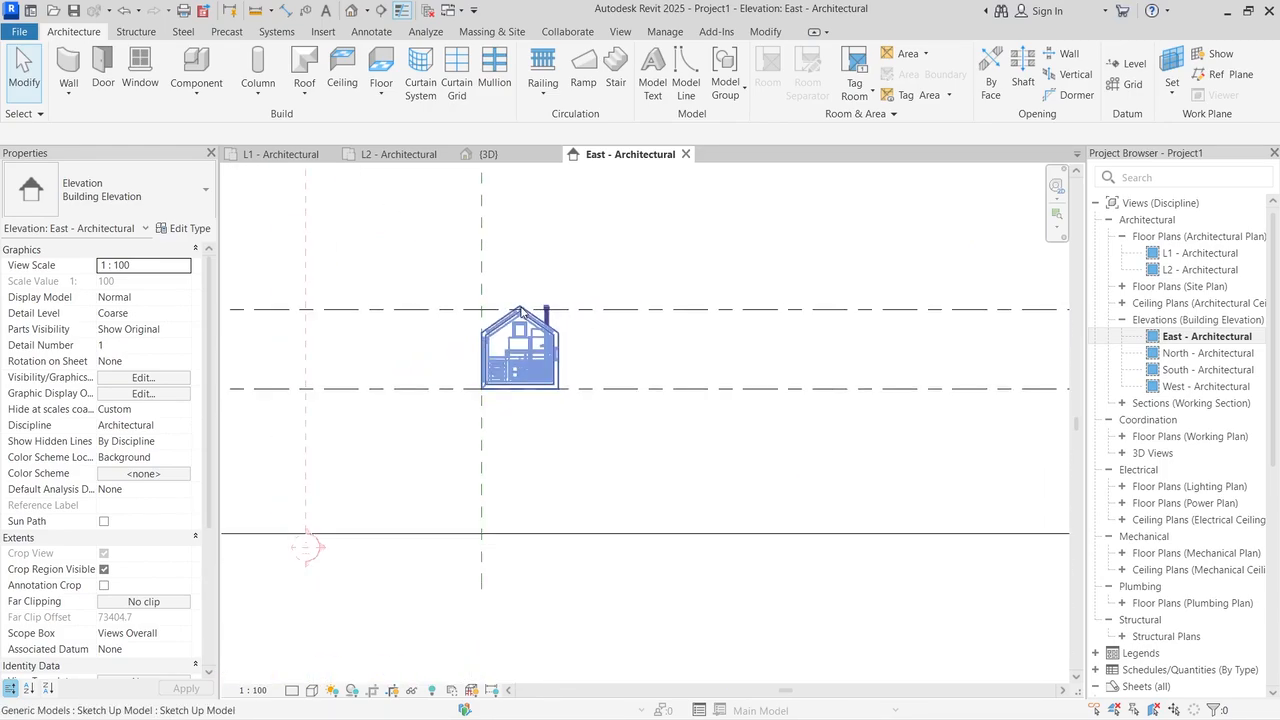
scroll(985, 340, "up", 3)
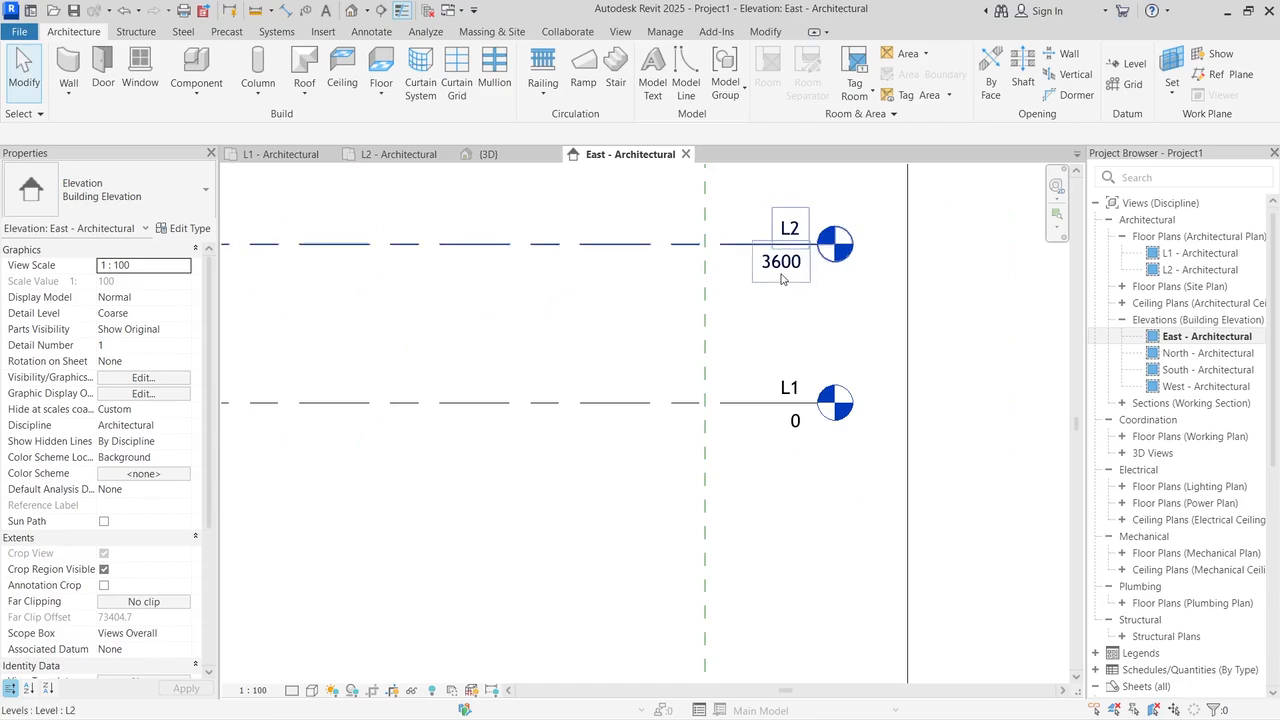
scroll(810, 280, "down", 5)
scroll(368, 311, "up", 3)
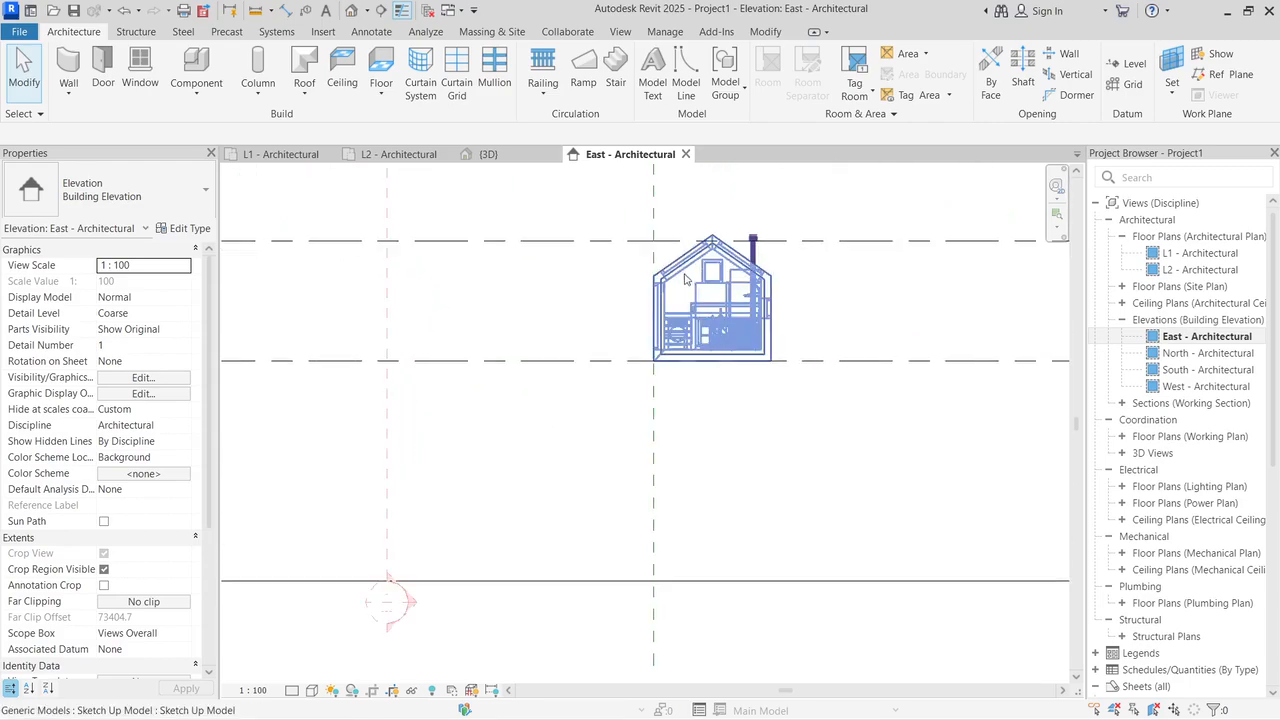
scroll(704, 265, "up", 4)
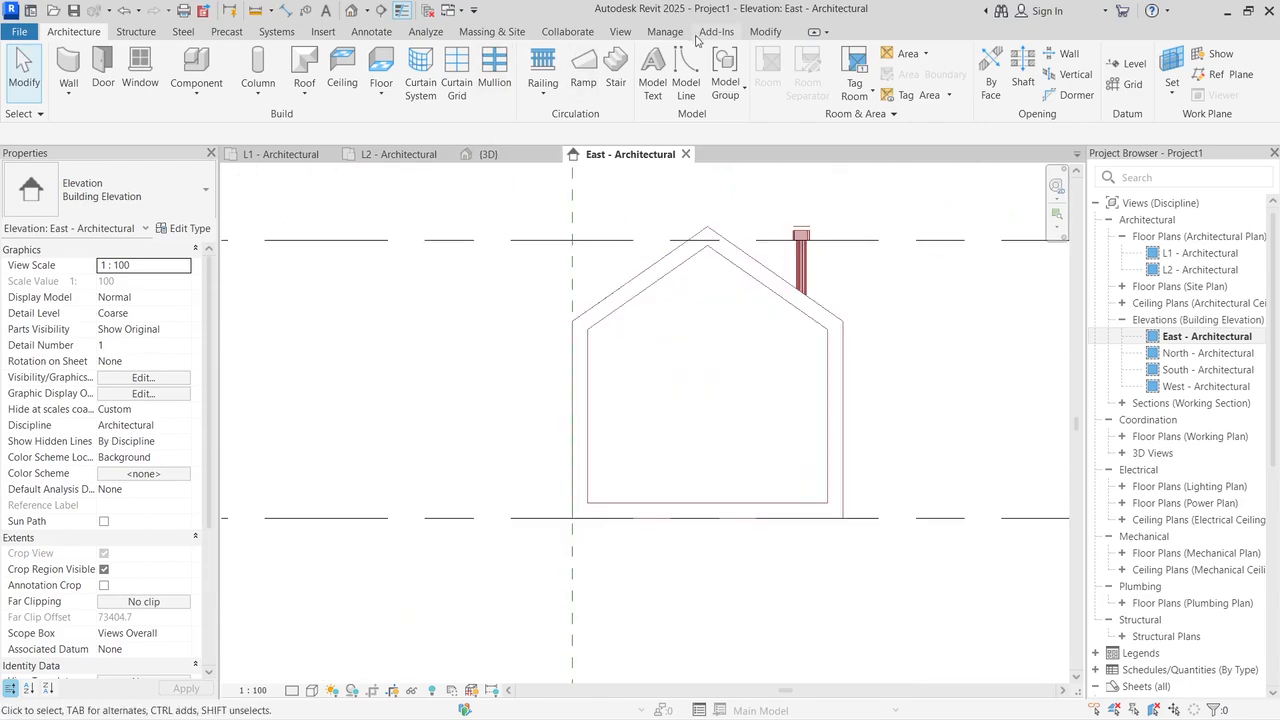
Step: Draw a horizontal thin detail line from the roof peak out past the chimney in the East elevation
left_click(686, 82)
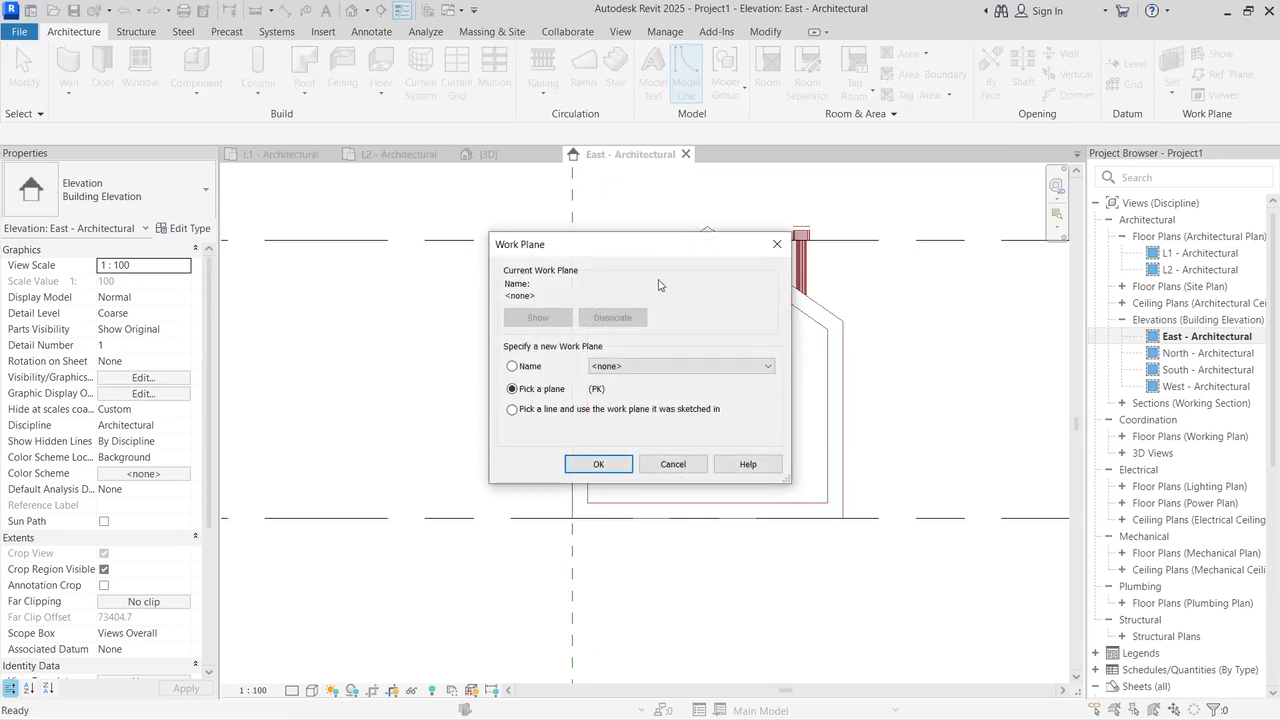
left_click(777, 244)
left_click(384, 34)
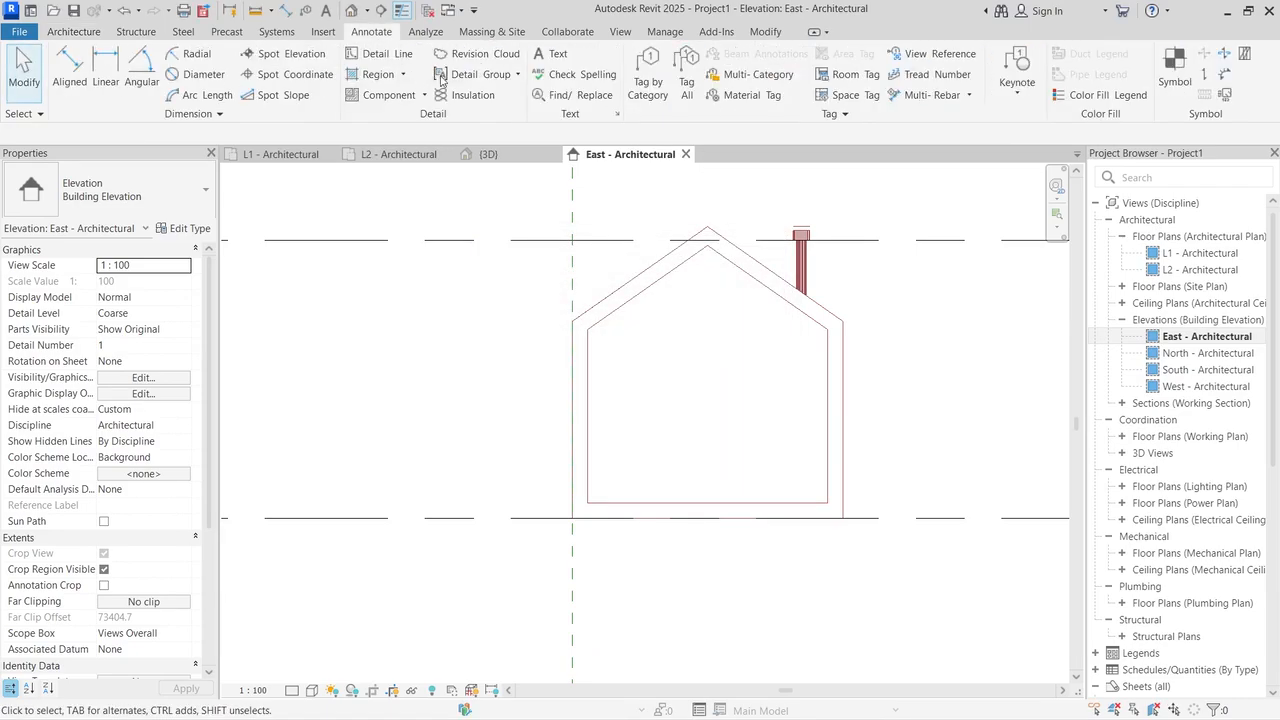
left_click(383, 56)
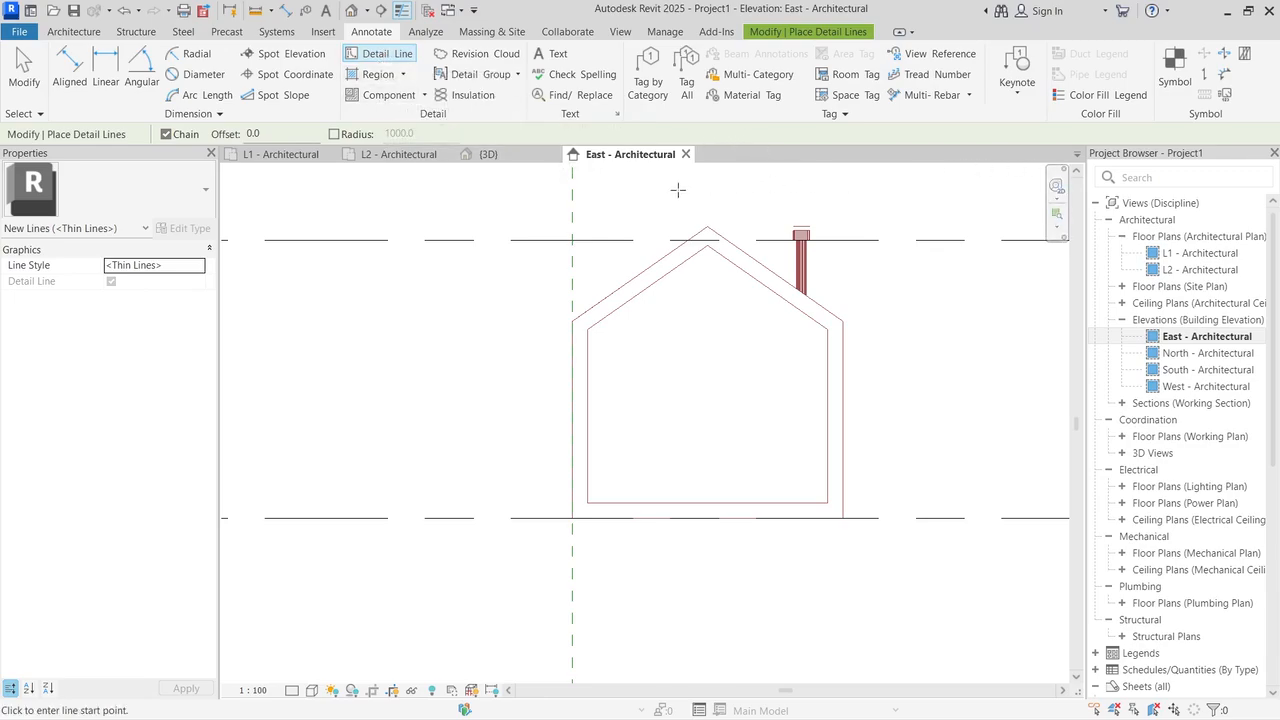
left_click(706, 226)
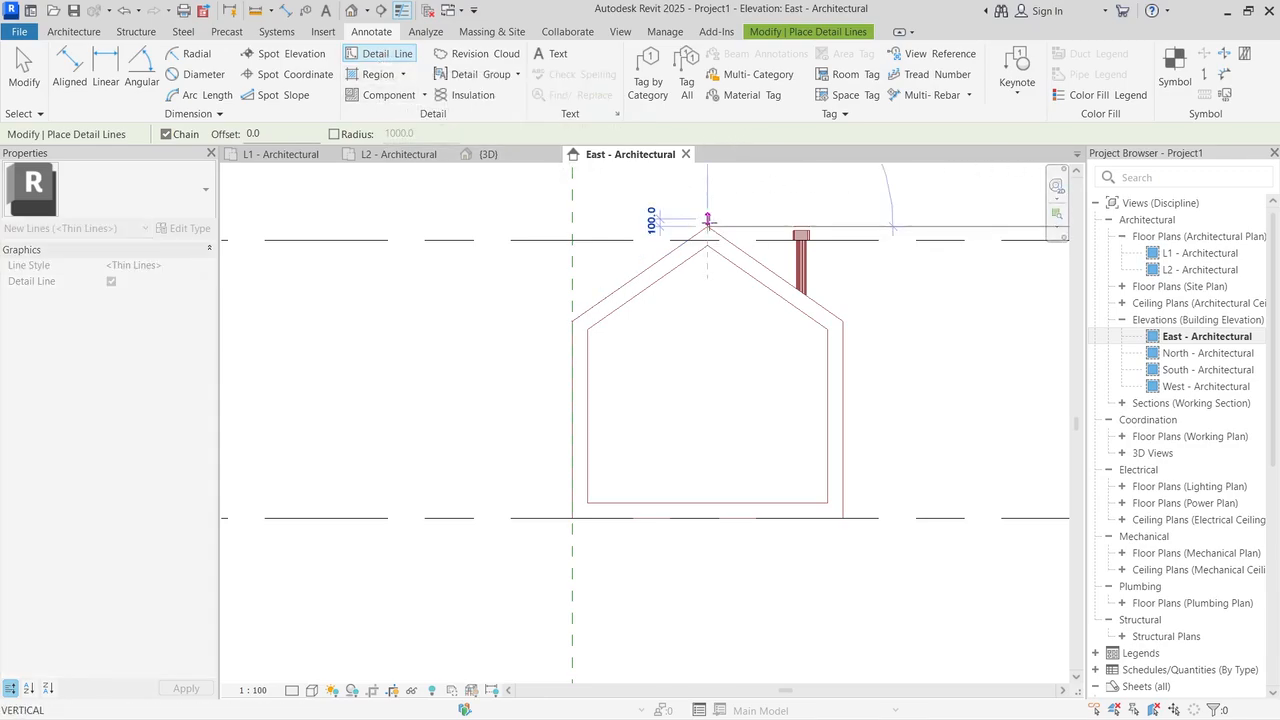
left_click(1001, 224)
key("Escape")
key("Escape")
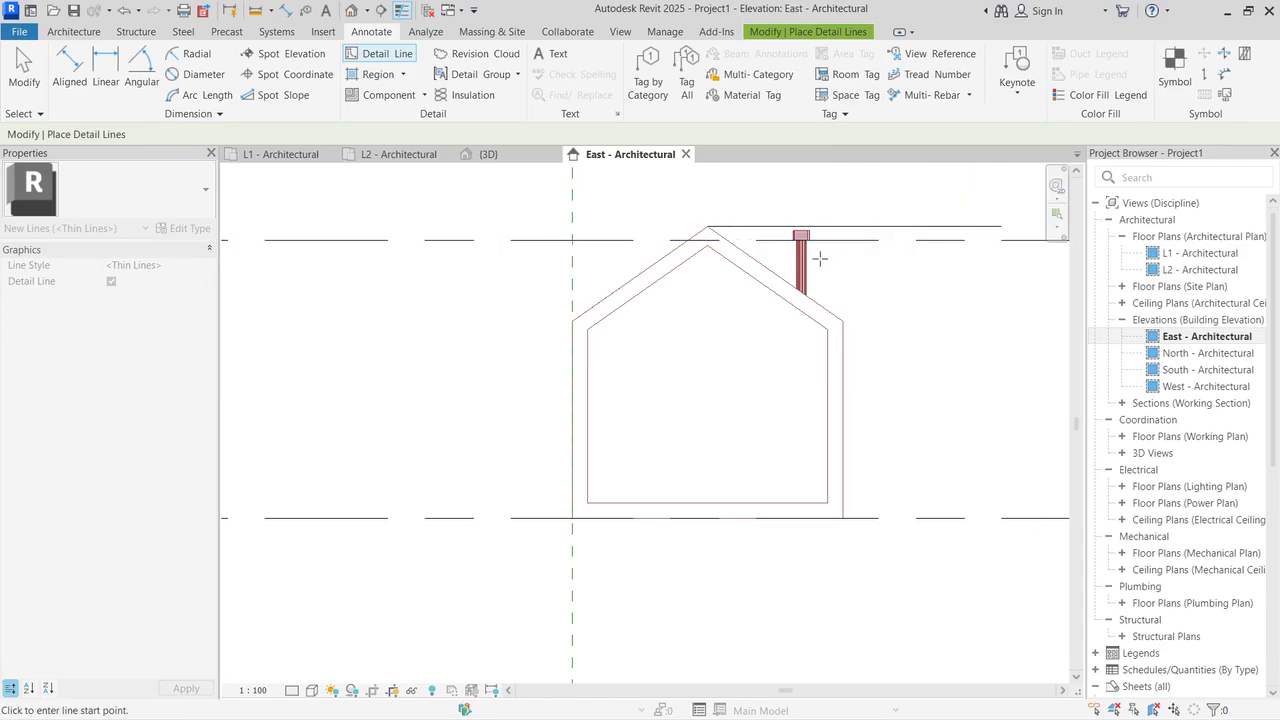
scroll(497, 270, "down", 3)
scroll(900, 248, "up", 2)
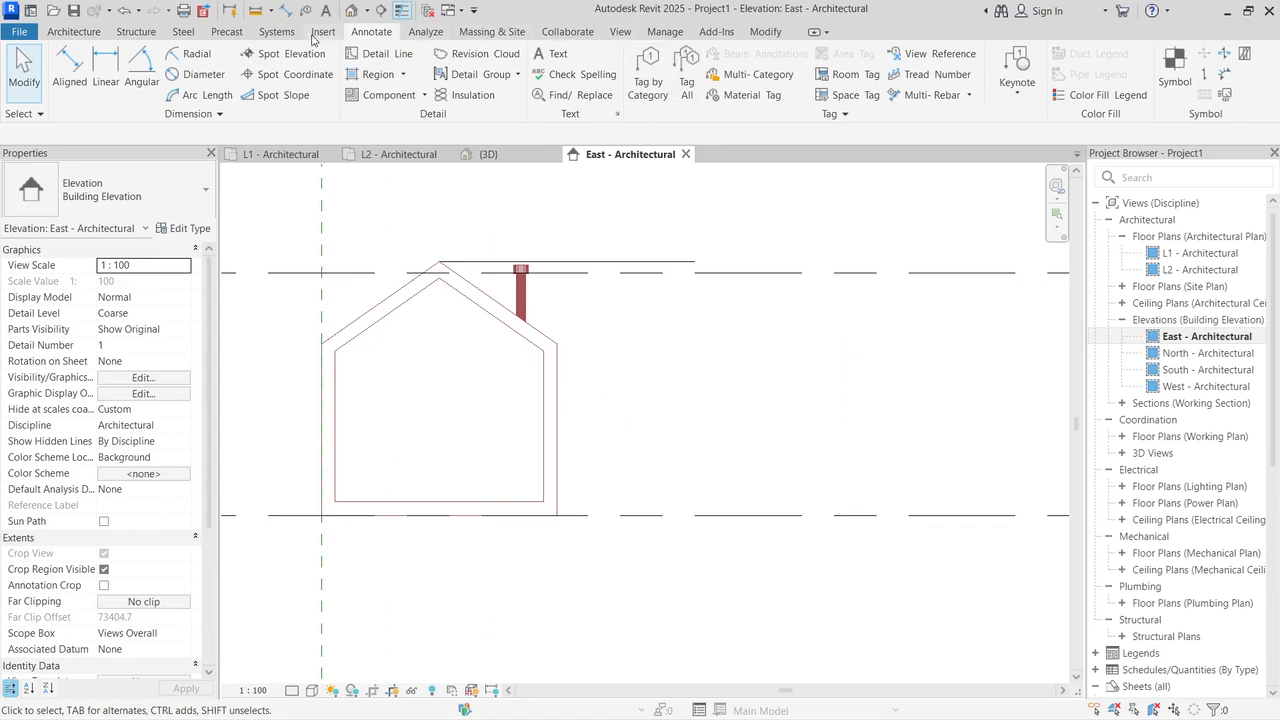
Step: Measure the house's outer height in the East elevation, from the roof-peak detail line's free end straight down to level L1
left_click(84, 32)
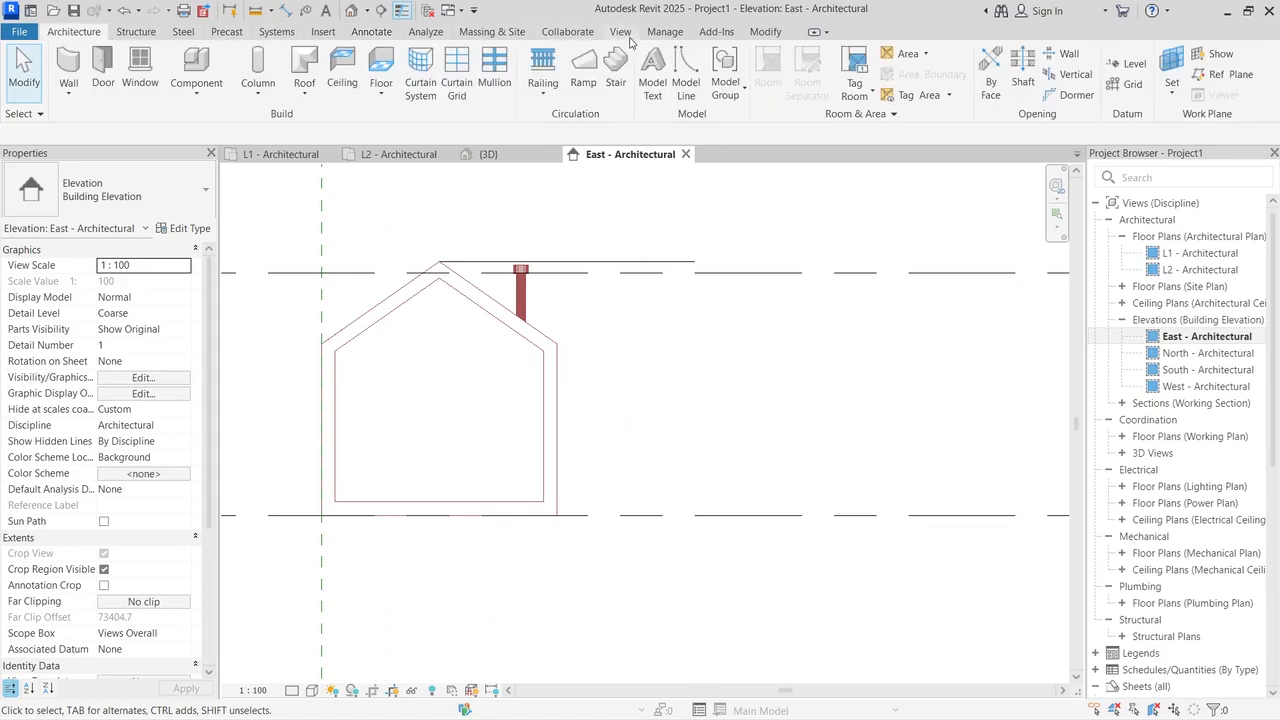
left_click(765, 34)
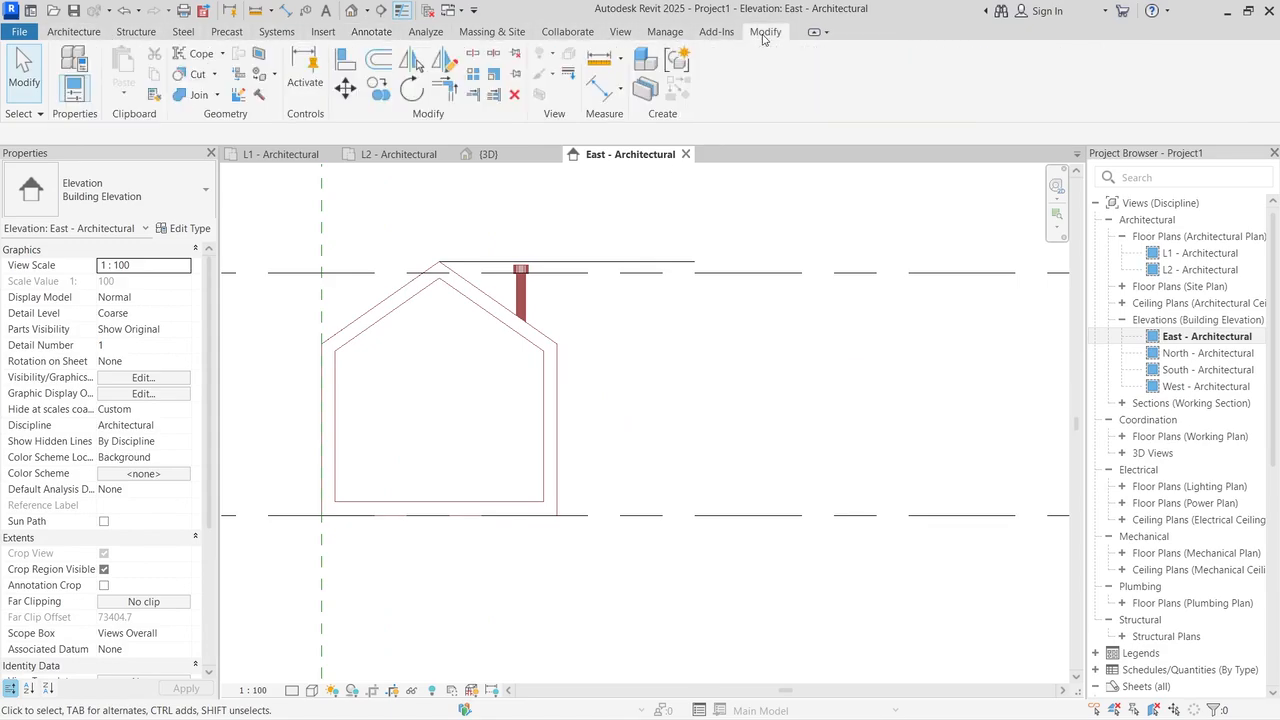
left_click(600, 58)
left_click(440, 262)
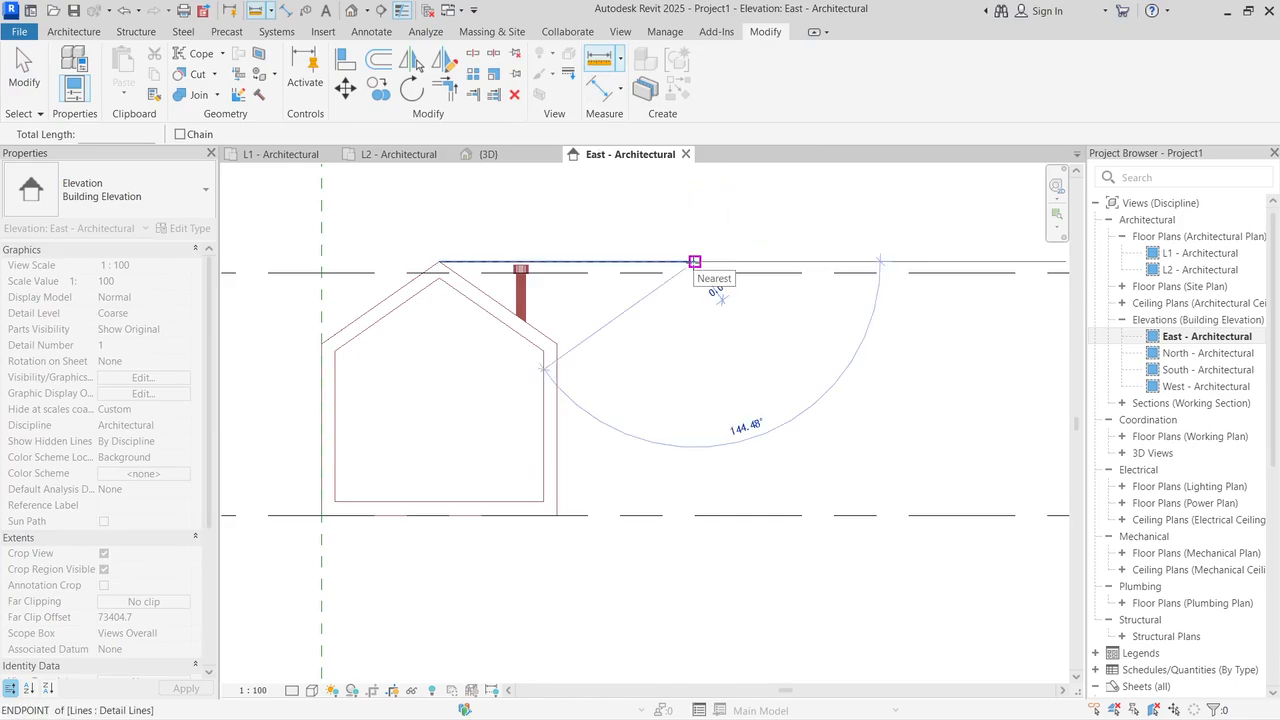
left_click(694, 262)
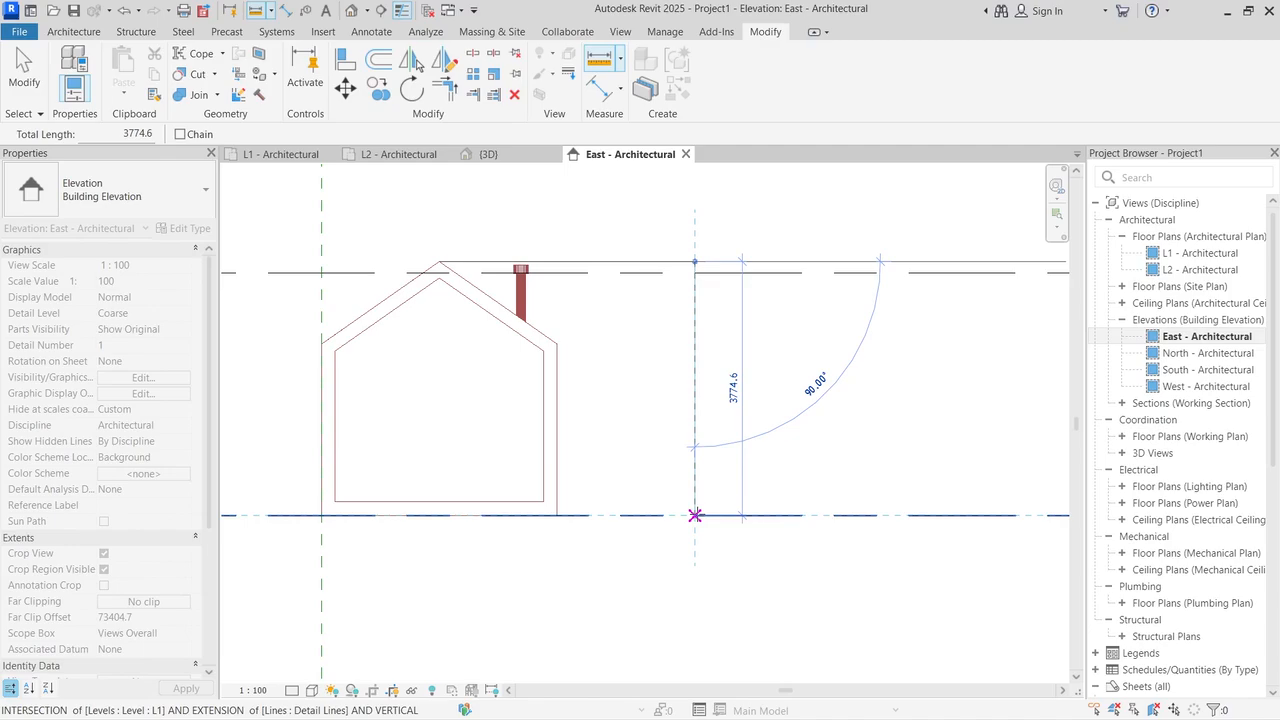
left_click(695, 515)
scroll(750, 464, "up", 3)
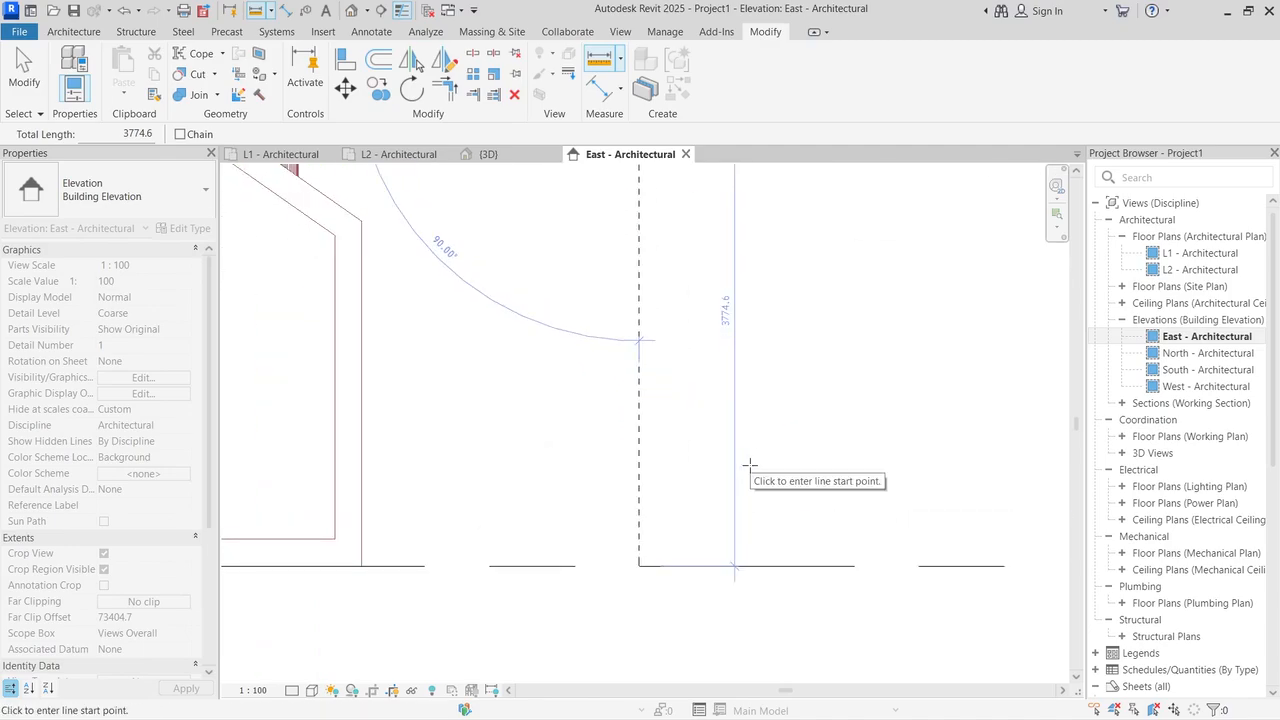
scroll(750, 464, "down", 3)
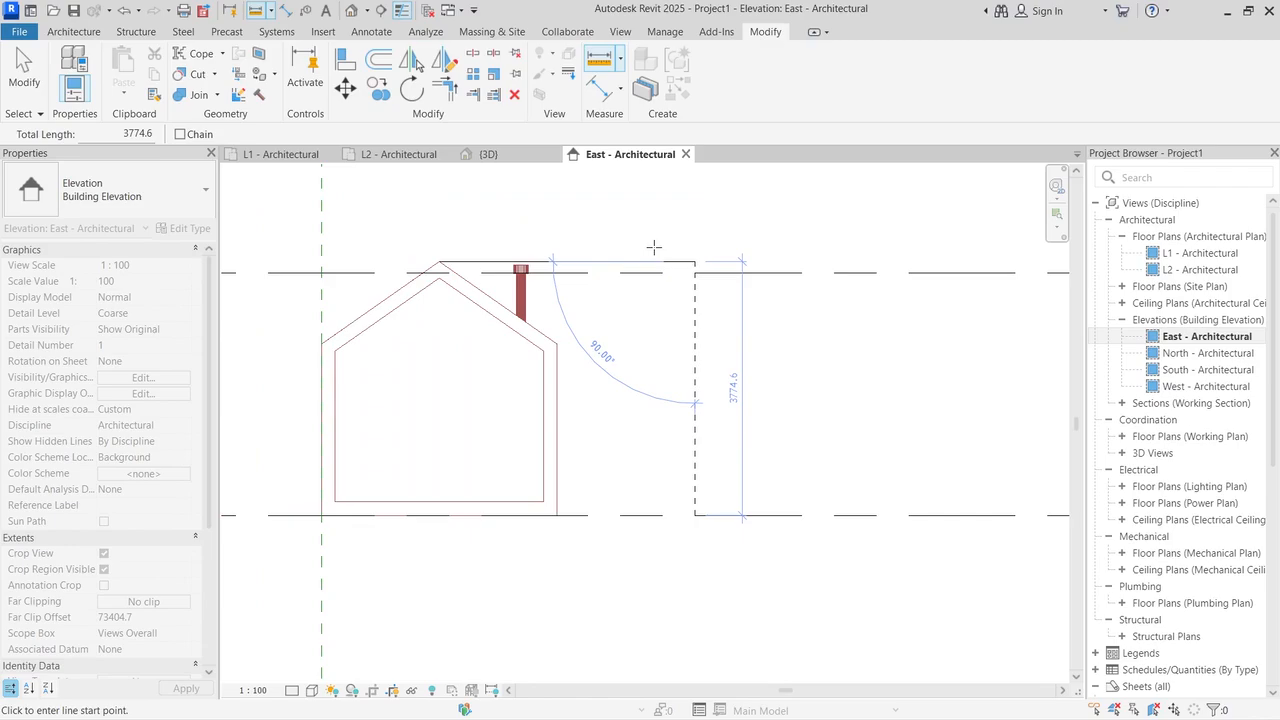
Step: Measure the interior height in the East elevation, from the inner roof peak straight down to the inner floor line
scroll(653, 247, "down", 5)
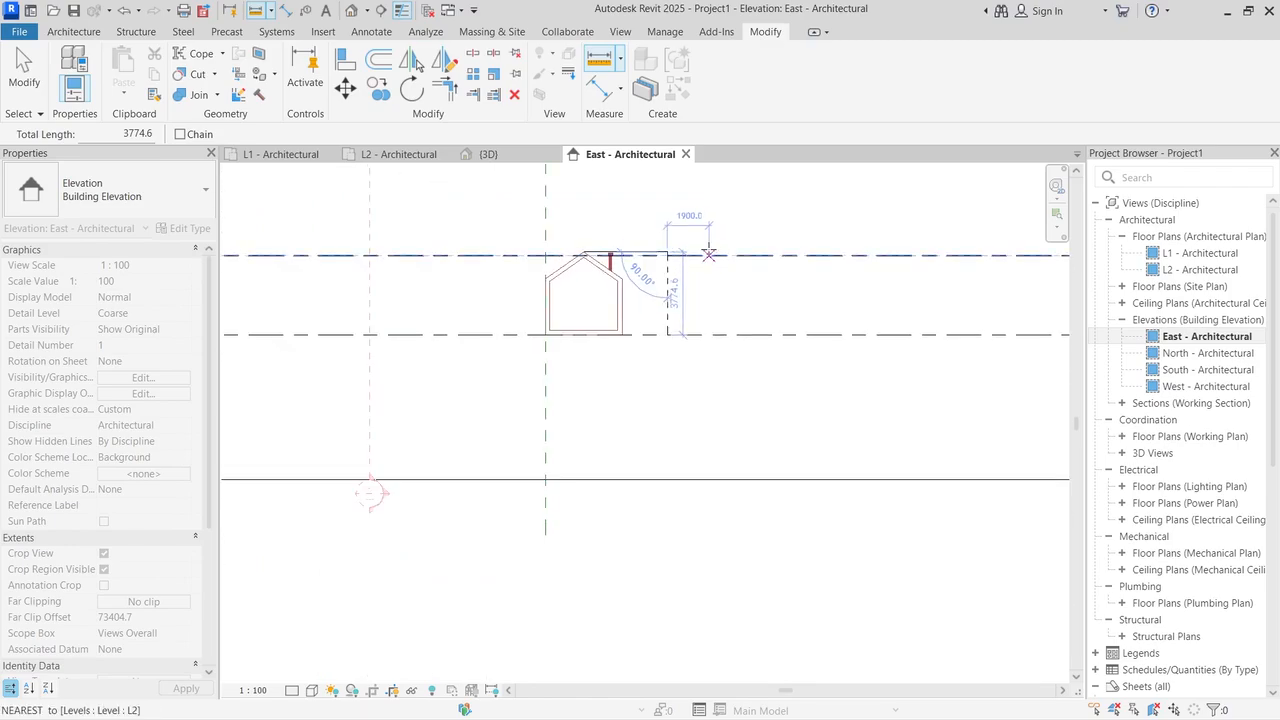
scroll(708, 254, "up", 3)
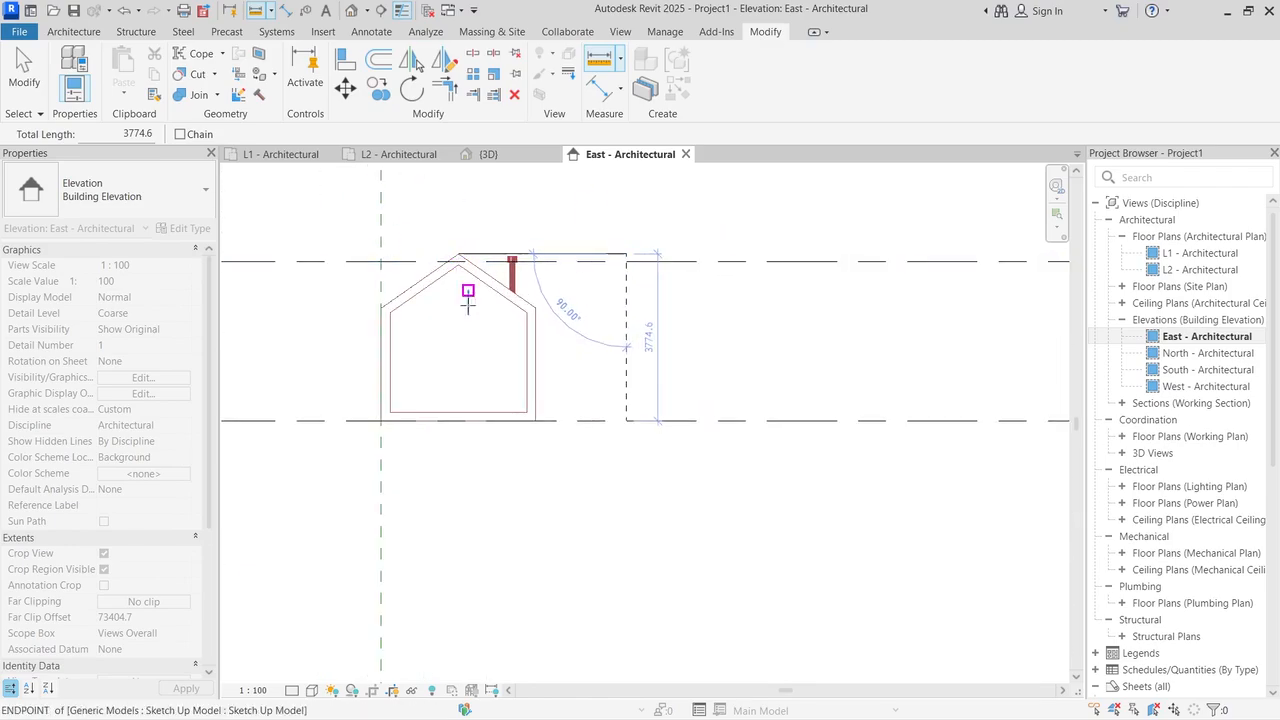
scroll(467, 305, "up", 3)
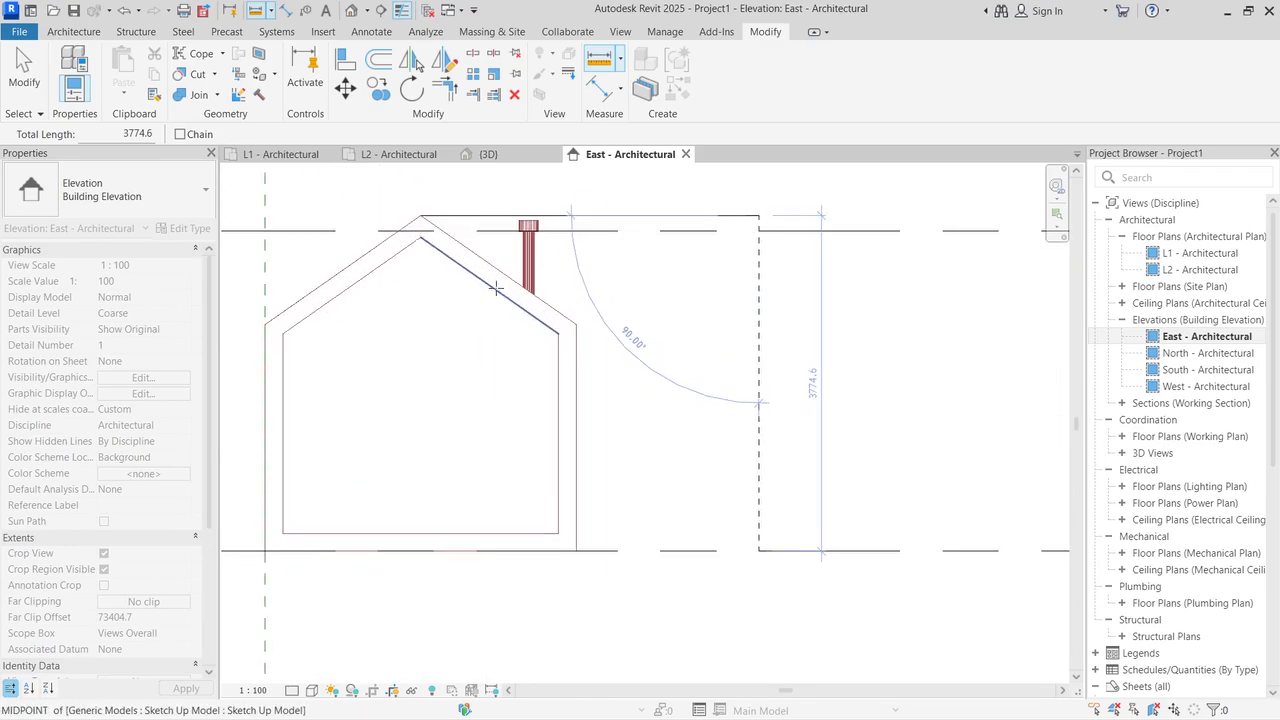
left_click(420, 237)
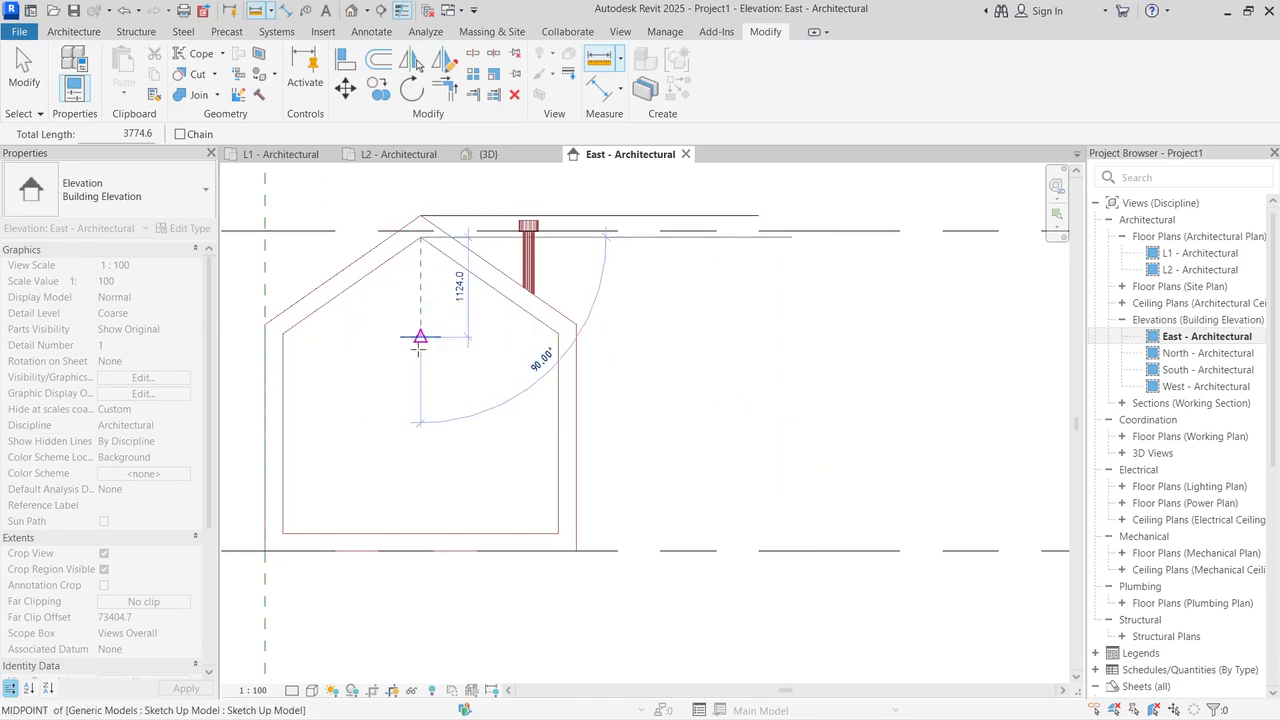
left_click(420, 531)
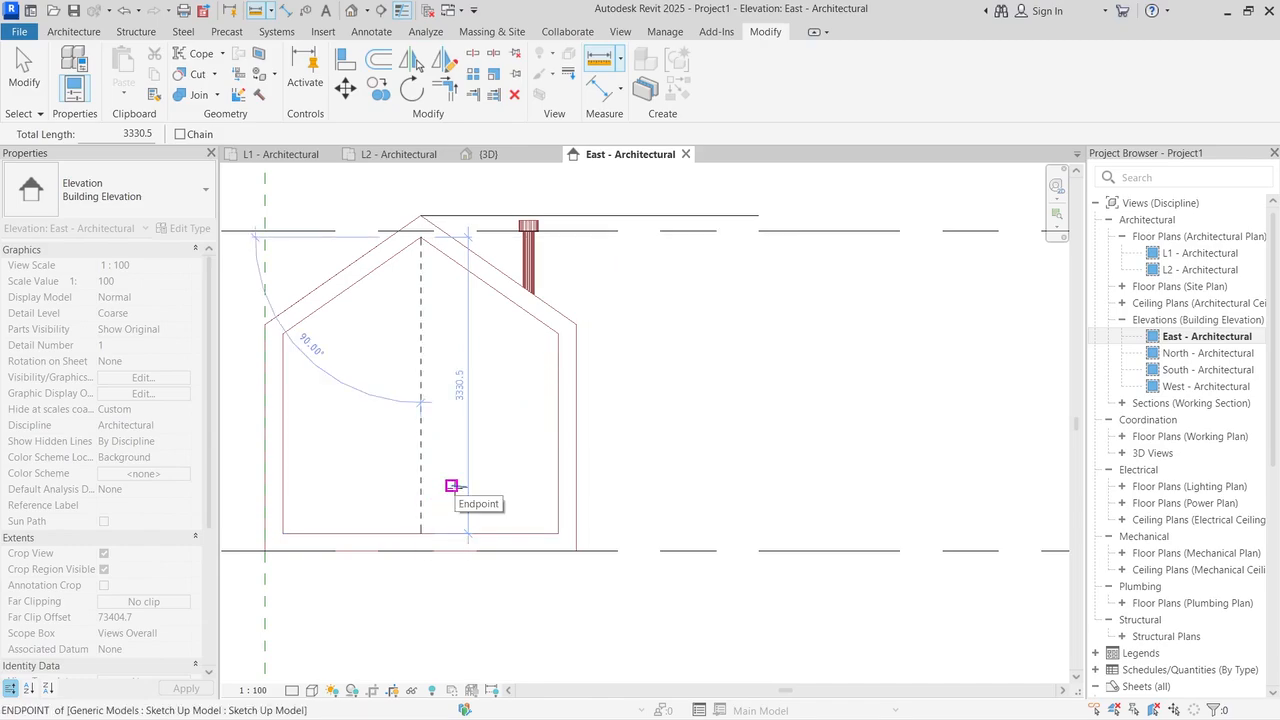
scroll(784, 330, "down", 4)
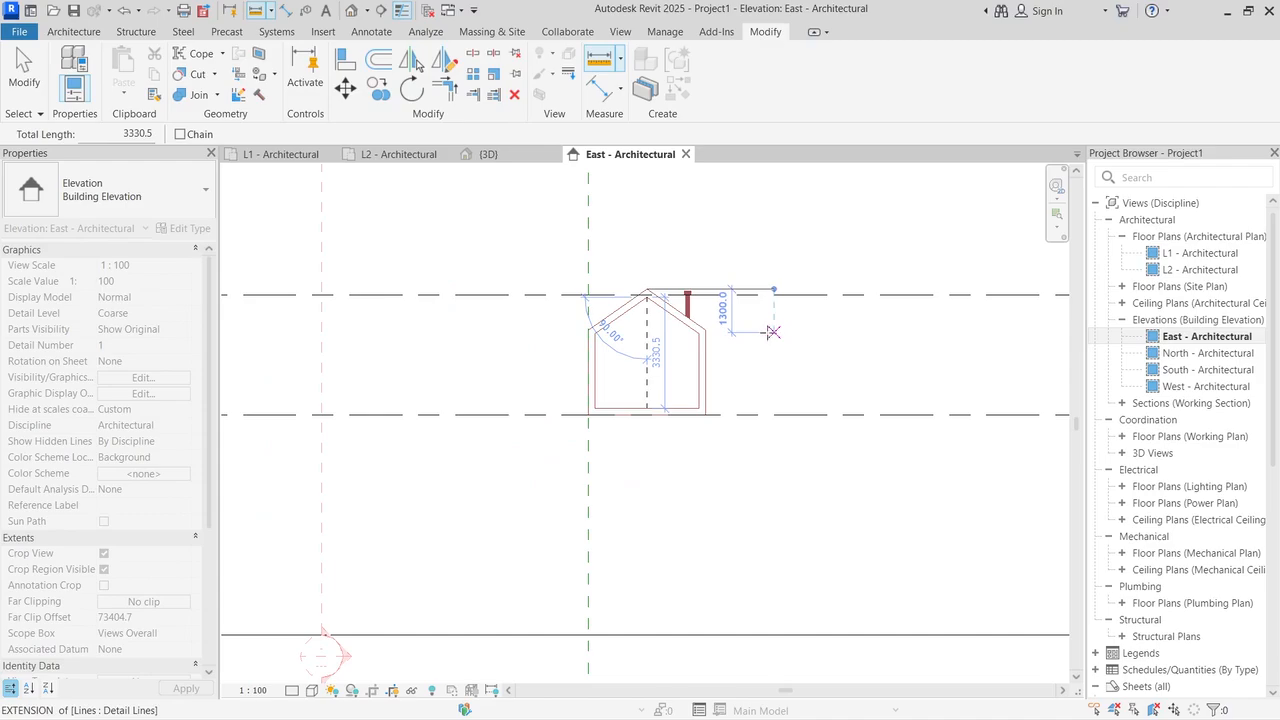
key("Escape")
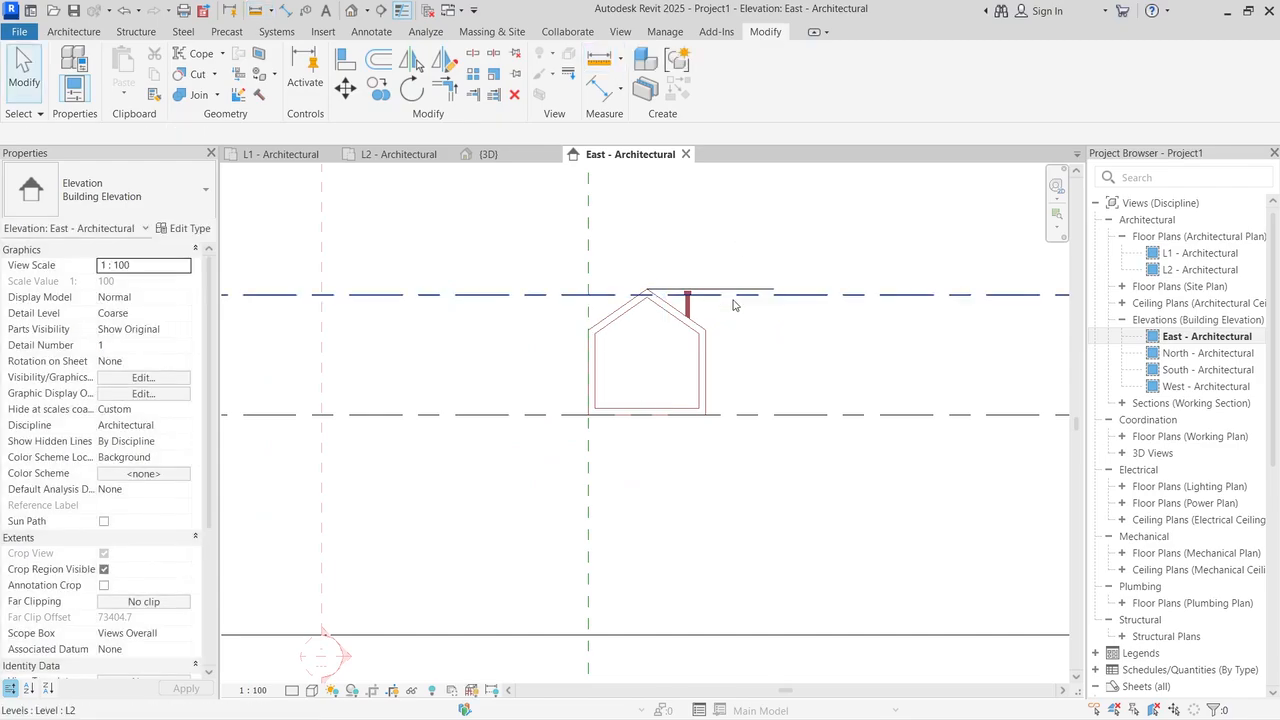
Step: Delete the horizontal detail line extending from the roof peak in the East elevation
left_click(736, 293)
key("Delete")
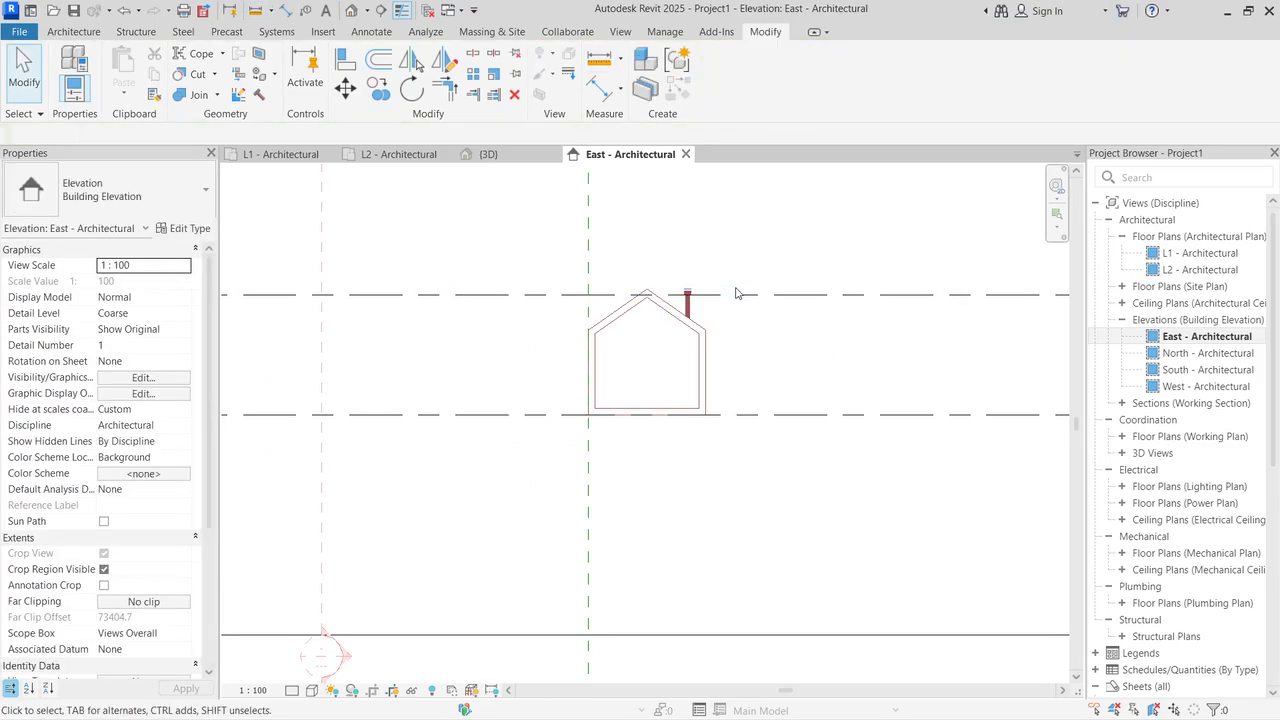
Step: On the L1 plan, draw a 6000 mm high Generic - 200mm wall along the reference line, from the reference intersection to the house's far corner
left_click(254, 157)
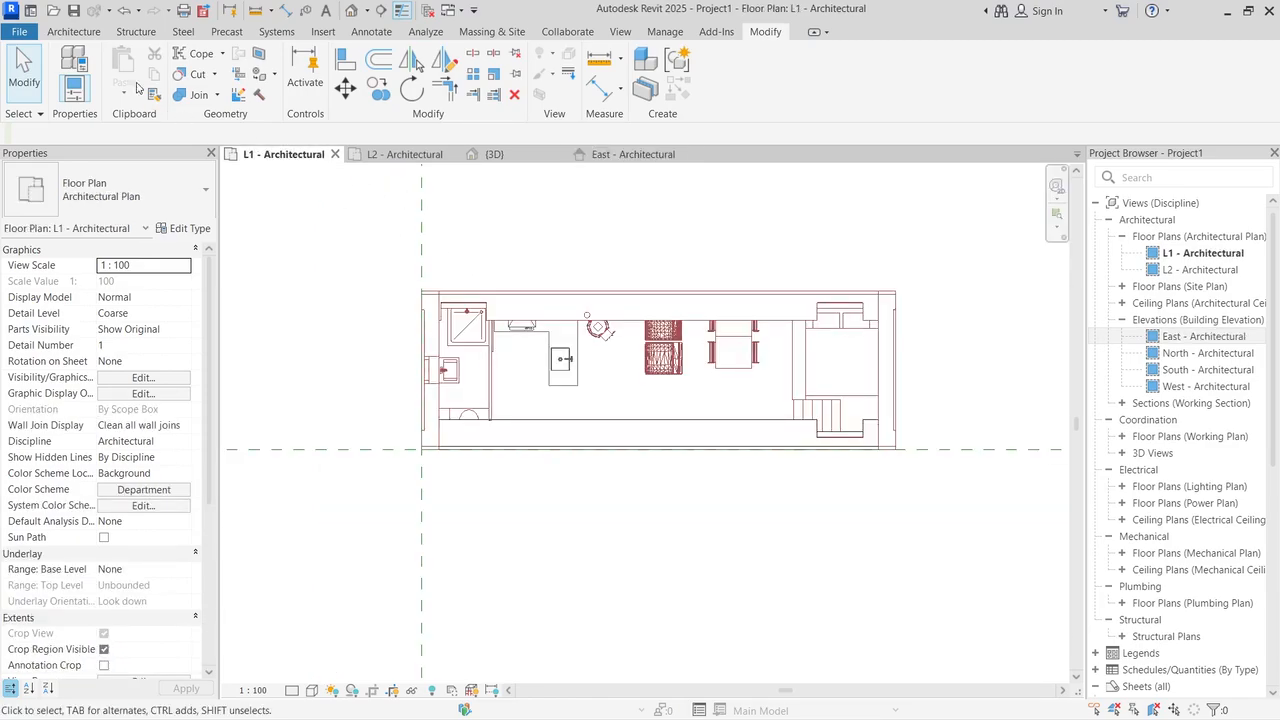
left_click(73, 31)
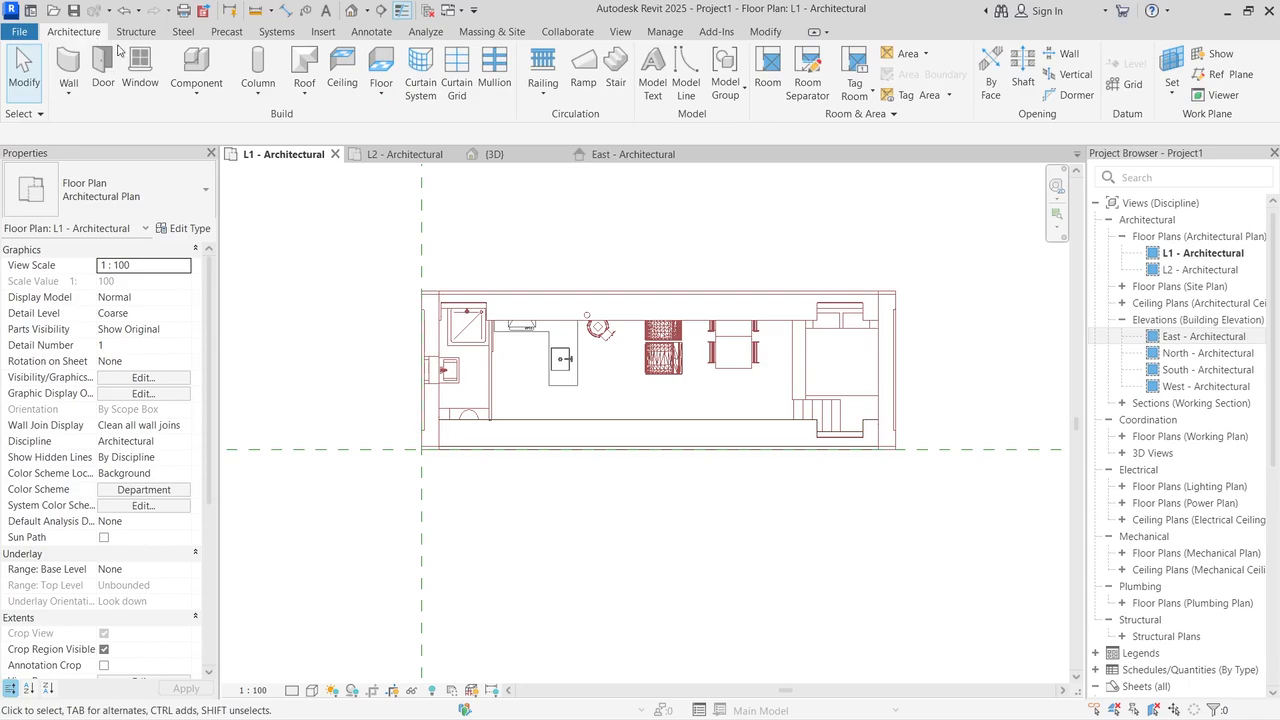
left_click(69, 66)
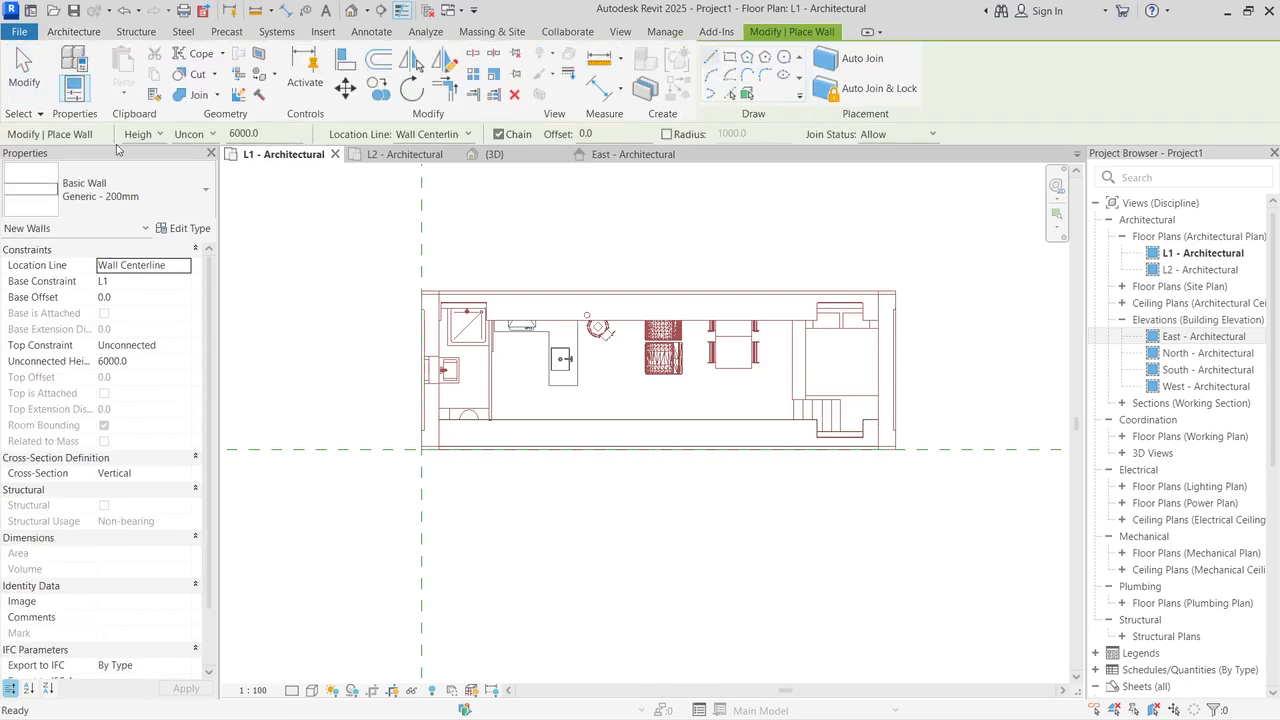
scroll(452, 463, "up", 5)
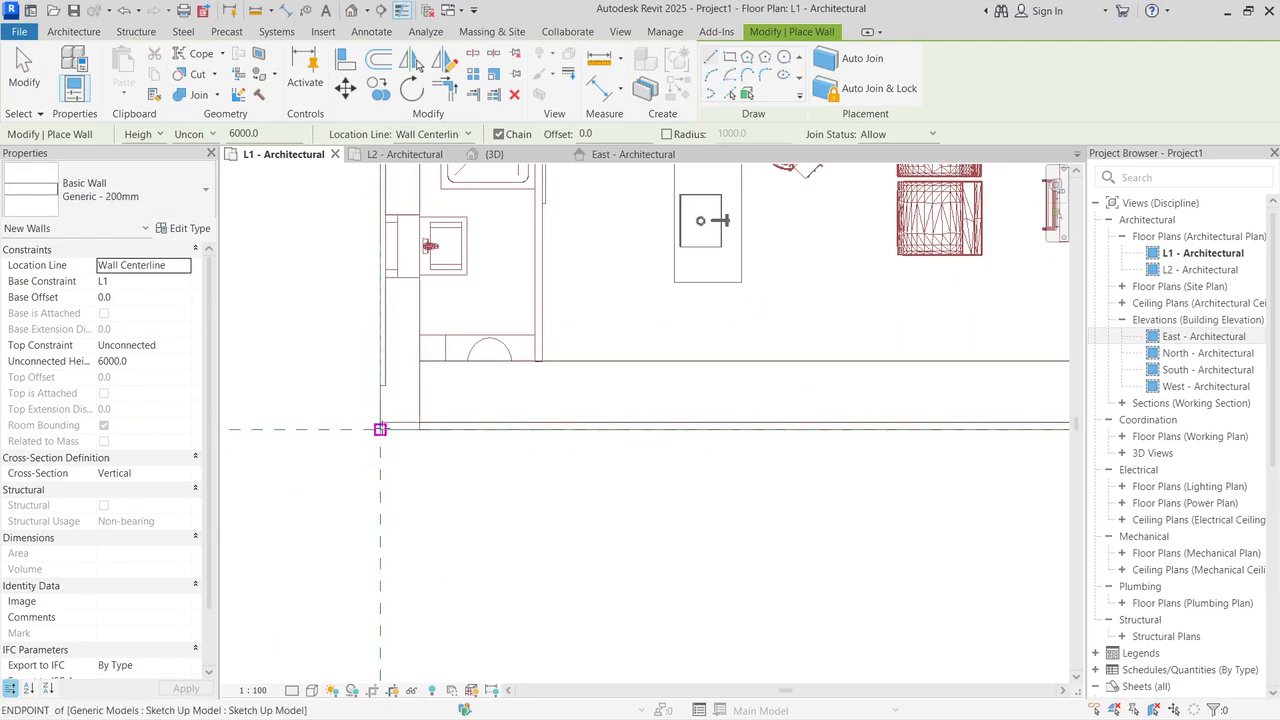
left_click(380, 430)
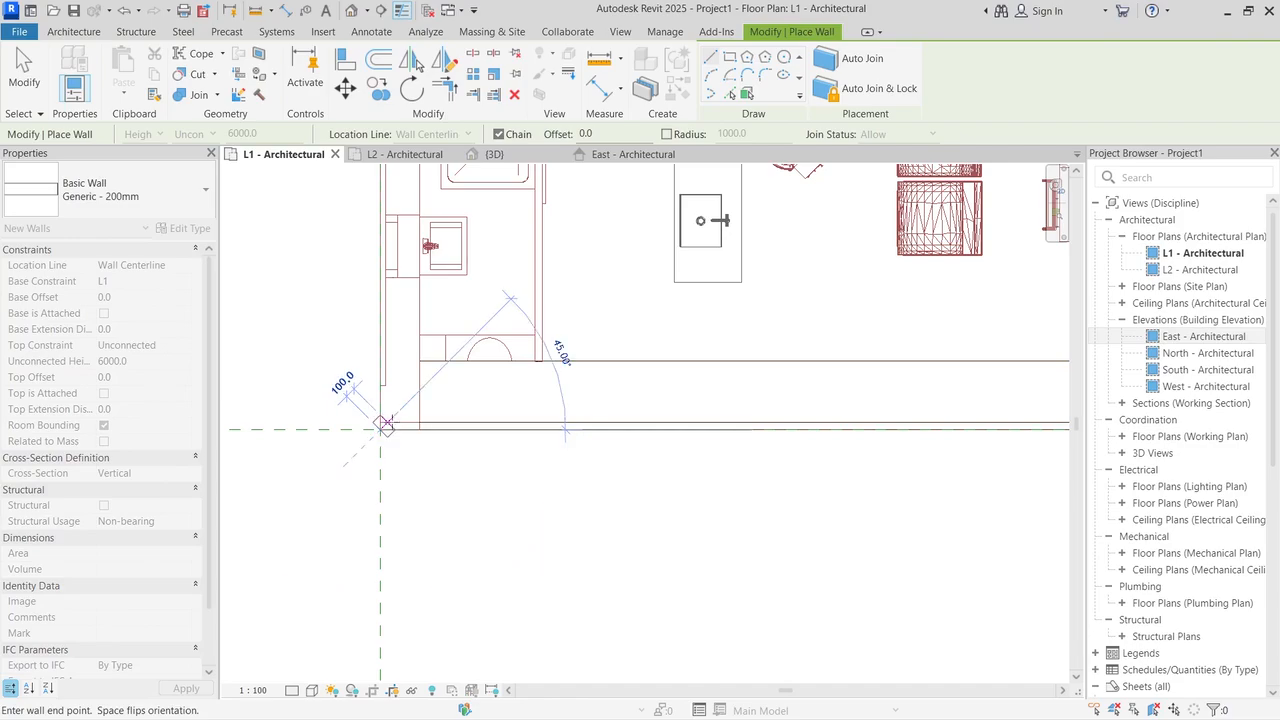
scroll(485, 430, "down", 5)
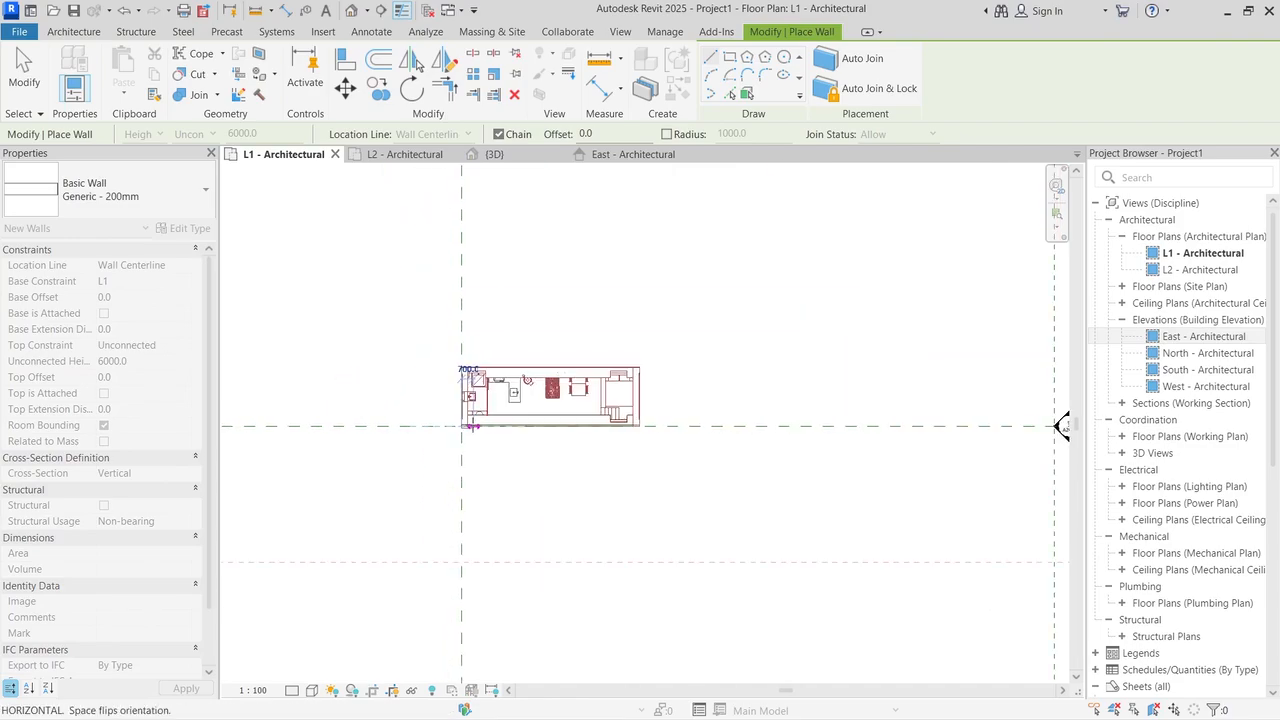
scroll(584, 426, "up", 3)
scroll(584, 426, "up", 3)
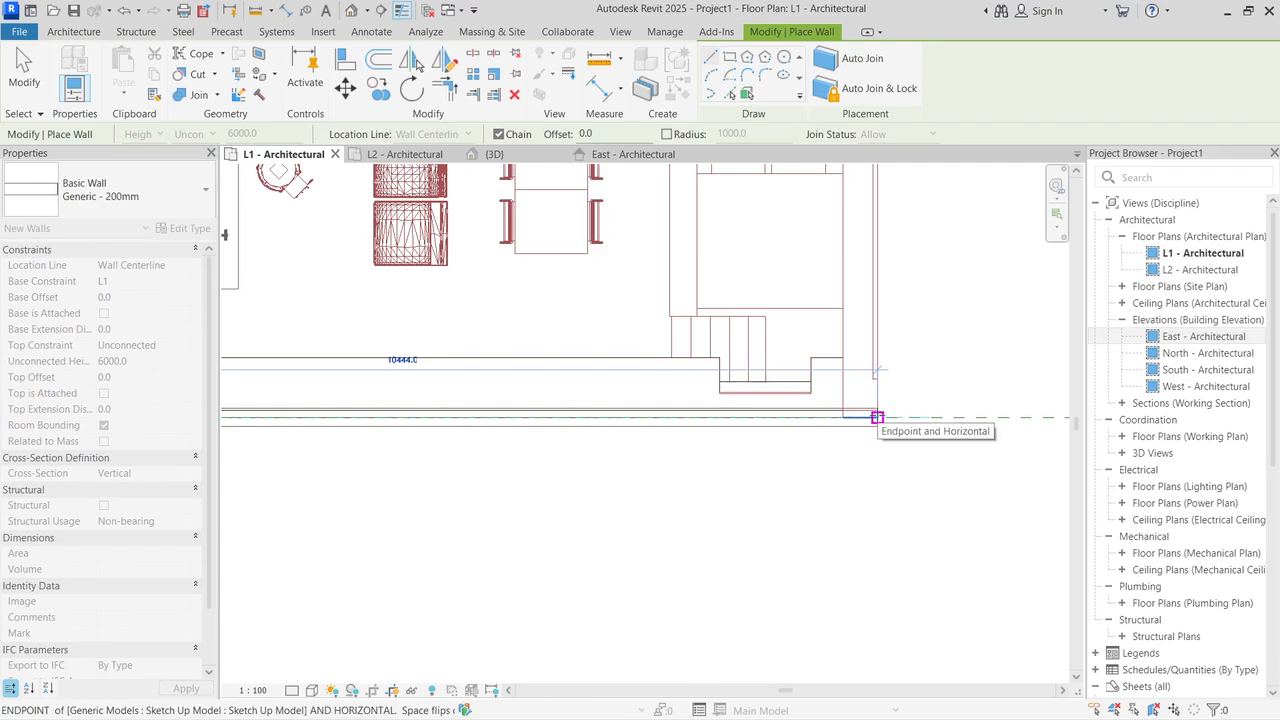
left_click(877, 417)
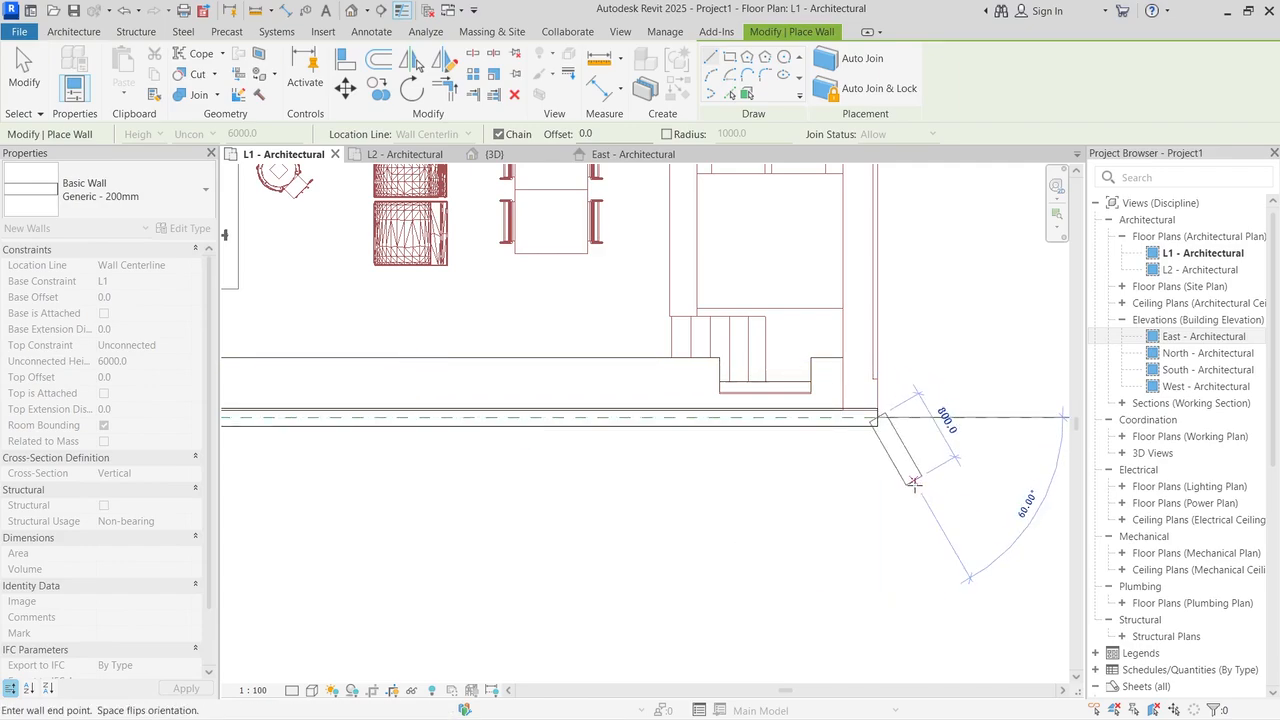
Step: Continue the wall chain about 3500 mm perpendicular along the bedroom end of the house to its next outer corner
scroll(908, 470, "down", 3)
scroll(714, 265, "up", 5)
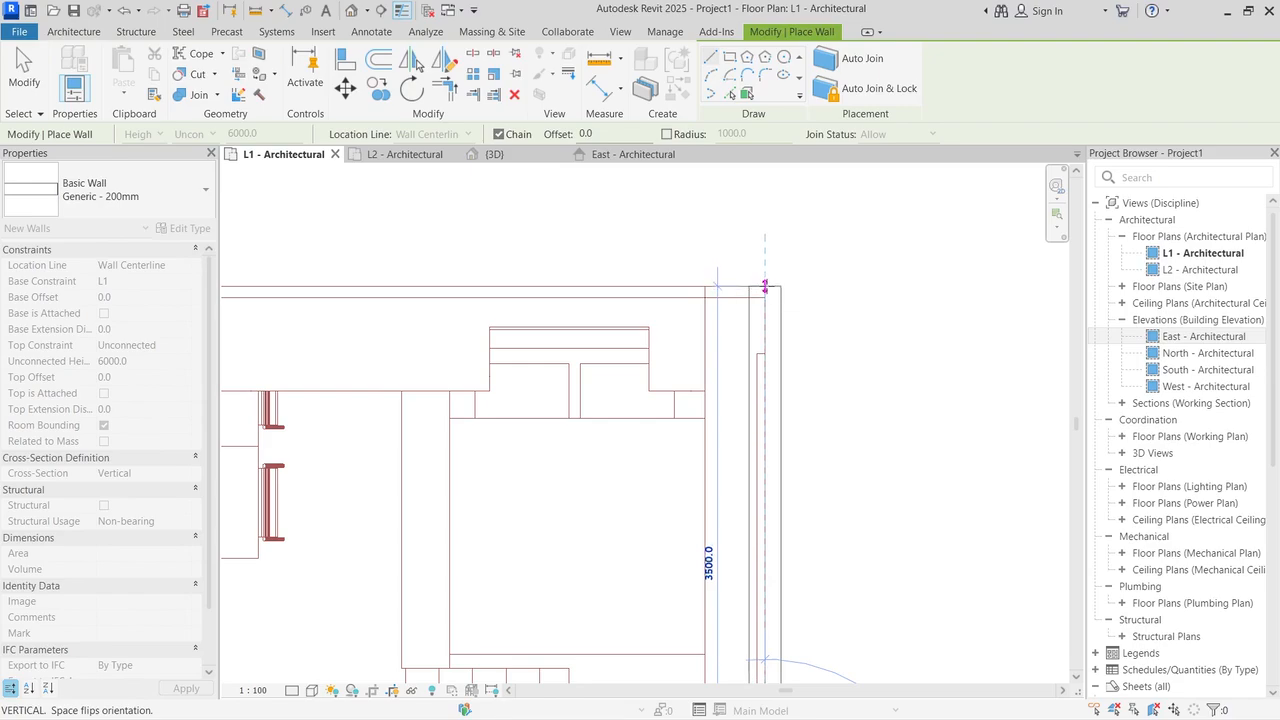
left_click(765, 287)
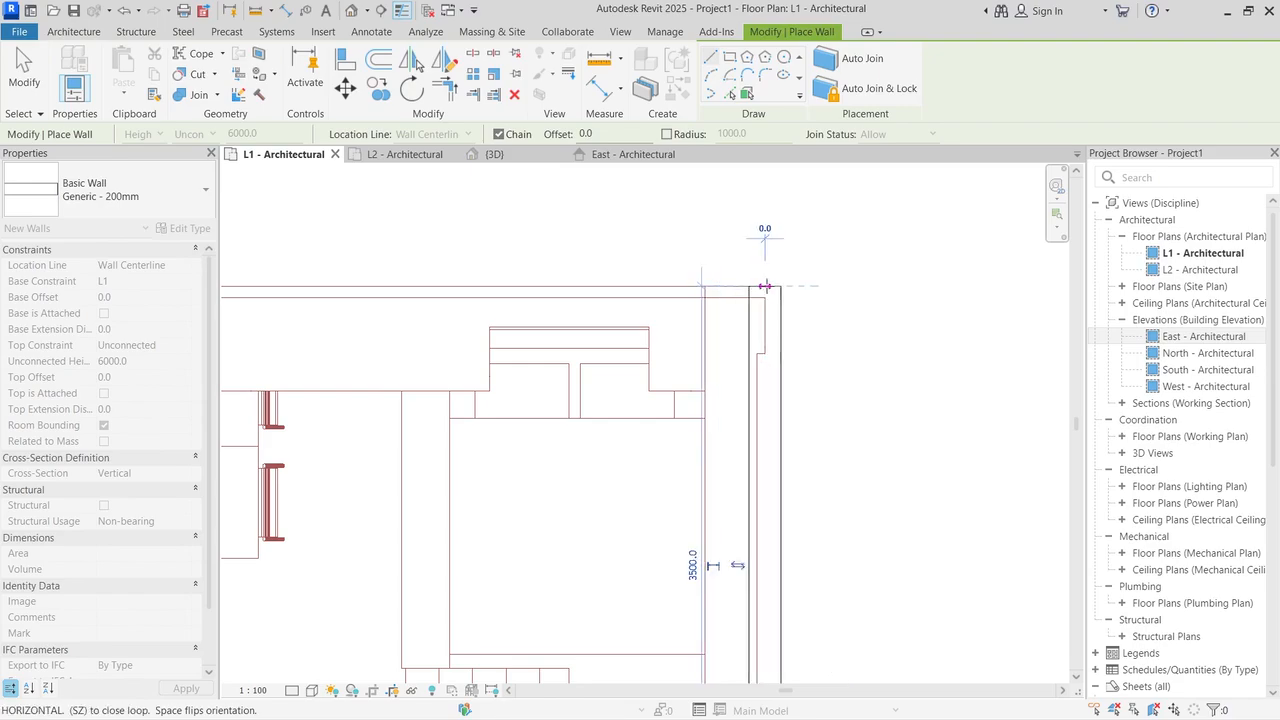
Step: Draw the opposite long wall and the bathroom-end wall along the house's outer edges, closing the wall loop at the starting corner
scroll(765, 287, "down", 4)
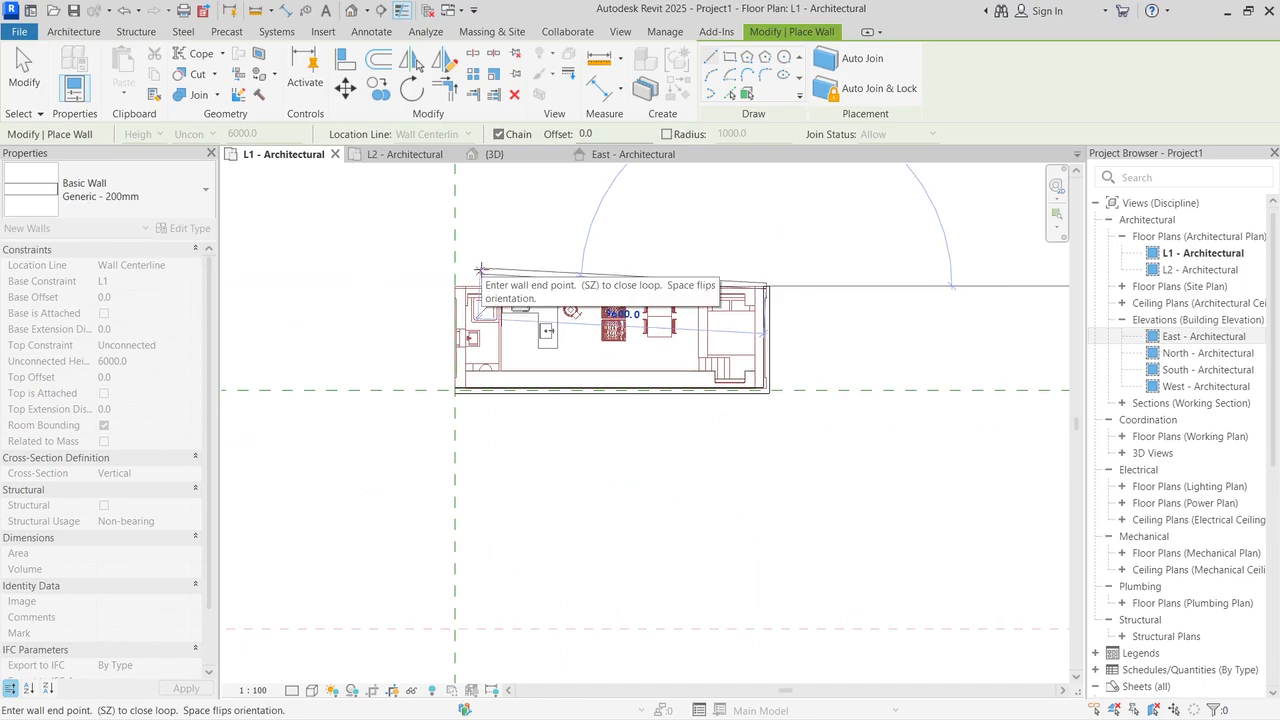
scroll(810, 285, "up", 5)
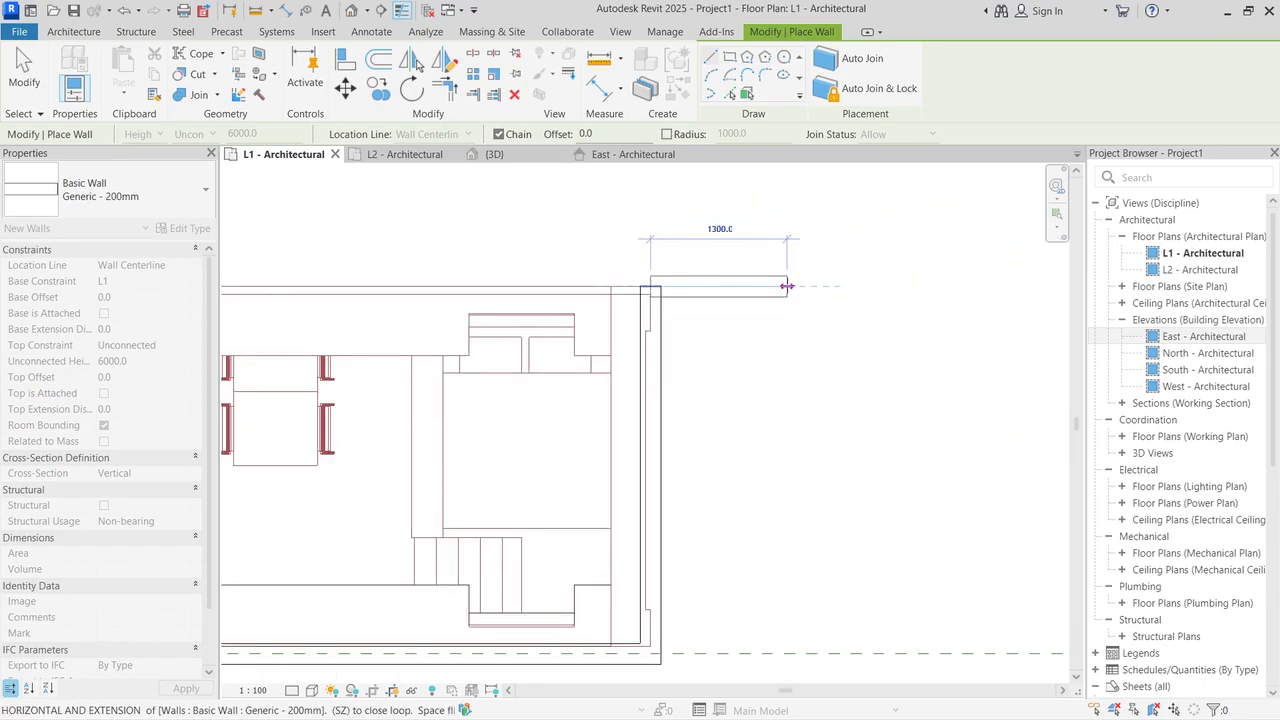
scroll(788, 280, "down", 4)
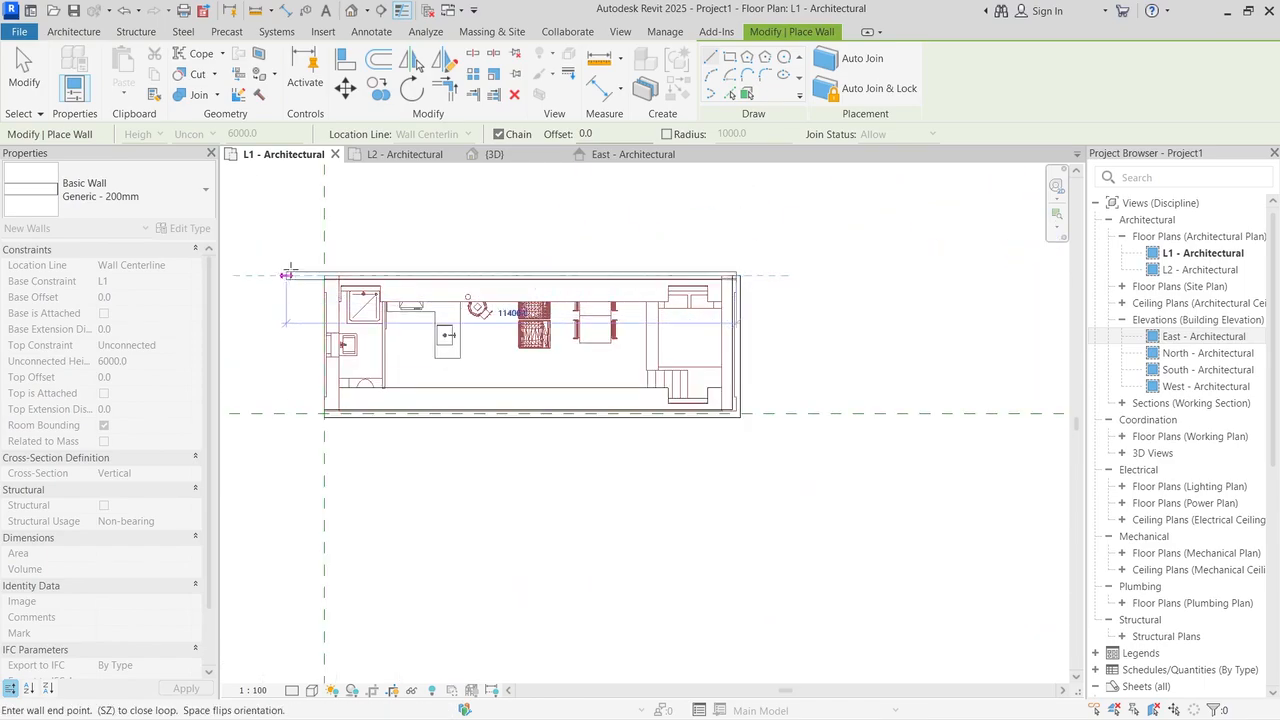
scroll(285, 272, "up", 4)
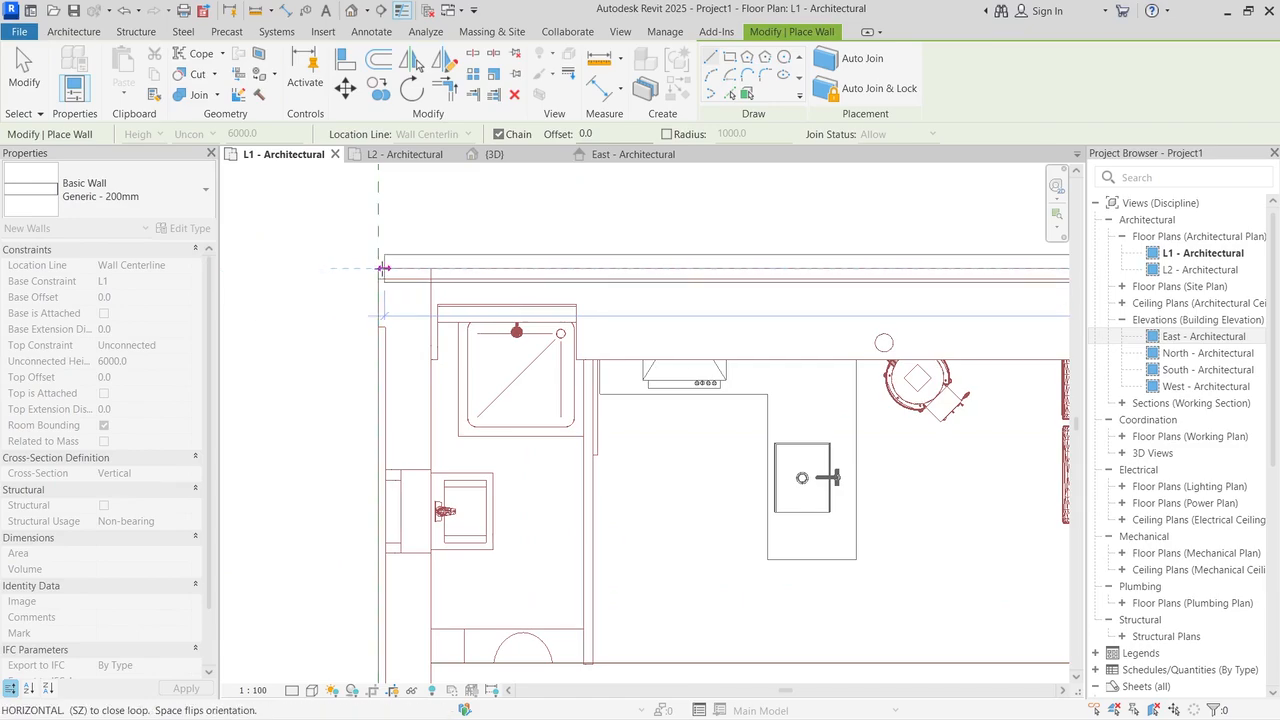
scroll(377, 268, "down", 2)
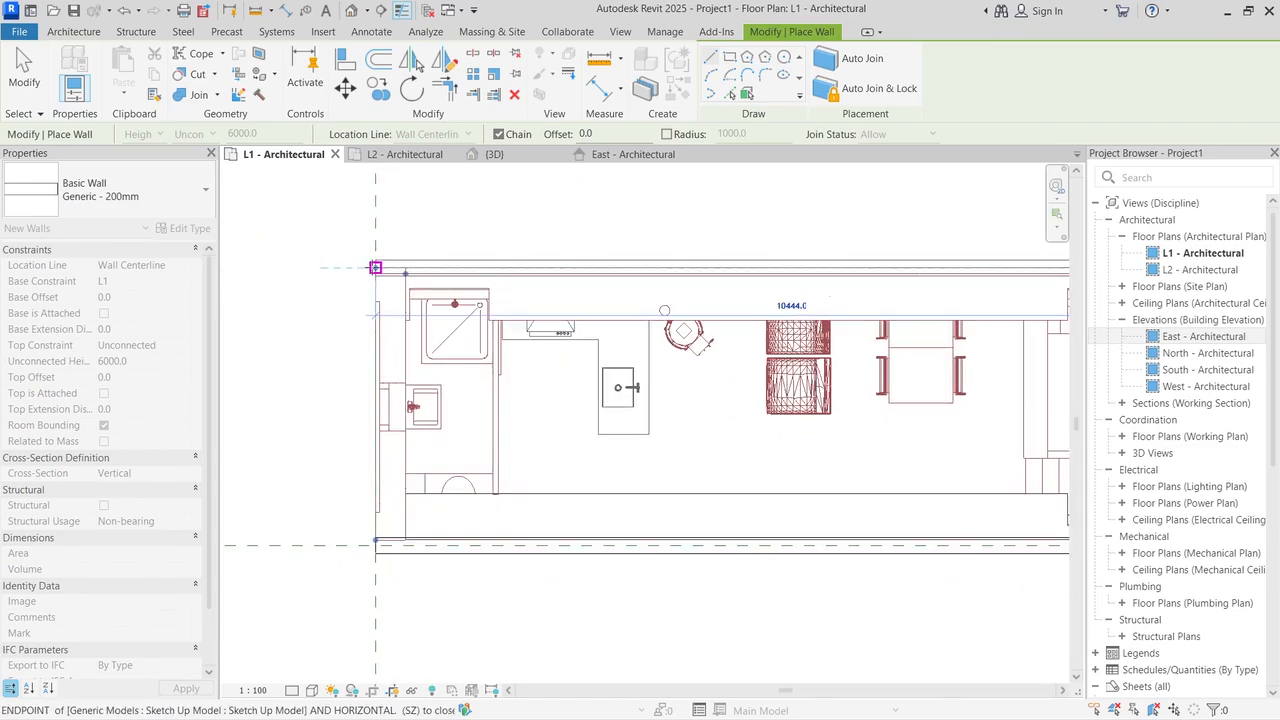
left_click(375, 268)
left_click(373, 543)
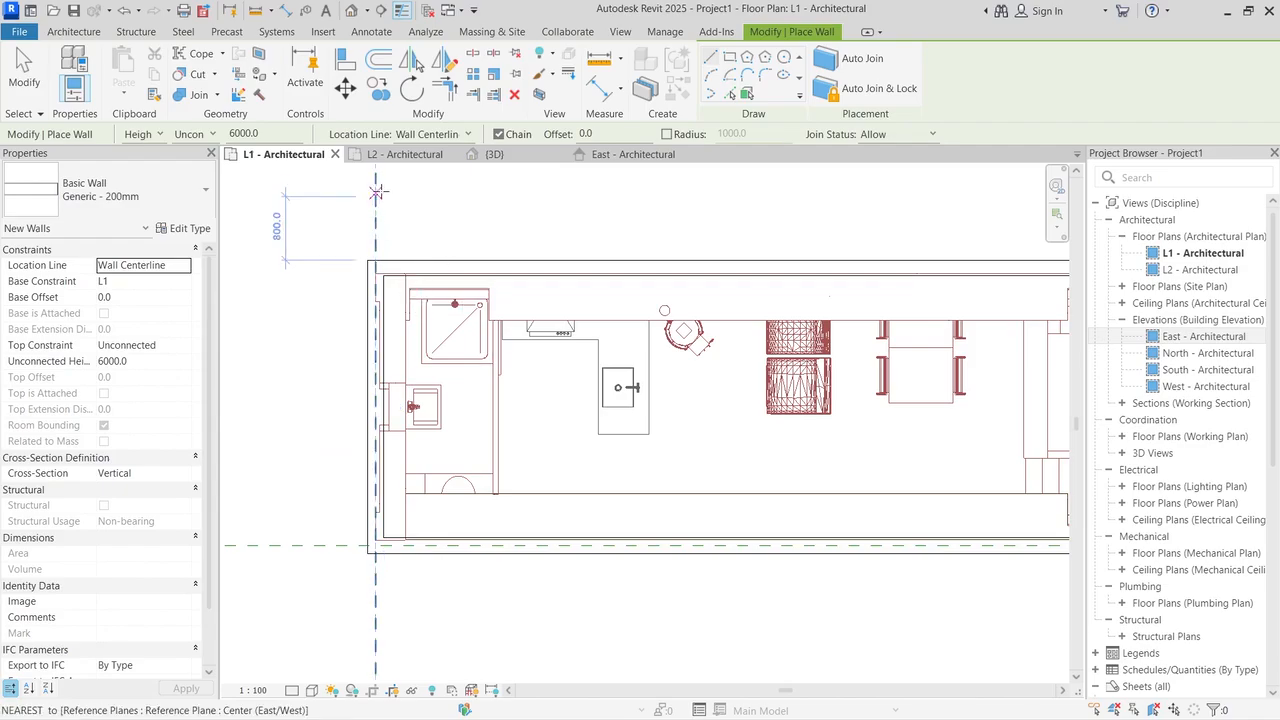
key("Escape")
key("Escape")
Step: Examine the new perimeter walls on the L1 and L2 architectural plans, ending on the L1 plan
scroll(390, 300, "down", 2)
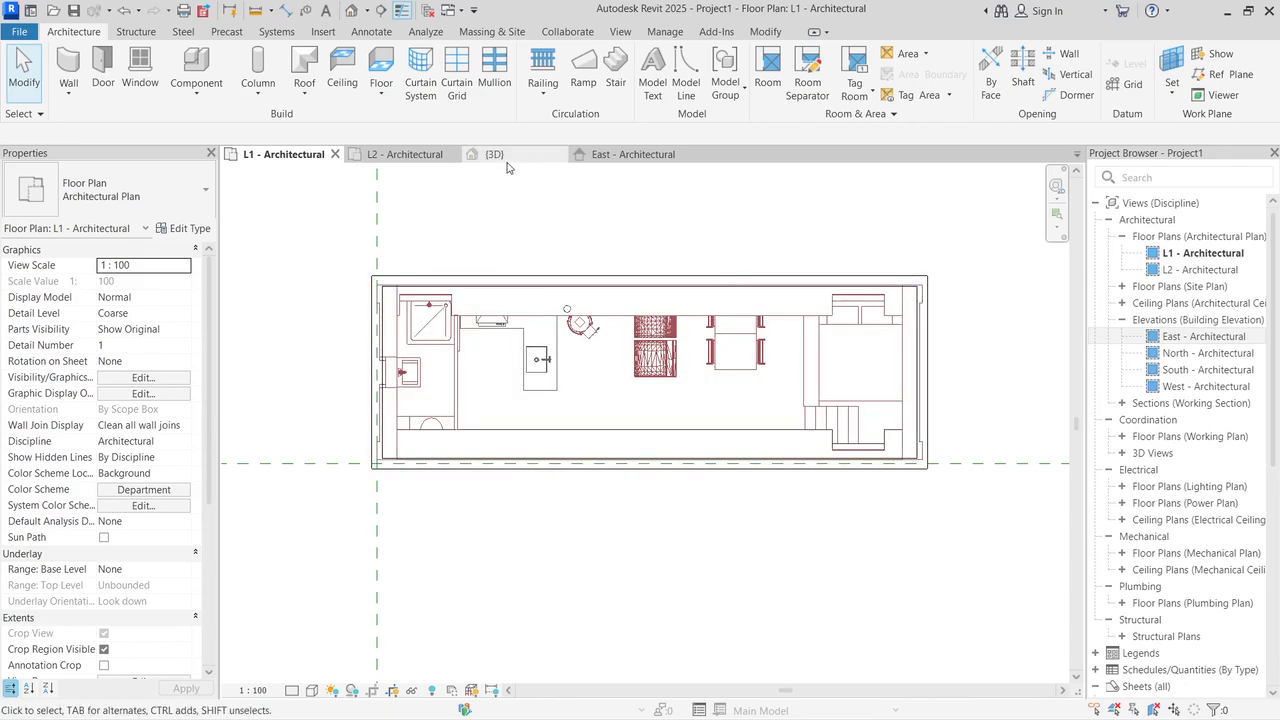
left_click(398, 155)
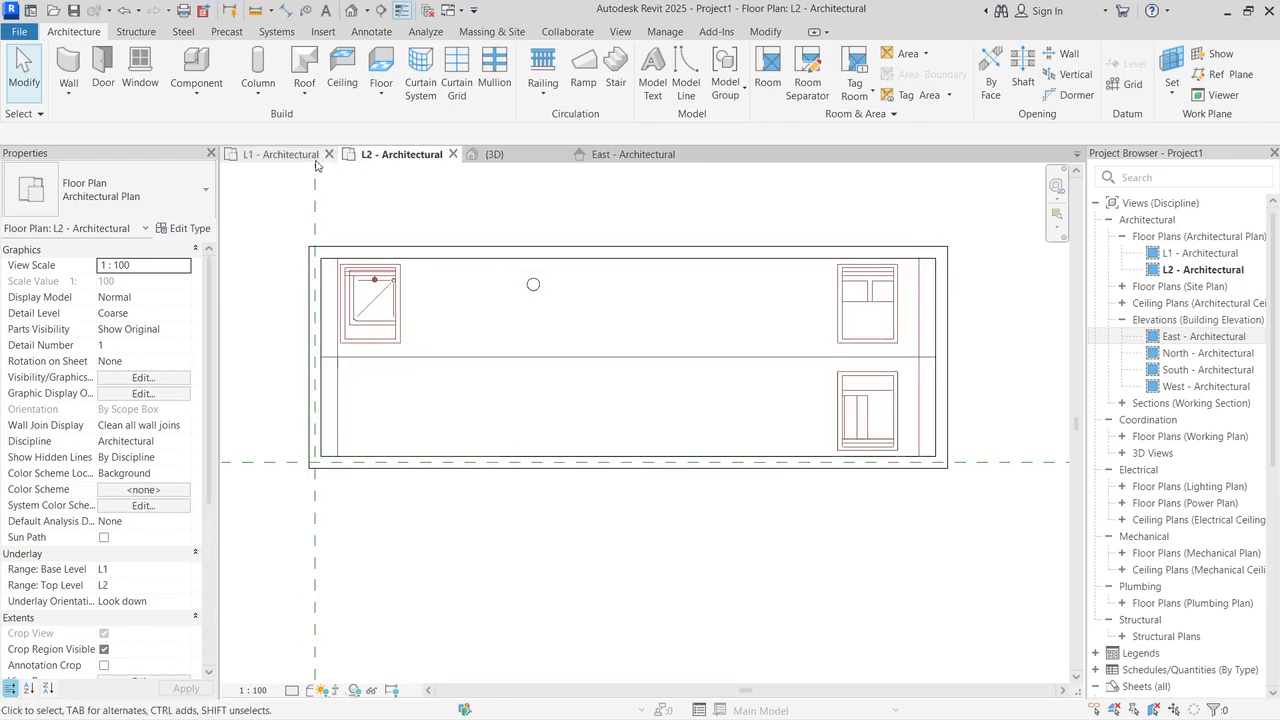
left_click(254, 160)
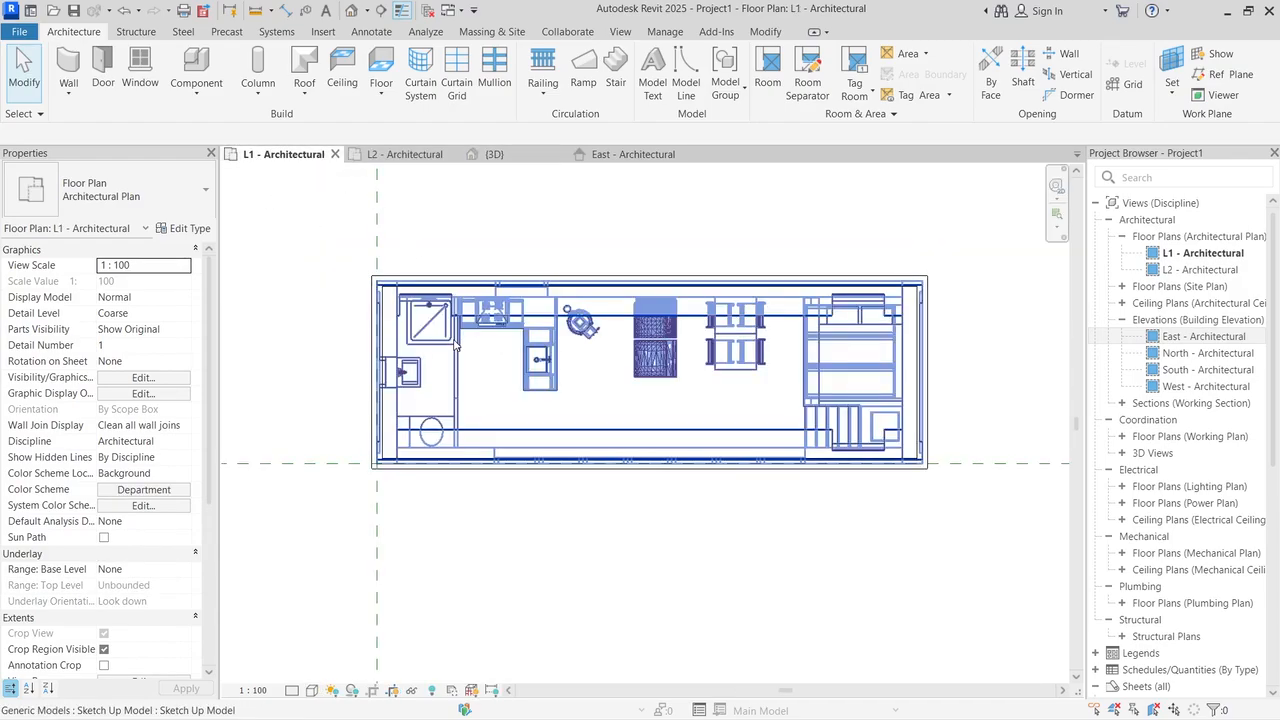
Step: Override the L1 plan's visibility graphics so the imported category Imports in Families is halftone
left_click(529, 311)
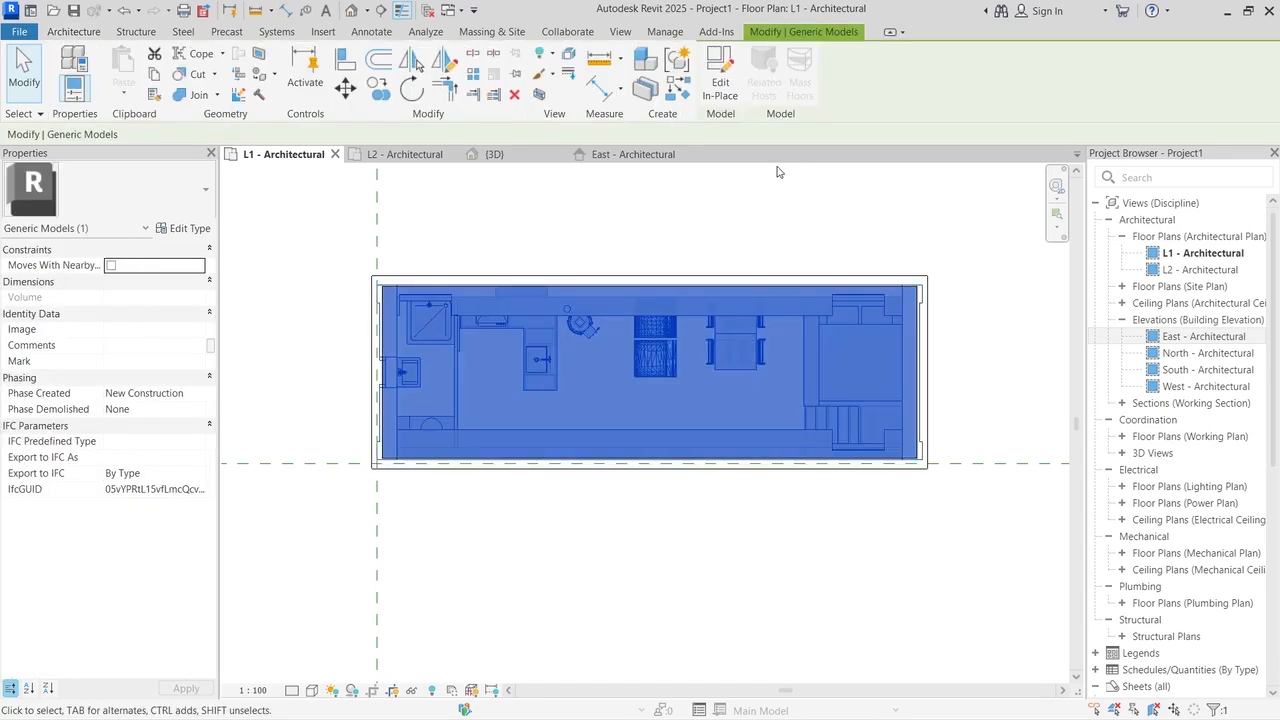
key("v")
key("g")
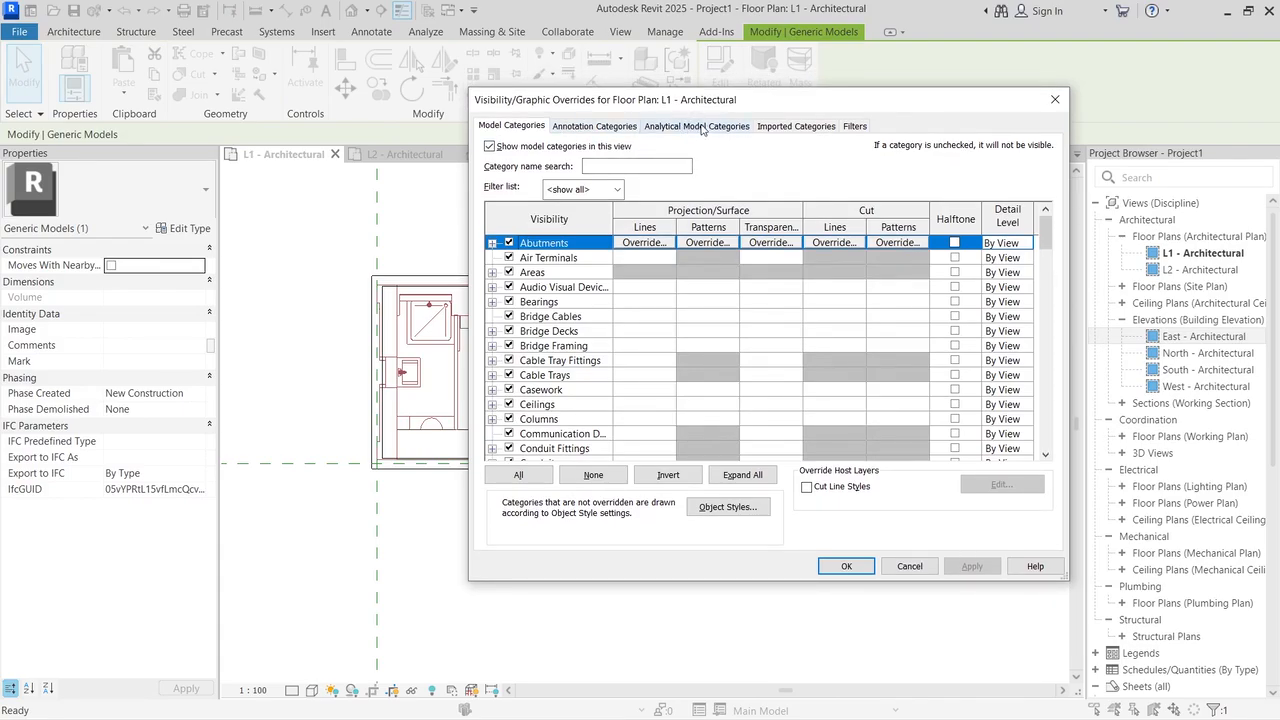
left_click(799, 128)
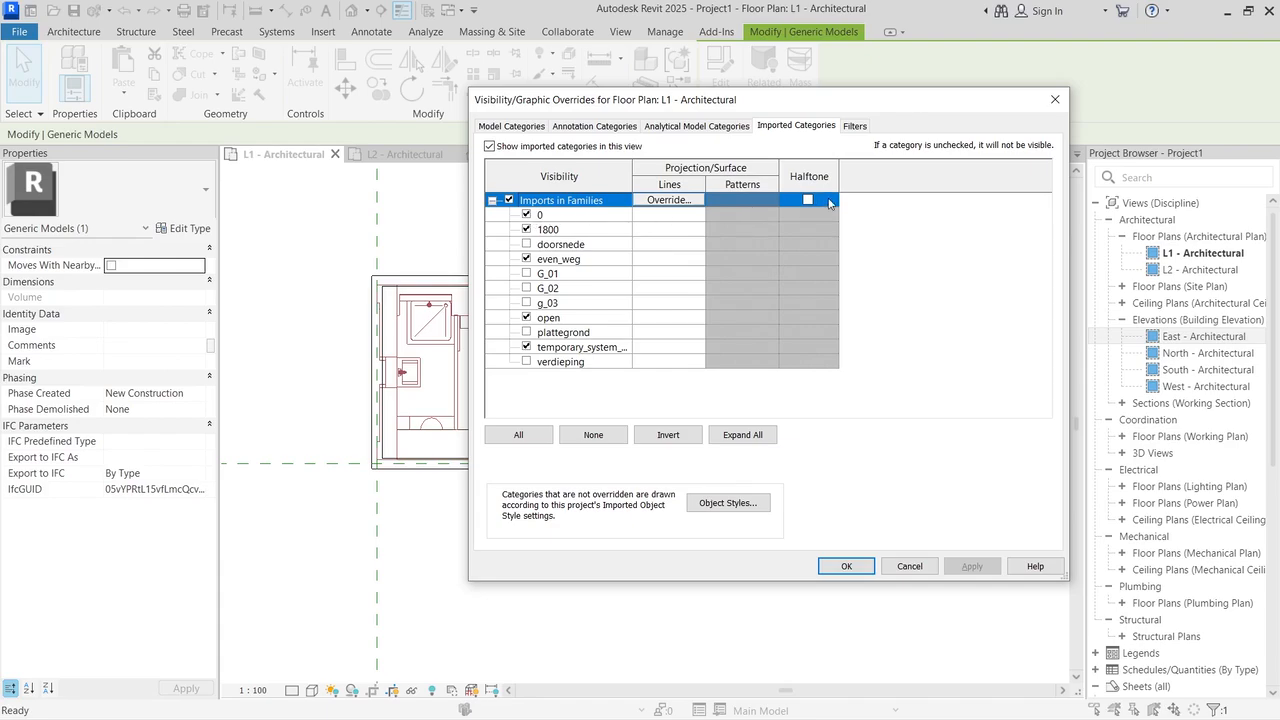
left_click(583, 214)
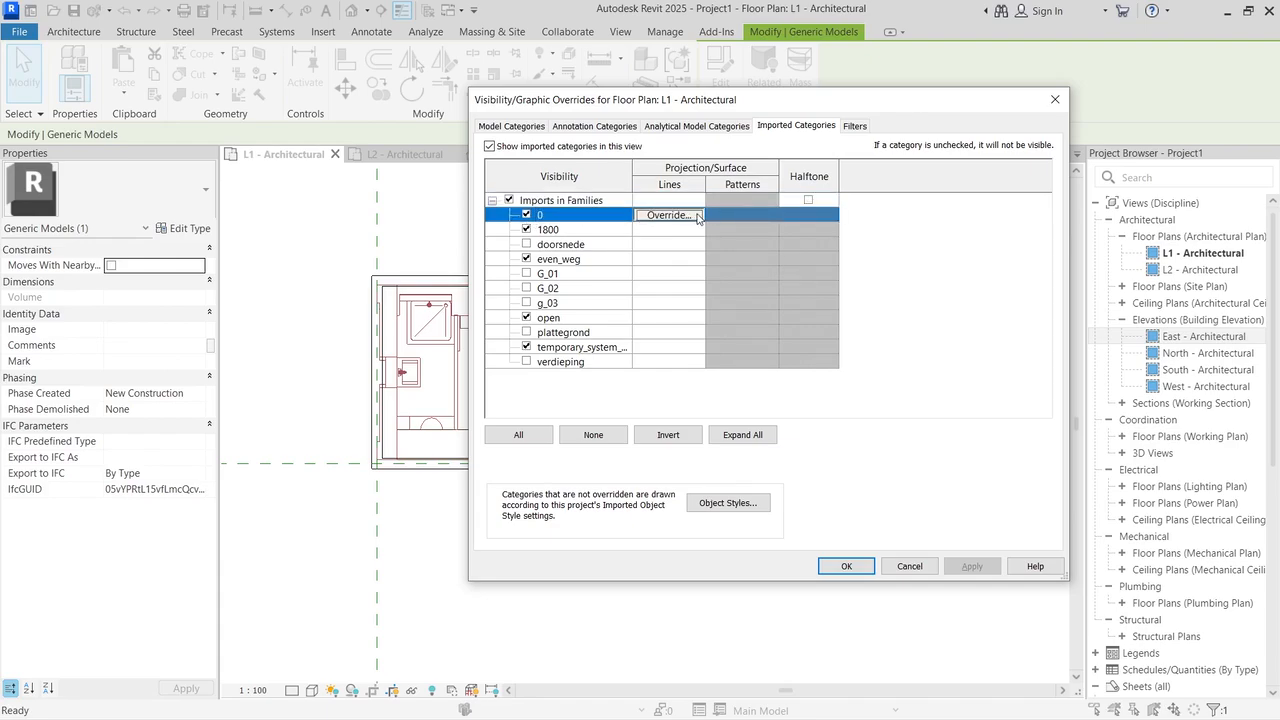
left_click(808, 200)
left_click(491, 201)
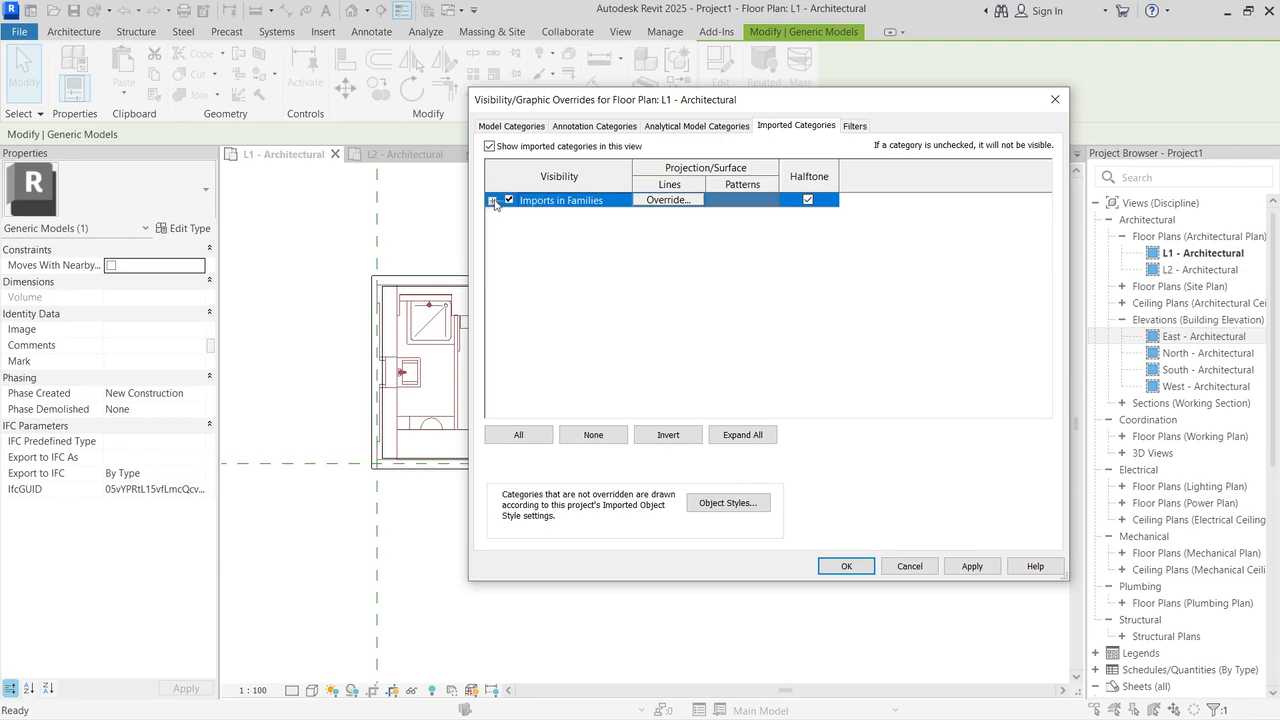
left_click(492, 201)
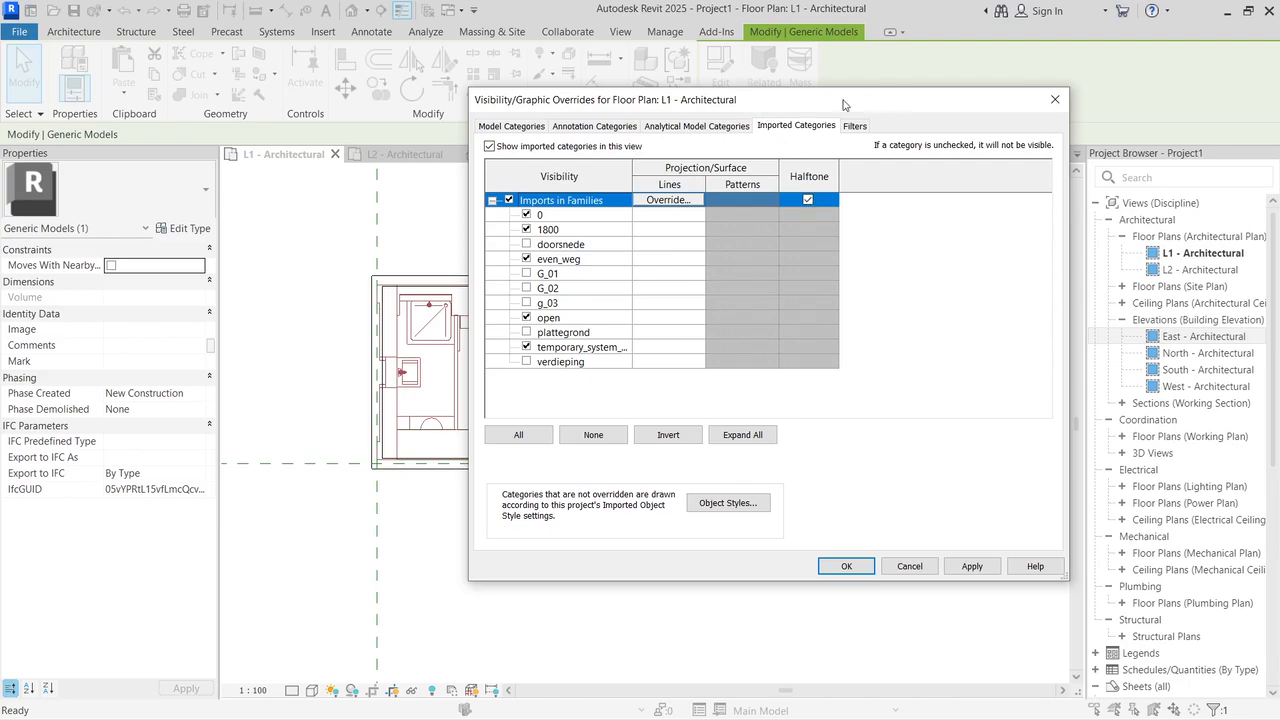
left_click_drag(843, 104, 923, 97)
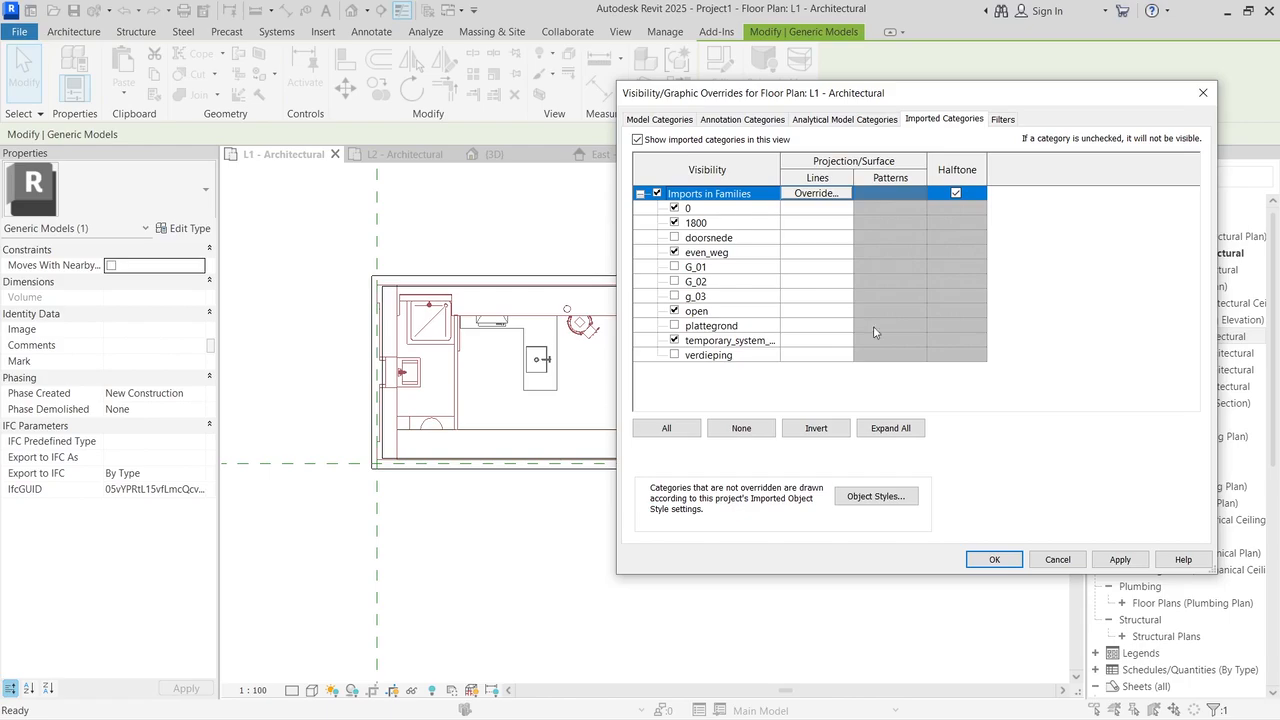
left_click(1112, 561)
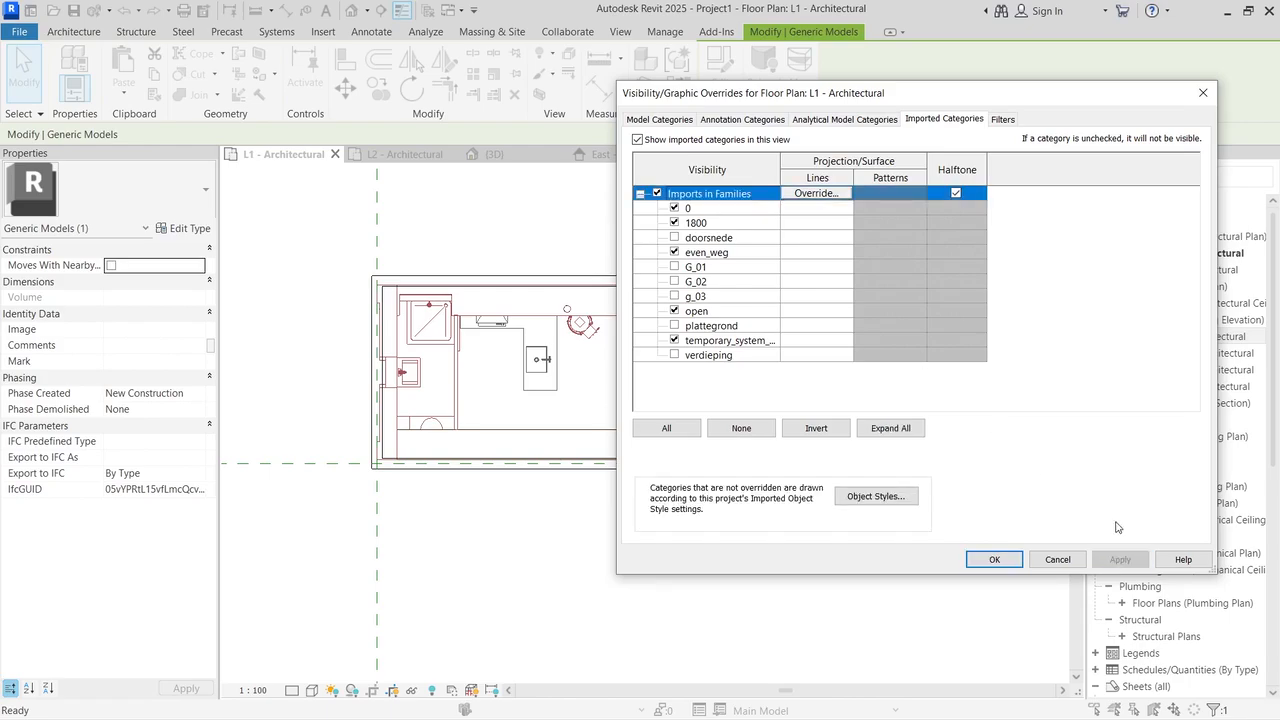
left_click(994, 559)
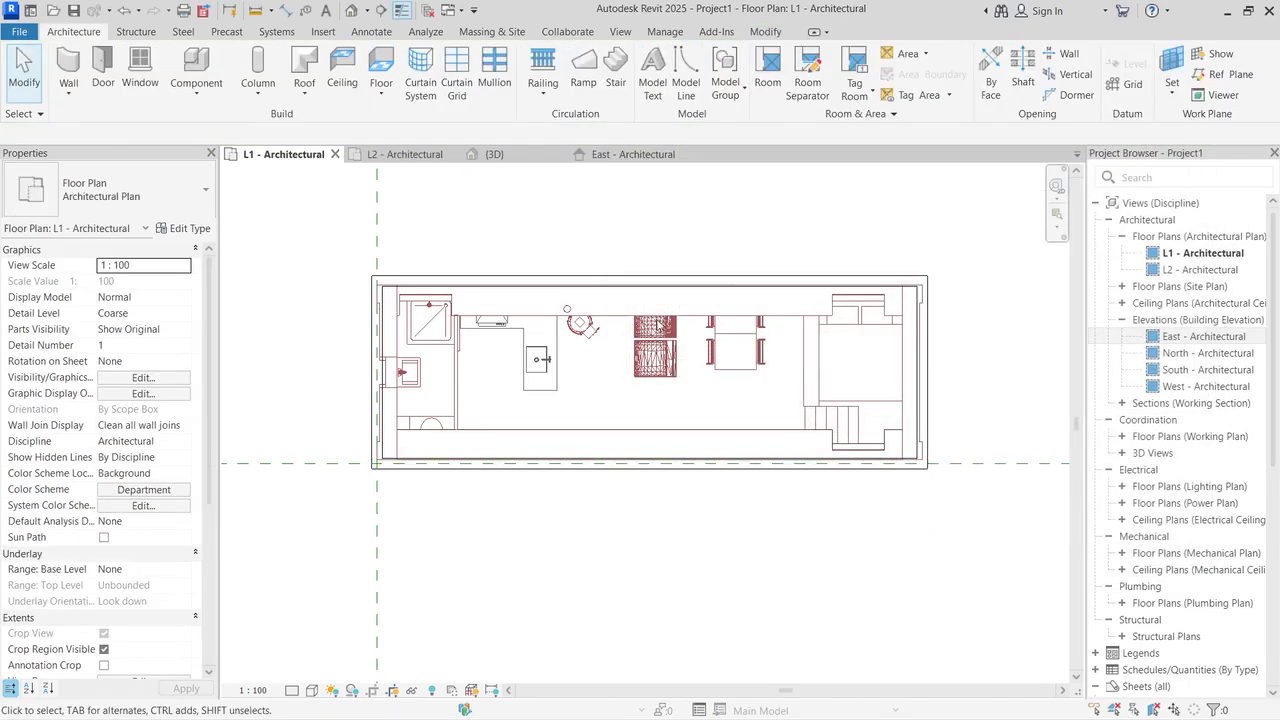
Step: Set the Generic Models category to halftone in the L1 plan's visibility/graphic overrides and apply it
left_click(701, 318)
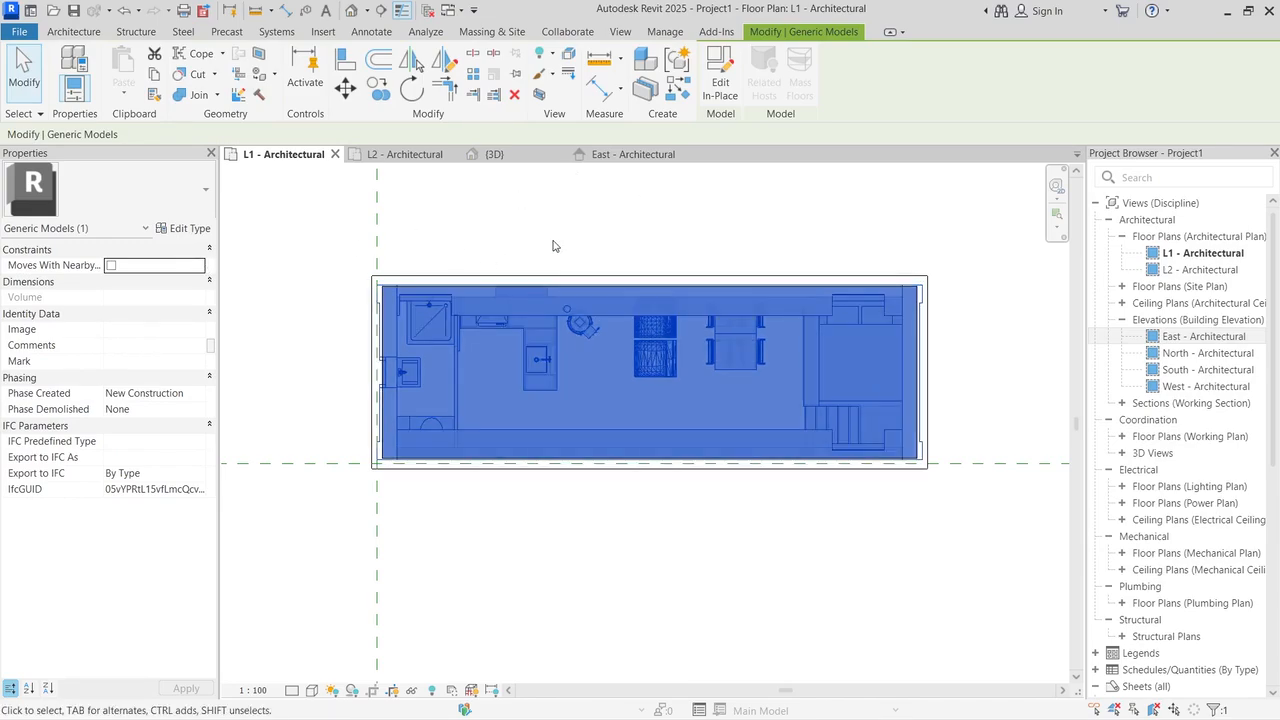
key("v")
key("g")
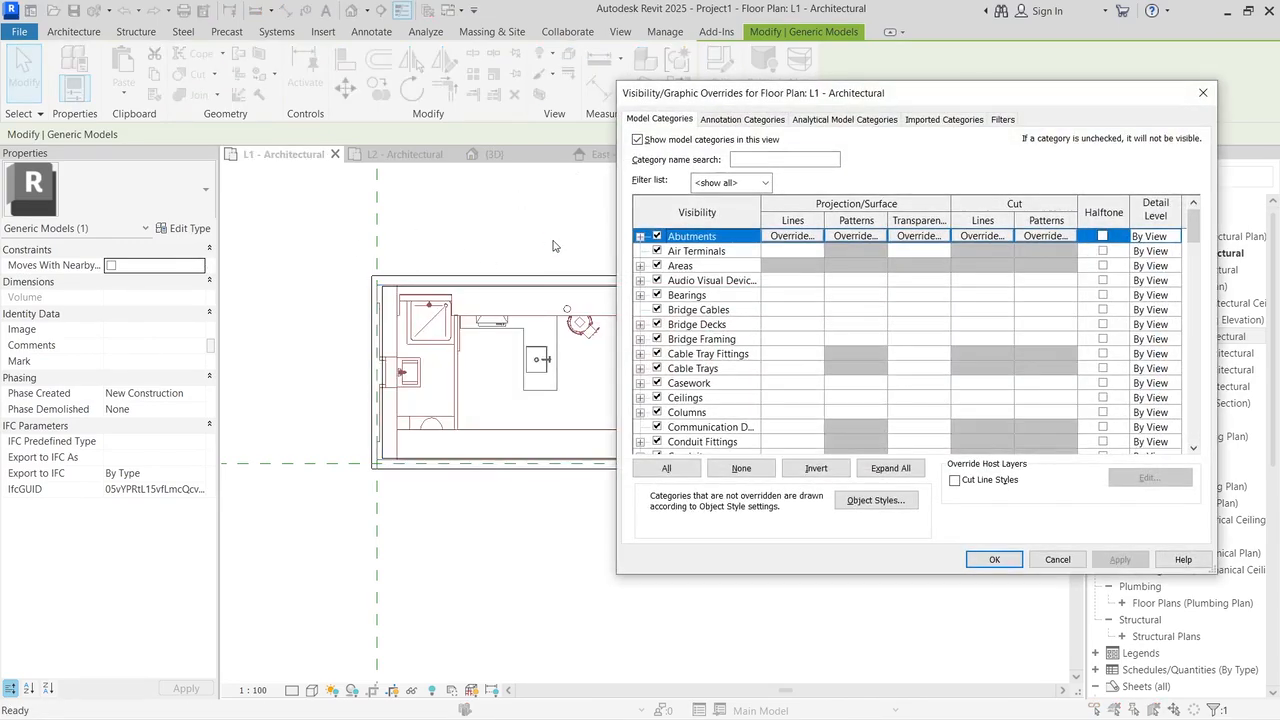
left_click_drag(709, 98, 516, 110)
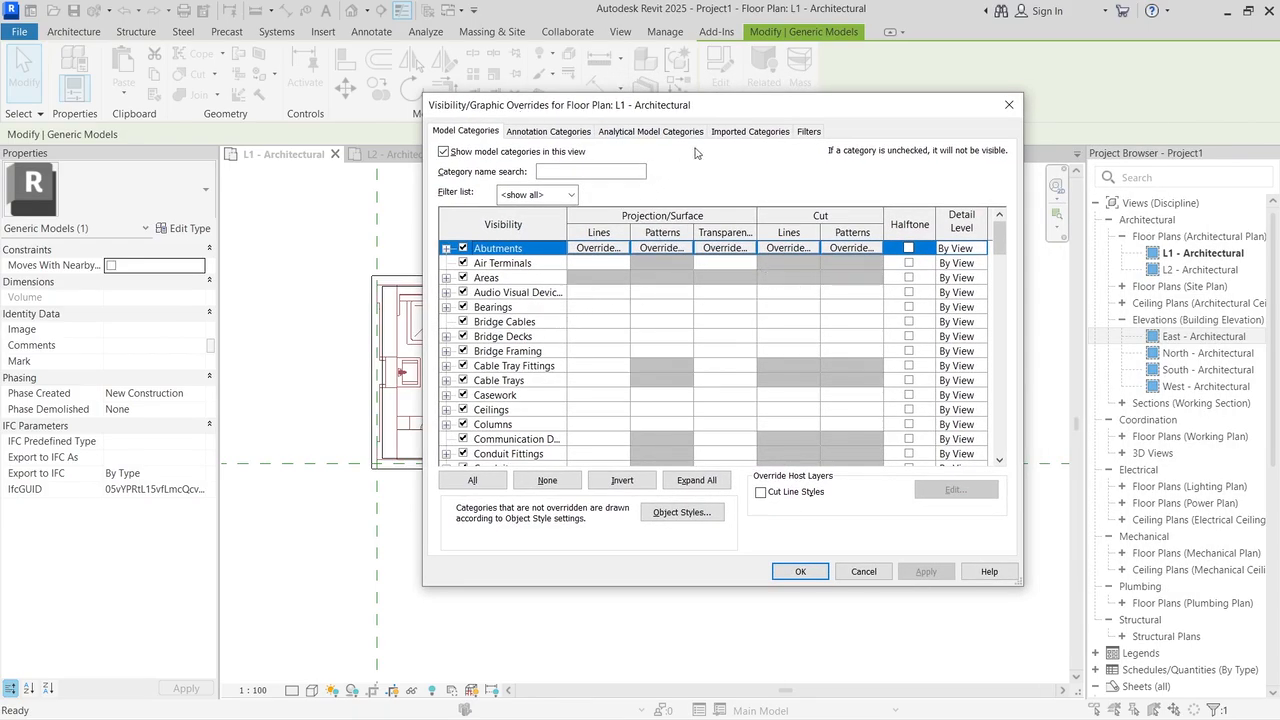
left_click(768, 133)
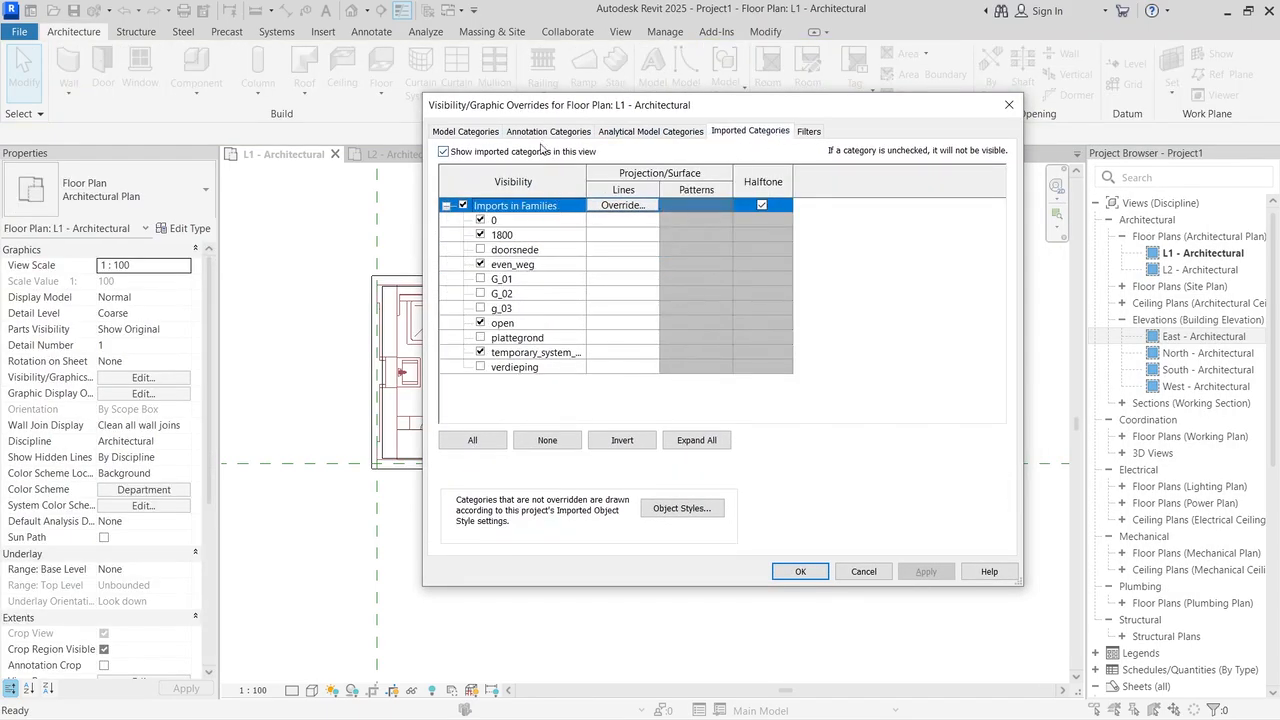
left_click(462, 133)
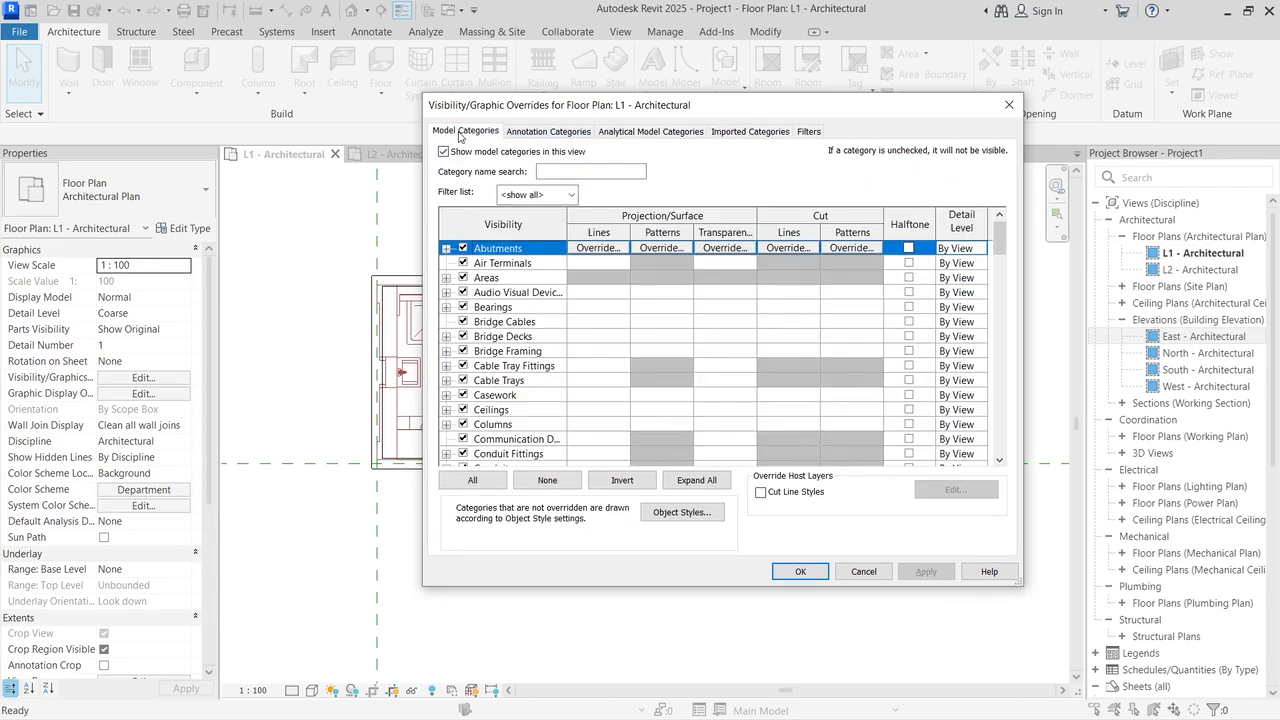
scroll(530, 292, "down", 1)
scroll(530, 292, "up", 1)
scroll(496, 326, "down", 6)
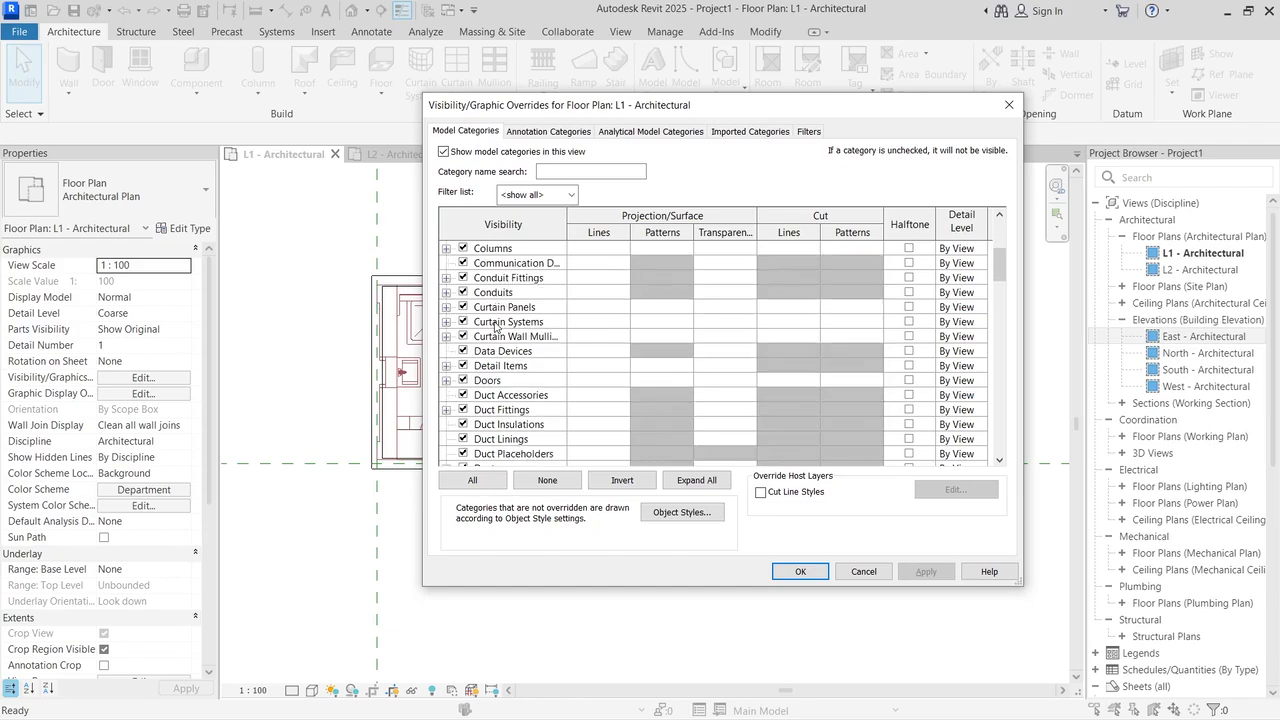
scroll(496, 326, "down", 1)
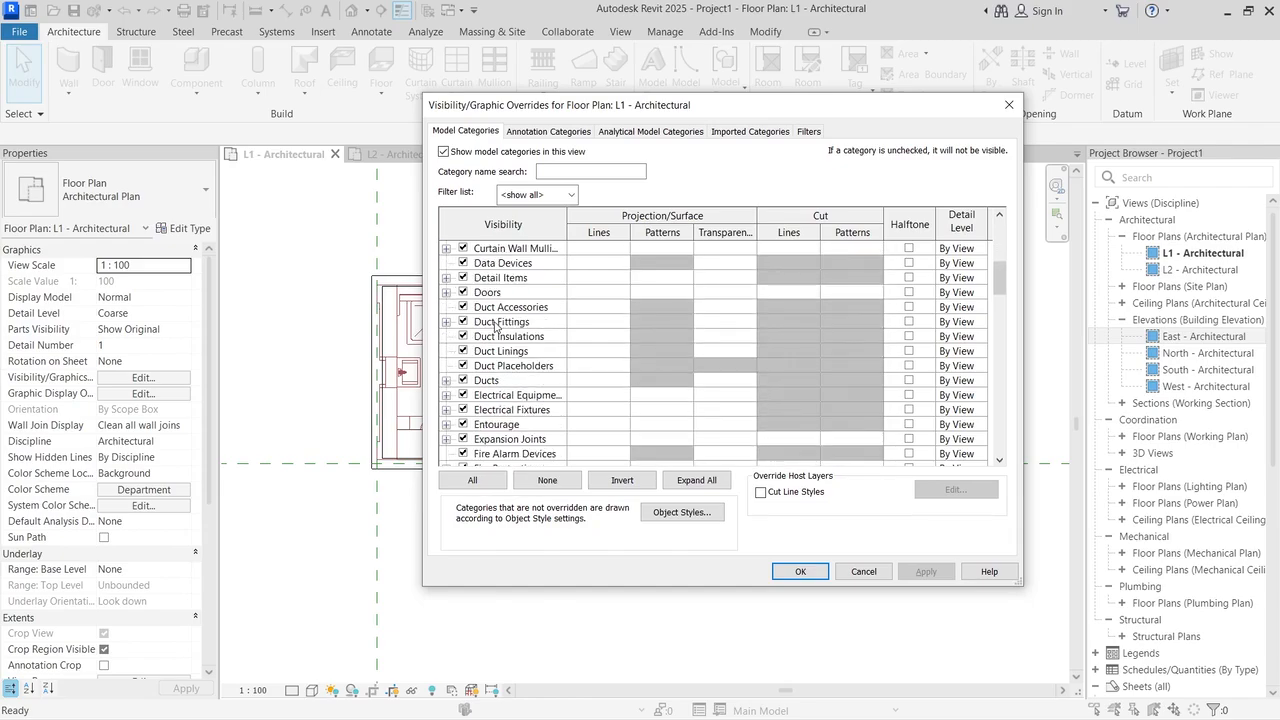
scroll(496, 326, "down", 6)
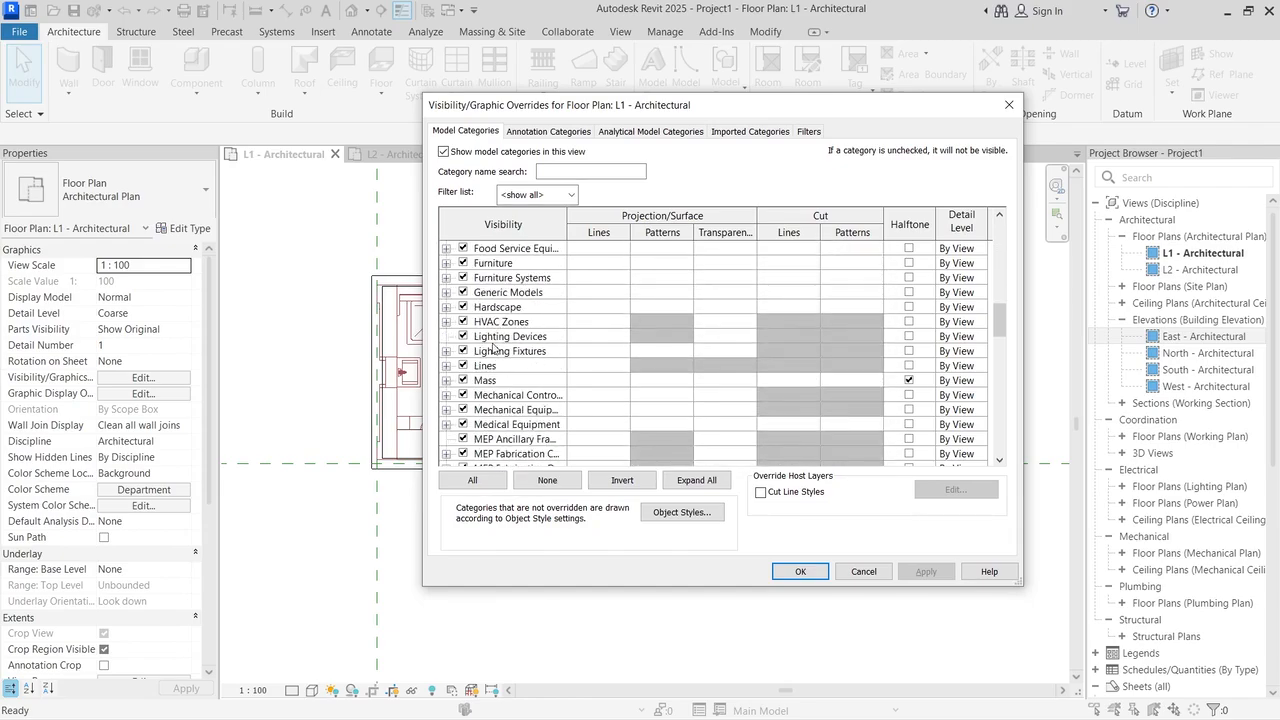
scroll(495, 340, "up", 1)
left_click(487, 308)
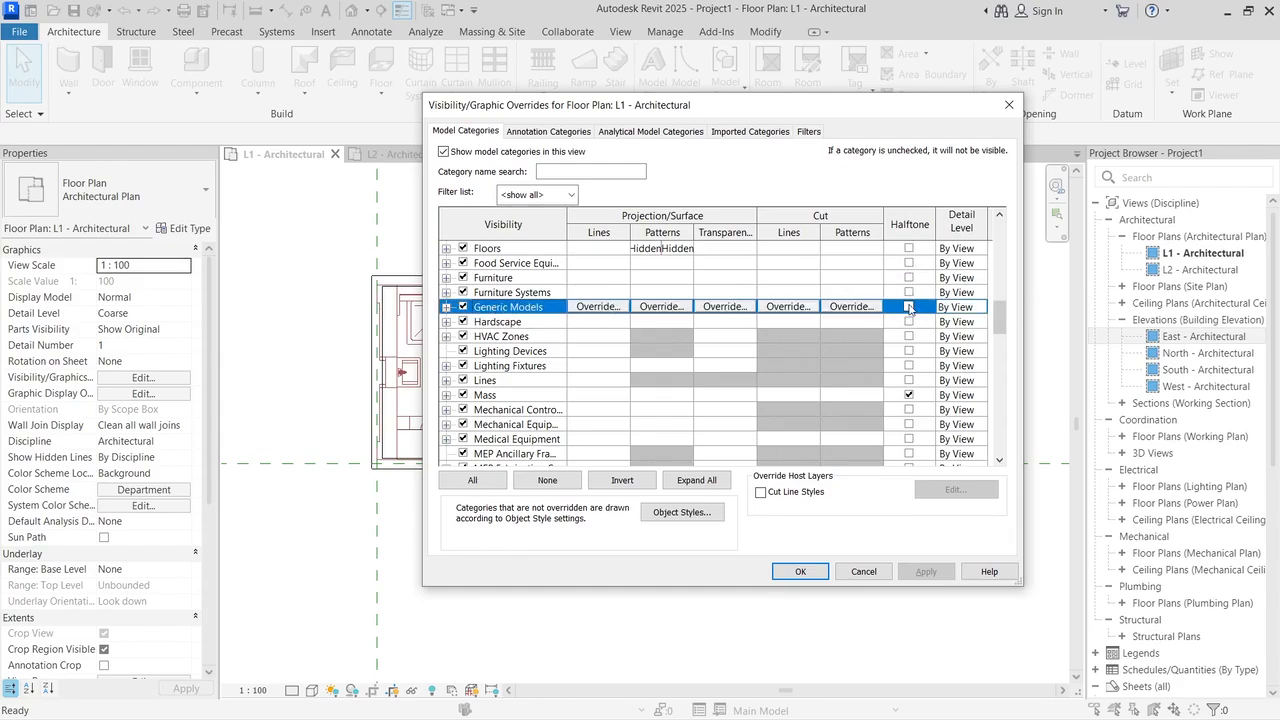
left_click(908, 307)
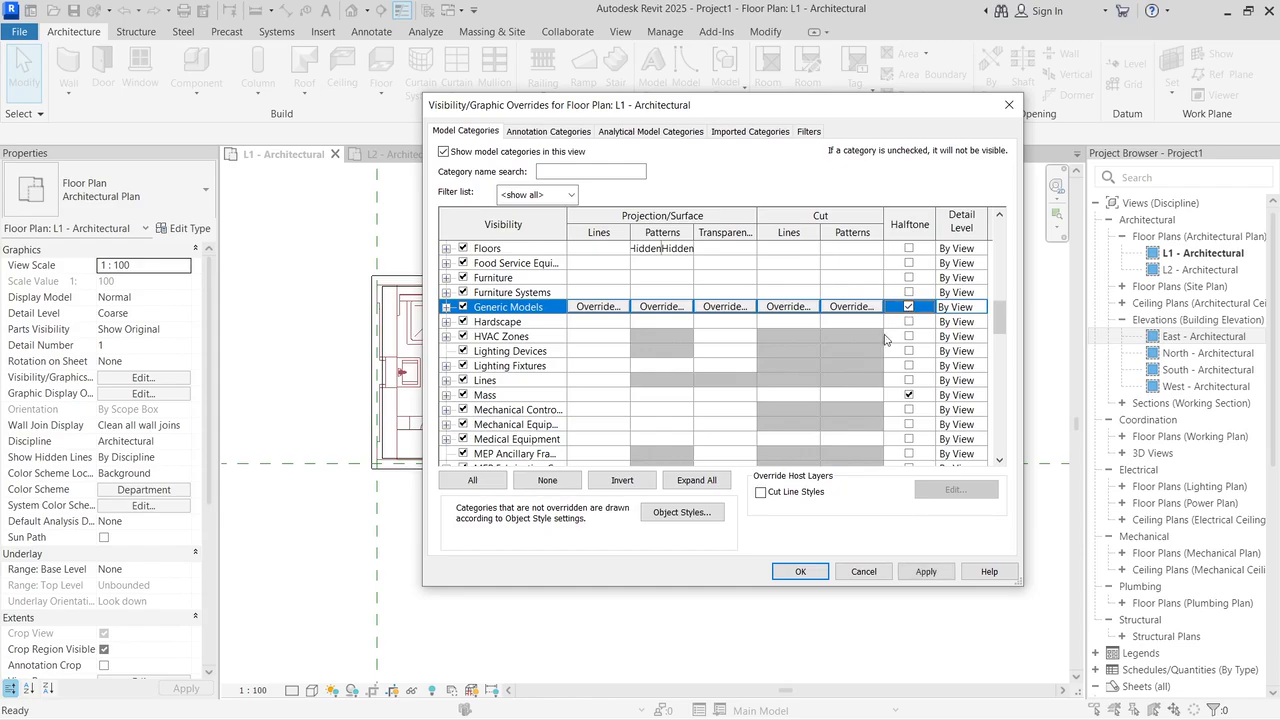
left_click(447, 307)
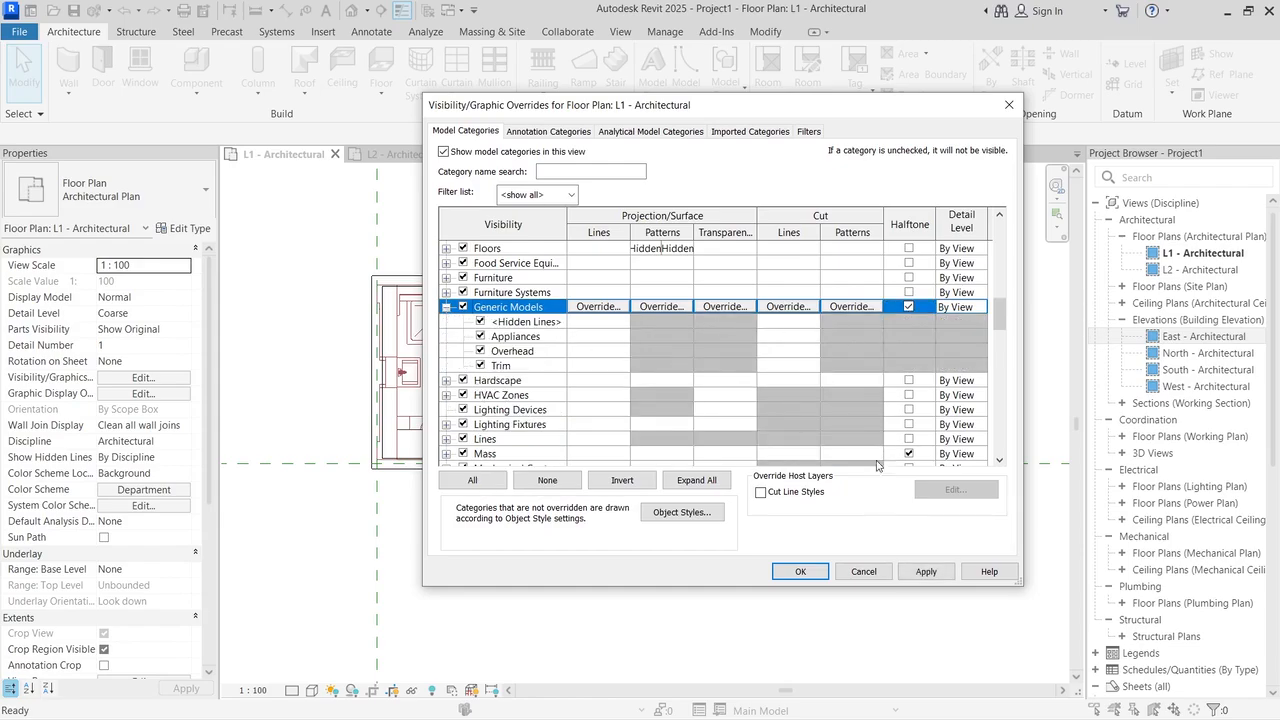
left_click_drag(781, 106, 957, 100)
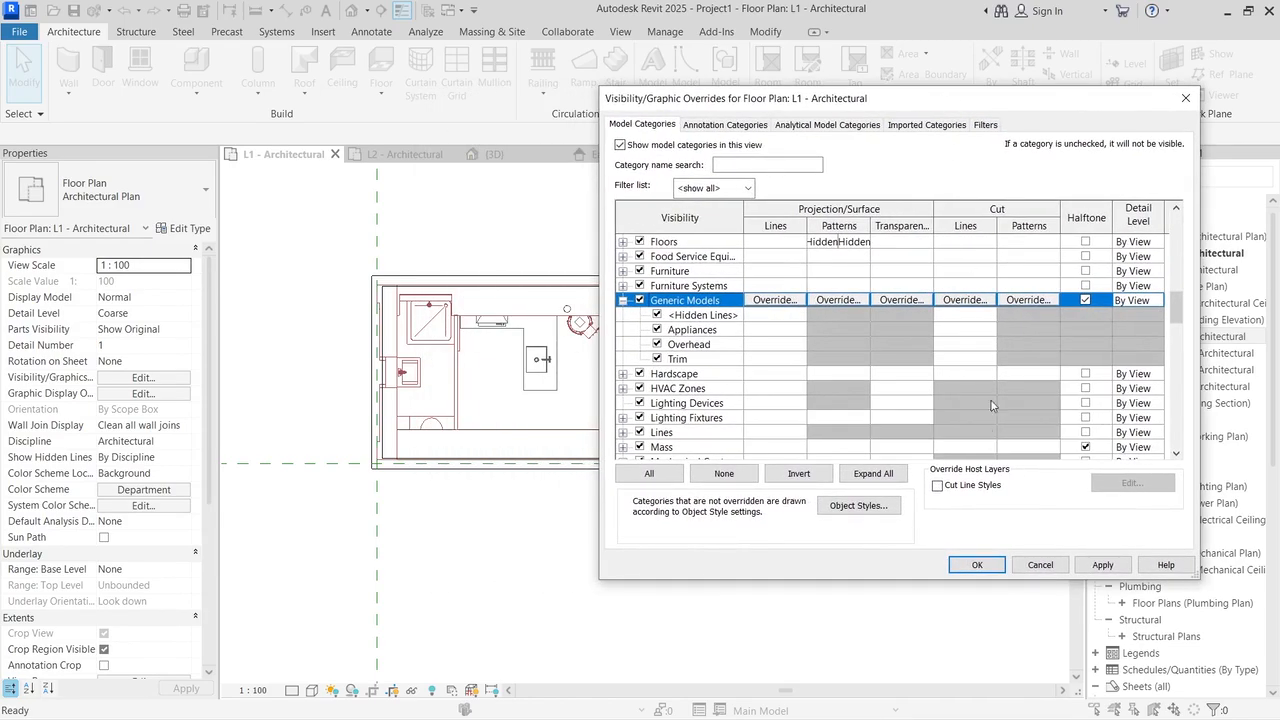
left_click(1102, 565)
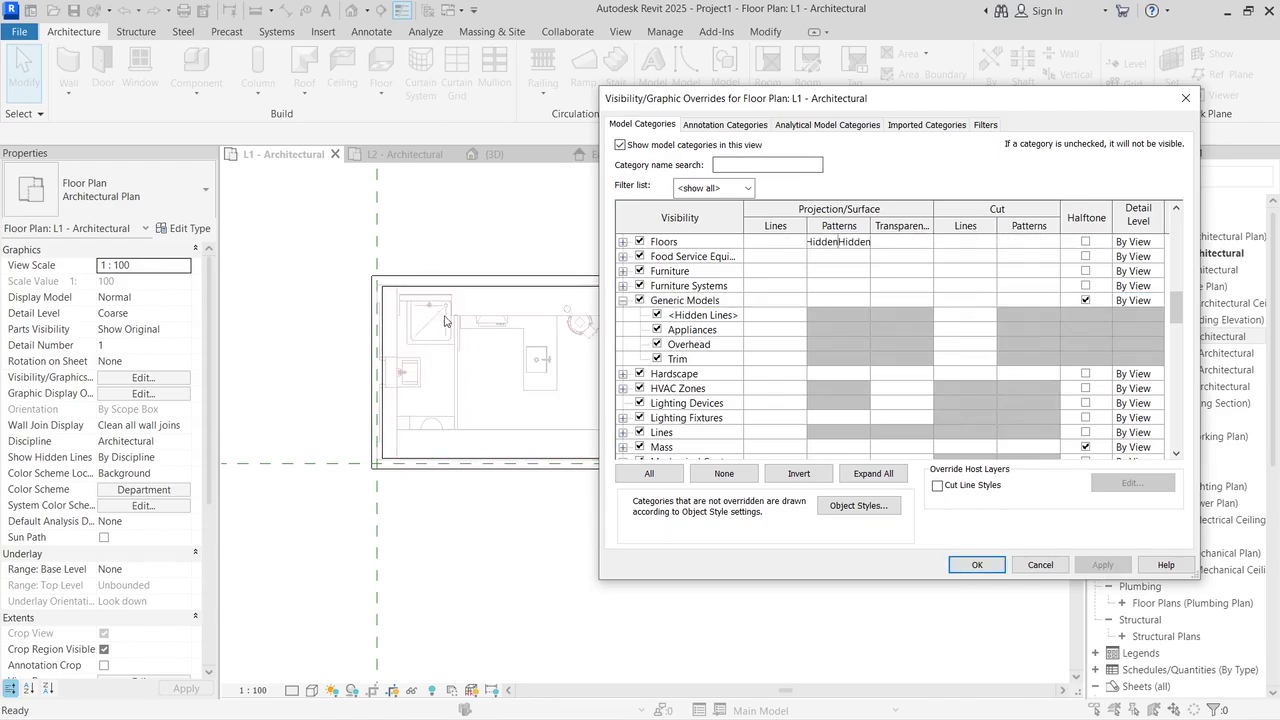
left_click(977, 565)
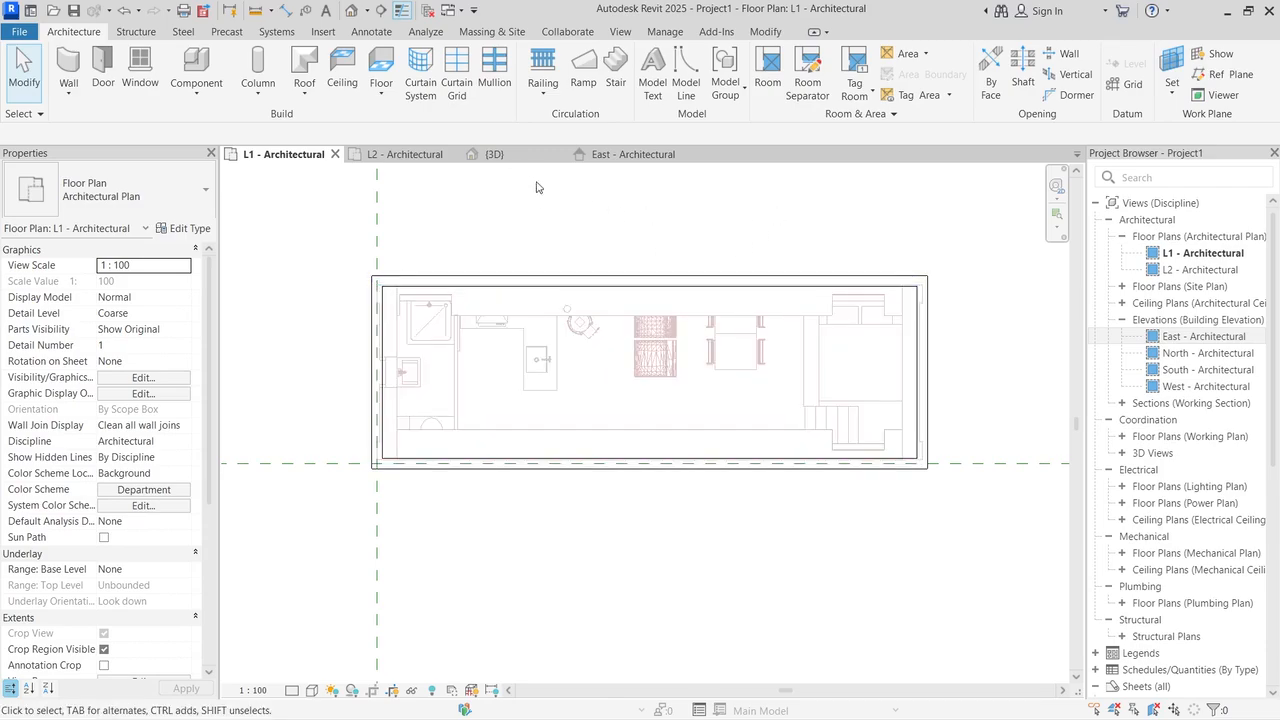
Step: On the L2 architectural plan, override the Generic Models category's visibility graphics to halftone
double_click(1200, 270)
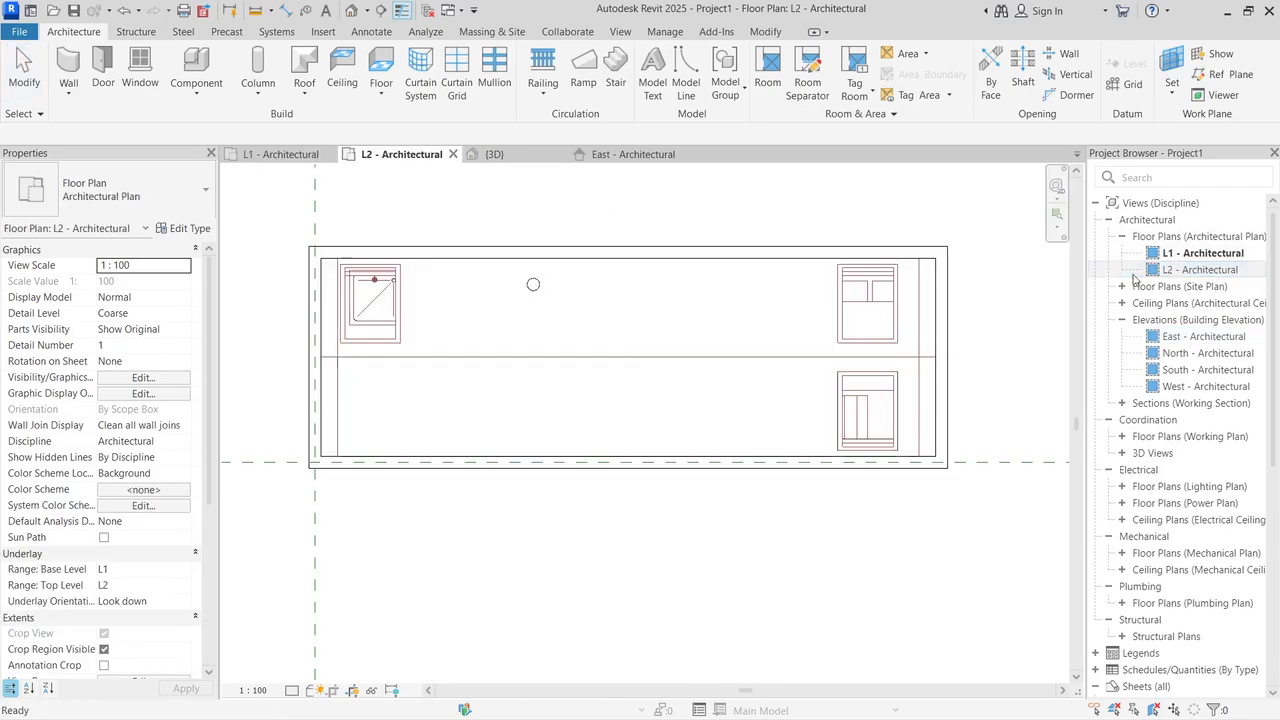
left_click(888, 322)
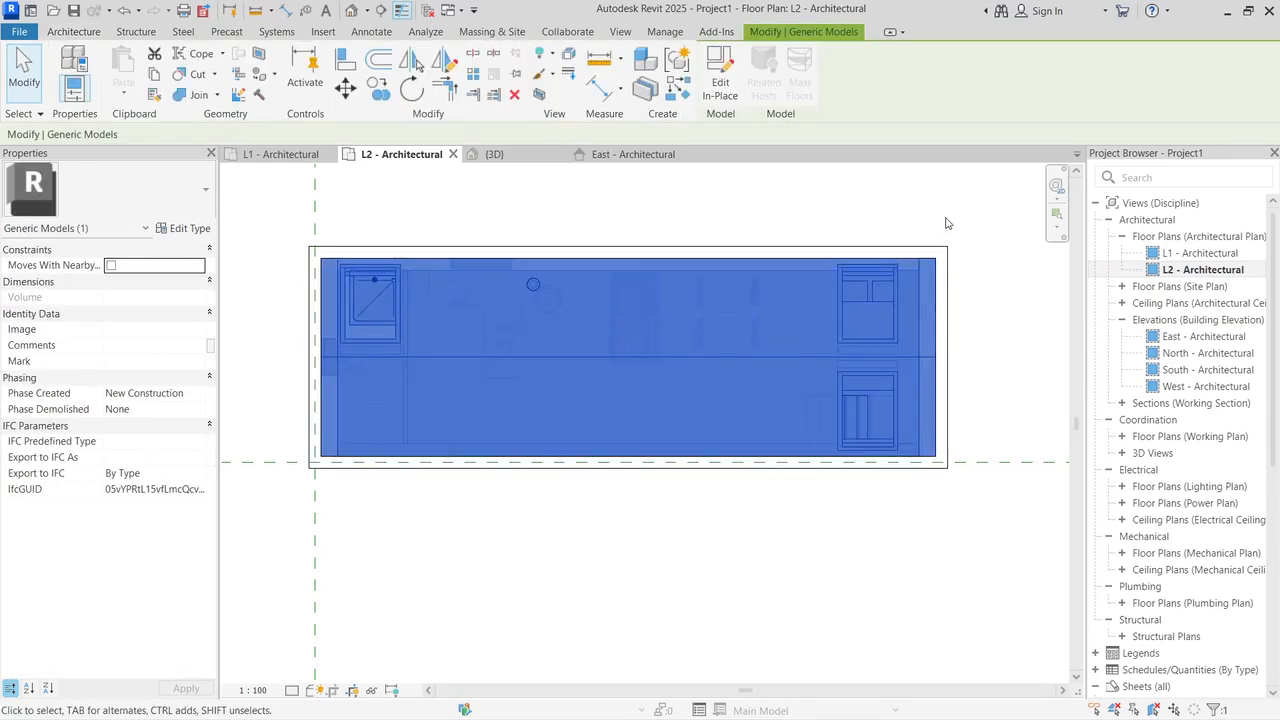
key("Escape")
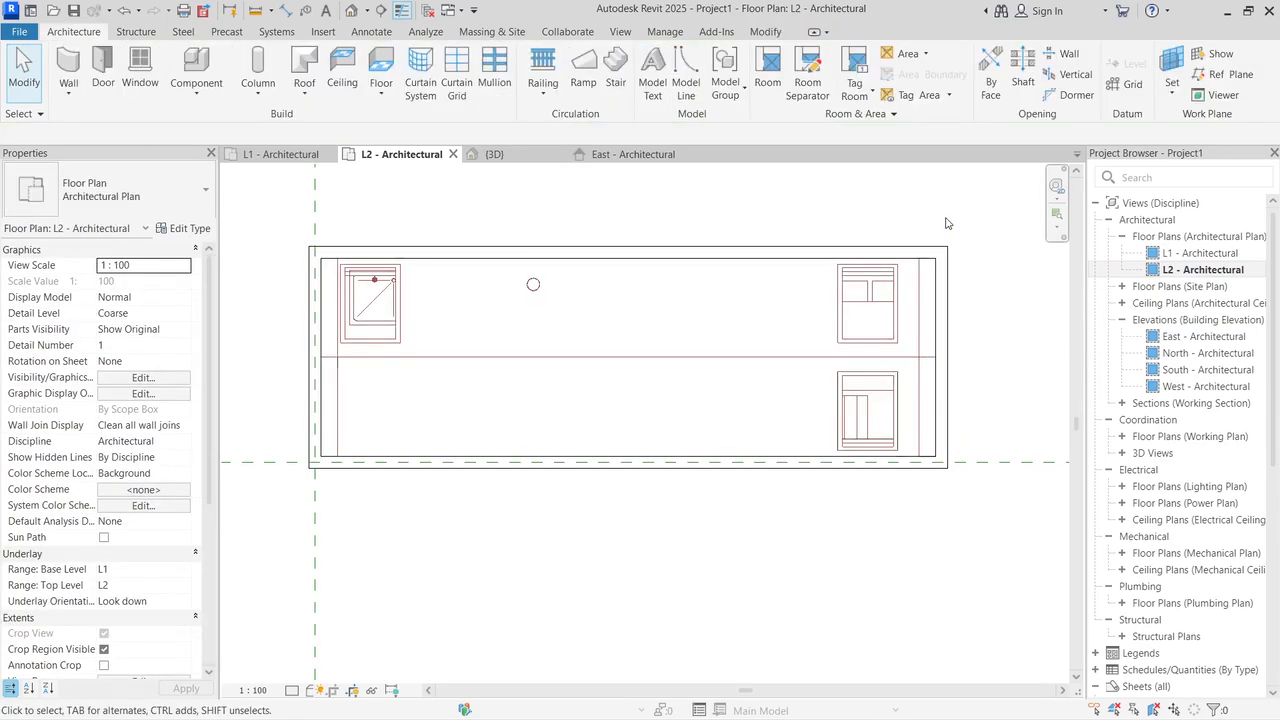
key("v")
key("g")
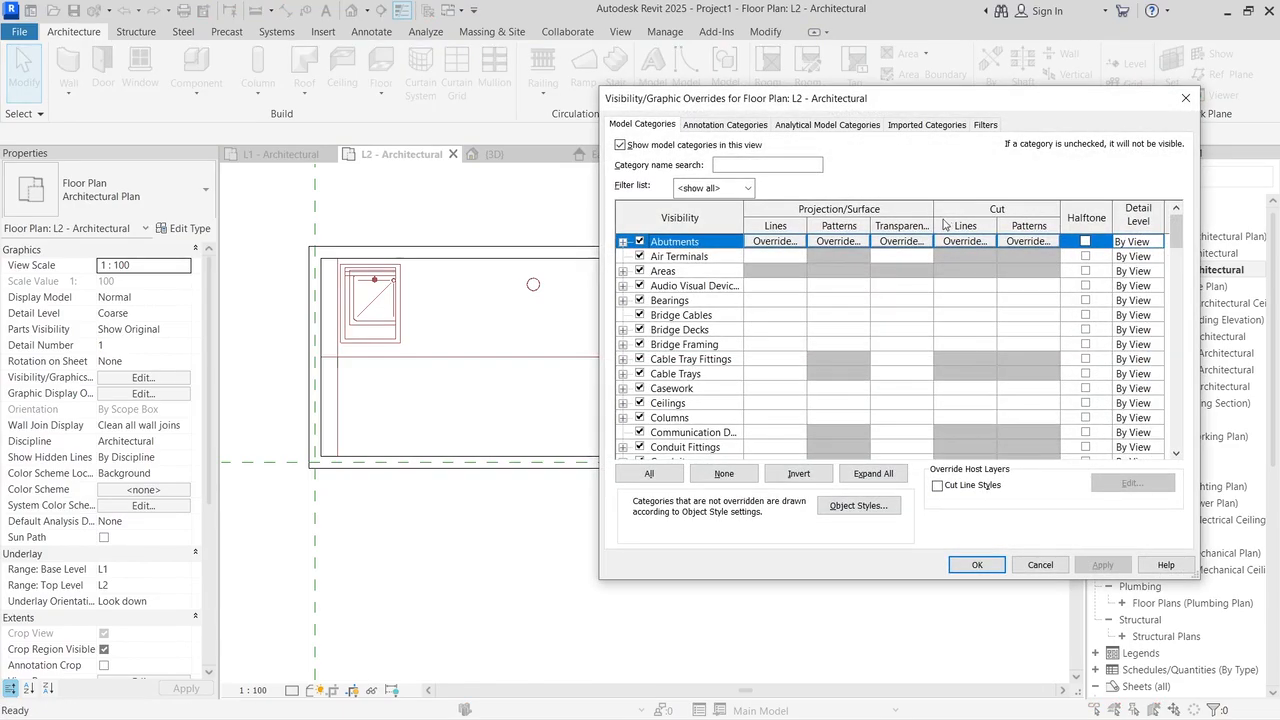
scroll(738, 366, "down", 7)
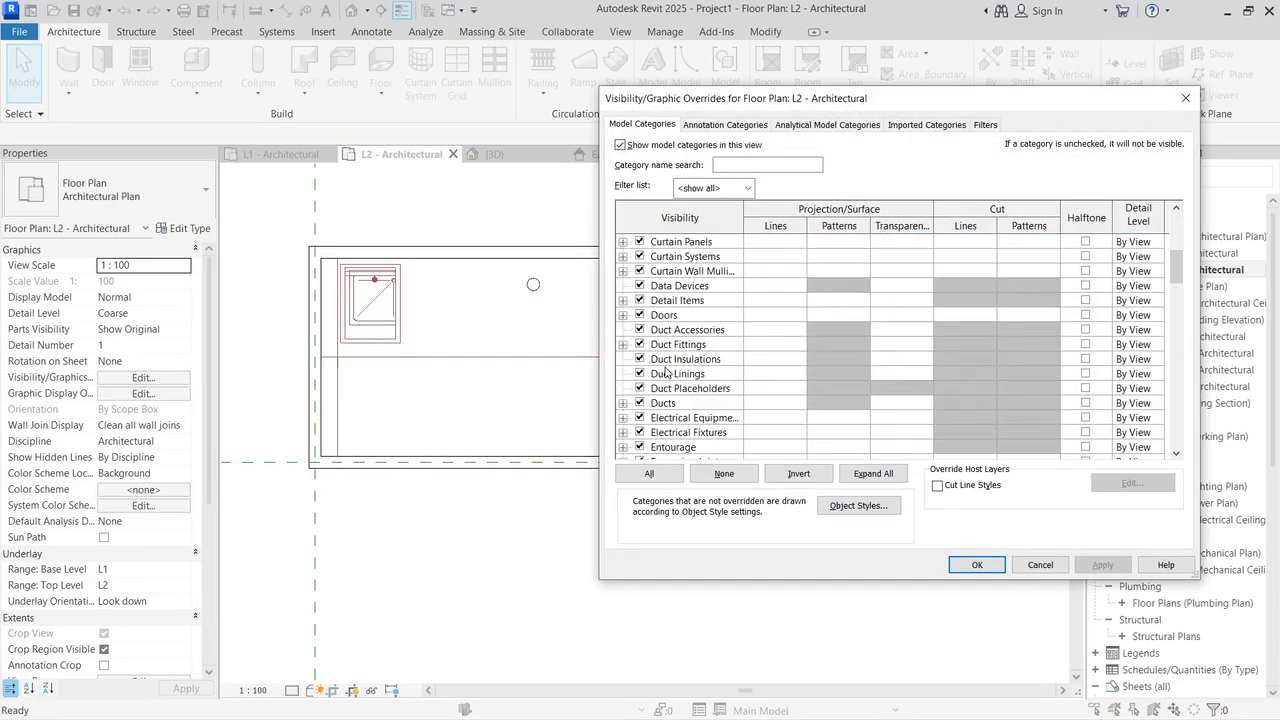
scroll(667, 374, "down", 4)
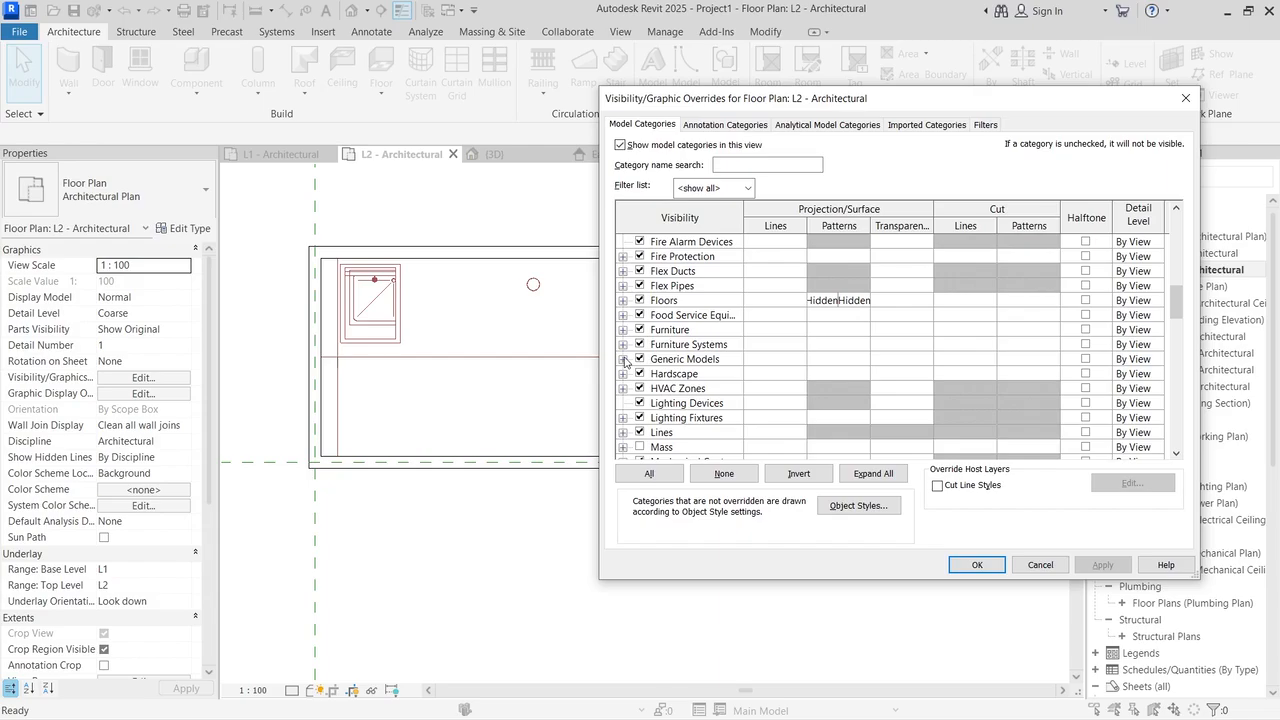
left_click(665, 360)
left_click(1086, 358)
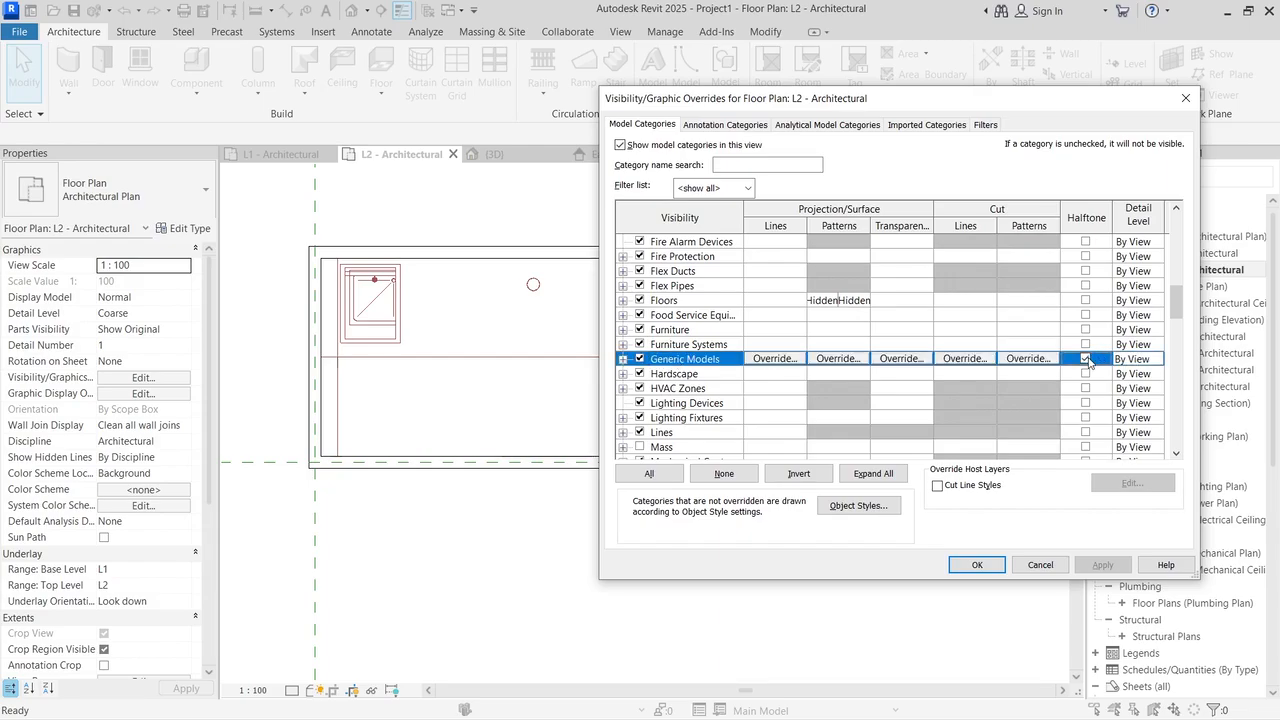
left_click(1102, 564)
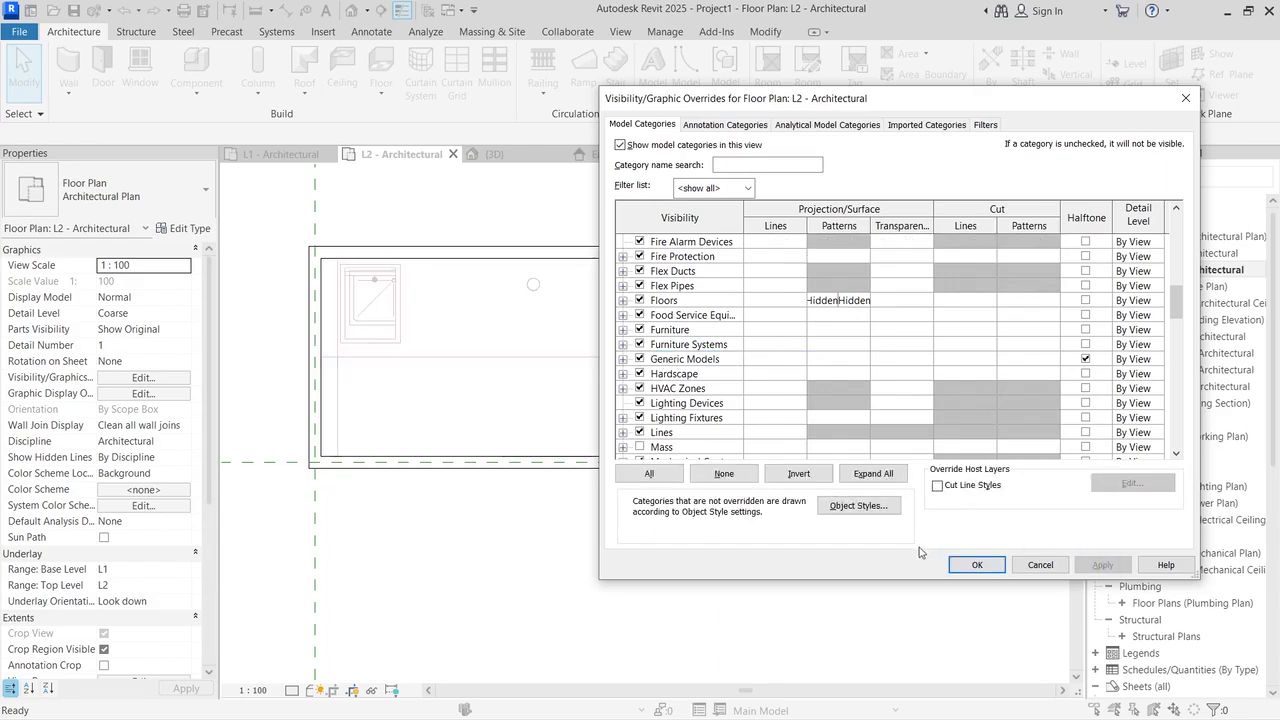
left_click(970, 564)
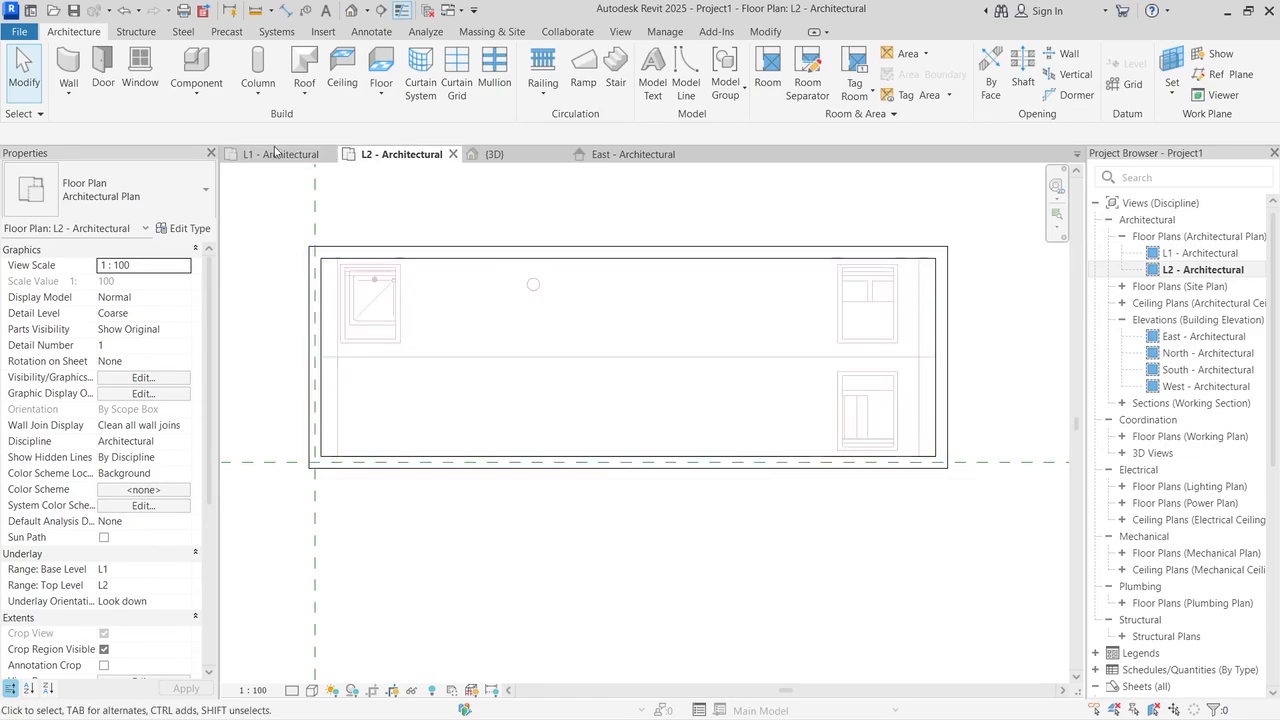
Step: Examine the perimeter walls around the imported house in the 3D view and the East elevation
left_click(496, 154)
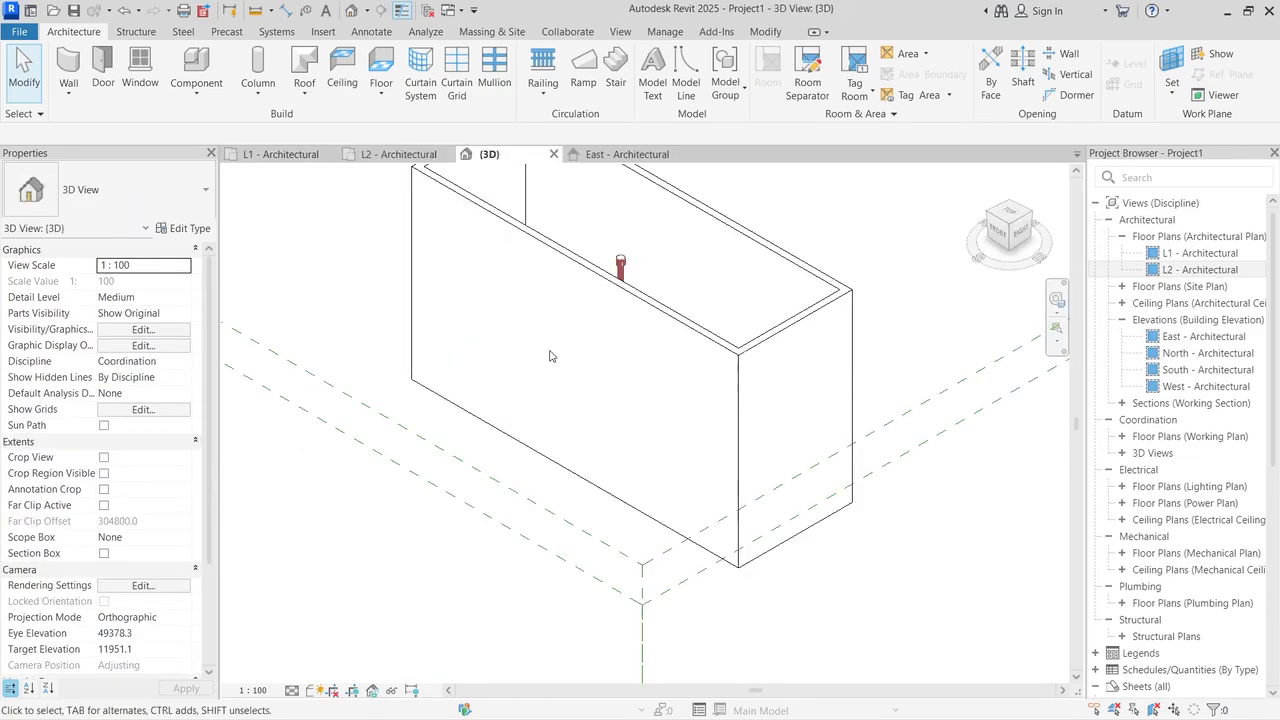
scroll(632, 387, "down", 2)
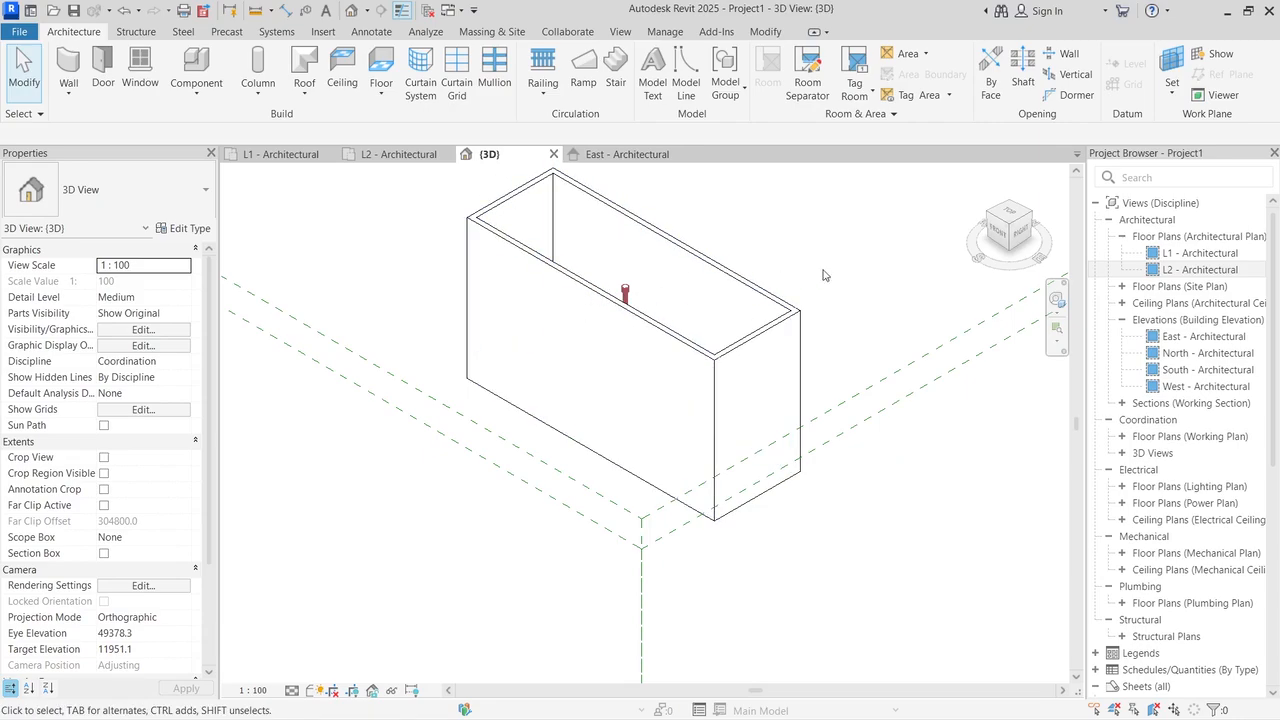
left_click(625, 154)
scroll(695, 381, "down", 5)
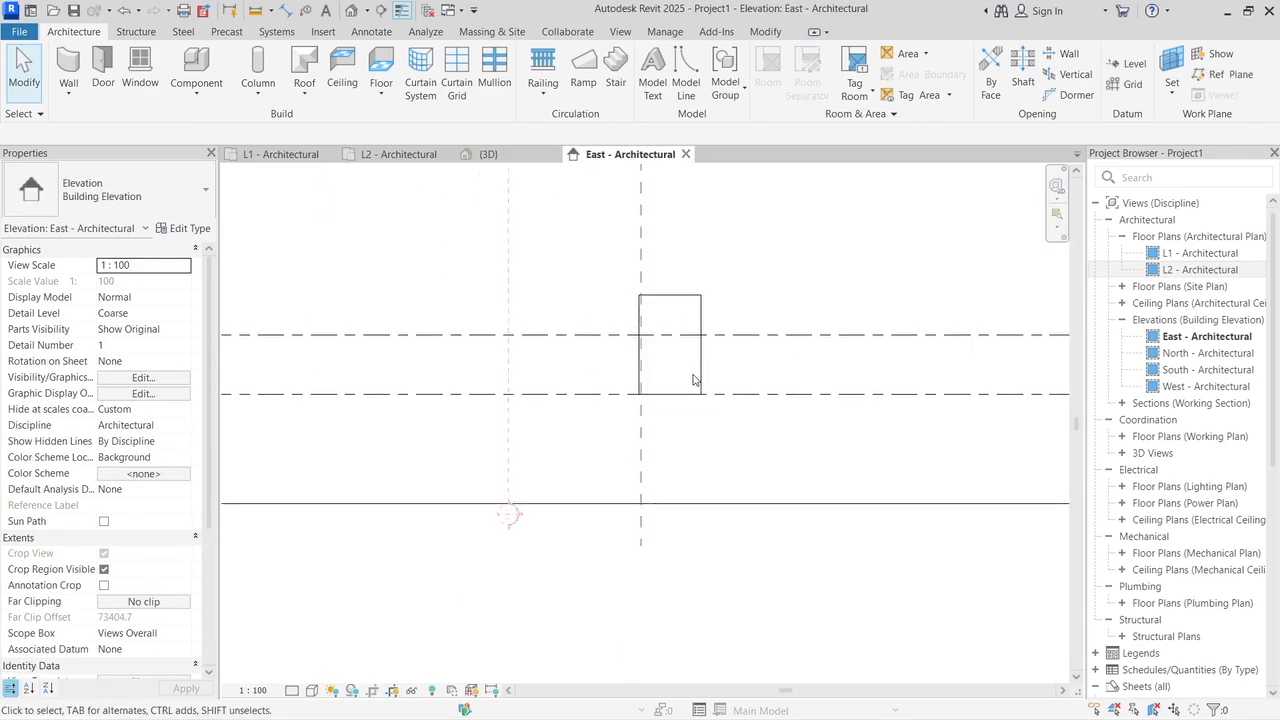
Step: Set the unconnected height of the whole chain of four perimeter walls to 2000 mm
scroll(846, 377, "up", 5)
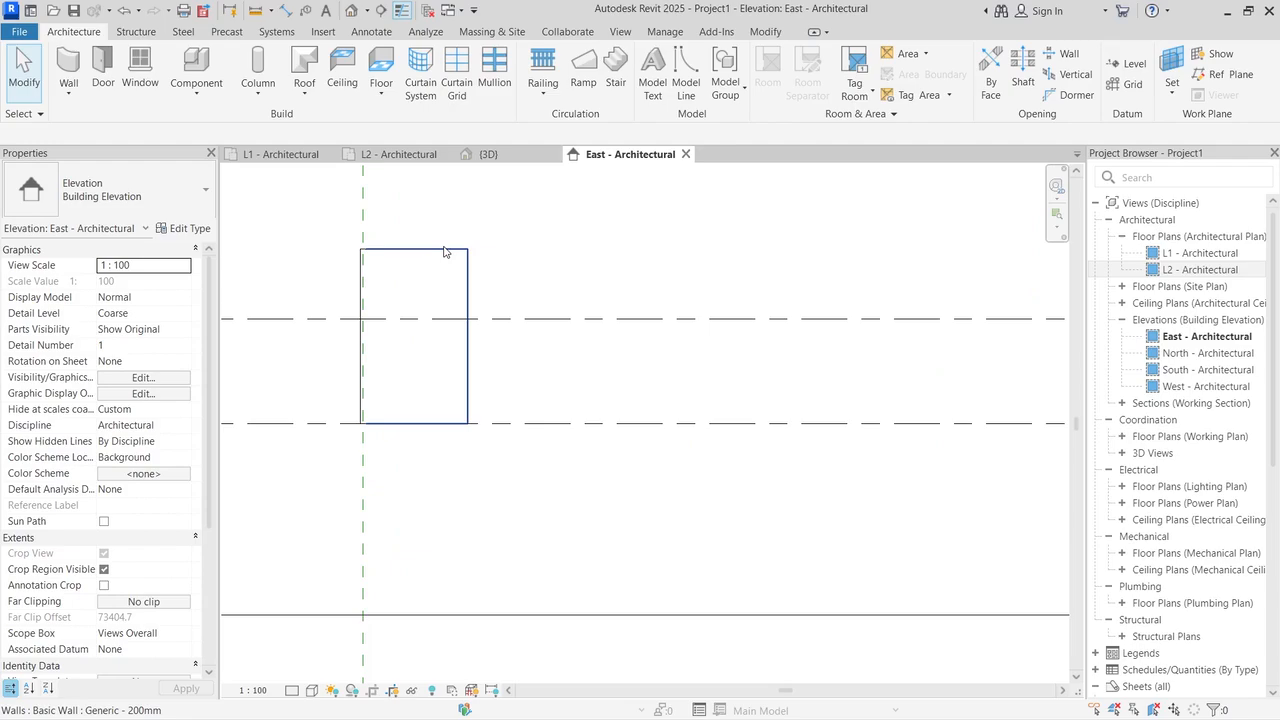
key("Tab")
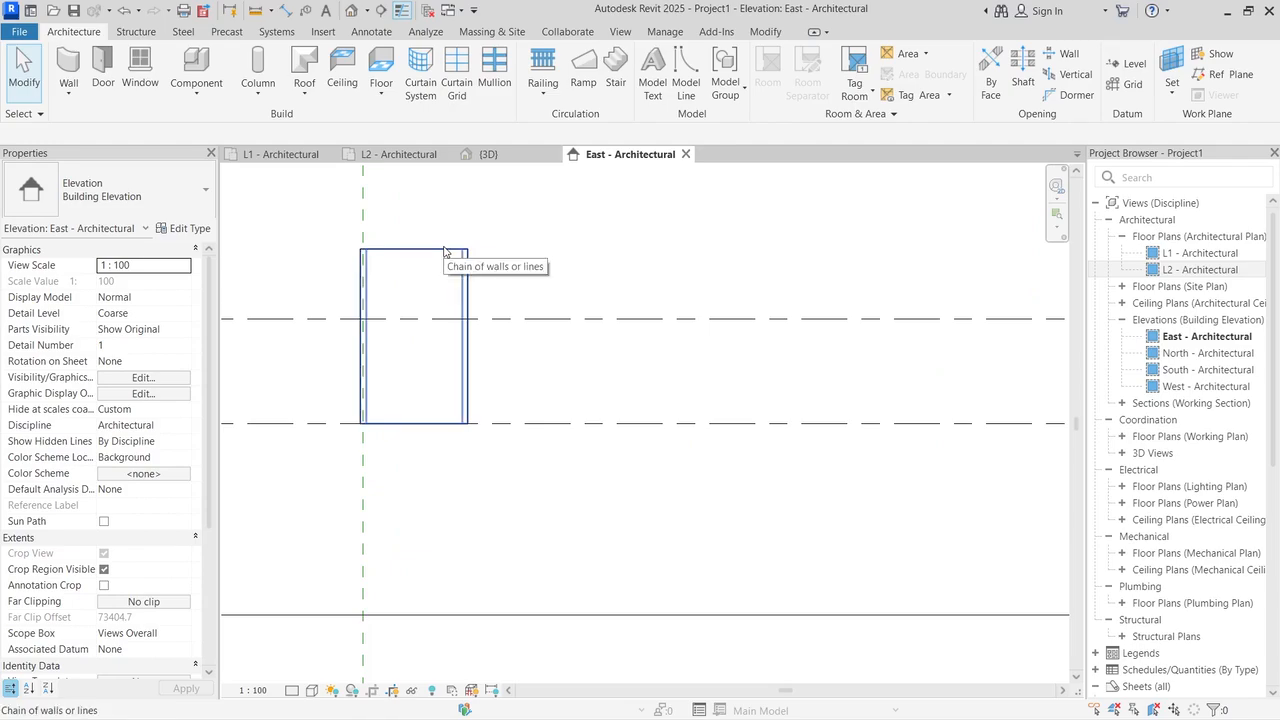
left_click(446, 251)
scroll(365, 389, "up", 2)
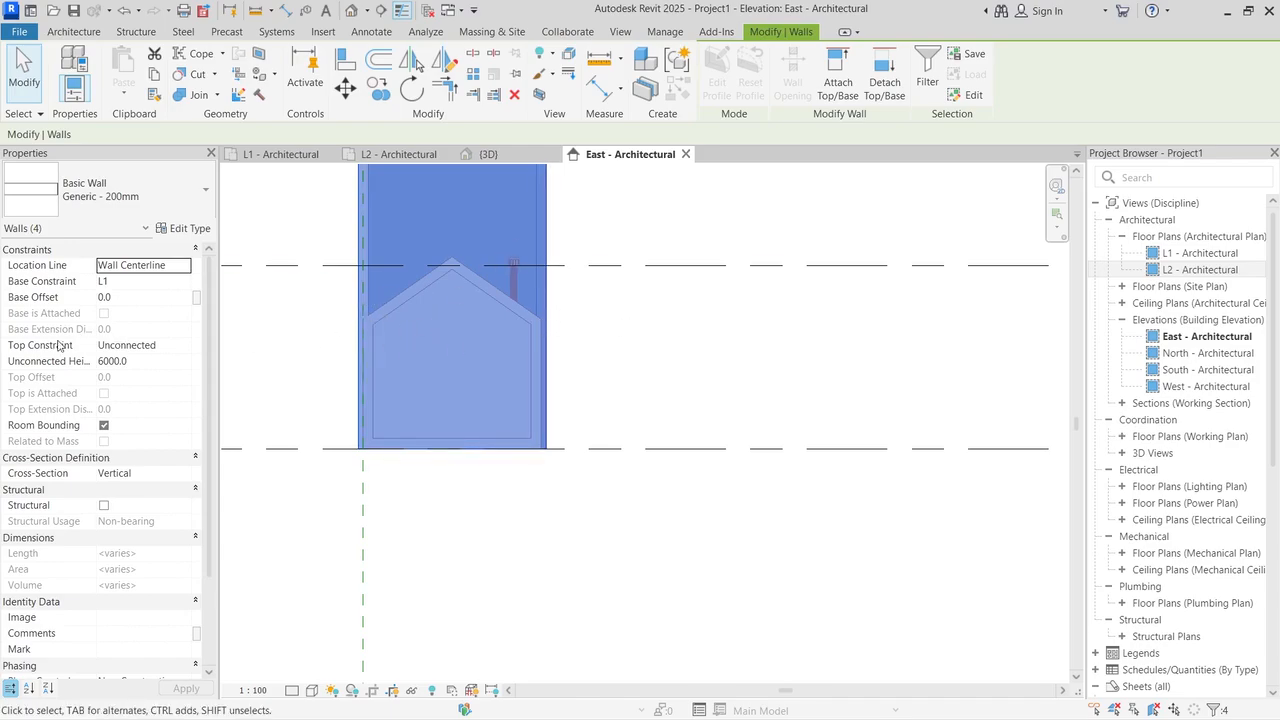
left_click(134, 361)
key("BackSpace")
key("BackSpace")
key("BackSpace")
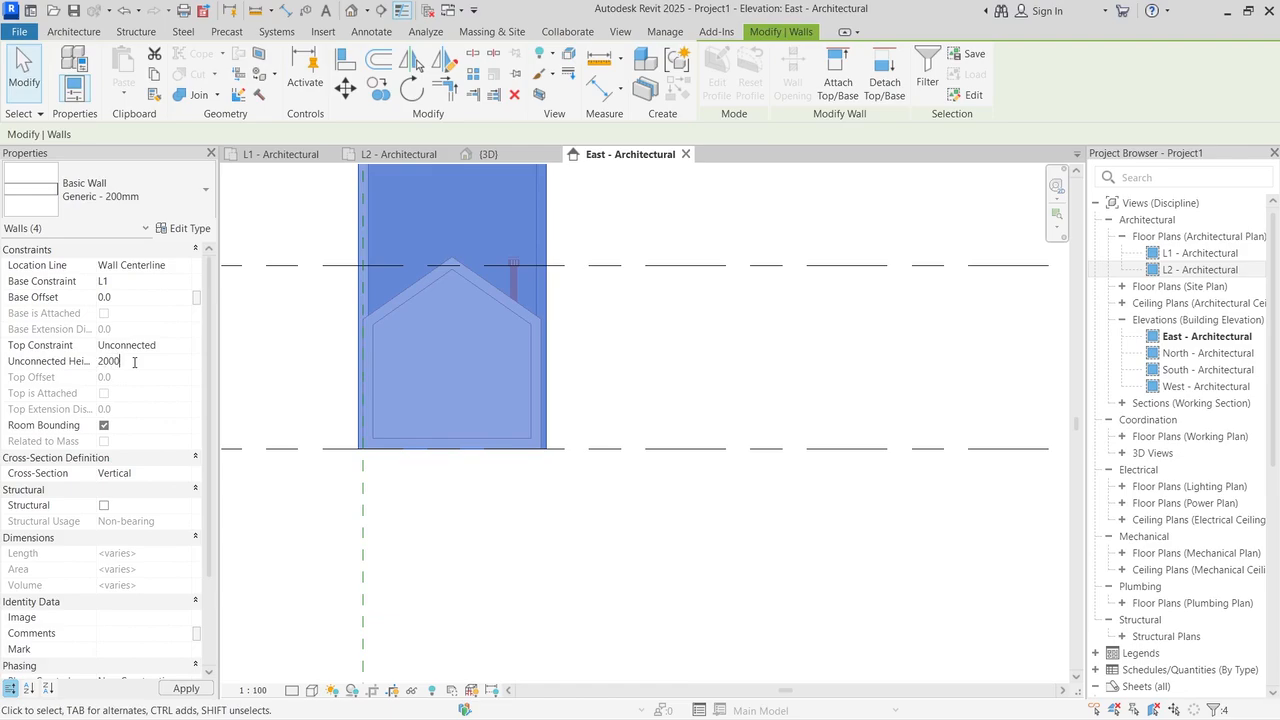
type("2000")
key("Return")
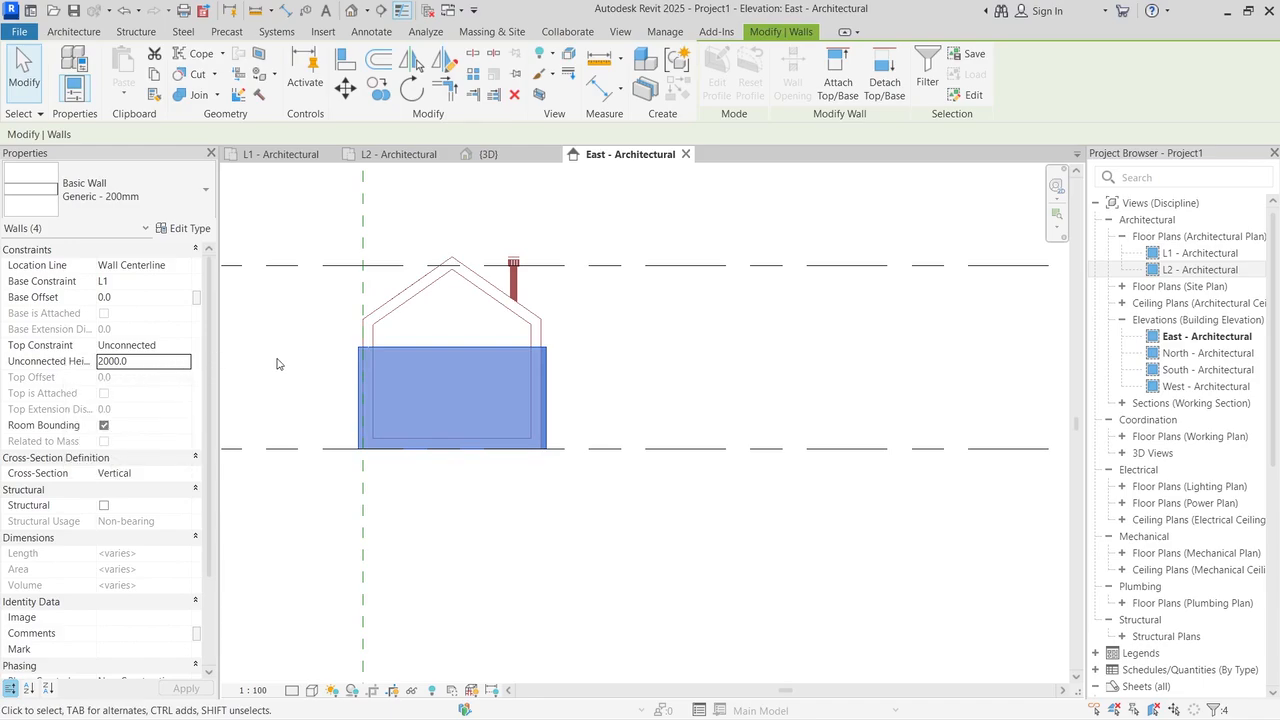
scroll(209, 358, "down", 3)
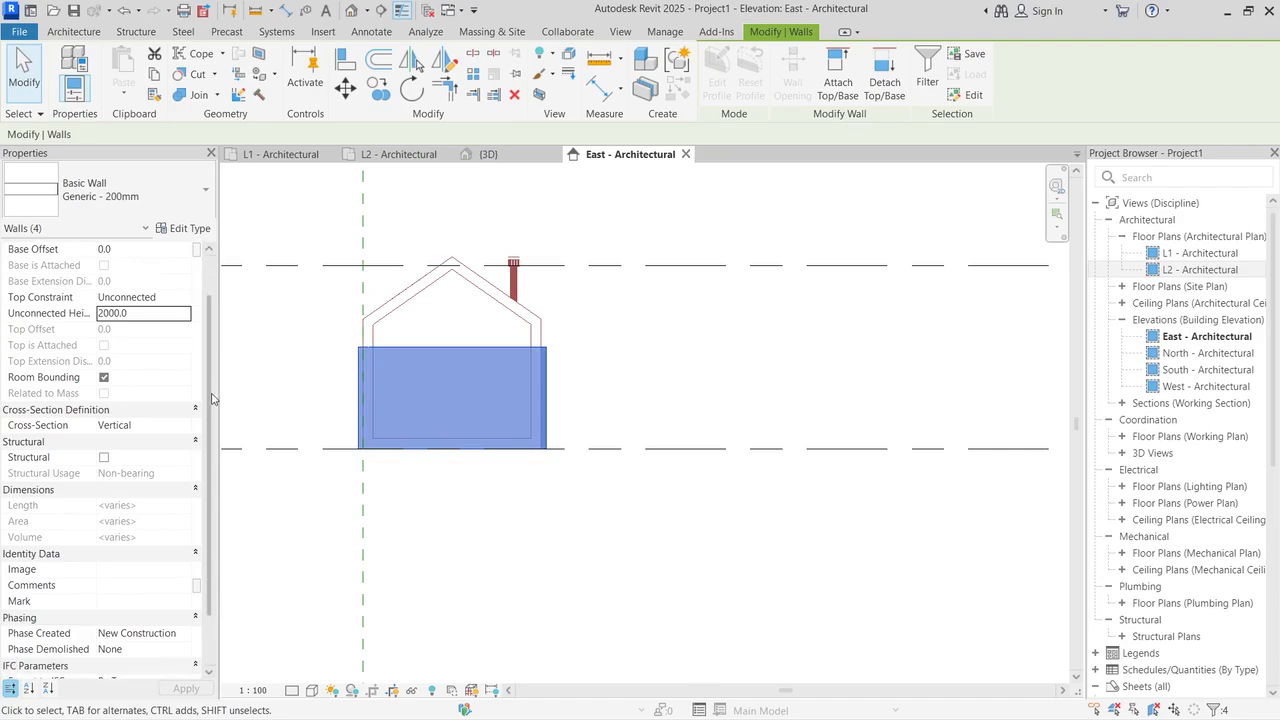
left_click(295, 416)
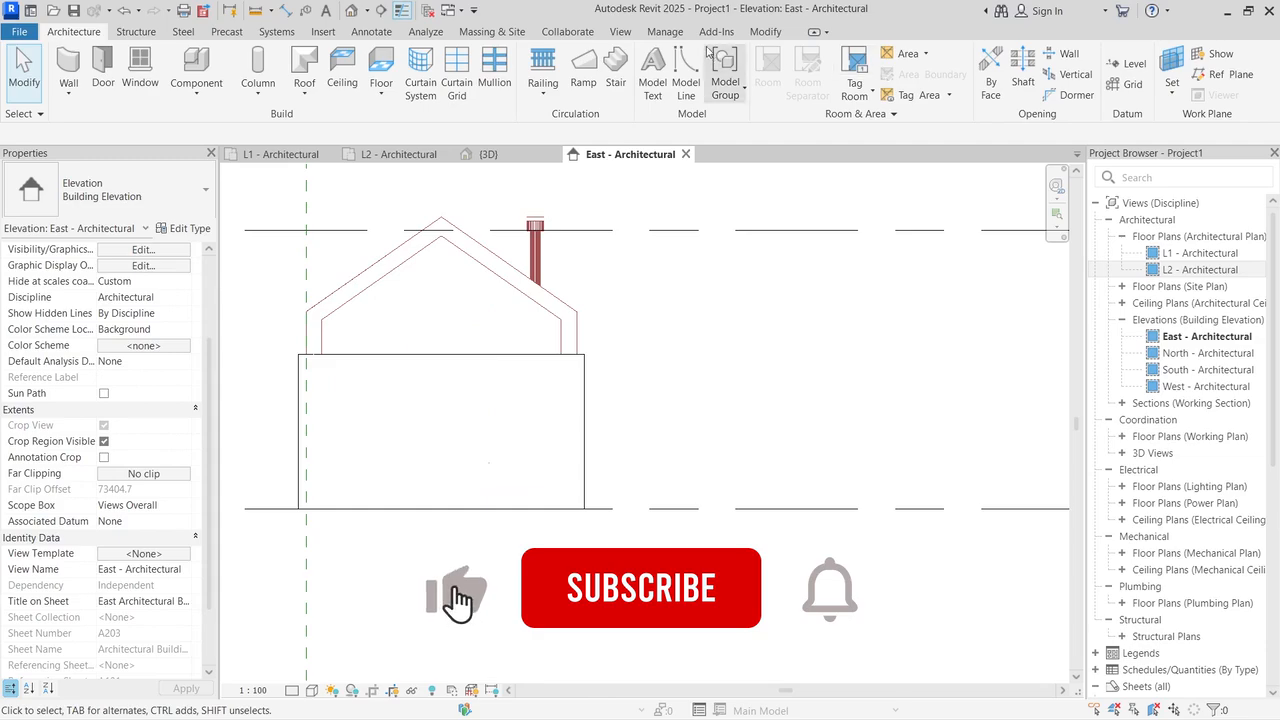
Step: Measure the imported house's eave height in the East elevation, from the eave corner down to the wall base
left_click(765, 31)
left_click(601, 60)
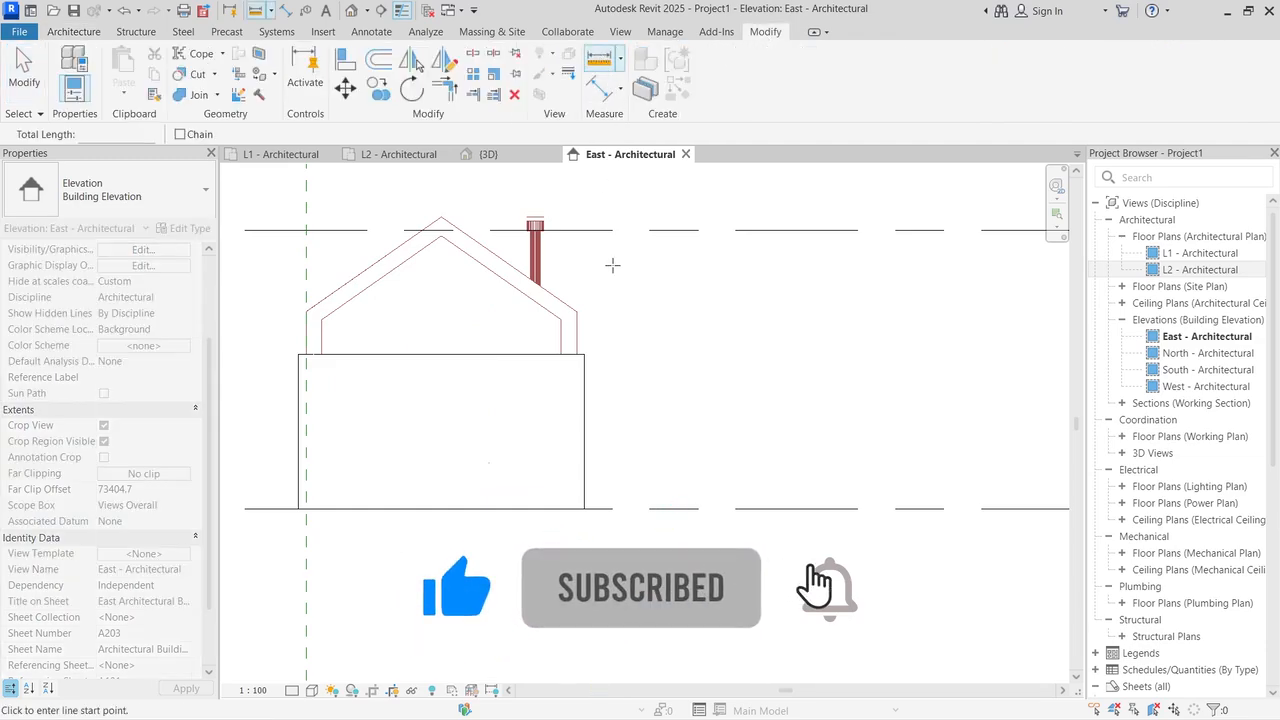
left_click(577, 312)
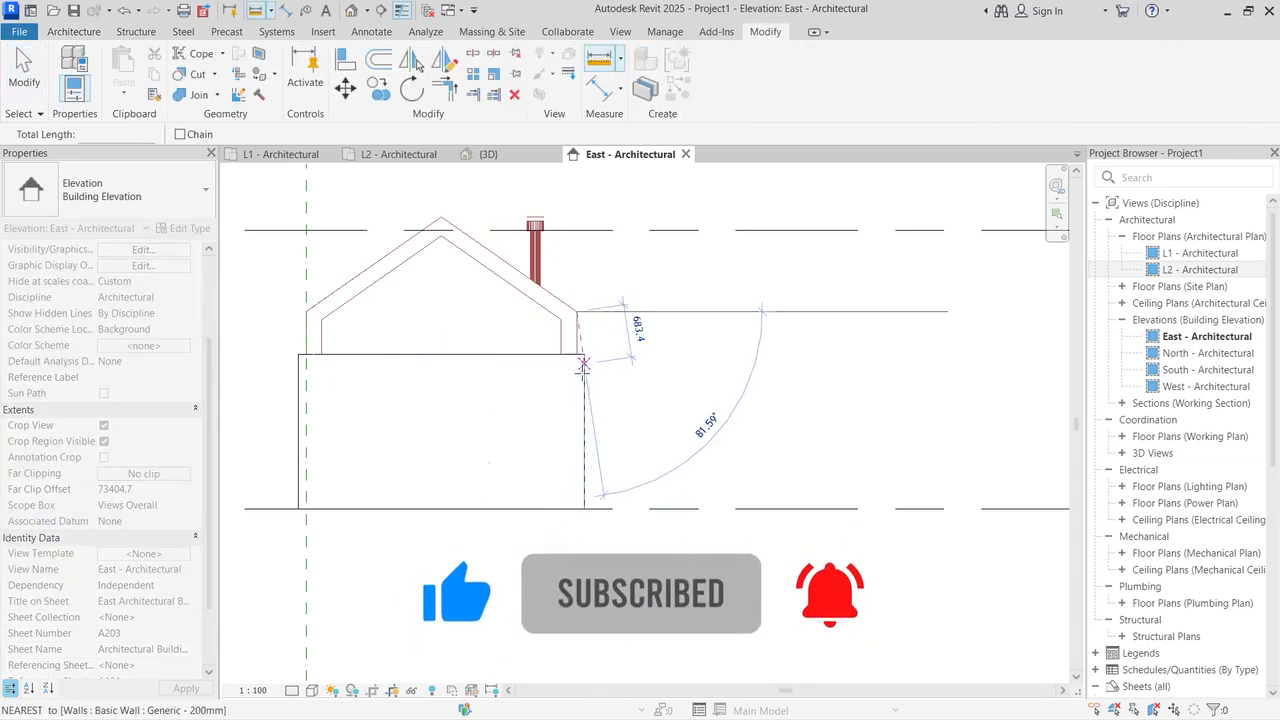
scroll(570, 497, "up", 2)
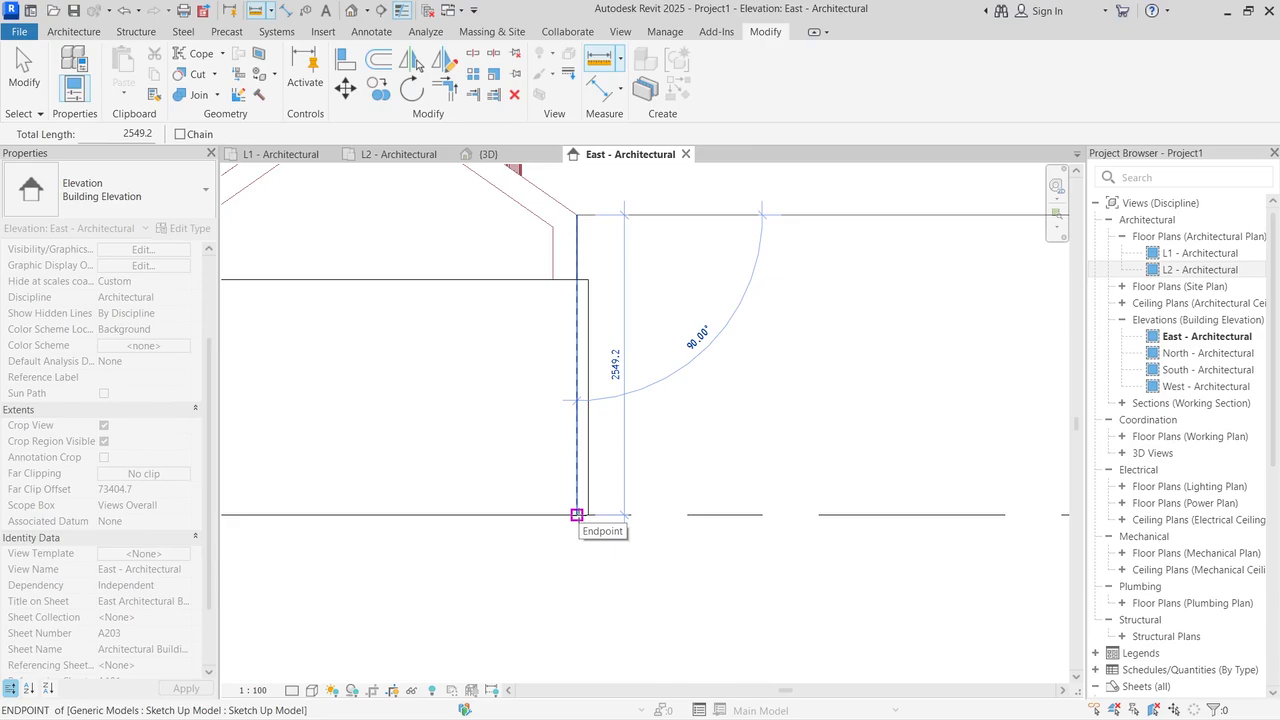
key("Escape")
key("Escape")
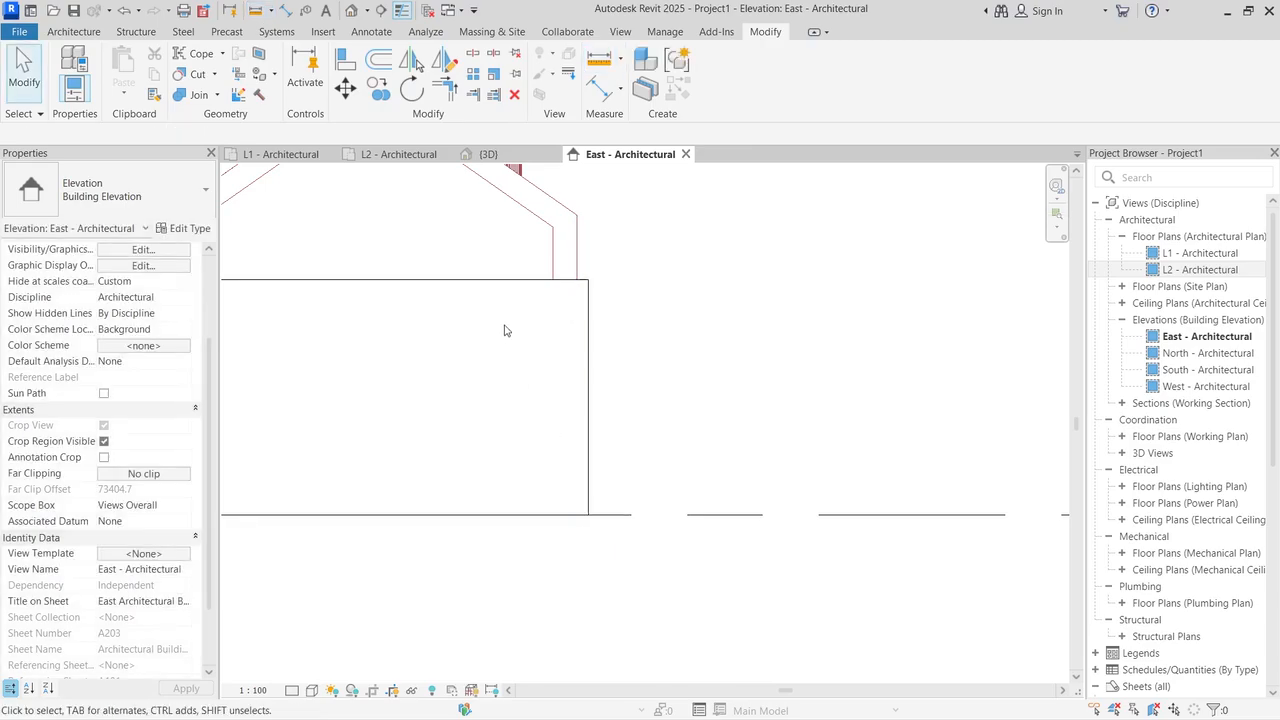
Step: Set the unconnected height of the east gable-end wall to 2550 mm and apply it
left_click(460, 290)
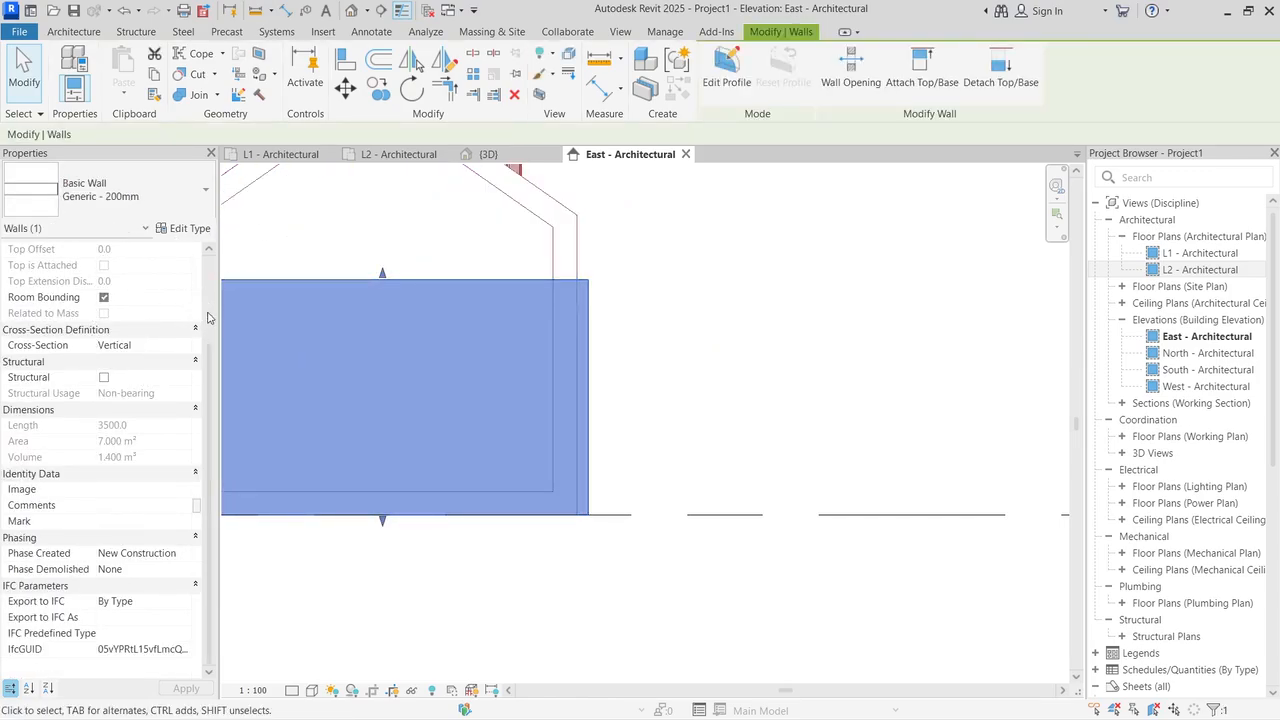
scroll(208, 317, "up", 3)
left_click(148, 361)
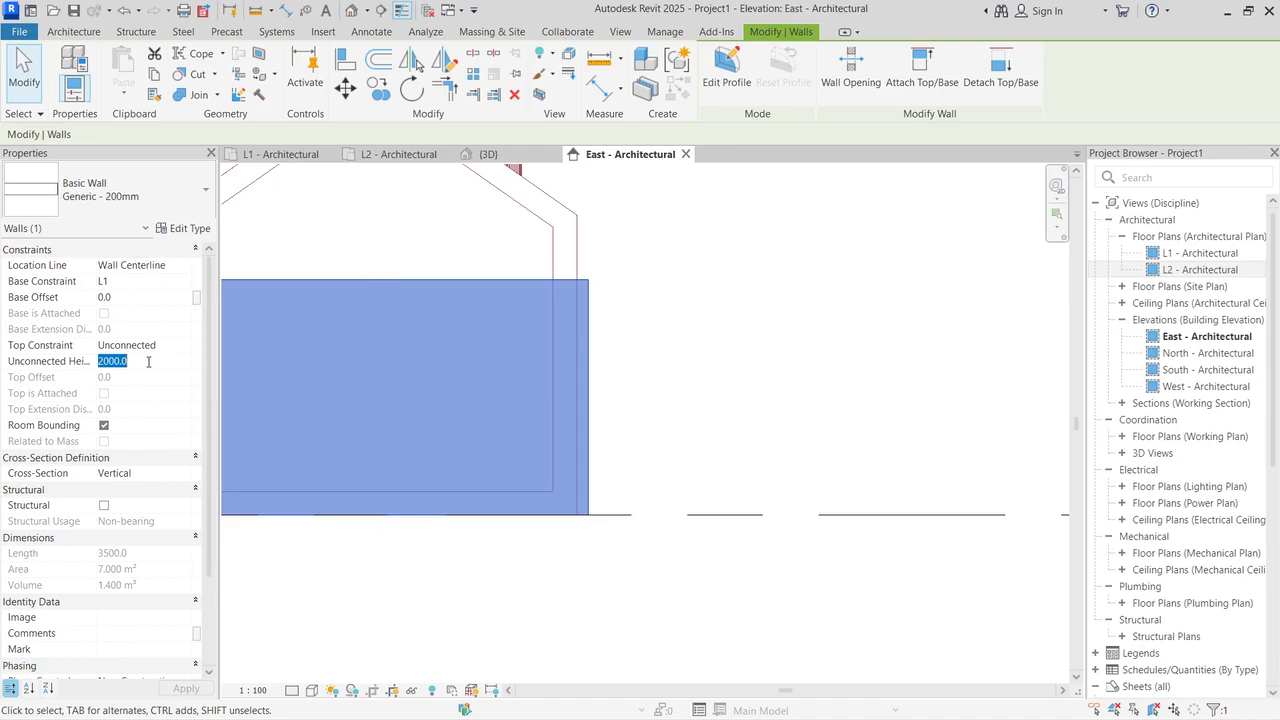
type("2")
type("550")
left_click(176, 690)
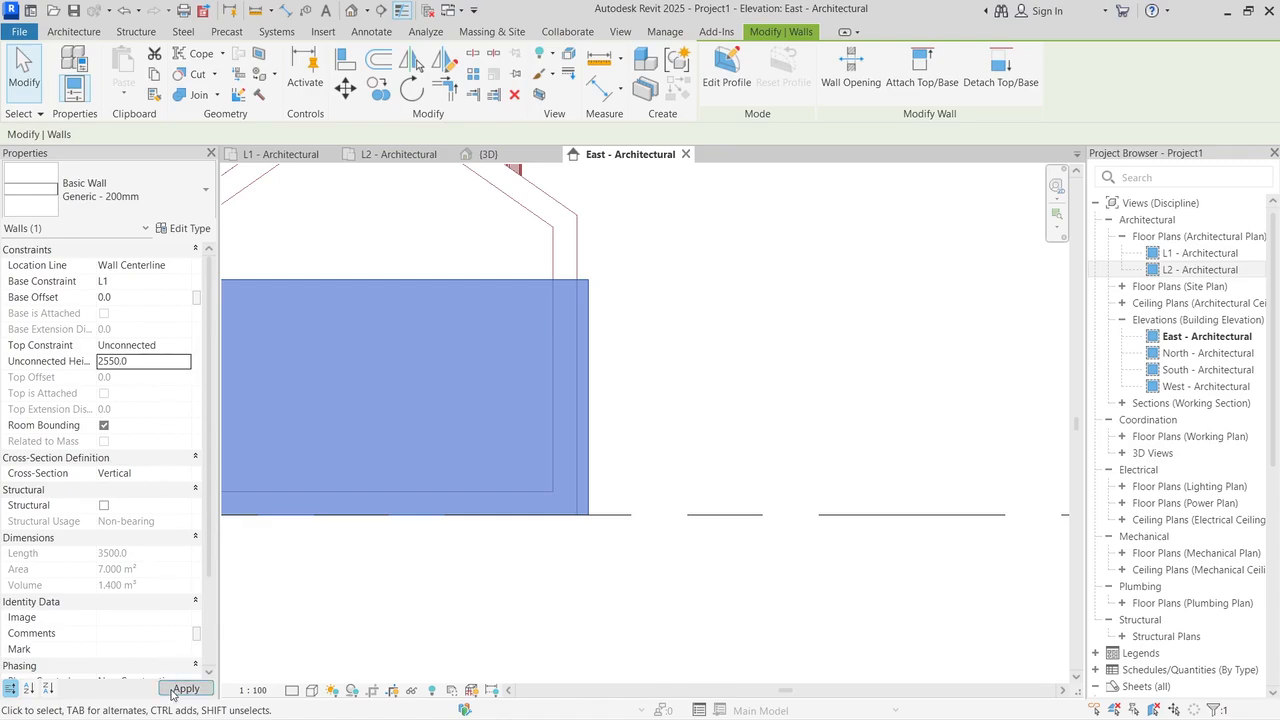
left_click(760, 457)
scroll(577, 346, "down", 4)
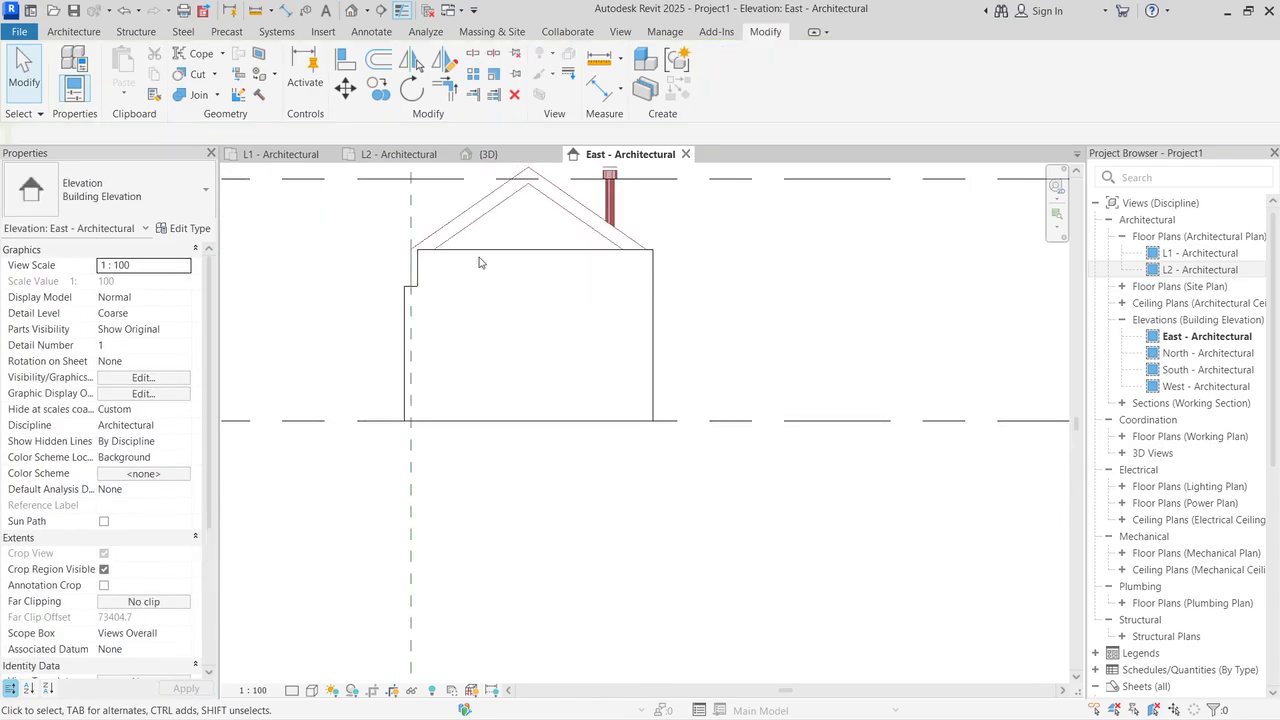
left_click(407, 293)
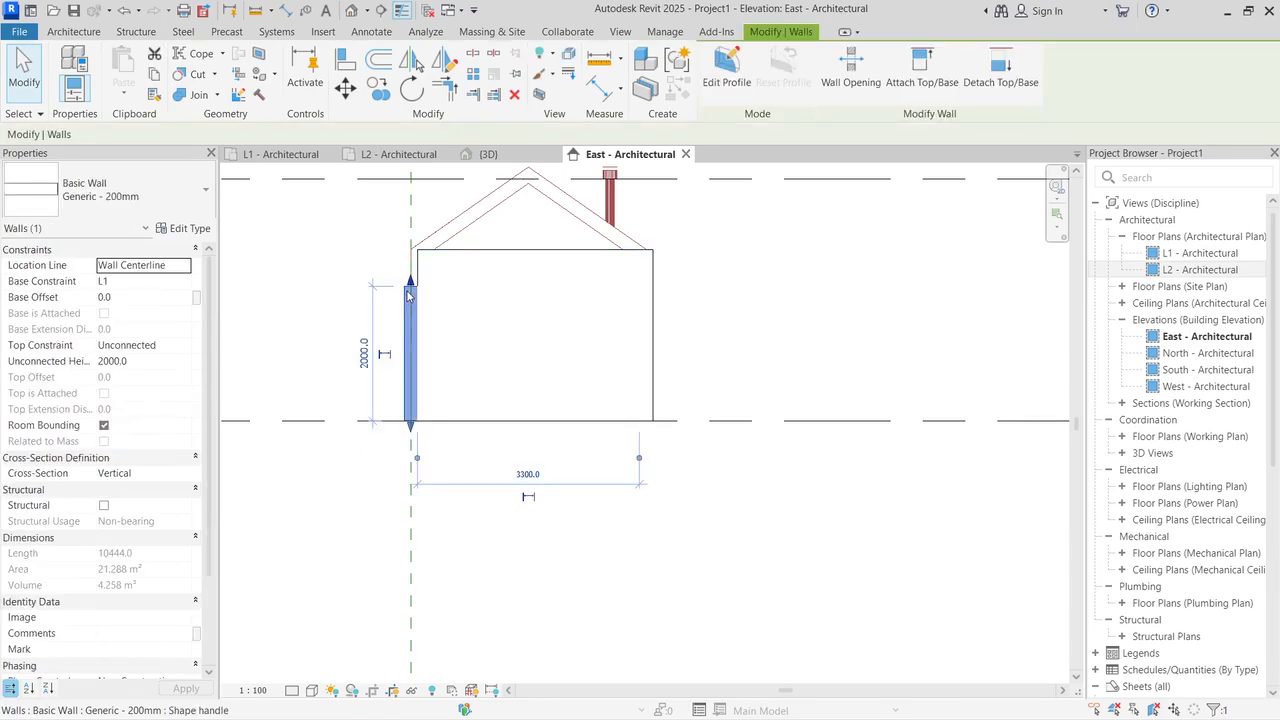
left_click(350, 224)
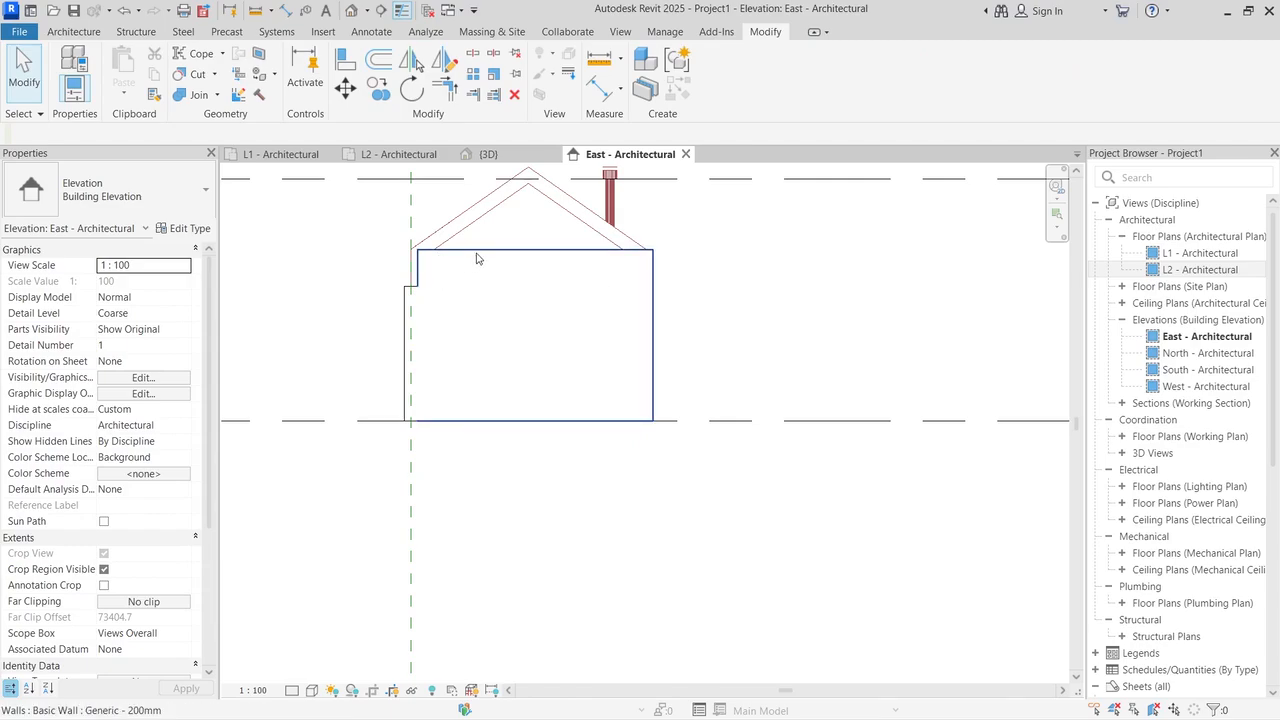
key("Tab")
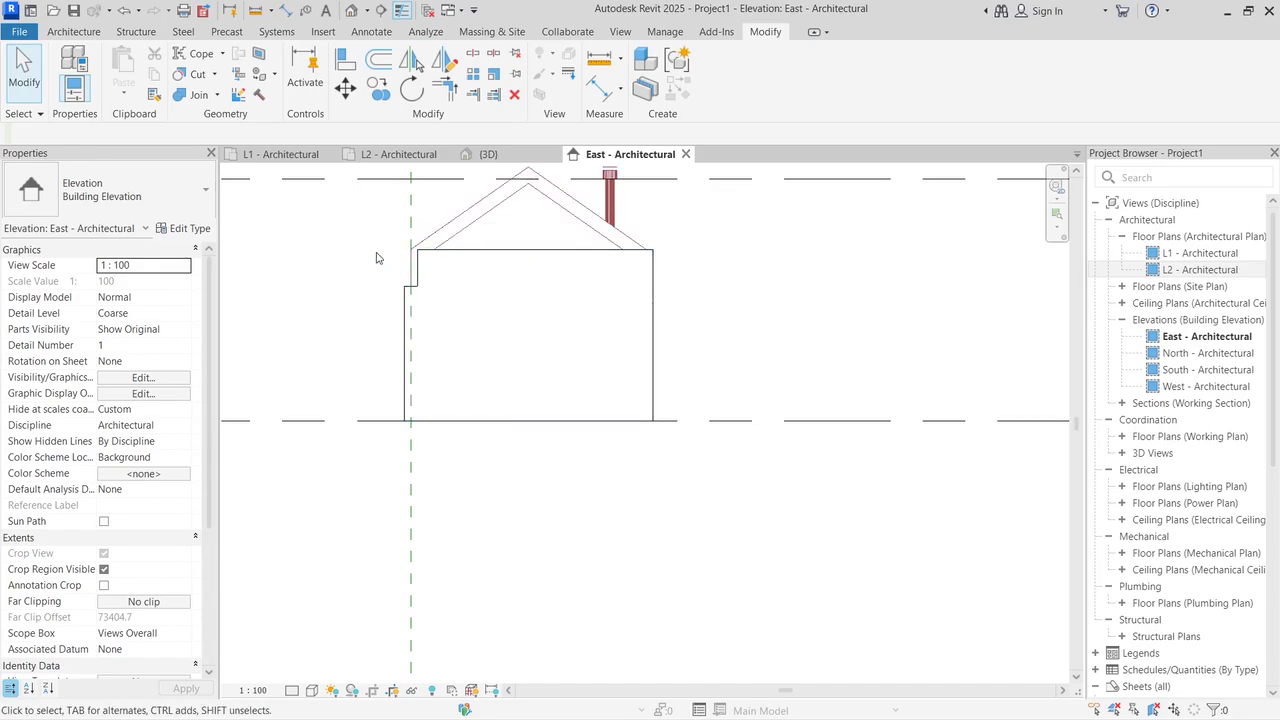
Step: Set the unconnected height of the three remaining perimeter walls together to 2550 mm, selecting the two long walls and the west end wall in 3D
left_click(409, 300)
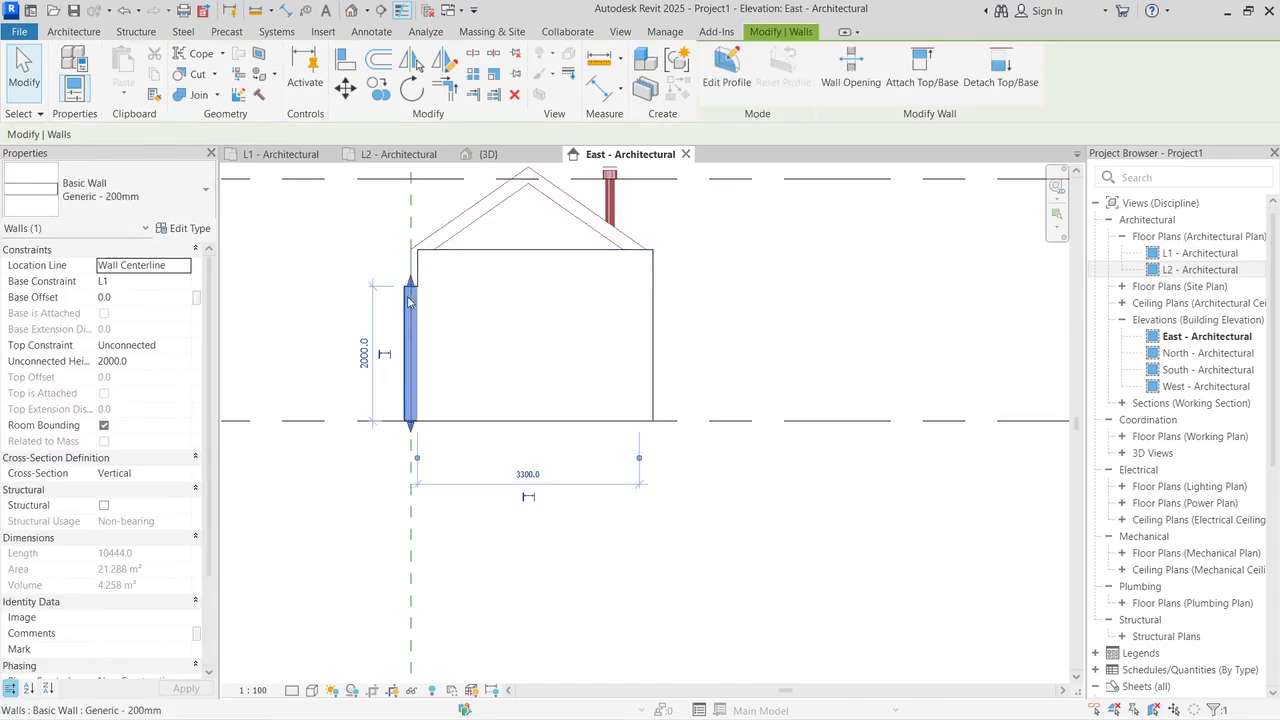
left_click(486, 156)
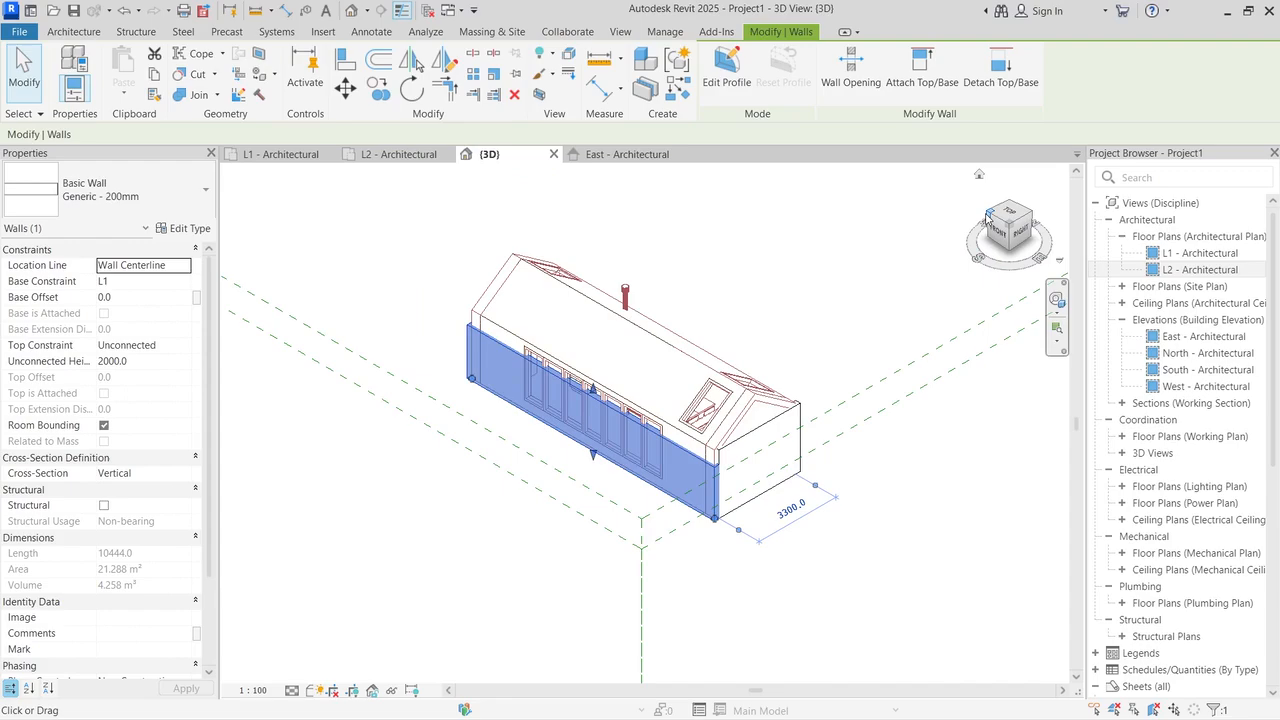
left_click_drag(1000, 228, 418, 226)
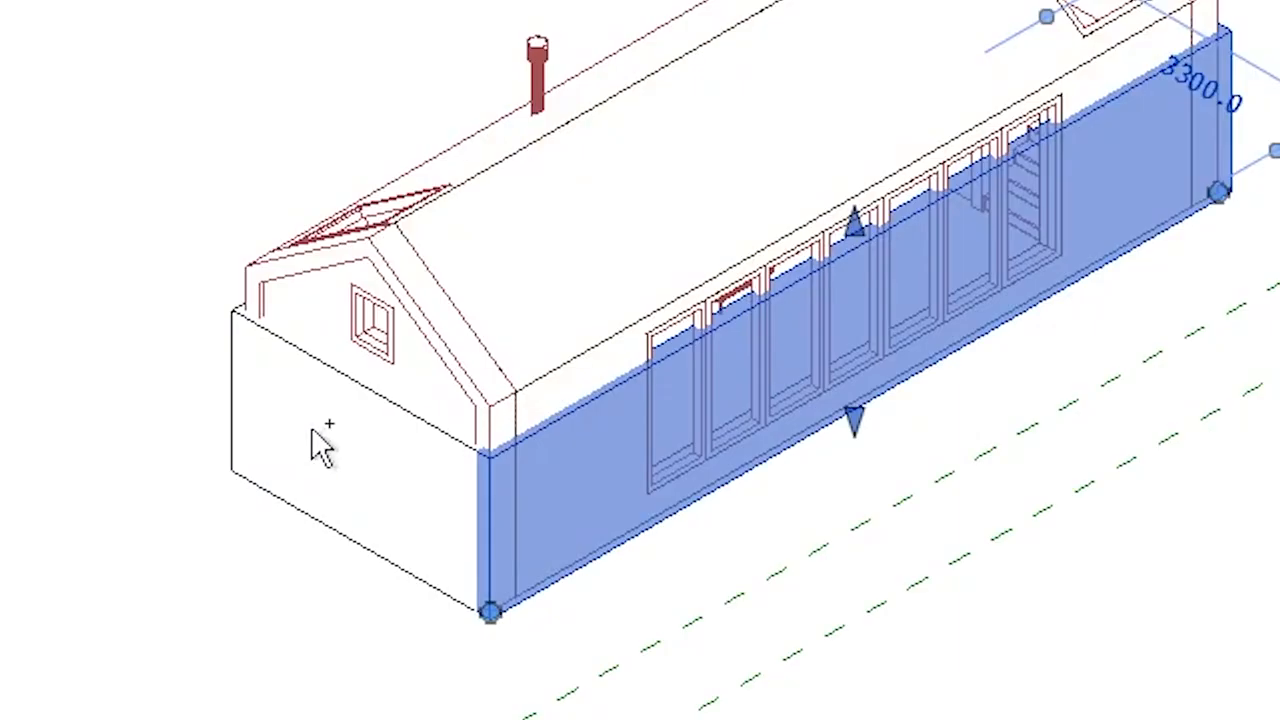
left_click(340, 385, "ctrl")
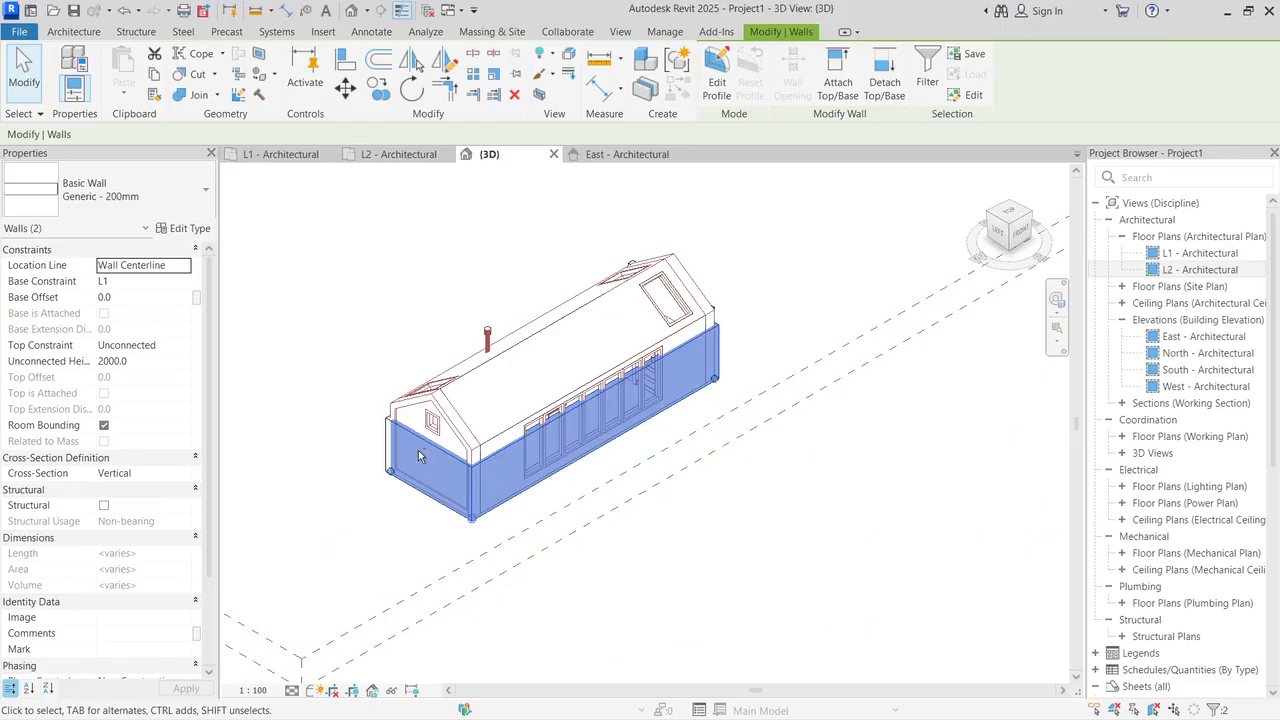
left_click(517, 458, "shift")
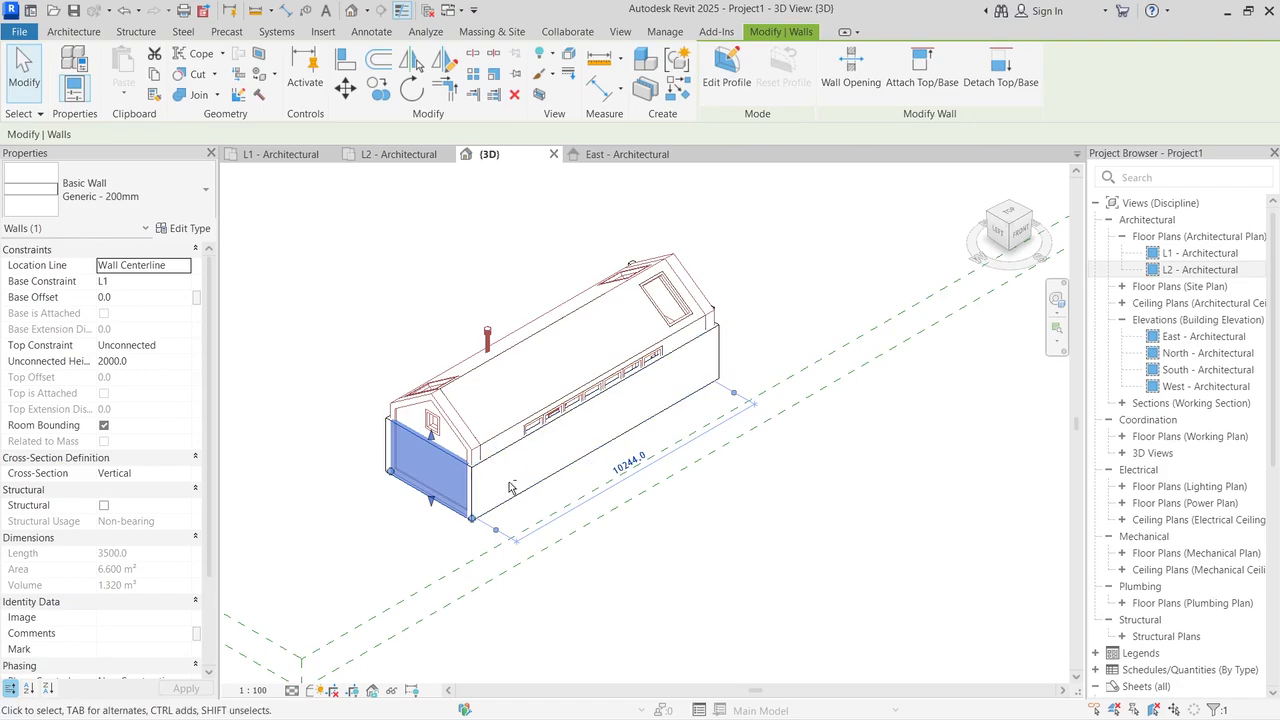
left_click(510, 487, "ctrl")
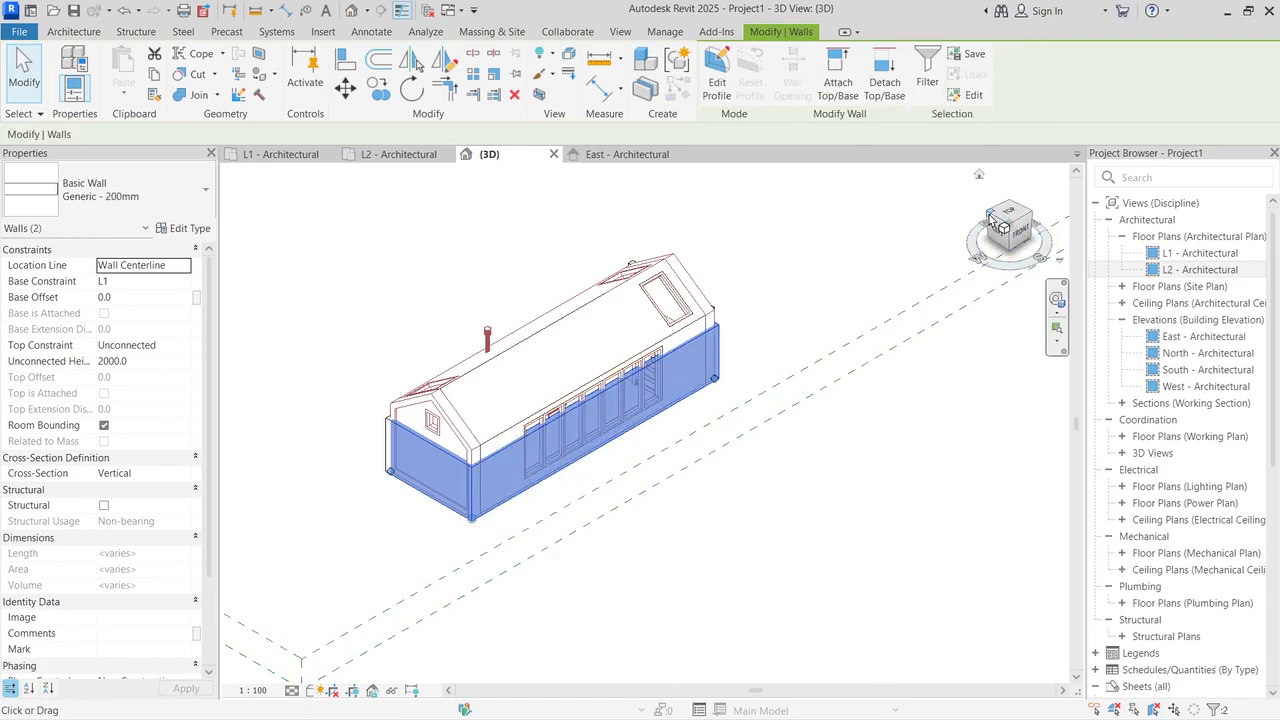
left_click(998, 220)
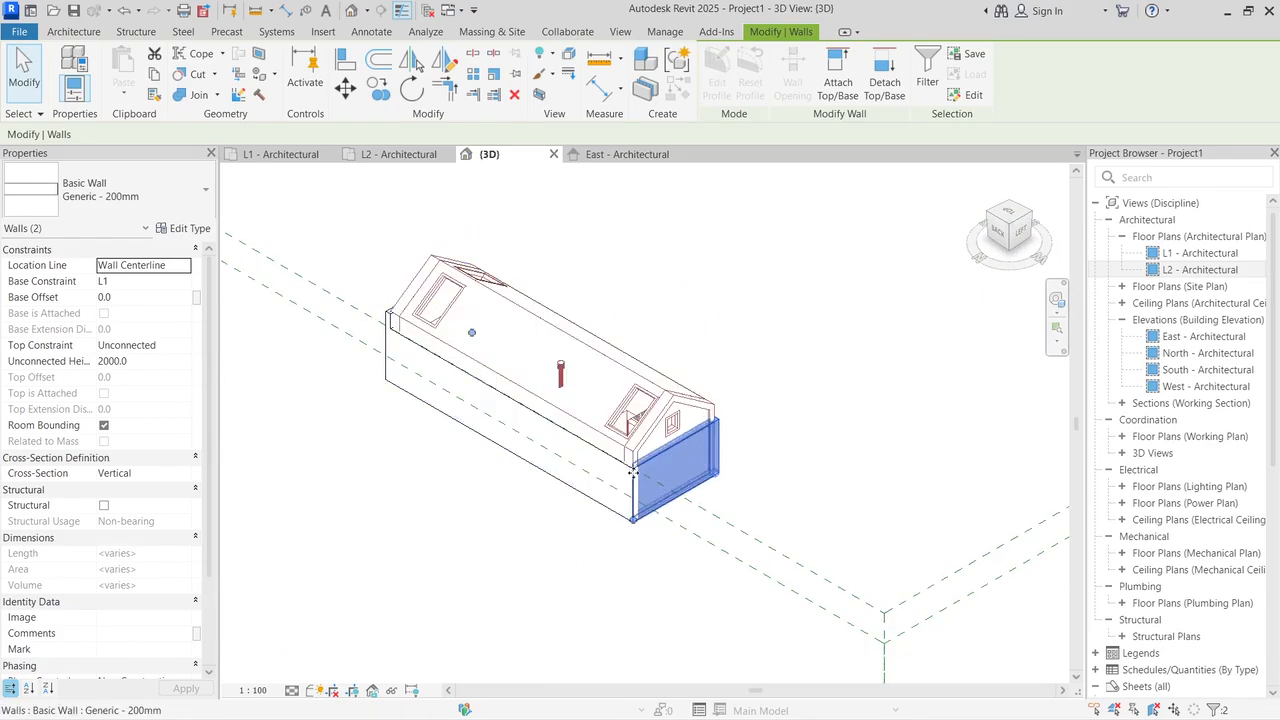
scroll(398, 316, "up", 5)
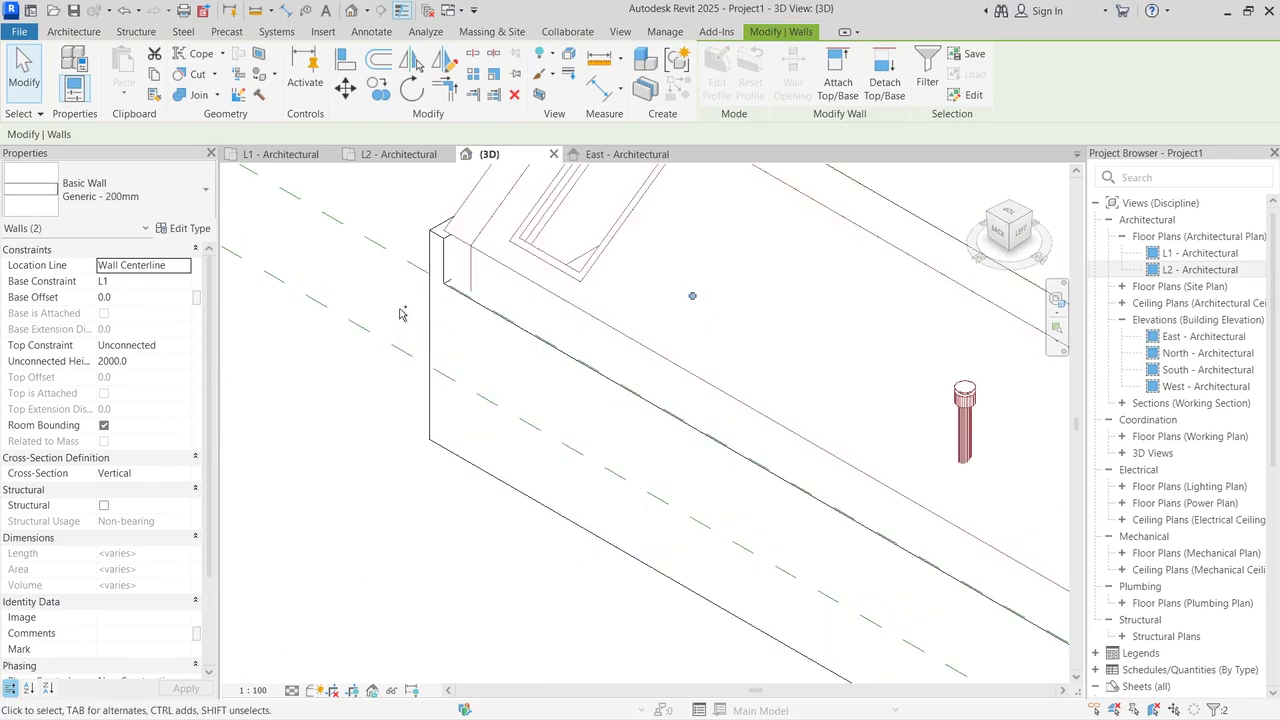
left_click(482, 318, "ctrl")
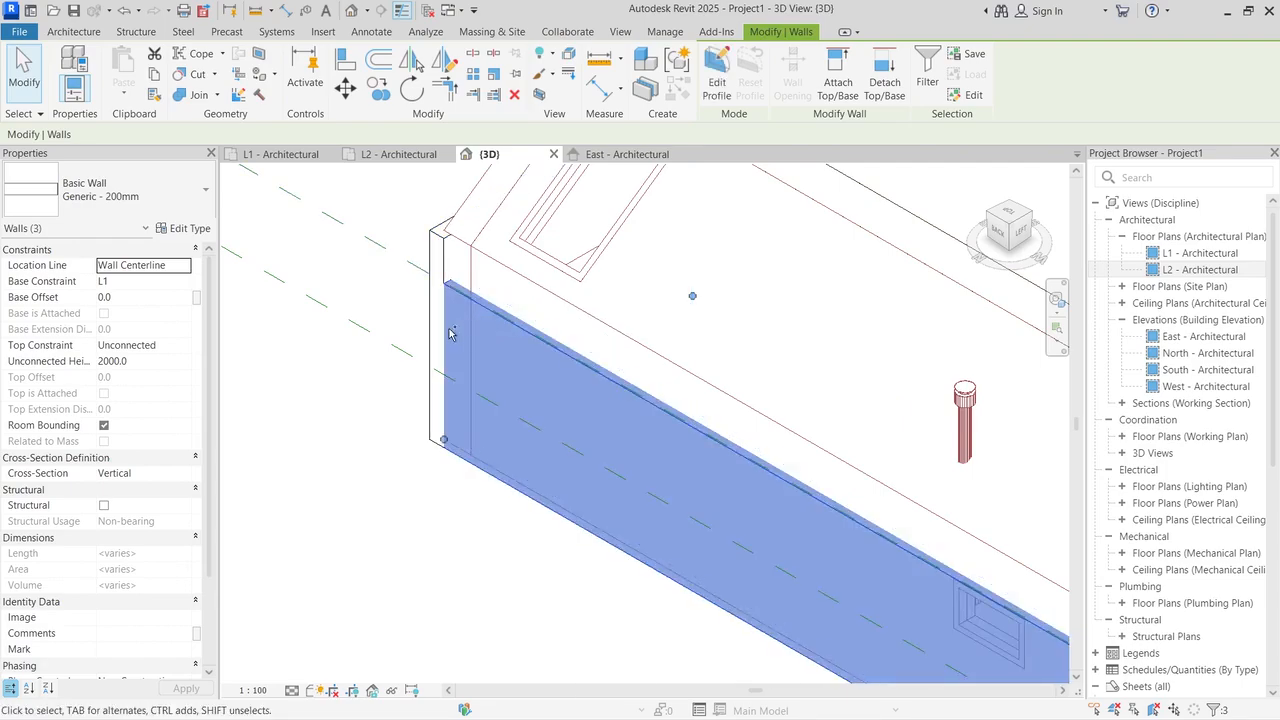
scroll(450, 315, "down", 5)
left_click(132, 364)
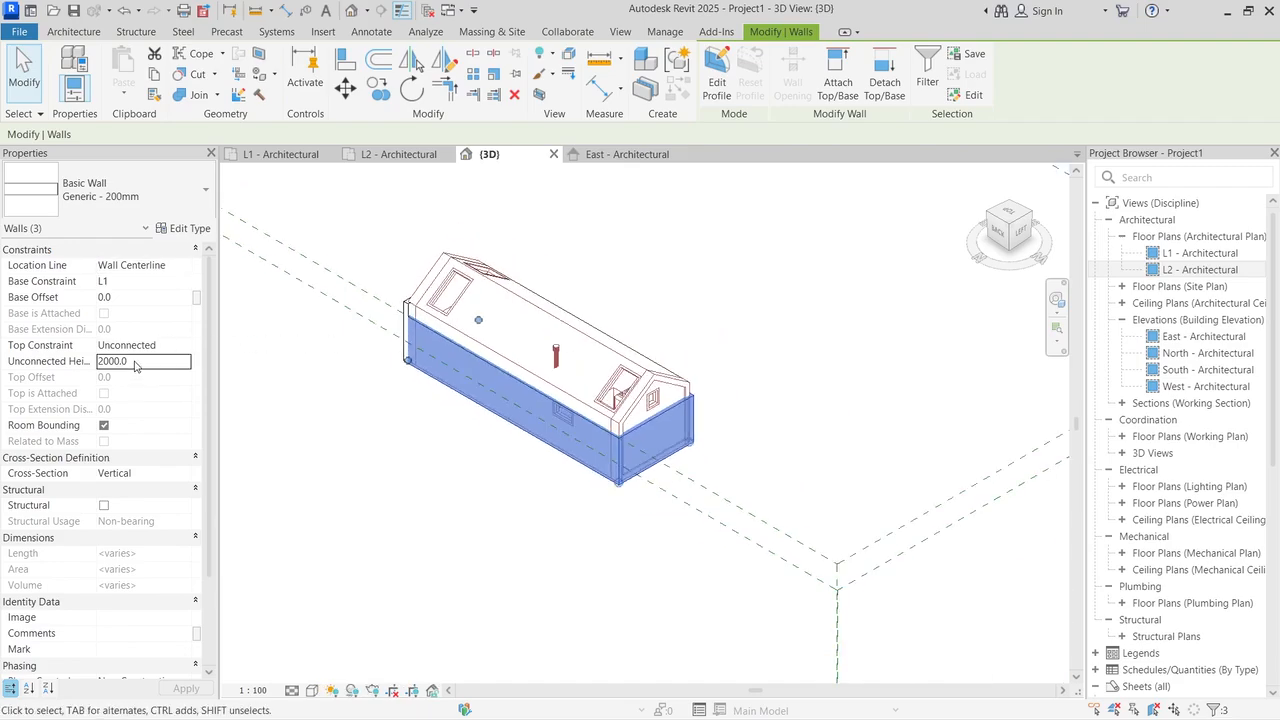
left_click_drag(131, 362, 65, 365)
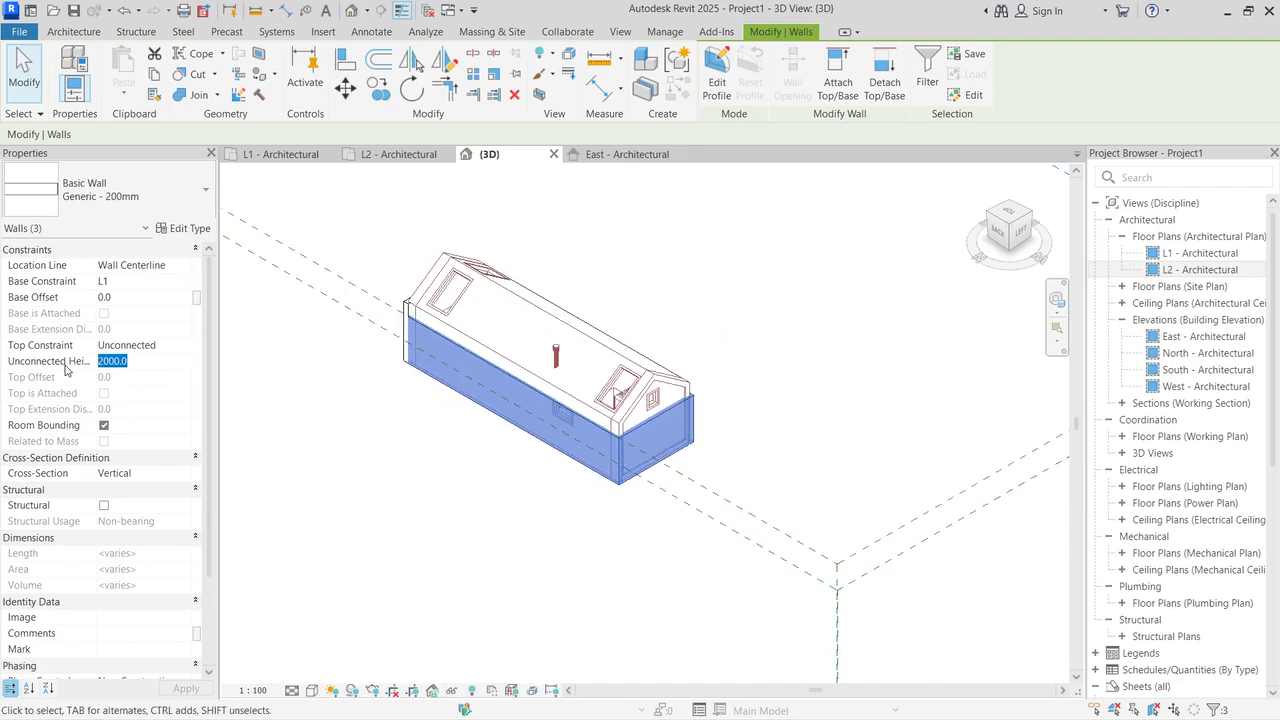
type("2550.0")
left_click(195, 690)
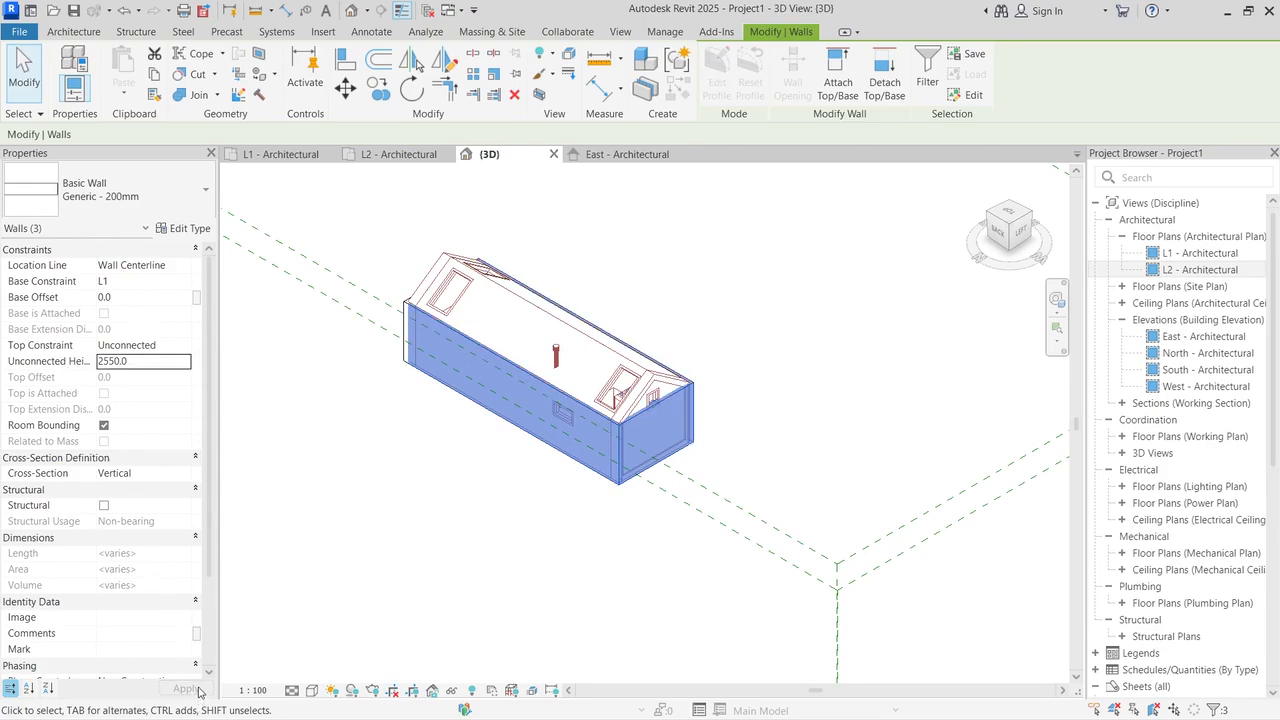
left_click(360, 546)
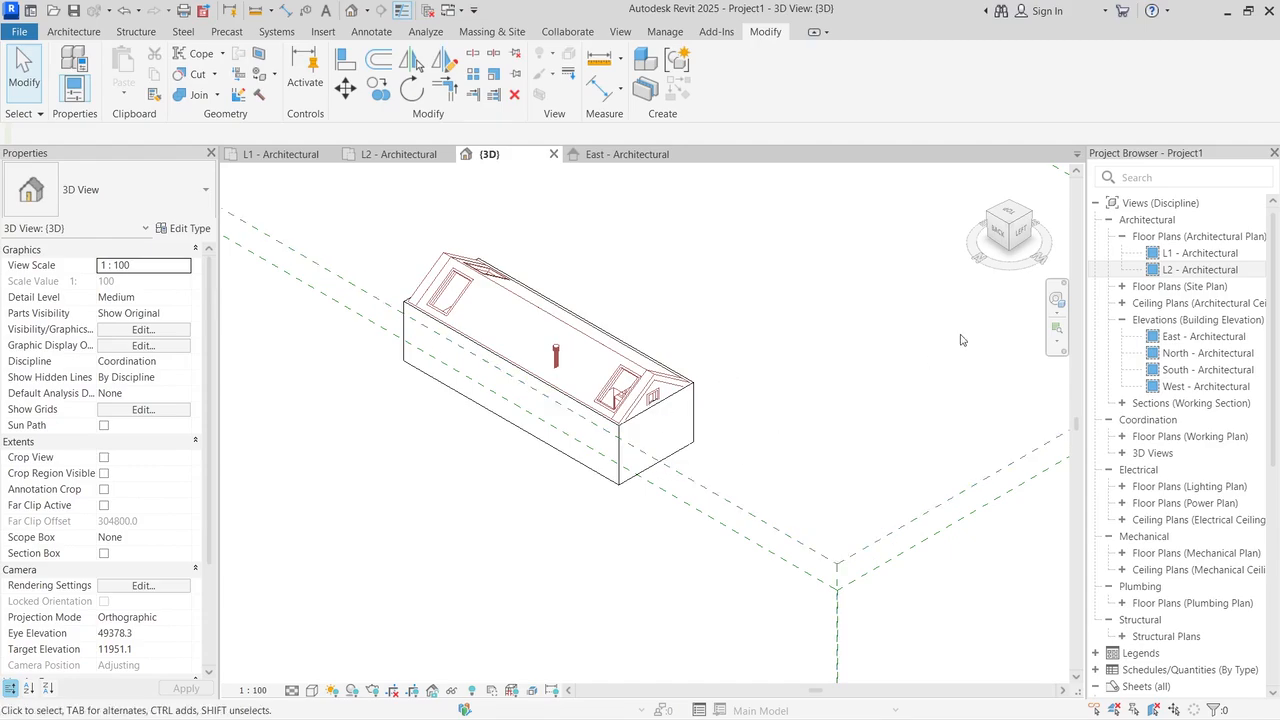
mouse_move(1012, 248)
left_mouse_down()
mouse_move(818, 243)
mouse_move(797, 229)
mouse_move(840, 213)
mouse_move(990, 232)
mouse_move(972, 230)
left_mouse_up()
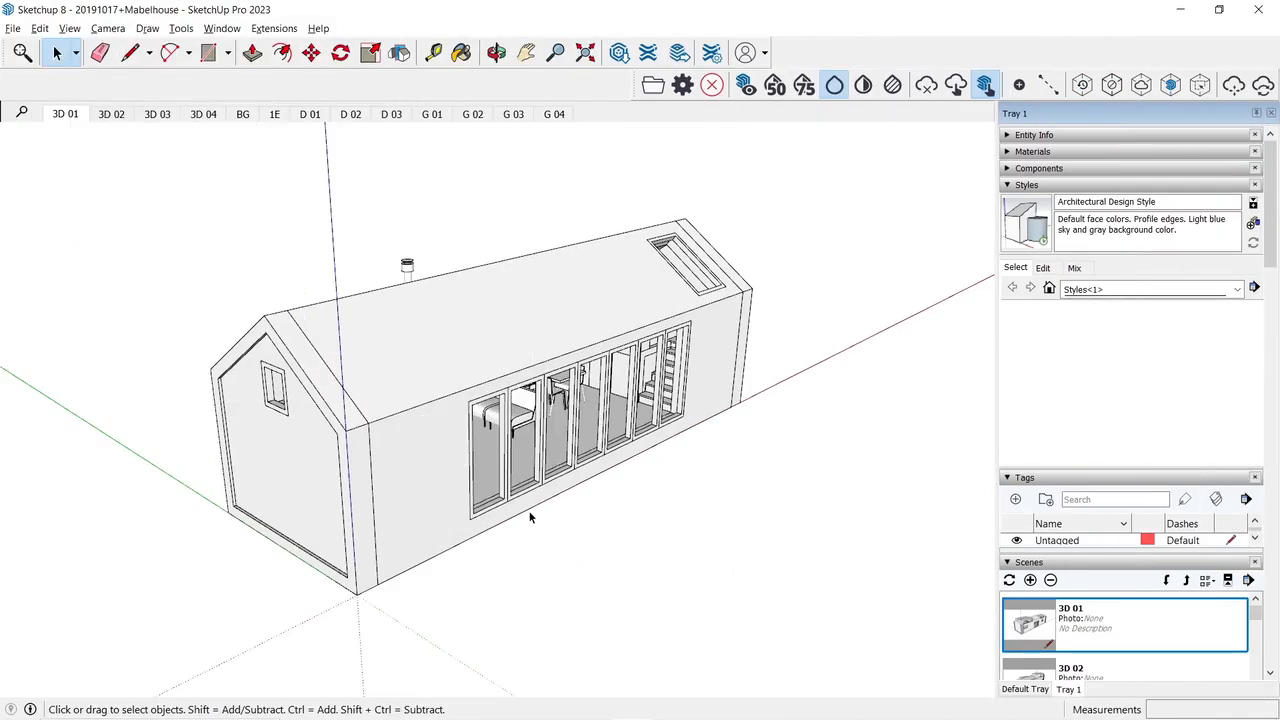
Step: Examine the kitchen island, sink and hob through the glazed long side of the SketchUp house, ending with the whole model in view
key("o")
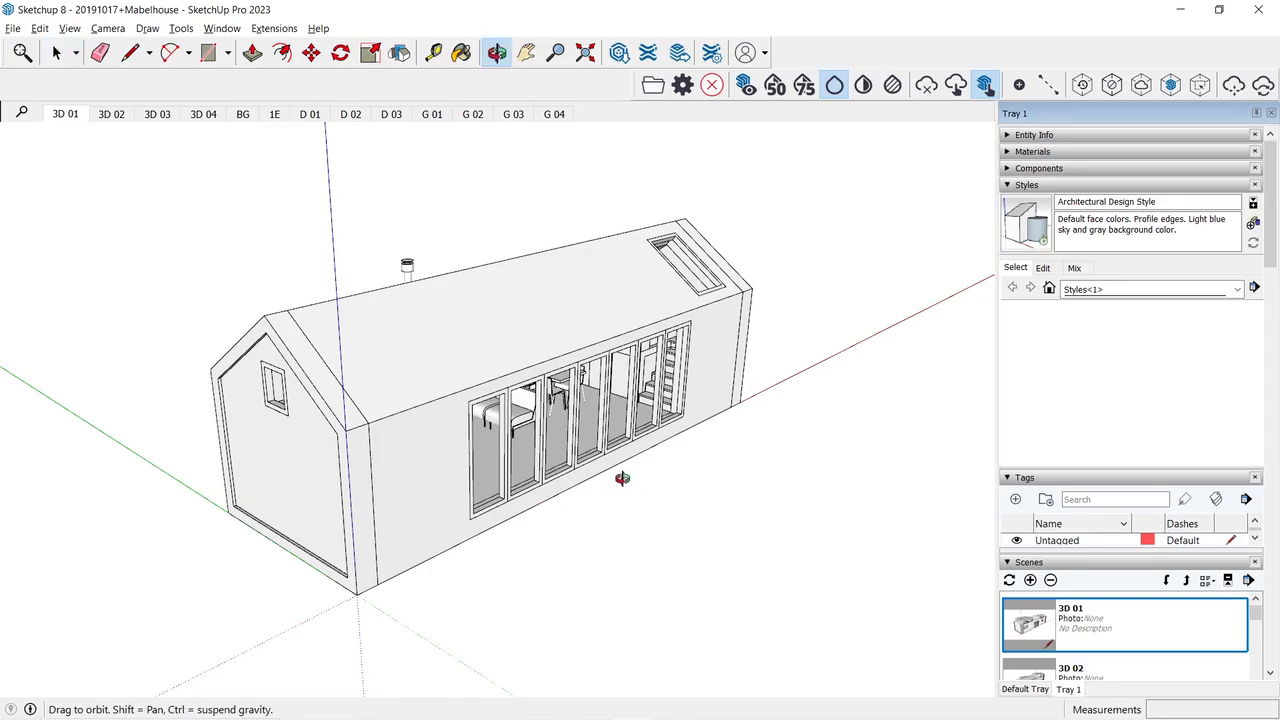
left_click_drag(623, 479, 300, 413)
scroll(404, 427, "up", 8)
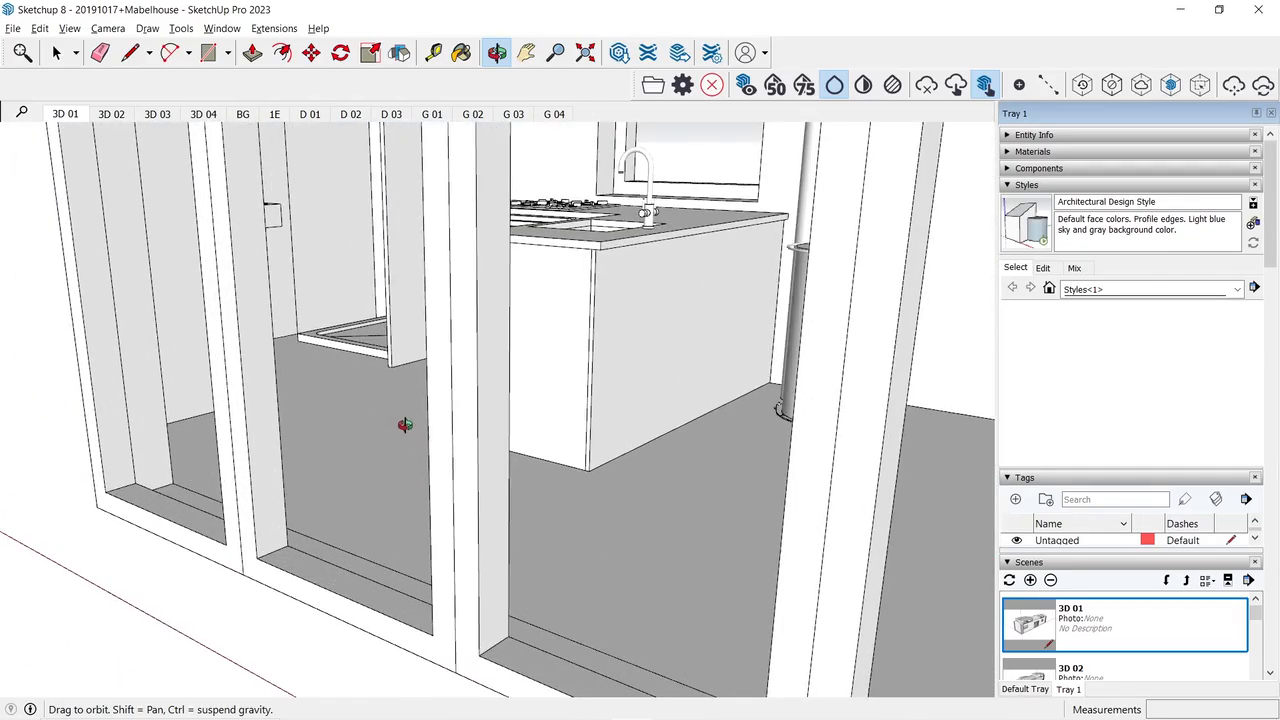
left_click_drag(404, 425, 359, 417)
scroll(534, 383, "up", 6)
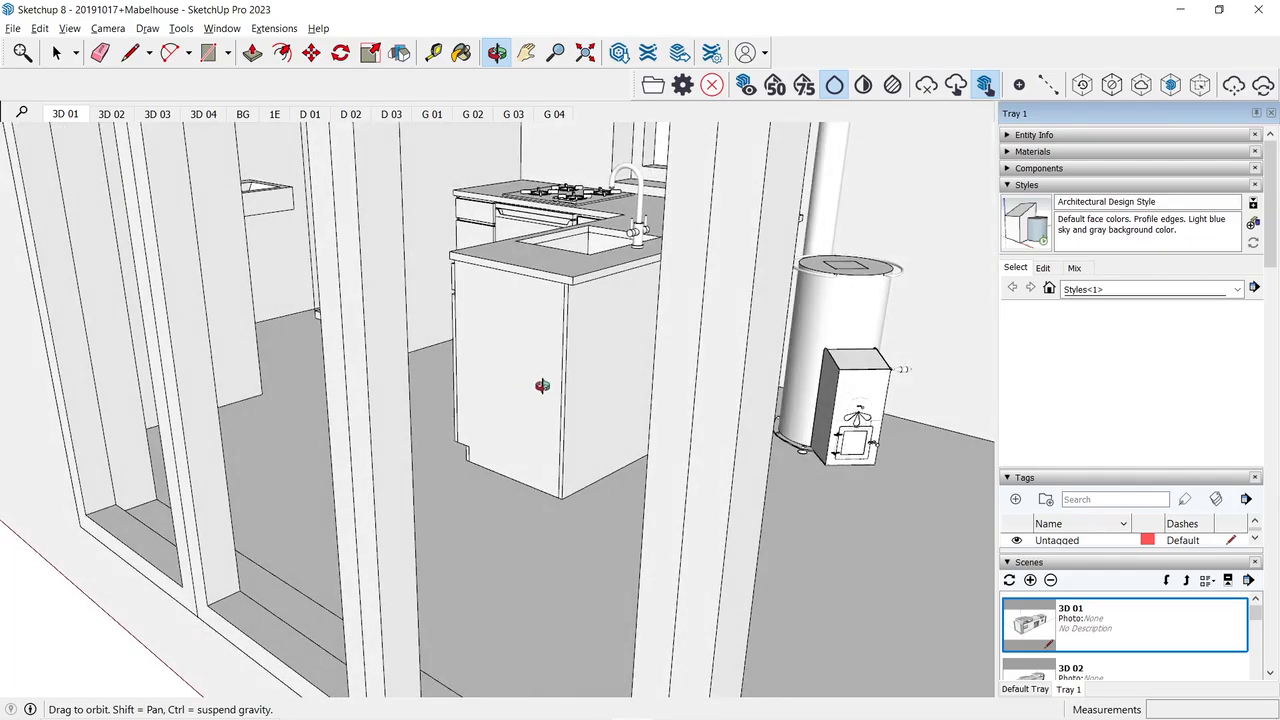
right_click(568, 366)
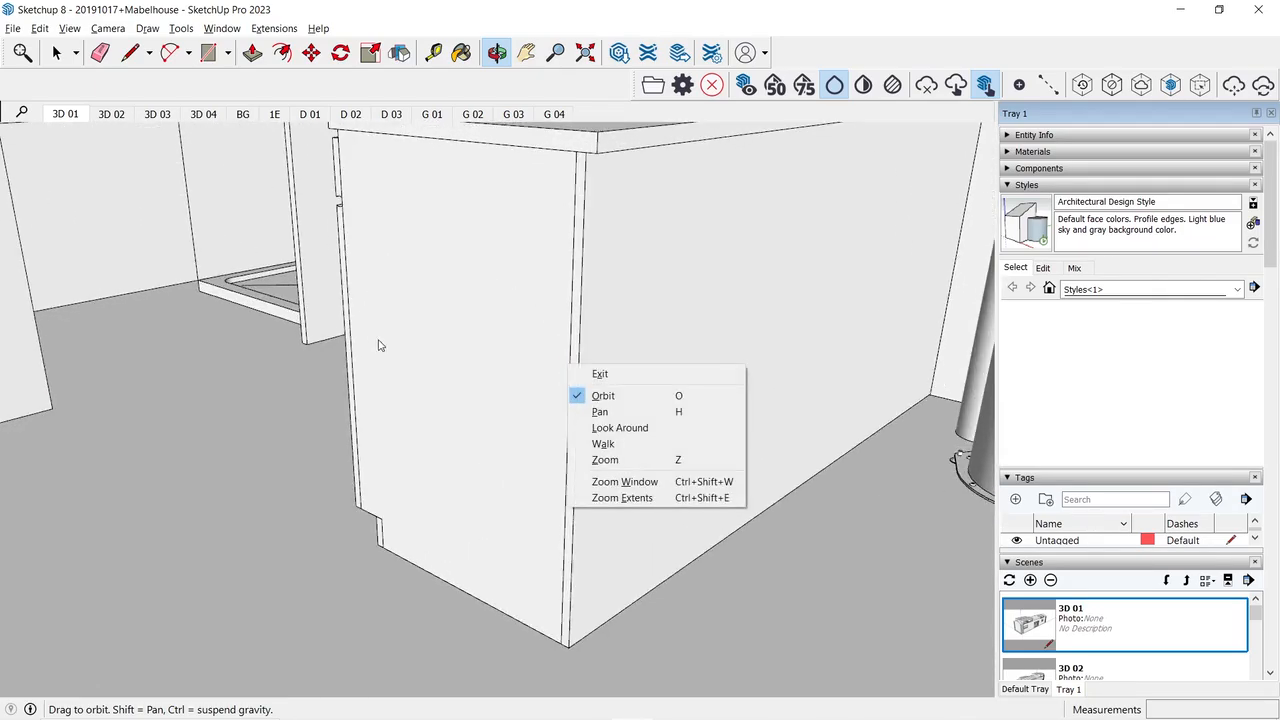
left_click(622, 412)
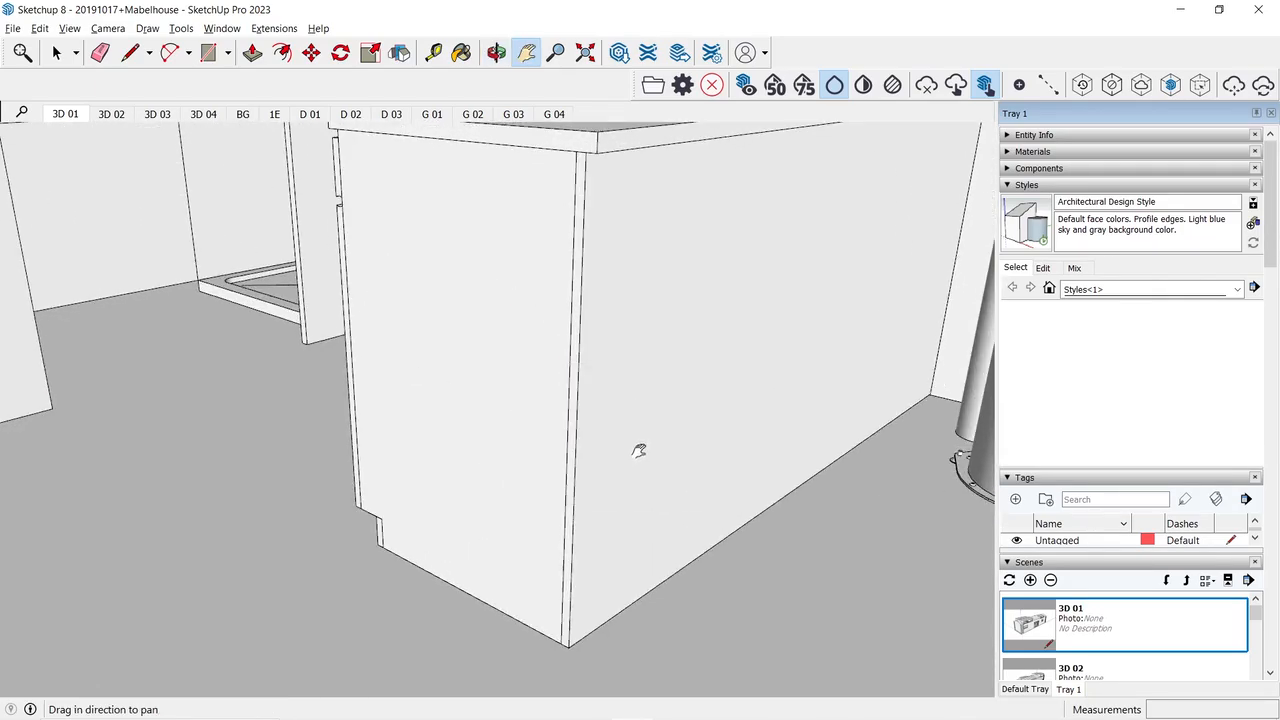
scroll(574, 369, "down", 8)
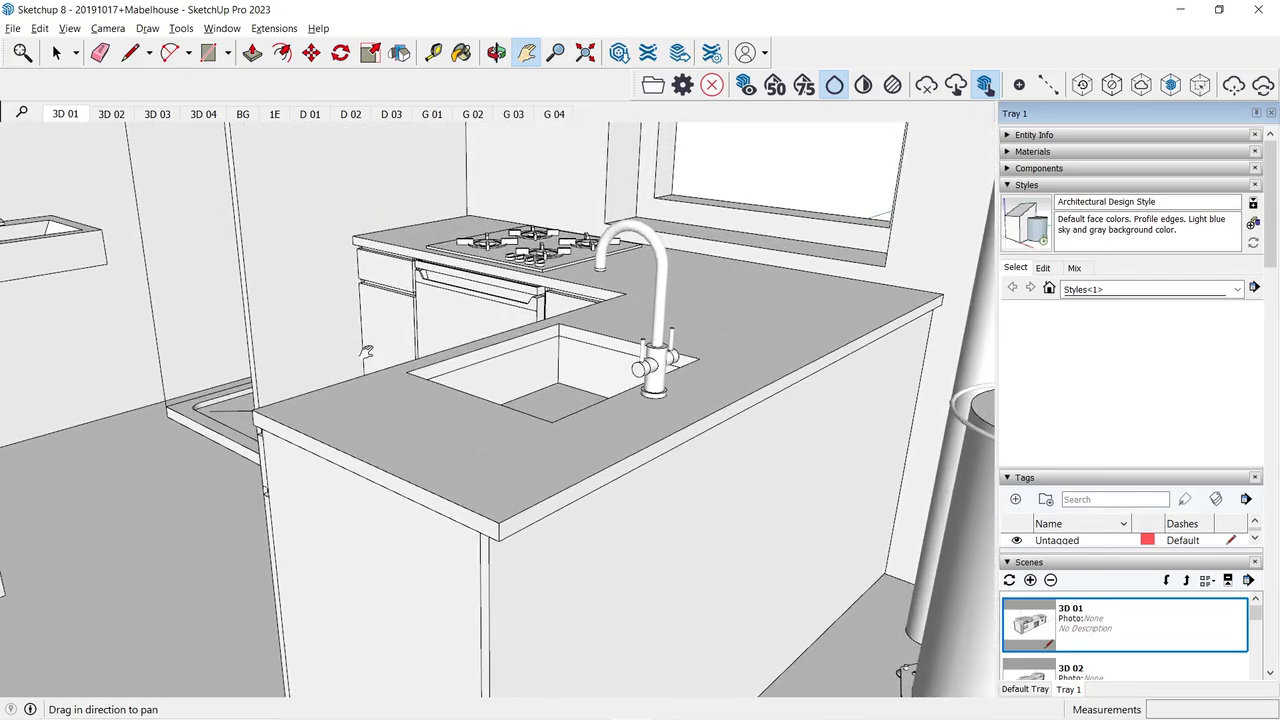
left_click_drag(366, 351, 494, 563)
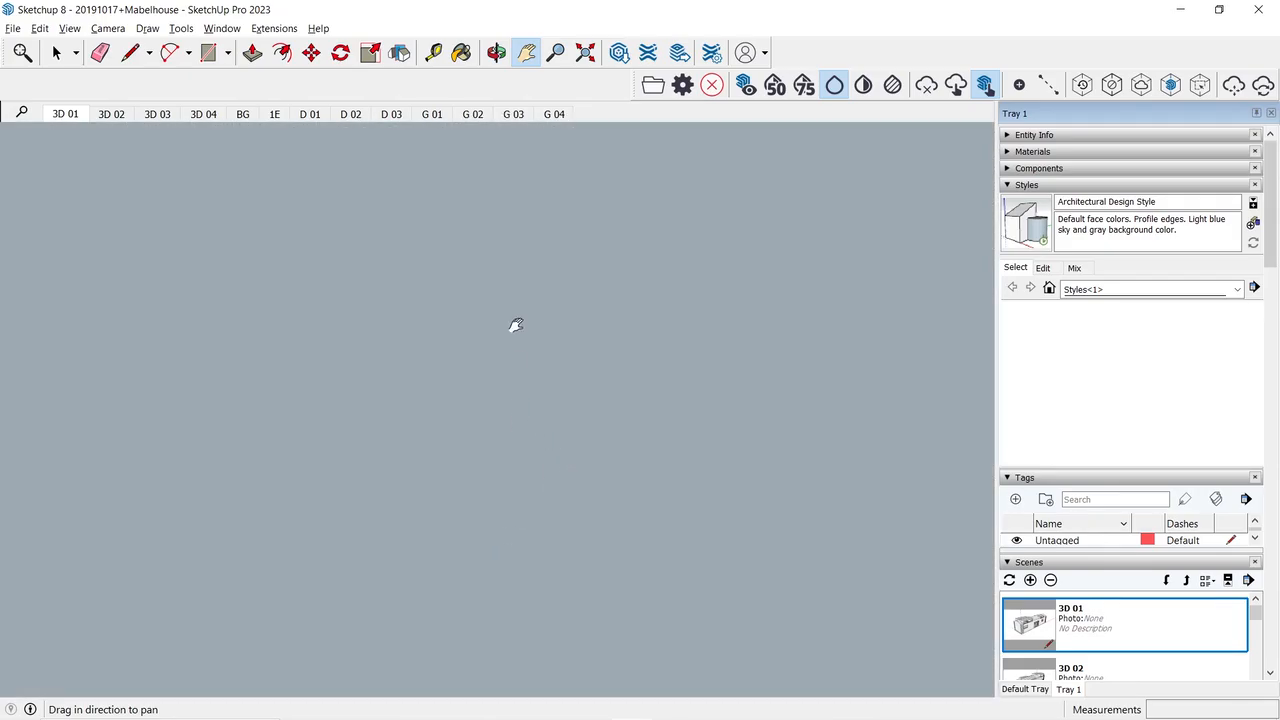
scroll(516, 325, "down", 3)
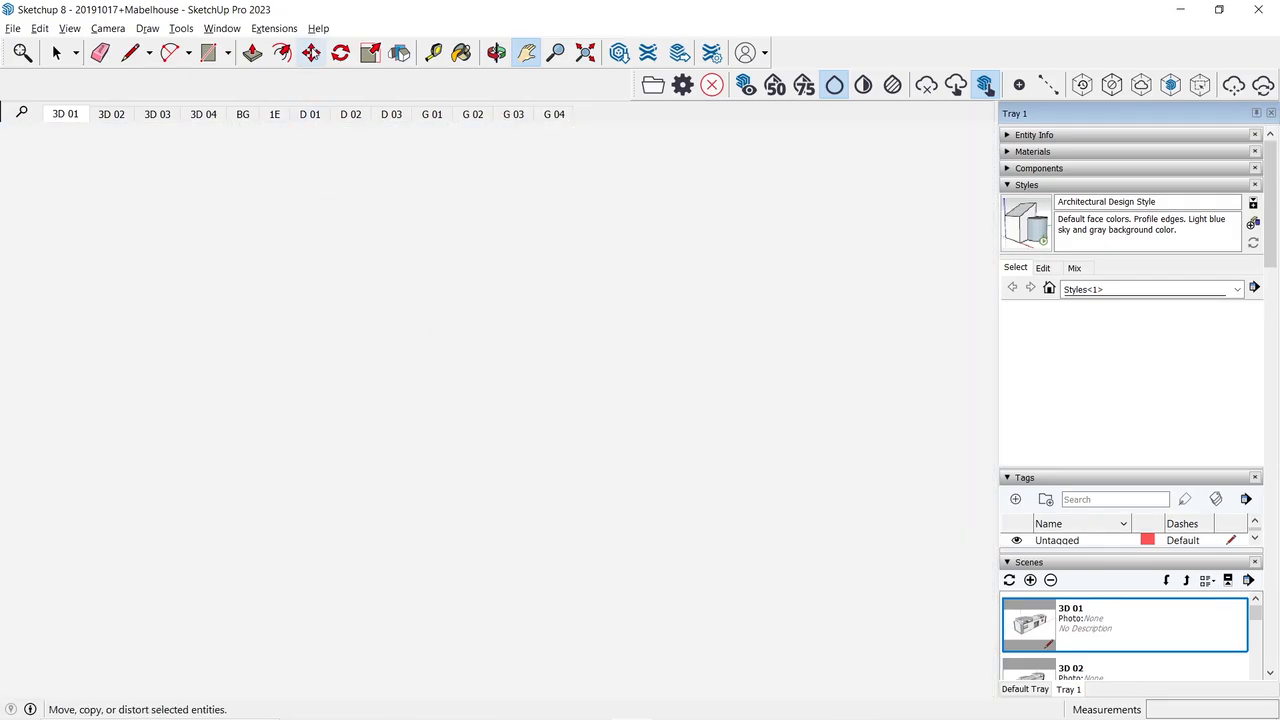
left_click(311, 54)
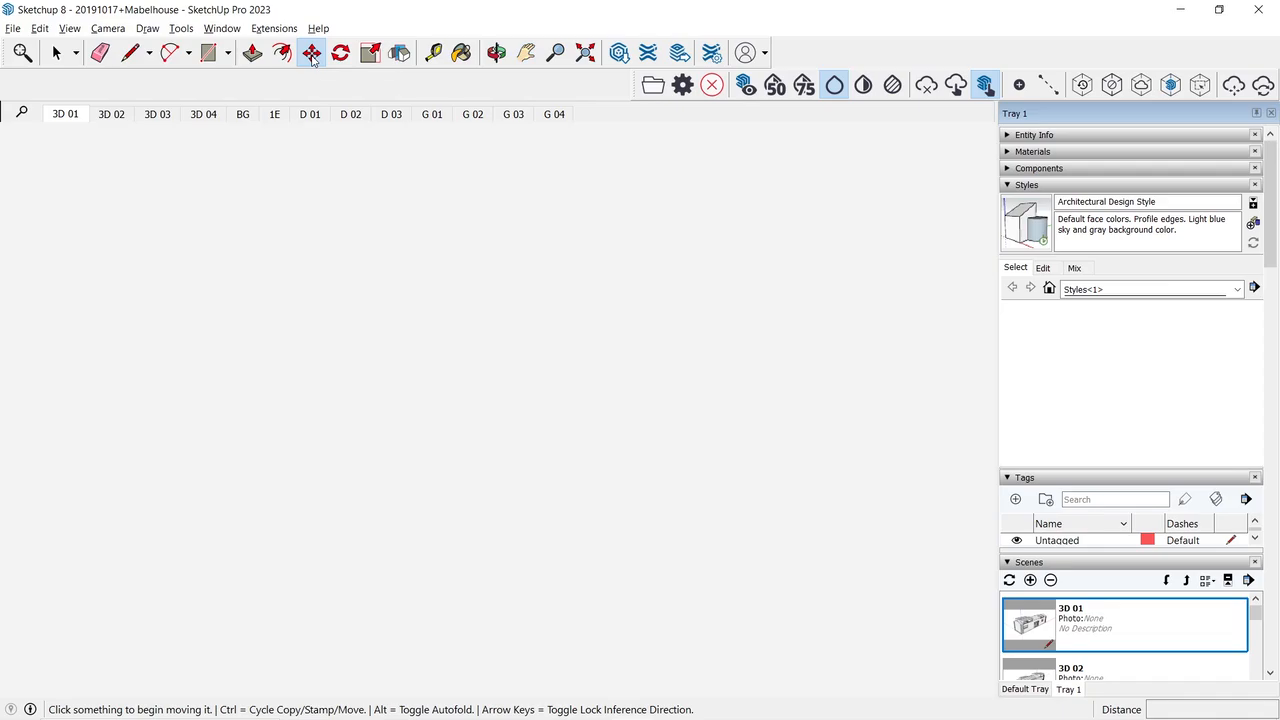
left_click(588, 55)
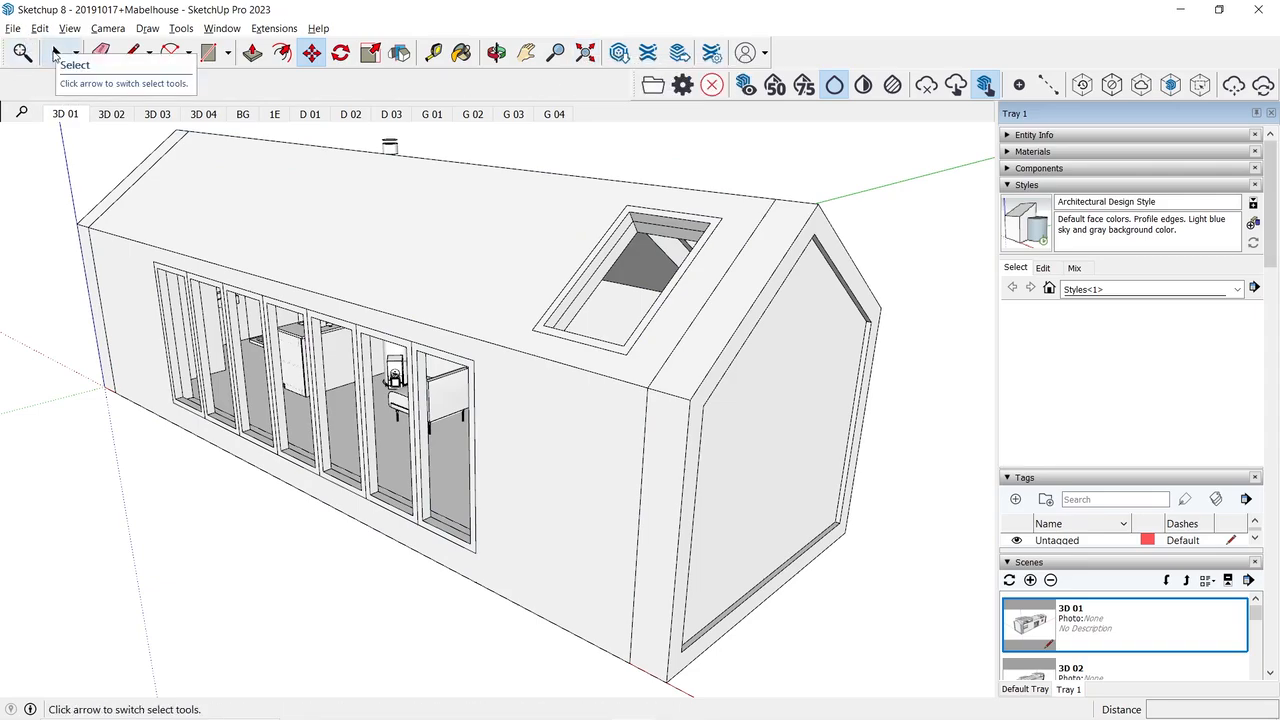
Step: Look around the SketchUp interior from the stove to the kitchen sink and the bathroom window above the washbasin
left_click(57, 53)
key("o")
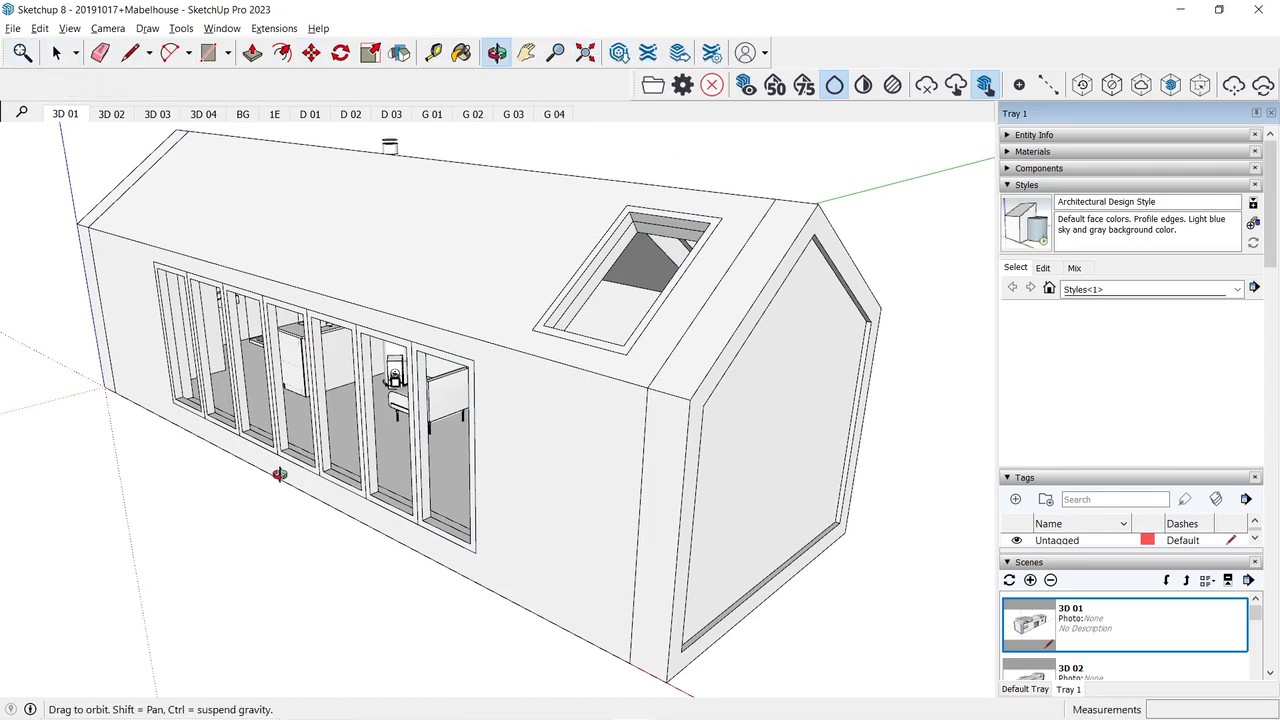
scroll(280, 475, "up", 5)
mouse_move(368, 401)
left_mouse_down()
mouse_move(369, 383)
mouse_move(351, 394)
left_mouse_up()
scroll(396, 241, "up", 3)
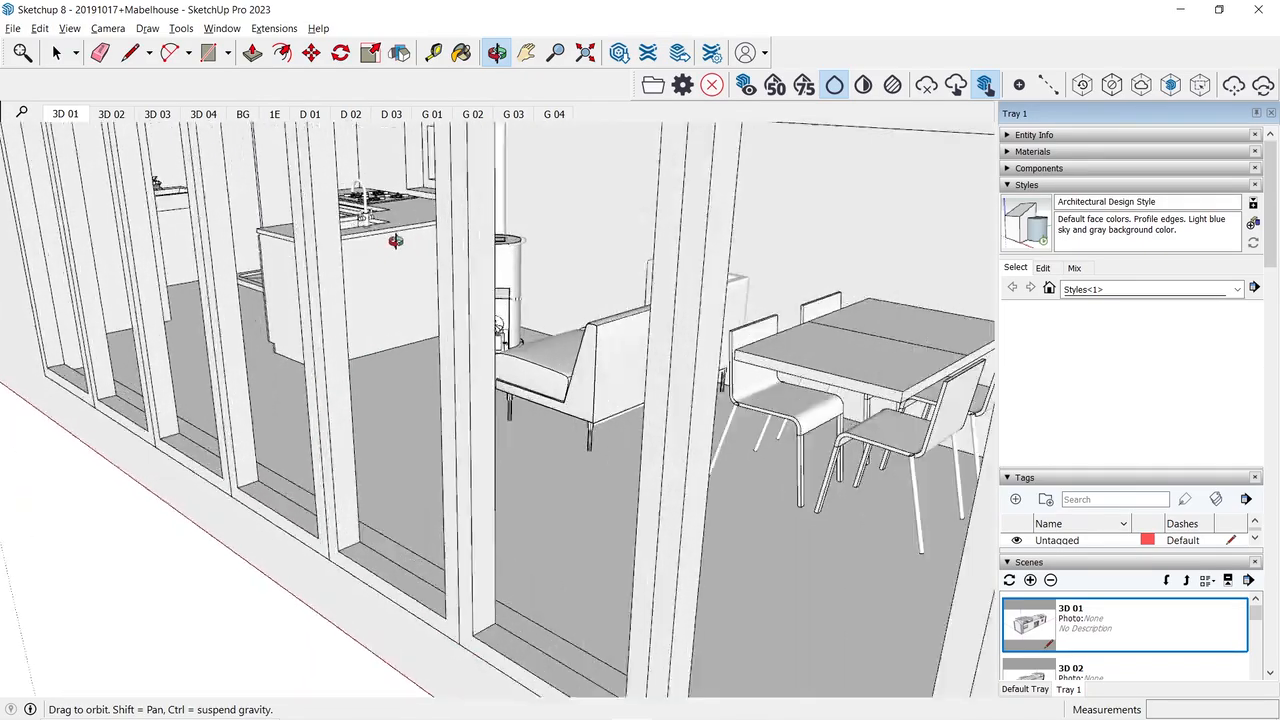
scroll(396, 241, "up", 5)
right_click(397, 243)
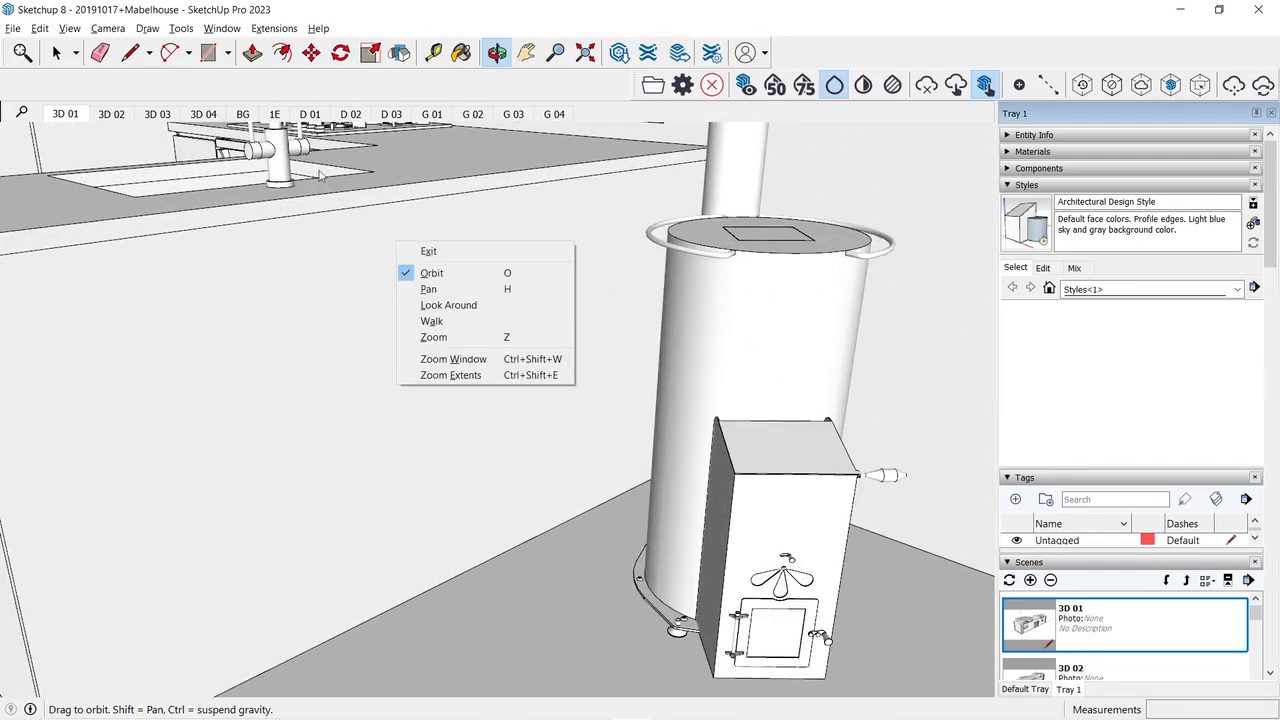
left_click(449, 306)
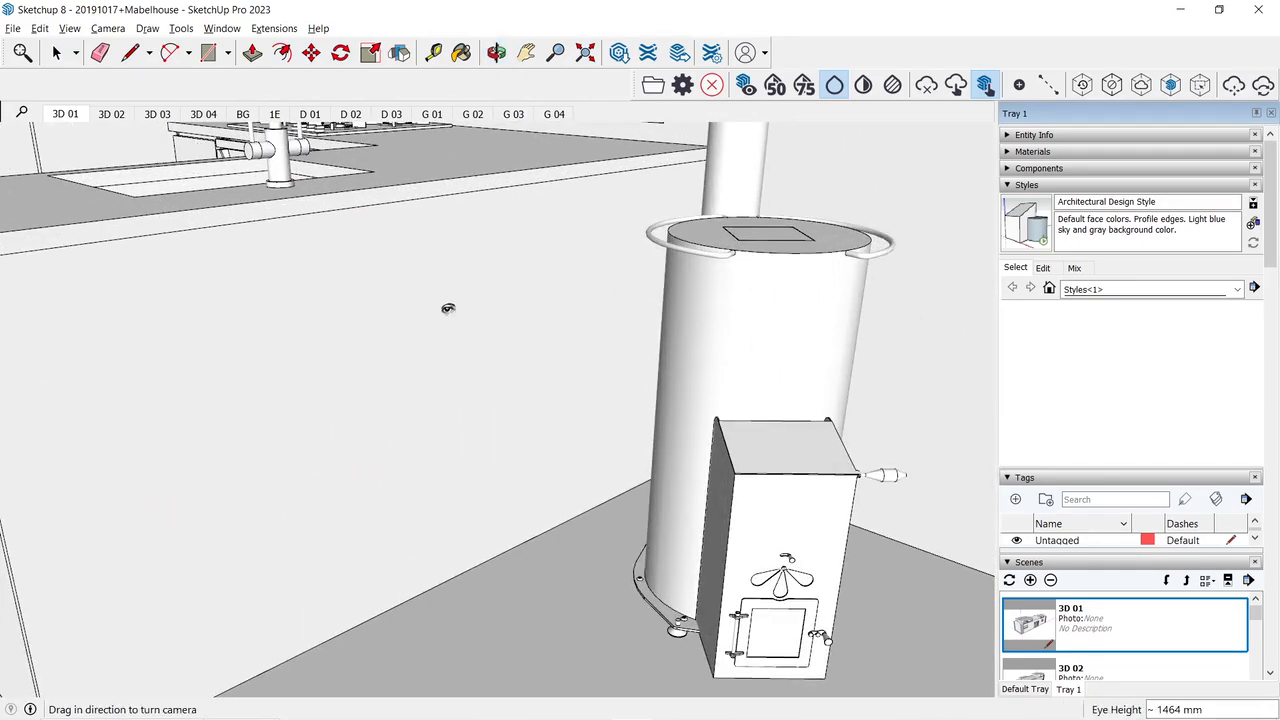
left_click_drag(450, 346, 127, 58)
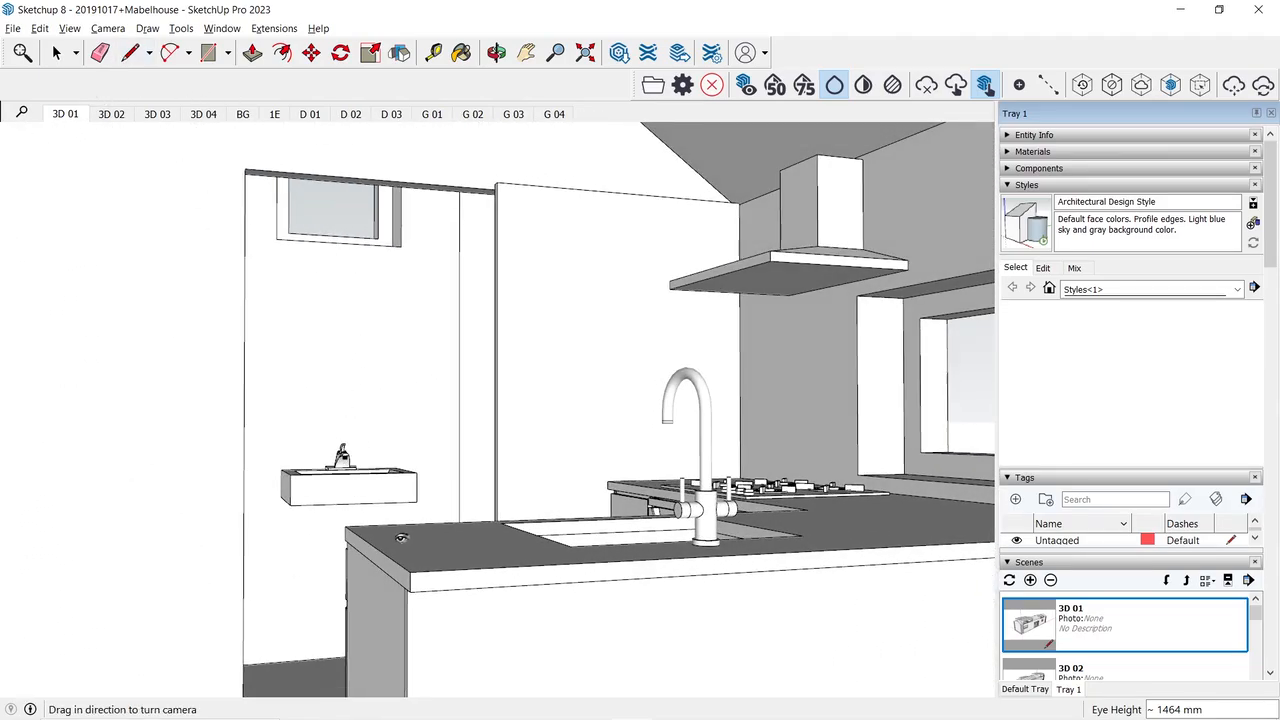
left_click_drag(402, 537, 529, 609)
scroll(364, 443, "up", 3)
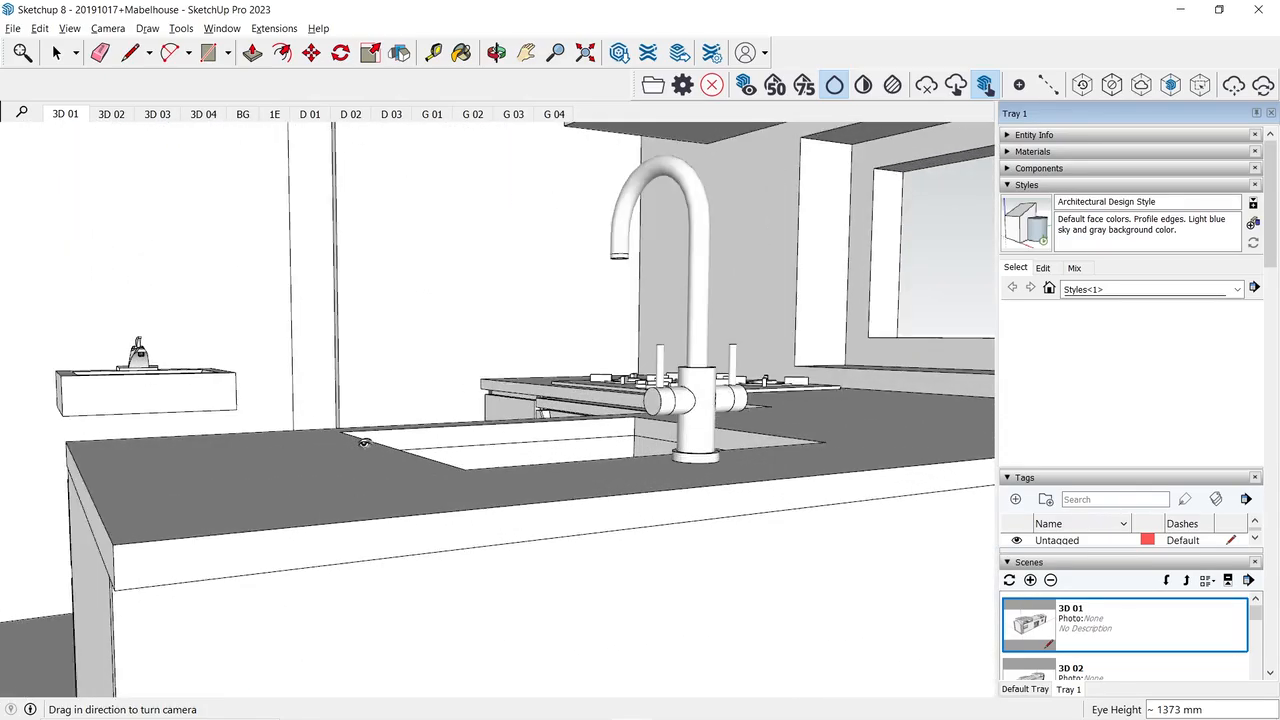
scroll(364, 443, "up", 2)
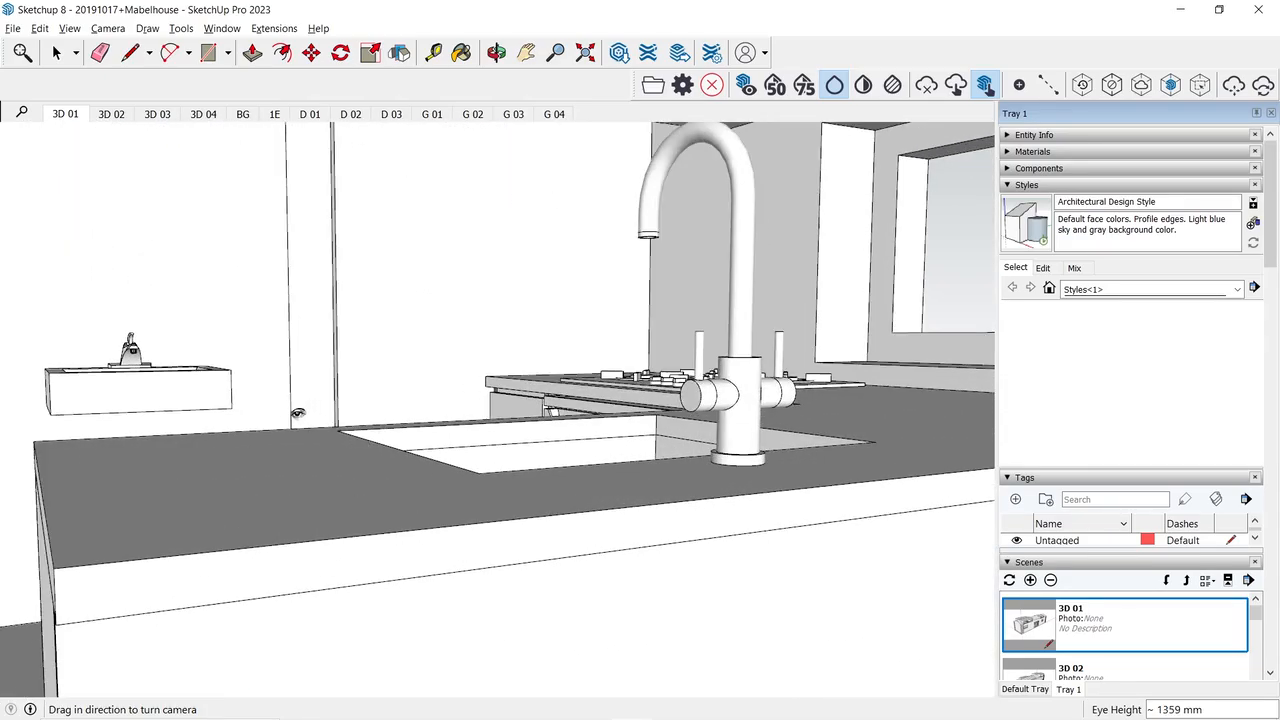
key("o")
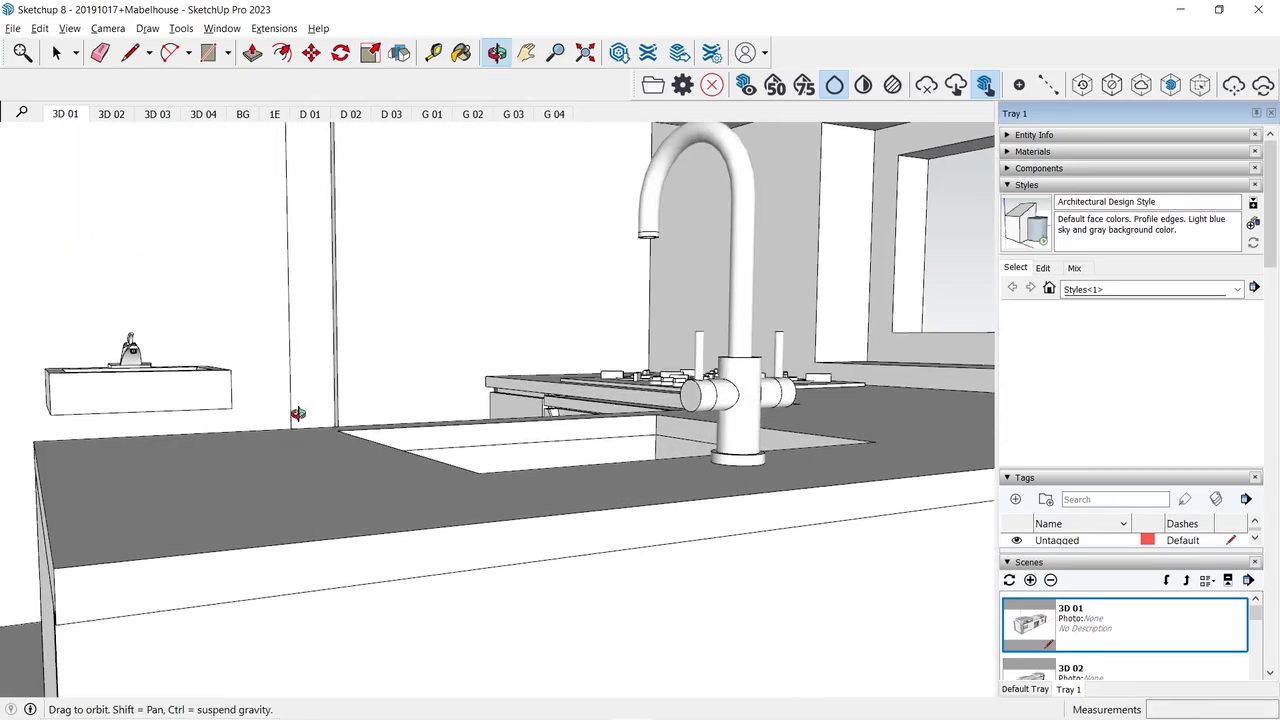
left_click_drag(298, 413, 685, 484)
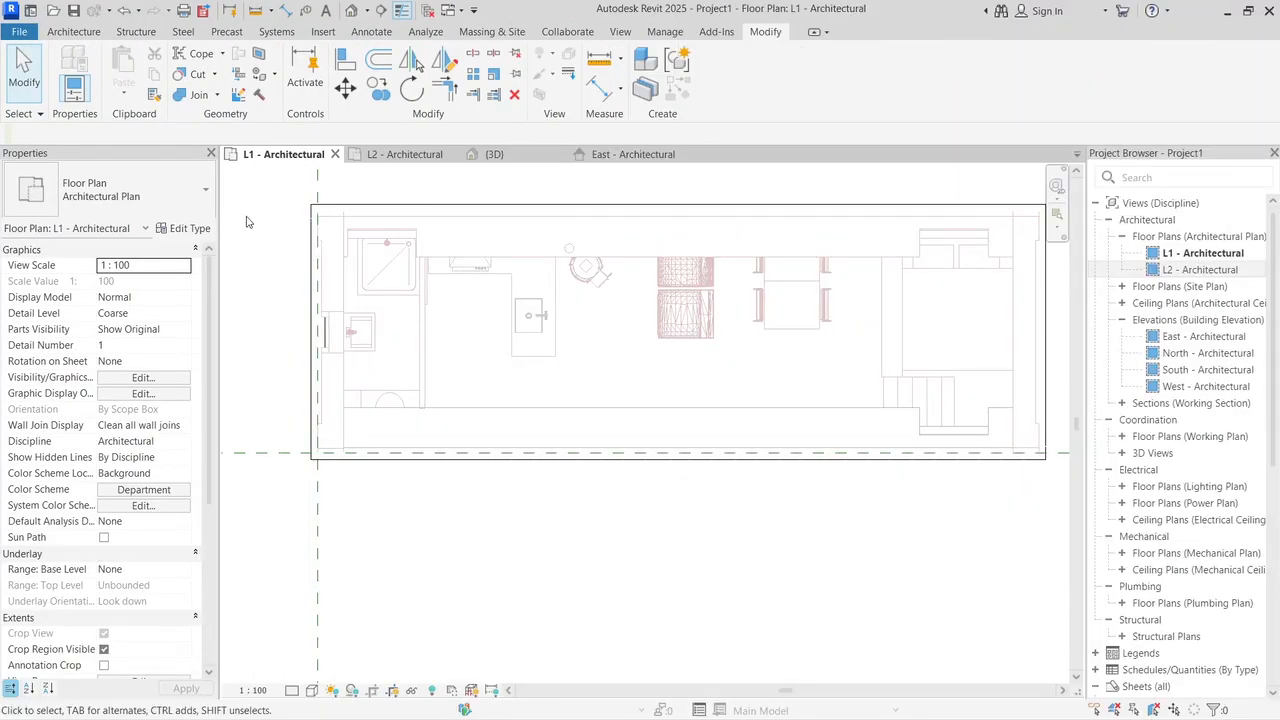
Step: Switch to Revit and measure the width of the imported window opening behind the washbasin in the L1 floor plan
scroll(250, 206, "up", 3)
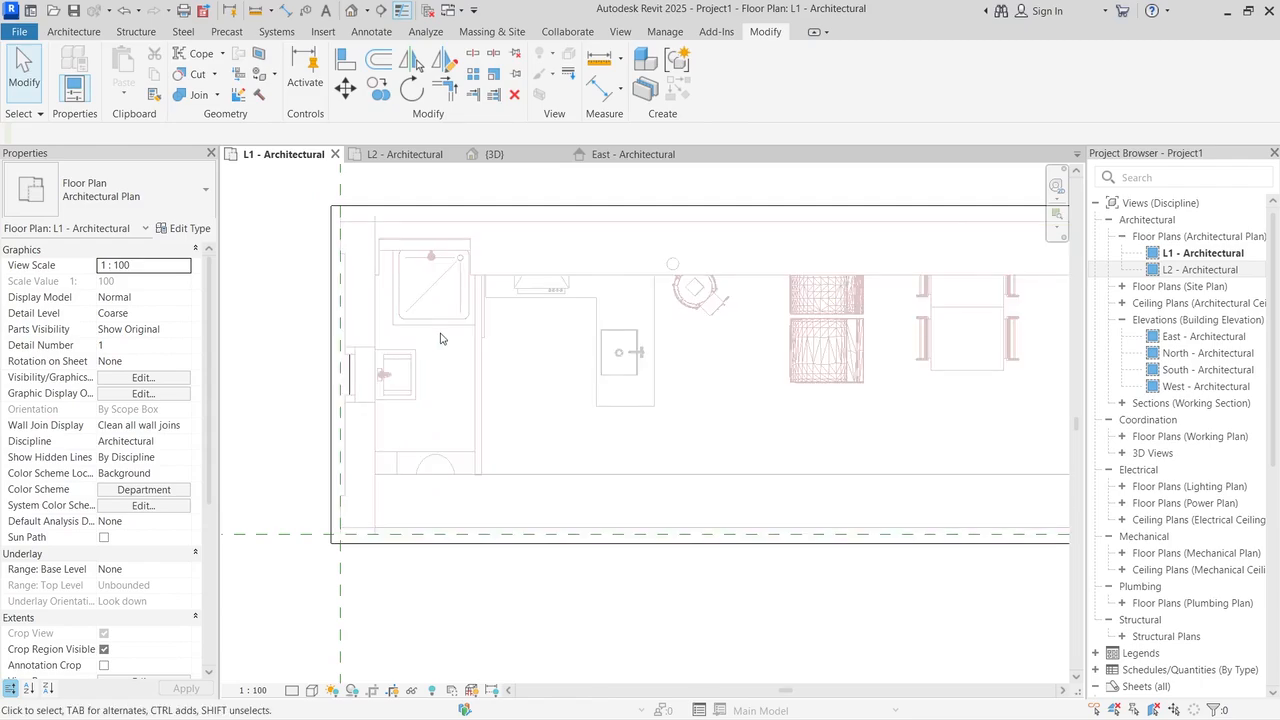
scroll(440, 338, "up", 1)
middle_click_drag(440, 338, 523, 325)
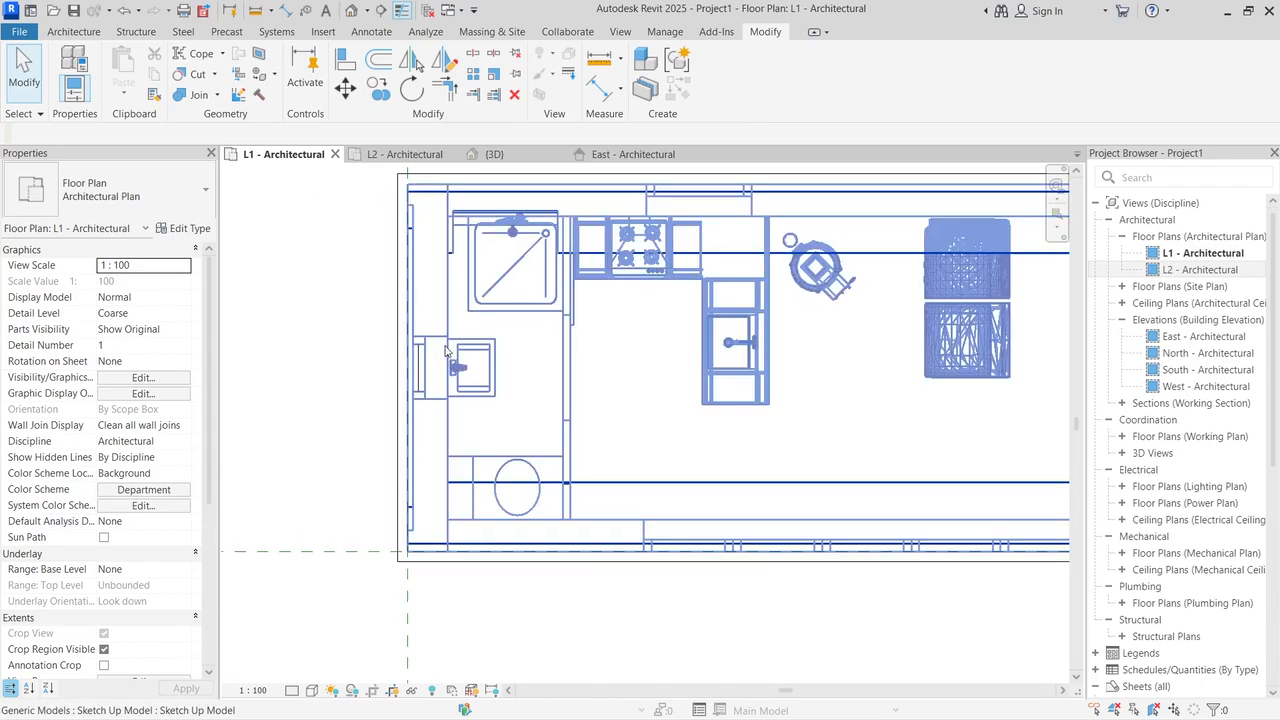
left_click(66, 32)
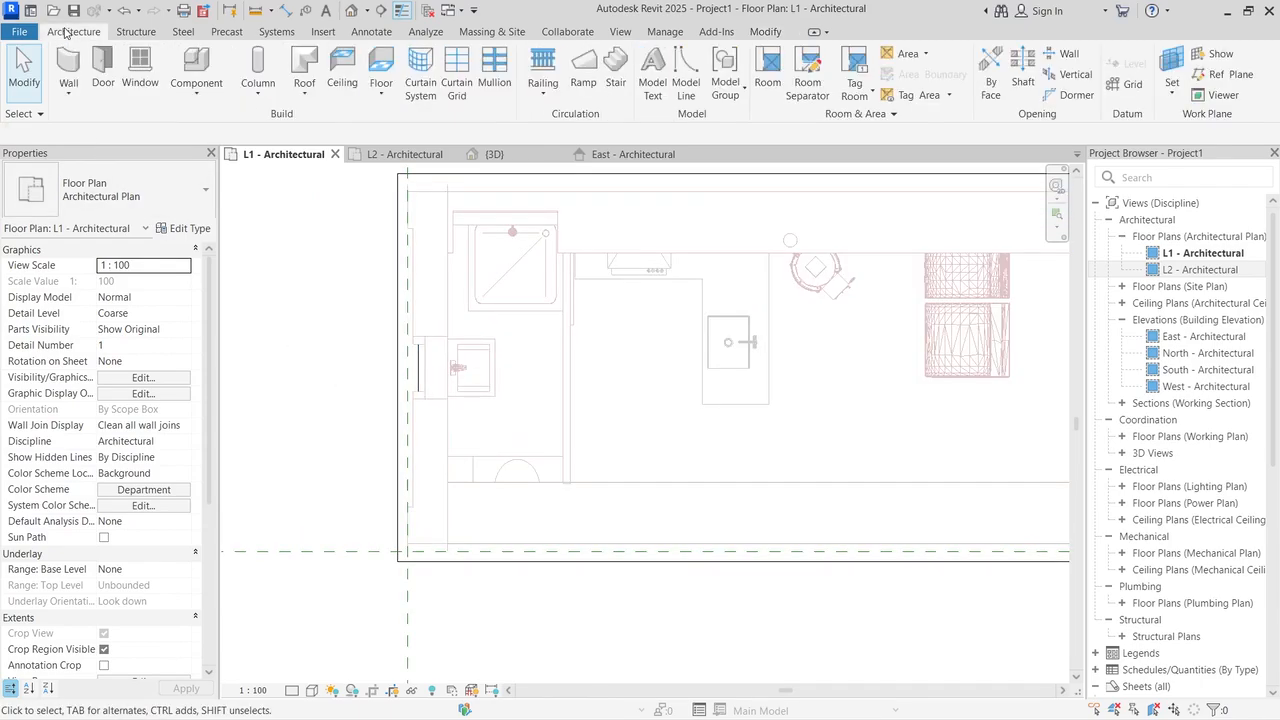
left_click(141, 78)
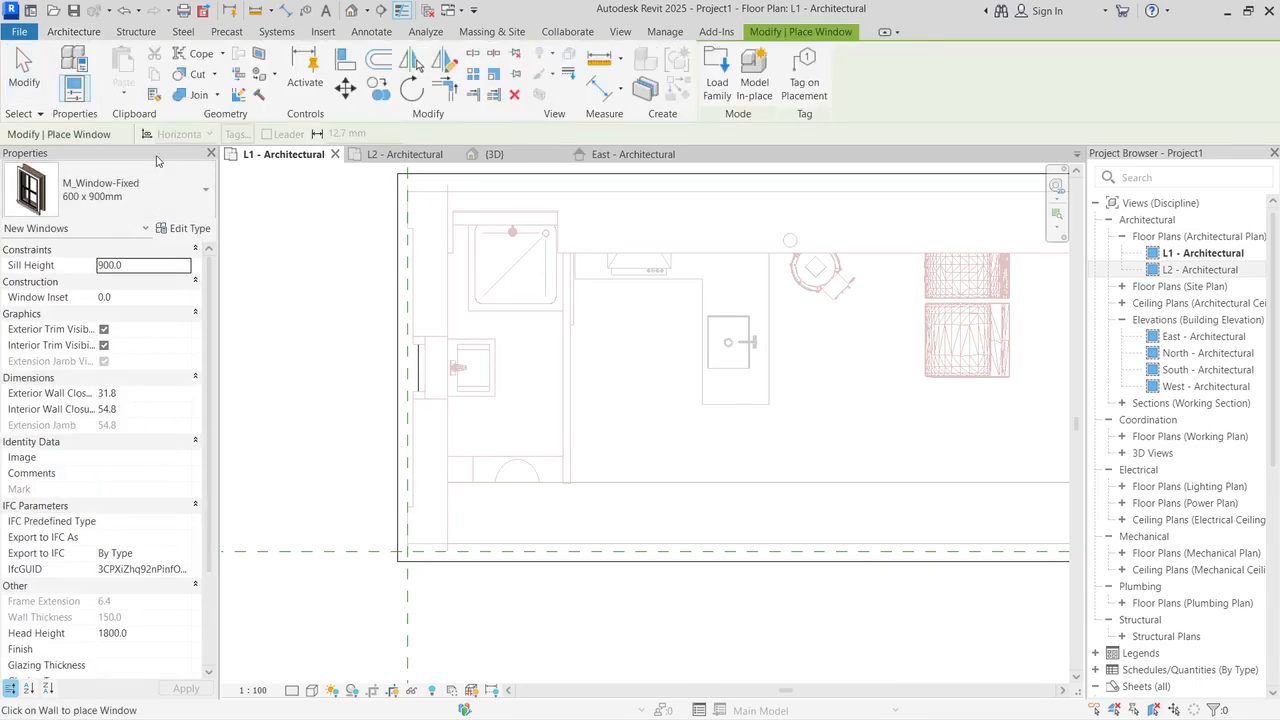
left_click(599, 60)
scroll(520, 314, "up", 4)
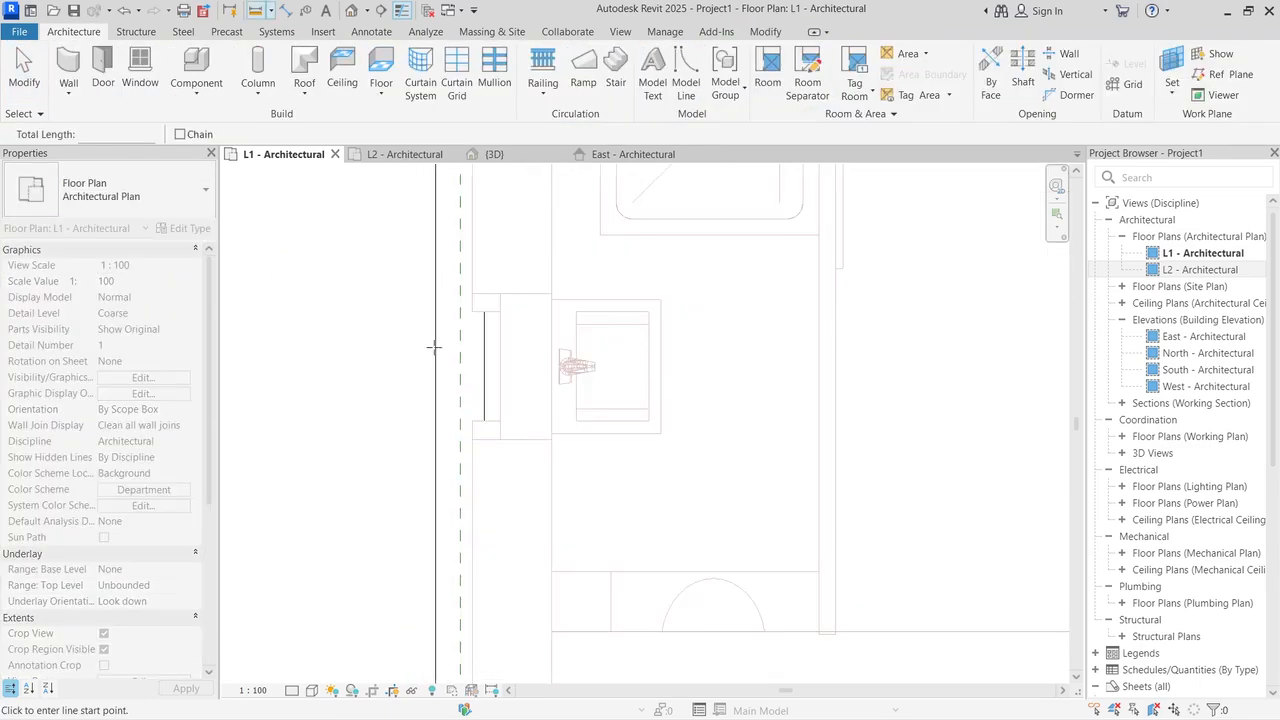
scroll(520, 314, "up", 2)
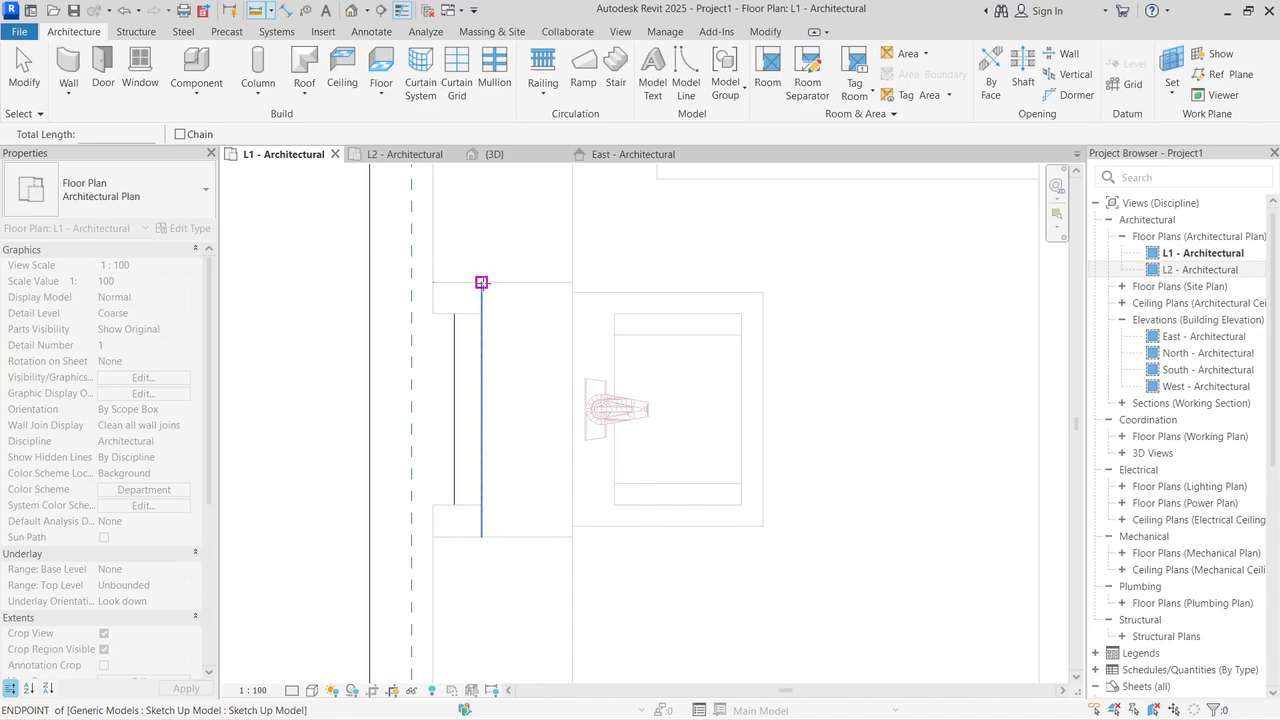
left_click(481, 283)
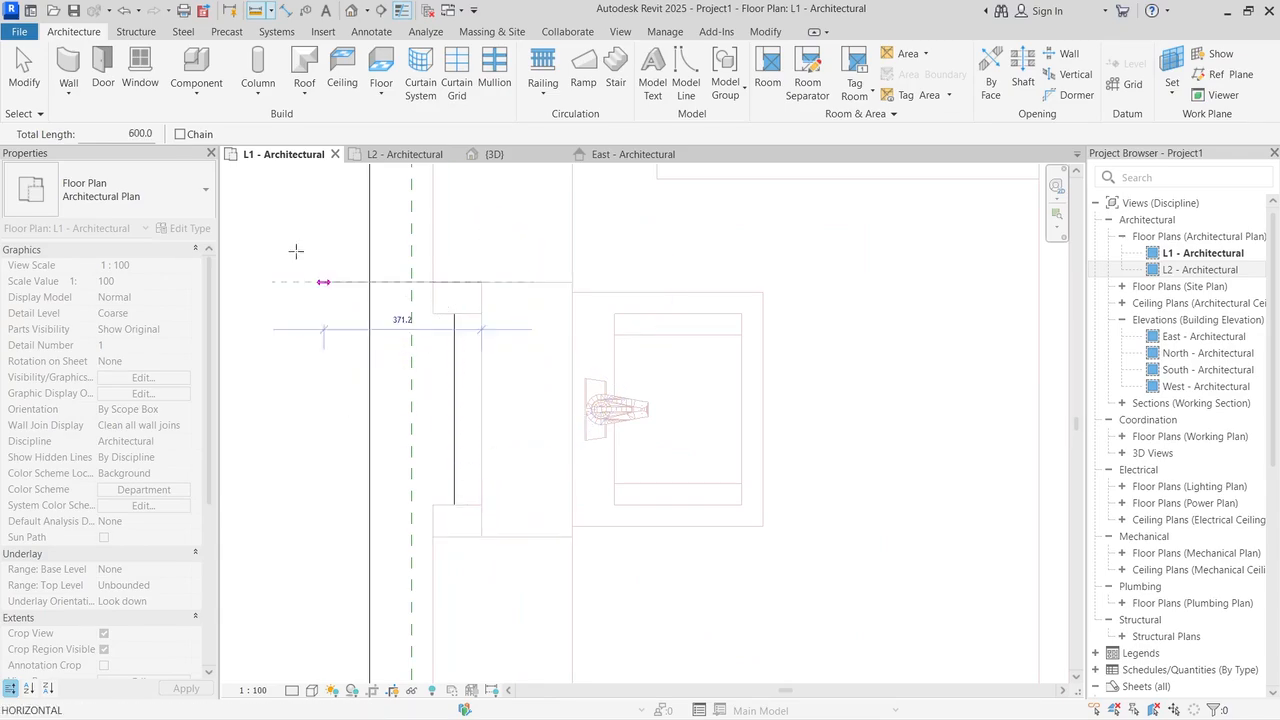
Step: Place an M_Window-Fixed 600 x 900mm window in the west end wall, aligned with the imported opening behind the washbasin
left_click(138, 76)
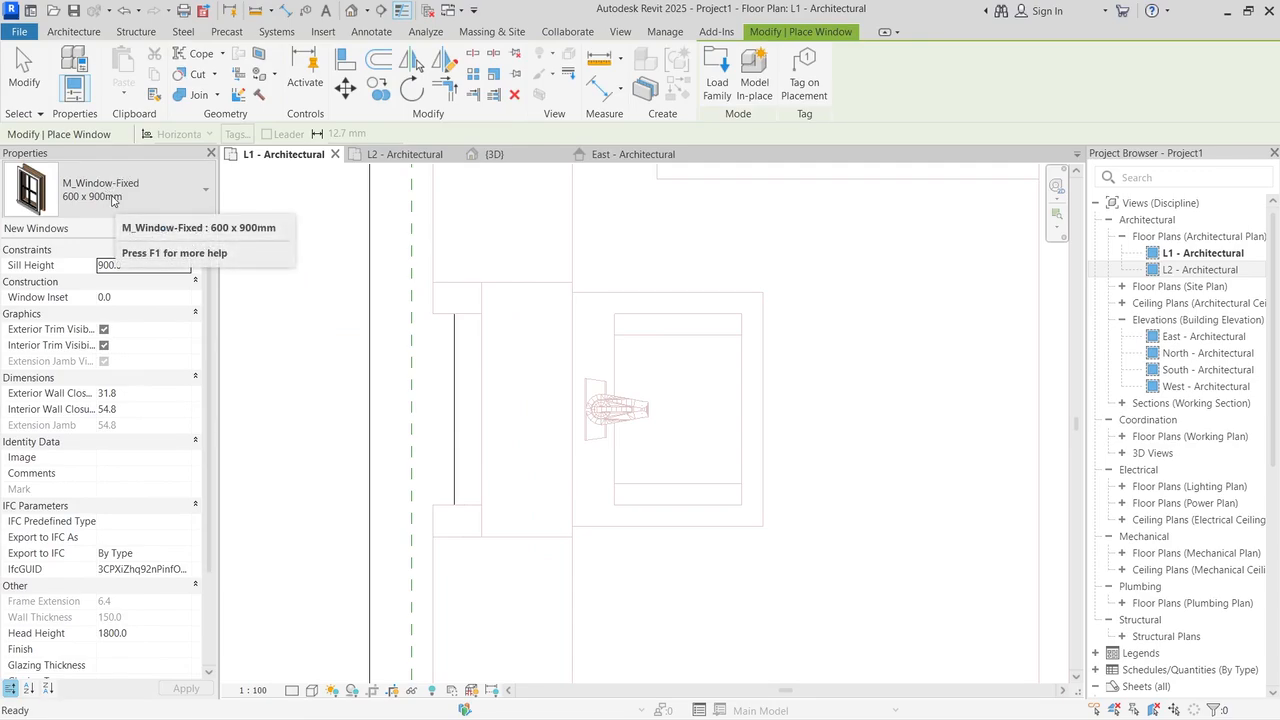
left_click(113, 196)
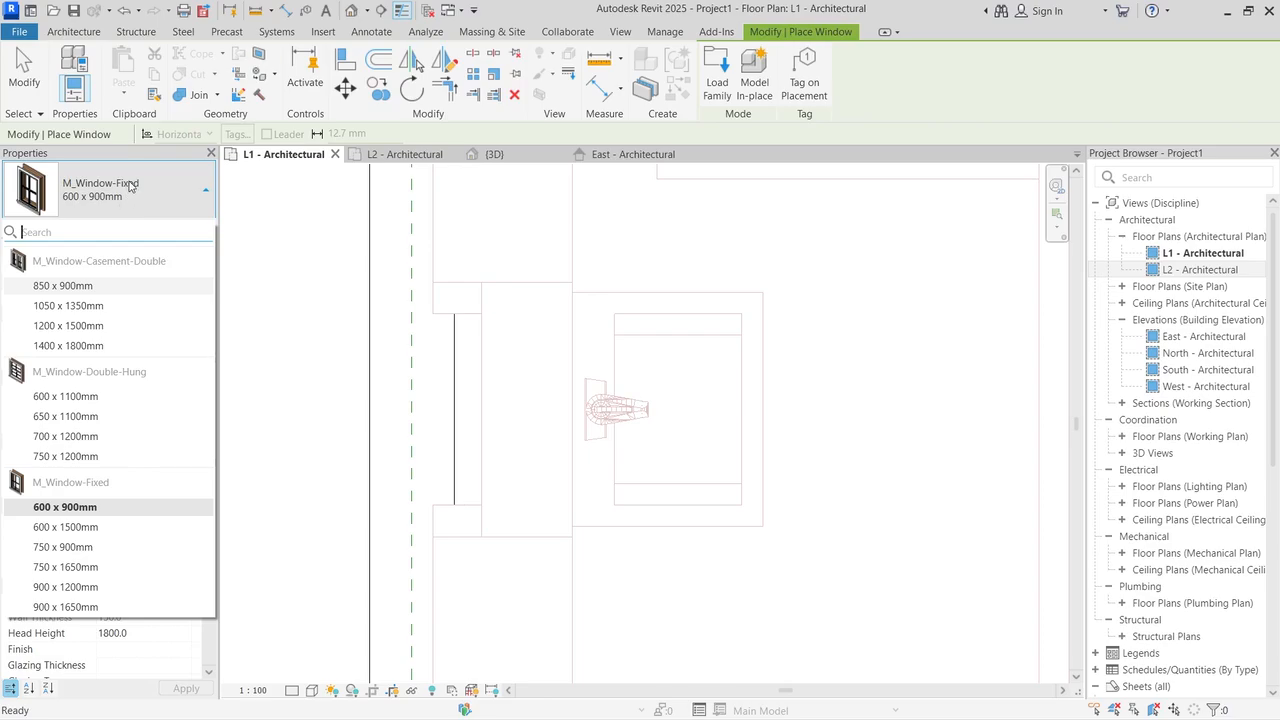
left_click(129, 187)
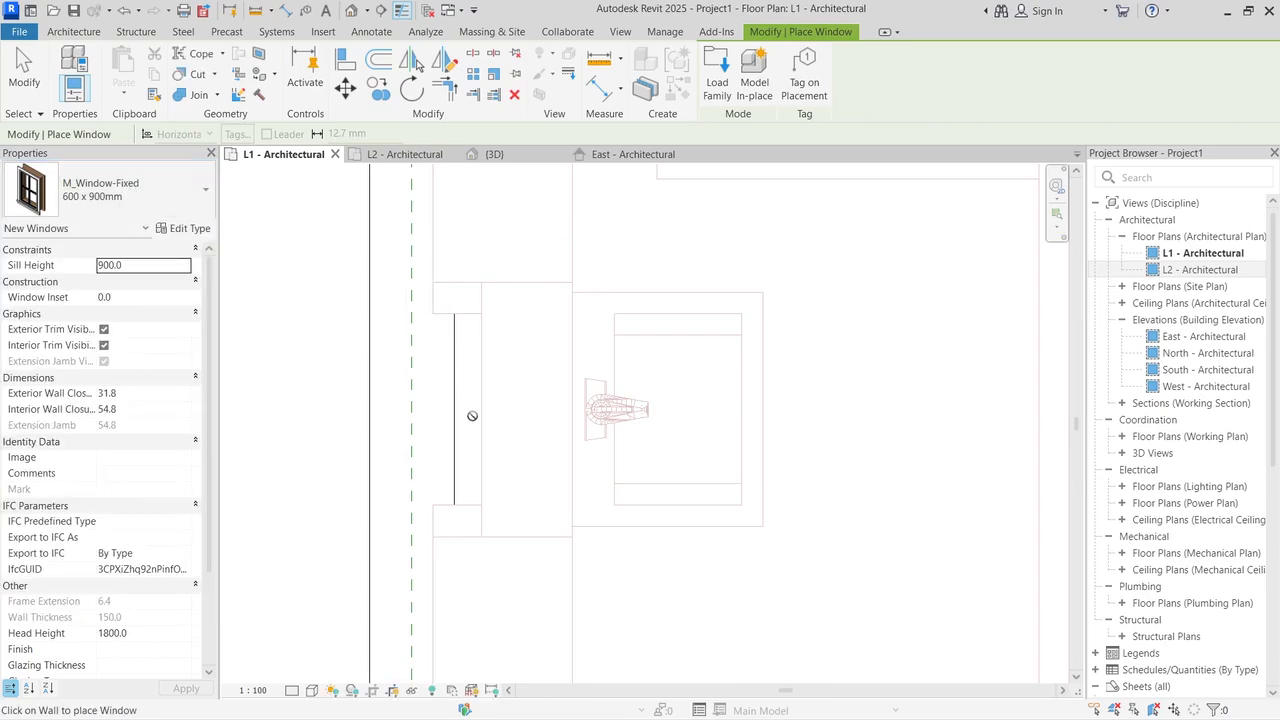
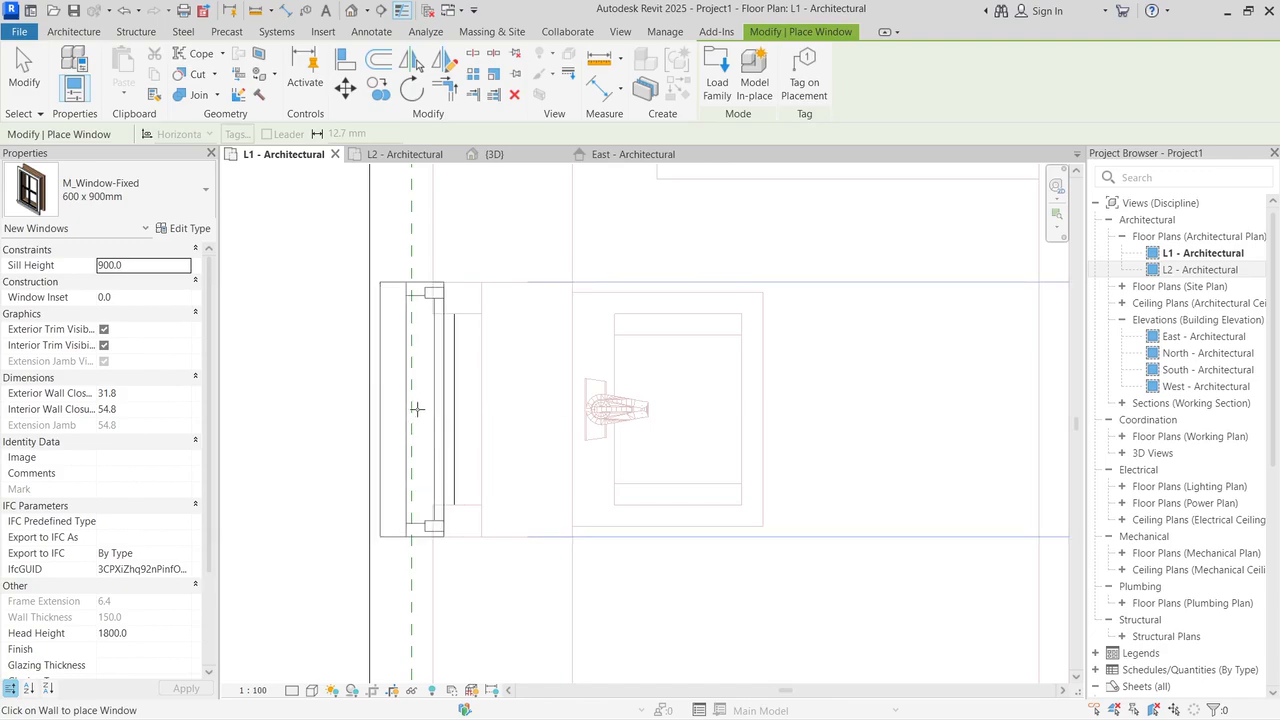
left_click(417, 408)
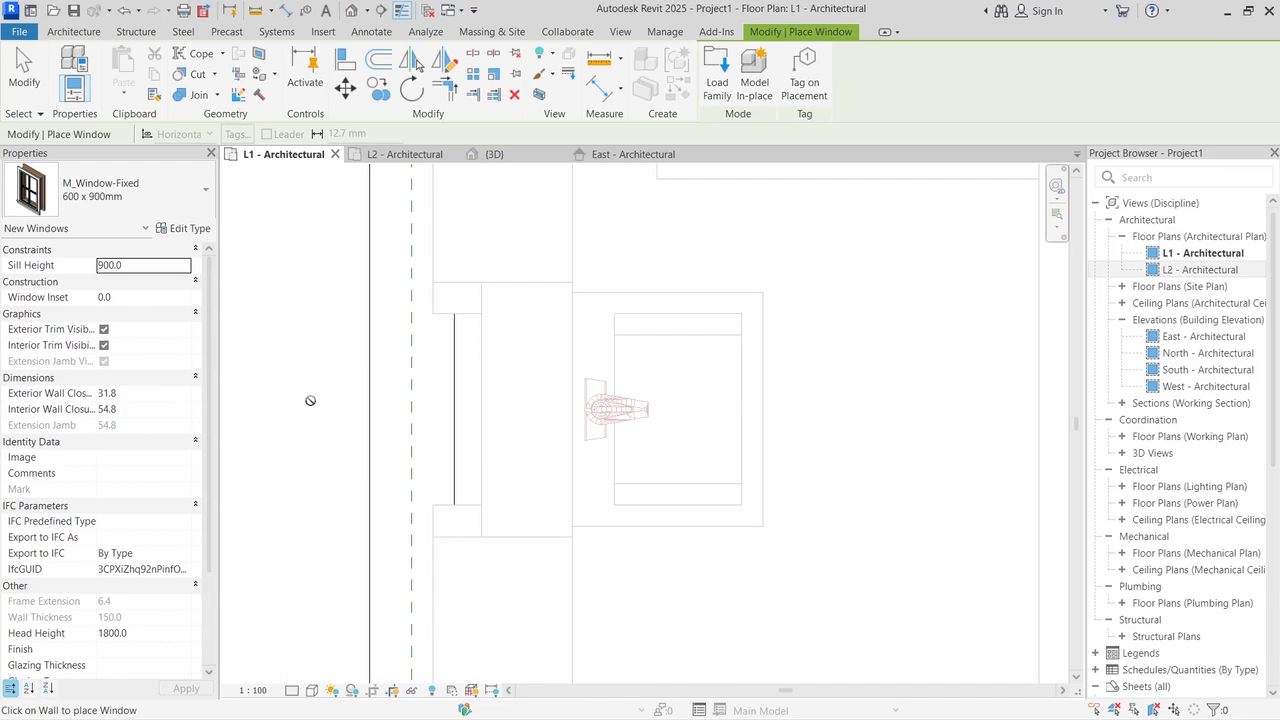
key("Escape")
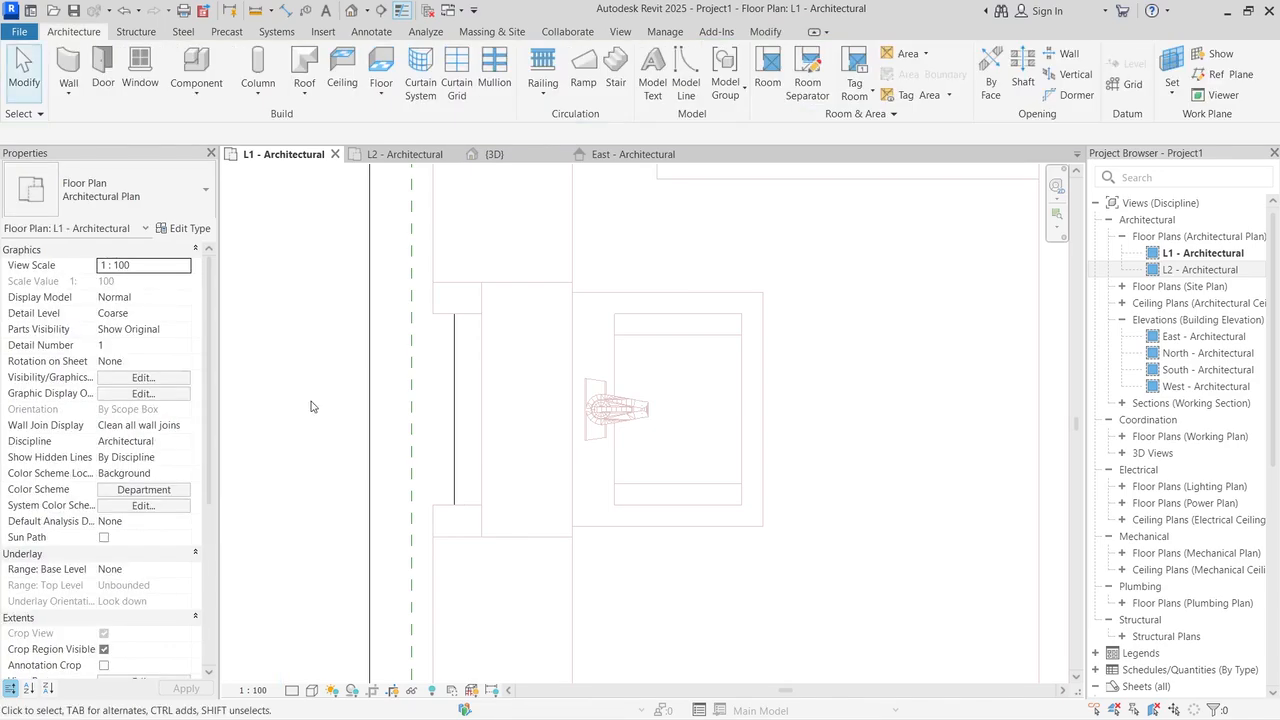
Step: Examine the new west end window in 3D against the imported gable window above it
left_click(497, 154)
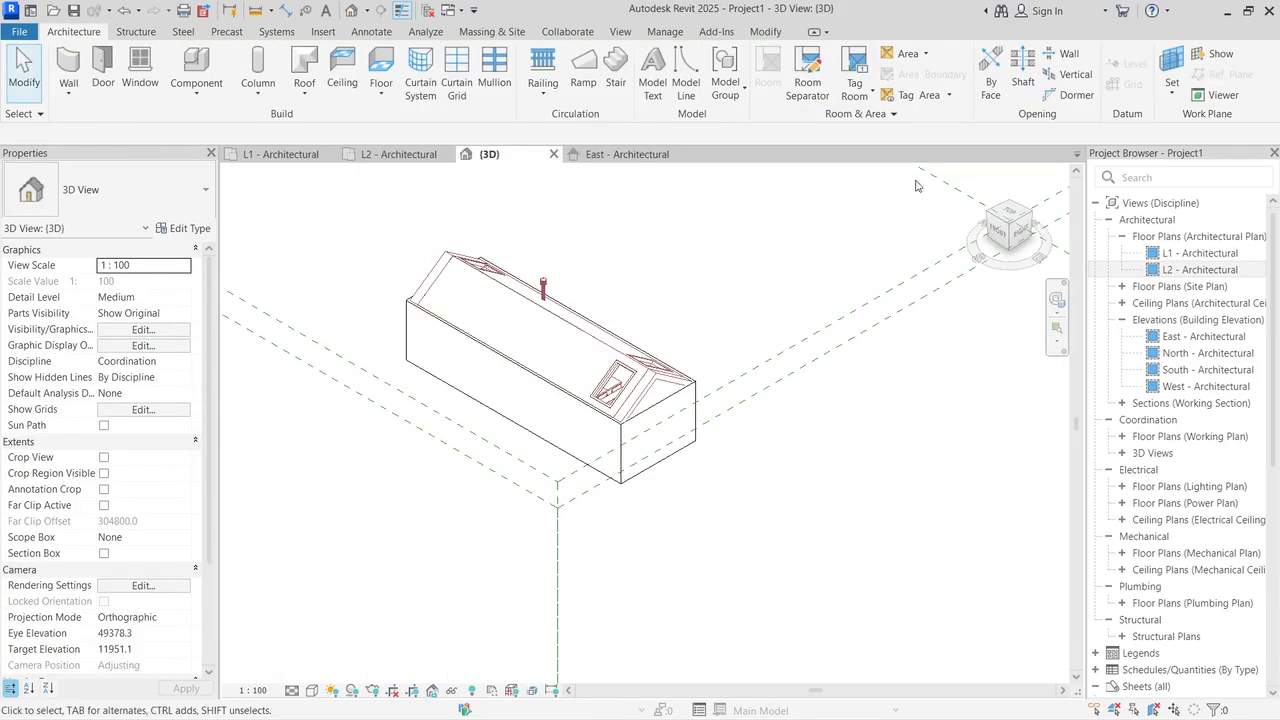
left_click(992, 223)
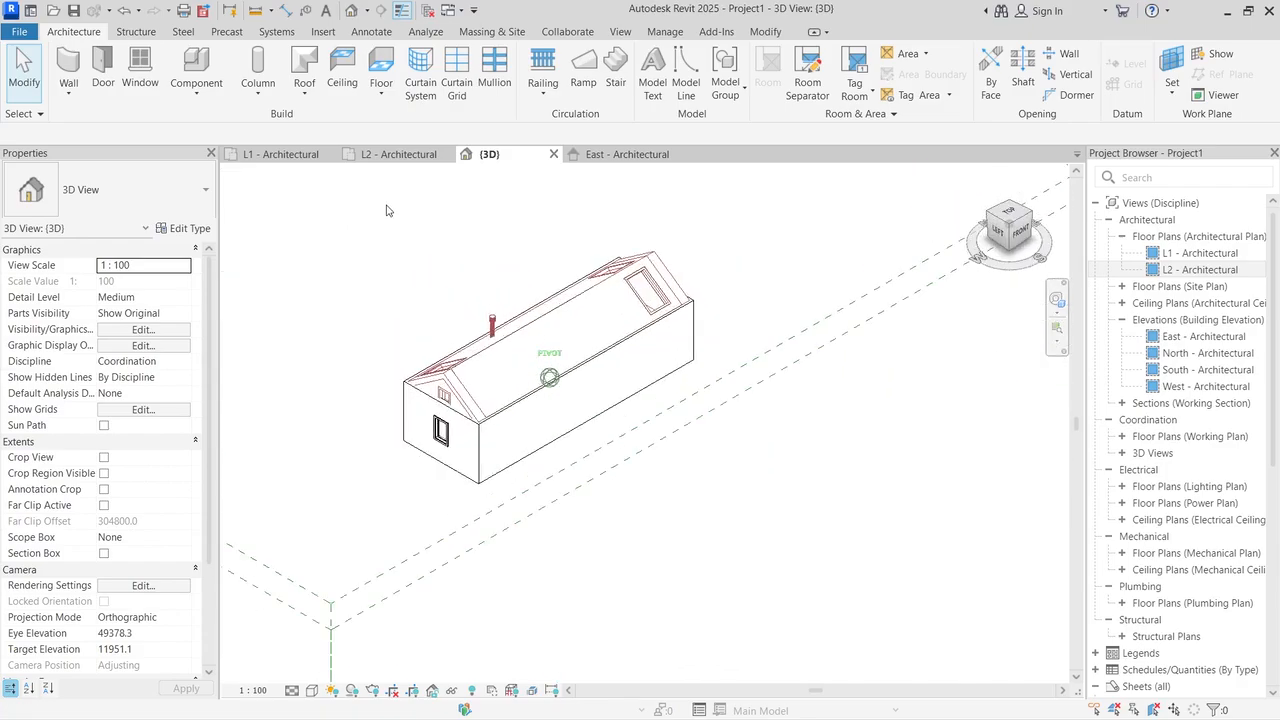
scroll(390, 500, "up", 3)
scroll(420, 480, "up", 4)
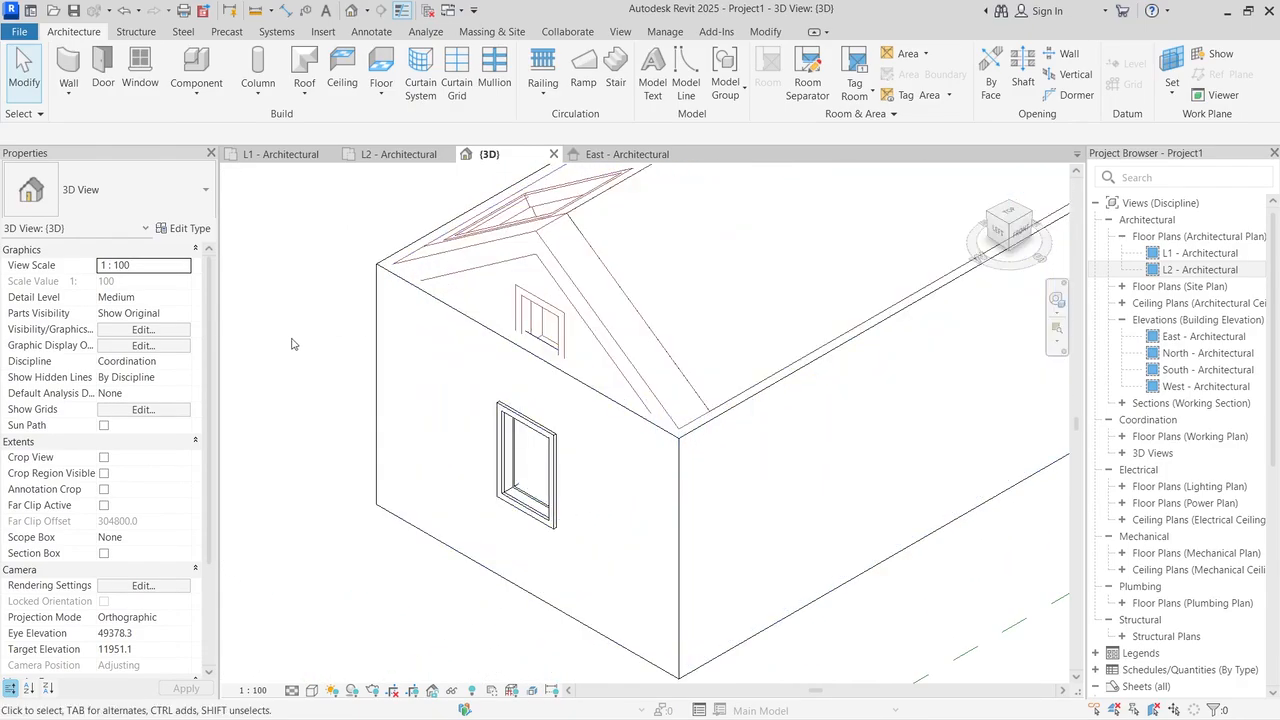
Step: Look through the building elevations and open West - Architectural to view the end wall with its gable straight on
left_click(1002, 241)
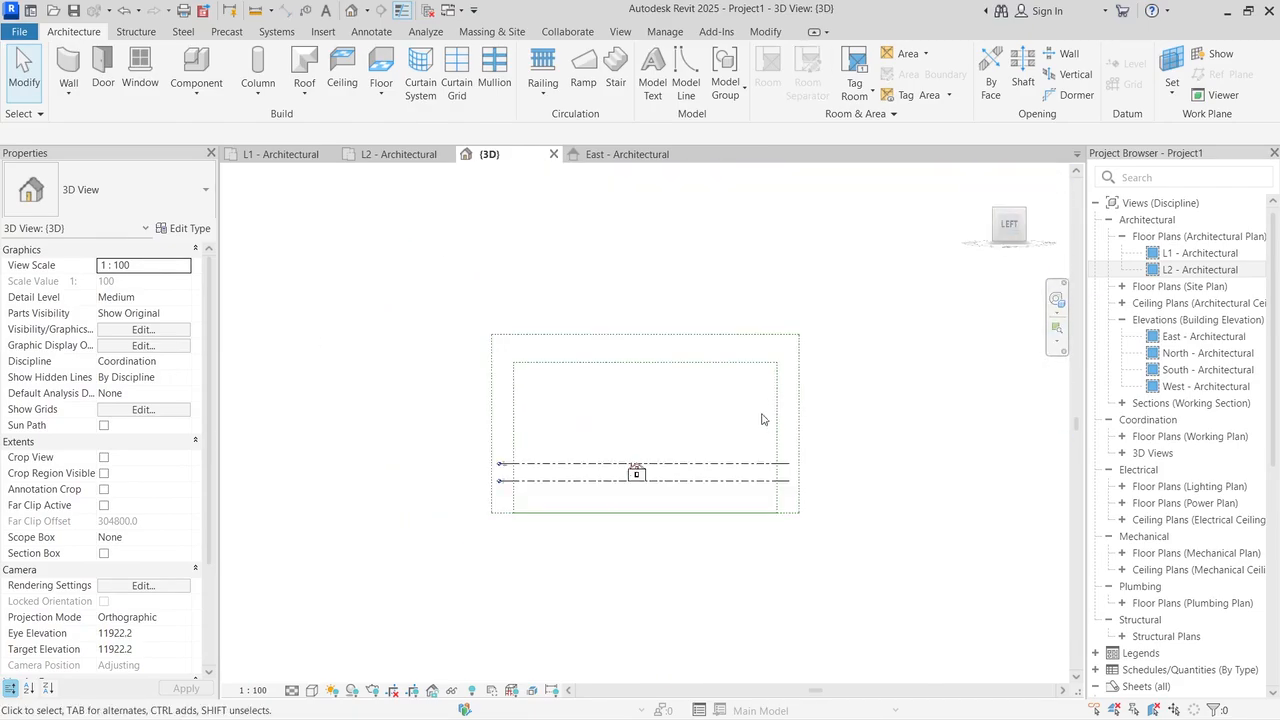
scroll(650, 497, "up", 2)
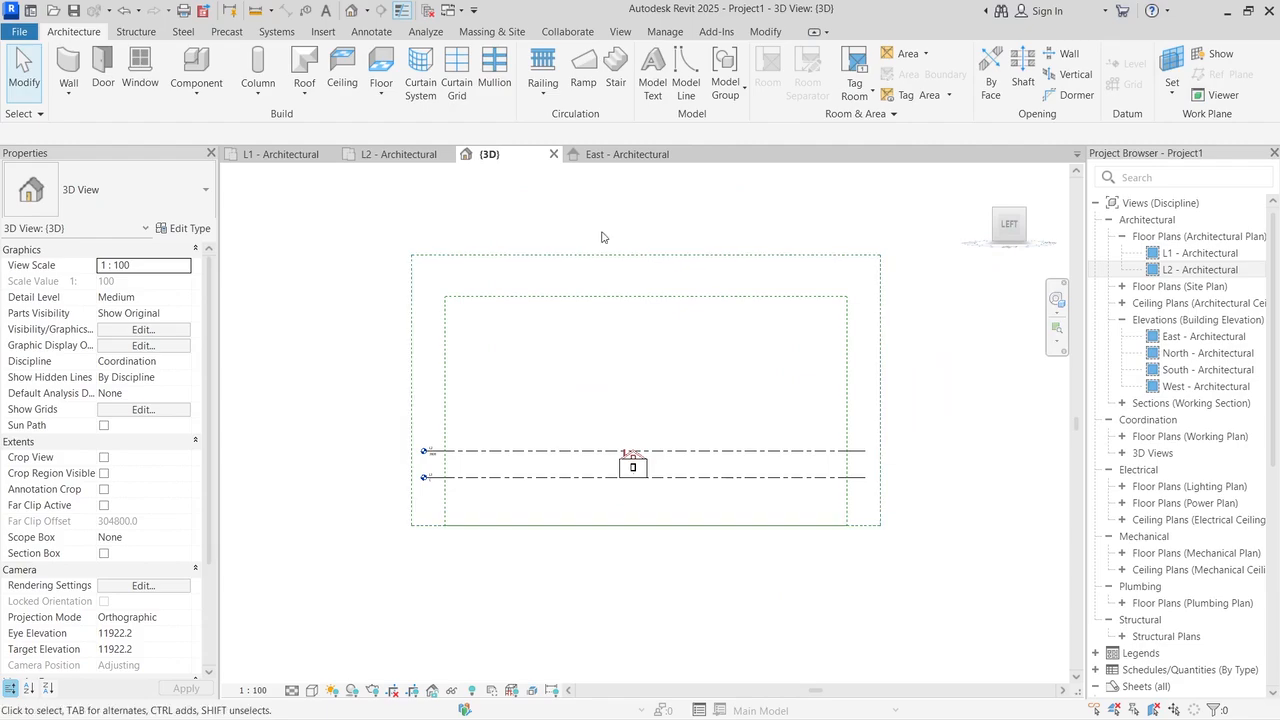
middle_click_drag(955, 208, 927, 272, "shift")
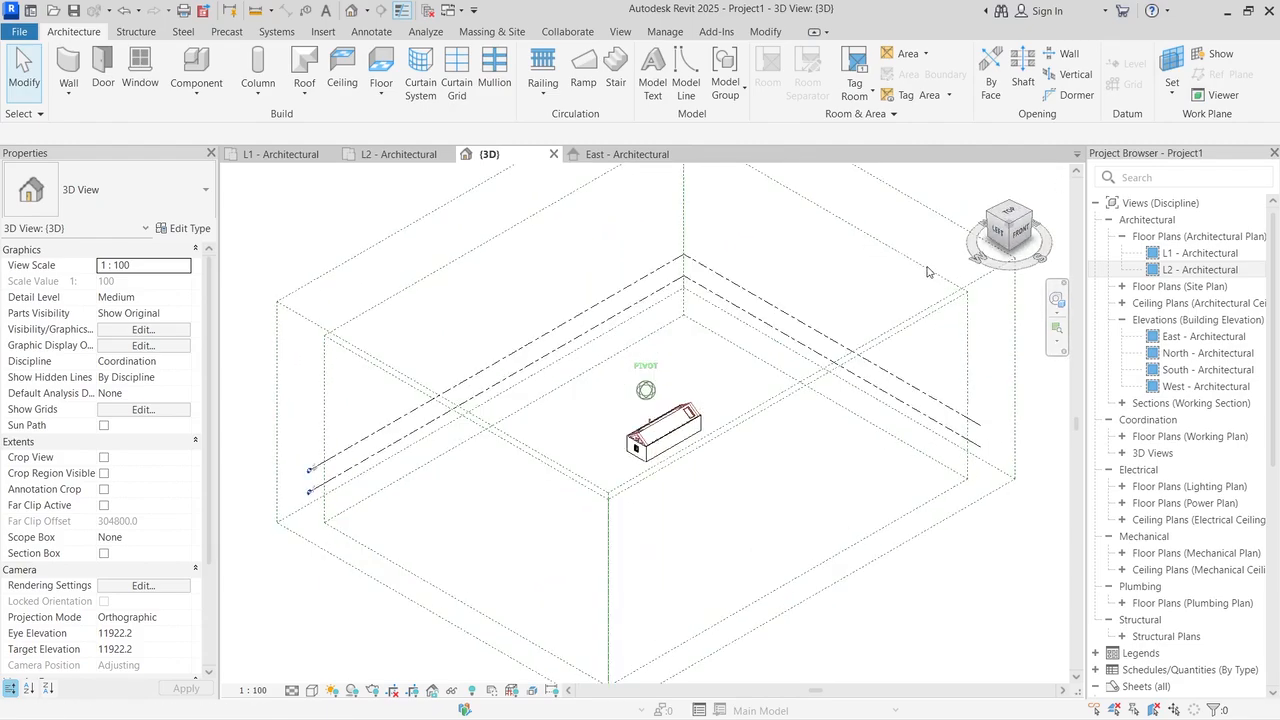
double_click(1182, 350)
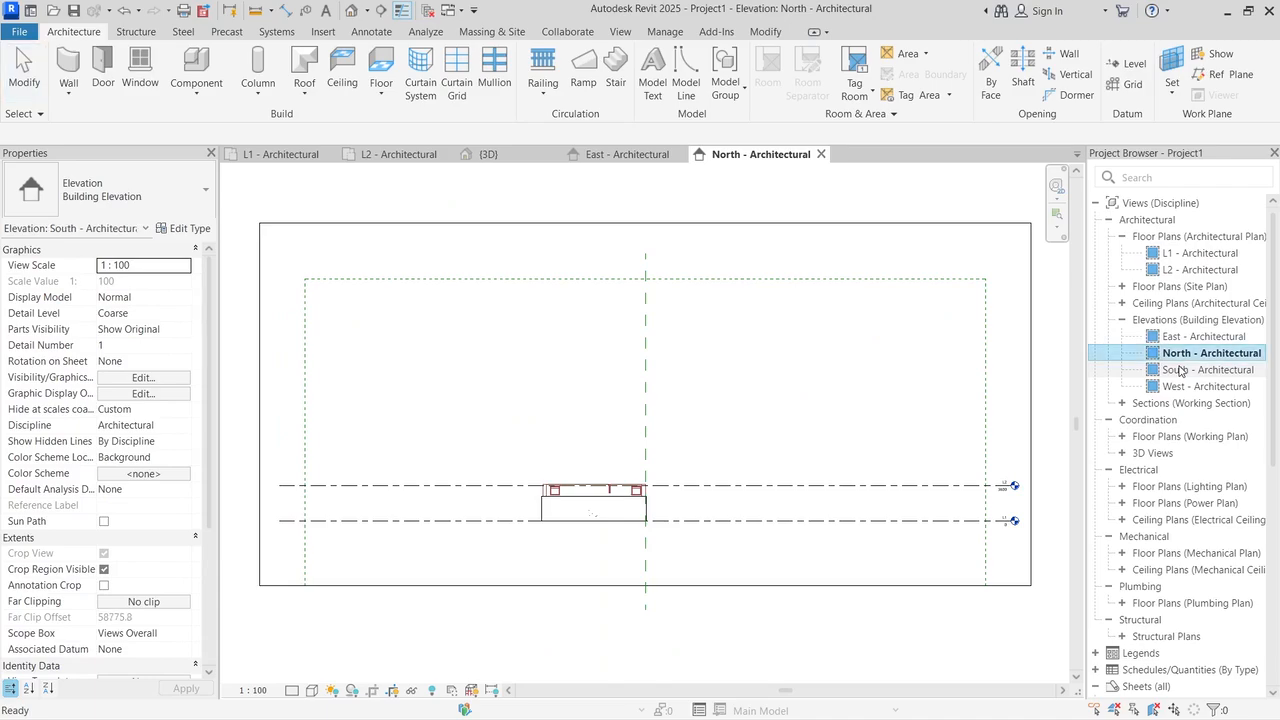
double_click(1181, 370)
double_click(1190, 386)
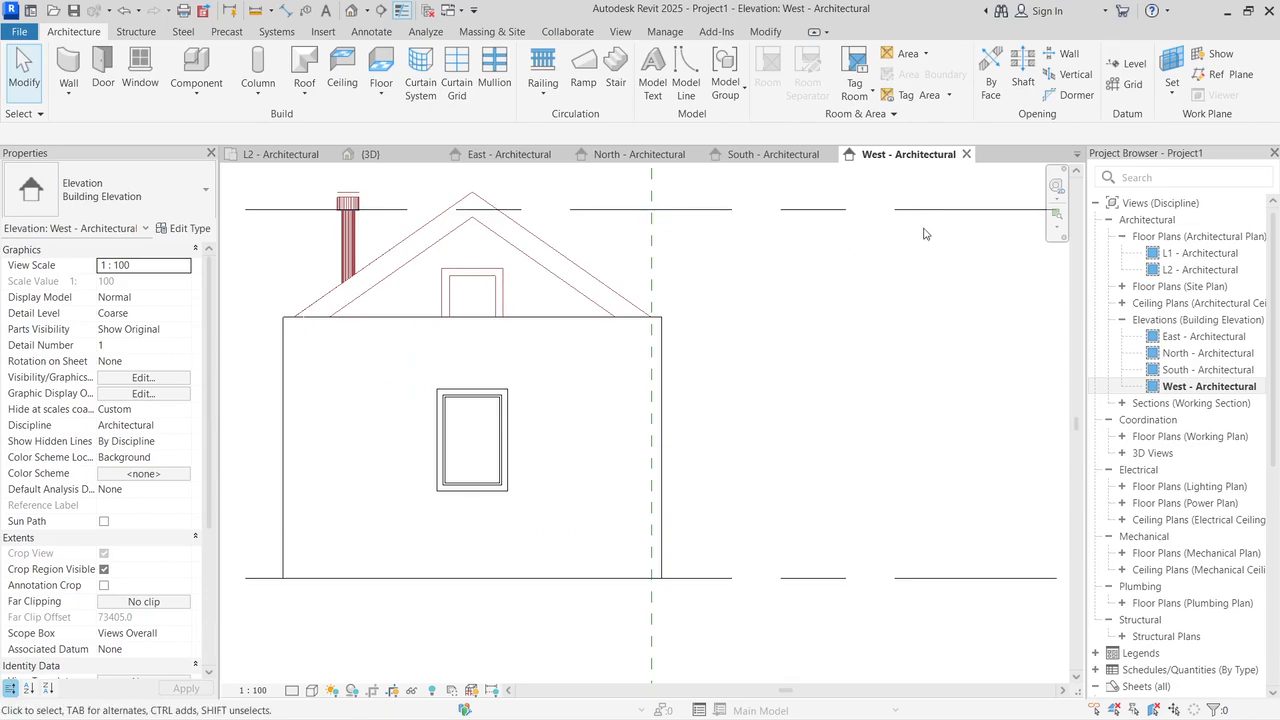
Step: Set the west end wall's unconnected height to 2100 to uncover the imported gable window
left_click(515, 320)
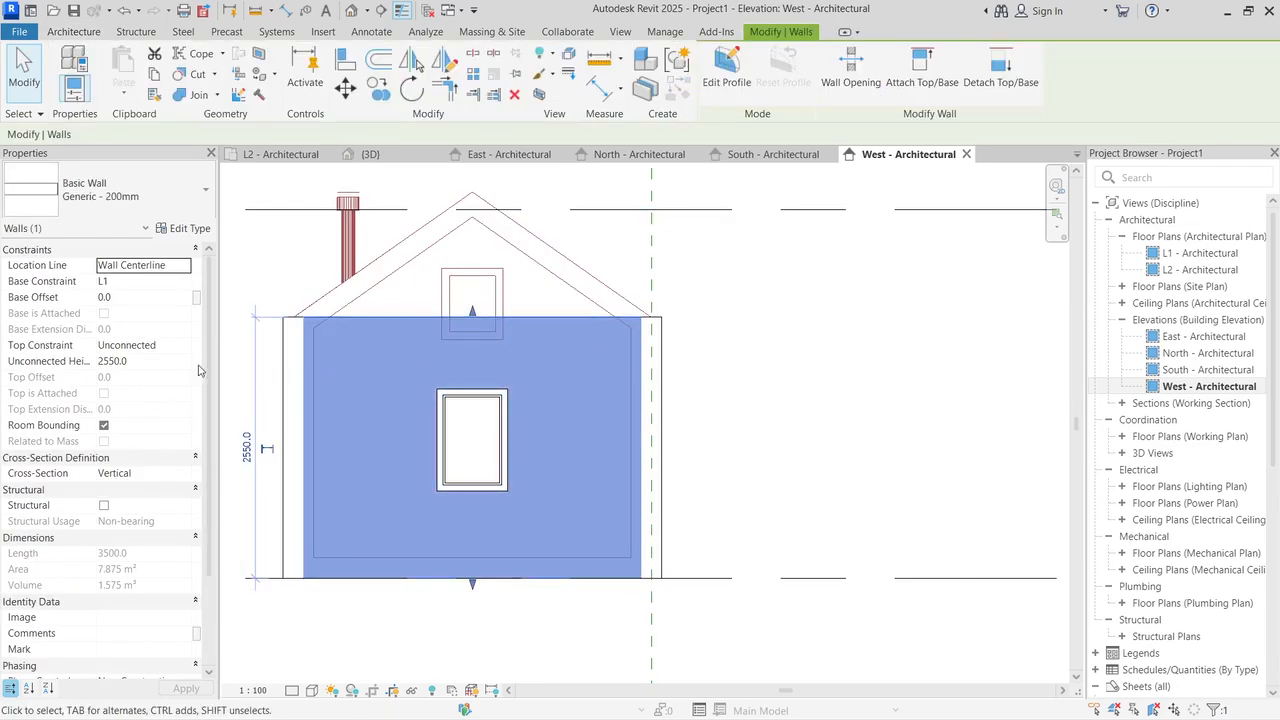
left_click(138, 363)
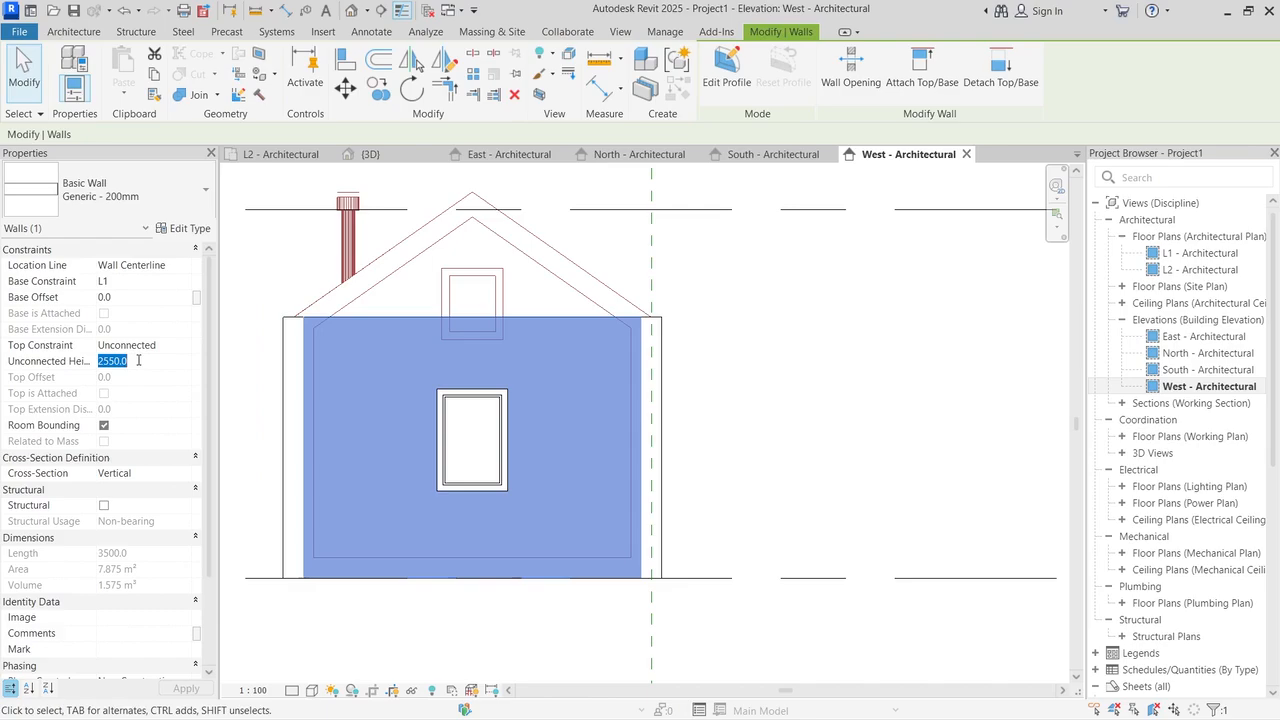
type("2100")
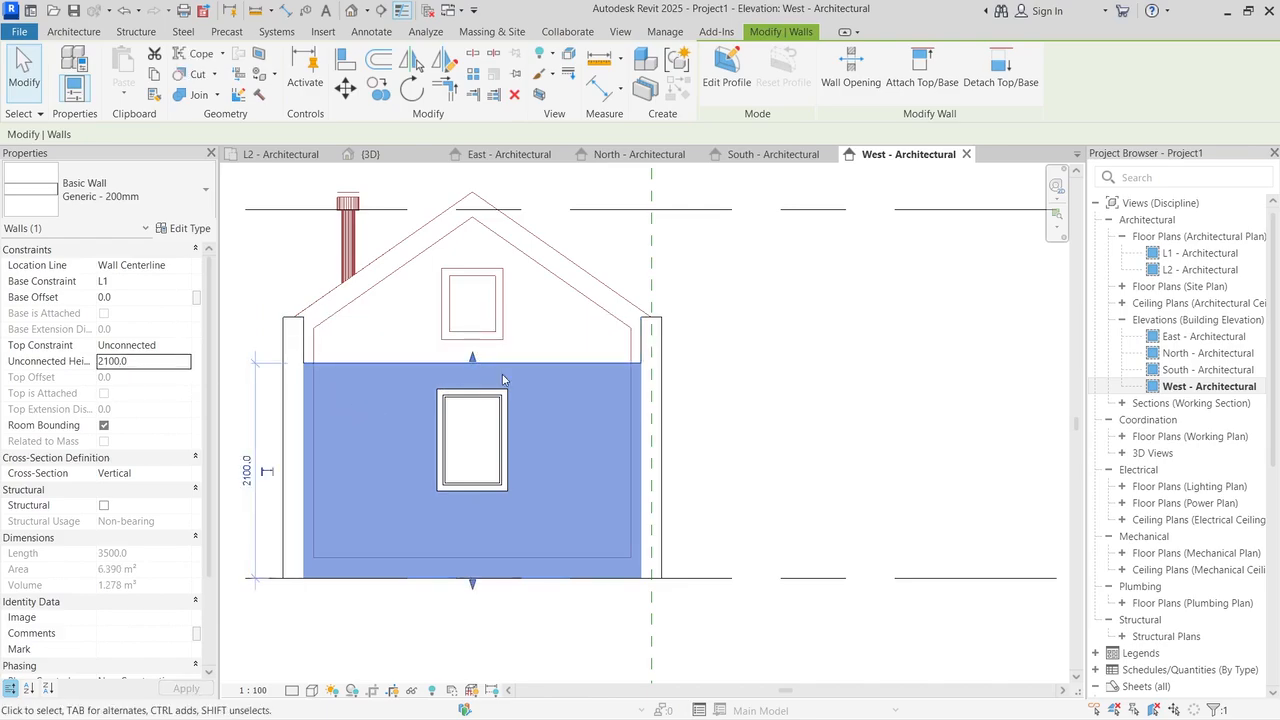
scroll(503, 379, "up", 2)
scroll(505, 372, "down", 3)
scroll(460, 290, "up", 3)
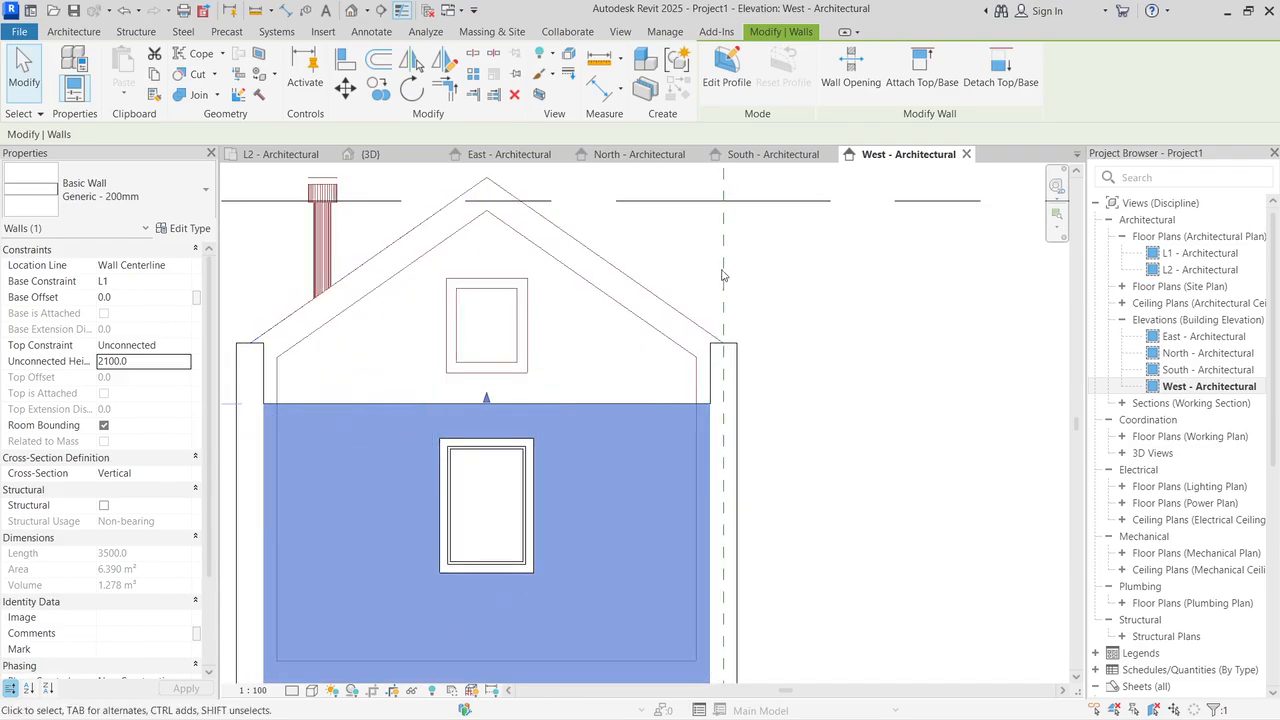
left_click(837, 247)
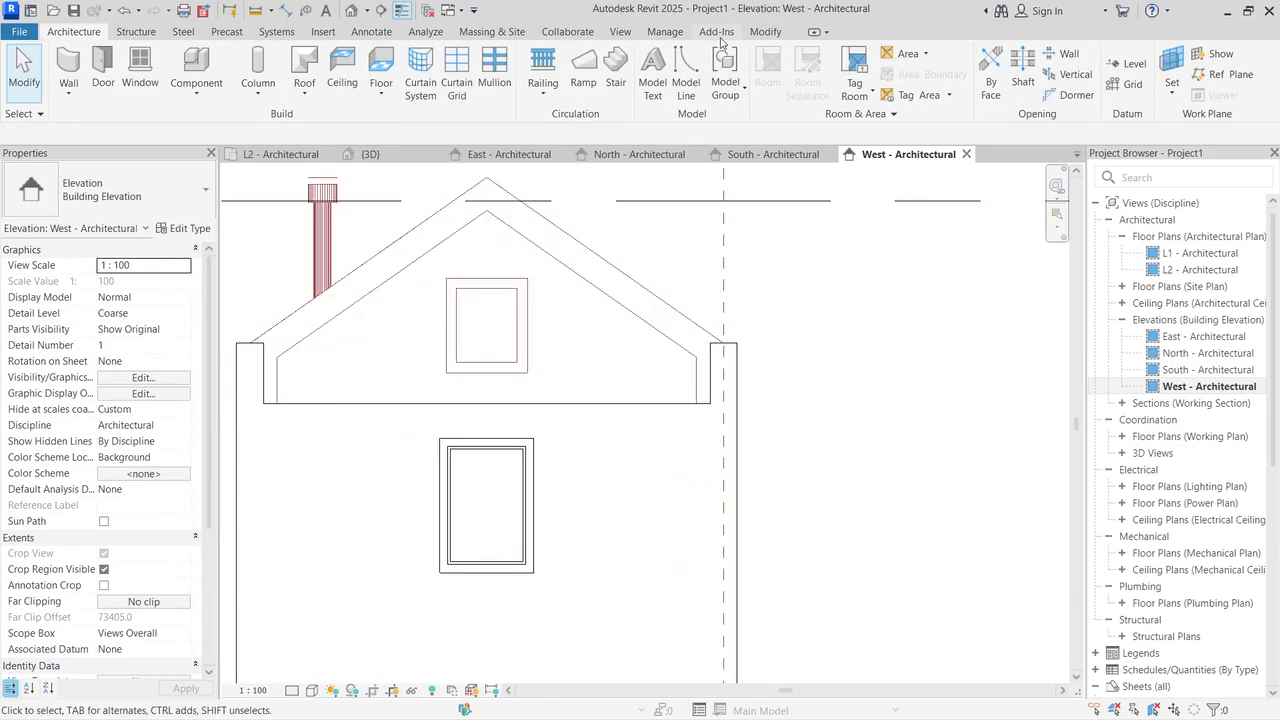
Step: Measure the outer height of the imported gable window in the west elevation
left_click(765, 31)
left_click(599, 62)
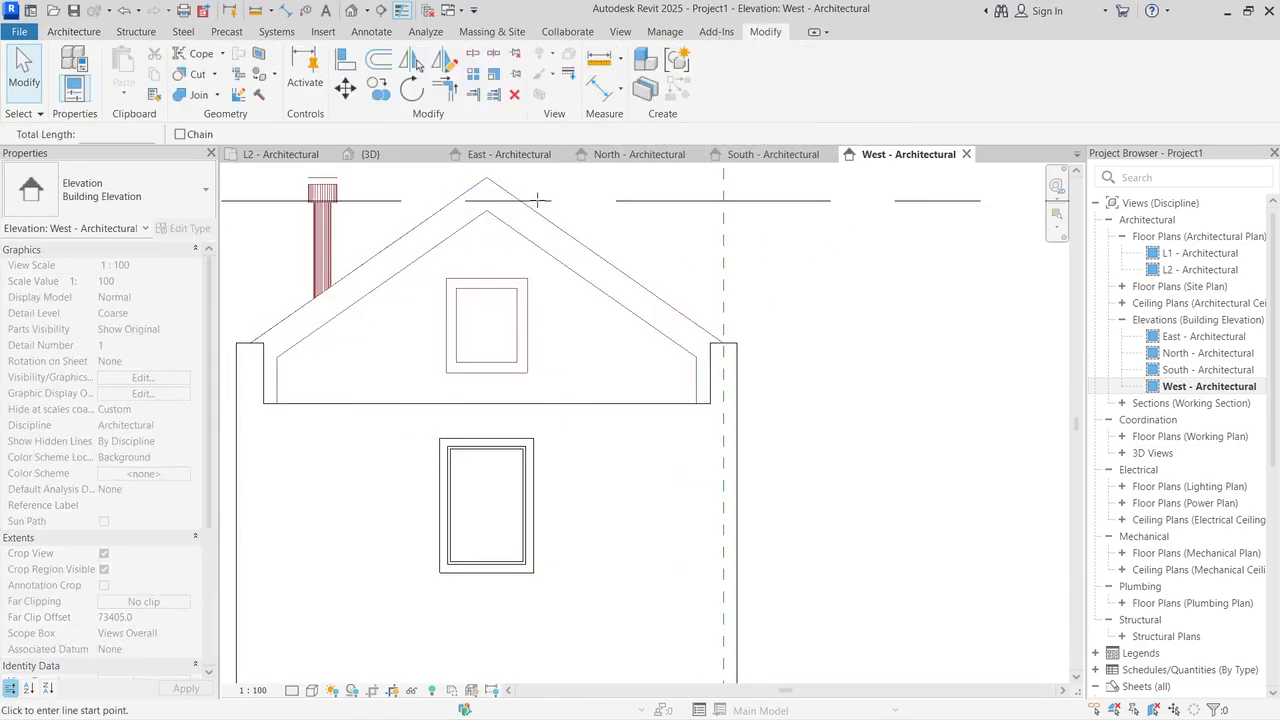
scroll(523, 262, "up", 2)
left_click(531, 289)
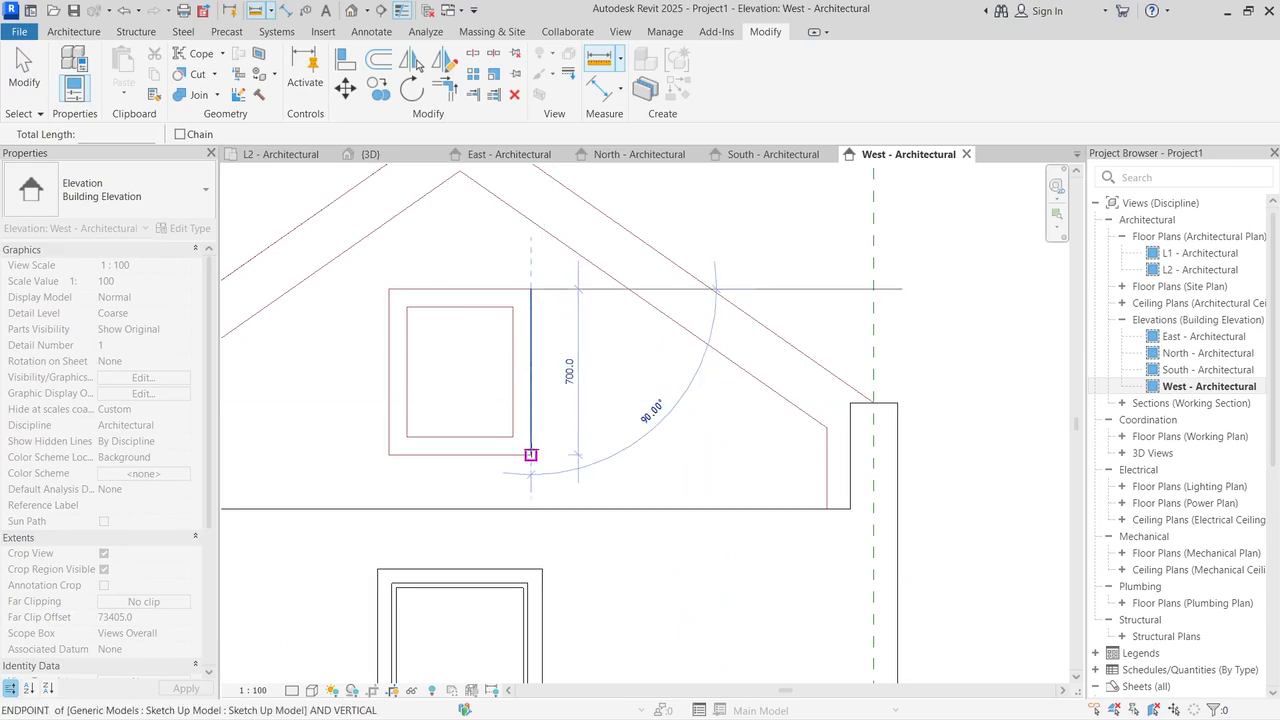
left_click(531, 455)
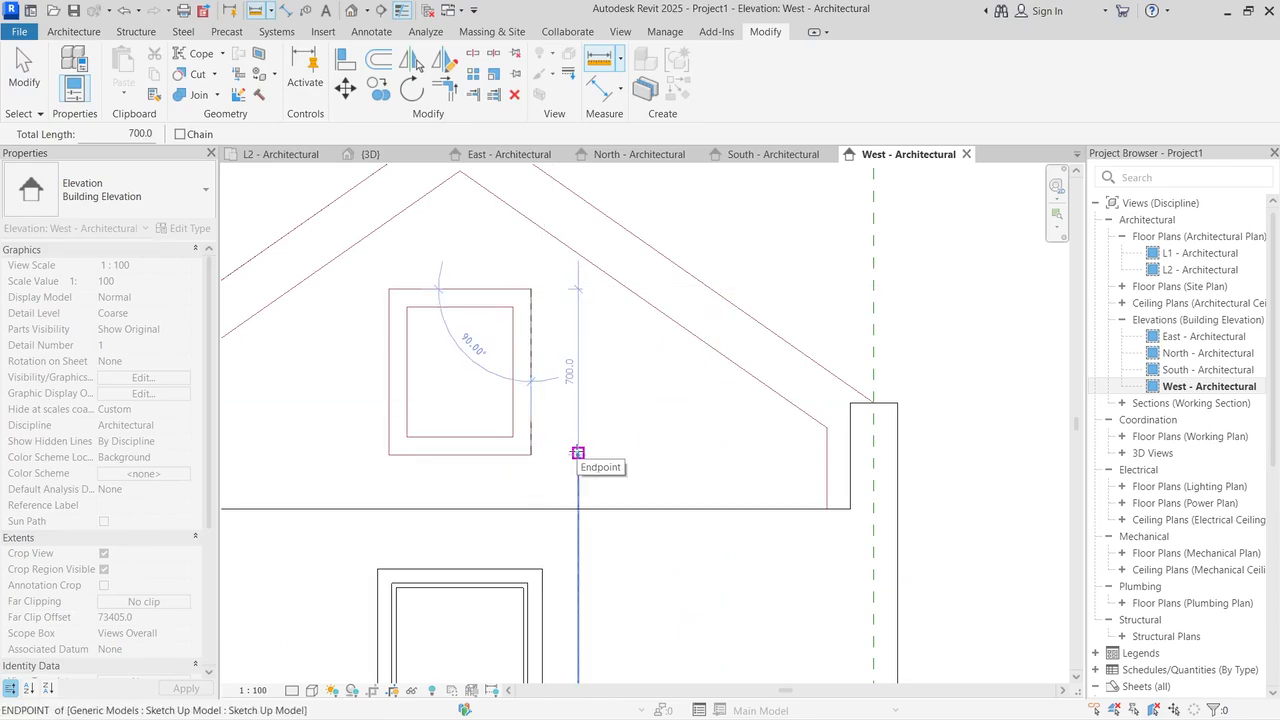
left_click(577, 453)
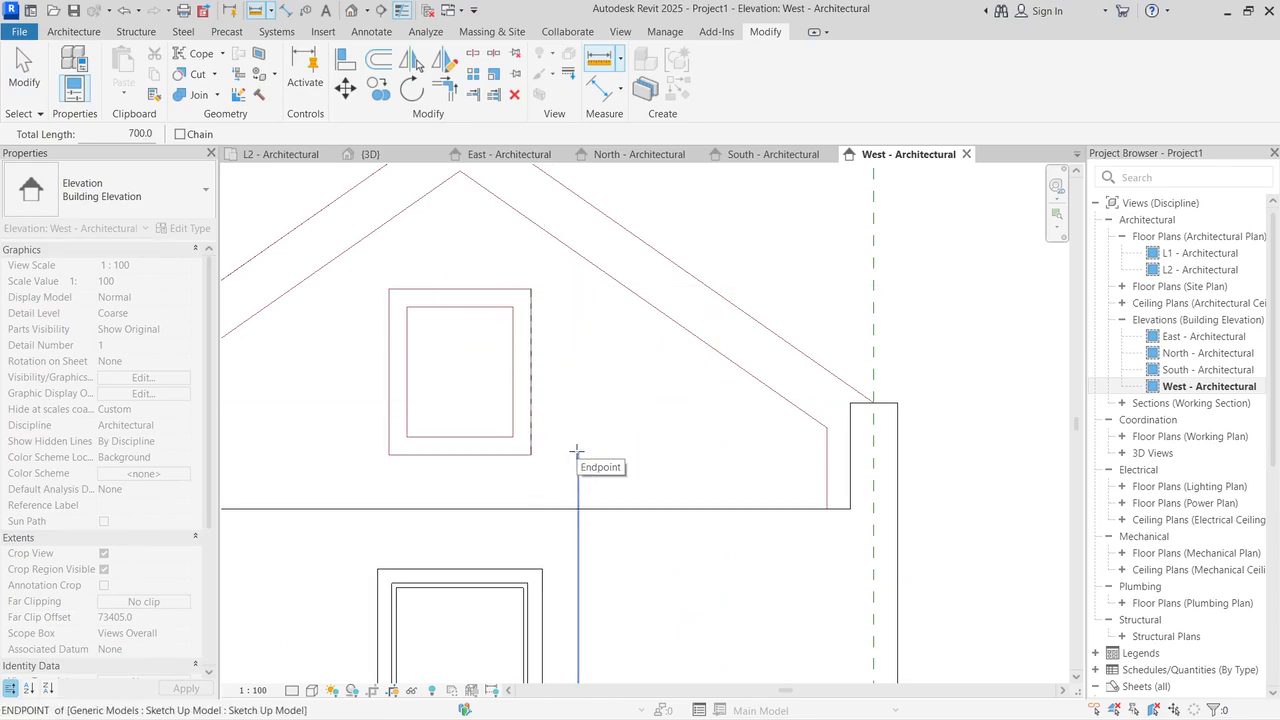
key("Escape")
scroll(577, 457, "down", 4)
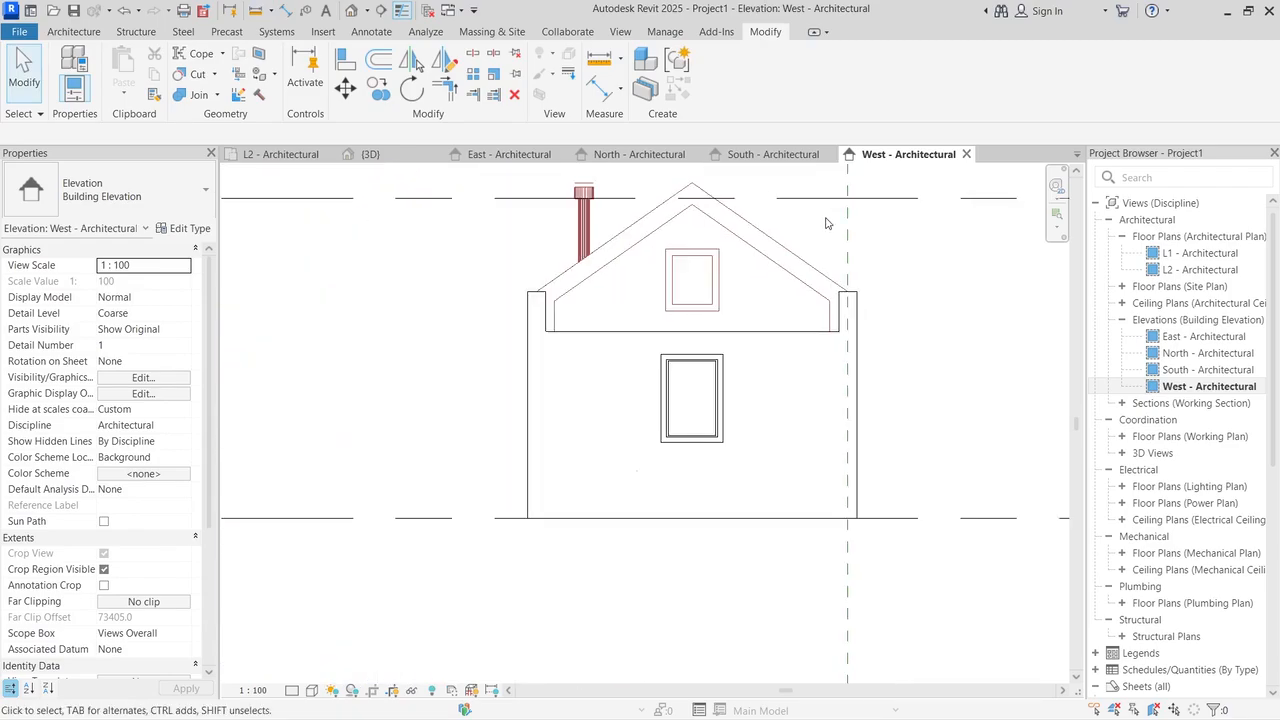
Step: Duplicate the west end window's type under the name 600 x 700mm
scroll(645, 404, "up", 4)
left_click(563, 380)
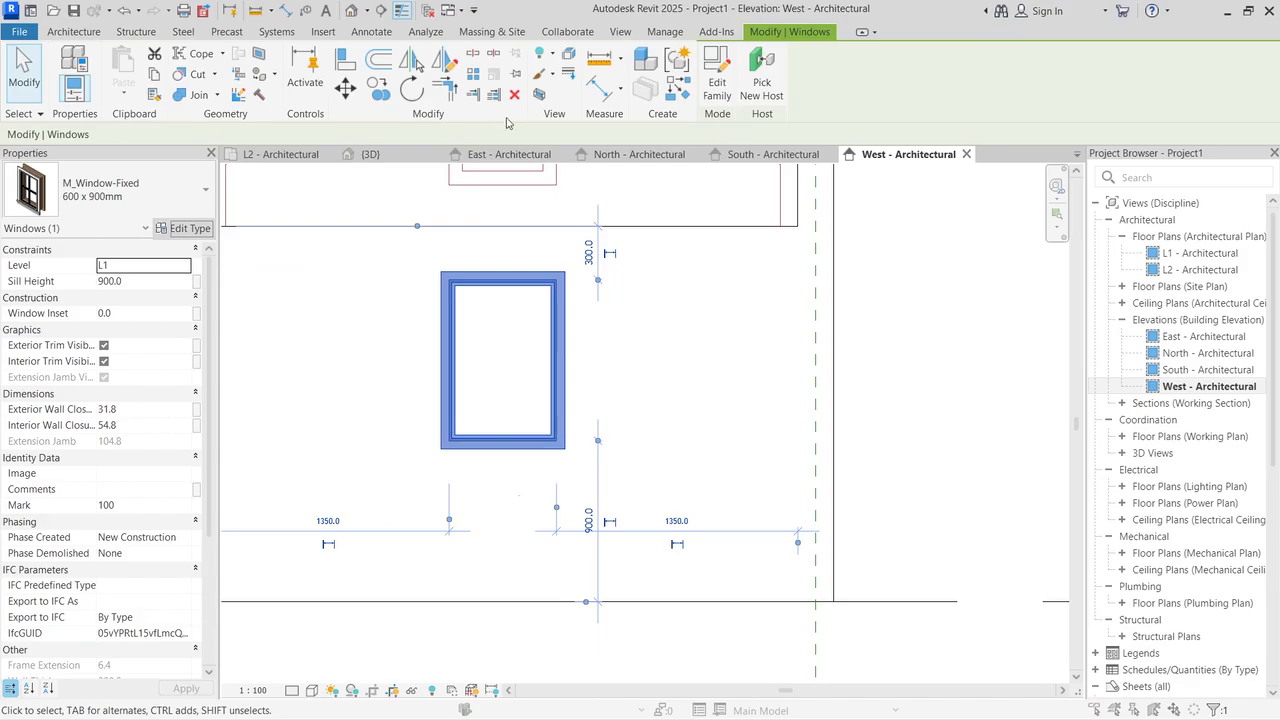
left_click(189, 229)
left_click_drag(491, 77, 565, 93)
left_click(1037, 149)
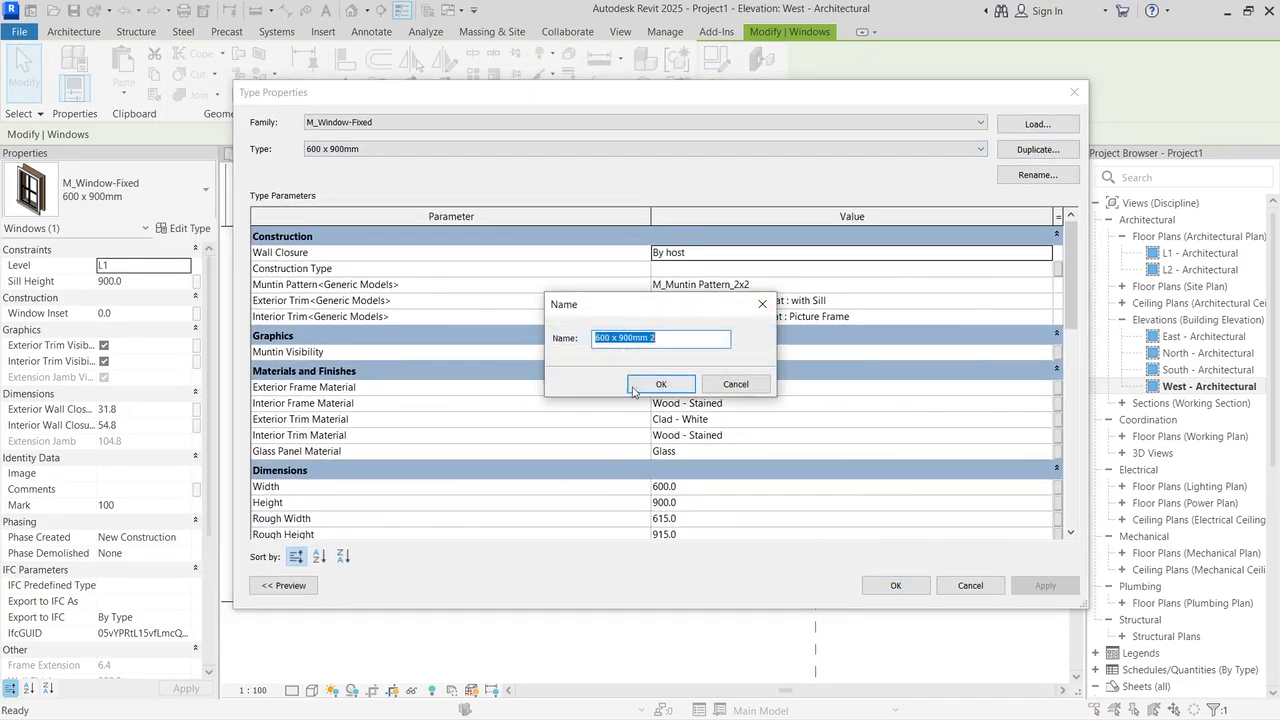
left_click(641, 338)
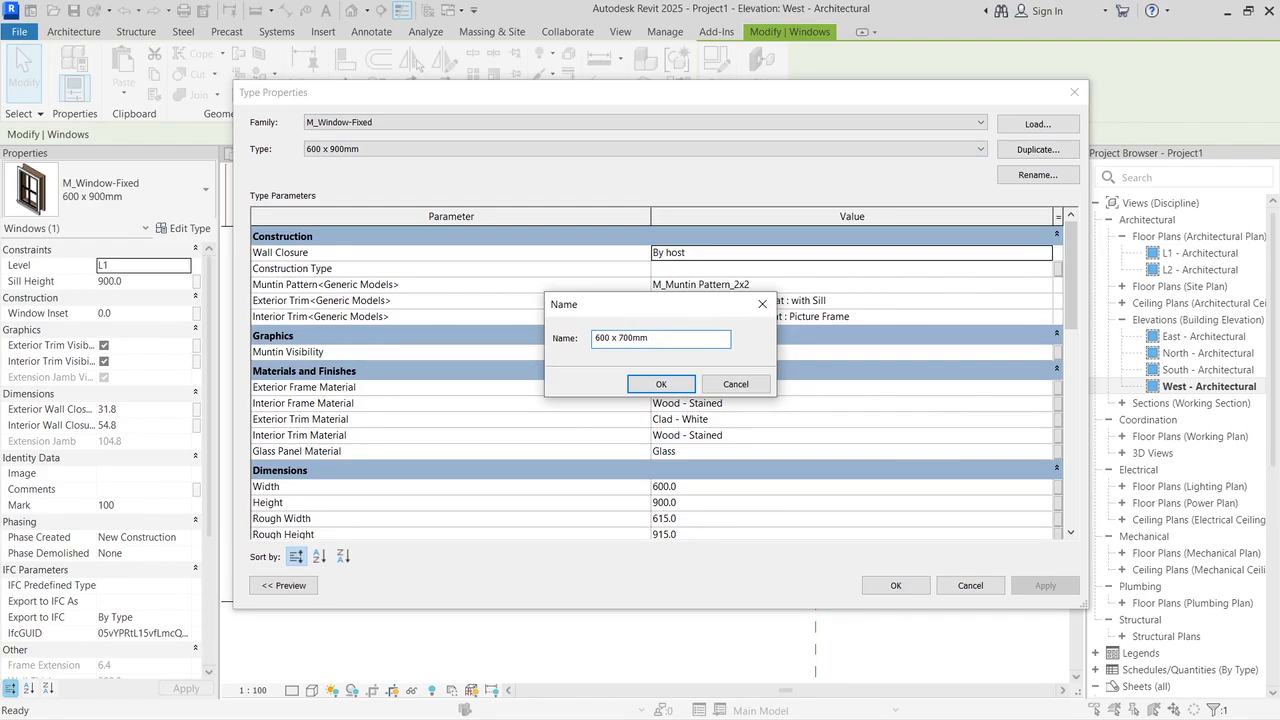
left_click(659, 385)
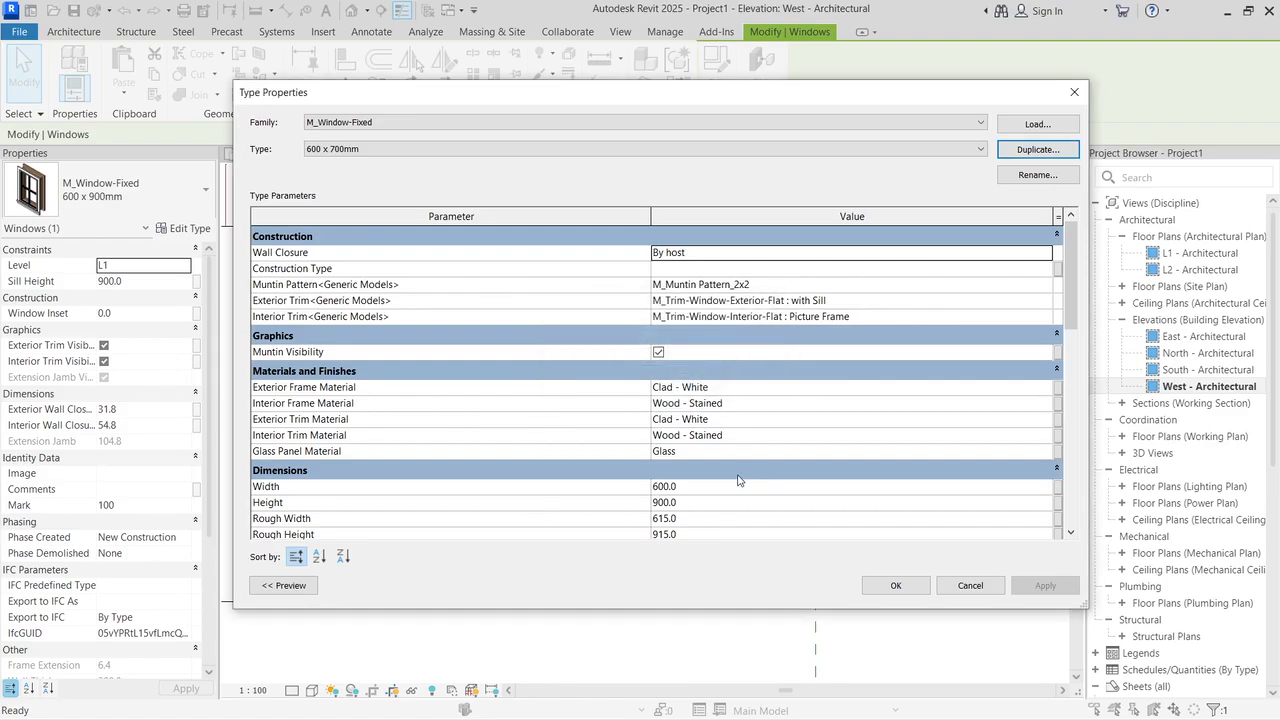
Step: Set the new window type's height to 700 and apply it to the west end window
left_click(666, 503)
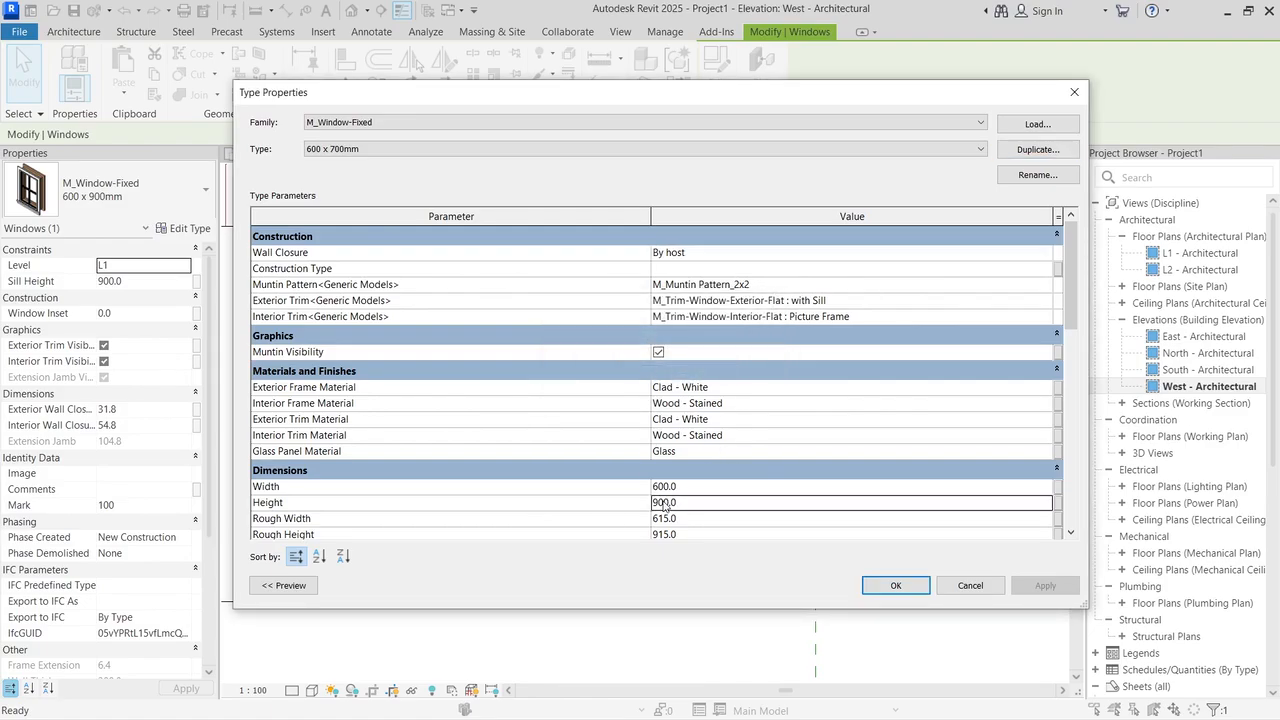
left_click_drag(685, 503, 634, 508)
type("700")
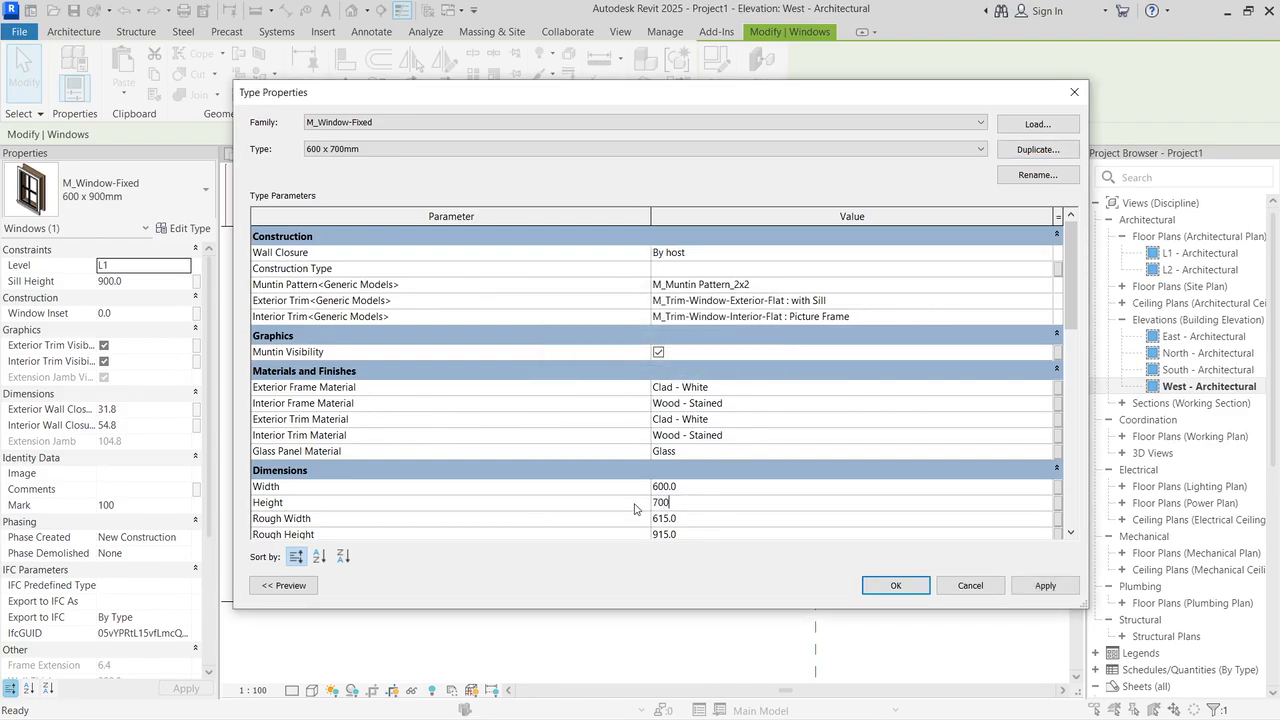
left_click(877, 488)
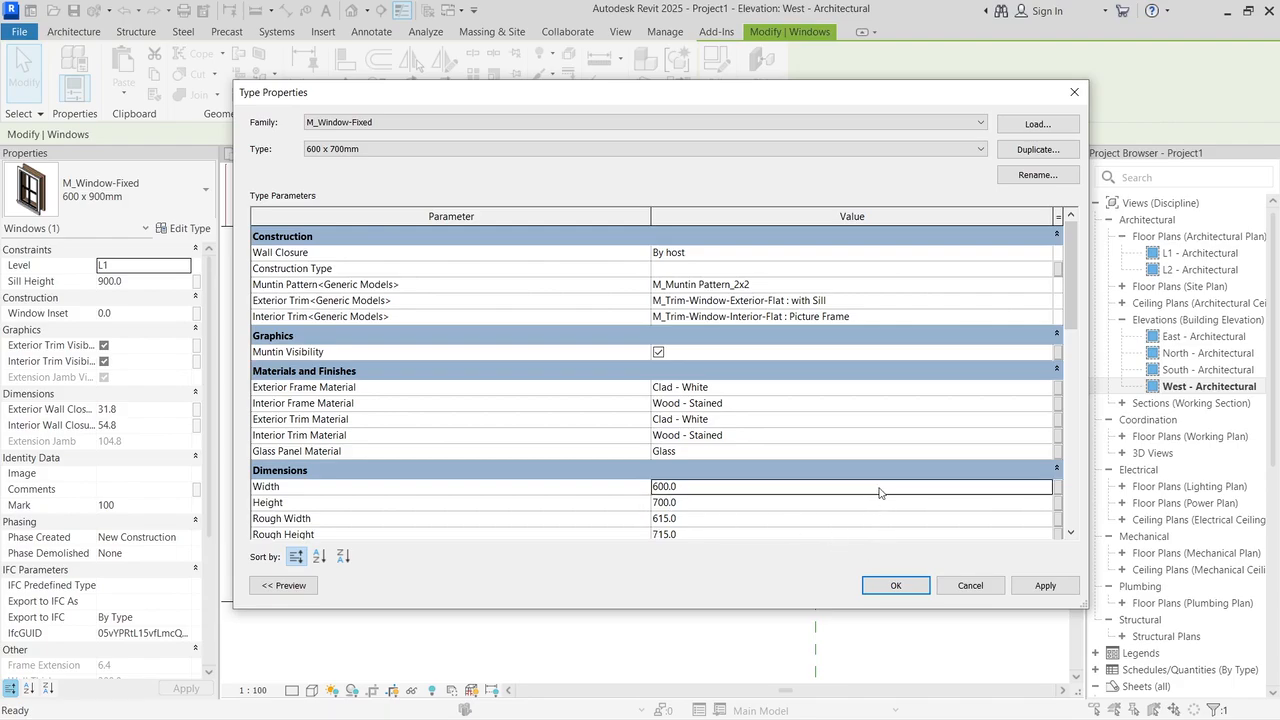
left_click(893, 585)
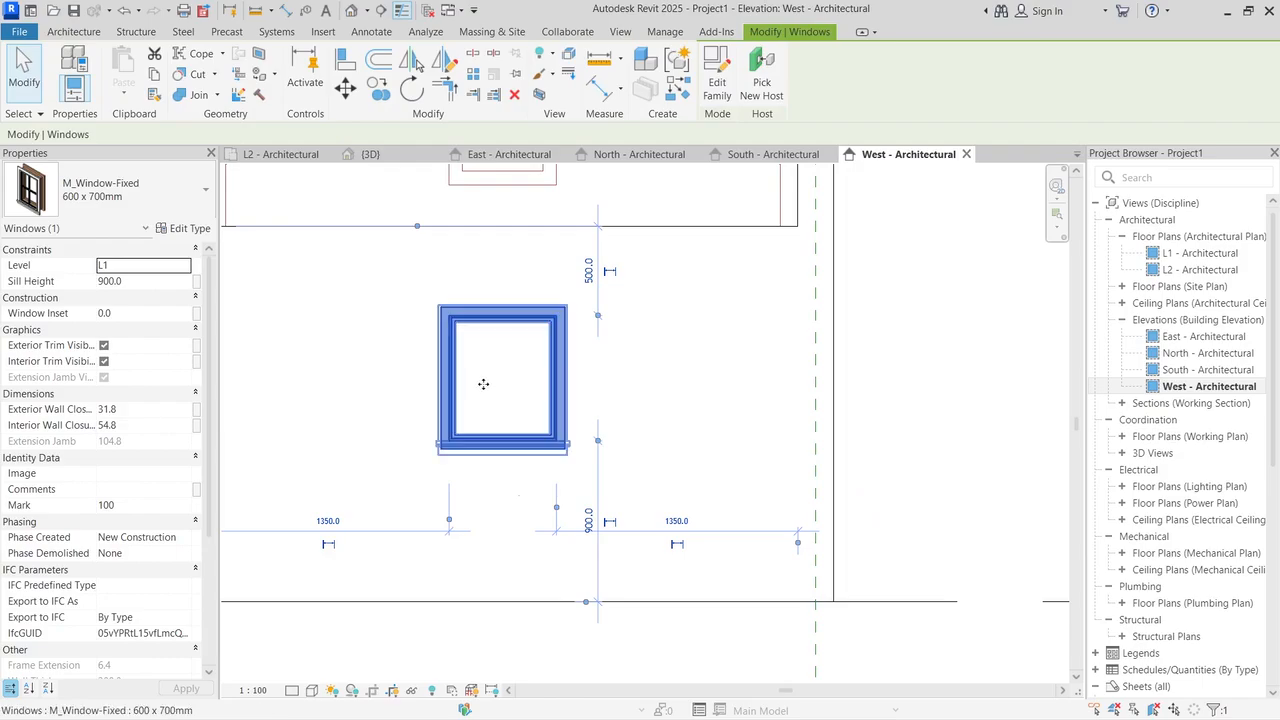
Step: Try to align the top of the west end window with the top edge of the imported gable window
scroll(480, 380, "down", 4)
scroll(510, 178, "up", 1)
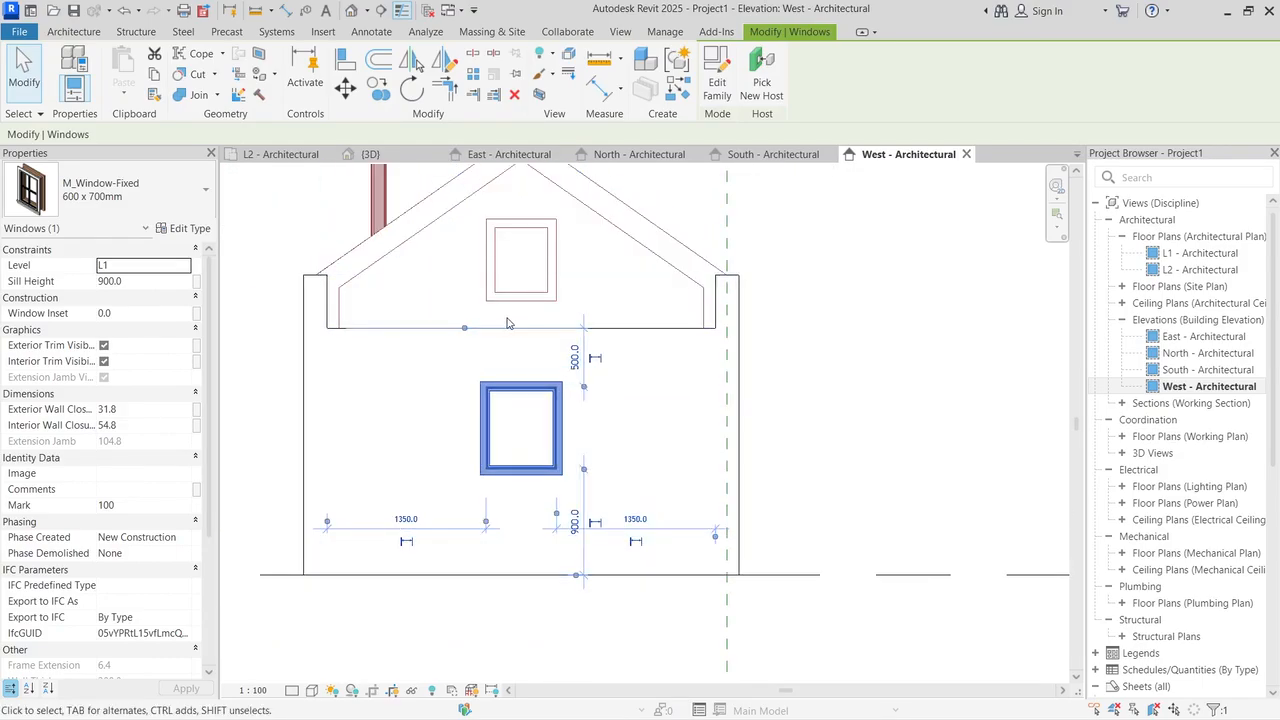
left_click(800, 226)
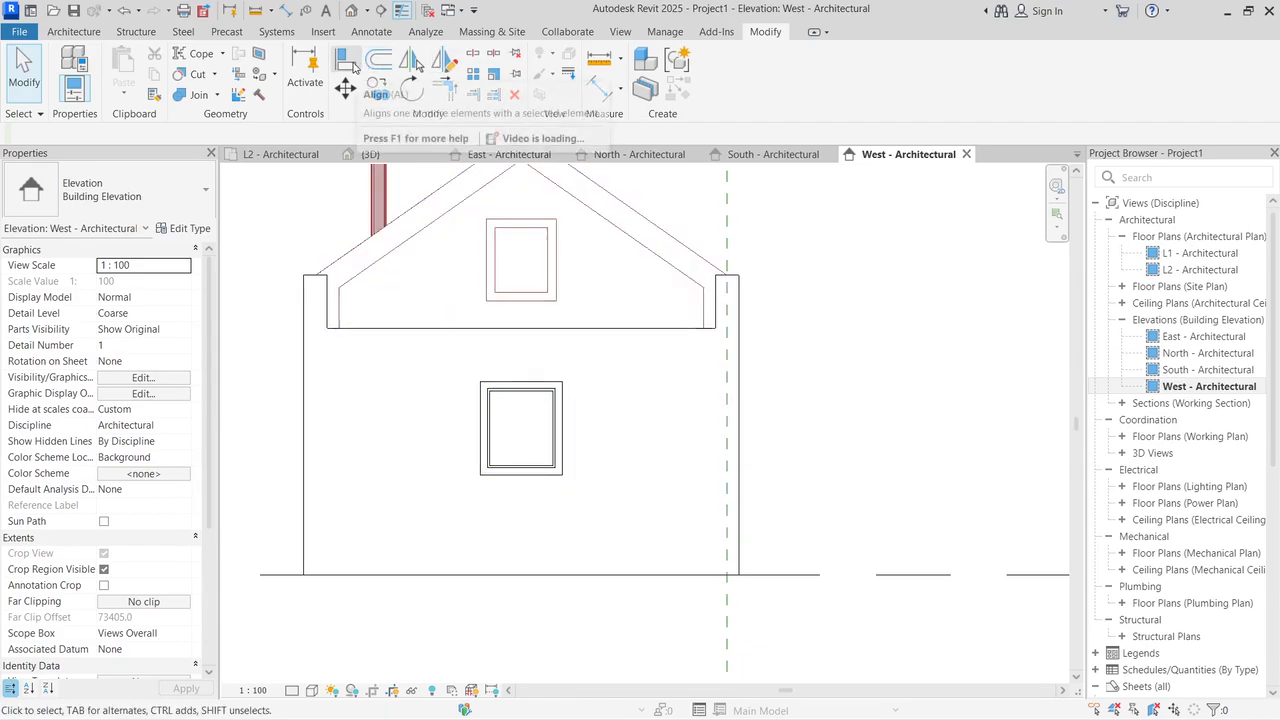
left_click(346, 61)
scroll(495, 195, "up", 3)
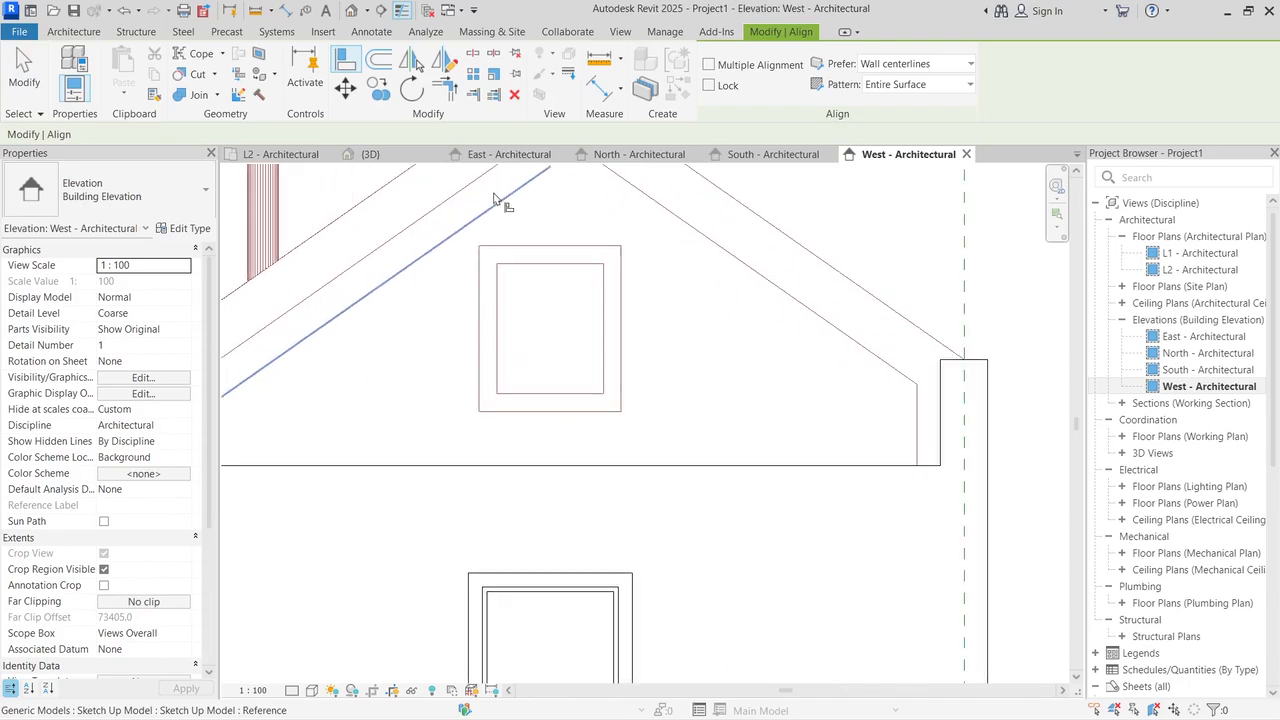
left_click(572, 248)
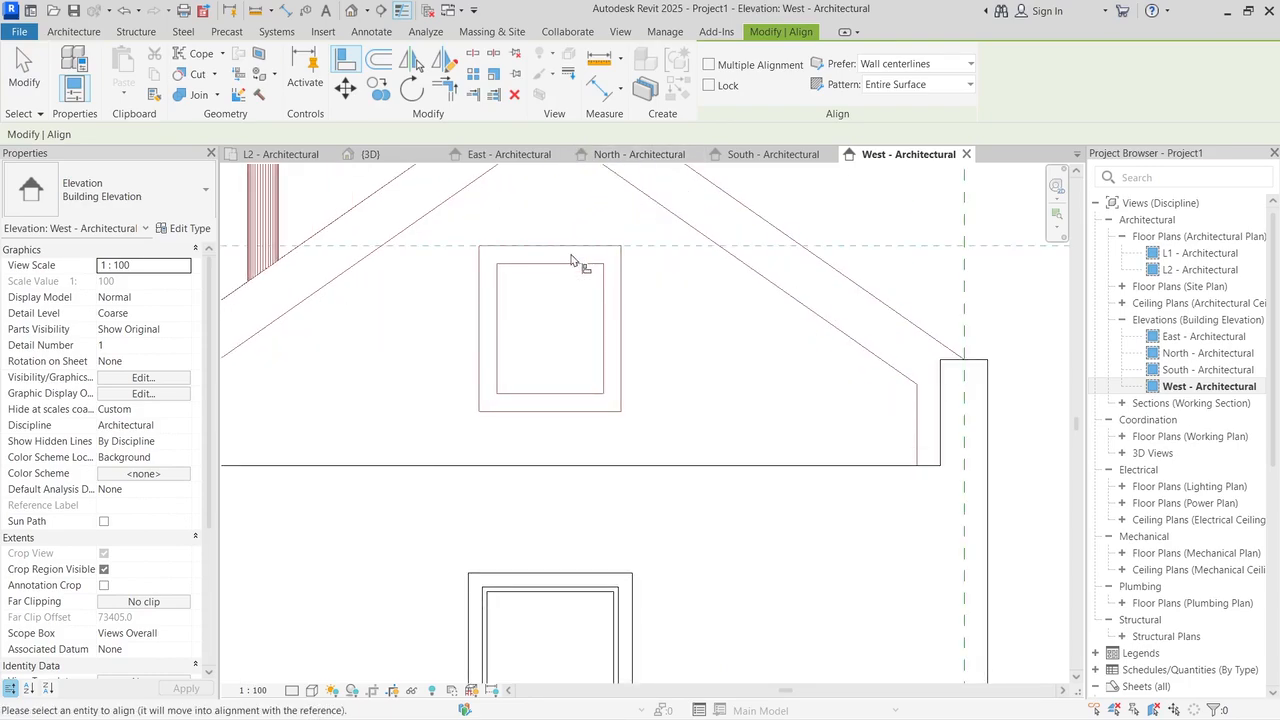
scroll(574, 252, "down", 3)
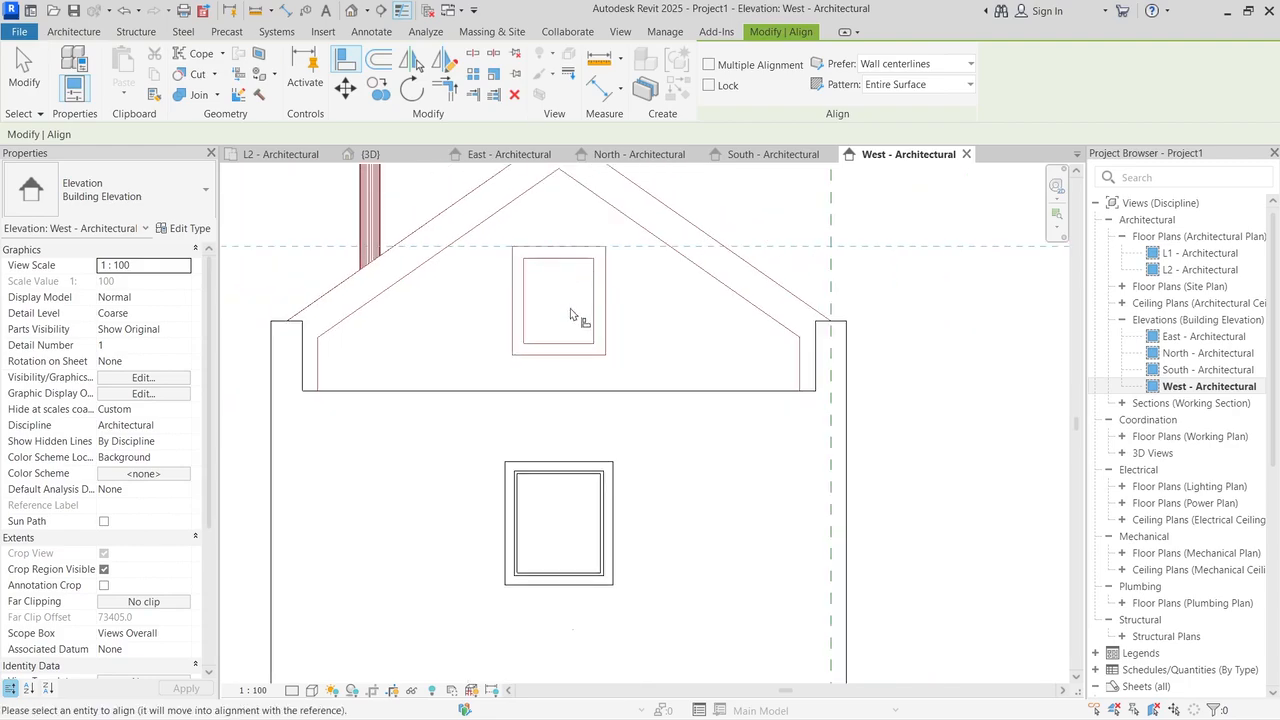
left_click(565, 466)
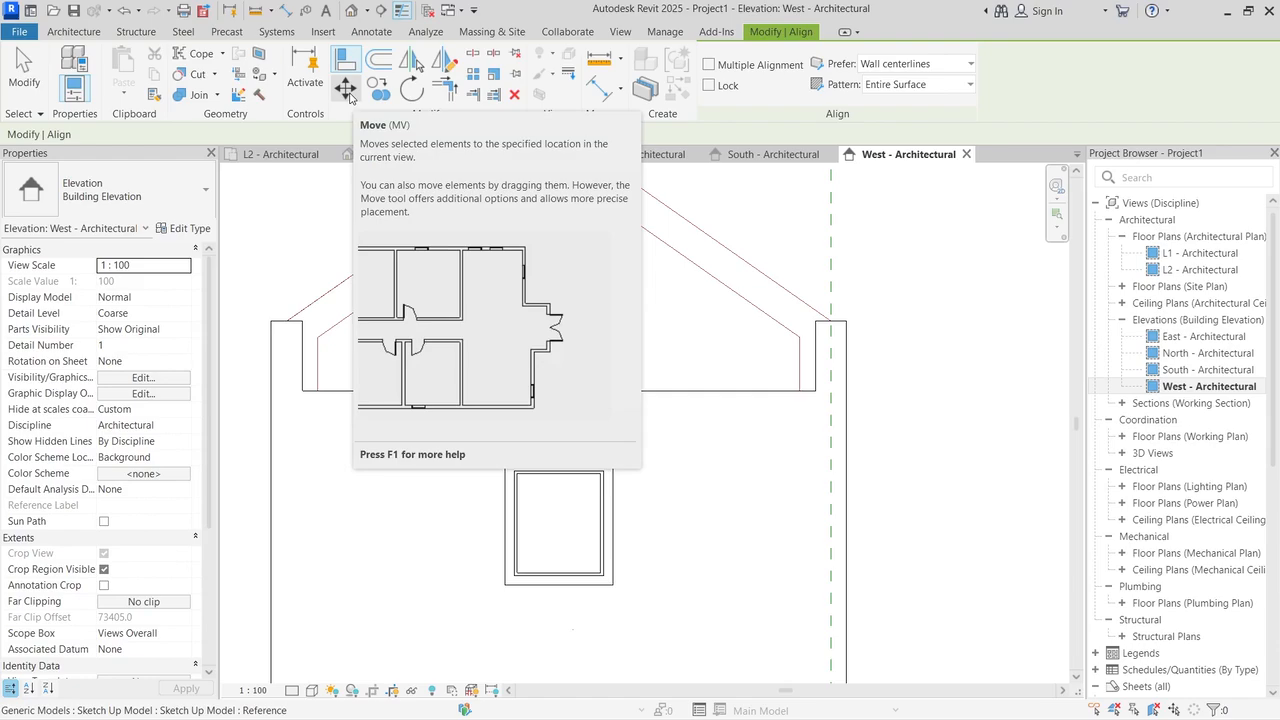
left_click(346, 90)
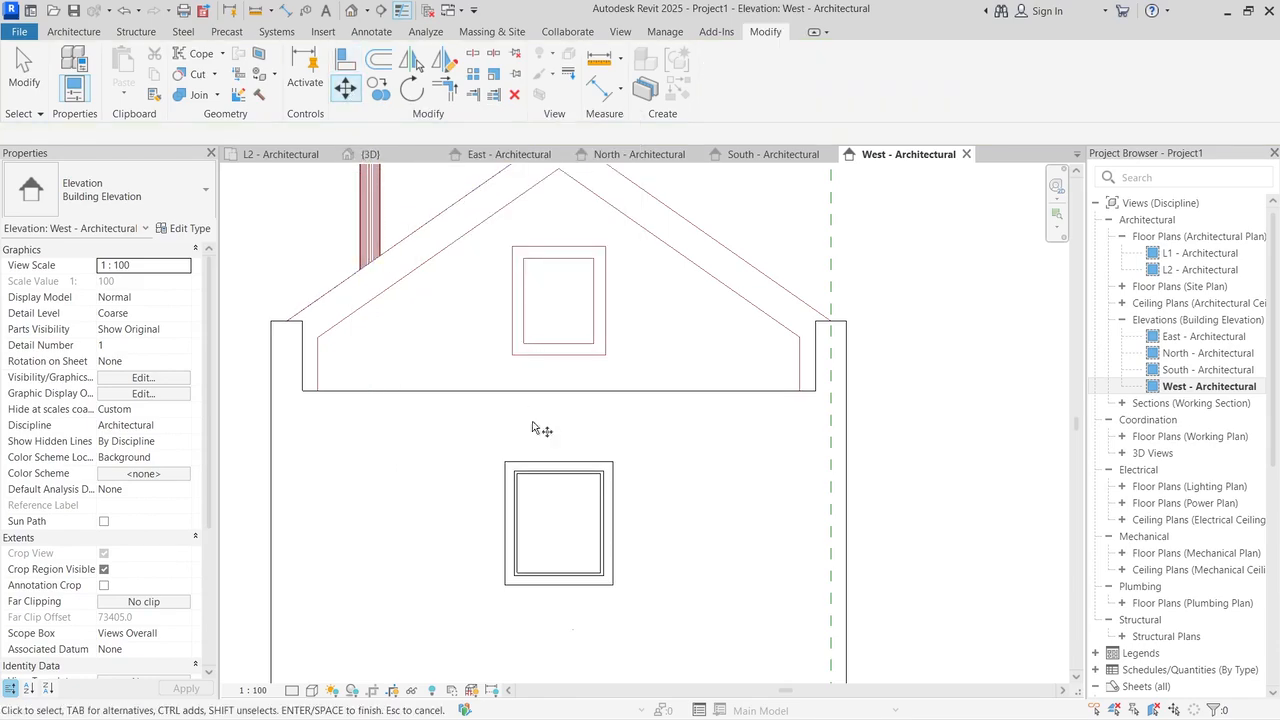
scroll(575, 470, "up", 3)
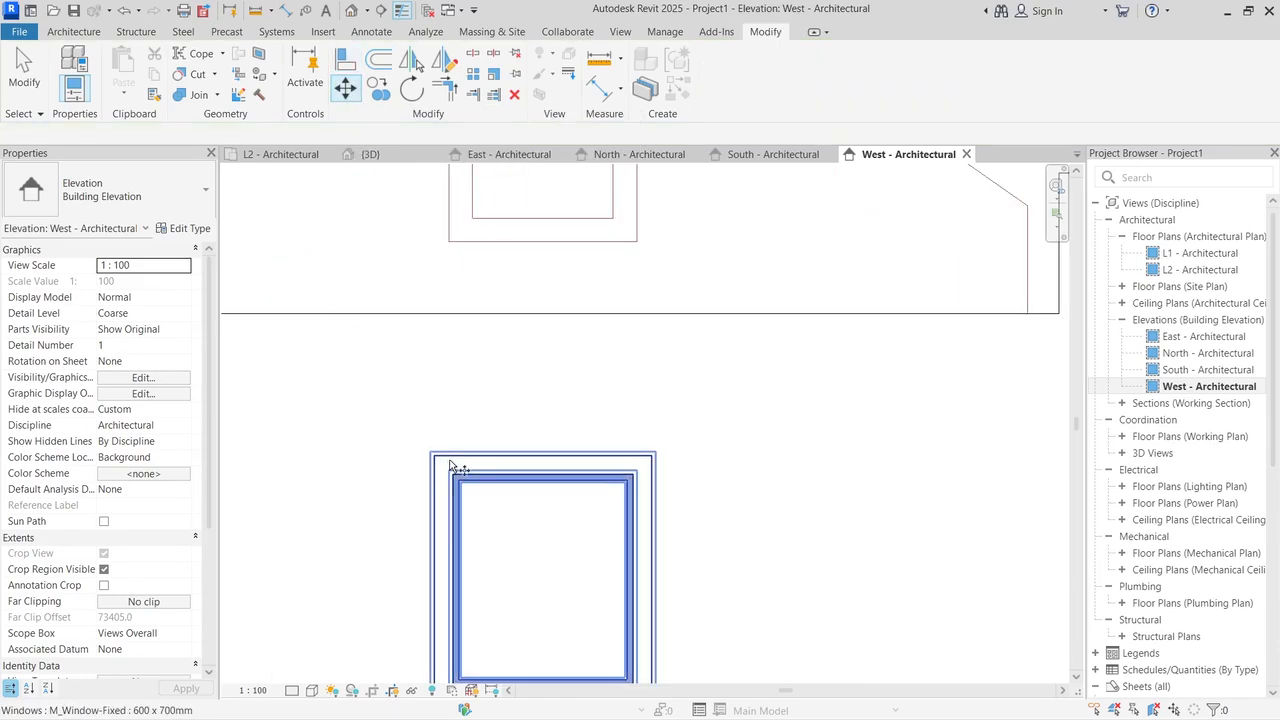
scroll(742, 443, "down", 3)
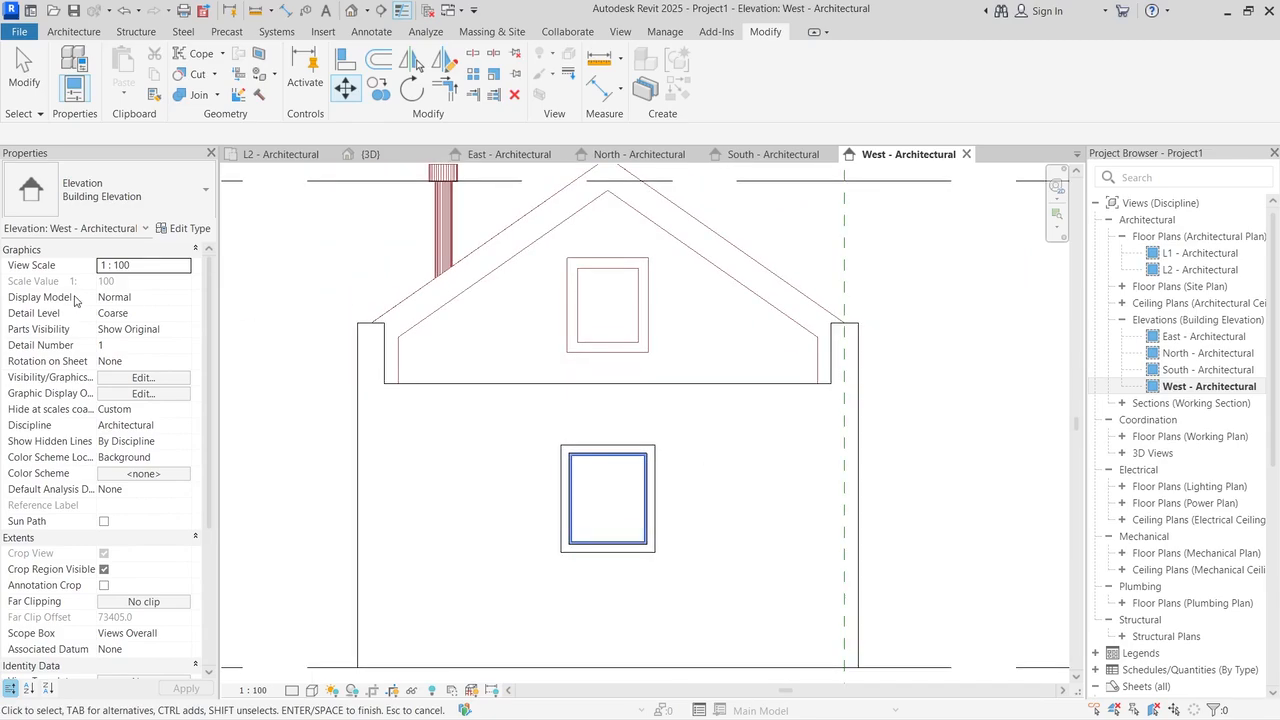
left_click(24, 75)
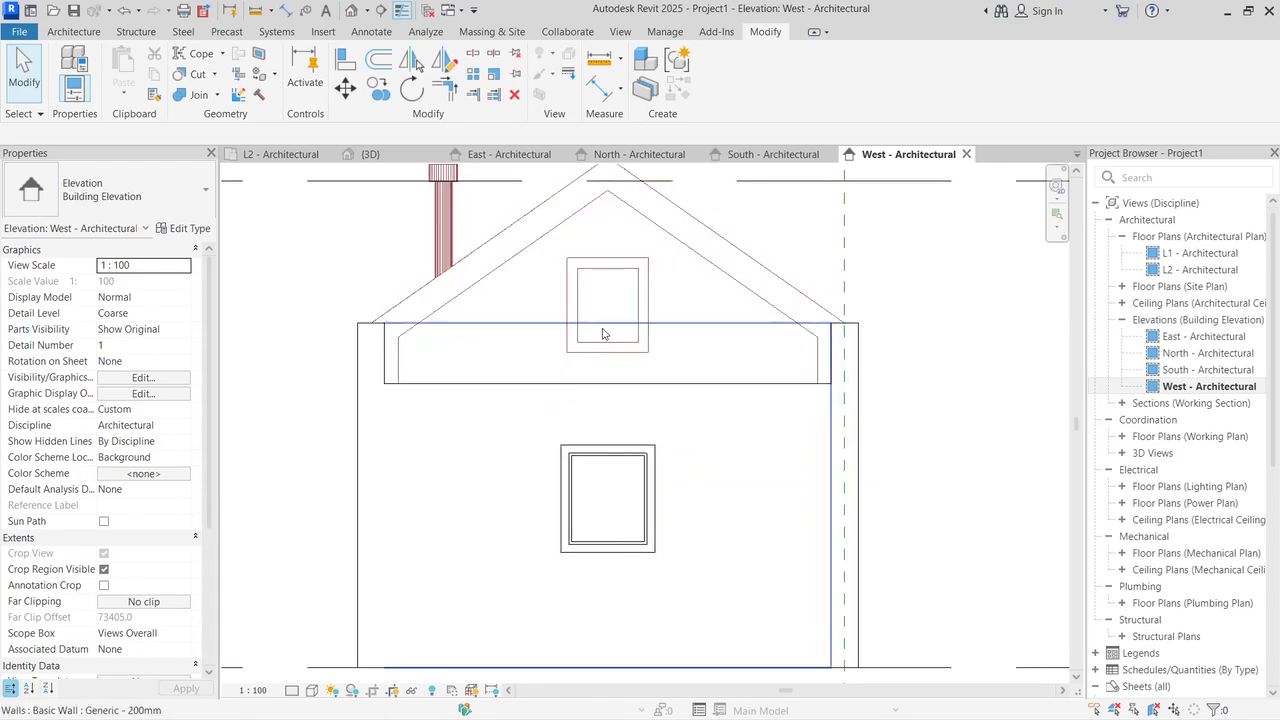
Step: Set the west end wall's unconnected height to 3500
left_click(438, 393)
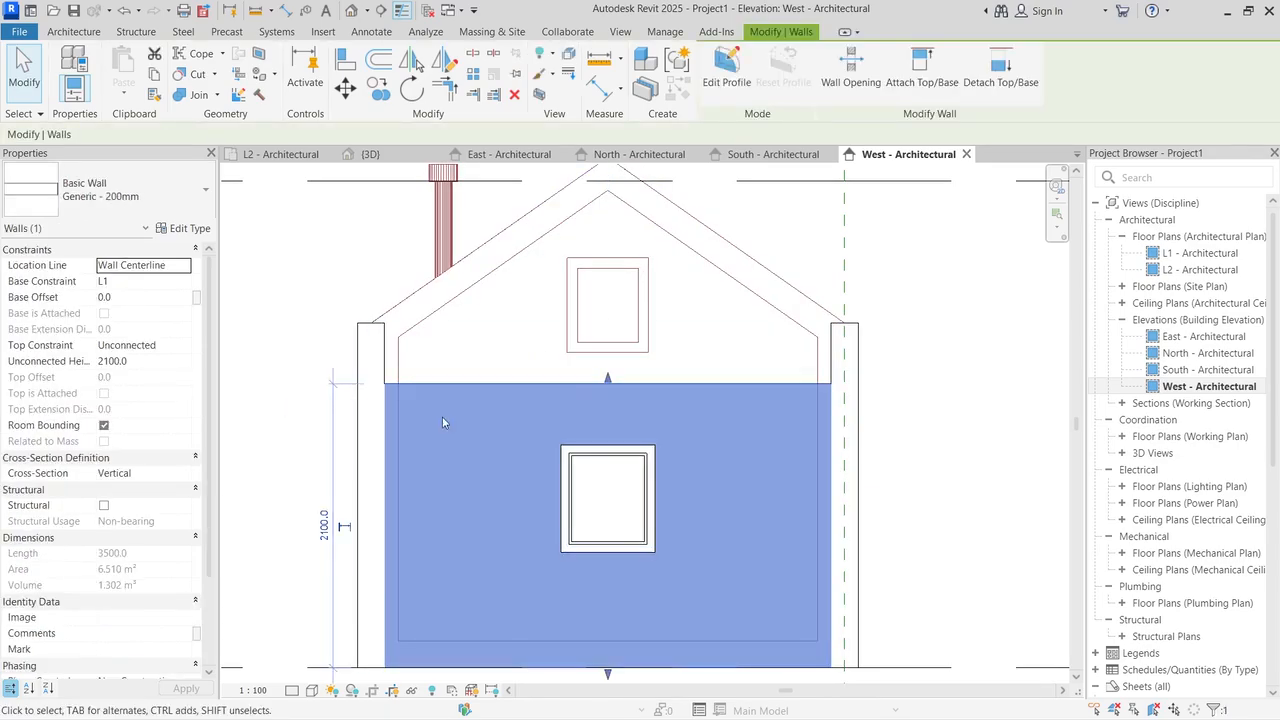
left_click(140, 361)
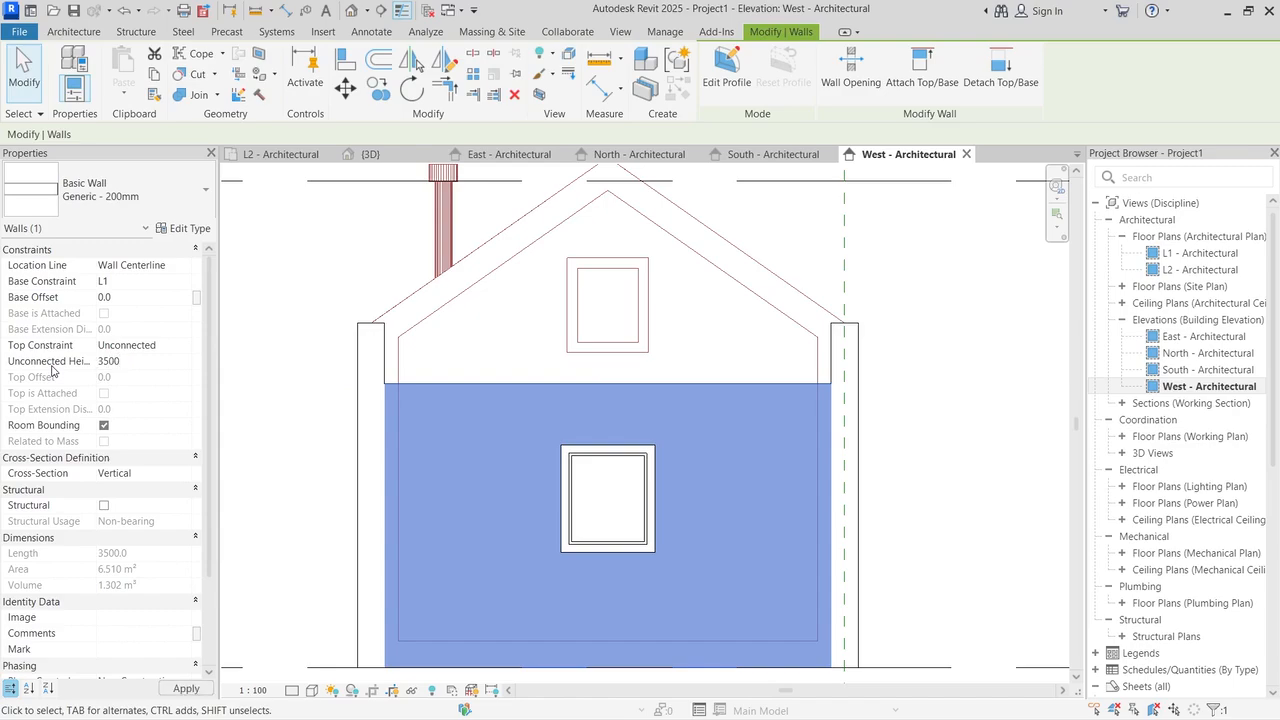
key("Return")
left_click(974, 274)
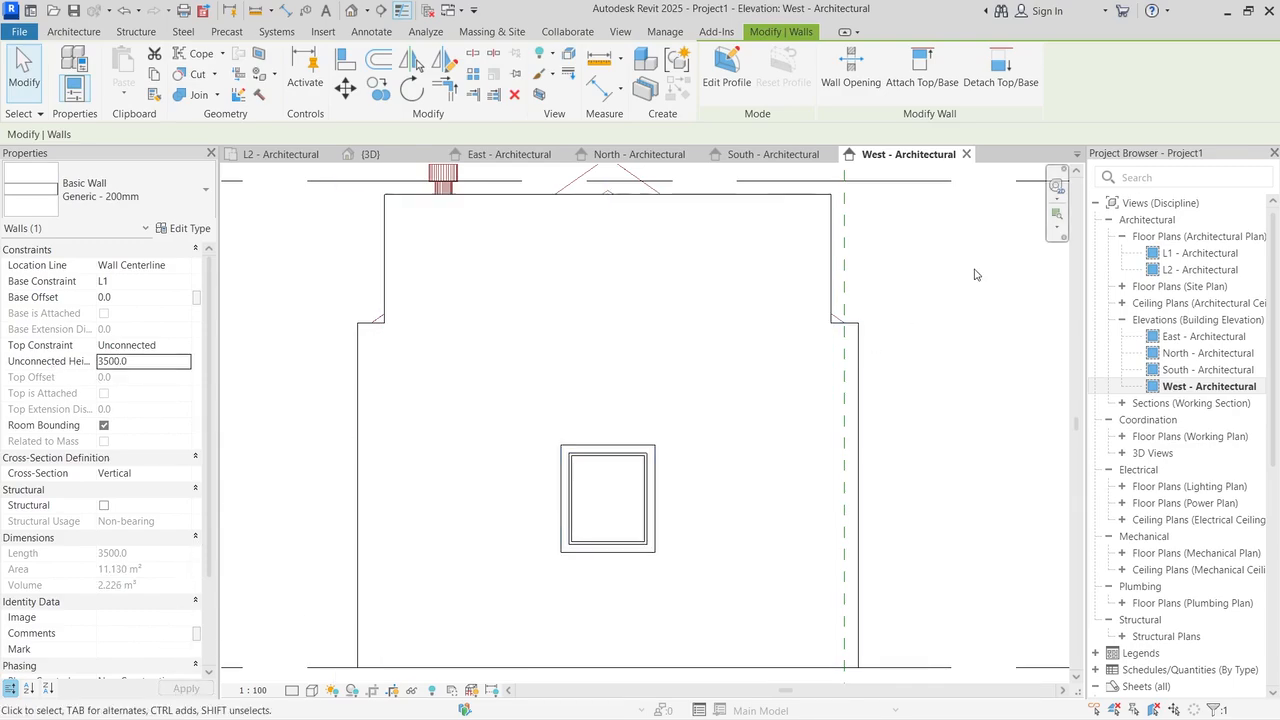
left_click(823, 205)
left_click(284, 286)
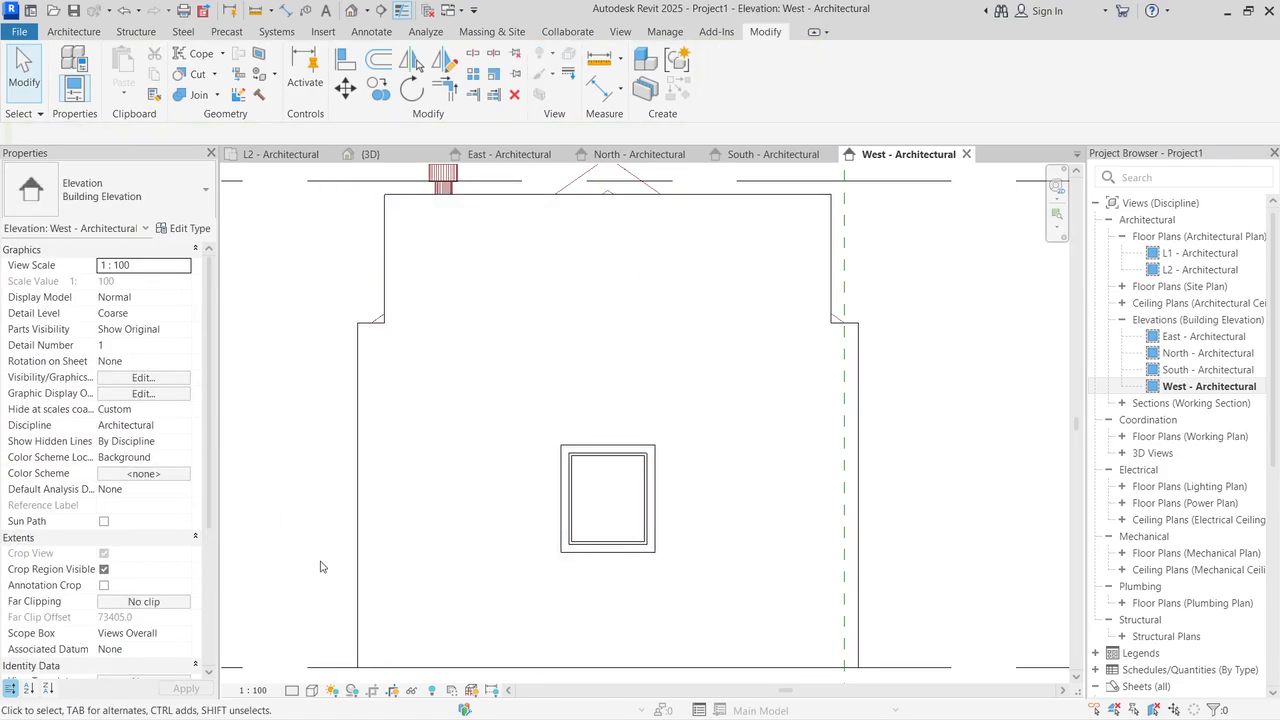
Step: Switch the west elevation's visual style to Wireframe so the imported model shows through the raised wall
left_click(311, 690)
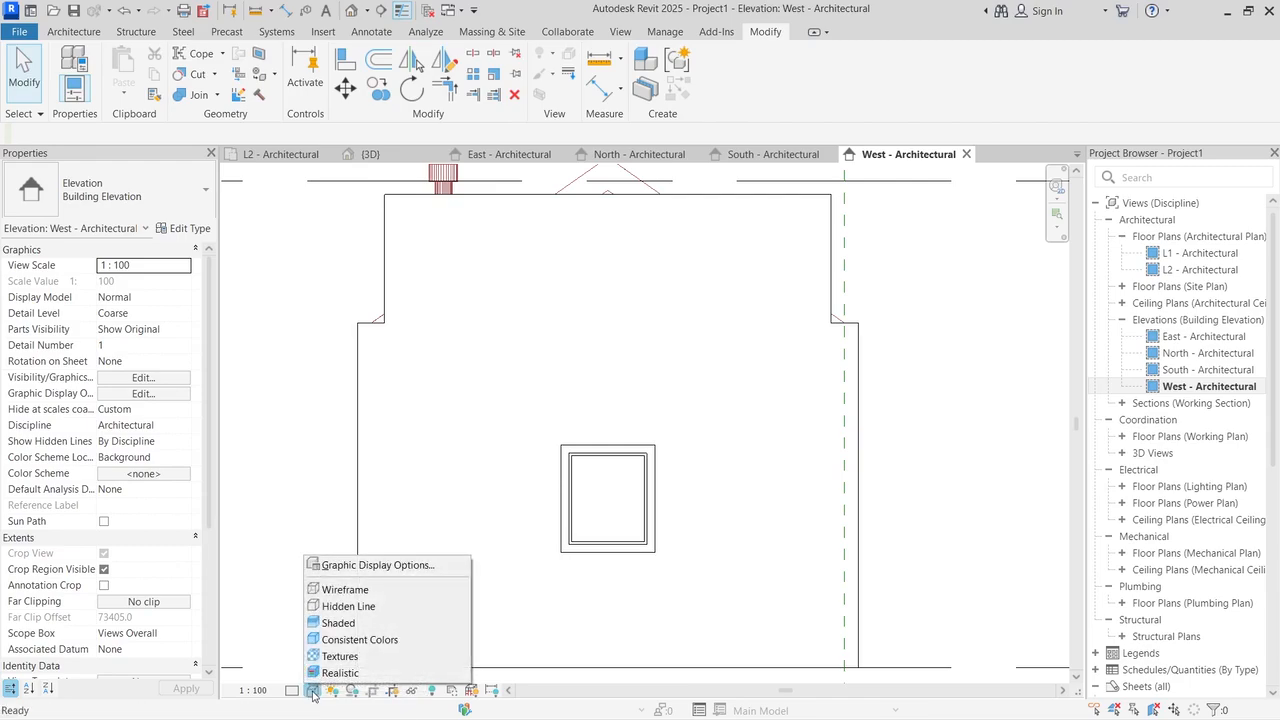
left_click(340, 592)
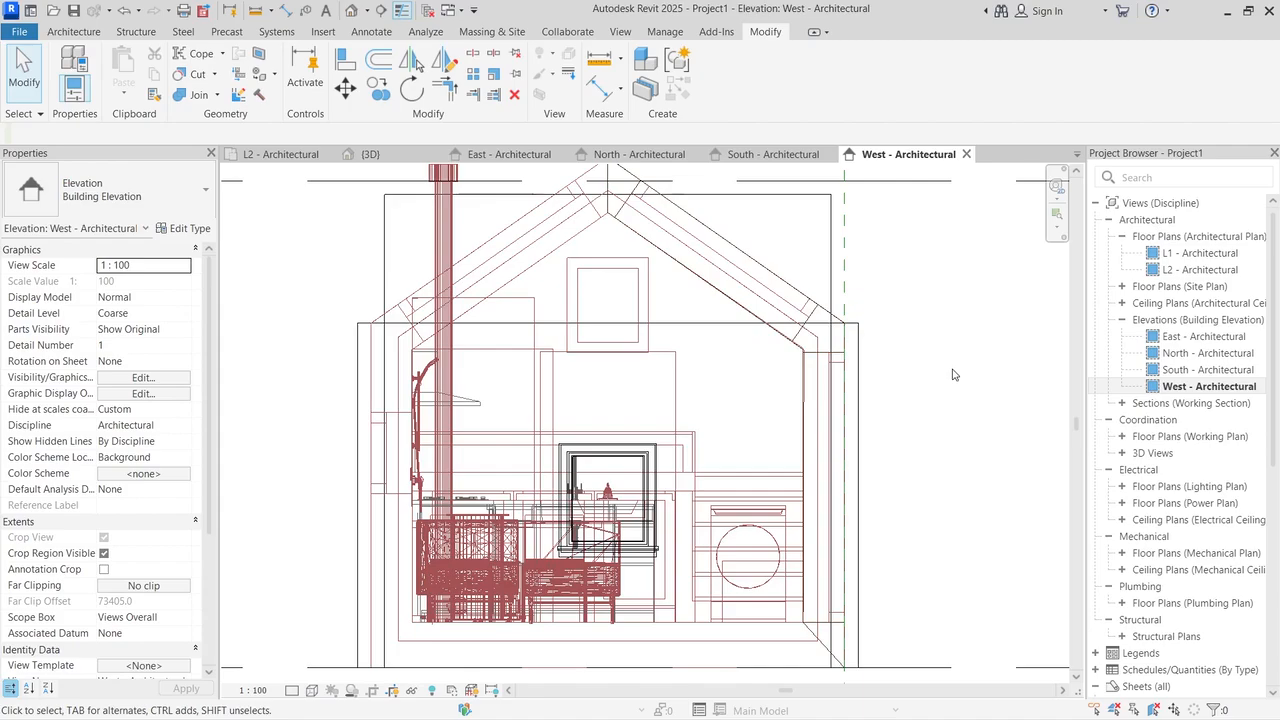
scroll(953, 374, "down", 2)
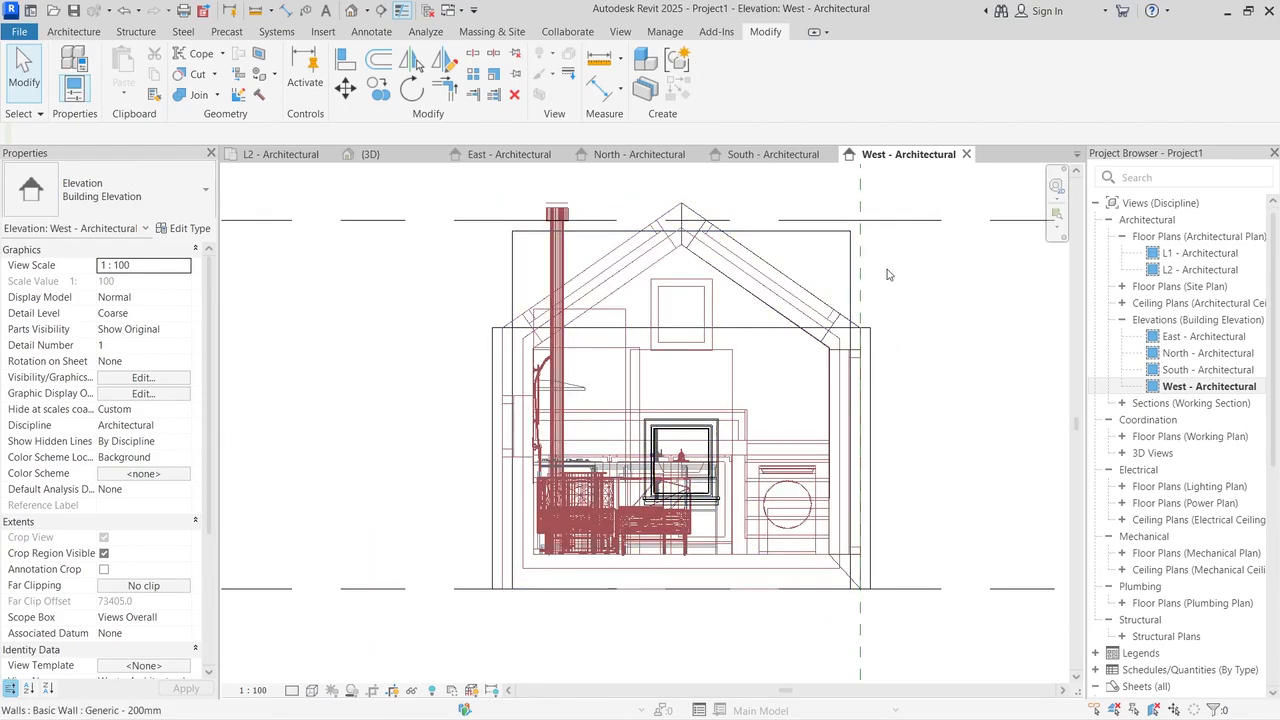
scroll(1009, 277, "up", 1)
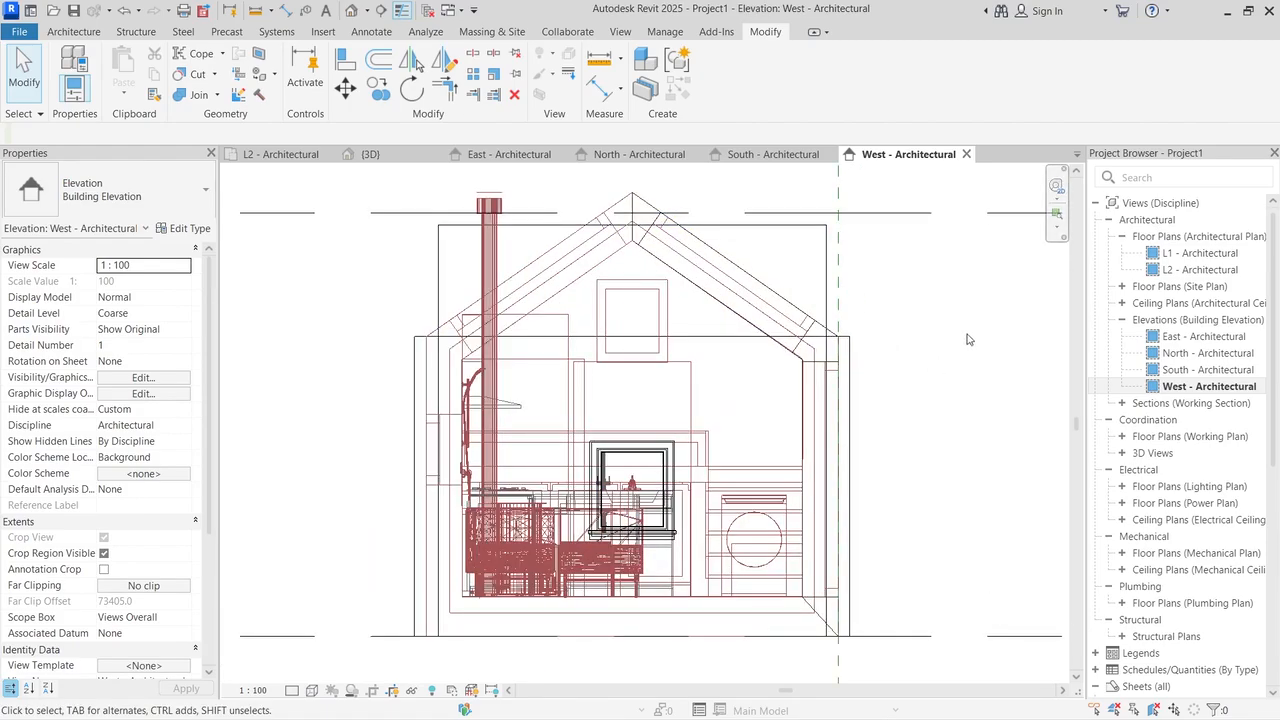
Step: Override the Generic Models category to display in halftone in the west elevation
key("v")
key("g")
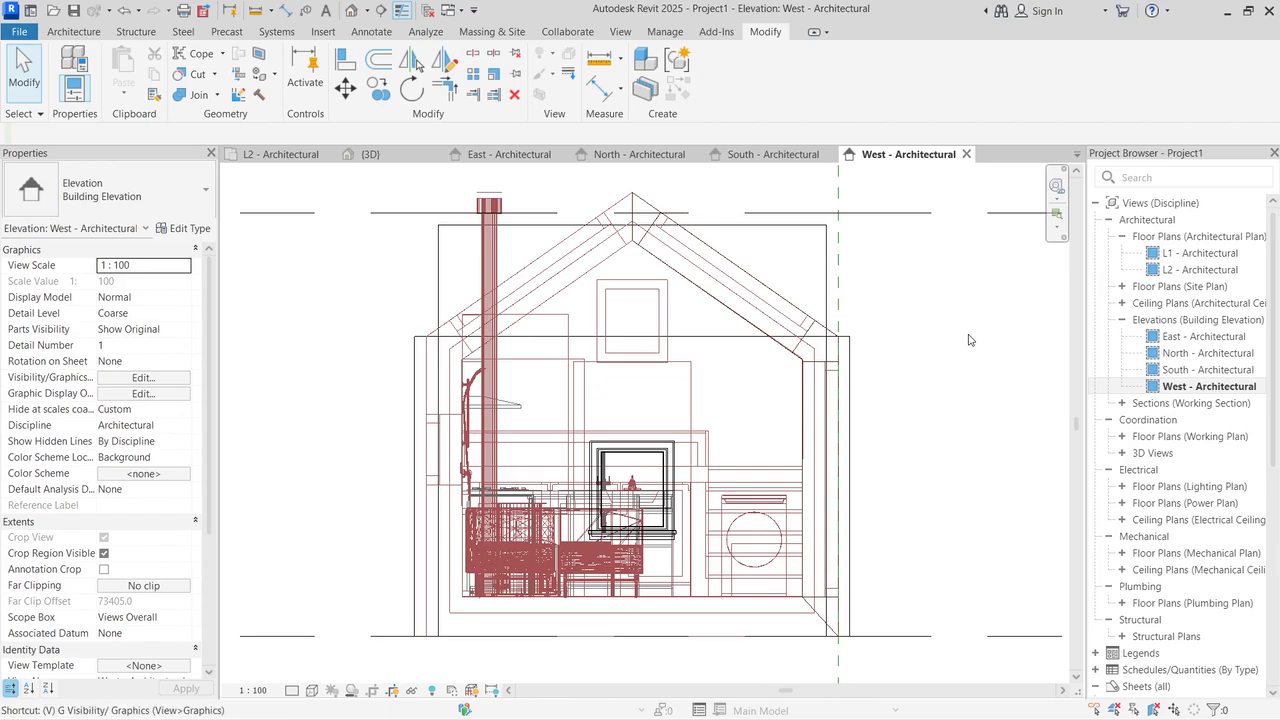
scroll(730, 334, "down", 1)
scroll(730, 334, "down", 9)
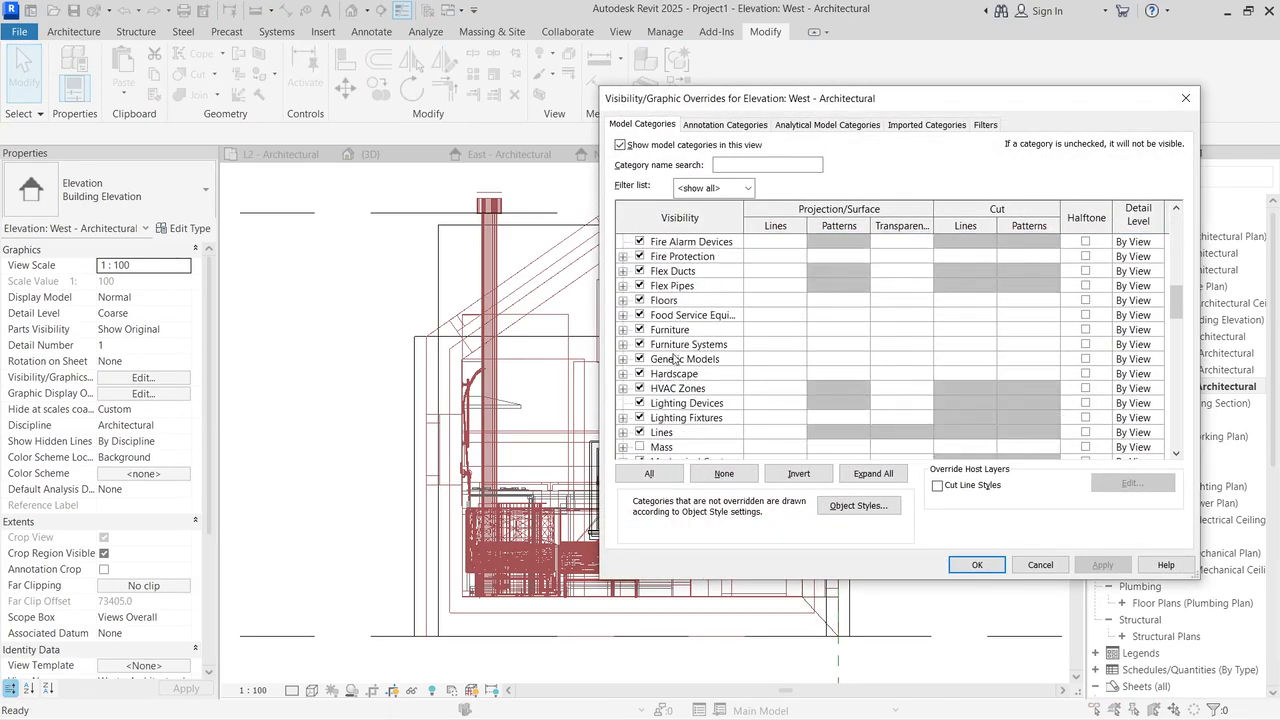
left_click(676, 359)
left_click(1085, 358)
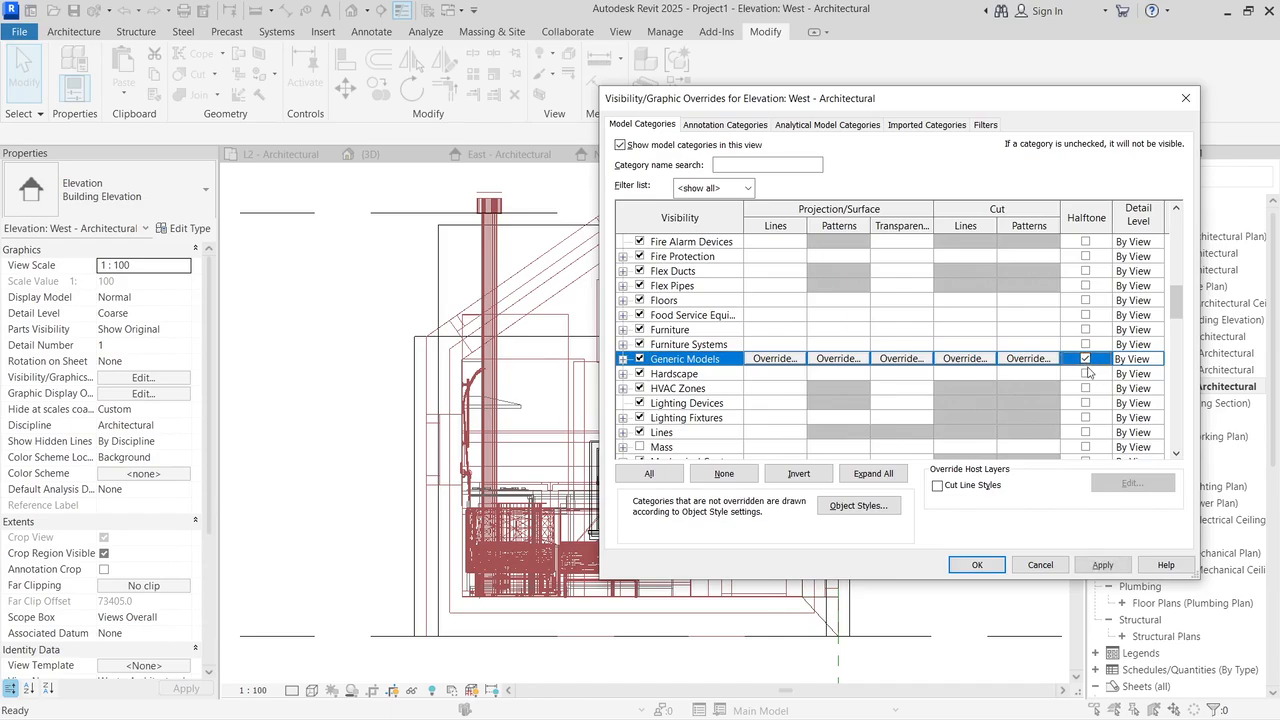
left_click(1110, 570)
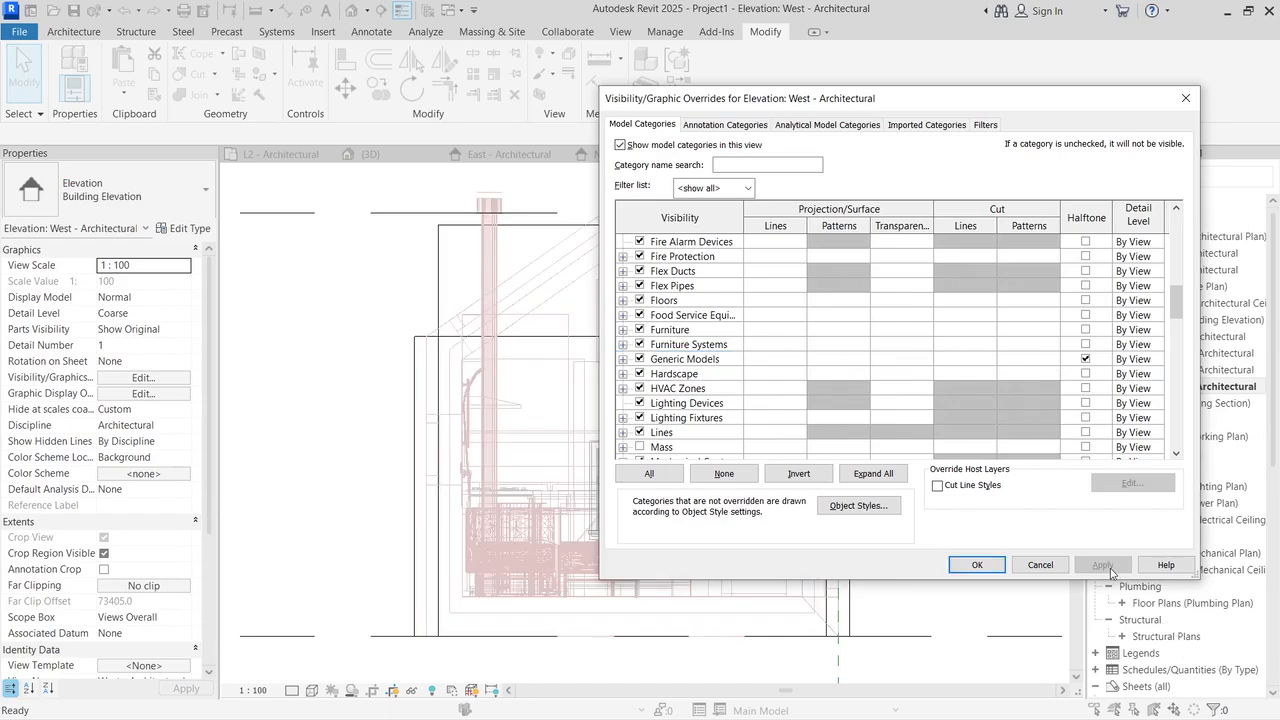
left_click(977, 564)
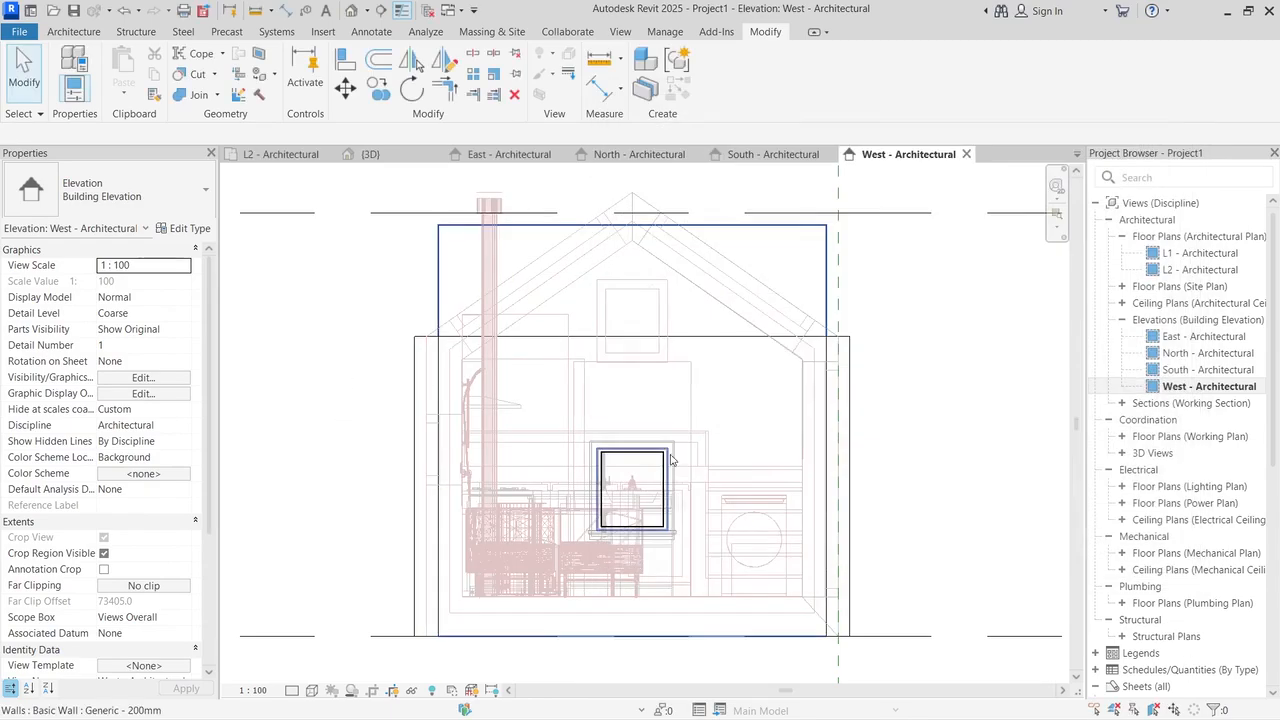
Step: Try to align the 600 x 700mm window's outer top edge with the imported gable window's top edge in the wireframe view
scroll(715, 560, "up", 3)
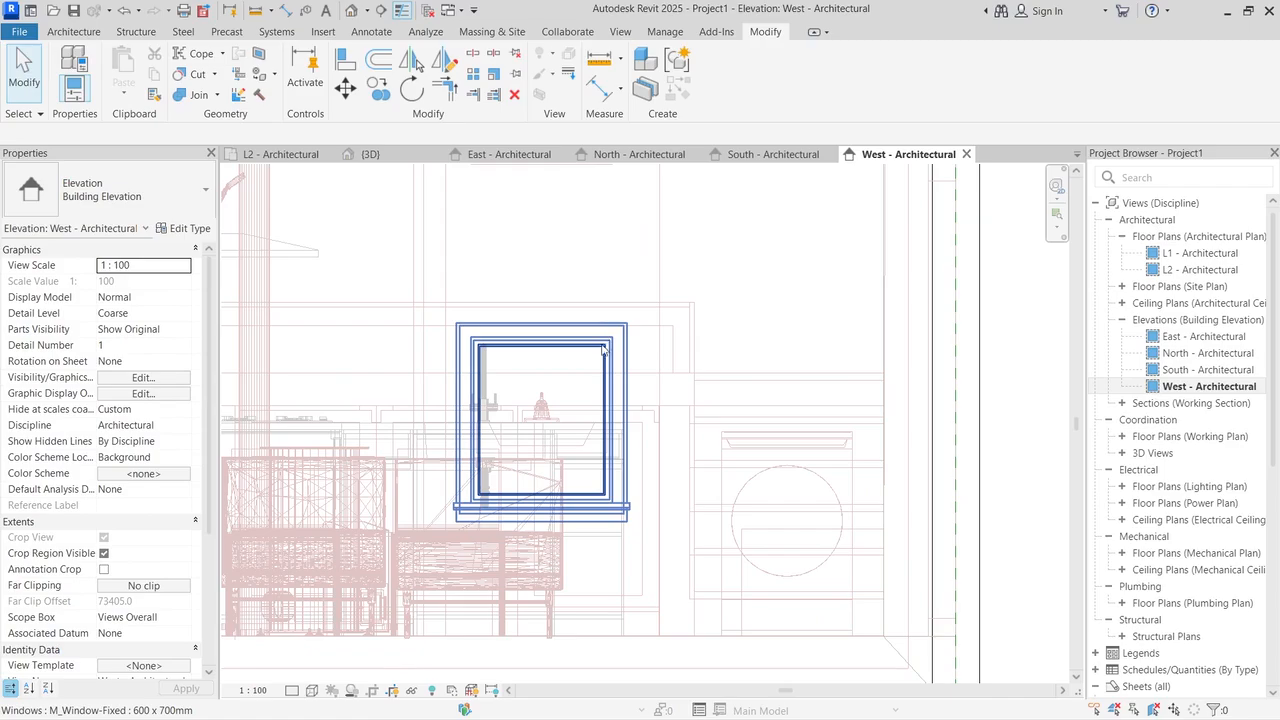
scroll(618, 450, "down", 3)
left_click(380, 61)
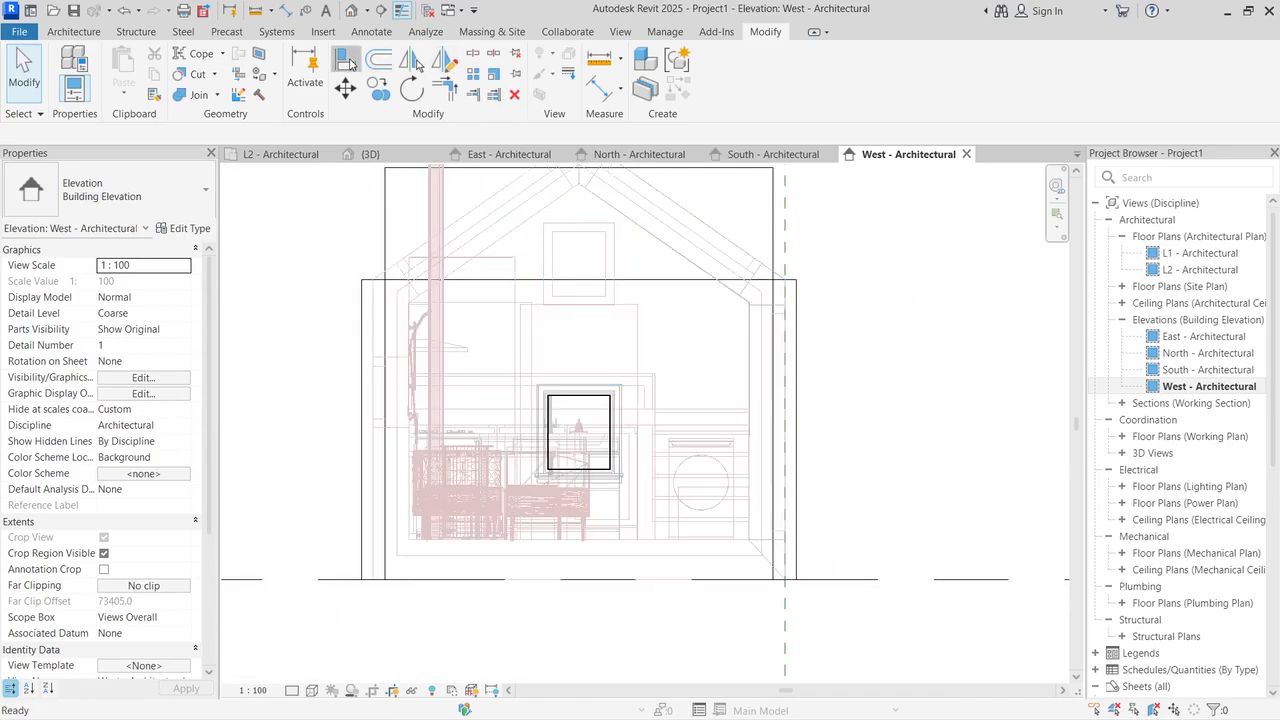
scroll(565, 200, "up", 2)
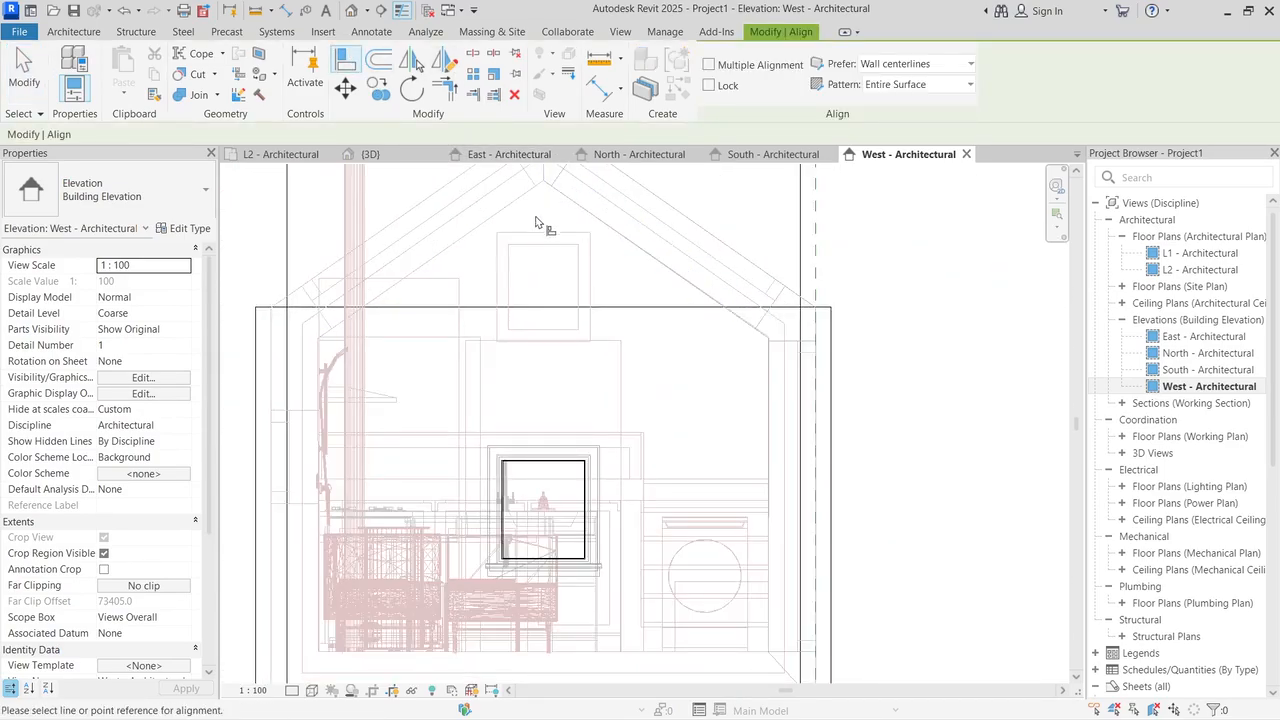
left_click(533, 234)
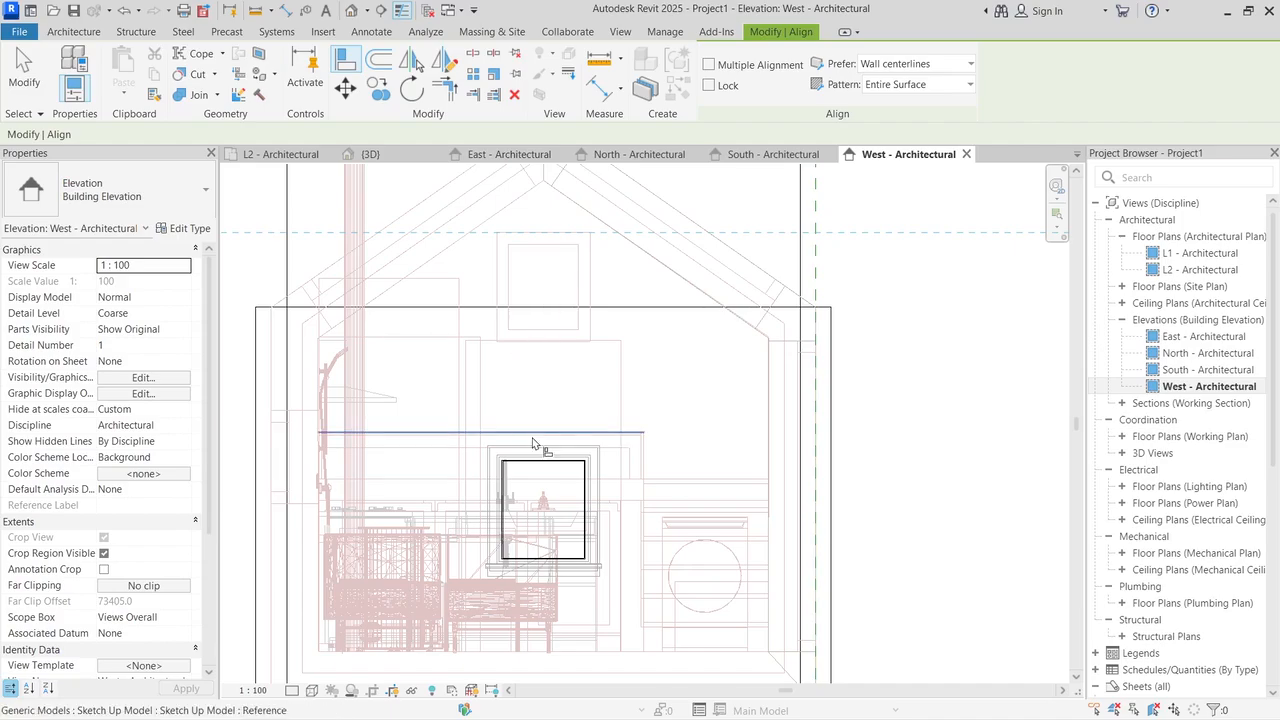
scroll(534, 449, "up", 3)
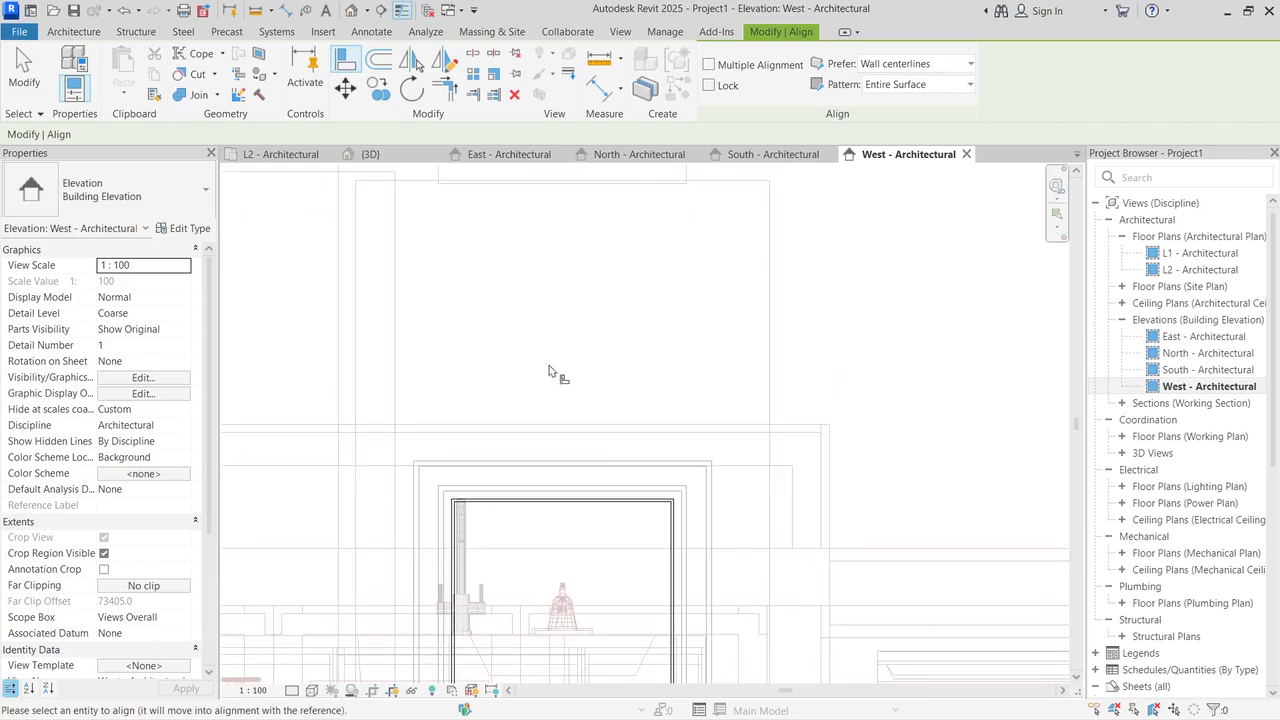
left_click(555, 468)
scroll(566, 445, "down", 2)
scroll(568, 440, "down", 4)
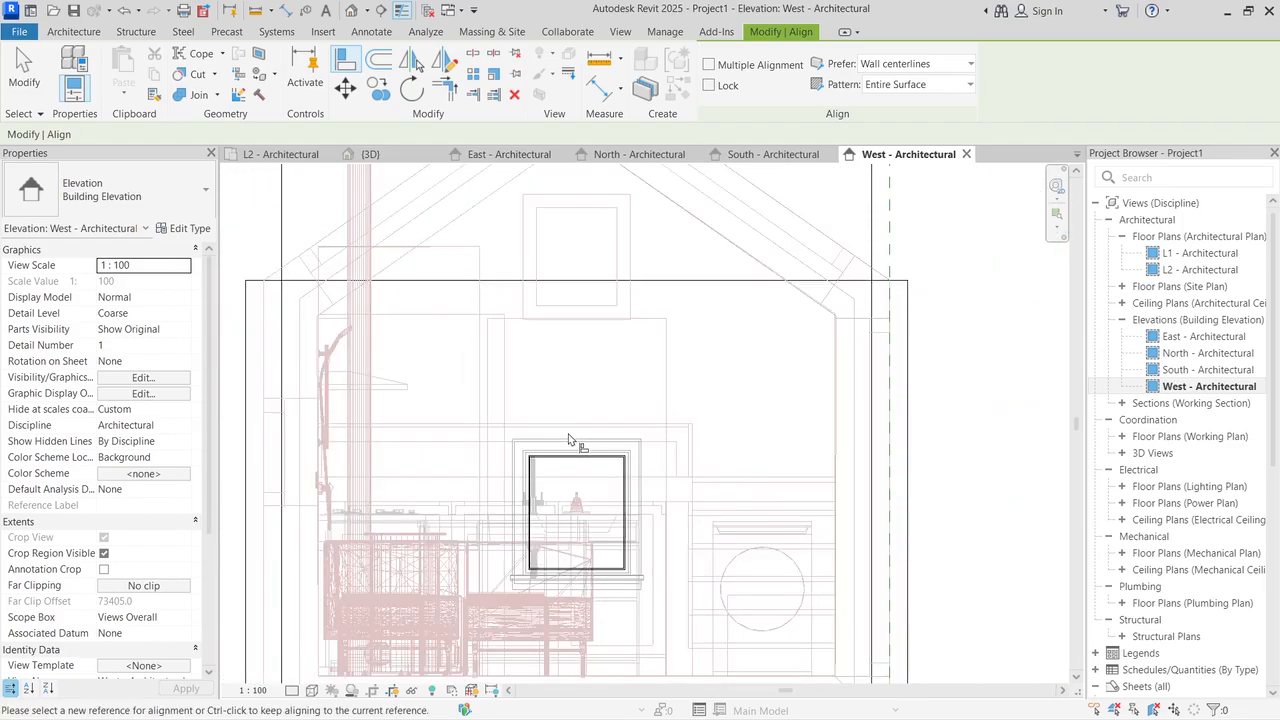
left_click(24, 72)
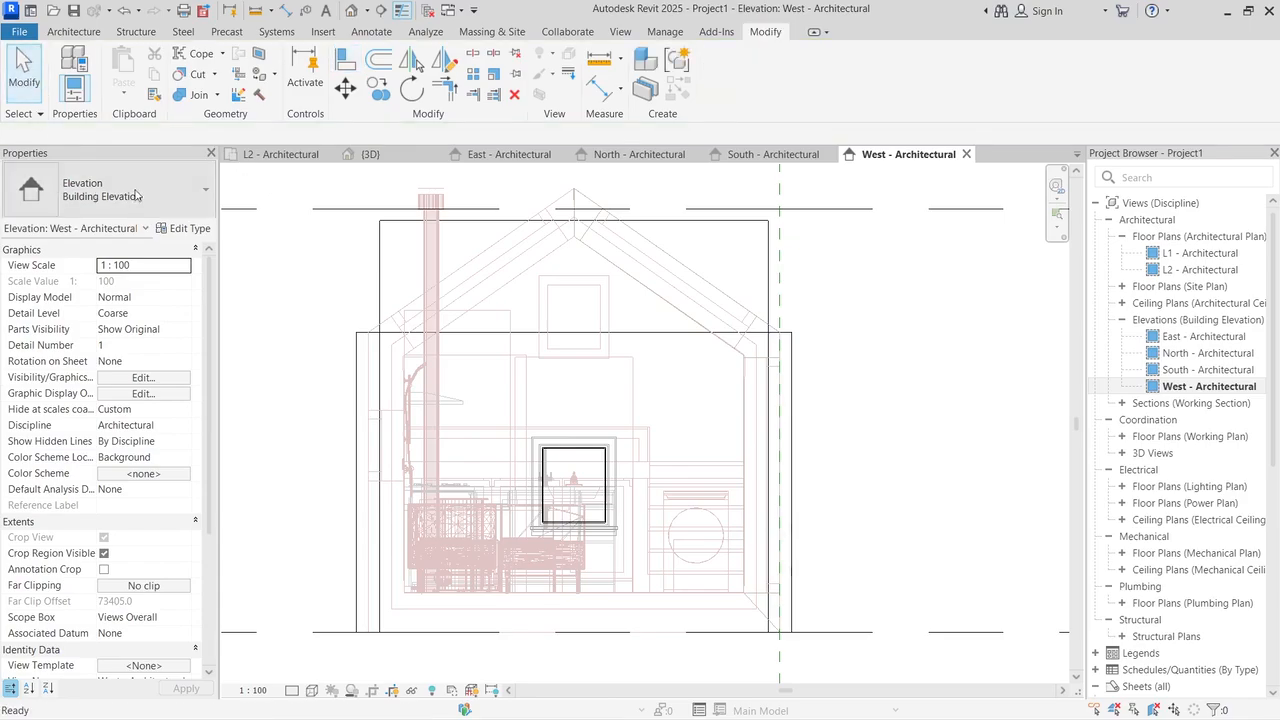
left_click(312, 690)
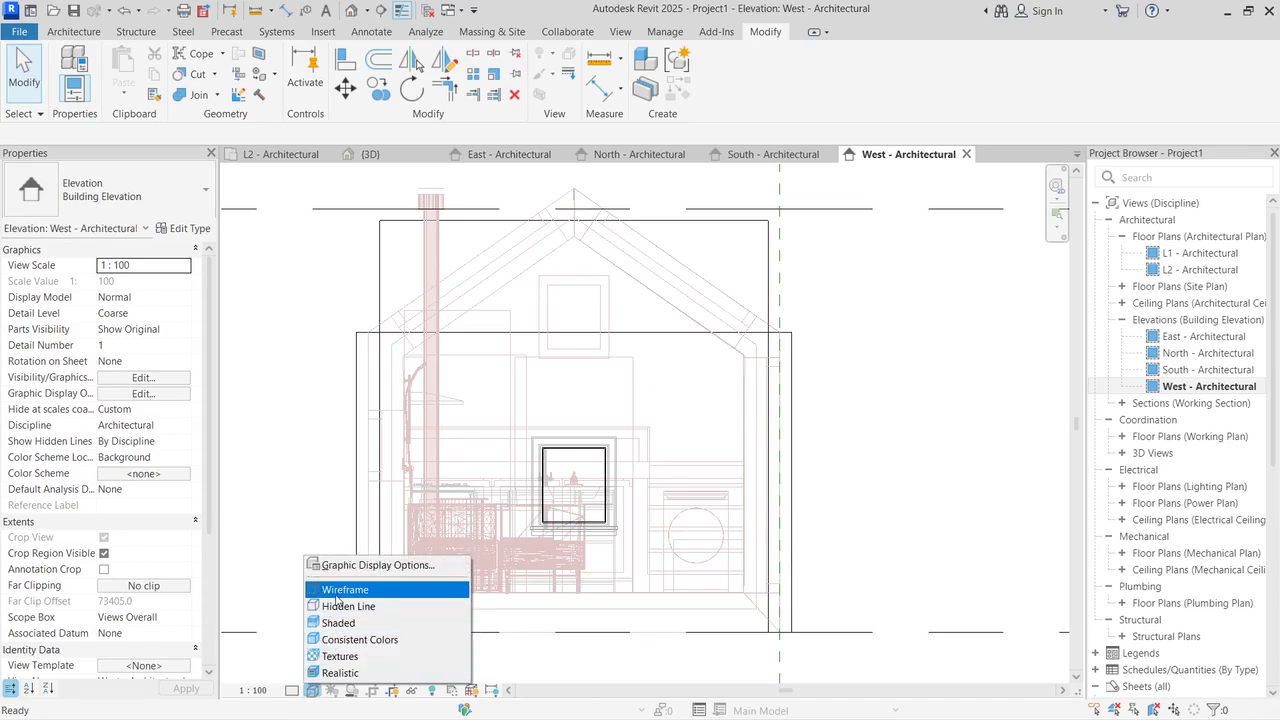
left_click(340, 590)
Step: Move the 600 x 700mm window by its trim's upper-left corner onto the upper-left outer corner of the imported gable window
scroll(566, 484, "up", 3)
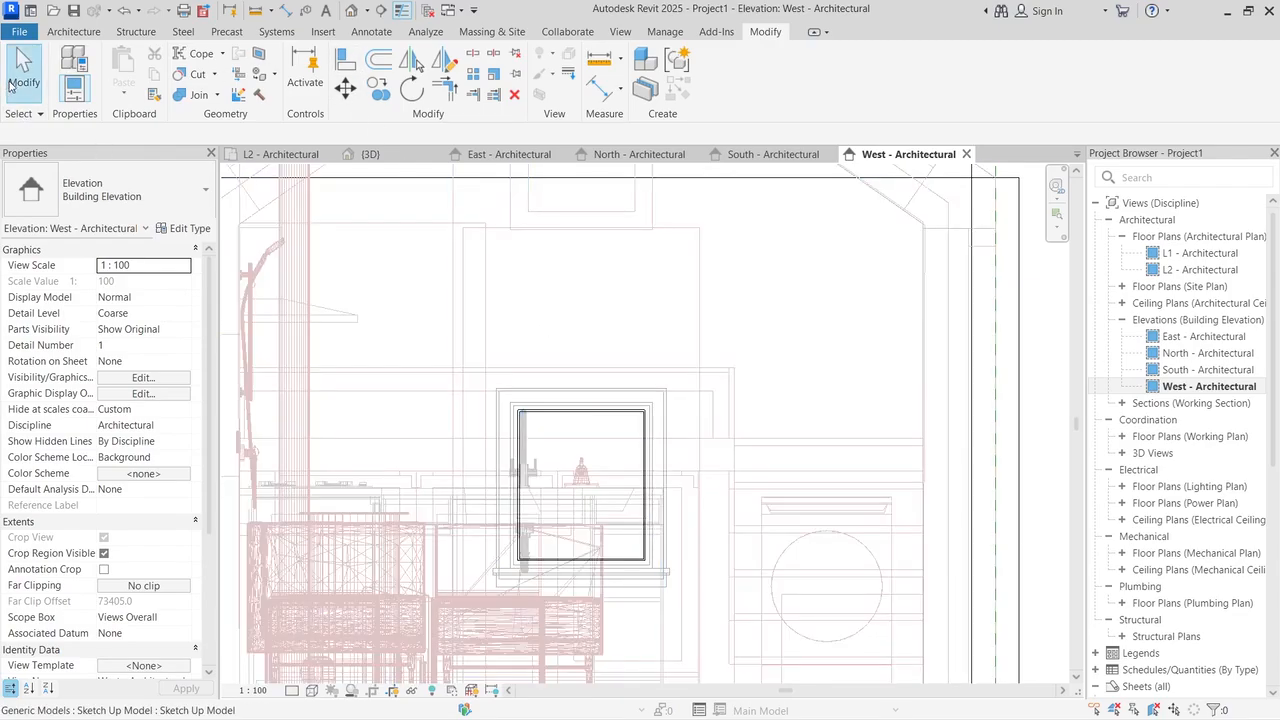
left_click(627, 412)
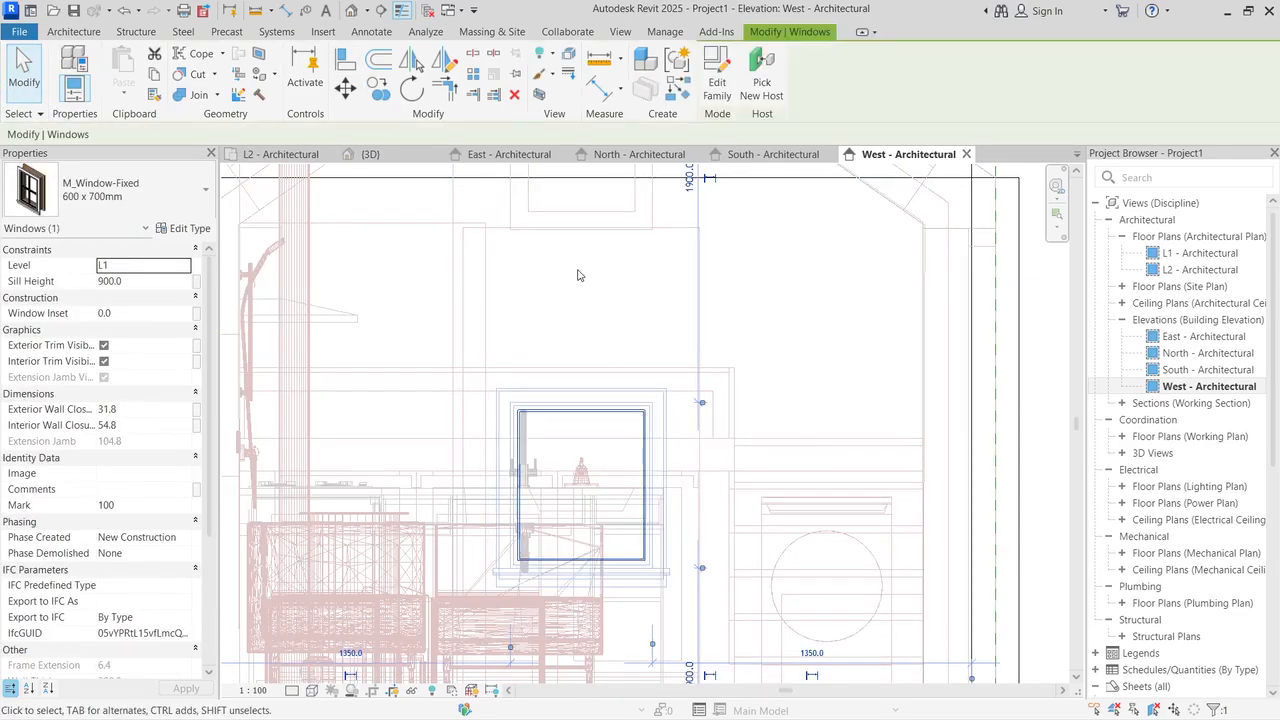
key("m")
key("v")
scroll(531, 284, "up", 4)
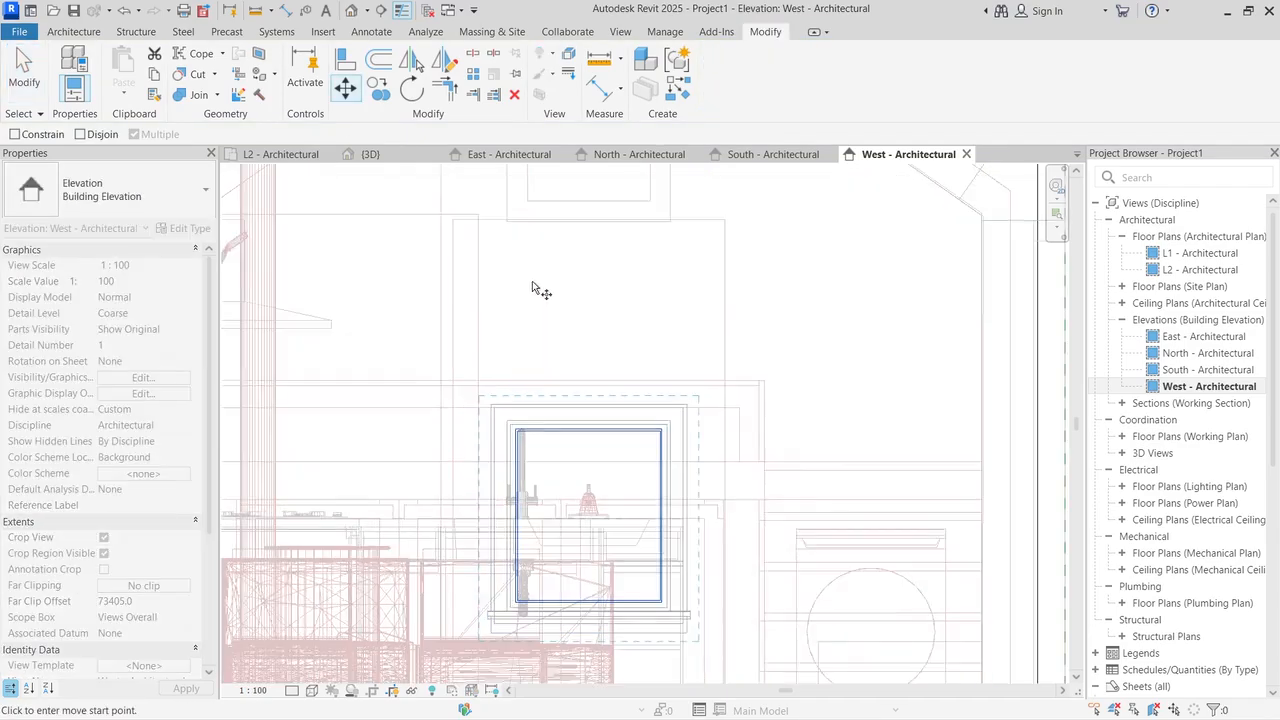
scroll(445, 345, "down", 2)
scroll(443, 400, "up", 4)
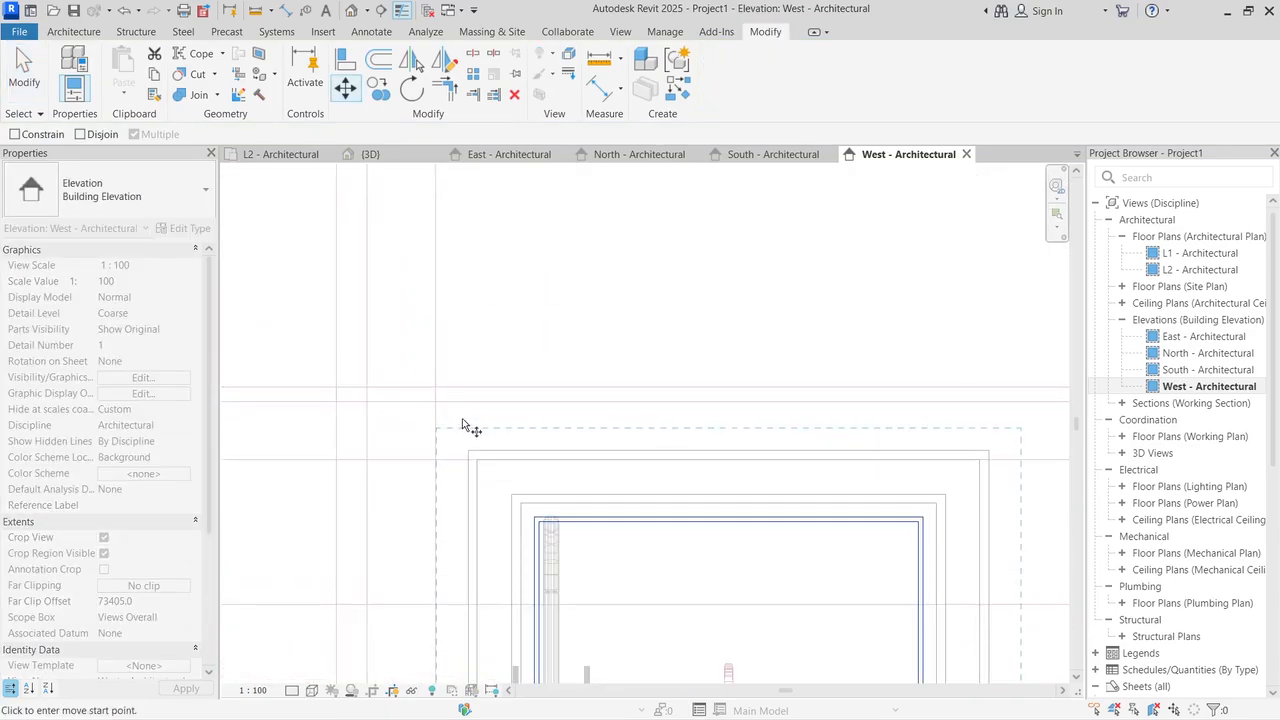
left_click(468, 452)
scroll(470, 440, "down", 3)
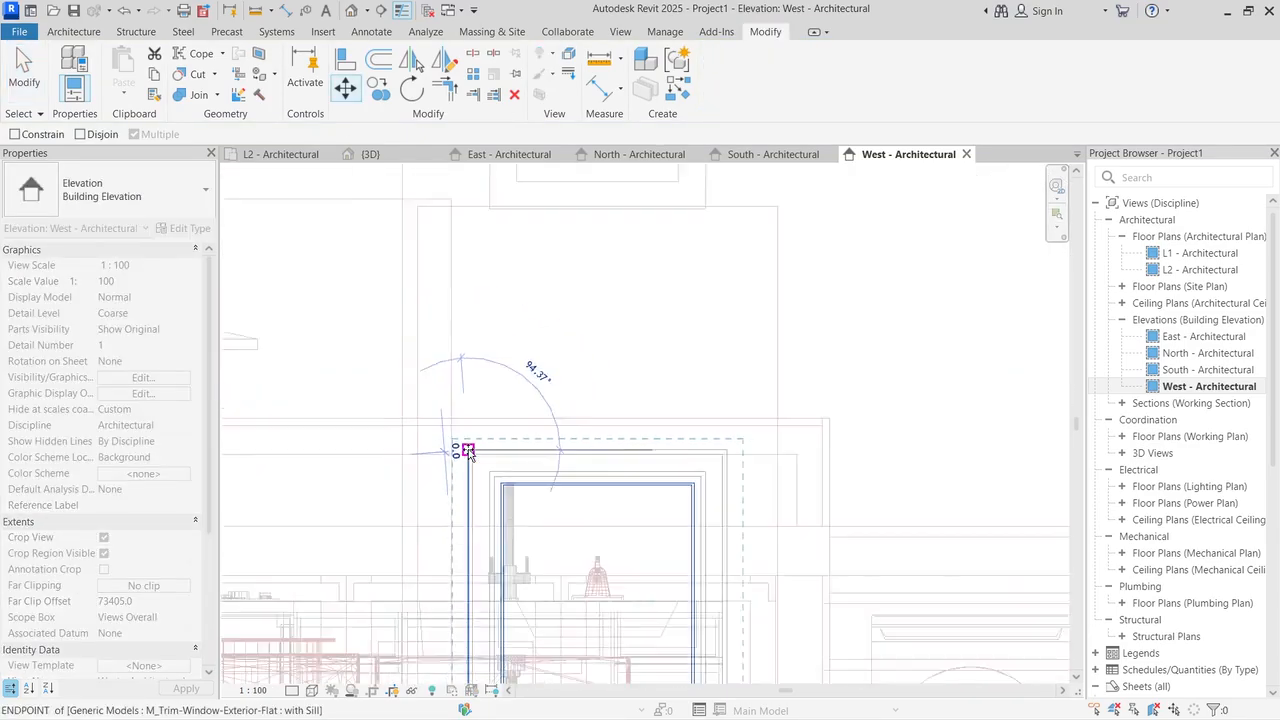
scroll(474, 334, "up", 3)
scroll(474, 334, "up", 3)
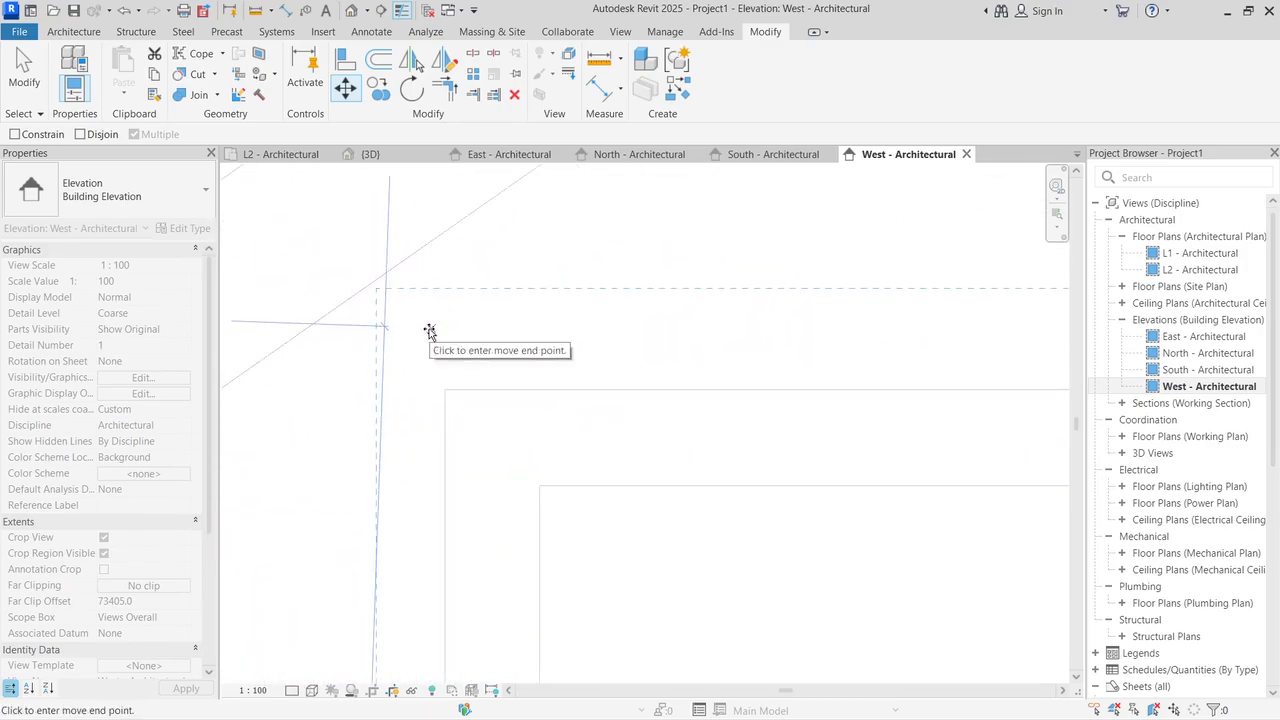
left_click(444, 390)
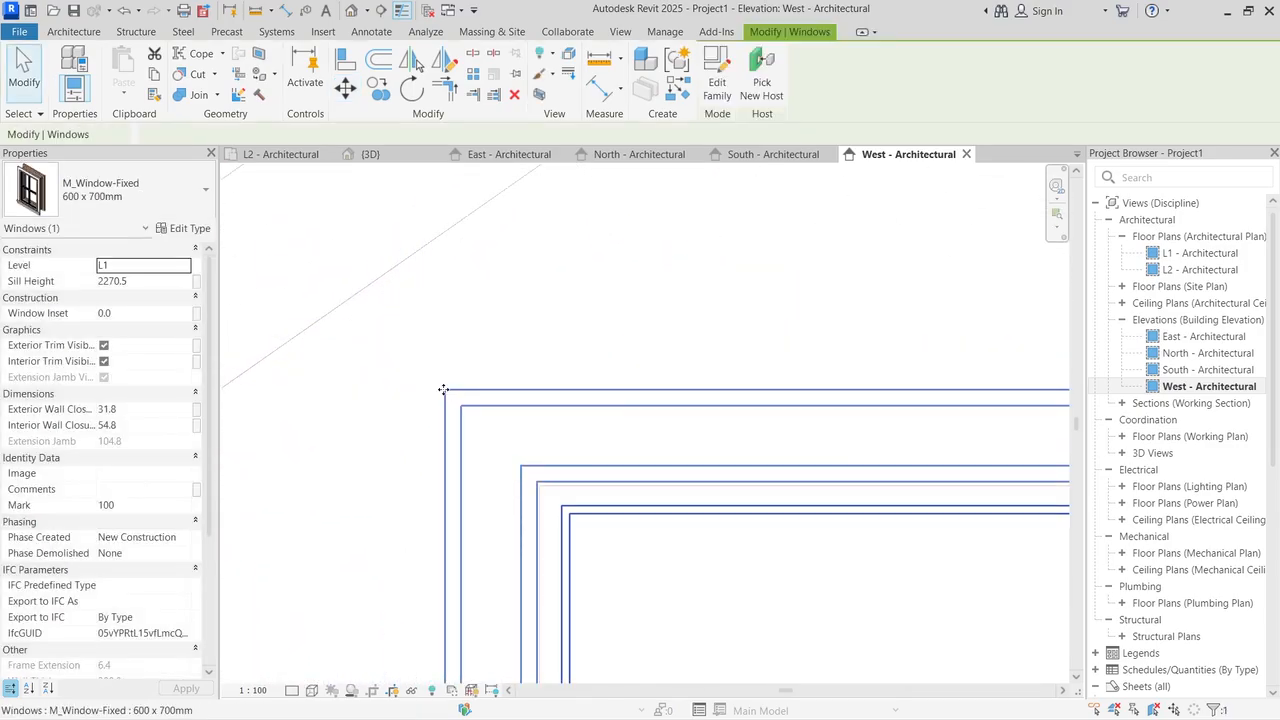
Step: Try to centre the 600 x 700mm window over the imported gable window by nudging it 80 mm left and 80 mm up
scroll(443, 386, "down", 4)
scroll(436, 510, "up", 3)
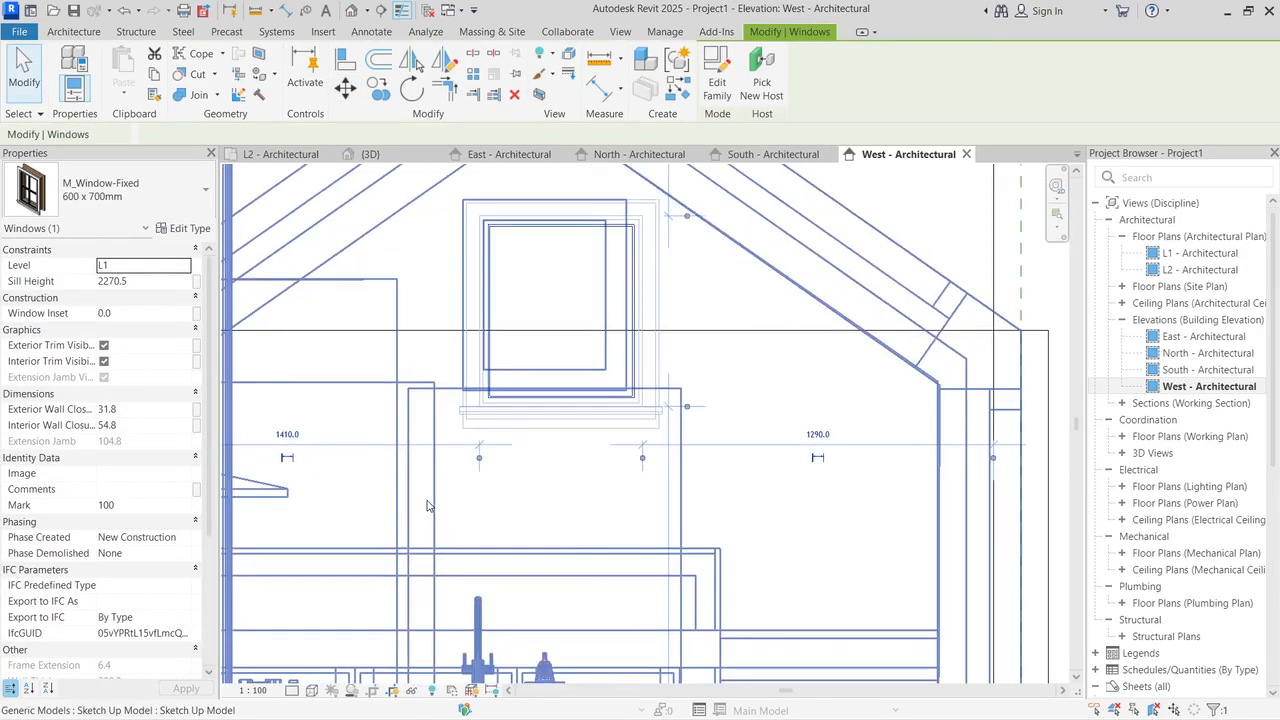
scroll(415, 290, "up", 1)
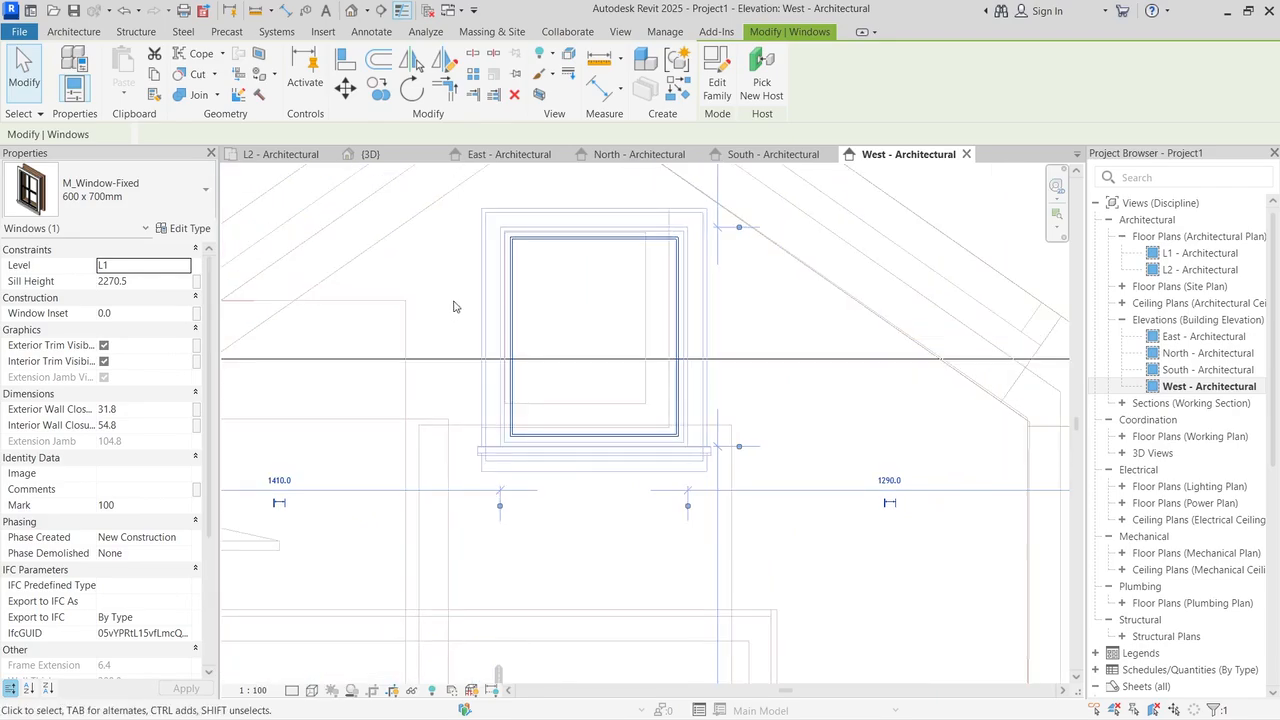
key("Left")
key("Left")
key("Left")
key("Left")
key("Left")
key("Left")
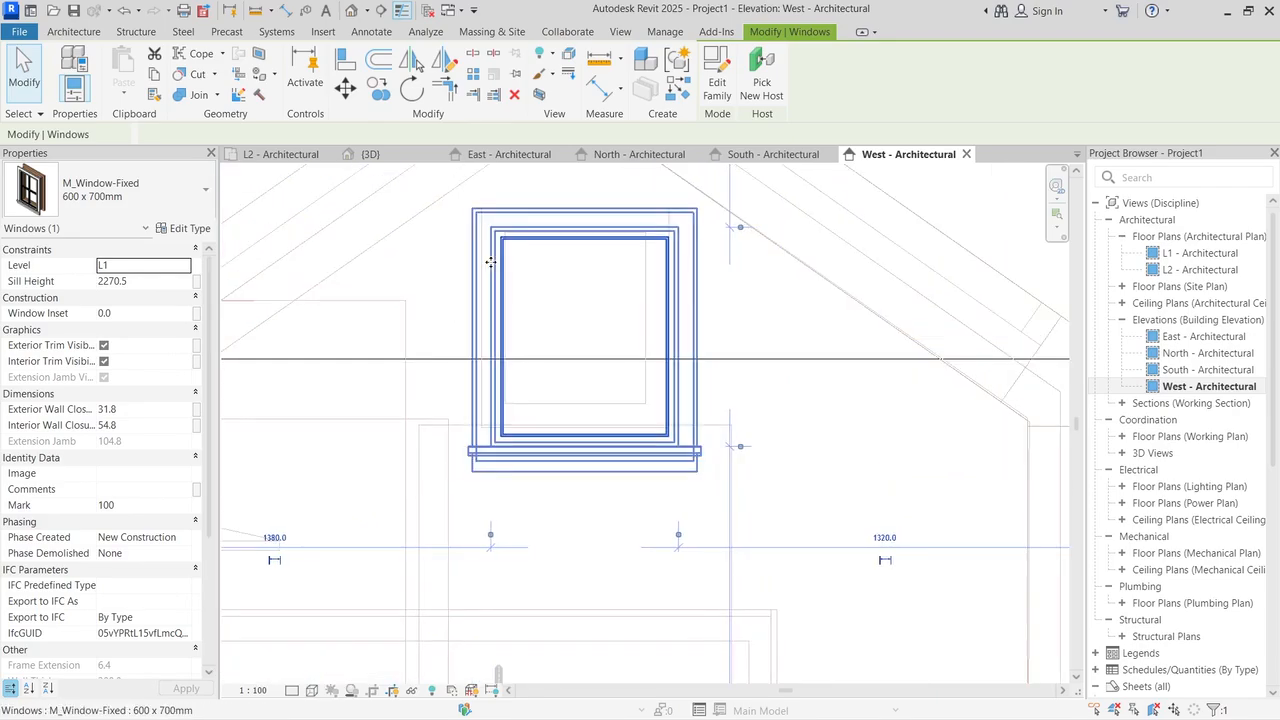
key("Up")
key("Up")
key("Up")
key("Up")
key("Up")
key("Up")
key("Up")
key("Up")
key("Up")
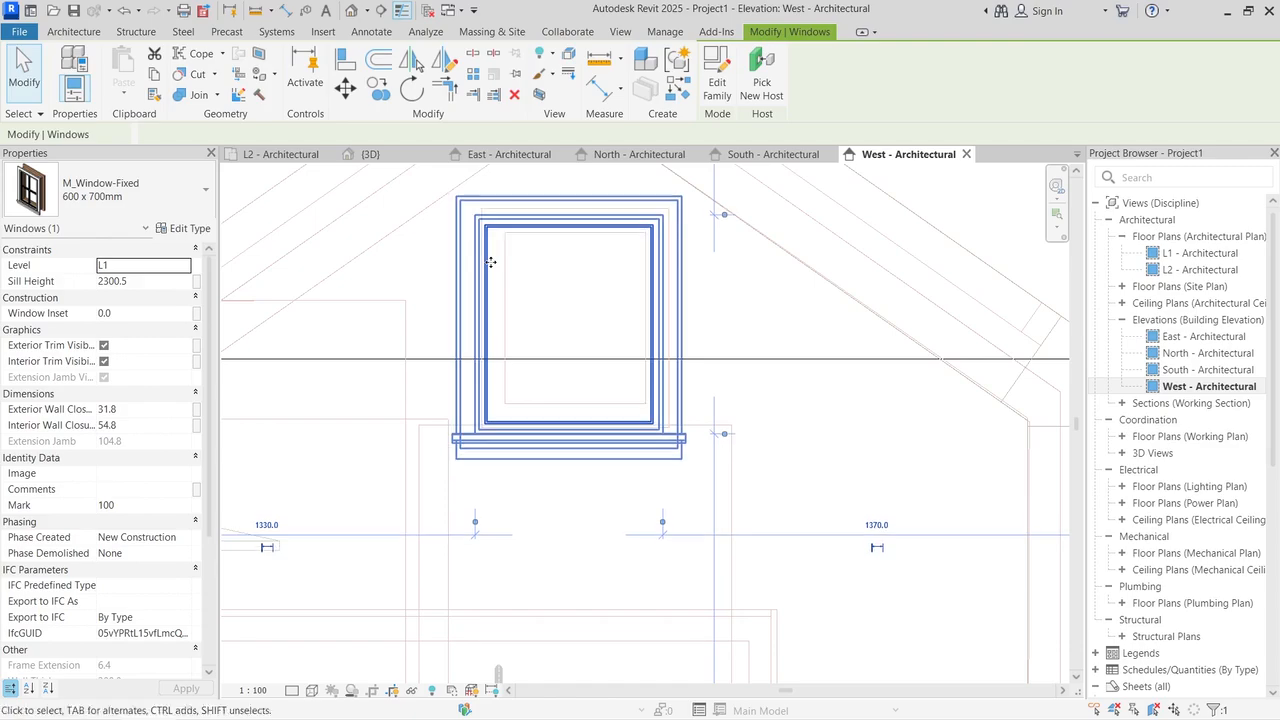
key("Down")
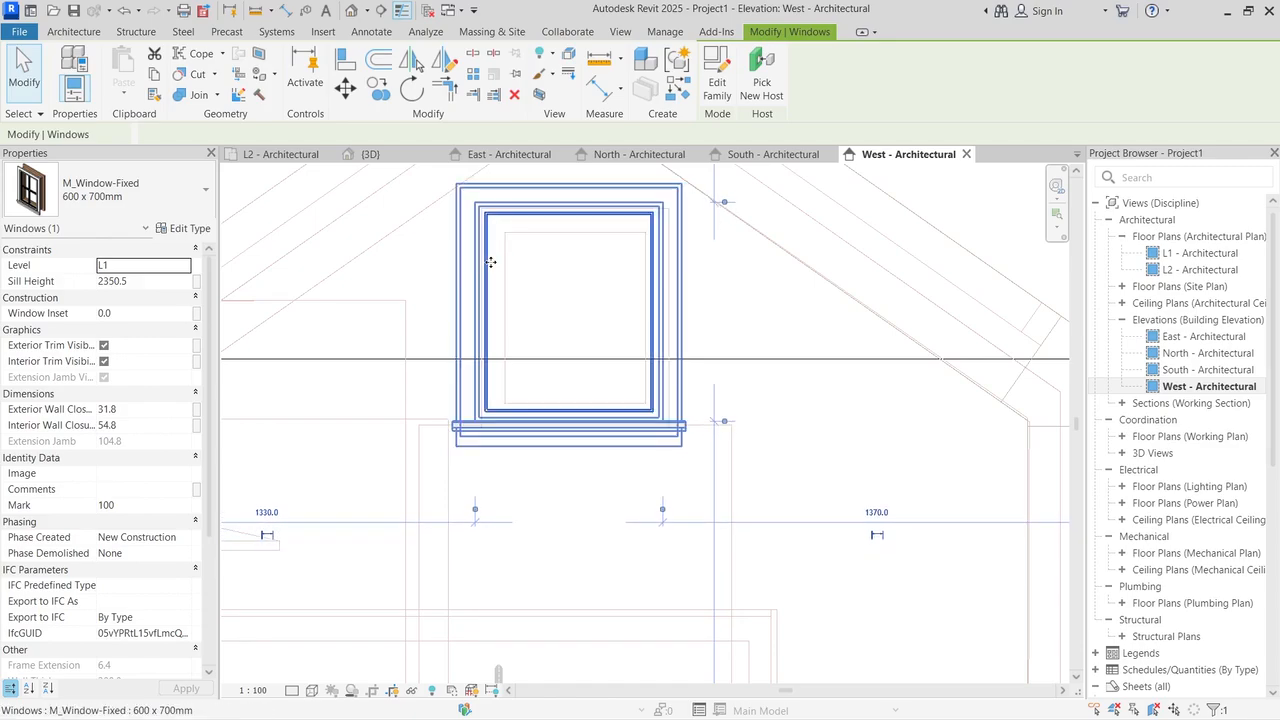
Step: Move the window by its inner frame's upper-left corner onto the upper-left inner corner of the imported gable window
scroll(490, 262, "up", 5)
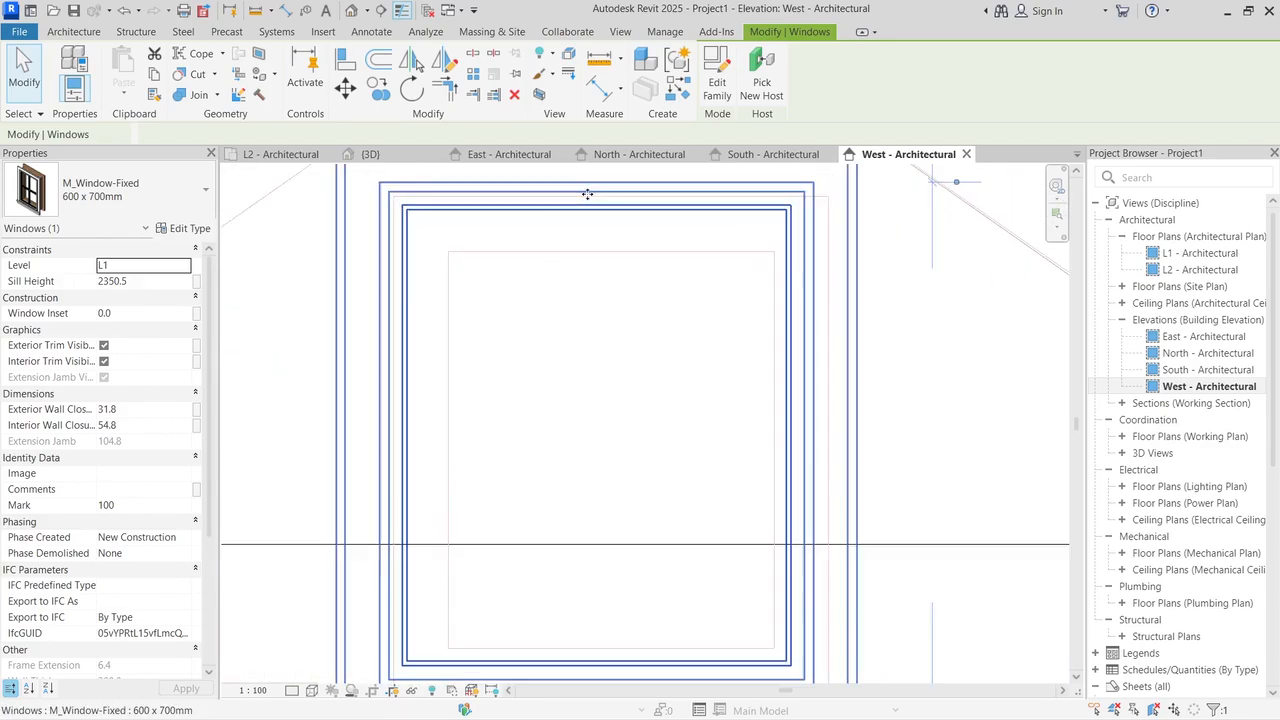
scroll(500, 240, "up", 2)
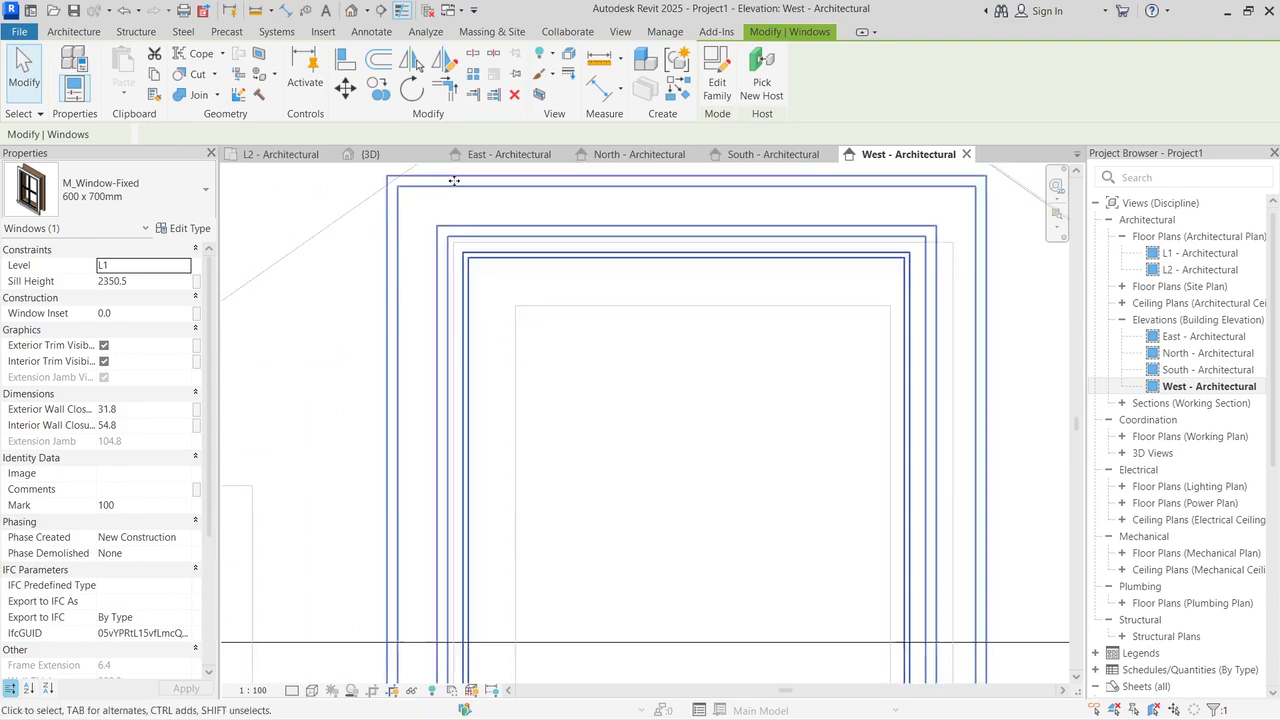
key("m")
key("v")
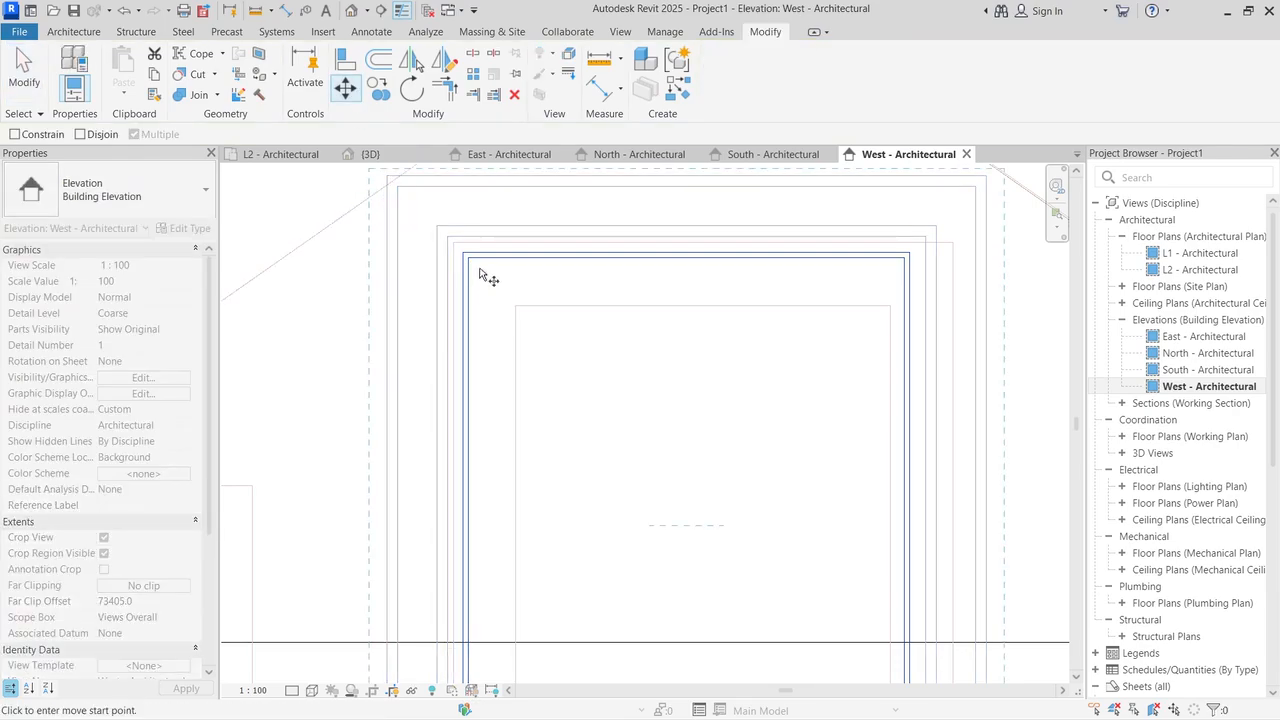
left_click(466, 257)
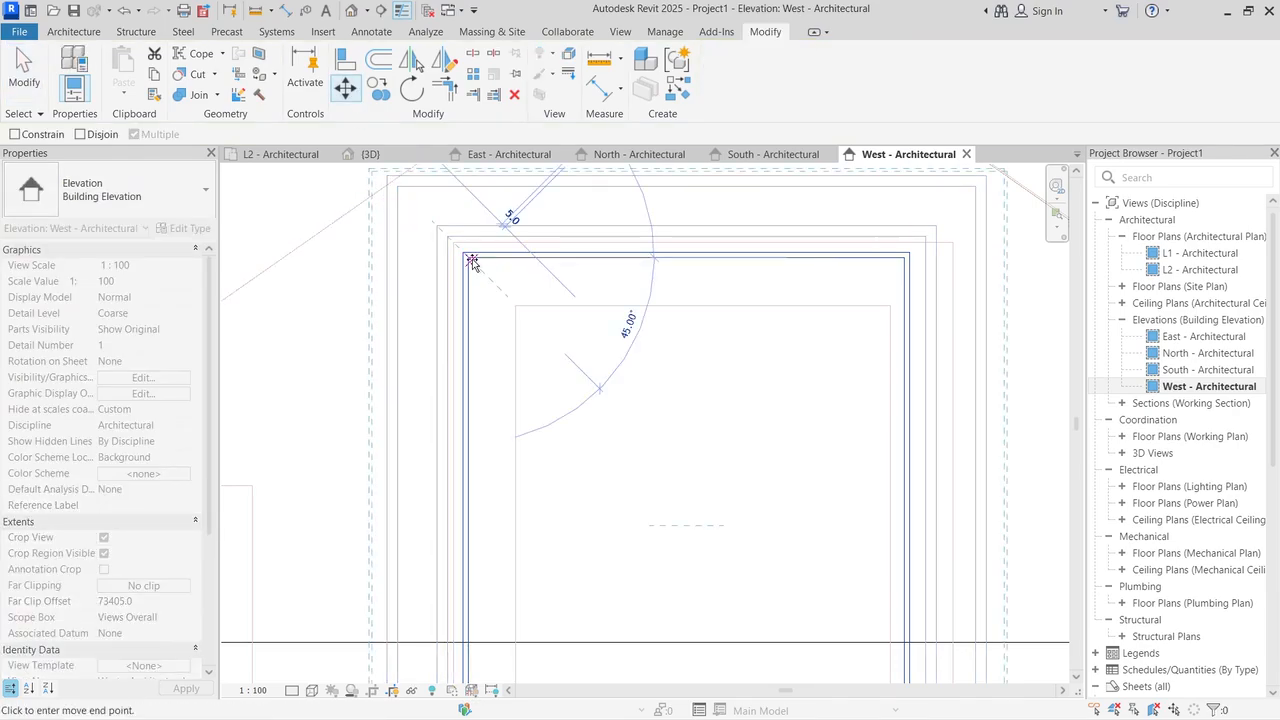
left_click(518, 309)
scroll(490, 272, "down", 1)
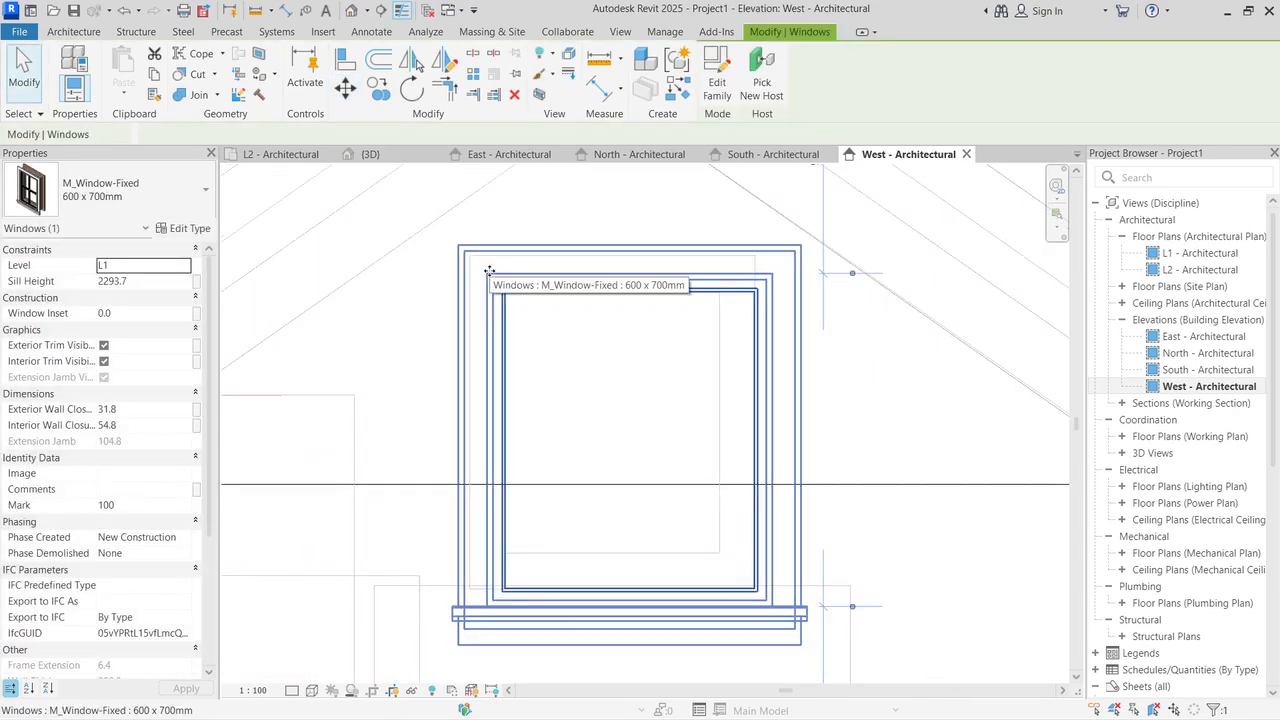
Step: Examine the 600 x 700mm window's type dimensions for comparison with the imported gable window, leaving them unchanged
middle_click_drag(554, 418, 428, 323)
scroll(428, 323, "up", 1)
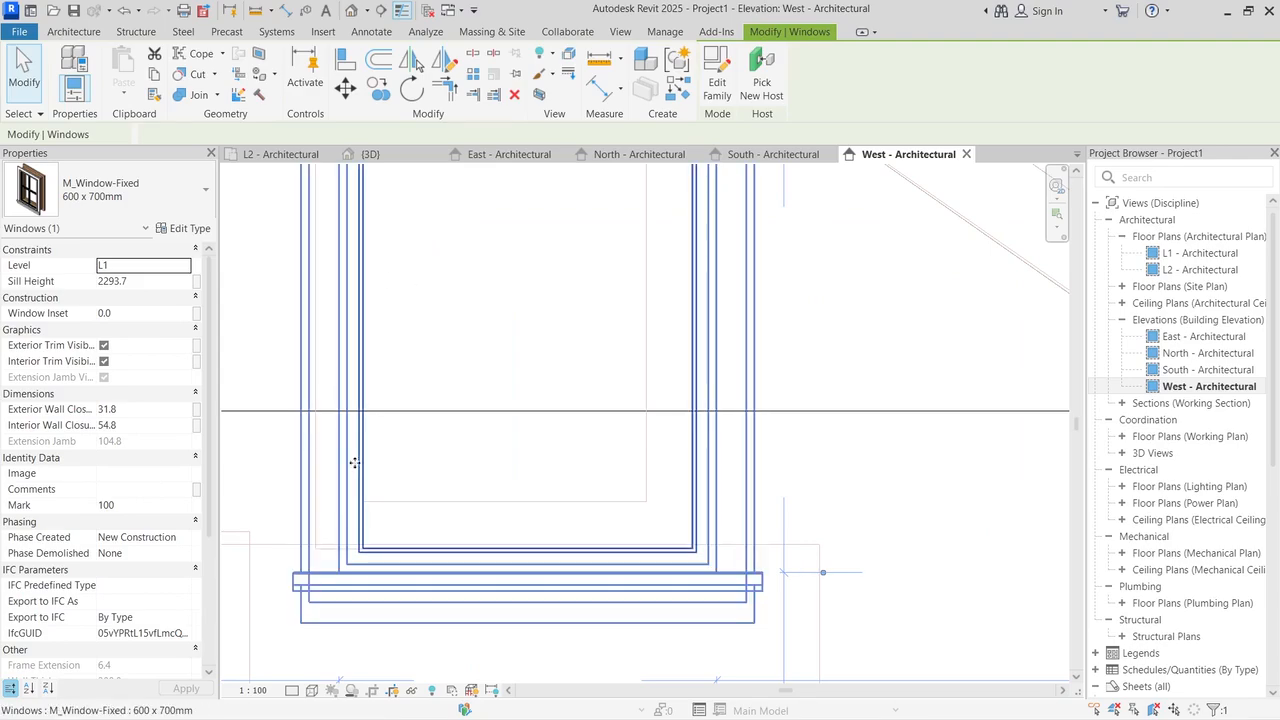
left_click(324, 287)
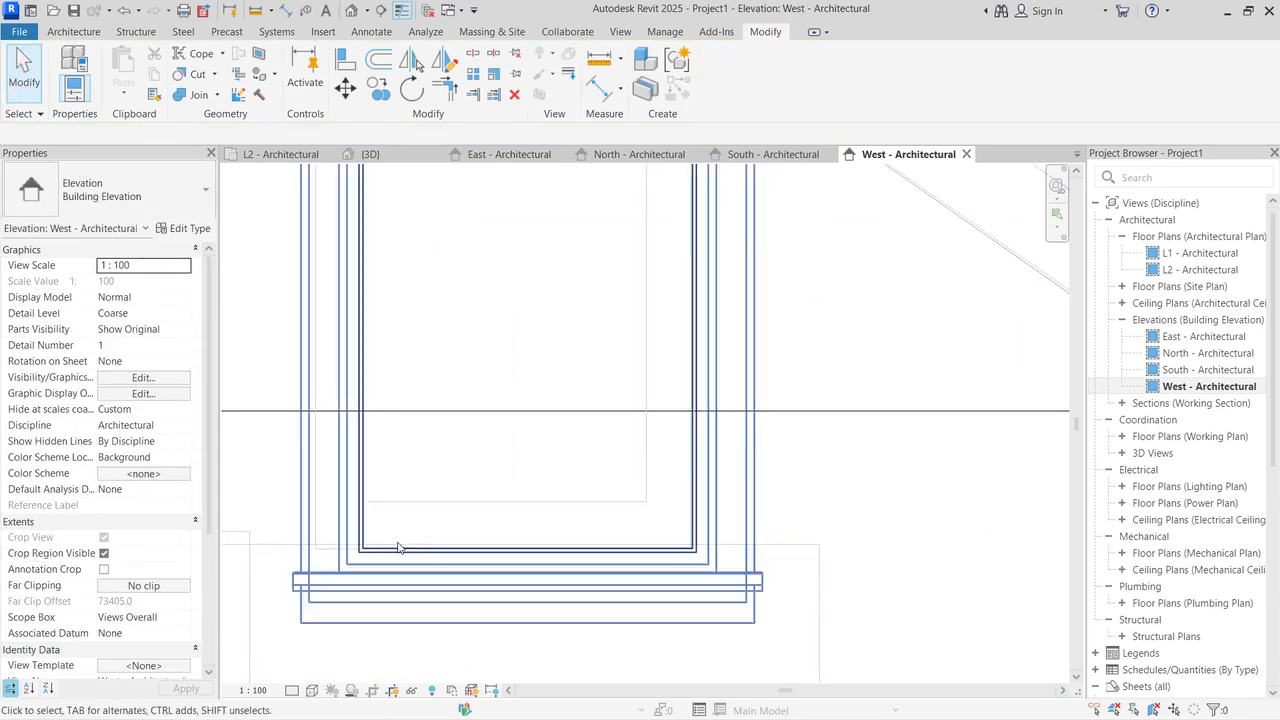
left_click(402, 578)
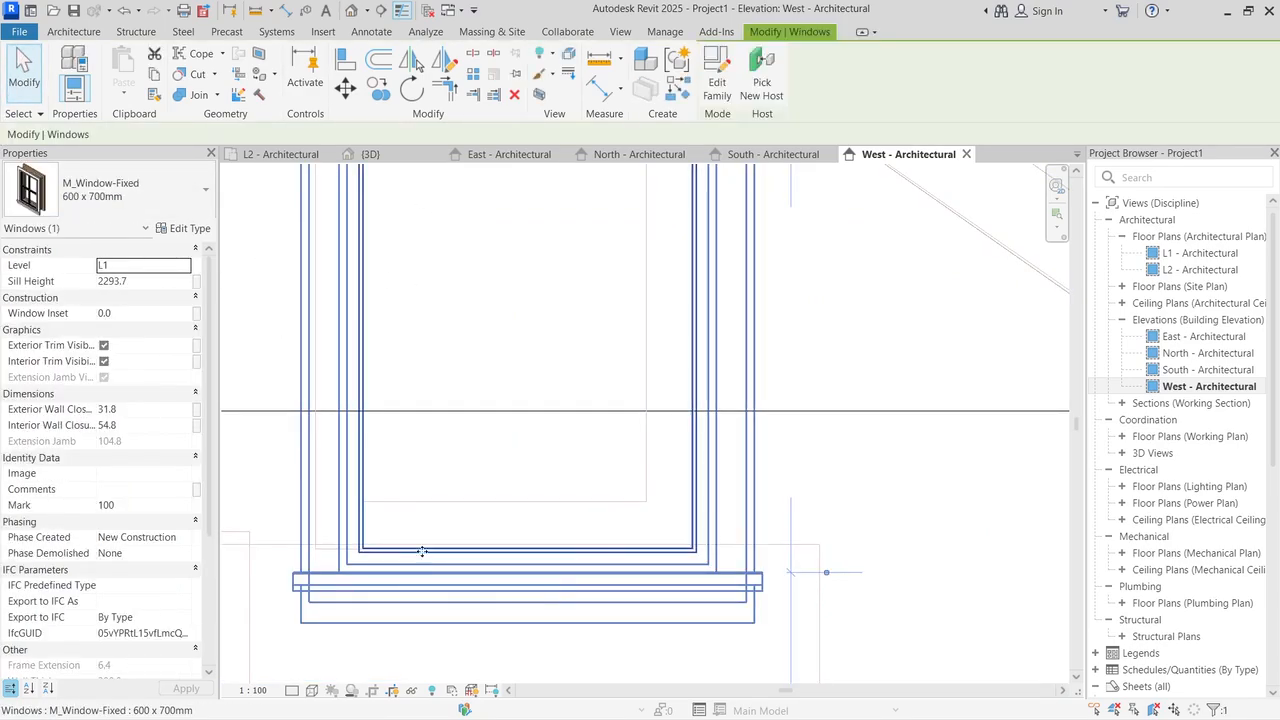
left_click(191, 229)
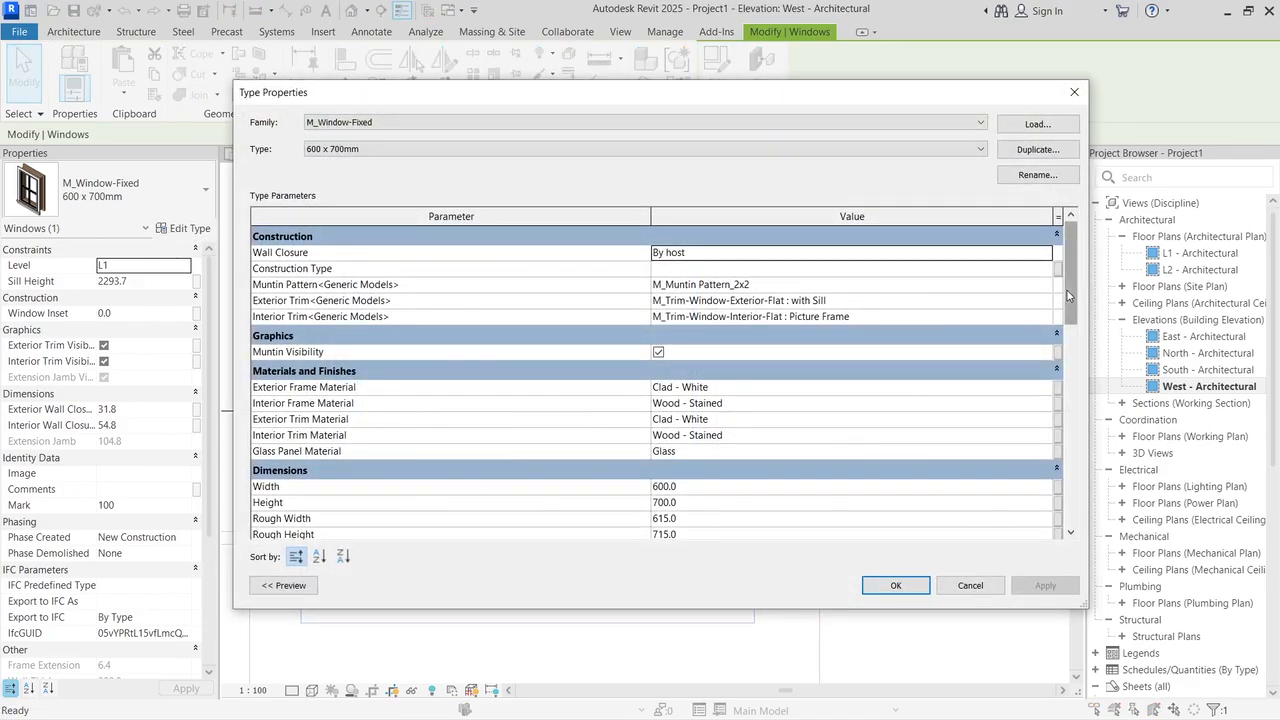
scroll(1070, 296, "down", 2)
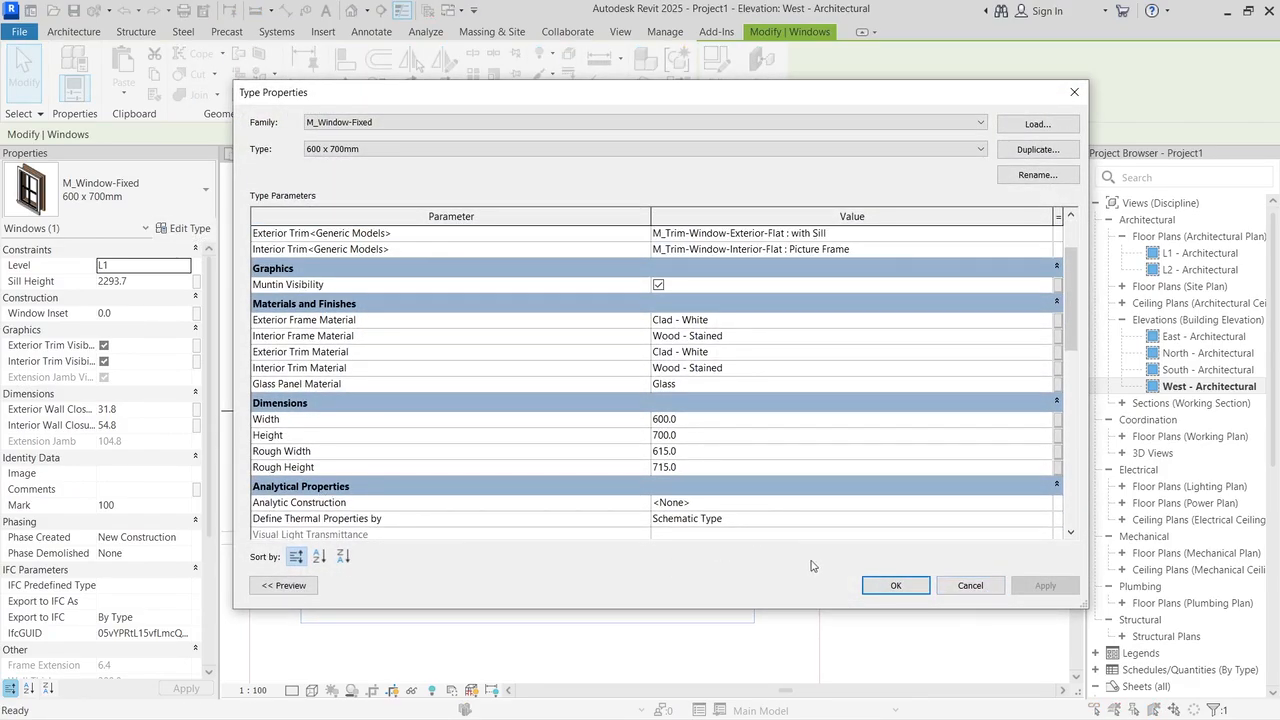
left_click(968, 585)
scroll(465, 375, "down", 3)
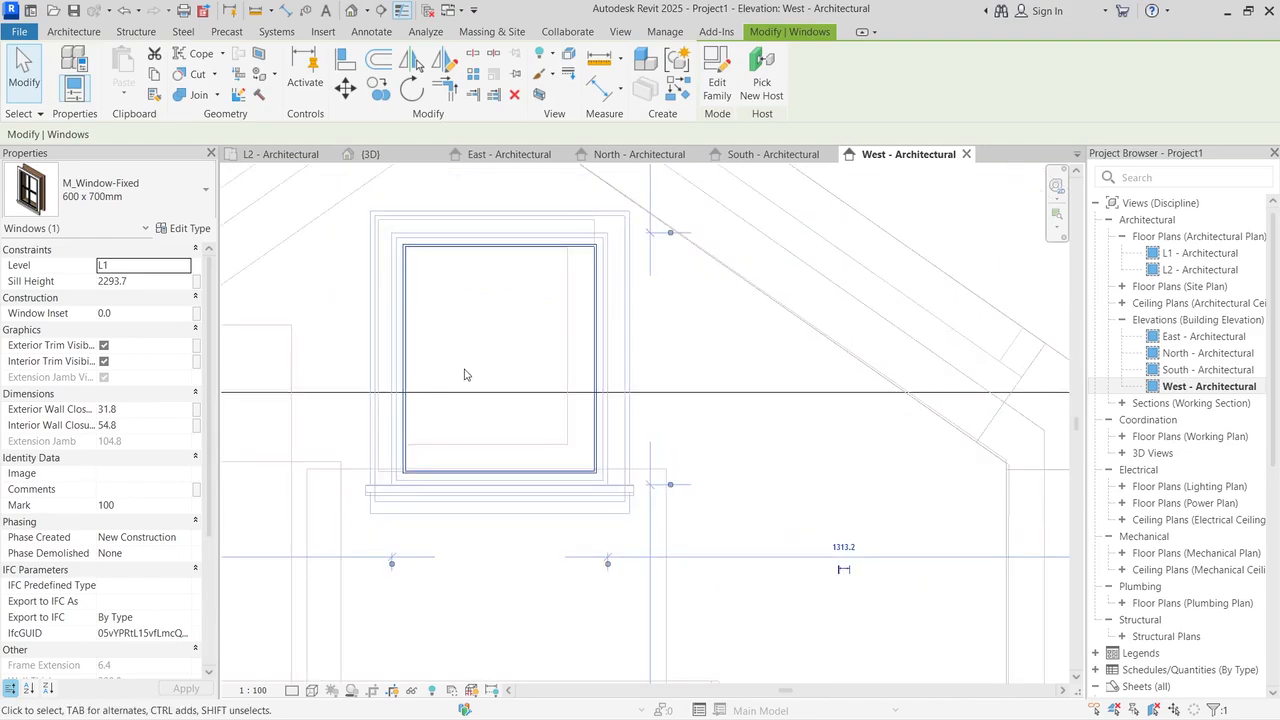
Step: Measure the height of the imported gable window along its right outer edge
left_click(599, 62)
scroll(531, 266, "up", 3)
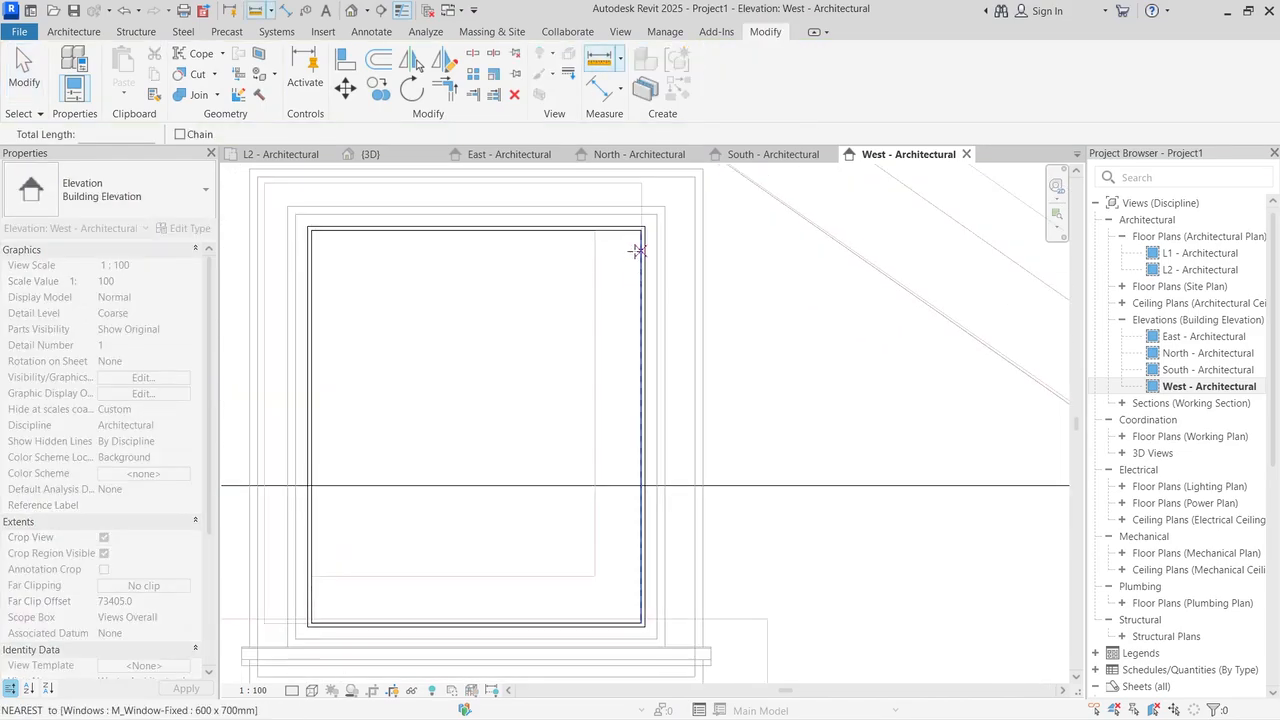
left_click(642, 183)
scroll(655, 660, "up", 3)
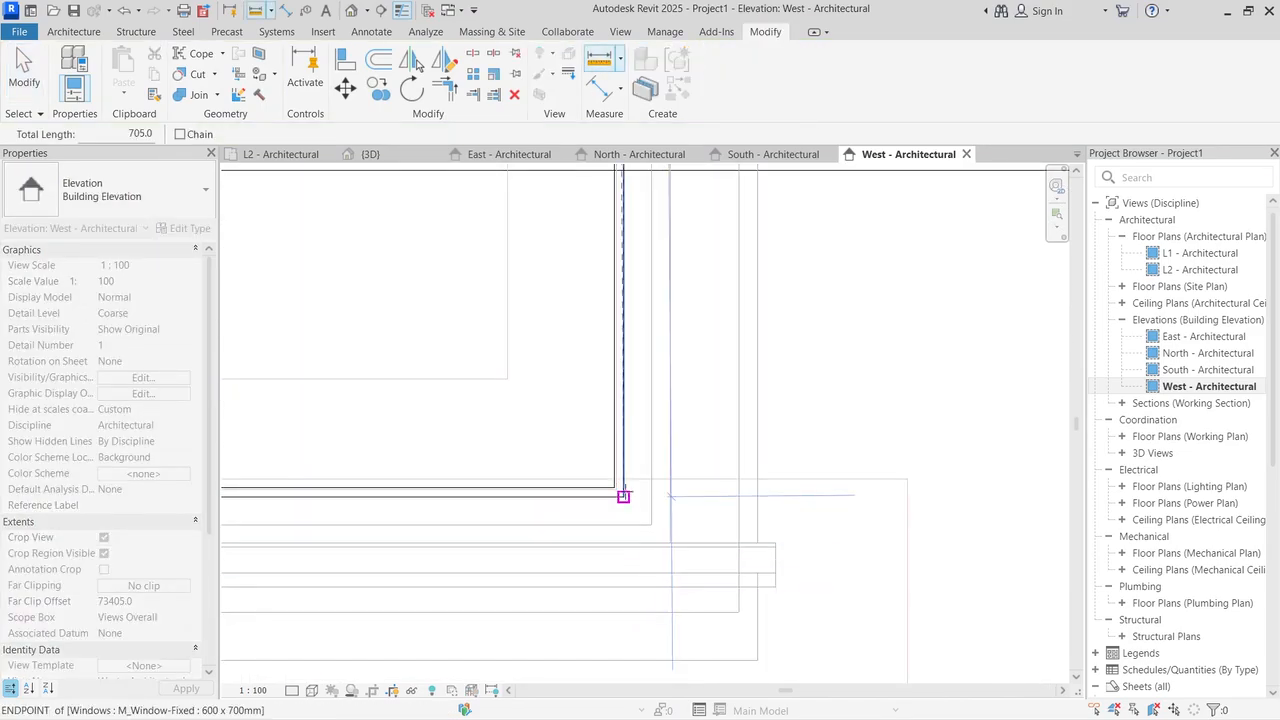
scroll(617, 489, "down", 2)
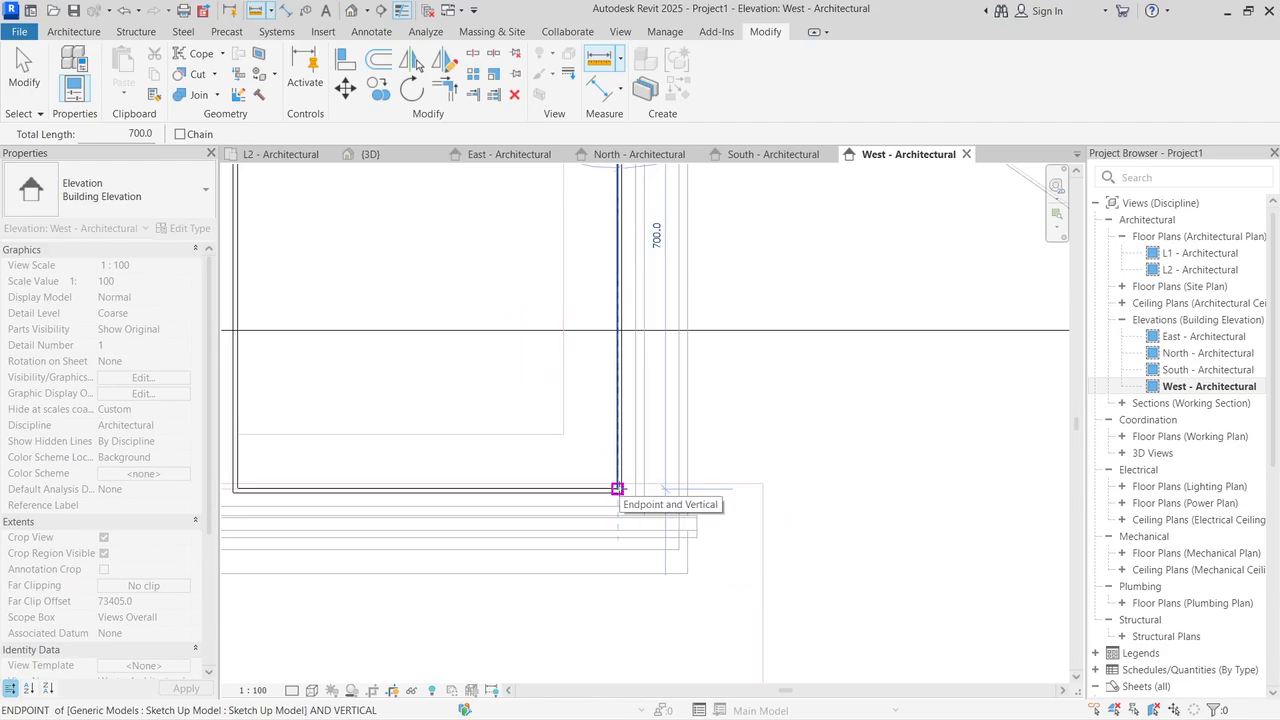
scroll(617, 489, "down", 3)
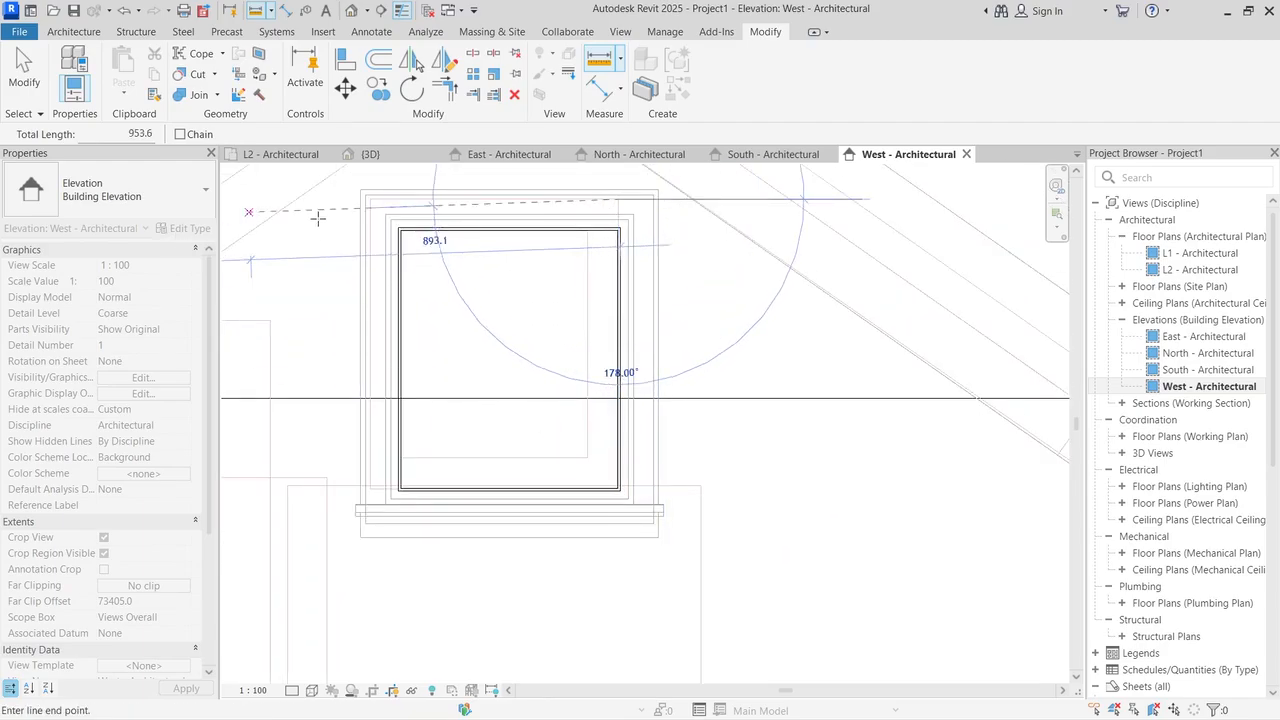
key("Escape")
key("Escape")
Step: Set the 600 x 700mm window type's Rough Width to 600 and Rough Height to 700
left_click(183, 229)
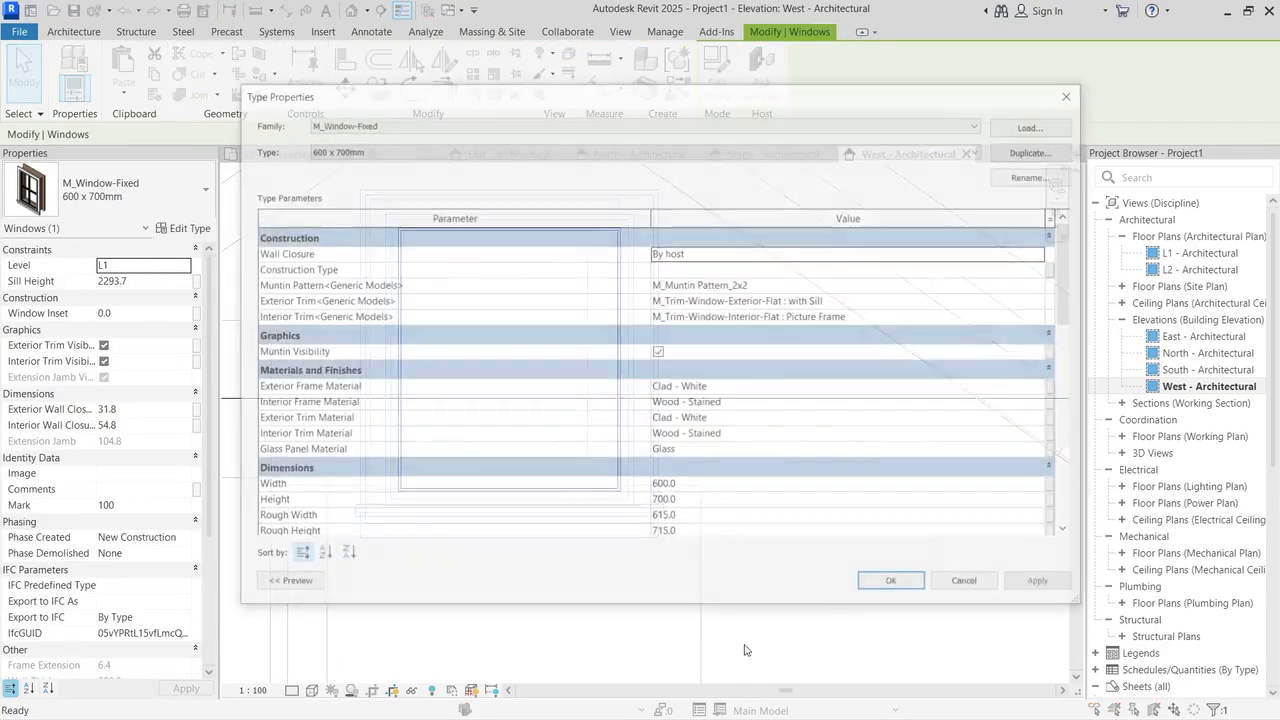
scroll(684, 514, "down", 1)
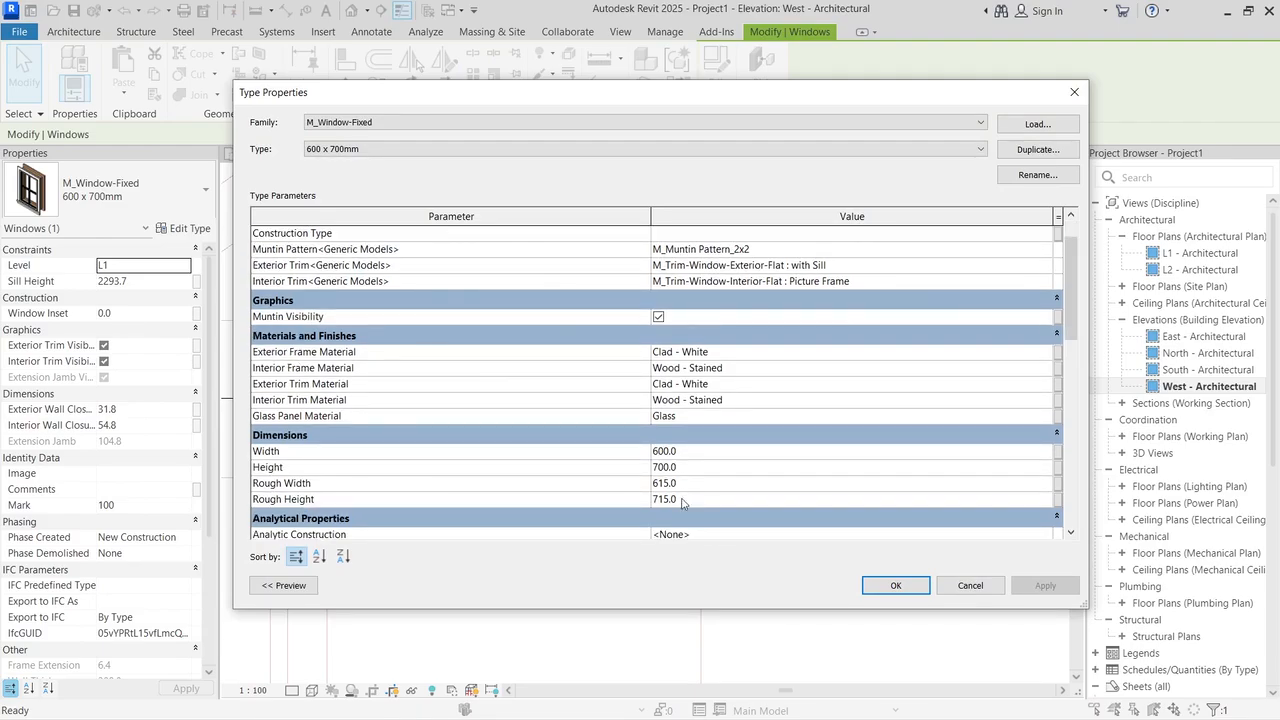
type("700")
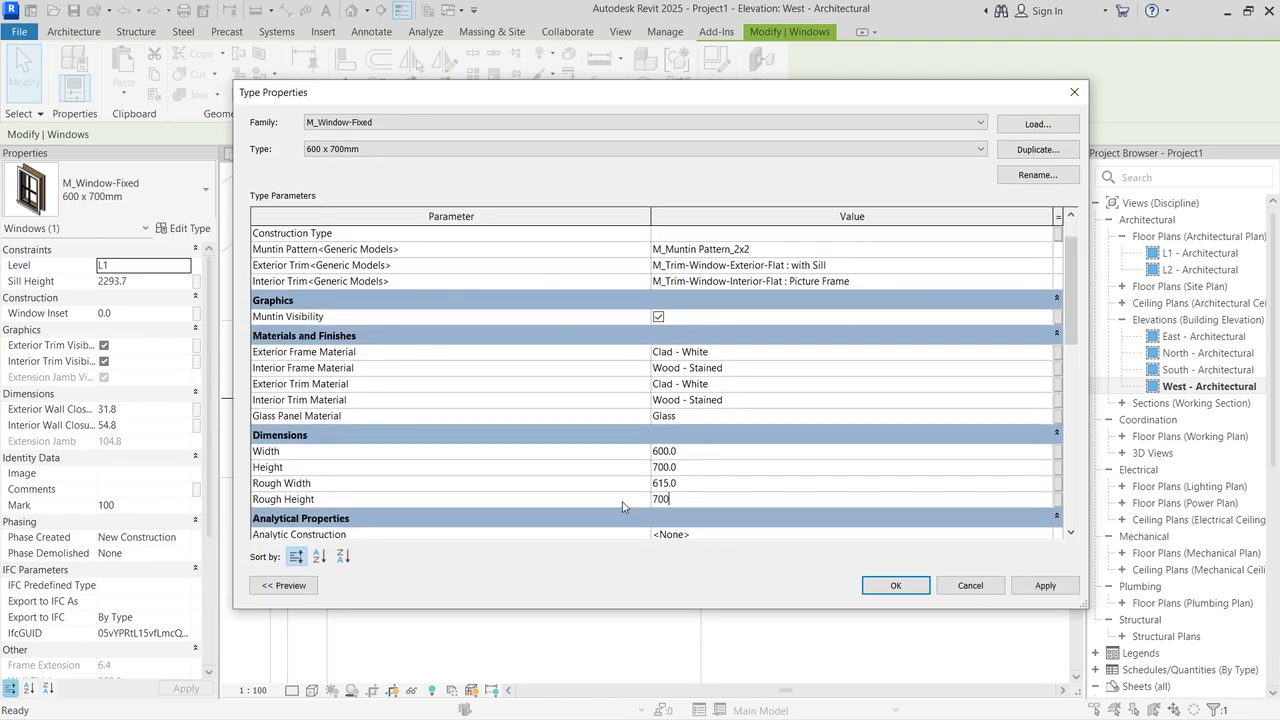
left_click(691, 484)
left_click(1058, 589)
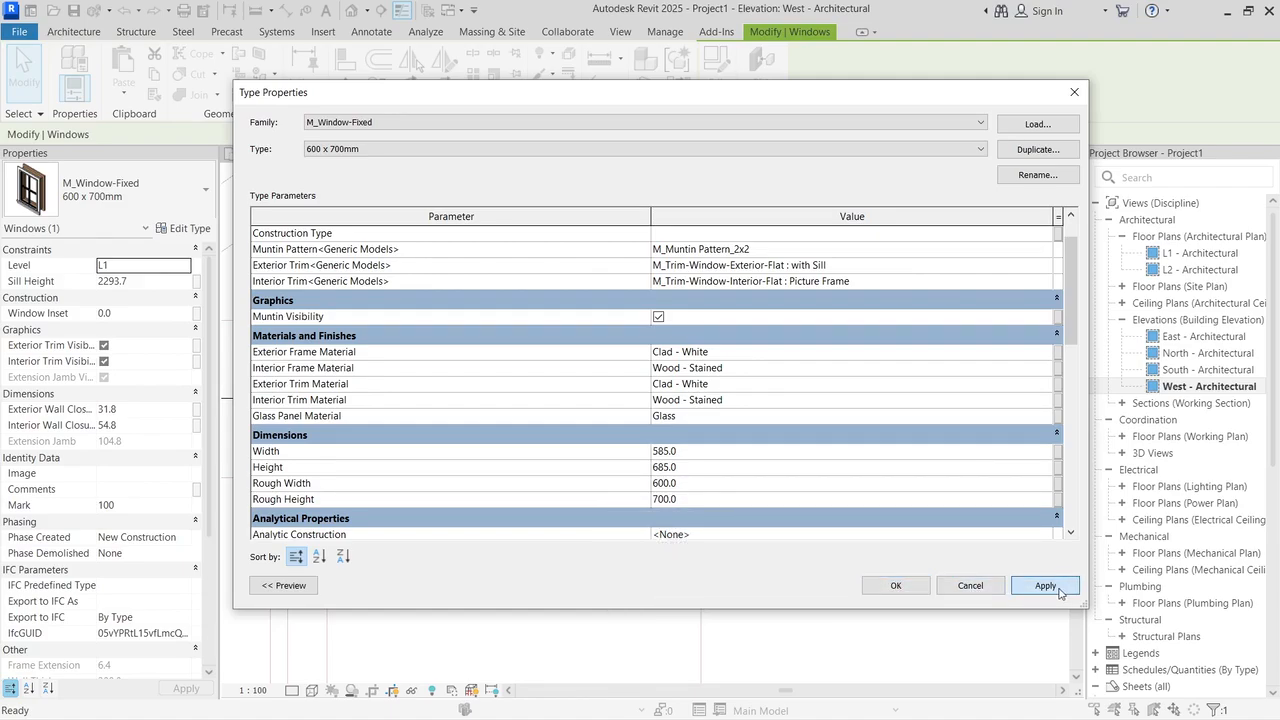
left_click(897, 589)
Step: Nudge the resized window 40 mm left and 30 mm up to centre it over the imported gable window
scroll(496, 357, "up", 5)
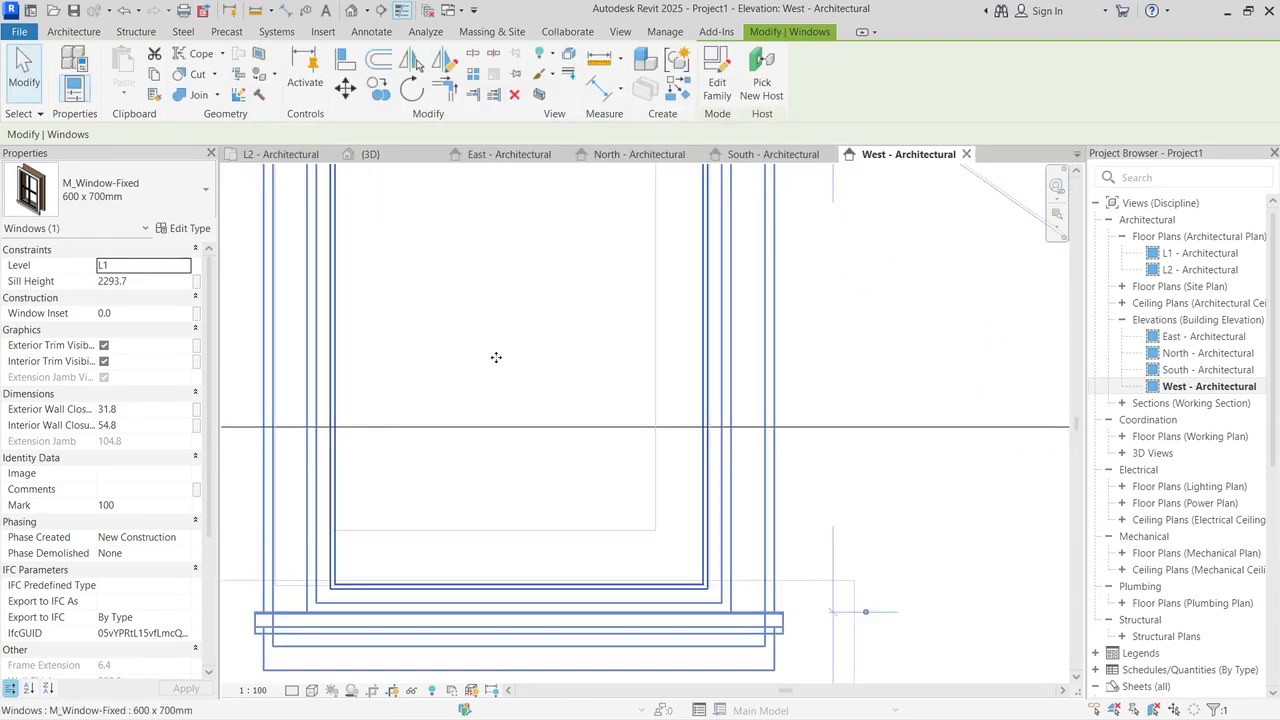
scroll(496, 357, "down", 2)
key("Left")
key("Left")
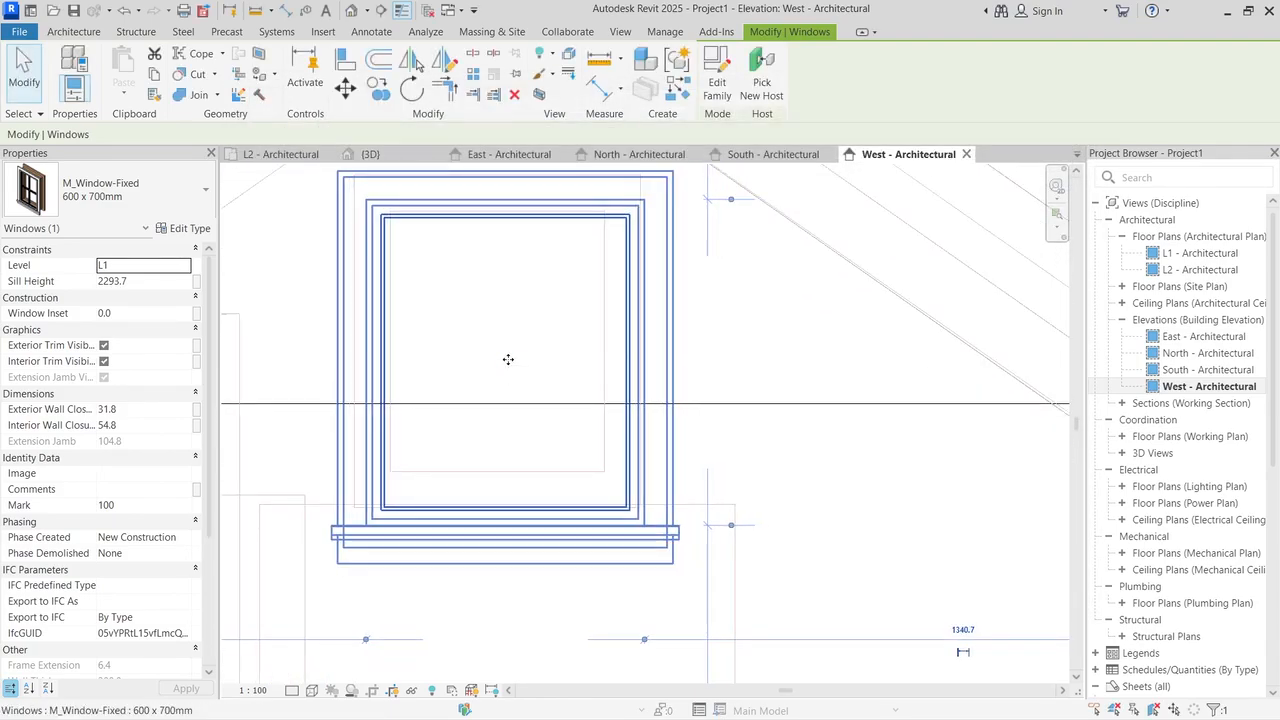
key("Left")
key("Left")
key("Left")
key("Left")
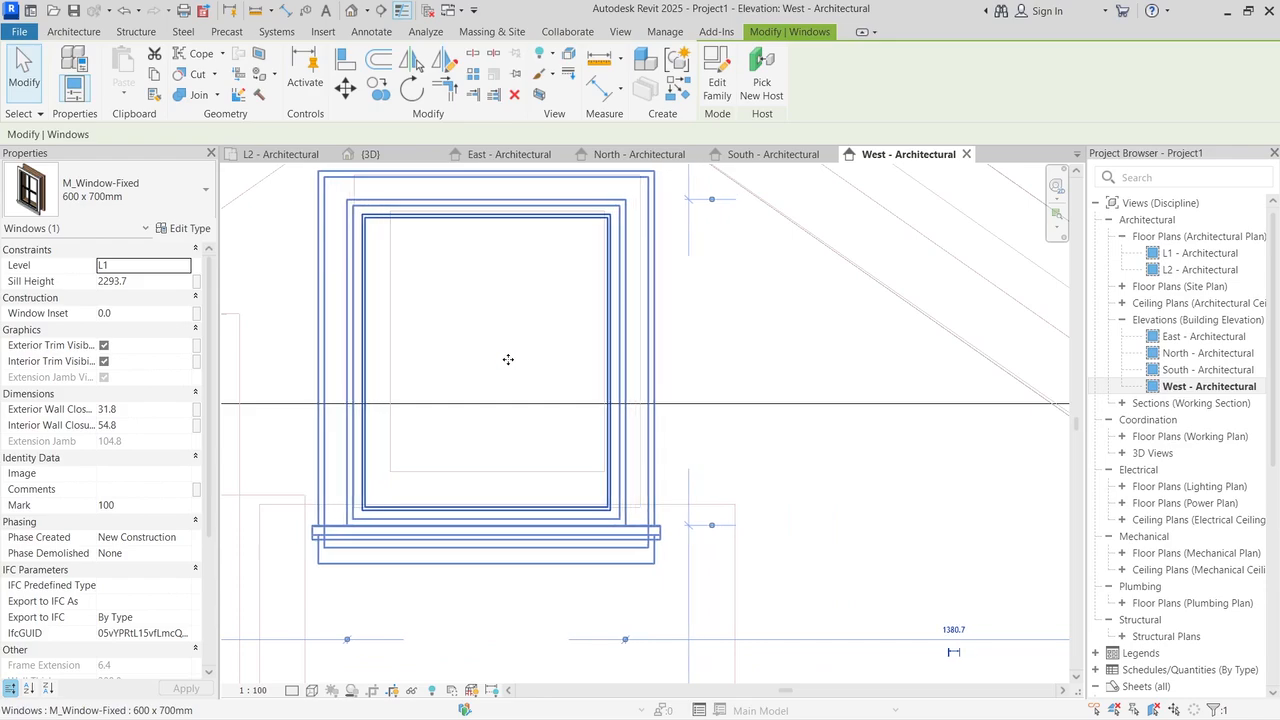
key("Up")
key("Up")
key("Up")
key("Right")
key("Right")
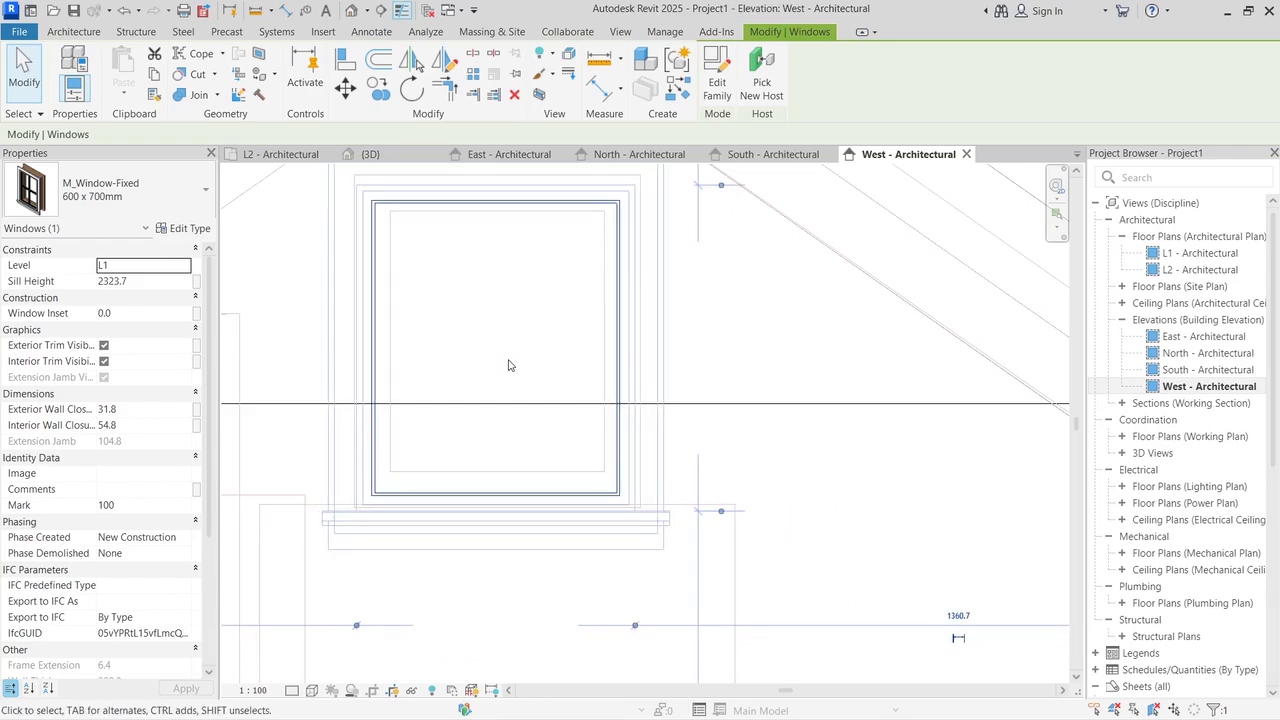
key("Right")
key("Left")
scroll(508, 365, "down", 5)
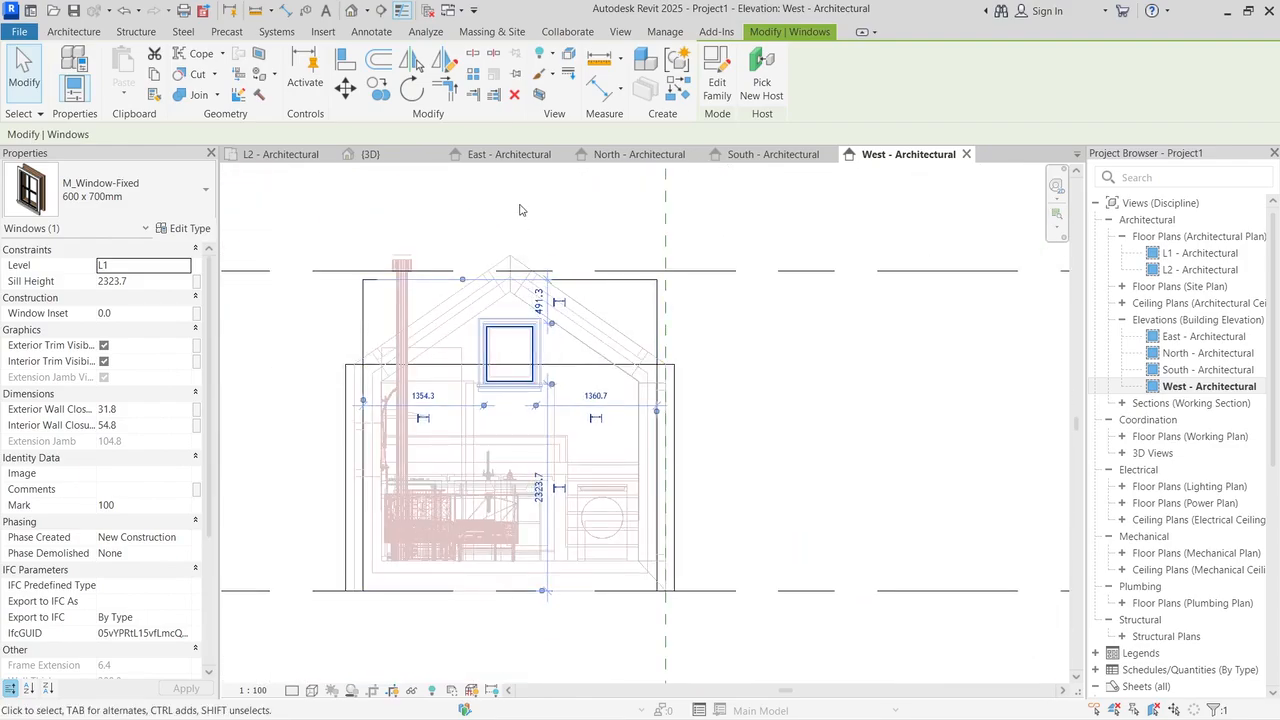
key("Escape")
Step: Switch the west elevation's visual style to Hidden Line
scroll(515, 331, "up", 4)
scroll(510, 340, "down", 3)
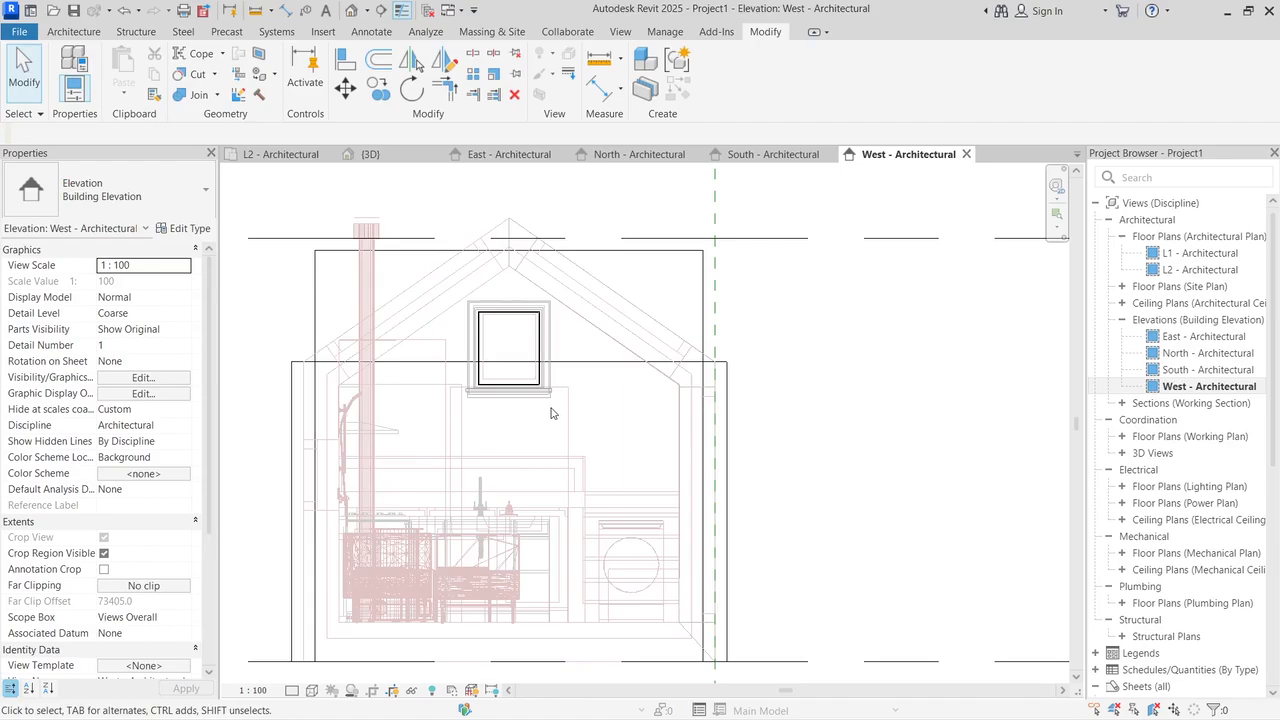
scroll(540, 385, "up", 2)
scroll(537, 381, "down", 4)
scroll(437, 332, "up", 3)
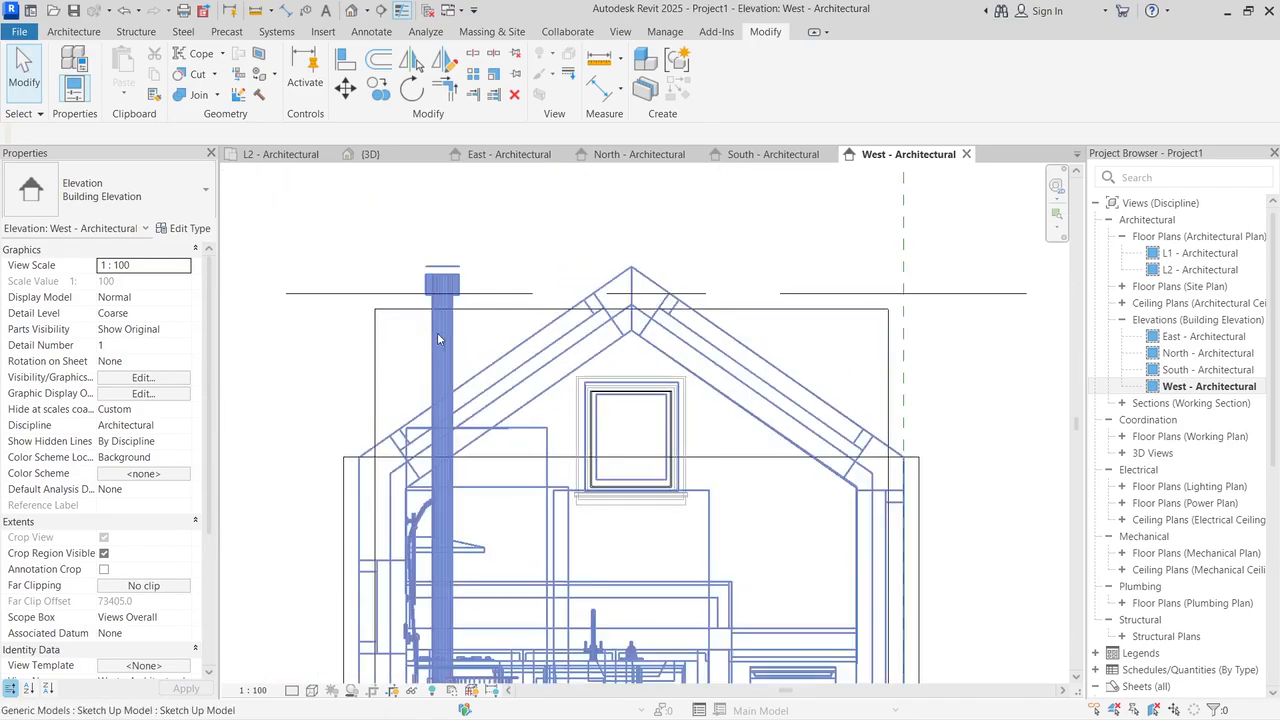
left_click(370, 335)
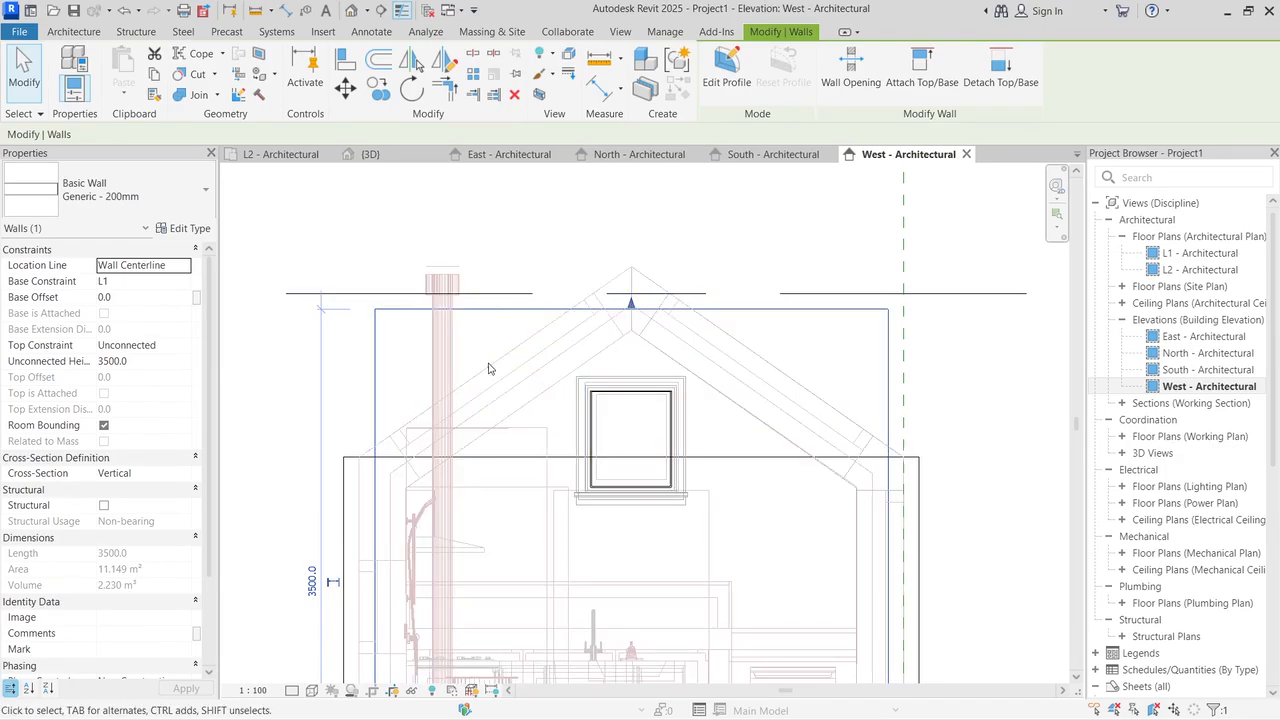
left_click(312, 690)
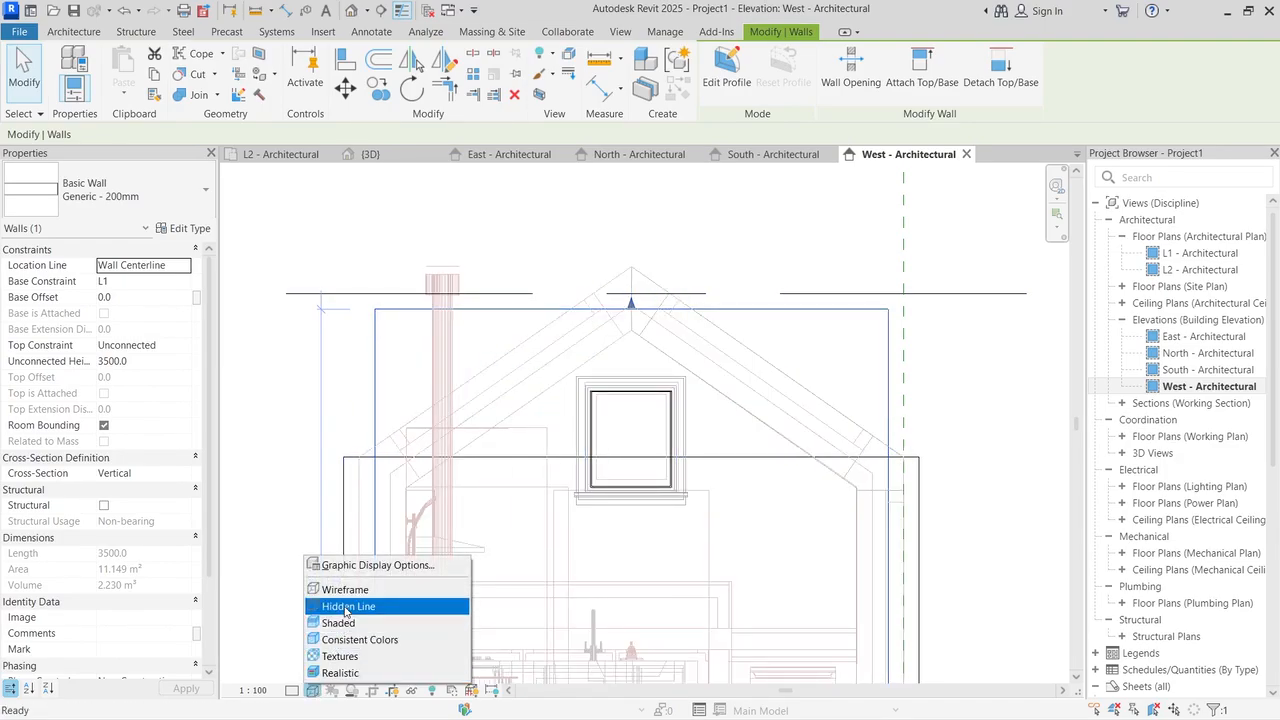
left_click(346, 606)
left_click(771, 189)
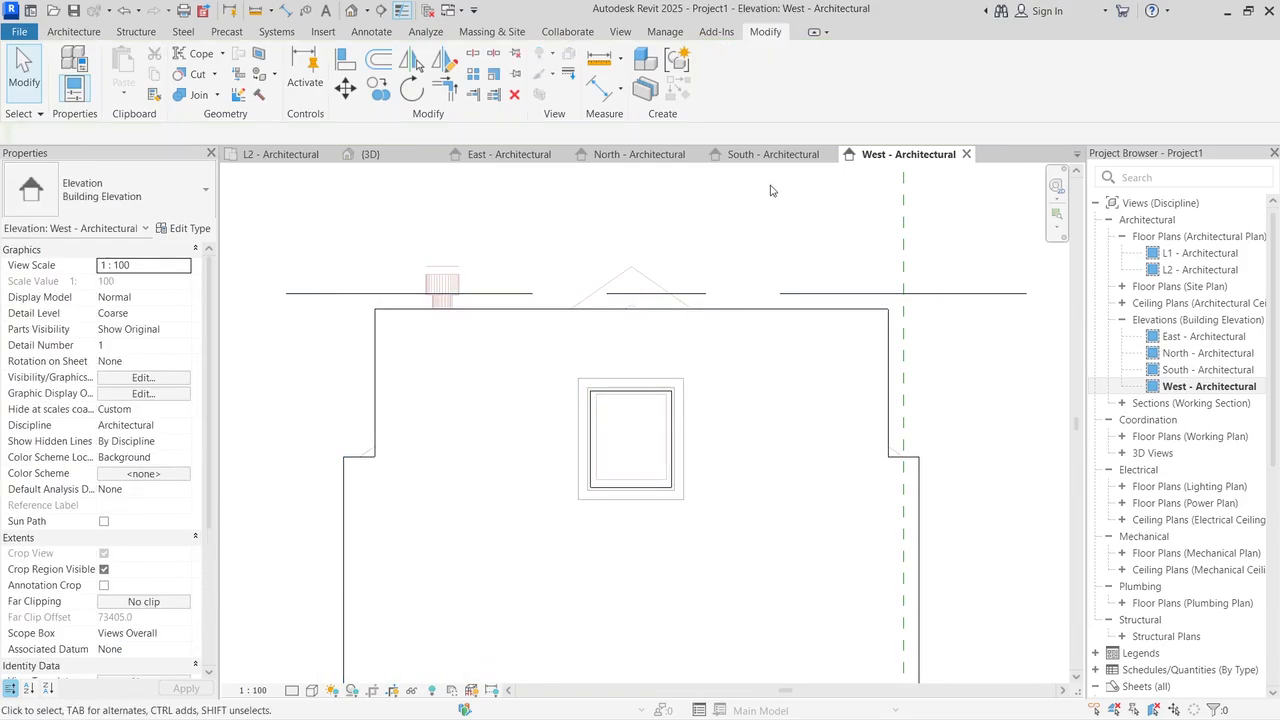
Step: Examine the gable wall and its window against the imported house in the 3D view
scroll(770, 200, "down", 3)
left_click(366, 160)
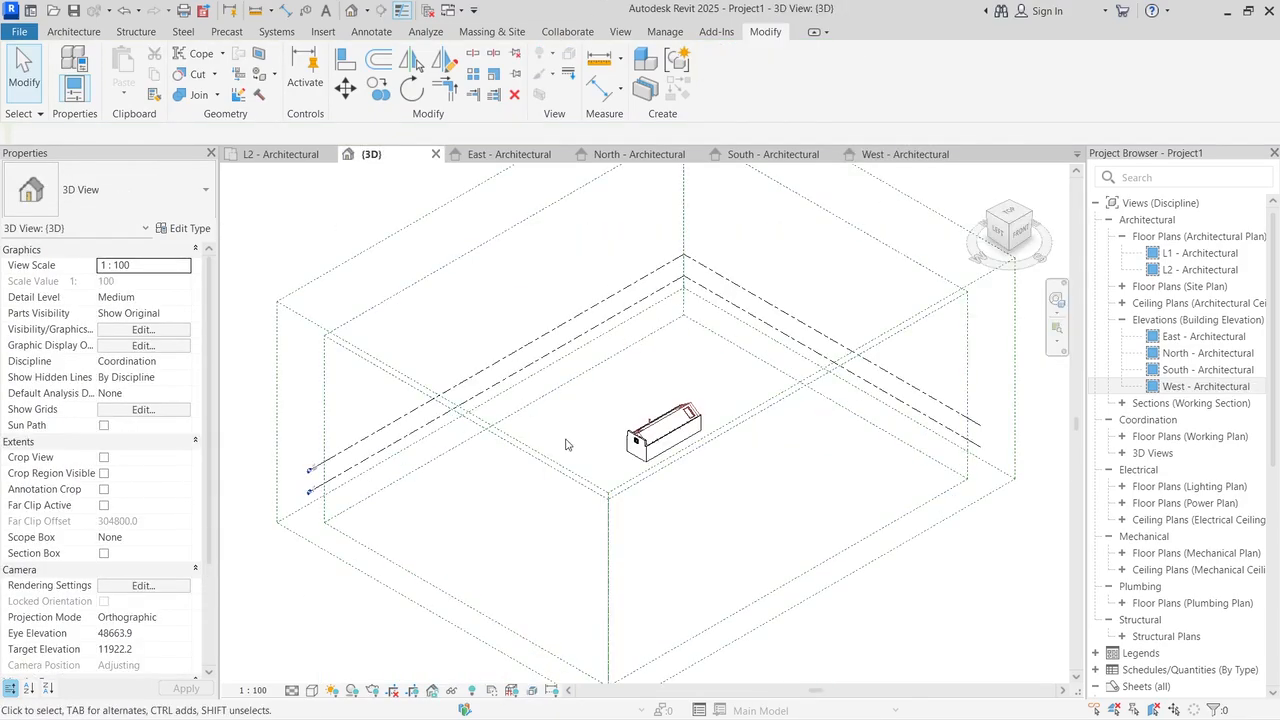
scroll(647, 477, "up", 5)
scroll(647, 477, "up", 2)
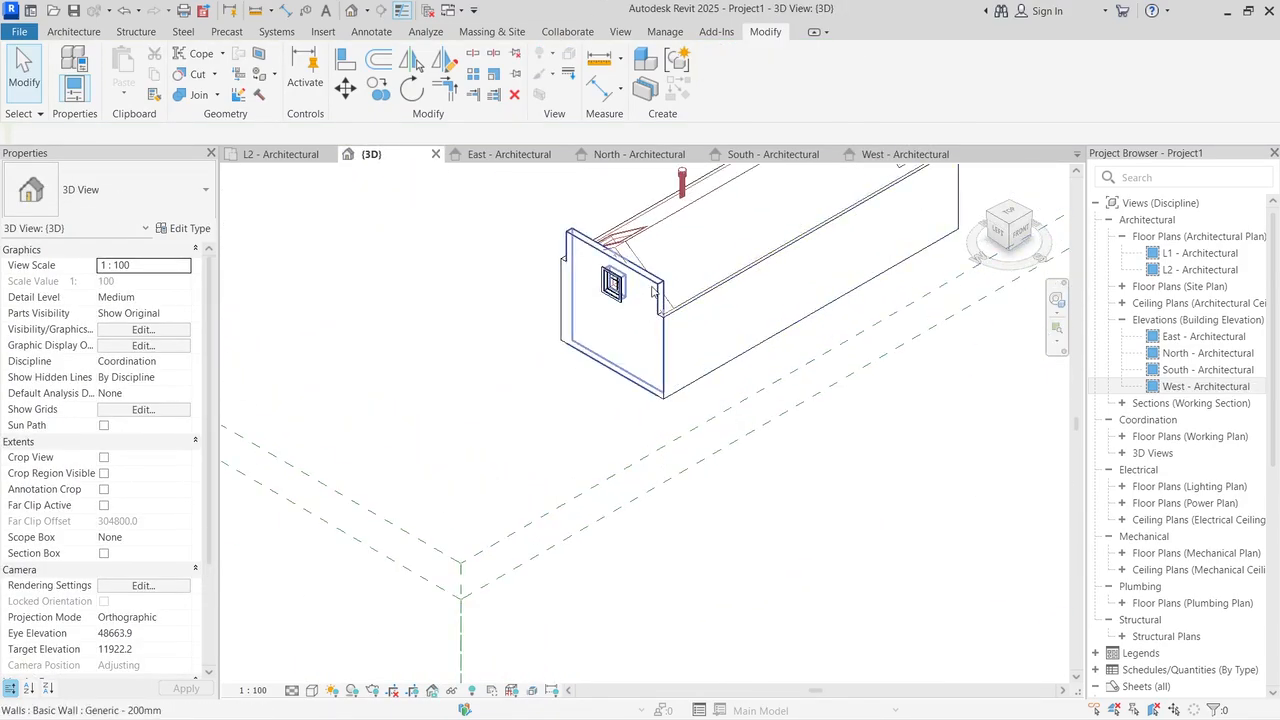
scroll(573, 386, "down", 2)
scroll(573, 386, "up", 3)
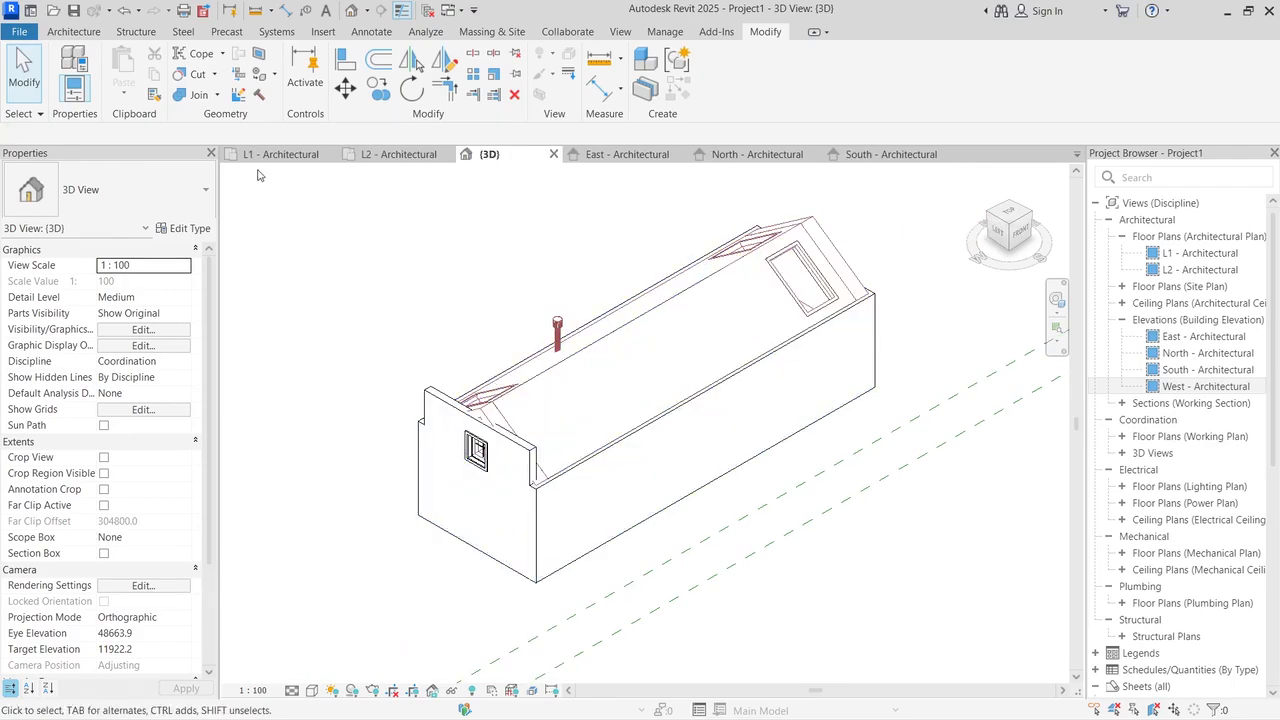
Step: Open the L1 architectural floor plan at the west wall and its corner with the long upper wall
left_click(270, 155)
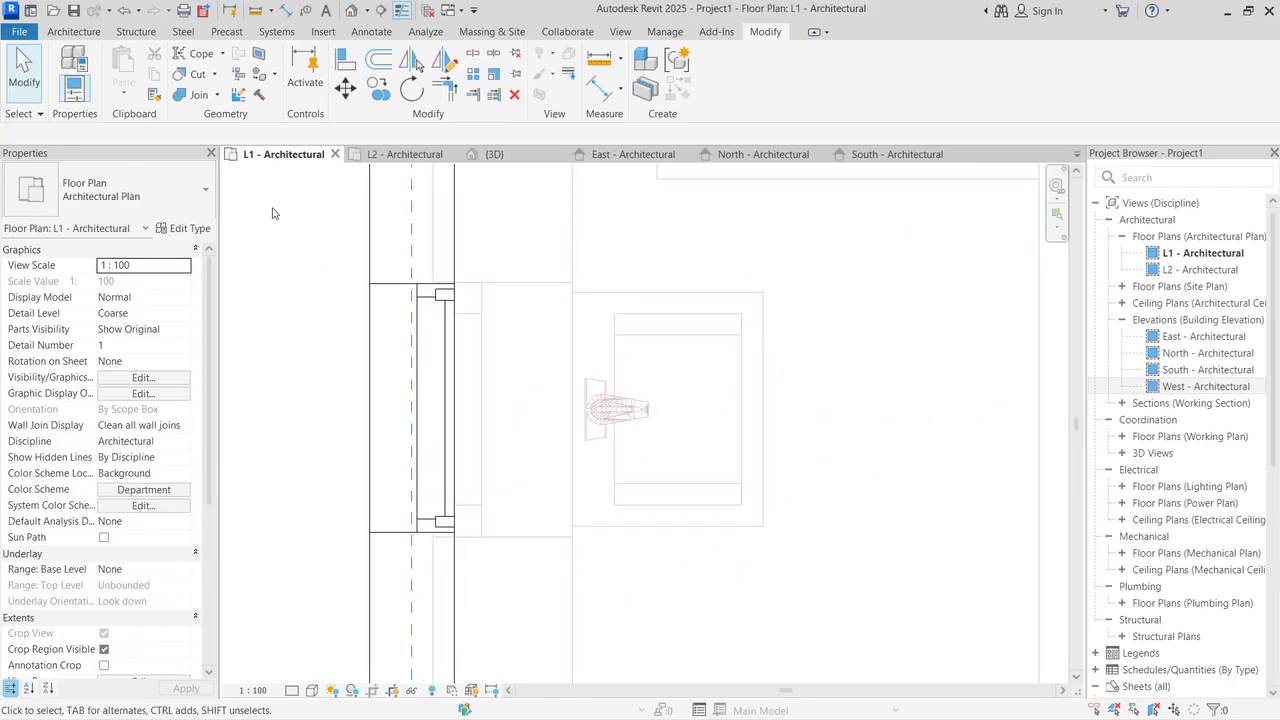
scroll(449, 410, "up", 2)
scroll(449, 410, "down", 4)
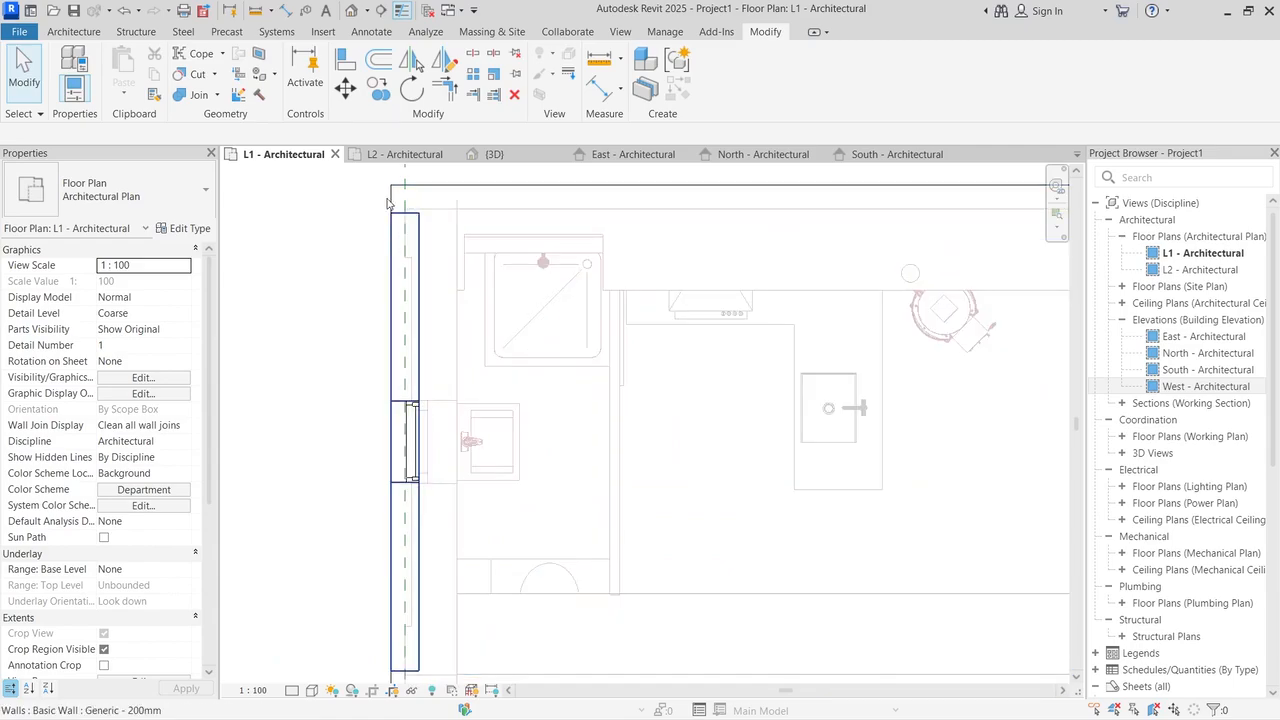
scroll(372, 270, "up", 1)
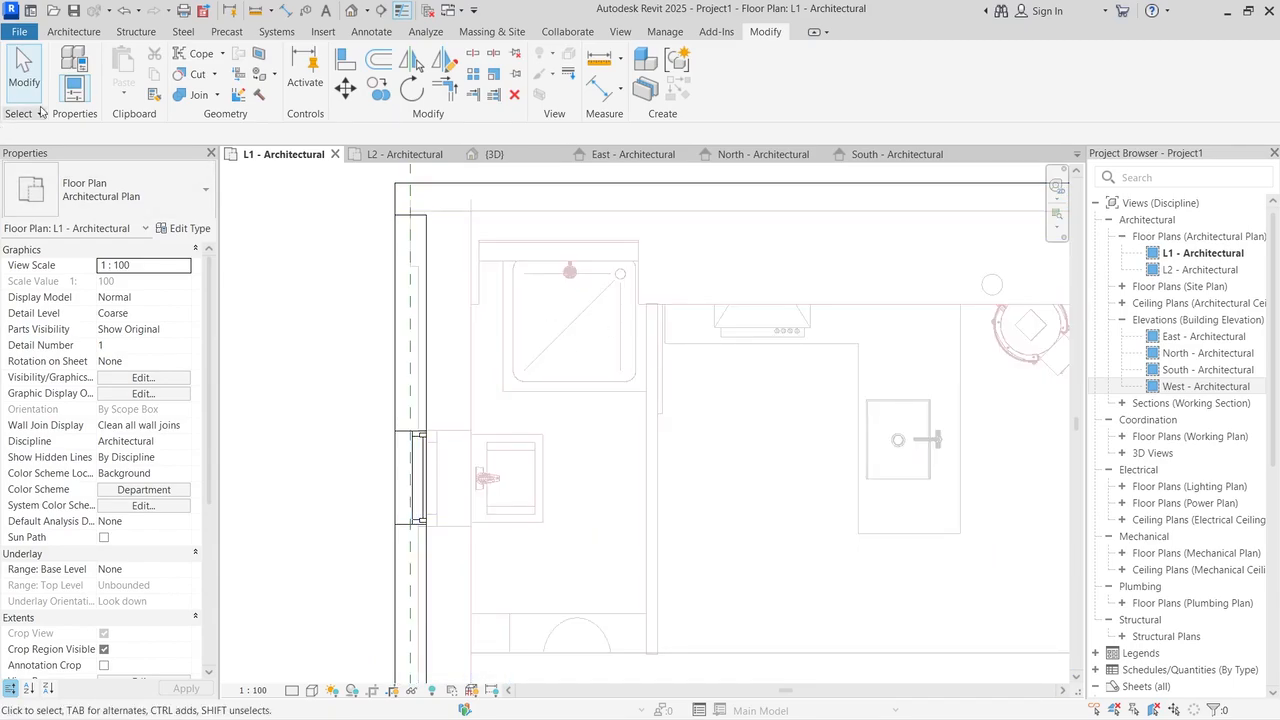
Step: Start placing a component and look through the loaded component types for a bathroom fixture, searching for "bath"
left_click(73, 31)
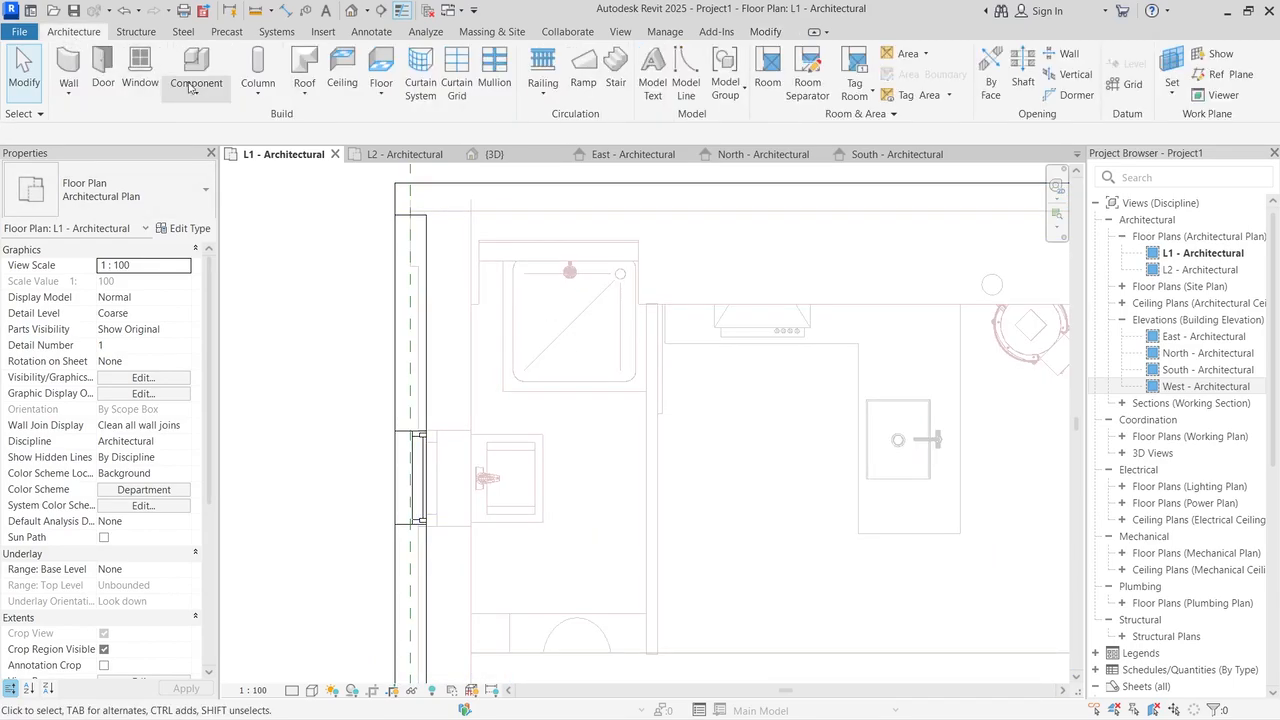
left_click(192, 68)
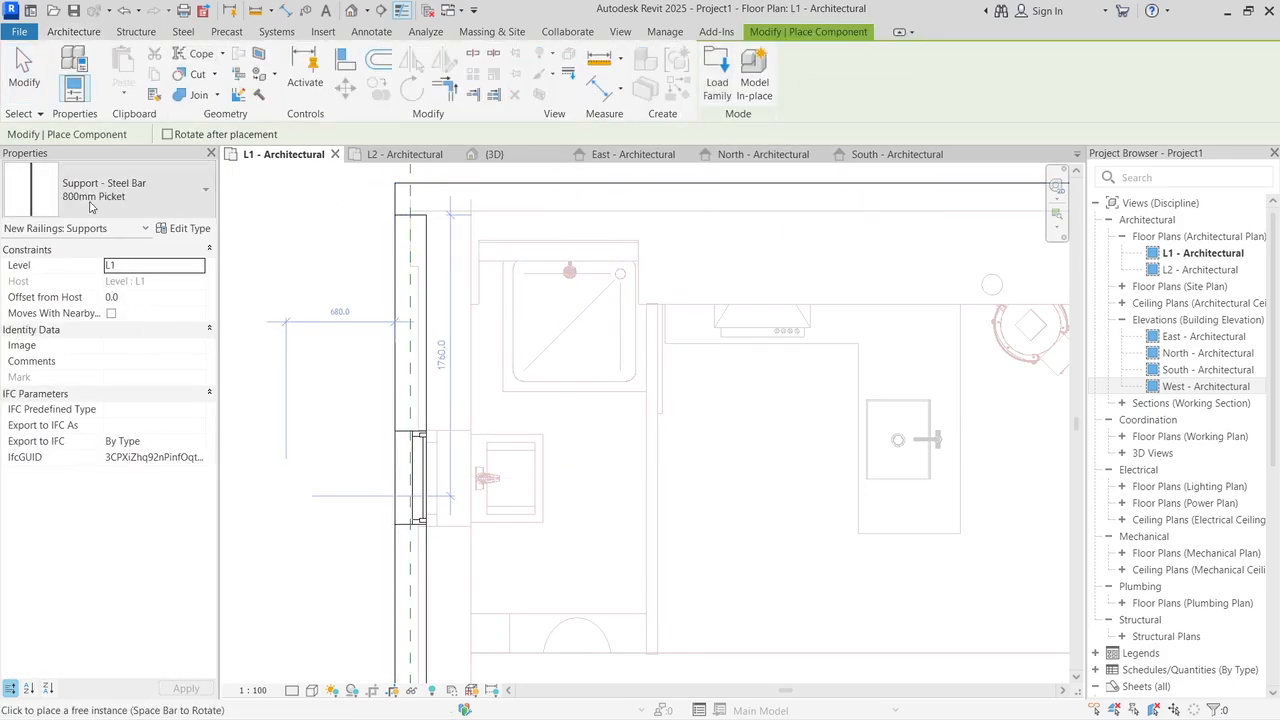
left_click(130, 190)
scroll(138, 310, "up", 5)
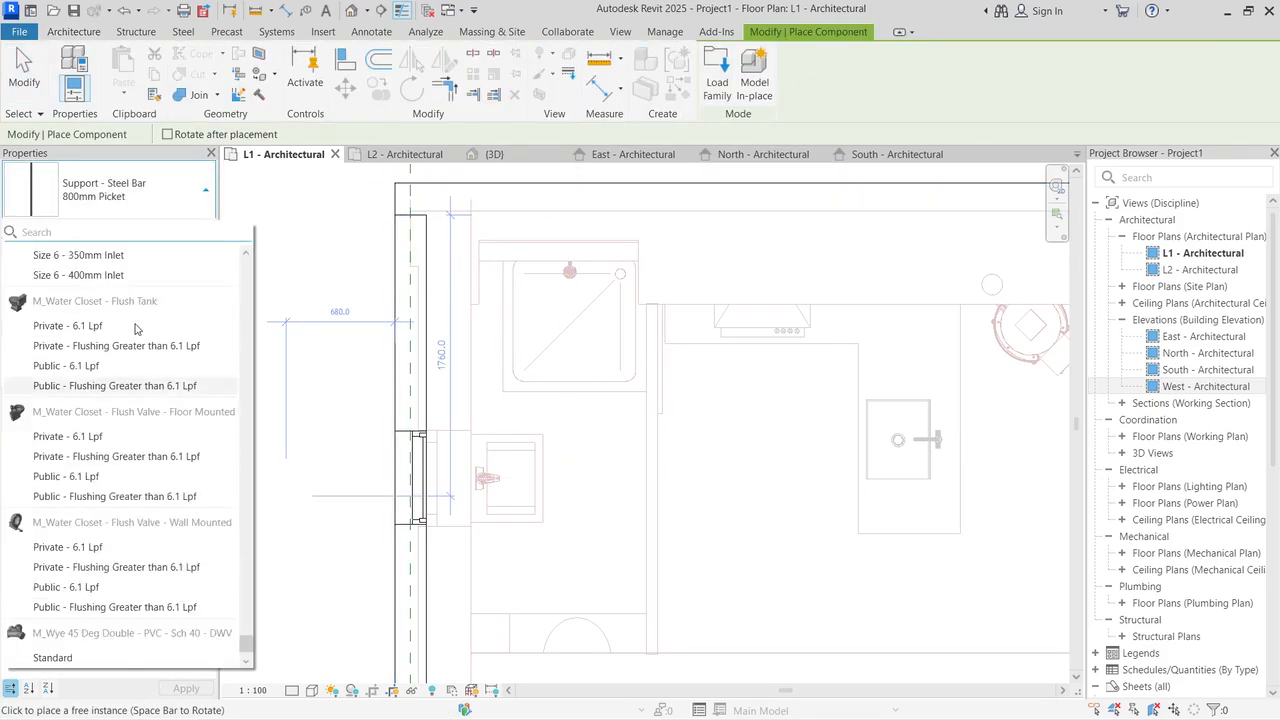
scroll(134, 329, "down", 5)
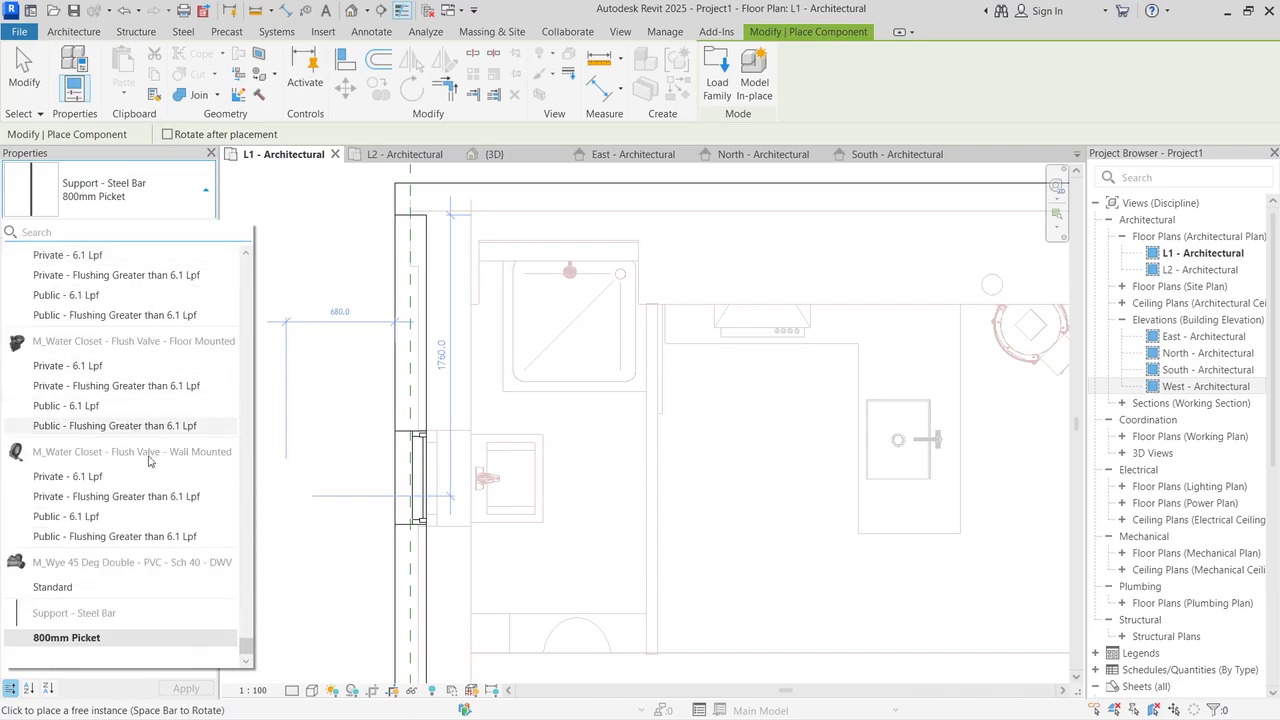
scroll(127, 585, "up", 10)
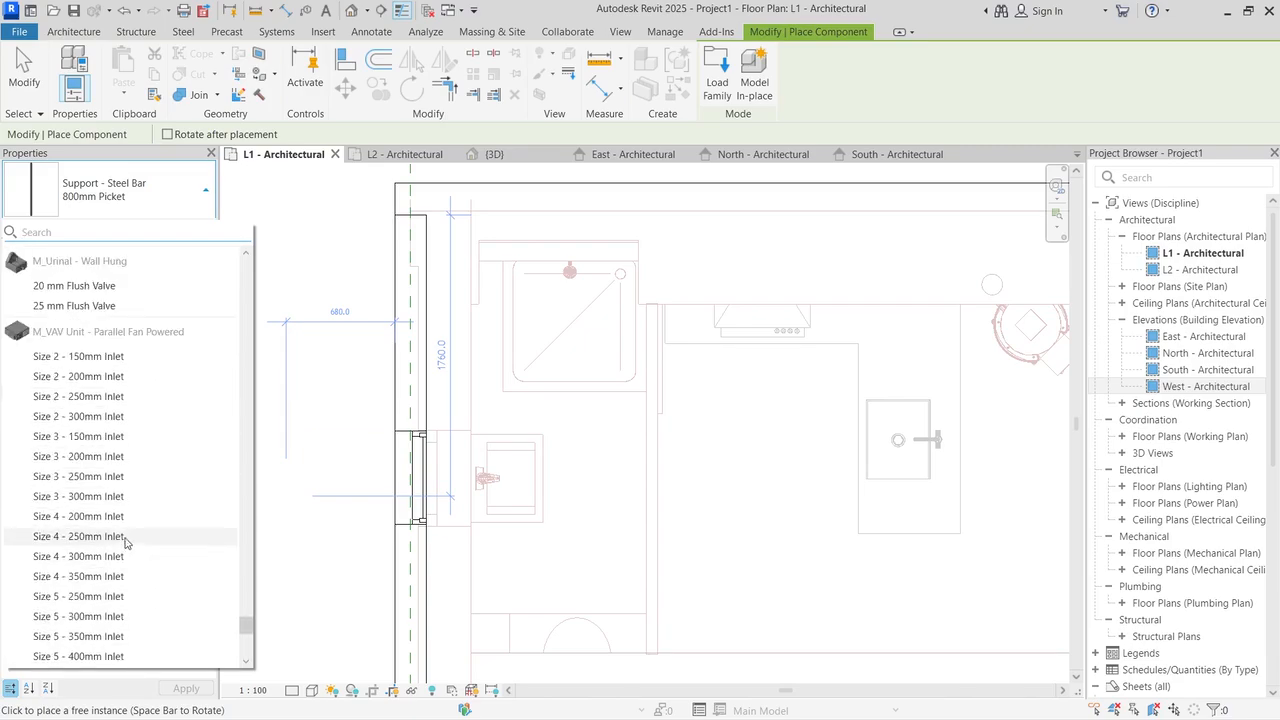
scroll(128, 522, "up", 3)
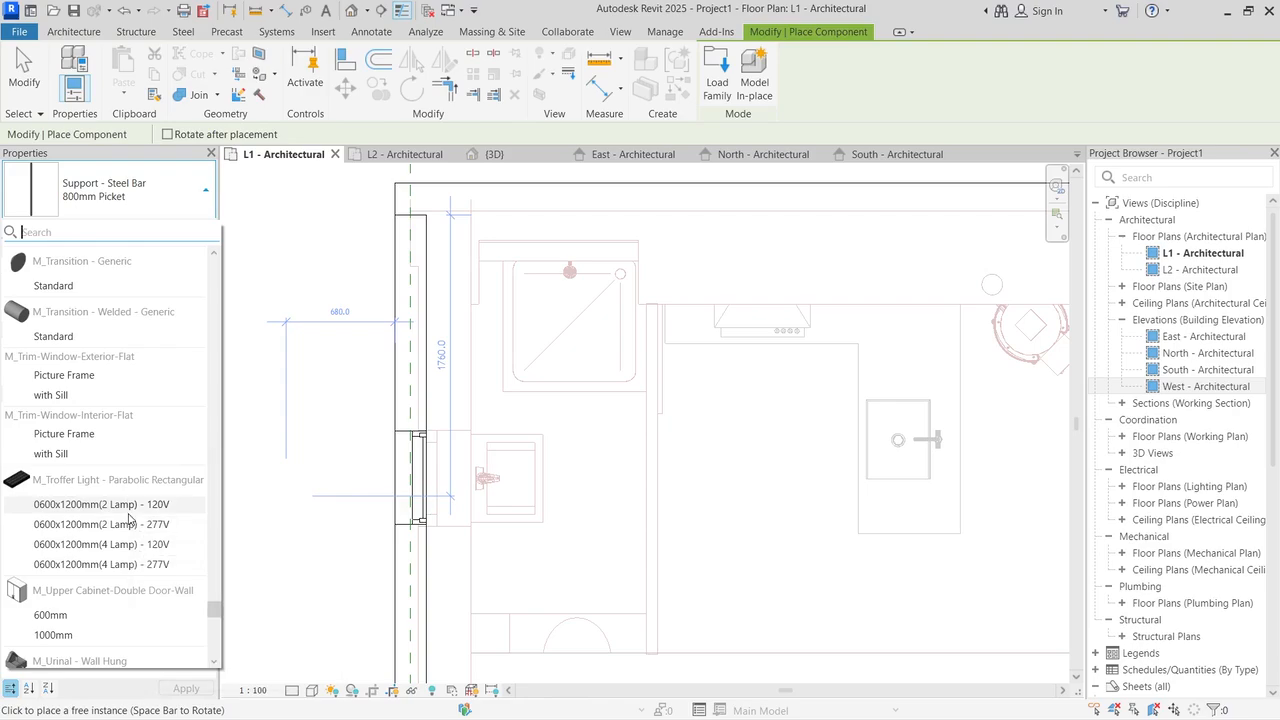
scroll(128, 517, "up", 10)
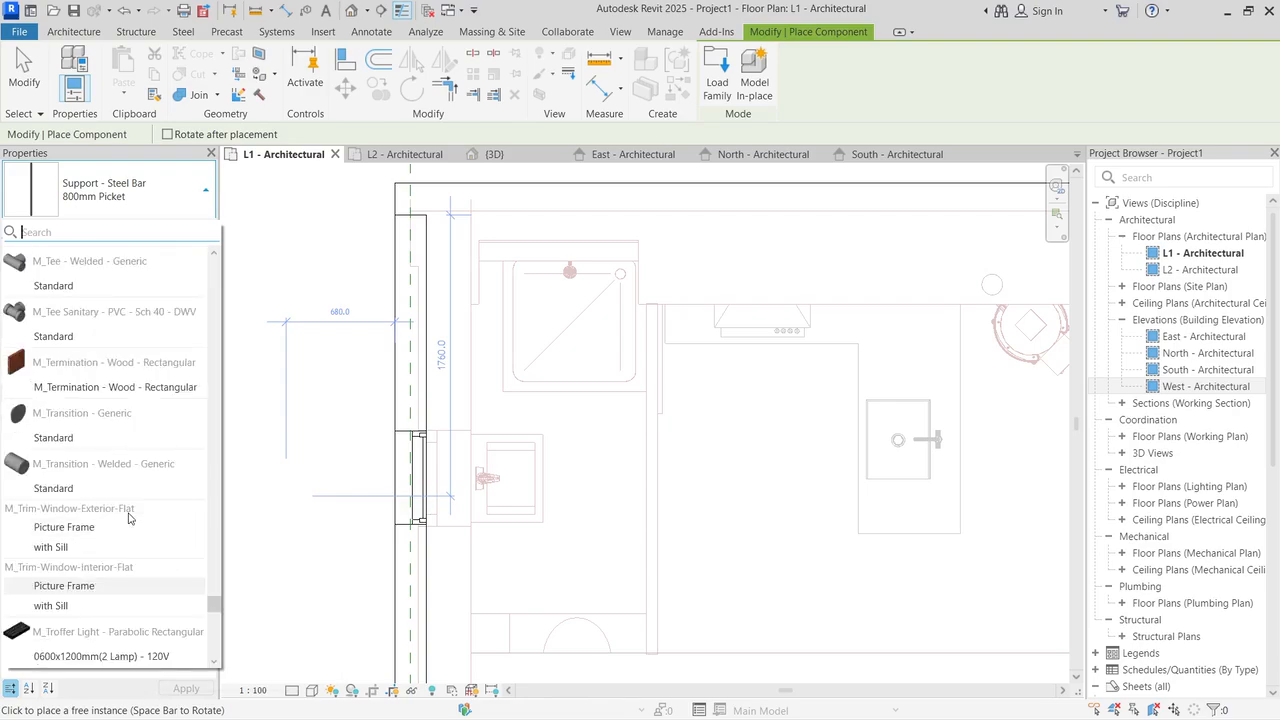
scroll(128, 513, "up", 4)
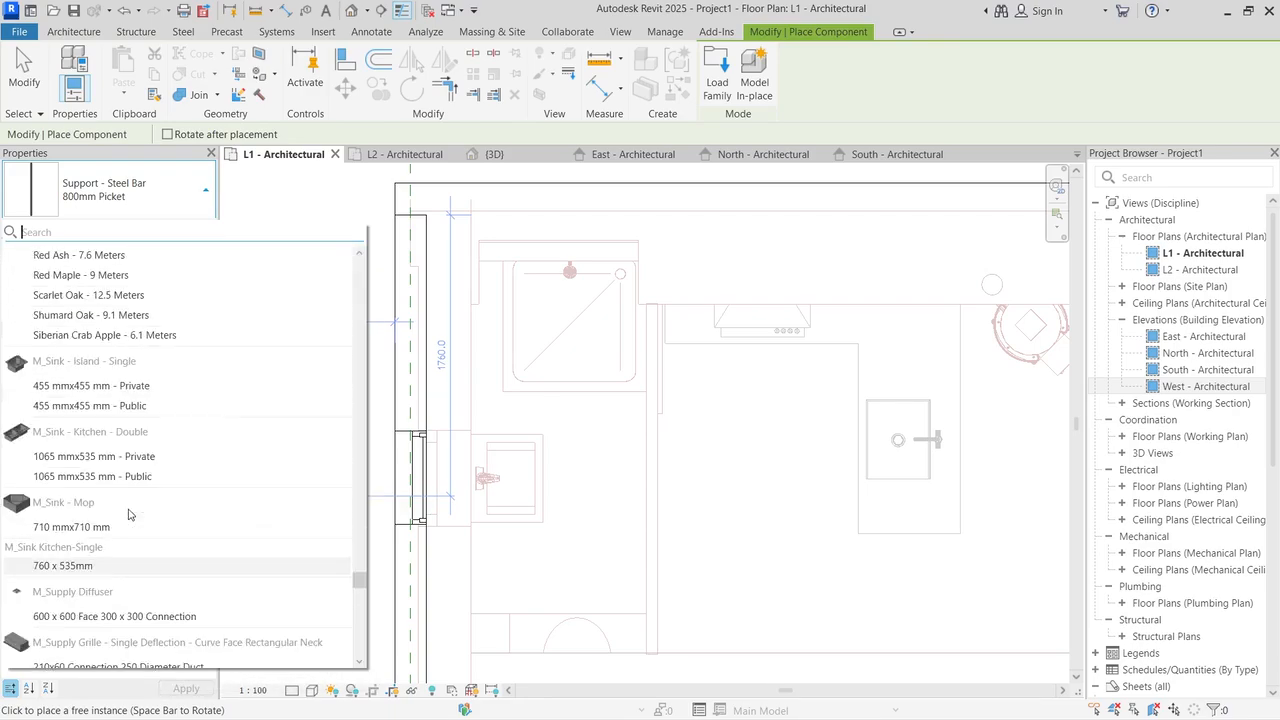
scroll(196, 410, "up", 15)
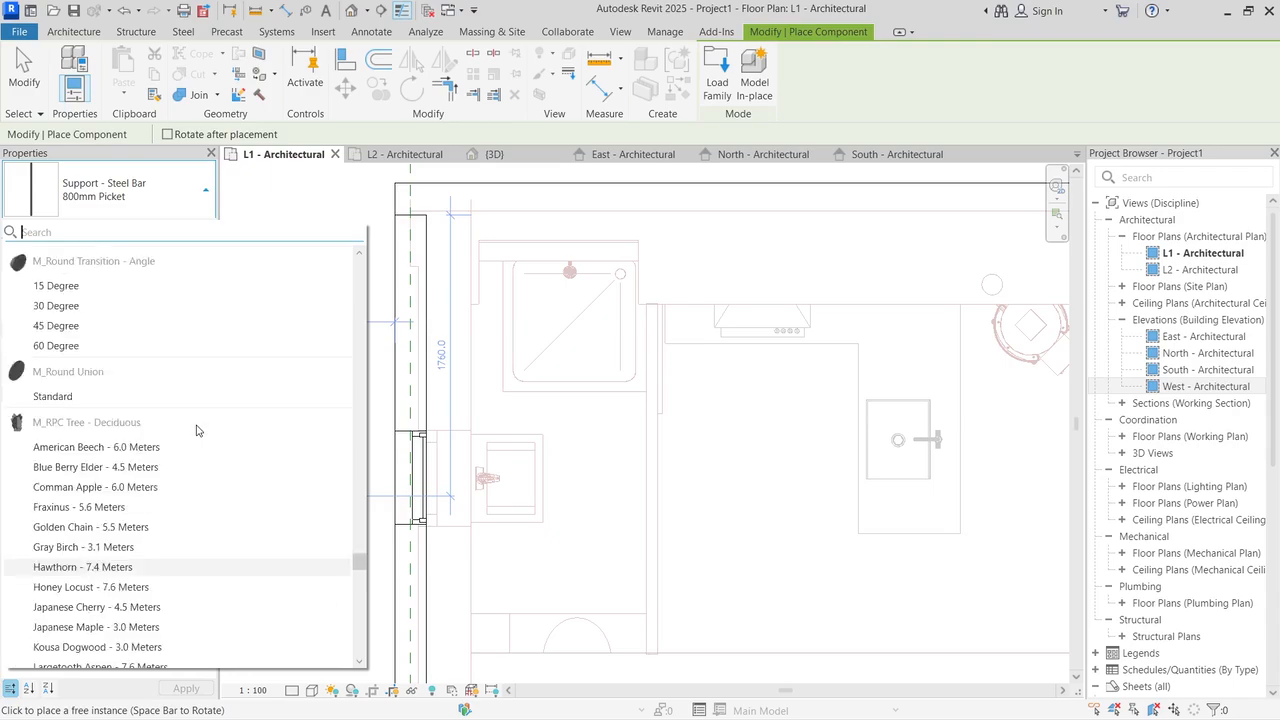
scroll(196, 430, "up", 15)
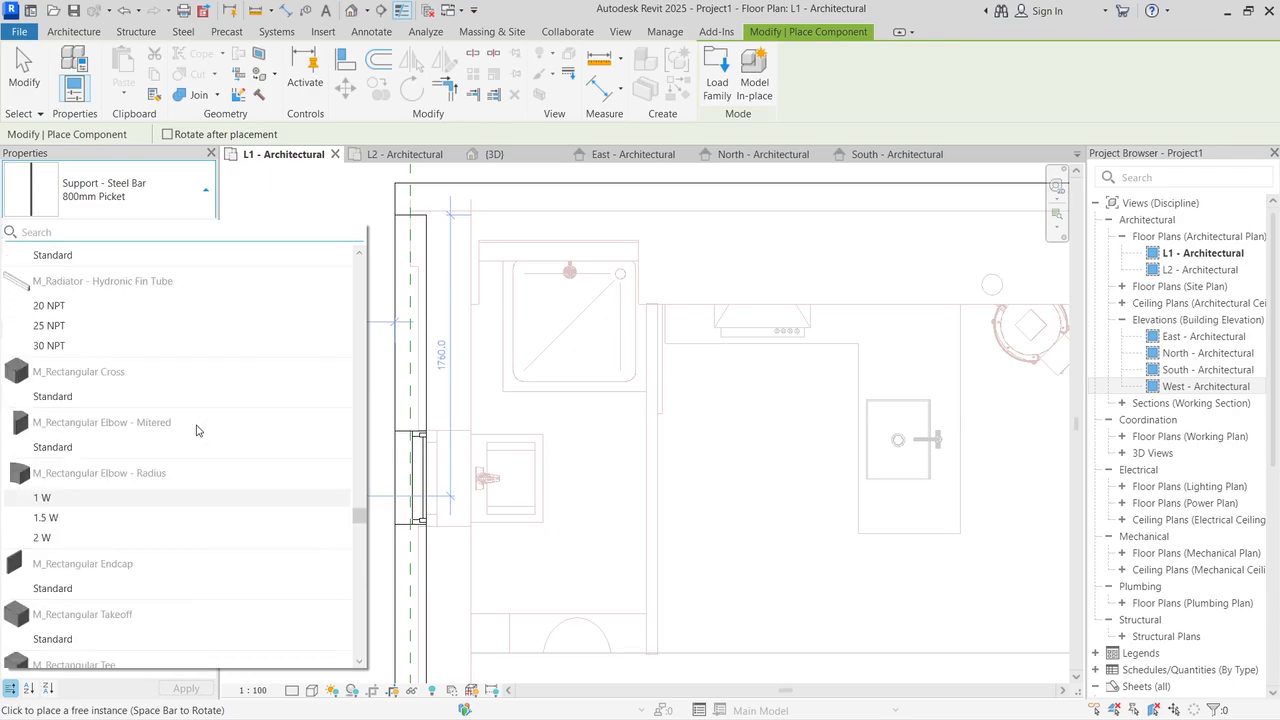
type("ath")
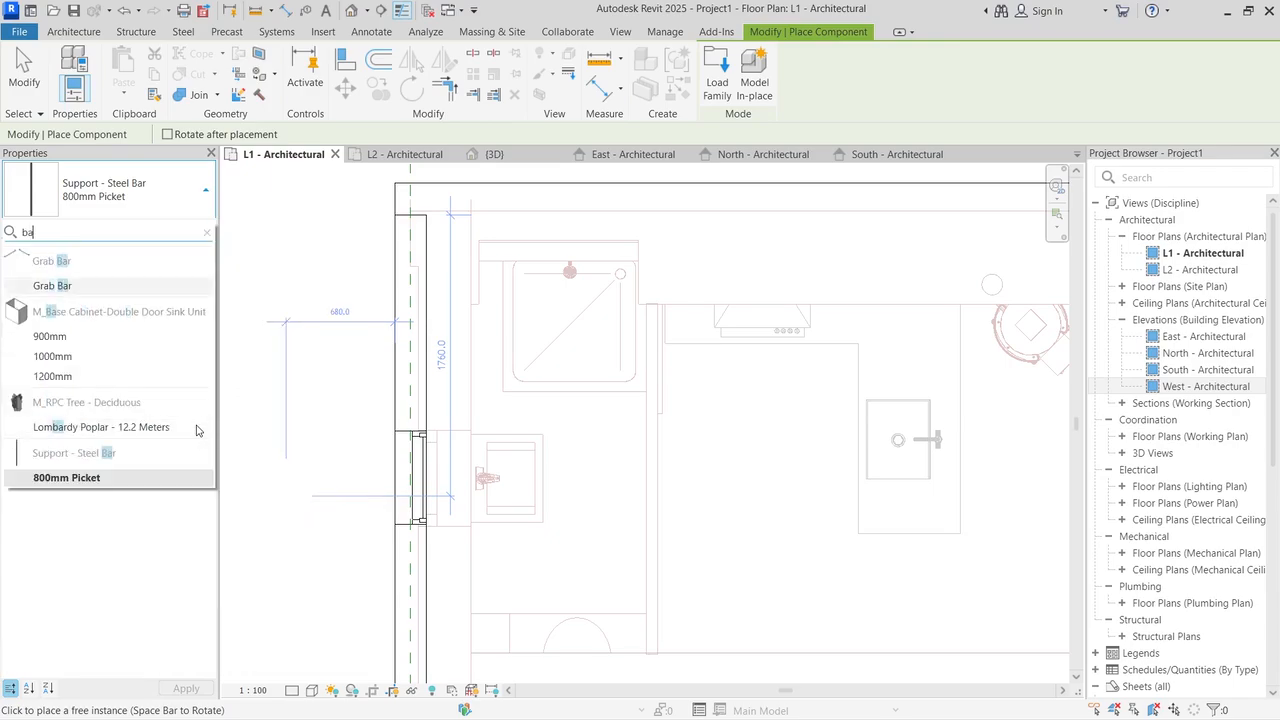
Step: Start loading a family and go to the UK folder of the English library
left_click(717, 72)
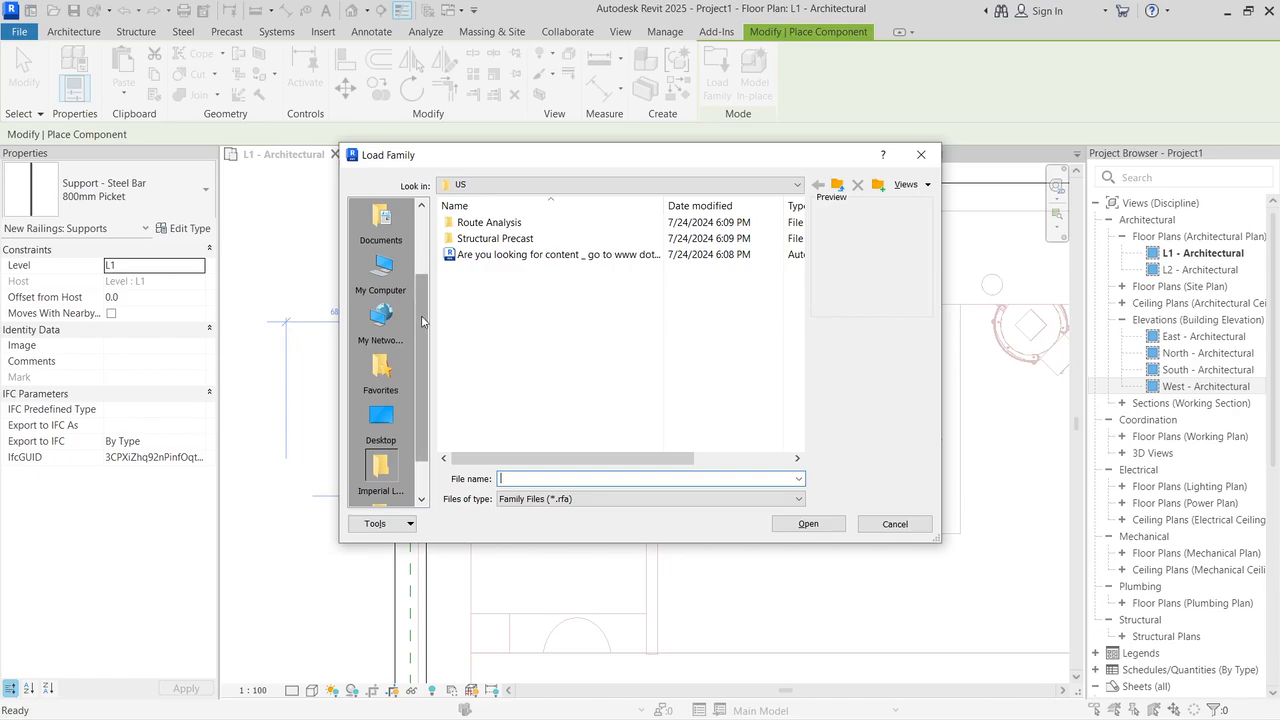
left_click_drag(423, 325, 423, 259)
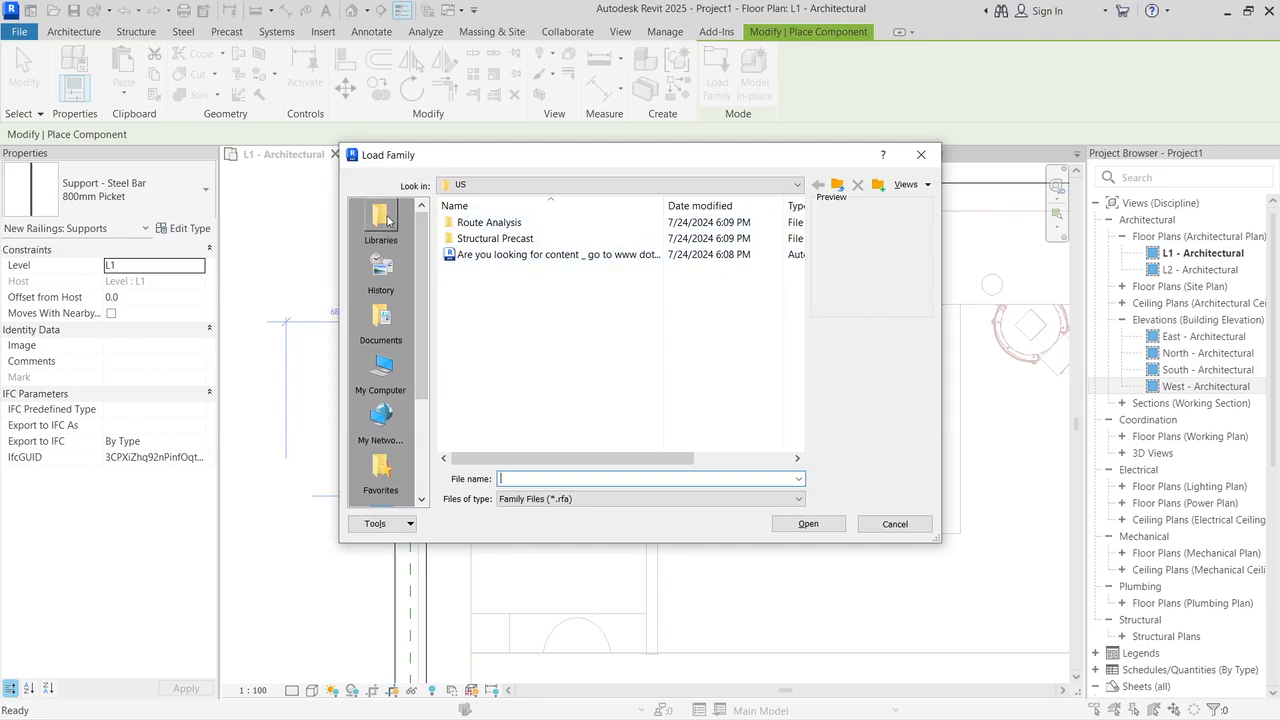
left_click(390, 220)
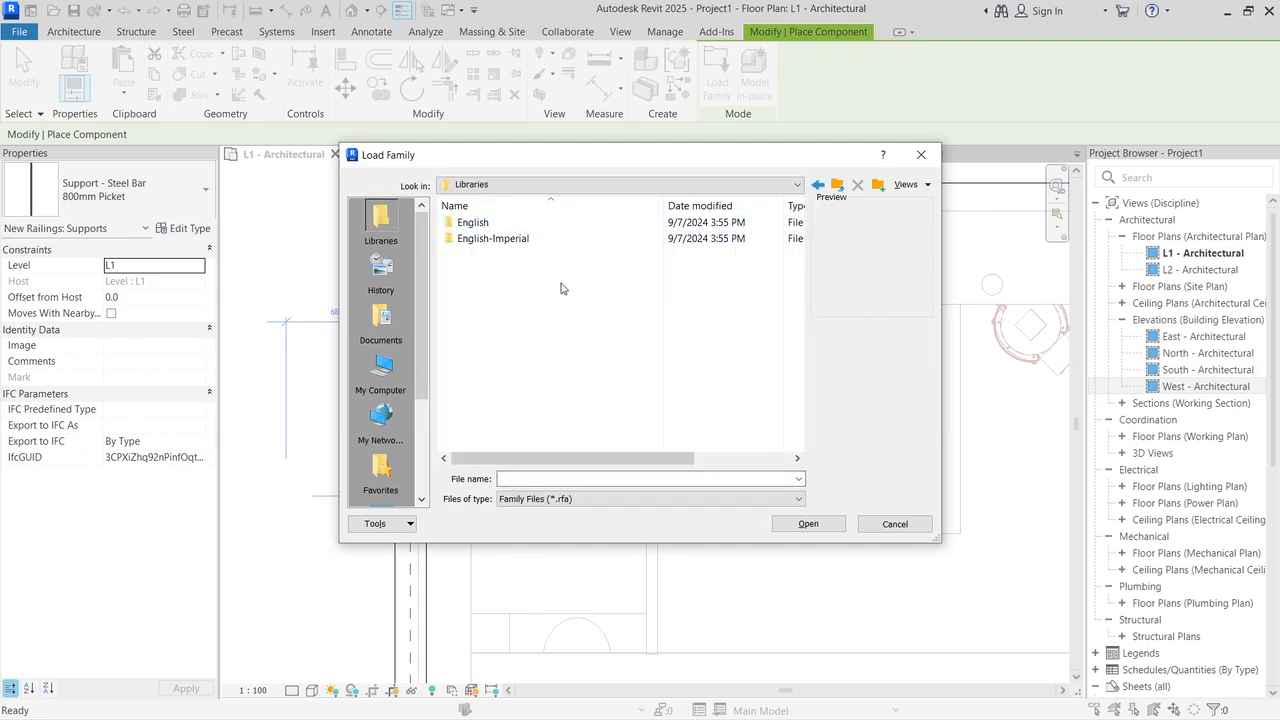
double_click(536, 224)
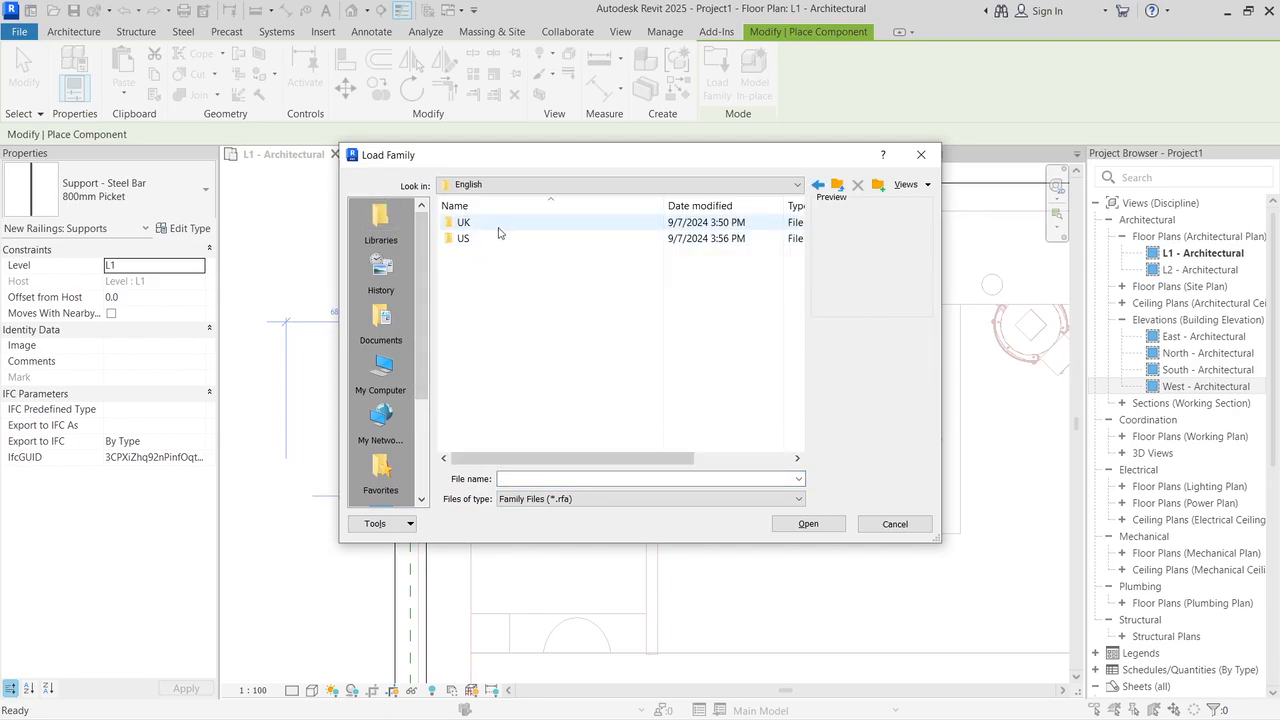
double_click(514, 224)
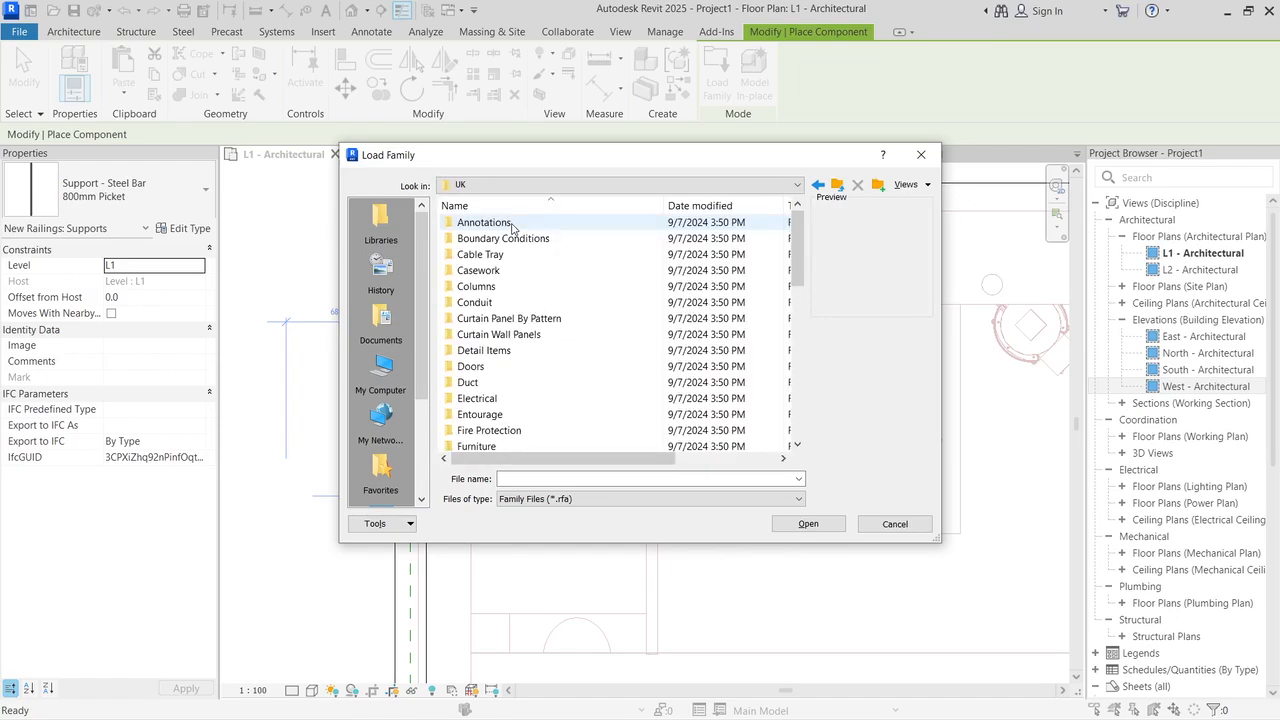
Step: Go to the Fixtures folder inside Plumbing > Architectural and move the Load Family dialog clear of the bathroom plan
scroll(522, 330, "down", 3)
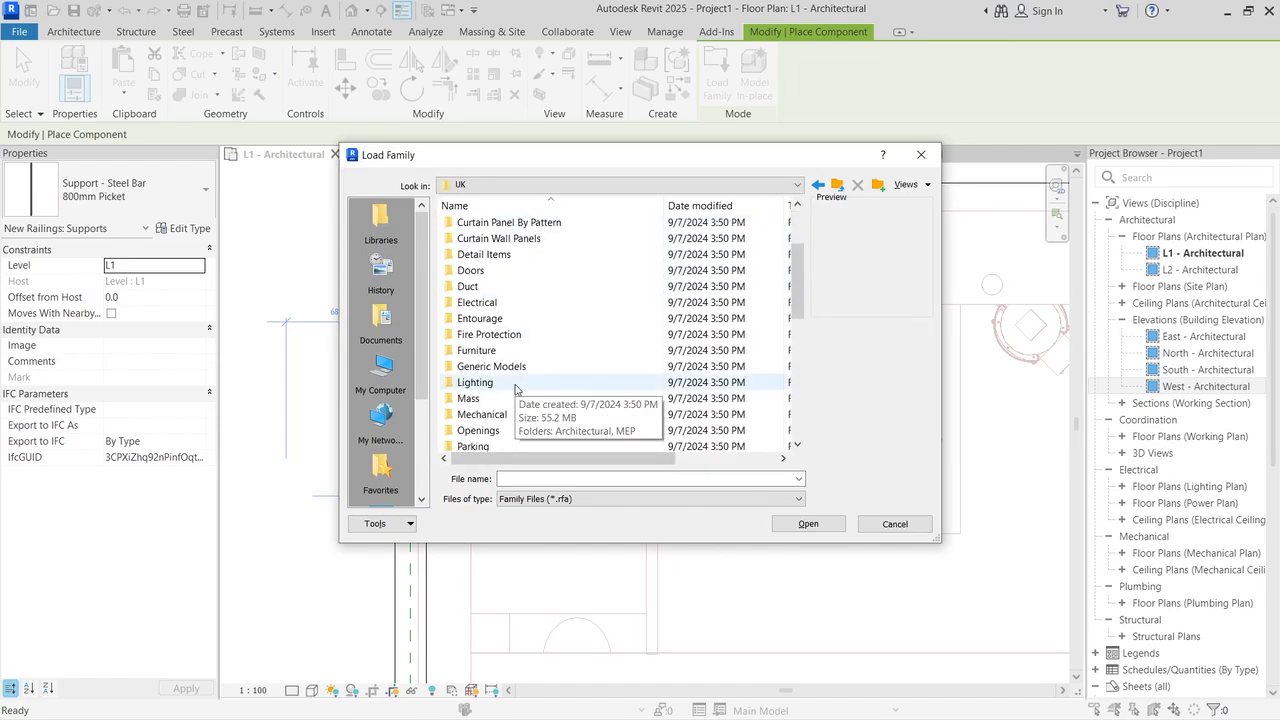
scroll(516, 388, "down", 1)
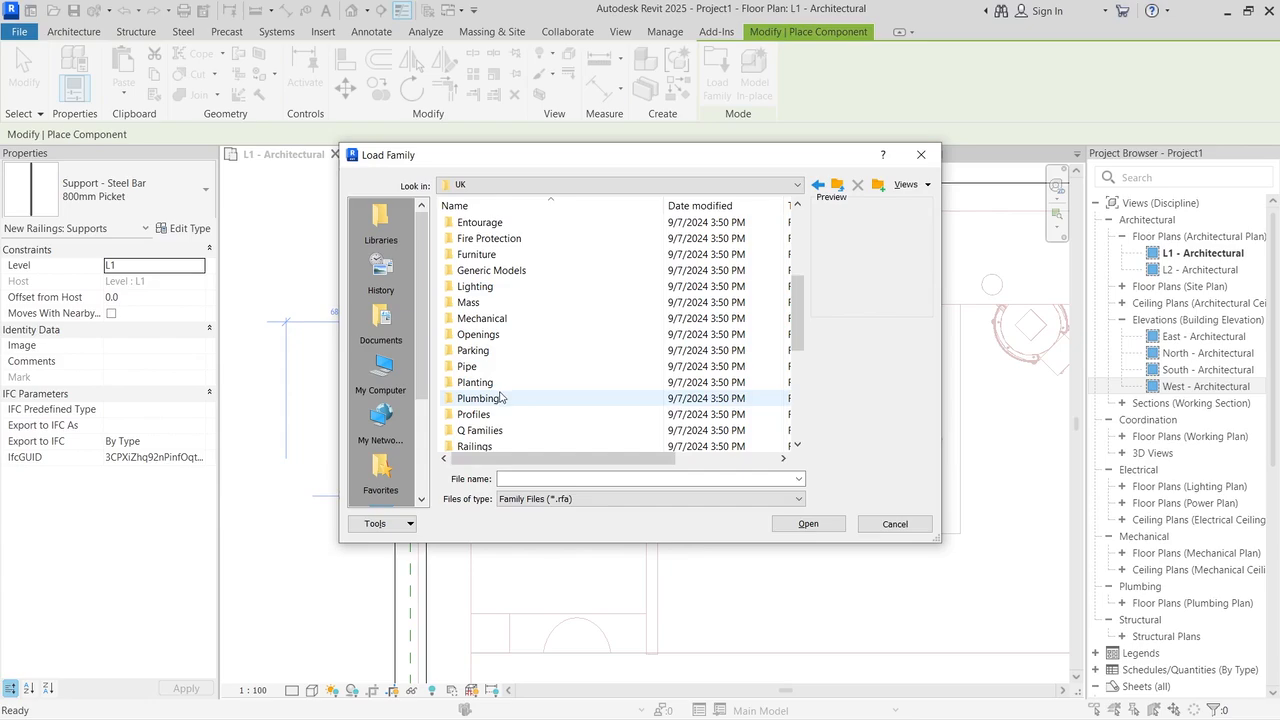
double_click(527, 397)
left_click(495, 224)
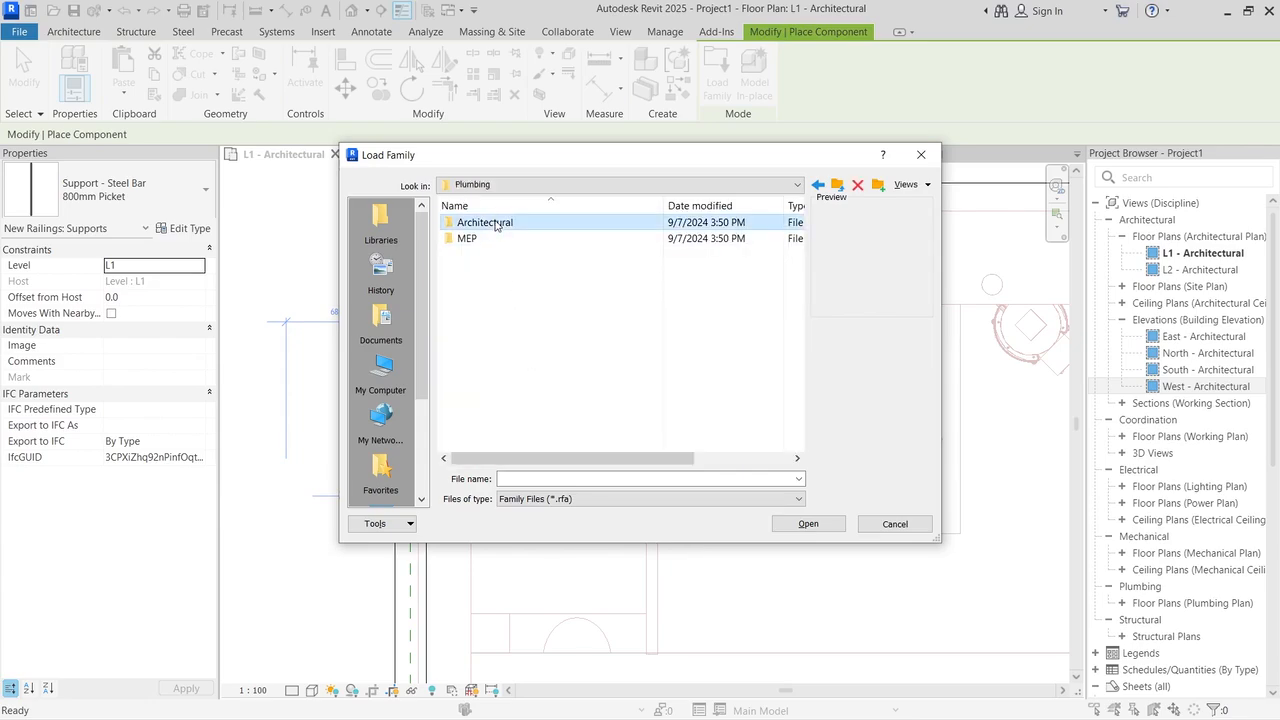
double_click(495, 224)
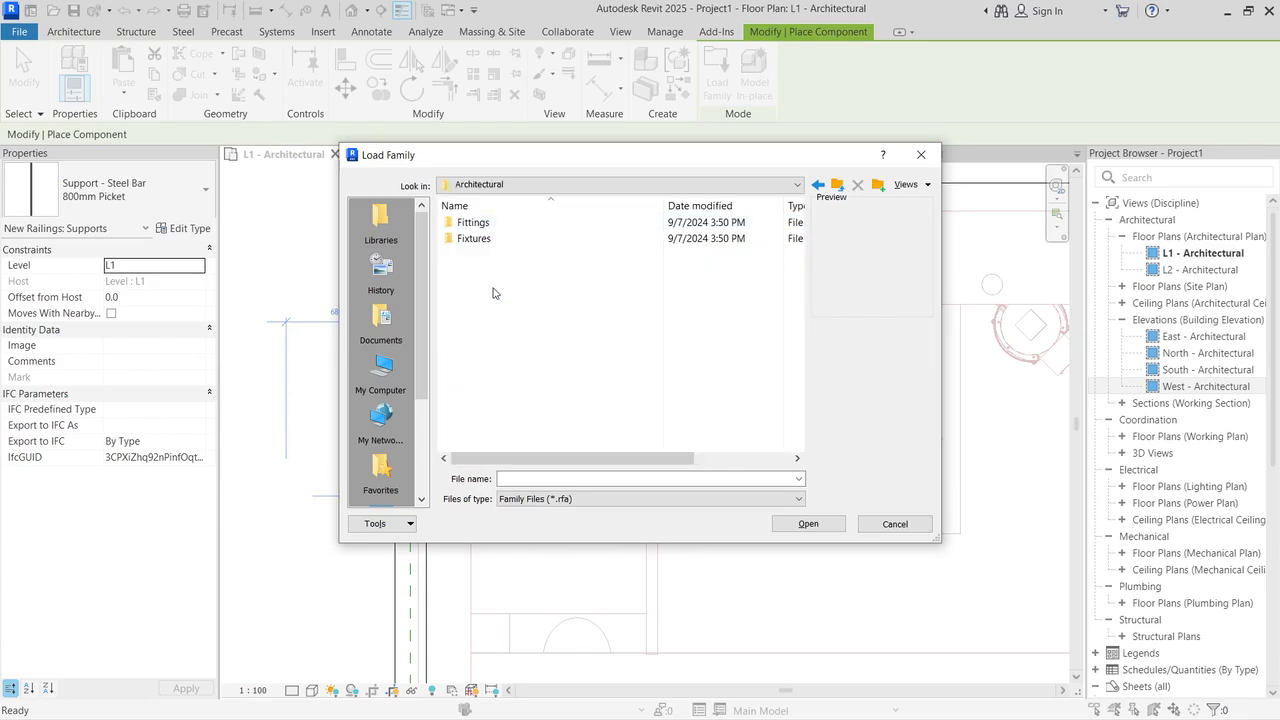
double_click(499, 237)
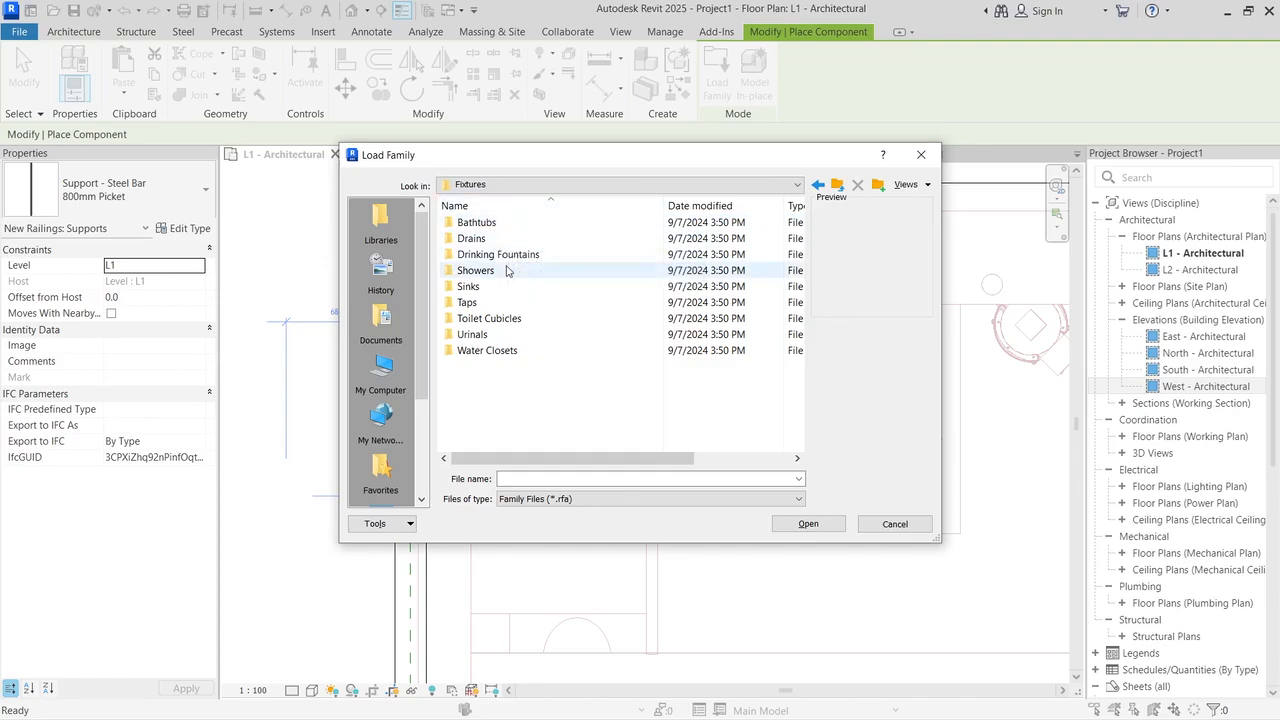
left_click_drag(498, 164, 818, 225)
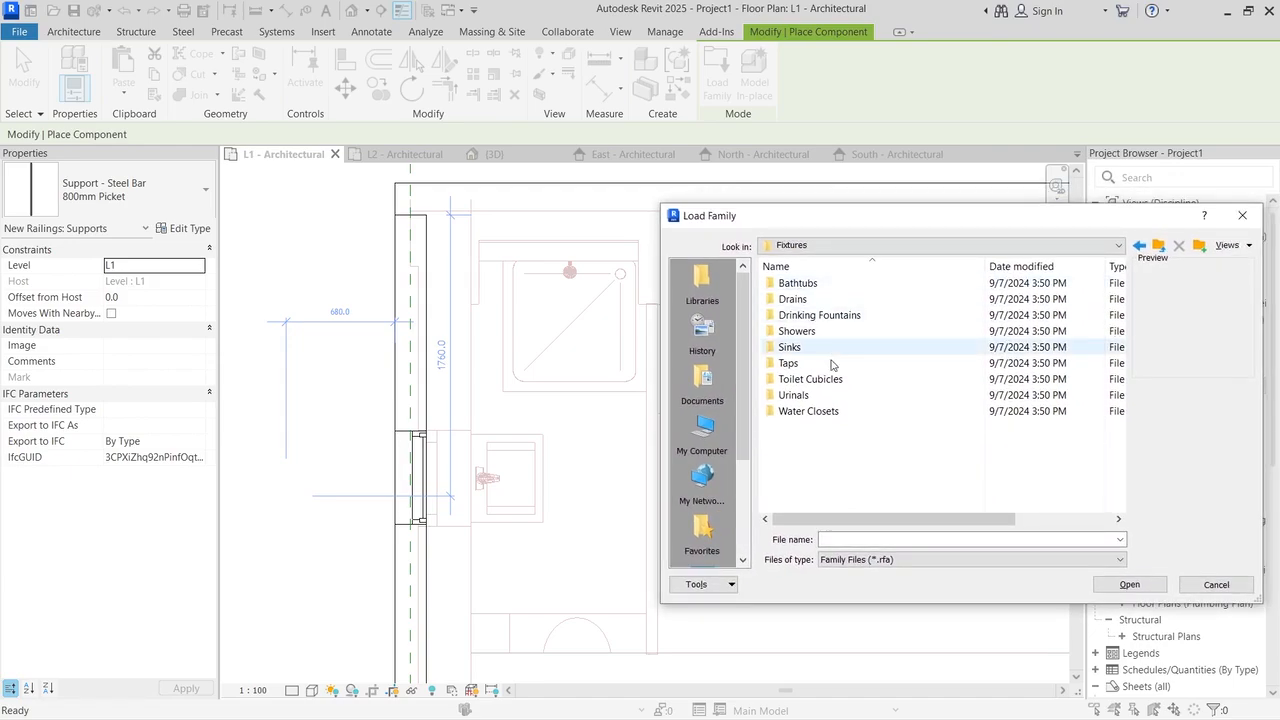
Step: Compare the family previews in the Showers folder and load Plumbing_Fixtures_Shower_Tray_Square.rfa
double_click(817, 331)
left_click(882, 286)
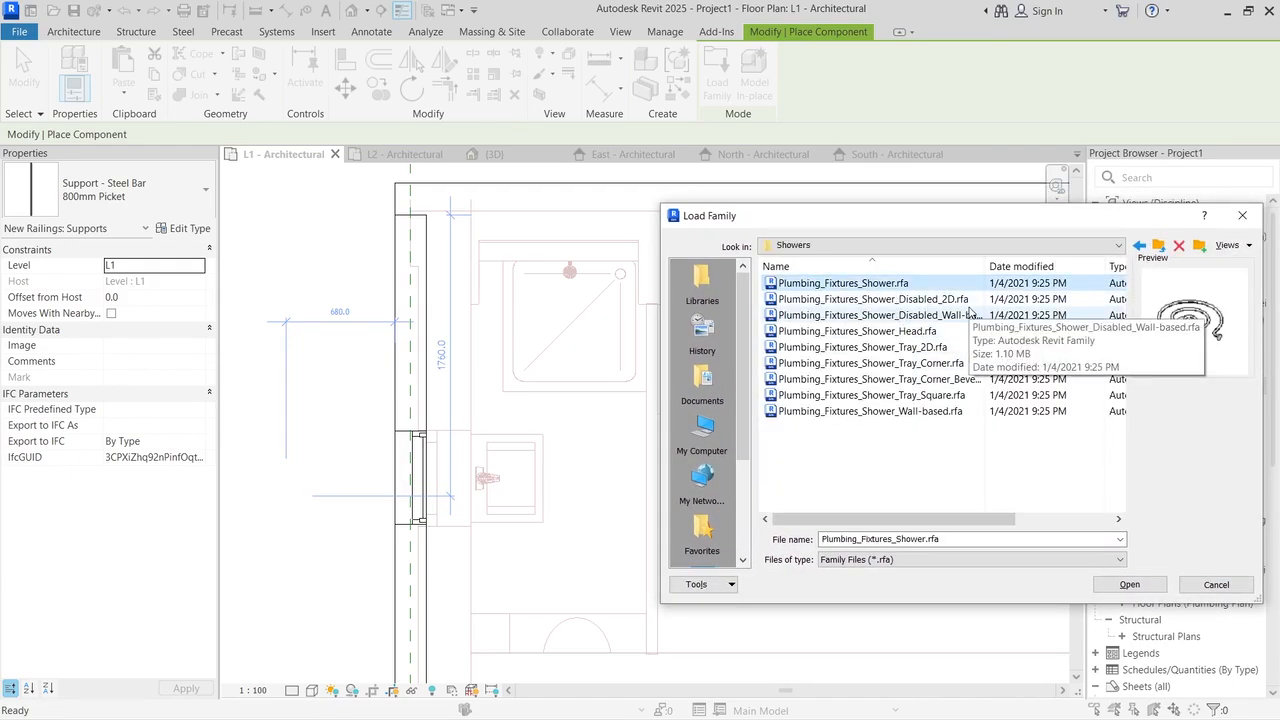
left_click(968, 313)
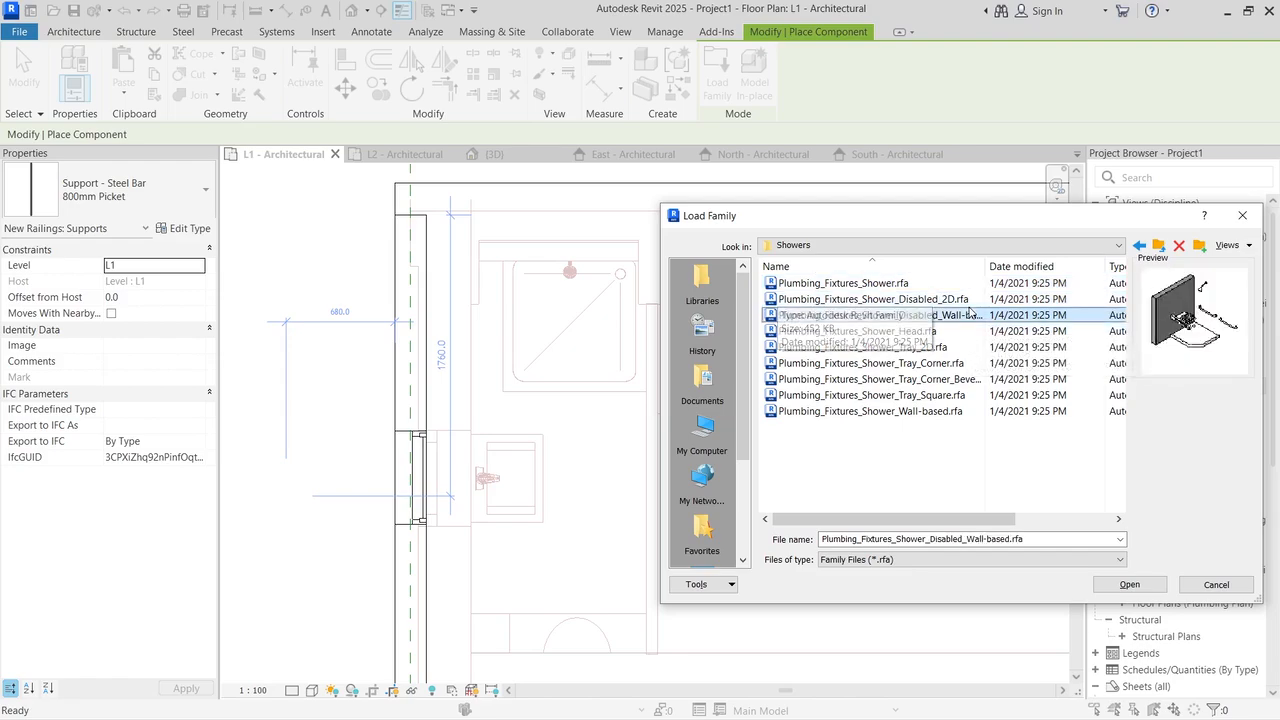
key("Down")
key("Down")
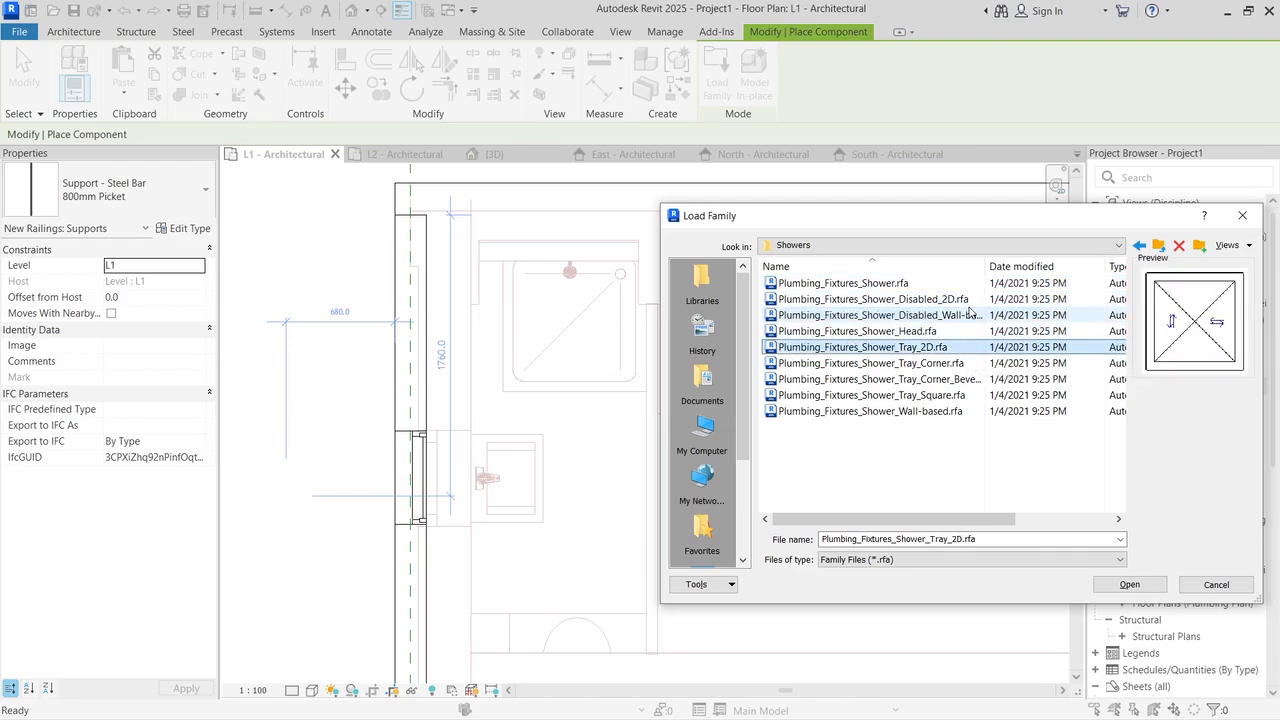
left_click(914, 366)
left_click(968, 394)
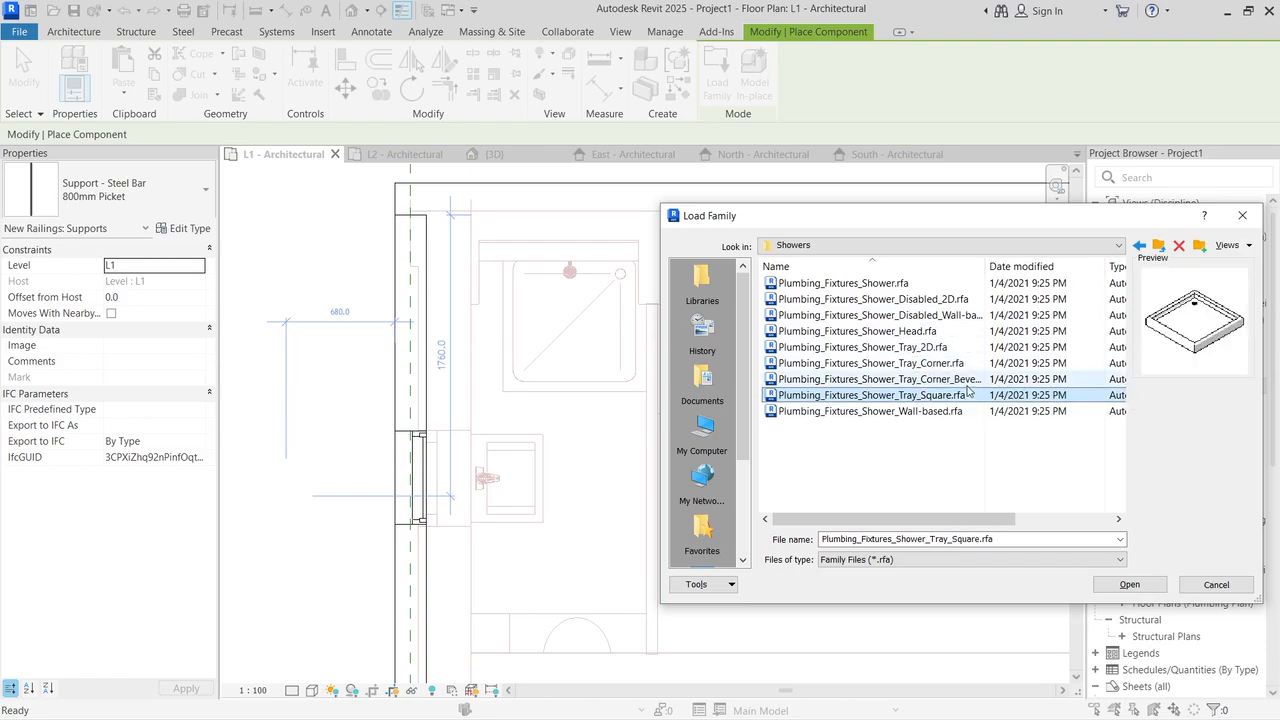
left_click(966, 385)
left_click(966, 397)
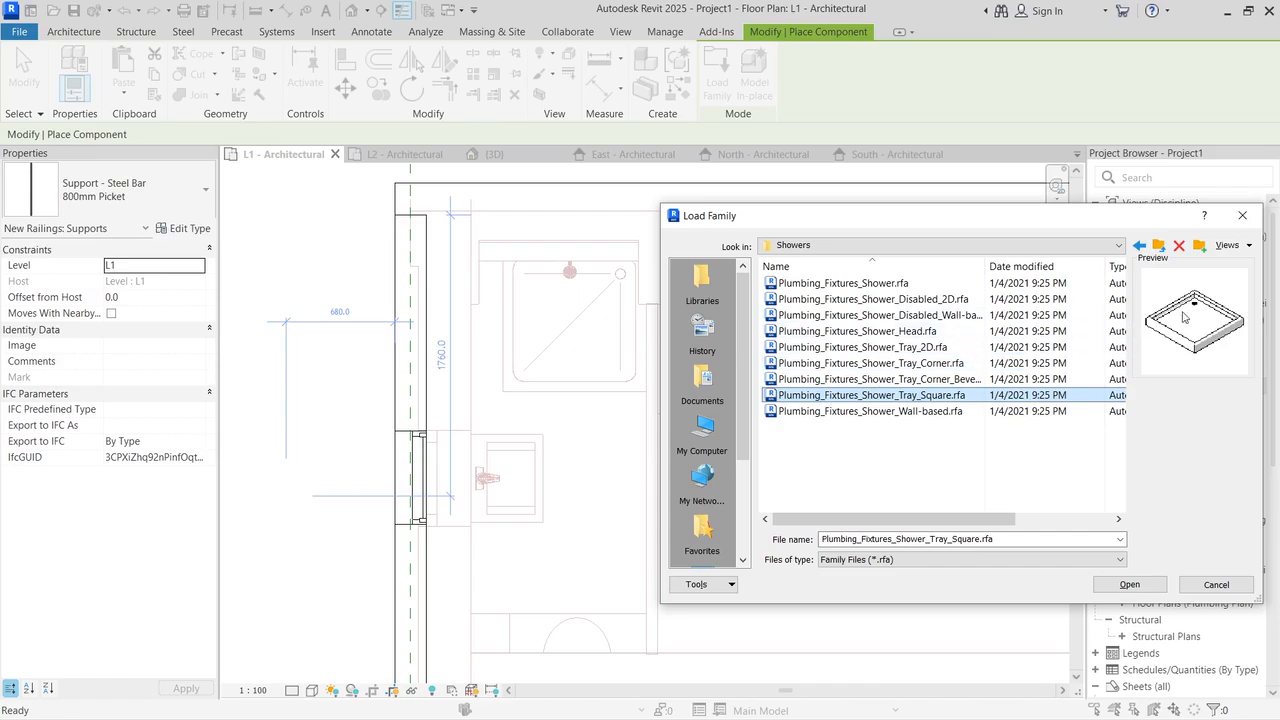
left_click(911, 413)
left_click(918, 398)
left_click(1130, 585)
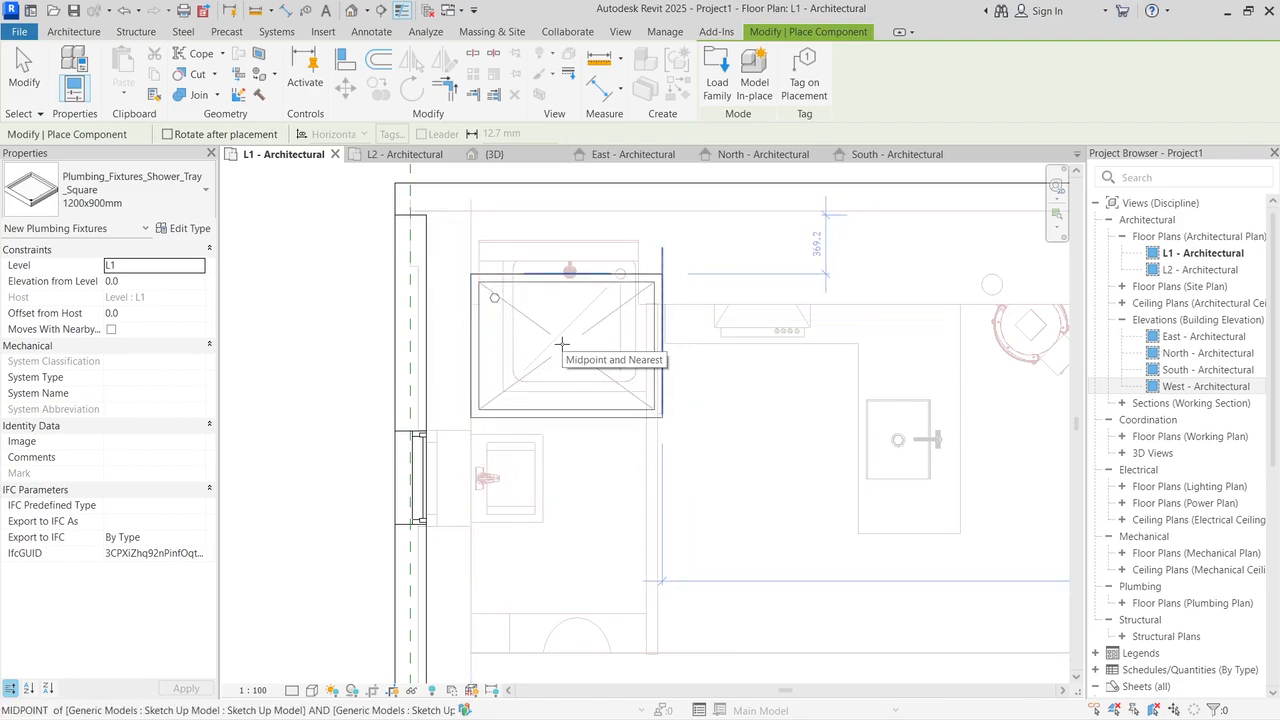
Step: Rotate the 1200x900mm shower tray so its long side runs vertically with the drain at the upper-right corner, and place it over the underlay's shower
key("space")
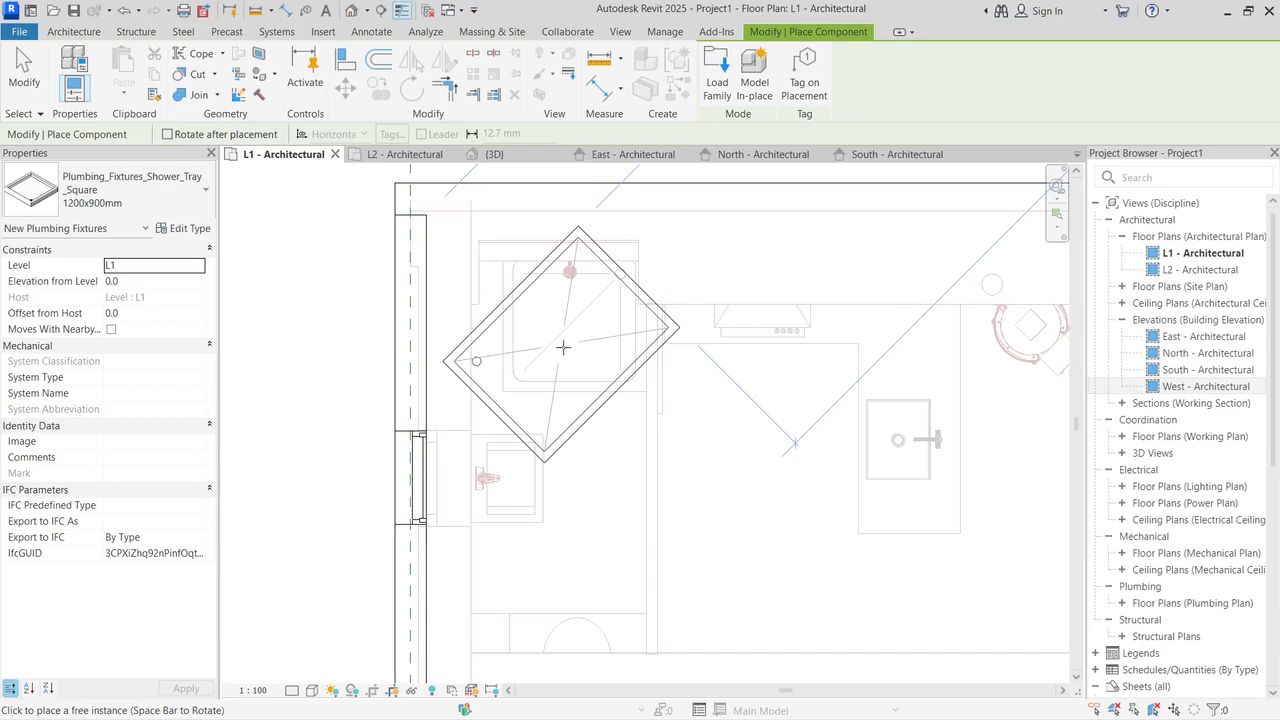
key("space")
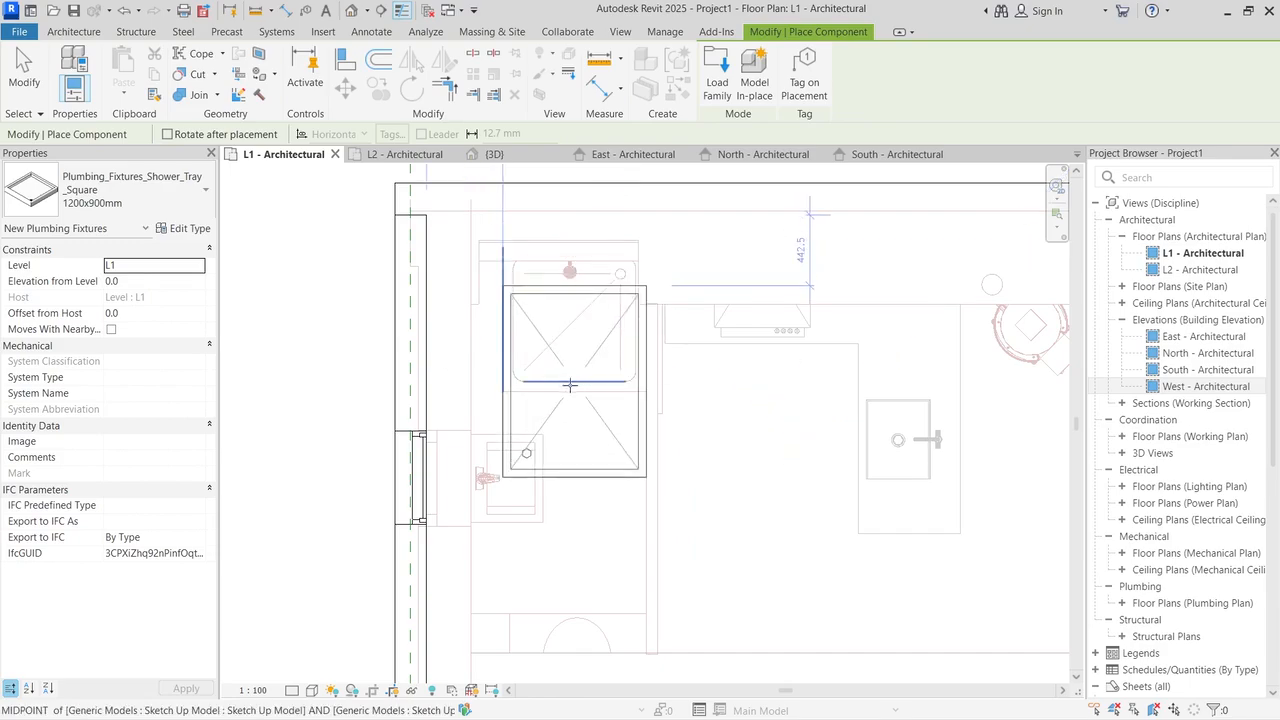
key("space")
key("space")
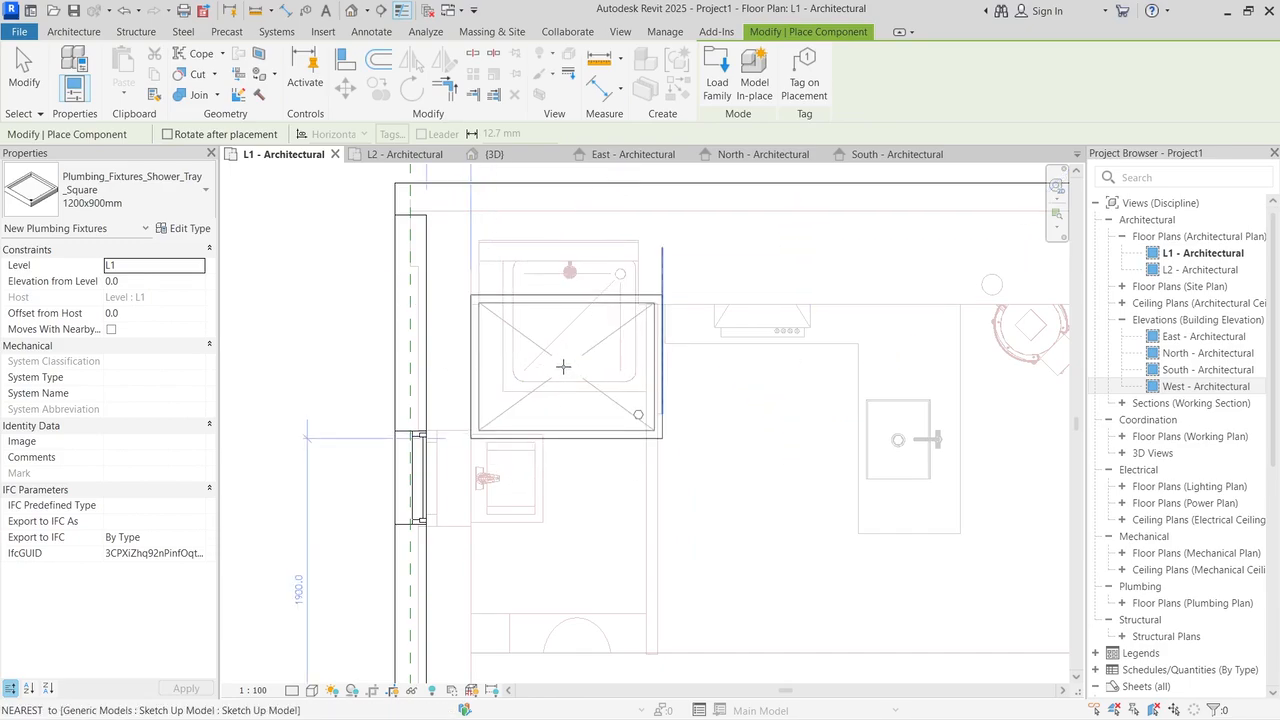
key("space")
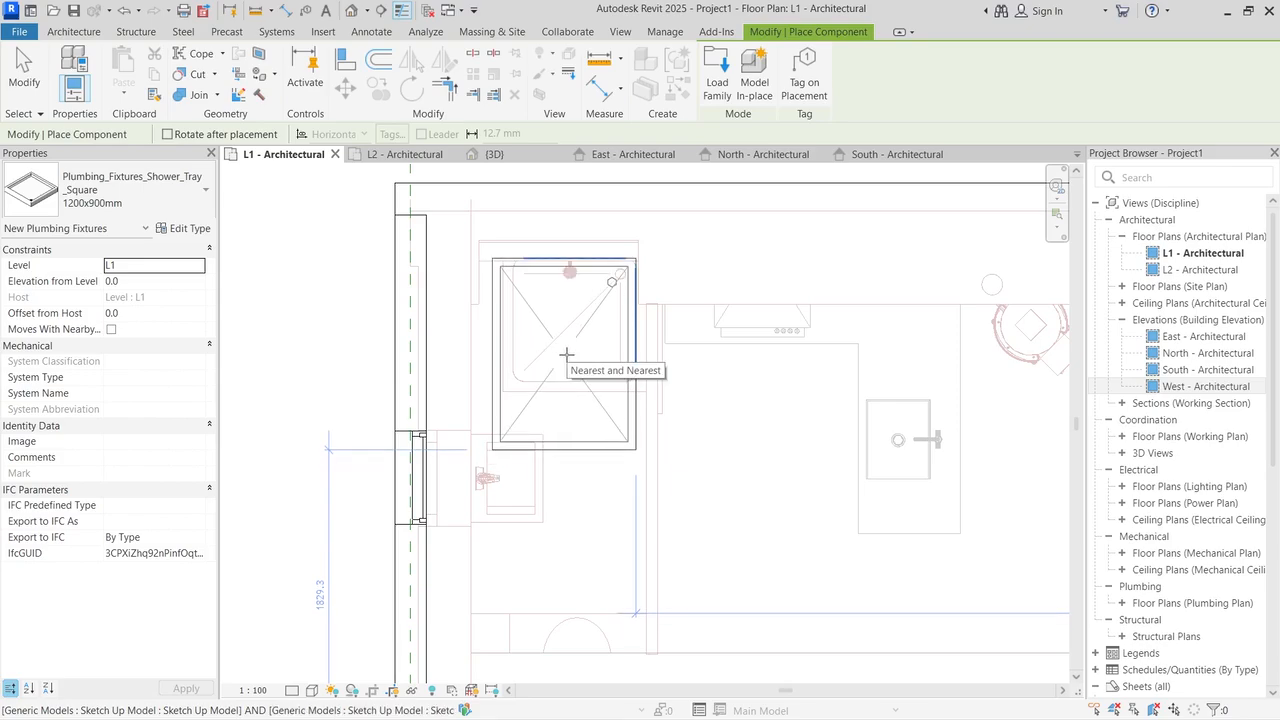
left_click(566, 354)
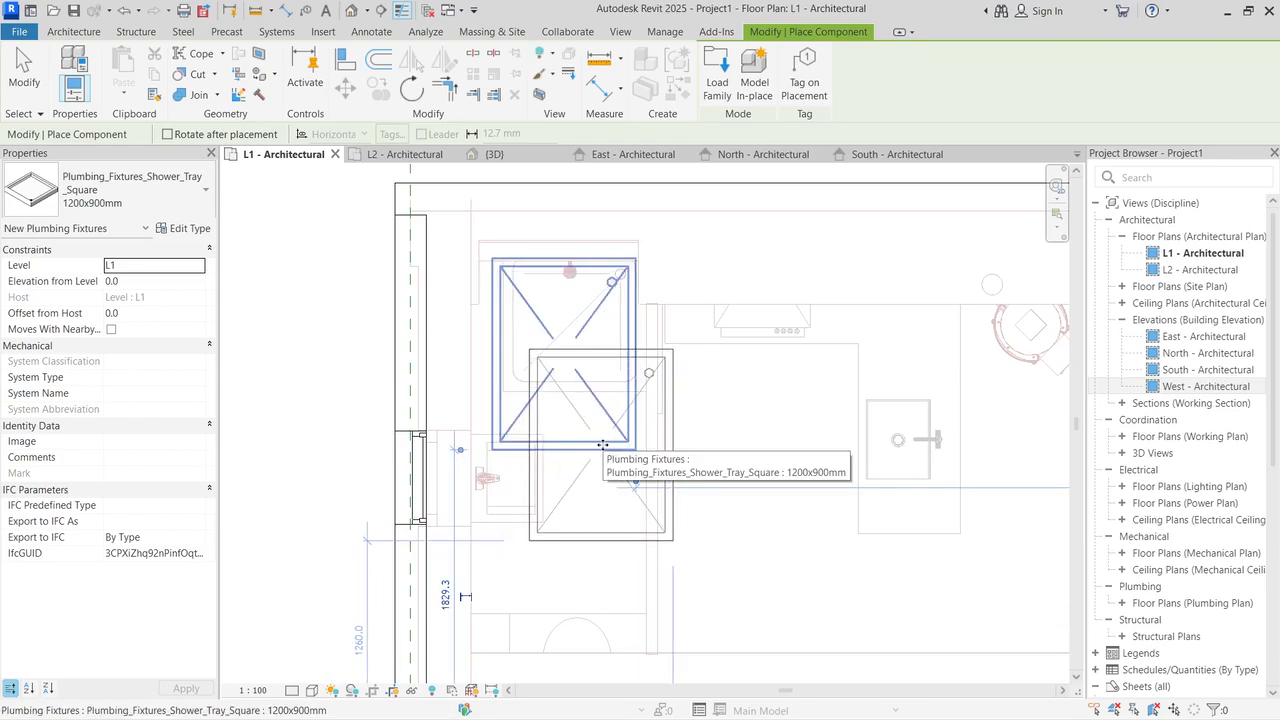
key("Escape")
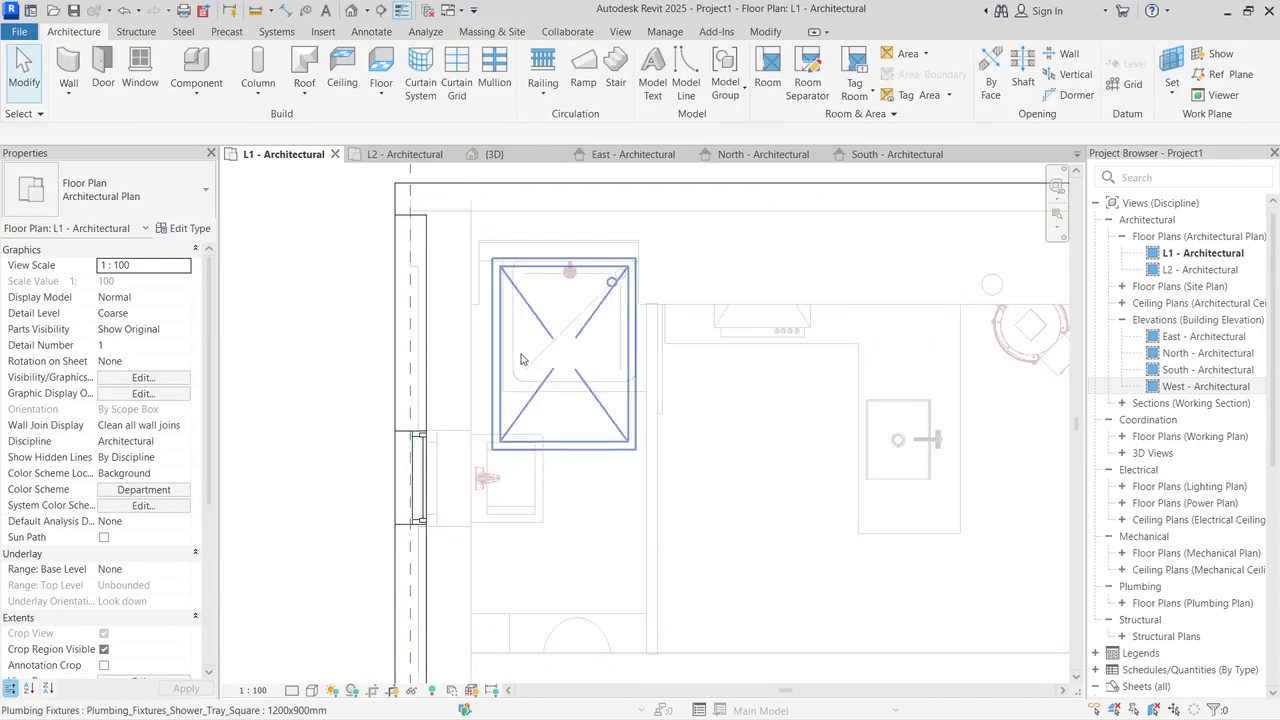
Step: Check the Width and Depth in the placed shower tray's type properties and close them without changes
left_click(525, 362)
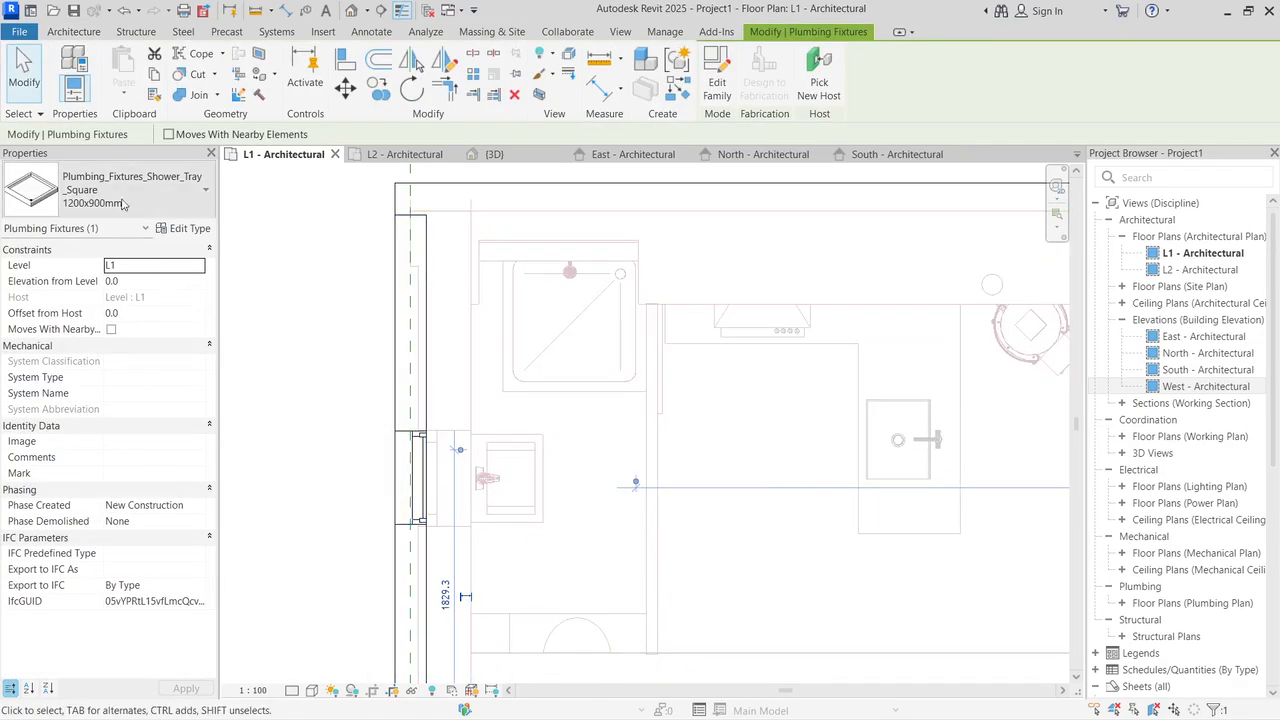
left_click(183, 228)
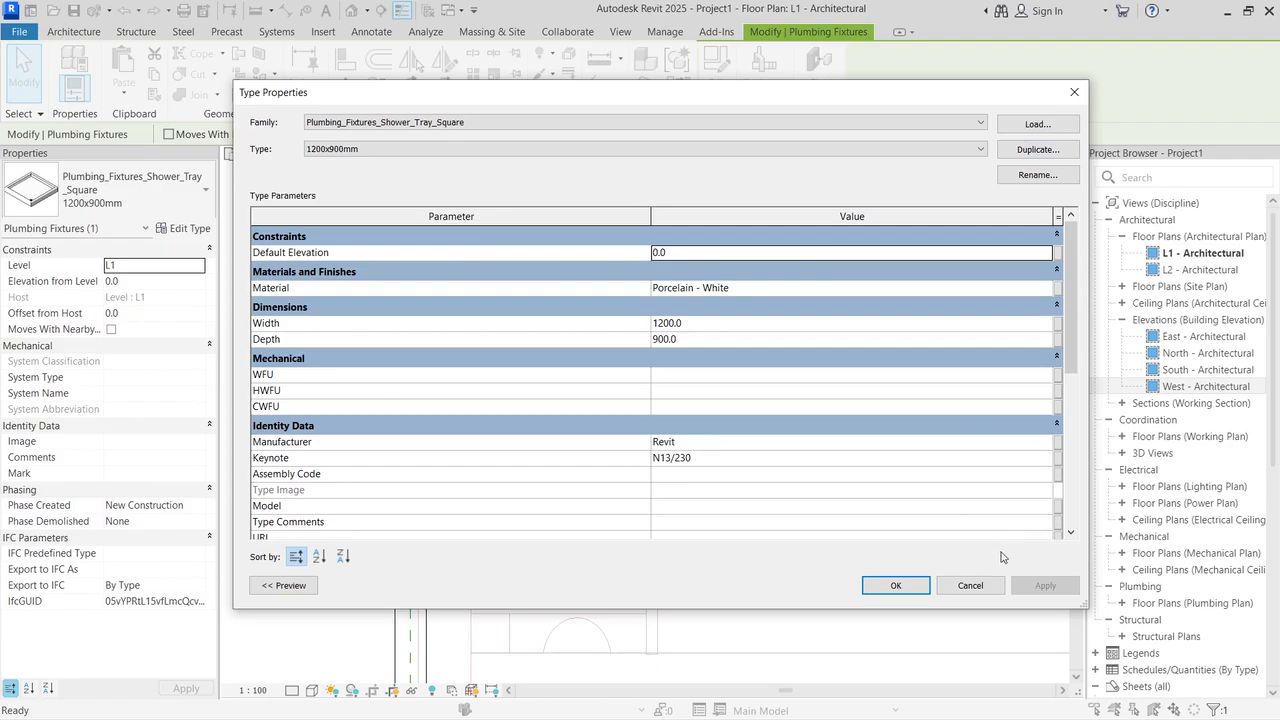
left_click(970, 585)
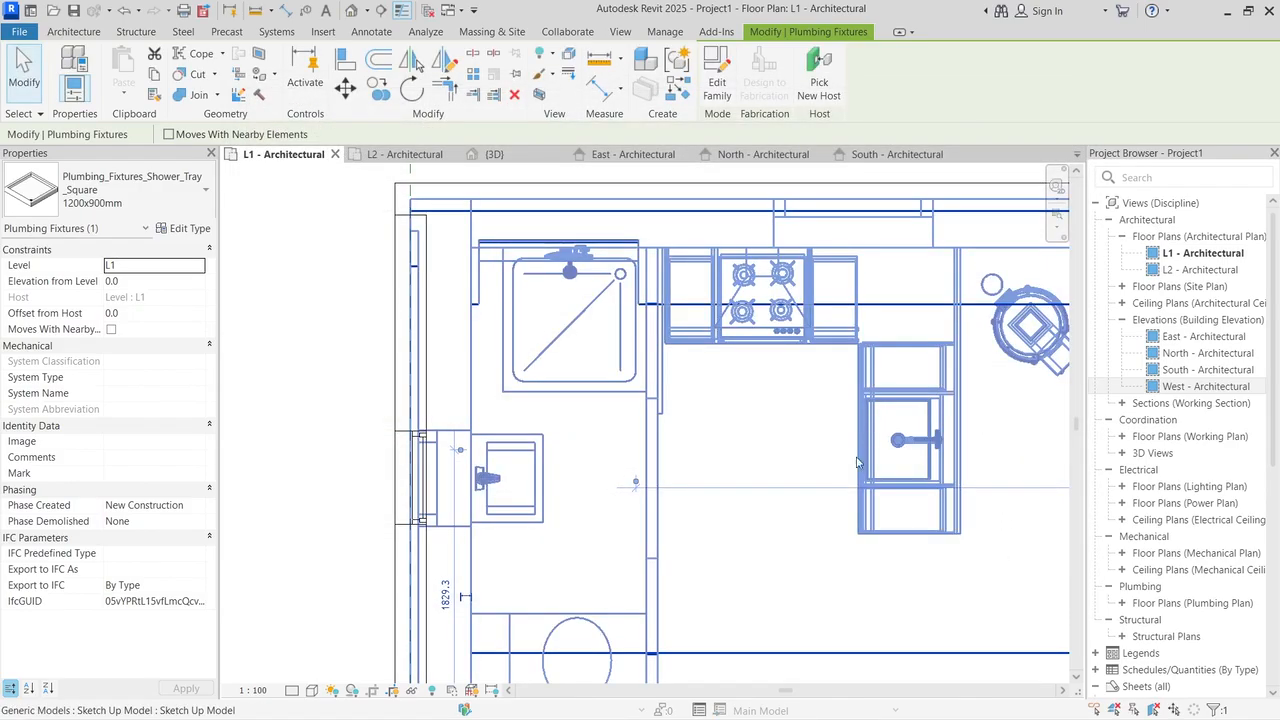
Step: Measure the left side of the underlay's shower tray from its lower corner to its upper endpoint
left_click(600, 59)
scroll(646, 476, "up", 5)
scroll(498, 405, "down", 6)
scroll(417, 245, "up", 3)
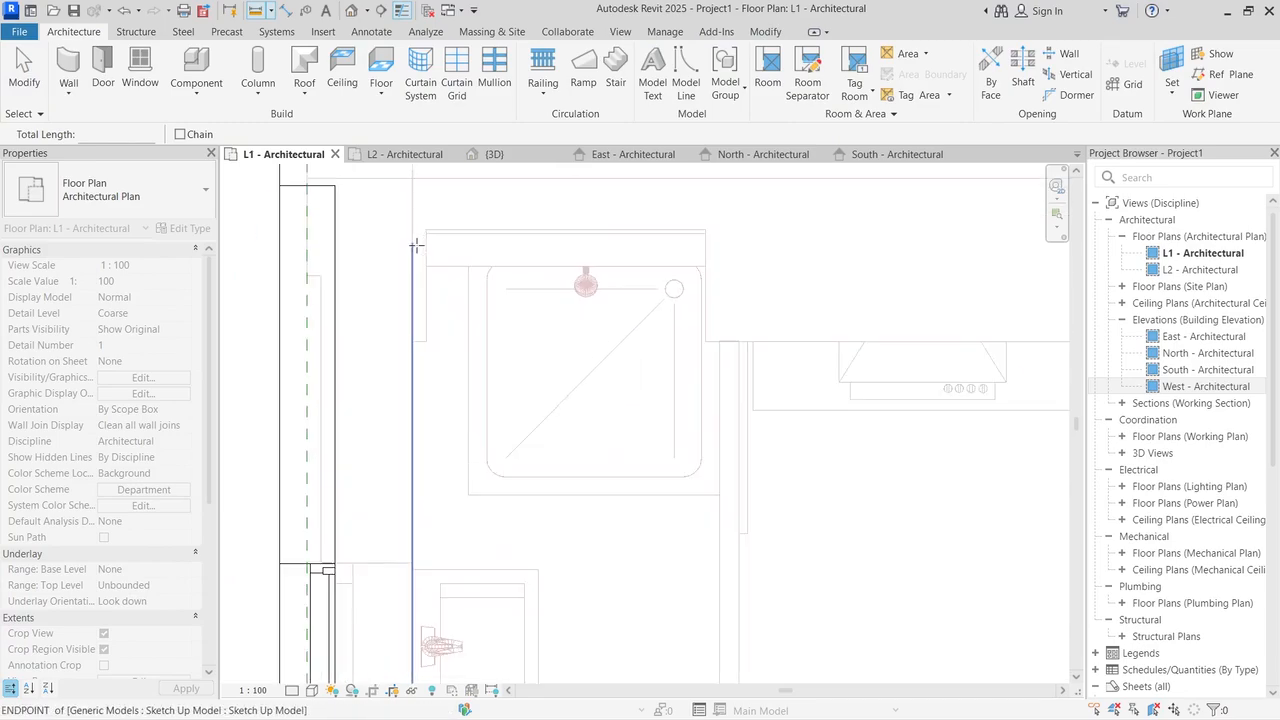
left_click(468, 493)
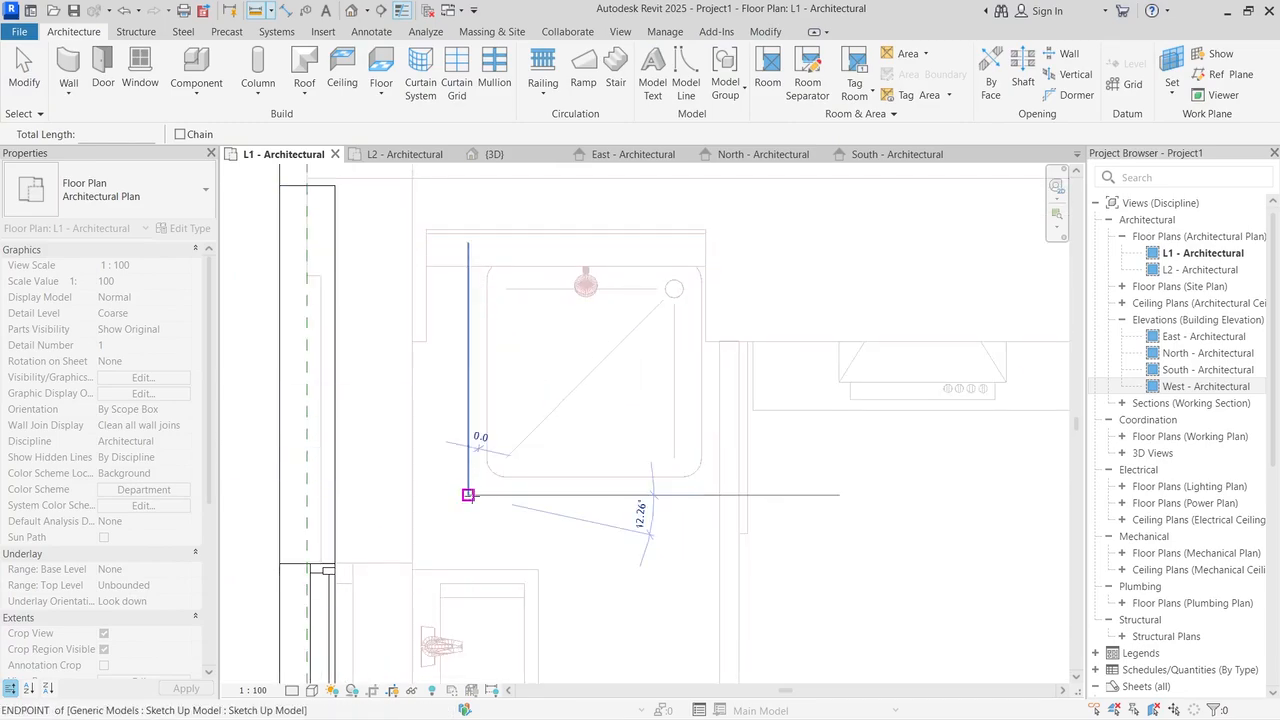
left_click(469, 242)
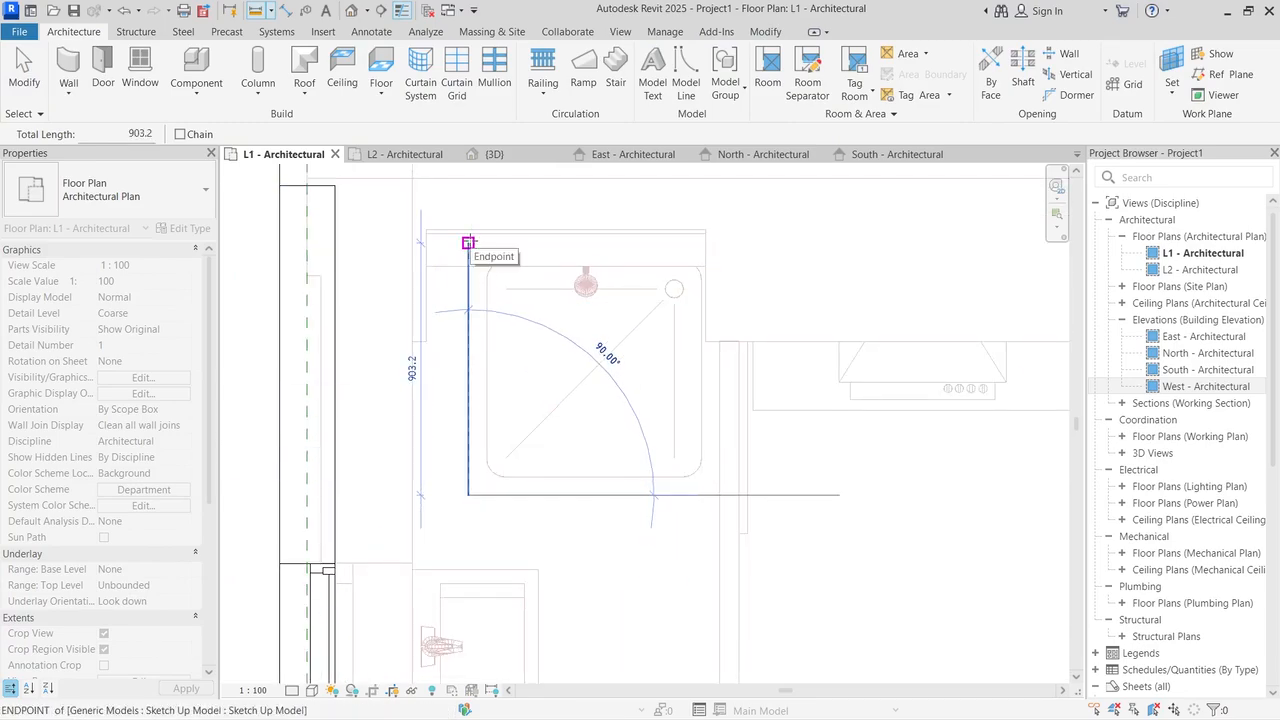
left_click(469, 242)
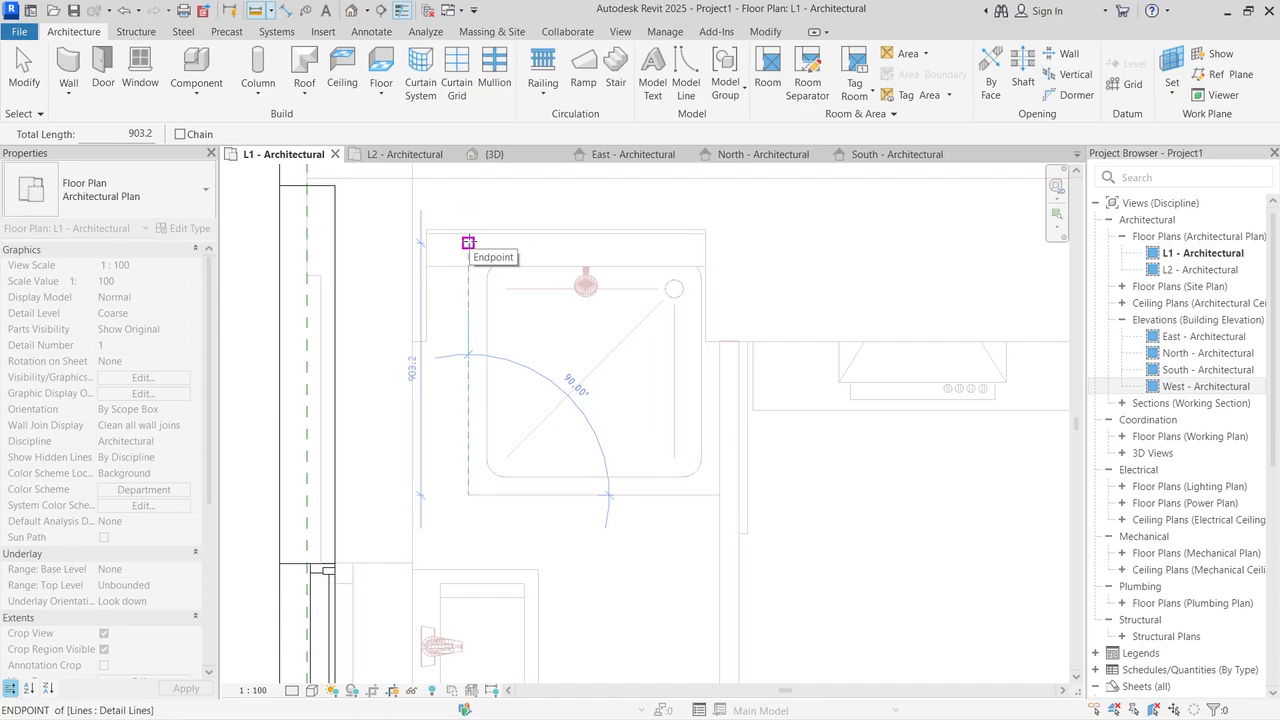
left_click(469, 242)
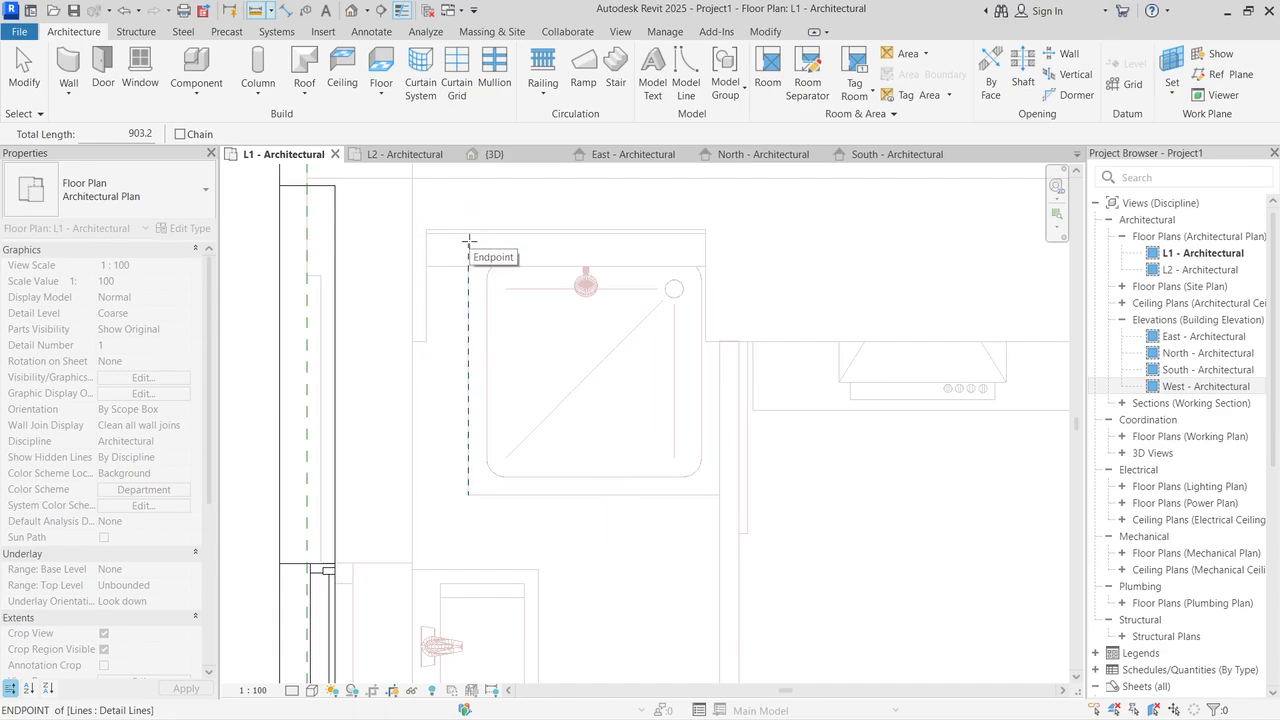
key("Escape")
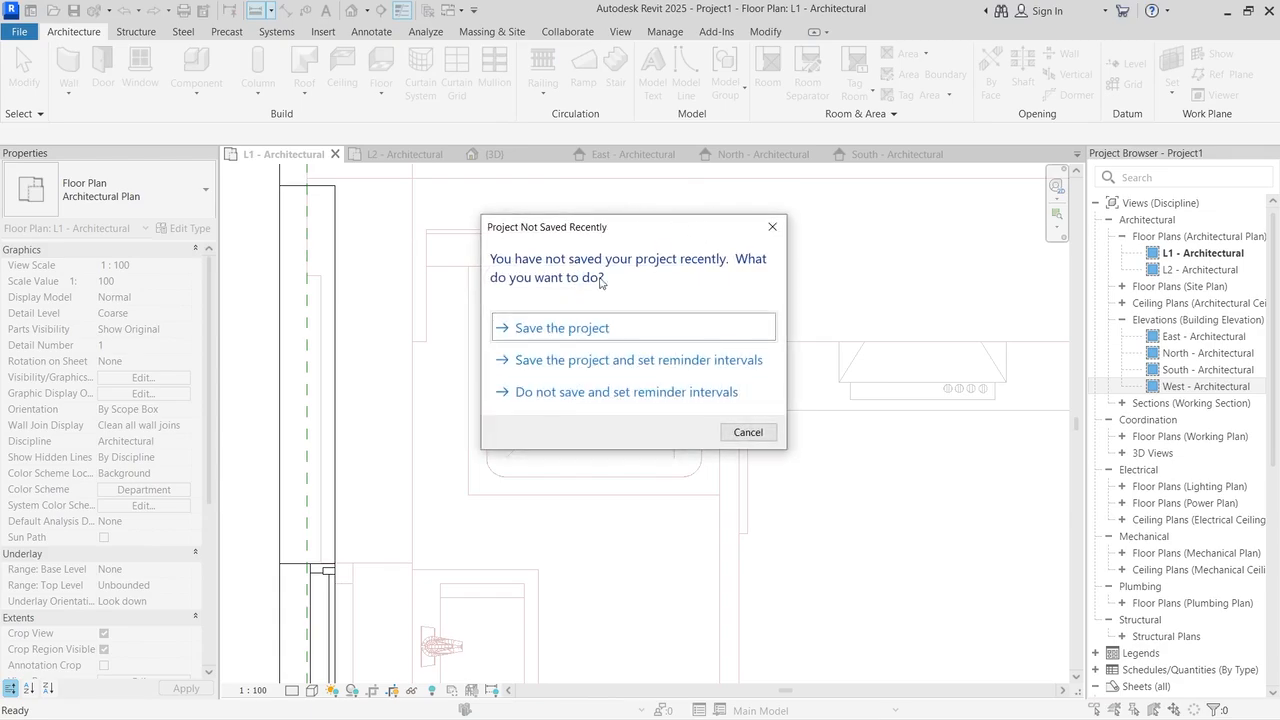
Step: Save the project on the Desktop under the file name SKPRVT
left_click(578, 330)
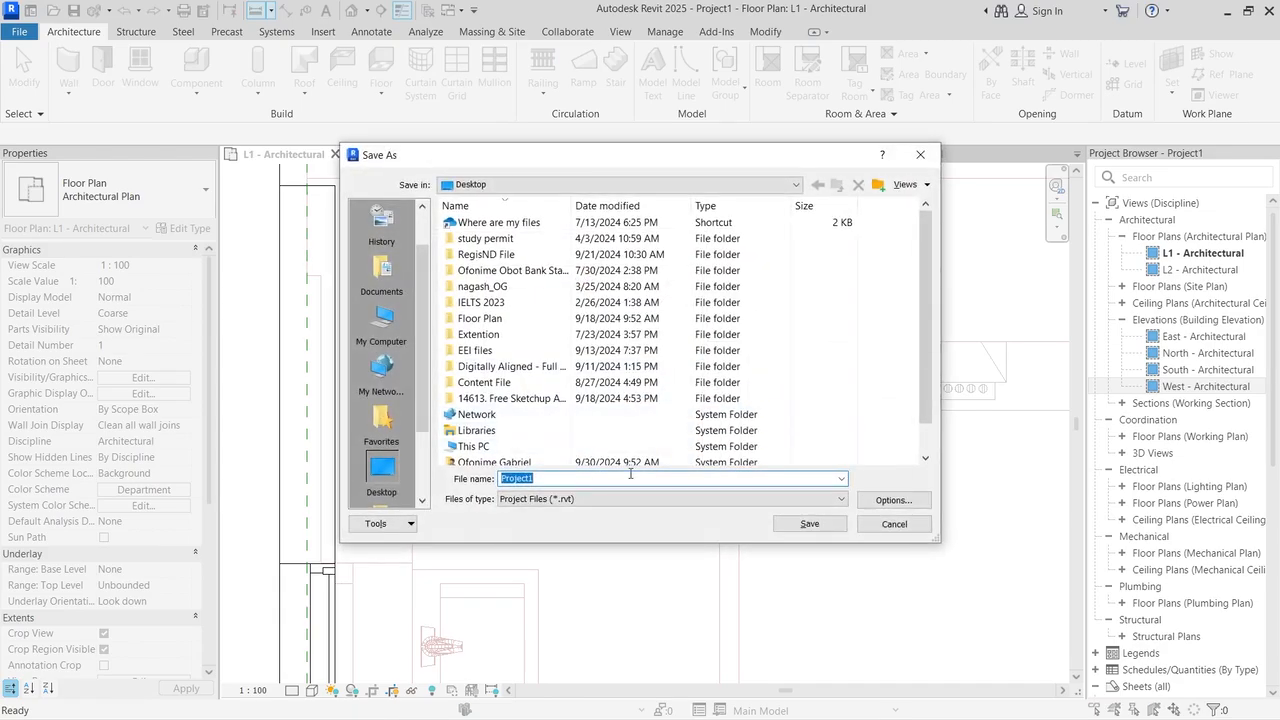
type("SKPRVT")
key("Return")
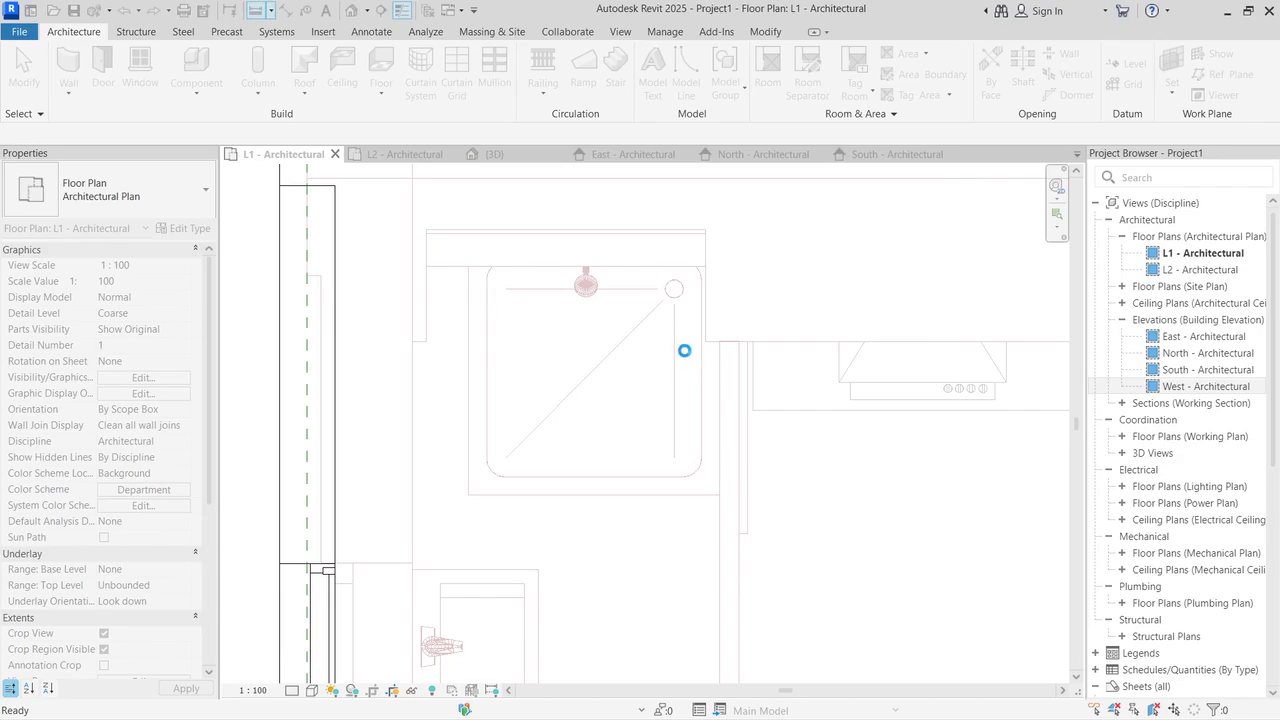
Step: Measure the lower edge of the underlay's shower tray from corner to corner and leave the Measure command
left_click(766, 31)
left_click(598, 58)
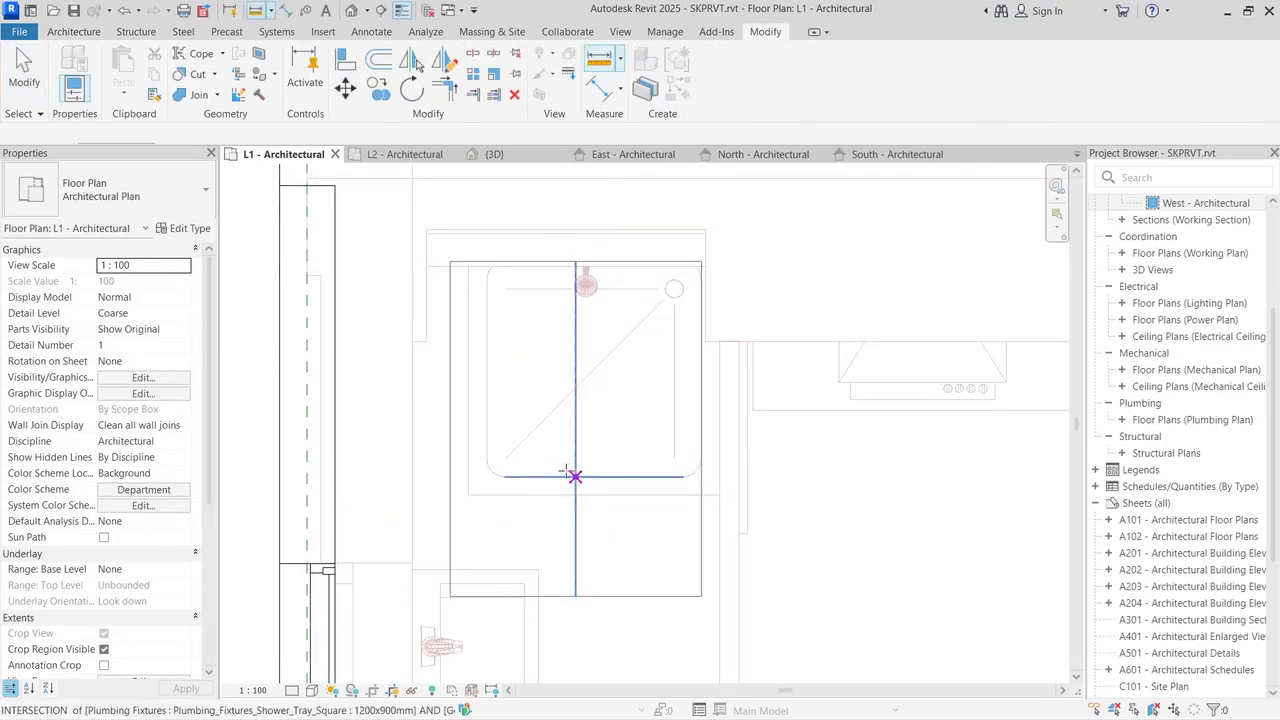
left_click(467, 494)
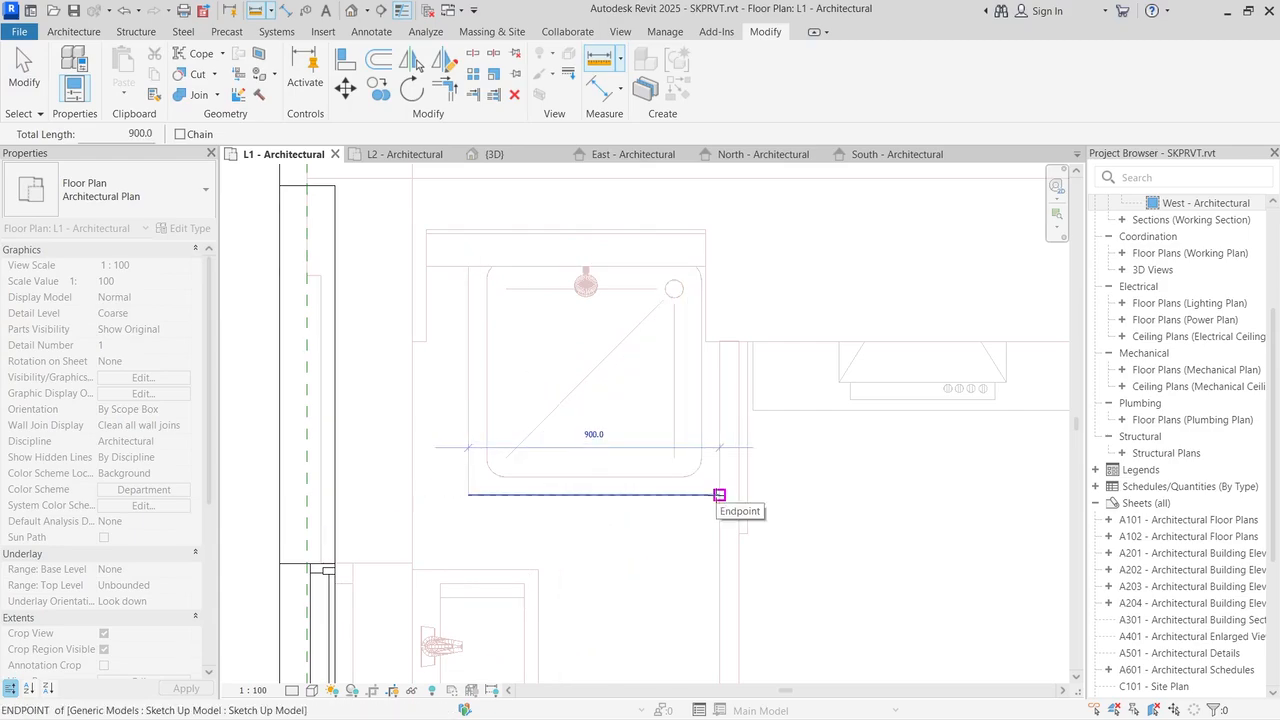
key("Escape")
key("Escape")
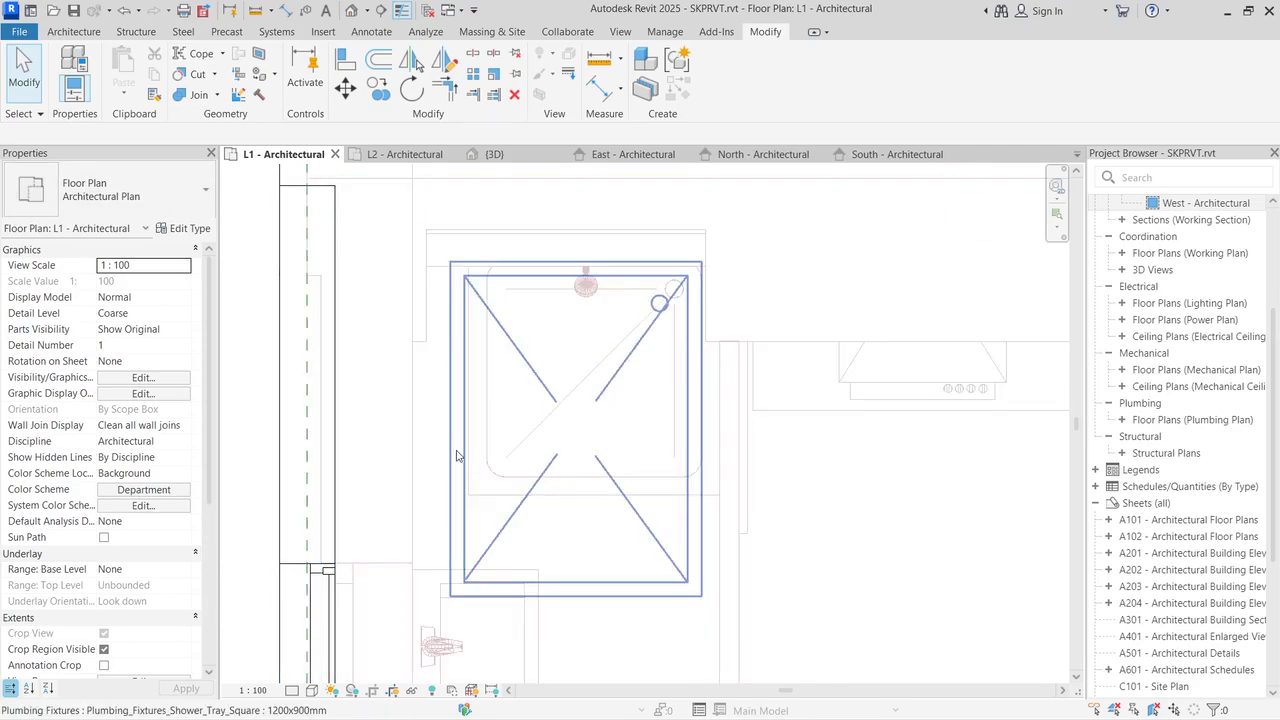
Step: Open the placed shower tray's type properties and try to duplicate its type as 900x900mm
left_click(451, 451)
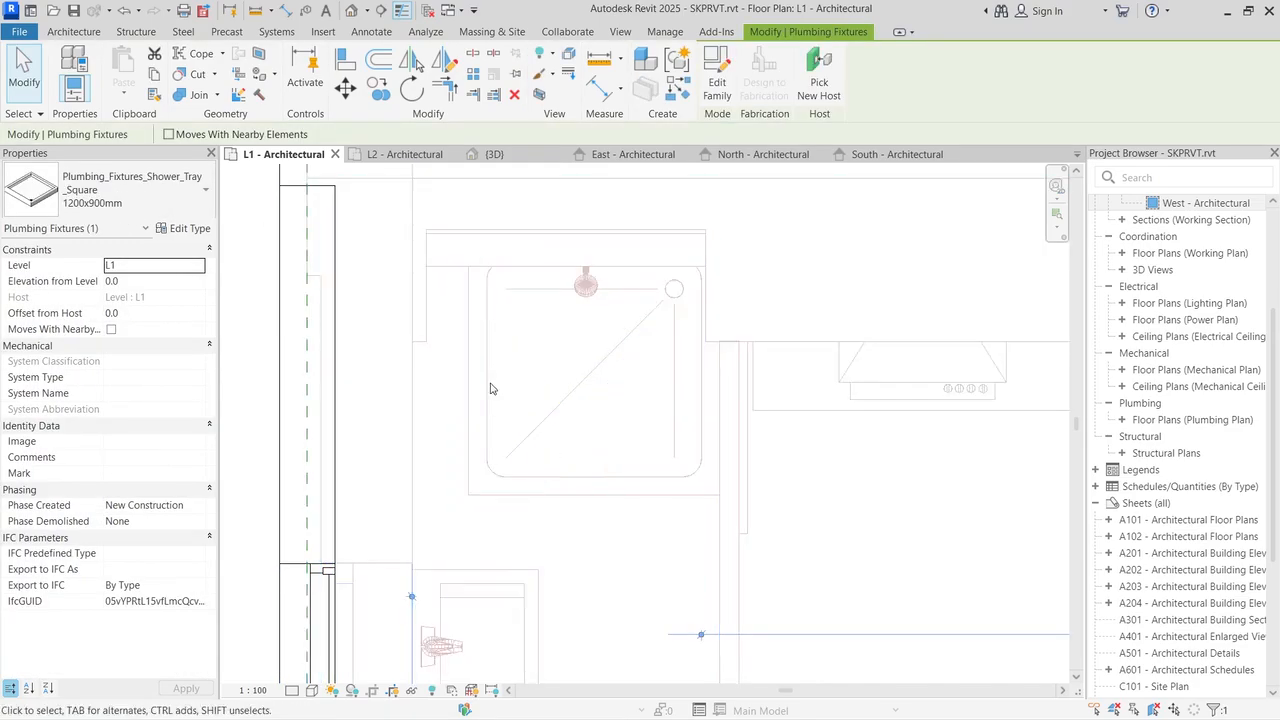
left_click(180, 228)
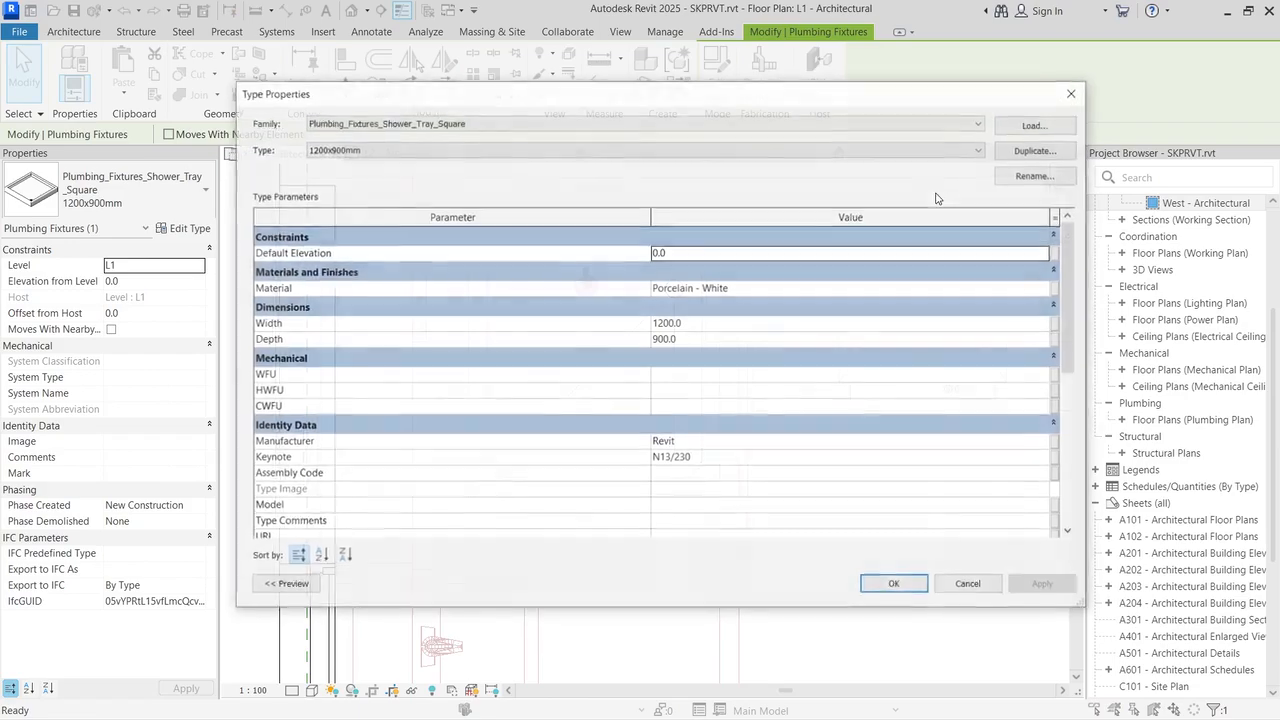
left_click(1002, 154)
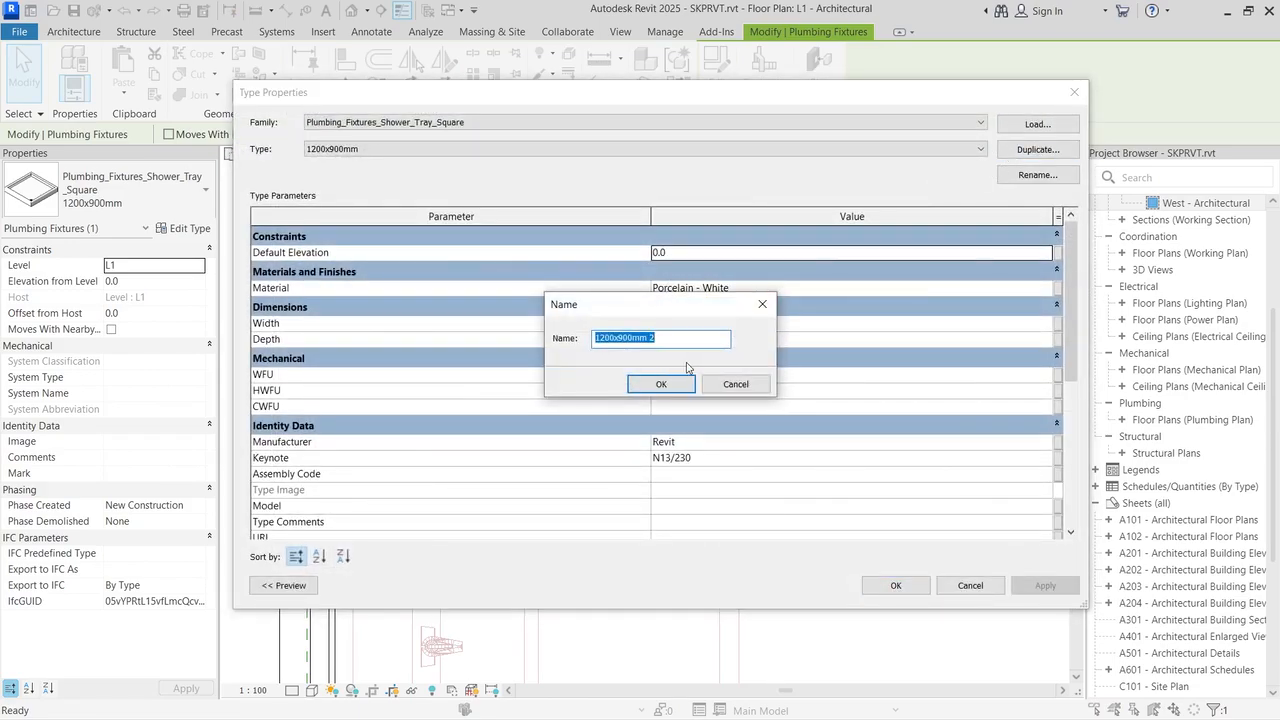
key("Right")
left_click(686, 385)
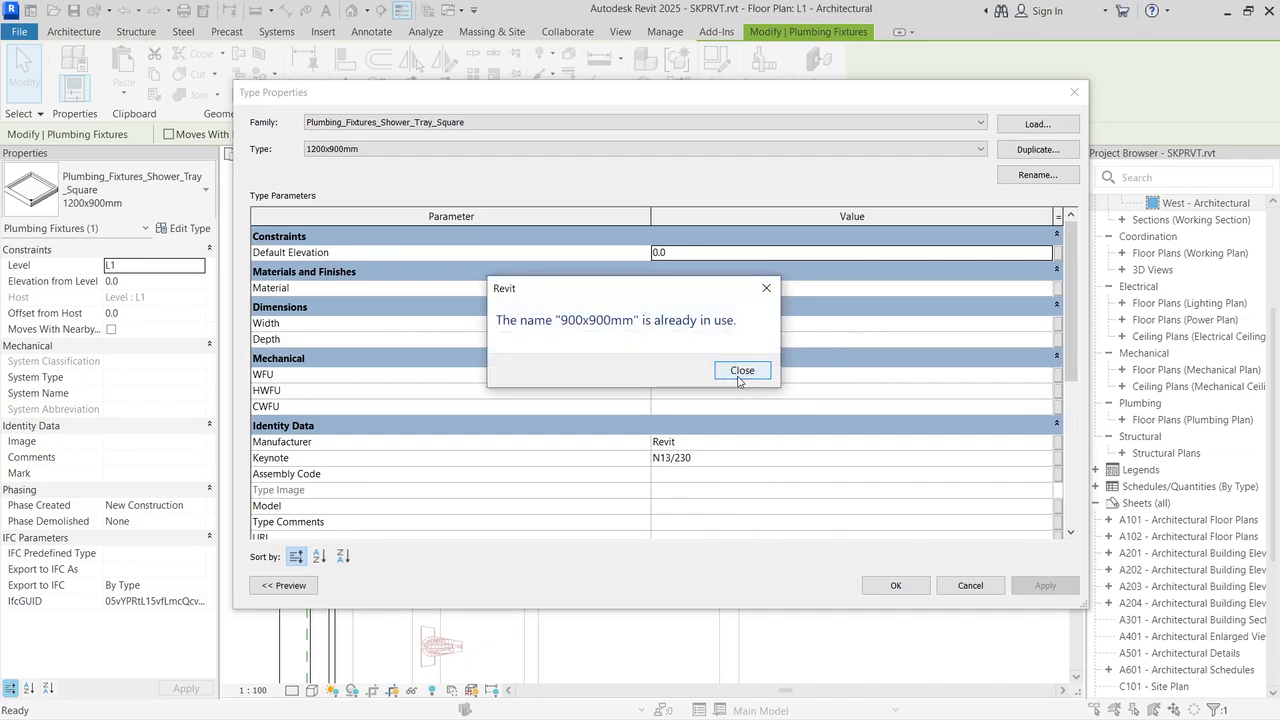
left_click(737, 371)
Step: Change the shower tray to the existing 900x900mm type and apply it
left_click(910, 150)
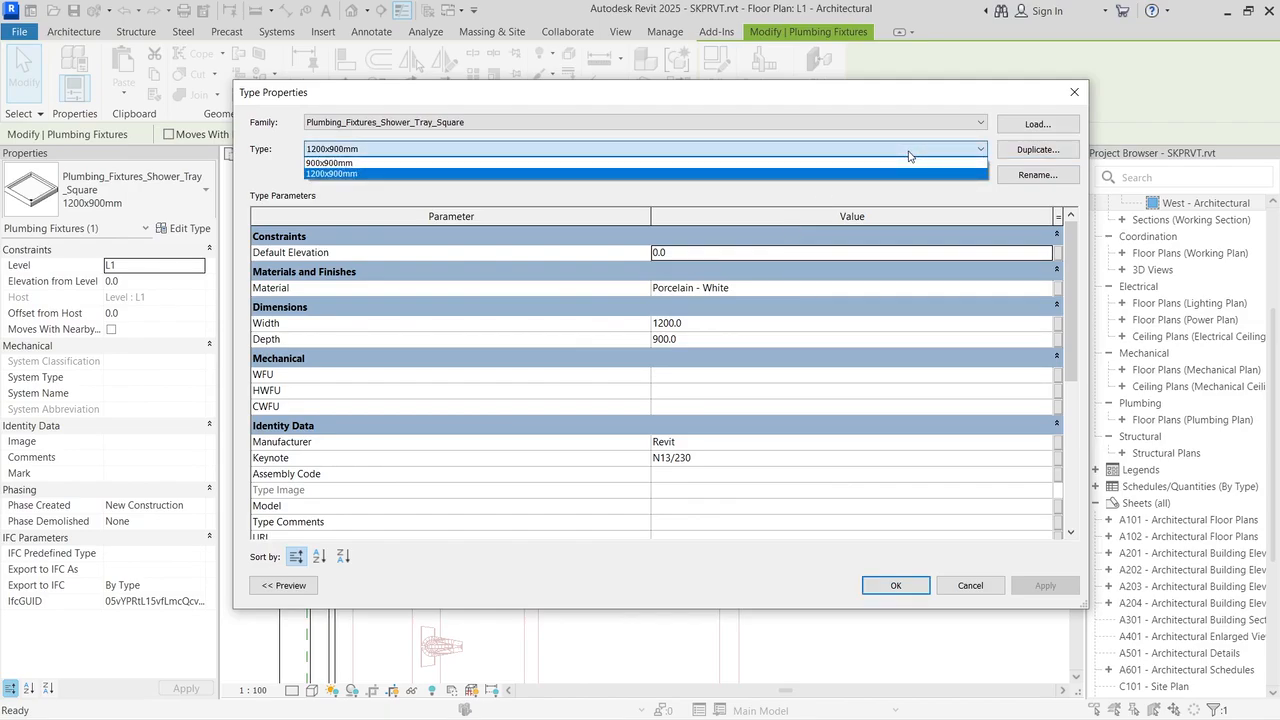
left_click(475, 163)
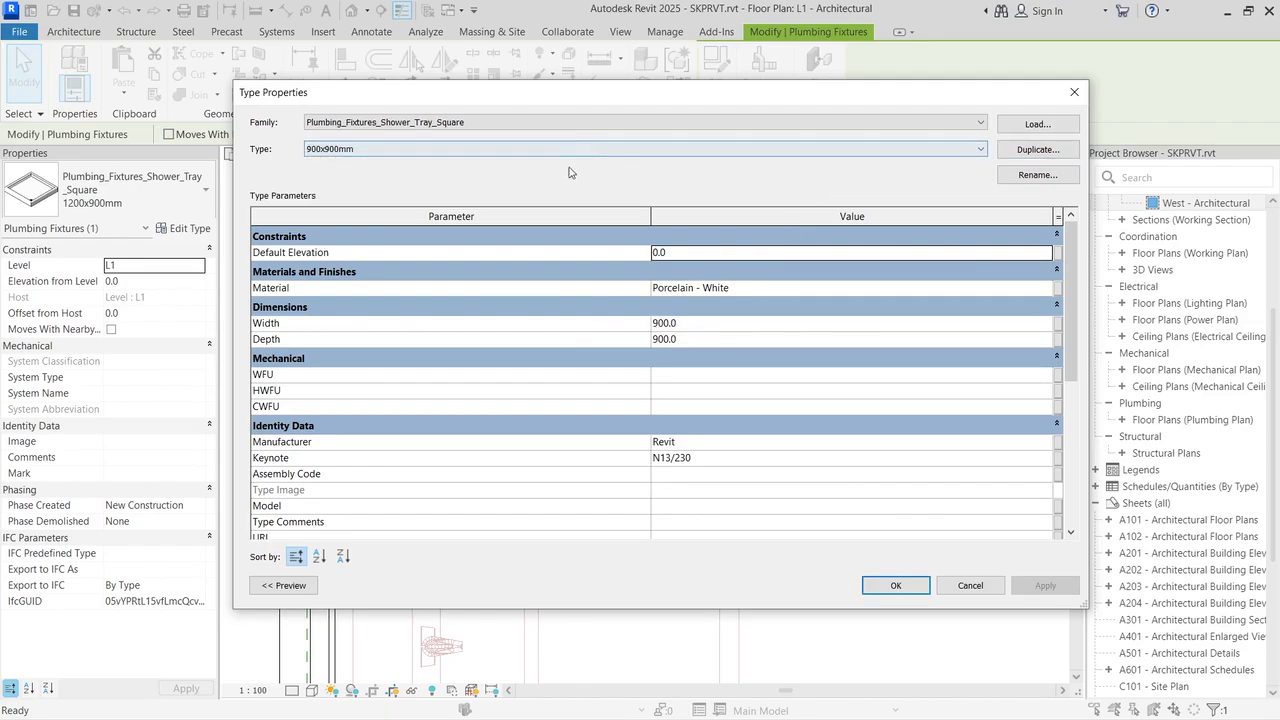
left_click(895, 585)
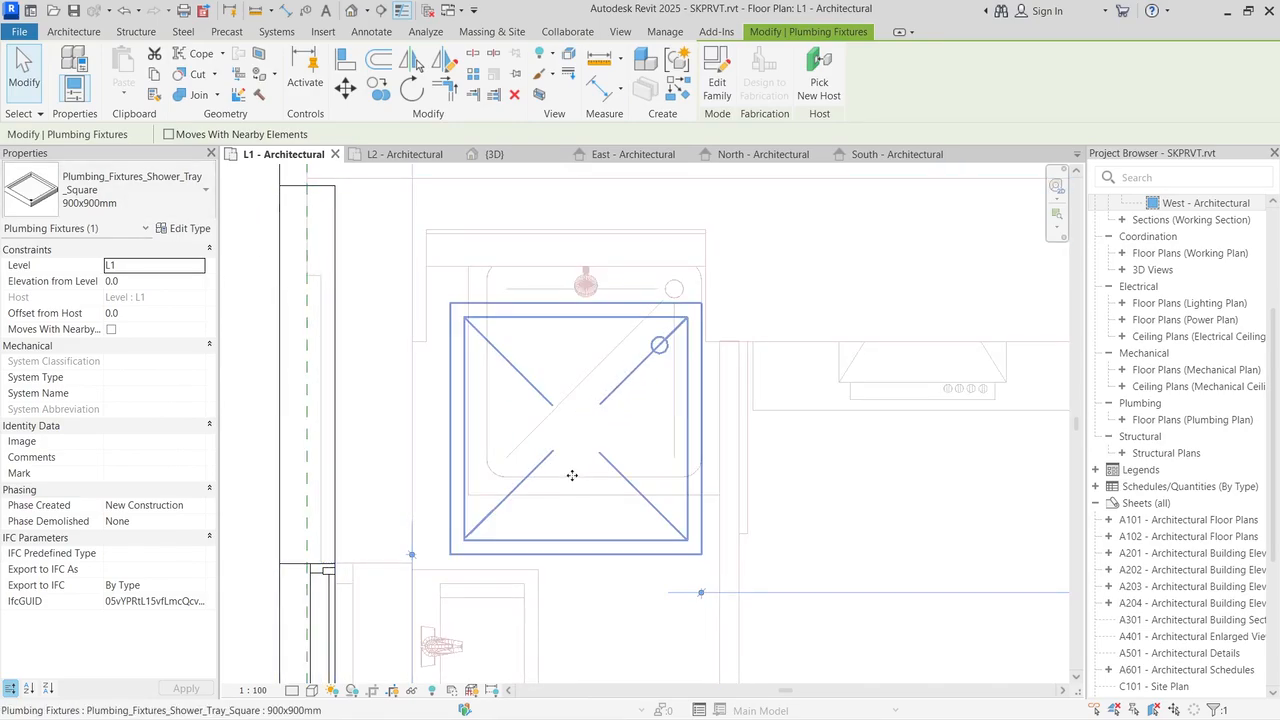
Step: Switch the L1 plan's visual style to Wireframe so the underlay's shower shows fully under the tray
scroll(701, 313, "up", 5)
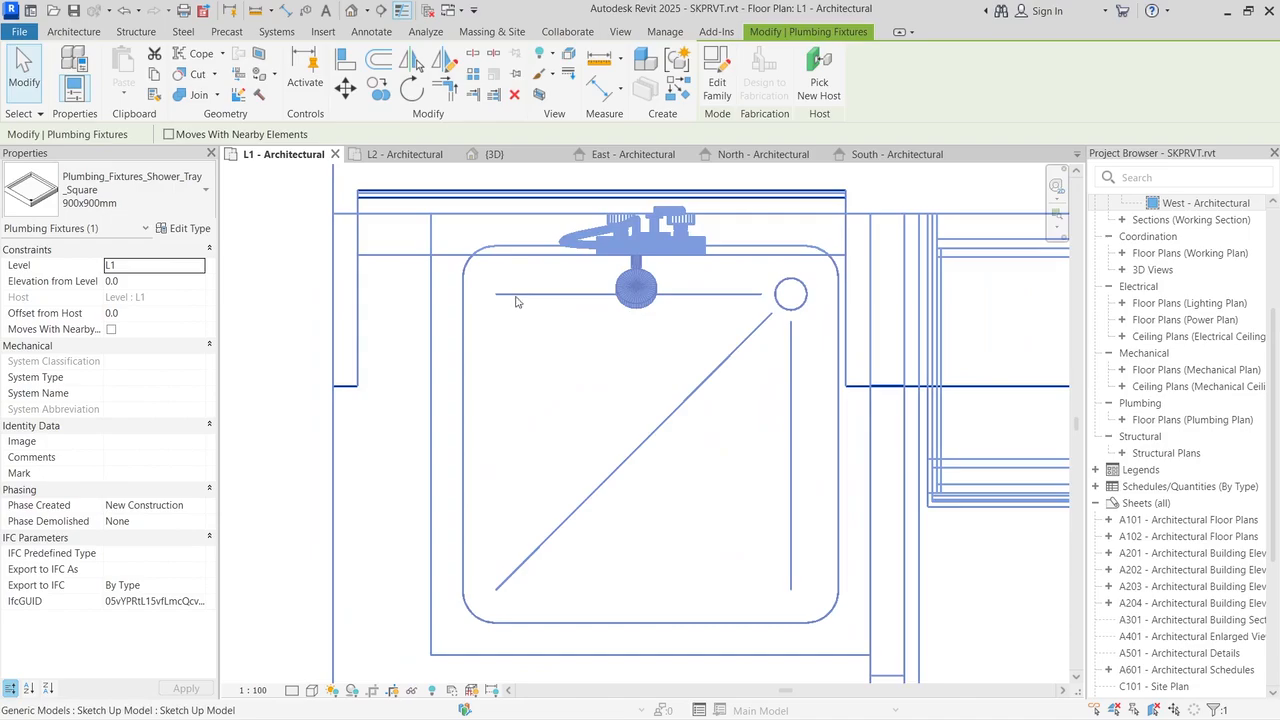
scroll(440, 408, "down", 3)
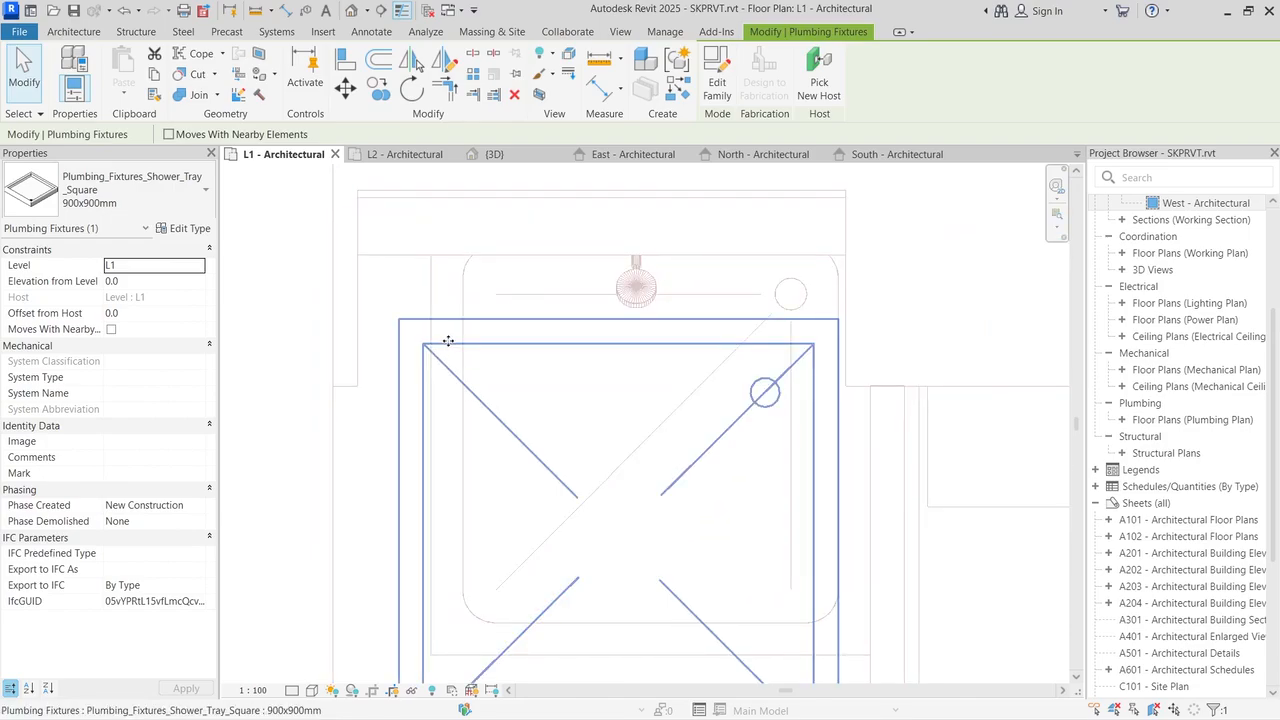
left_click(312, 690)
left_click(344, 589)
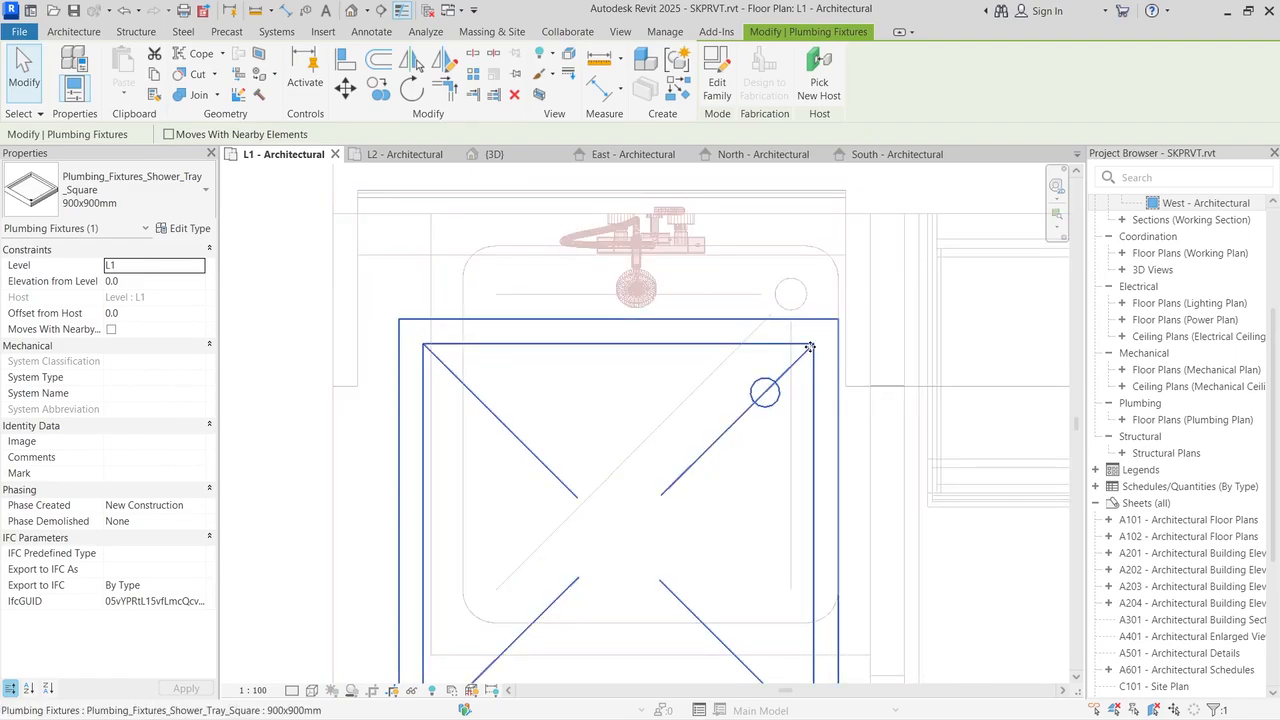
Step: Move the 900x900mm shower tray up and right onto the underlay's tray with the drains aligned, and deselect it
left_click_drag(810, 321, 816, 247)
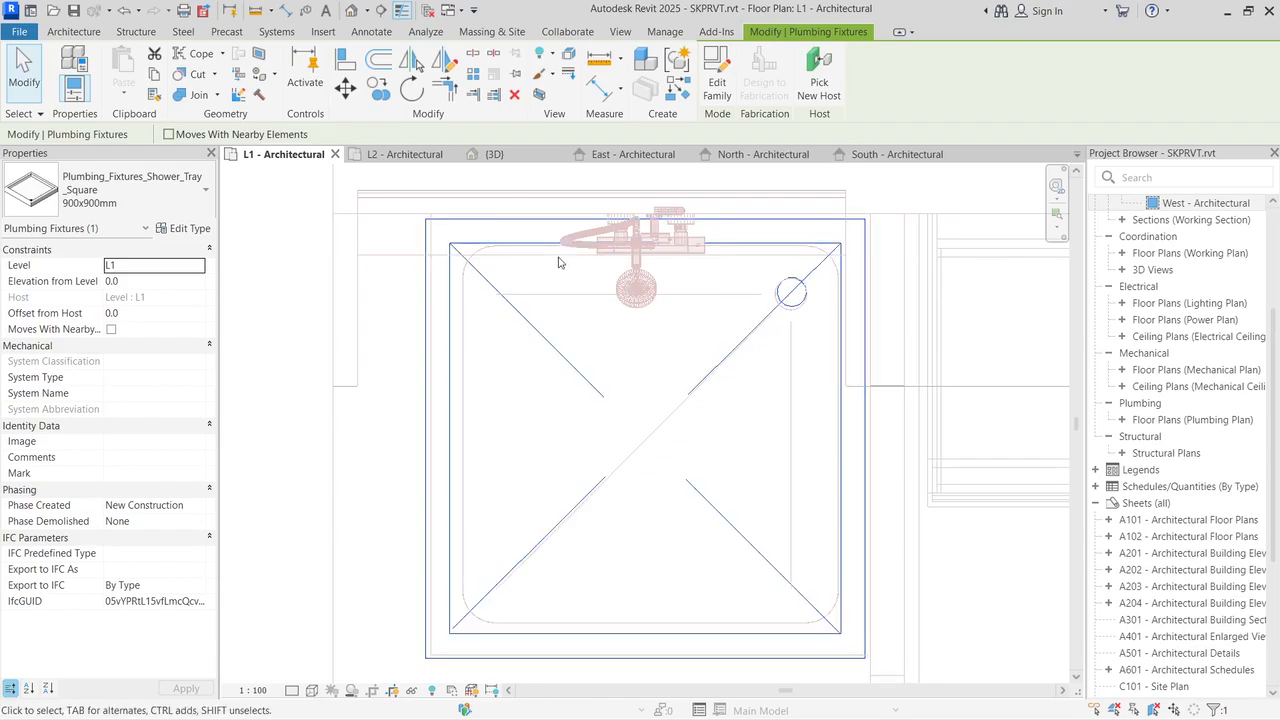
scroll(528, 314, "down", 3)
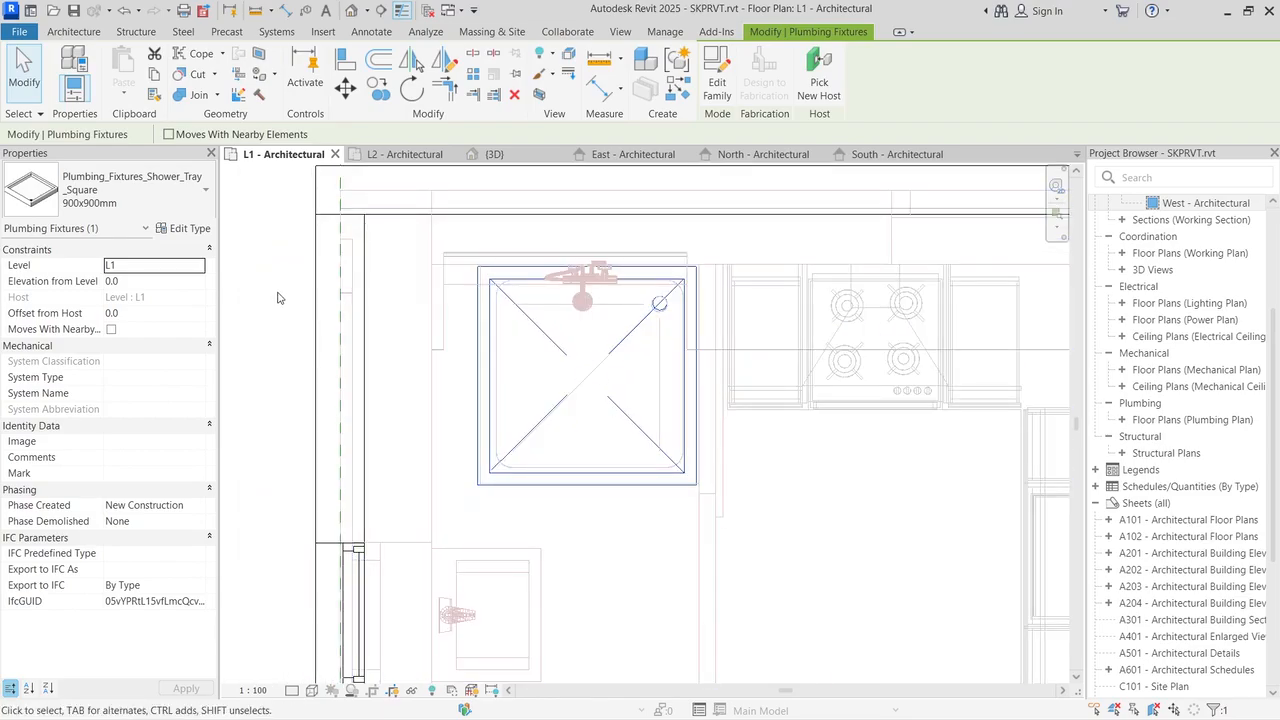
left_click(278, 297)
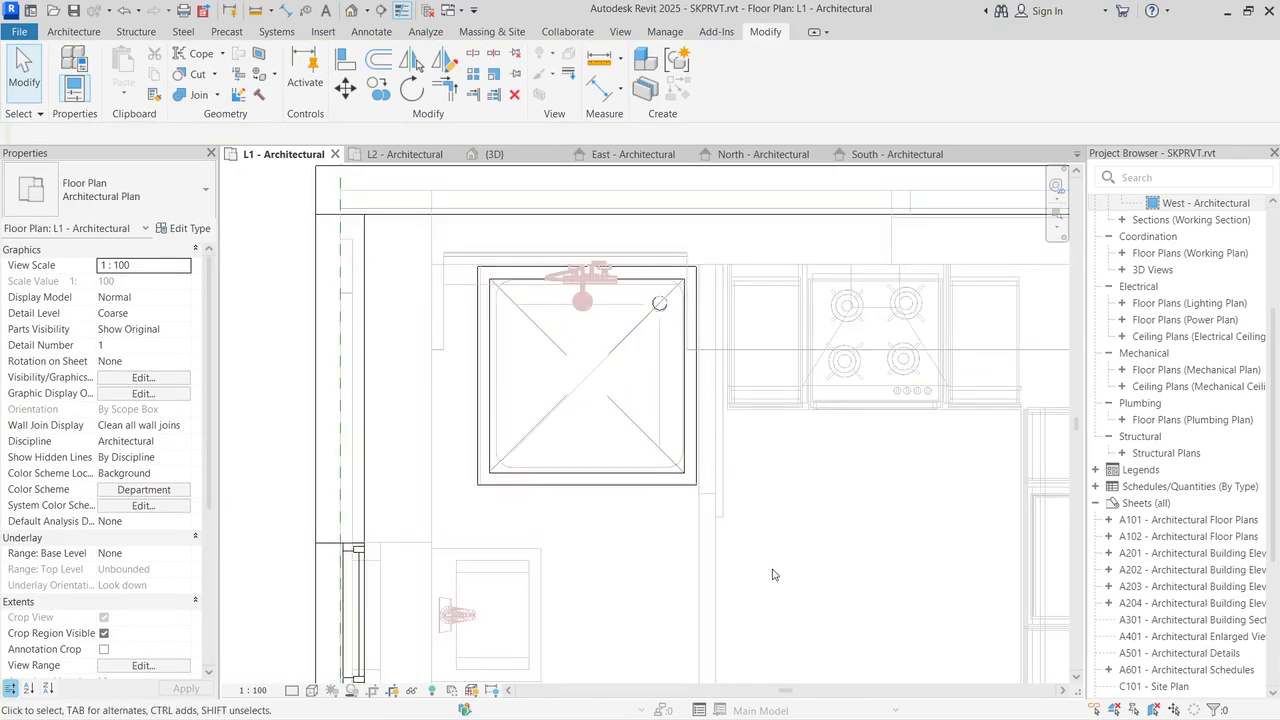
Step: Inspect the bathroom fixtures on the L1 plan underlay, and switch to SketchUp to examine the shower and wall-hung basin through the facade openings
scroll(705, 300, "down", 4)
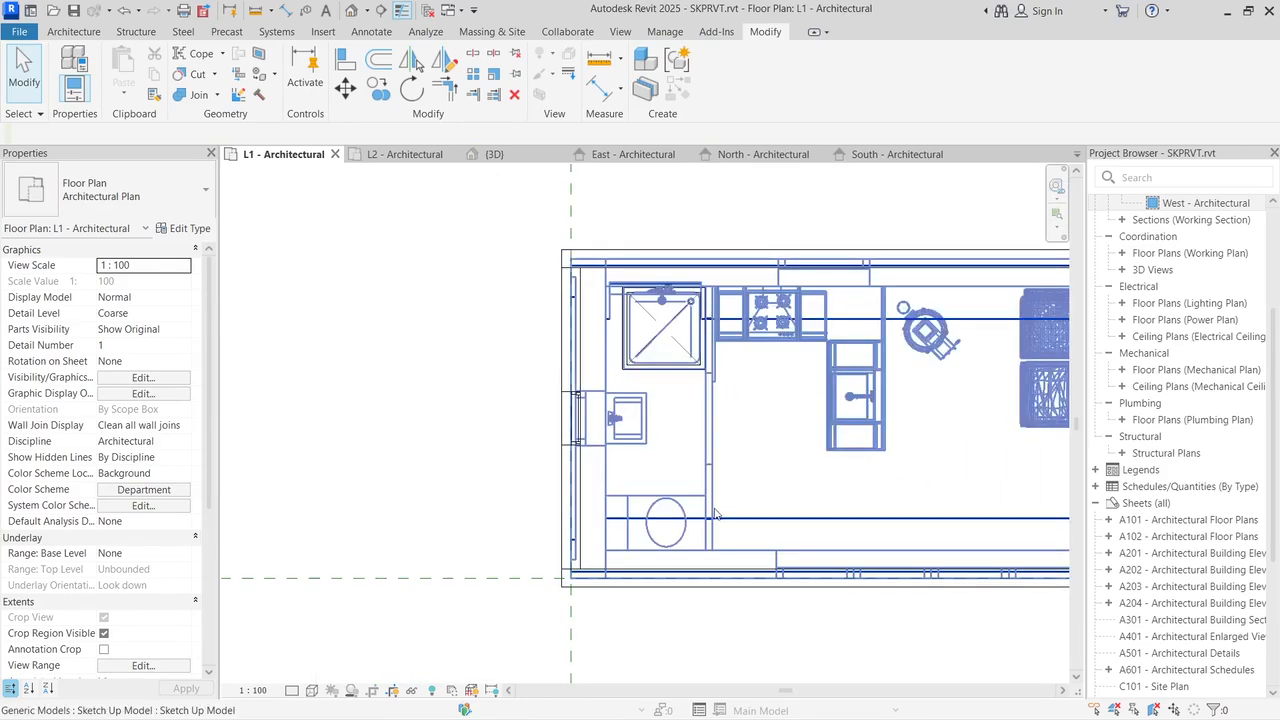
scroll(714, 515, "up", 3)
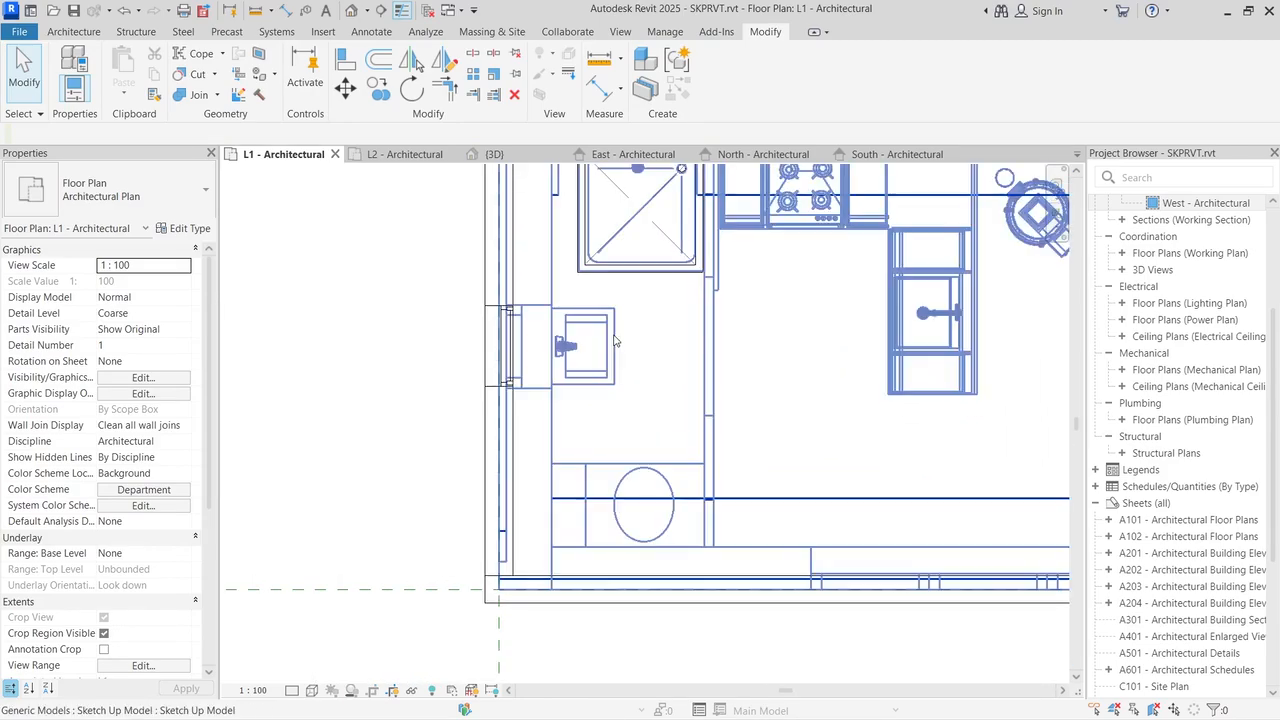
scroll(723, 542, "up", 3)
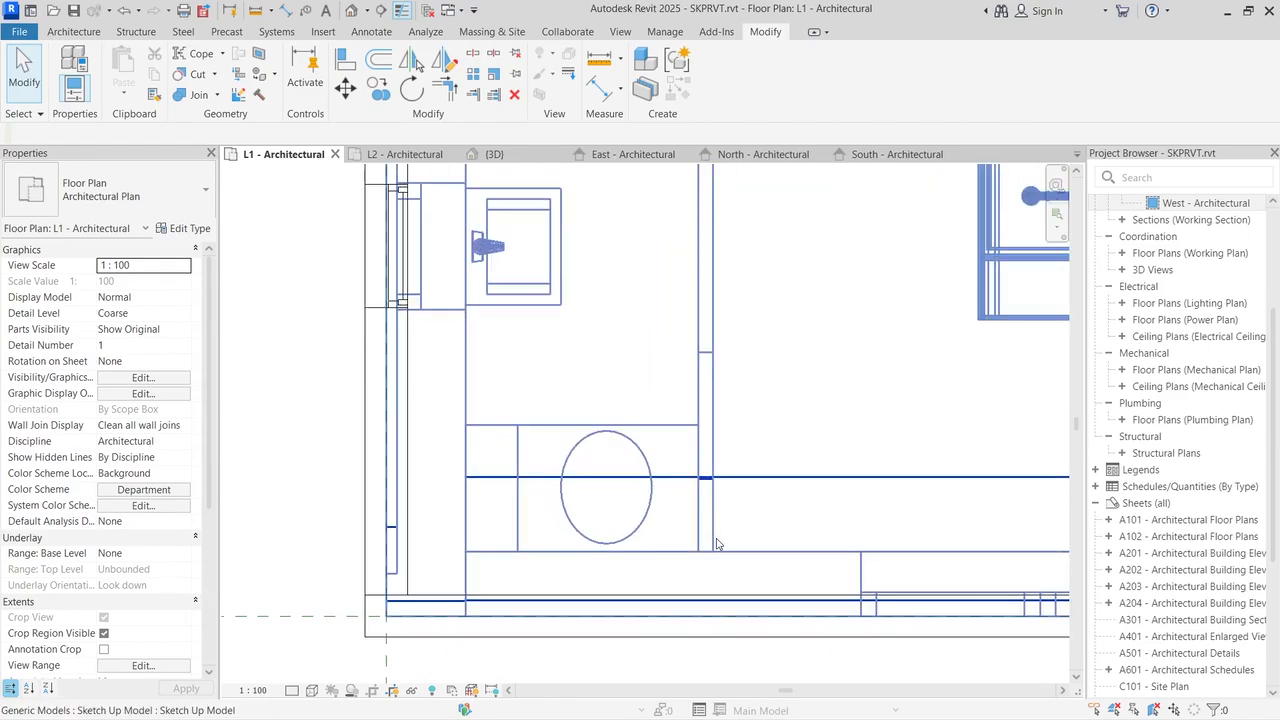
scroll(714, 525, "down", 2)
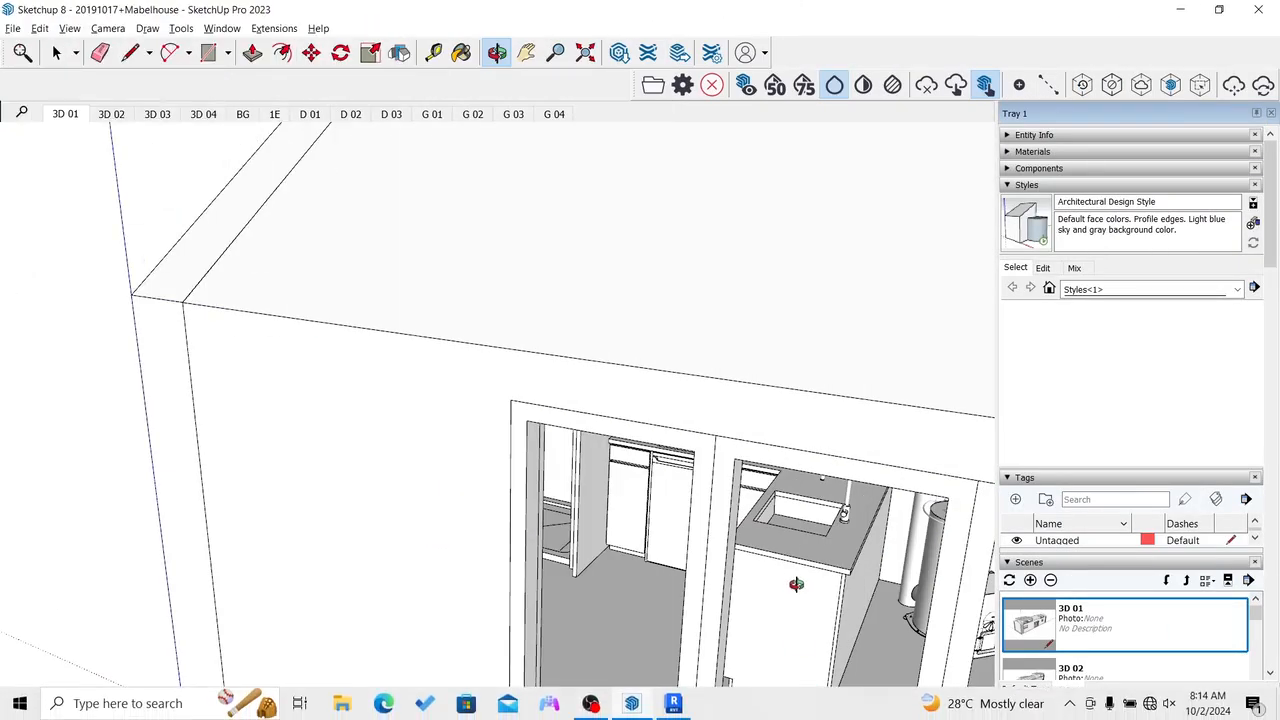
scroll(766, 503, "up", 4)
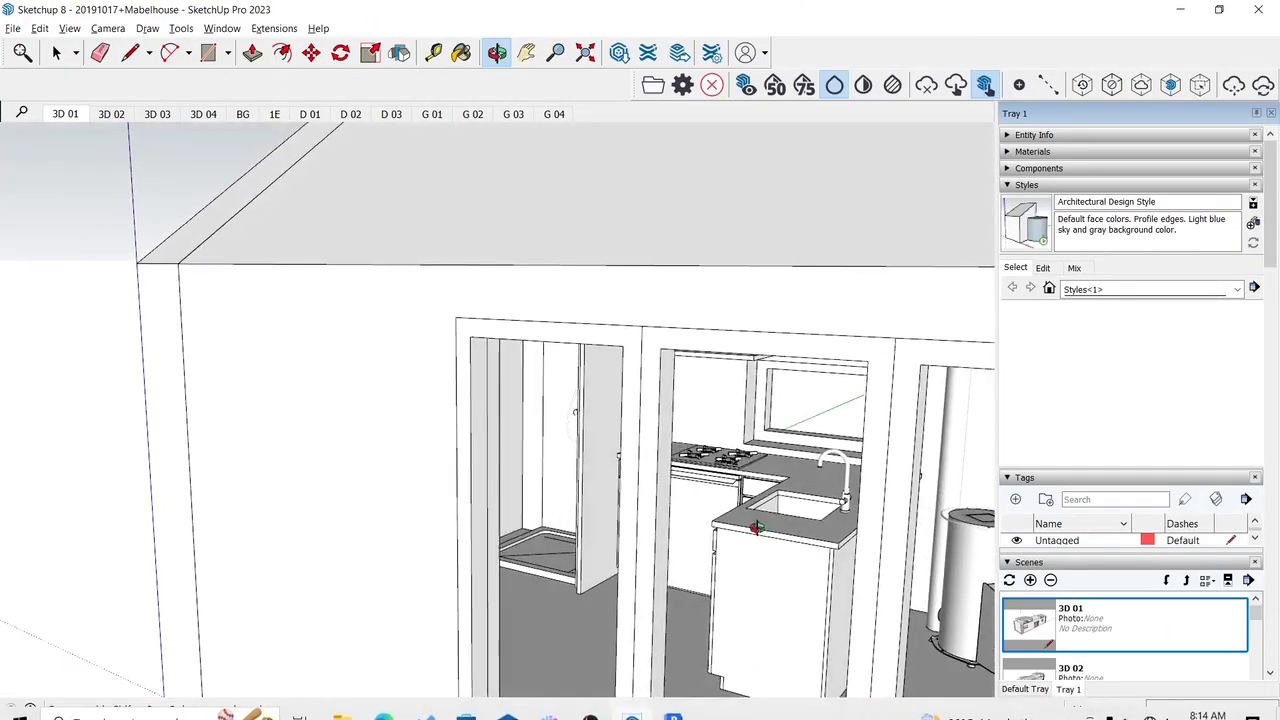
middle_click_drag(688, 510, 603, 511)
scroll(591, 543, "up", 3)
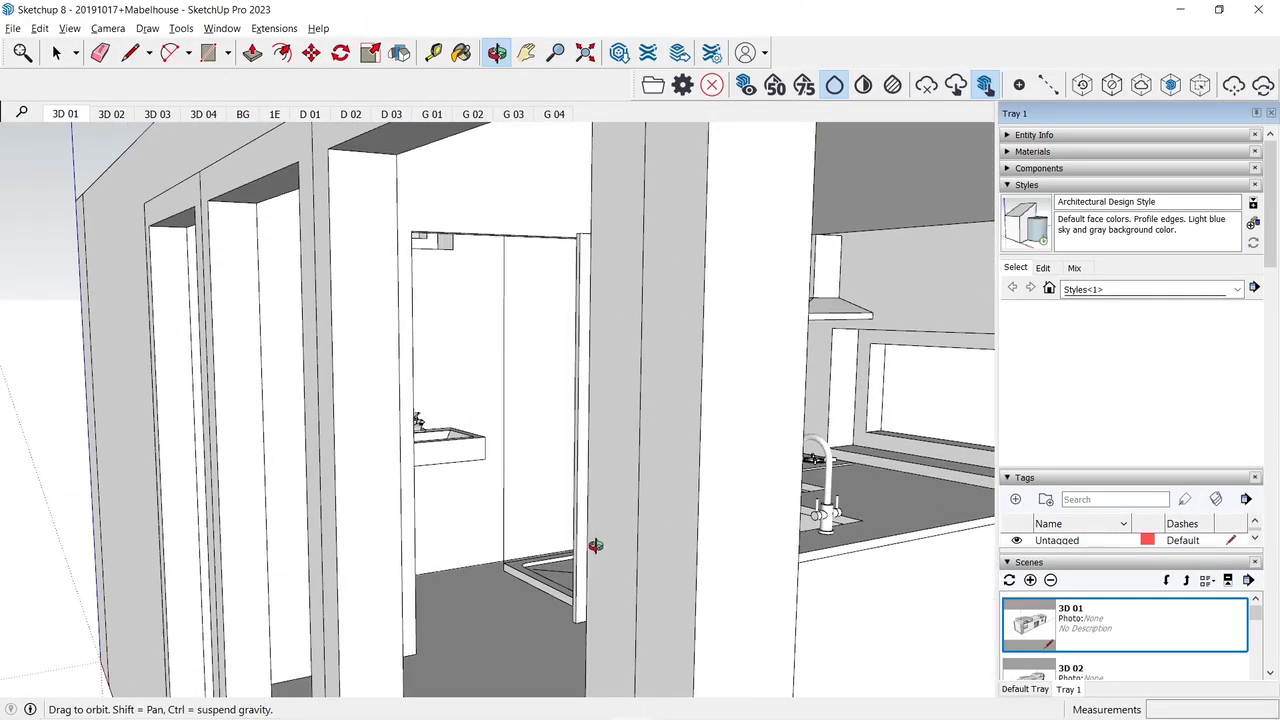
scroll(604, 535, "up", 2)
right_click(551, 515)
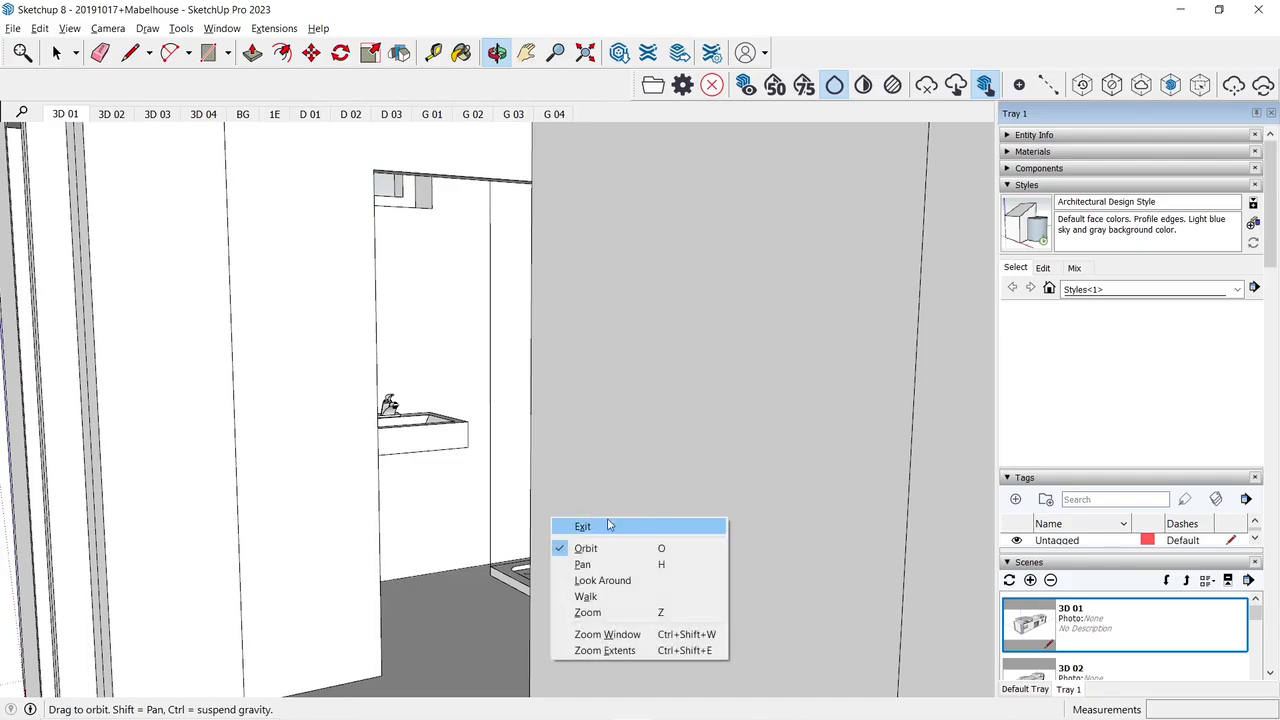
left_click(530, 445)
left_click_drag(408, 485, 630, 424)
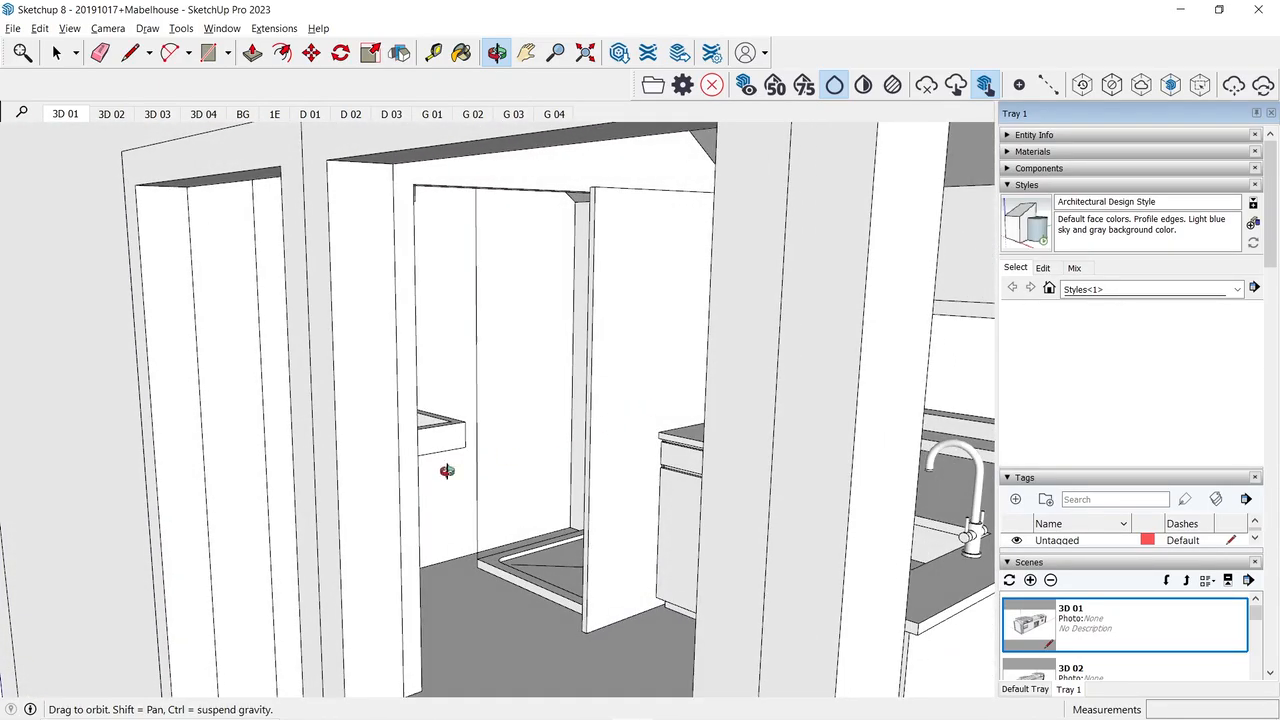
left_click_drag(868, 422, 417, 486)
key("h")
left_click_drag(316, 408, 361, 507)
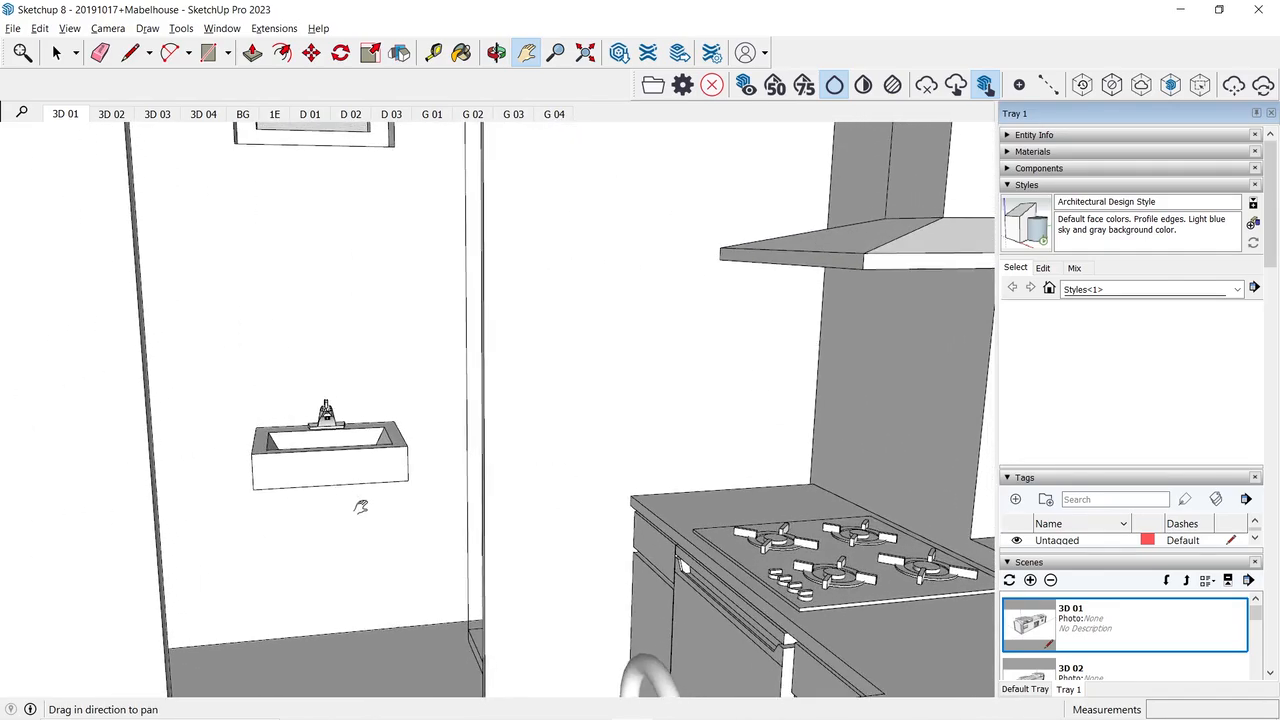
Step: Examine the wall-hung basin with its tap and the adjoining box-shaped unit up close from different angles in the SketchUp model
scroll(361, 507, "up", 4)
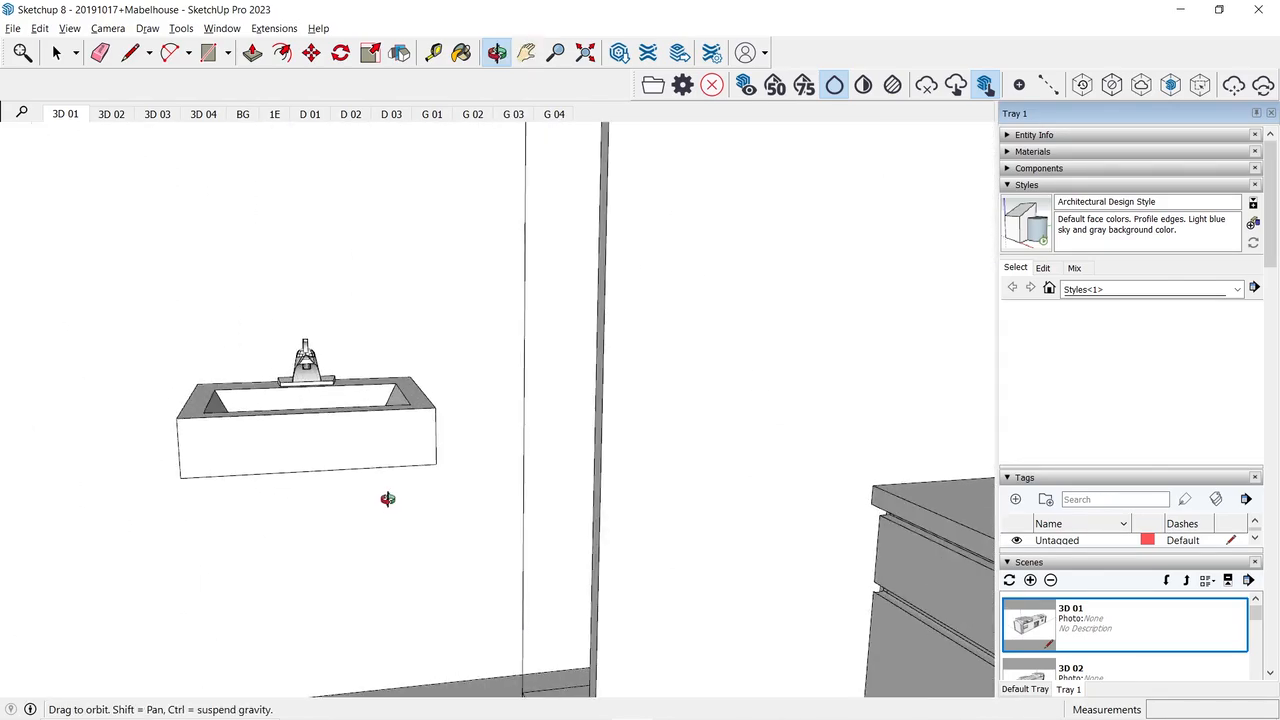
left_click_drag(760, 425, 397, 471)
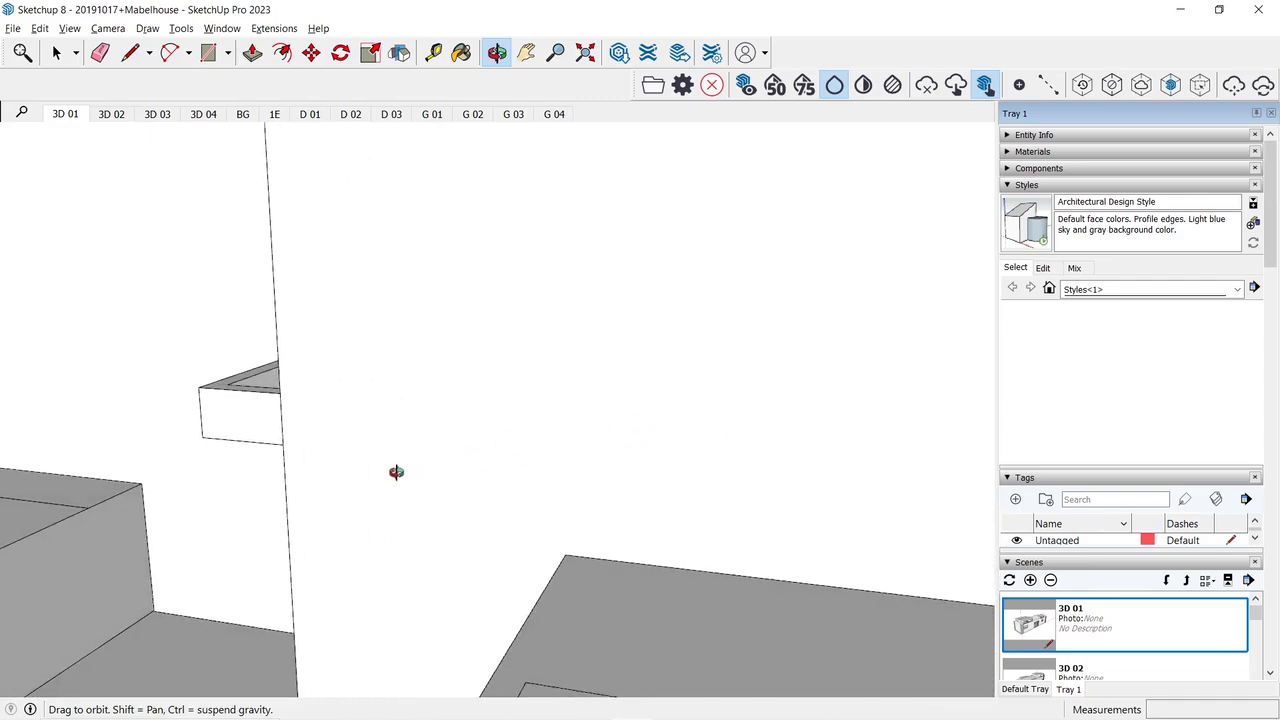
right_click(313, 491)
left_click(348, 541)
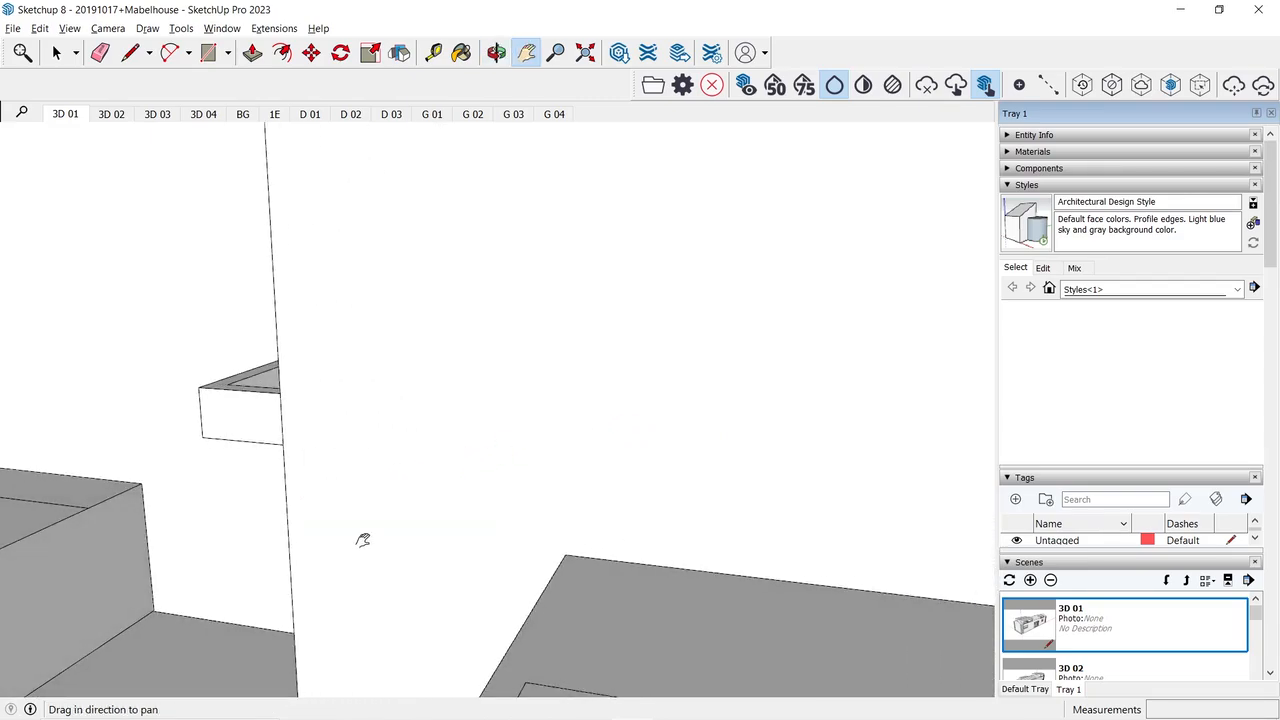
right_click(362, 540)
left_click(383, 586)
left_click_drag(246, 559, 391, 597)
right_click(380, 600)
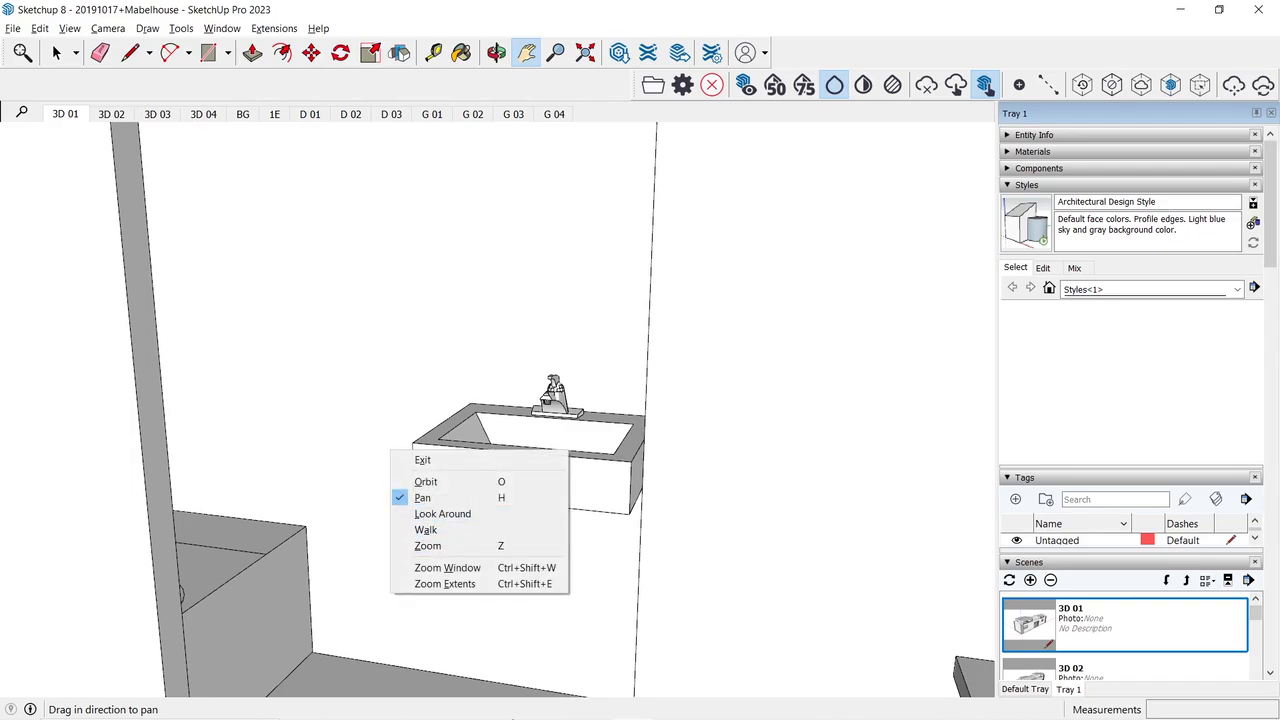
Step: Switch back to Revit and start placing a component of type M_Water Closet - Flush Tank, Private - Flushing Greater than 6.1 Lpf
mouse_move(593, 718)
mouse_move(675, 705)
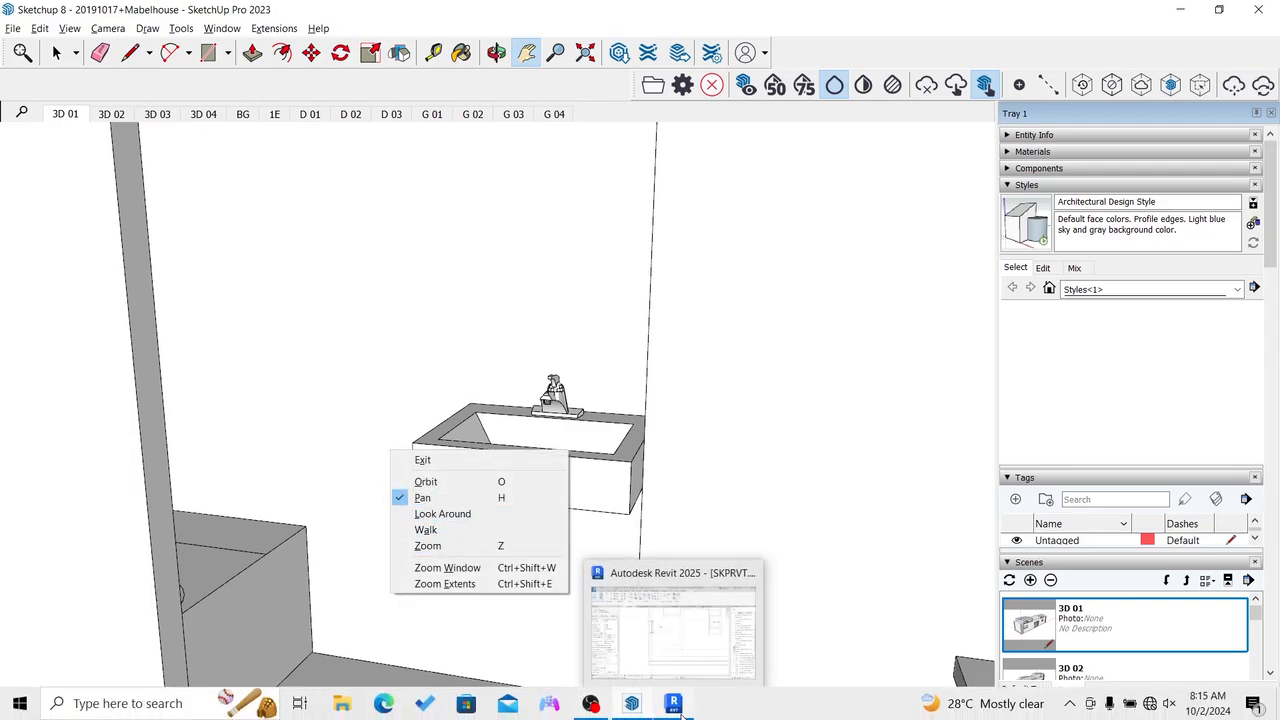
left_click(680, 640)
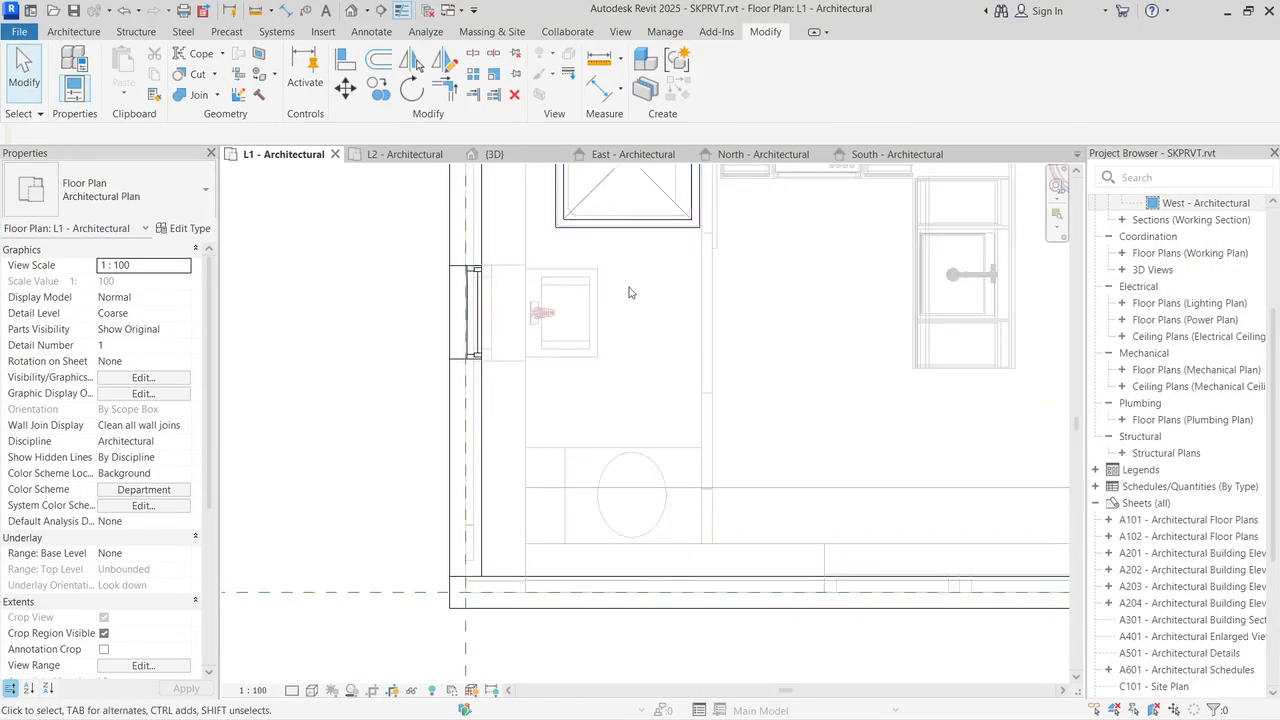
scroll(477, 423, "down", 2)
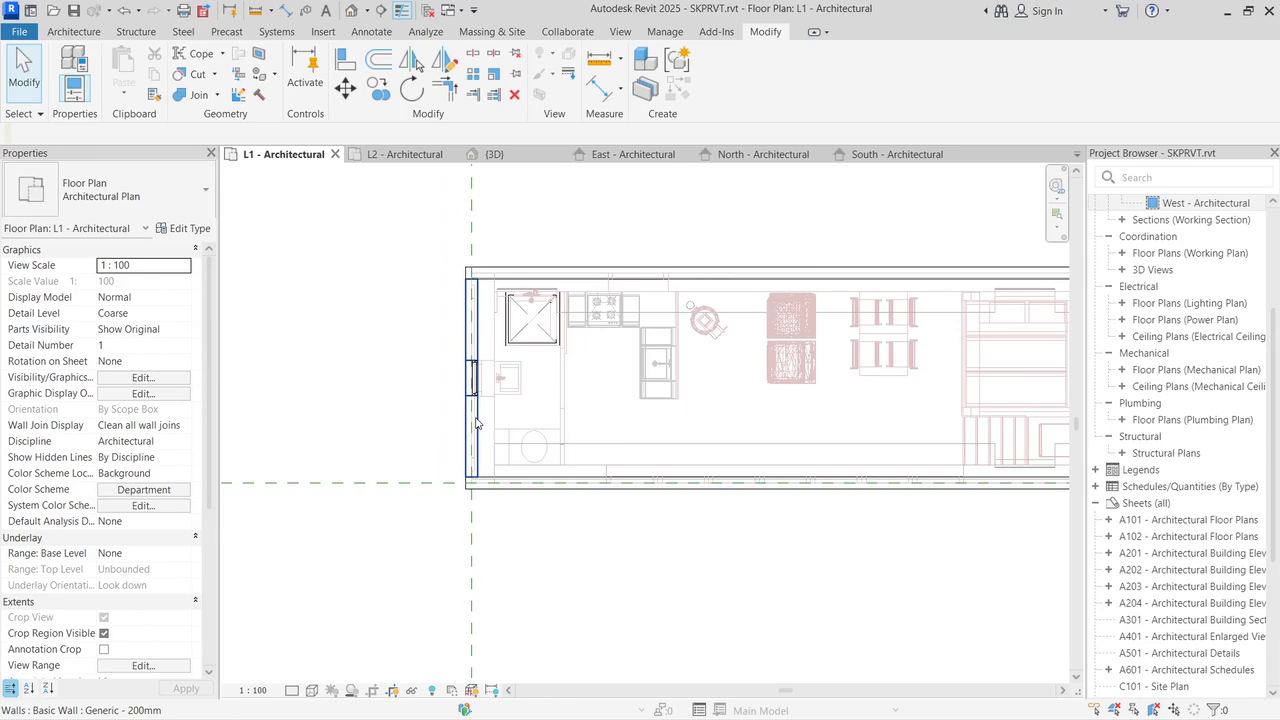
left_click(74, 31)
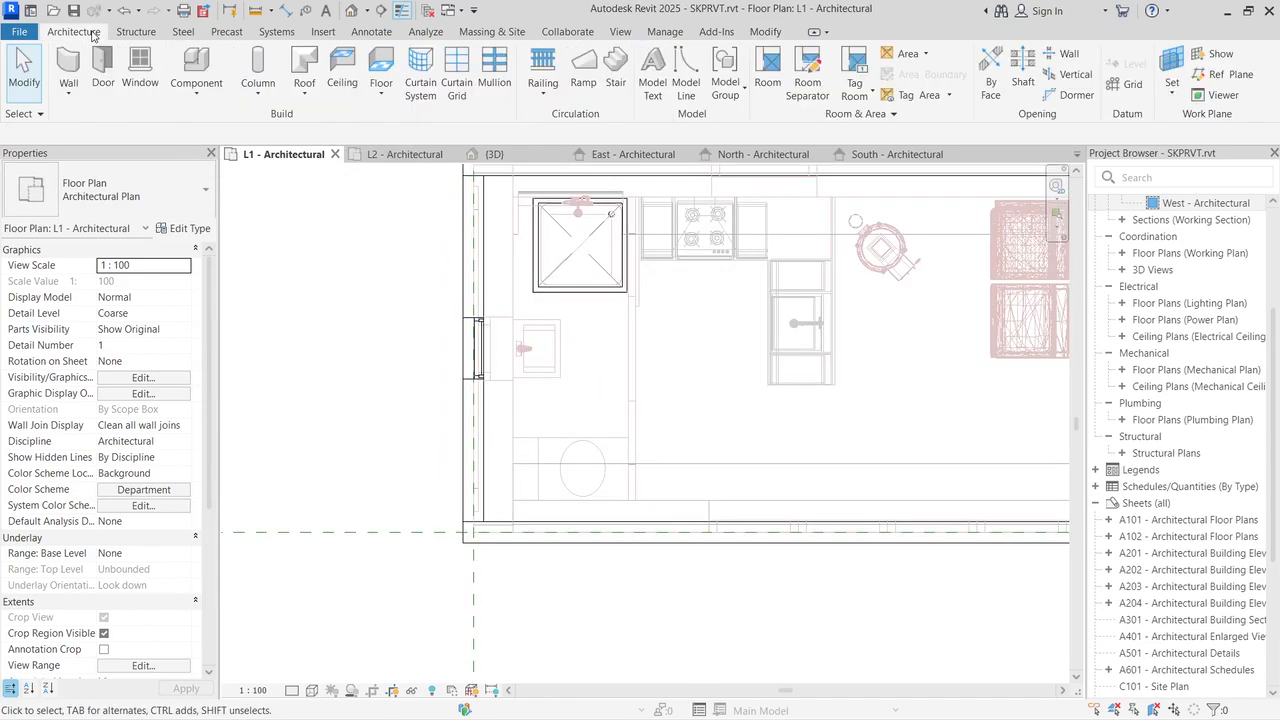
left_click(203, 60)
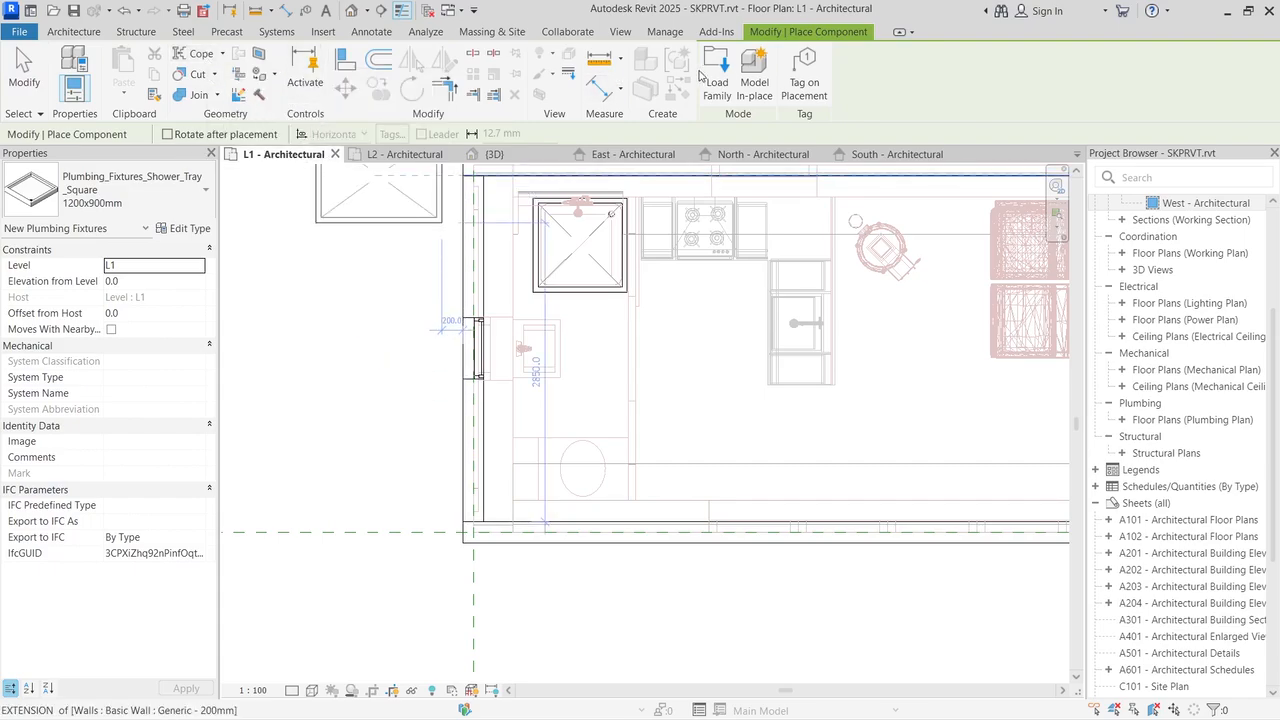
left_click(130, 190)
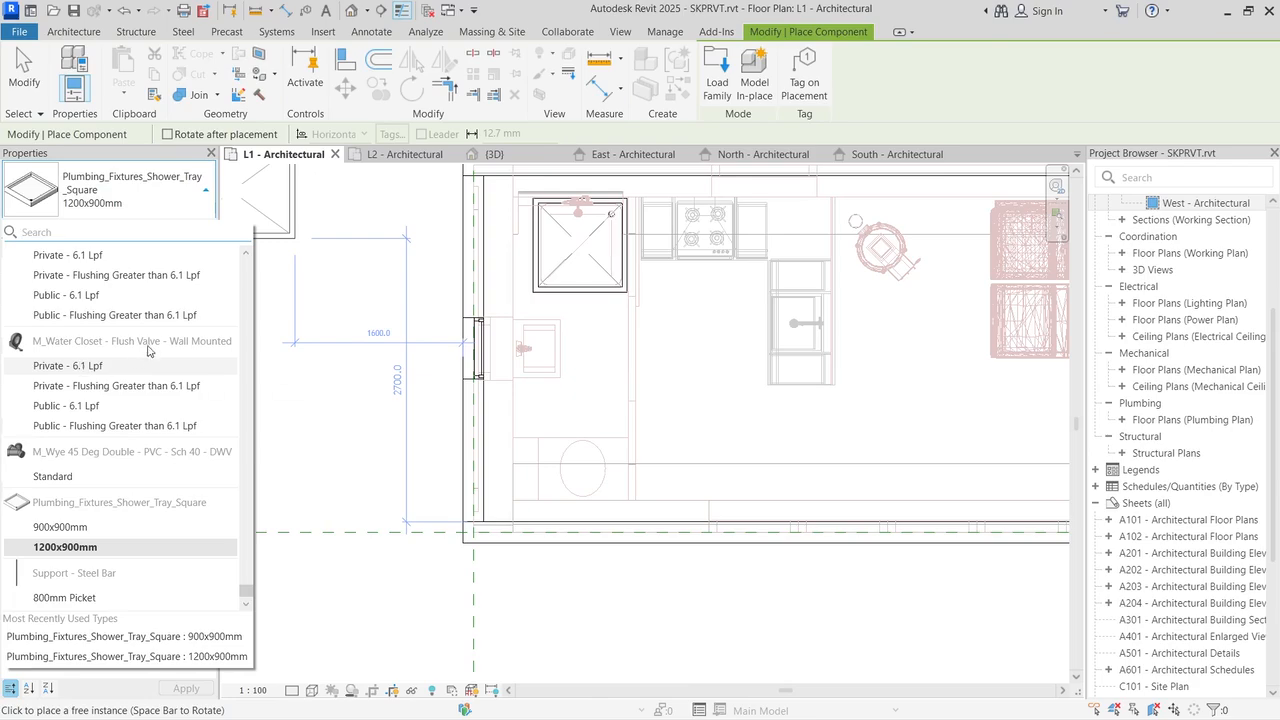
mouse_move(160, 341)
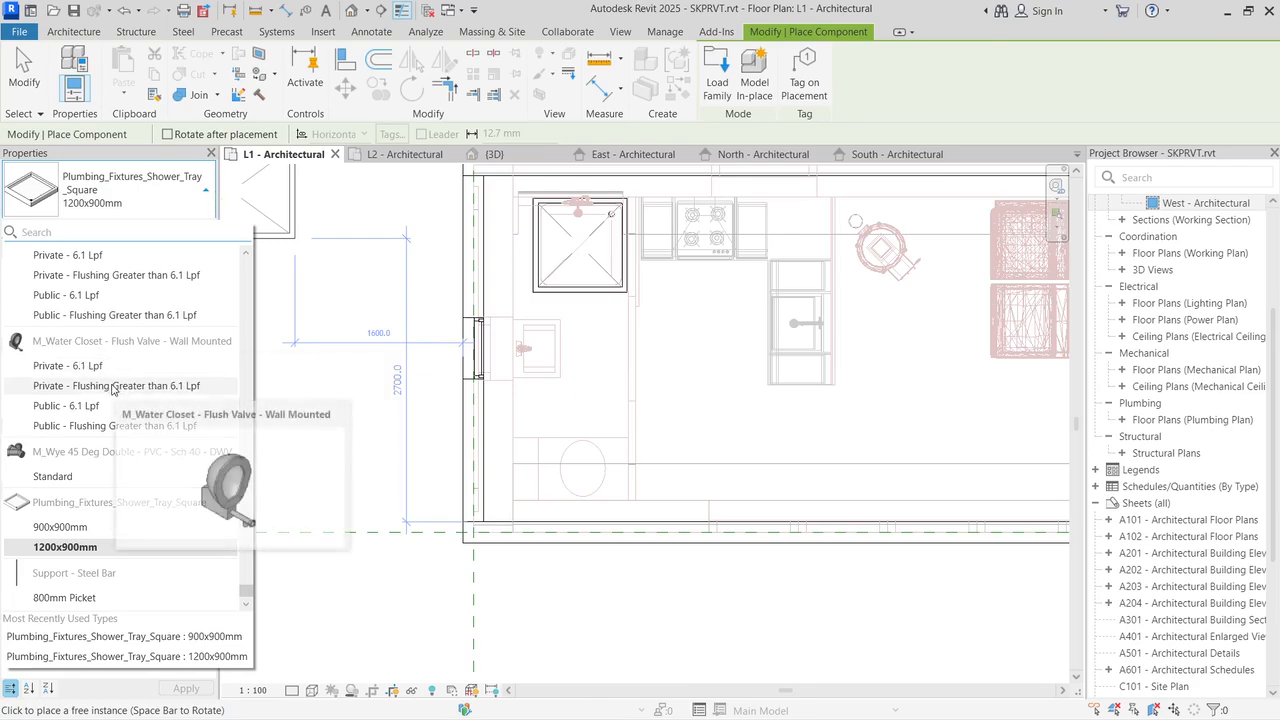
scroll(112, 400, "up", 3)
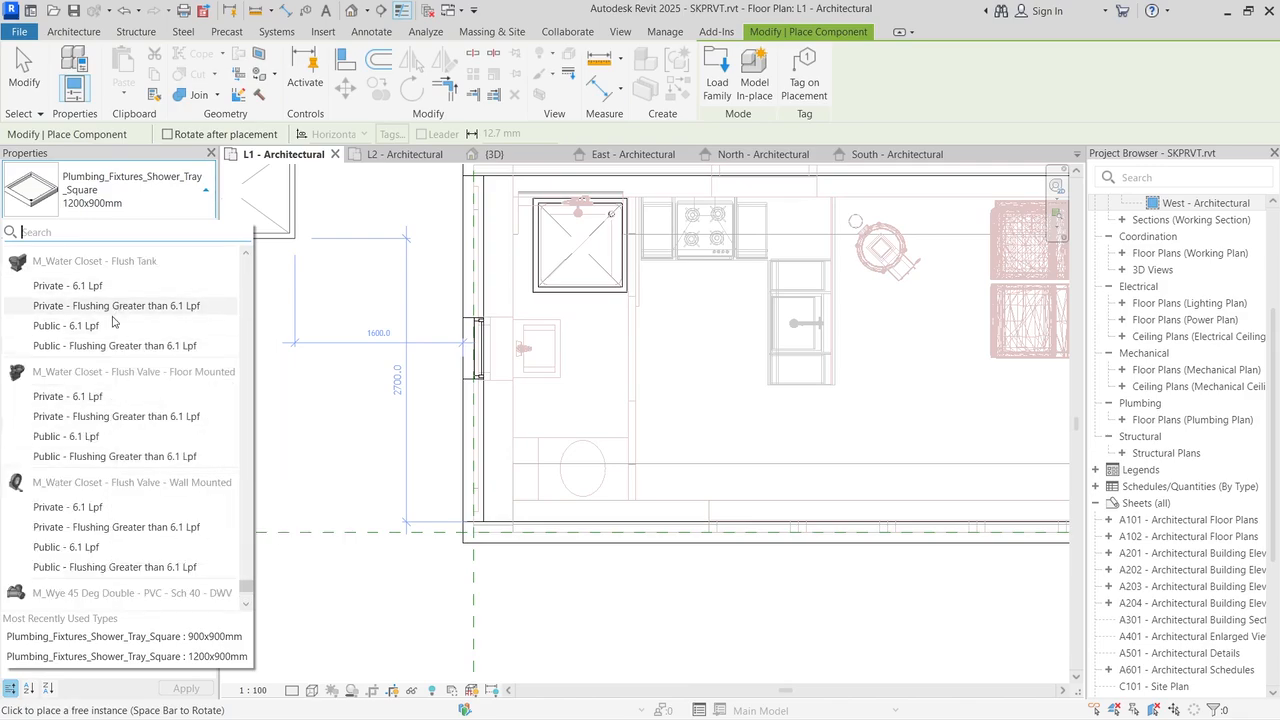
mouse_move(116, 314)
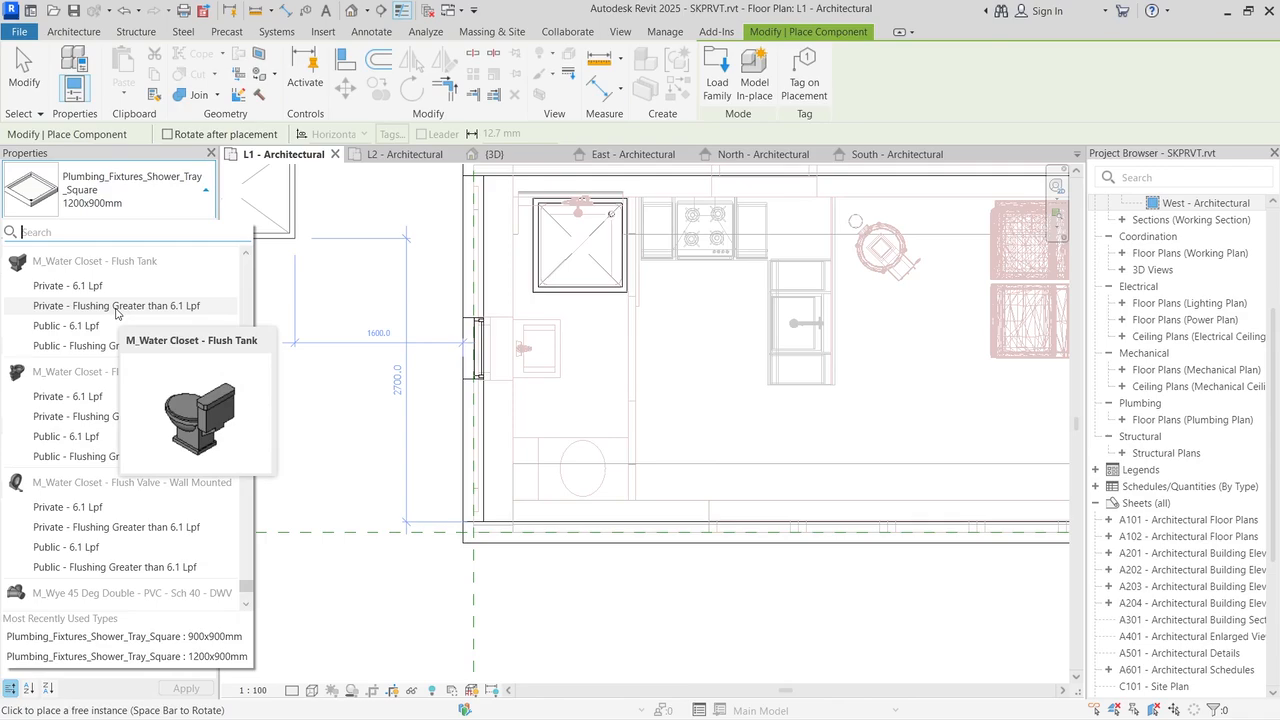
left_click(116, 310)
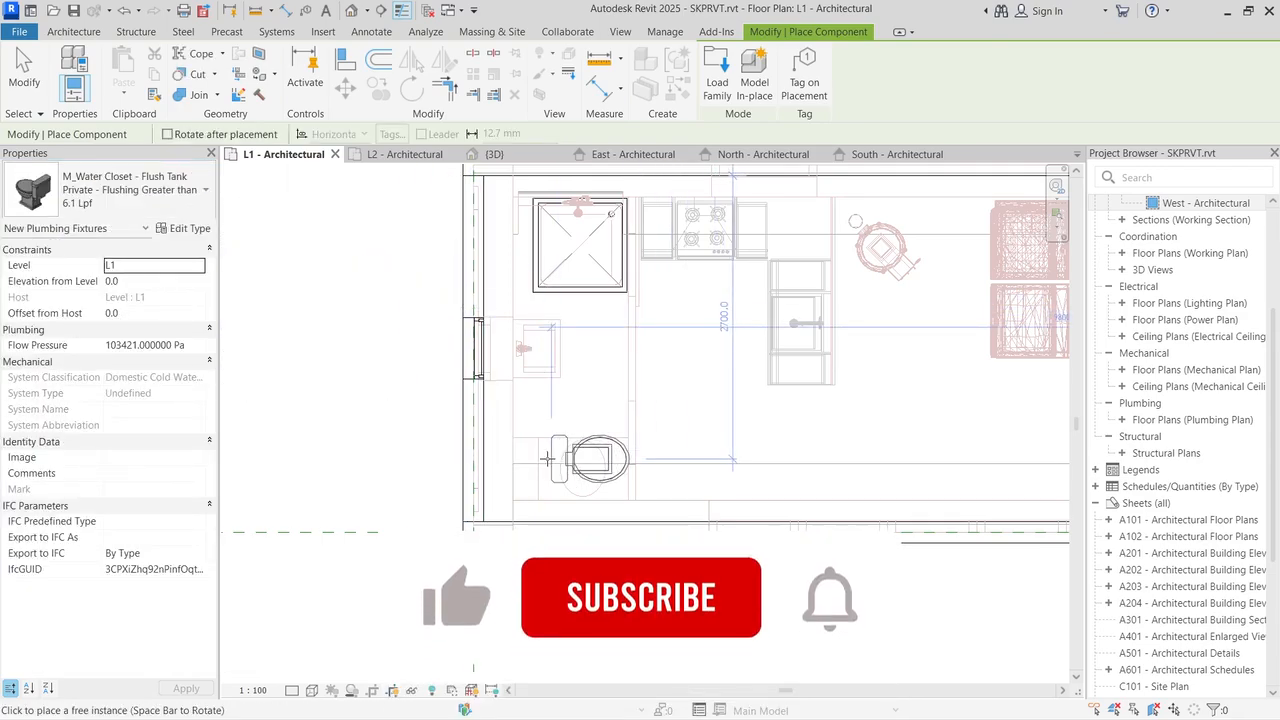
Step: Rotate the water closet and place it over the underlay's oval toilet, tank against the lower exterior wall, about 940 mm from the left wall
key("space")
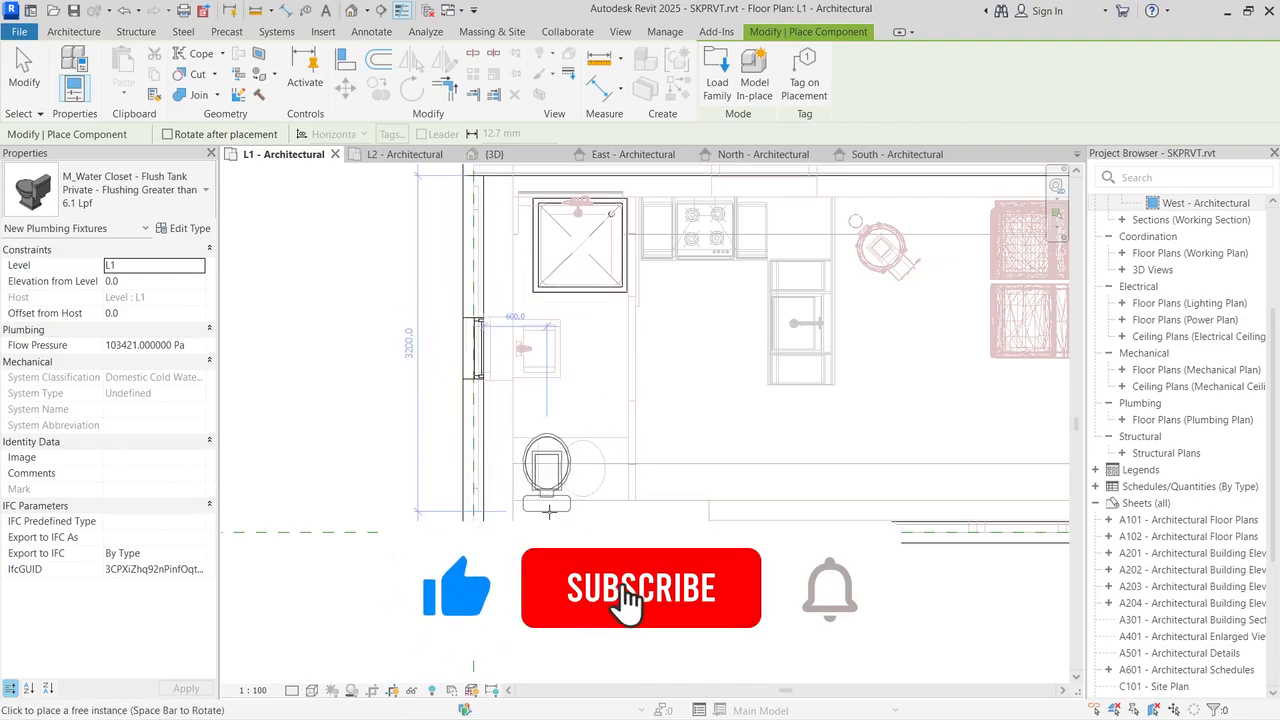
scroll(584, 470, "up", 2)
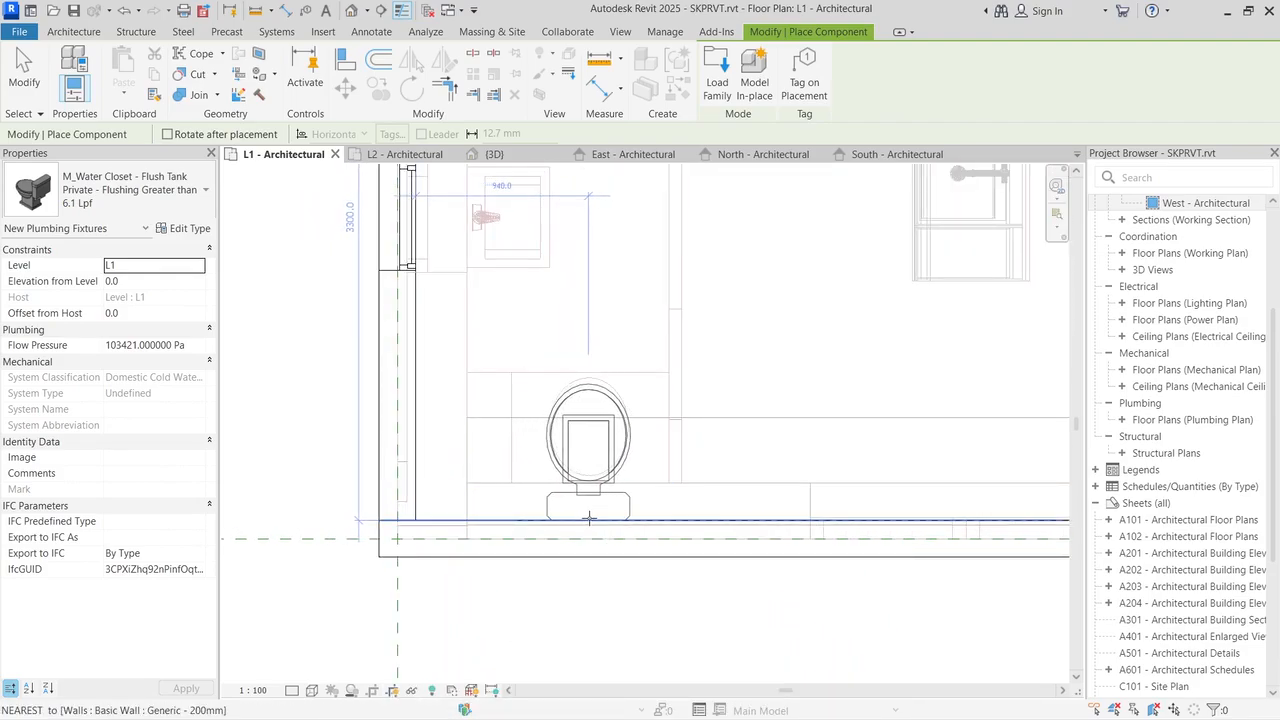
left_click(589, 517)
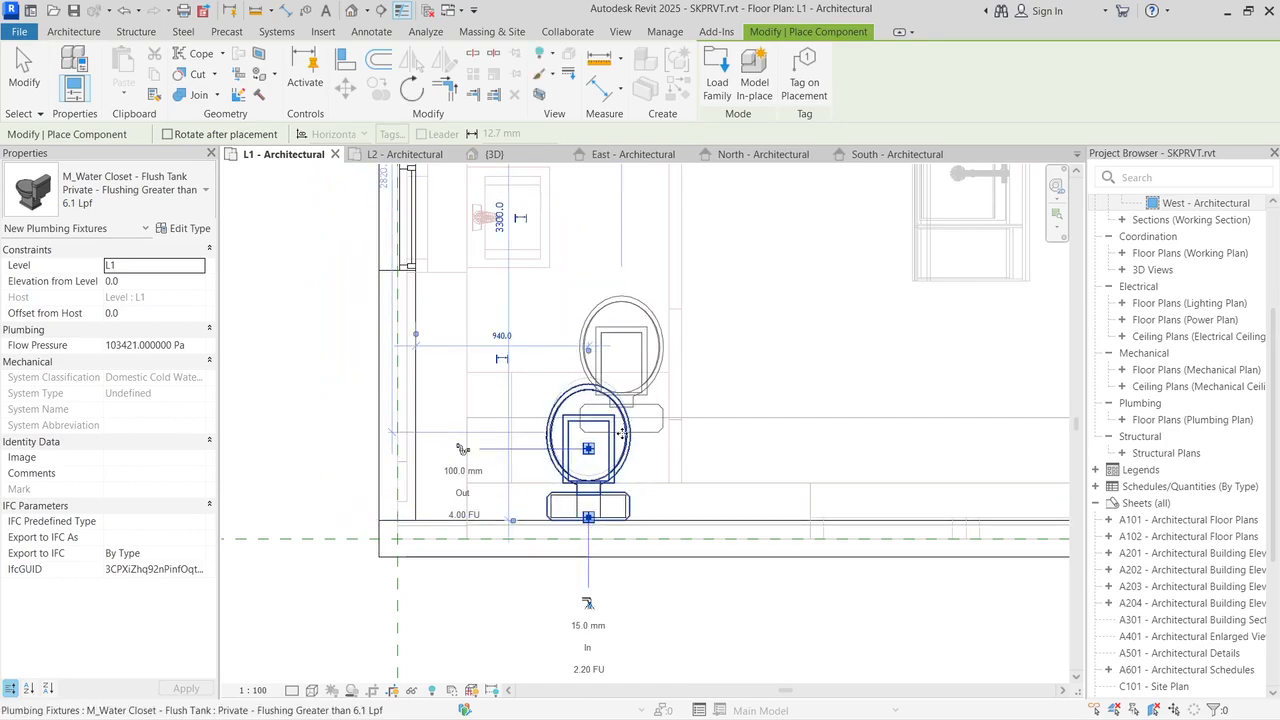
key("Escape")
key("Escape")
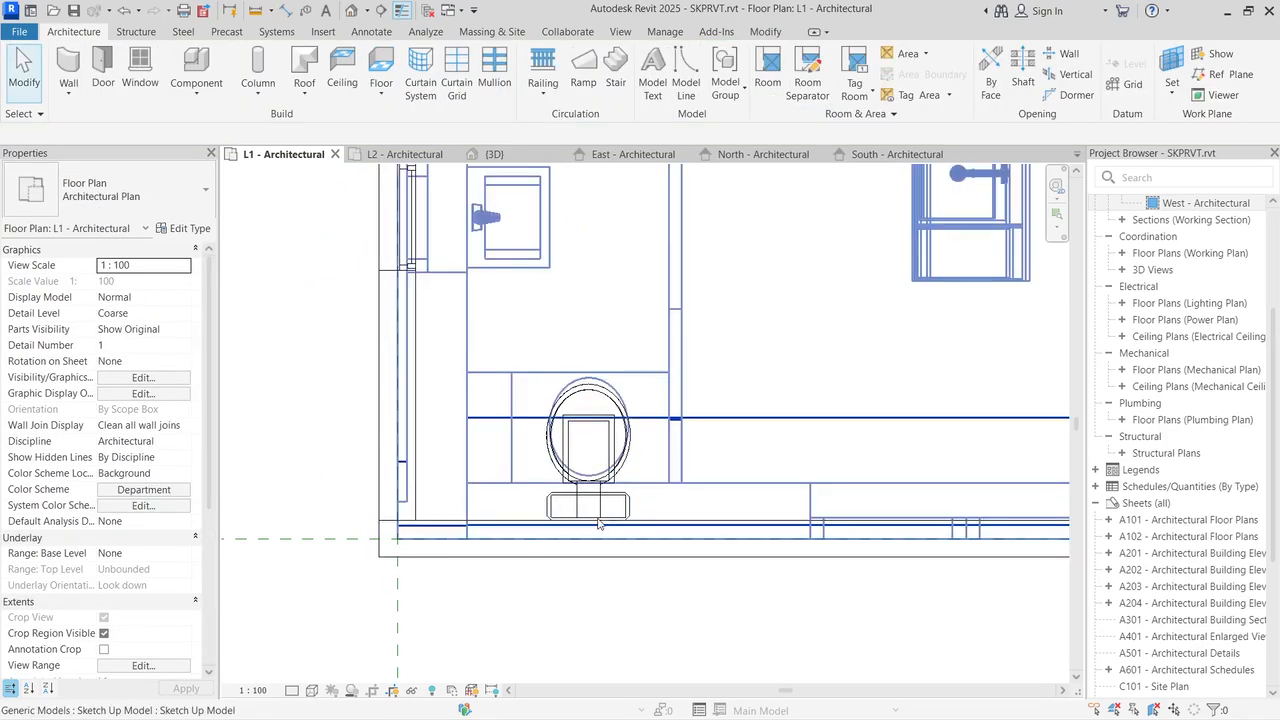
Step: Start placing a component, search the types for "sink" and choose M_Sink - Island - Single, 455 mmx455 mm - Private
scroll(540, 515, "down", 3)
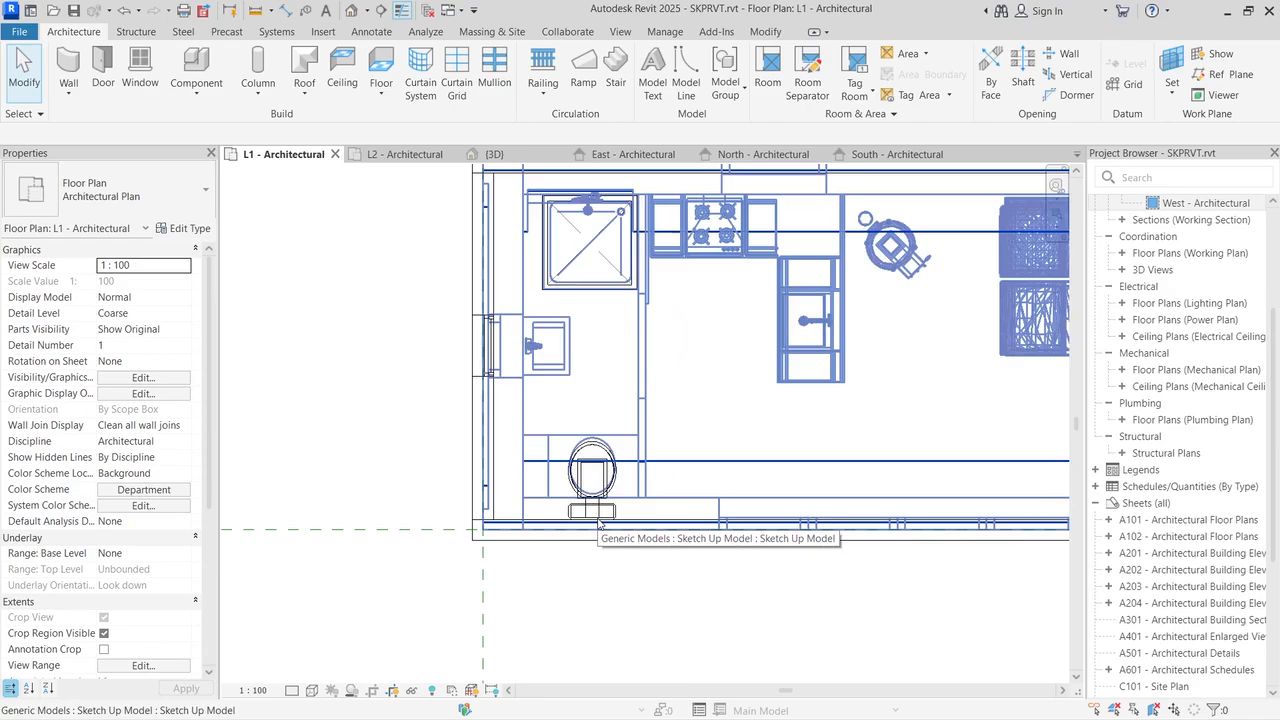
left_click(196, 72)
left_click(125, 190)
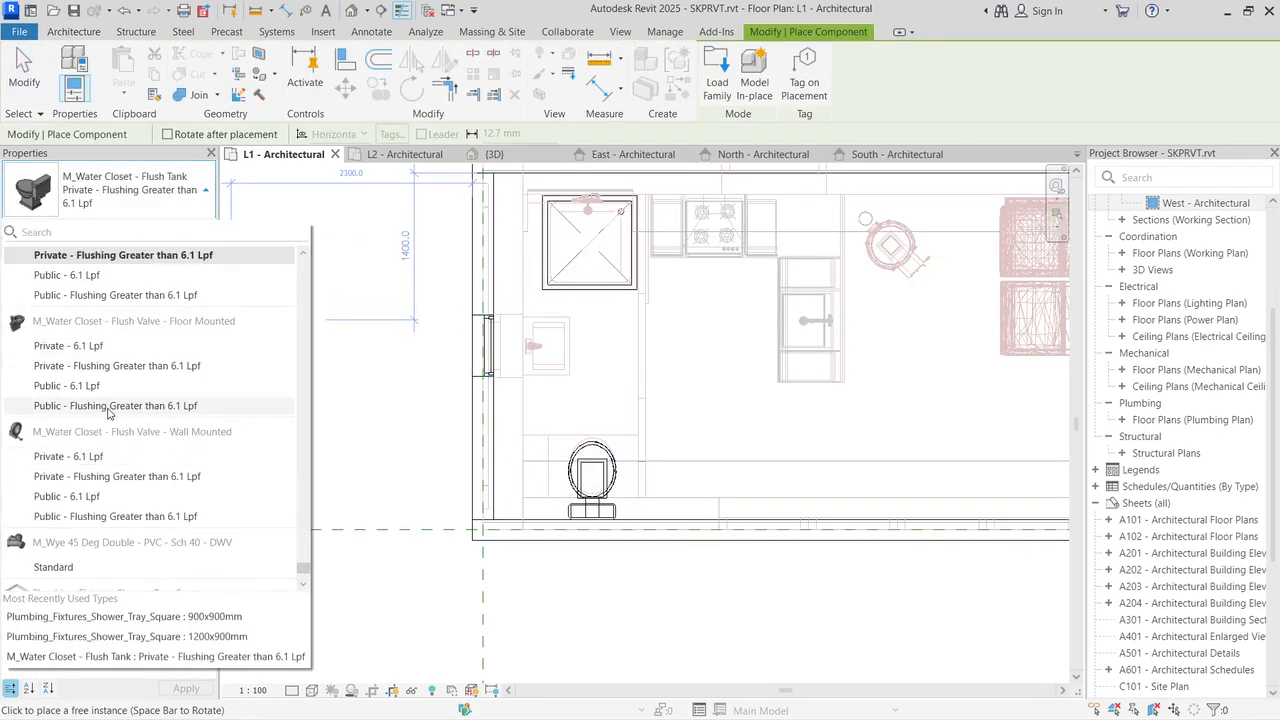
scroll(111, 425, "up", 5)
scroll(115, 428, "up", 6)
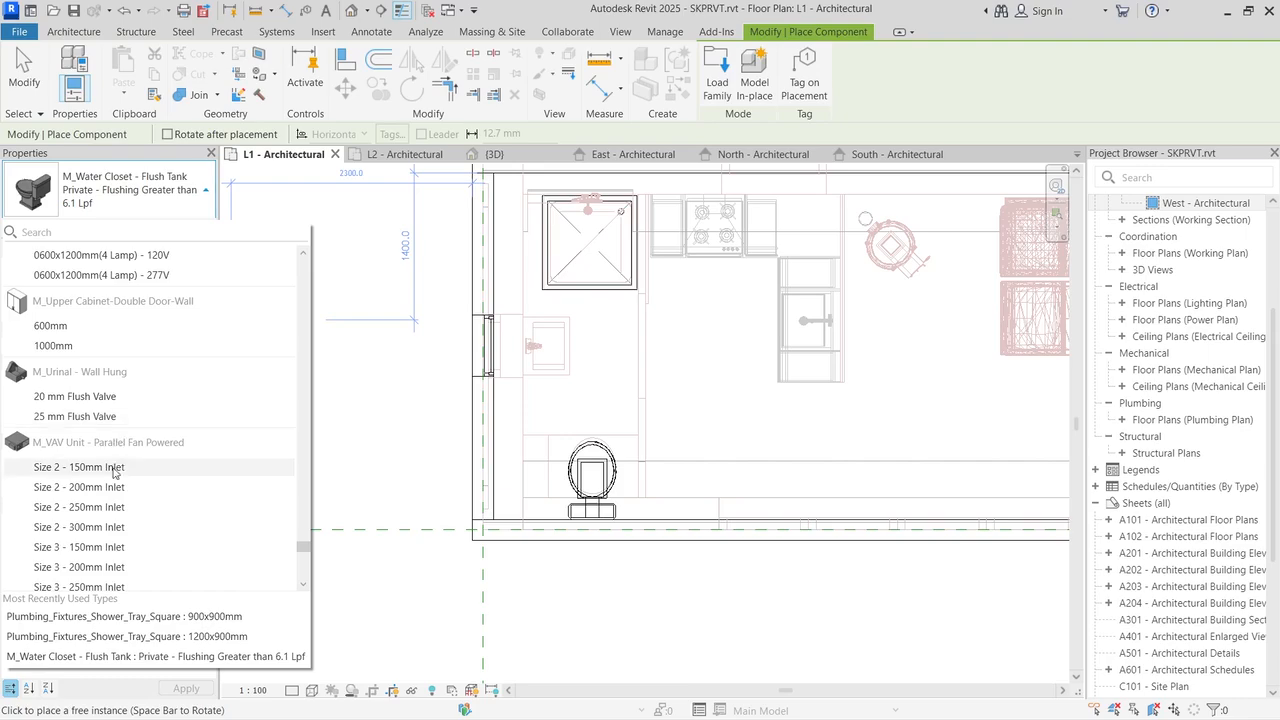
scroll(153, 458, "up", 4)
scroll(153, 458, "up", 4)
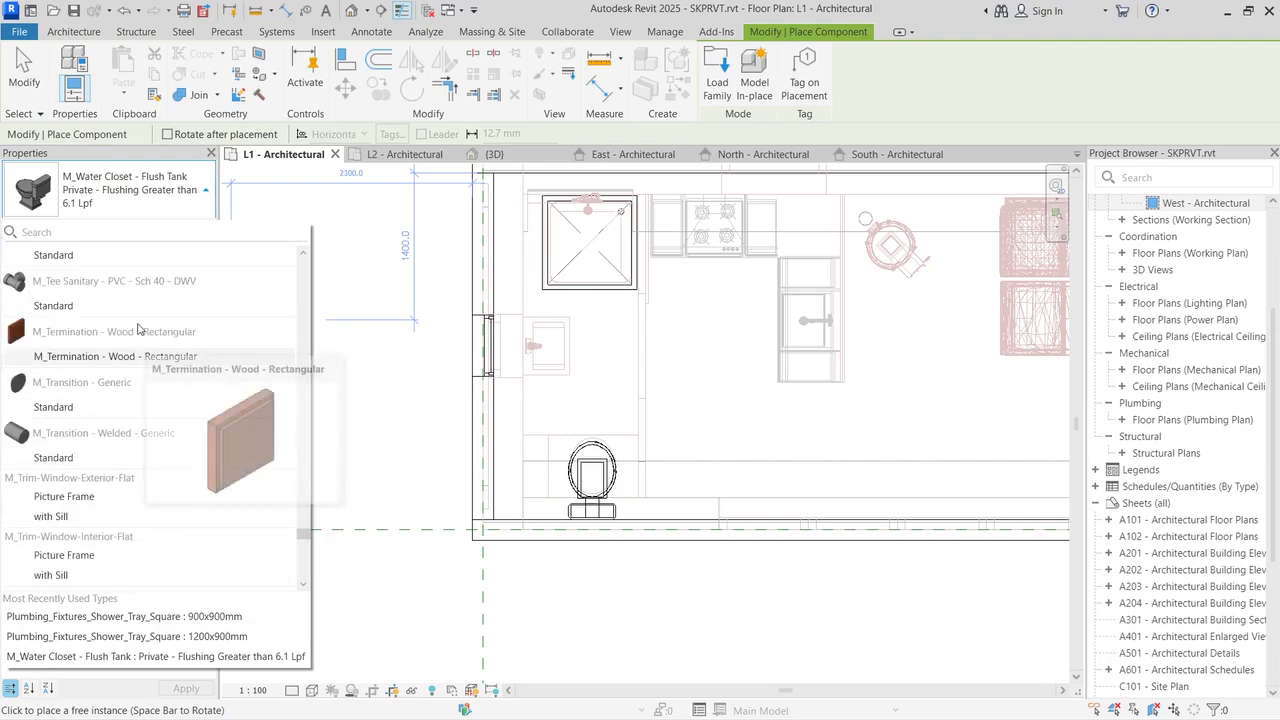
left_click(108, 232)
type("s")
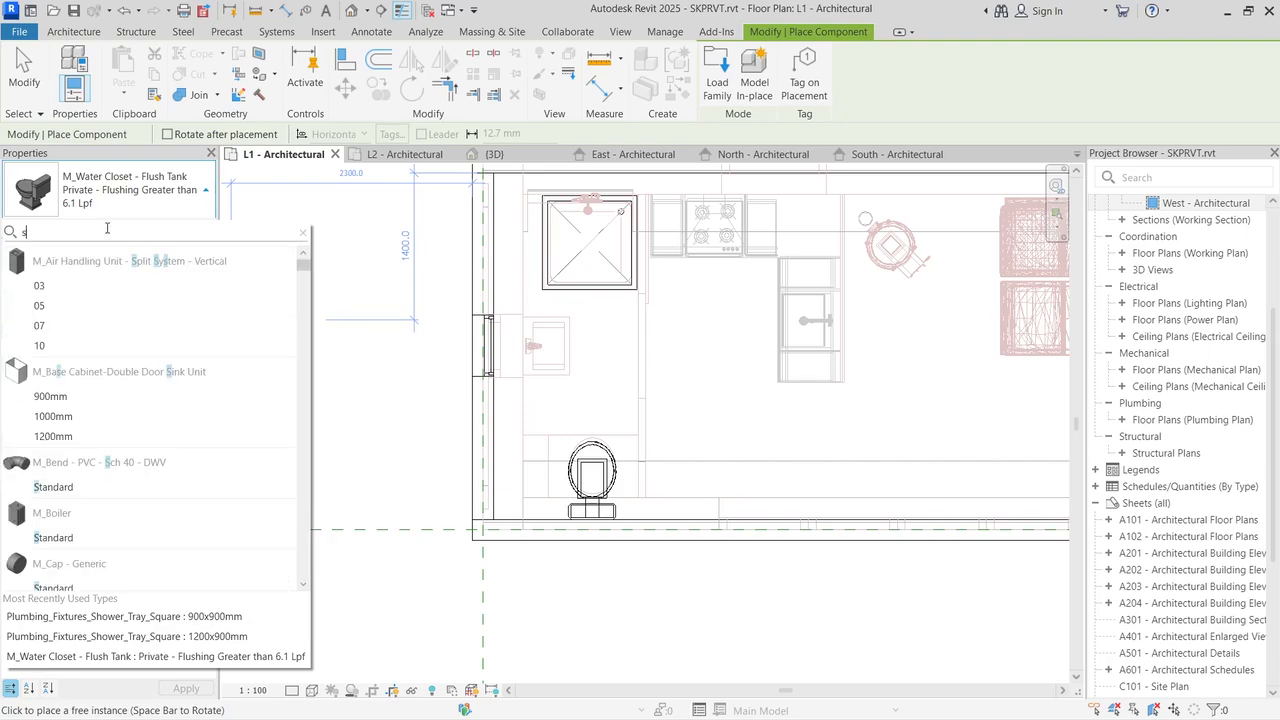
type("ink")
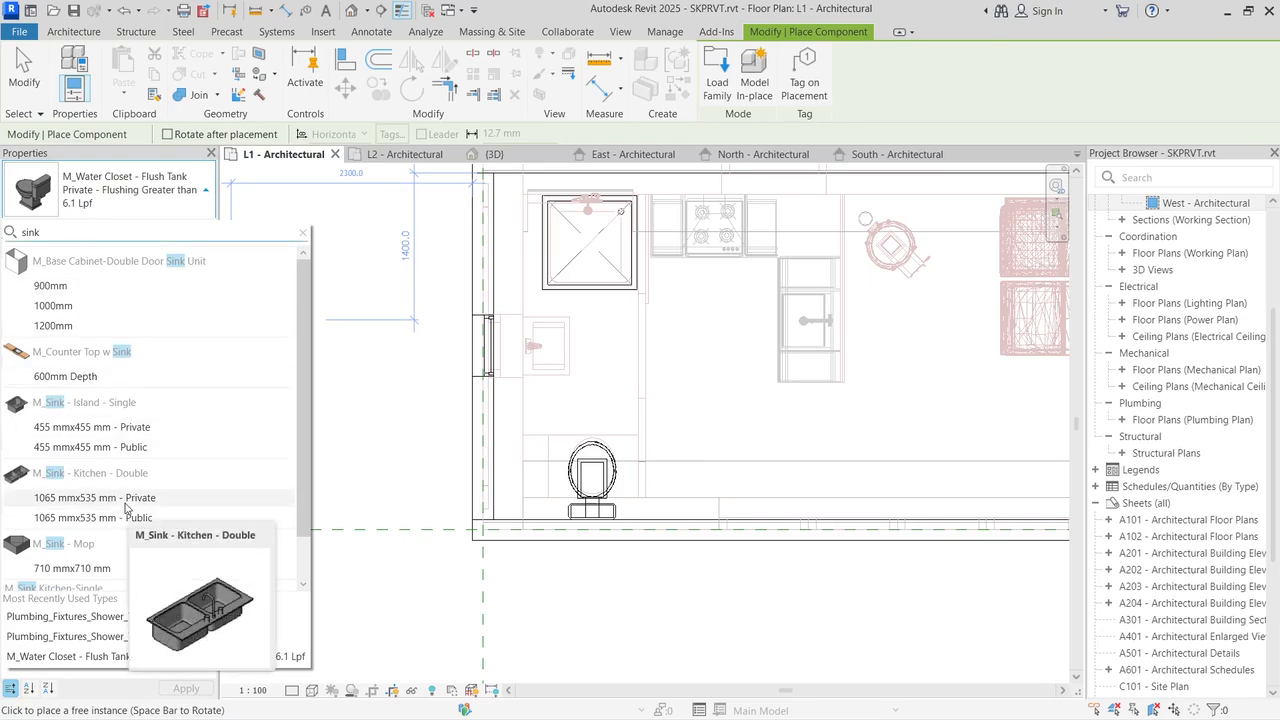
left_click(147, 427)
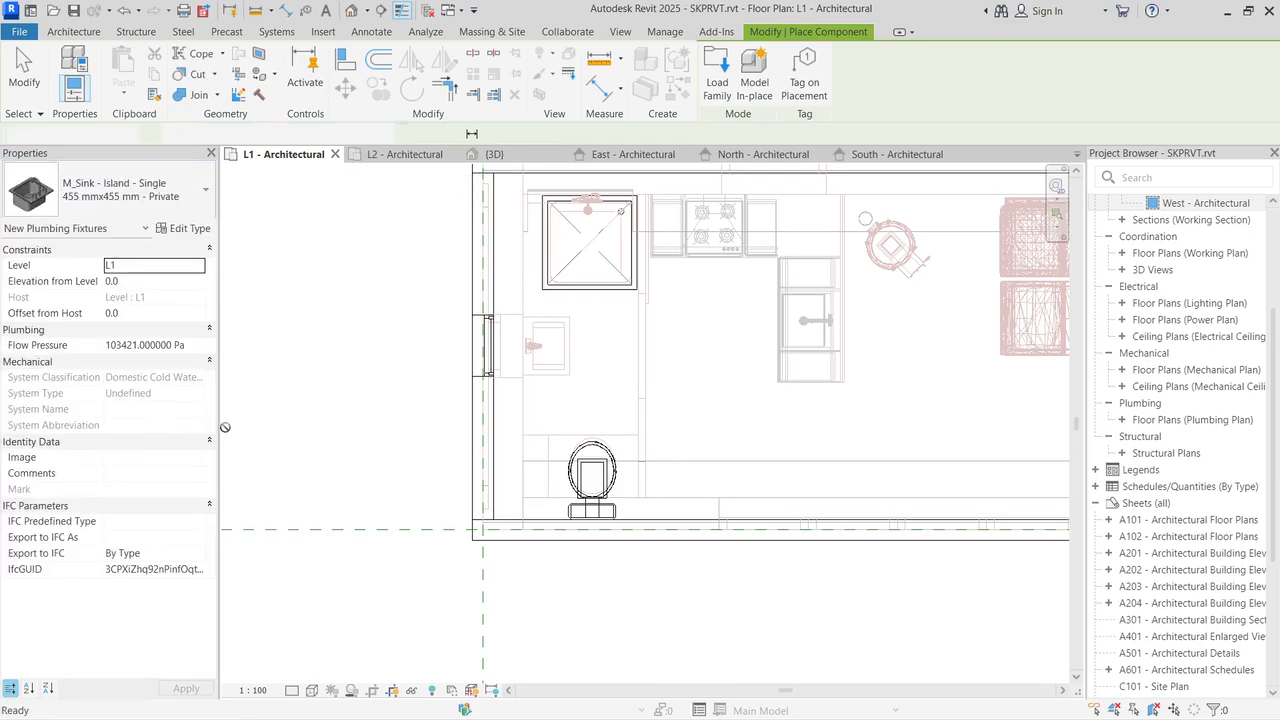
Step: Try to host the island sink on the bathroom's left wall, flipping its orientation, and browse the component types for an alternative
scroll(554, 395, "up", 2)
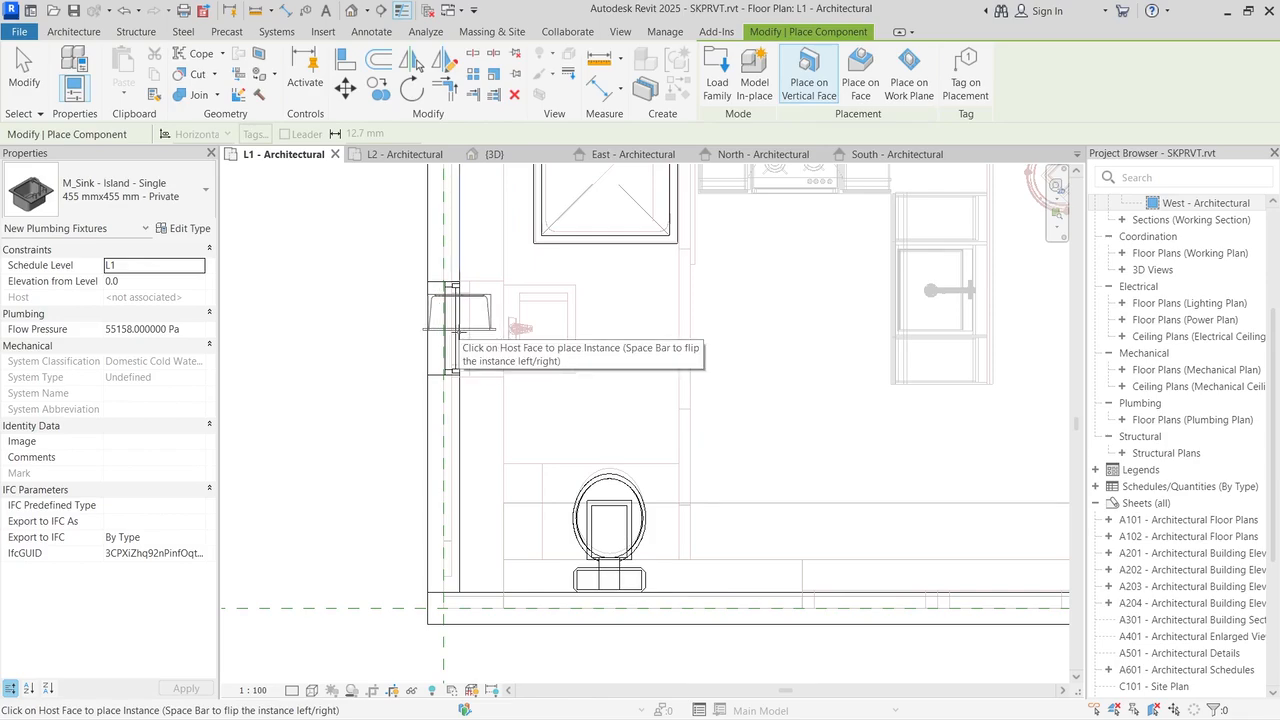
key("space")
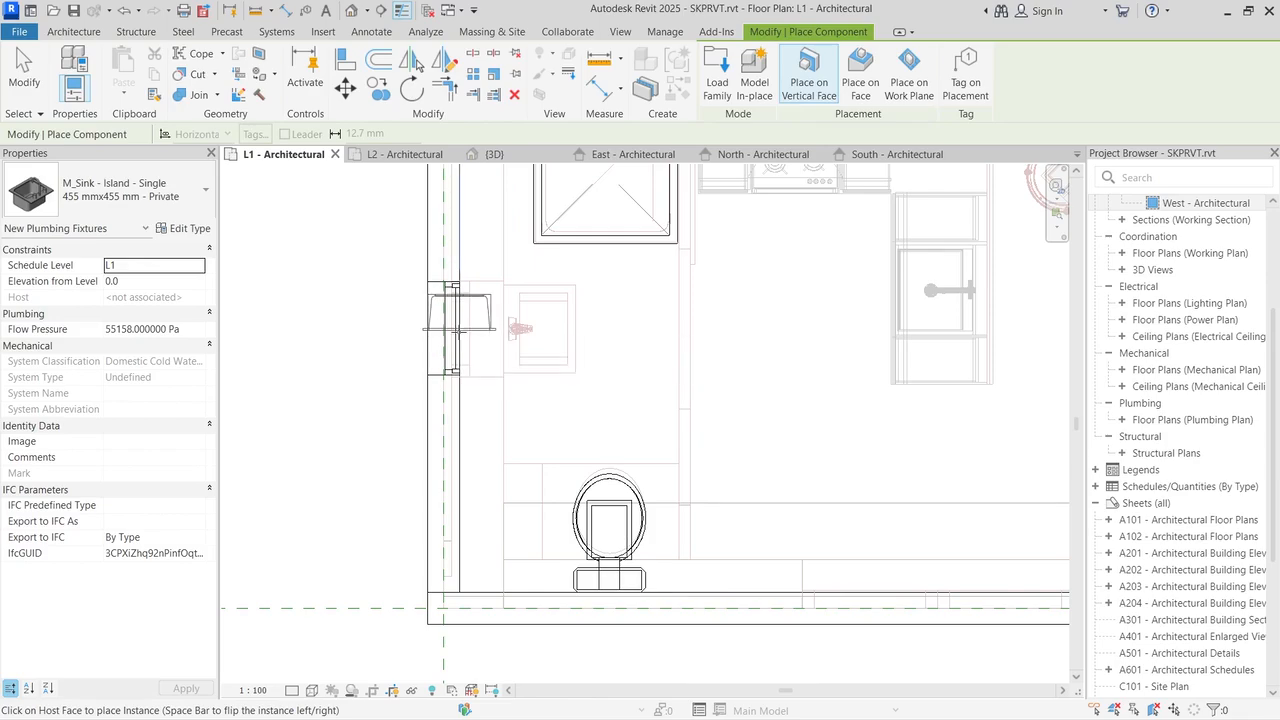
key("space")
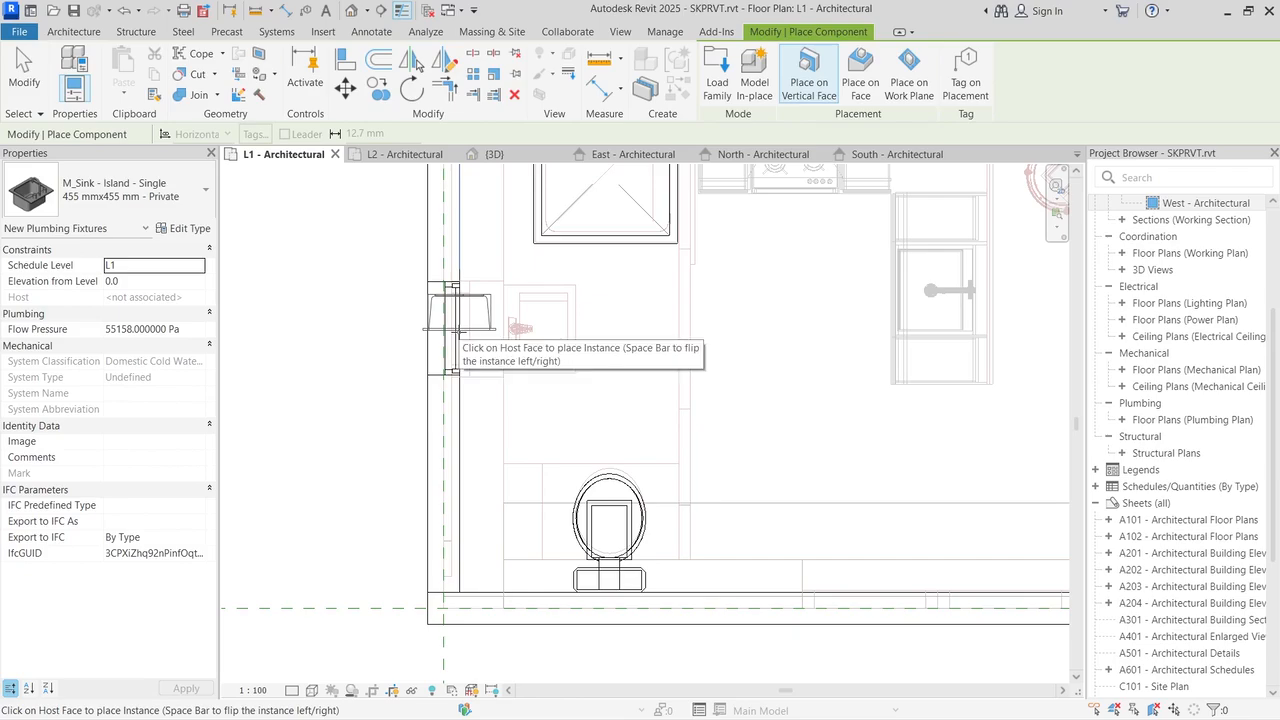
left_click(170, 188)
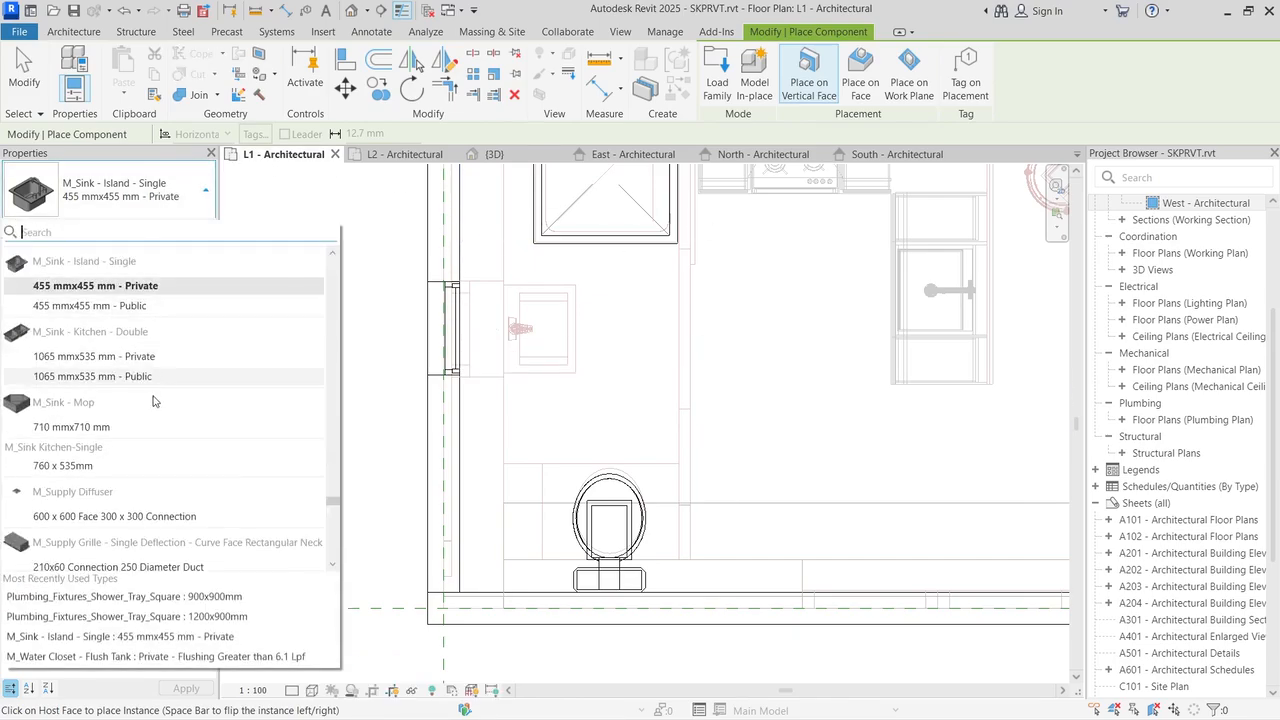
scroll(155, 401, "up", 15)
scroll(153, 401, "up", 12)
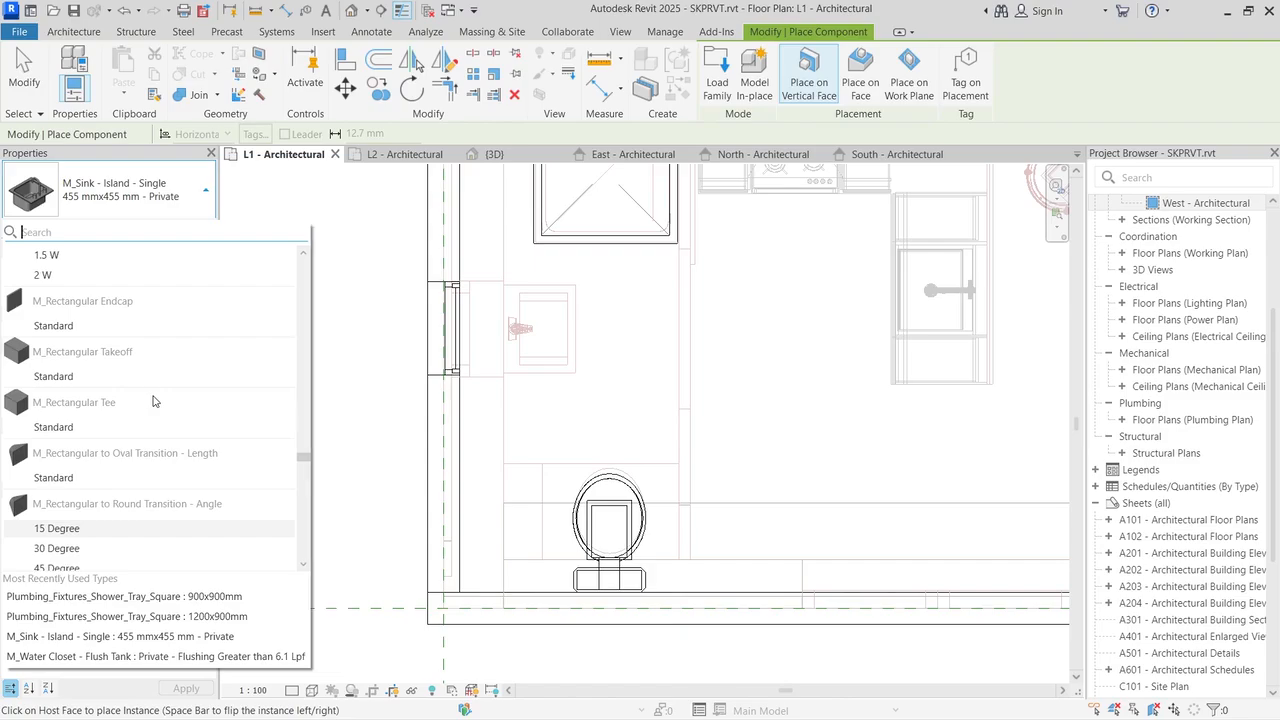
Step: Start loading a family and go from the Showers folder to the Sinks folder within Fixtures
left_click(726, 80)
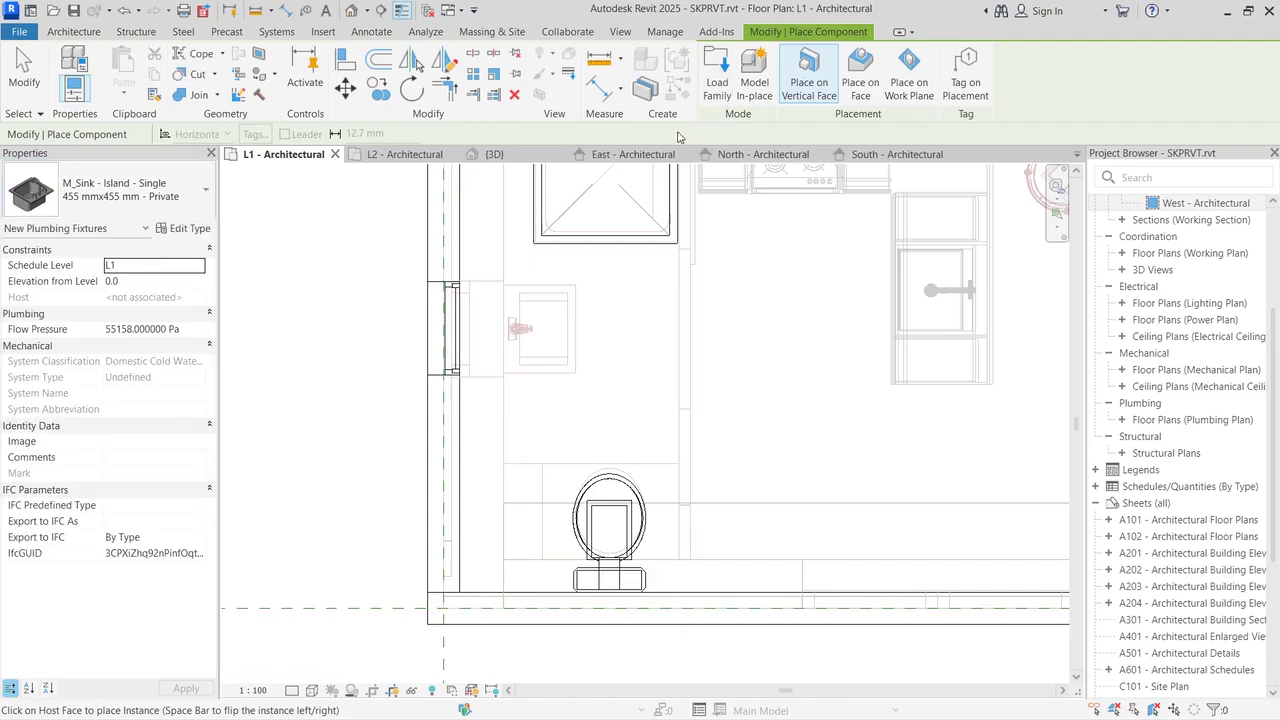
left_click(709, 88)
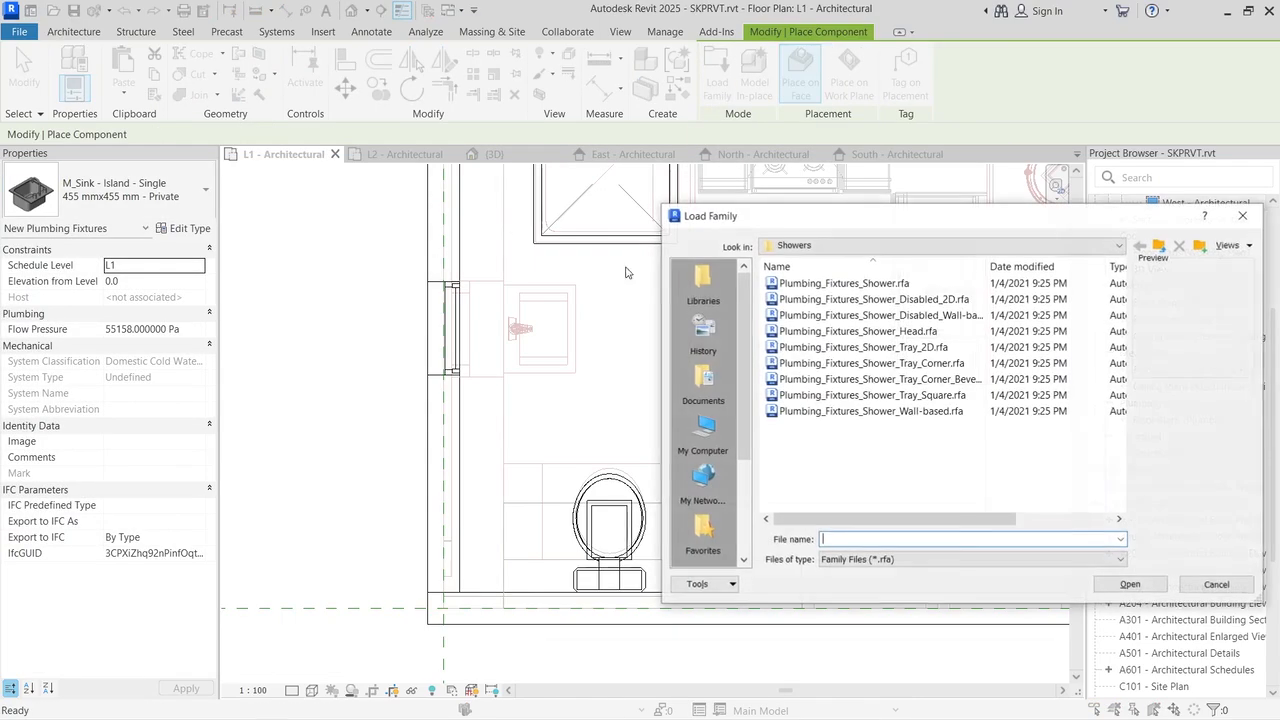
left_click_drag(922, 220, 590, 200)
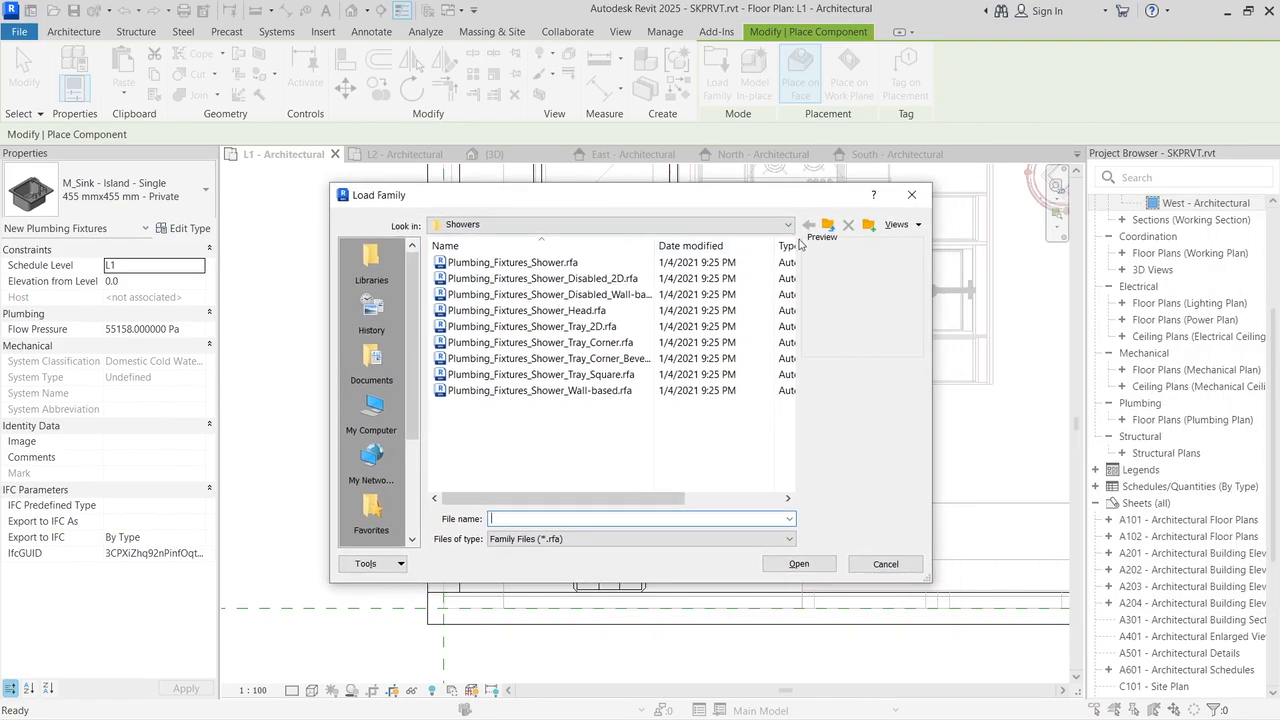
left_click(826, 226)
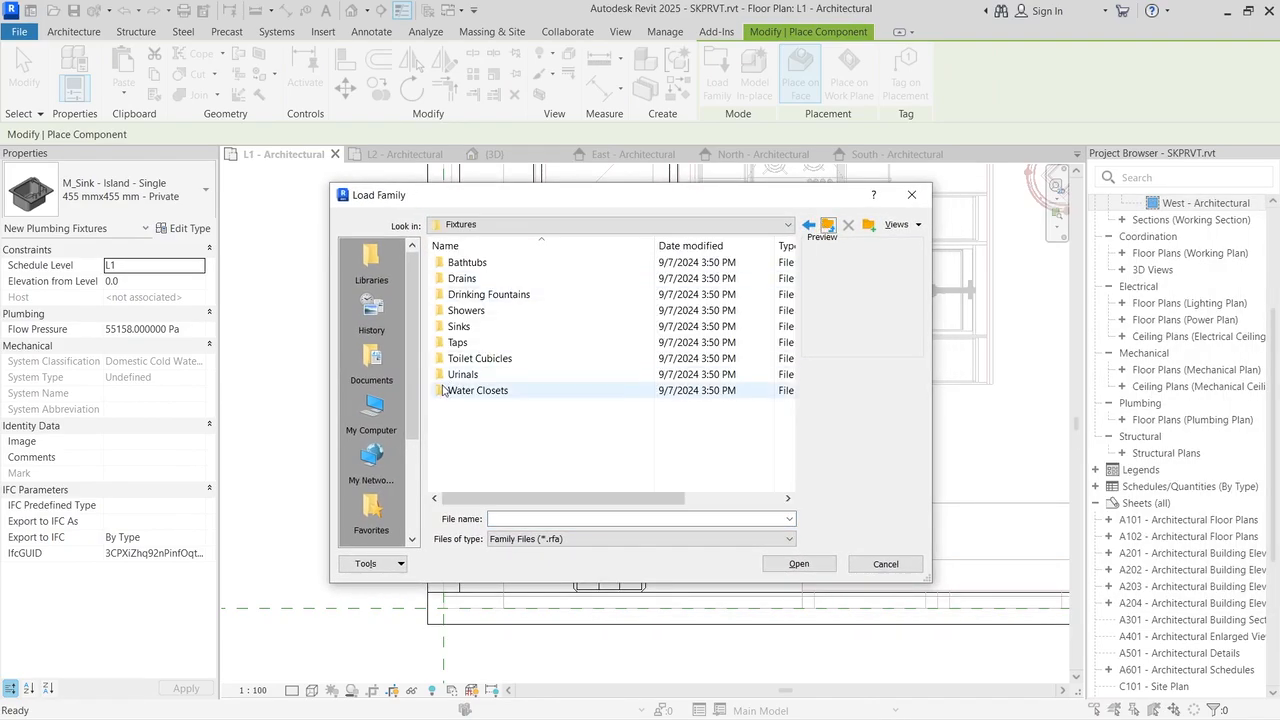
double_click(459, 326)
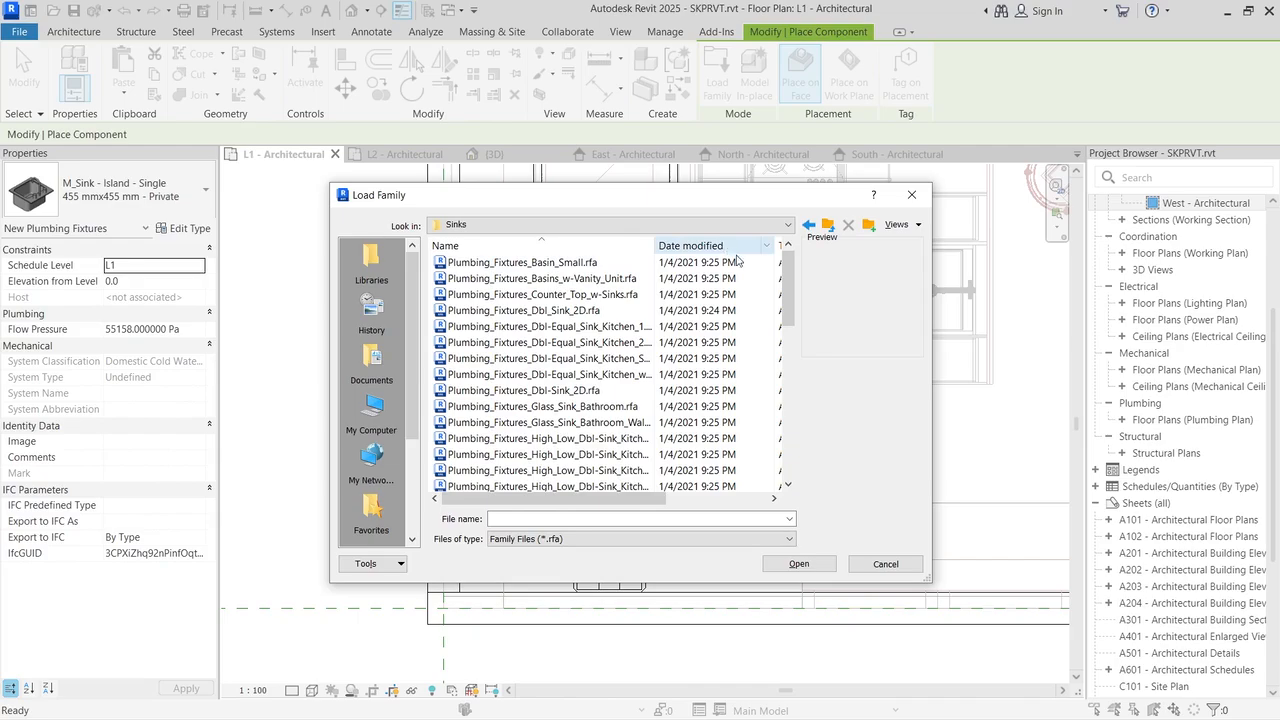
mouse_move(785, 273)
left_mouse_down()
mouse_move(786, 289)
mouse_move(782, 264)
left_mouse_up()
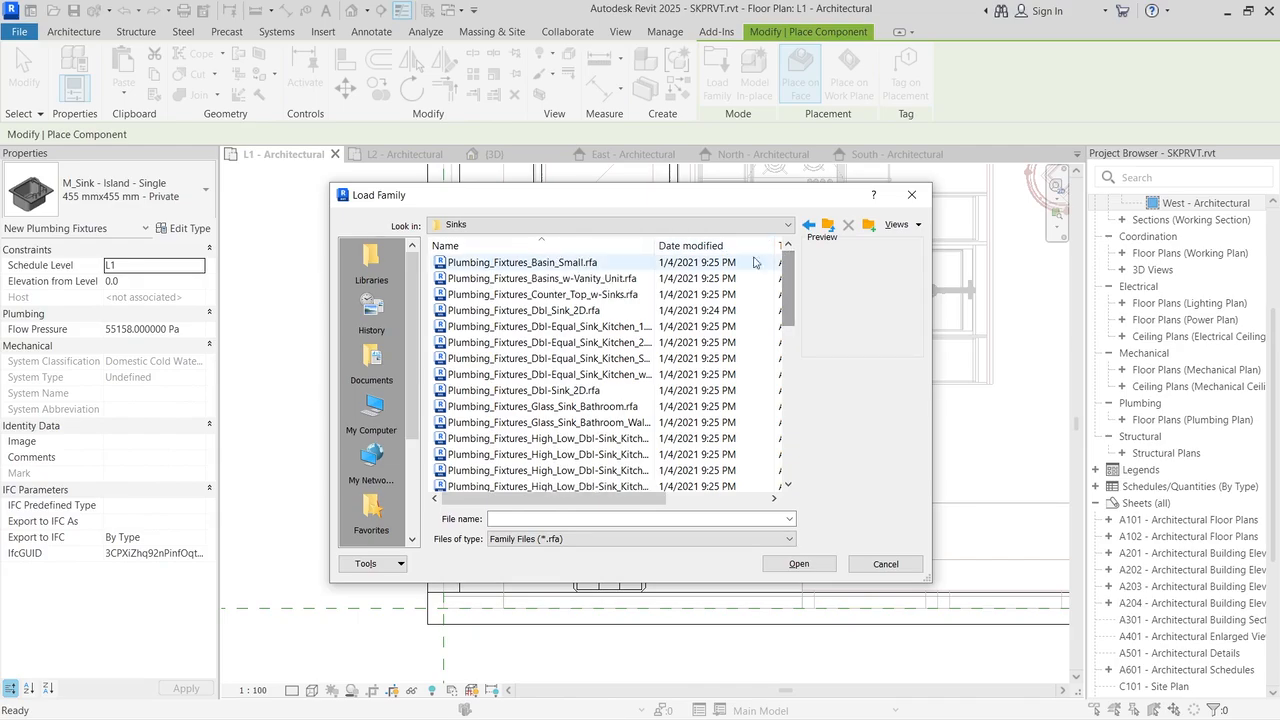
Step: Preview the sink families from Plumbing_Fixtures_Basin_Small.rfa onward and load Plumbing_Fixtures_Sgl_Sink_2D.rfa
left_click(607, 265)
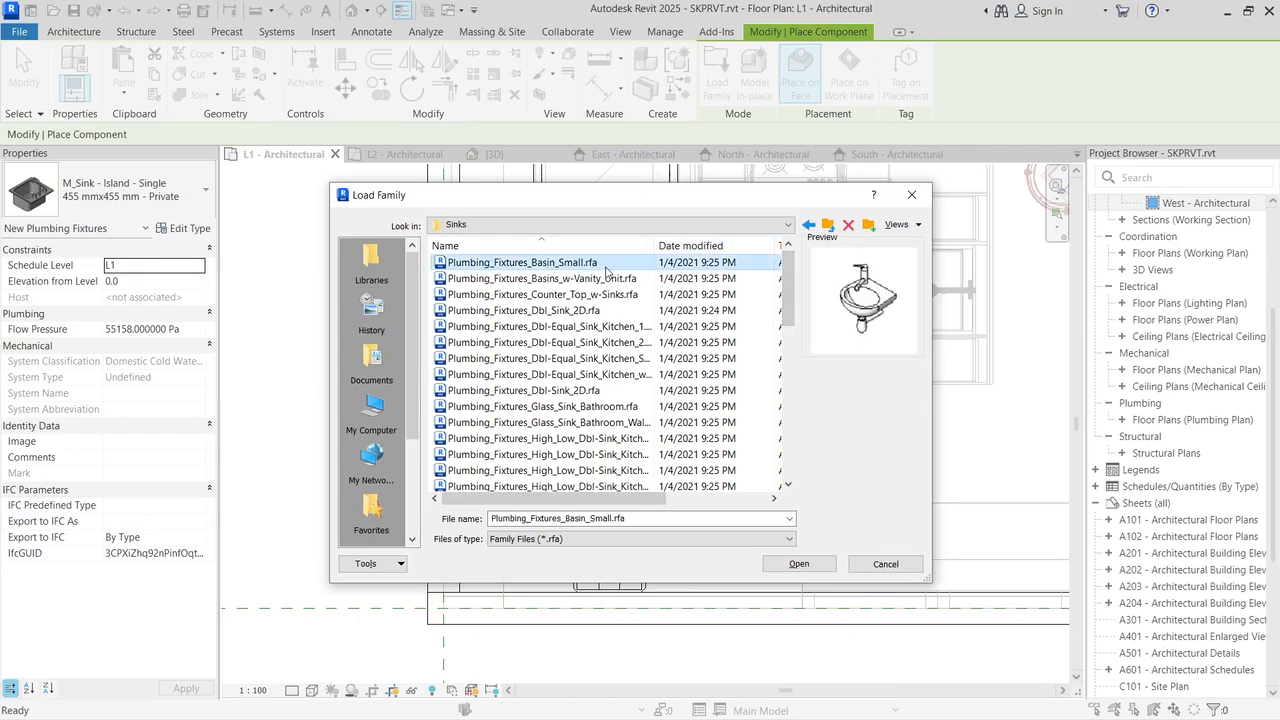
key("Down")
key("Down")
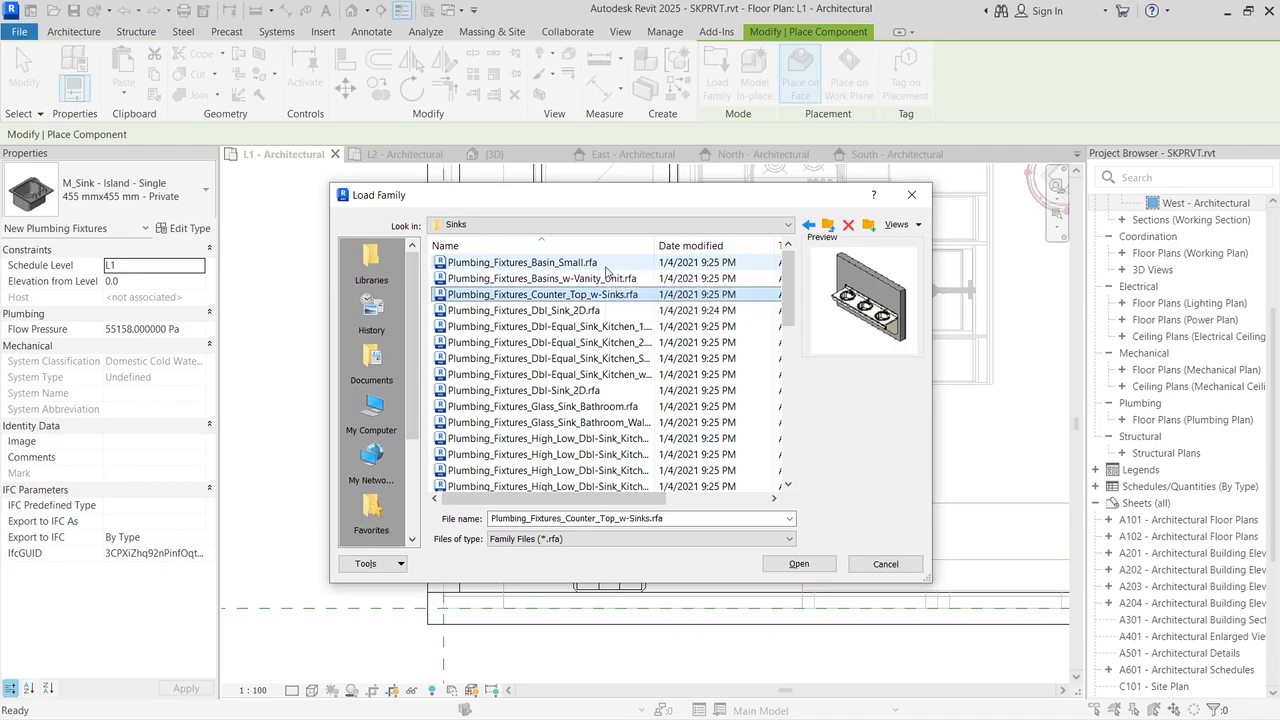
key("Down")
key("Down")
key("Down")
key("Down")
key("Down")
key("Down")
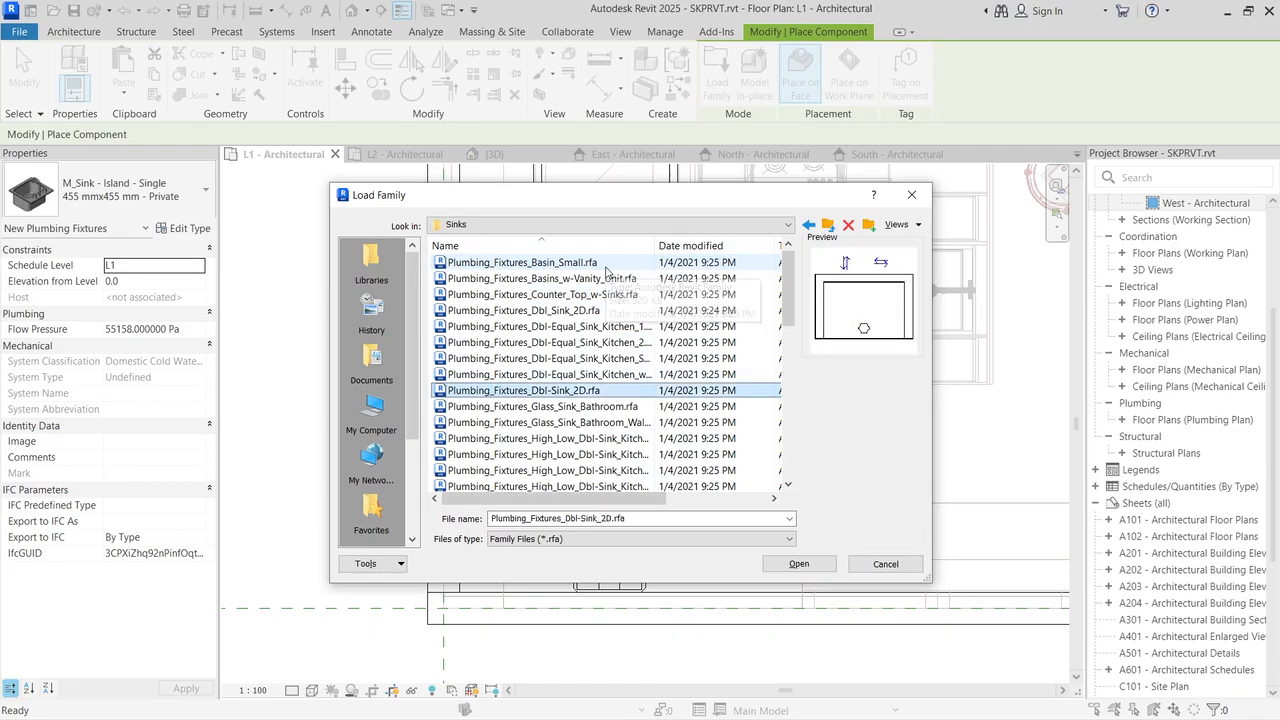
key("Down")
key("Down")
key("Down")
key("Down")
key("Down")
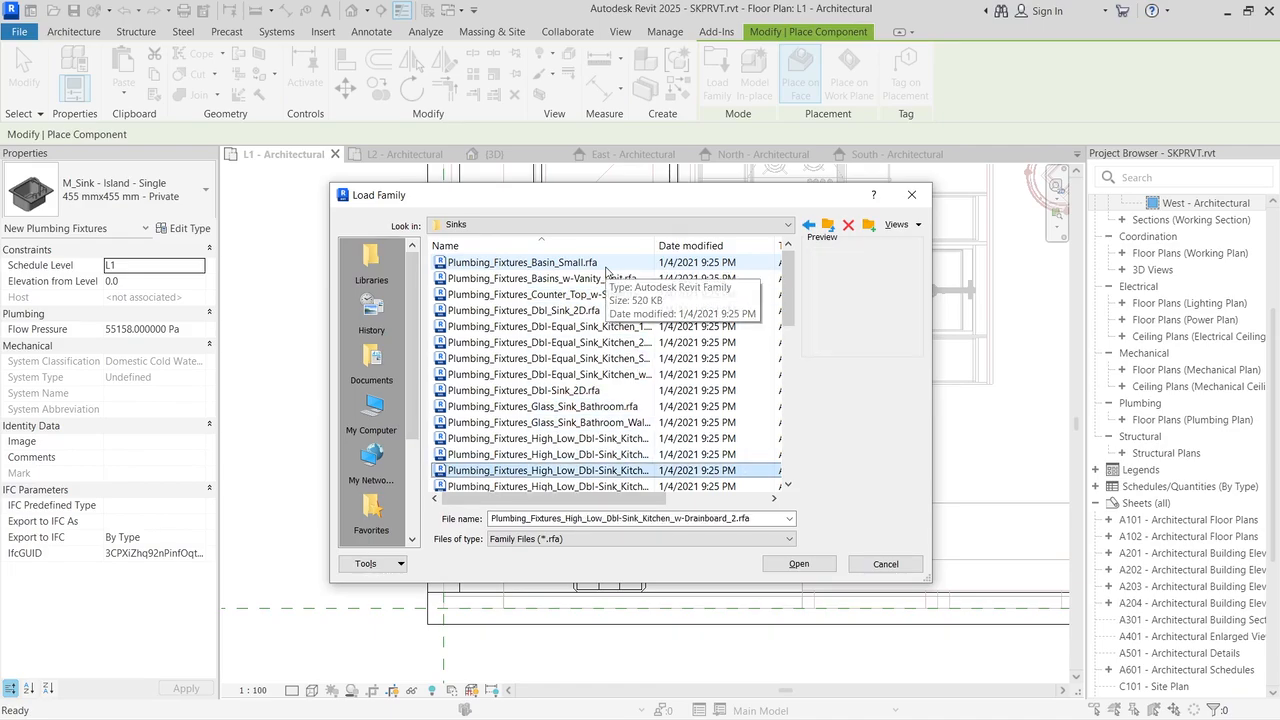
key("Down")
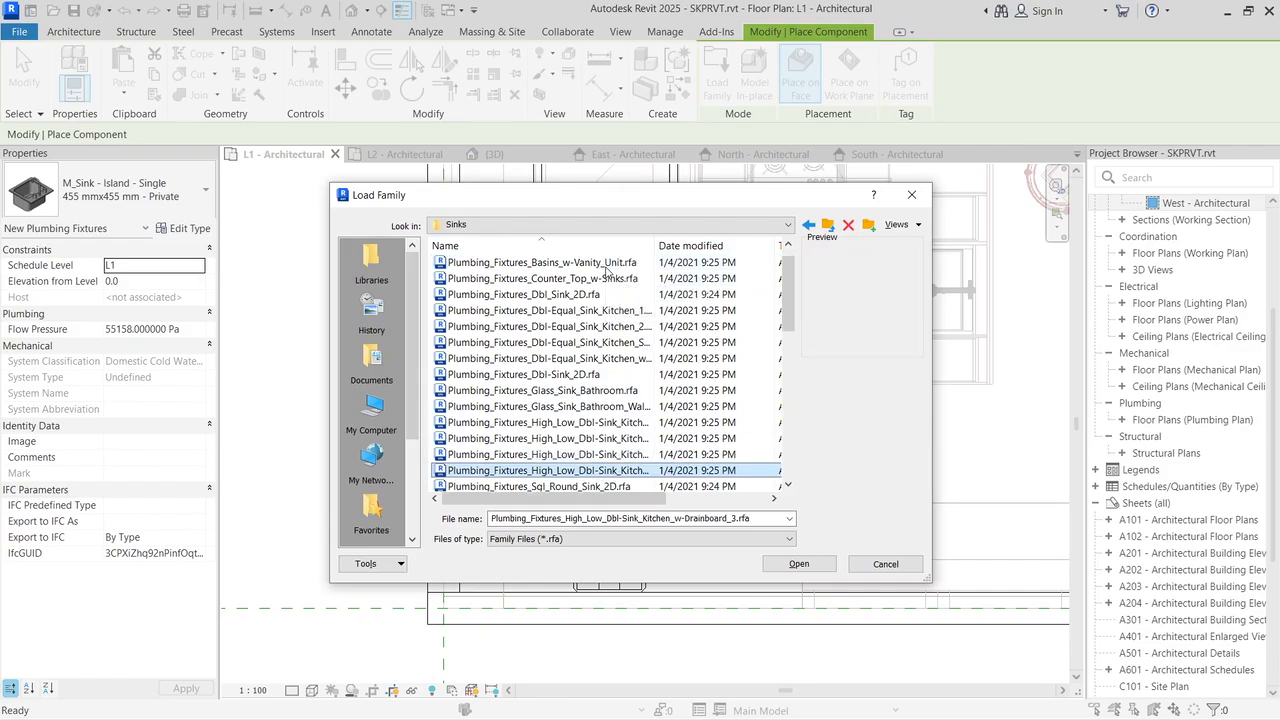
key("Down")
key("Down")
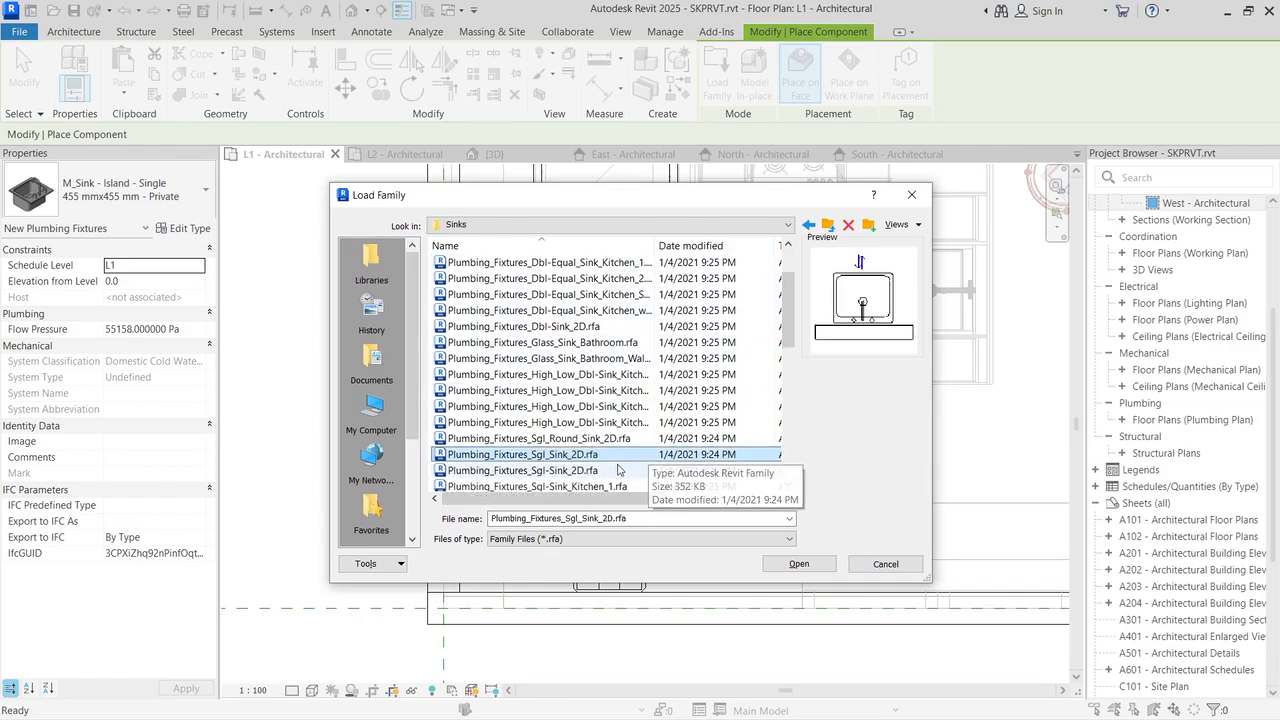
left_click(799, 563)
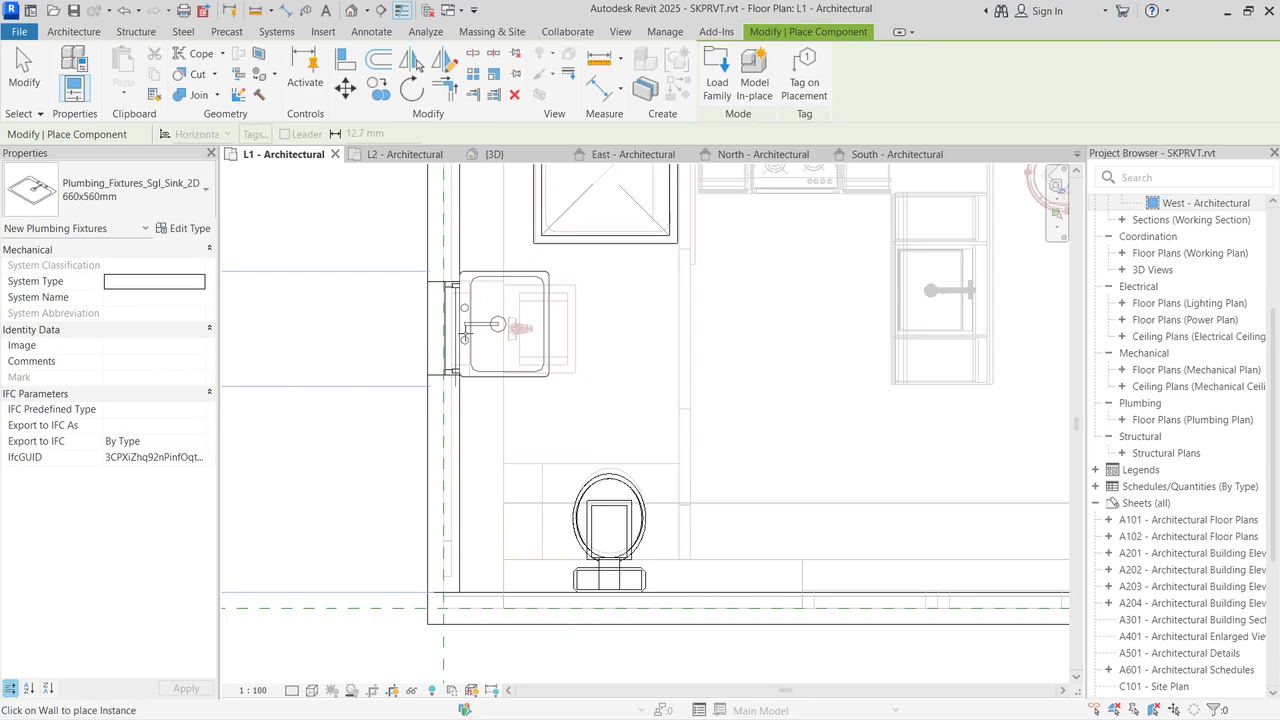
Step: Place the 660x560mm single sink on the left wall beside the underlay basin, about 1290 mm from the lower wall, and finish placement
scroll(465, 333, "up", 5)
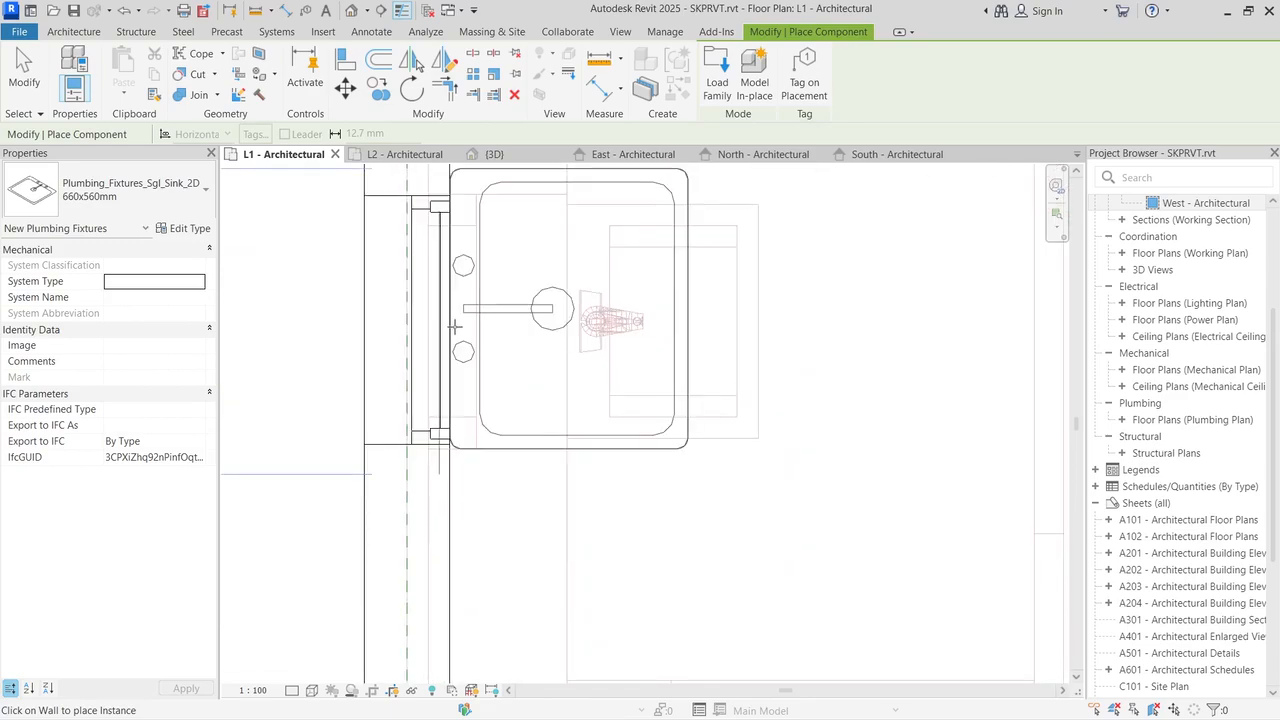
scroll(620, 340, "down", 5)
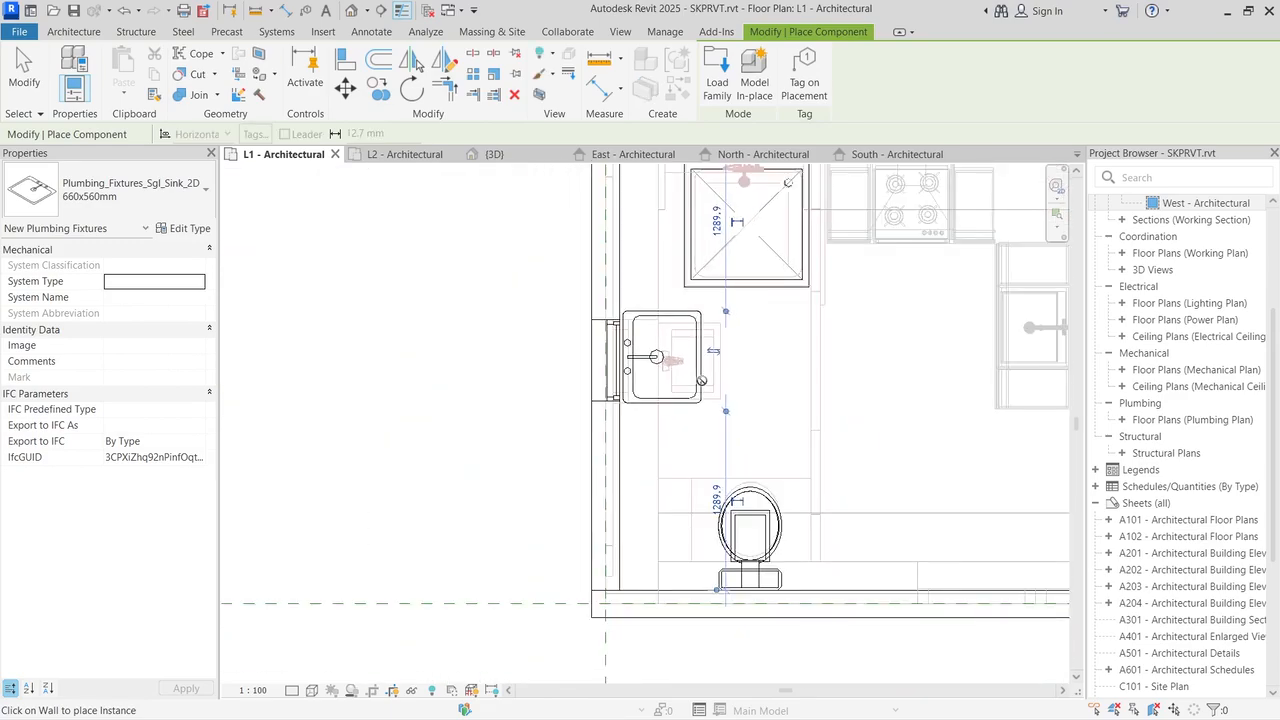
left_click(701, 381)
left_click(16, 82)
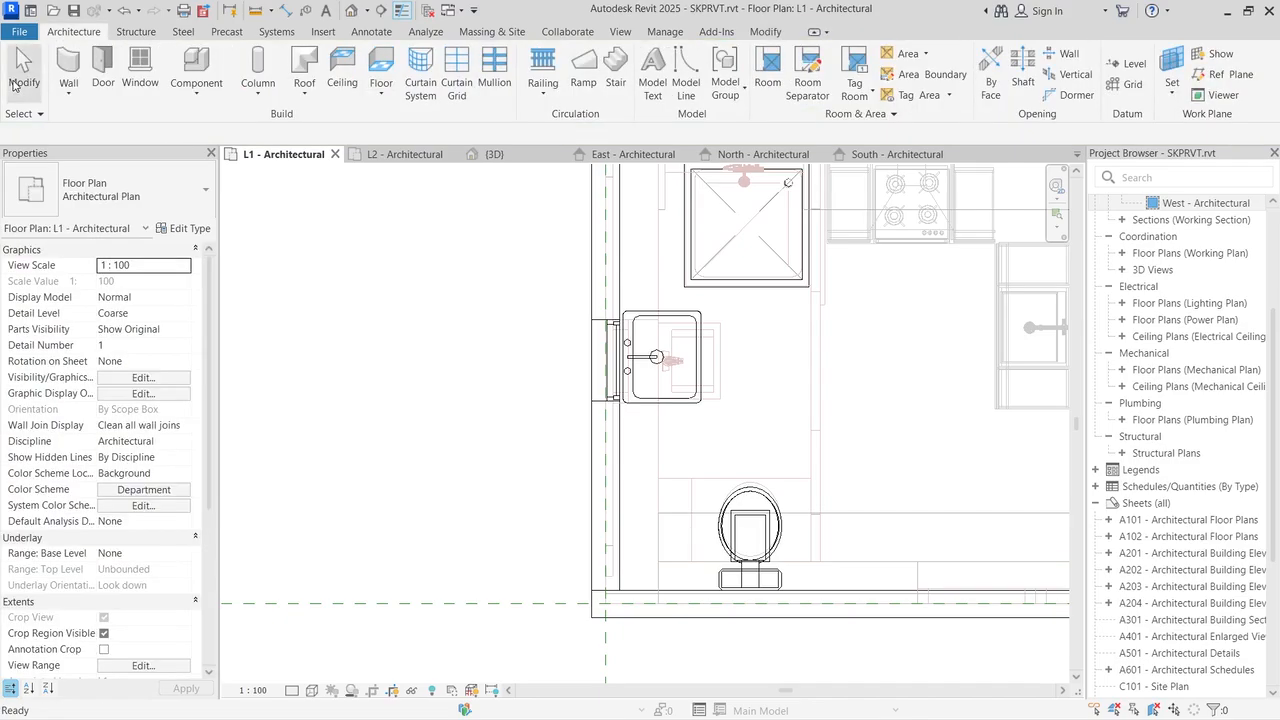
Step: Examine the placed sink's position against the underlay basin and check the properties of the left 200 mm wall behind it
scroll(670, 413, "up", 2)
scroll(635, 419, "down", 4)
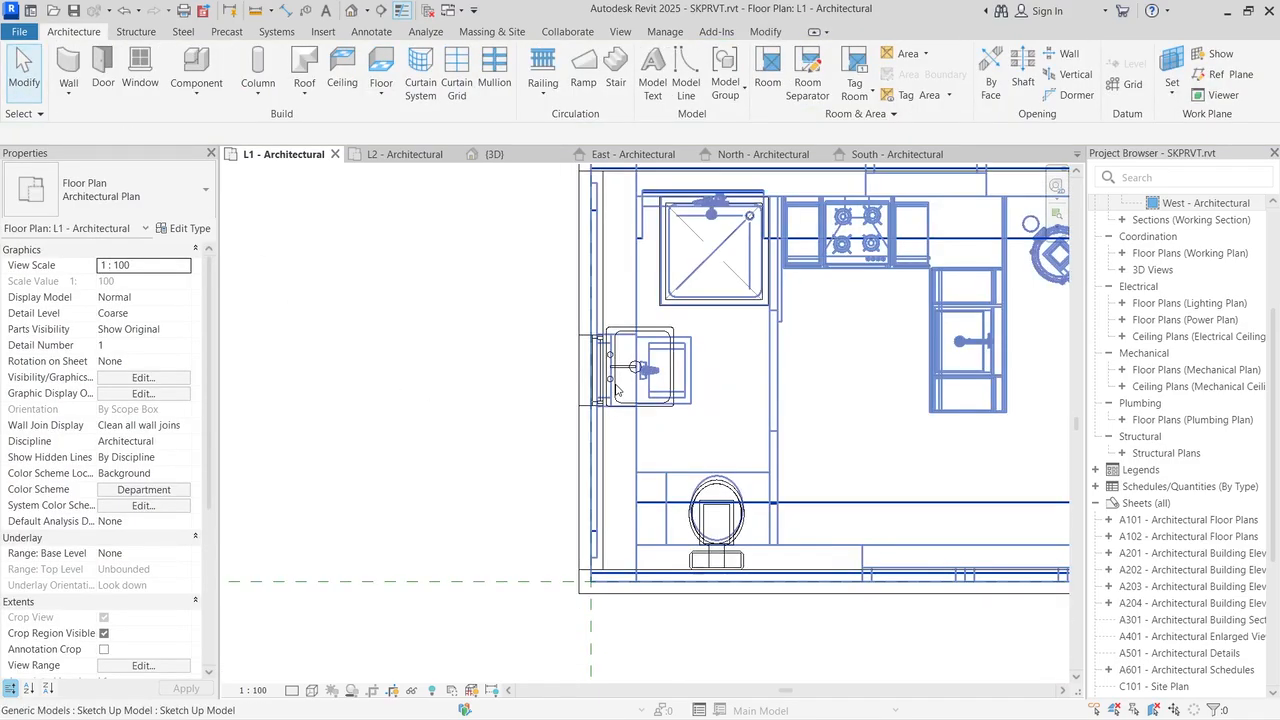
scroll(640, 500, "up", 3)
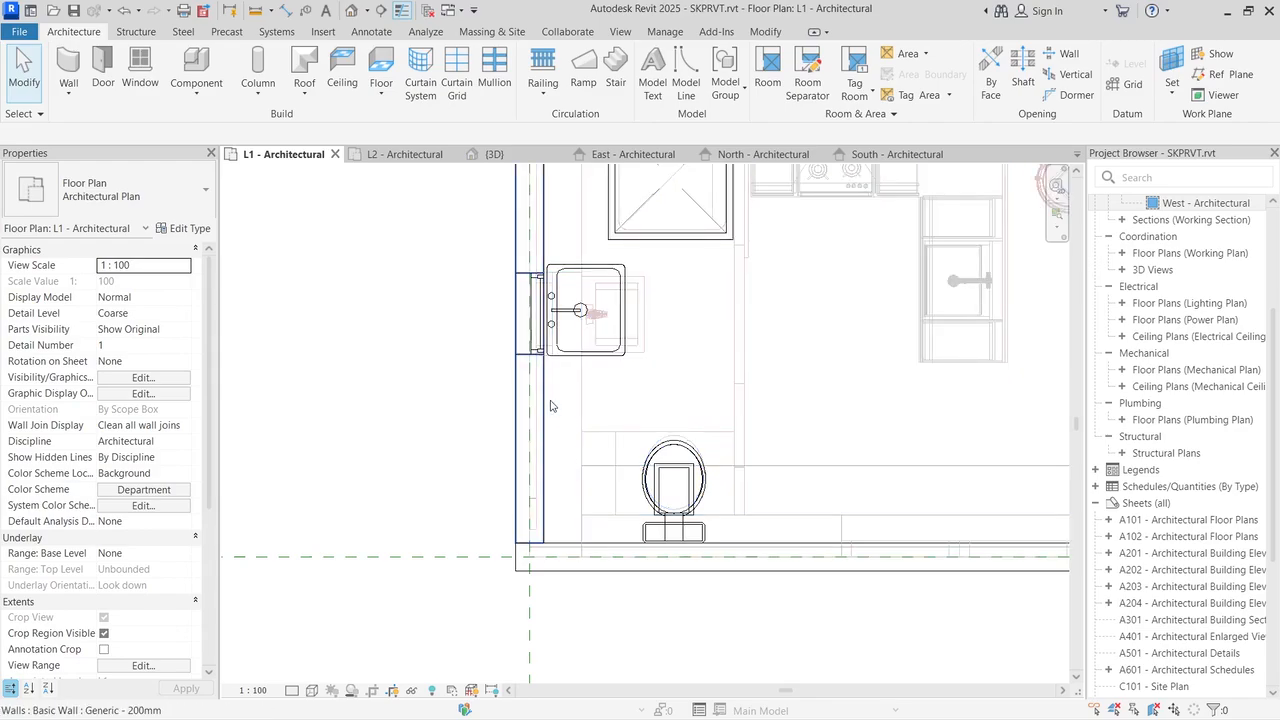
scroll(640, 290, "up", 2)
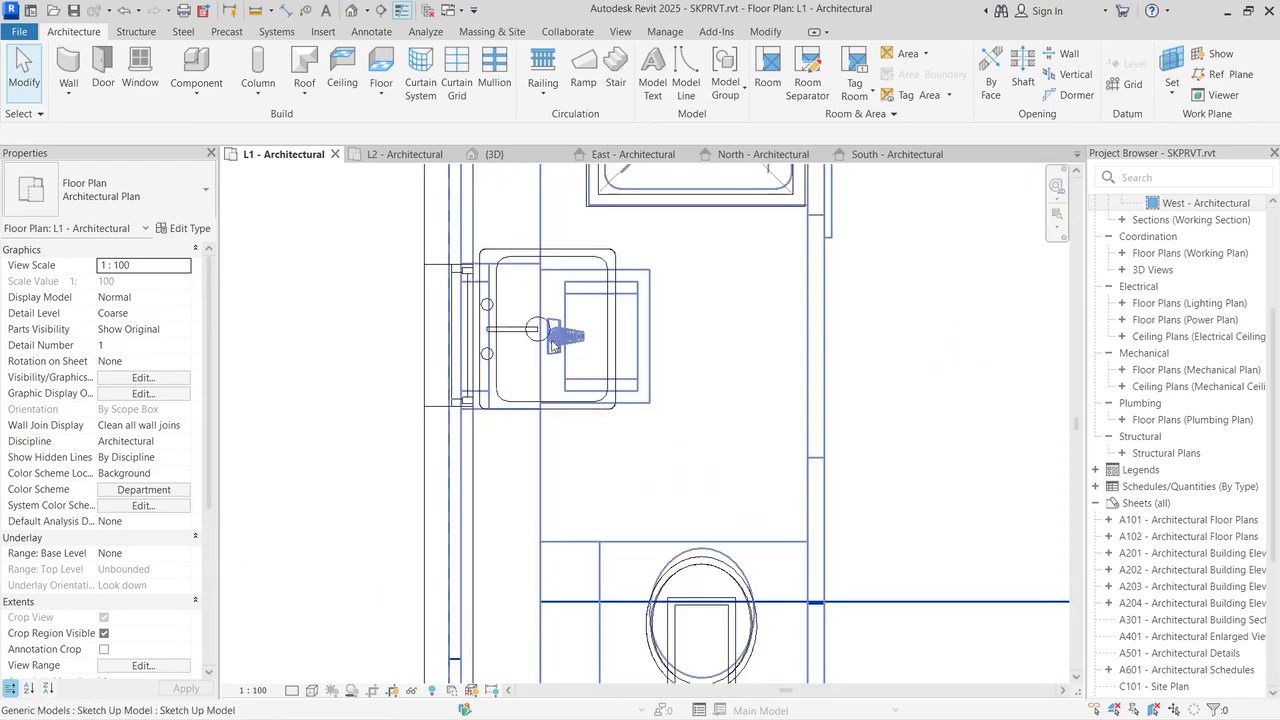
left_click(475, 459)
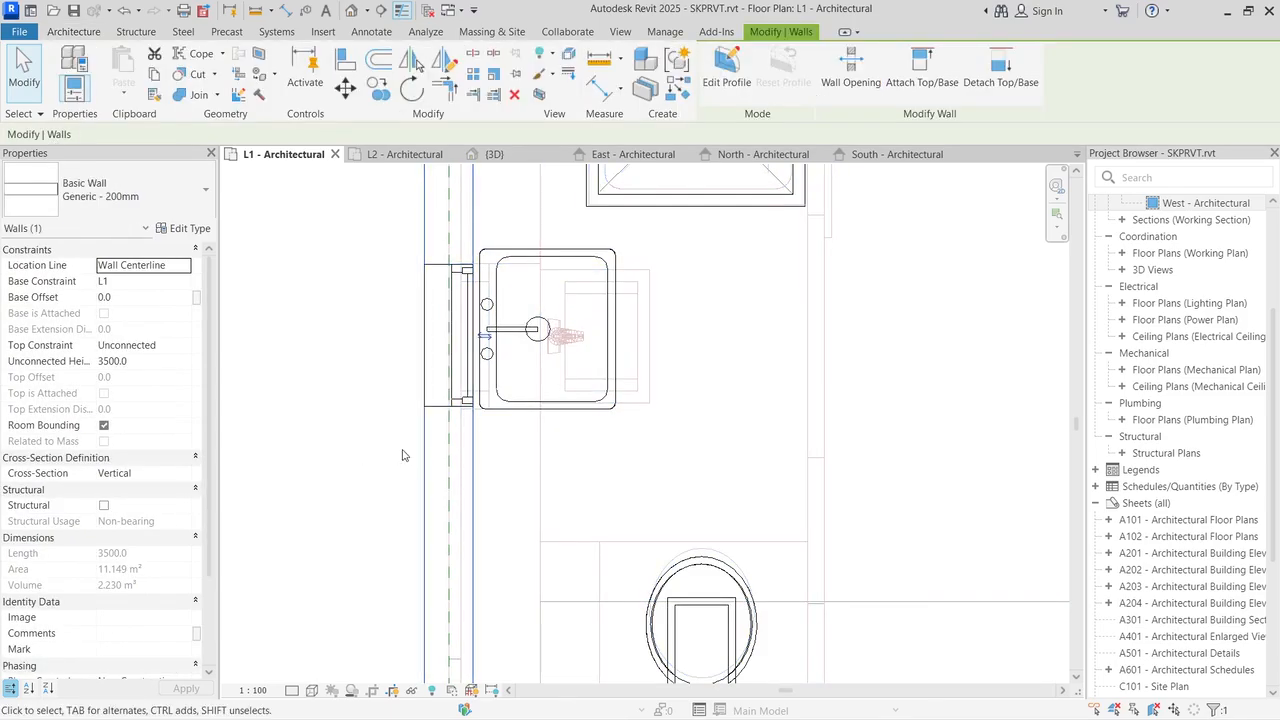
scroll(402, 465, "down", 1)
scroll(399, 467, "down", 1)
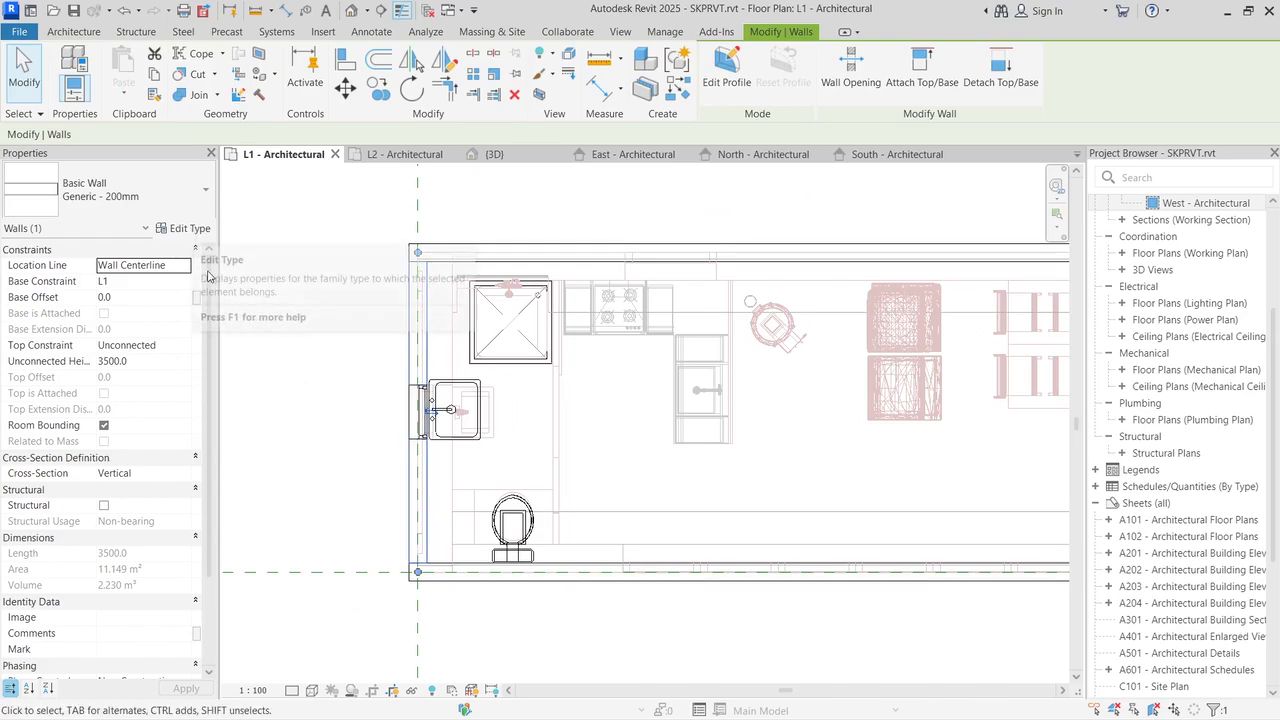
left_click(326, 317)
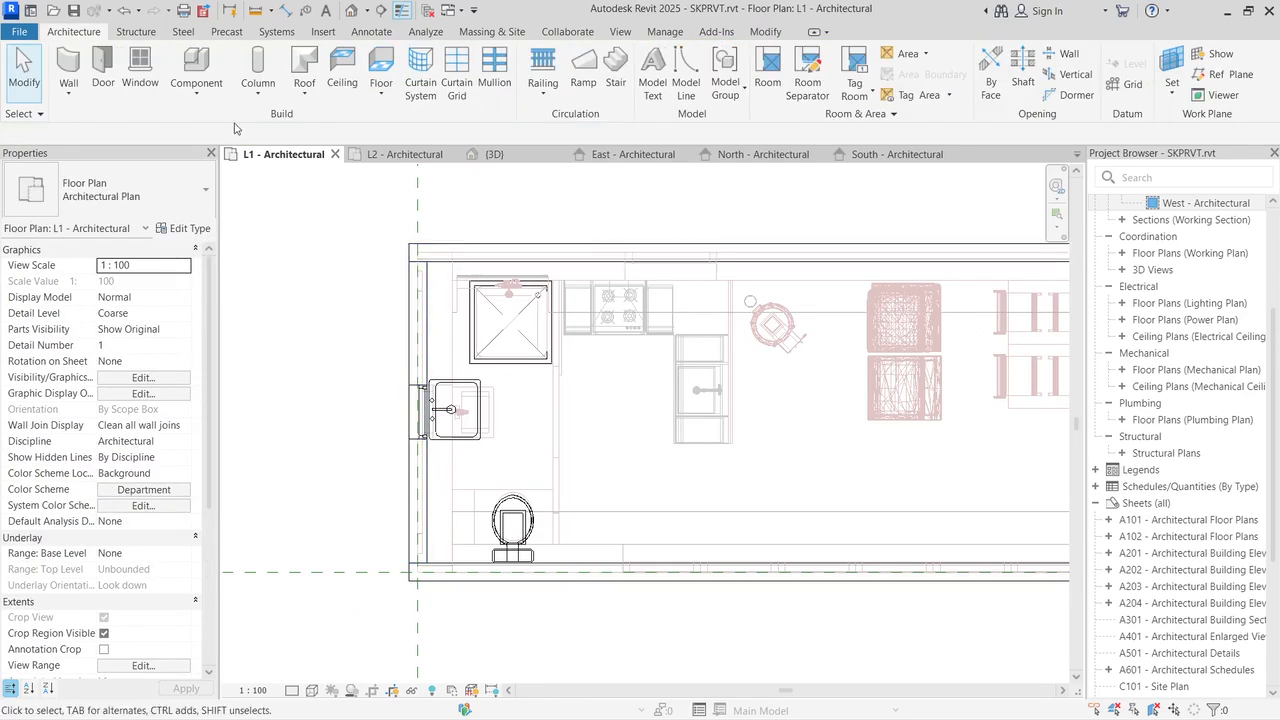
left_click(766, 32)
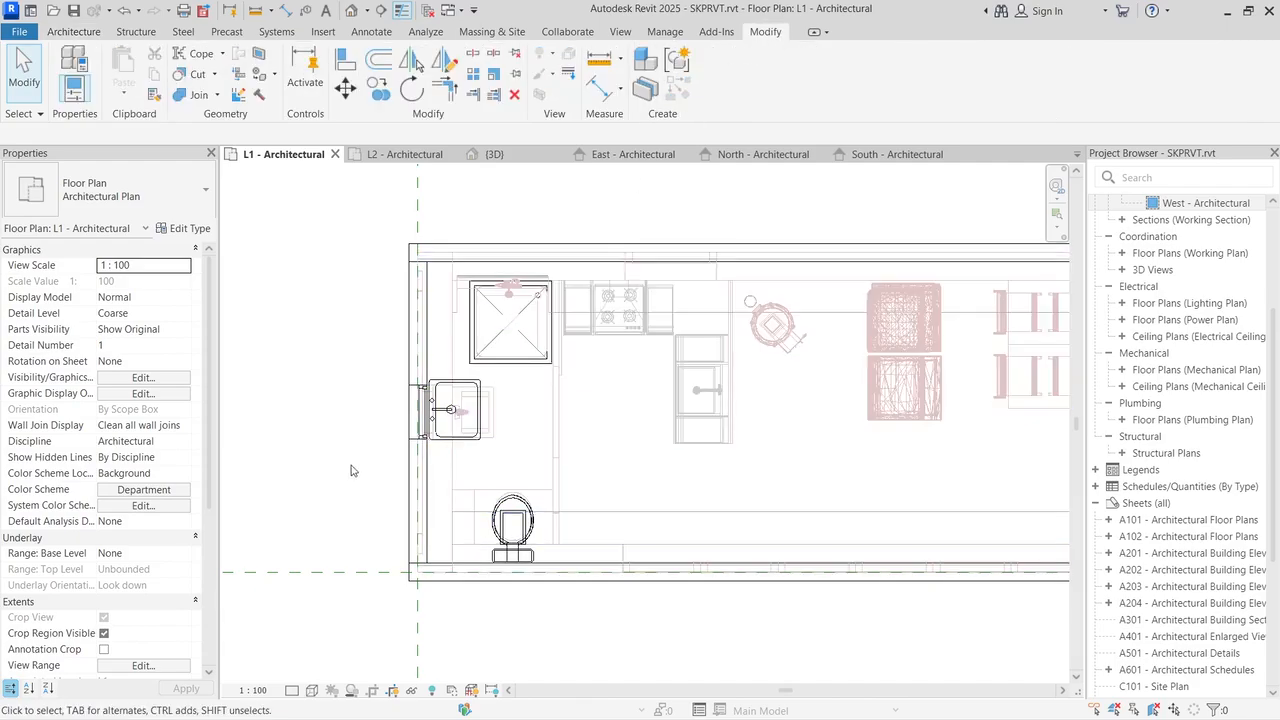
Step: Measure from the left wall's outer face to the underlay's inner wall line between the sink and the water closet
scroll(372, 495, "up", 3)
left_click(598, 60)
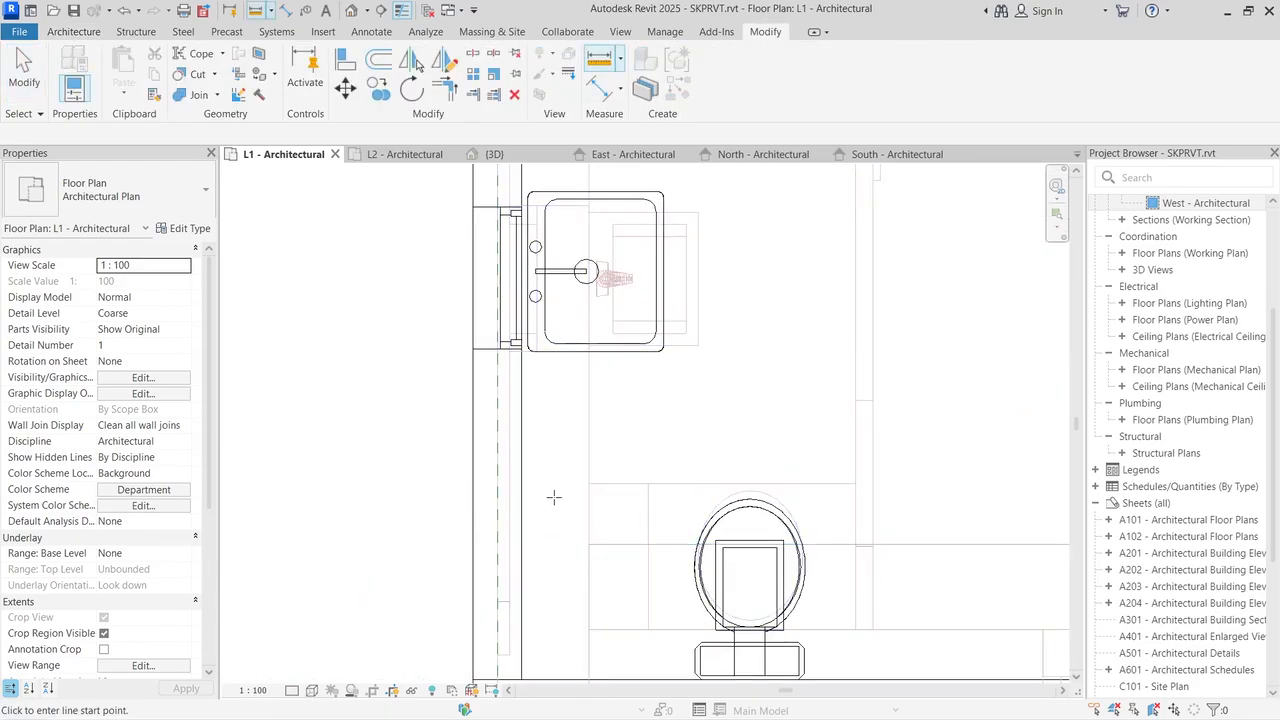
left_click(472, 452)
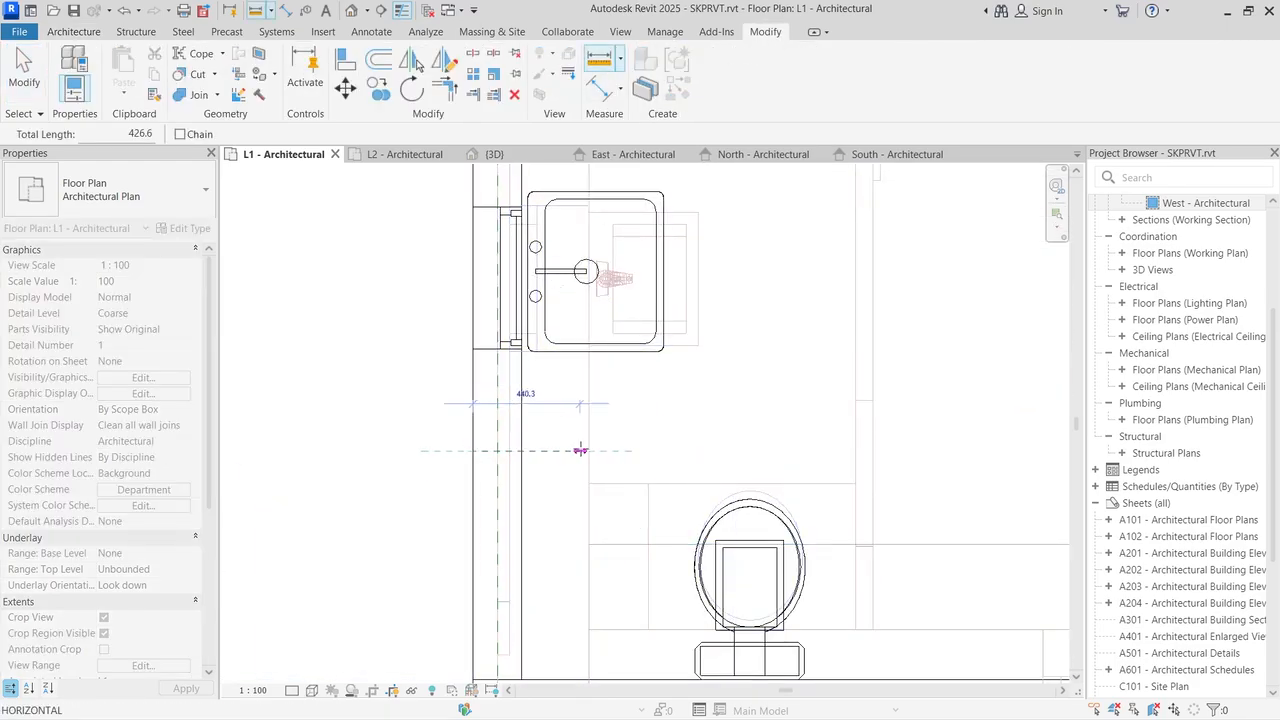
scroll(588, 451, "up", 2)
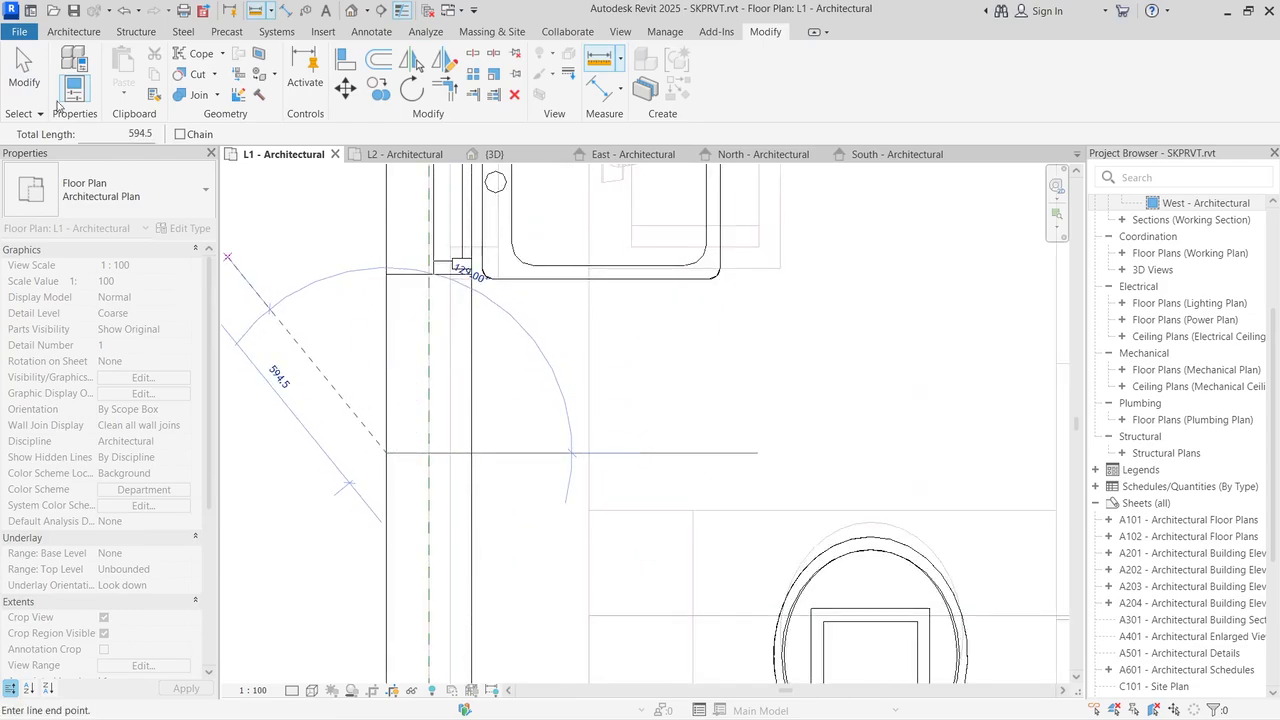
left_click(24, 72)
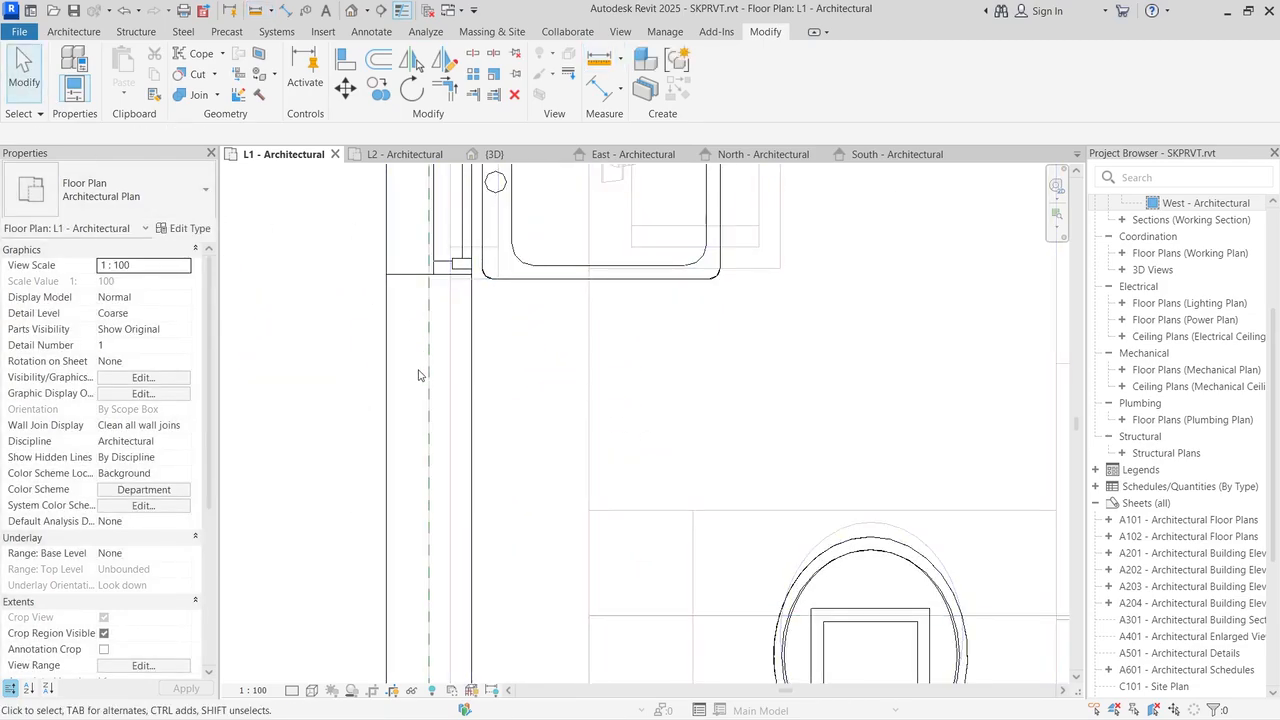
Step: Duplicate the left wall's Generic - 200mm type under the name Generic - 477mm
left_click(457, 487)
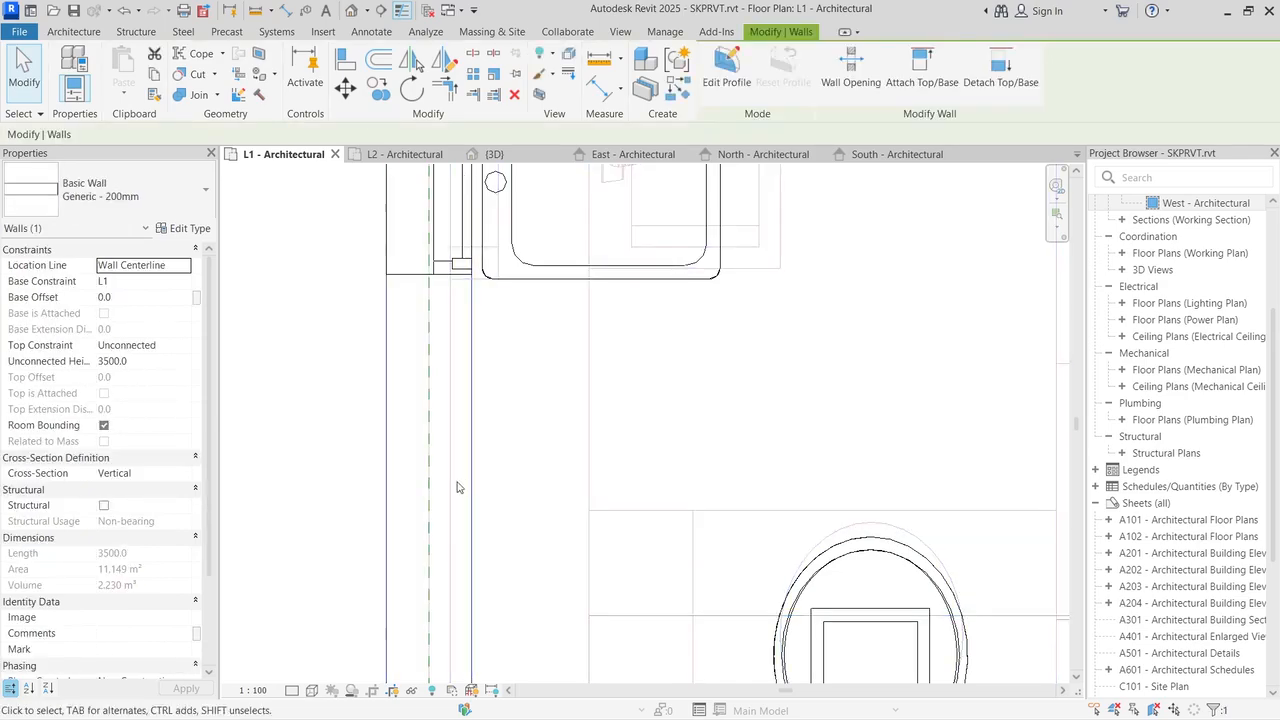
left_click(185, 228)
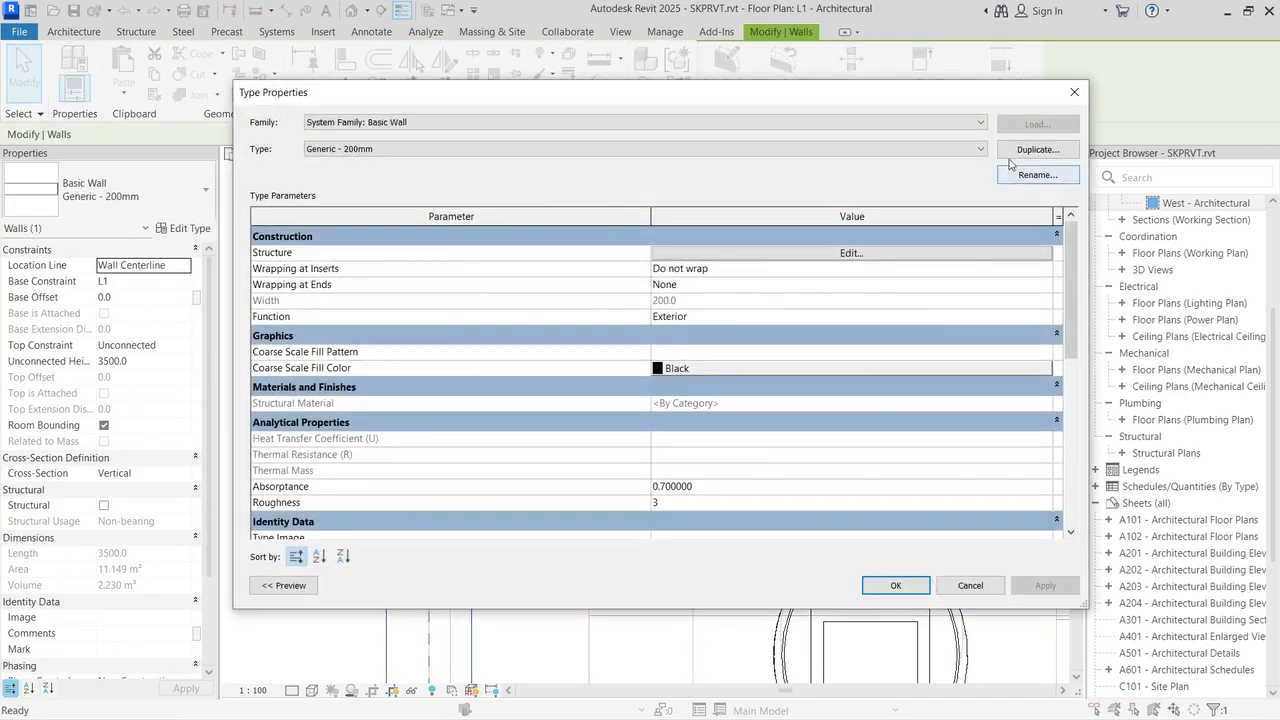
left_click(1030, 150)
left_click(686, 344)
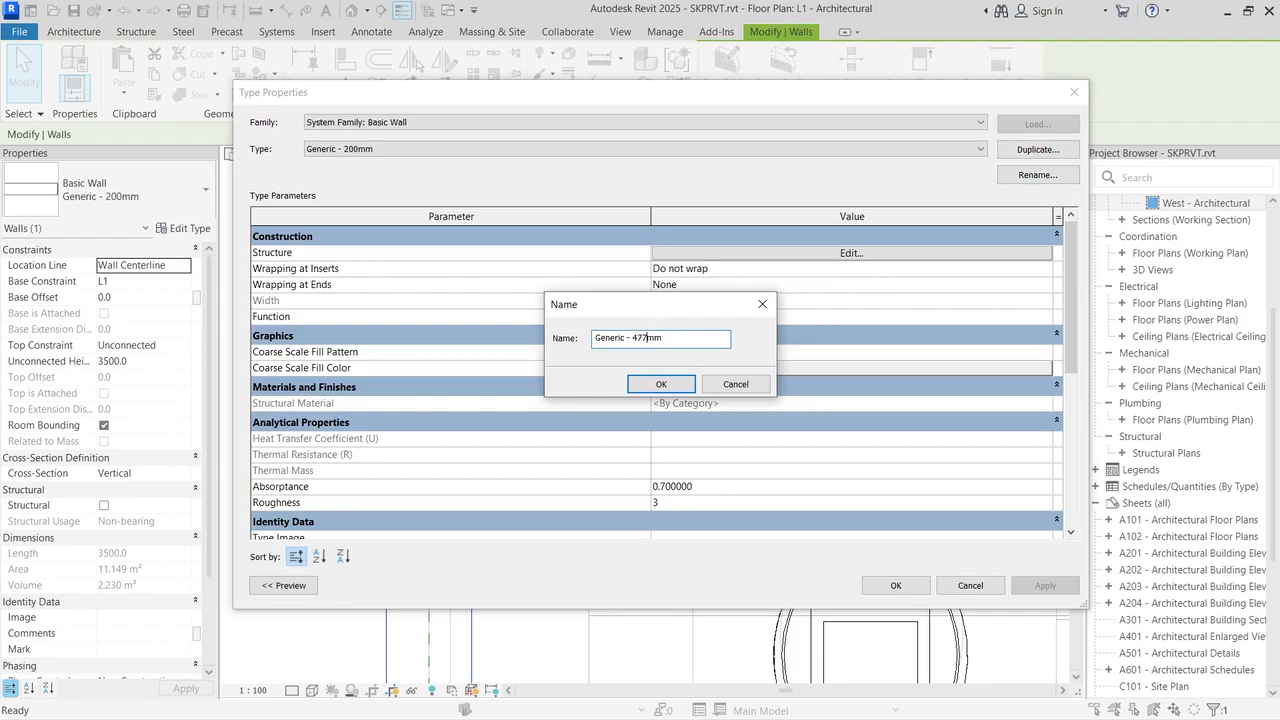
left_click(648, 386)
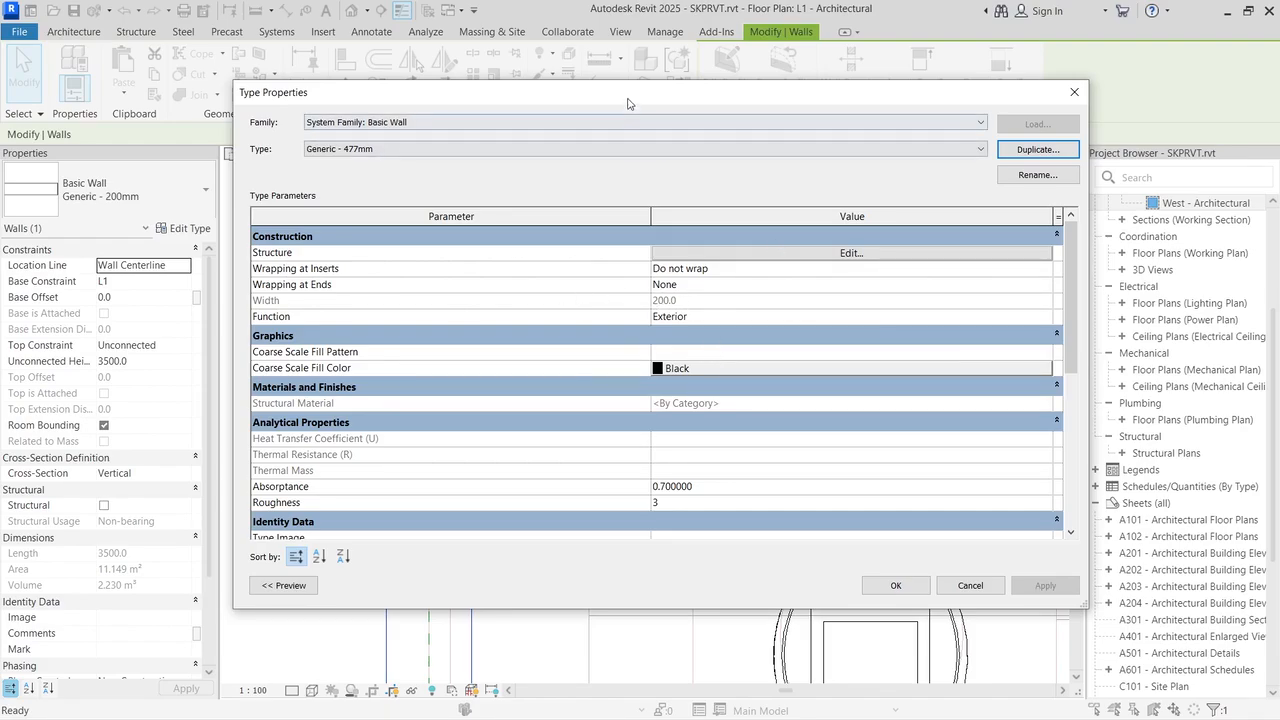
left_click_drag(629, 97, 669, 74)
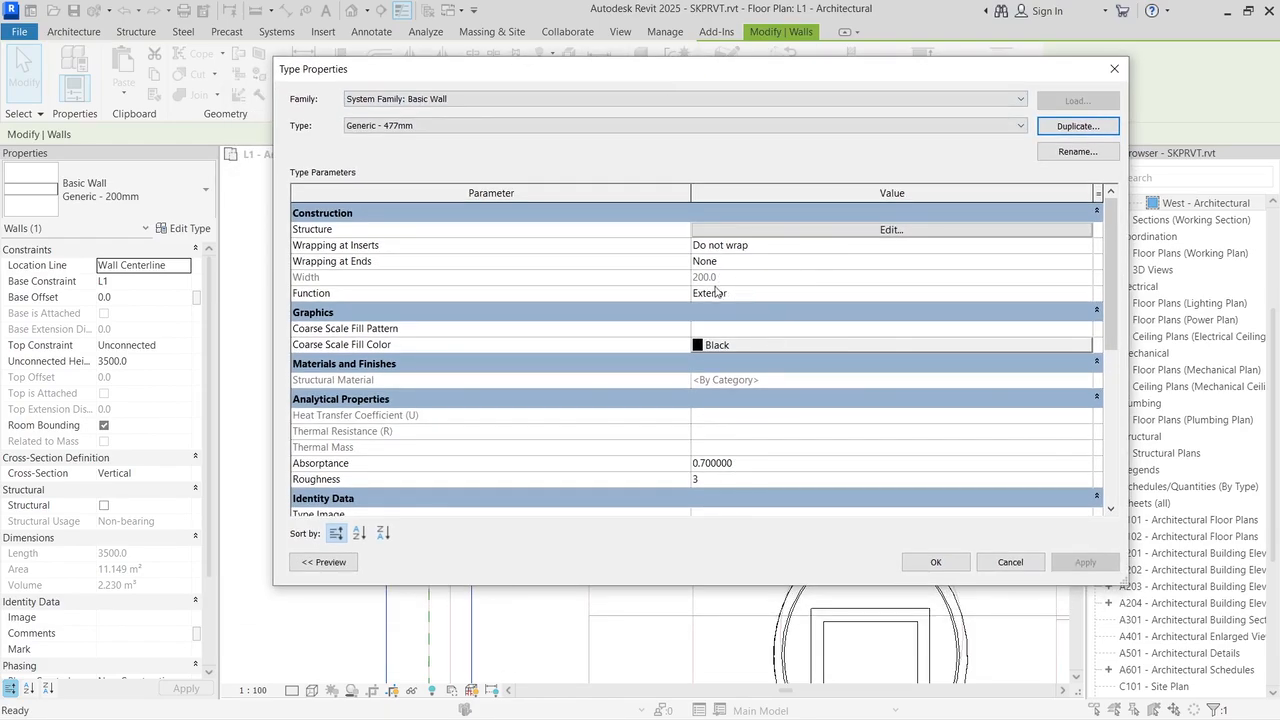
Step: Set the structure layer thickness of the Generic - 477mm wall type to 477 mm and apply the type to the left wall
left_click(717, 236)
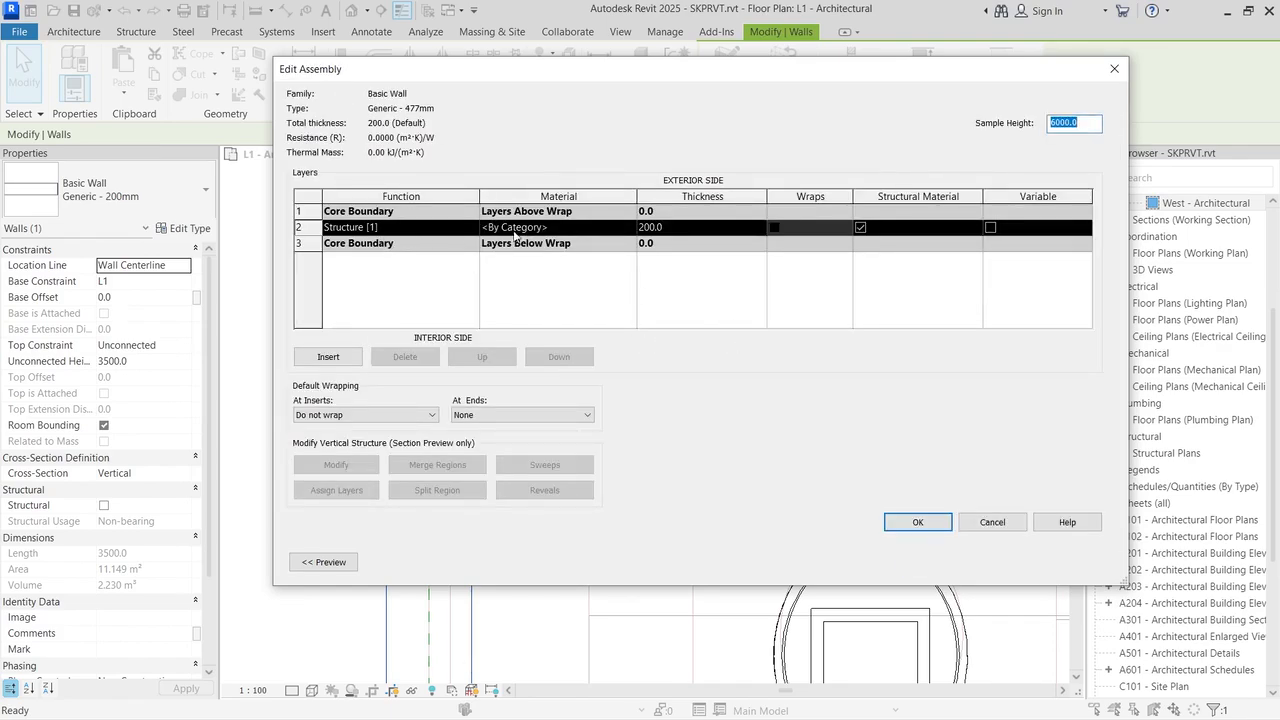
left_click(674, 227)
type("477")
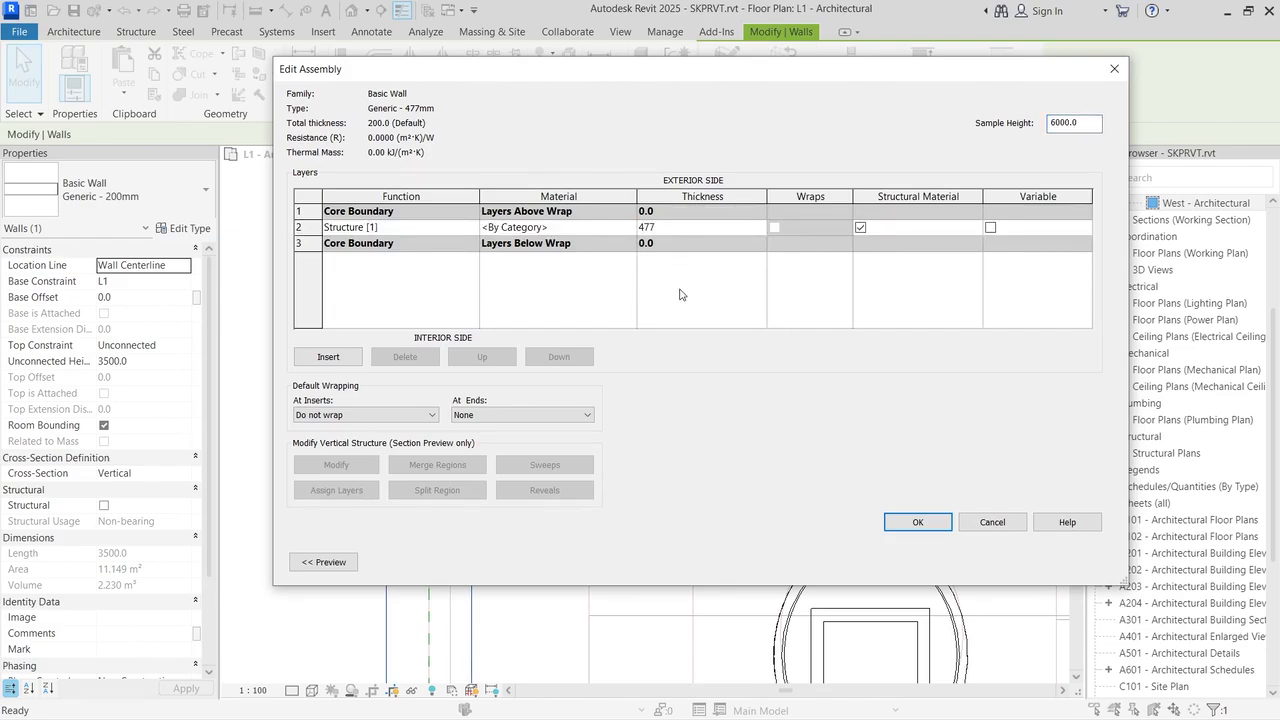
key("Return")
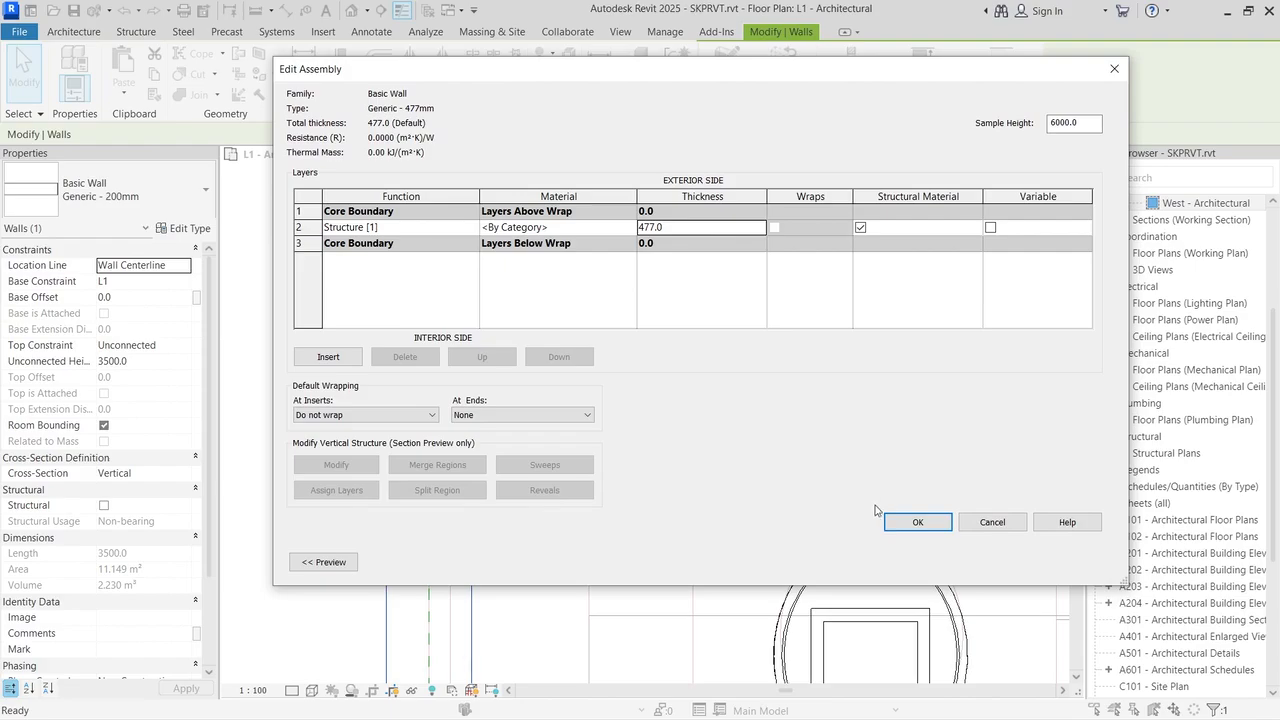
left_click(900, 521)
left_click(956, 560)
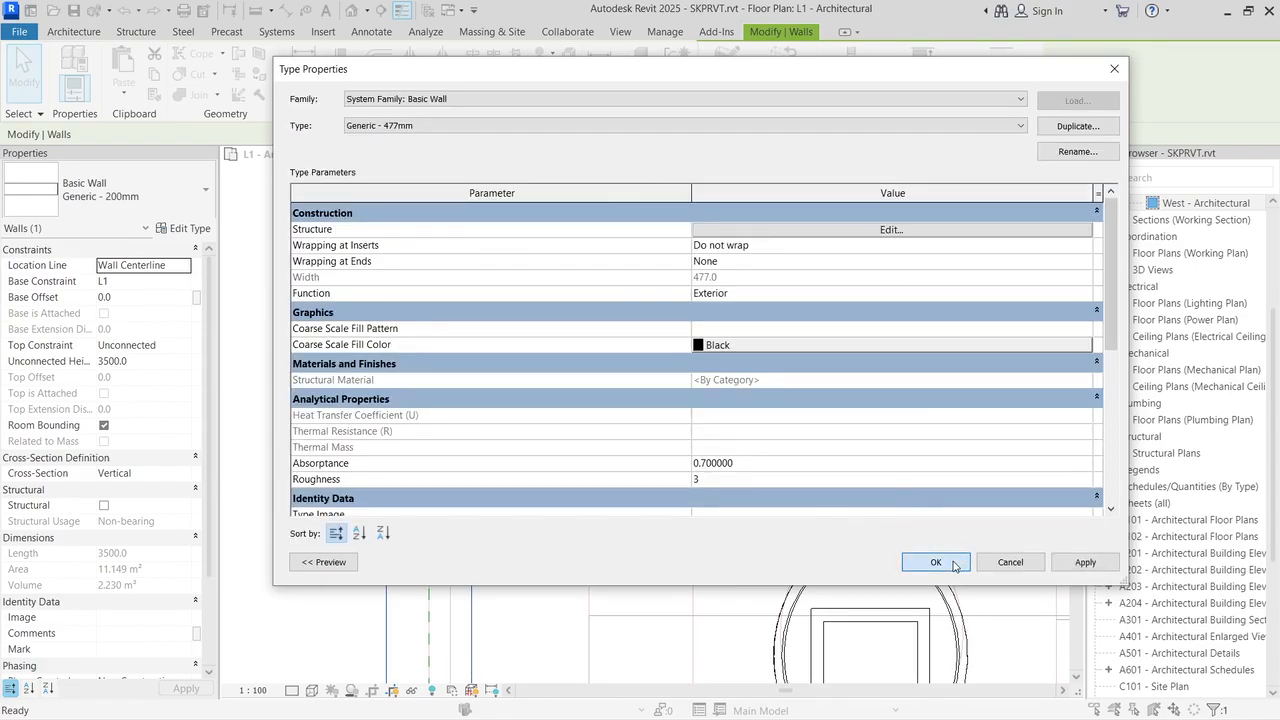
scroll(585, 380, "down", 5)
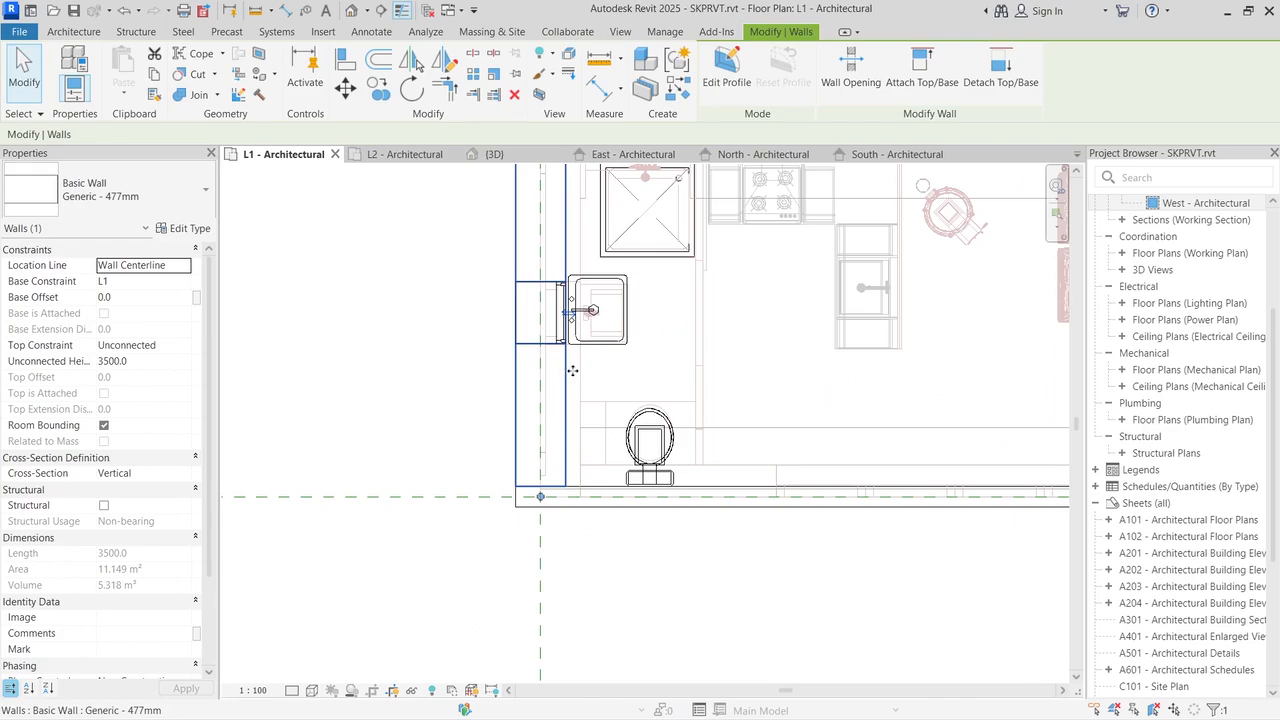
scroll(572, 371, "up", 3)
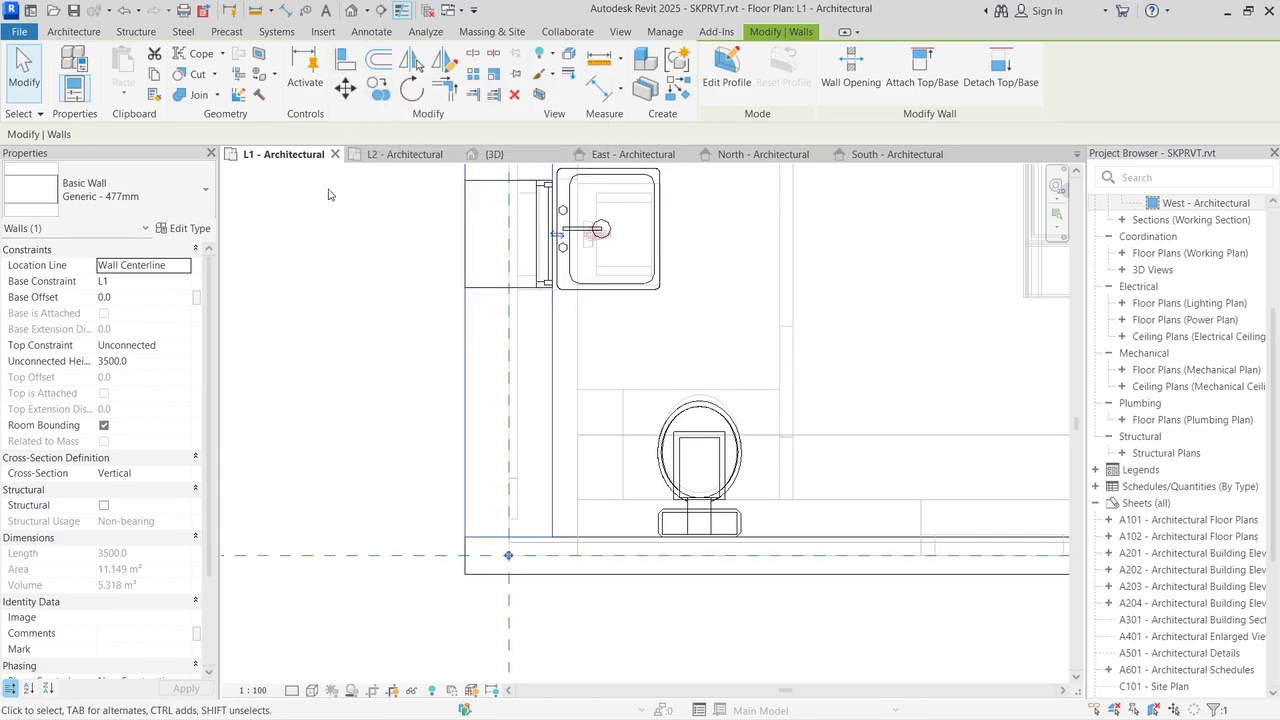
left_click(345, 62)
scroll(532, 614, "up", 3)
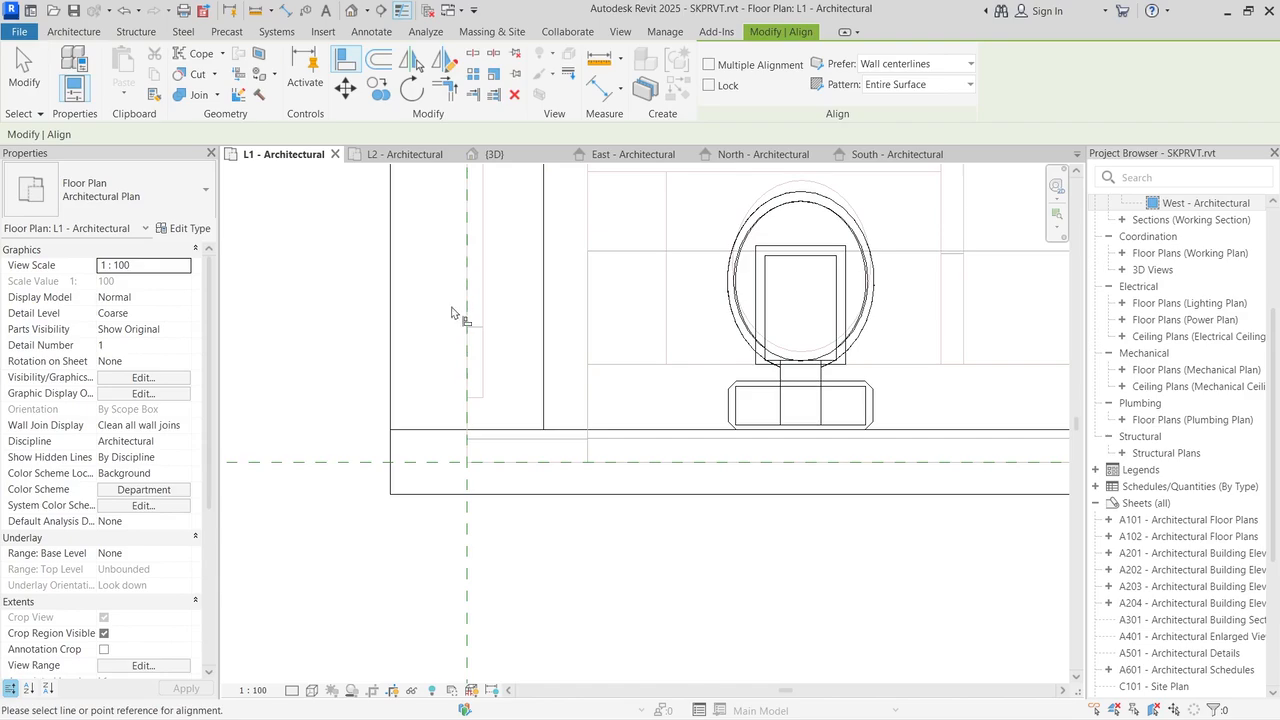
scroll(505, 596, "down", 2)
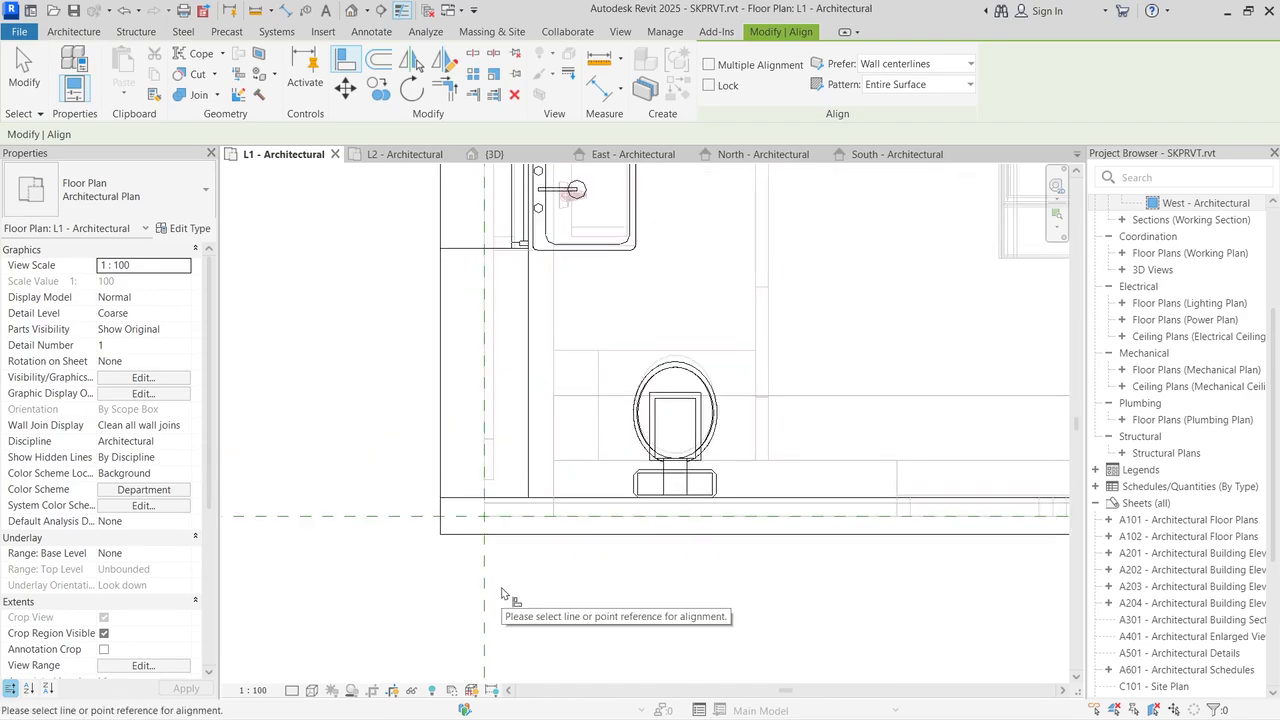
scroll(504, 605, "down", 2)
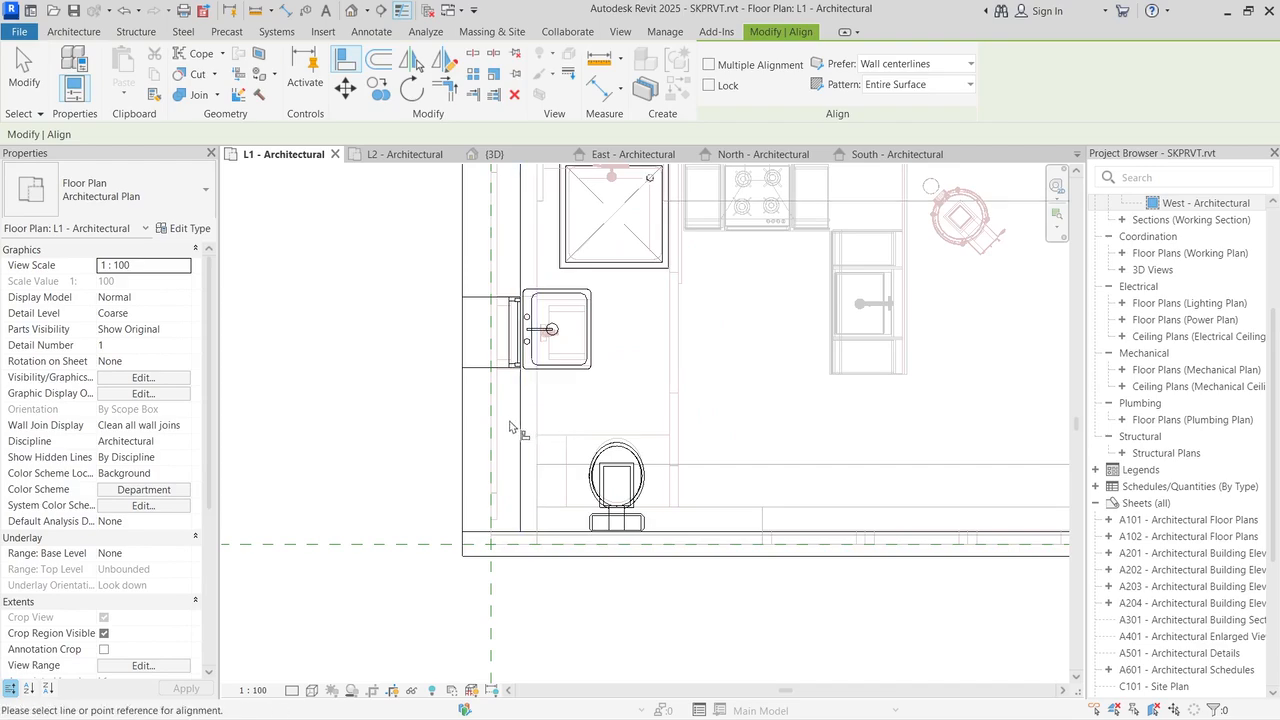
scroll(593, 633, "up", 2)
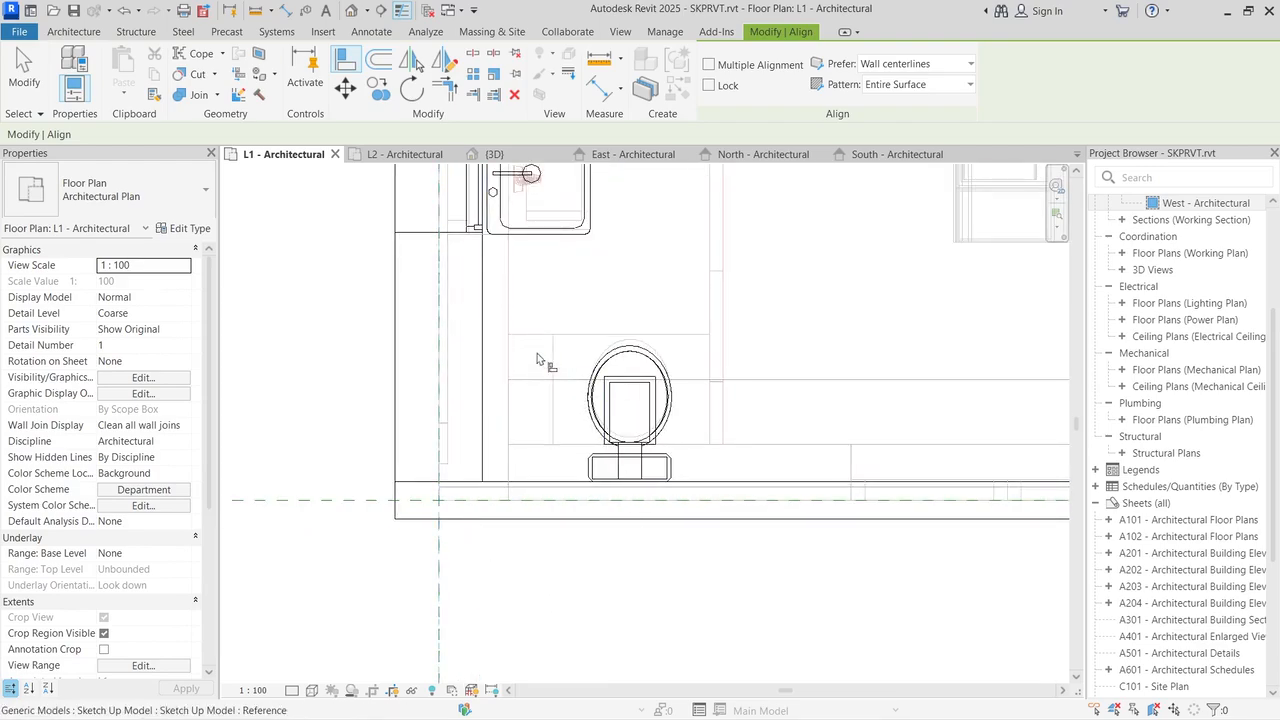
scroll(402, 365, "down", 4)
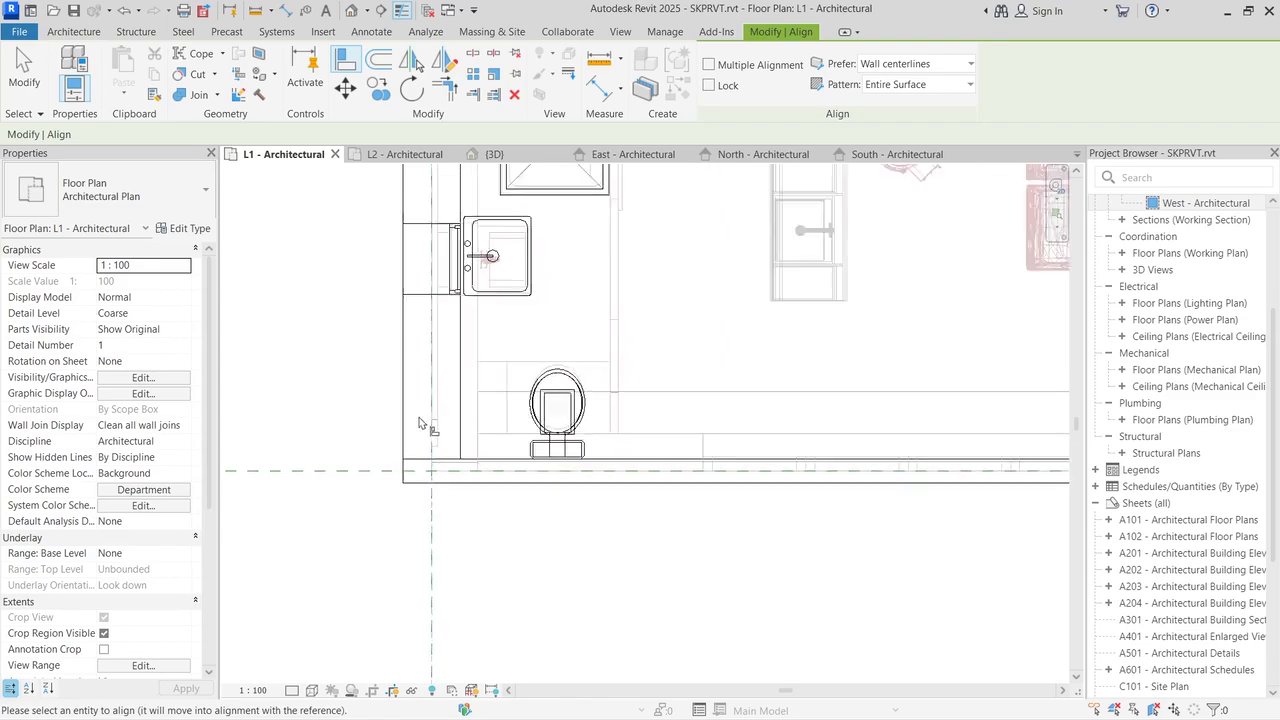
scroll(410, 277, "up", 4)
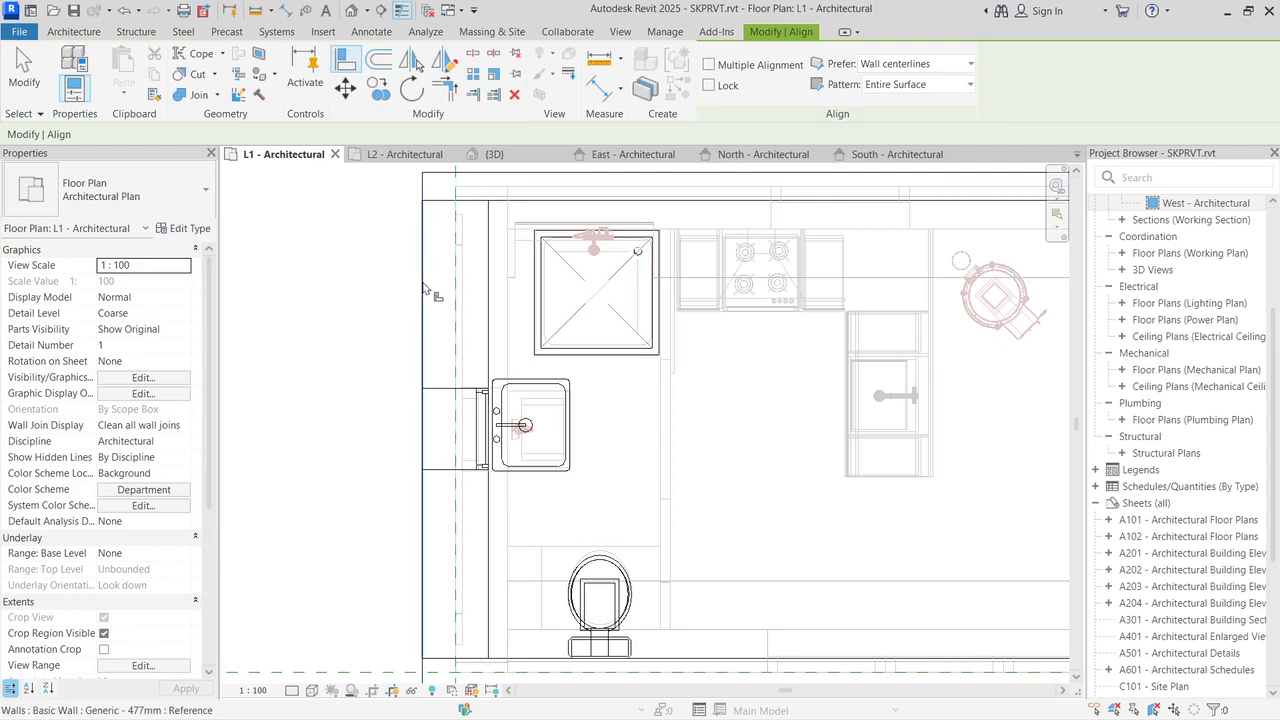
left_click(422, 300)
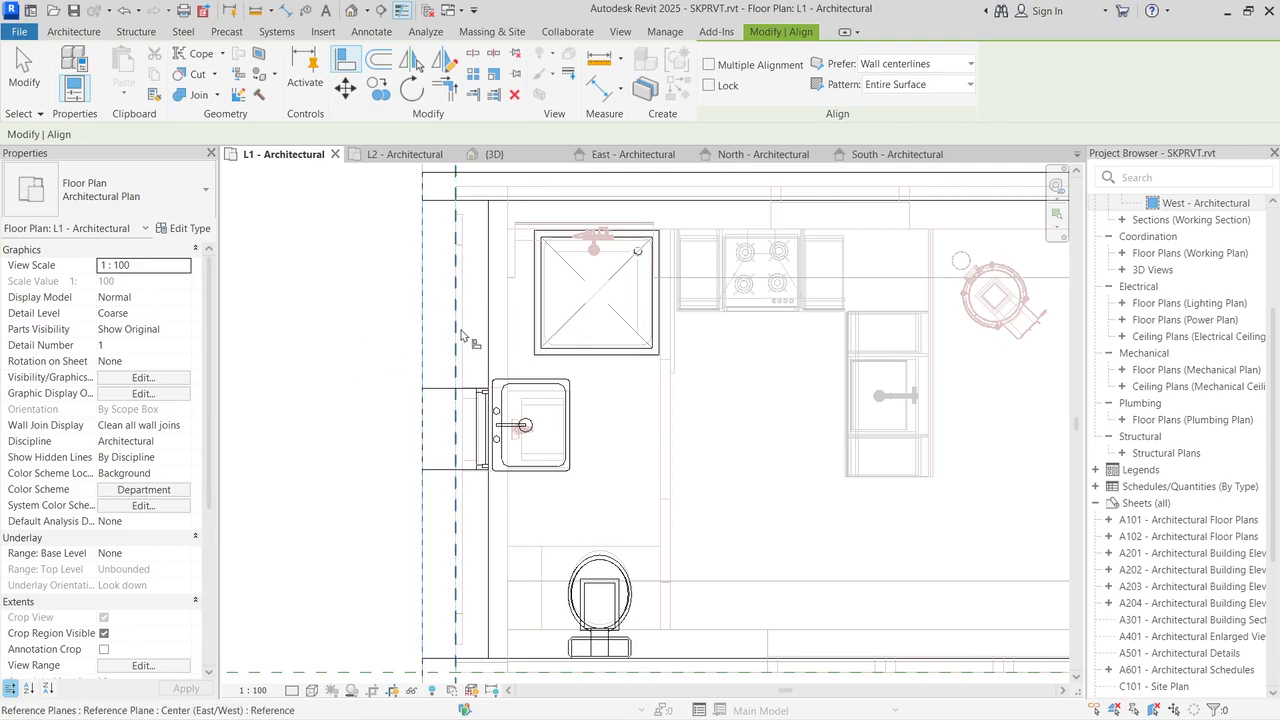
left_click(424, 308)
left_click(24, 68)
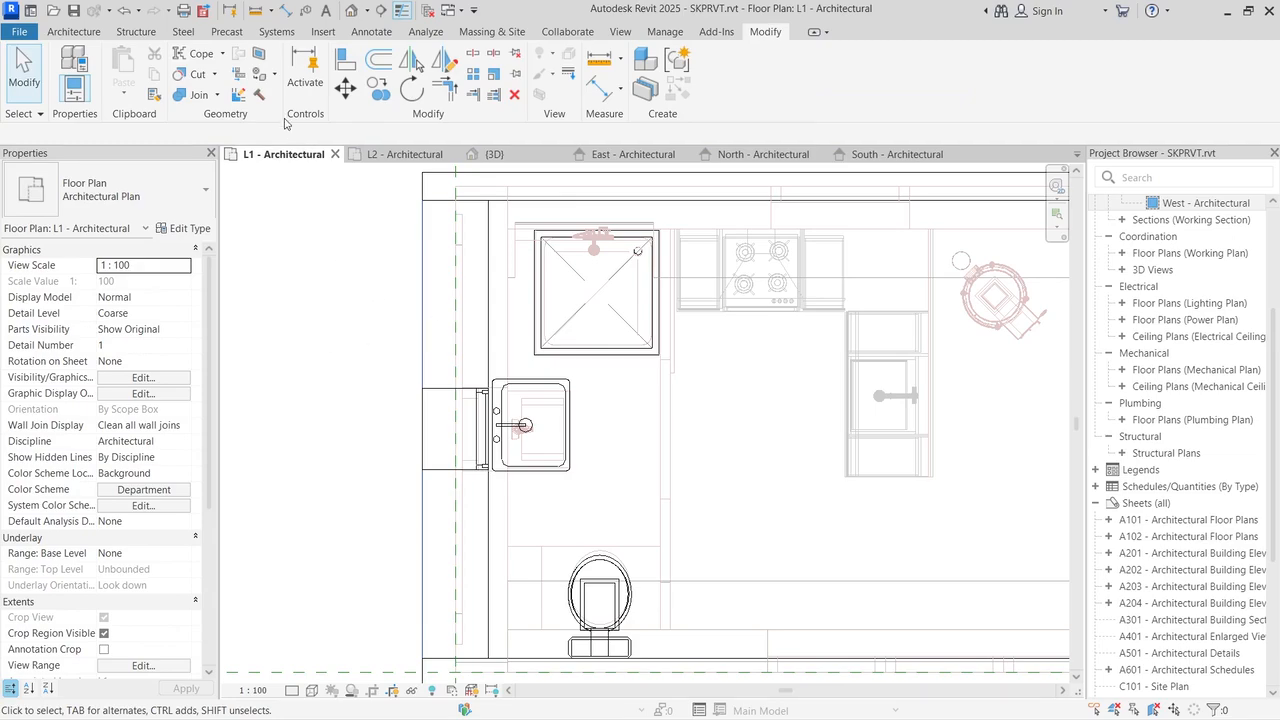
Step: Move the left 477 mm wall horizontally from its upper outer corner so its outer face lies on the Center (East/West) reference plane
left_click(345, 88)
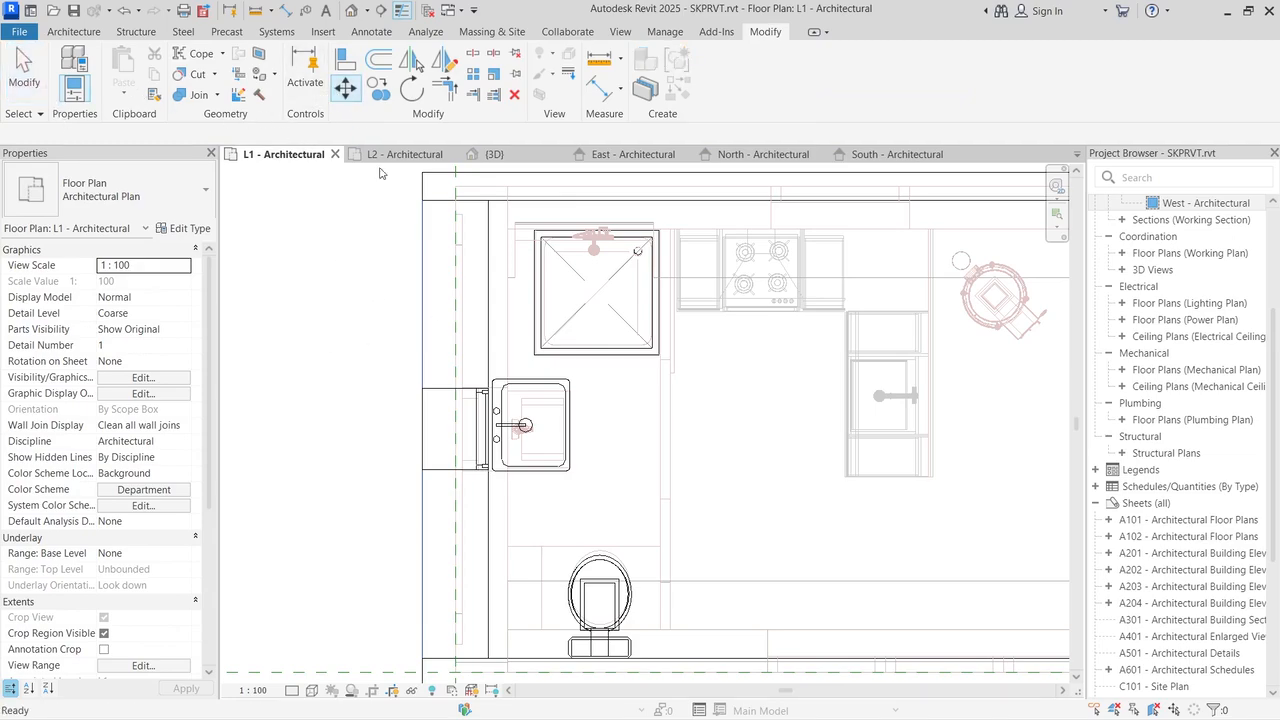
scroll(413, 263, "up", 1)
scroll(413, 263, "down", 2)
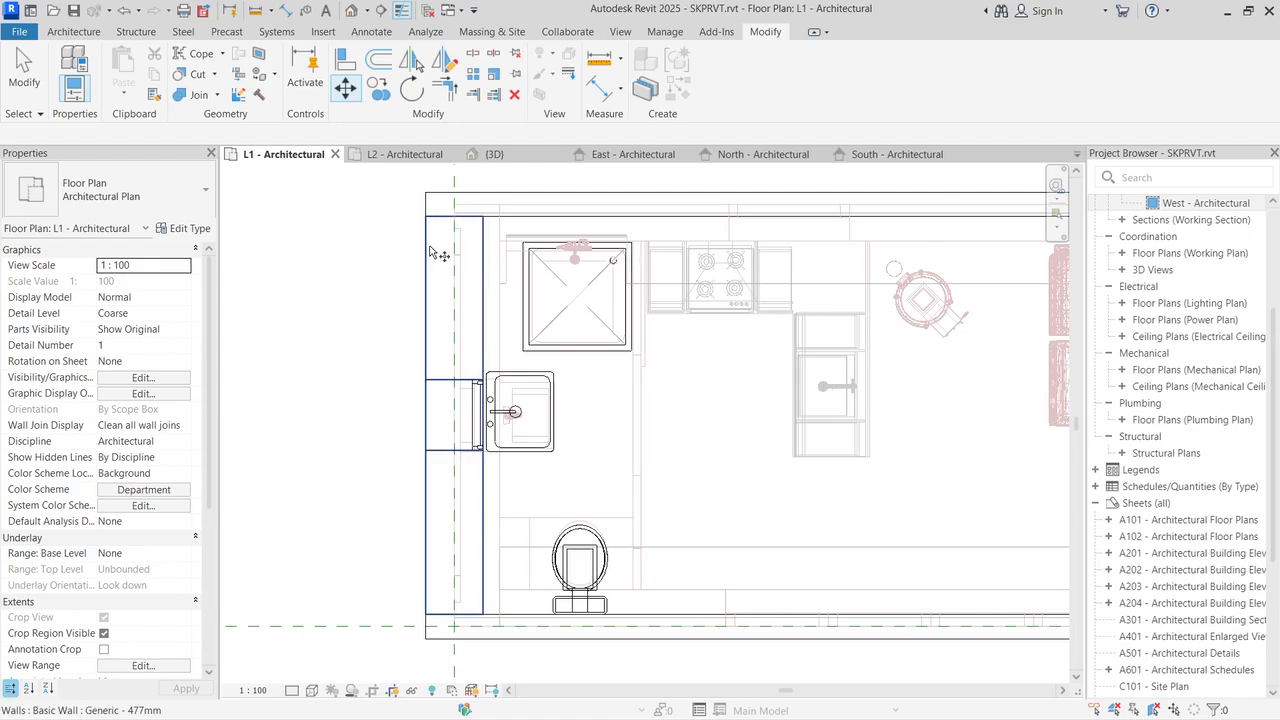
scroll(440, 262, "up", 3)
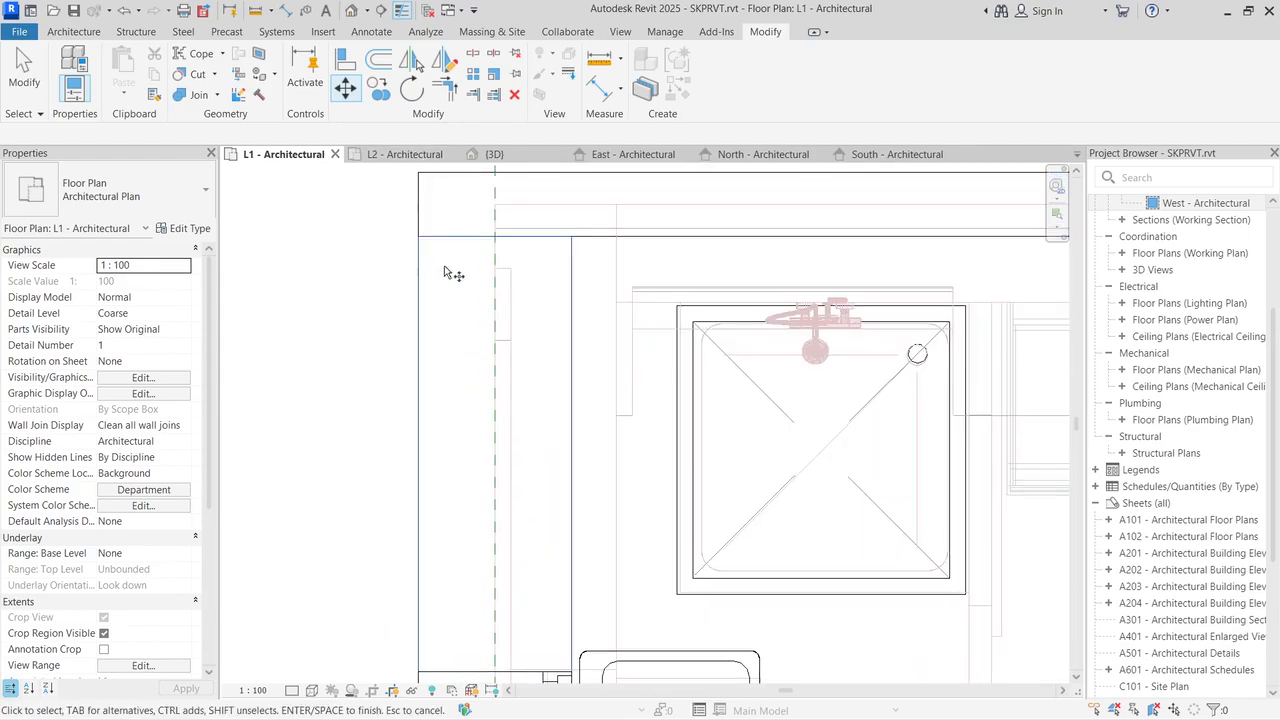
scroll(460, 276, "down", 1)
scroll(476, 284, "down", 2)
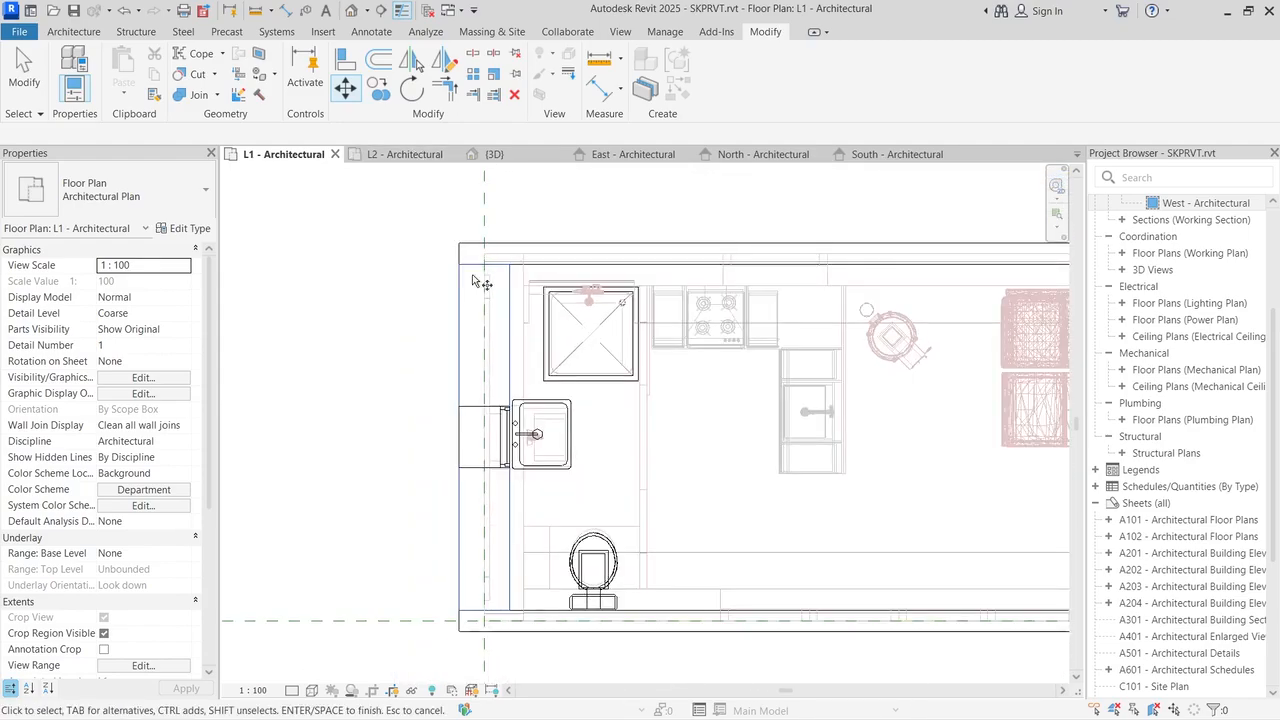
scroll(481, 283, "up", 3)
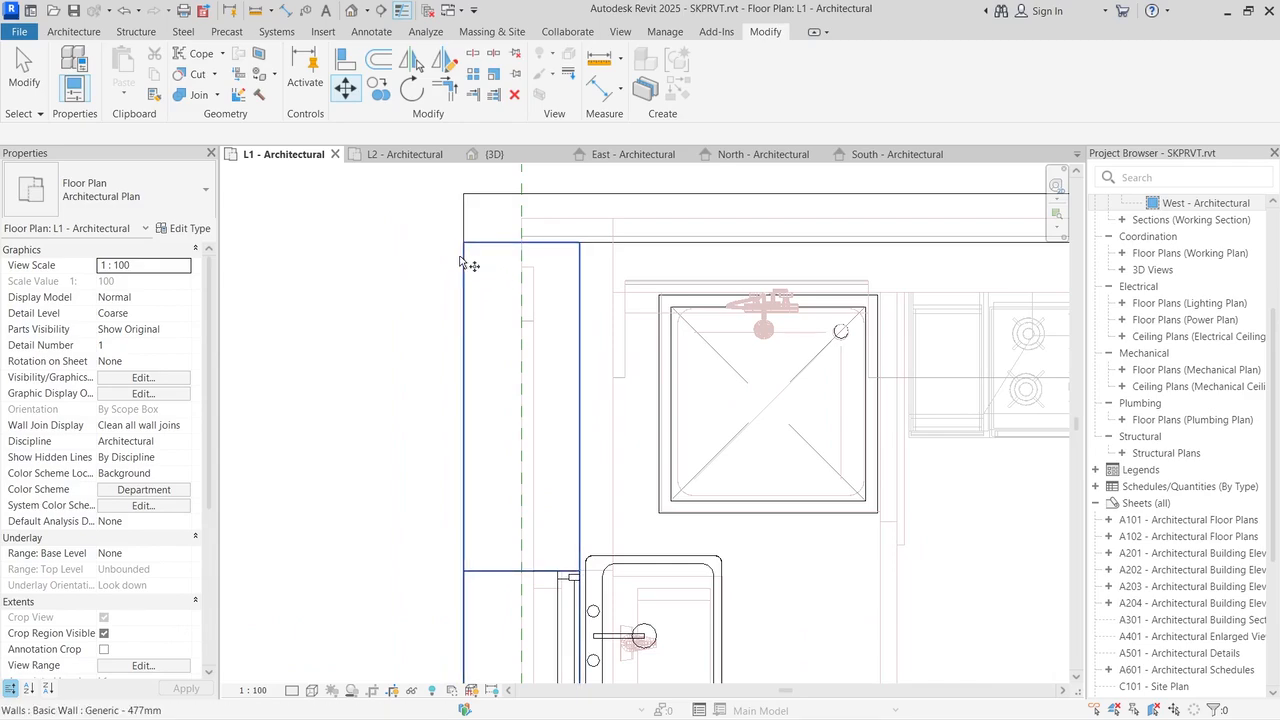
scroll(466, 250, "up", 2)
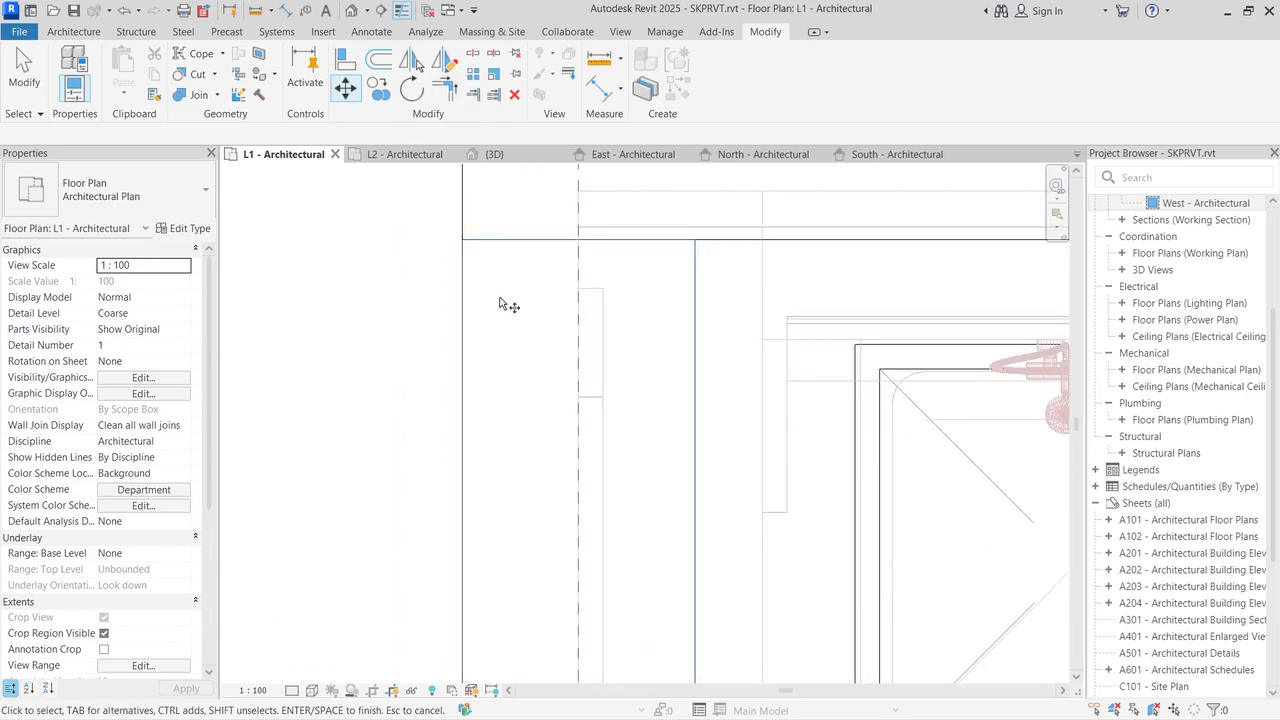
key("Return")
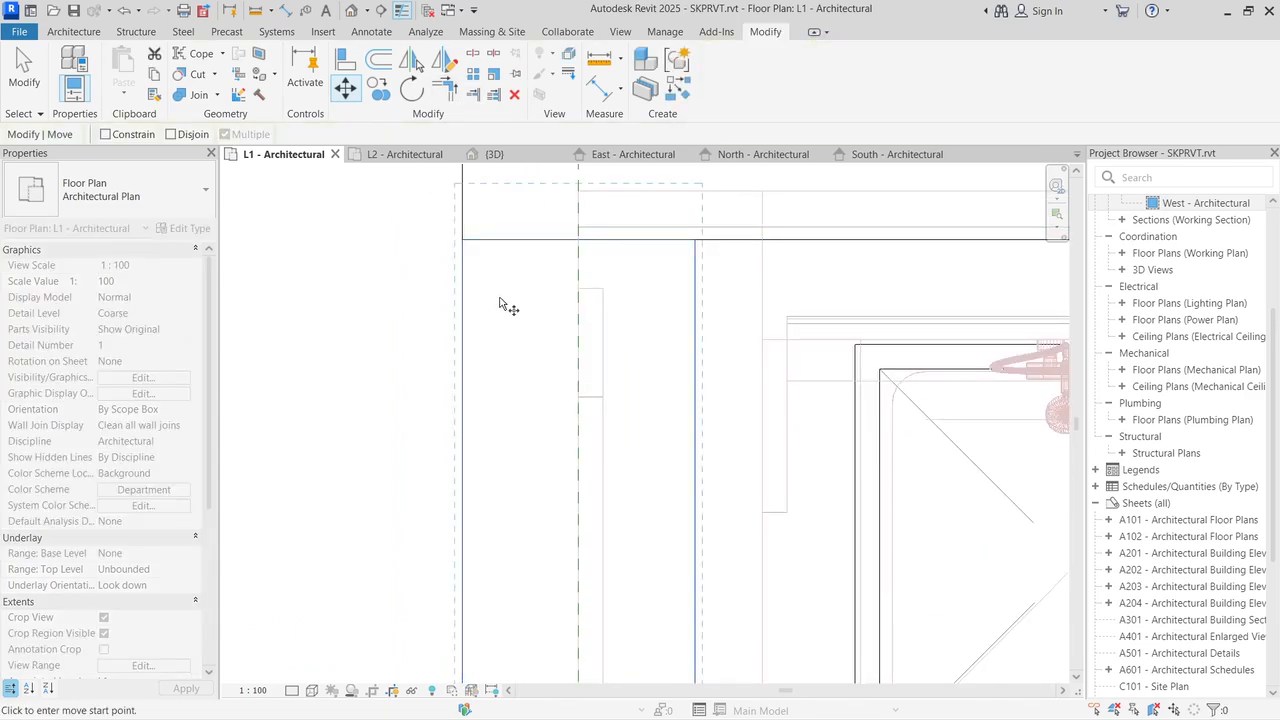
left_click(462, 240)
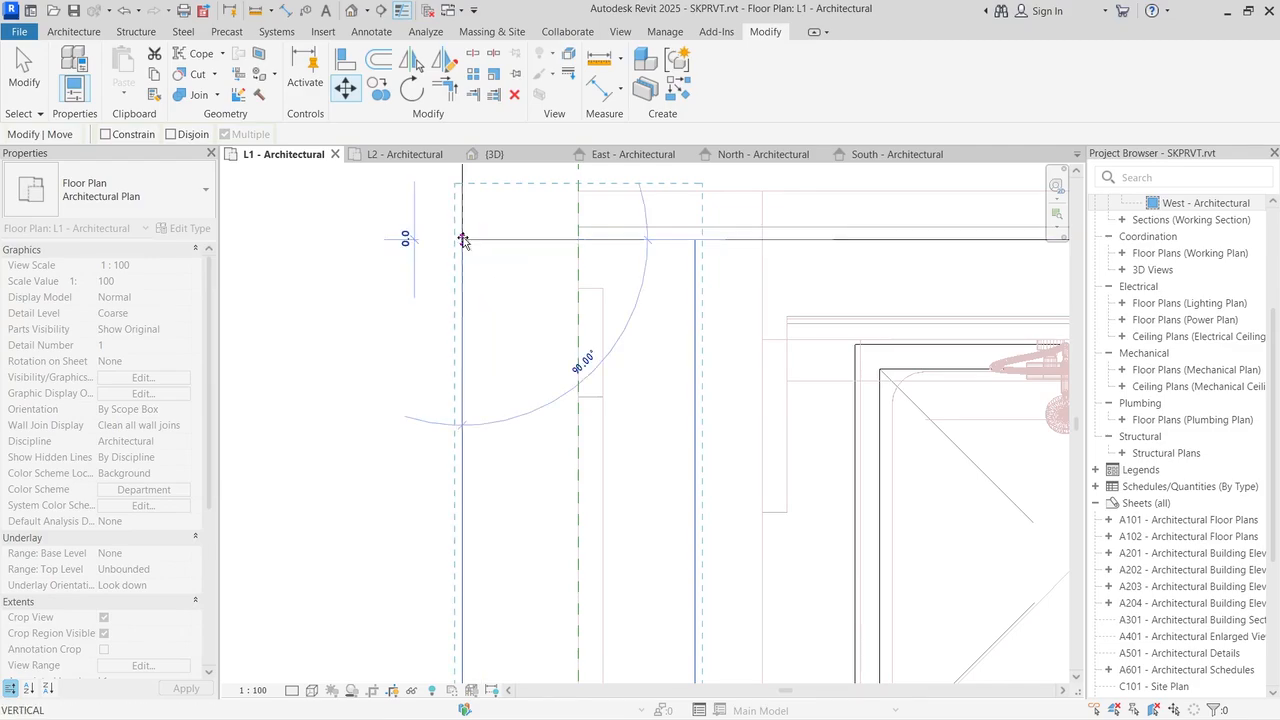
left_click(578, 240)
left_click(491, 262)
scroll(487, 255, "down", 5)
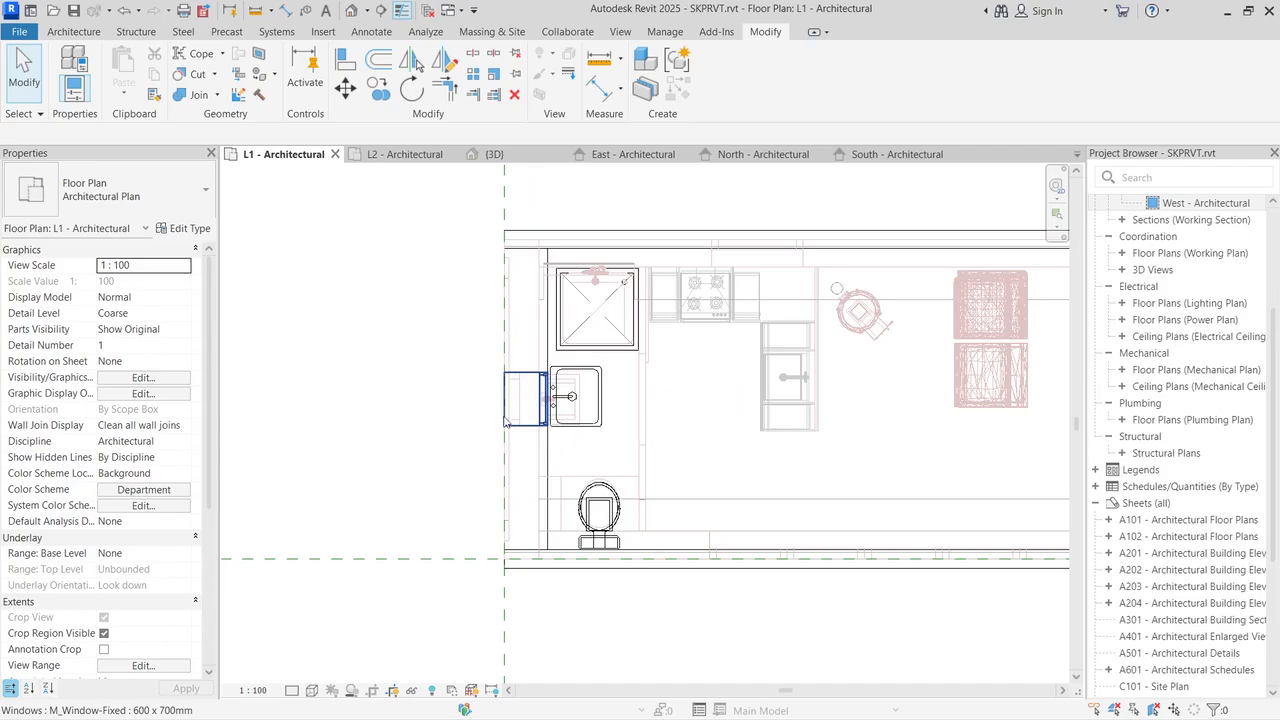
scroll(508, 477, "up", 3)
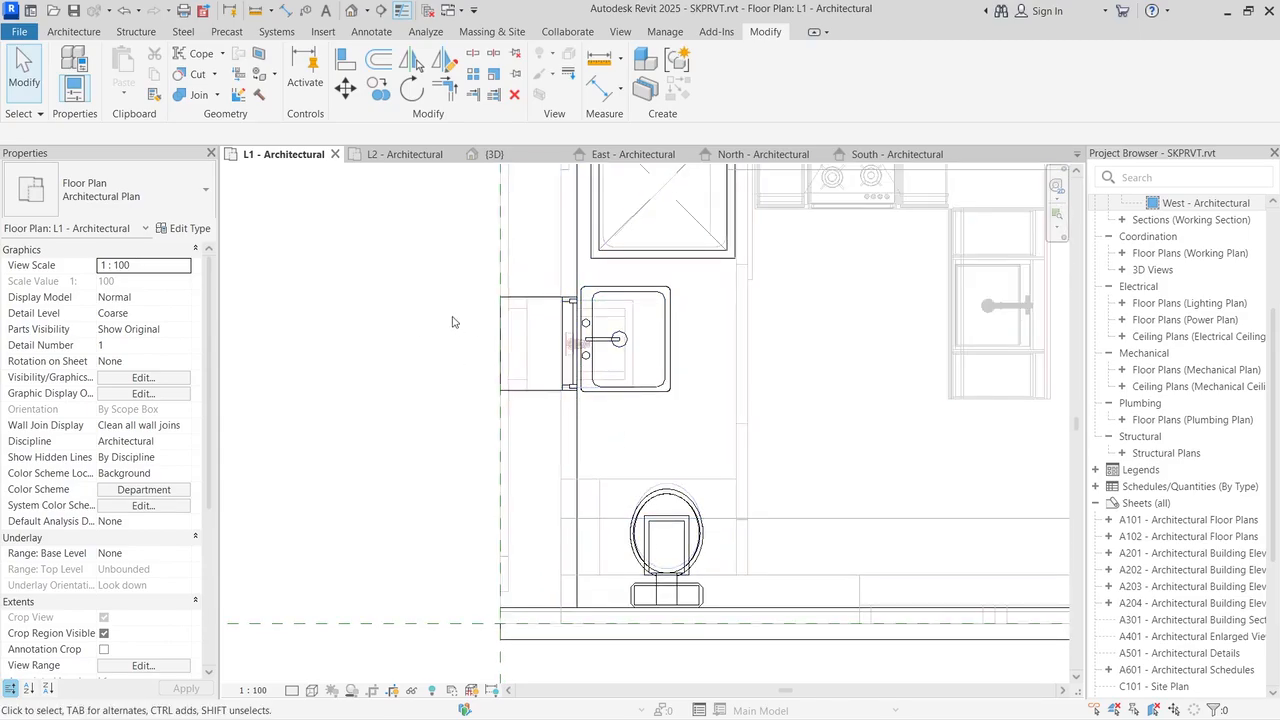
Step: Examine the thickened left end wall in the 3D view and return to the L1 floor plan
left_click(491, 154)
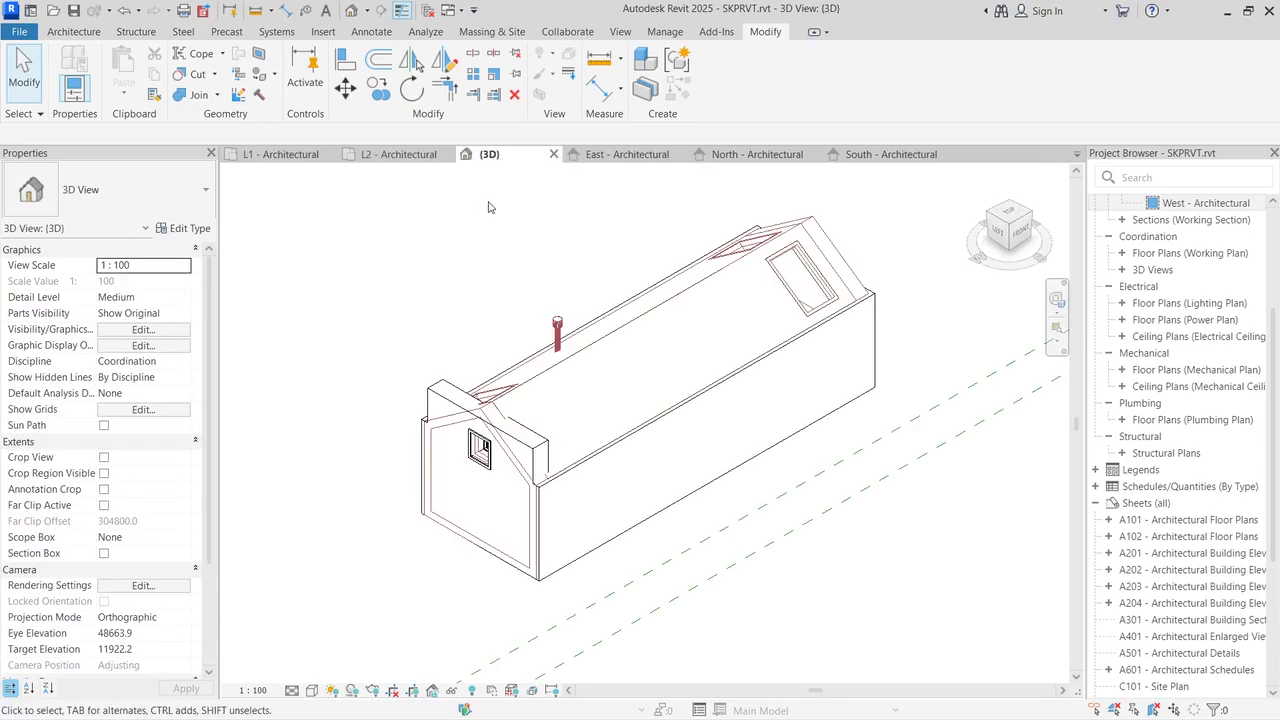
scroll(466, 500, "up", 3)
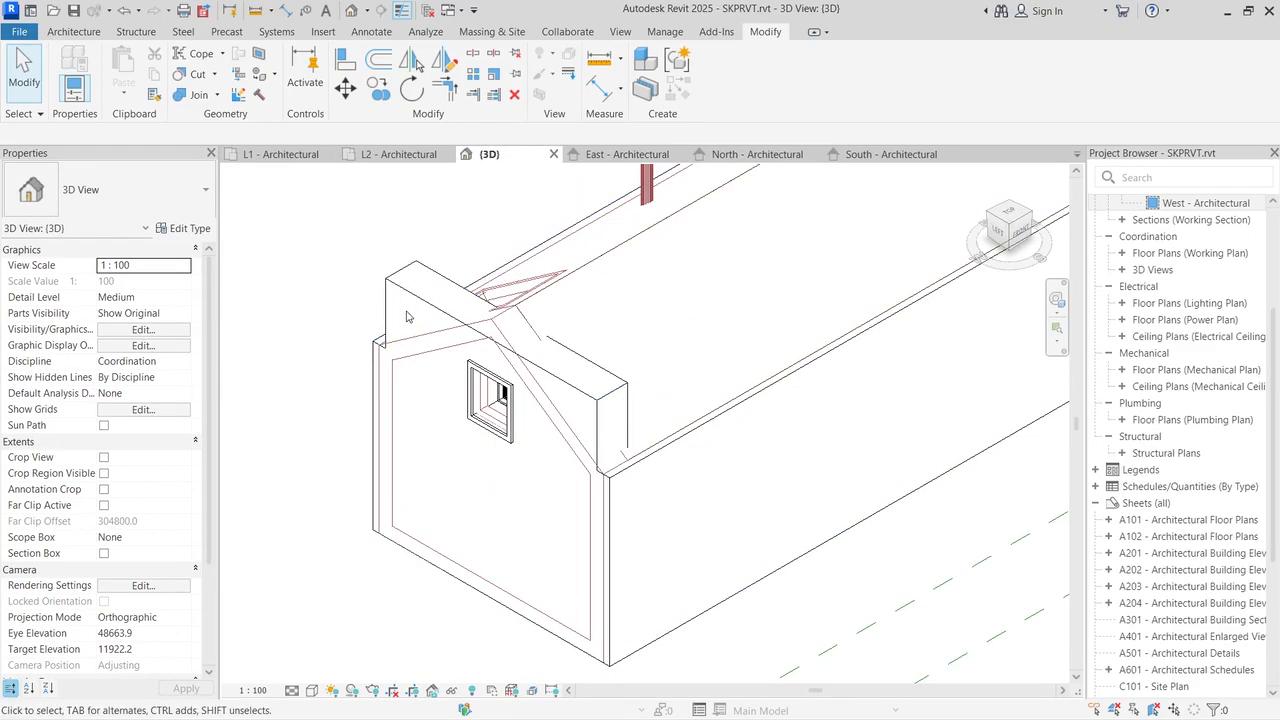
scroll(390, 290, "up", 4)
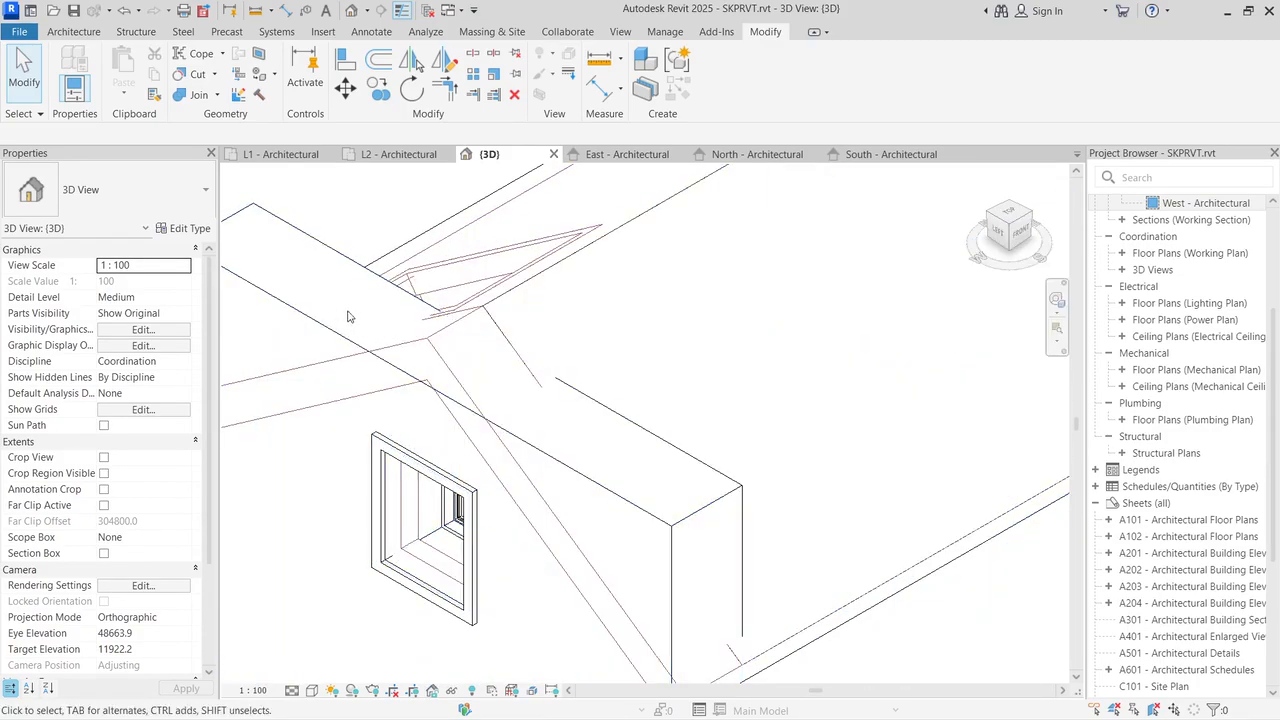
scroll(348, 317, "down", 6)
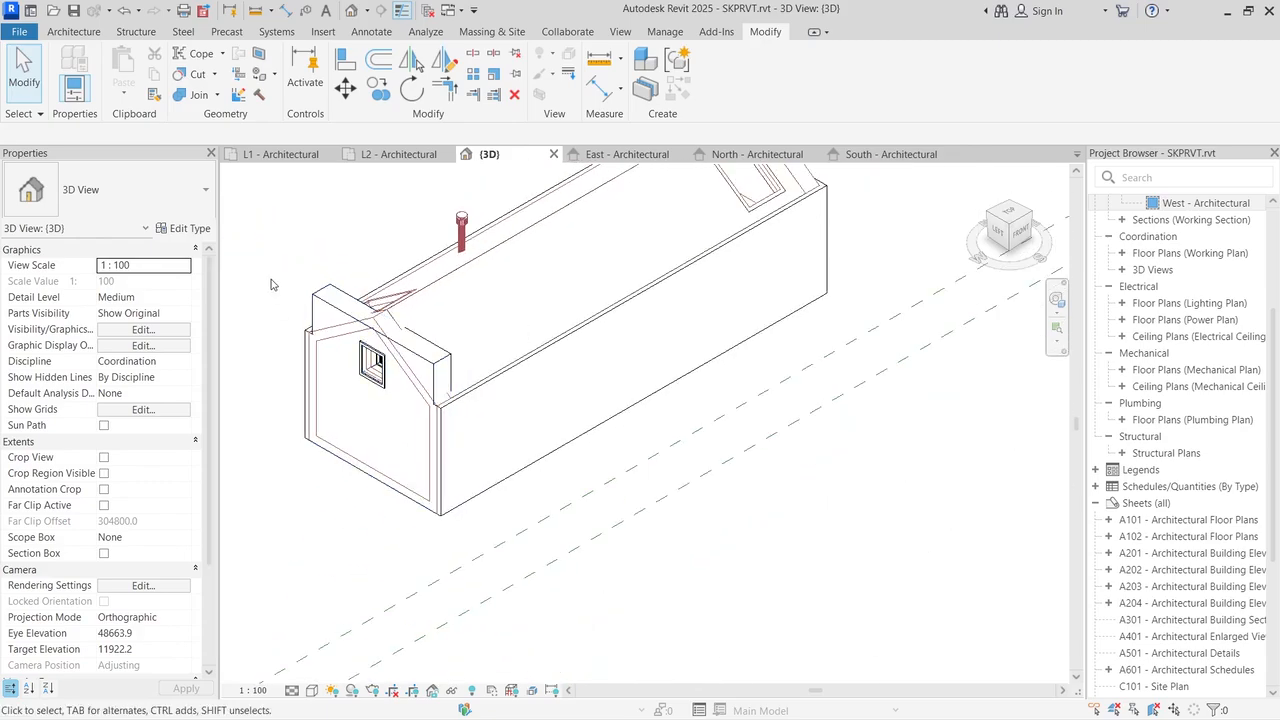
scroll(268, 295, "up", 4)
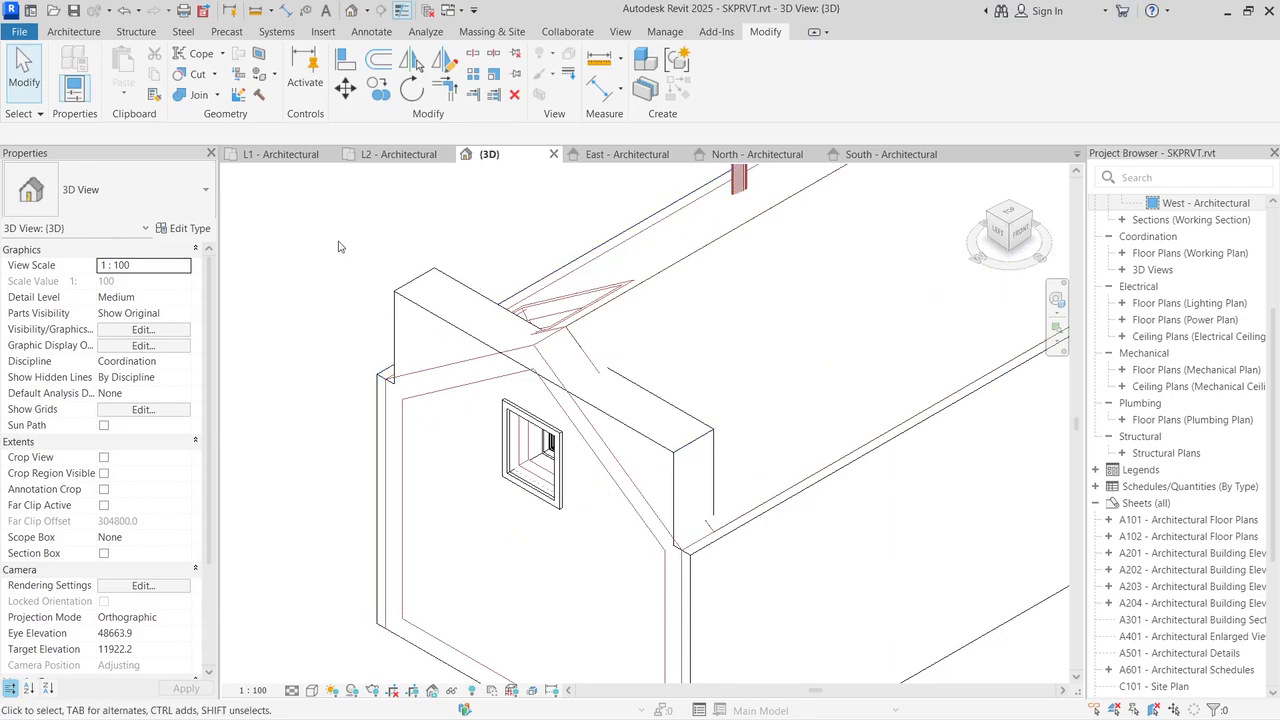
scroll(338, 247, "down", 2)
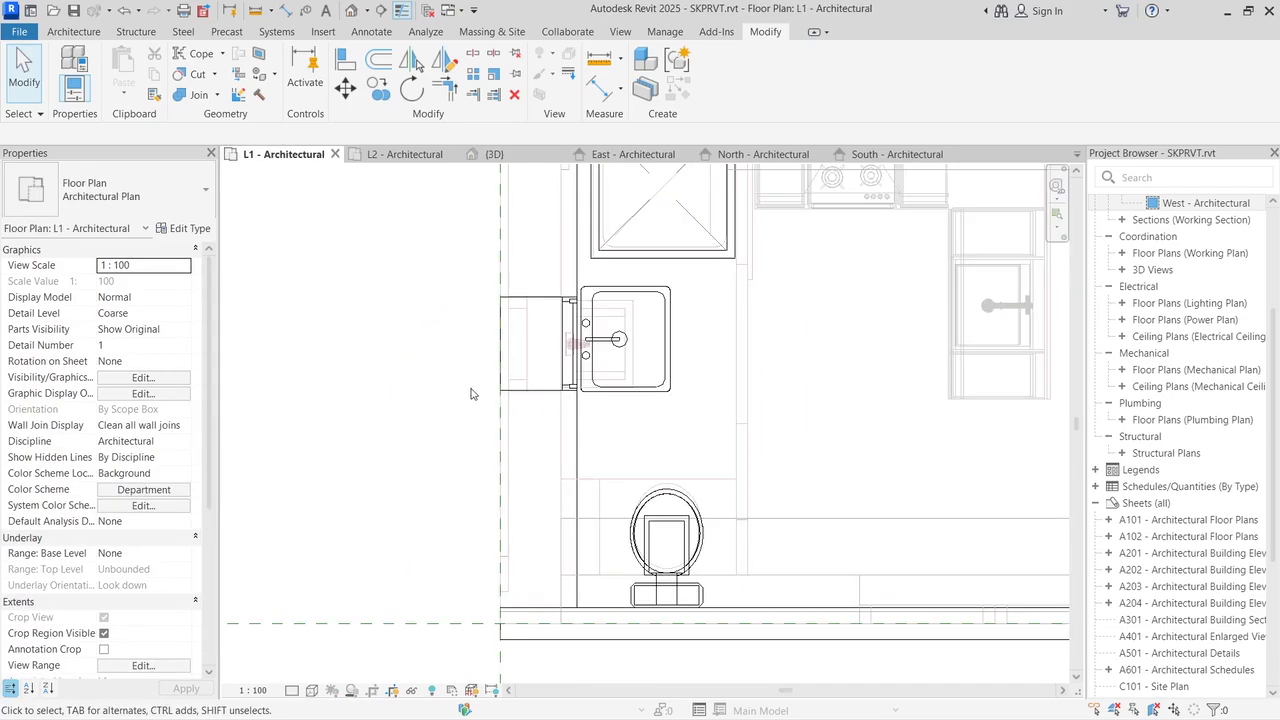
Step: Change the right, upper and lower exterior walls together to the Generic - 477mm wall type
scroll(446, 390, "down", 5)
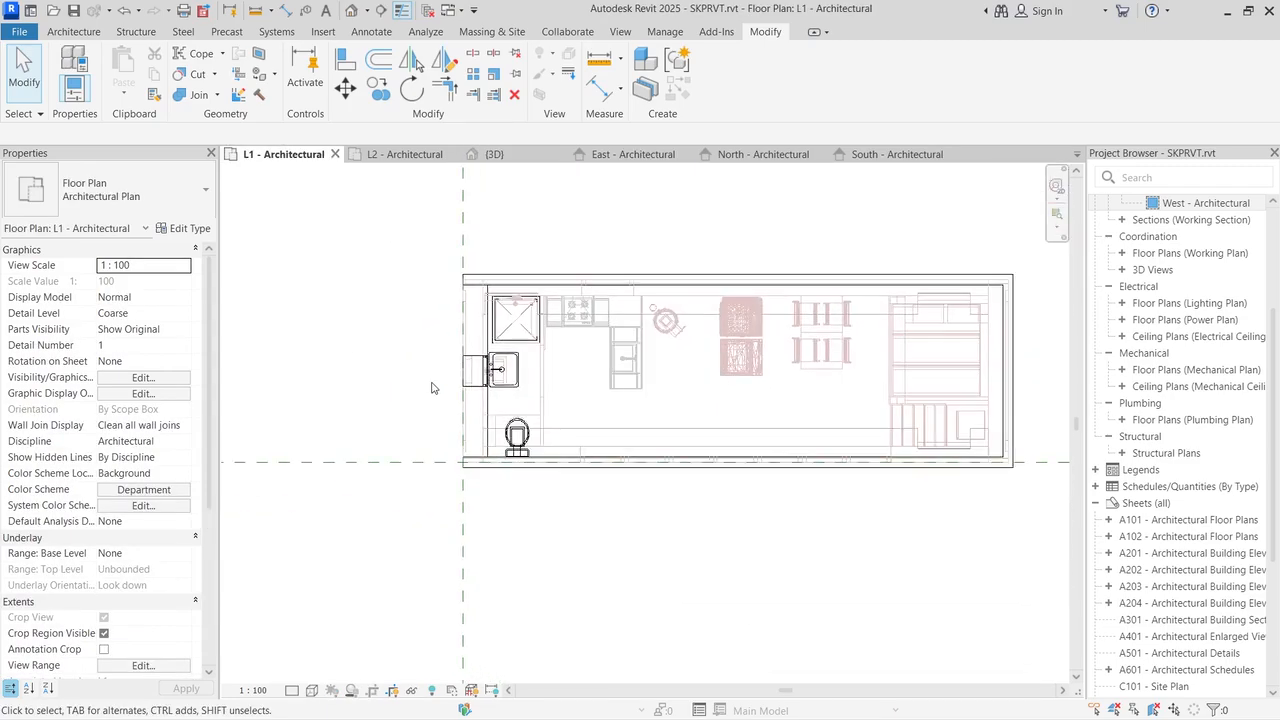
scroll(432, 388, "down", 1)
scroll(969, 417, "up", 2)
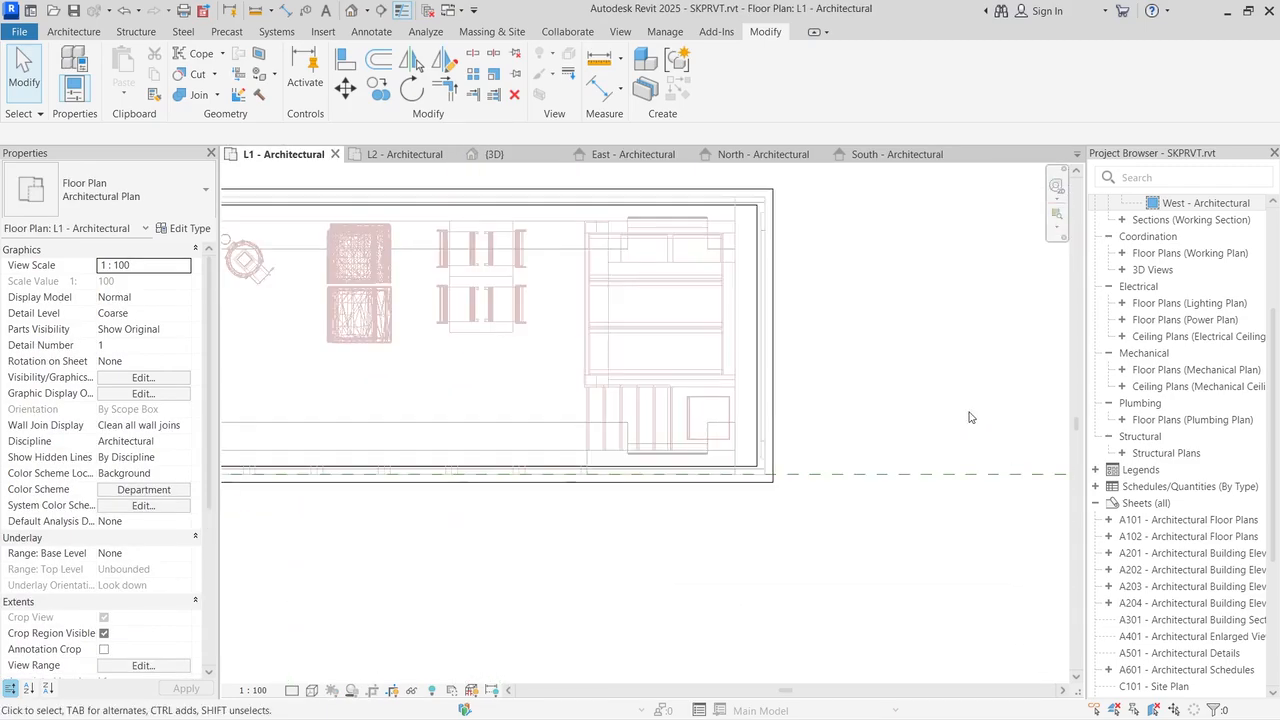
left_click(771, 320)
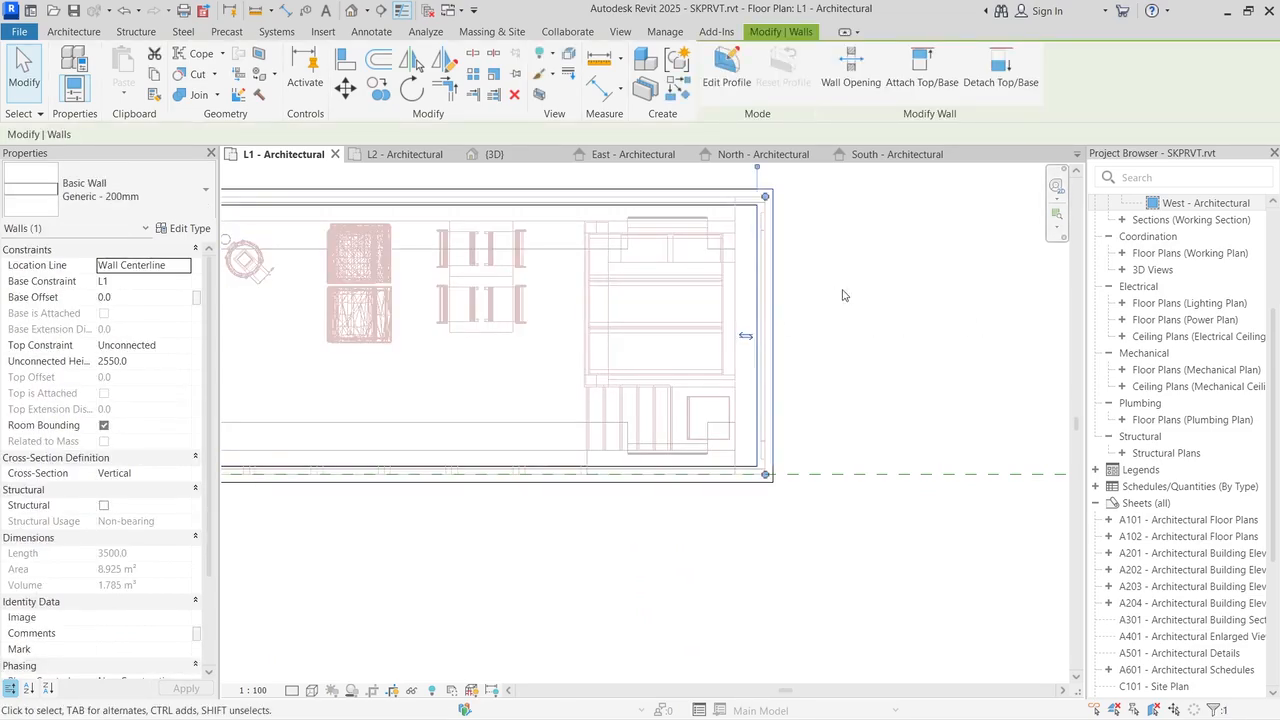
scroll(977, 451, "down", 2)
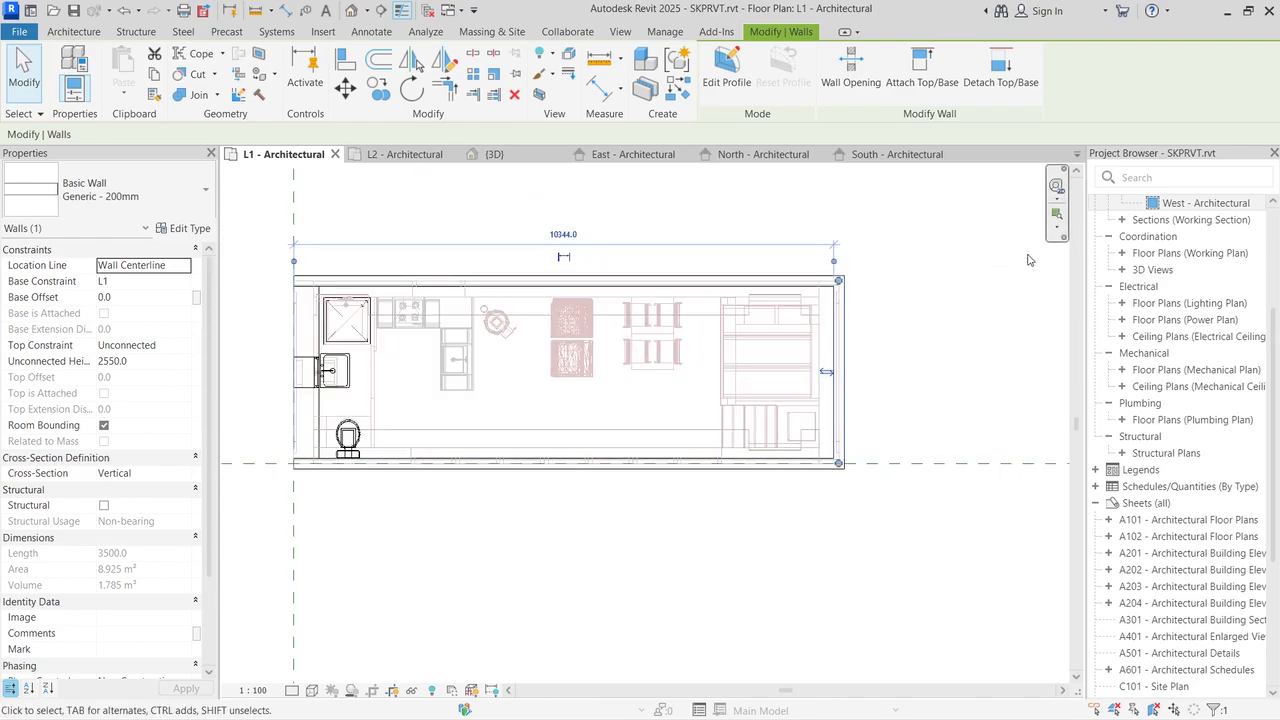
left_click(772, 277, "ctrl")
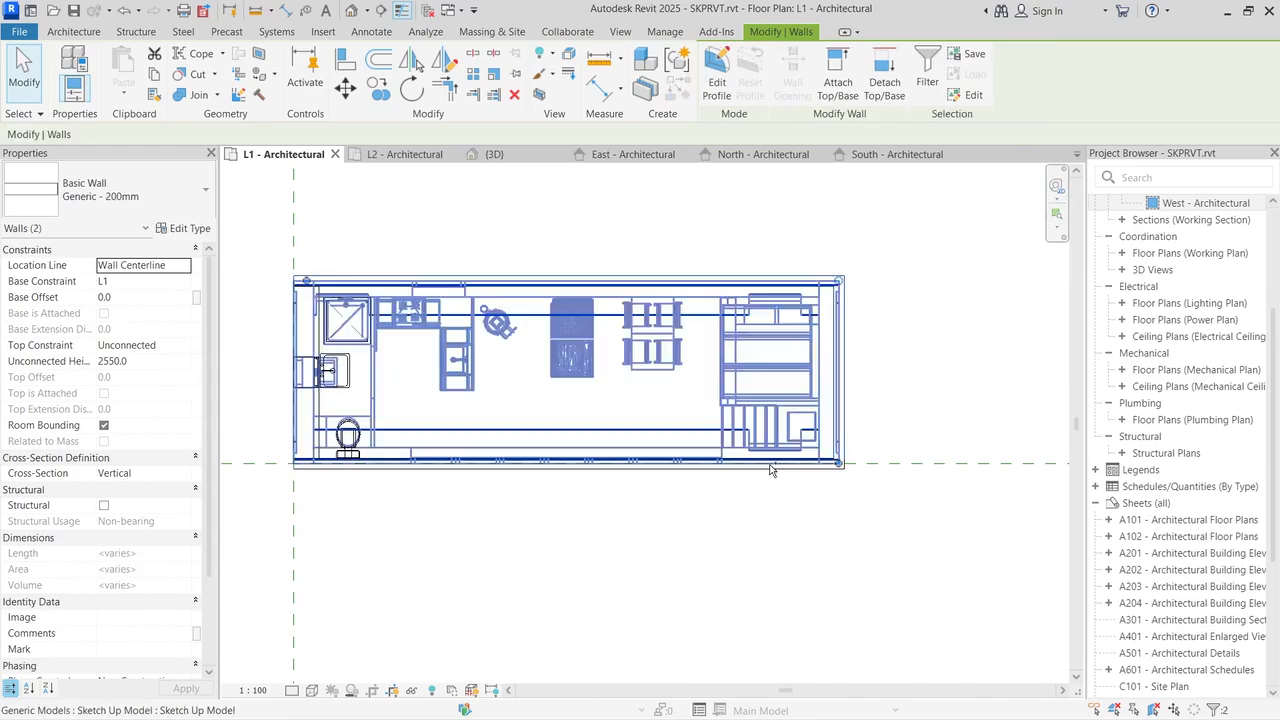
left_click(699, 464, "ctrl")
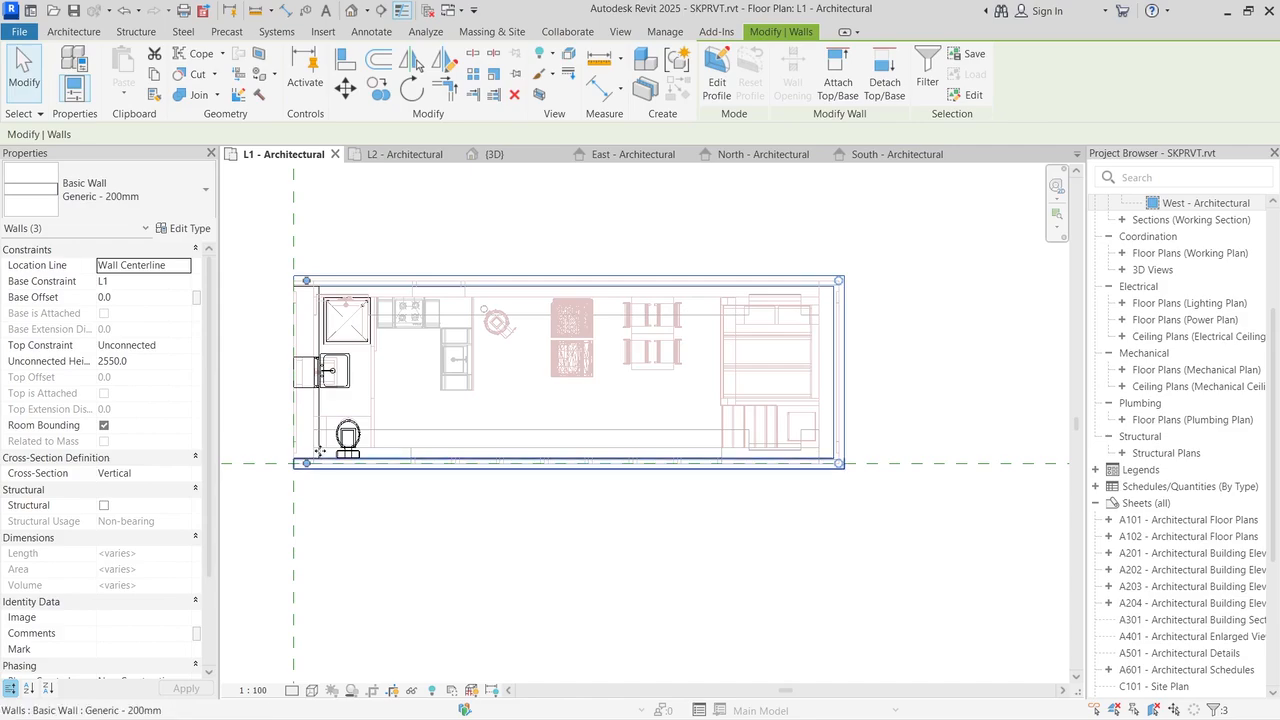
left_click(92, 191)
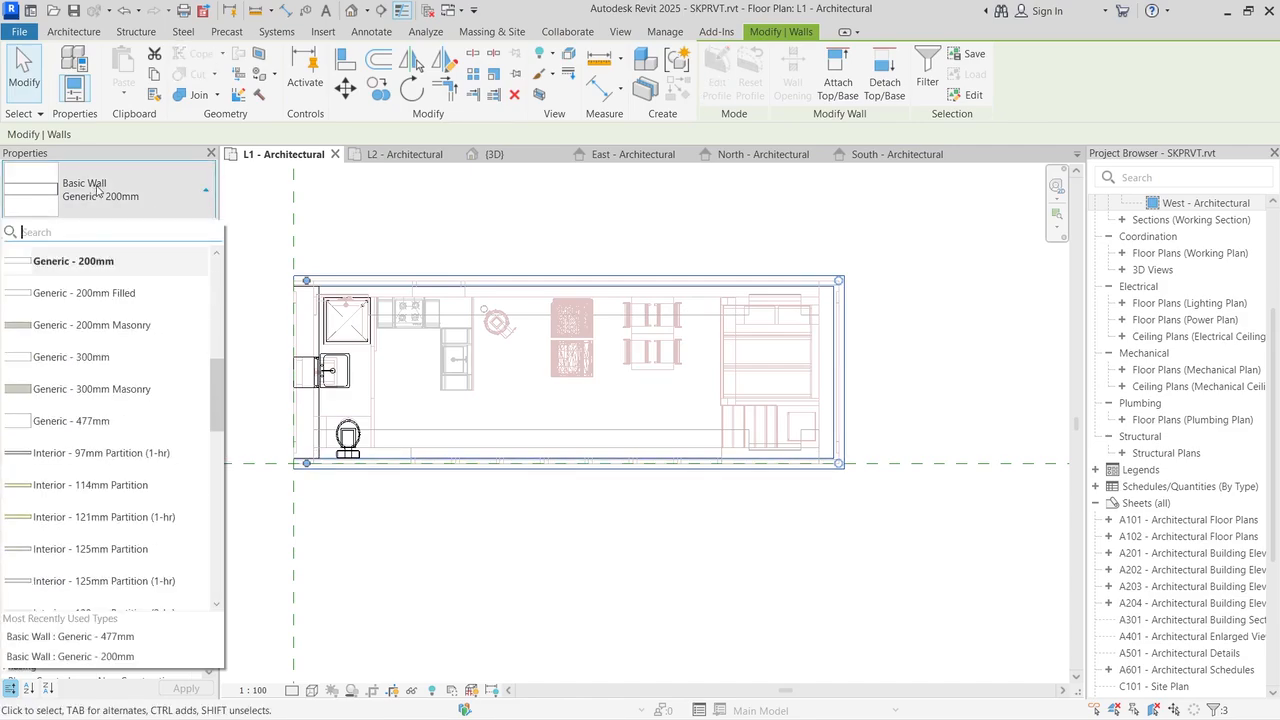
left_click(80, 421)
left_click(464, 174)
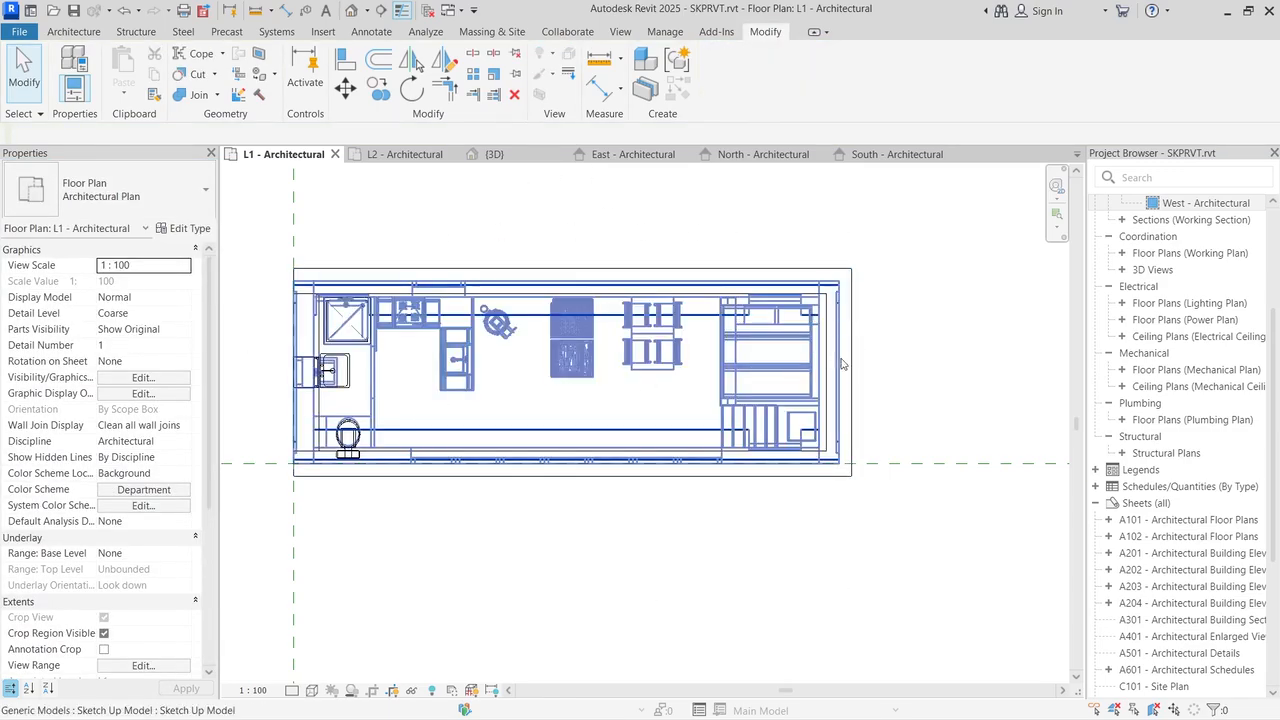
Step: Move the right wall from its lower inner corner so its inner face lies on the underlay's inner wall line
scroll(874, 362, "up", 2)
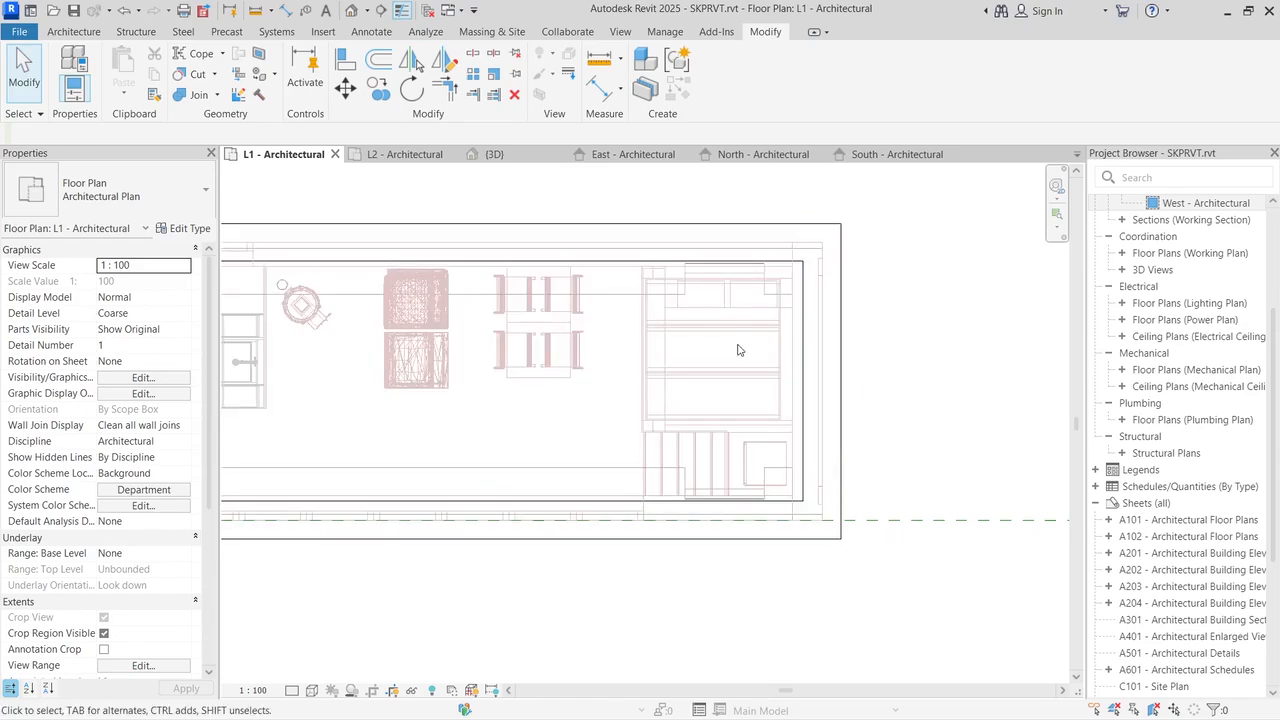
scroll(736, 343, "up", 1)
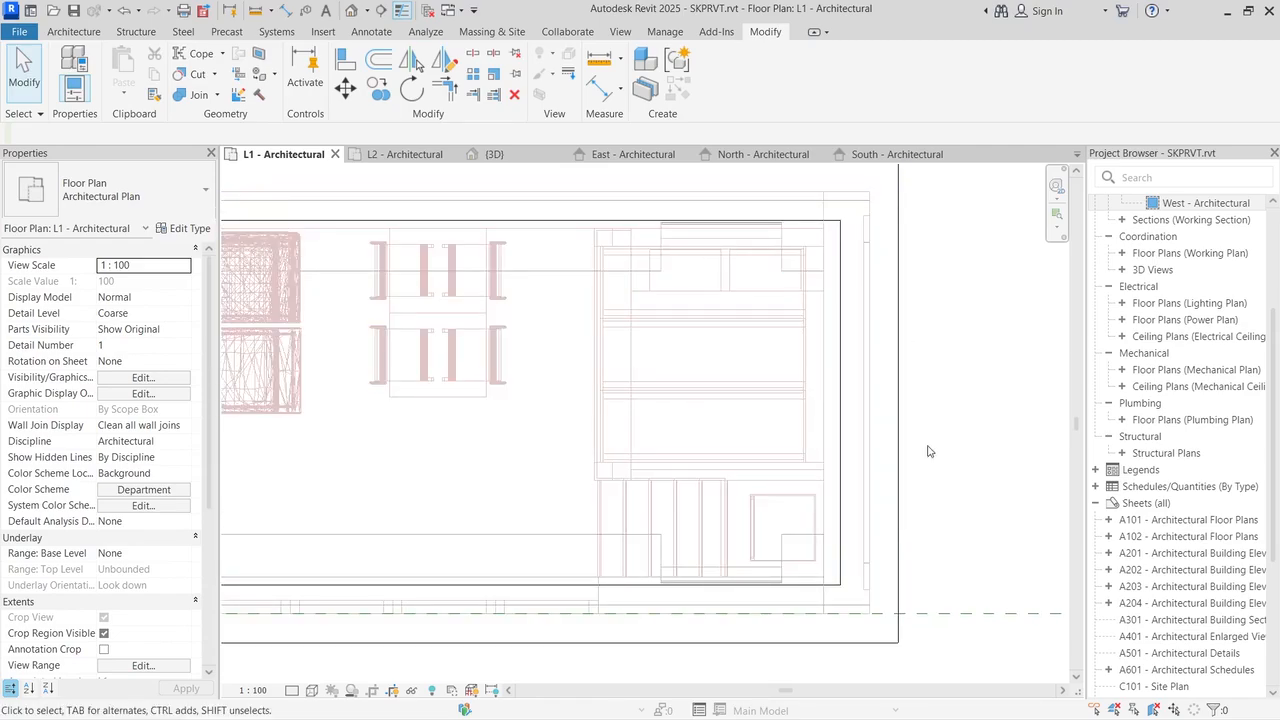
left_click(900, 505)
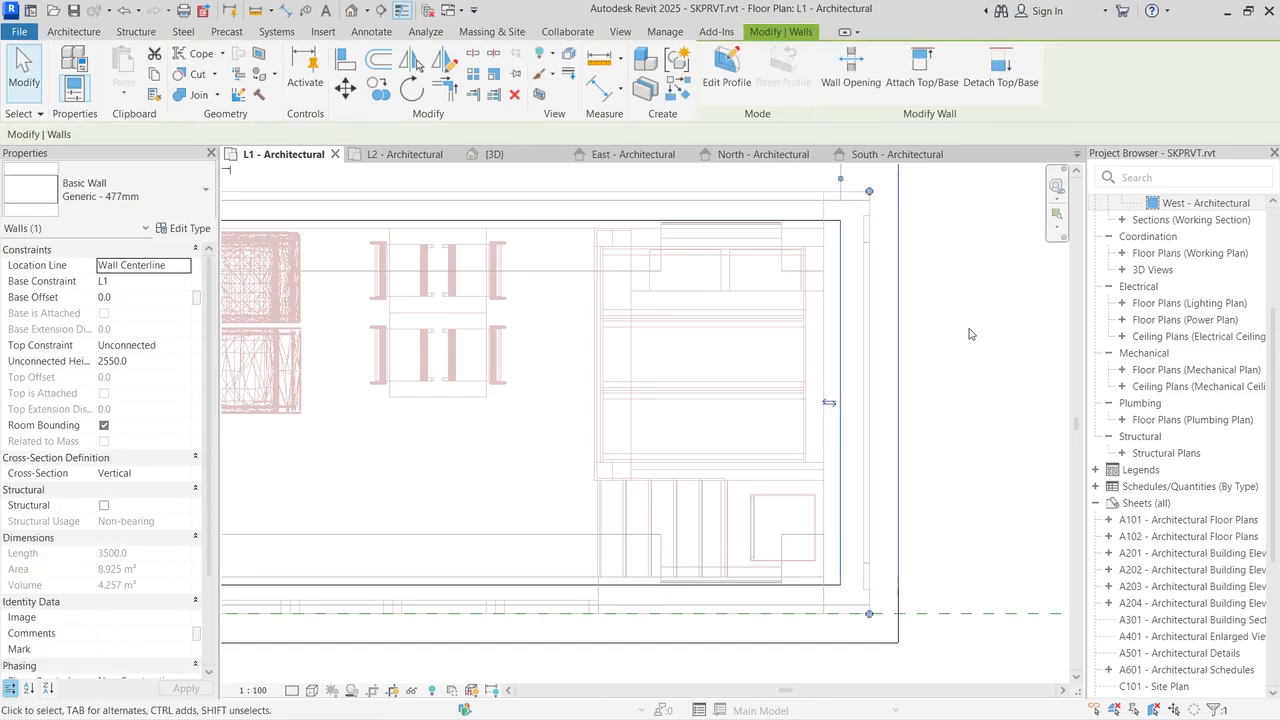
key("m")
key("v")
scroll(990, 305, "up", 2)
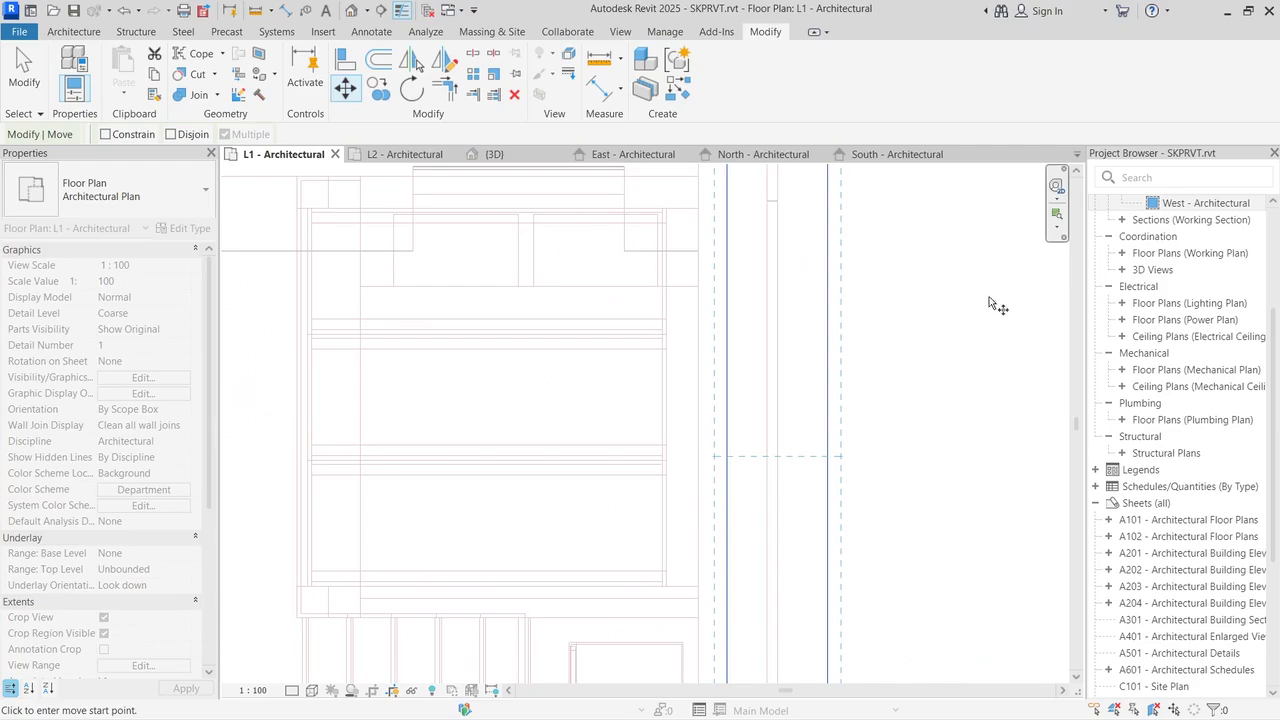
scroll(935, 340, "down", 3)
scroll(781, 463, "up", 5)
scroll(781, 460, "down", 4)
scroll(781, 457, "up", 3)
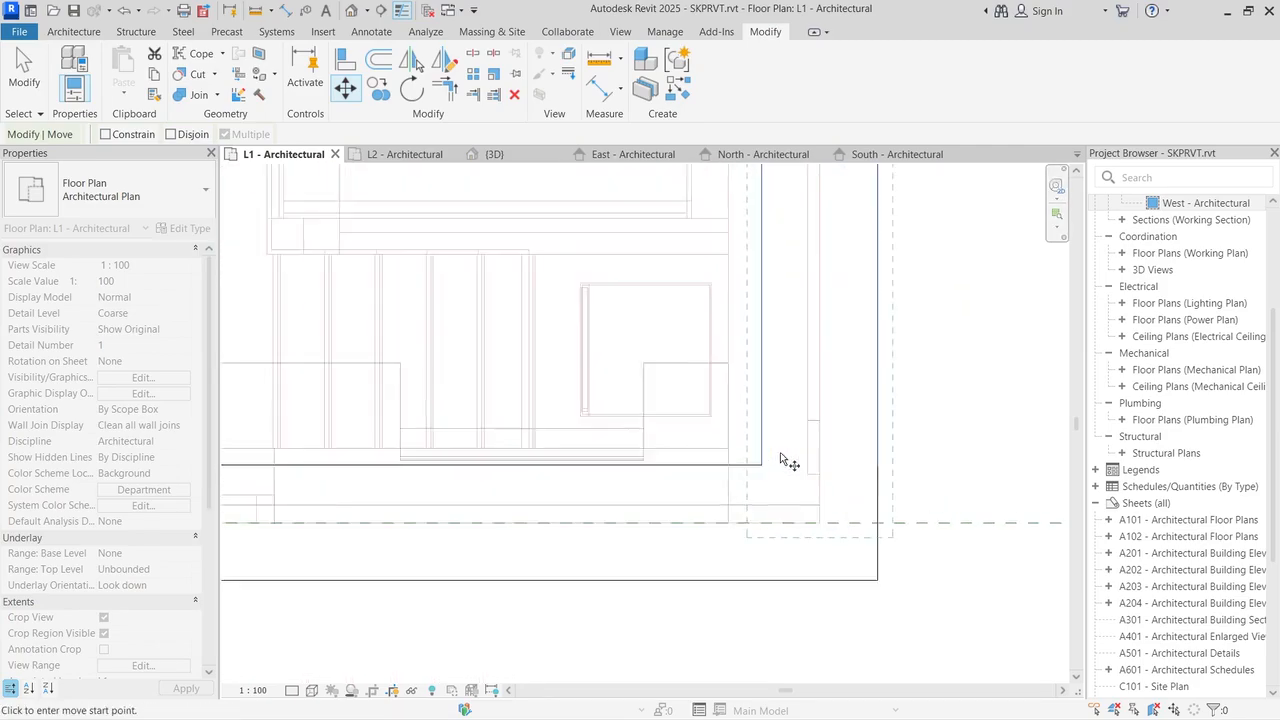
scroll(785, 461, "up", 2)
left_click(745, 471)
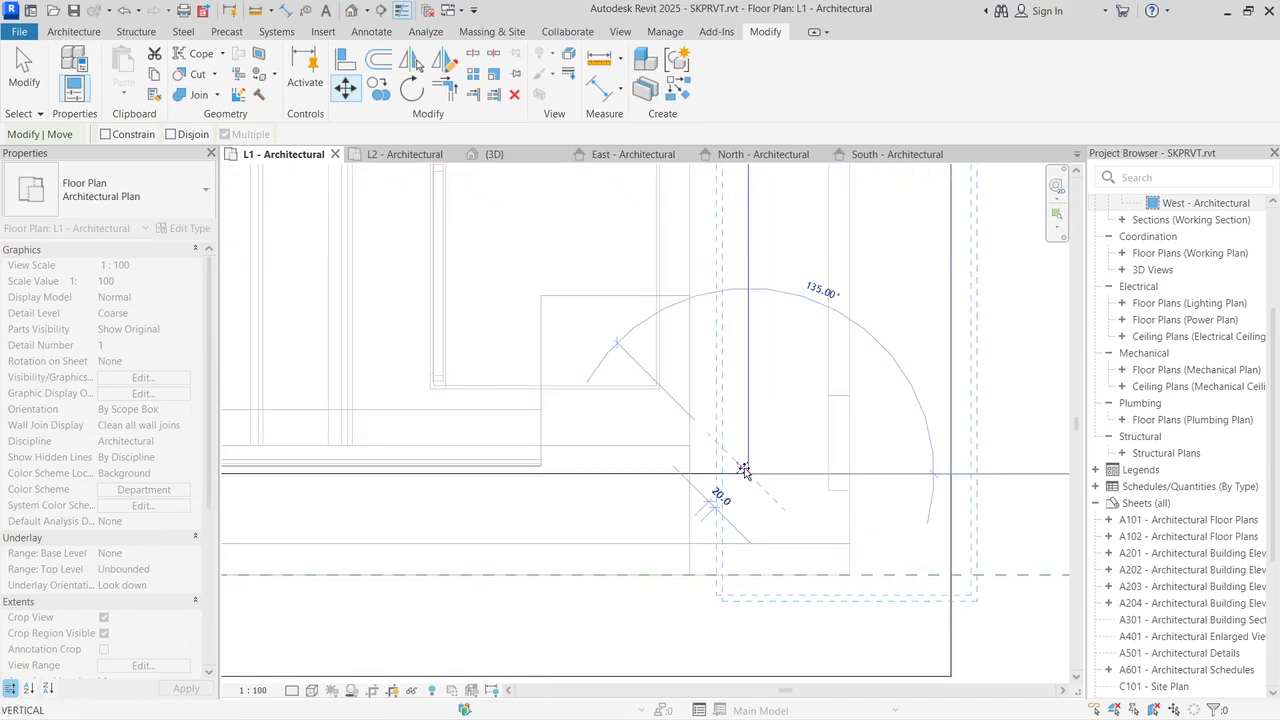
left_click(690, 447)
Step: Set the structure layer thickness of the Generic - 477mm wall type to 450 mm, starting from the upper long wall
scroll(723, 471, "up", 3)
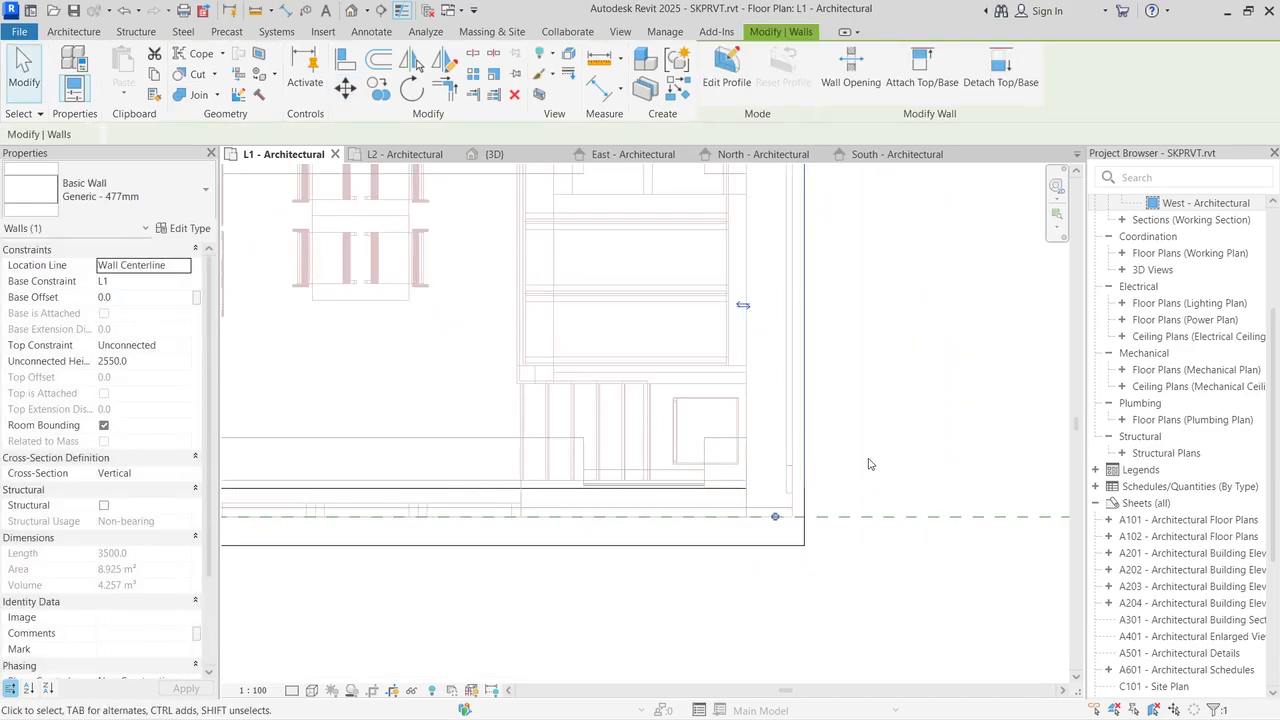
scroll(868, 464, "down", 3)
scroll(857, 339, "up", 3)
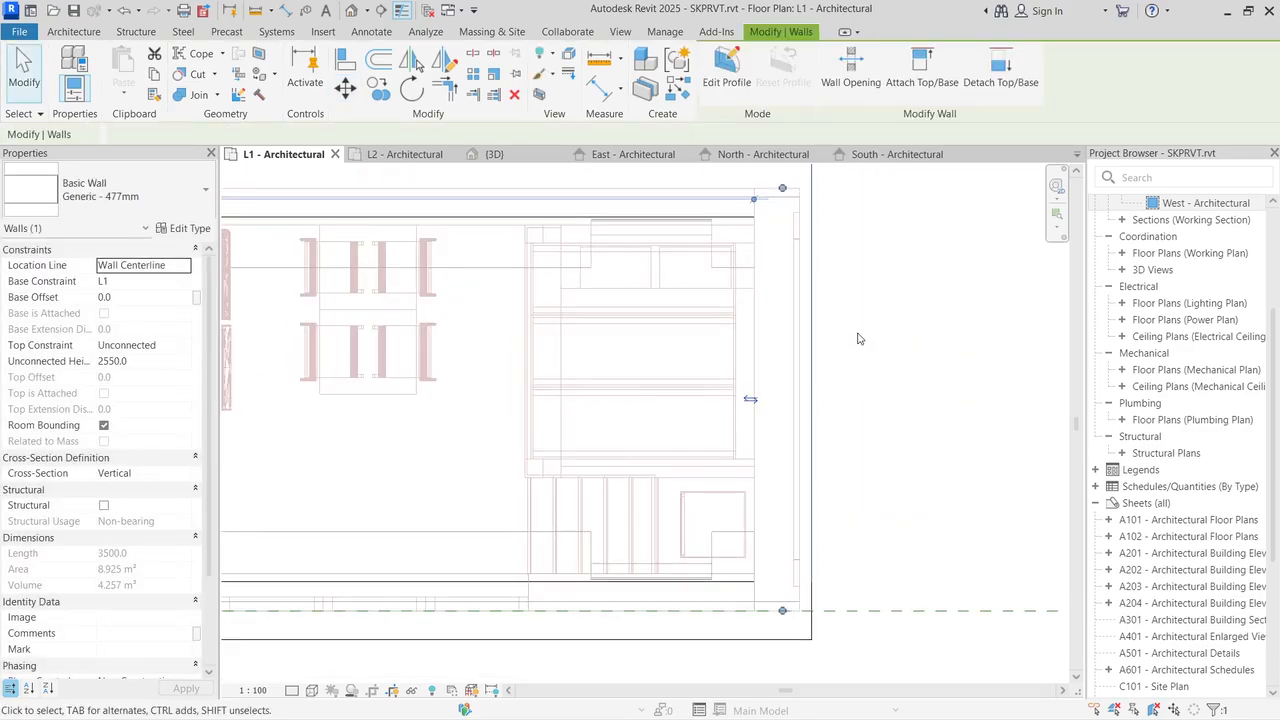
scroll(857, 339, "down", 2)
scroll(800, 270, "up", 4)
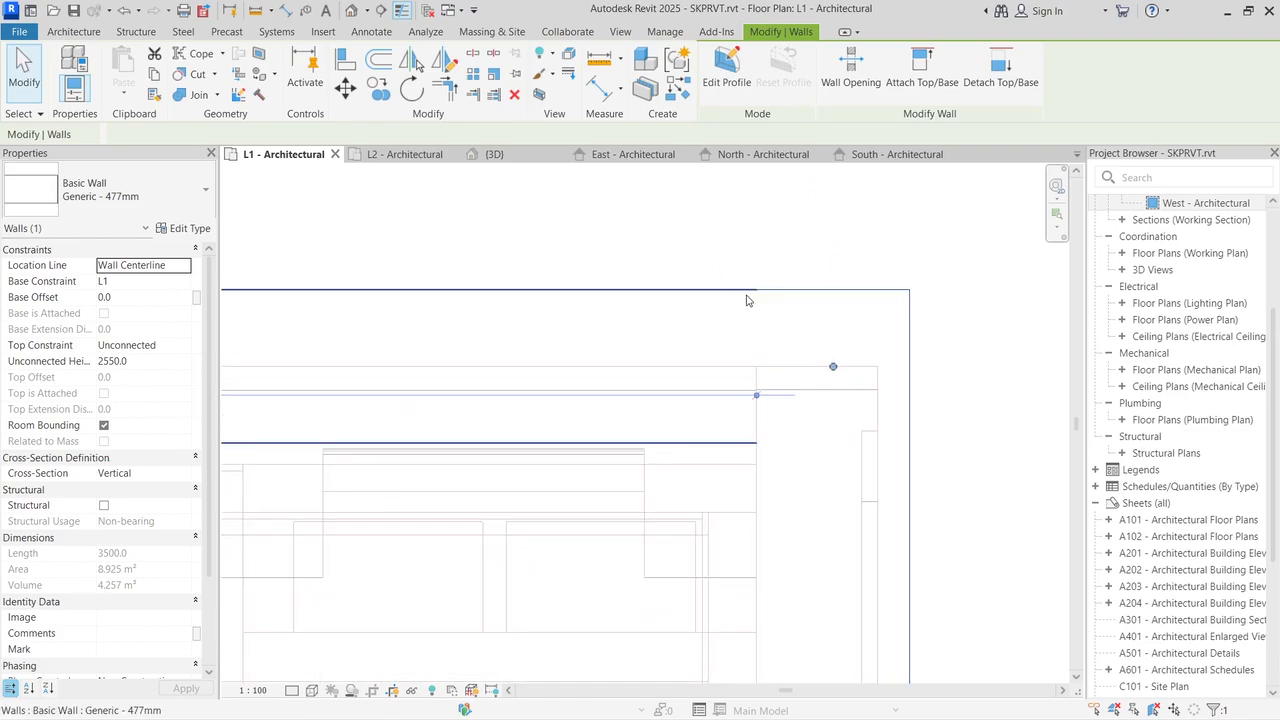
left_click(665, 289)
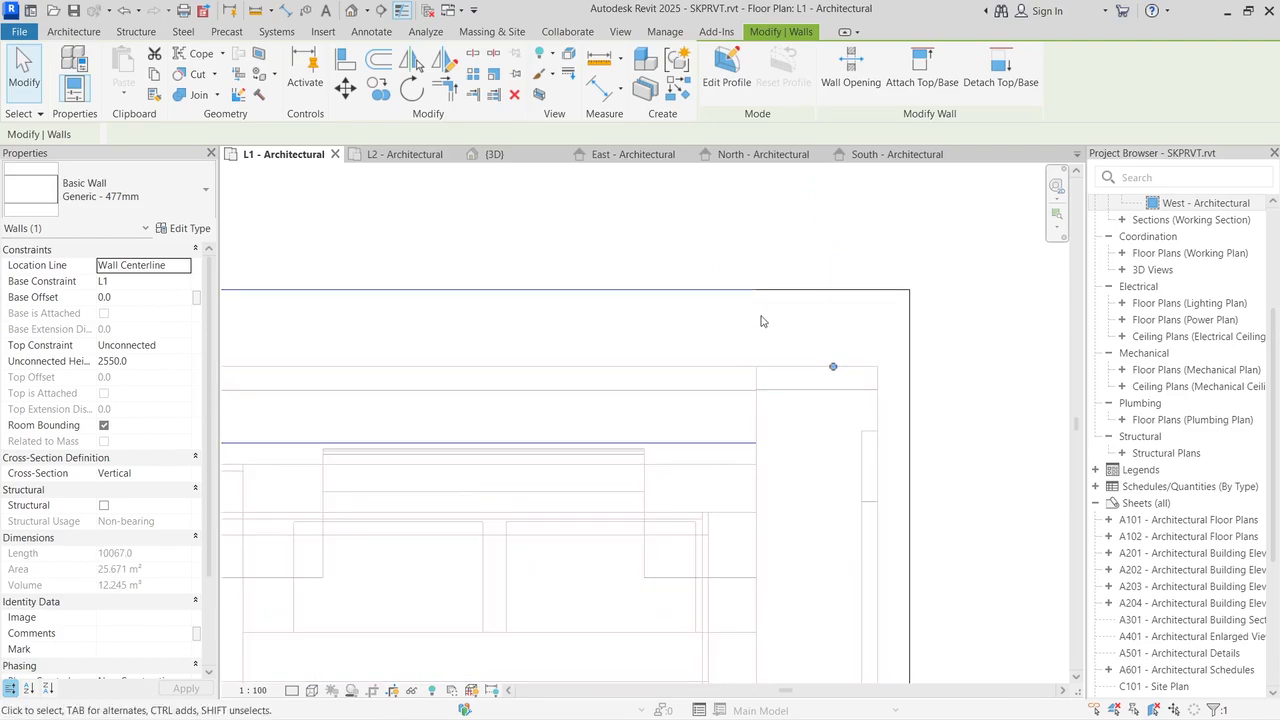
scroll(760, 321, "down", 6)
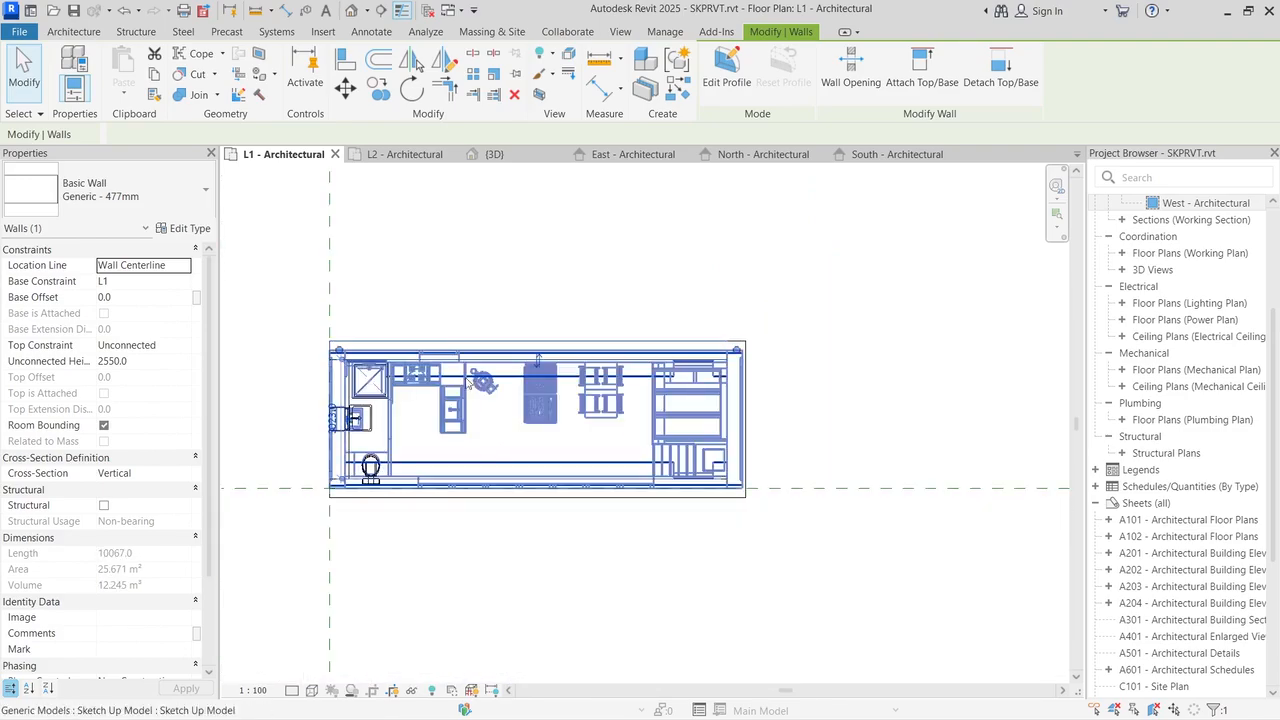
scroll(335, 362, "up", 6)
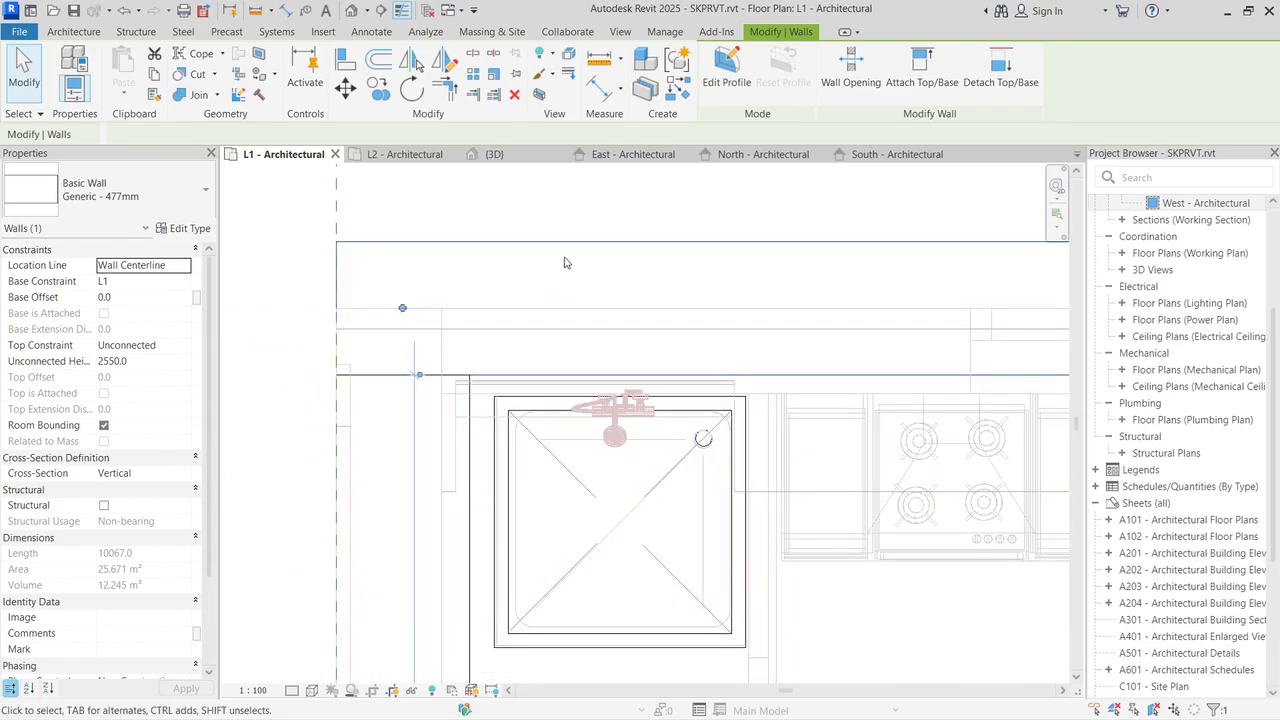
middle_click_drag(277, 594, 379, 373)
scroll(379, 373, "down", 2)
scroll(383, 335, "down", 6)
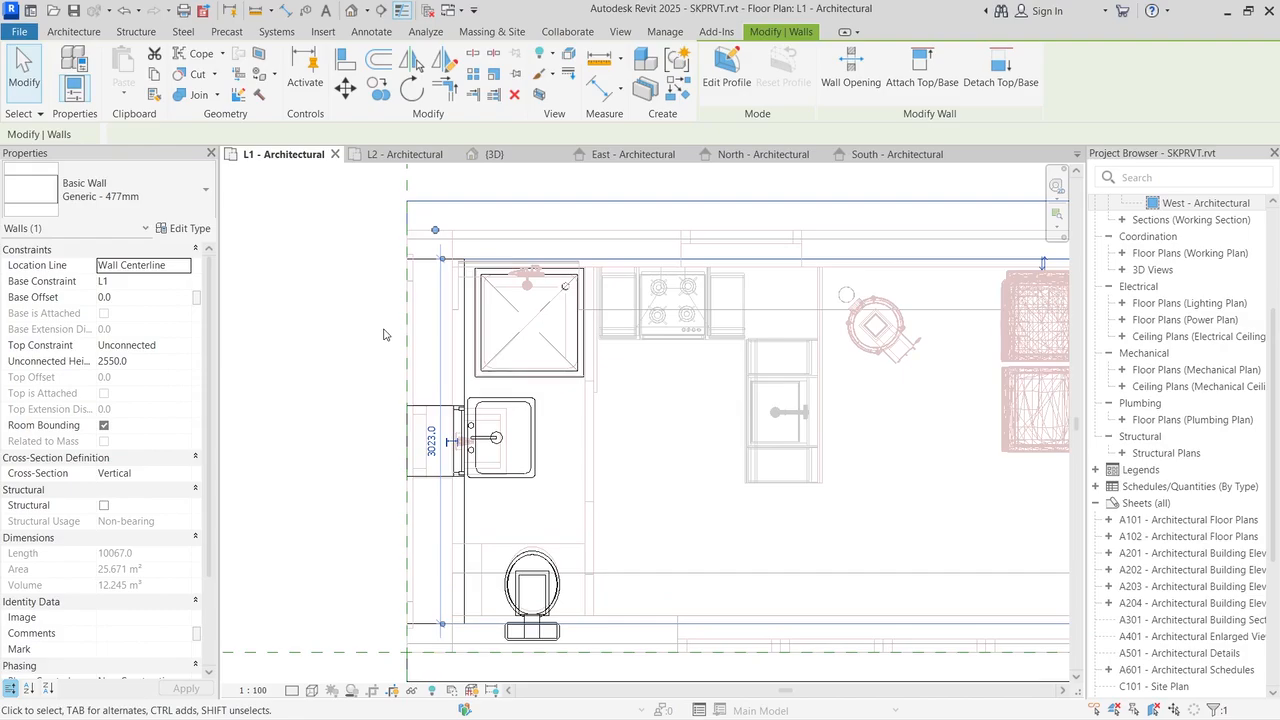
scroll(740, 360, "up", 4)
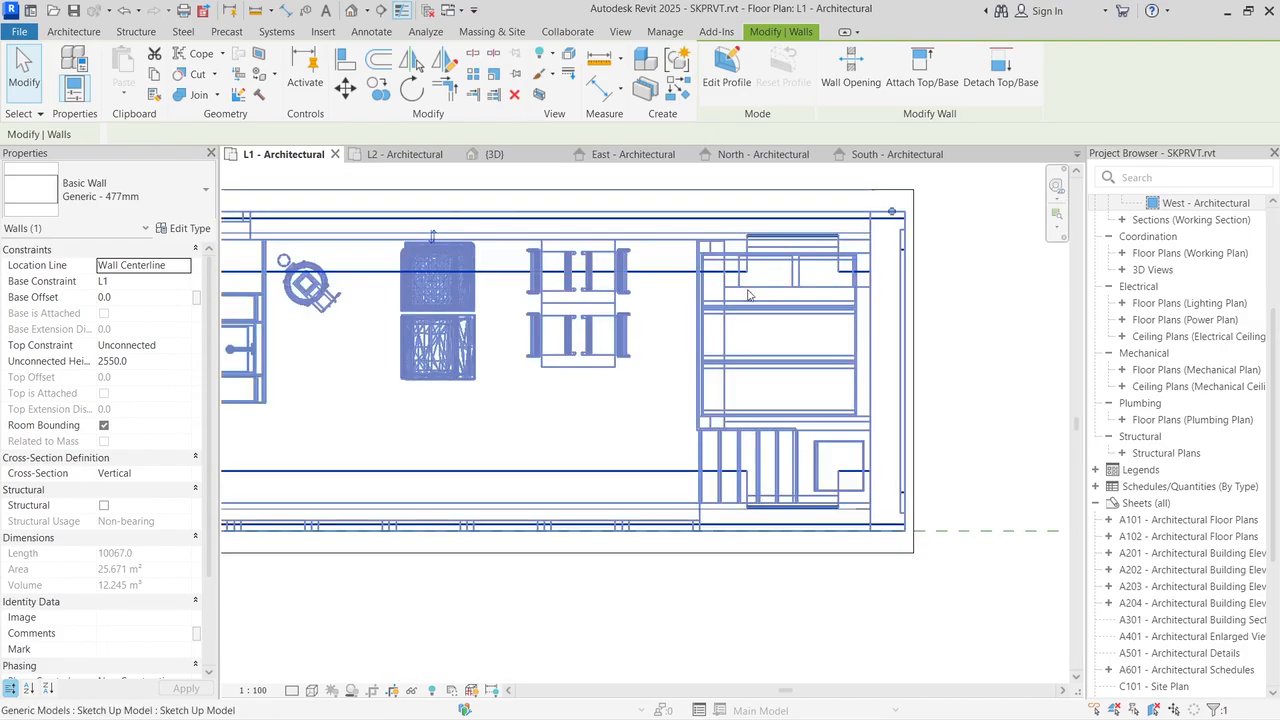
left_click(190, 228)
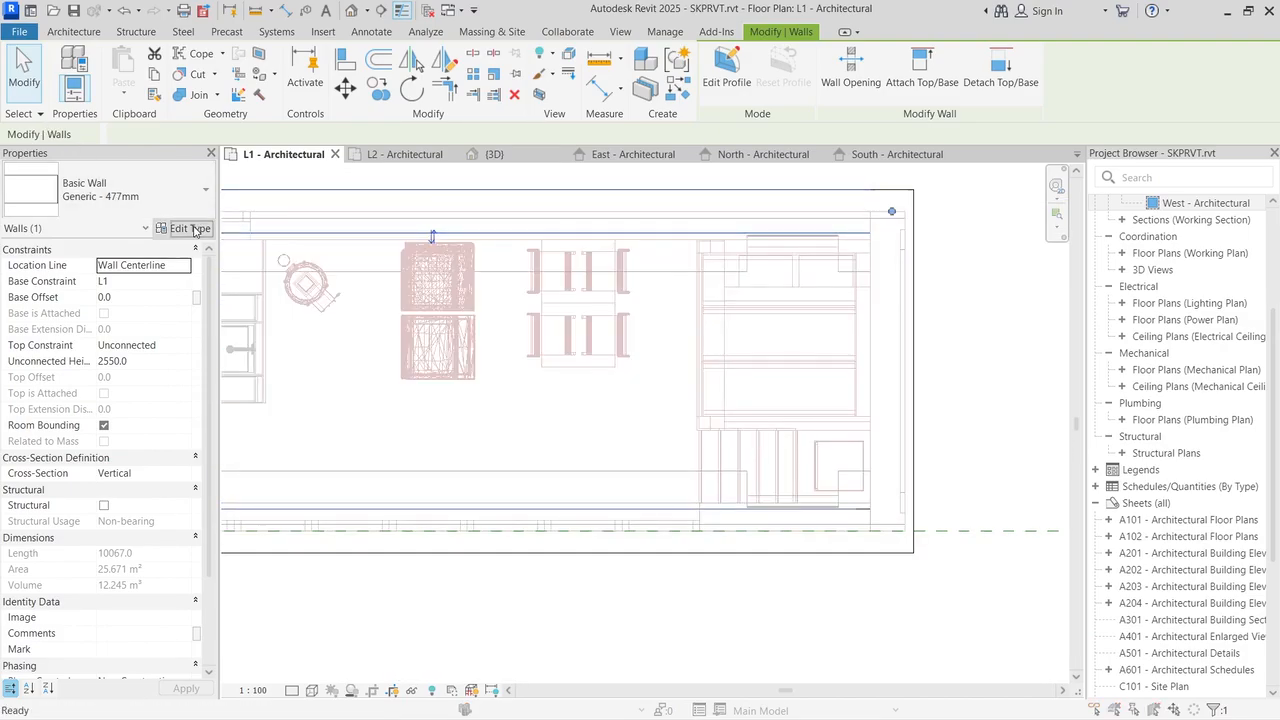
left_click(742, 231)
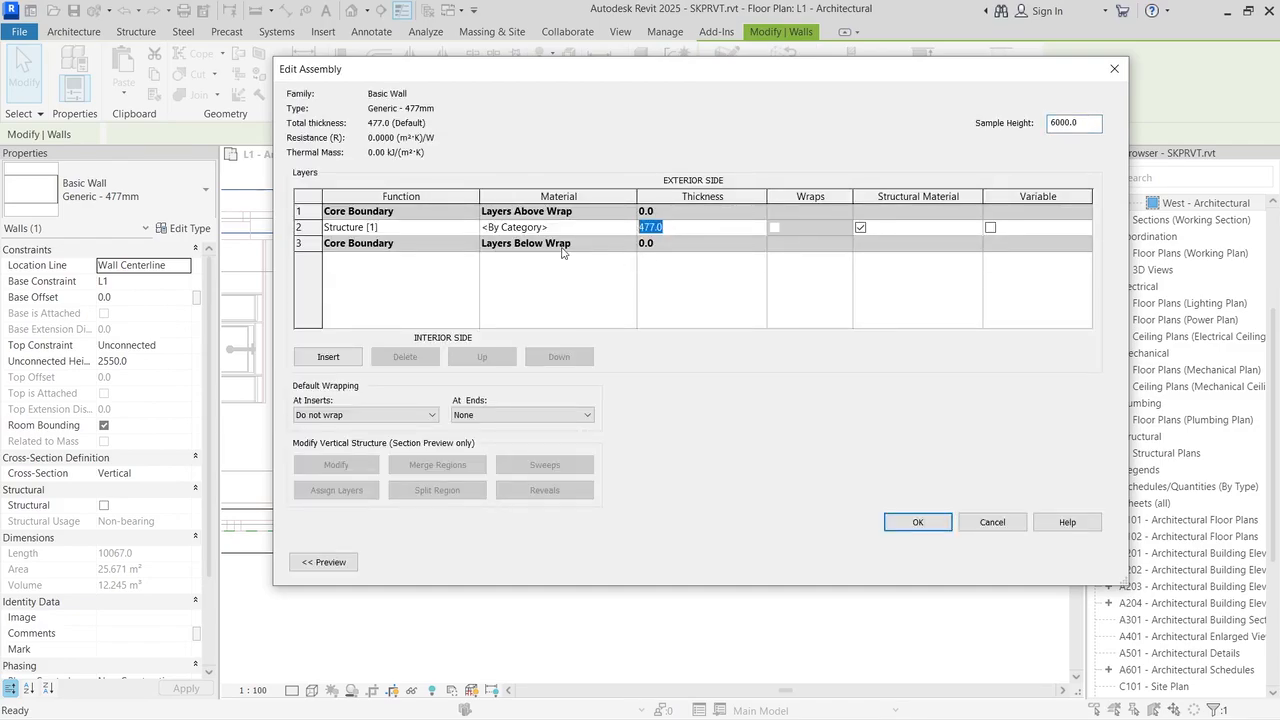
left_click(888, 521)
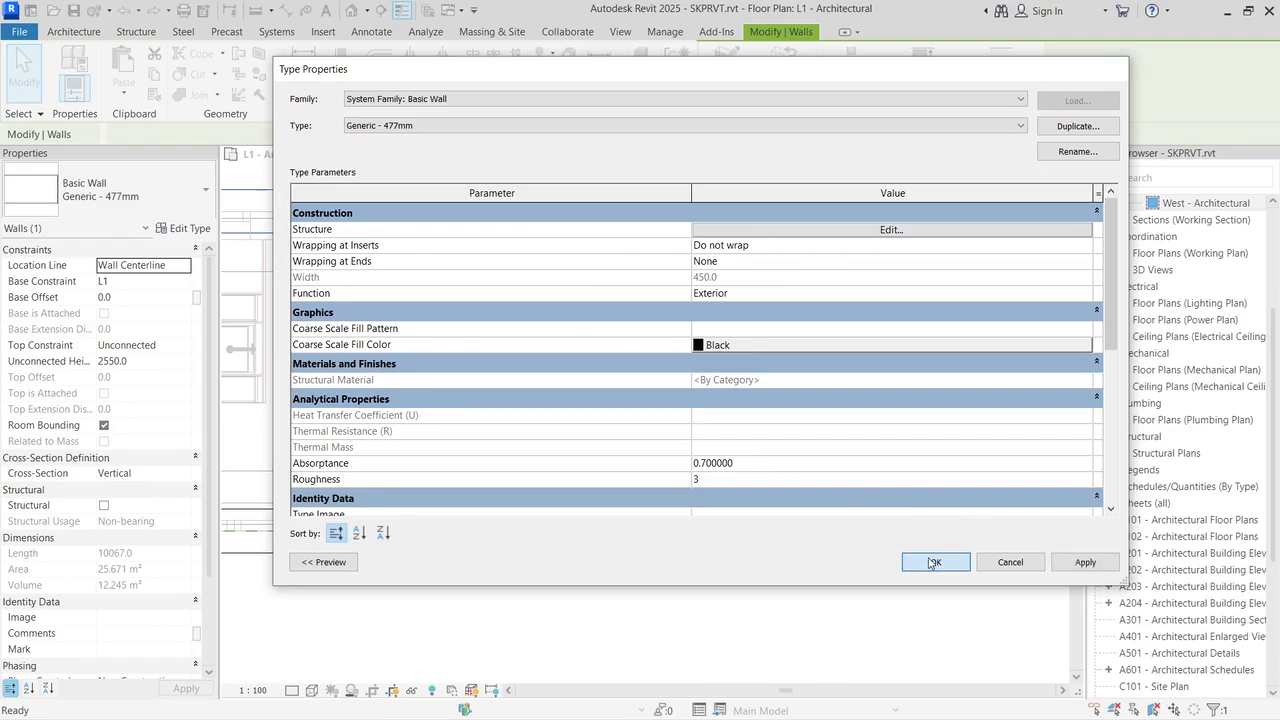
left_click(931, 561)
left_click(949, 276)
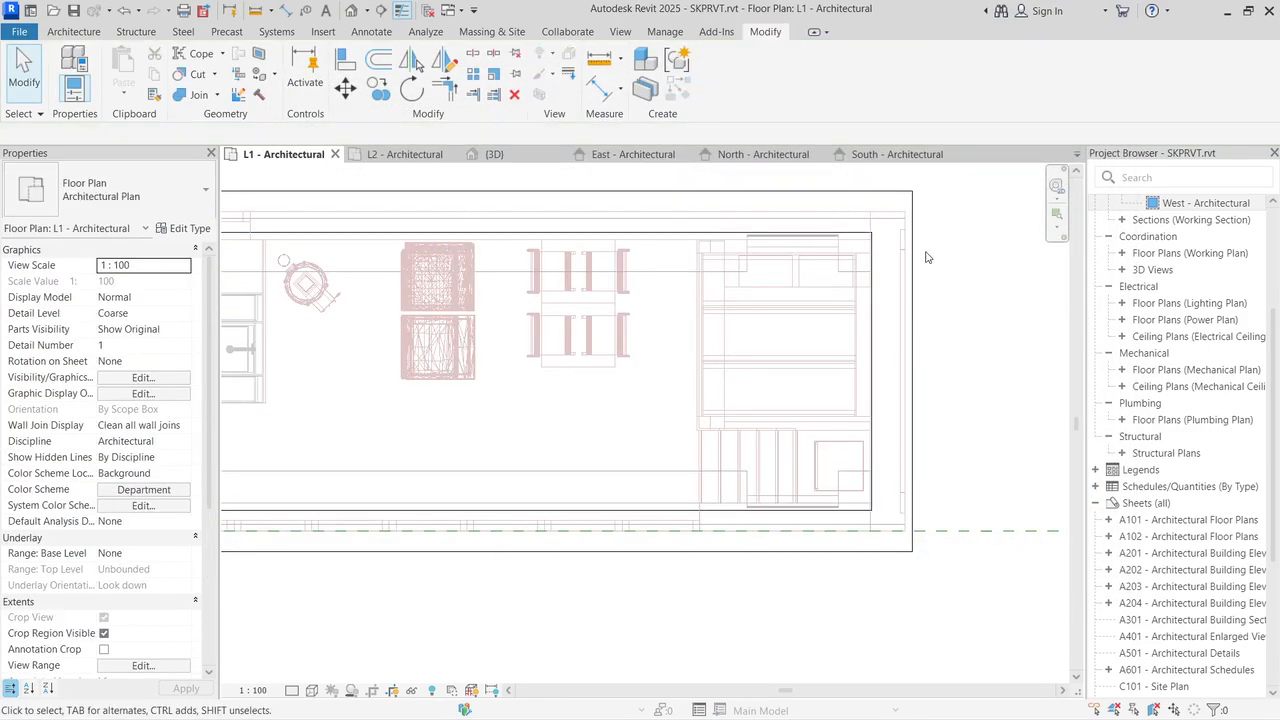
Step: Examine how the exterior walls line up with the underlay's wall lines at both ends of the L1 plan
scroll(926, 257, "up", 2)
scroll(920, 297, "down", 3)
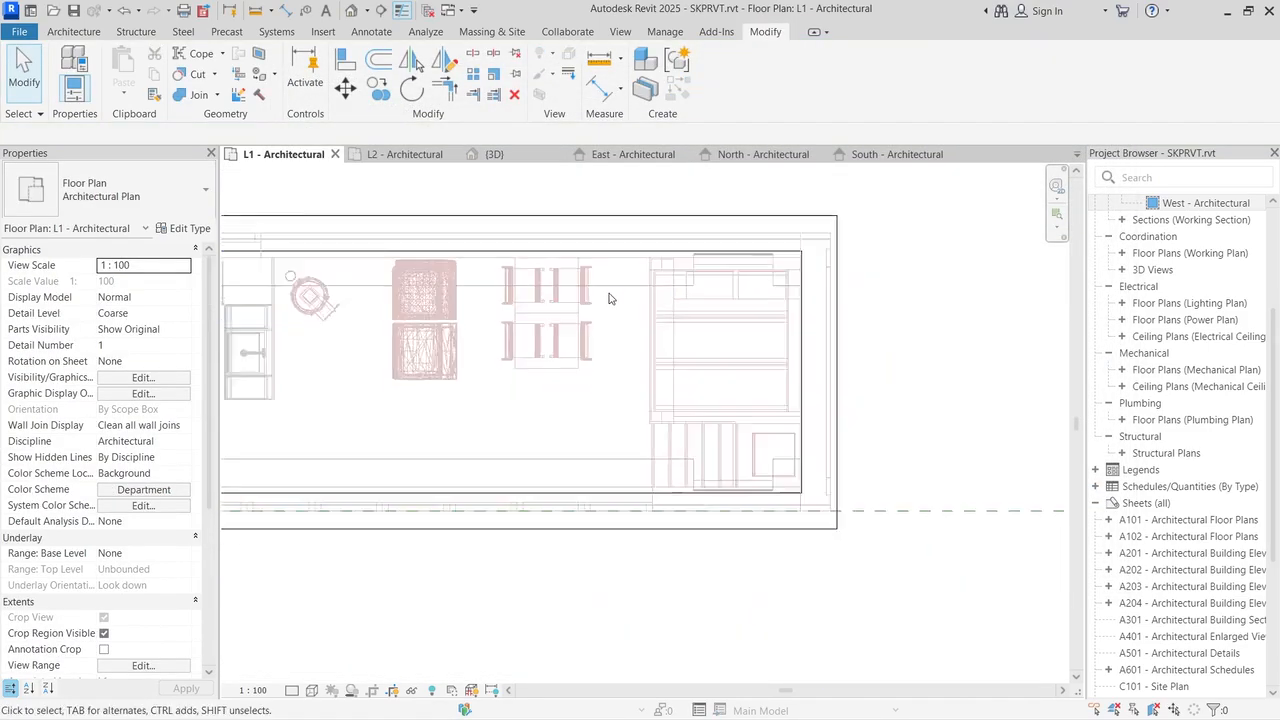
scroll(612, 298, "down", 1)
scroll(692, 296, "down", 2)
scroll(322, 338, "up", 3)
scroll(623, 333, "up", 3)
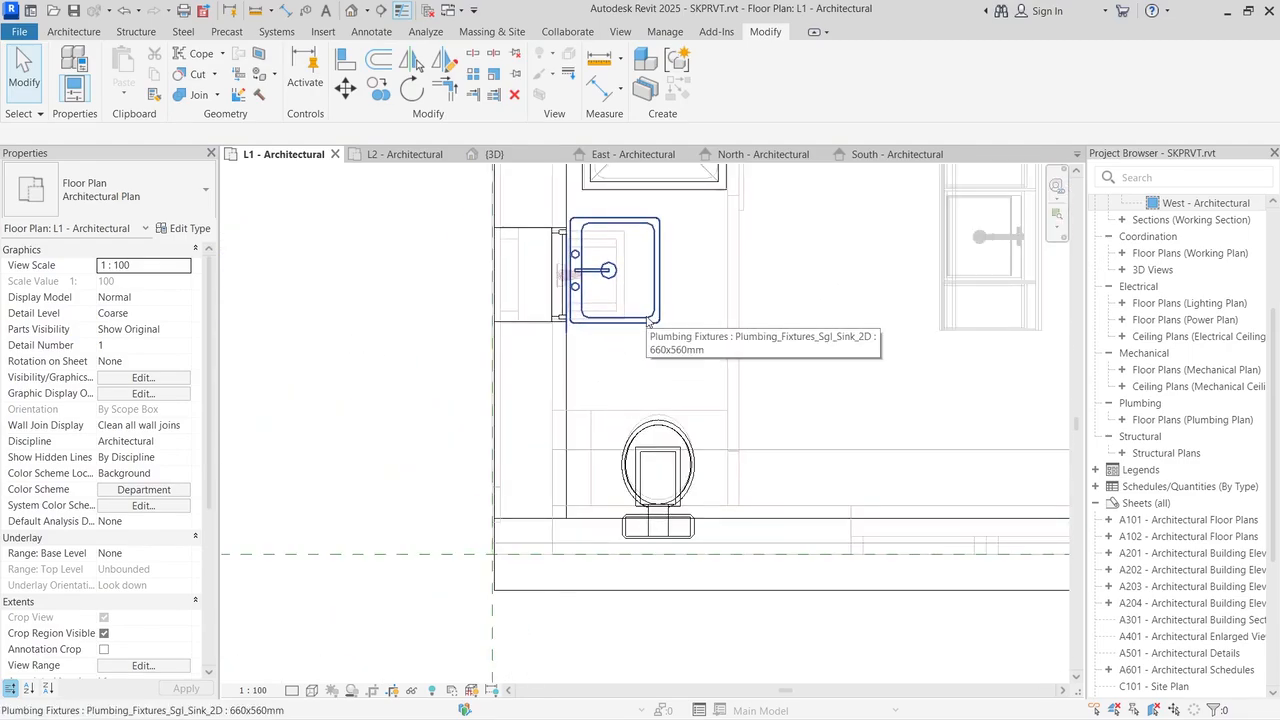
left_click(591, 590)
scroll(443, 616, "down", 3)
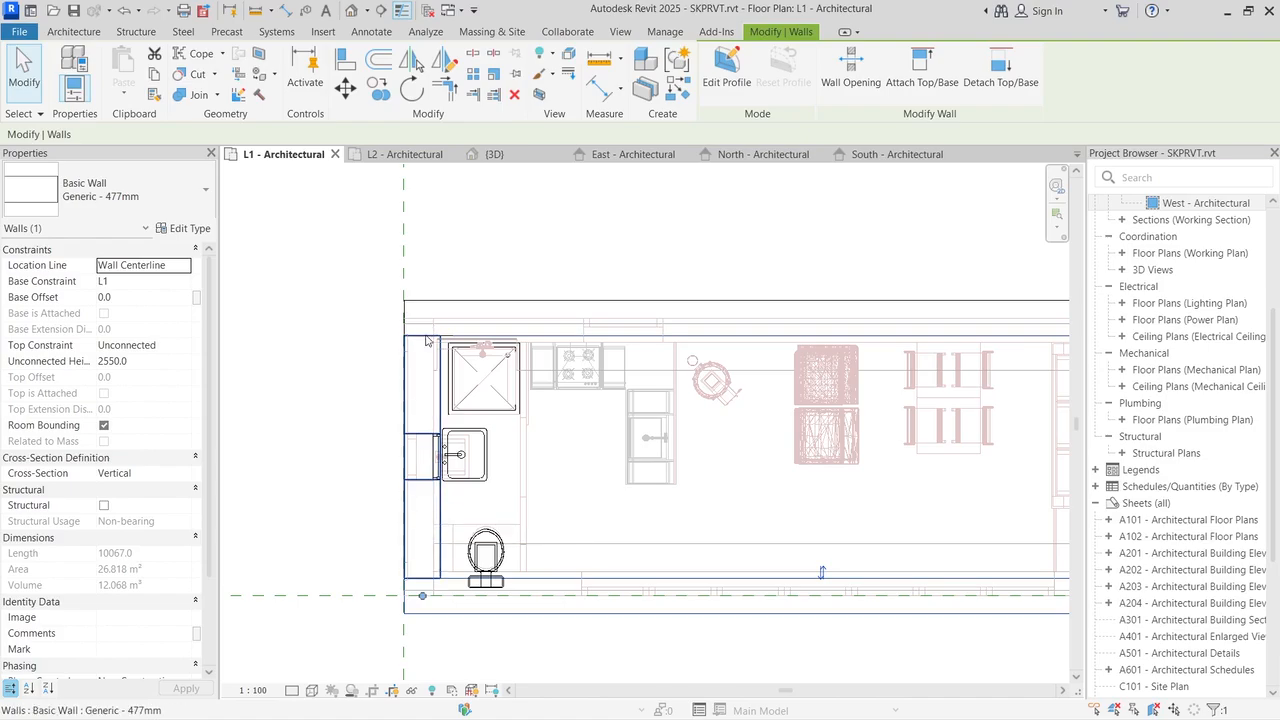
scroll(350, 350, "down", 2)
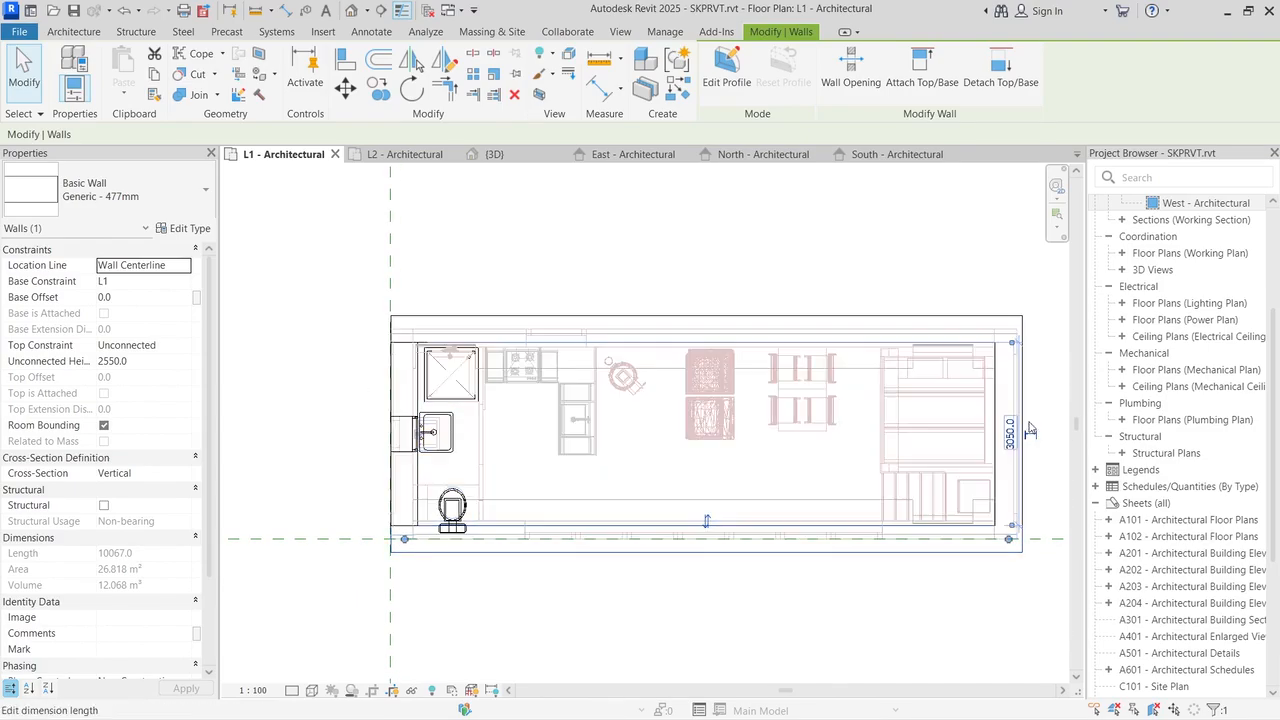
scroll(1034, 376, "up", 5)
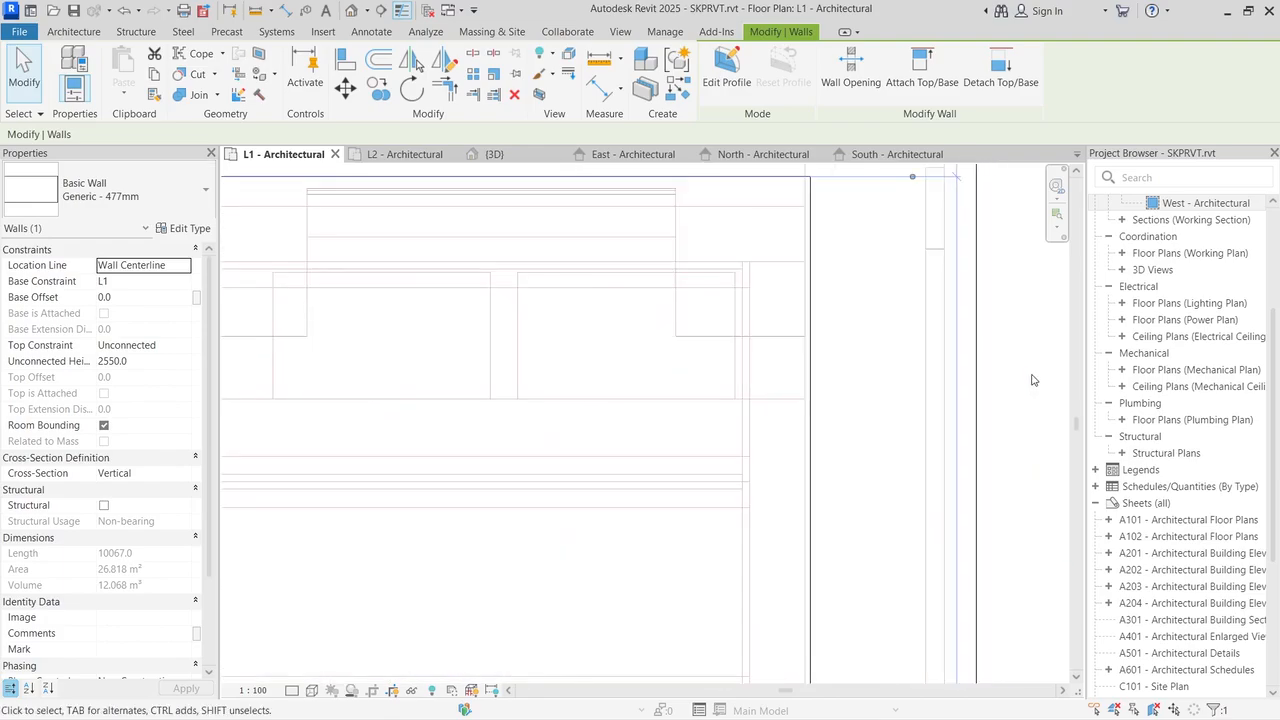
scroll(1004, 374, "down", 3)
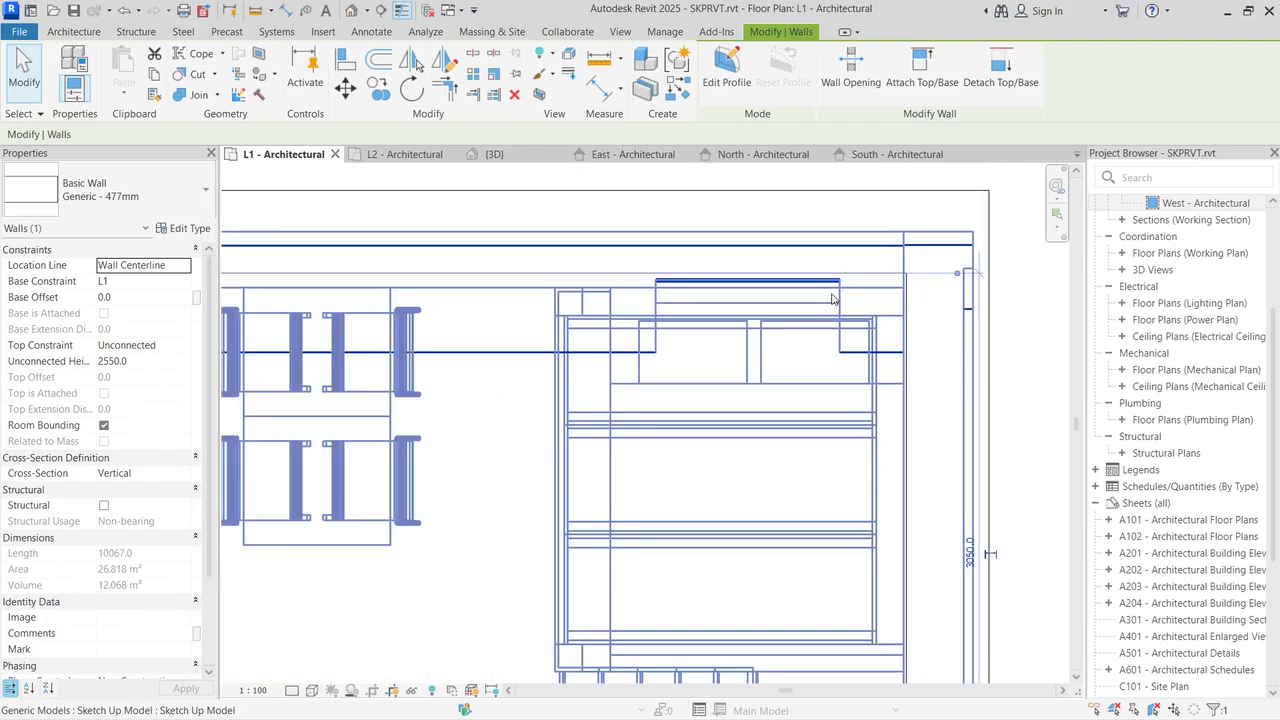
Step: Measure the underlay's upper wall thickness at the inner upper corner of the right end
left_click(598, 58)
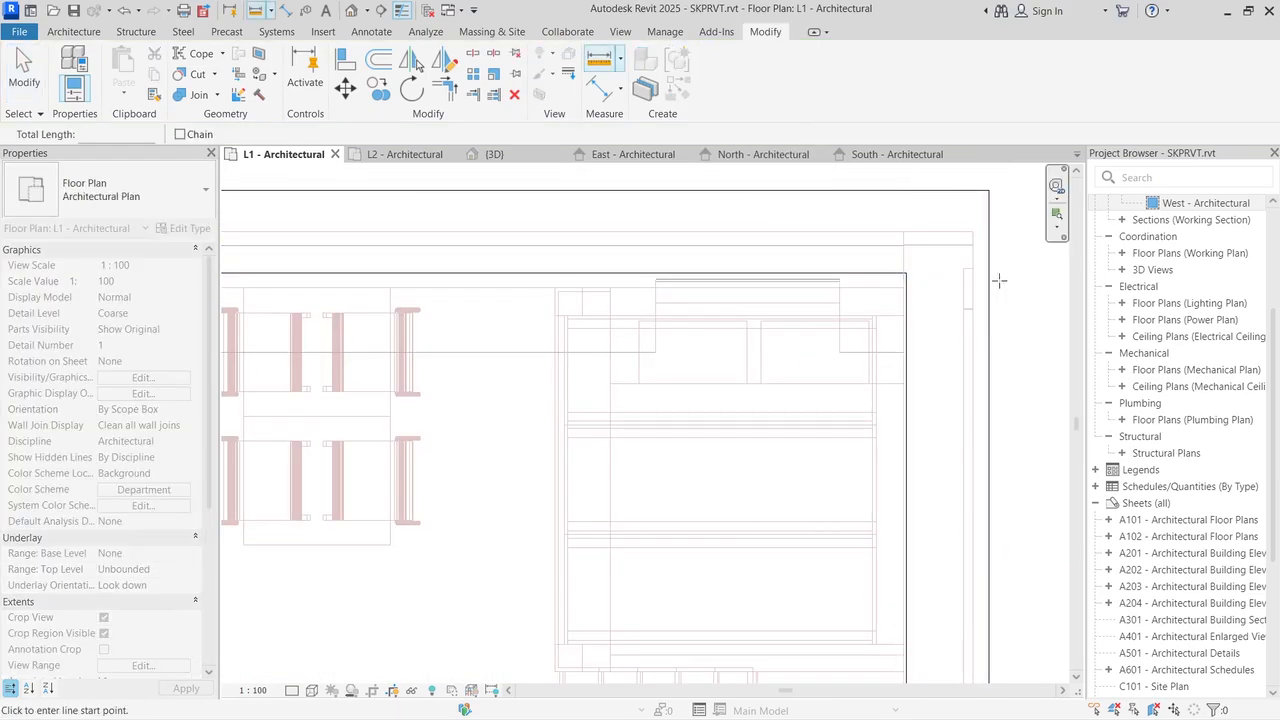
scroll(995, 275, "up", 3)
scroll(1010, 309, "down", 1)
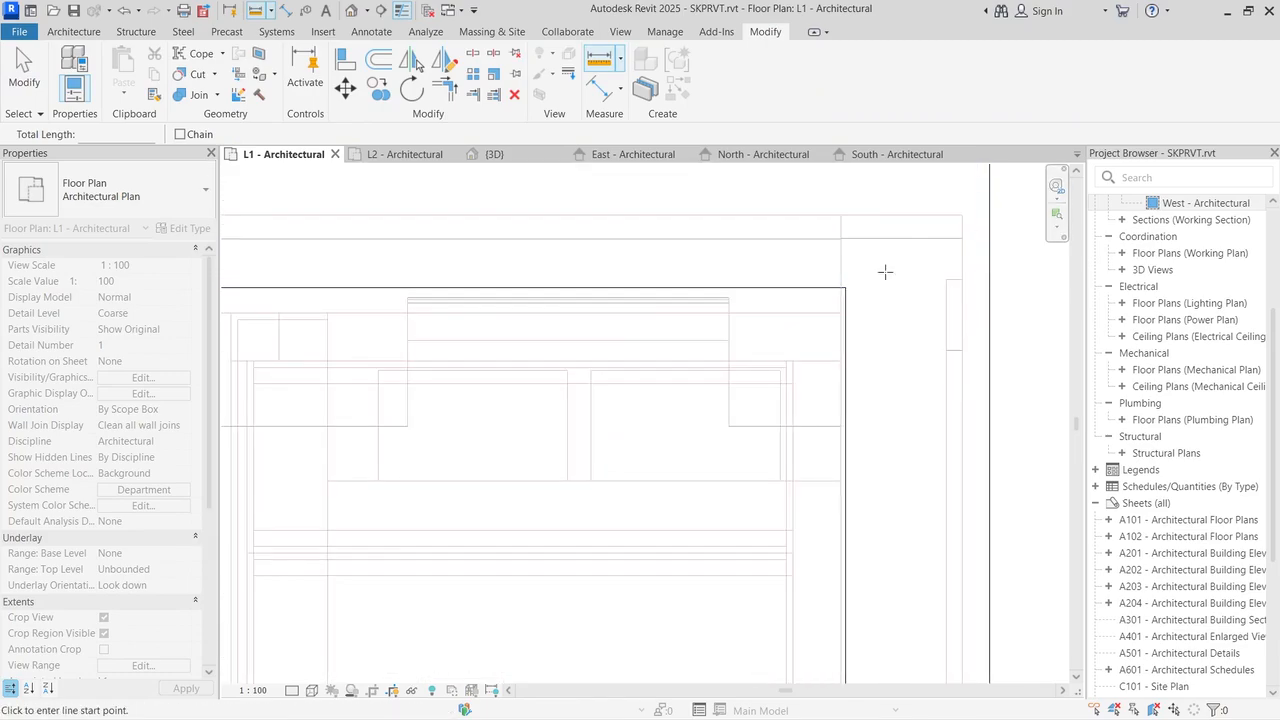
left_click(841, 214)
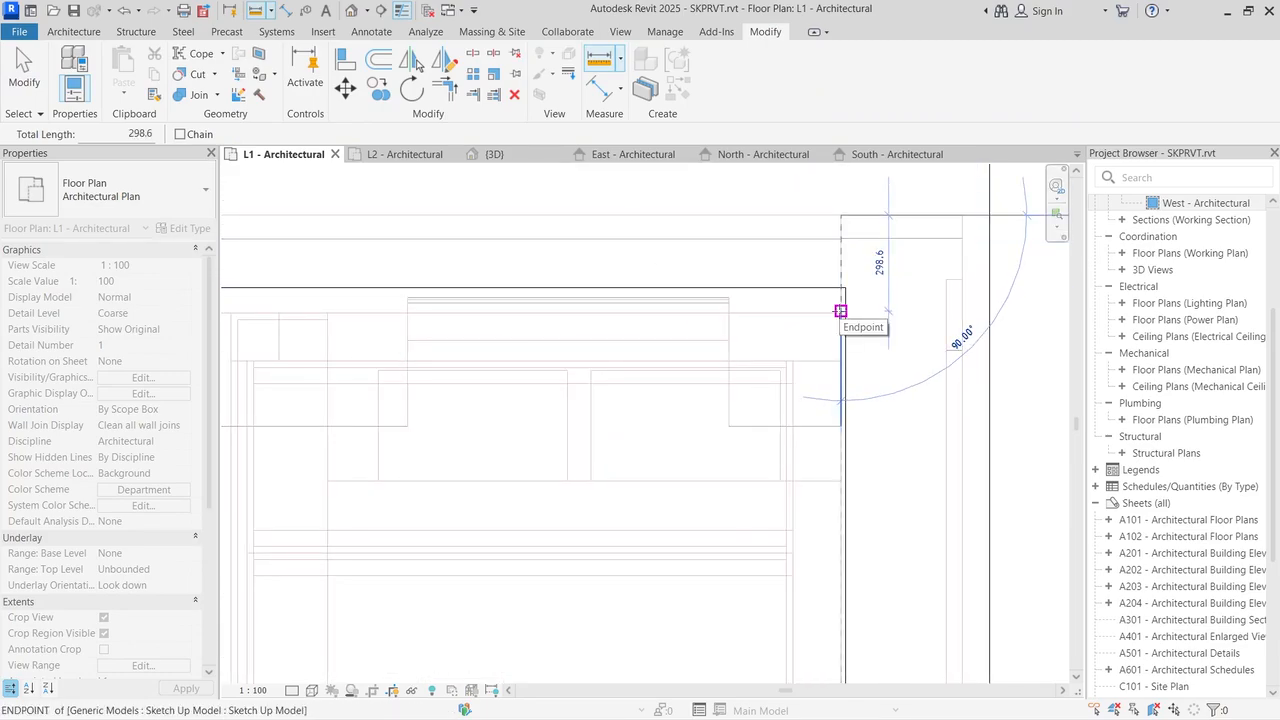
left_click(840, 311)
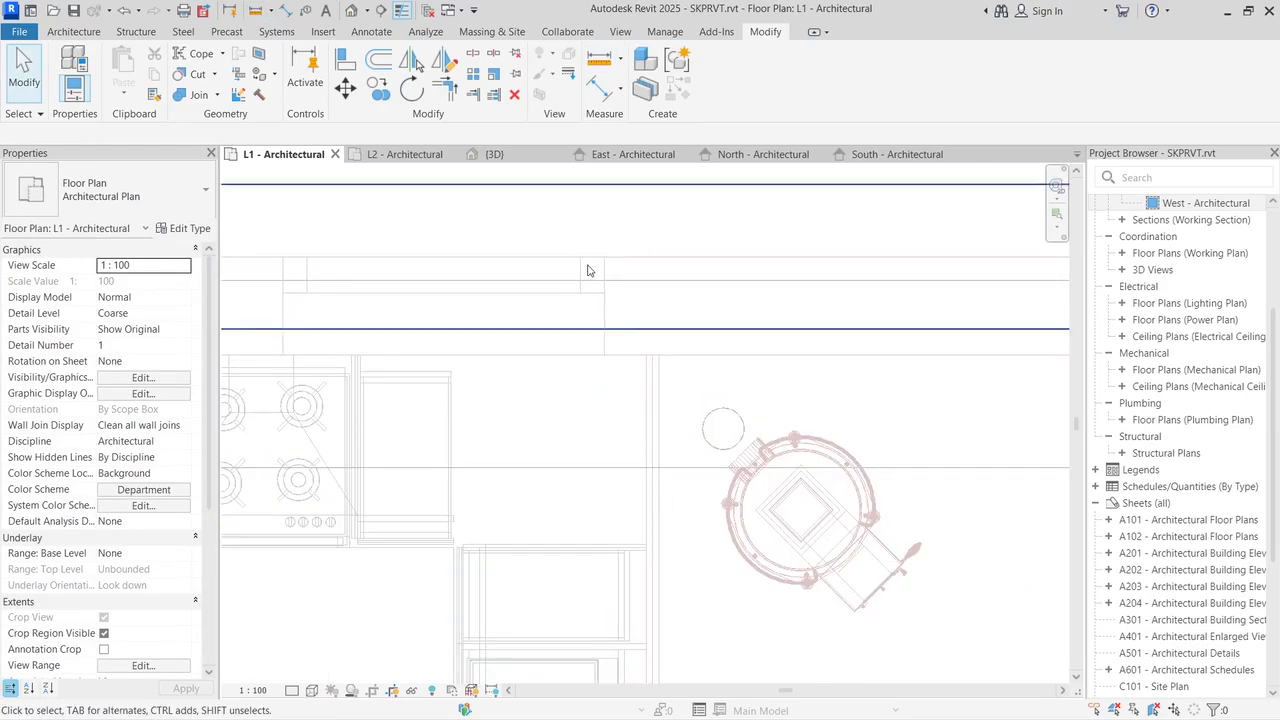
Step: Measure the underlay's upper wall thickness along the side of the window opening near the stove
left_click(599, 60)
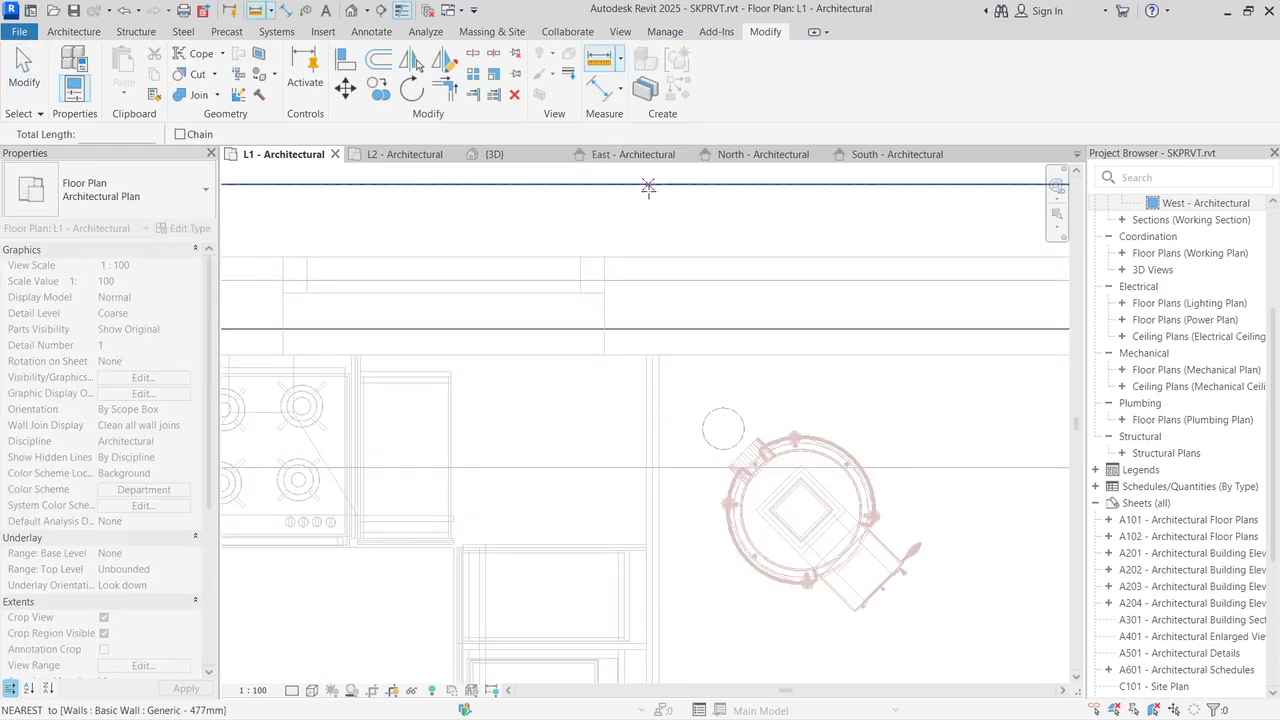
left_click(604, 256)
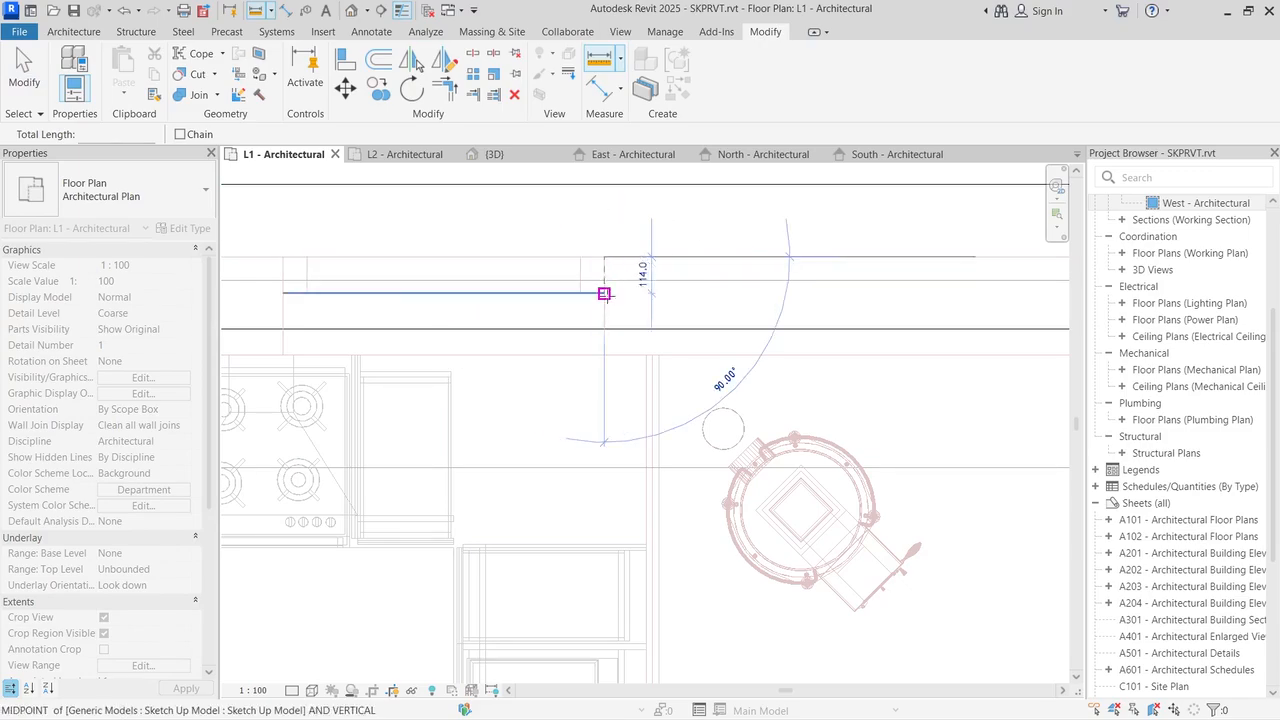
left_click(604, 354)
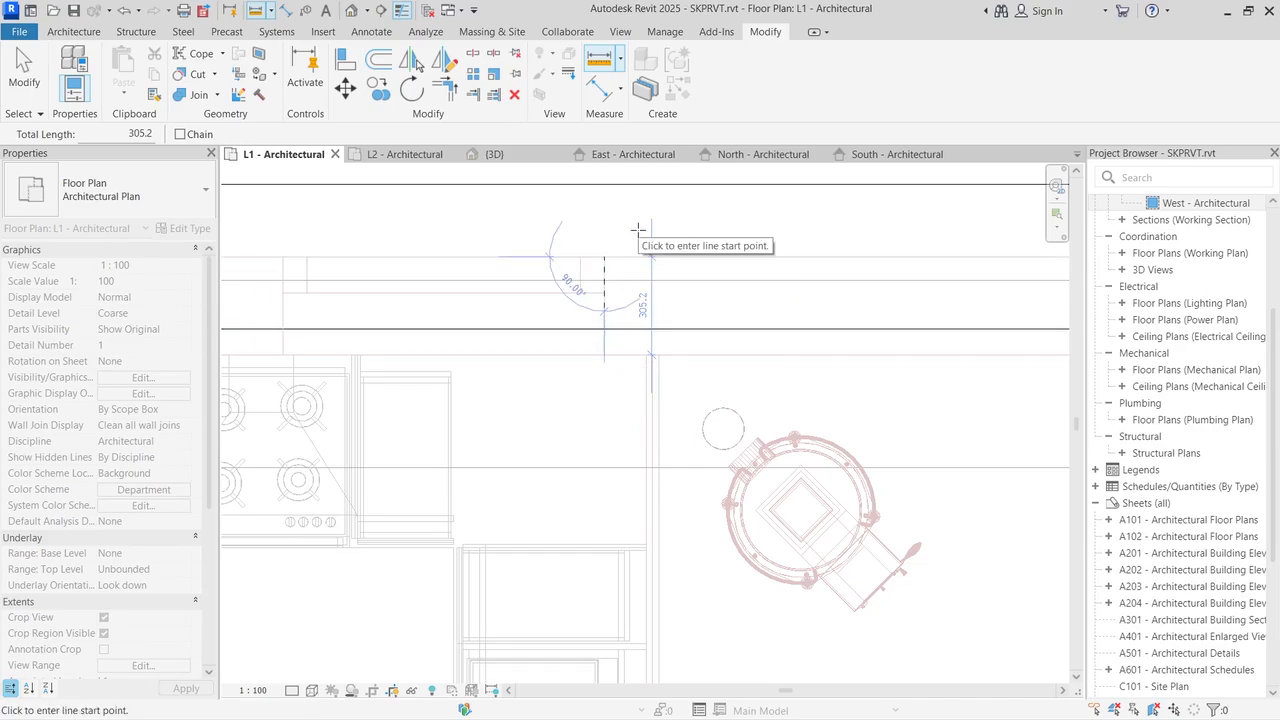
key("Escape")
scroll(632, 230, "down", 2)
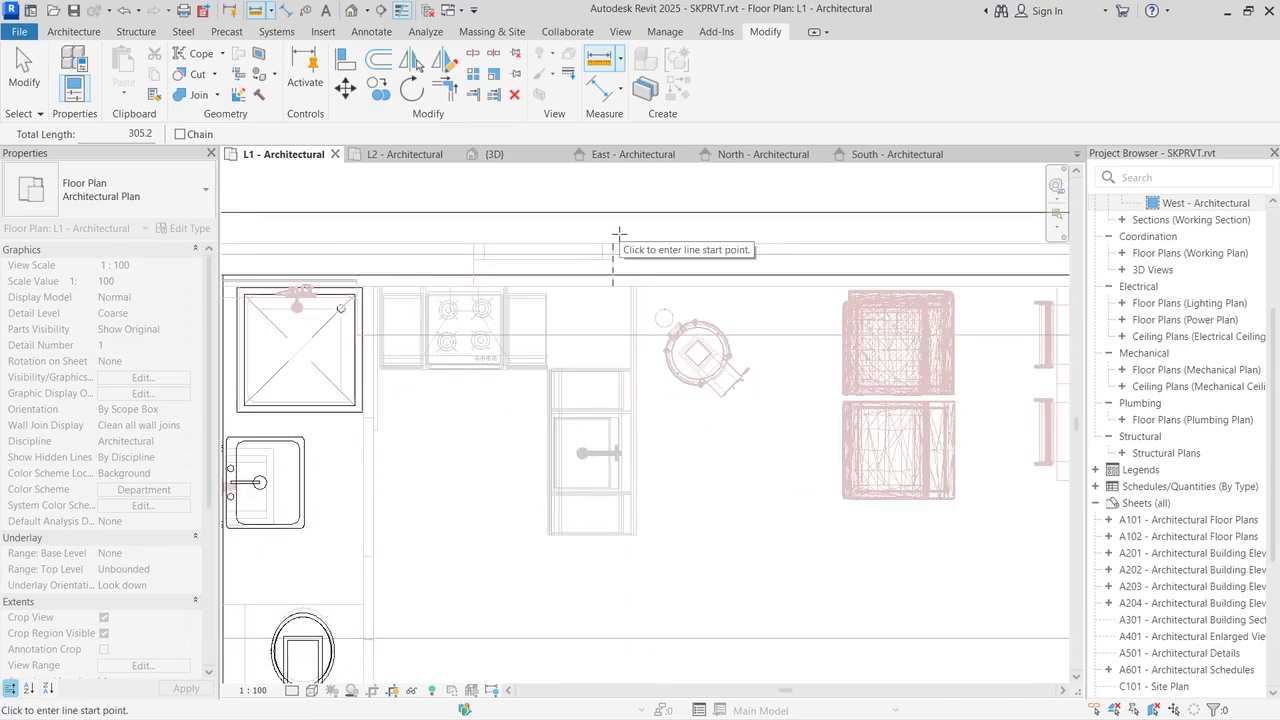
key("Escape")
Step: Duplicate the upper long wall's type under the name Generic - 305mm
left_click(634, 213)
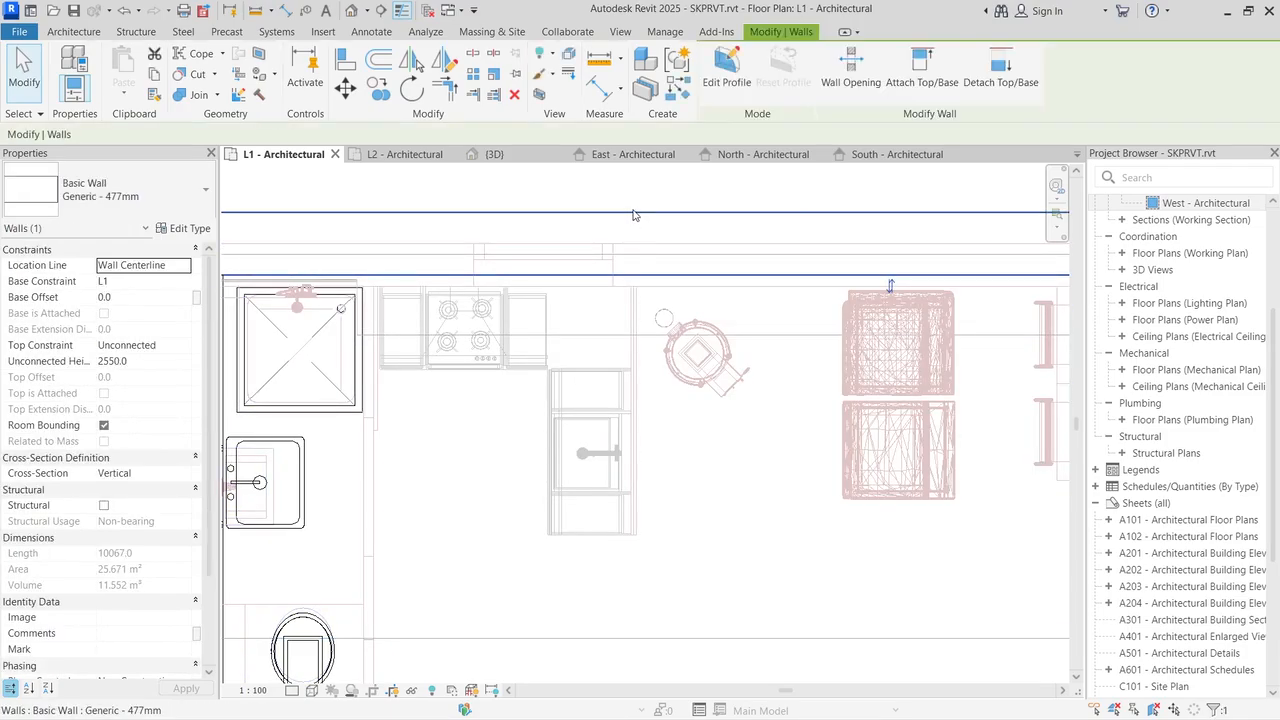
scroll(613, 236, "down", 3)
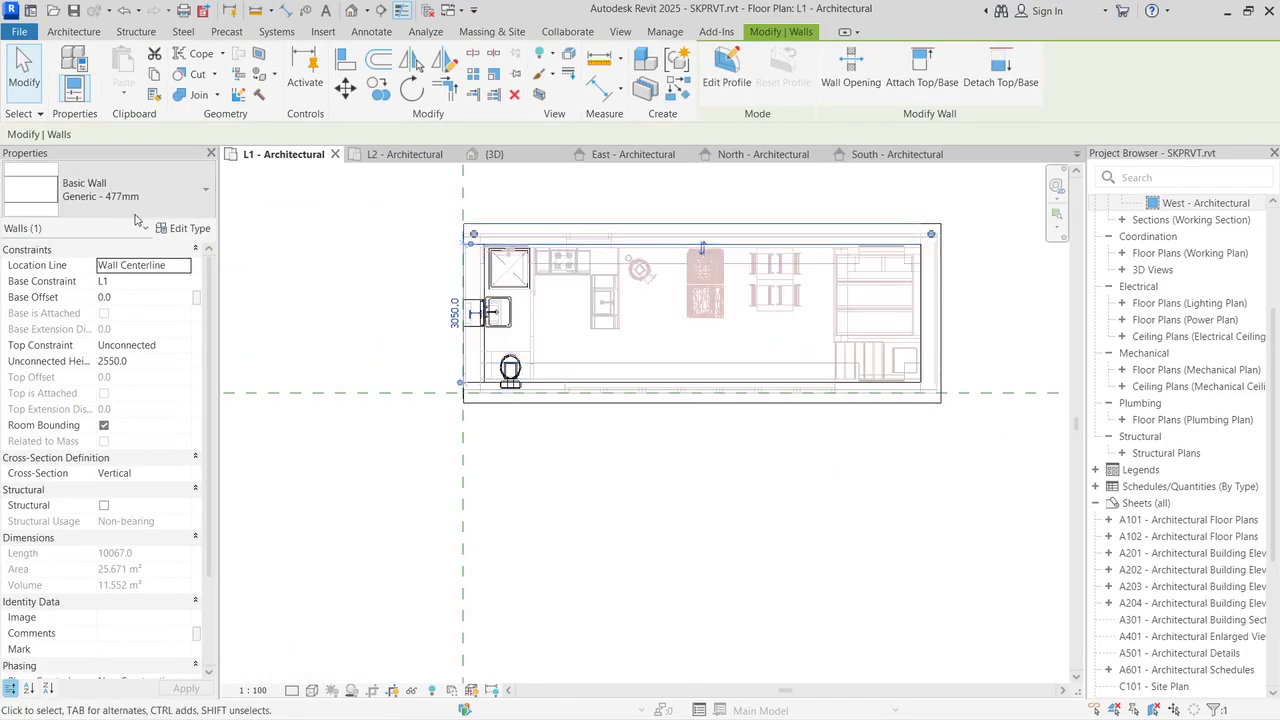
left_click(190, 228)
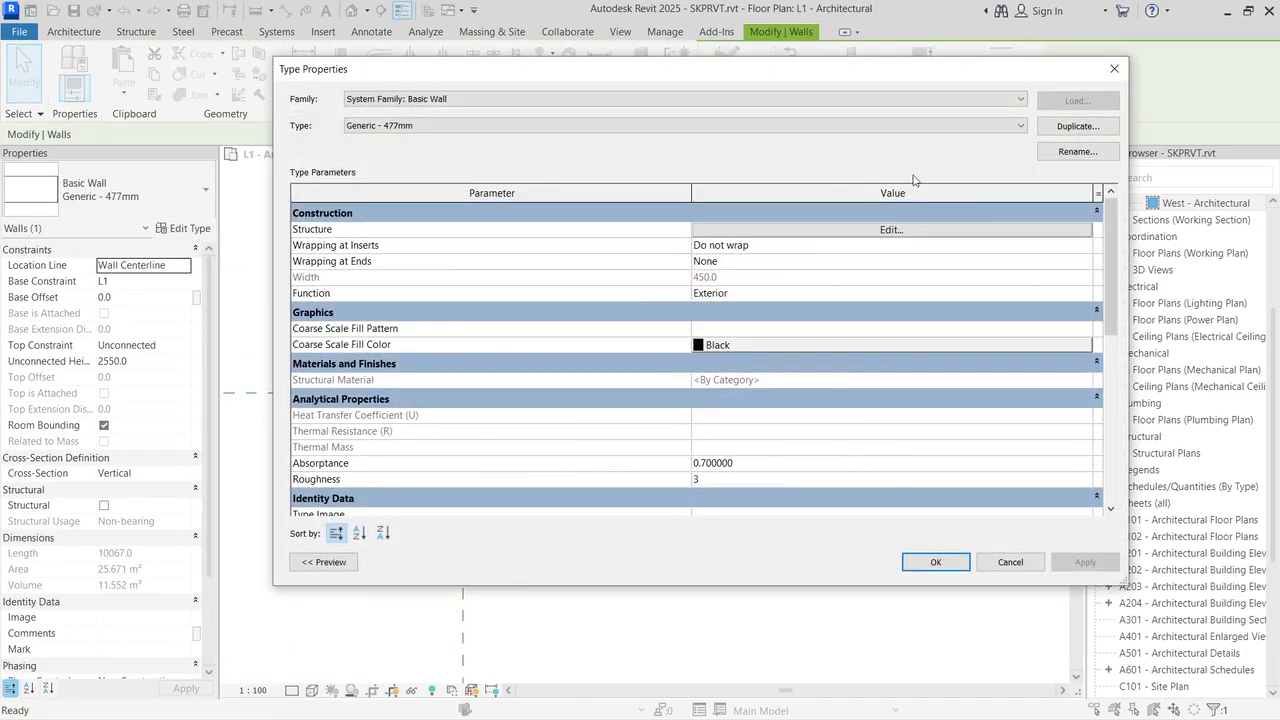
left_click(1077, 126)
left_click(694, 316)
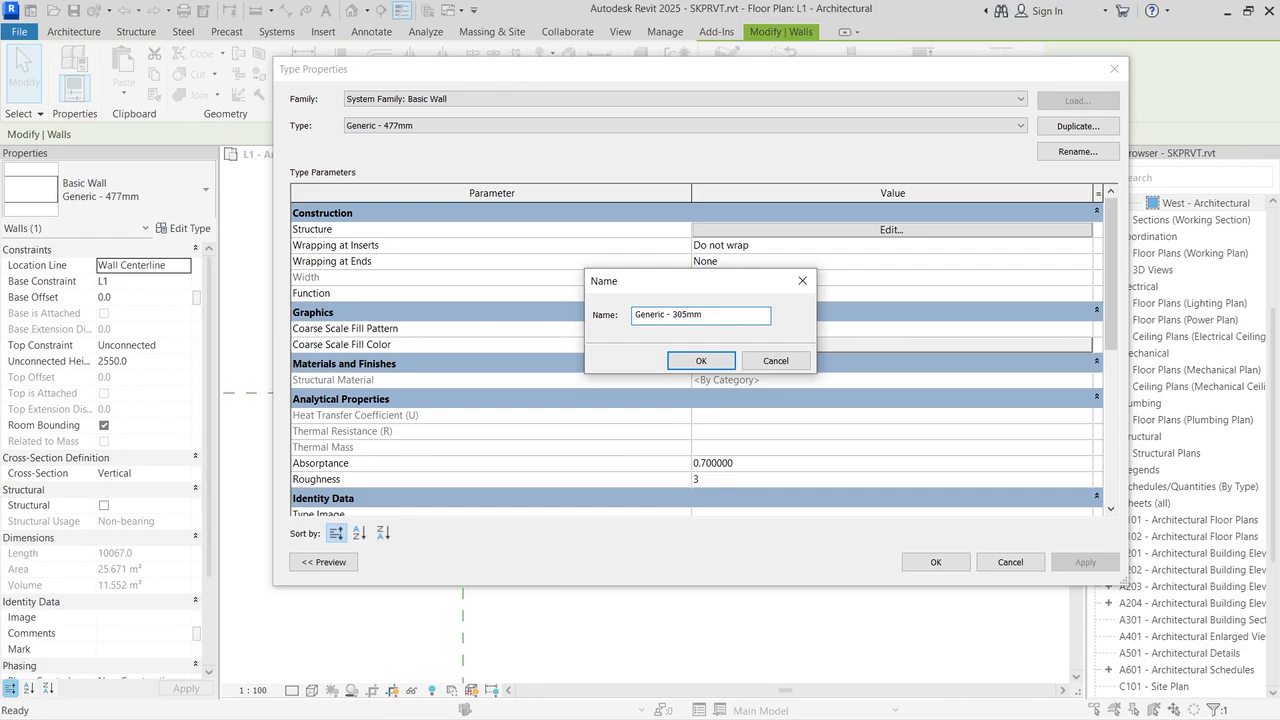
left_click(717, 360)
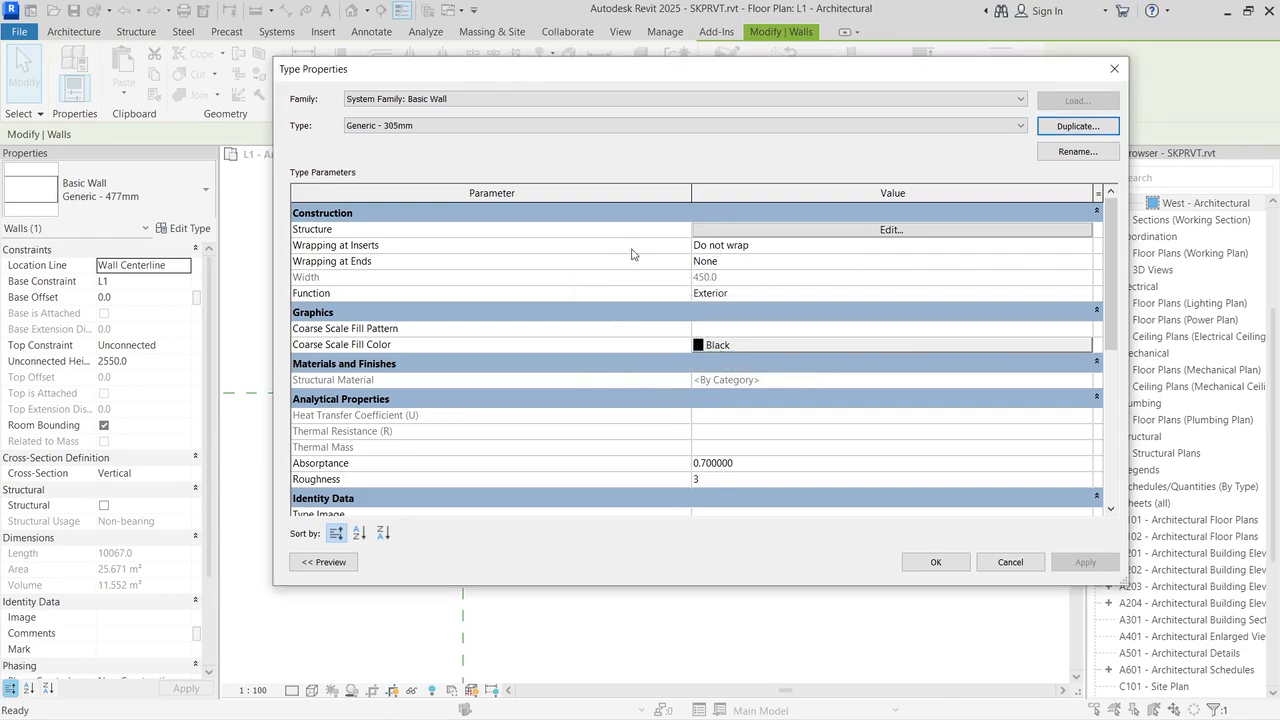
Step: Set the structure layer thickness of the Generic - 305mm type to 305 mm and apply the type to the upper wall
left_click(751, 230)
left_click(674, 227)
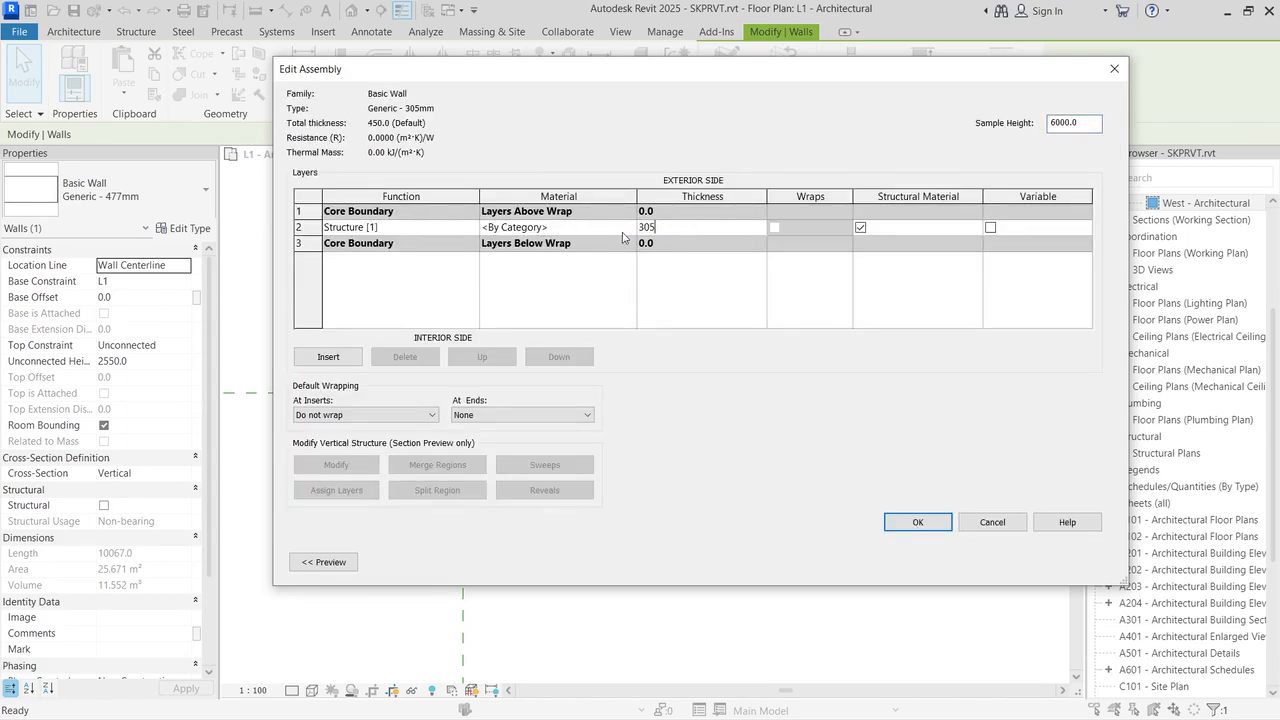
key("Tab")
left_click(898, 525)
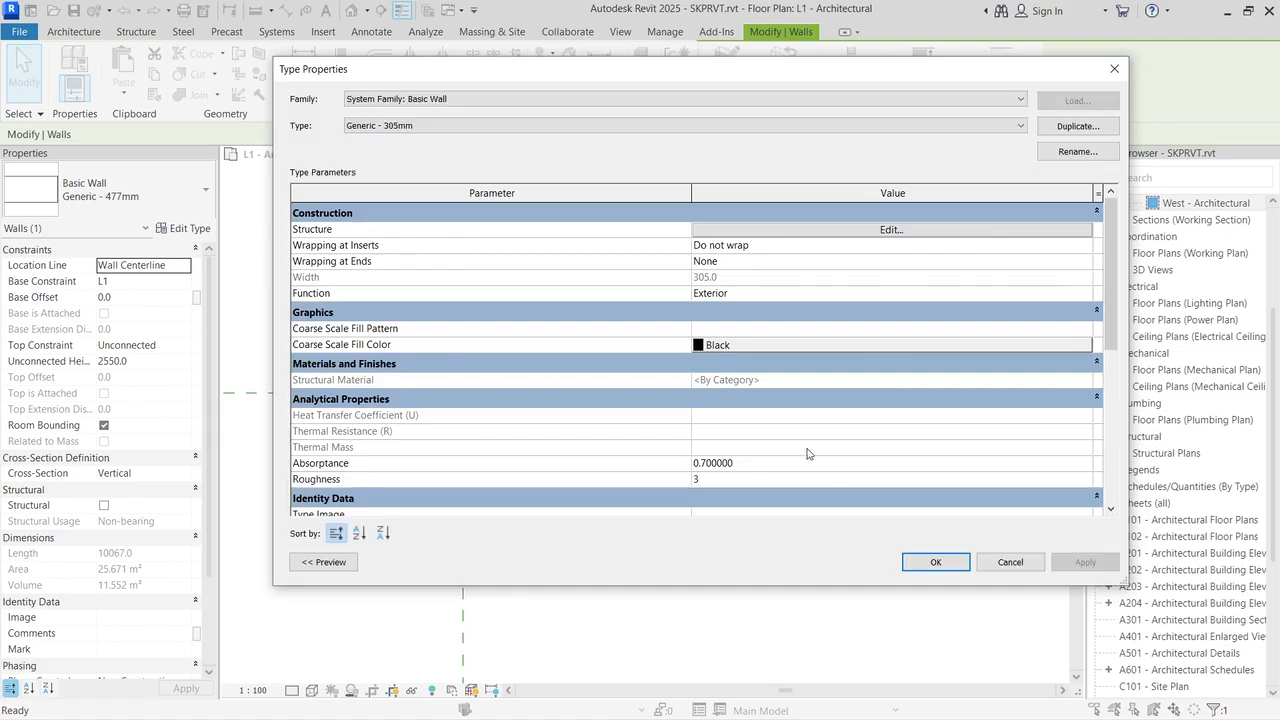
left_click_drag(562, 76, 707, 103)
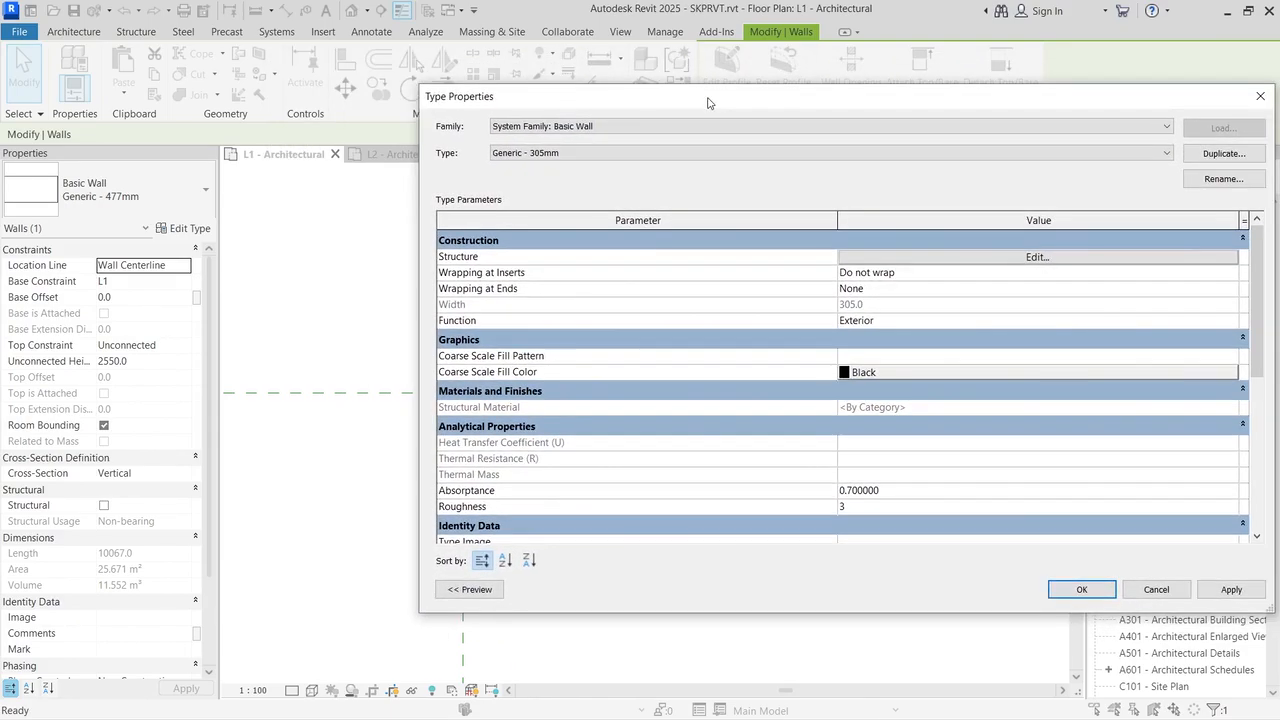
left_click(1081, 589)
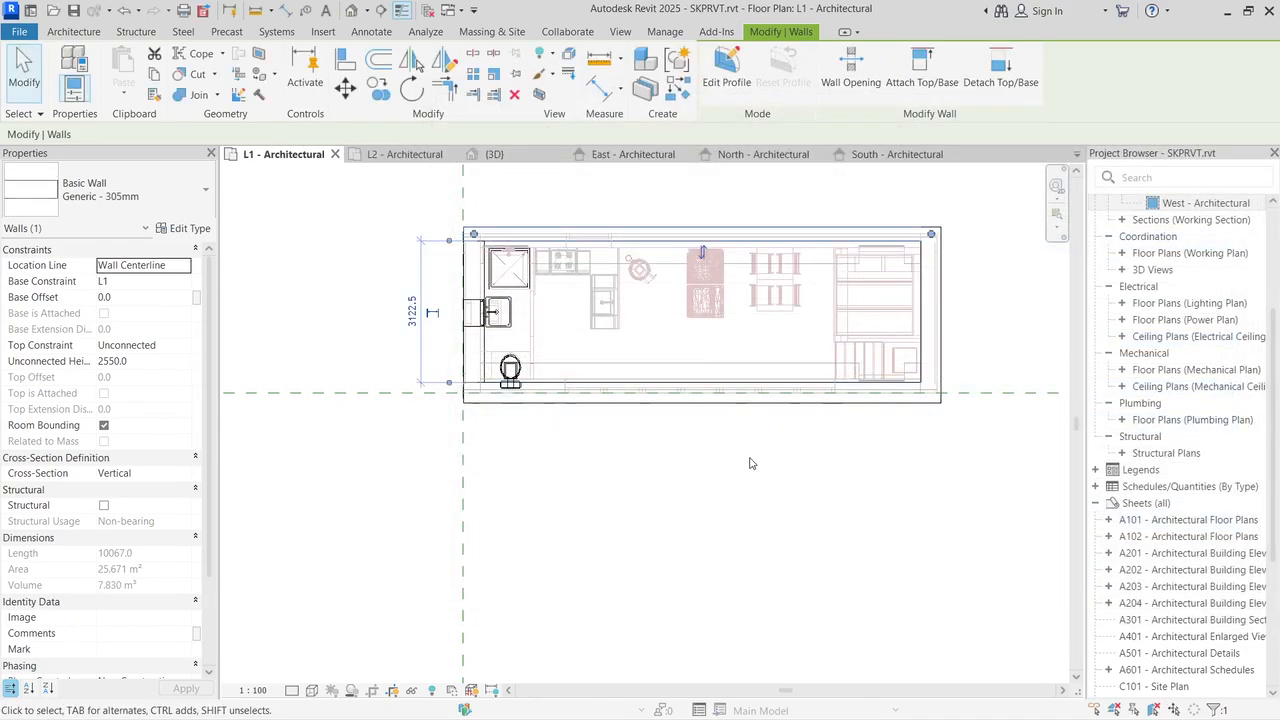
Step: Move the upper wall straight down from its outer face to the underlay's outer wall line at the window opening's corner
left_click(634, 212)
scroll(634, 210, "up", 5)
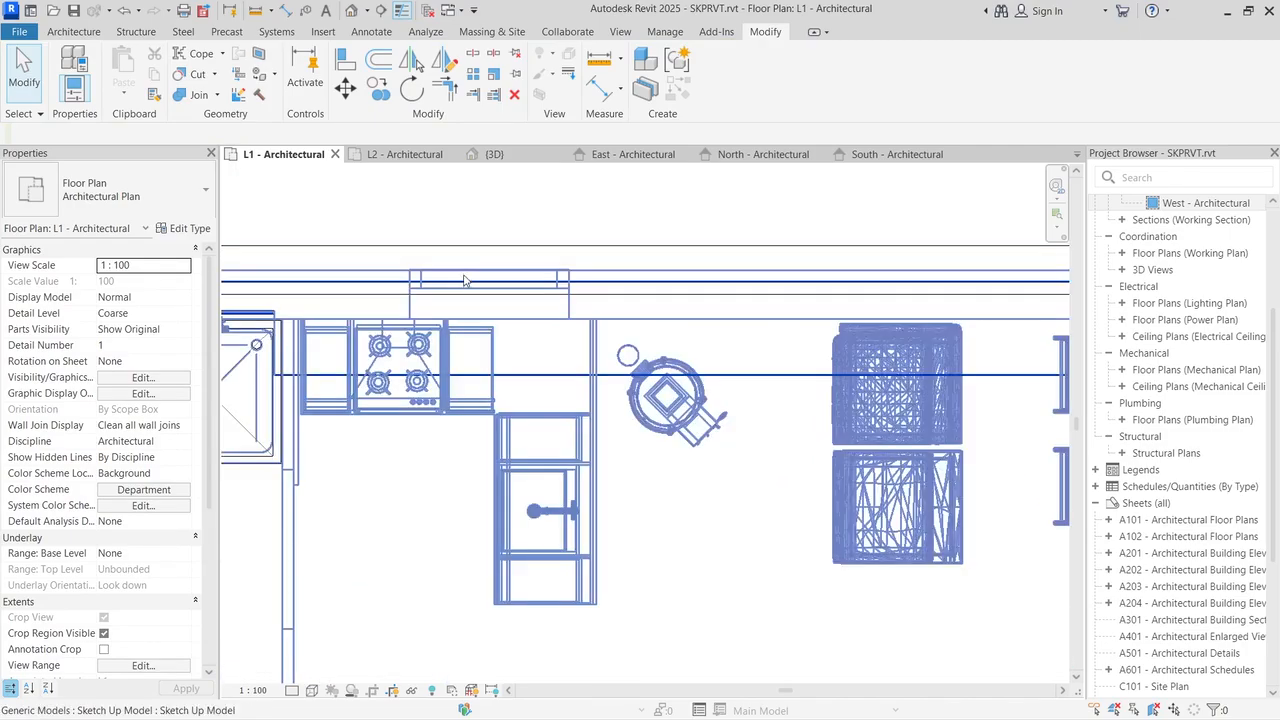
scroll(465, 281, "up", 4)
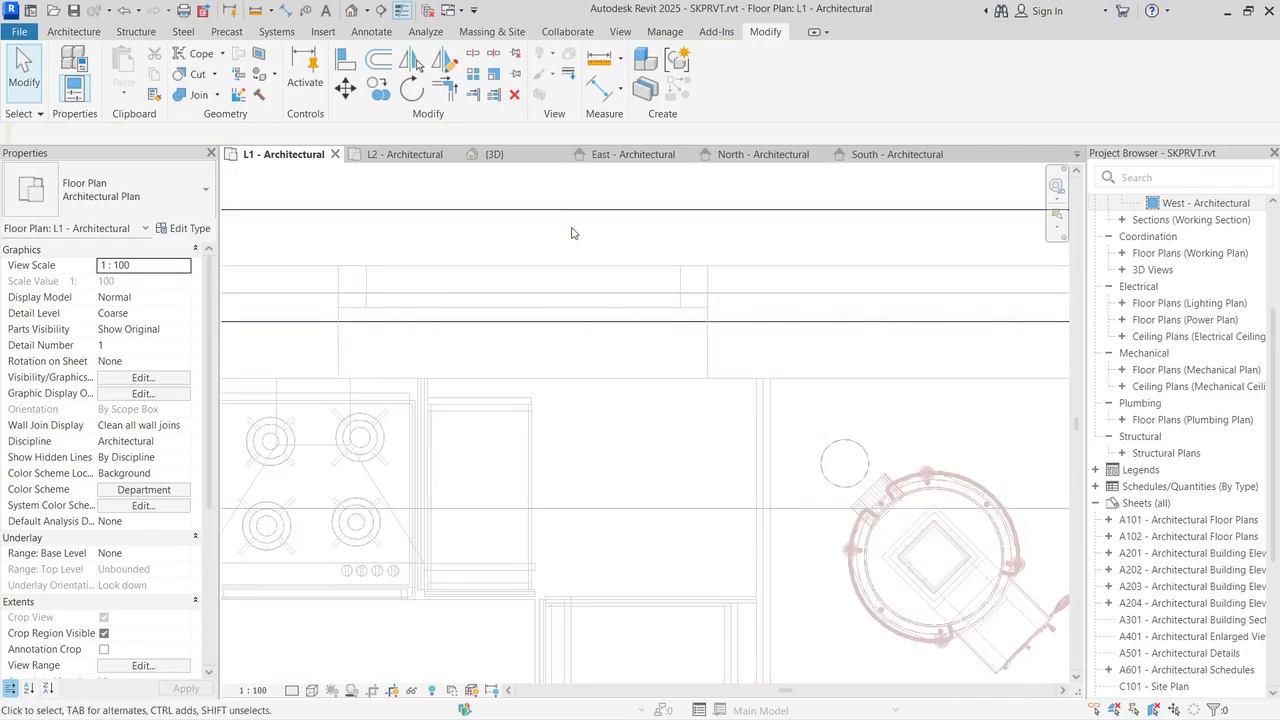
scroll(680, 240, "down", 3)
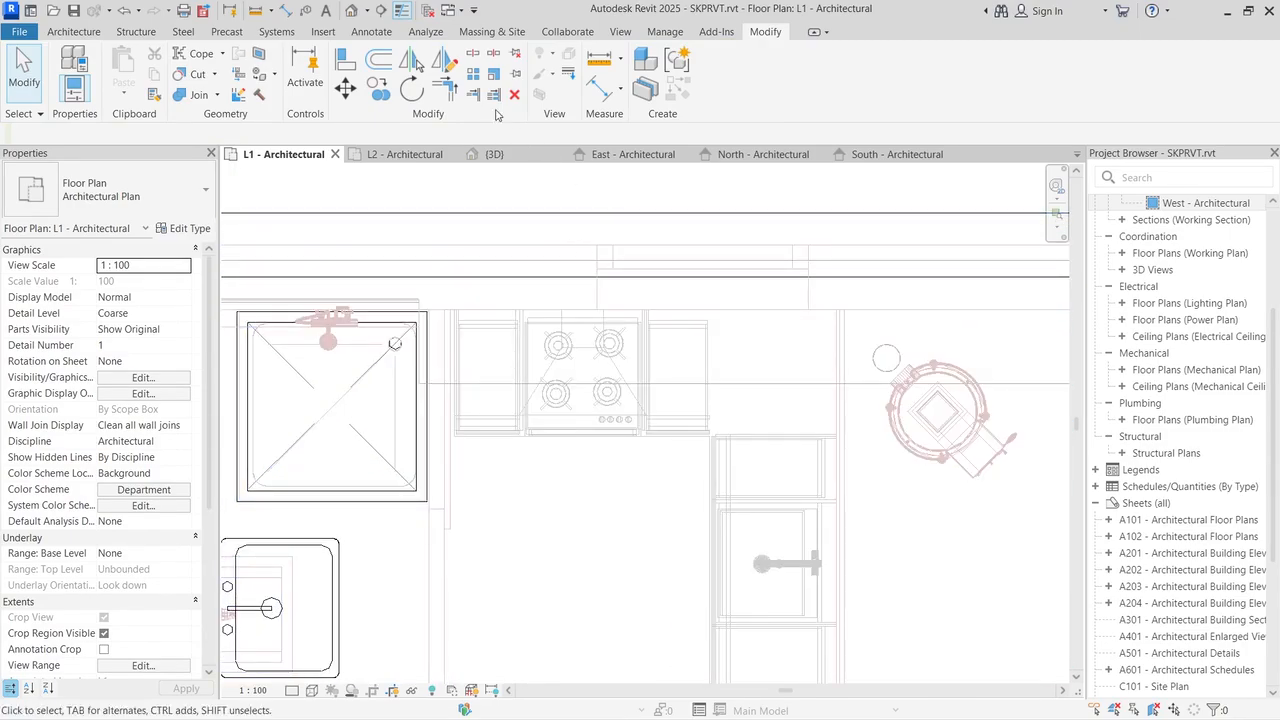
left_click(514, 216)
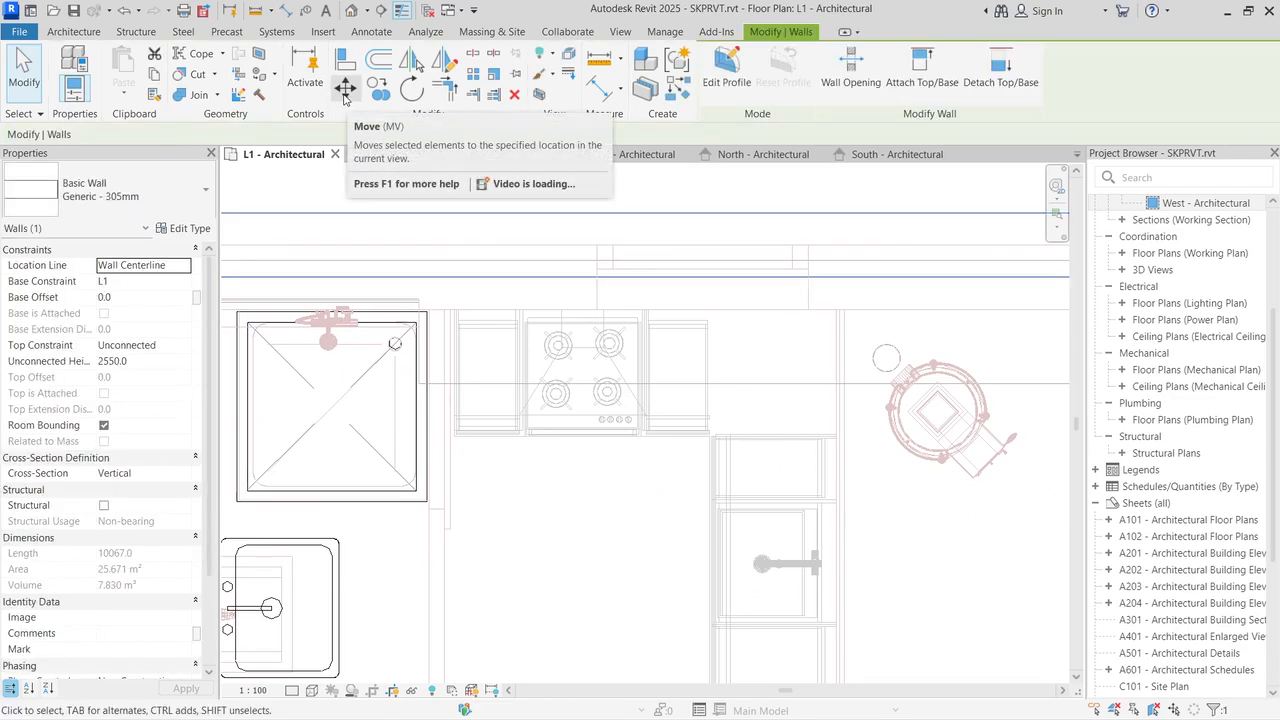
left_click(344, 89)
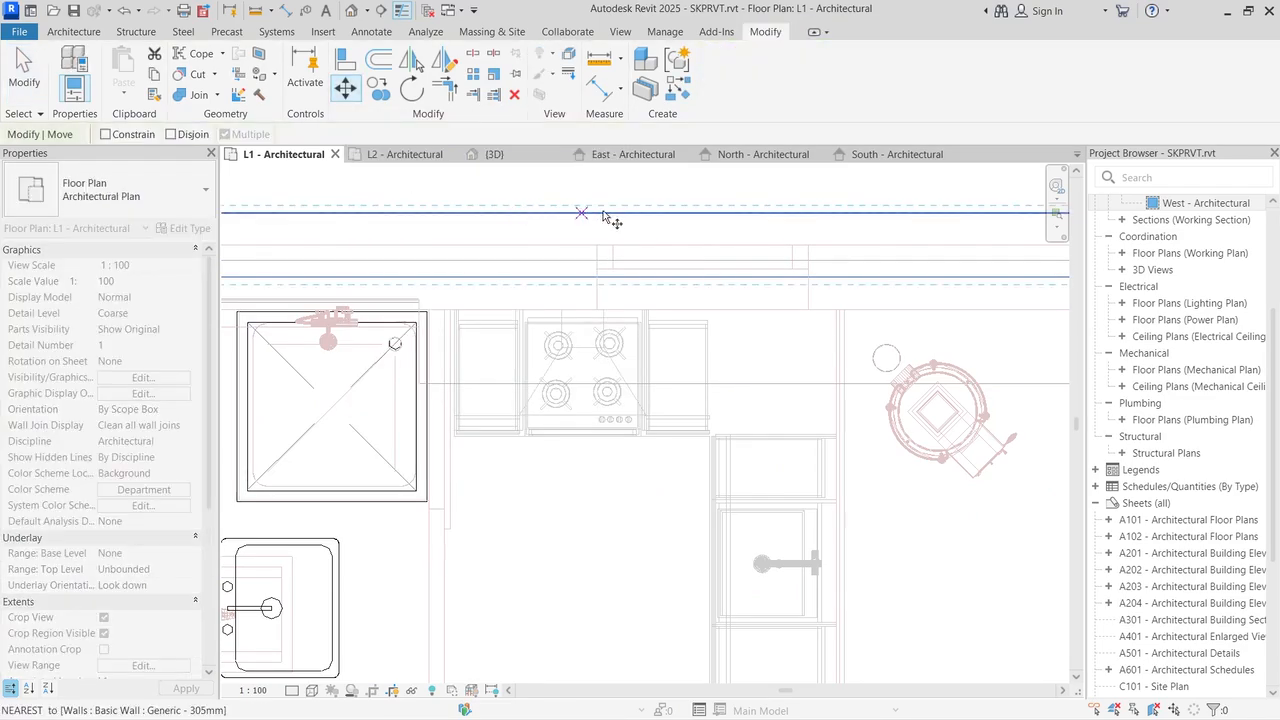
scroll(748, 196, "up", 2)
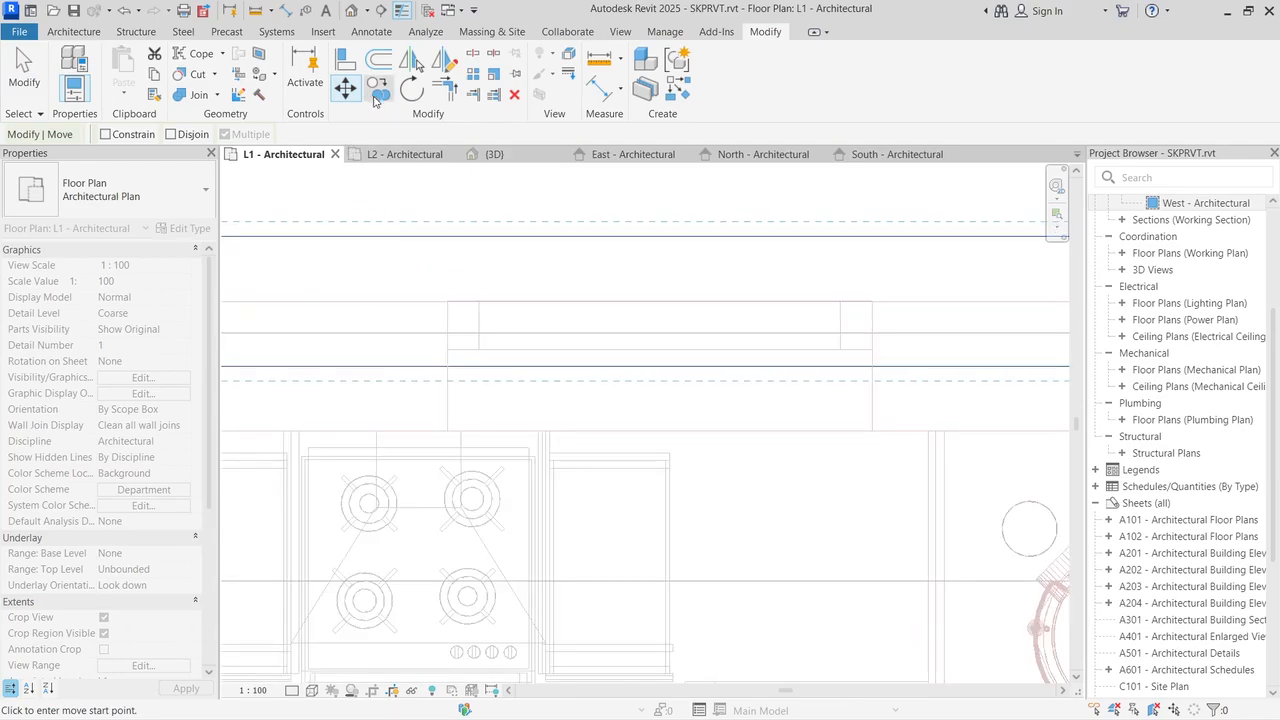
left_click(448, 239)
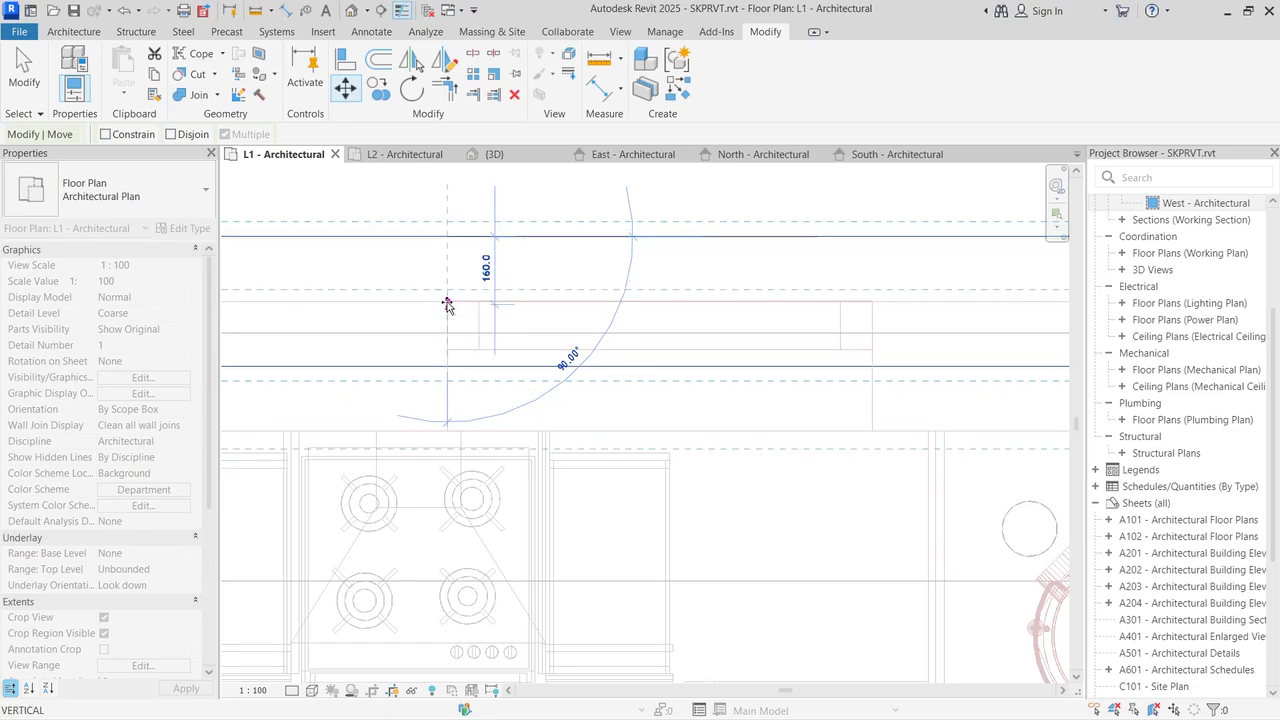
scroll(449, 310, "up", 3)
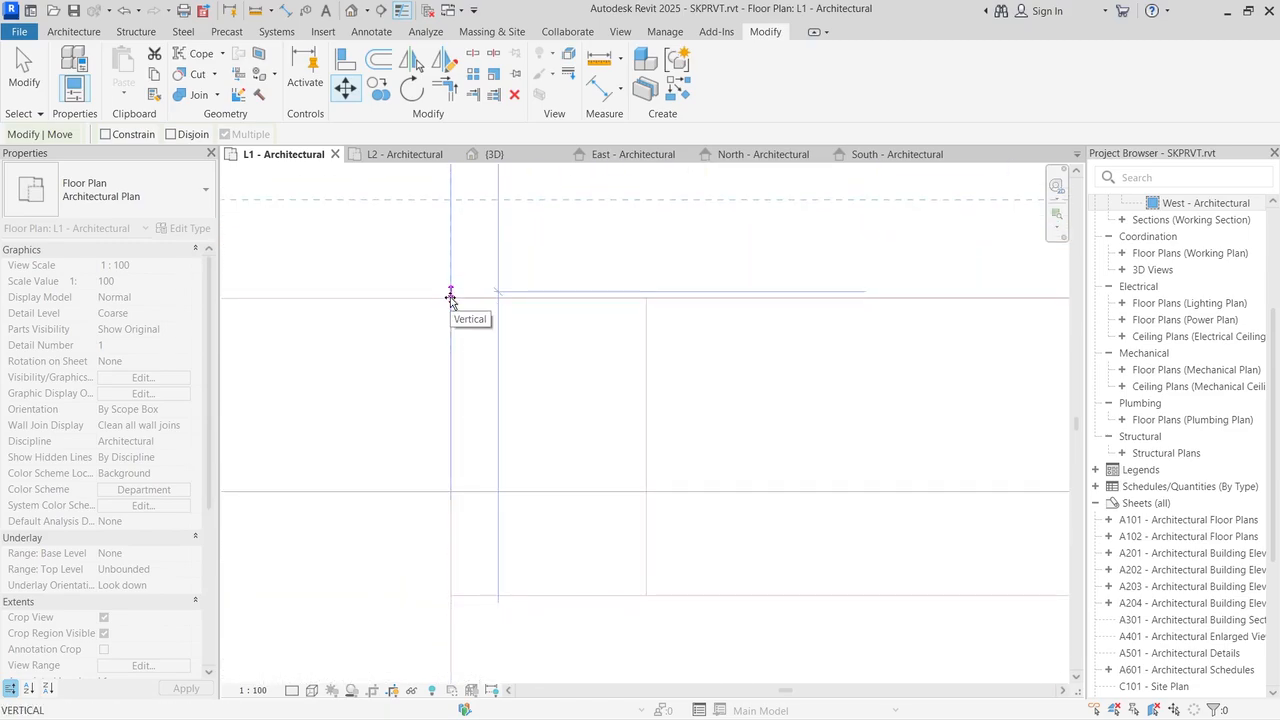
left_click(450, 296)
scroll(460, 289, "up", 4)
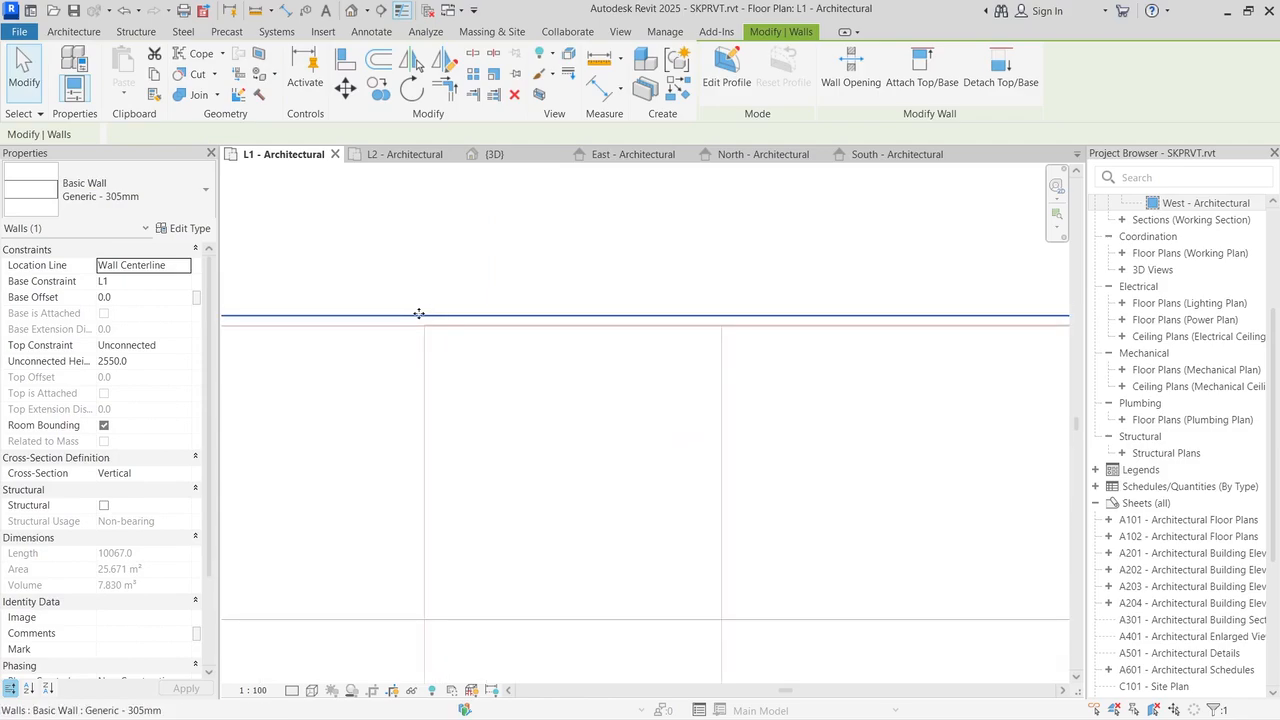
Step: Nudge the upper wall in small vertical increments until its outer face coincides with the underlay's outer wall line
key("Down")
key("Down")
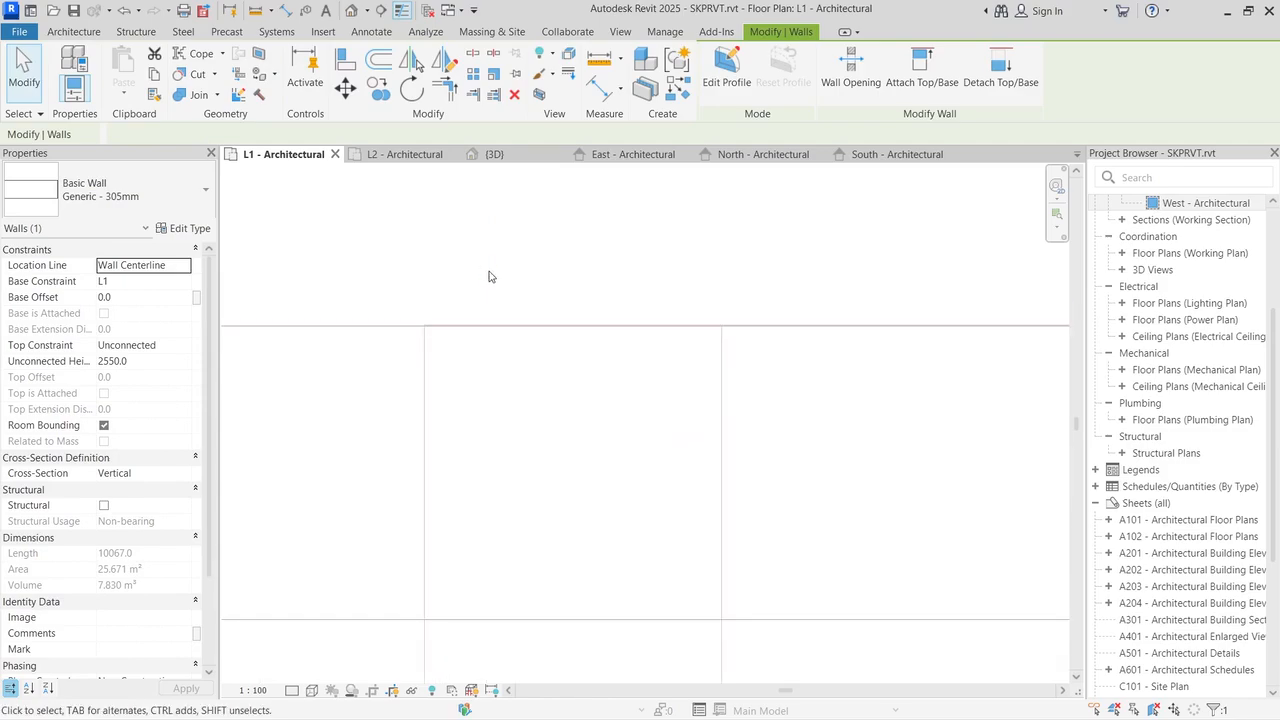
key("Up")
key("Down")
key("Down")
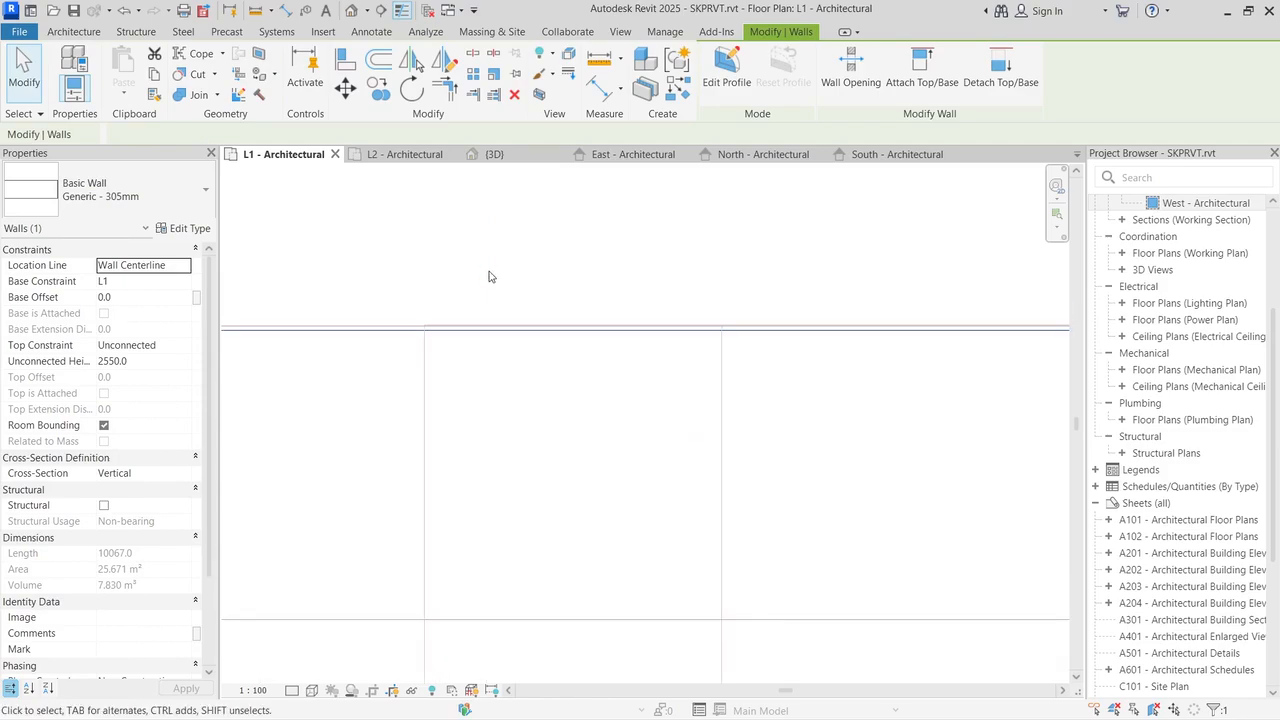
key("Up")
scroll(489, 277, "down", 5)
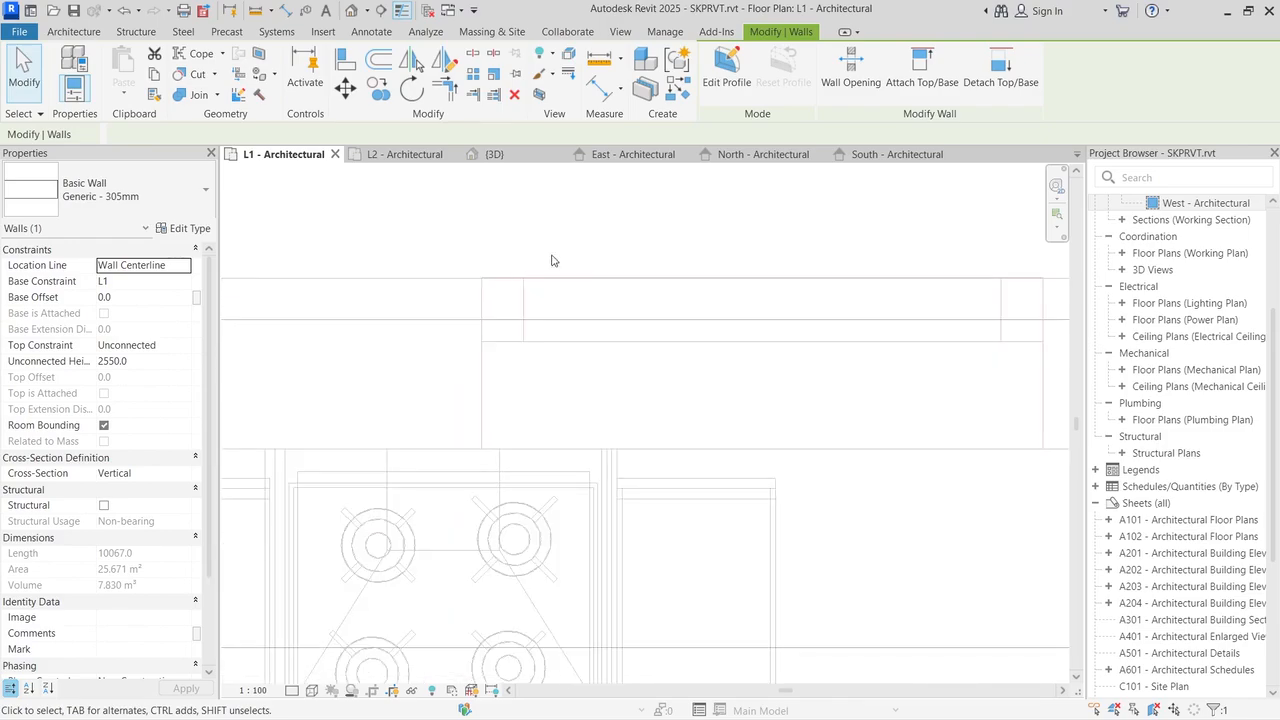
Step: Change the lower long exterior wall to the Generic - 305mm type
key("Escape")
scroll(571, 229, "down", 4)
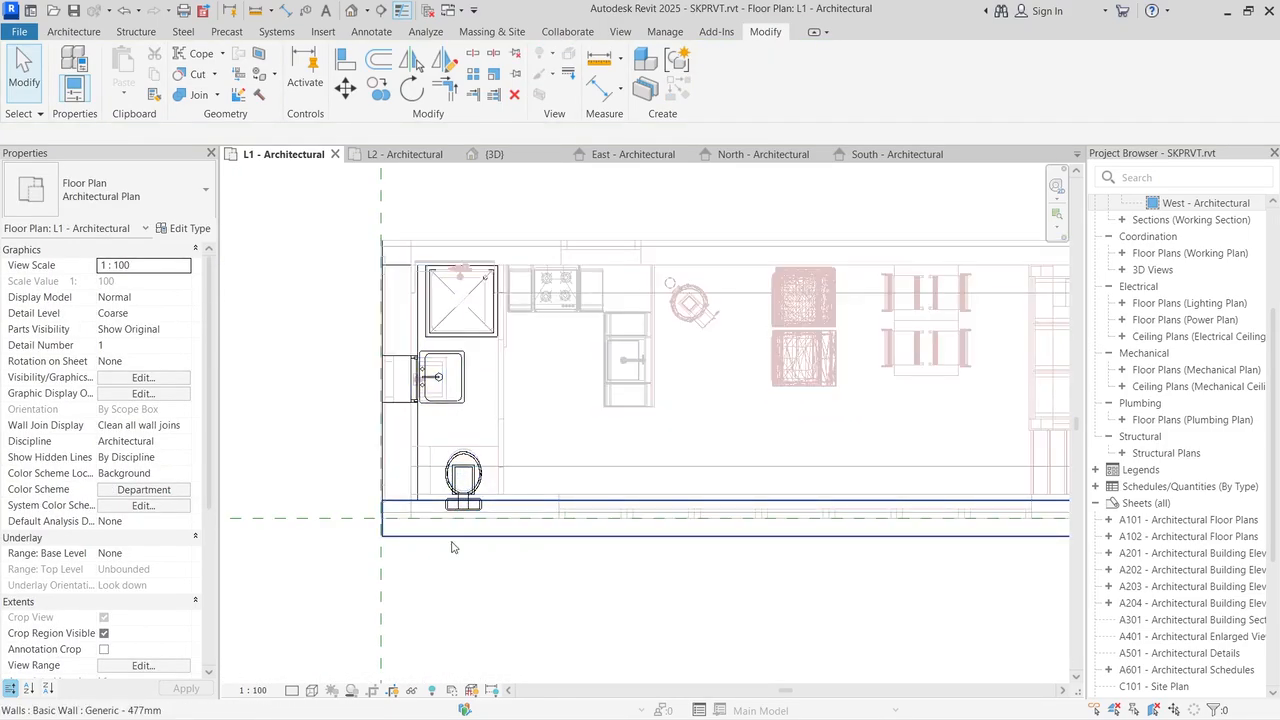
scroll(477, 560, "down", 3)
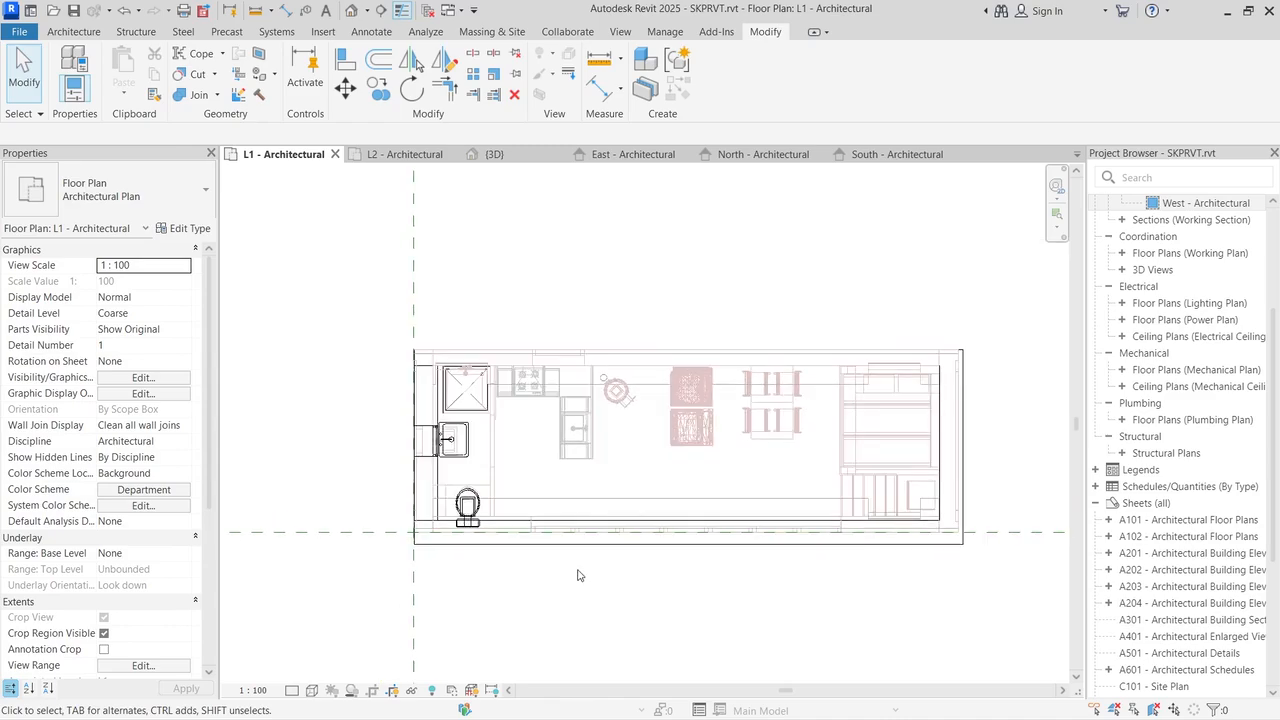
left_click(669, 552)
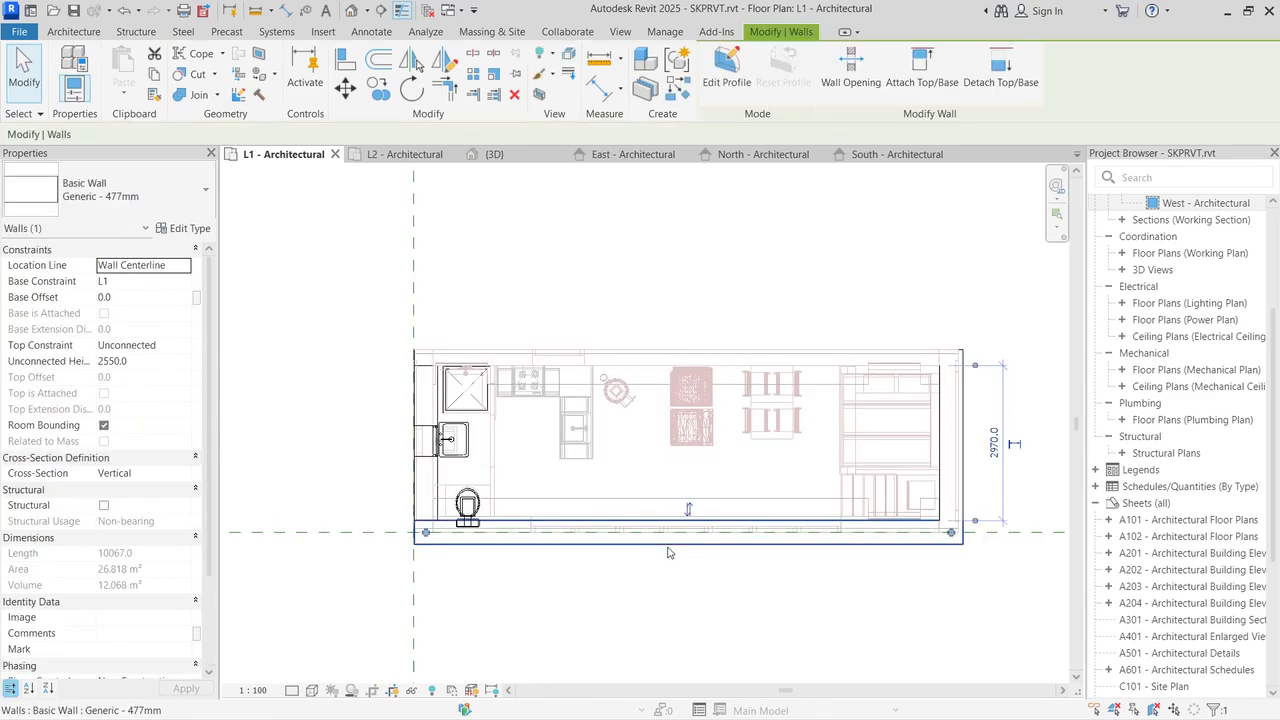
left_click(65, 186)
scroll(110, 353, "up", 3)
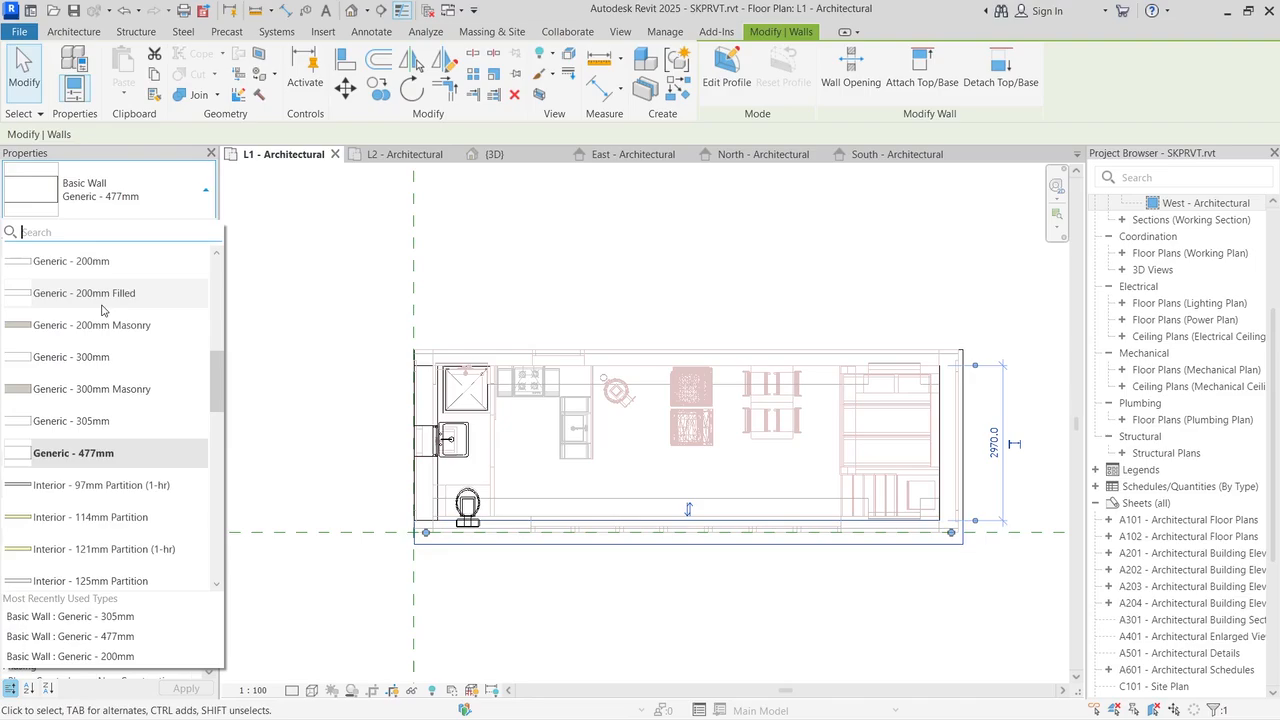
left_click(108, 517)
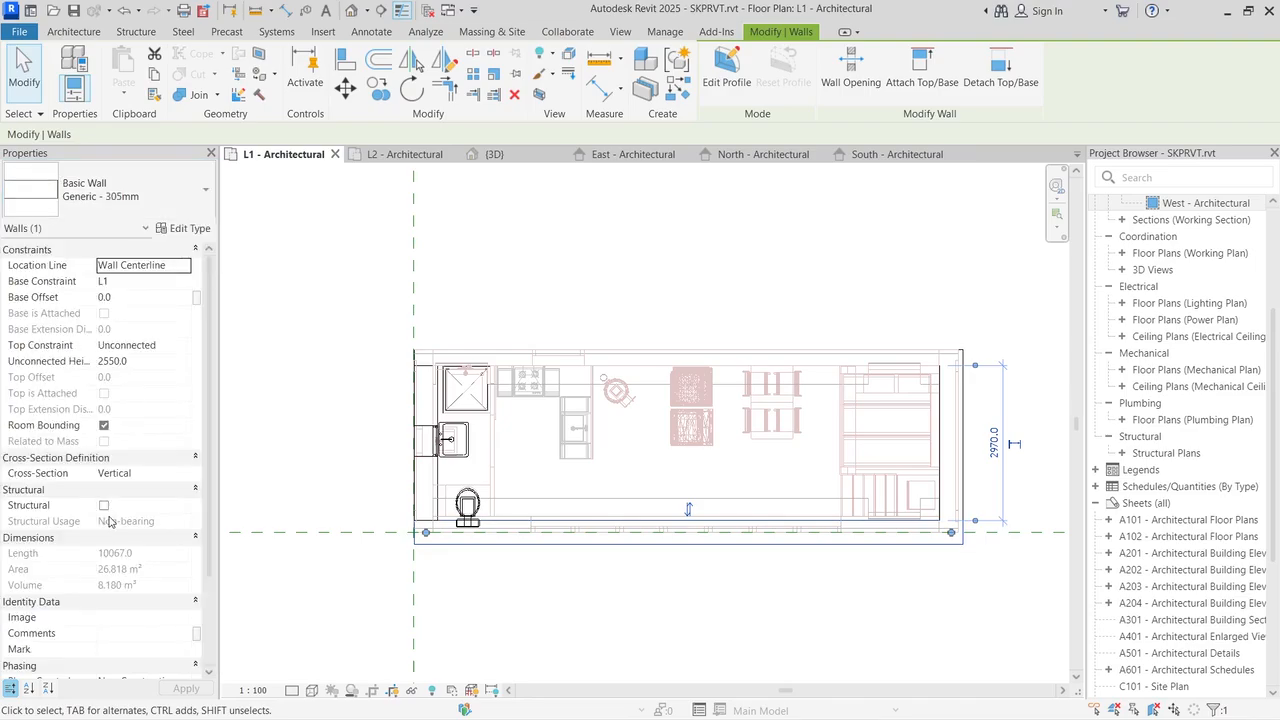
key("Escape")
Step: Move the lower wall straight up from its outer face to the underlay's outer wall line at the window opening's corner
scroll(525, 566, "up", 5)
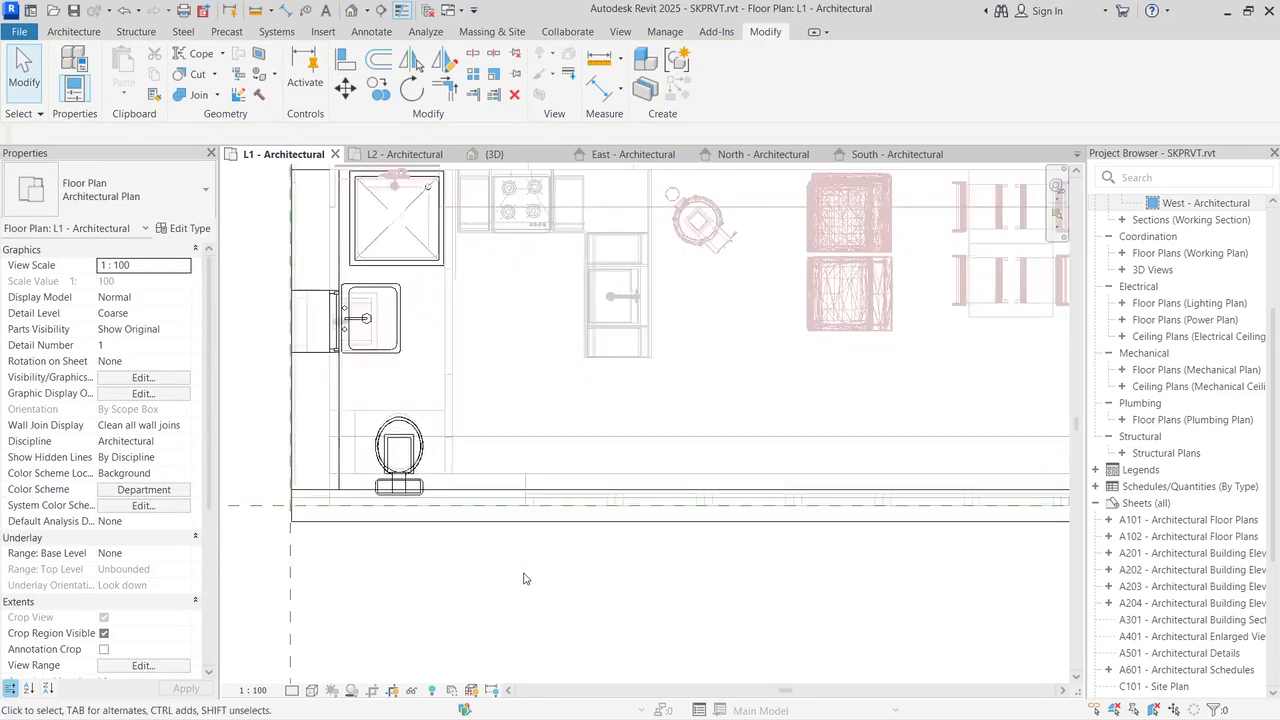
scroll(600, 460, "up", 2)
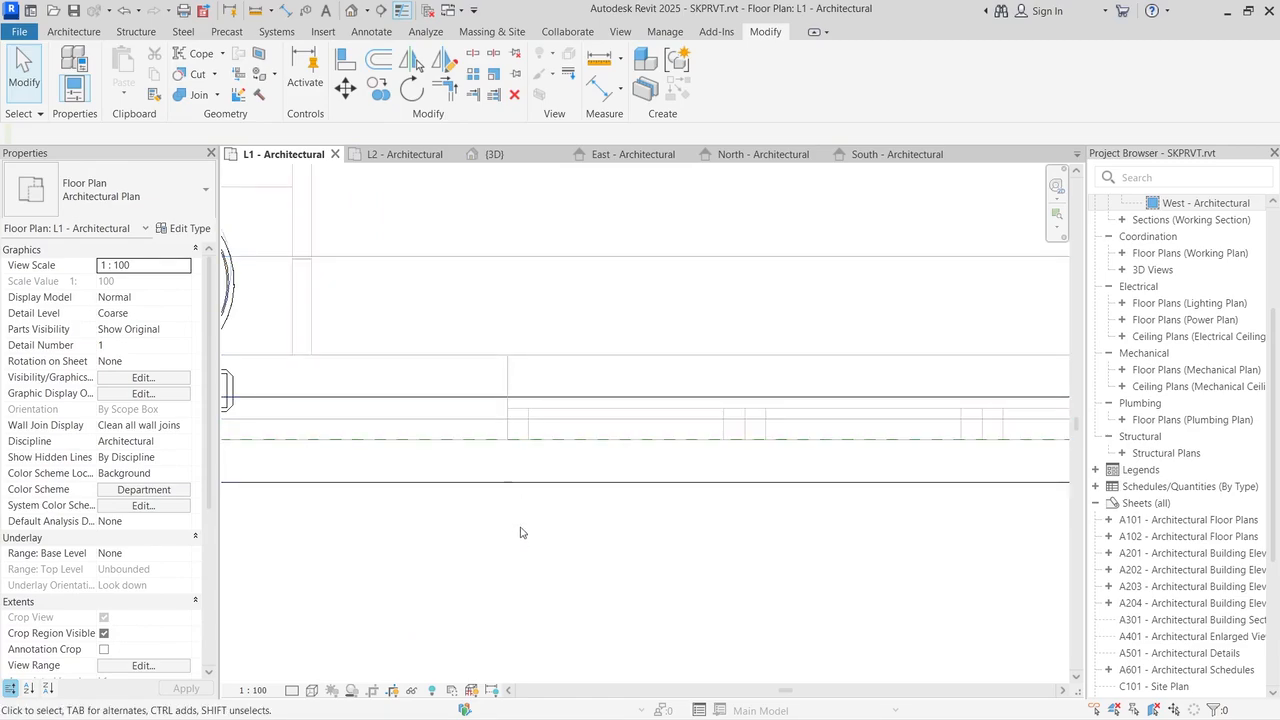
left_click(517, 485)
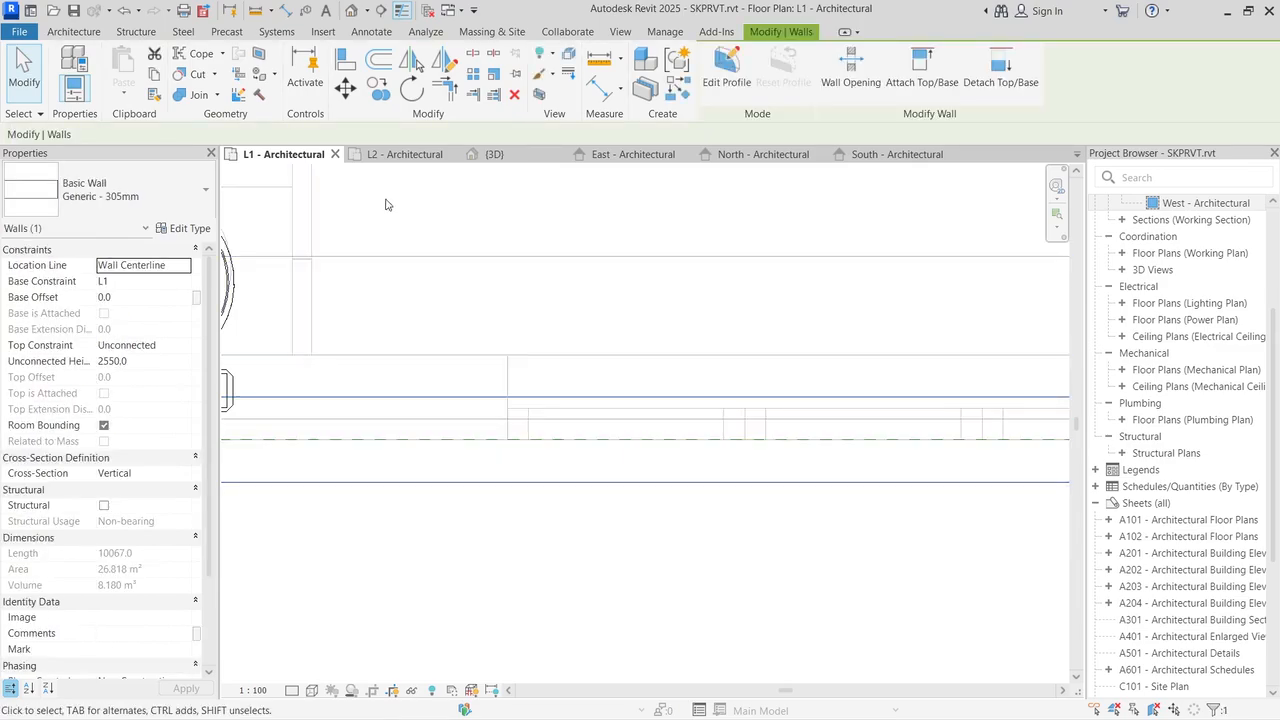
left_click(344, 88)
scroll(526, 546, "up", 2)
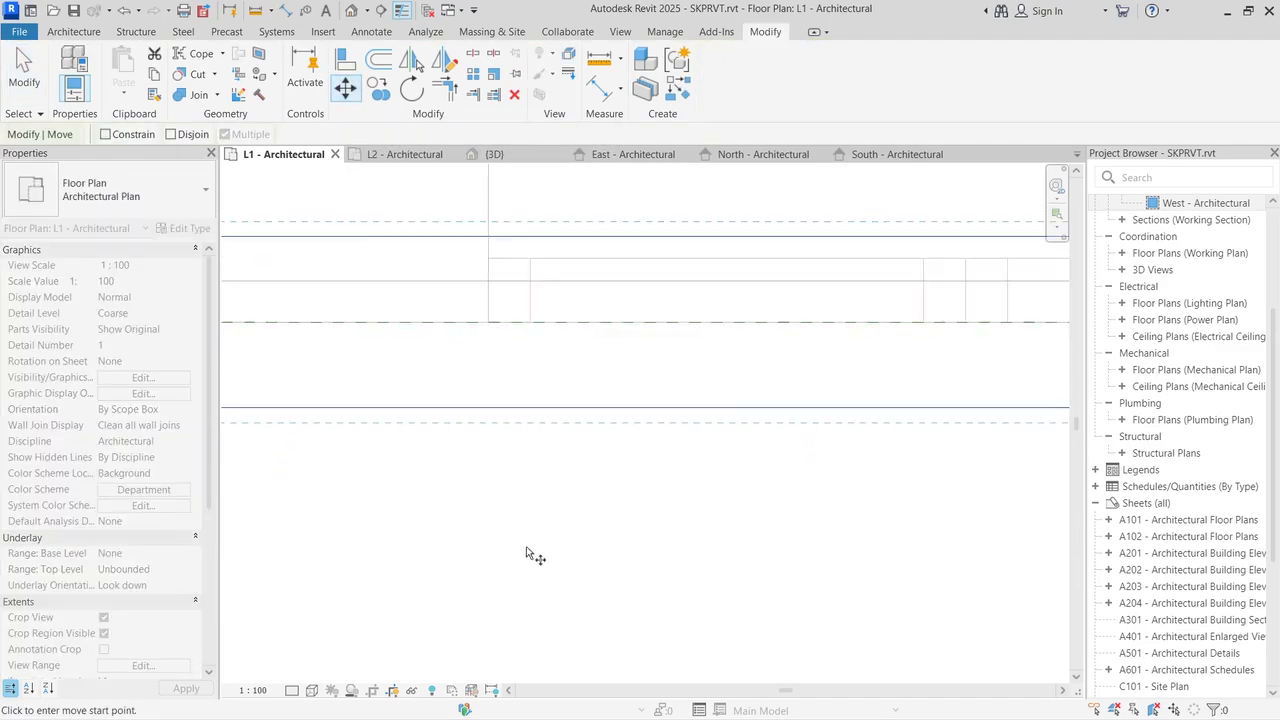
left_click(484, 410)
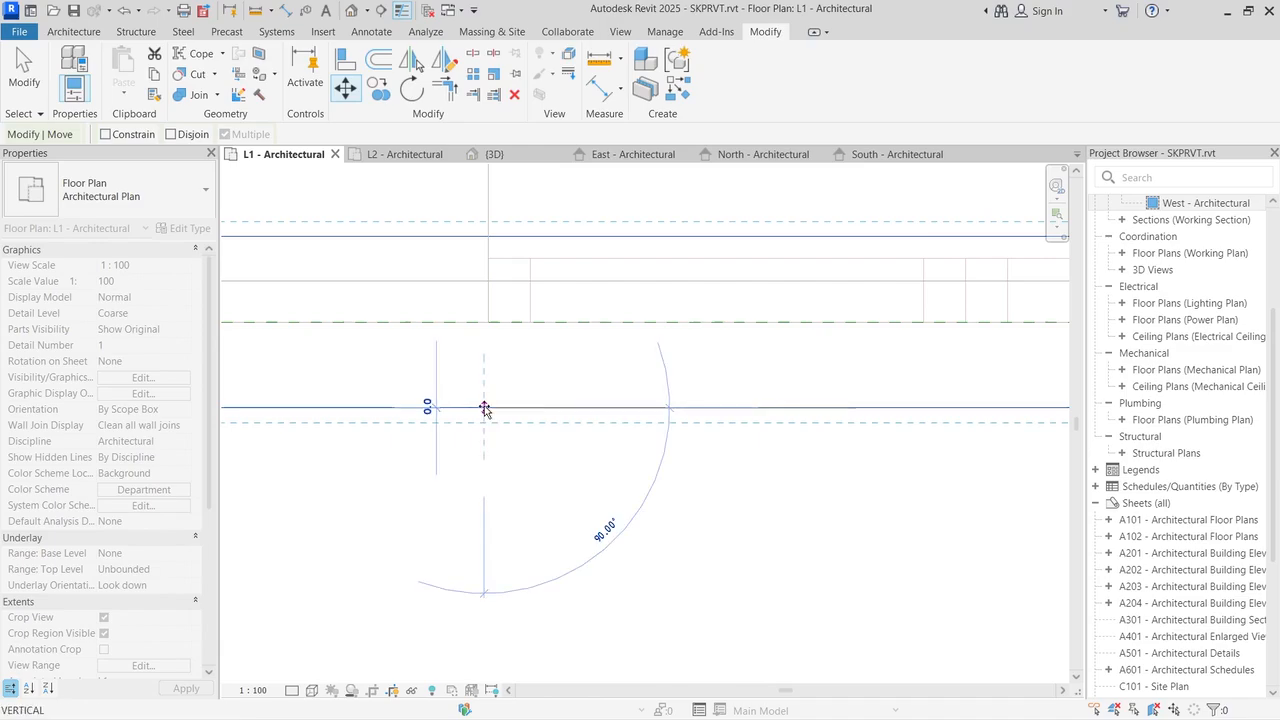
left_click(490, 322)
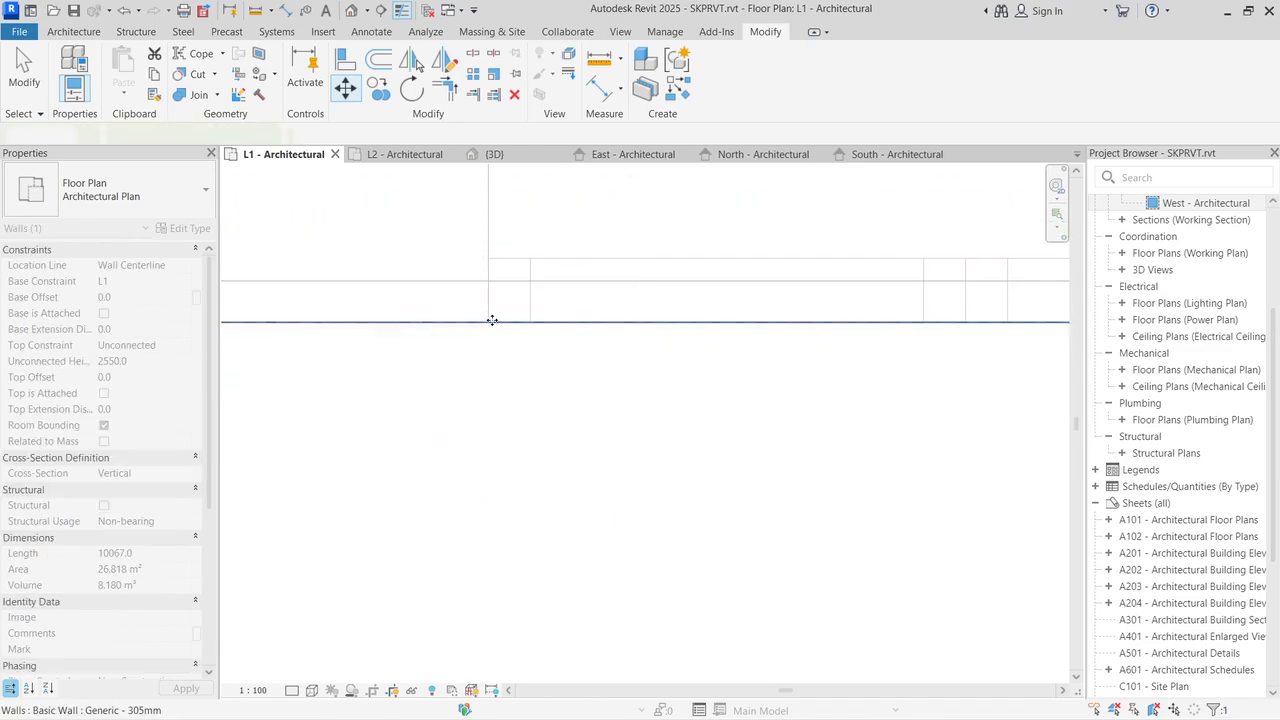
left_click(497, 414)
Step: Nudge the toilet upward in small increments until the back of its tank sits against the lower wall's inner face
scroll(505, 392, "up", 2)
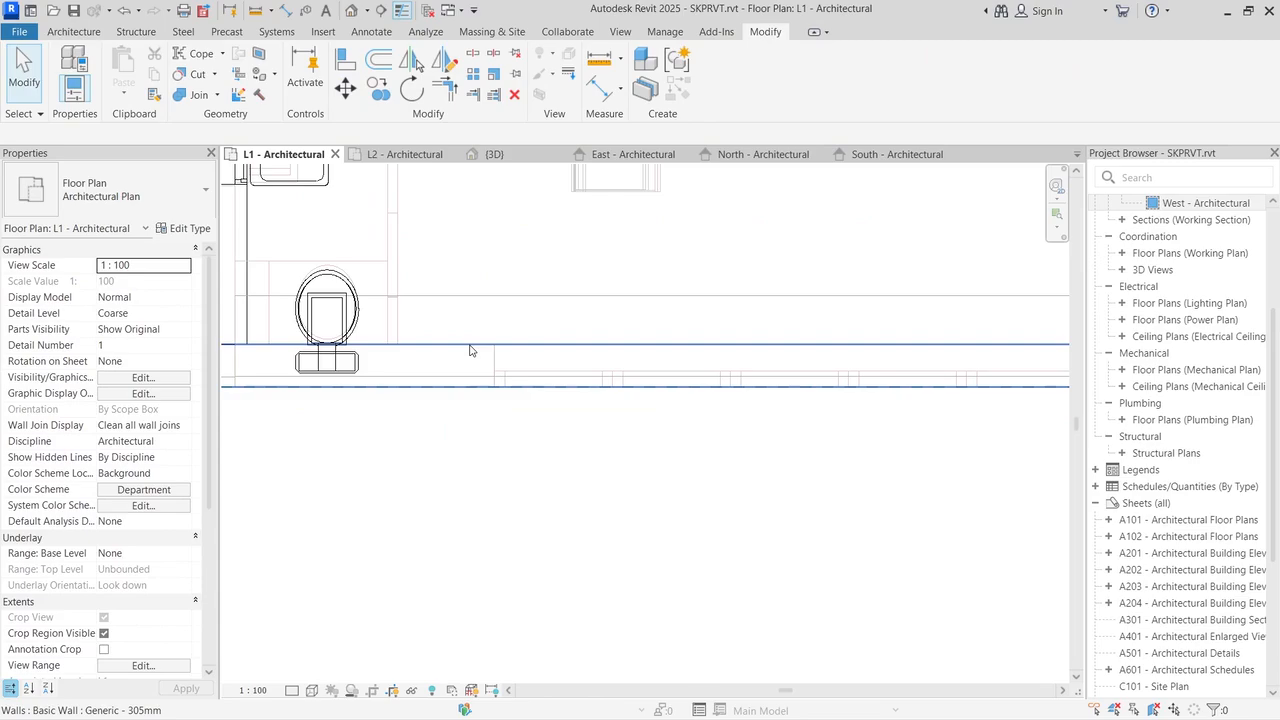
scroll(325, 310, "up", 2)
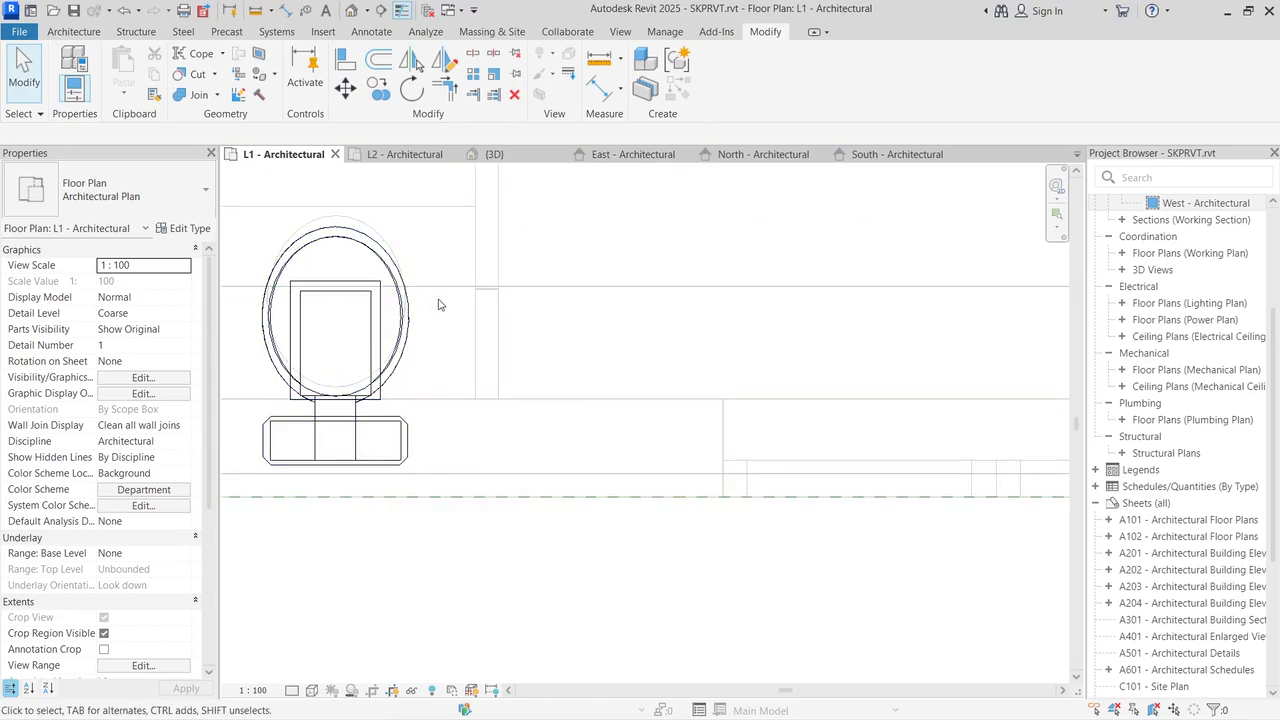
left_click(395, 432)
scroll(602, 316, "down", 3)
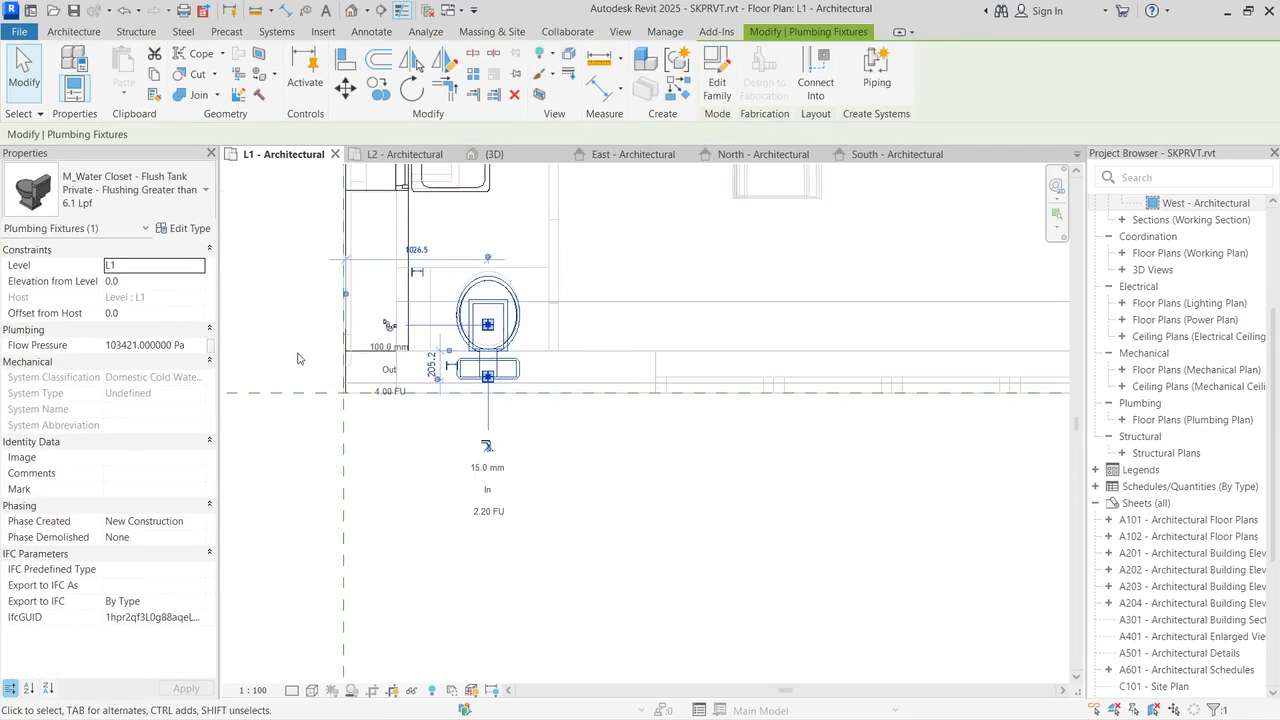
scroll(298, 355, "up", 4)
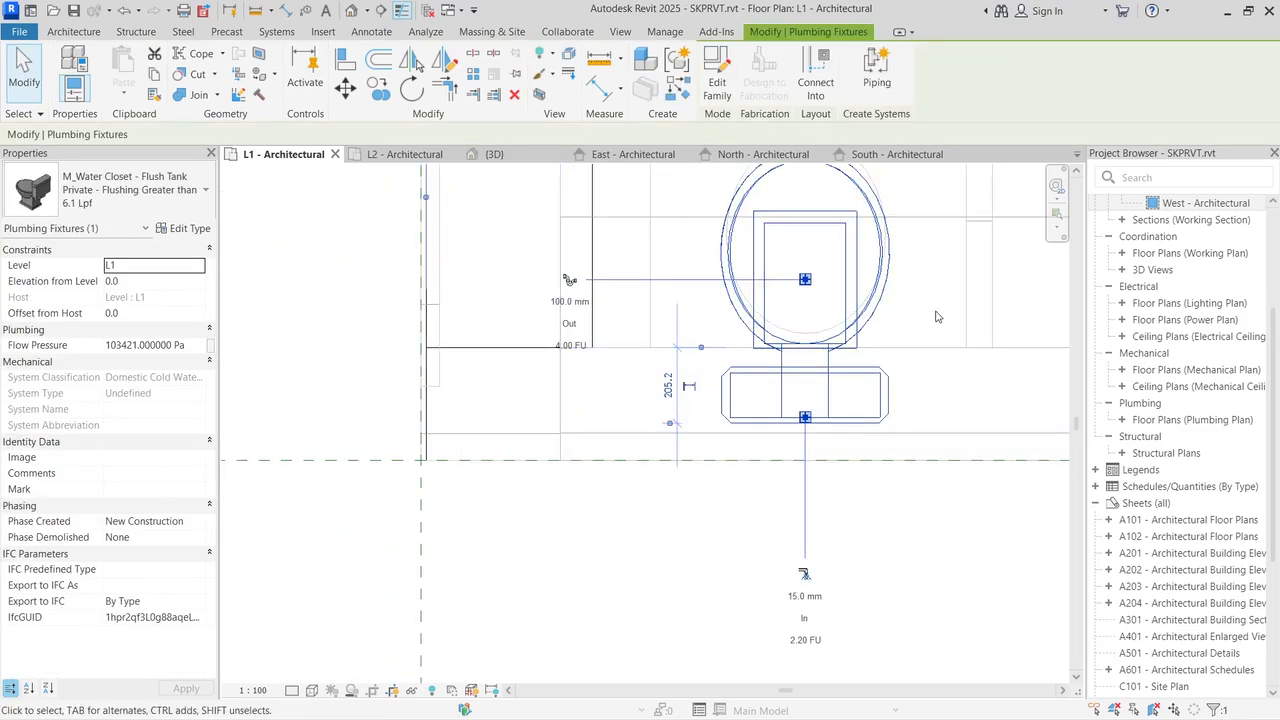
key("Up")
key("Up")
key("Up")
key("Up")
key("Up")
key("Up")
key("Up")
key("Up")
key("Up")
key("Up")
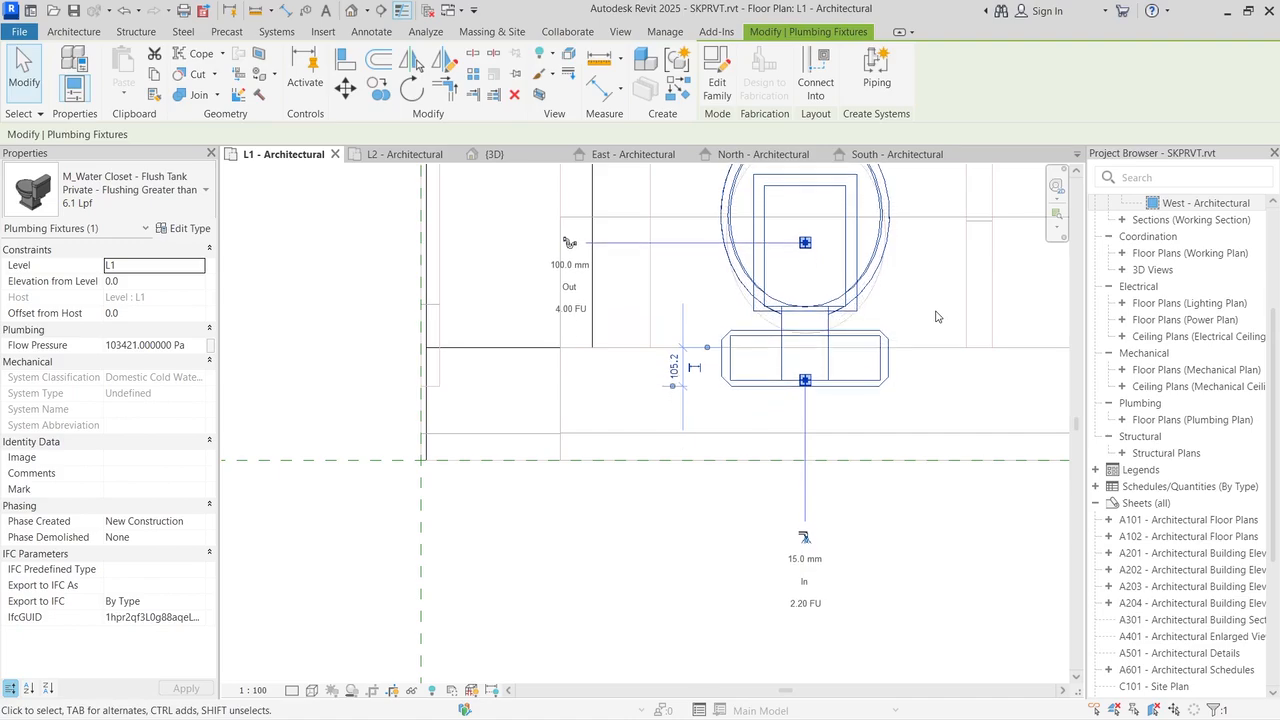
key("Up")
key("Up")
key("Up")
key("Up")
key("Up")
key("Up")
key("Up")
key("Up")
key("Up")
key("Up")
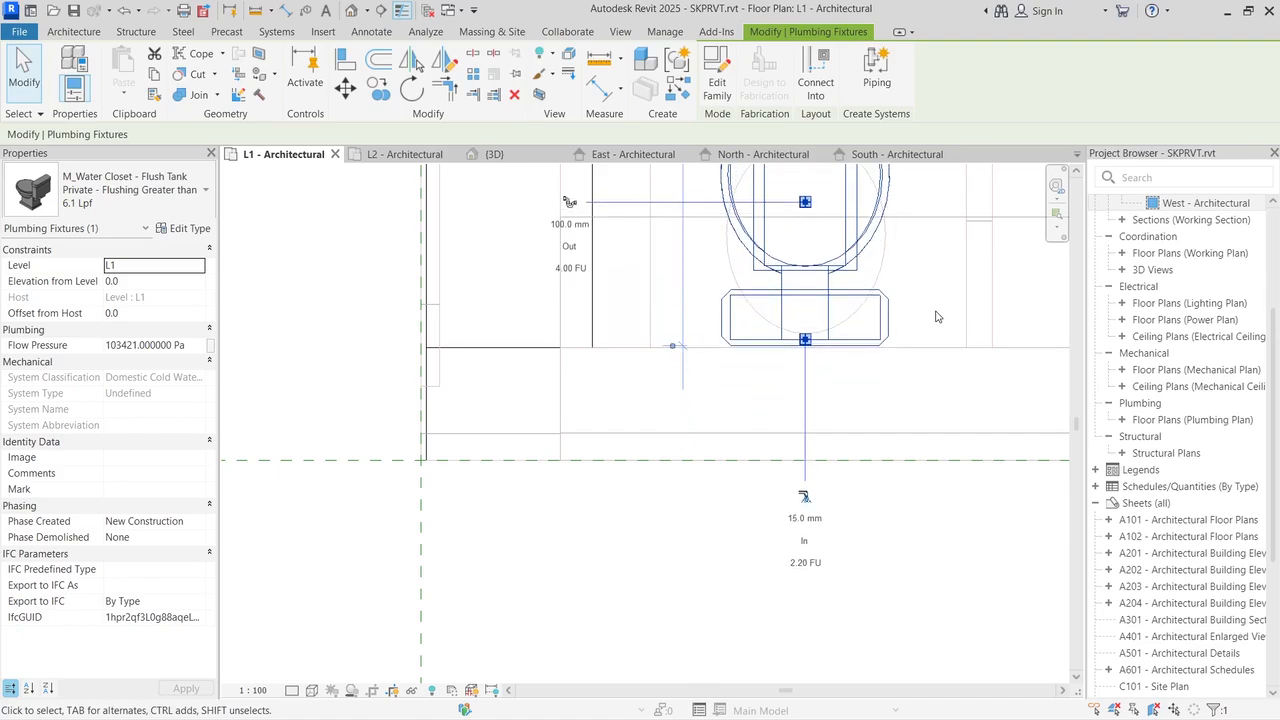
key("Up")
key("Up")
key("Down")
key("Down")
key("Down")
key("Up")
left_click(540, 588)
Step: Start a new wall with the Interior - 125mm Partition (1-hr) type for the bathroom partition
scroll(514, 571, "down", 3)
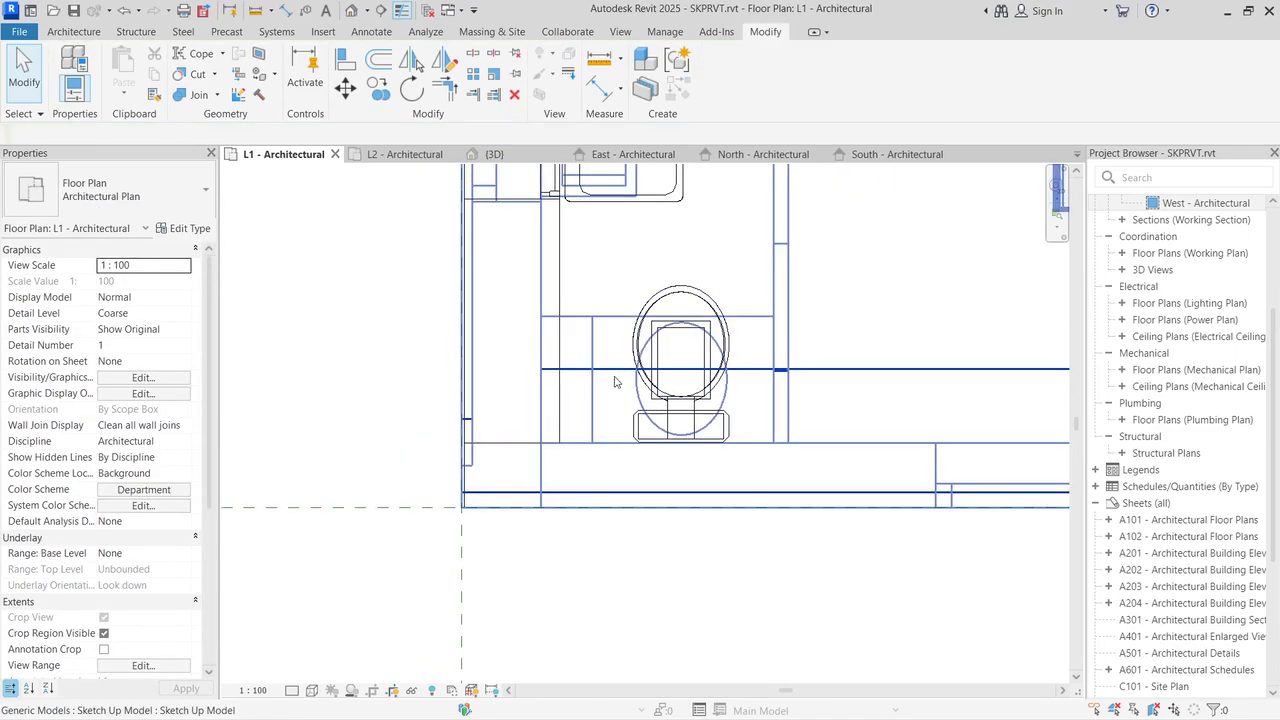
scroll(615, 360, "down", 2)
scroll(700, 345, "down", 4)
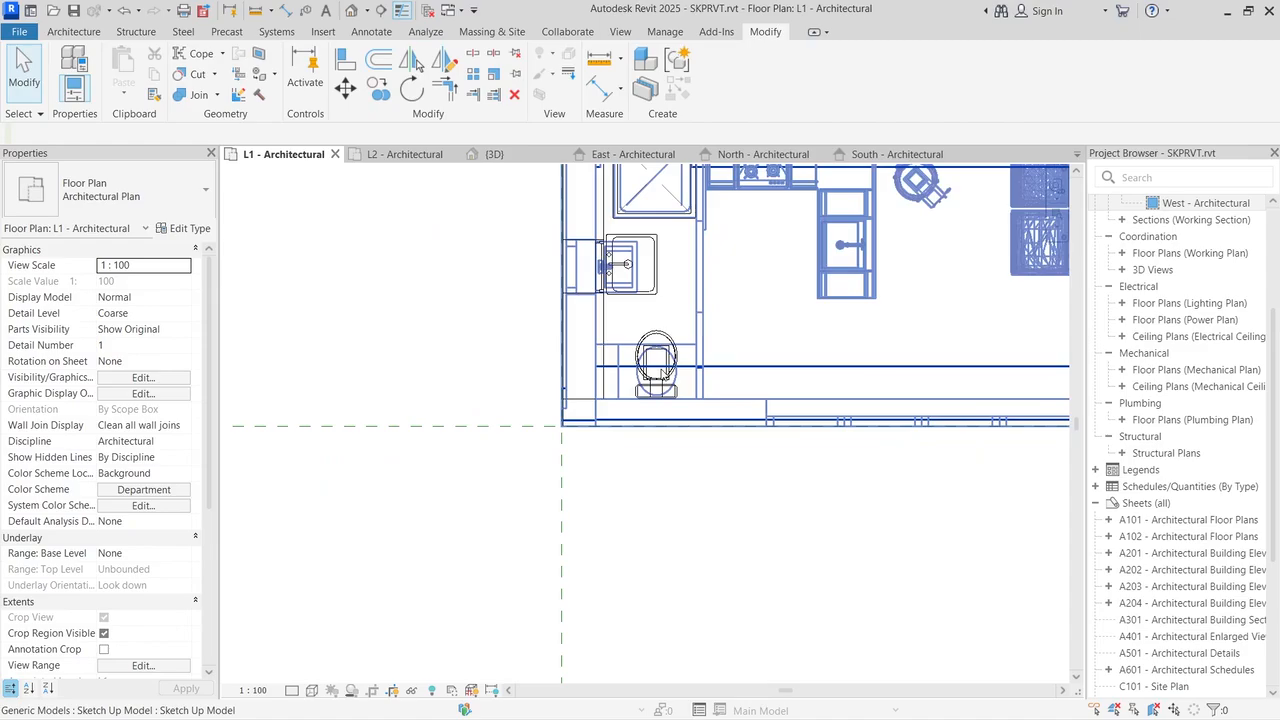
scroll(741, 245, "up", 3)
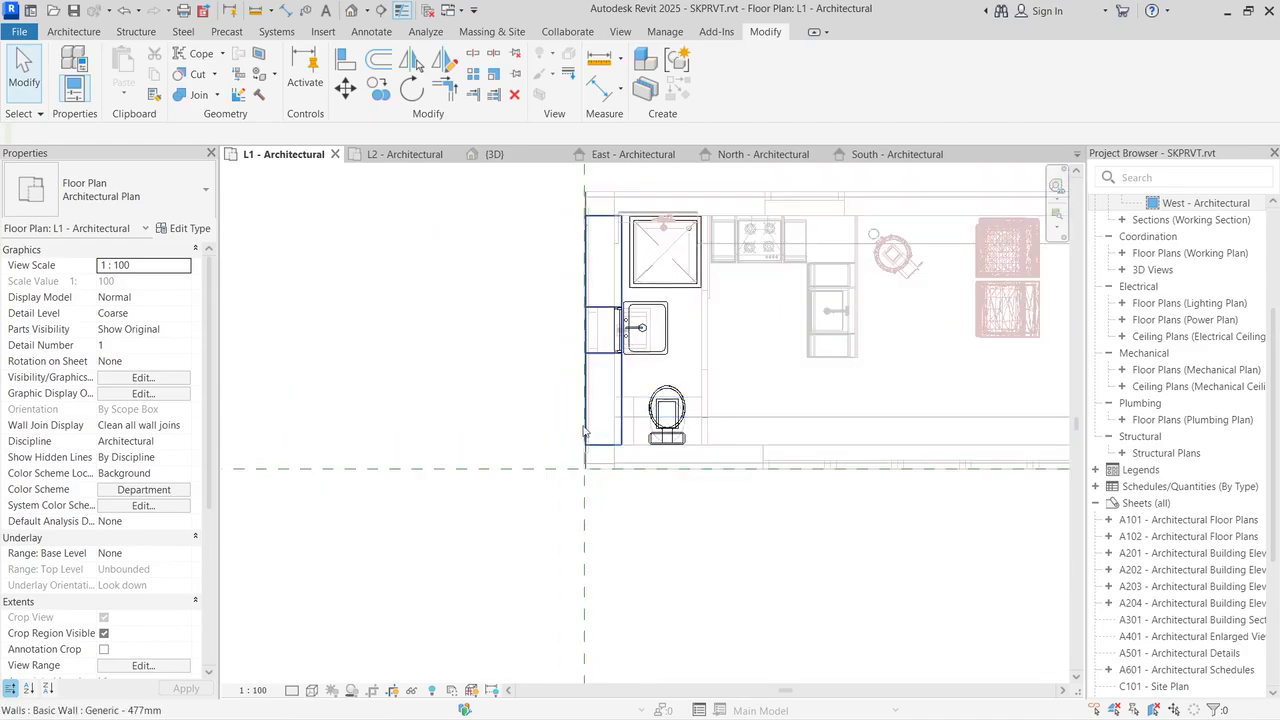
scroll(385, 379, "down", 1)
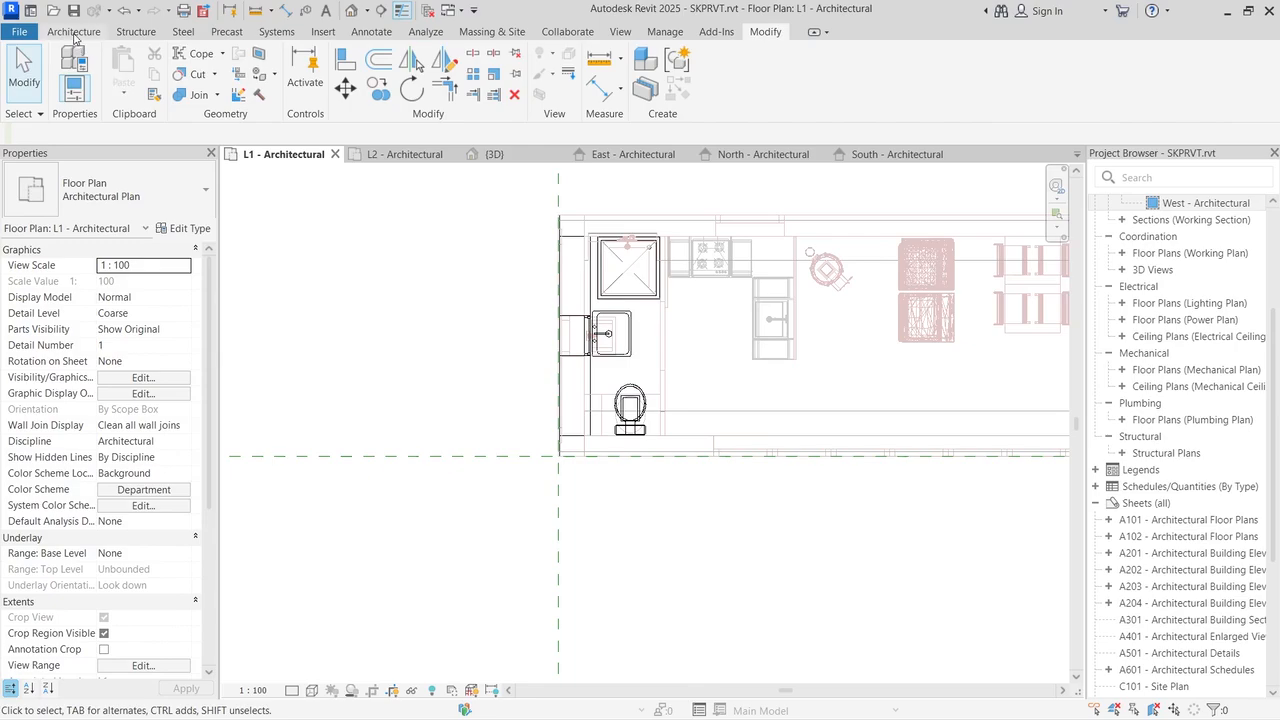
left_click(74, 32)
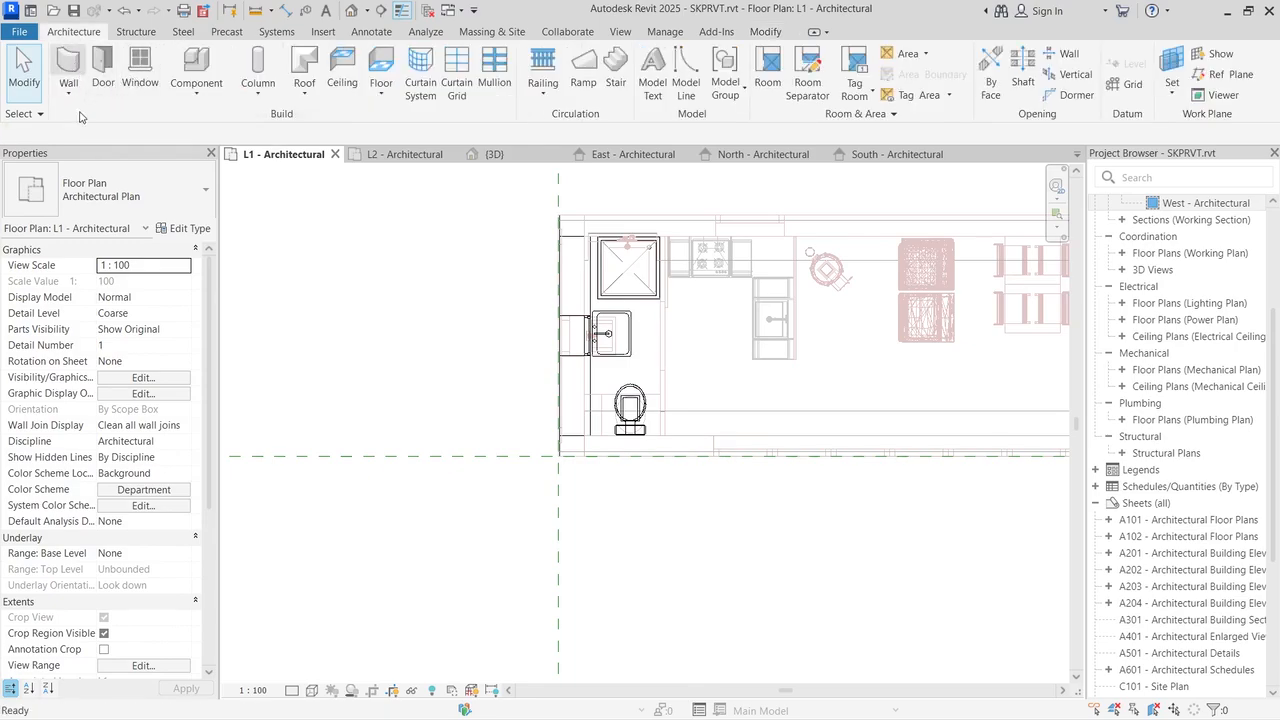
key("w")
key("a")
left_click(120, 190)
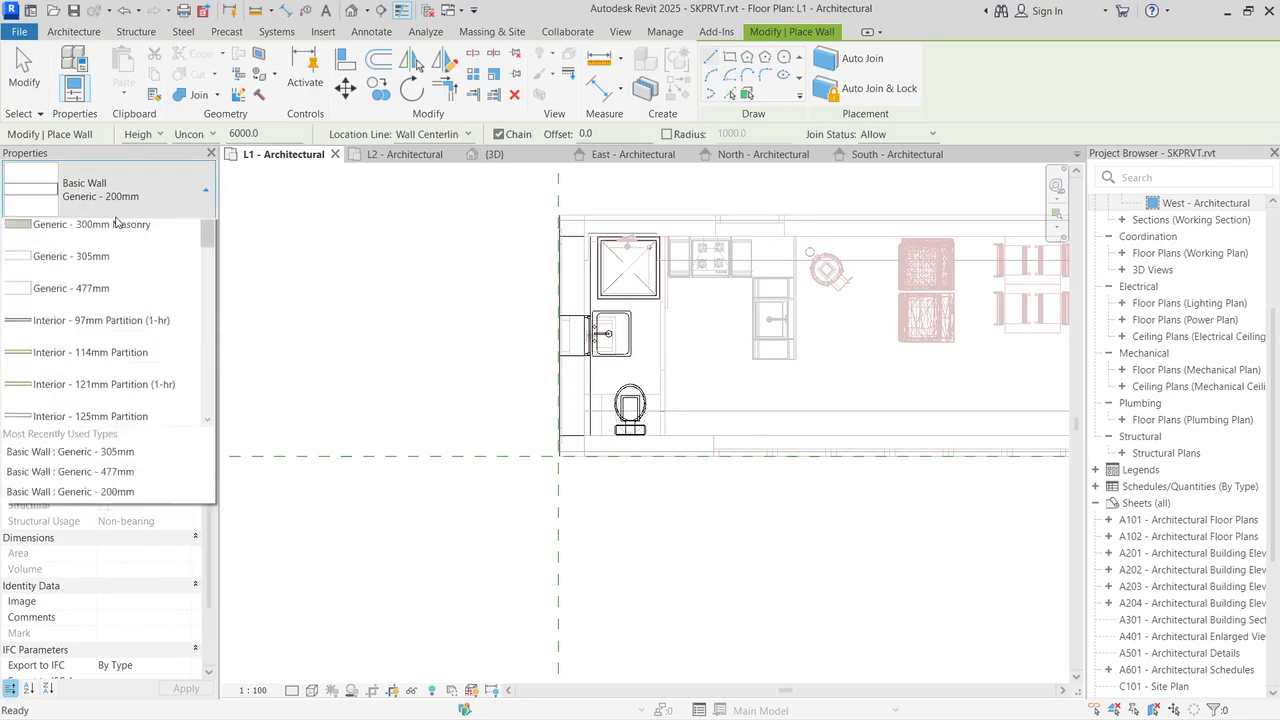
scroll(125, 388, "down", 2)
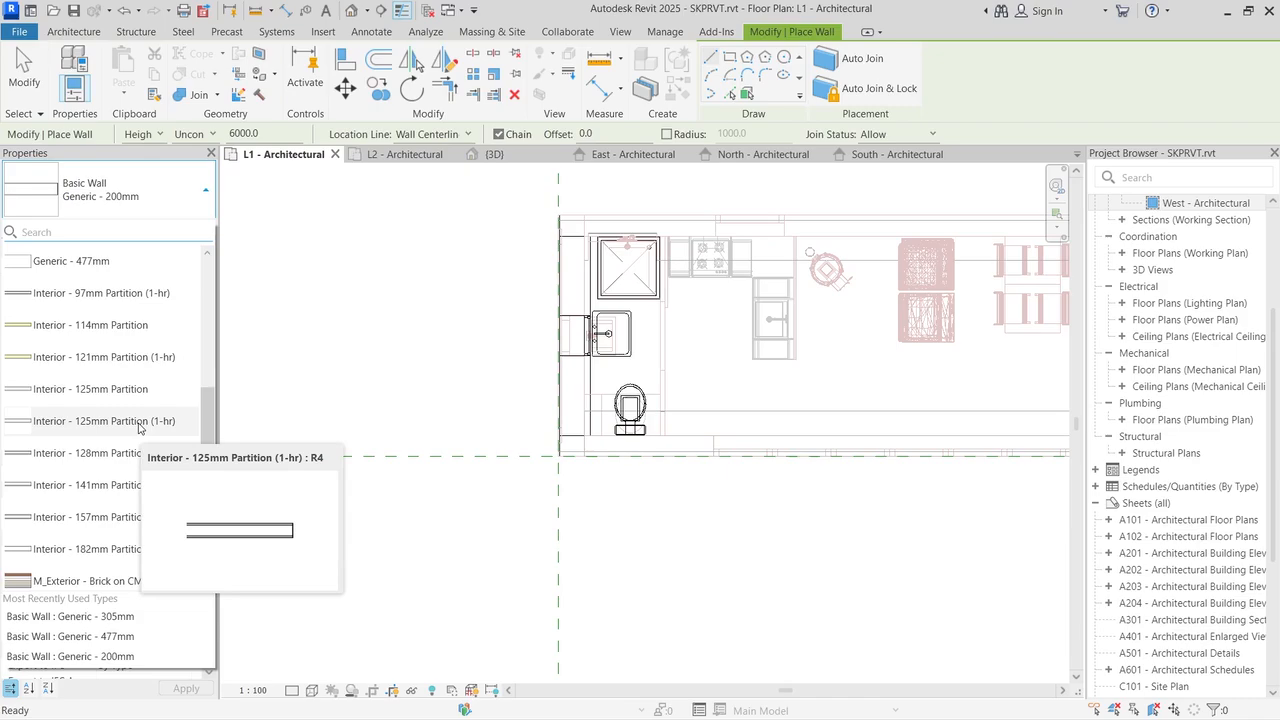
left_click(139, 424)
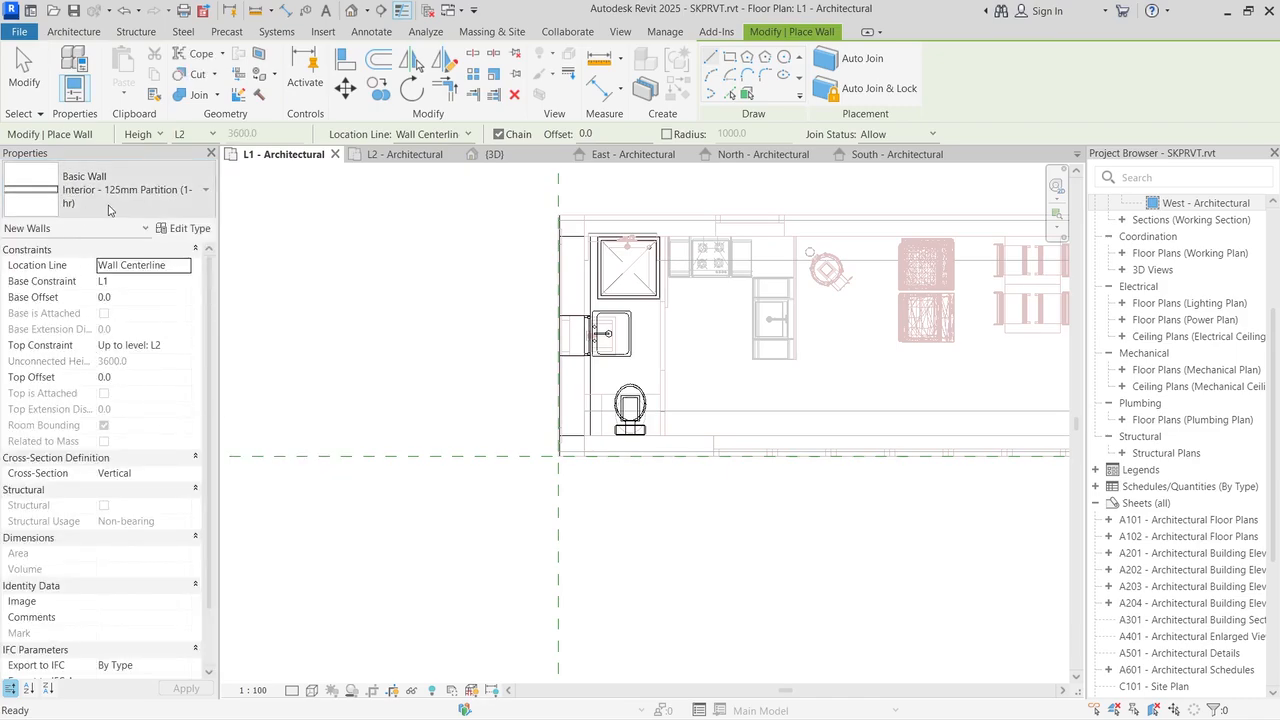
Step: Draw the bathroom partition vertically from the midpoint of the underlay partition's lower end up to the upper exterior wall
scroll(531, 323, "up", 3)
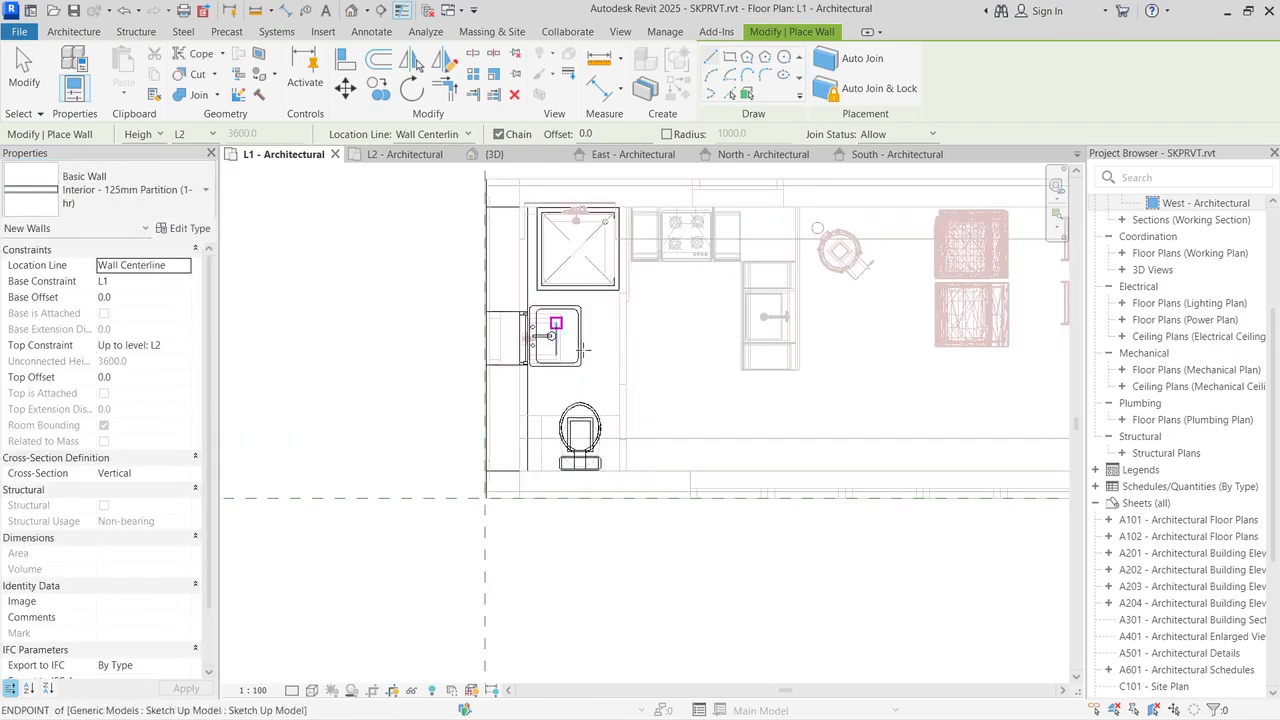
scroll(701, 458, "up", 1)
scroll(549, 482, "up", 2)
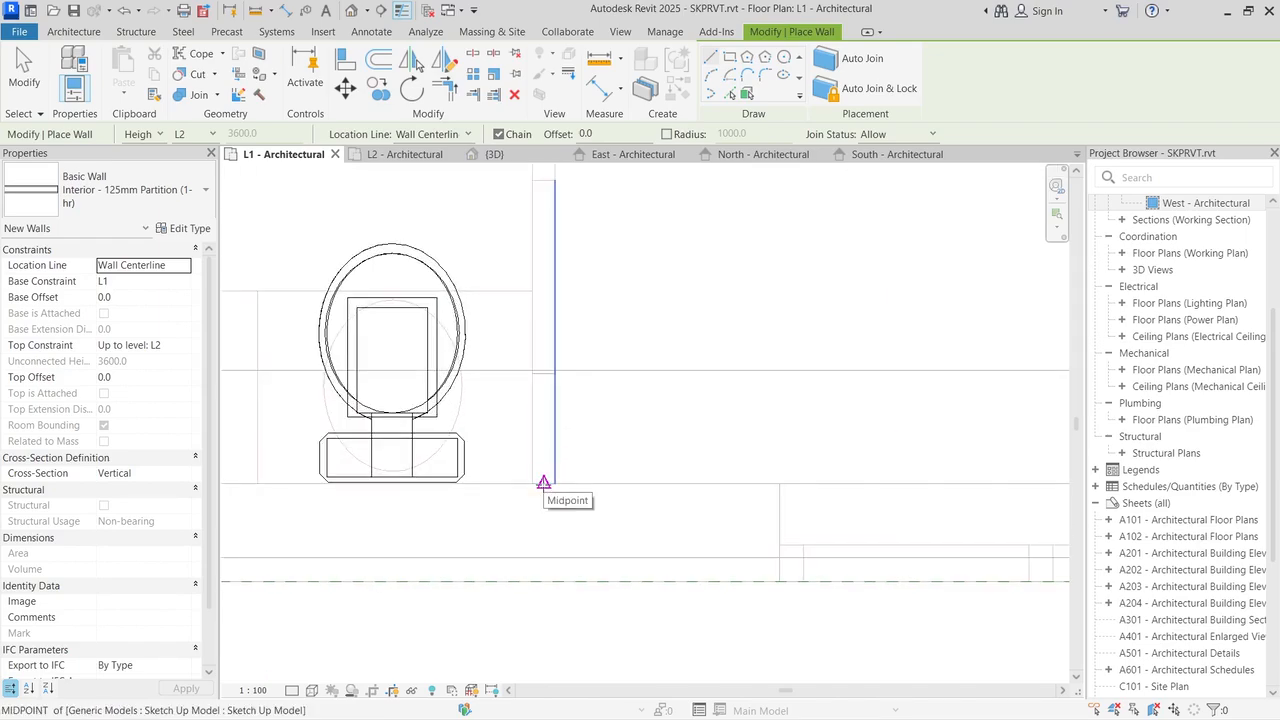
left_click(543, 482)
scroll(541, 358, "down", 4)
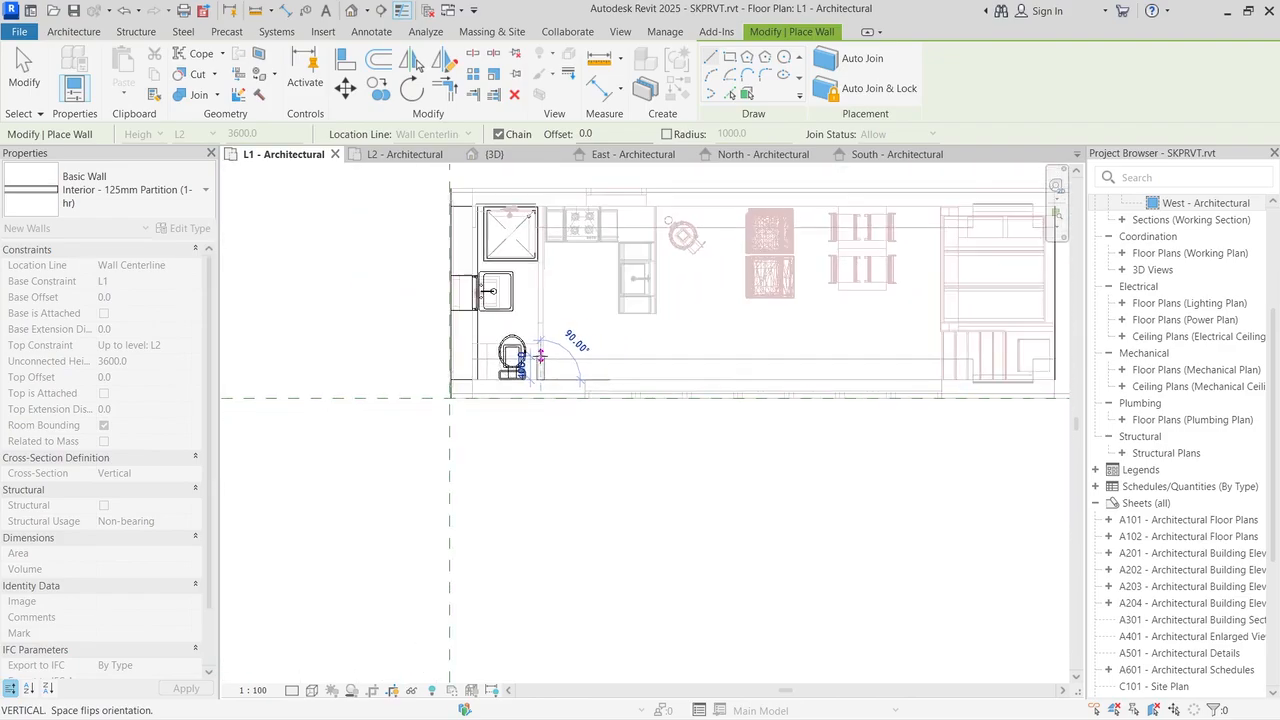
scroll(541, 260, "up", 5)
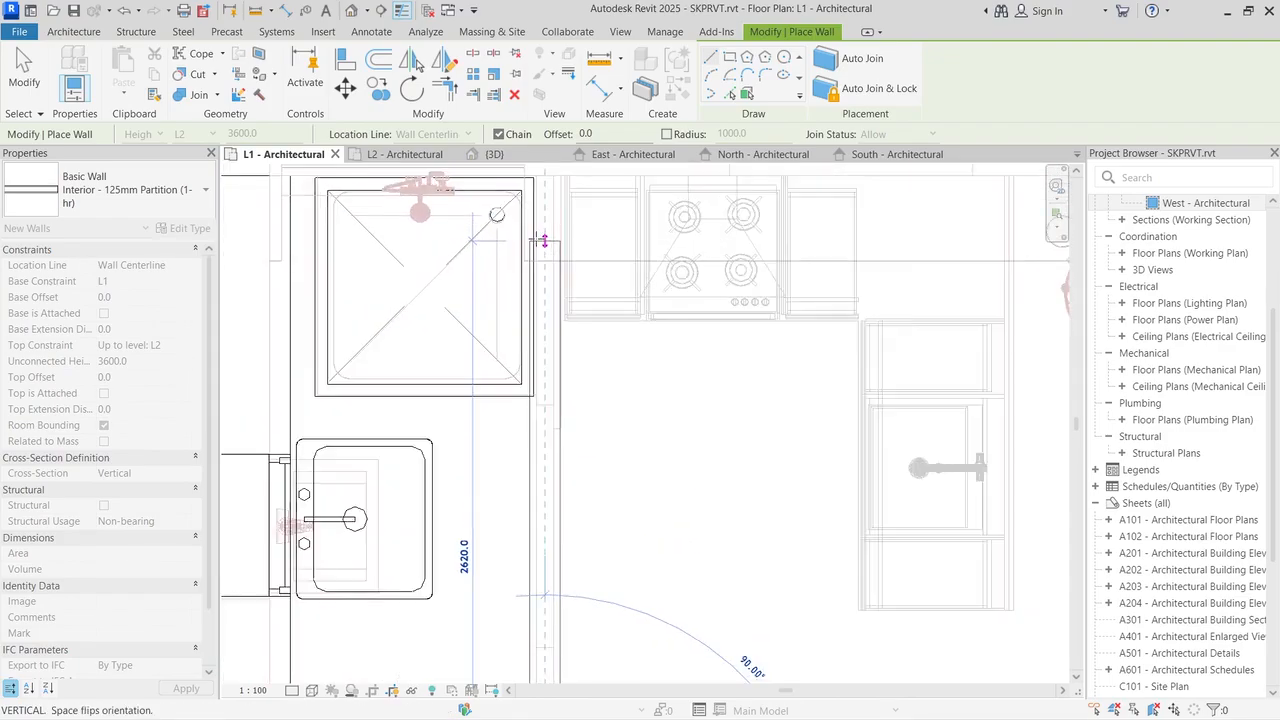
scroll(541, 240, "down", 4)
scroll(541, 238, "up", 4)
scroll(540, 200, "down", 4)
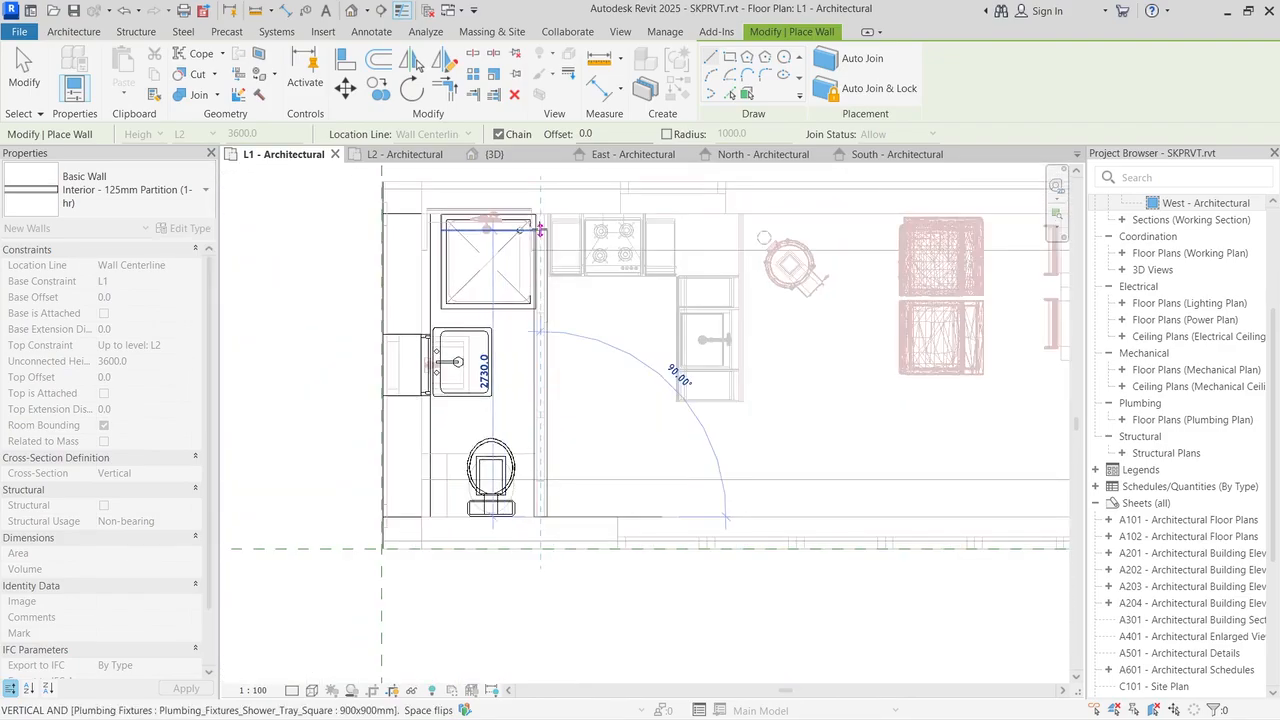
scroll(540, 200, "down", 4)
scroll(539, 222, "up", 4)
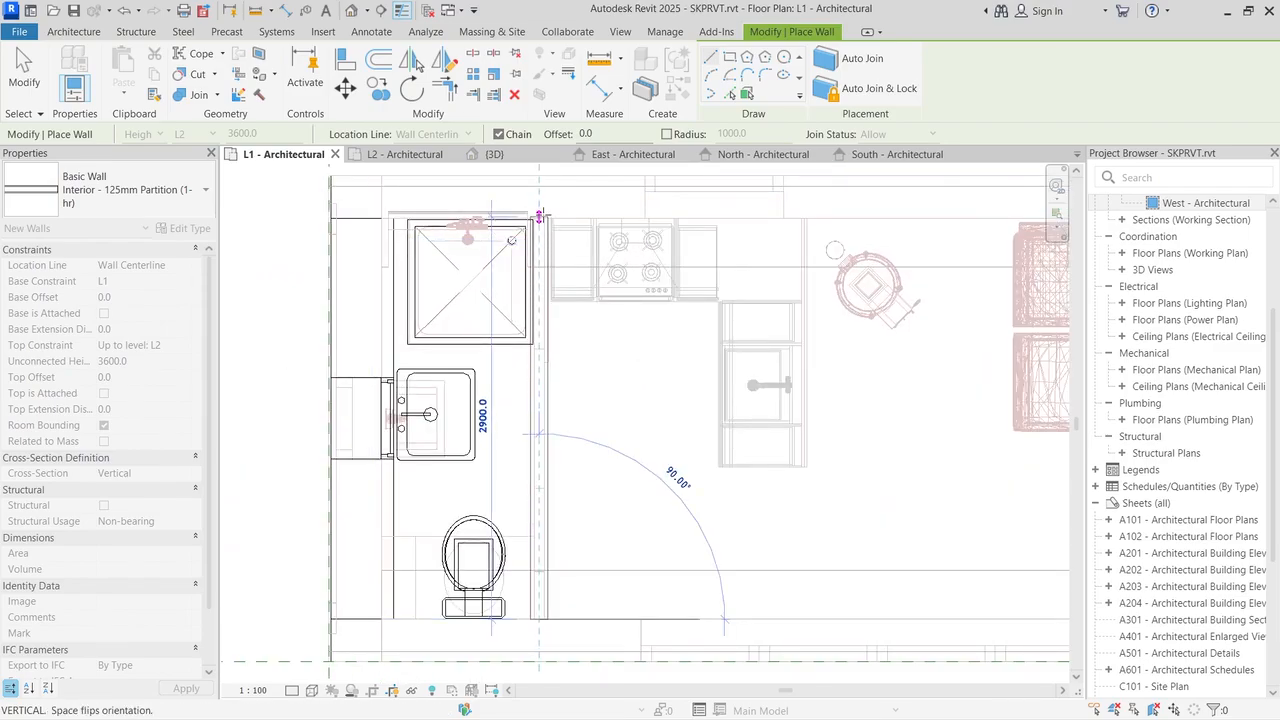
scroll(539, 216, "up", 3)
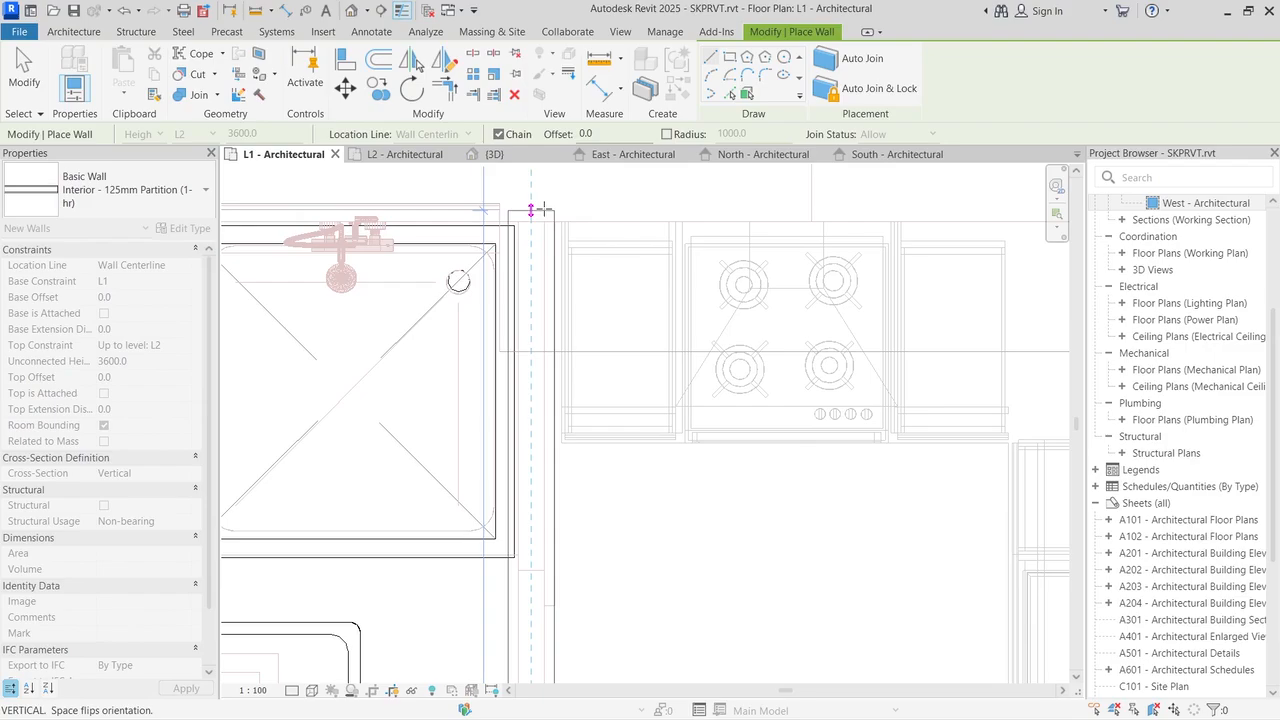
key("Escape")
scroll(572, 352, "down", 2)
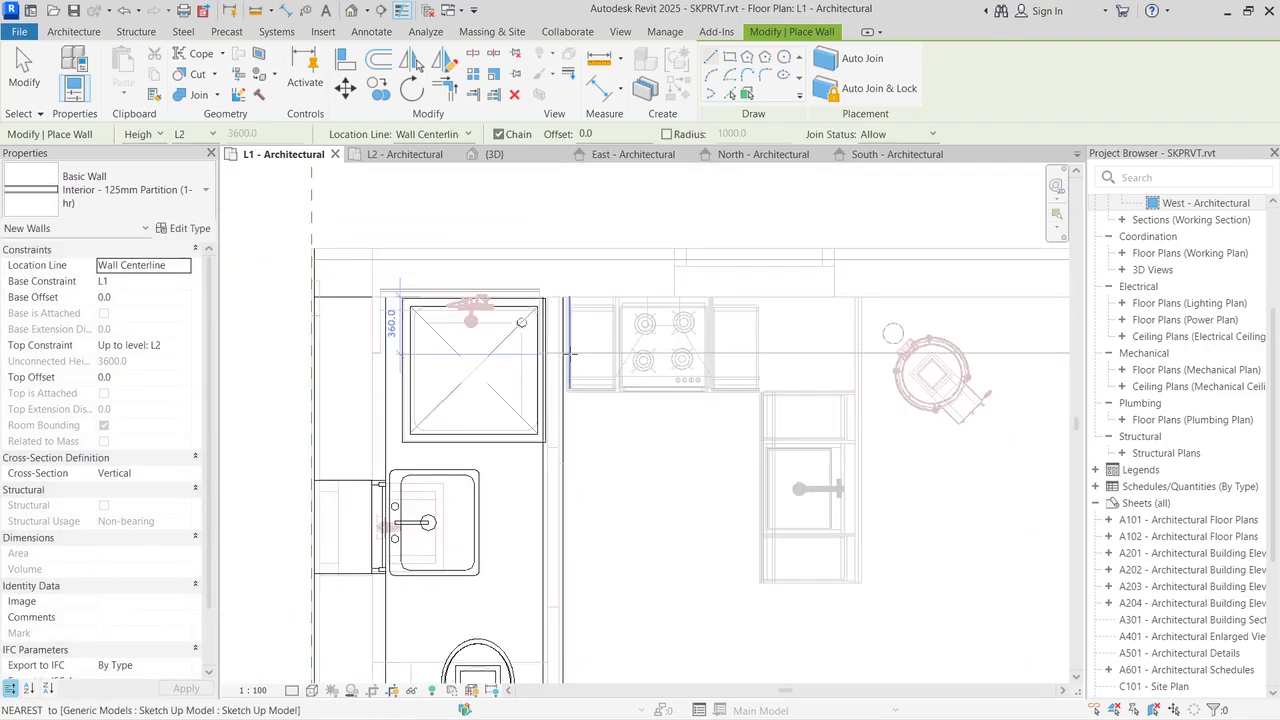
scroll(572, 352, "down", 3)
key("Escape")
Step: Switch to SketchUp and examine the wall-hung sink and the bathroom partition next to the kitchen from inside the house
left_click(567, 452)
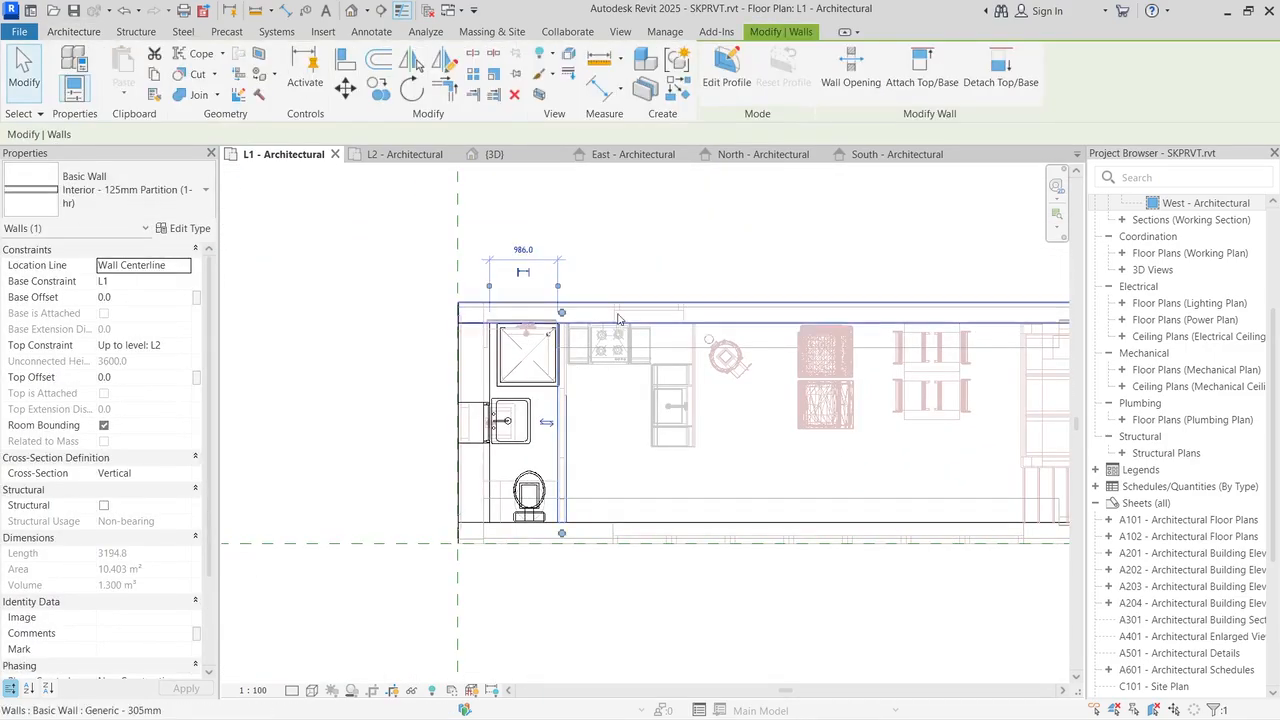
scroll(632, 391, "up", 2)
scroll(632, 391, "up", 1)
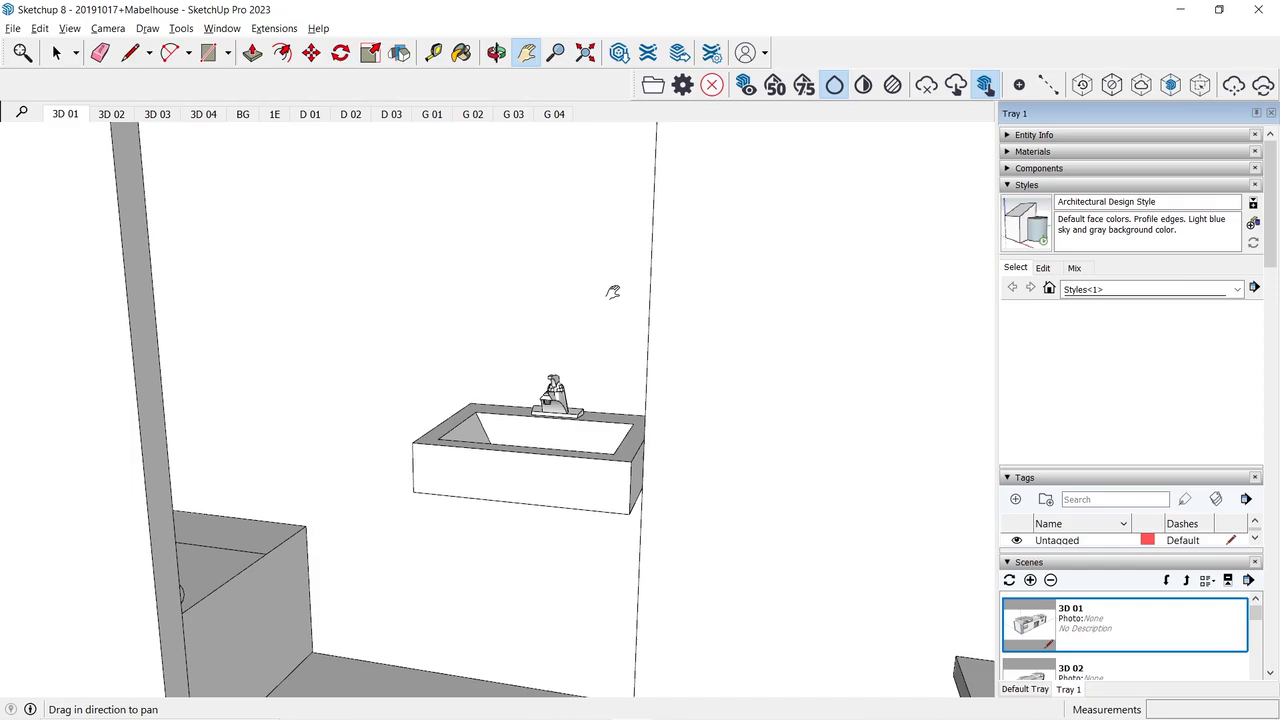
key("o")
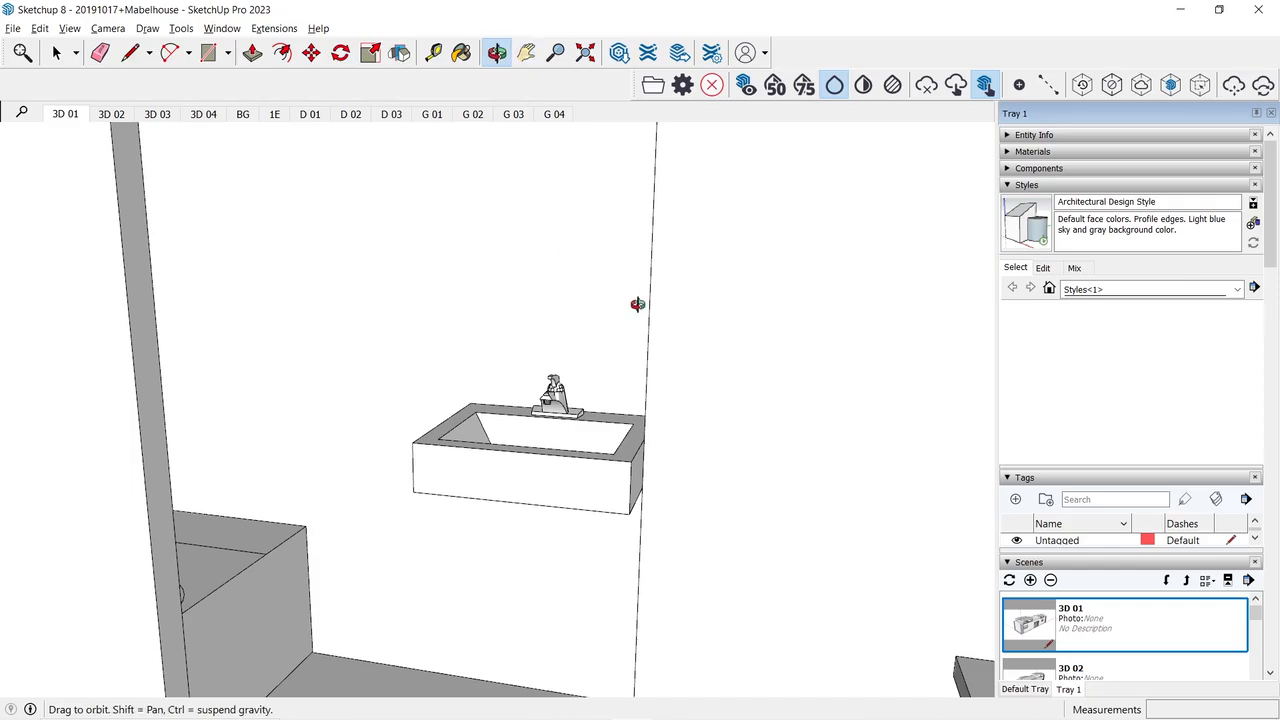
left_click_drag(637, 304, 654, 304)
left_click_drag(831, 364, 688, 329)
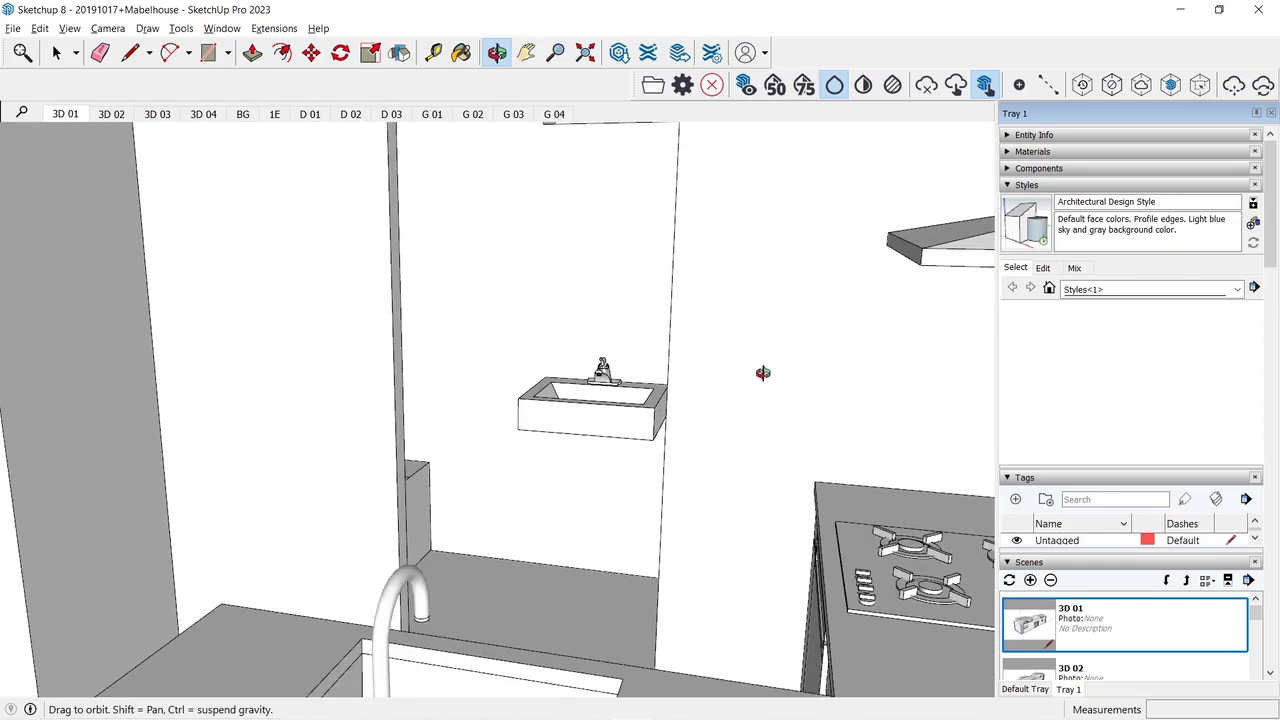
left_click_drag(763, 372, 675, 362)
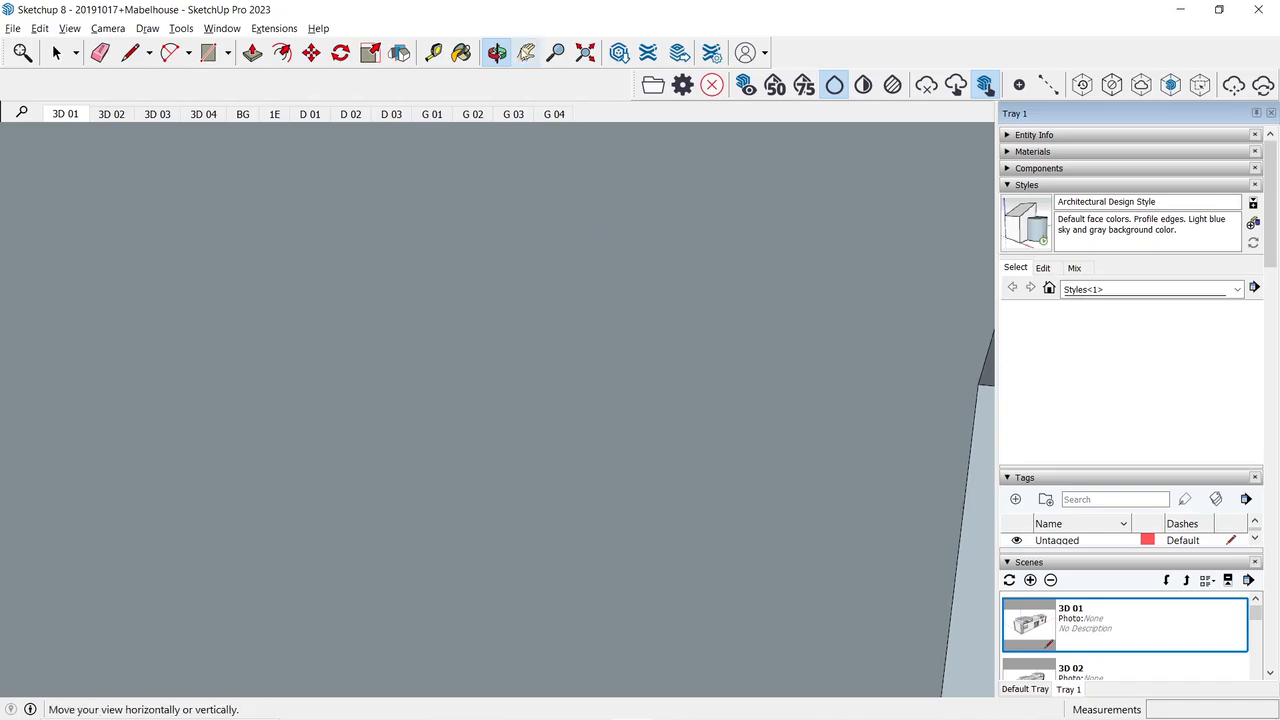
Step: Fit the whole house in view and examine the kitchen and bathroom area through the window wall
left_click(585, 52)
left_click_drag(580, 434, 343, 329)
scroll(330, 345, "up", 5)
scroll(321, 362, "up", 8)
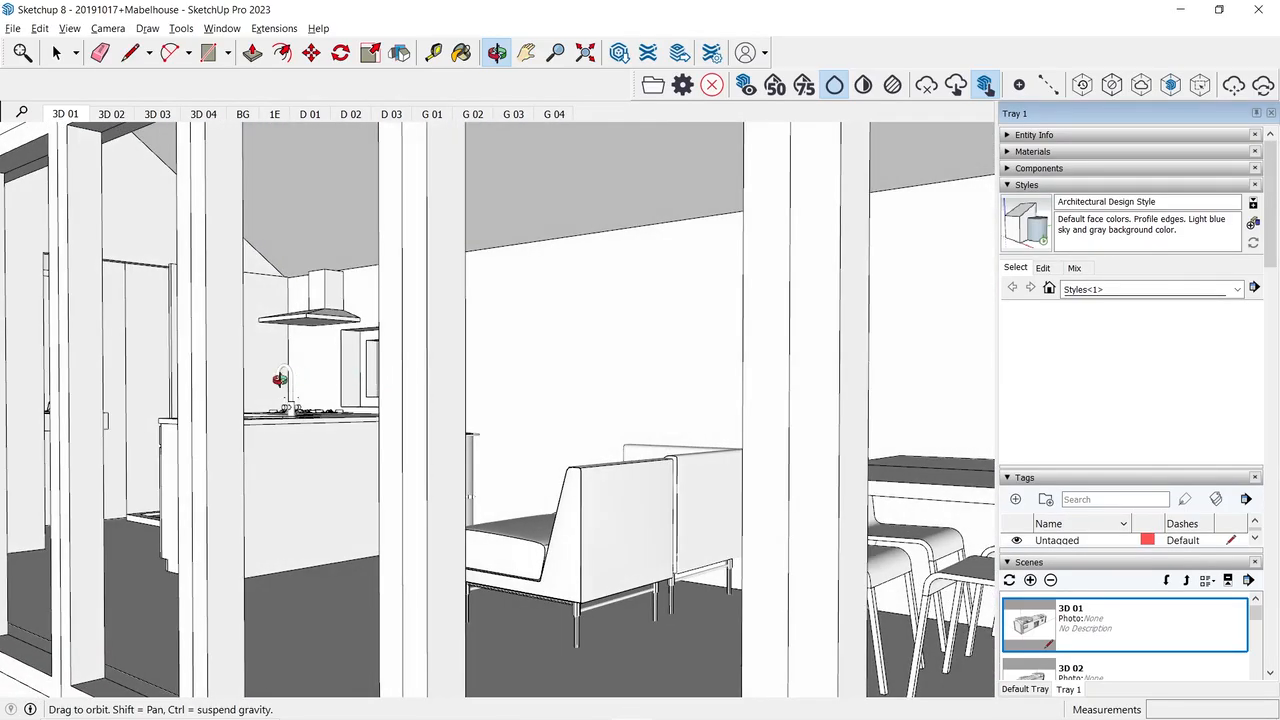
left_click(526, 52)
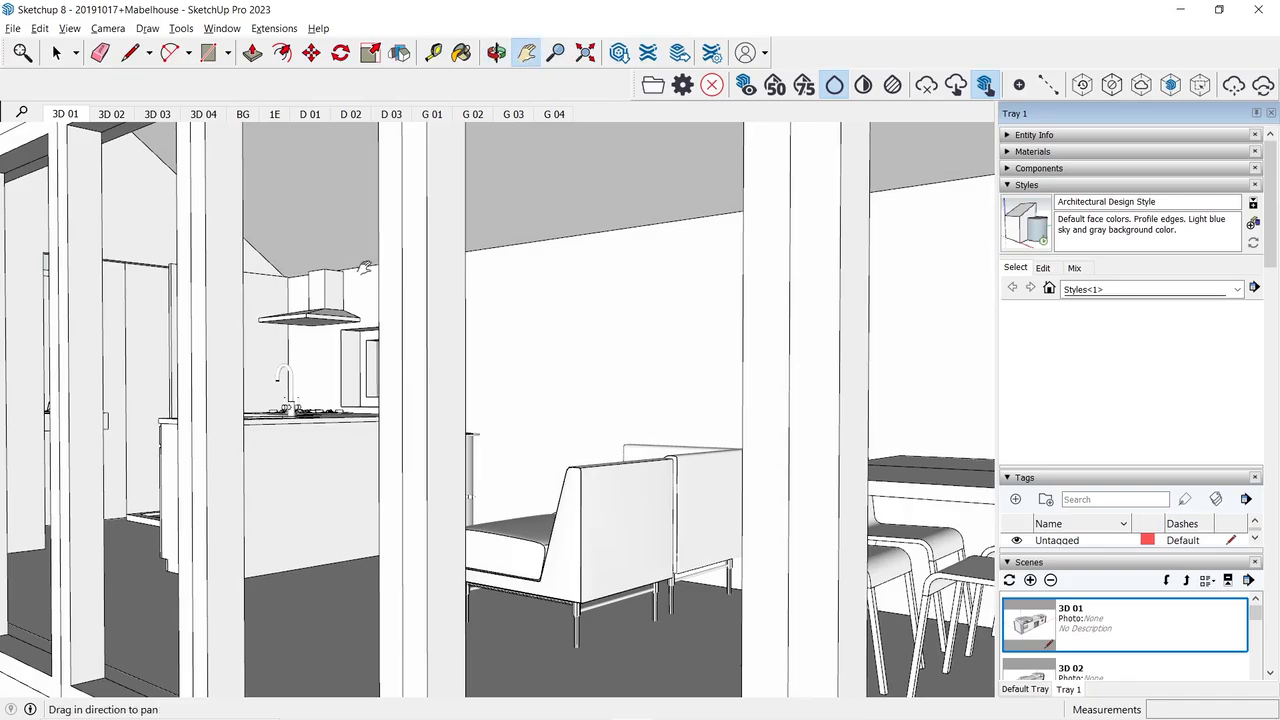
left_click_drag(362, 268, 645, 287)
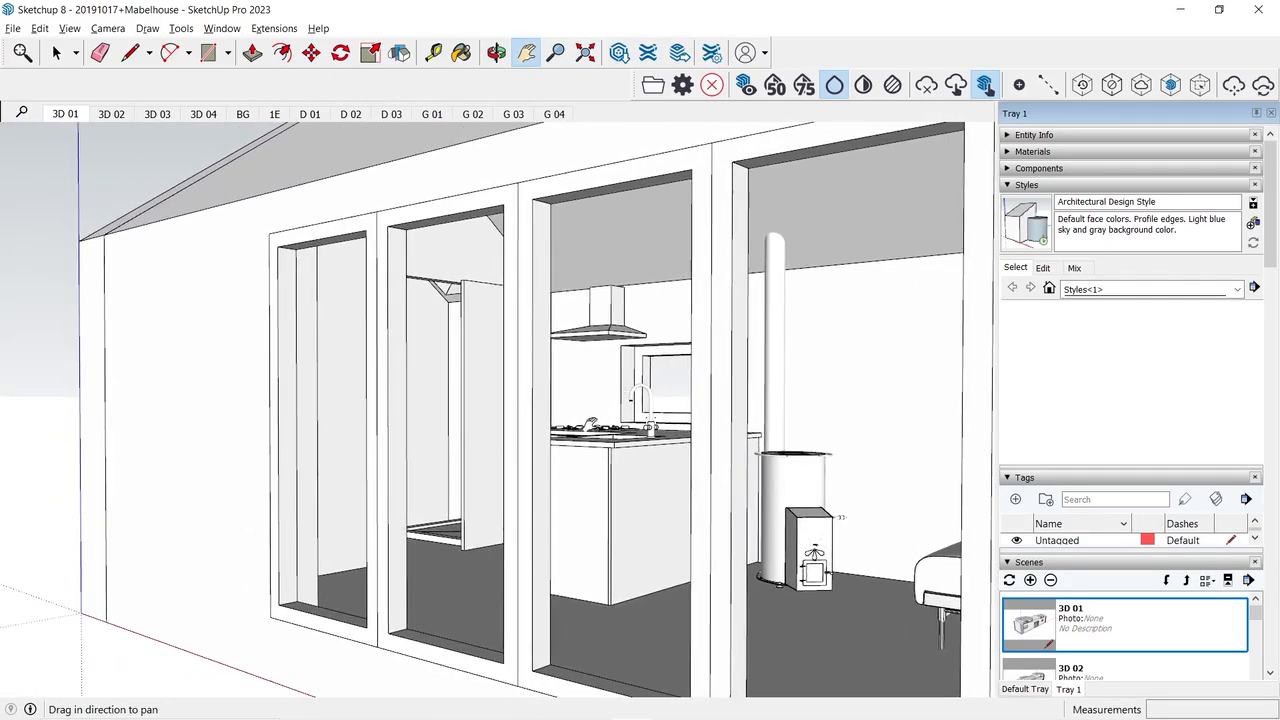
scroll(609, 416, "up", 2)
left_click_drag(609, 416, 528, 405)
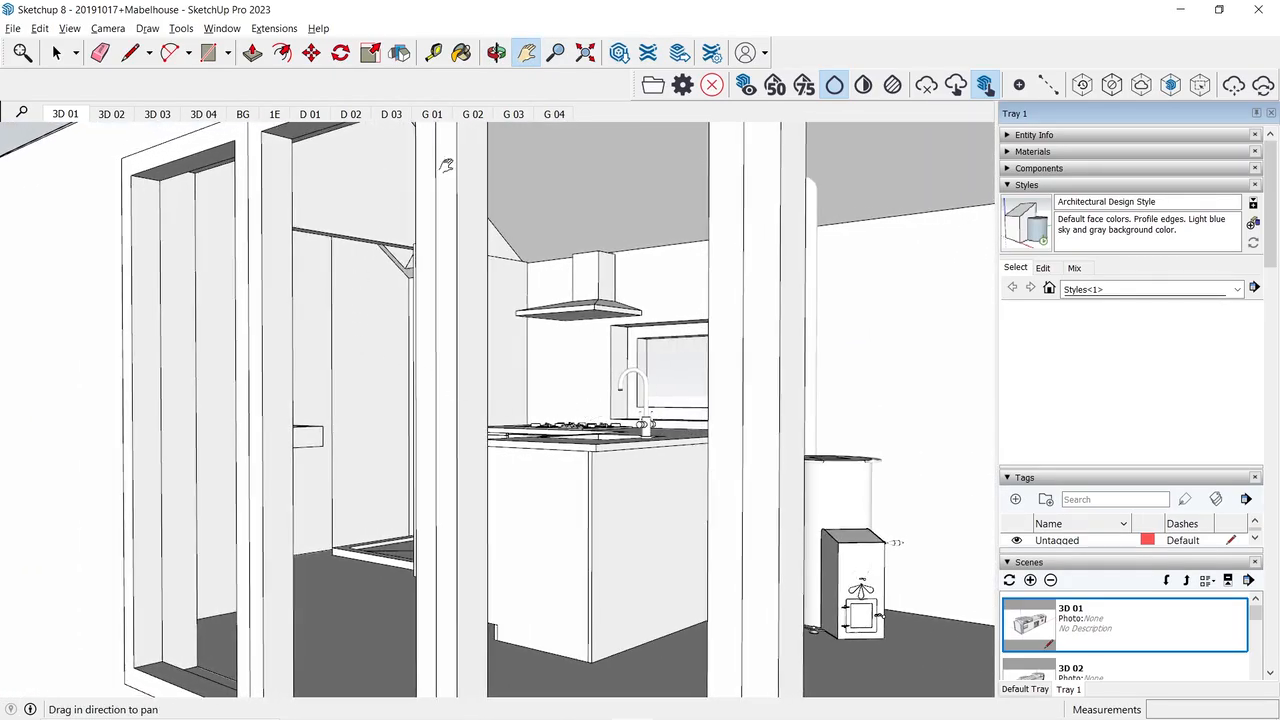
Step: Examine the partition between bathroom and kitchen and its doorway from several angles
left_click(496, 52)
left_click_drag(449, 283, 388, 211)
left_click_drag(292, 227, 376, 289)
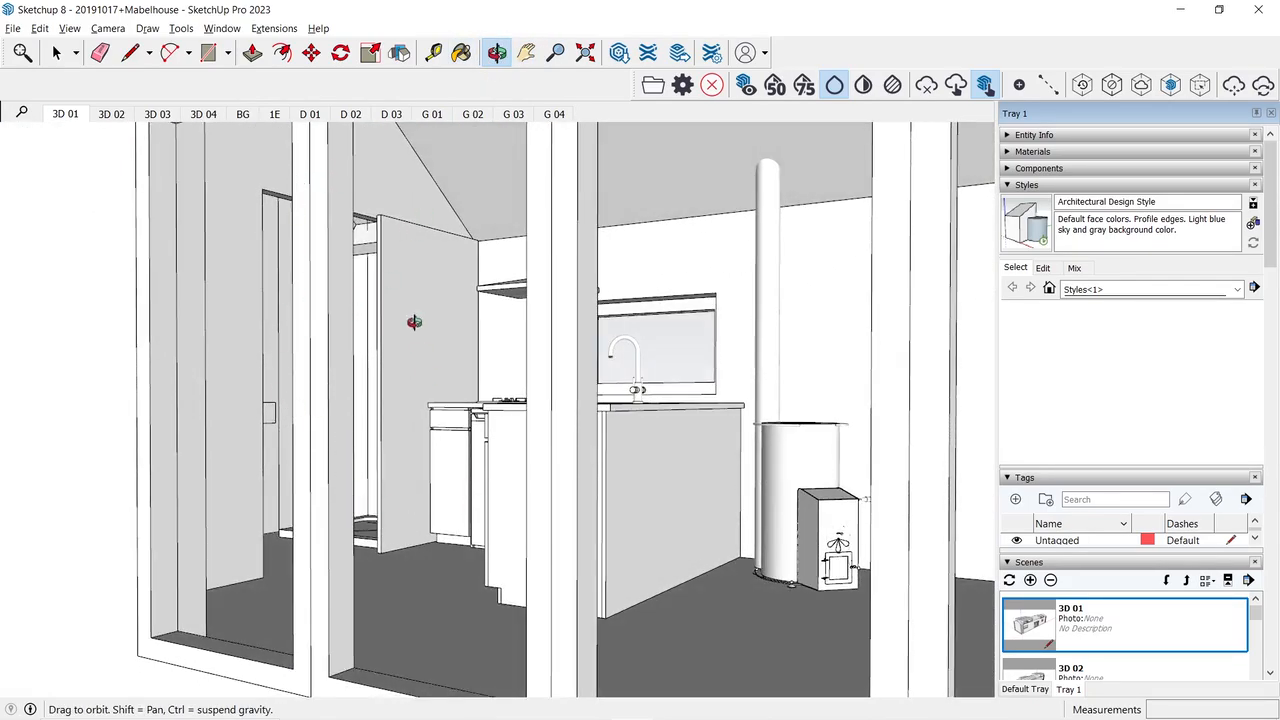
left_click_drag(459, 388, 454, 453)
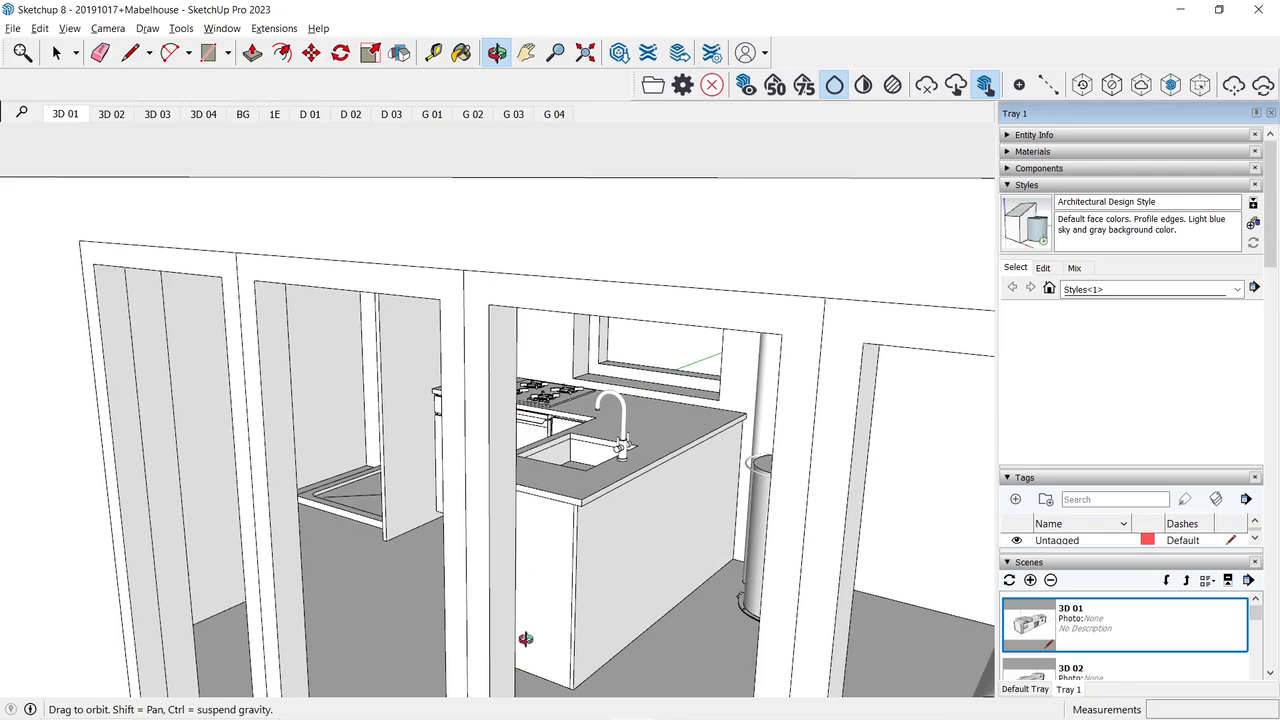
mouse_move(620, 704)
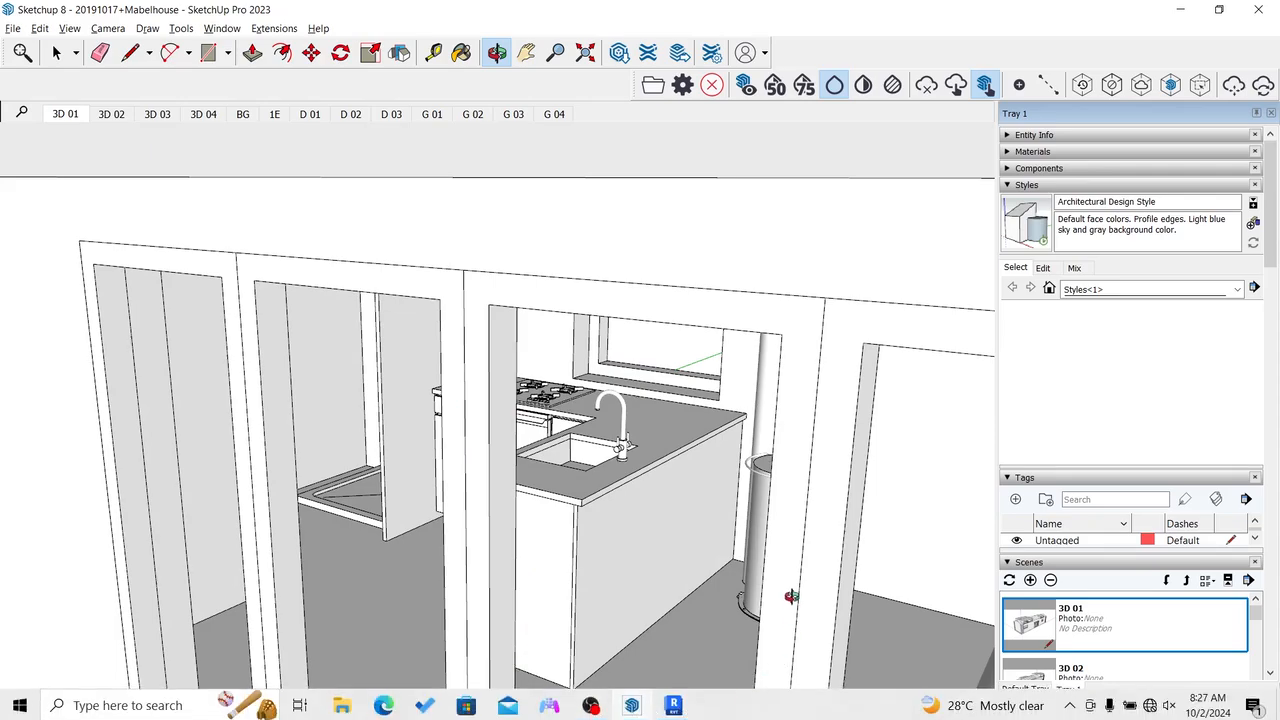
Step: Switch back to Revit and check the new bathroom partition on the L1 plan, leaving nothing selected
key("alt+Tab")
scroll(537, 240, "down", 3)
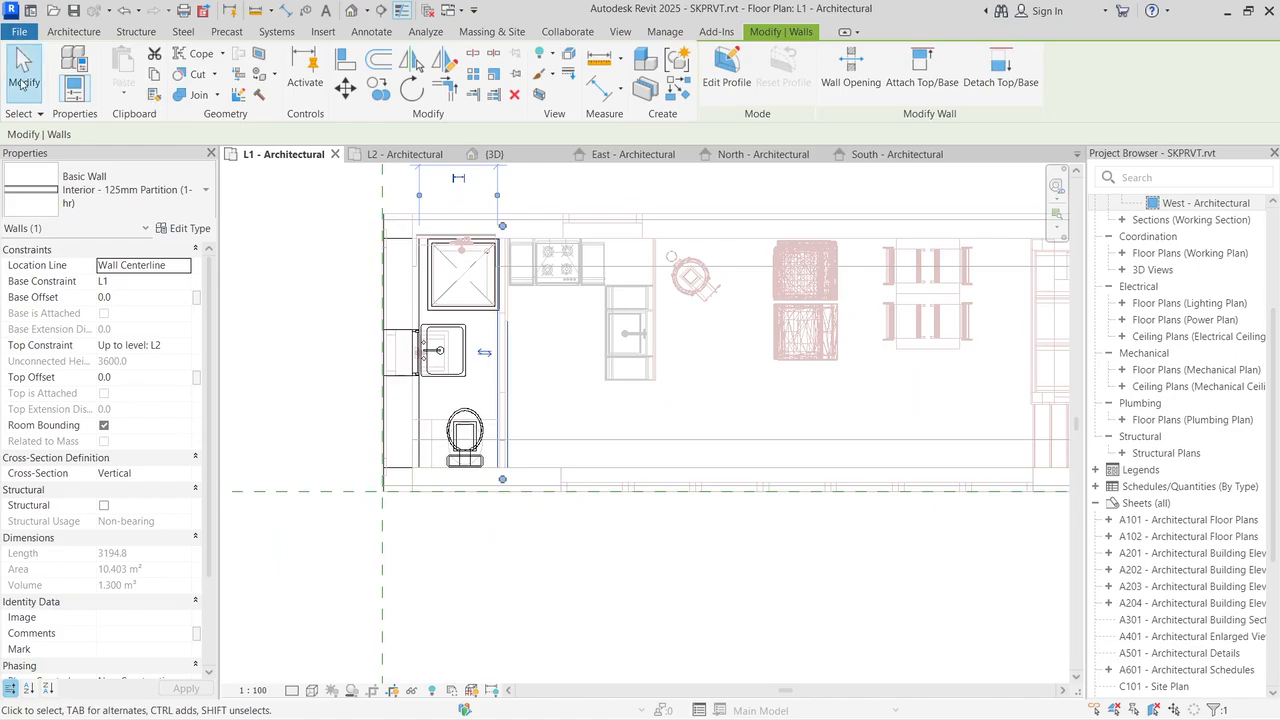
left_click(24, 72)
left_click(501, 380)
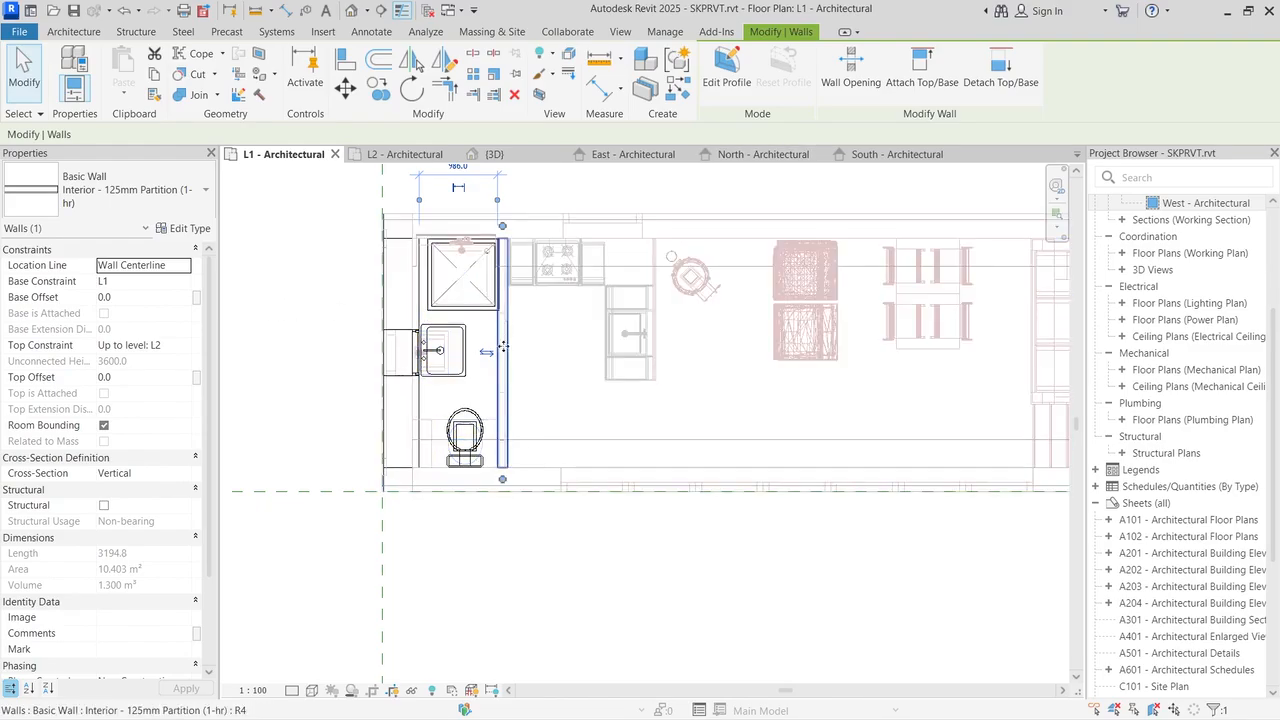
left_click(76, 34)
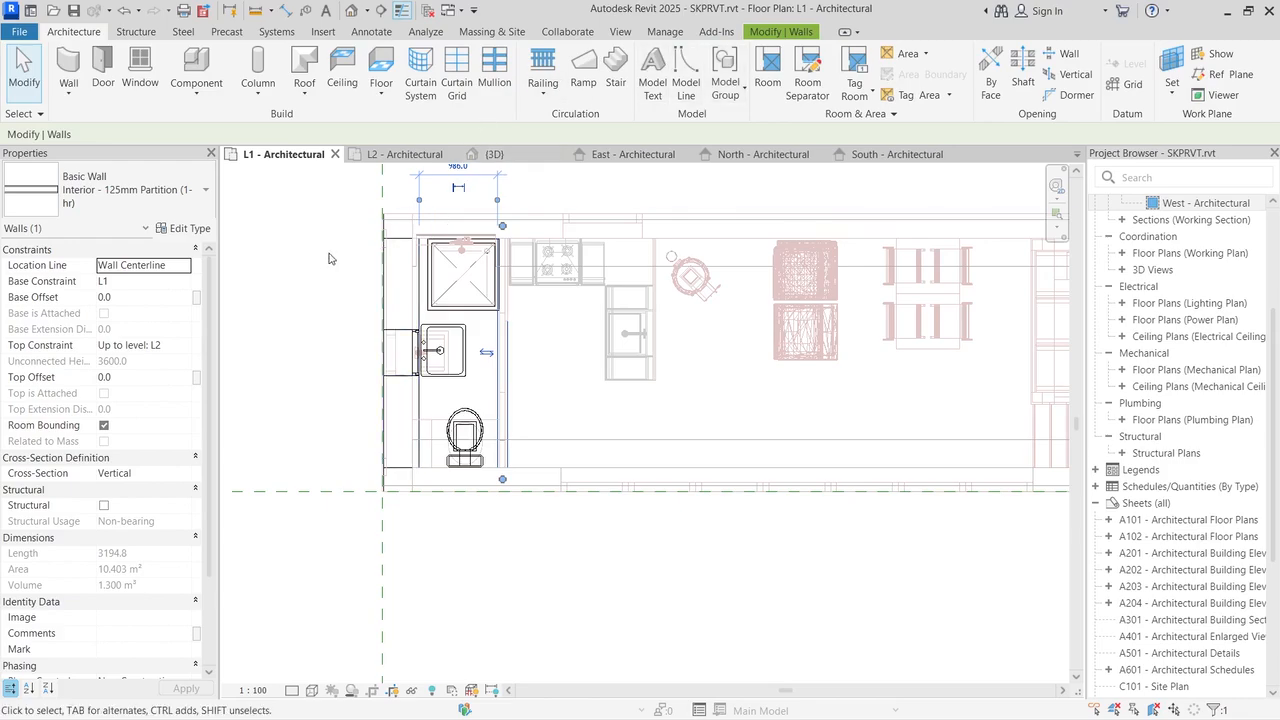
left_click(326, 352)
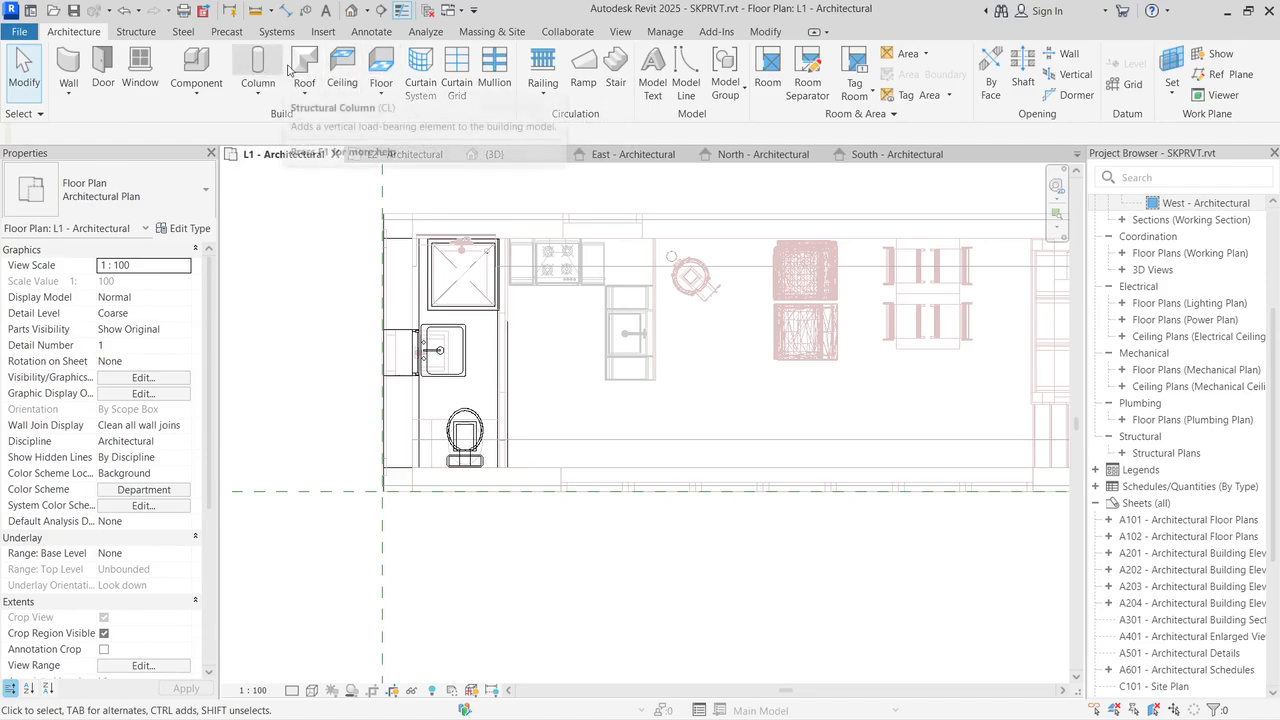
Step: Start placing a door and browse to the Doors folder of the family library to load another door family
left_click(104, 70)
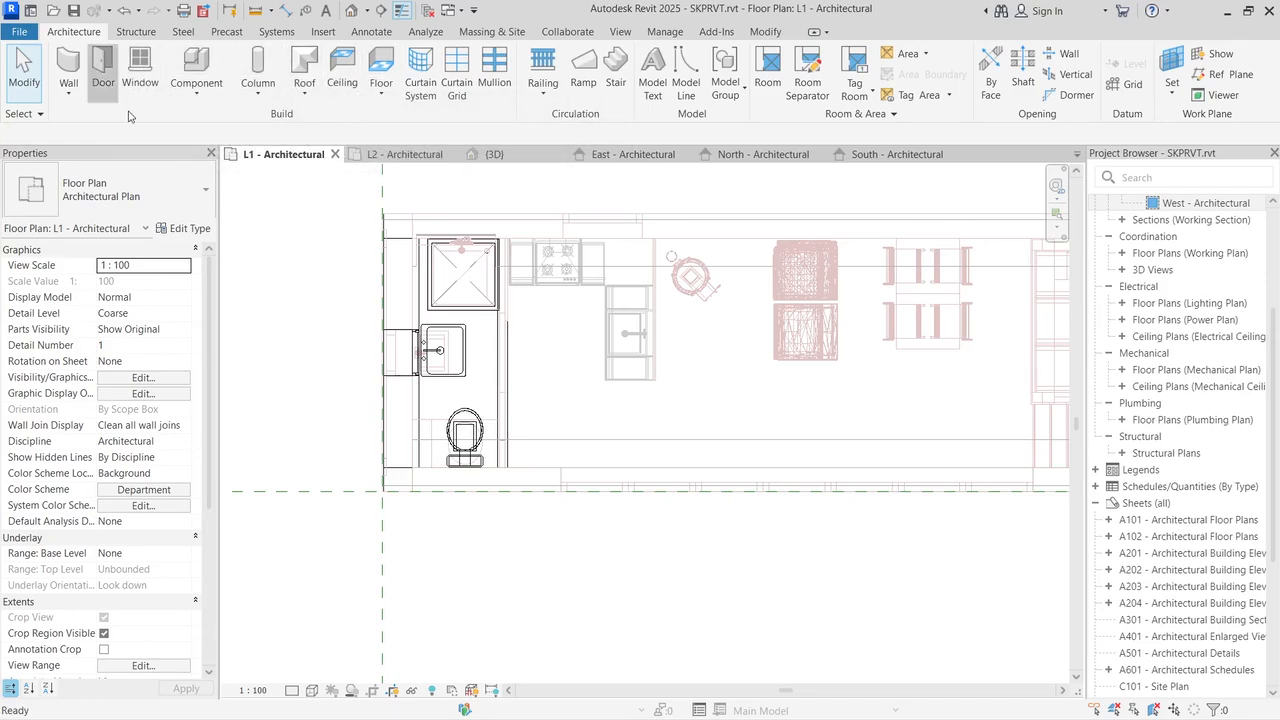
left_click(120, 189)
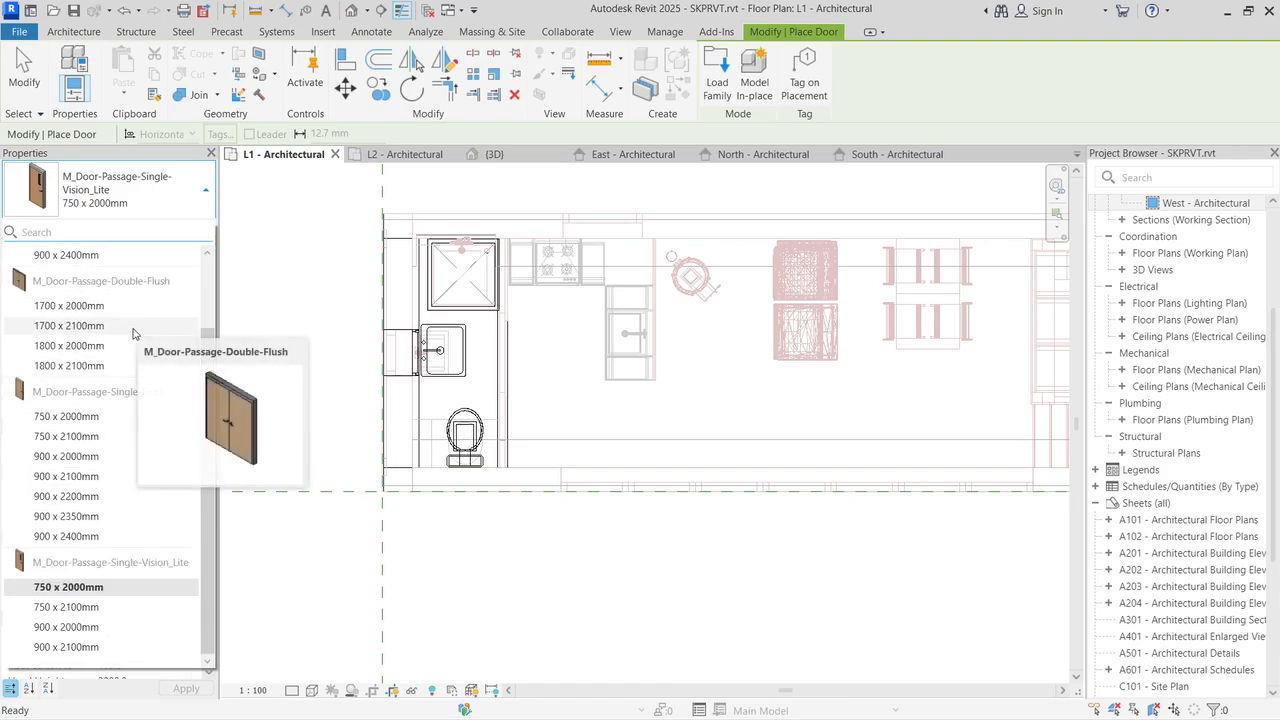
left_click(714, 86)
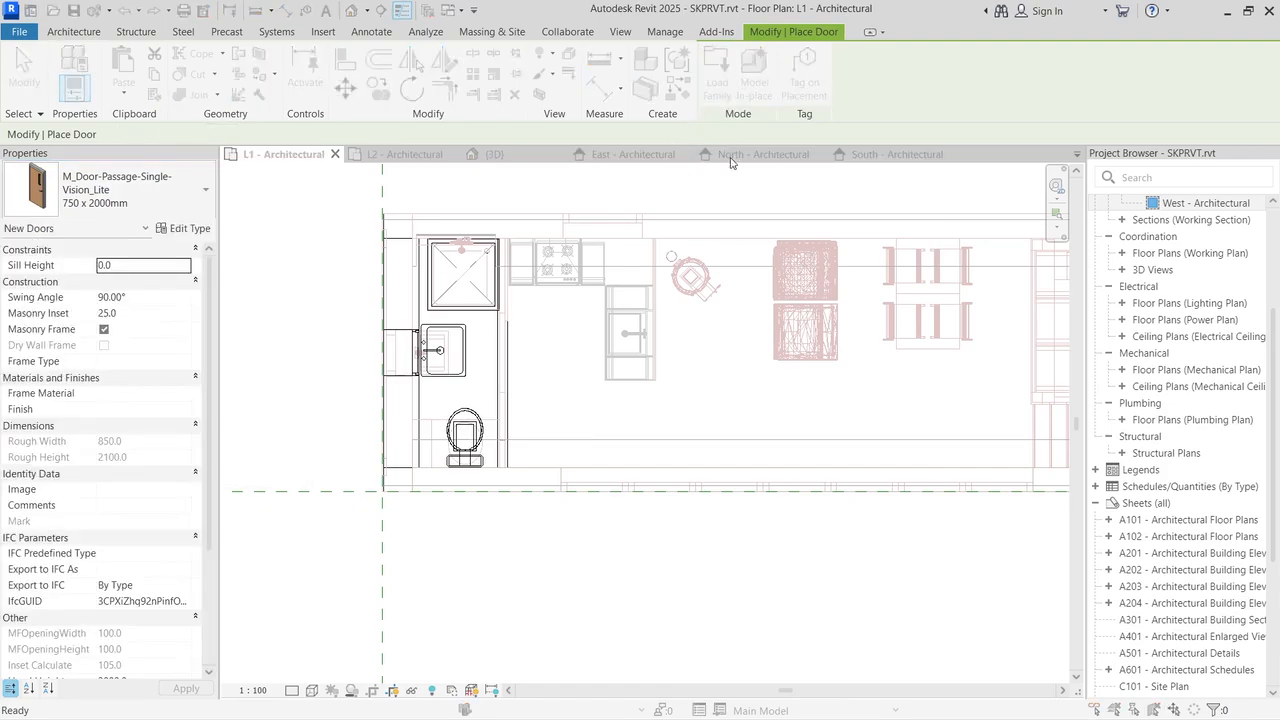
left_click(828, 226)
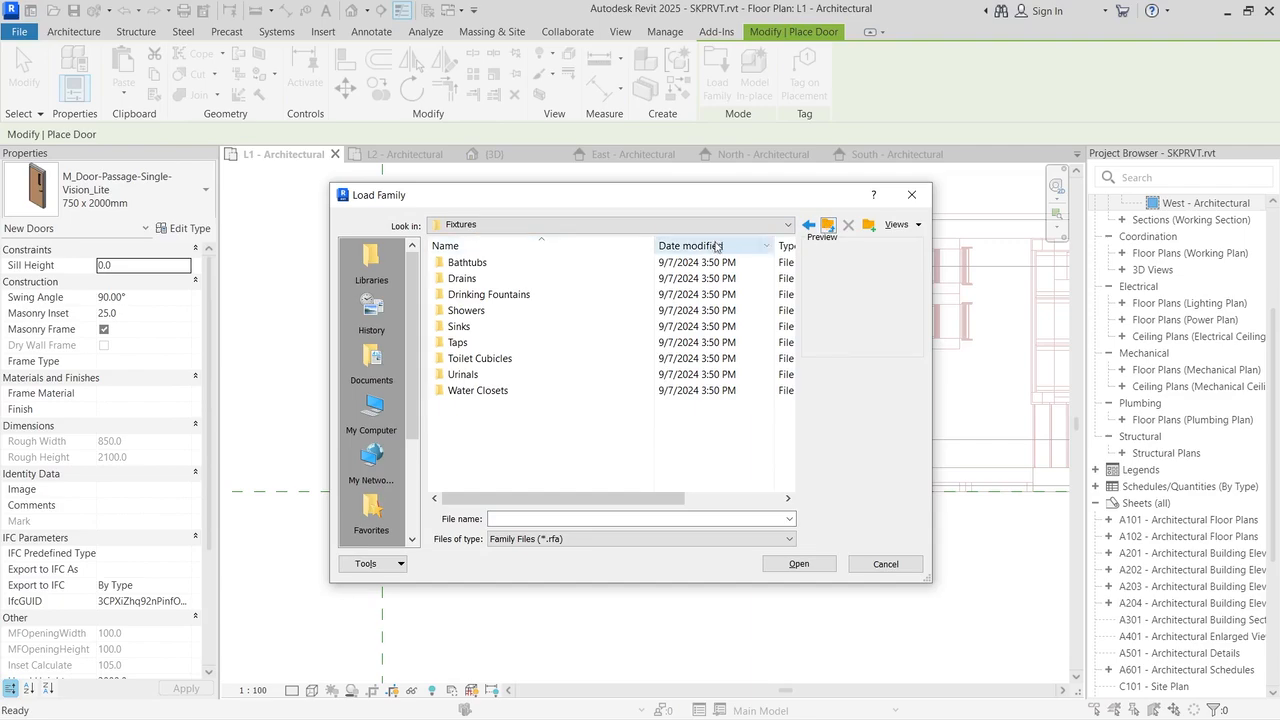
left_click(828, 226)
left_click(828, 226)
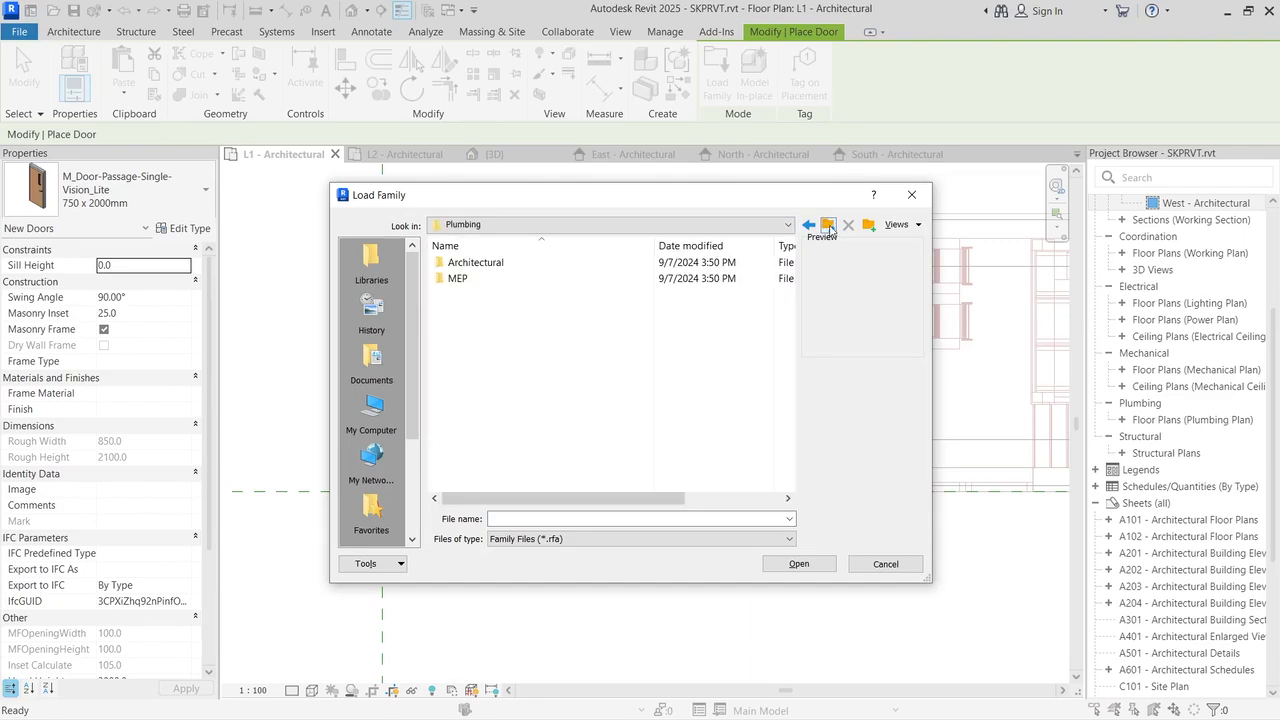
left_click(828, 226)
double_click(483, 407)
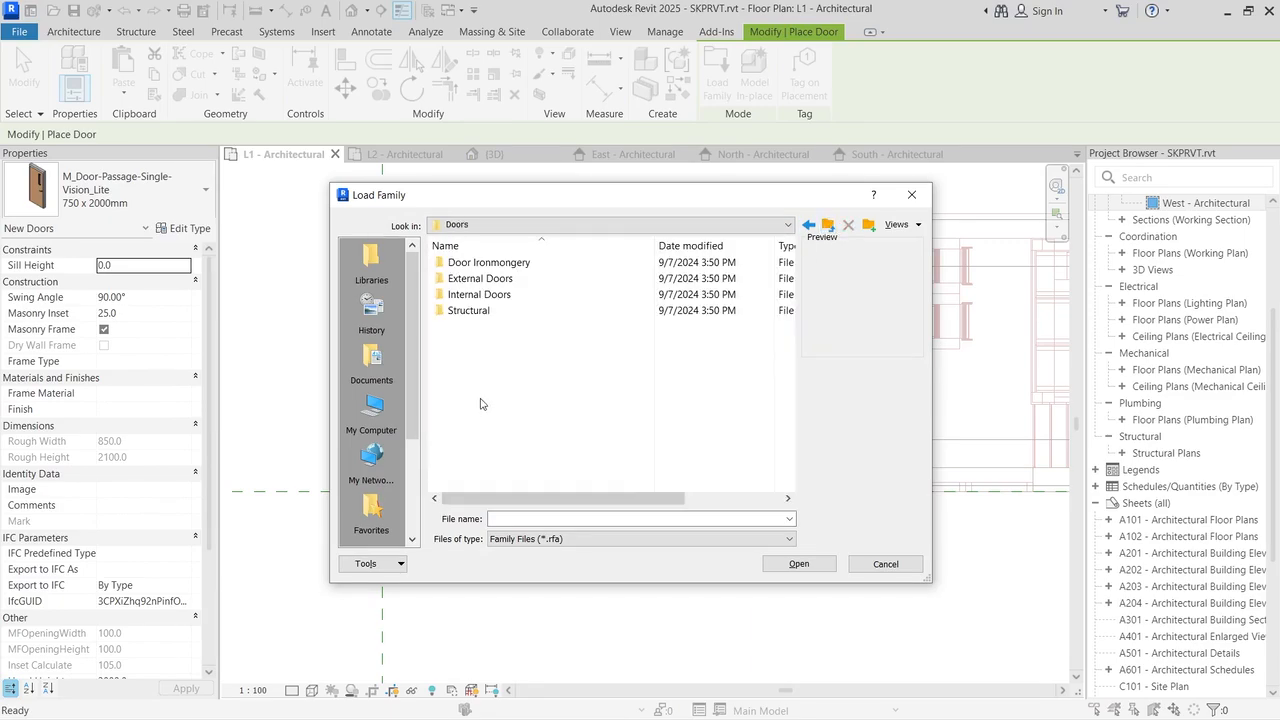
Step: Preview the Internal Doors families, including Doors_Concept_IntDbl, Doors_Concept_IntSgl and Doors_IntSgl_w-Transome
double_click(503, 298)
left_click(549, 266)
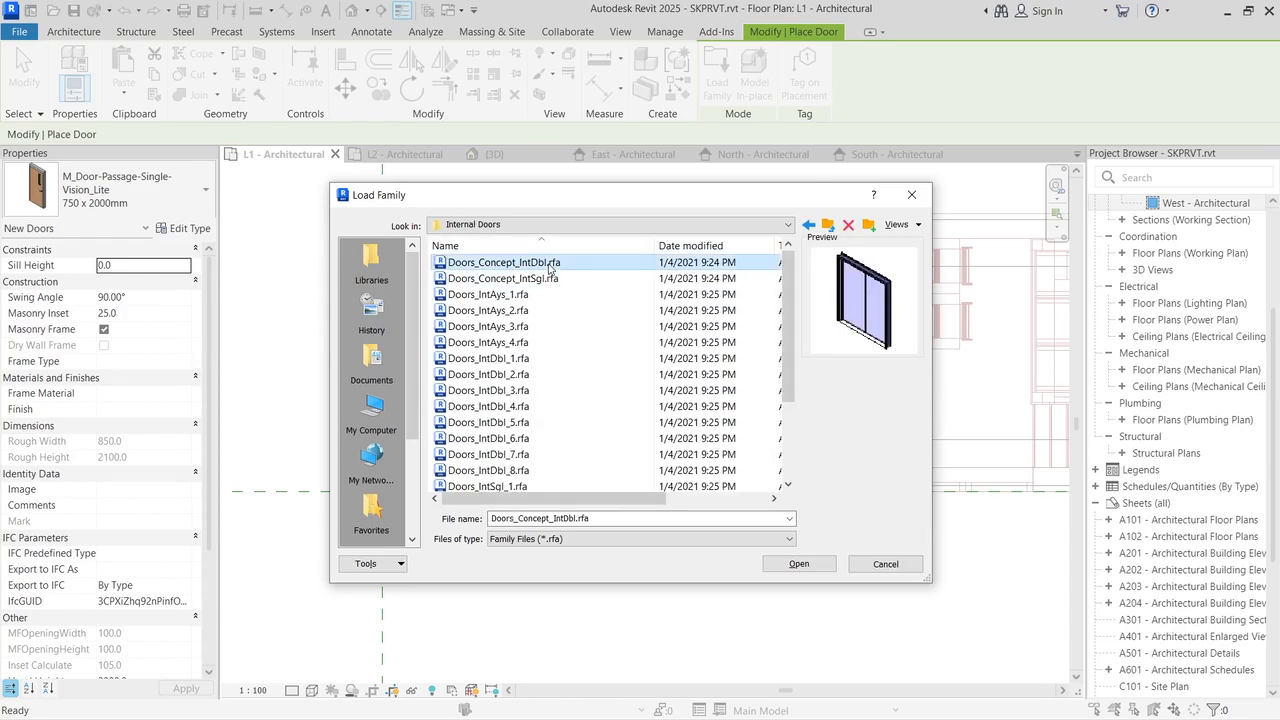
scroll(547, 278, "down", 3)
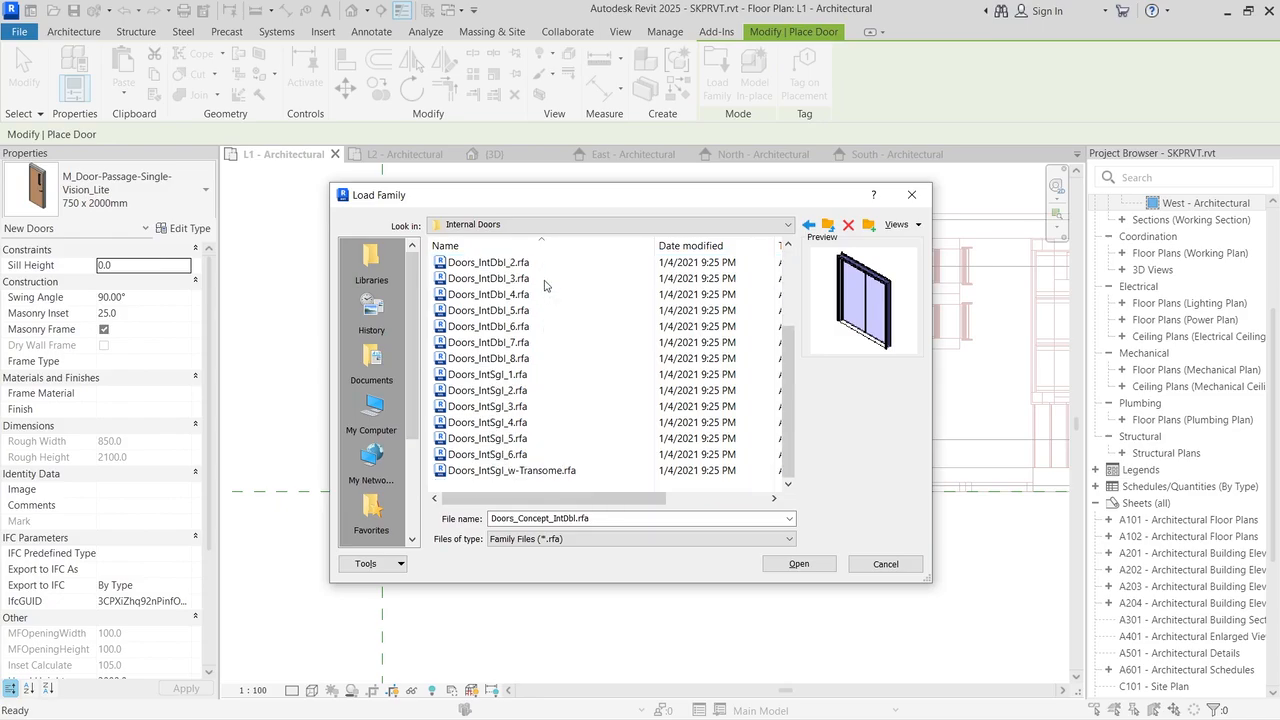
left_click(500, 470)
scroll(505, 470, "up", 1)
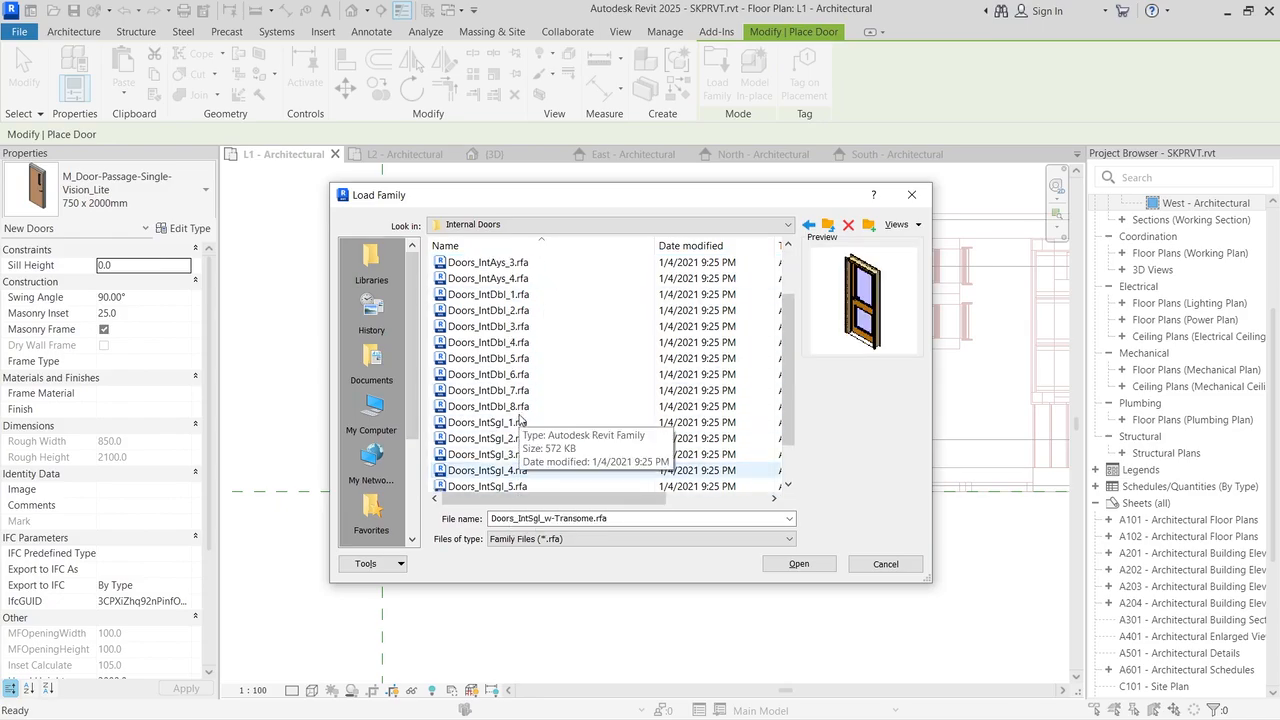
scroll(519, 420, "up", 2)
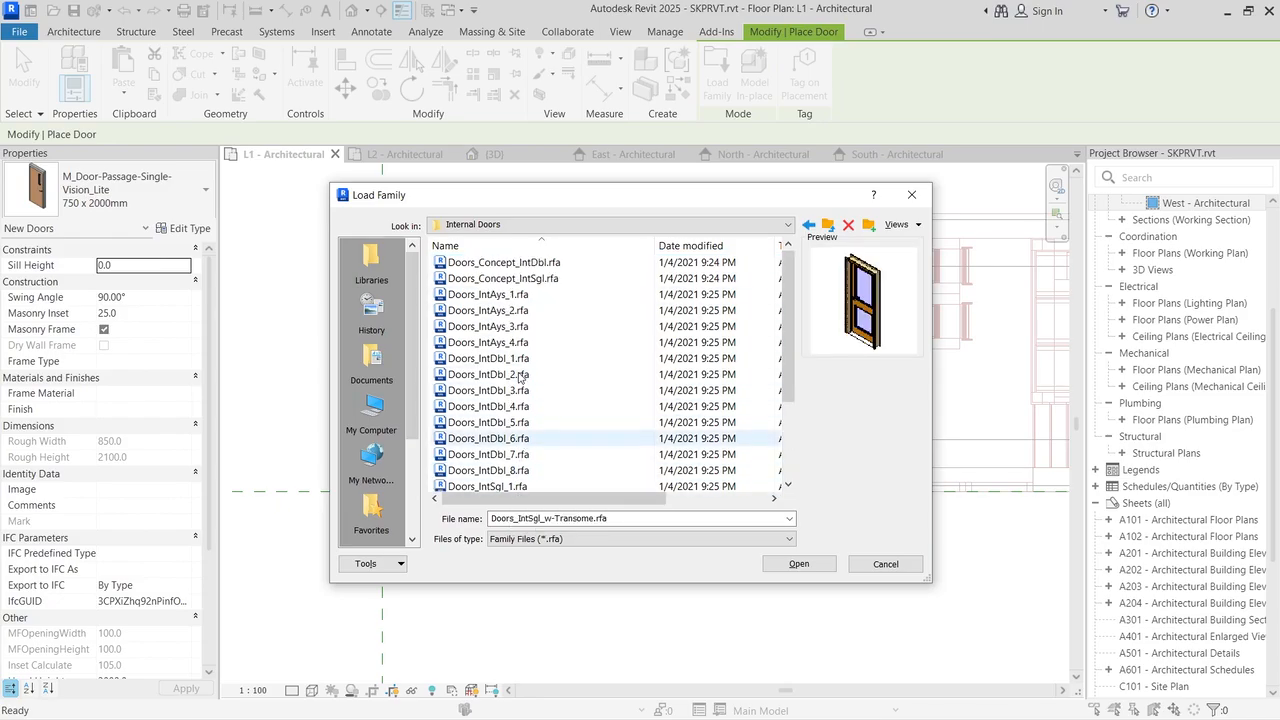
left_click(515, 276)
left_click(516, 264)
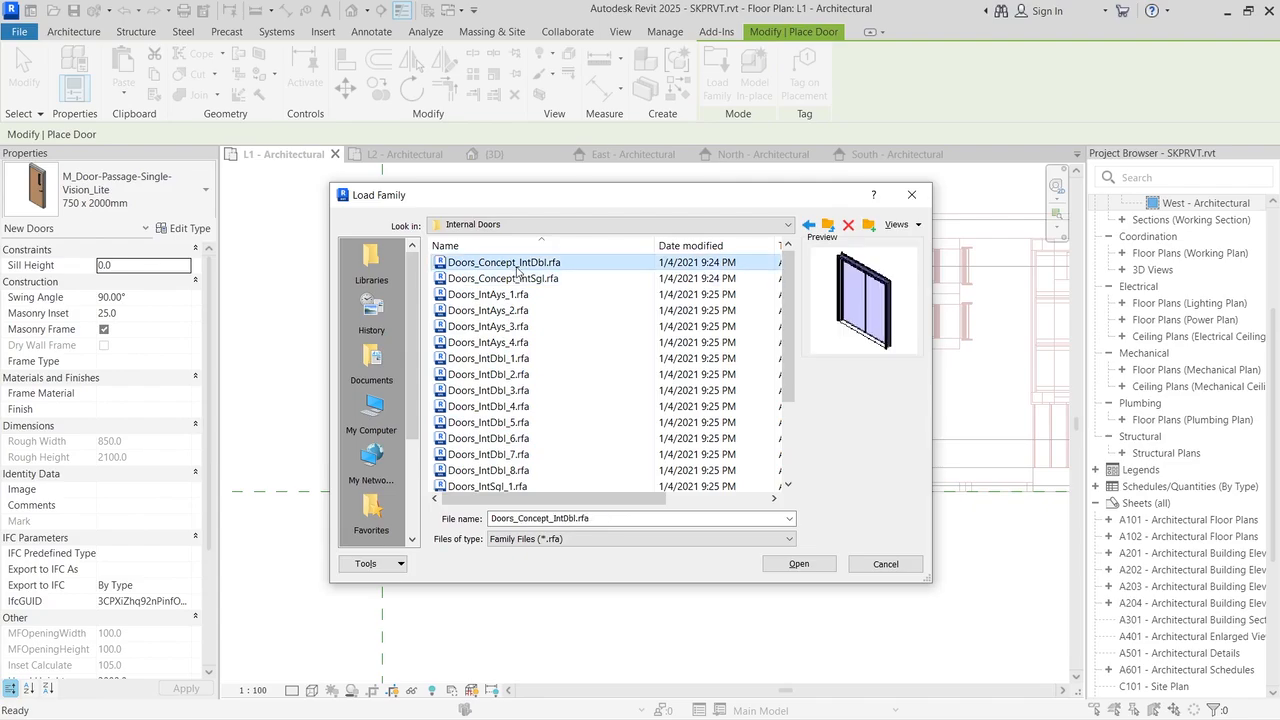
Step: Load Door-Opening.rfa from the Structural doors folder and place its 0915 x 2134mm type in the bathroom partition beside the sink
left_click(828, 226)
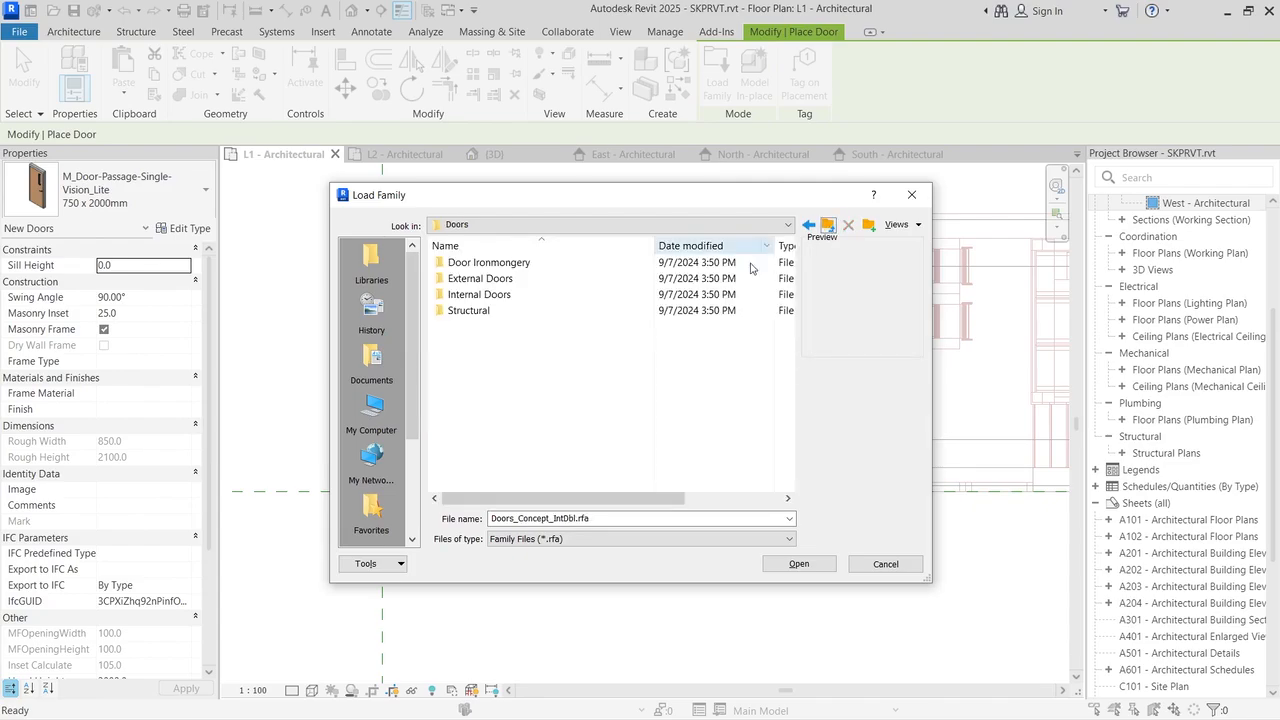
double_click(530, 312)
left_click(515, 264)
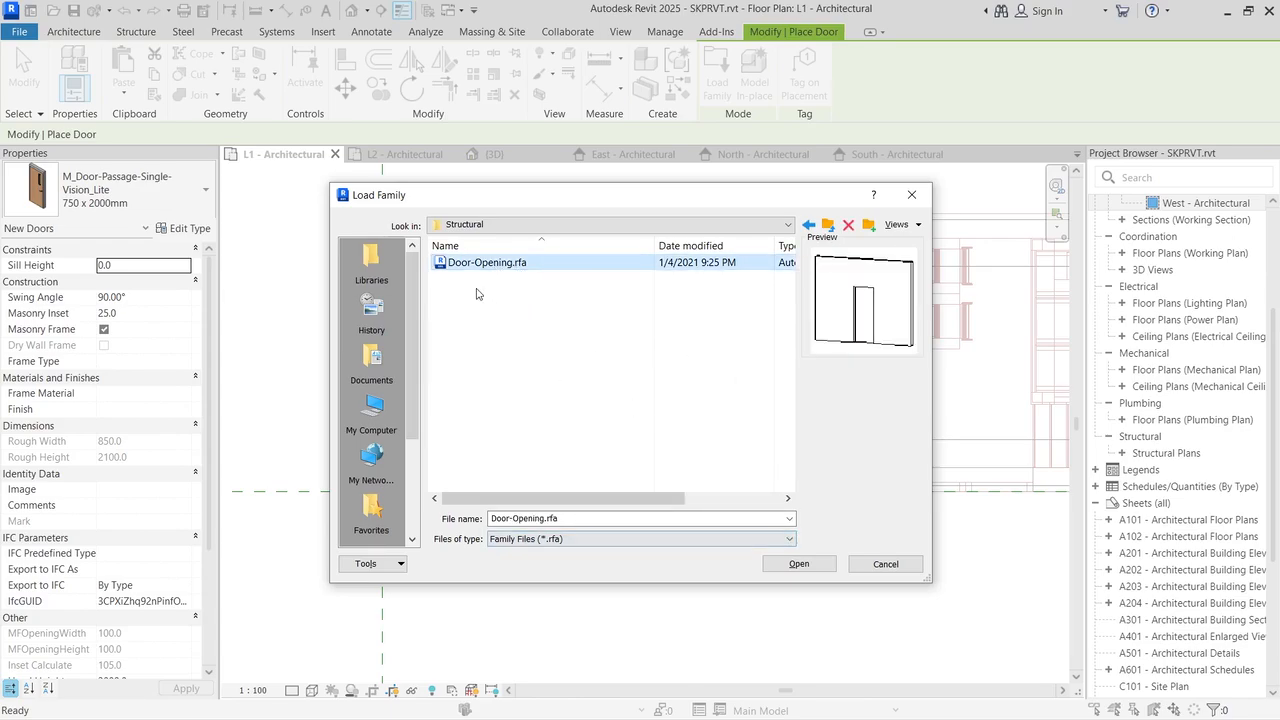
left_click(787, 565)
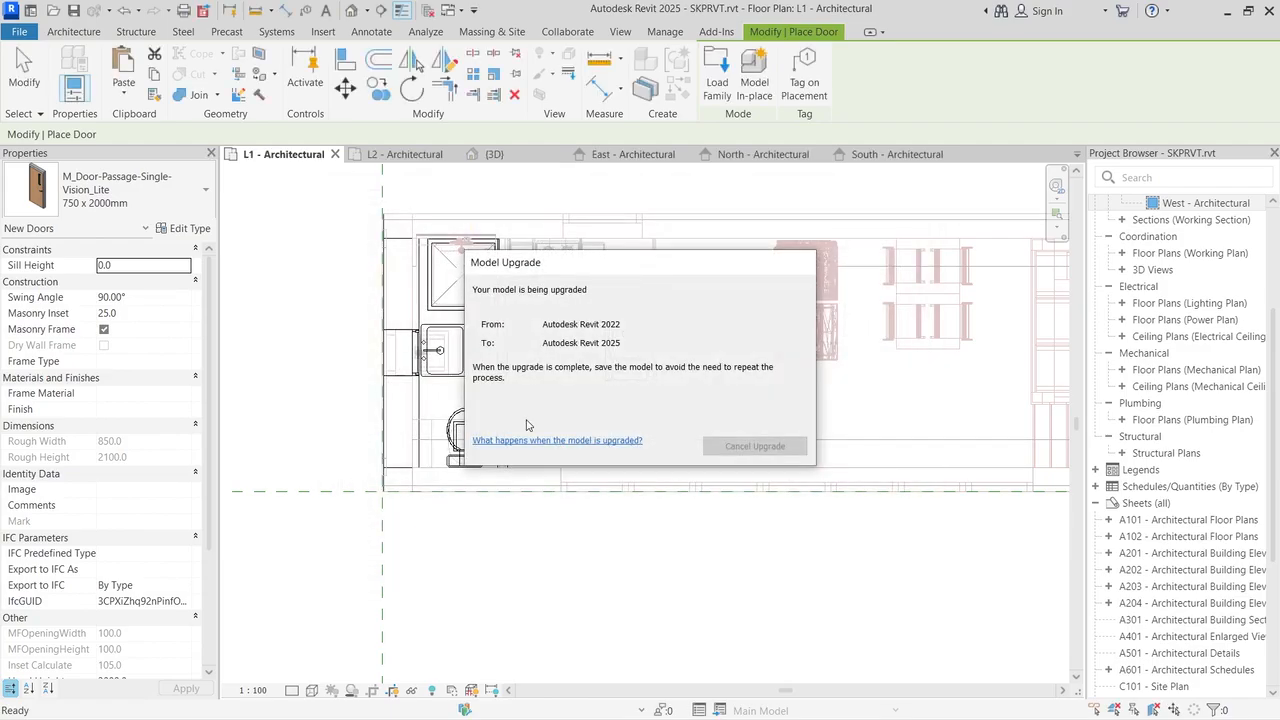
scroll(548, 342, "up", 5)
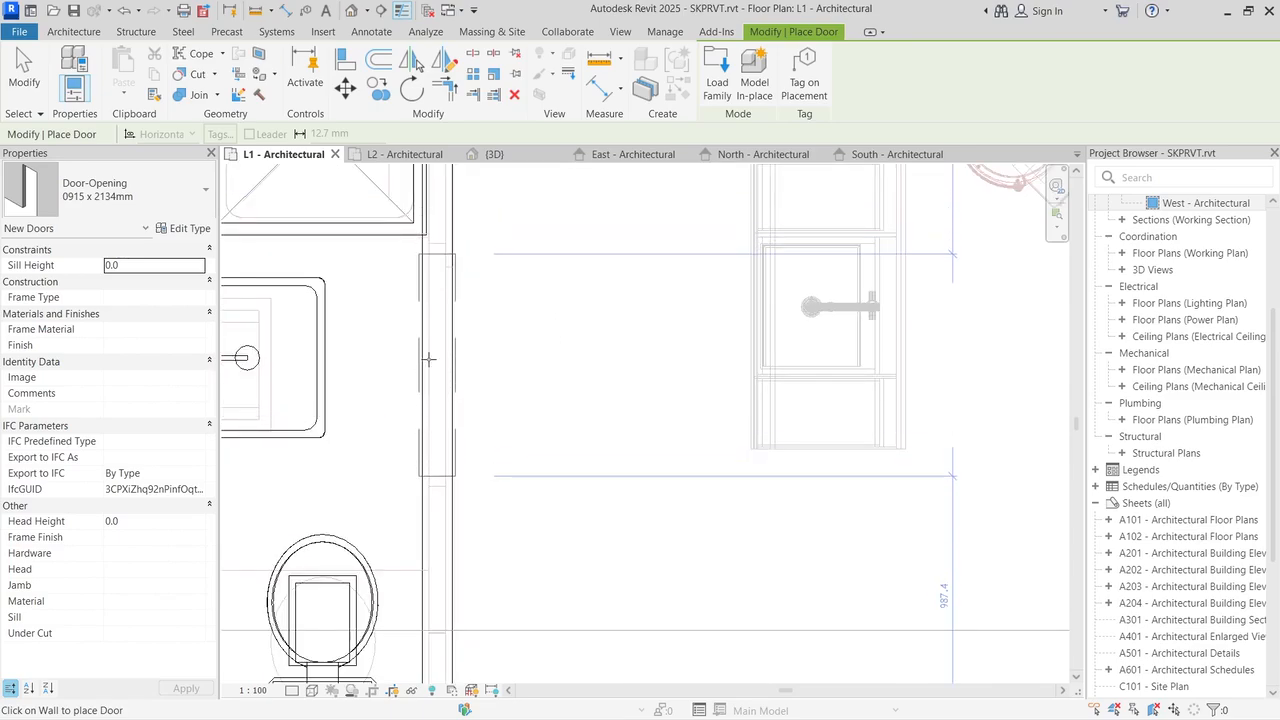
left_click(428, 358)
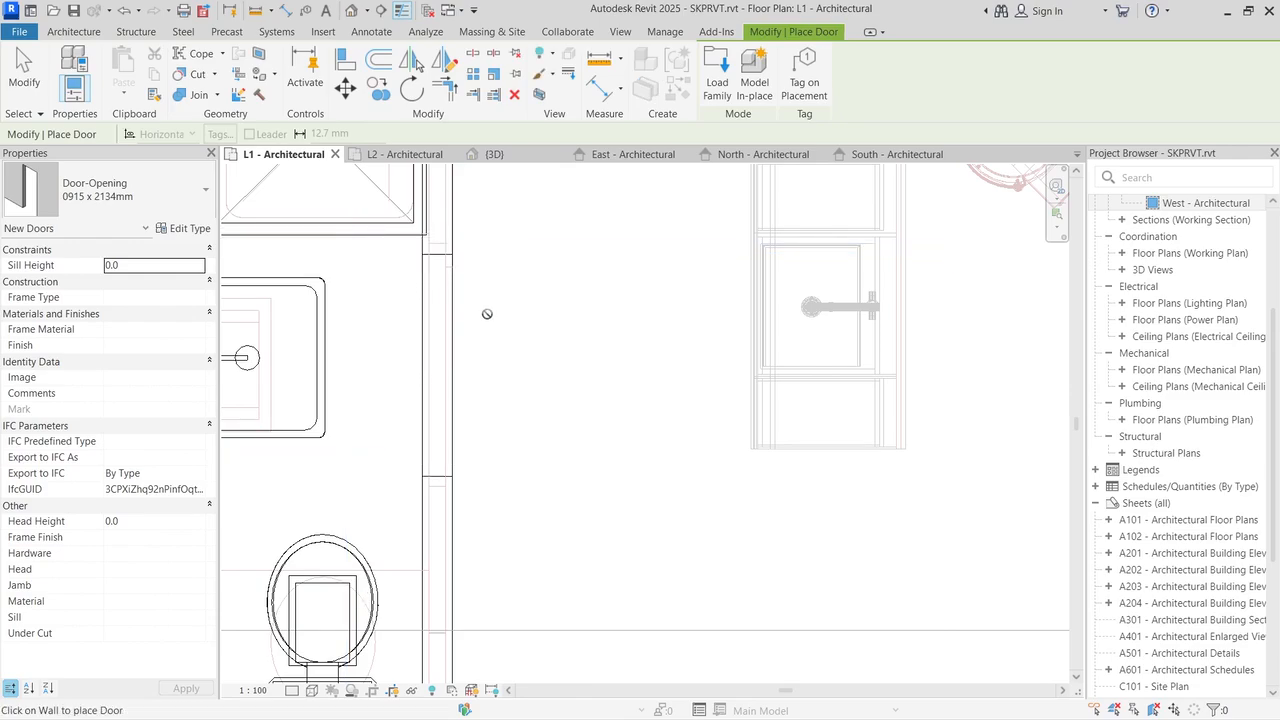
Step: Measure the length of the SketchUp underlay's door opening along the centre of the bathroom partition
left_click(598, 58)
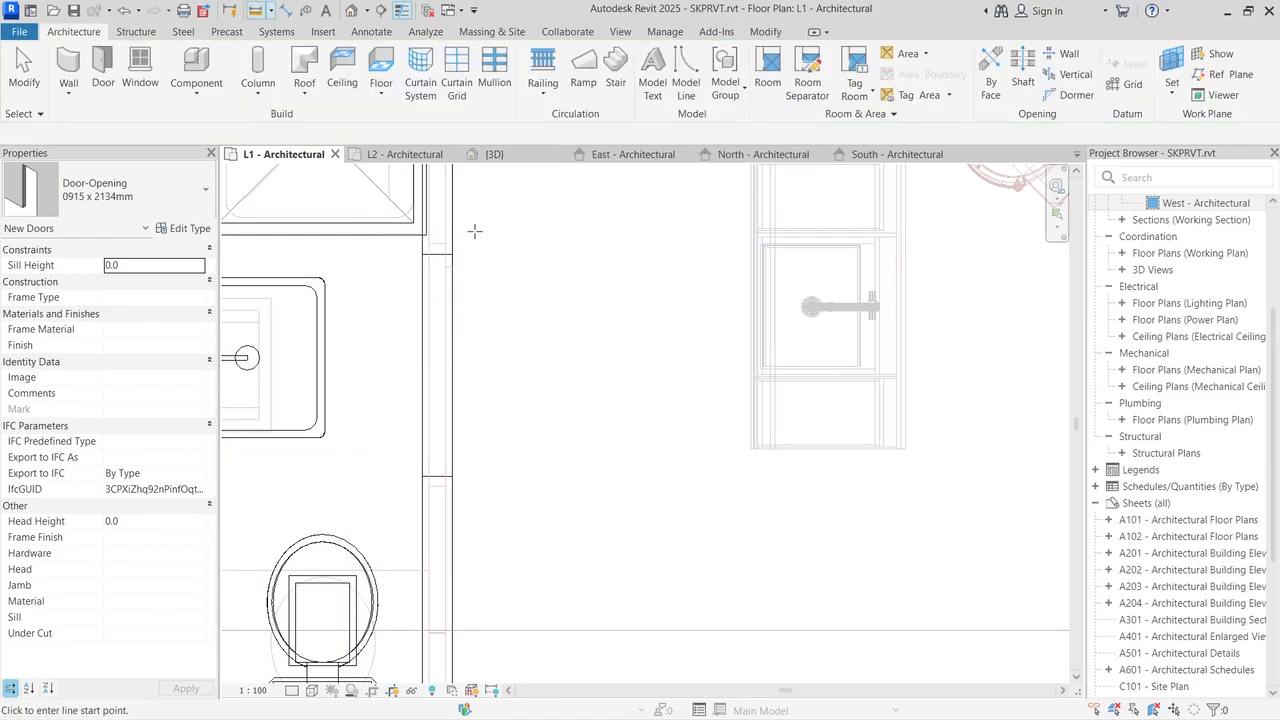
scroll(445, 254, "up", 2)
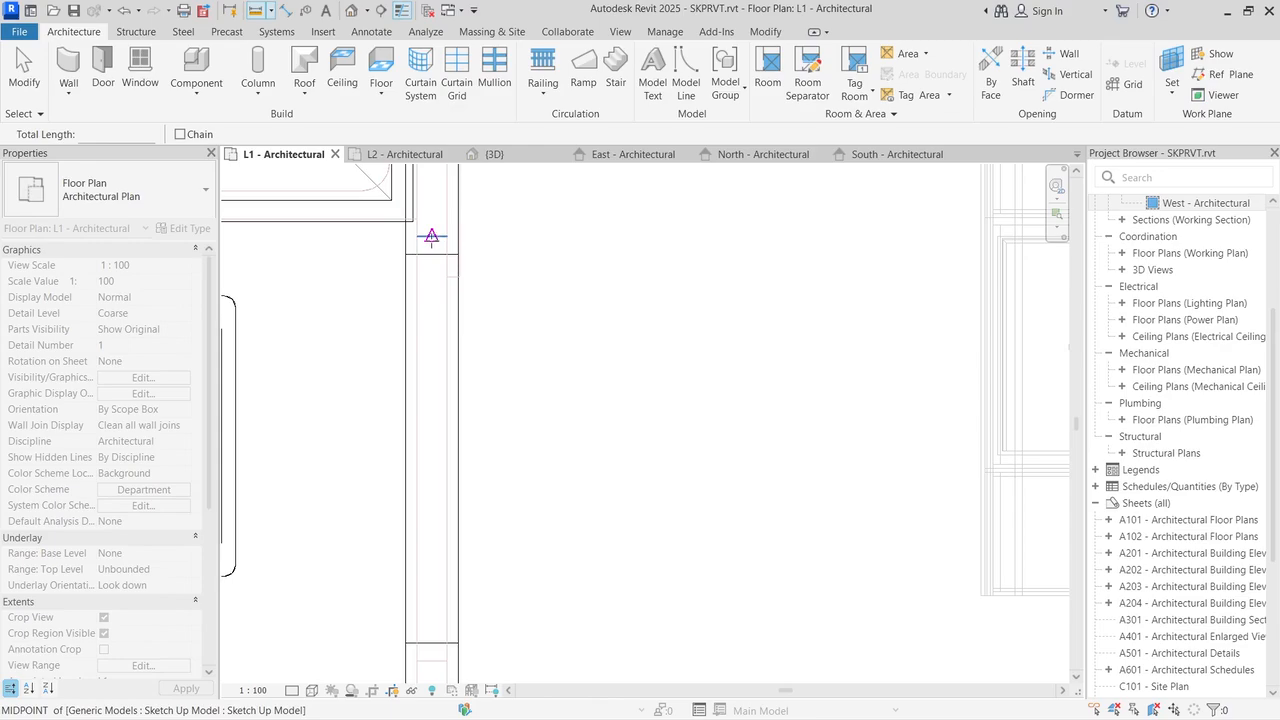
left_click(431, 236)
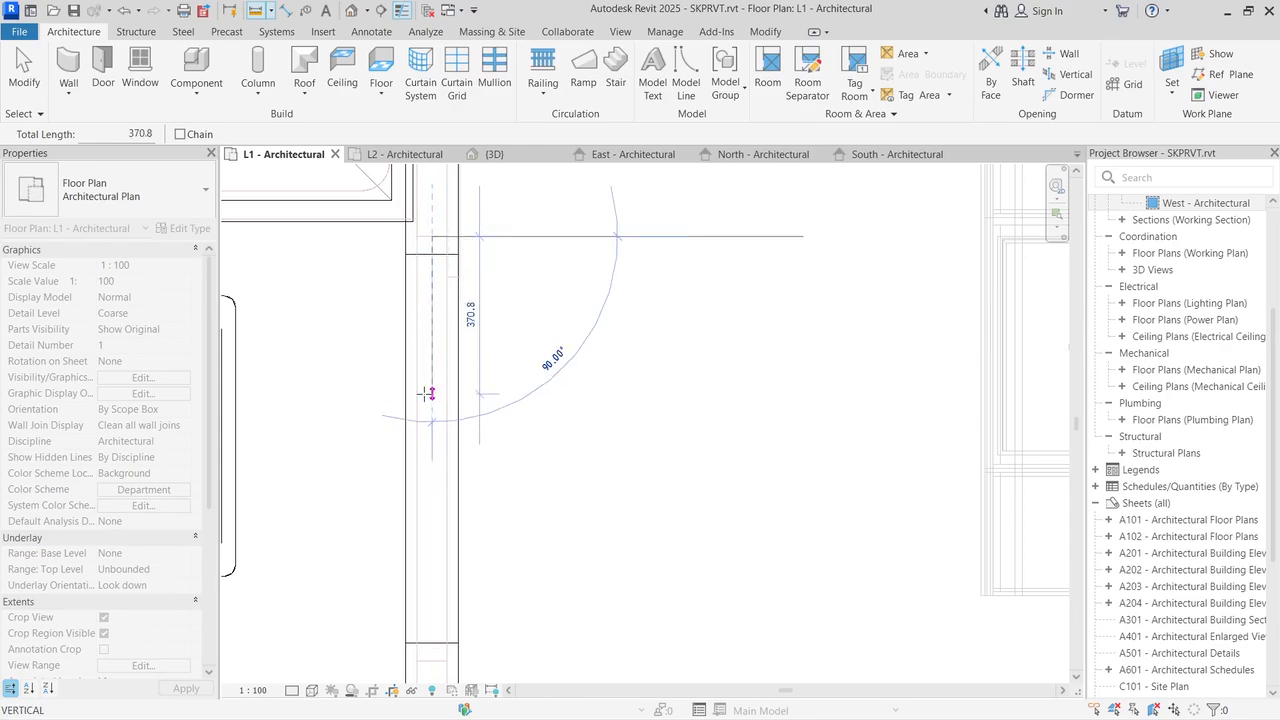
scroll(480, 375, "down", 2)
scroll(415, 531, "up", 3)
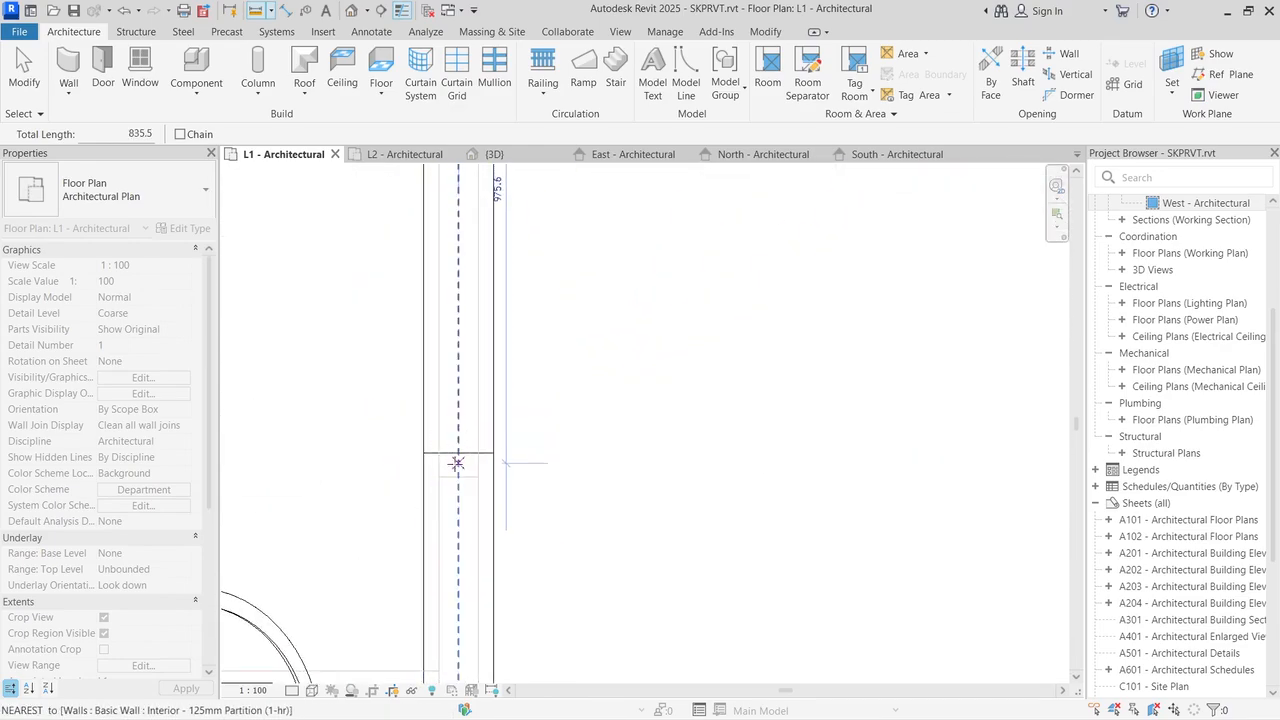
scroll(457, 470, "down", 3)
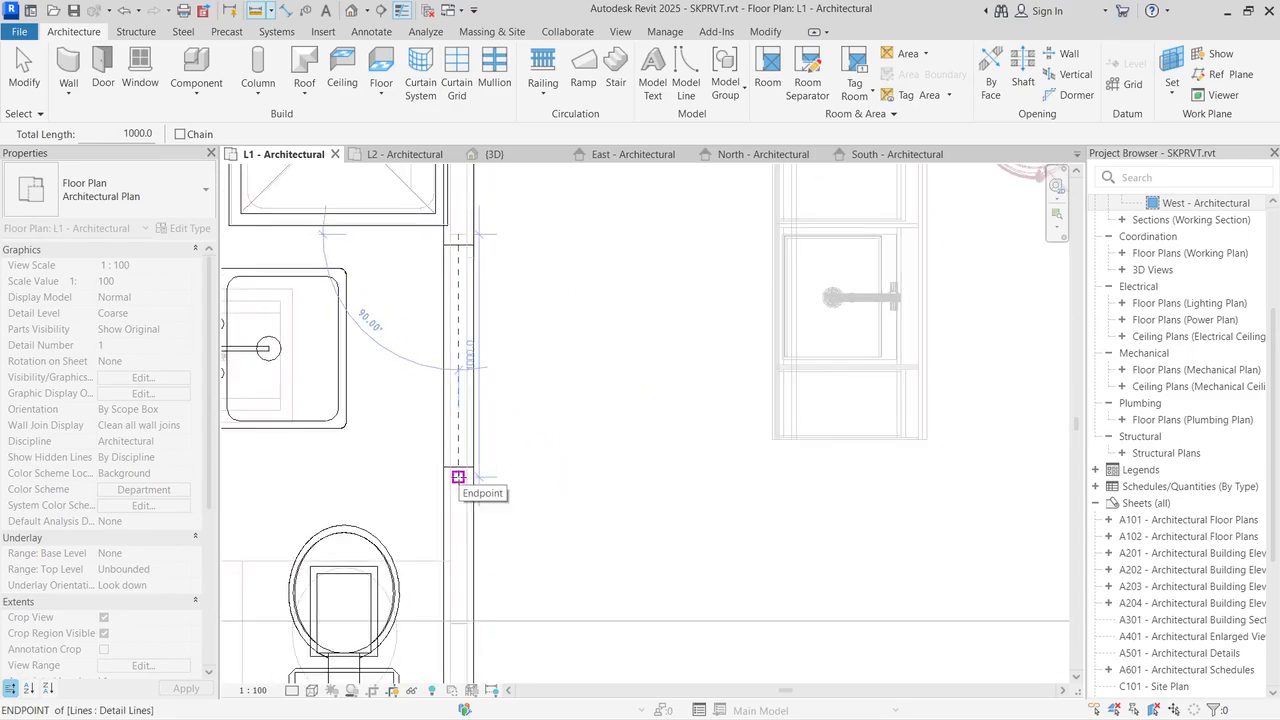
key("Escape")
key("Escape")
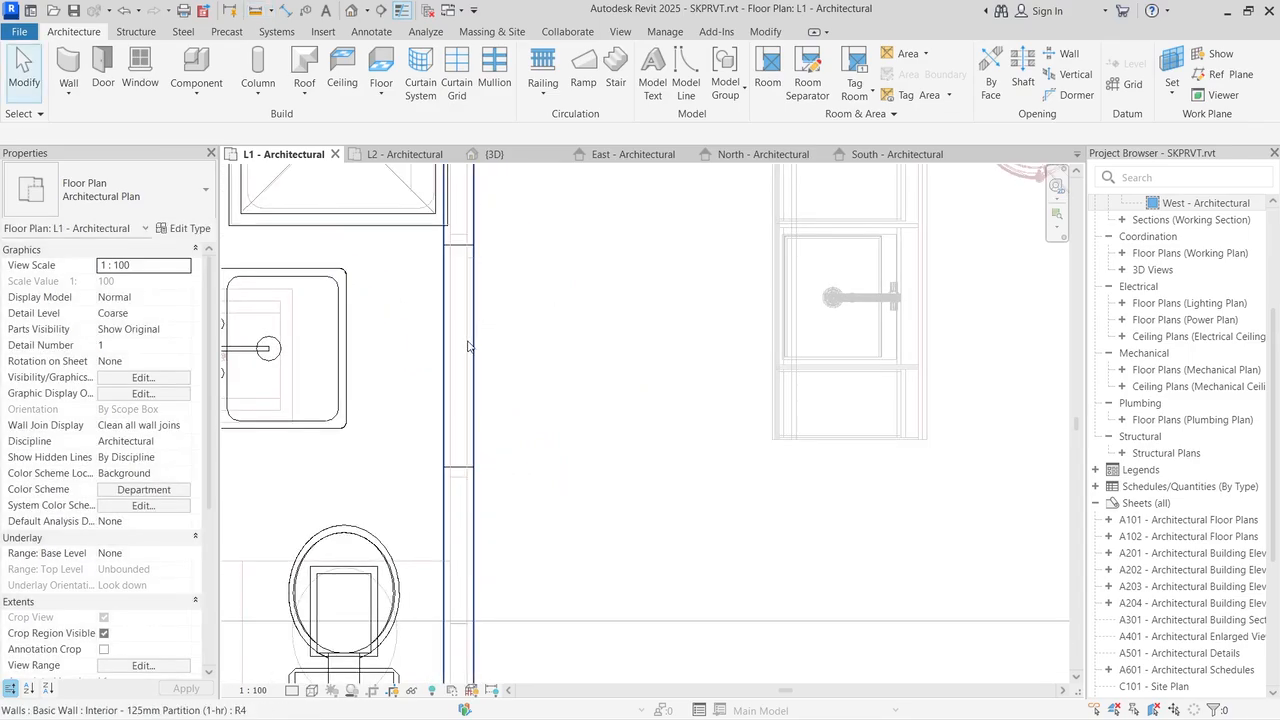
Step: Select the door opening in the bathroom partition, cycling past the overlapping wall and SketchUp underlay
left_click(466, 346)
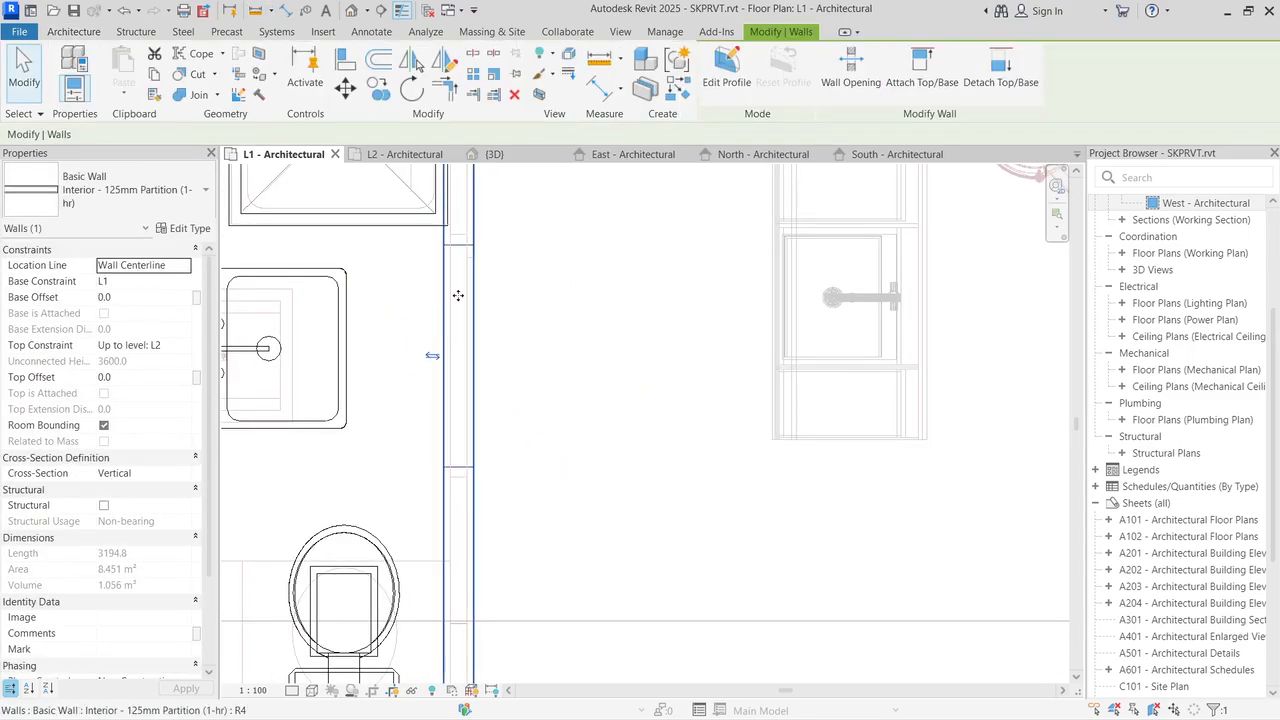
key("Escape")
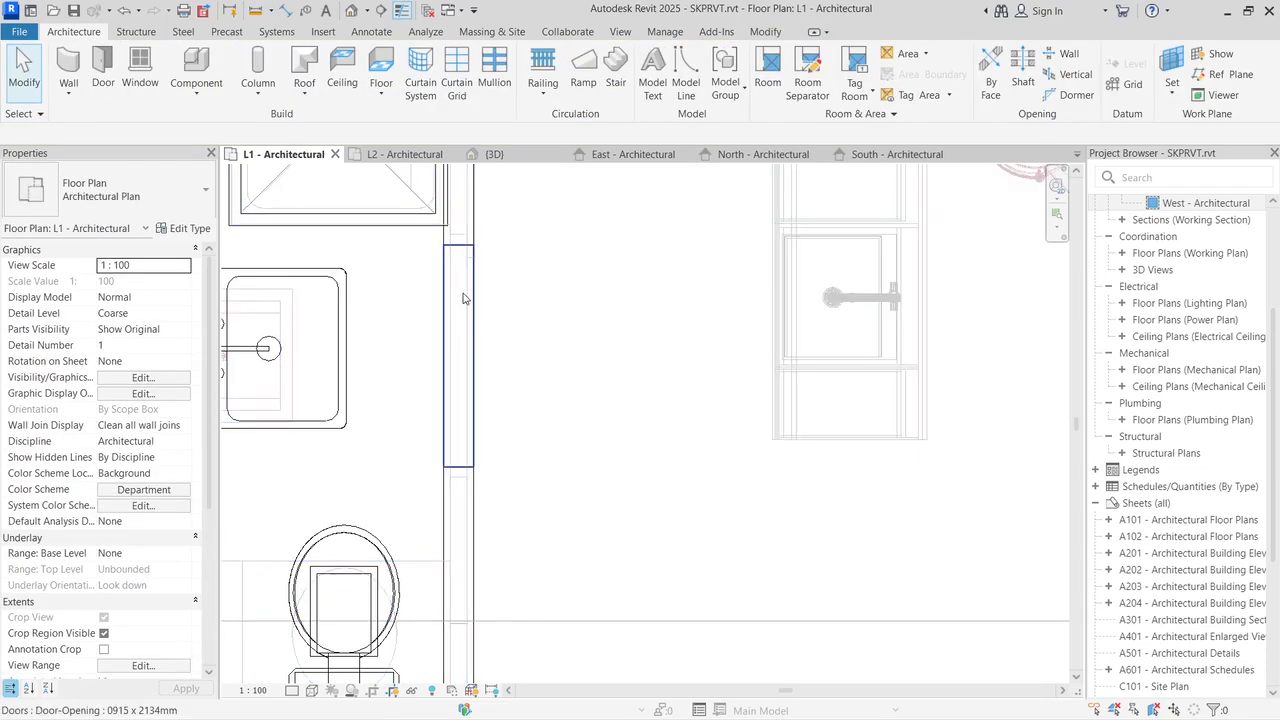
key("Tab")
key("Tab")
key("Tab")
key("Tab")
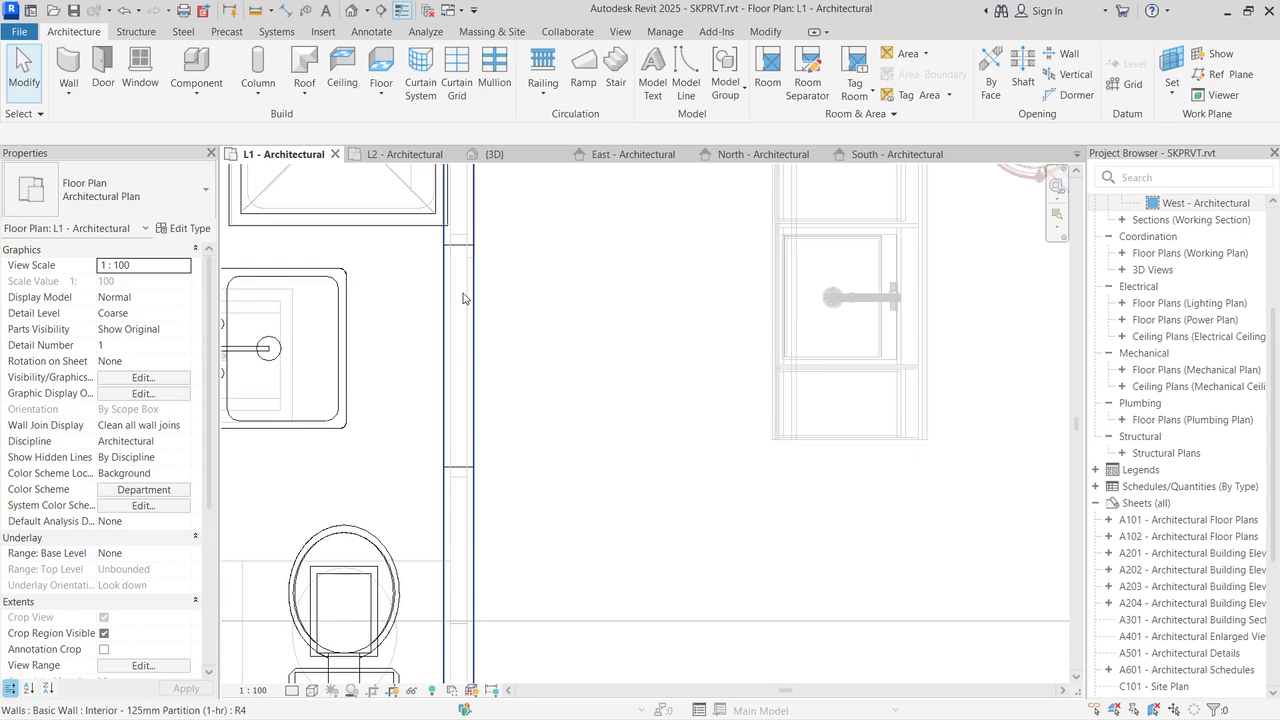
key("Tab")
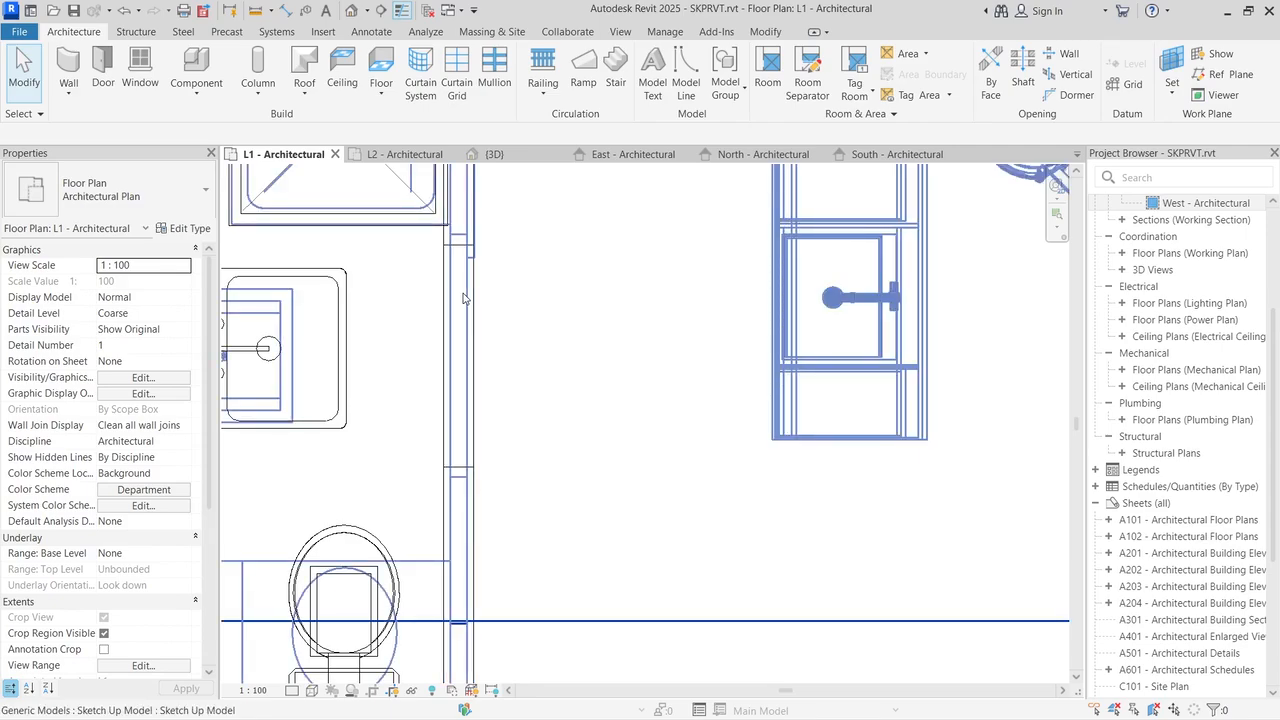
key("Tab")
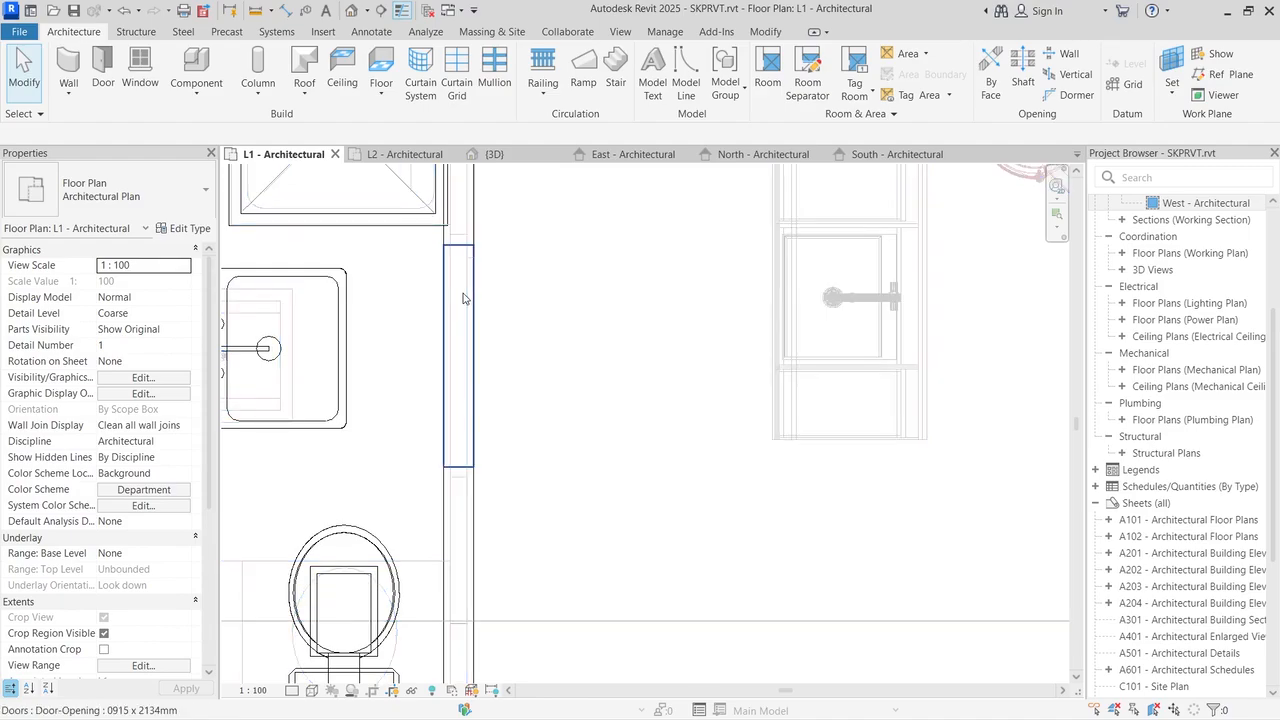
key("Tab")
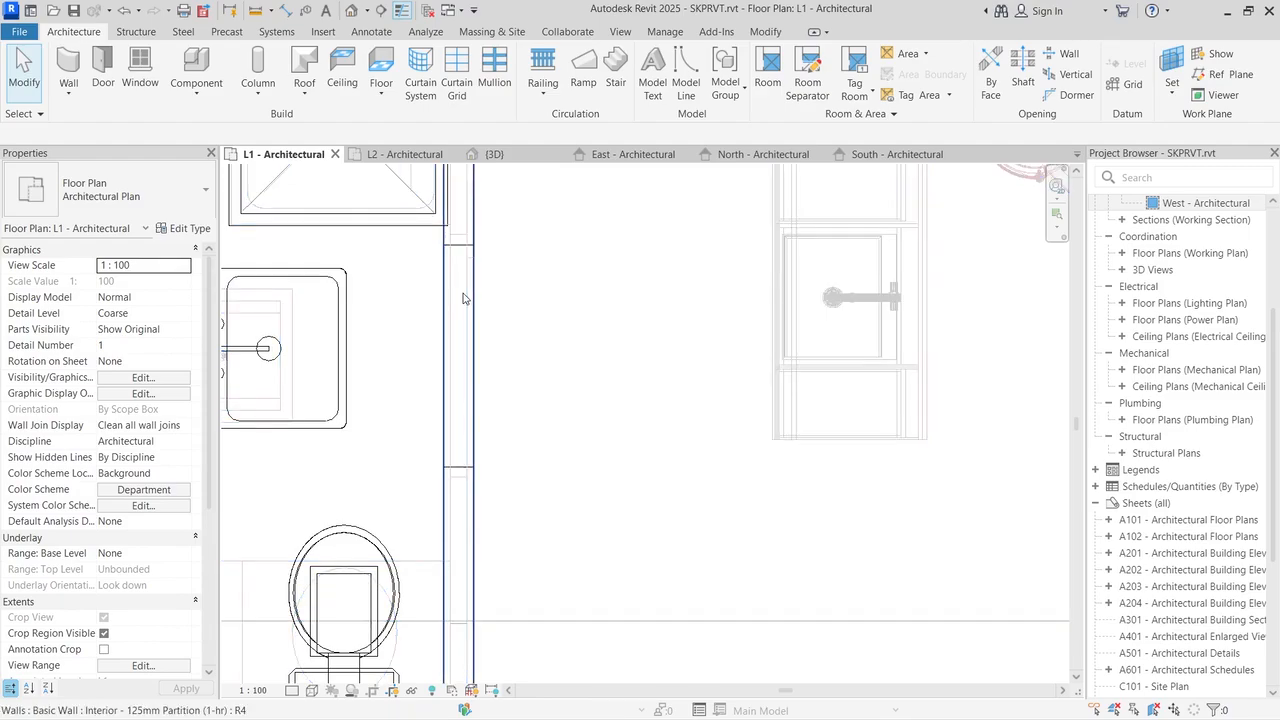
key("Tab")
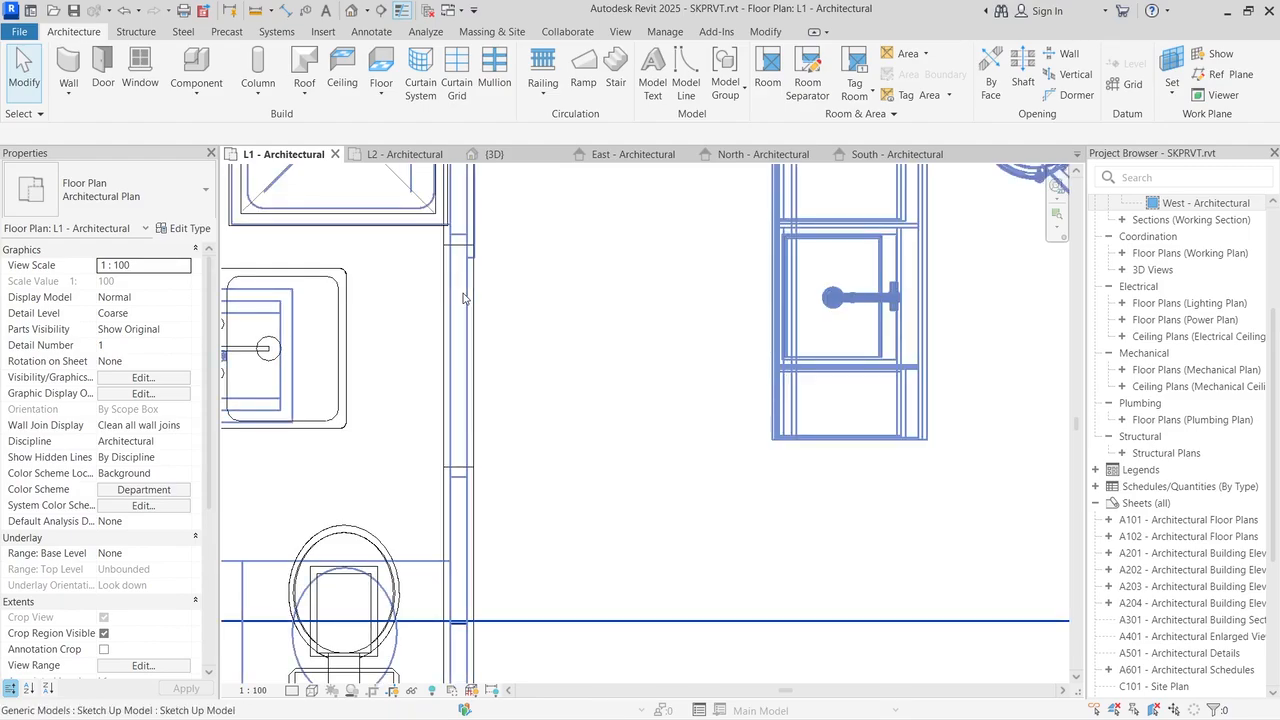
key("Tab")
left_click(463, 298)
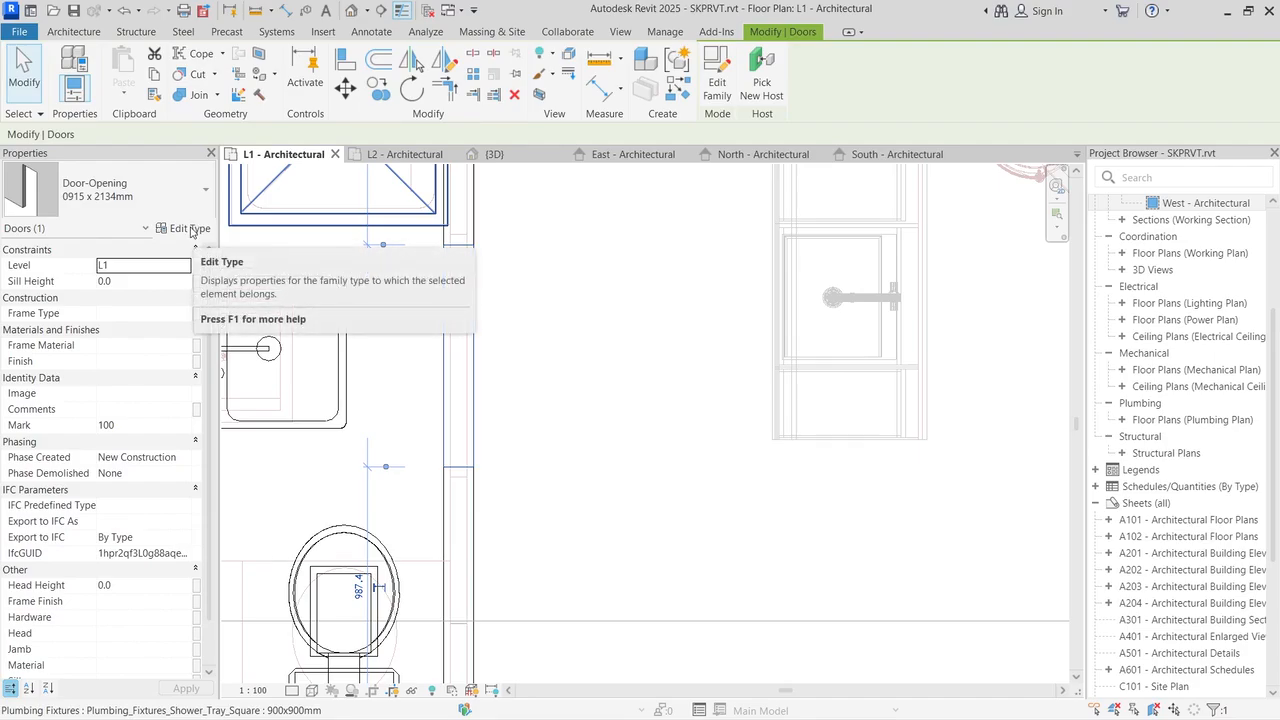
Step: Open the door opening's type properties and review the sizes available in the Door-Opening family
left_click(190, 229)
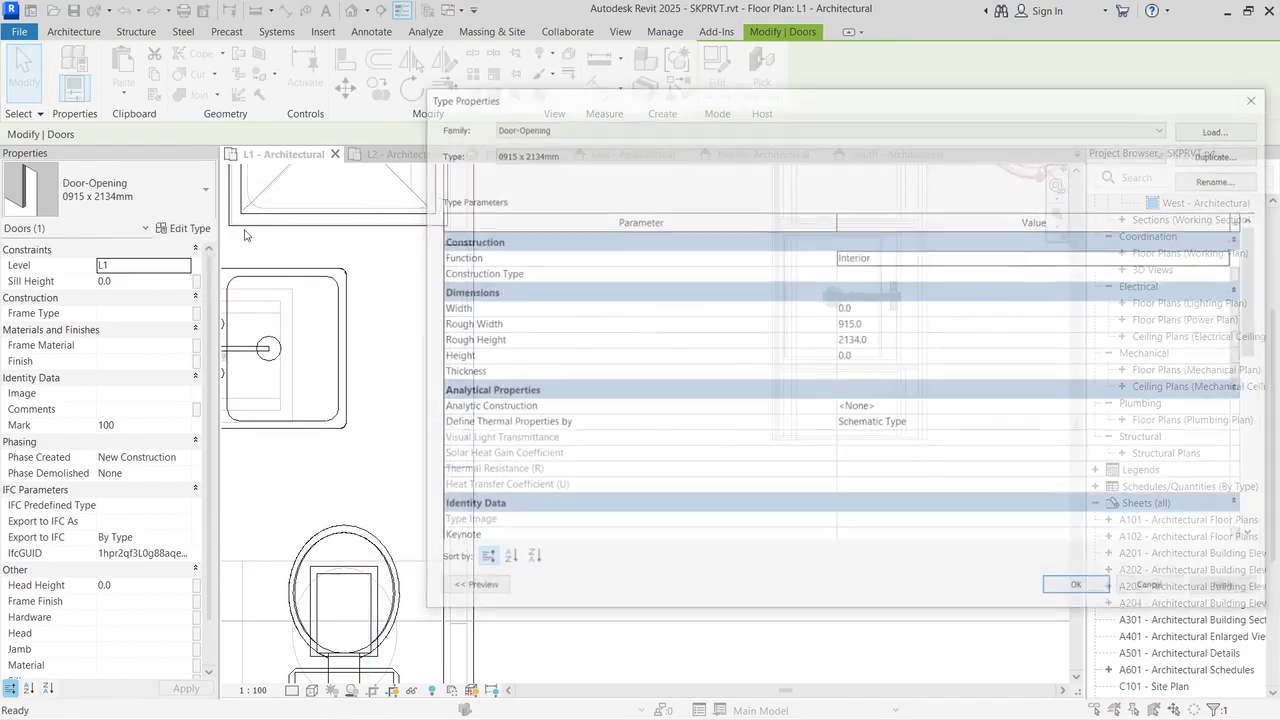
left_click(1222, 153)
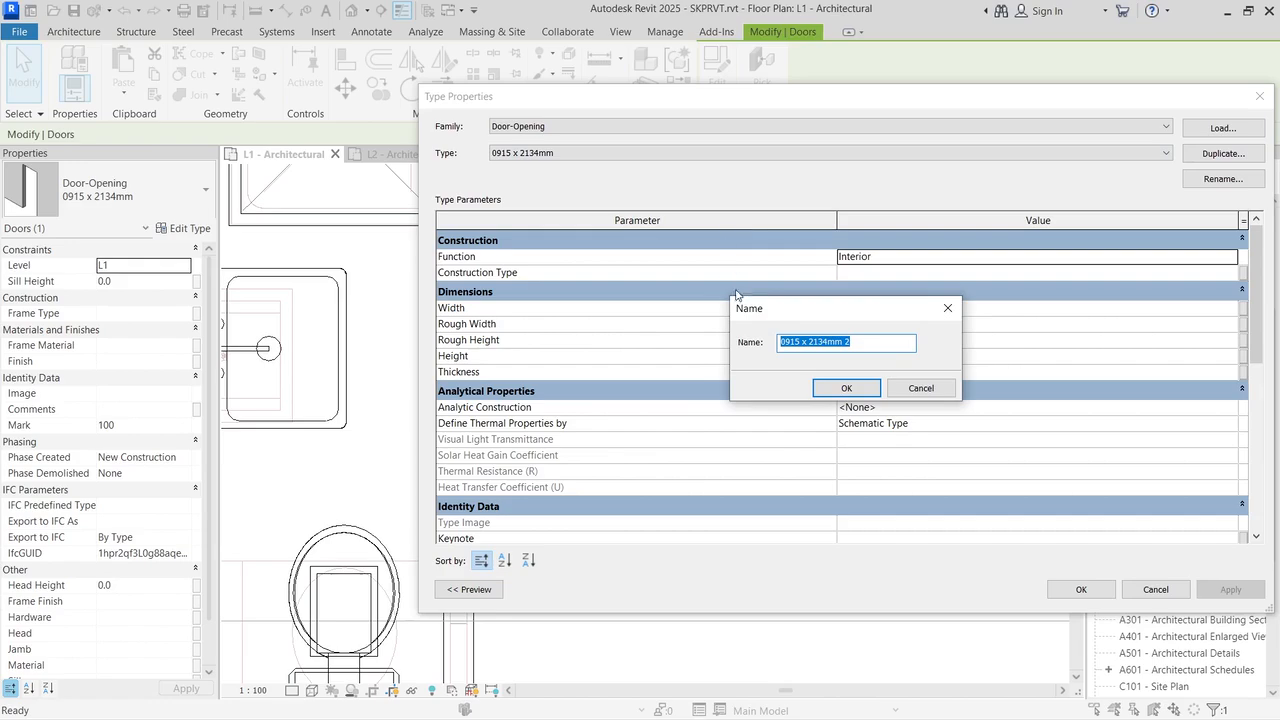
left_click(919, 388)
left_click(616, 155)
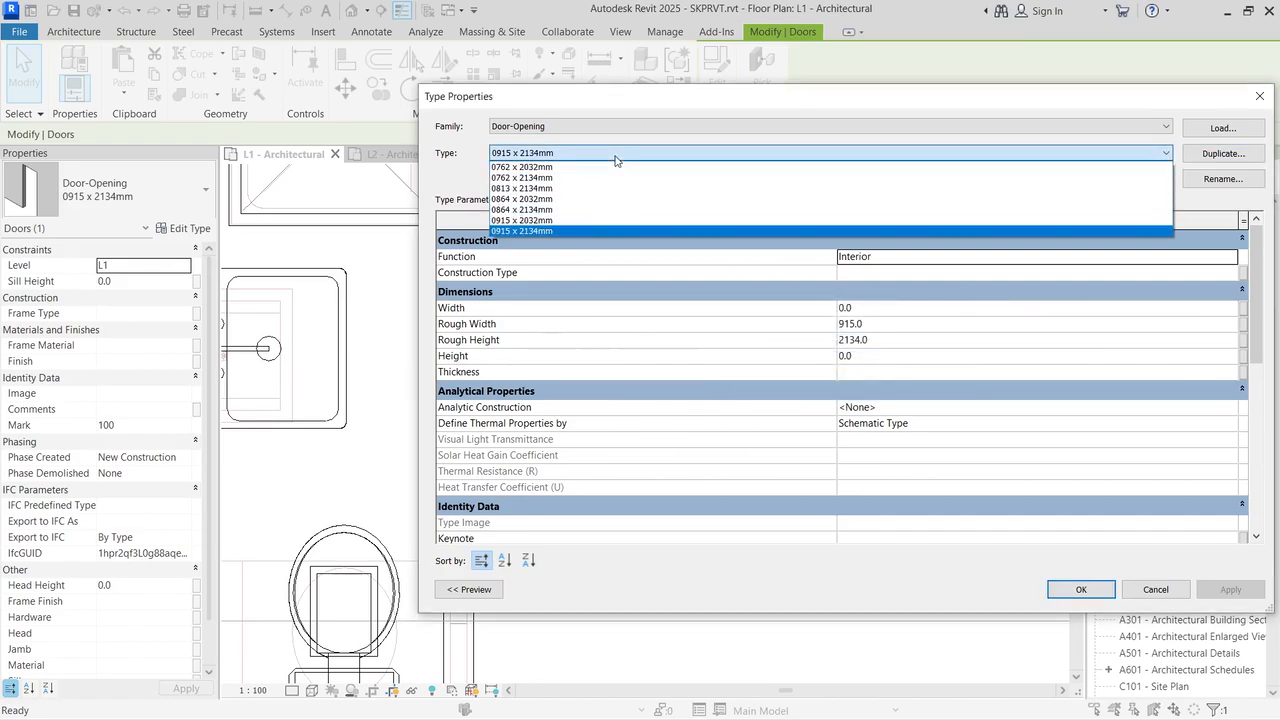
left_click(739, 150)
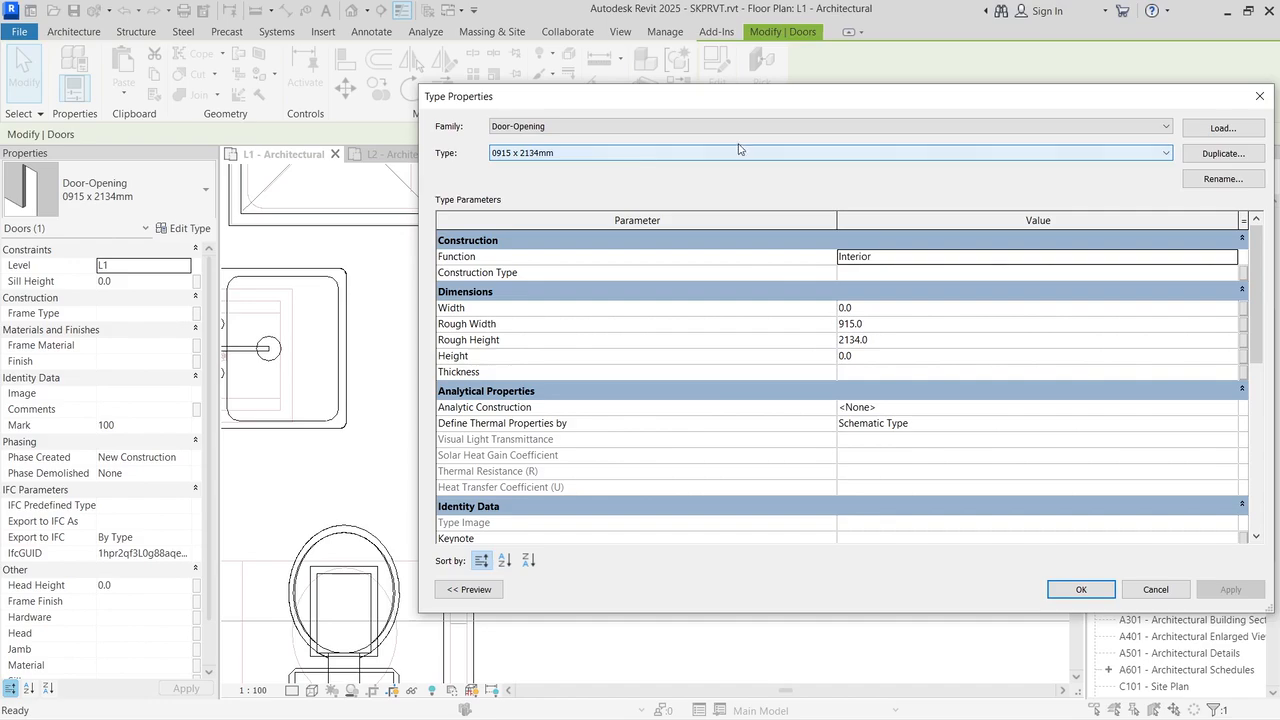
Step: Duplicate the door opening's type as 1015 x 2134mm and set its rough width to 1015
left_click(1190, 152)
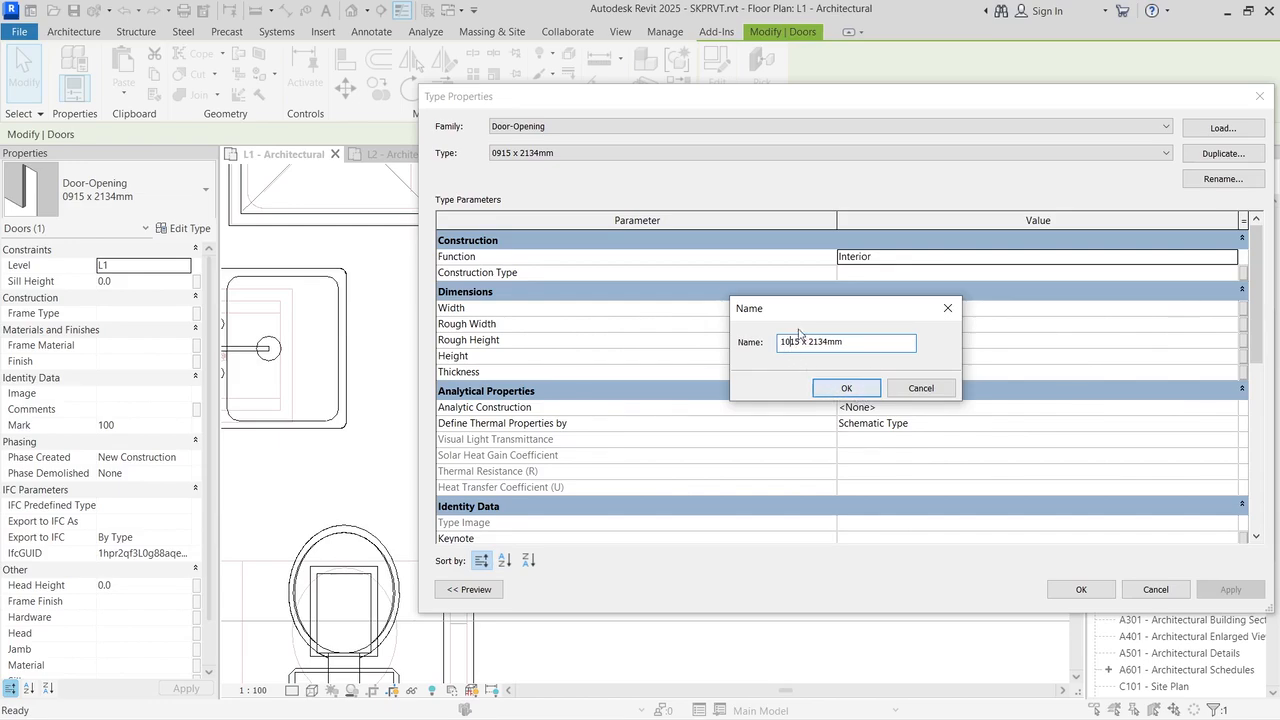
mouse_move(794, 317)
left_mouse_down()
mouse_move(785, 295)
mouse_move(785, 331)
left_mouse_up()
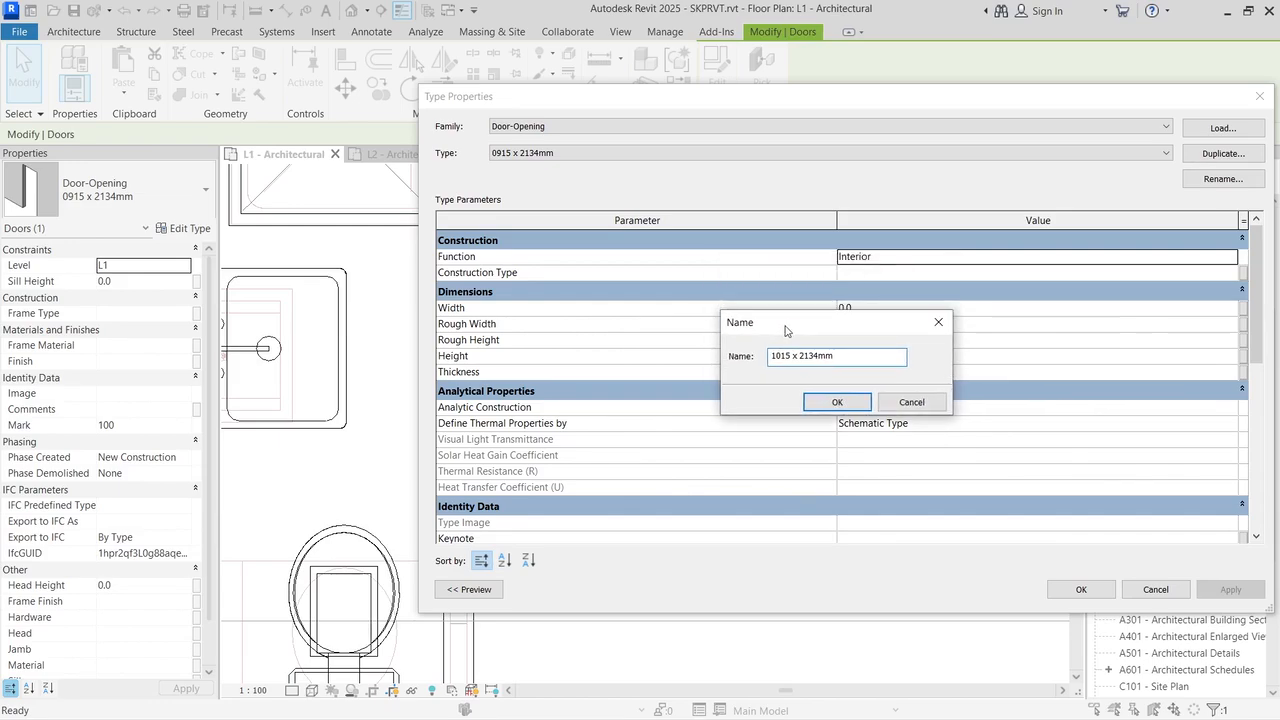
left_click(837, 402)
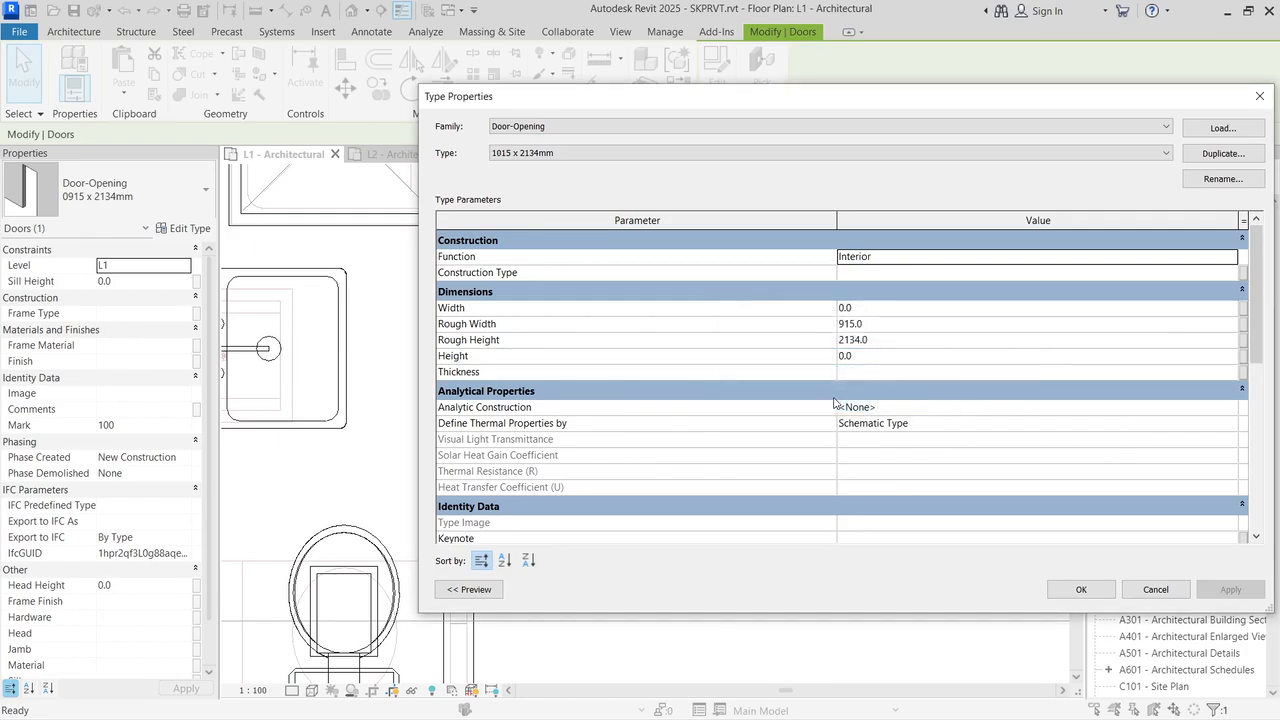
left_click(891, 323)
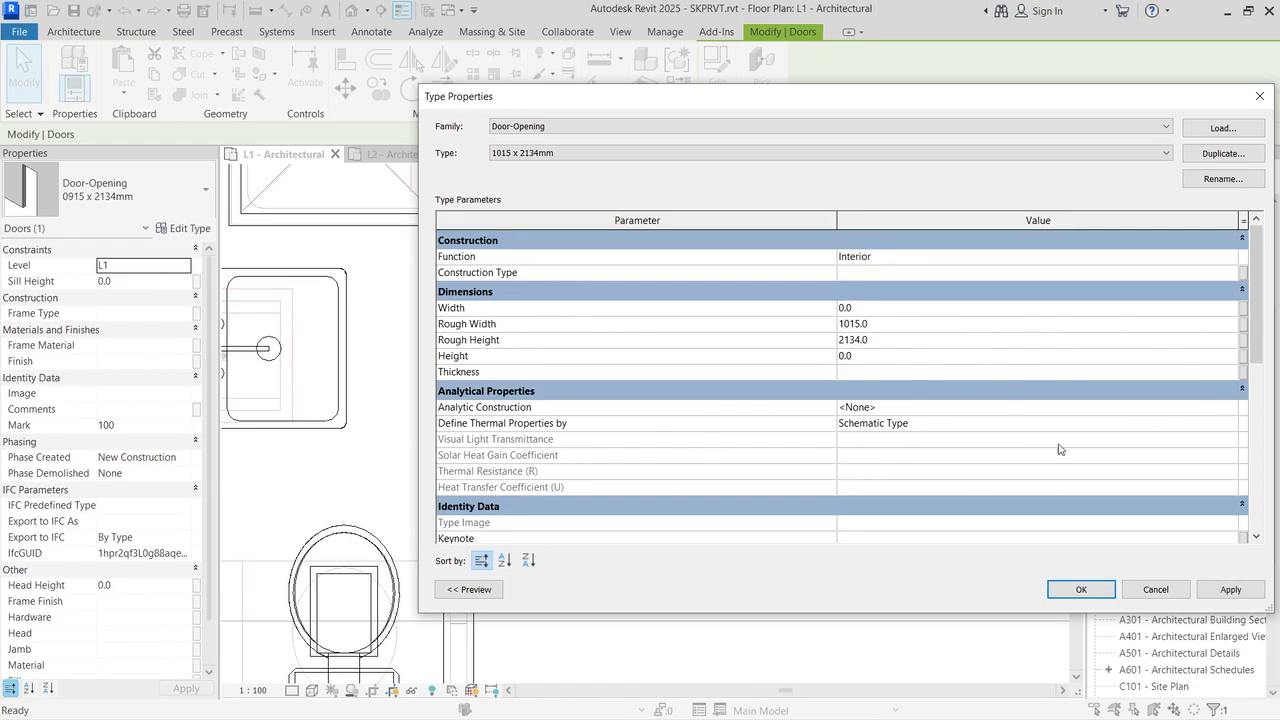
left_click(1081, 590)
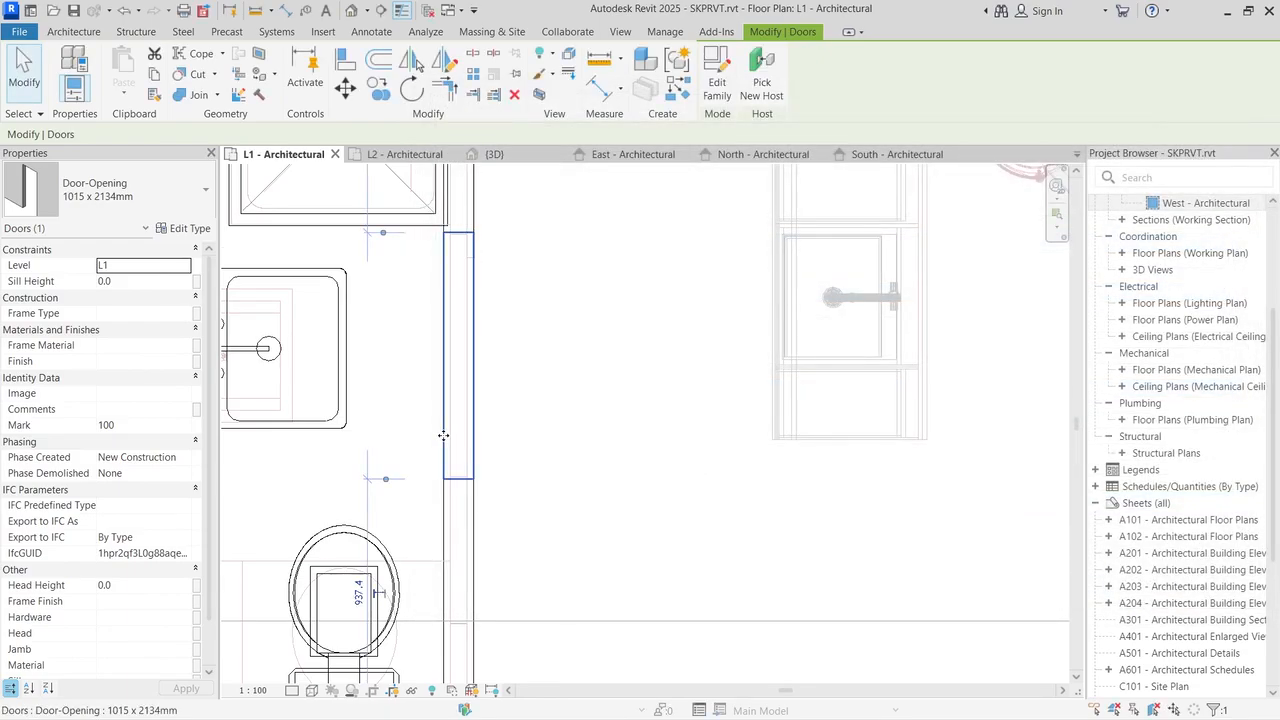
Step: Compare both ends of the widened door opening with the SketchUp underlay and examine the surrounding L1 layout
scroll(446, 506, "up", 2)
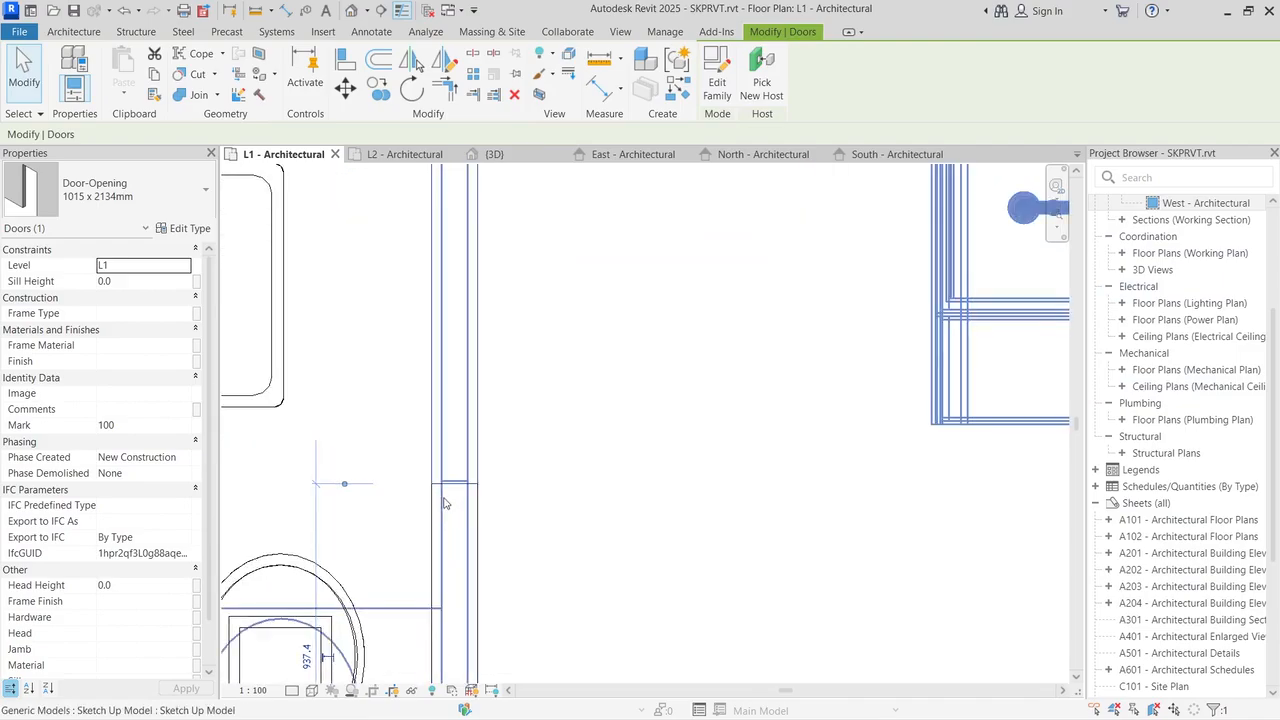
scroll(451, 480, "down", 4)
scroll(448, 275, "up", 5)
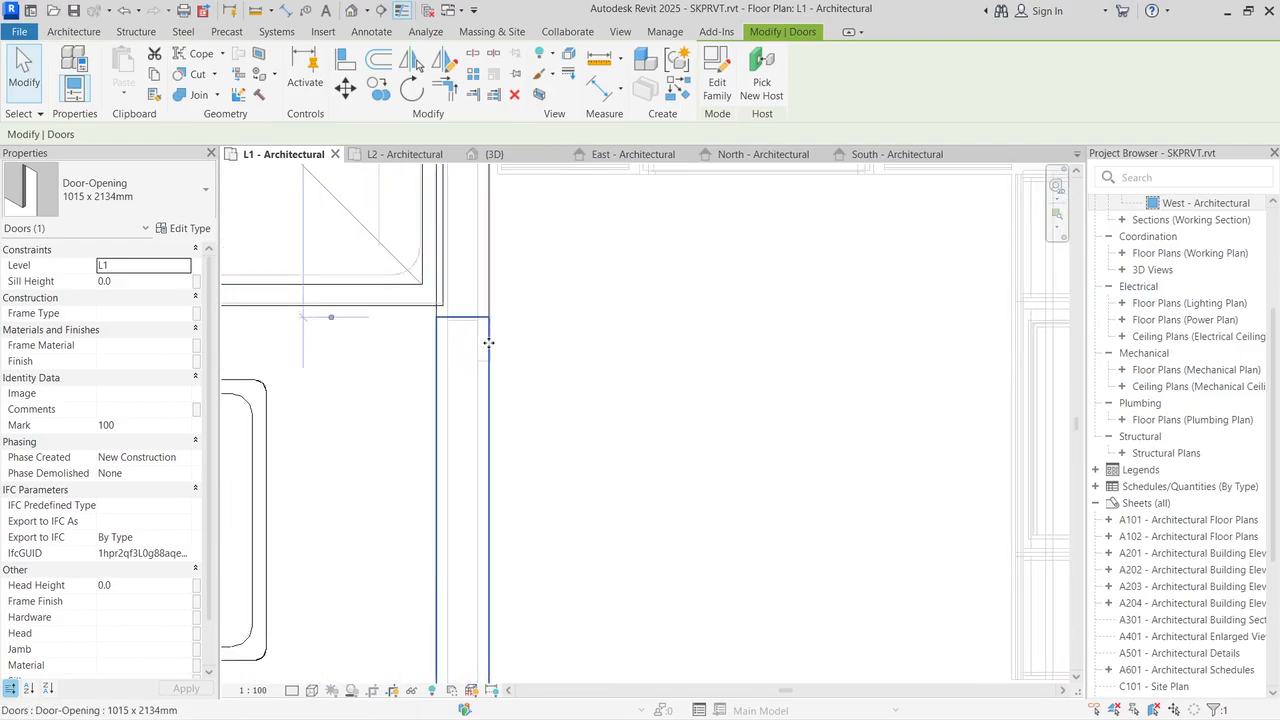
scroll(486, 343, "down", 3)
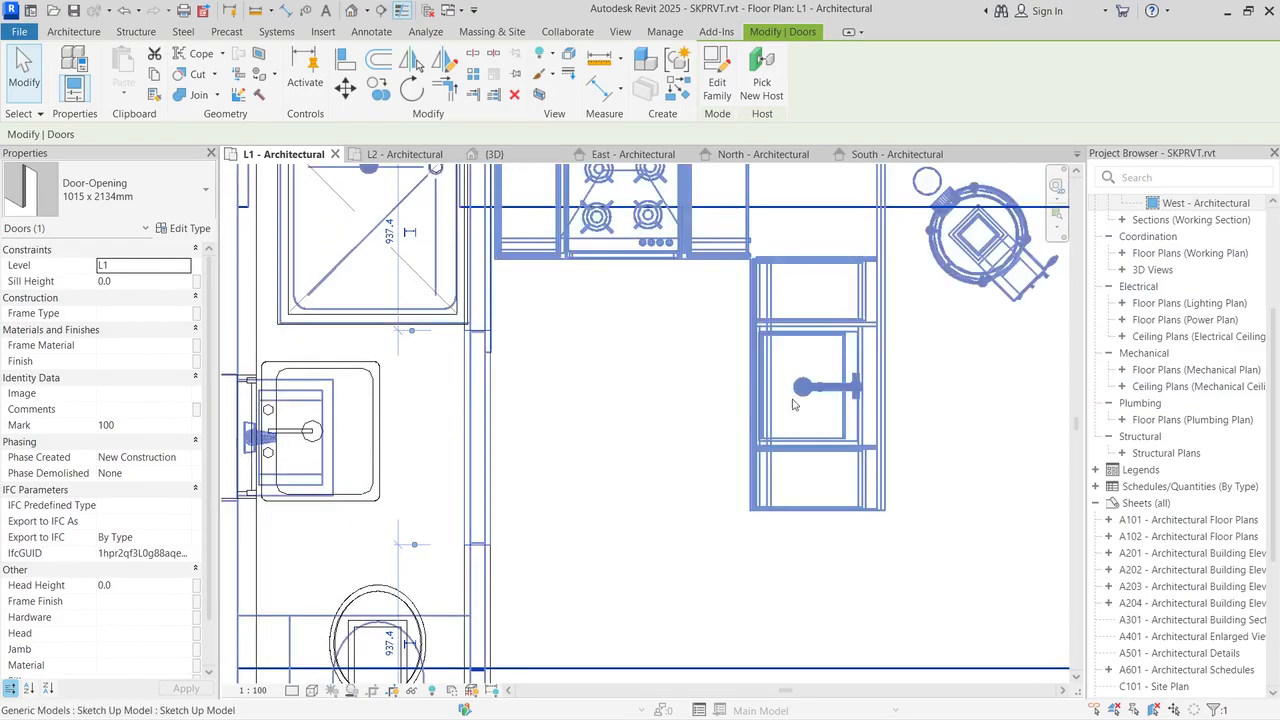
scroll(650, 370, "down", 2)
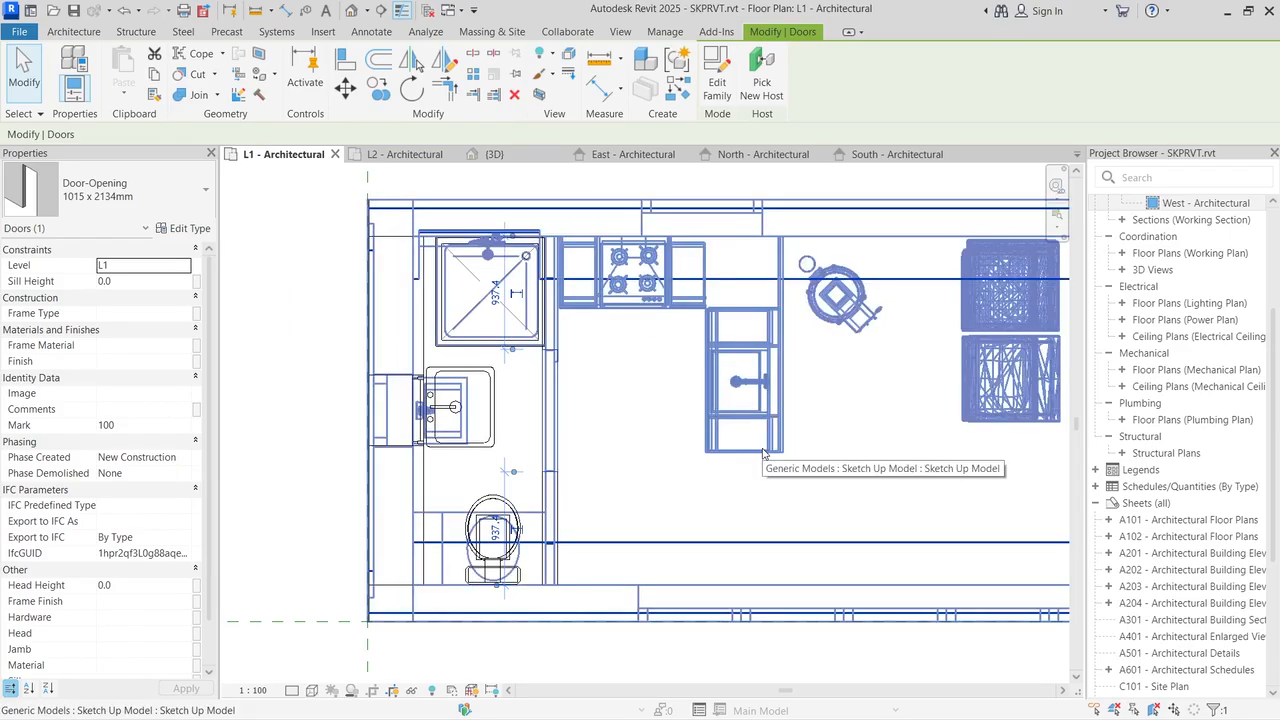
scroll(700, 410, "down", 2)
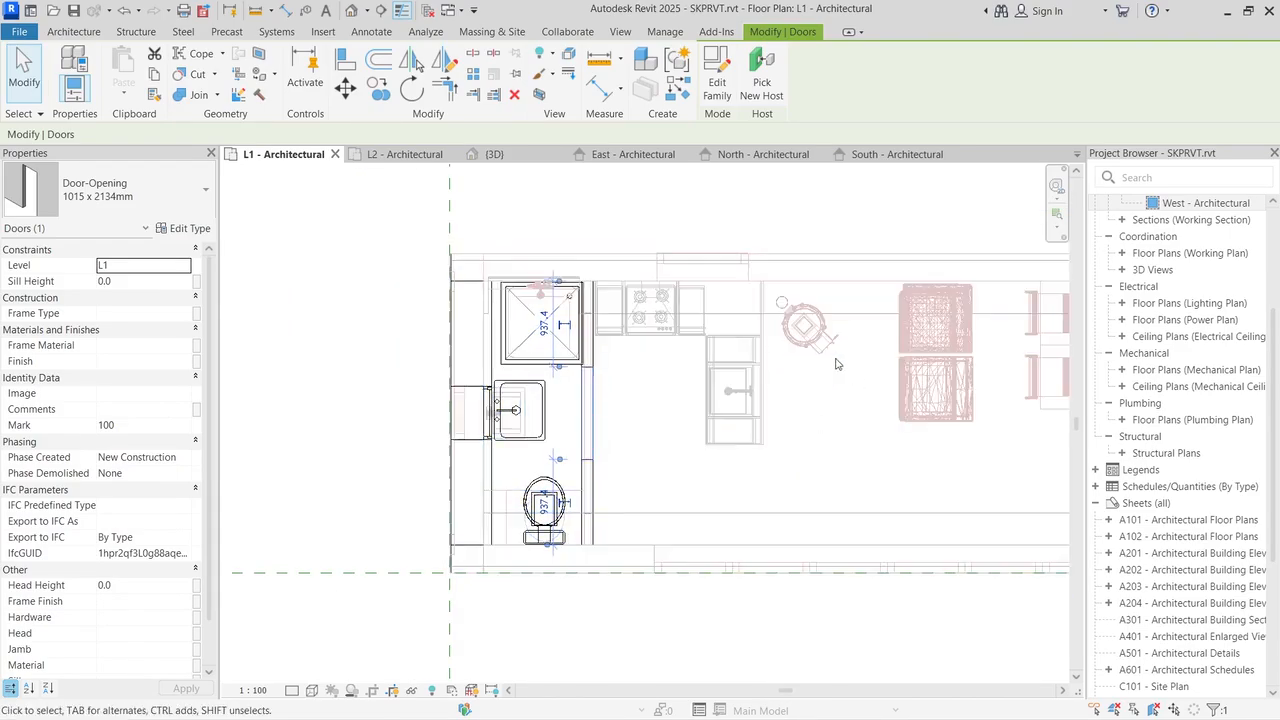
scroll(922, 340, "down", 3)
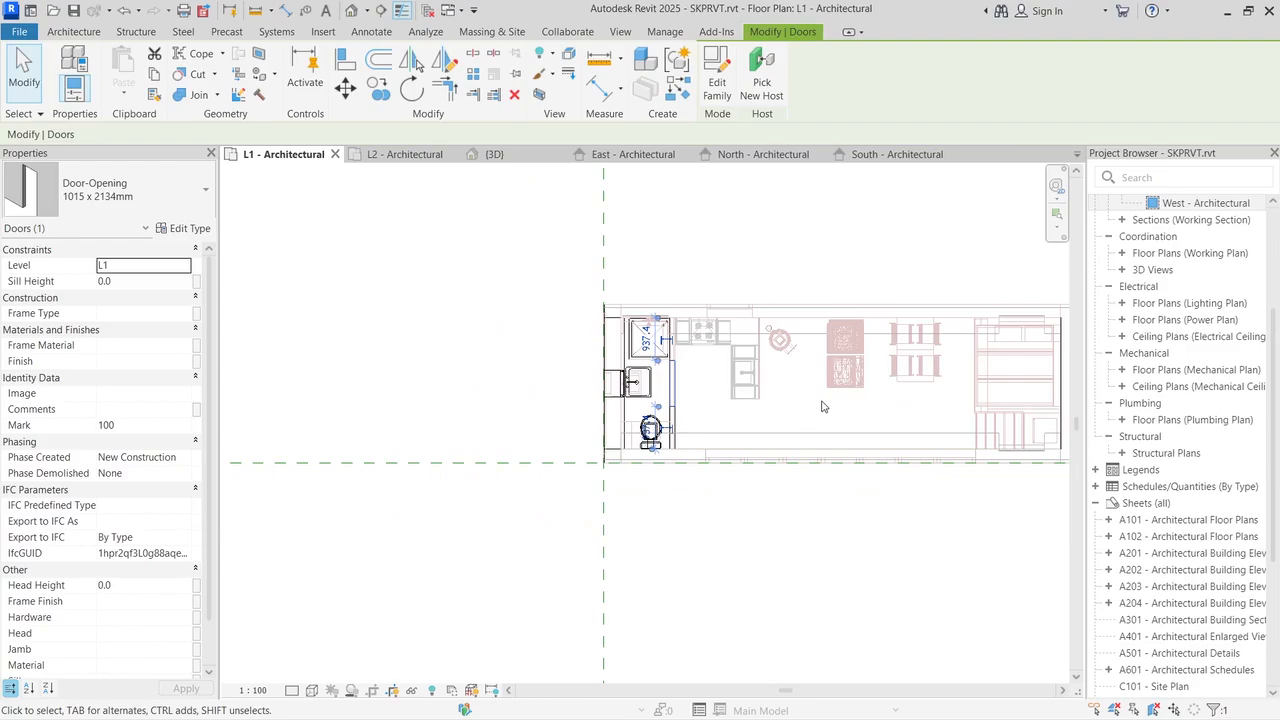
scroll(795, 396, "up", 3)
scroll(627, 311, "up", 2)
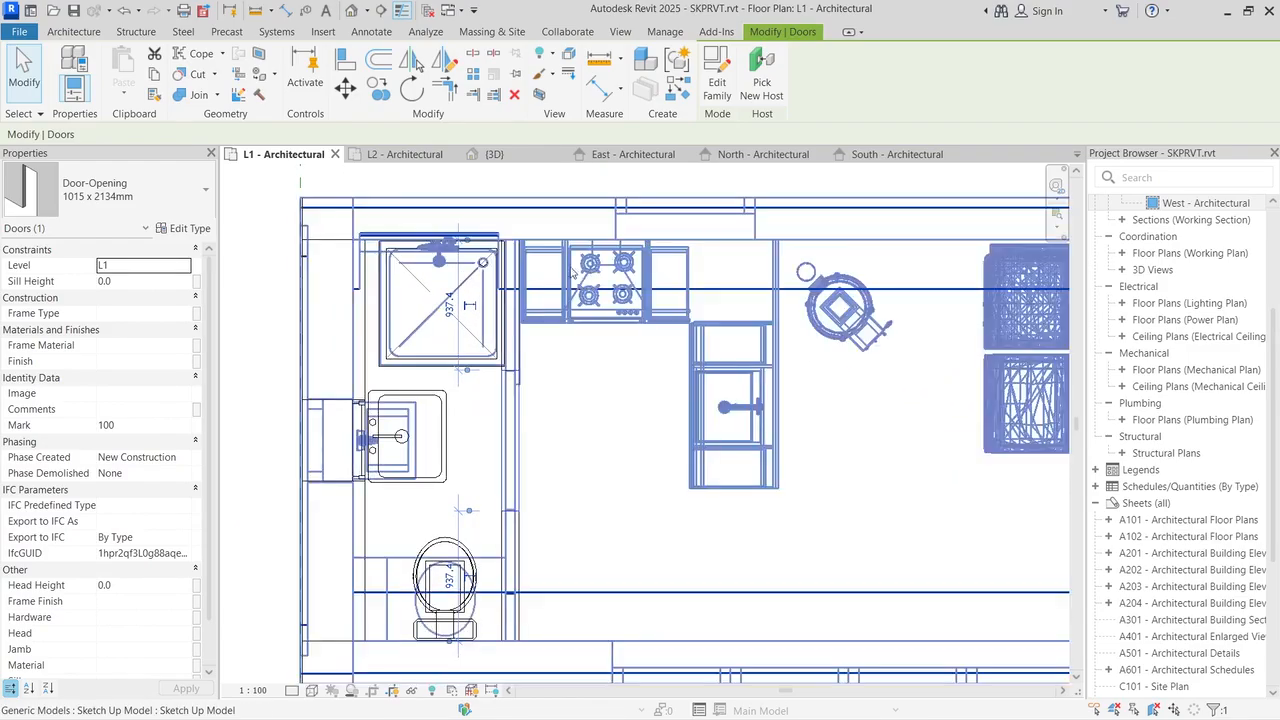
Step: Start placing a component and look through the available family types, searching them for "kit"
left_click(74, 32)
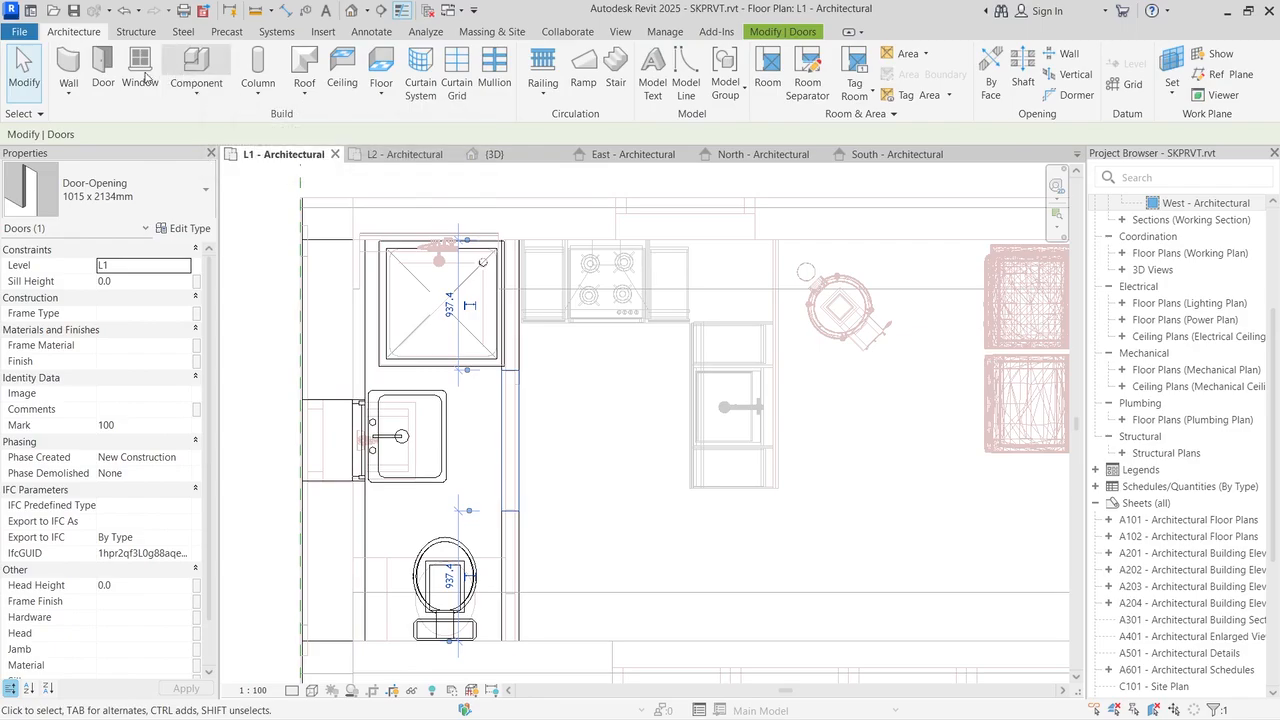
left_click(199, 68)
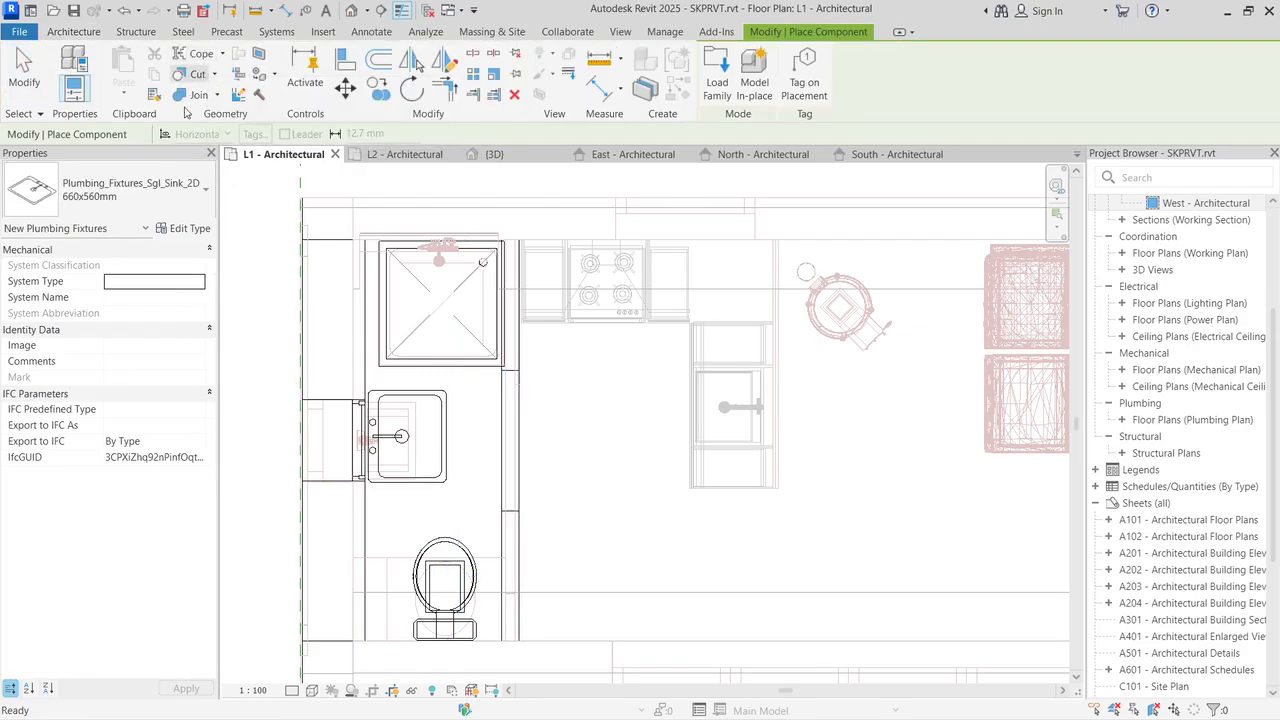
left_click(145, 190)
scroll(137, 352, "down", 6)
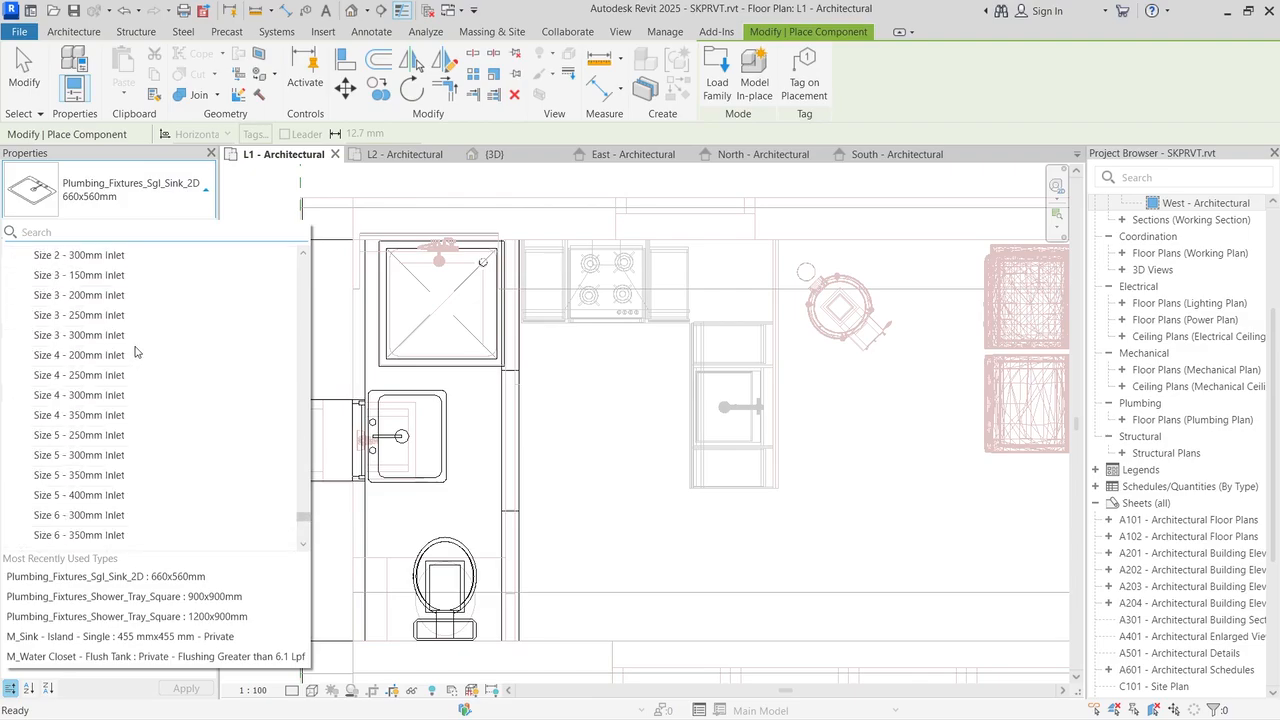
scroll(135, 351, "up", 7)
scroll(135, 351, "down", 4)
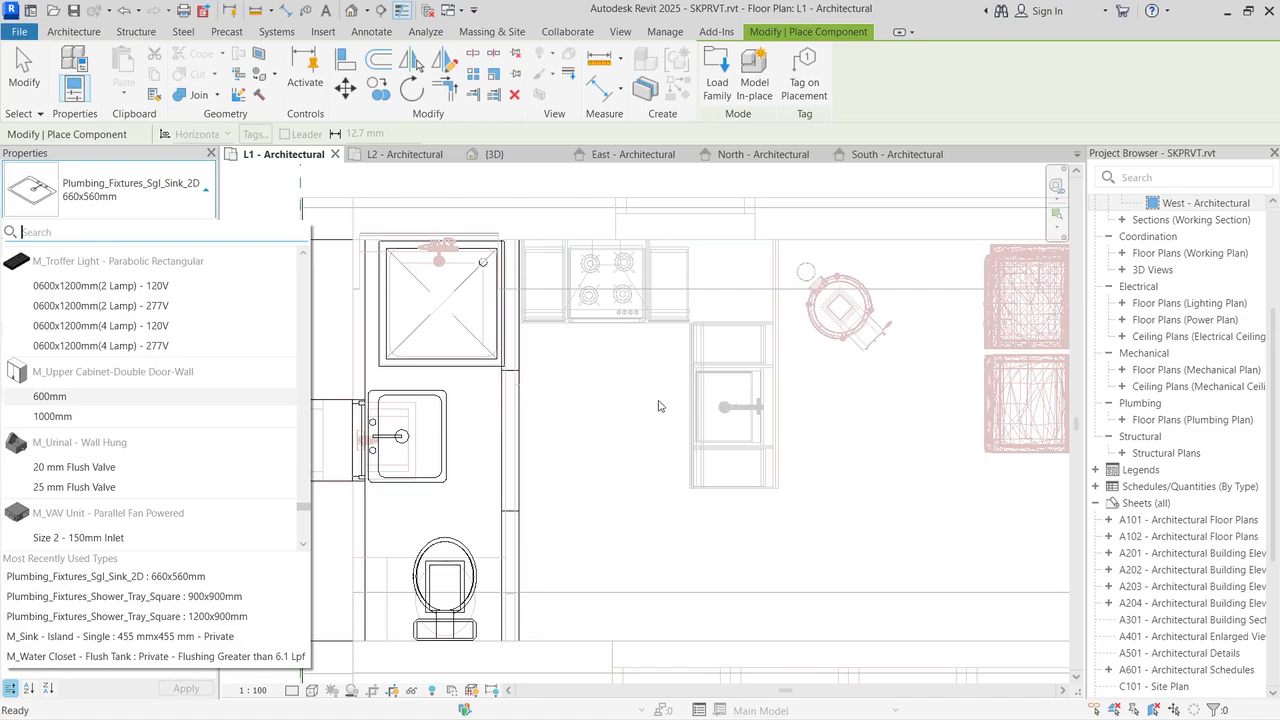
scroll(118, 333, "up", 10)
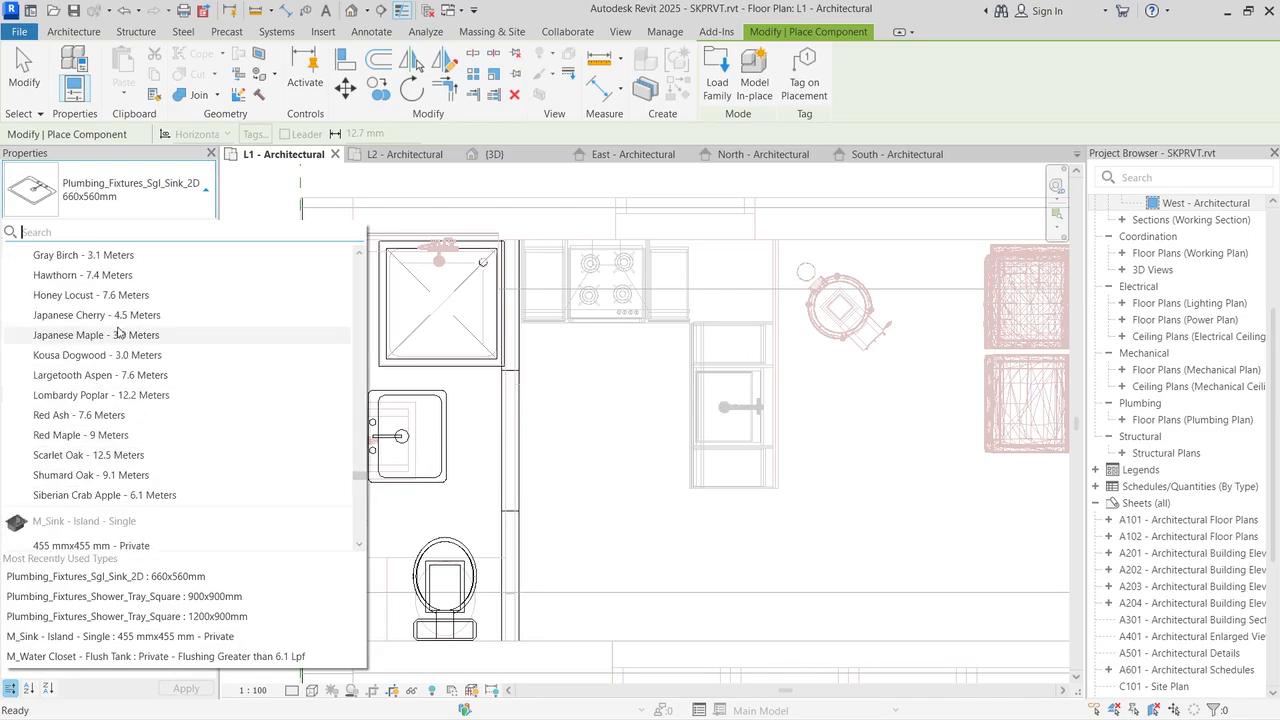
scroll(118, 333, "down", 10)
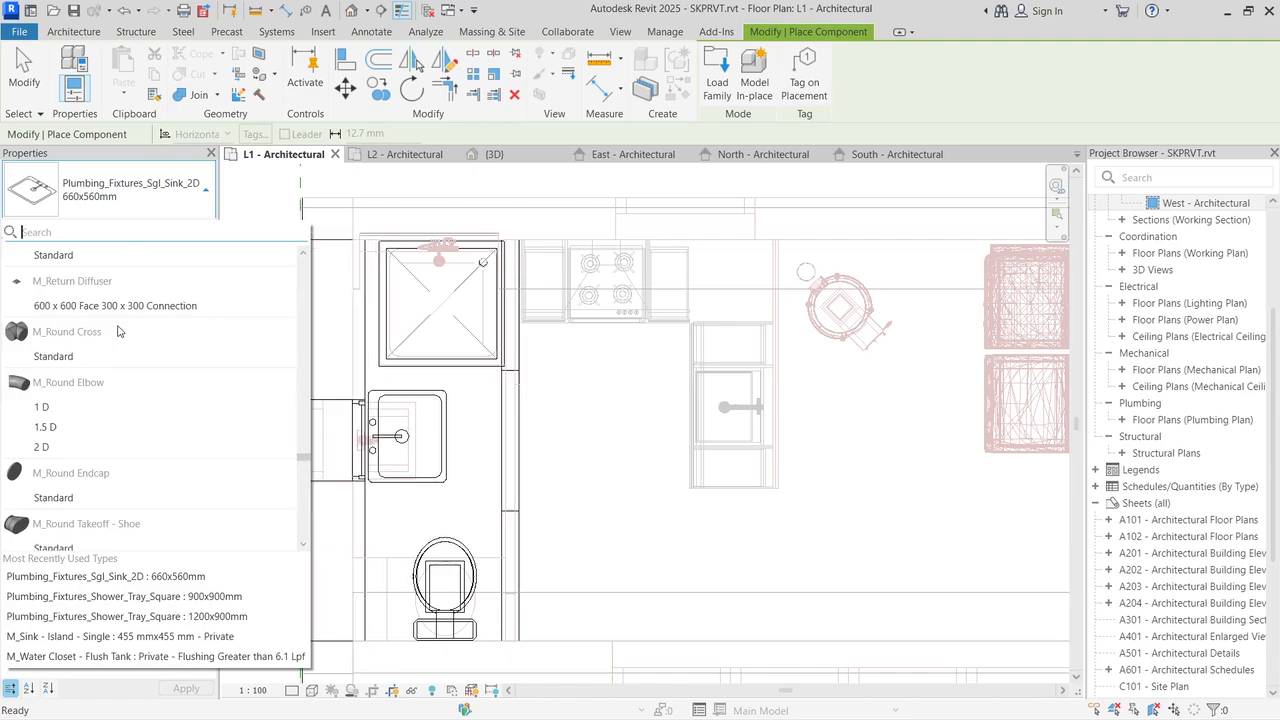
scroll(118, 331, "up", 8)
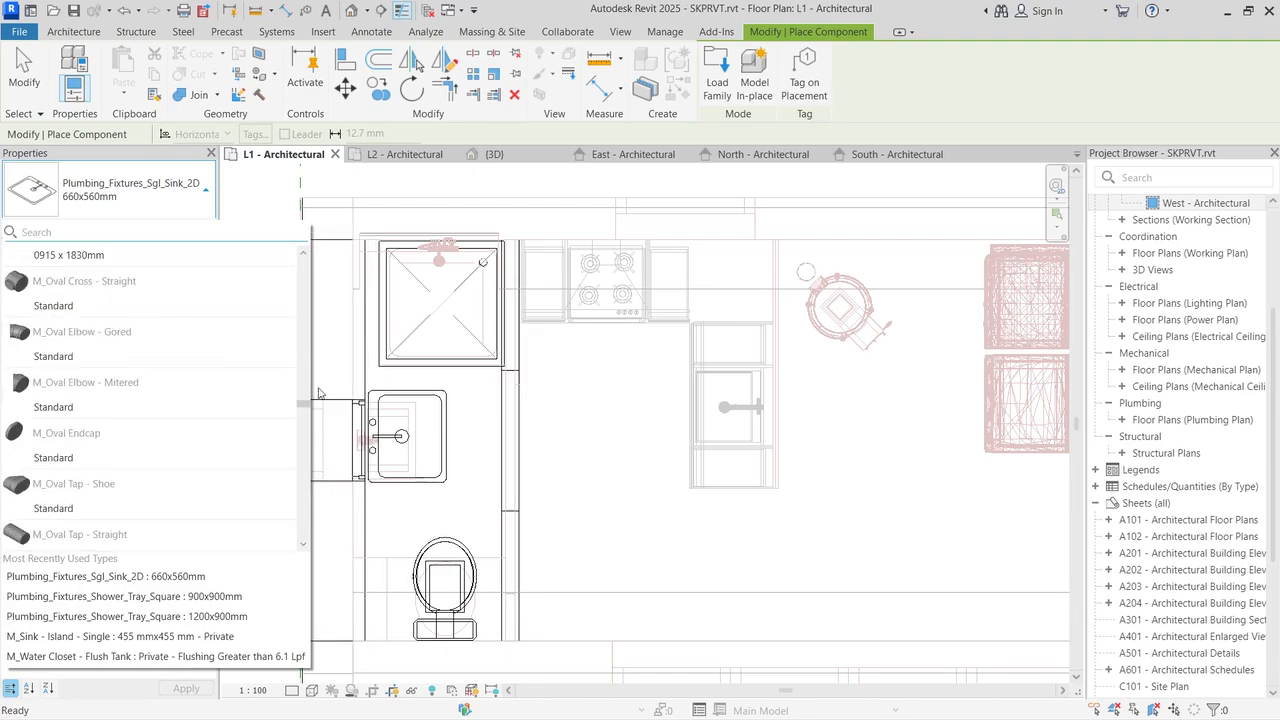
type("k")
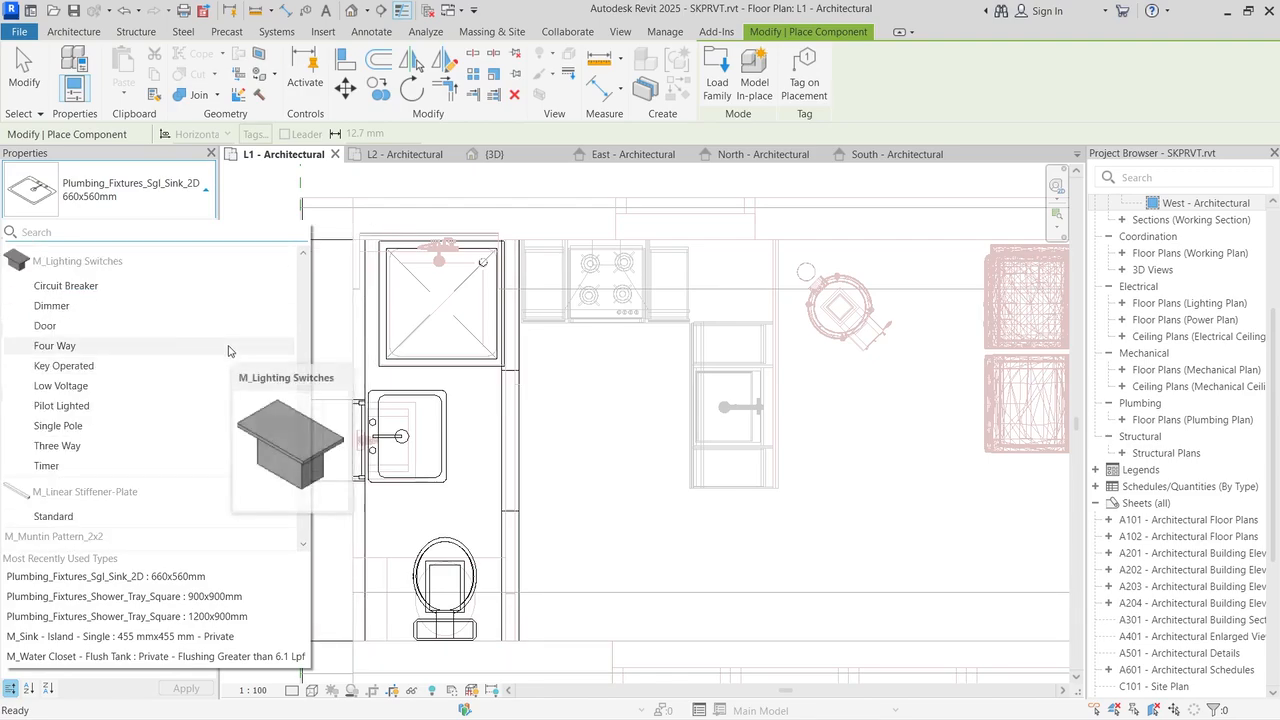
type("it")
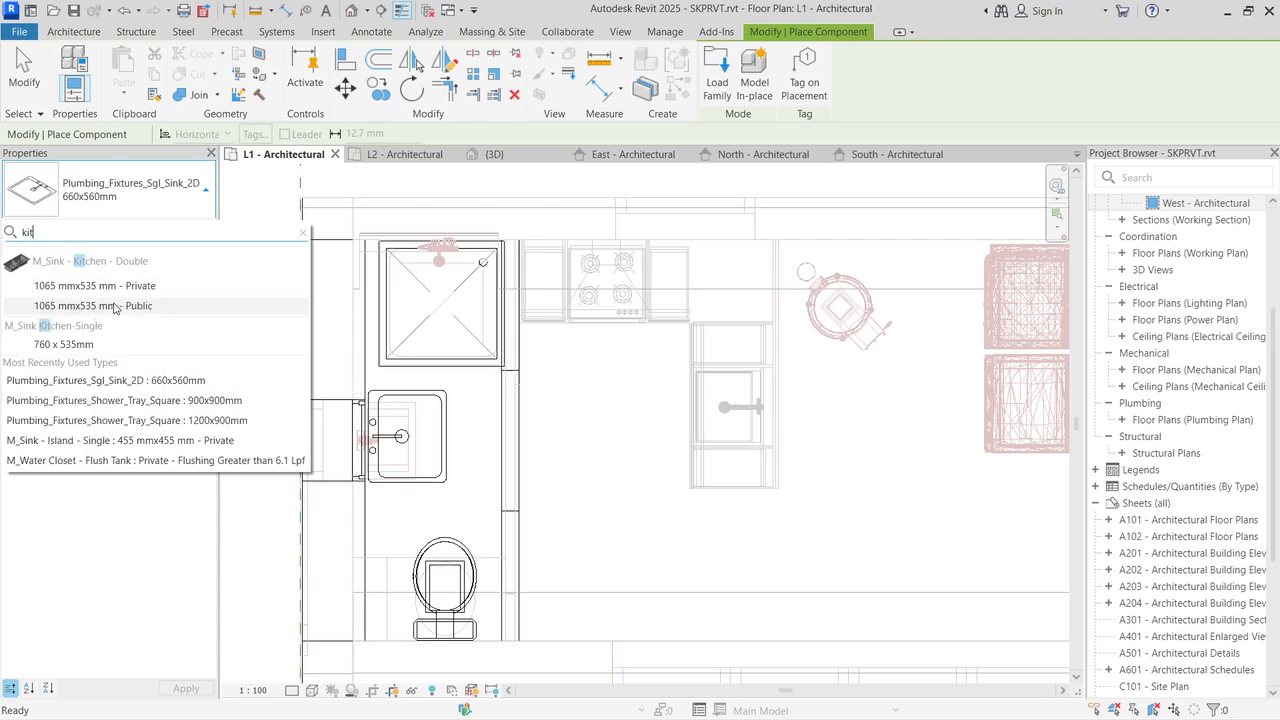
Step: Start loading a family and open the Storage folder under Furniture in the UK library
left_click(731, 84)
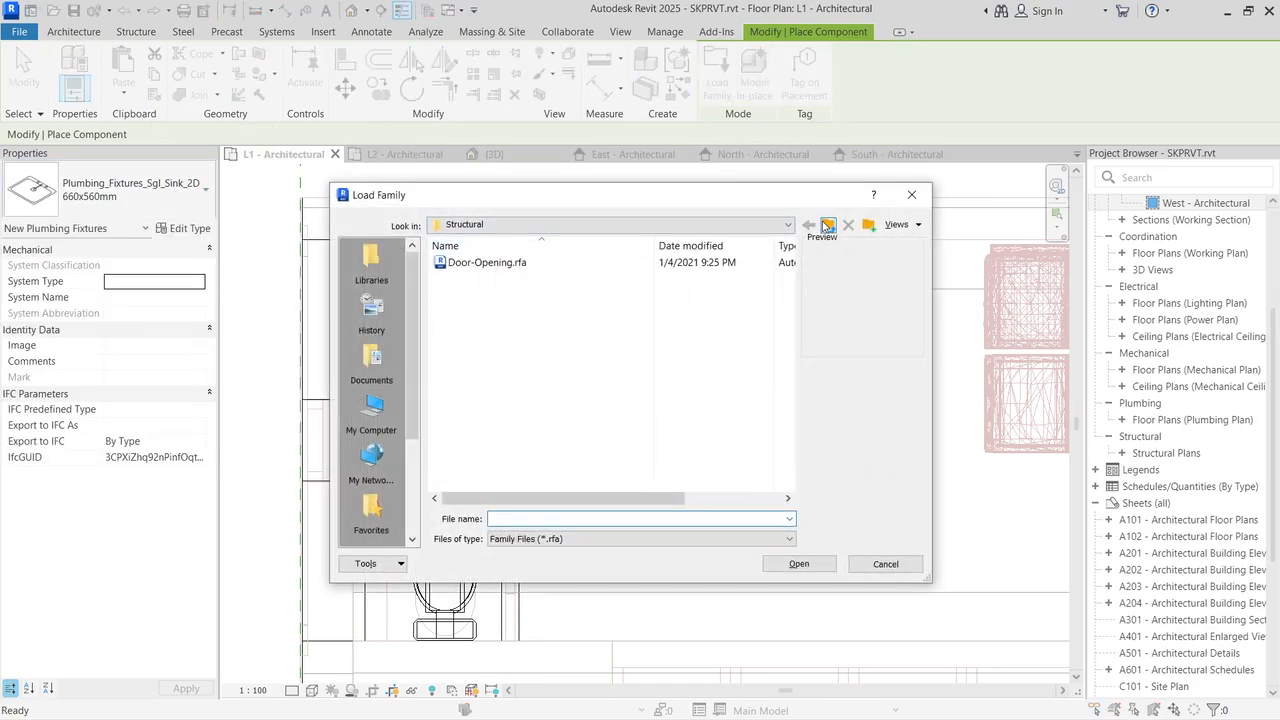
left_click(827, 226)
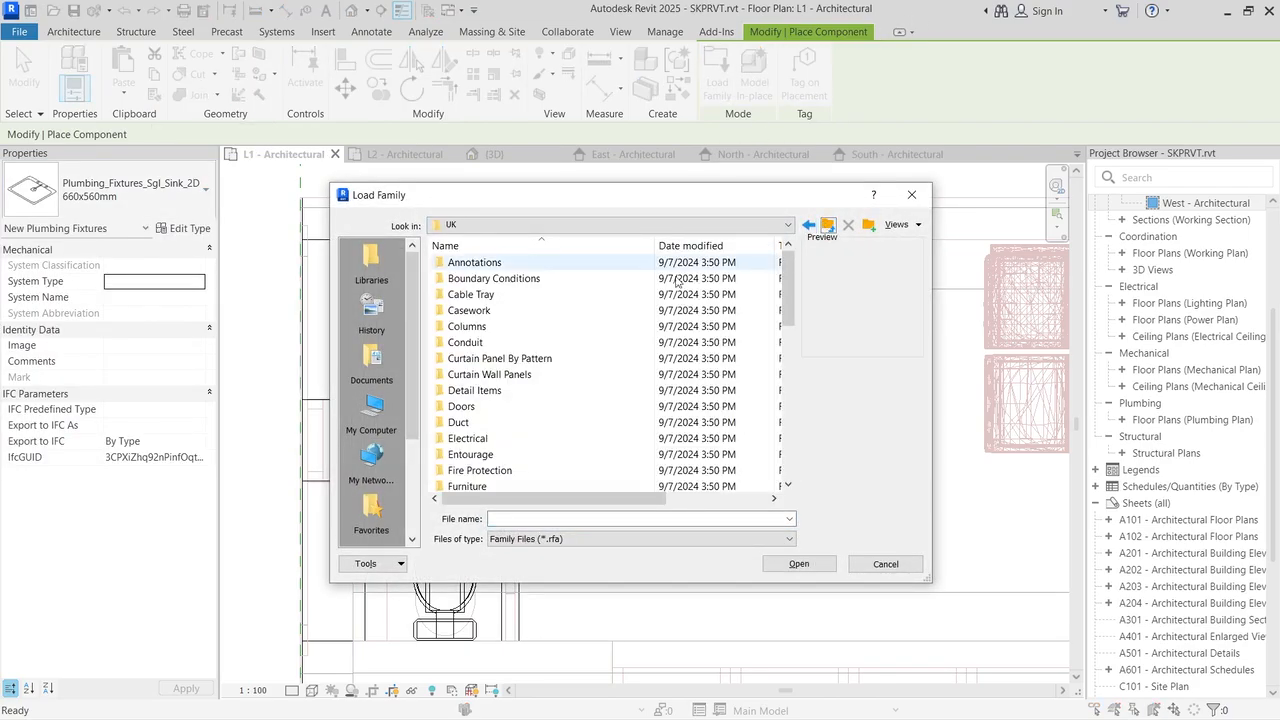
double_click(507, 487)
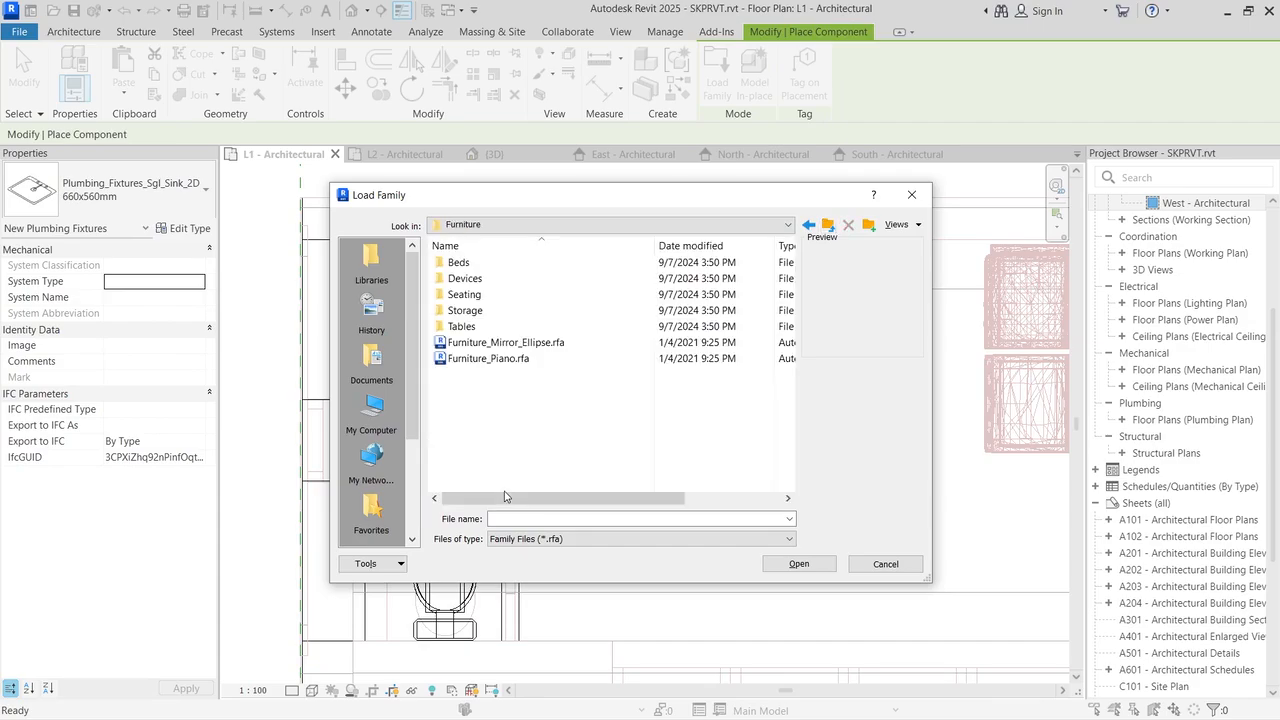
double_click(465, 311)
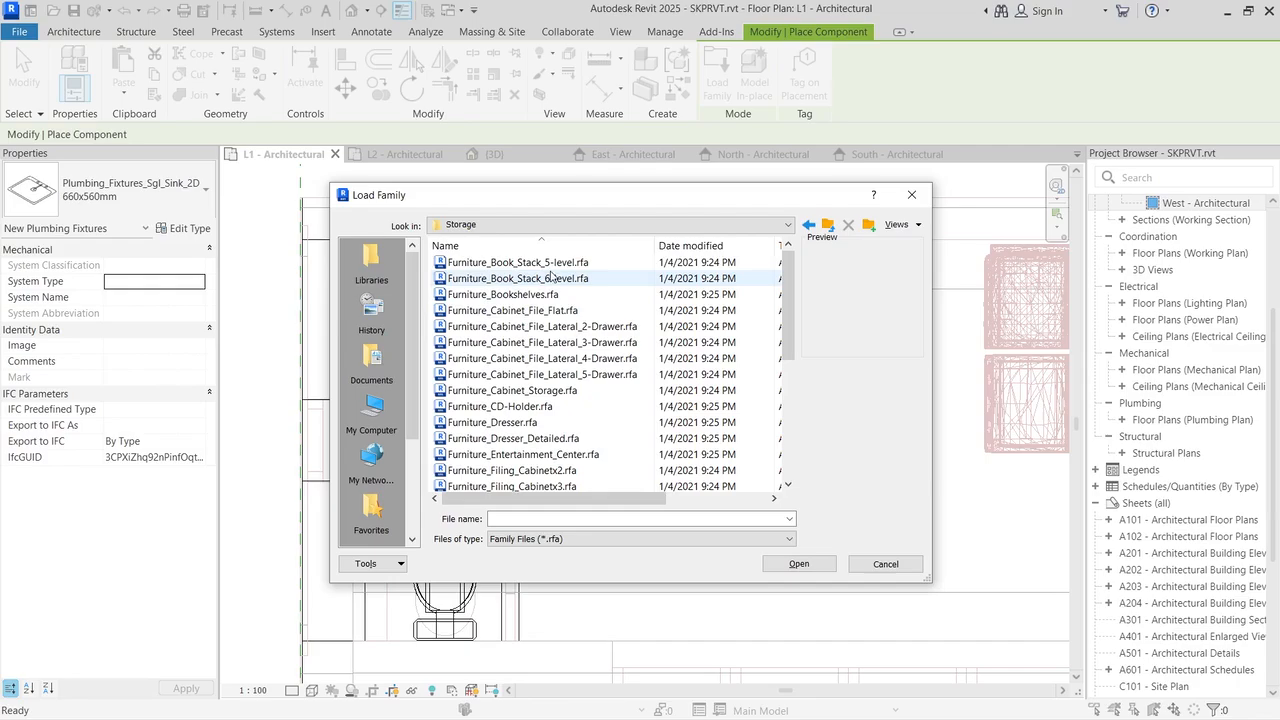
Step: Preview the storage furniture families one by one, from Furniture_Book_Stack_5-level.rfa through Furniture_Wardrobe.rfa
left_click(557, 262)
left_click(570, 278)
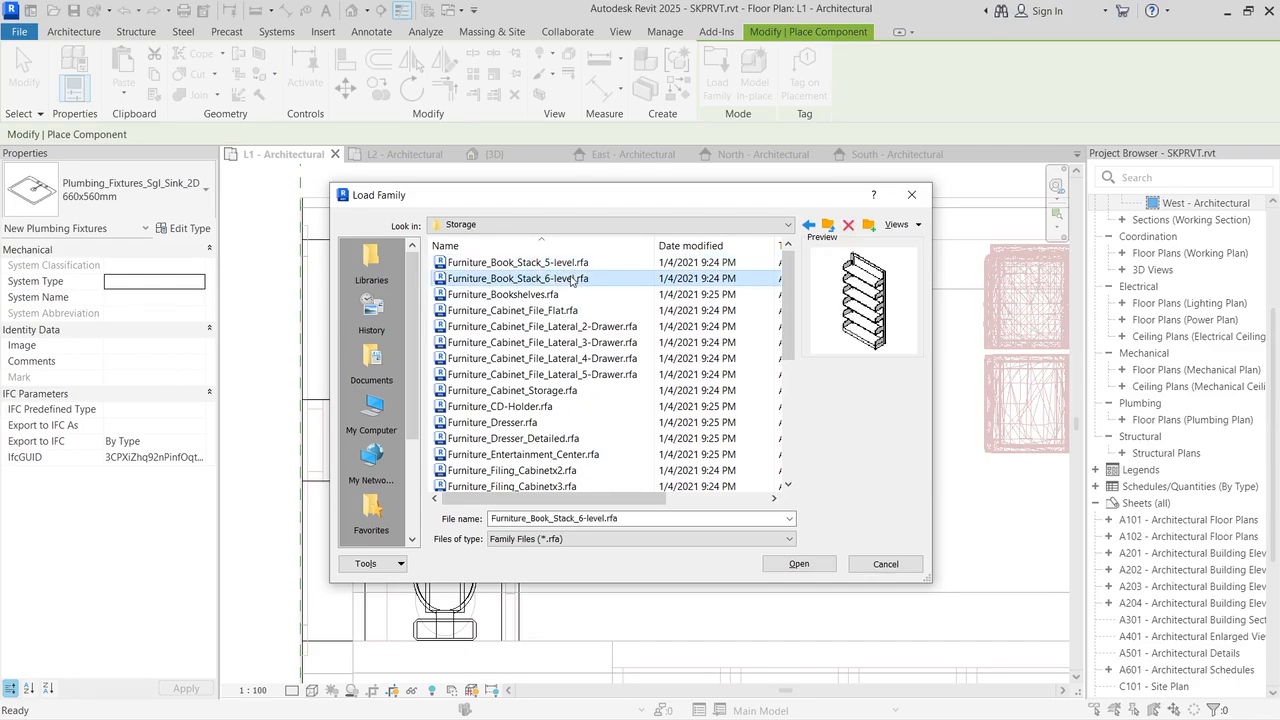
key("Down")
key("Down")
key("Down")
key("Down")
key("Down")
key("Down")
key("Down")
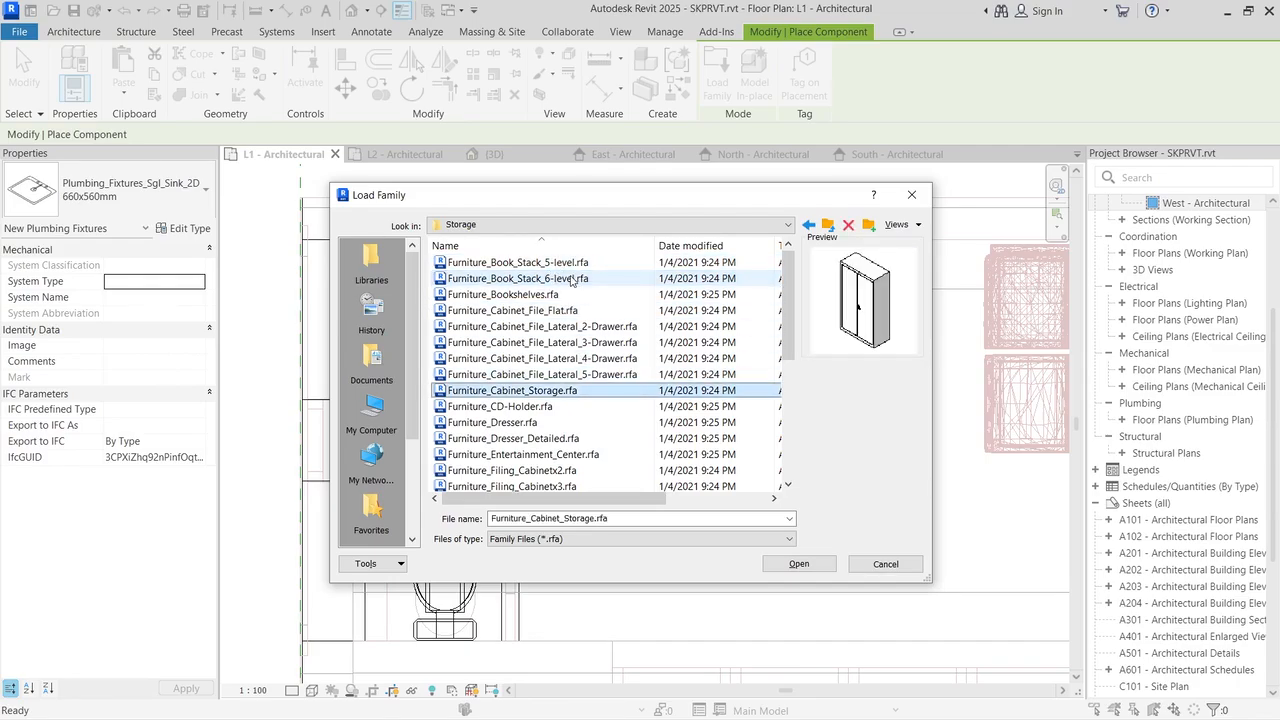
key("Down")
key("Down")
key("Down")
key("Down")
key("Down")
key("Down")
key("Down")
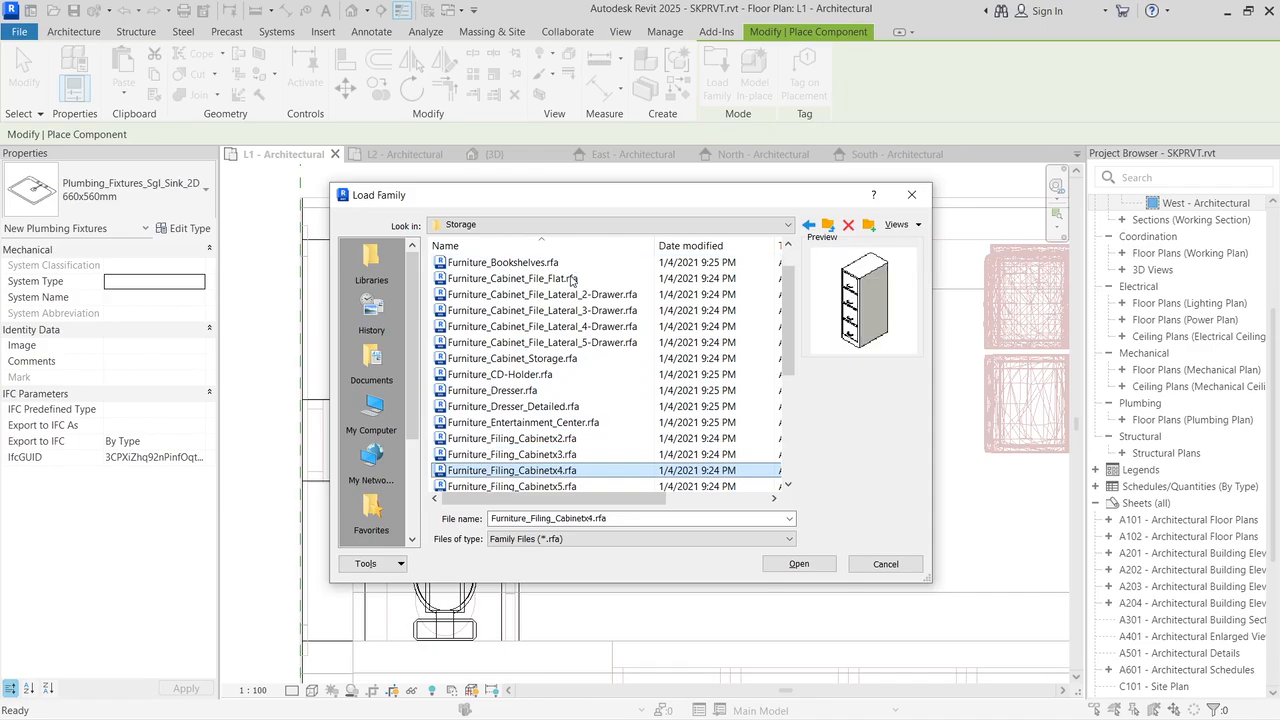
key("Down")
key("Down")
key("Down")
key("Down")
key("Down")
key("Down")
key("Down")
key("Down")
key("Down")
key("Down")
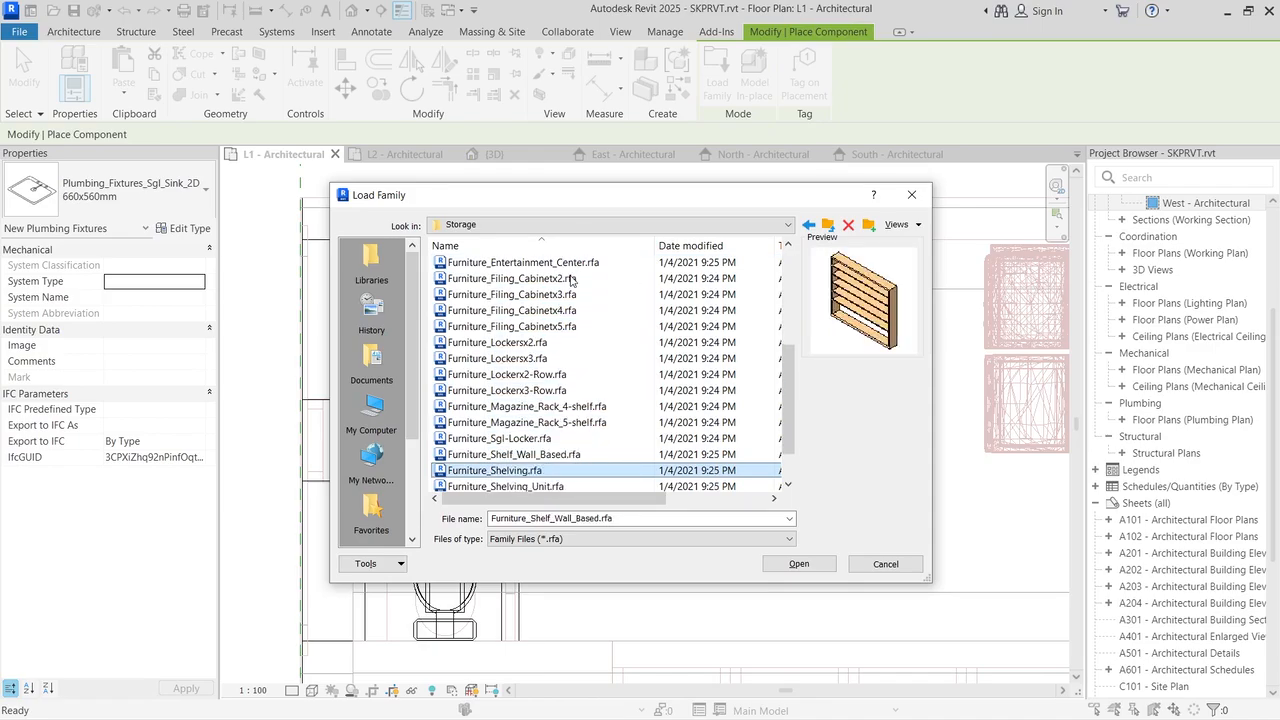
key("Down")
key("Down")
key("Down")
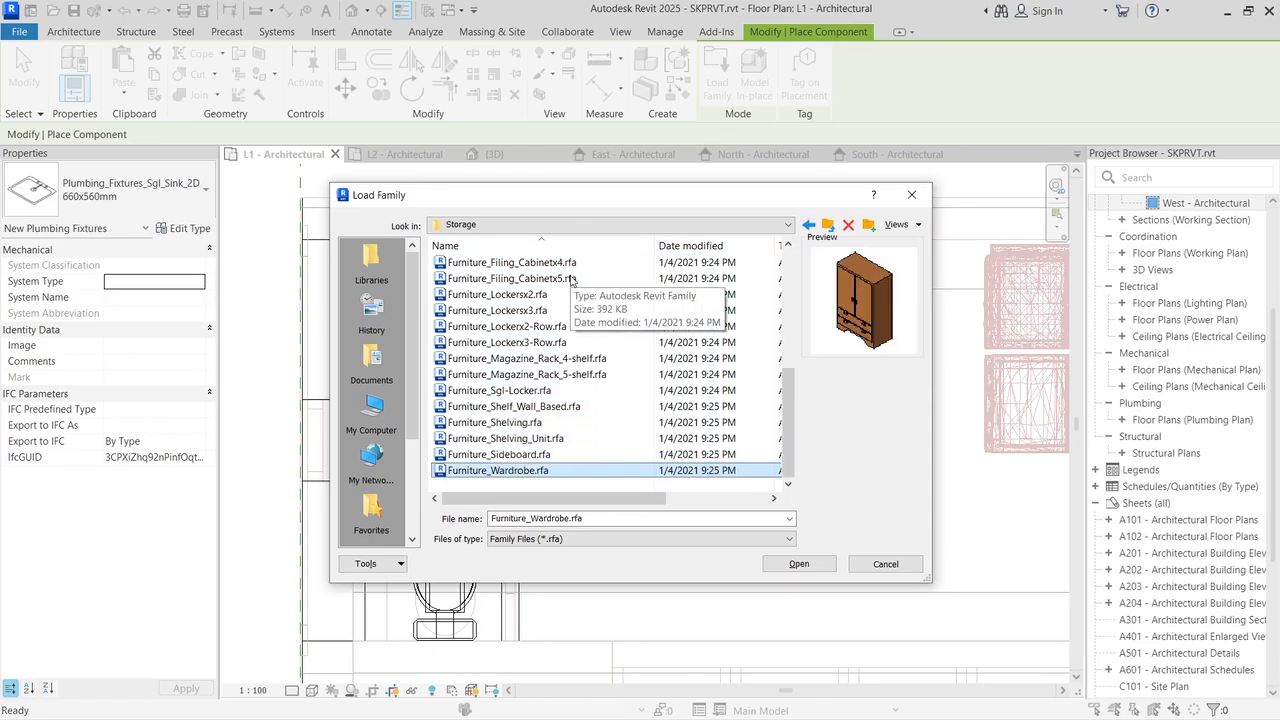
Step: Return to the UK library and open the Base Cabinets folder under Casework
left_click(829, 225)
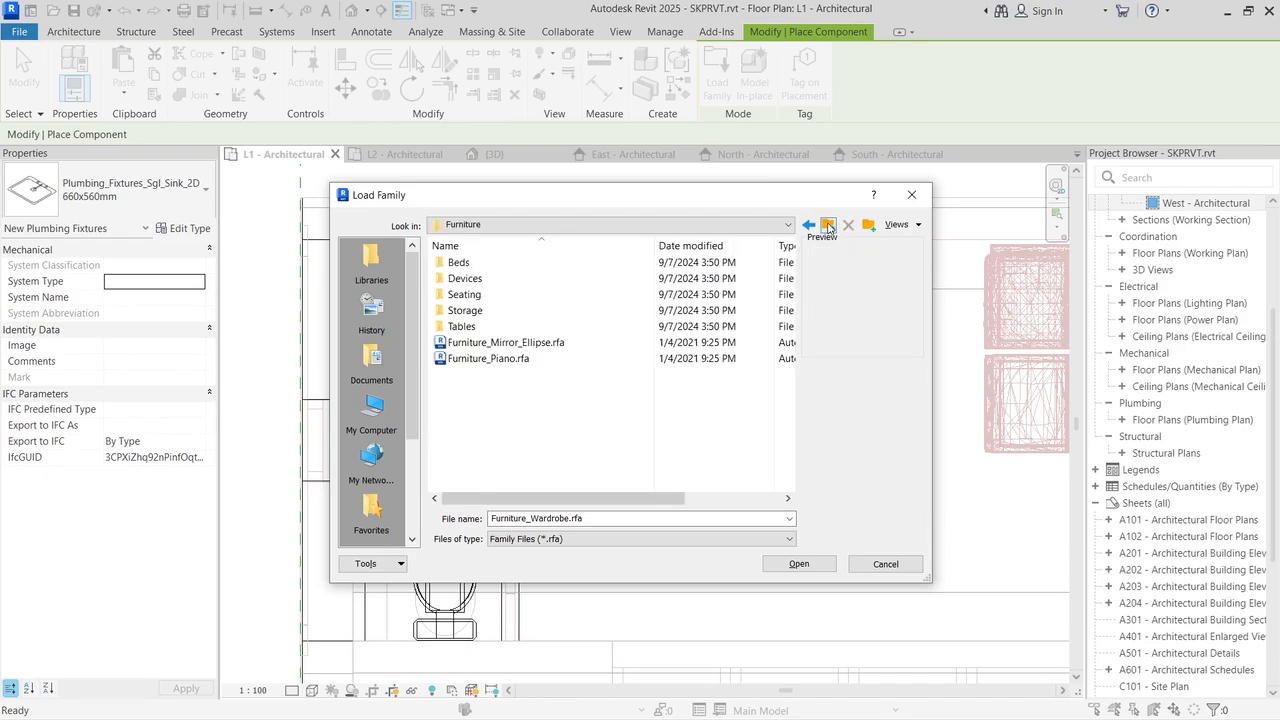
left_click(829, 225)
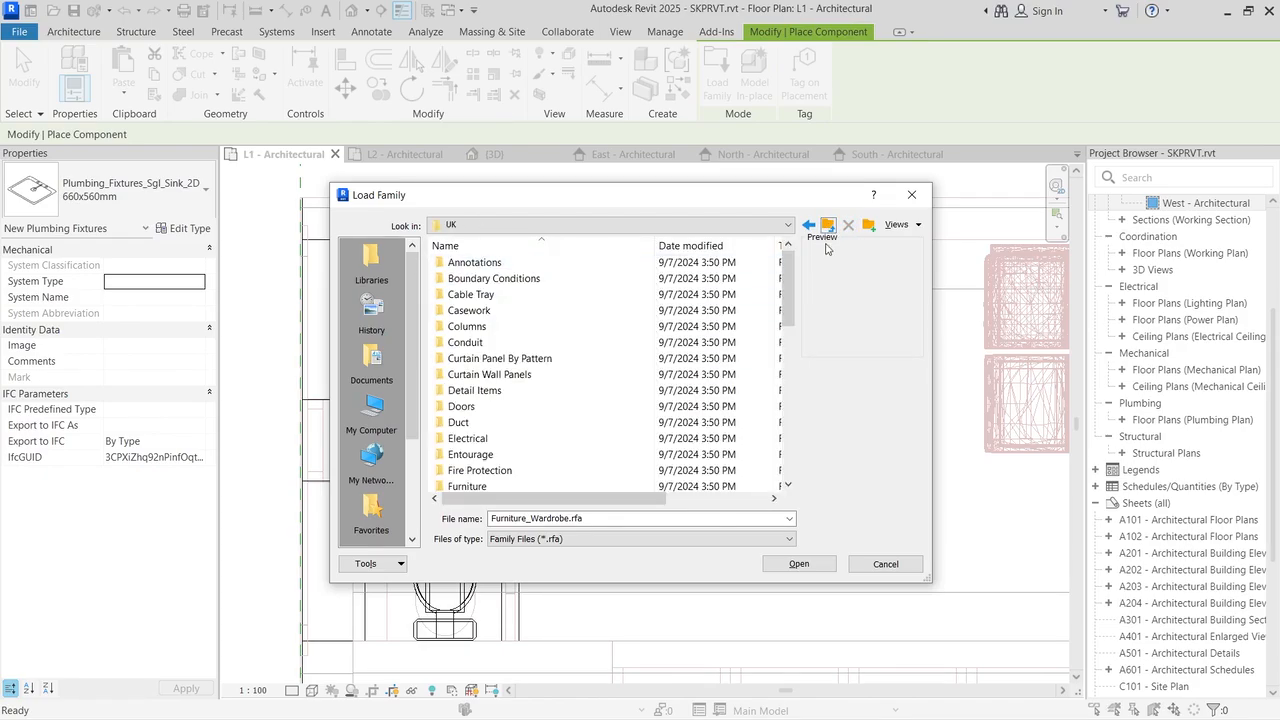
double_click(469, 310)
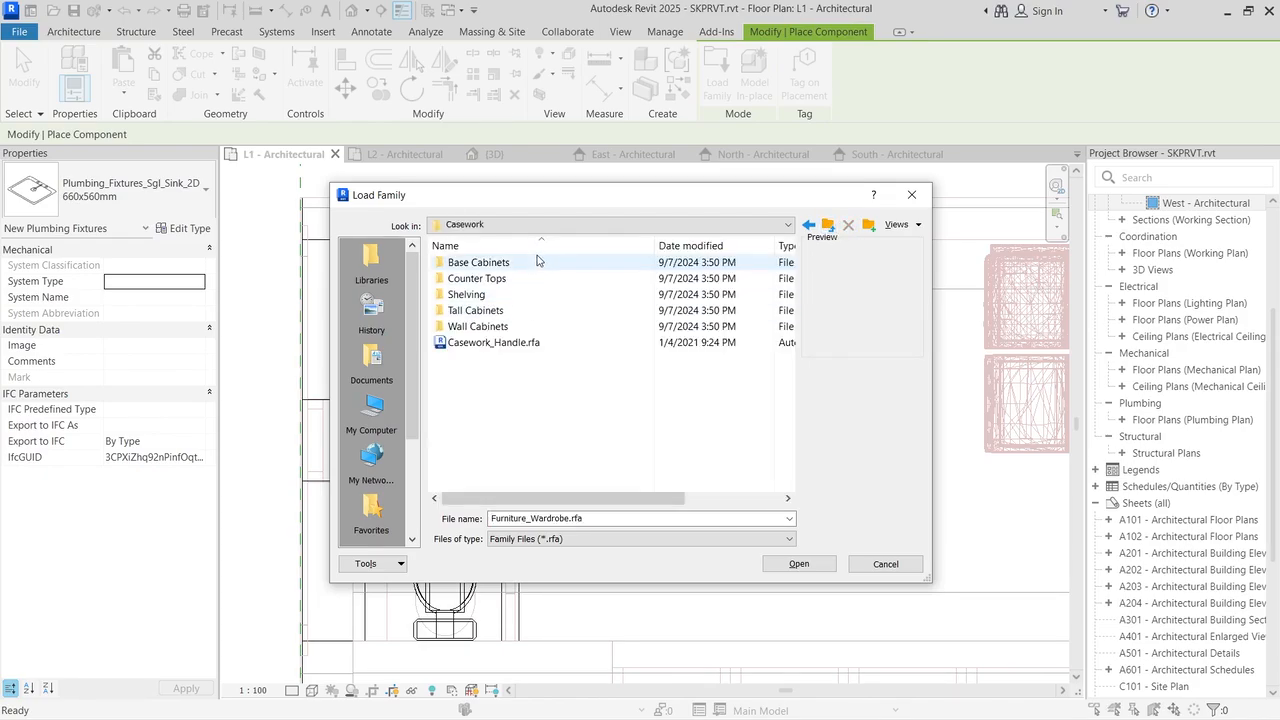
double_click(537, 261)
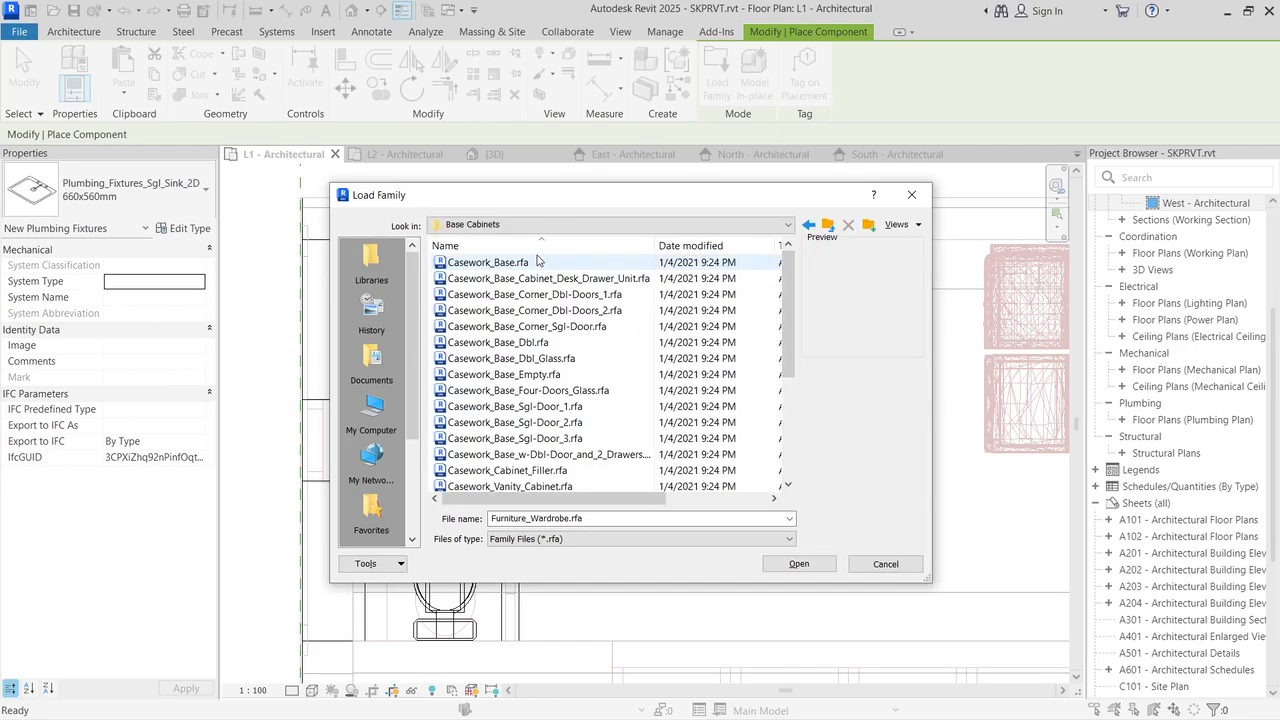
Step: Open the Casework Counter Tops folder and preview the straight and corner counter top families, including Casework_Counter_Top_Corner_w-Sink.rfa
left_click(828, 224)
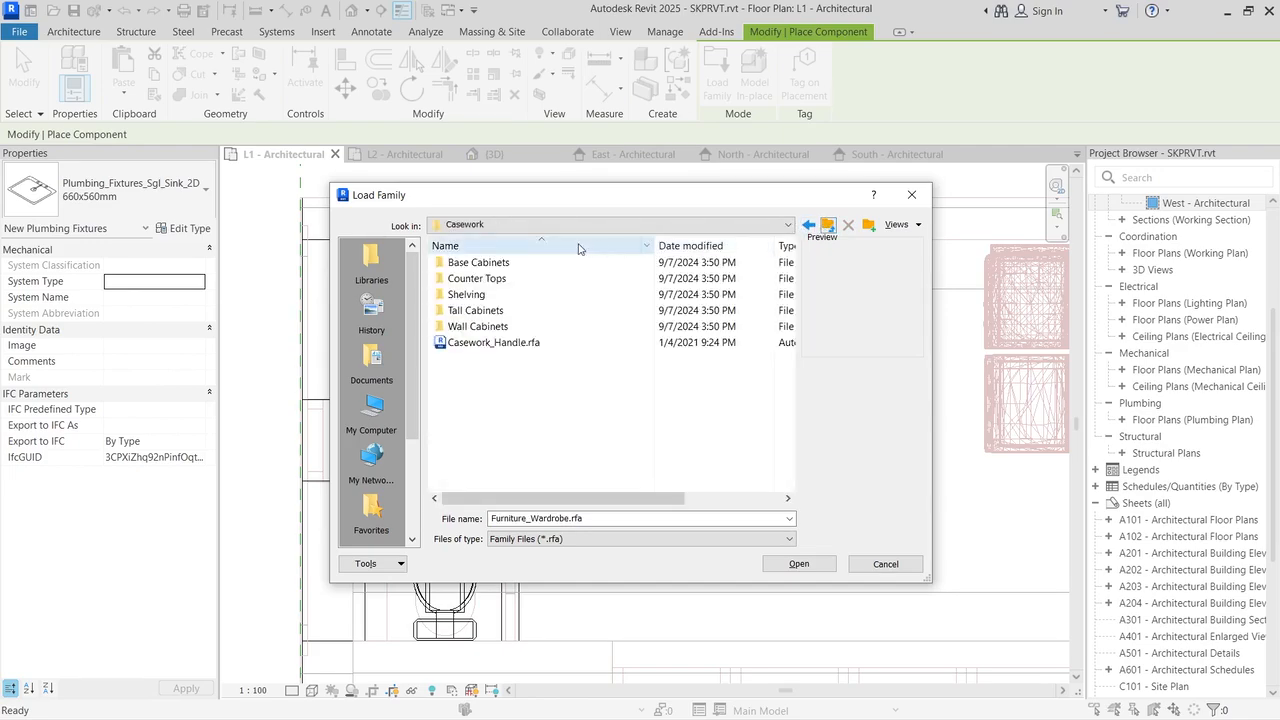
double_click(470, 279)
left_click(635, 279)
left_click(606, 264)
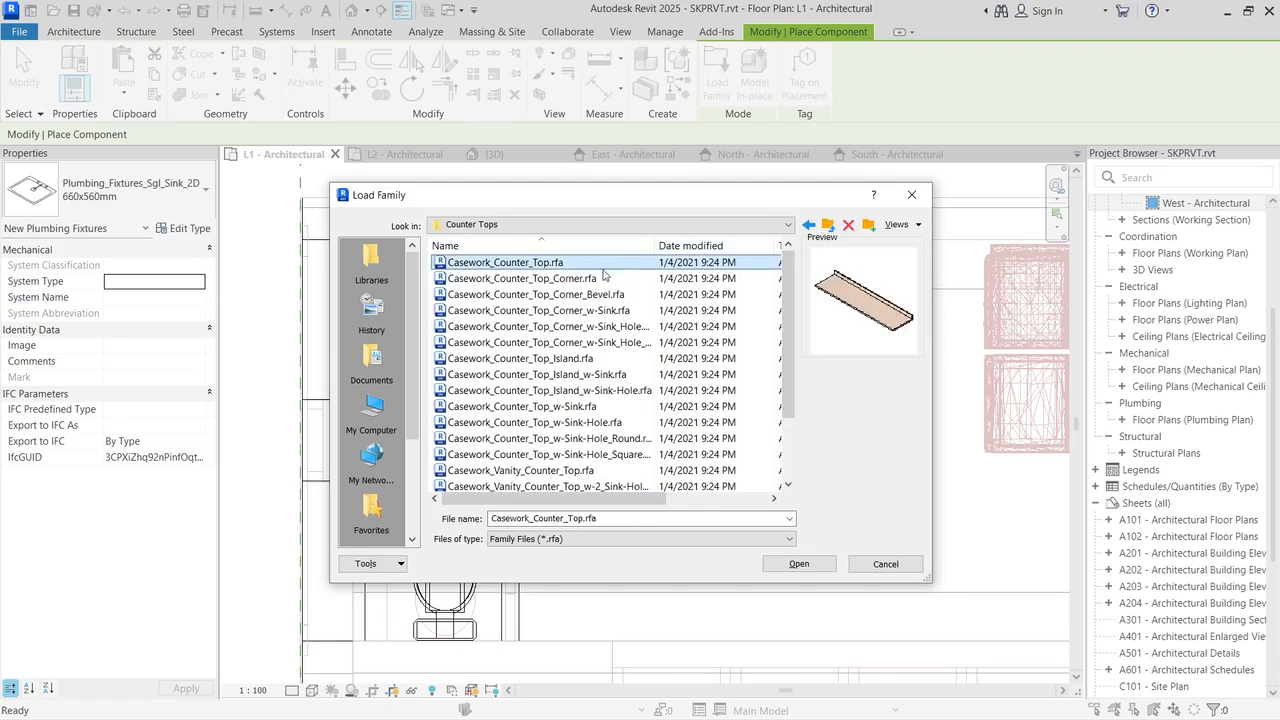
left_click(598, 294)
left_click(590, 311)
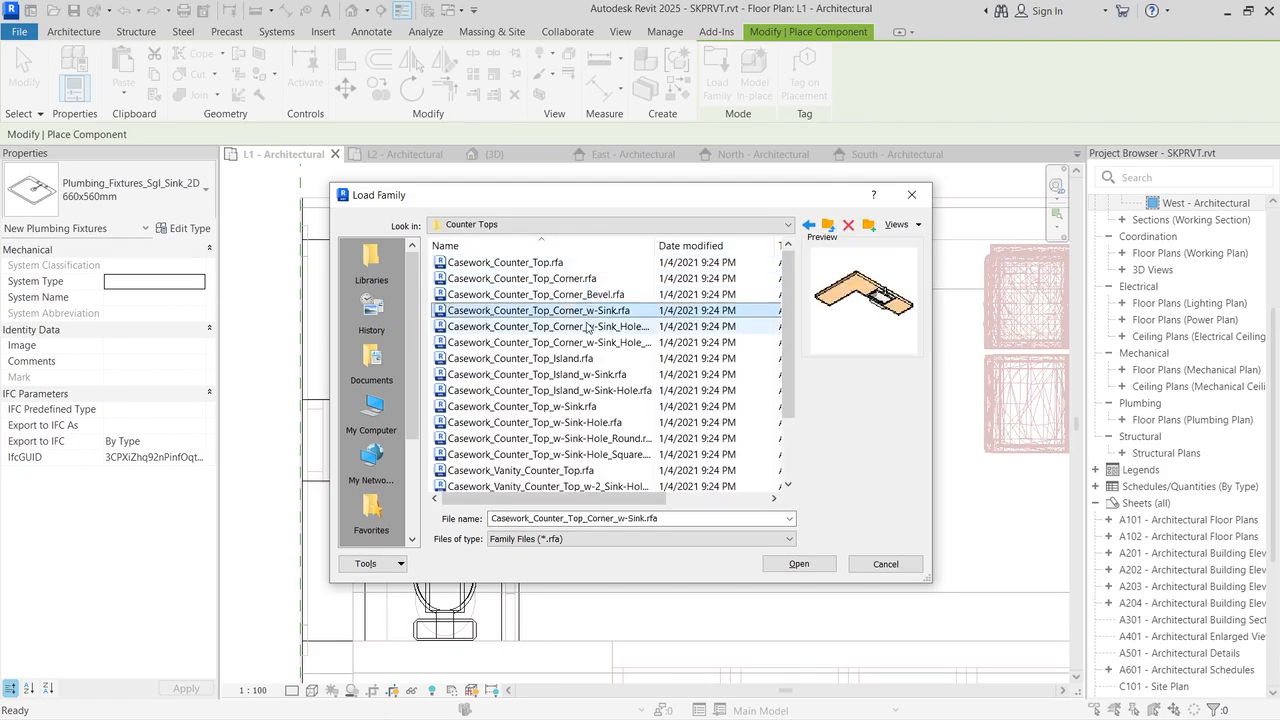
Step: Reopen the Base Cabinets folder and preview its families from the double and four-door units through the vanity cabinets
left_click(828, 224)
double_click(488, 263)
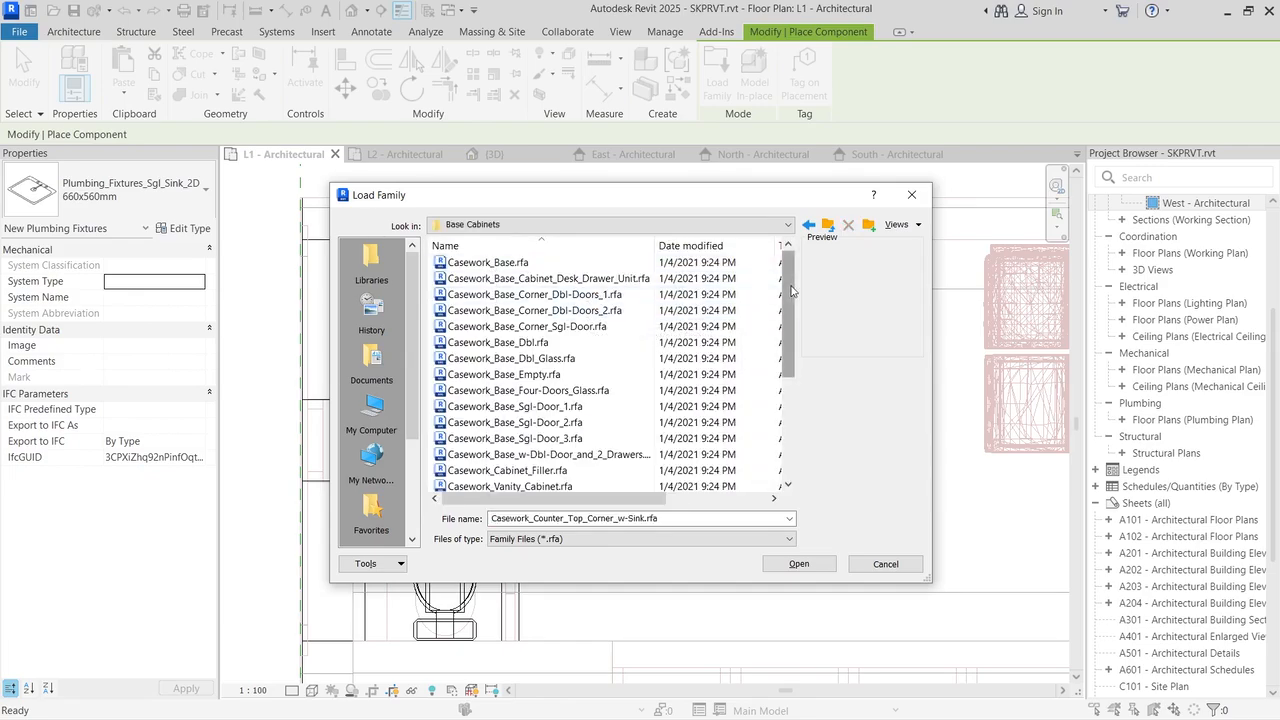
left_click(570, 390)
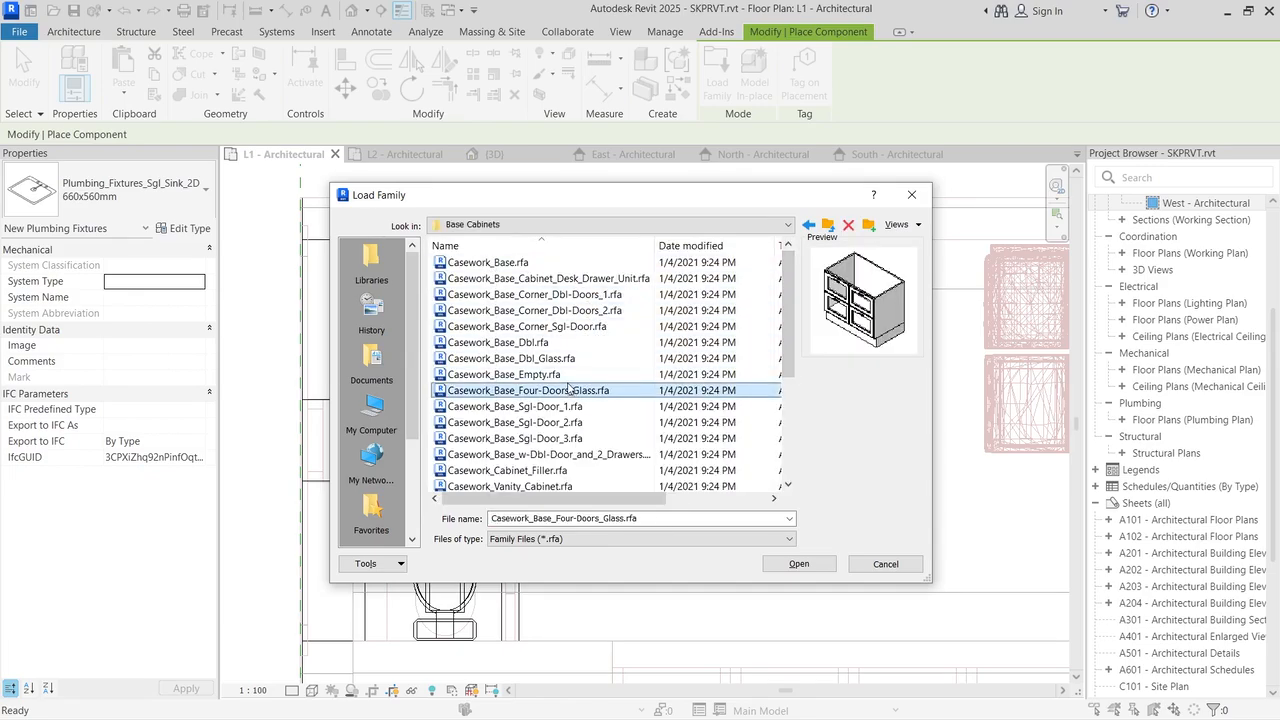
key("Up")
key("Up")
key("Up")
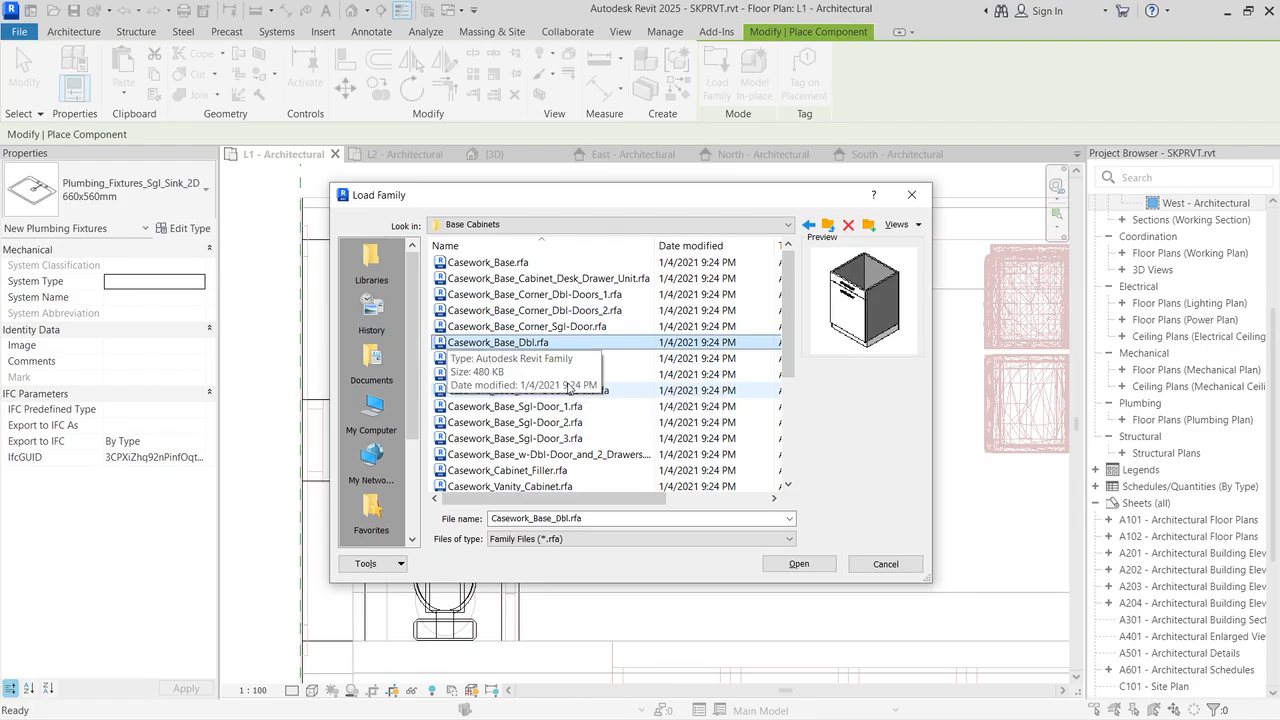
key("Down")
key("Down")
key("Down")
key("Down")
key("Down")
key("Down")
key("Down")
key("Down")
key("Down")
key("Down")
key("Down")
key("Down")
key("Down")
key("Down")
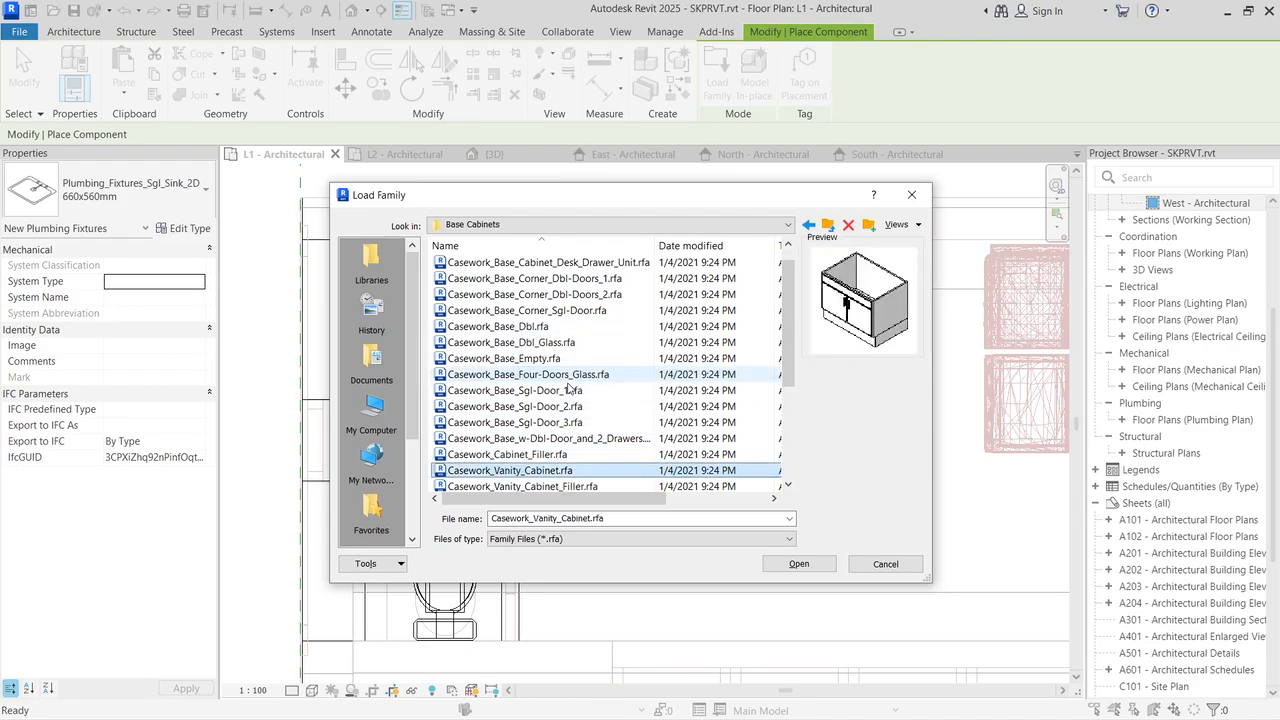
key("Down")
key("Down")
key("Down")
key("Down")
key("Down")
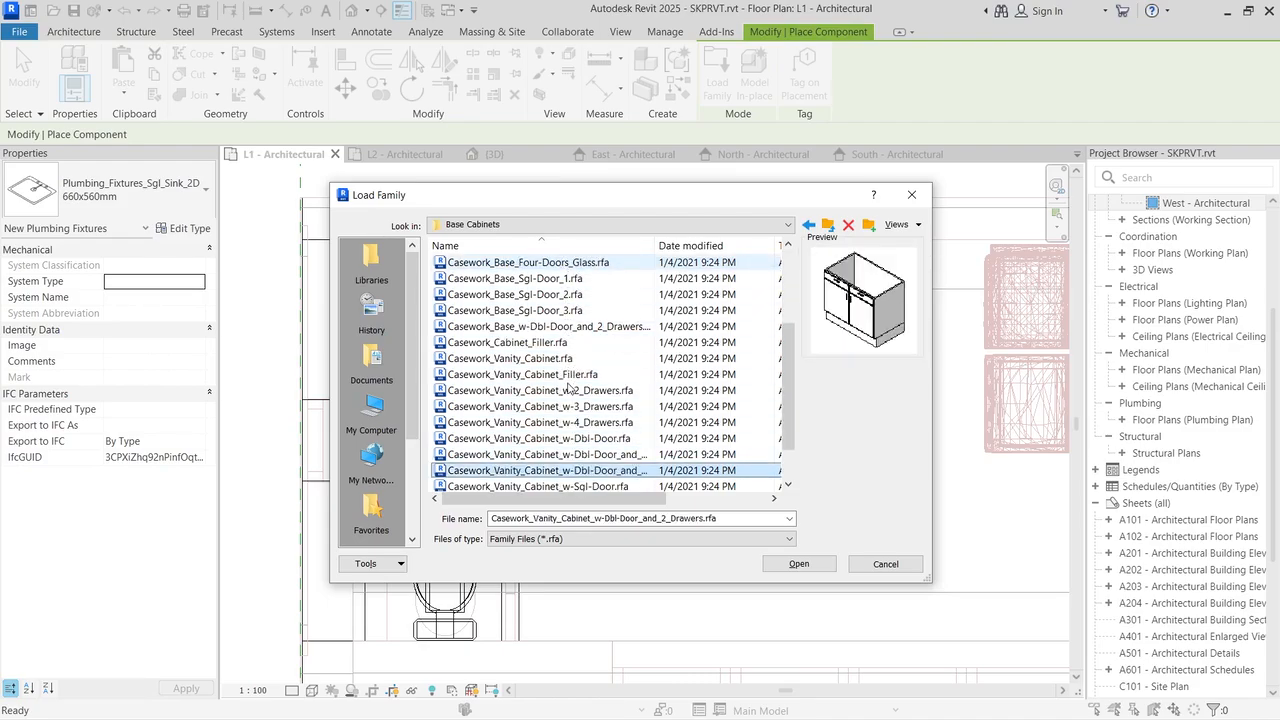
Step: Preview the Base Cabinets families in reverse order, from the double-door vanity cabinets back to Casework_Base_Corner_Dbl-Doors_2.rfa
key("Up")
key("Up")
key("Up")
key("Up")
key("Up")
key("Up")
key("Up")
key("Up")
key("Up")
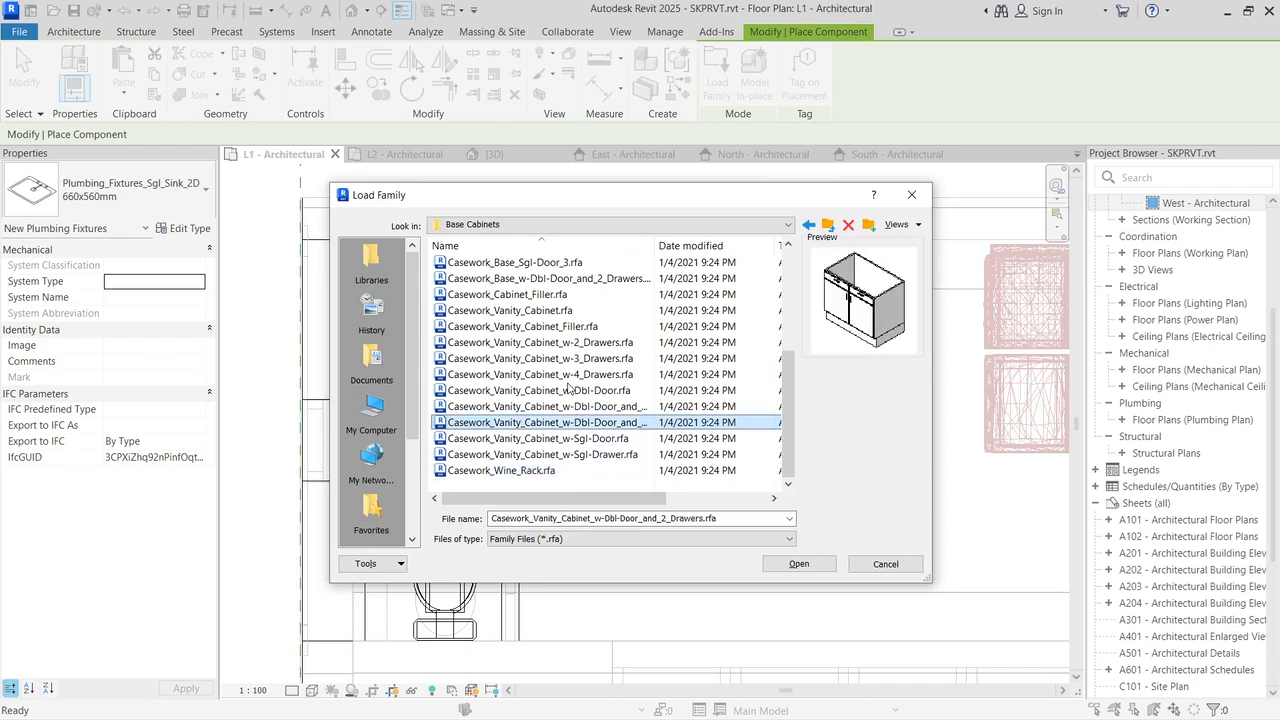
key("Up")
key("Up")
key("Up")
key("Up")
key("Up")
key("Up")
key("Up")
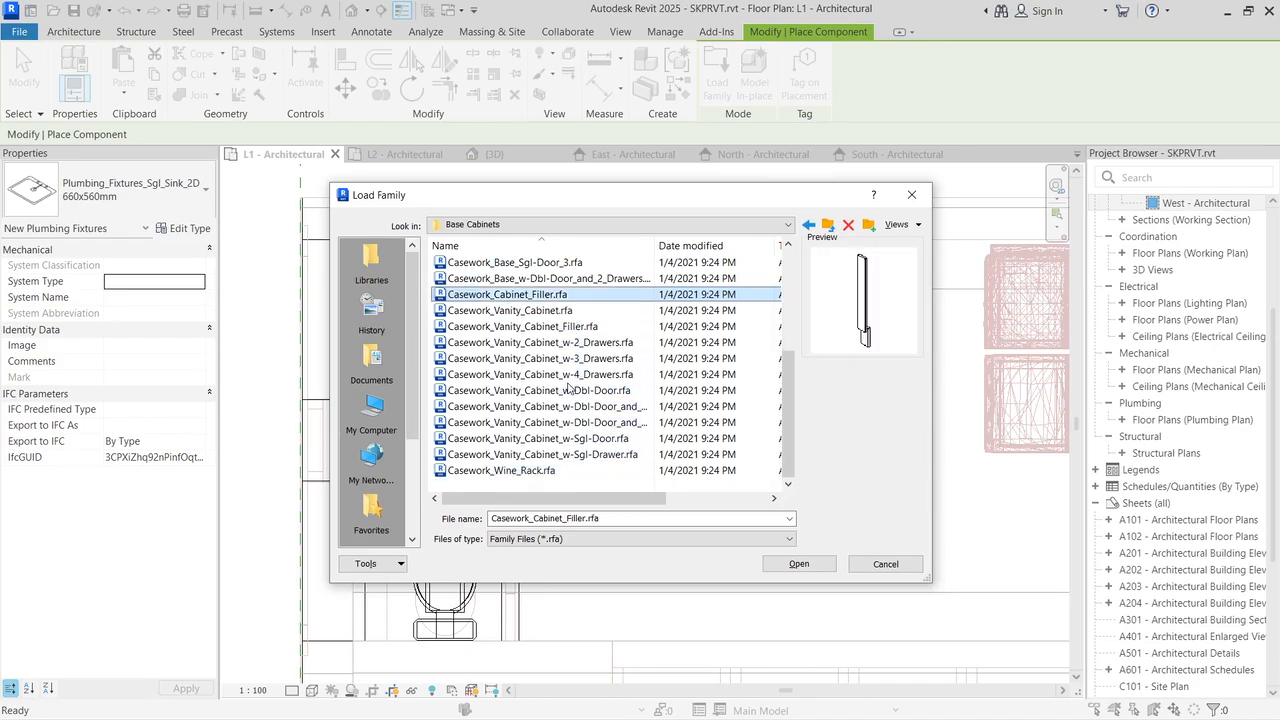
key("Up")
key("Up")
key("Up")
key("Up")
key("Up")
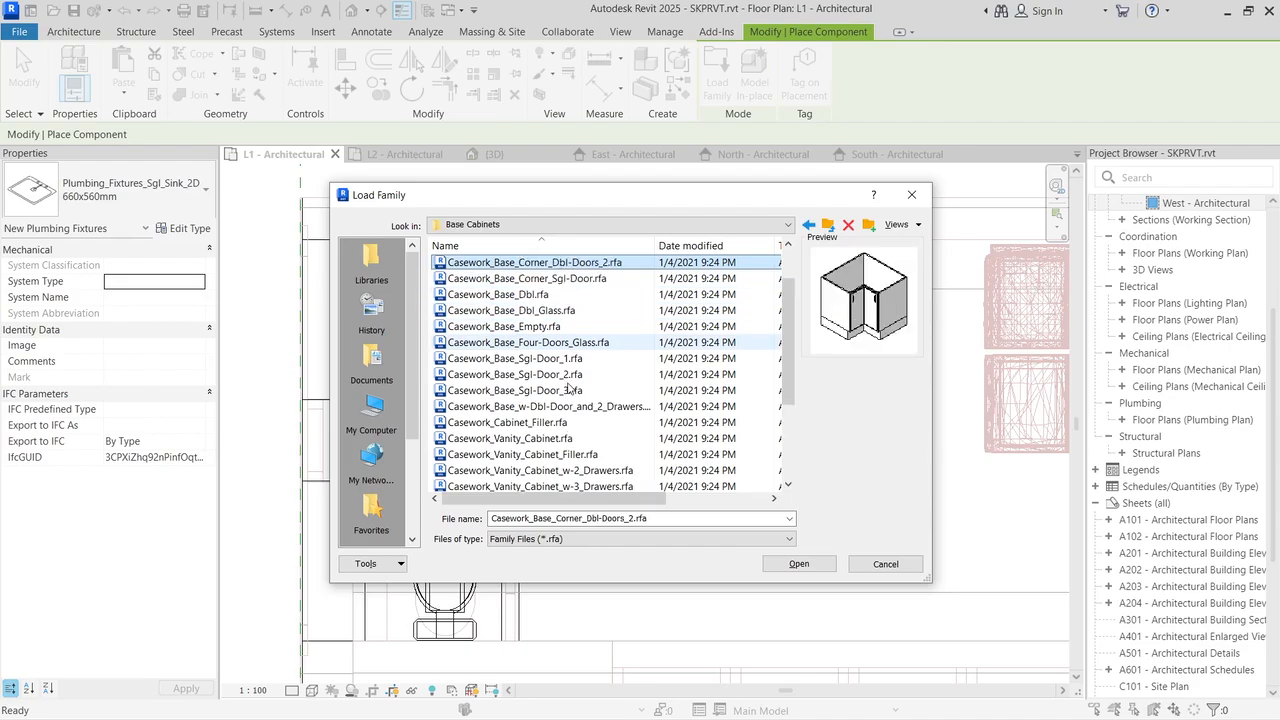
Step: Compare the two double-door corner base cabinets and load Casework_Base_Corner_Dbl-Doors_2.rfa
scroll(580, 300, "up", 1)
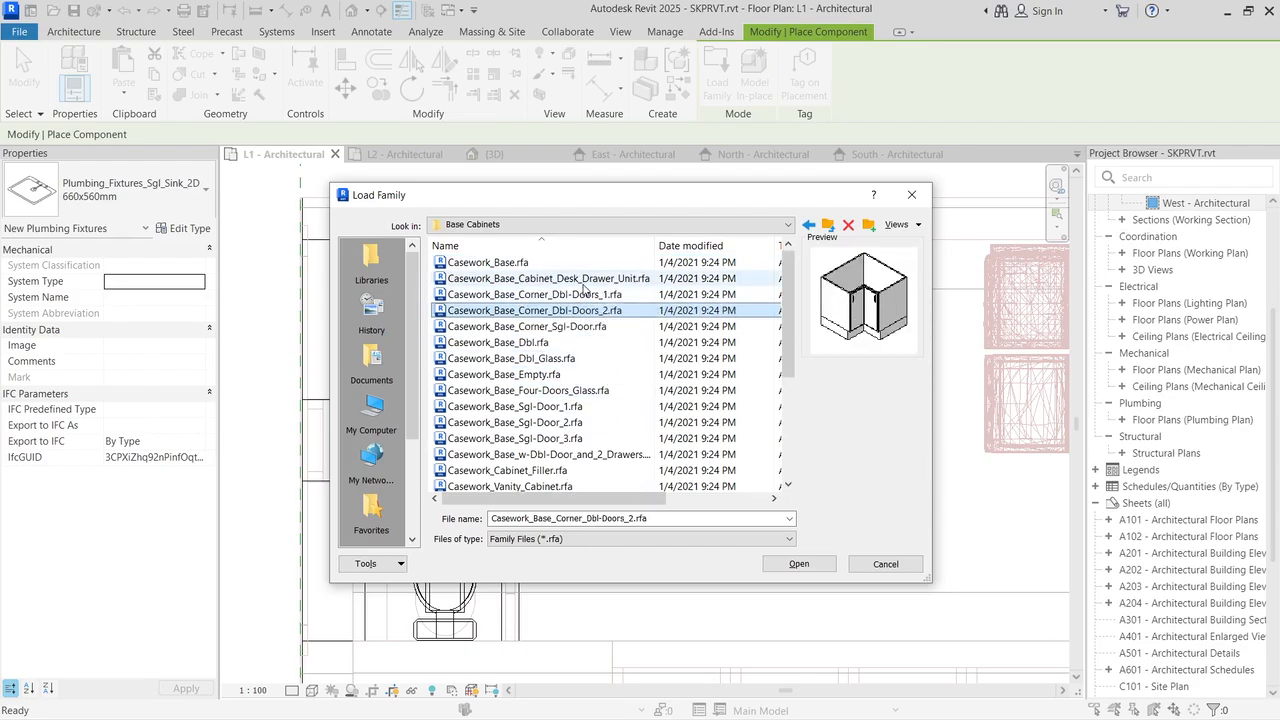
left_click(578, 296)
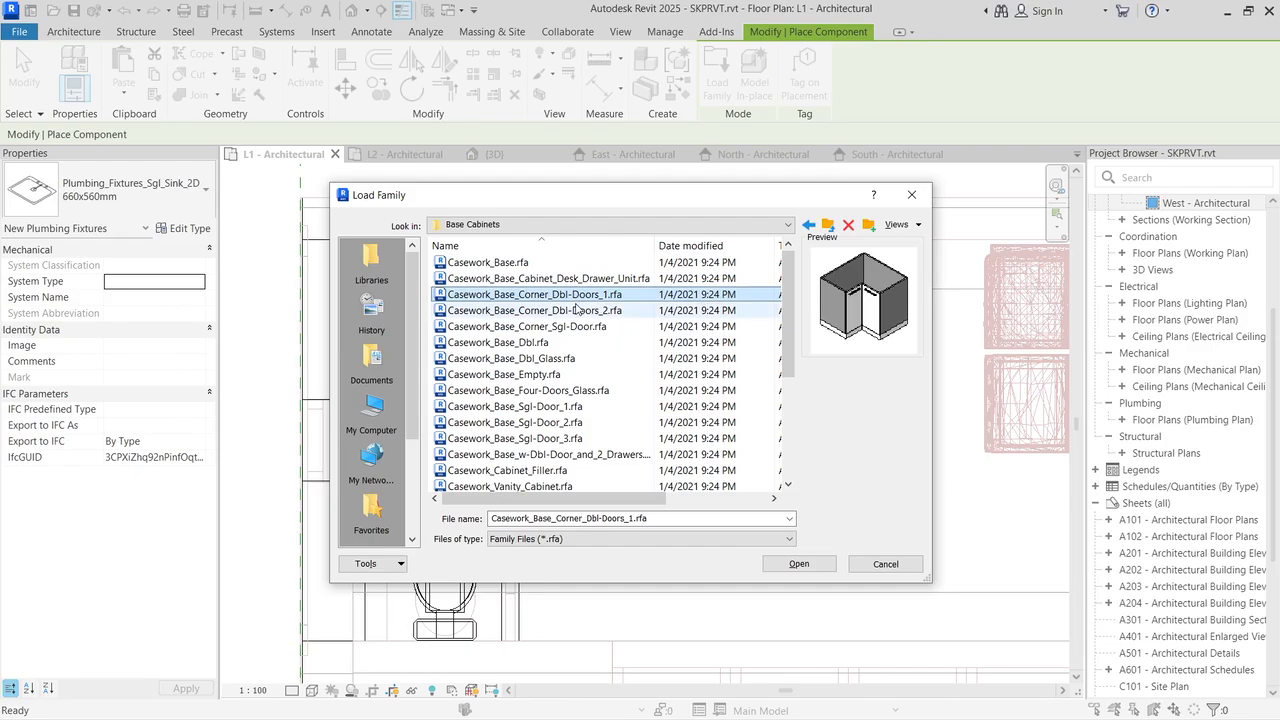
left_click(578, 310)
left_click(820, 570)
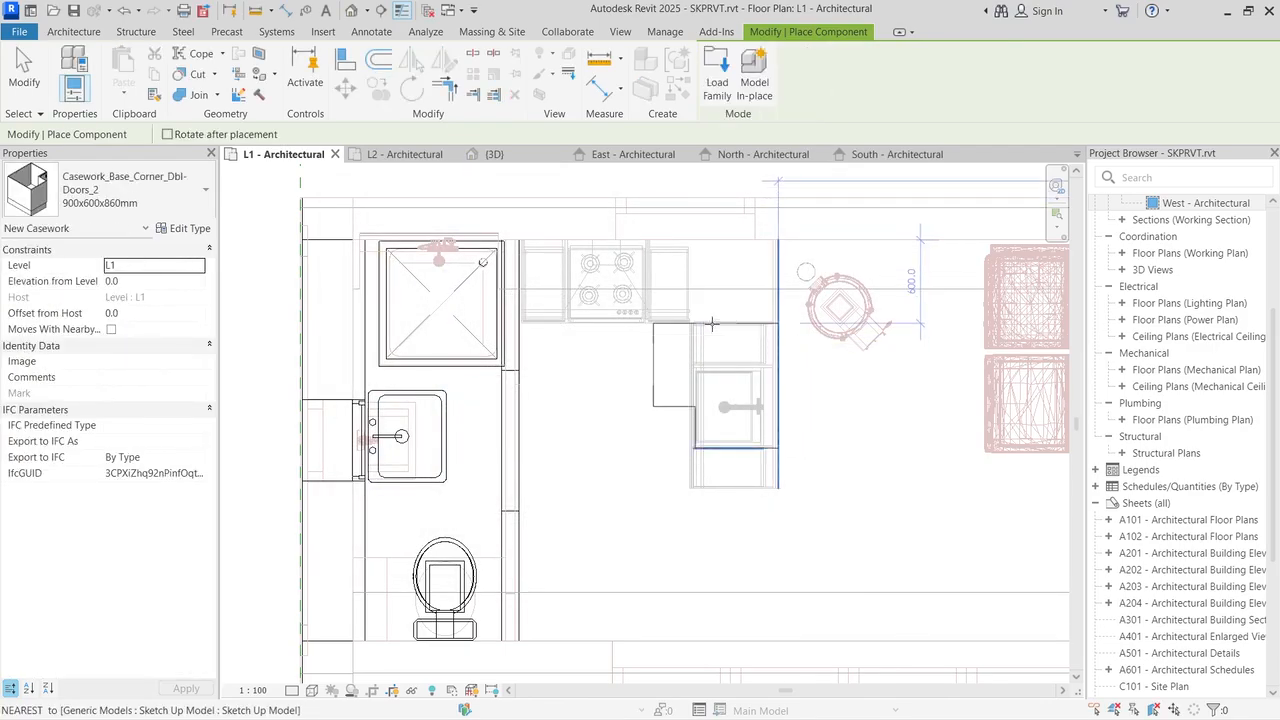
Step: Place the 900x600x860mm corner base cabinet against the wall in the kitchen corner between the hob and sink runs
scroll(714, 341, "down", 2)
scroll(710, 268, "up", 3)
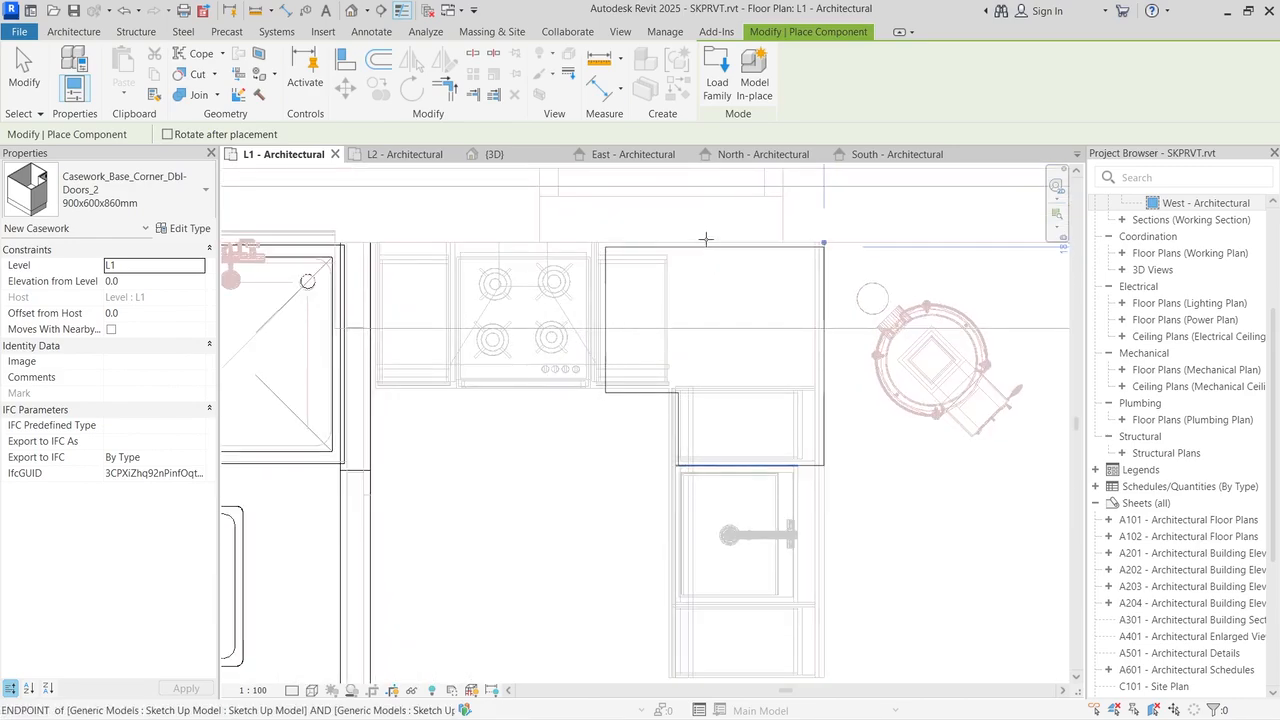
left_click(706, 238)
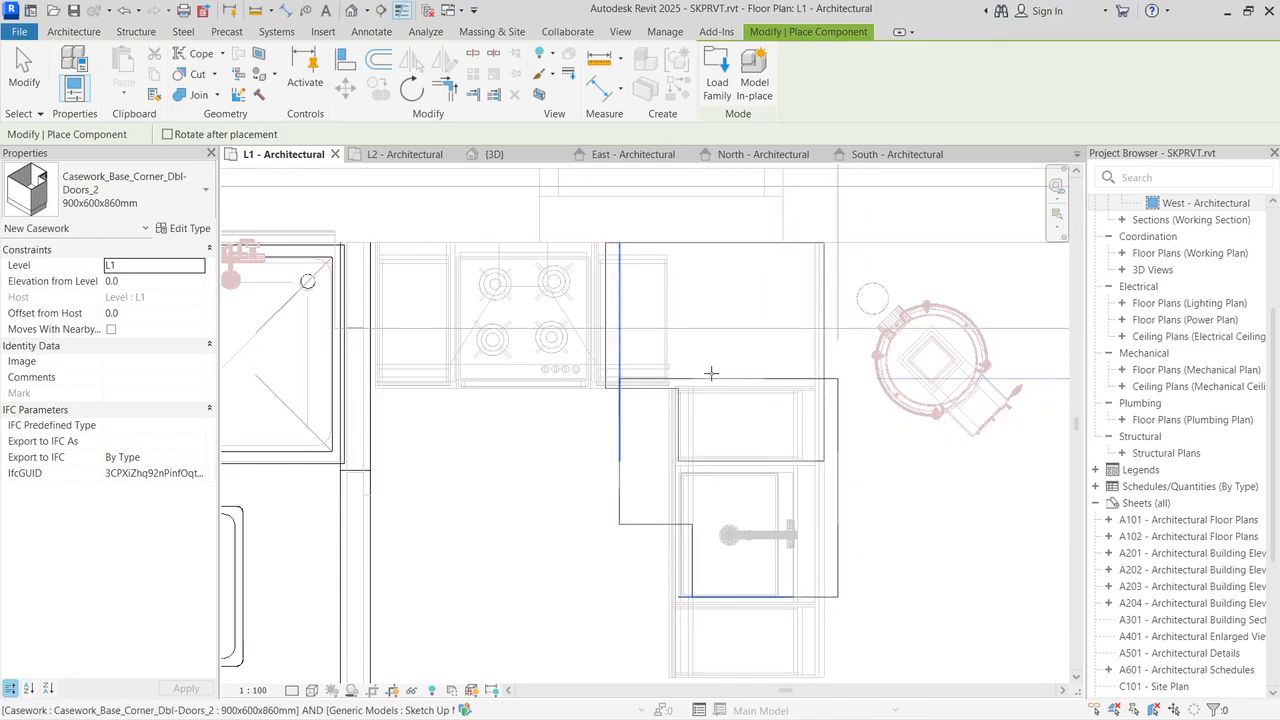
key("Escape")
key("Escape")
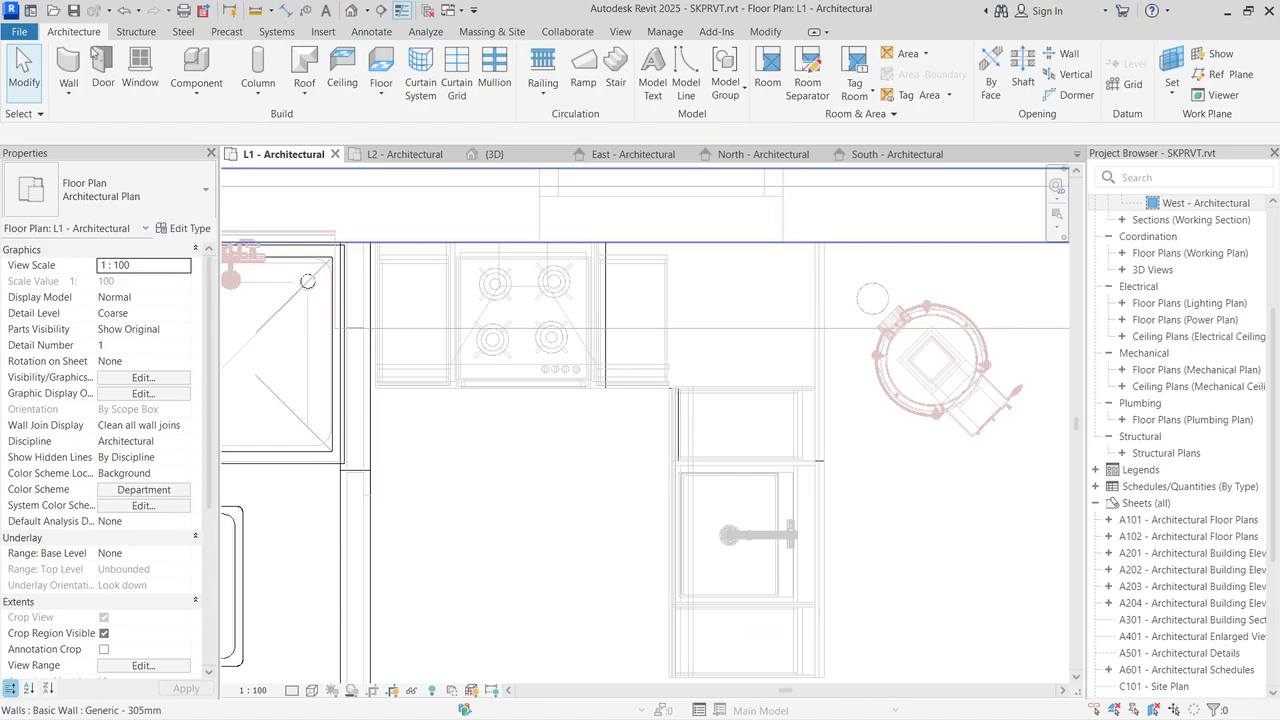
Step: Start another component, reopen the Base Cabinets library folder and preview the families from the corner units to Casework_Base_Four-Doors_Glass.rfa
left_click(197, 68)
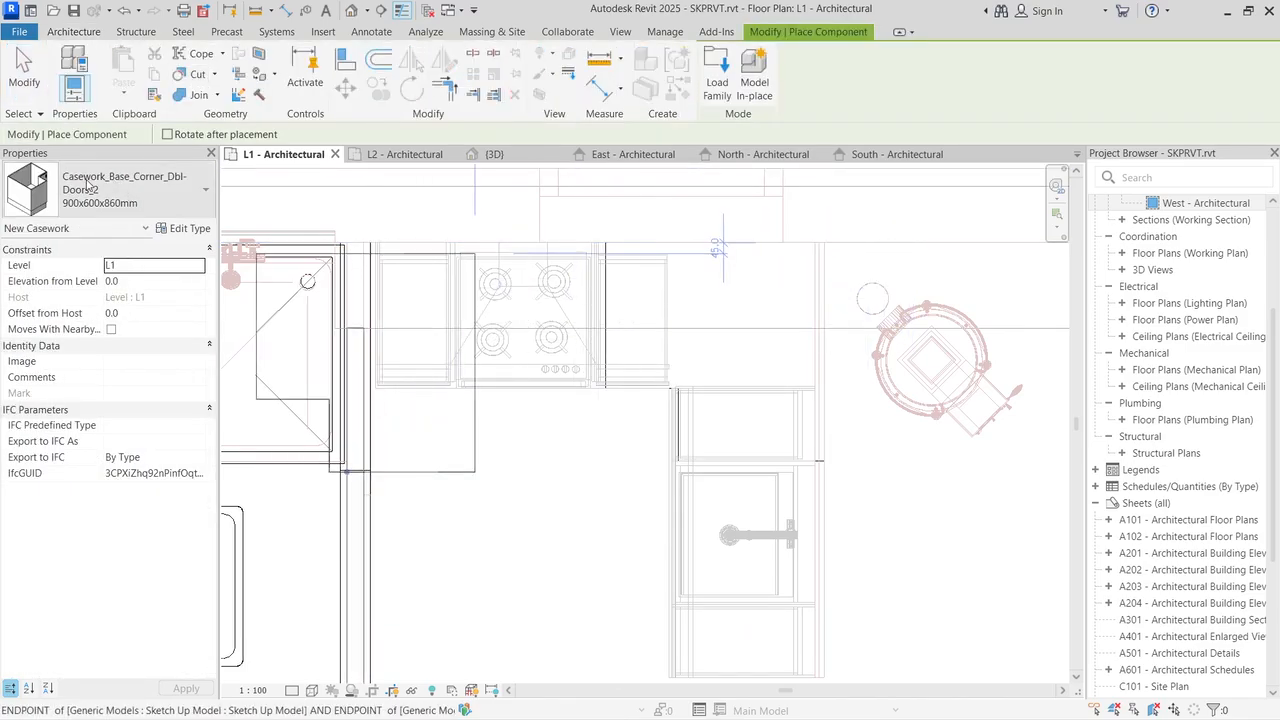
left_click(120, 190)
left_click(724, 76)
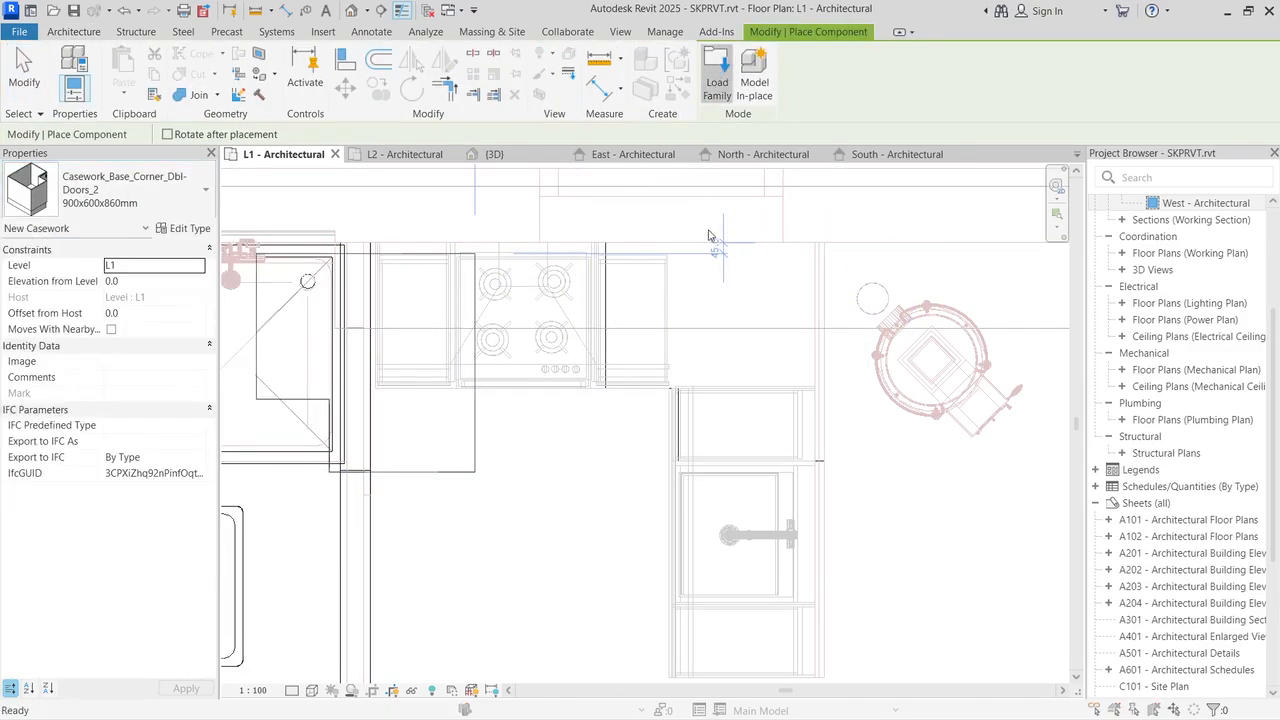
left_click(580, 326)
left_click(585, 311)
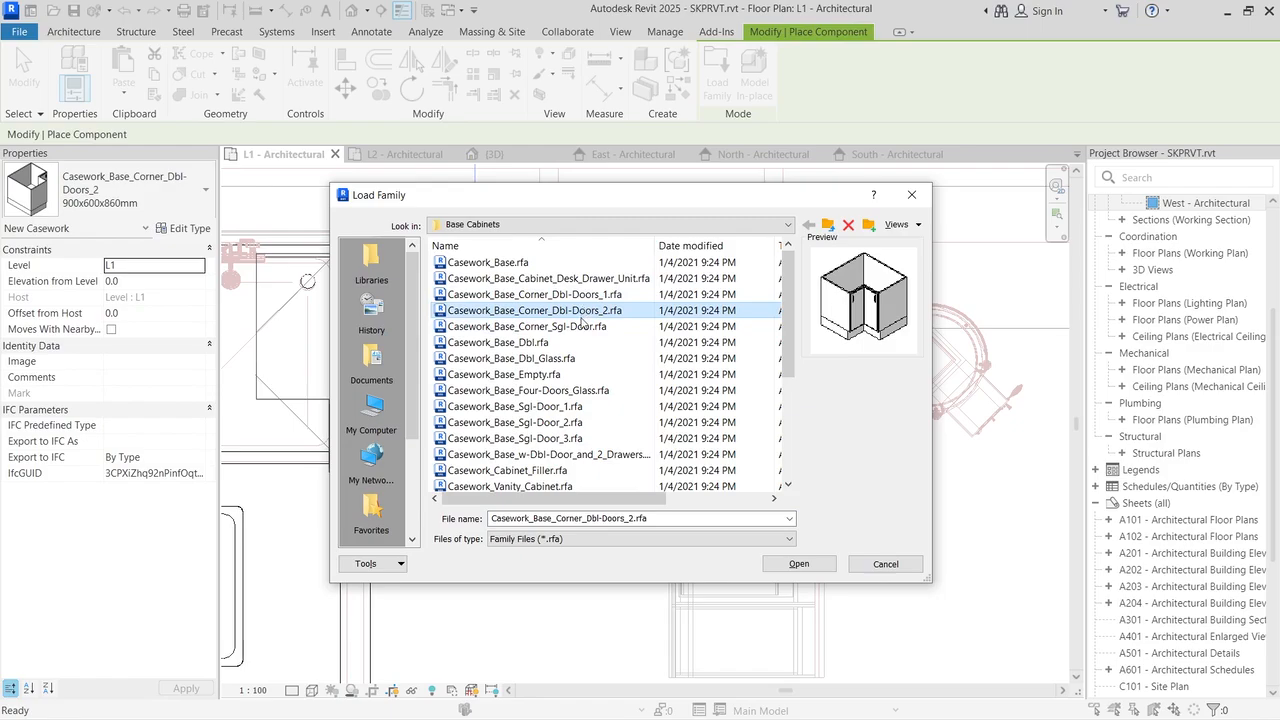
key("Down")
key("Down")
key("Down")
key("Down")
key("Down")
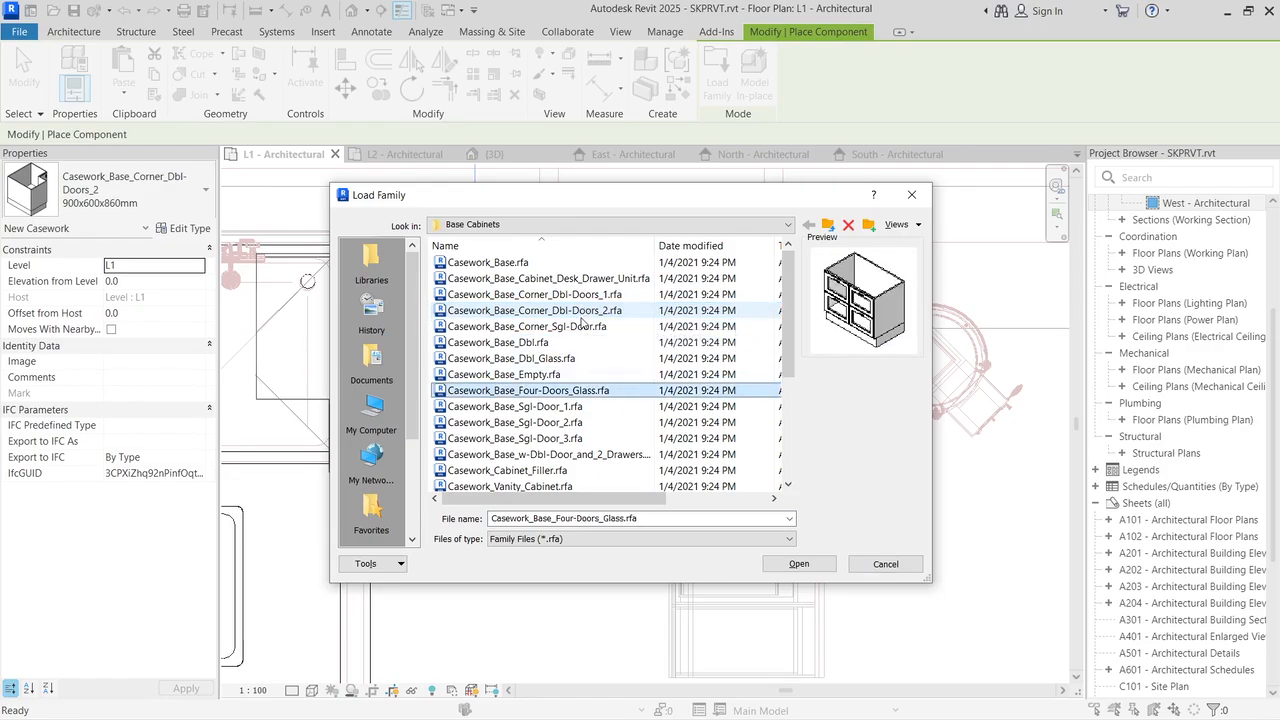
key("Up")
key("Down")
Step: Load the Casework_Vanity_Cabinet.rfa family for placement in the kitchen
scroll(575, 380, "down", 1)
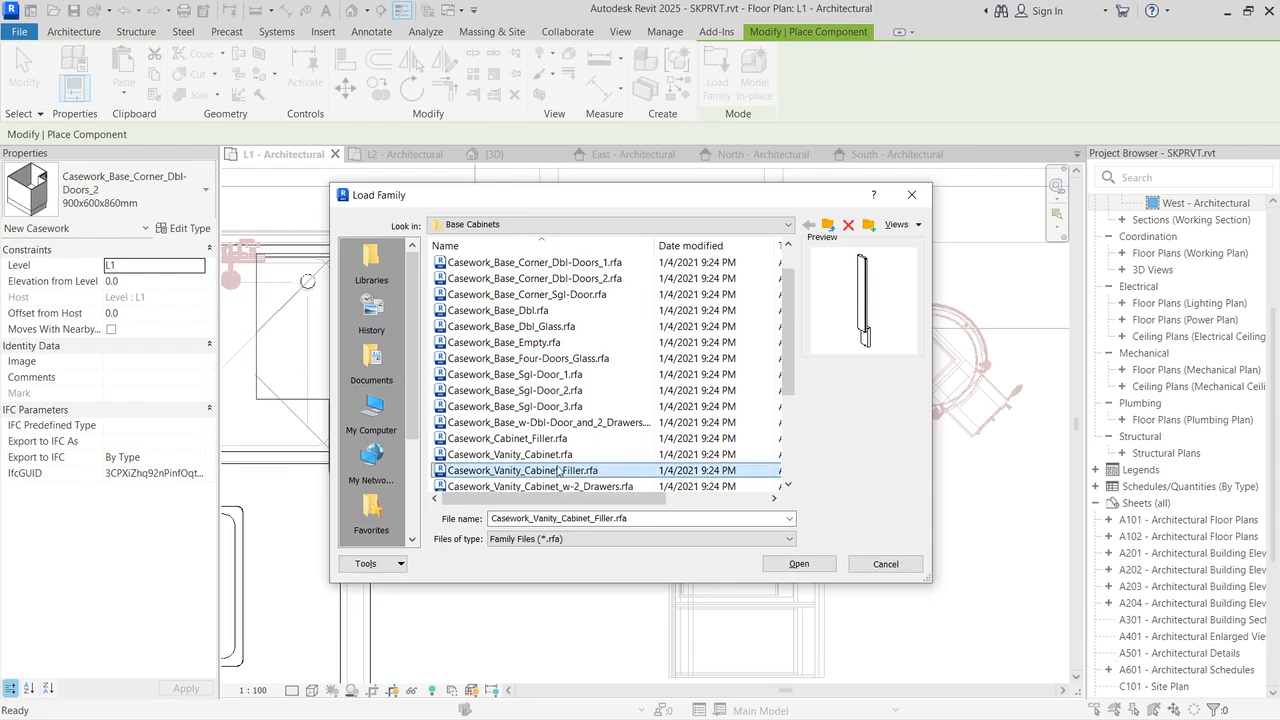
left_click(556, 455)
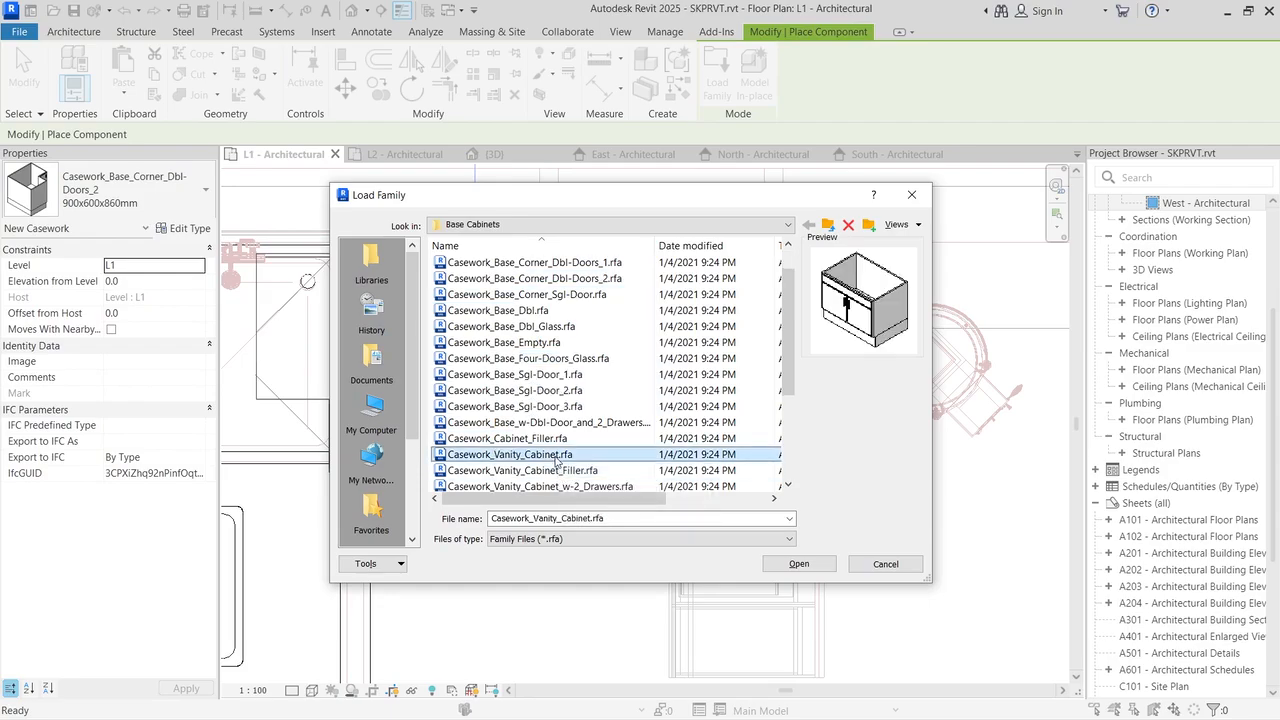
left_click(799, 563)
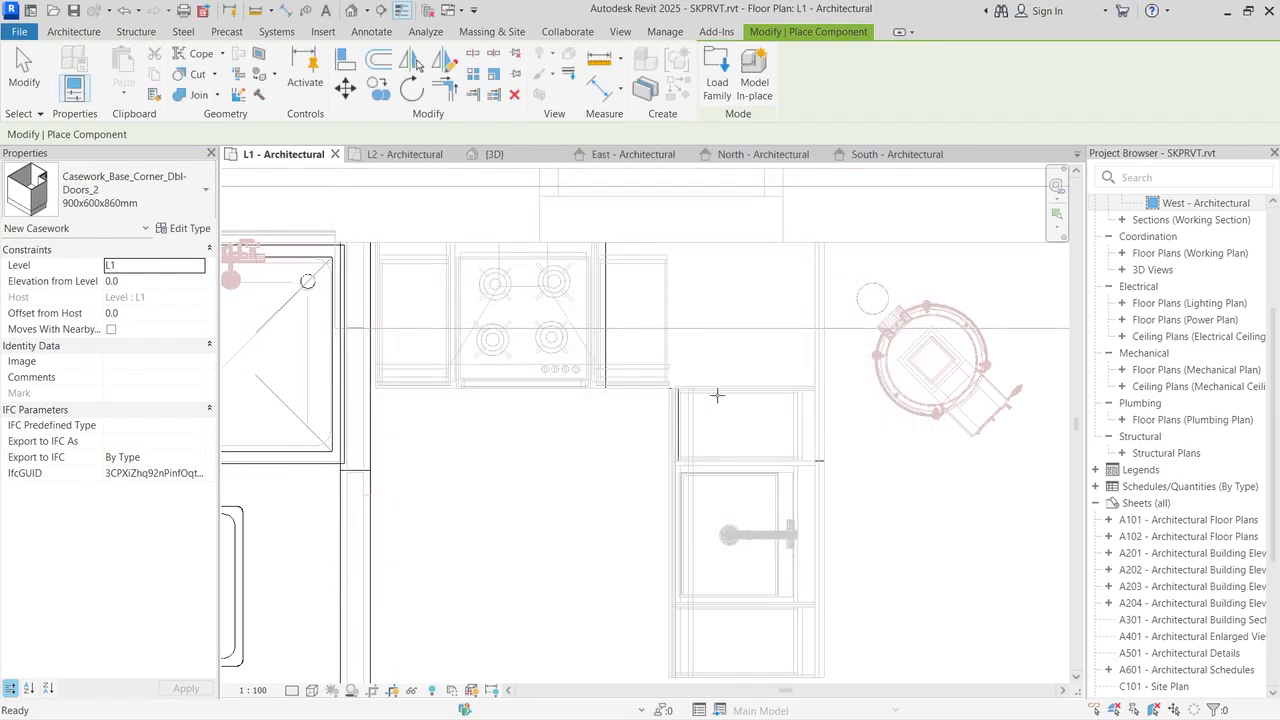
Step: Place a rotated Casework_Vanity_Cabinet 1000x600x710mm under the kitchen sink, directly against the corner cabinet's end
scroll(716, 396, "down", 3)
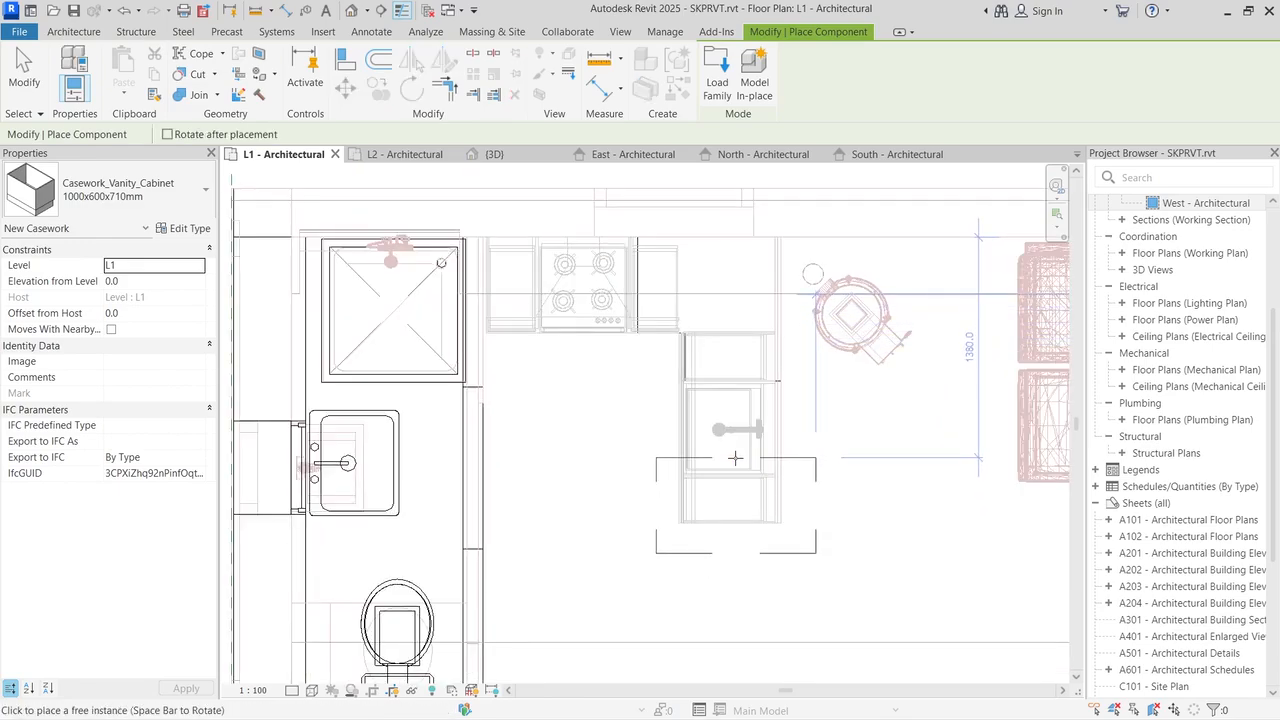
key("space")
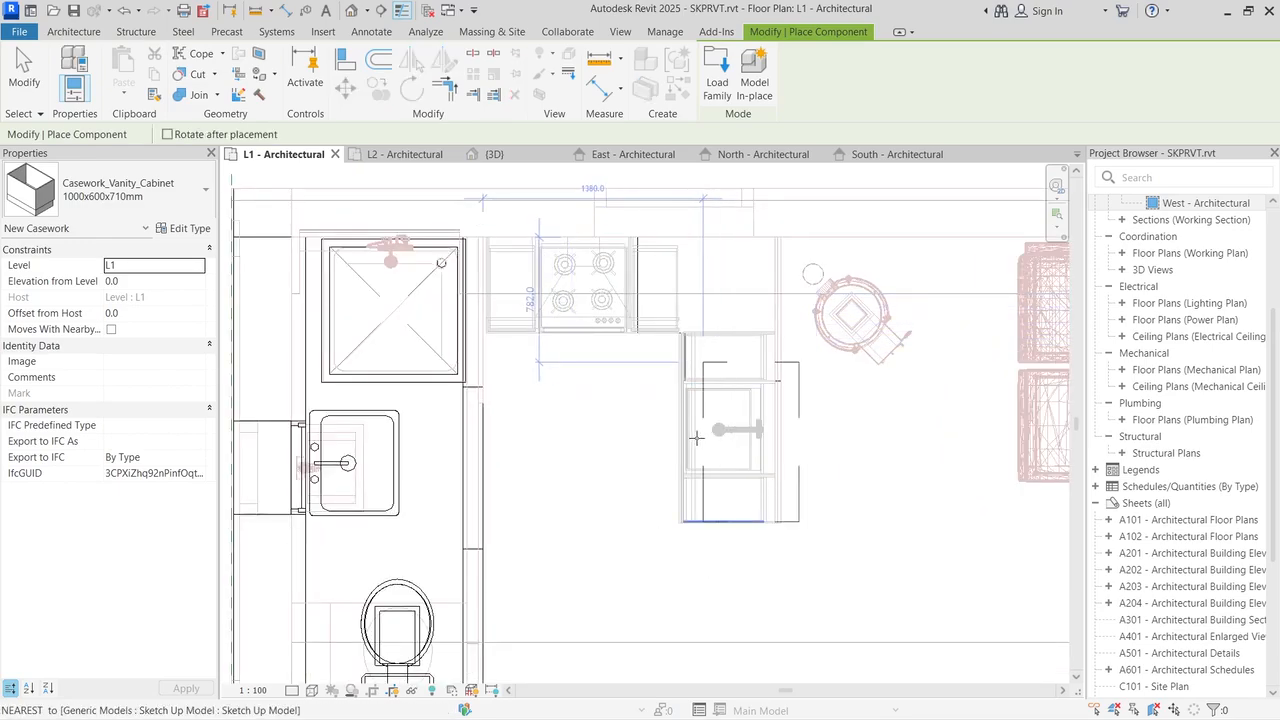
scroll(735, 458, "up", 3)
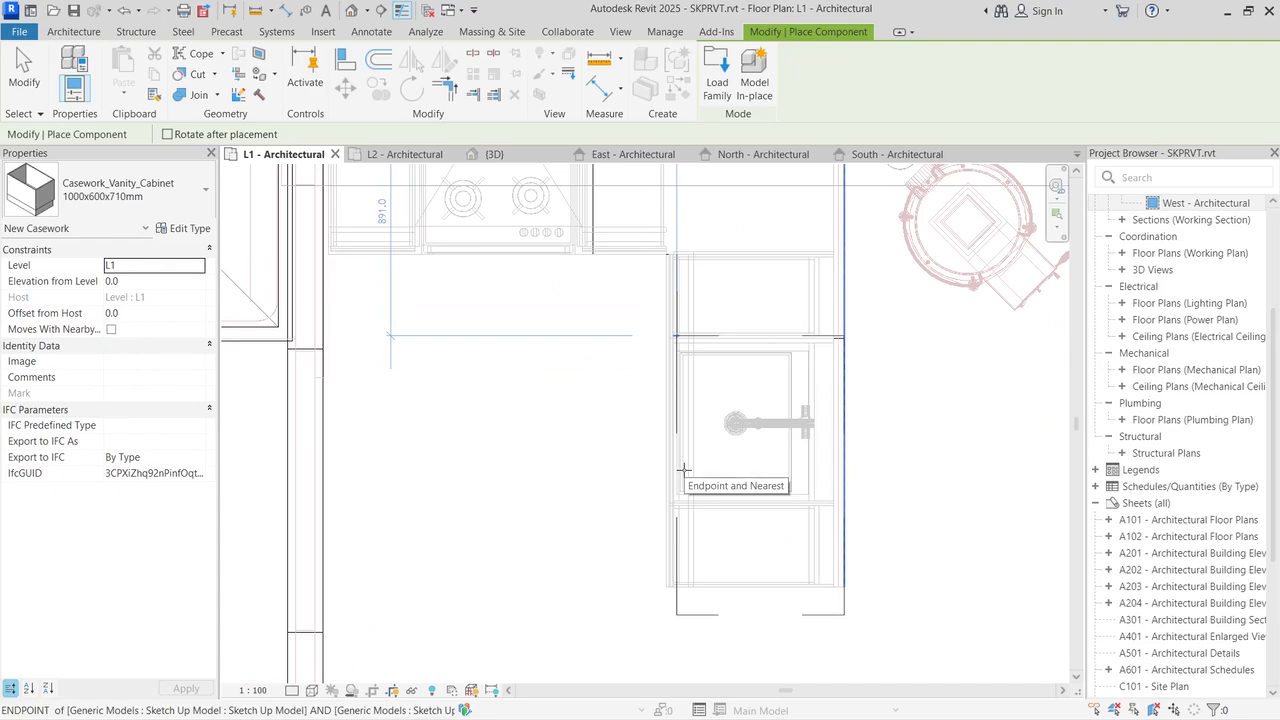
left_click(684, 473)
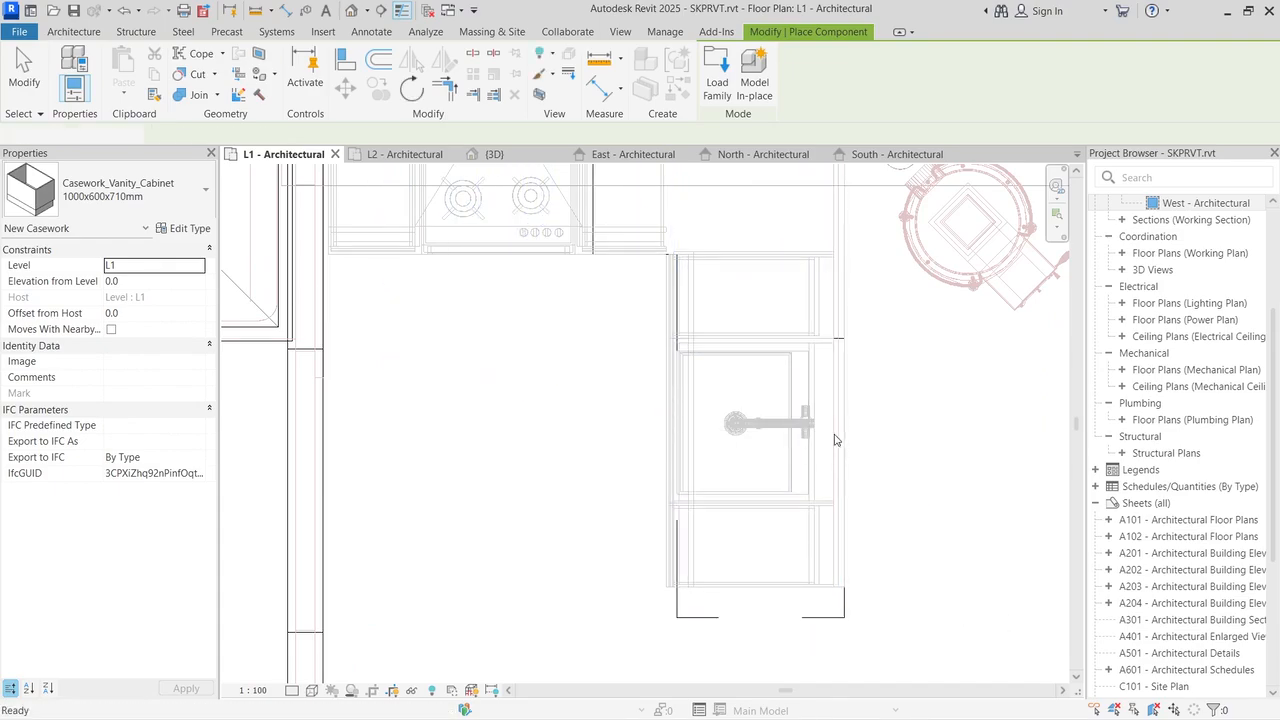
key("Escape")
key("Escape")
left_click(686, 626)
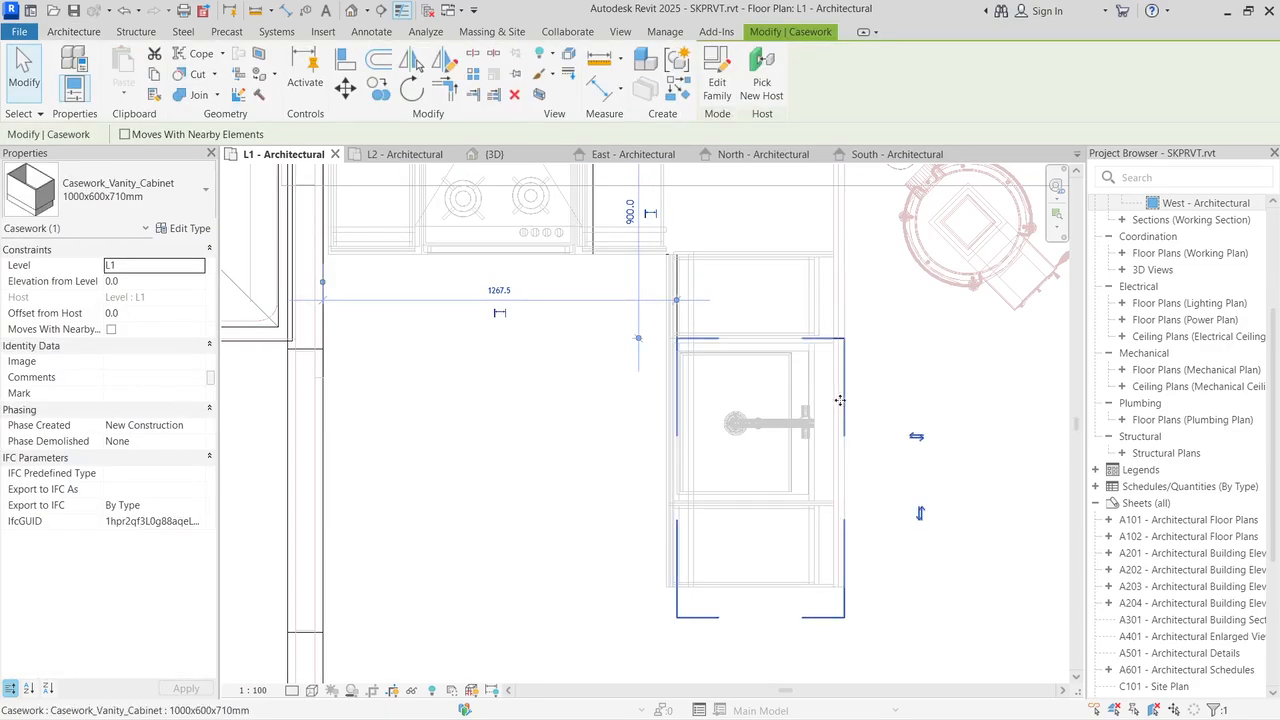
key("Escape")
Step: Measure the distance from the free end of the reference model's sink counter to the corner cabinet
left_click(600, 64)
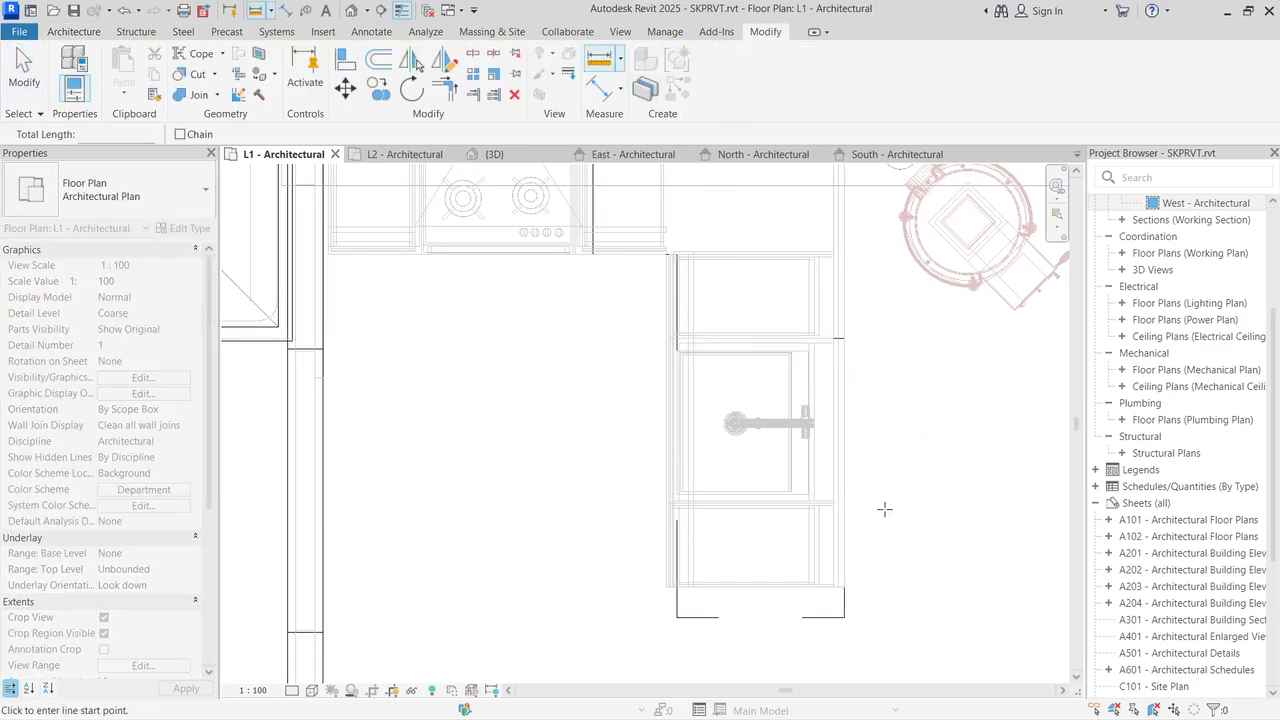
scroll(810, 590, "up", 2)
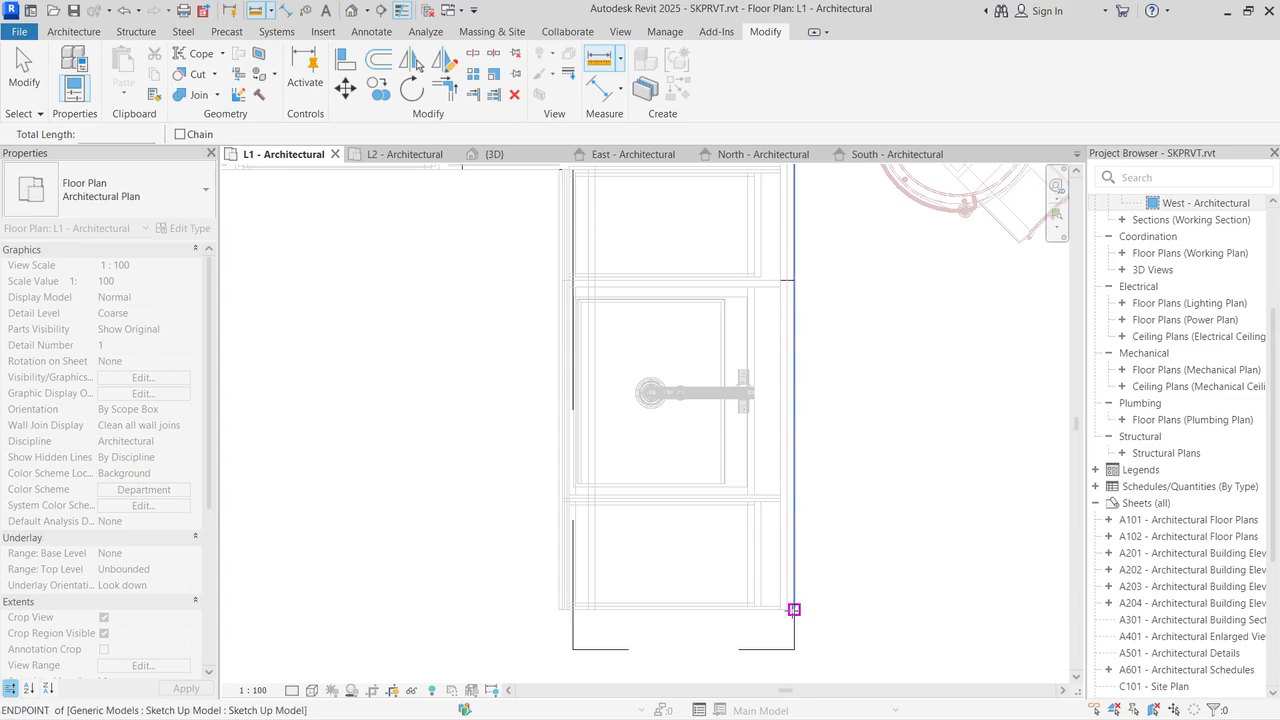
scroll(794, 609, "up", 3)
left_click(778, 606)
scroll(778, 606, "down", 3)
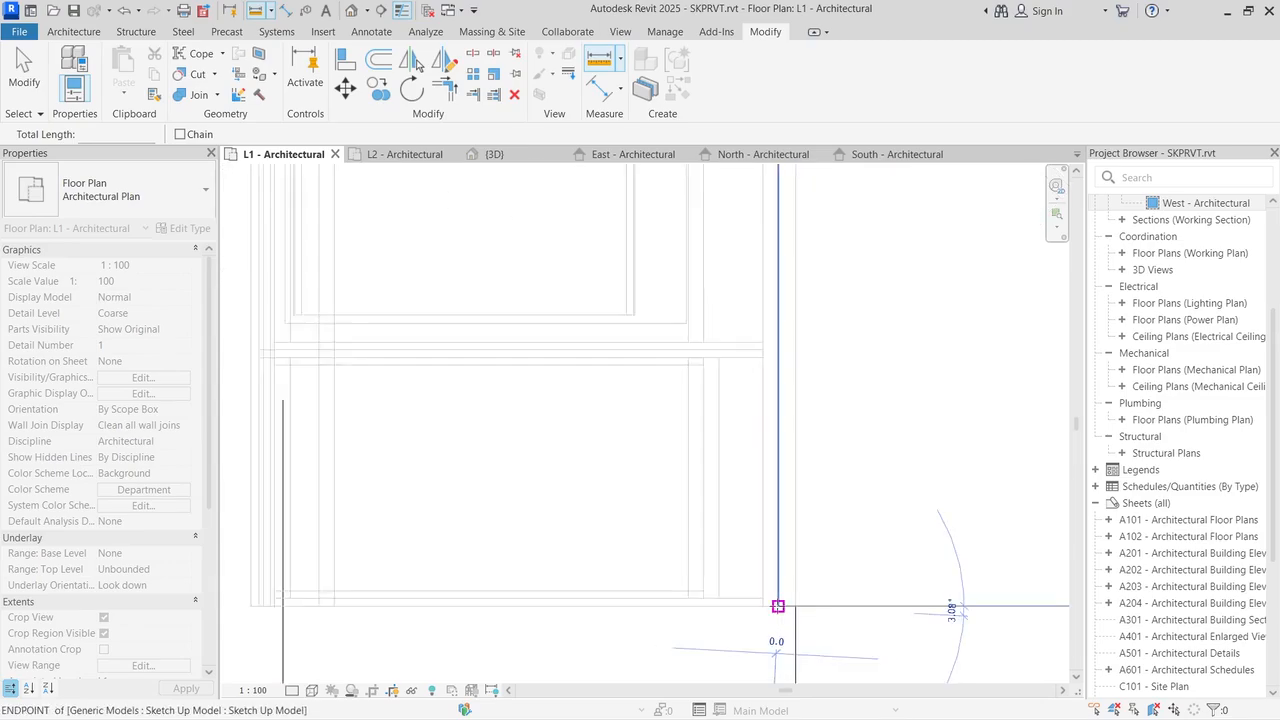
scroll(790, 233, "up", 2)
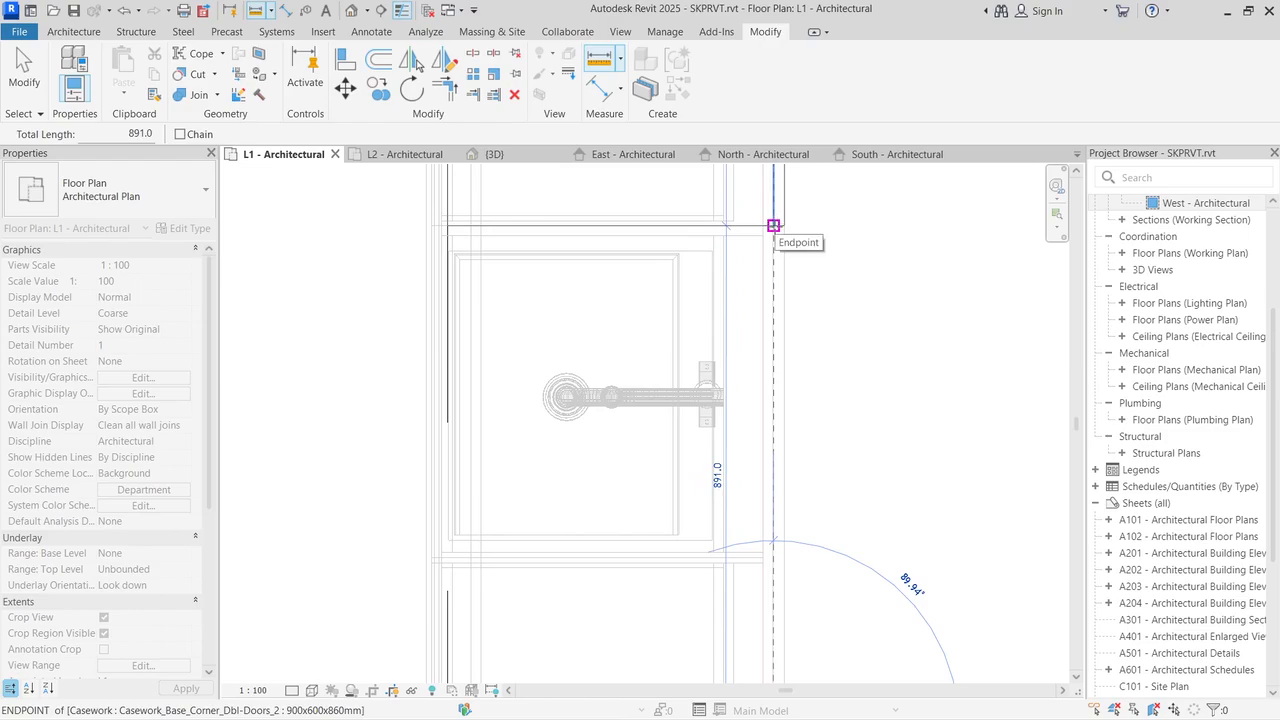
key("Escape")
key("Escape")
scroll(848, 229, "down", 3)
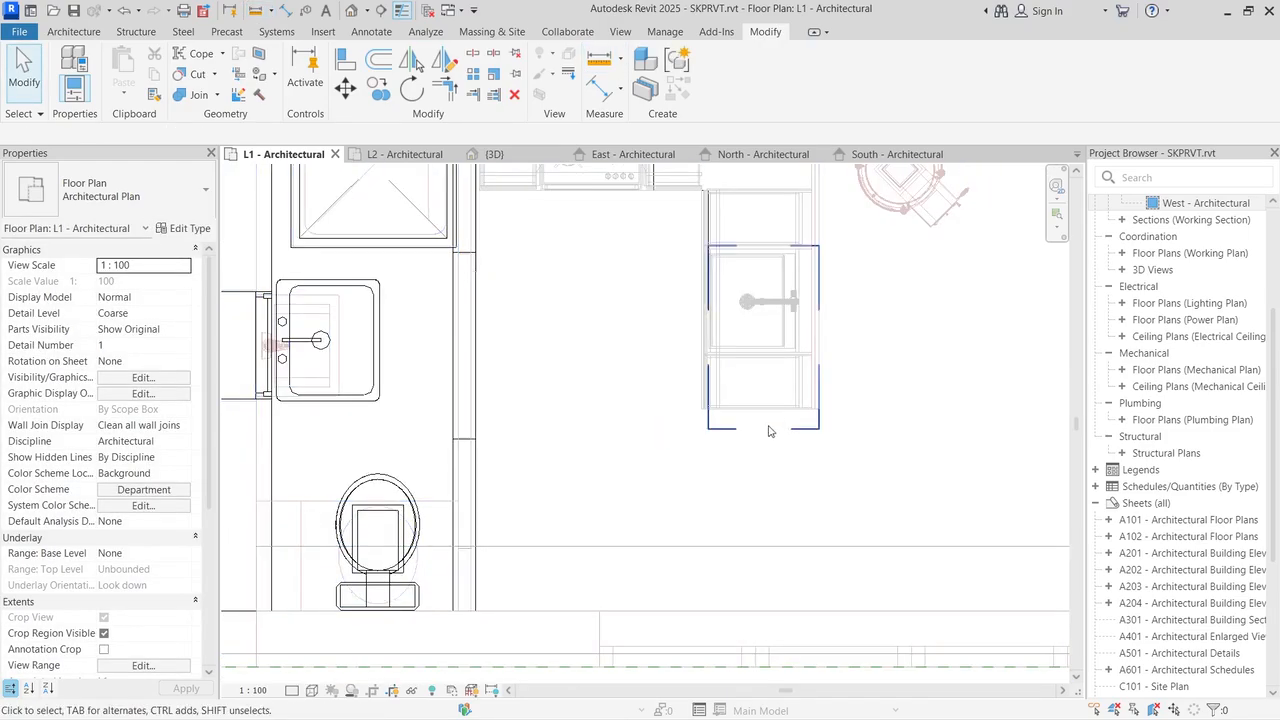
left_click(730, 440)
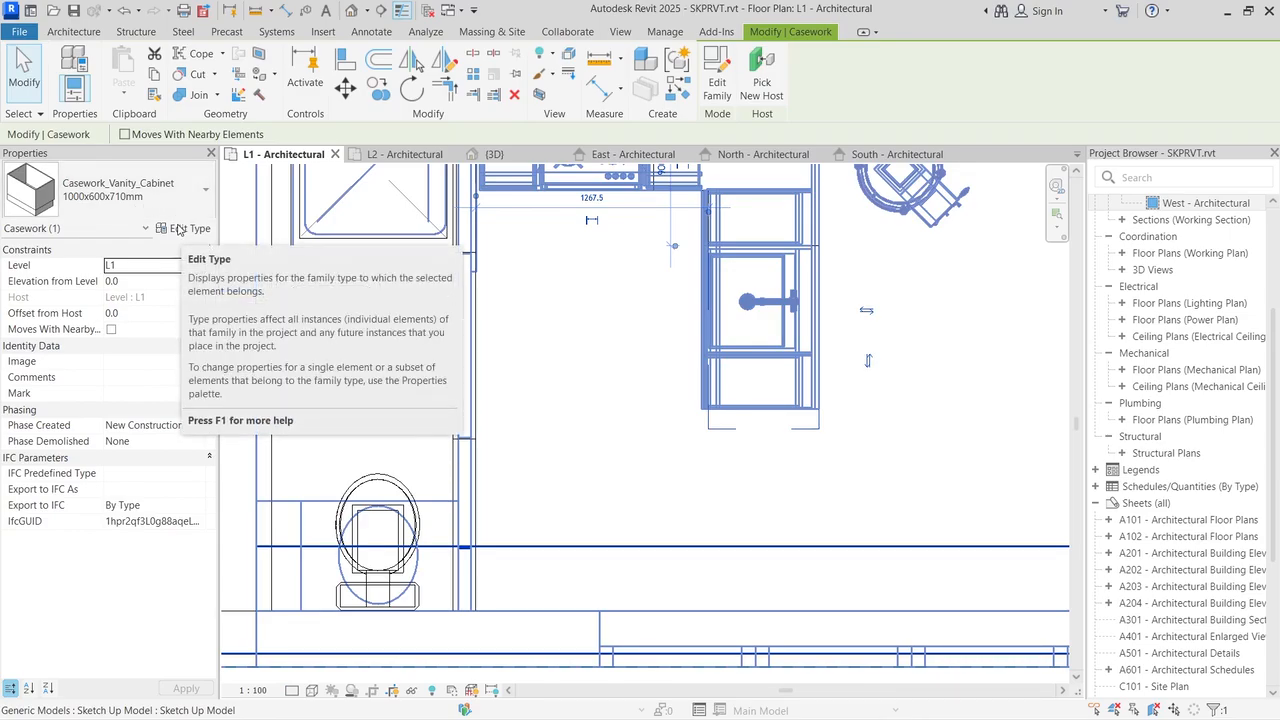
scroll(654, 417, "down", 2)
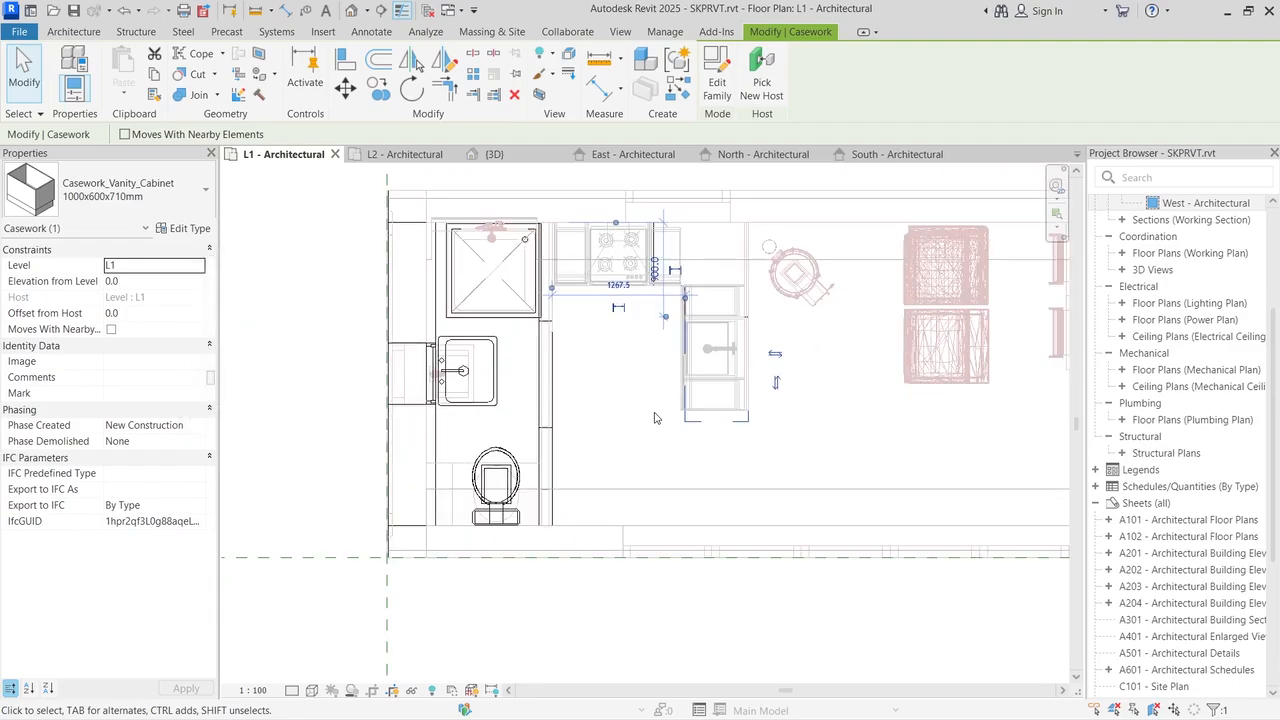
scroll(634, 215, "up", 3)
key("Escape")
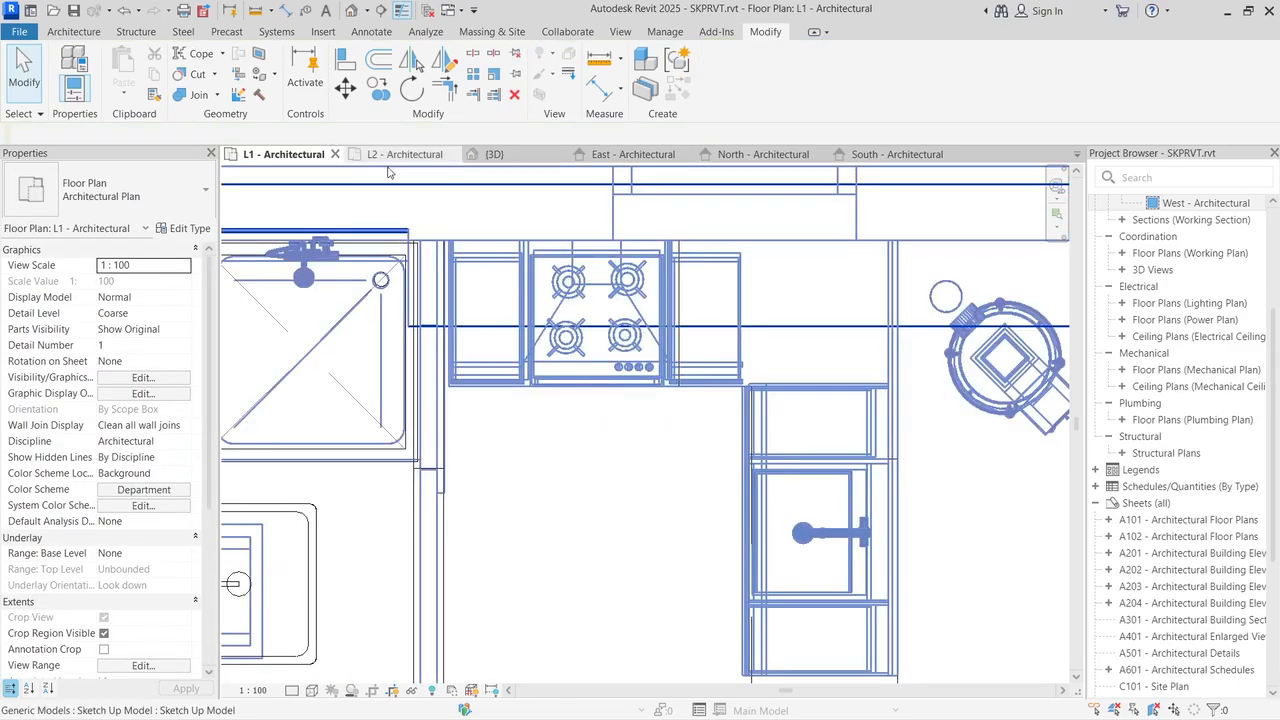
key("Escape")
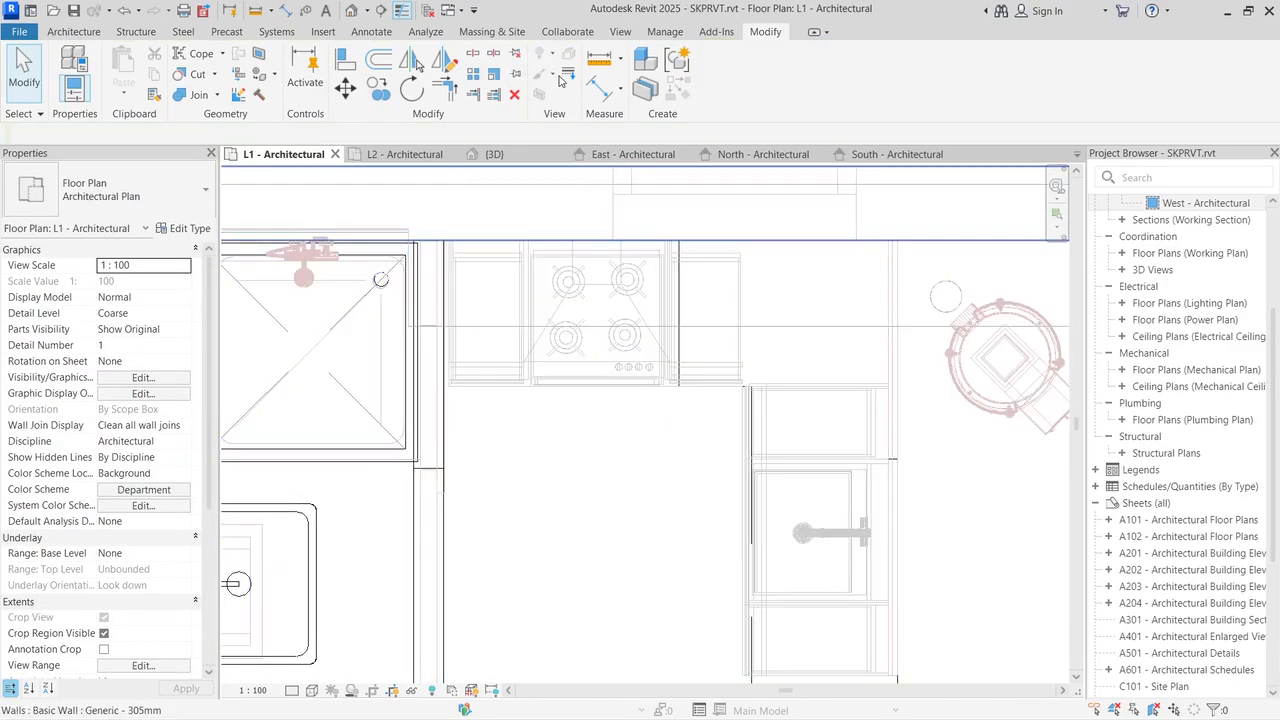
Step: Try placing a Casework_Vanity_Cabinet 1000x600x710mm under the gas hob, between the bathroom wall and the corner cabinet
left_click(73, 31)
left_click(190, 62)
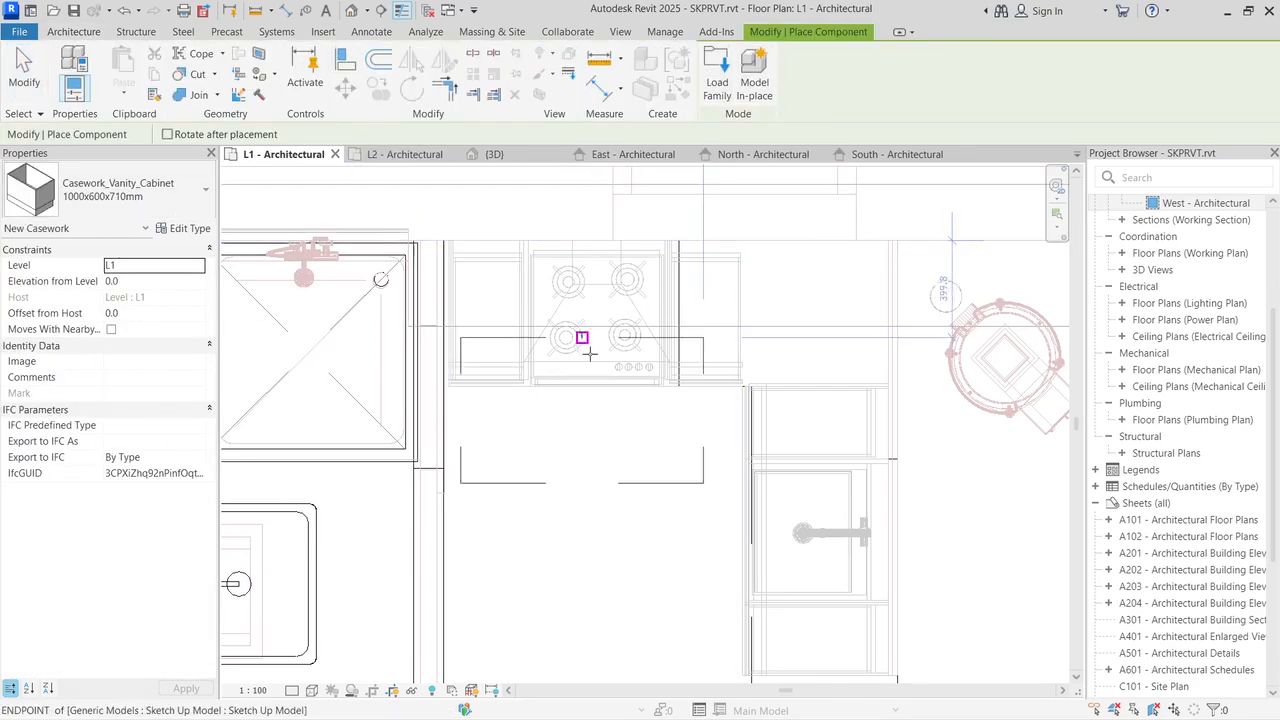
left_click(553, 247)
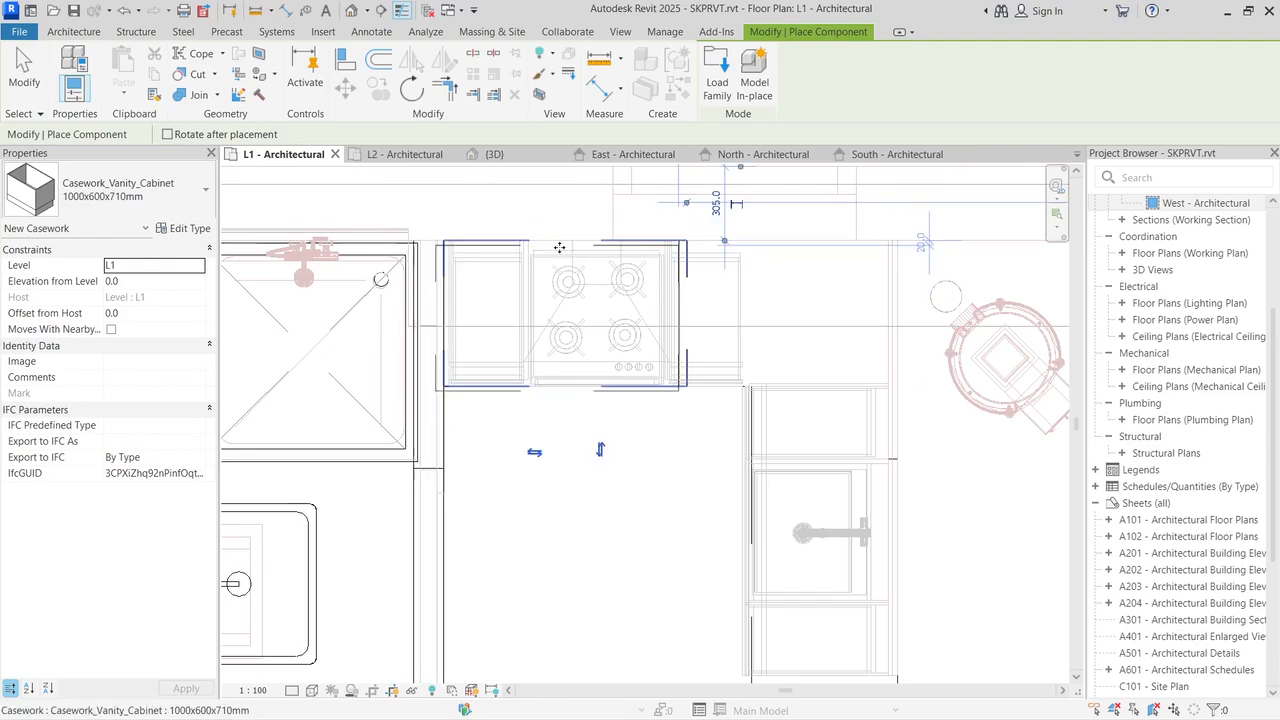
key("Escape")
key("Escape")
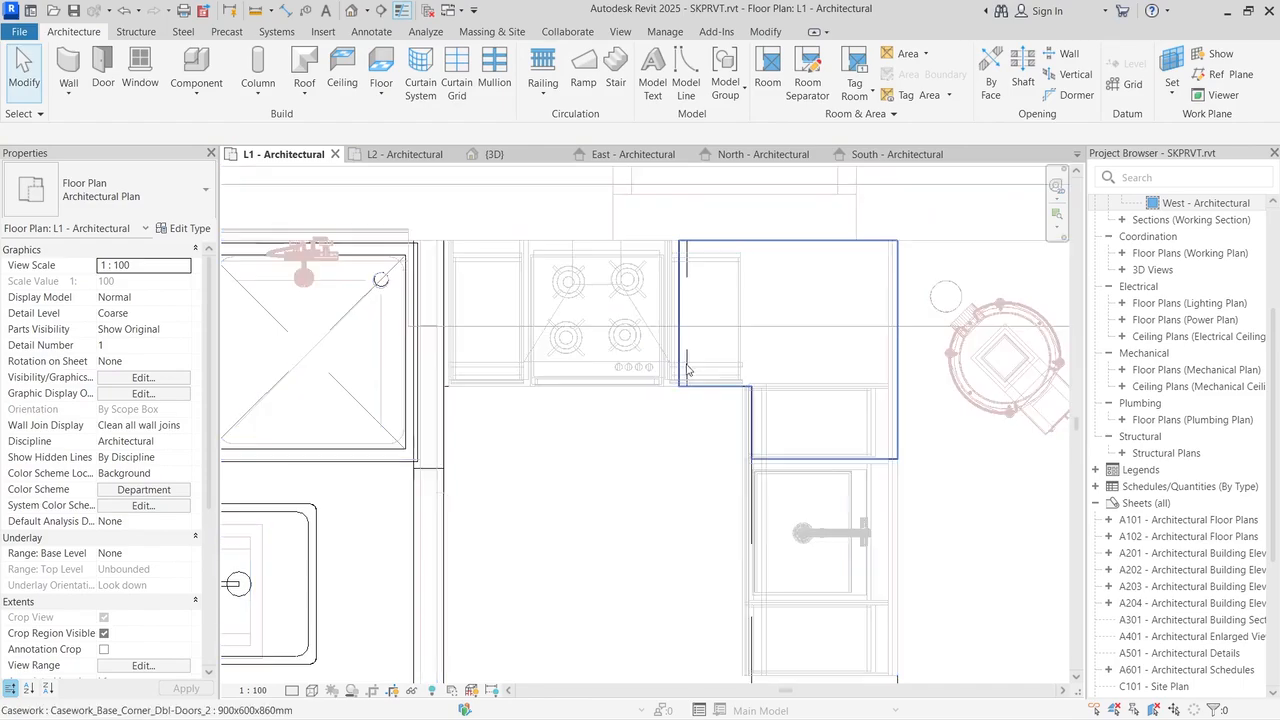
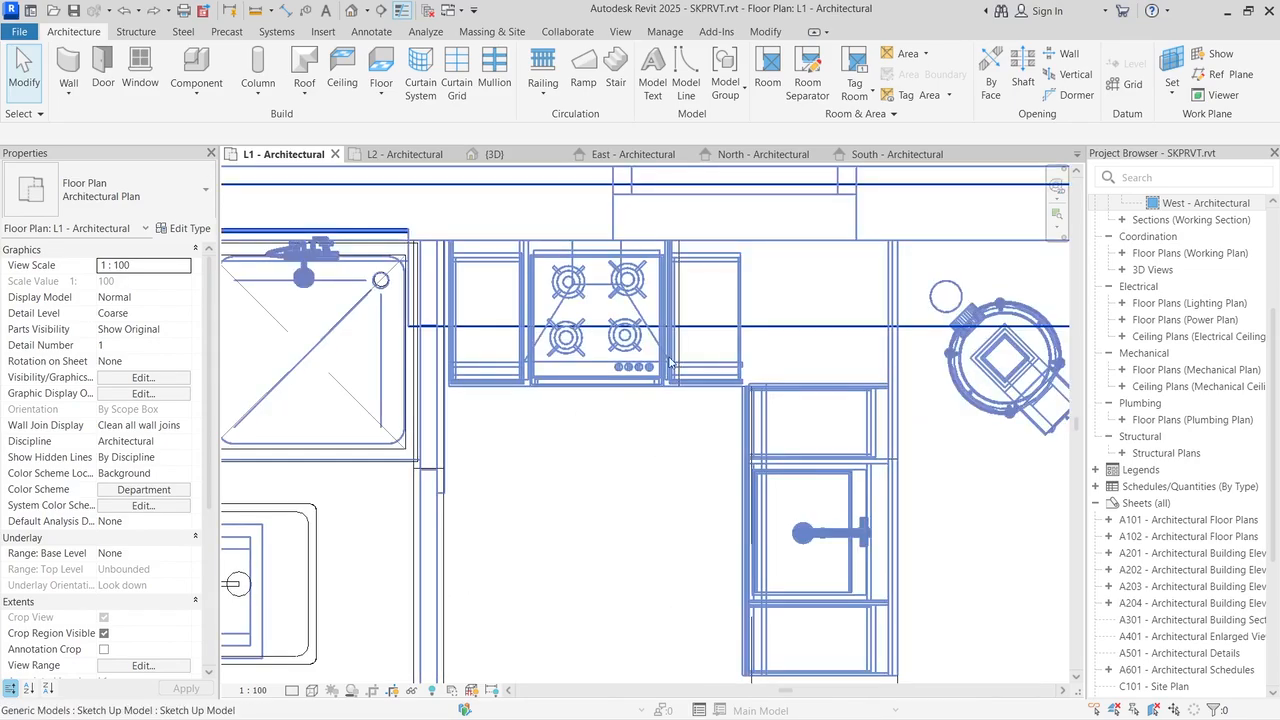
Step: Start loading a component family and browse from the UK casework folders to the US family library
left_click(213, 65)
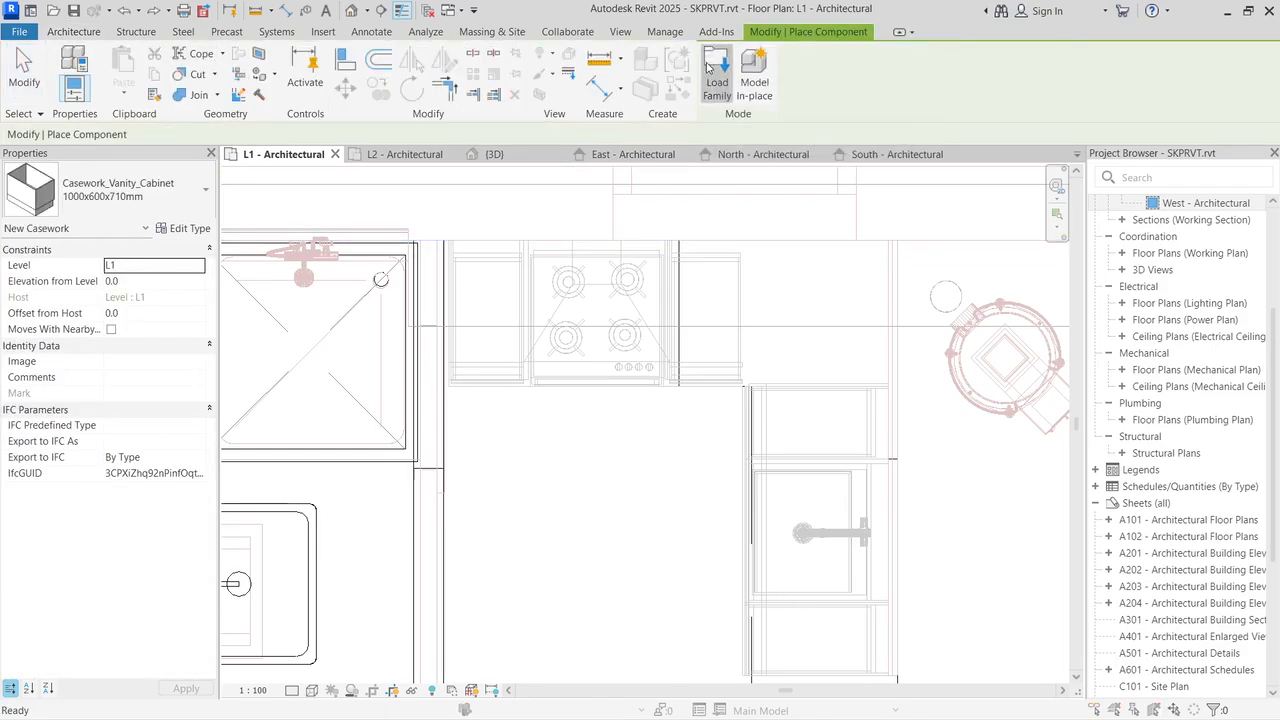
left_click(716, 75)
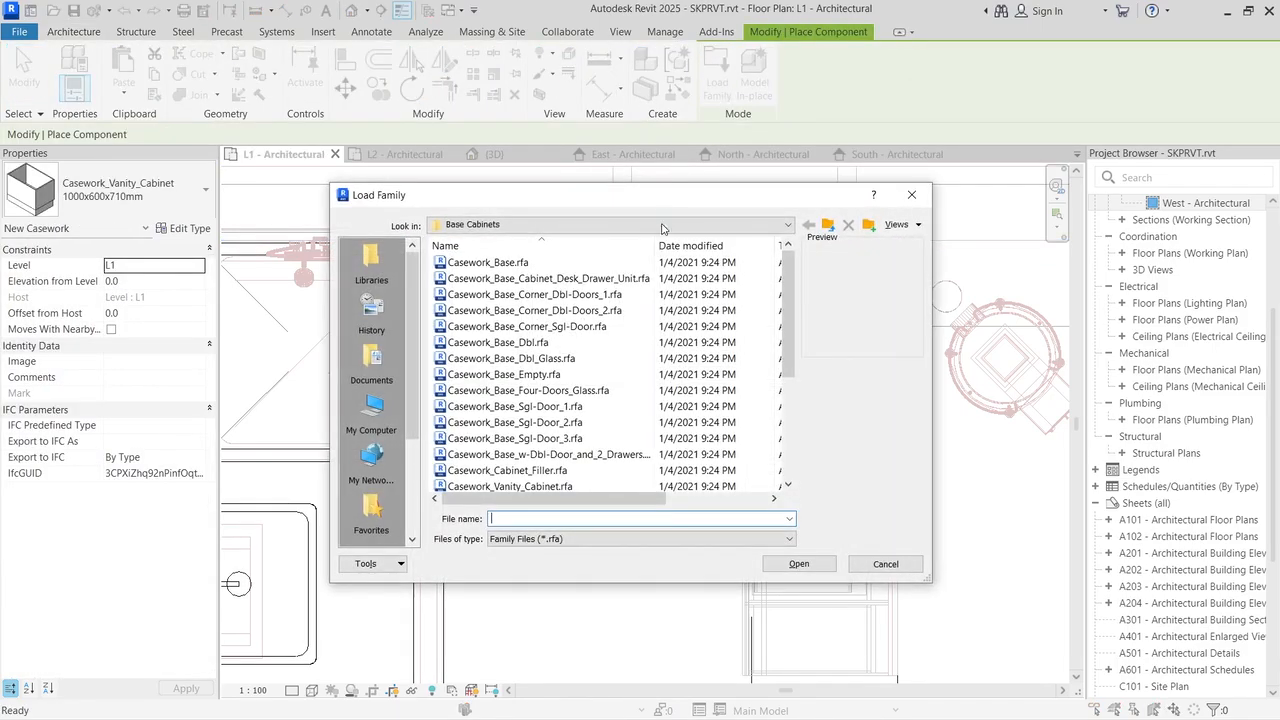
left_click(827, 225)
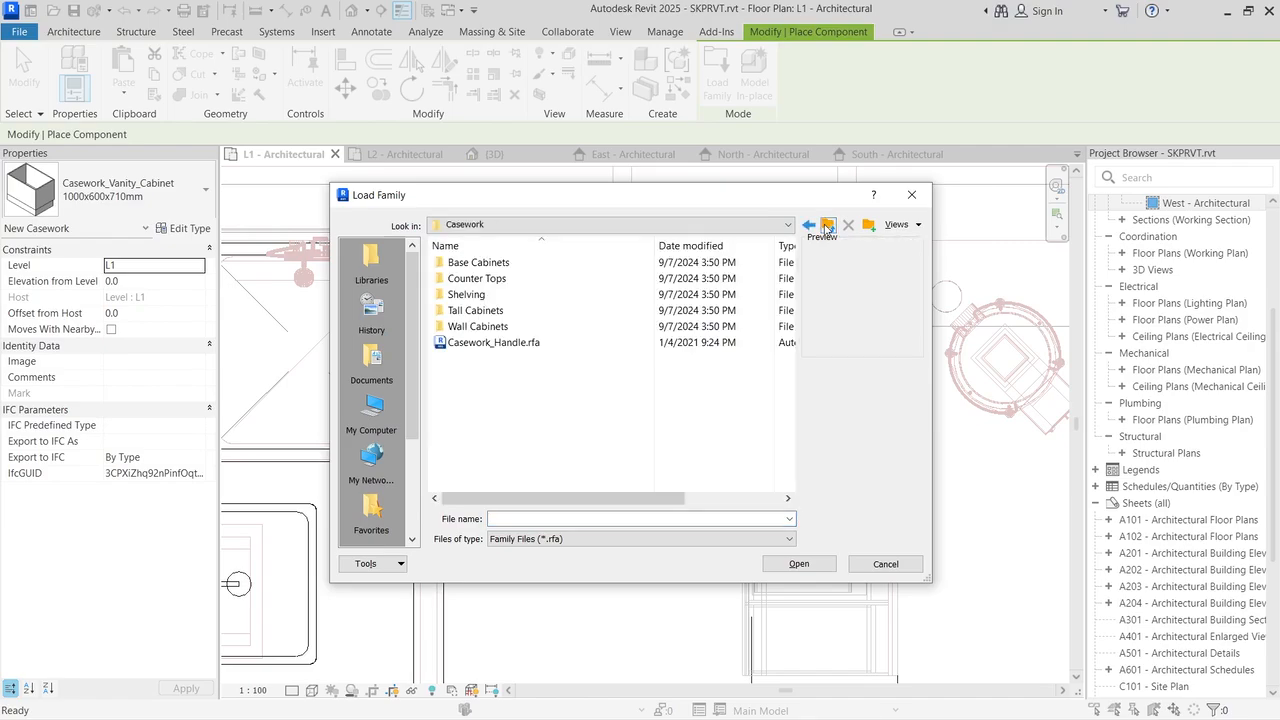
left_click(827, 225)
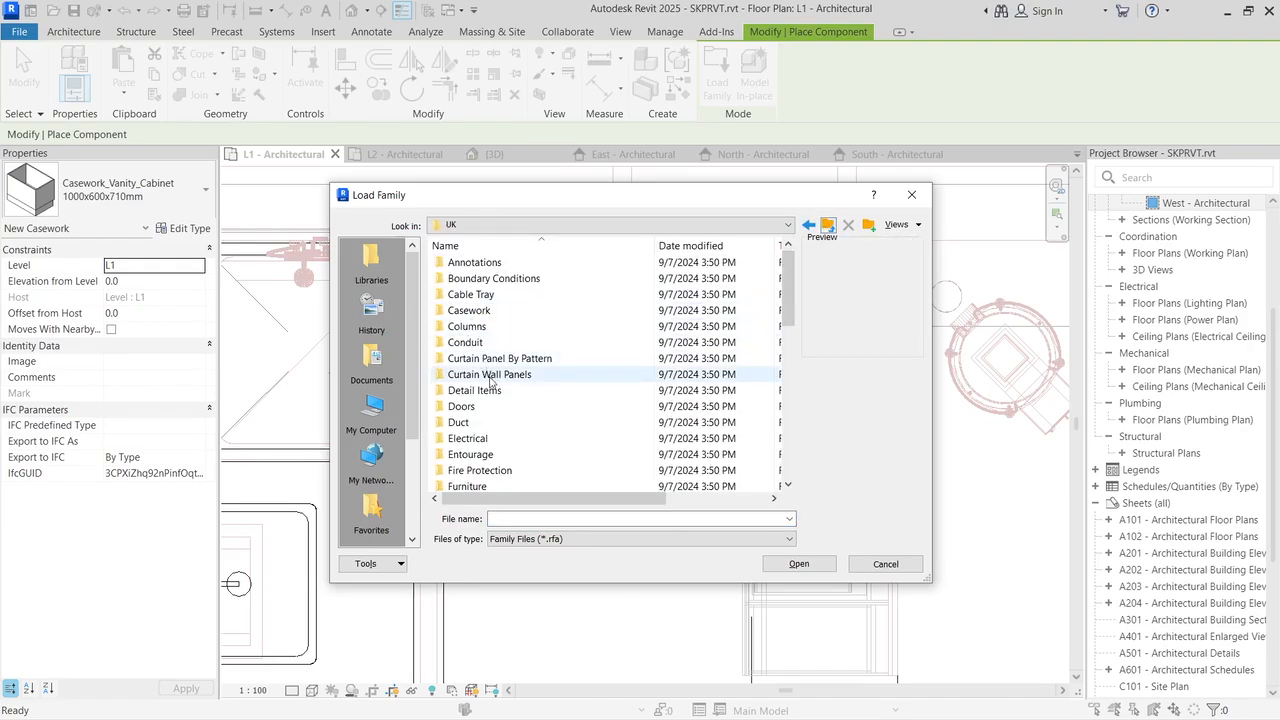
scroll(490, 380, "down", 3)
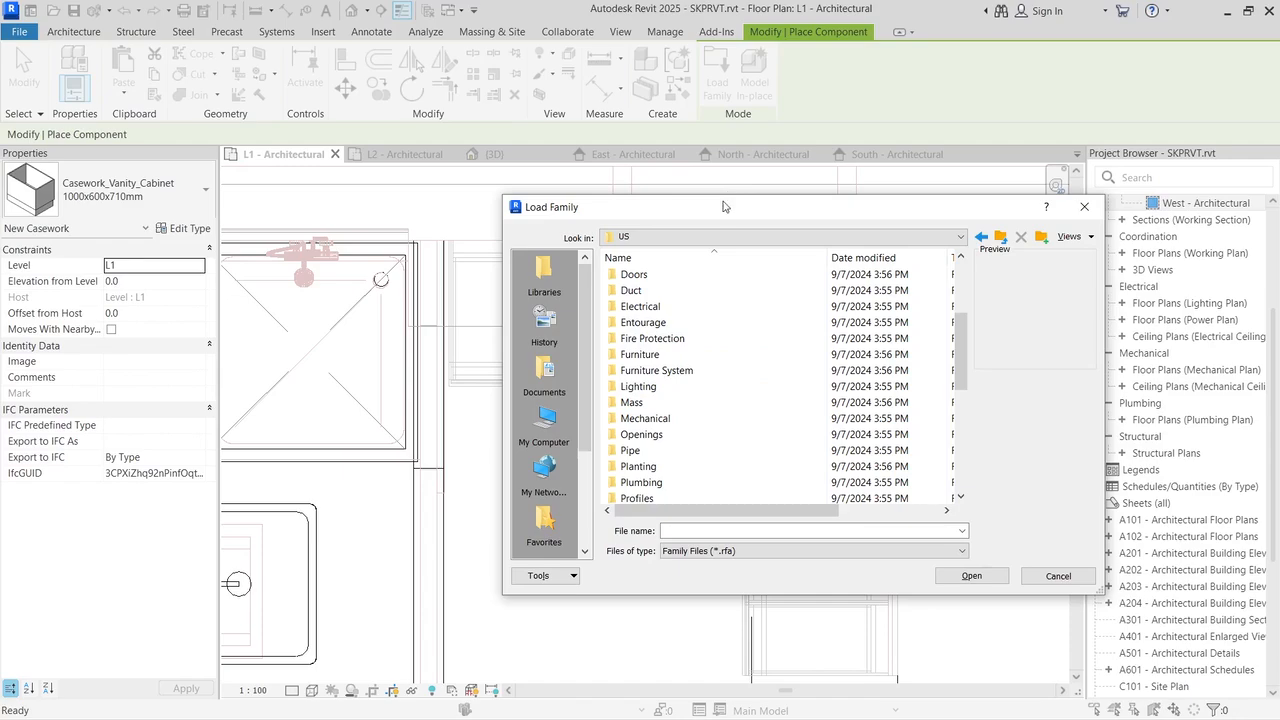
scroll(659, 340, "up", 3)
scroll(659, 340, "down", 5)
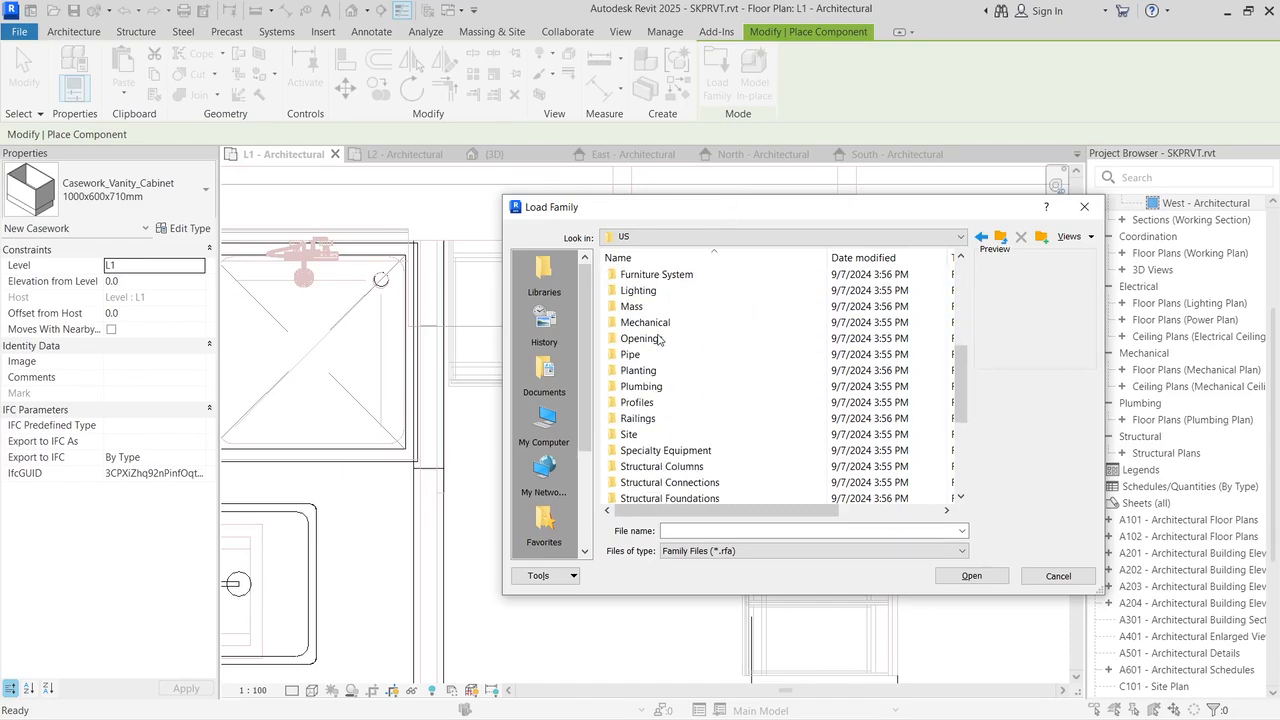
Step: Browse the US library to the Specialty Equipment > Domestic > High-End folder
double_click(665, 450)
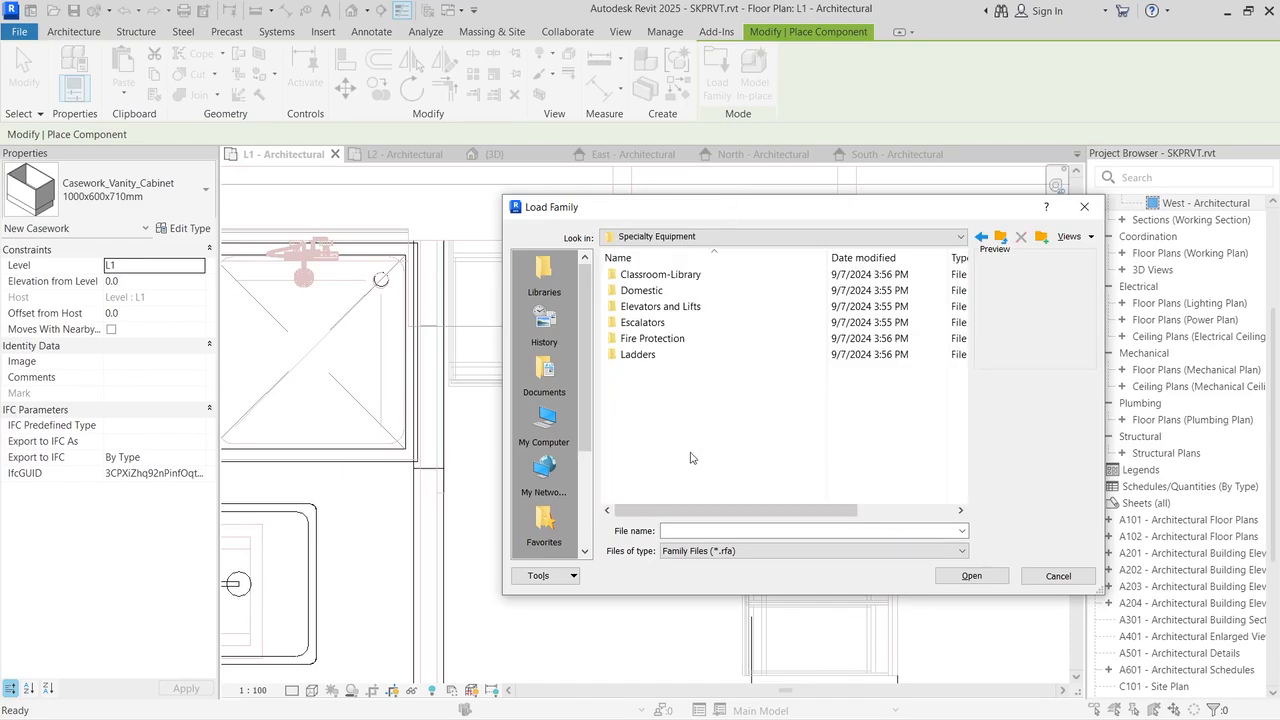
left_click_drag(672, 218, 634, 221)
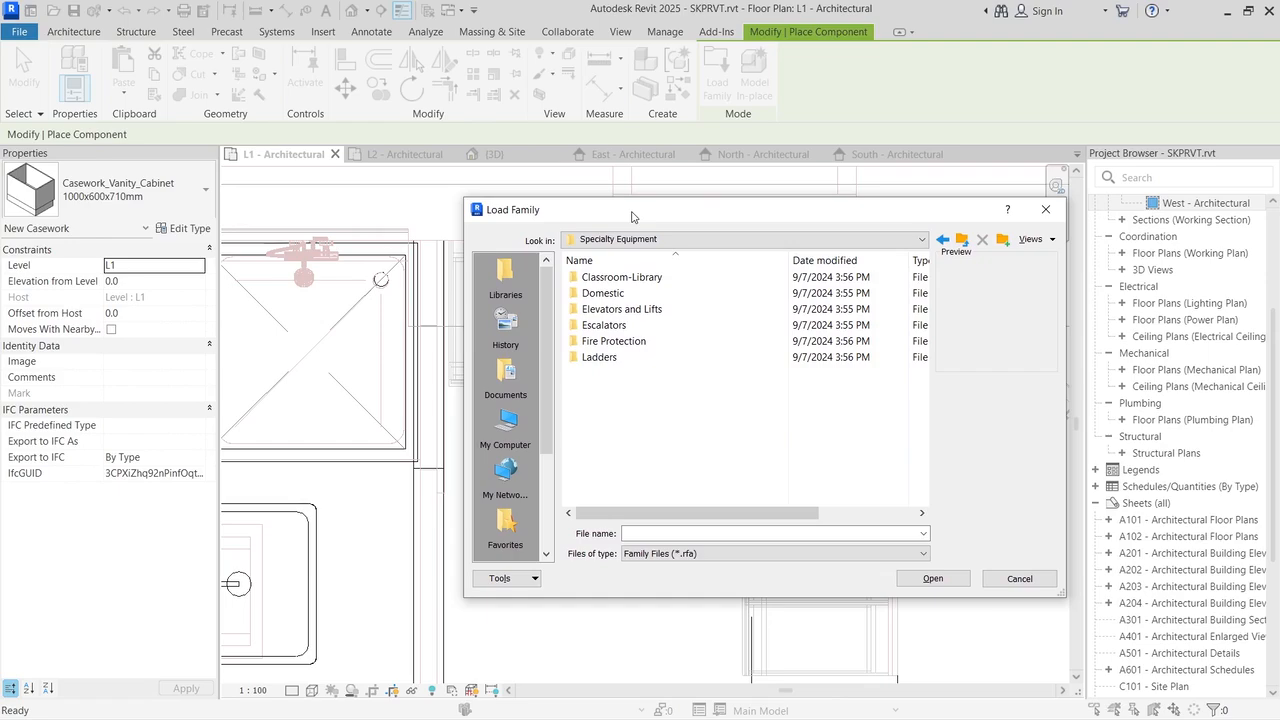
double_click(640, 296)
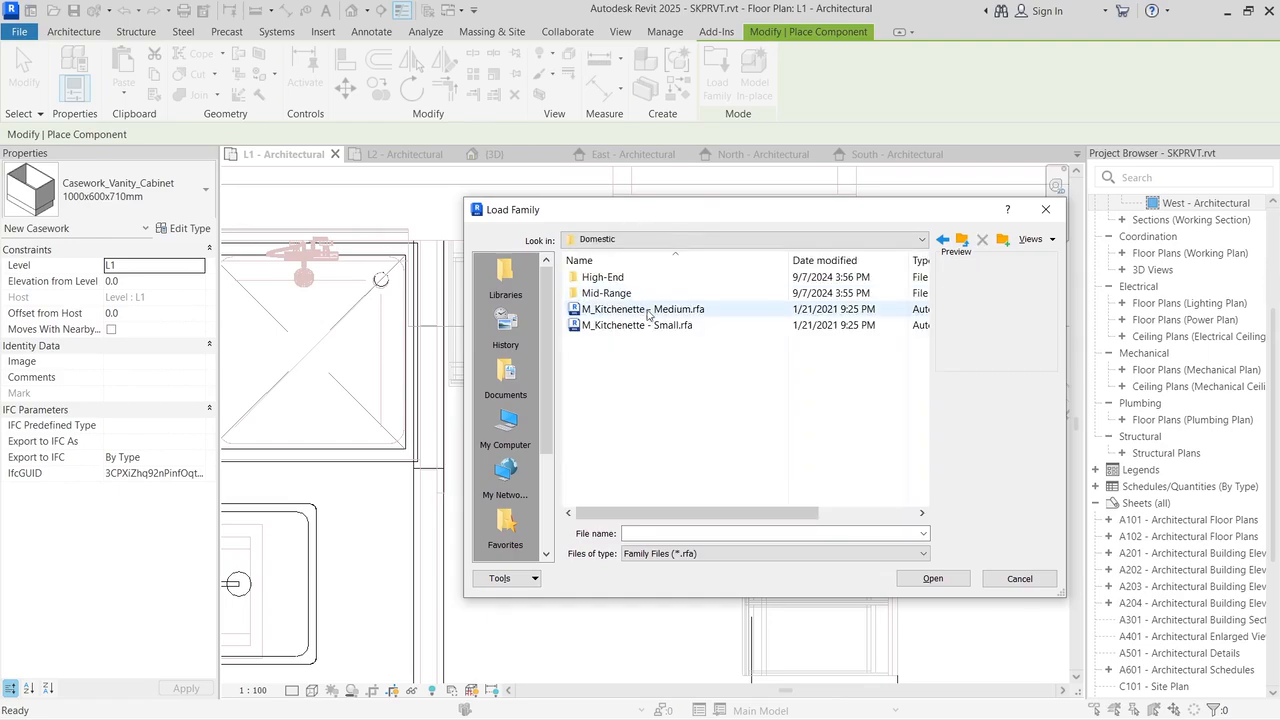
double_click(645, 279)
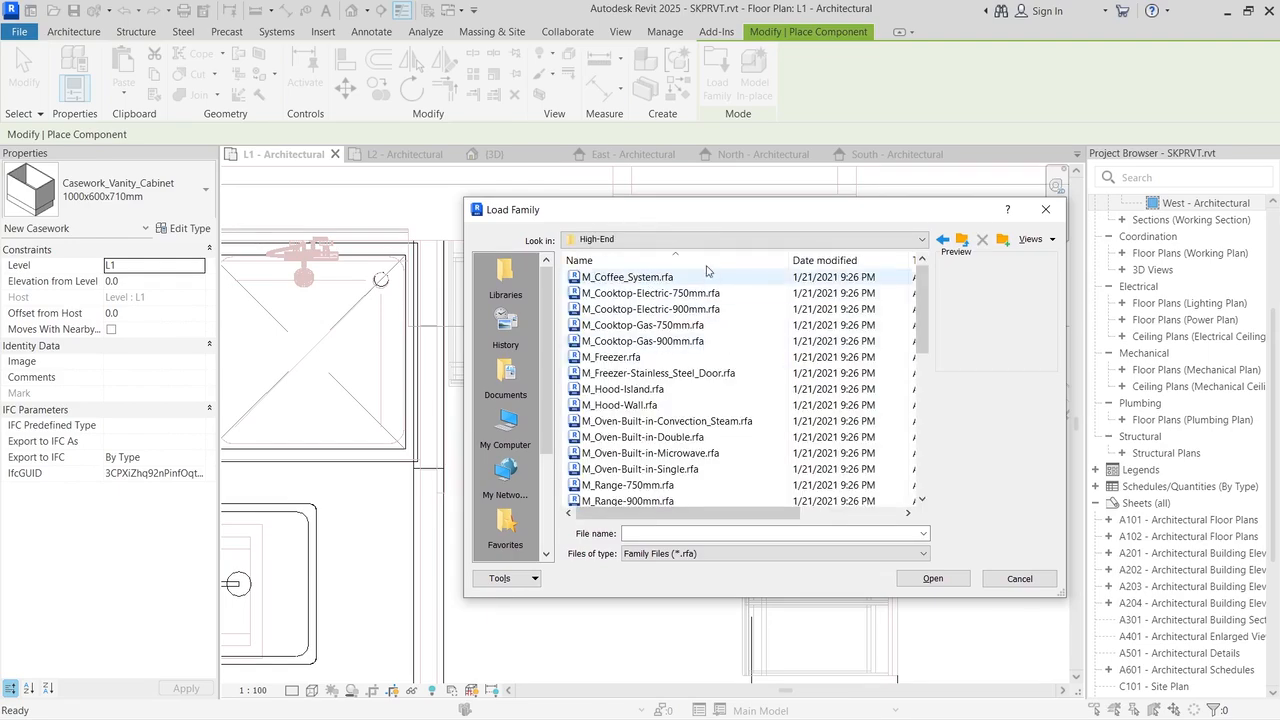
left_click_drag(683, 210, 618, 208)
Step: Preview the High-End appliance families and load M_Cooktop-Electric-750mm.rfa for placement on the kitchen counter
left_click(600, 276)
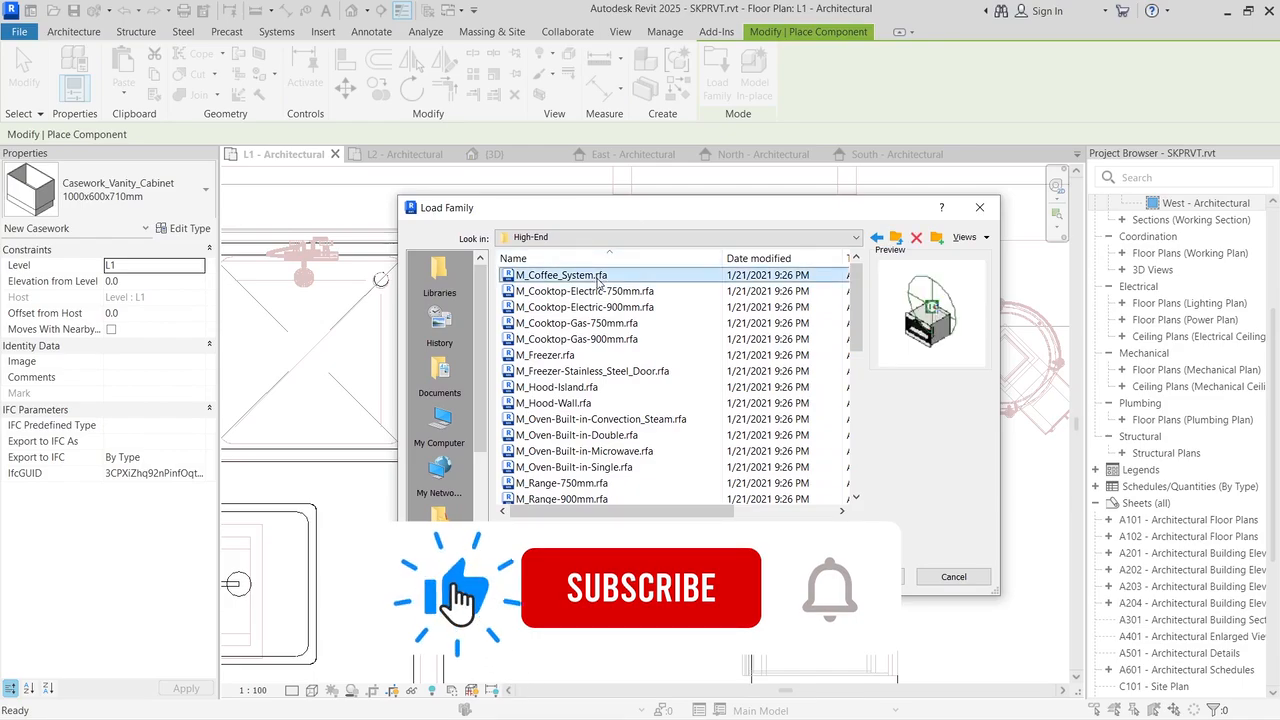
left_click(598, 291)
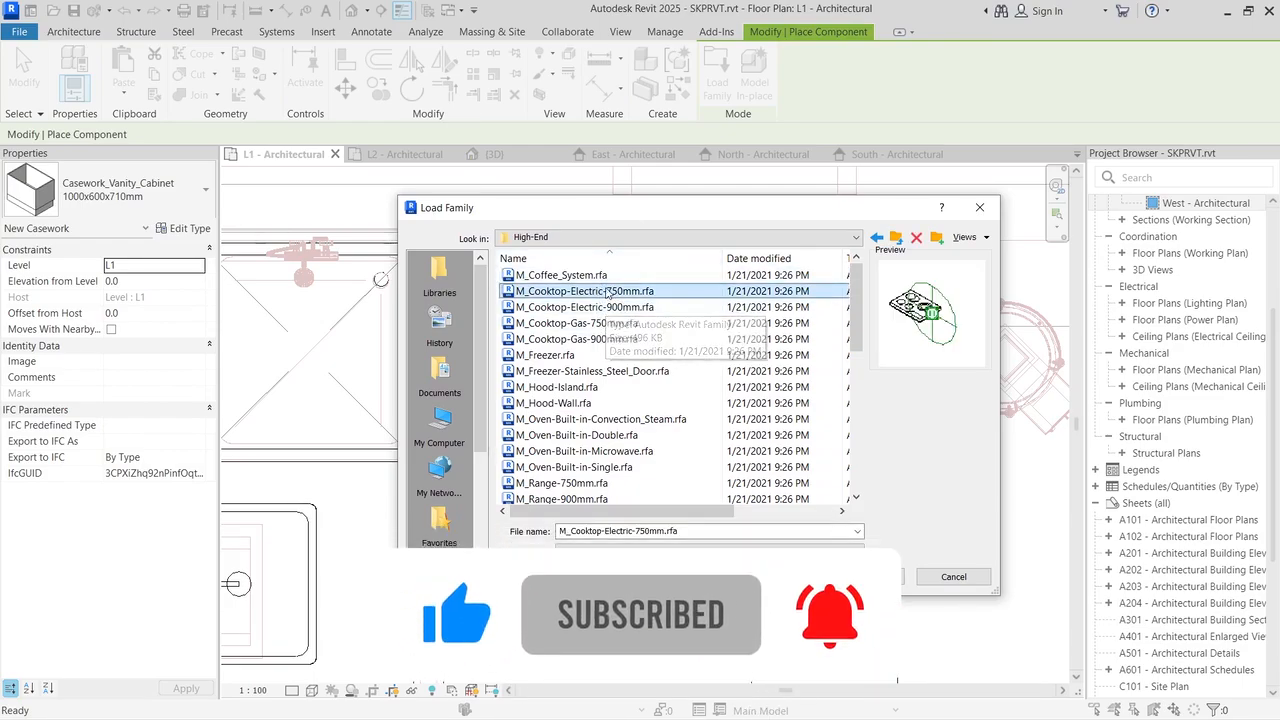
left_click(604, 308)
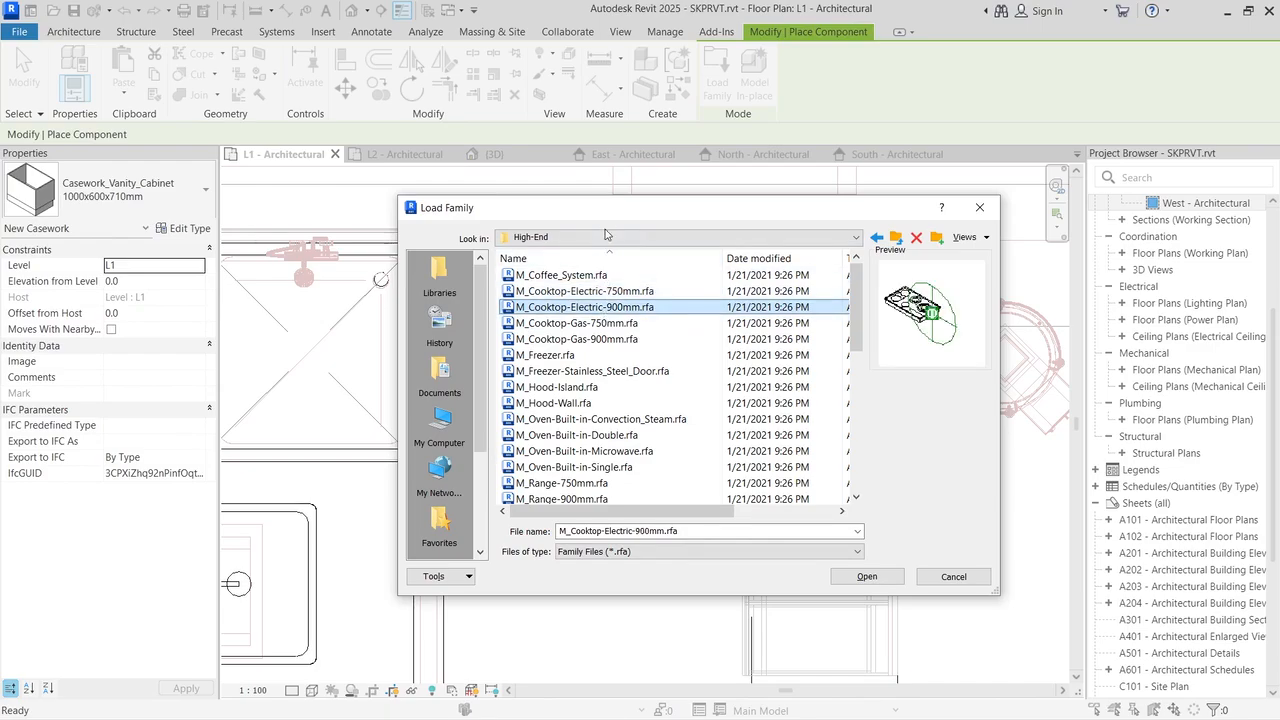
left_click_drag(608, 208, 793, 205)
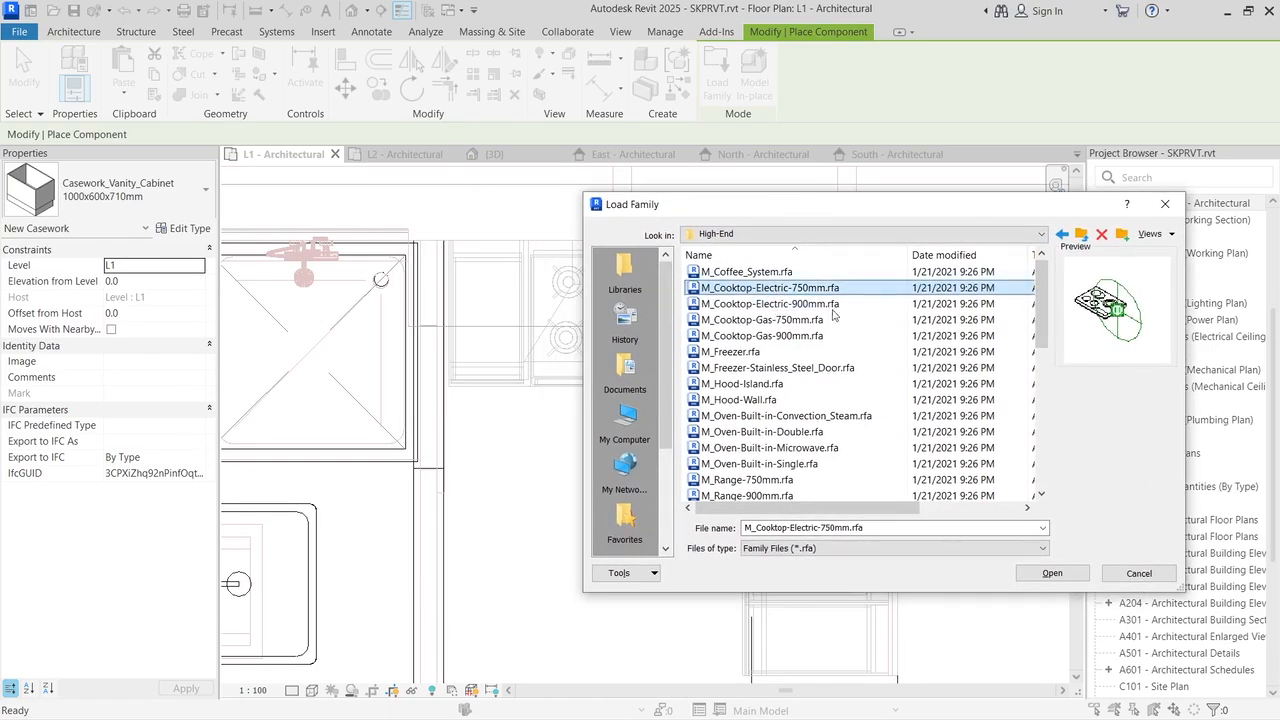
left_click(1052, 573)
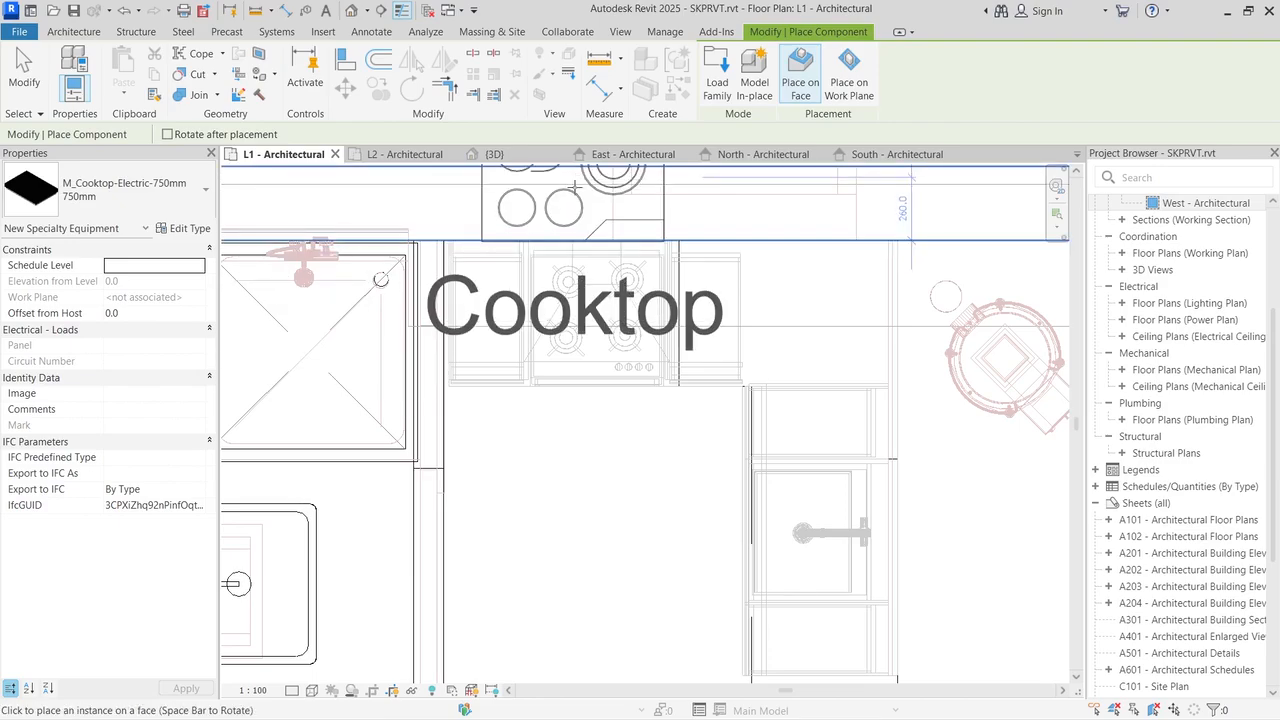
scroll(575, 185, "down", 3)
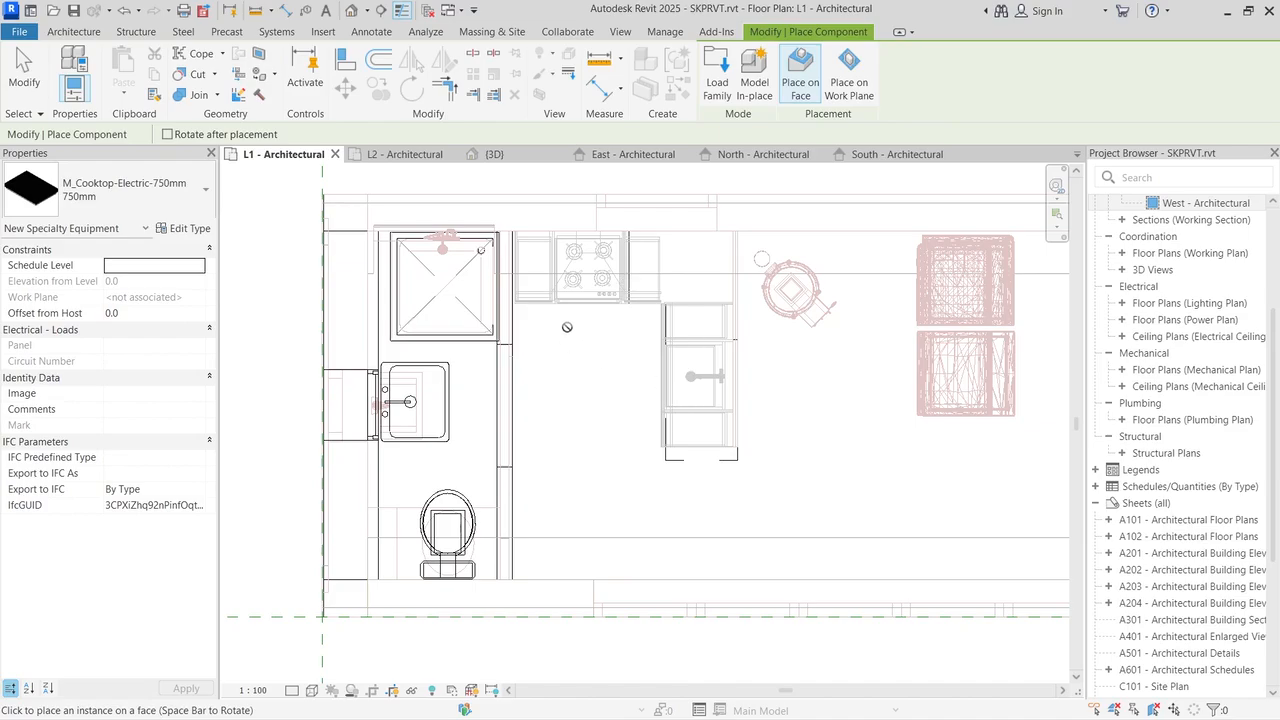
scroll(567, 327, "up", 3)
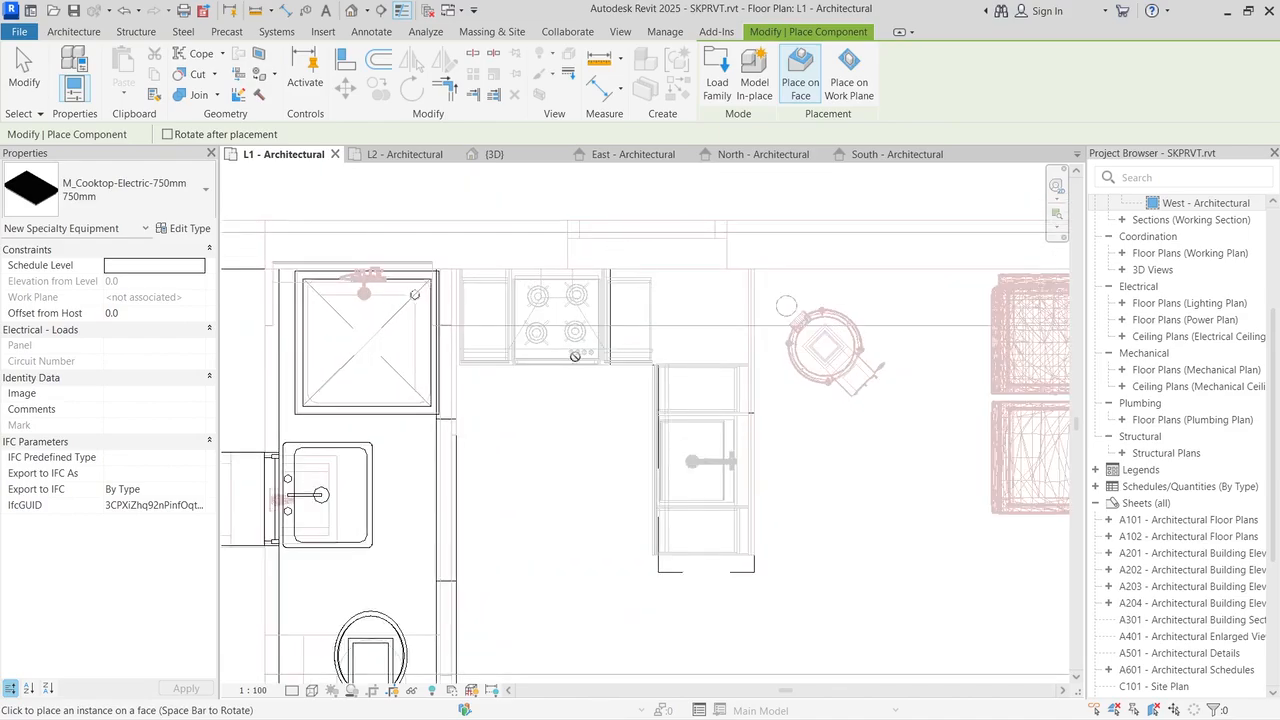
Step: Place a Casework_Vanity_Cabinet 900x600x710mm under the gas hob beside the bathroom wall, and save the project
key("Escape")
key("Escape")
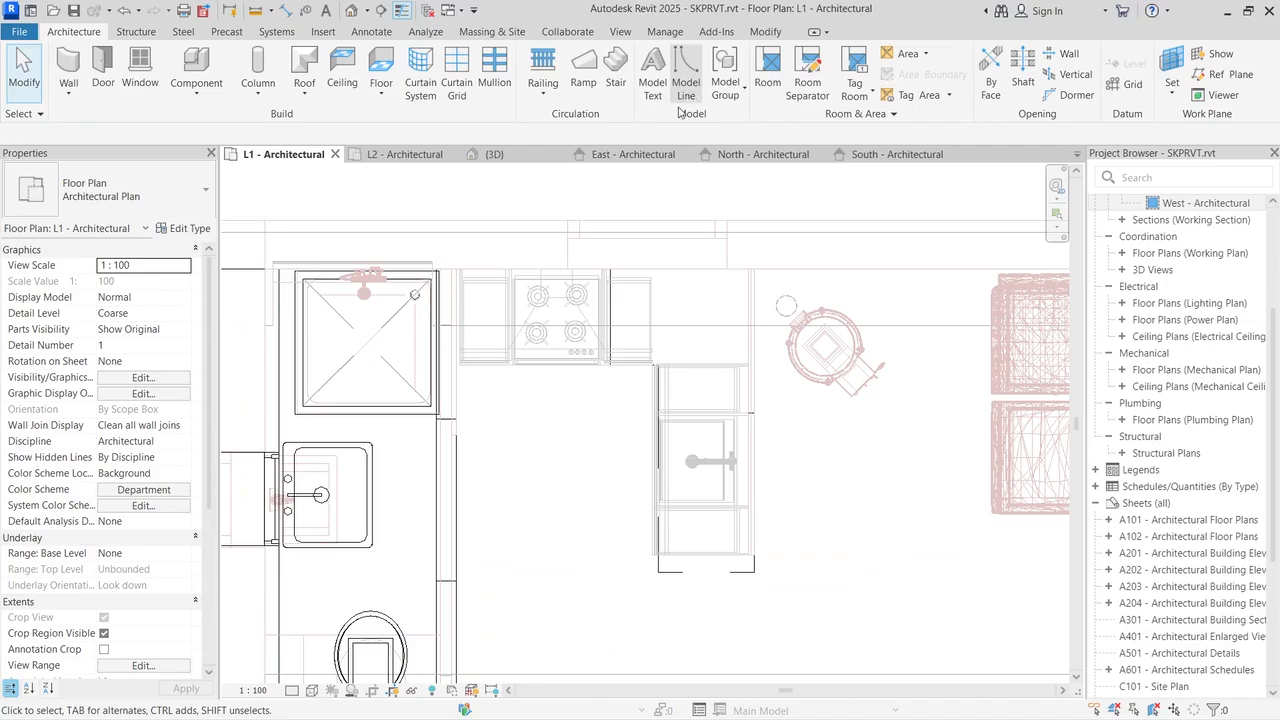
left_click(196, 66)
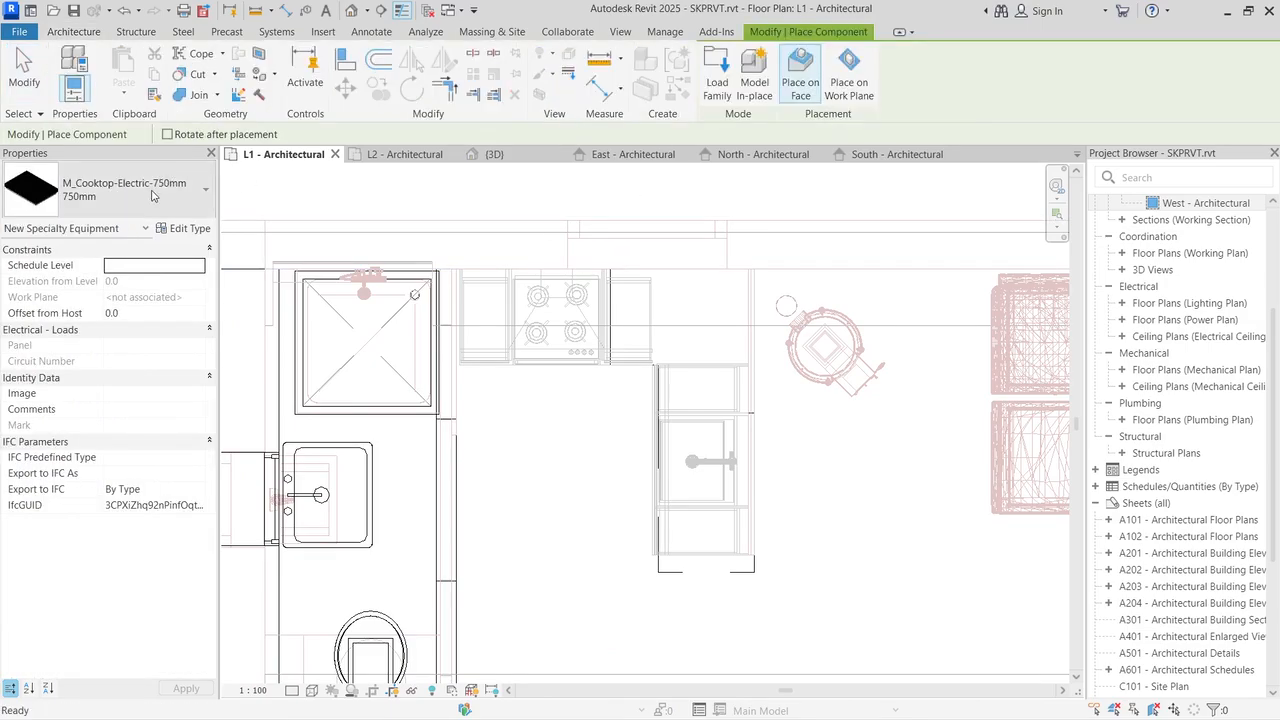
left_click(120, 190)
scroll(133, 345, "up", 1)
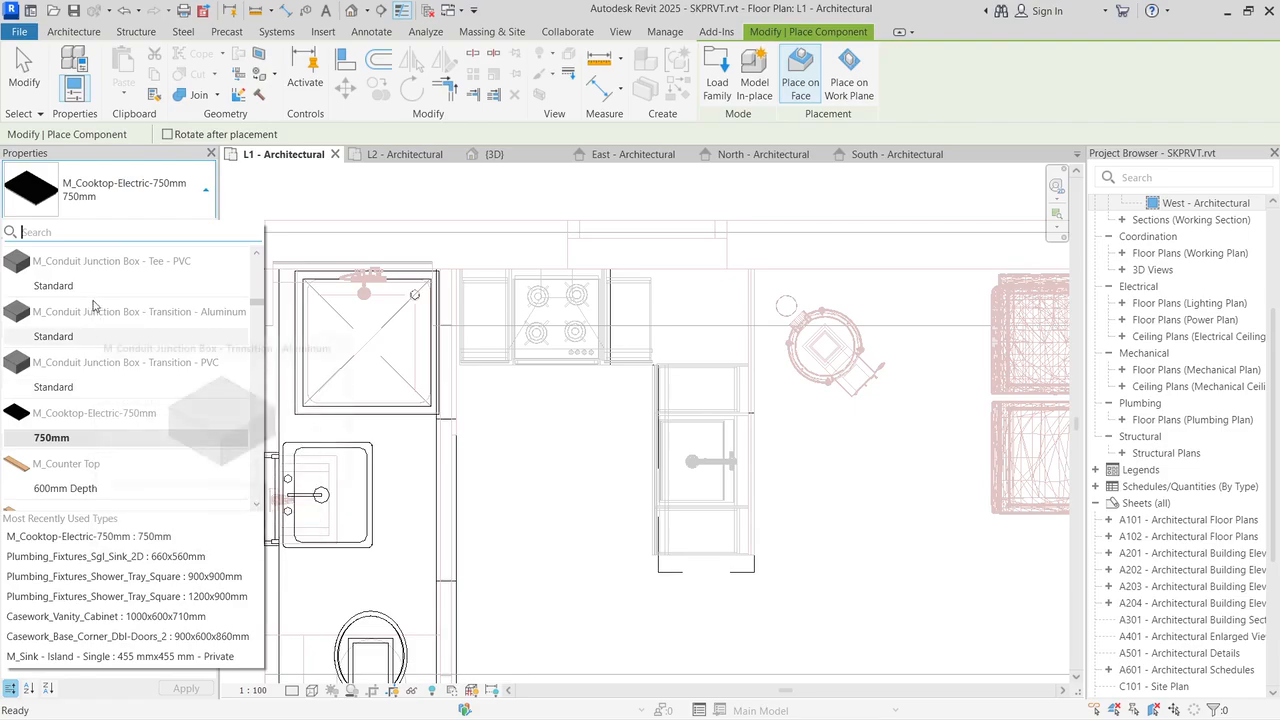
type("ab")
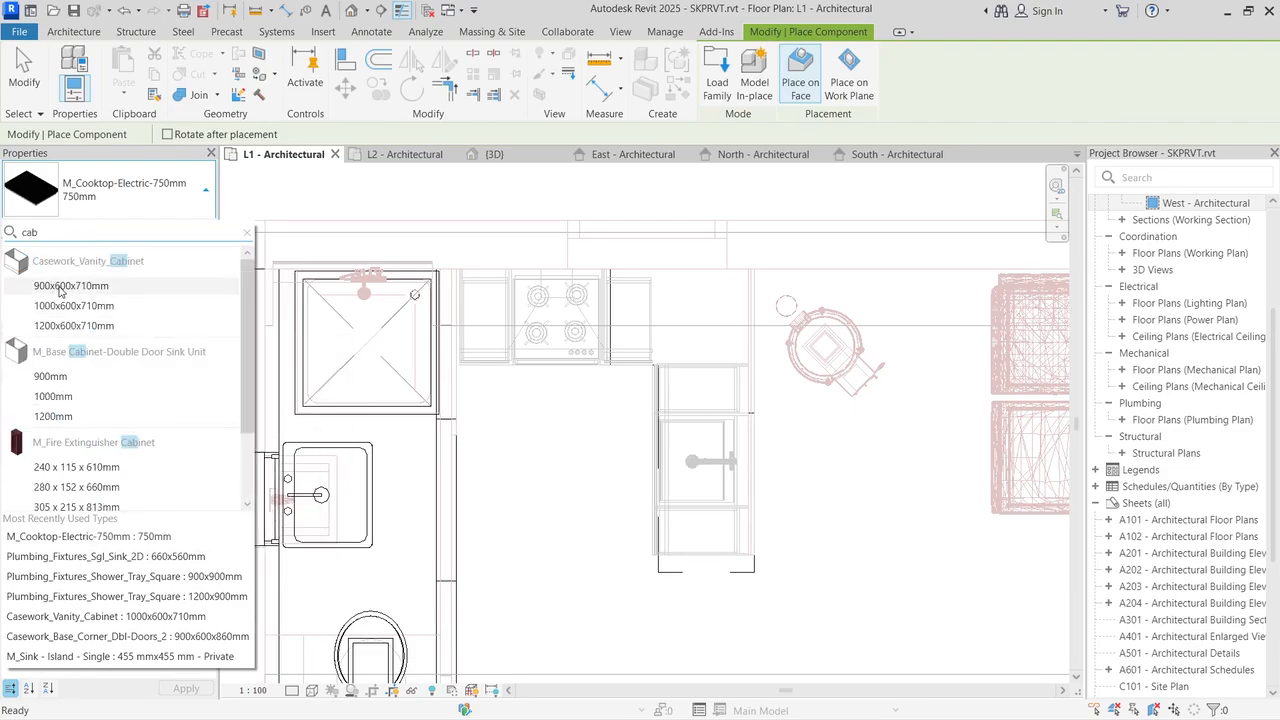
left_click(62, 287)
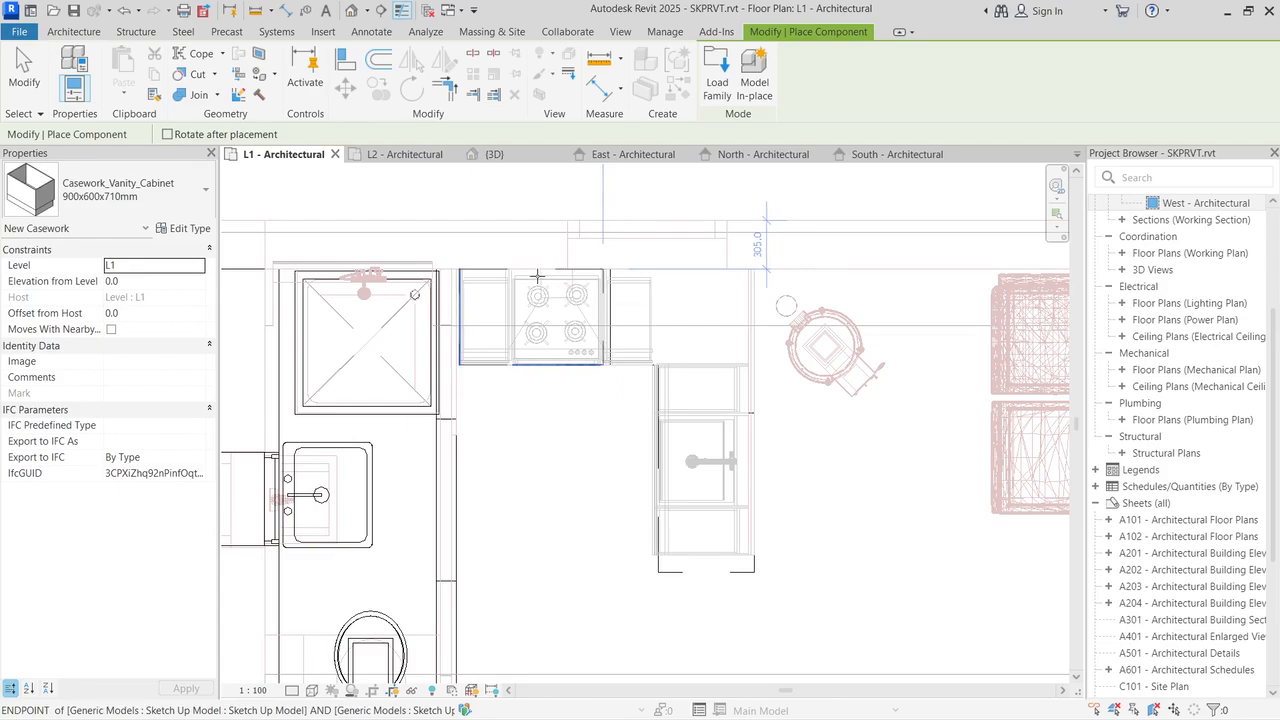
left_click(535, 275)
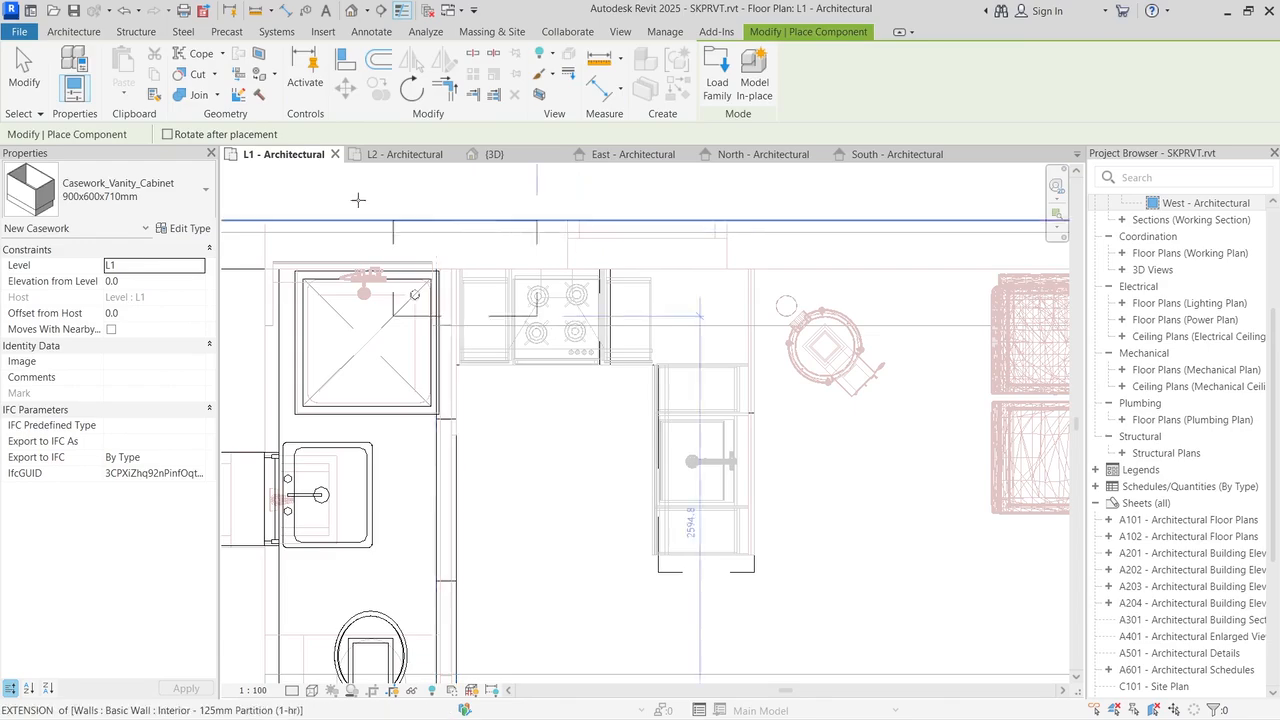
key("Escape")
key("Escape")
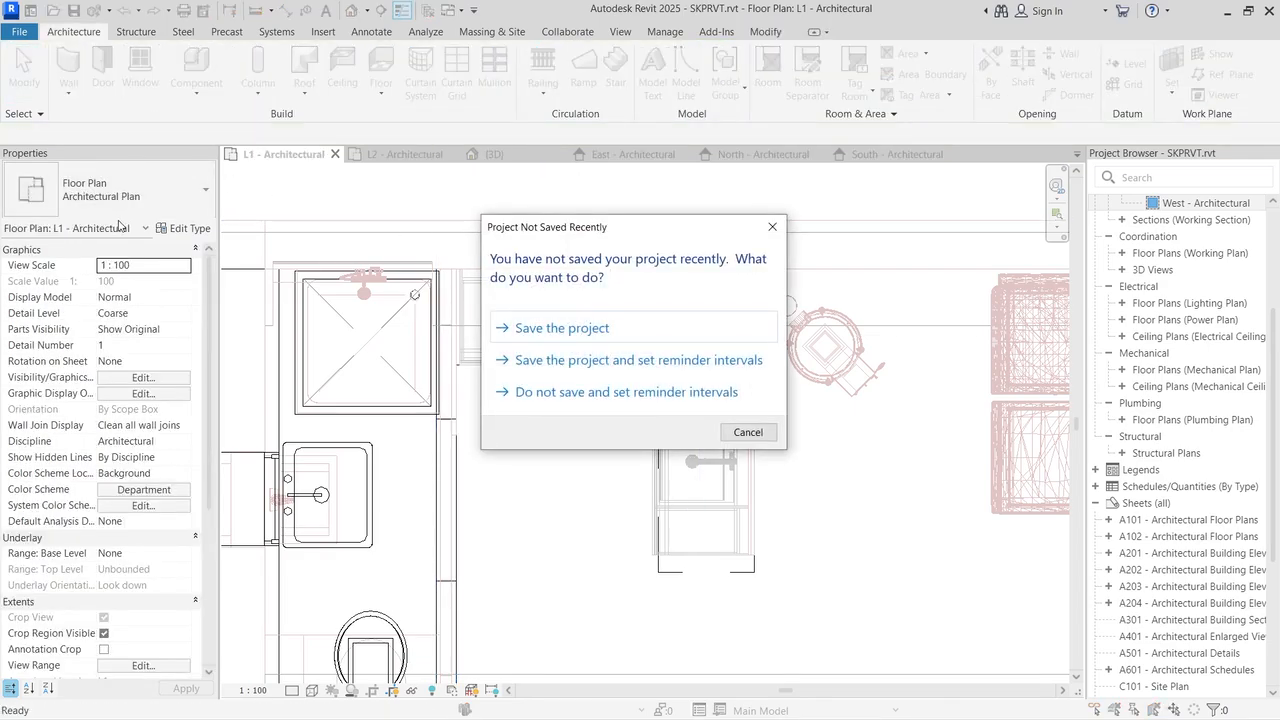
left_click(550, 328)
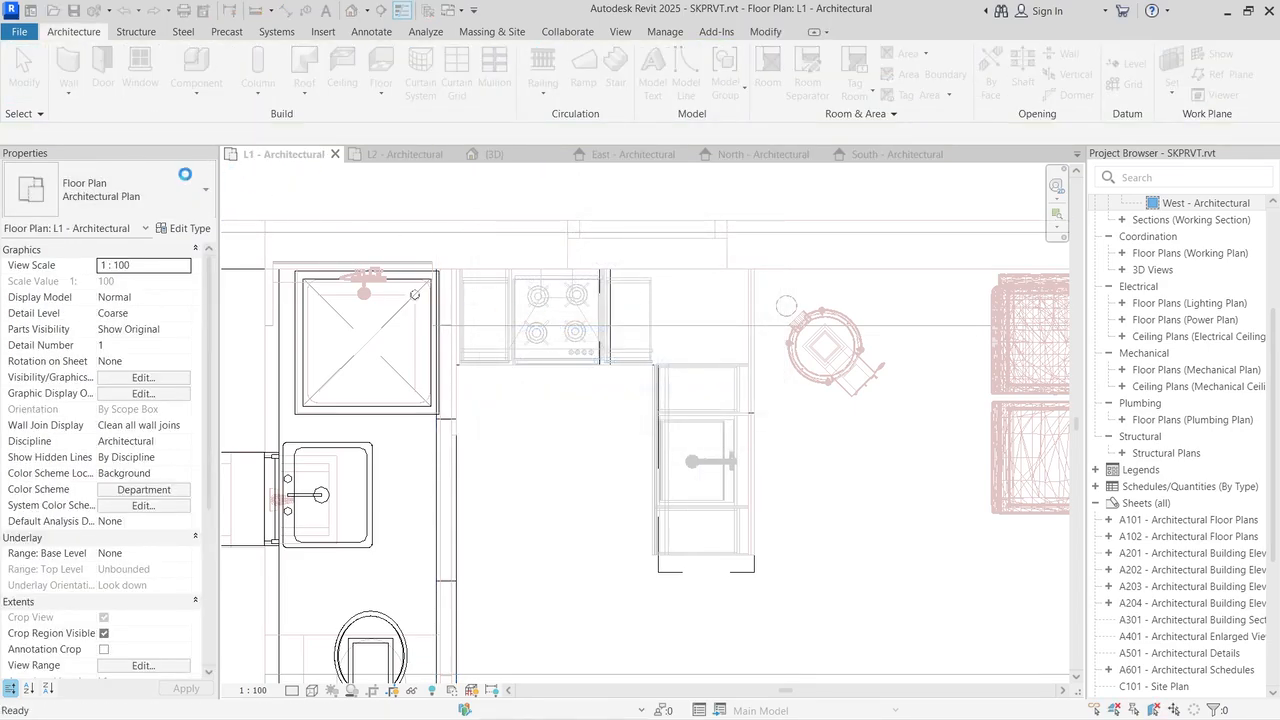
Step: Try to place the M_Cooktop-Electric-750mm over the reference gas hob in the L1 plan
left_click(115, 195)
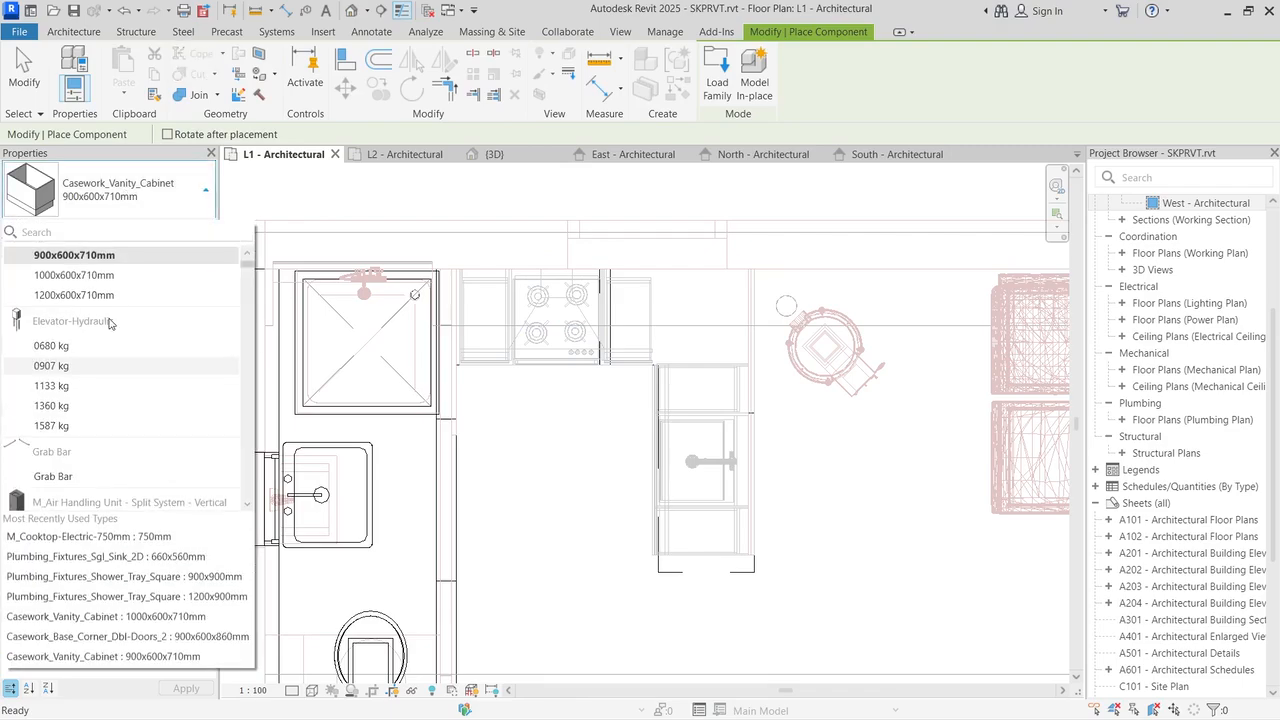
scroll(108, 376, "up", 2)
scroll(108, 372, "down", 10)
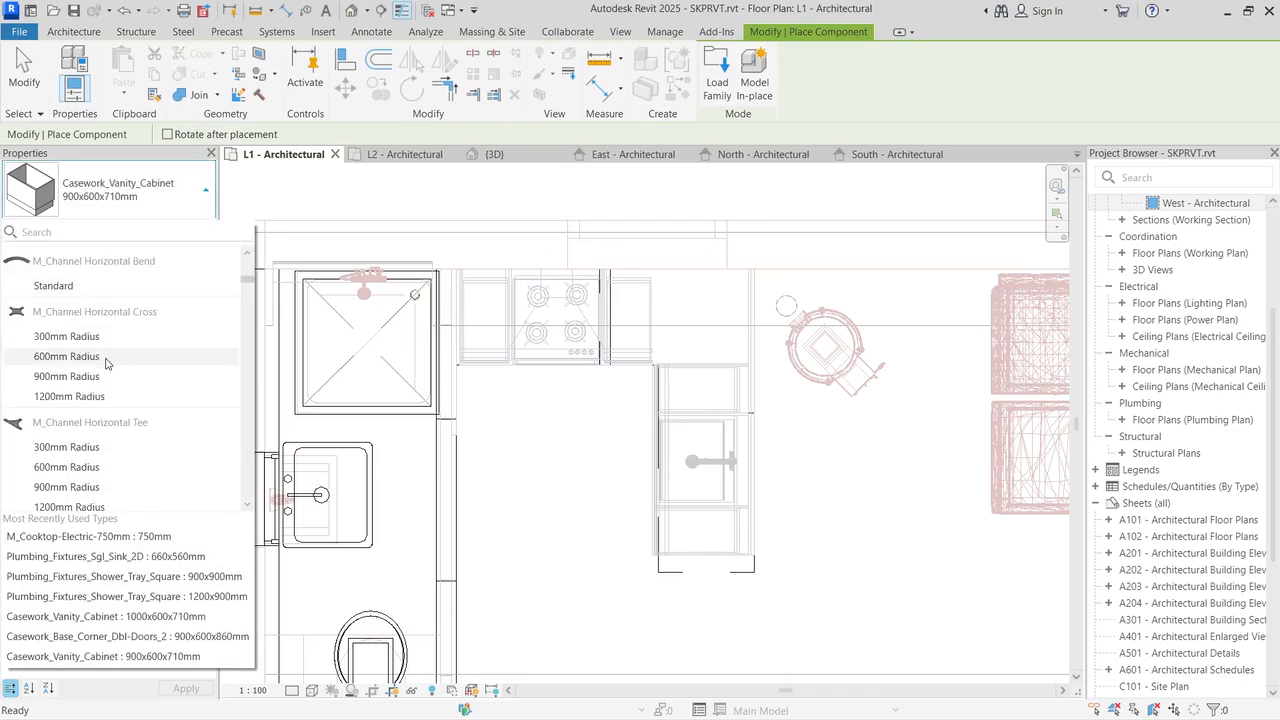
scroll(108, 363, "down", 3)
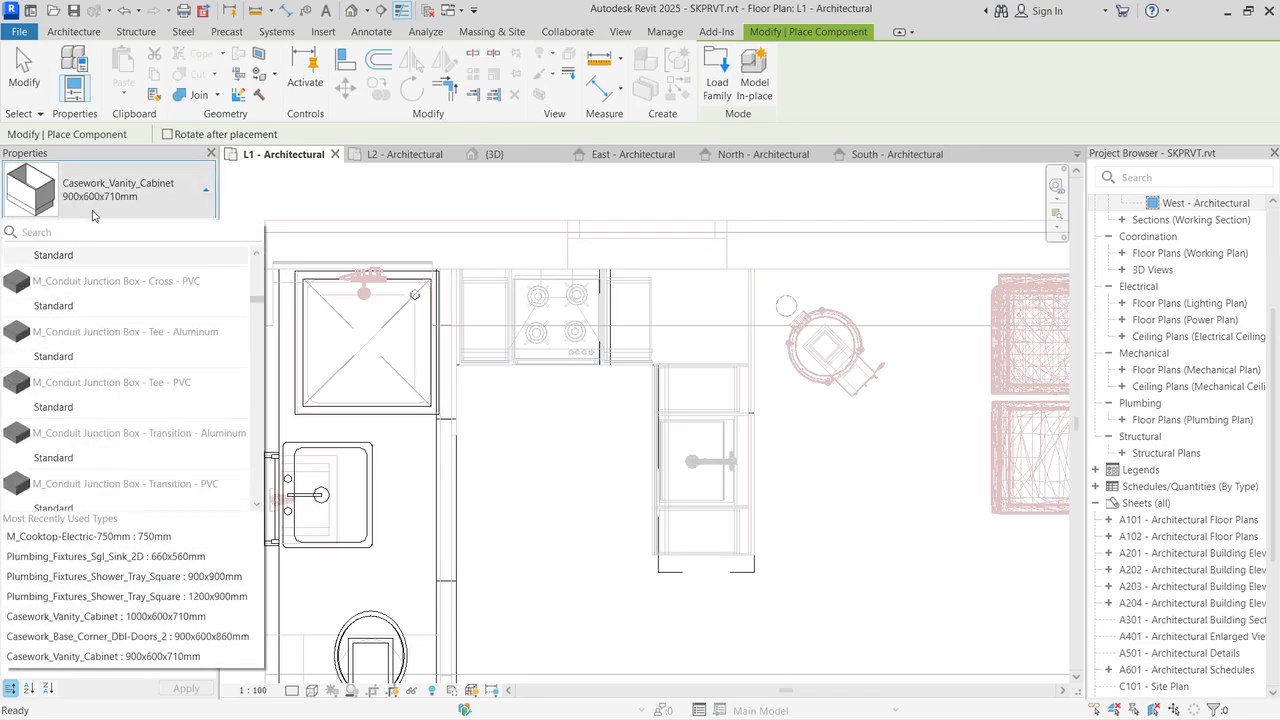
left_click(97, 233)
type("coo")
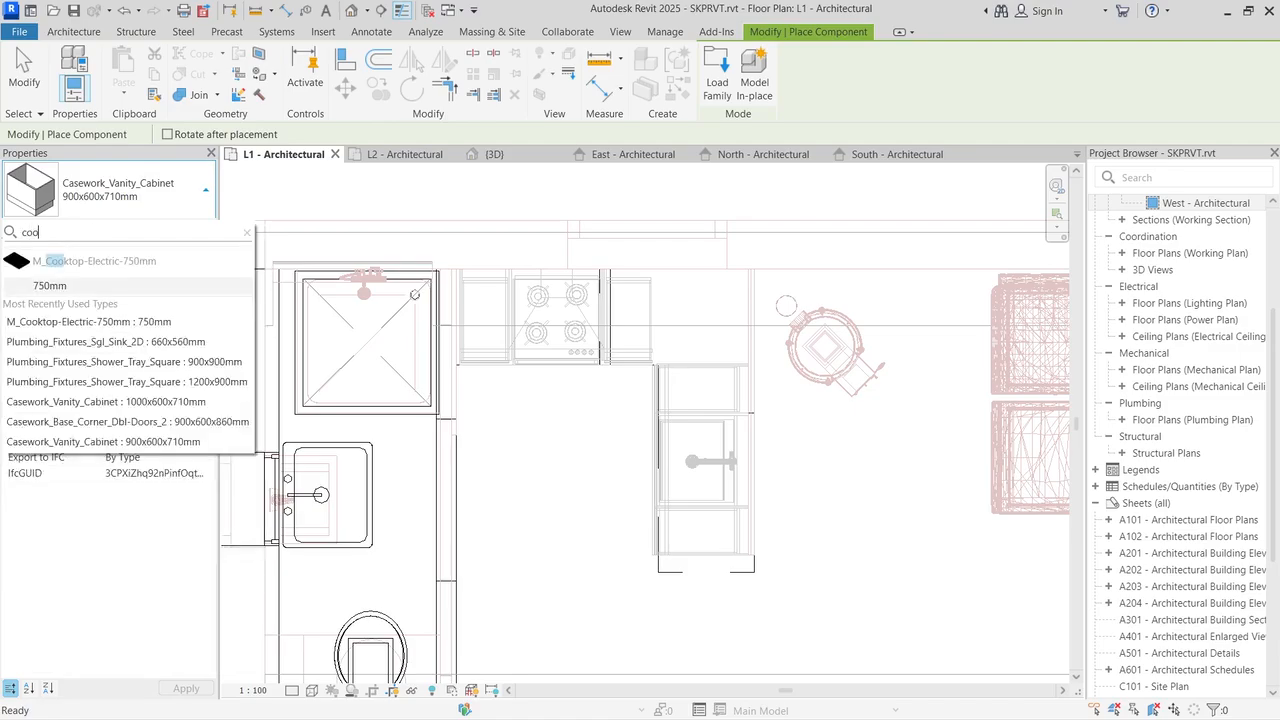
left_click(70, 261)
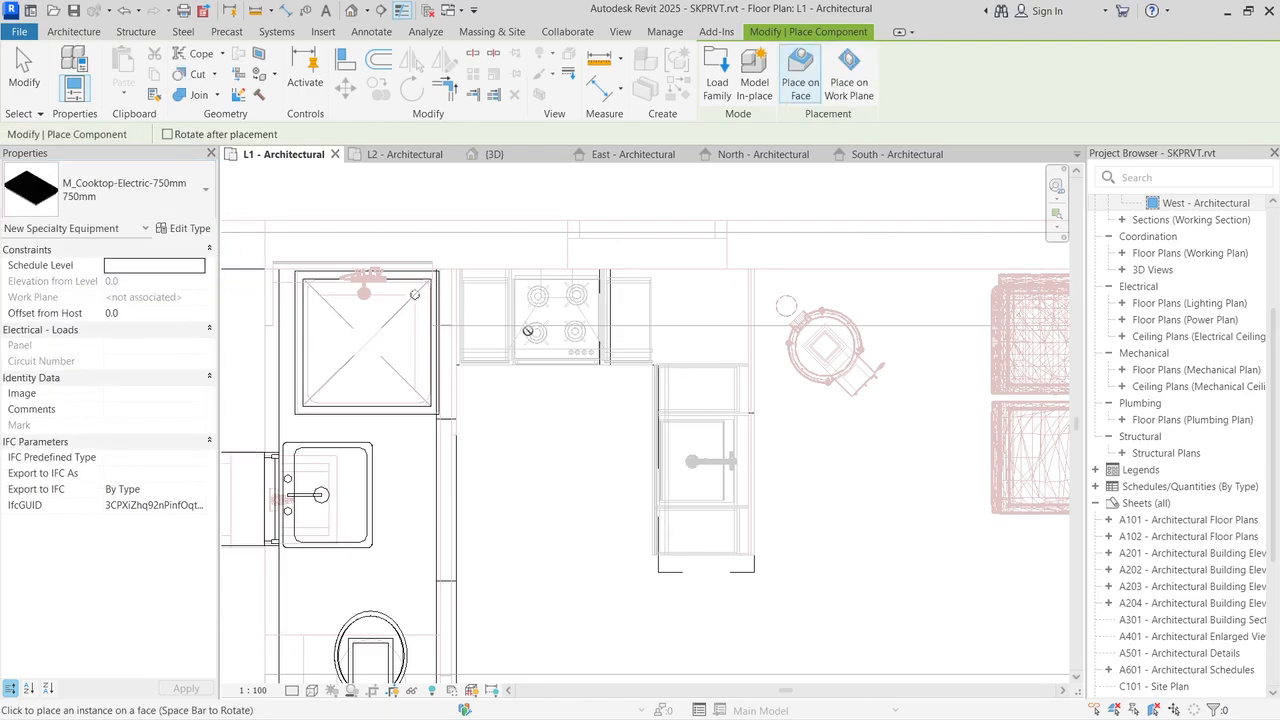
scroll(527, 331, "up", 2)
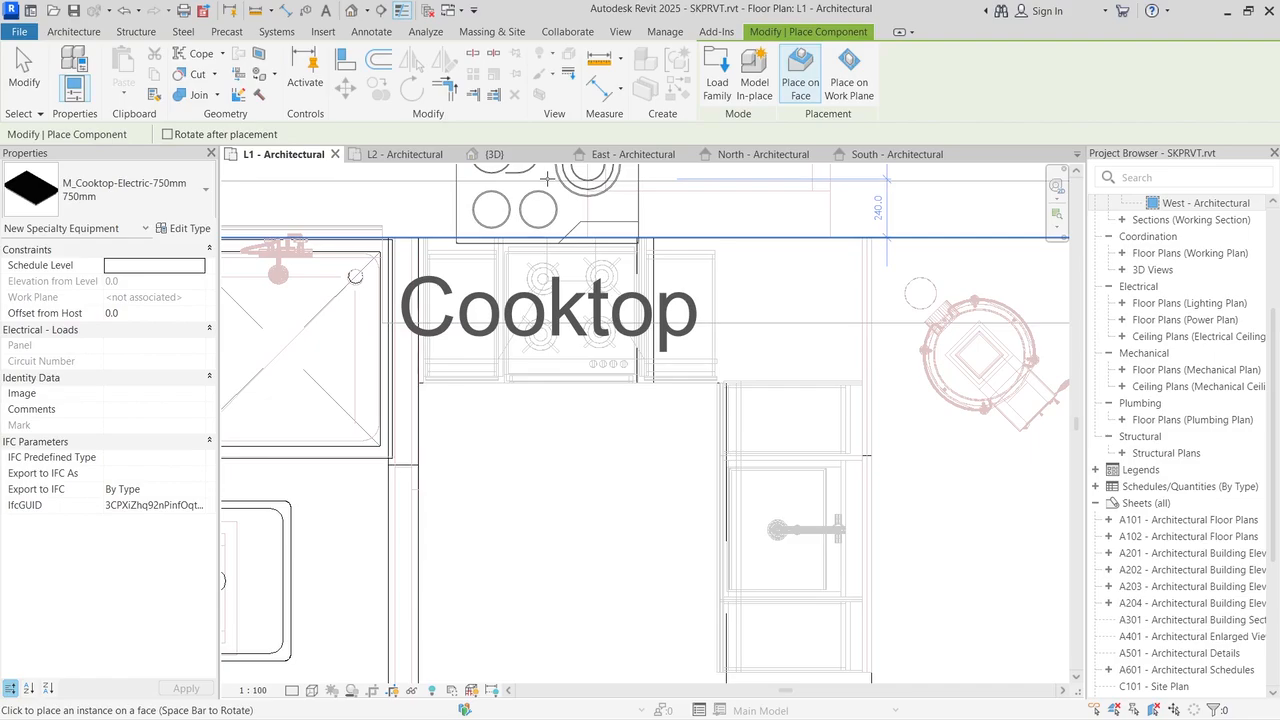
scroll(547, 179, "down", 6)
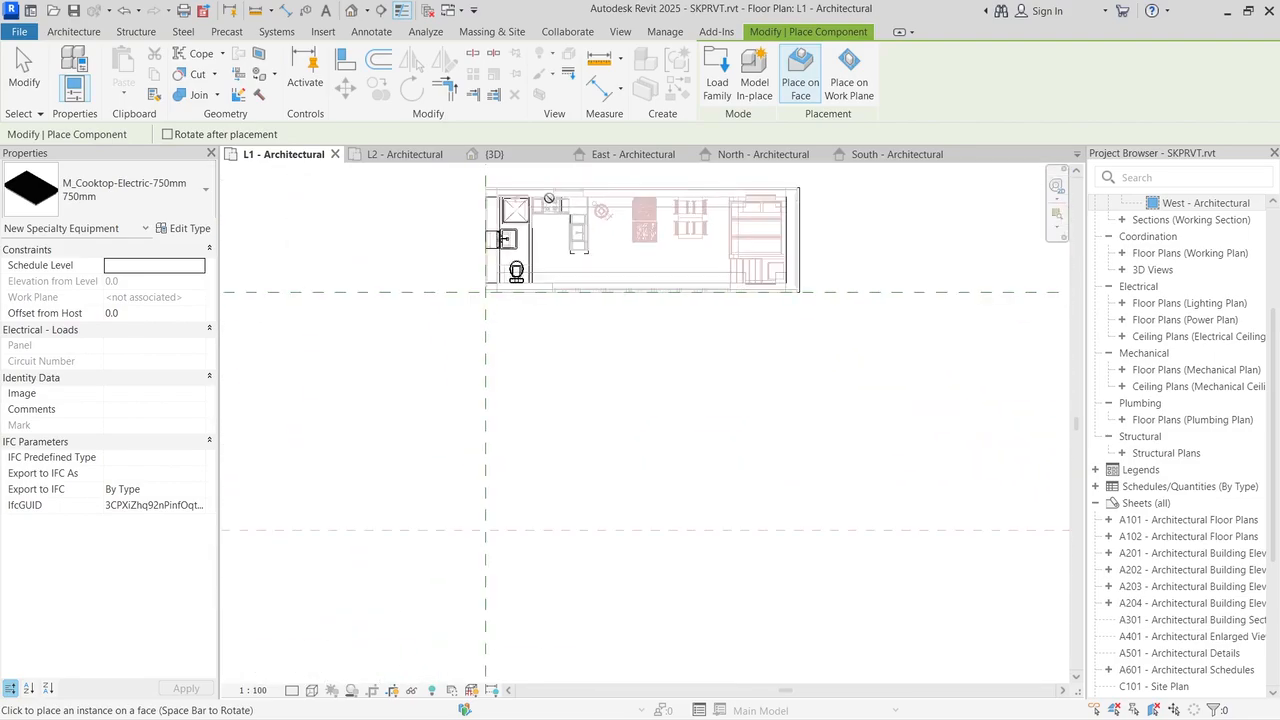
scroll(550, 203, "up", 8)
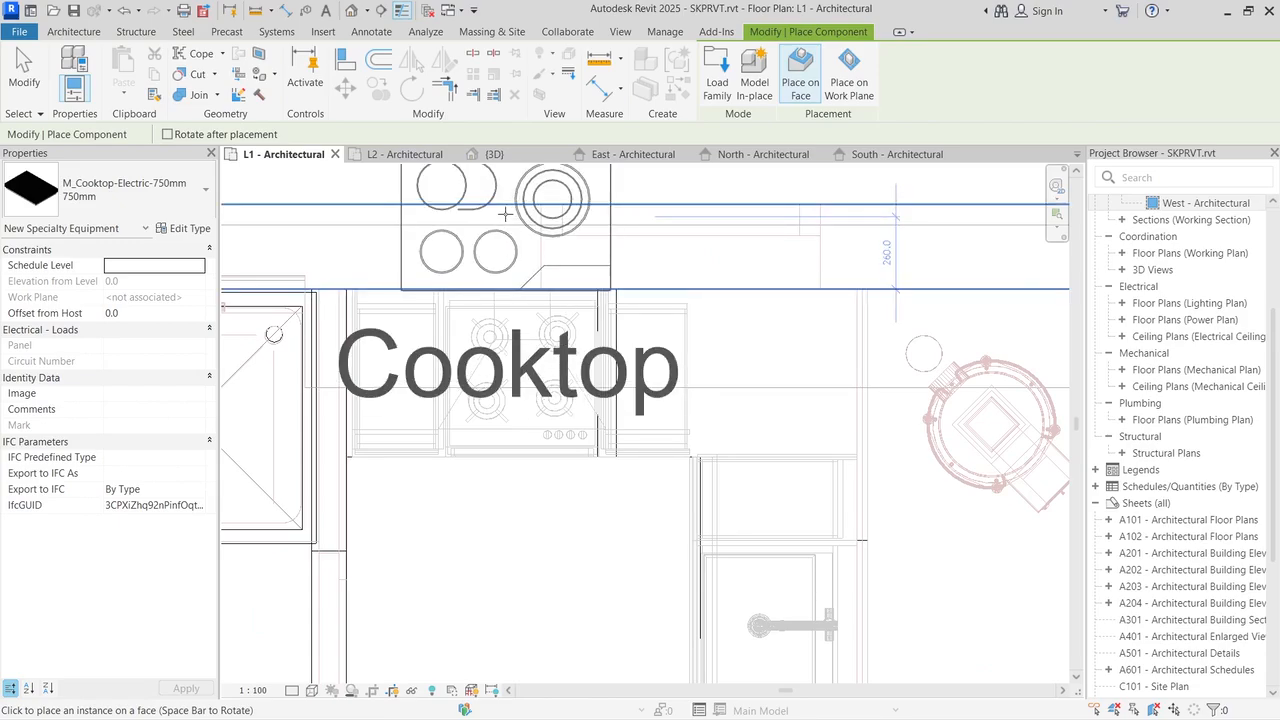
key("Escape")
Step: Draw a horizontal building section across the full length of the L1 plan, passing just below the gas hob and looking toward the kitchen wall
scroll(497, 326, "down", 7)
scroll(494, 325, "up", 1)
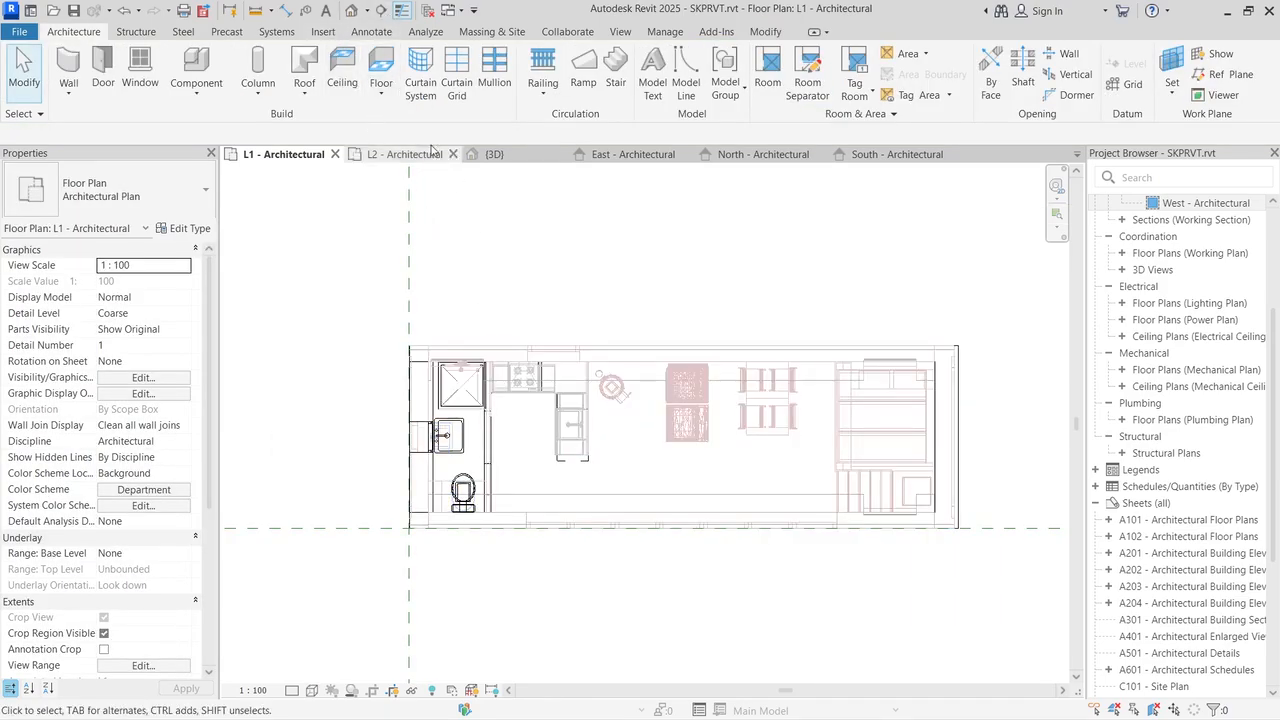
left_click(380, 11)
scroll(500, 400, "up", 3)
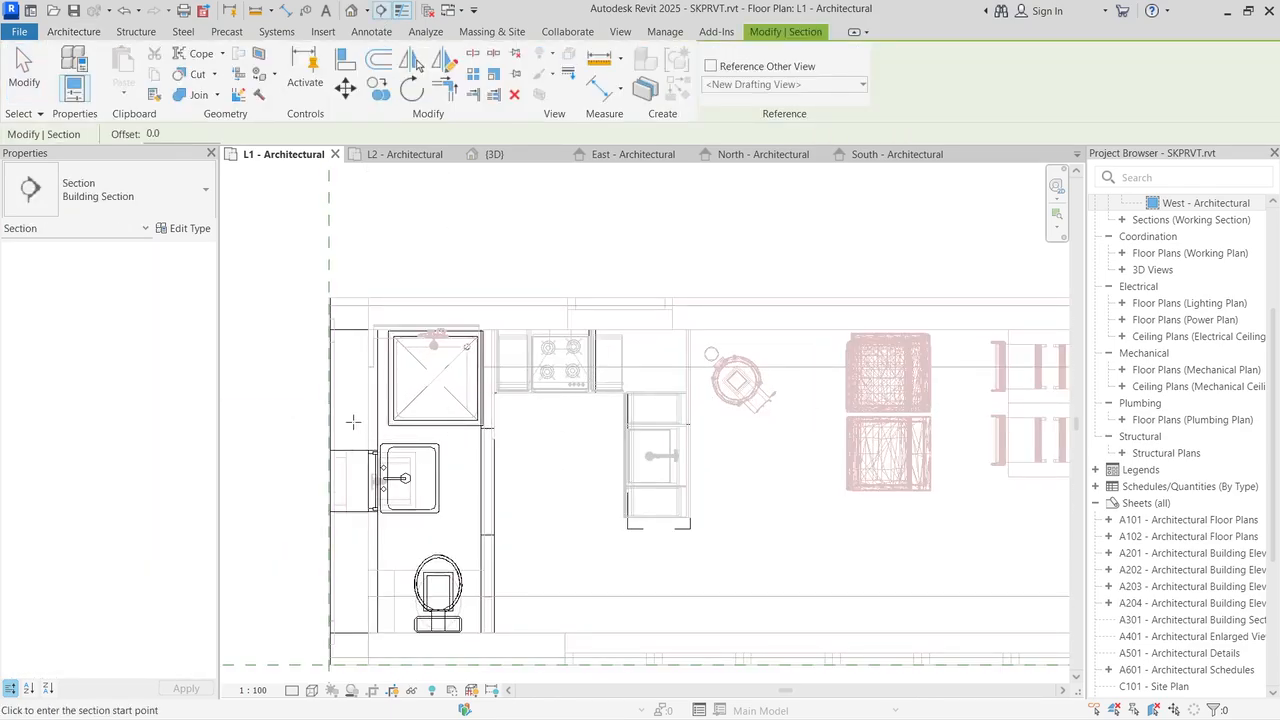
left_click(254, 405)
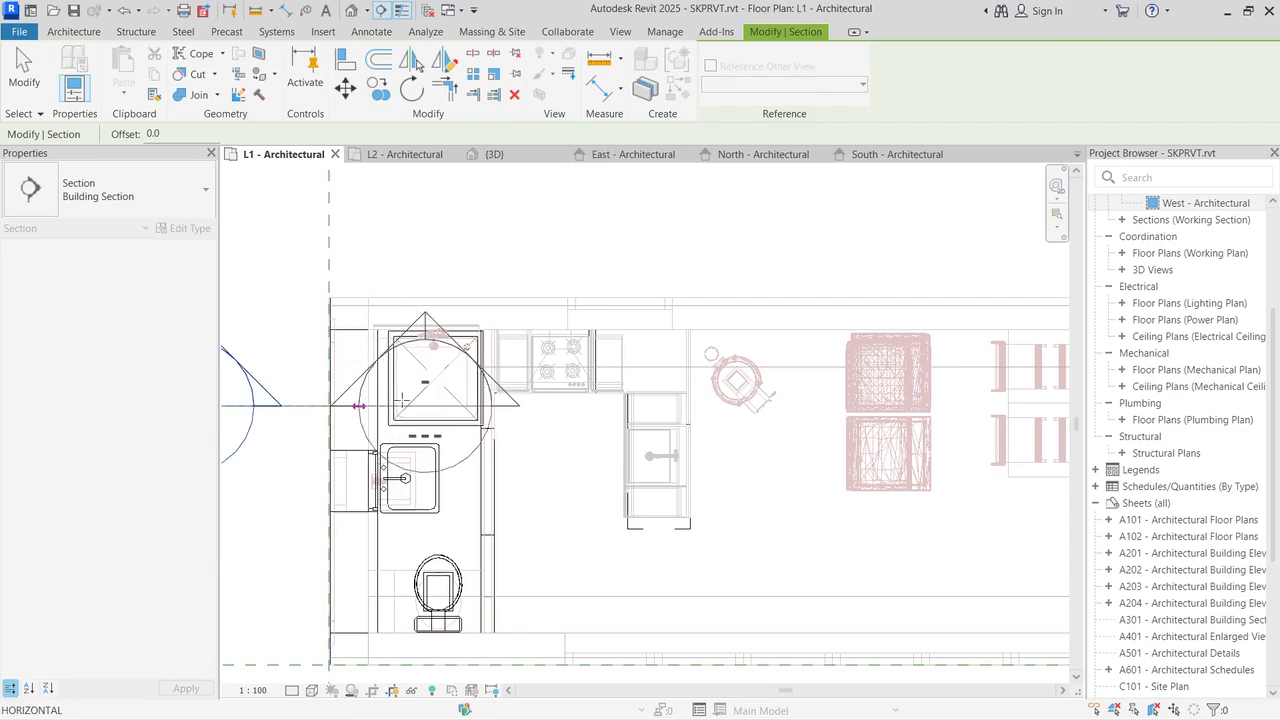
scroll(806, 398, "down", 5)
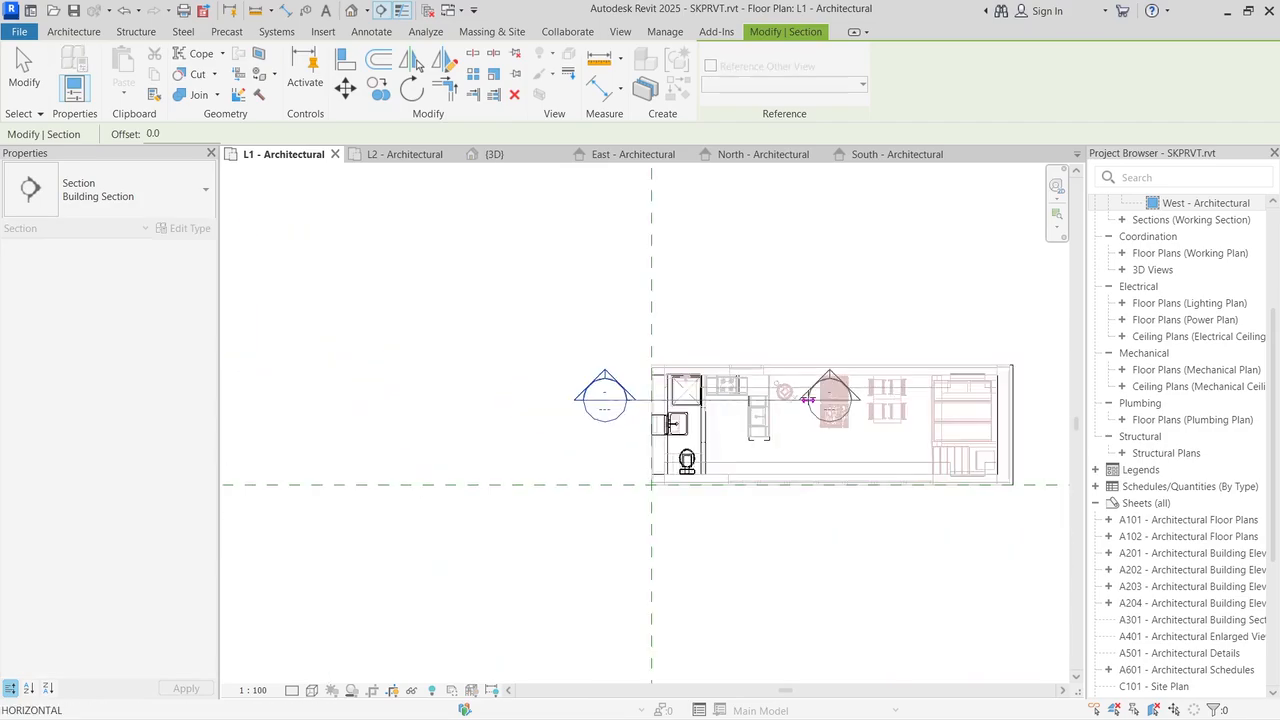
left_click(965, 398)
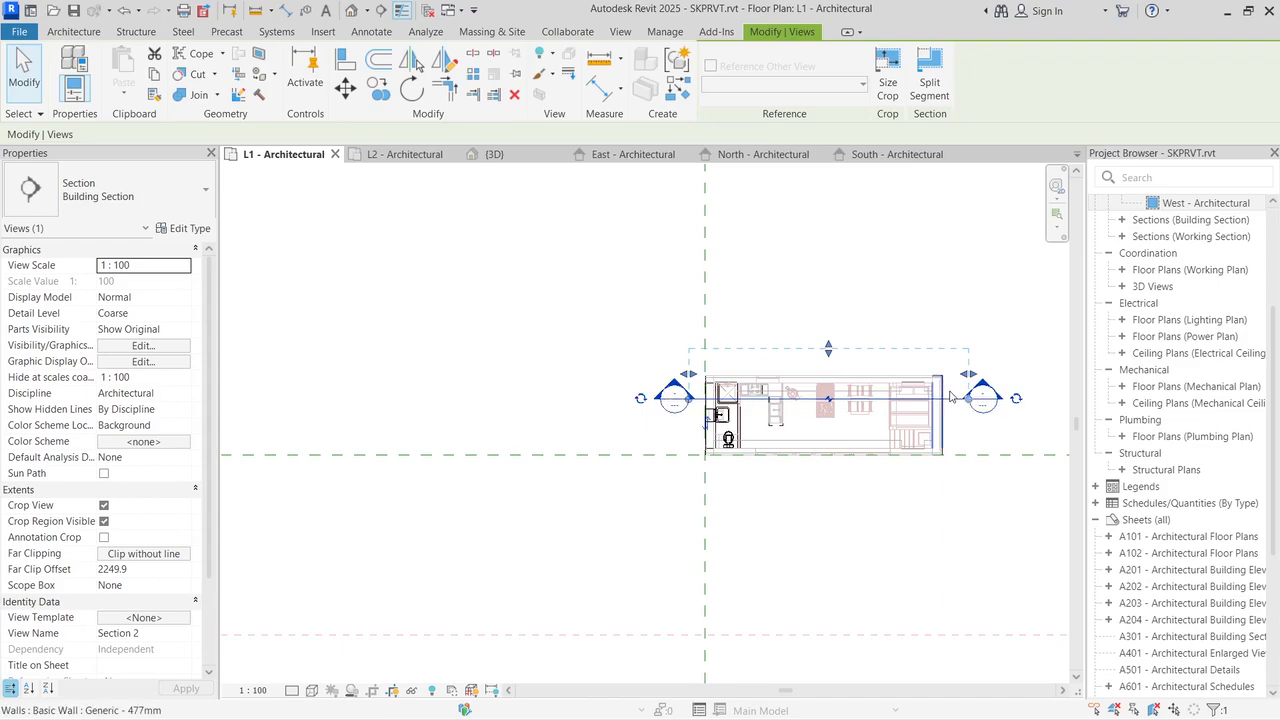
left_click(990, 424)
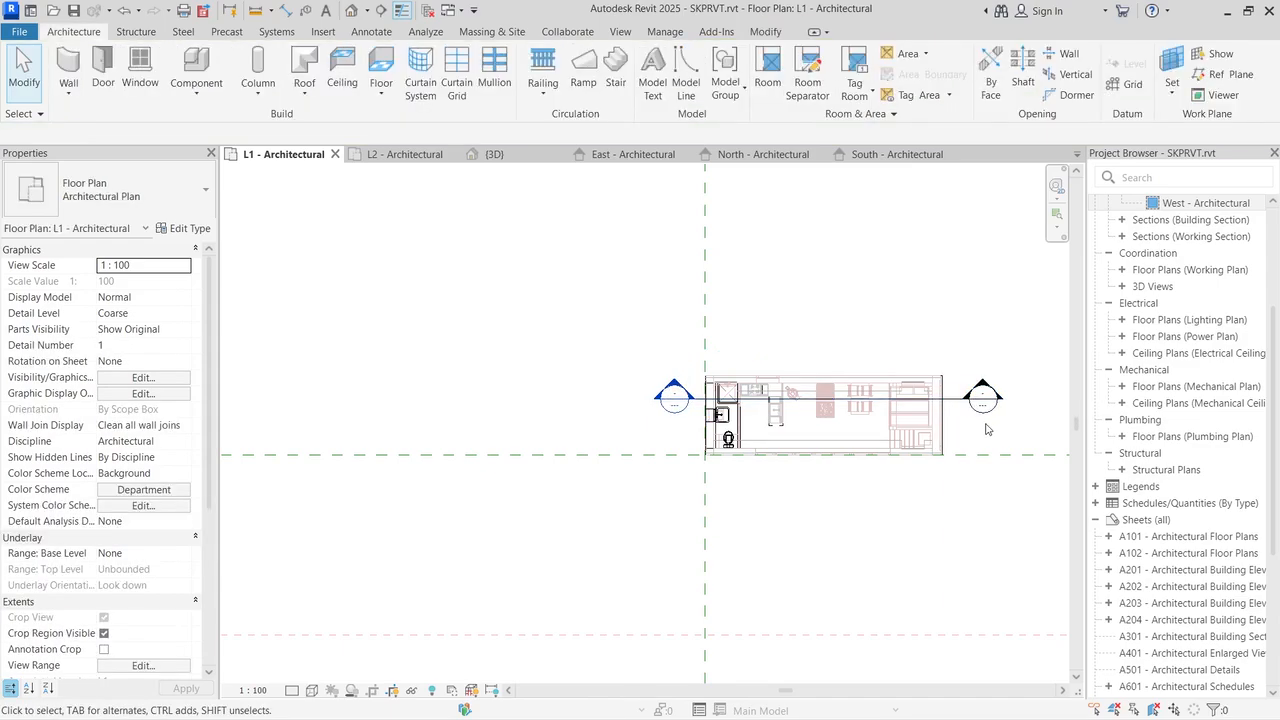
Step: Browse the project's section views, open the working section Section 1 to inspect it, and close it again
scroll(900, 370, "up", 2)
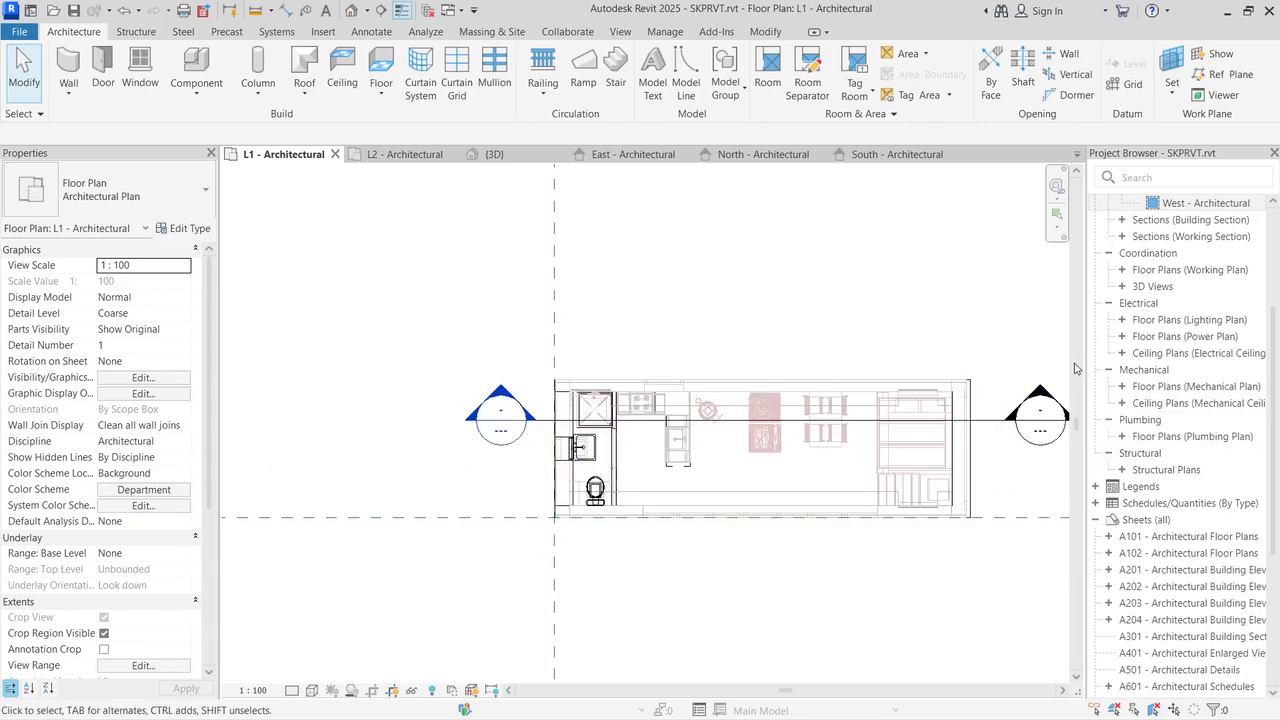
scroll(1133, 460, "down", 4)
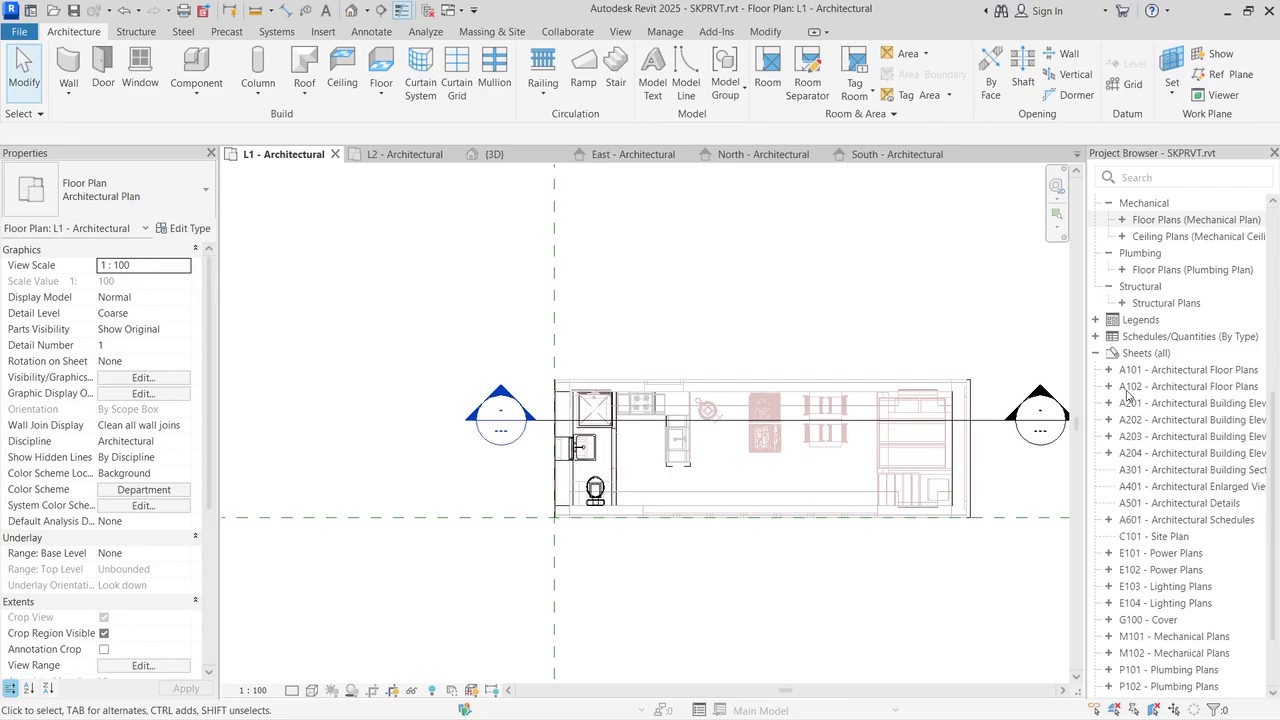
scroll(1128, 400, "up", 8)
left_click(1122, 322)
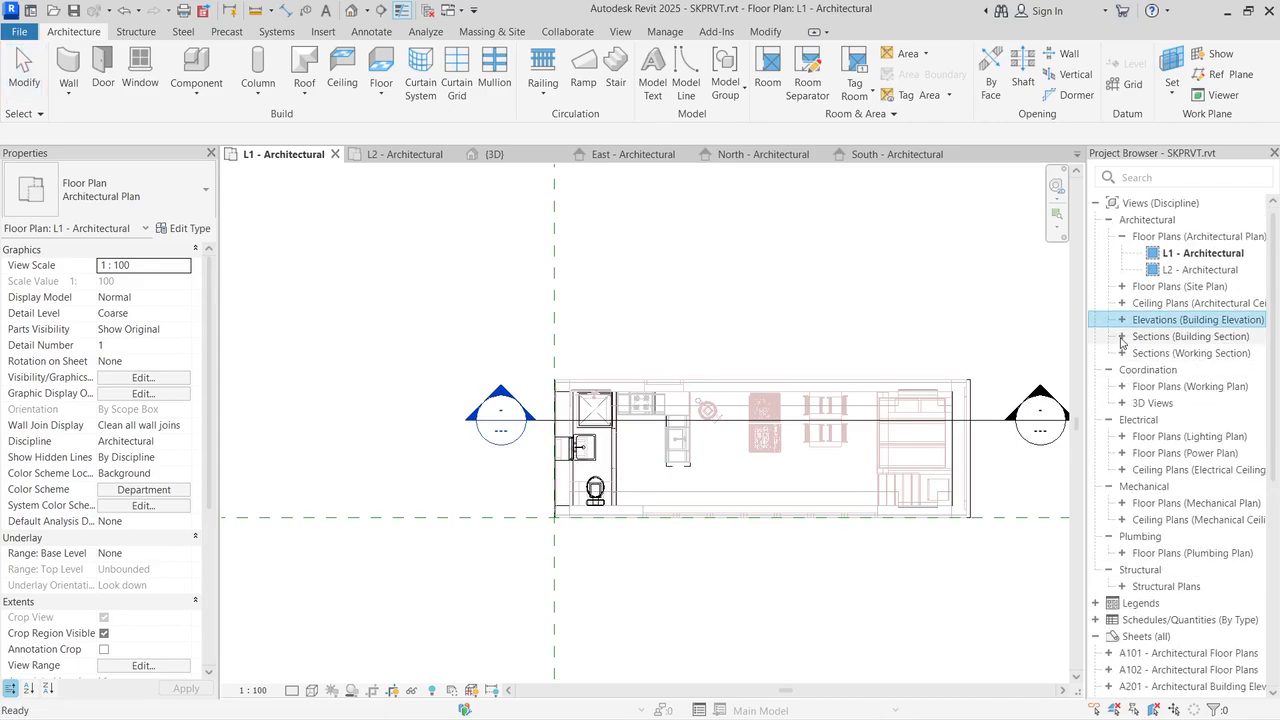
left_click(1121, 337)
left_click(1122, 337)
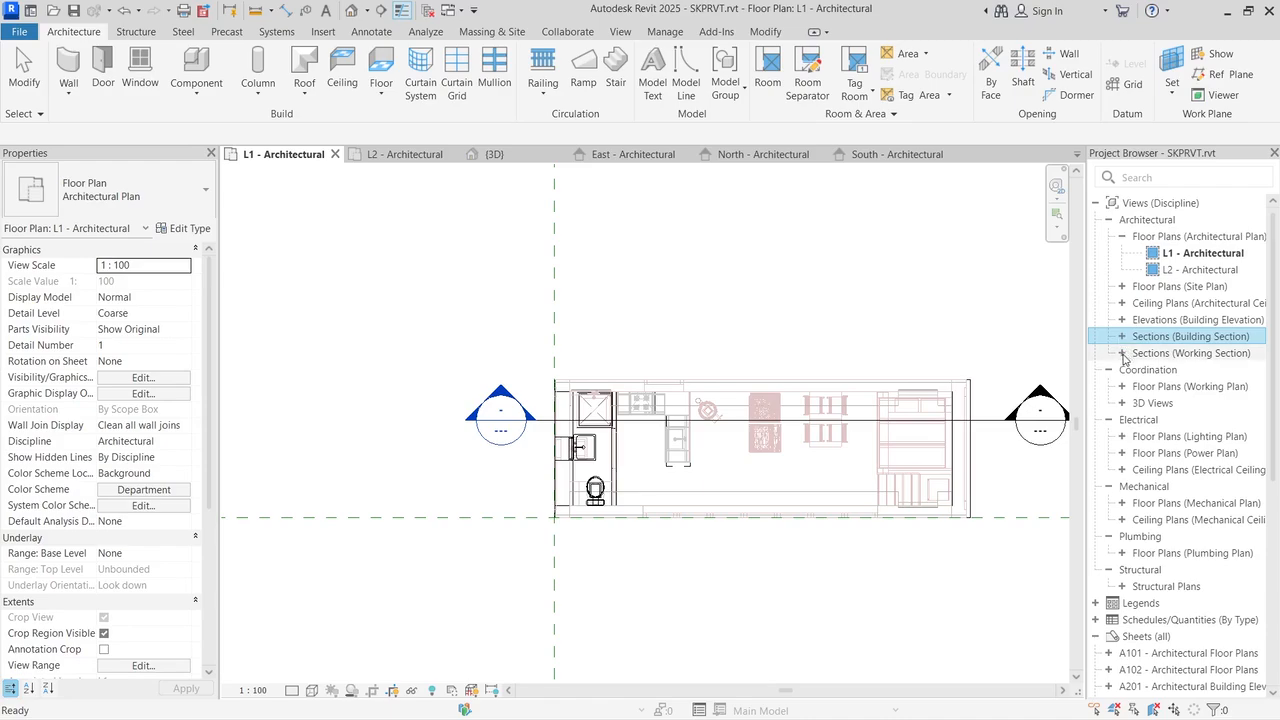
left_click(1122, 353)
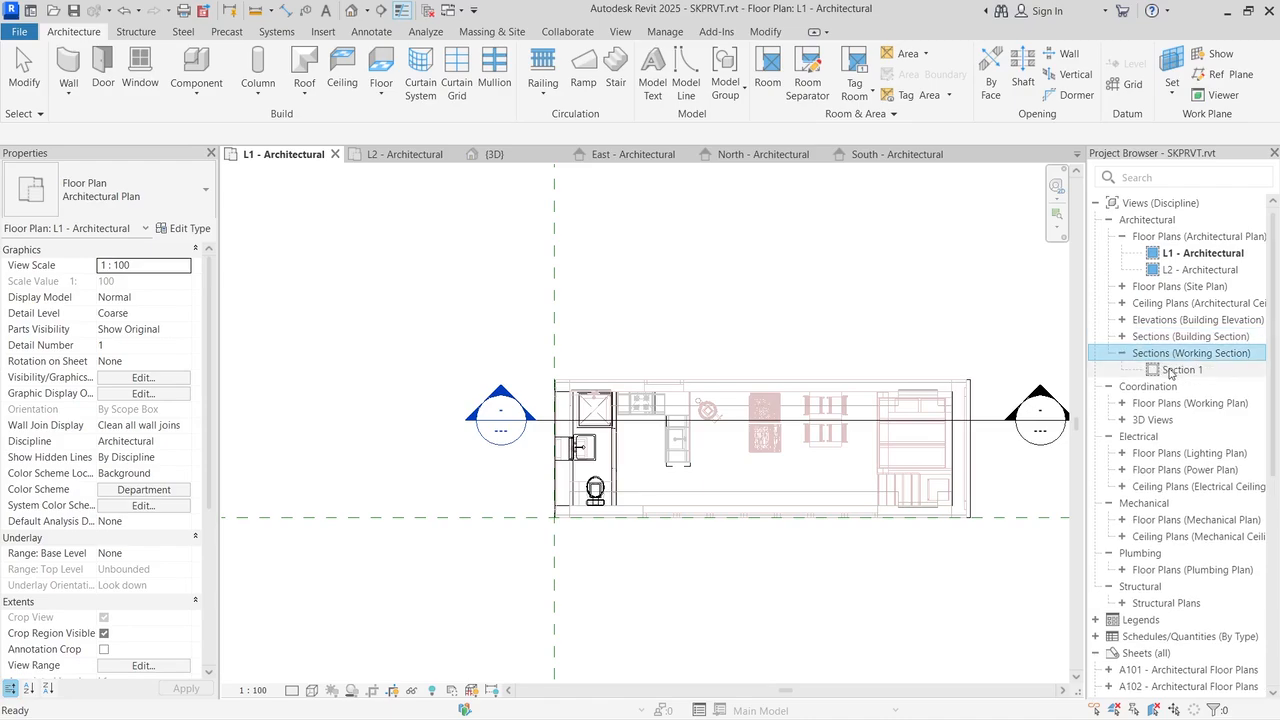
double_click(1183, 370)
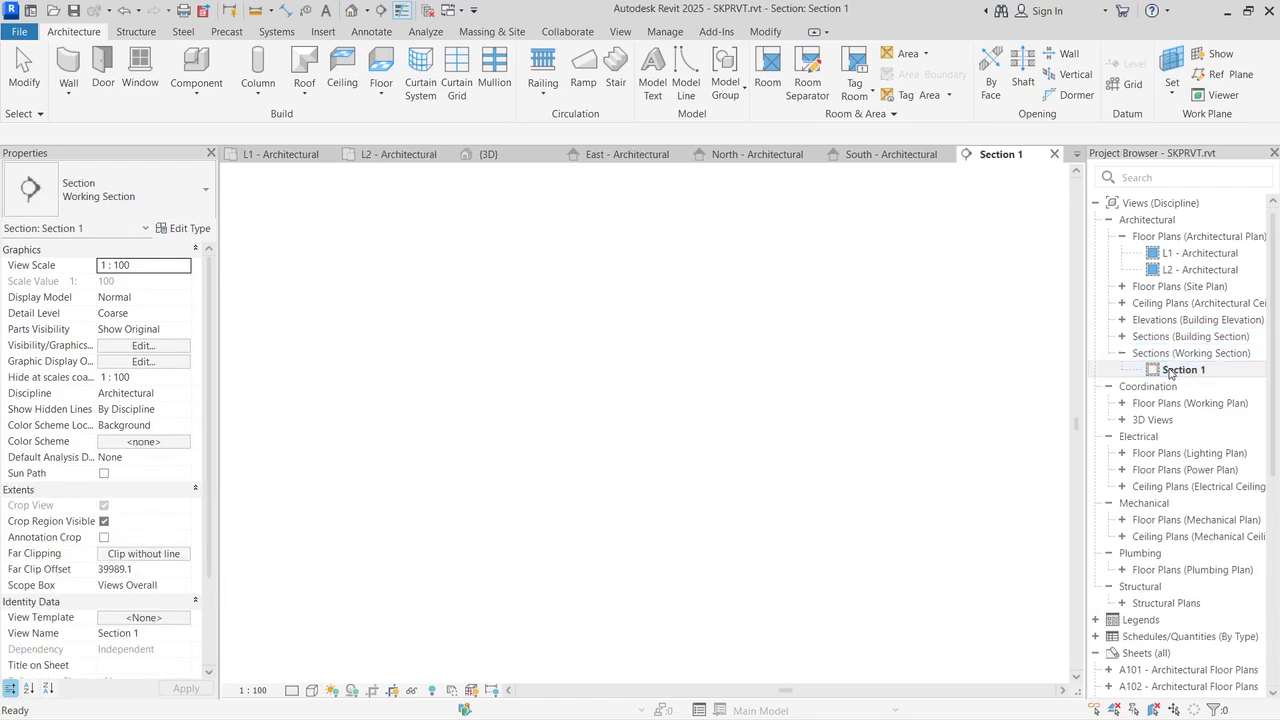
scroll(790, 531, "up", 3)
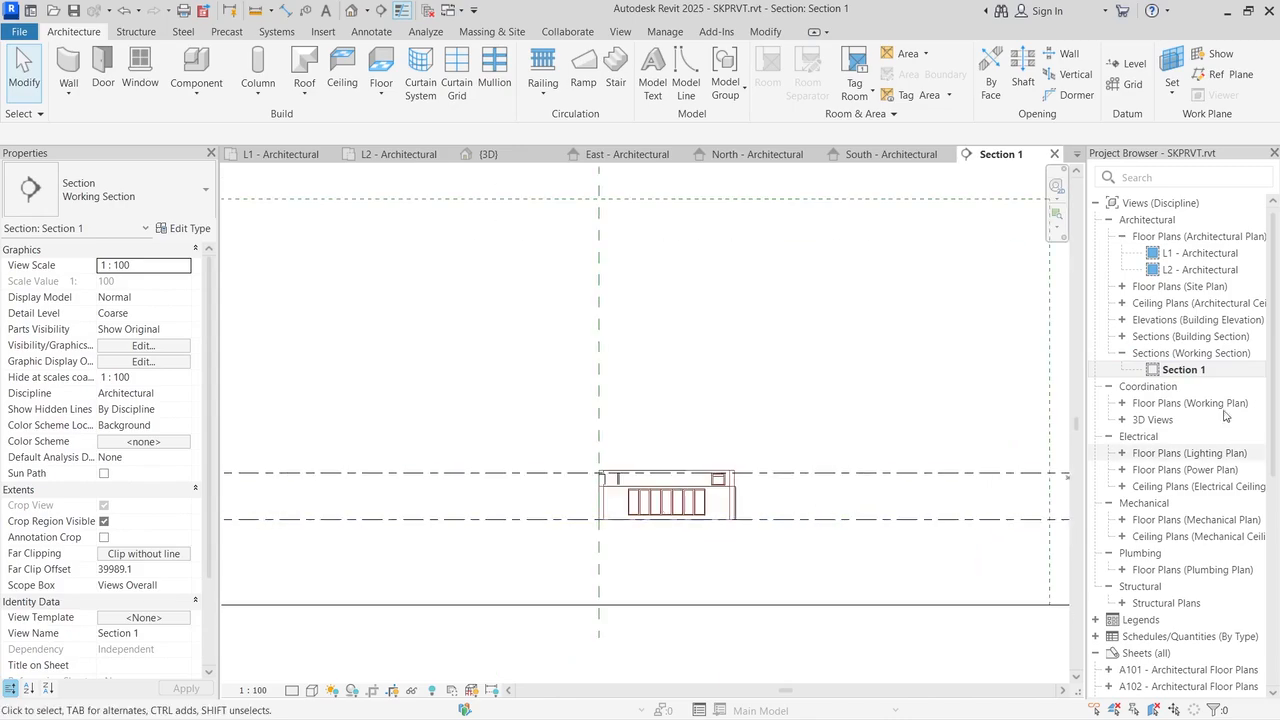
left_click(1054, 153)
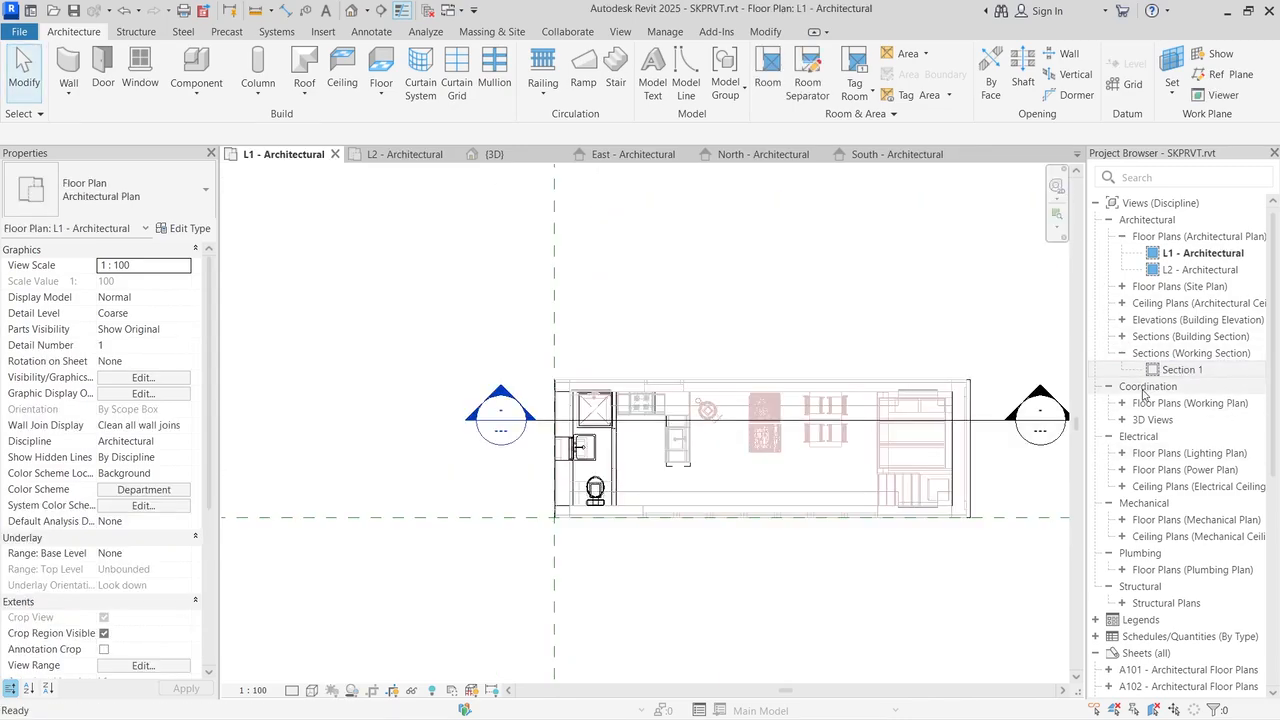
Step: Open the building section Section 2 and examine the heights of the kitchen cabinets and shower tray against the reference model
left_click(1122, 352)
left_click(1122, 337)
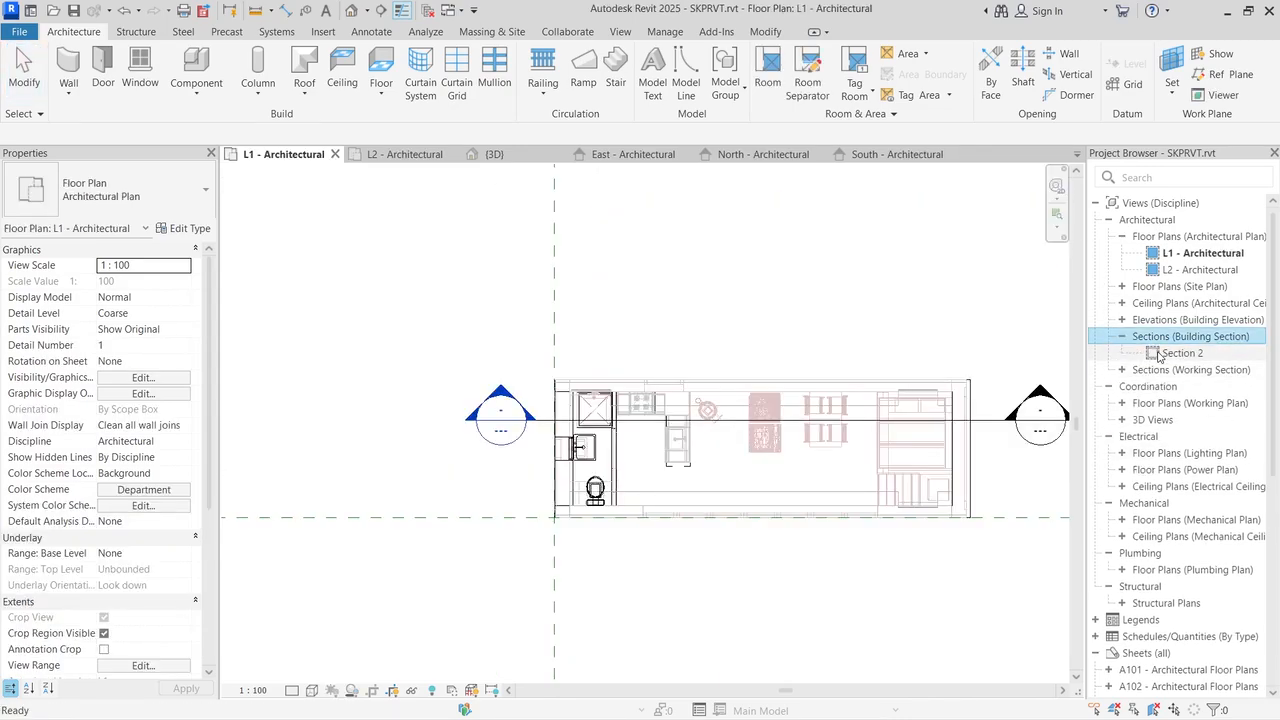
double_click(1160, 354)
scroll(495, 515, "up", 5)
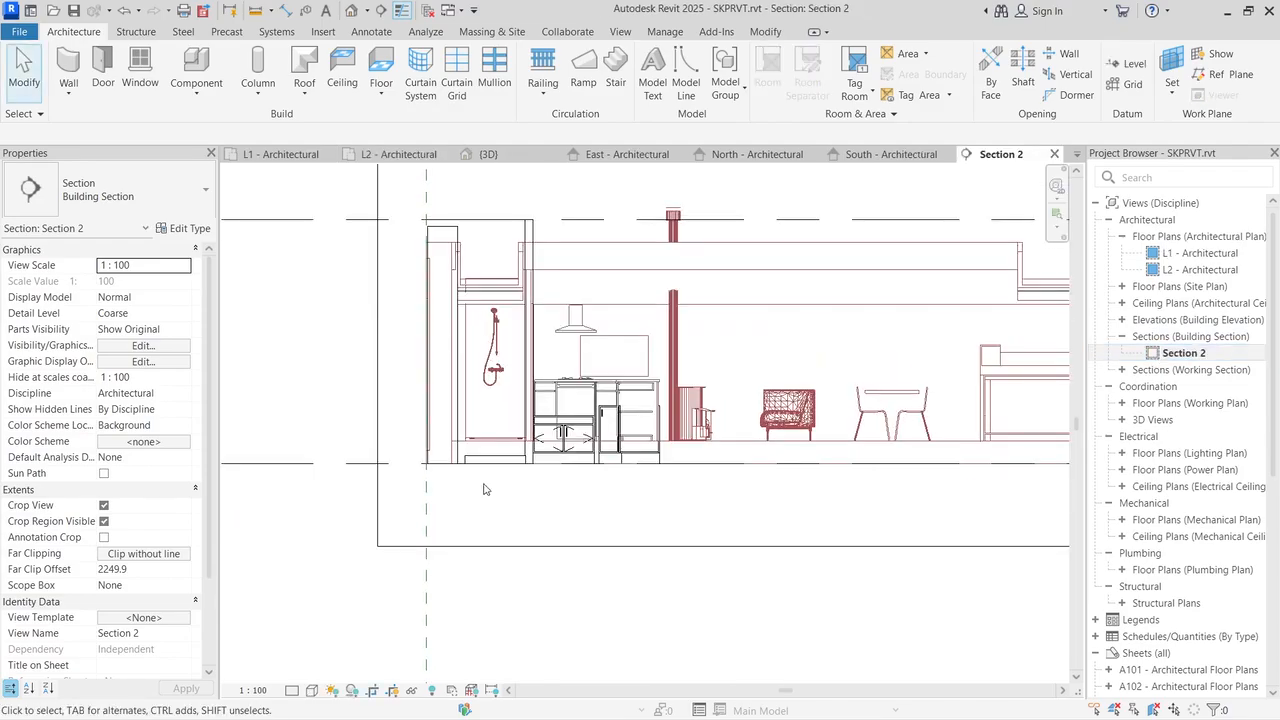
scroll(722, 305, "up", 3)
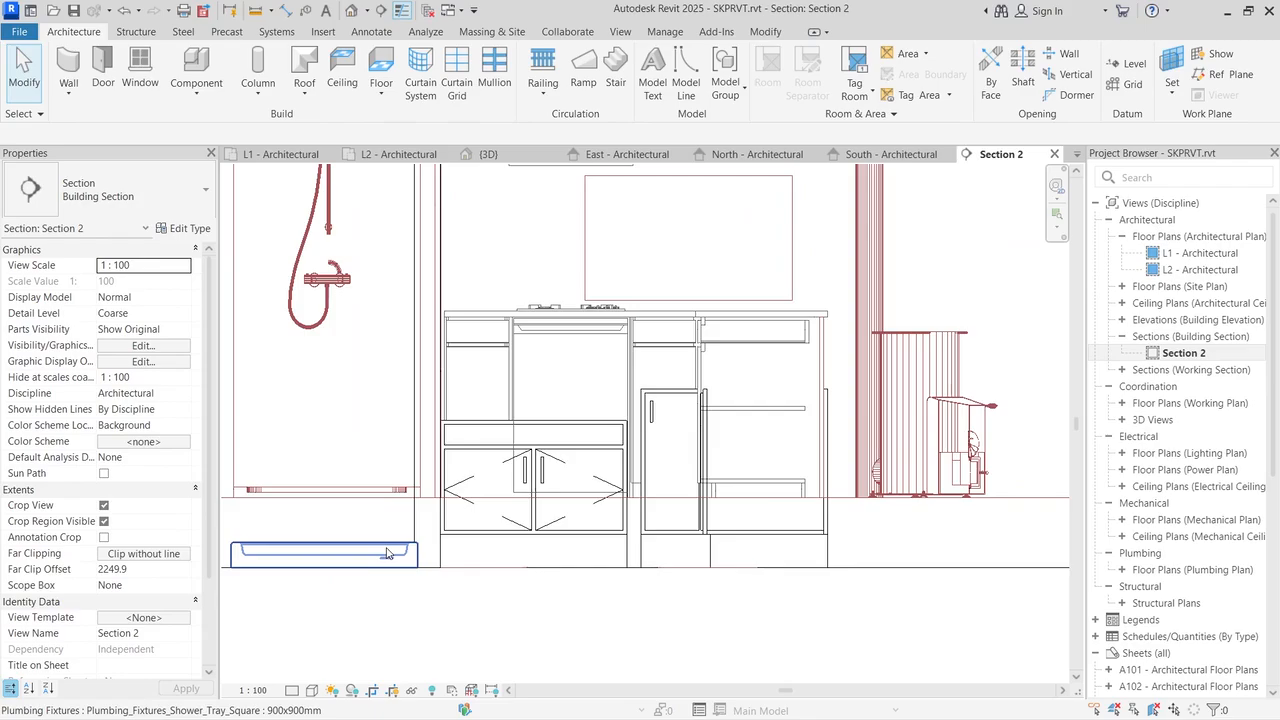
scroll(388, 553, "down", 4)
scroll(347, 564, "up", 2)
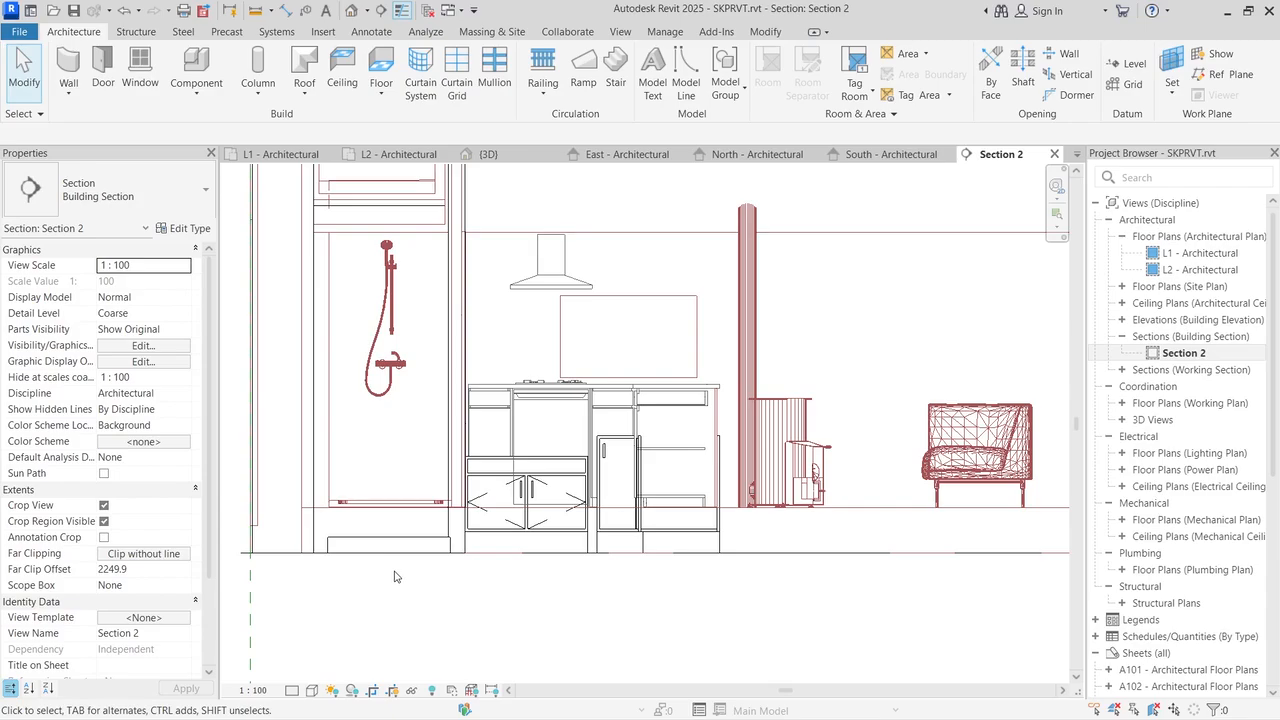
scroll(406, 562, "down", 1)
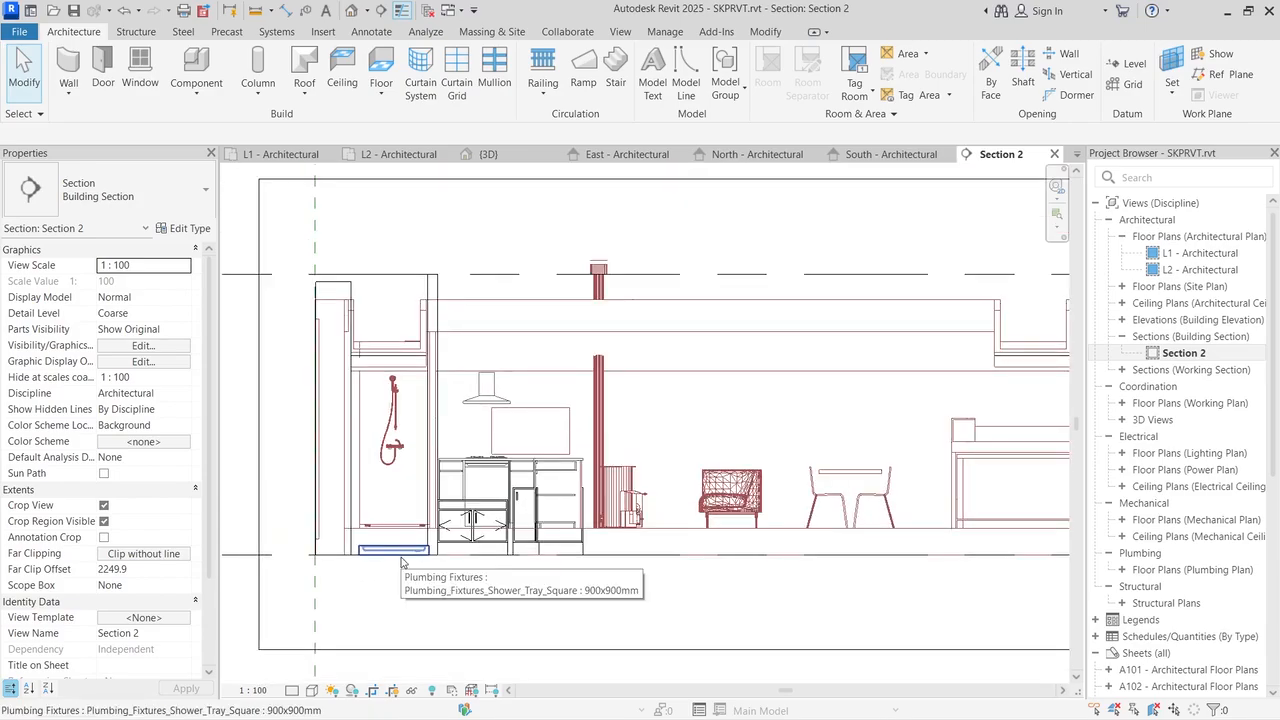
Step: Measure the vertical distance from level L1 to the reference model's floor line in Section 2
scroll(457, 535, "up", 1)
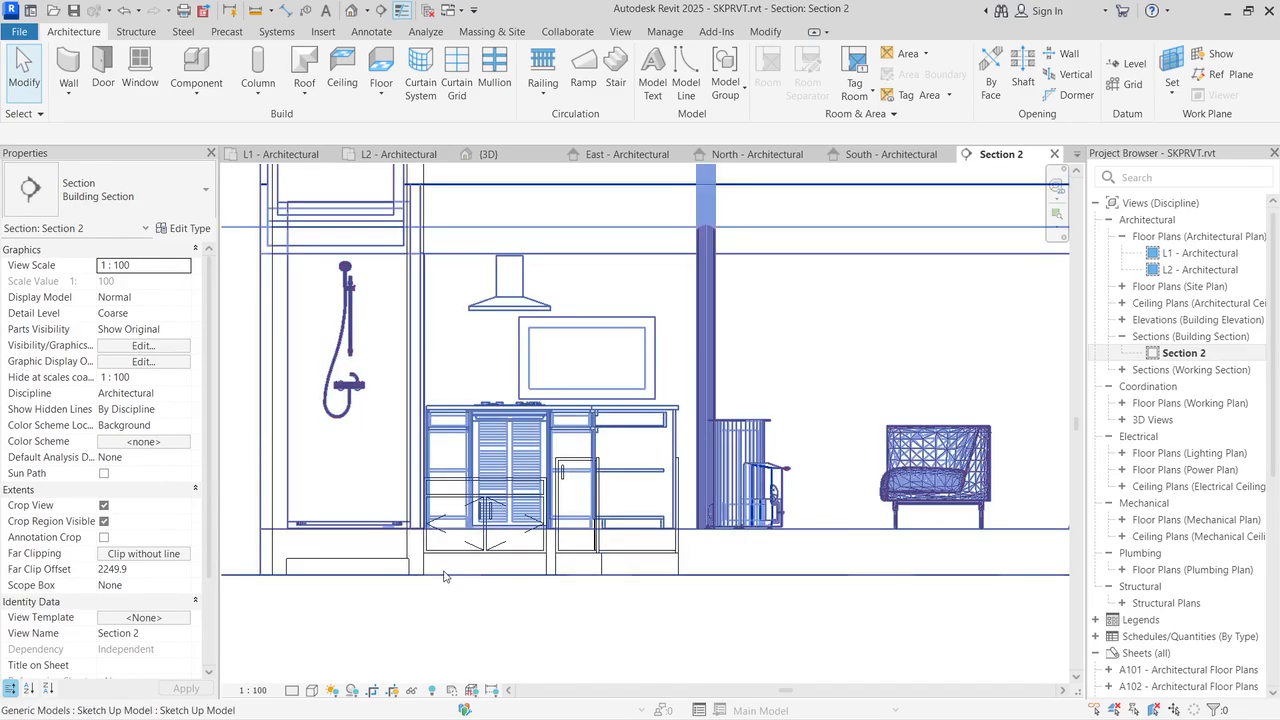
scroll(448, 577, "down", 2)
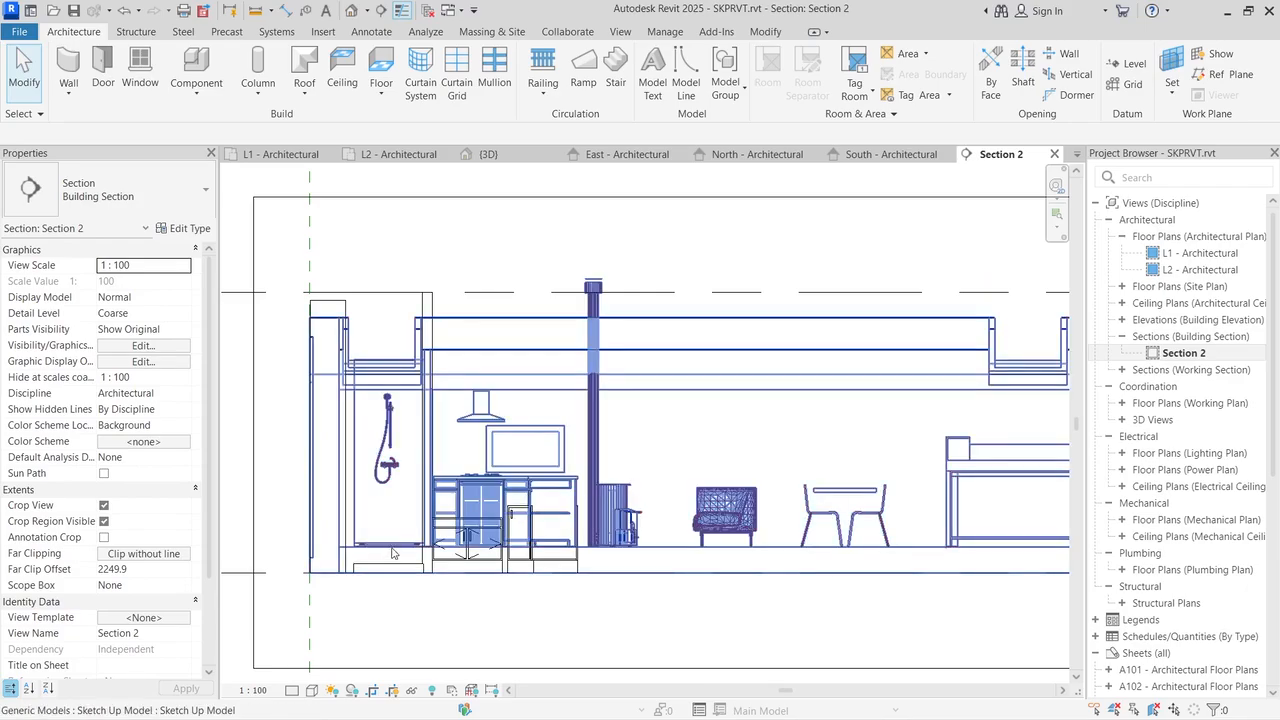
scroll(405, 545, "down", 3)
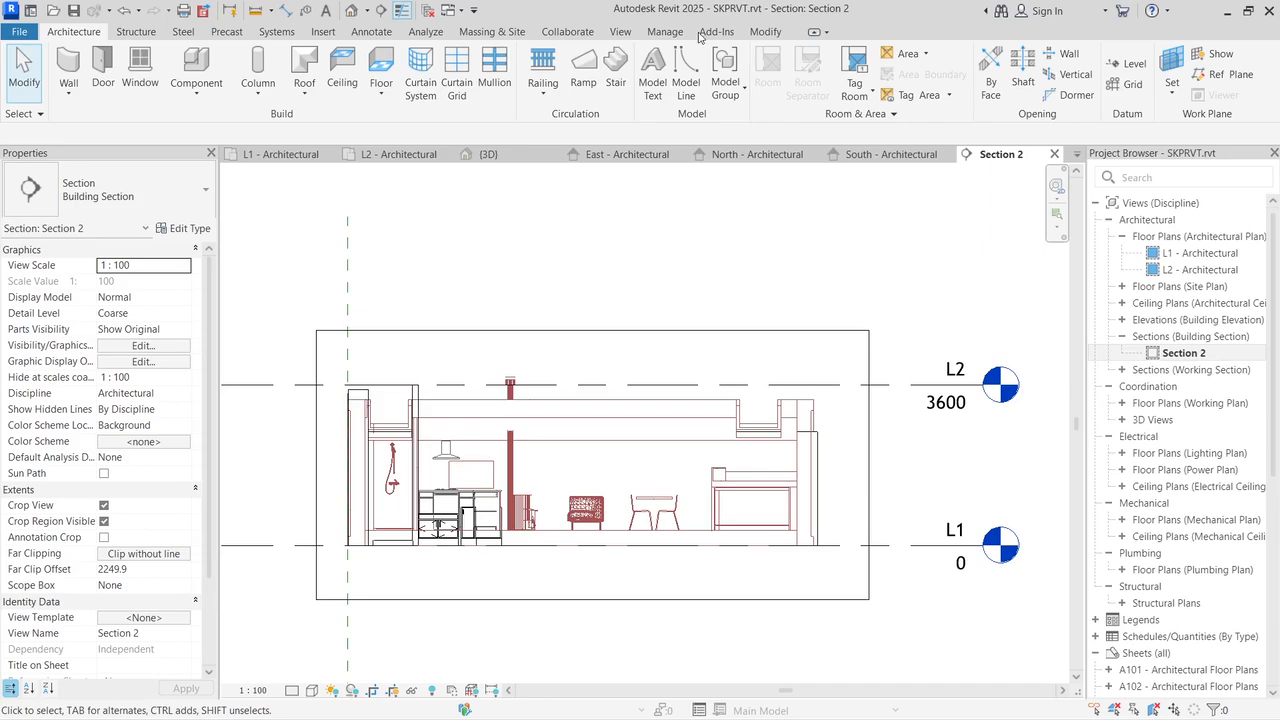
left_click(754, 33)
left_click(599, 60)
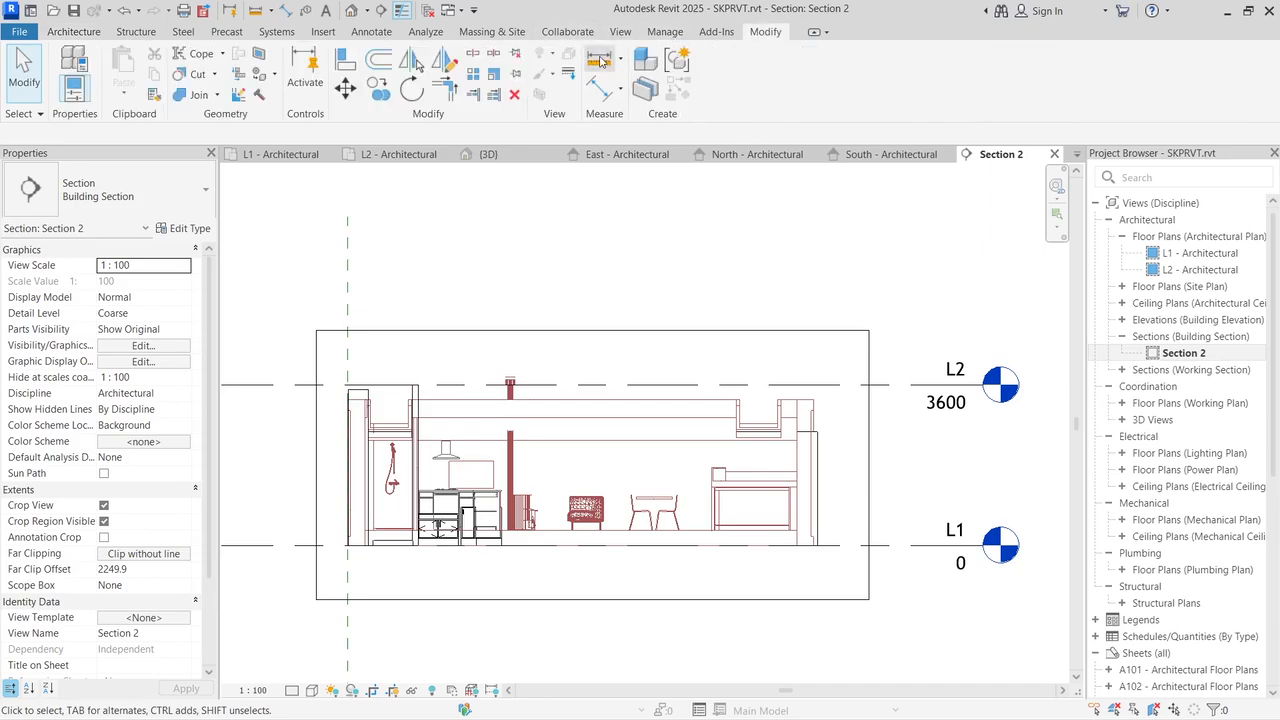
scroll(829, 671, "up", 4)
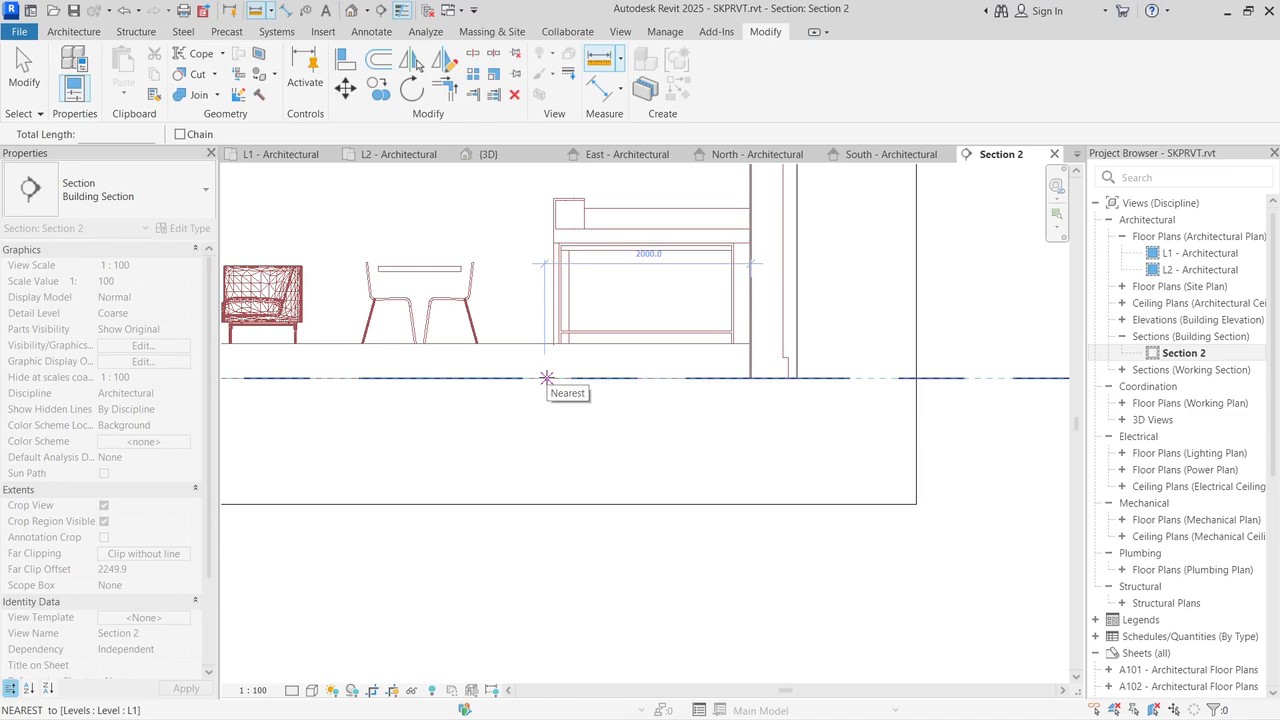
left_click(546, 378)
scroll(543, 348, "up", 3)
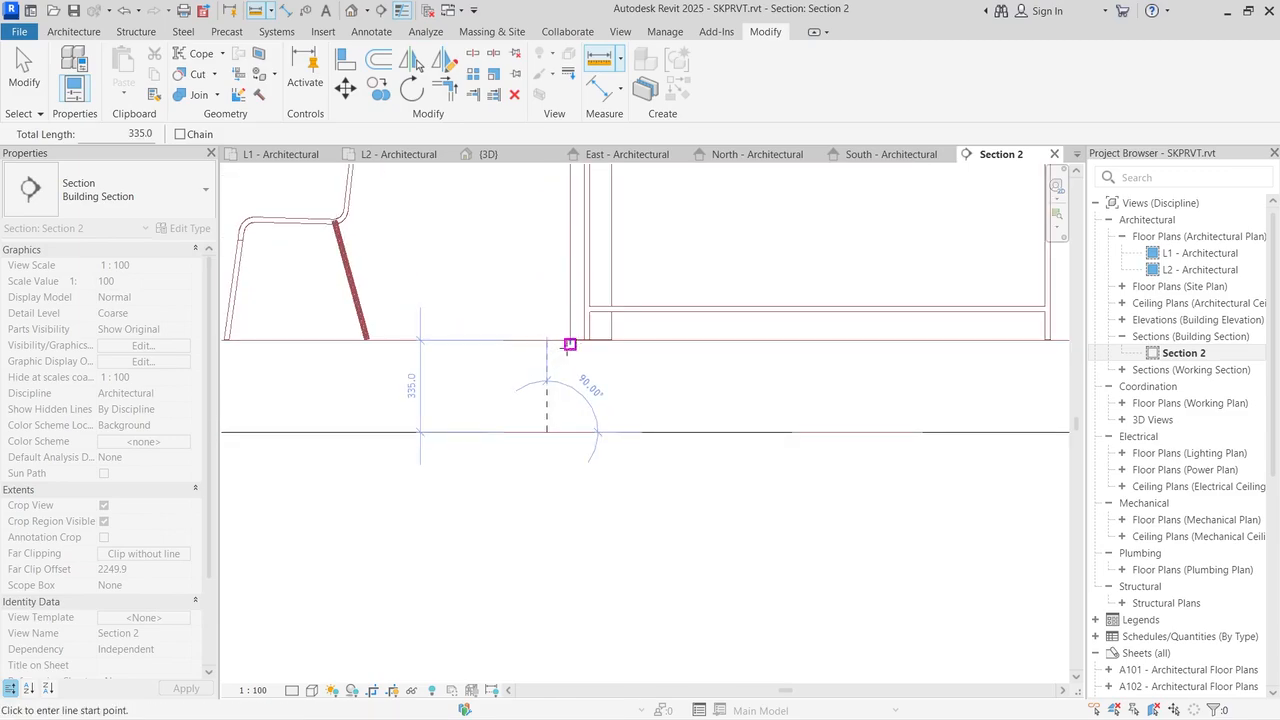
scroll(560, 345, "down", 6)
scroll(560, 345, "up", 3)
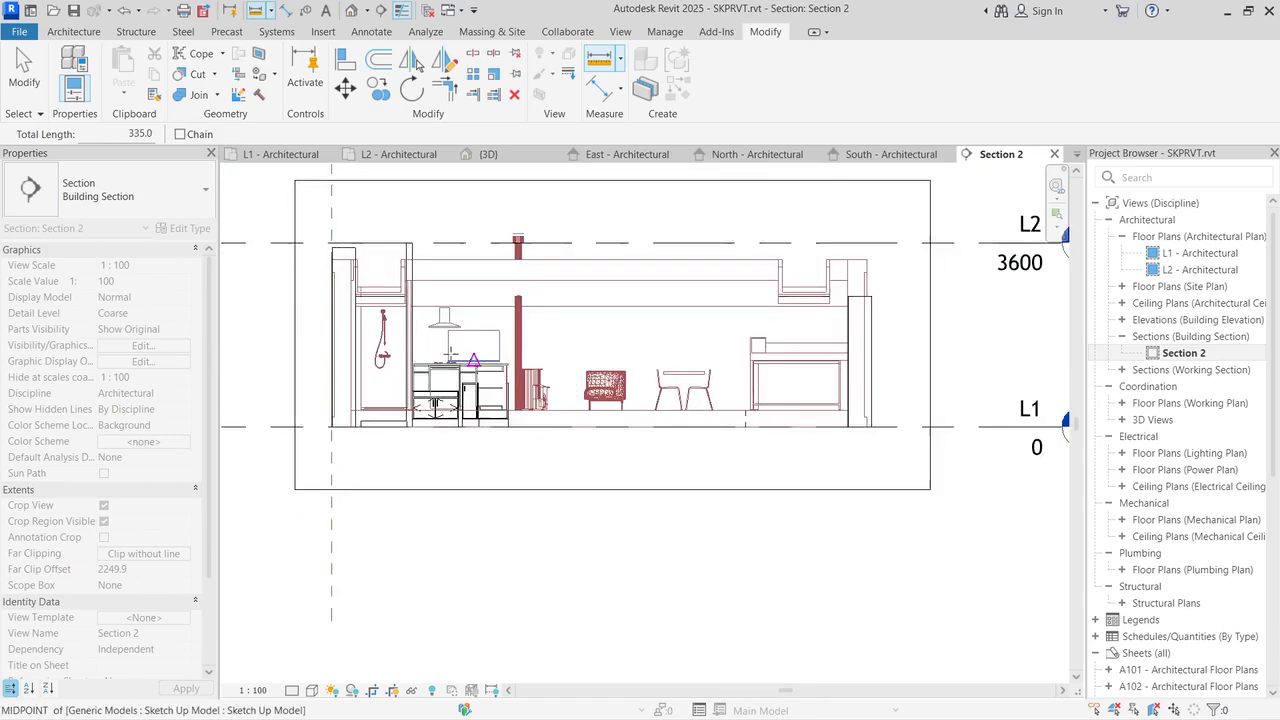
left_click(26, 70)
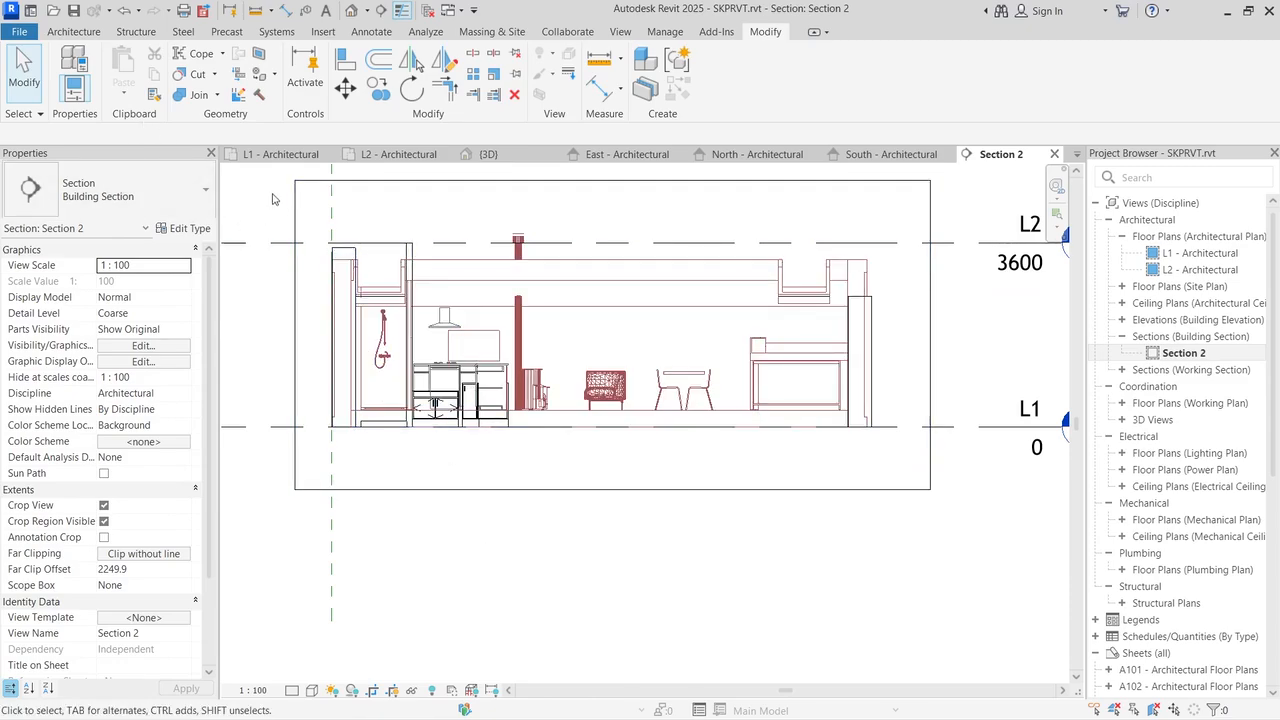
Step: Set the 900x900mm shower tray's elevation from level L1 to 350 mm in Section 2
left_click(276, 157)
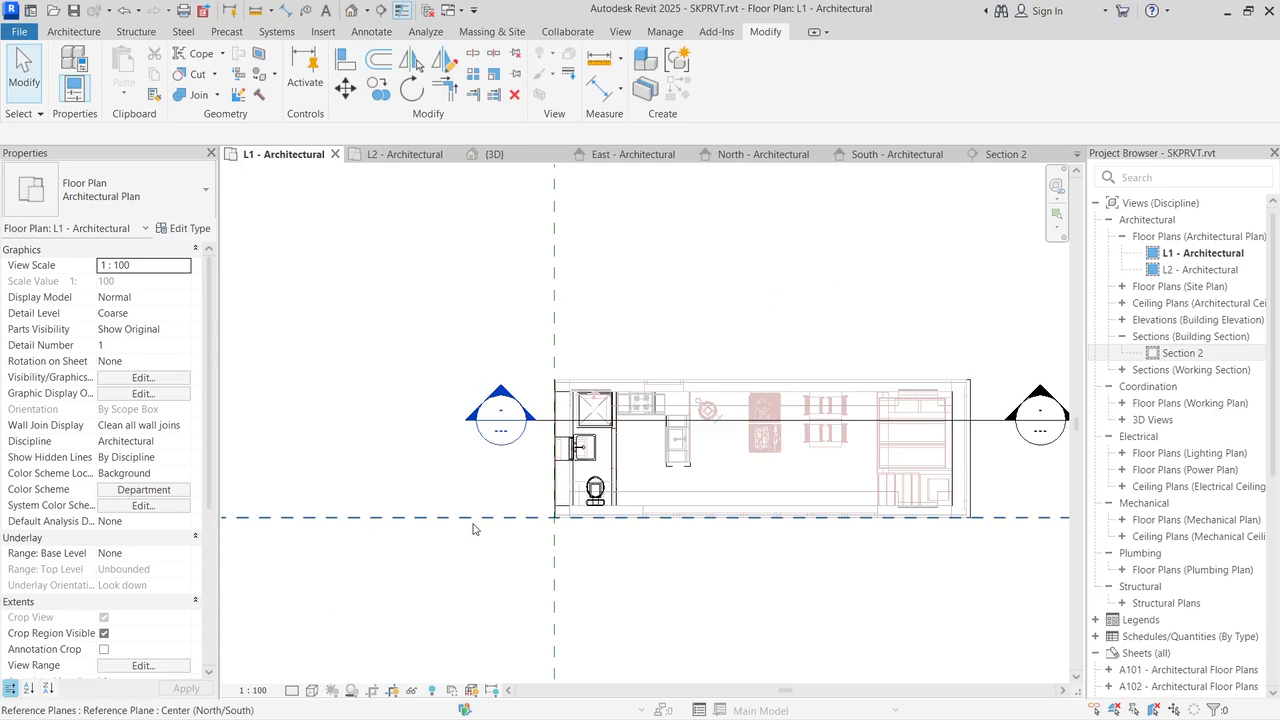
left_click(1009, 155)
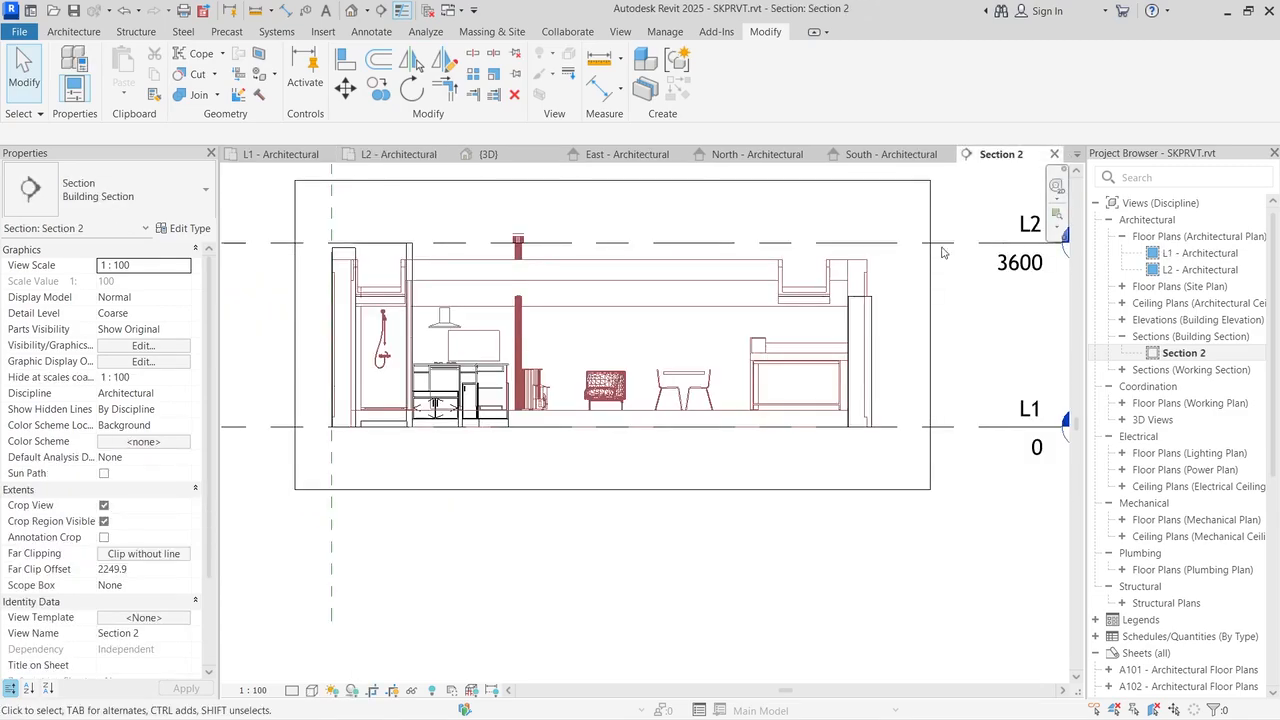
scroll(379, 456, "up", 3)
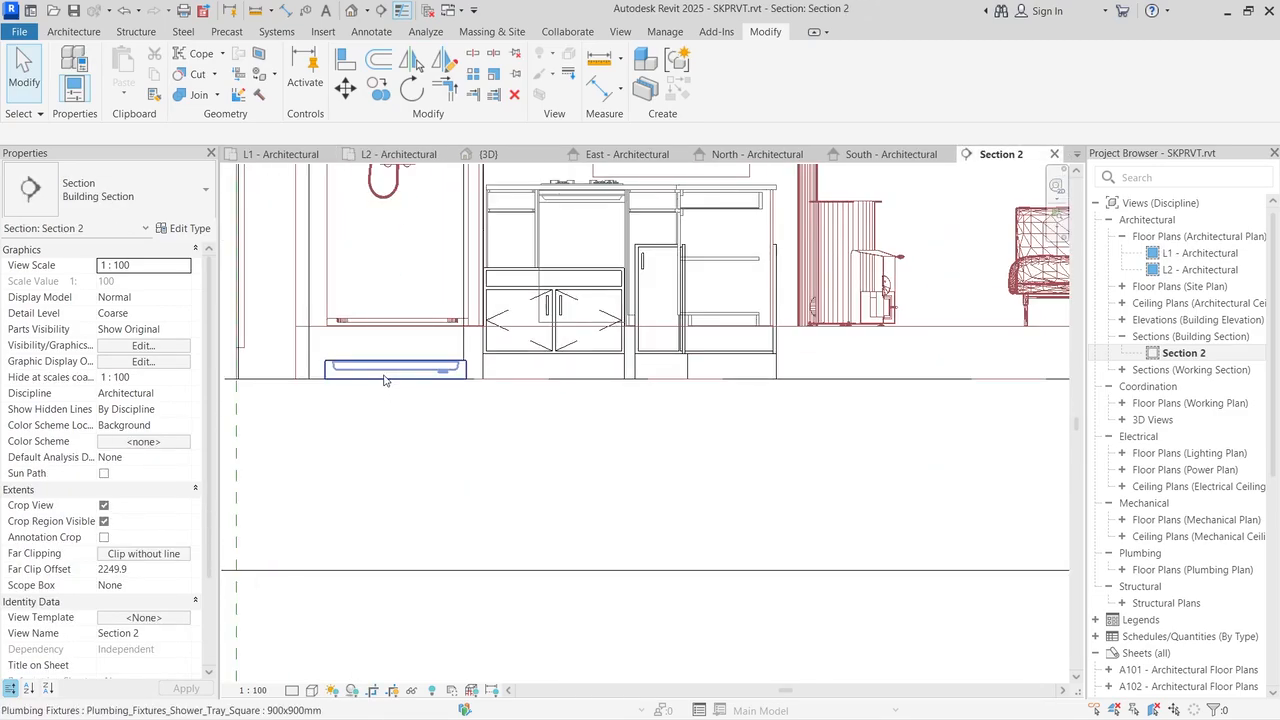
left_click(386, 372)
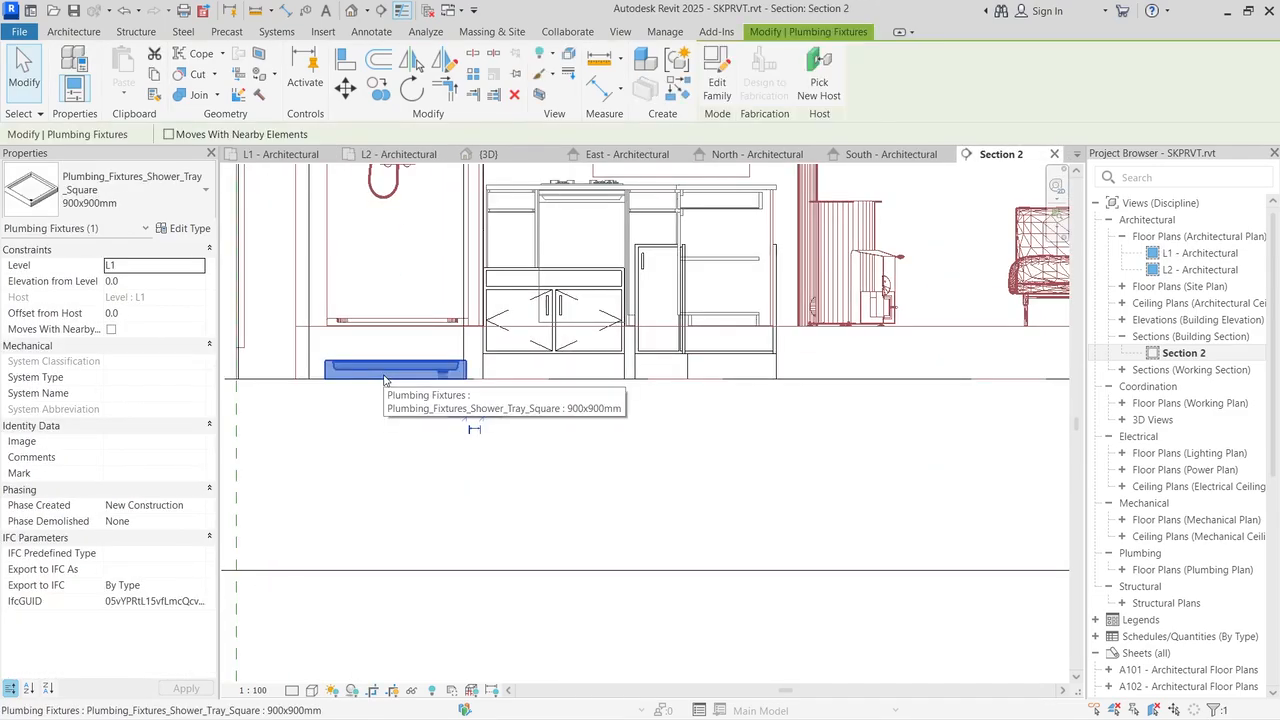
left_click(127, 281)
left_click_drag(112, 284, 54, 291)
type("3")
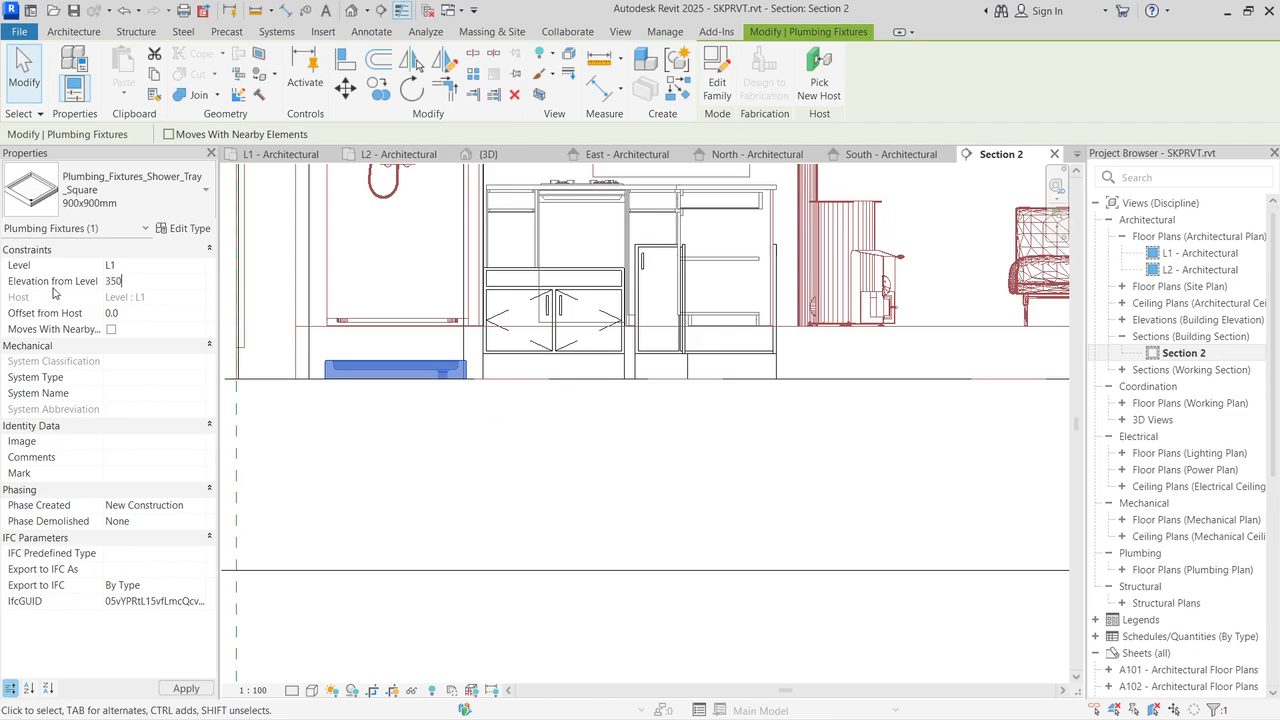
type("50")
key("Tab")
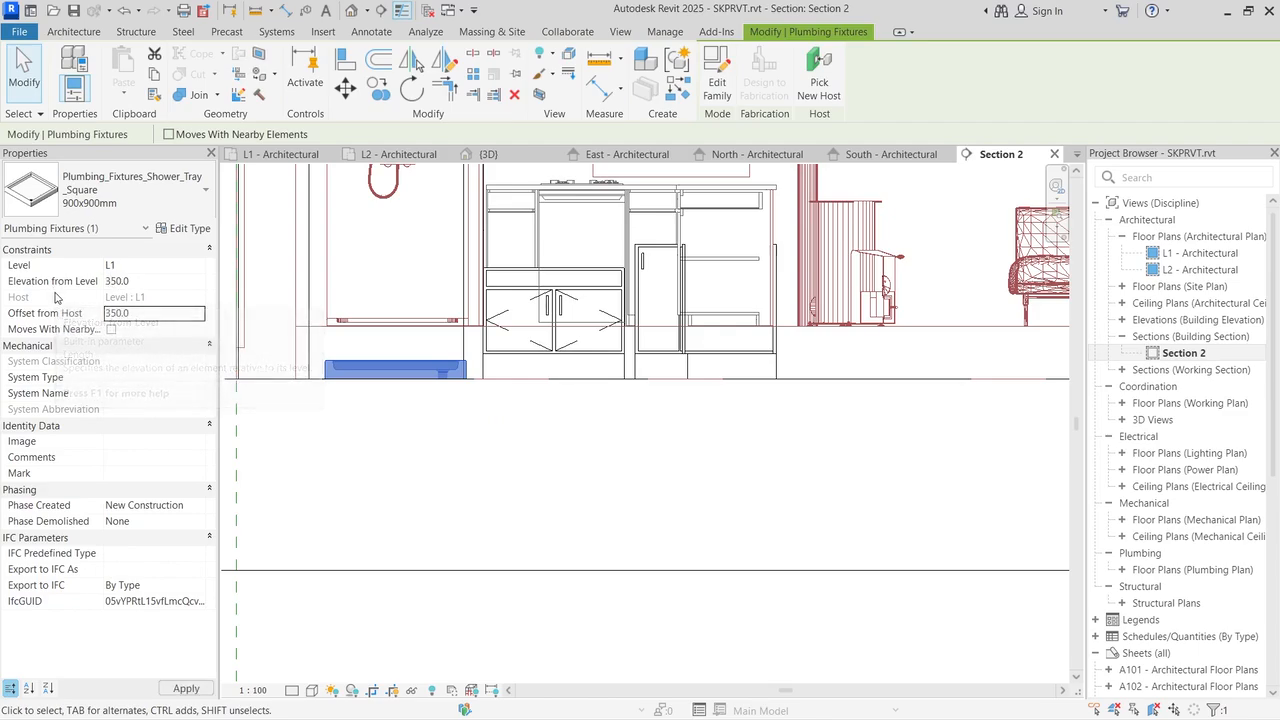
left_click(183, 689)
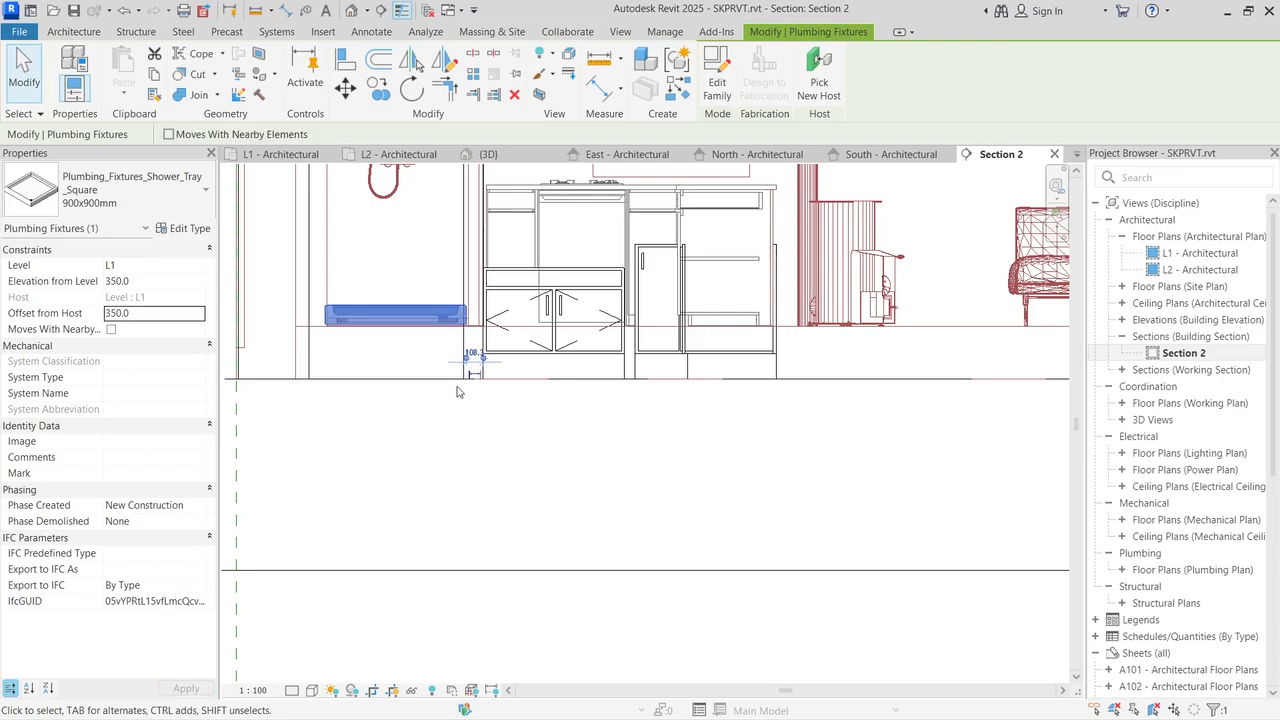
Step: Set the elevation from level L1 of both kitchen base cabinets to 350 mm
left_click(517, 368)
left_click(522, 362)
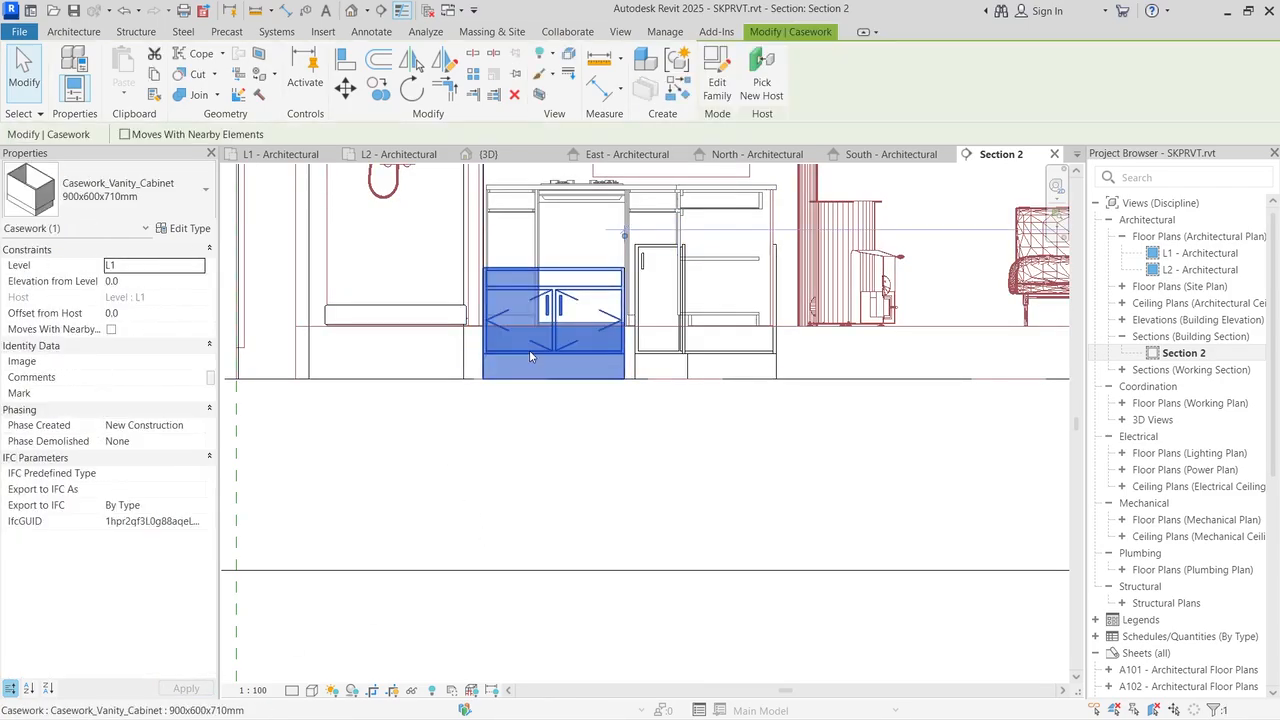
left_click(731, 356, "ctrl")
left_click(144, 283)
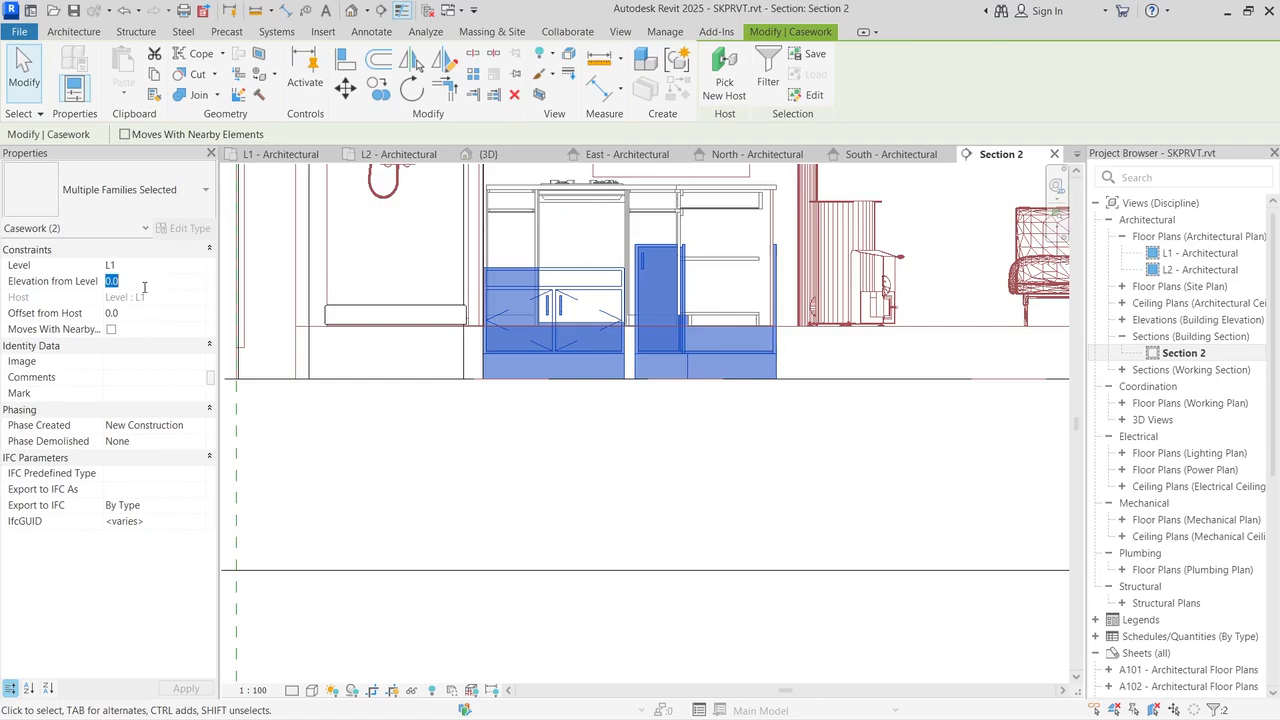
type("350")
left_click(209, 693)
left_click(481, 460)
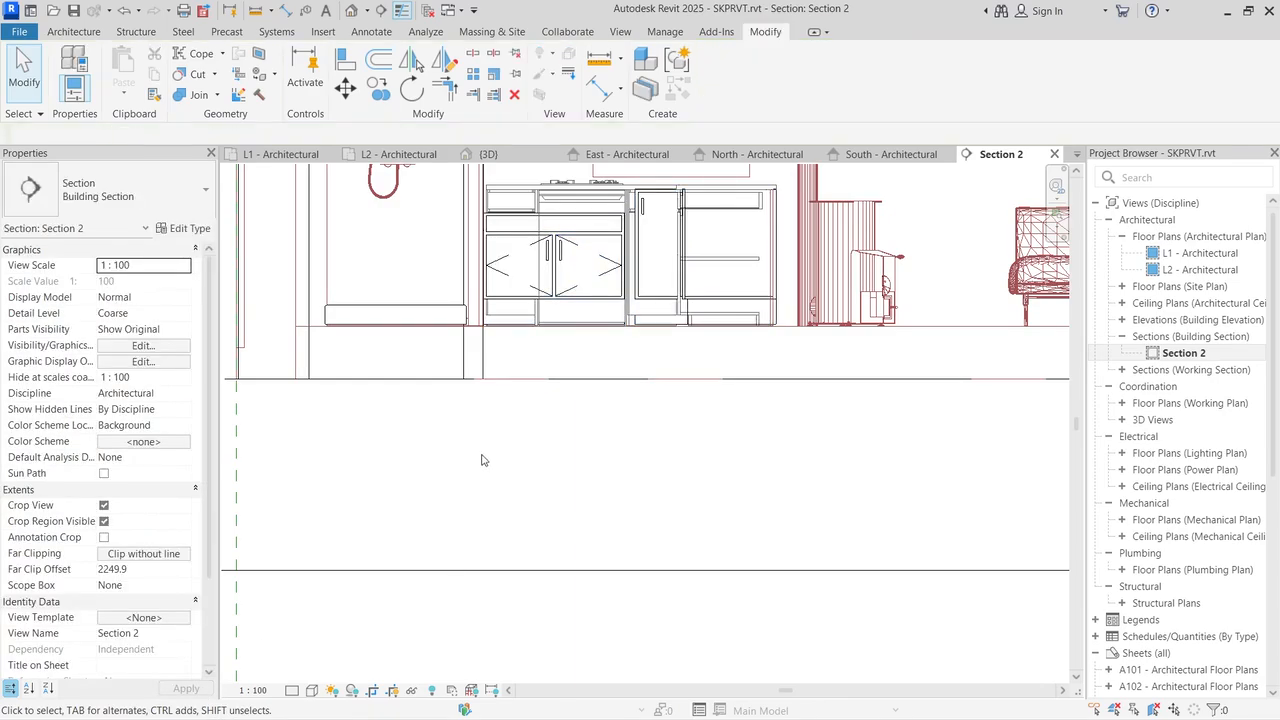
scroll(333, 398, "down", 5)
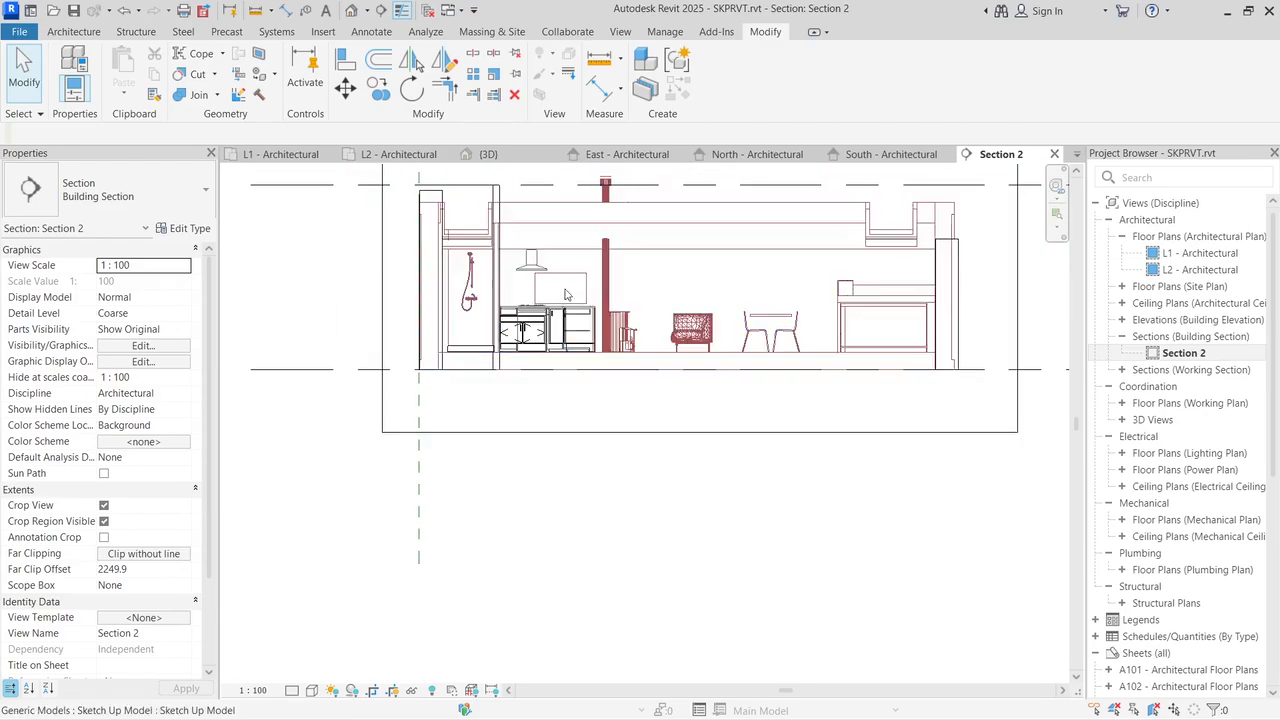
Step: Temporarily hide the SketchUp reference model in the L1 architectural plan
left_click(264, 153)
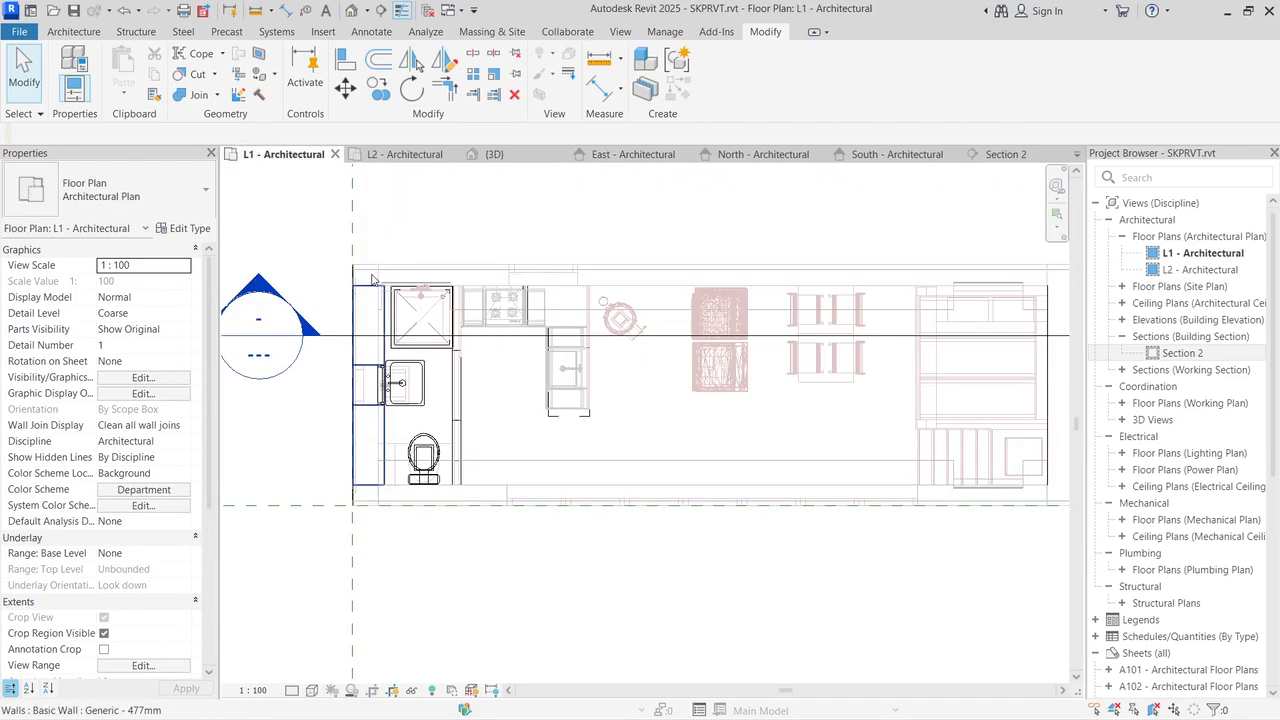
scroll(371, 279, "up", 3)
scroll(367, 279, "down", 3)
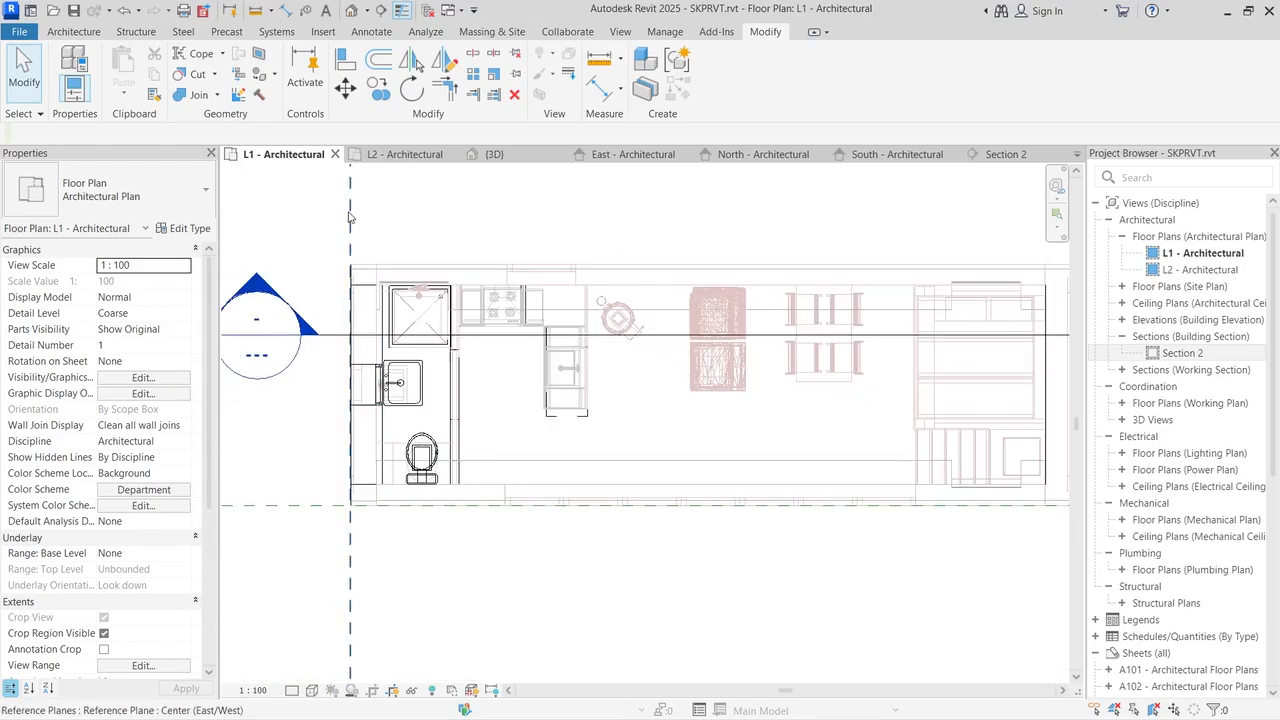
left_click(690, 297)
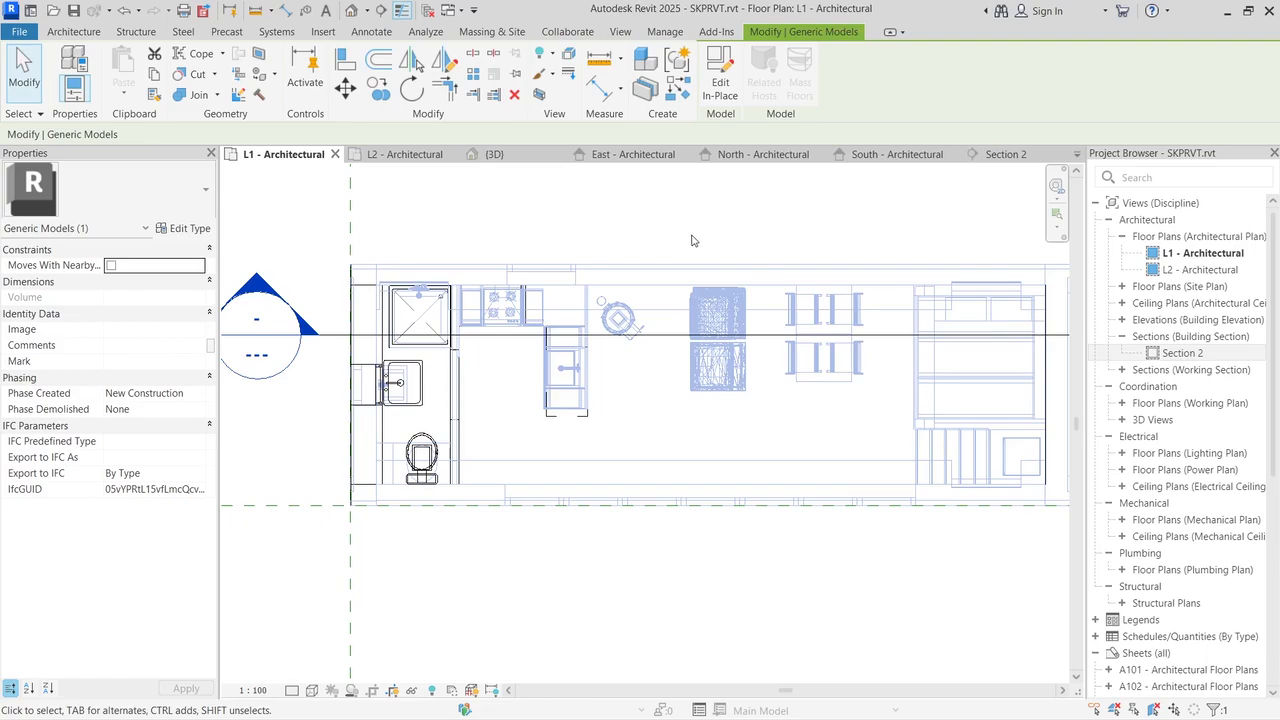
left_click(413, 696)
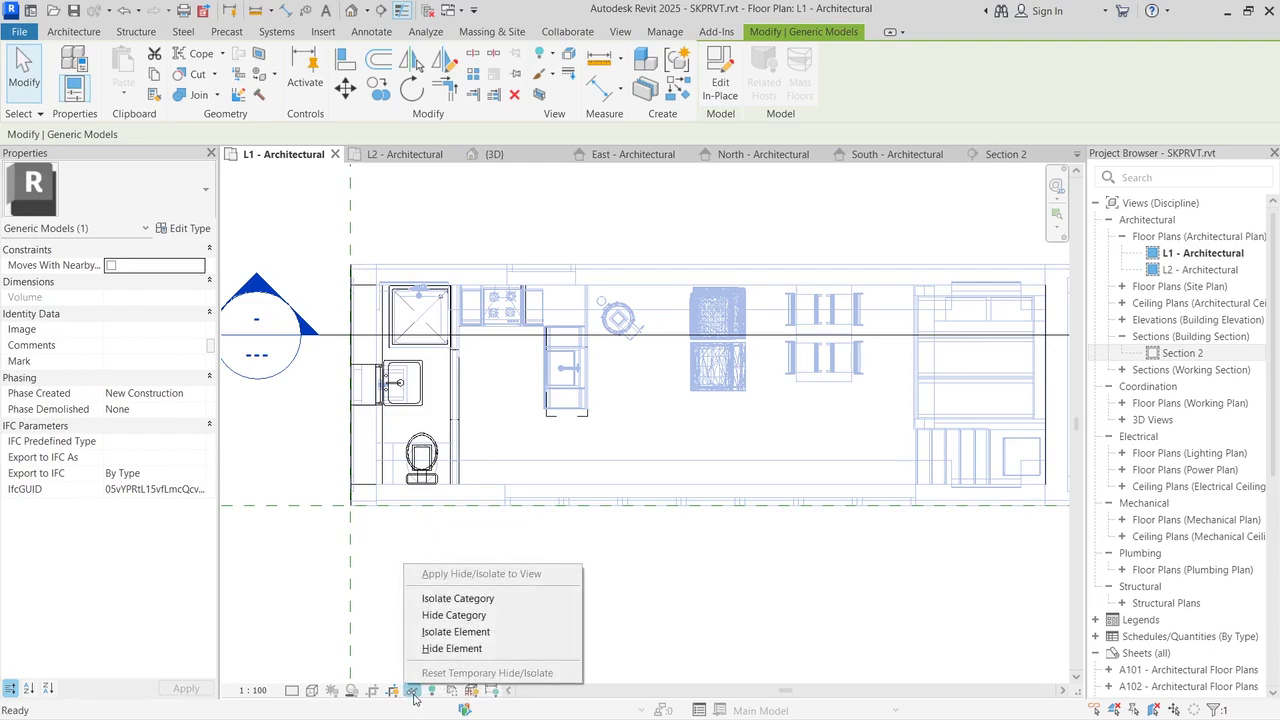
left_click(451, 648)
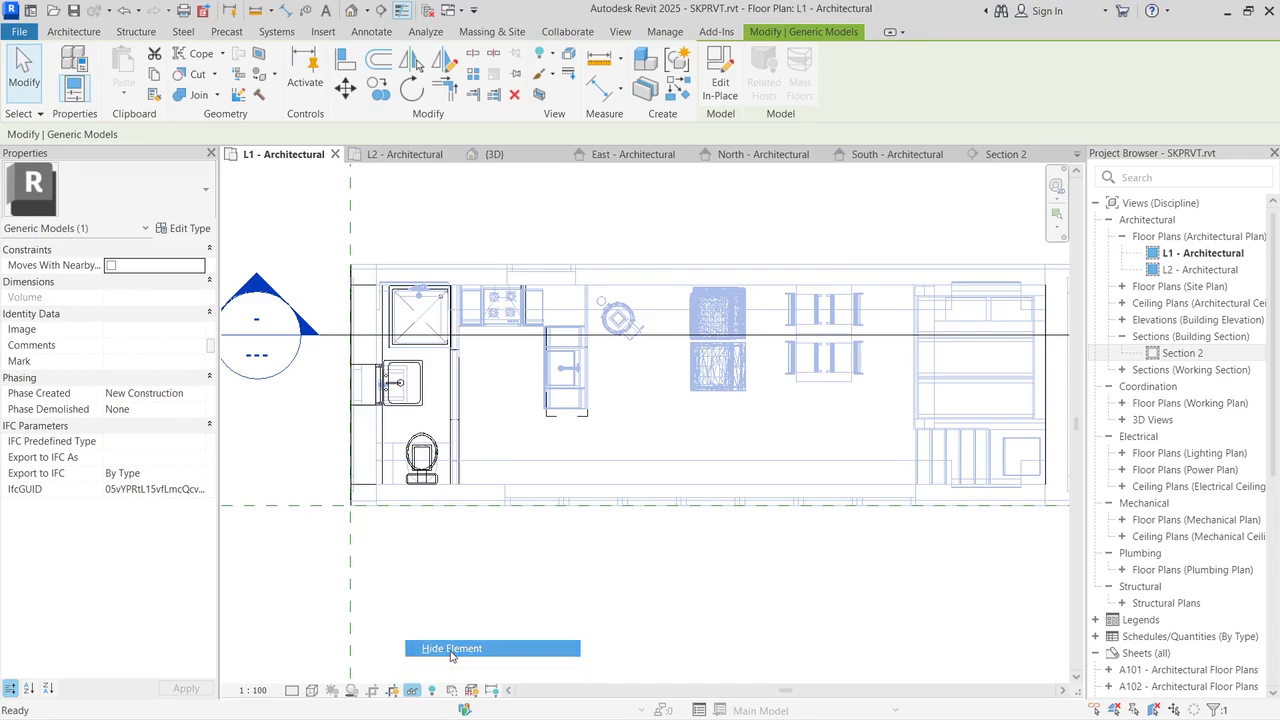
scroll(477, 577, "down", 3)
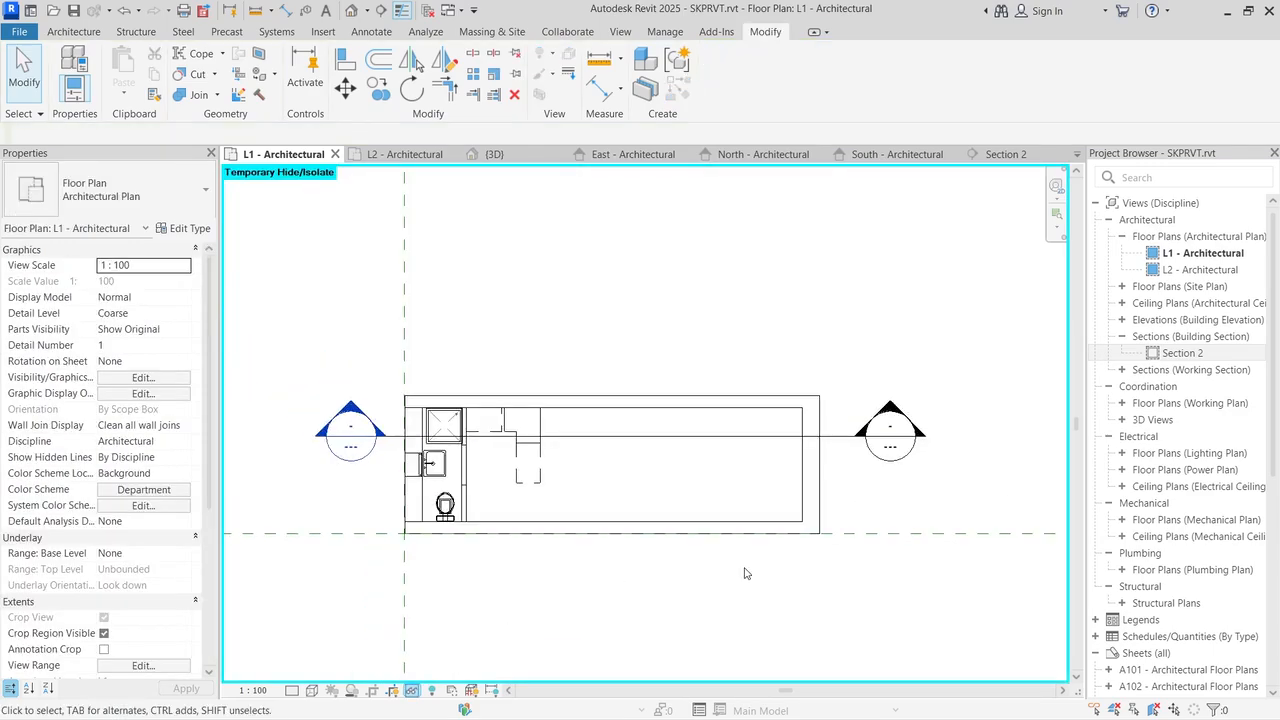
scroll(744, 573, "up", 1)
scroll(353, 615, "up", 1)
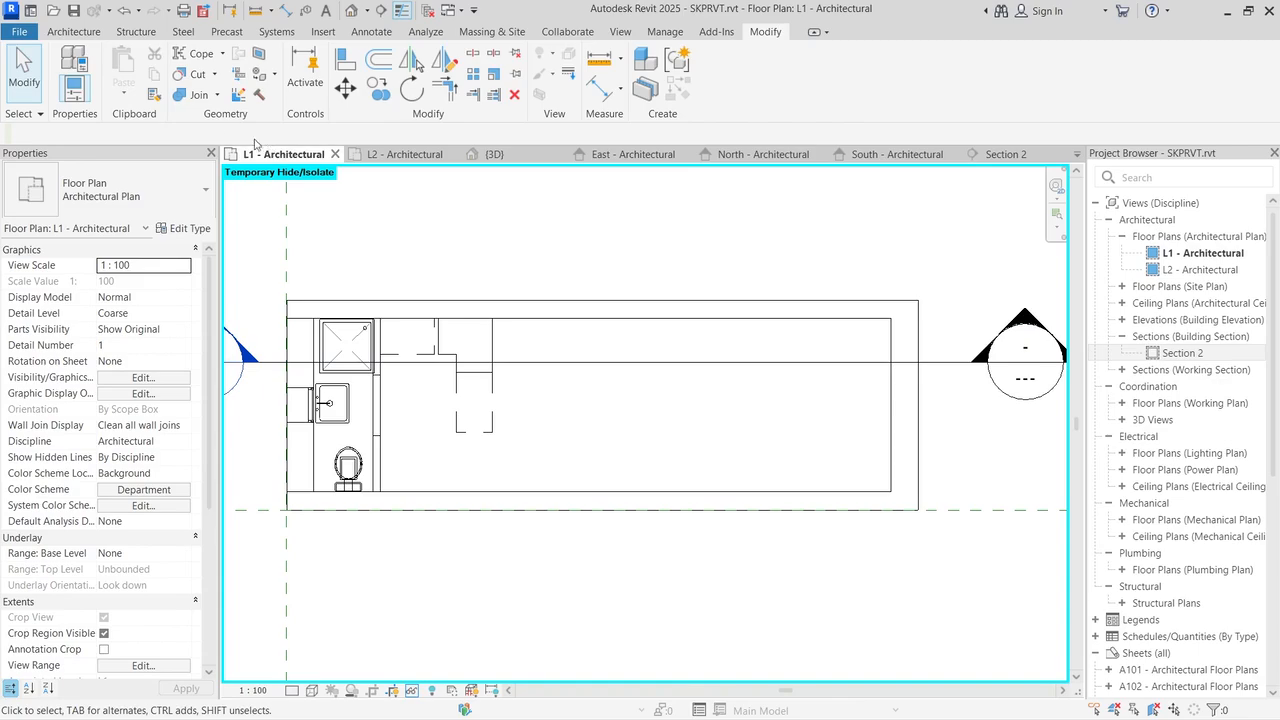
Step: Start an architectural floor on L1 and sketch its rectangular boundary between opposite centreline corners of the exterior walls
left_click(74, 31)
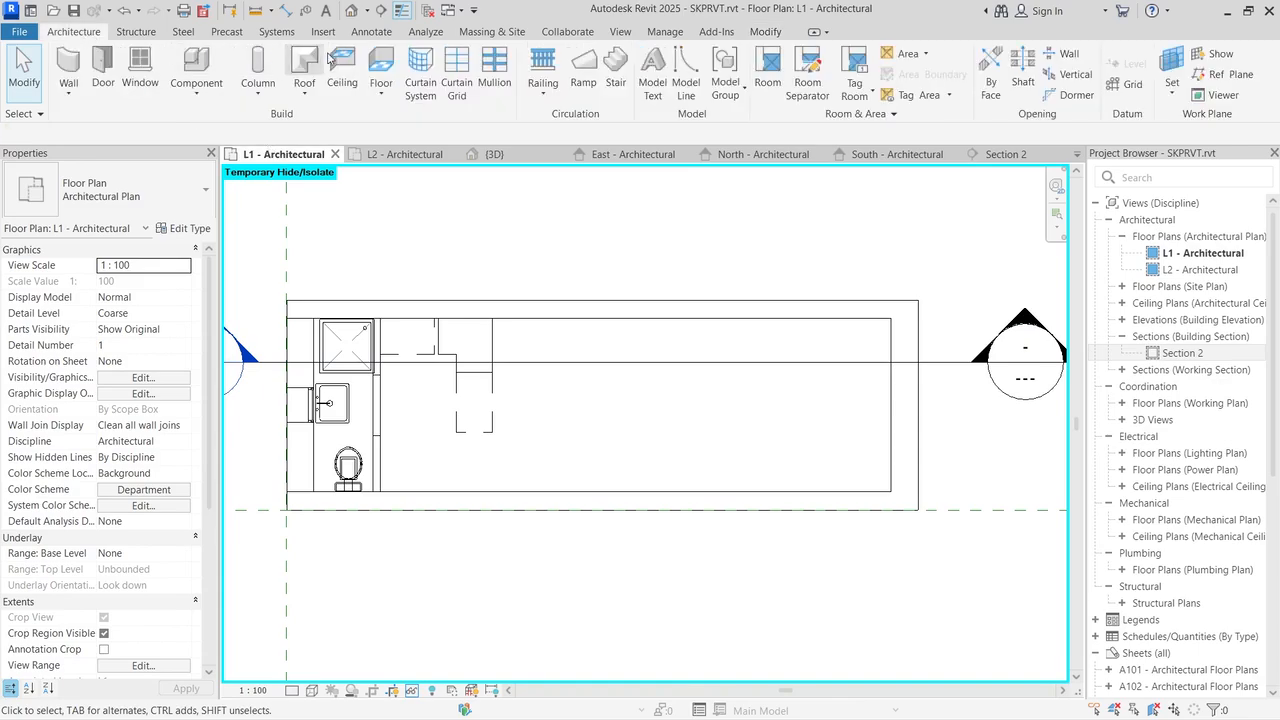
left_click(381, 62)
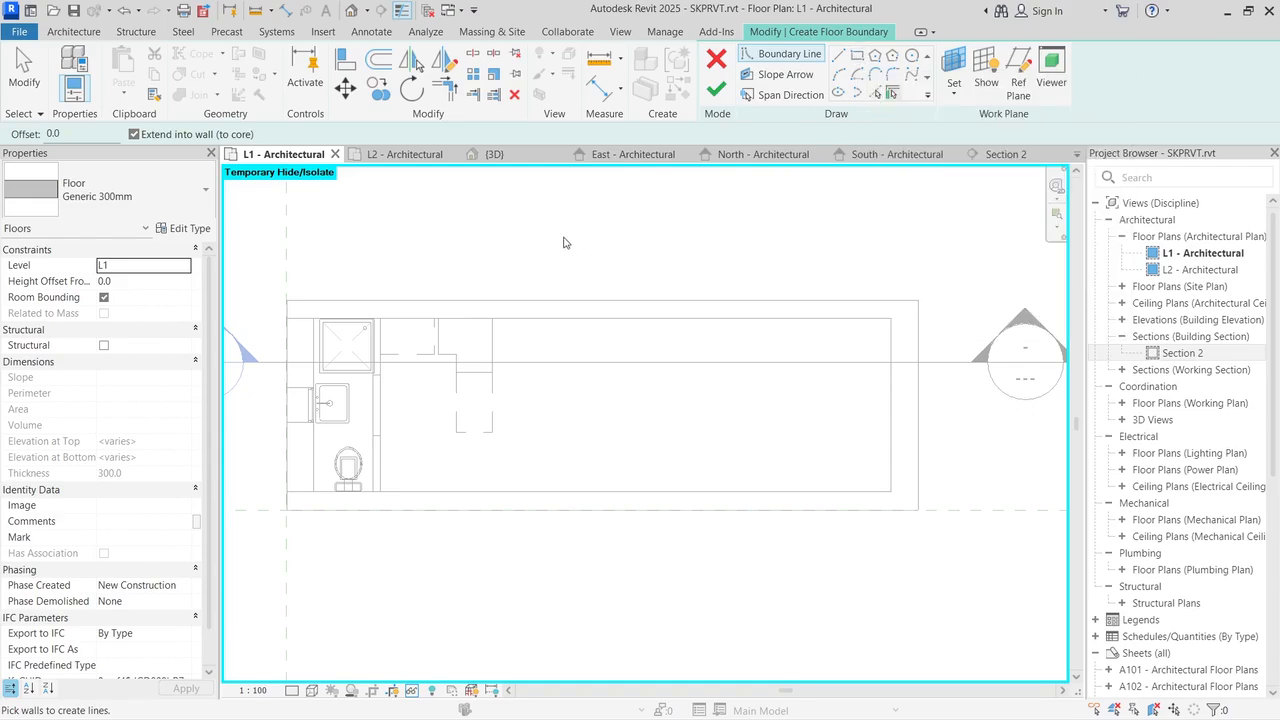
left_click(857, 54)
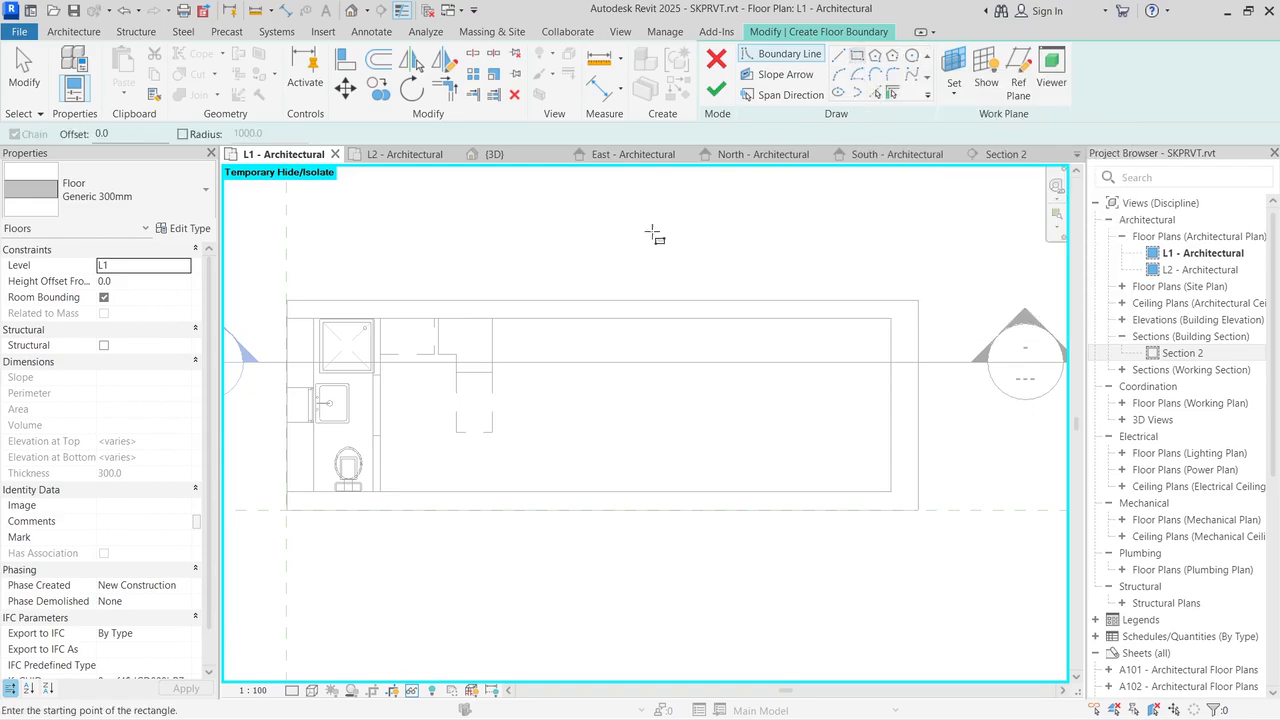
scroll(285, 325, "up", 2)
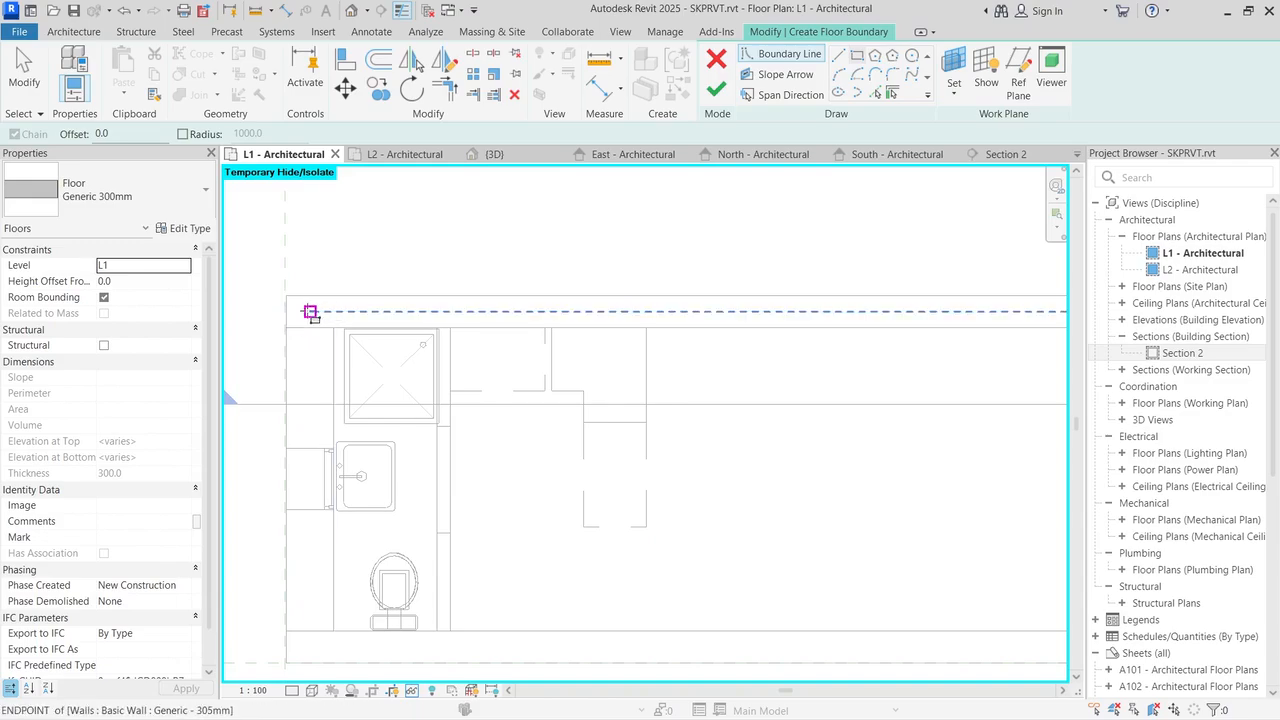
left_click(310, 312)
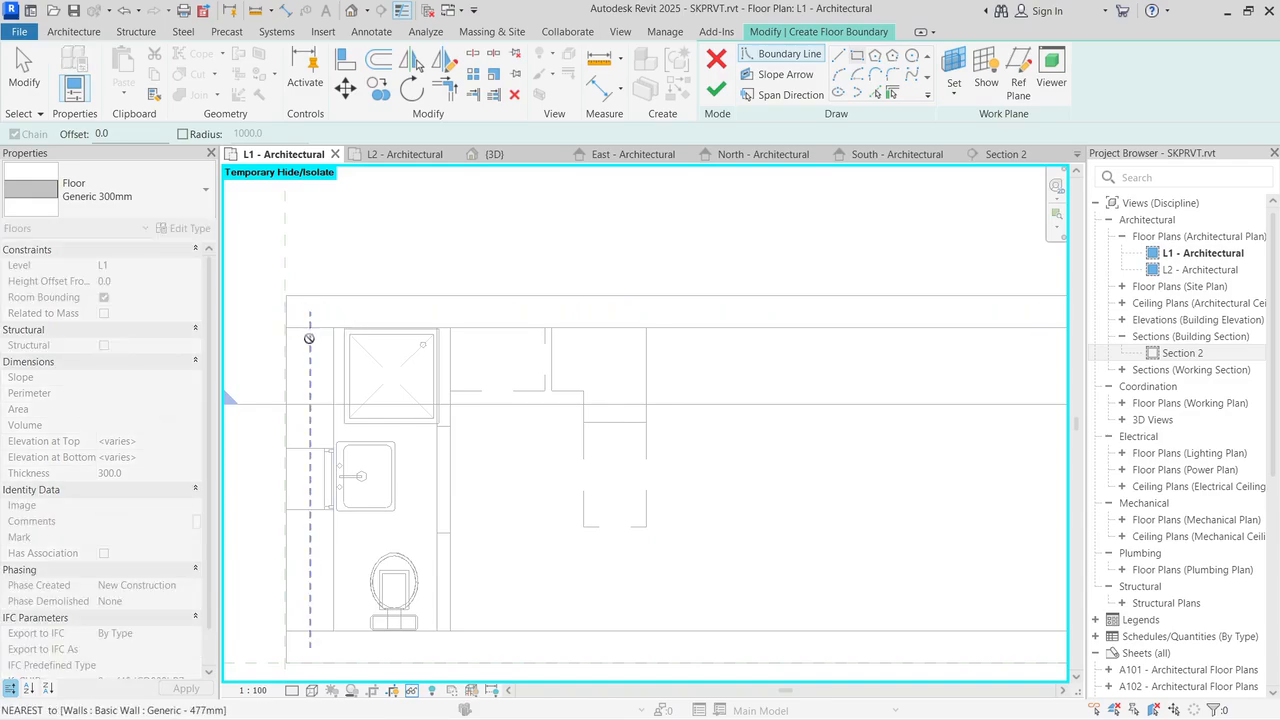
scroll(310, 320, "down", 2)
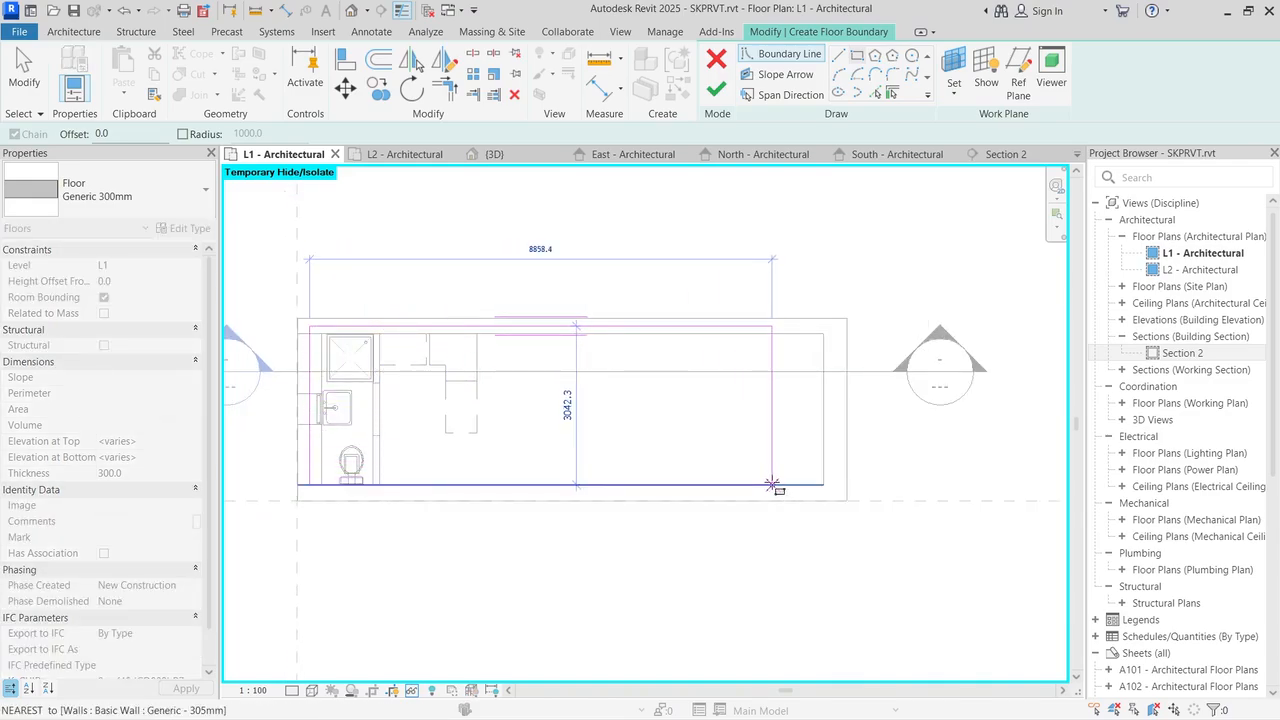
scroll(862, 515, "up", 2)
left_click(808, 465)
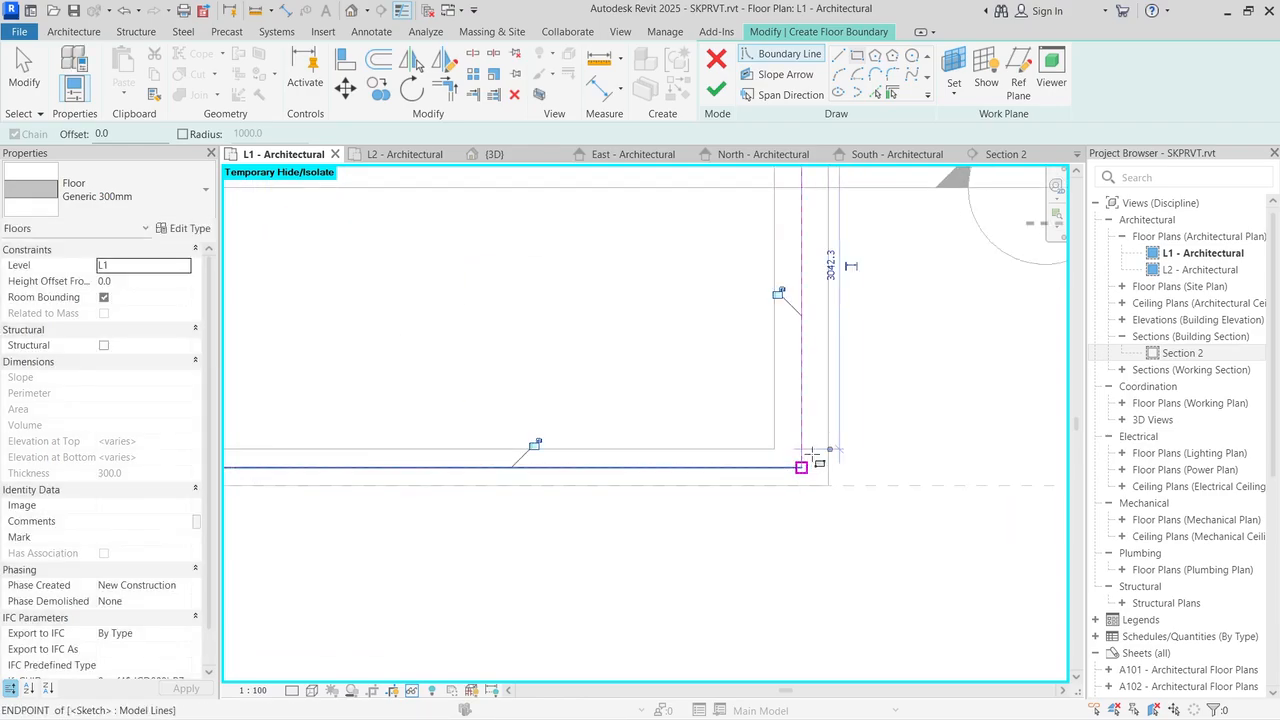
Step: Choose the Generic - 300mm - Filled type for the floor being sketched
scroll(840, 447, "down", 2)
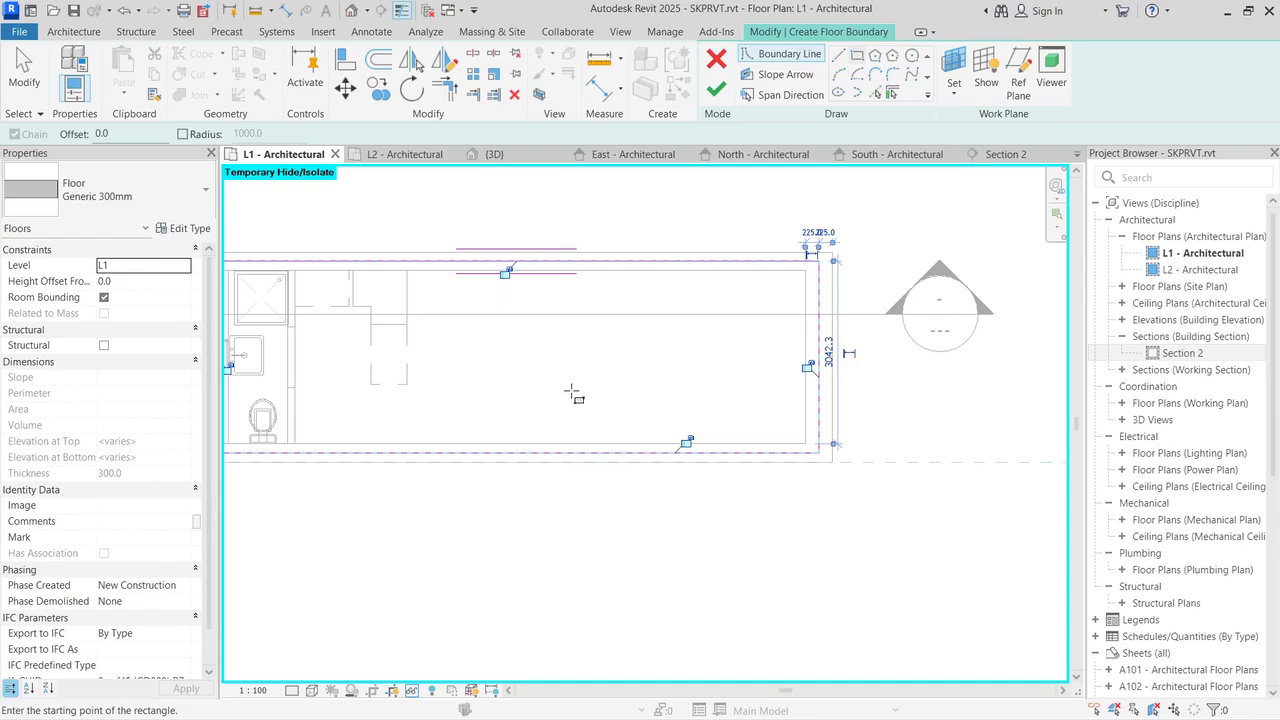
left_click(172, 207)
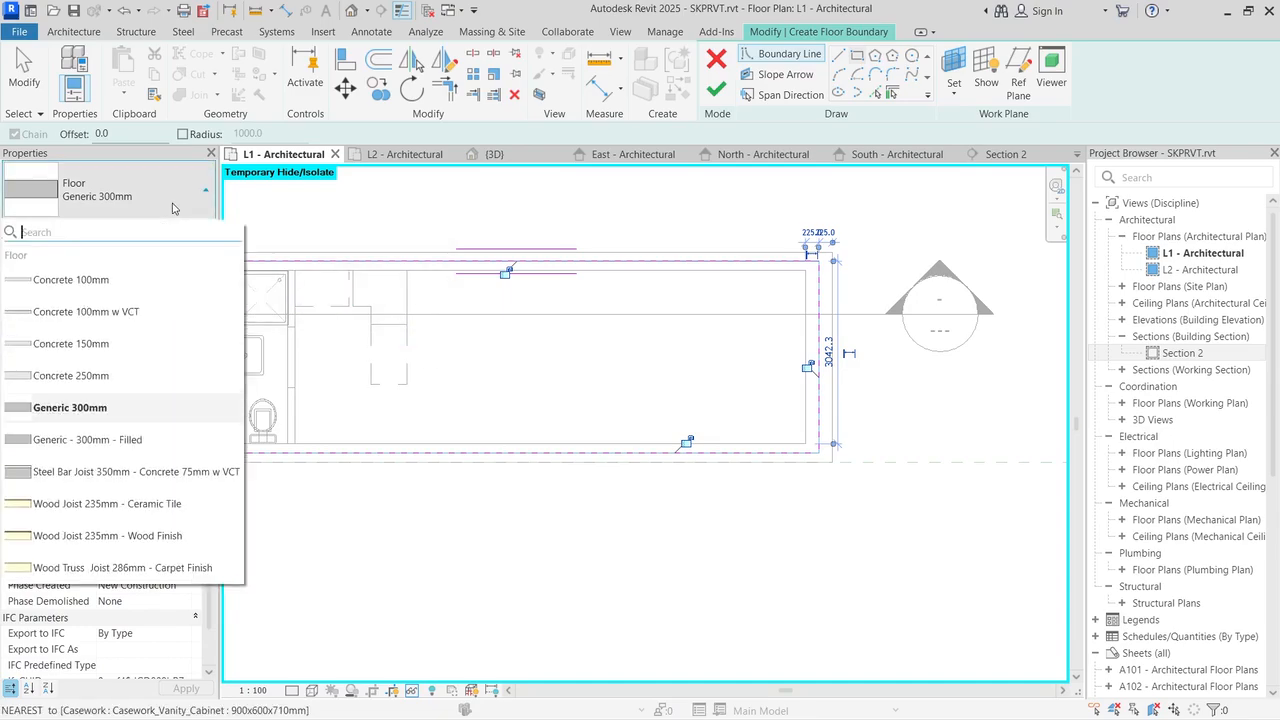
left_click(172, 207)
left_click(172, 207)
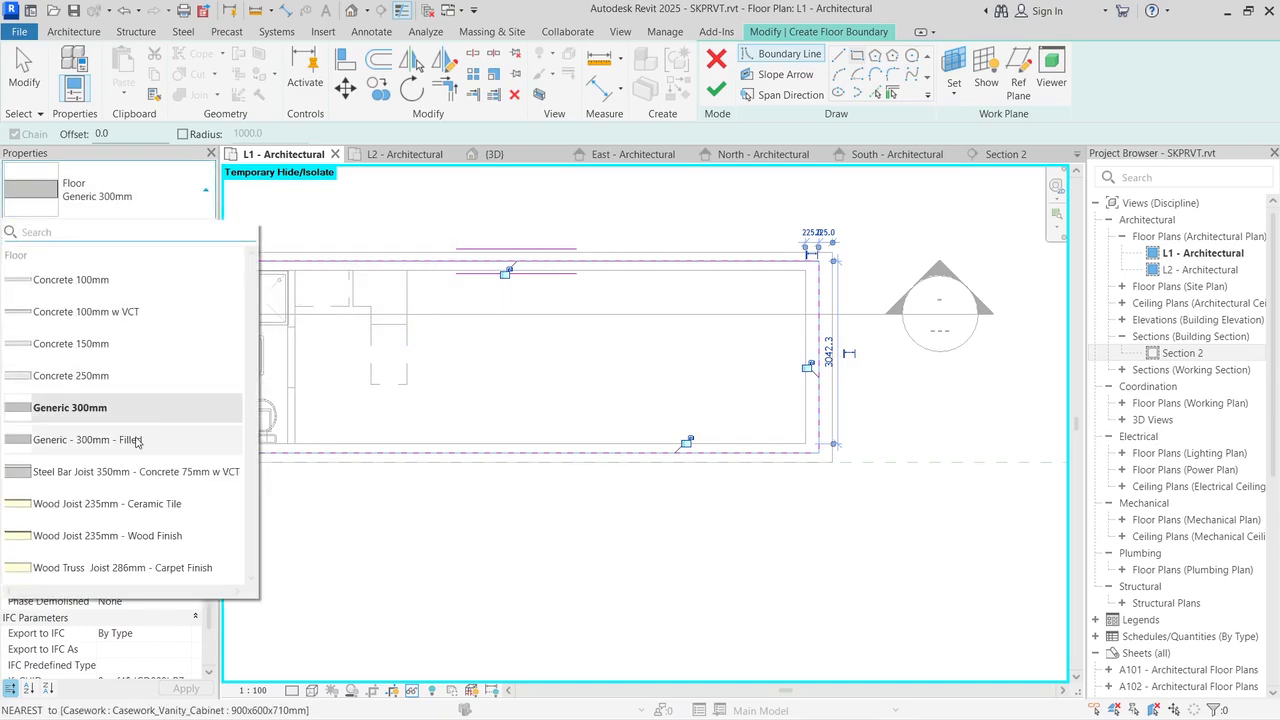
left_click(87, 439)
Step: Duplicate the floor type under the name Generic - 355mm - Filled
left_click(183, 228)
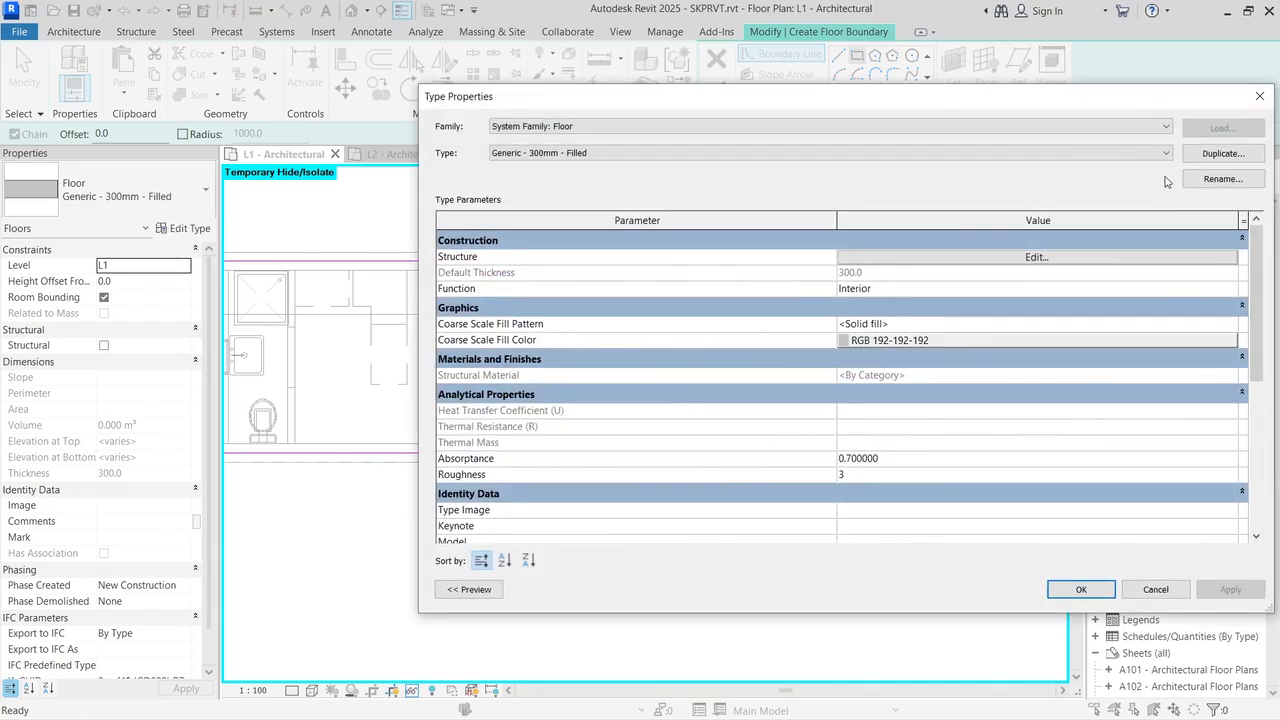
left_click(1221, 153)
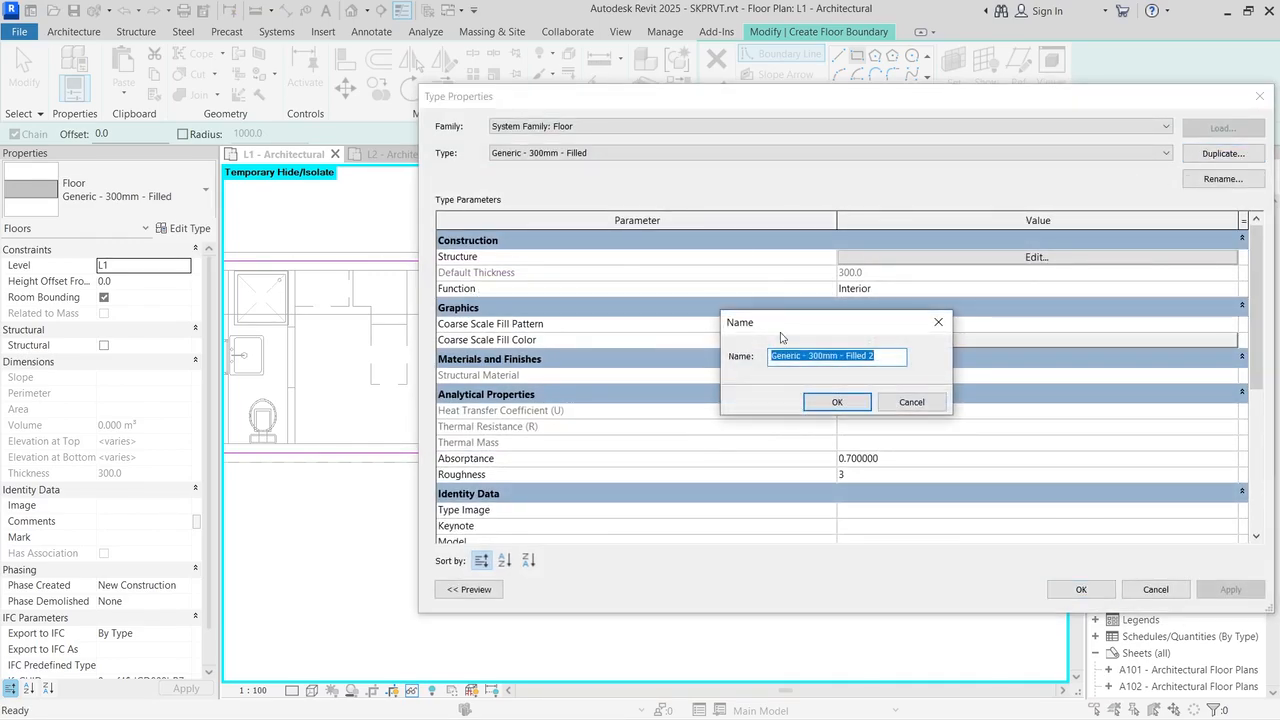
left_click(889, 356)
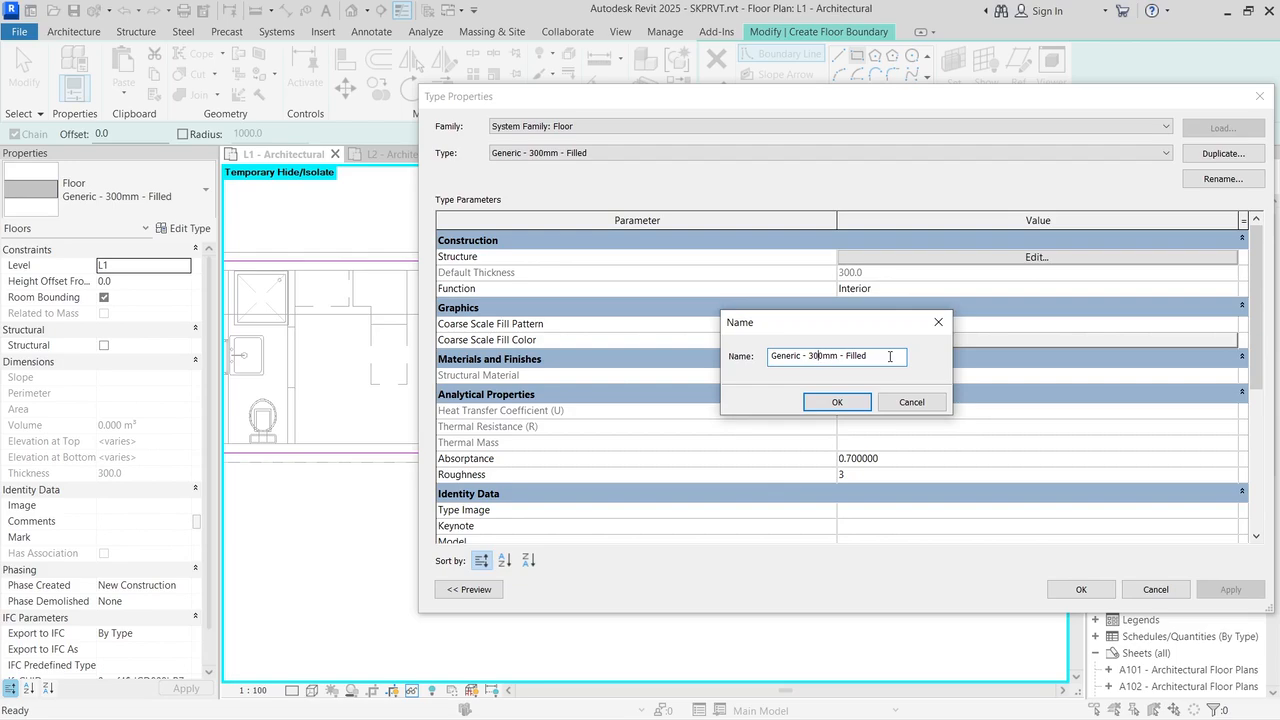
key("BackSpace")
type("55")
key("BackSpace")
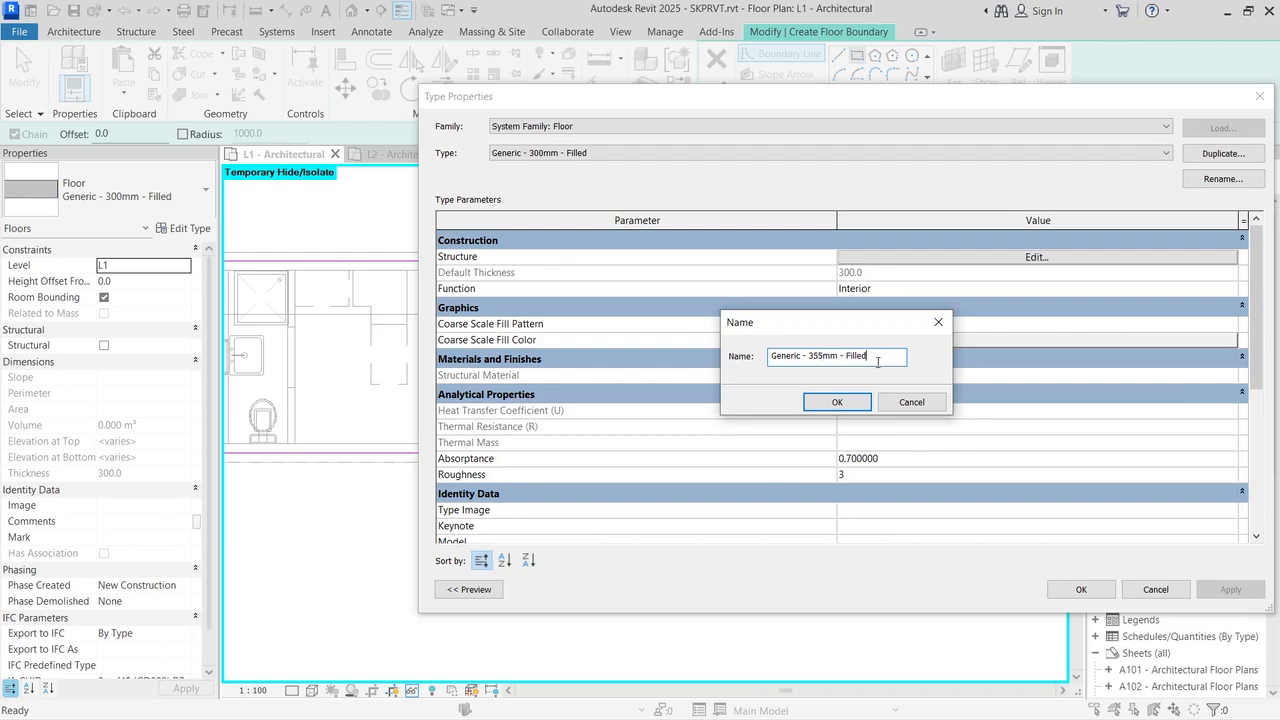
left_click(837, 402)
Step: Set the thickness of the new floor type's structure layer to 355 mm
left_click(864, 259)
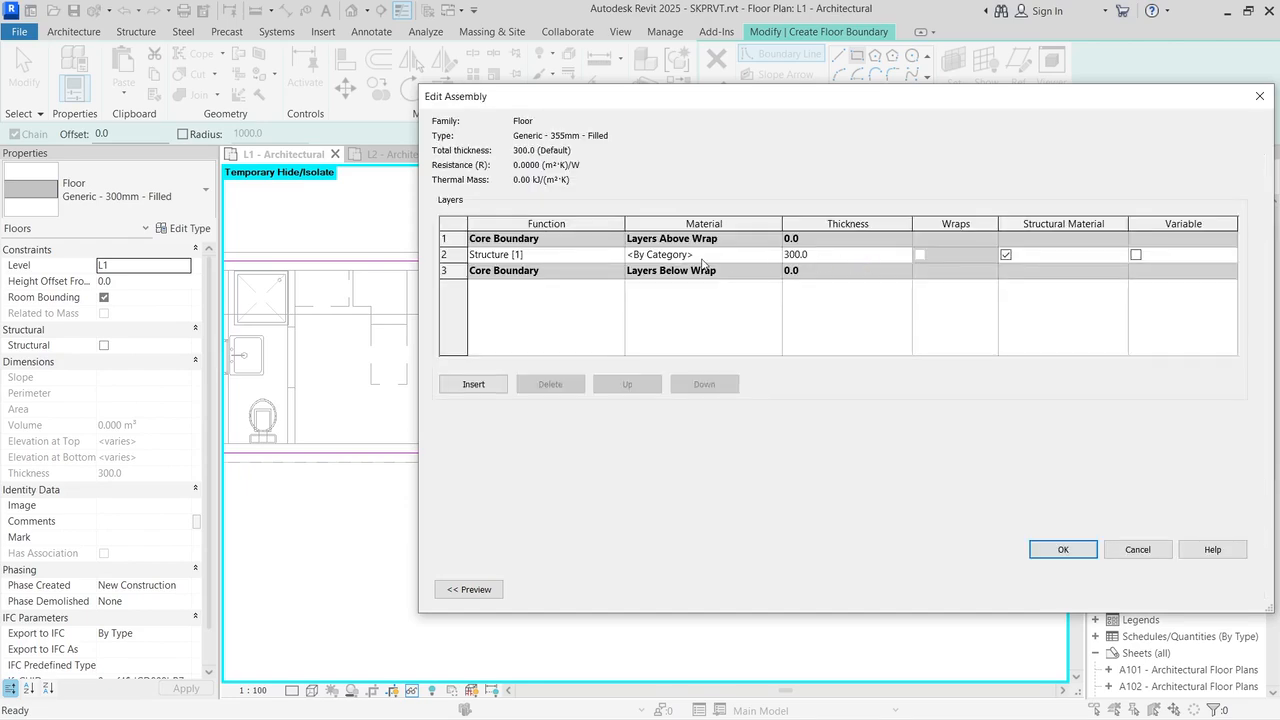
double_click(816, 254)
type("355")
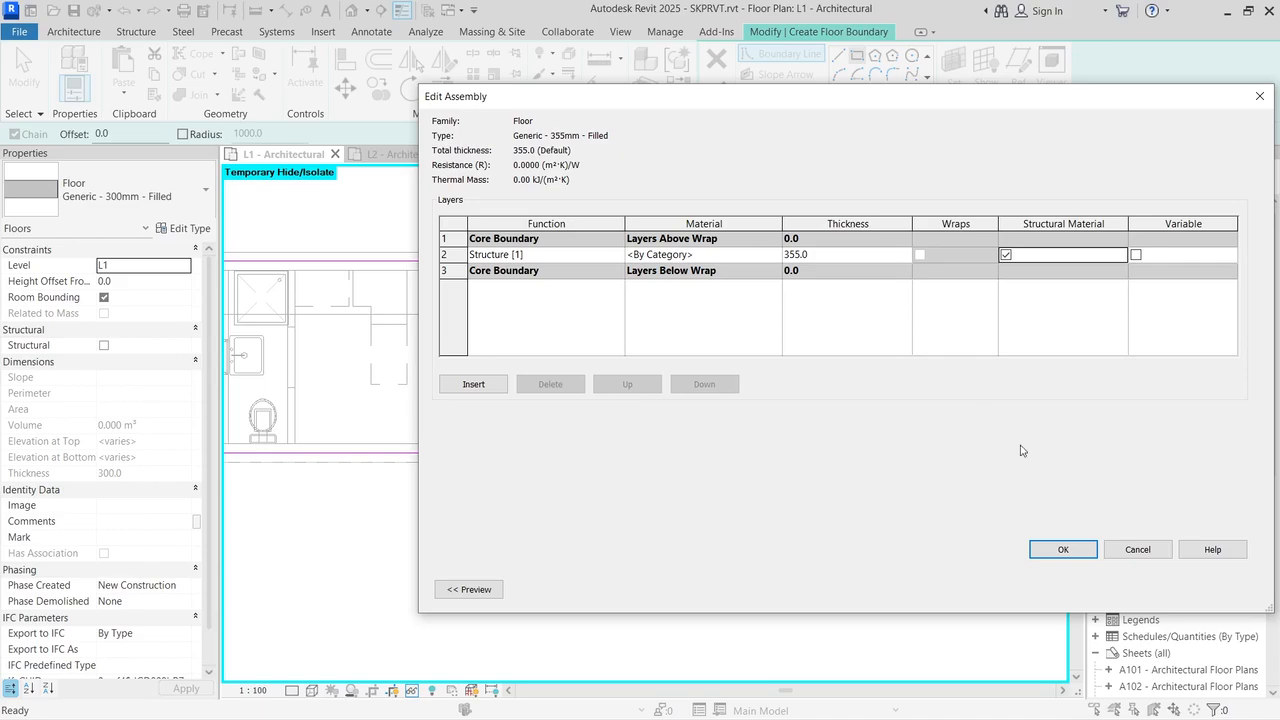
left_click(1063, 549)
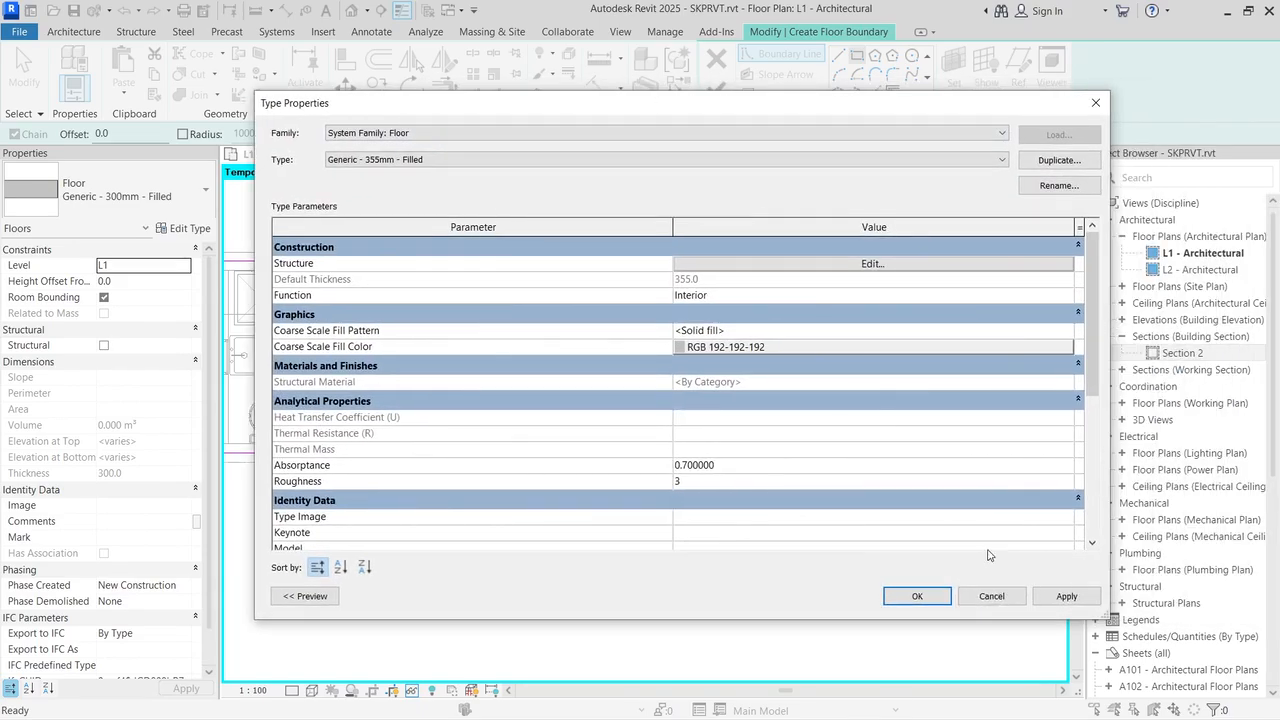
left_click(912, 597)
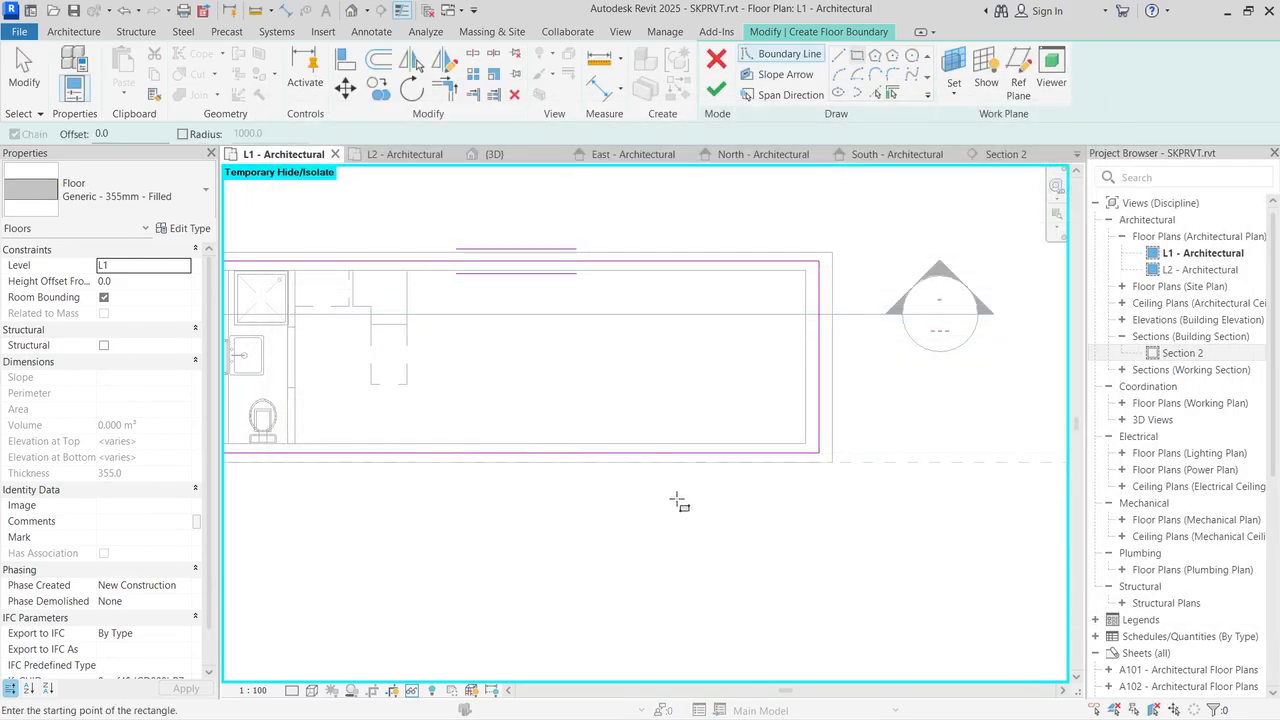
Step: Finish the floor boundary sketch to create the floor
scroll(803, 480, "down", 2)
scroll(717, 539, "up", 1)
scroll(719, 541, "up", 1)
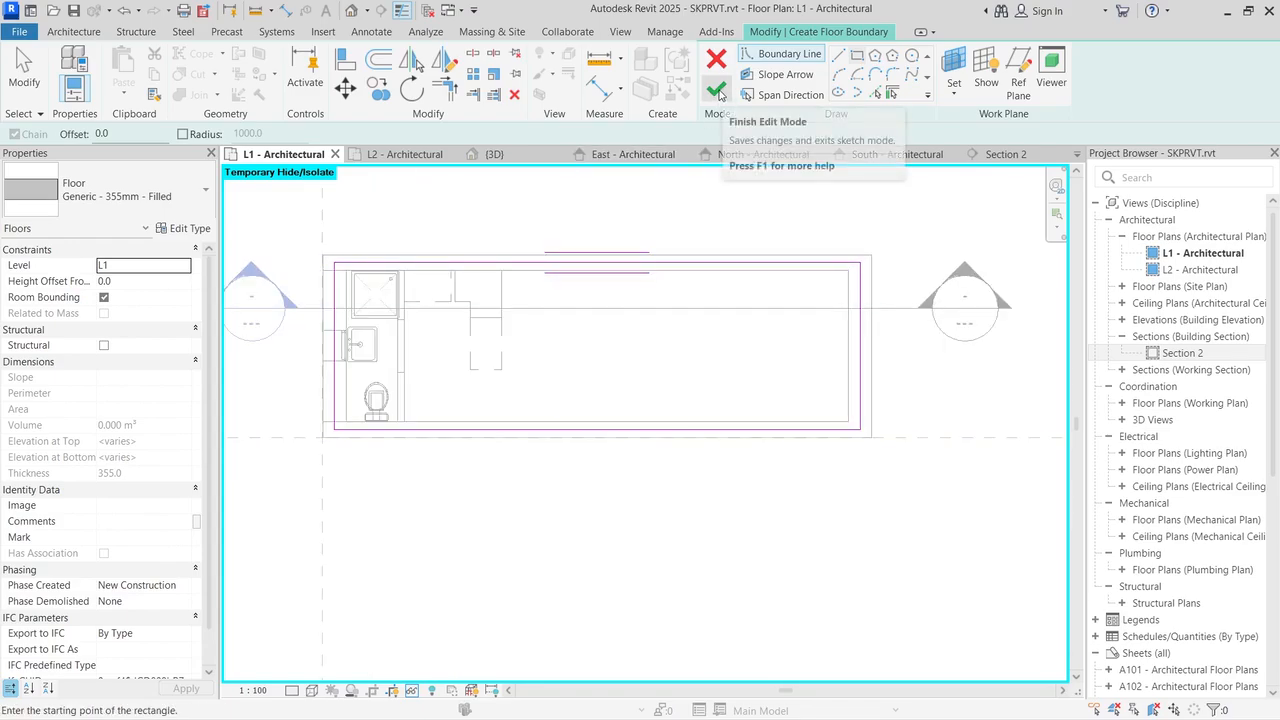
left_click(717, 91)
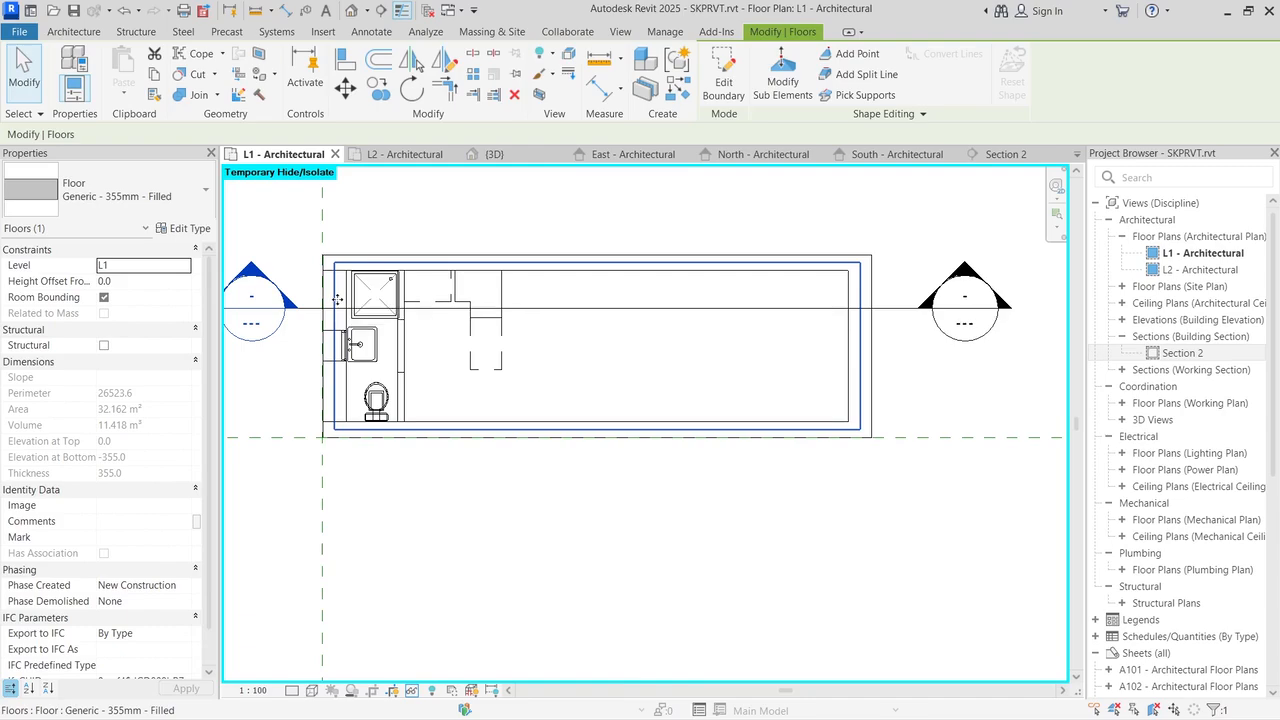
Step: Reset the temporary hiding in the L1 architectural plan to bring back the SketchUp reference
left_click(416, 691)
left_click(442, 598)
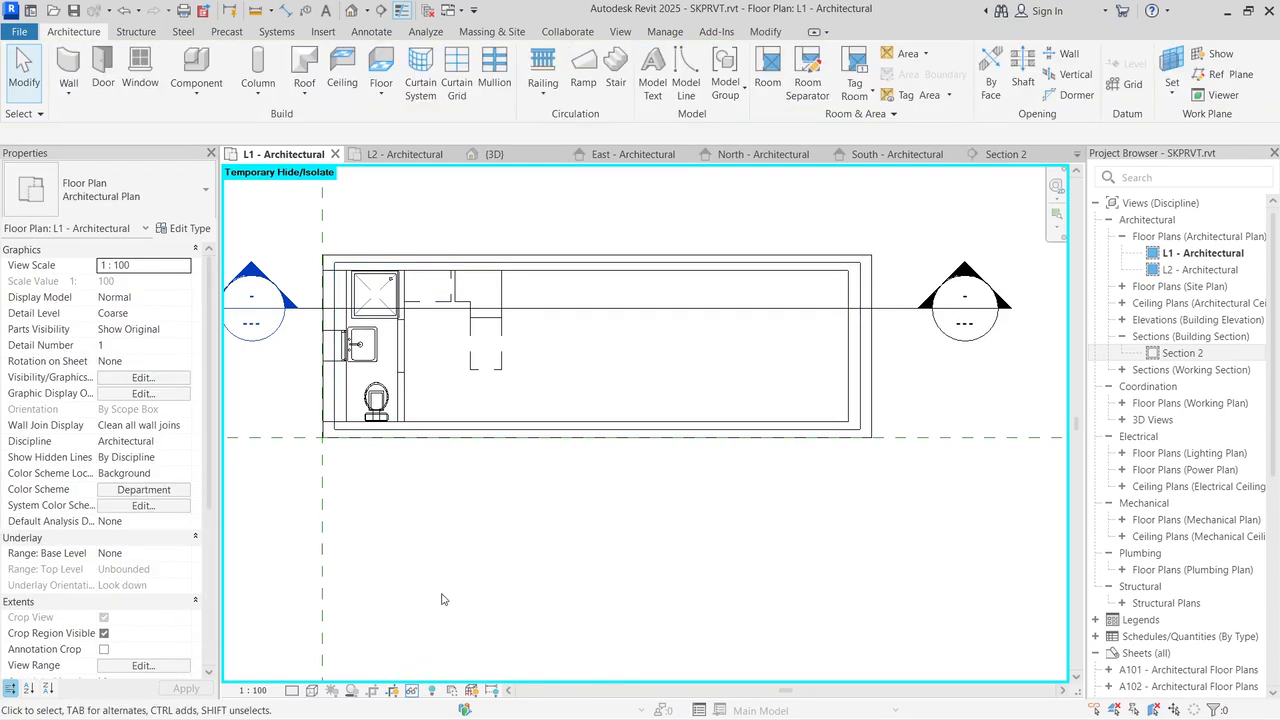
left_click(411, 690)
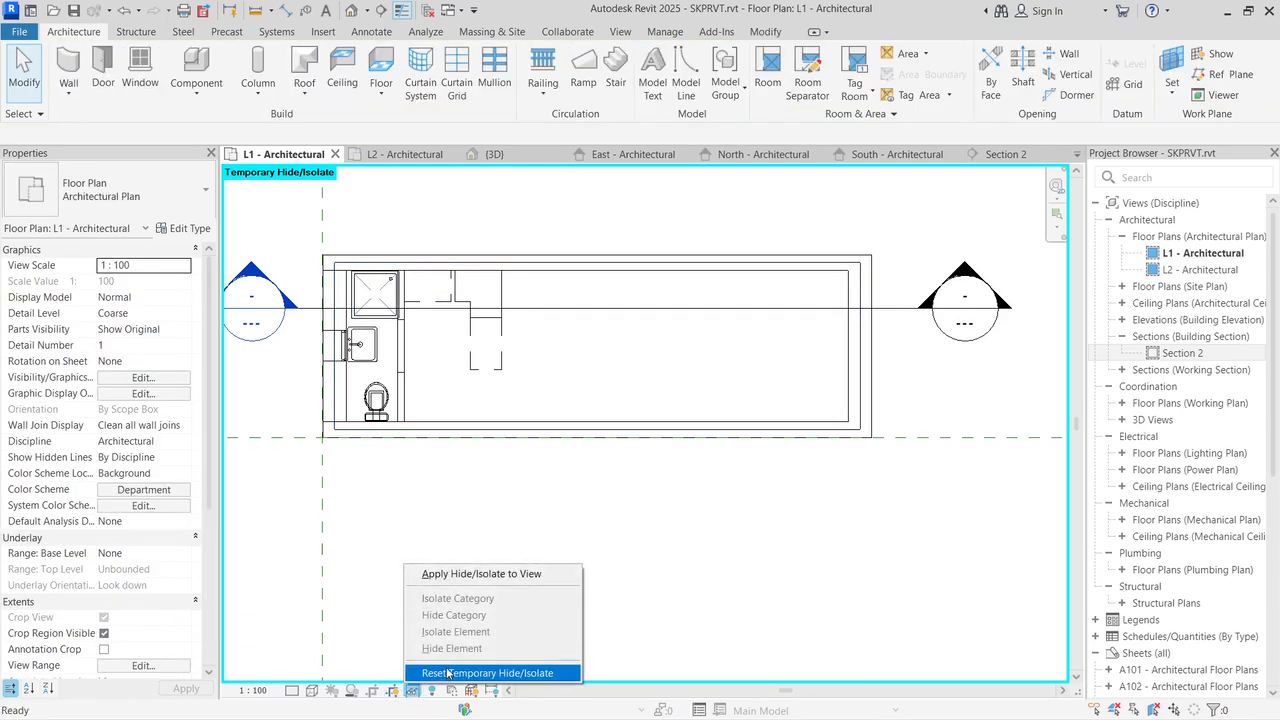
left_click(448, 673)
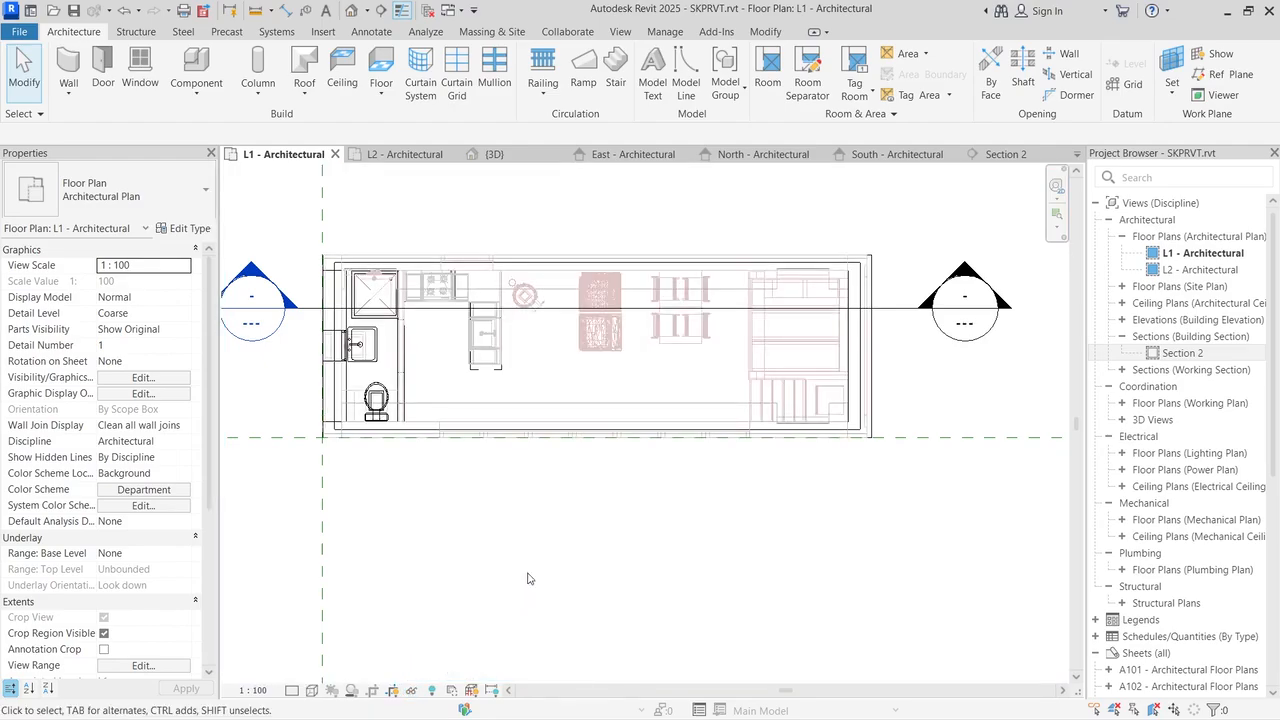
Step: Select the new floor in the 3D view and inspect it along the base of the building
left_click(494, 154)
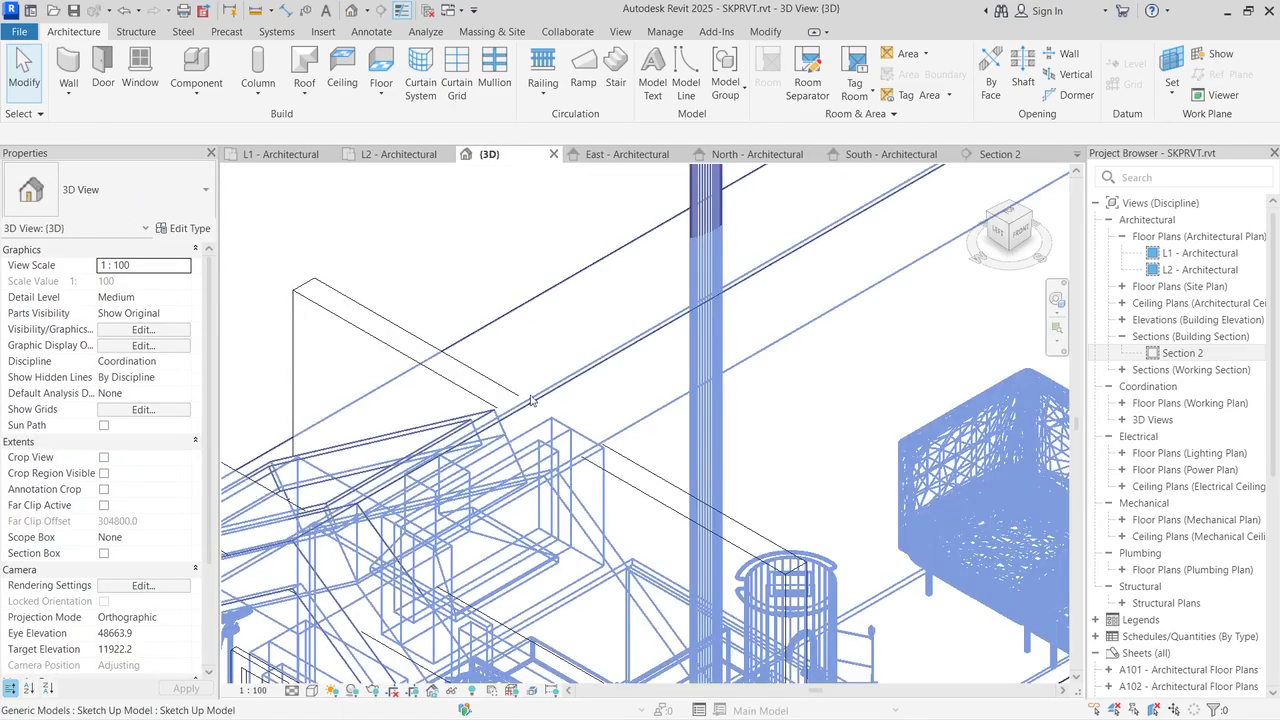
scroll(485, 620, "up", 3)
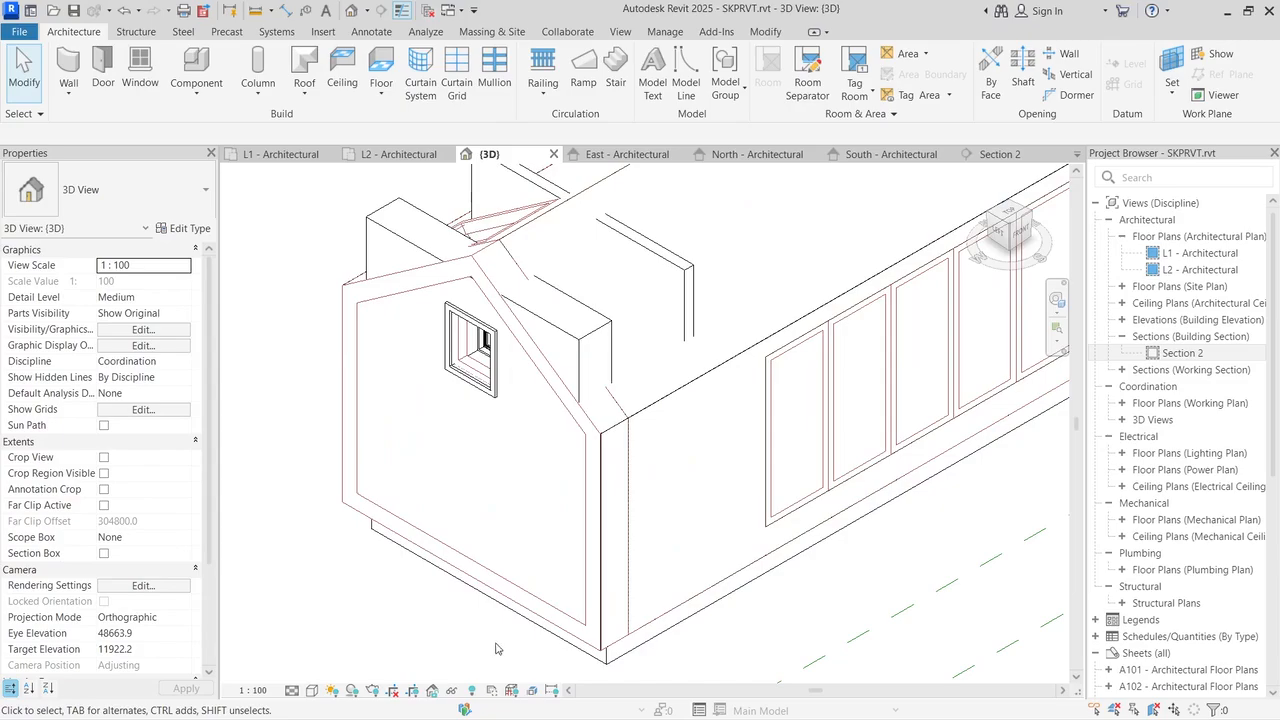
left_click(545, 633)
scroll(394, 585, "down", 4)
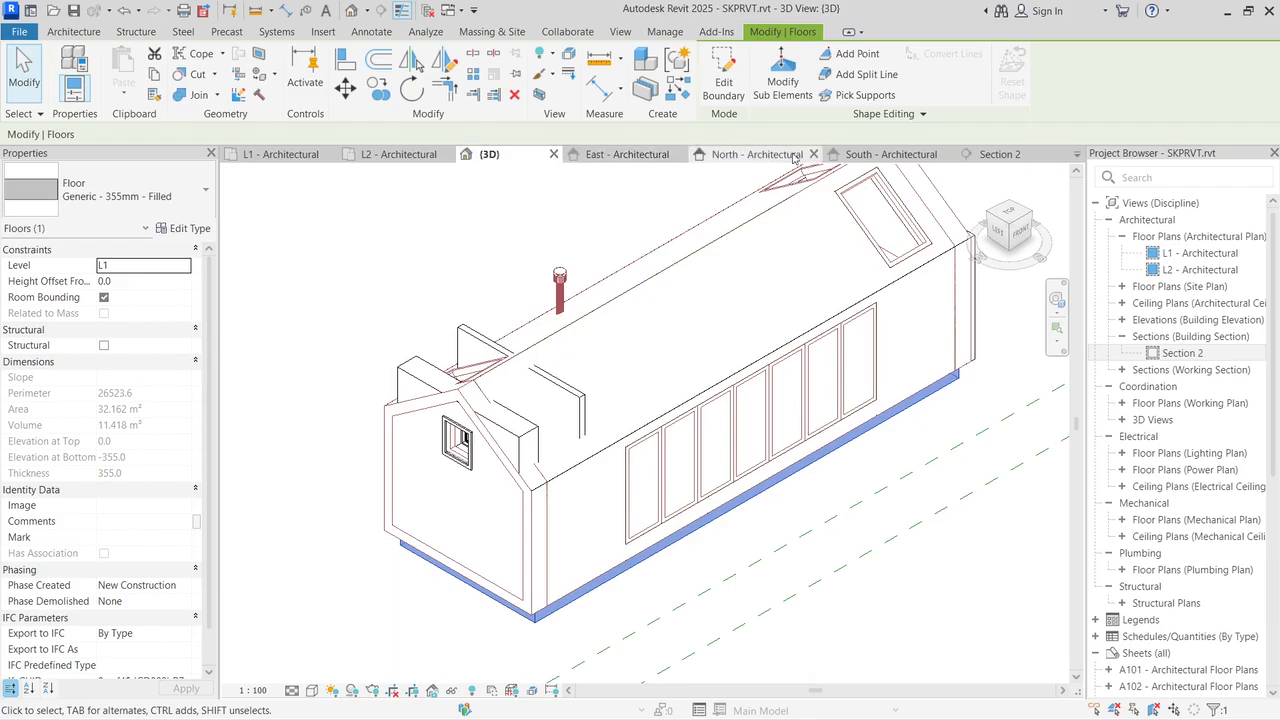
Step: Examine in Section 2 how the new floor sits relative to level L1 and the SketchUp floor
left_click(1000, 154)
scroll(540, 370, "up", 6)
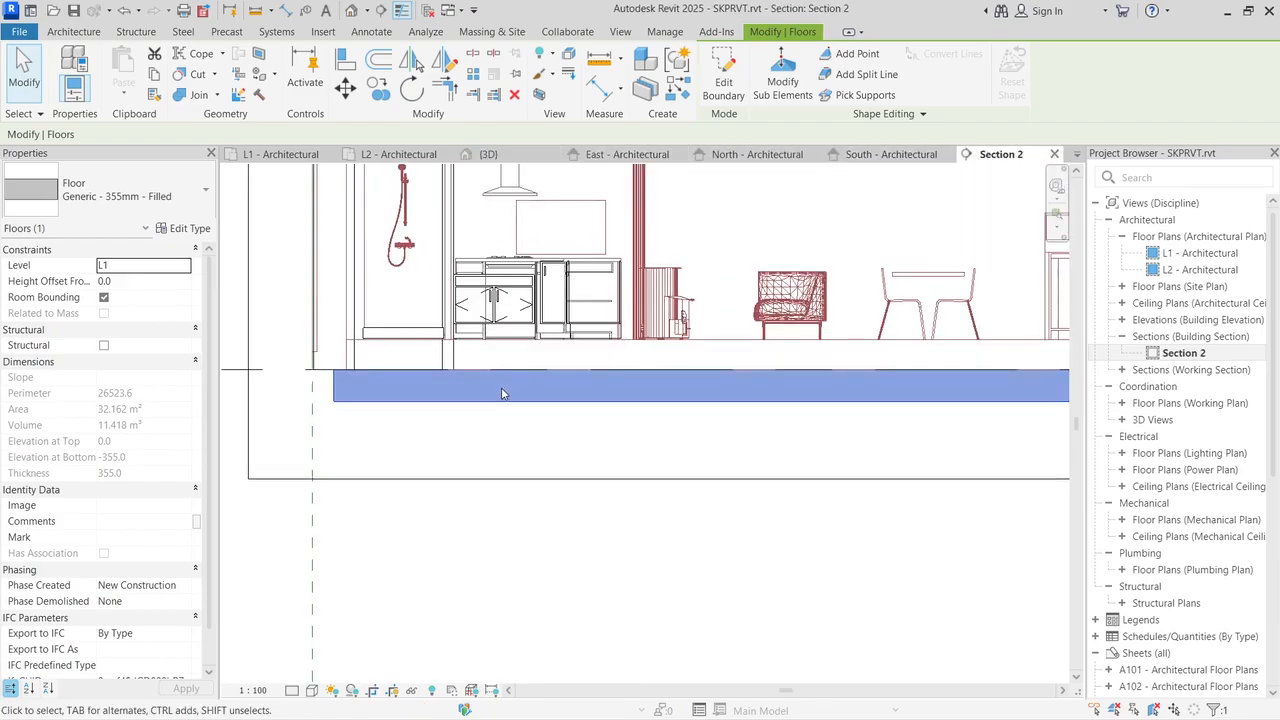
scroll(484, 362, "down", 3)
scroll(489, 340, "up", 5)
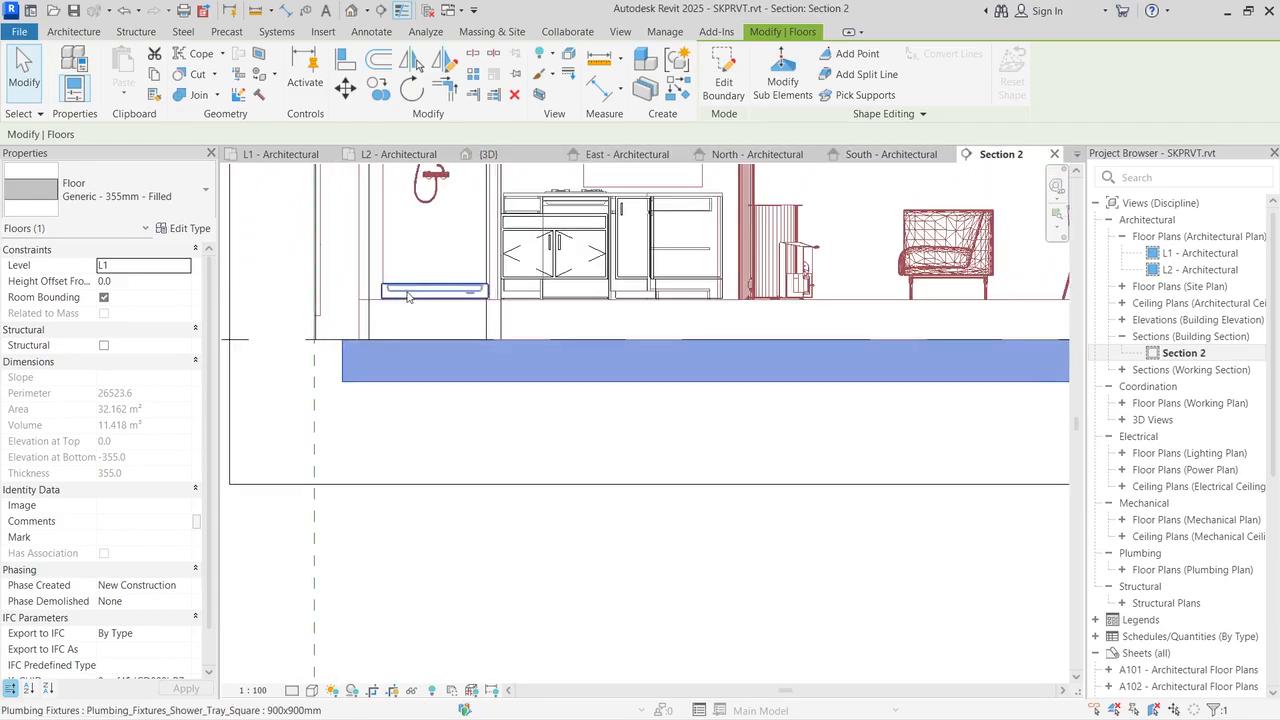
left_click(400, 548)
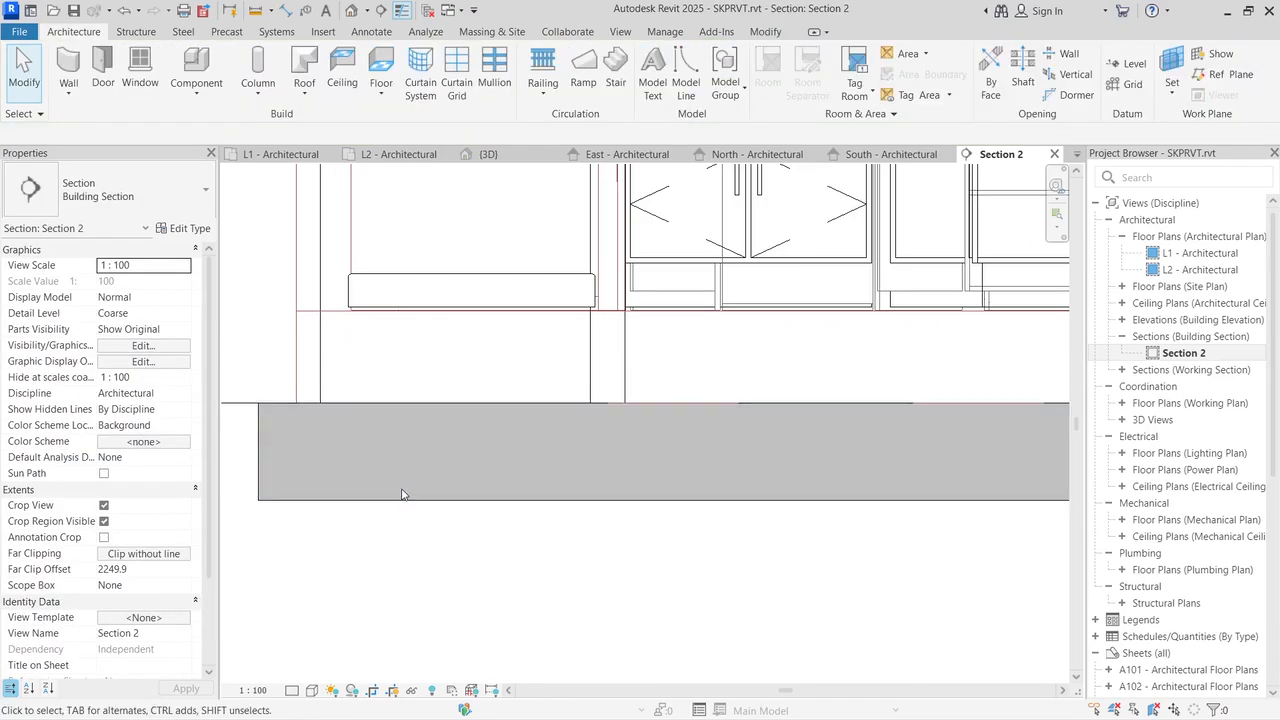
left_click(400, 497)
scroll(400, 490, "down", 4)
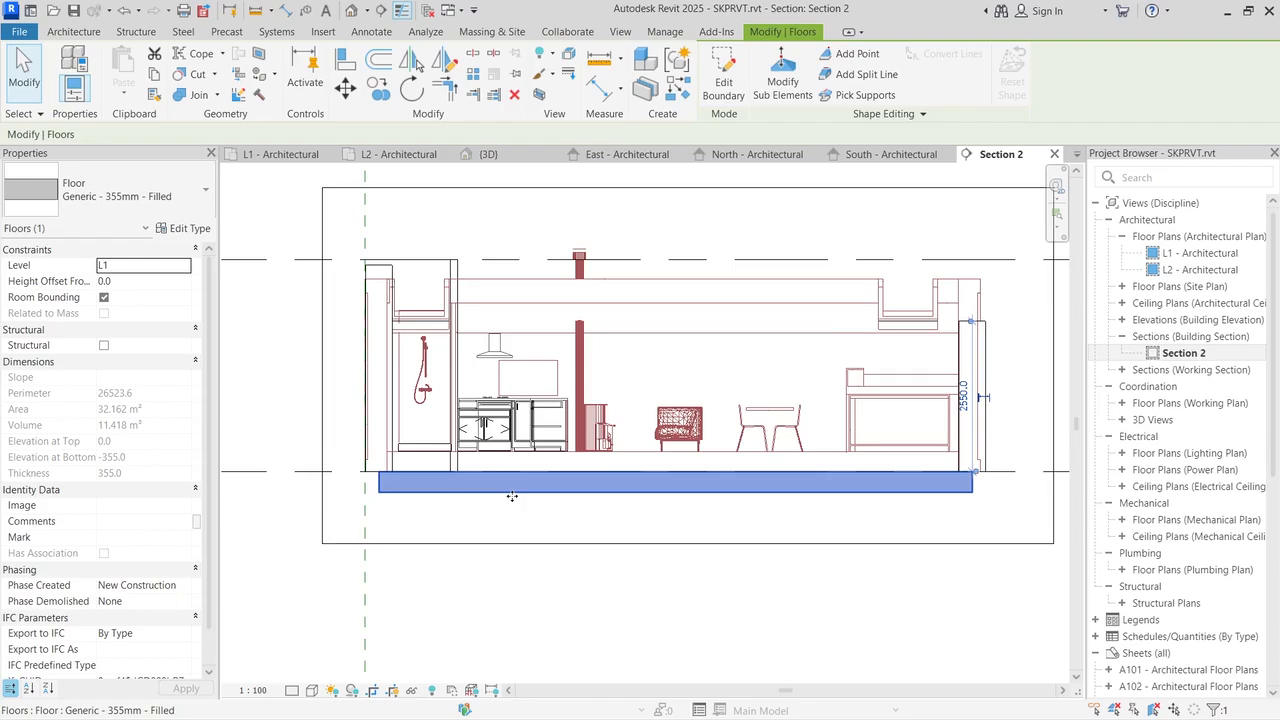
scroll(512, 497, "down", 2)
scroll(855, 502, "up", 4)
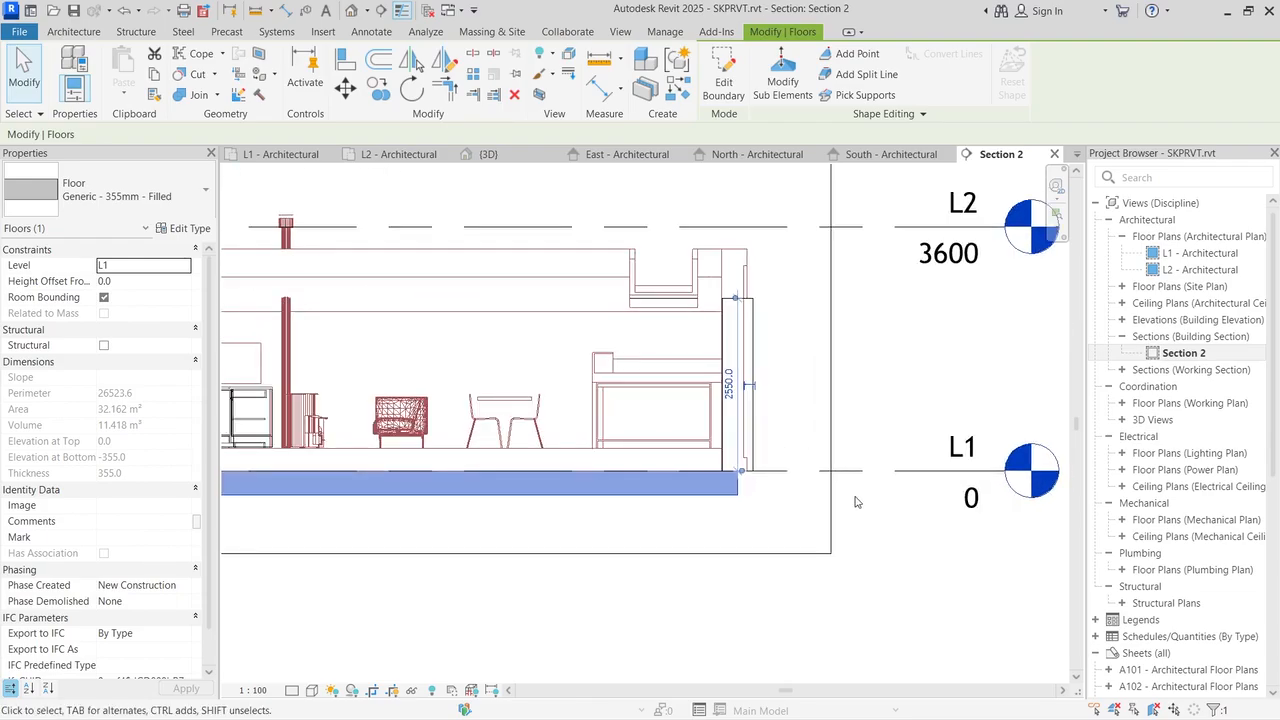
left_click(888, 362)
scroll(885, 330, "down", 3)
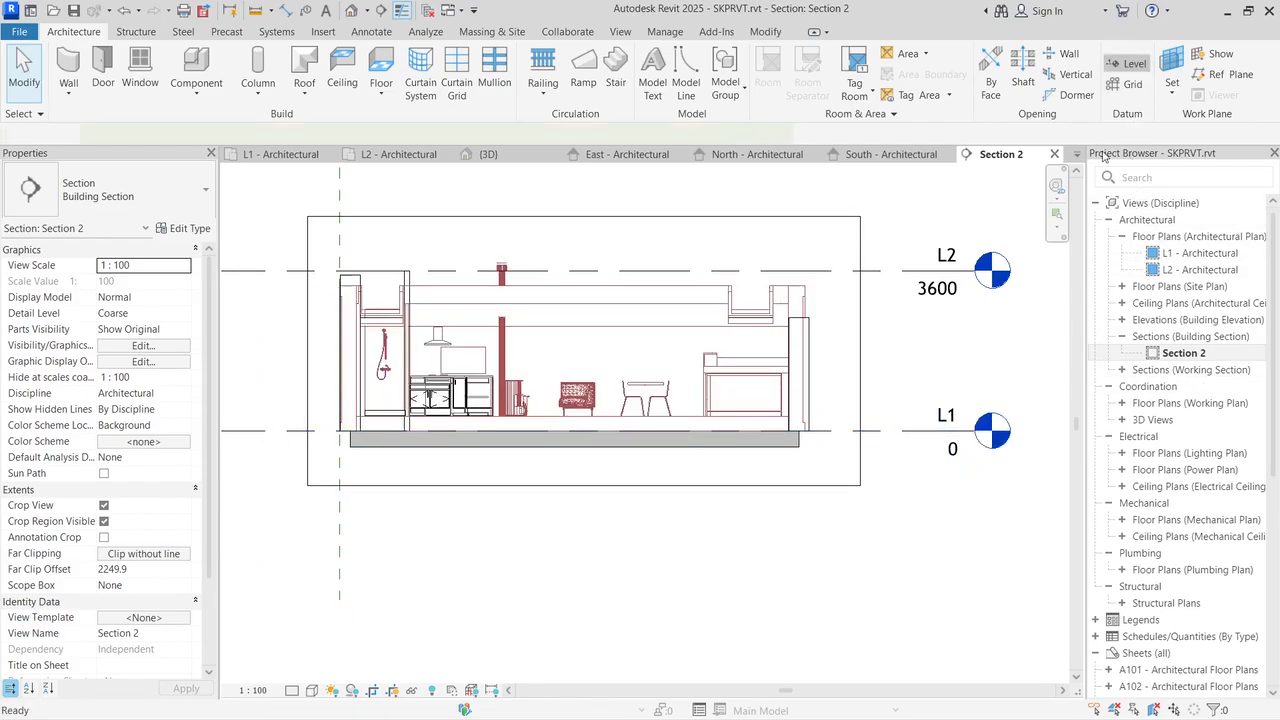
Step: Place a new level line across the building section about 1600 mm above L1
left_click(1127, 63)
scroll(968, 431, "up", 6)
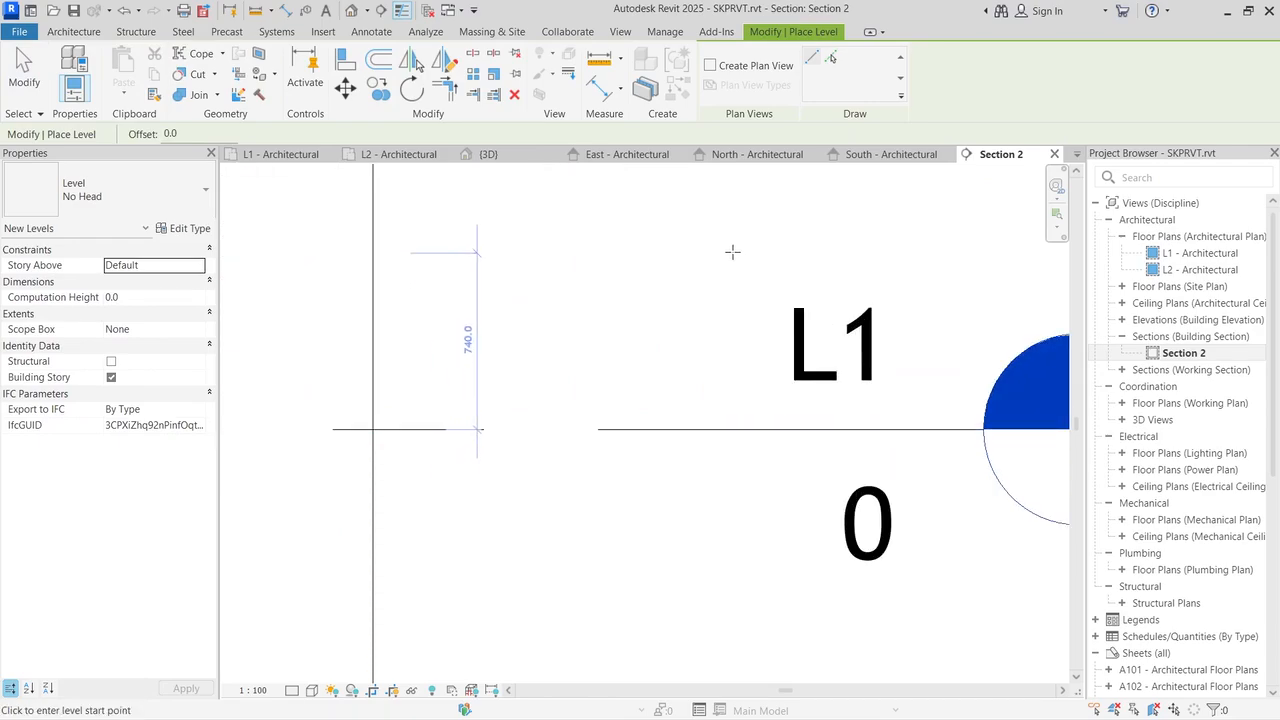
scroll(860, 266, "down", 6)
left_click(886, 238)
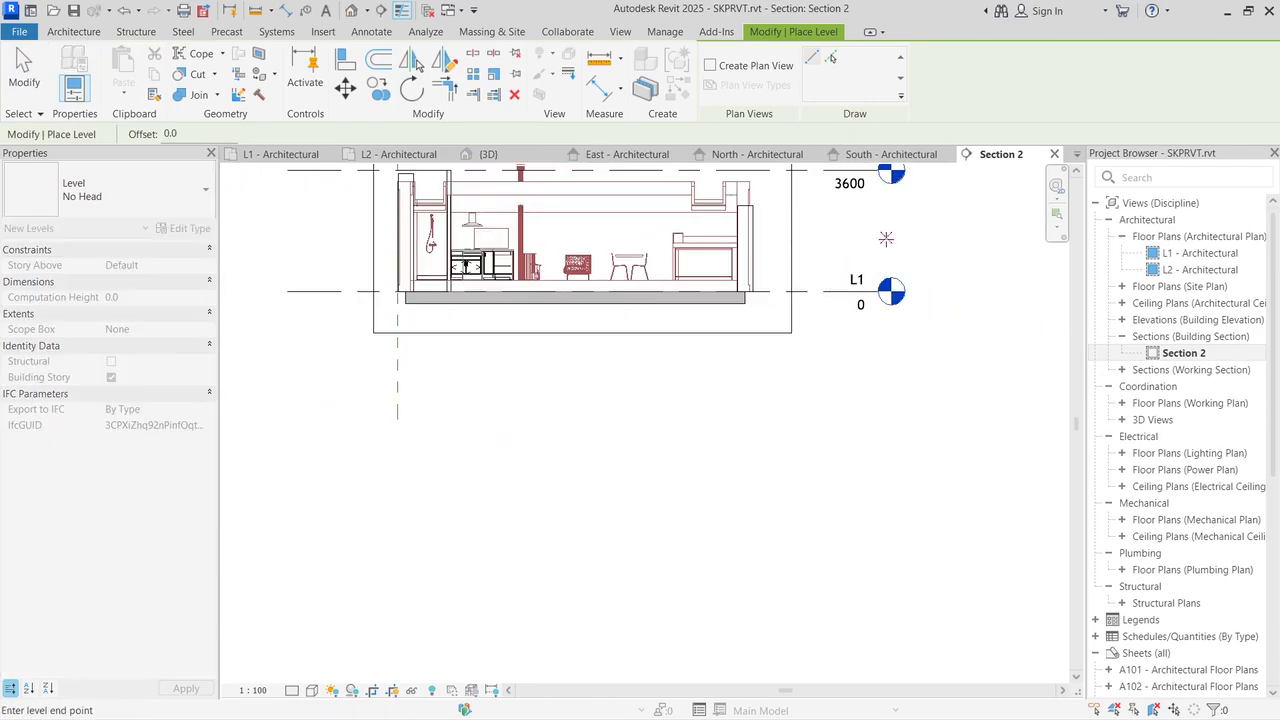
left_click(250, 255)
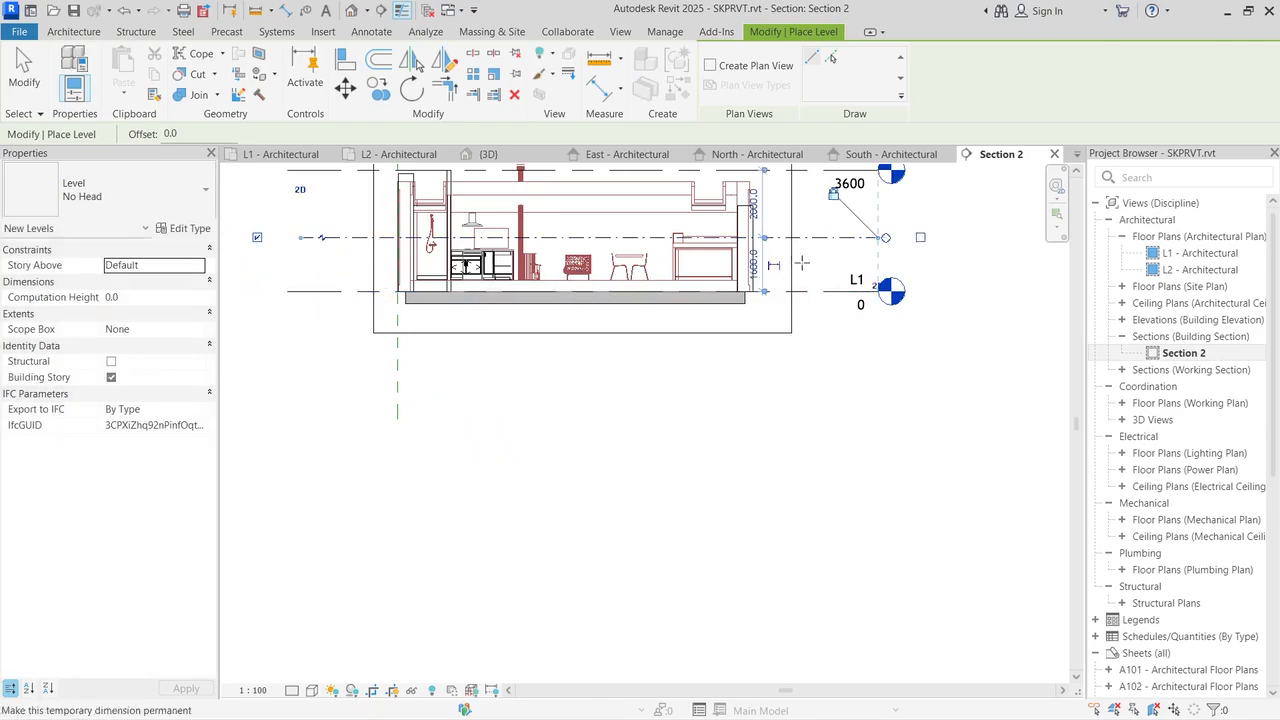
Step: Set the new level's height above L1 to 355 mm
scroll(927, 238, "up", 2)
scroll(927, 238, "up", 2)
key("Escape")
key("Escape")
left_click(674, 237)
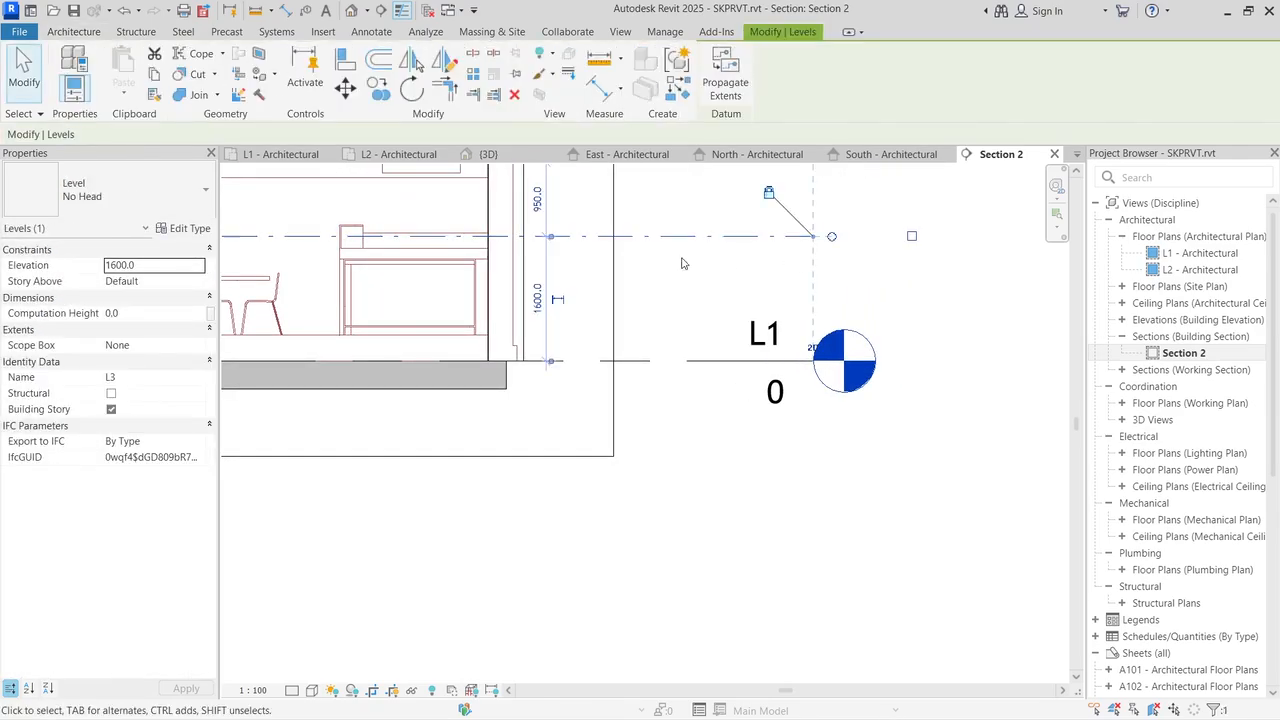
left_click(537, 299)
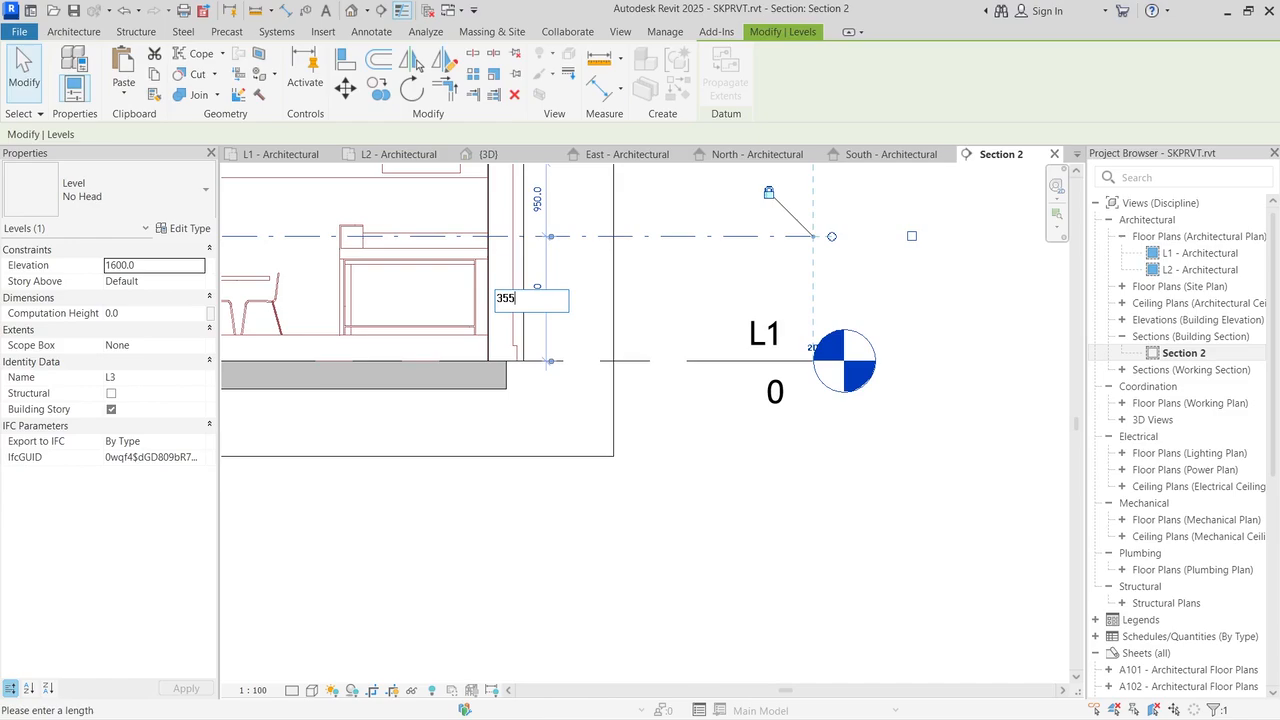
key("Return")
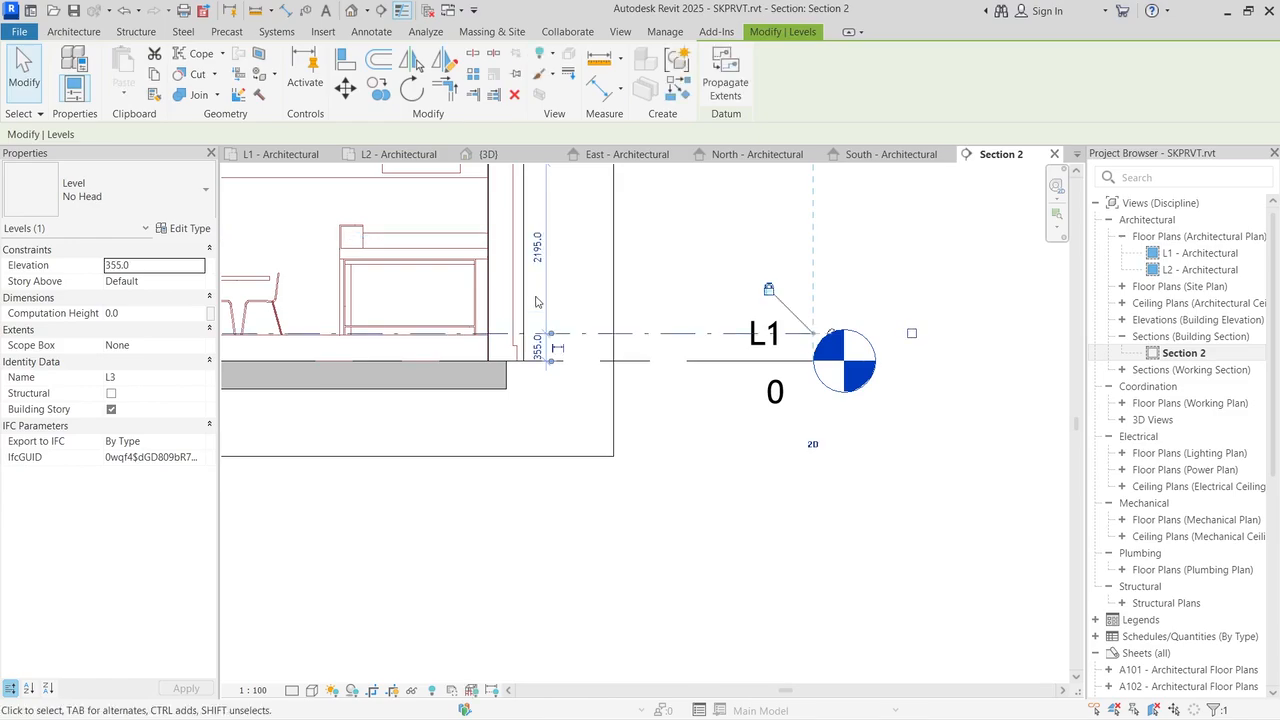
scroll(707, 331, "down", 1)
key("Escape")
scroll(805, 318, "up", 2)
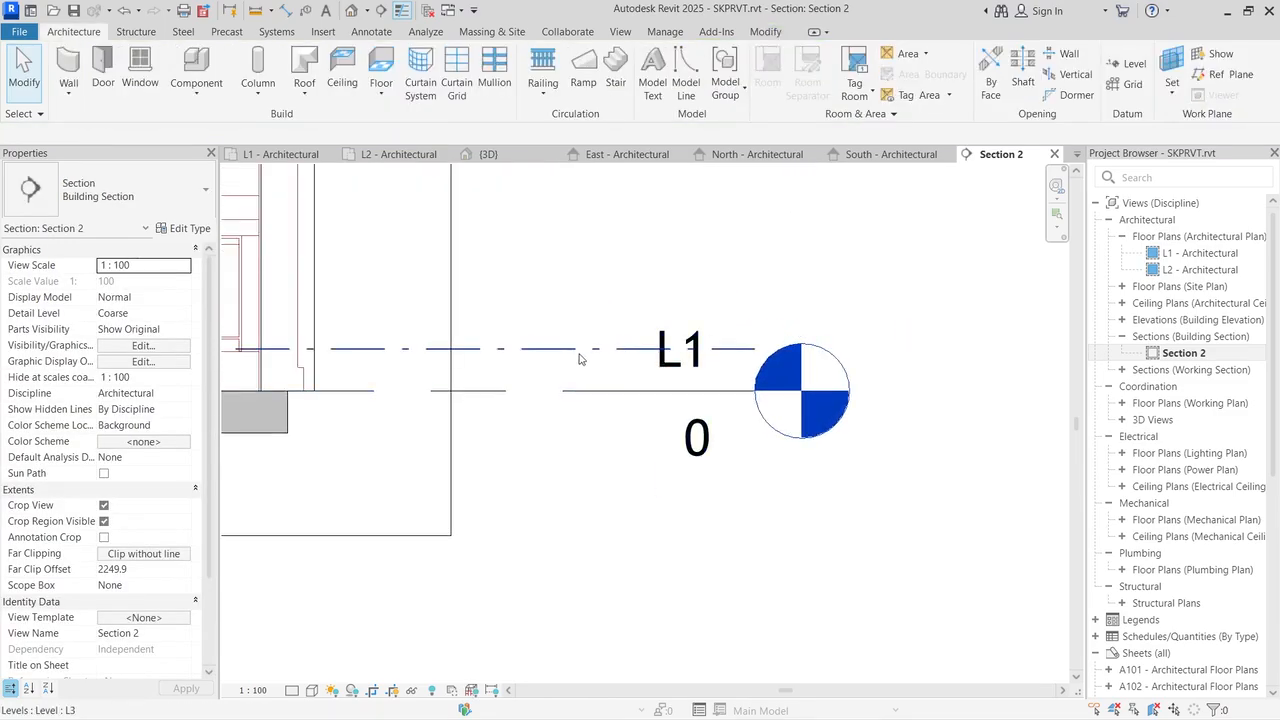
Step: Change the new level above L1 to the 8mm Head type so it shows a level head
left_click(560, 354)
scroll(704, 343, "down", 3)
left_click_drag(731, 346, 823, 344)
key("Escape")
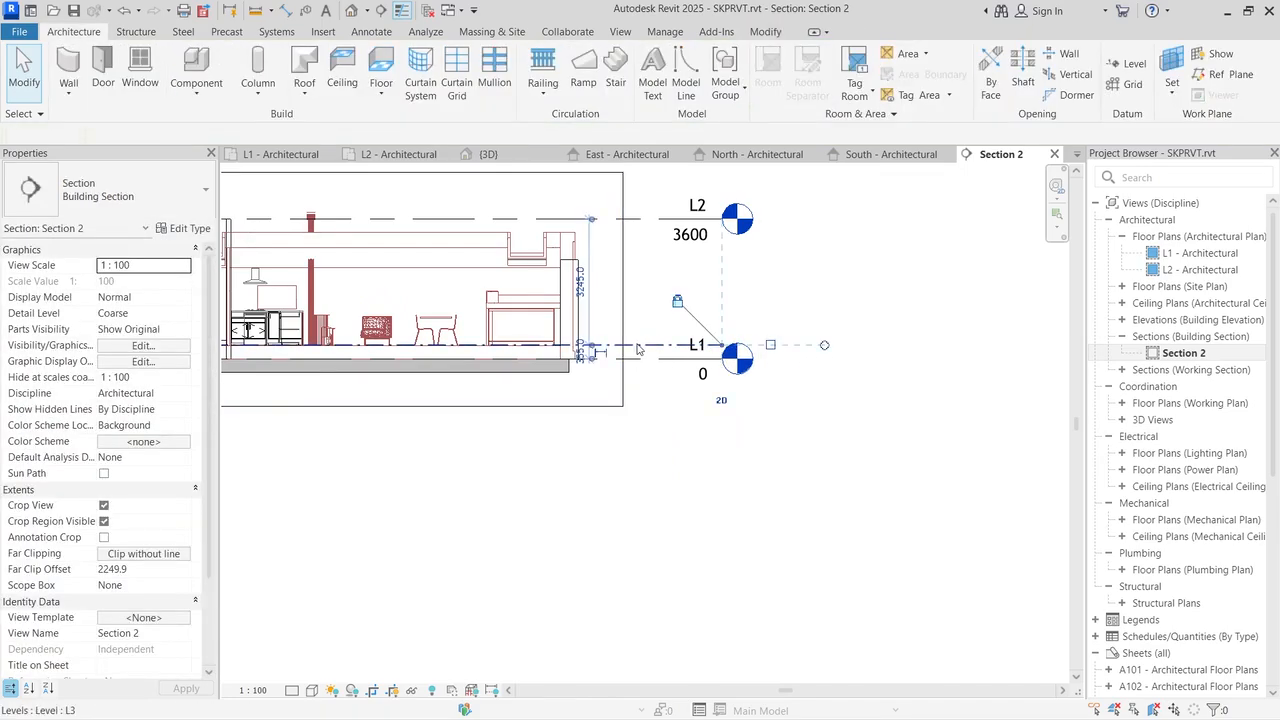
left_click(638, 349)
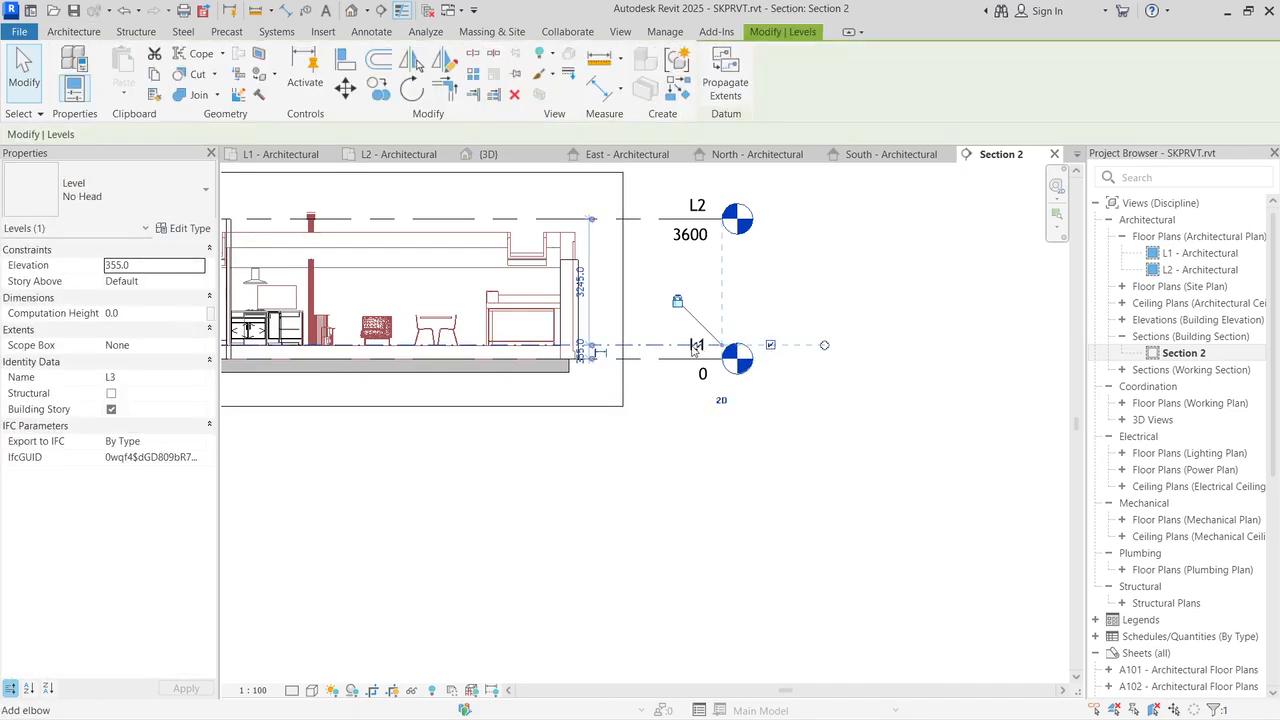
scroll(760, 365, "up", 2)
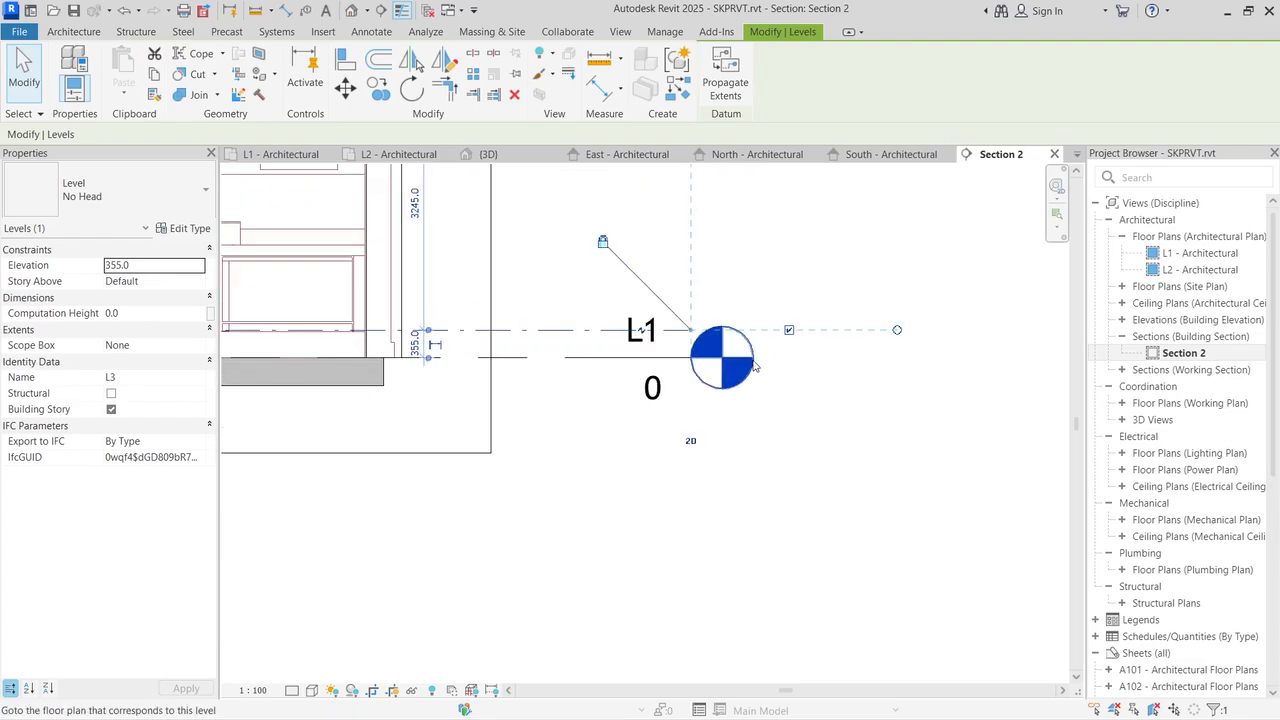
scroll(755, 360, "up", 2)
scroll(760, 349, "down", 3)
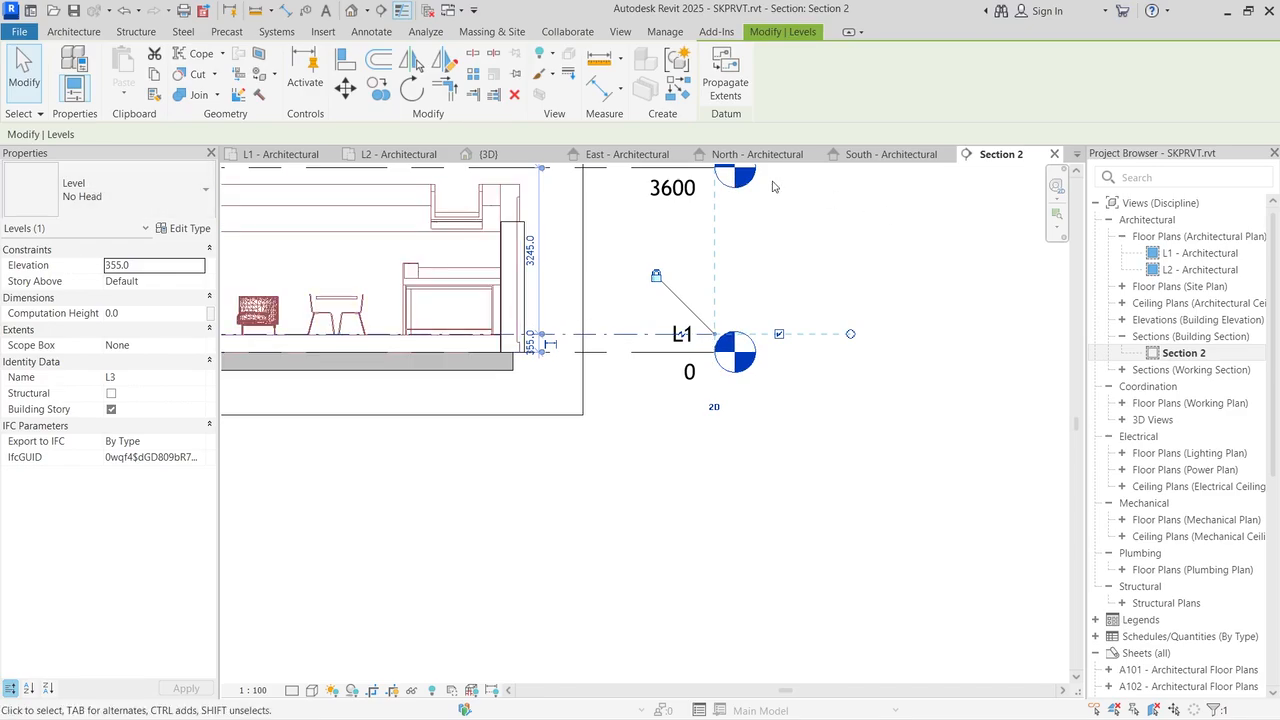
left_click(120, 190)
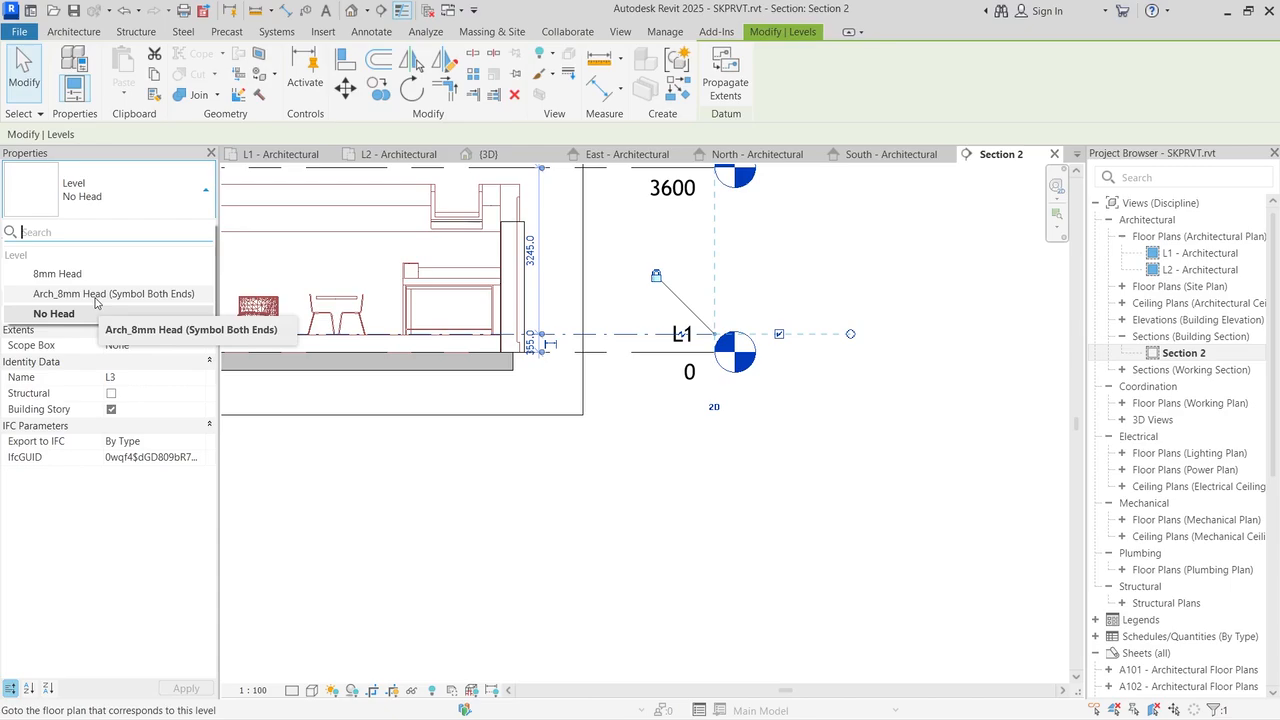
left_click(60, 274)
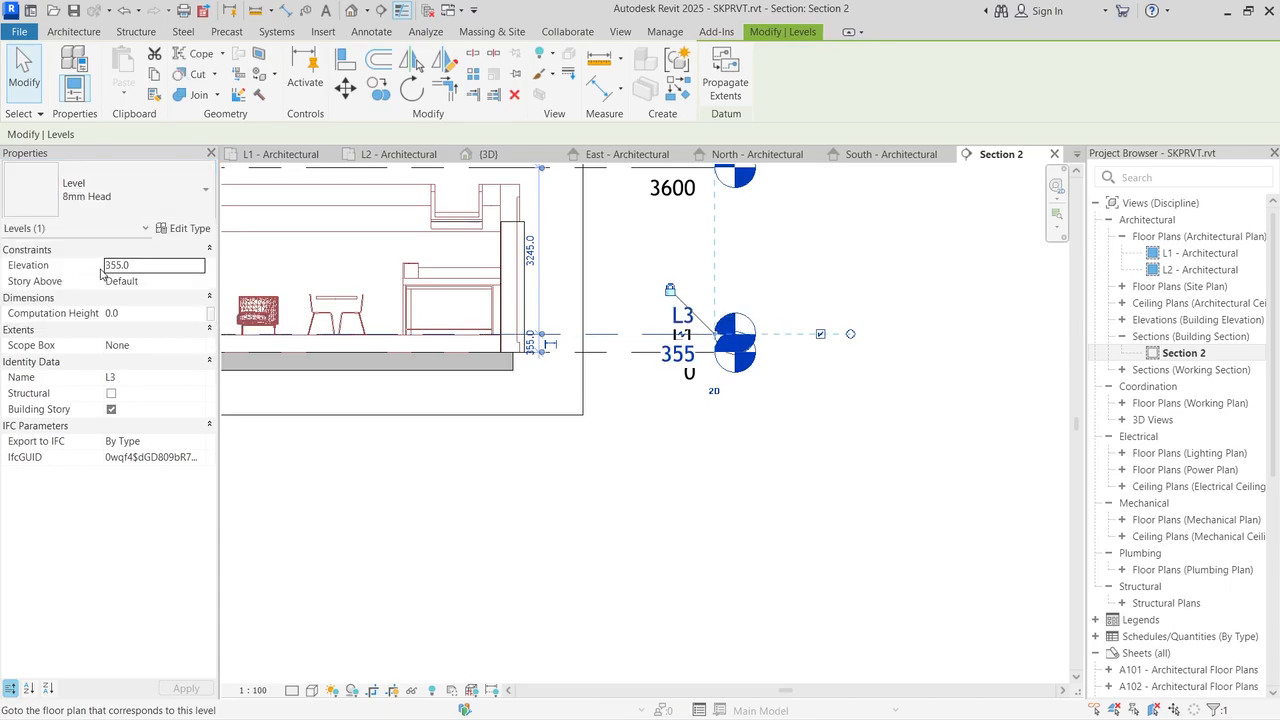
Step: Rename the new level as Ground Floor
left_click(644, 452)
left_click(682, 316)
left_click(682, 316)
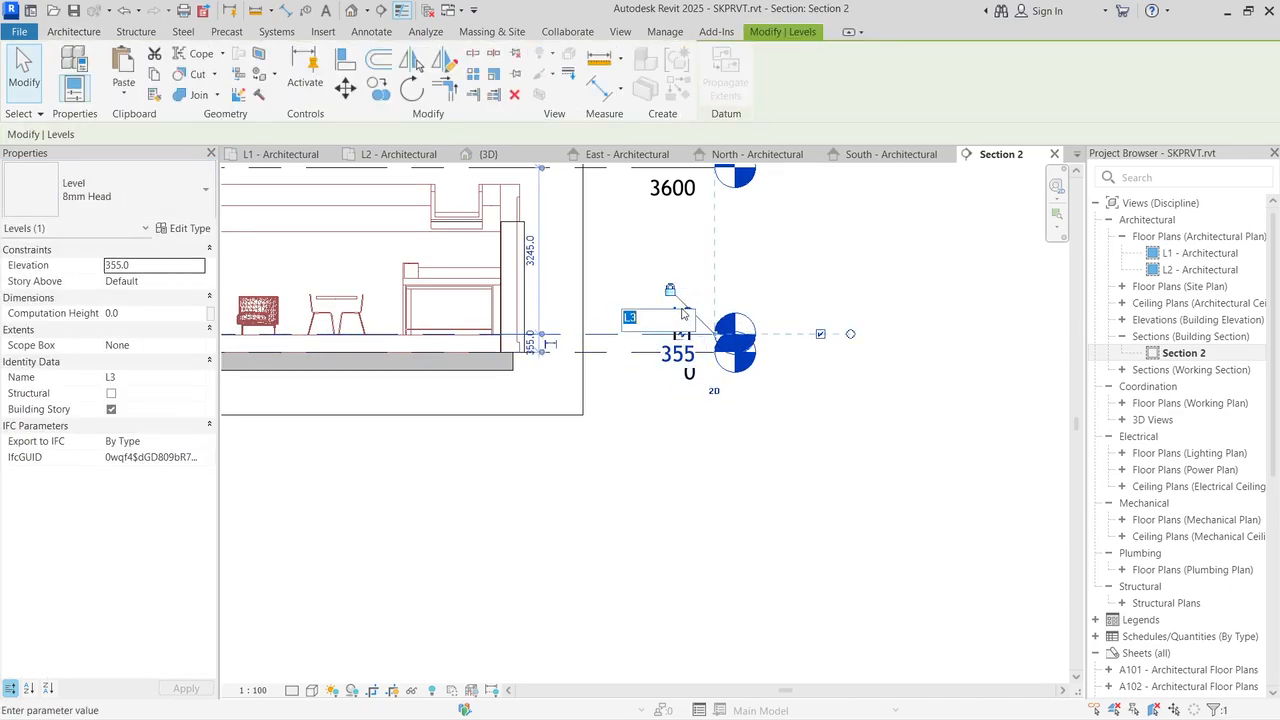
type("Ground Floor")
key("Return")
left_click(754, 443)
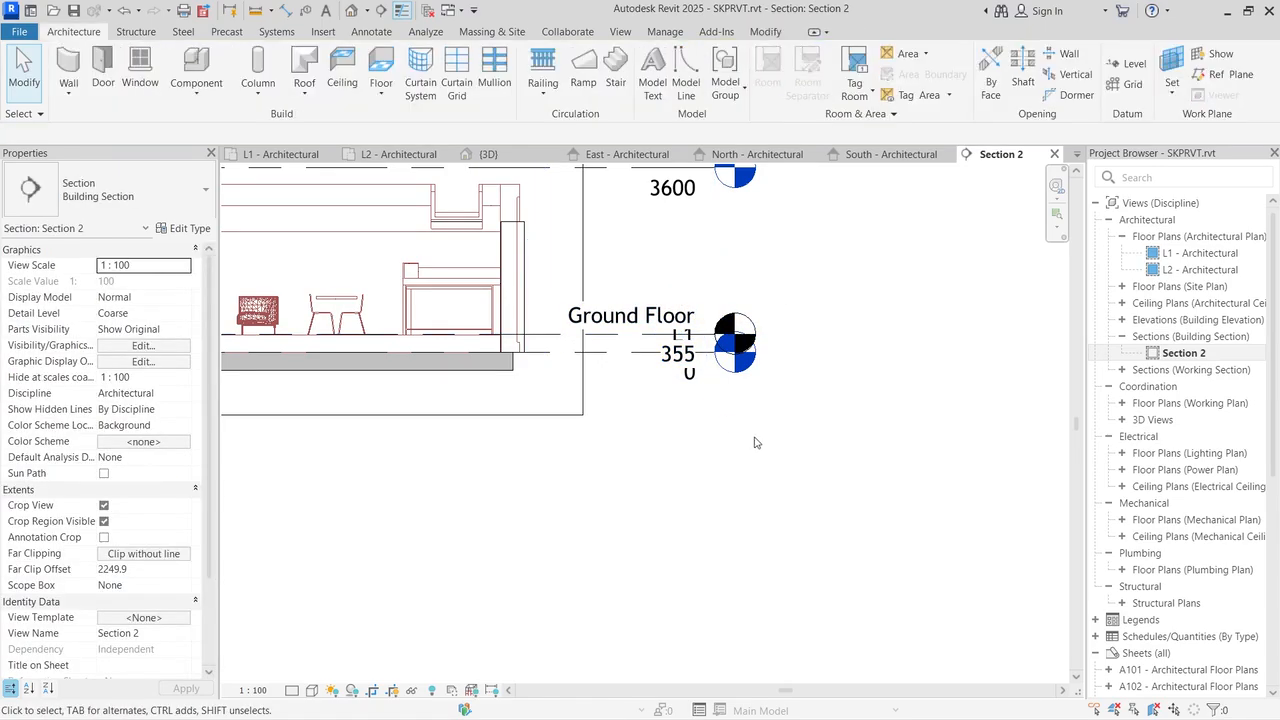
Step: Extend the levels' right ends outward, then pull L1's end back so its head clears the Ground Floor head
left_click(712, 345)
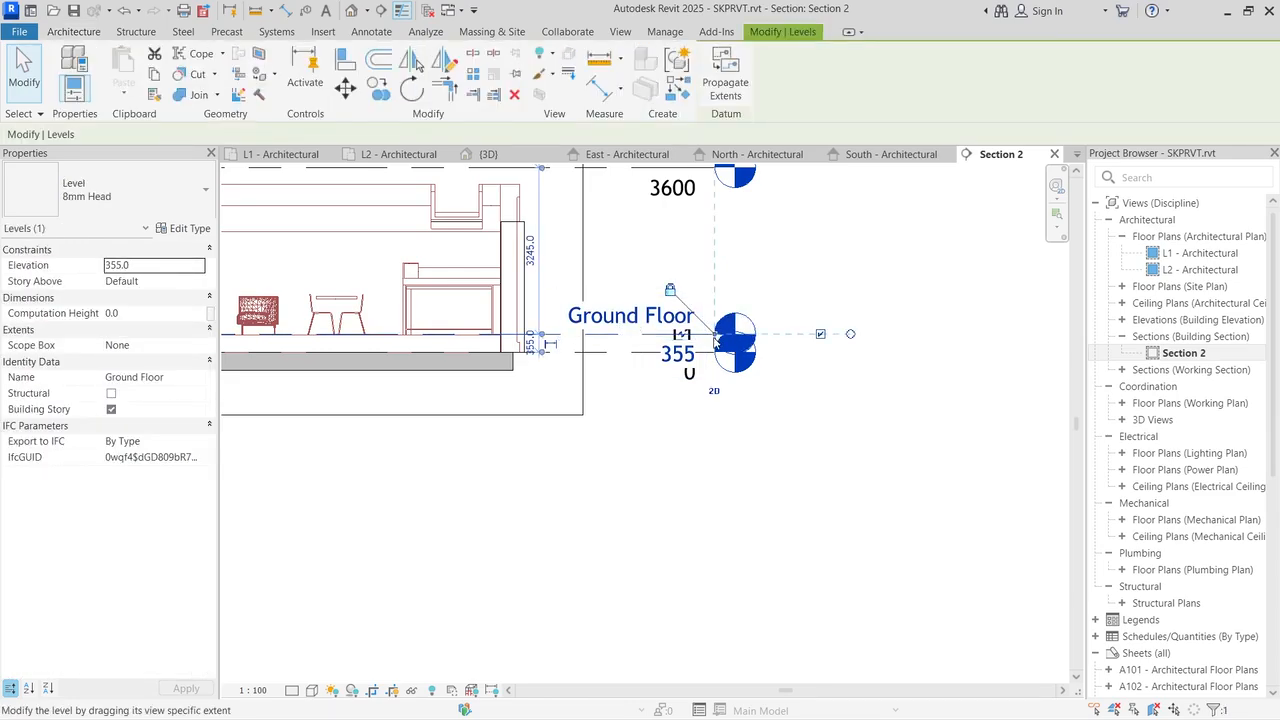
left_click_drag(714, 350, 882, 352)
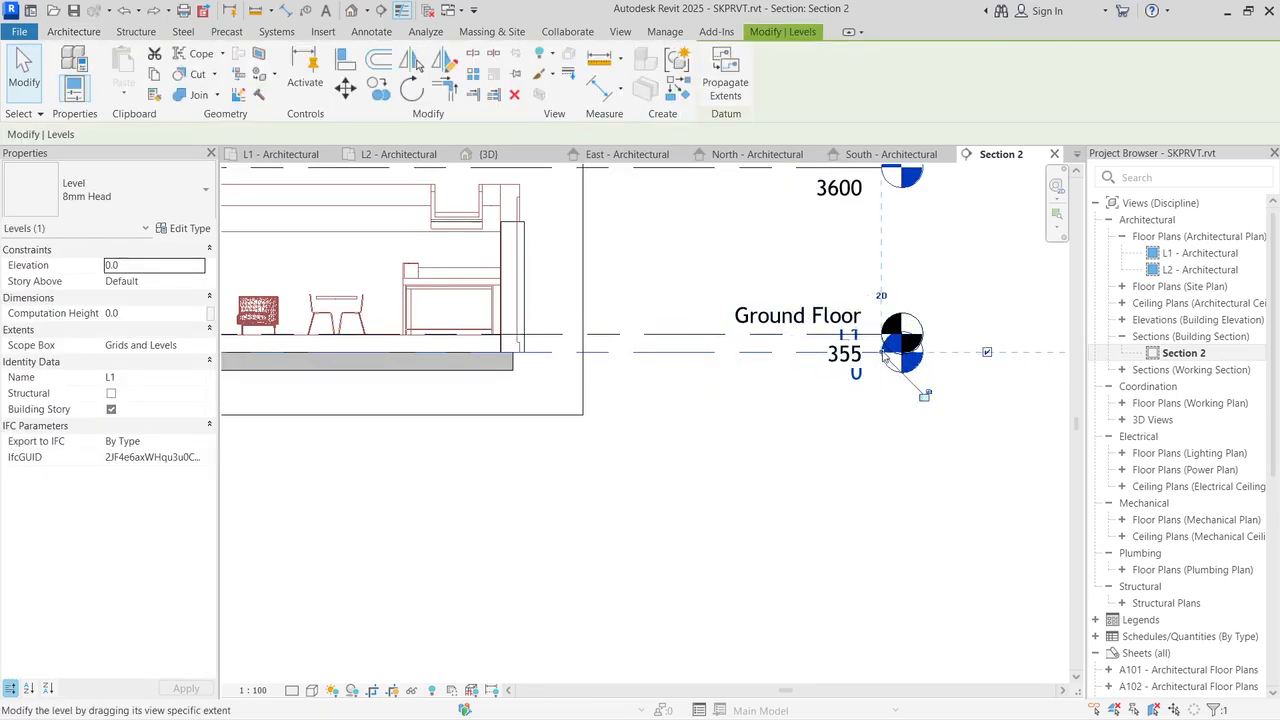
left_click_drag(882, 352, 672, 356)
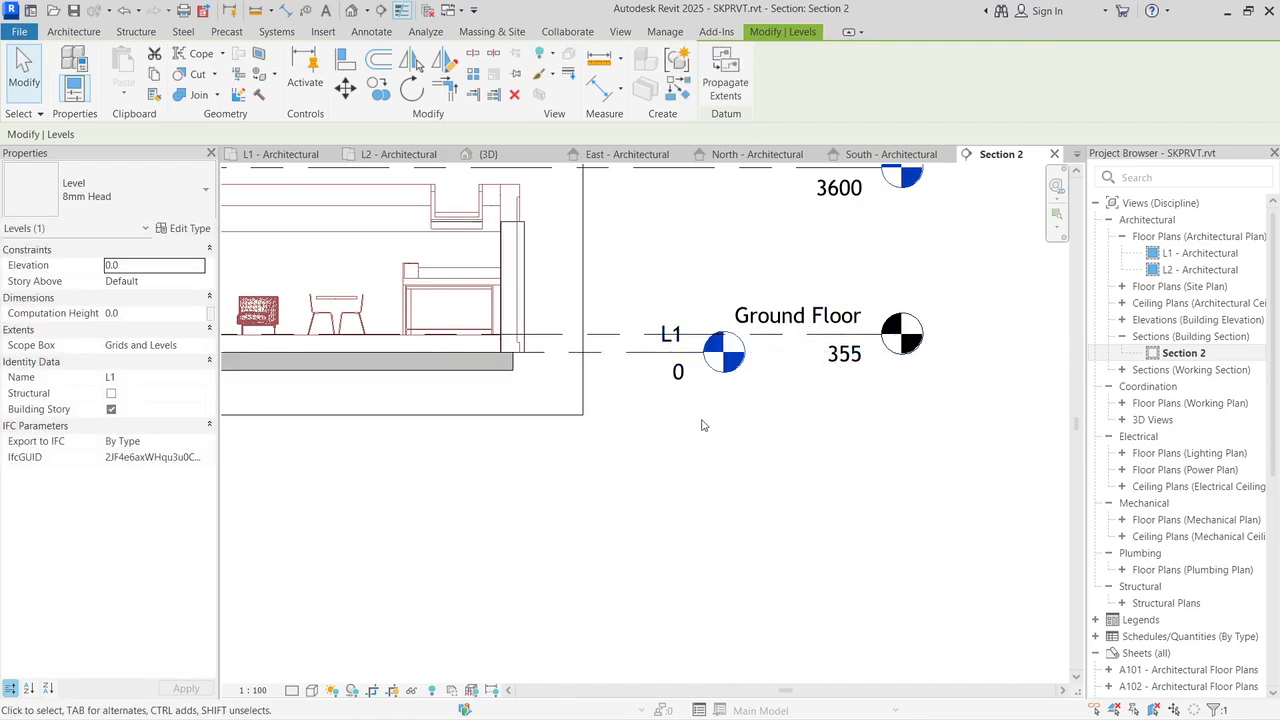
key("Escape")
Step: Extend the left end of the Ground Floor level farther outward from the building section
scroll(840, 312, "down", 5)
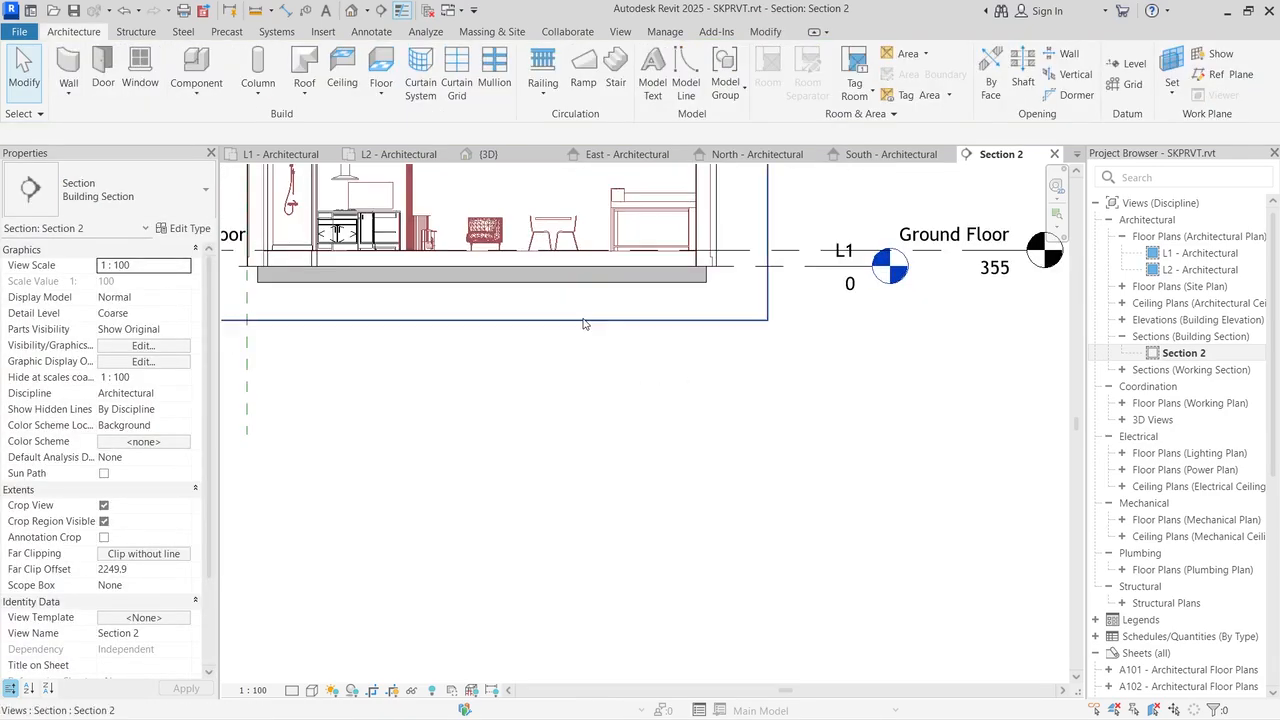
scroll(530, 290, "up", 5)
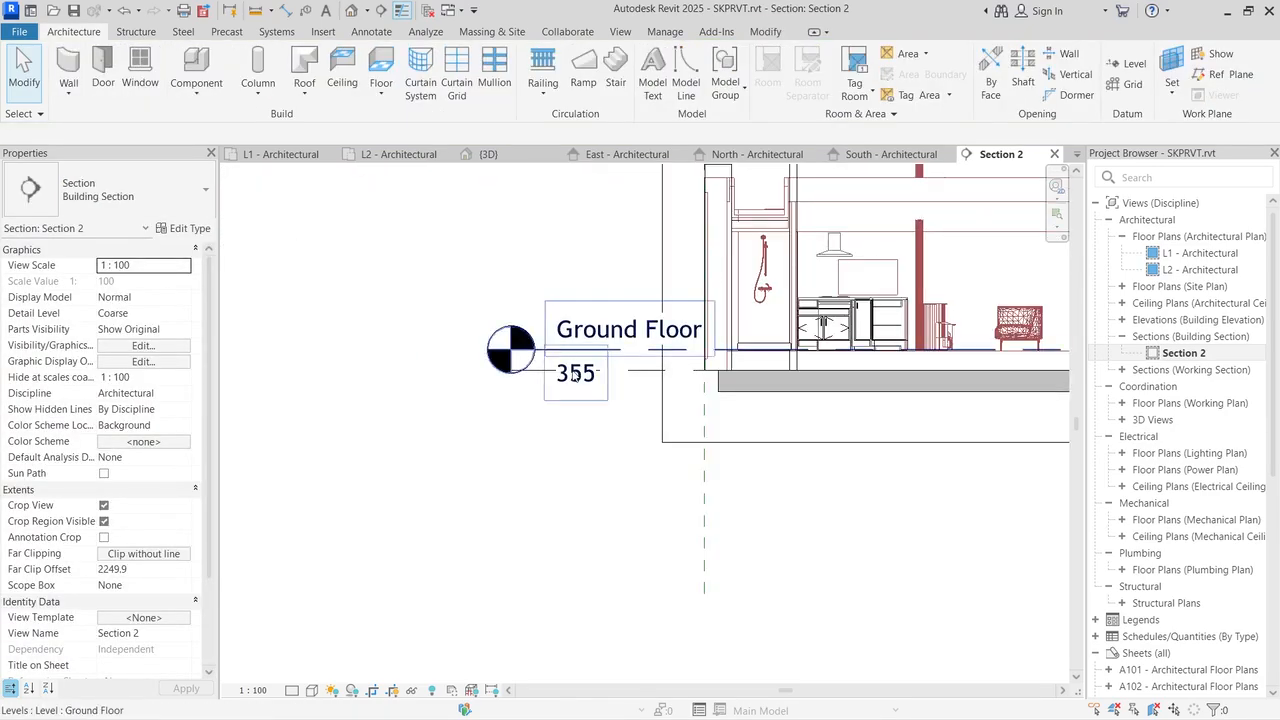
left_click(582, 318)
left_click_drag(540, 356, 468, 346)
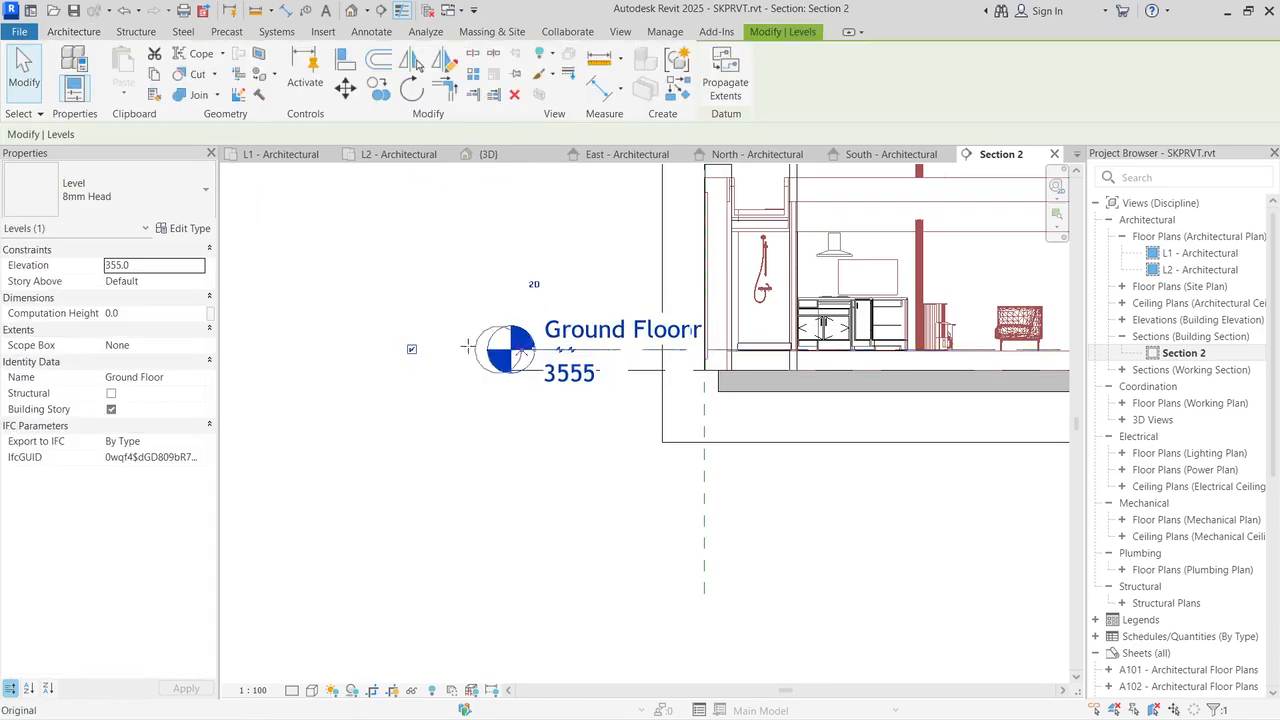
scroll(468, 346, "down", 3)
left_click(584, 448)
scroll(578, 457, "down", 3)
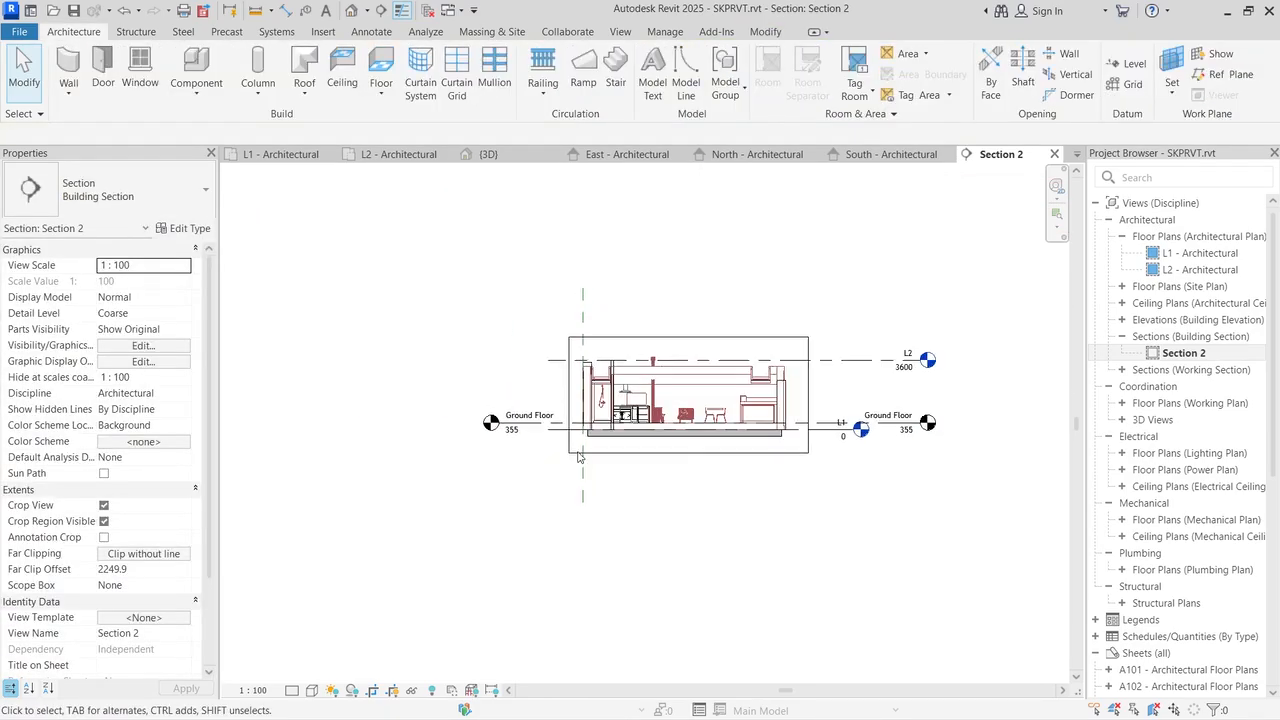
Step: Assign the 355 mm floor slab to the Ground Floor level
scroll(578, 457, "up", 5)
left_click(473, 437)
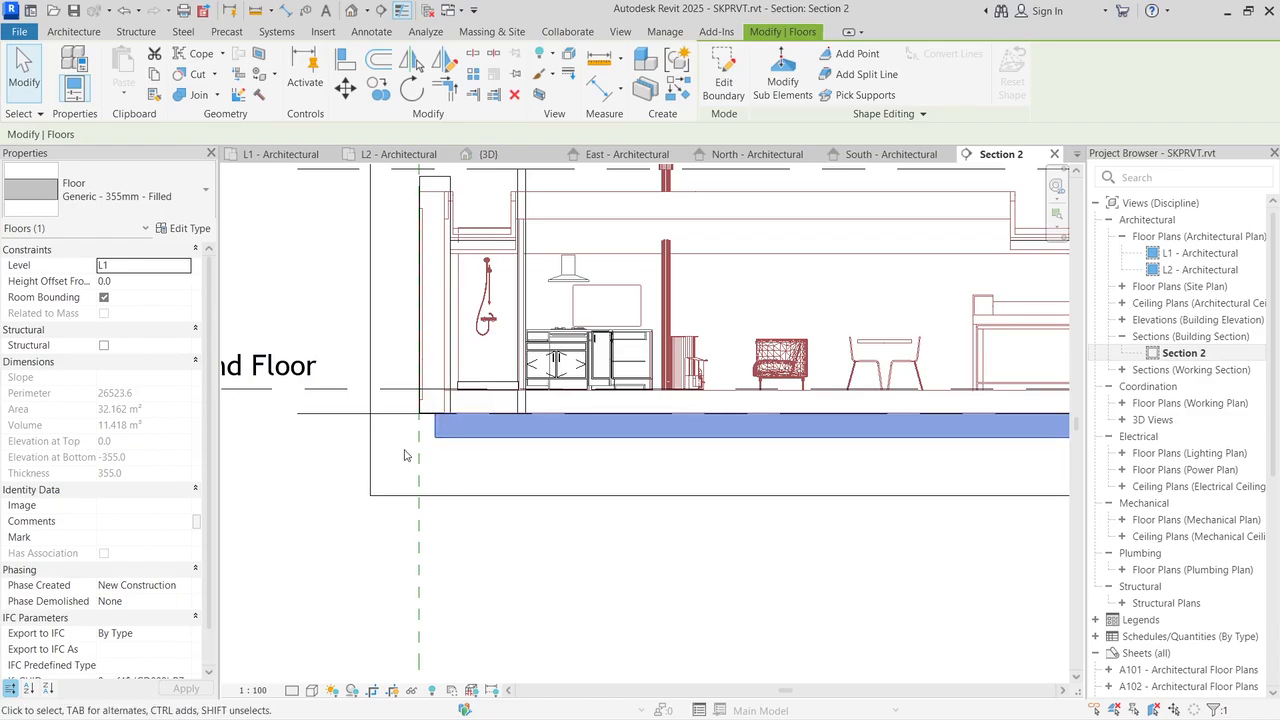
left_click(184, 266)
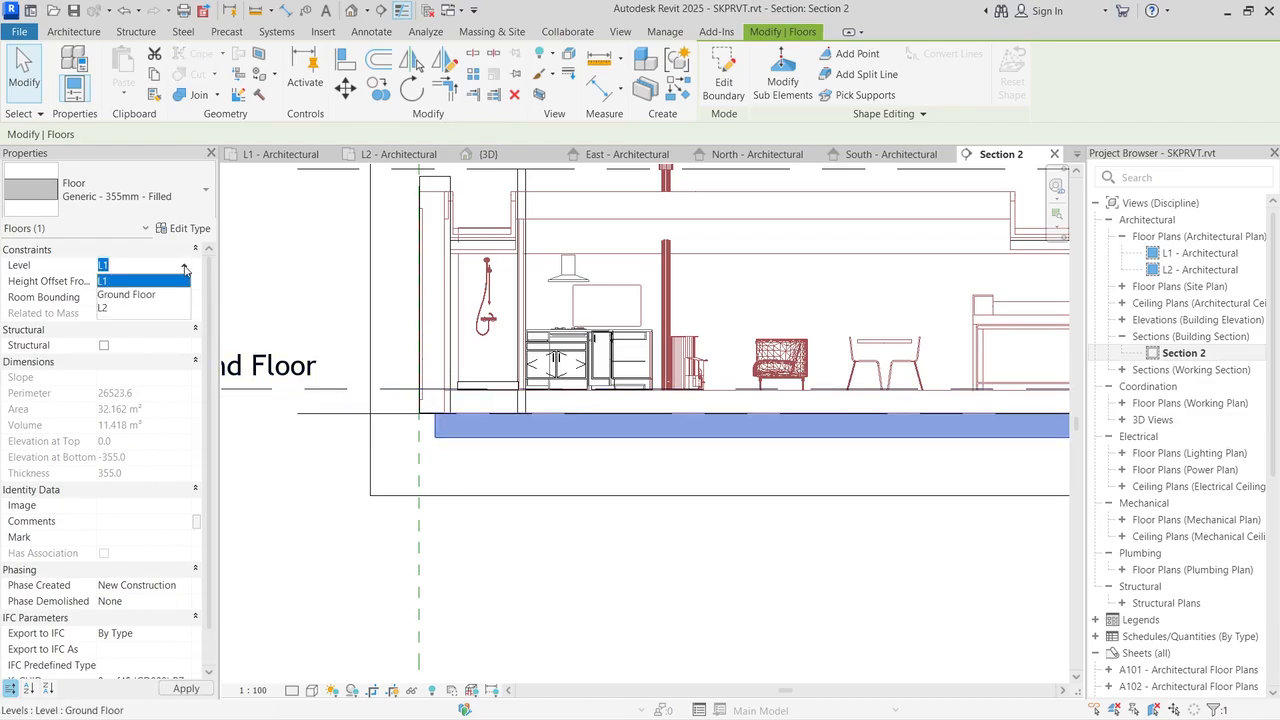
left_click(130, 303)
left_click(512, 561)
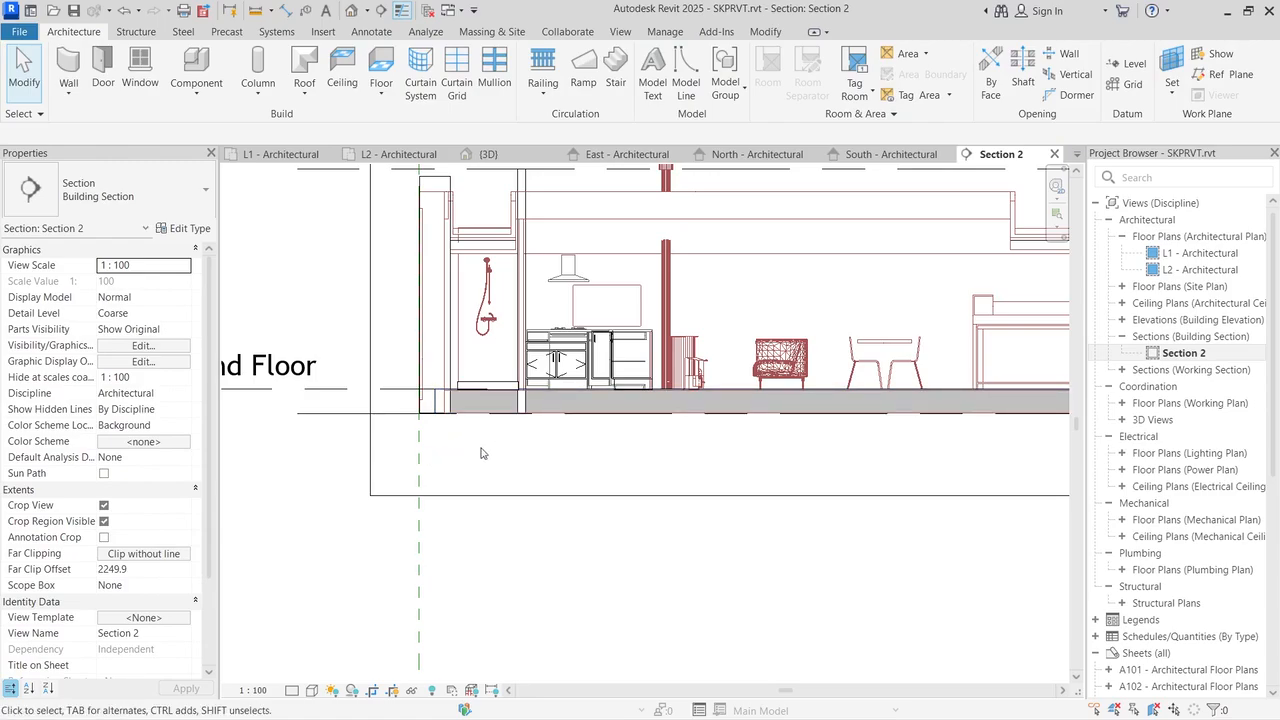
scroll(368, 519, "down", 5)
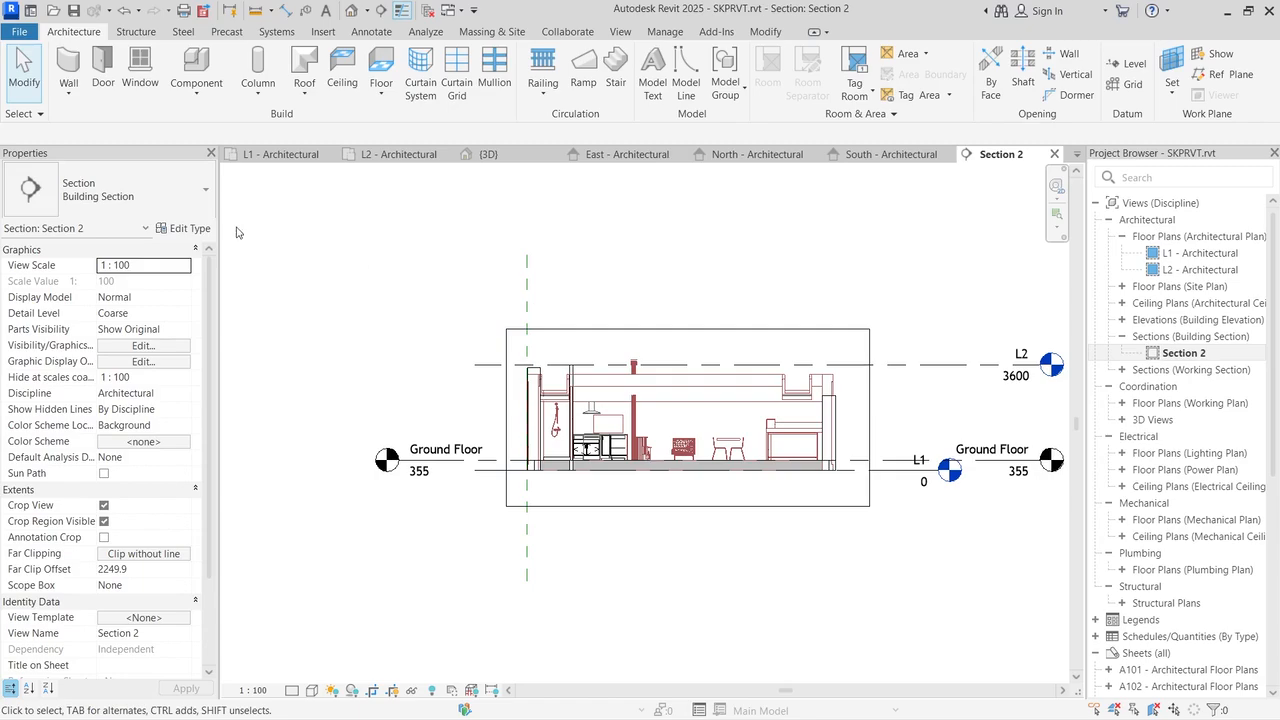
Step: Assign the shower tray and two kitchen cabinets in Section 2 to the Ground Floor level with an elevation from level of 0
left_click(281, 154)
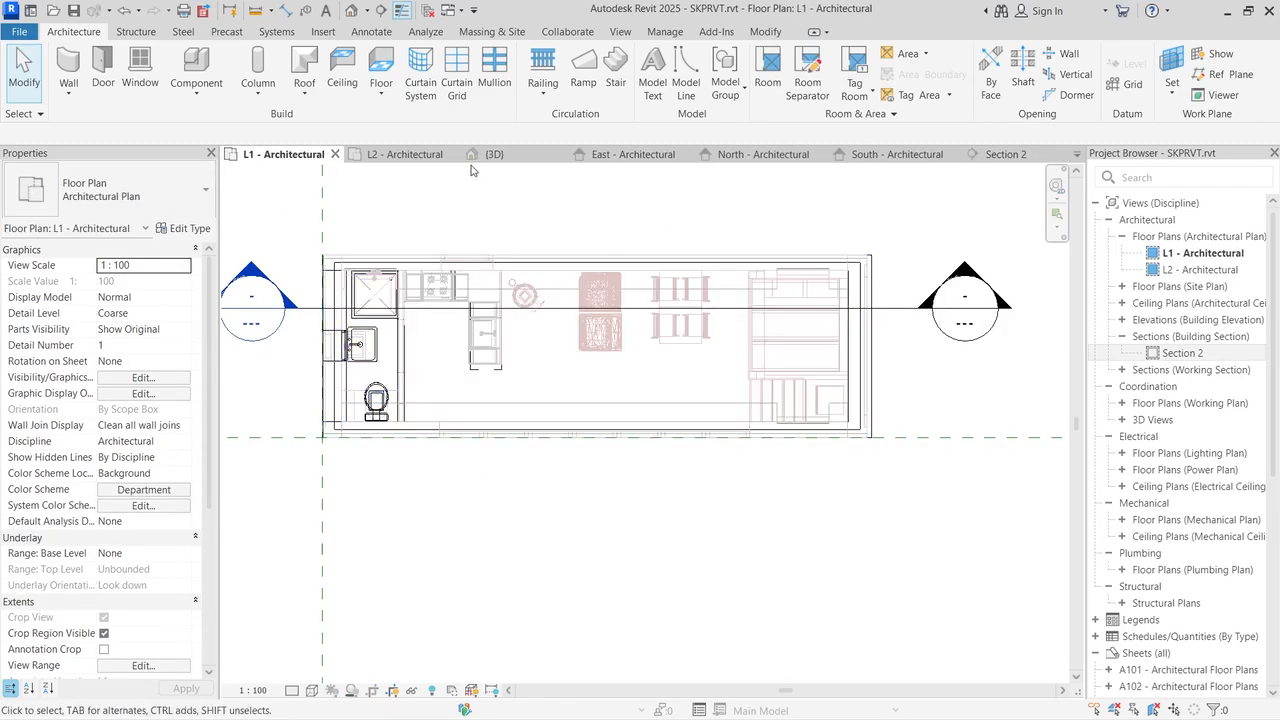
left_click(1000, 154)
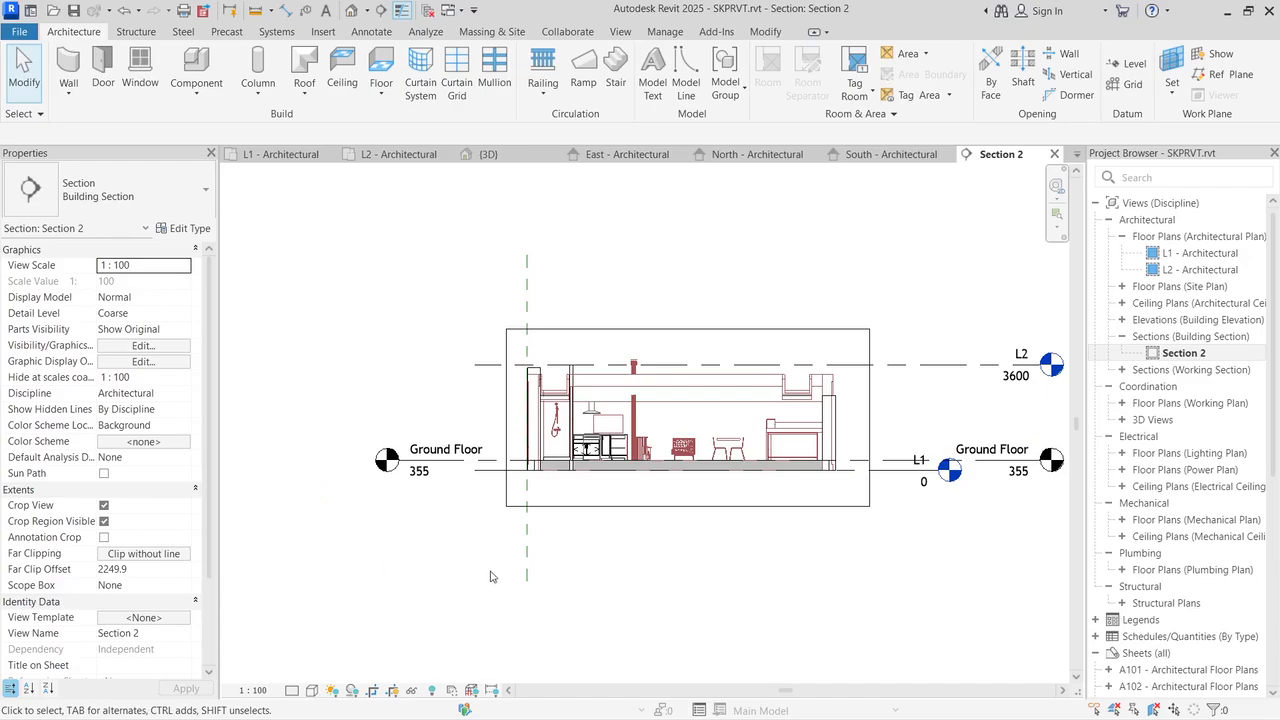
scroll(574, 471, "up", 10)
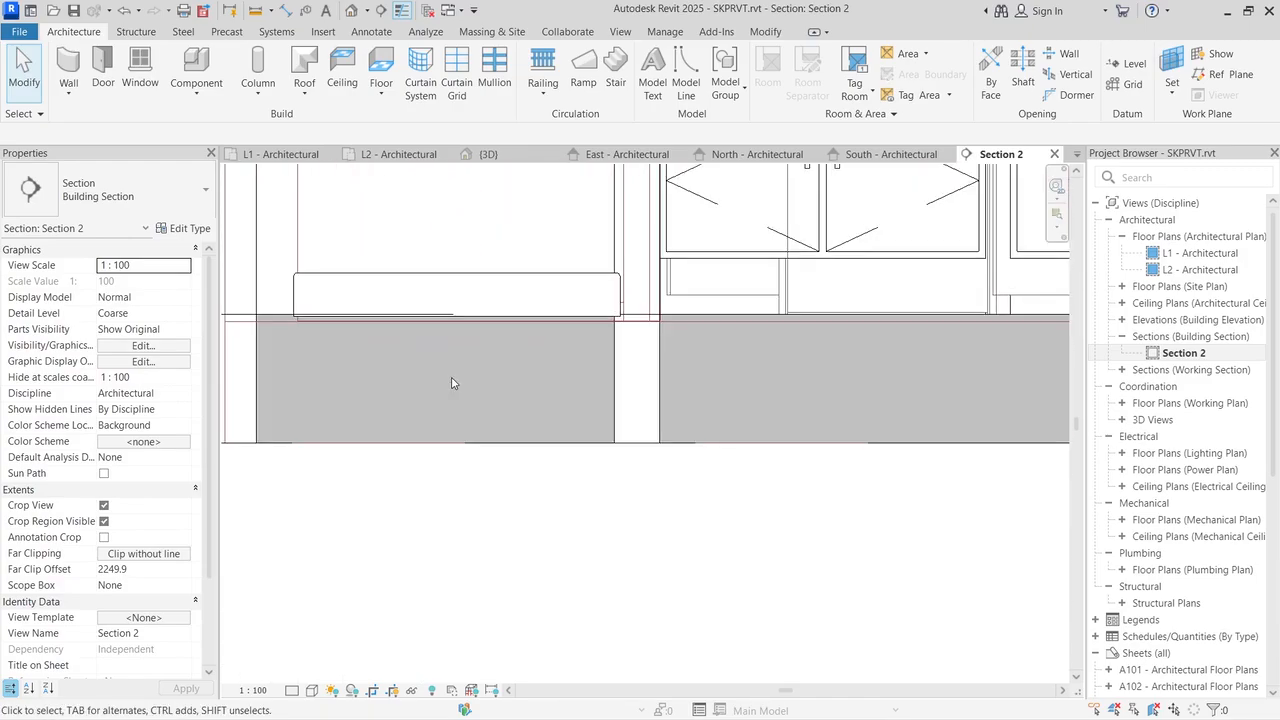
scroll(498, 413, "down", 3)
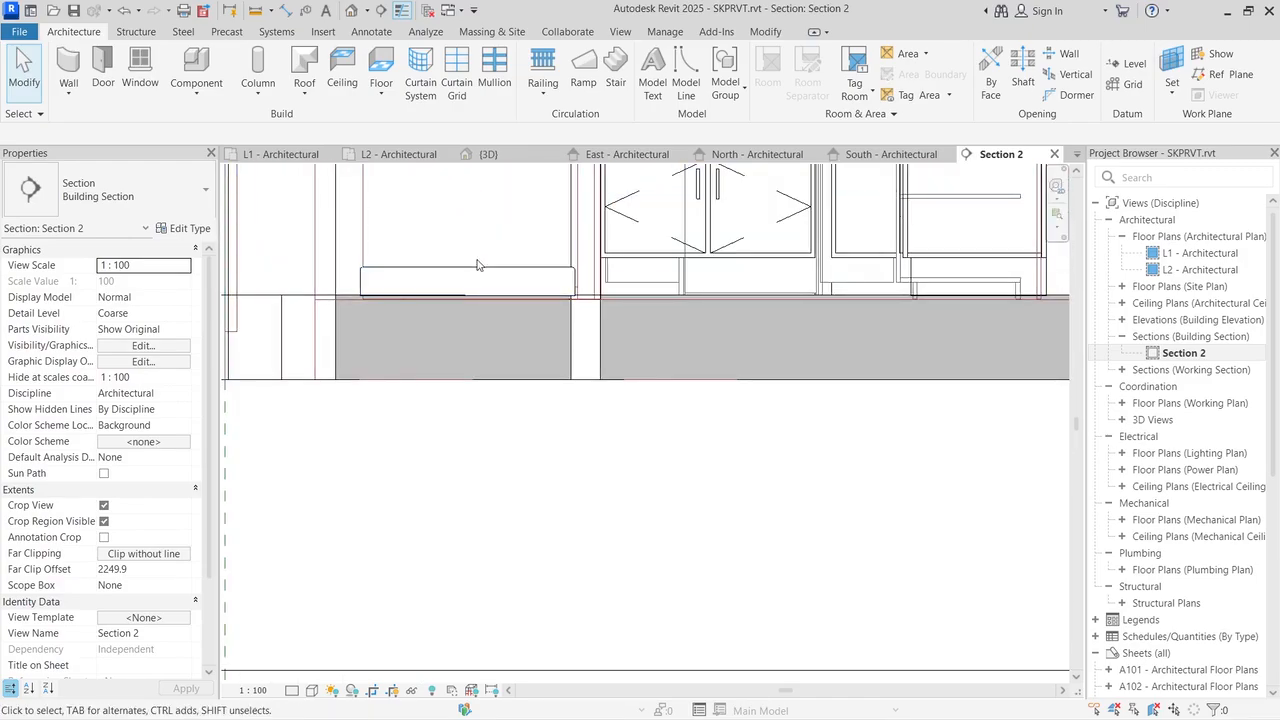
left_click(477, 279)
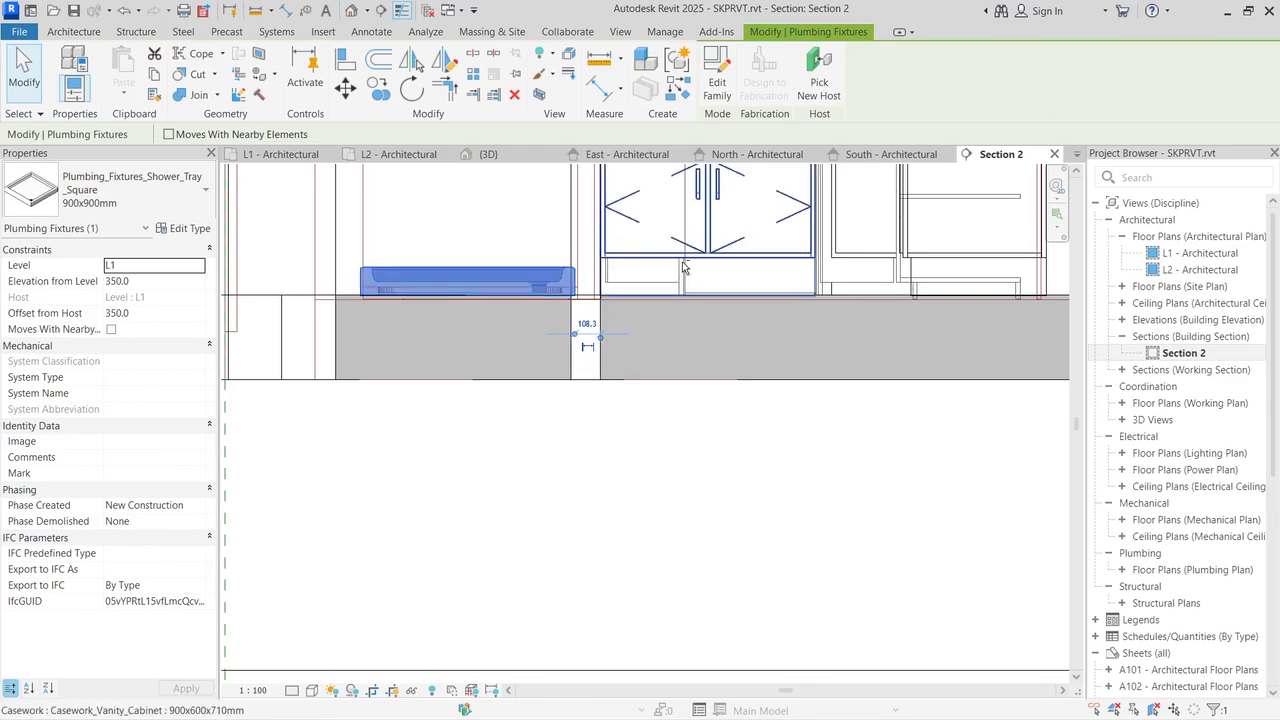
left_click(739, 263, "ctrl")
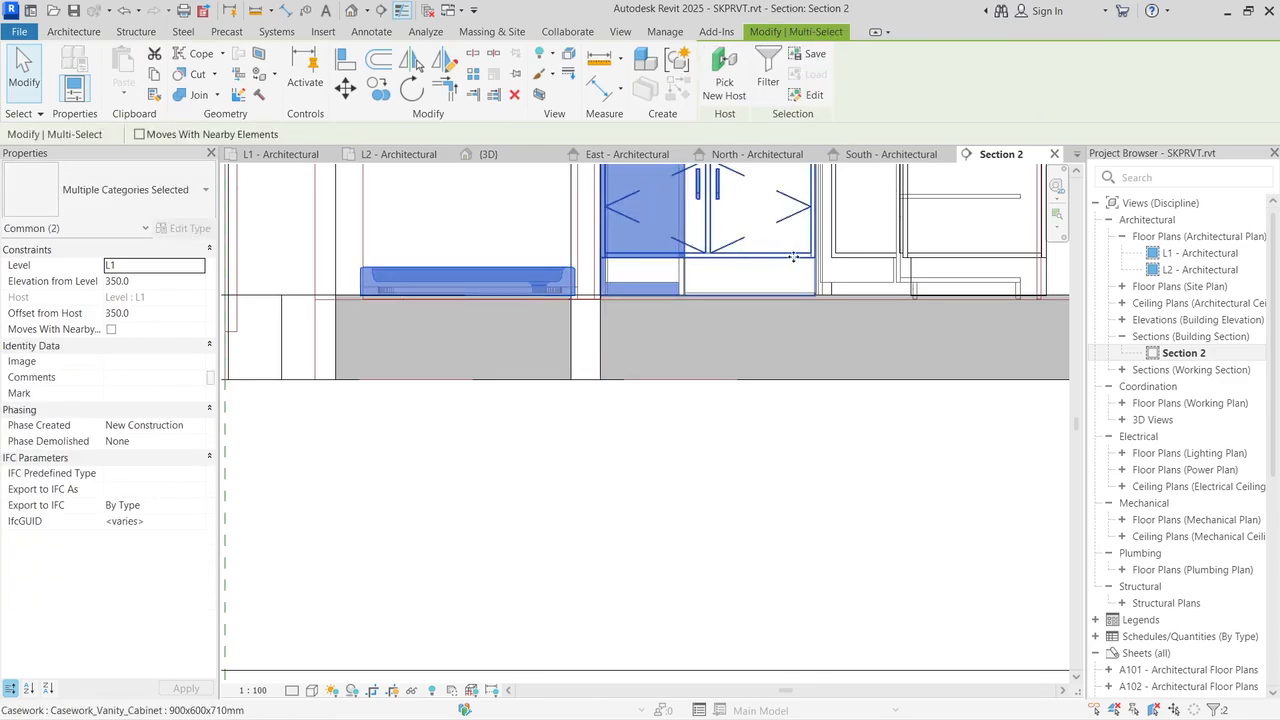
left_click(852, 262, "ctrl")
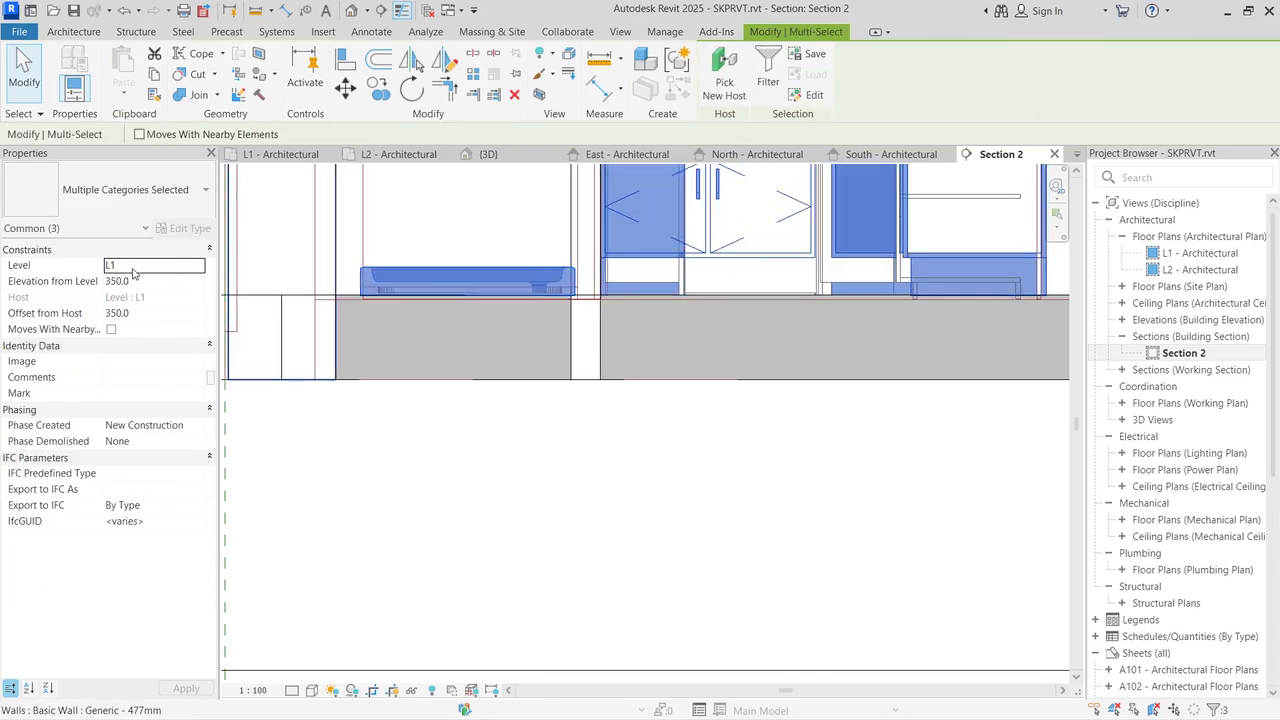
left_click(196, 267)
left_click(135, 295)
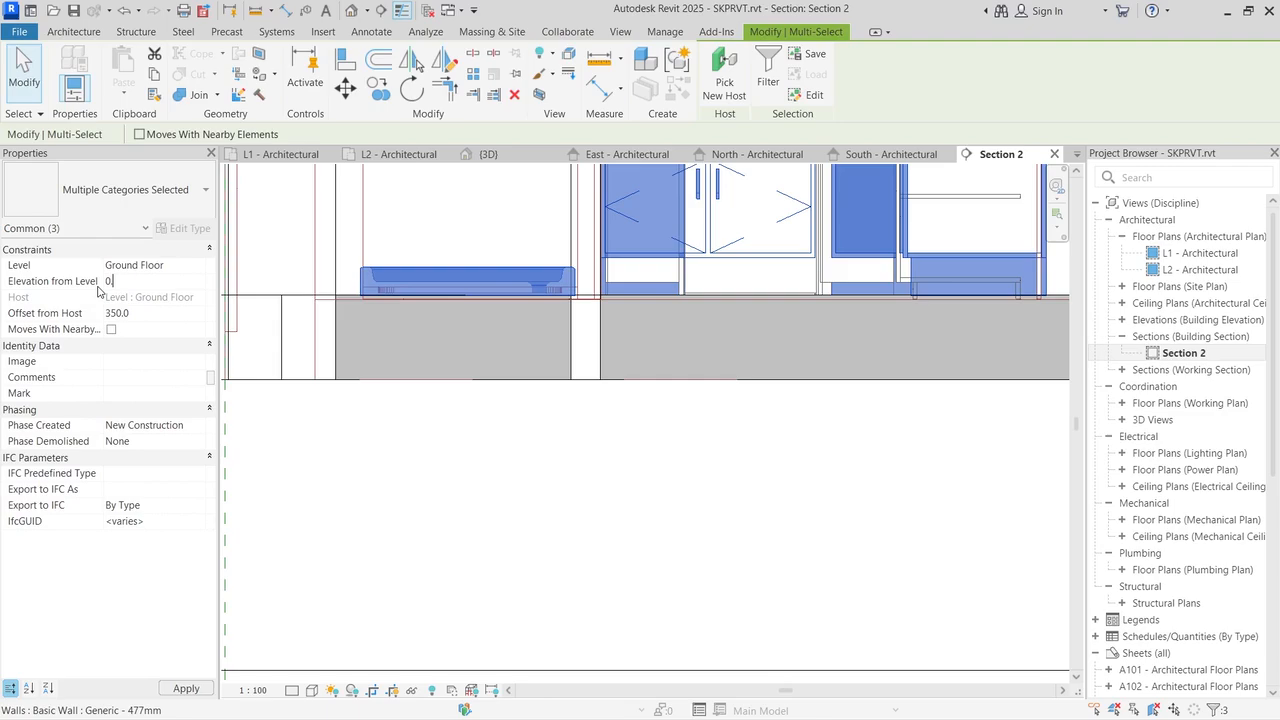
left_click(186, 689)
left_click(374, 605)
scroll(446, 470, "down", 2)
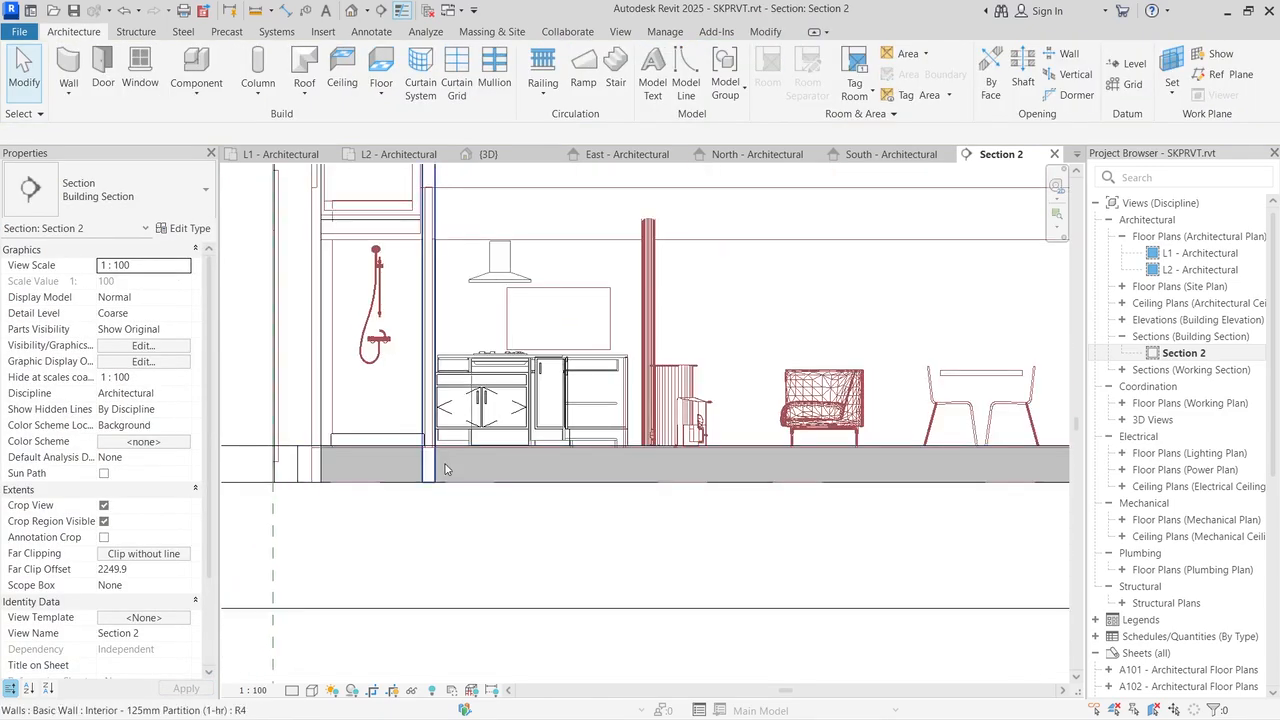
Step: Place a perspective camera in the L1 plan beside the bathroom partition's lower end, aimed across the kitchen toward its back wall
scroll(505, 447, "down", 2)
left_click(493, 385)
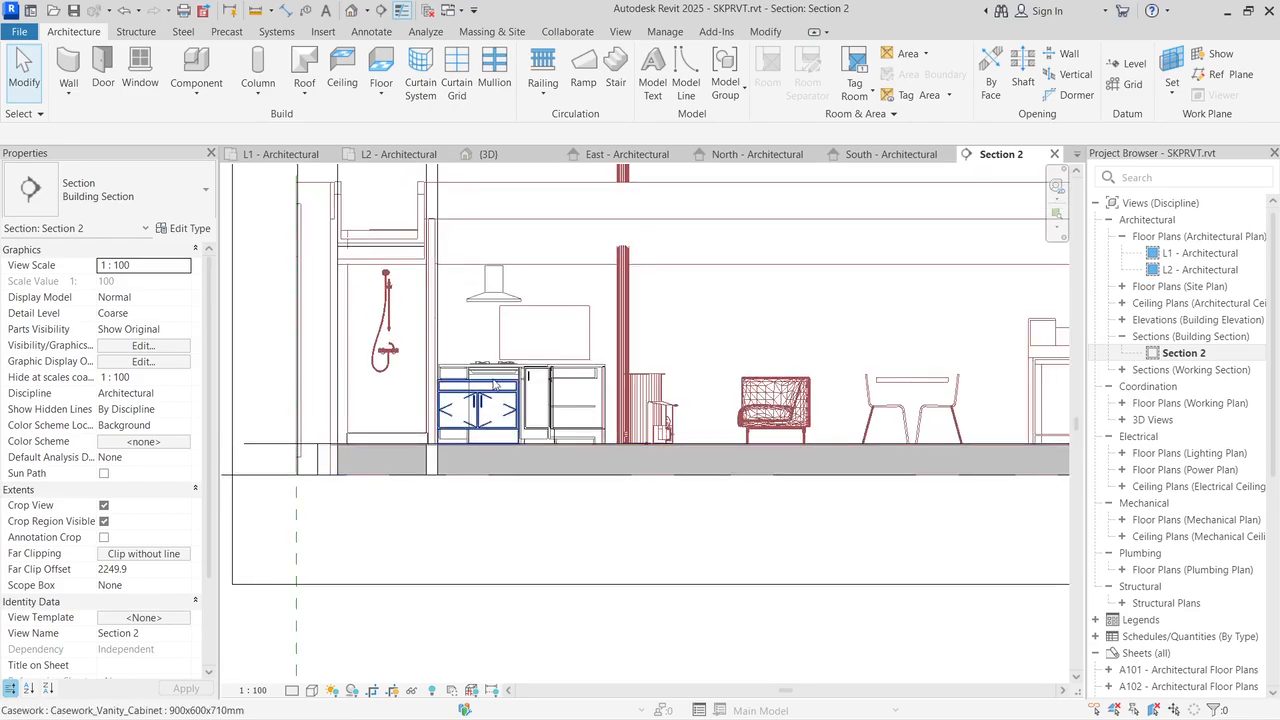
scroll(491, 357, "up", 3)
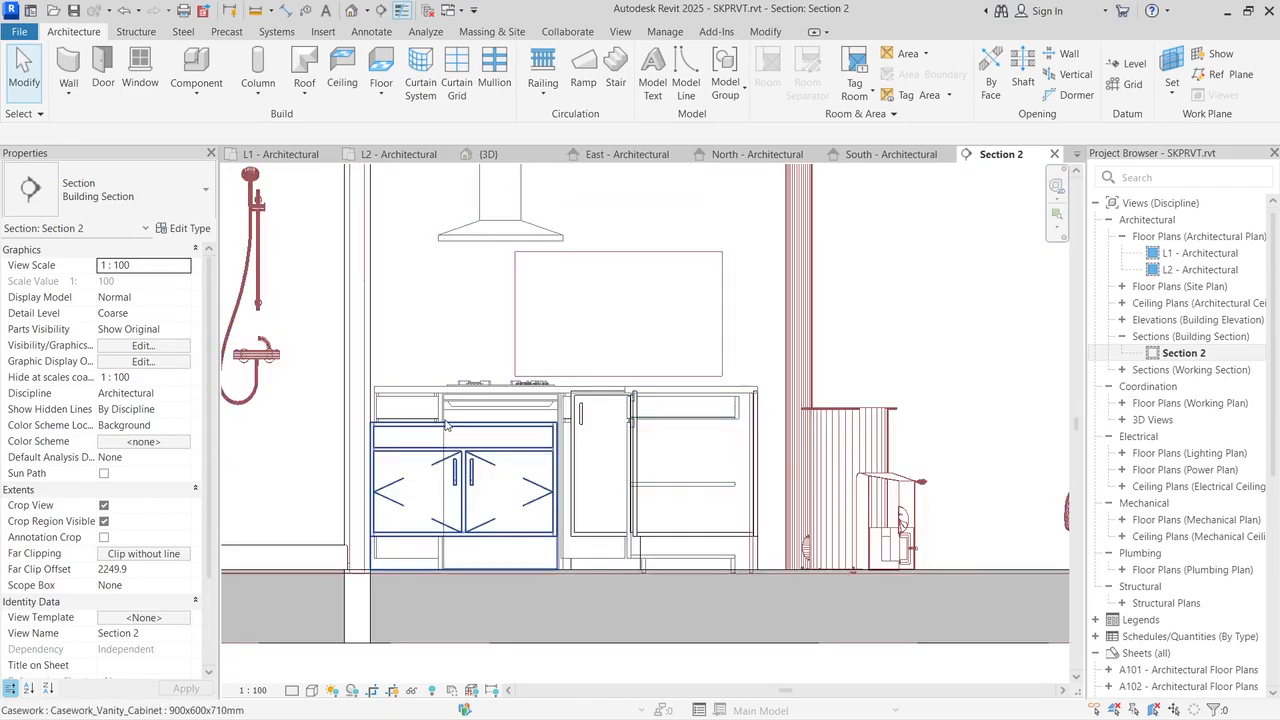
key("ctrl+Tab")
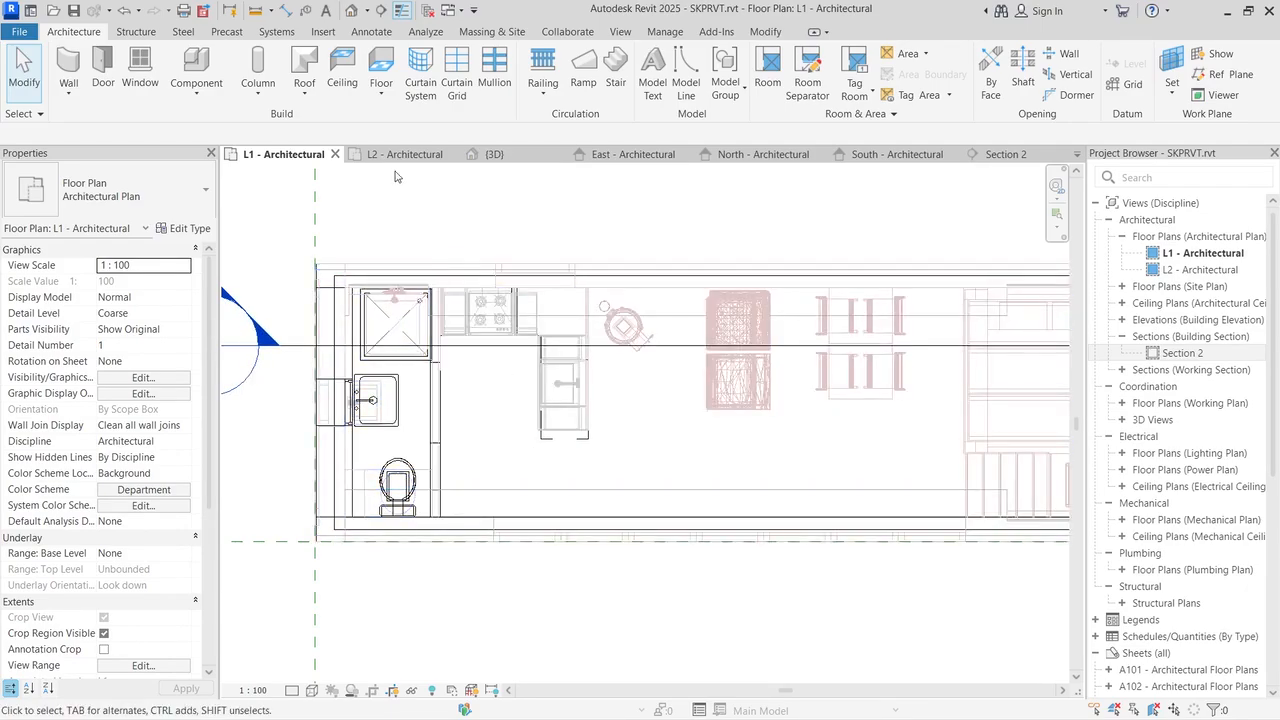
left_click(366, 14)
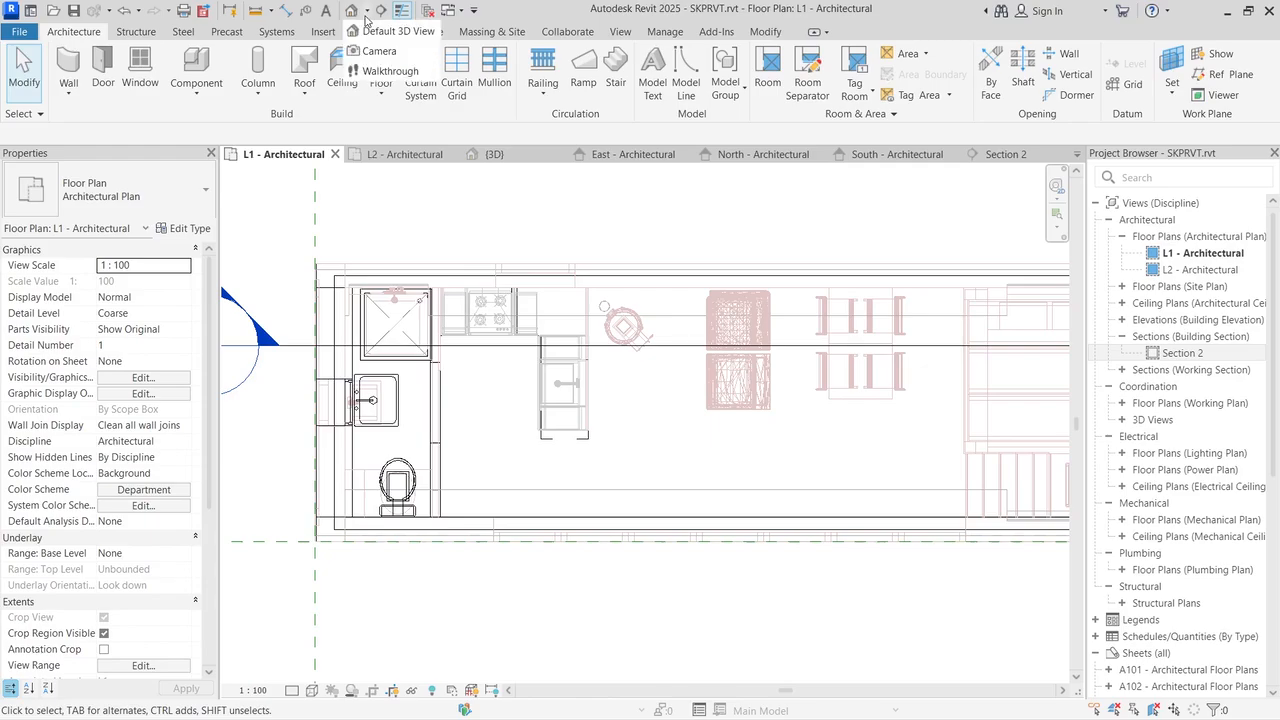
left_click(379, 51)
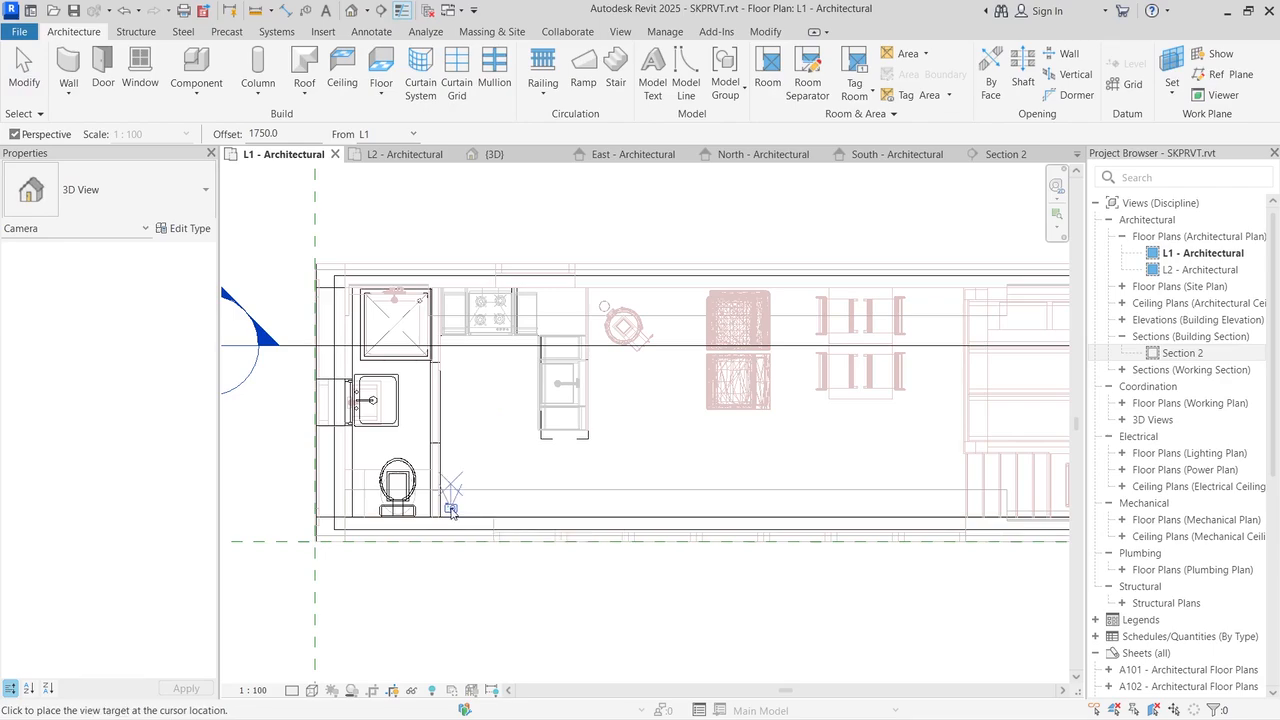
left_click(557, 236)
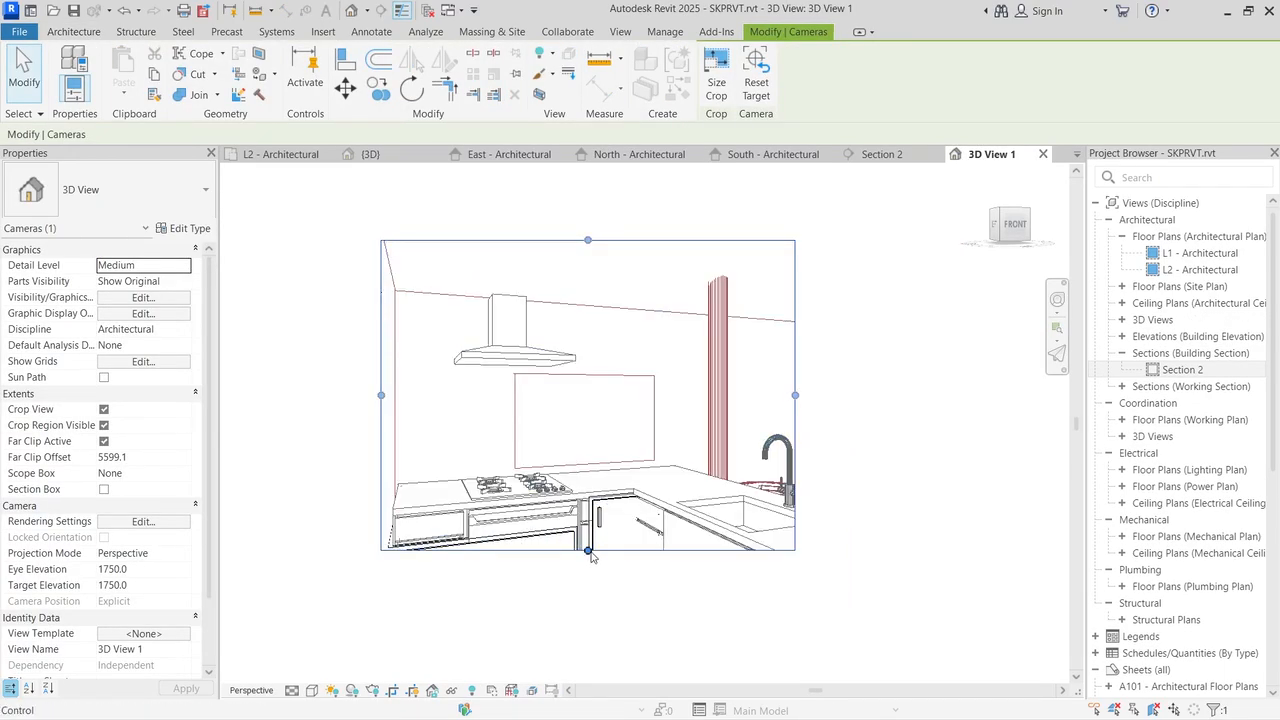
Step: Enlarge the camera view's crop region downward and to both sides to include the base cabinets, the shower and the full counter
left_click_drag(588, 551, 588, 627)
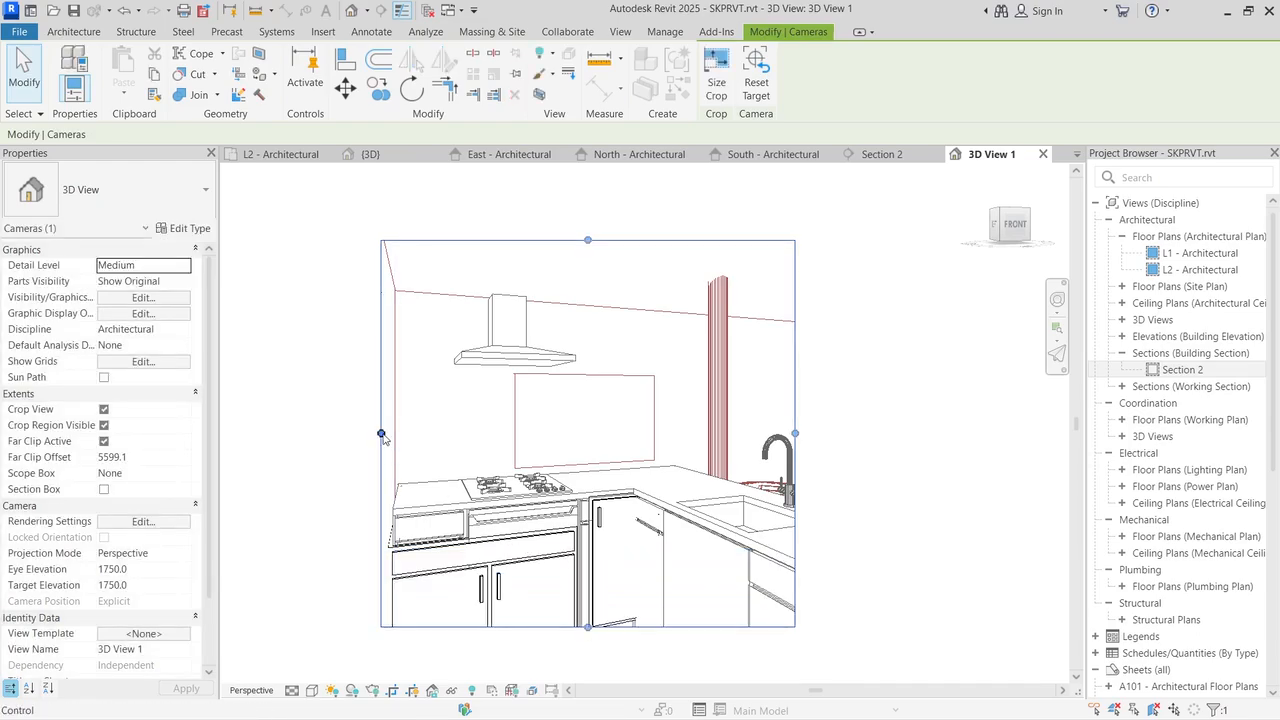
left_click_drag(381, 434, 308, 434)
left_click_drag(795, 434, 954, 434)
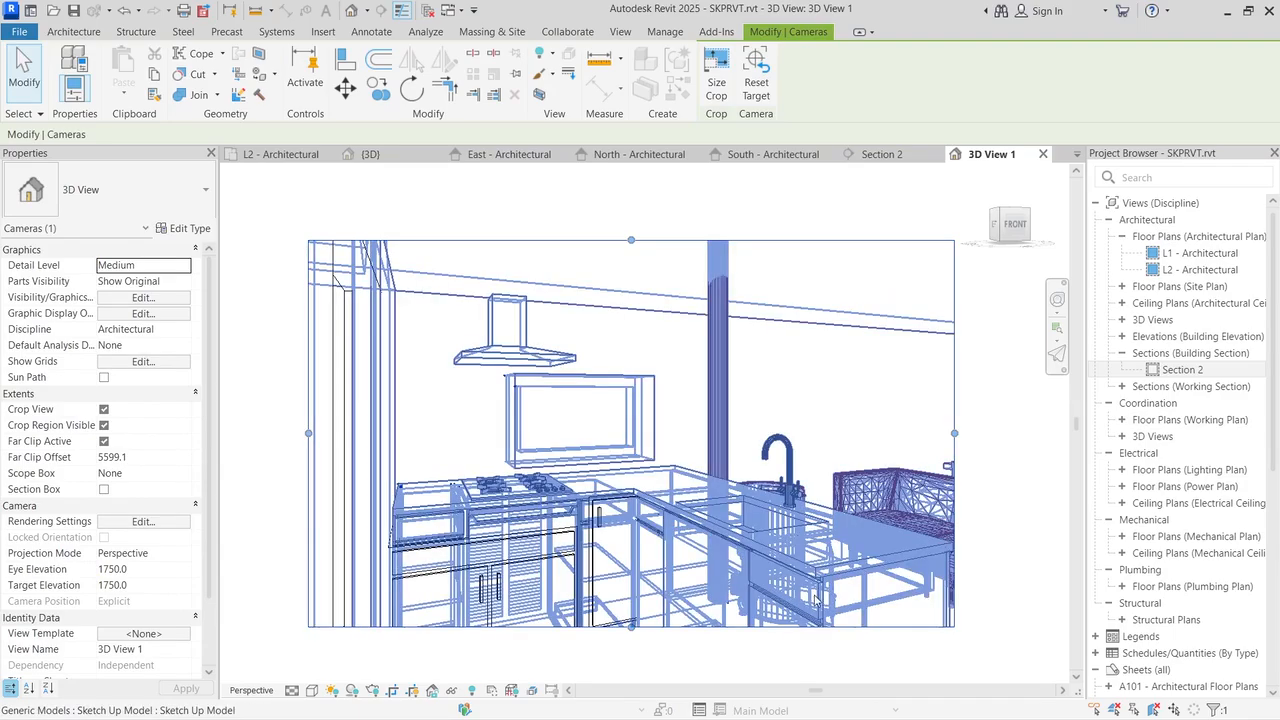
scroll(743, 395, "down", 2)
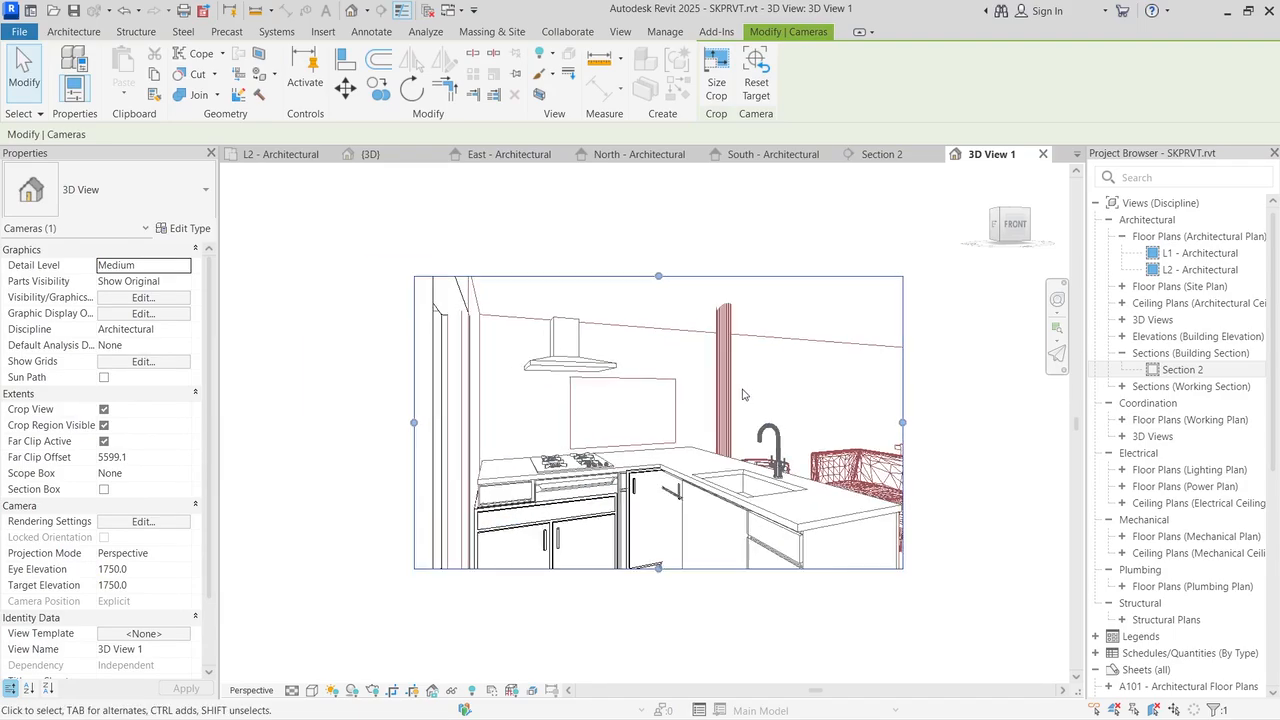
left_click_drag(414, 424, 314, 423)
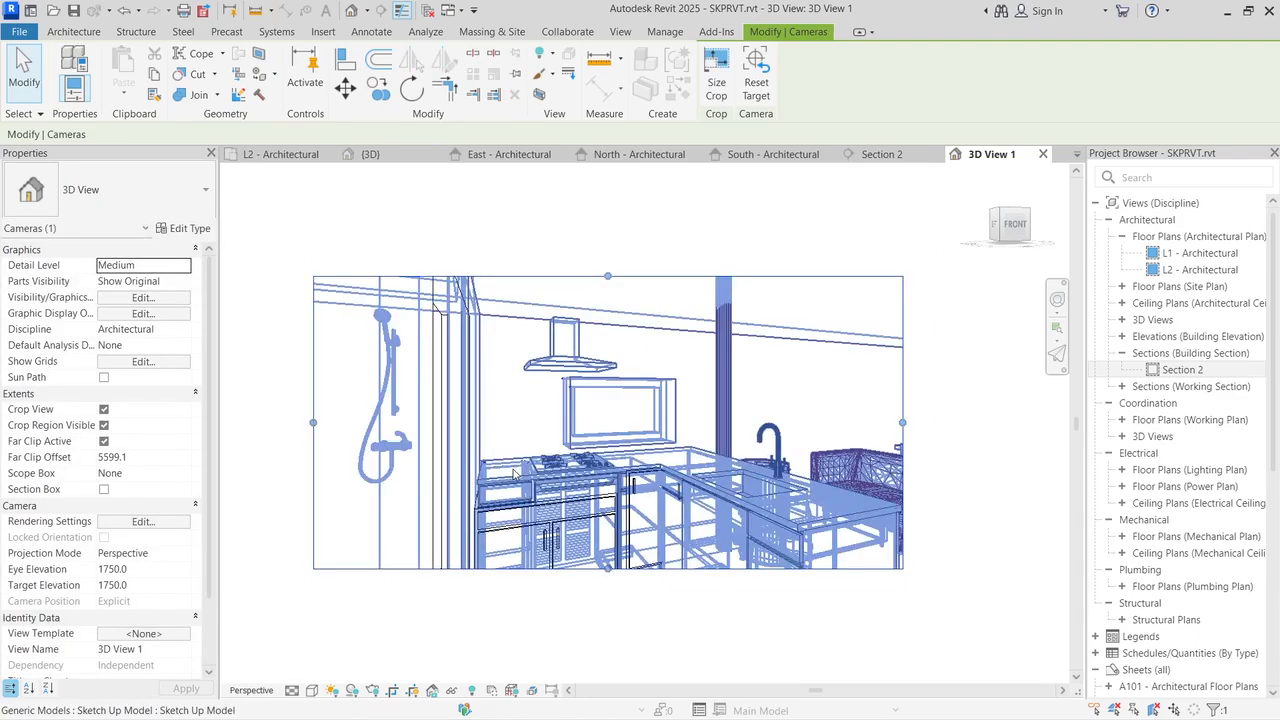
Step: Inspect the vanity cabinet below the cooktop in the camera view and compare it with the kitchen in Section 2
left_click(519, 519)
scroll(560, 570, "up", 4)
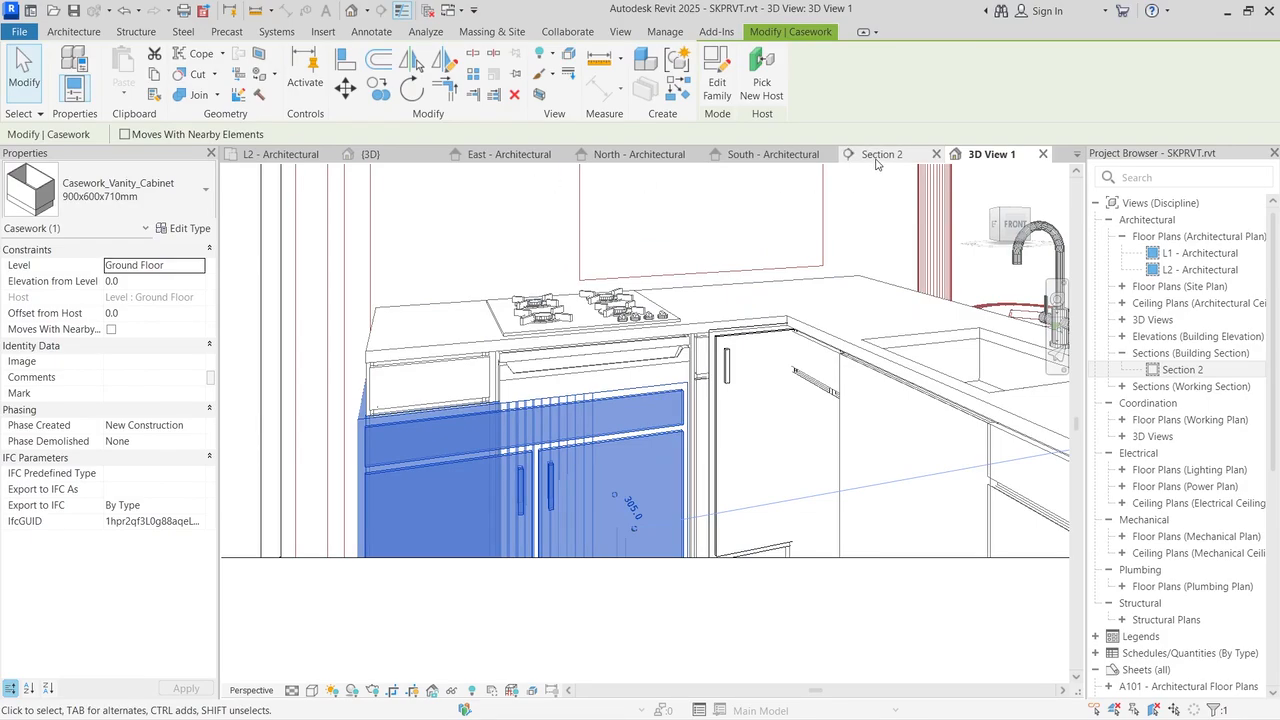
left_click(878, 155)
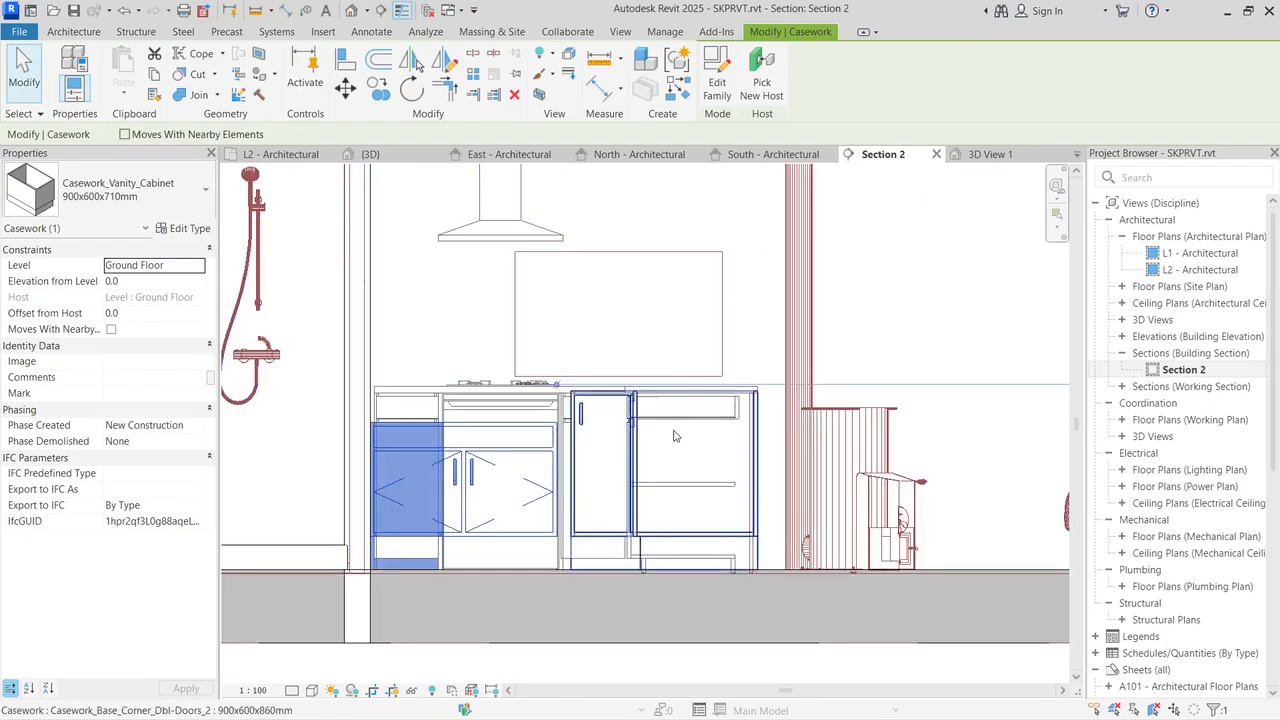
left_click(405, 660)
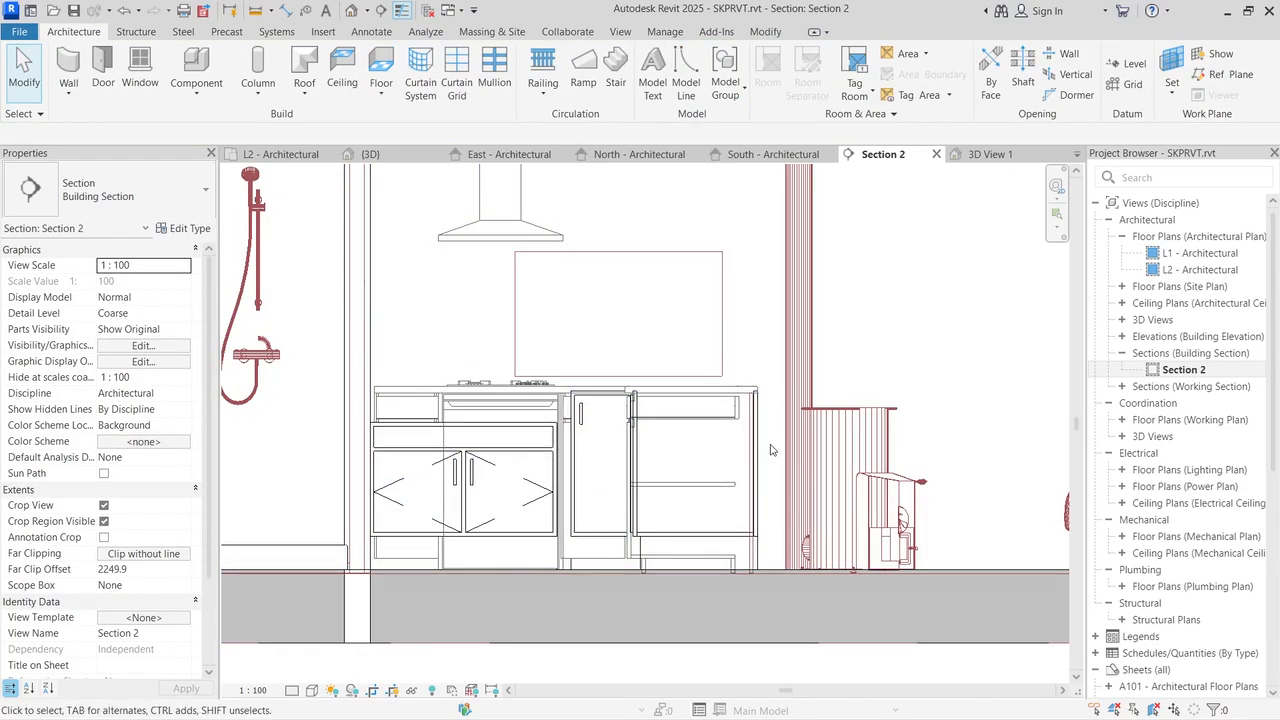
Step: Set the Generic Models category to halftone in Section 2 so the imported SketchUp model is displayed faded
left_click(436, 609)
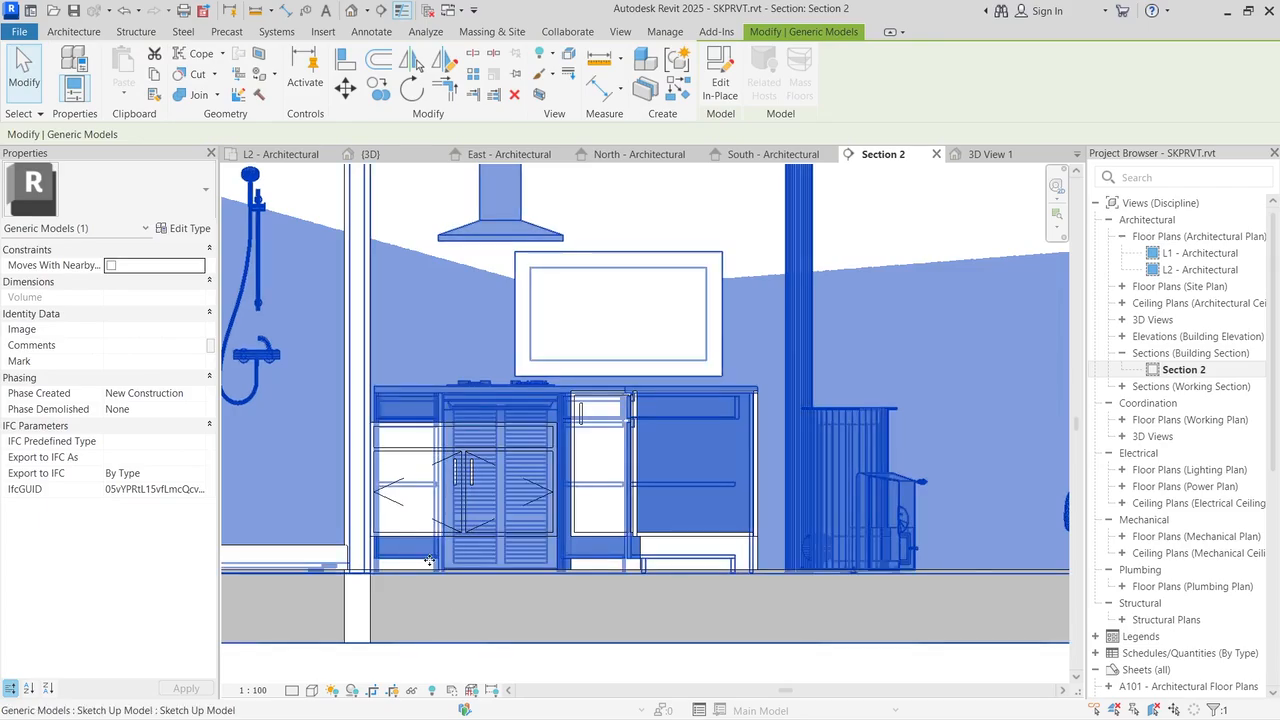
key("v")
key("g")
scroll(668, 402, "down", 8)
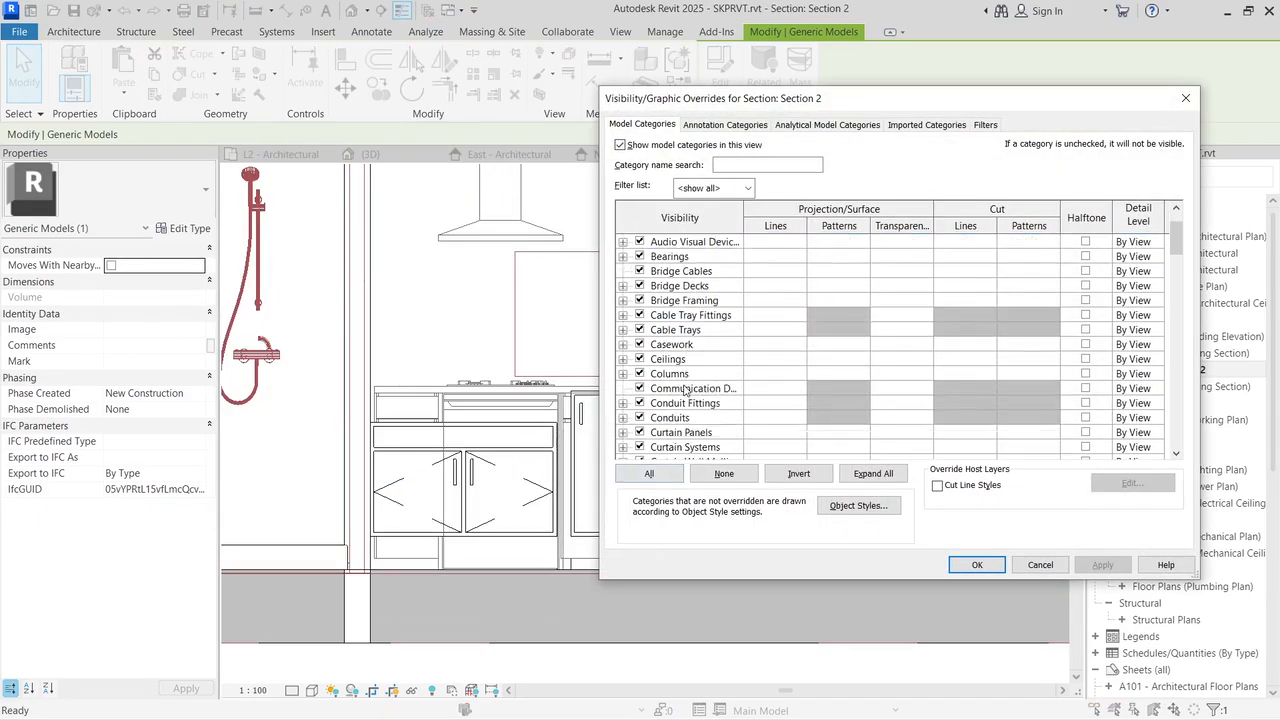
scroll(668, 402, "down", 4)
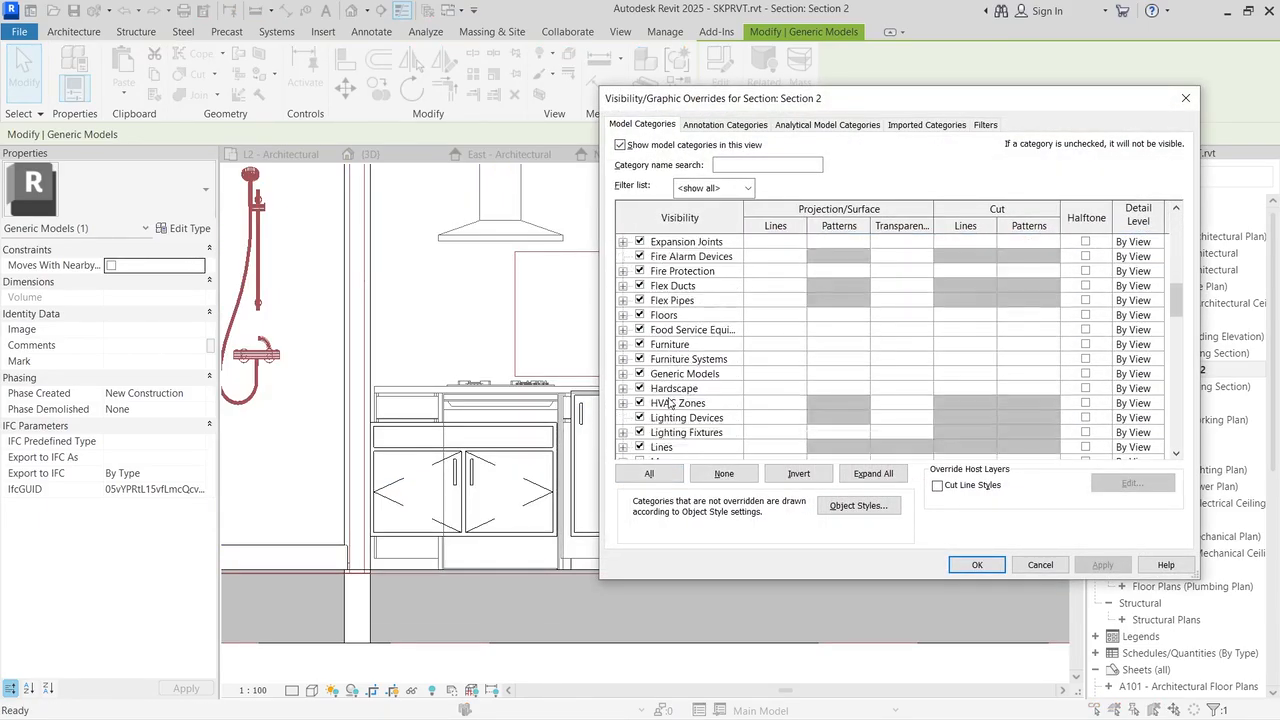
left_click(678, 318)
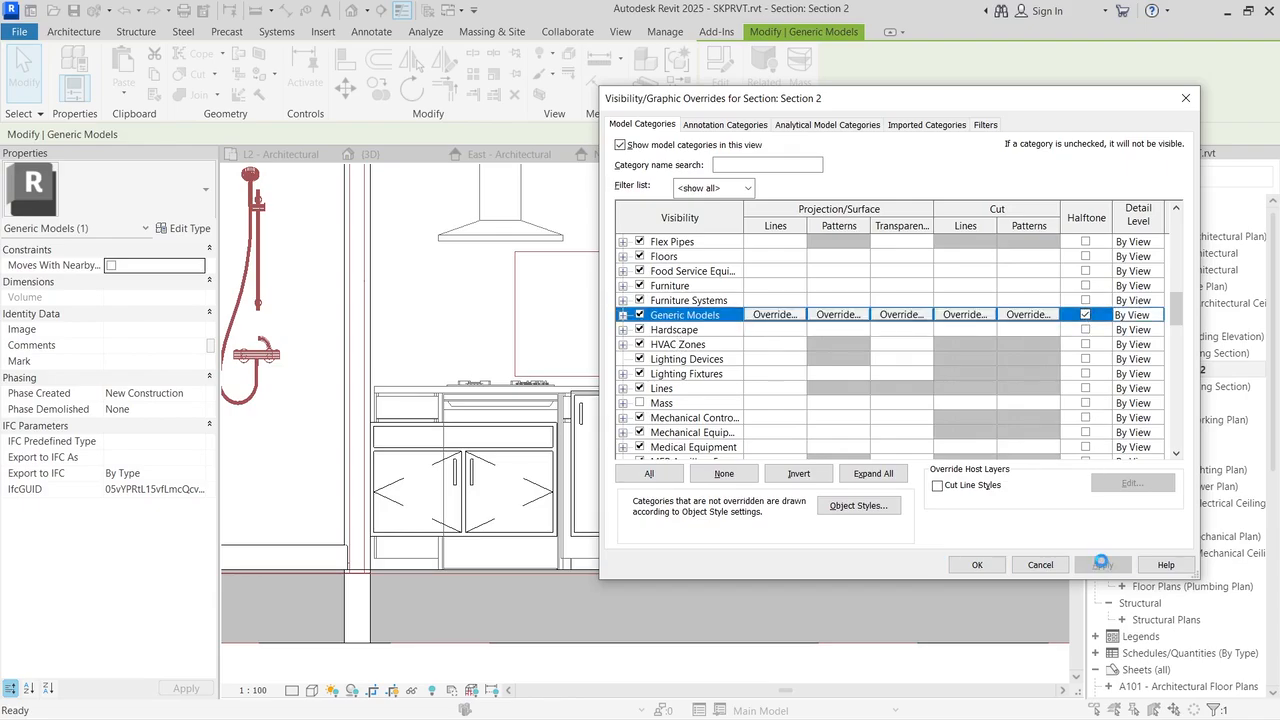
left_click(960, 566)
key("Escape")
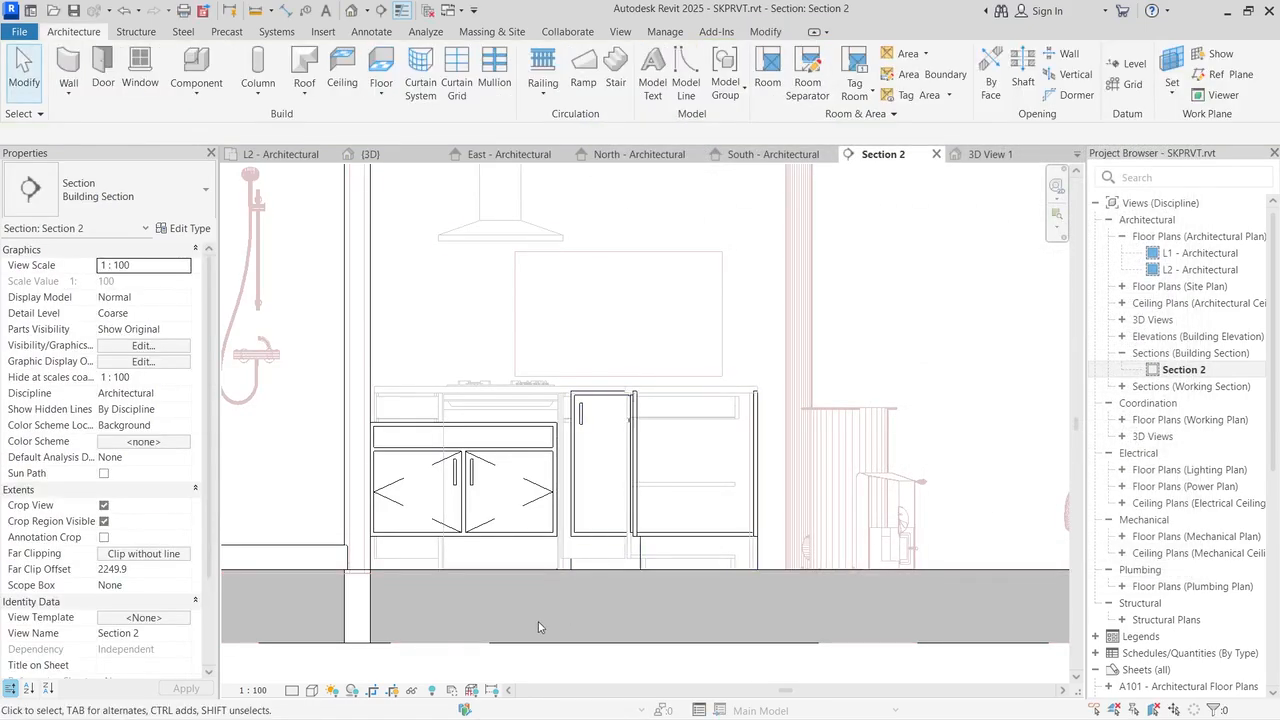
Step: Measure the vertical distance from the SketchUp countertop's top edge down to the Ground Floor level between the two kitchen cabinets
left_click(766, 31)
scroll(571, 470, "up", 5)
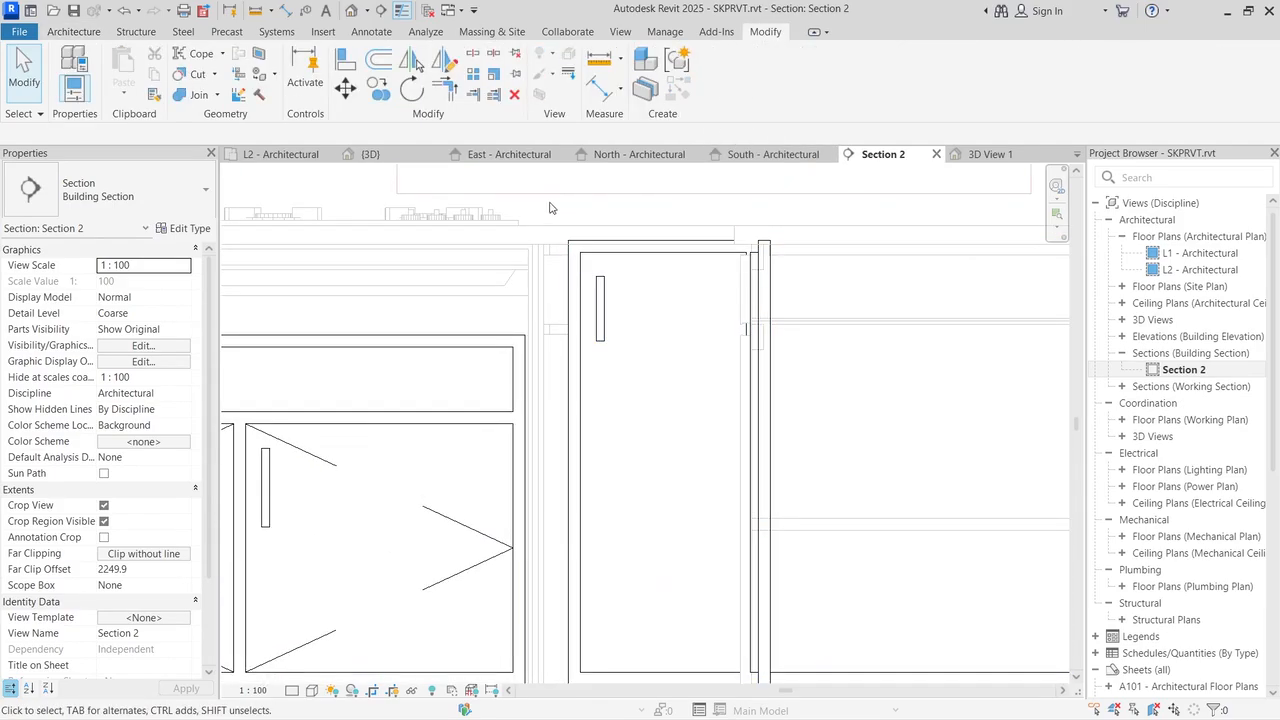
key("m")
key("e")
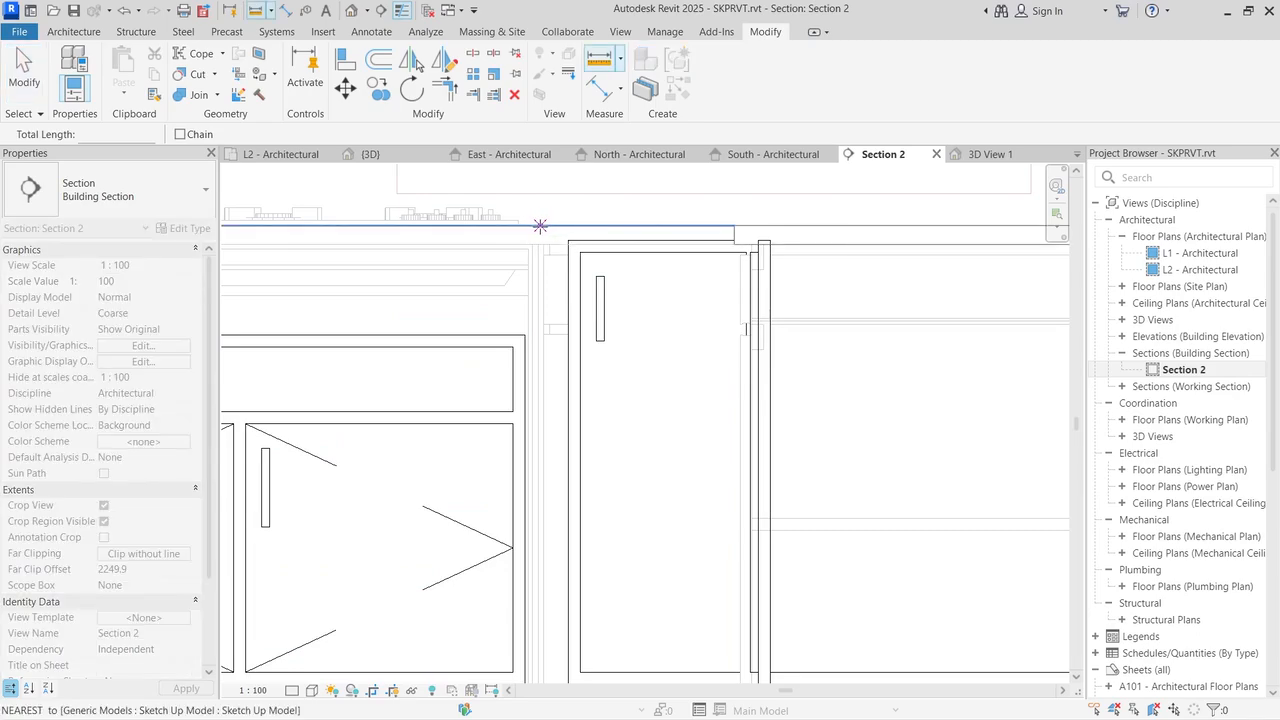
left_click(540, 226)
scroll(539, 228, "down", 2)
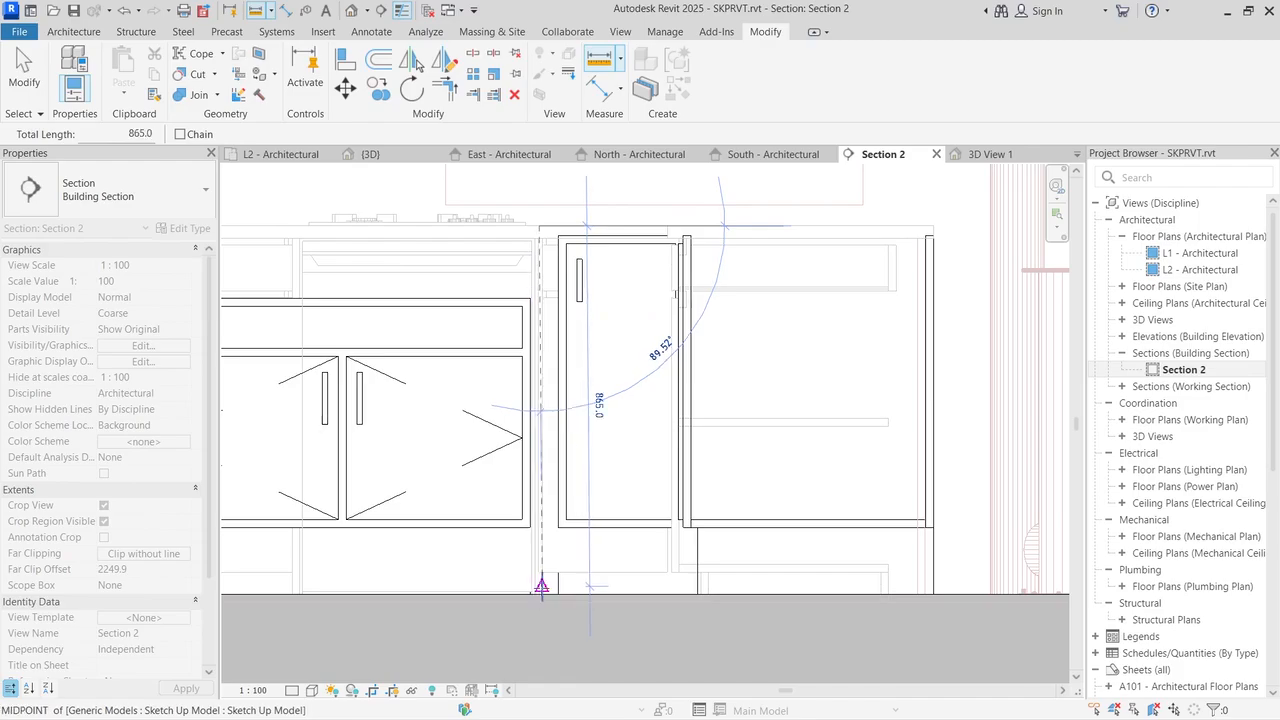
scroll(530, 222, "up", 3)
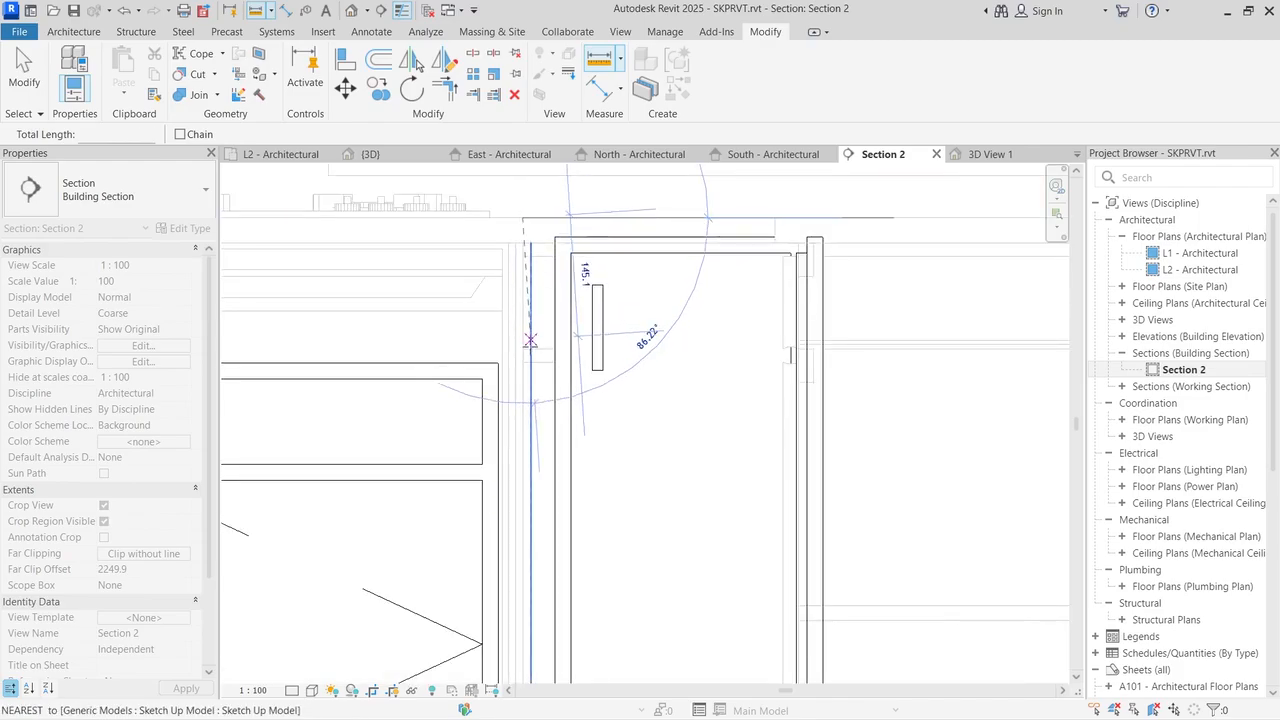
scroll(530, 368, "down", 4)
scroll(527, 485, "up", 4)
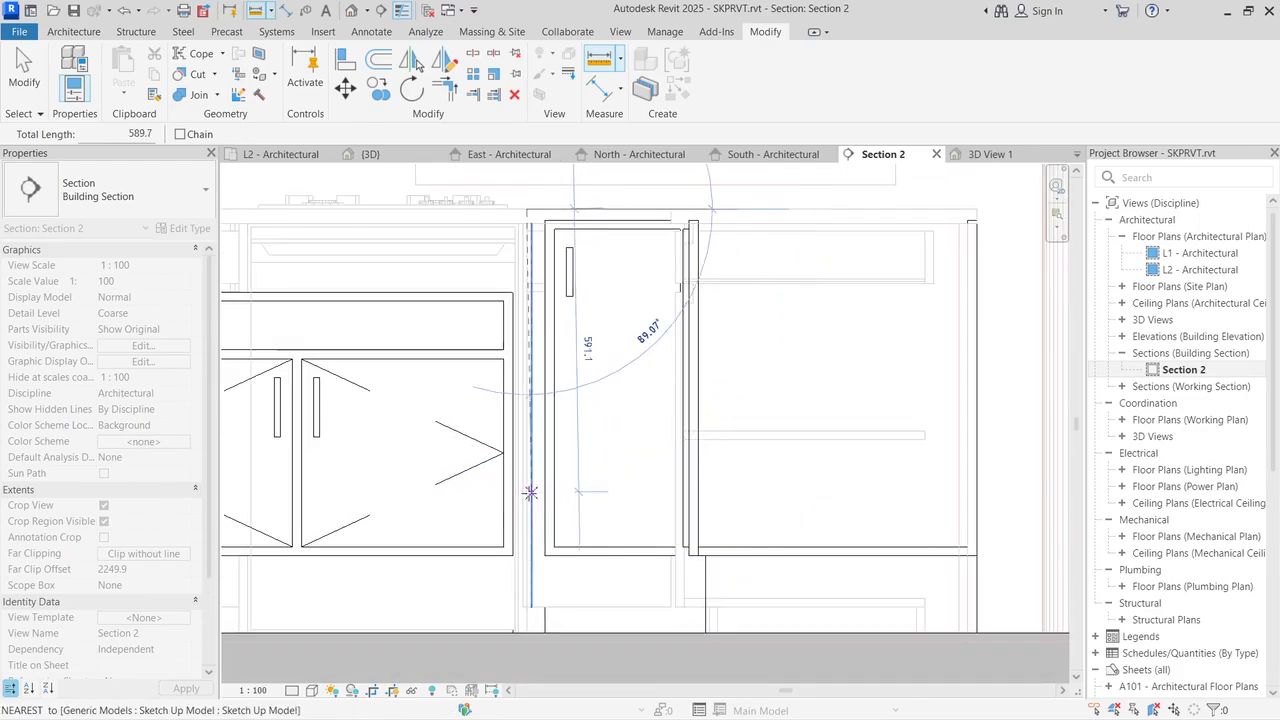
scroll(526, 557, "down", 3)
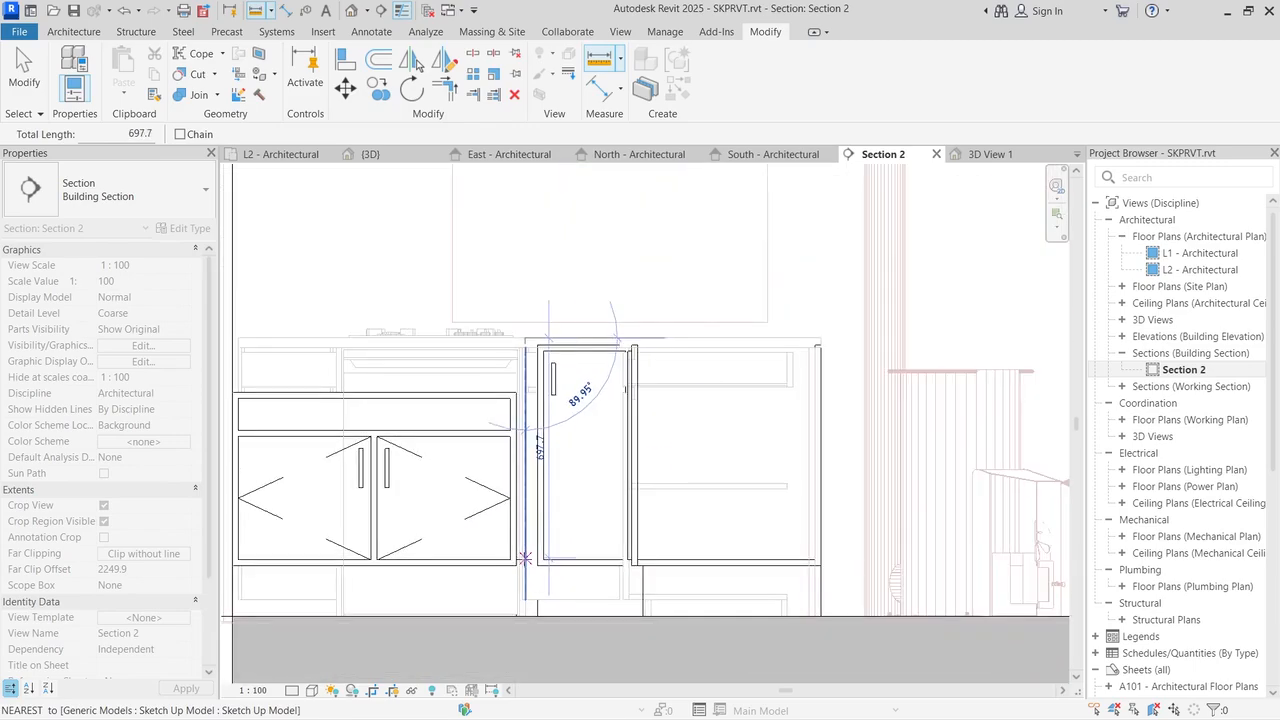
scroll(519, 598, "up", 5)
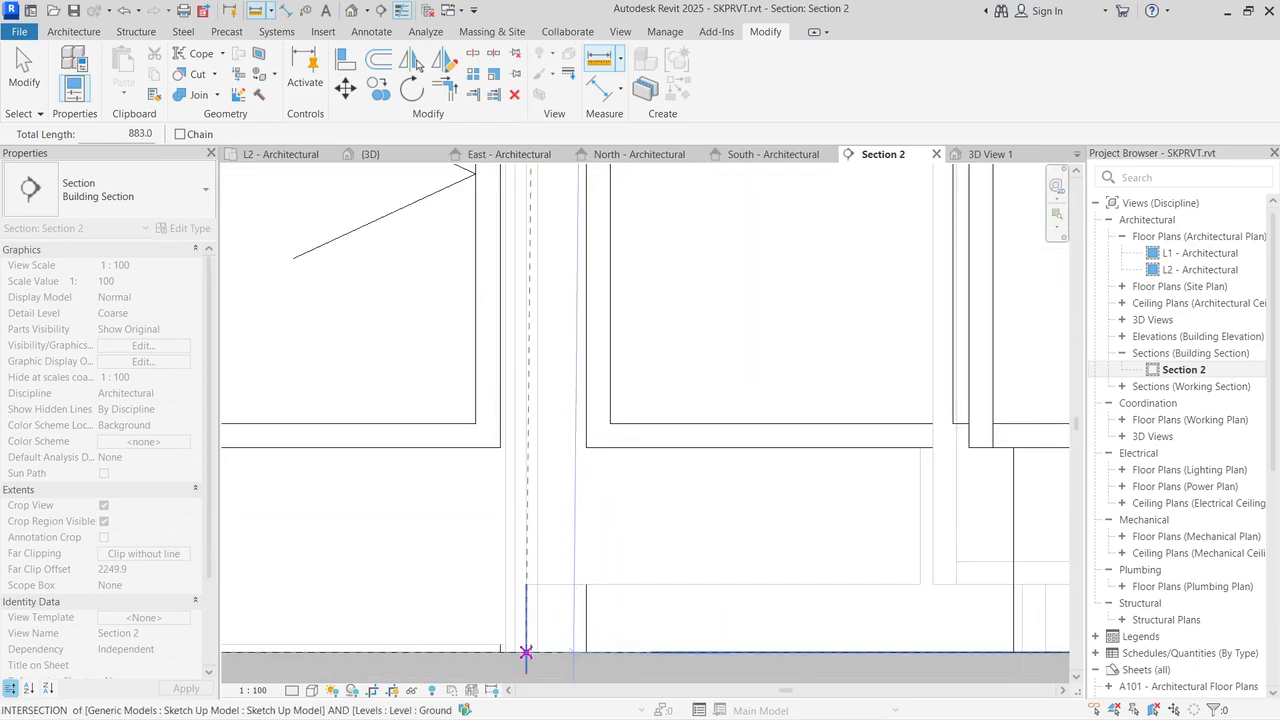
scroll(526, 652, "down", 2)
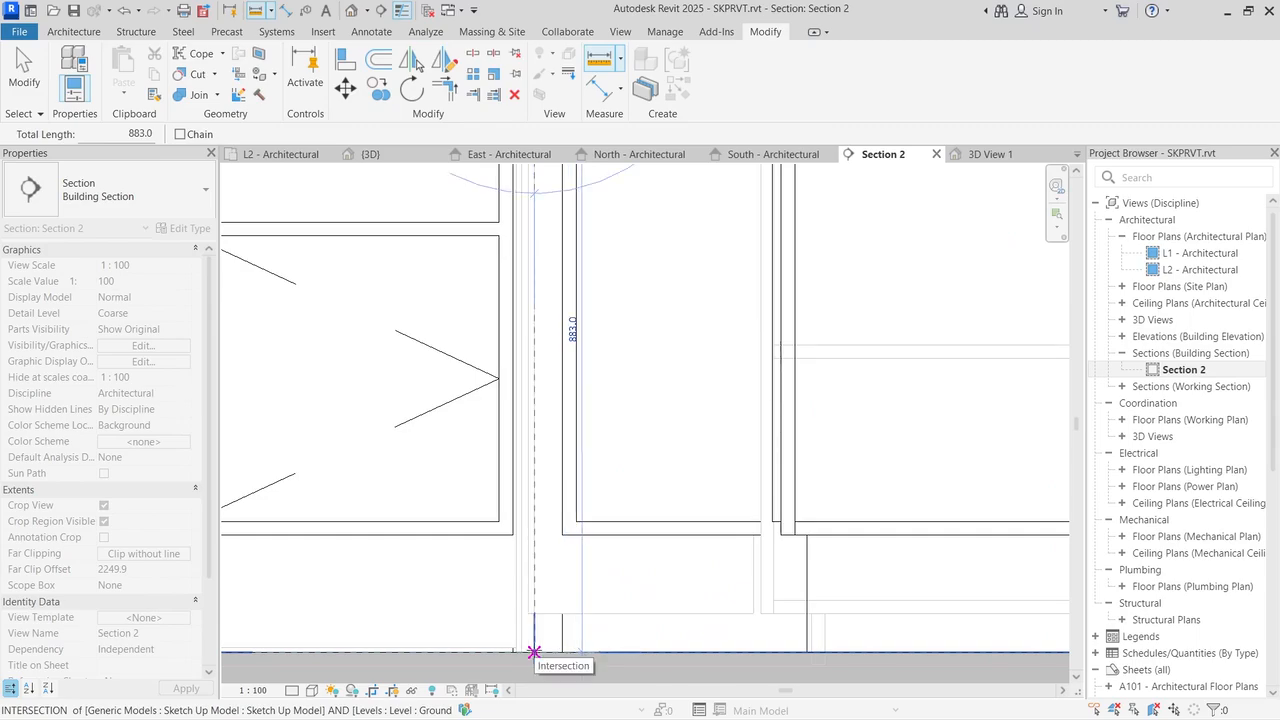
scroll(534, 652, "down", 2)
scroll(534, 652, "up", 4)
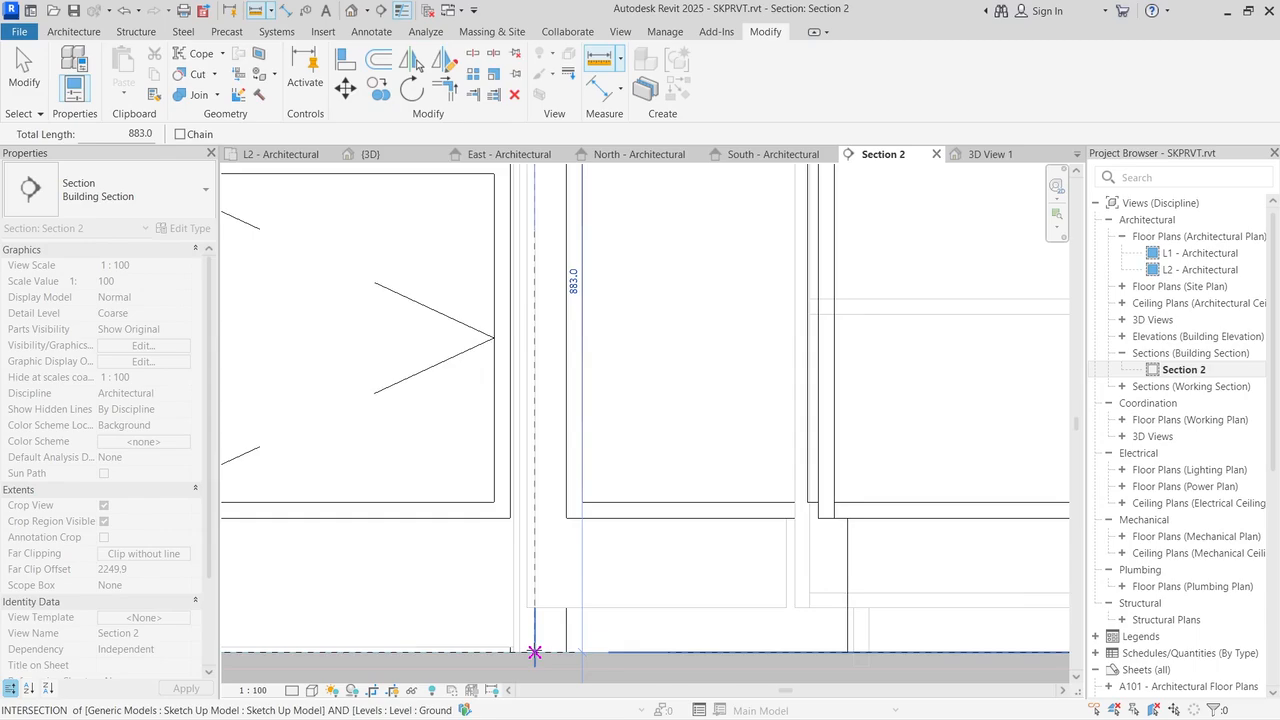
scroll(534, 652, "down", 1)
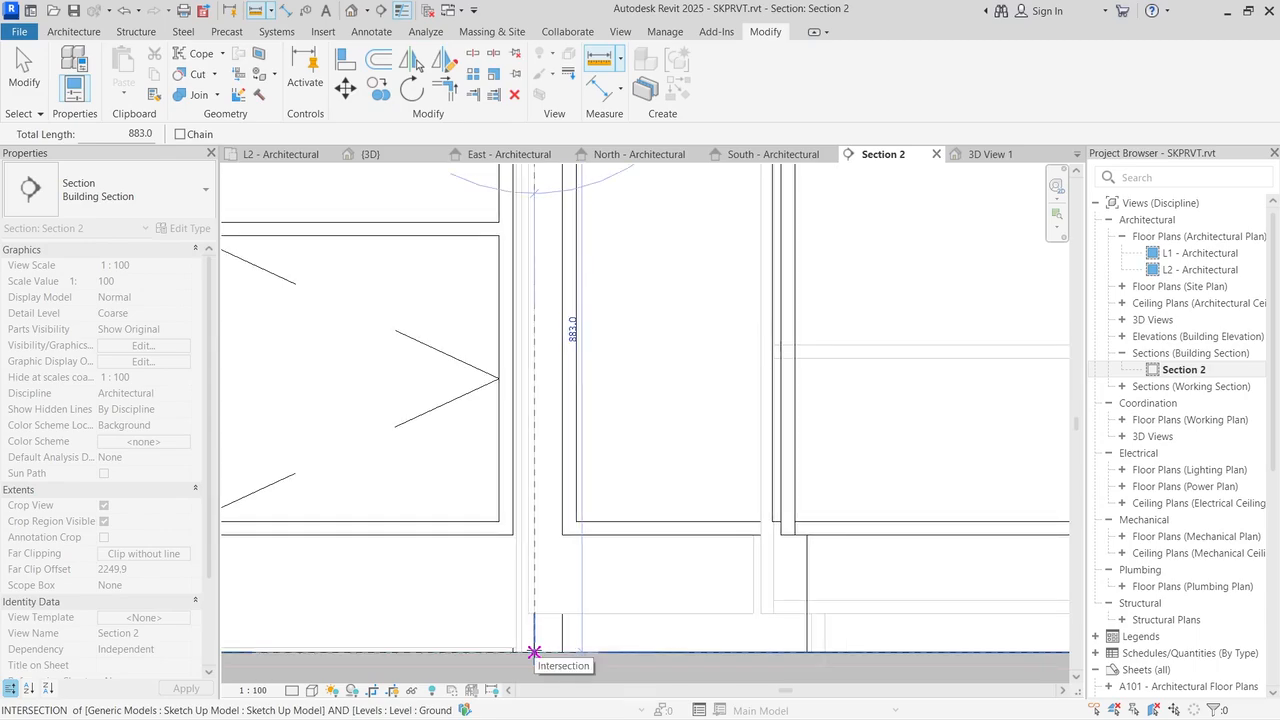
scroll(534, 652, "down", 2)
scroll(524, 606, "up", 2)
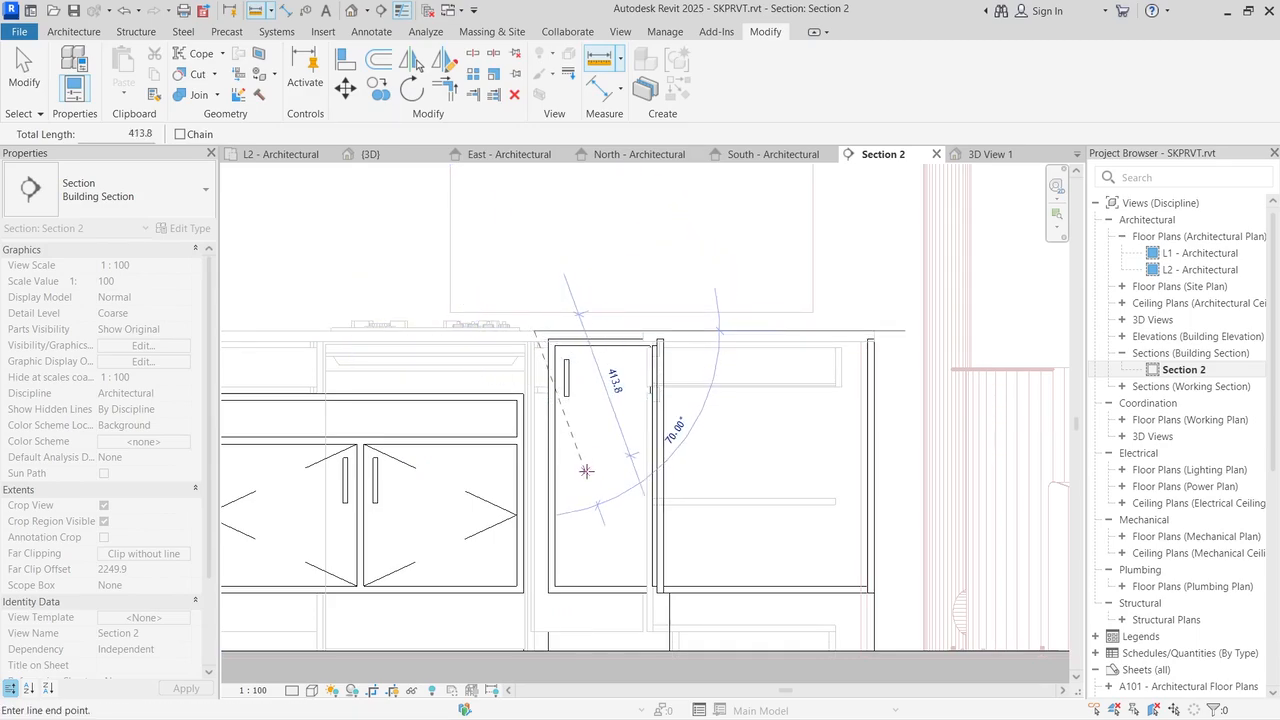
key("Escape")
key("Escape")
Step: Duplicate the type of the vanity cabinet below the cooktop and name the copy 900x600x880mm
left_click(418, 413)
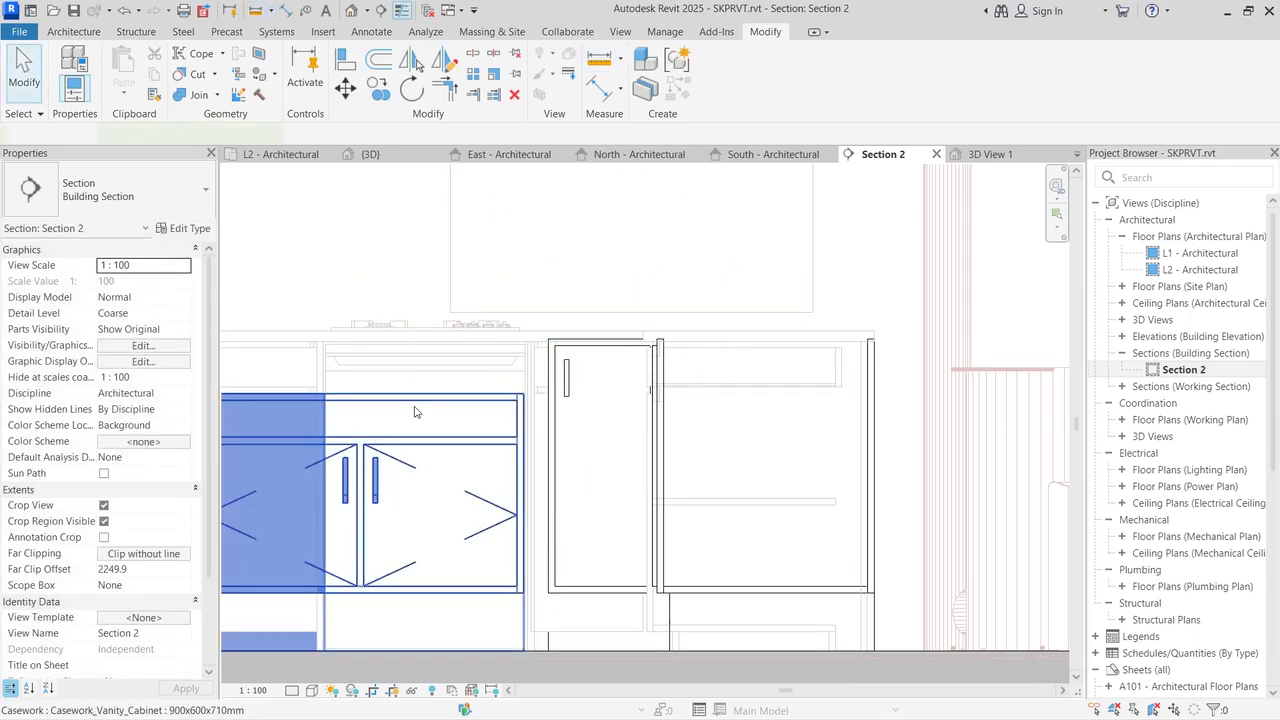
left_click(166, 228)
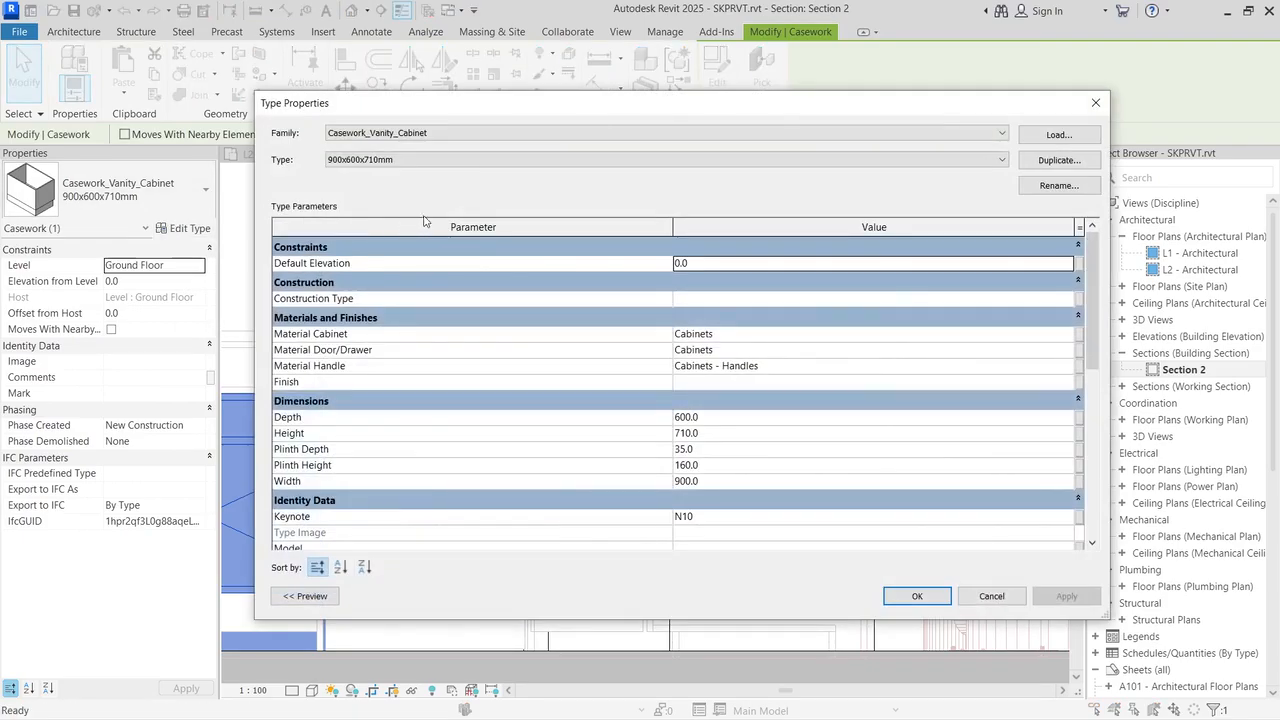
left_click(1045, 162)
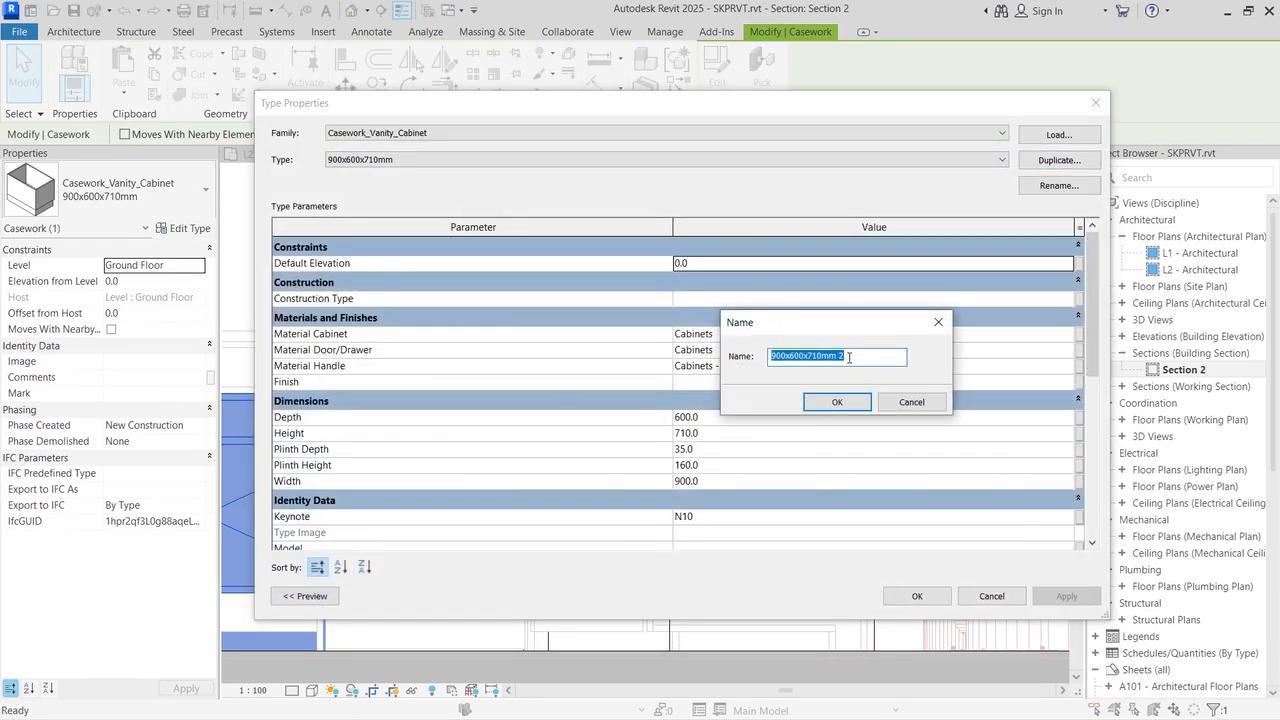
left_click(794, 359)
left_click_drag(796, 314, 805, 207)
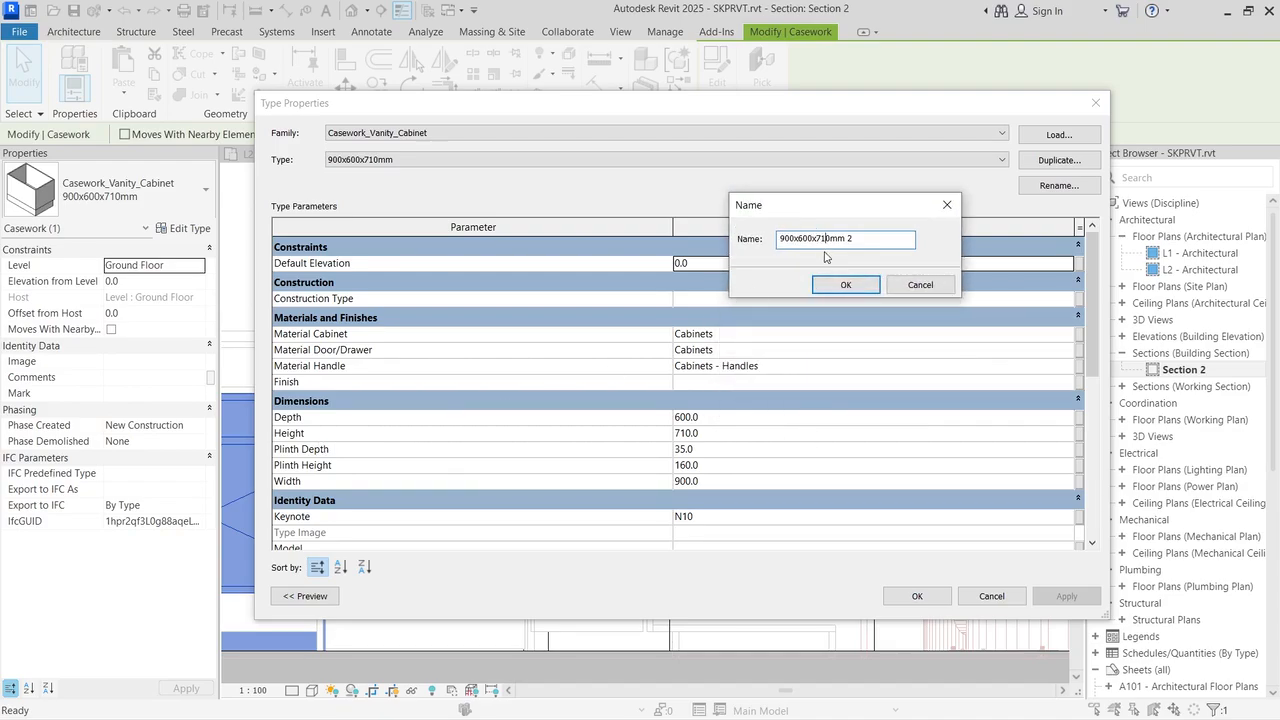
type("88")
left_click(847, 284)
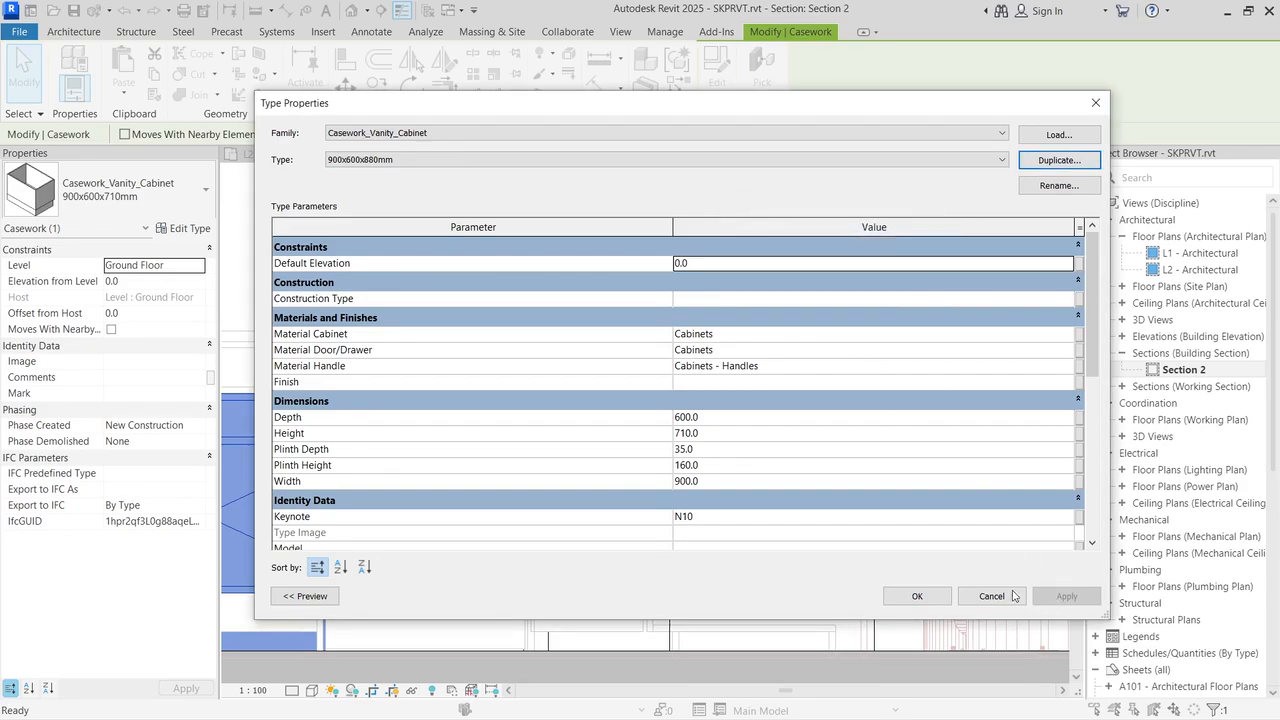
Step: Set the height of the new 900x600x880mm vanity cabinet type to 880 mm
left_click(703, 436)
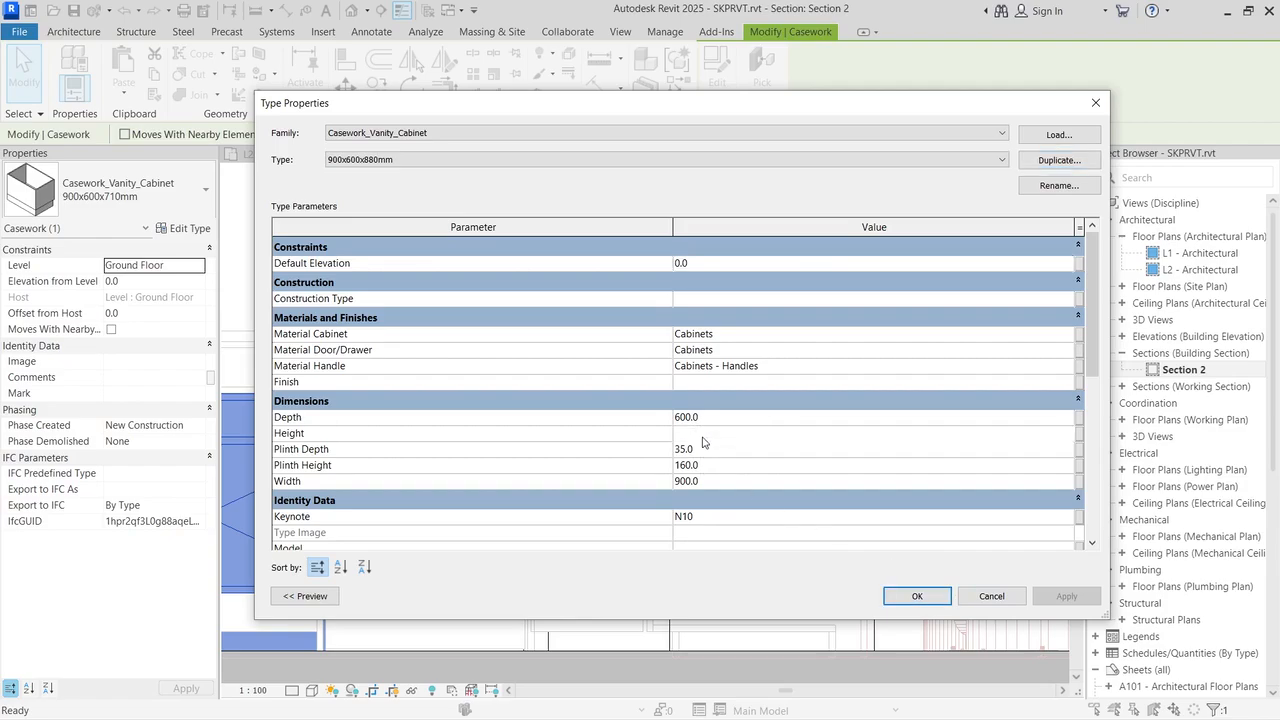
type("880.0")
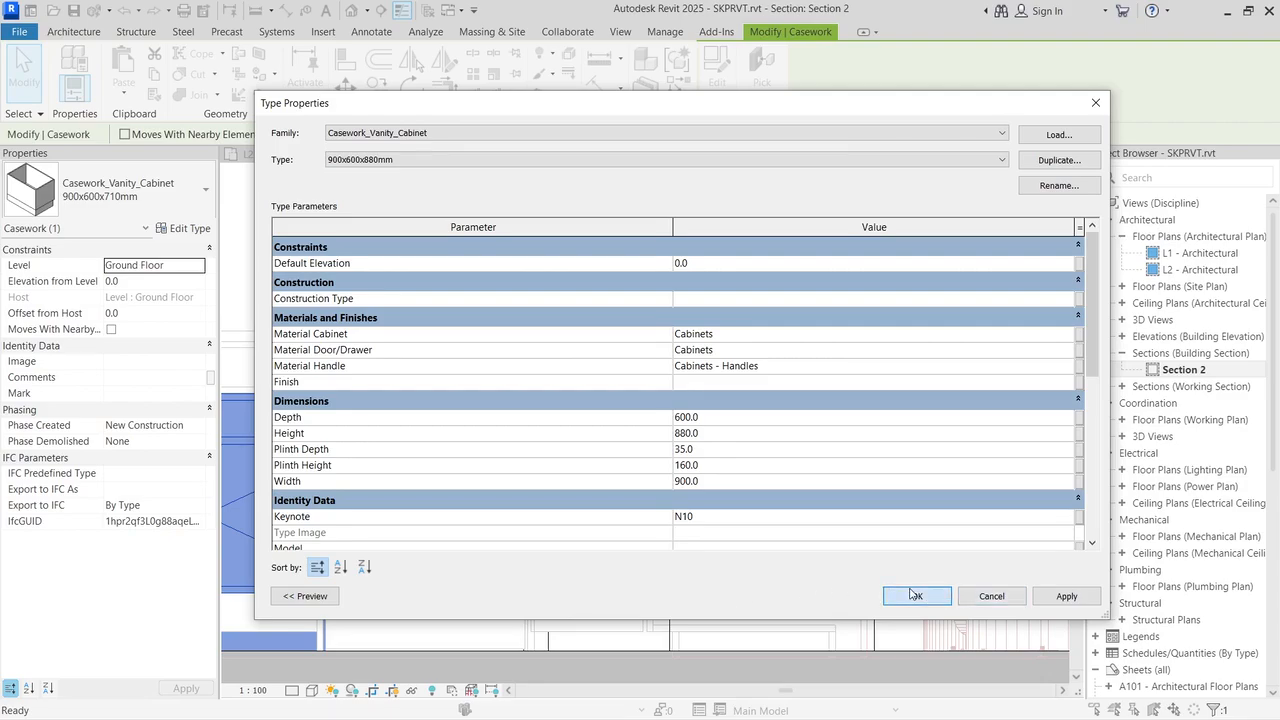
left_click(917, 596)
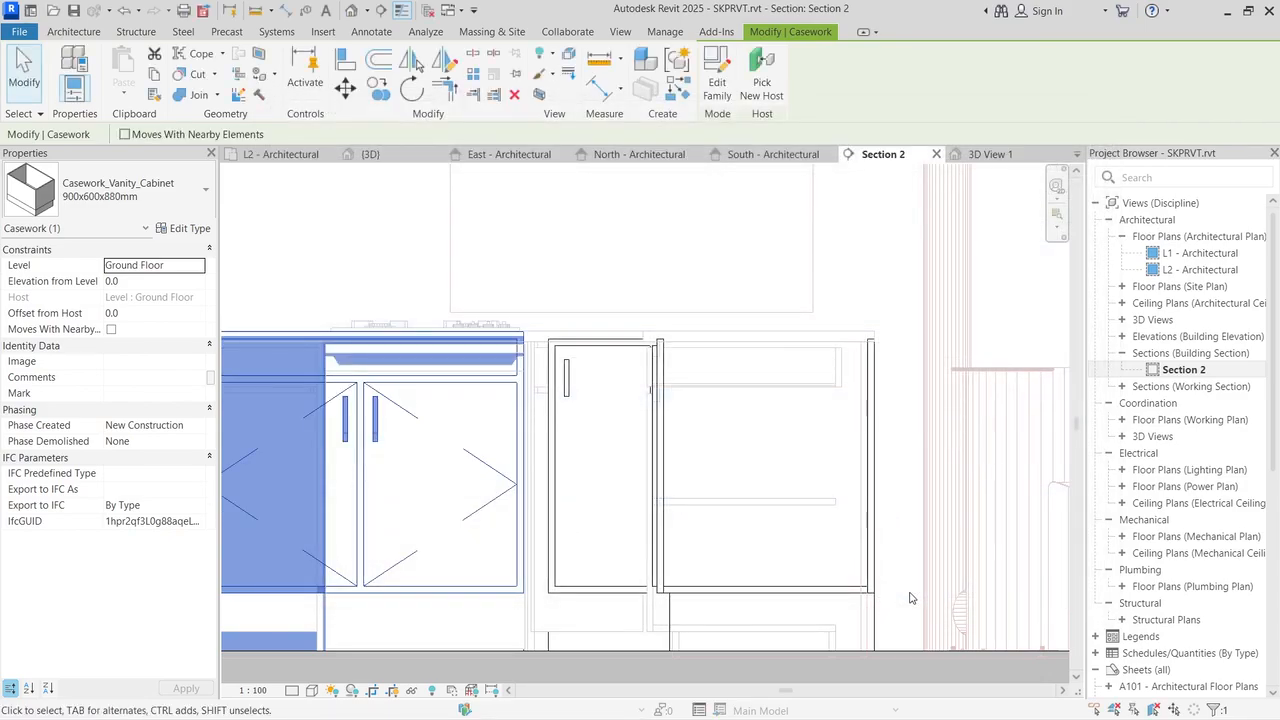
left_click(369, 259)
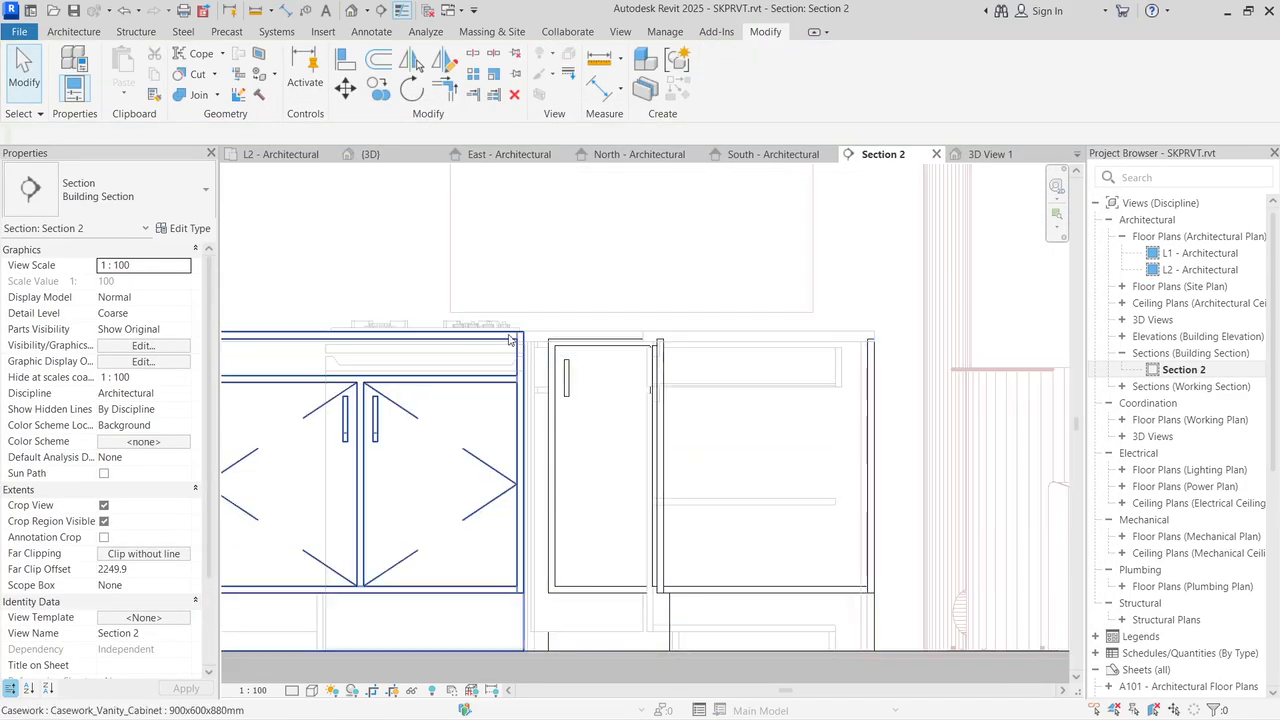
scroll(502, 337, "down", 3)
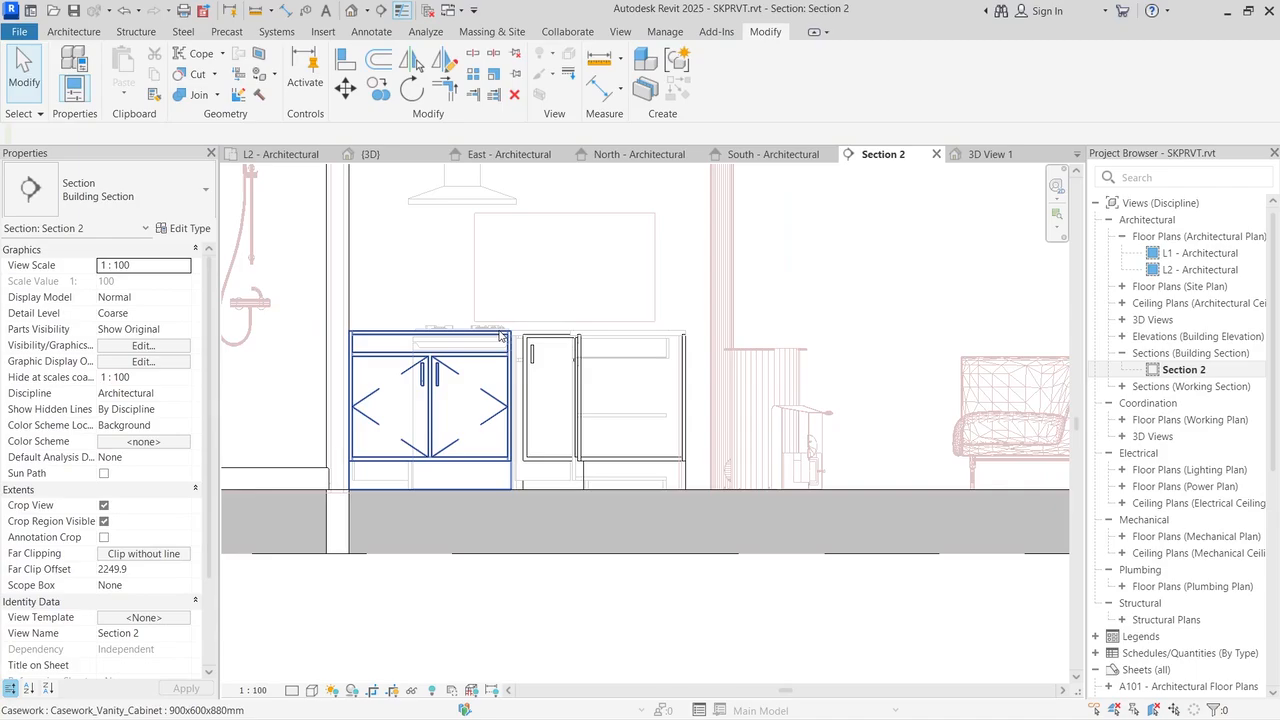
scroll(471, 354, "up", 3)
scroll(326, 348, "up", 2)
scroll(368, 340, "down", 3)
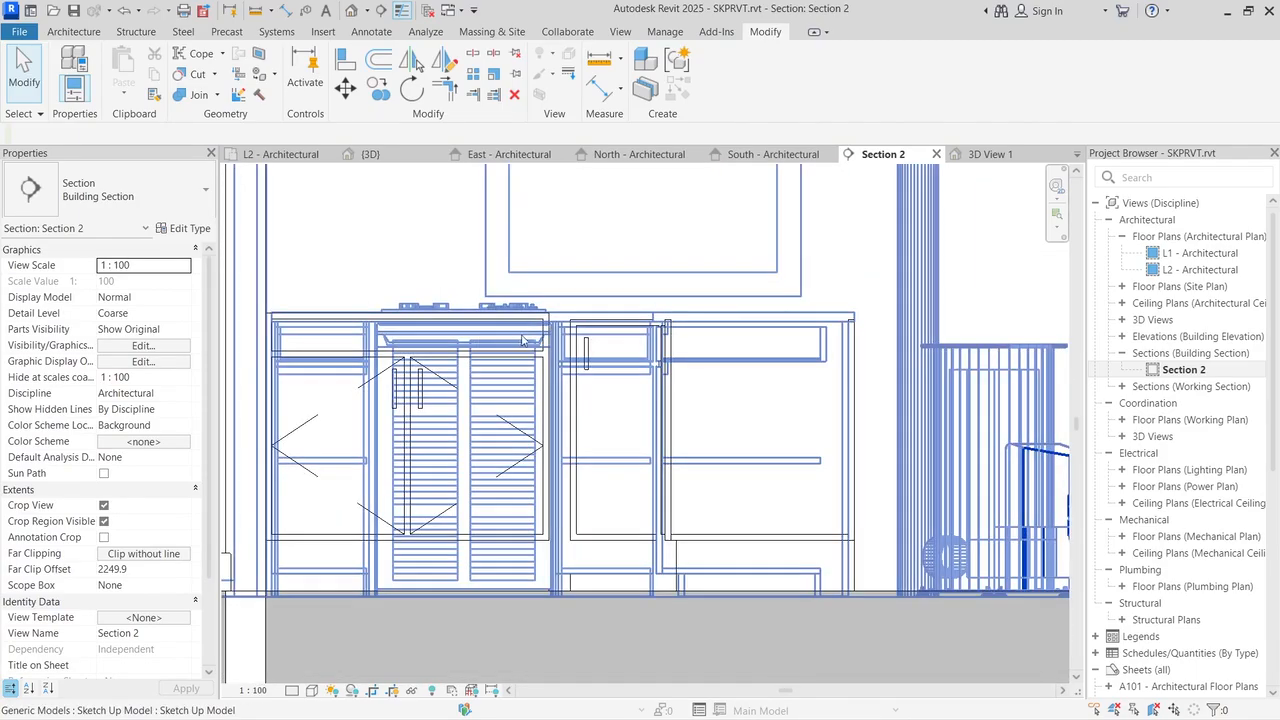
Step: Duplicate the type of the double-door corner base cabinet in Section 2 and name the copy 900x600x880mm
left_click(634, 325)
scroll(632, 323, "up", 3)
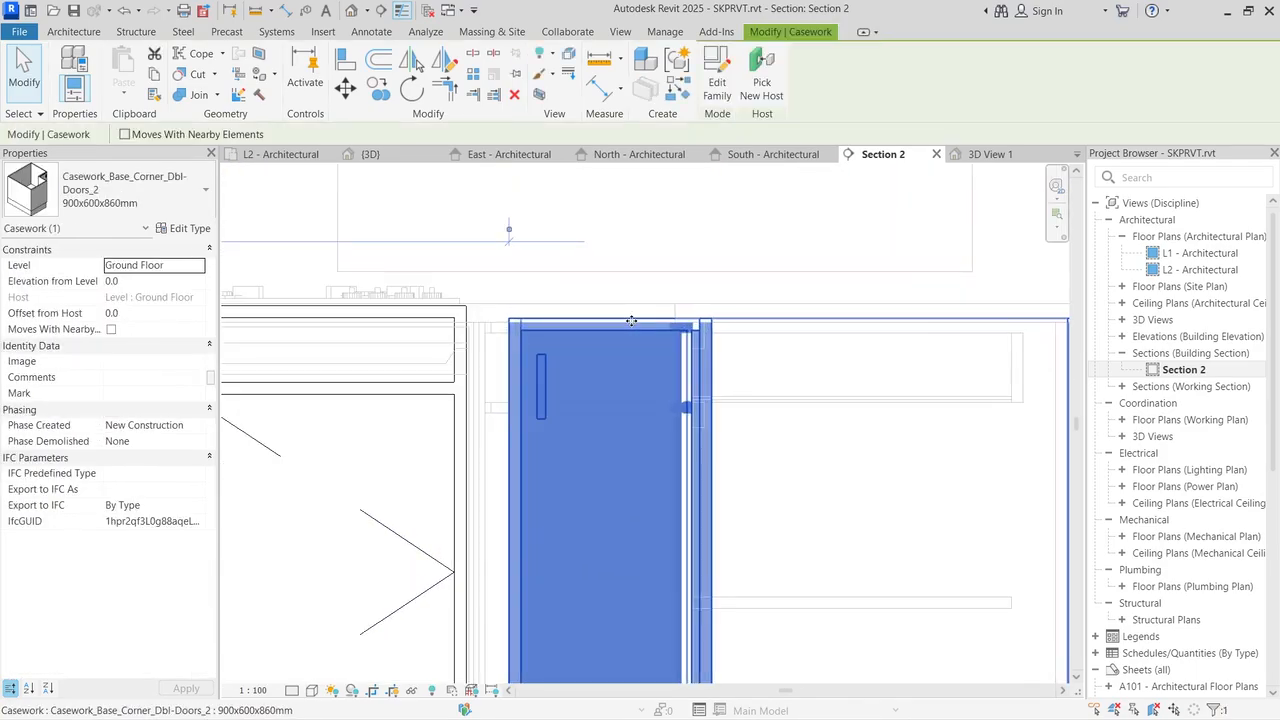
left_click(183, 228)
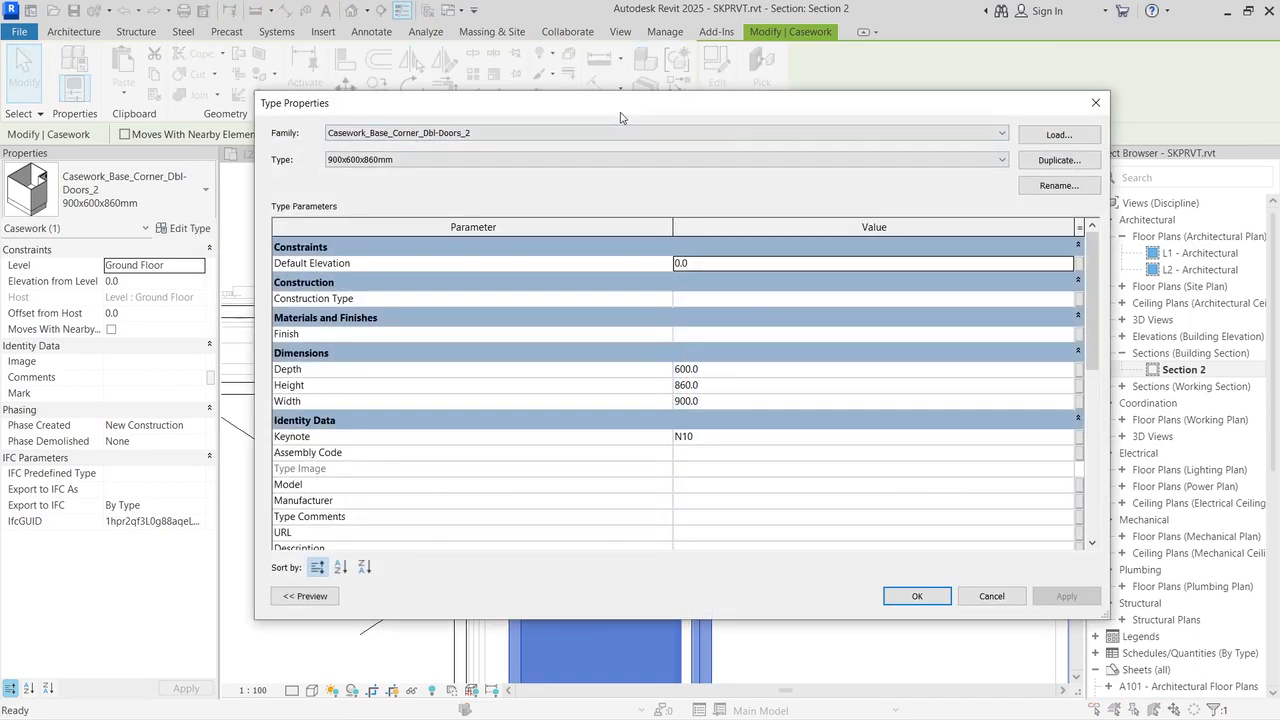
left_click(1058, 161)
left_click(832, 239)
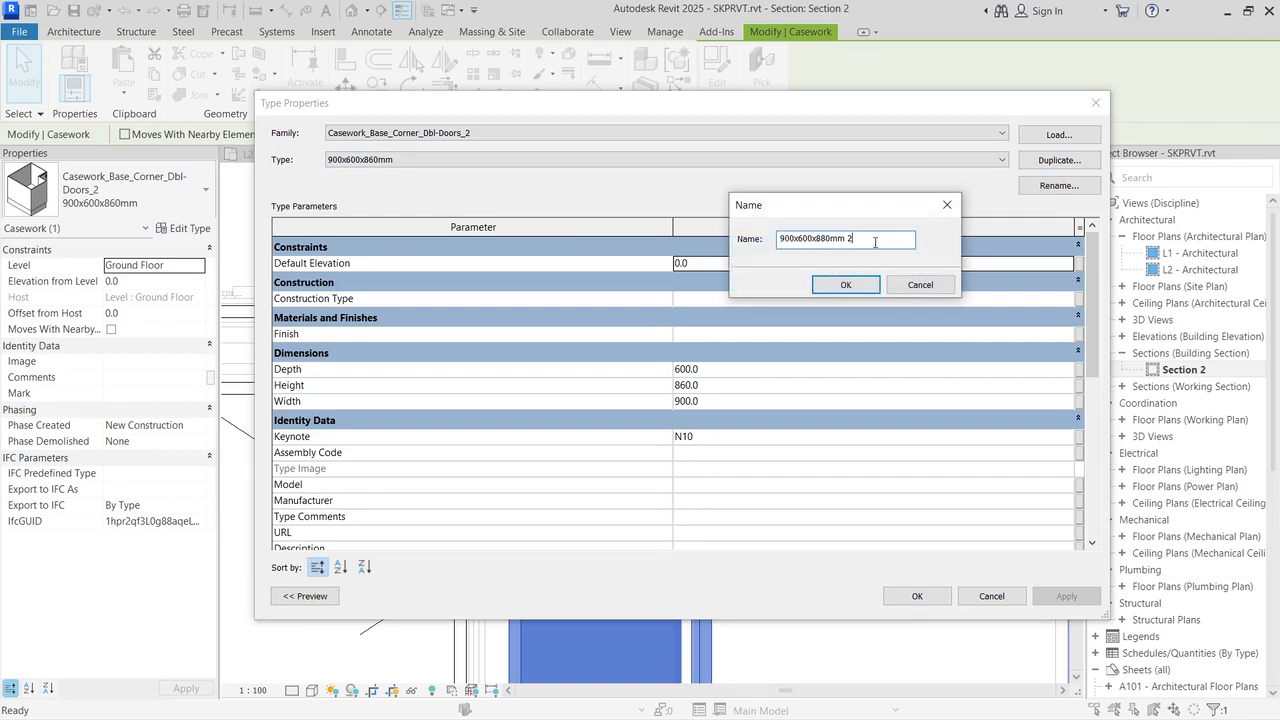
left_click(848, 285)
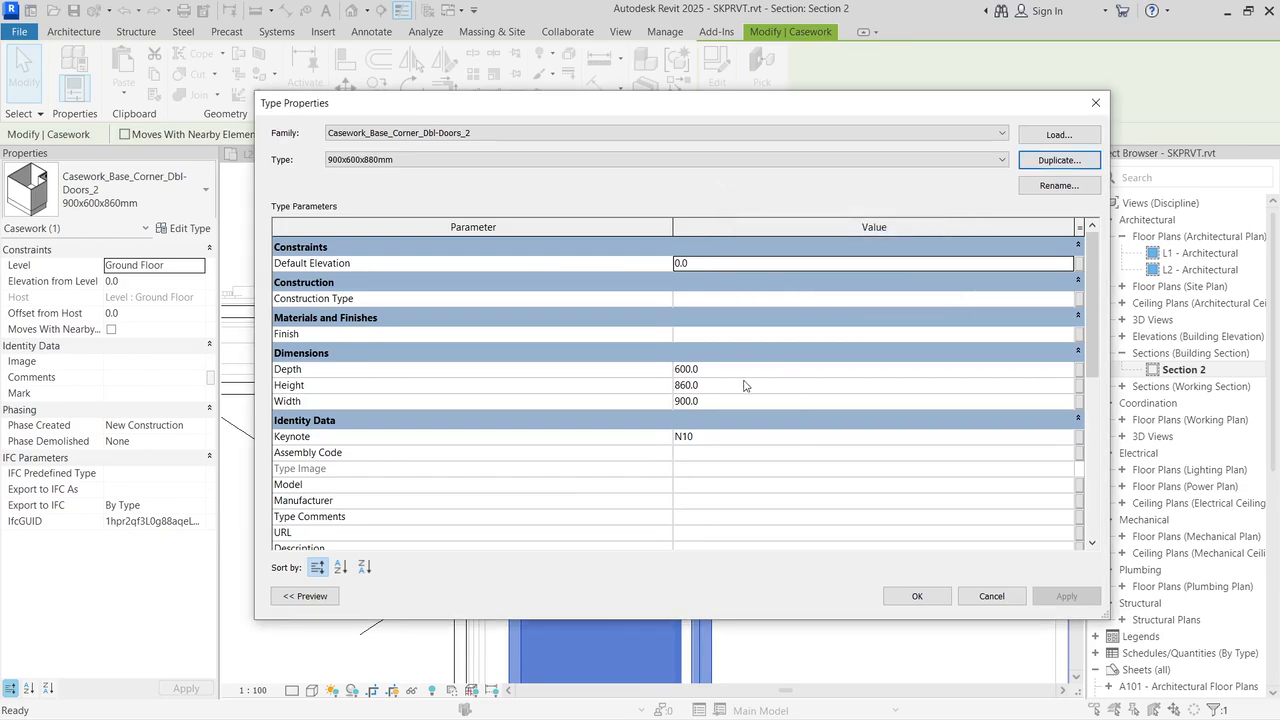
Step: Set the height of the new corner base cabinet type to 880 mm
left_click(712, 384)
type("880")
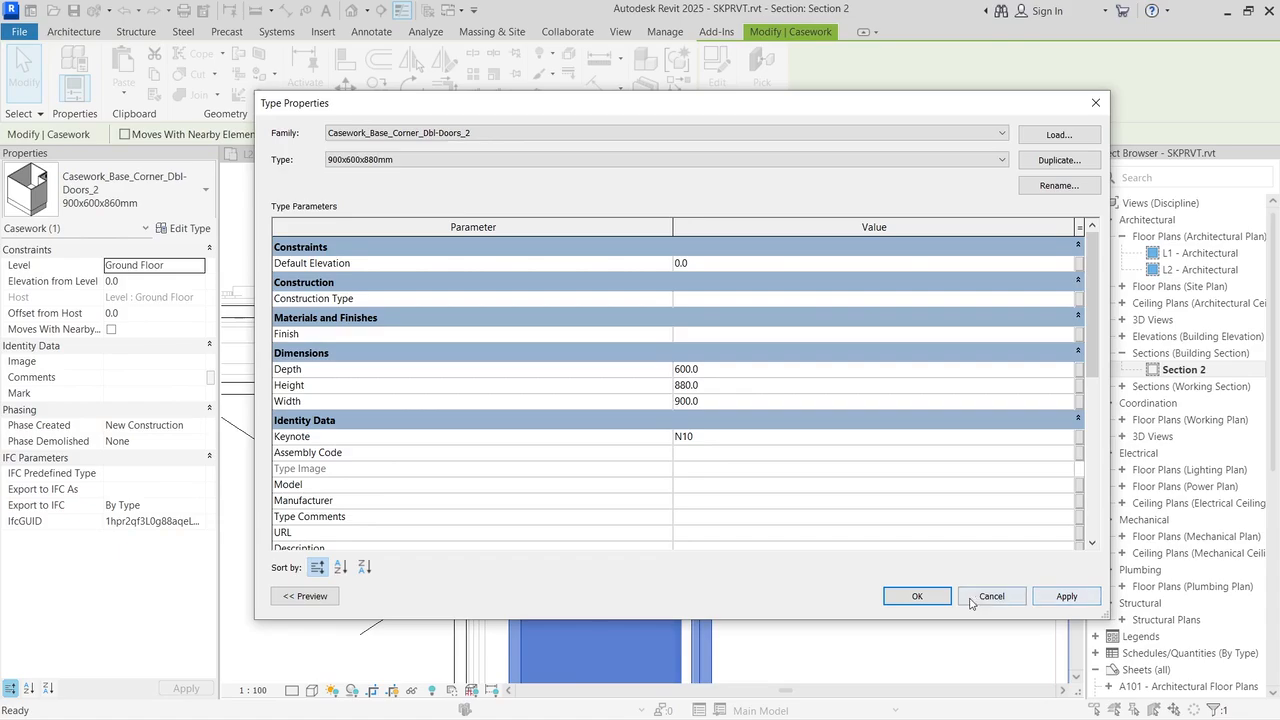
left_click(916, 596)
left_click(716, 251)
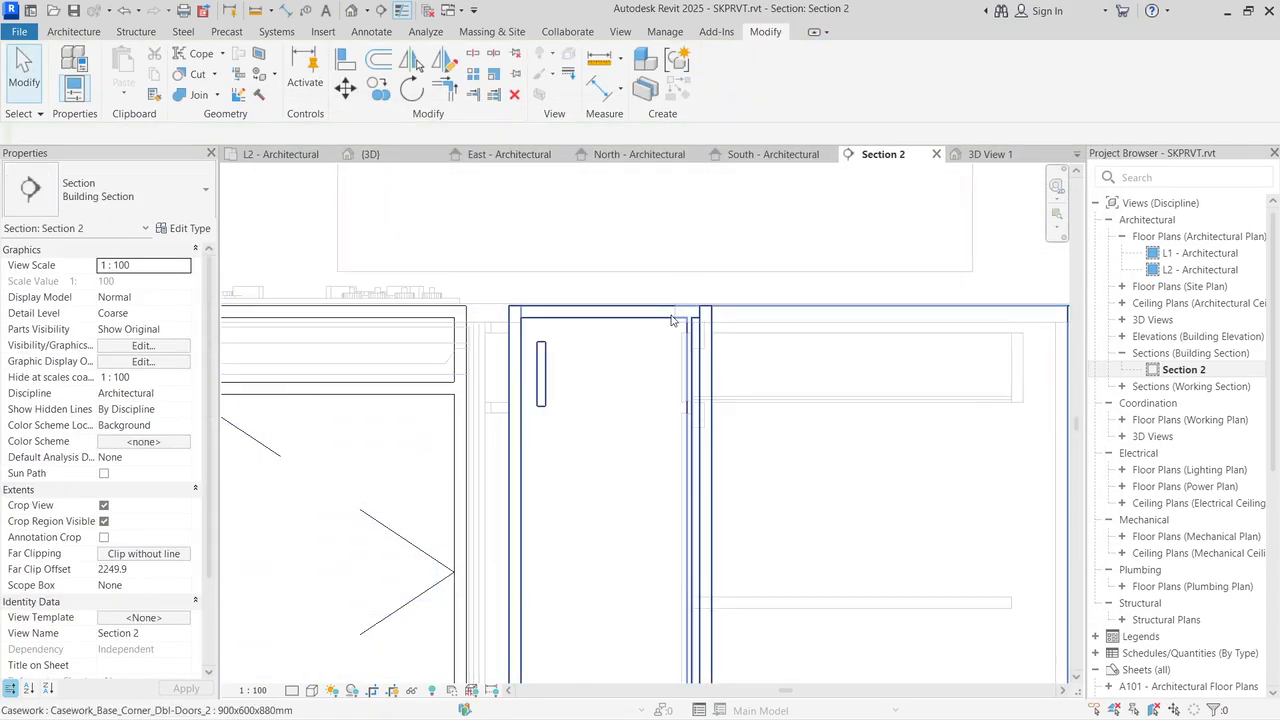
scroll(670, 317, "down", 2)
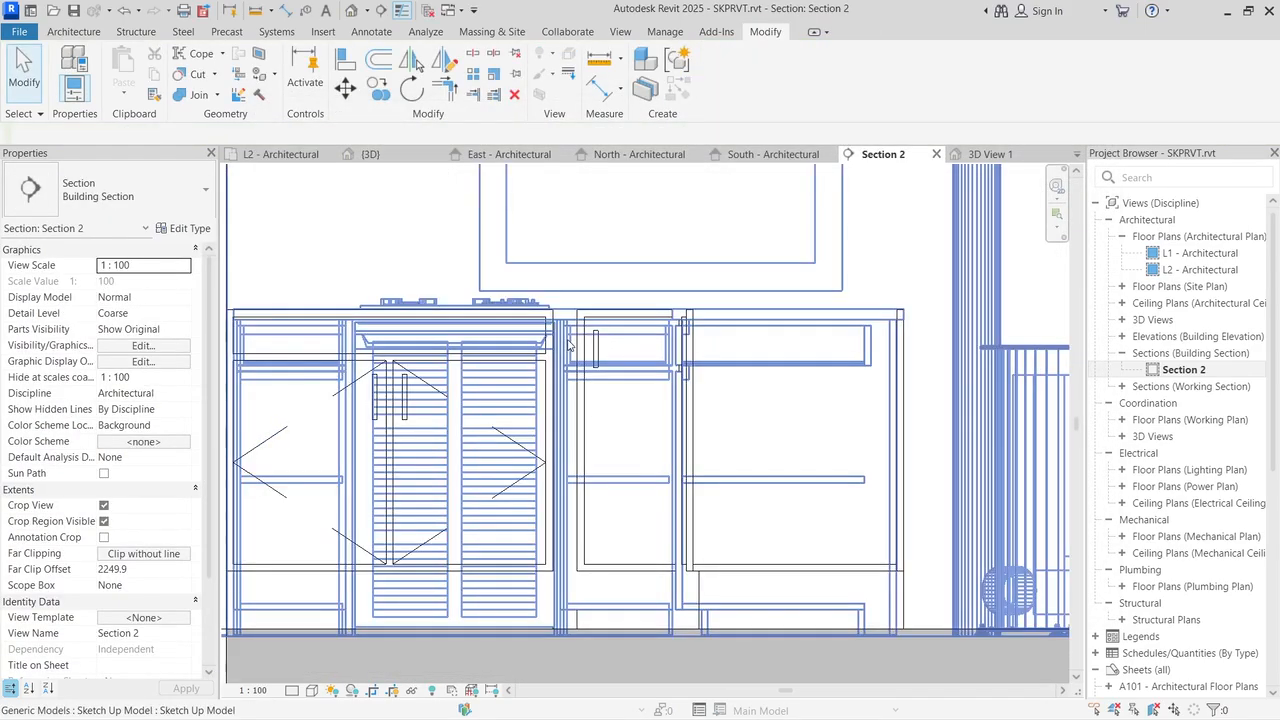
scroll(635, 322, "down", 1)
Step: Examine the corner cabinet against the SketchUp countertop in the 3D View 1 camera view and return to Section 2
left_click(392, 158)
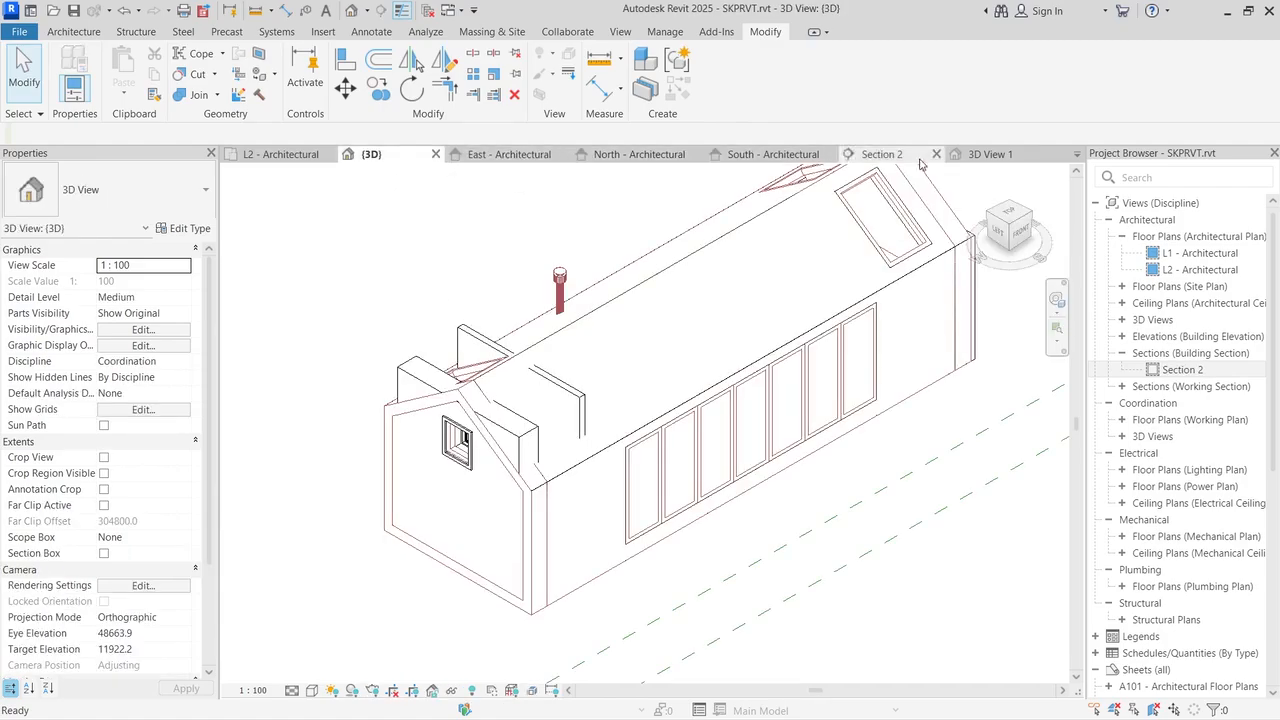
left_click(990, 154)
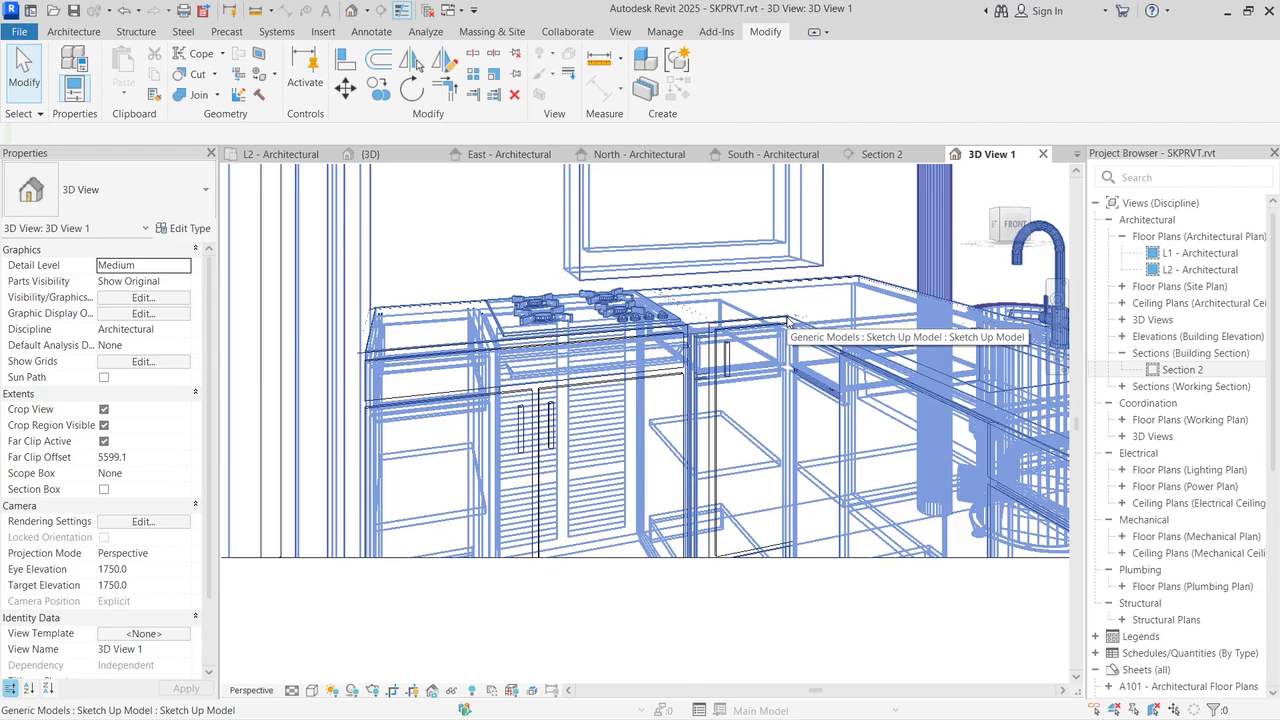
left_click(788, 320)
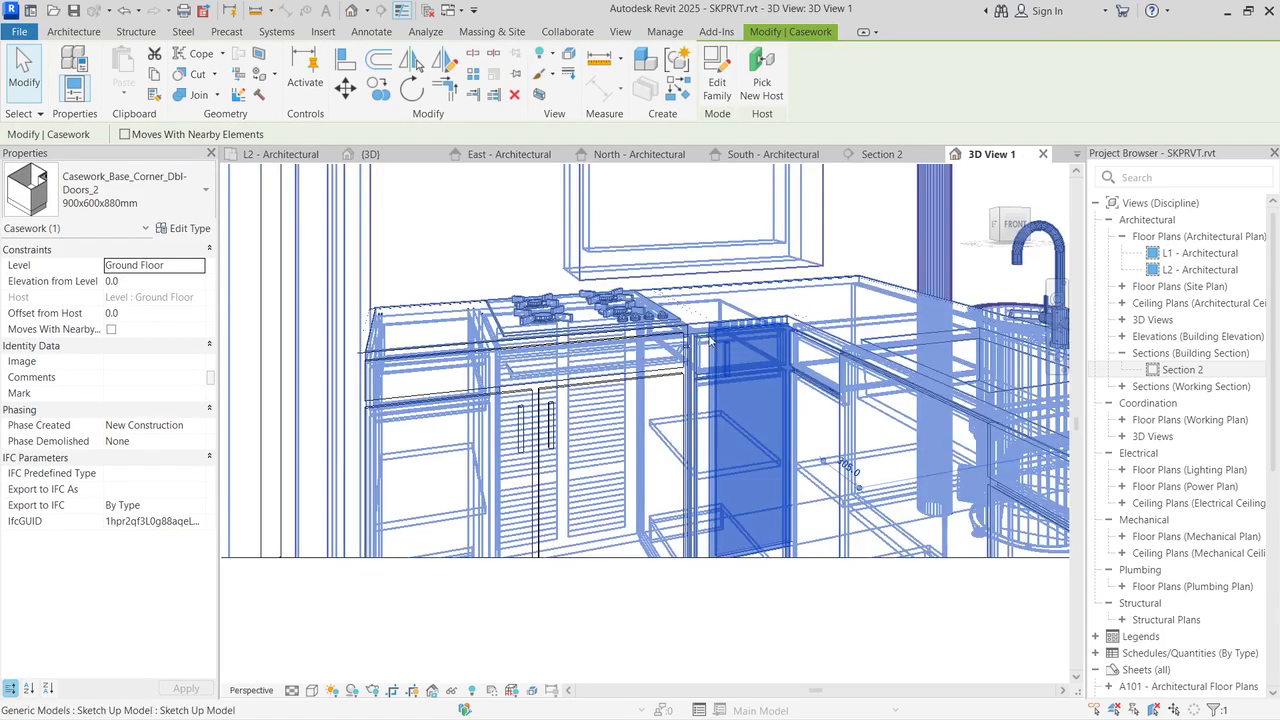
scroll(849, 359, "down", 2)
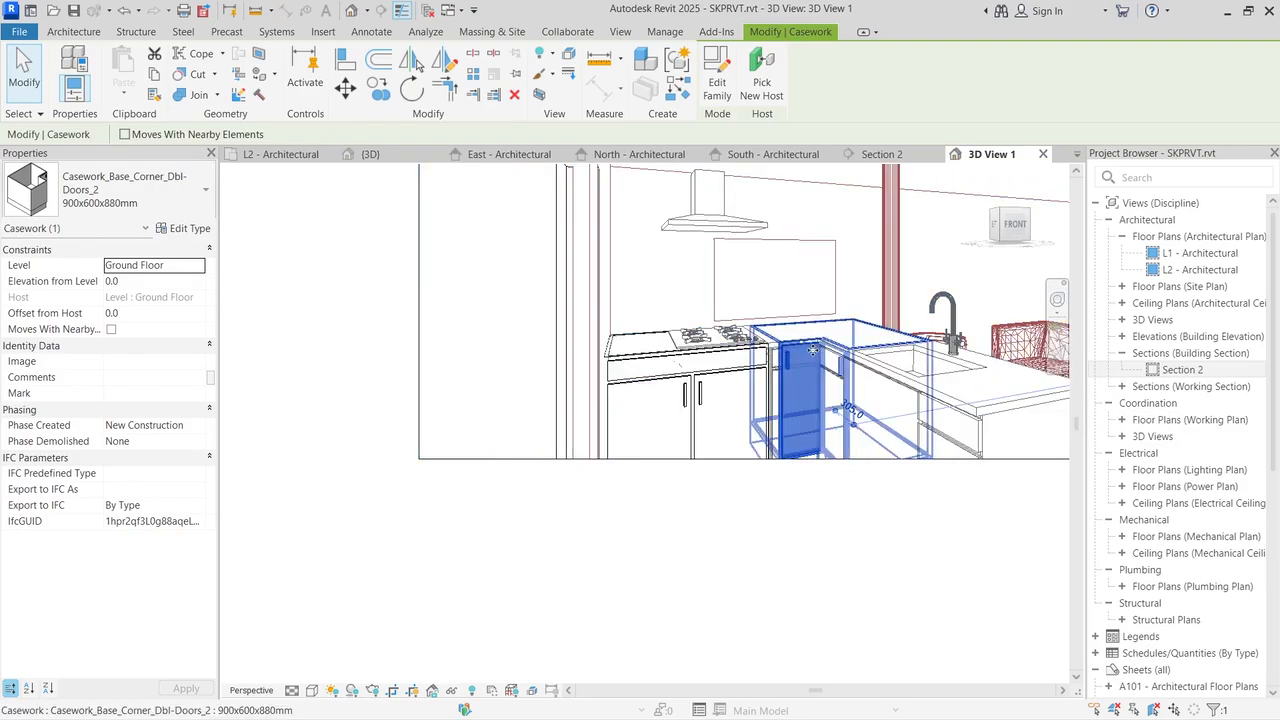
left_click(881, 154)
key("Escape")
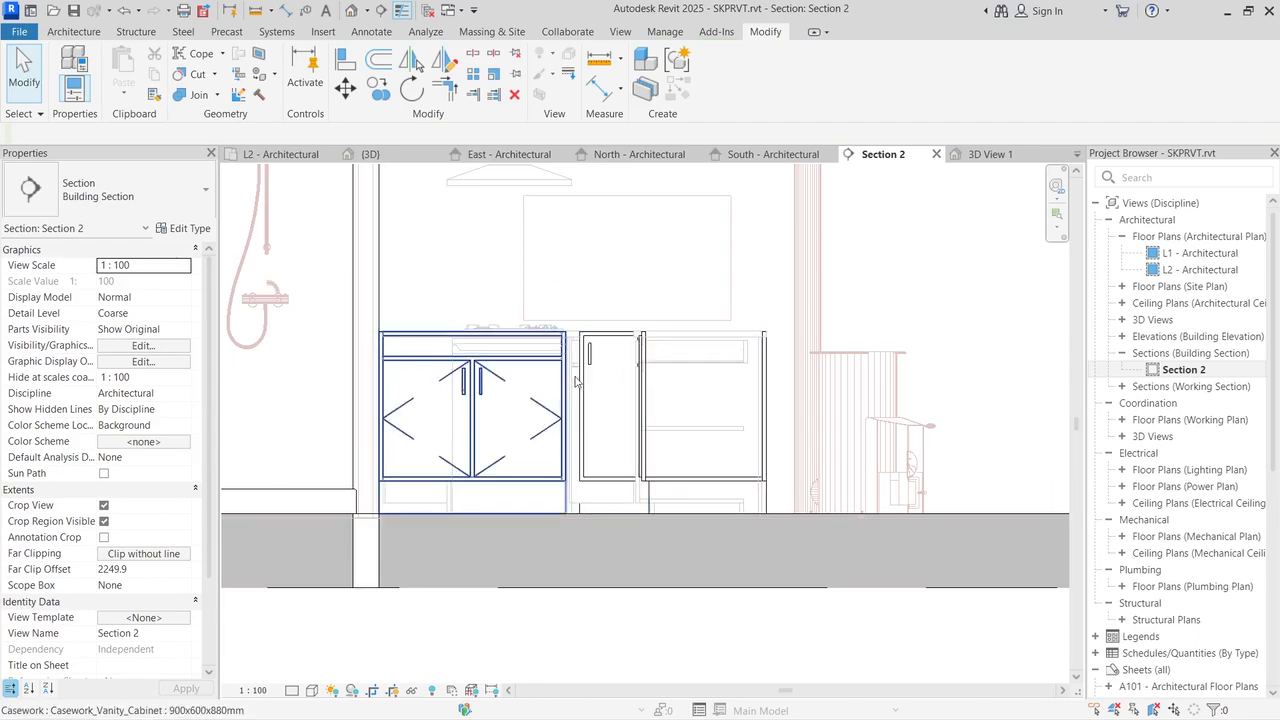
Step: Close the Section 2 view and the South, North and East architectural elevations
left_click(936, 154)
left_click(915, 155)
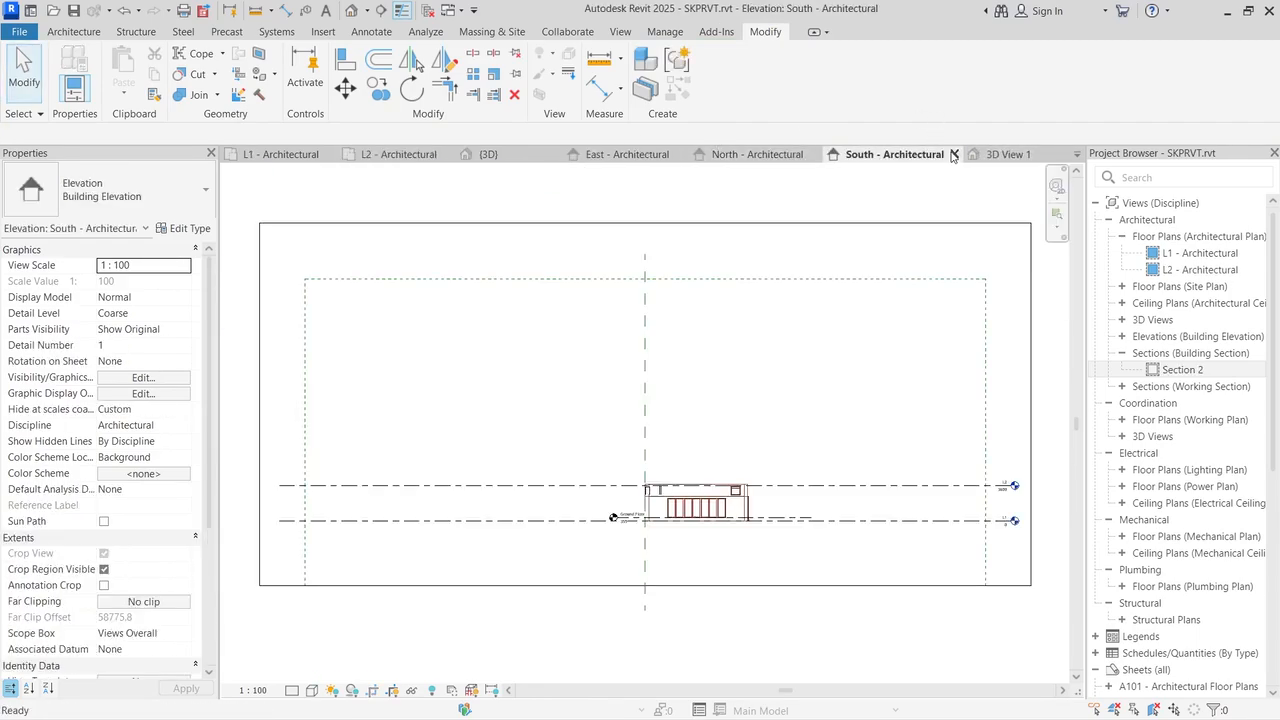
left_click(950, 154)
left_click(790, 157)
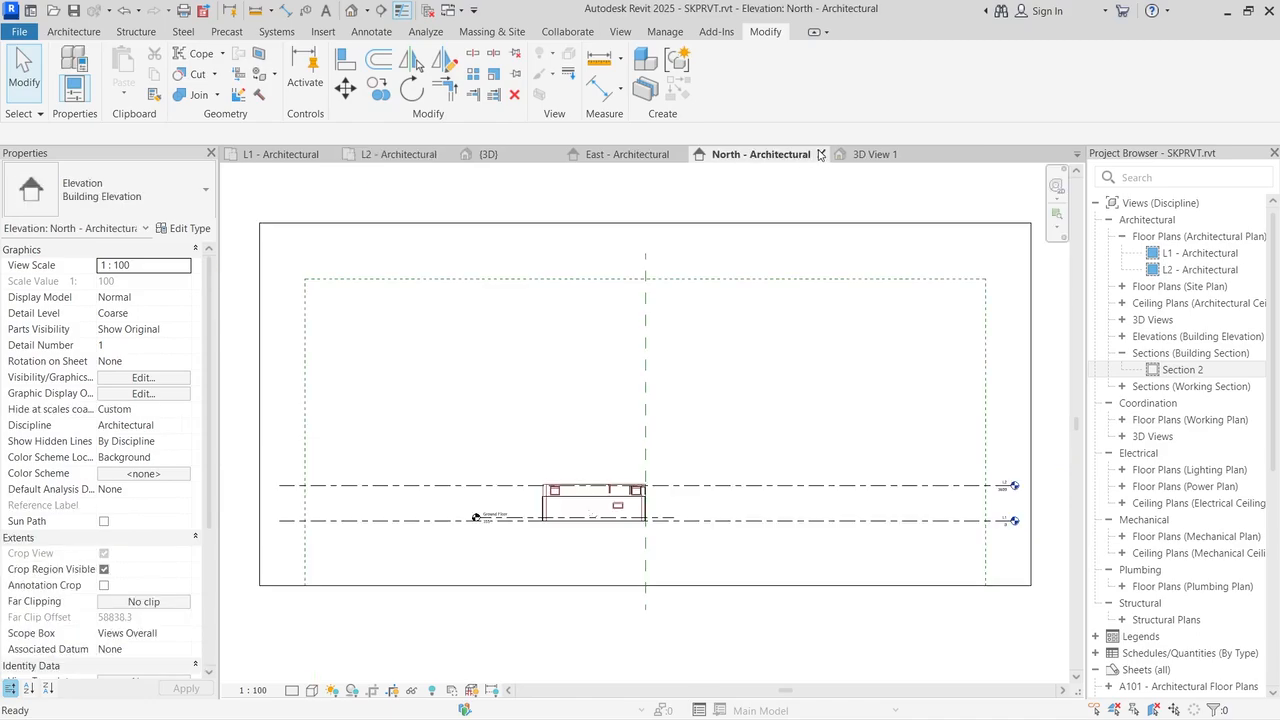
left_click(820, 154)
left_click(634, 157)
left_click(690, 156)
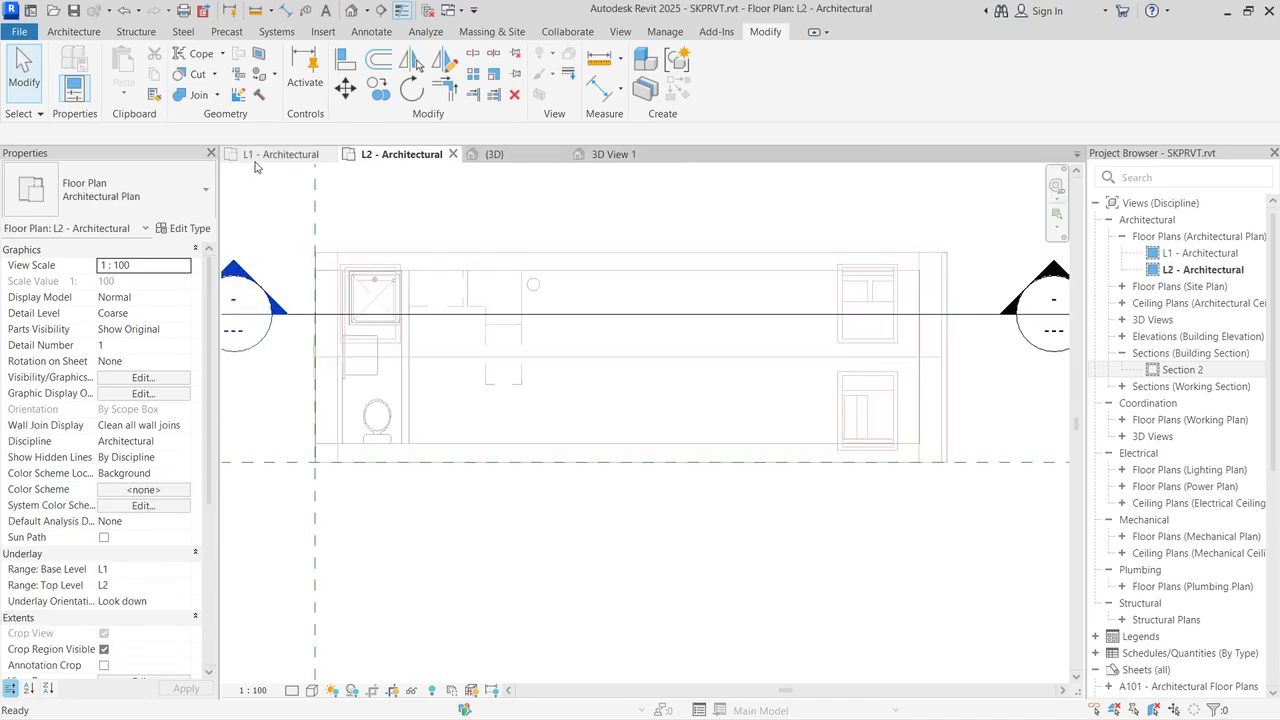
Step: Duplicate the type of the vanity cabinet at the kitchen sink in the L1 floor plan and name the copy 1000x600x880mm
left_click(270, 155)
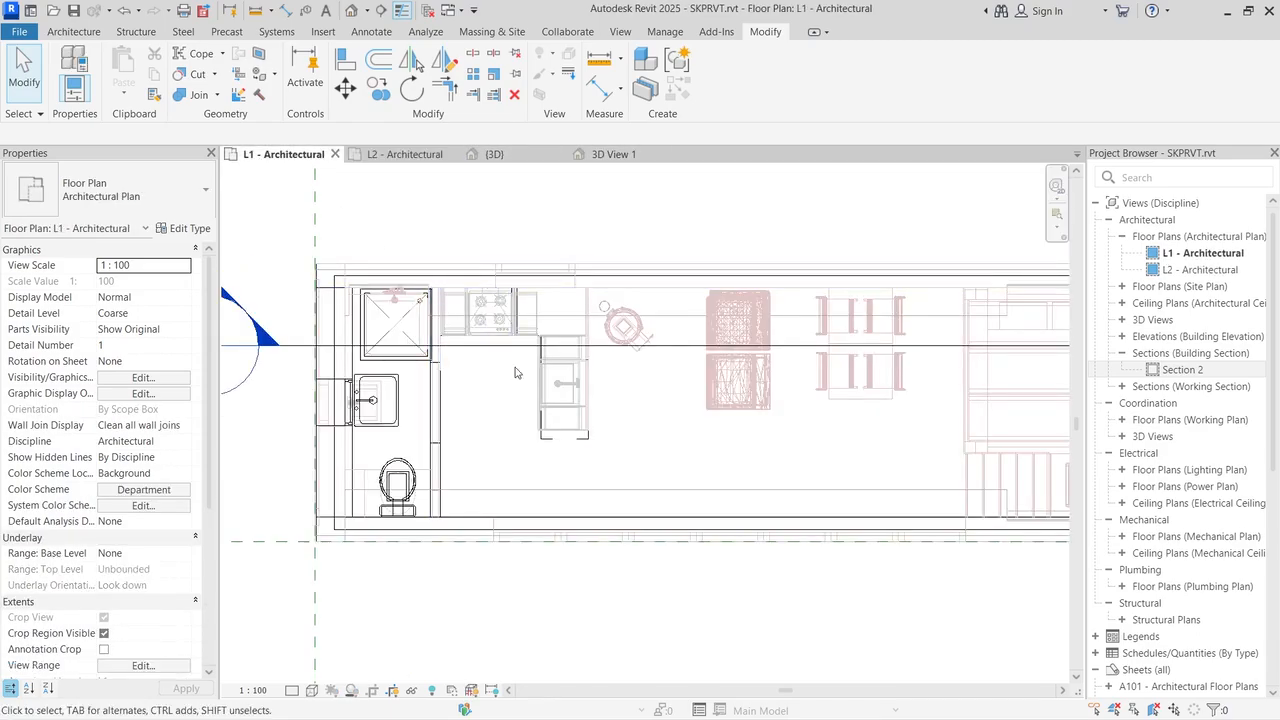
left_click(541, 447)
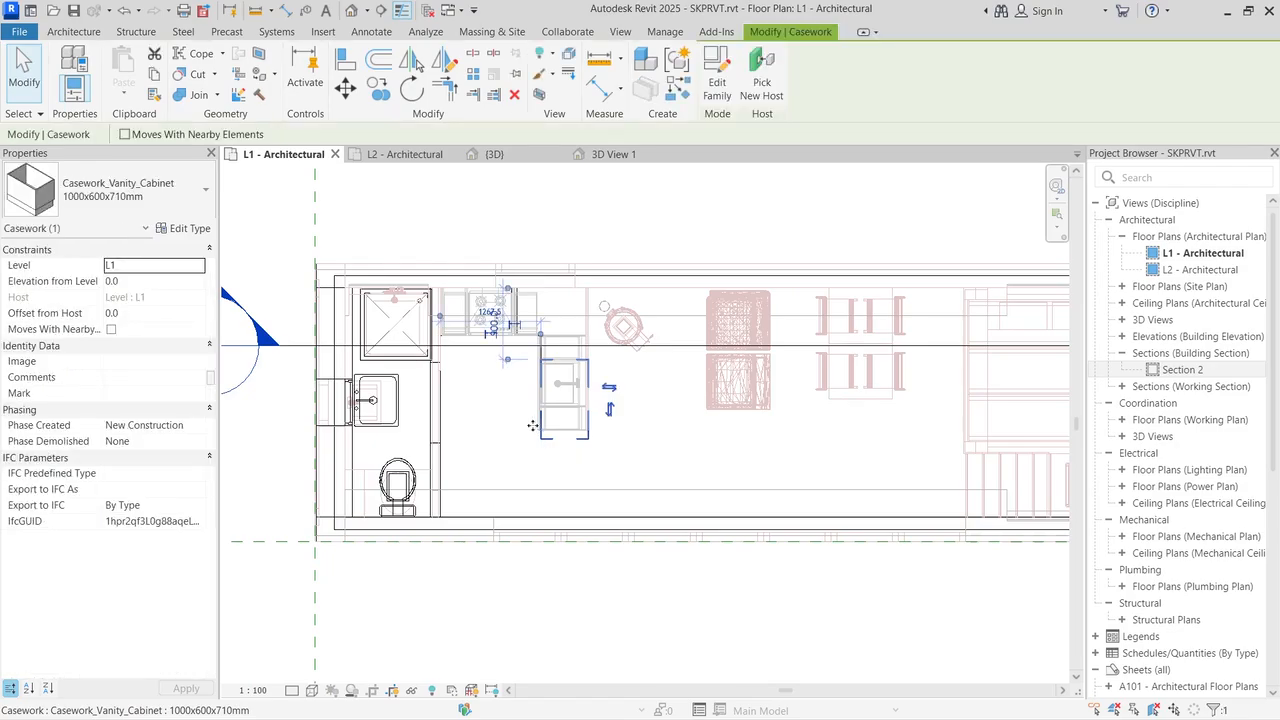
left_click(183, 228)
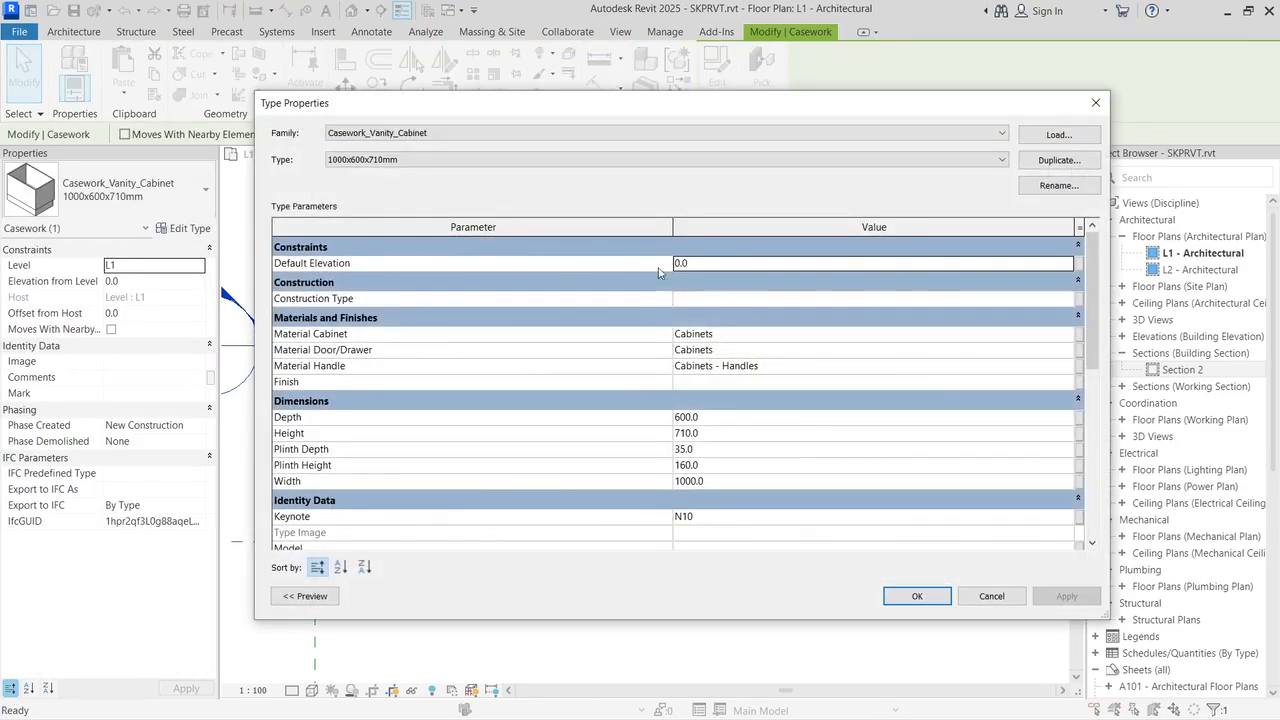
left_click(1059, 160)
left_click(835, 238)
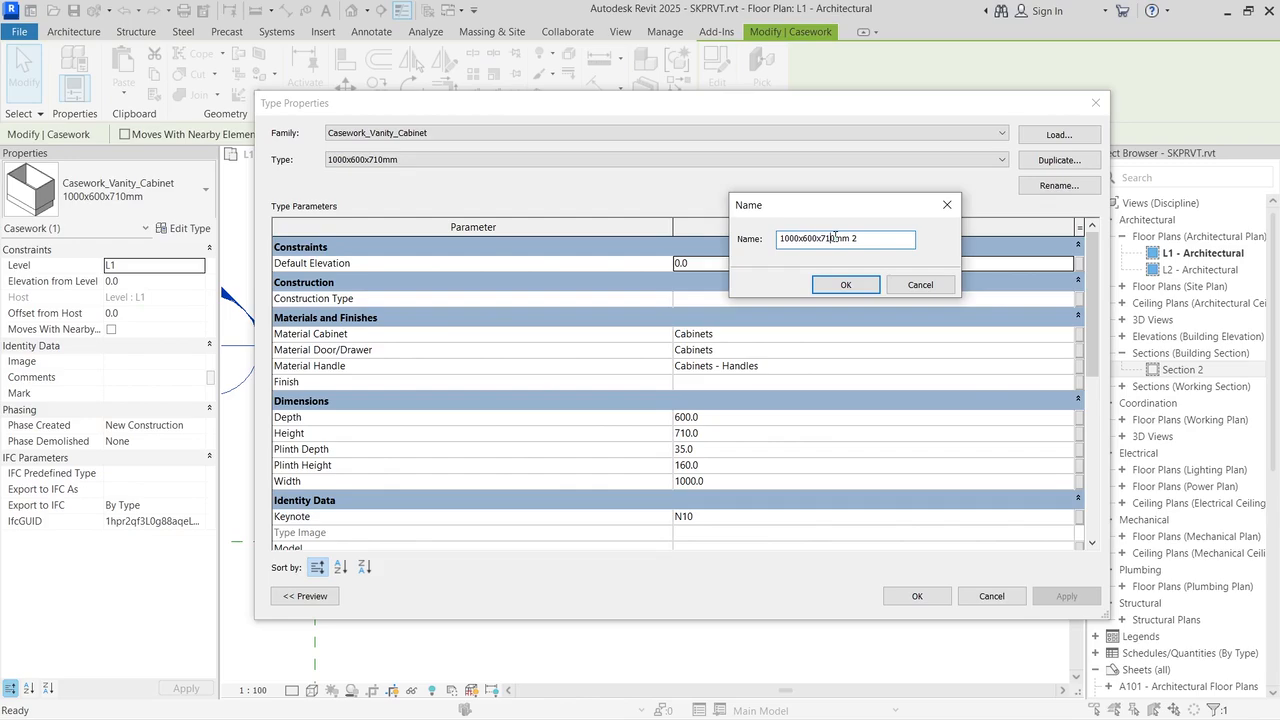
type("88")
left_click(840, 286)
Step: Set the height of the new 1000x600x880mm vanity cabinet type to 880 mm
left_click(676, 435)
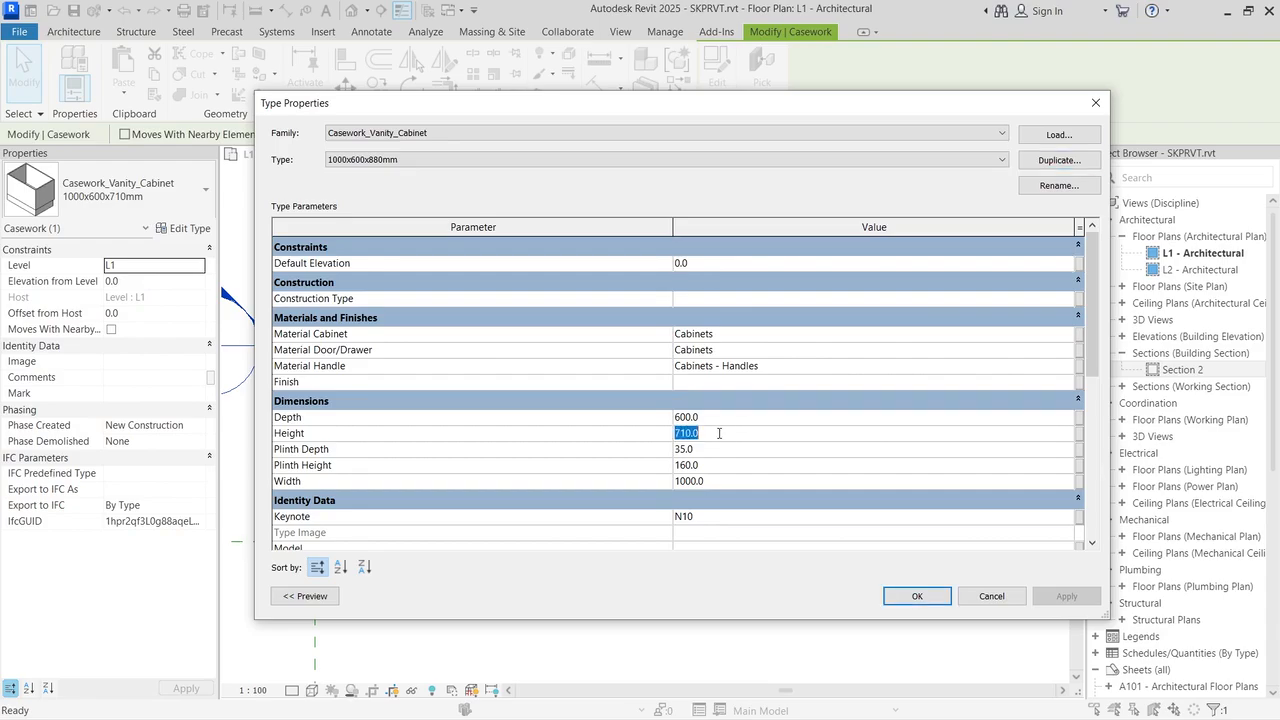
type("880")
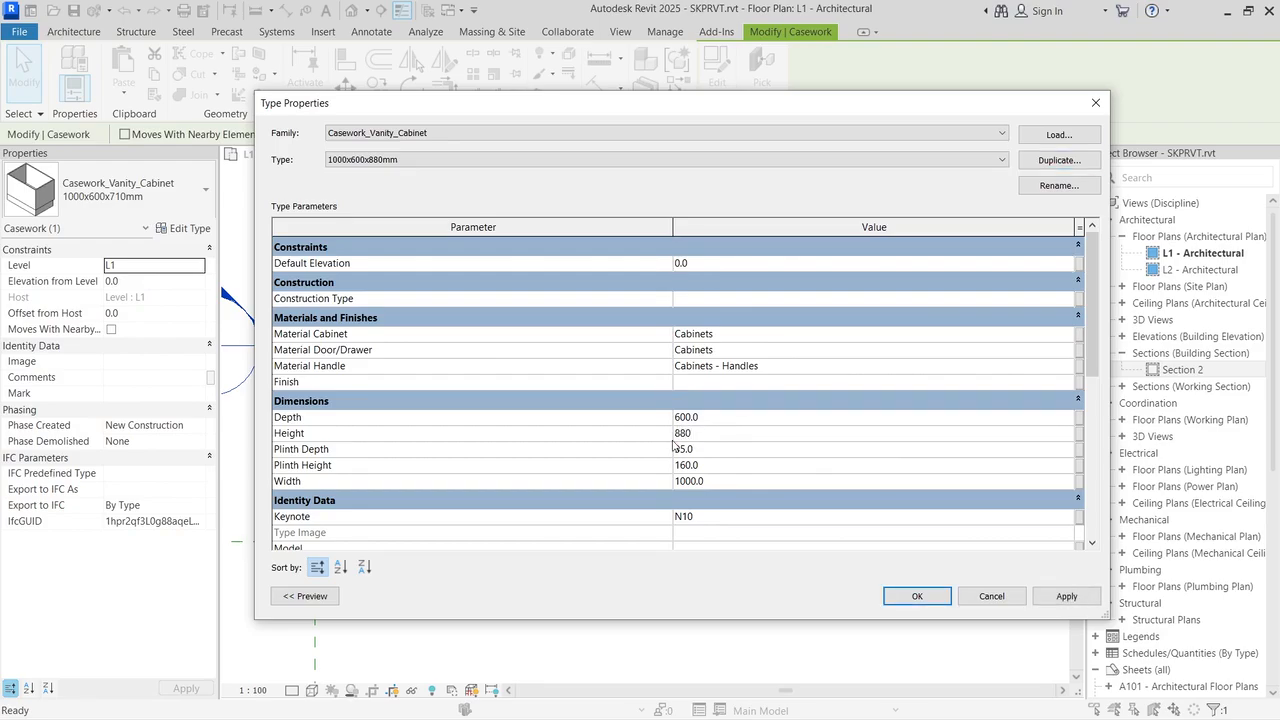
left_click(912, 596)
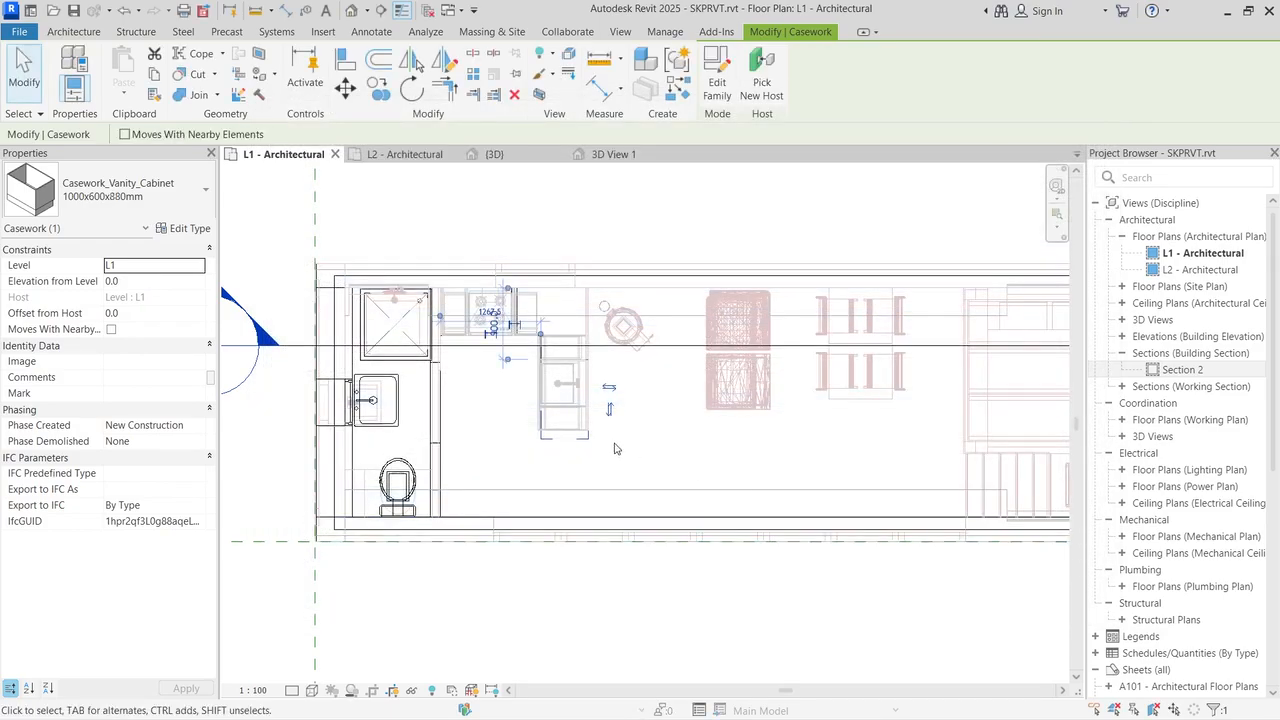
scroll(527, 492, "up", 4)
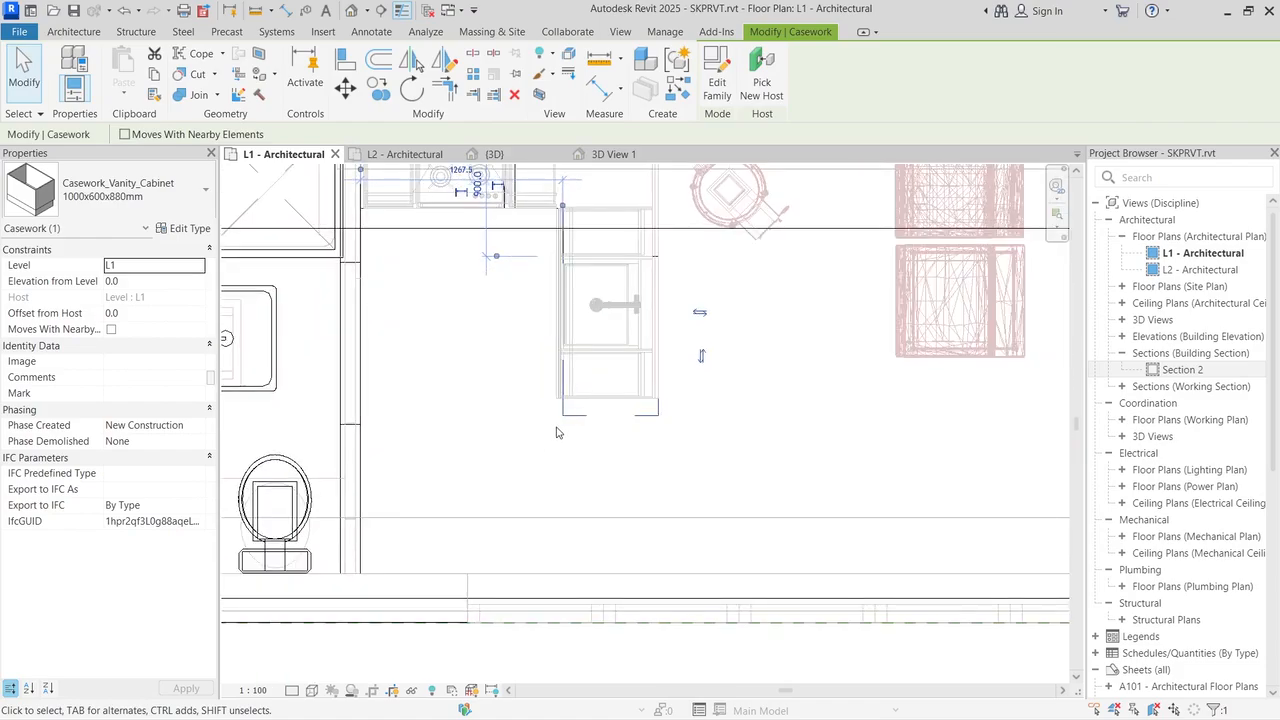
scroll(531, 440, "down", 5)
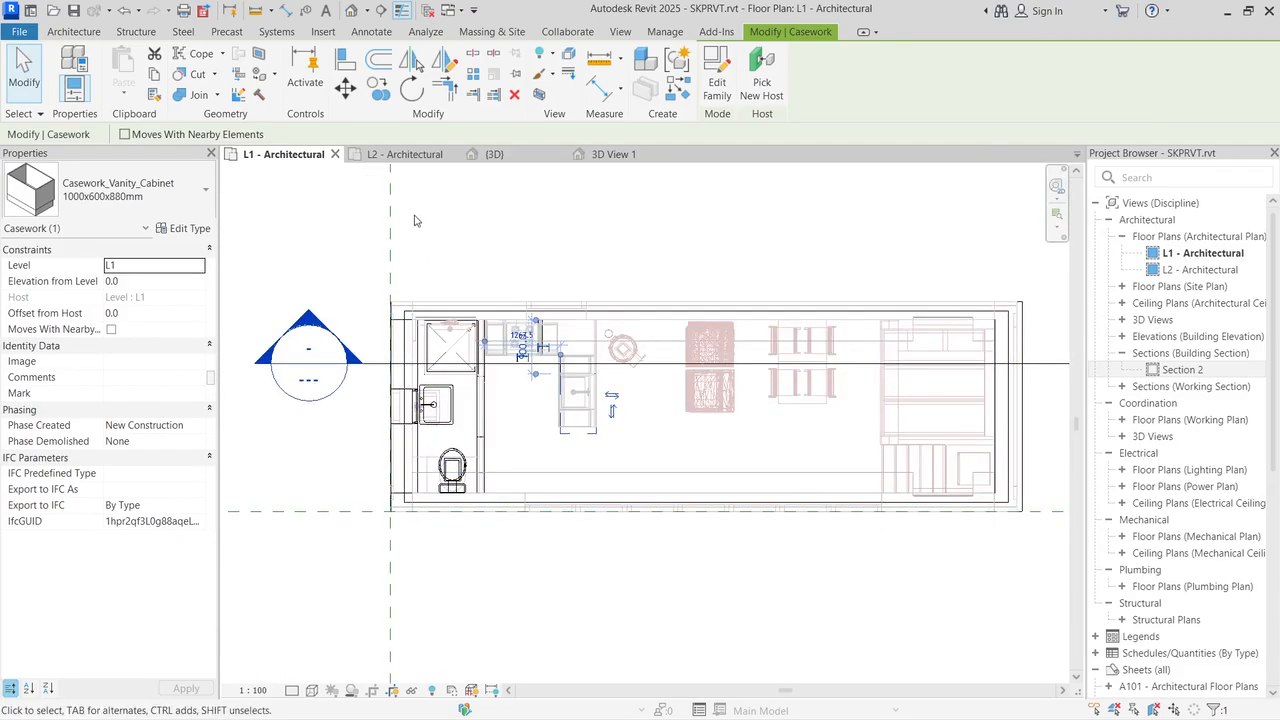
left_click(465, 209)
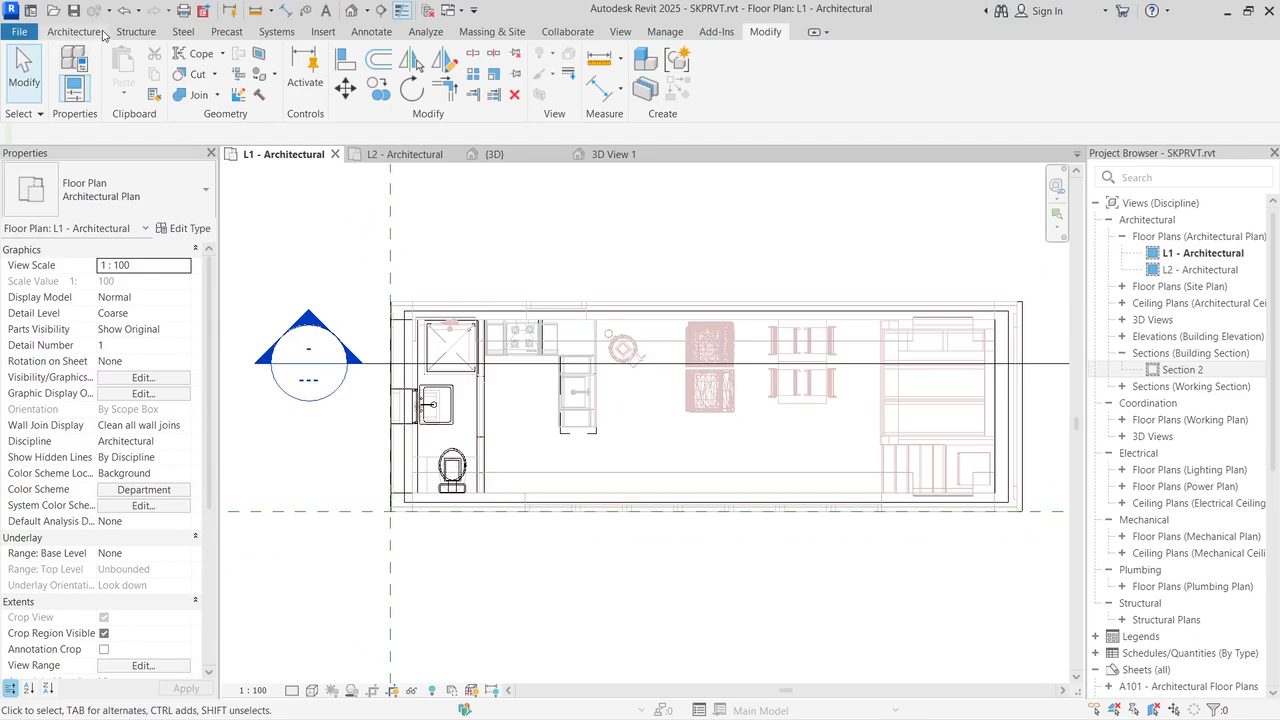
Step: Place an M_Cooktop-Electric-750mm component on a face near the reference cooktop in the L1 plan and select it
left_click(100, 32)
left_click(195, 62)
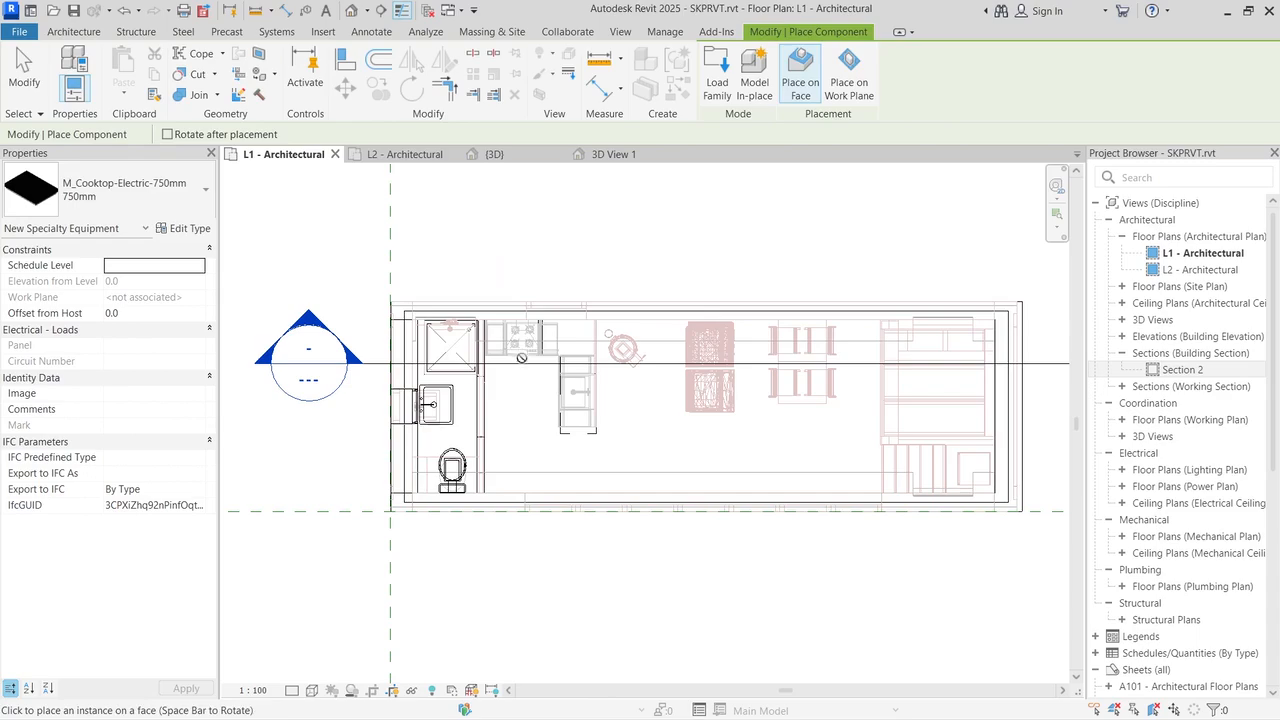
scroll(521, 357, "up", 6)
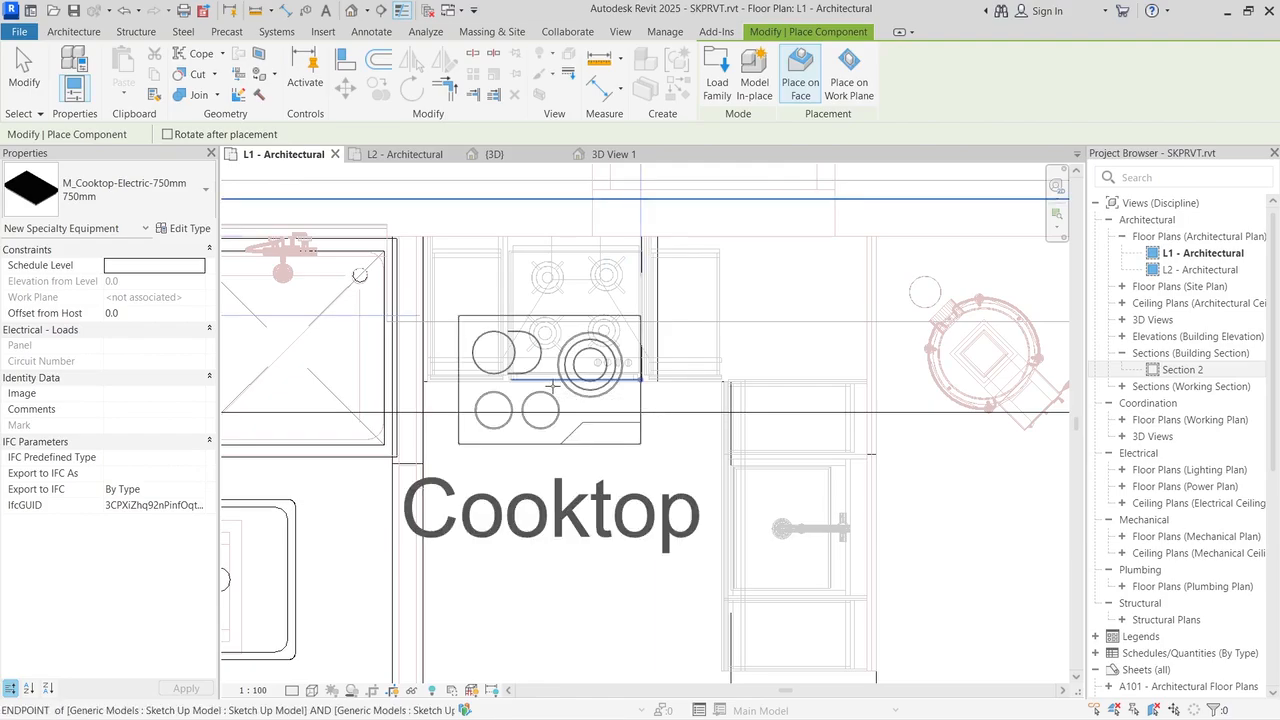
left_click(552, 388)
key("Escape")
key("Escape")
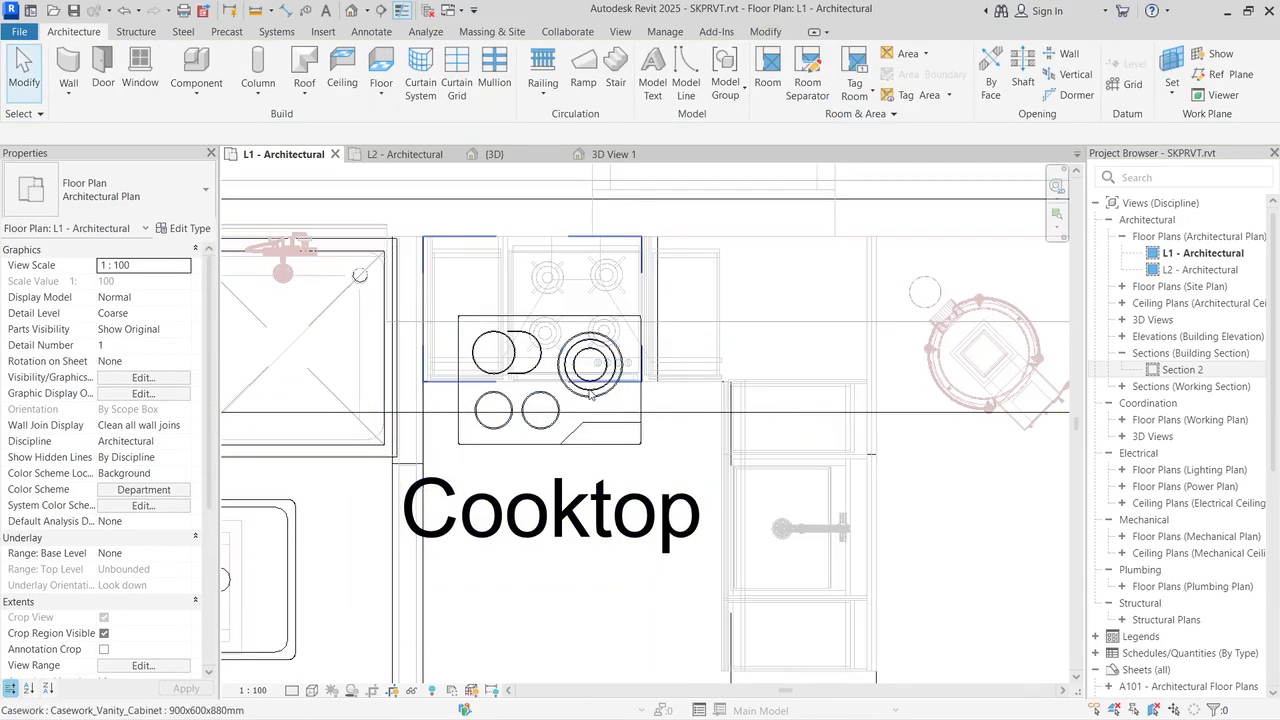
left_click(638, 404)
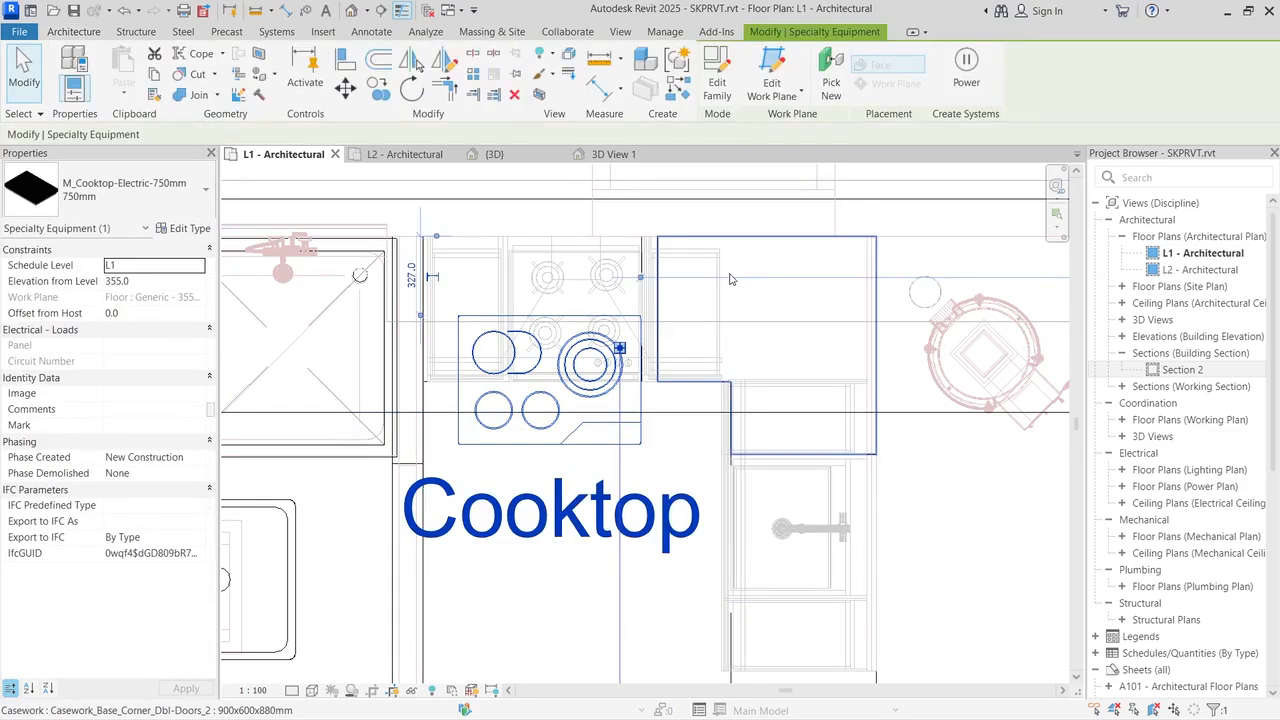
Step: Nudge the selected electric cooktop onto the kitchen counter beside the corner cabinet, over the reference cooktop, and deselect it
key("Up")
key("Up")
key("Up")
key("Up")
key("Up")
key("Up")
key("Up")
key("Up")
key("Up")
key("Up")
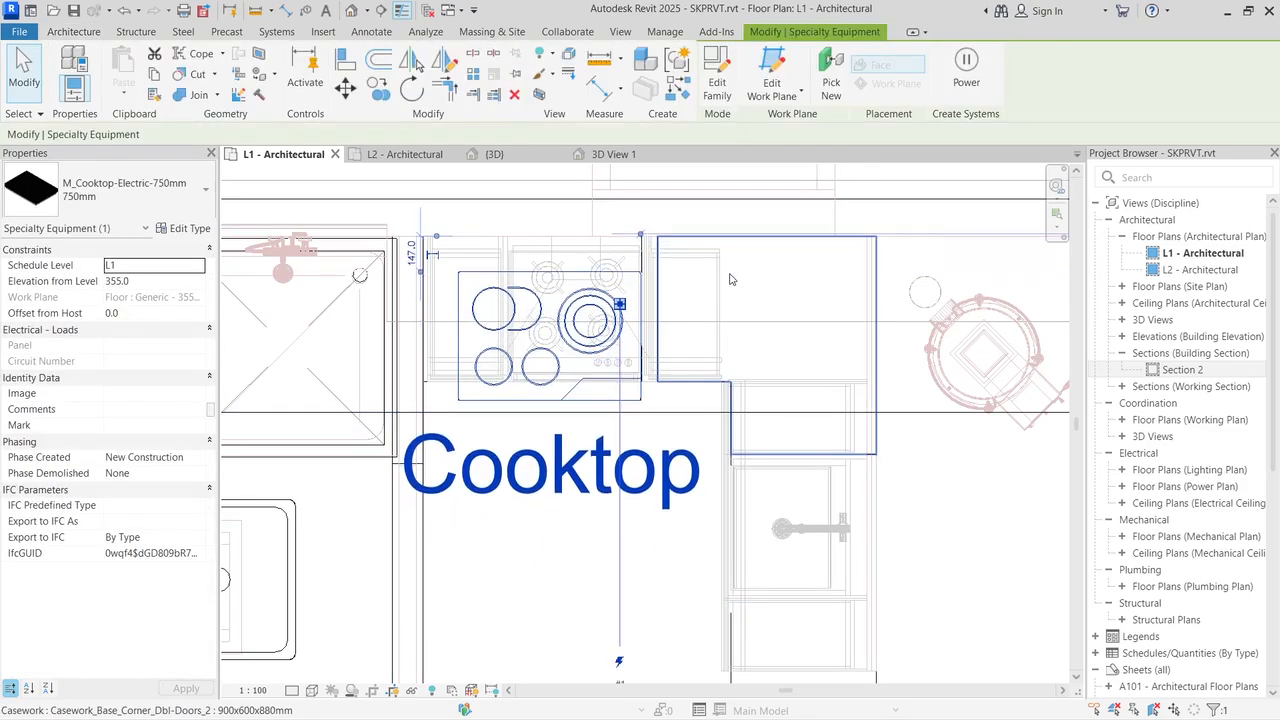
key("Up")
key("Up")
key("Up")
key("Up")
key("Up")
key("Up")
key("Up")
key("Up")
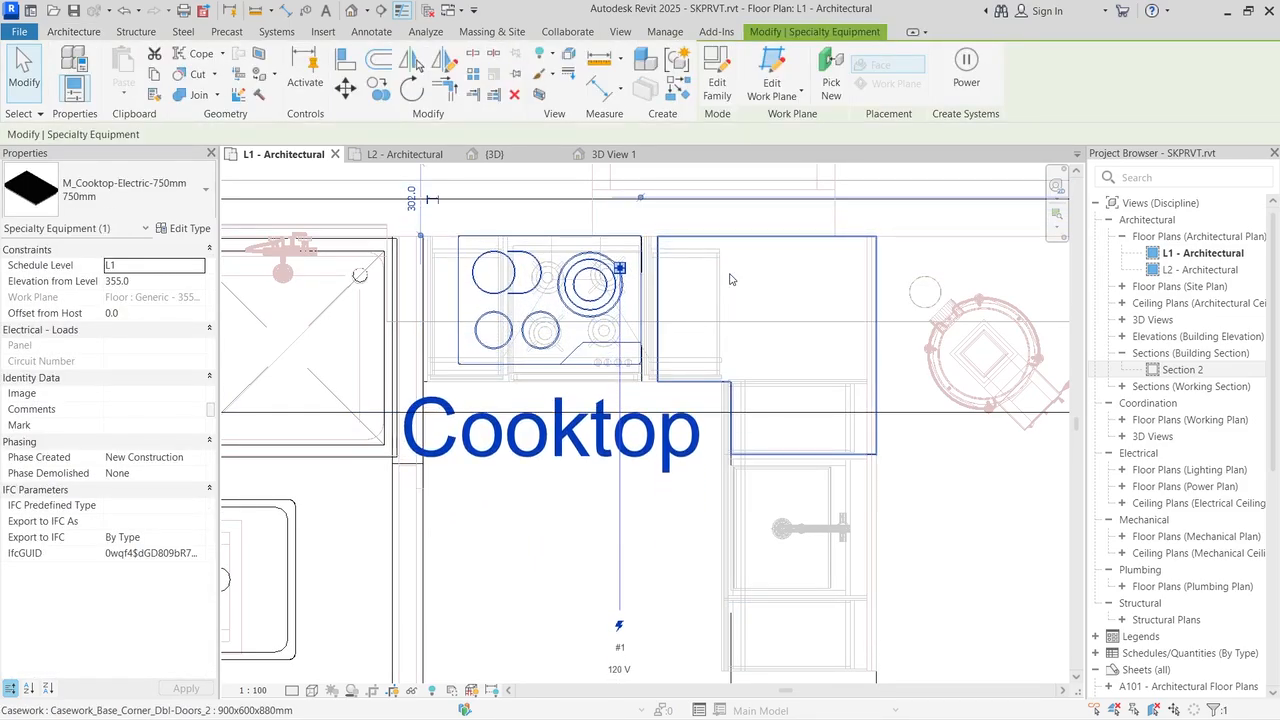
key("Down")
key("Down")
key("Right")
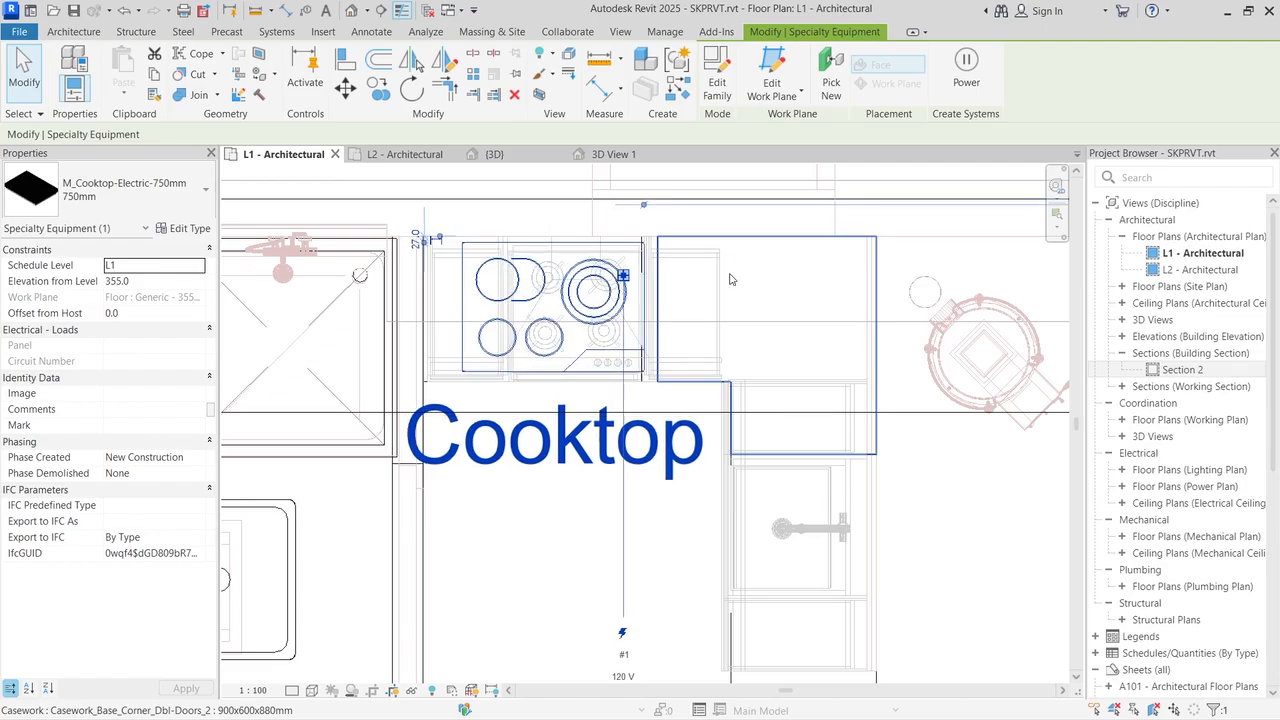
key("Up")
key("Right")
key("Right")
key("Right")
key("Up")
key("Left")
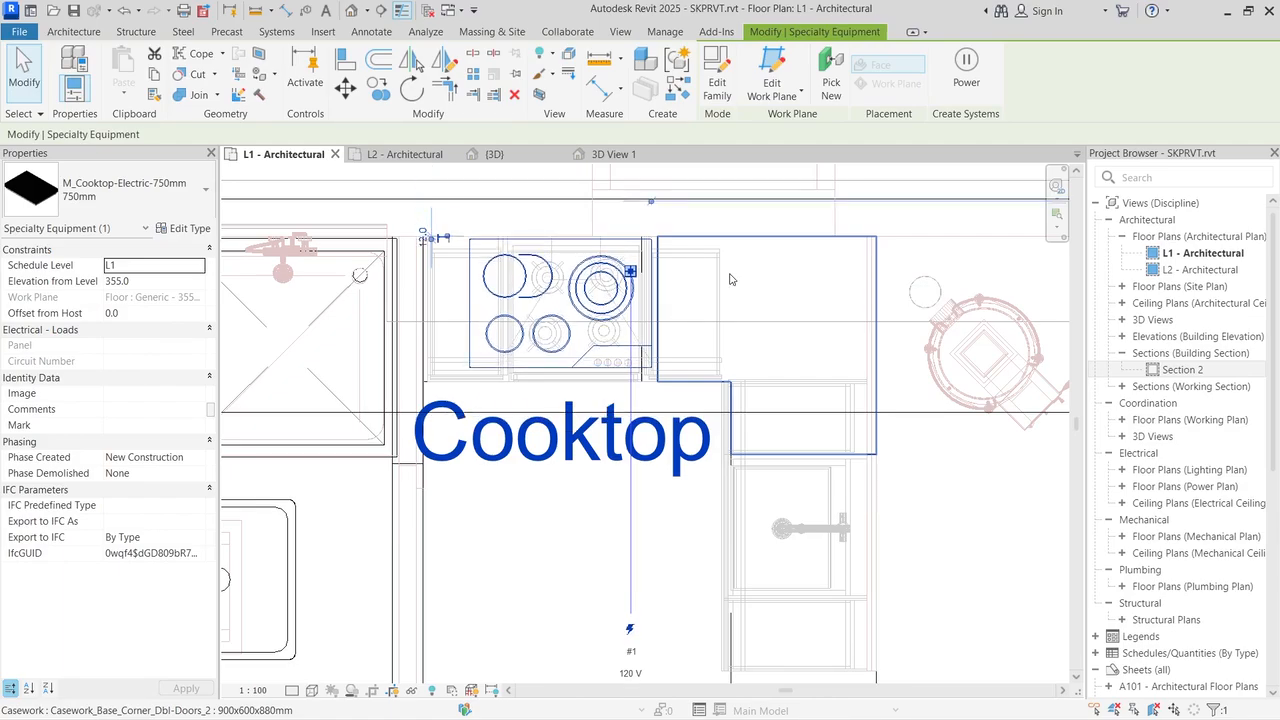
left_click(553, 582)
Step: Start placing a component in the L1 plan and search the available types for "sofa"
scroll(593, 520, "down", 5)
scroll(513, 383, "up", 5)
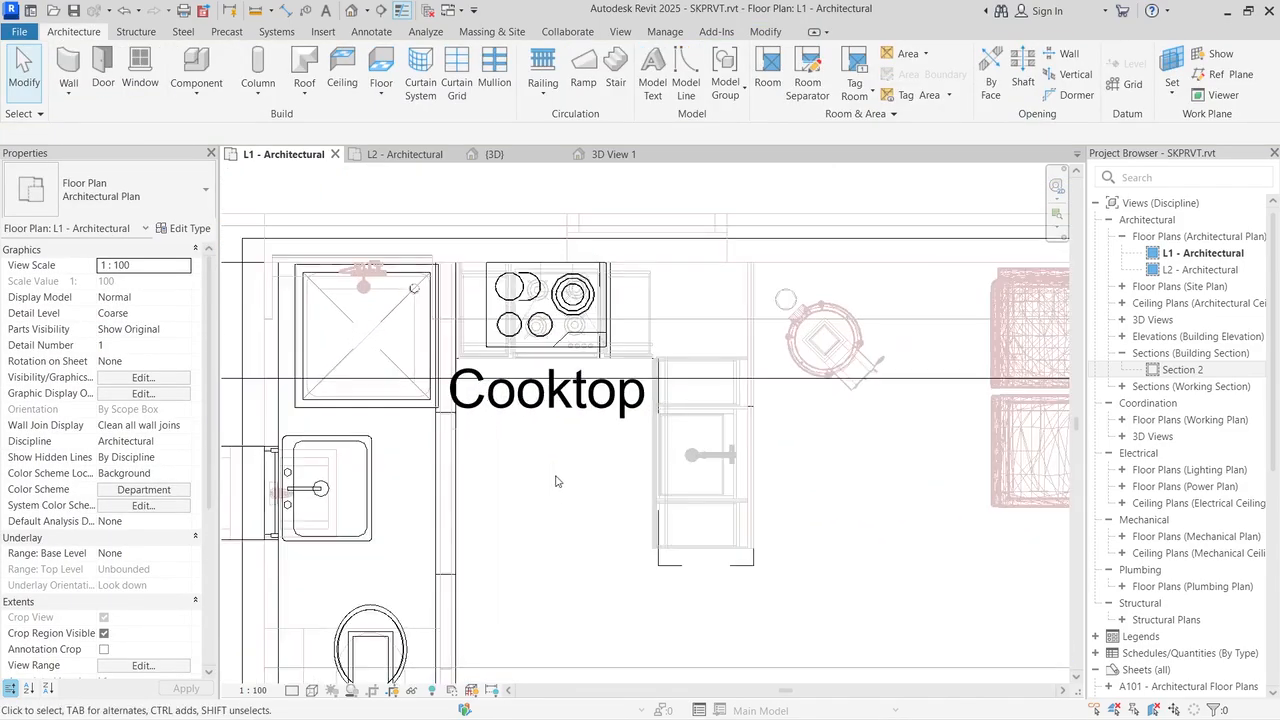
left_click(557, 356)
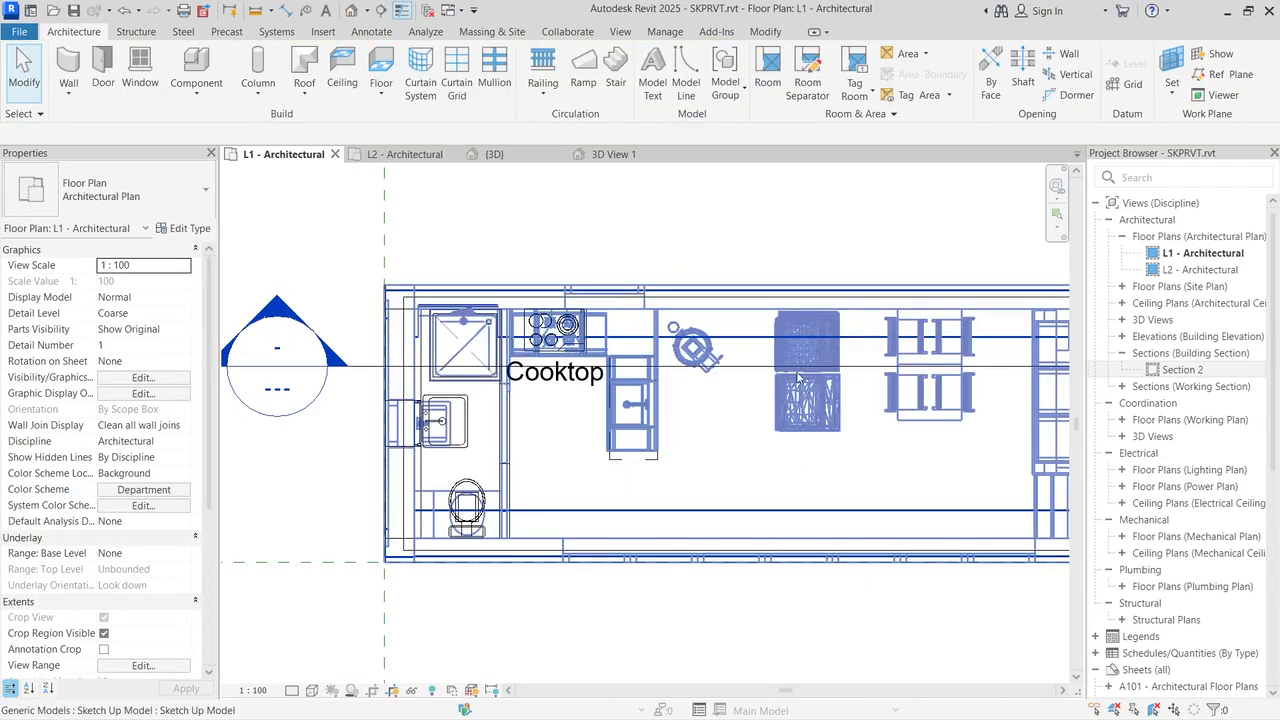
scroll(800, 378, "down", 2)
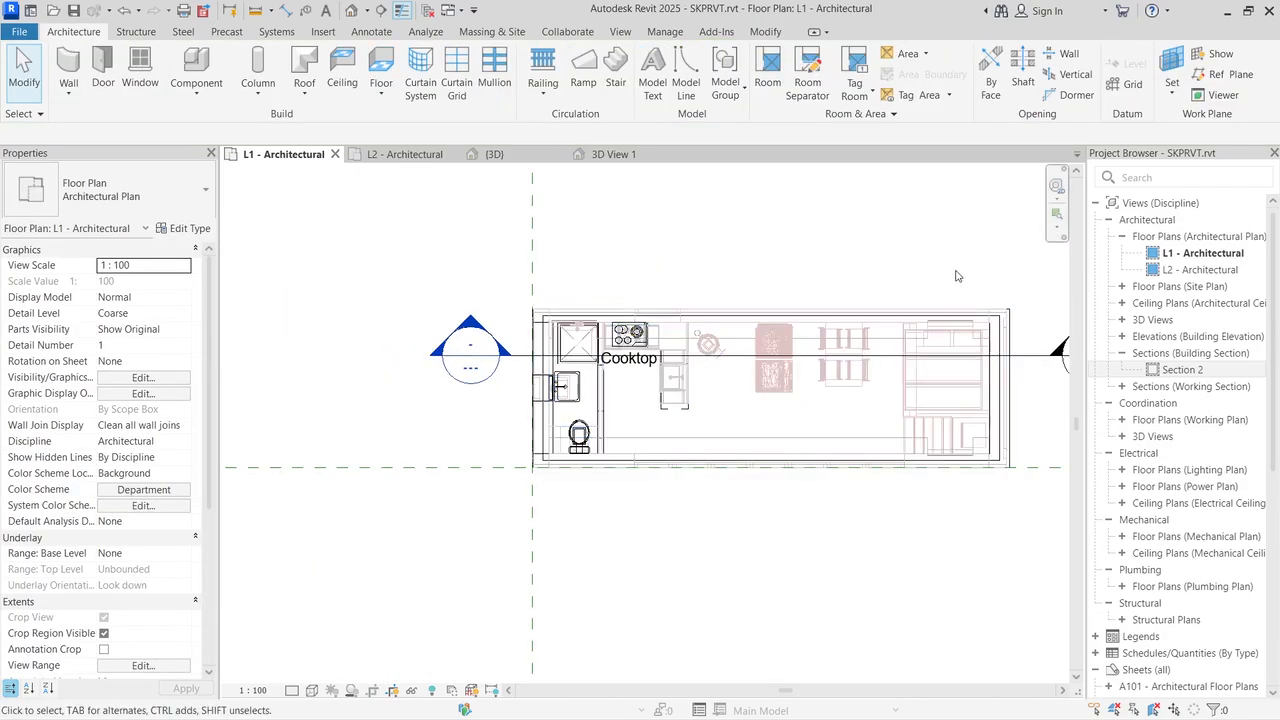
left_click(196, 70)
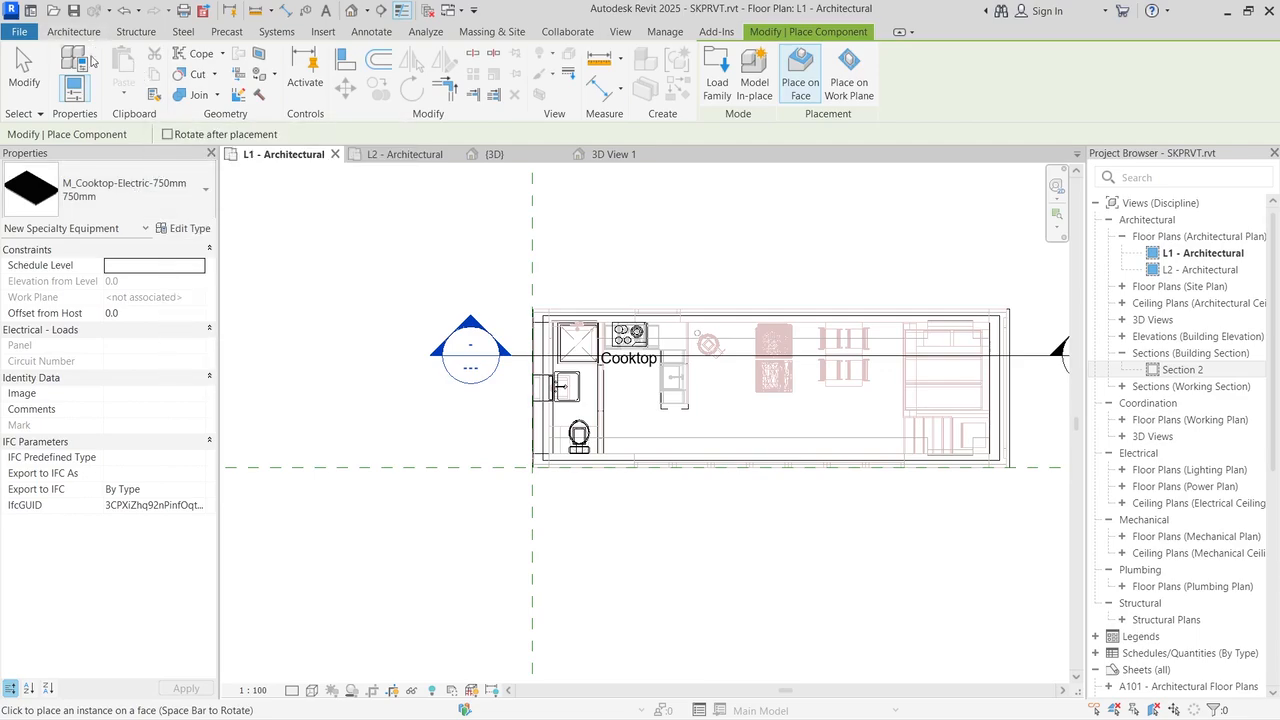
left_click(113, 203)
scroll(120, 205, "up", 5)
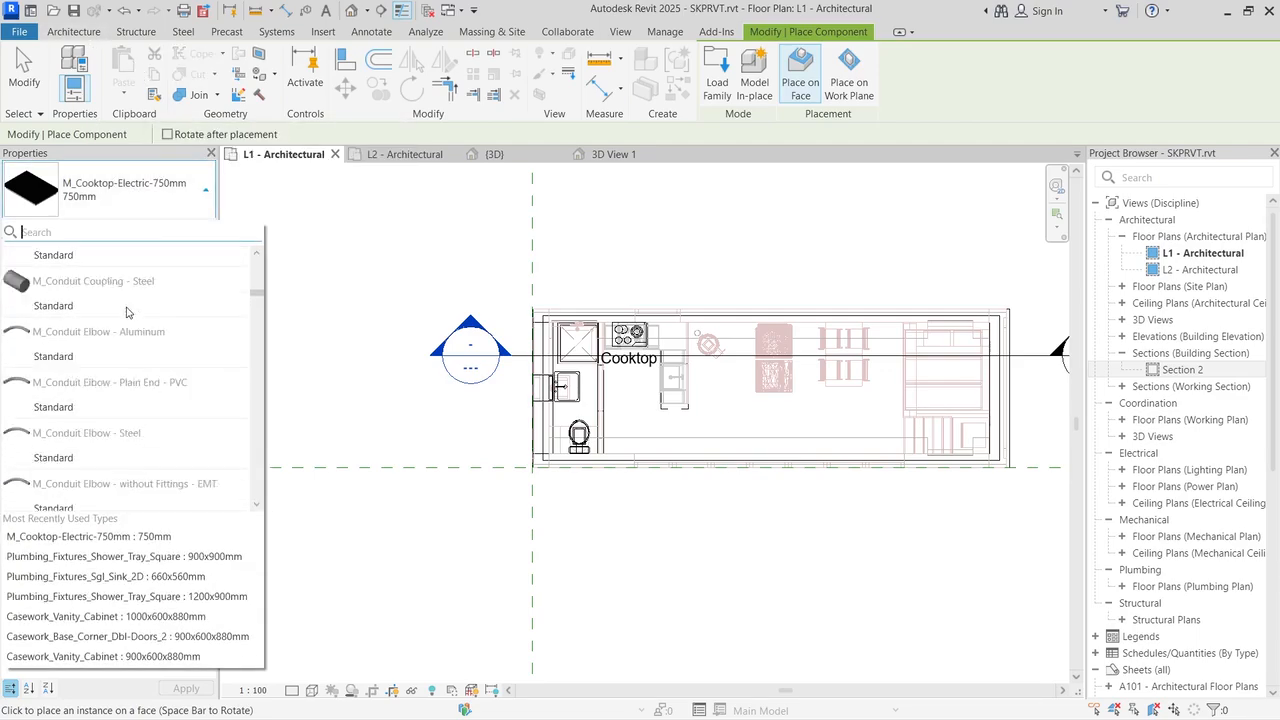
type("sofa")
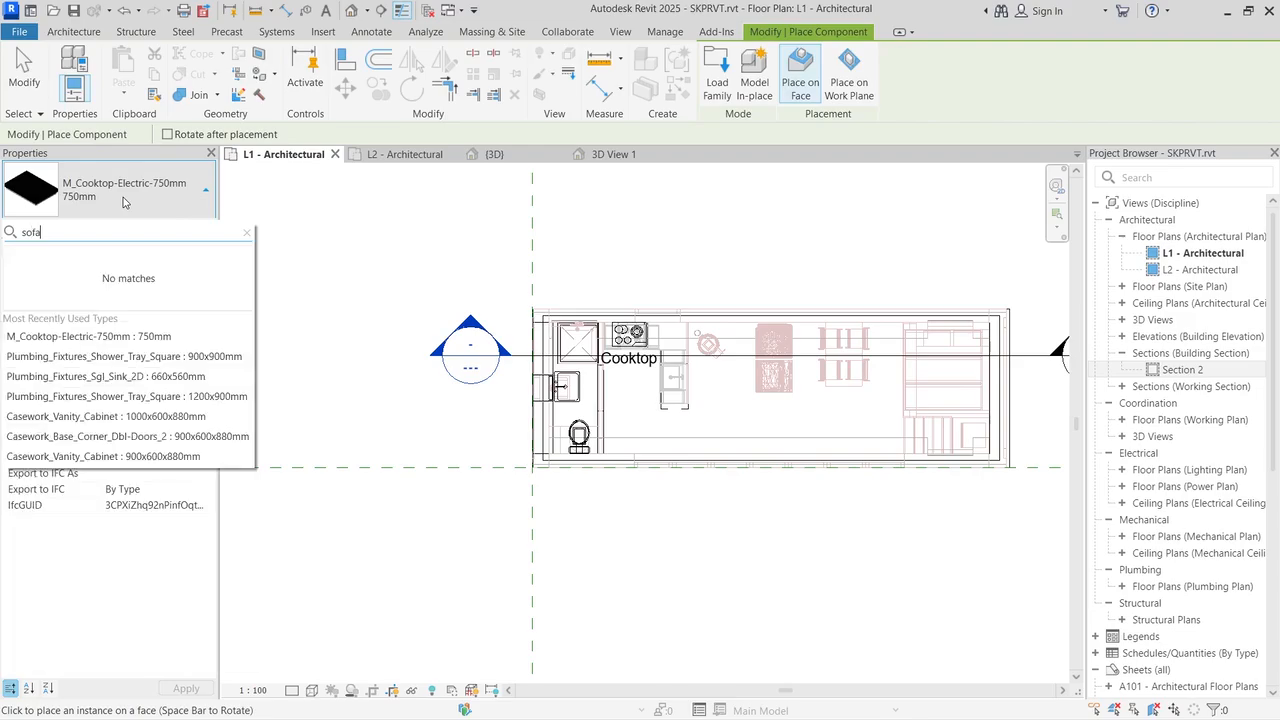
Step: Start loading a family and browse to the Seating folder in the US library's Furniture folder
left_click(717, 82)
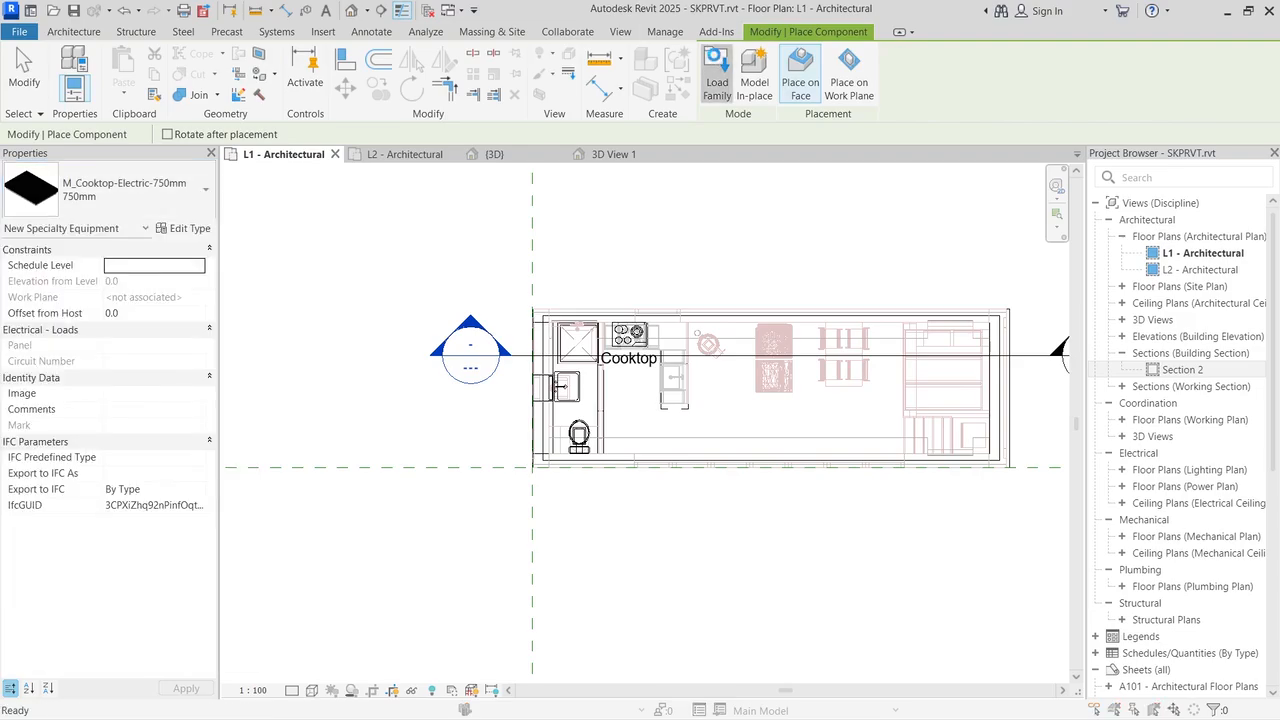
left_click_drag(936, 204, 646, 208)
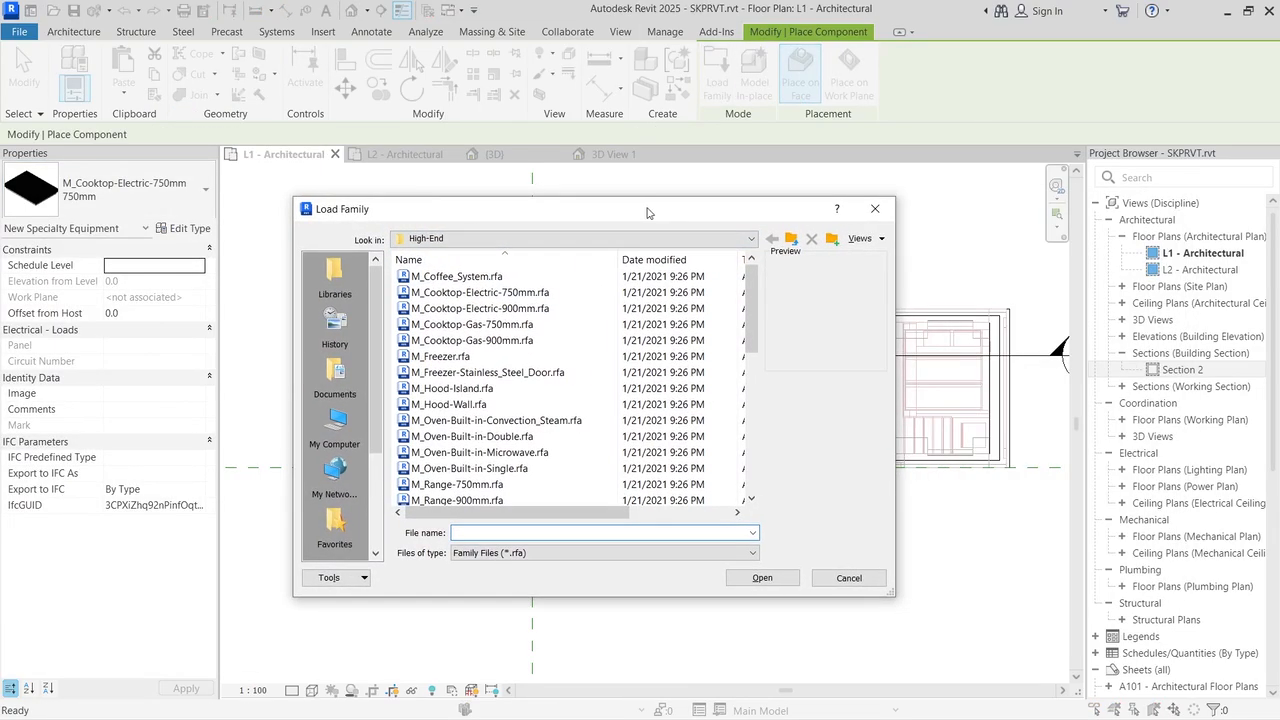
left_click(790, 240)
left_click(790, 240)
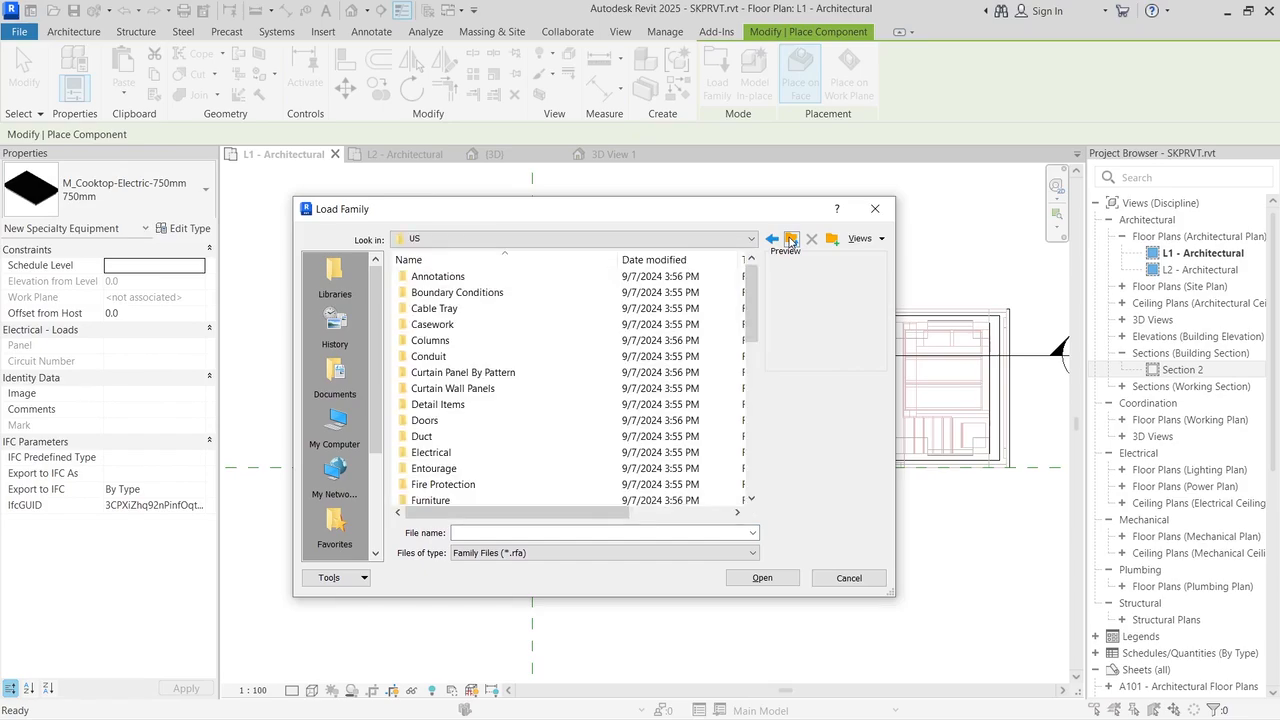
scroll(486, 390, "down", 2)
double_click(486, 403)
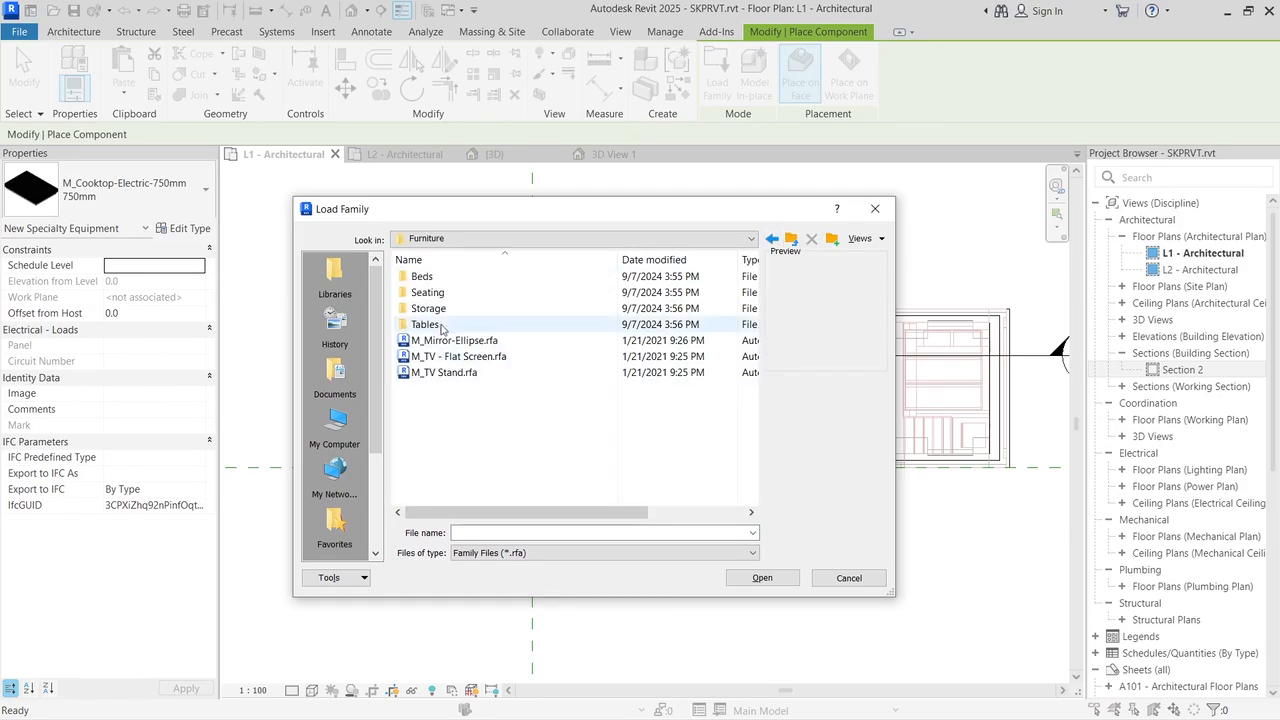
double_click(446, 293)
left_click(494, 280)
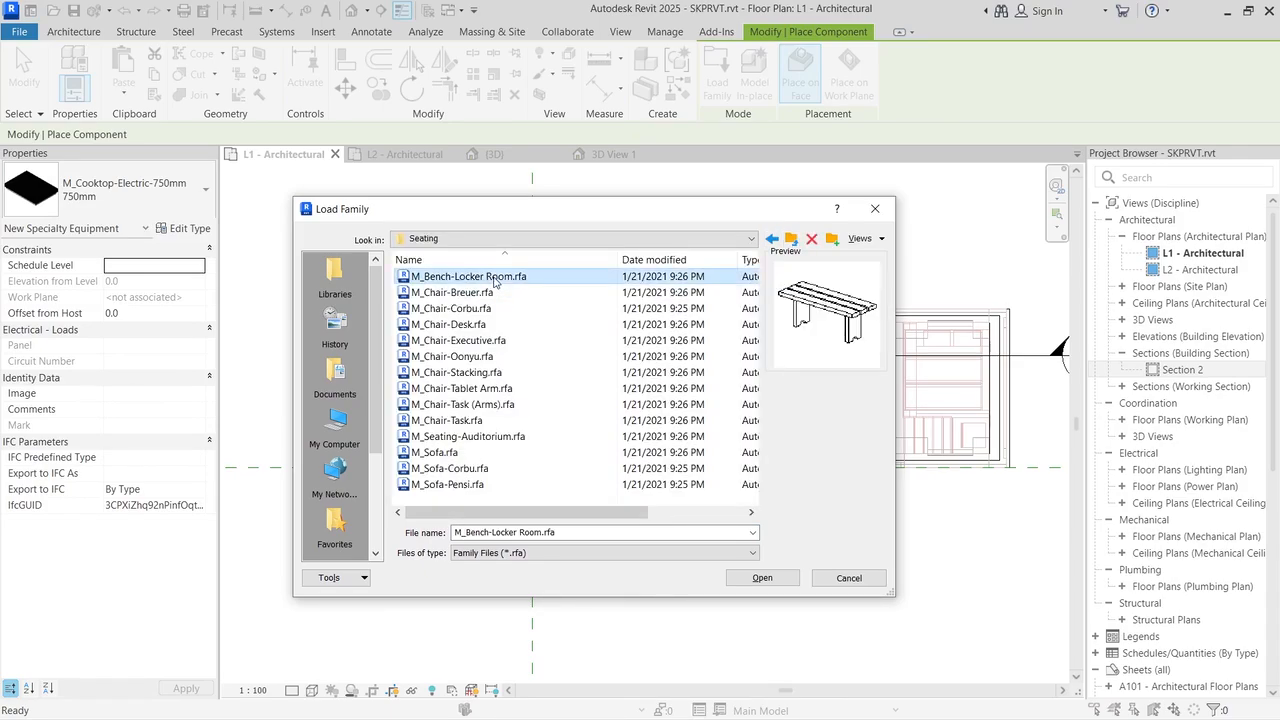
Step: Preview the chair and sofa families in the Seating folder
key("Down")
key("Down")
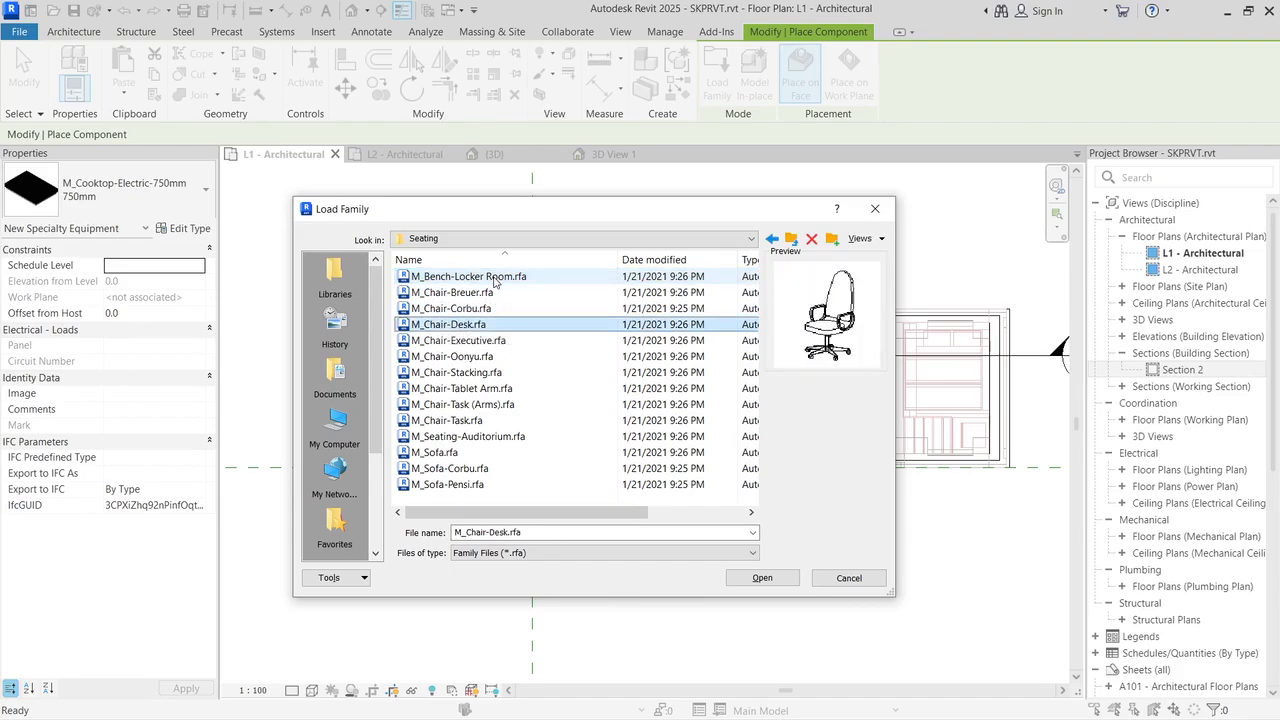
key("Down")
key("Down")
key("Down")
key("Down")
key("Down")
key("Down")
key("Down")
key("Down")
key("Down")
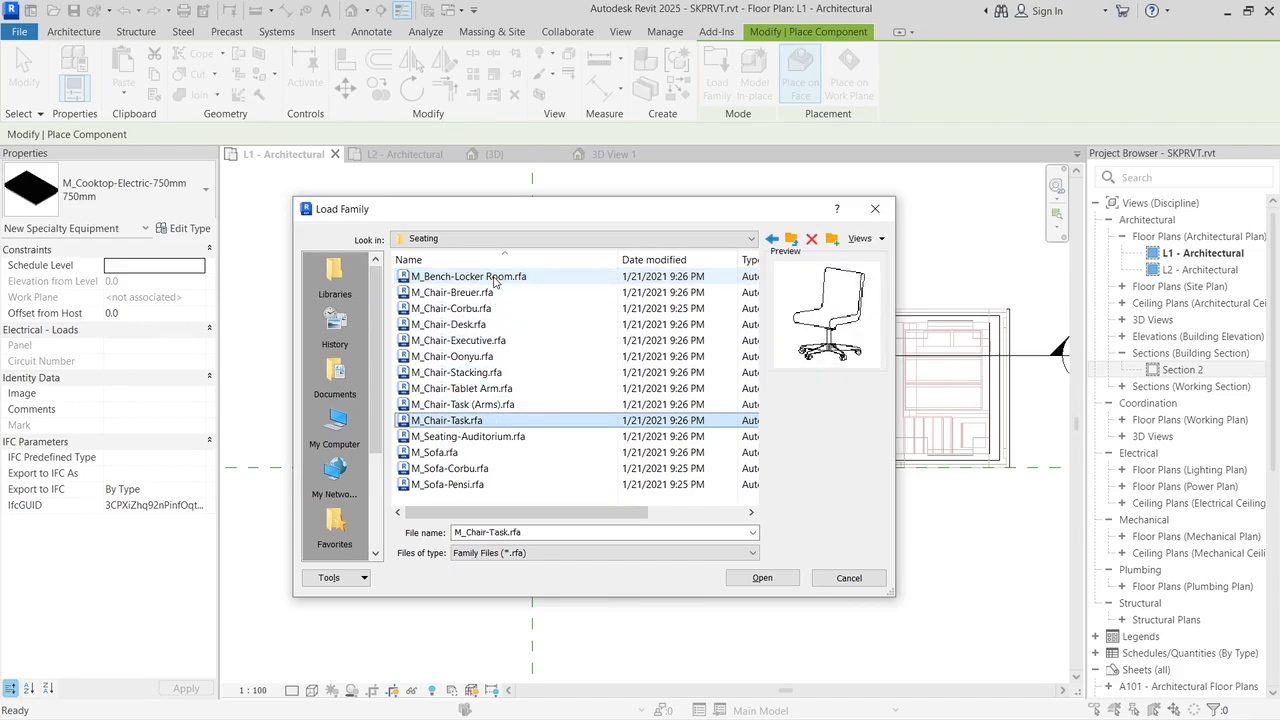
key("Up")
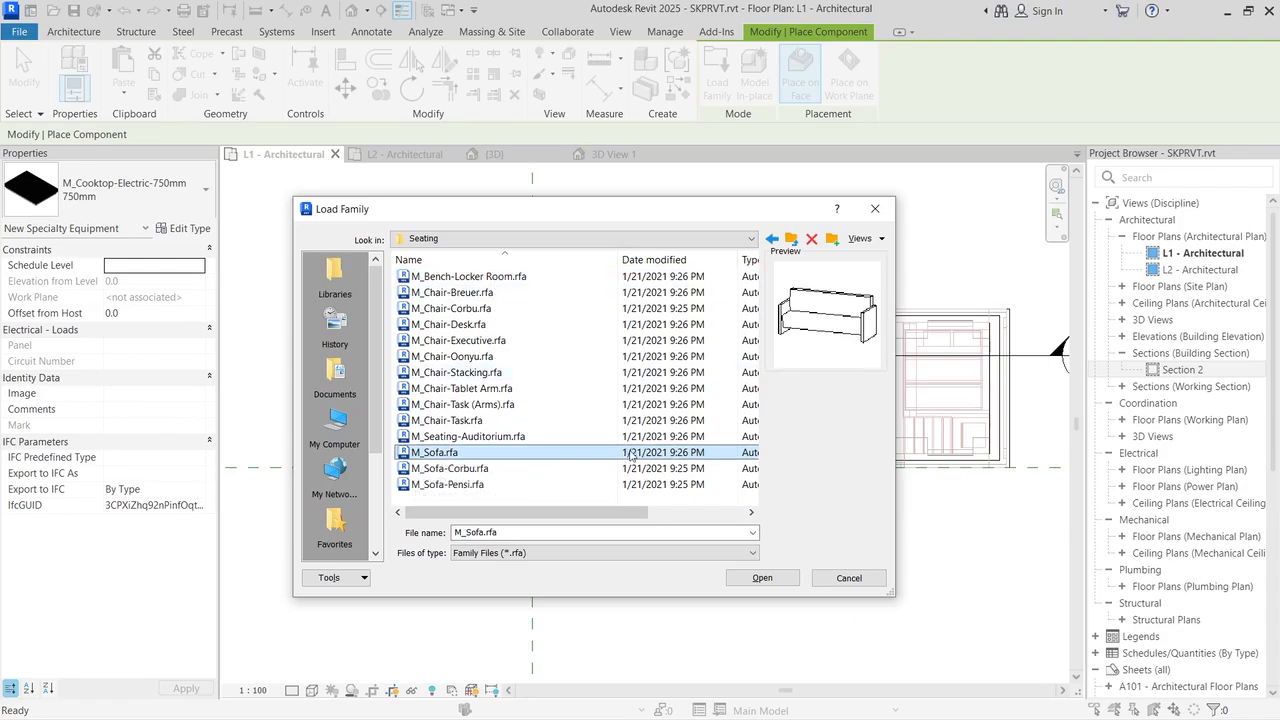
Step: Compare the sofa families and load M_Sofa-Corbu.rfa
left_click_drag(515, 214, 302, 190)
key("Down")
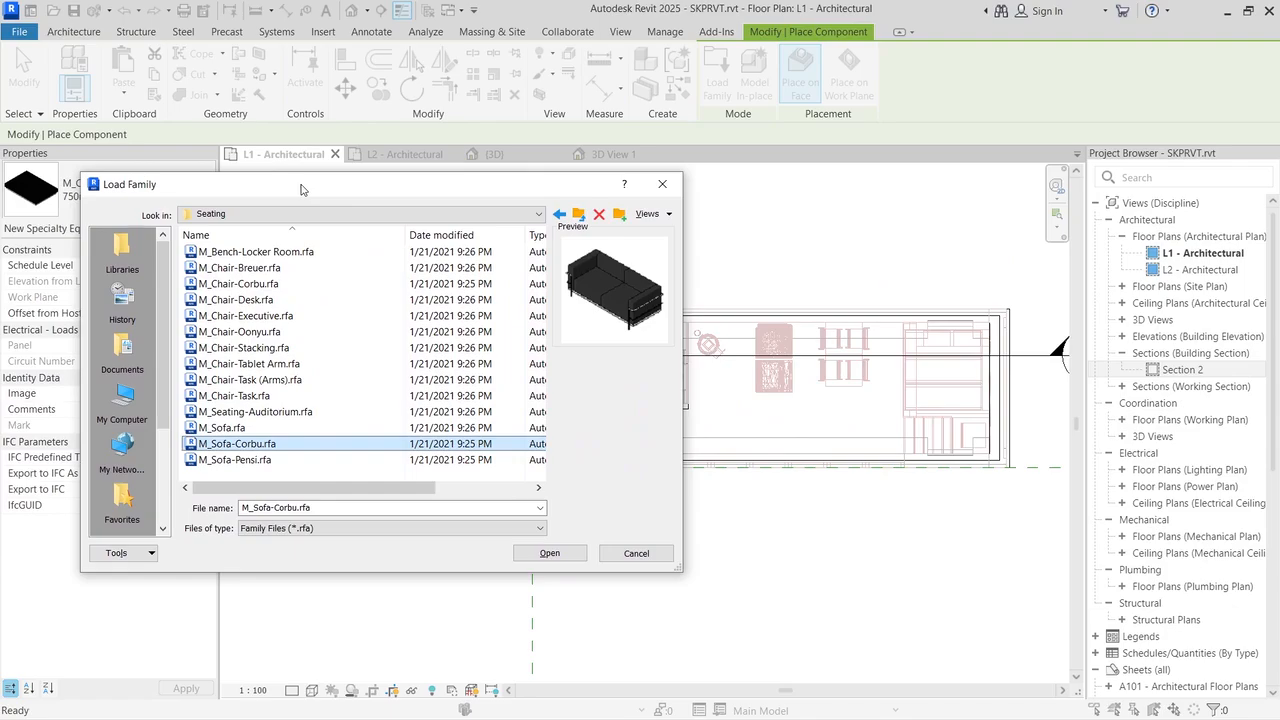
key("Down")
key("Up")
left_click(549, 553)
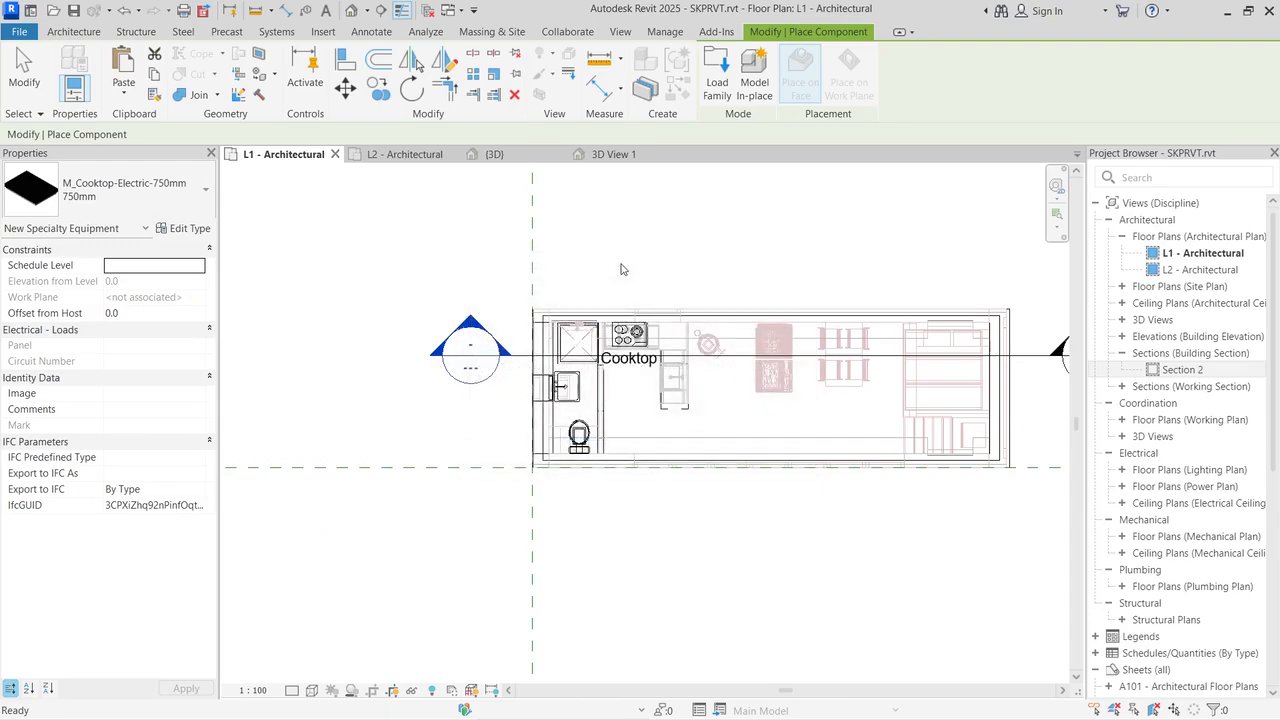
Step: Place the M_Sofa-Corbu sofa over the reference sofa in the L1 plan, rotated lengthwise with its back toward the reference dining table
scroll(835, 370, "up", 5)
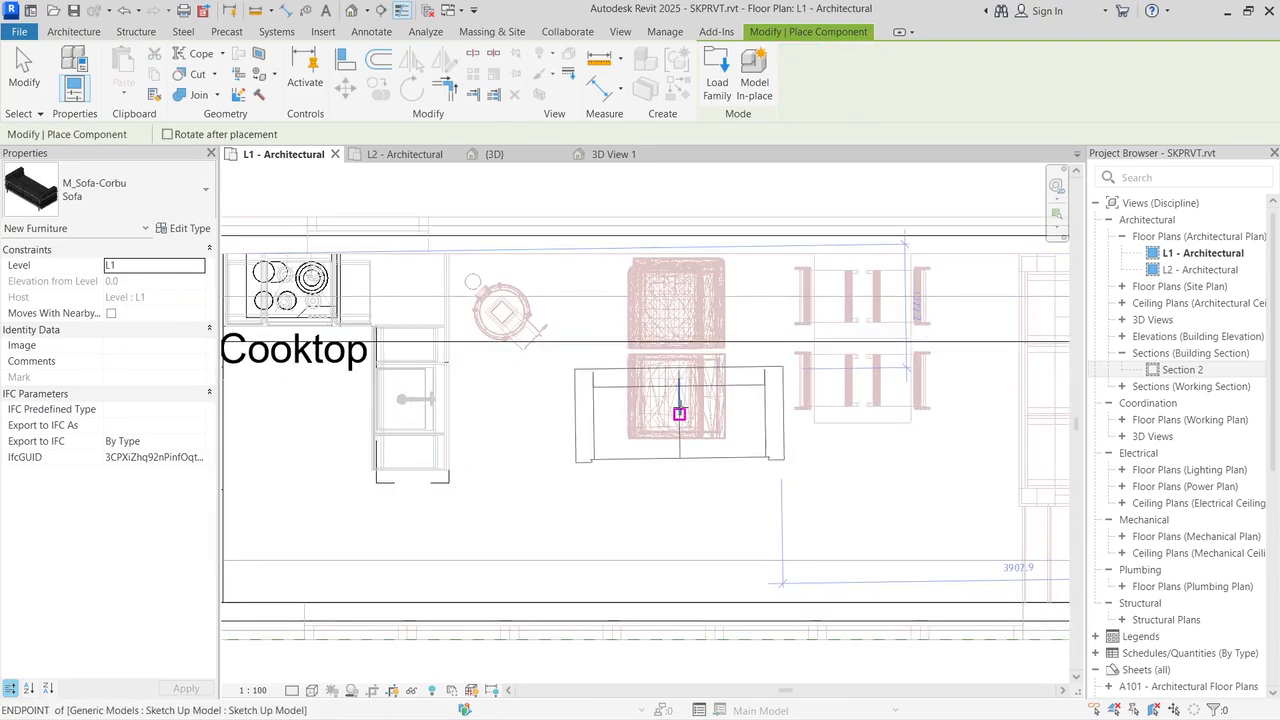
key("space")
key("space")
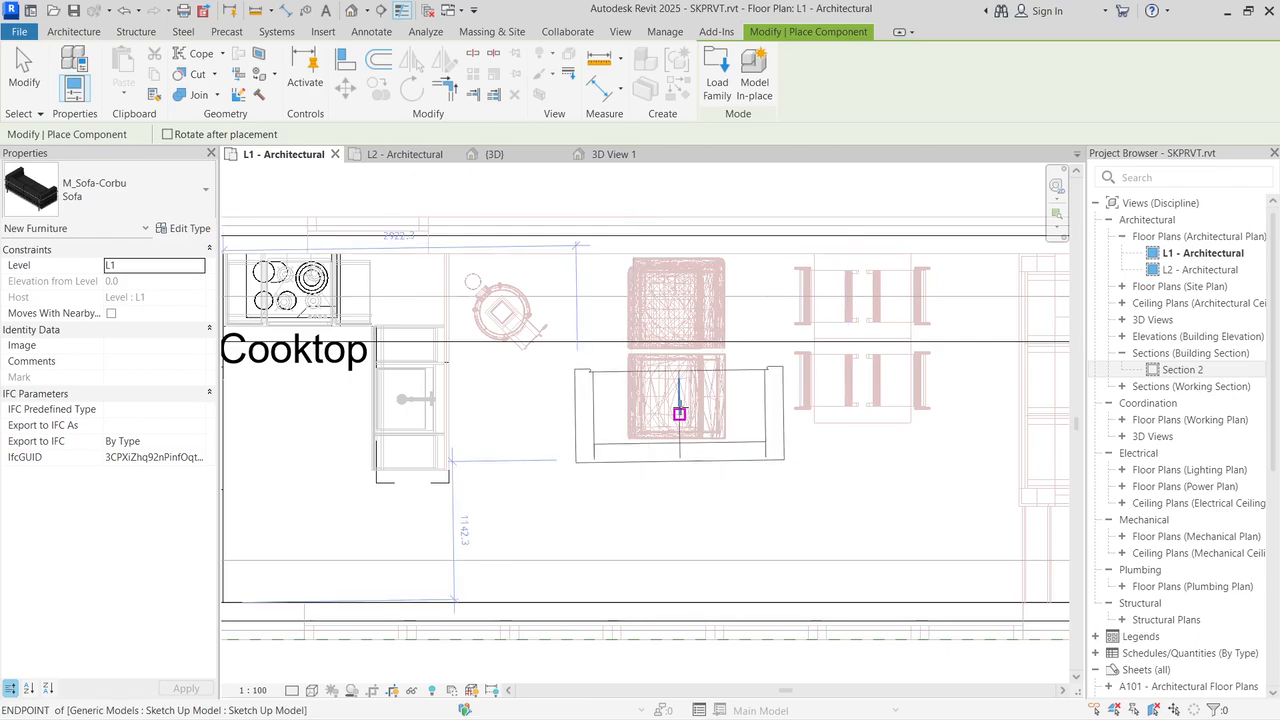
key("space")
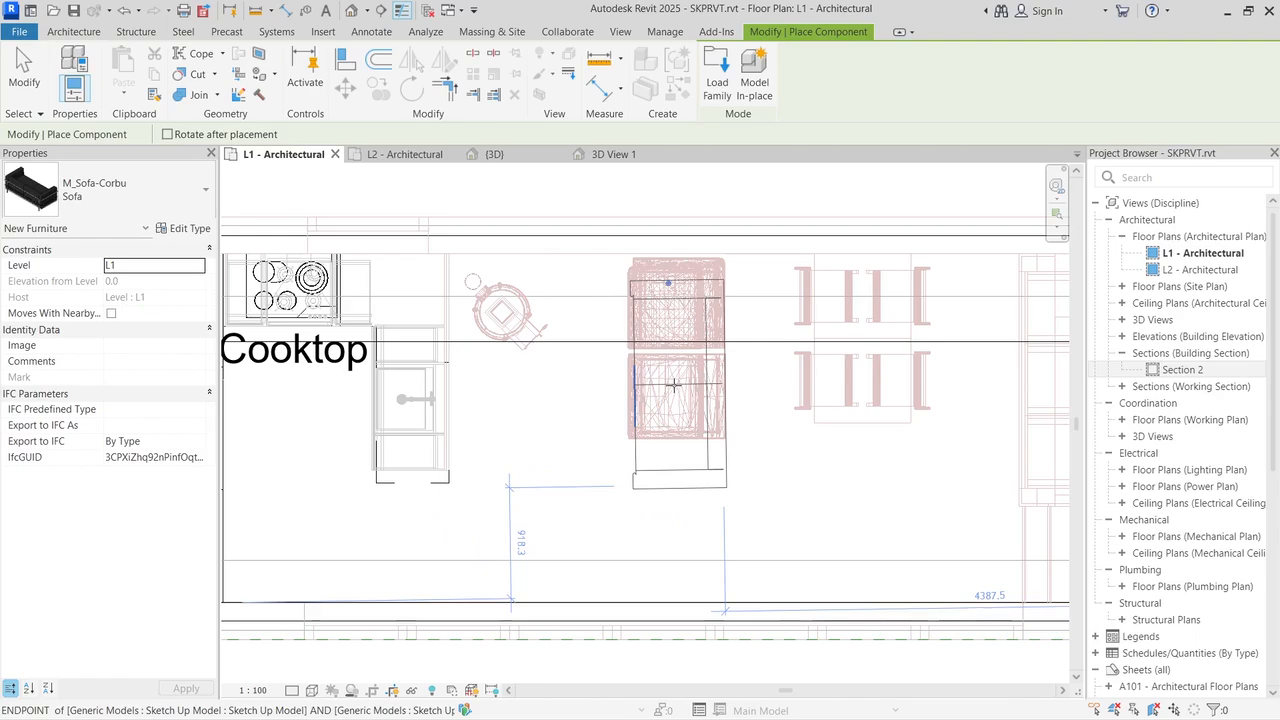
key("space")
key("space")
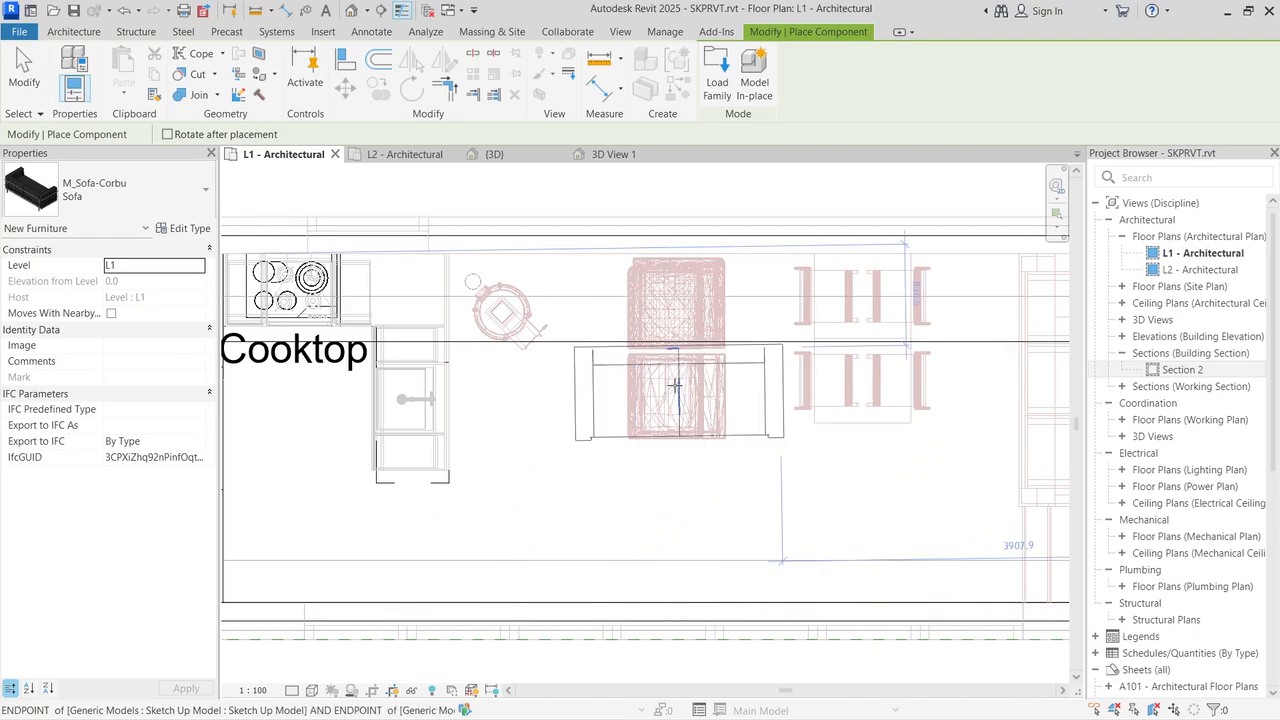
key("space")
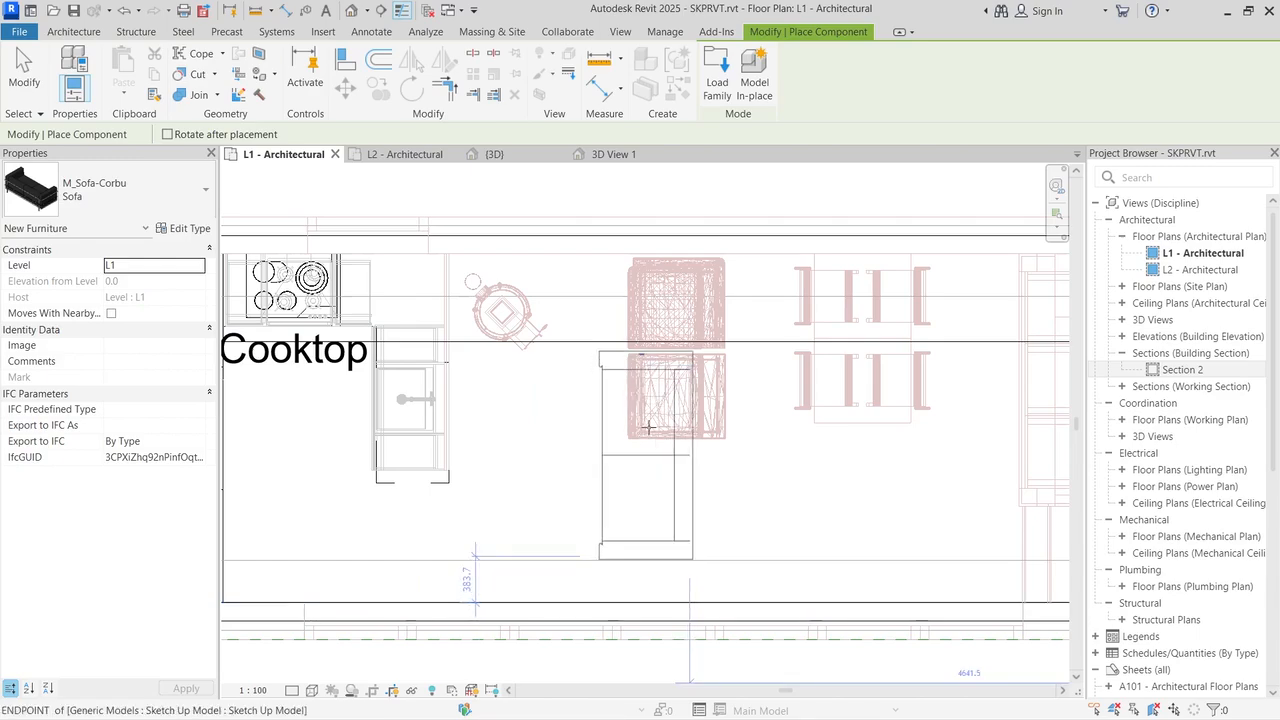
left_click(676, 365)
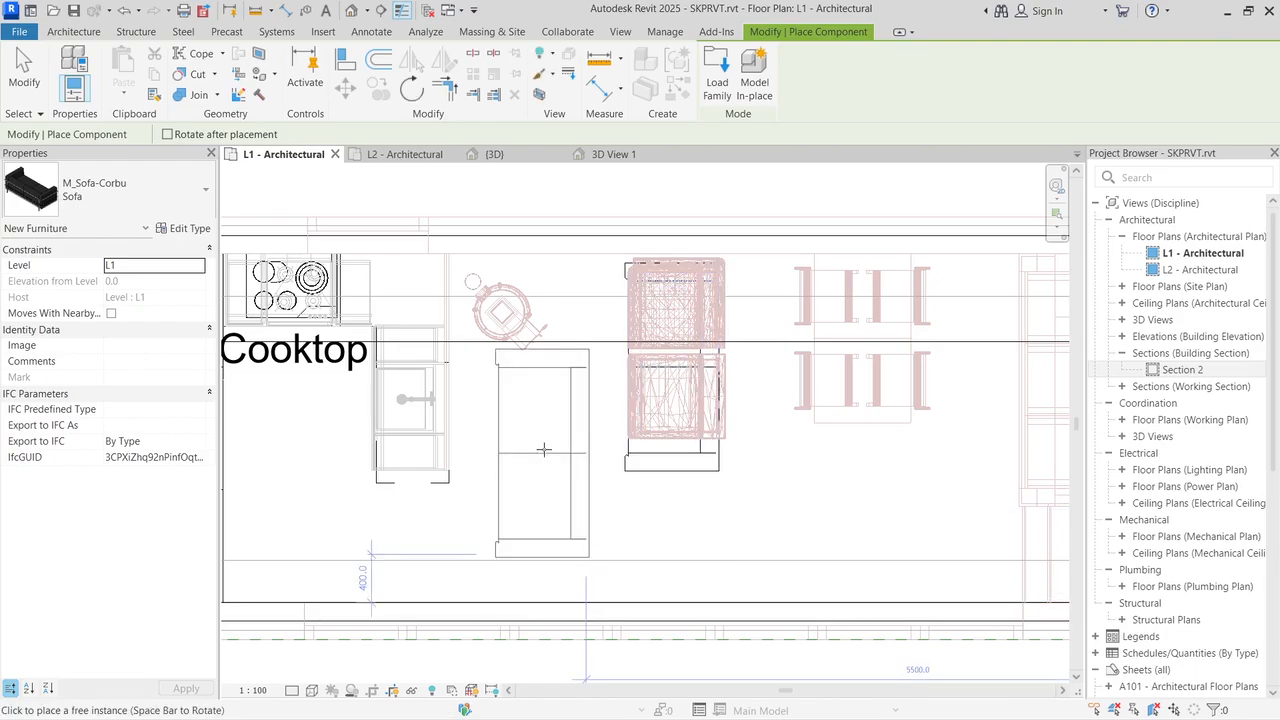
key("Escape")
key("Escape")
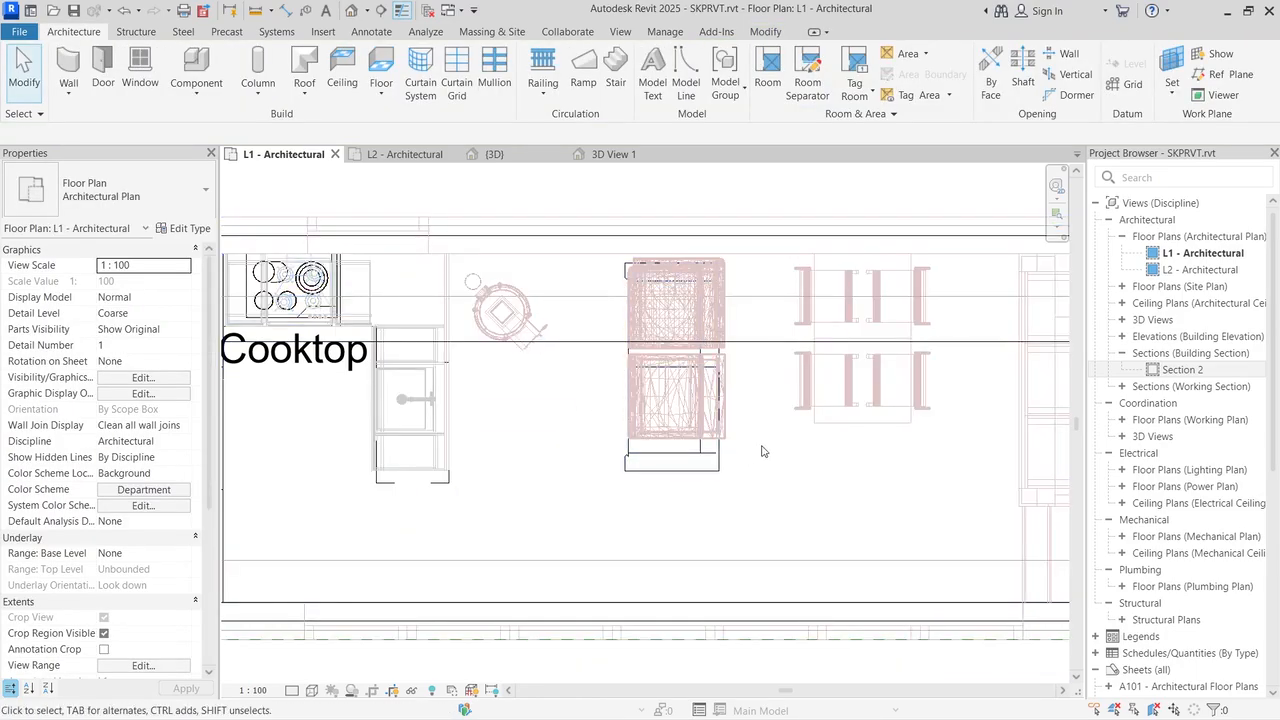
Step: Start placing another component and browse to the Furniture library's Tables folder for loading a family
left_click(196, 70)
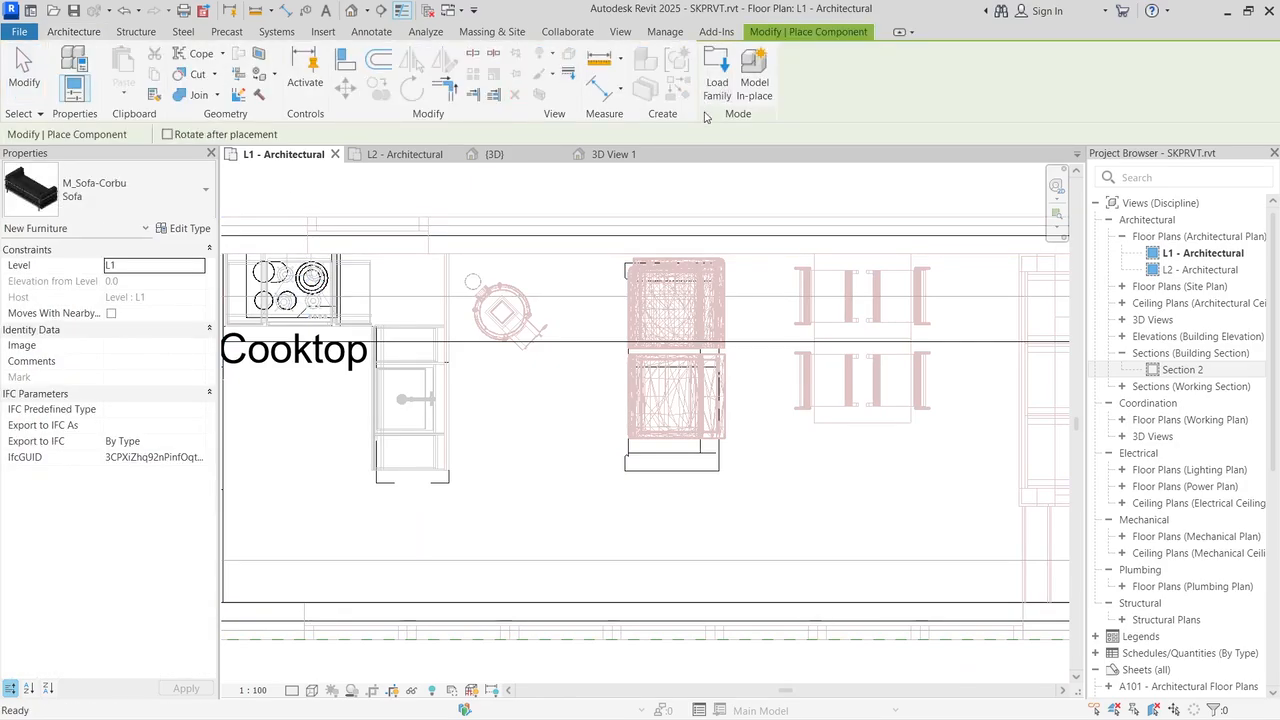
left_click(716, 72)
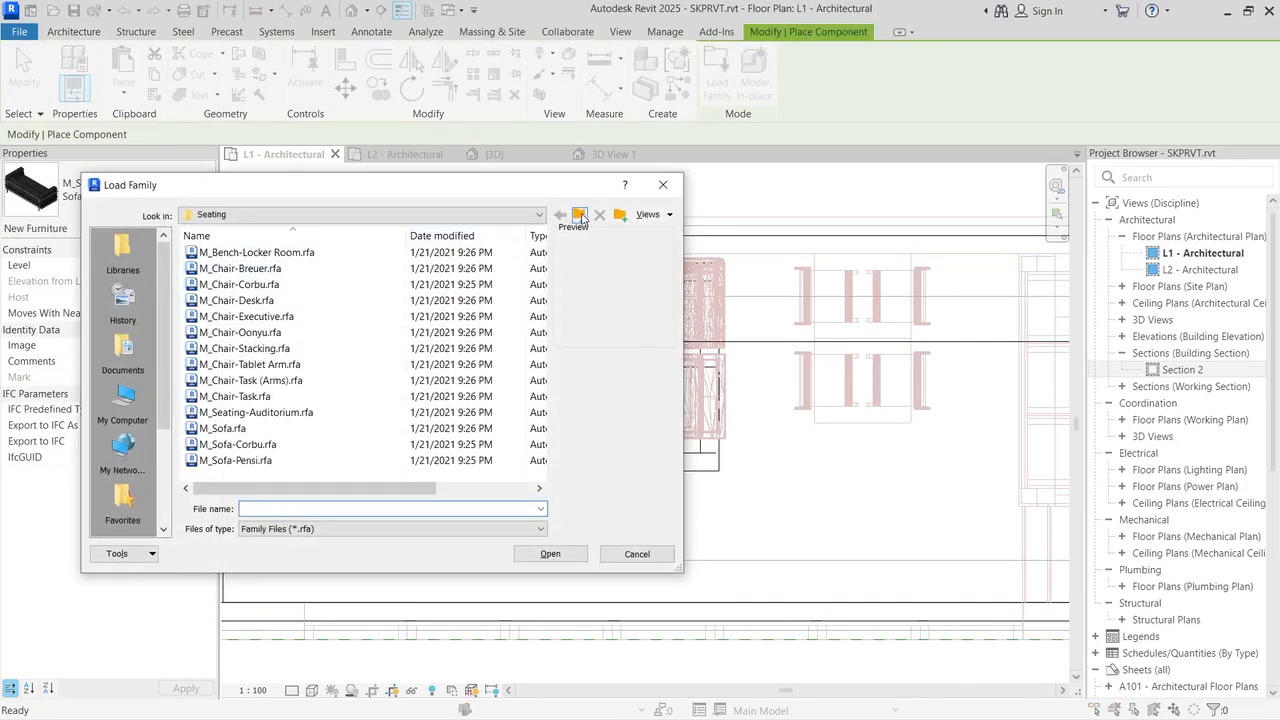
left_click(581, 218)
double_click(289, 301)
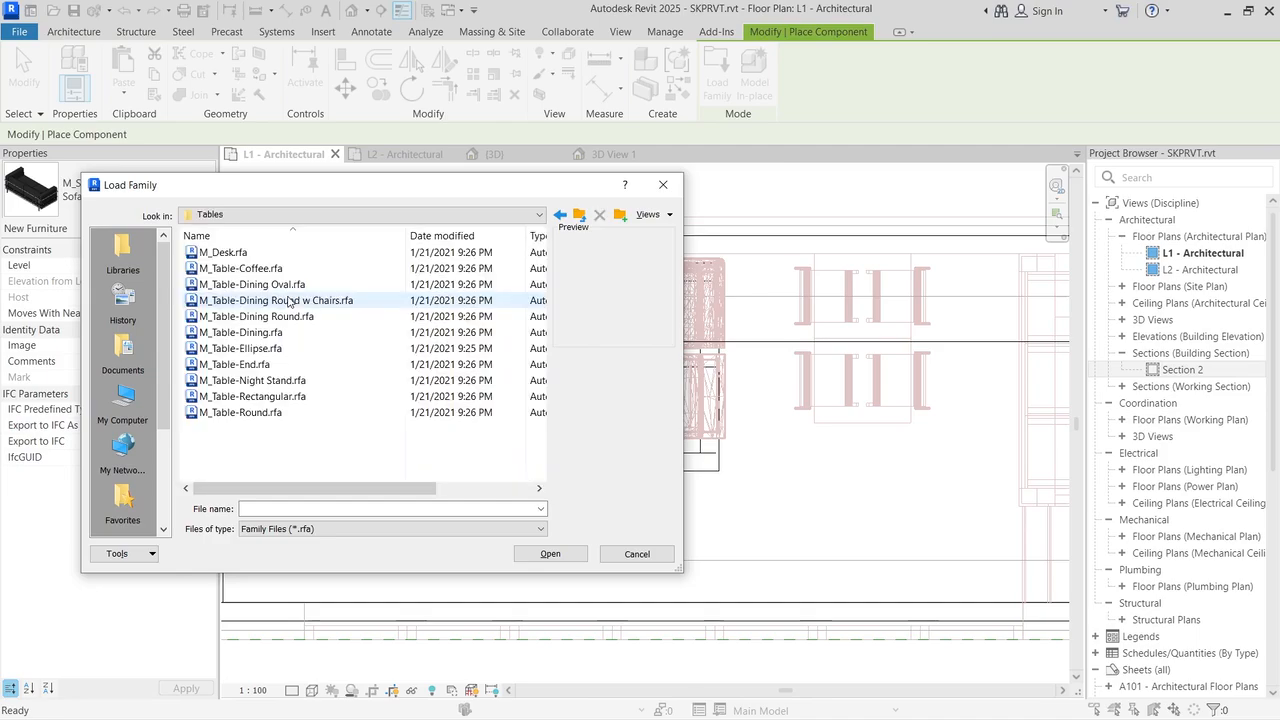
Step: Preview the dining, ellipse, rectangular and other table families in the current Tables folder
left_click(270, 301)
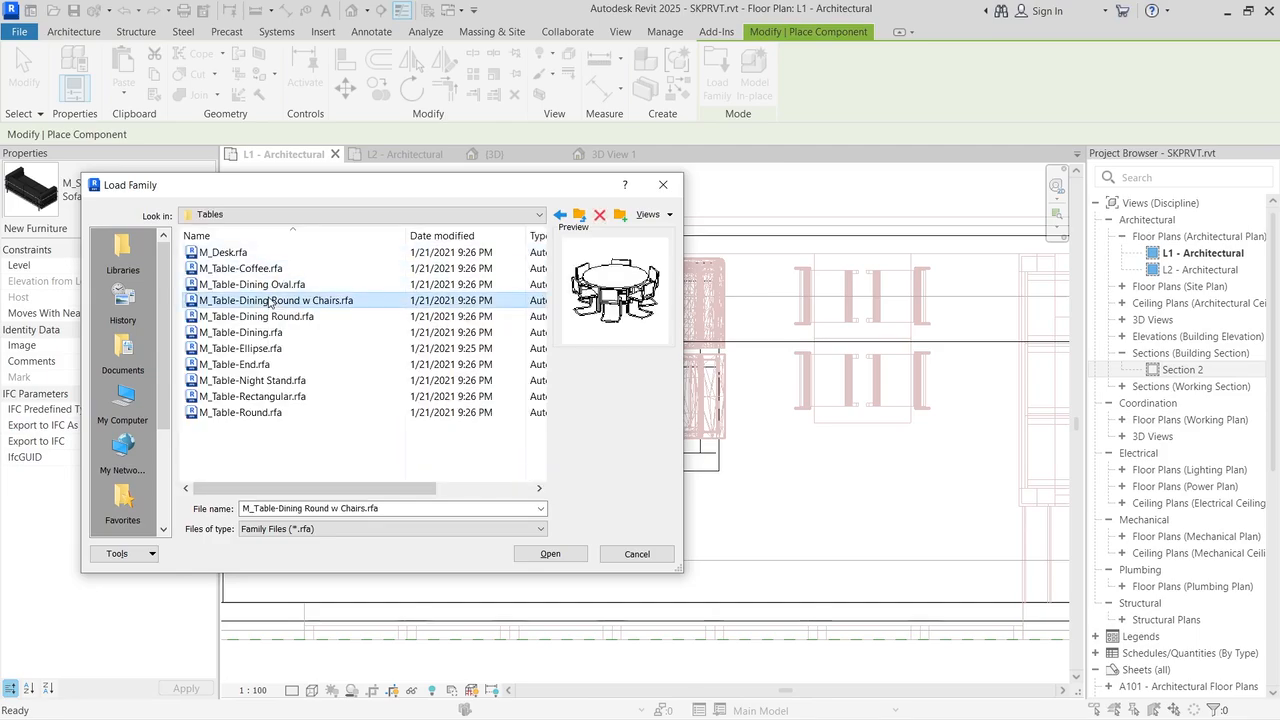
key("Up")
key("Down")
key("Down")
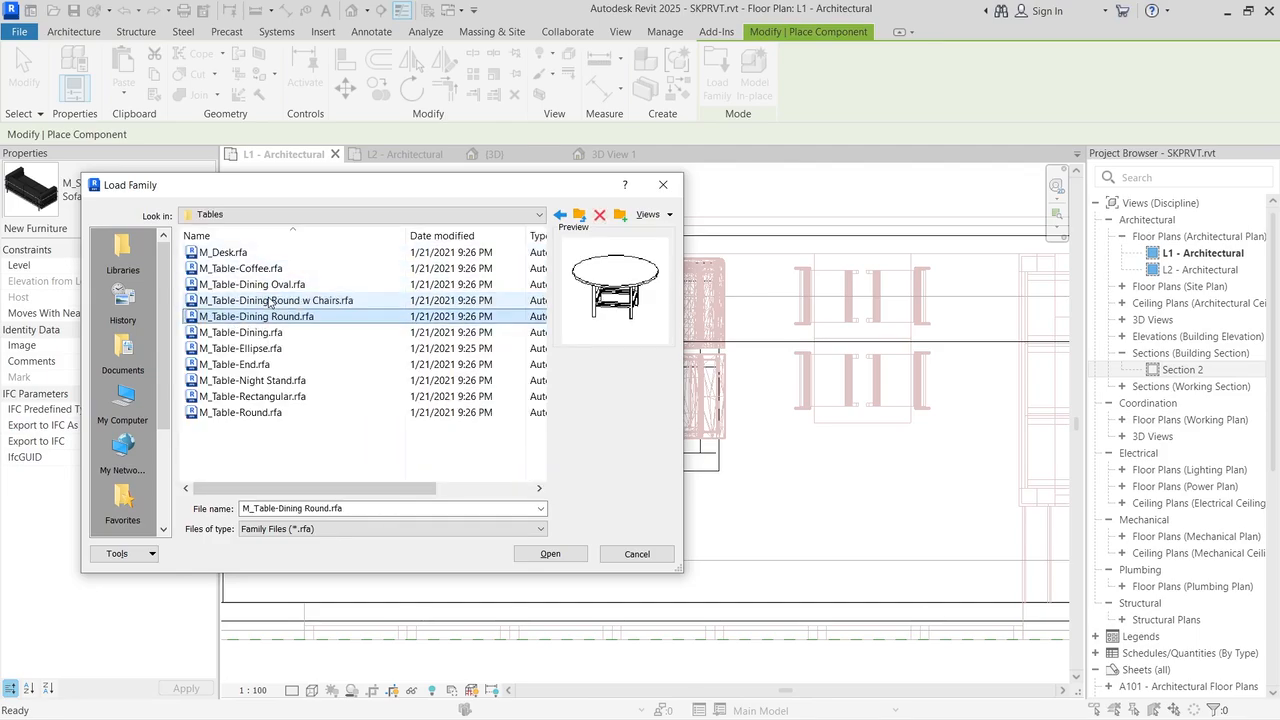
key("Down")
key("Down")
key("Down")
key("Down")
key("Down")
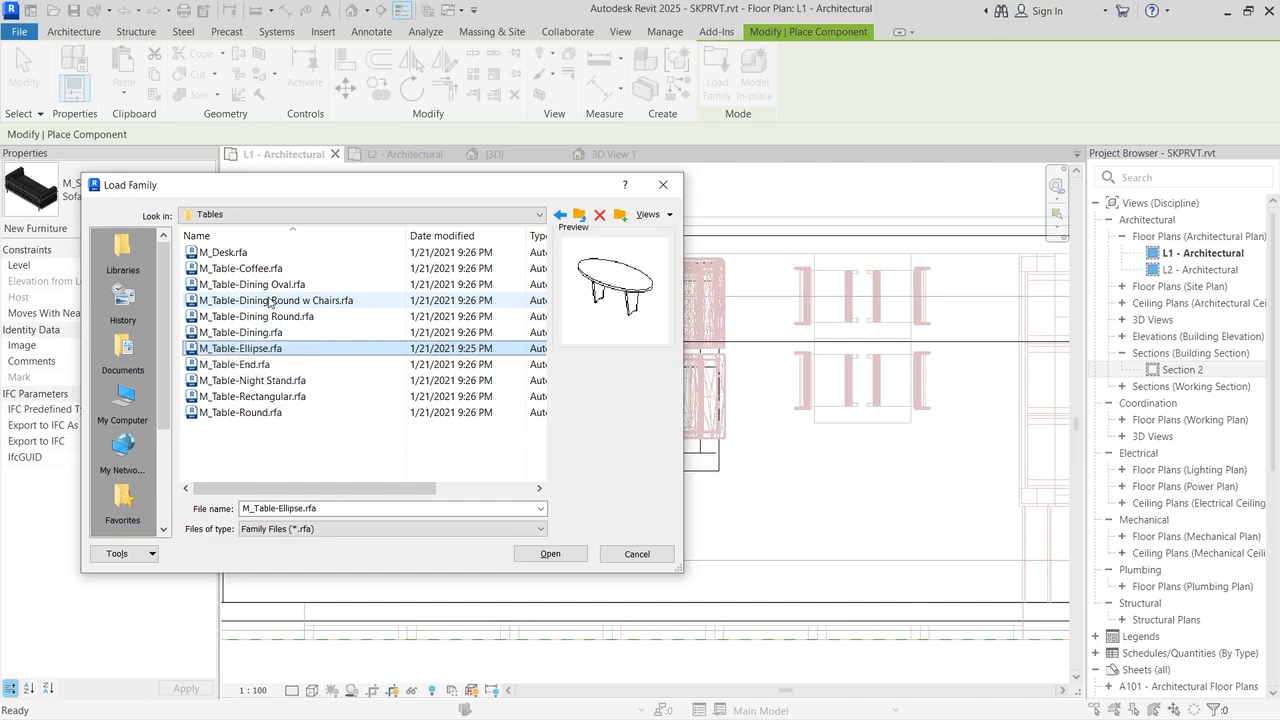
key("Down")
key("Up")
key("Up")
key("Up")
key("Up")
key("Up")
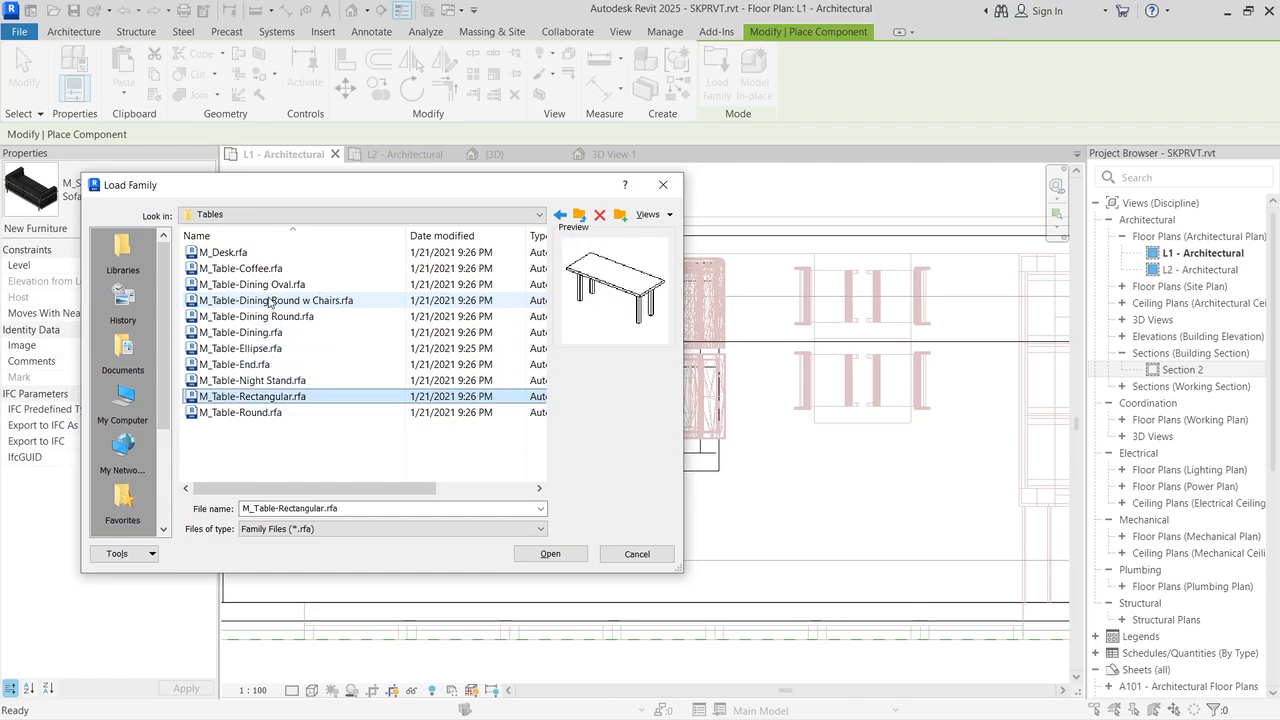
key("Up")
key("Up")
key("Up")
key("Up")
key("Up")
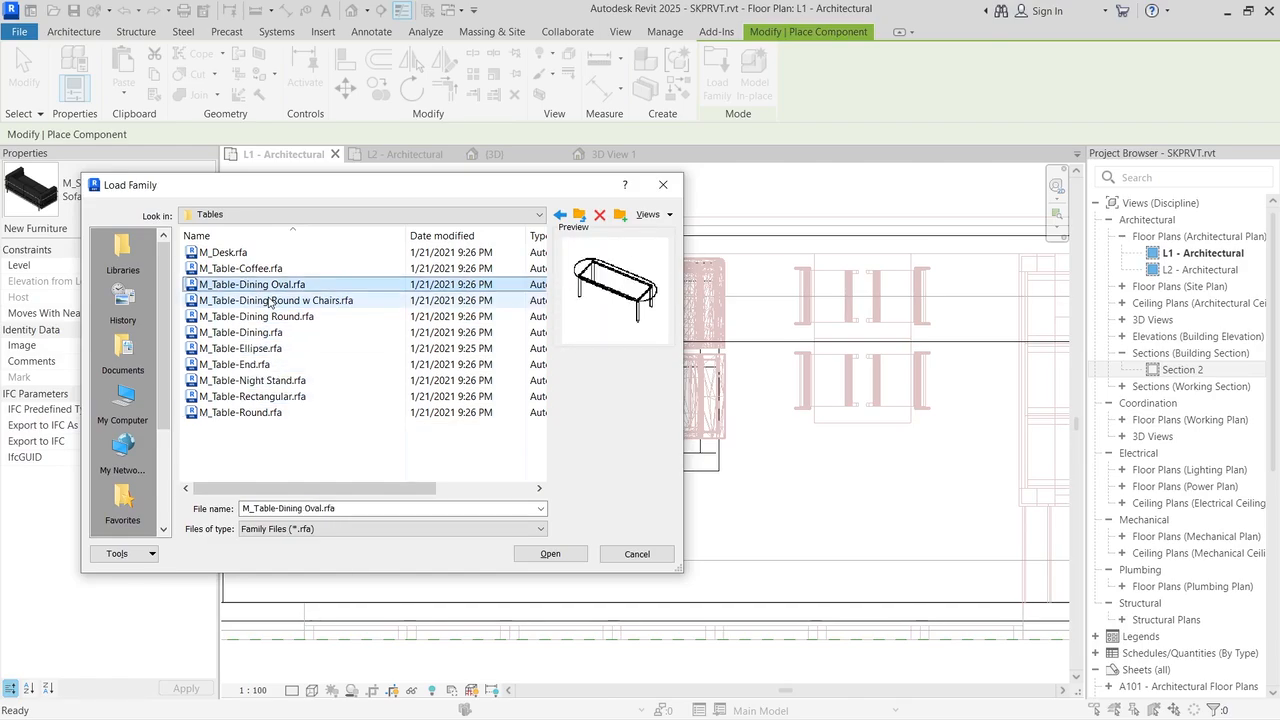
Step: Browse to the Tables folder inside the UK library's Furniture folder
left_click(580, 216)
left_click(580, 216)
left_click(580, 216)
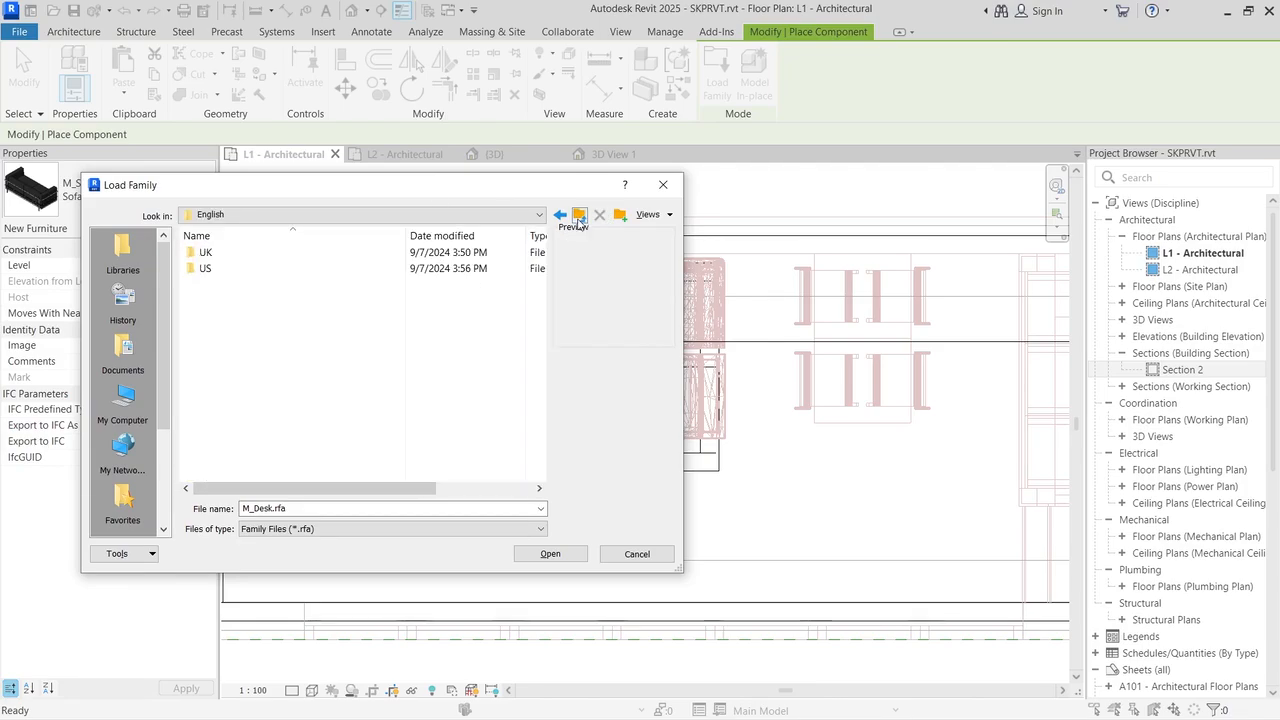
double_click(240, 252)
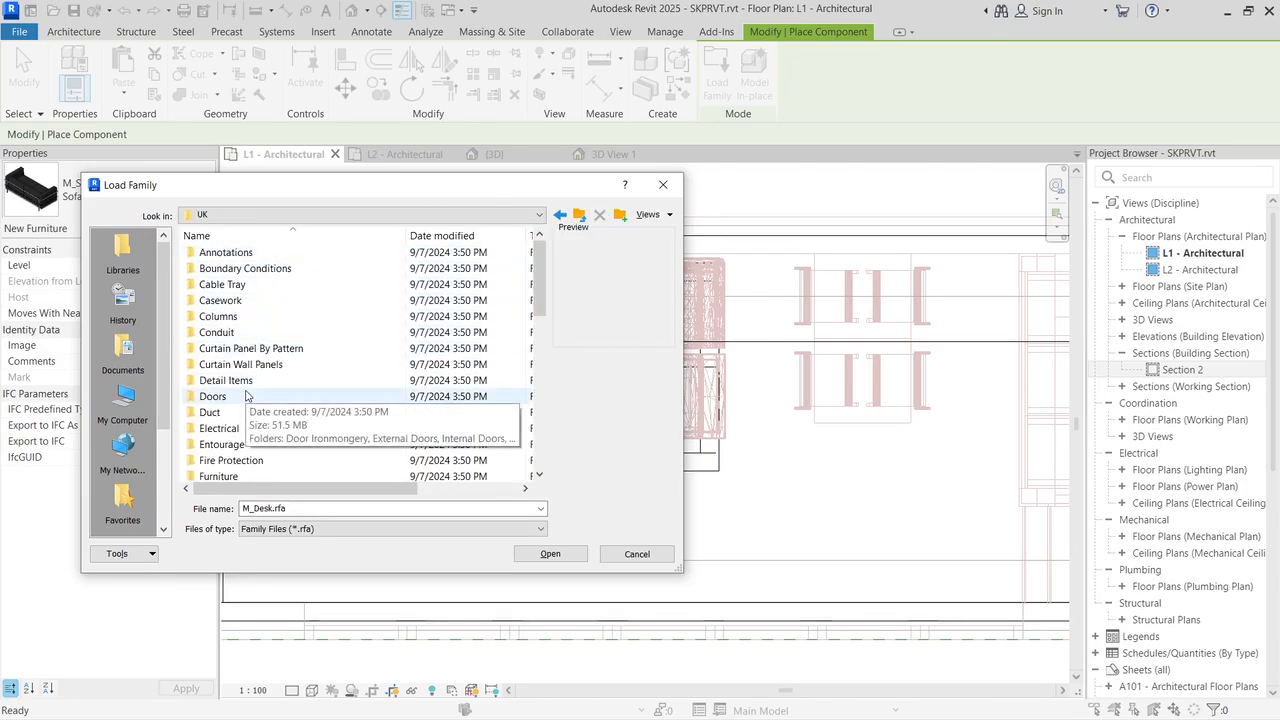
scroll(247, 405, "down", 1)
double_click(245, 428)
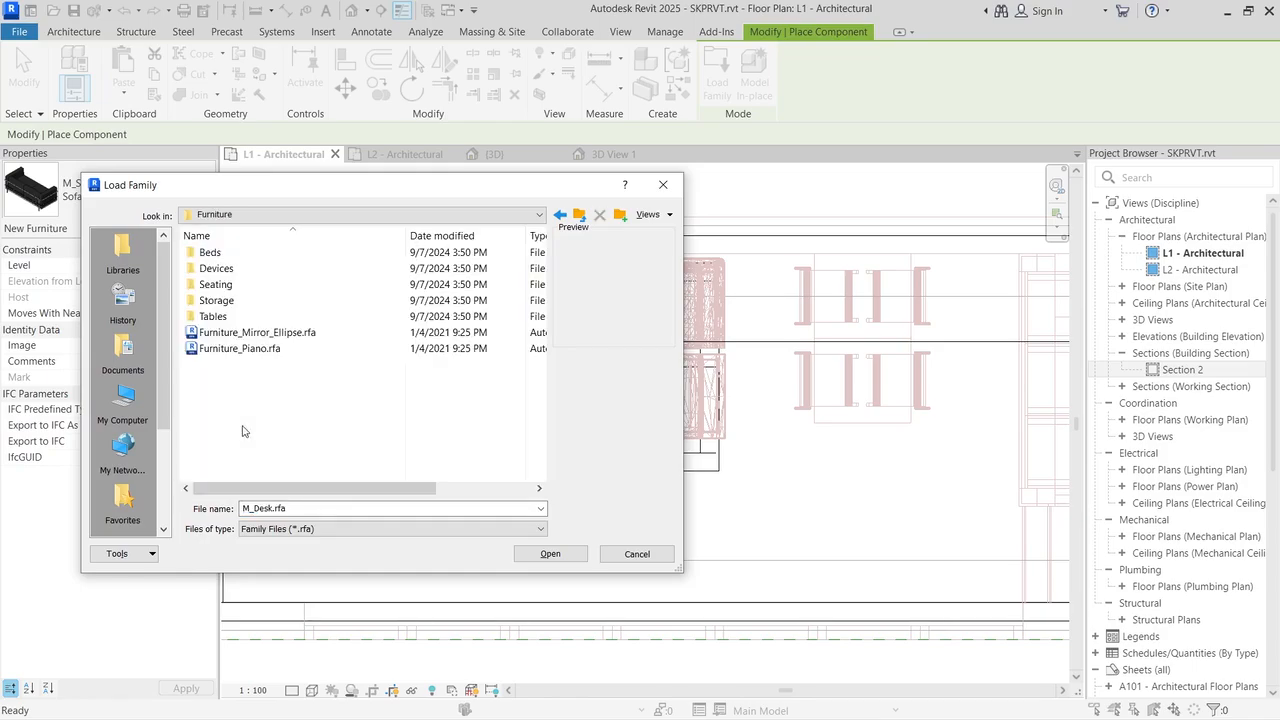
double_click(246, 318)
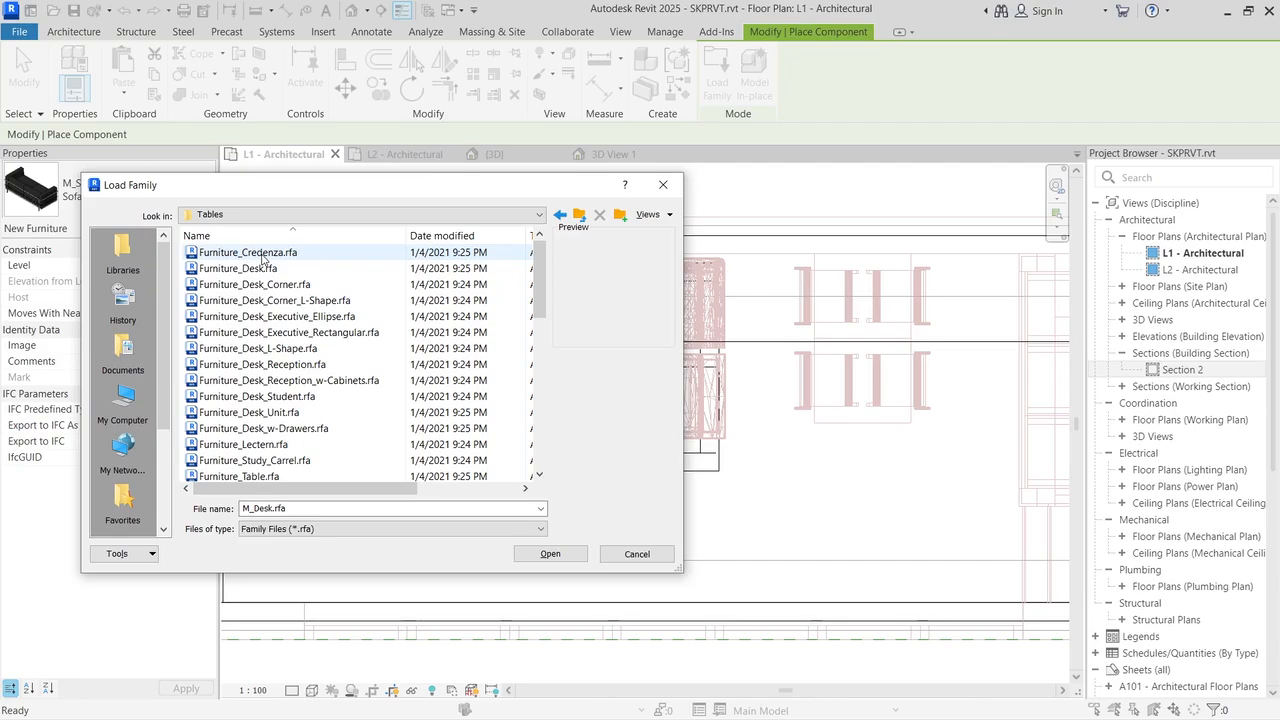
Step: Compare the coffee and dining table families and load Furniture_Table_Dining_w-Chairs_Rectangular.rfa
scroll(263, 262, "down", 4)
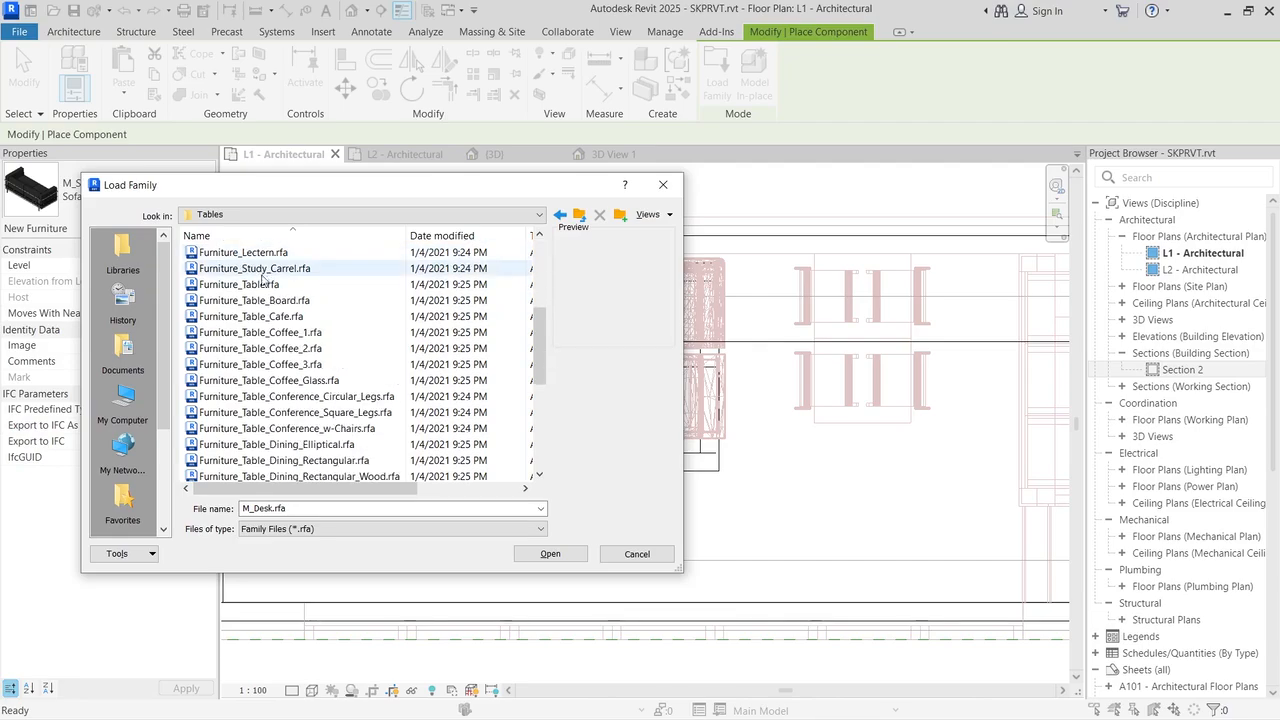
left_click(266, 334)
left_click(268, 349)
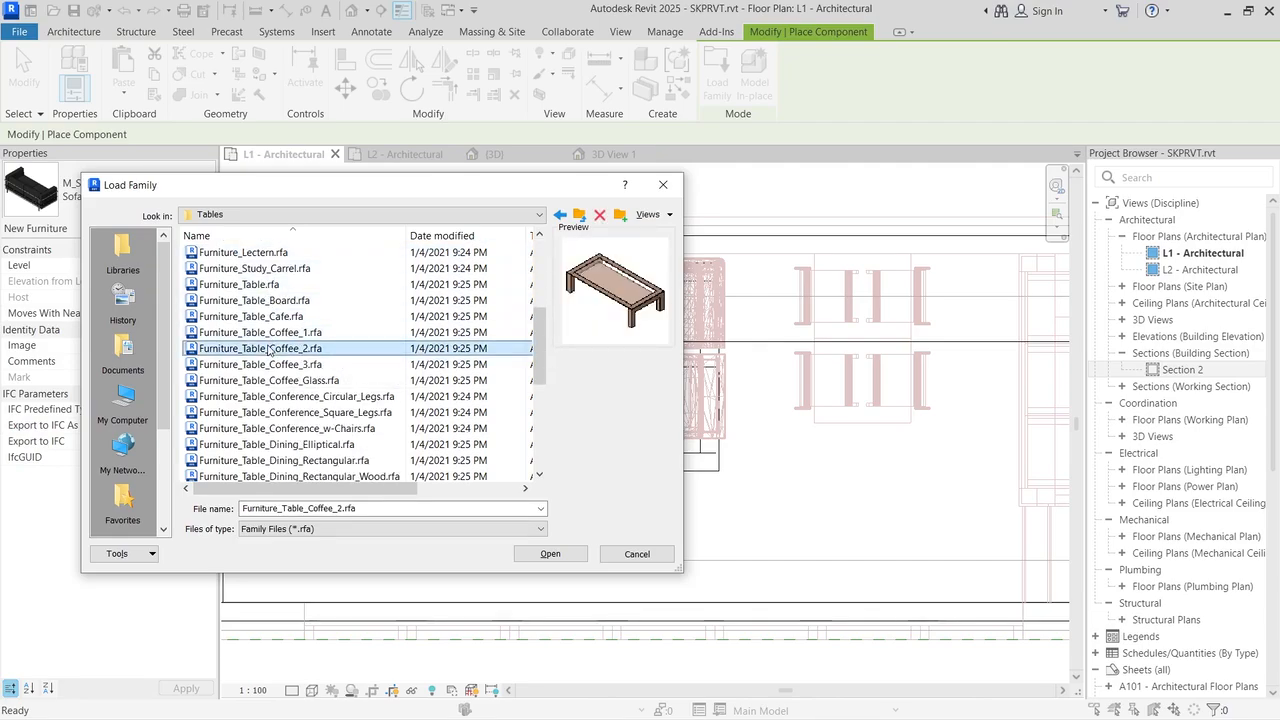
left_click(268, 365)
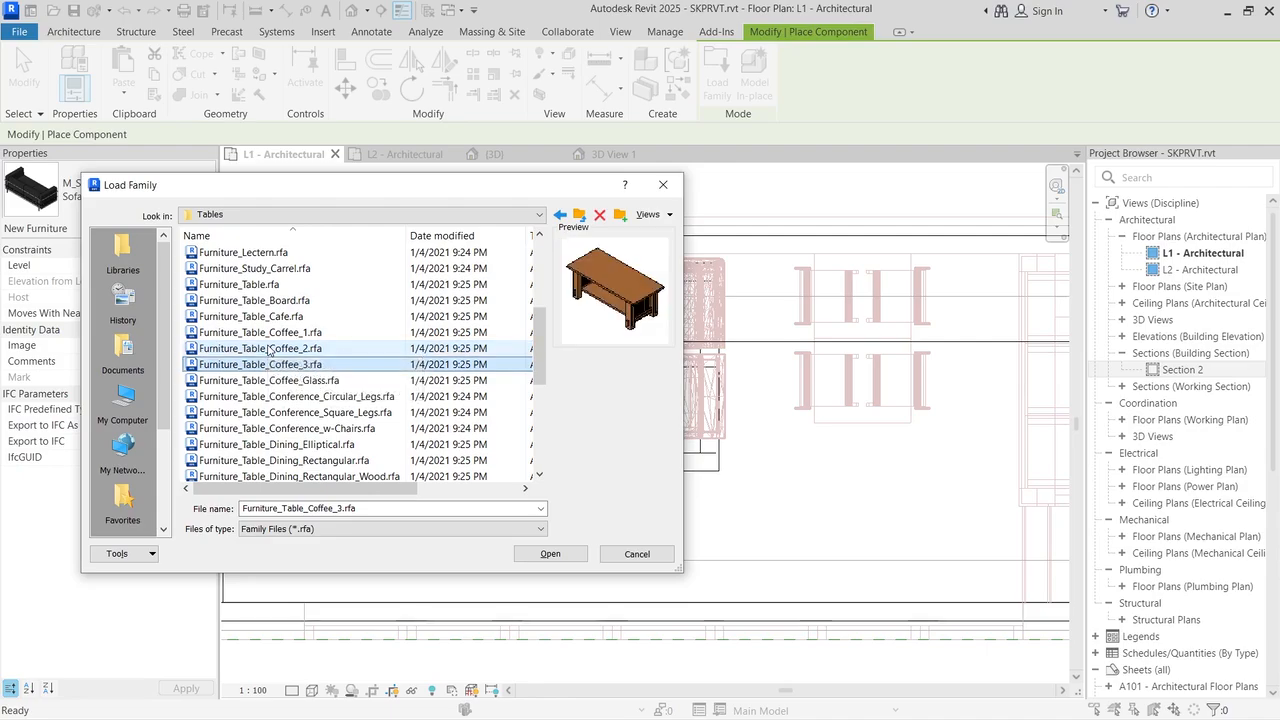
left_click(330, 460)
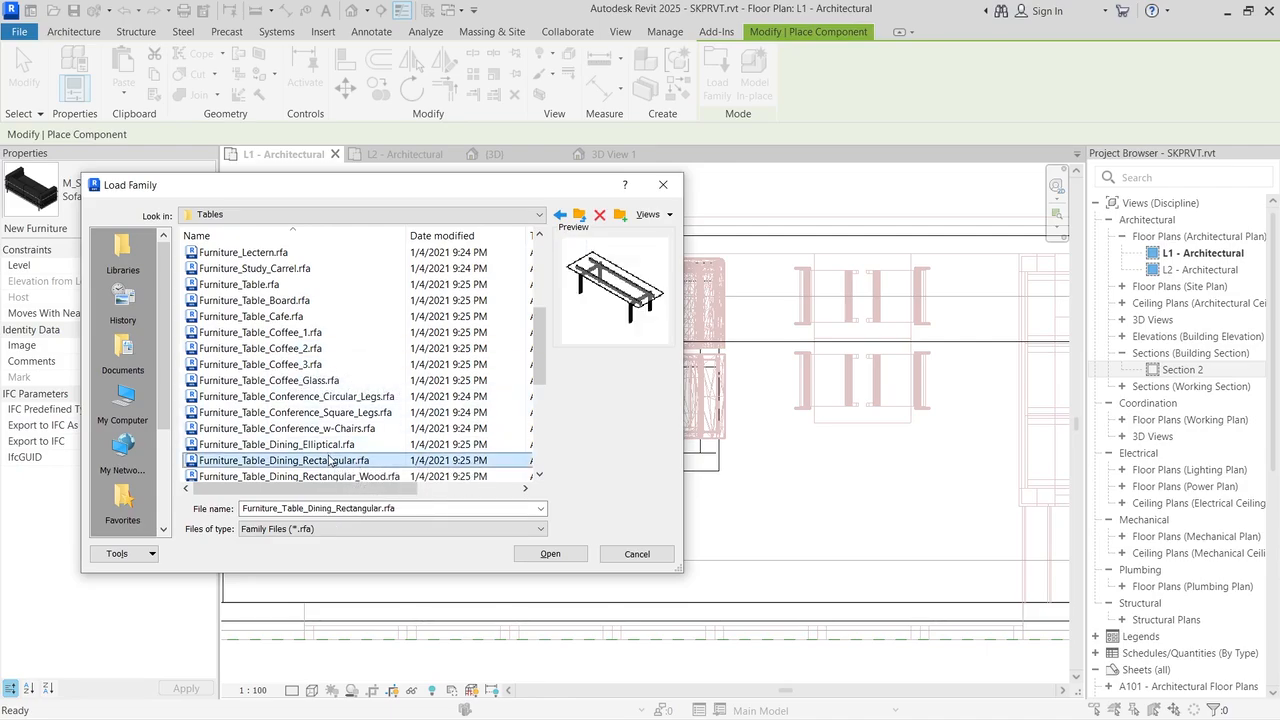
scroll(328, 466, "down", 1)
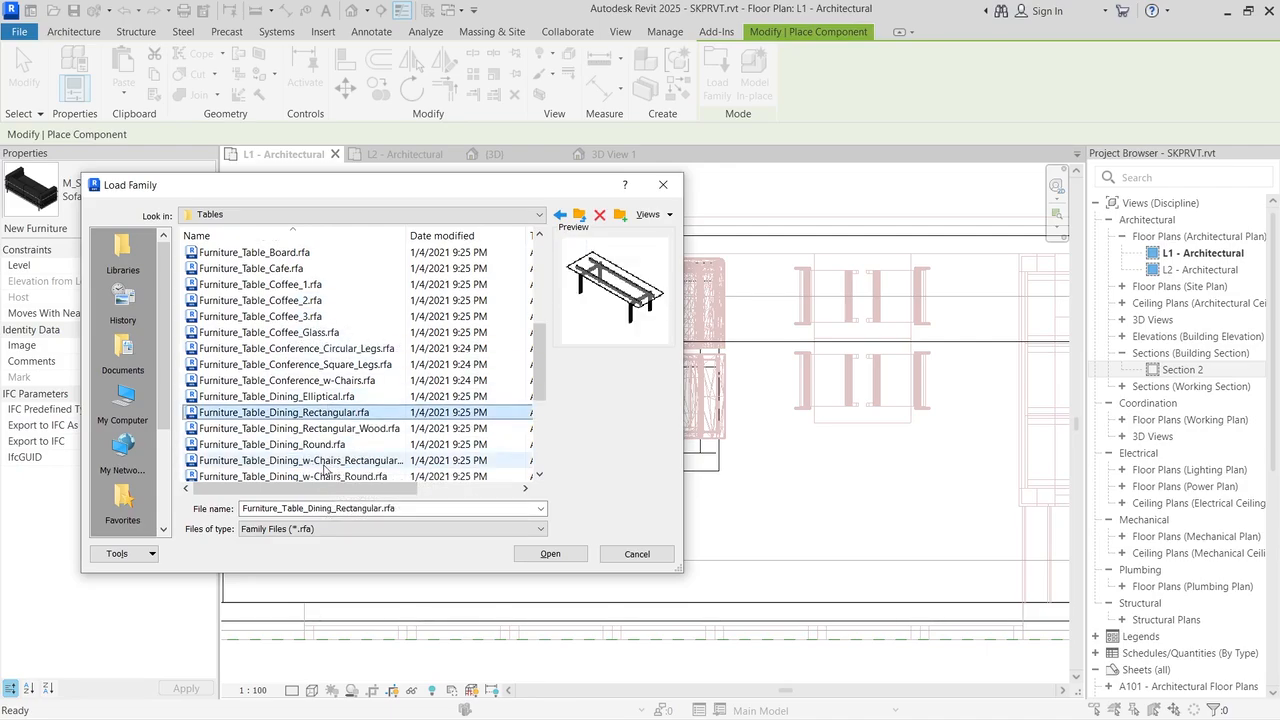
left_click(322, 430)
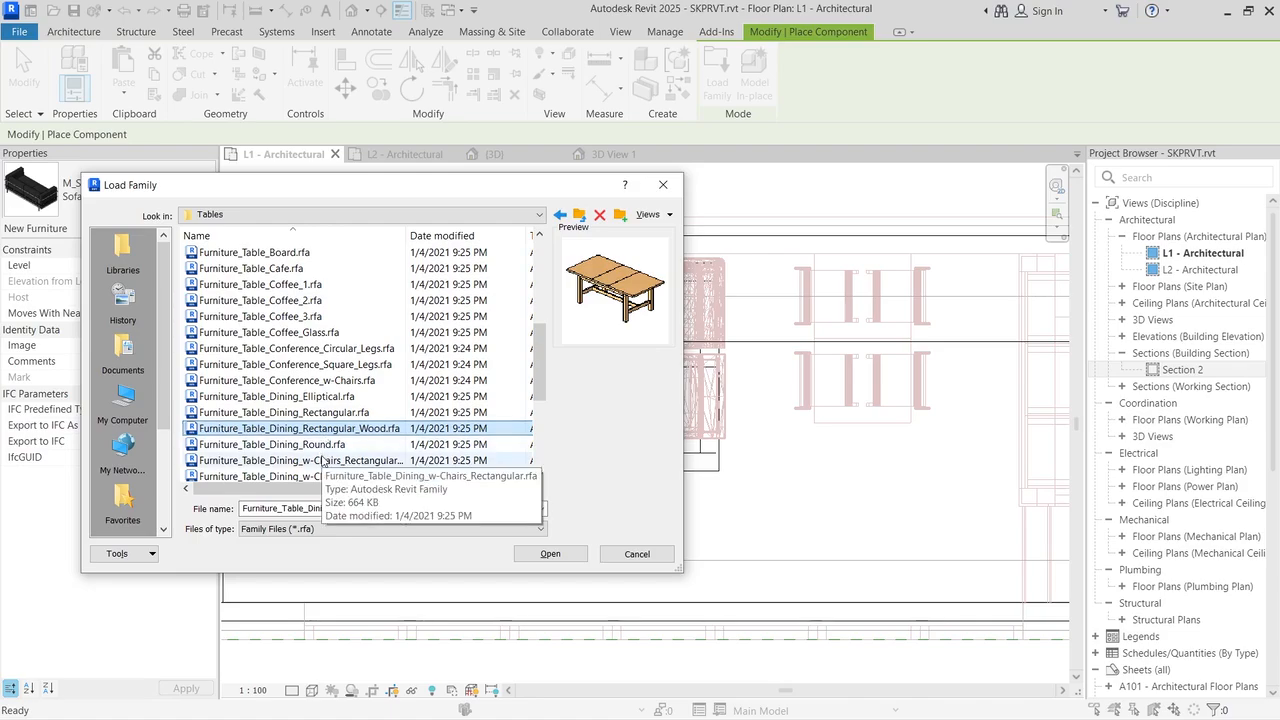
left_click(322, 460)
scroll(330, 452, "down", 2)
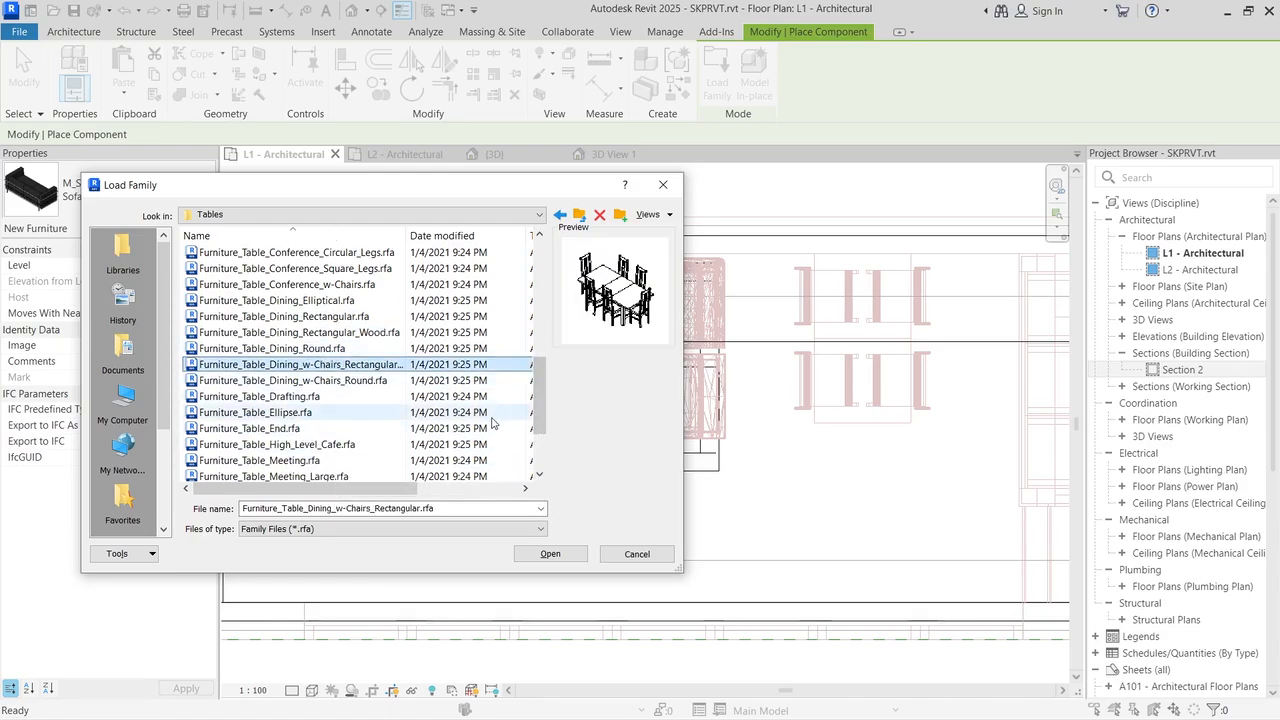
left_click(335, 381)
left_click(337, 366)
scroll(330, 440, "down", 2)
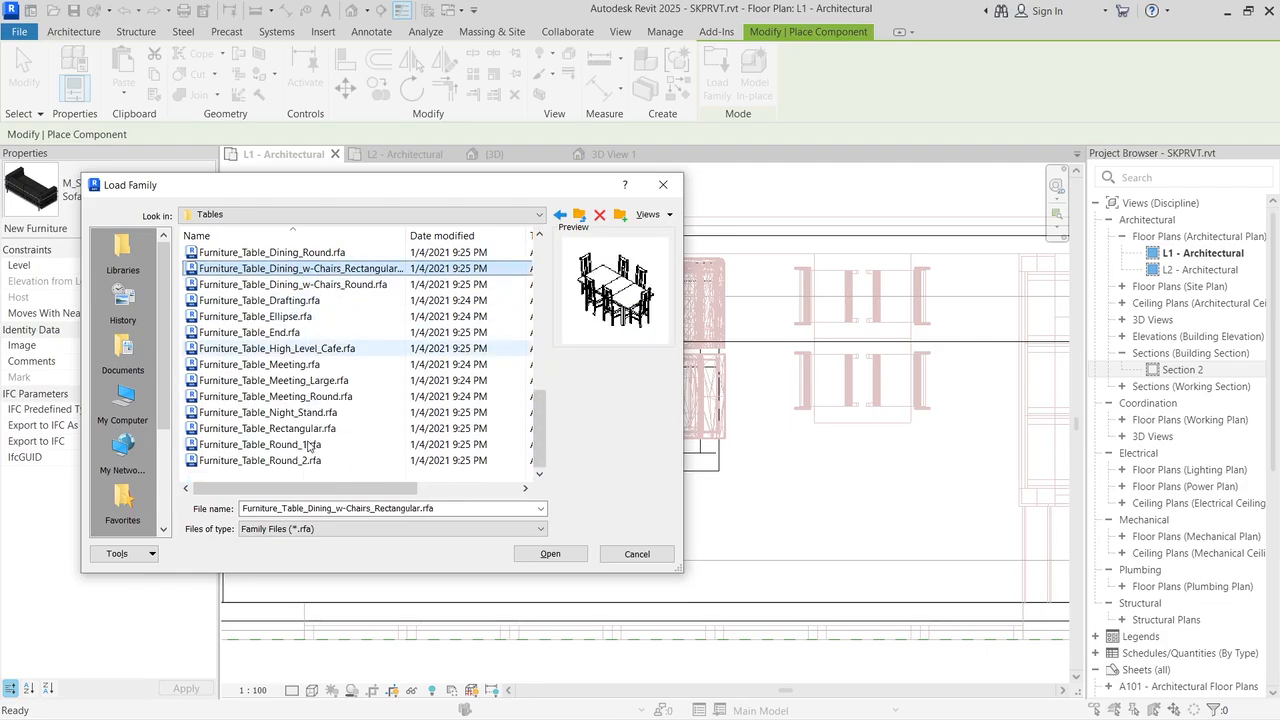
left_click(545, 554)
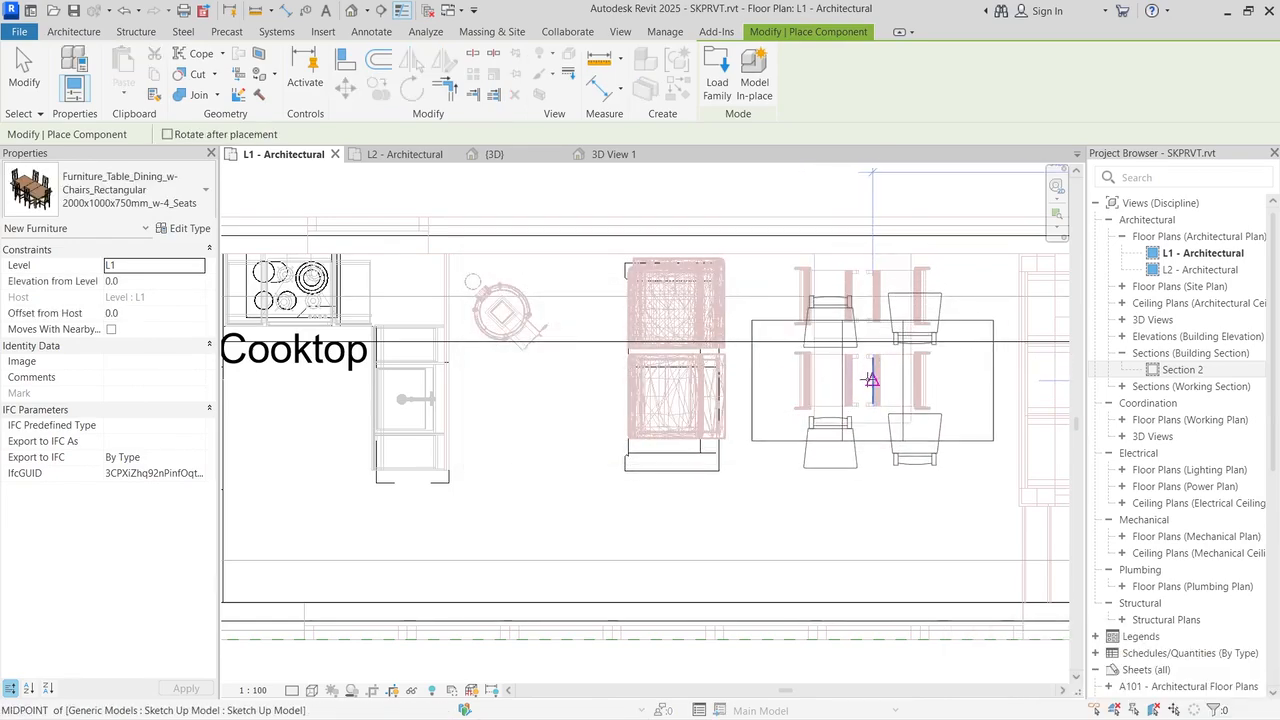
Step: Rotate the dining set preview and review the family's available seat types, keeping 2000x1000x750mm_w-4_Seats
key("space")
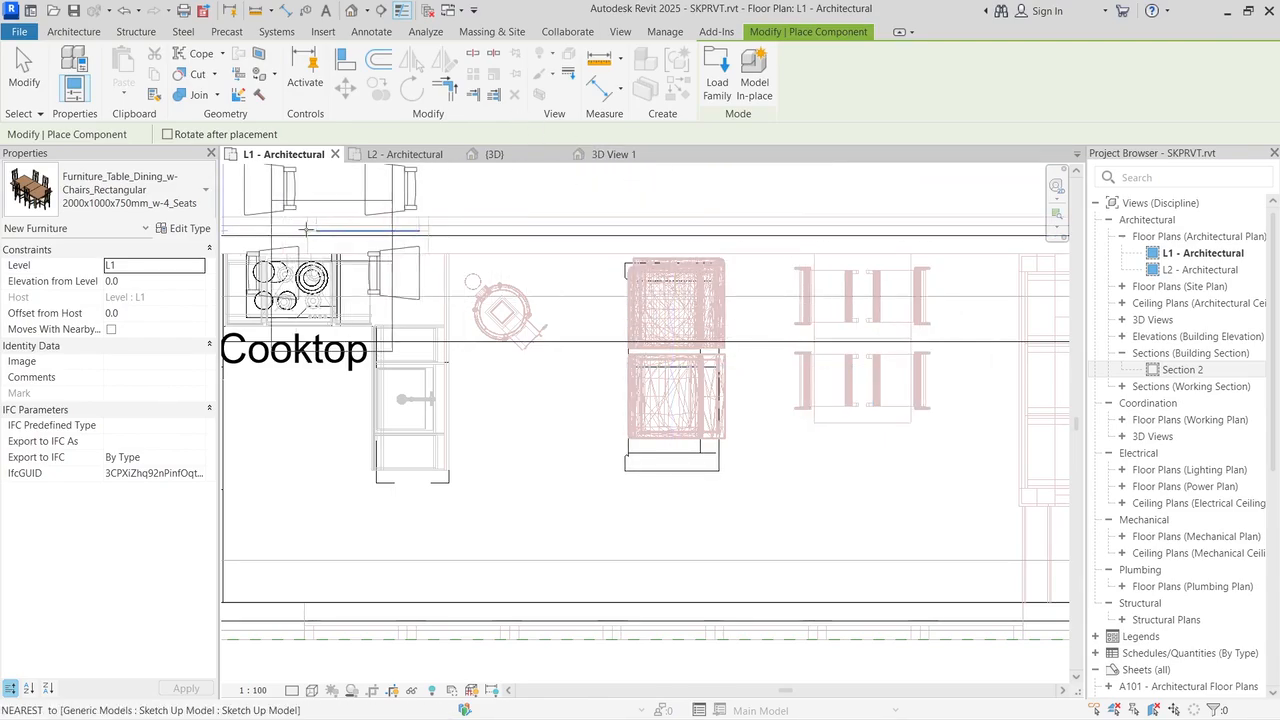
left_click(133, 186)
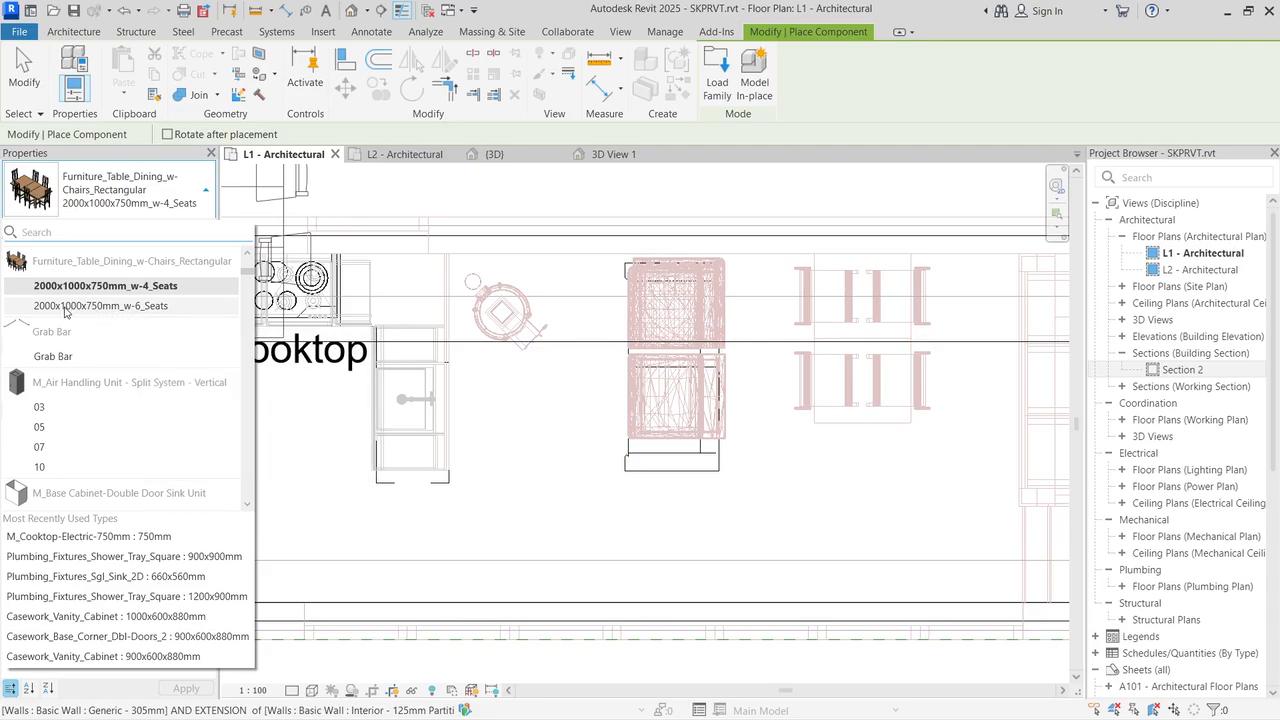
mouse_move(133, 293)
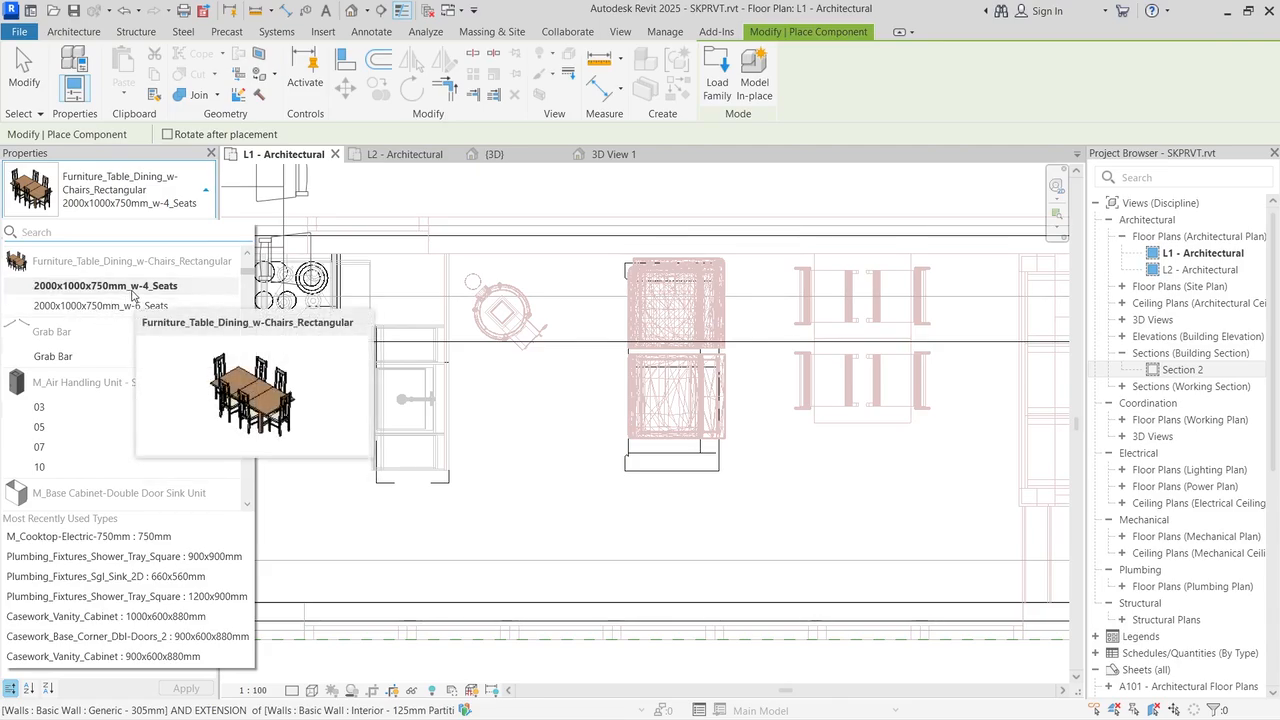
left_click(140, 192)
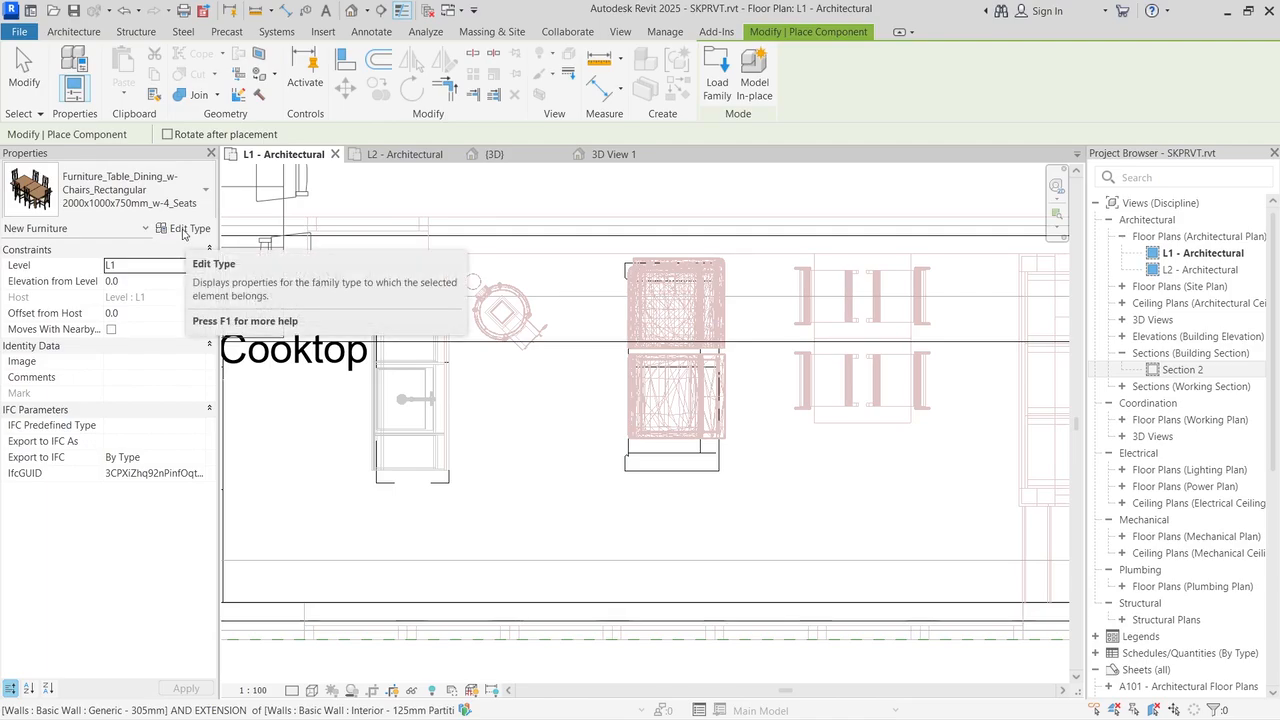
Step: Duplicate the four-seat dining table type under the name 1500x750x880mm_w-4_Seats 2
left_click(185, 228)
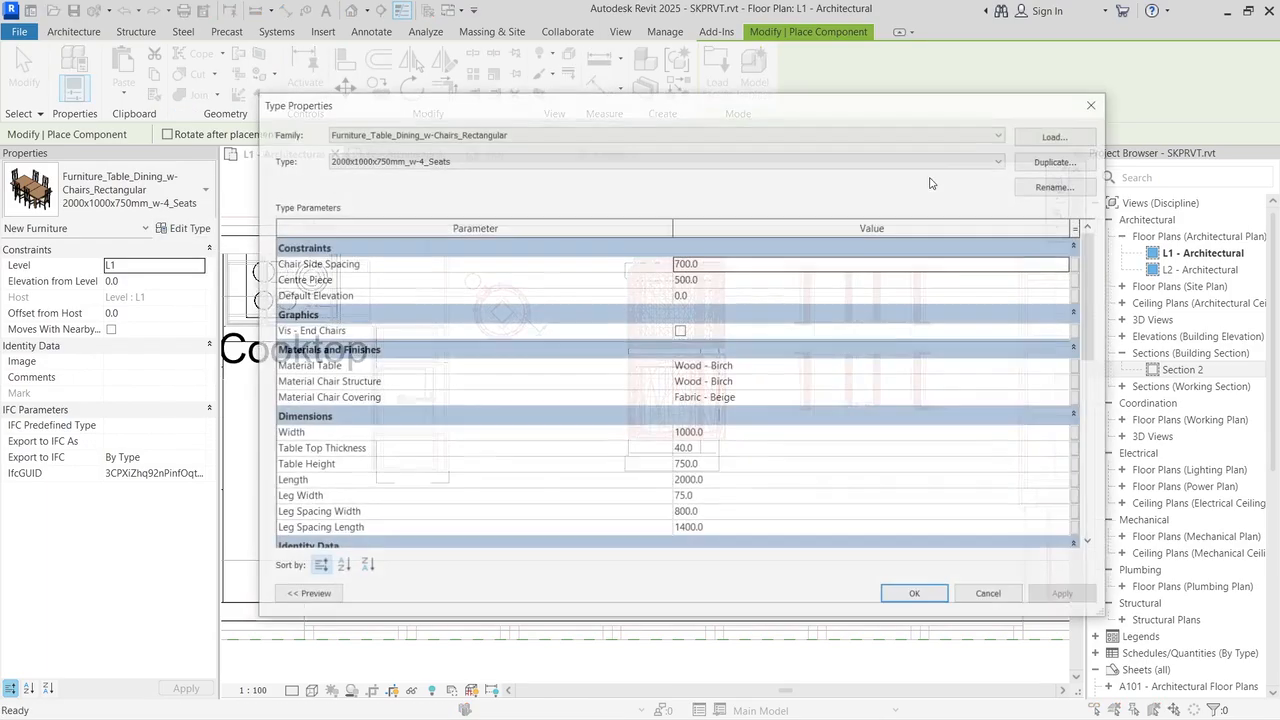
left_click(1031, 164)
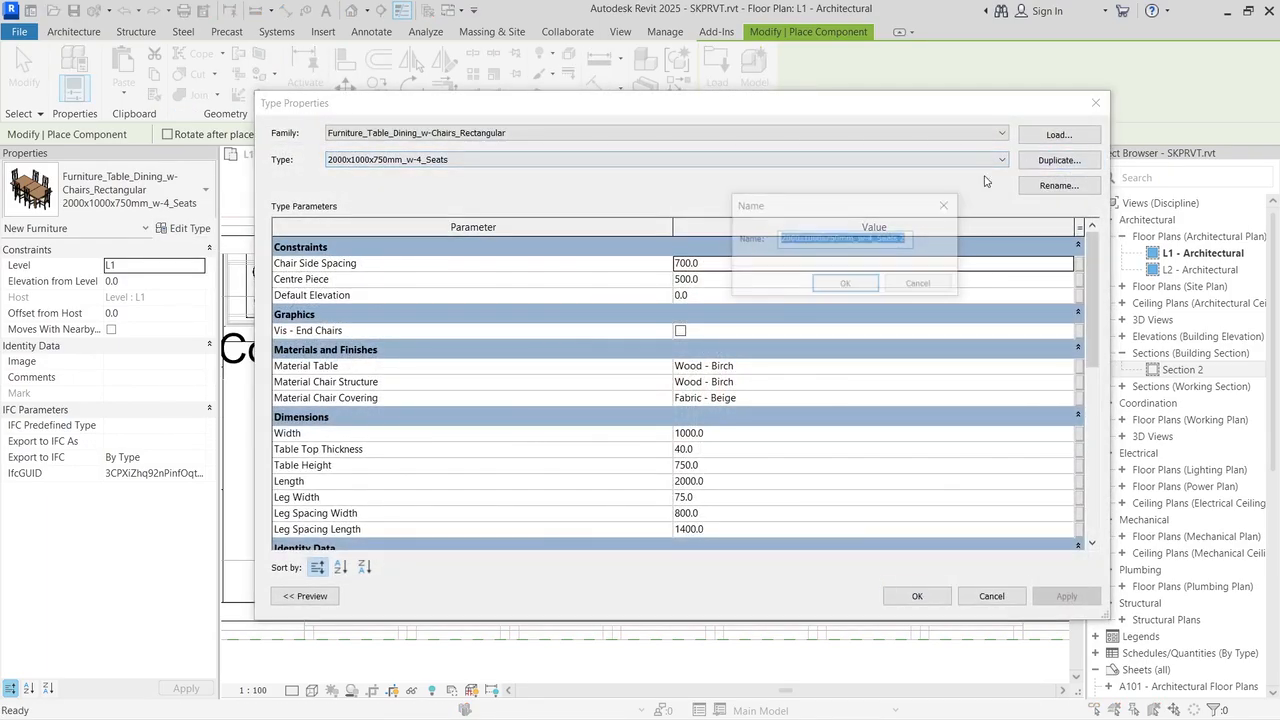
left_click(792, 238)
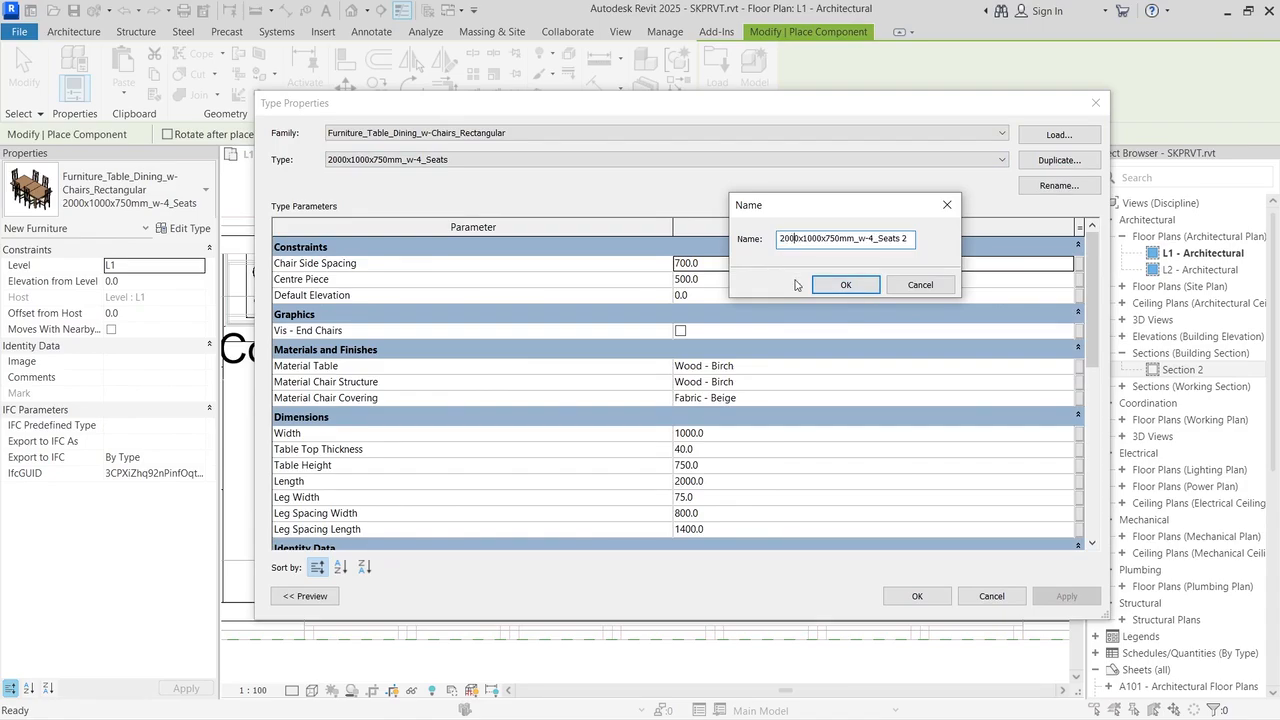
key("BackSpace")
type("1")
key("BackSpace")
type("5")
key("BackSpace")
key("BackSpace")
type("75")
key("Delete")
key("BackSpace")
key("BackSpace")
key("BackSpace")
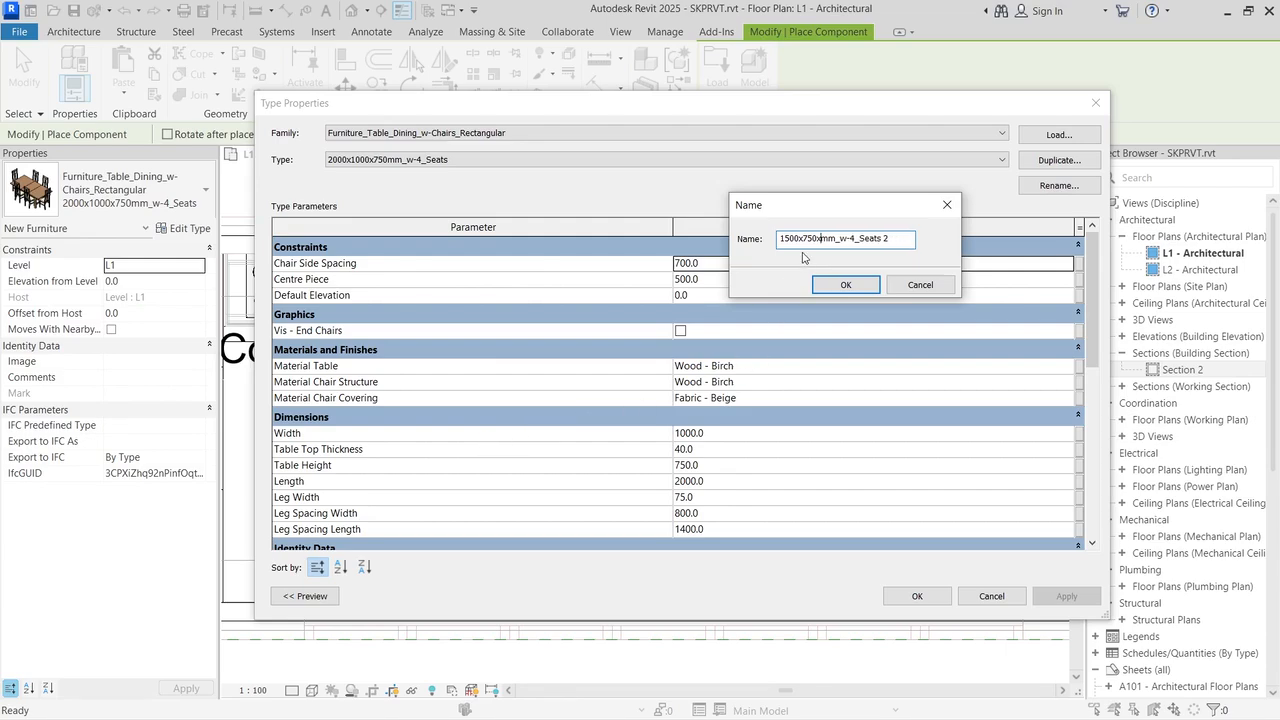
type("880")
left_click(845, 285)
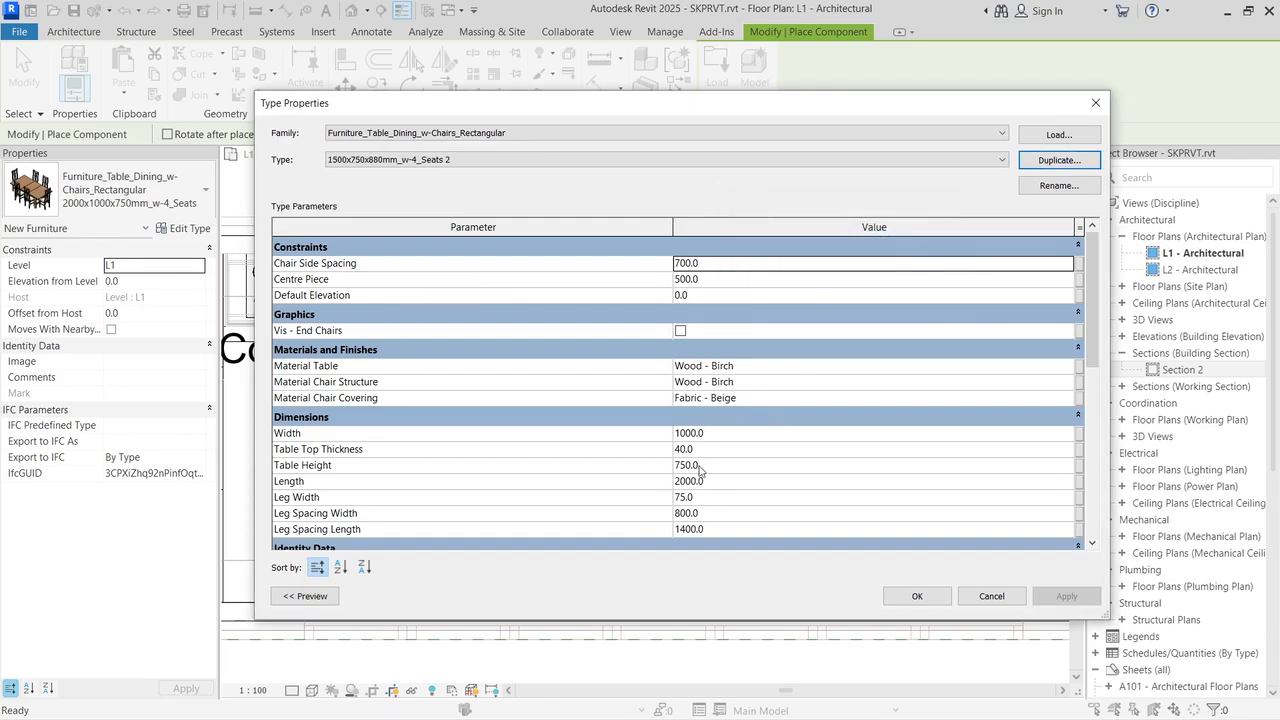
Step: Set the new type's table height to 880, length to 1800 and width to 750, and accept the type properties
left_click_drag(700, 468, 639, 466)
type("880")
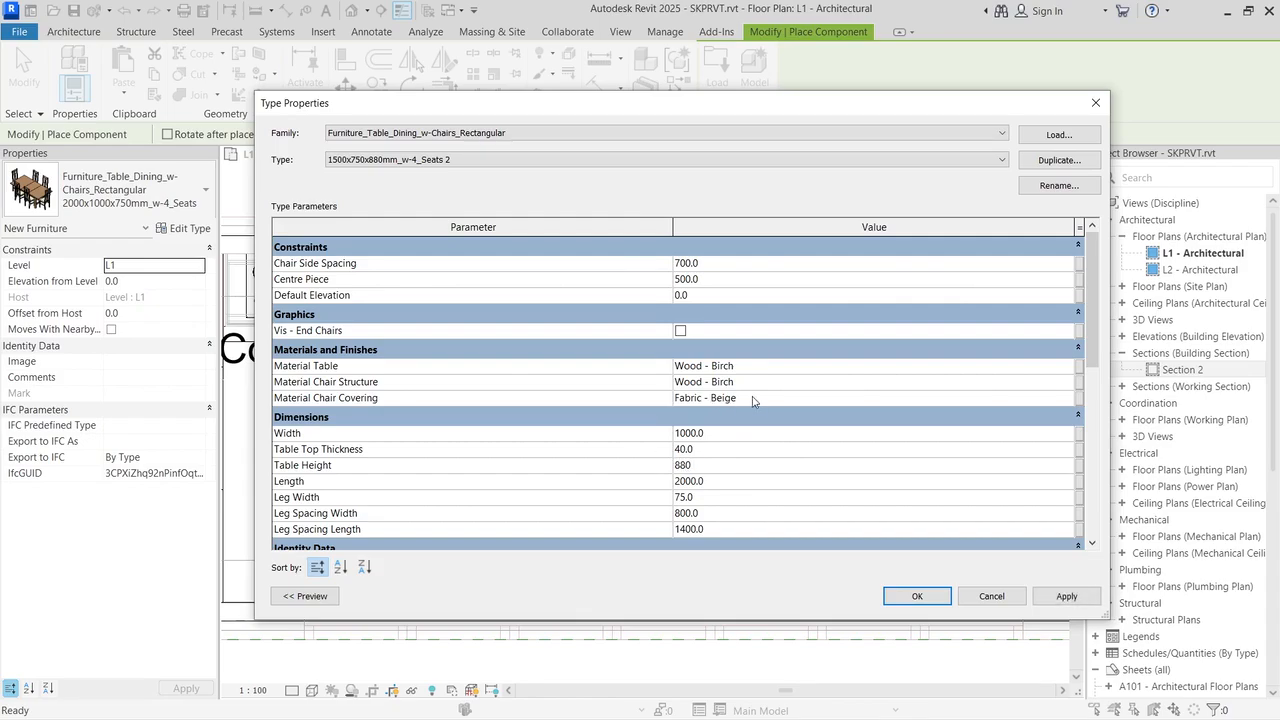
left_click(721, 434)
left_click_drag(719, 434, 642, 444)
left_click(718, 483)
left_click(719, 481)
left_click_drag(714, 481, 621, 492)
type("1800")
left_click(714, 431)
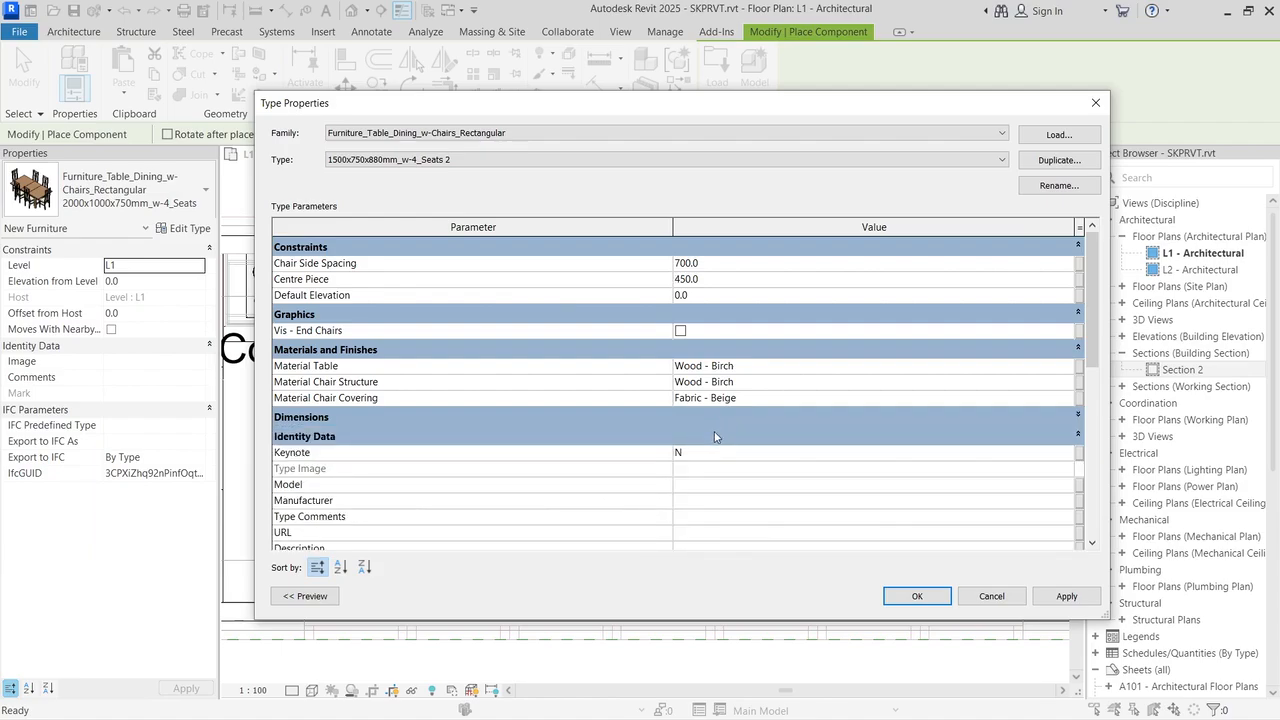
left_click(718, 436)
double_click(718, 437)
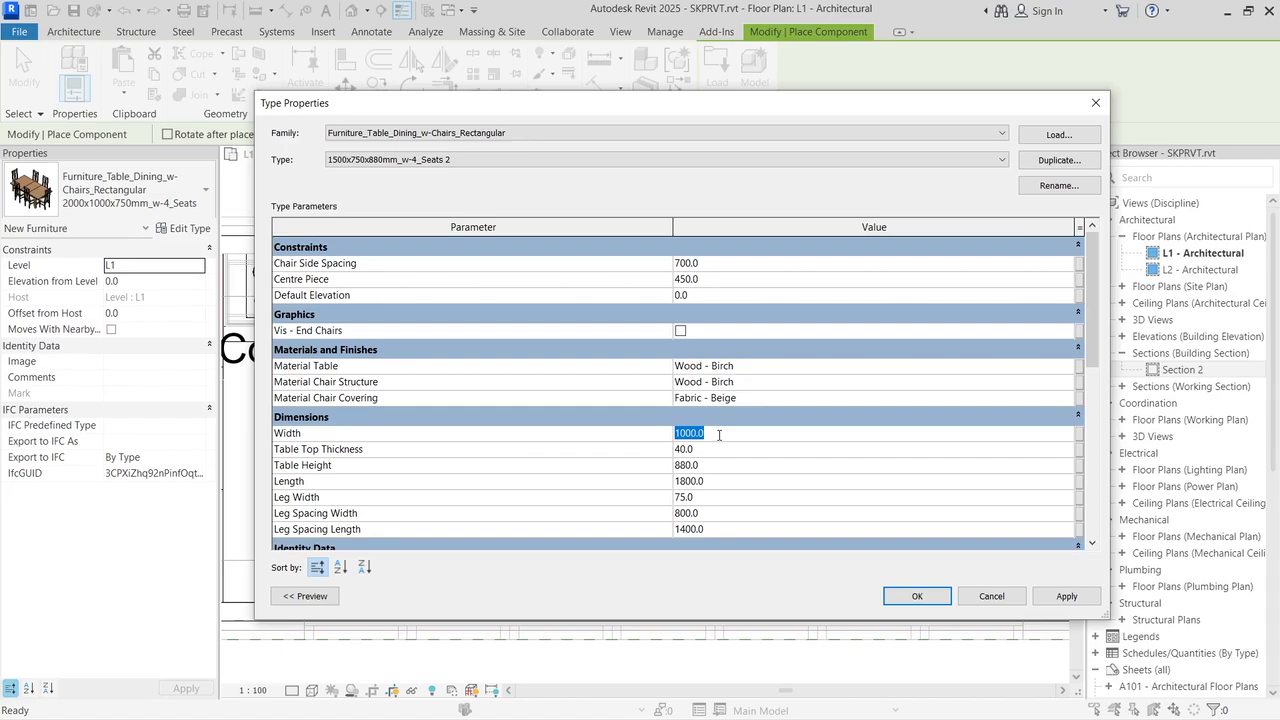
type("750")
key("Tab")
left_click(918, 596)
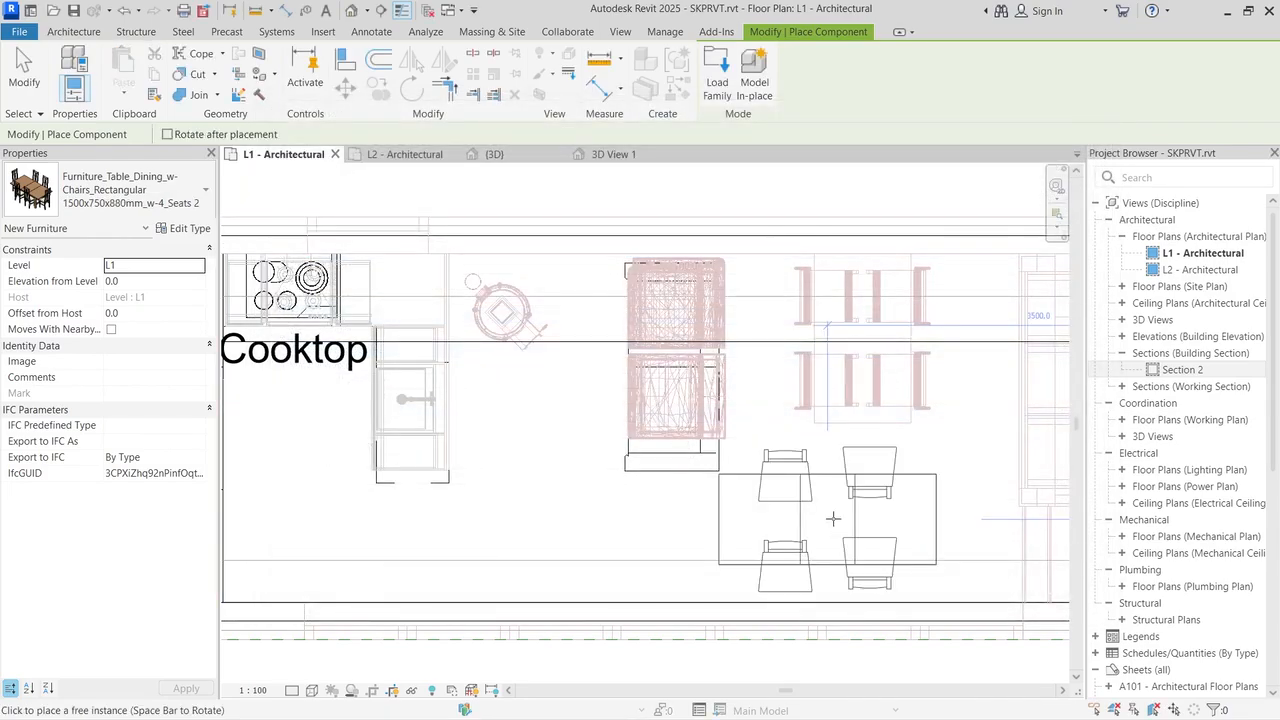
Step: Place the four-seat dining set over the reference dining table in the L1 plan, rotated to match its lengthwise direction
key("space")
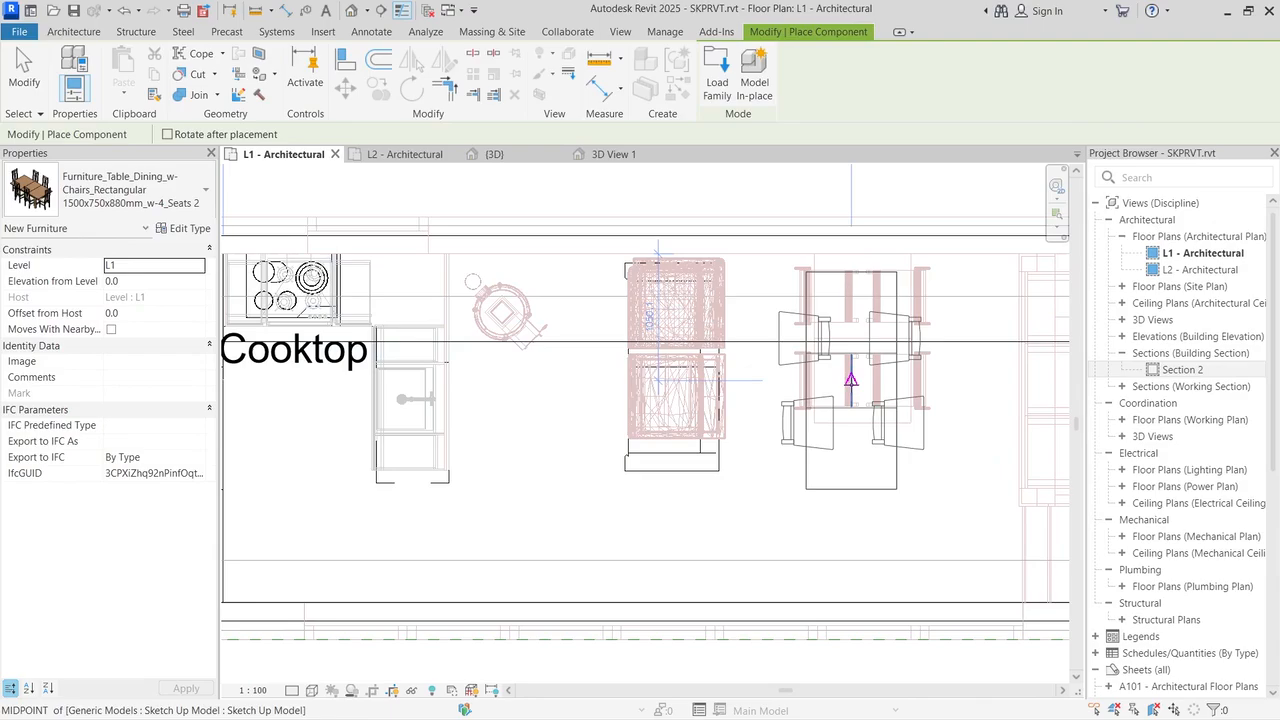
key("space")
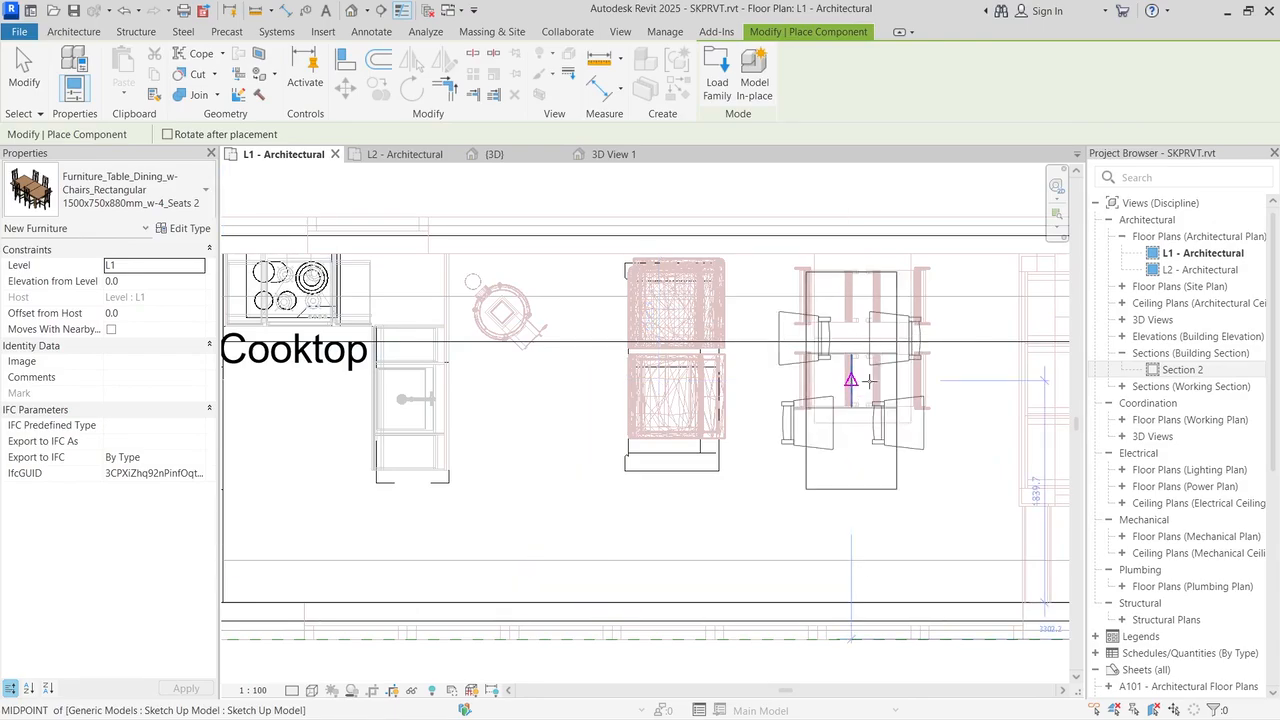
key("space")
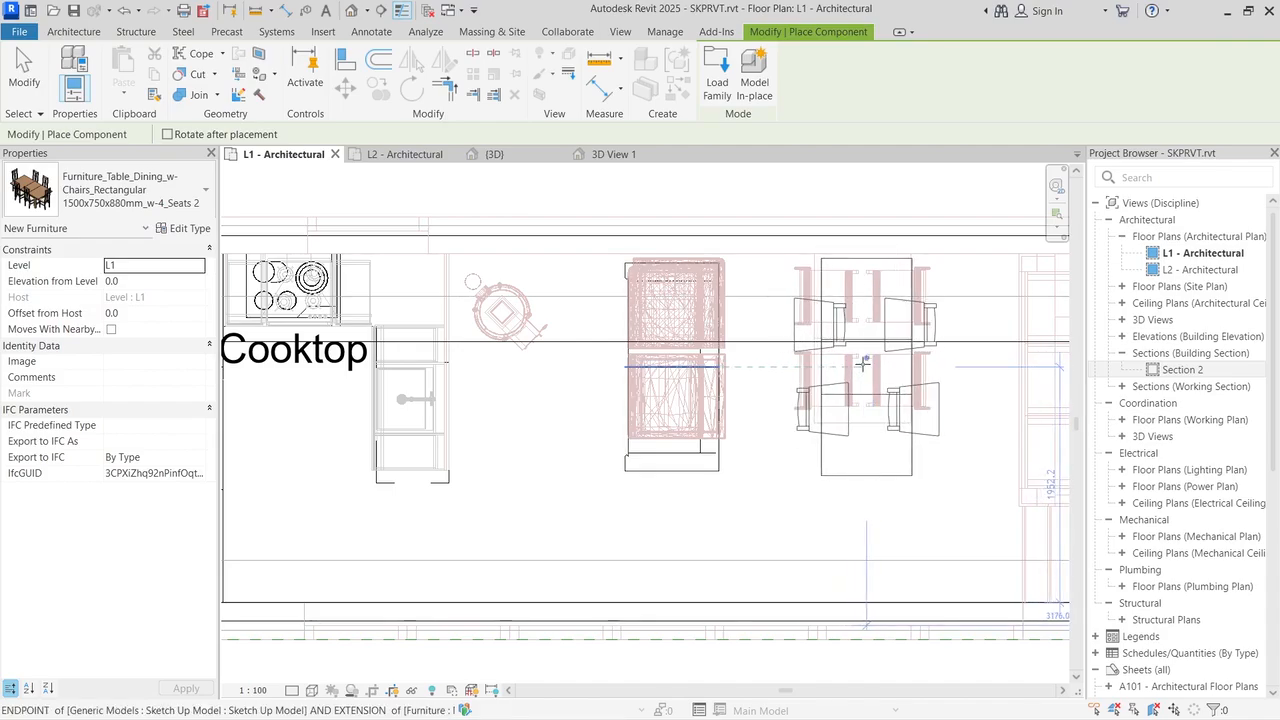
left_click(862, 364)
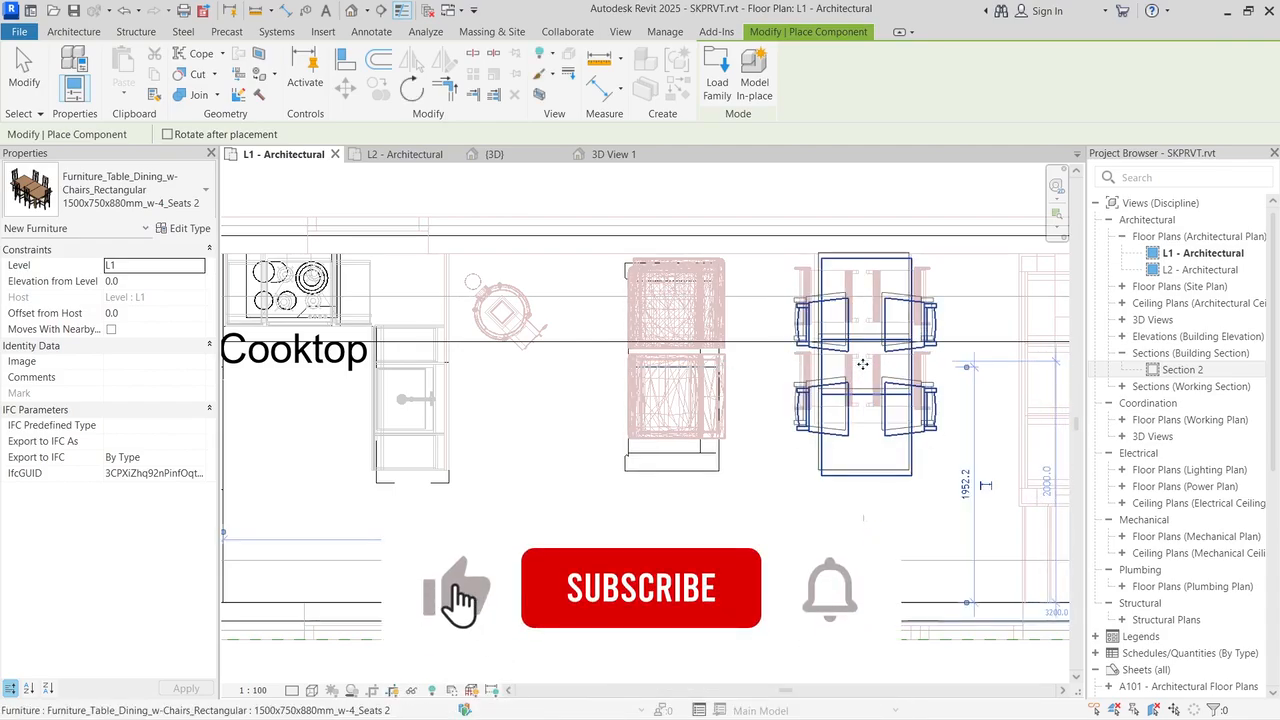
Step: End placement of the dining set and check the furnished L1 plan against the SketchUp reference
key("Escape")
key("Escape")
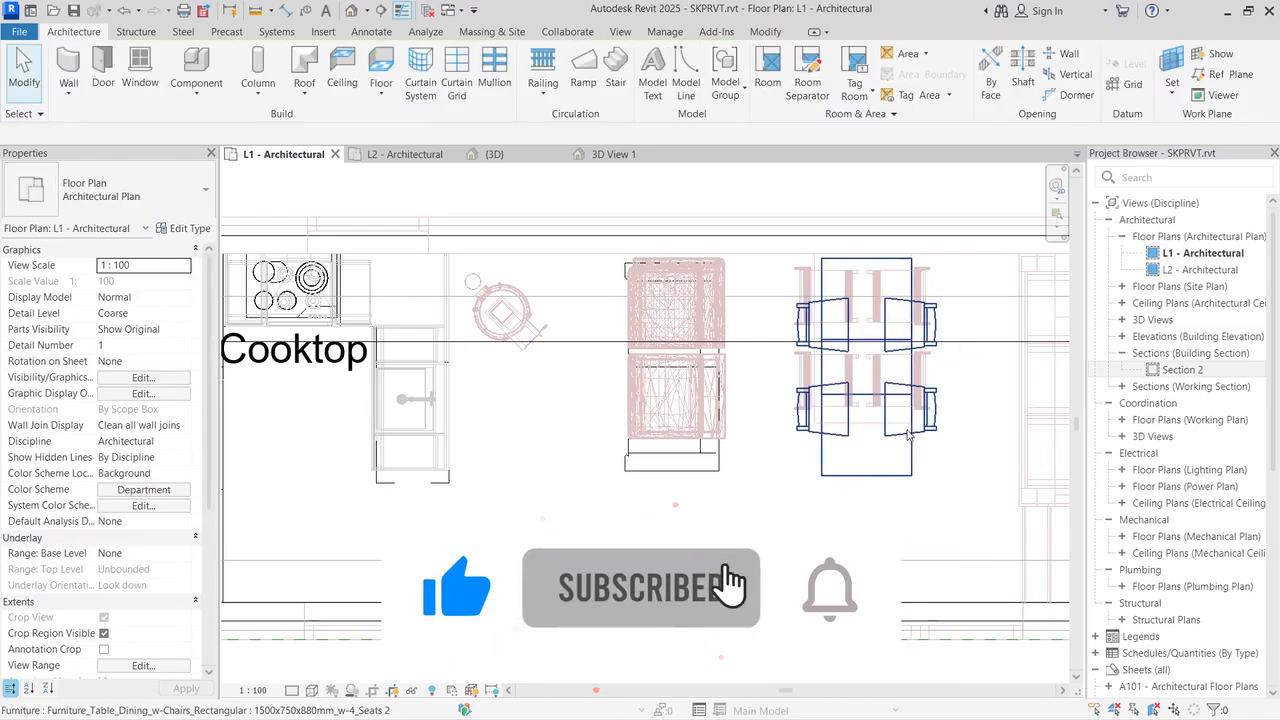
scroll(897, 428, "down", 4)
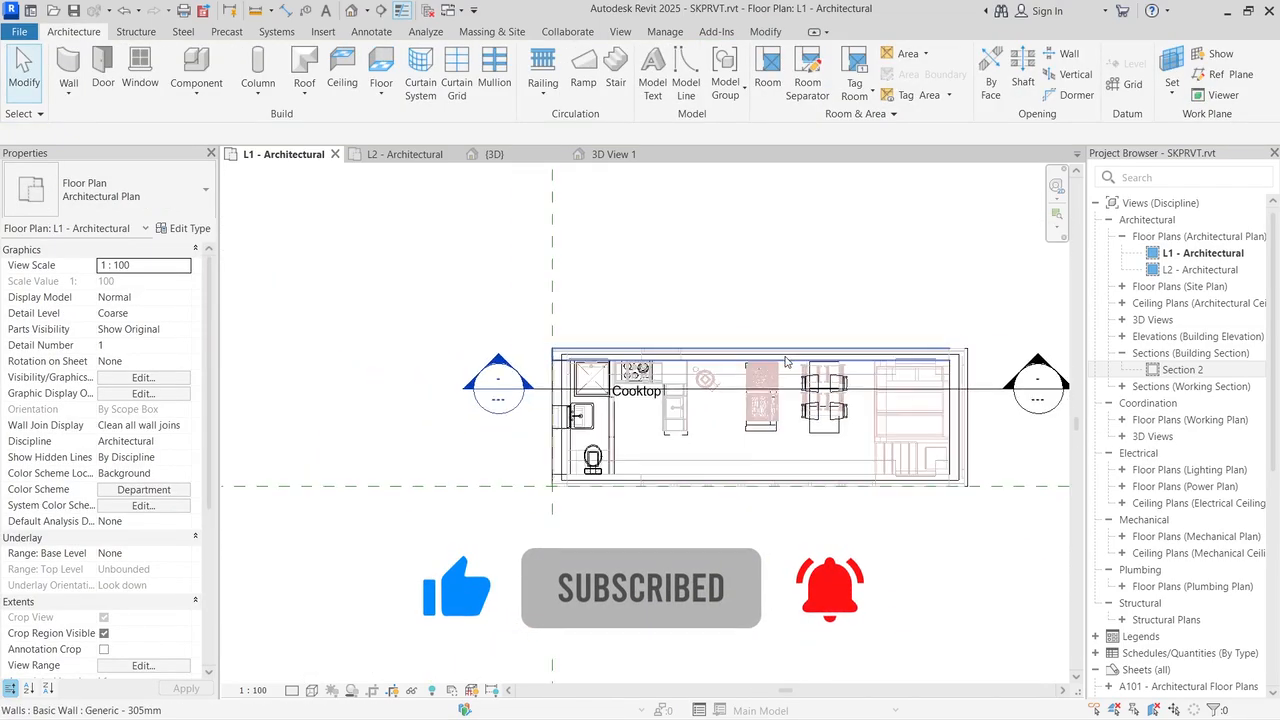
scroll(968, 428, "up", 3)
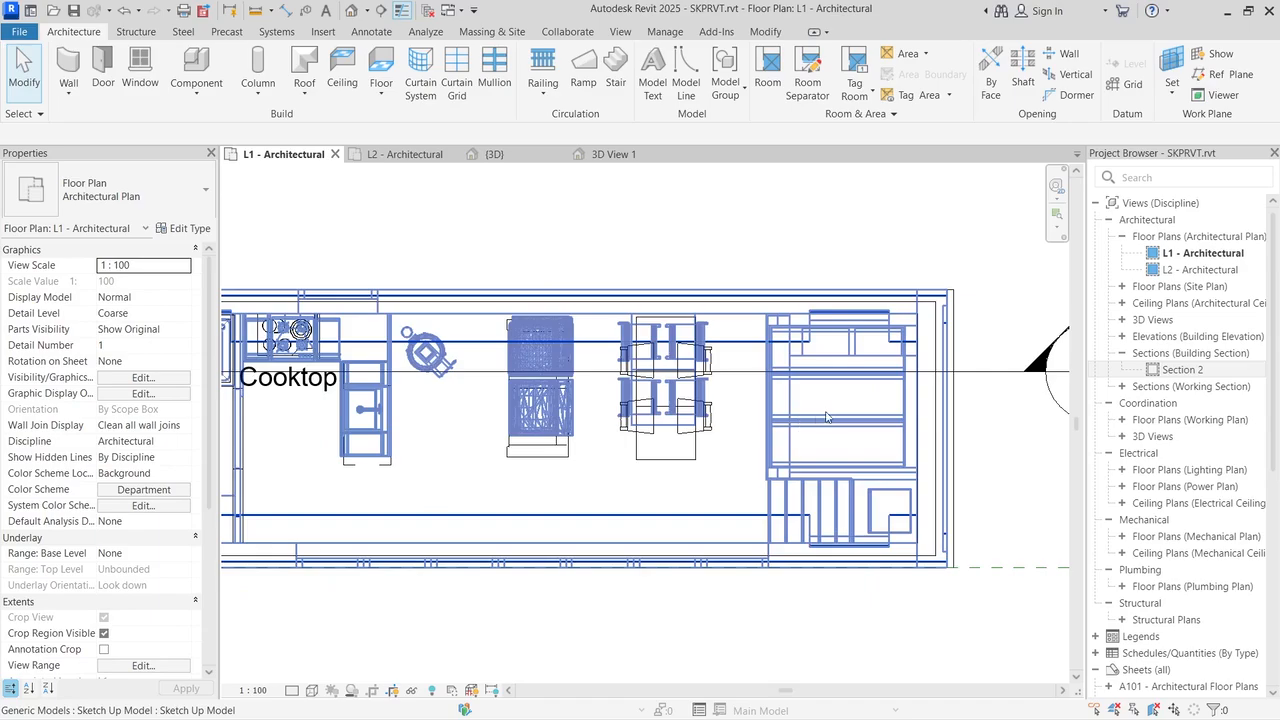
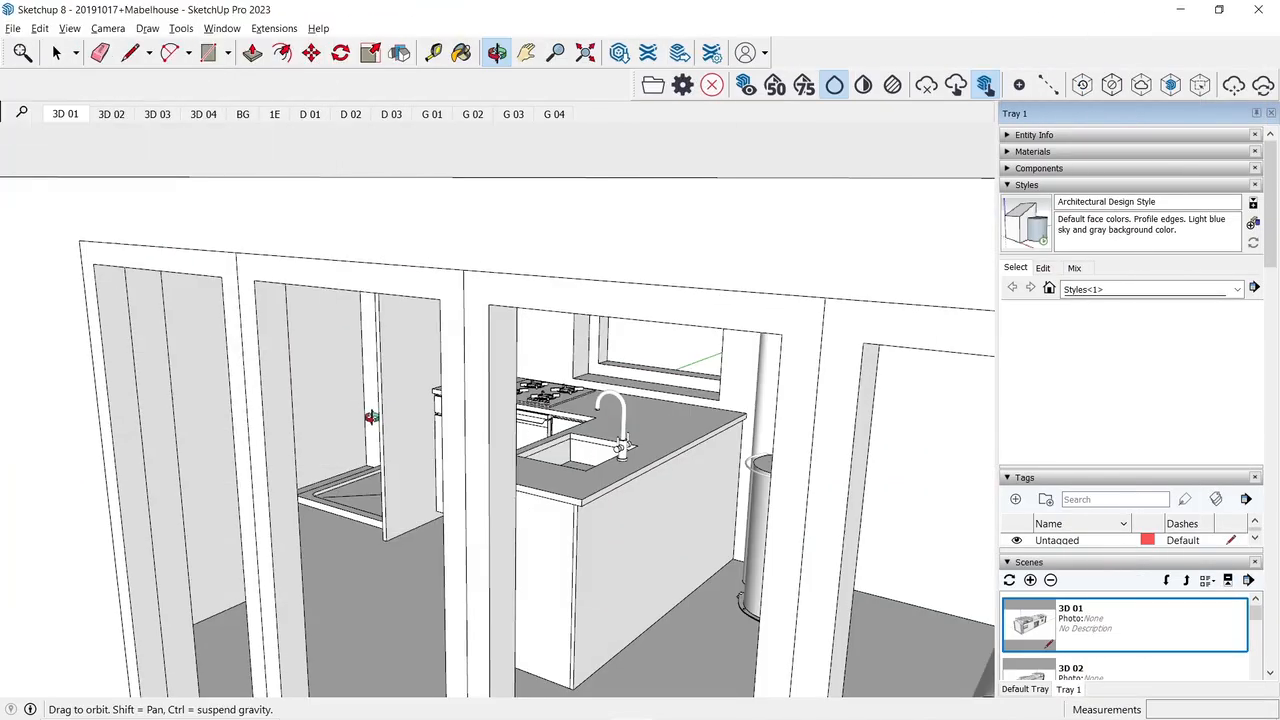
Step: Switch to SketchUp and examine the reference interior from the kitchen and dining area to the staircase beside the raised platform
left_click_drag(370, 417, 692, 406)
left_click(527, 52)
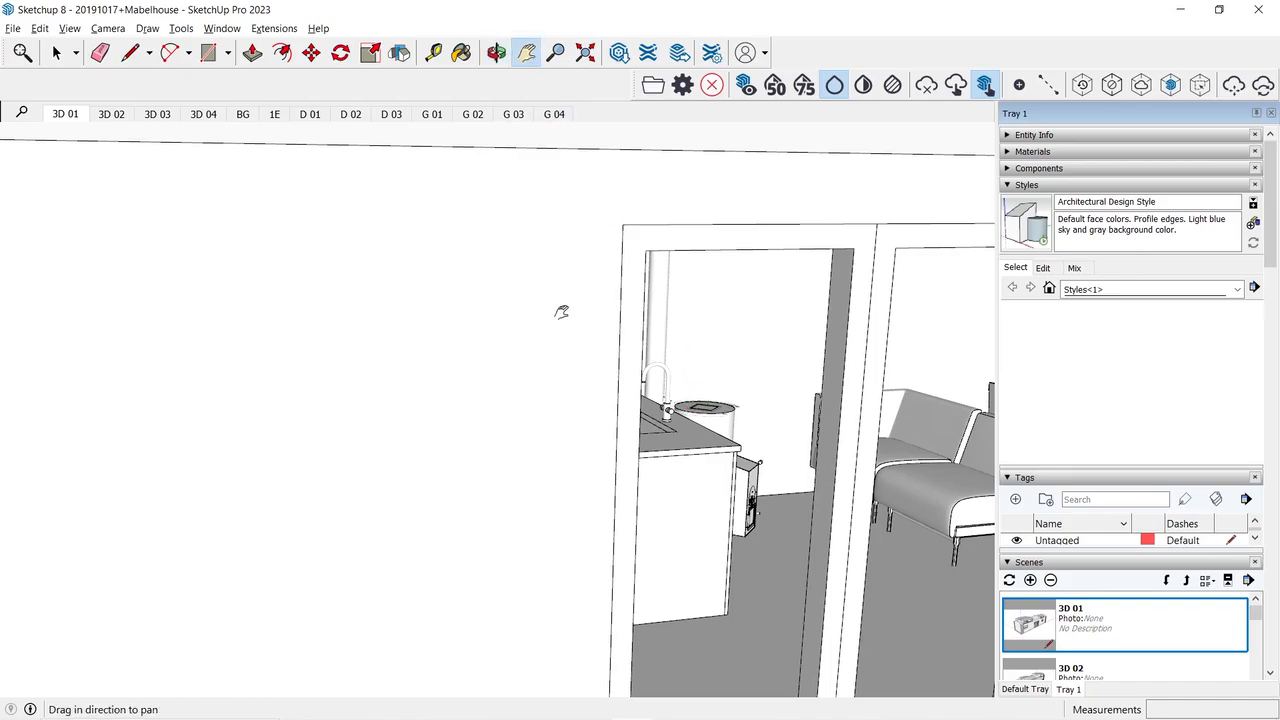
left_click_drag(742, 366, 397, 321)
left_click_drag(553, 347, 380, 371)
right_click(379, 369)
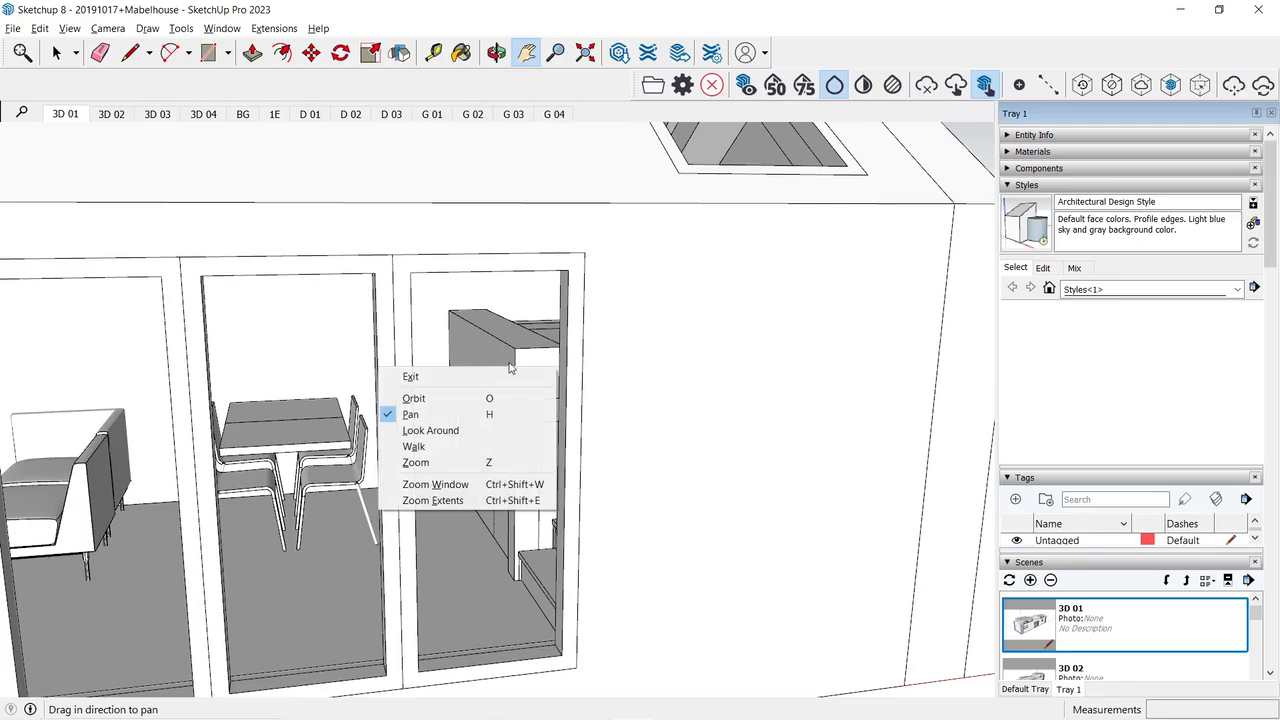
left_click(414, 398)
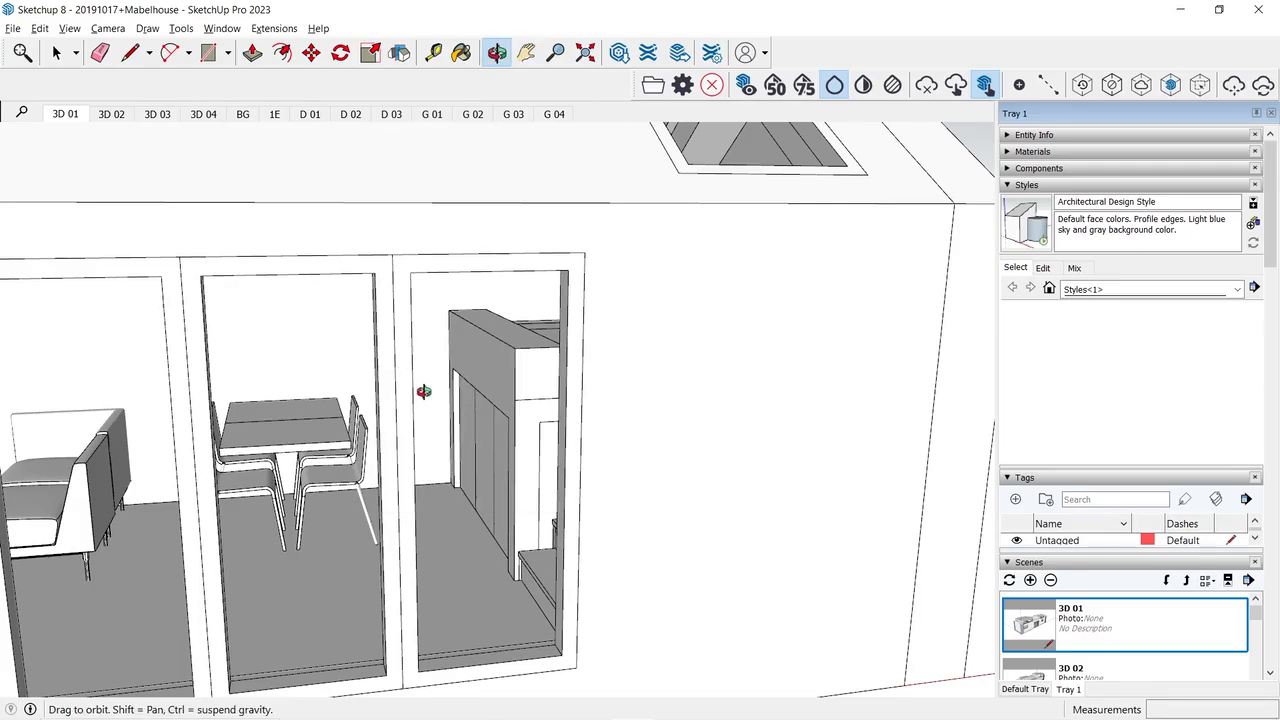
left_click_drag(423, 391, 653, 428)
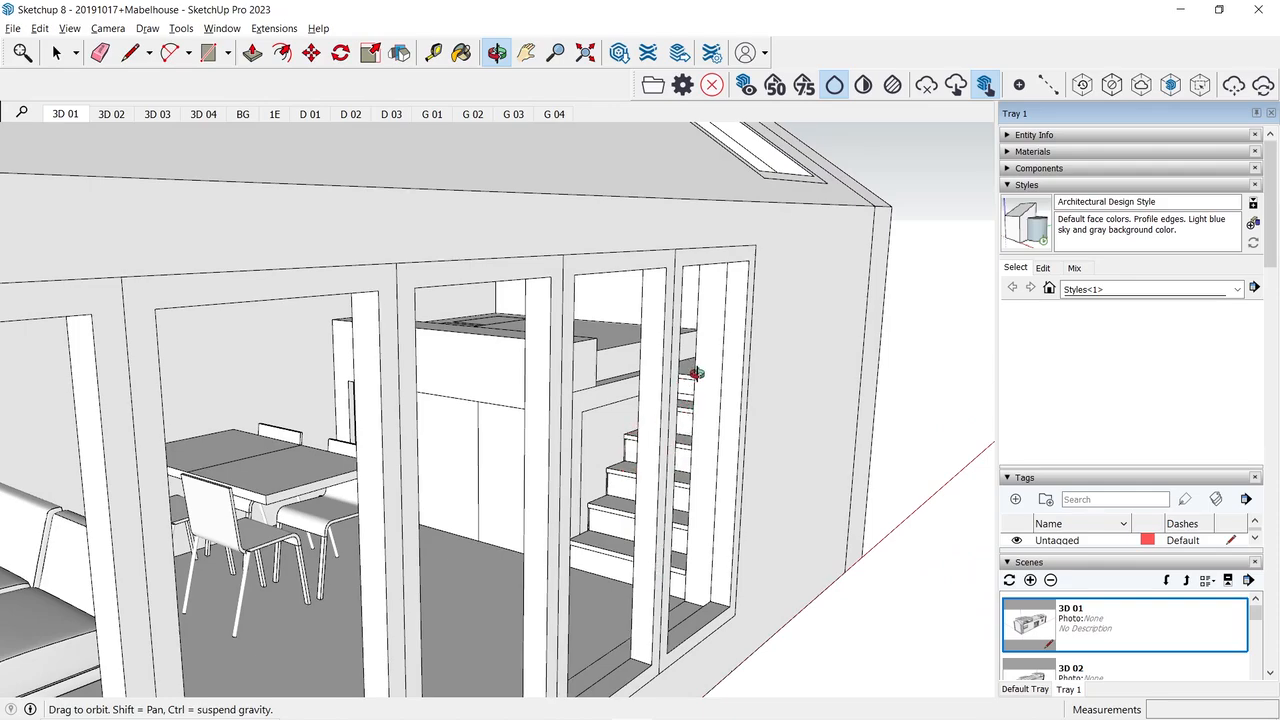
left_click_drag(695, 380, 612, 381)
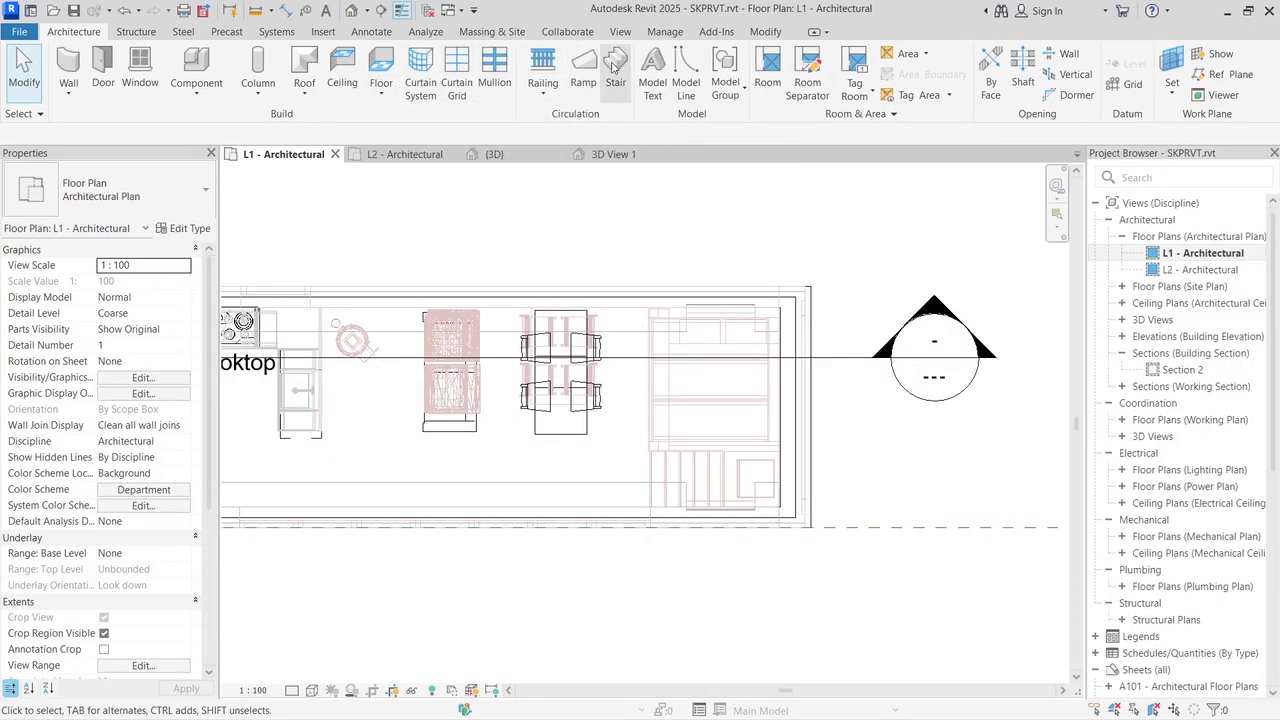
Step: Start a Revit stair on L1 with a sketched run and draw a horizontal boundary line about 1869 mm long below the reference stair
left_click(613, 66)
scroll(818, 524, "up", 2)
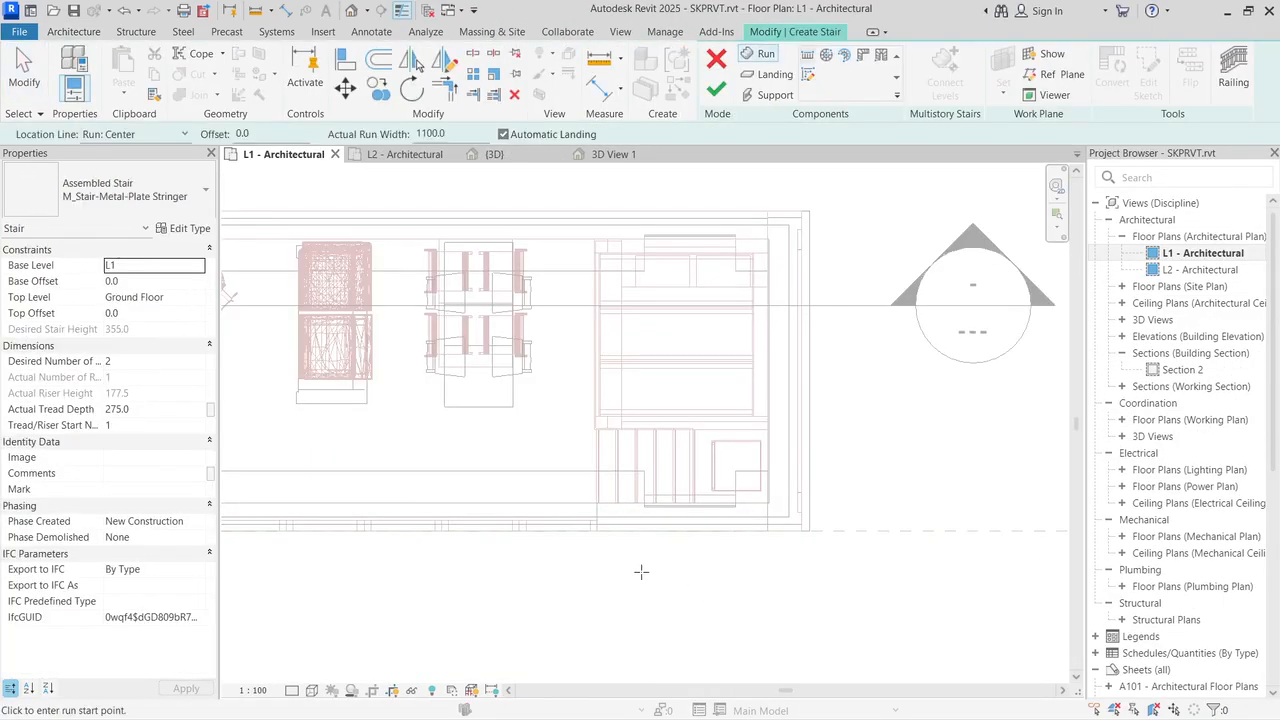
scroll(655, 605, "up", 2)
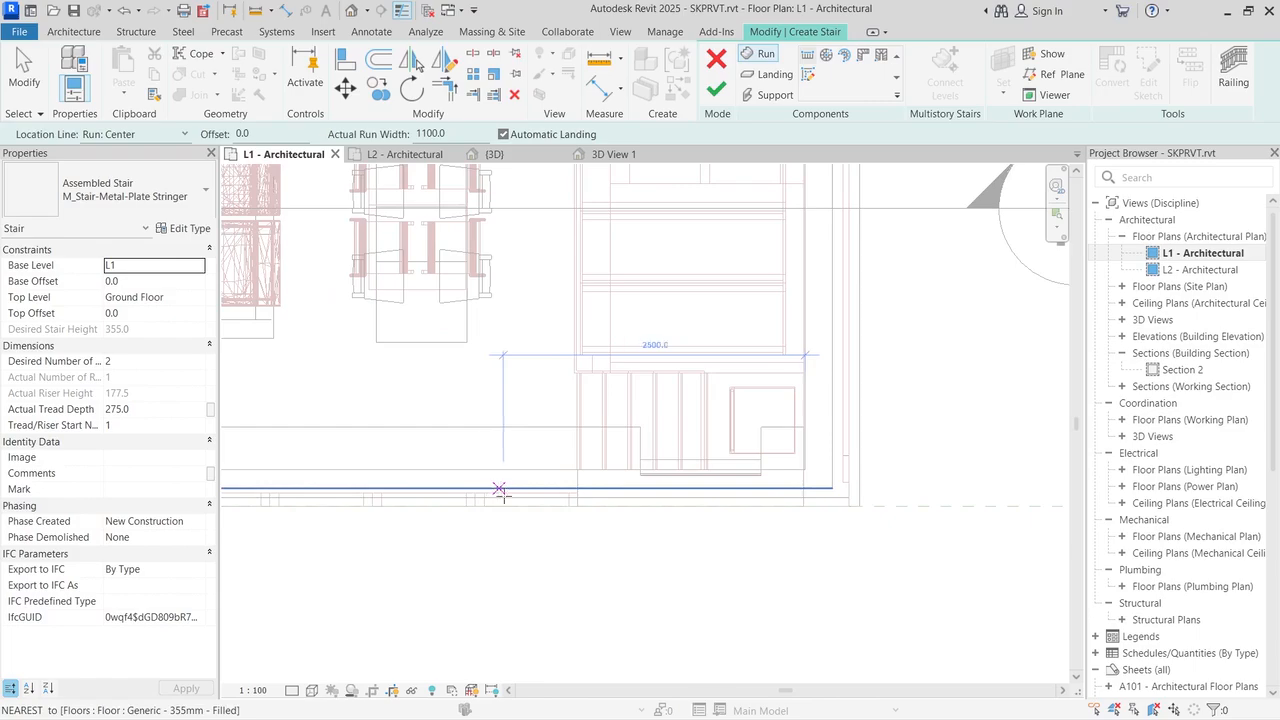
left_click(831, 490)
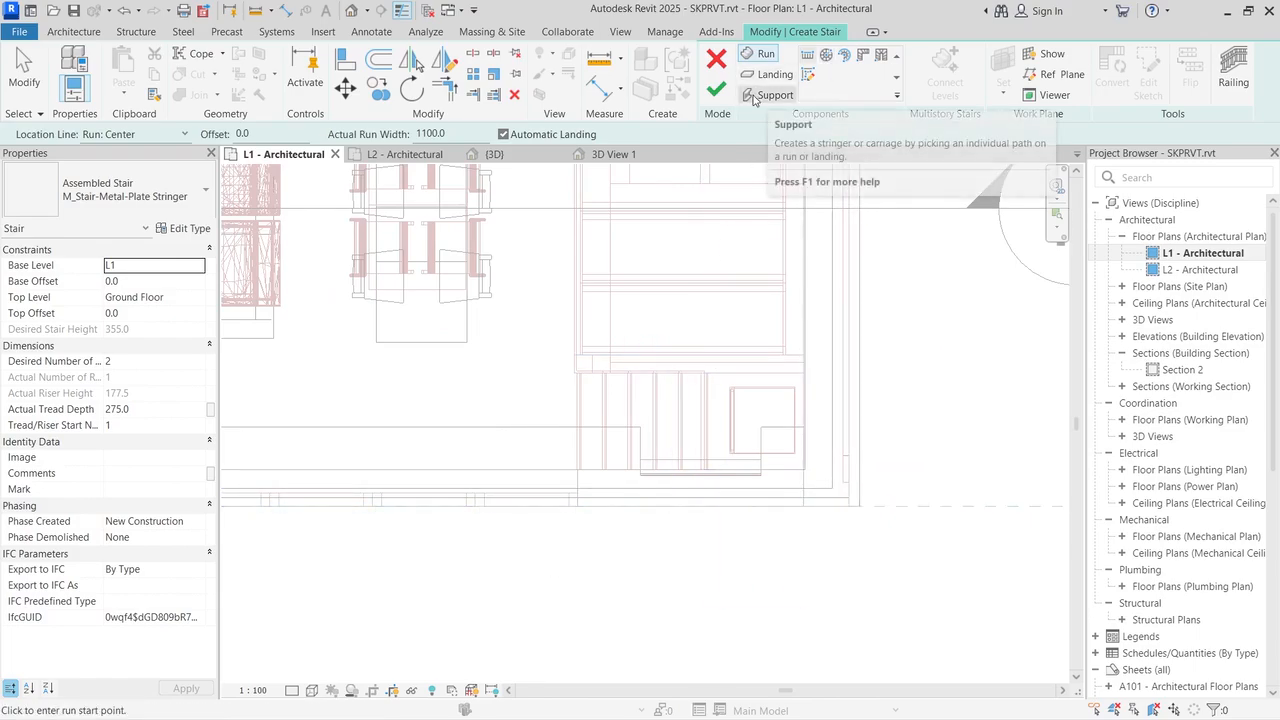
left_click(808, 75)
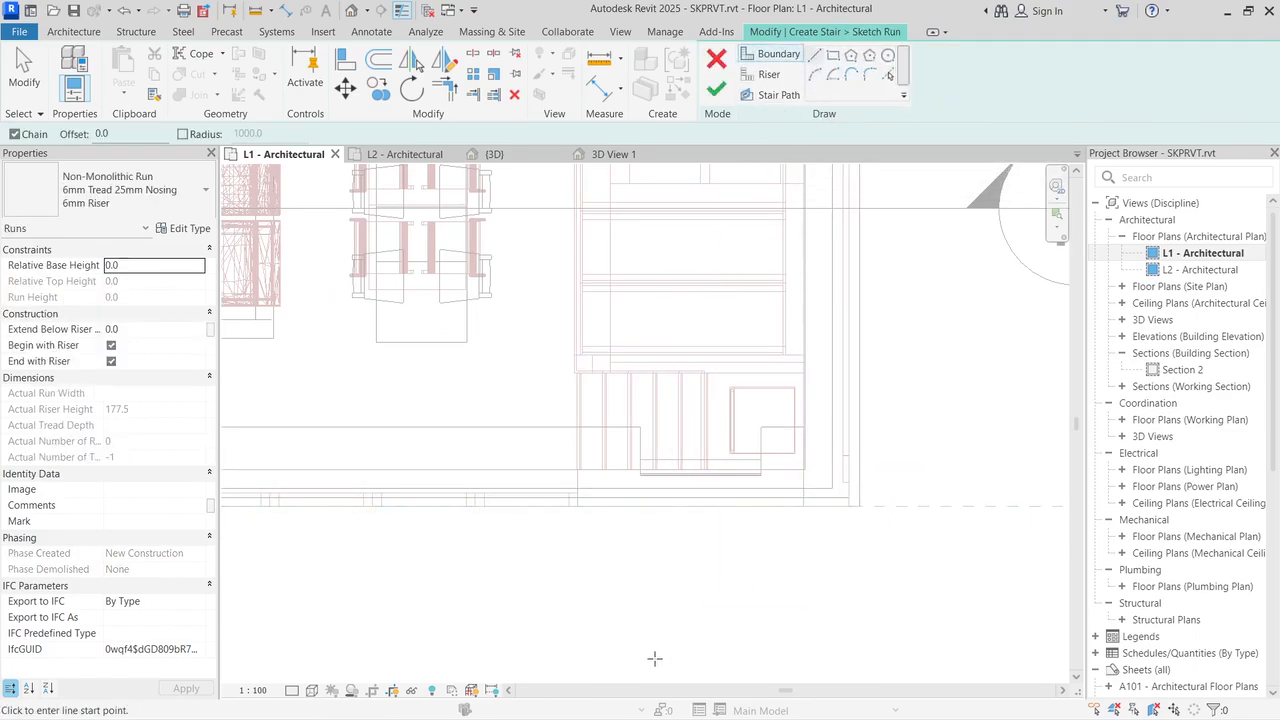
scroll(585, 582, "up", 1)
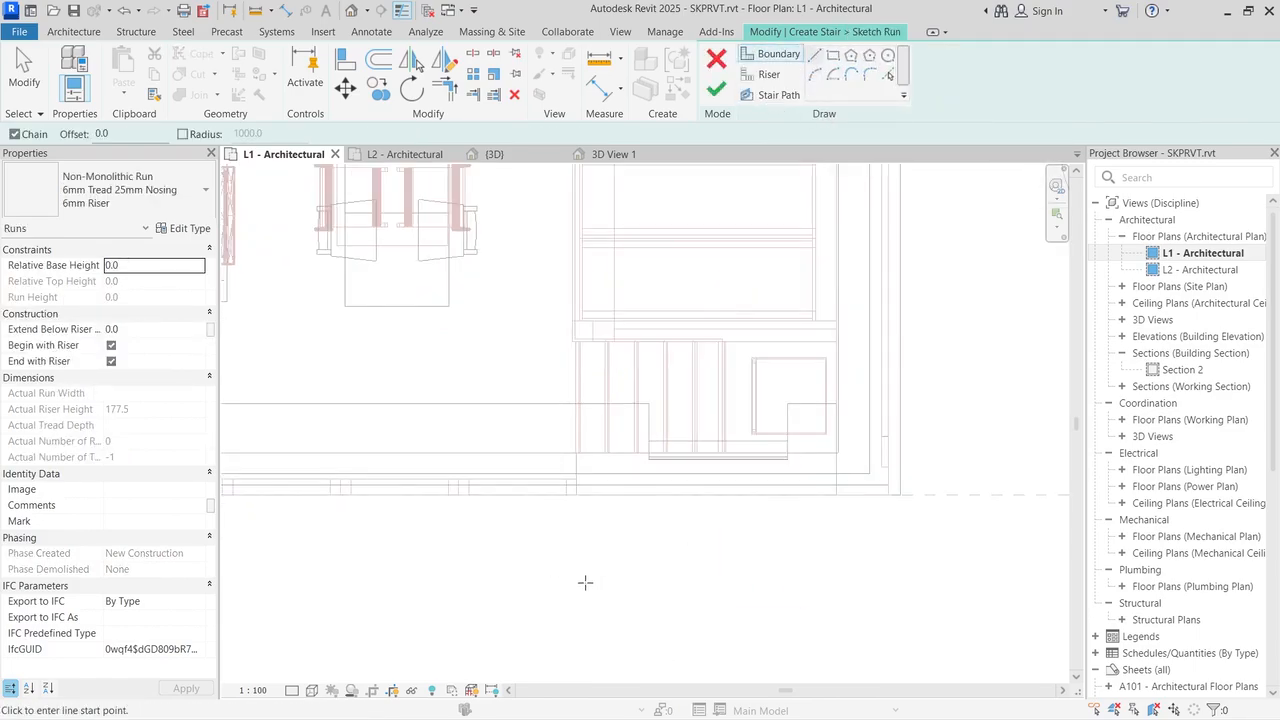
left_click(577, 513)
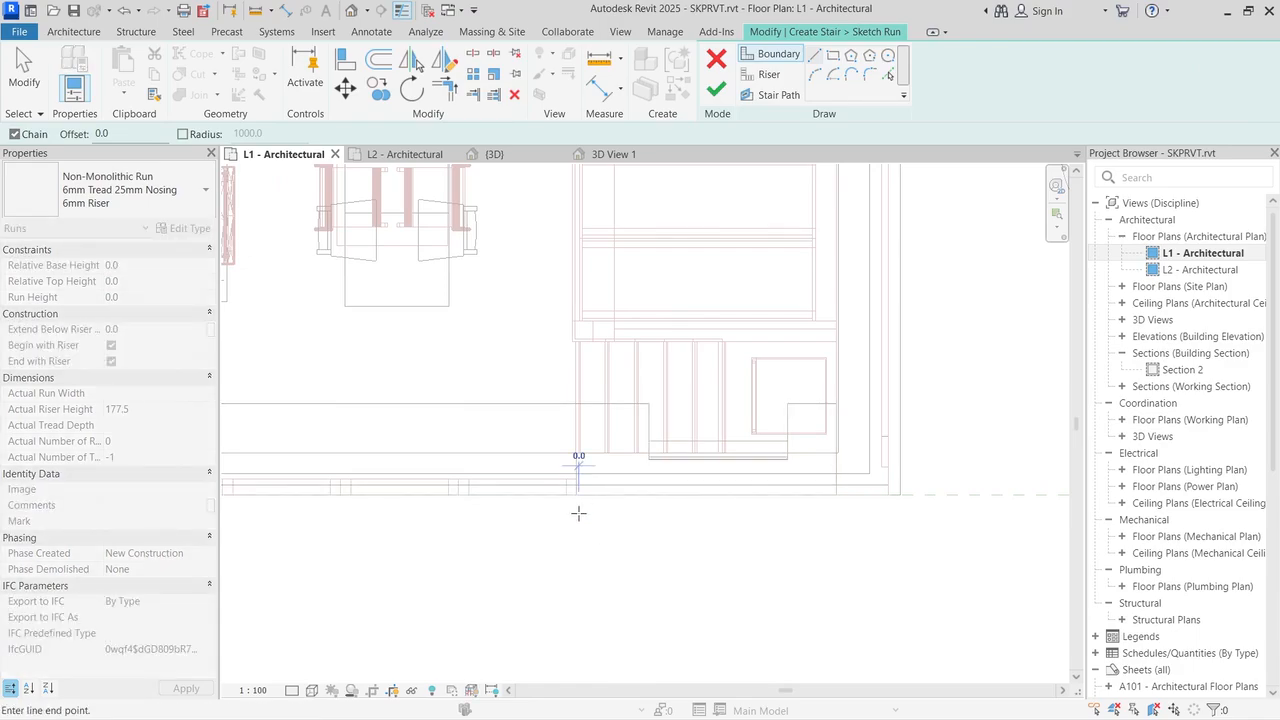
left_click(837, 513)
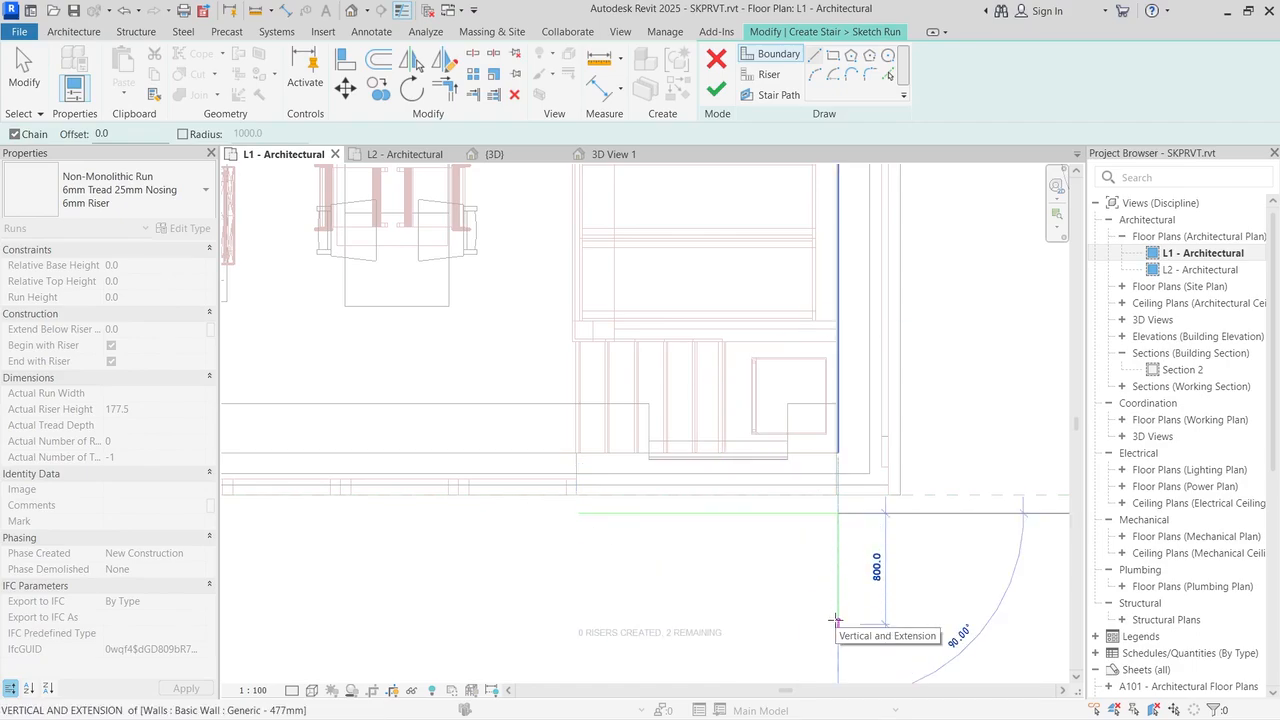
key("Escape")
Step: Draw a second boundary line of the same length parallel to the first, about 900 mm below it
scroll(635, 560, "down", 2)
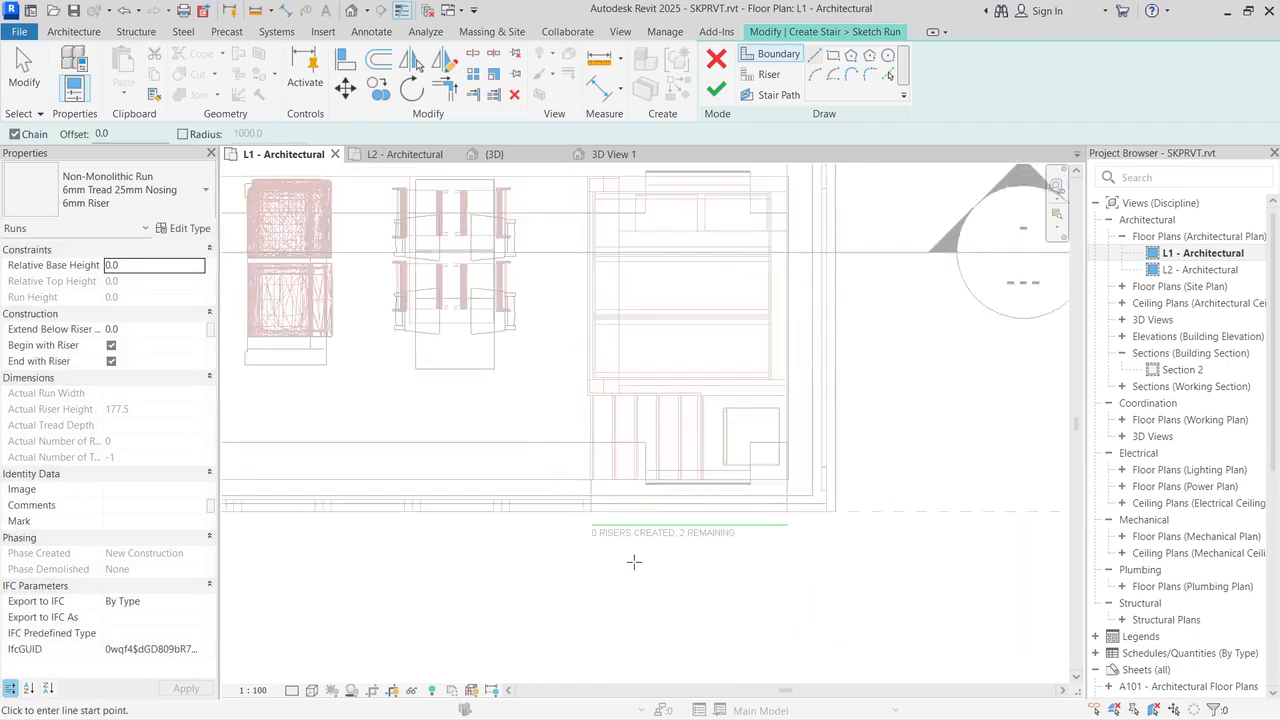
scroll(615, 627, "up", 3)
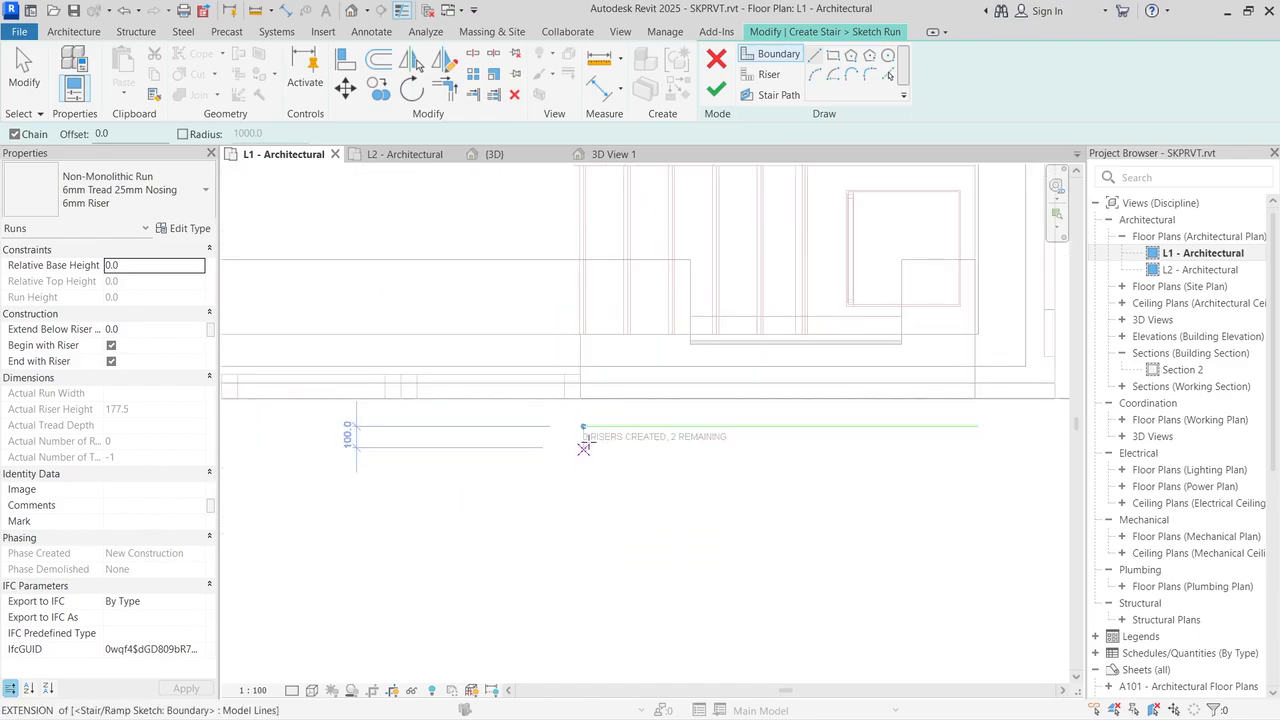
left_click(583, 618)
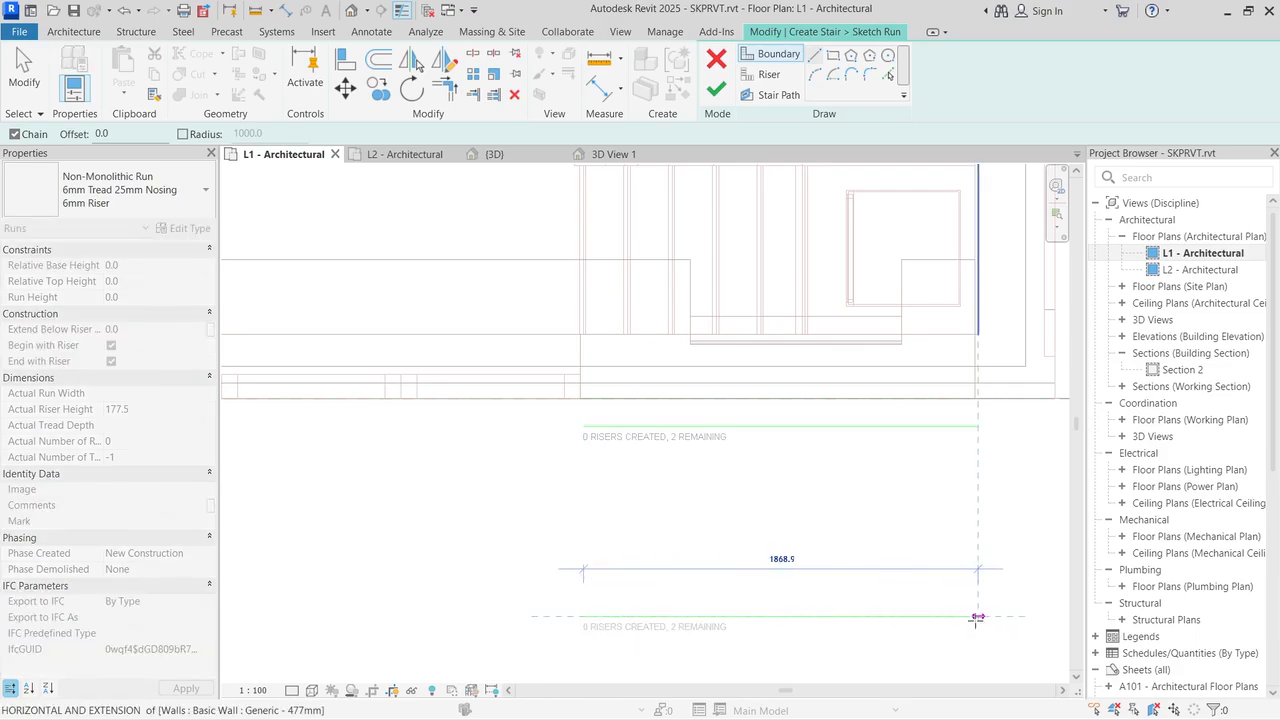
left_click(978, 617)
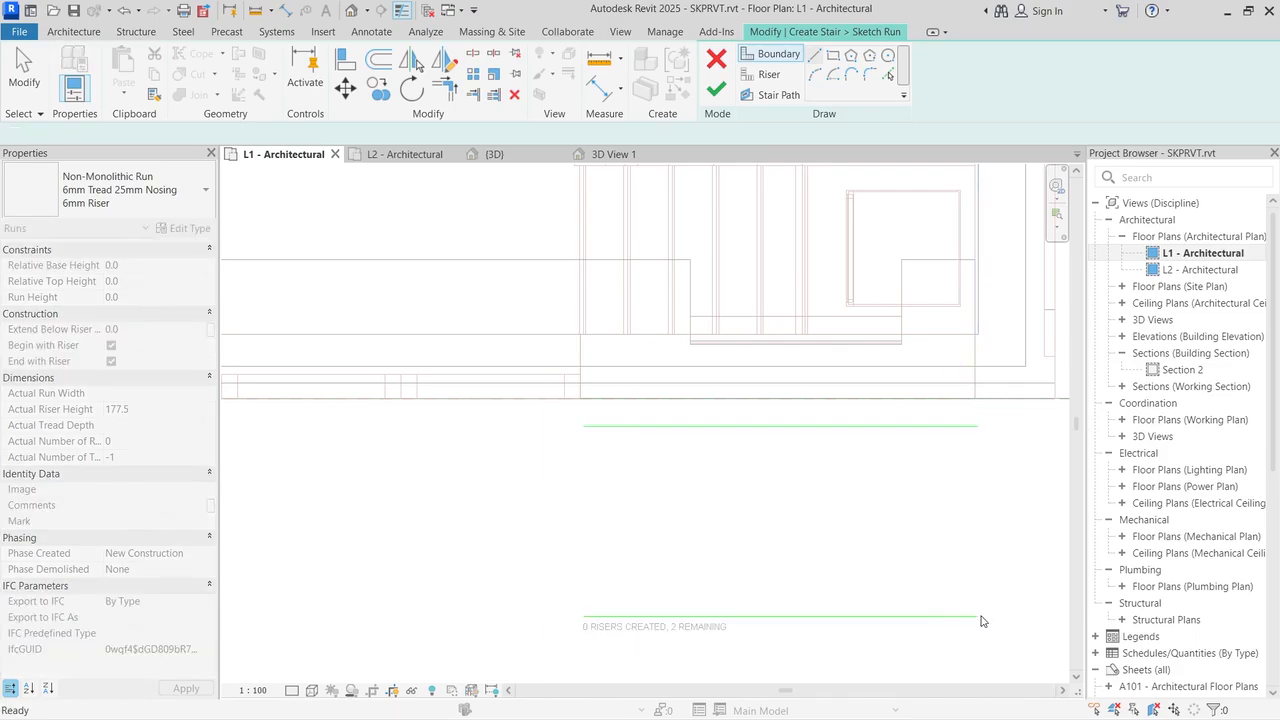
Step: Draw the first riser line connecting the left ends of the two boundary lines
left_click(769, 74)
left_click(583, 617)
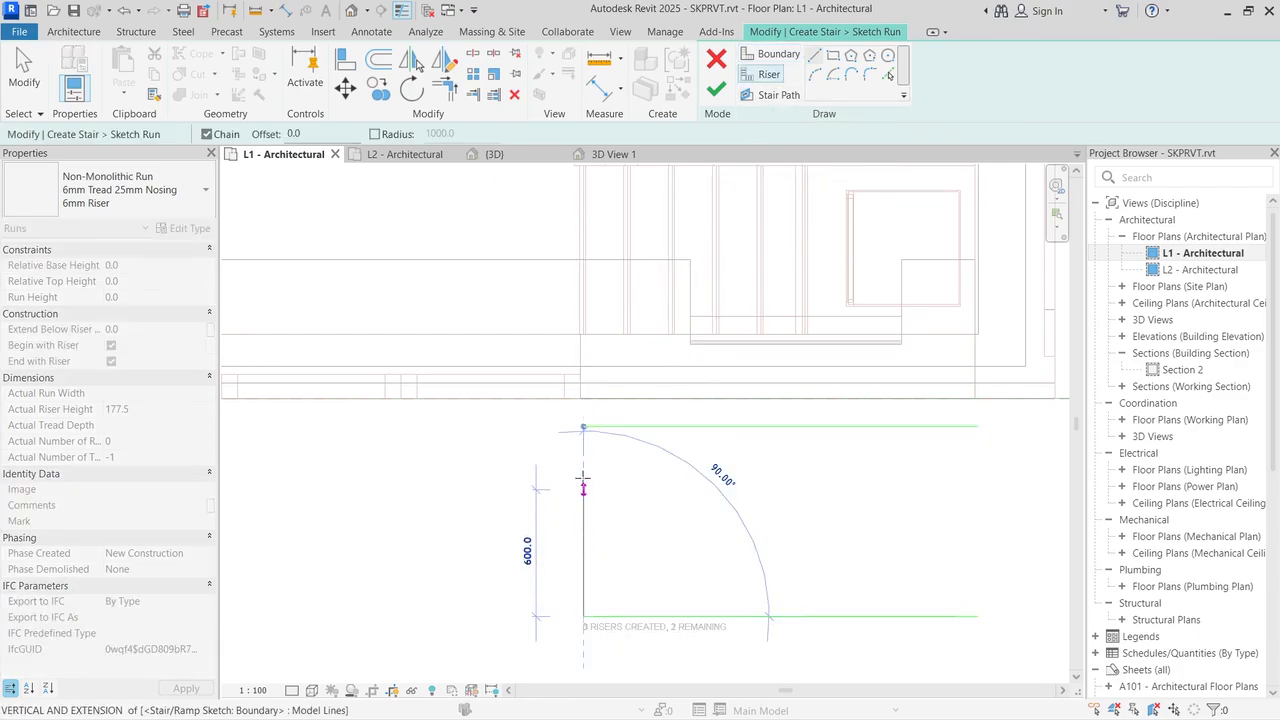
left_click(583, 427)
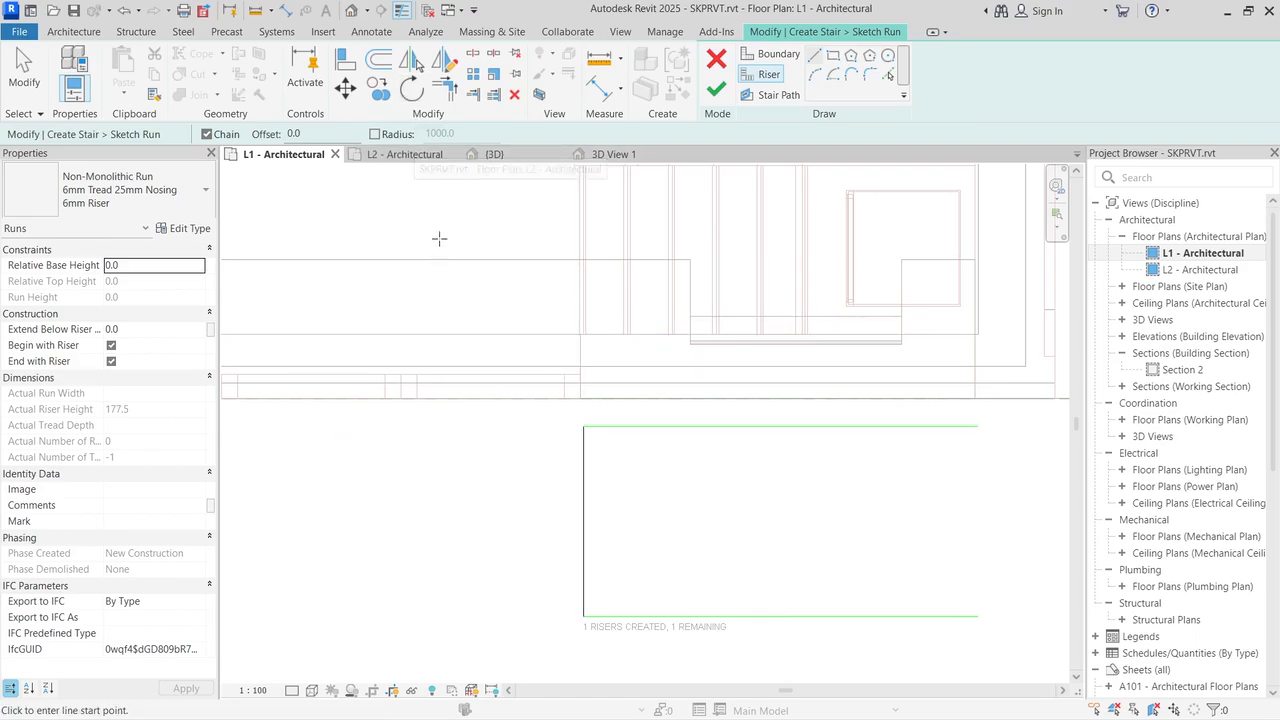
Step: Measure the first tread's width on the SketchUp reference stair
left_click(389, 67)
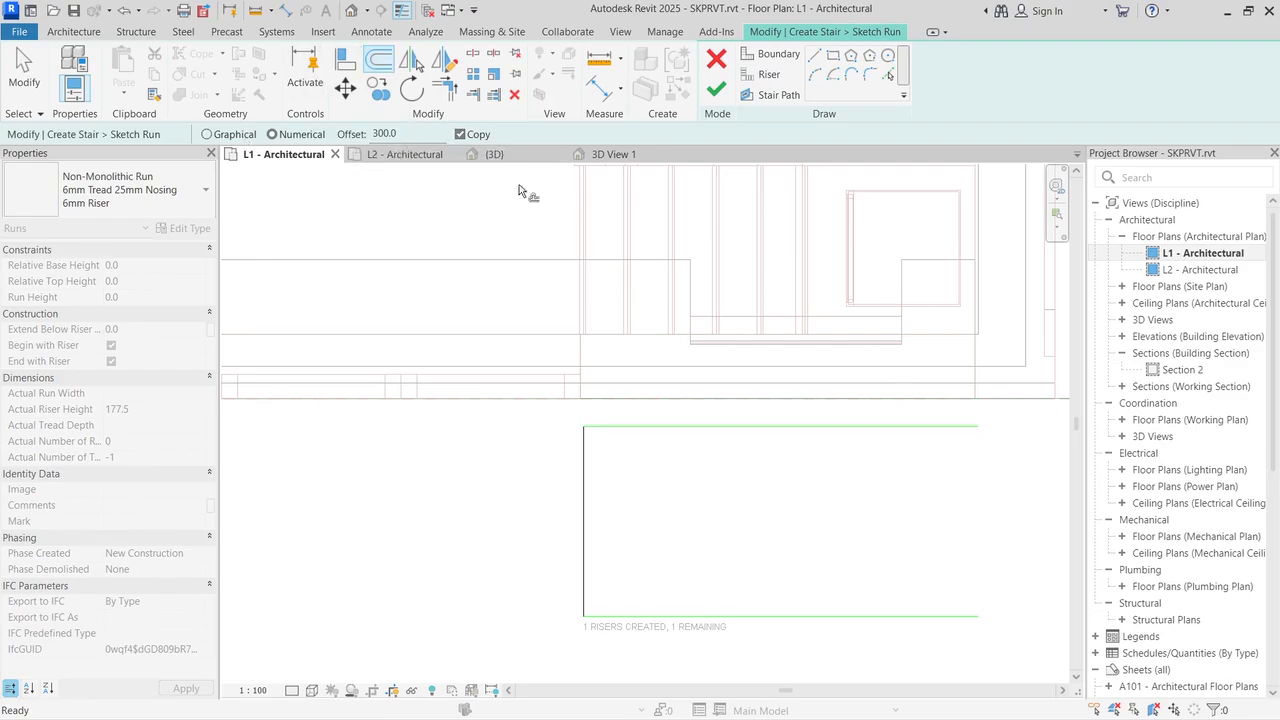
scroll(588, 517, "down", 2)
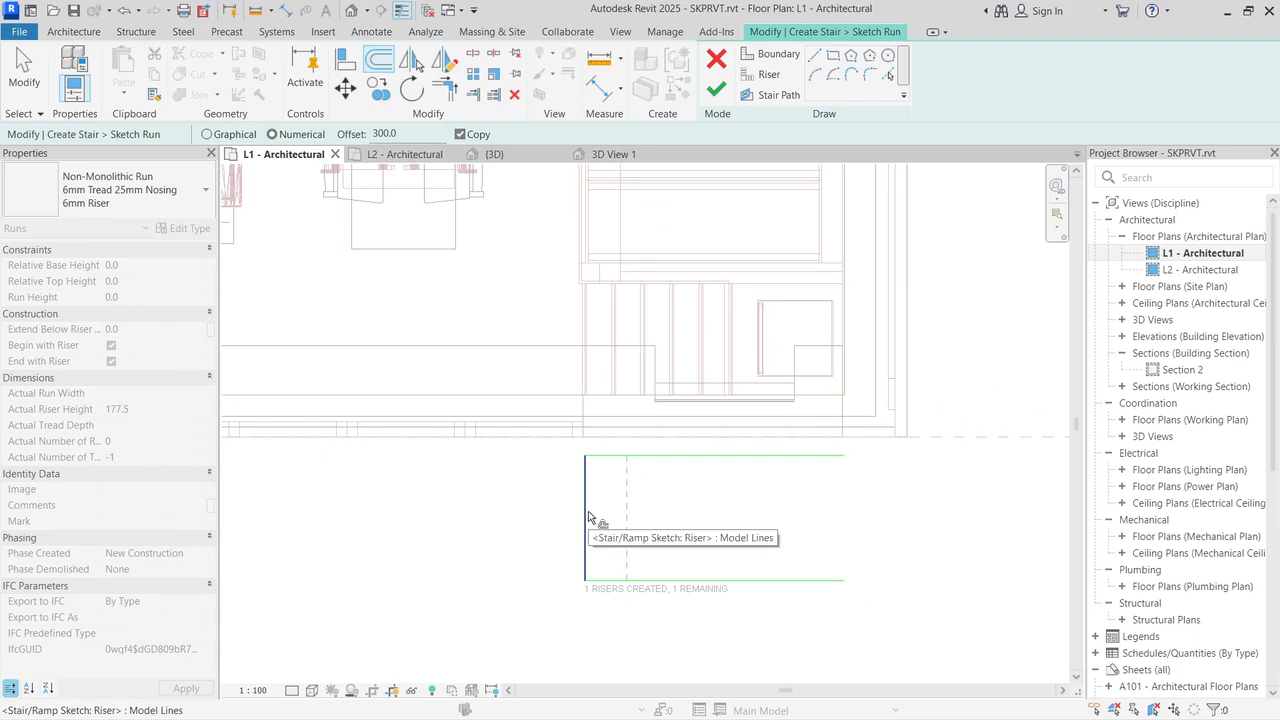
left_click(598, 58)
scroll(657, 420, "up", 3)
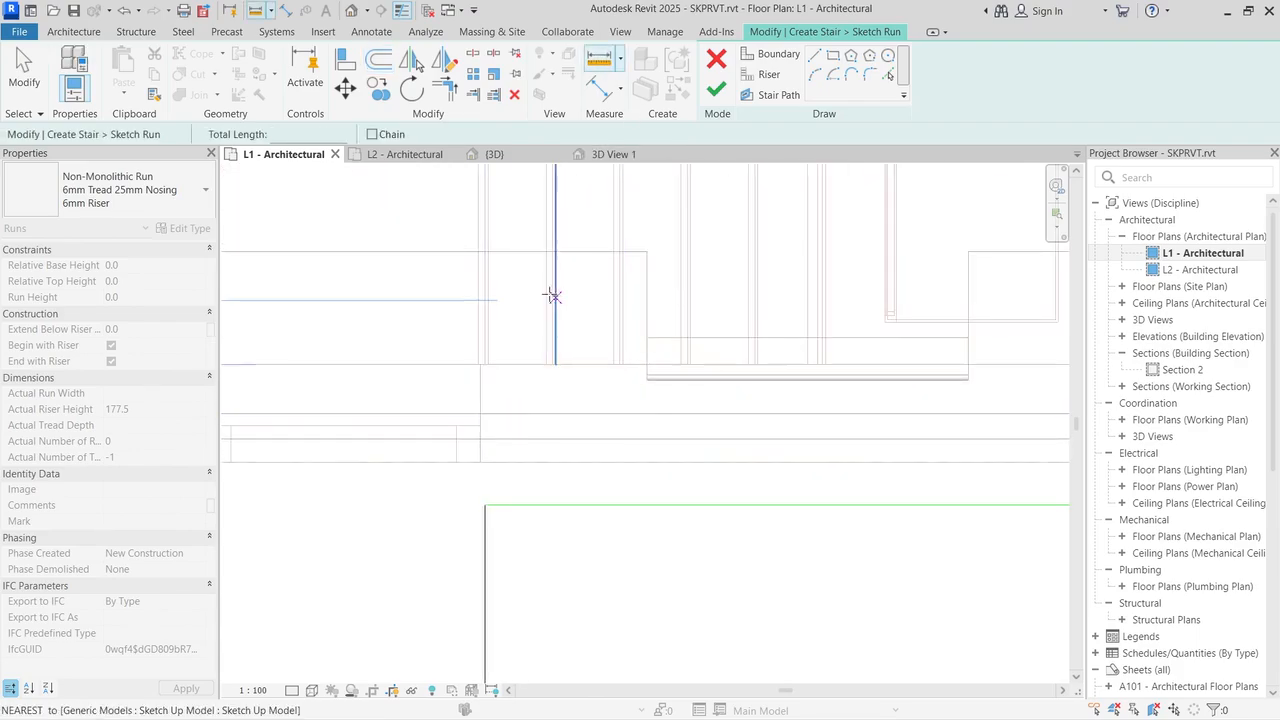
scroll(497, 348, "up", 2)
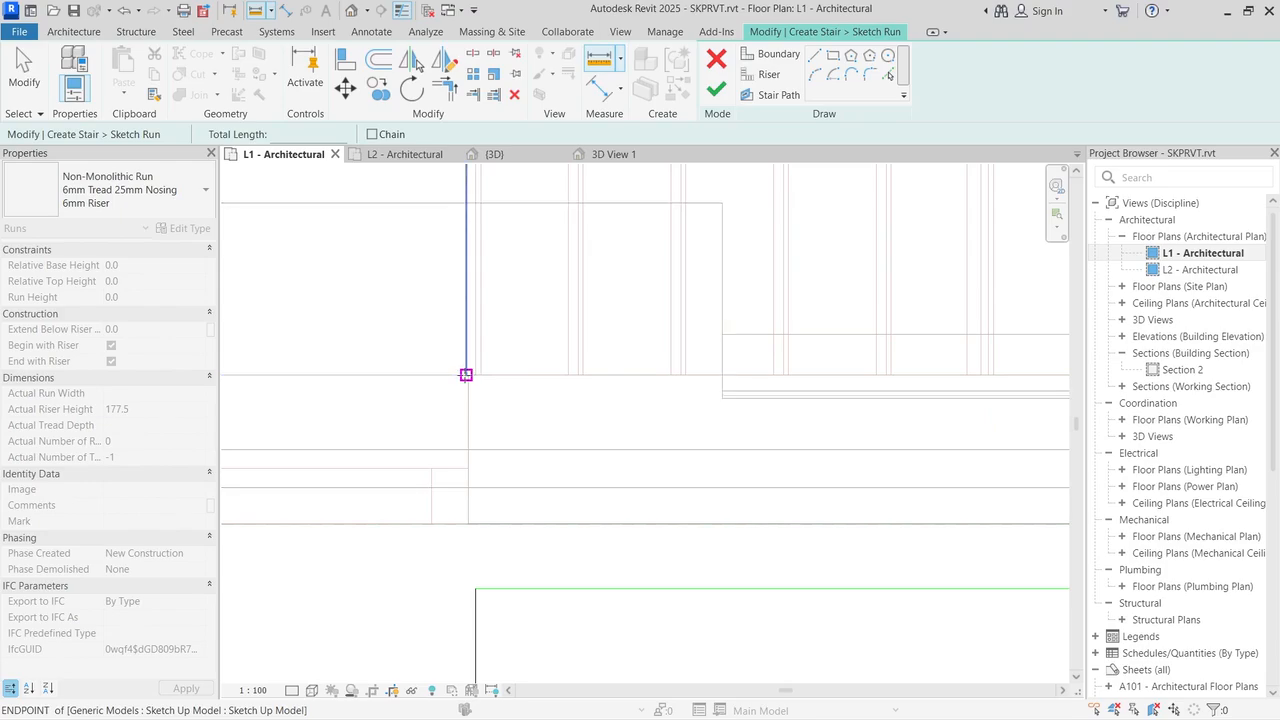
left_click(466, 374)
left_click(583, 374)
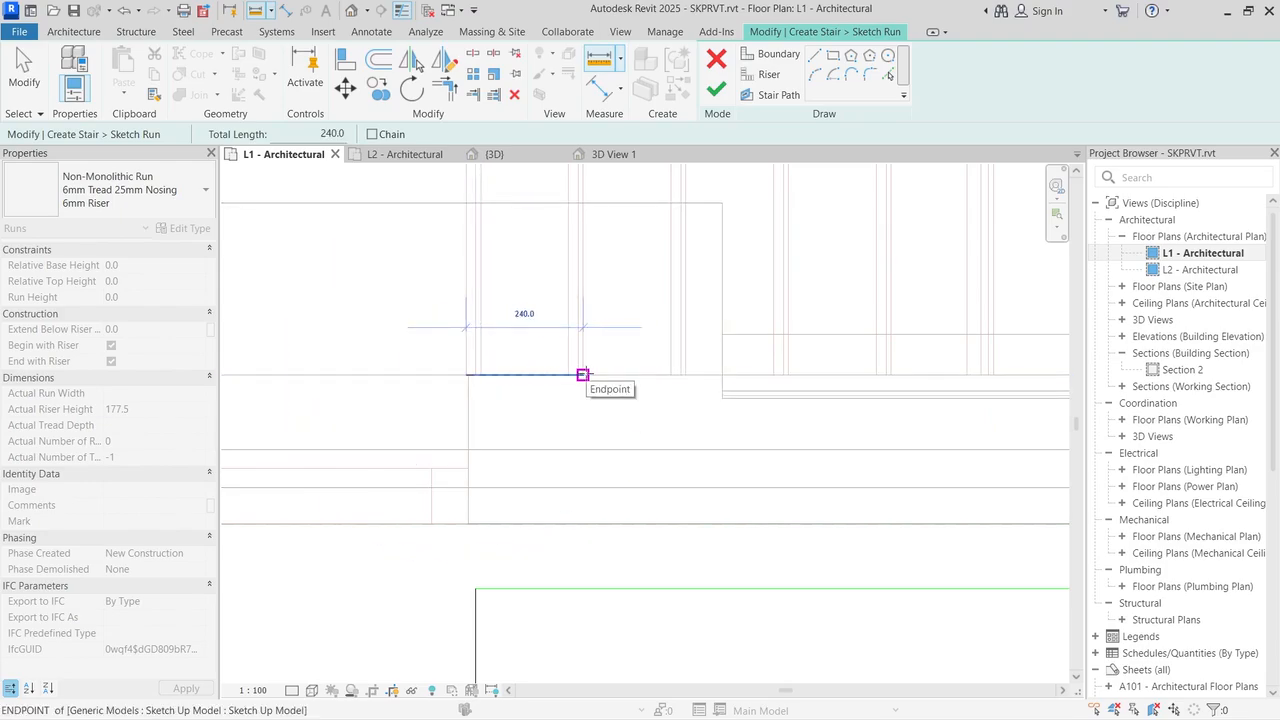
key("Escape")
key("Escape")
scroll(620, 334, "down", 3)
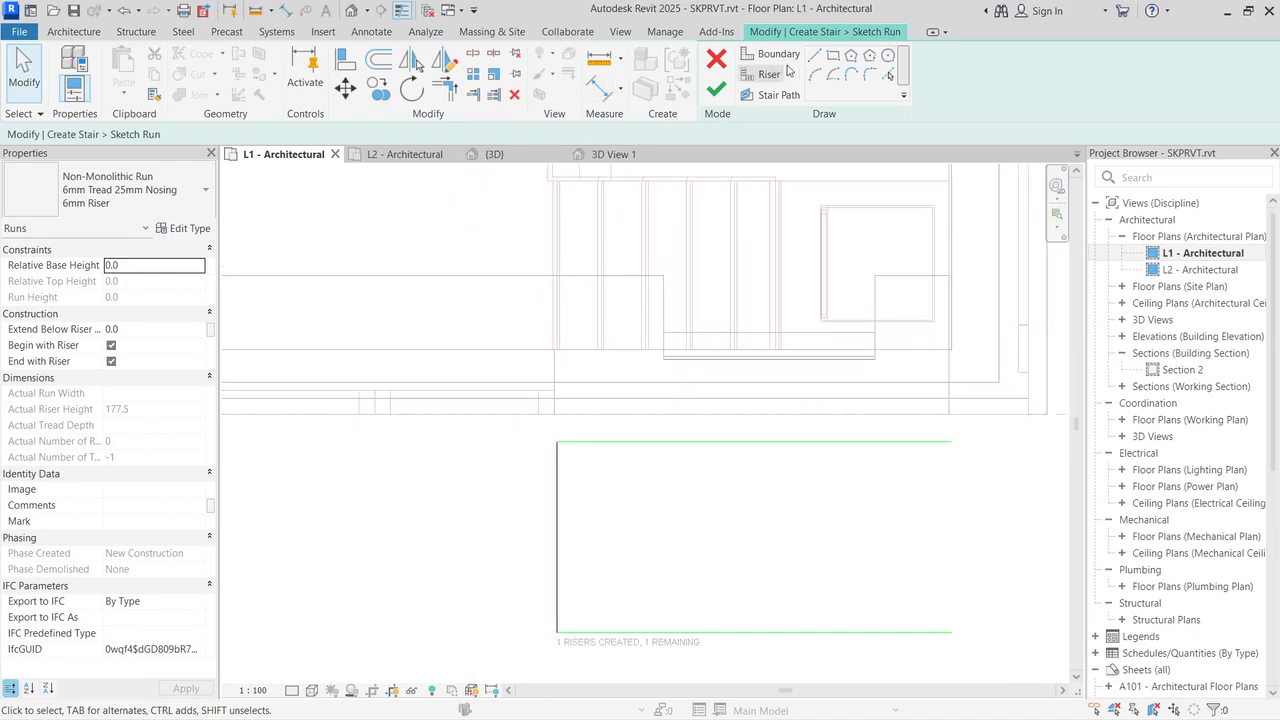
Step: Offset copies of the first riser toward the right at 250 mm spacing to create the second and third risers
left_click(558, 508)
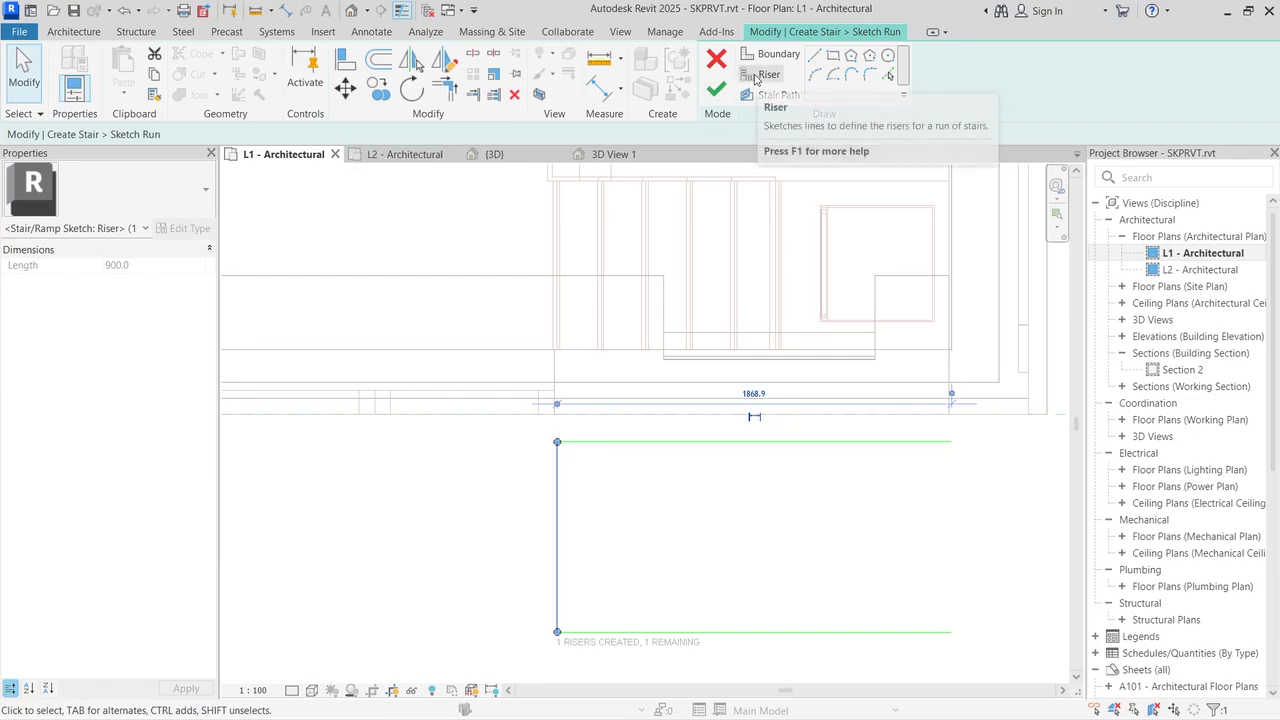
left_click(386, 62)
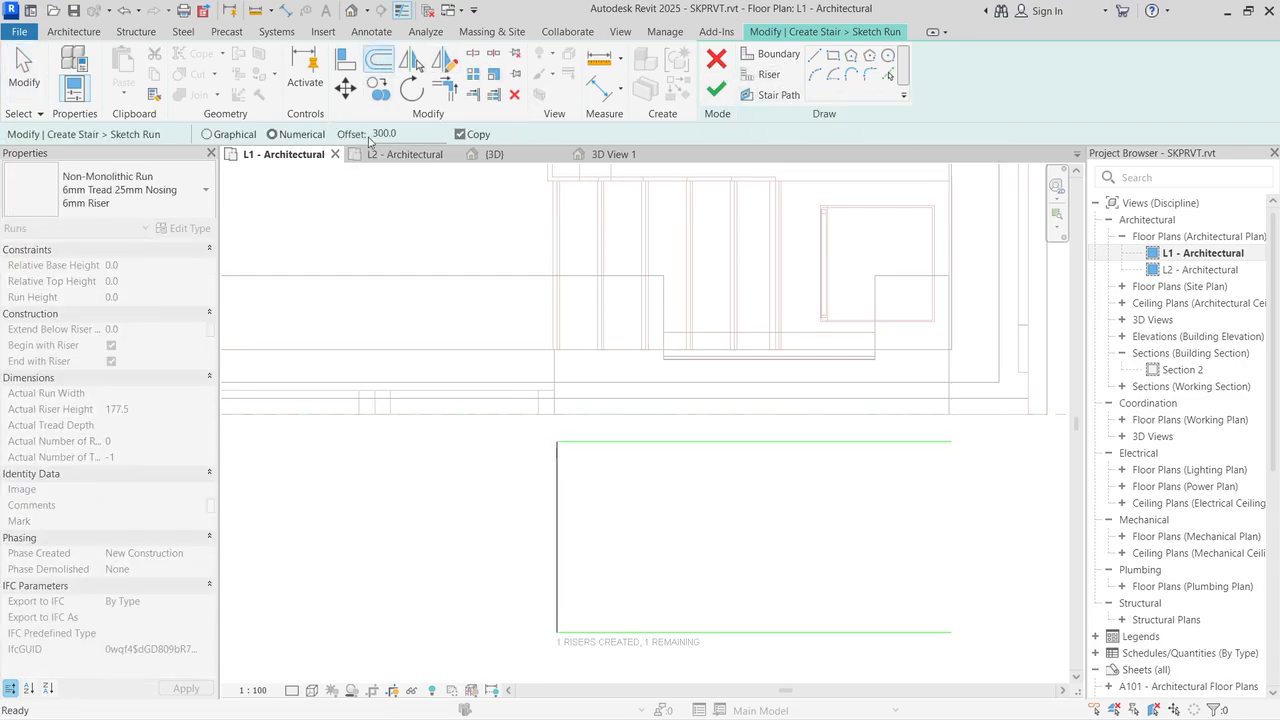
double_click(403, 132)
key("Return")
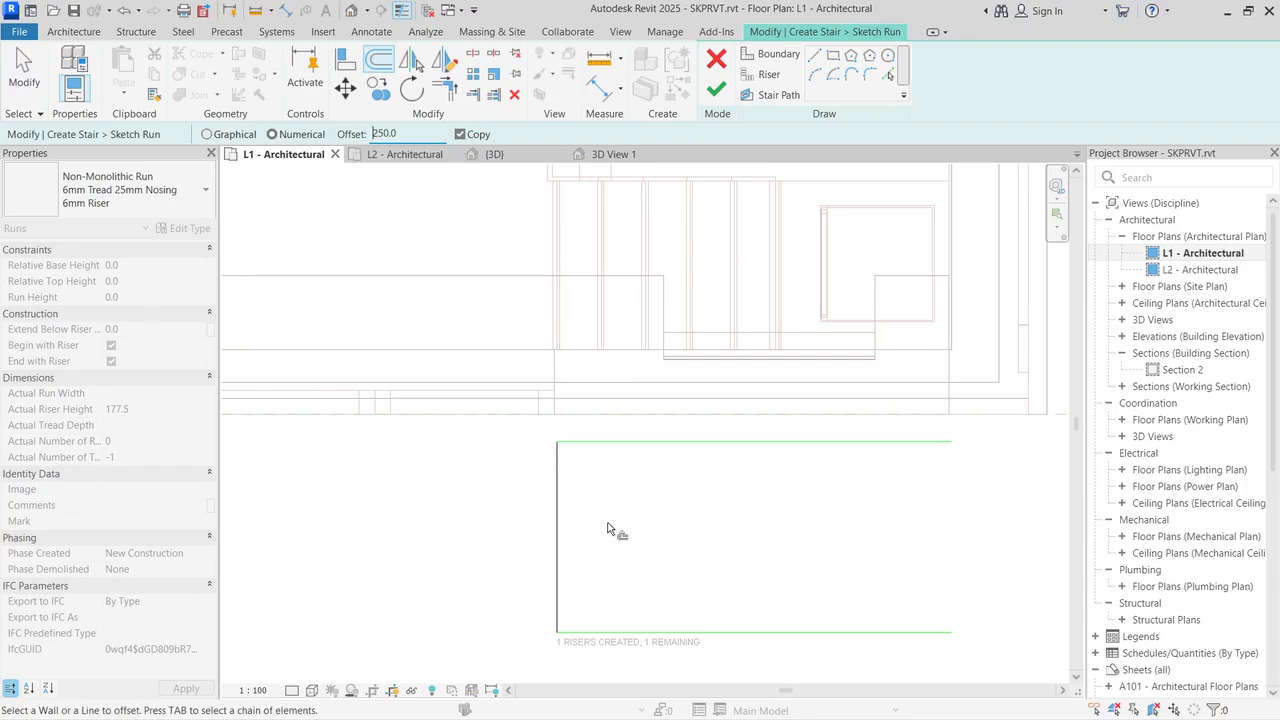
left_click(558, 545)
left_click(611, 551)
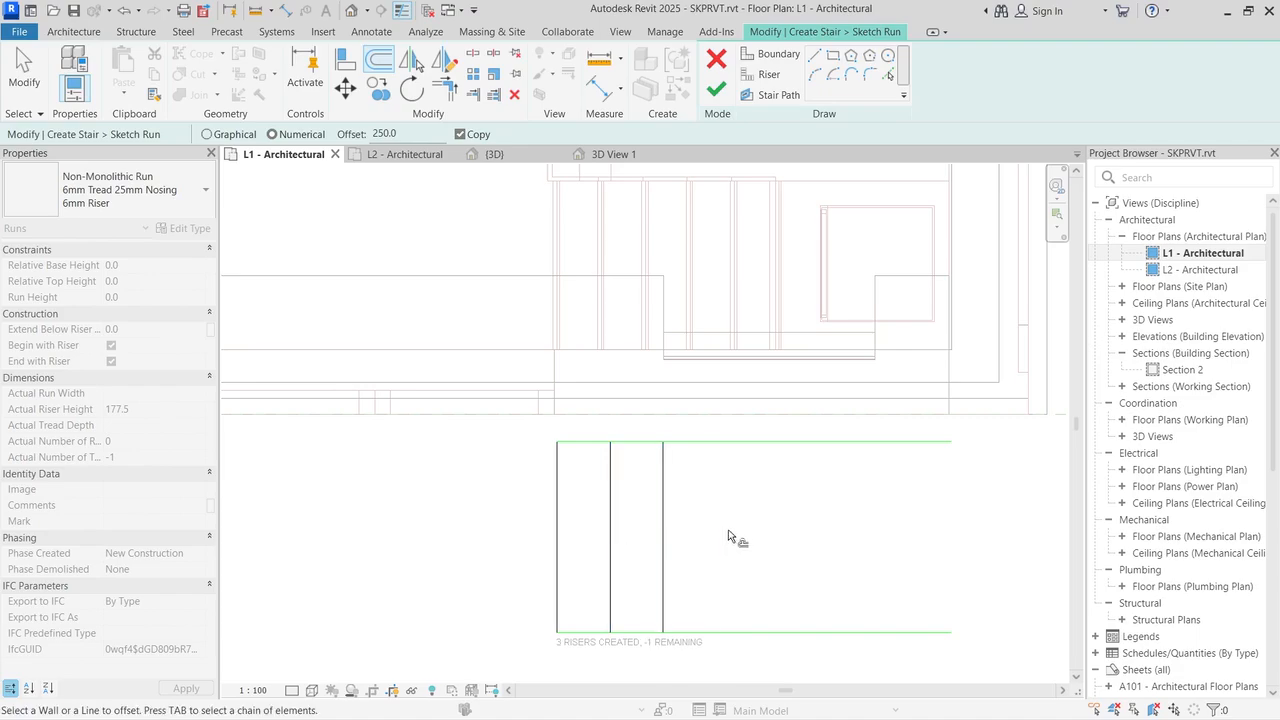
Step: Offset the third riser 250 mm to add a fourth, and undo the copy that overlaps an existing riser
left_click(666, 543)
left_click(714, 537)
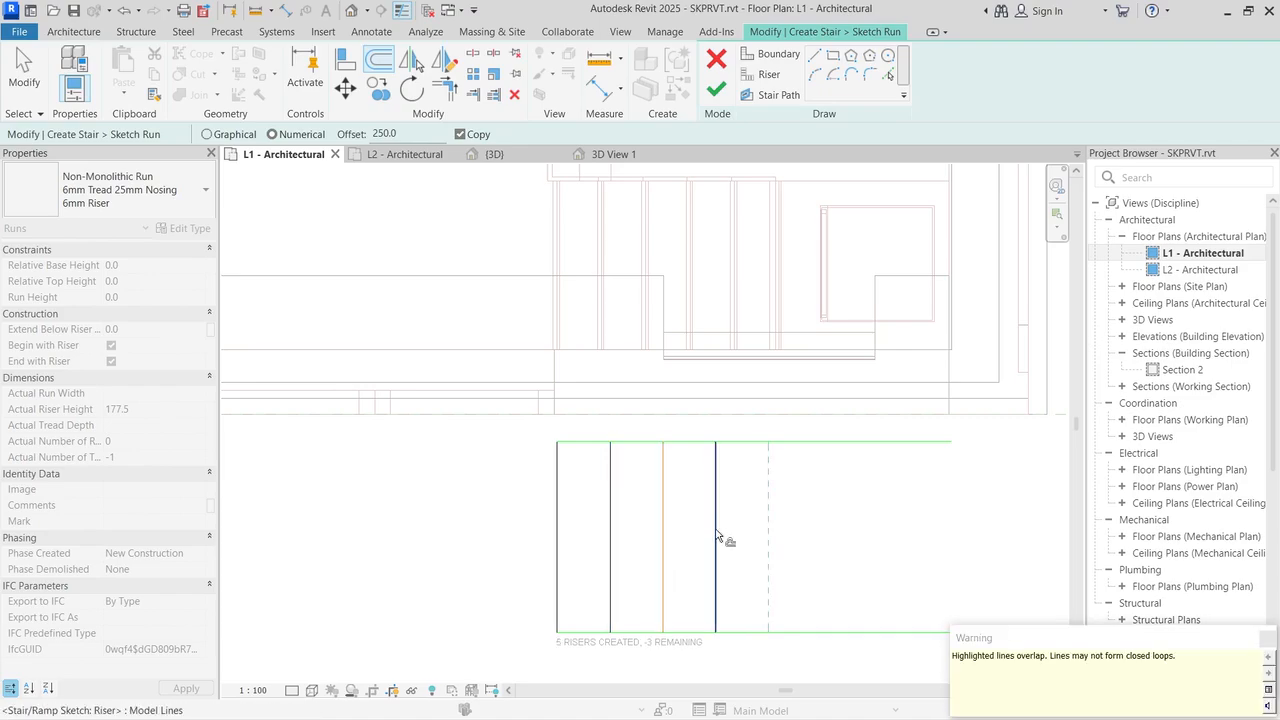
key("ctrl+z")
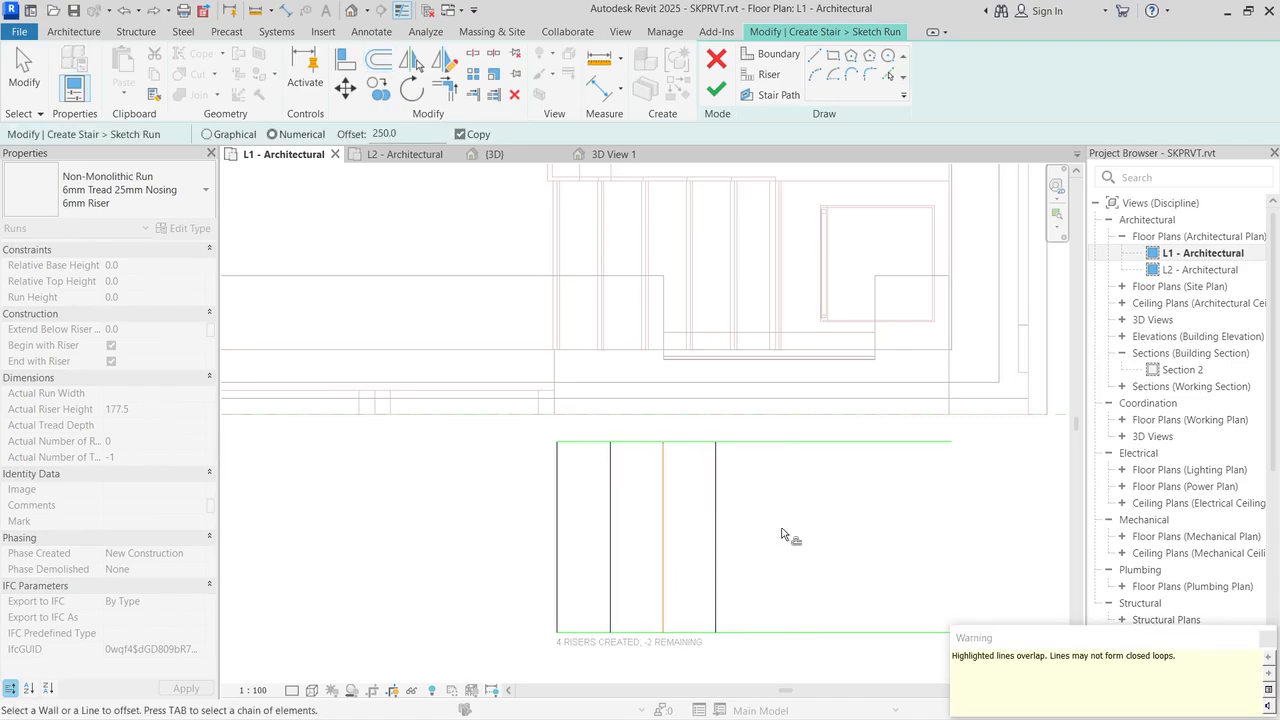
left_click_drag(1164, 638, 1100, 490)
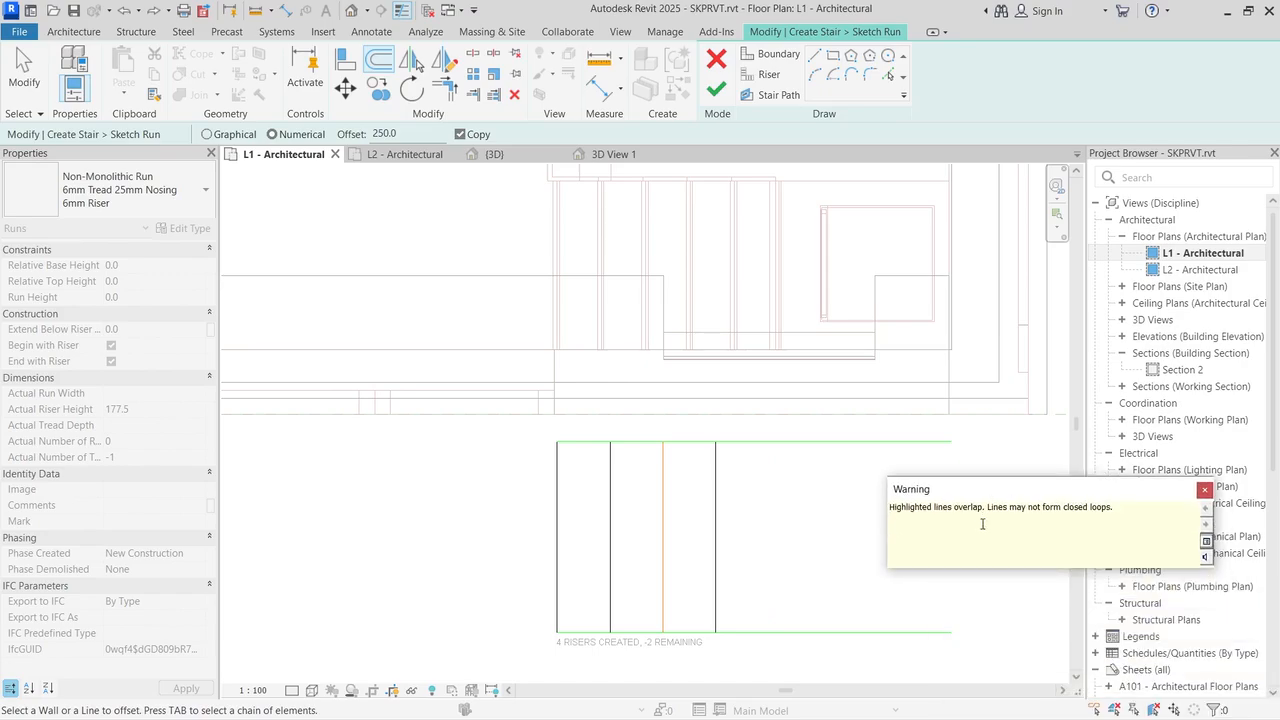
left_click(1205, 490)
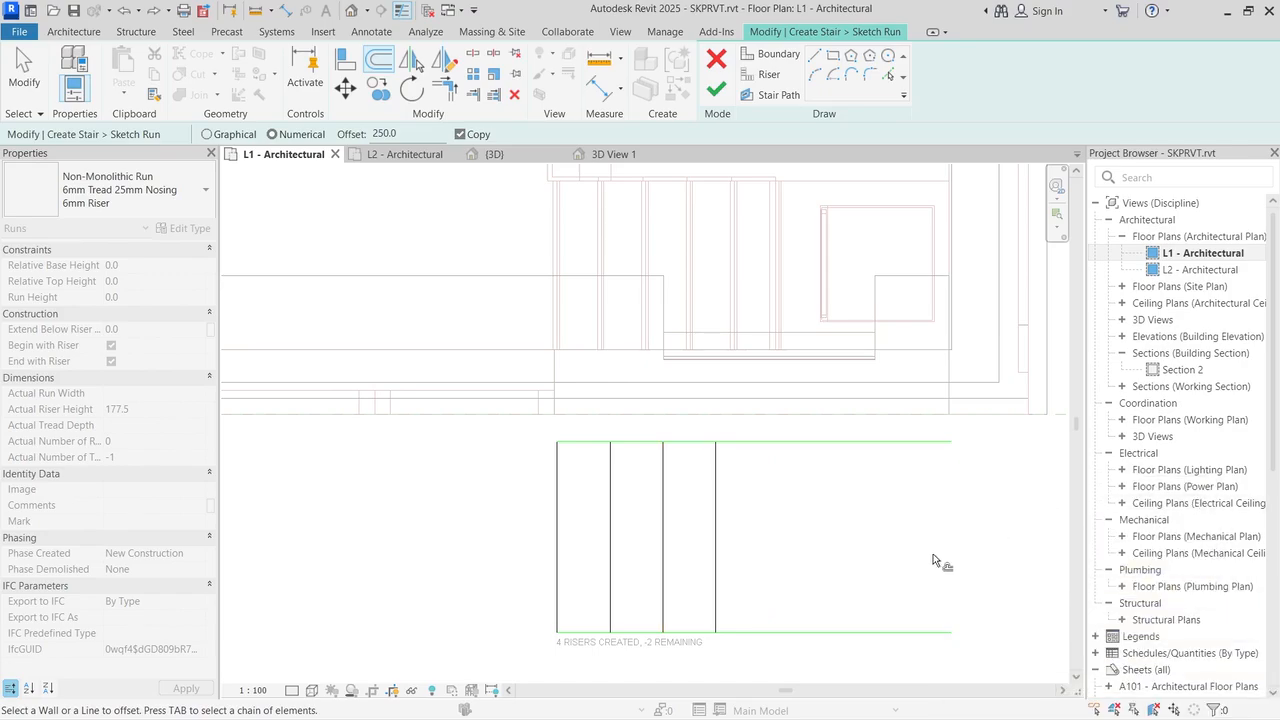
key("ctrl+z")
Step: Add three more risers beyond the fourth by offsetting each copy another 250 mm along the run
left_click(670, 546)
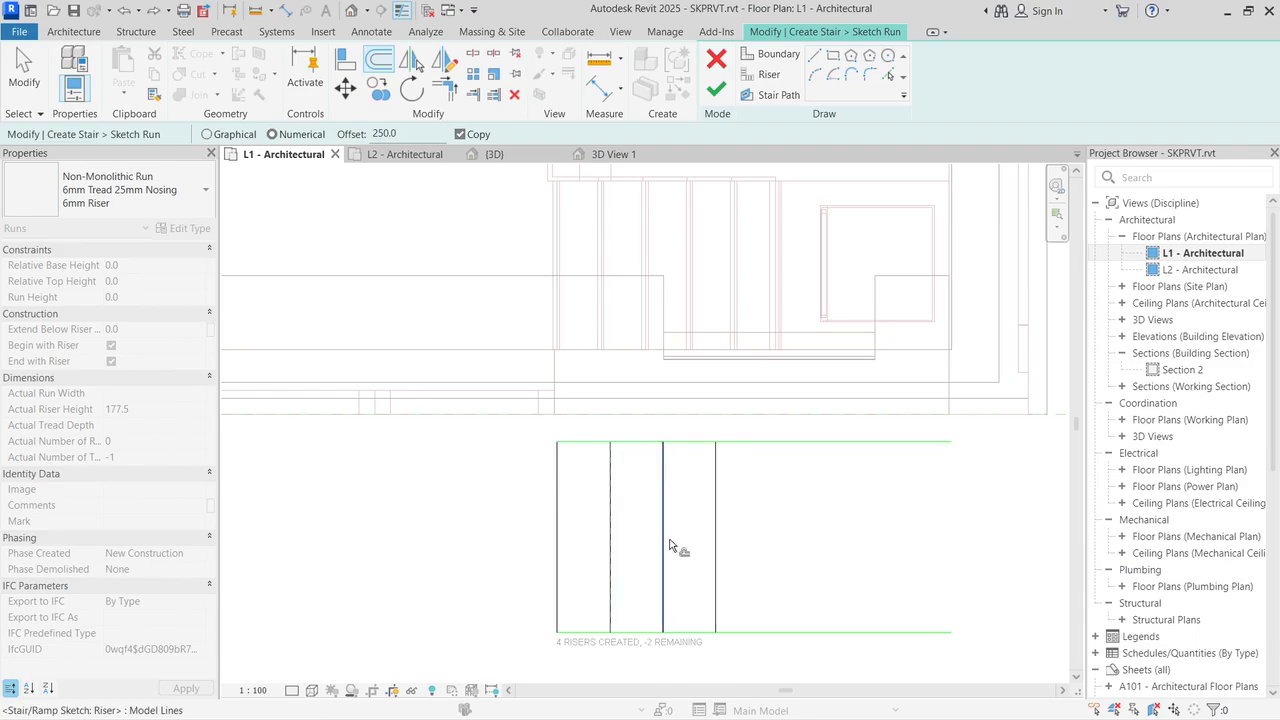
left_click(732, 536)
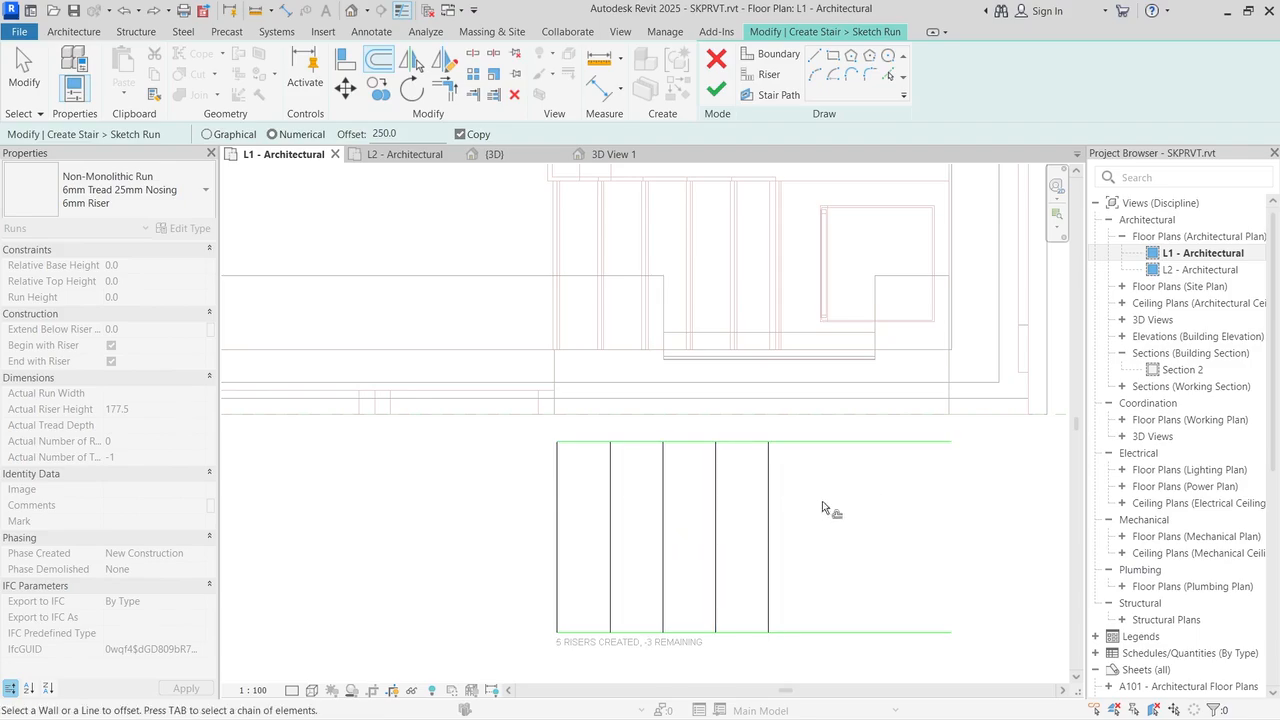
left_click(770, 521)
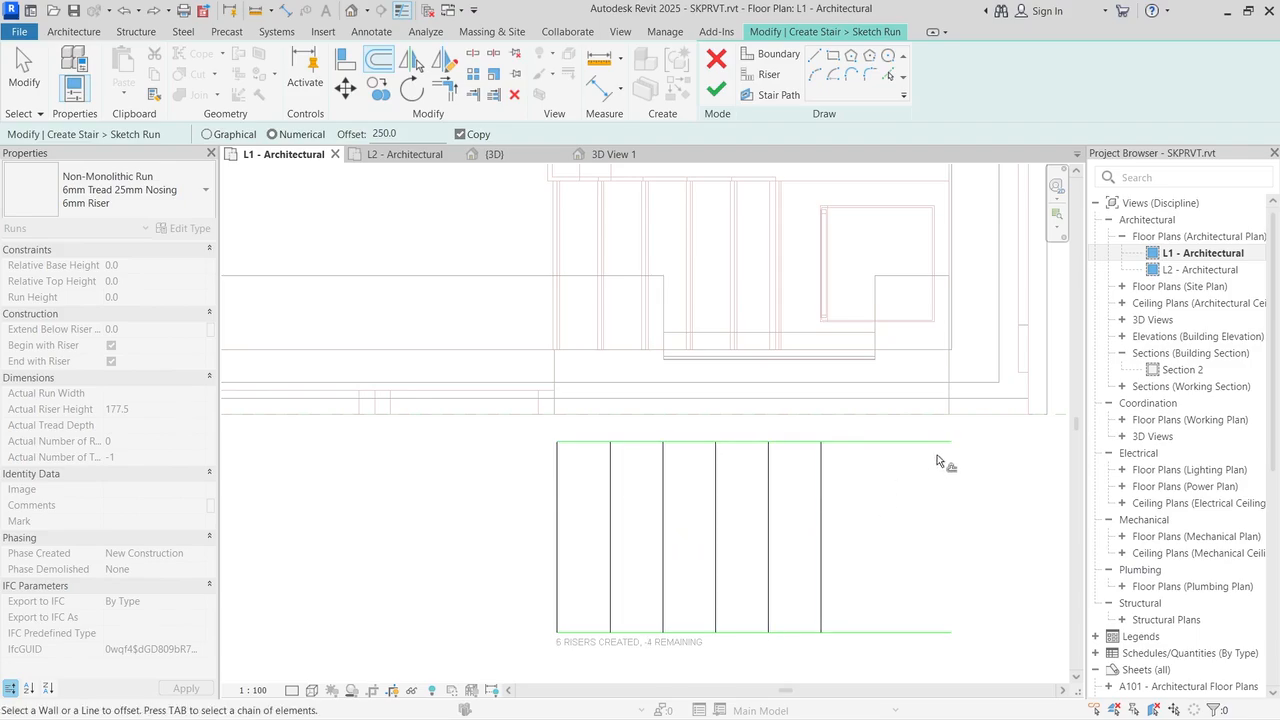
left_click(829, 515)
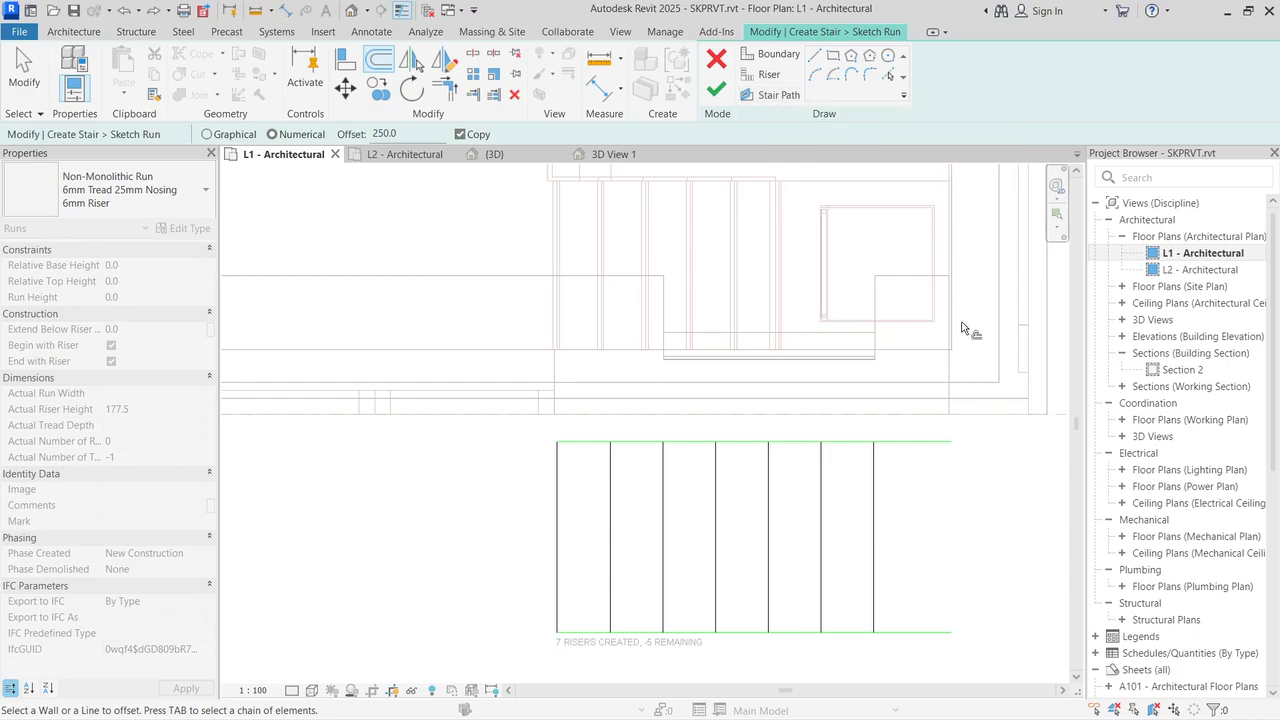
Step: Draw the last riser 900 mm long beyond the boundary lines' right ends, about 2099 mm from the first riser
left_click(816, 57)
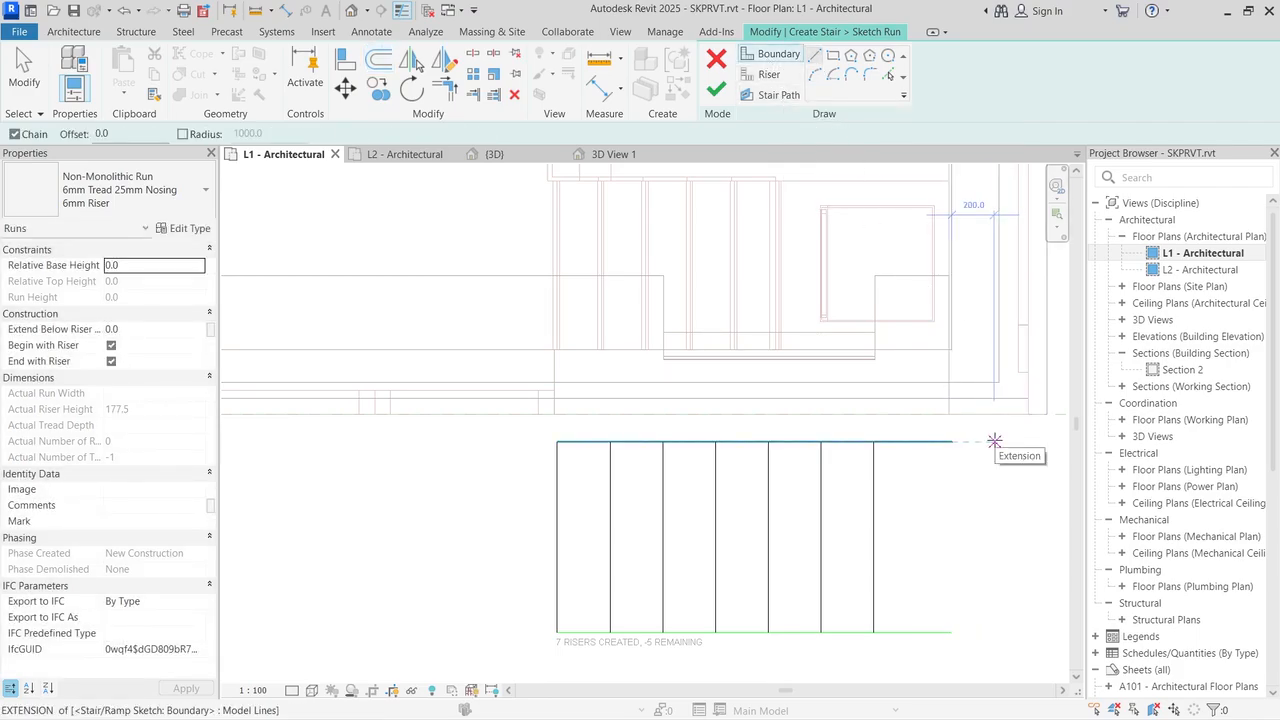
left_click(997, 440)
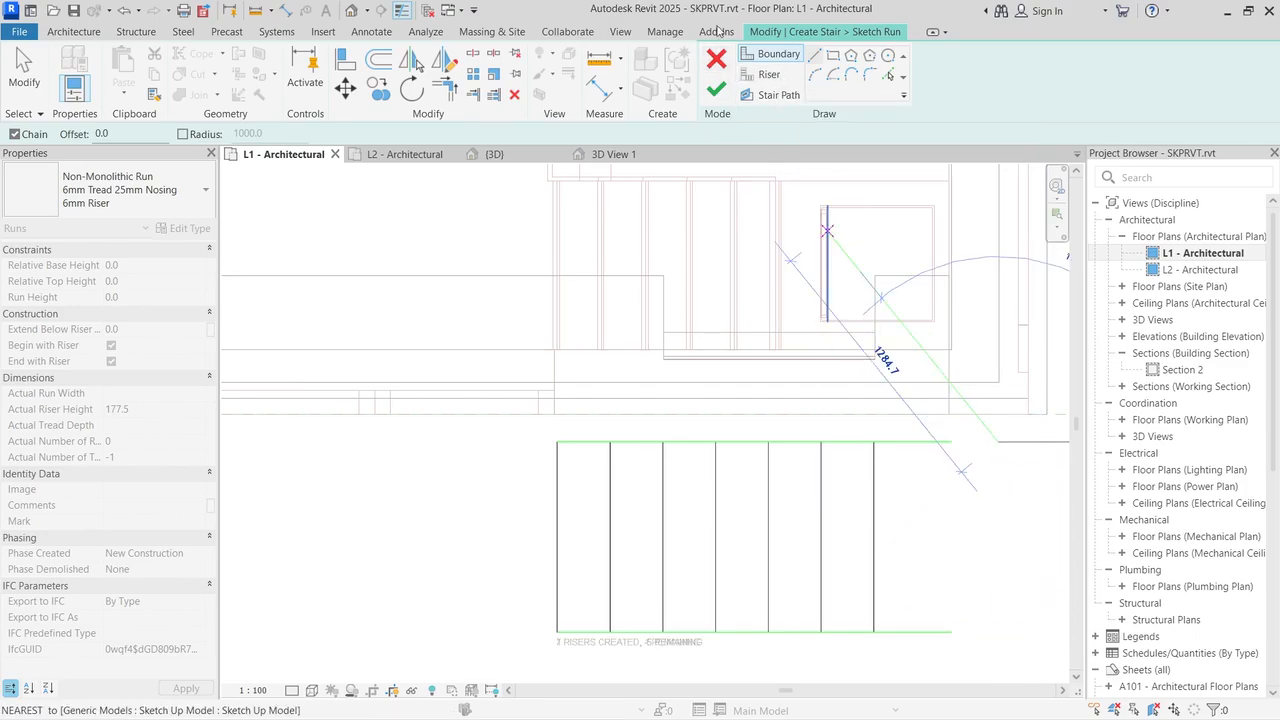
left_click(769, 74)
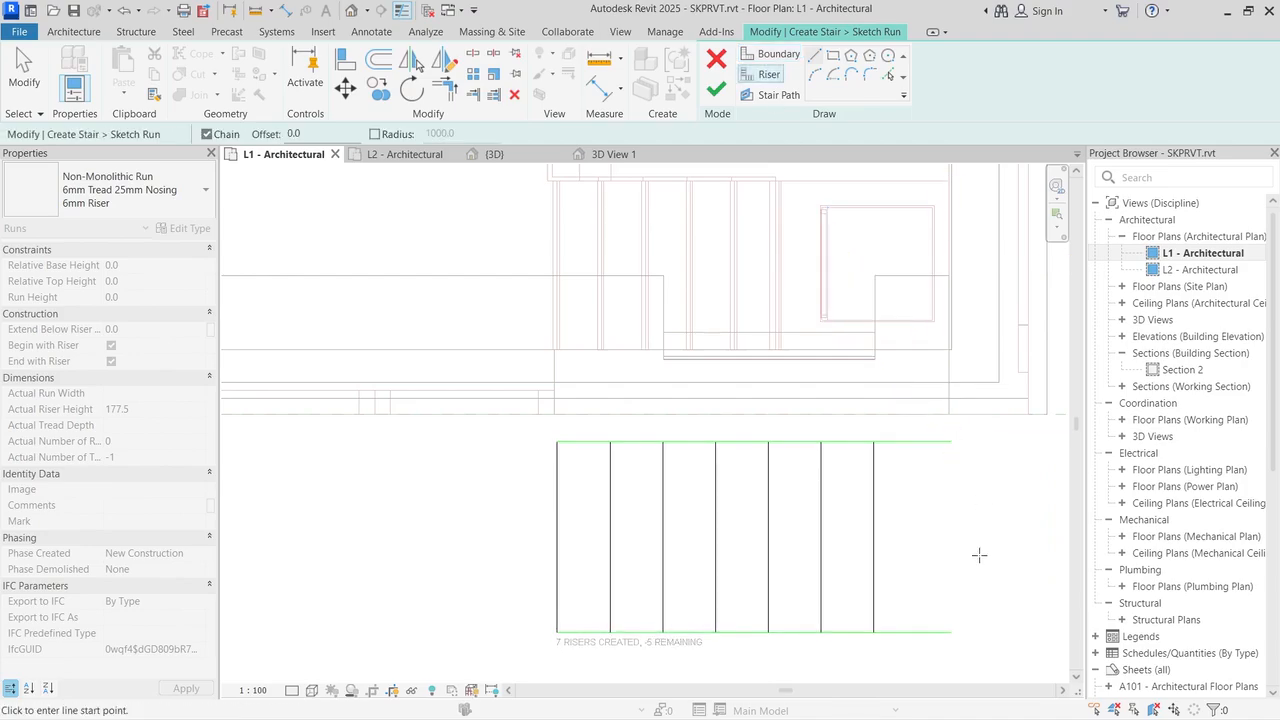
left_click(999, 631)
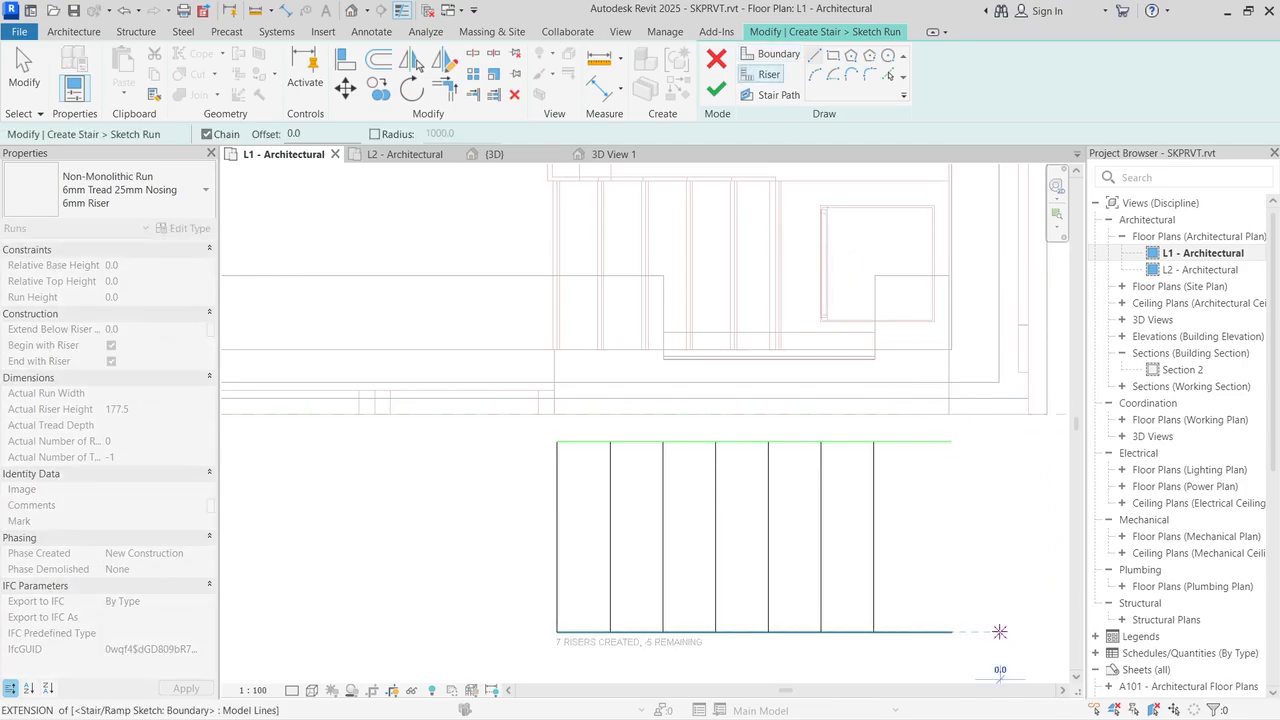
left_click(999, 441)
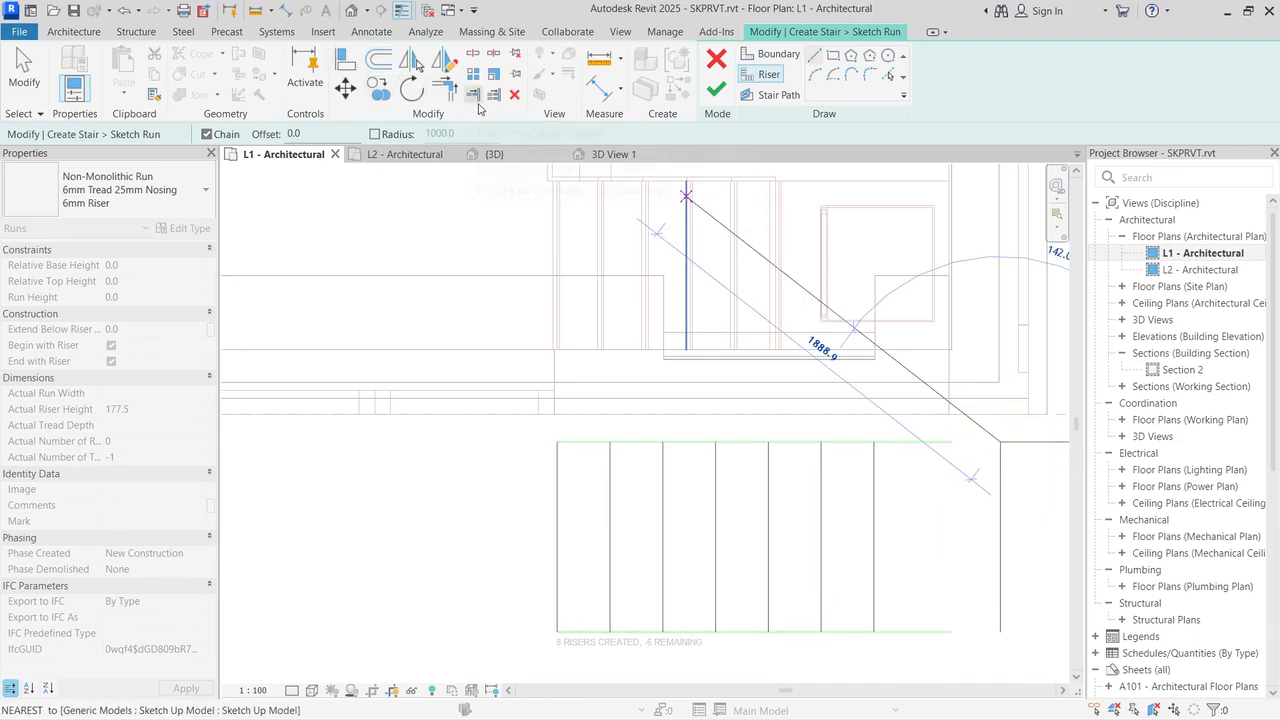
Step: Extend both boundary lines to meet the last riser, forming closed corners
left_click(447, 87)
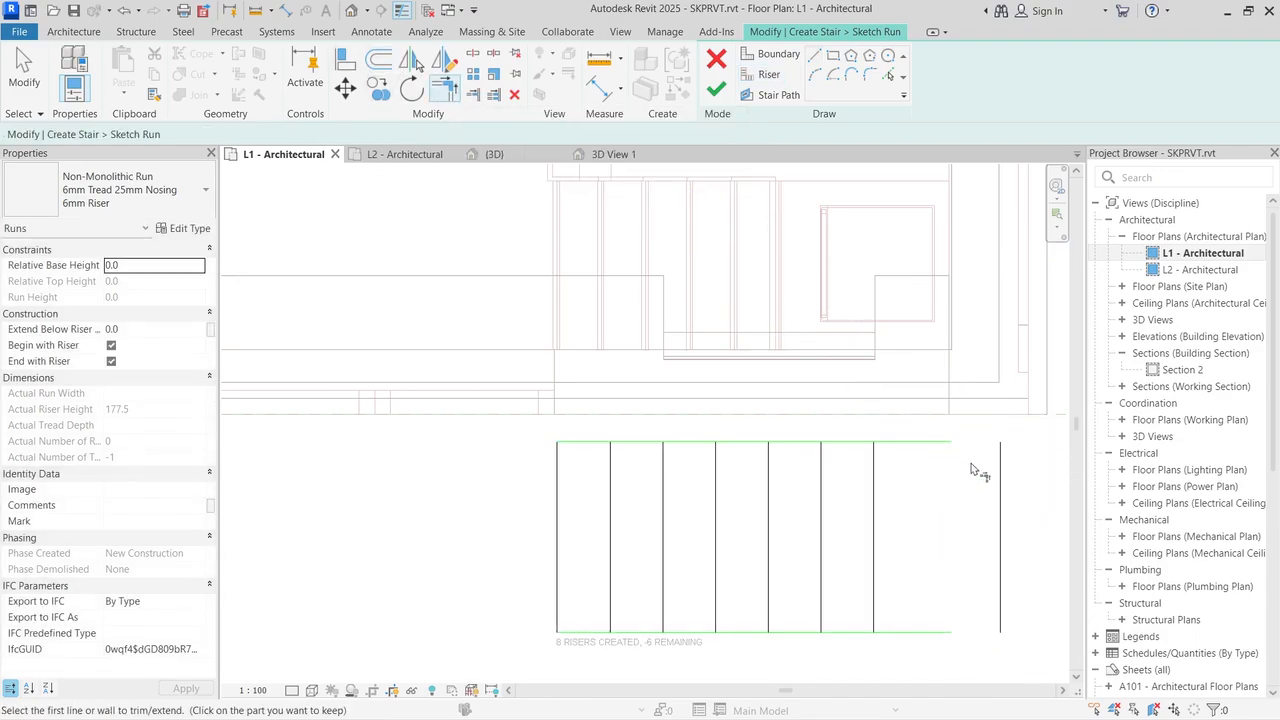
left_click(921, 446)
left_click(998, 466)
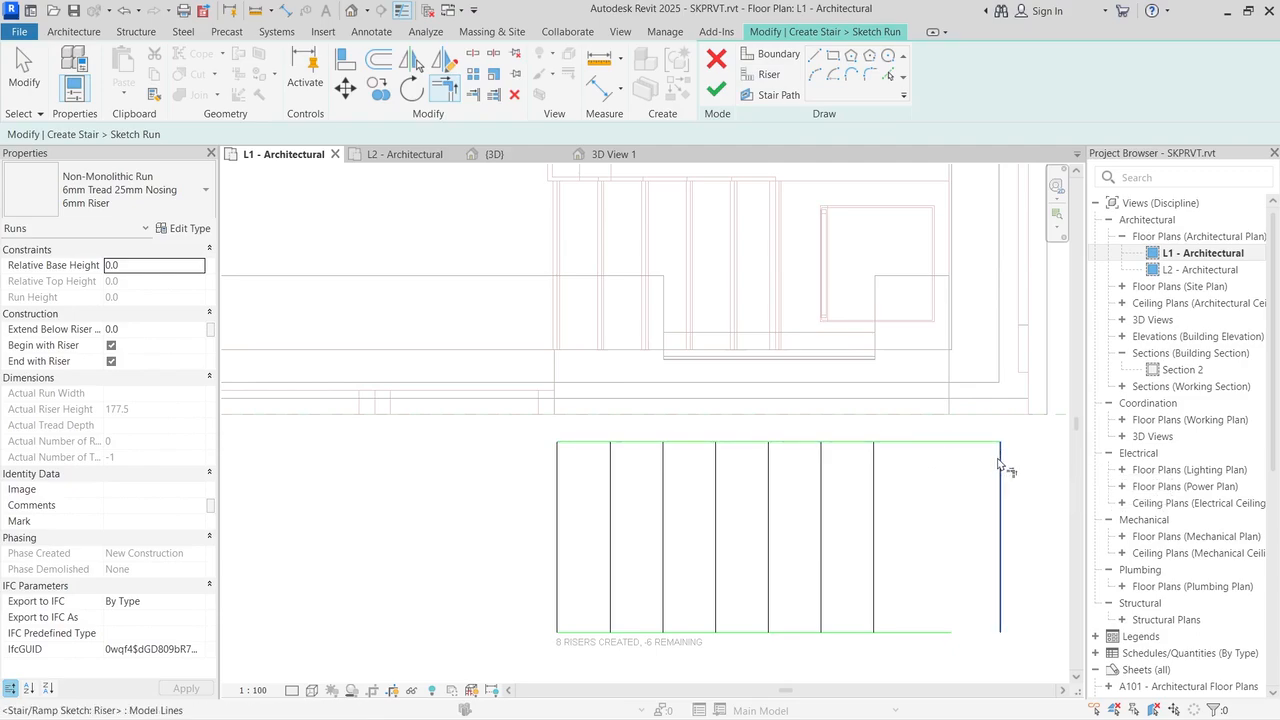
left_click(922, 631)
left_click(998, 607)
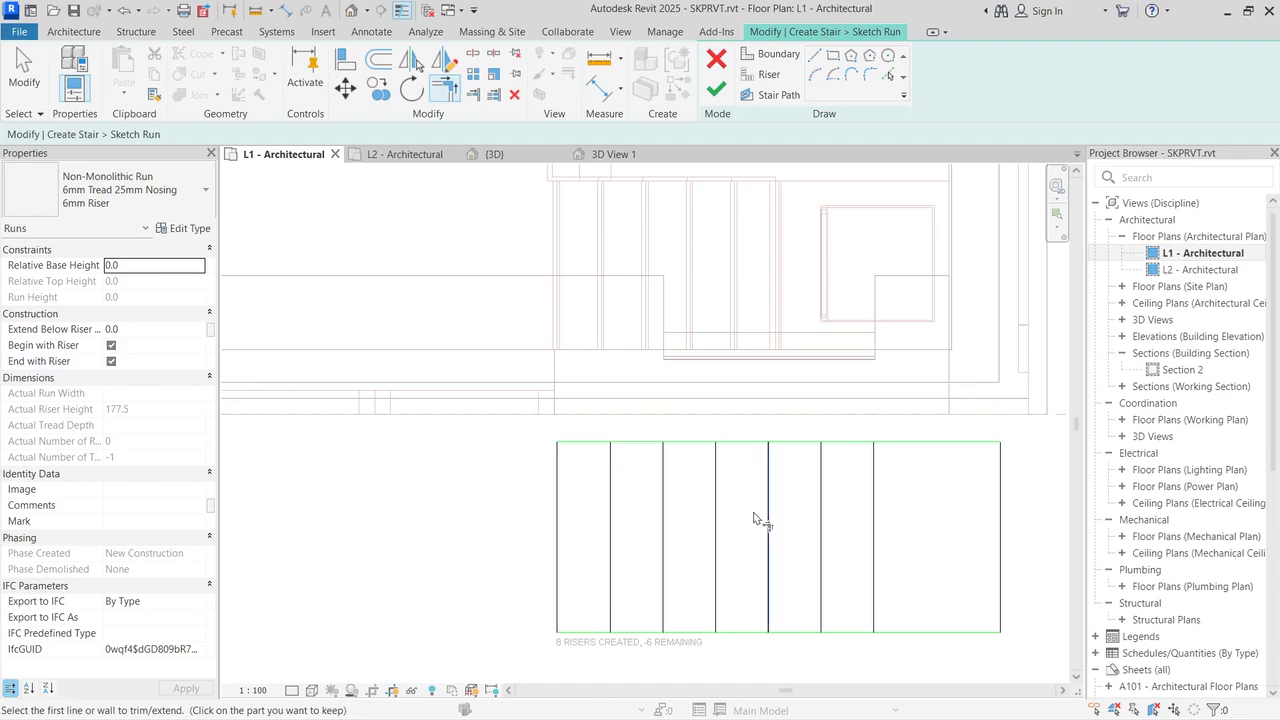
Step: Draw the stair path from the first riser's midpoint to the last riser's midpoint and finish the run sketch
left_click(766, 94)
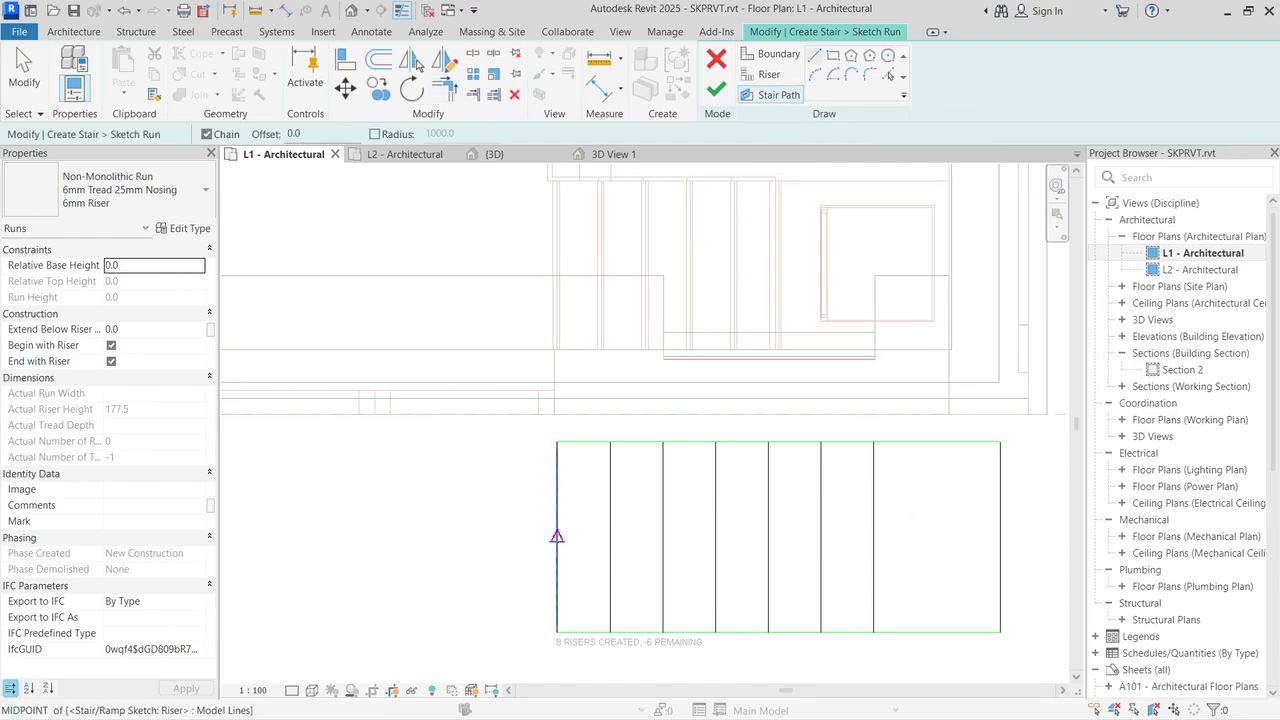
left_click(557, 537)
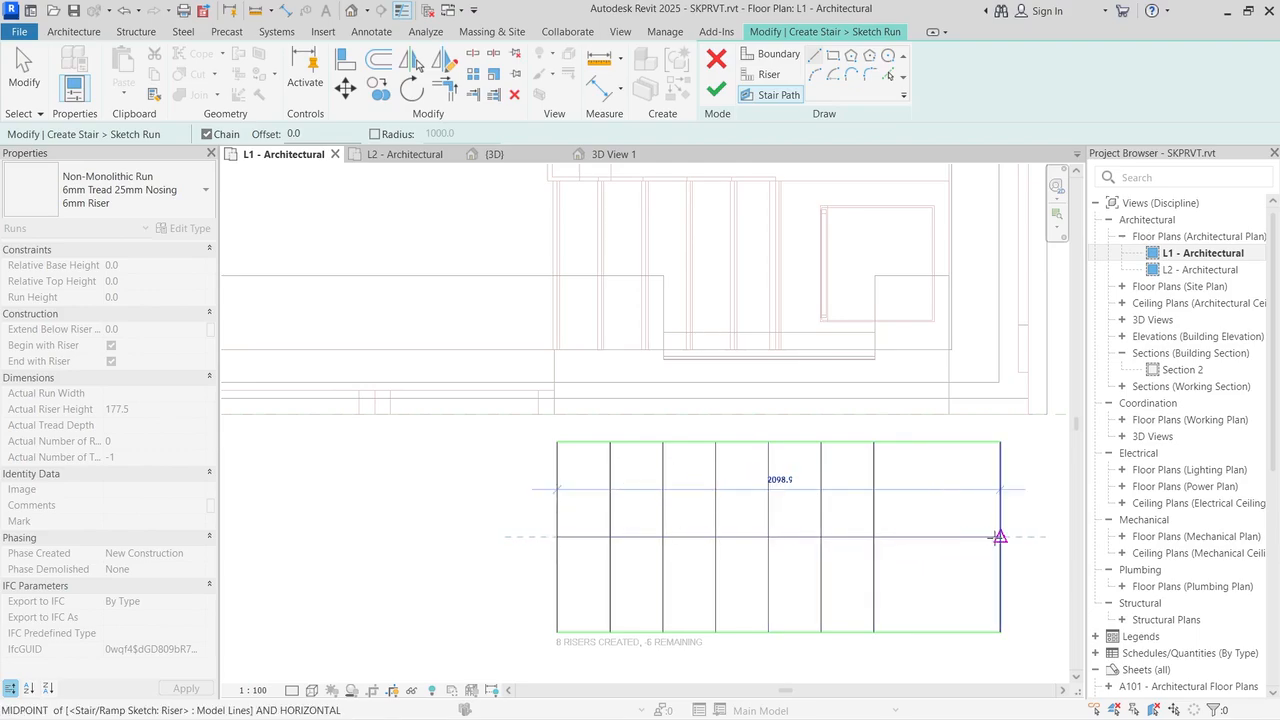
left_click(1000, 537)
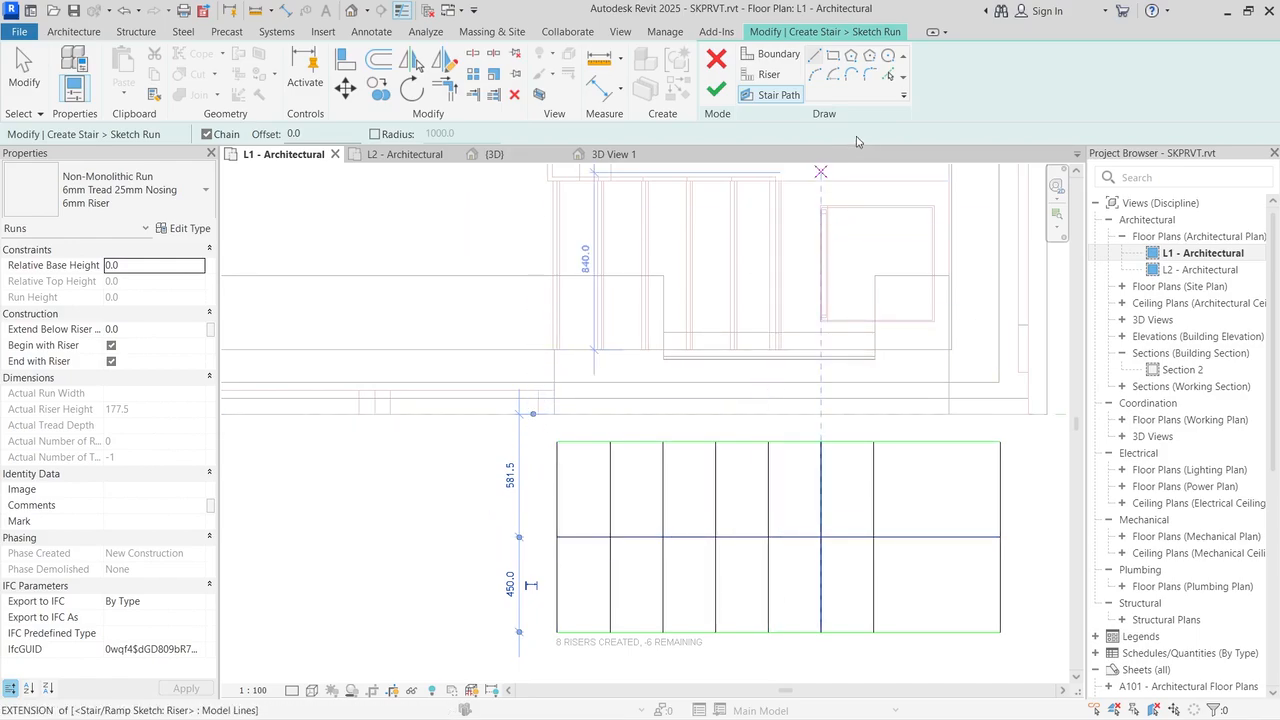
left_click(724, 100)
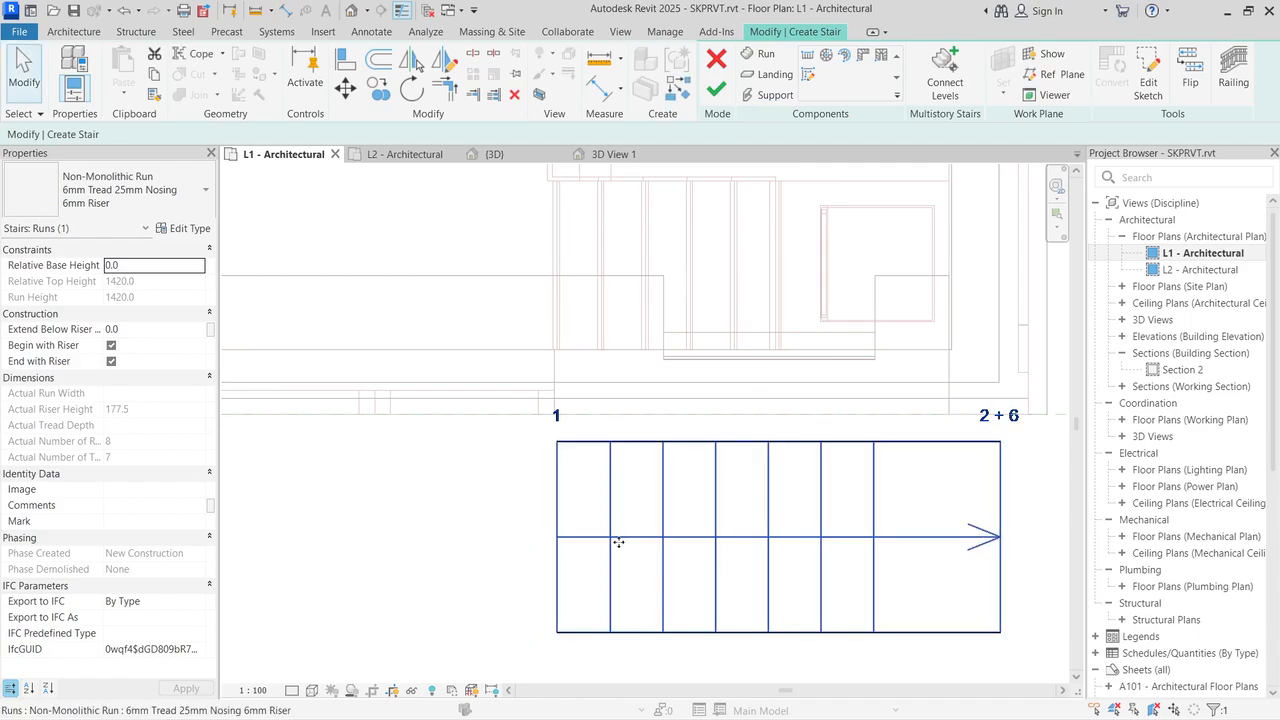
Step: In the 3D view, change the stair type to the assembled stair "190mm max riser 250mm going"
left_click(510, 155)
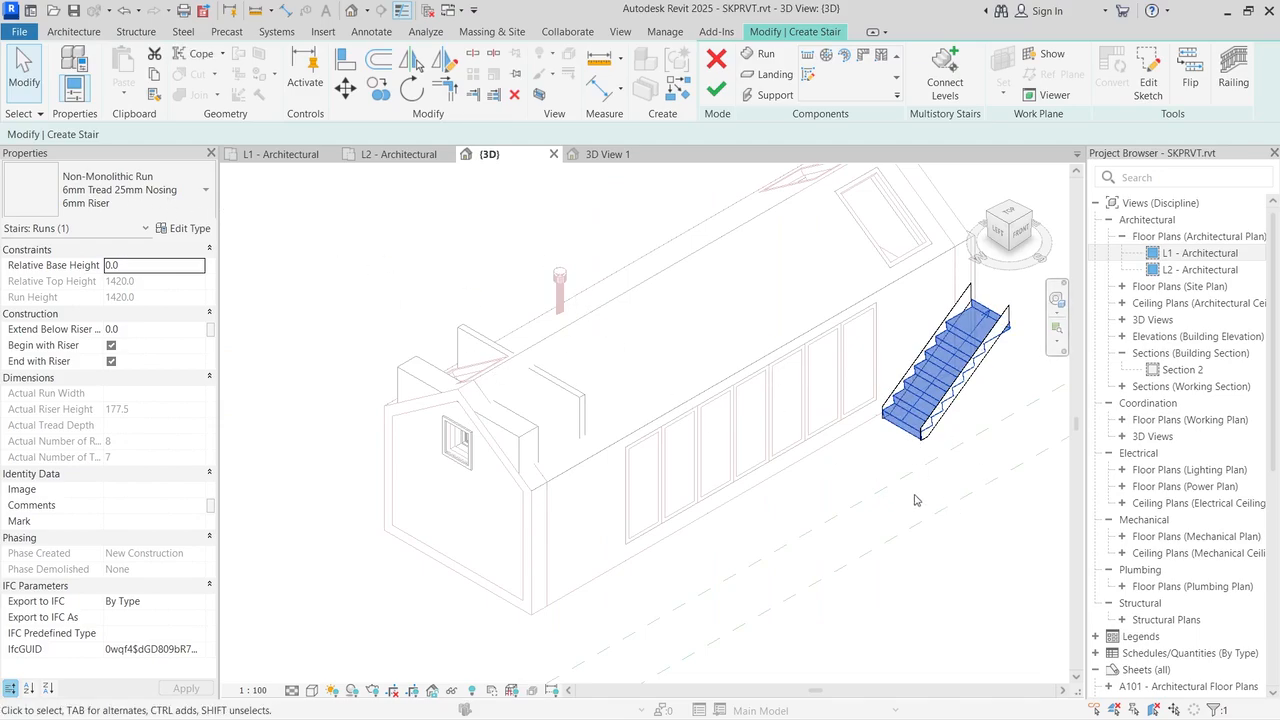
scroll(952, 455, "up", 4)
left_click(769, 466)
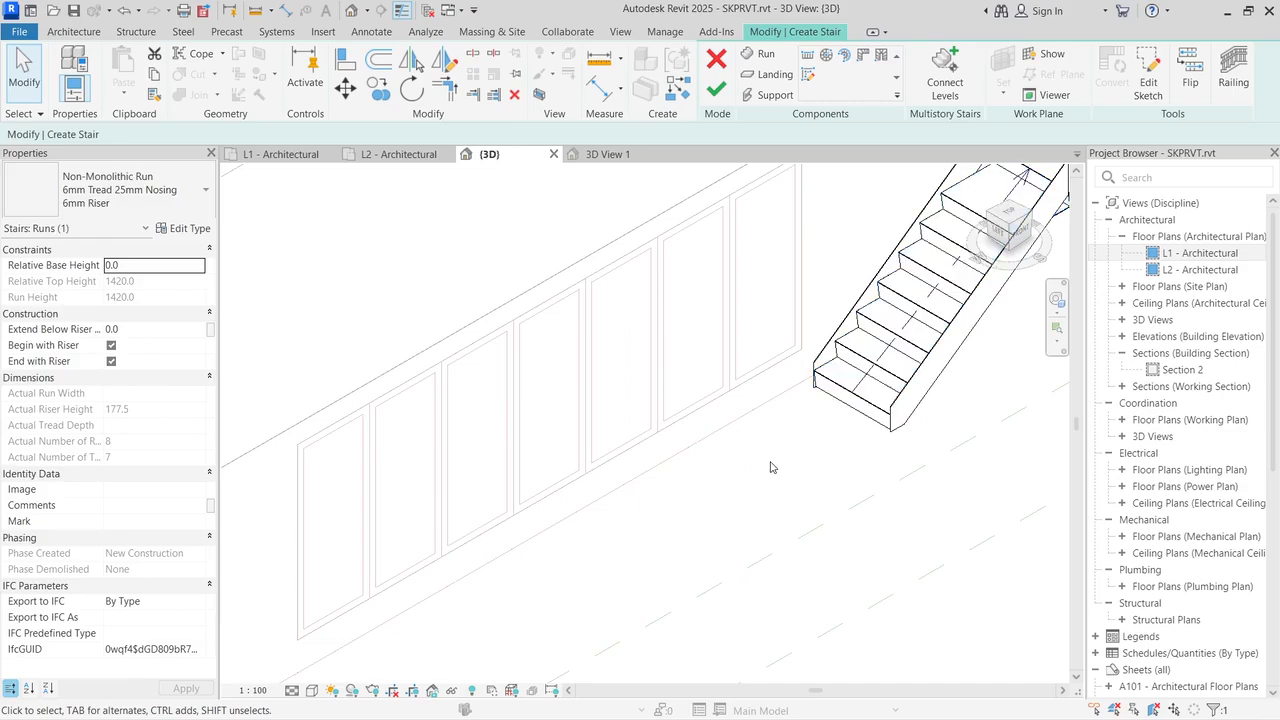
left_click(890, 416)
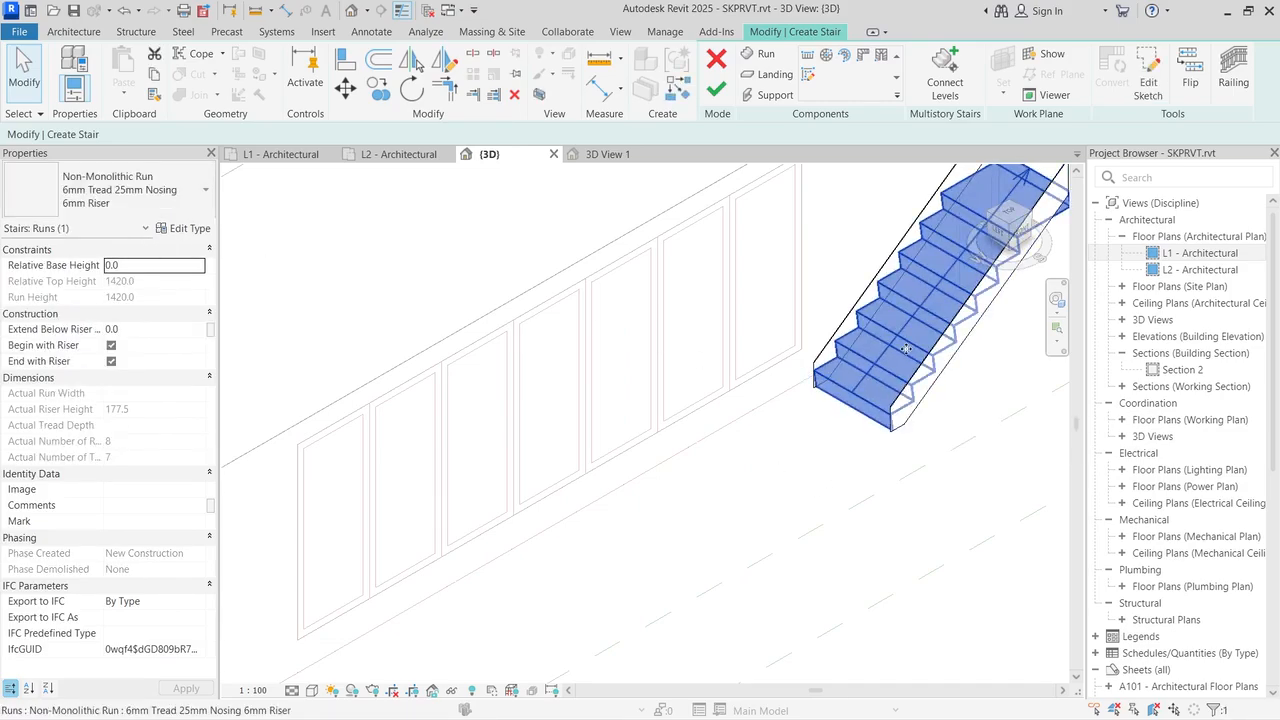
left_click(940, 424)
left_click(902, 418)
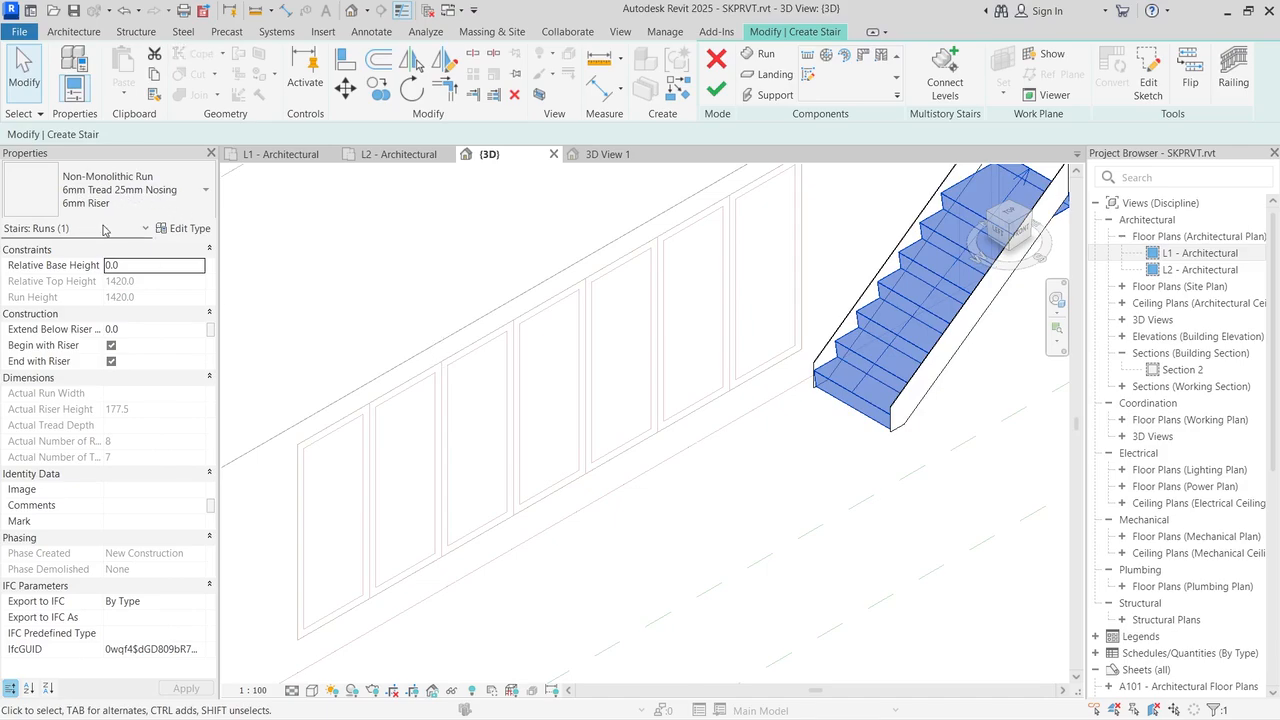
left_click(122, 190)
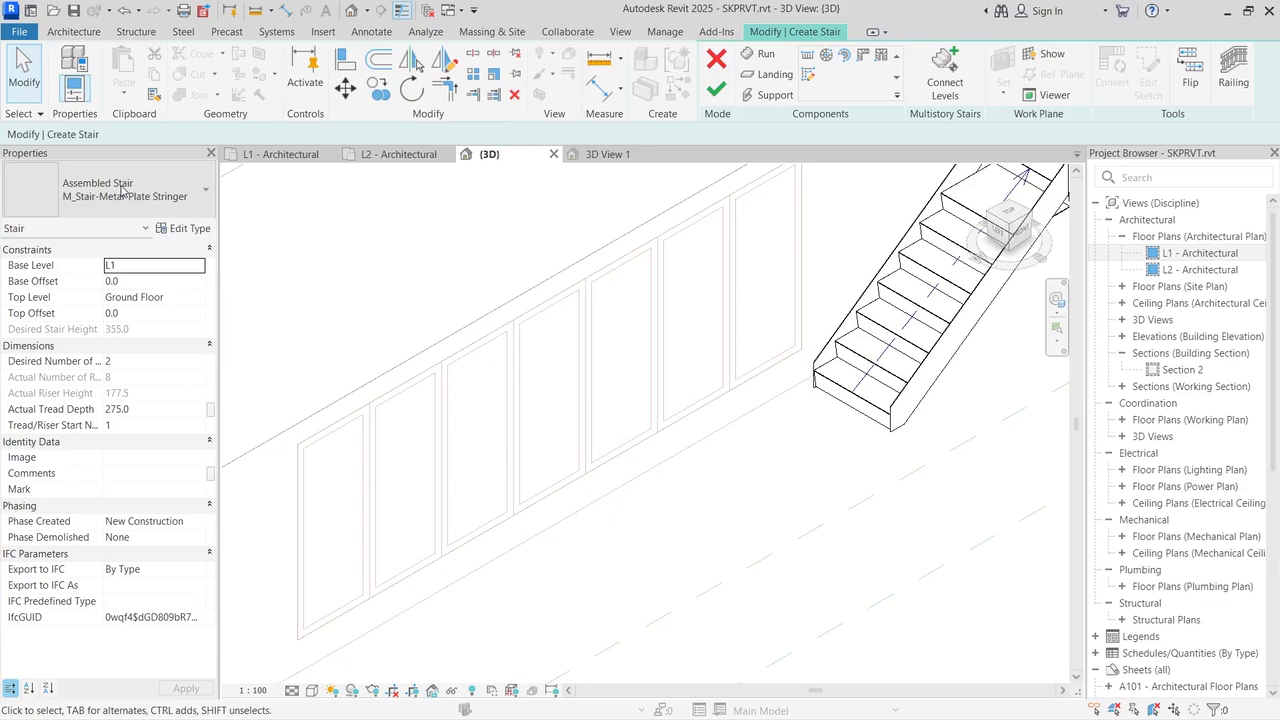
left_click(122, 192)
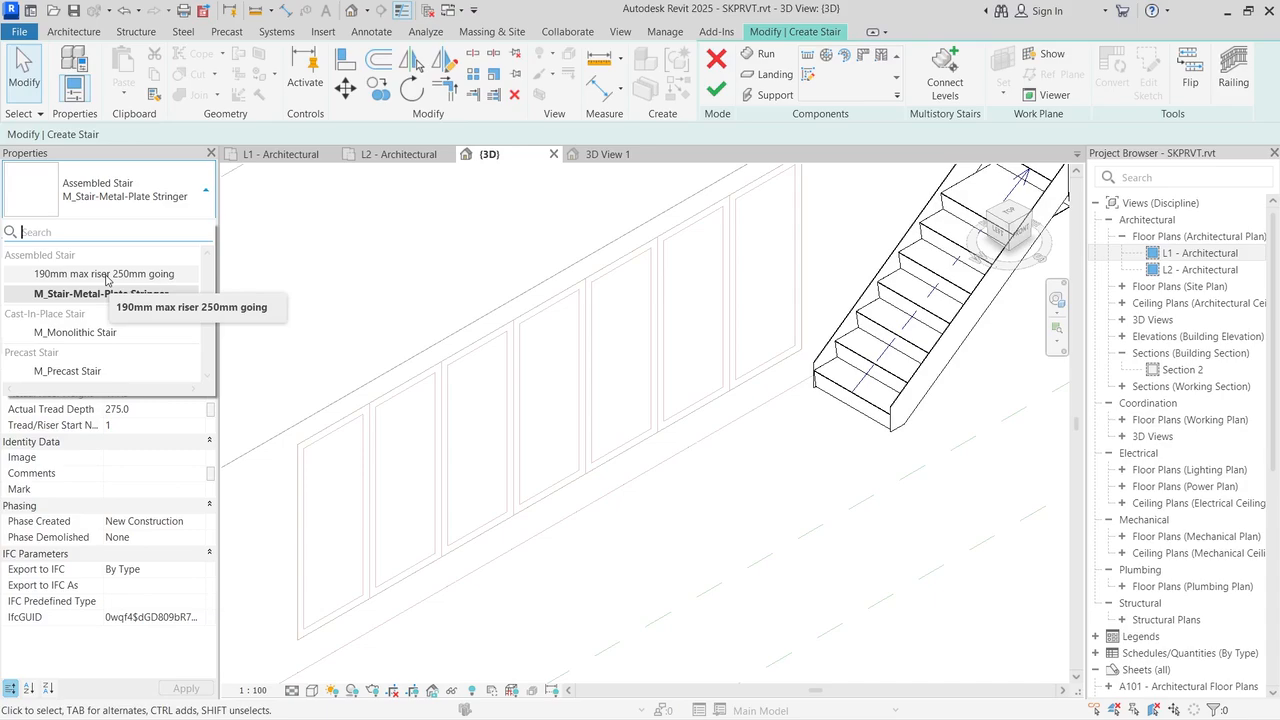
left_click(106, 274)
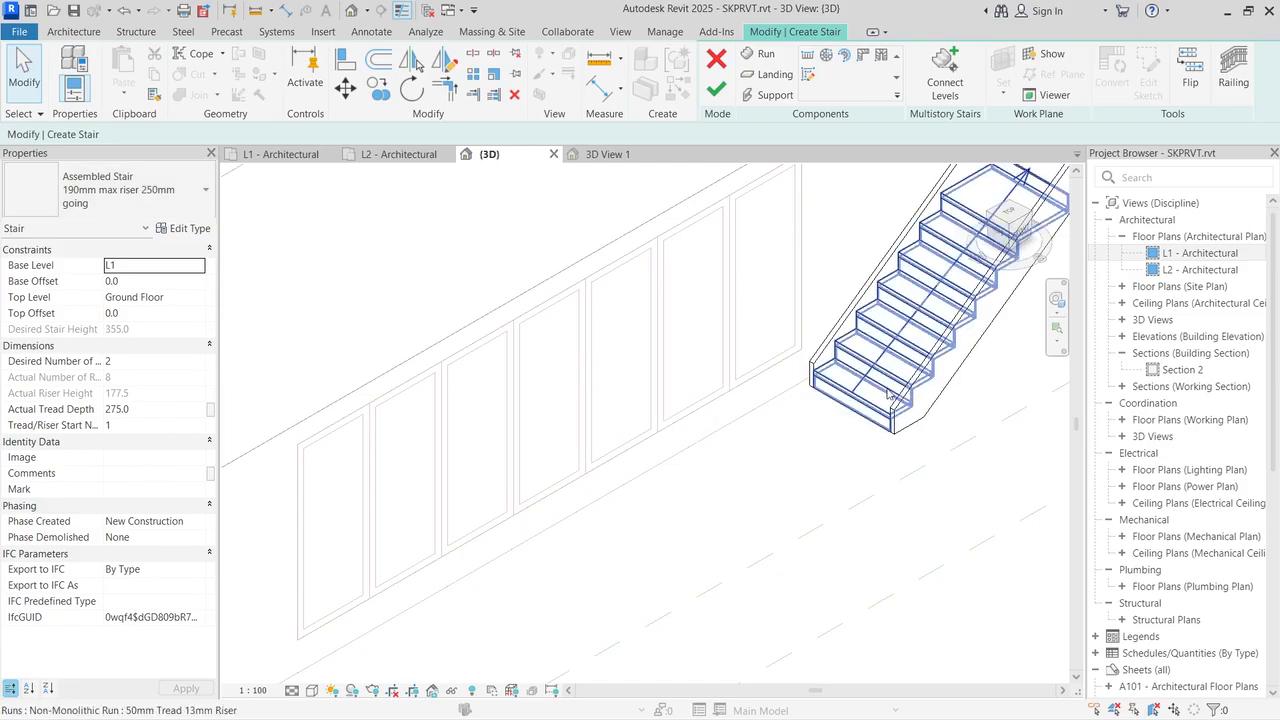
Step: Delete the 50 mm wide stringers on both sides of the stair
scroll(829, 472, "down", 2)
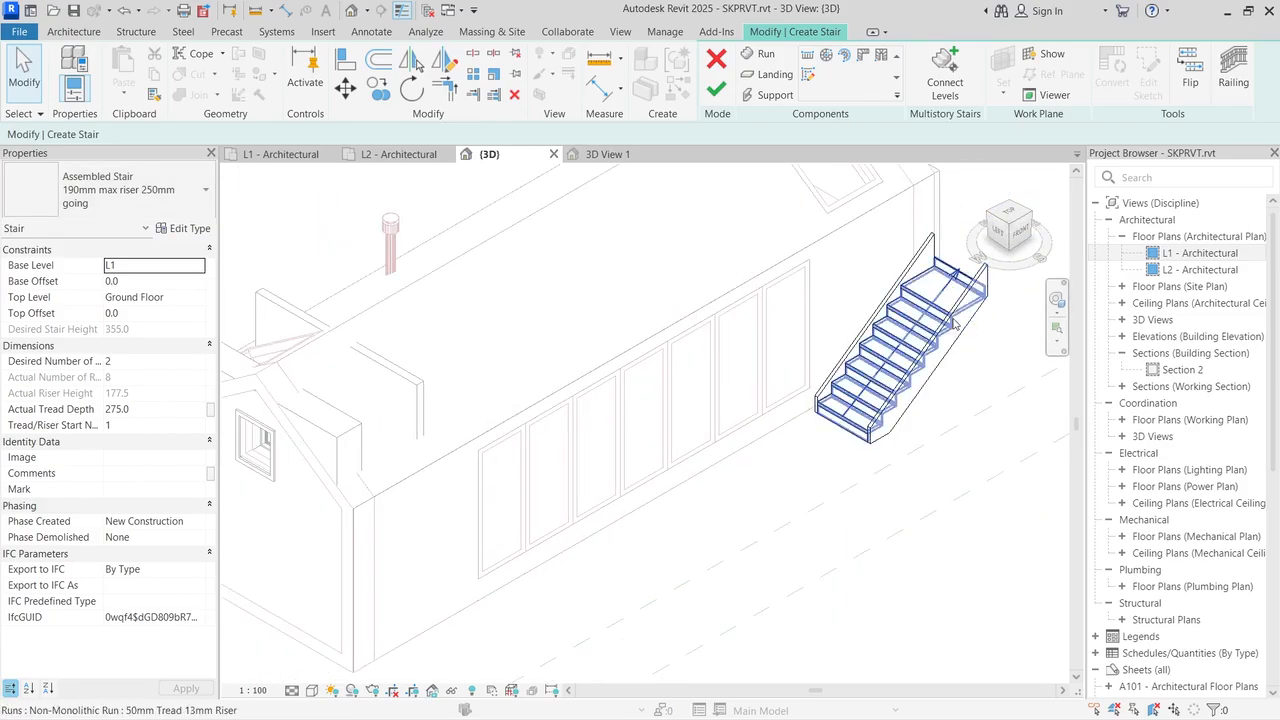
scroll(950, 335, "up", 4)
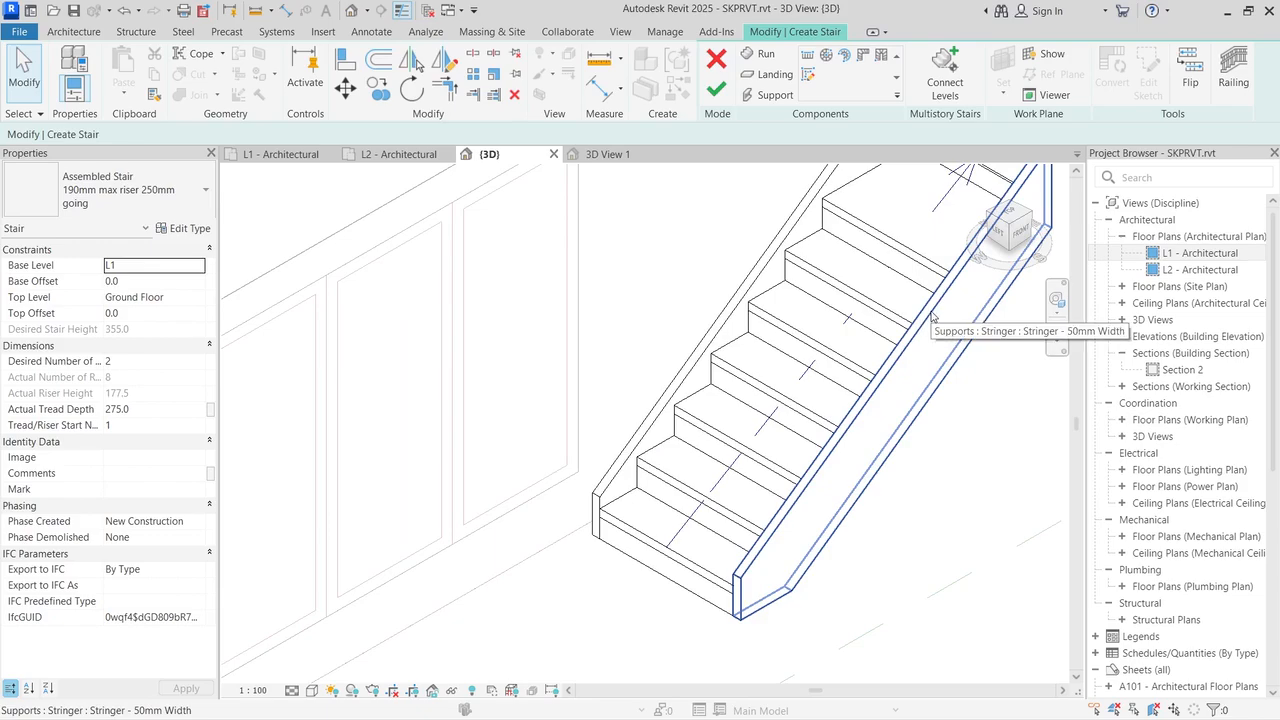
left_click(932, 316)
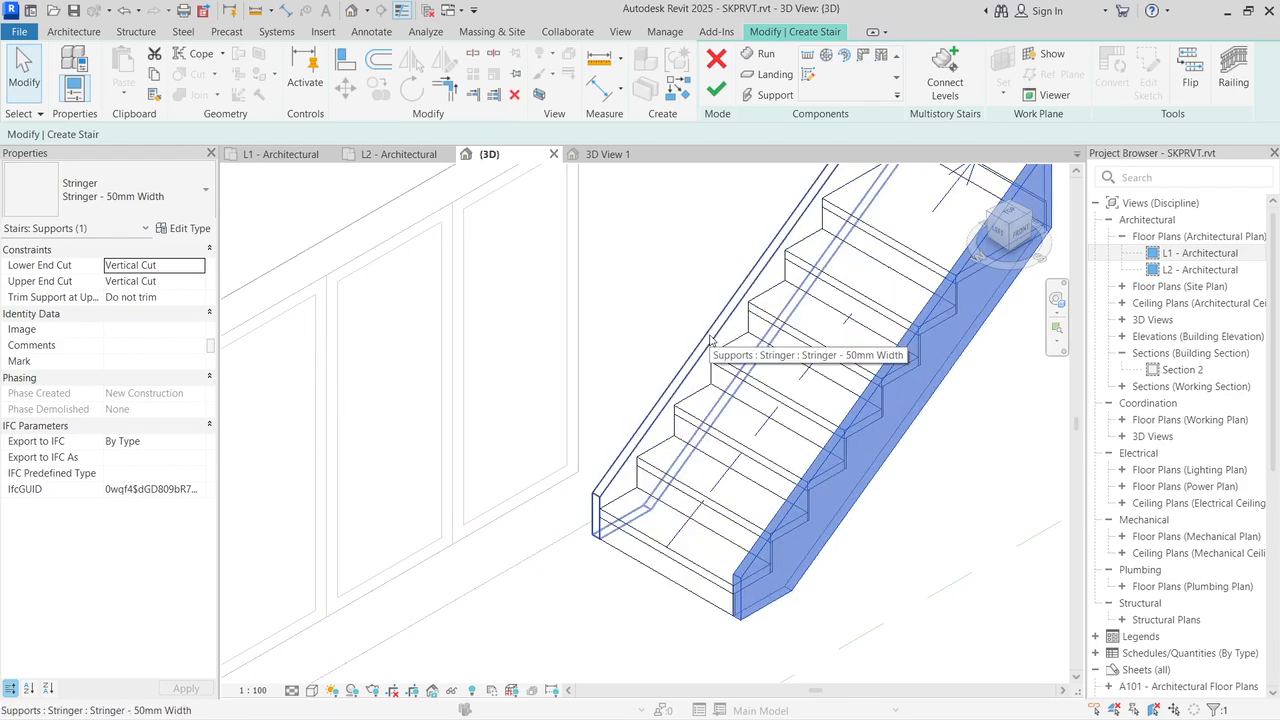
key("Delete")
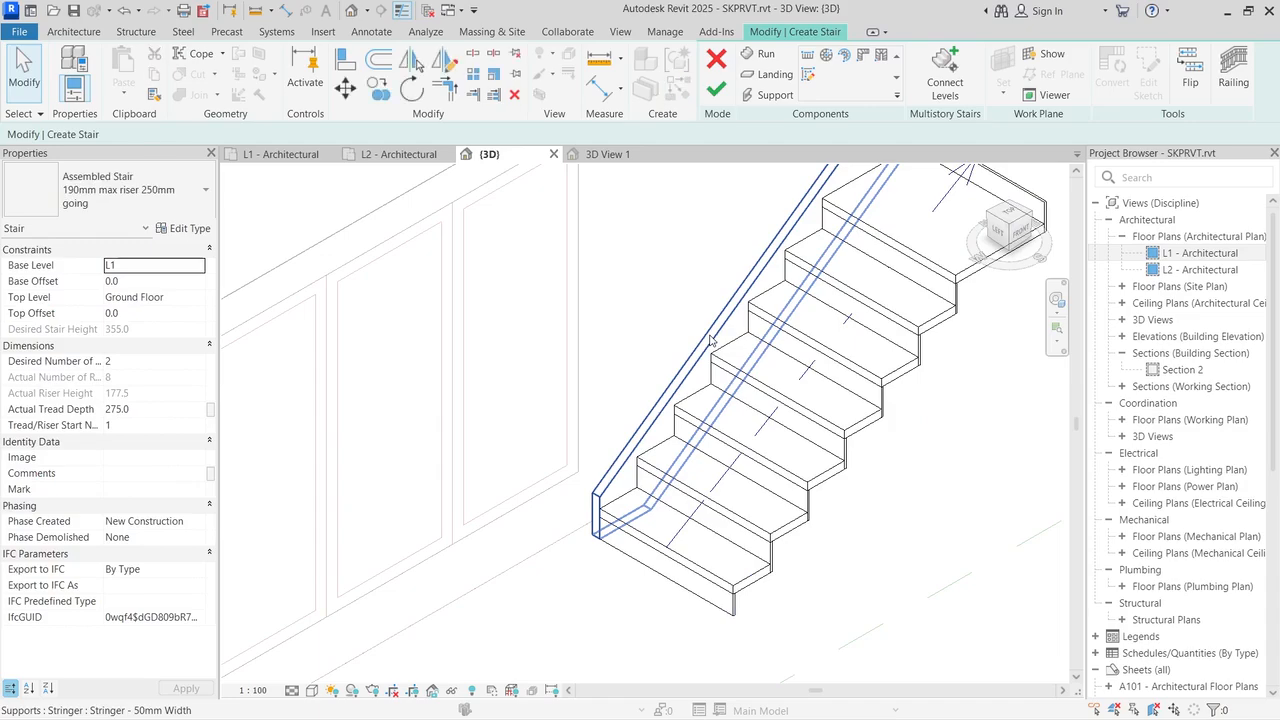
left_click(661, 401)
key("Delete")
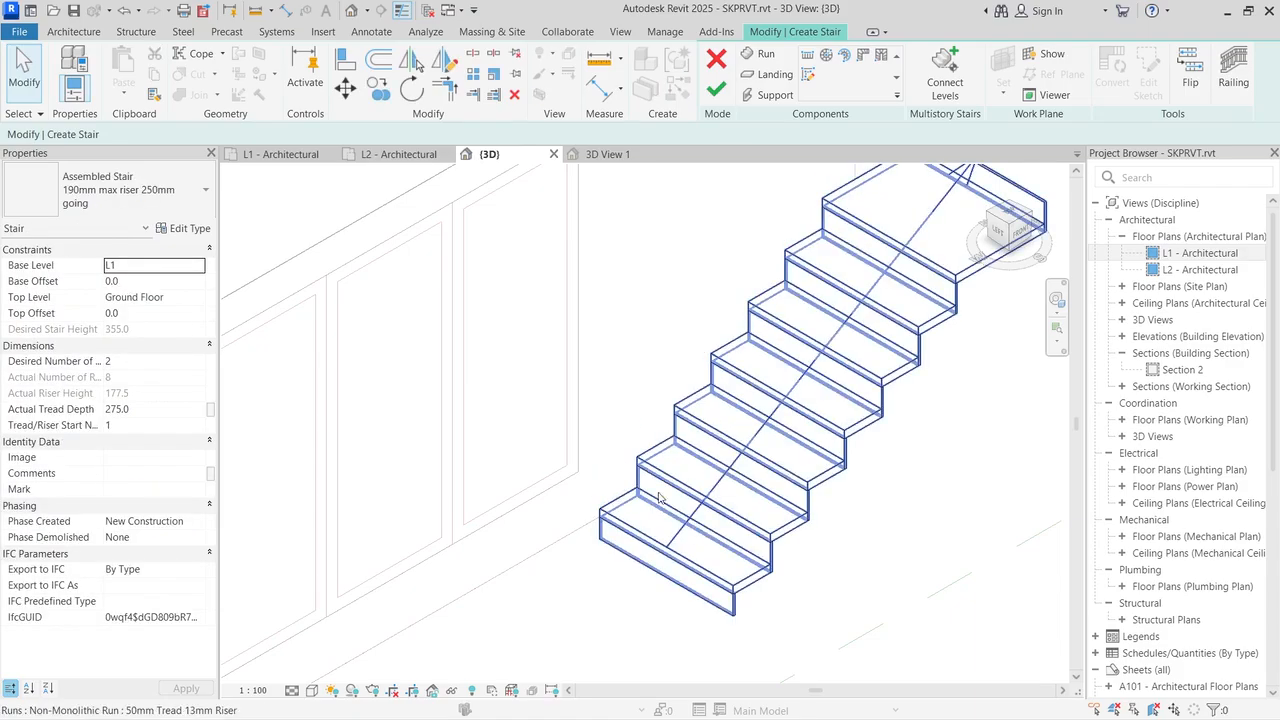
Step: Return to the L1 - Architectural floor plan and select the sketched stair run
scroll(700, 450, "down", 2)
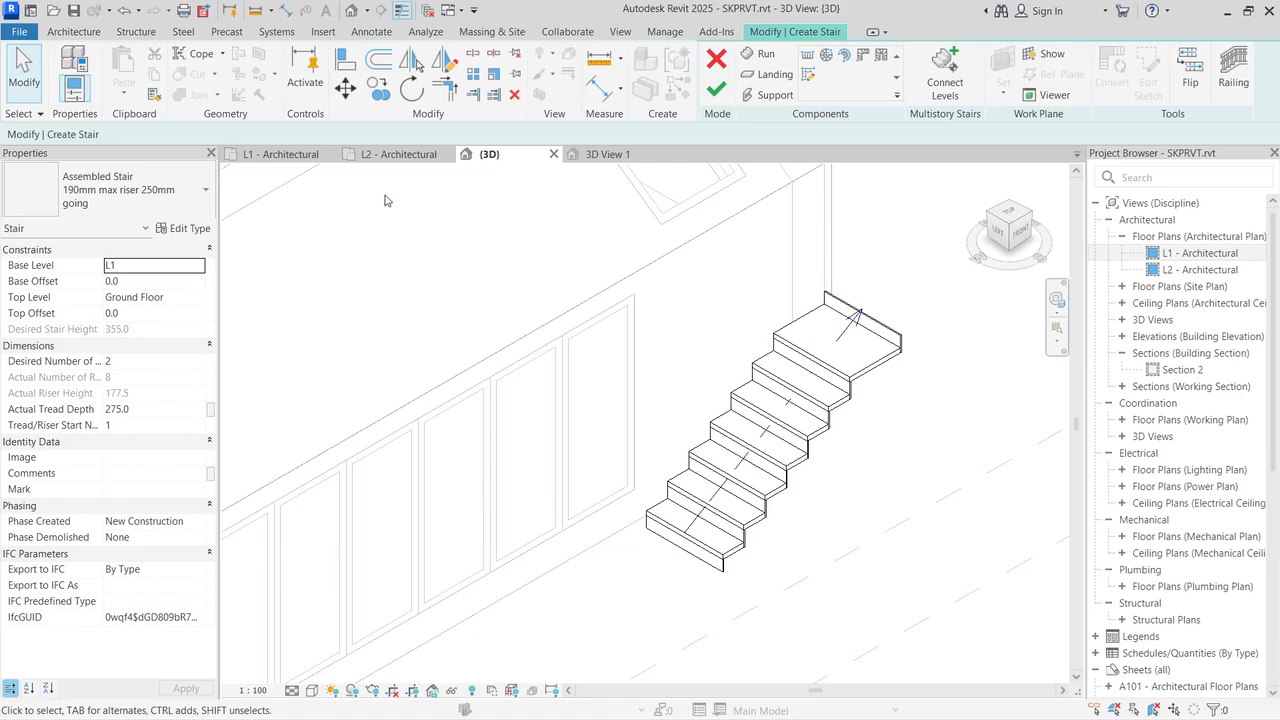
left_click(281, 155)
scroll(777, 411, "down", 4)
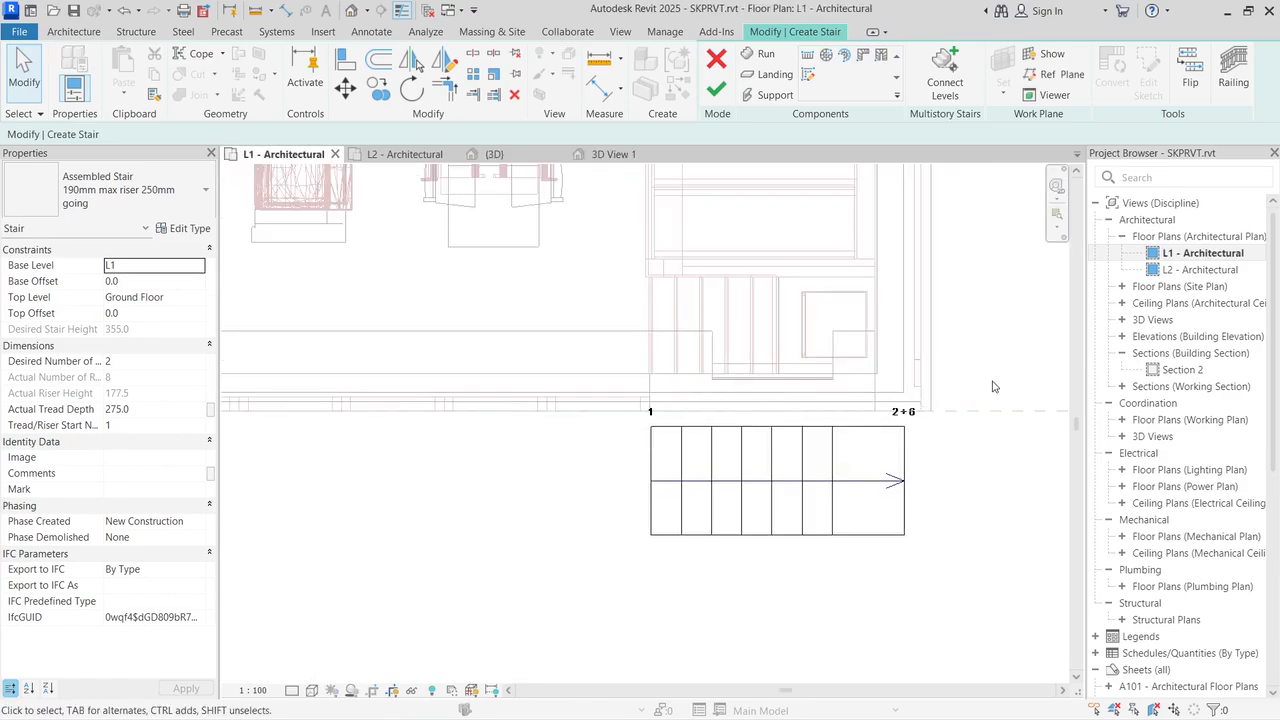
scroll(990, 381, "up", 5)
left_click(667, 484)
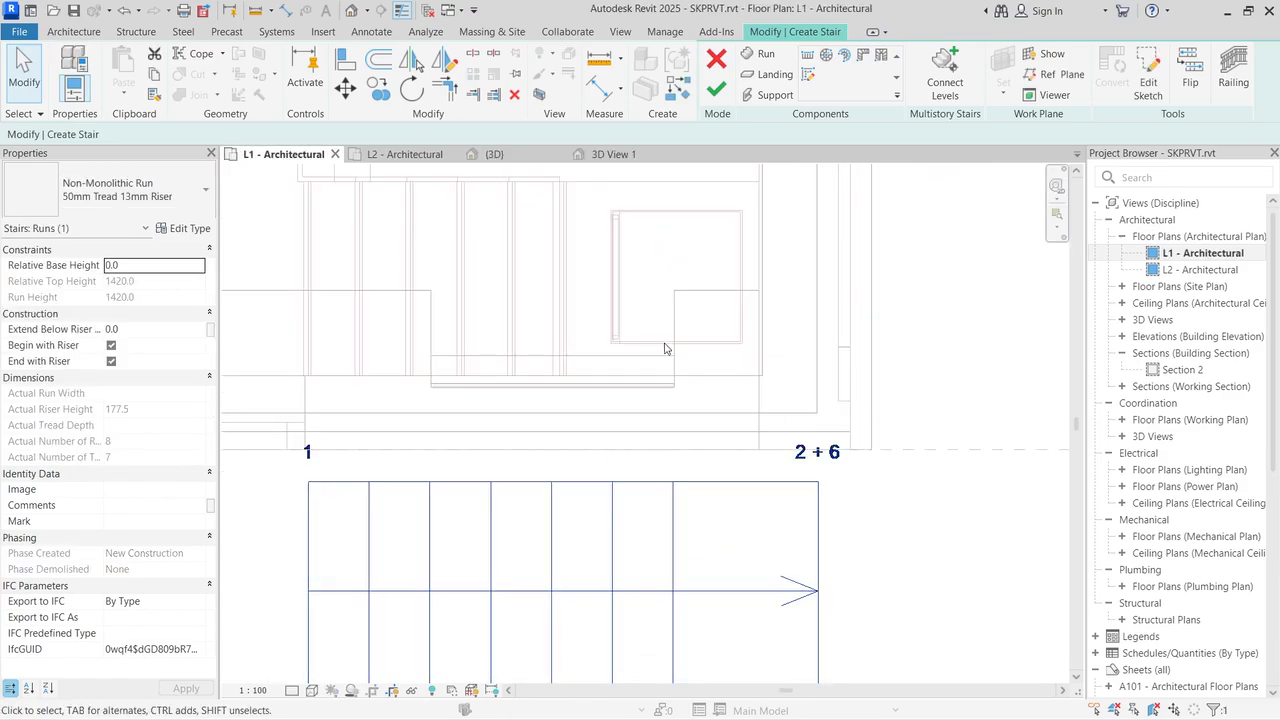
Step: Move the stair run by its upper start corner onto the matching corner of the existing stair outline in the plan
left_click(345, 88)
scroll(295, 346, "up", 2)
scroll(305, 351, "down", 4)
scroll(263, 363, "up", 3)
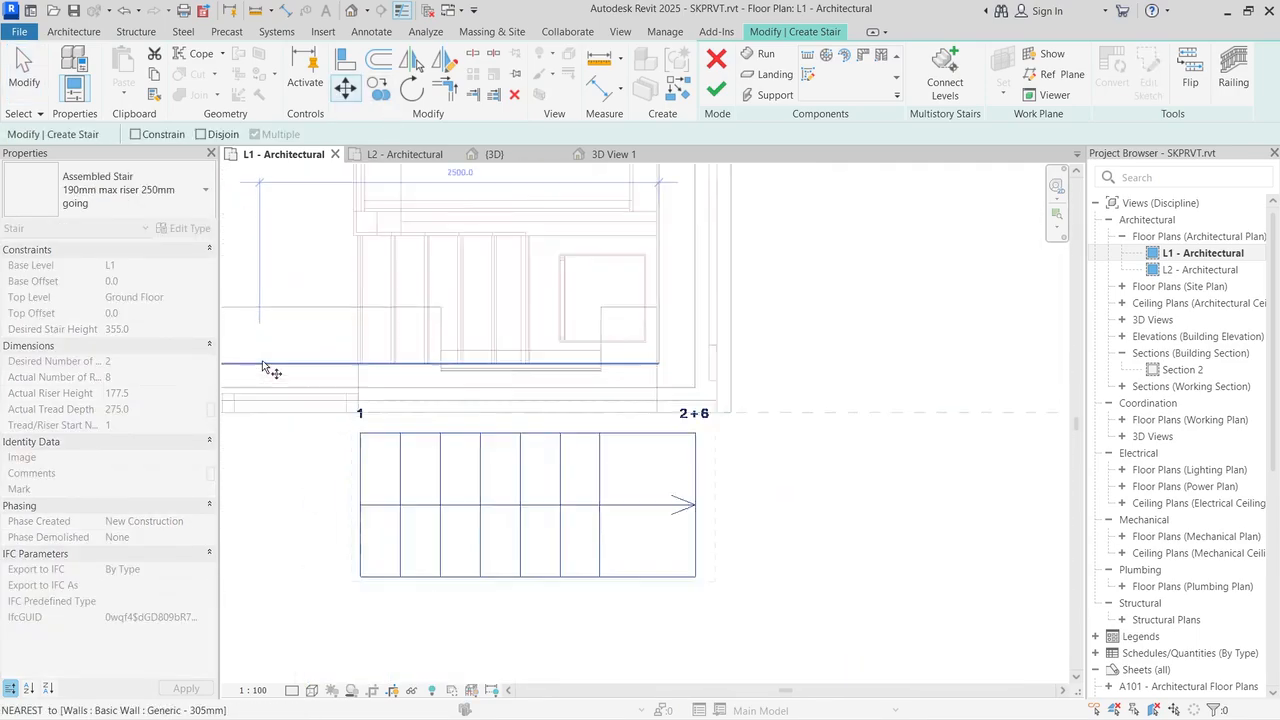
left_click(374, 443)
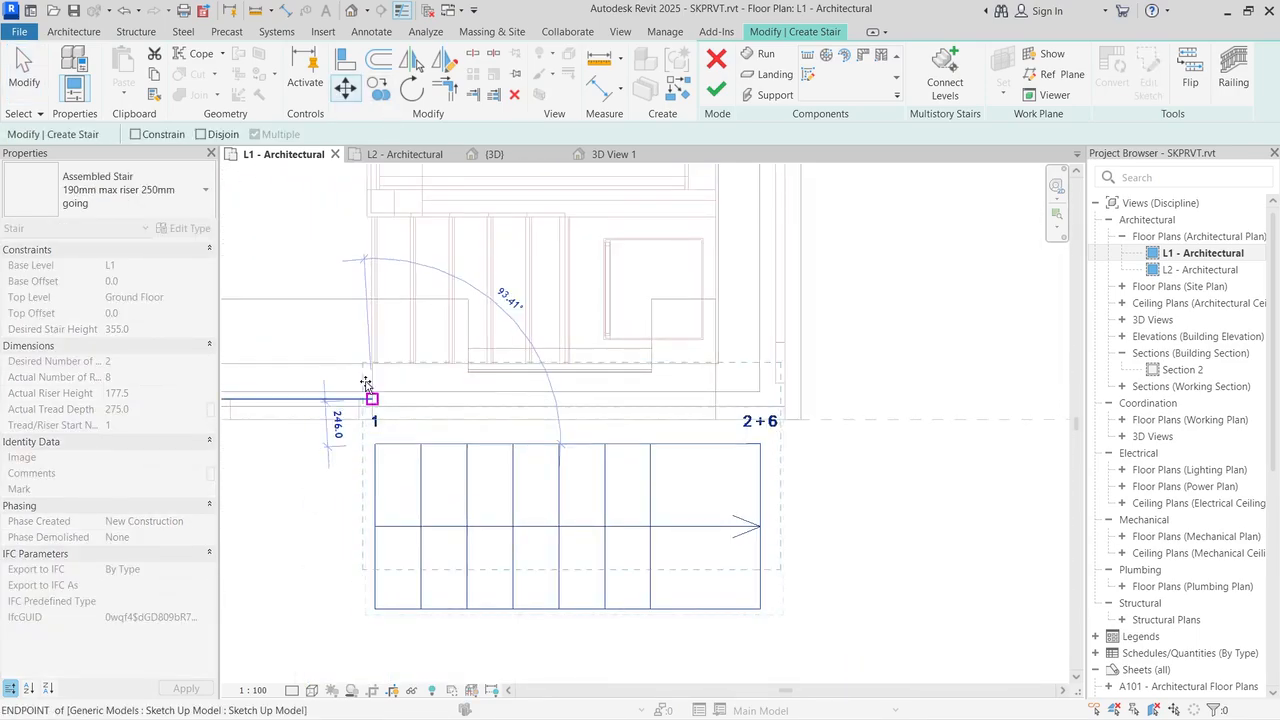
scroll(369, 380, "up", 2)
scroll(370, 385, "down", 4)
scroll(363, 270, "up", 3)
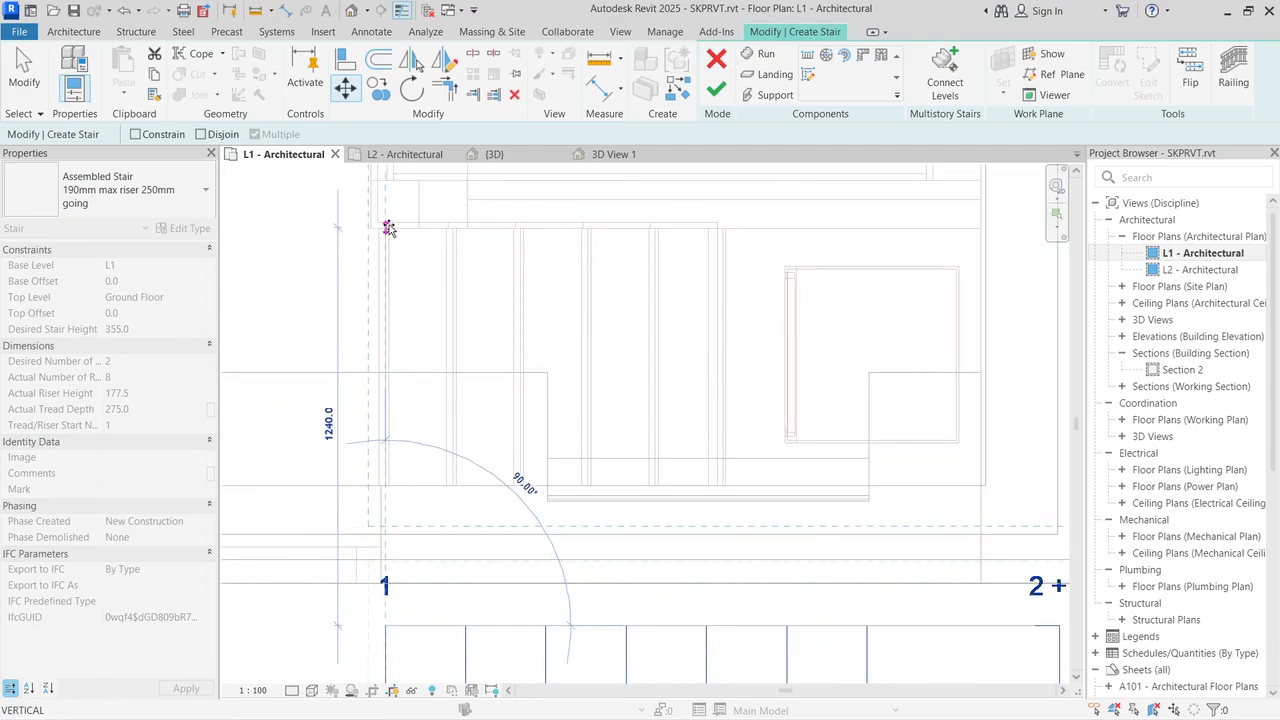
scroll(385, 232, "up", 3)
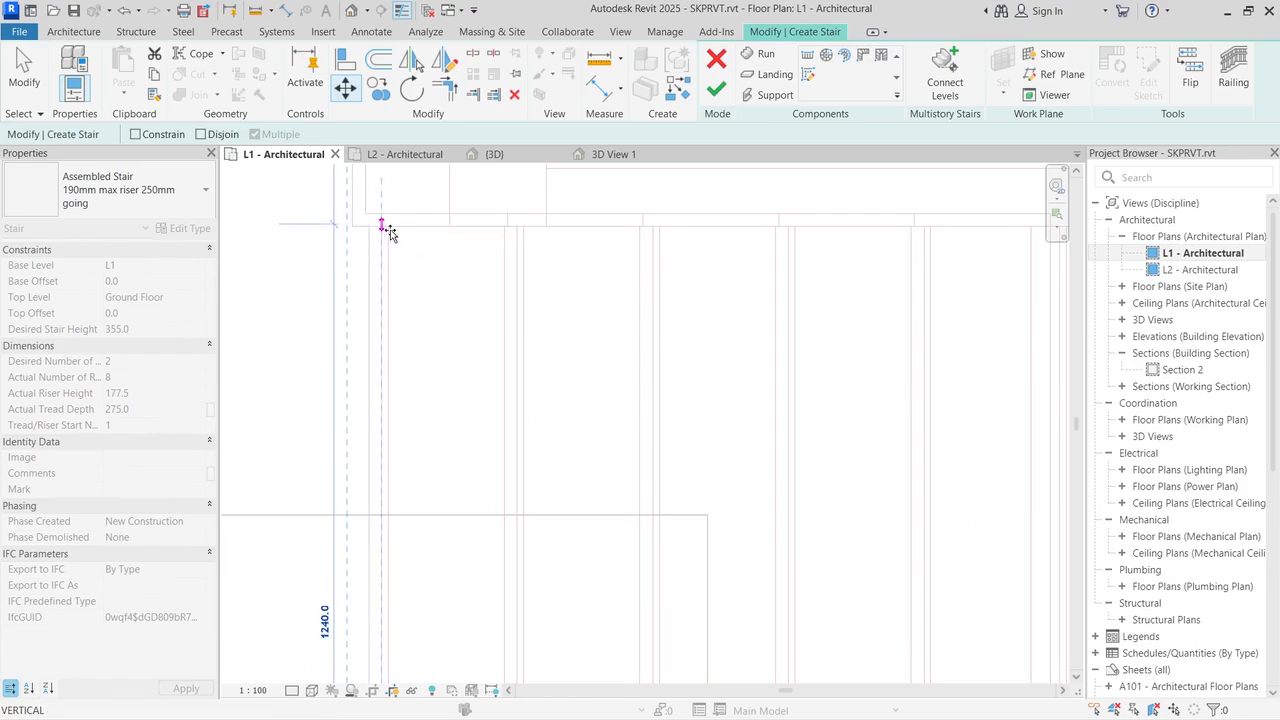
left_click(390, 232)
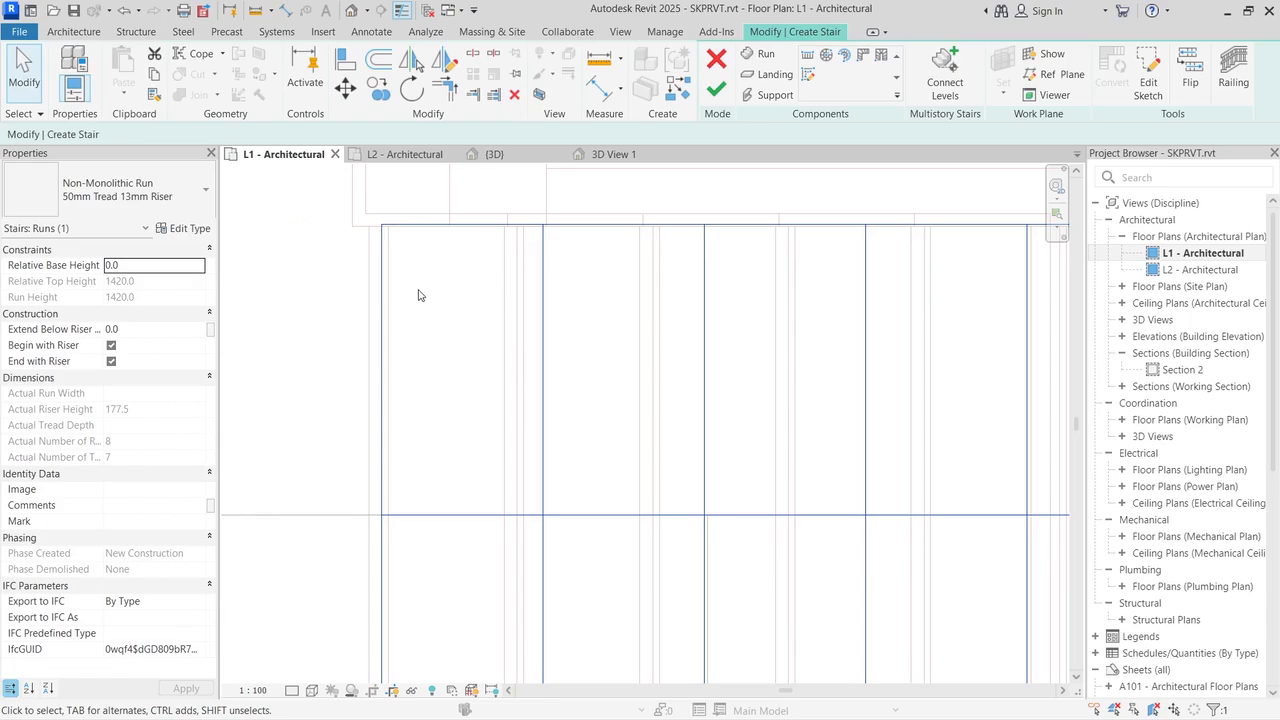
Step: Nudge the stair run slightly left and fine-tune its vertical position against the underlying stair outline
key("Left")
key("Left")
key("Left")
key("Left")
key("Left")
key("Left")
key("Right")
key("Down")
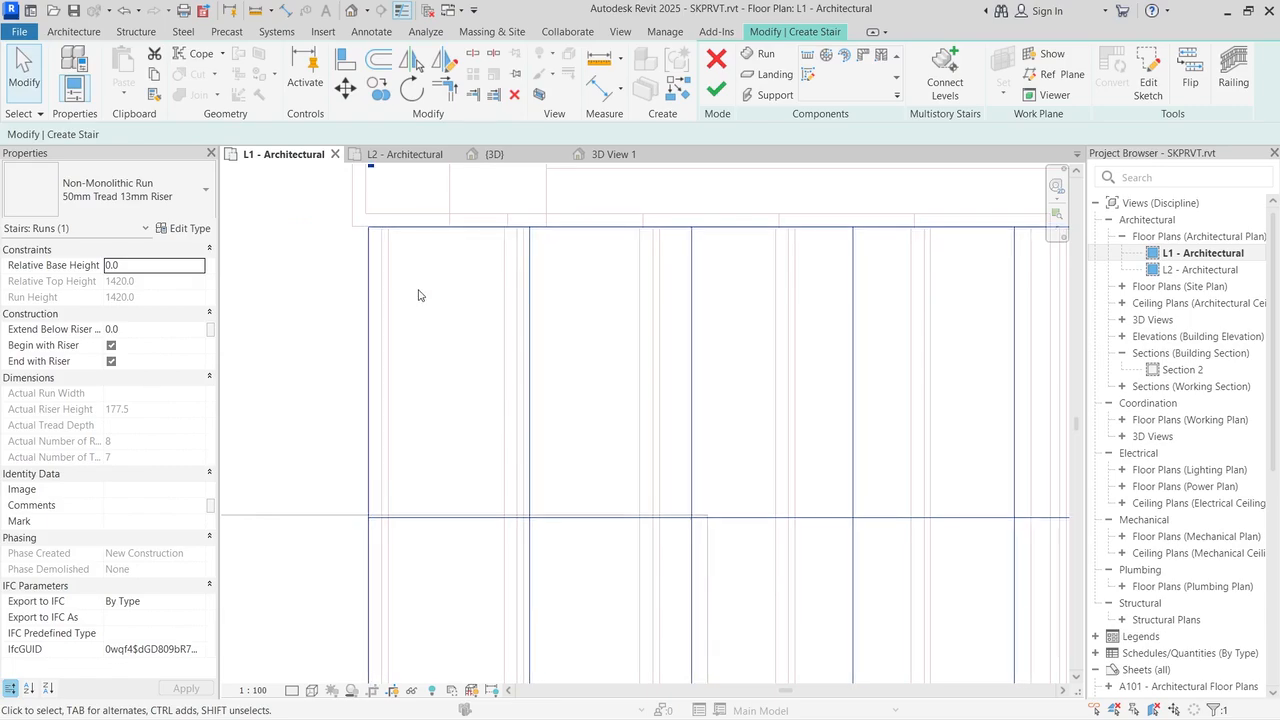
scroll(600, 300, "down", 3)
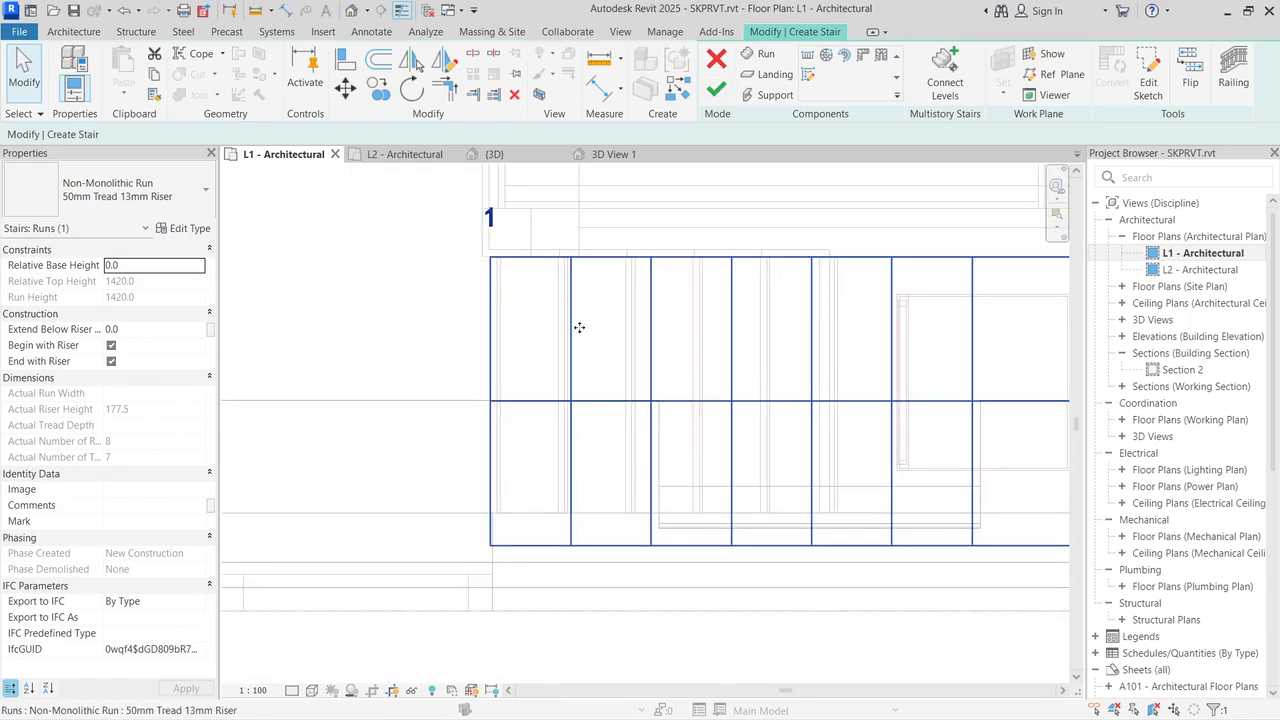
scroll(550, 561, "down", 2)
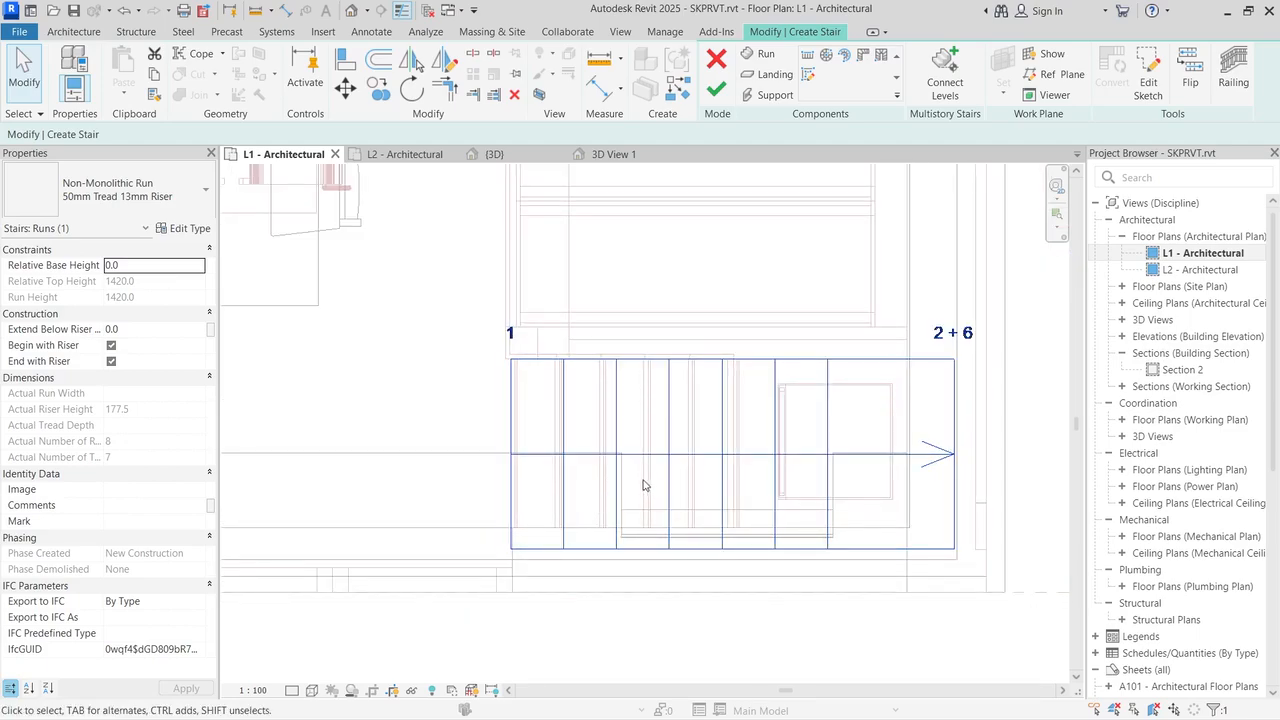
scroll(641, 482, "down", 1)
scroll(571, 429, "up", 2)
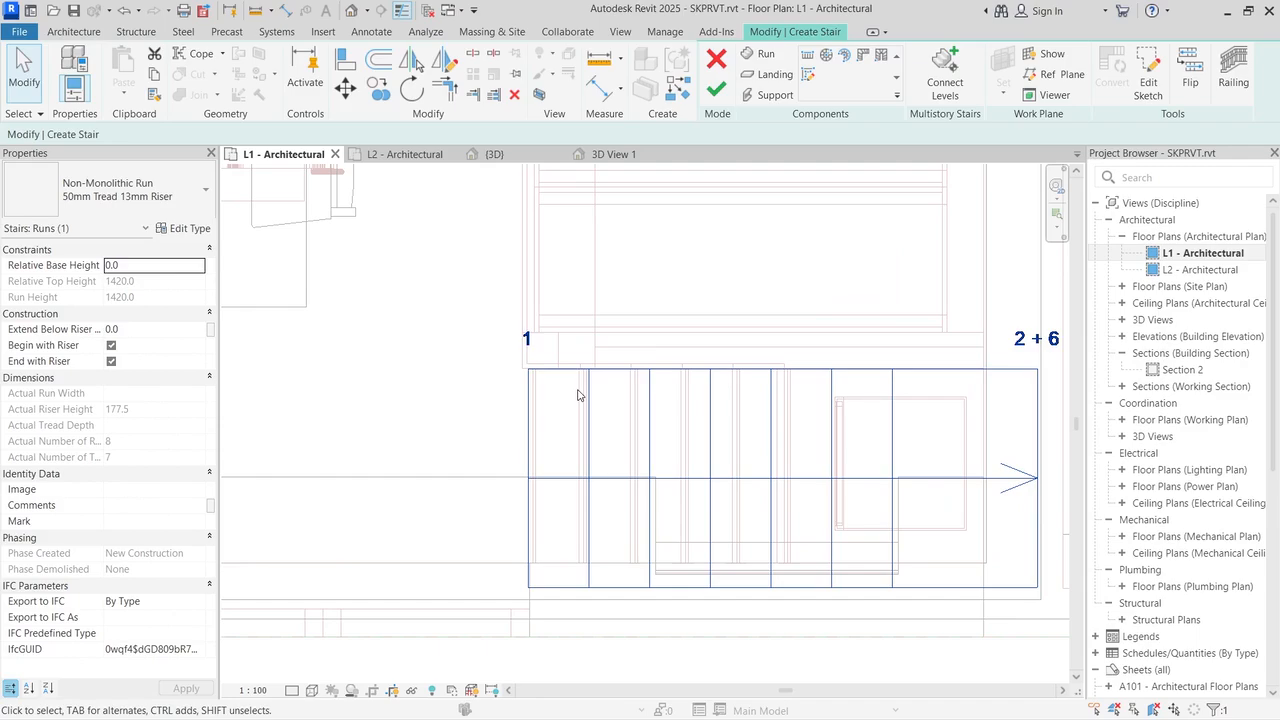
key("Up")
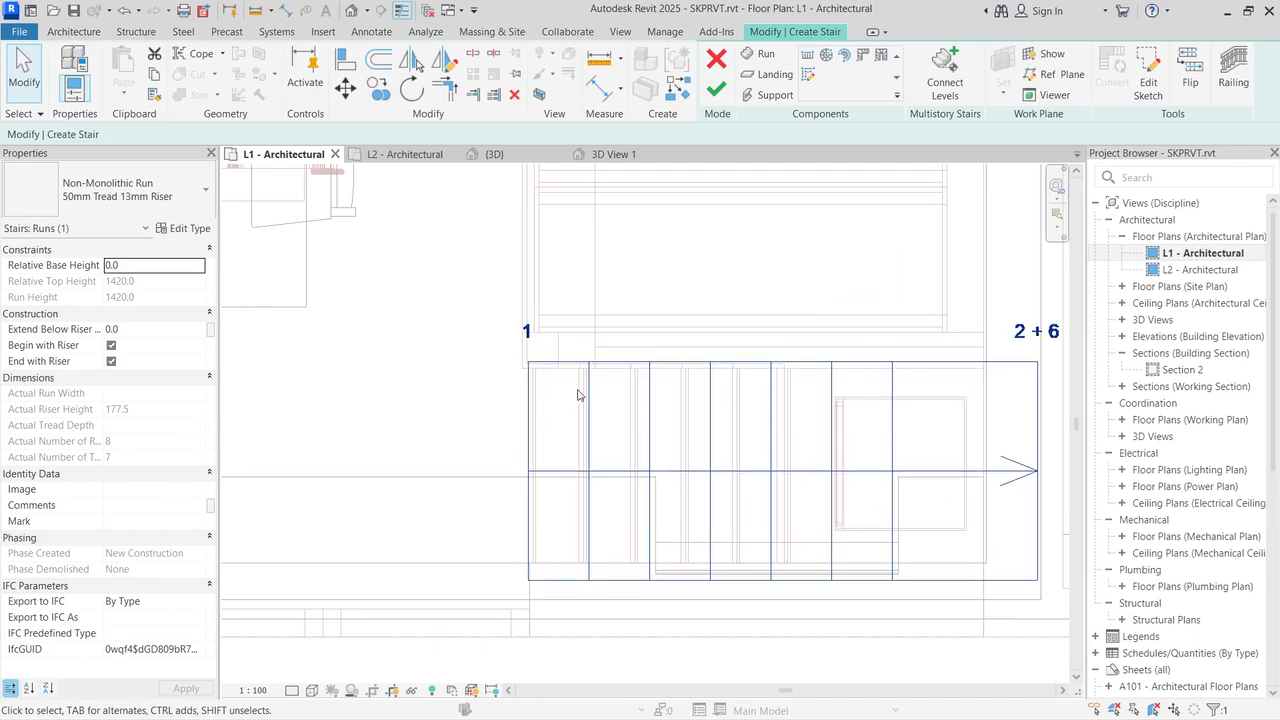
Step: Nudge the stair run further left, away from the end wall, until its top end roughly meets the end of the underlying stair outline
scroll(422, 341, "down", 6)
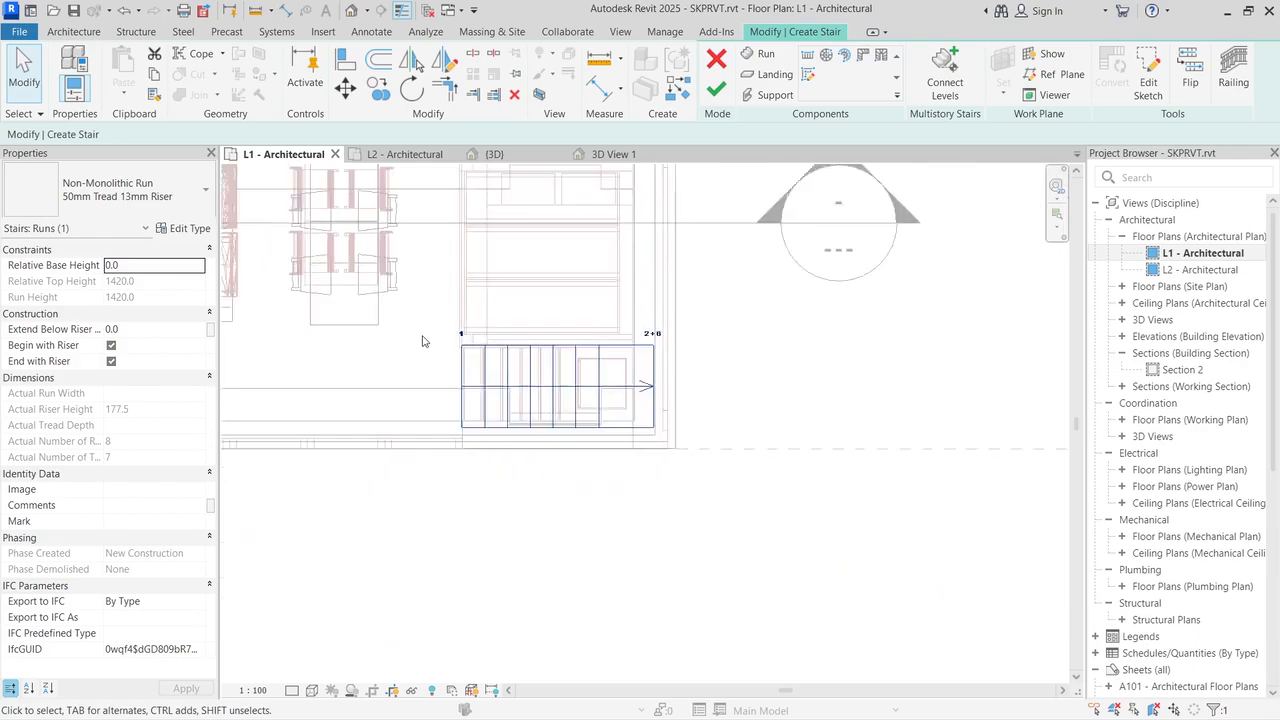
scroll(344, 292, "up", 3)
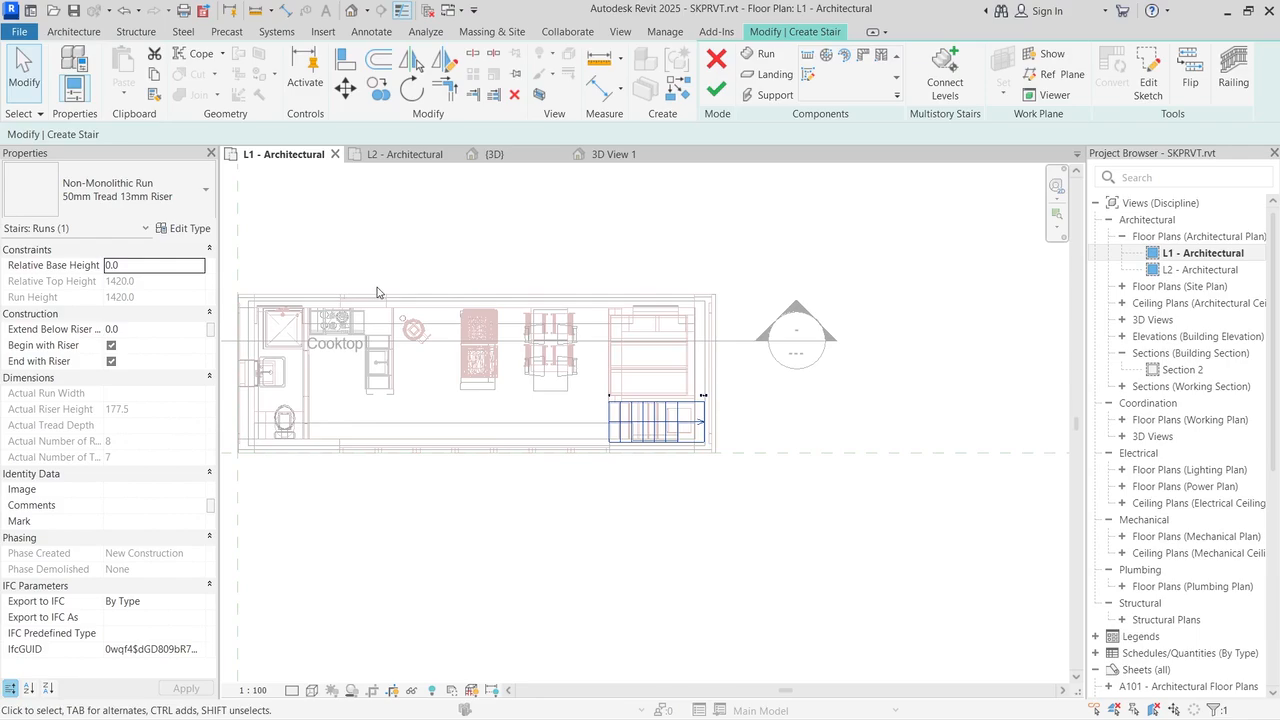
scroll(730, 419, "up", 4)
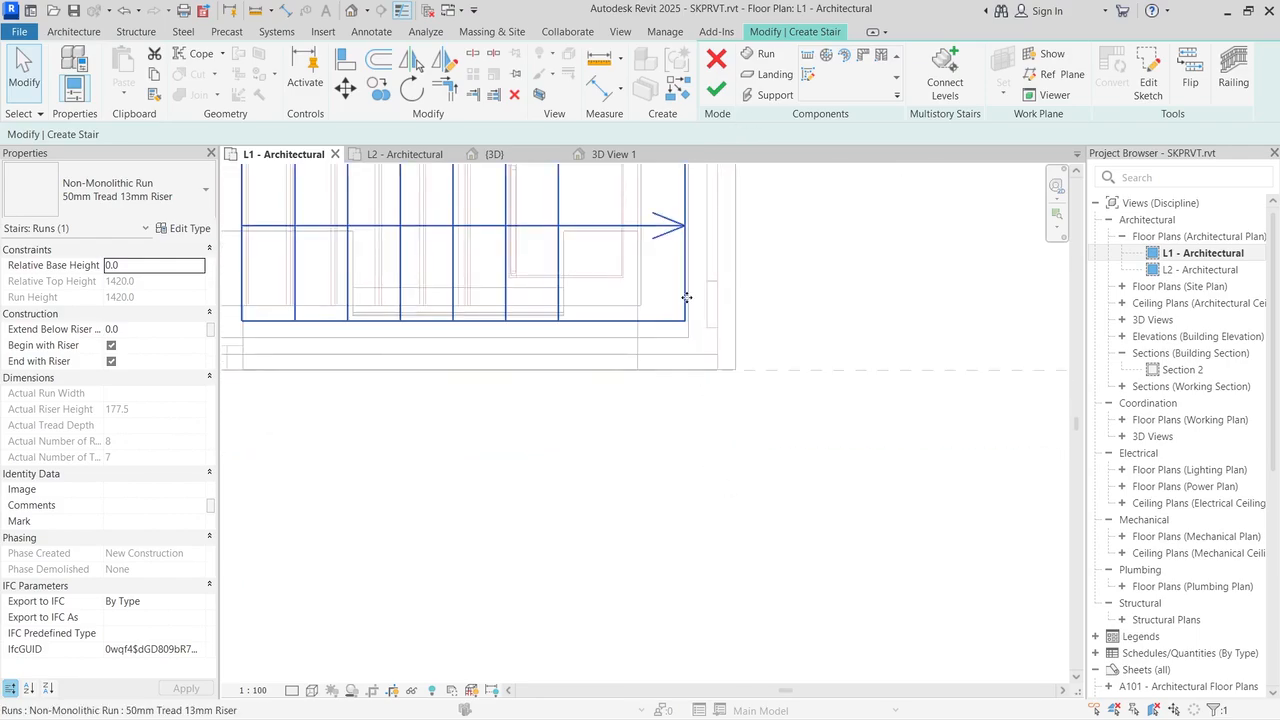
scroll(703, 201, "up", 1)
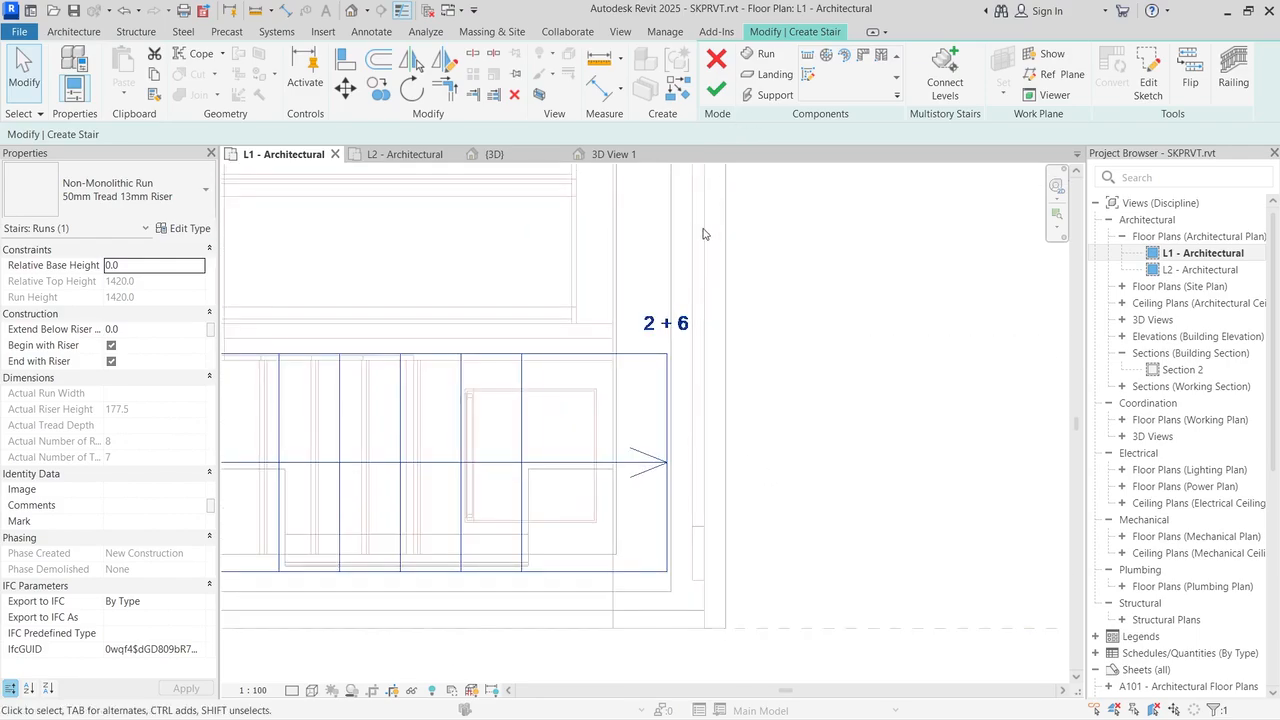
key("Left")
key("Left")
key("Left")
key("Left")
key("Left")
key("Left")
key("Left")
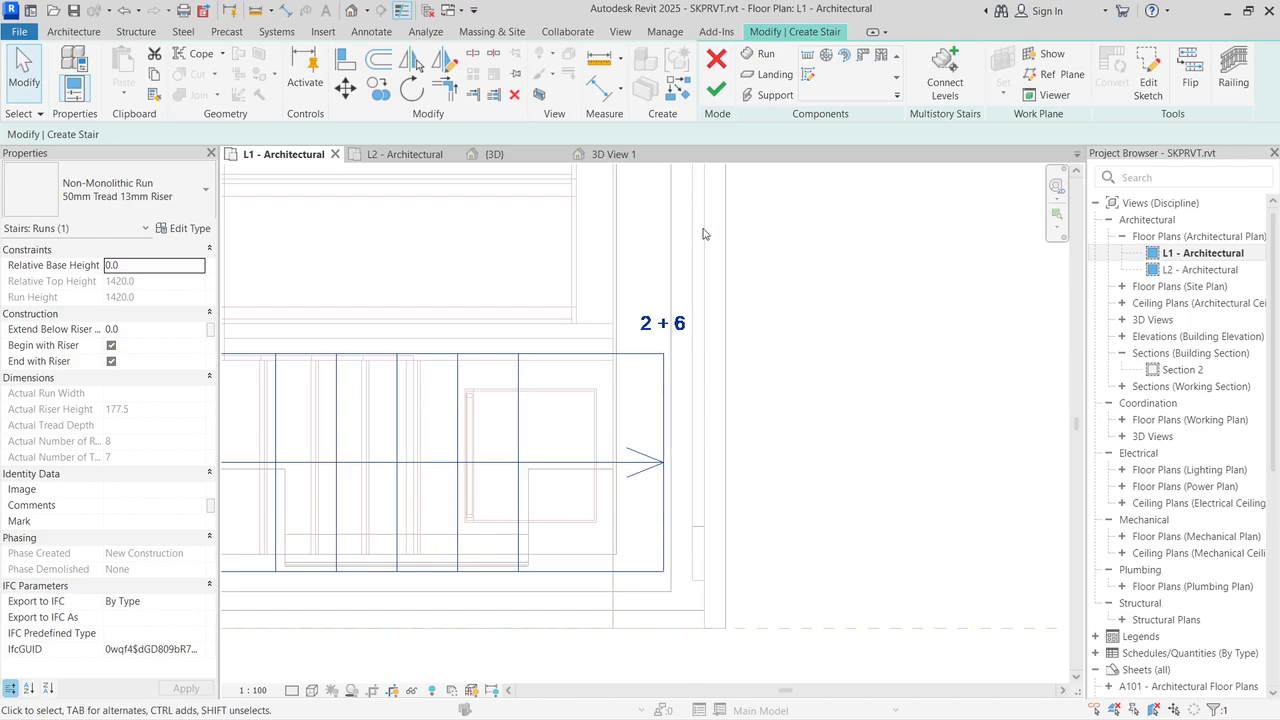
key("Left")
key("Left")
key("Left")
key("Left")
key("Left")
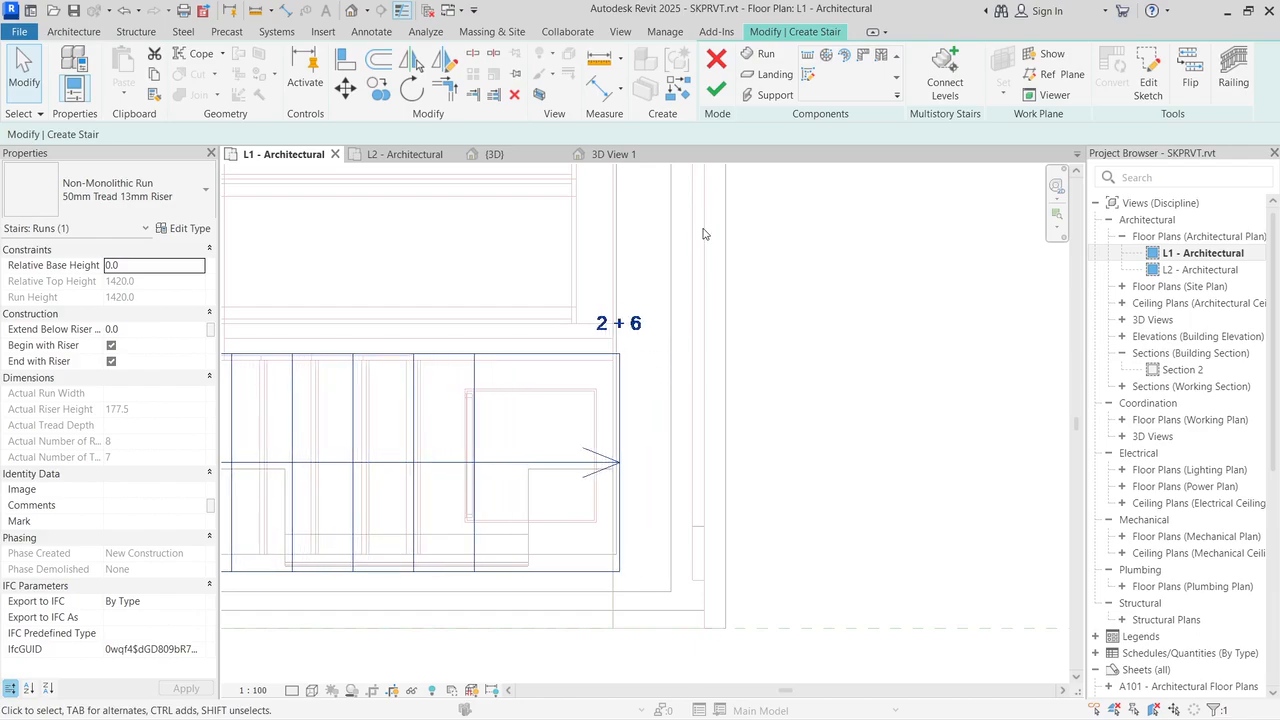
scroll(703, 230, "down", 2)
scroll(363, 285, "up", 3)
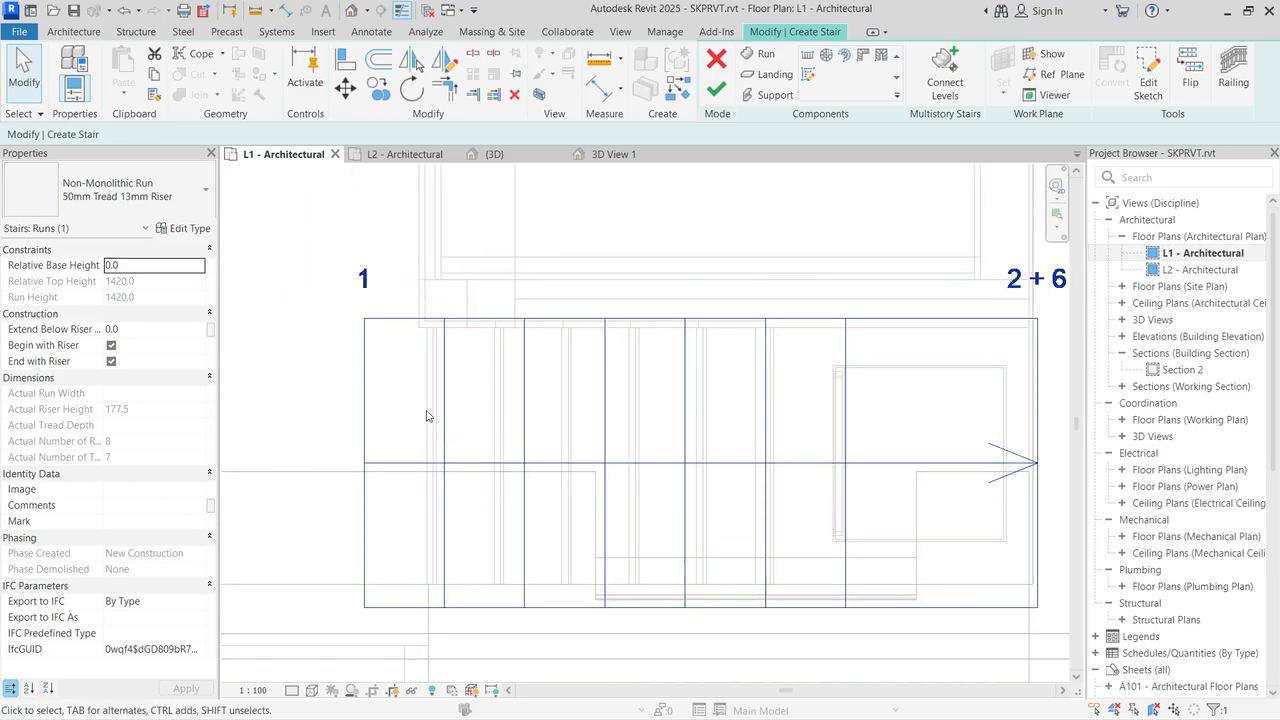
Step: Finish the stair sketch and dismiss the warning about the stair's top elevation
left_click(716, 88)
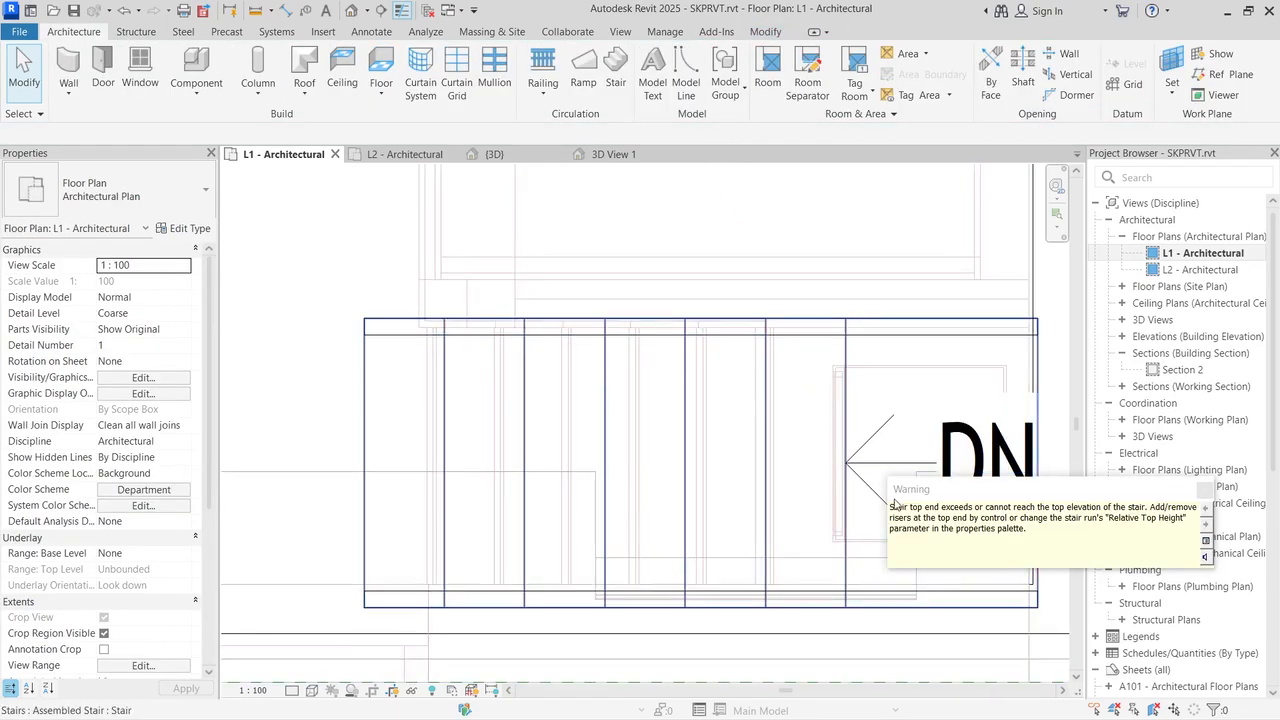
left_click_drag(972, 491, 759, 385)
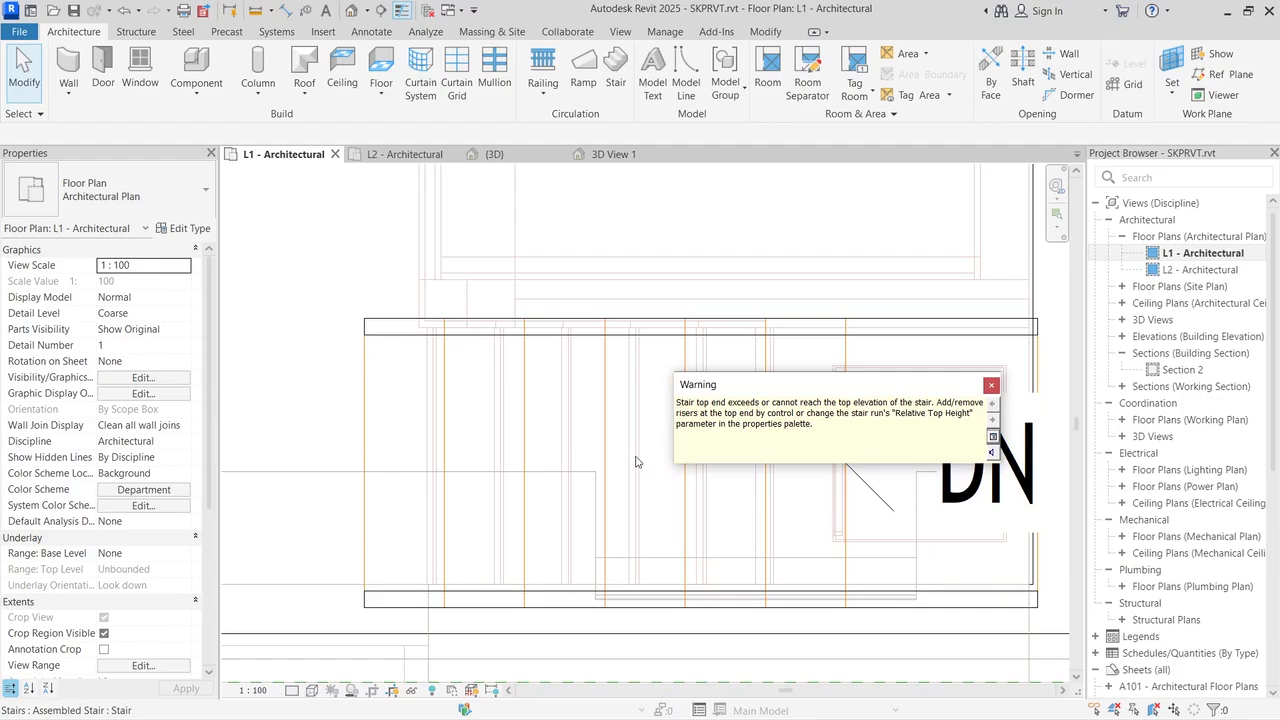
left_click(992, 387)
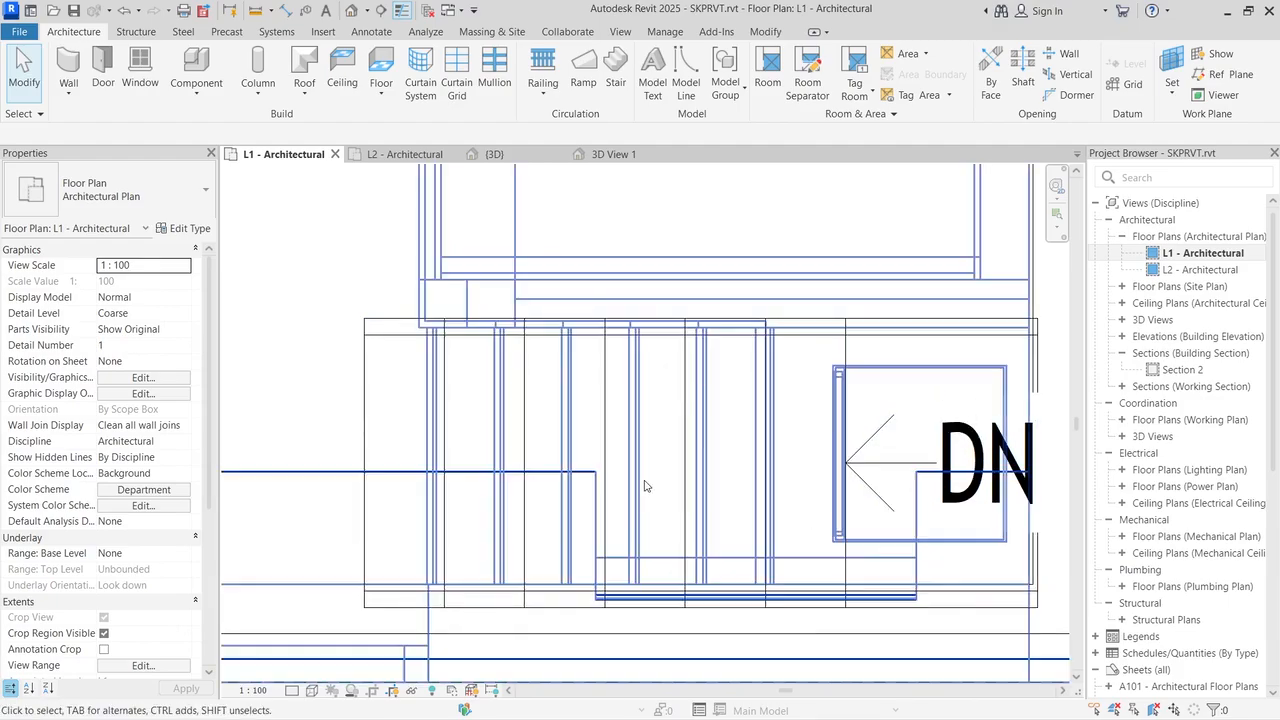
Step: Create a perspective camera view on the L1 plan, with the eye beside the kitchen and the target beyond the new stair
left_click(494, 157)
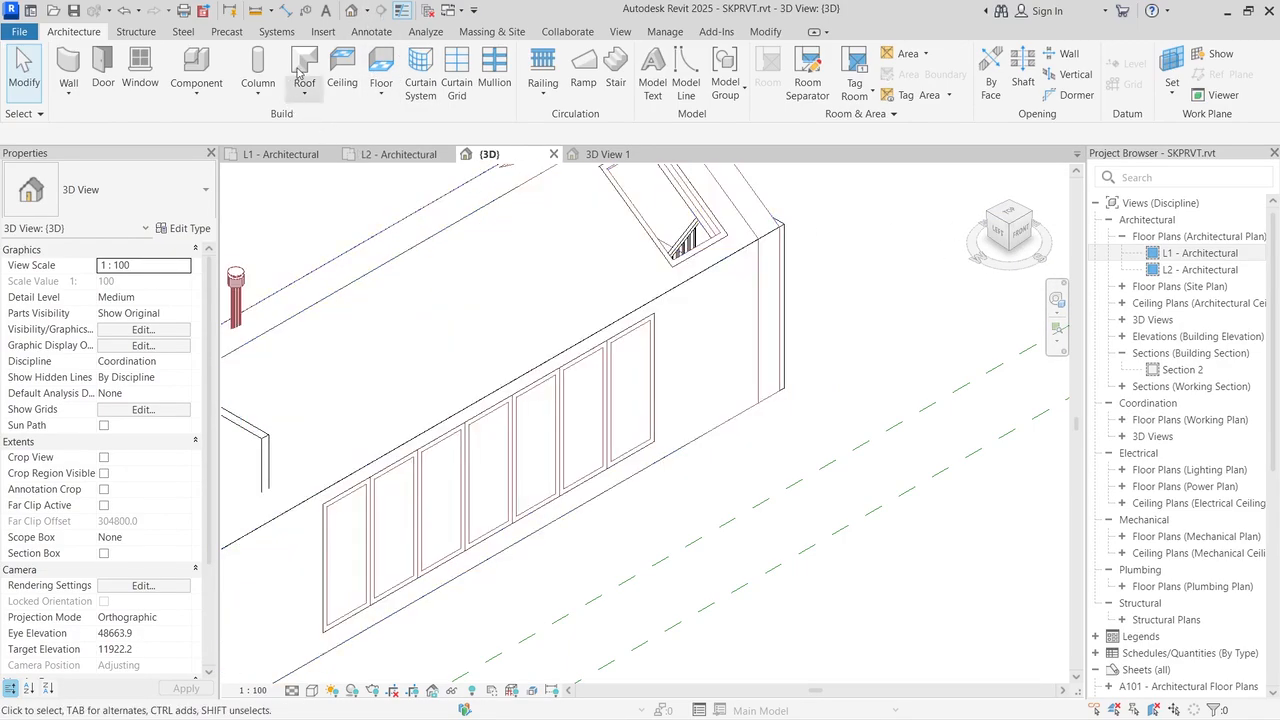
left_click(367, 10)
left_click(381, 58)
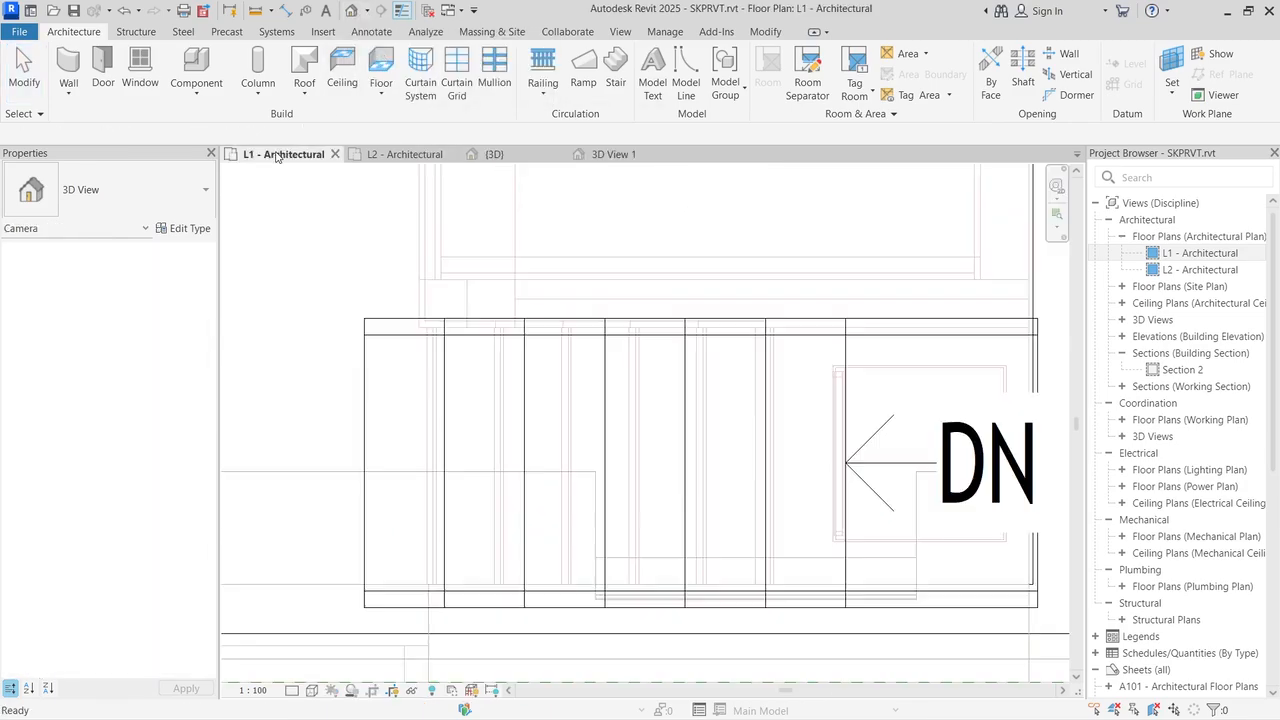
scroll(571, 321, "down", 5)
scroll(645, 352, "down", 3)
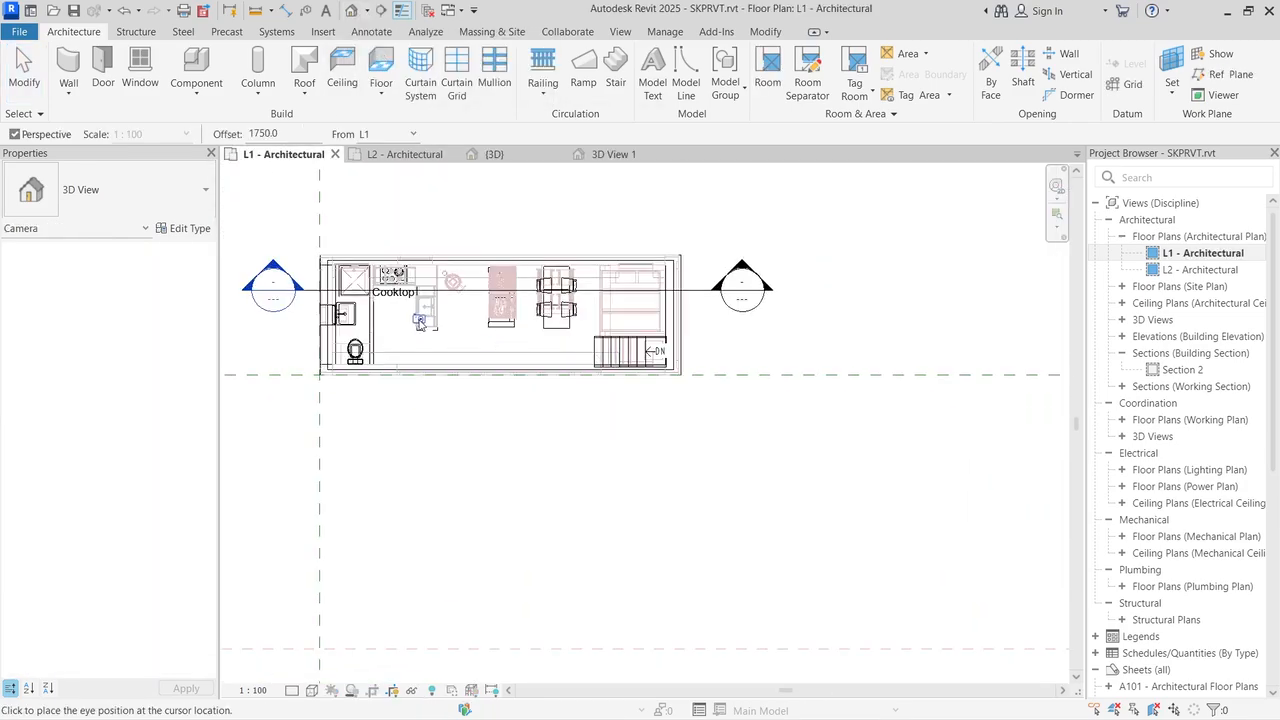
left_click(455, 324)
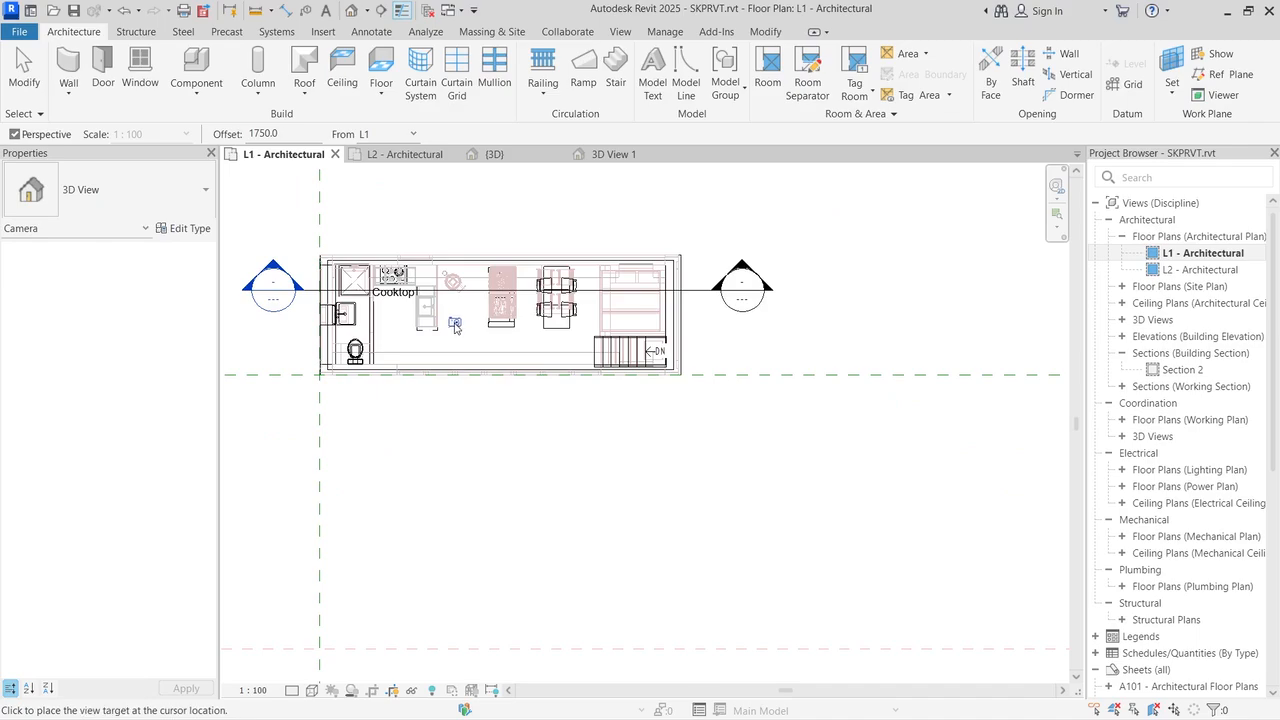
left_click(697, 352)
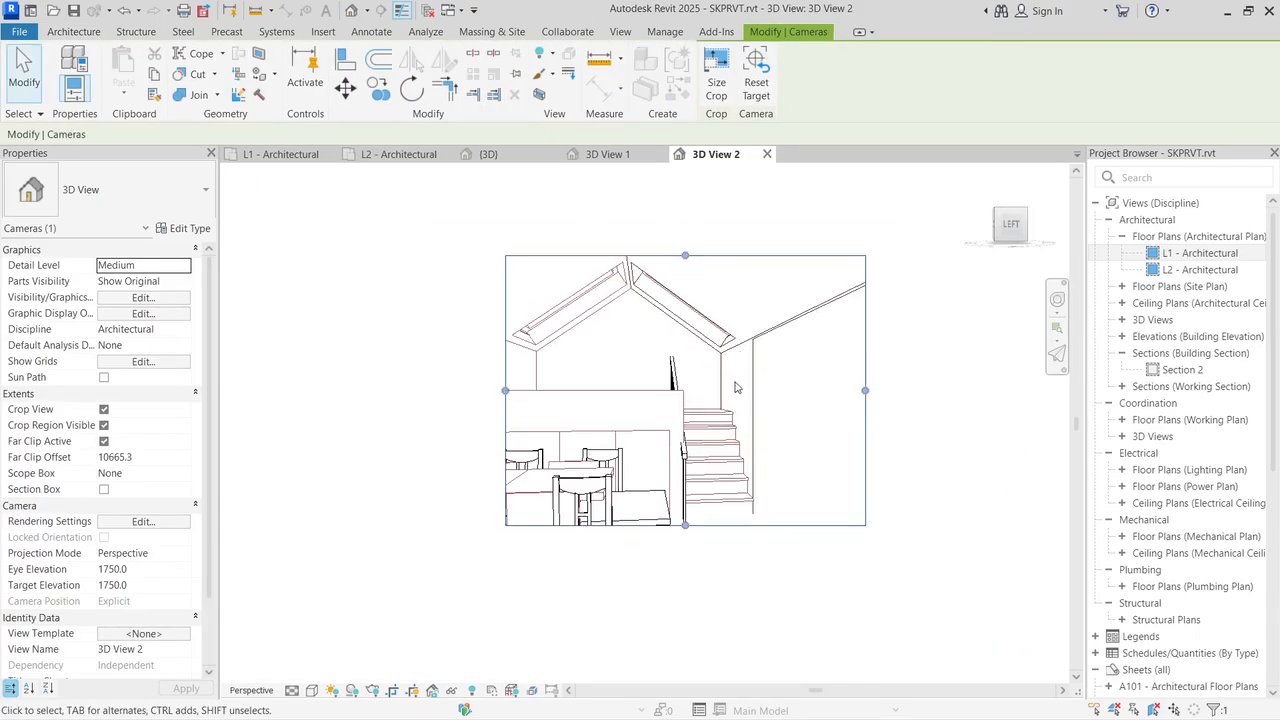
Step: Delete the rectangular handrail on the open side of the stair and orbit the camera view to inspect the treads
scroll(751, 416, "up", 5)
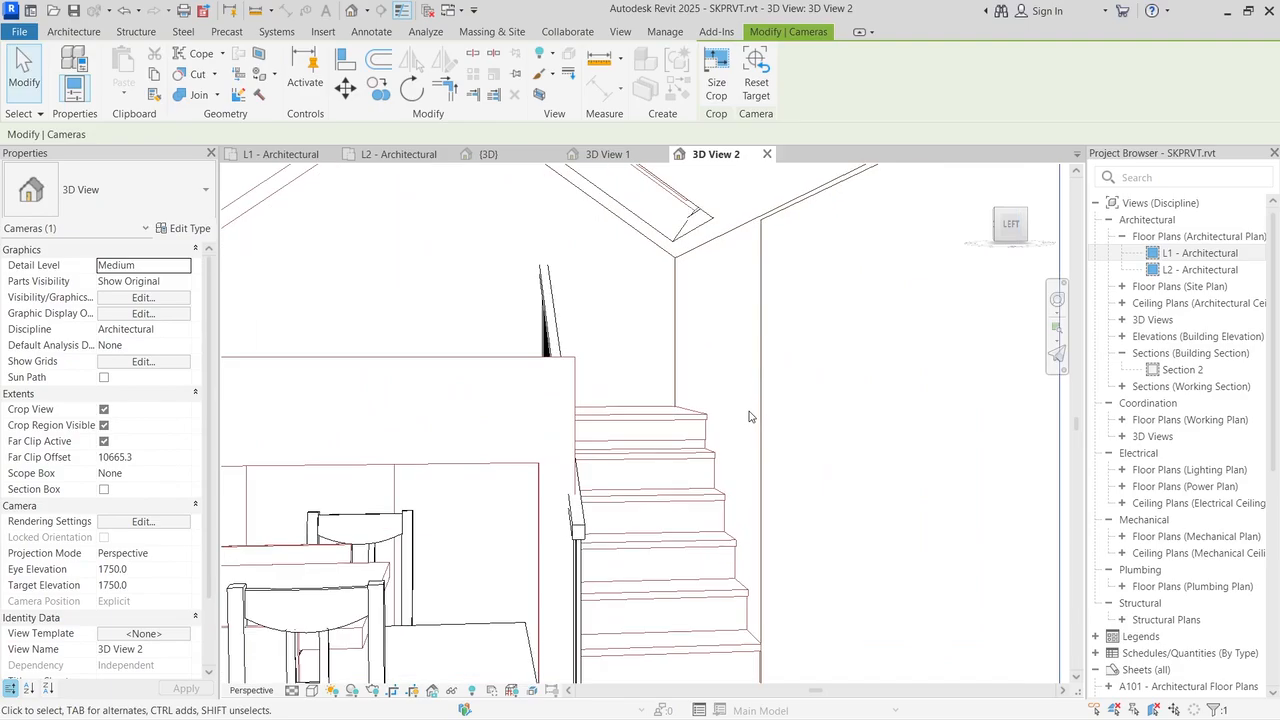
left_click(547, 314)
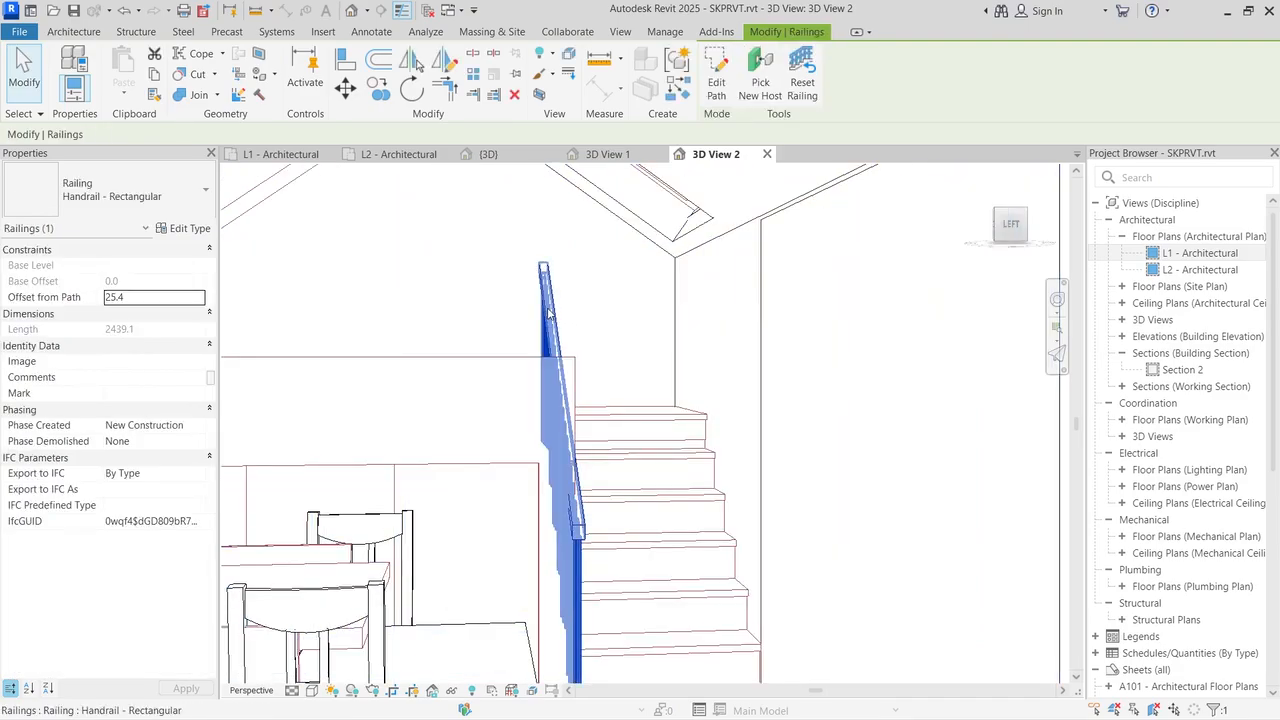
key("Delete")
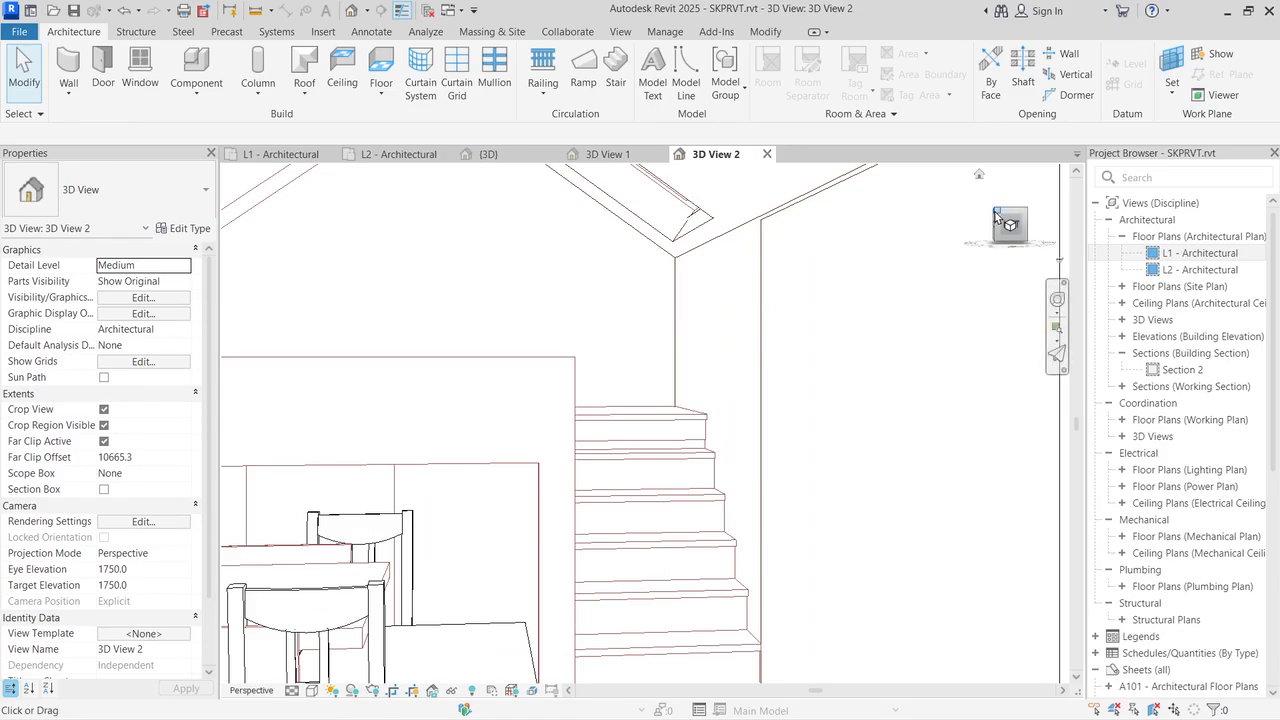
mouse_move(1008, 226)
left_mouse_down()
mouse_move(917, 234)
mouse_move(960, 230)
mouse_move(935, 232)
left_mouse_up()
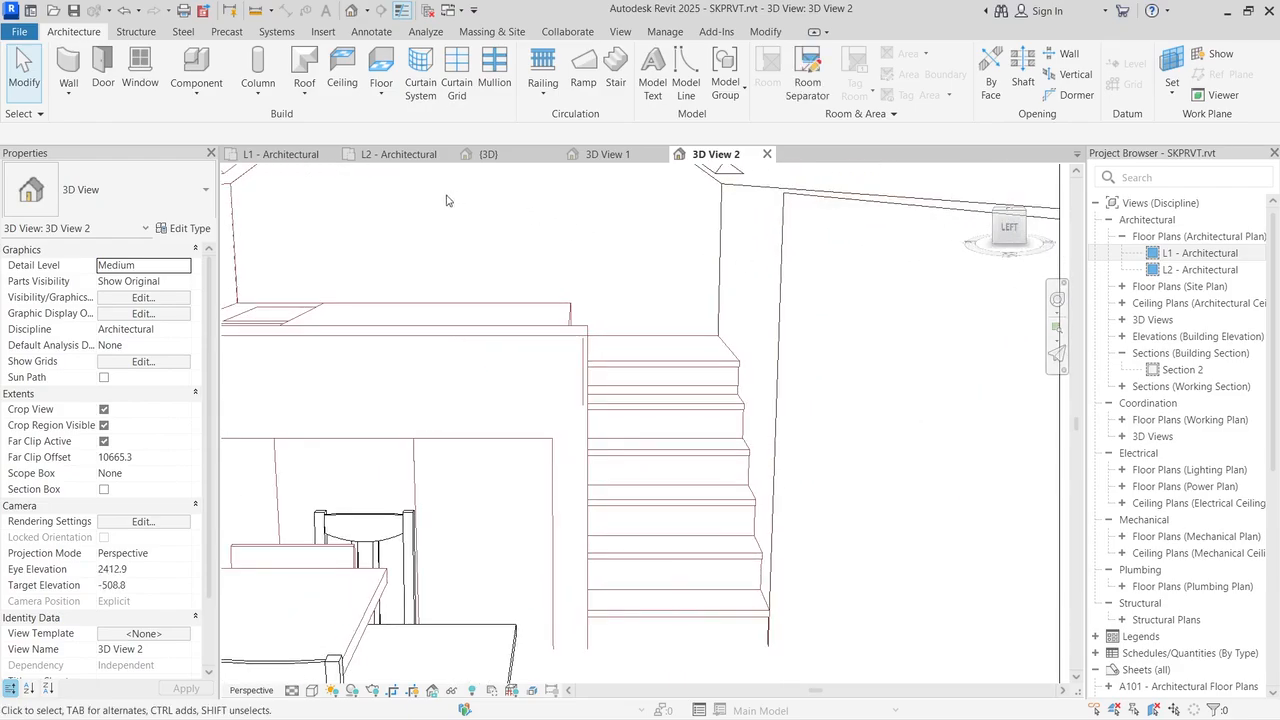
Step: Return to the L1 plan and start a wall similar to the bathroom's 125mm interior partition
left_click(245, 155)
scroll(590, 412, "up", 3)
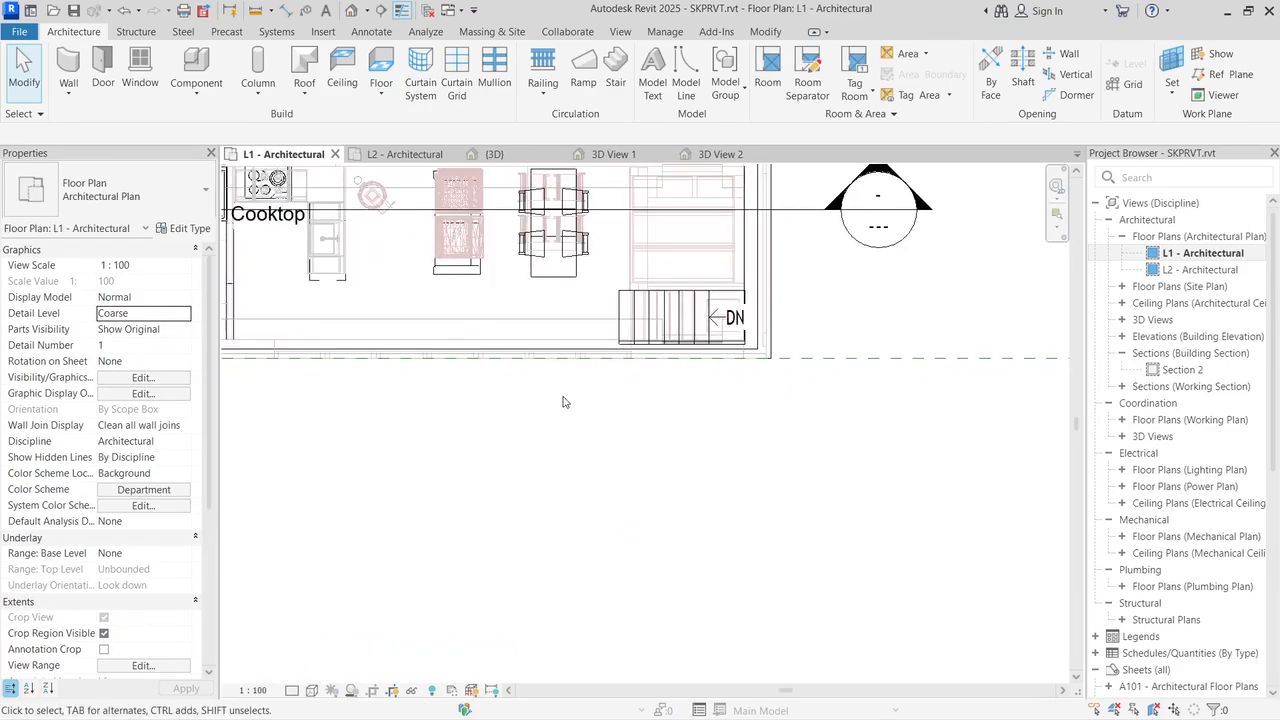
scroll(627, 327, "up", 5)
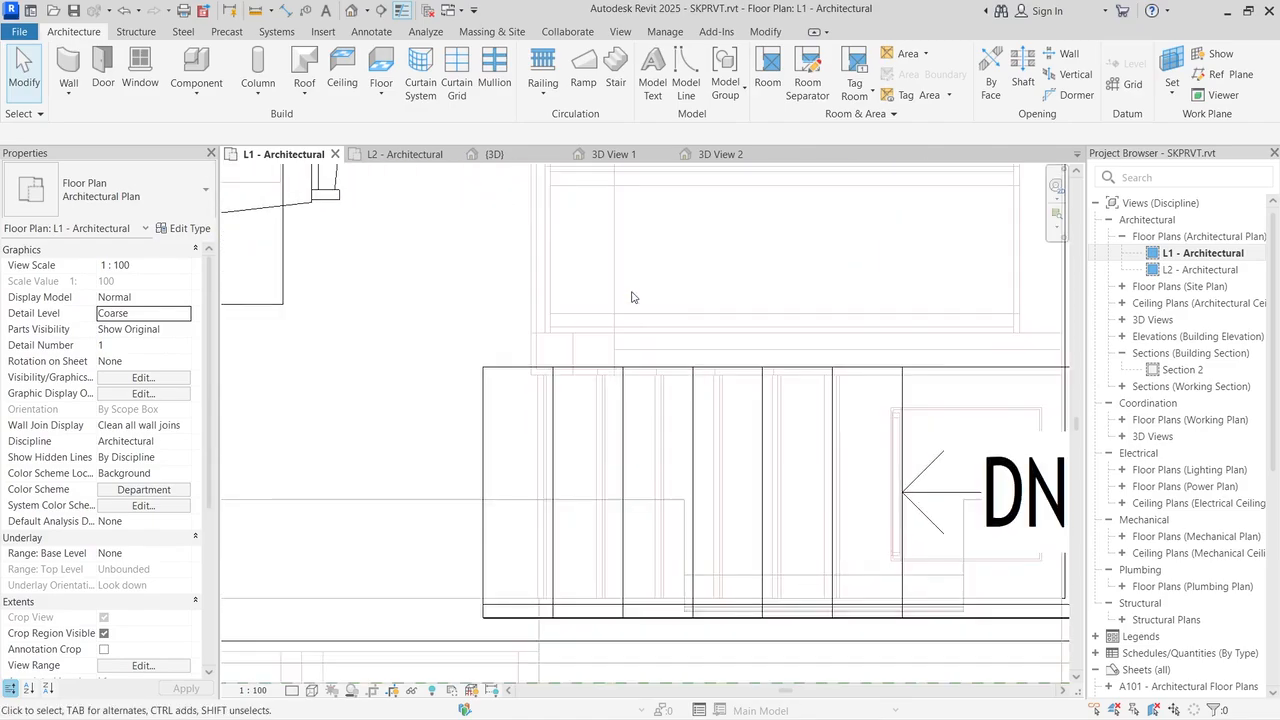
scroll(620, 305, "down", 5)
scroll(695, 322, "down", 4)
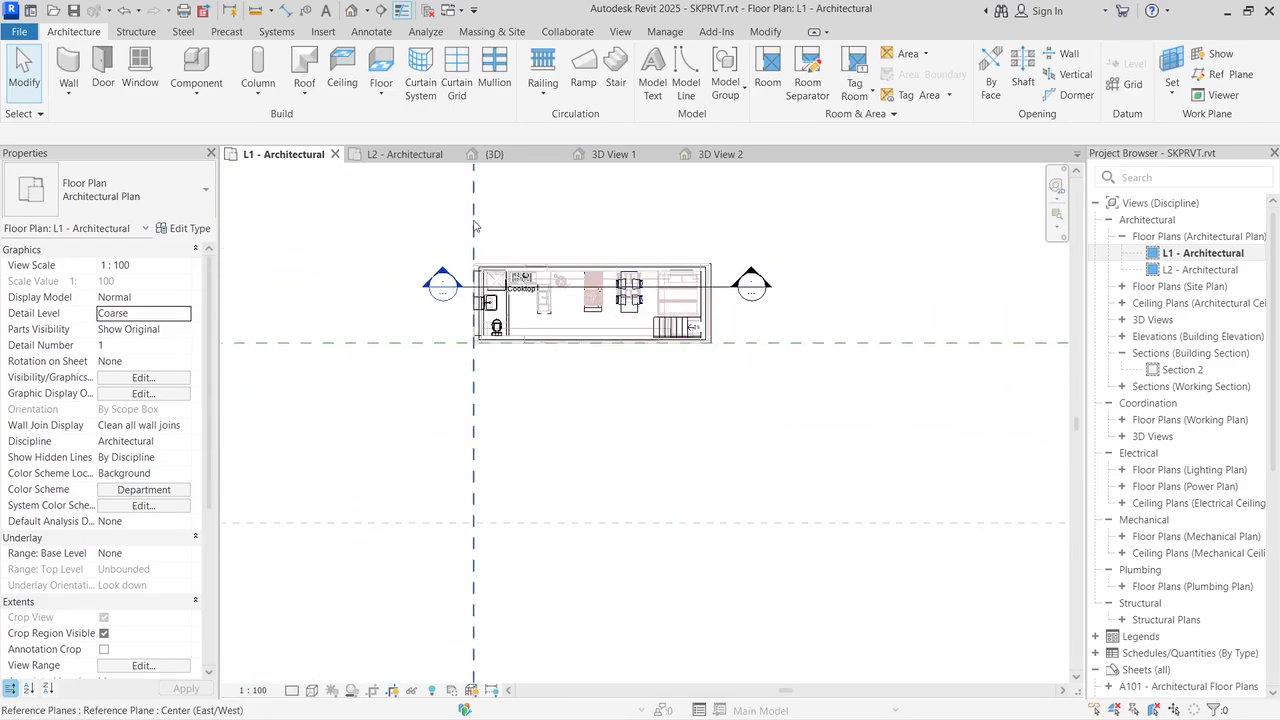
scroll(618, 310, "up", 5)
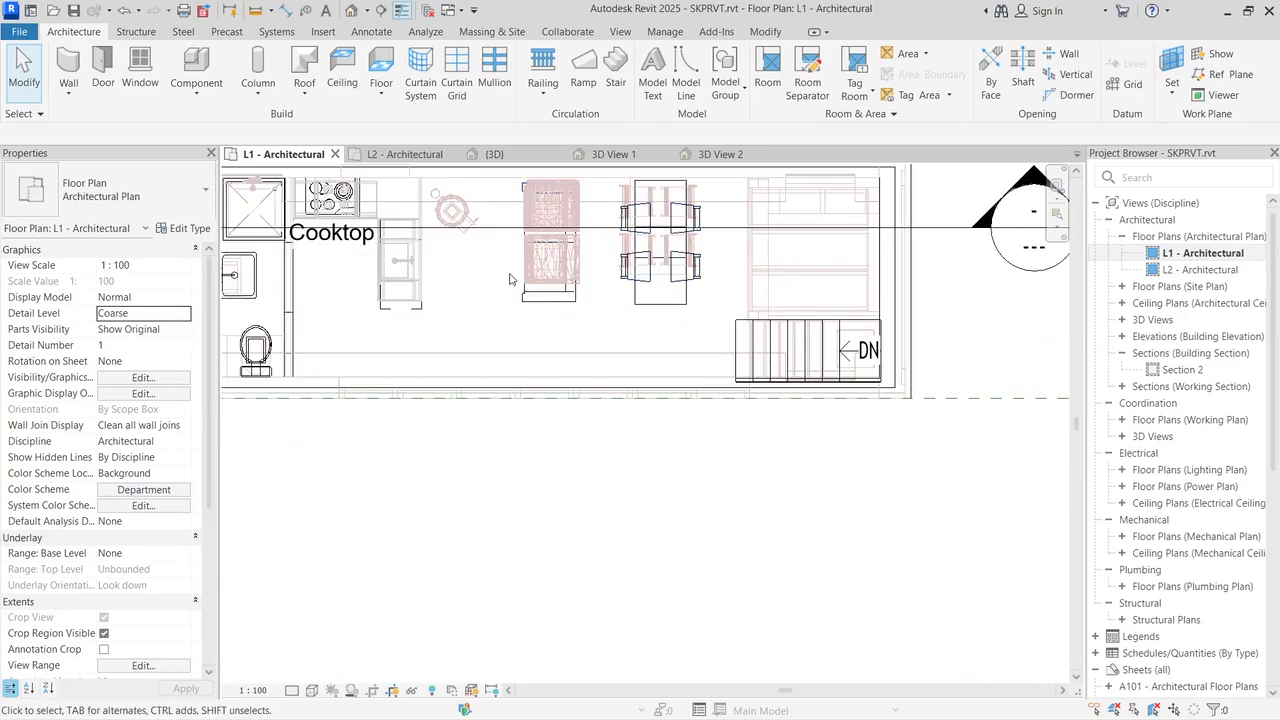
left_click(285, 280)
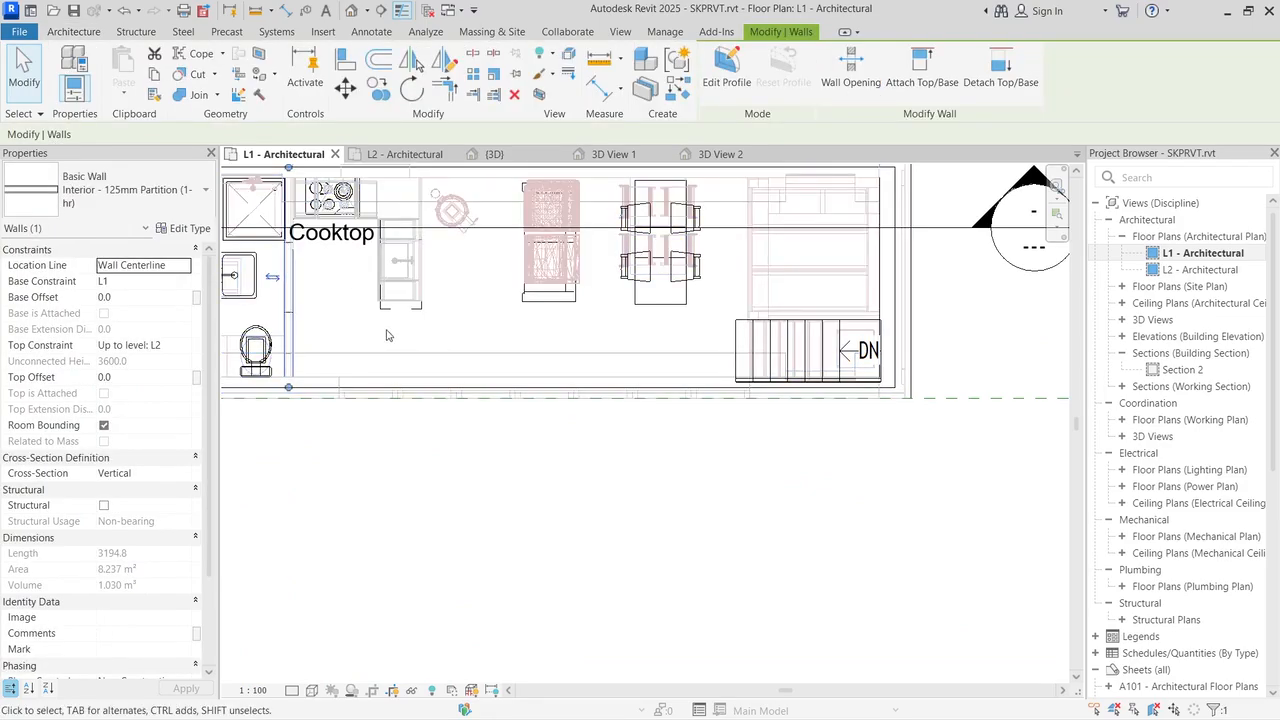
right_click(289, 270)
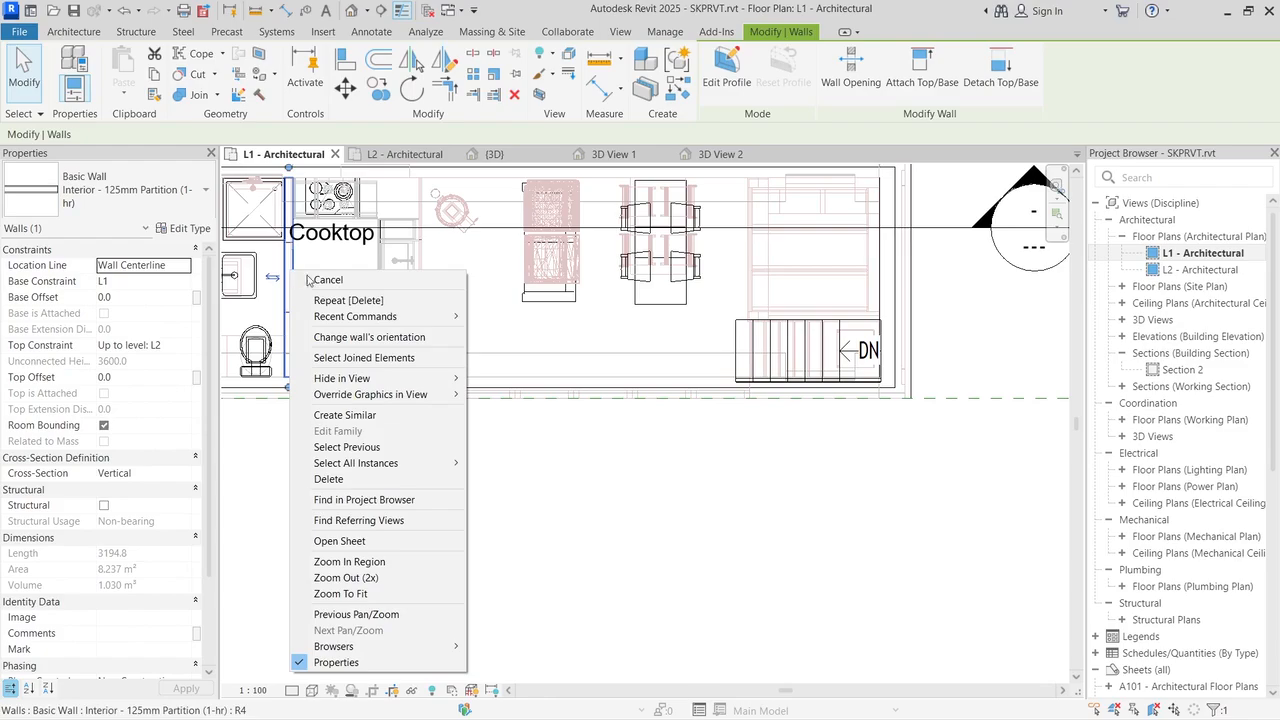
left_click(362, 416)
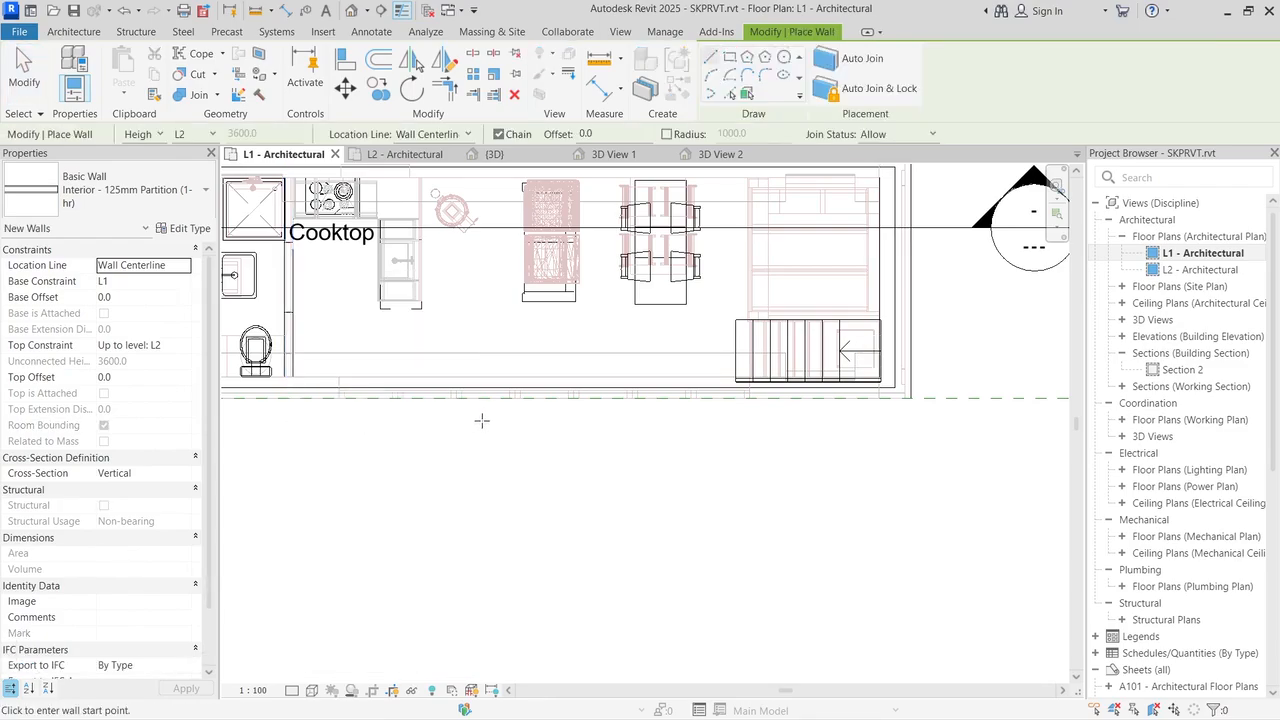
Step: Draw a 2080 mm partition wall along the stair's inner side, from the inner face of the end wall to the foot of the stair
scroll(925, 255, "up", 5)
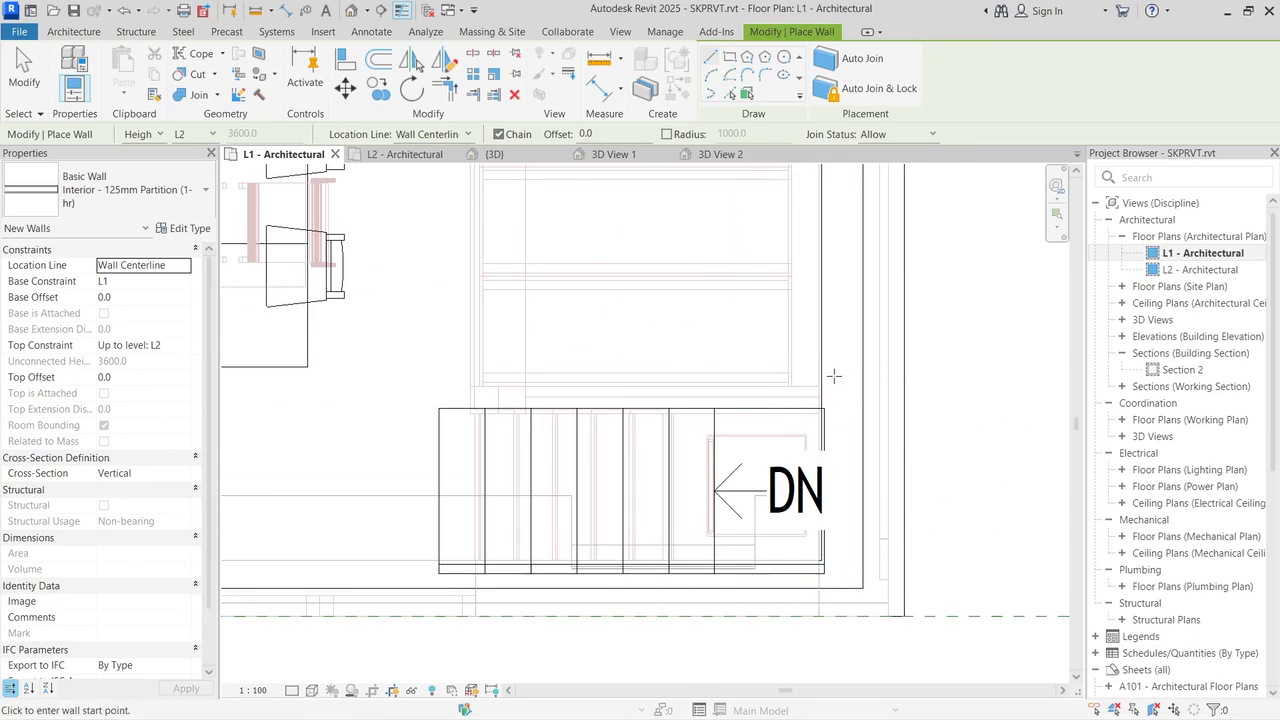
scroll(835, 405, "up", 2)
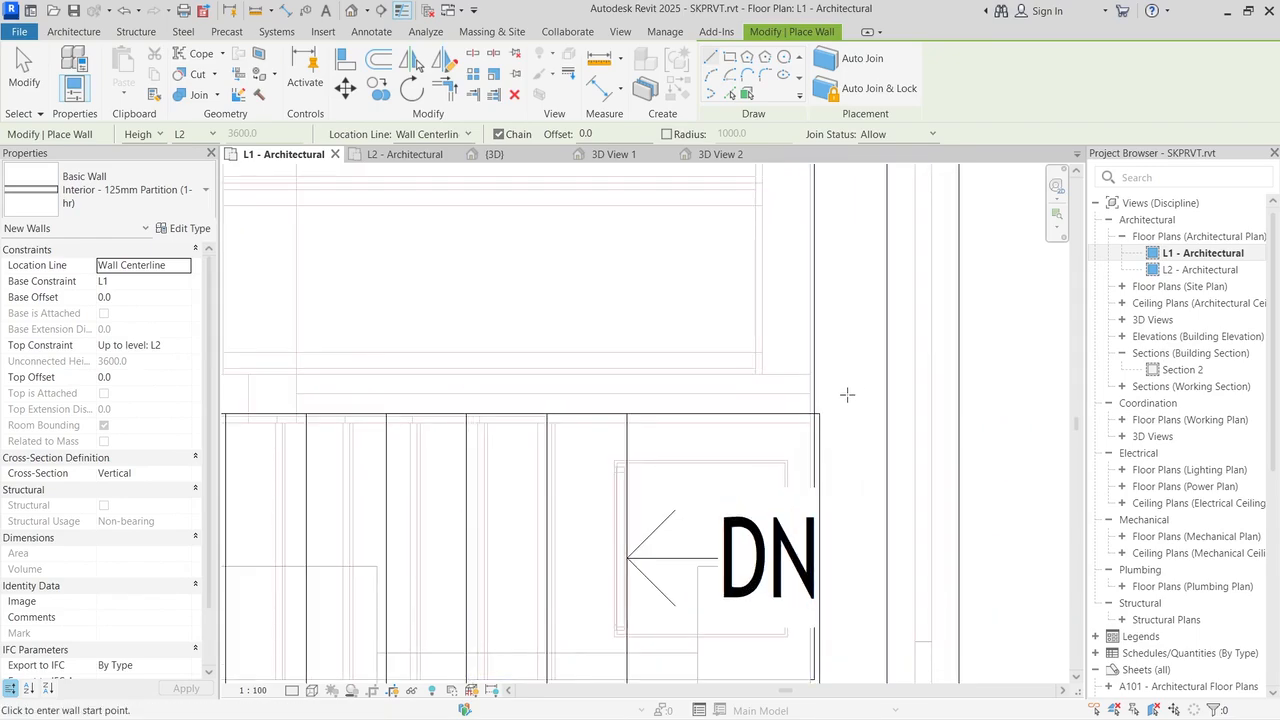
scroll(846, 394, "down", 2)
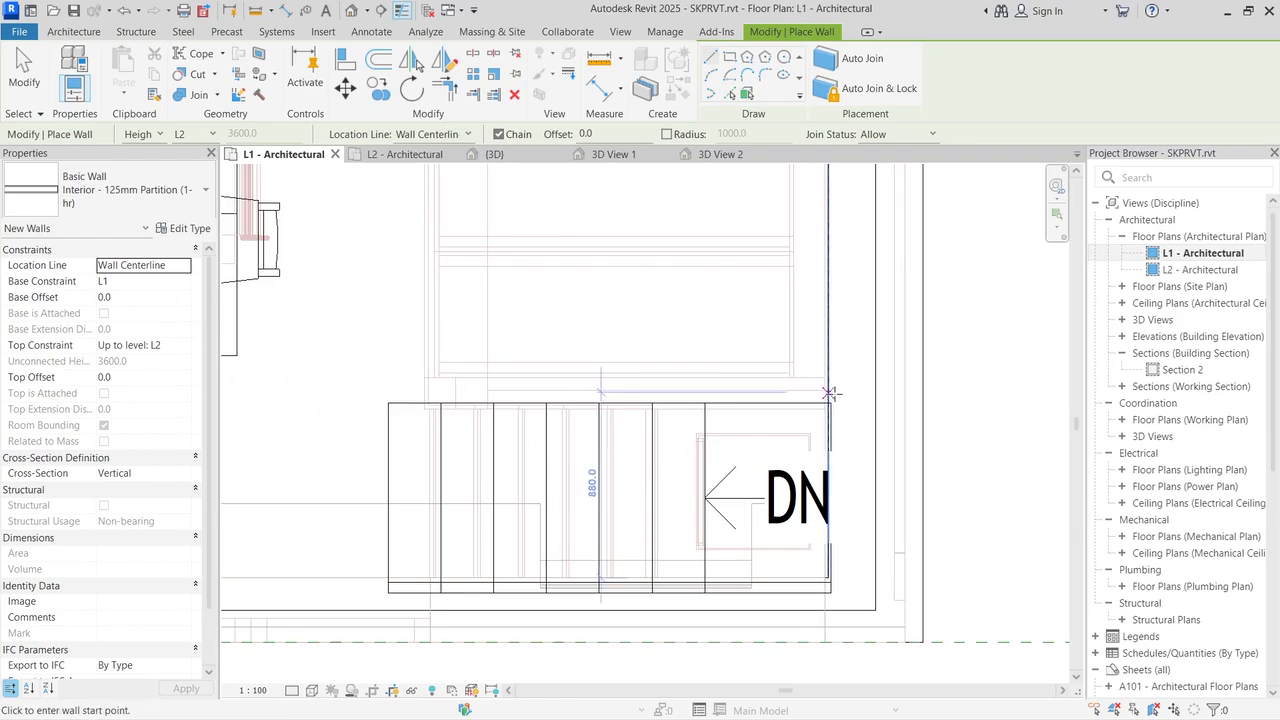
scroll(825, 391, "up", 2)
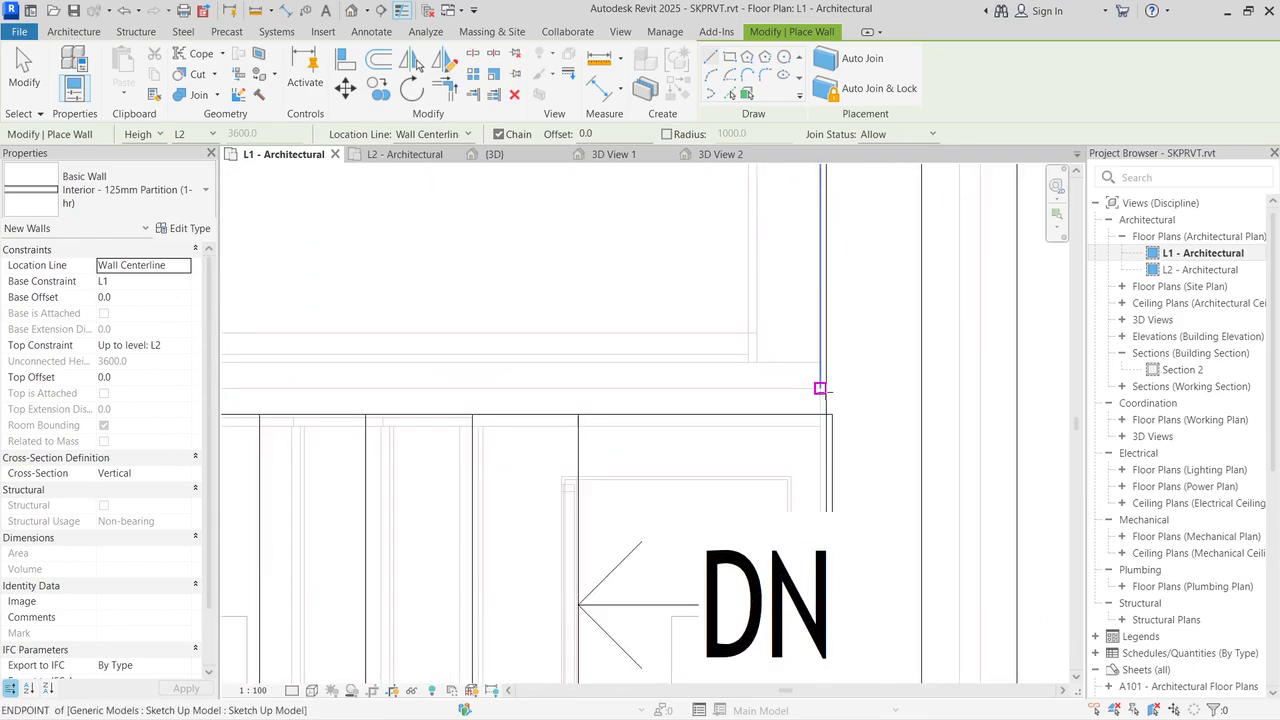
left_click(820, 388)
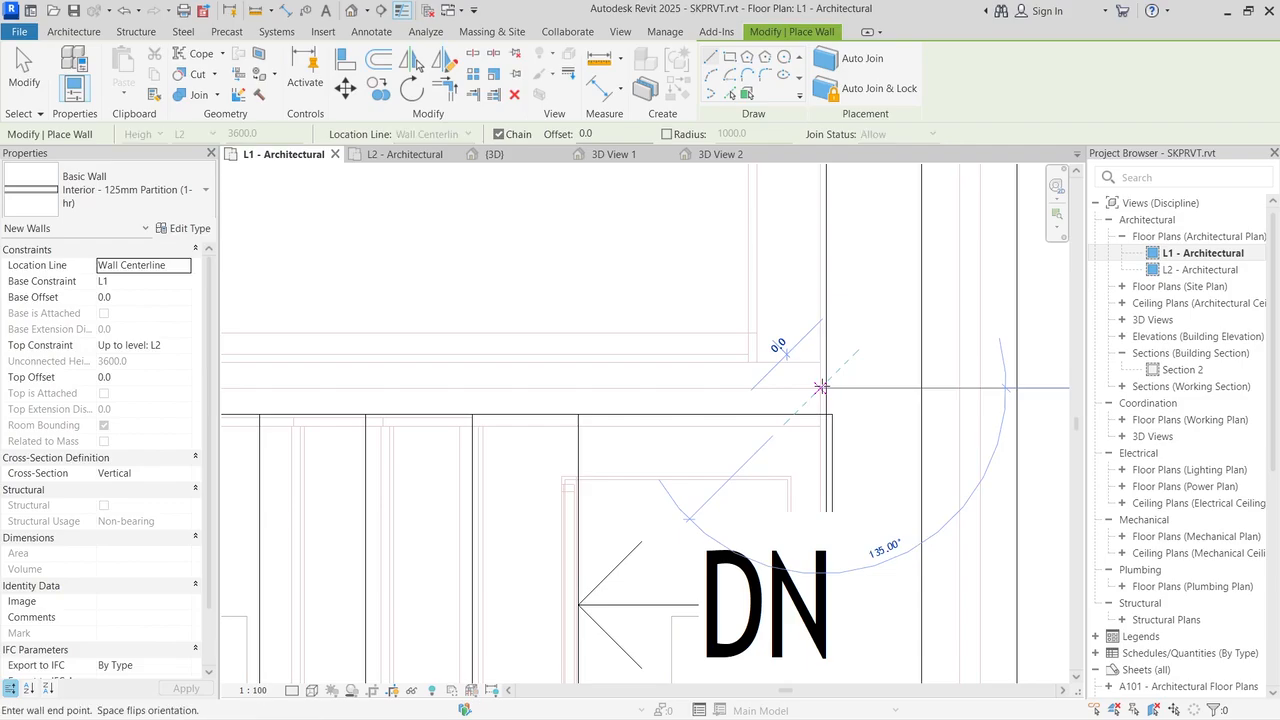
scroll(663, 372, "down", 4)
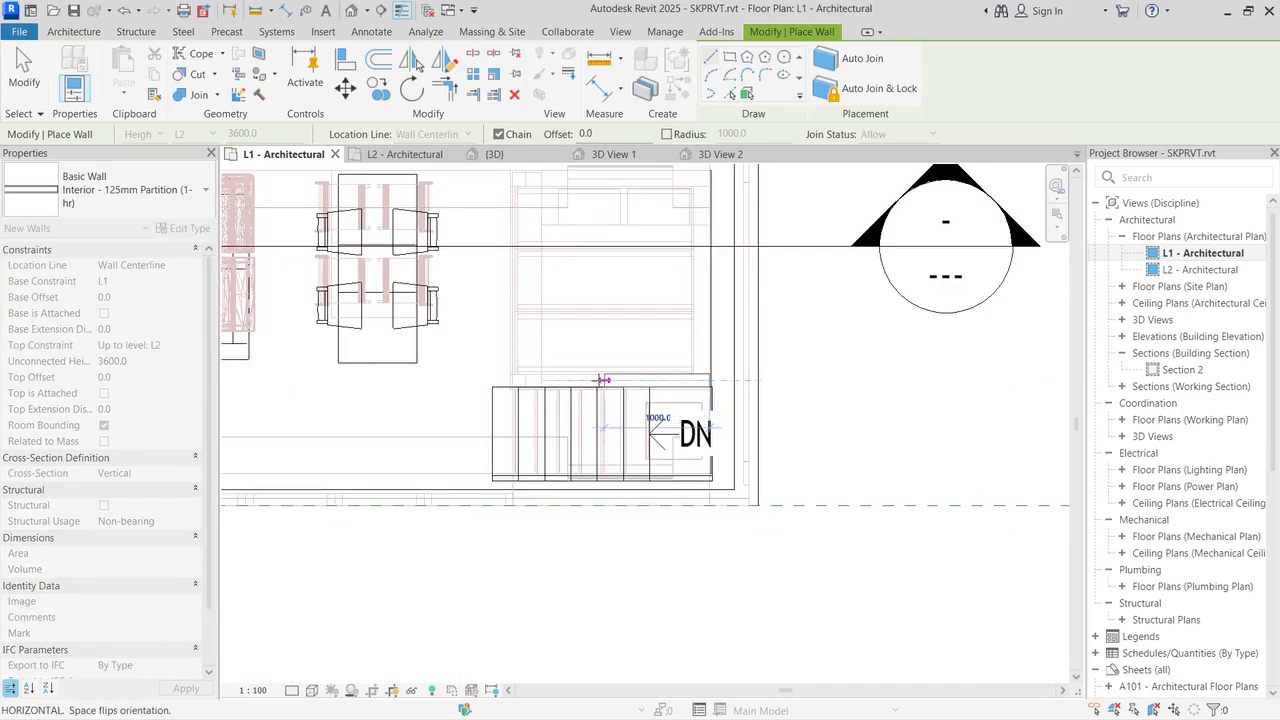
scroll(573, 380, "up", 3)
scroll(558, 383, "up", 6)
scroll(400, 383, "down", 3)
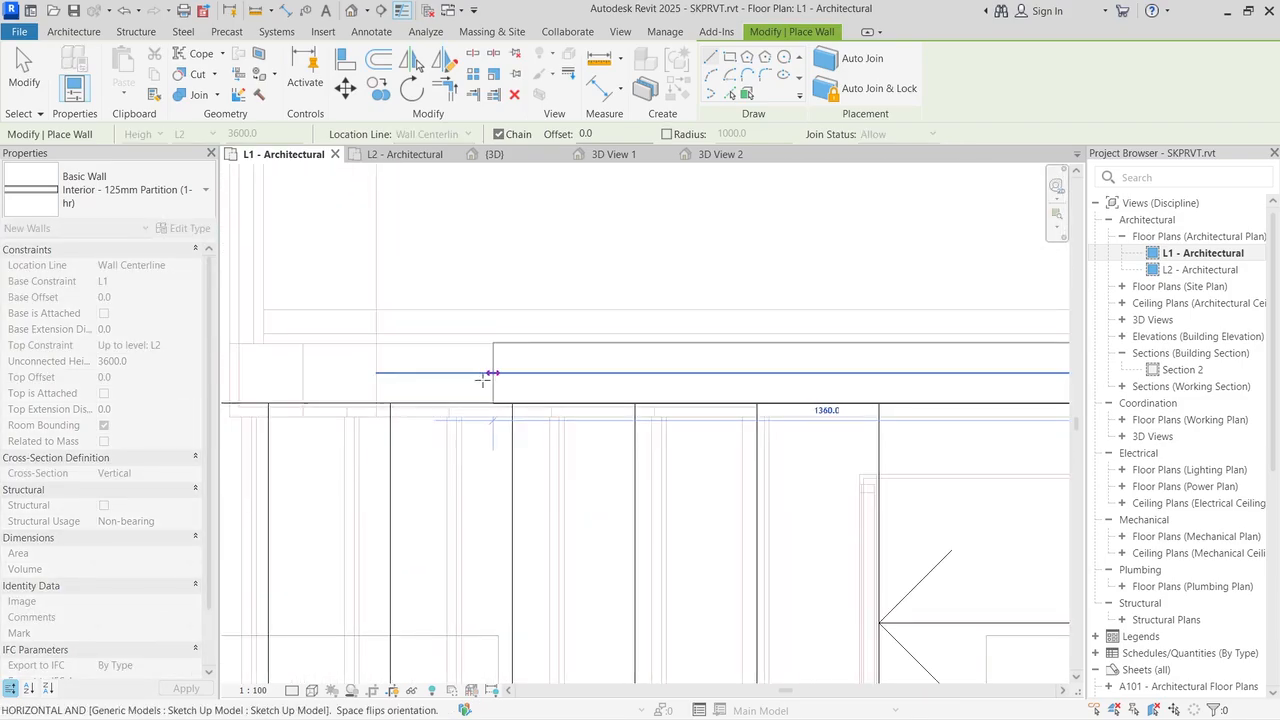
scroll(483, 382, "down", 4)
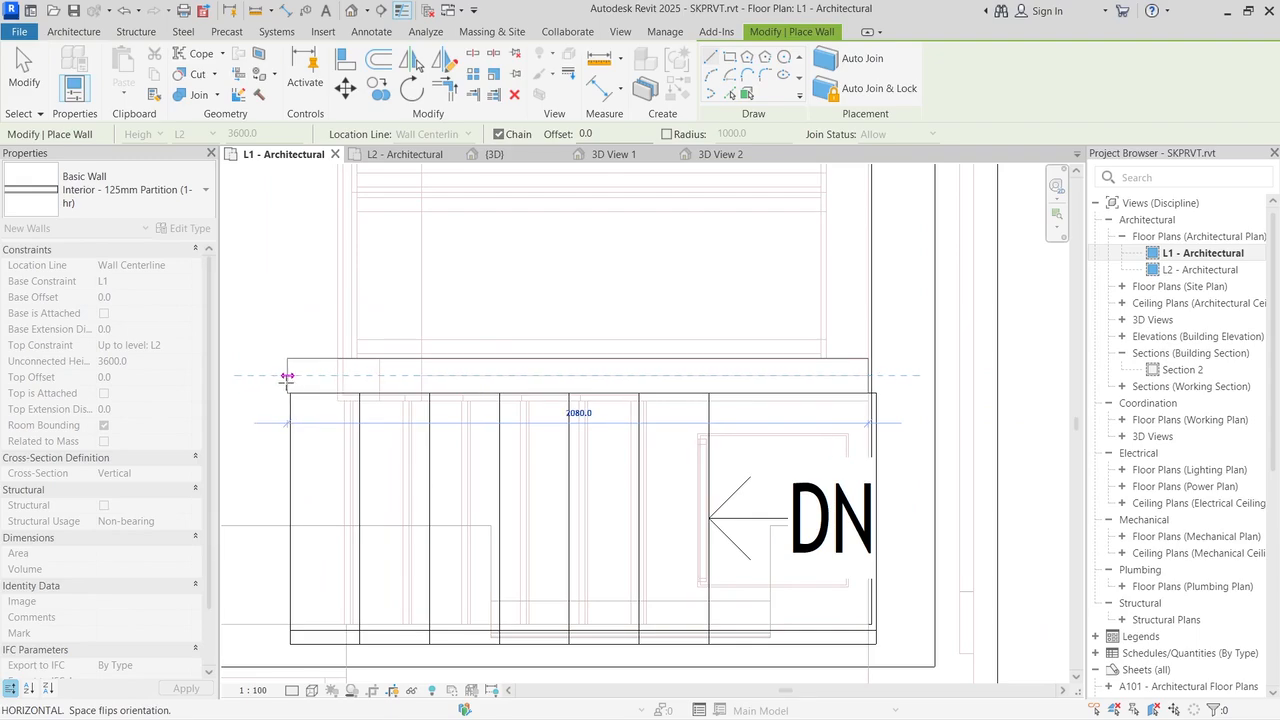
left_click(287, 376)
key("Escape")
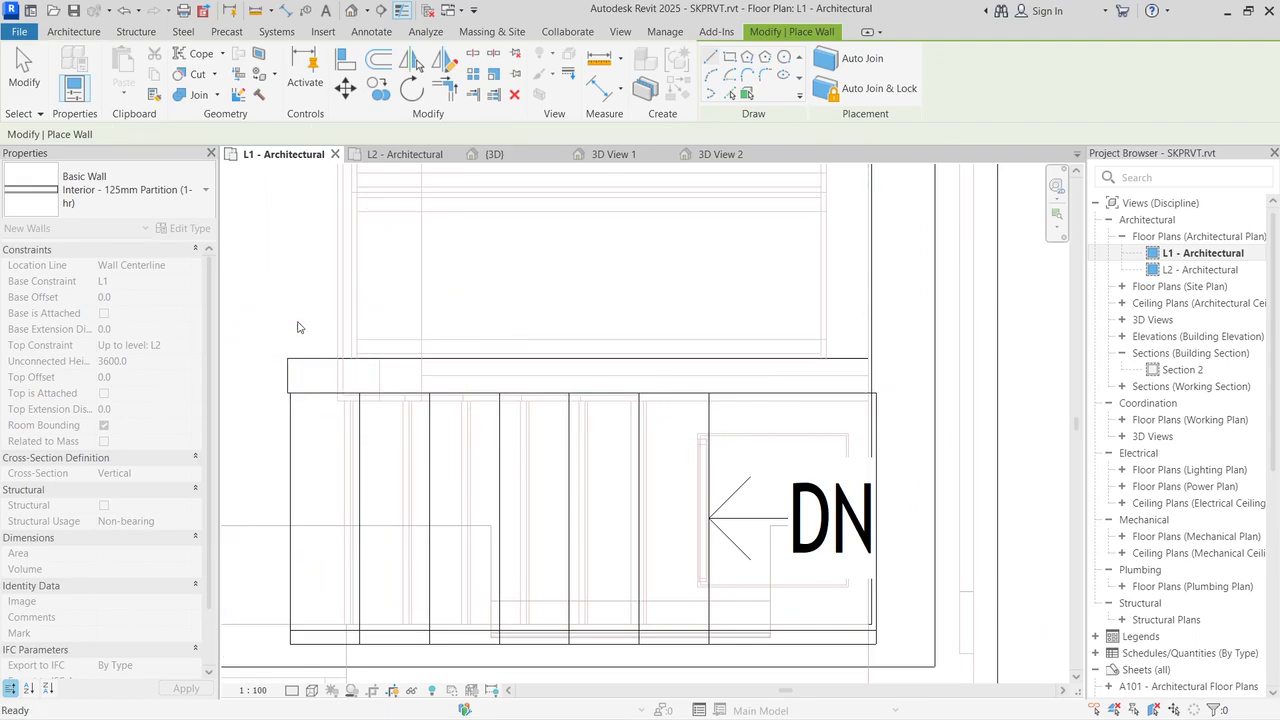
scroll(758, 382, "up", 3)
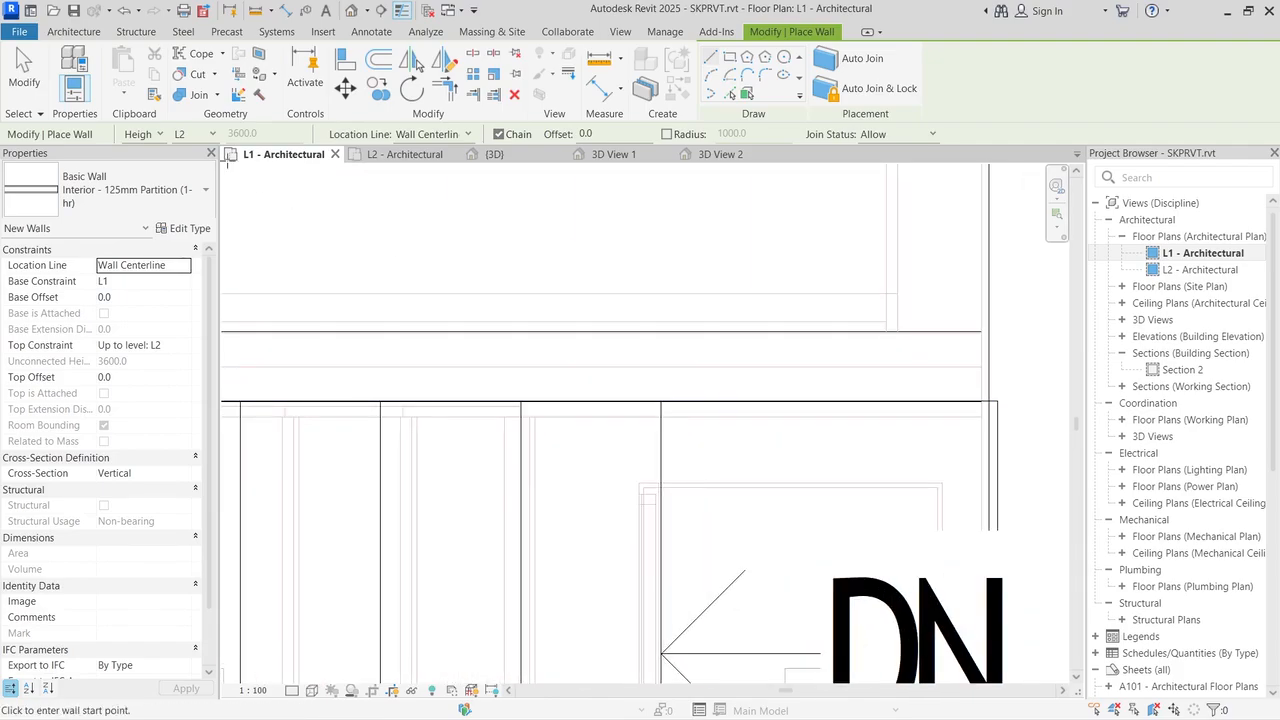
left_click(24, 72)
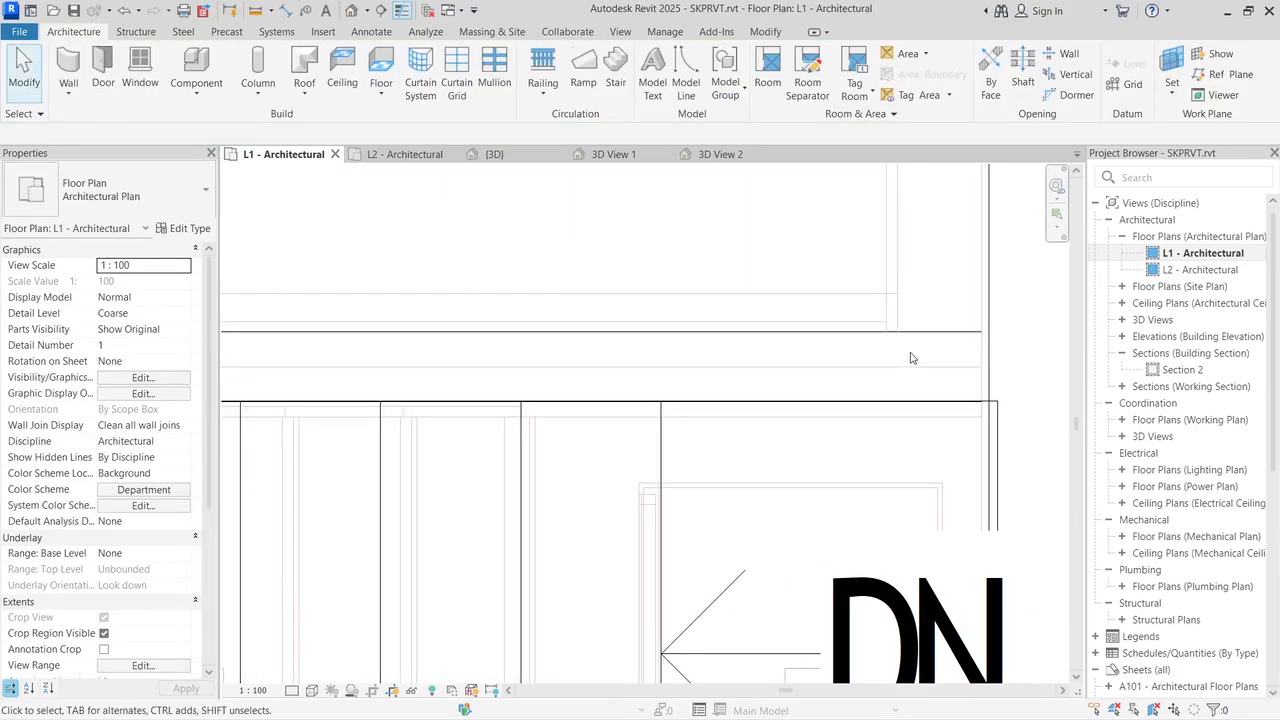
Step: Extend the stair-side partition's end into the exterior end wall so the two walls join
left_click(908, 365)
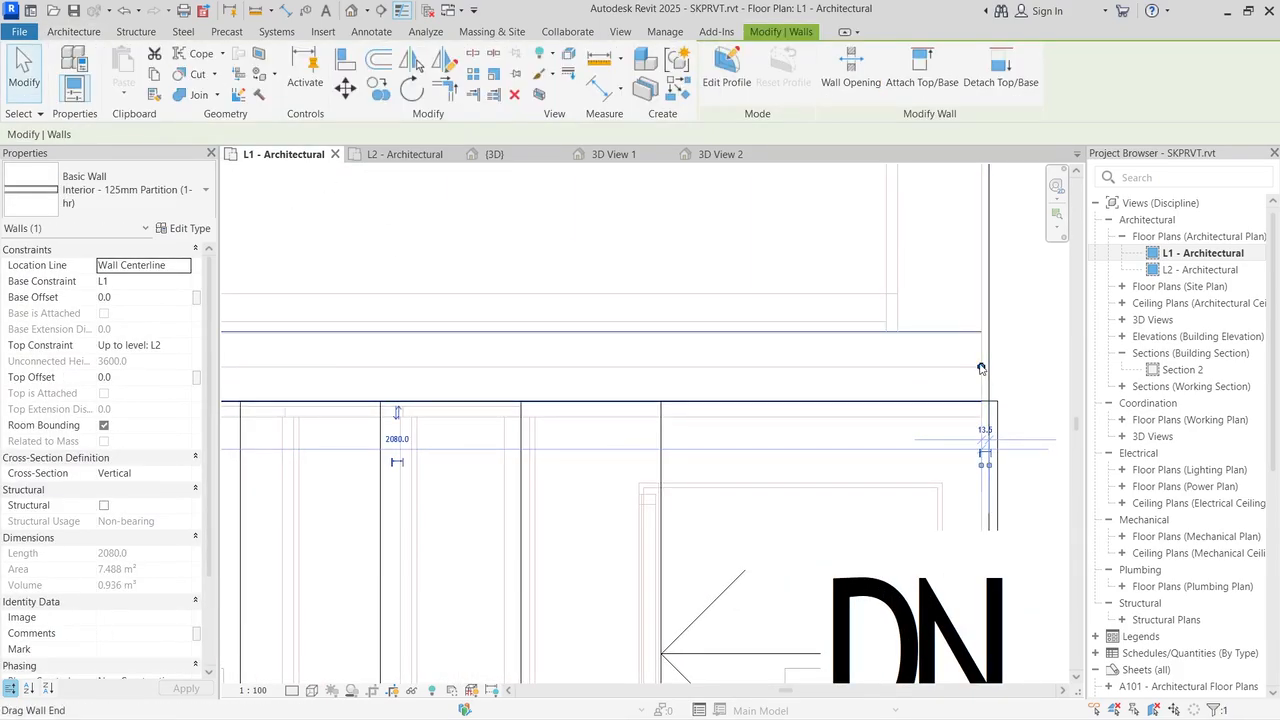
left_click_drag(980, 366, 1005, 362)
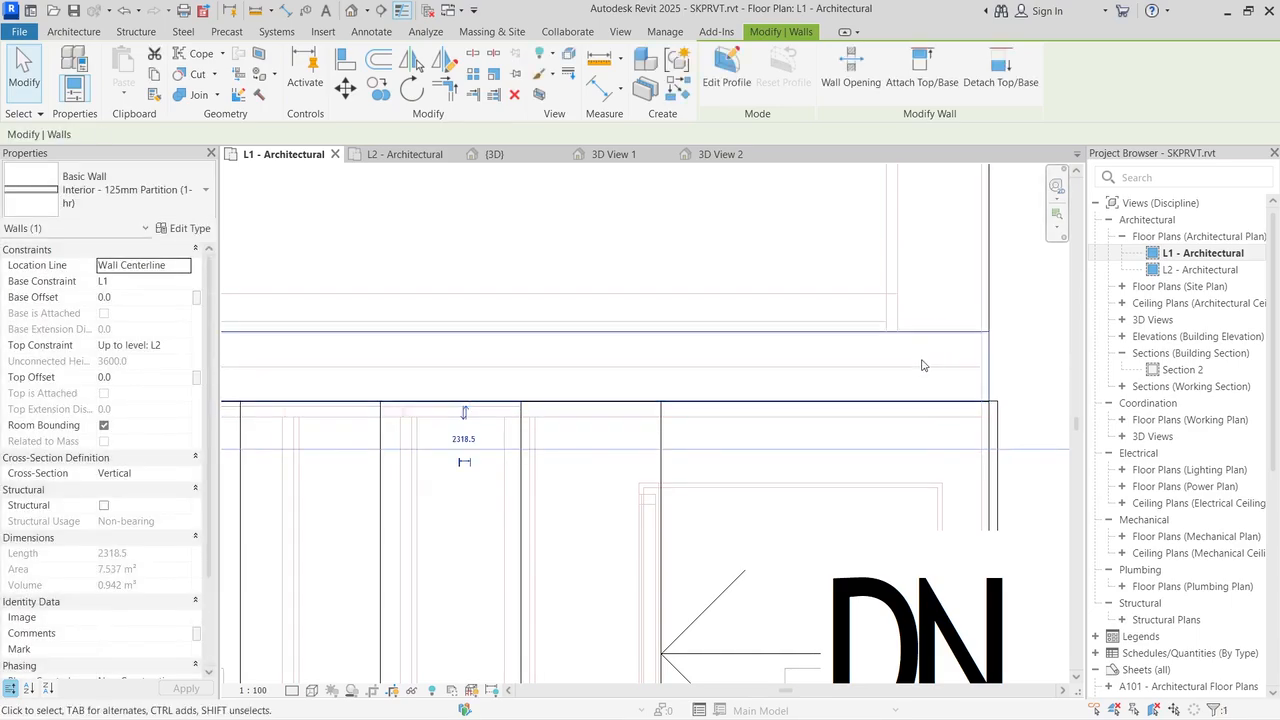
scroll(898, 449, "down", 3)
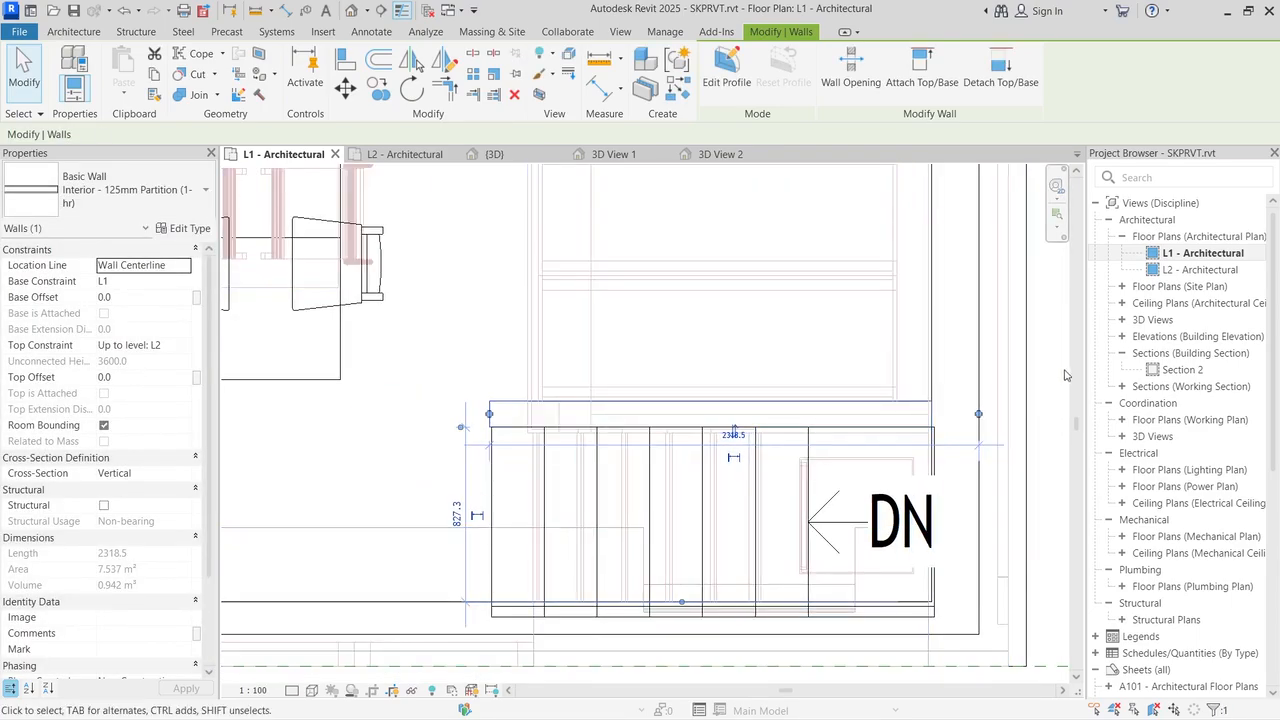
left_click(1045, 373)
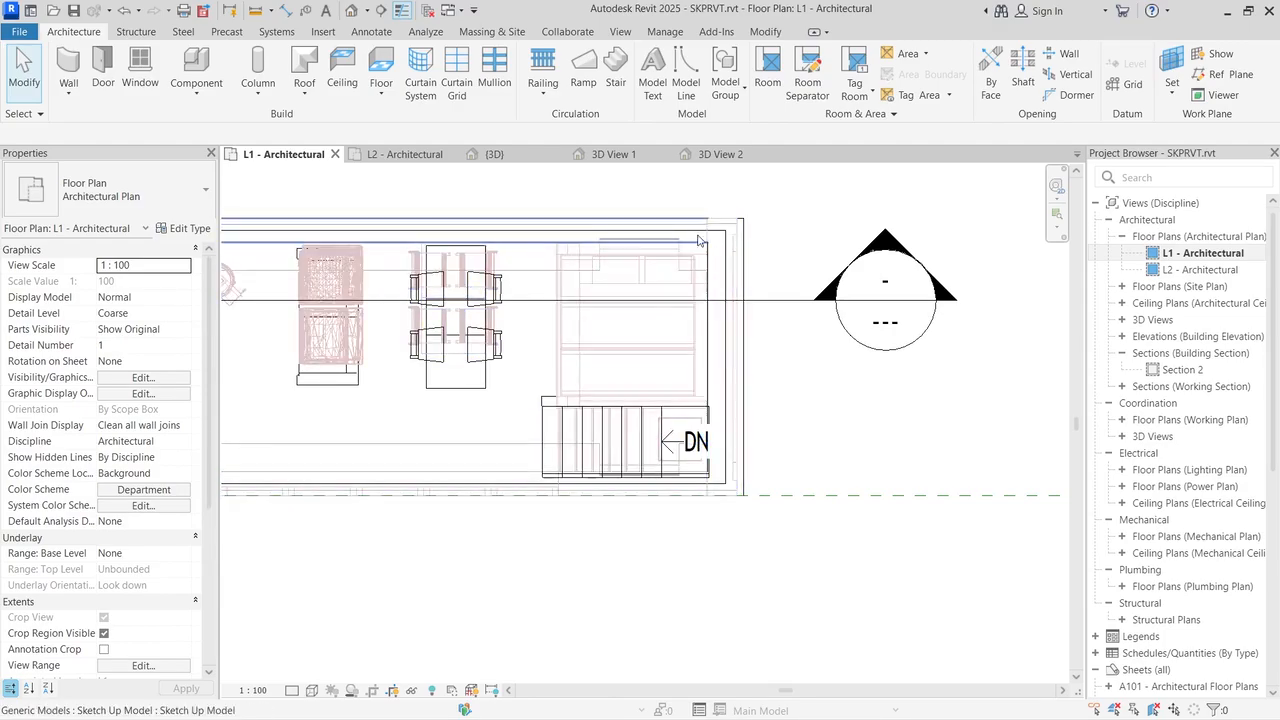
Step: Switch to the SketchUp model and examine the walls and cabinet fronts beside the stair and under the loft
scroll(748, 205, "up", 1)
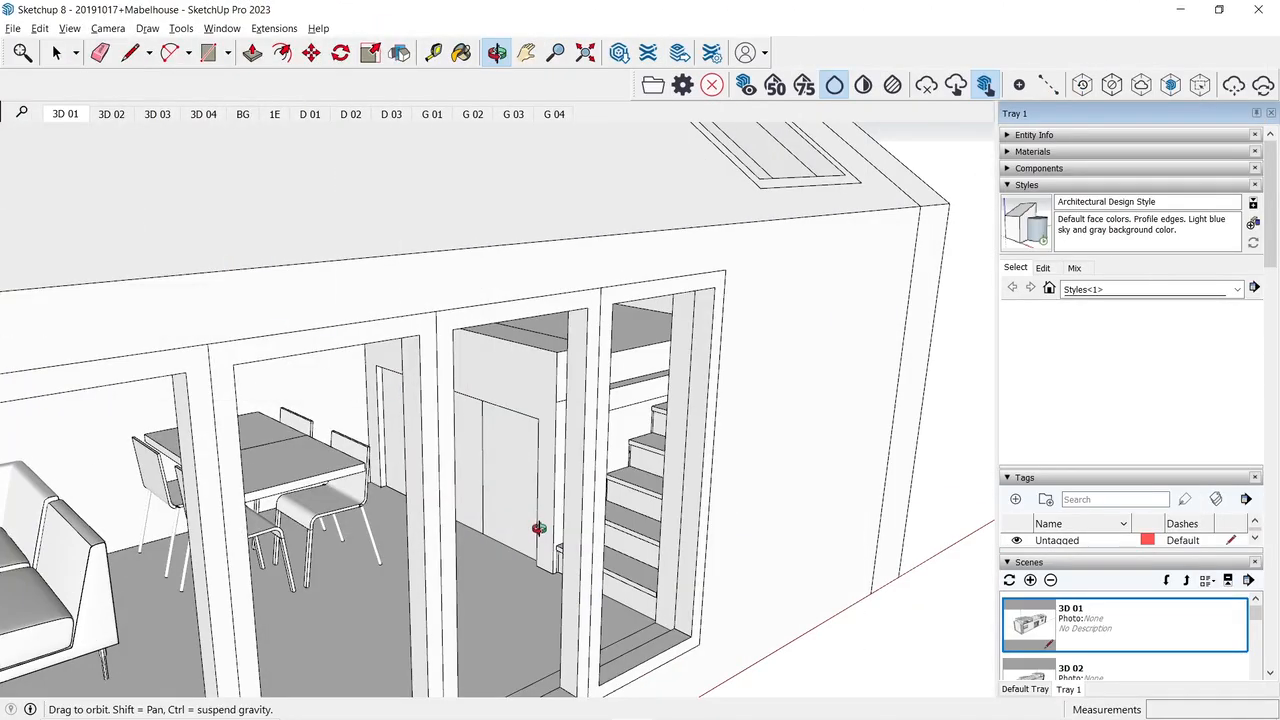
mouse_move(540, 520)
left_mouse_down()
mouse_move(615, 472)
mouse_move(588, 507)
mouse_move(563, 434)
mouse_move(460, 352)
left_mouse_up()
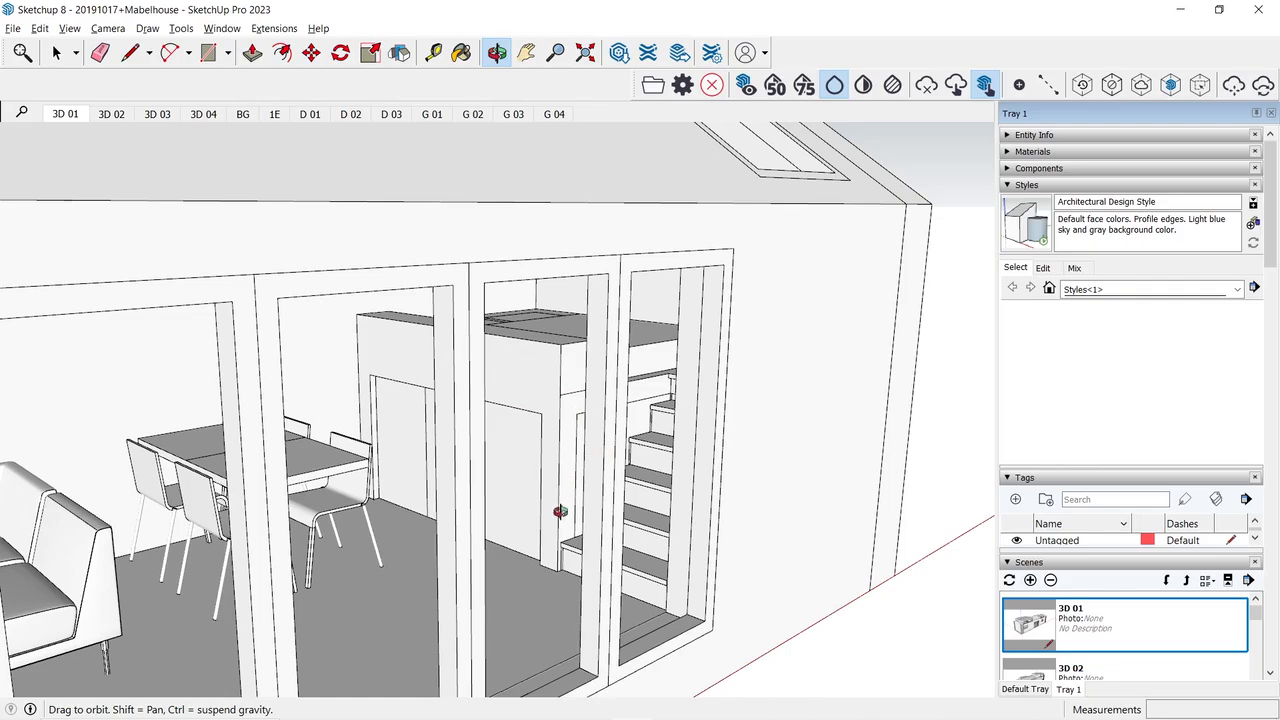
mouse_move(505, 500)
left_mouse_down()
mouse_move(543, 500)
mouse_move(503, 501)
left_mouse_up()
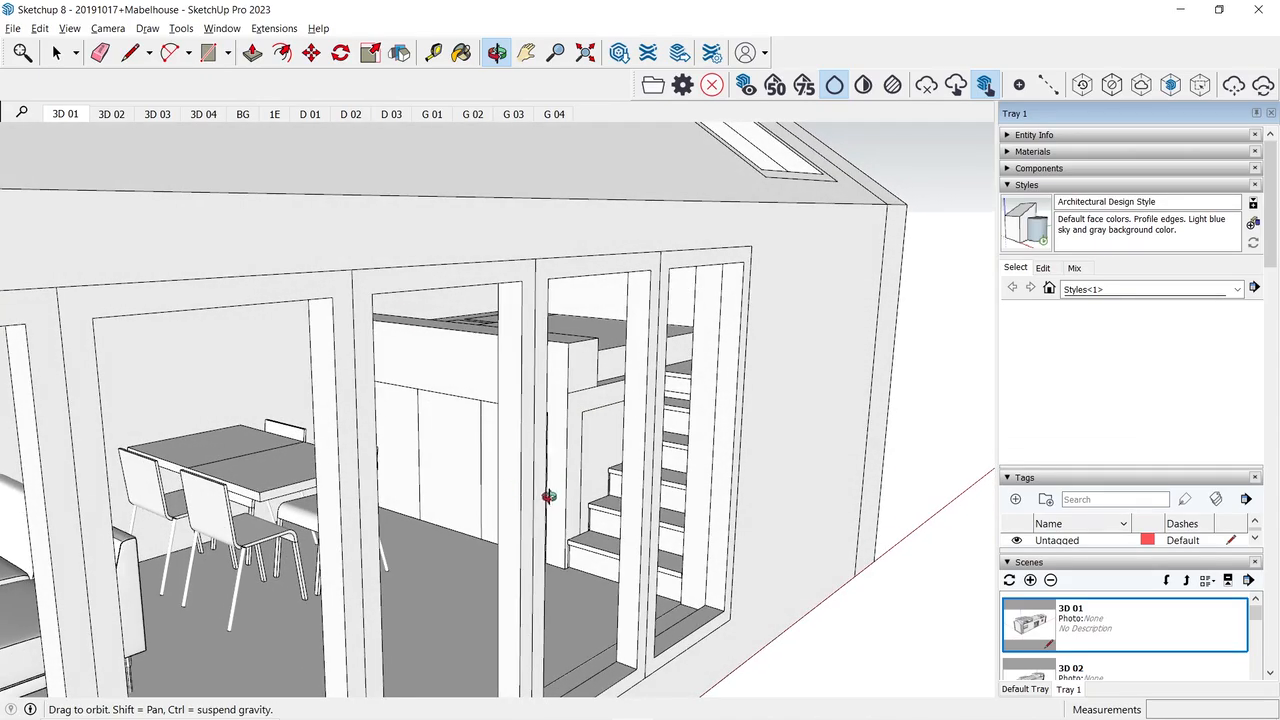
scroll(548, 497, "up", 5)
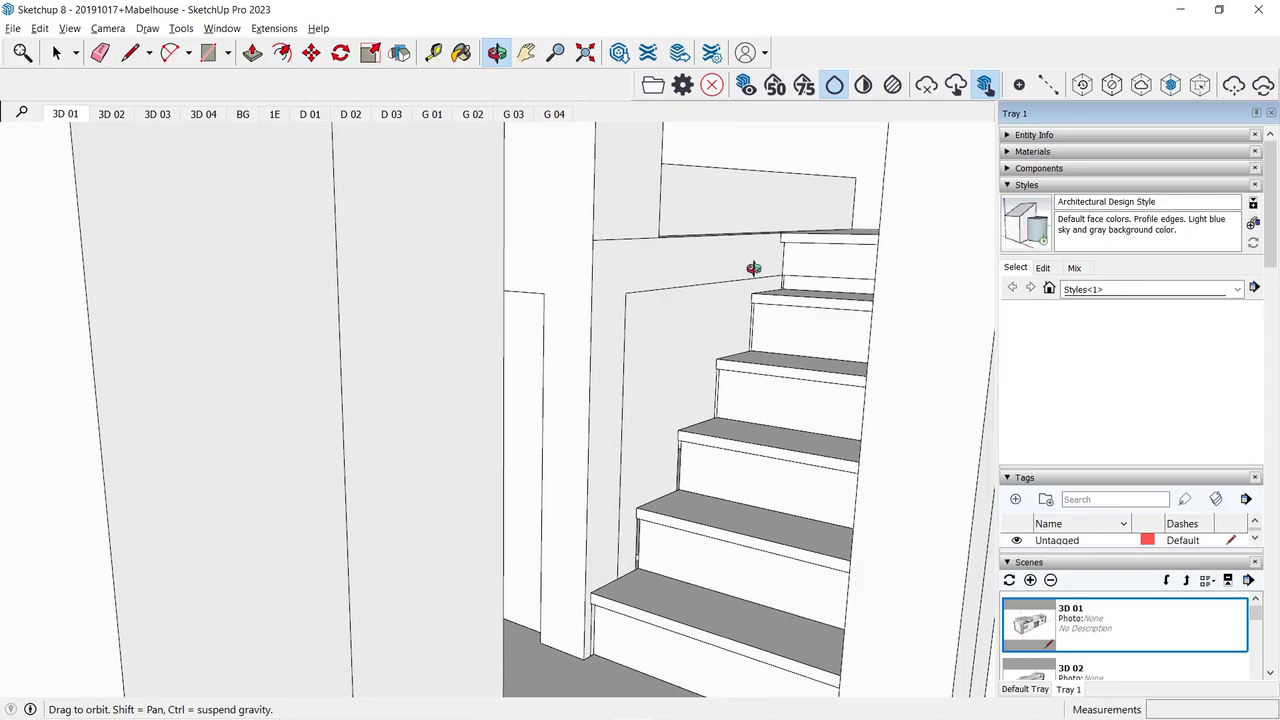
scroll(548, 506, "down", 5)
left_click_drag(417, 515, 453, 534)
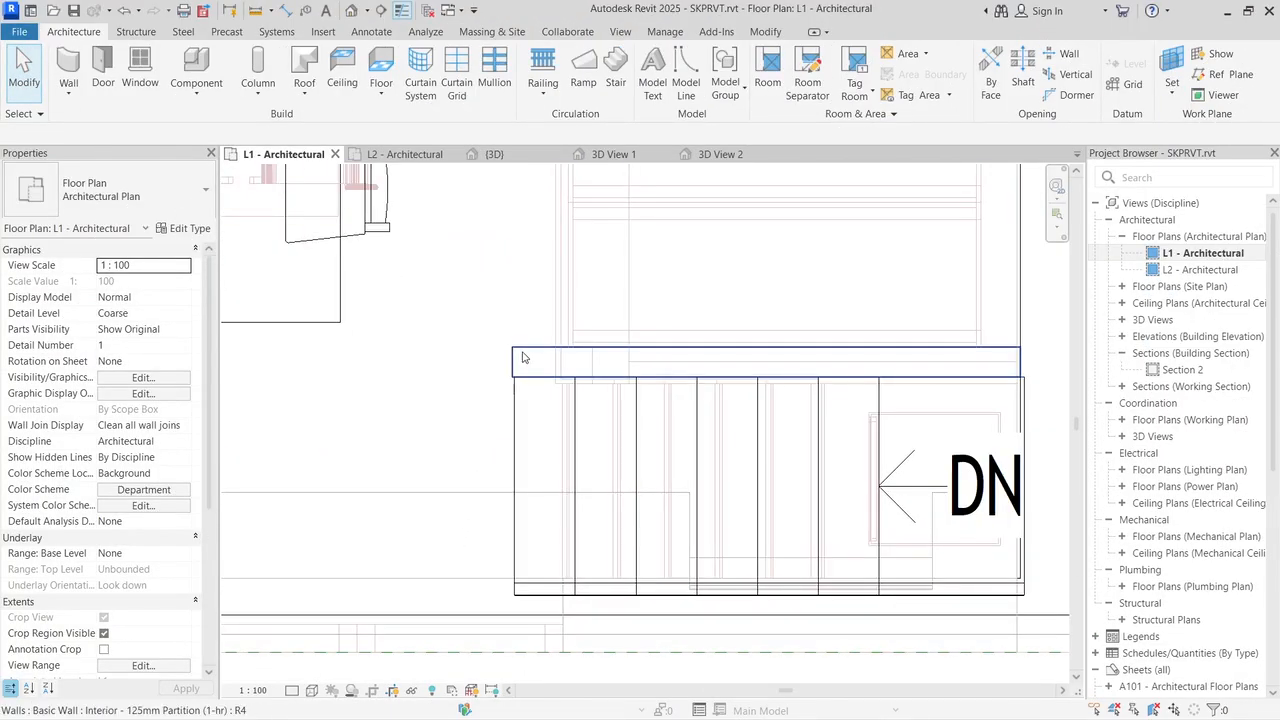
Step: Create a similar 125mm interior partition about 2150 mm long, from the stair-side partition's free end perpendicular to the opposite exterior wall
left_click(532, 365)
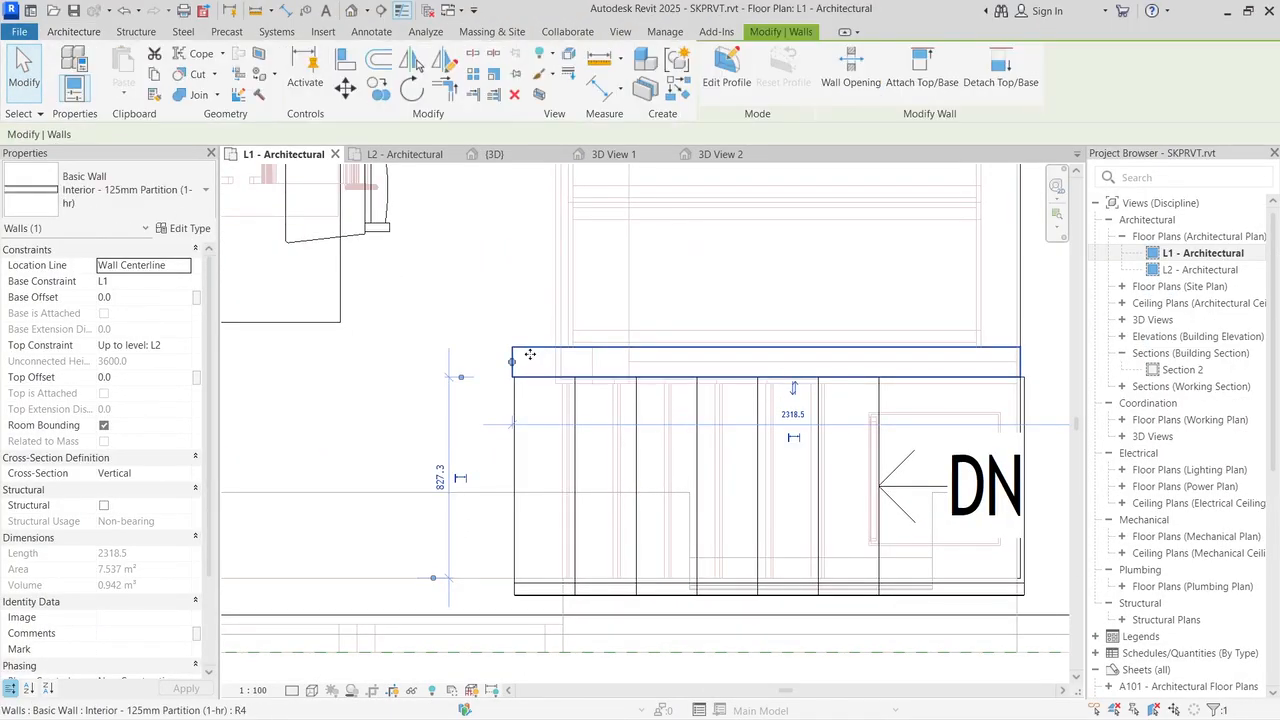
key("c")
key("s")
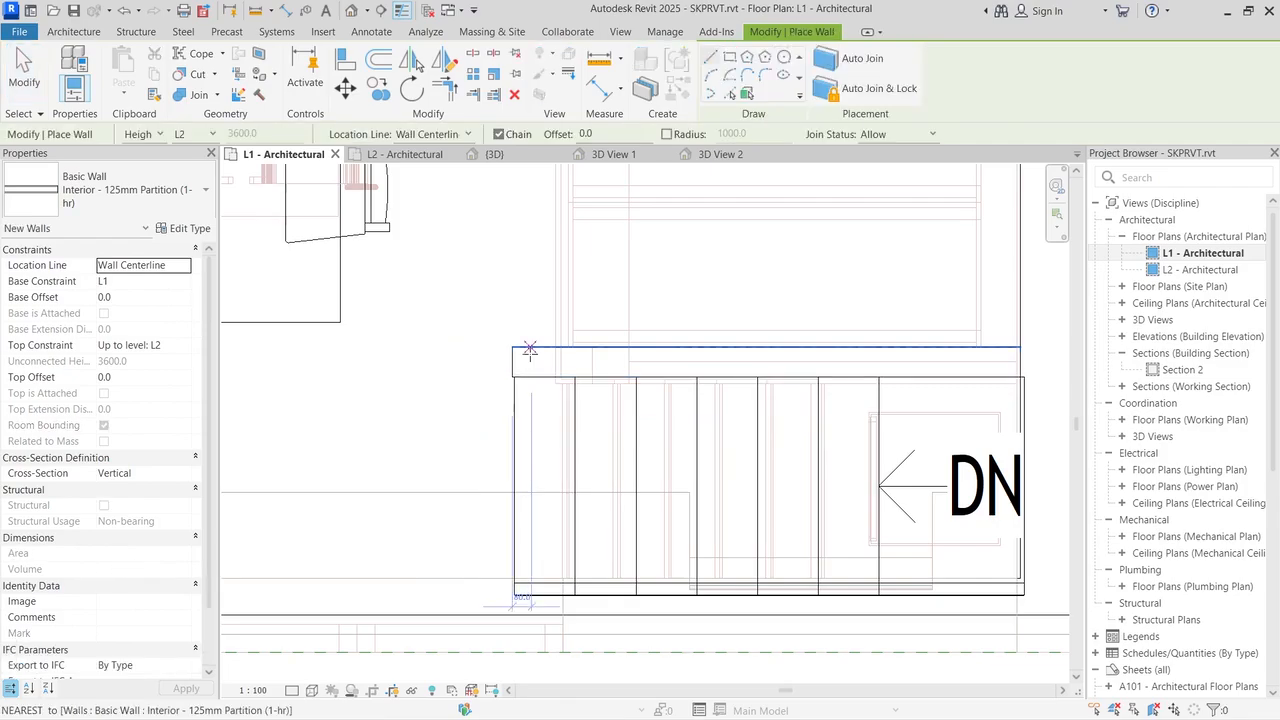
left_click(513, 361)
scroll(513, 361, "down", 3)
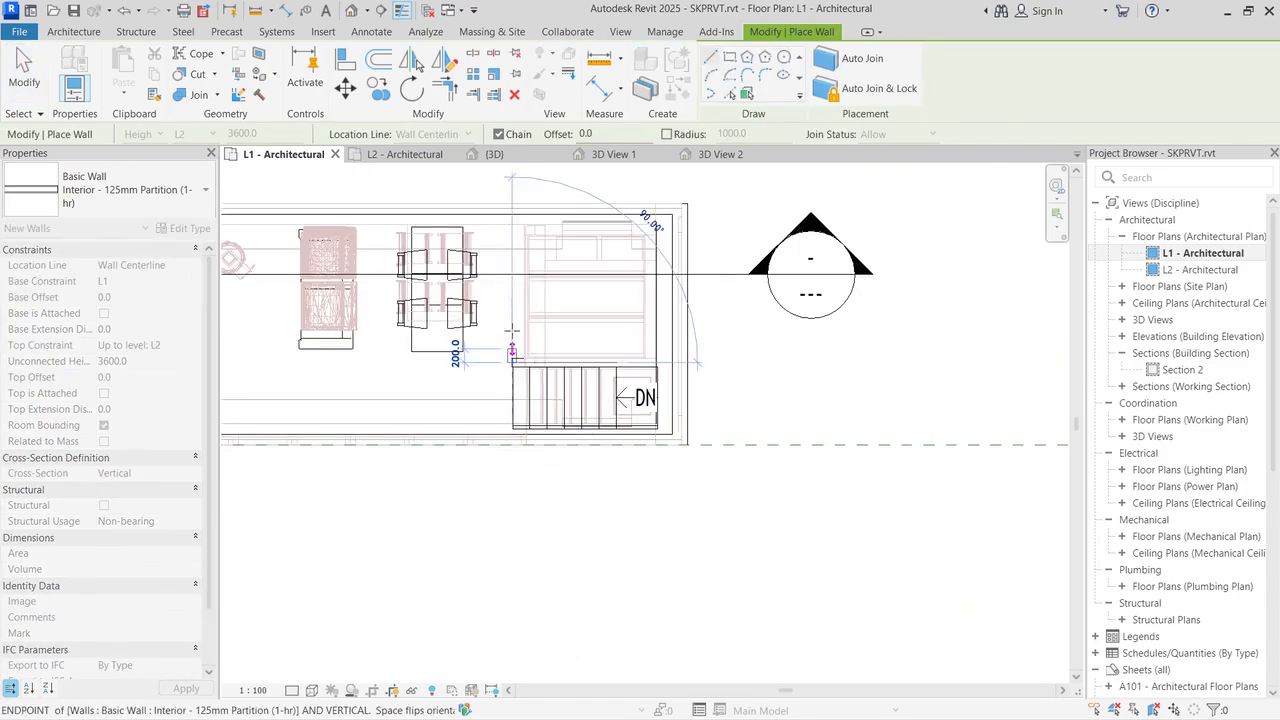
scroll(511, 272, "up", 2)
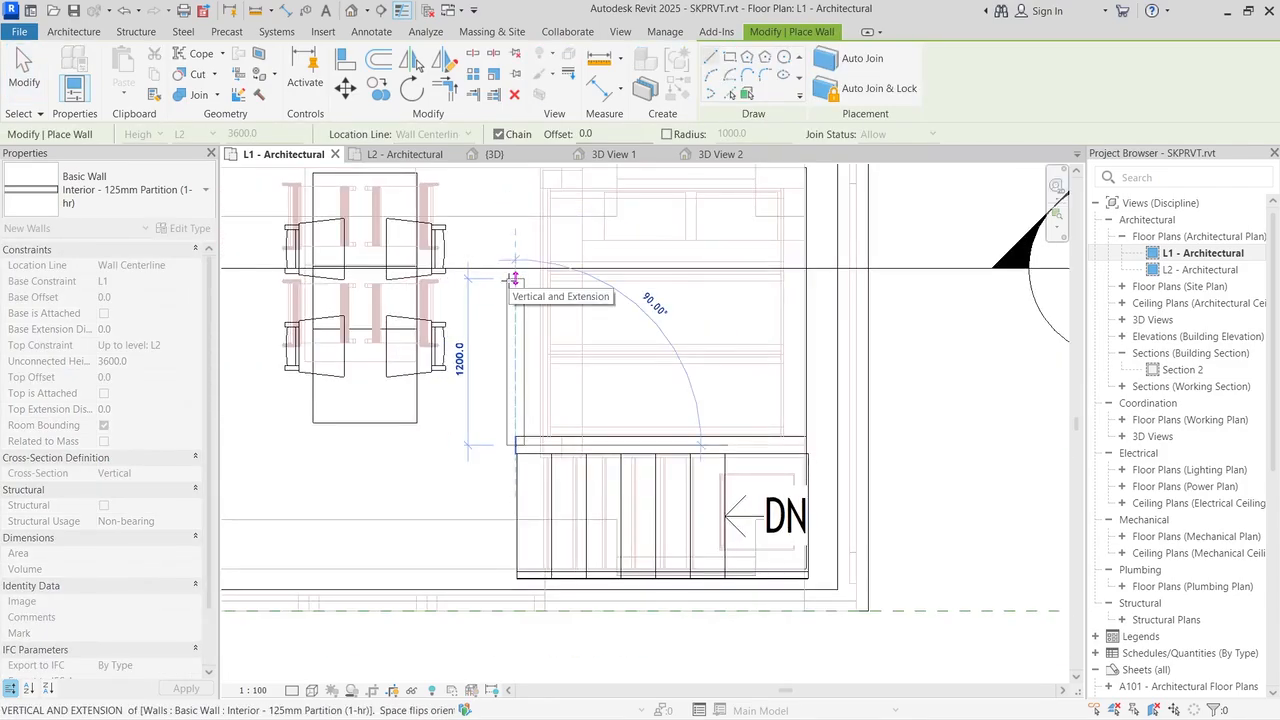
scroll(538, 306, "down", 2)
scroll(536, 301, "up", 3)
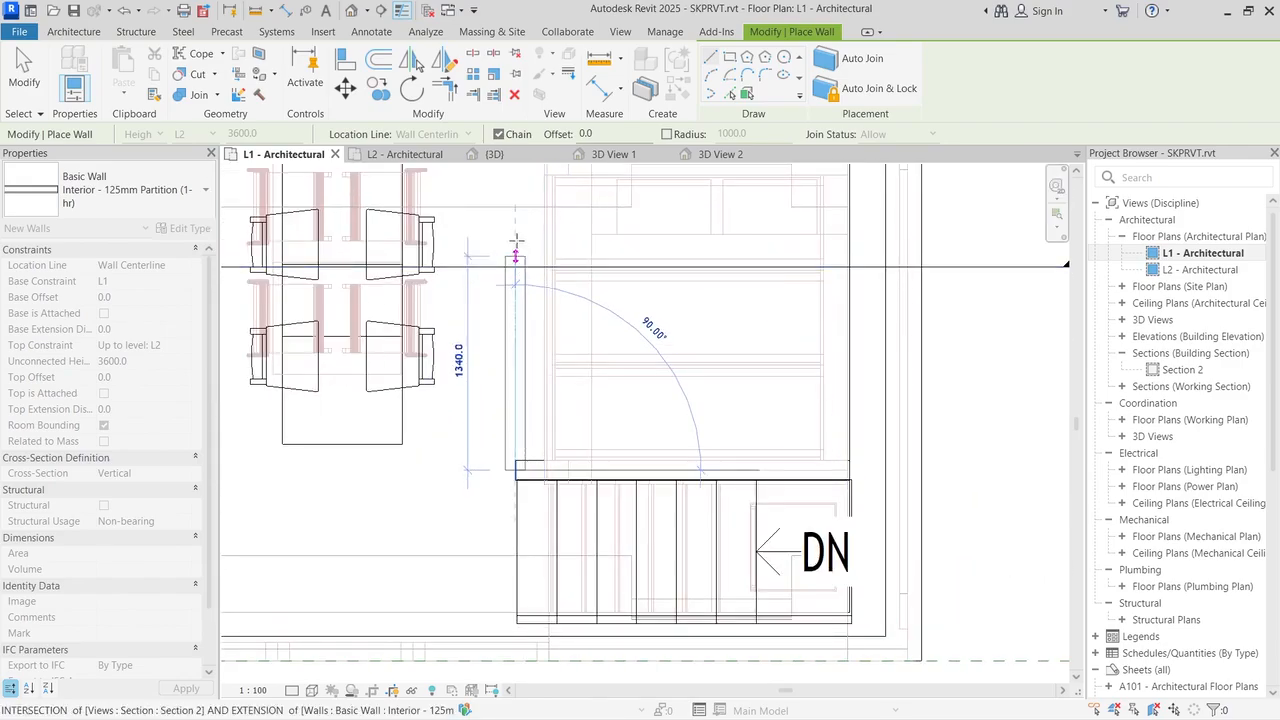
scroll(516, 242, "down", 1)
scroll(517, 209, "up", 3)
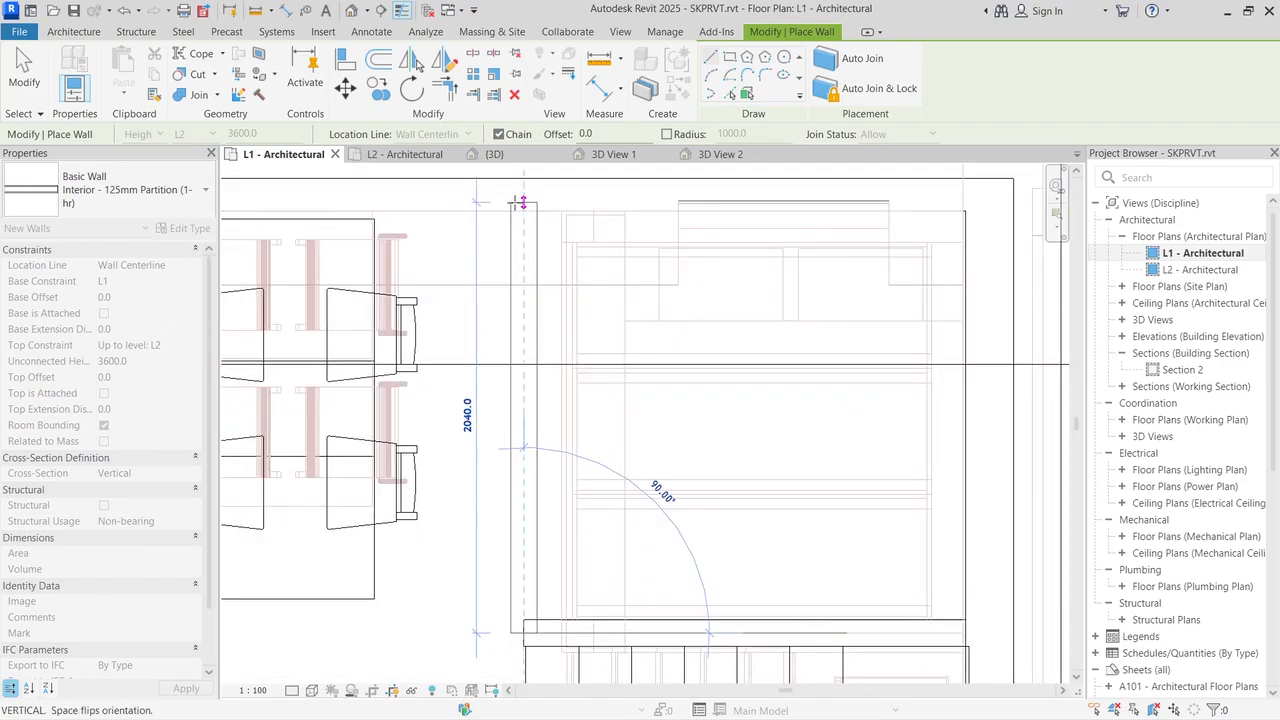
scroll(517, 210, "down", 3)
scroll(512, 200, "up", 2)
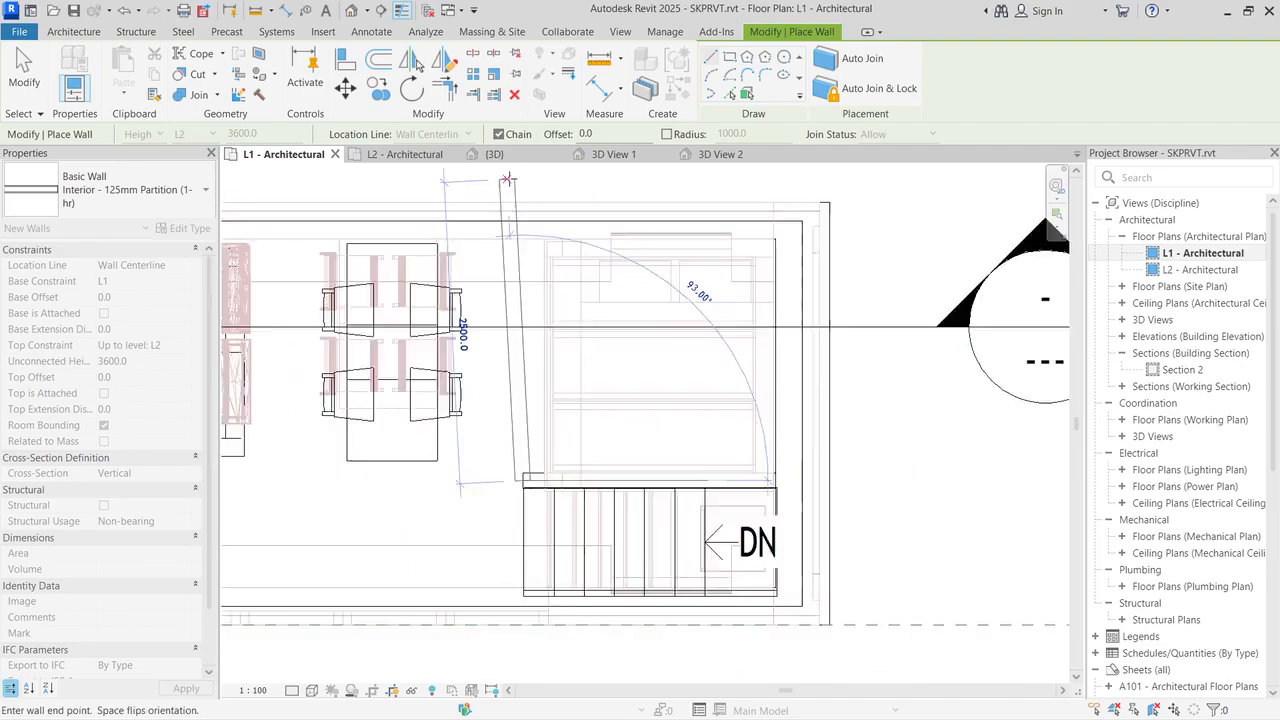
scroll(507, 180, "up", 3)
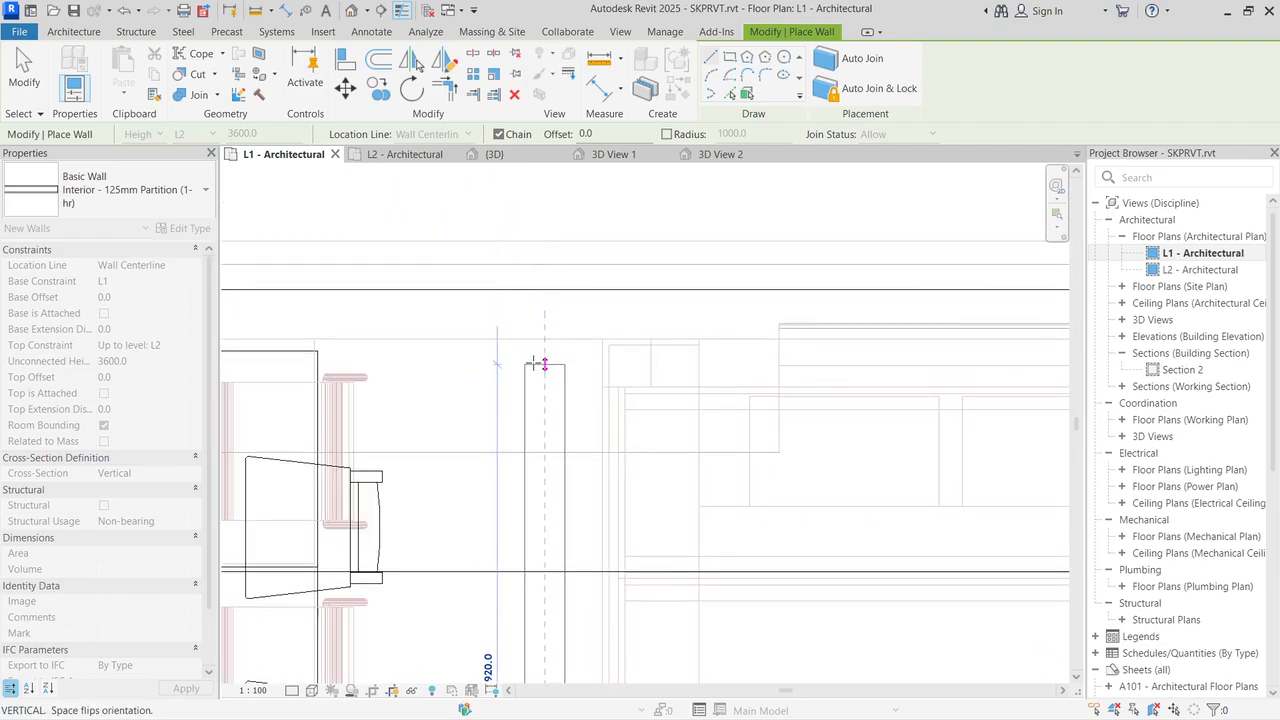
left_click(543, 286)
key("Escape")
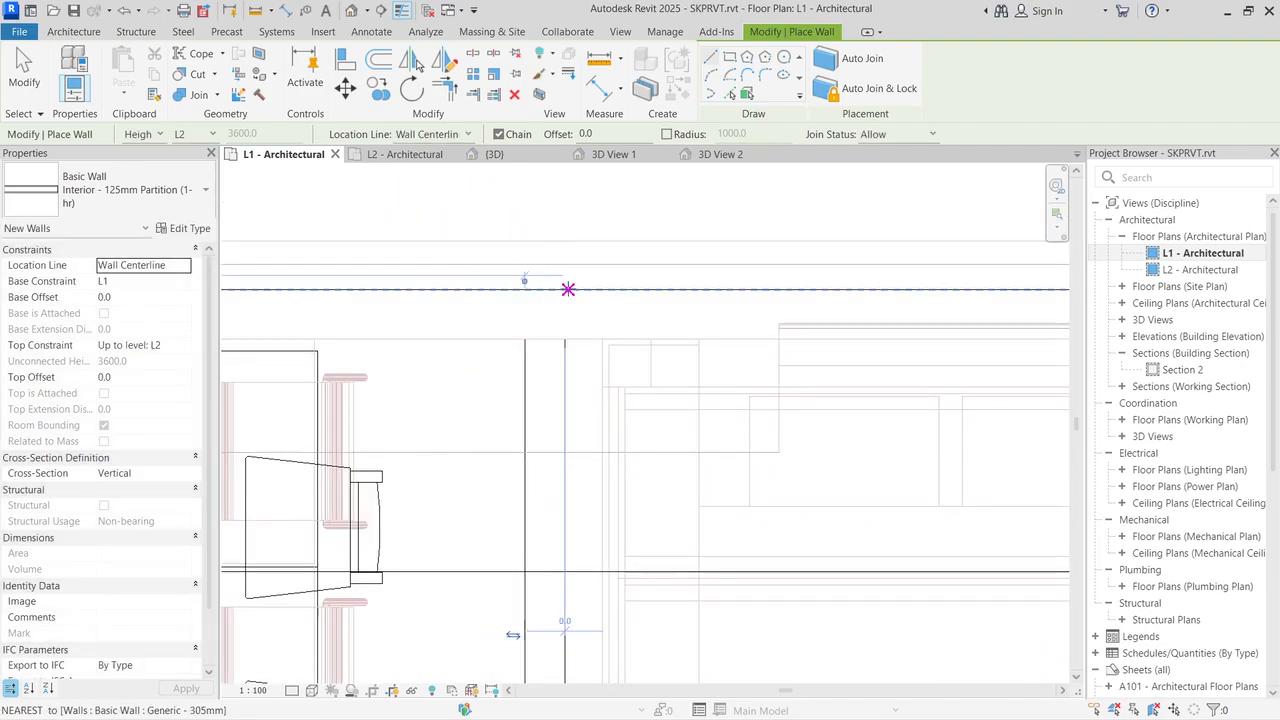
scroll(572, 268, "down", 4)
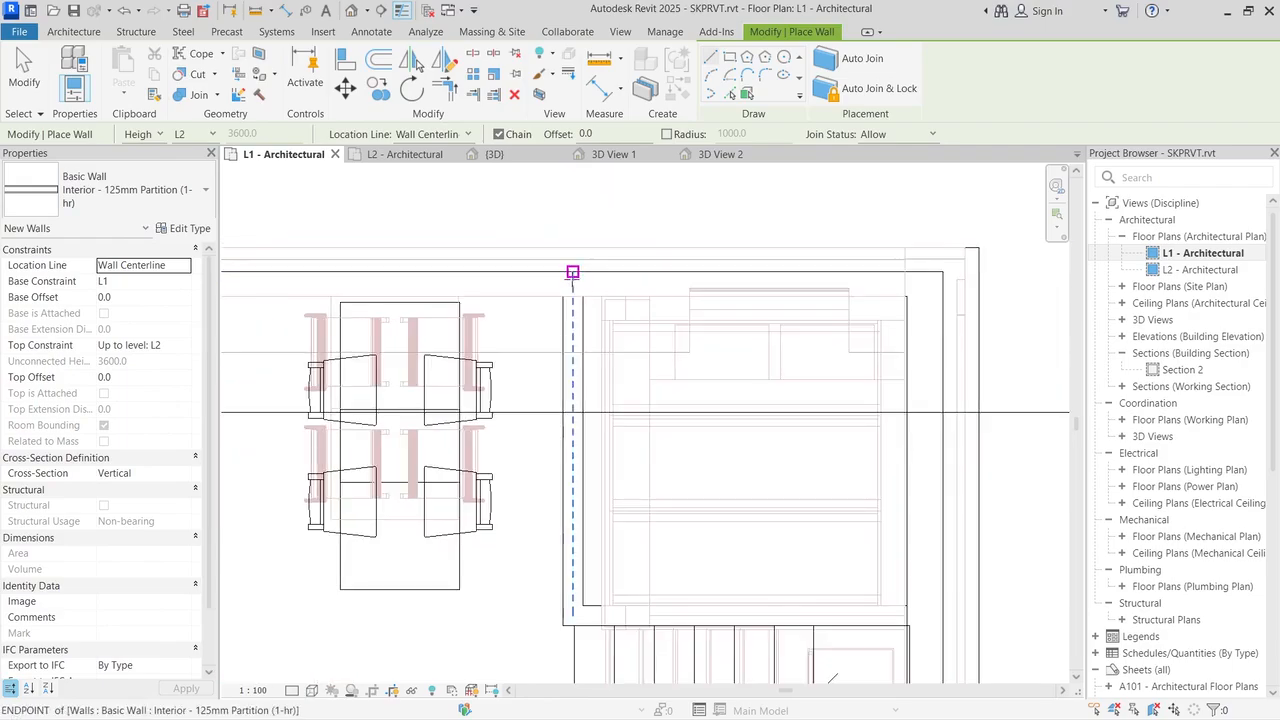
scroll(657, 493, "up", 3)
key("Escape")
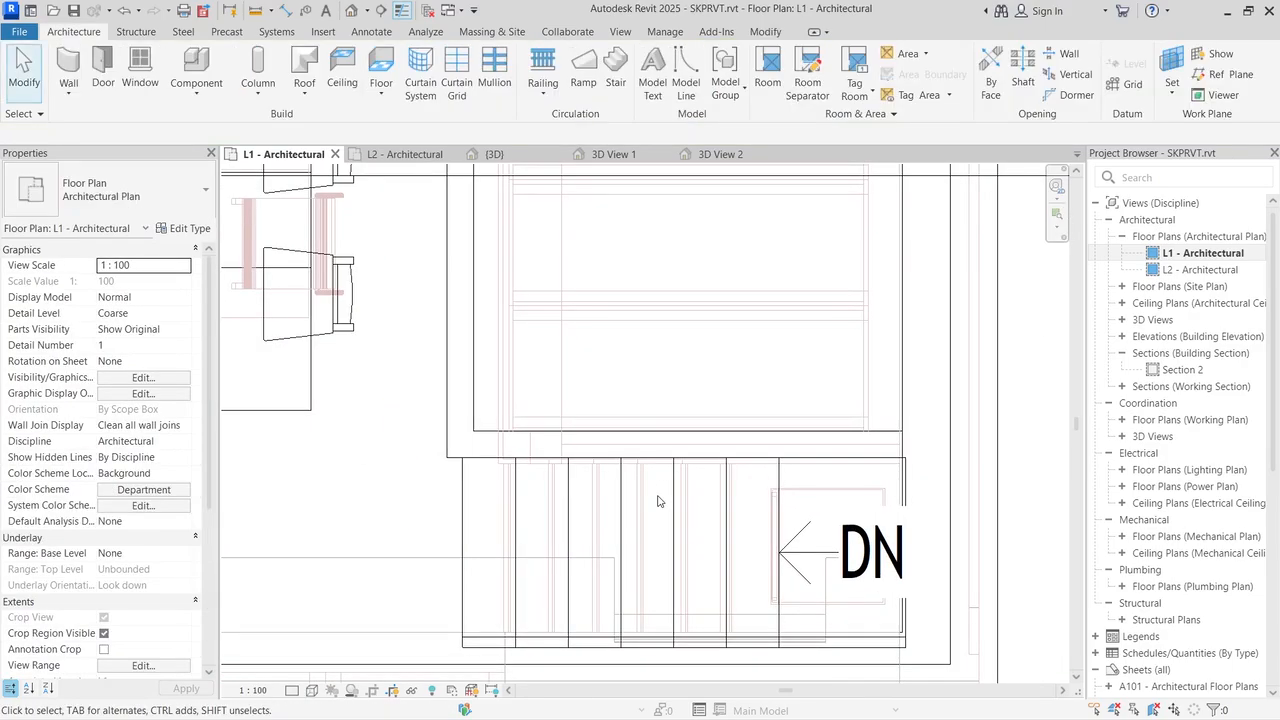
Step: Nudge the new partition toward the end wall until its outer face aligns with the SketchUp reference's cabinet front under the loft
scroll(490, 415, "up", 2)
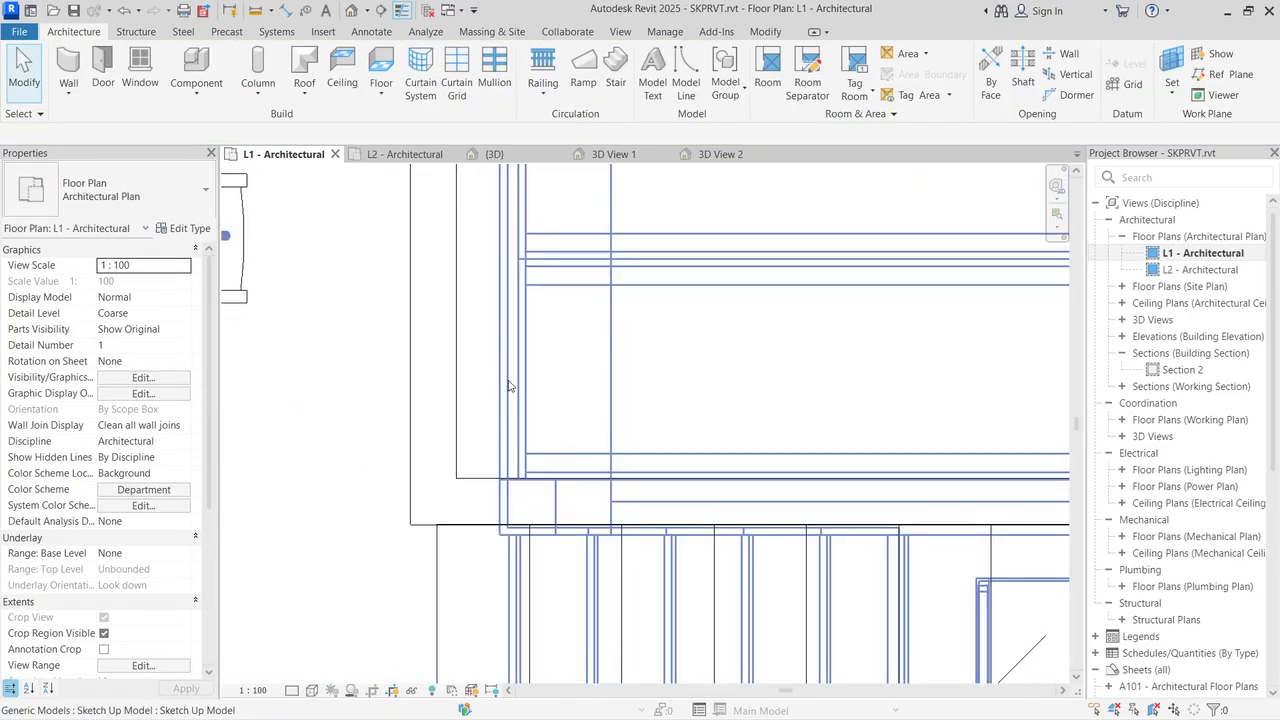
left_click(427, 405)
key("Right")
key("Right")
key("Right")
key("Right")
key("Right")
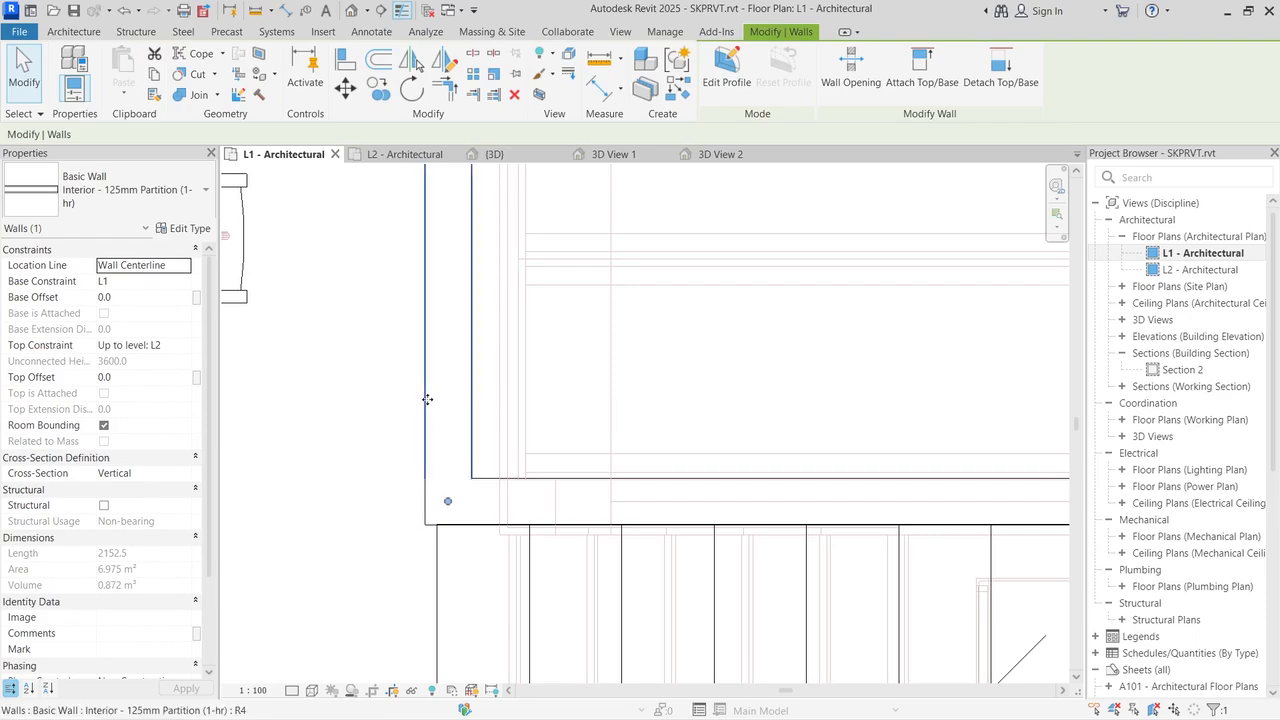
key("Right")
key("Right")
key("Right")
key("Right")
key("Right")
key("Right")
key("Right")
key("Right")
key("Right")
key("Right")
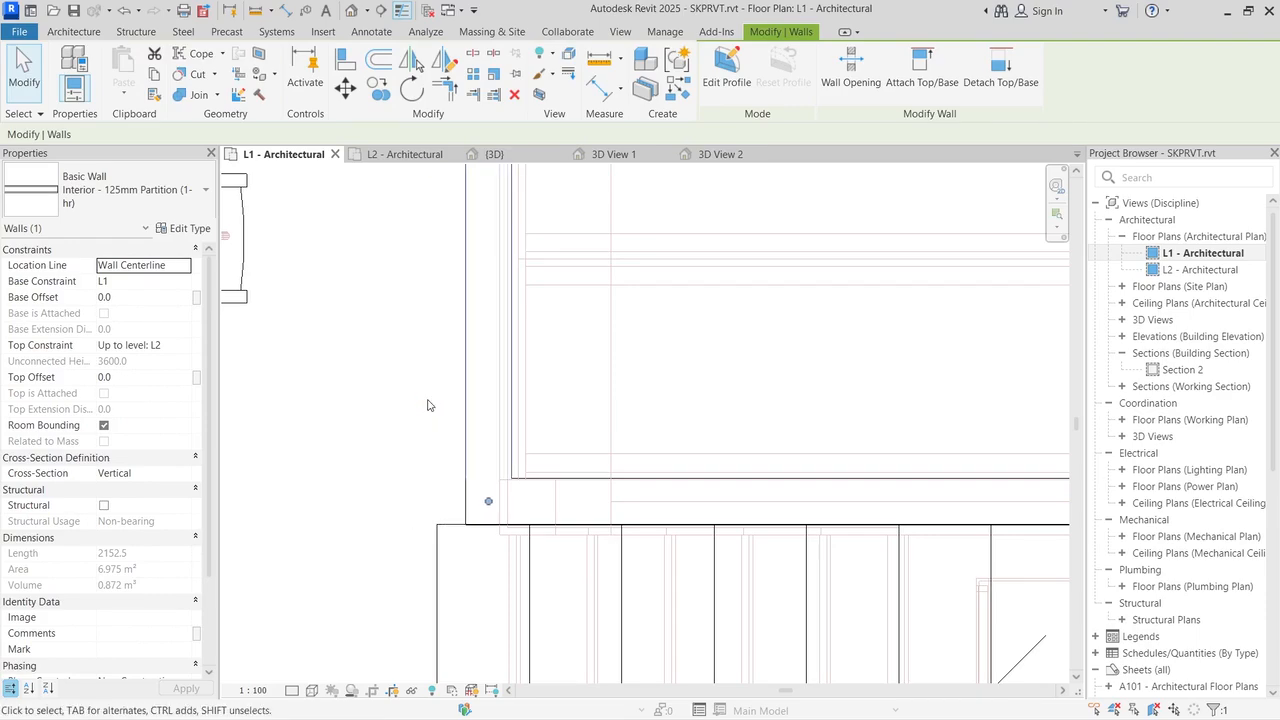
key("Right")
key("Right")
key("Right")
key("Right")
key("Right")
key("Right")
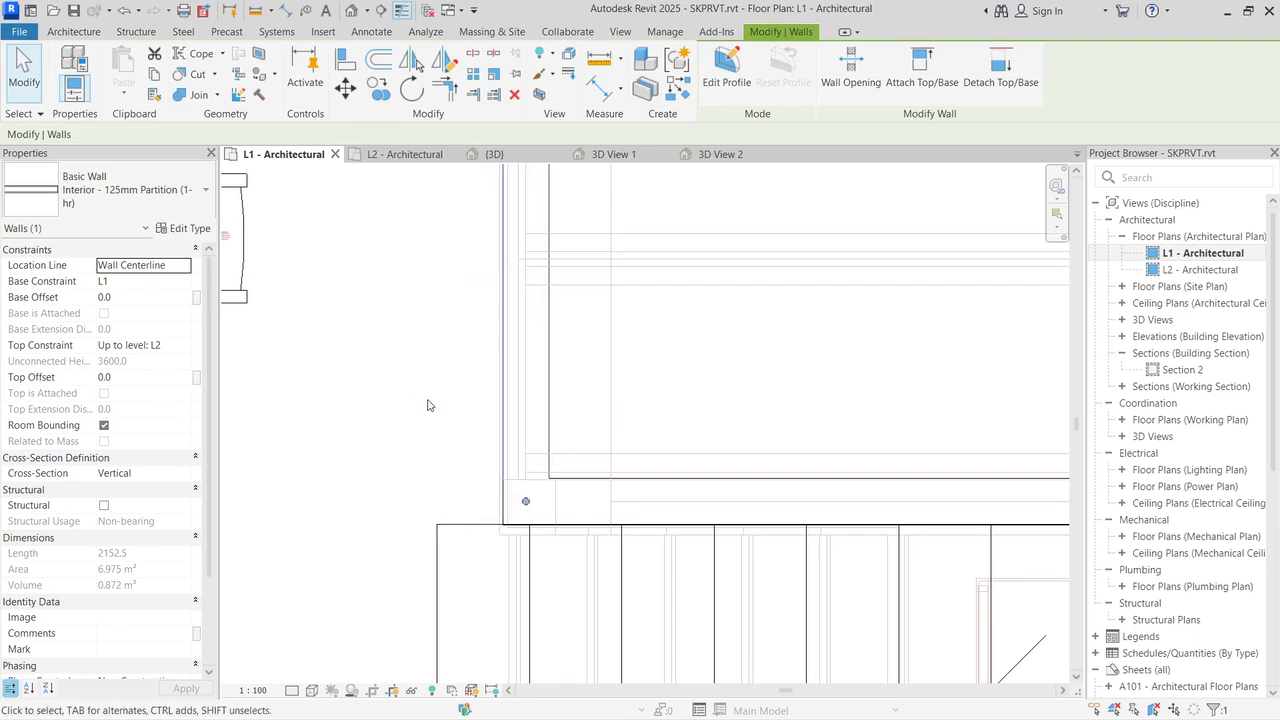
key("Left")
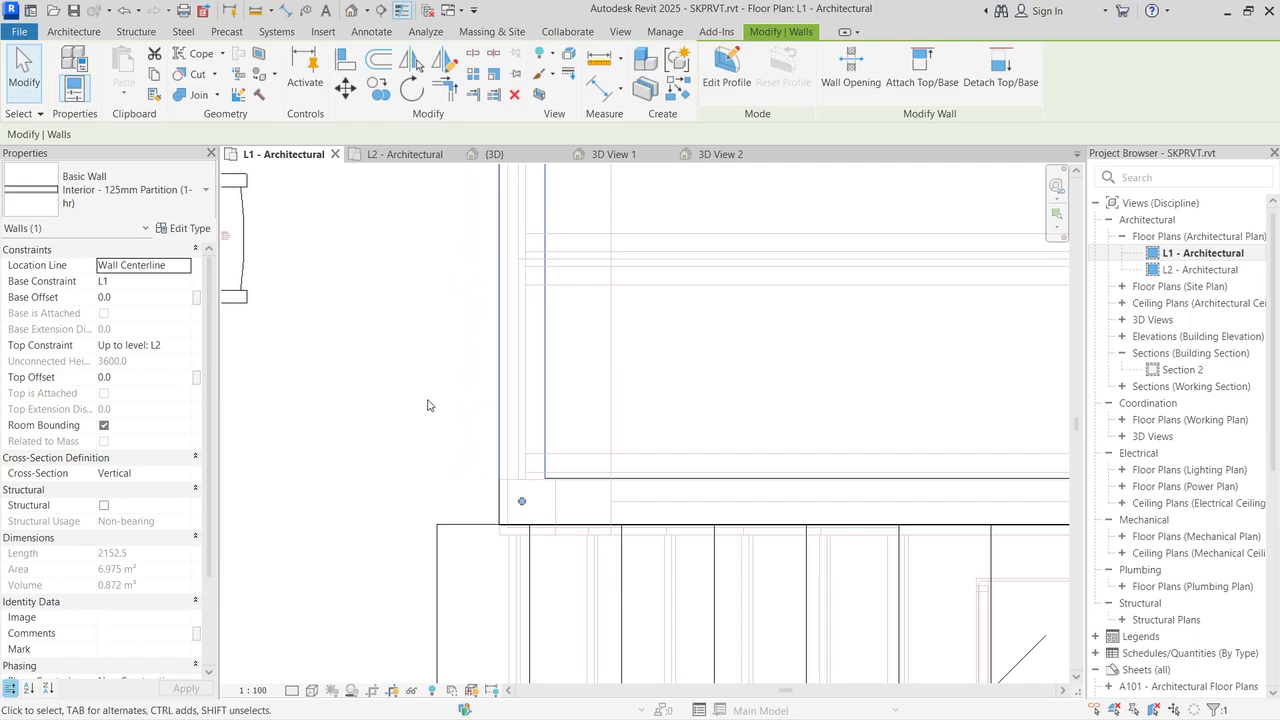
left_click(412, 401)
scroll(433, 438, "down", 3)
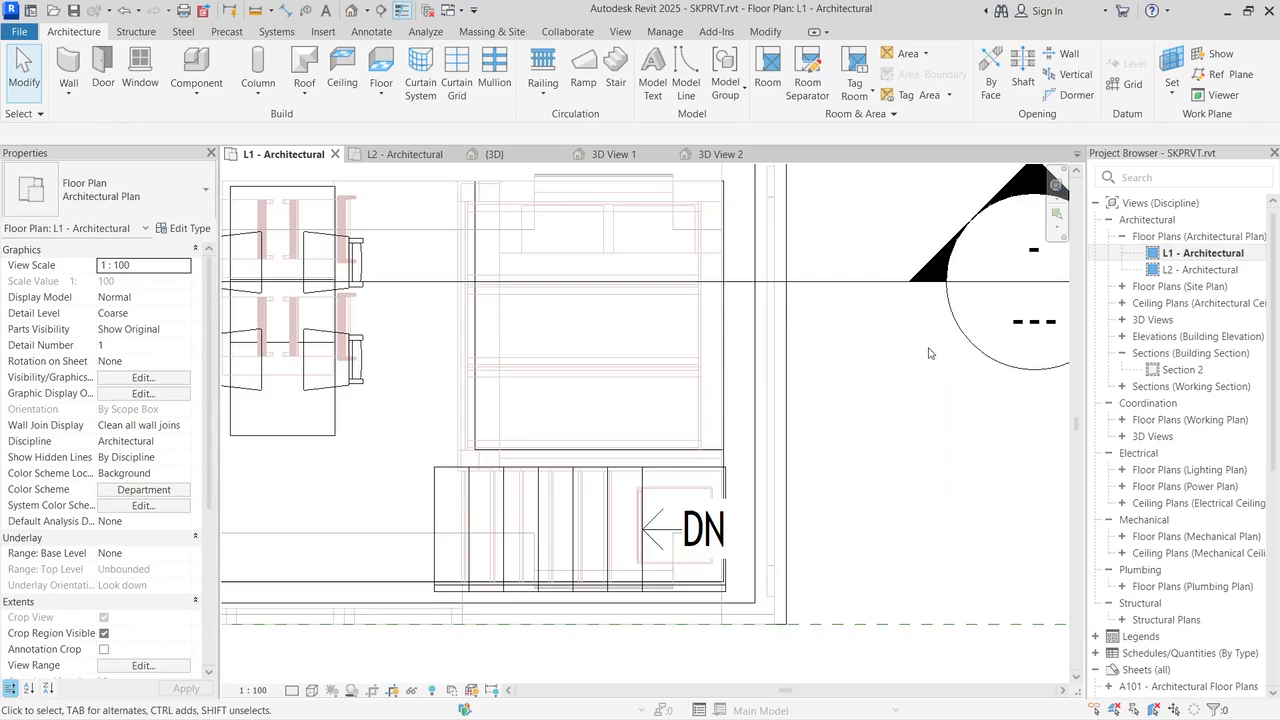
Step: Select both connected partition walls around the under-loft space and open the North - Architectural elevation
scroll(760, 345, "down", 2)
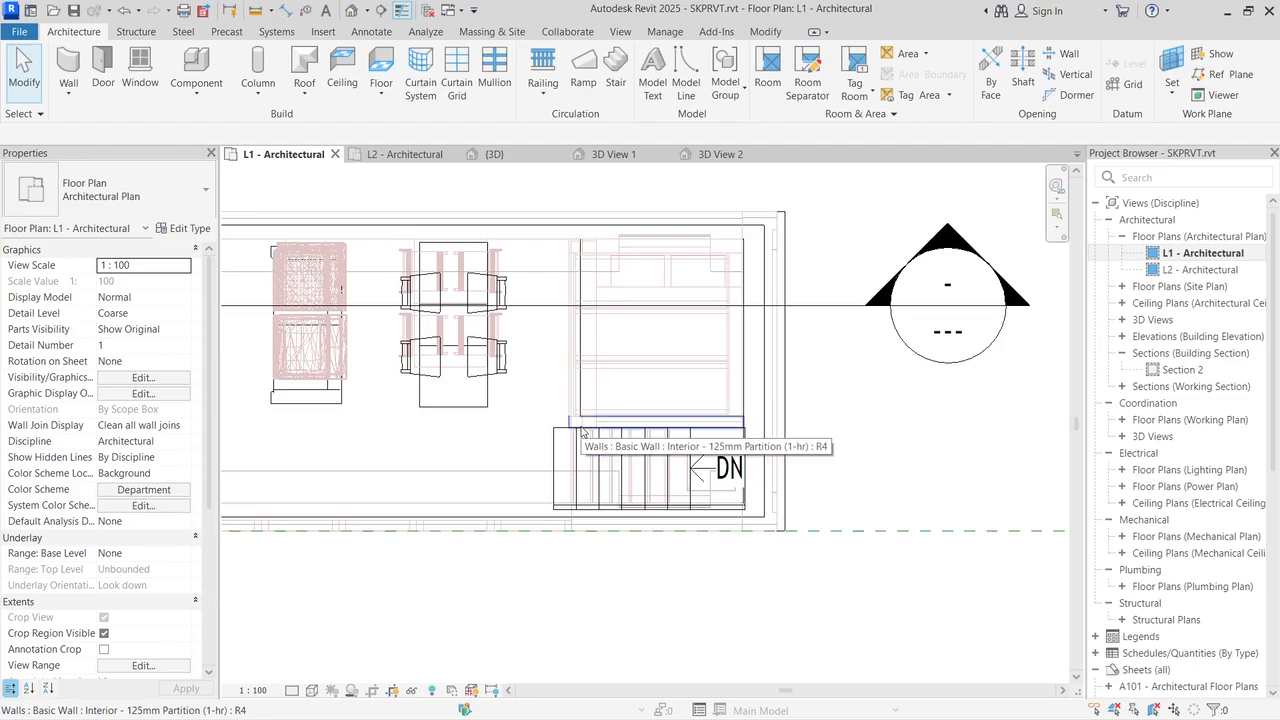
key("Tab")
left_click(582, 430)
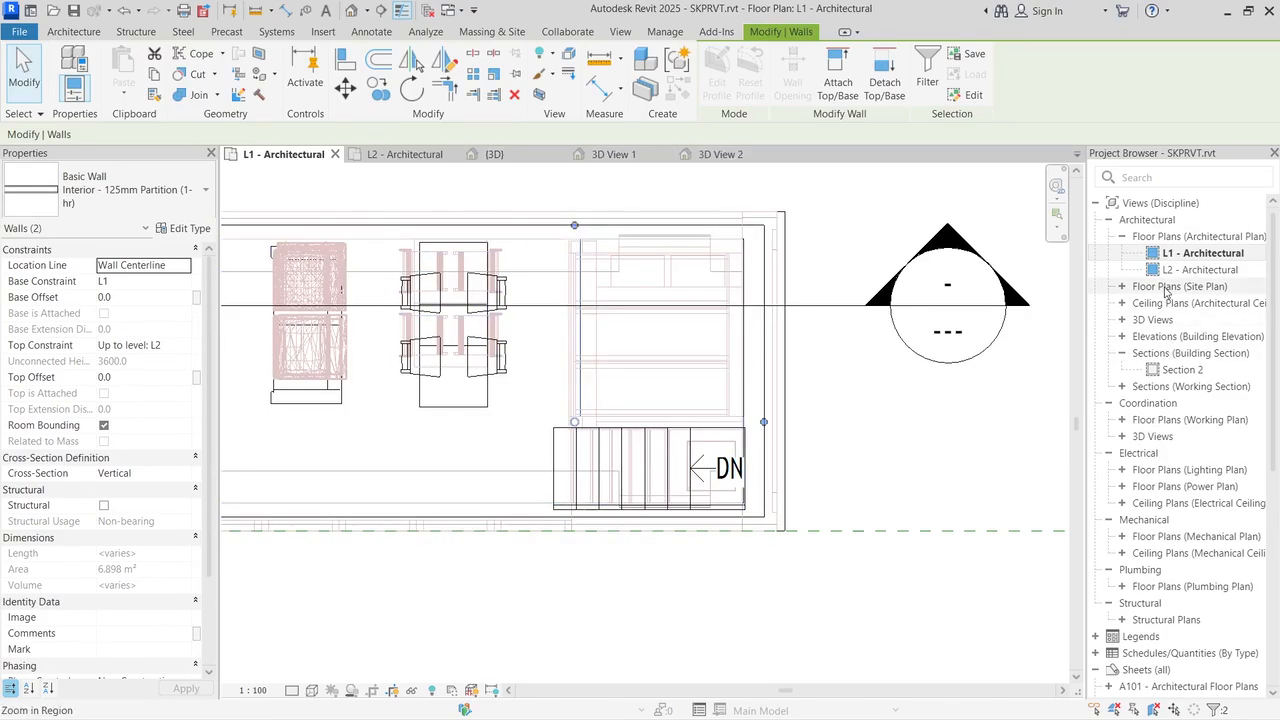
left_click(1123, 337)
double_click(1210, 370)
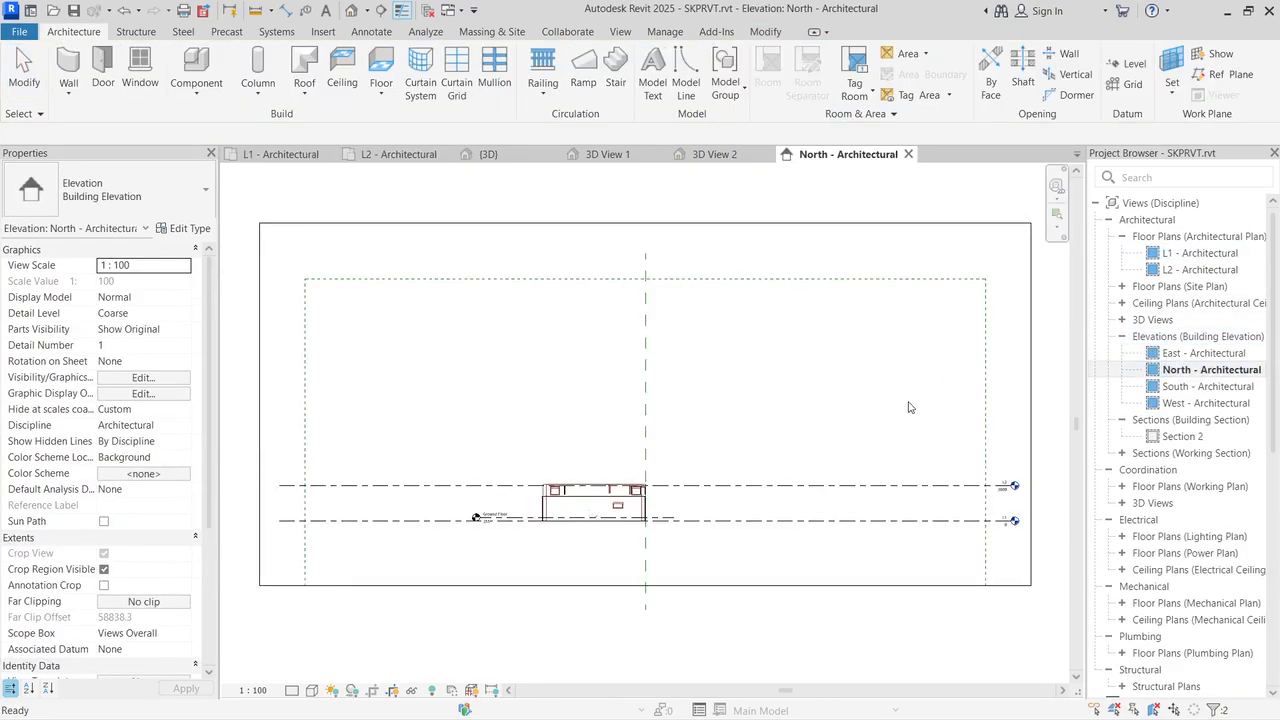
Step: Examine the L1 and L2 levels against the house in the elevation, and switch to SketchUp to inspect the under-loft cabinet wall
scroll(909, 505, "up", 3)
scroll(408, 491, "down", 2)
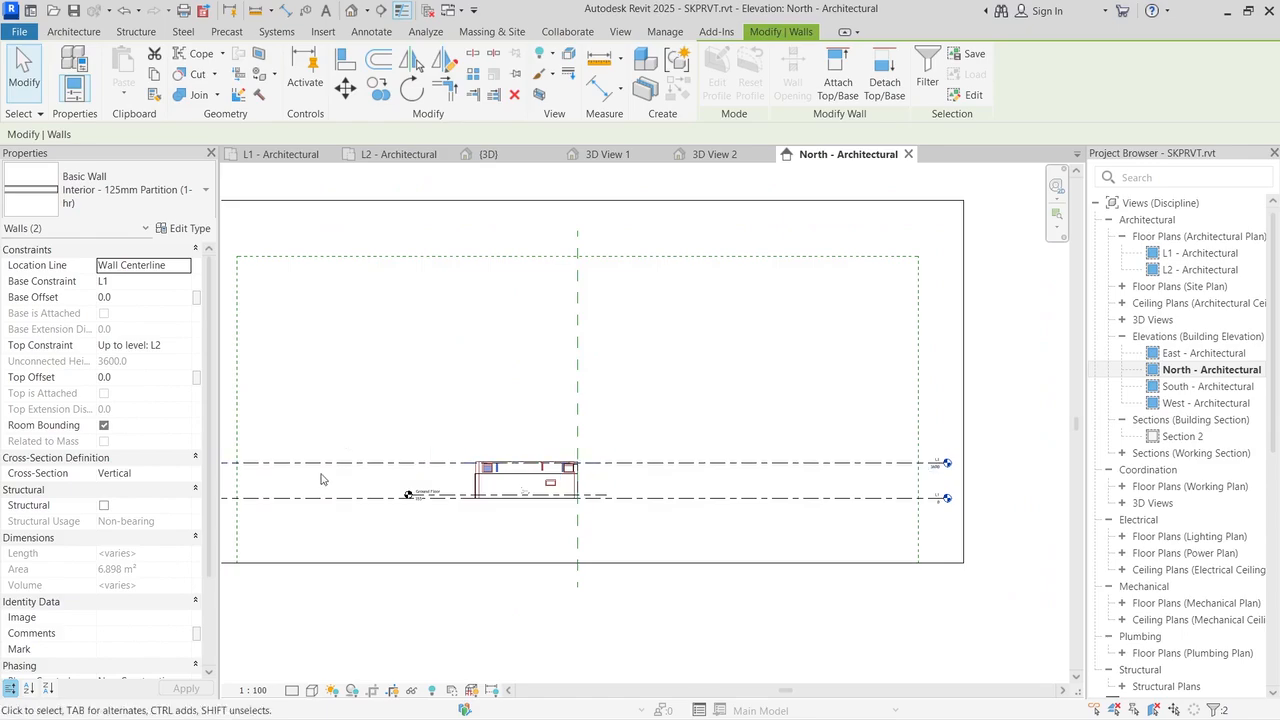
scroll(428, 457, "up", 5)
scroll(450, 515, "down", 5)
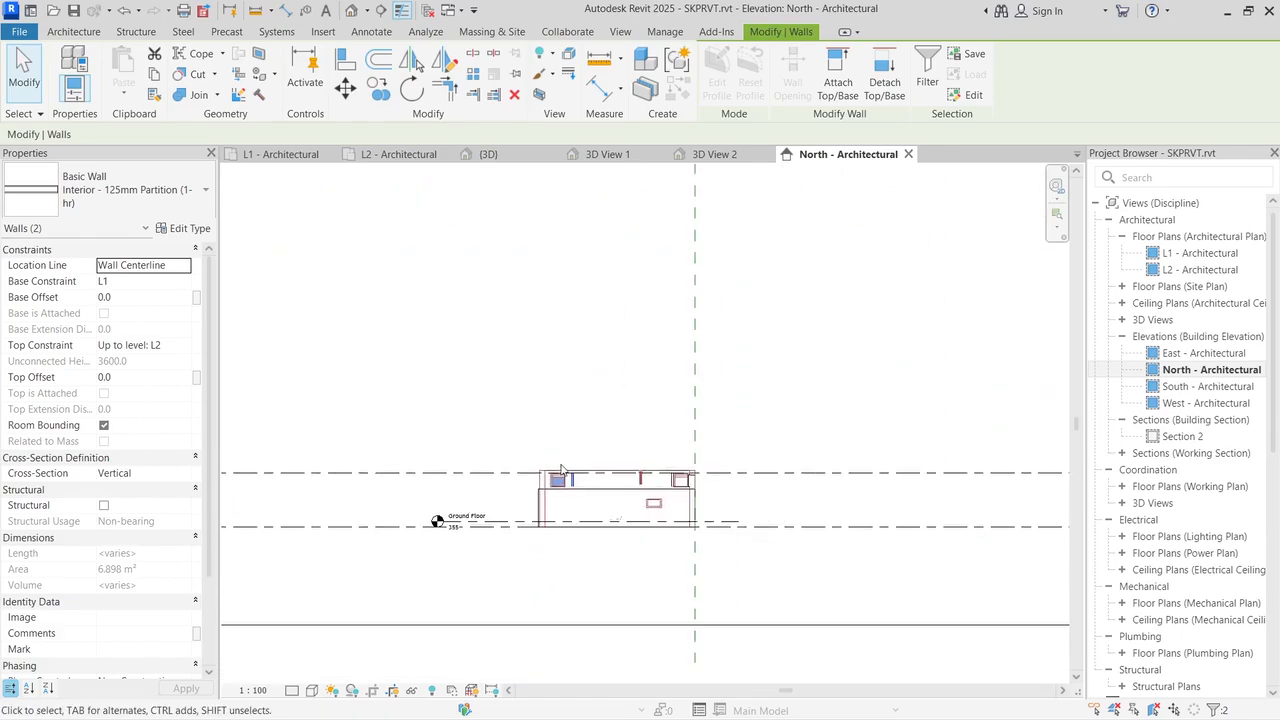
scroll(865, 475, "up", 1)
scroll(853, 482, "up", 4)
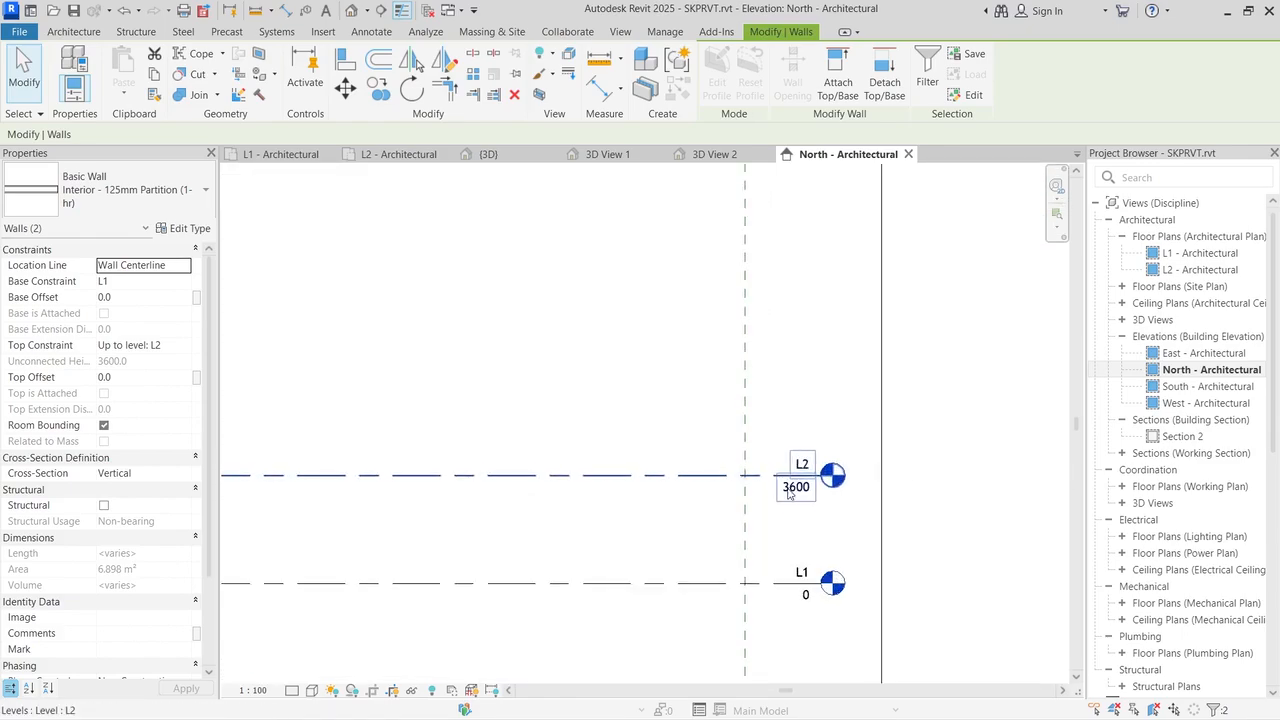
scroll(771, 444, "down", 4)
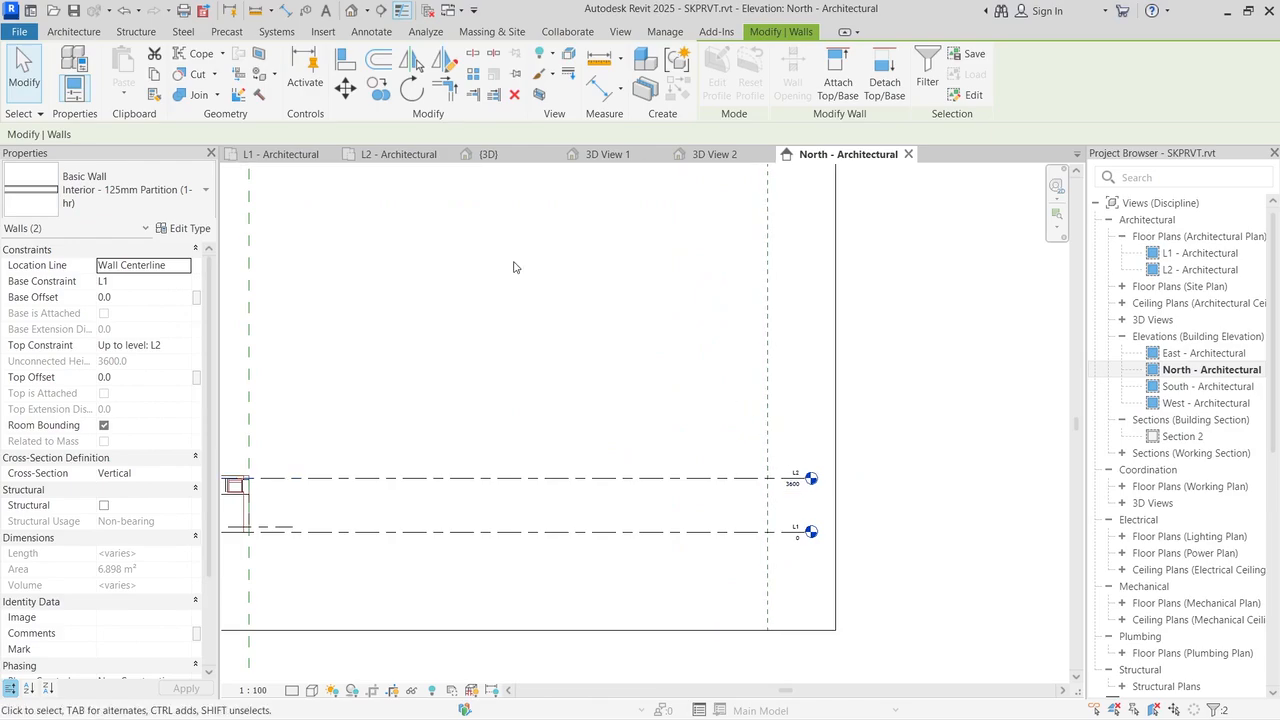
scroll(265, 400, "down", 4)
scroll(267, 421, "up", 5)
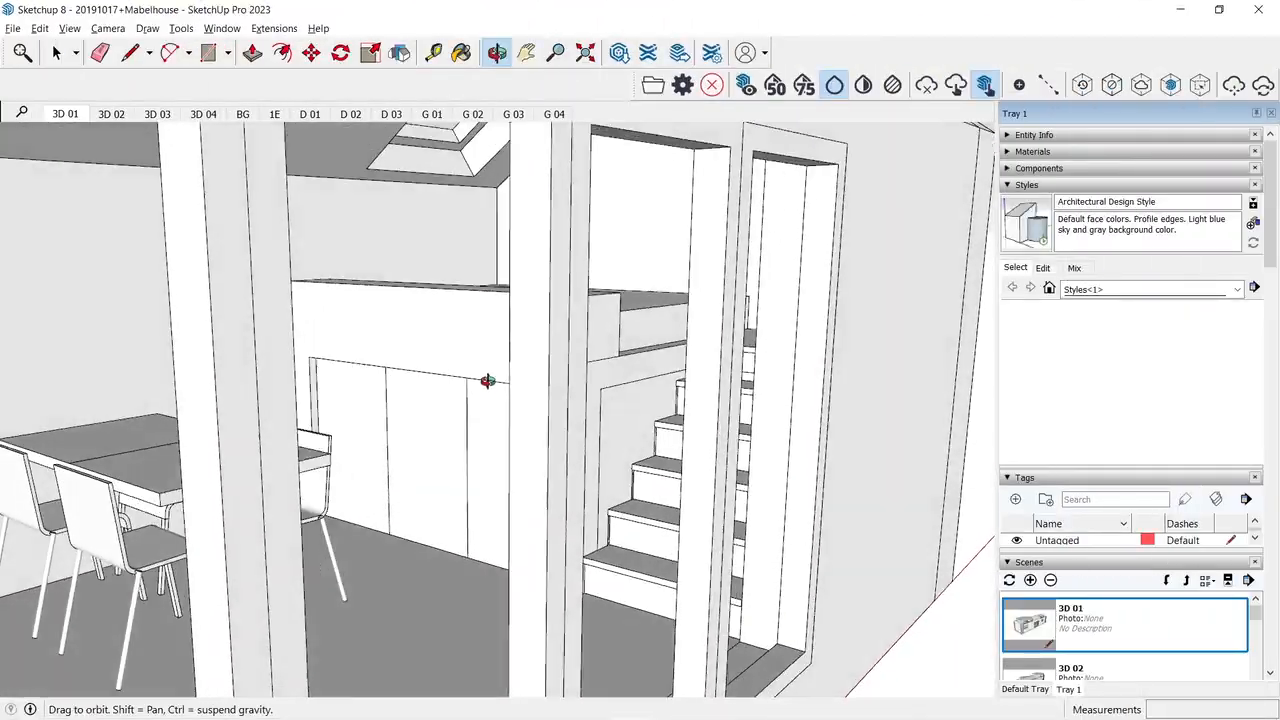
mouse_move(486, 380)
left_mouse_down()
mouse_move(549, 424)
mouse_move(617, 411)
mouse_move(505, 417)
left_mouse_up()
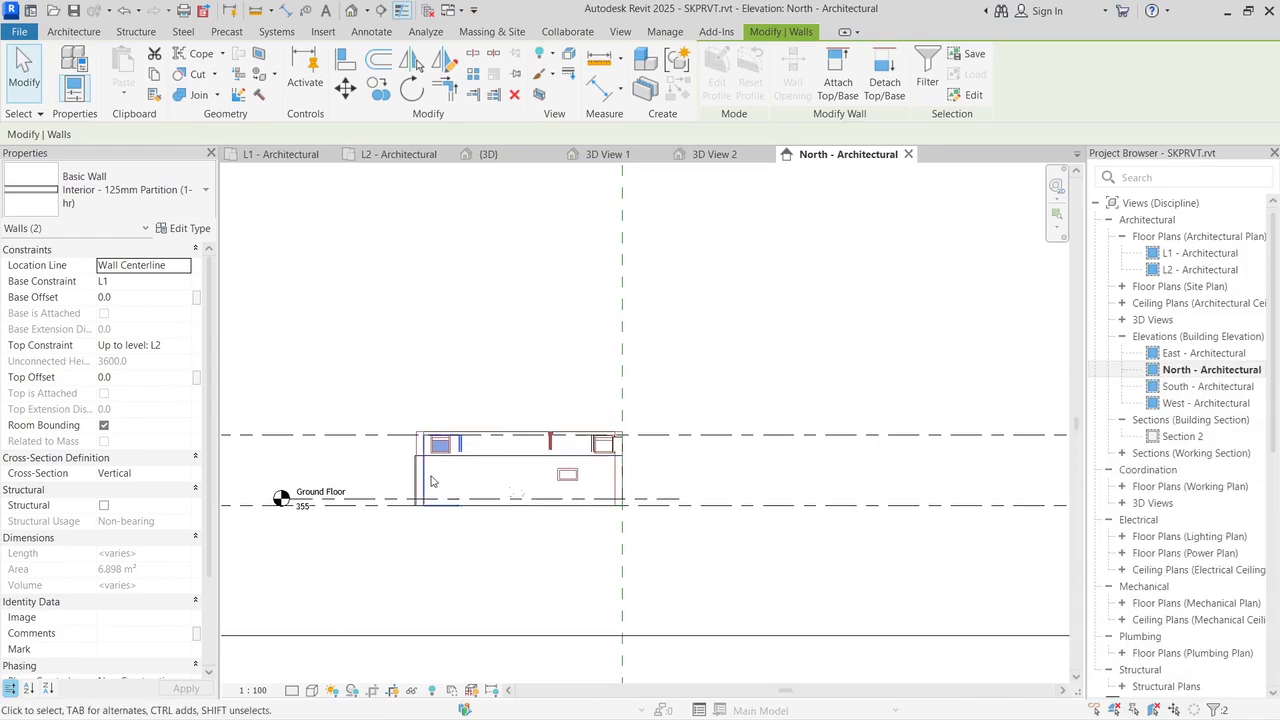
Step: Return to the Revit North elevation, set its visual style to Wireframe and clear the wall selection
scroll(377, 514, "up", 2)
left_click(311, 690)
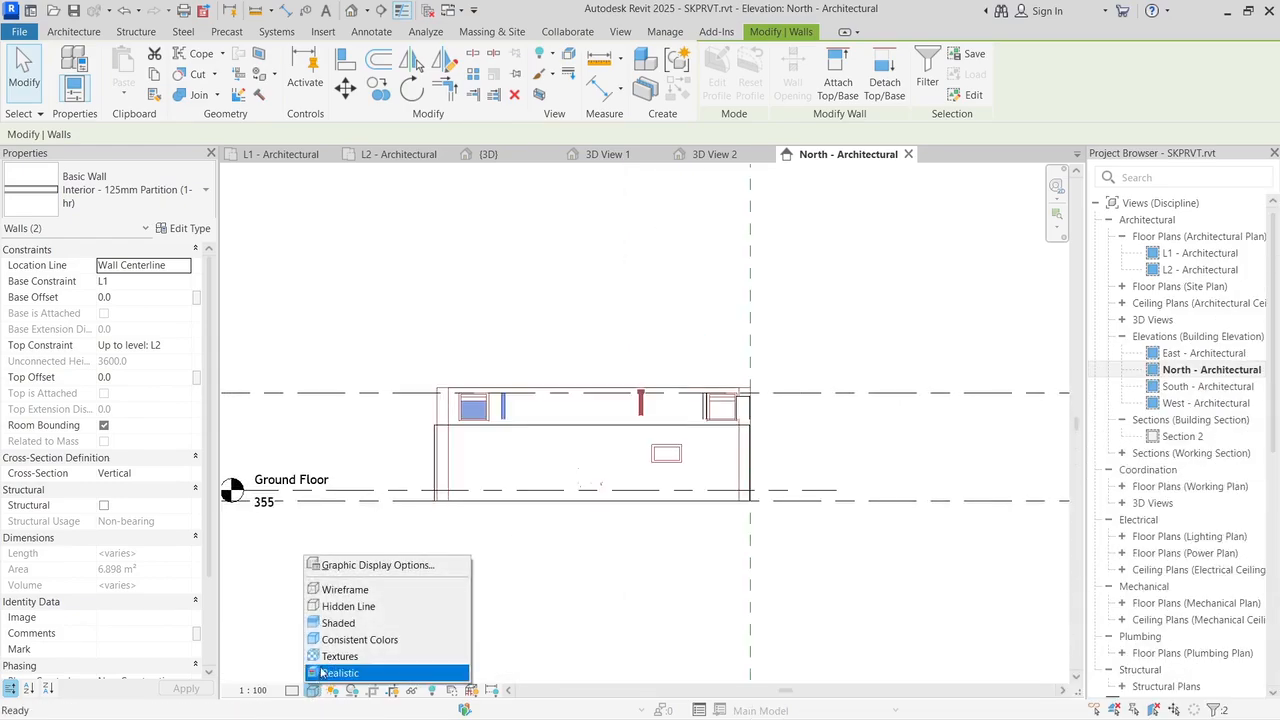
left_click(348, 607)
left_click(311, 690)
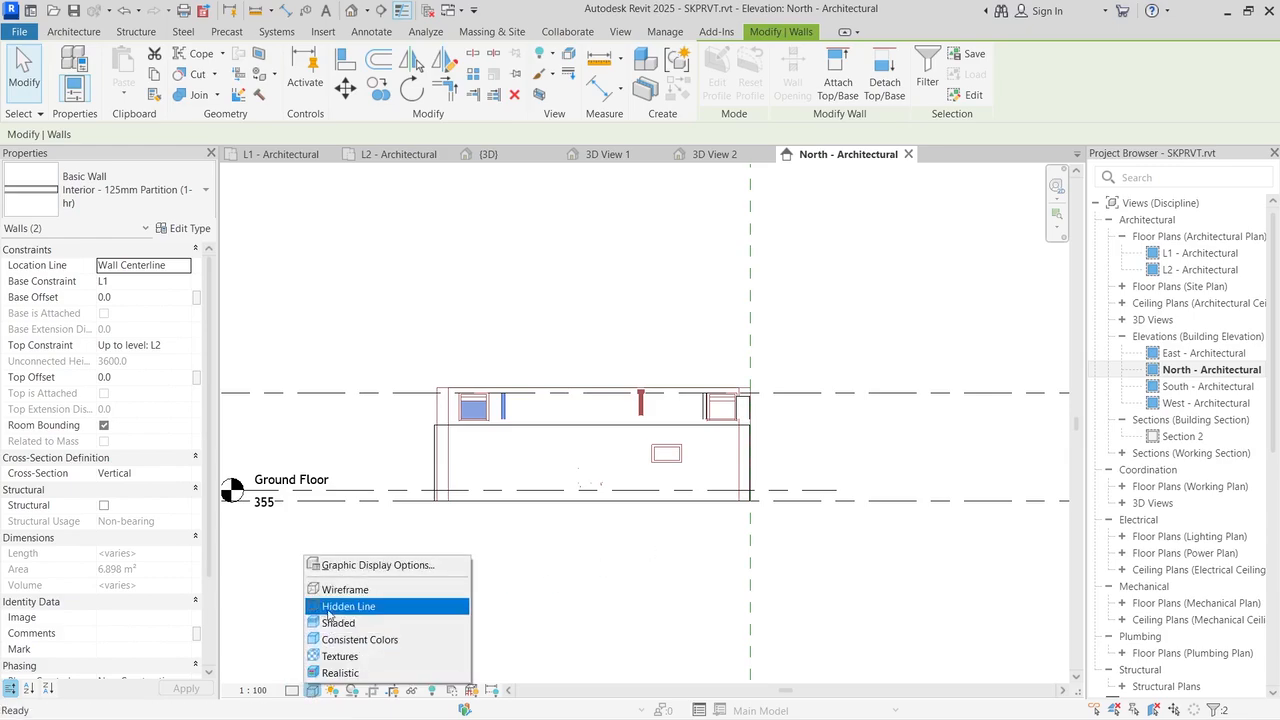
left_click(350, 589)
left_click(405, 538)
scroll(405, 538, "up", 3)
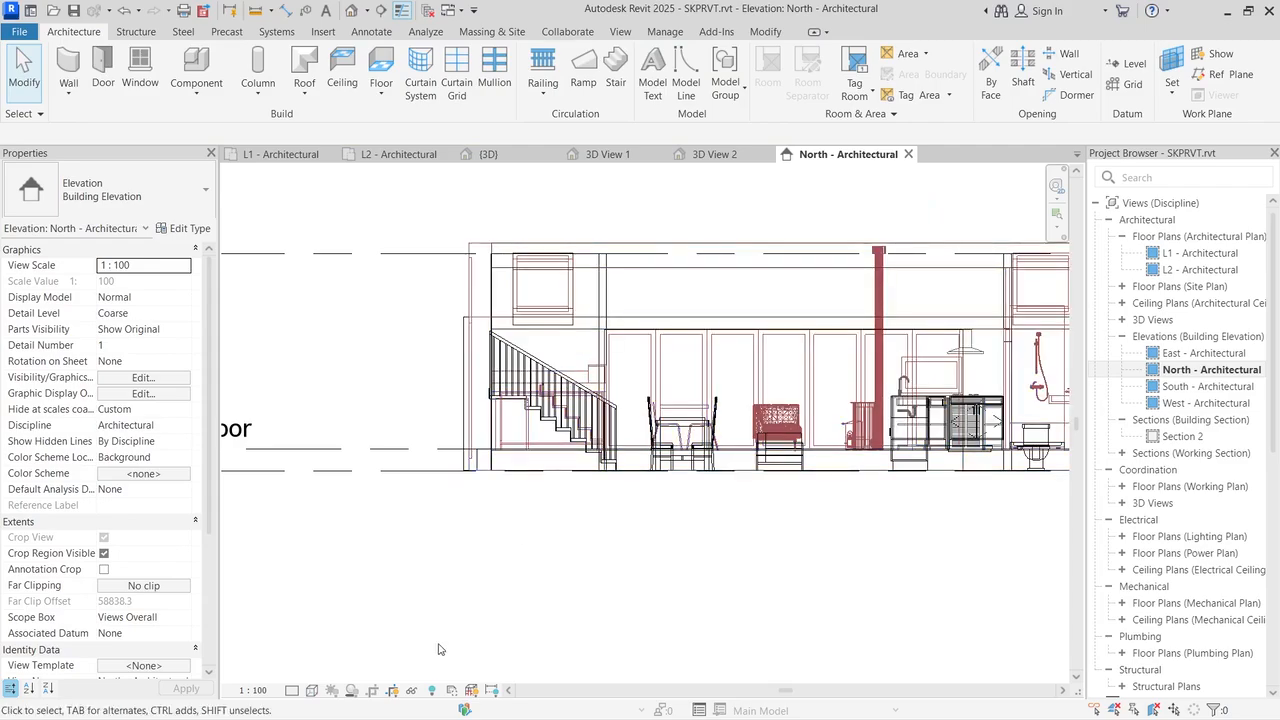
Step: Set the Generic Models category to halftone in the North elevation's visibility/graphic overrides
key("v")
key("g")
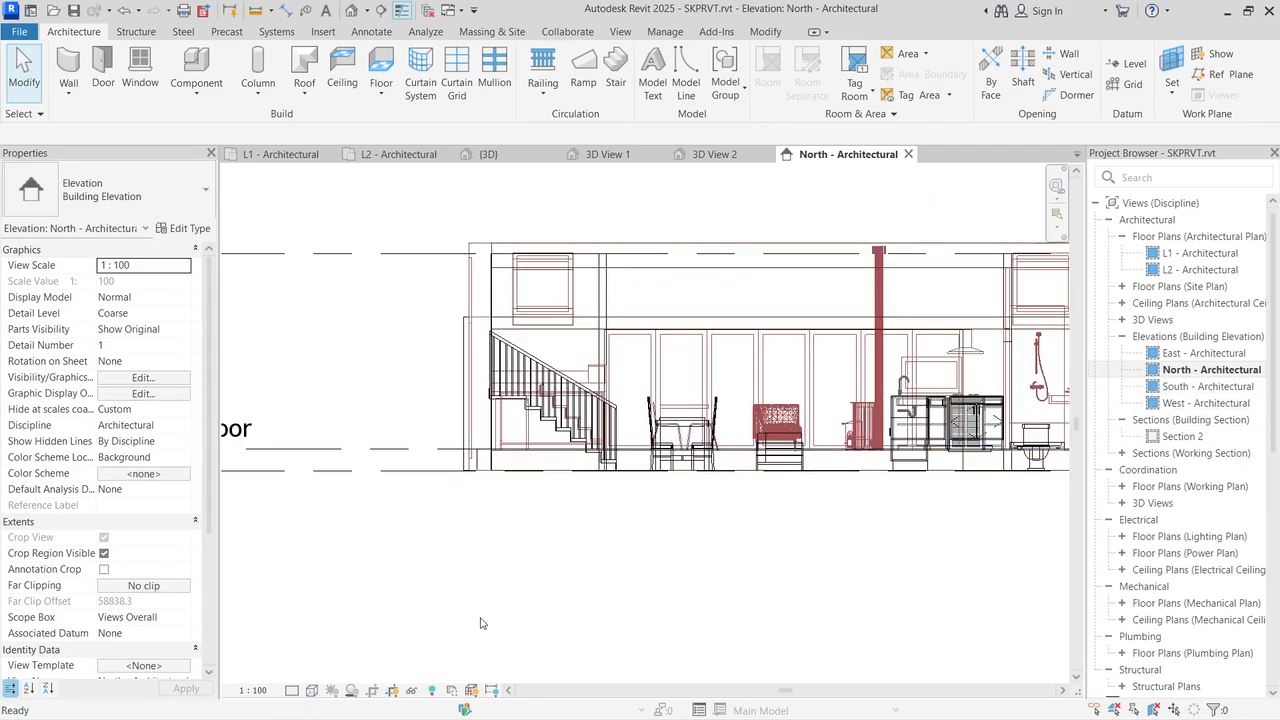
scroll(700, 310, "down", 8)
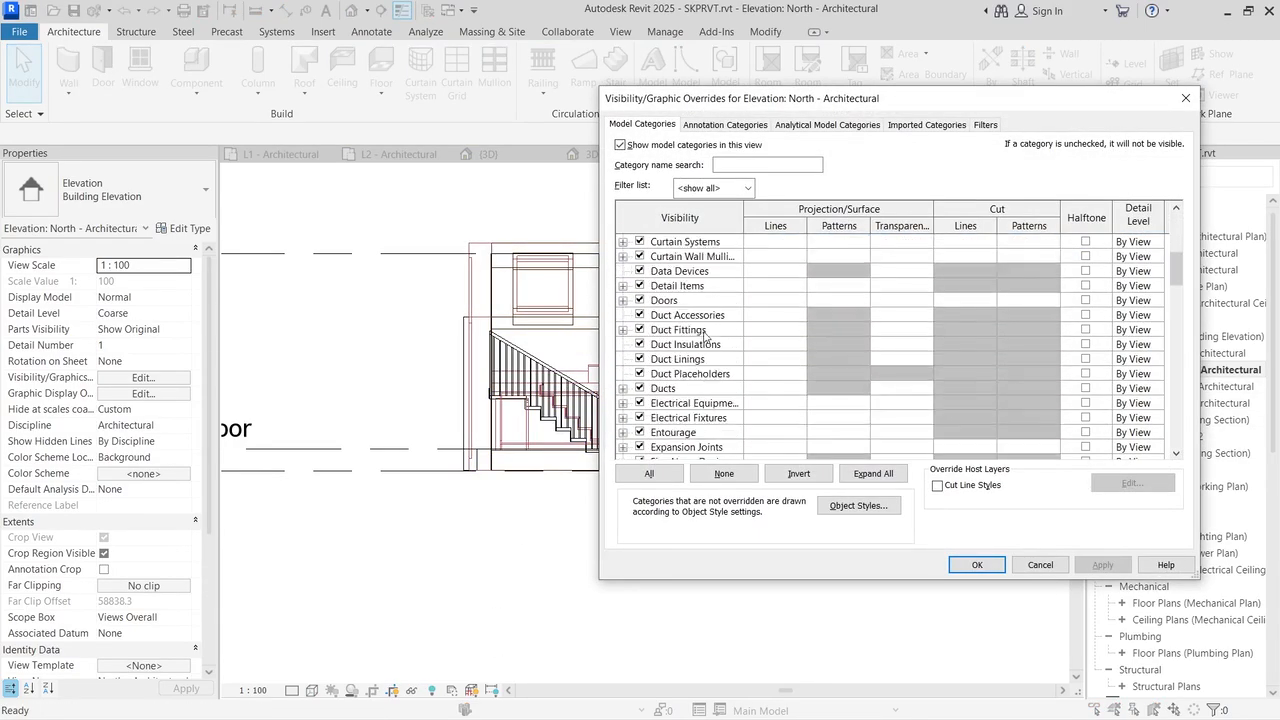
scroll(701, 310, "down", 5)
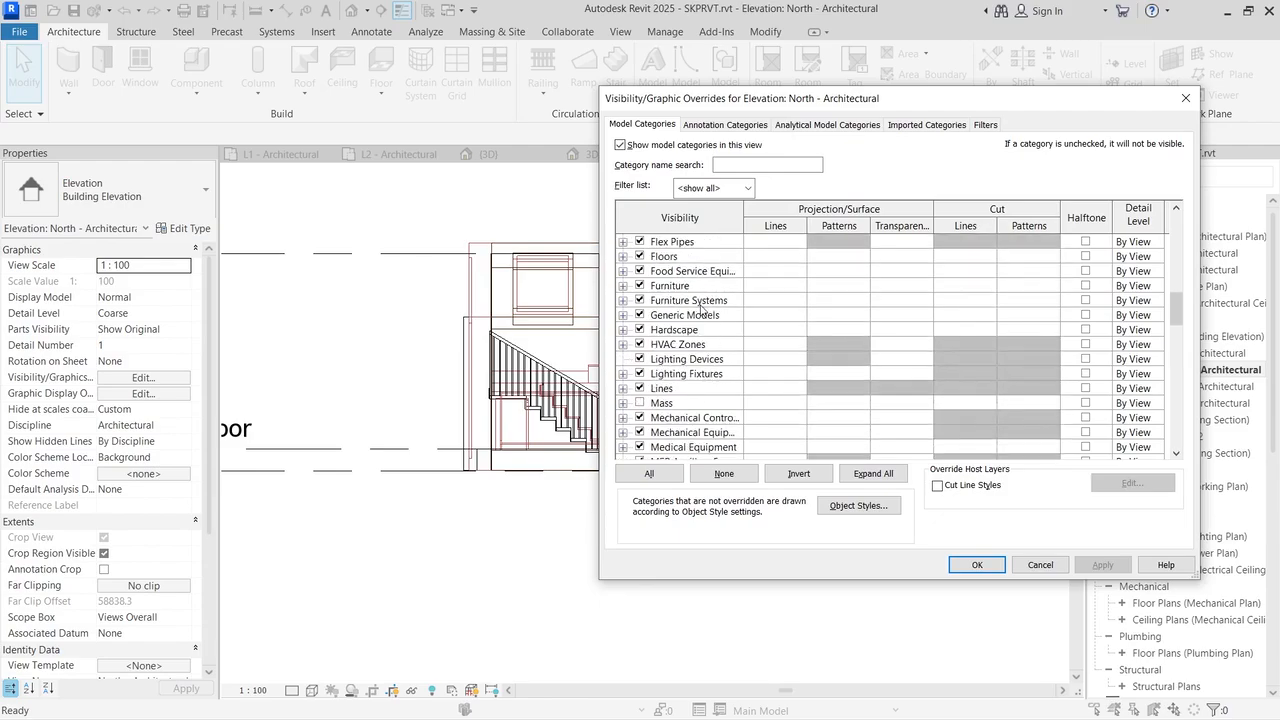
scroll(695, 320, "down", 1)
left_click(687, 304)
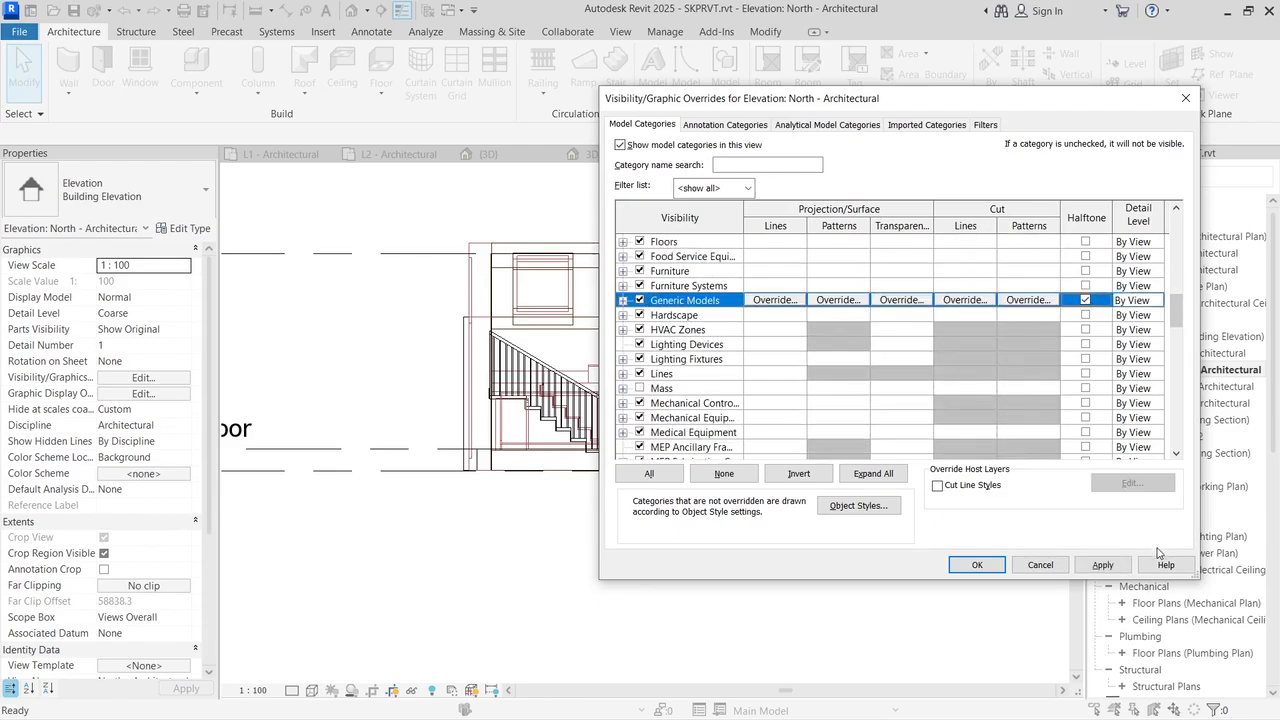
left_click(1102, 566)
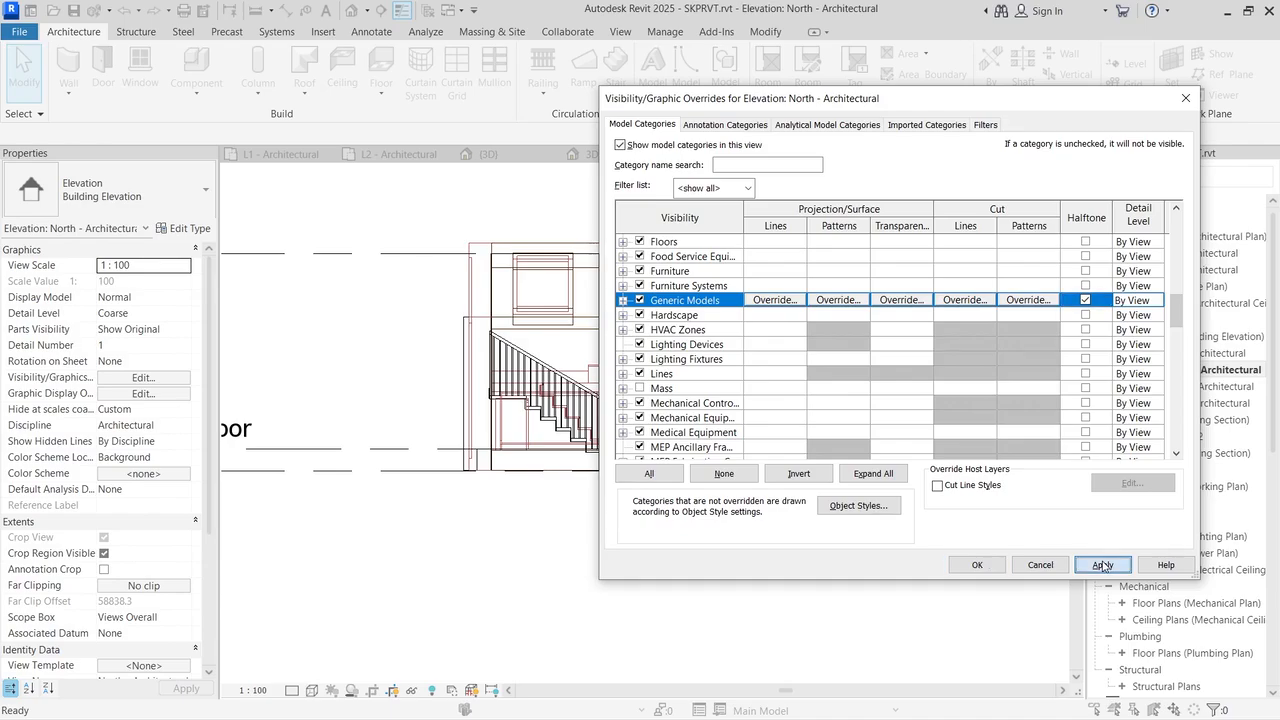
left_click(977, 566)
scroll(735, 528, "up", 3)
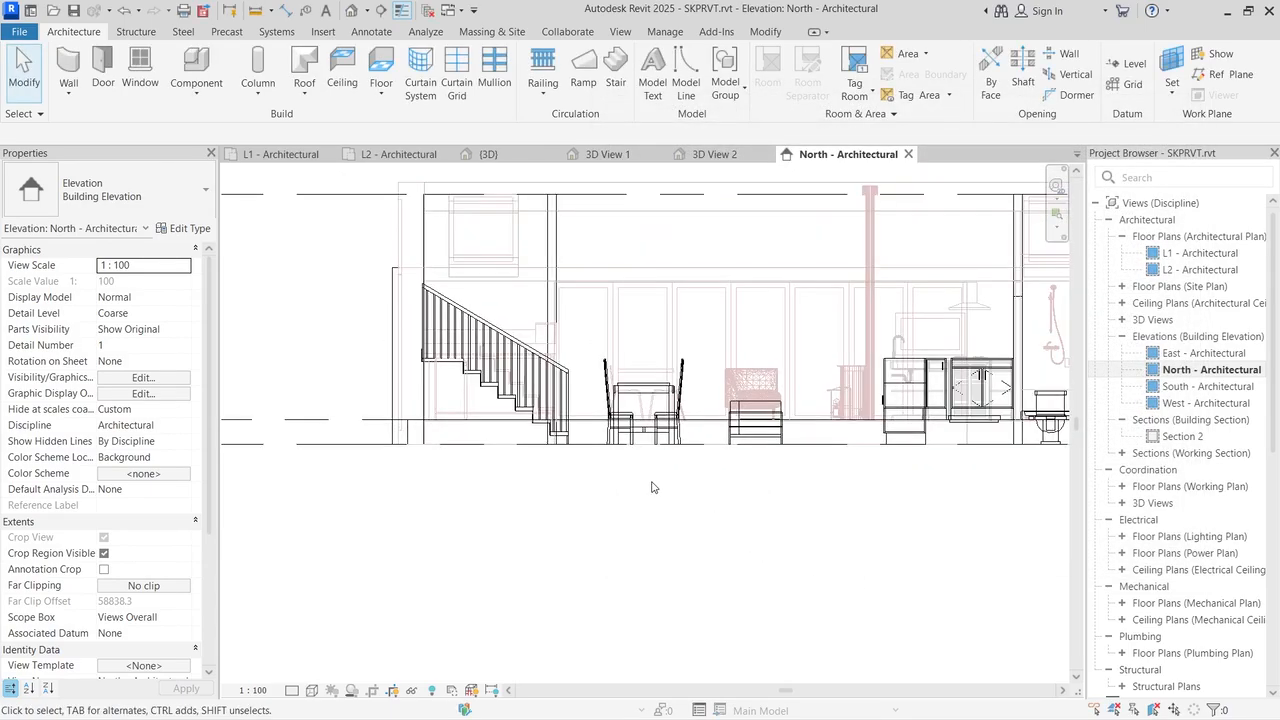
Step: Remove the railing along the stair in the North elevation
scroll(540, 435, "up", 2)
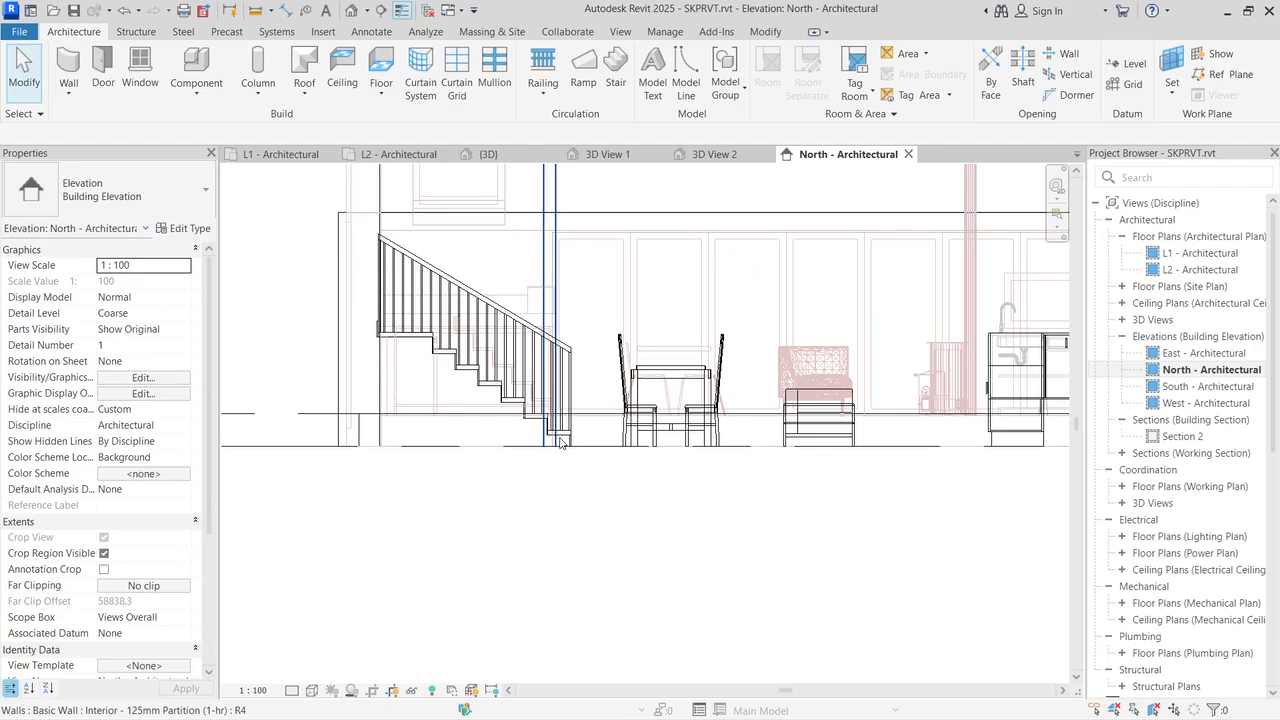
scroll(600, 241, "up", 2)
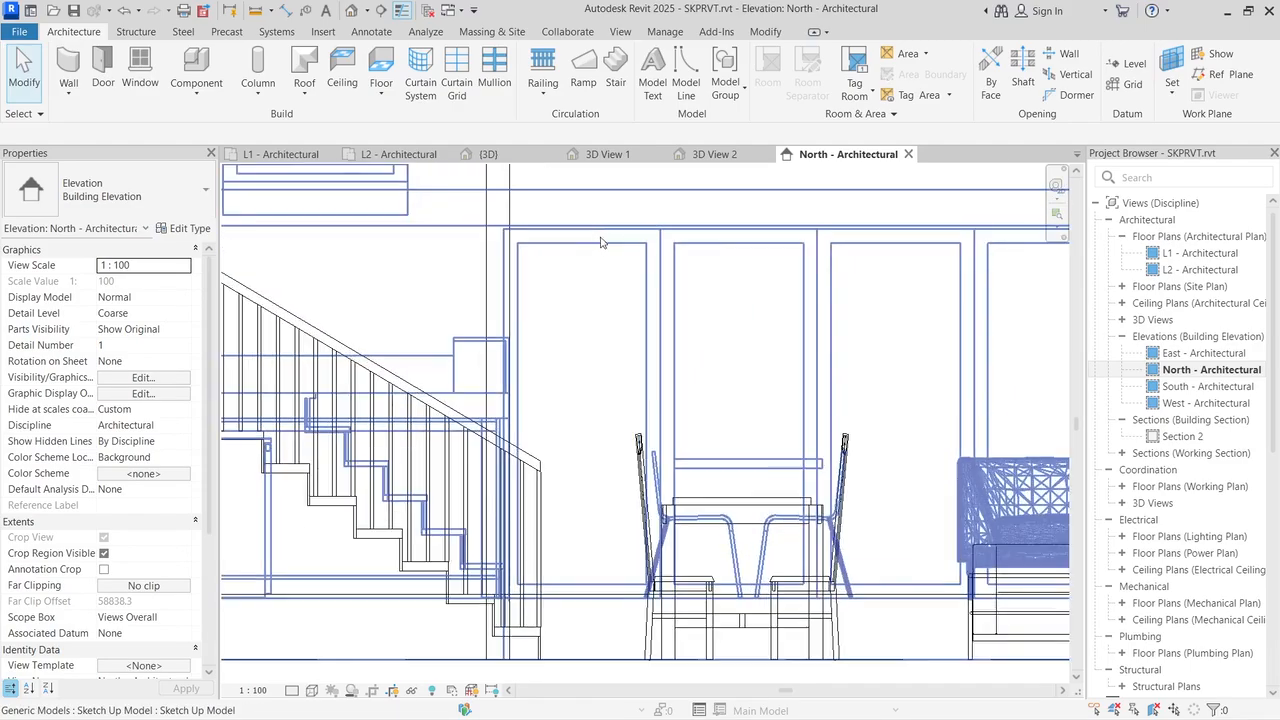
scroll(576, 261, "down", 3)
scroll(616, 236, "up", 2)
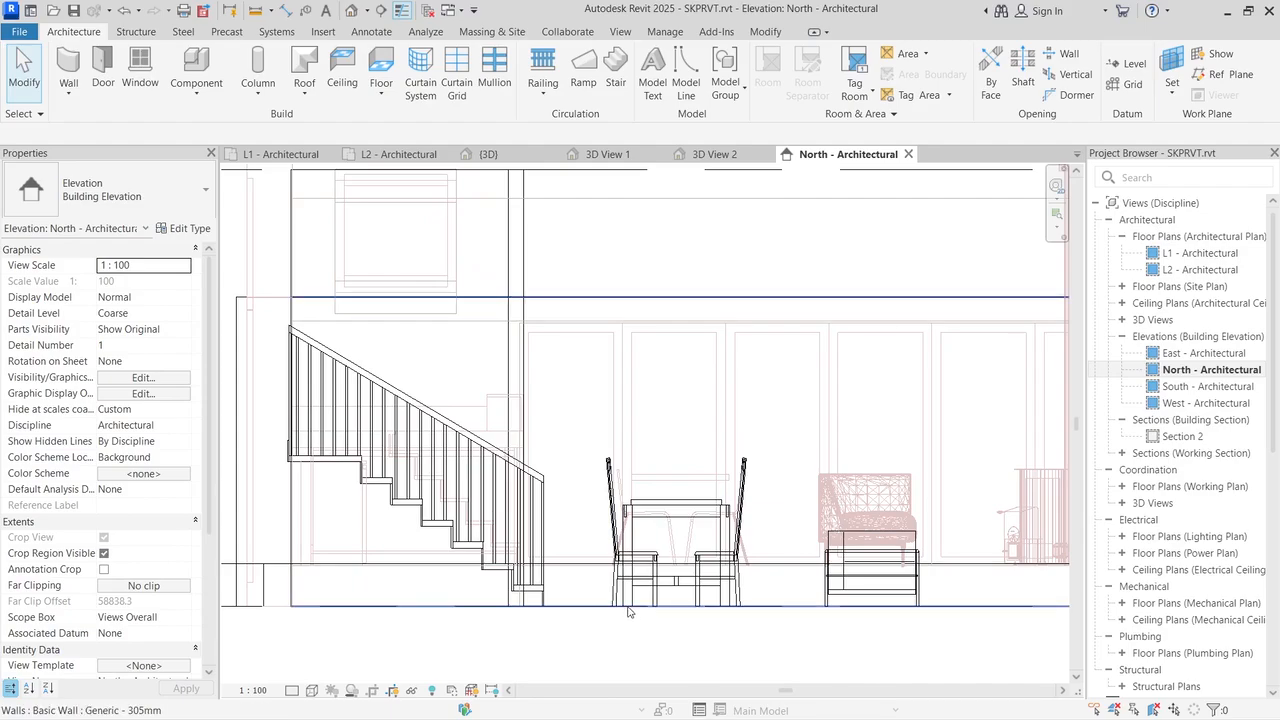
left_click(424, 423)
key("Escape")
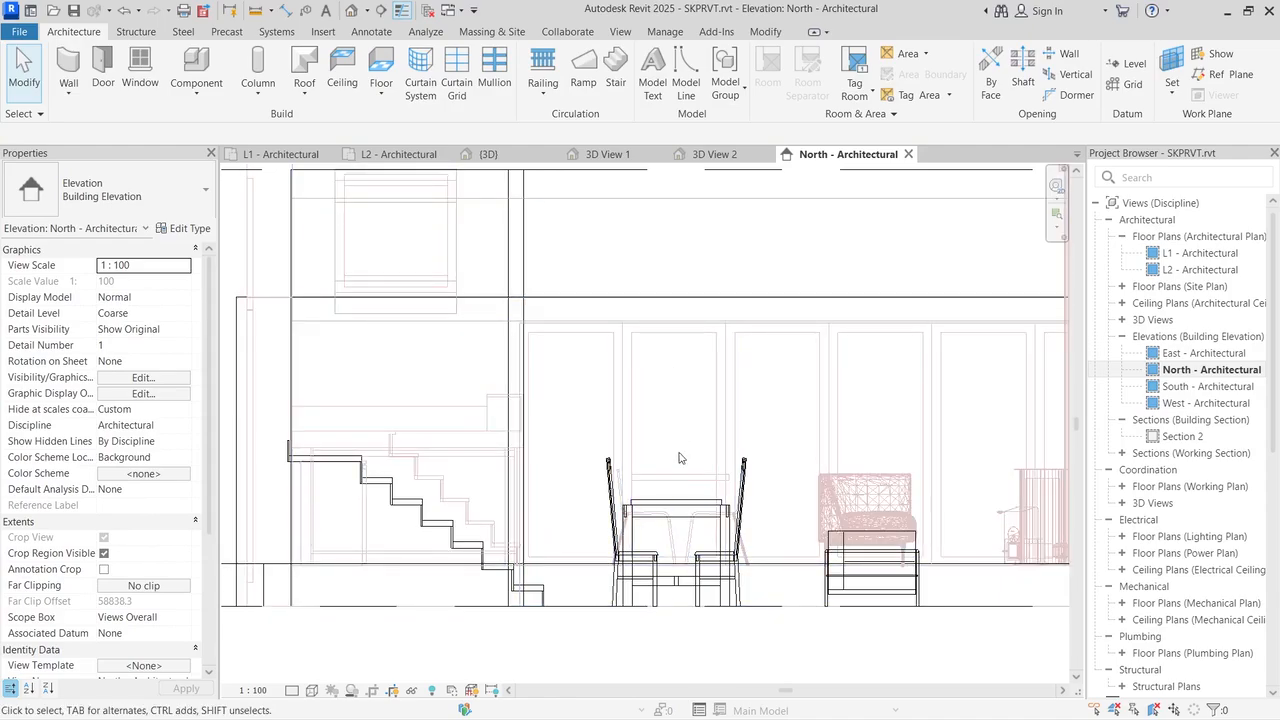
Step: Set the level of the dining table with chairs to Ground Floor
left_click(641, 532)
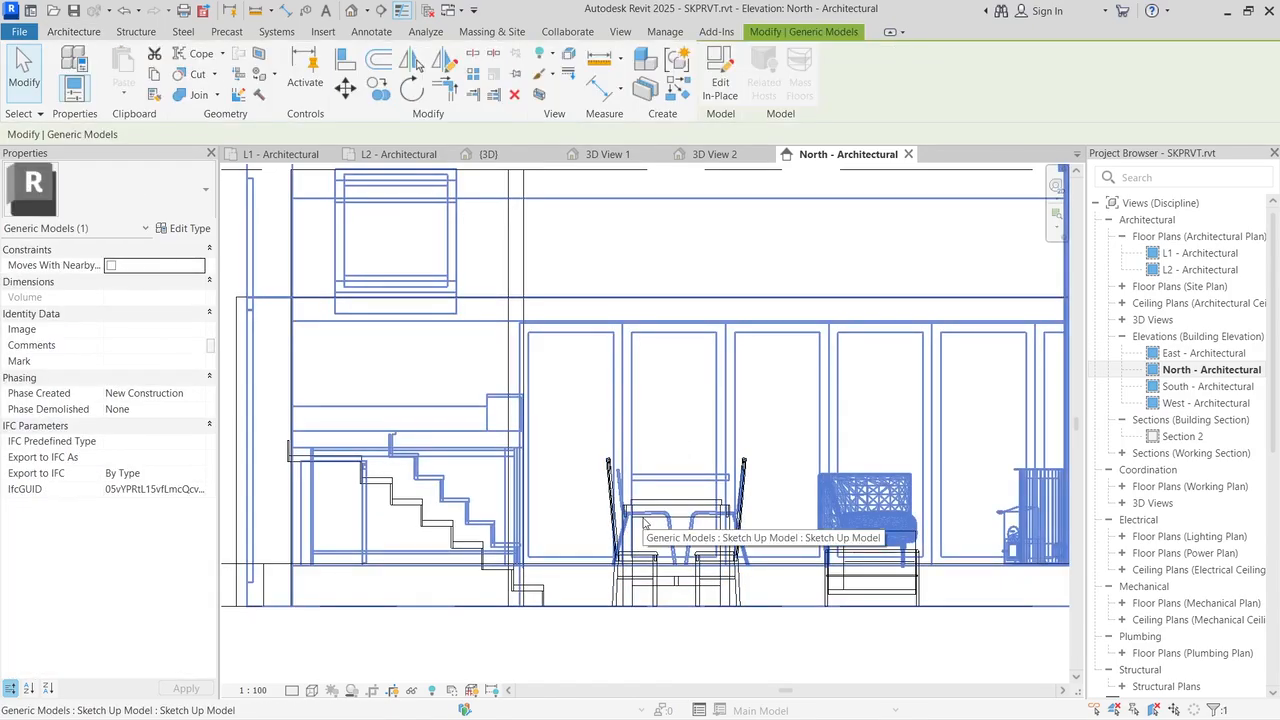
left_click(648, 651)
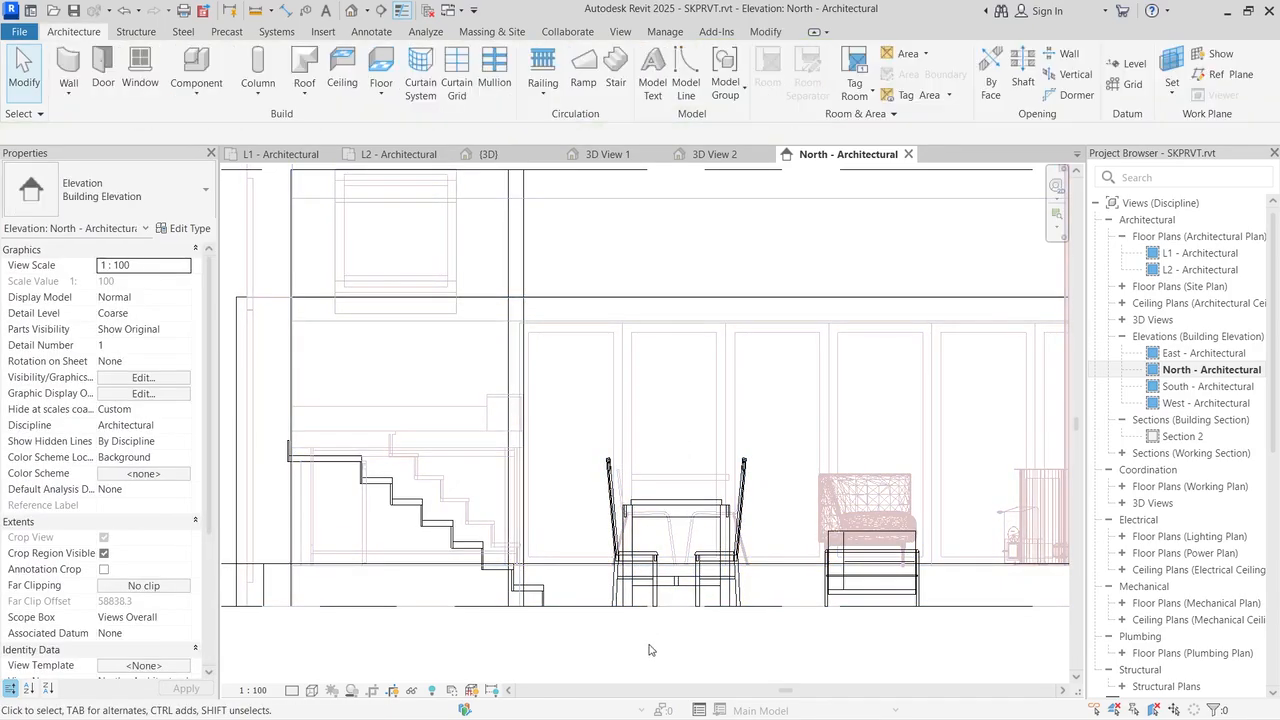
left_click(621, 519)
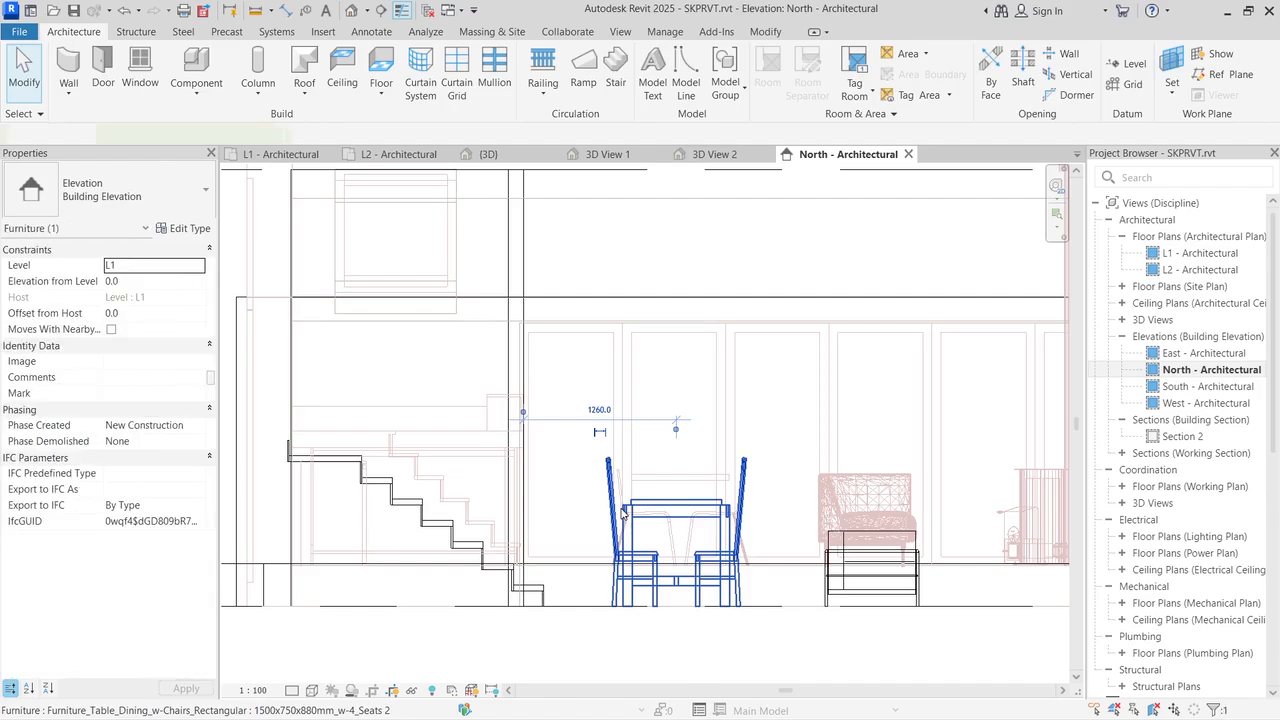
left_click(172, 272)
left_click(198, 265)
left_click(168, 292)
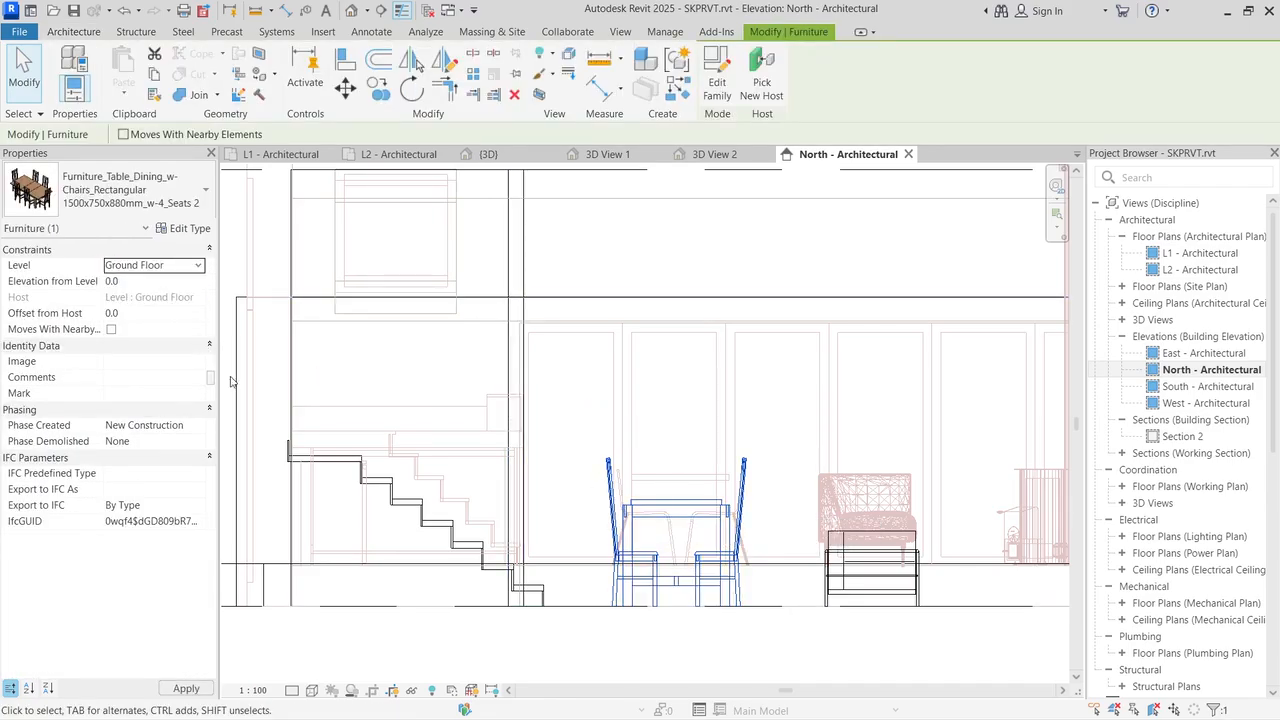
left_click(629, 662)
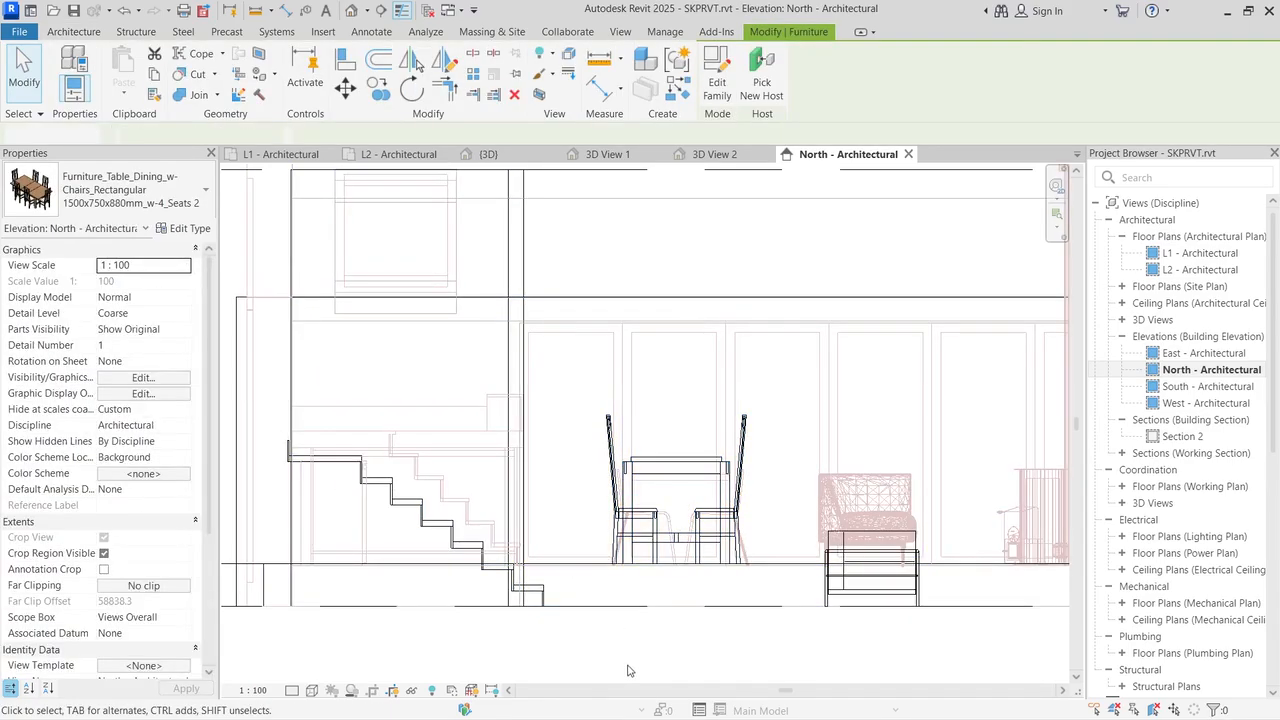
Step: Set the sofa's level to Ground Floor and clear the selection
left_click(873, 562)
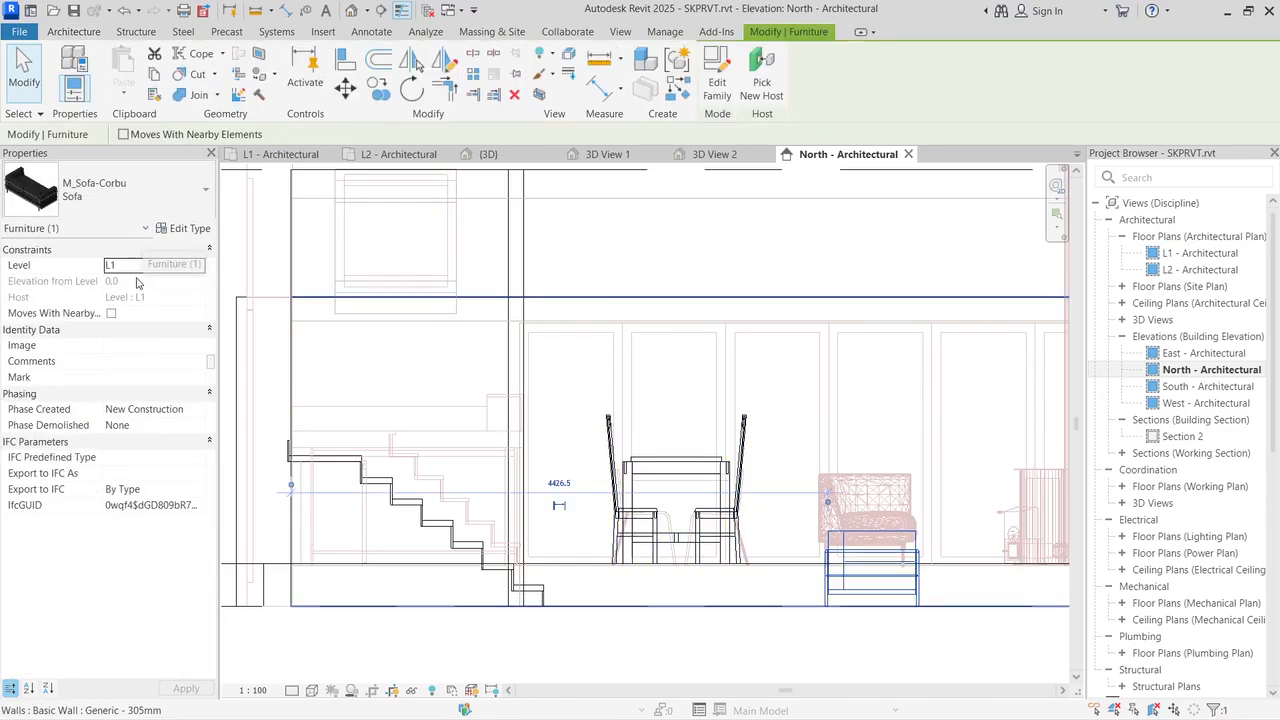
left_click(198, 265)
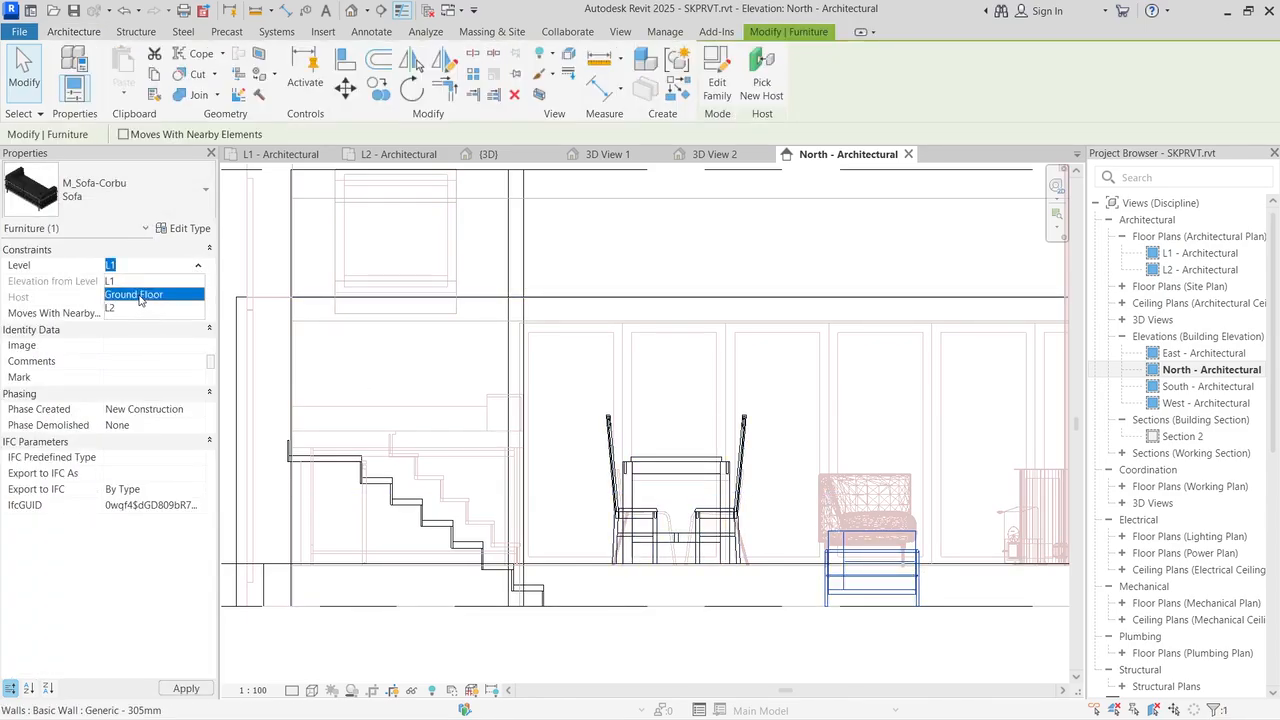
left_click(150, 290)
left_click(572, 420)
Step: Set the level of both the sink's vanity cabinet and the toilet to Ground Floor
scroll(995, 541, "down", 5)
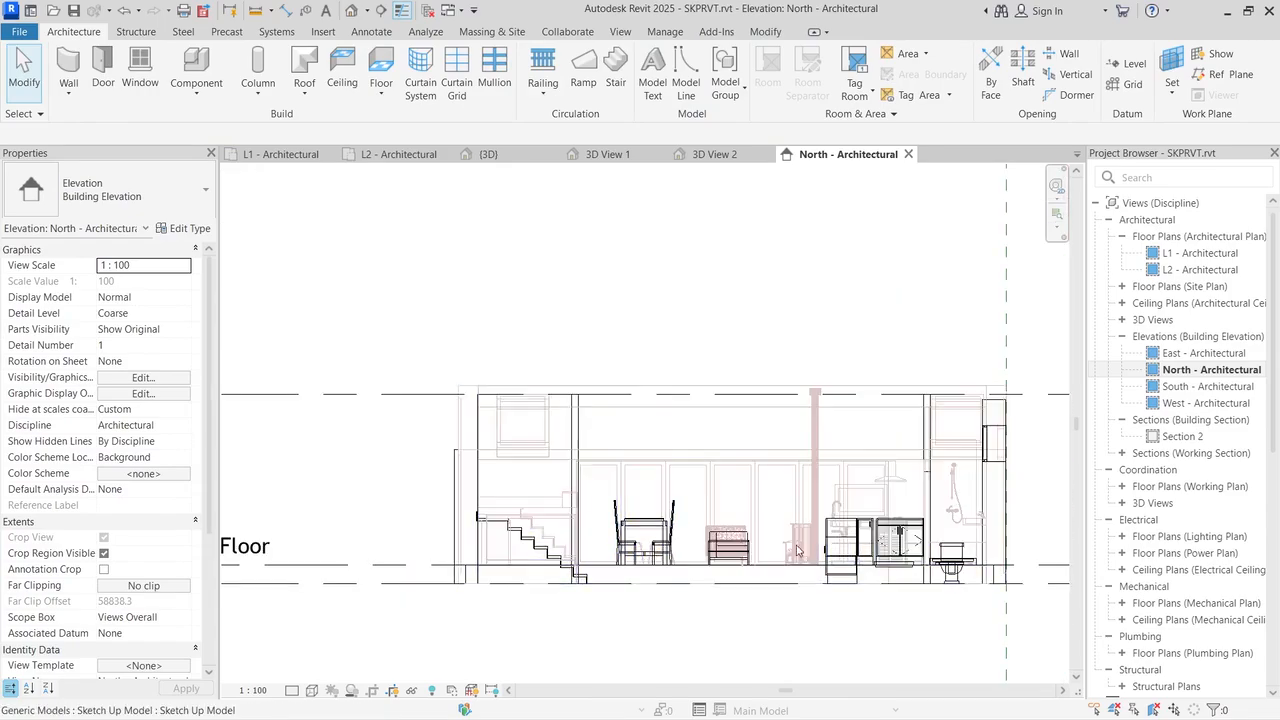
scroll(995, 541, "up", 3)
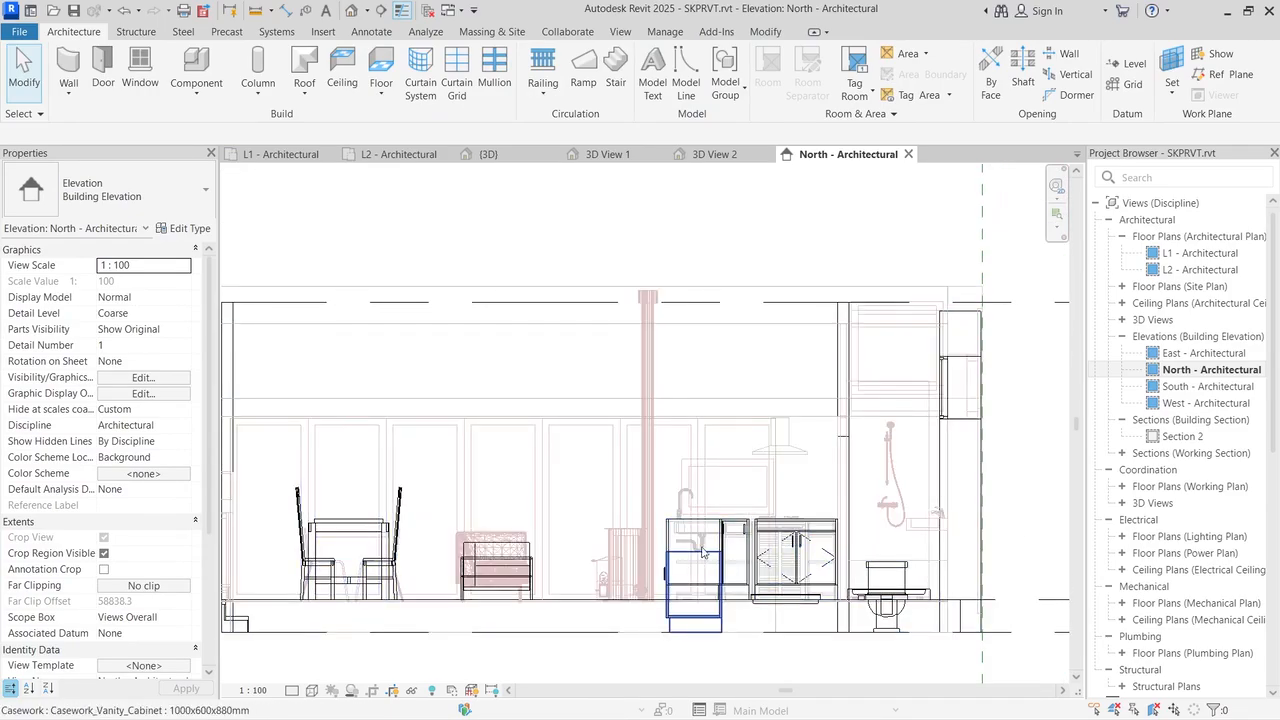
left_click(686, 627)
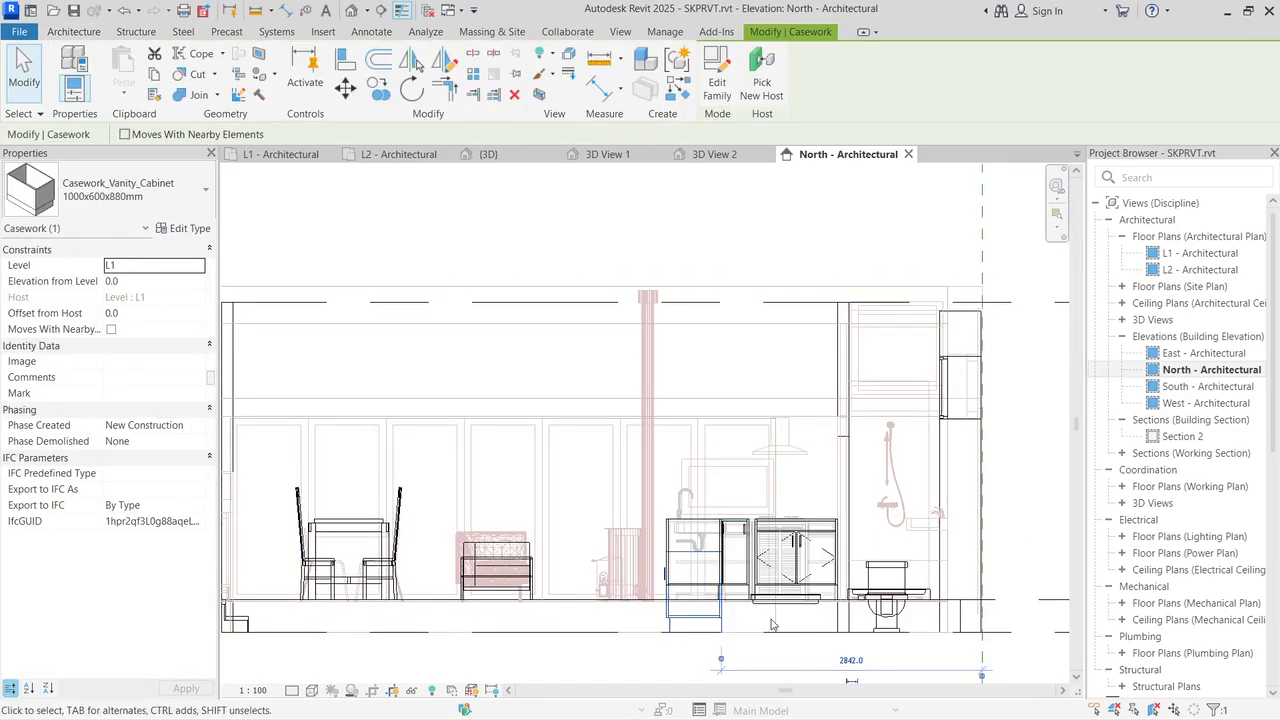
left_click(885, 622, "ctrl")
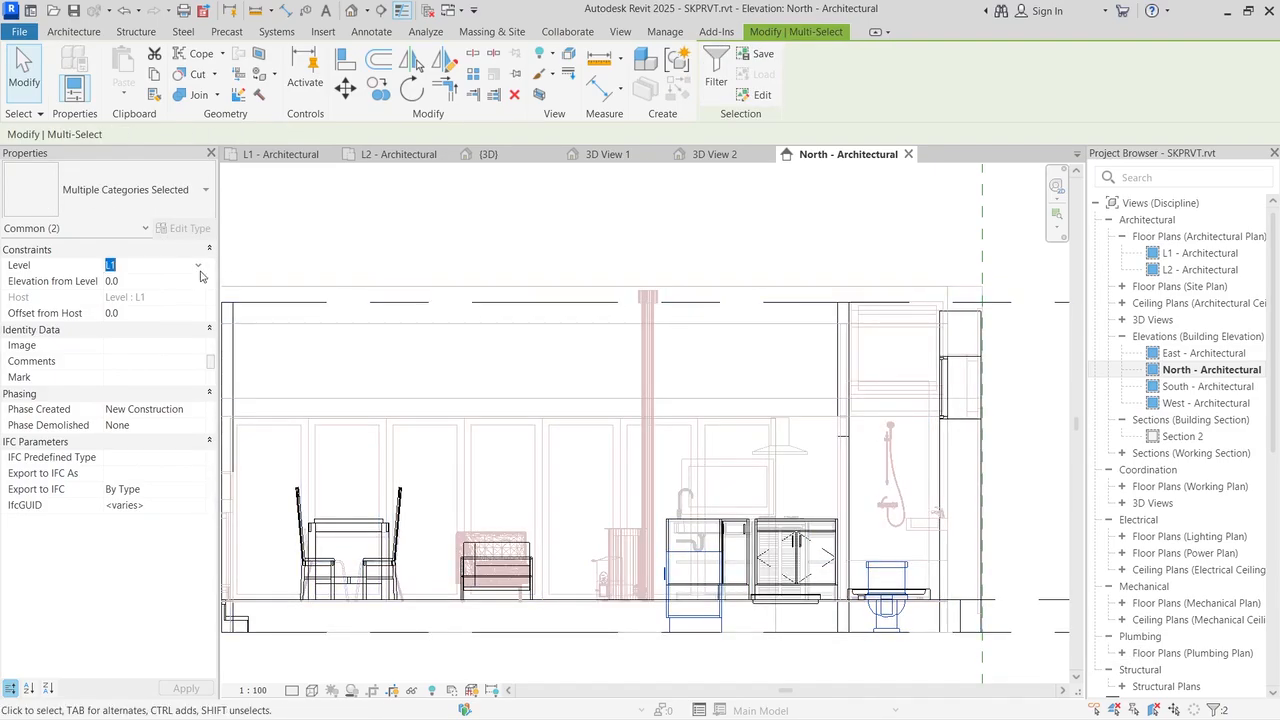
left_click(199, 268)
left_click(166, 299)
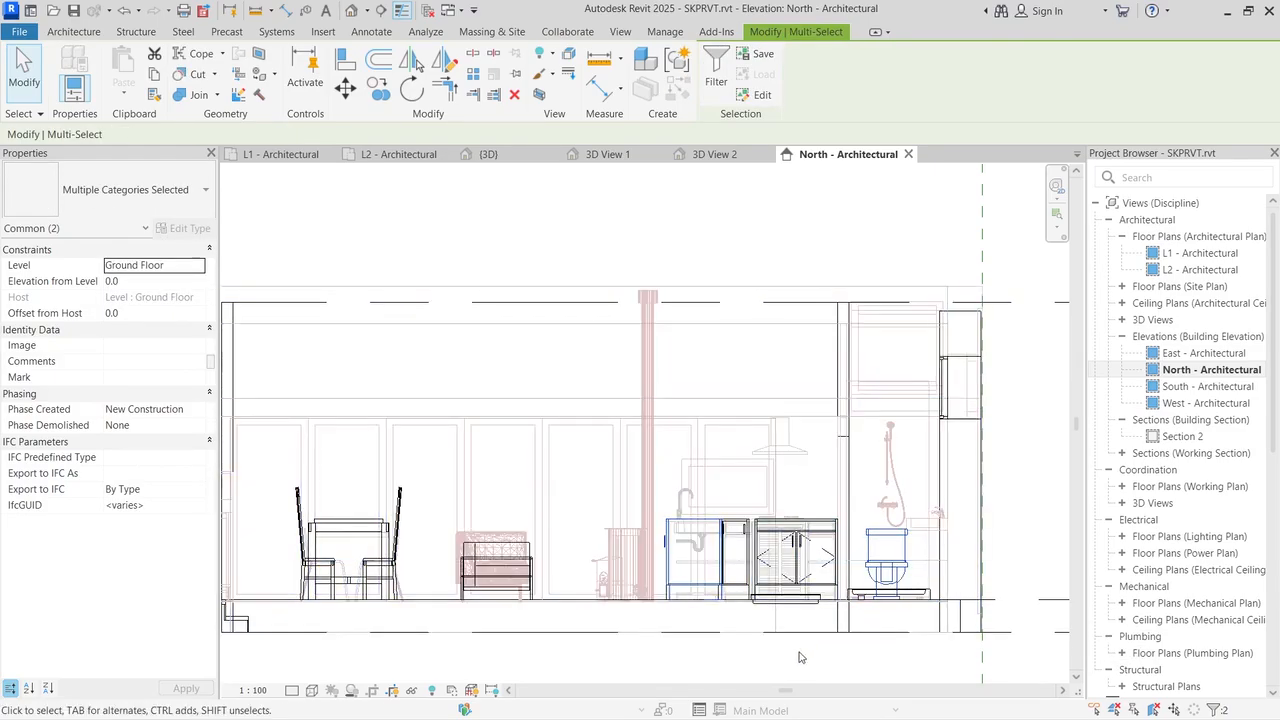
key("Escape")
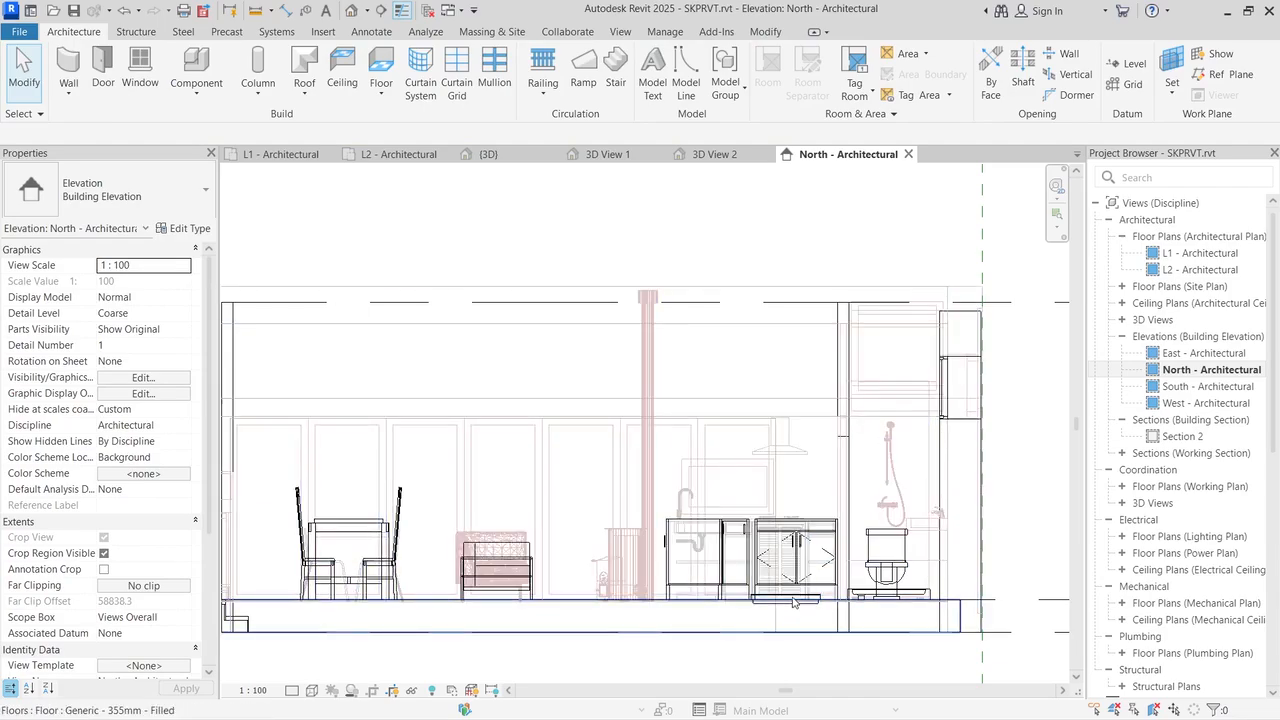
Step: Set the electric cooktop's schedule level to Ground Floor and its elevation from level to 880
scroll(793, 601, "up", 5)
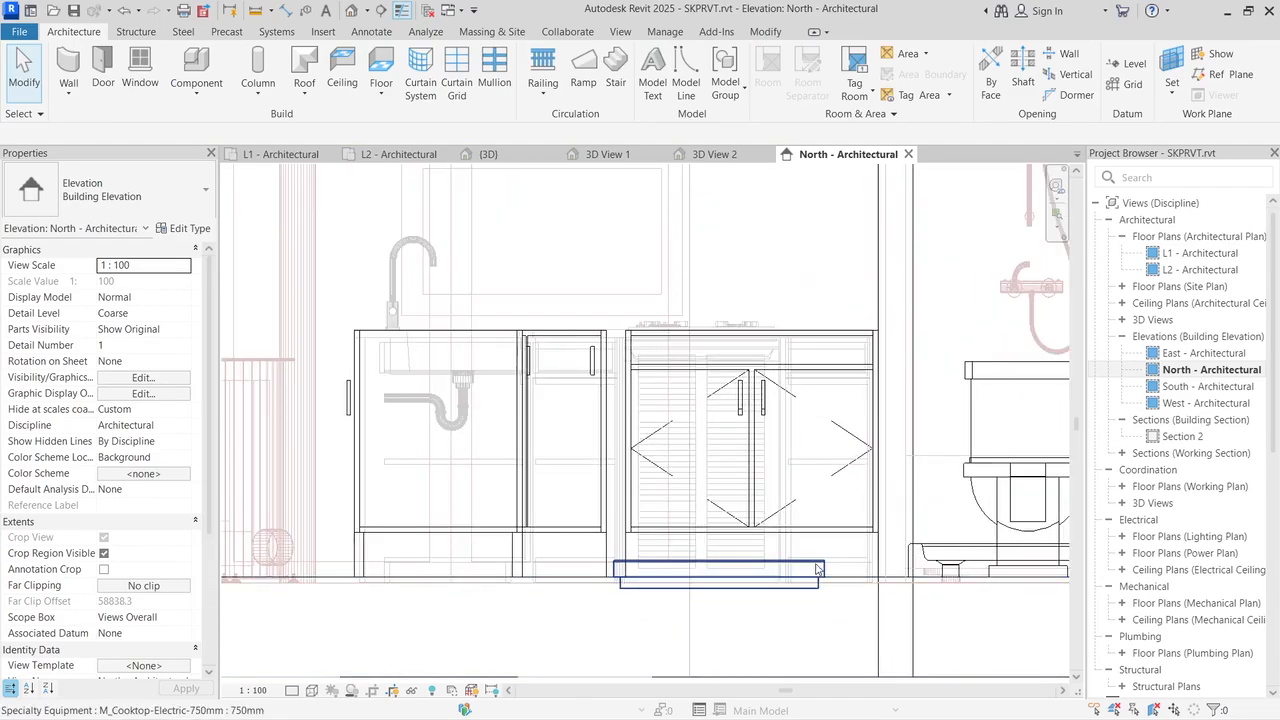
left_click(817, 569)
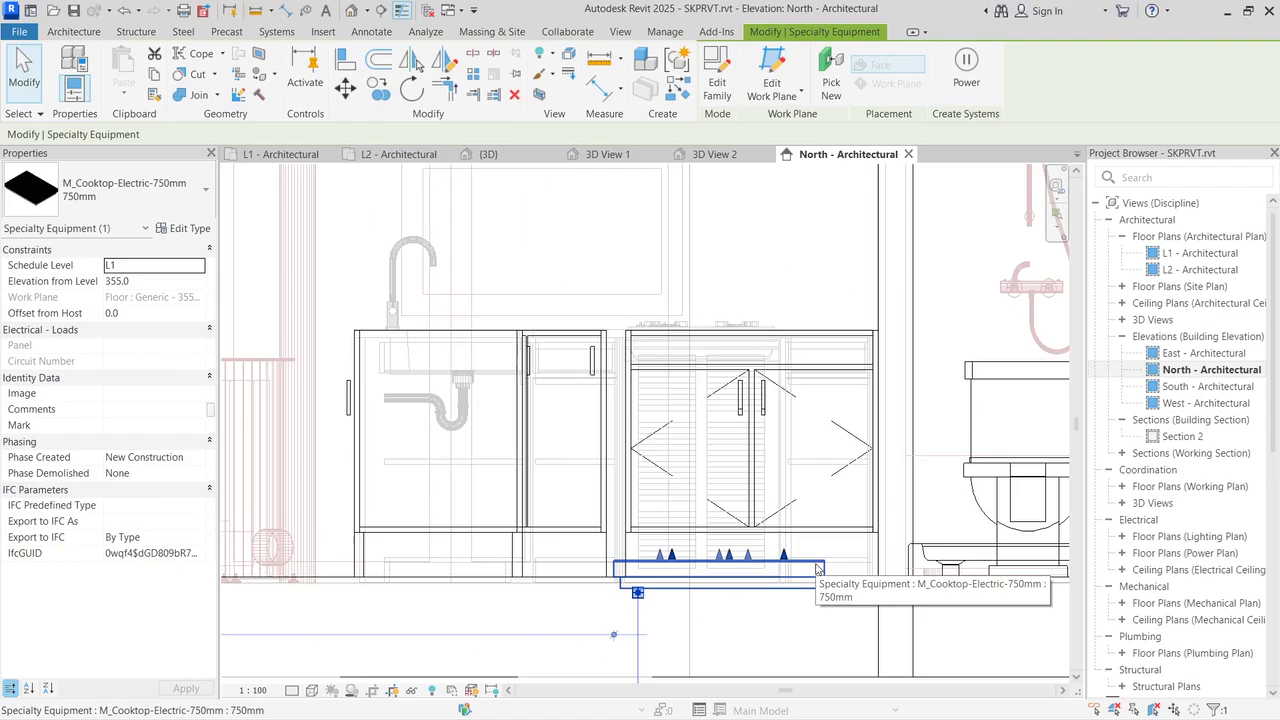
left_click(167, 265)
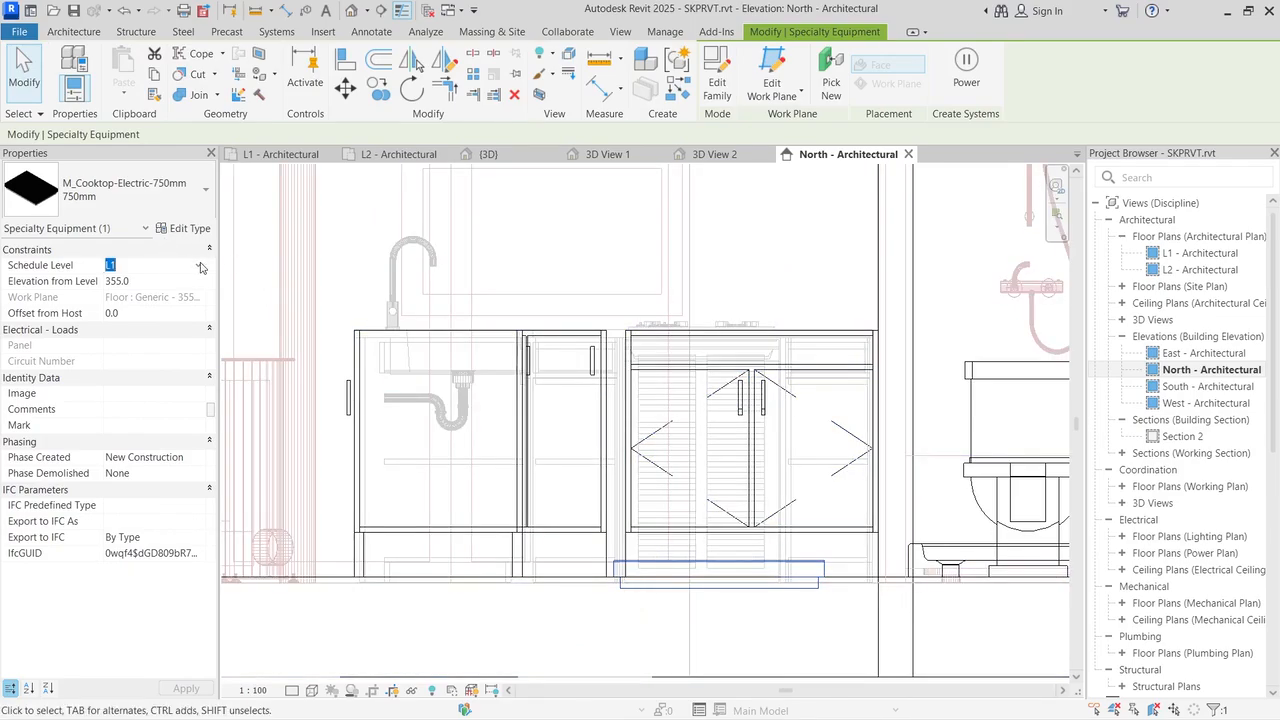
left_click(200, 266)
left_click(137, 284)
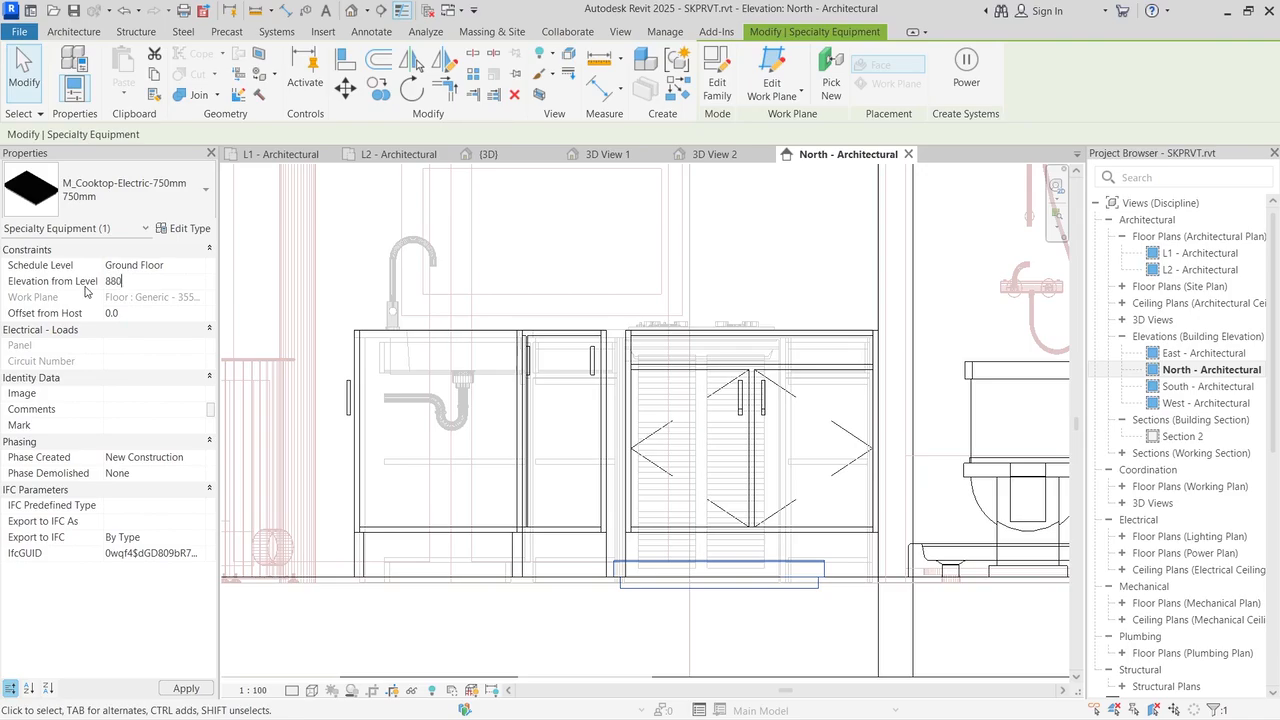
left_click(167, 688)
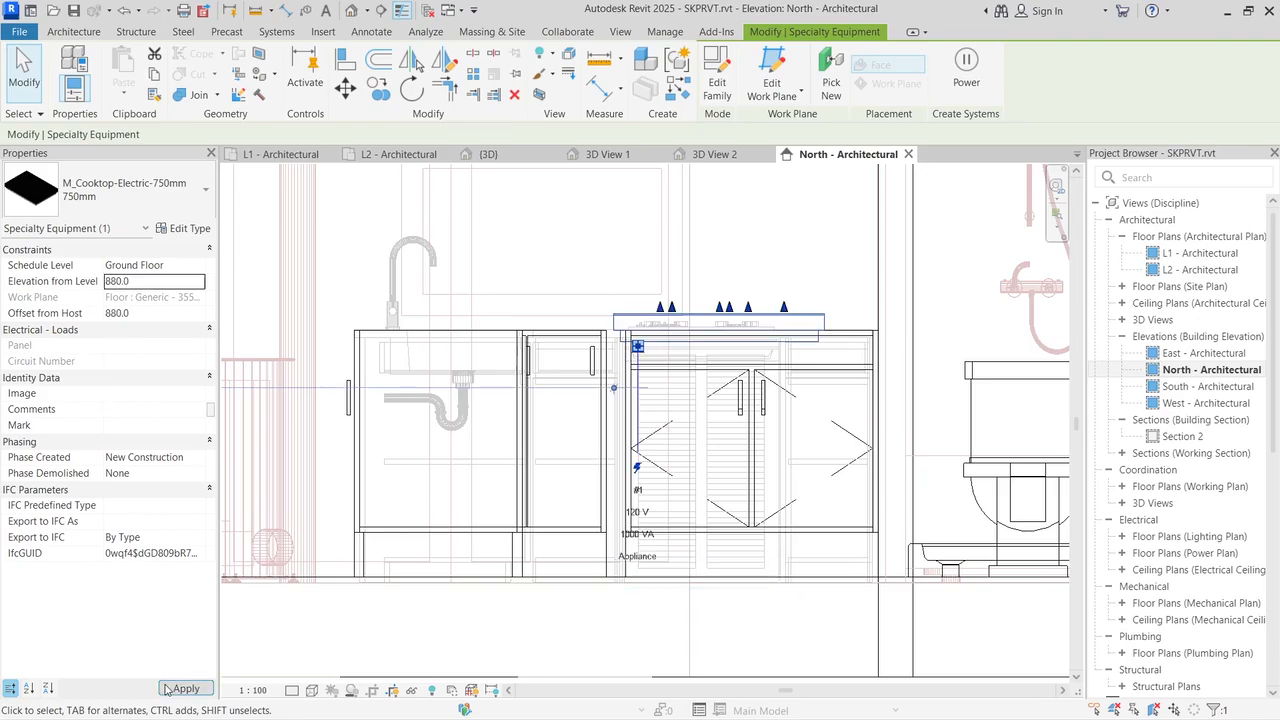
left_click(673, 662)
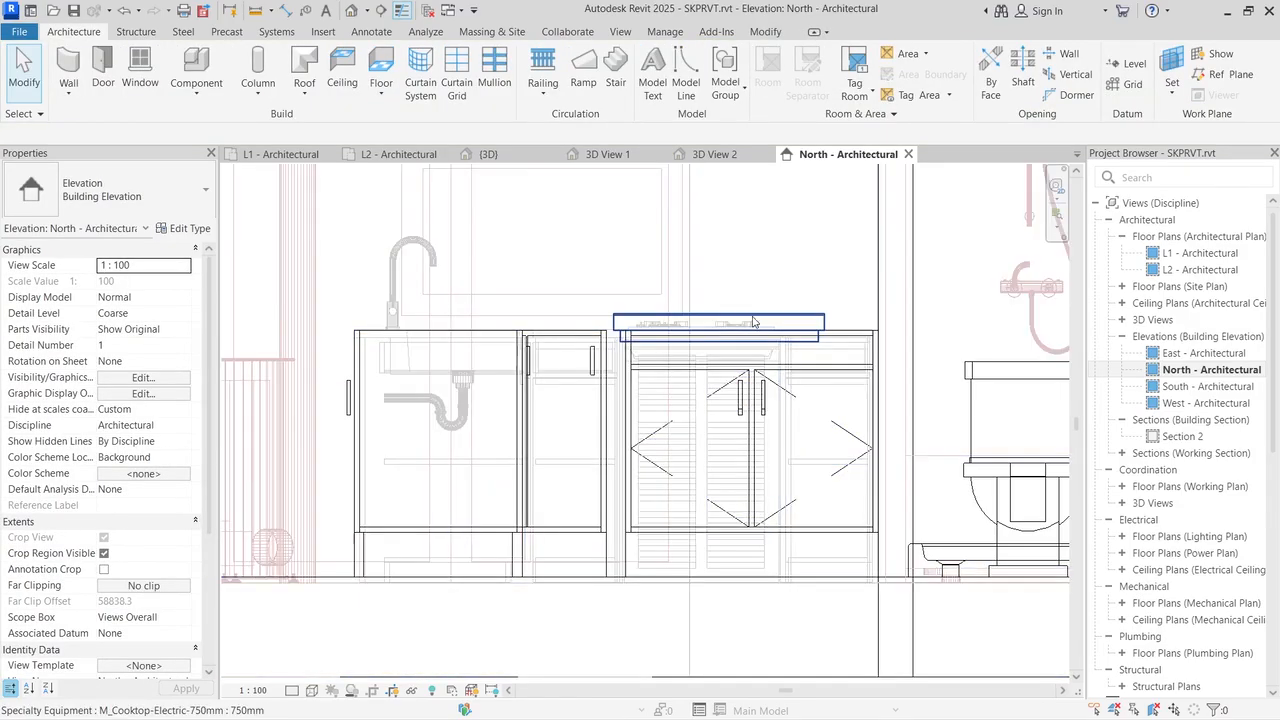
Step: Select the stair and set its base level to Ground Floor
scroll(779, 470, "down", 3)
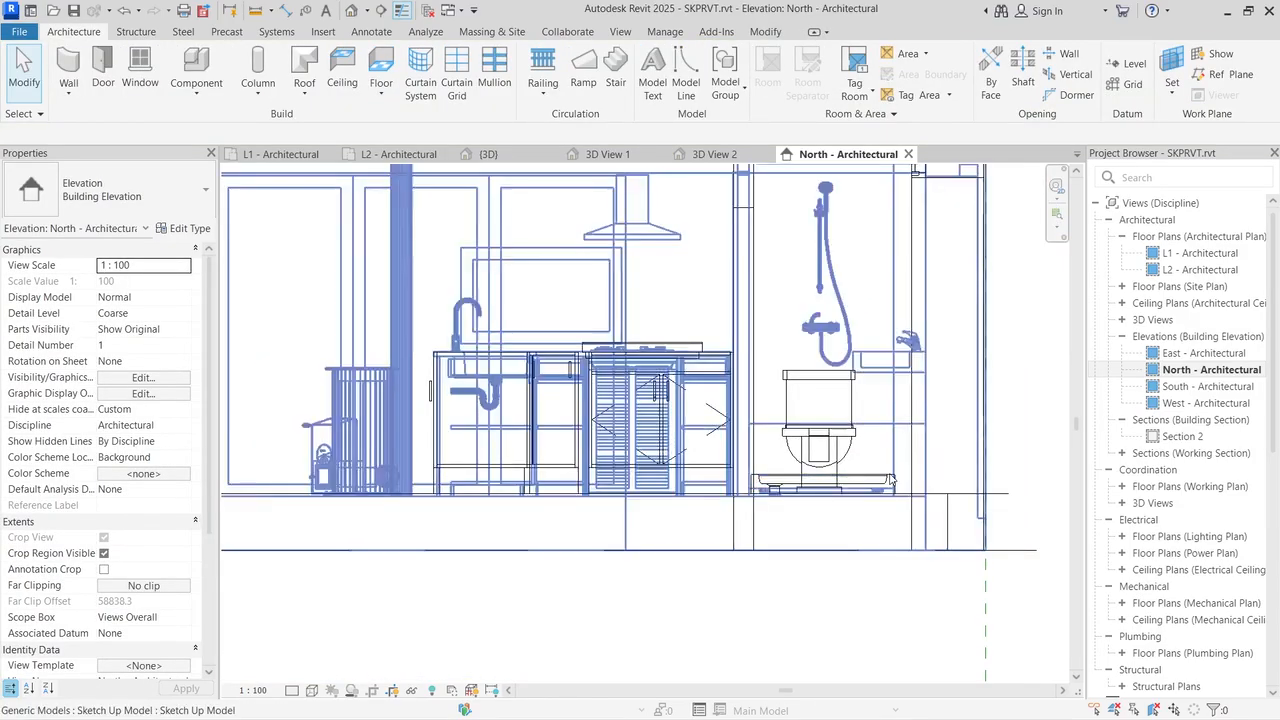
scroll(898, 478, "down", 2)
scroll(476, 467, "down", 2)
scroll(457, 534, "up", 2)
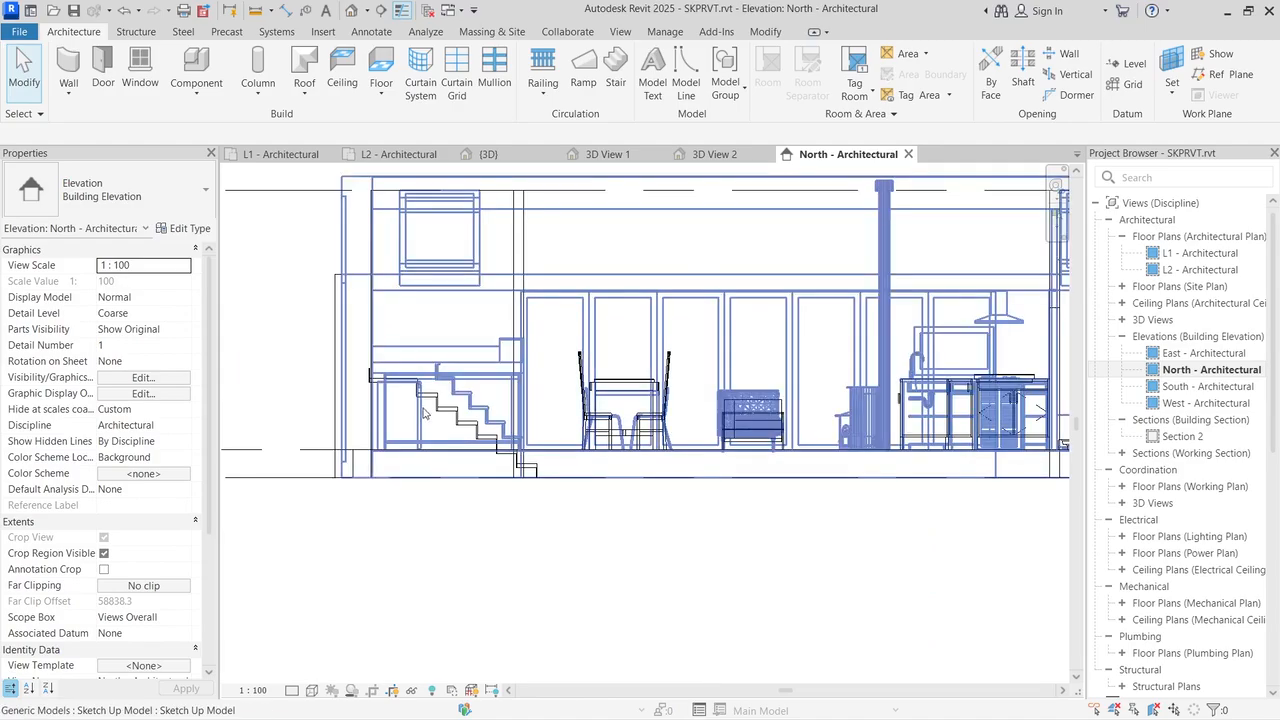
left_click(479, 443)
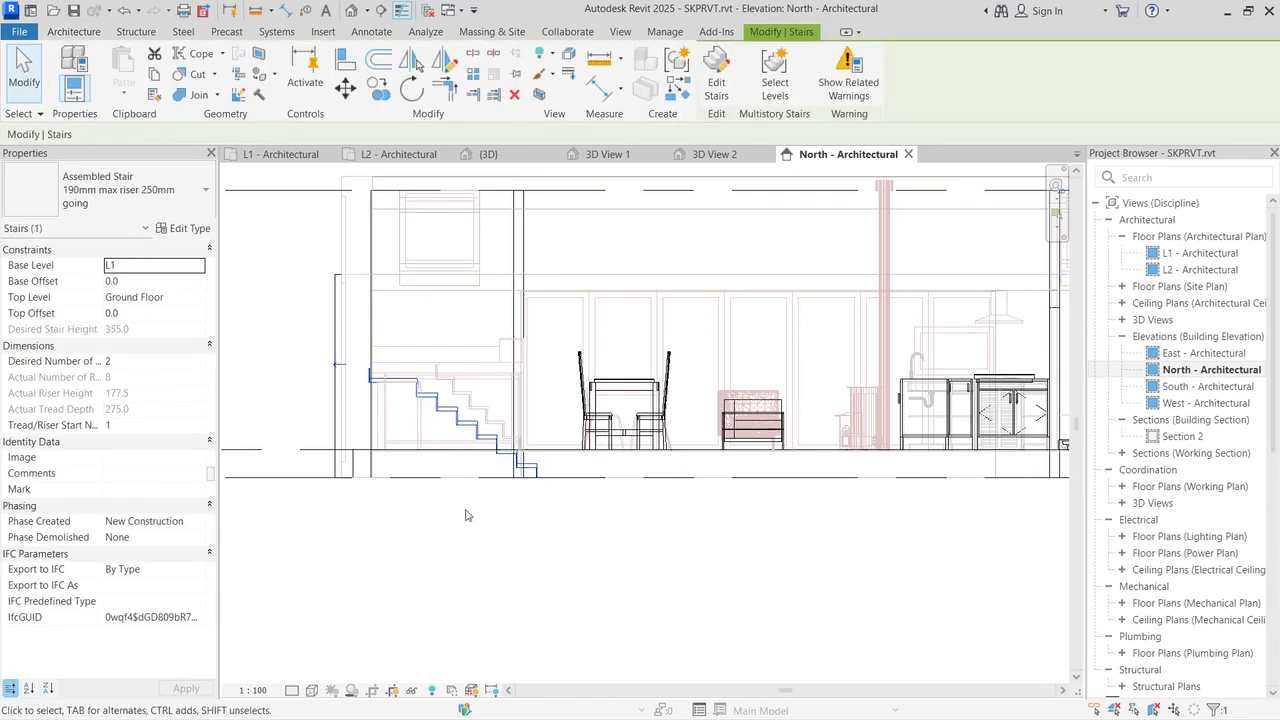
left_click(193, 265)
left_click(197, 265)
left_click(138, 290)
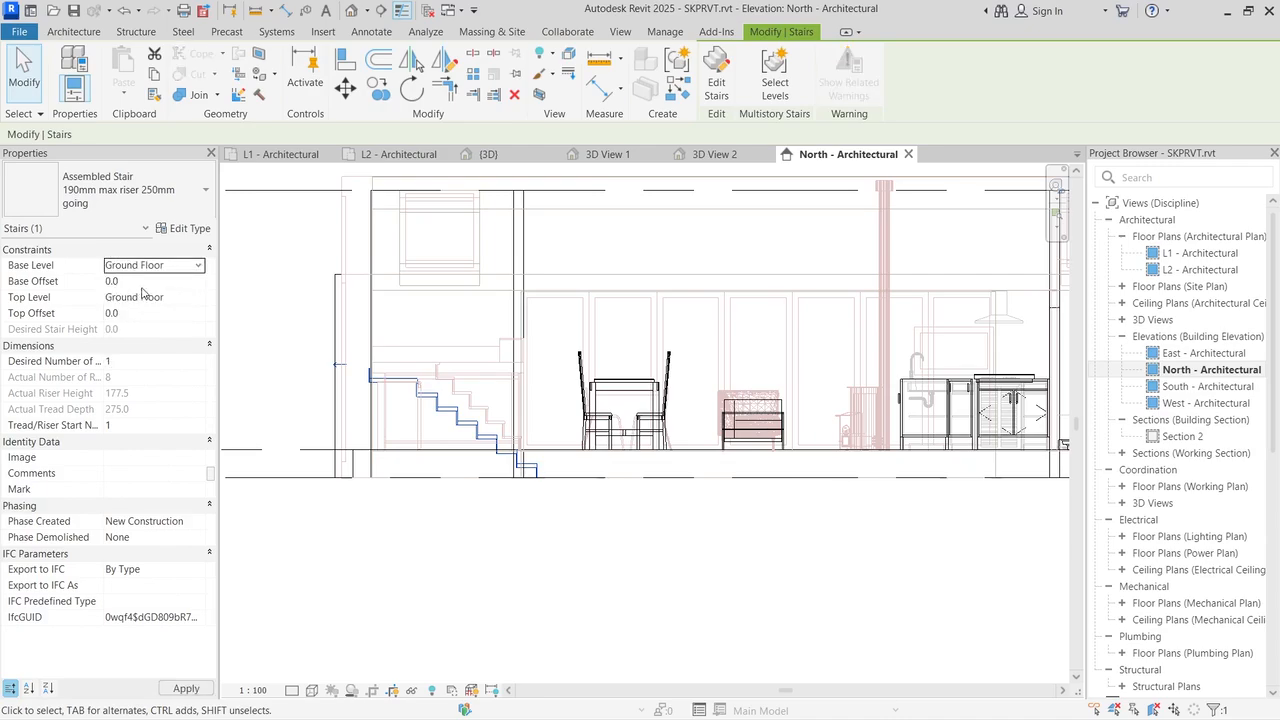
Step: Set the stair's top level to L2, apply the level changes and clear the selection
left_click(189, 296)
left_click(199, 299)
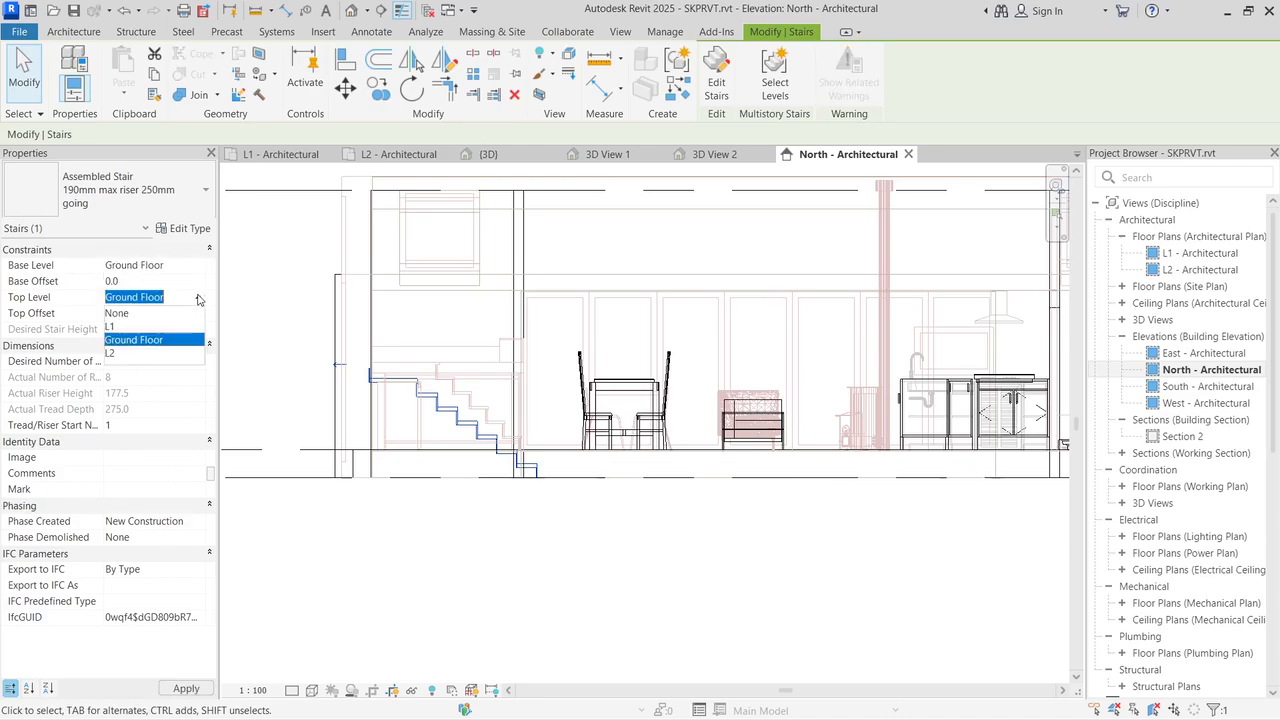
left_click(121, 352)
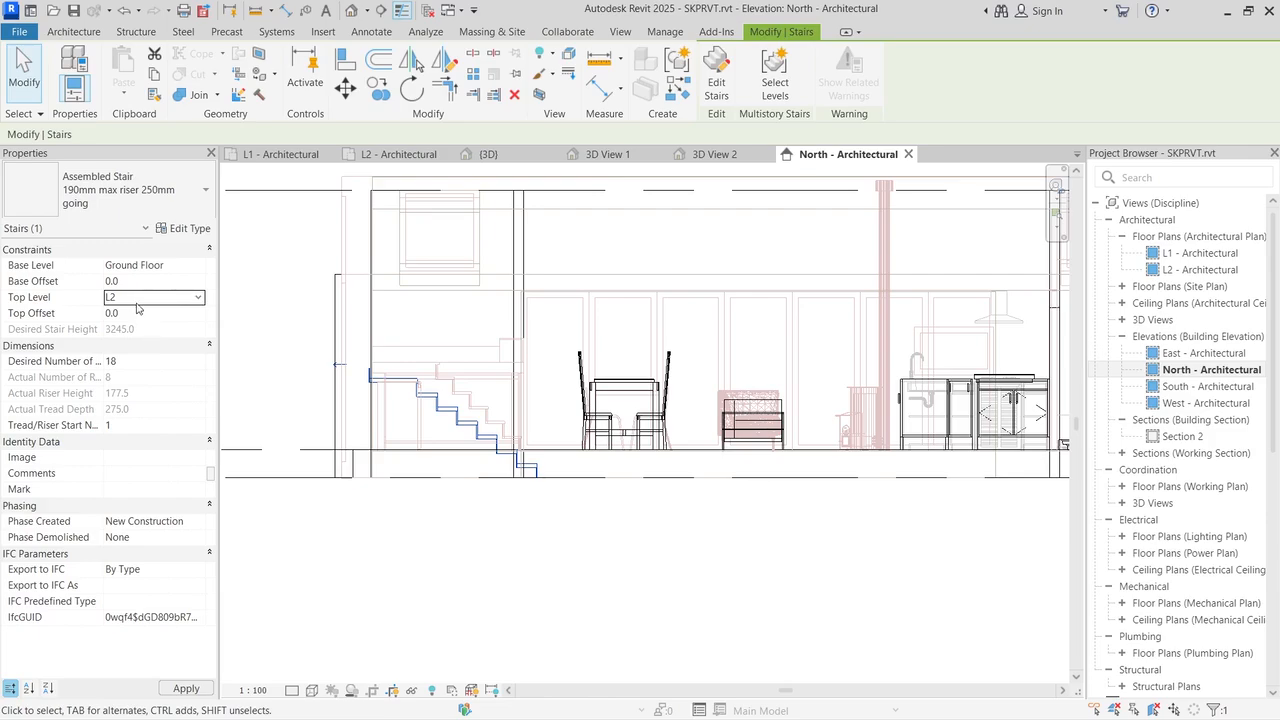
left_click(197, 299)
left_click(195, 300)
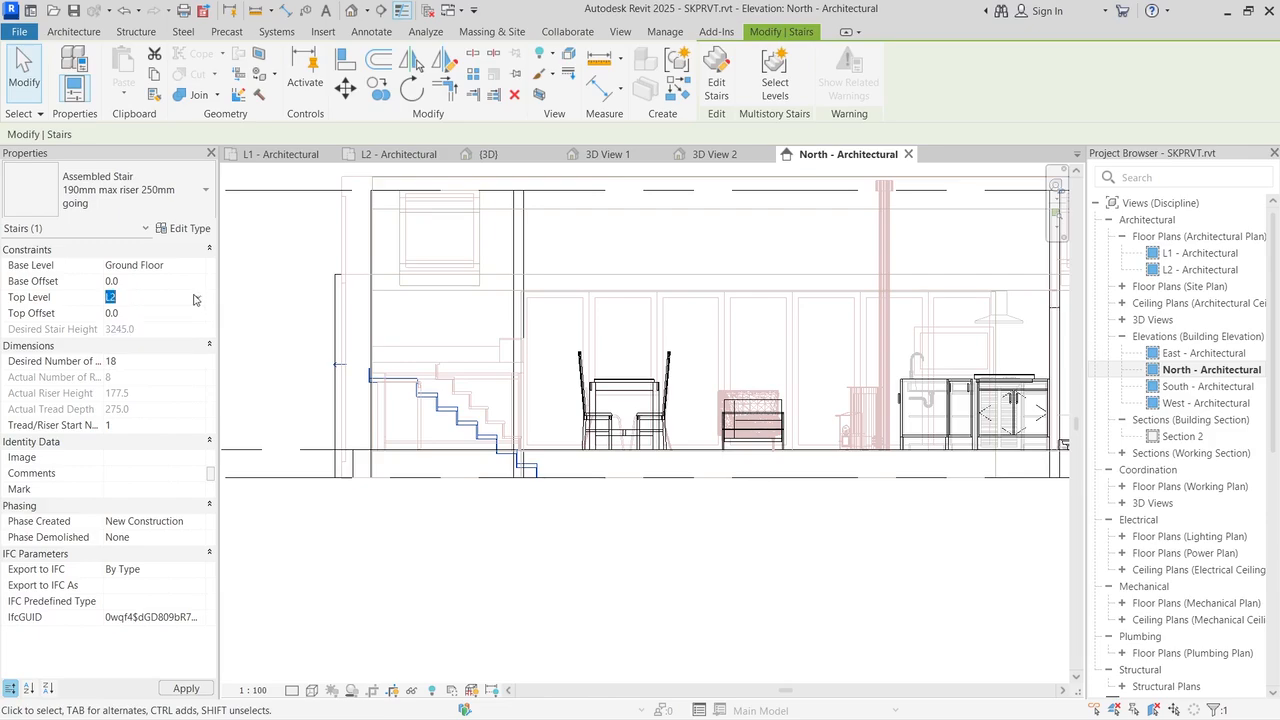
left_click(182, 688)
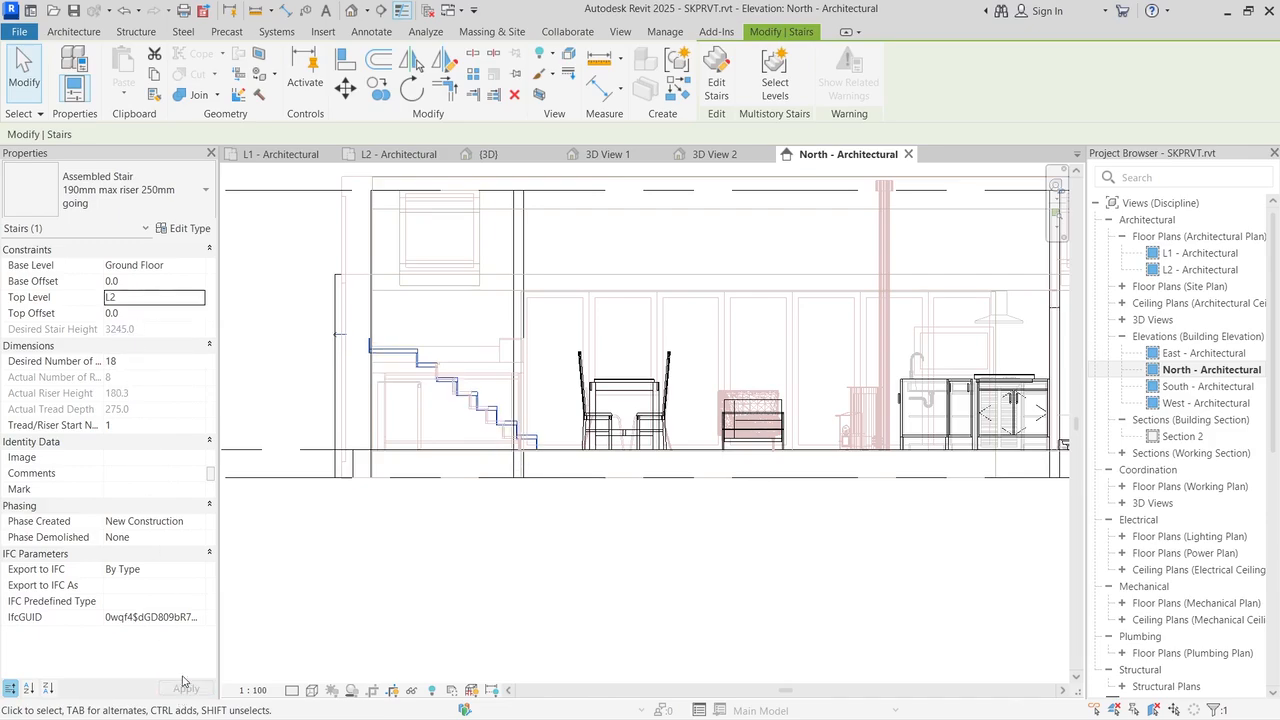
left_click(477, 625)
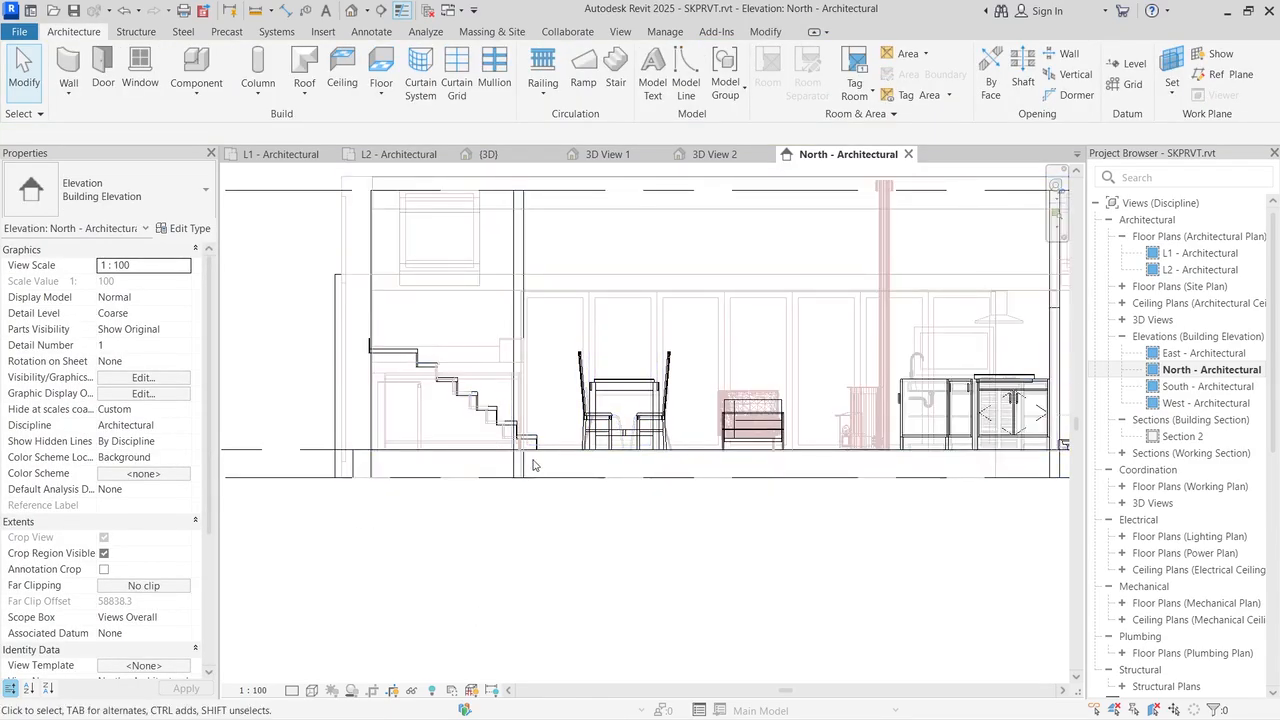
Step: Save the project, choosing the plain save option in the reminder
scroll(527, 462, "down", 2)
scroll(529, 394, "up", 3)
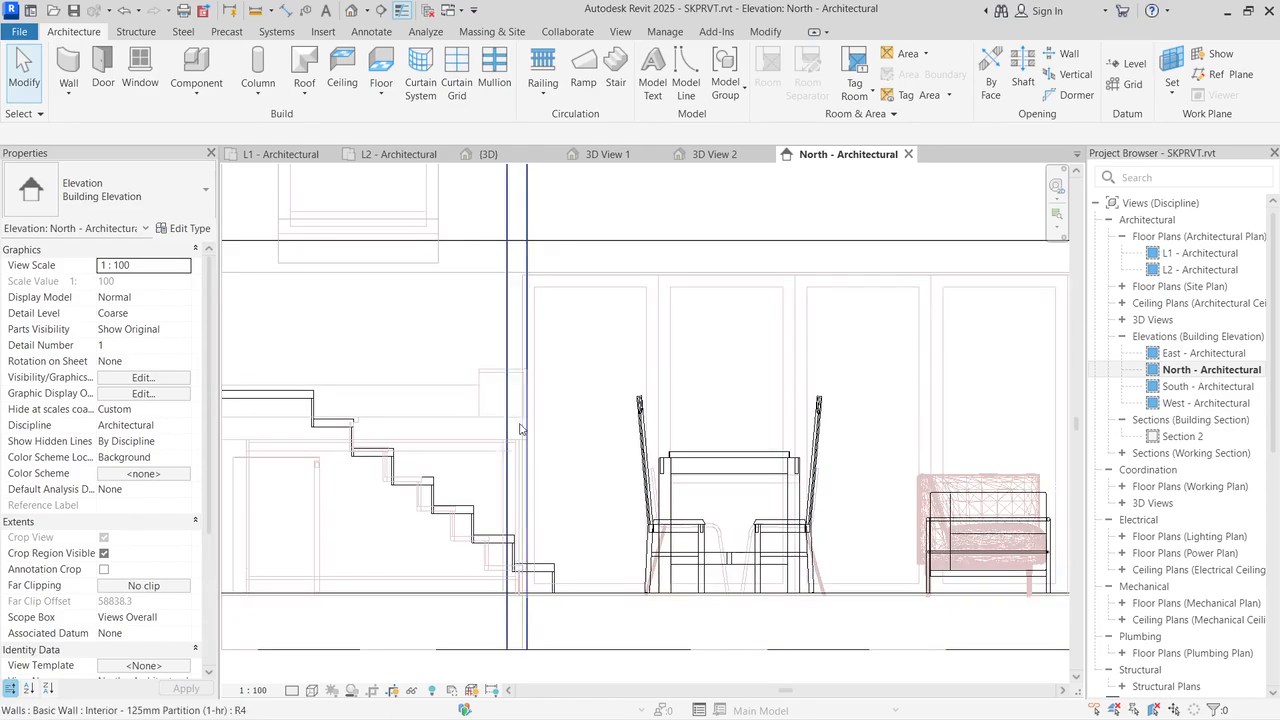
left_click(768, 33)
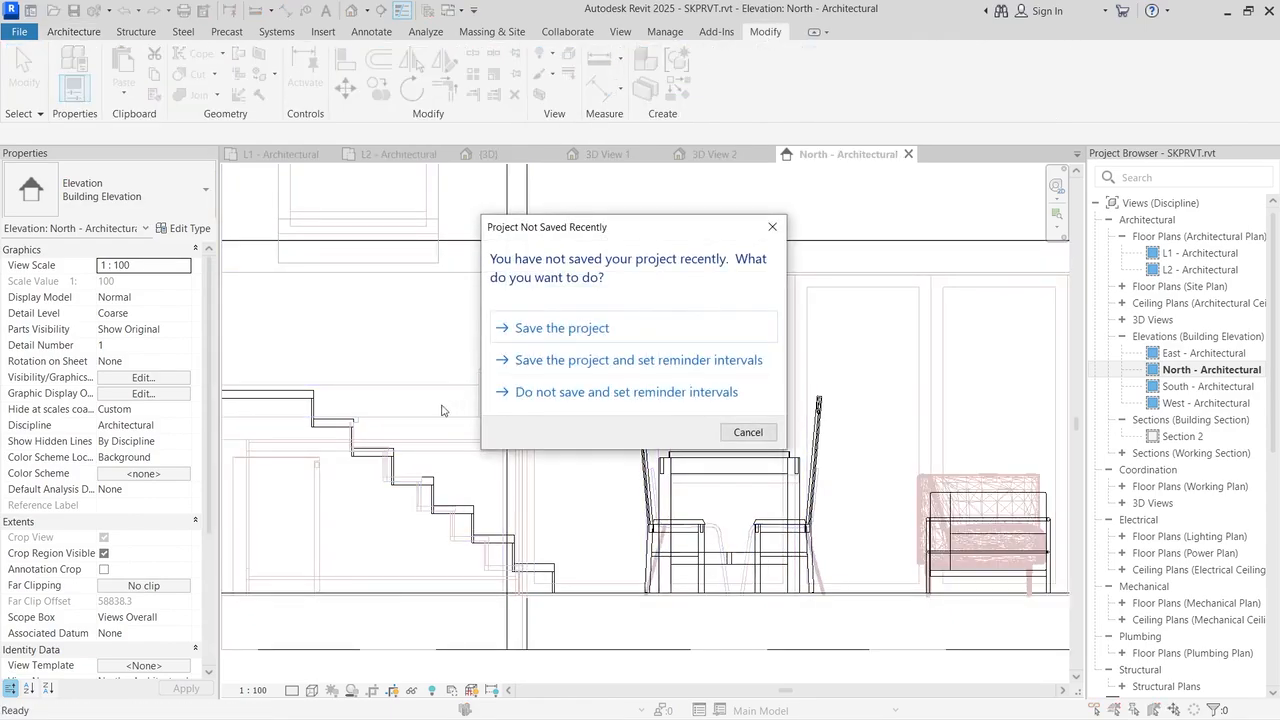
left_click(550, 328)
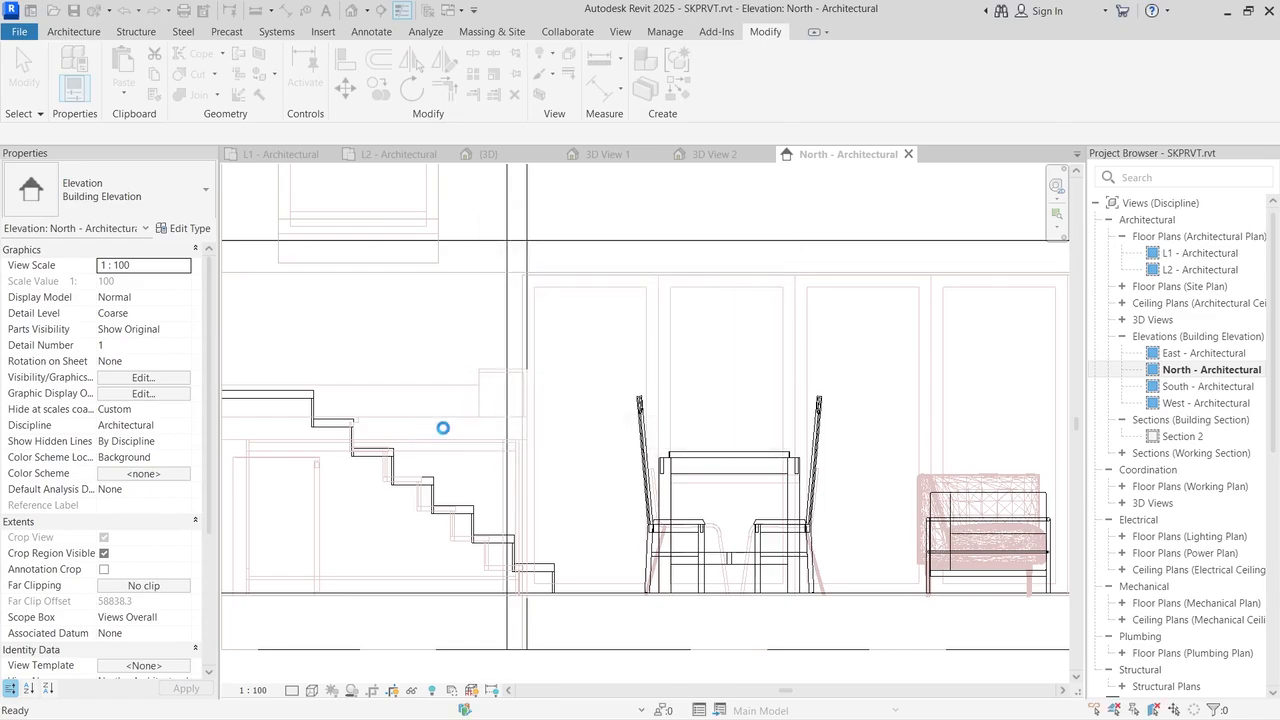
Step: Measure the vertical height from the top line of the reference low wall beside the stair down to the floor line
left_click(453, 385)
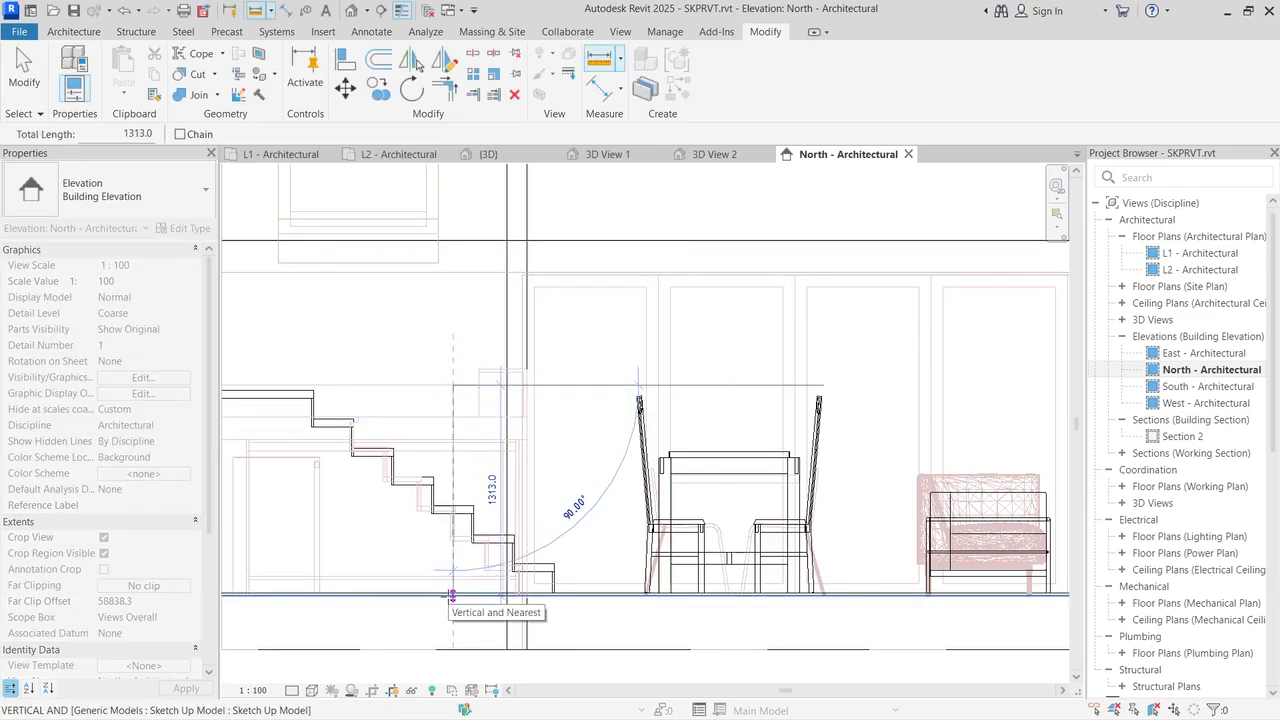
scroll(451, 592, "up", 3)
left_click(458, 595)
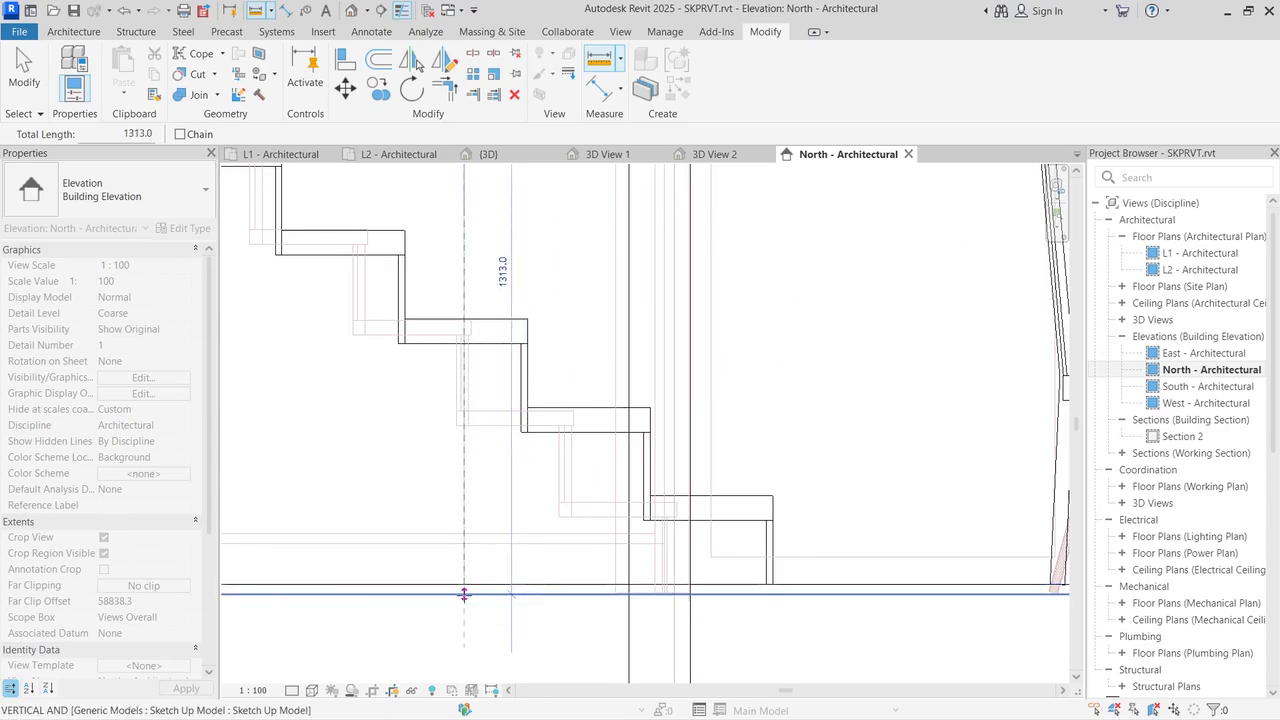
left_click(464, 594)
scroll(464, 594, "down", 4)
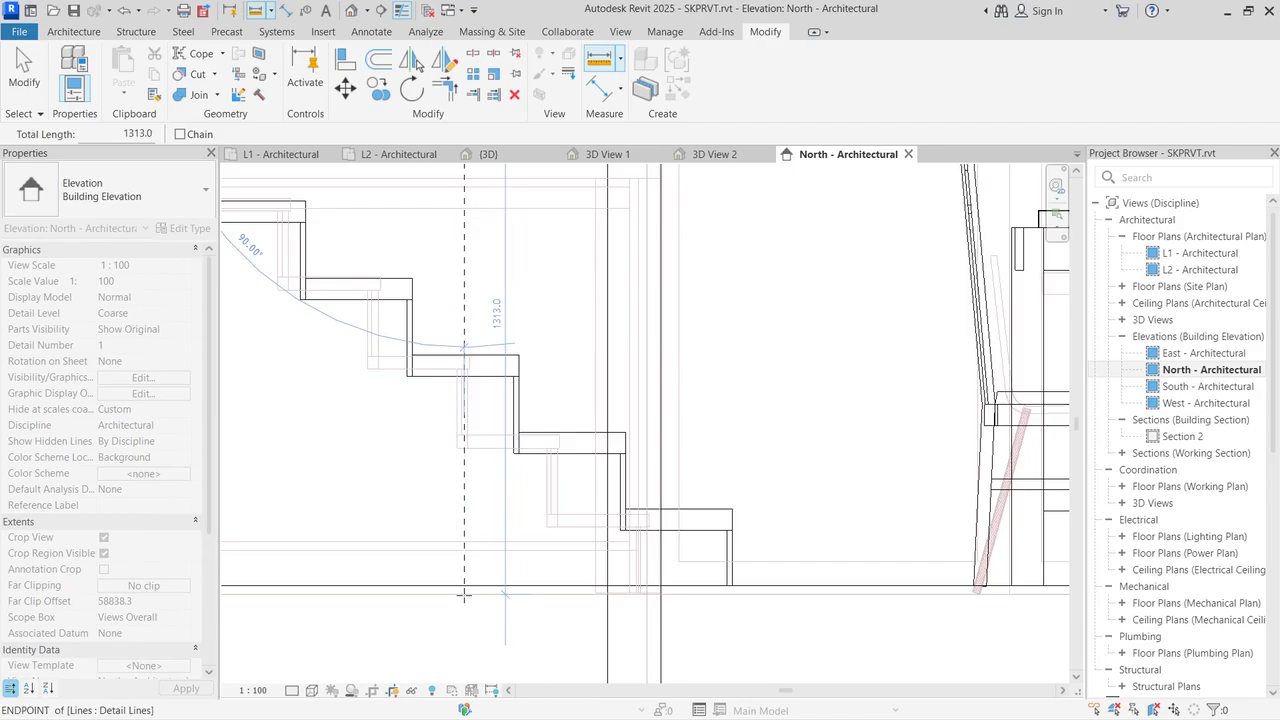
scroll(463, 497, "up", 1)
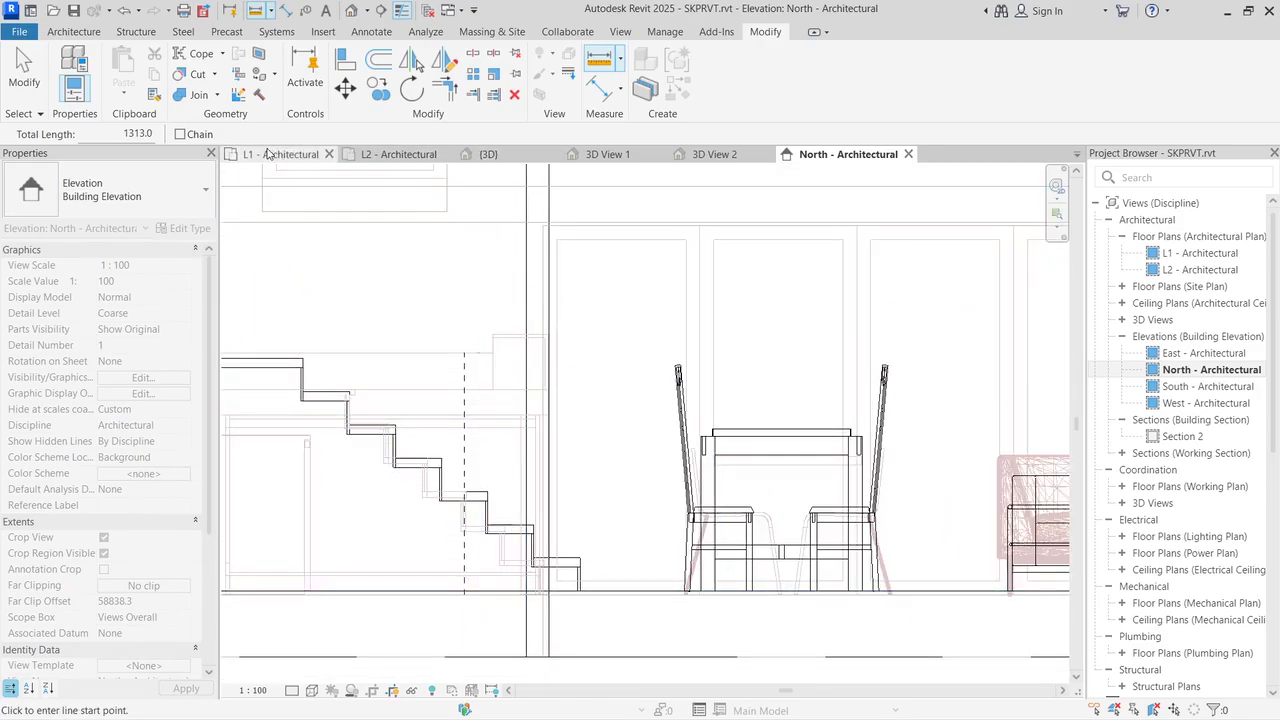
Step: In the L1 plan, set both 125 mm partition walls next to the stair to an unconnected height of 1313
left_click(305, 154)
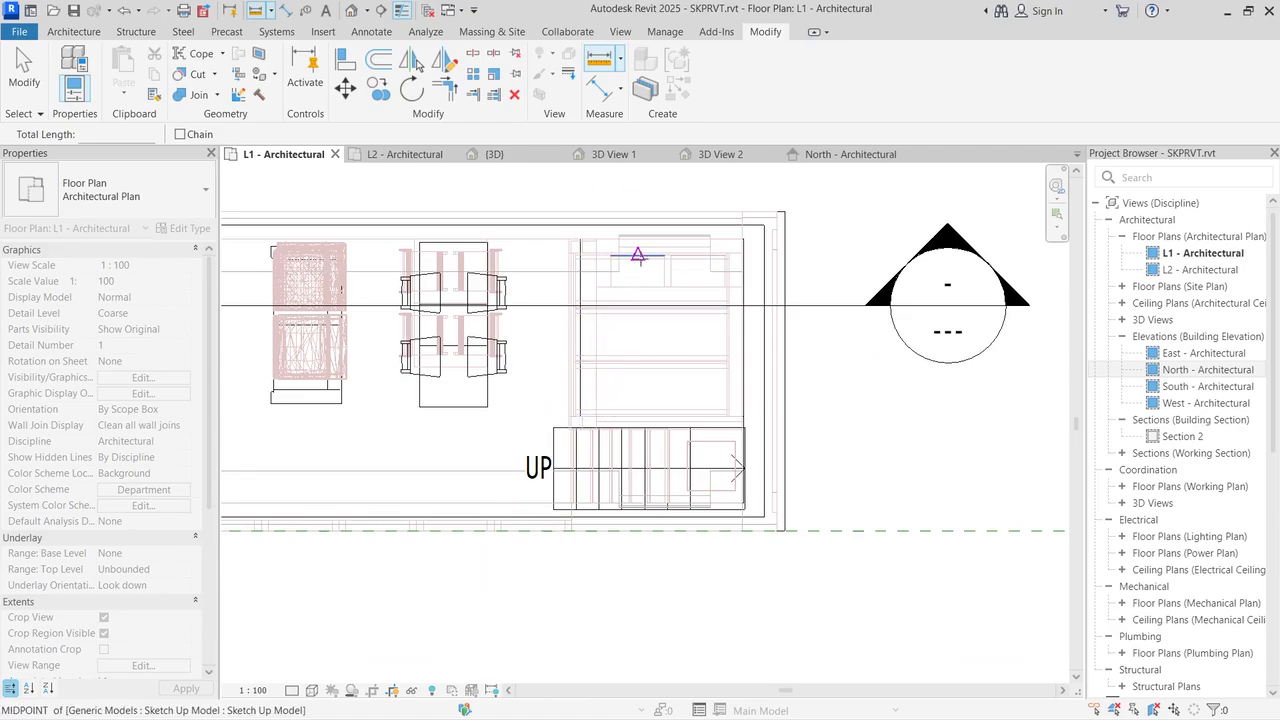
key("Escape")
key("Escape")
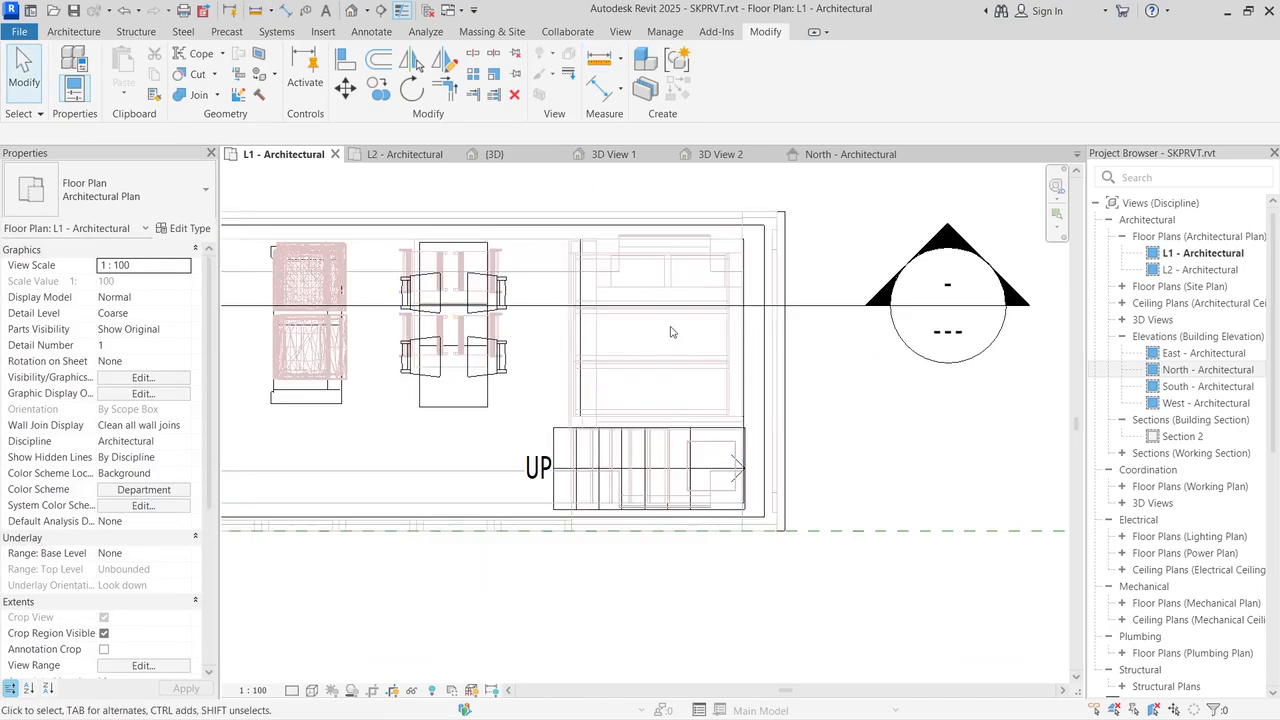
left_click(576, 356)
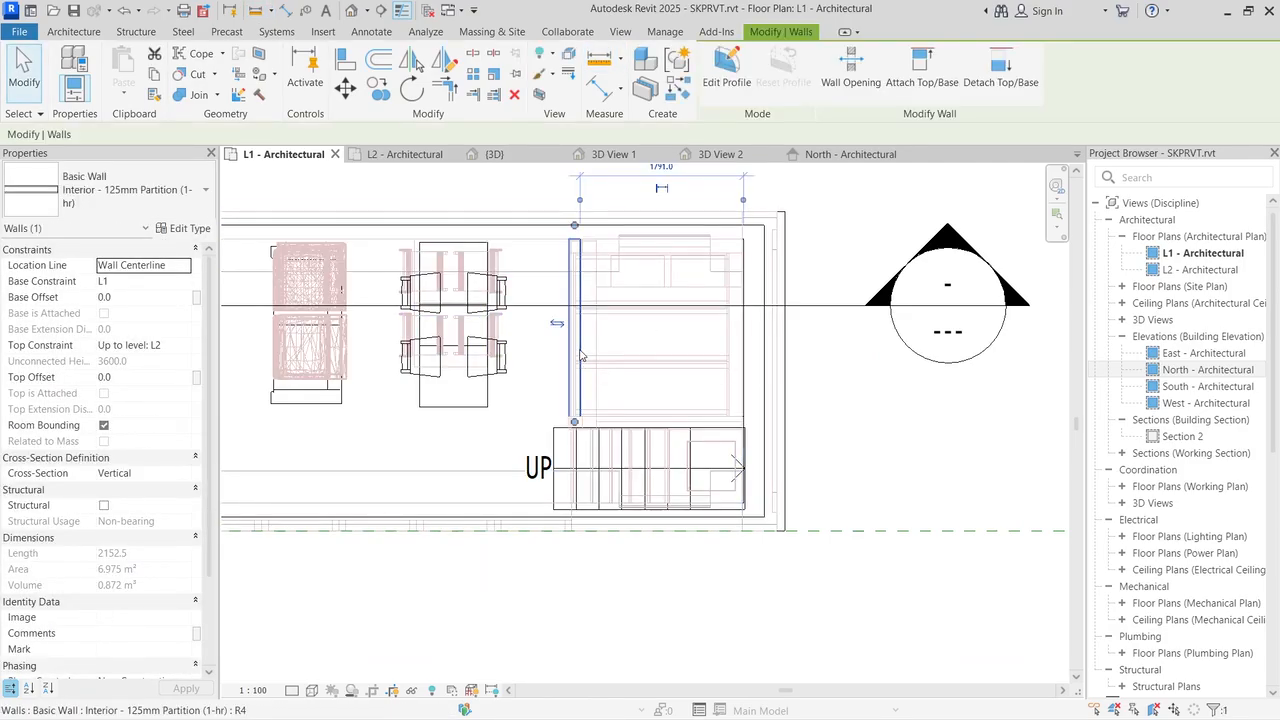
key("Tab")
left_click(580, 356)
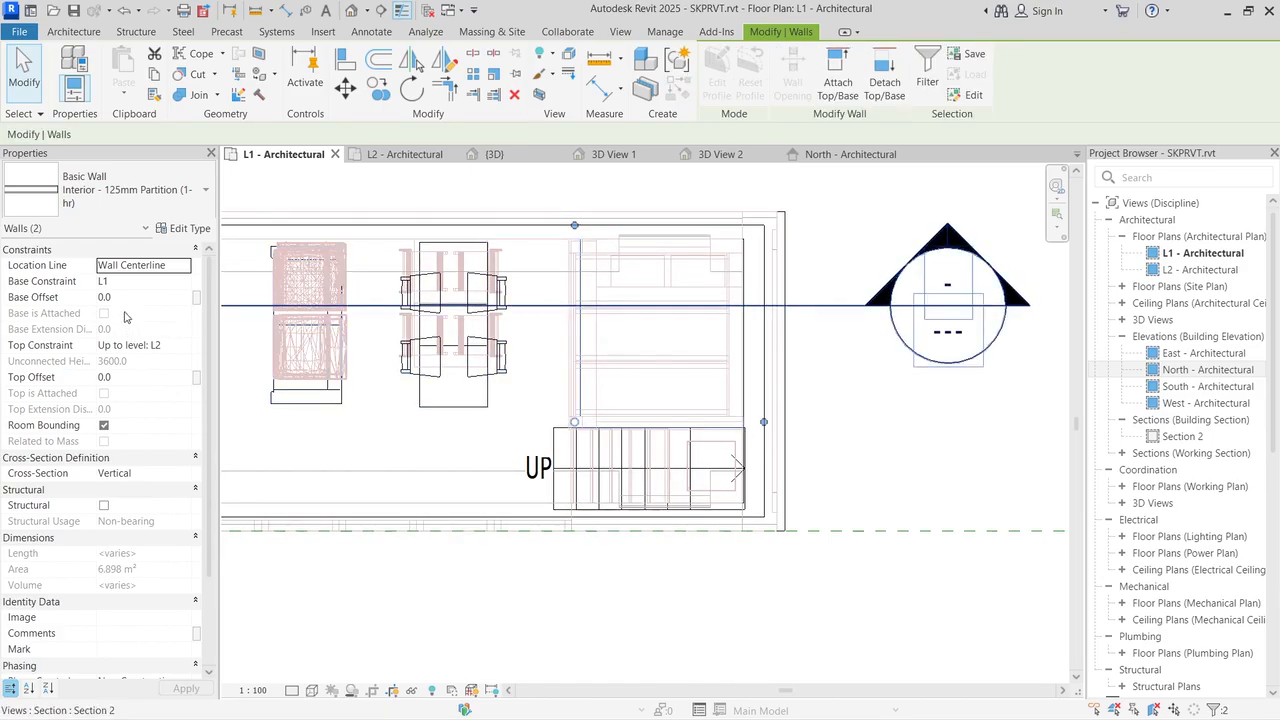
left_click(170, 346)
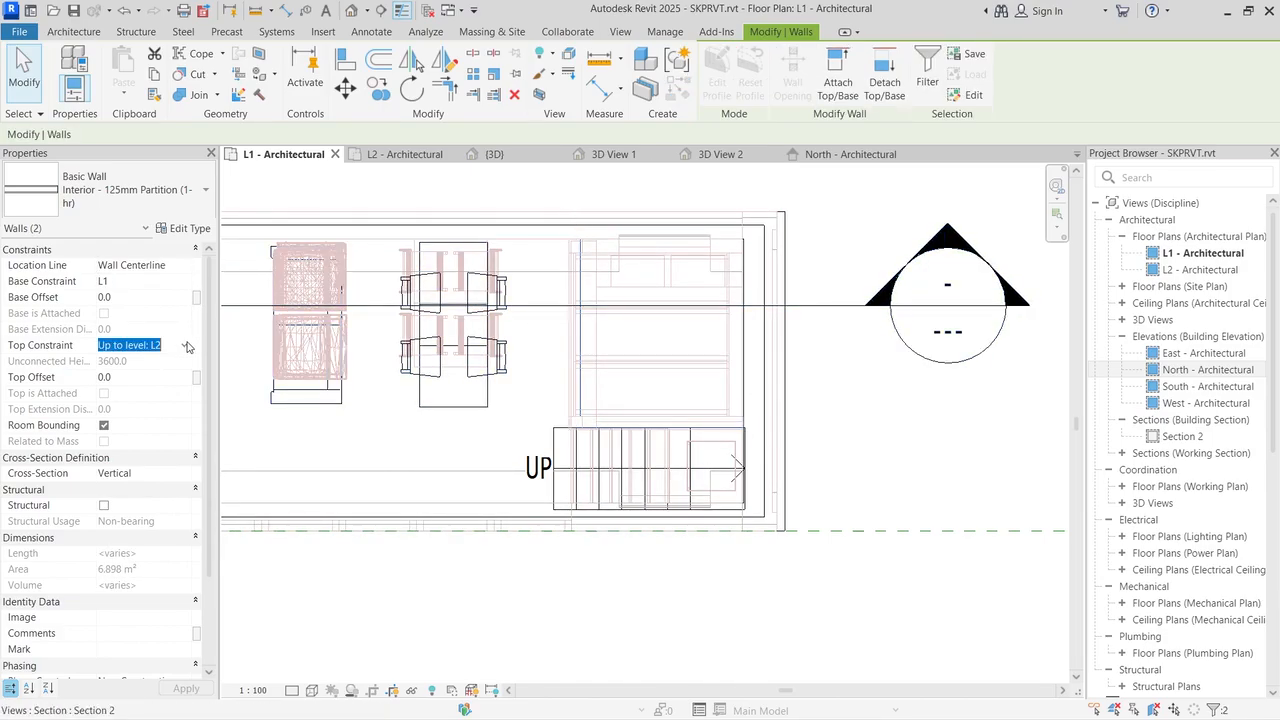
left_click(186, 346)
left_click(155, 361)
left_click(145, 361)
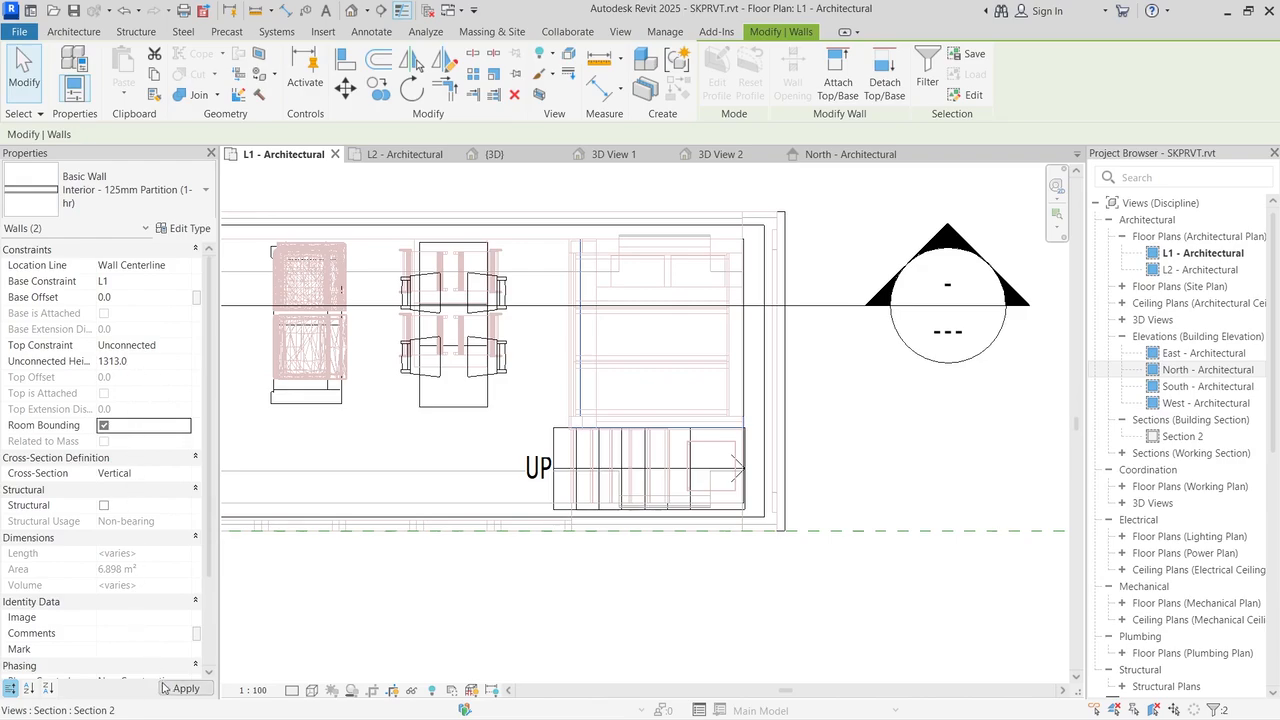
left_click(508, 638)
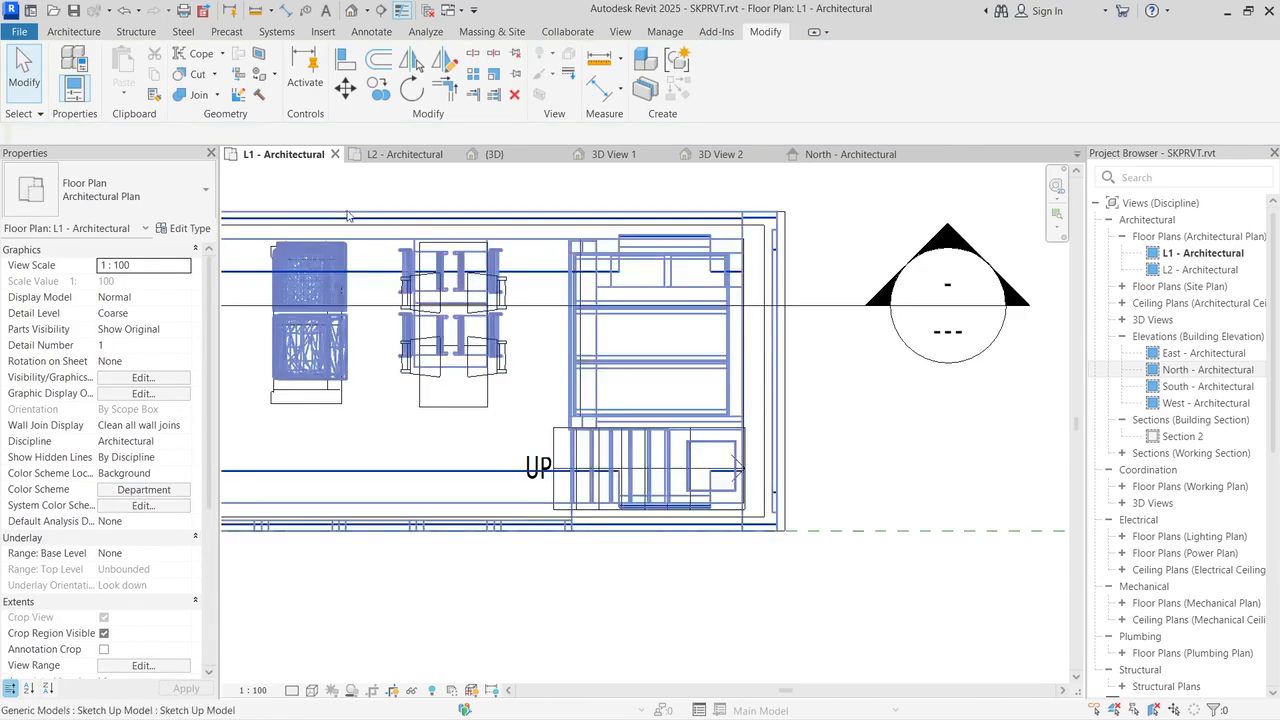
Step: In 3D View 2, raise the stair-side partition and the adjoining partition behind the dining table to a height of about 1448
left_click(716, 154)
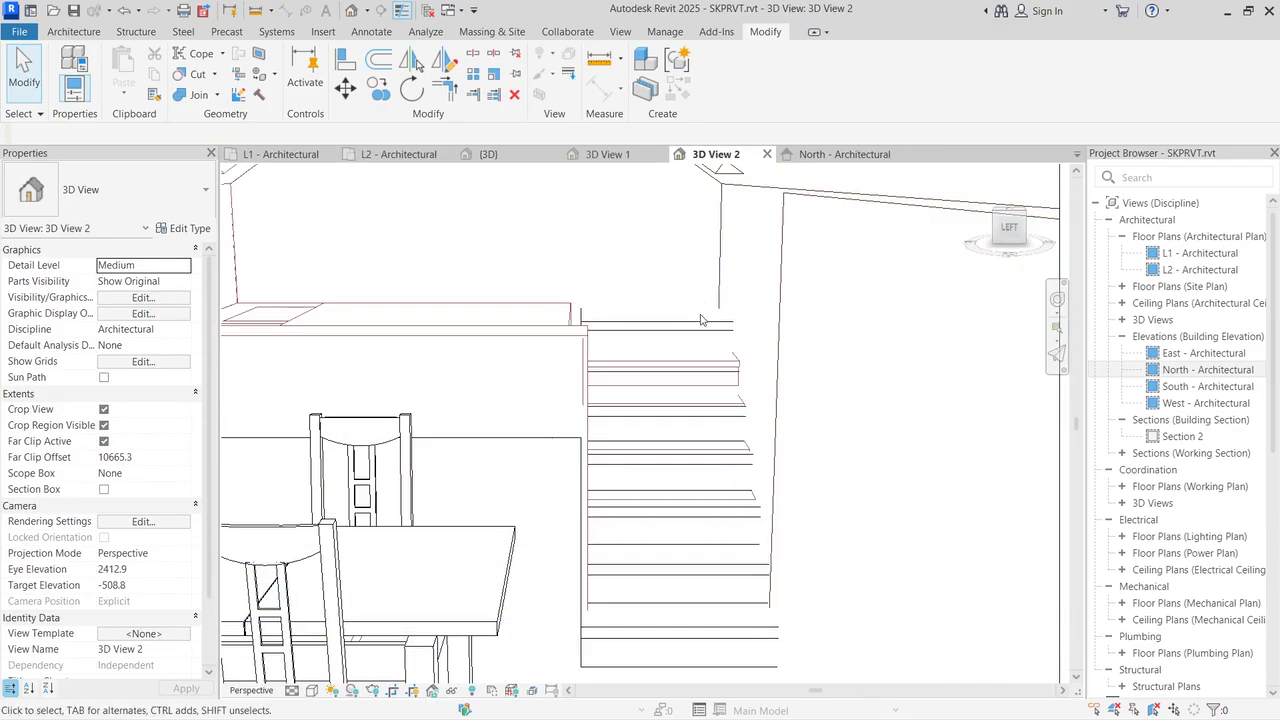
scroll(671, 286, "down", 2)
scroll(620, 244, "up", 2)
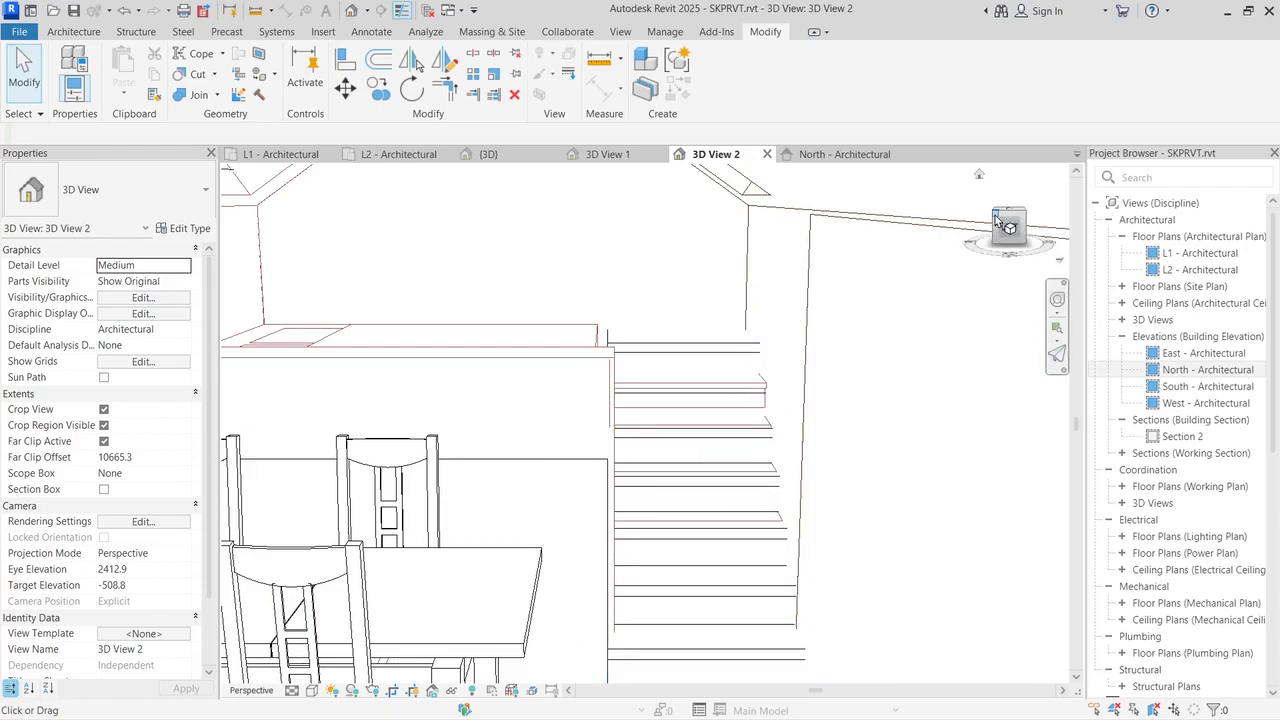
left_click_drag(1004, 223, 953, 216)
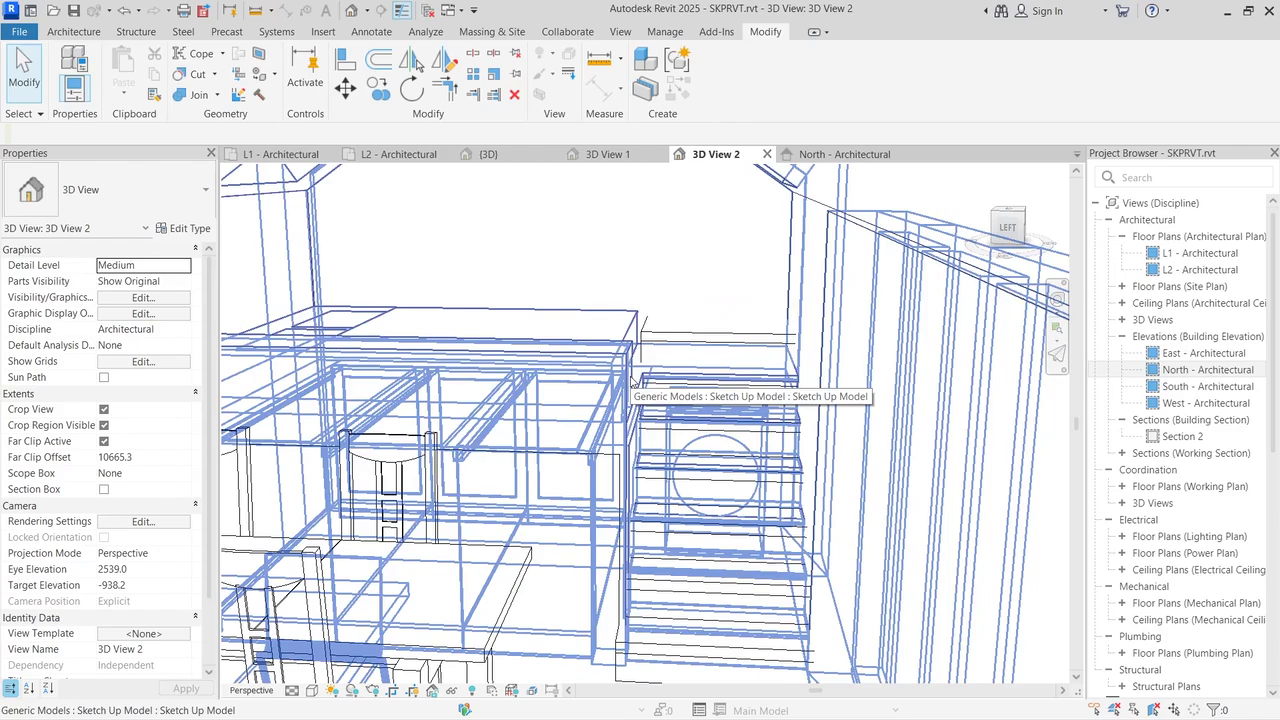
key("Tab")
key("Tab")
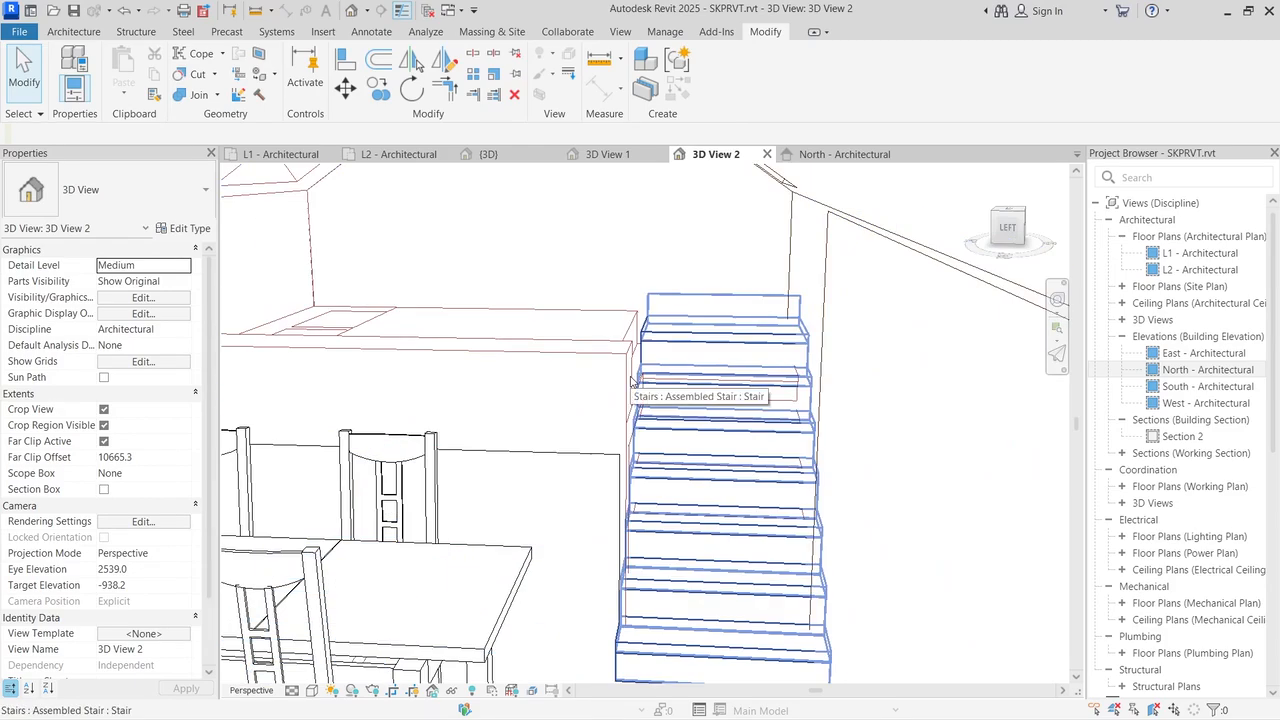
key("Tab")
left_click(633, 378)
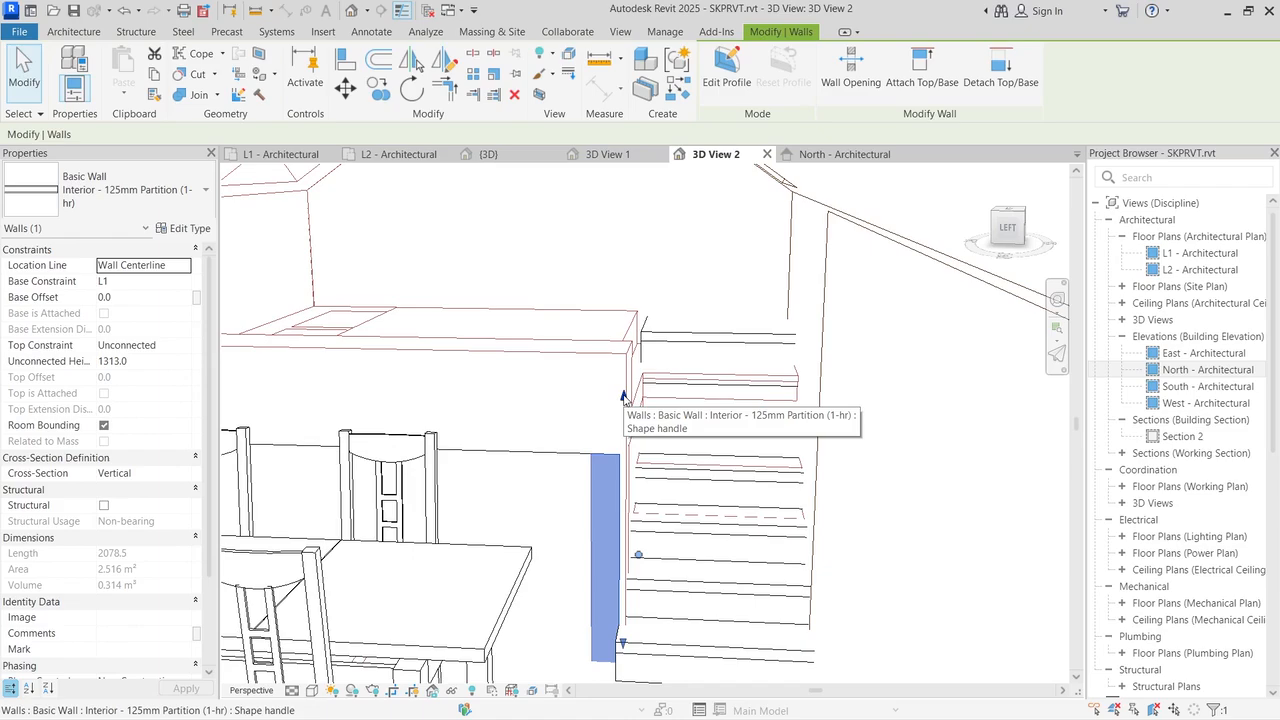
left_click_drag(622, 397, 623, 366)
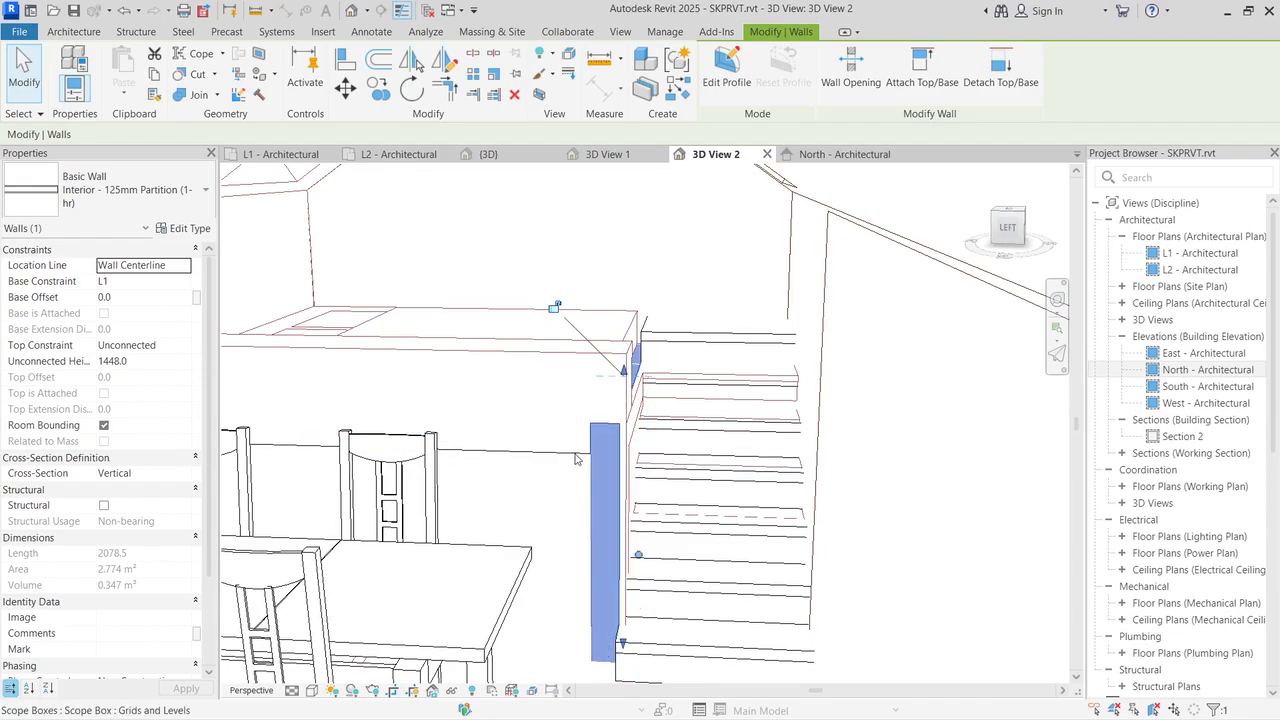
left_click(530, 465)
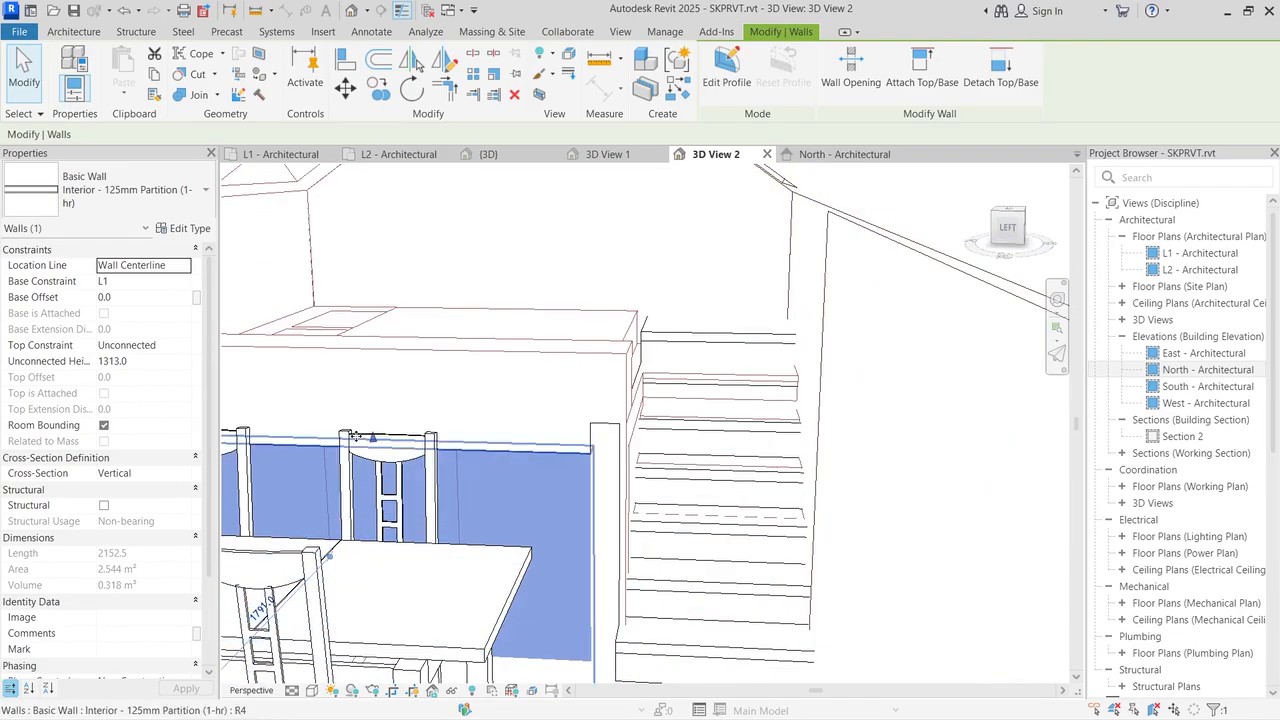
left_click_drag(372, 441, 370, 408)
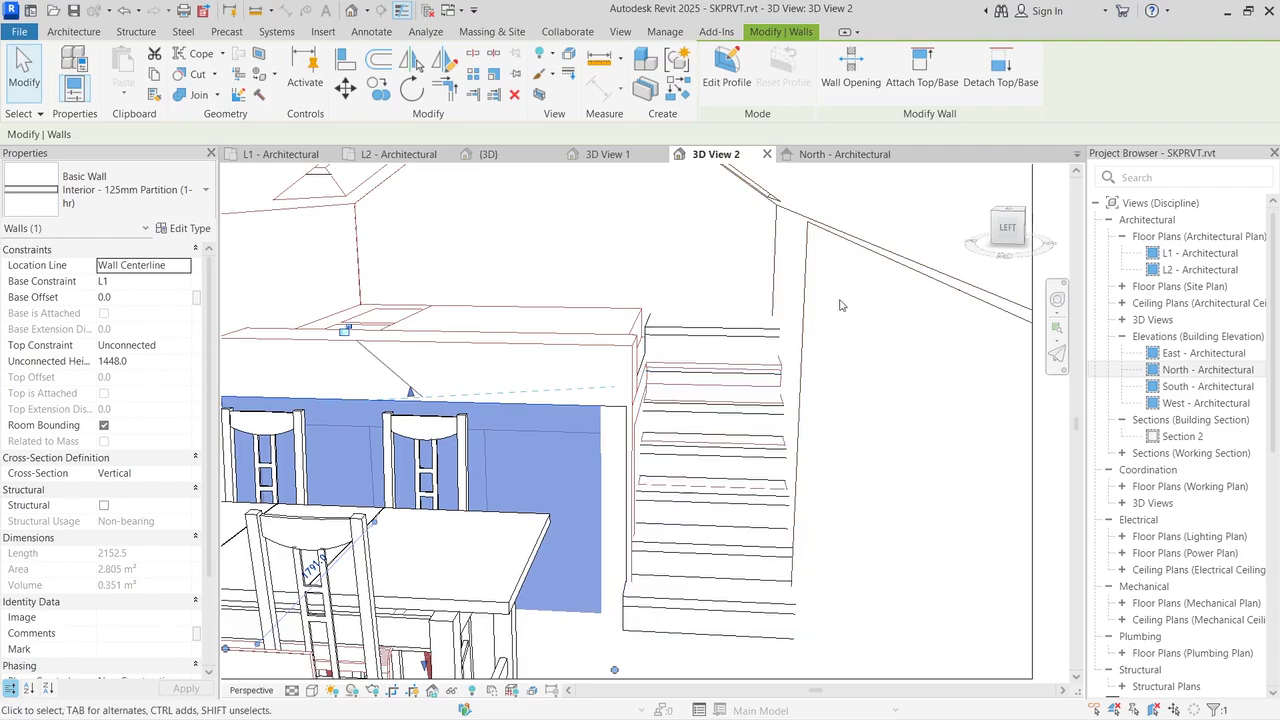
Step: Temporarily hide the imported SketchUp model in the default 3D view
left_click(488, 154)
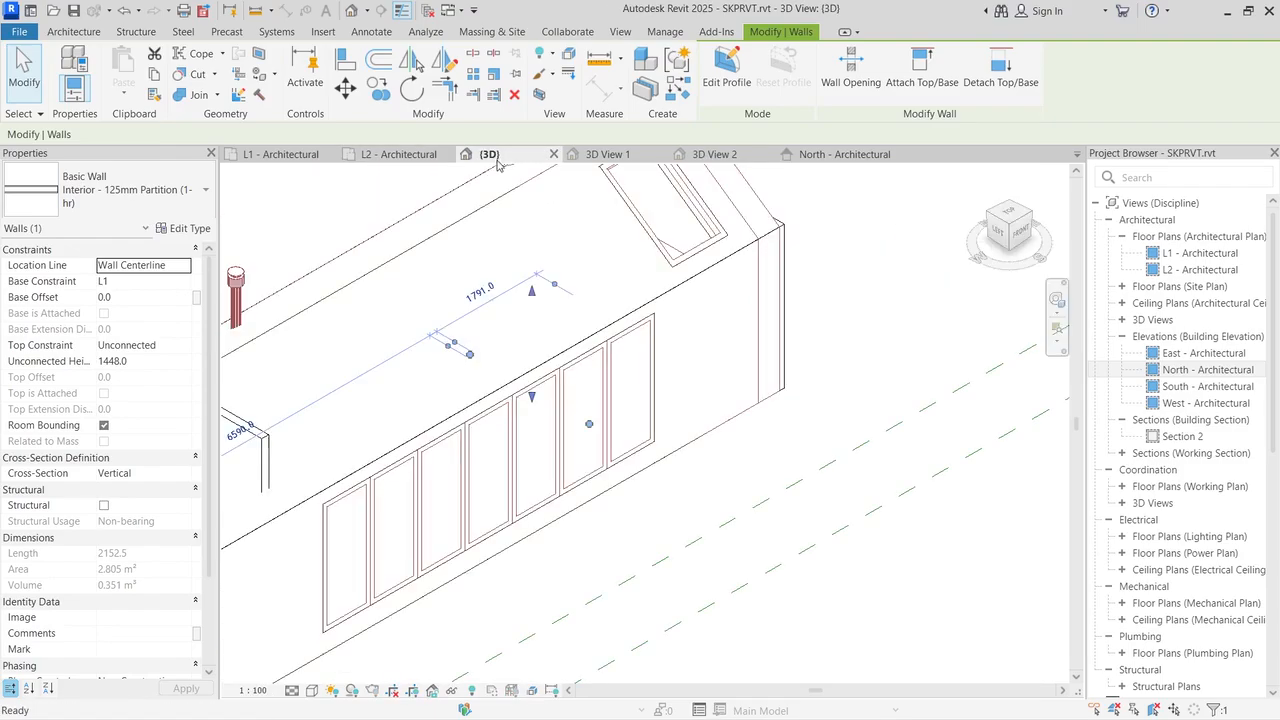
left_click(864, 271)
scroll(711, 354, "down", 5)
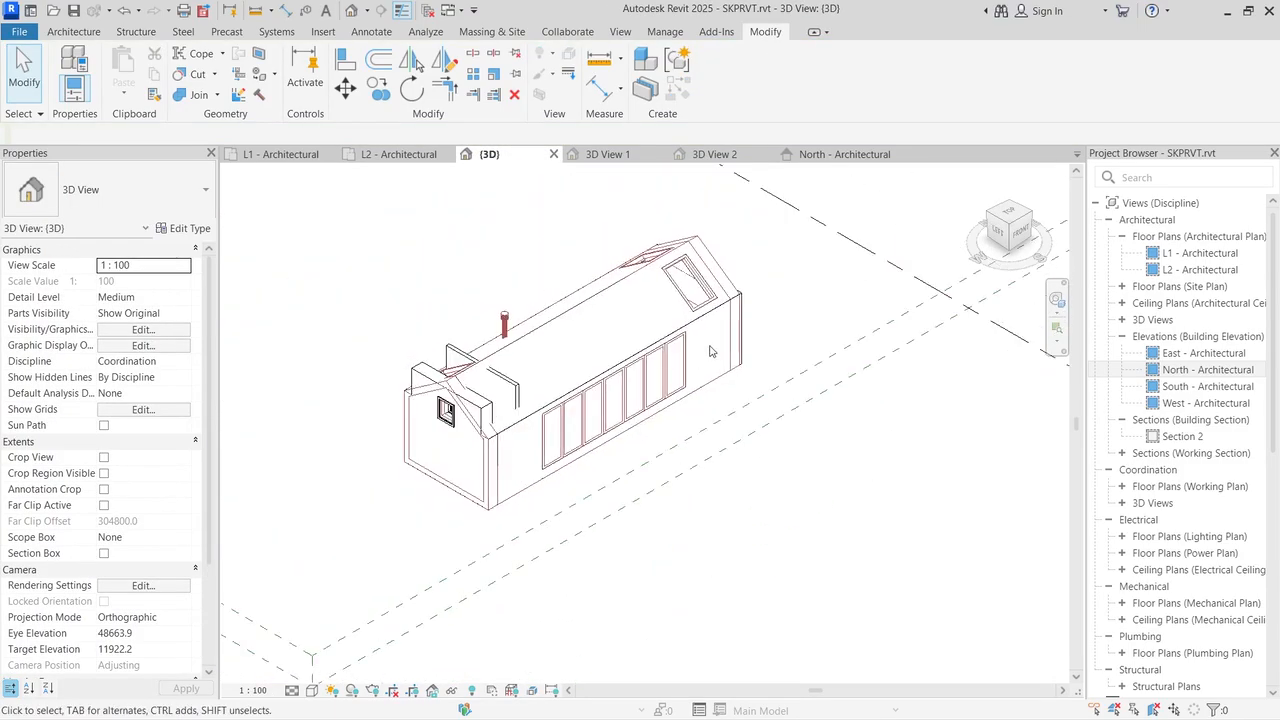
scroll(451, 410, "up", 4)
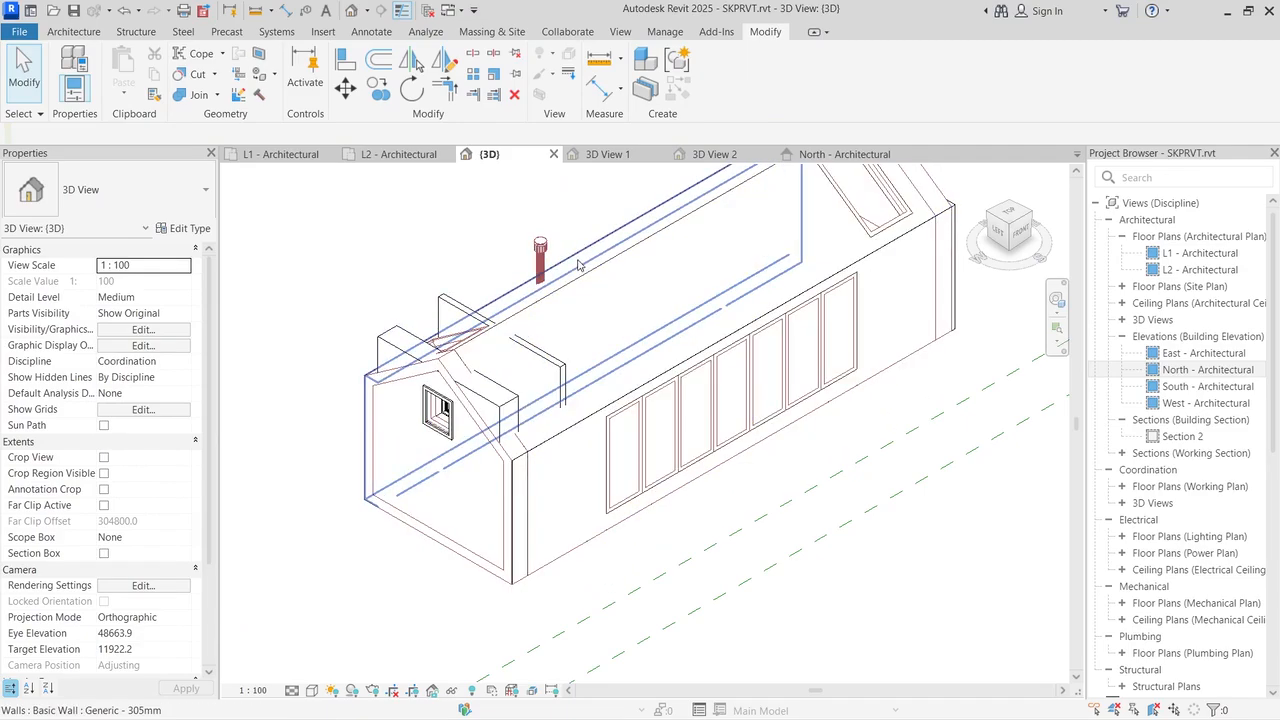
left_click(537, 262)
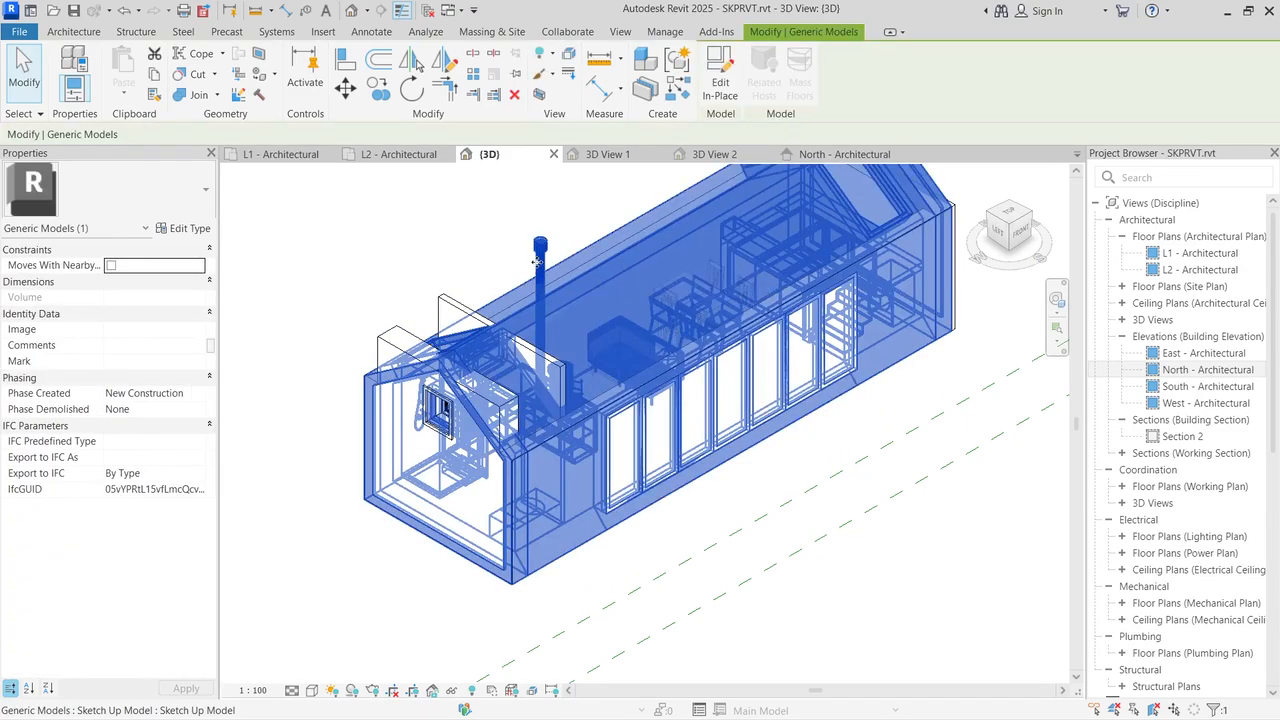
left_click(453, 692)
left_click(475, 649)
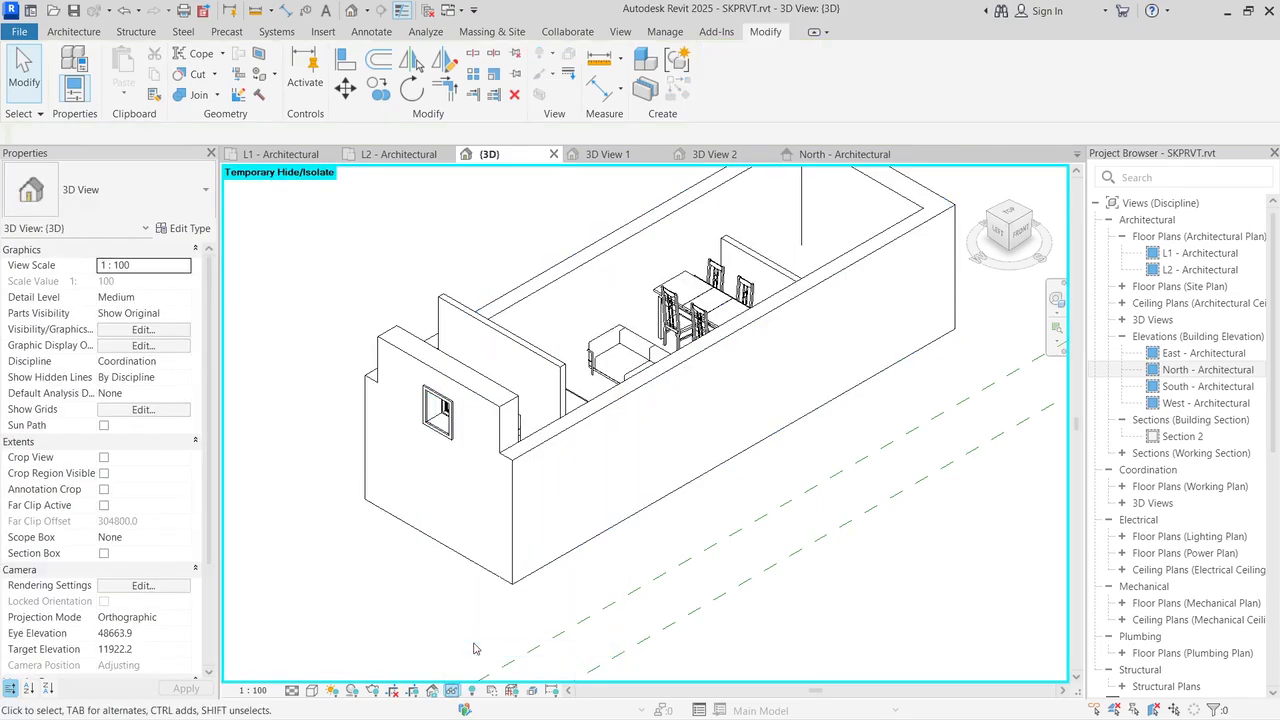
Step: Raise the top of the partition wall running alongside the stair to a height of about 1509
scroll(461, 571, "down", 3)
scroll(392, 532, "up", 3)
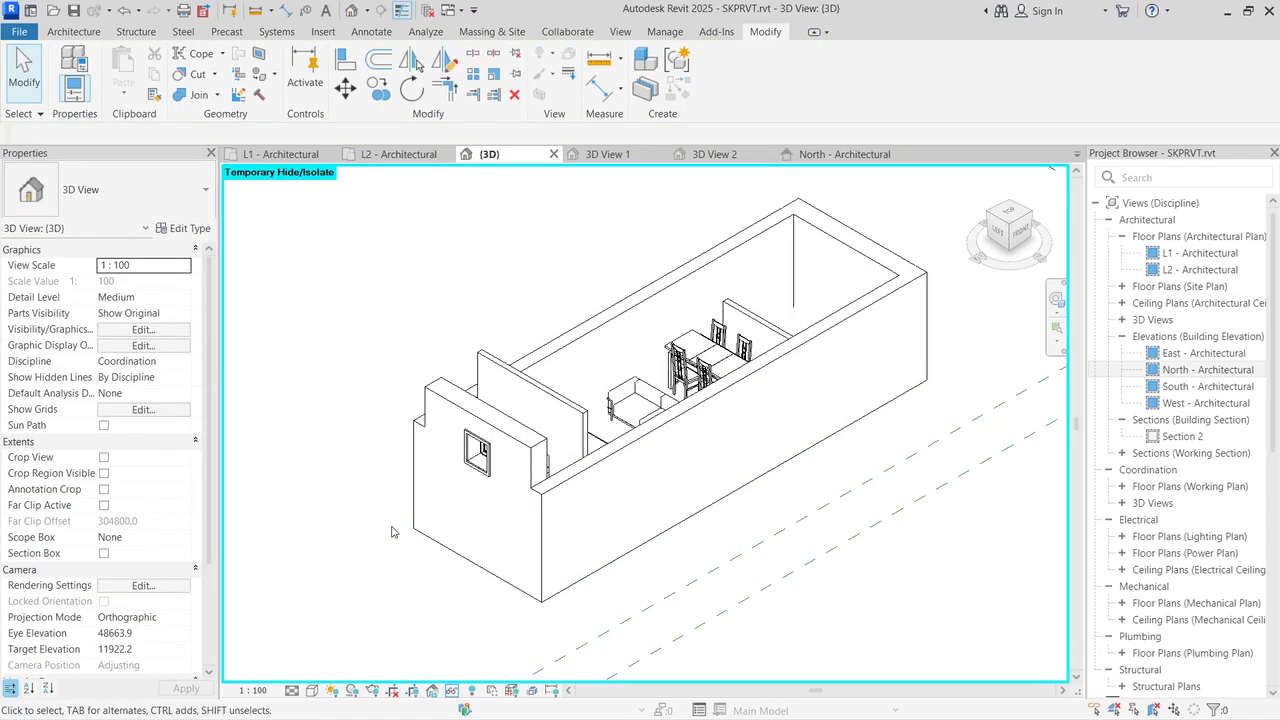
left_click_drag(1008, 222, 480, 245)
scroll(1140, 312, "down", 9)
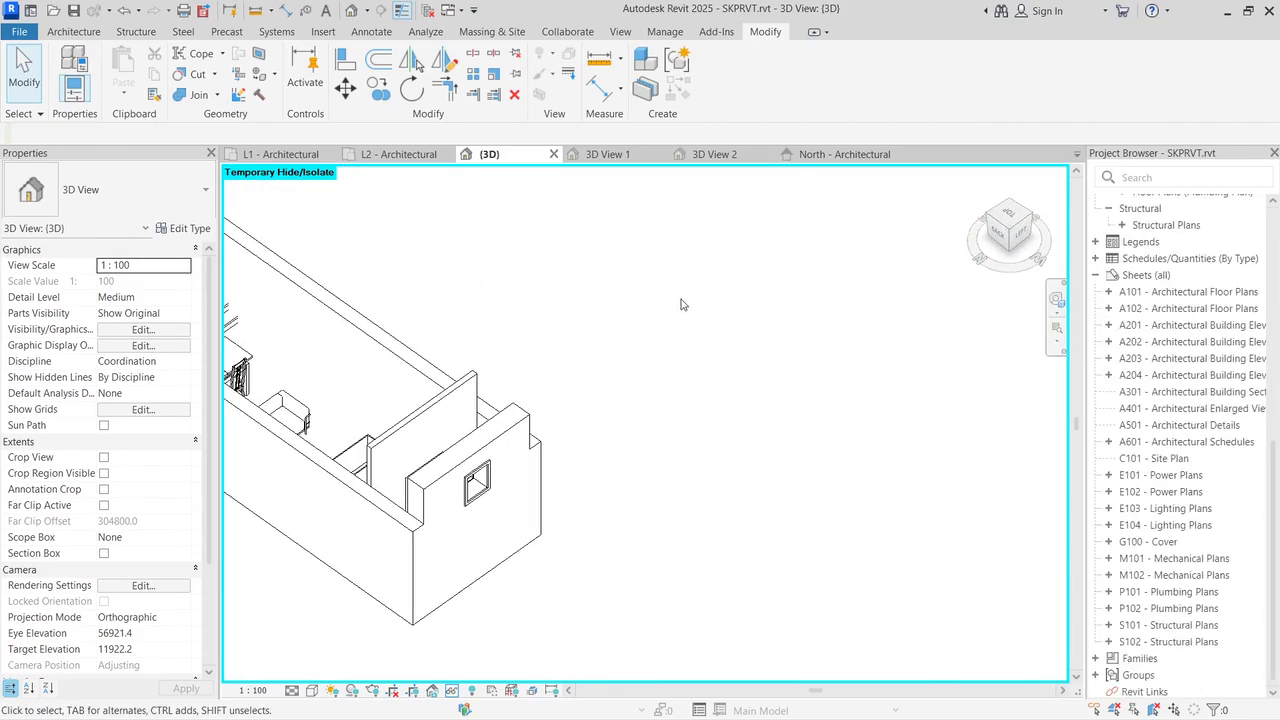
scroll(600, 295, "down", 3)
scroll(450, 292, "up", 6)
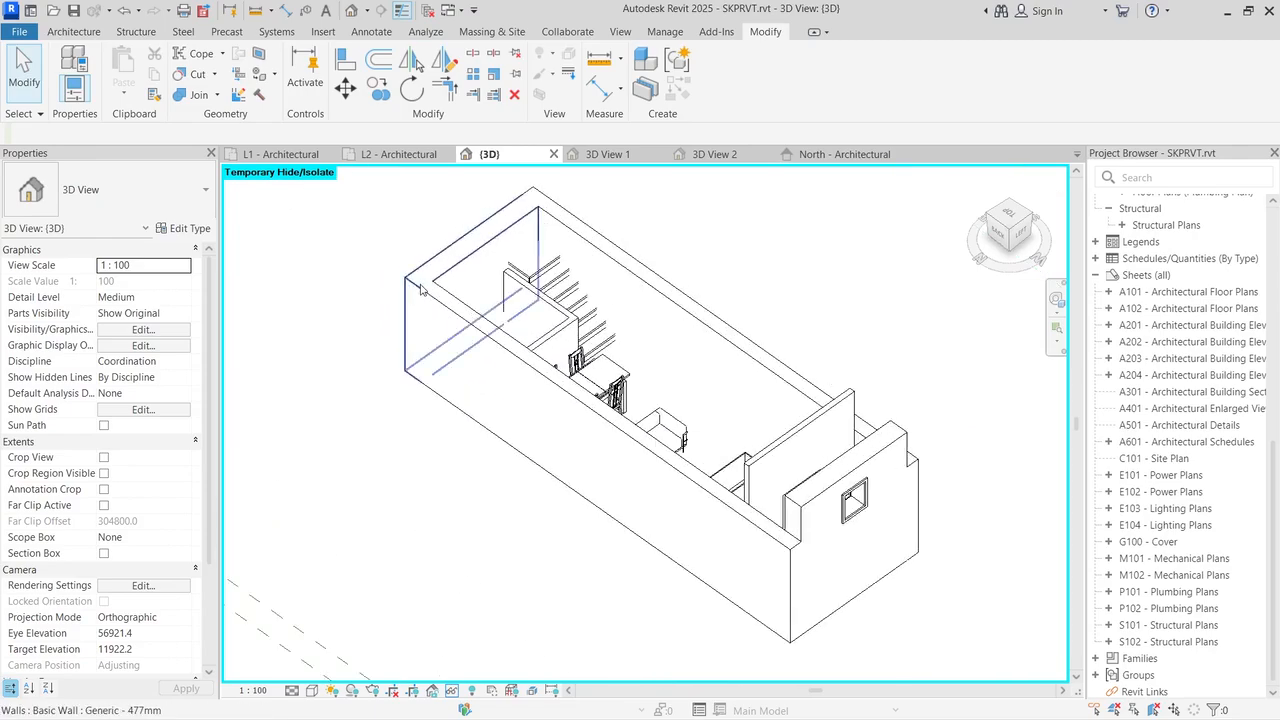
scroll(841, 199, "up", 2)
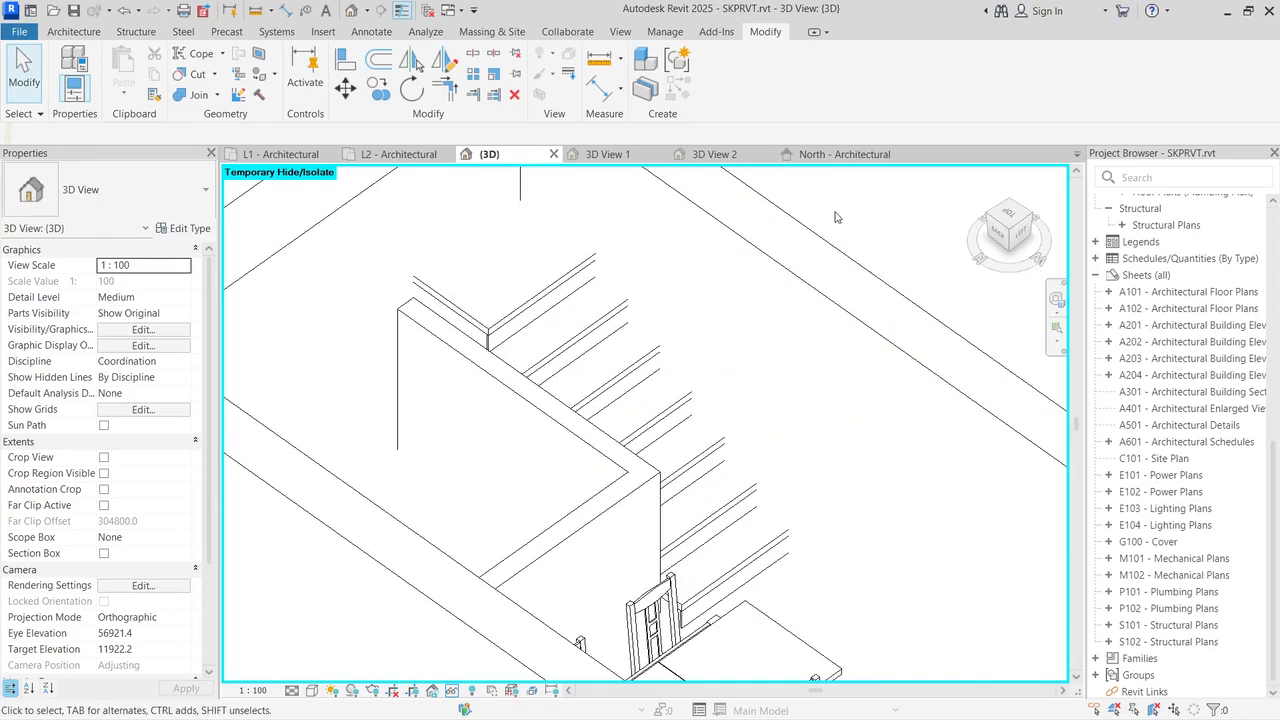
left_click(446, 351)
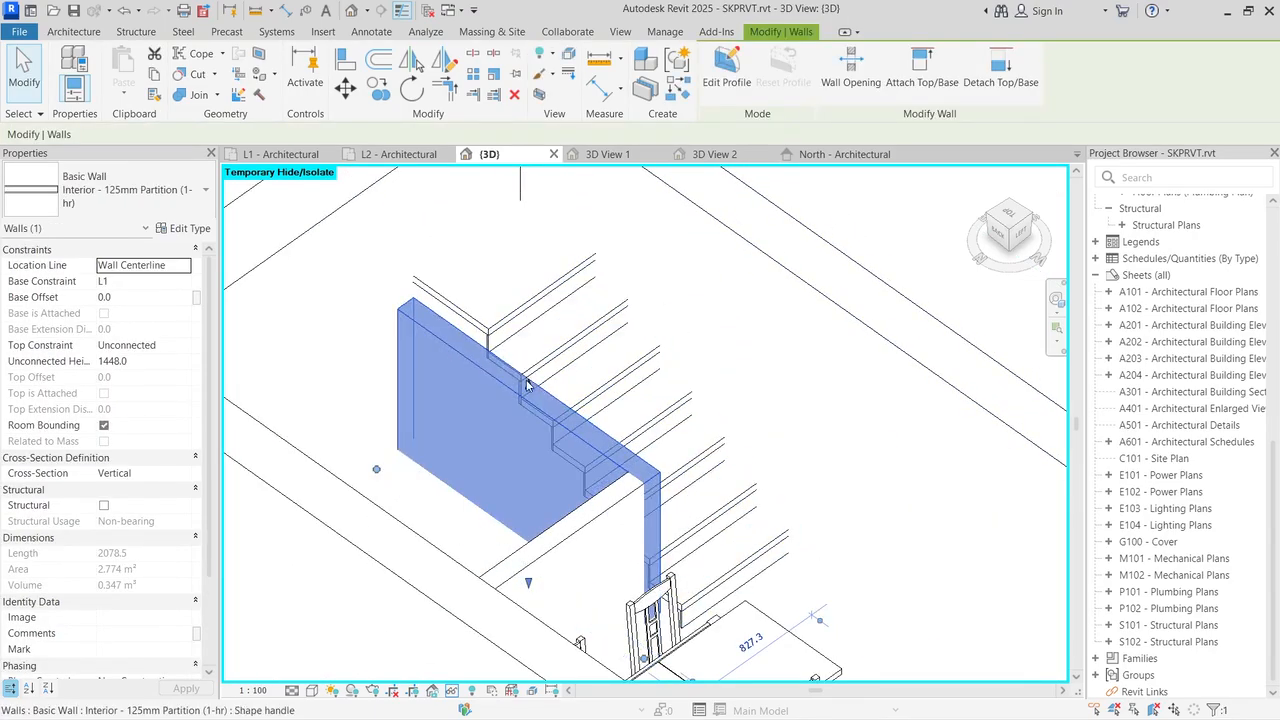
left_click_drag(528, 388, 524, 372)
scroll(453, 366, "up", 3)
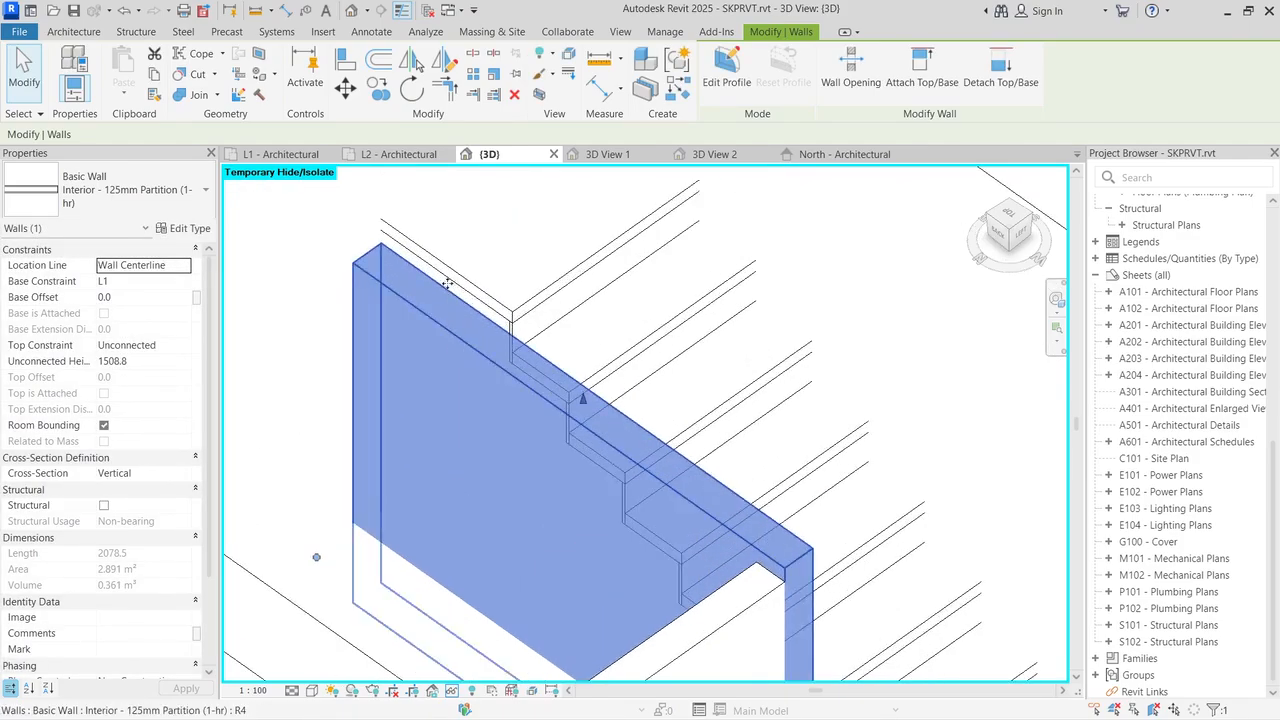
Step: Align the stair-side partition's top with the top edge of the stair's highest step, and the adjoining partition's top with that wall
left_click(345, 61)
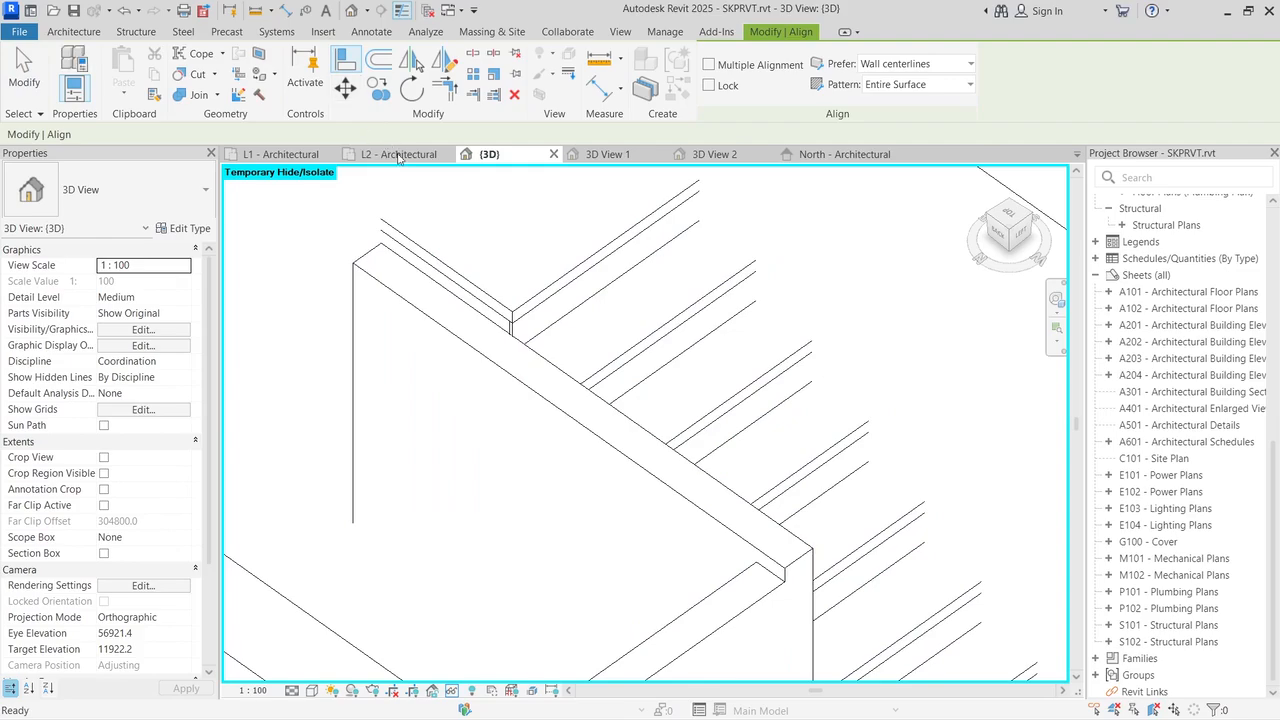
left_click(447, 264)
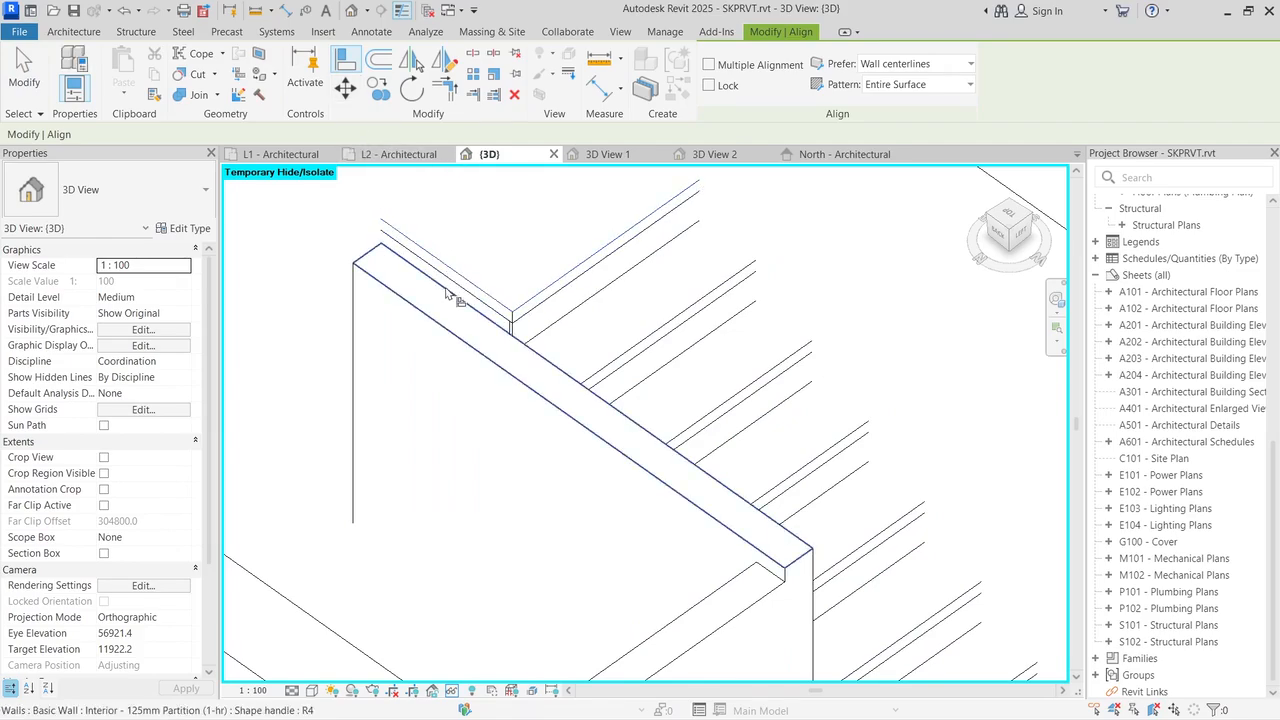
left_click(447, 297)
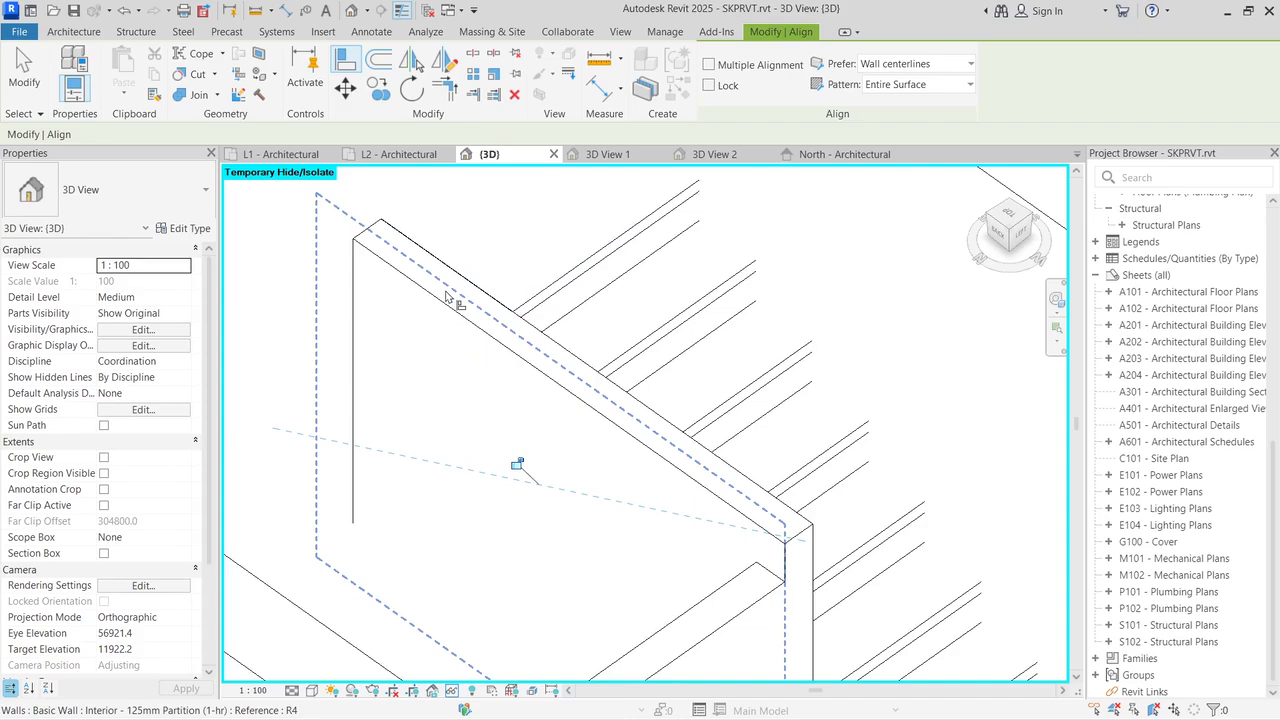
scroll(613, 385, "down", 2)
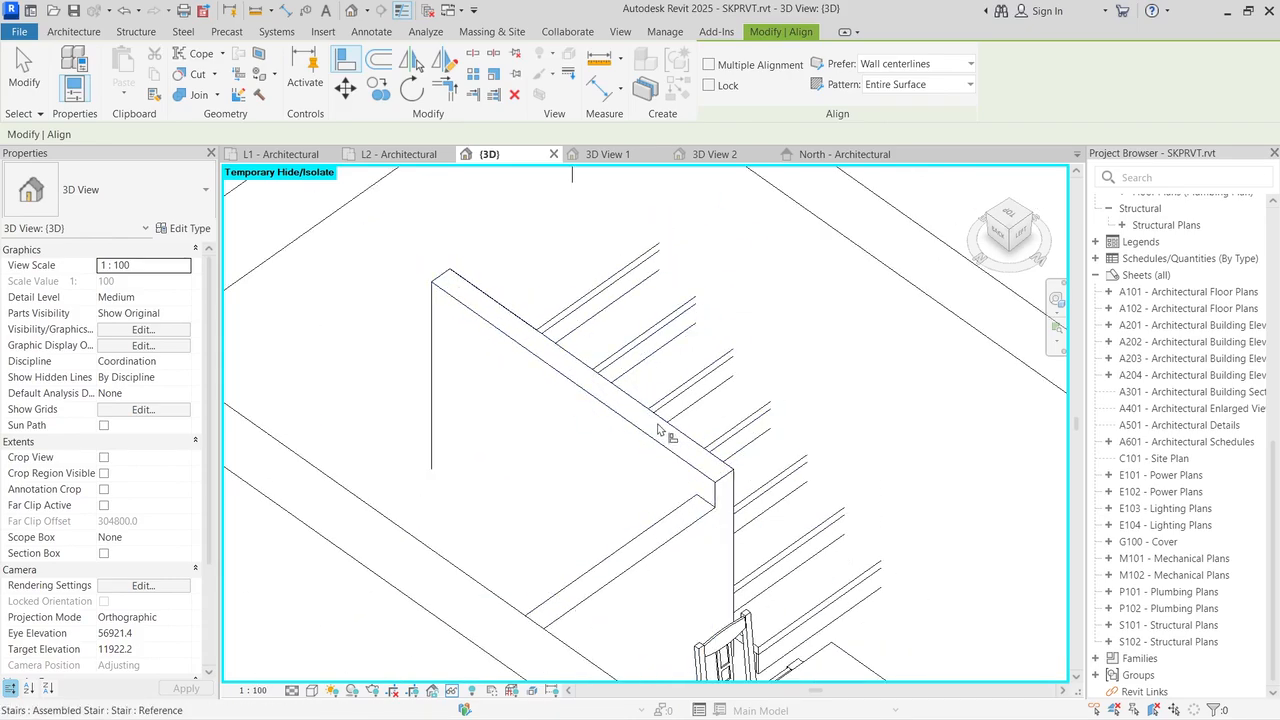
left_click(710, 481)
left_click(680, 528)
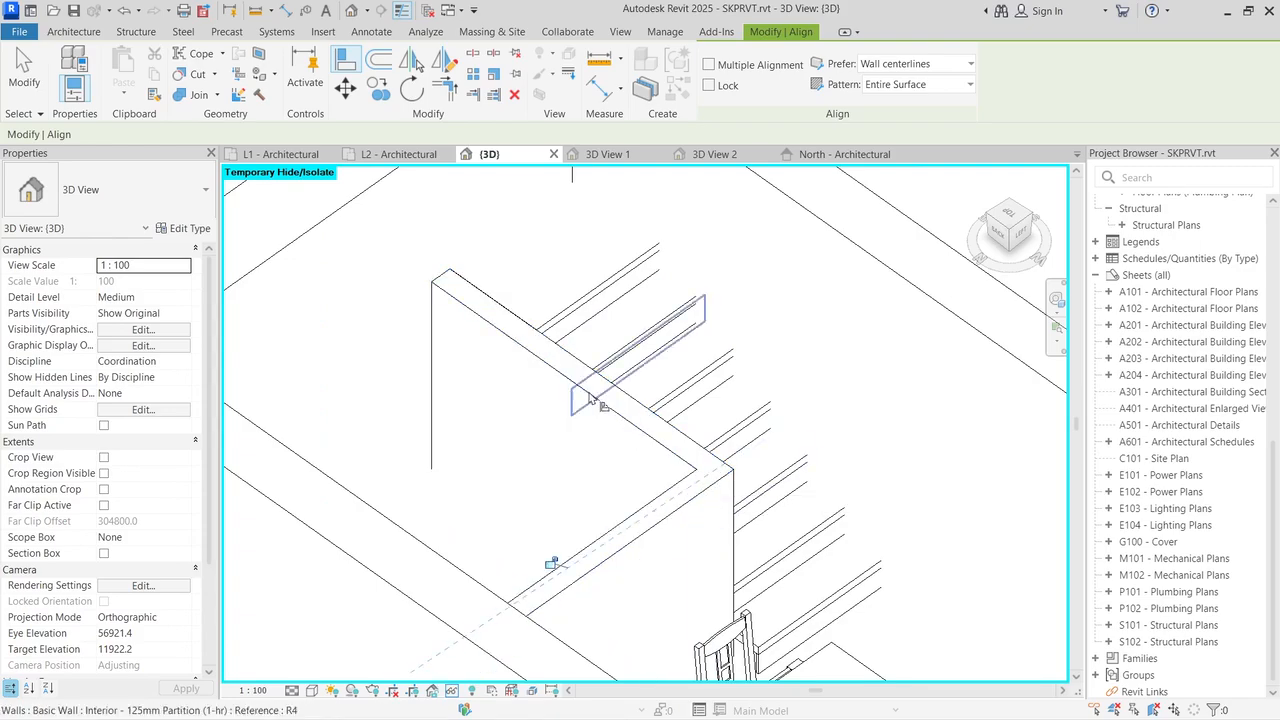
Step: Examine the raised interior partitions and the furniture from the opposite front-left corner of the 3D model
scroll(512, 252, "down", 5)
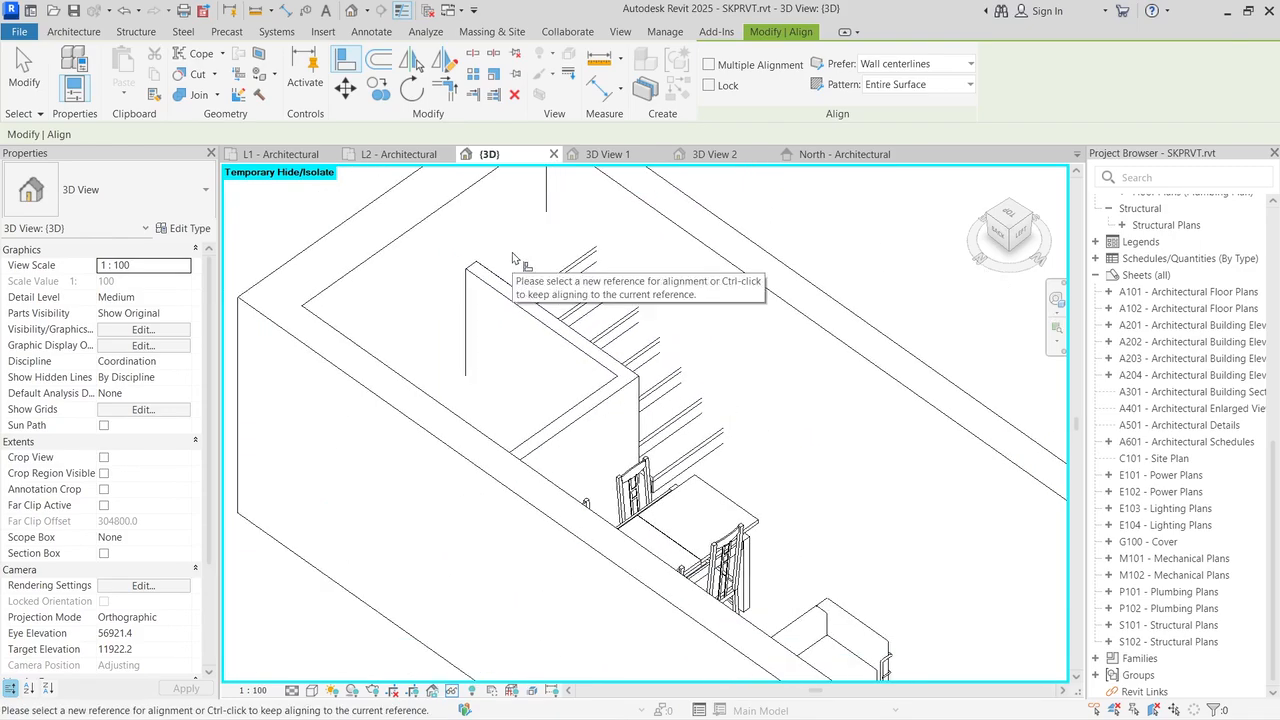
left_click(1020, 226)
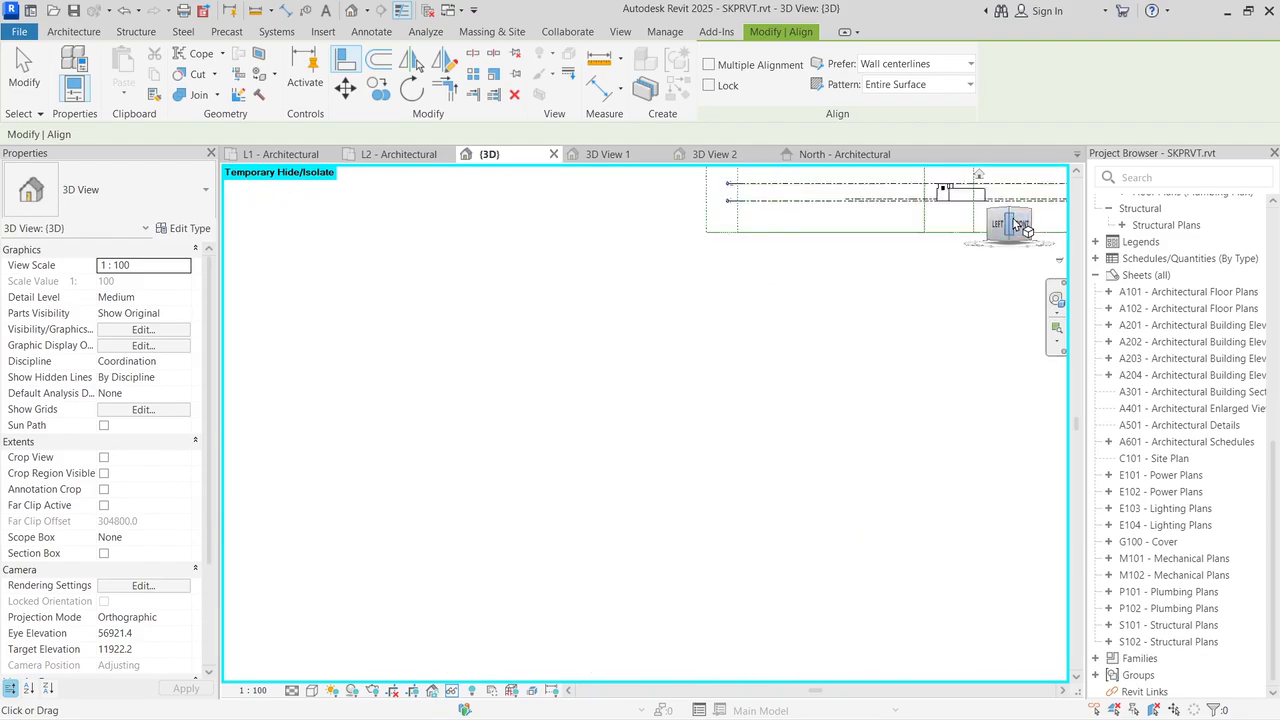
left_click(1013, 215)
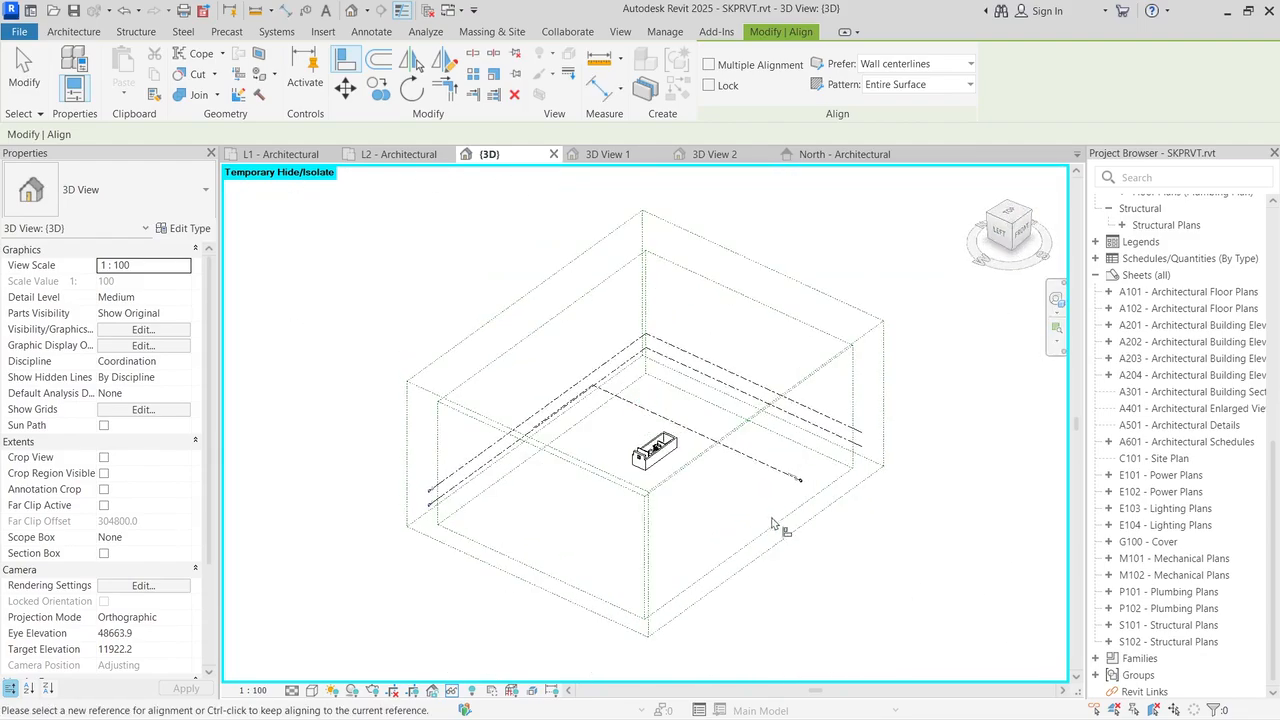
scroll(575, 352, "up", 5)
scroll(575, 352, "up", 2)
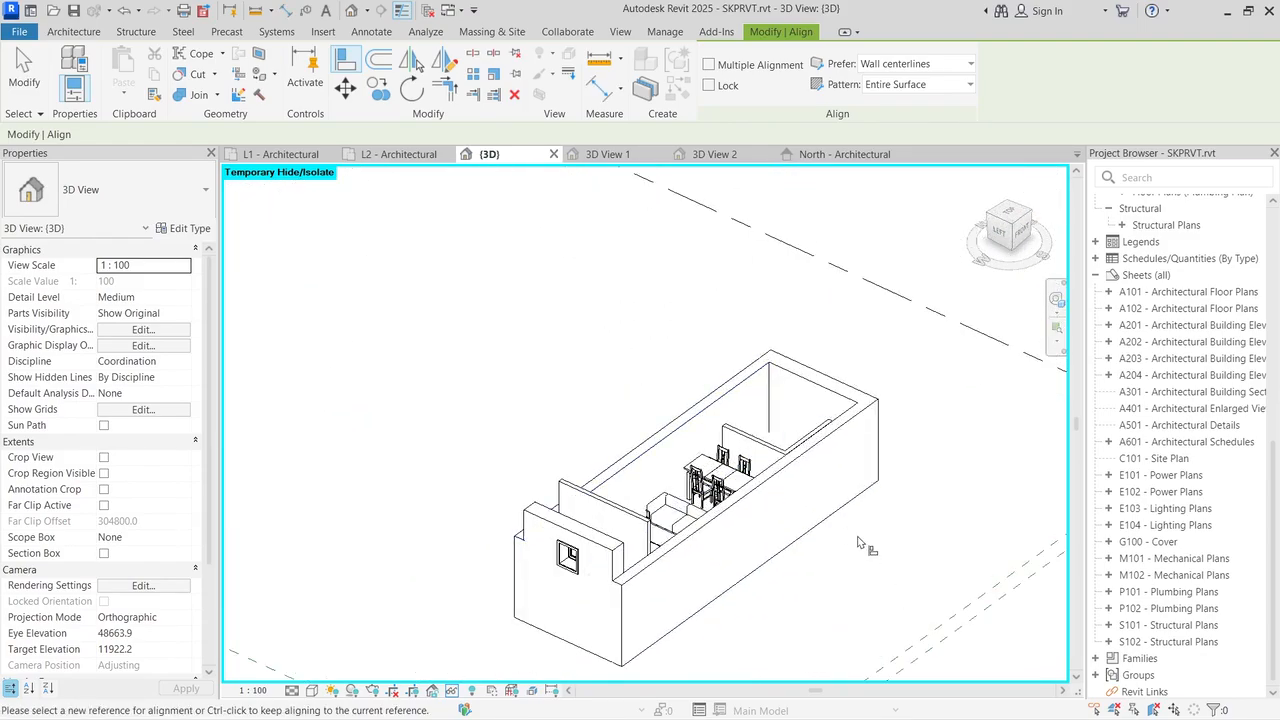
scroll(857, 543, "up", 2)
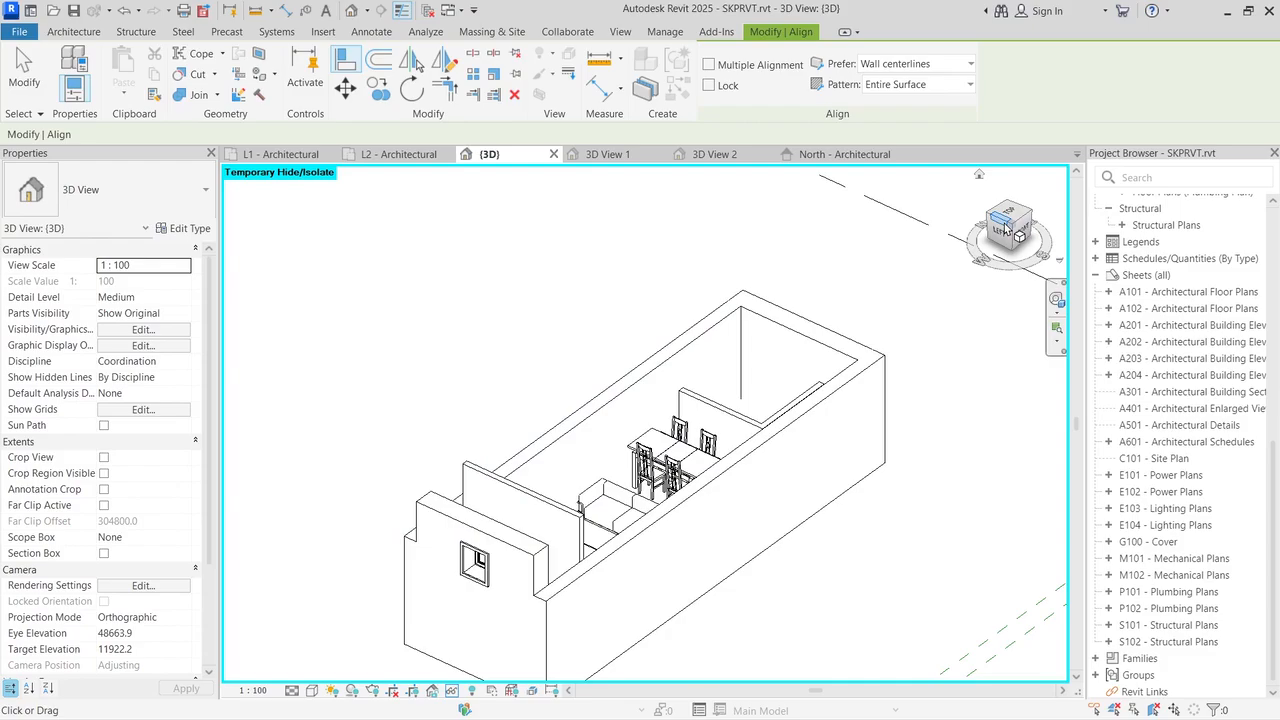
mouse_move(1013, 230)
left_mouse_down()
mouse_move(749, 240)
mouse_move(860, 275)
mouse_move(1003, 292)
left_mouse_up()
scroll(843, 168, "up", 3)
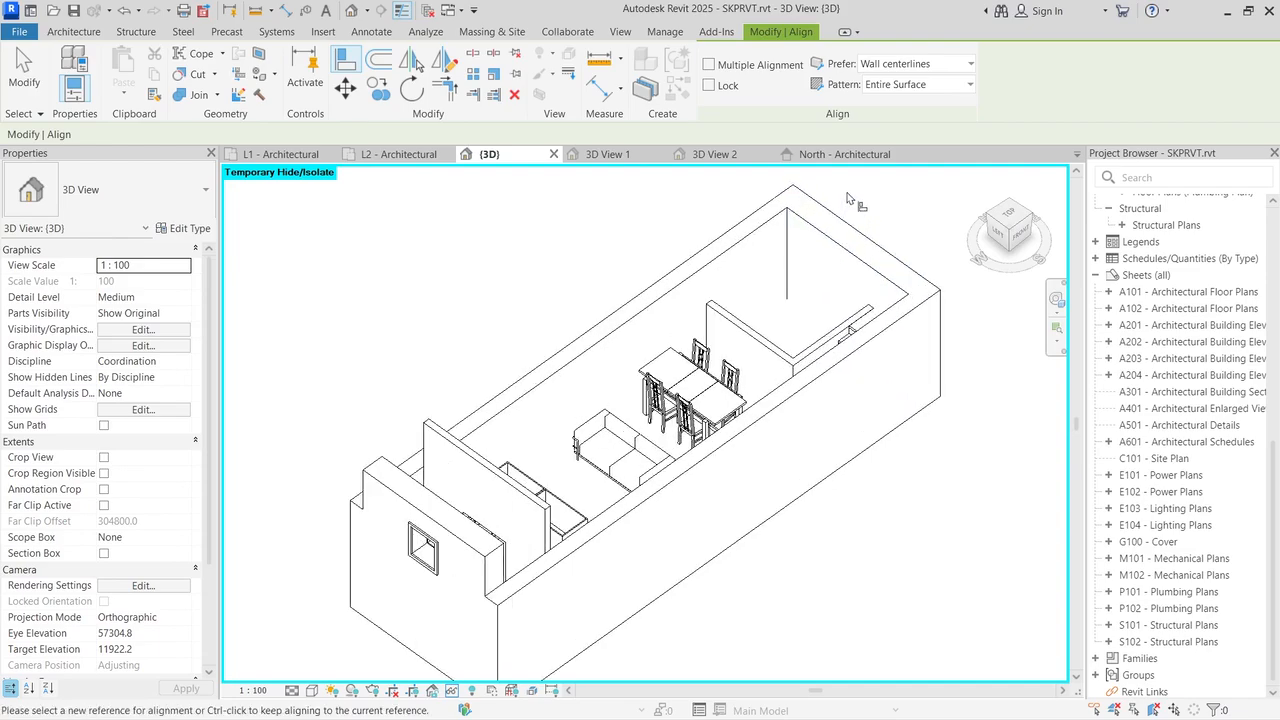
Step: Reset the temporary hide in the default 3D view to bring back the imported SketchUp model
left_click(452, 690)
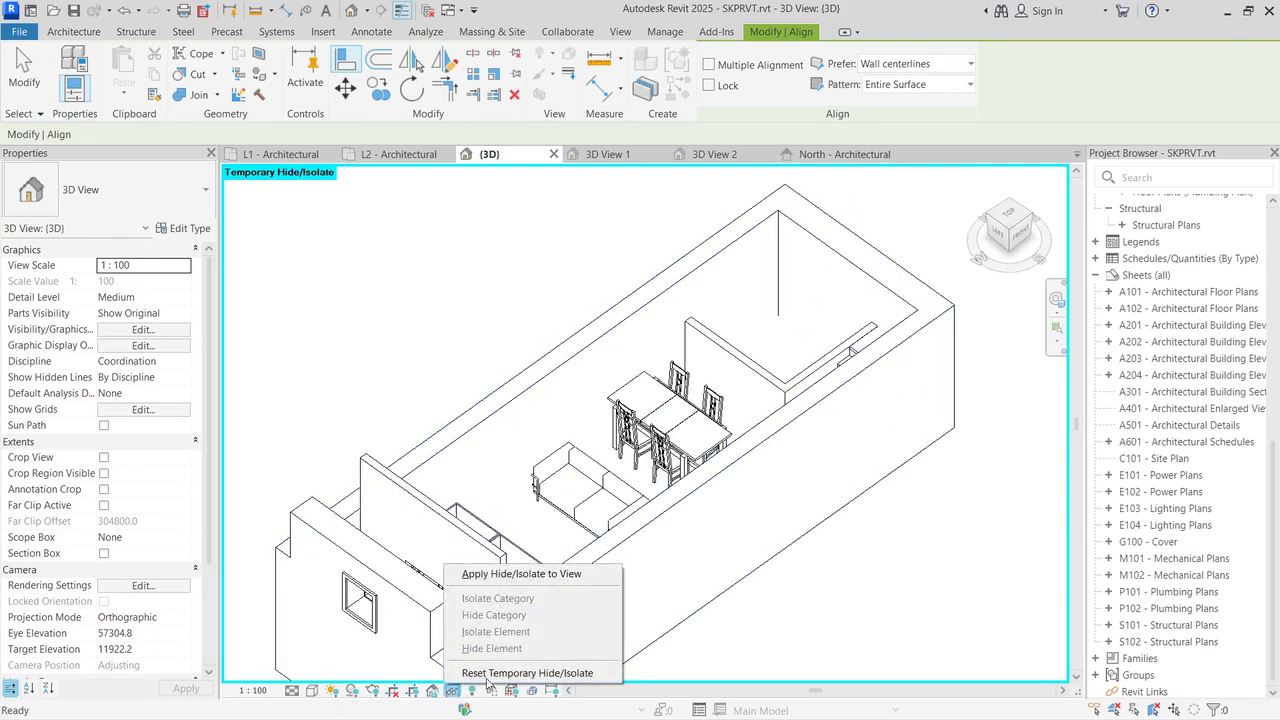
left_click(490, 673)
scroll(530, 270, "down", 2)
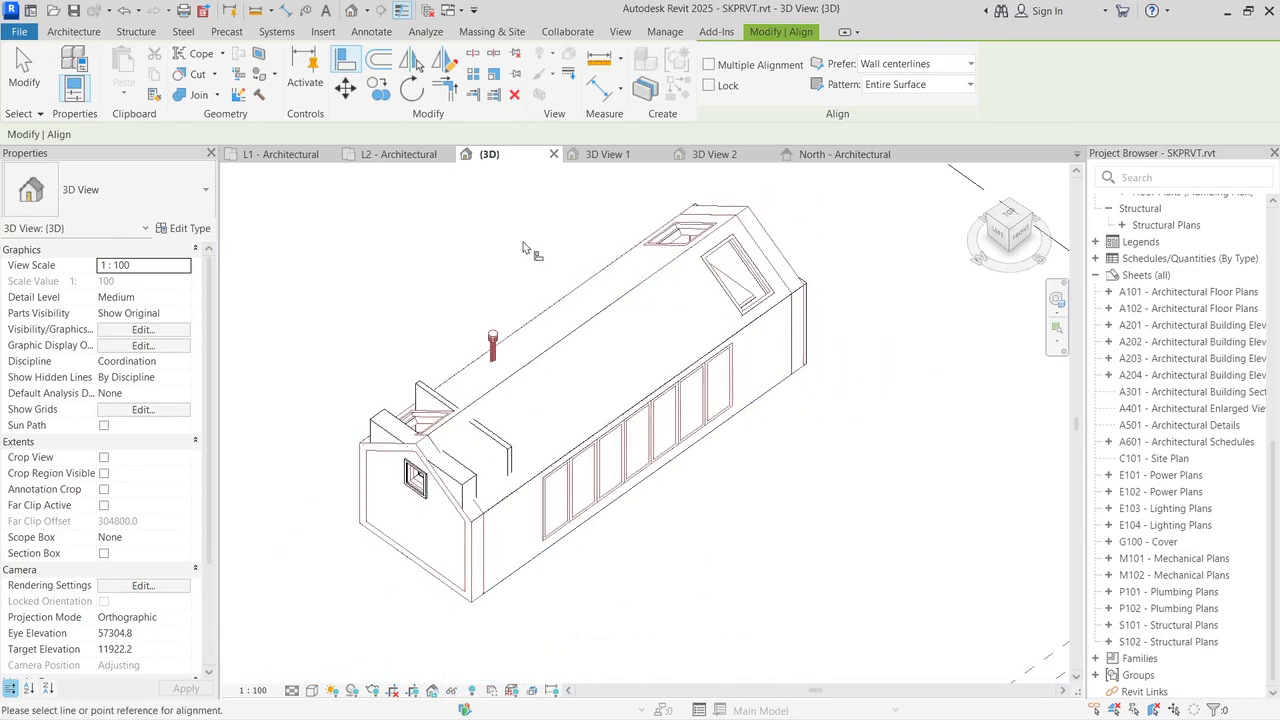
Step: Examine the stair, partition and existing level lines across the whole house in the North elevation
left_click(281, 154)
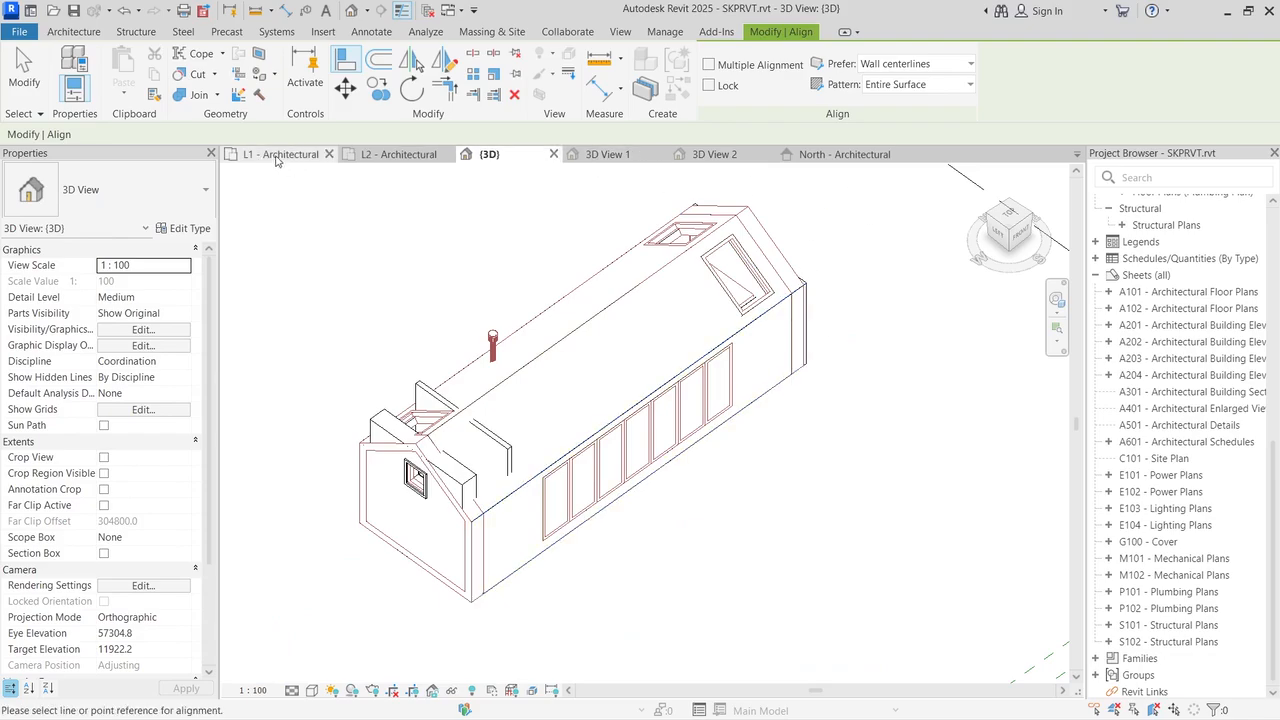
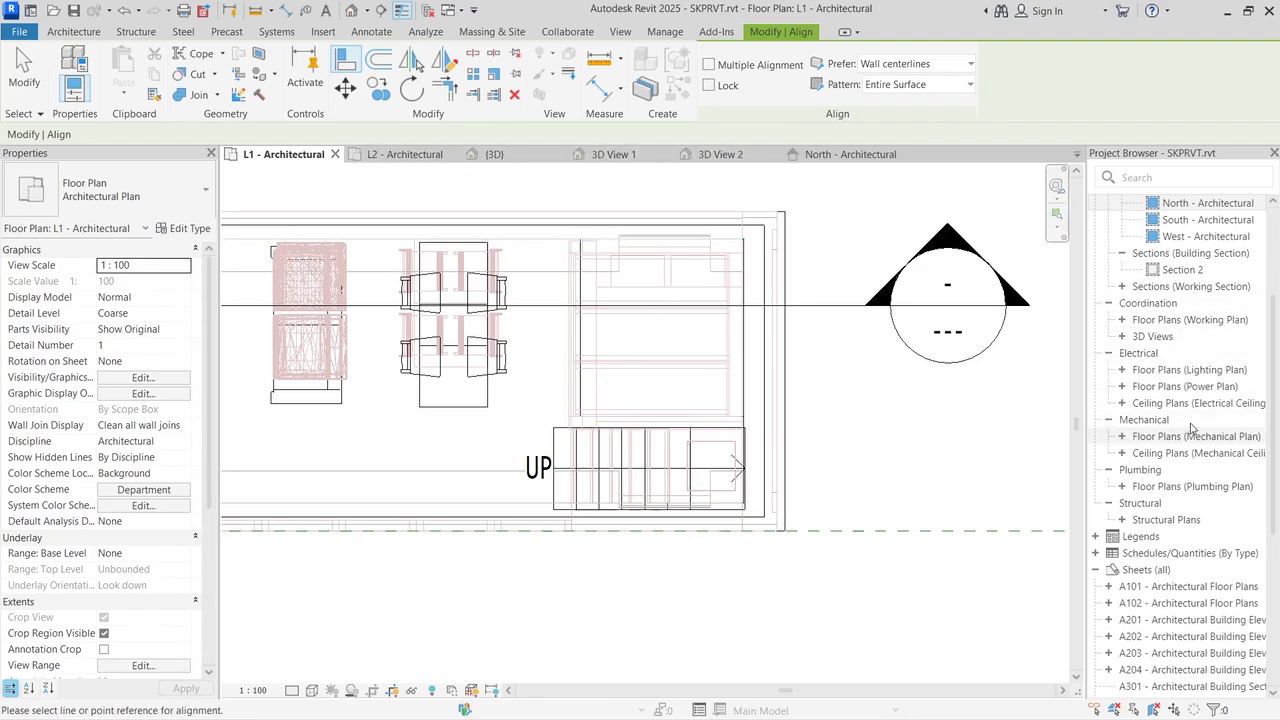
left_click(850, 154)
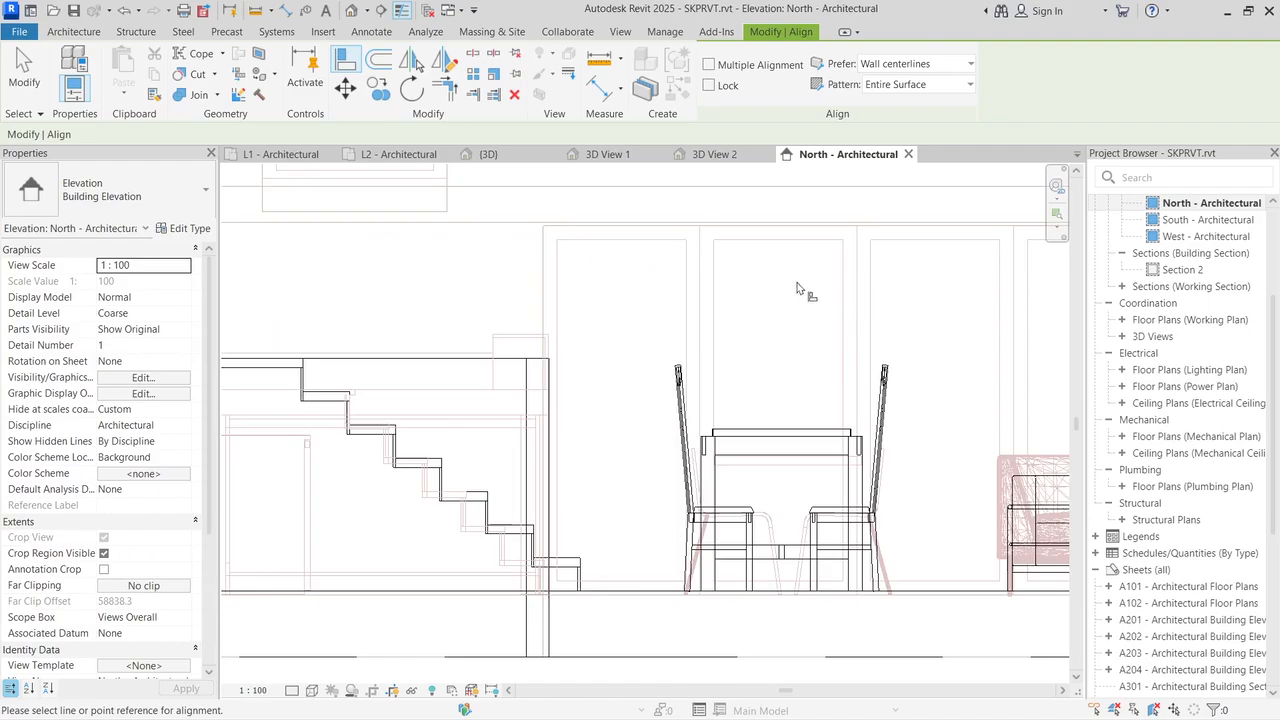
scroll(728, 287, "down", 2)
scroll(728, 287, "down", 3)
scroll(848, 466, "up", 5)
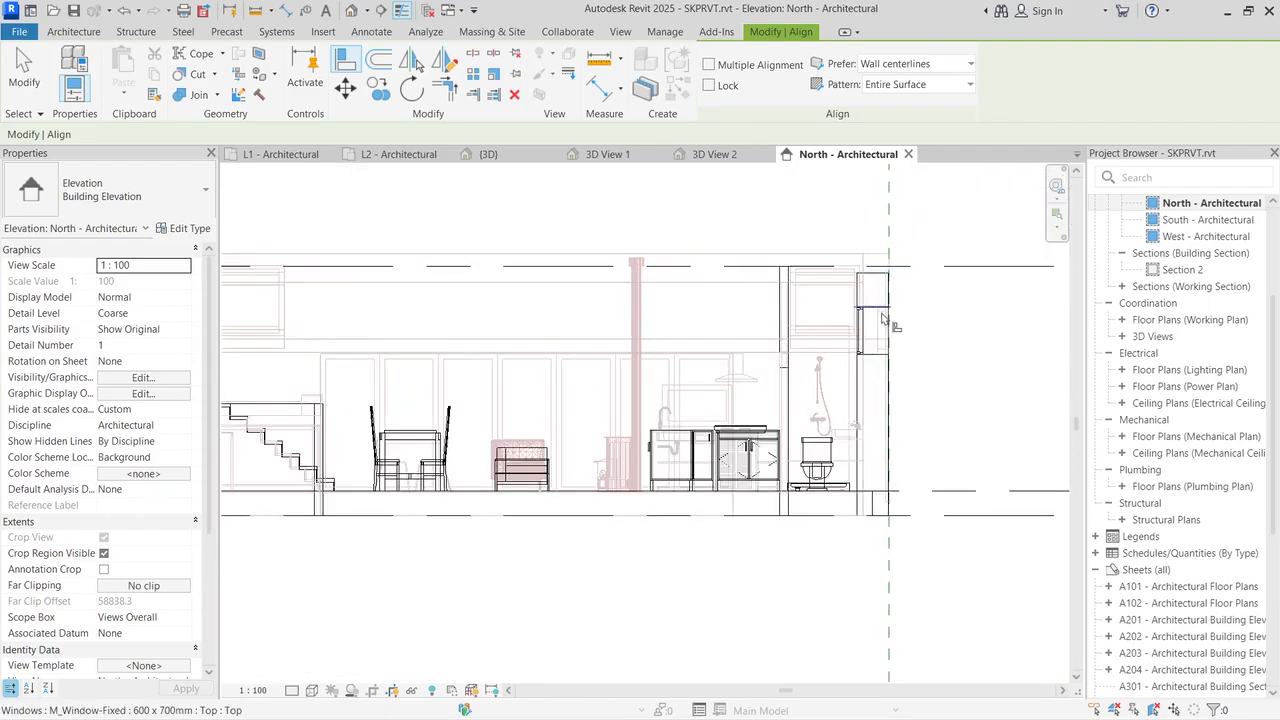
scroll(848, 466, "down", 1)
scroll(1075, 420, "down", 6)
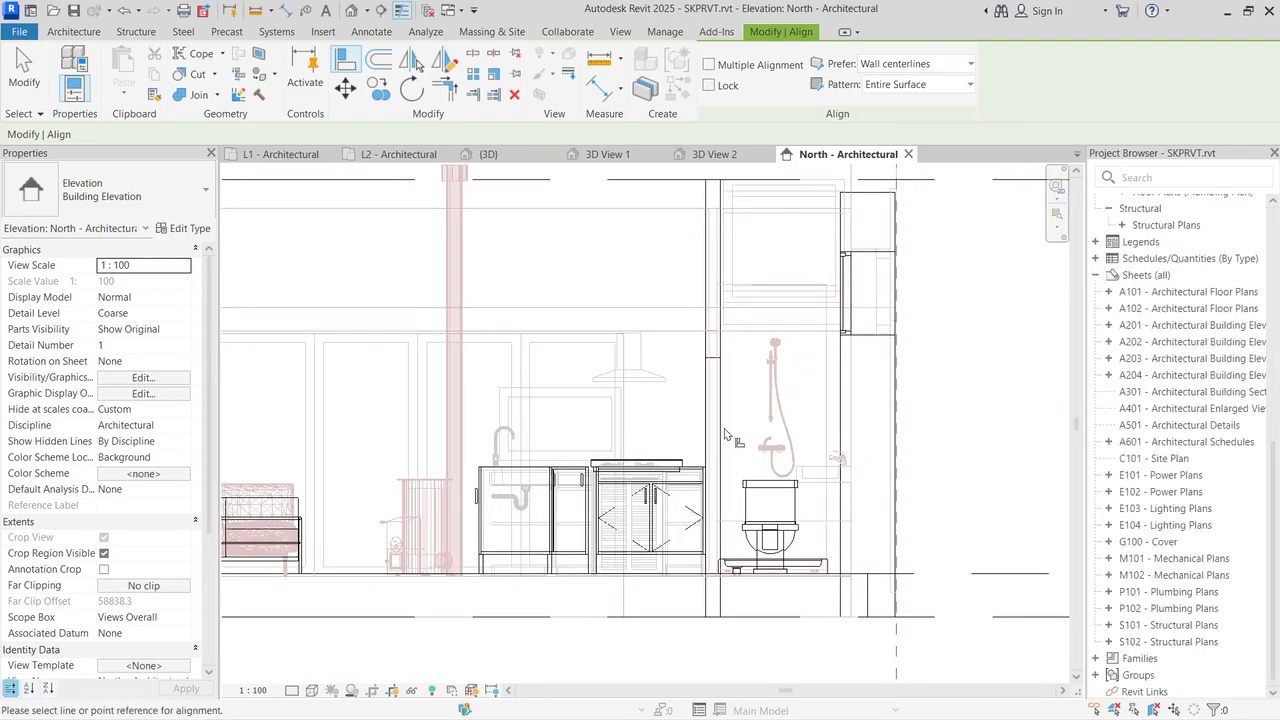
scroll(735, 438, "down", 1)
scroll(281, 414, "up", 10)
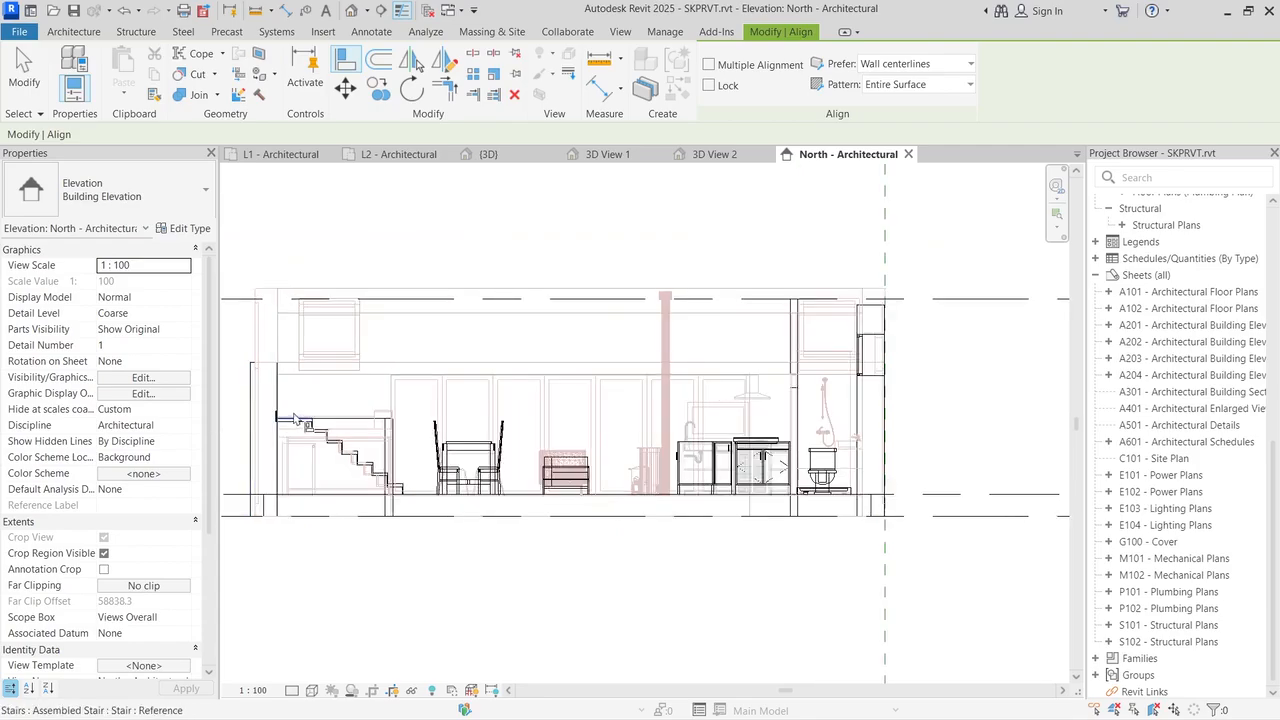
scroll(604, 400, "down", 3)
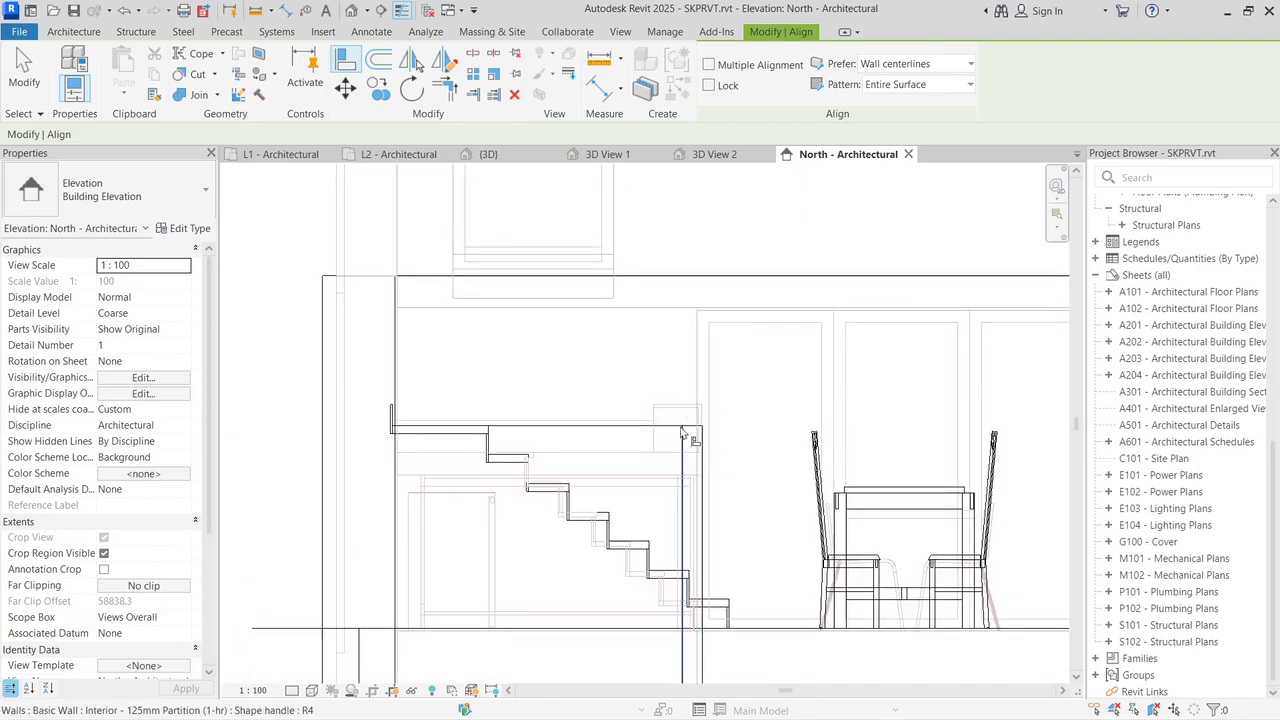
scroll(640, 418, "down", 3)
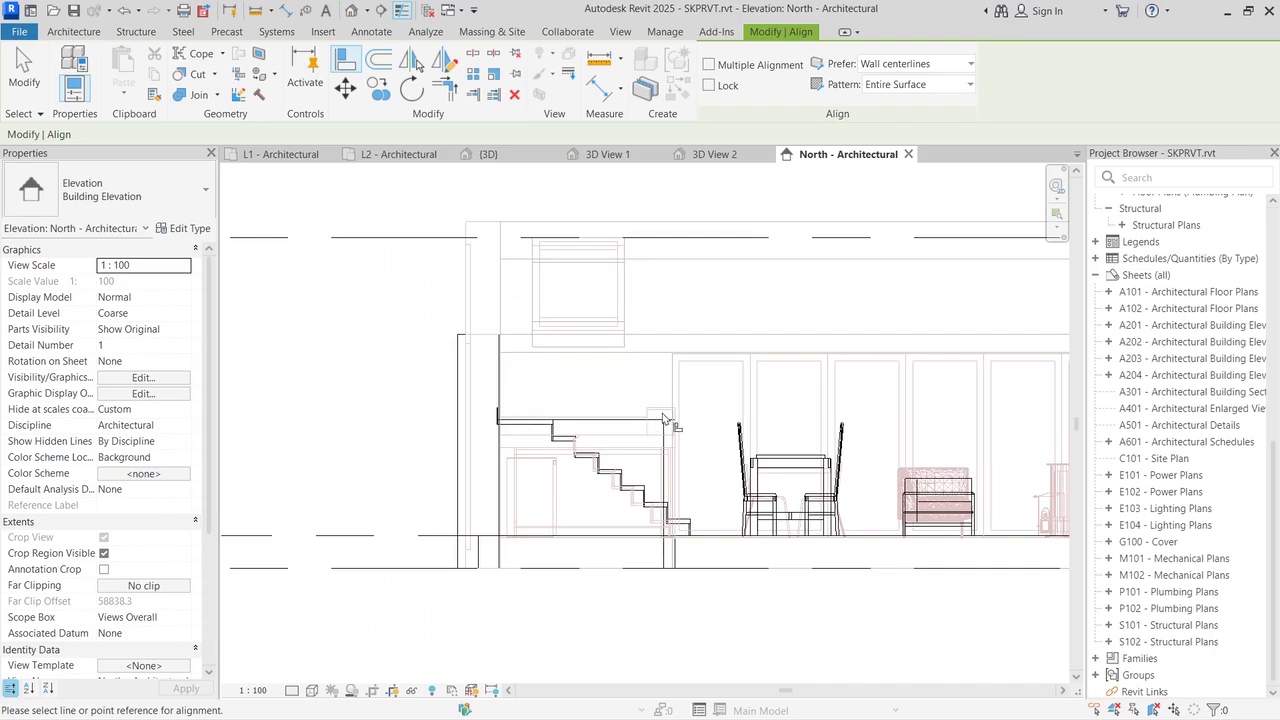
scroll(663, 418, "down", 5)
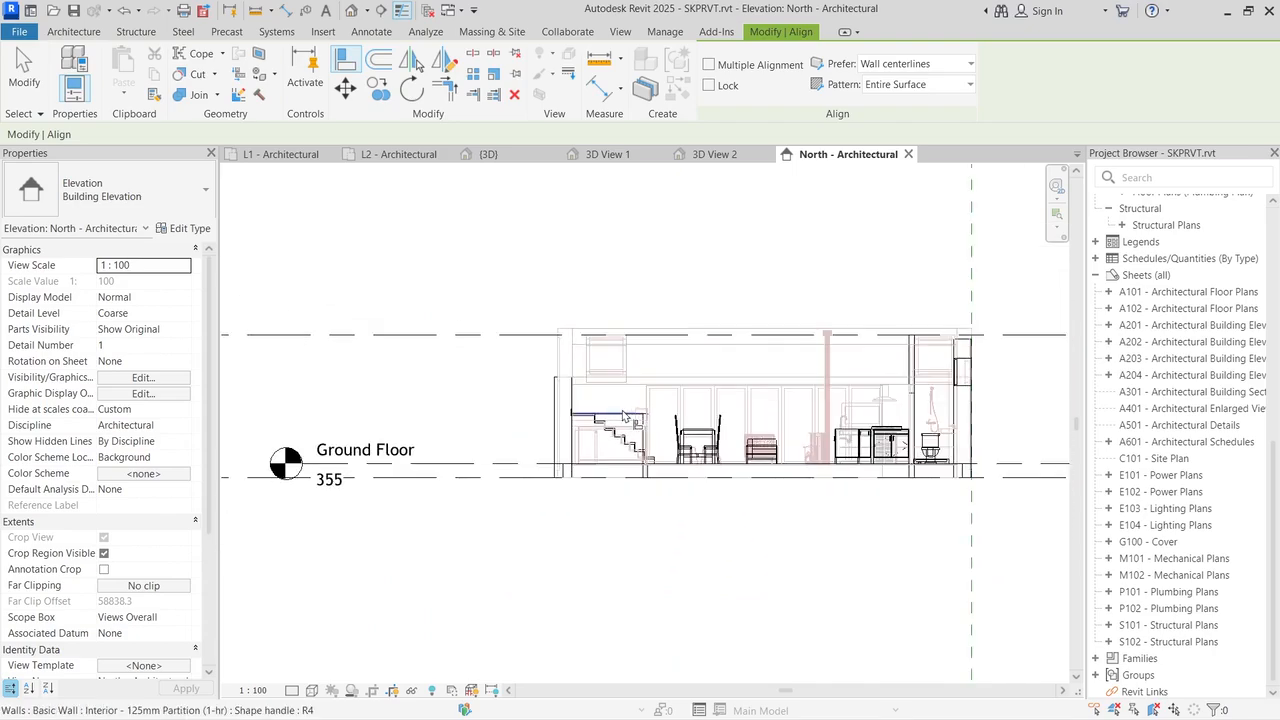
scroll(678, 386, "down", 2)
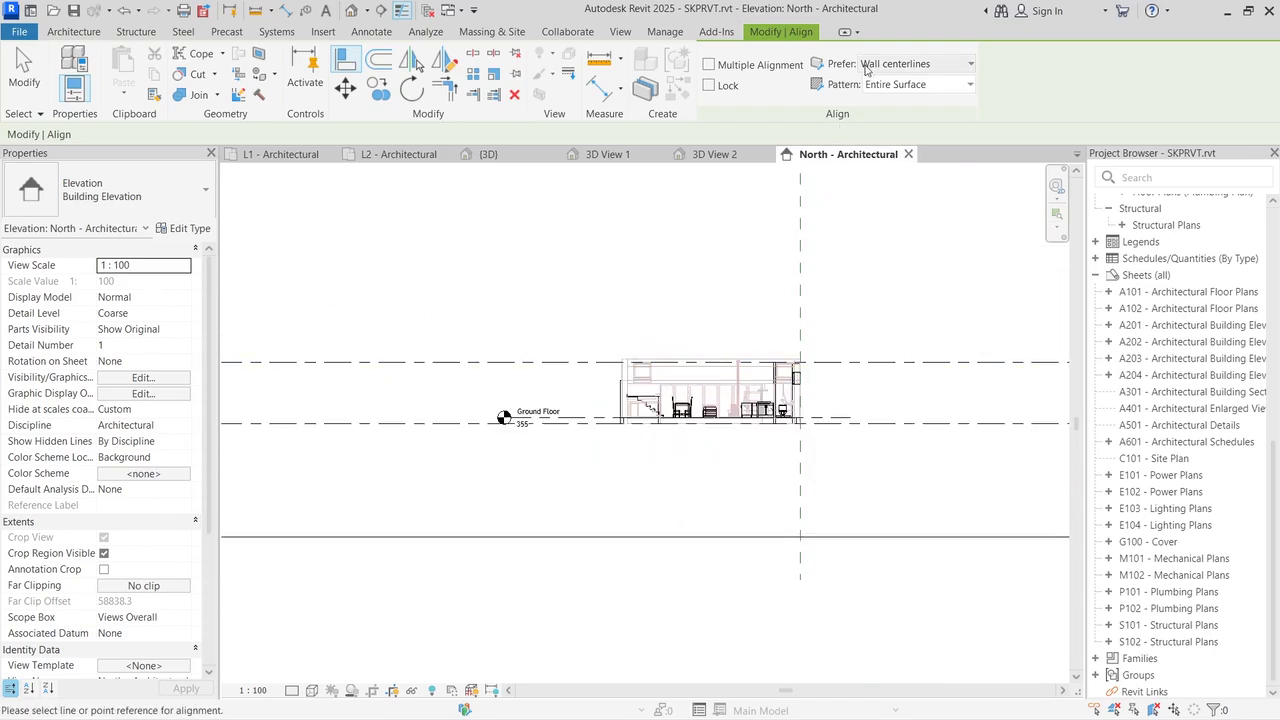
Step: Draw a new level line across the house about 1745 above the Ground Floor level in the North elevation
left_click(73, 31)
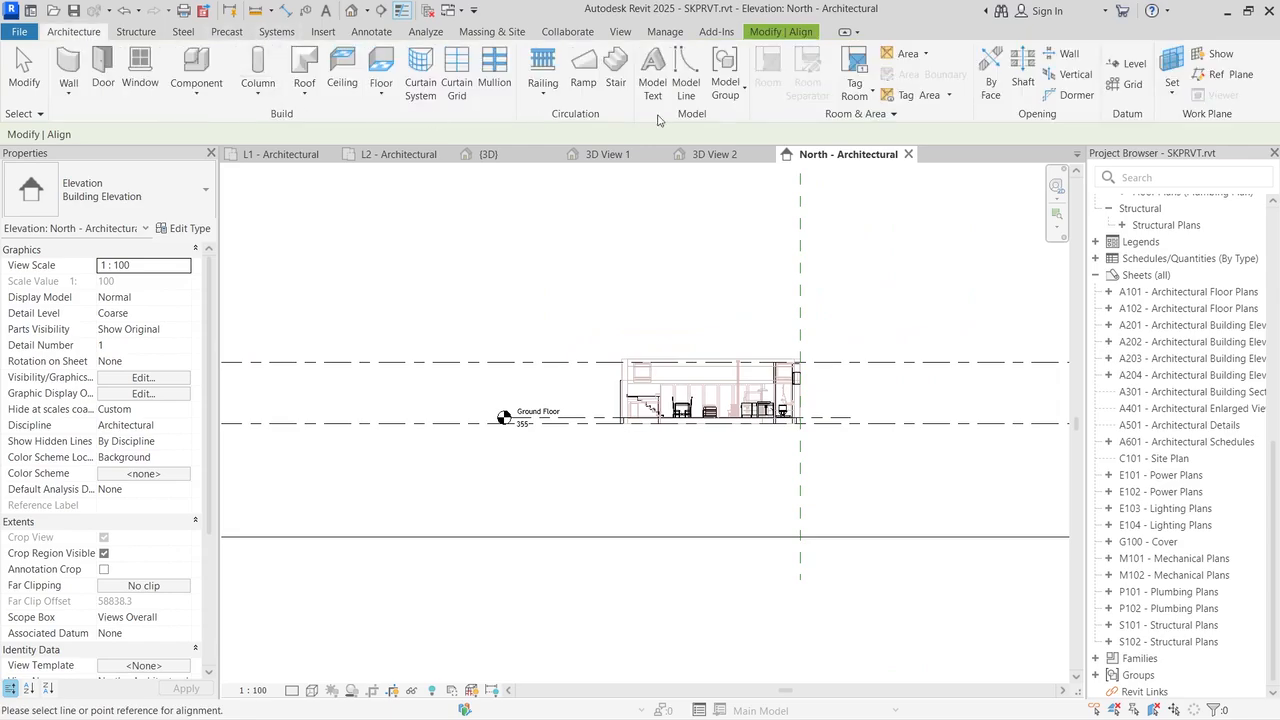
left_click(24, 70)
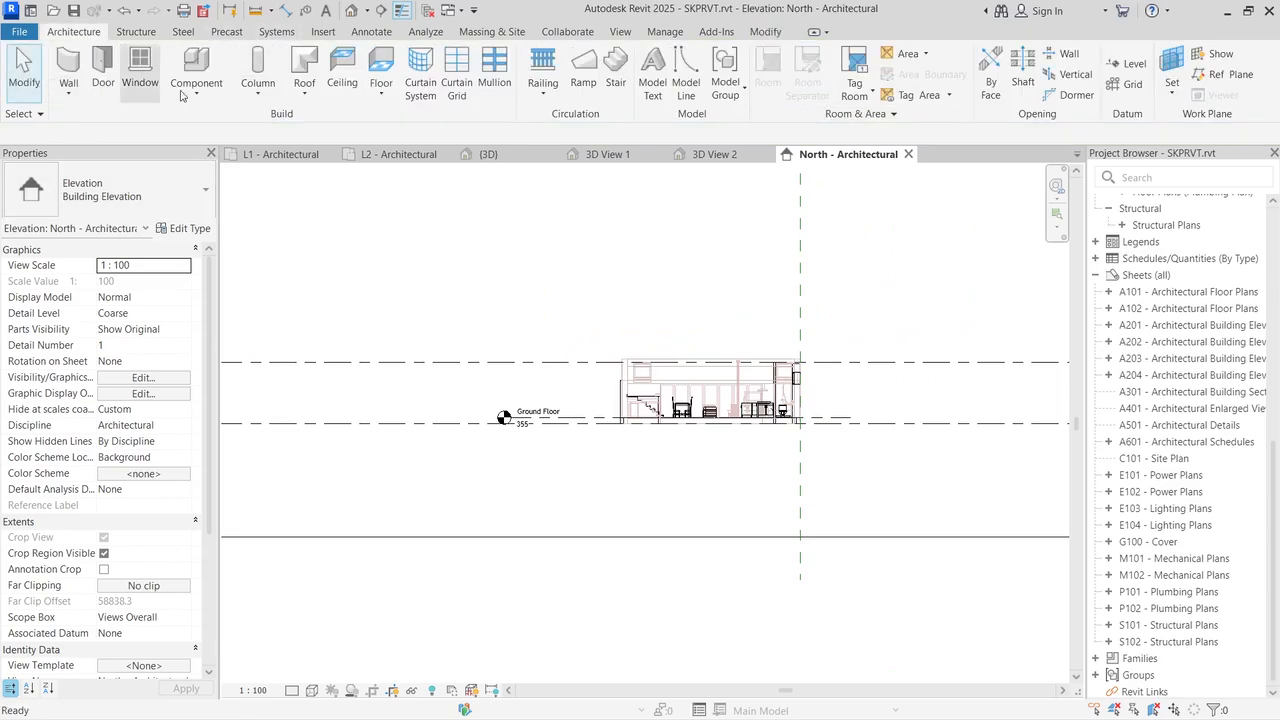
left_click(1128, 63)
scroll(455, 433, "up", 3)
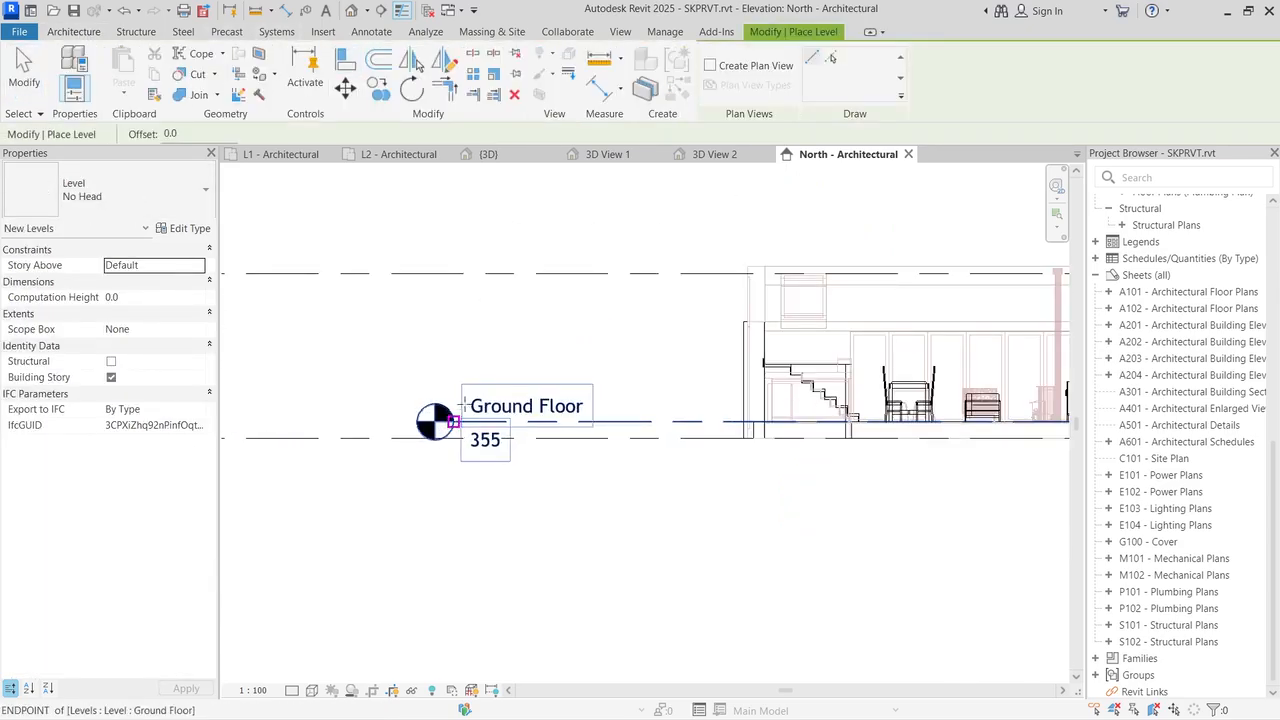
left_click(466, 346)
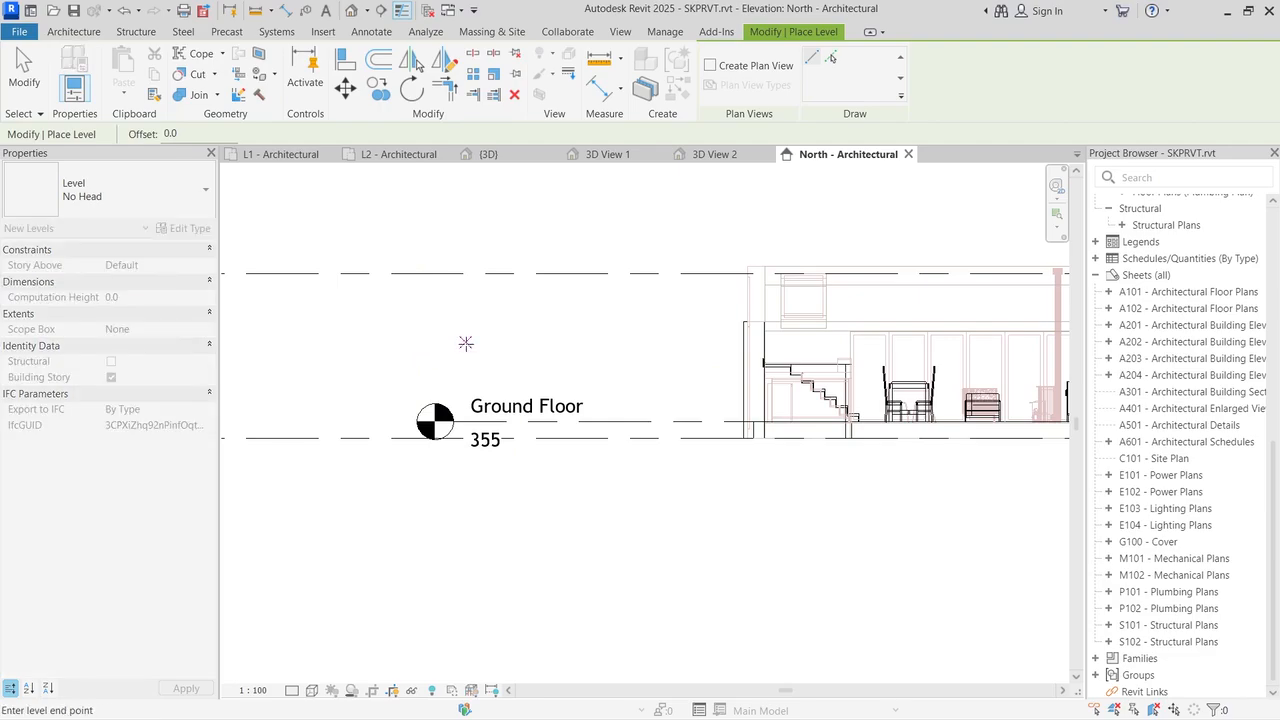
scroll(570, 343, "down", 3)
scroll(570, 343, "down", 1)
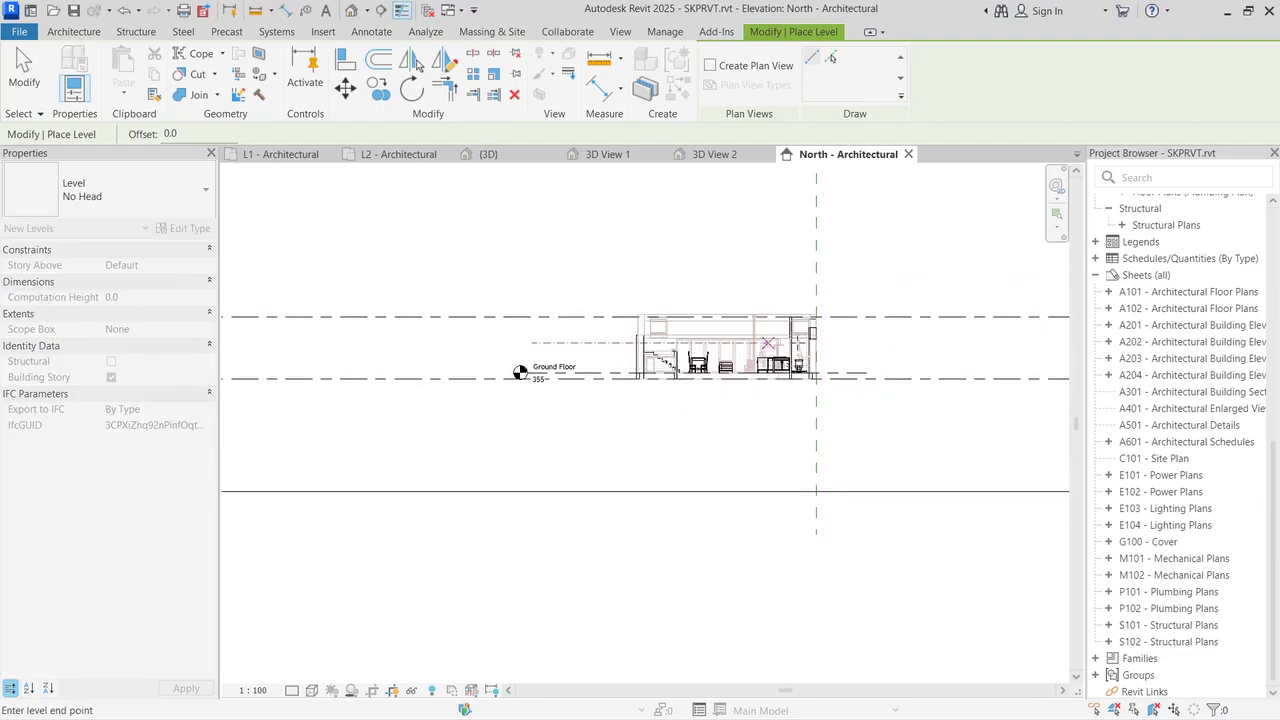
left_click(967, 342)
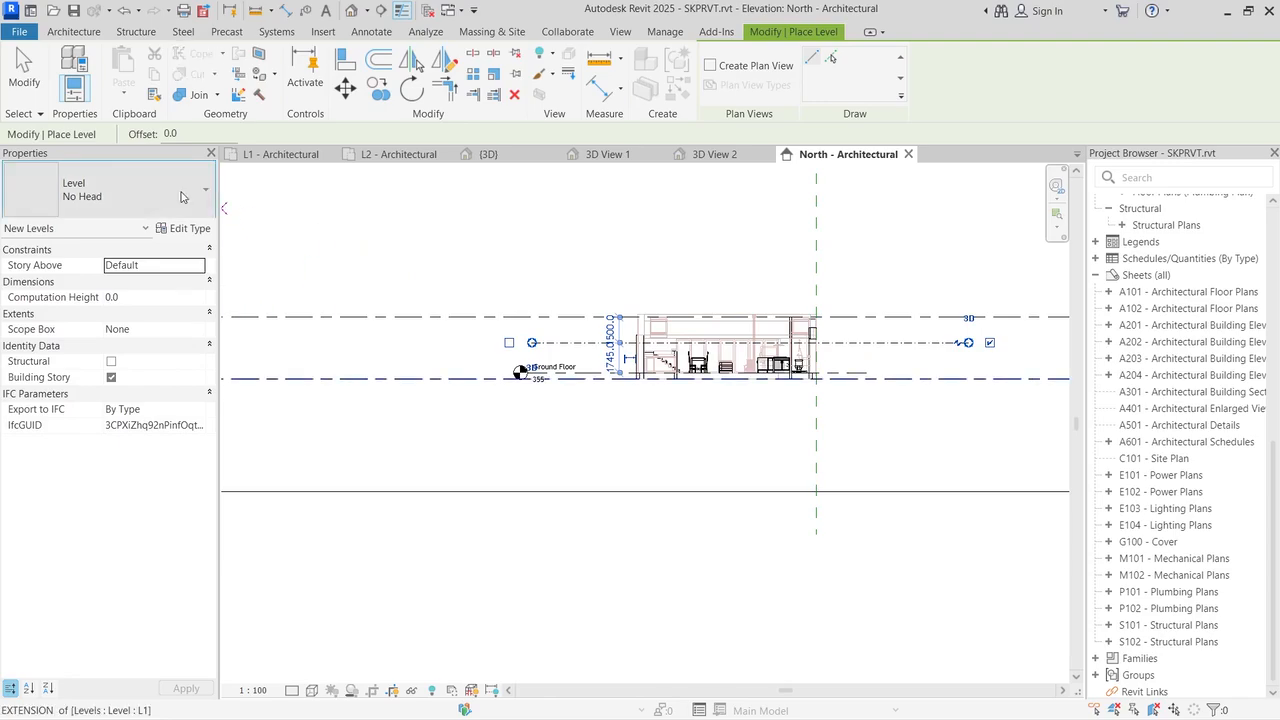
Step: Change the new level's type to Arch_8mm Head (Symbol Both Ends)
left_click(110, 190)
left_click(100, 294)
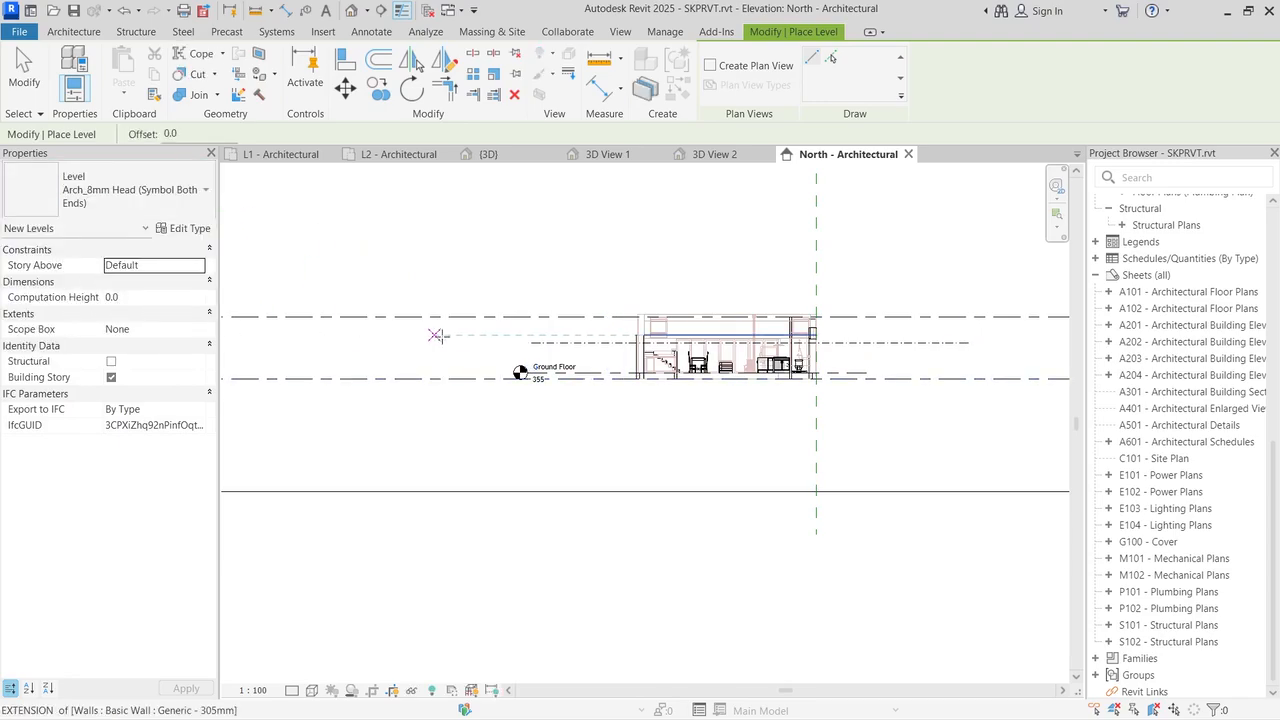
scroll(516, 366, "up", 3)
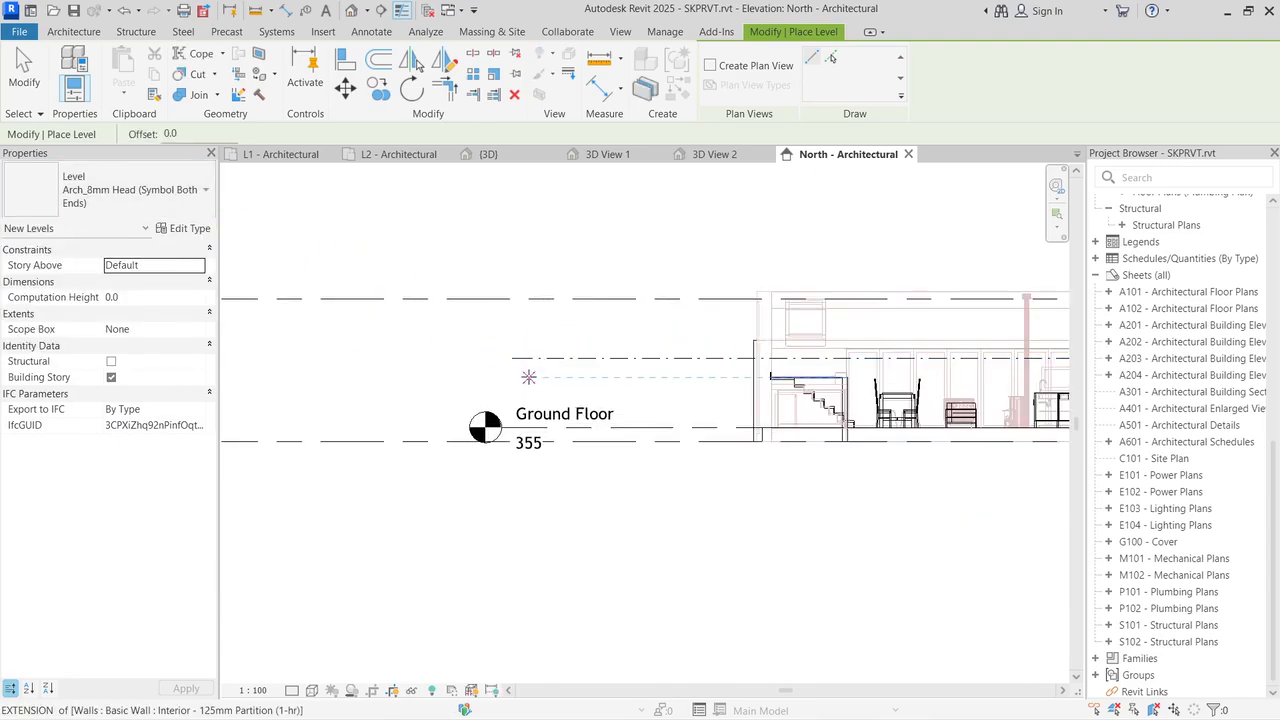
key("Escape")
key("Escape")
left_click(540, 362)
left_click(110, 190)
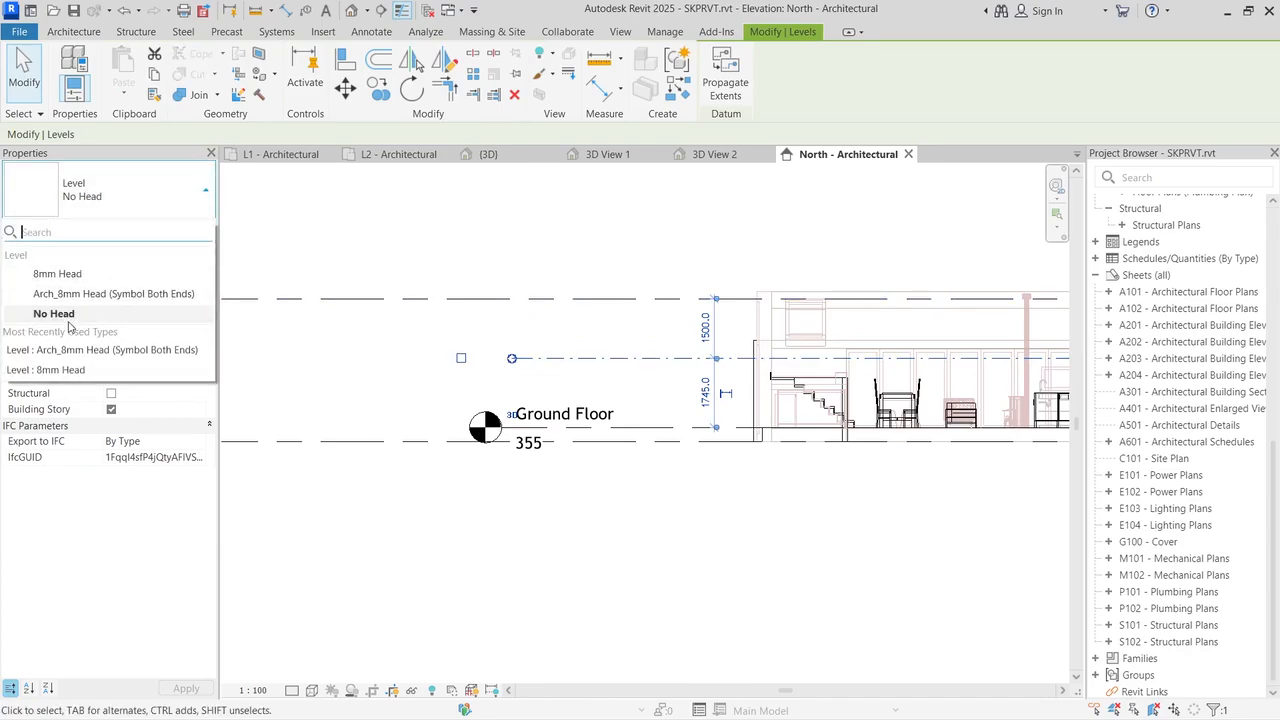
left_click(70, 293)
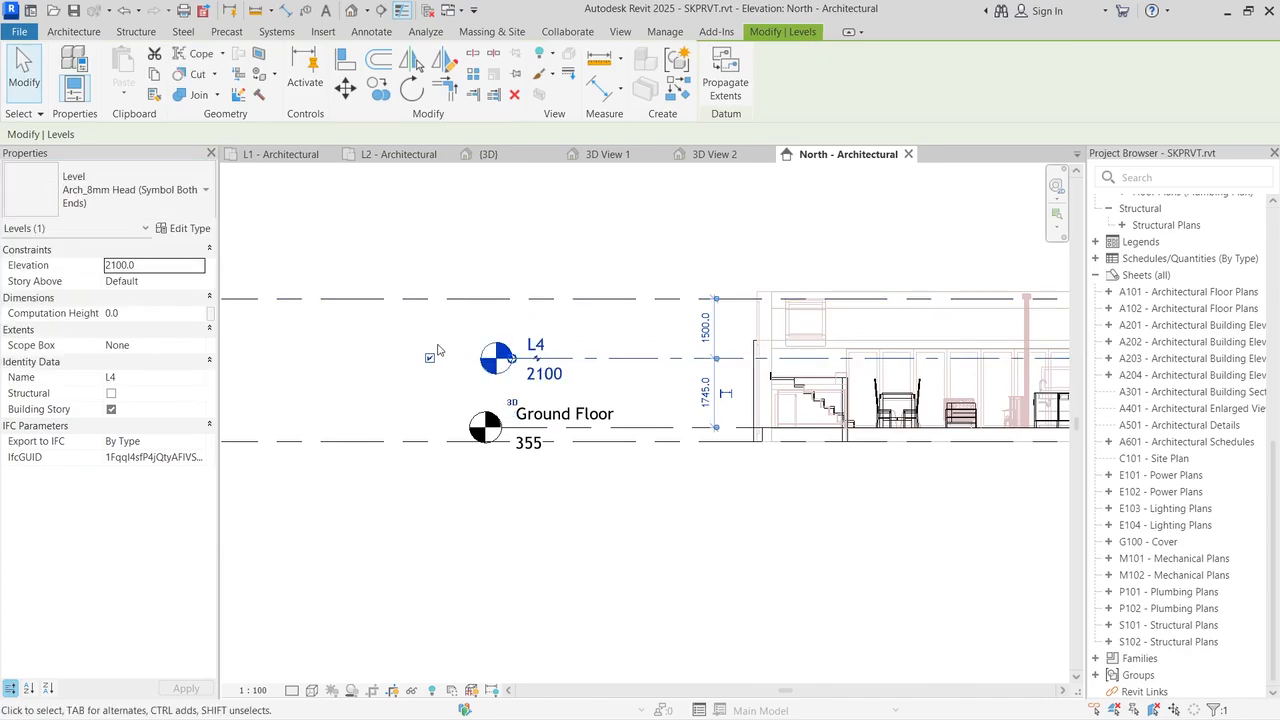
Step: Rename the new level as Bedroom Level
left_click(537, 344)
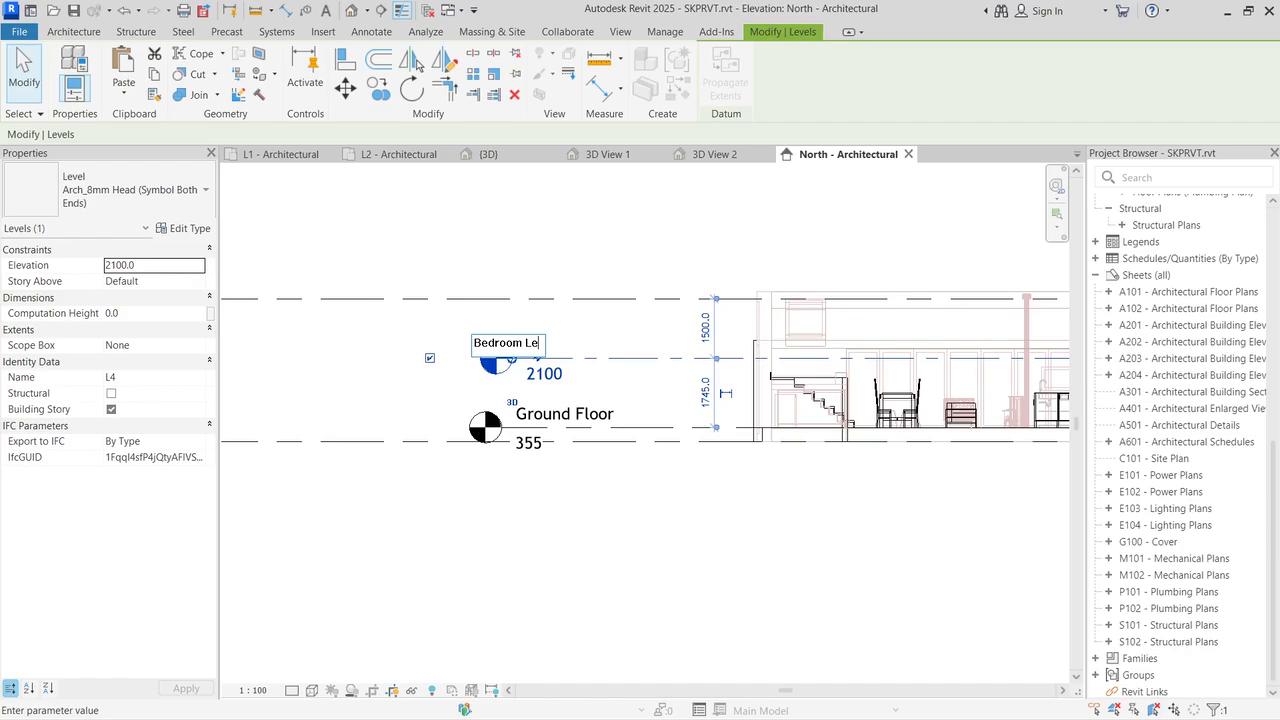
type("Bedroom Level")
key("Return")
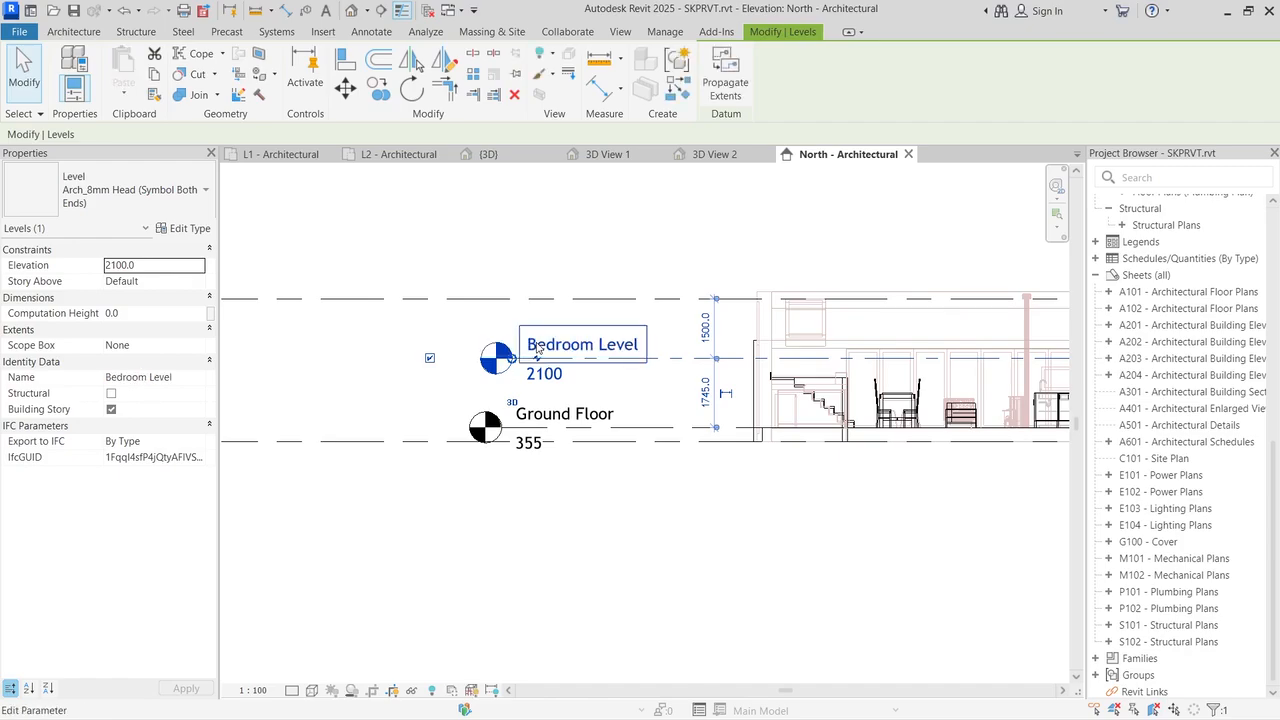
left_click(462, 261)
Step: Set the Bedroom Level's height above the Ground Floor level to 1440
left_click(552, 378)
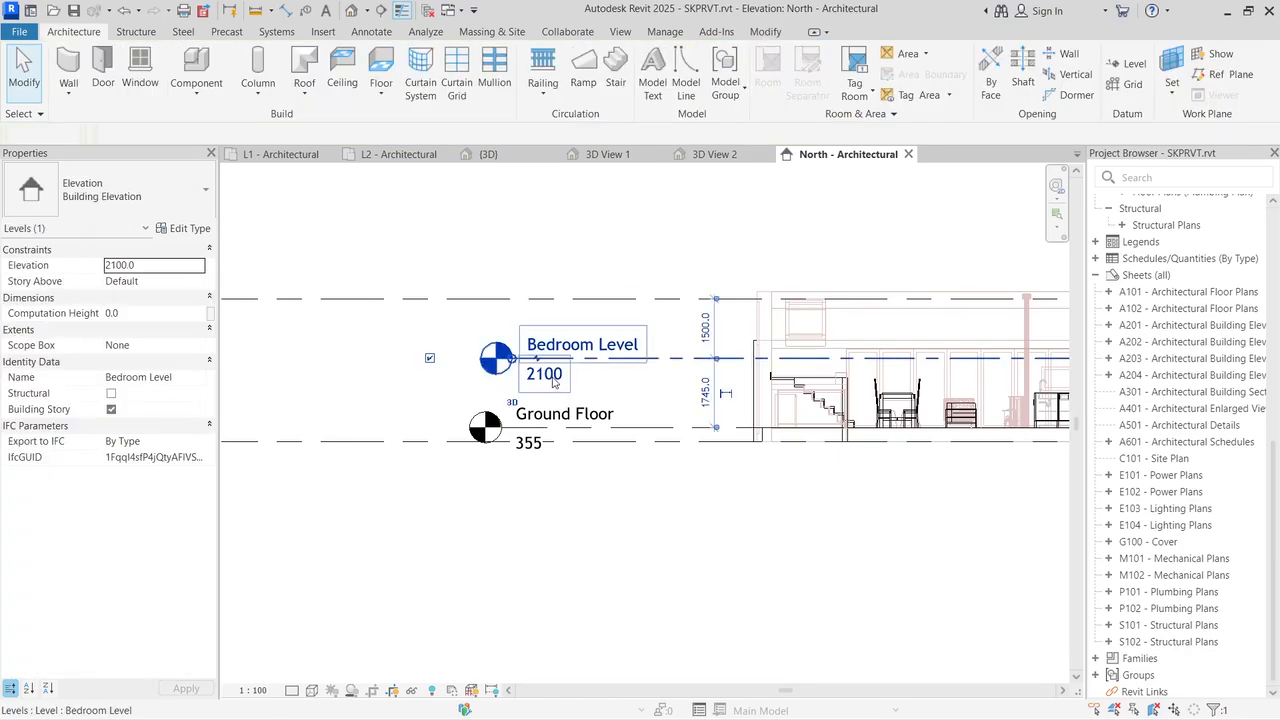
left_click(555, 376)
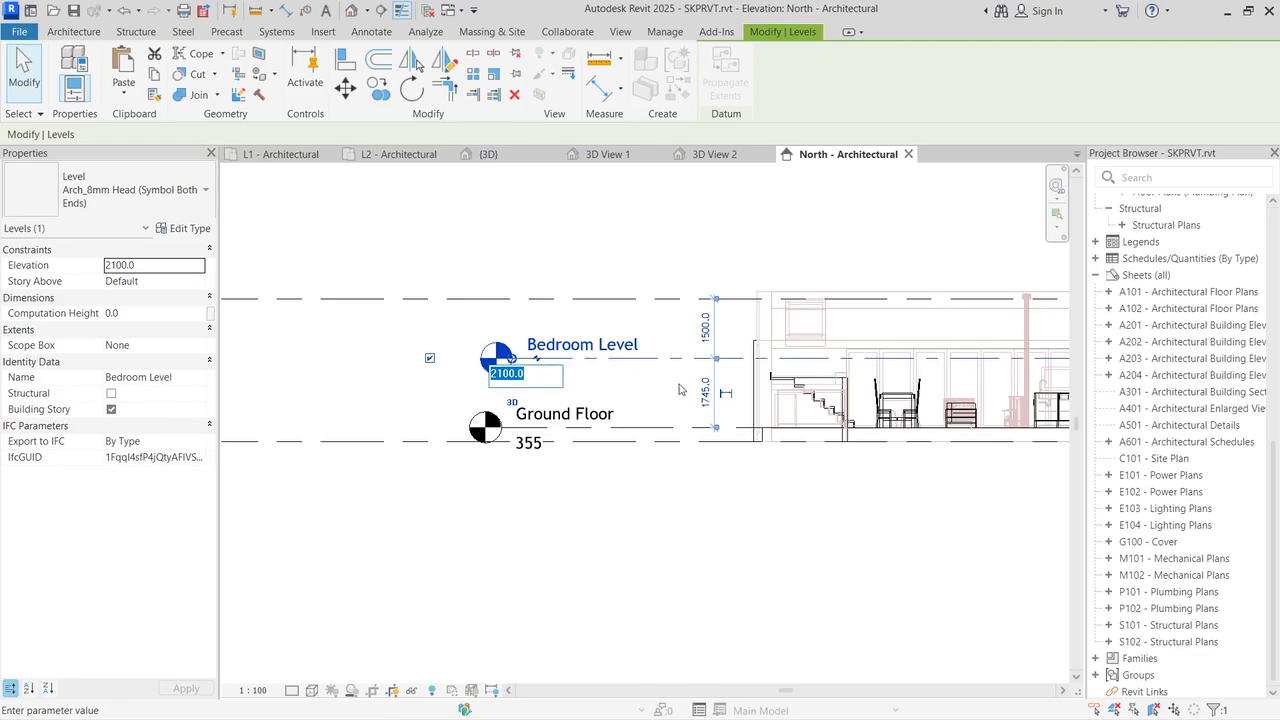
left_click(707, 400)
scroll(710, 405, "up", 4)
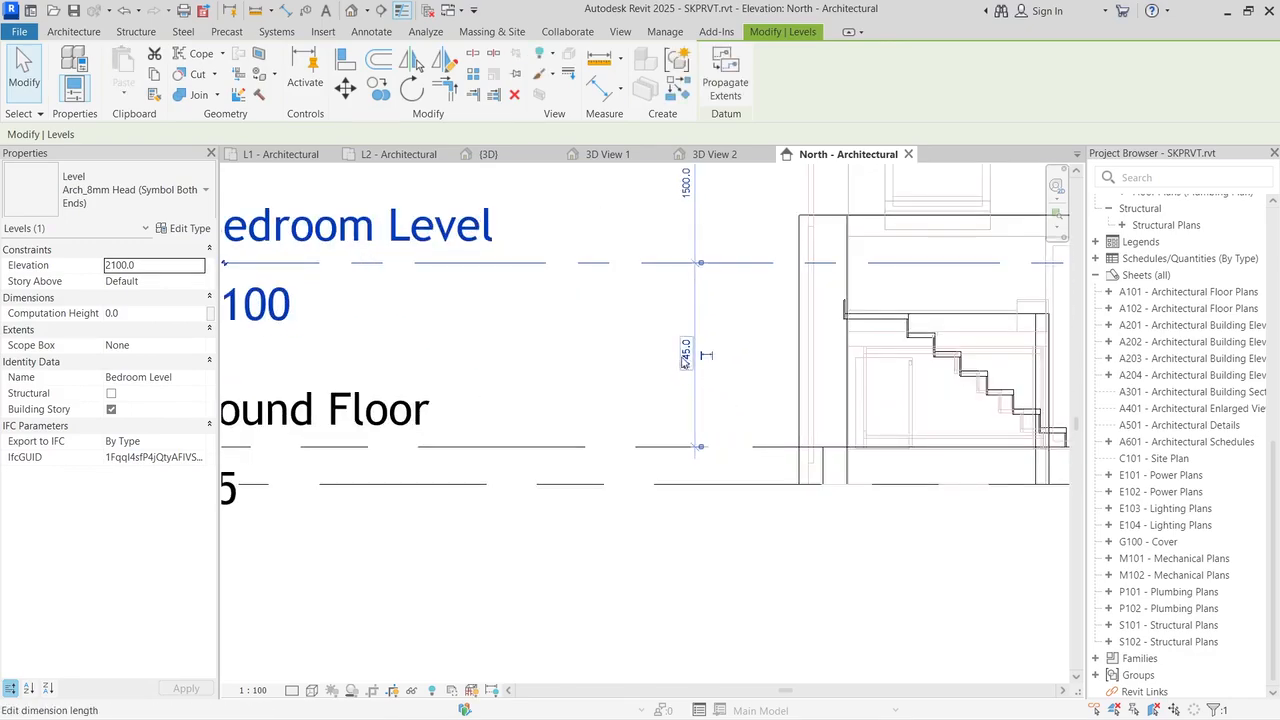
left_click(685, 372)
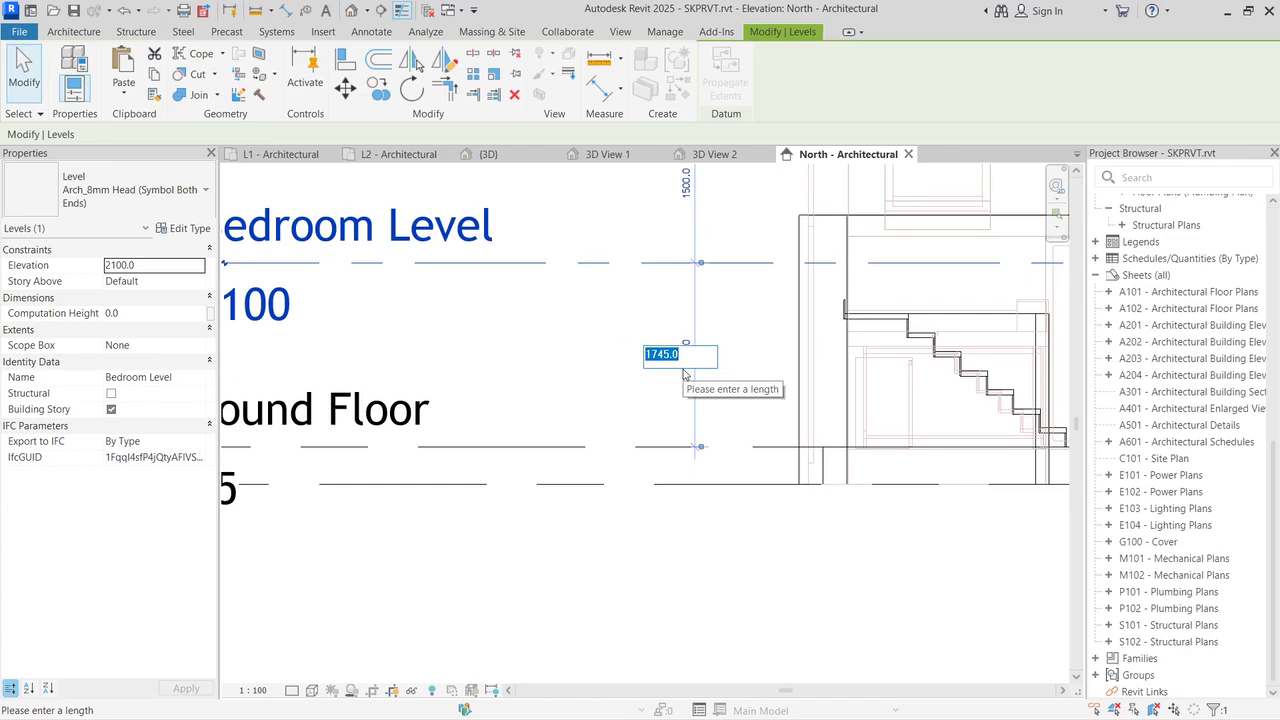
type("144")
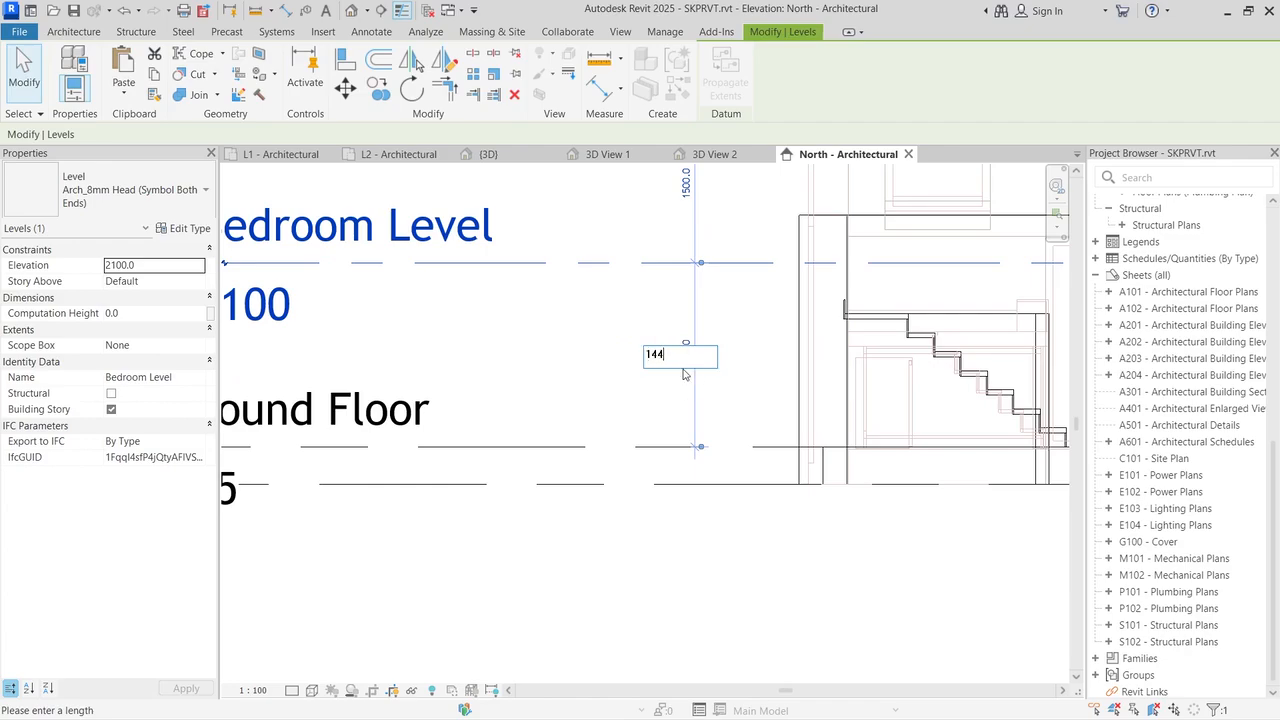
type("0")
key("Return")
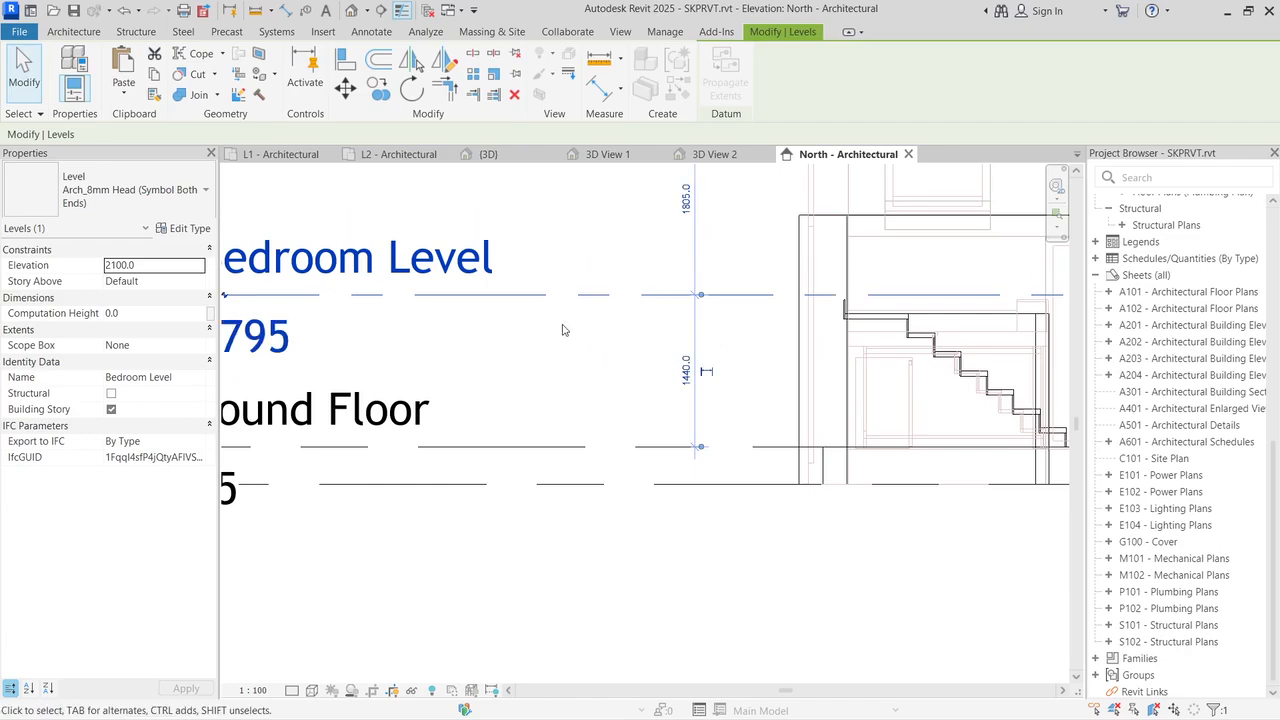
Step: Move the Bedroom Level line down close to the stair's top landing, at an elevation of about 1655
scroll(556, 320, "down", 2)
scroll(767, 289, "up", 4)
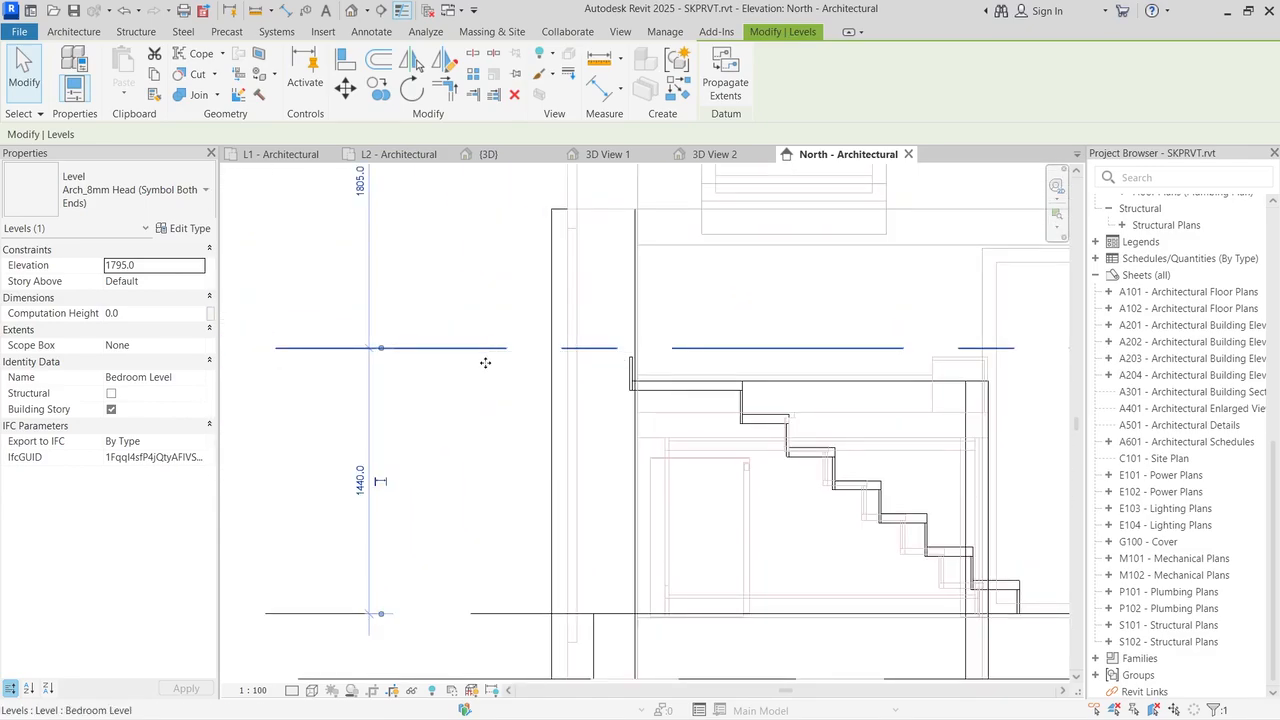
left_click_drag(485, 362, 483, 375)
left_click(462, 443)
scroll(452, 345, "down", 2)
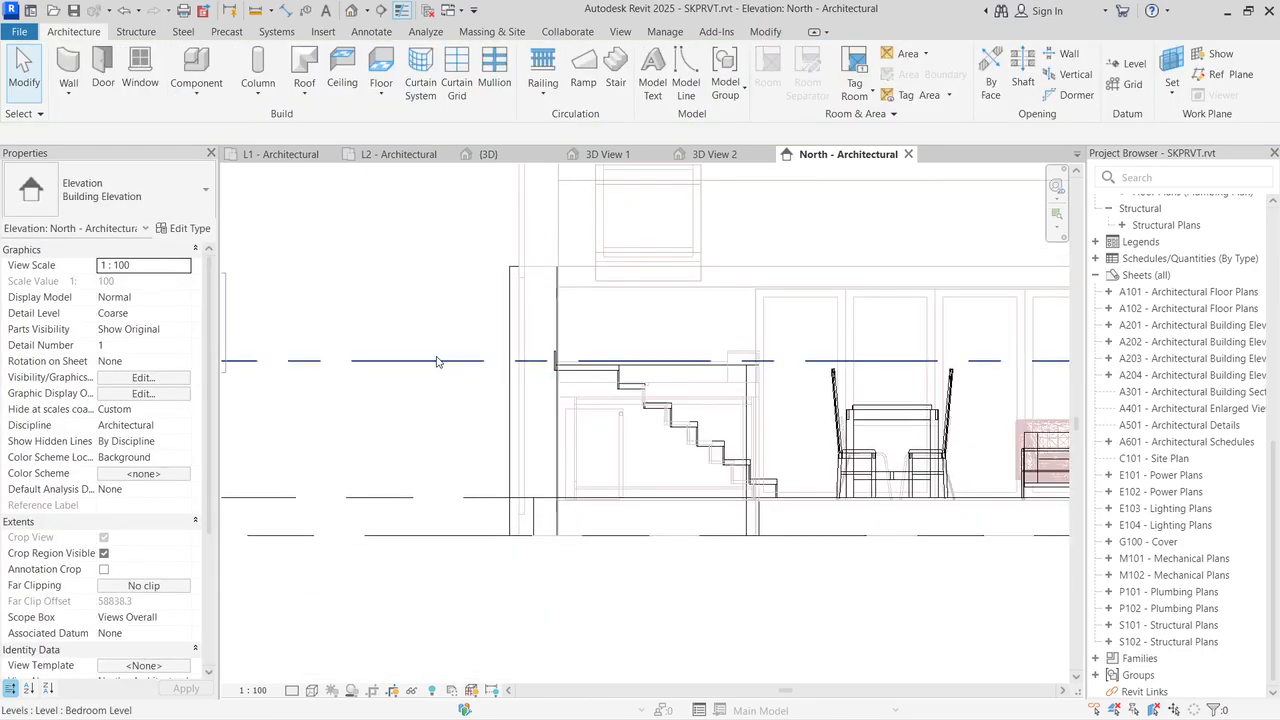
scroll(590, 362, "down", 5)
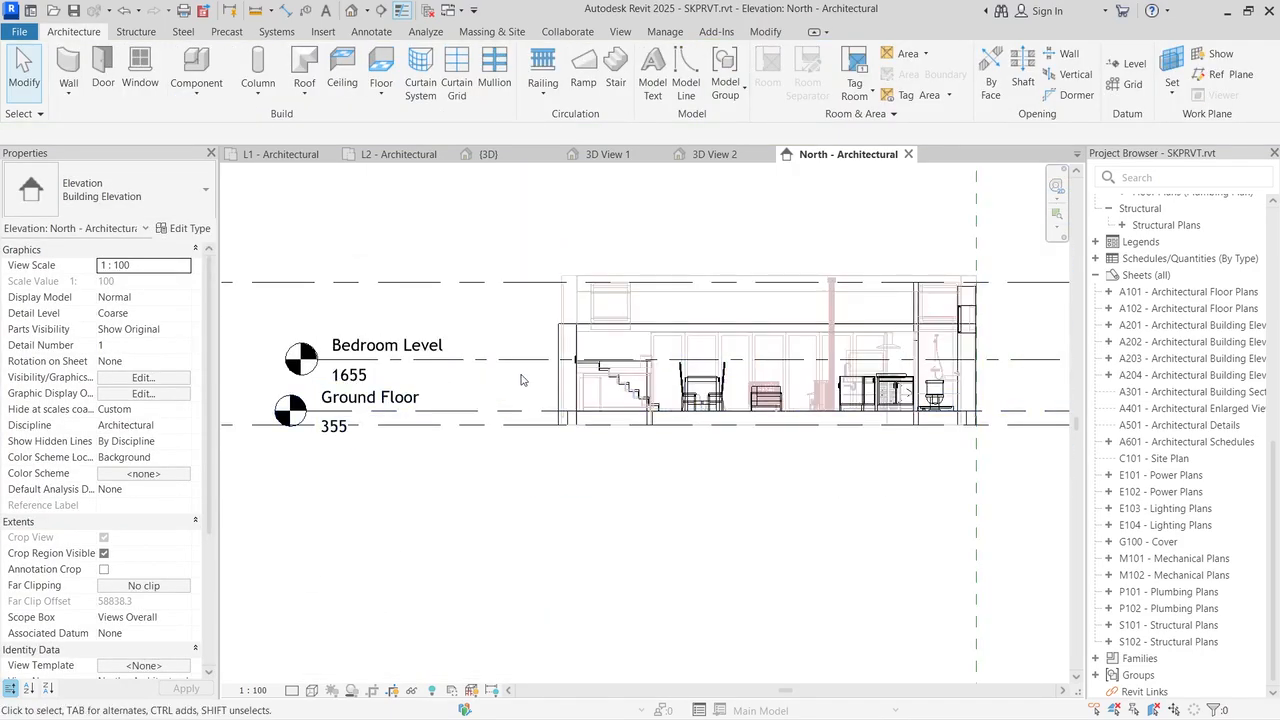
Step: Align the Bedroom Level line with the top surface of the stair's upper landing in the North elevation
scroll(462, 375, "up", 4)
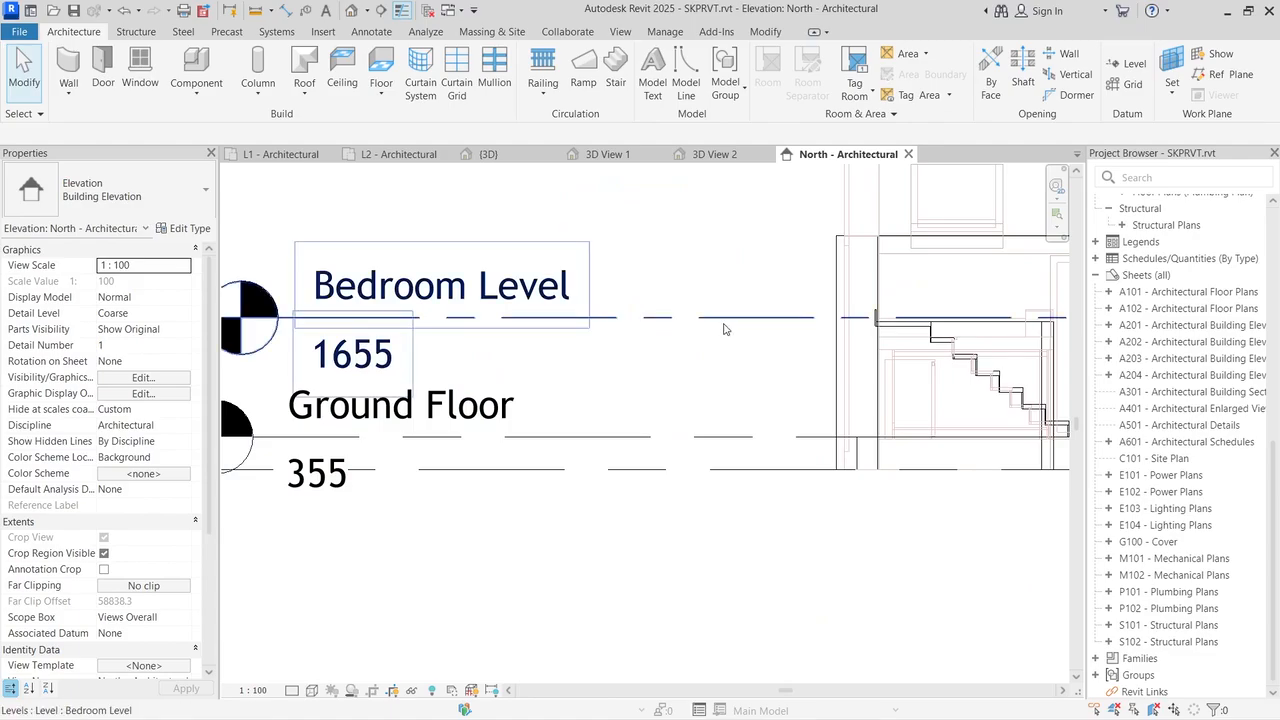
scroll(643, 390, "up", 3)
scroll(643, 390, "down", 4)
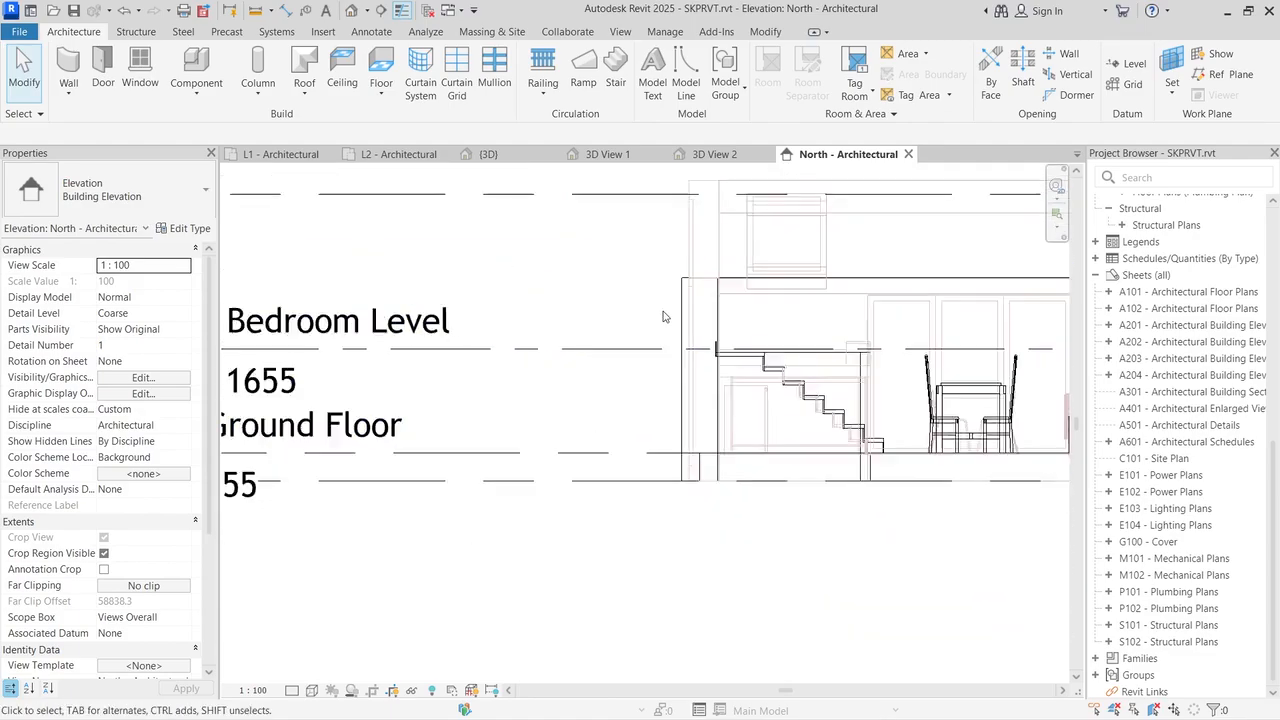
scroll(515, 348, "down", 1)
scroll(619, 372, "up", 6)
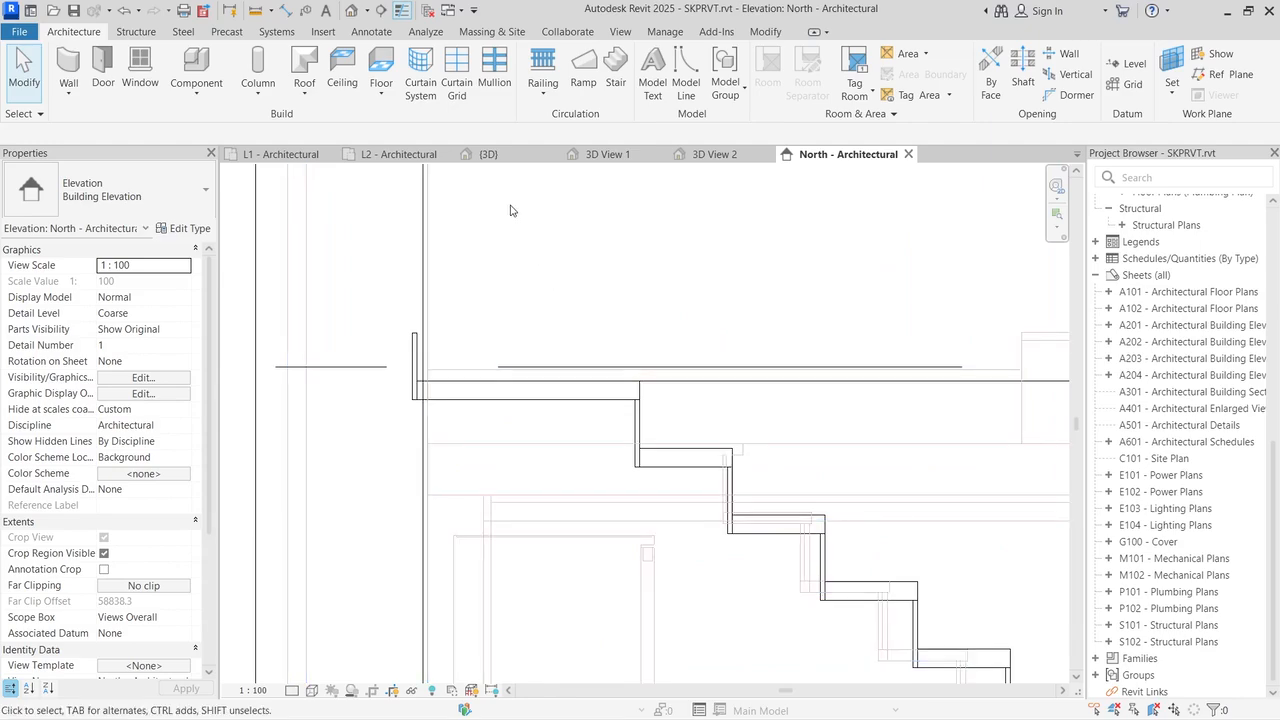
left_click(765, 31)
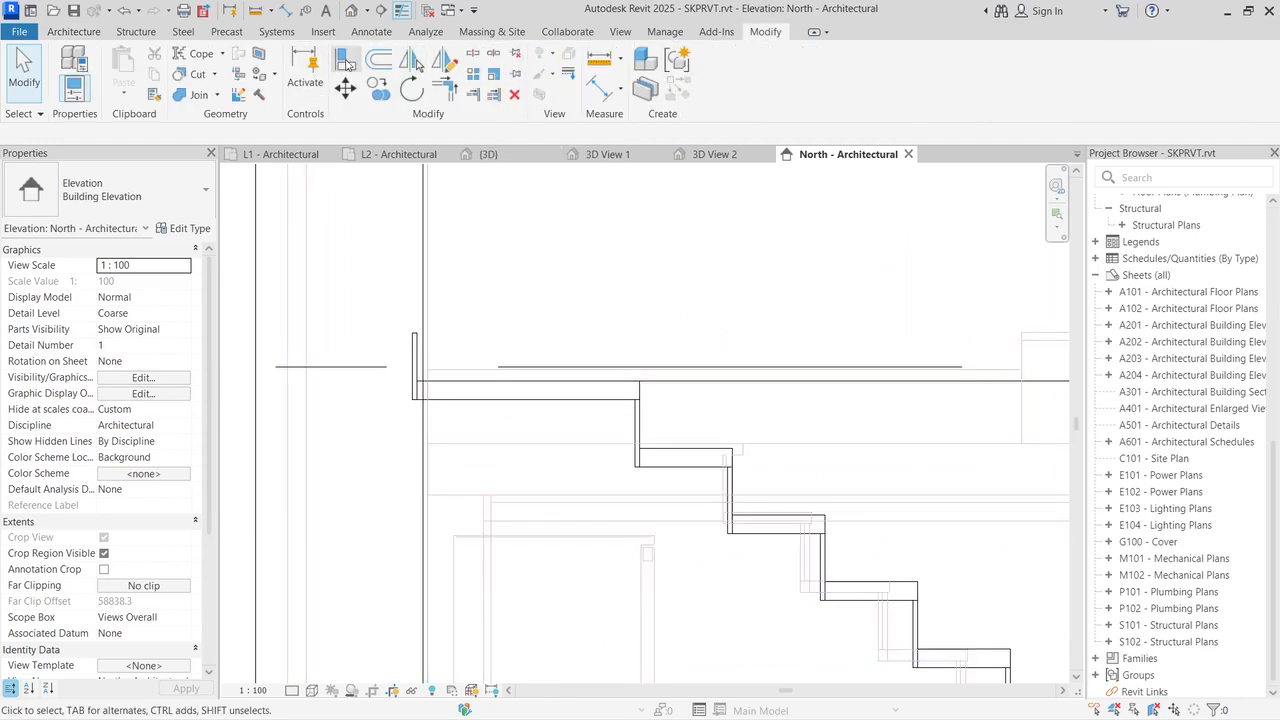
left_click(345, 60)
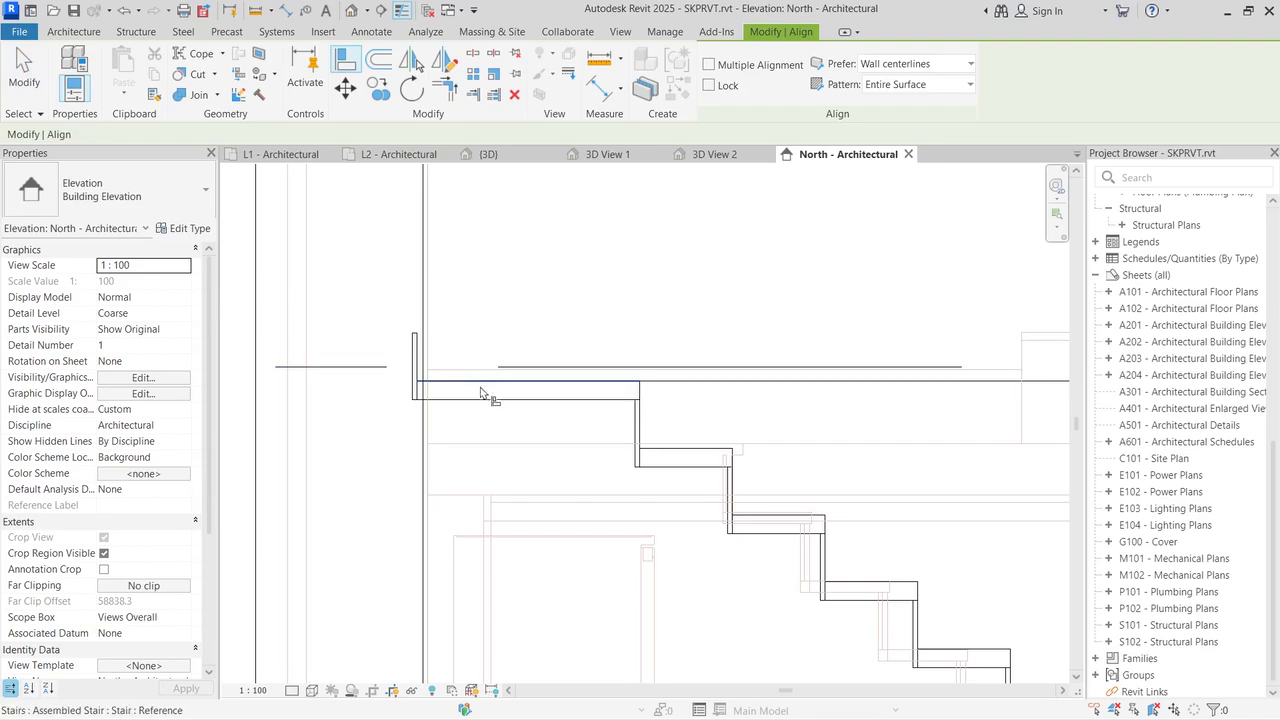
scroll(895, 355, "down", 1)
scroll(895, 355, "down", 1)
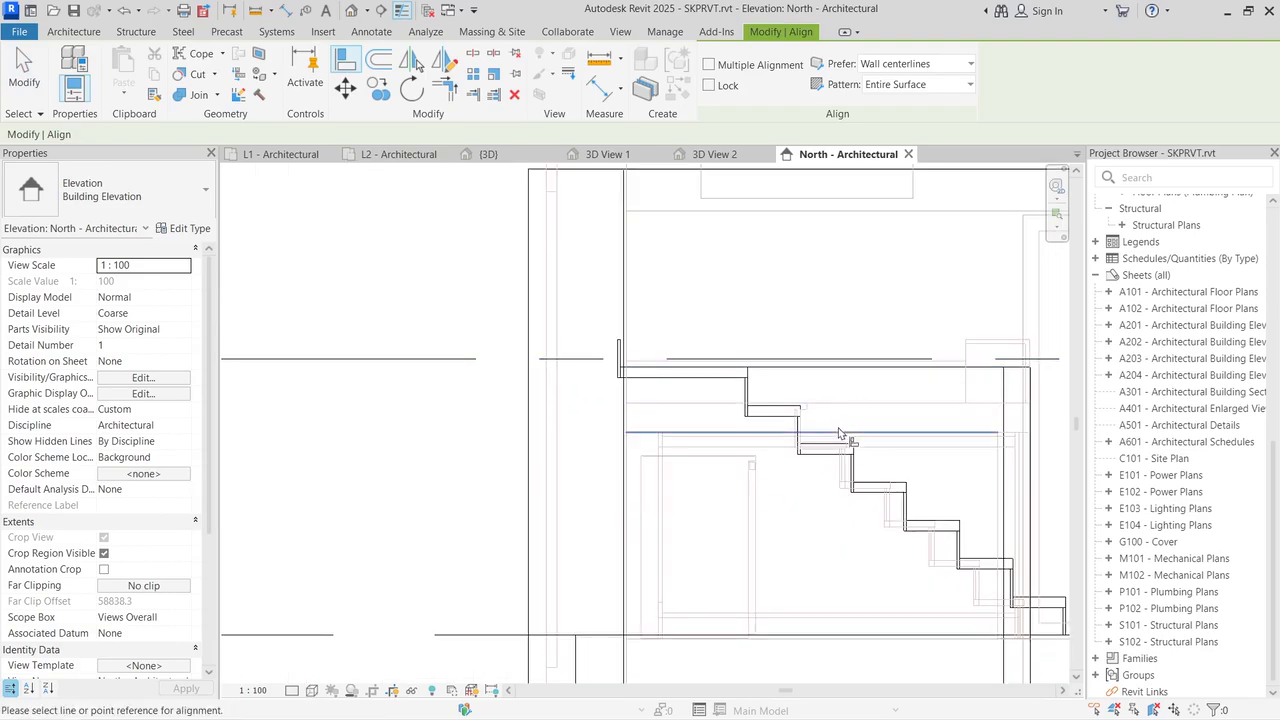
scroll(729, 334, "up", 1)
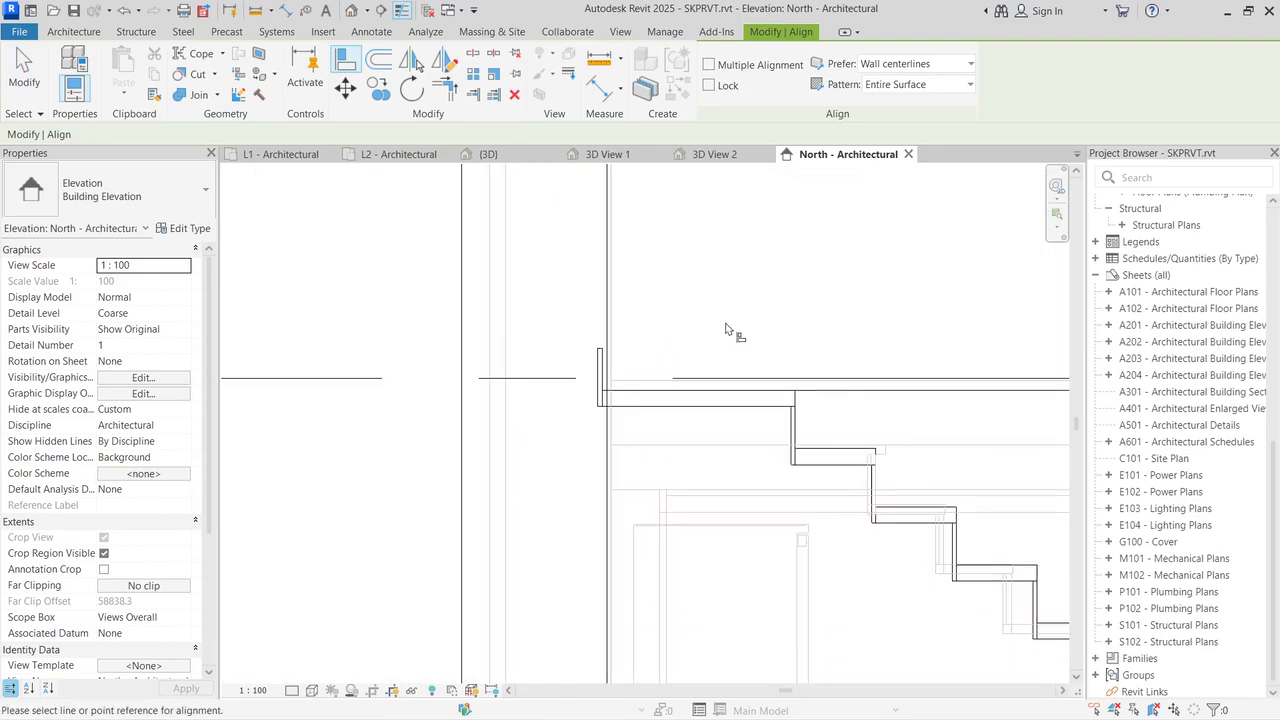
left_click(820, 396)
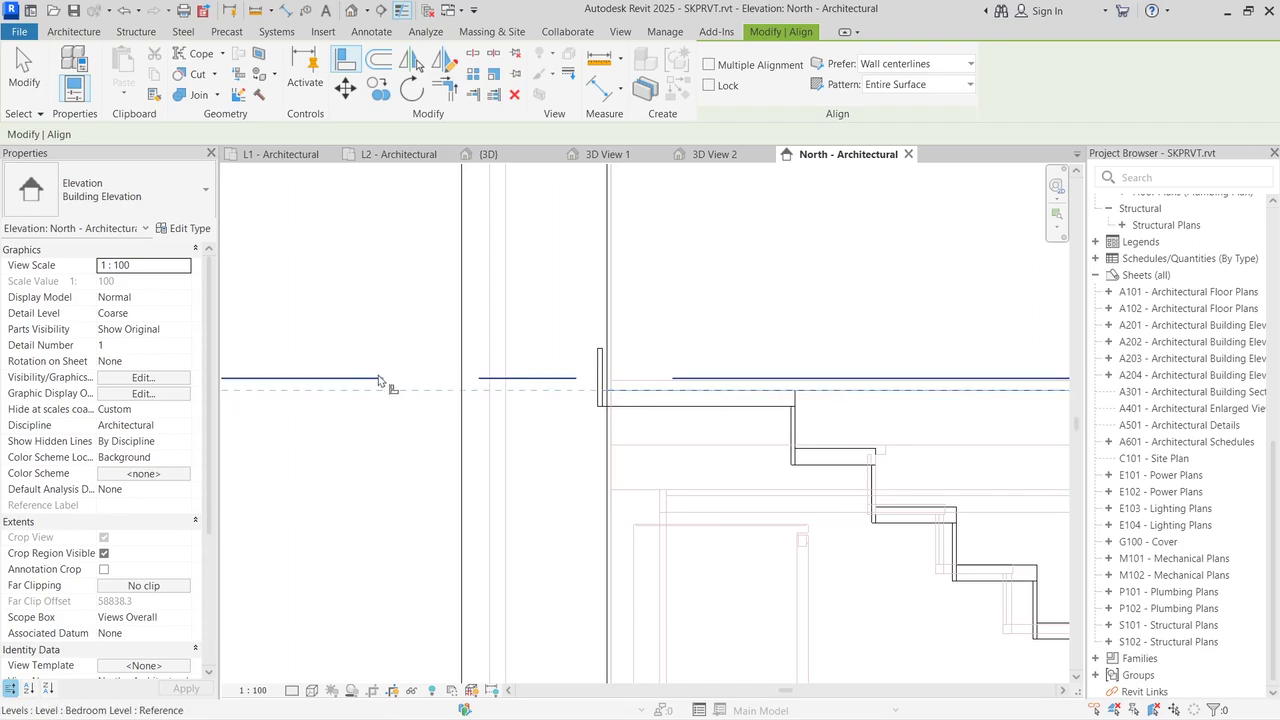
left_click(341, 381)
scroll(450, 315, "down", 5)
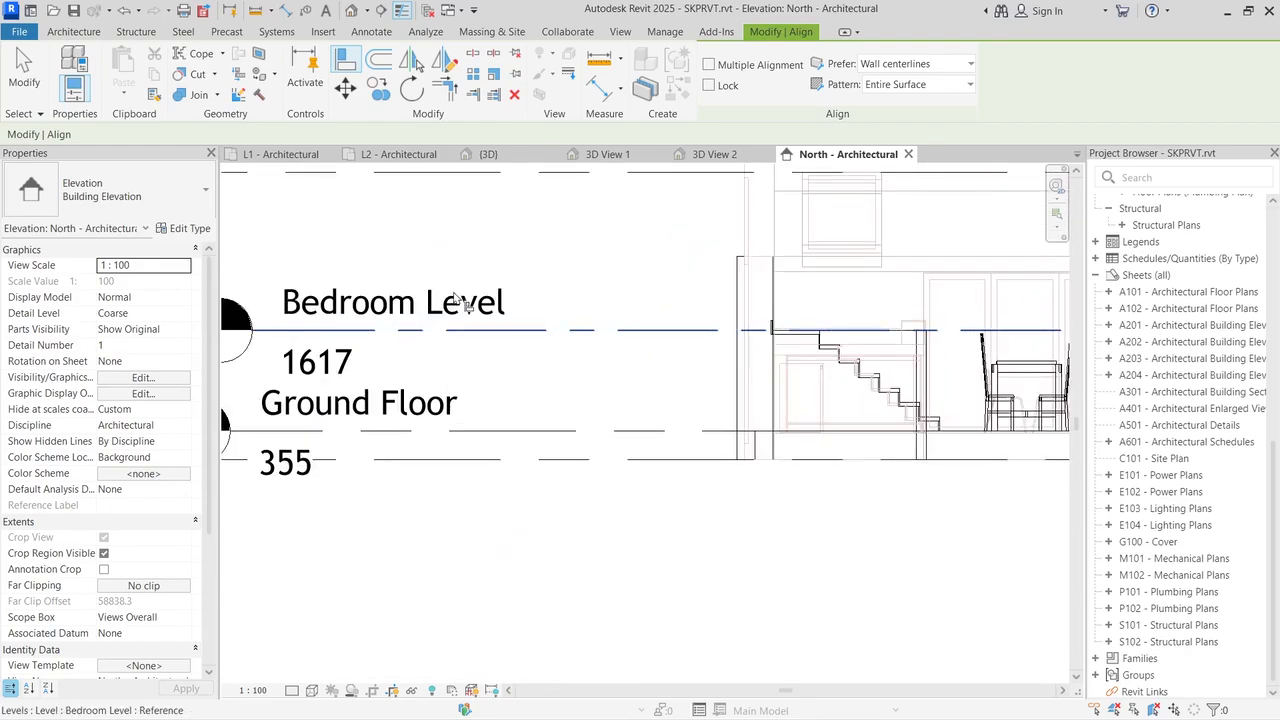
scroll(455, 300, "down", 2)
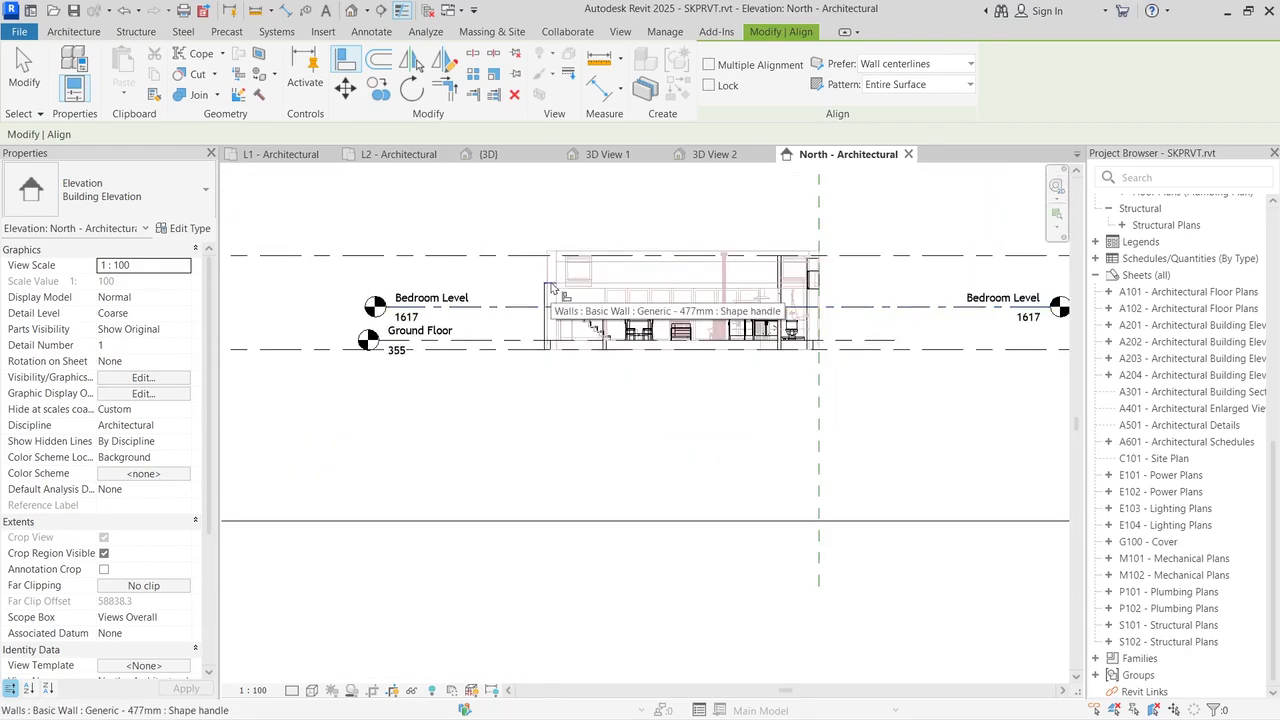
scroll(593, 233, "up", 1)
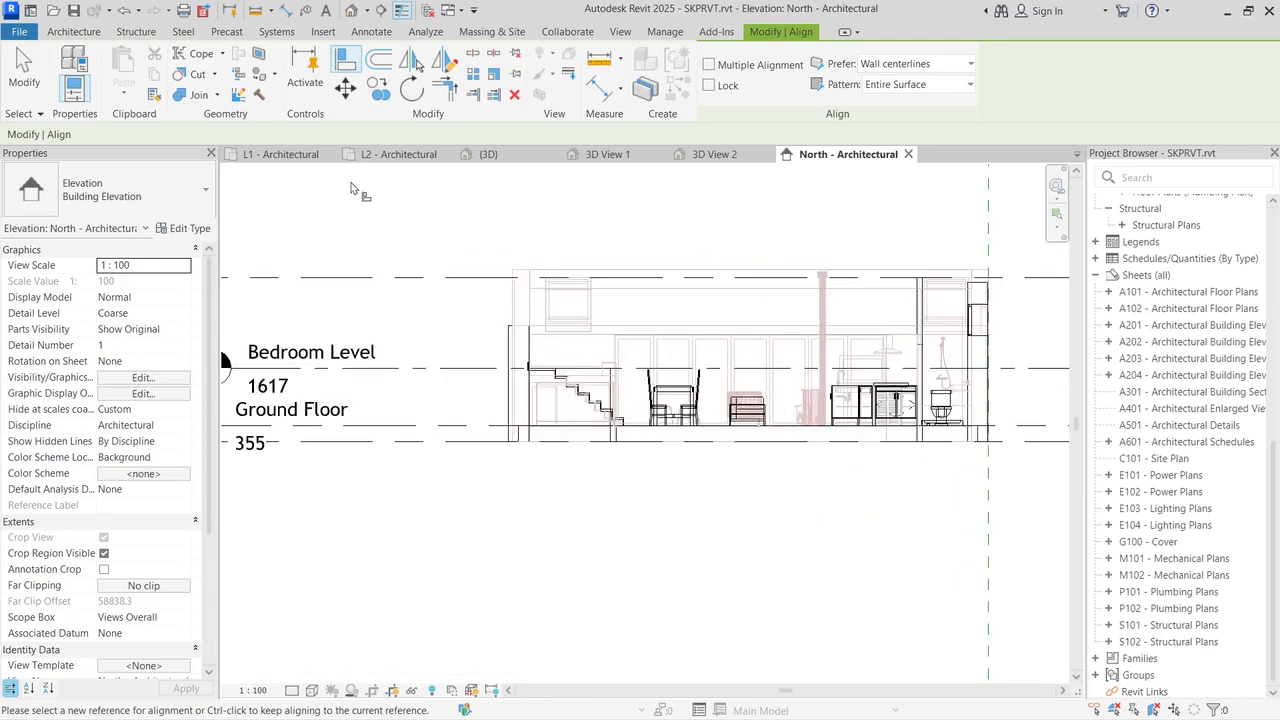
Step: Start a new floor in the L1 - Architectural plan using the type Wood Truss Joist 286mm - Carpet Finish
left_click(280, 154)
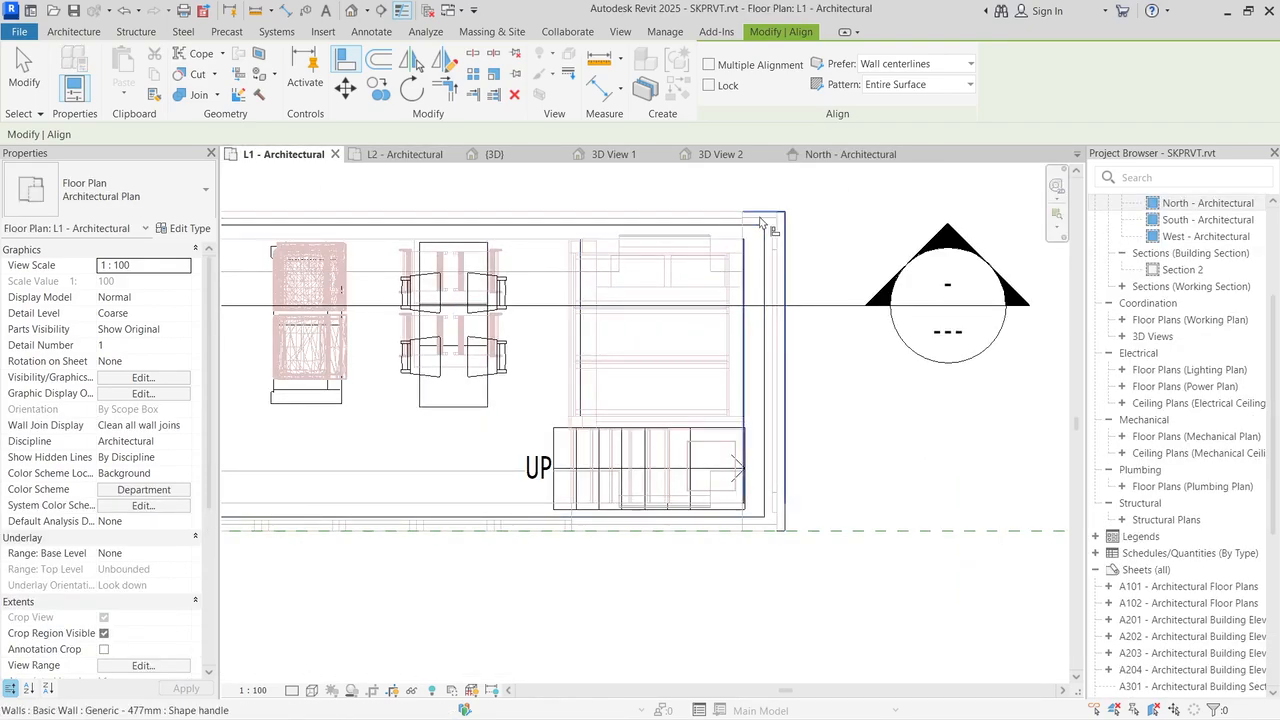
scroll(760, 222, "up", 3)
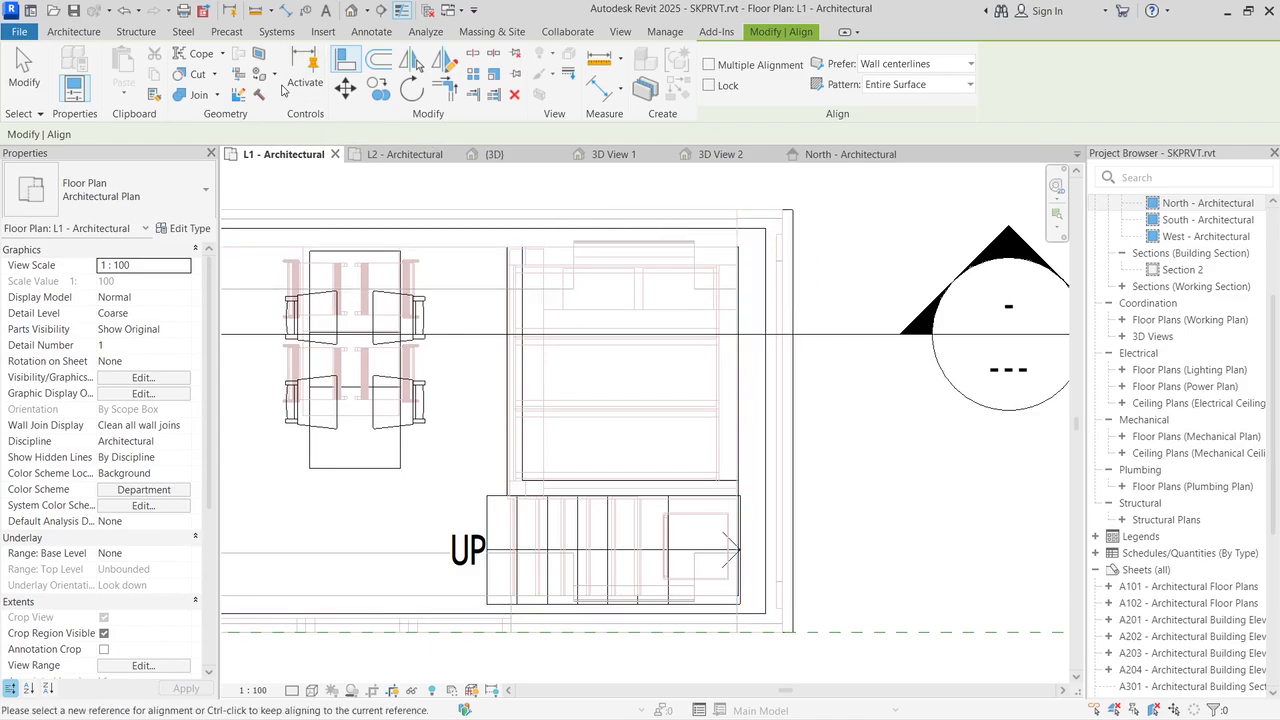
left_click(90, 32)
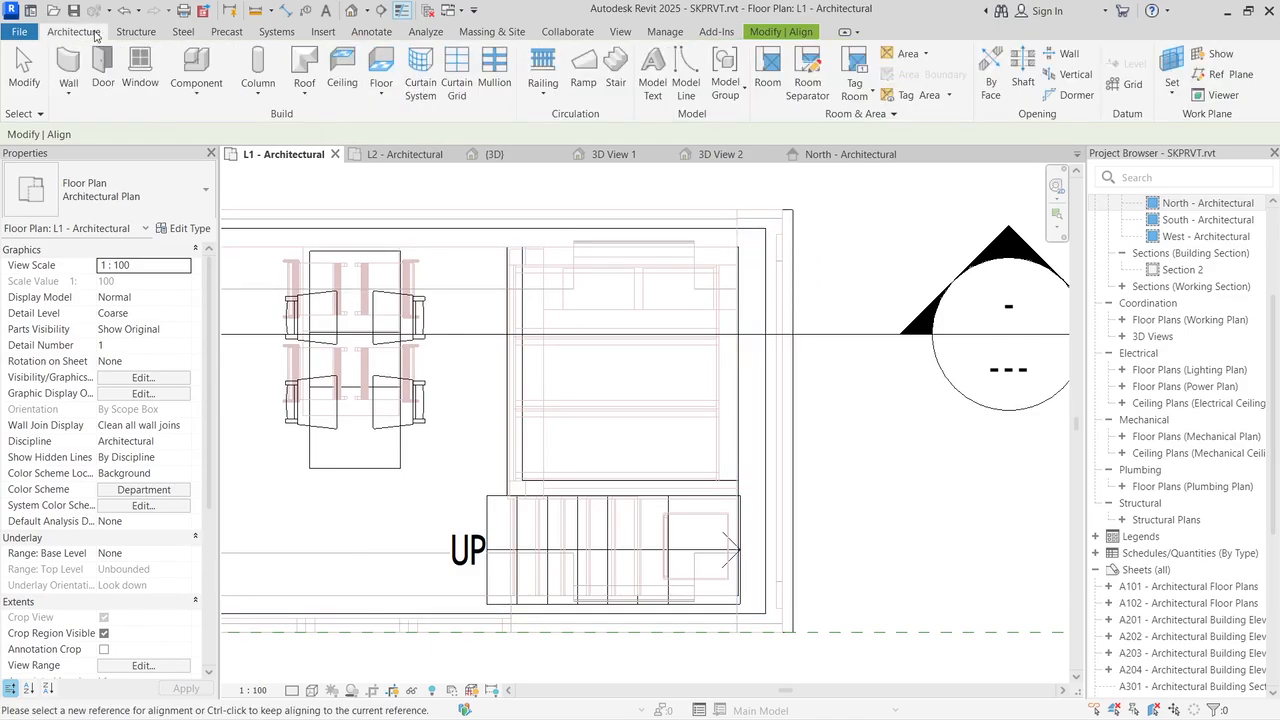
left_click(381, 66)
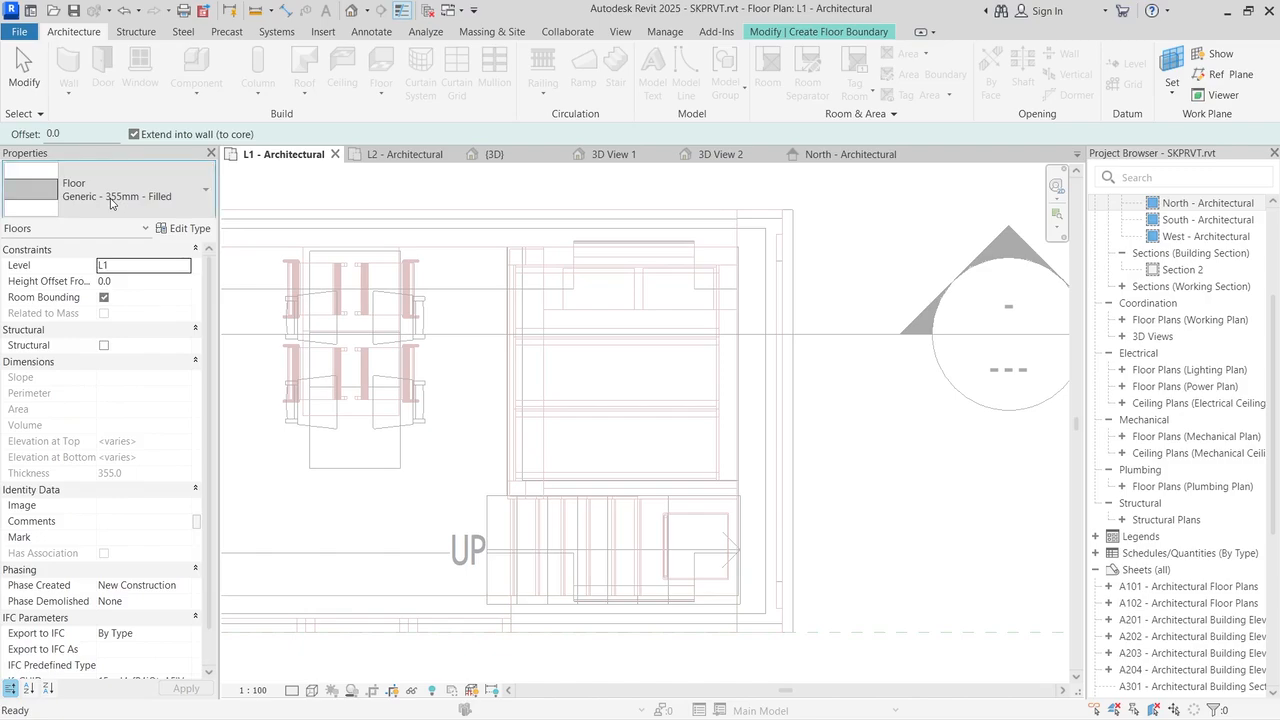
left_click(115, 190)
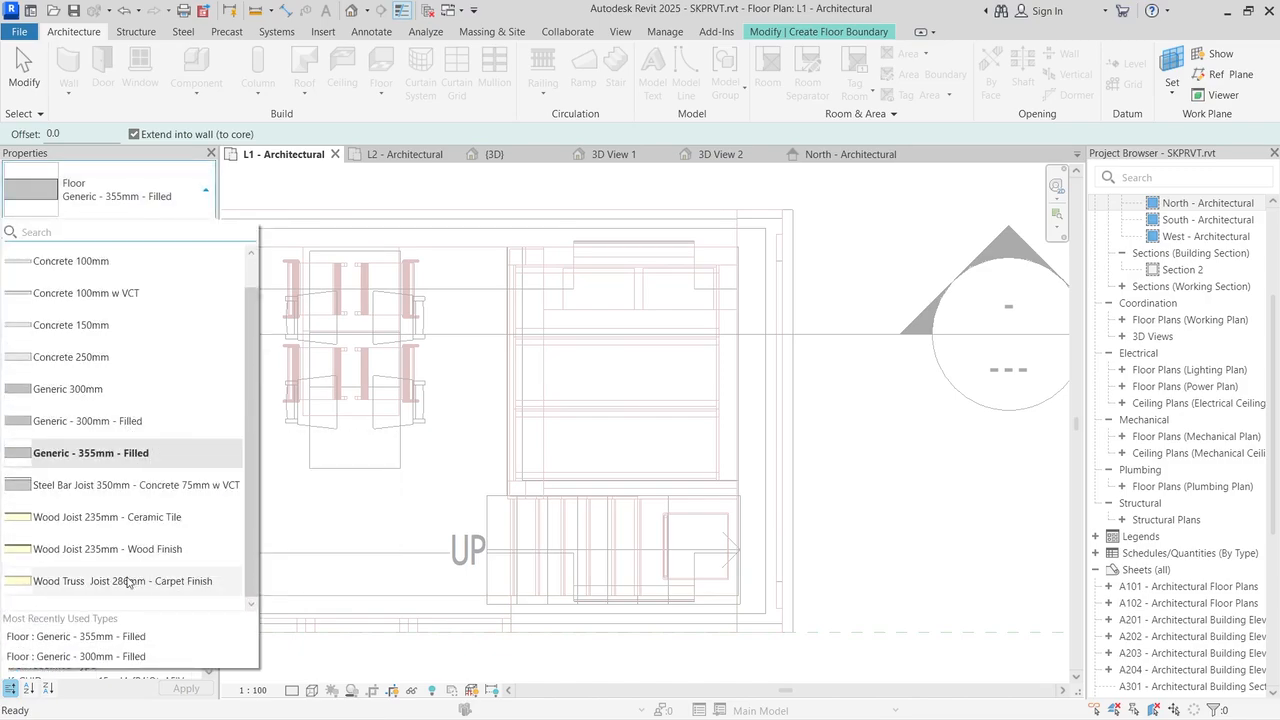
mouse_move(125, 592)
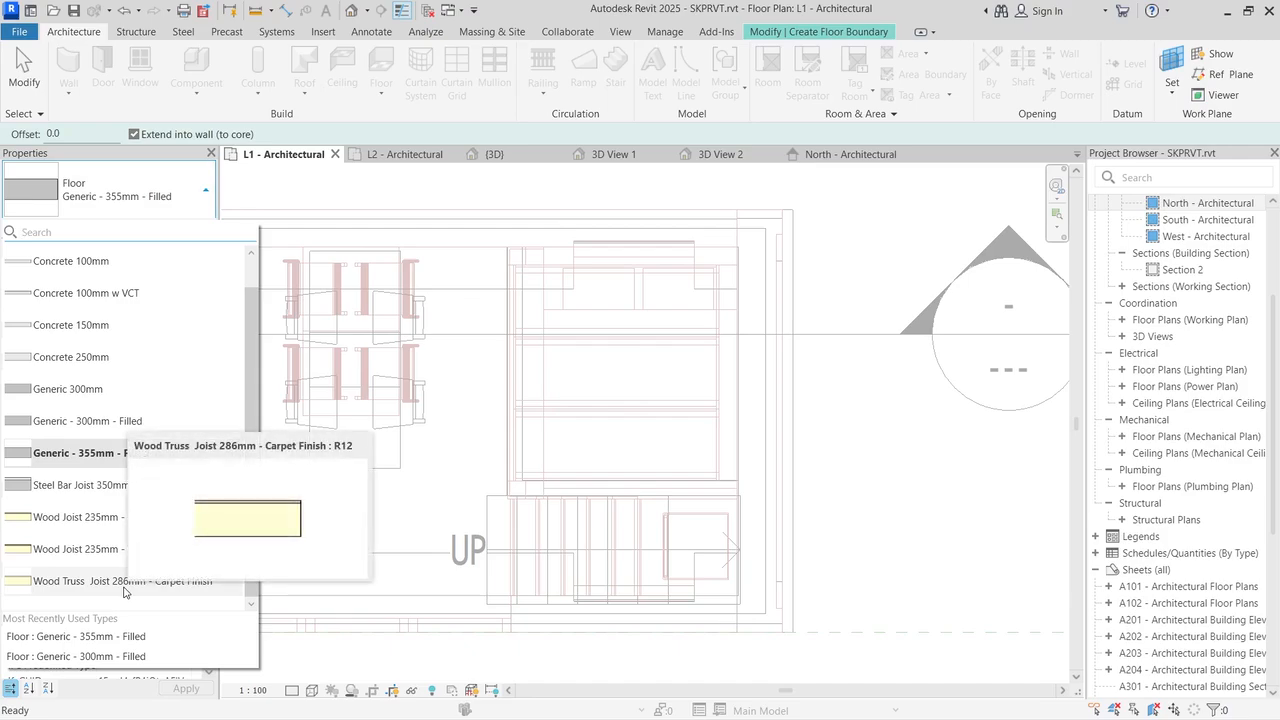
left_click(125, 590)
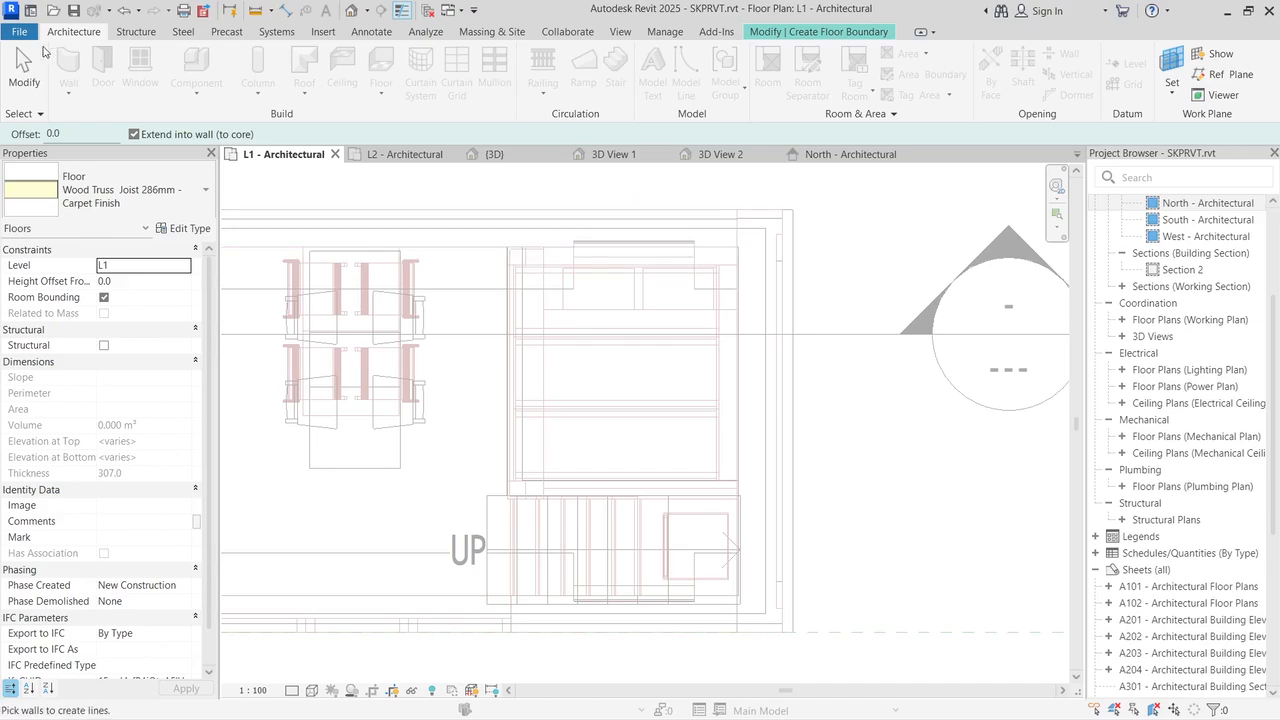
Step: Sketch a rectangular floor boundary about 1791 by 1938 over the bed area beside the stair and view it in 3D View 2
left_click(830, 31)
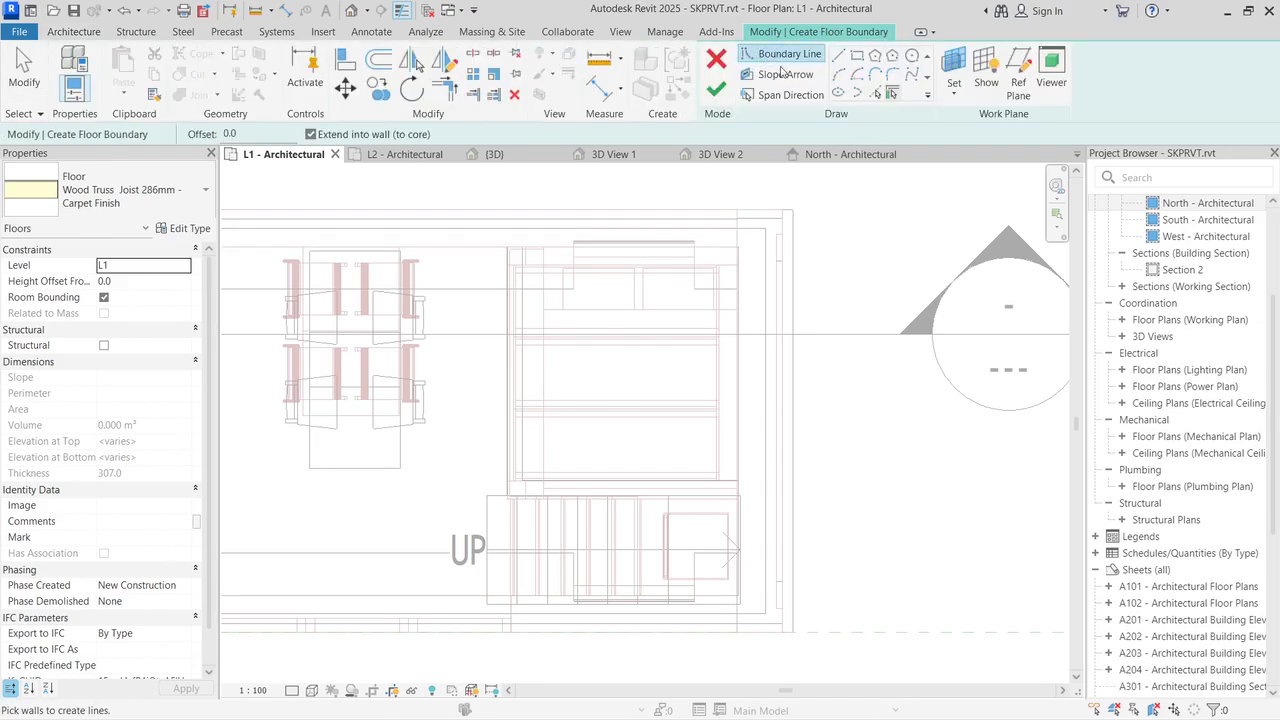
left_click(857, 54)
scroll(505, 228, "up", 3)
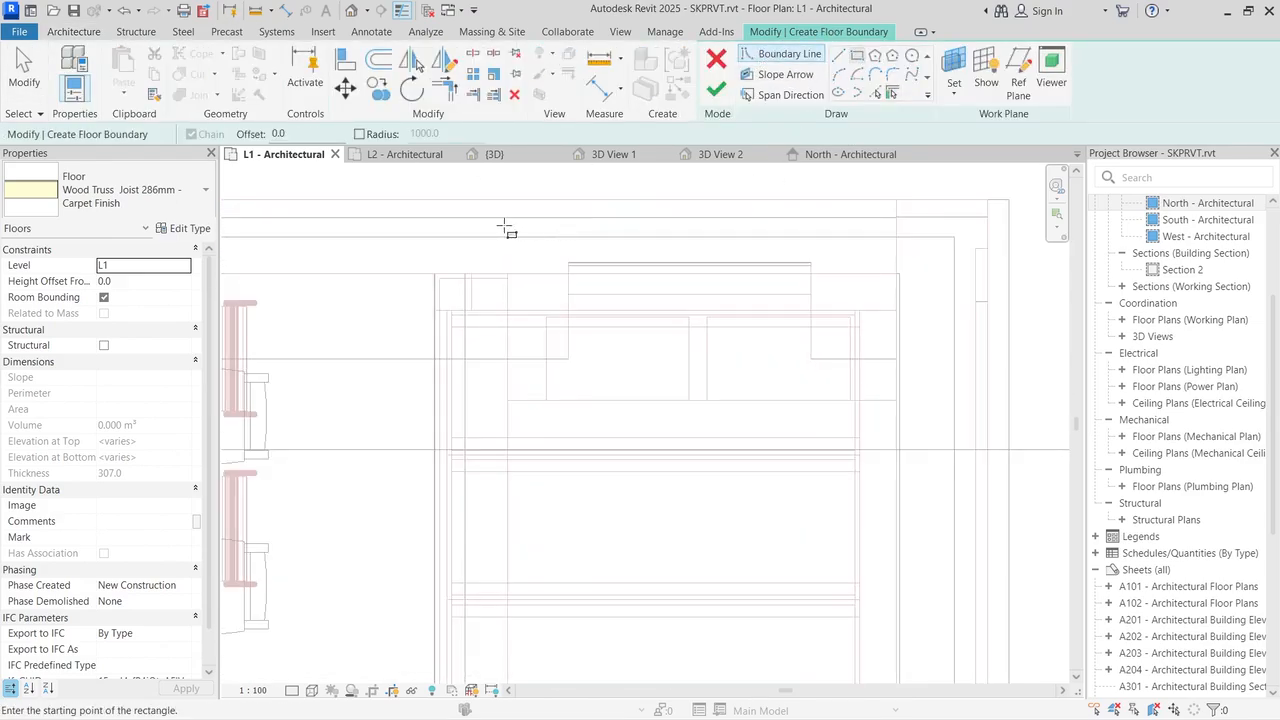
left_click(465, 274)
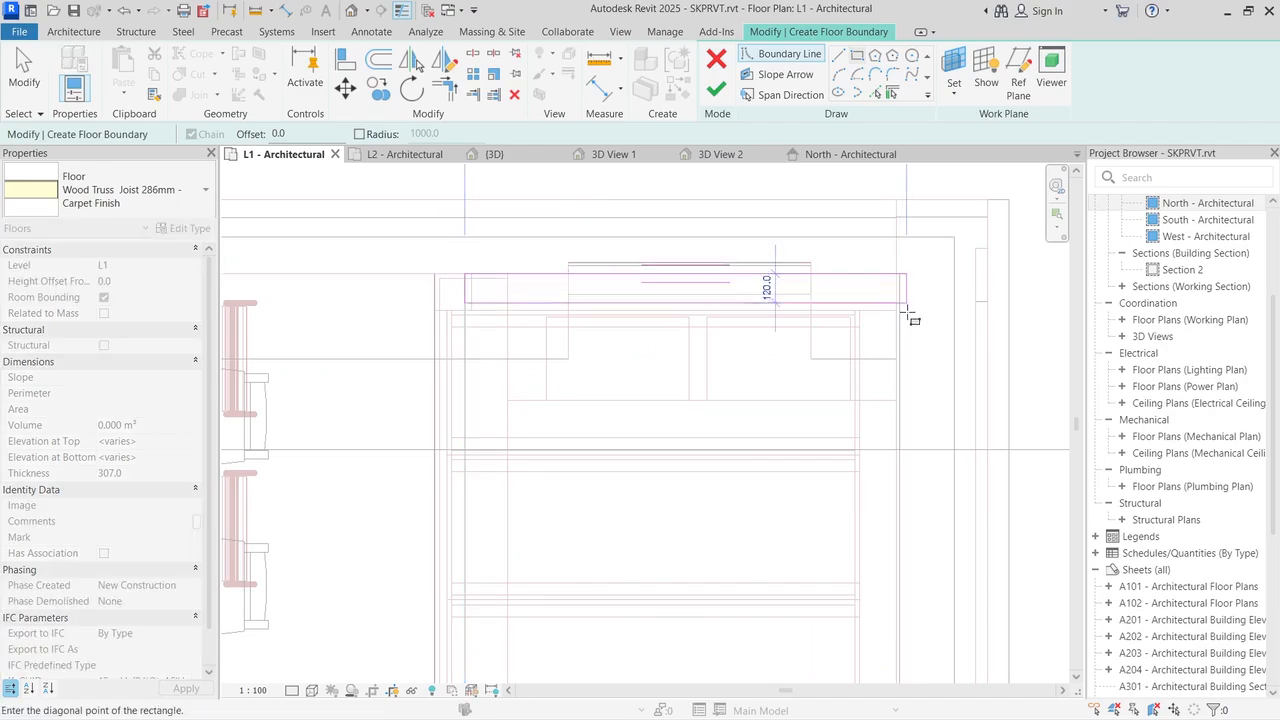
scroll(914, 320, "down", 5)
scroll(915, 360, "up", 3)
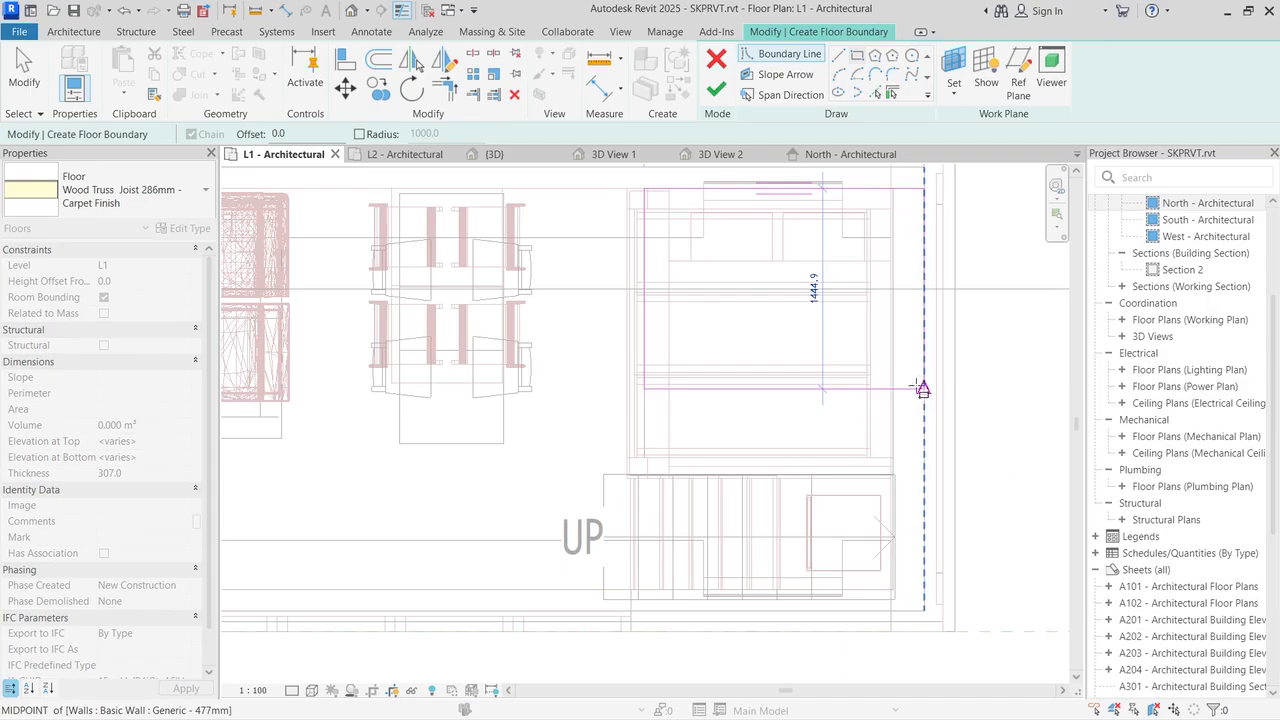
scroll(870, 415, "up", 2)
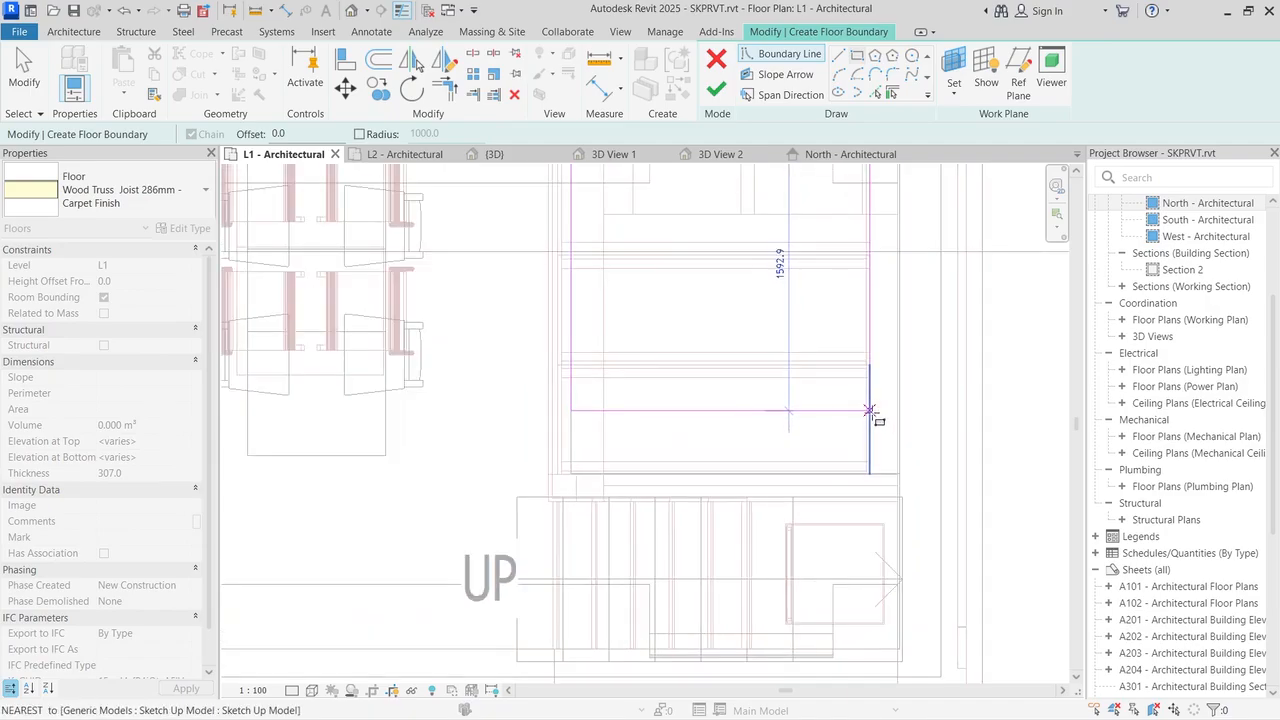
left_click(899, 474)
scroll(899, 474, "down", 4)
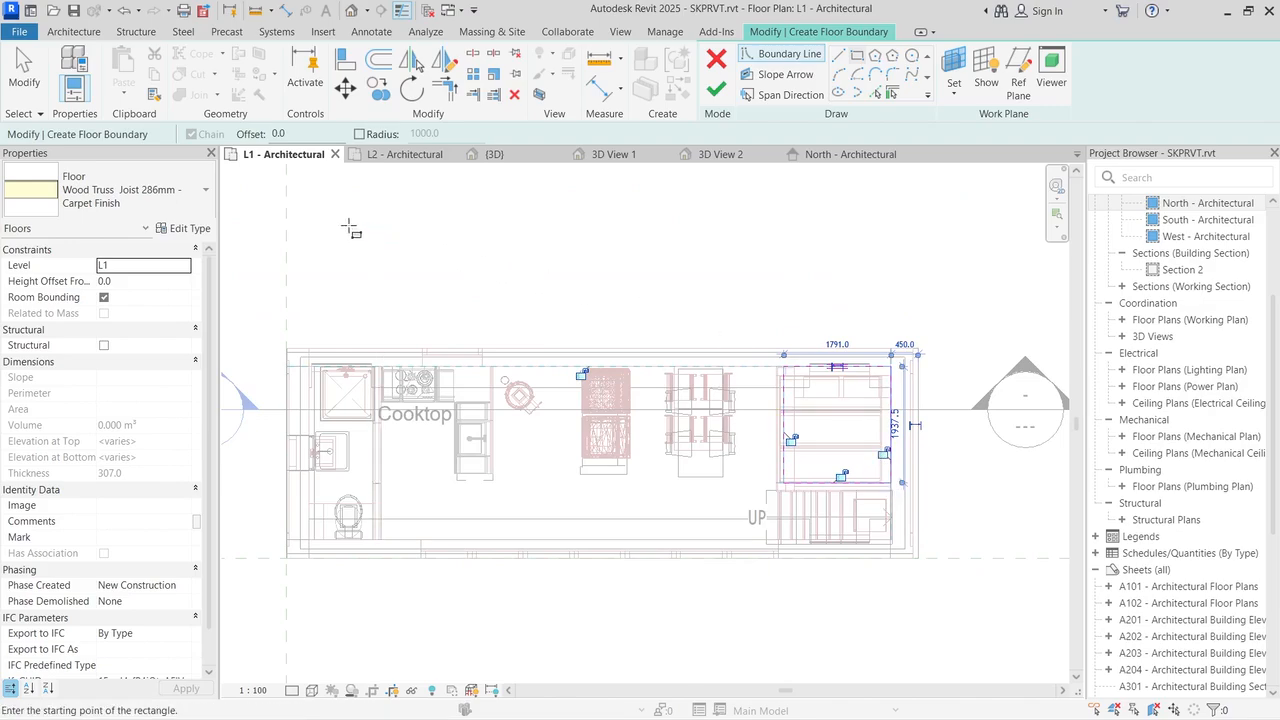
left_click(655, 156)
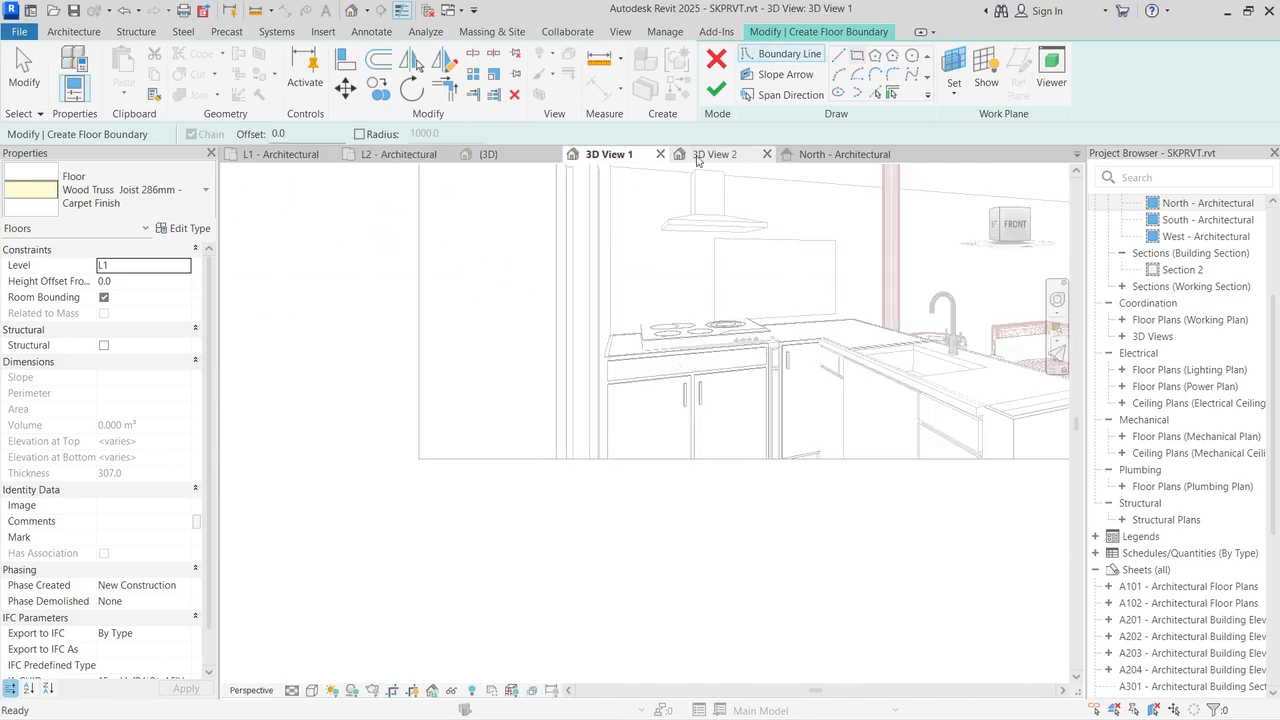
left_click(729, 157)
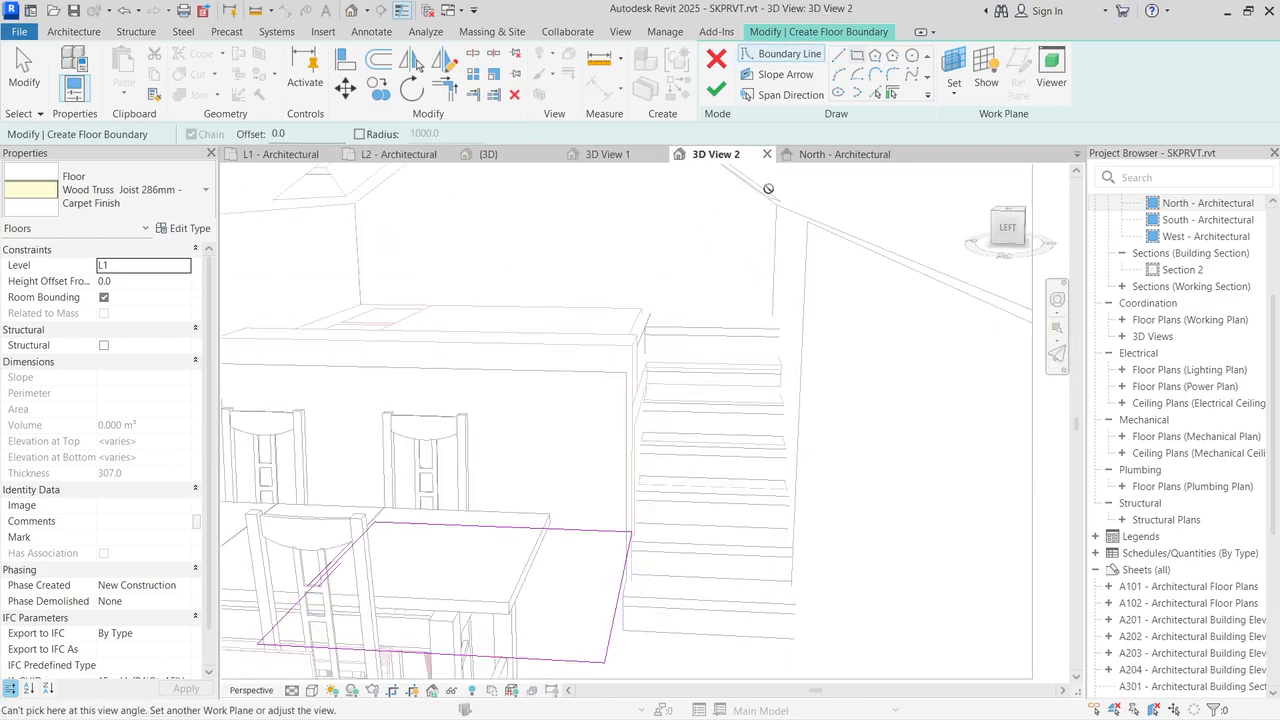
Step: Finish the bedroom floor sketch and look for the new floor among the overlapping elements in 3D View 2
left_click(716, 89)
key("Escape")
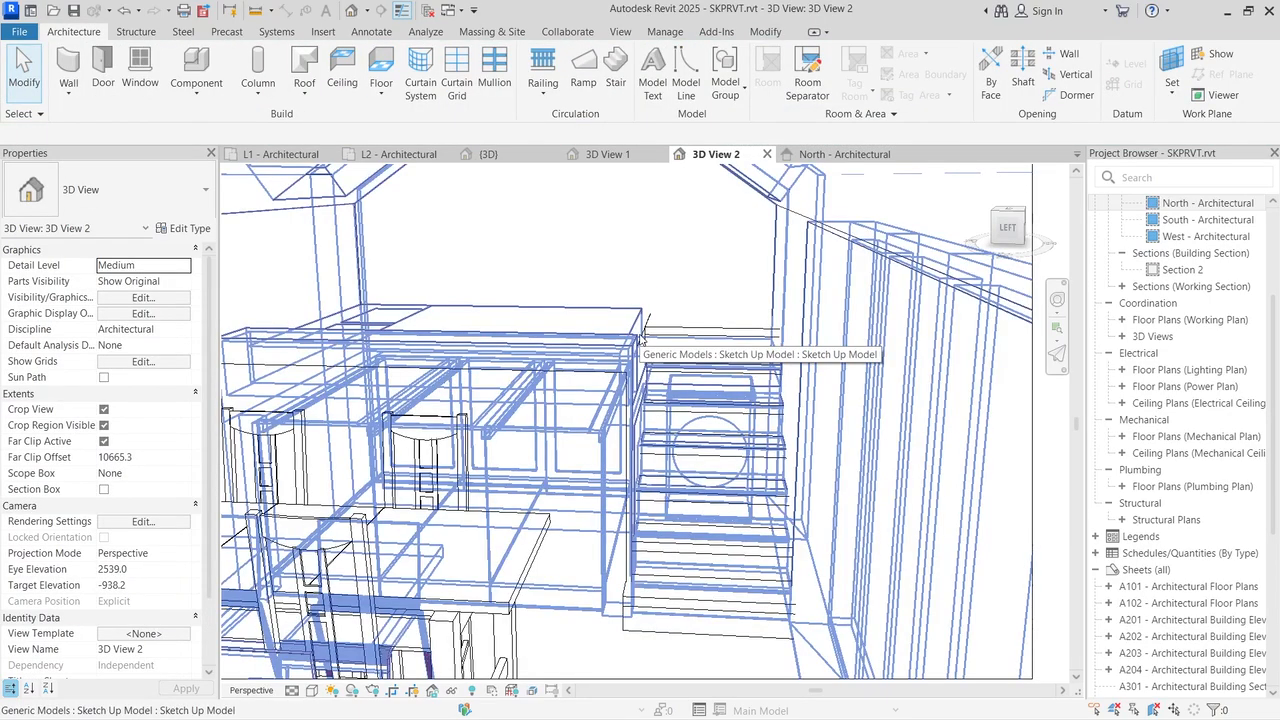
key("Tab")
key("Tab")
key("Tab")
key("Tab")
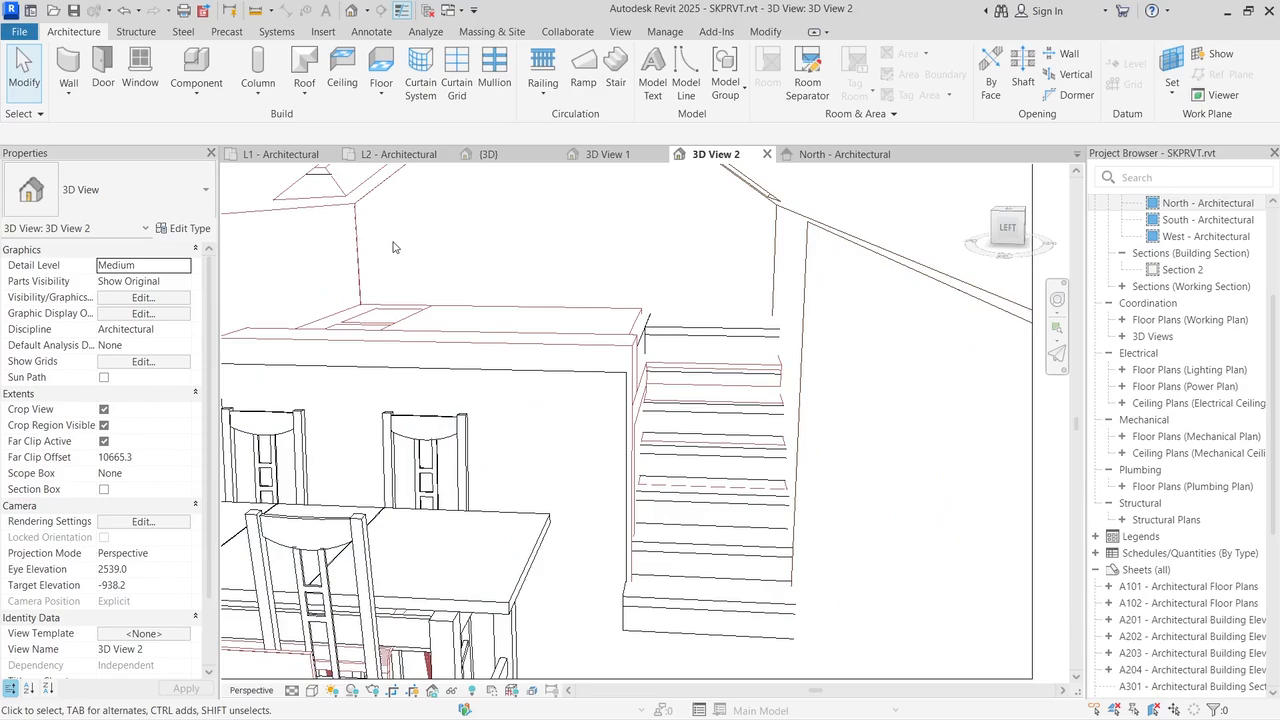
Step: Assign the carpet-finish floor over the bed area to the Bedroom Level, picking it in the L1 - Architectural plan
left_click(281, 154)
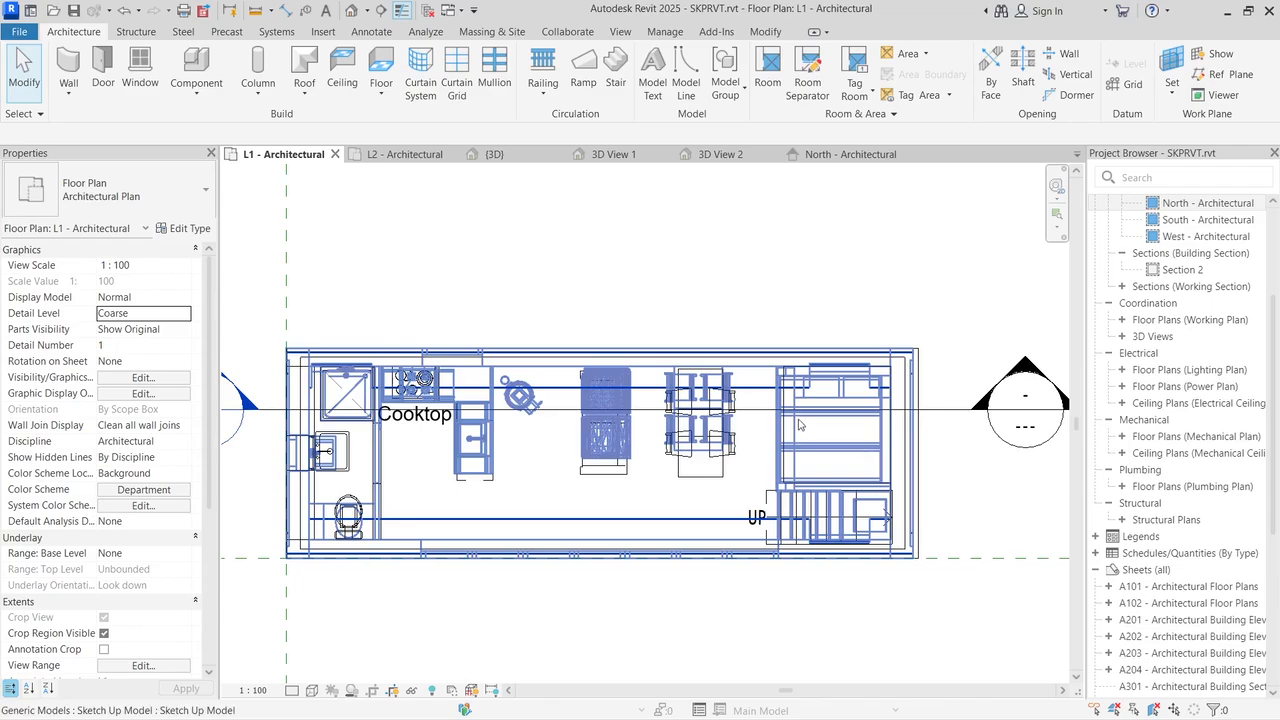
key("Tab")
key("Tab")
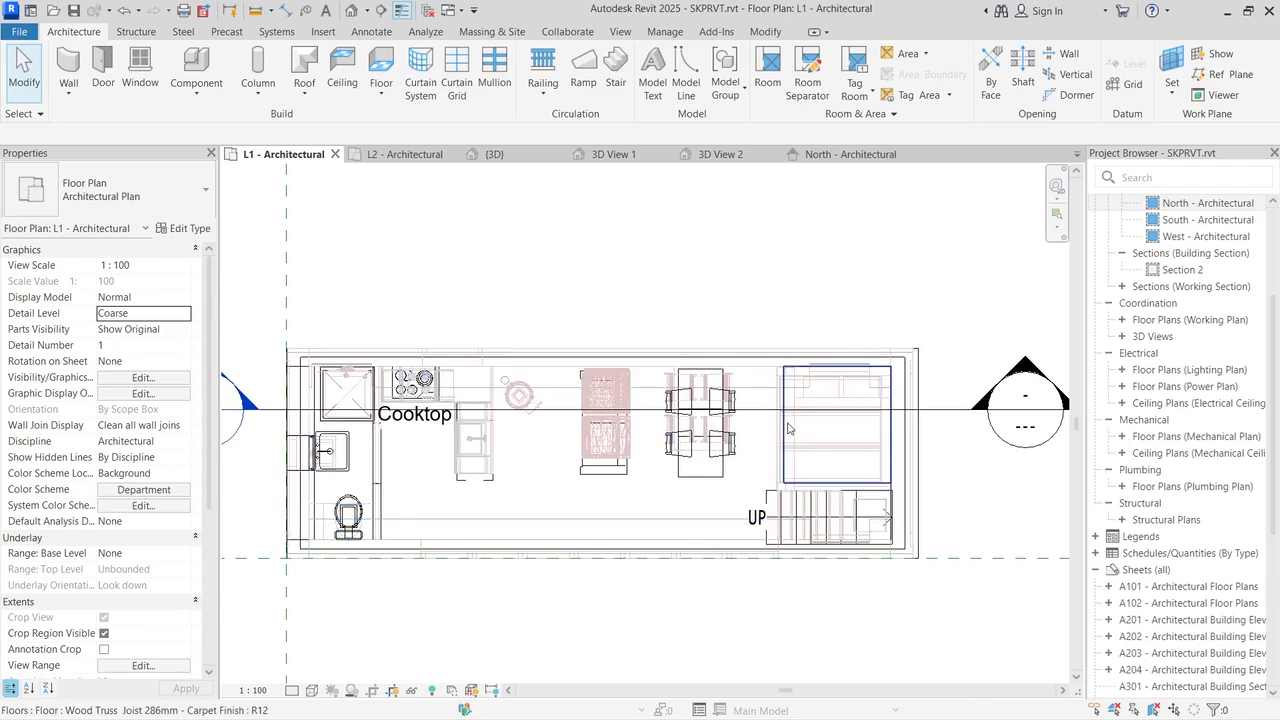
left_click(789, 428)
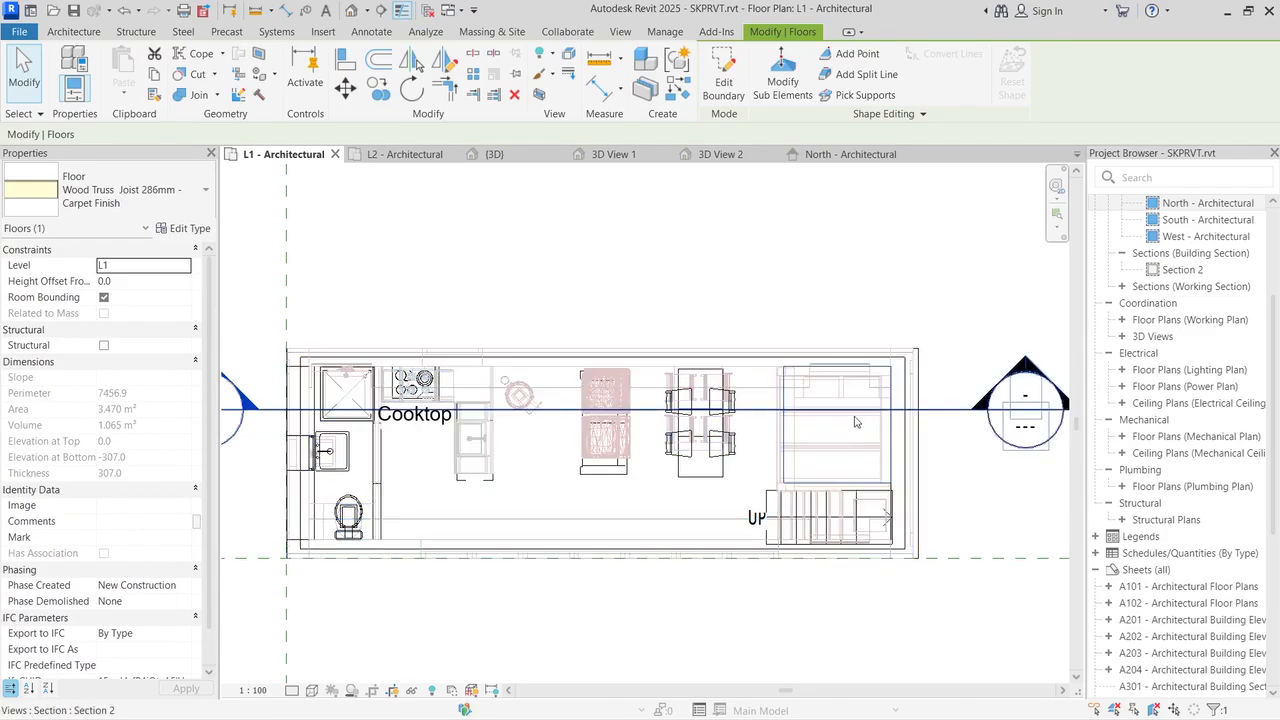
left_click(125, 268)
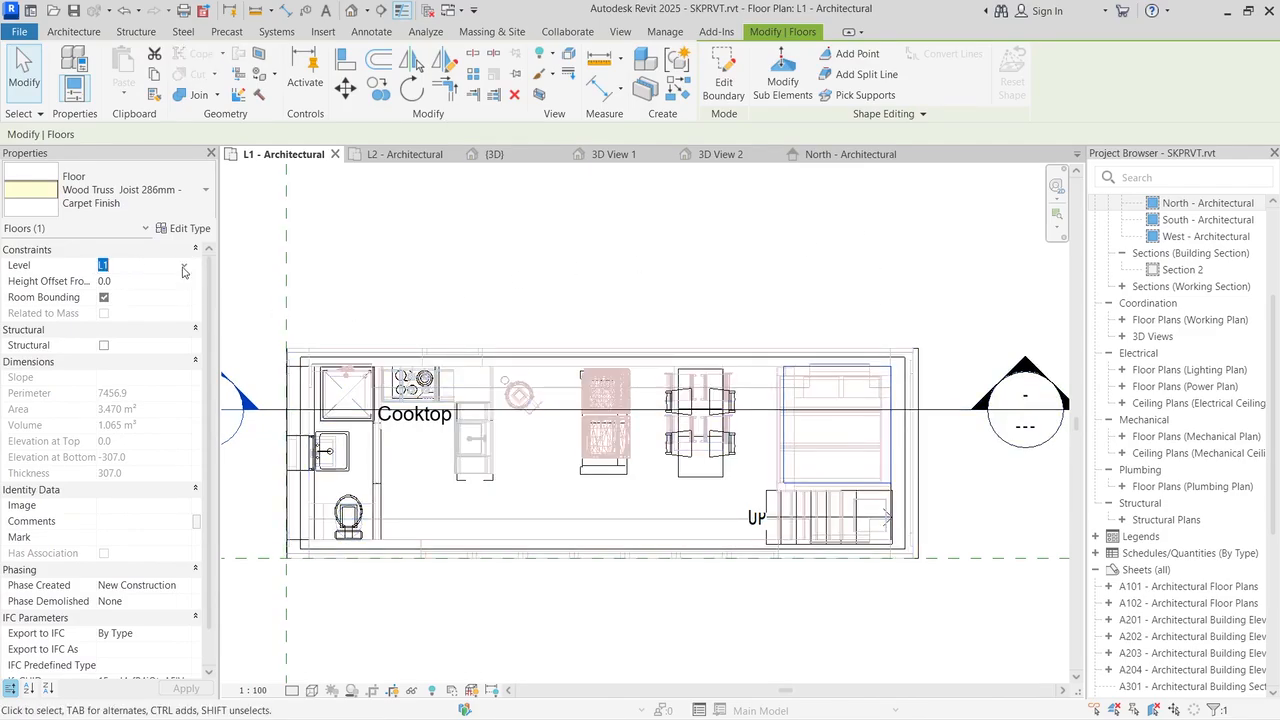
left_click(184, 268)
left_click(145, 309)
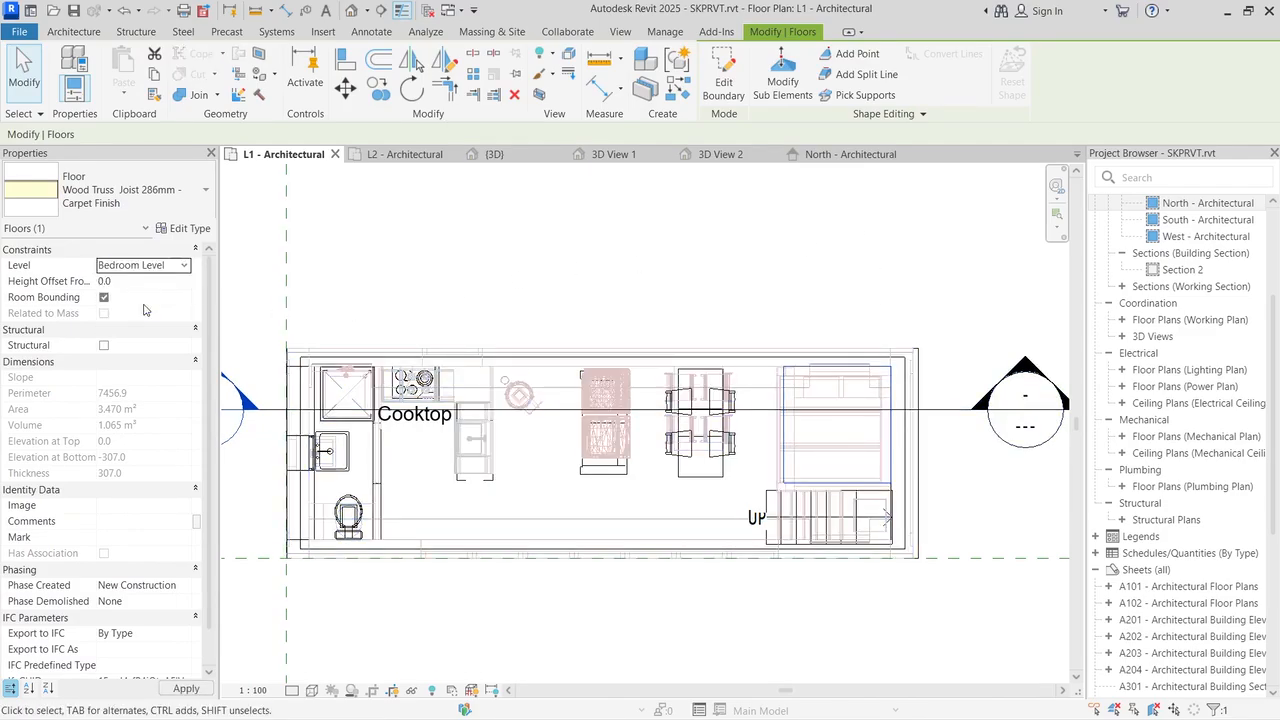
key("Return")
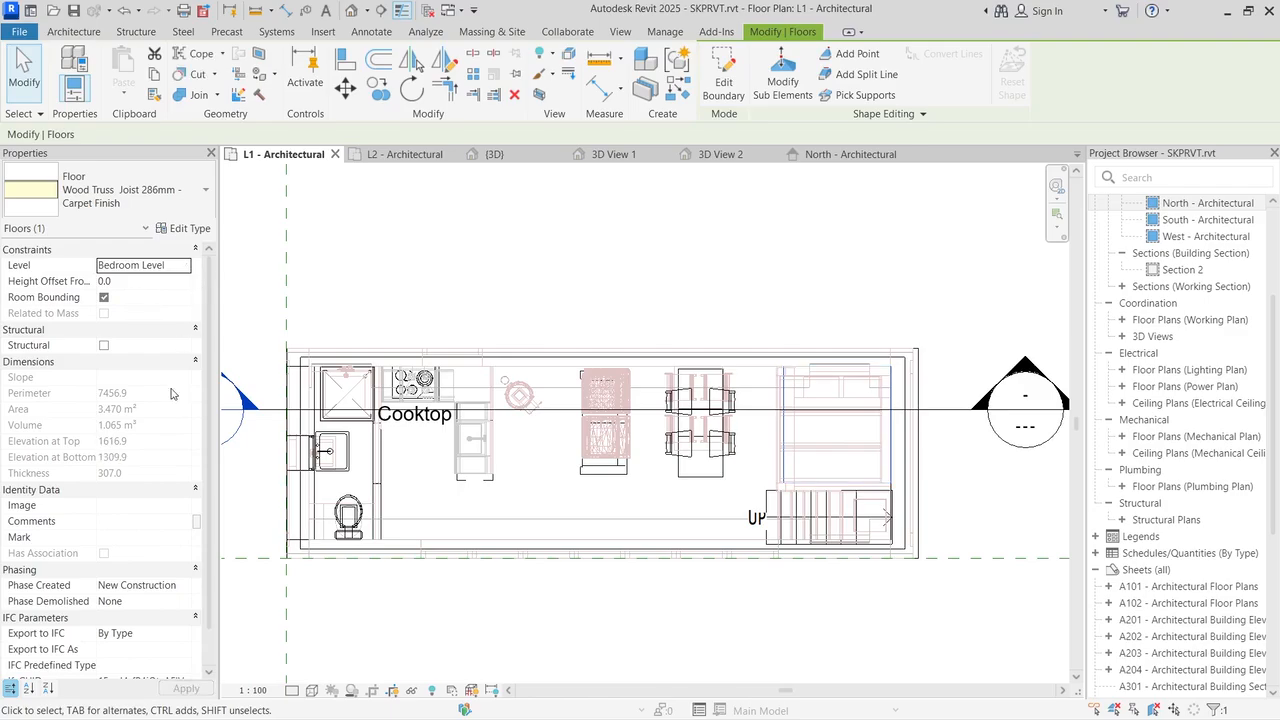
left_click(561, 244)
Step: Temporarily hide the SketchUp model in 3D View 2 so only the Revit elements are shown
left_click(722, 156)
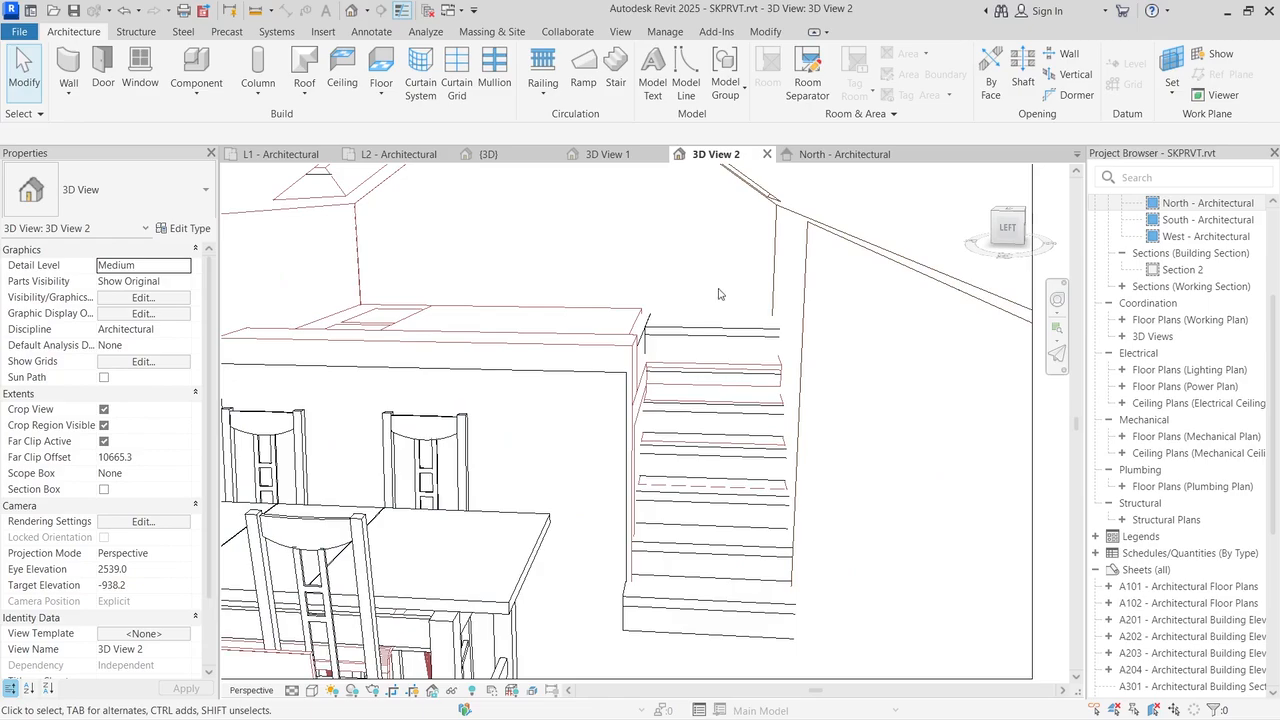
left_click(614, 321)
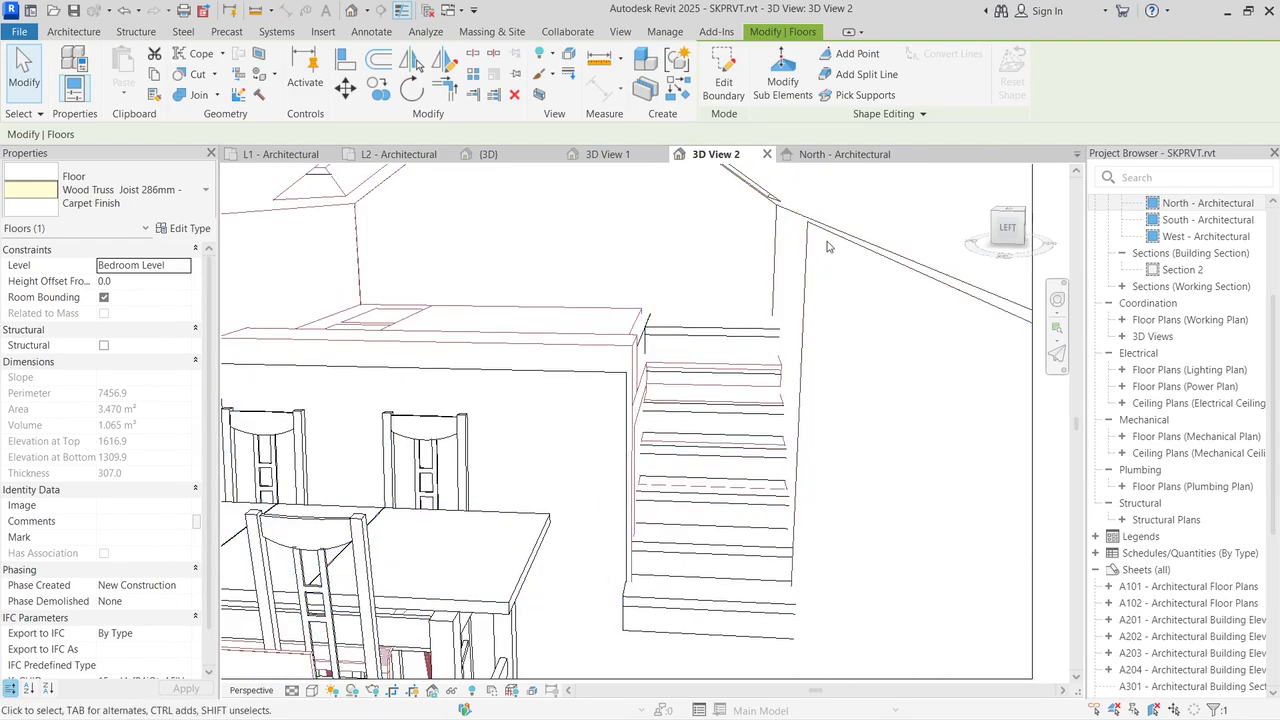
left_click(328, 197)
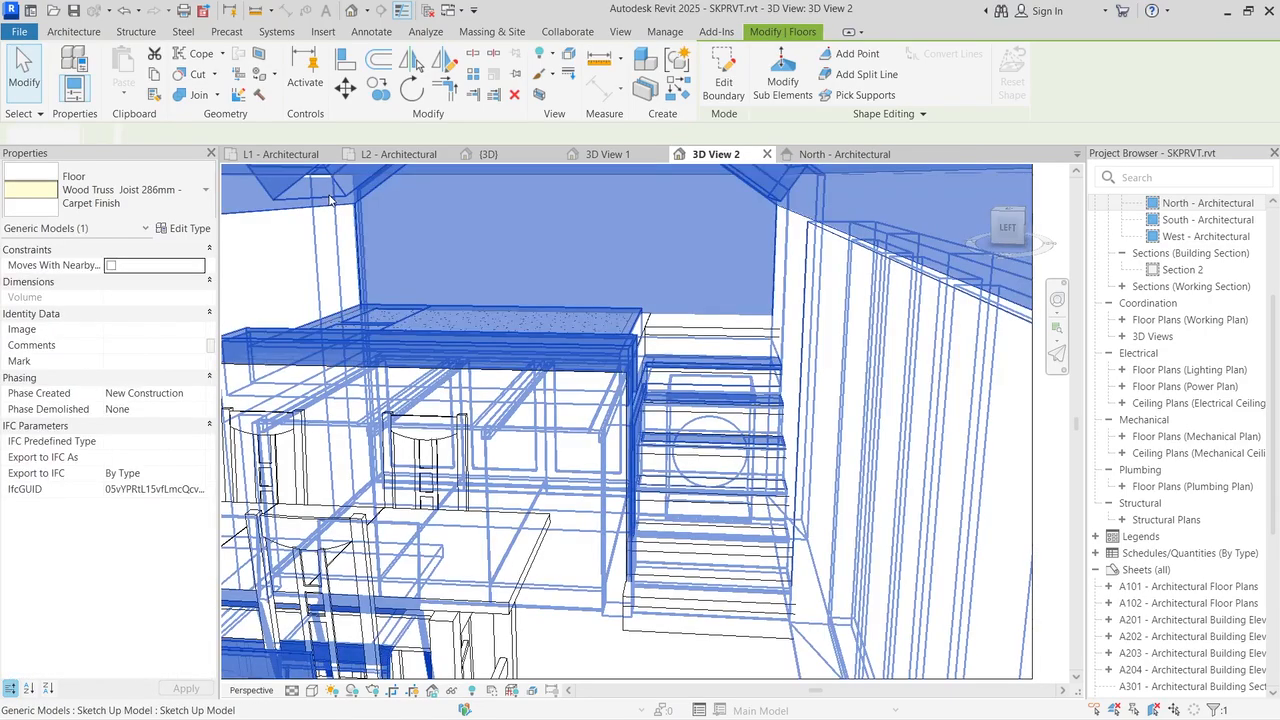
key("Escape")
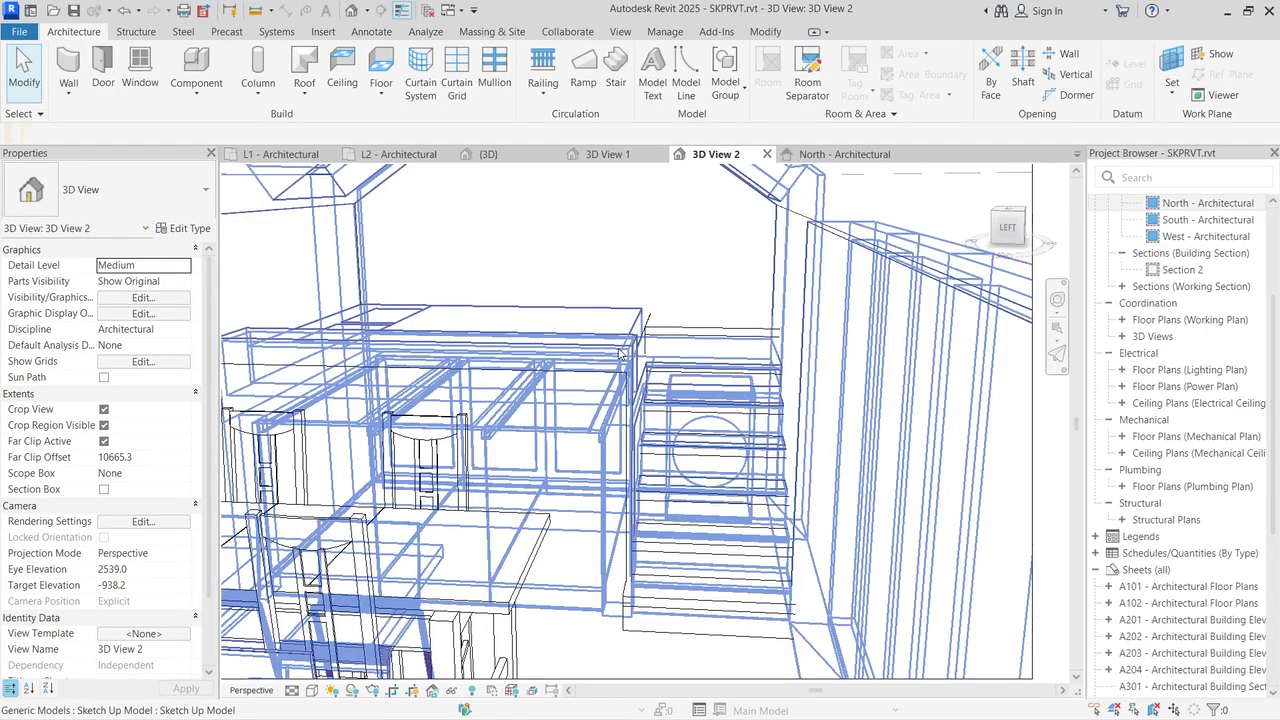
left_click(634, 338)
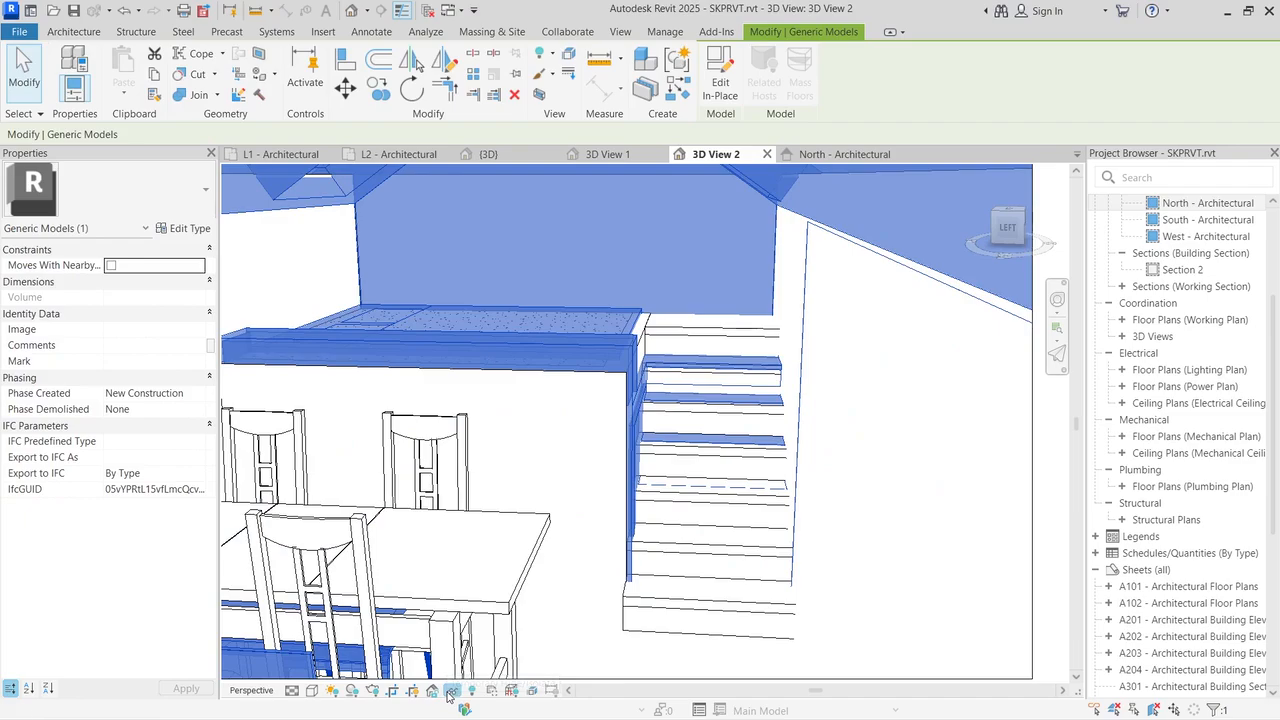
left_click(451, 690)
left_click(491, 650)
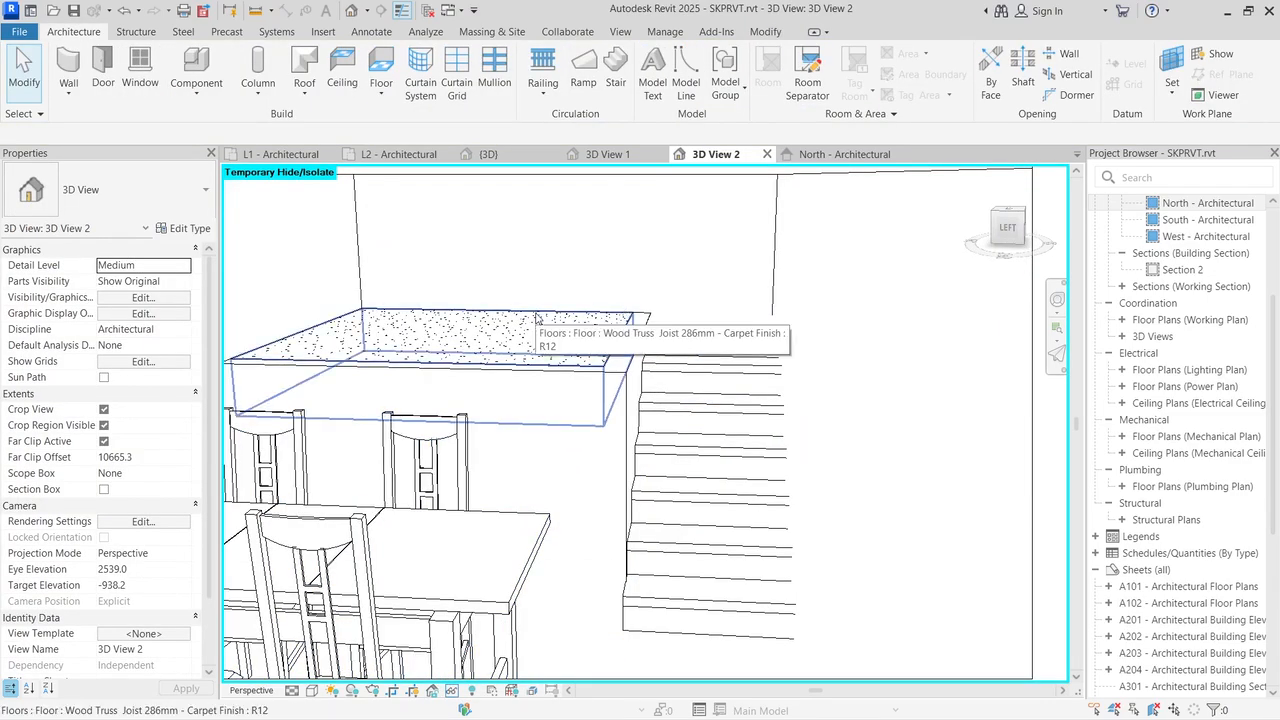
Step: Examine the bedroom floor against its surrounding walls and the stair from directly above in 3D View 2
left_click(517, 338)
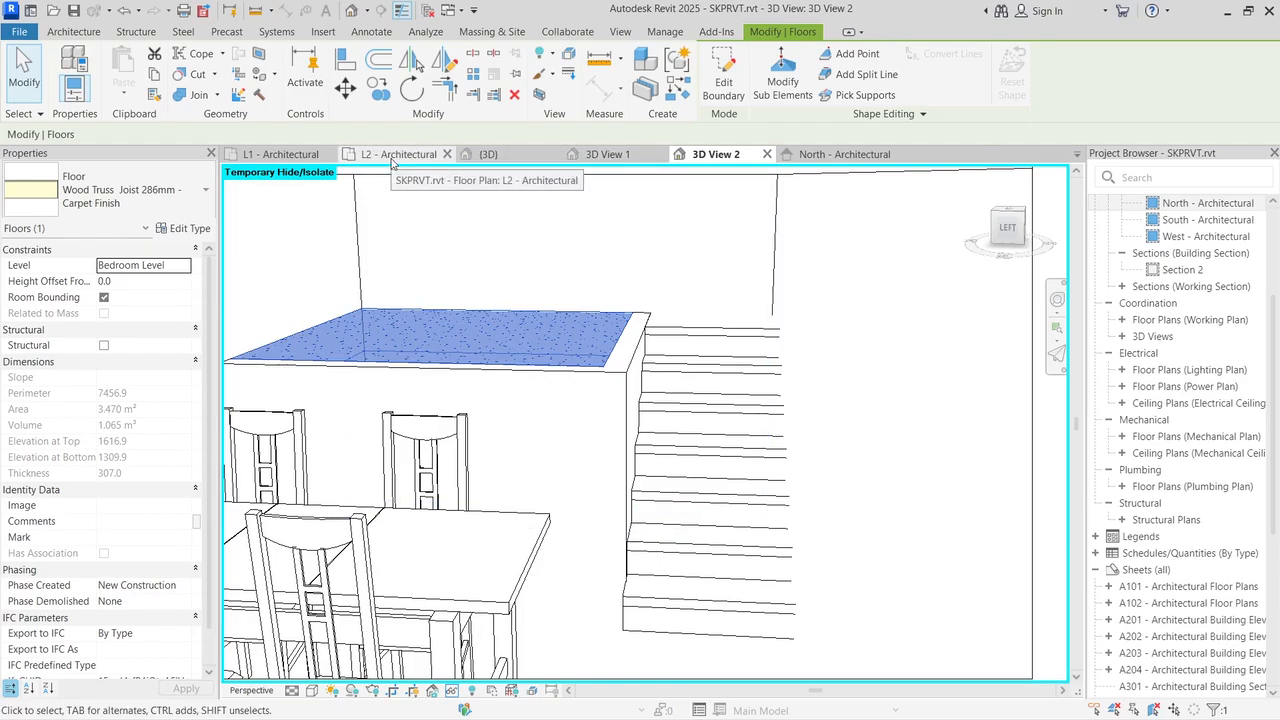
left_click(392, 155)
left_click(285, 155)
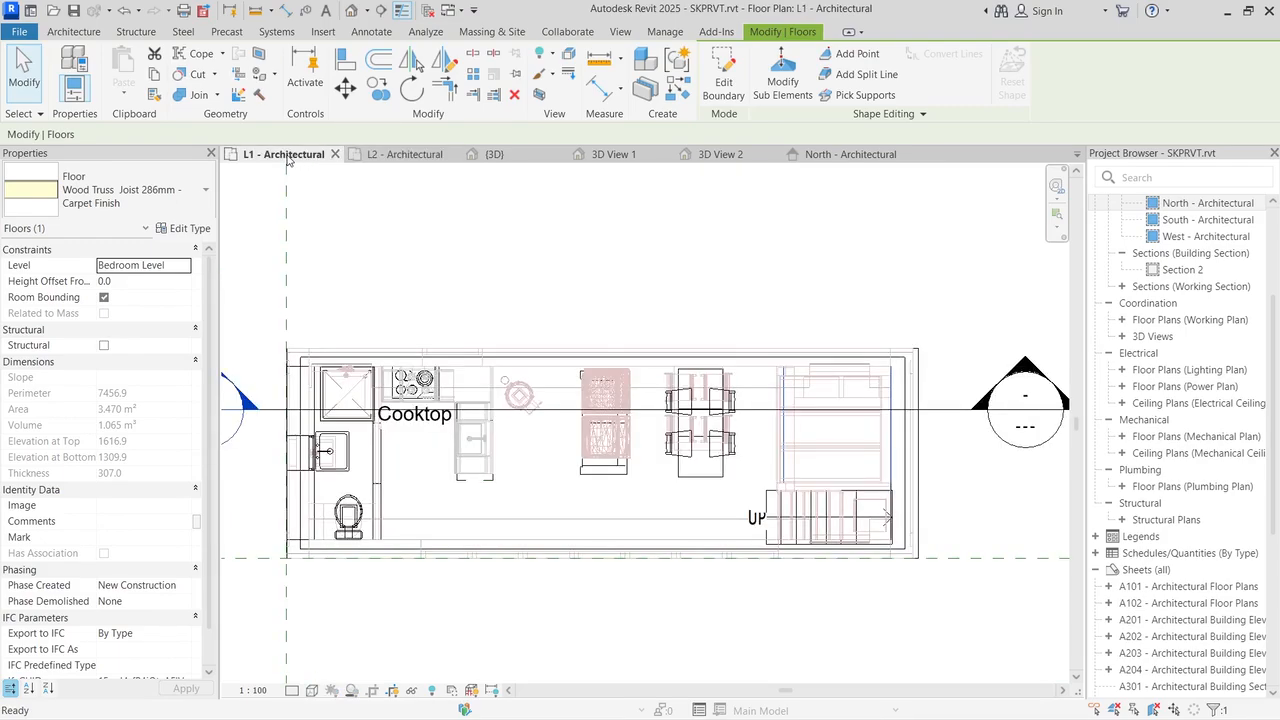
left_click(826, 163)
left_click(700, 155)
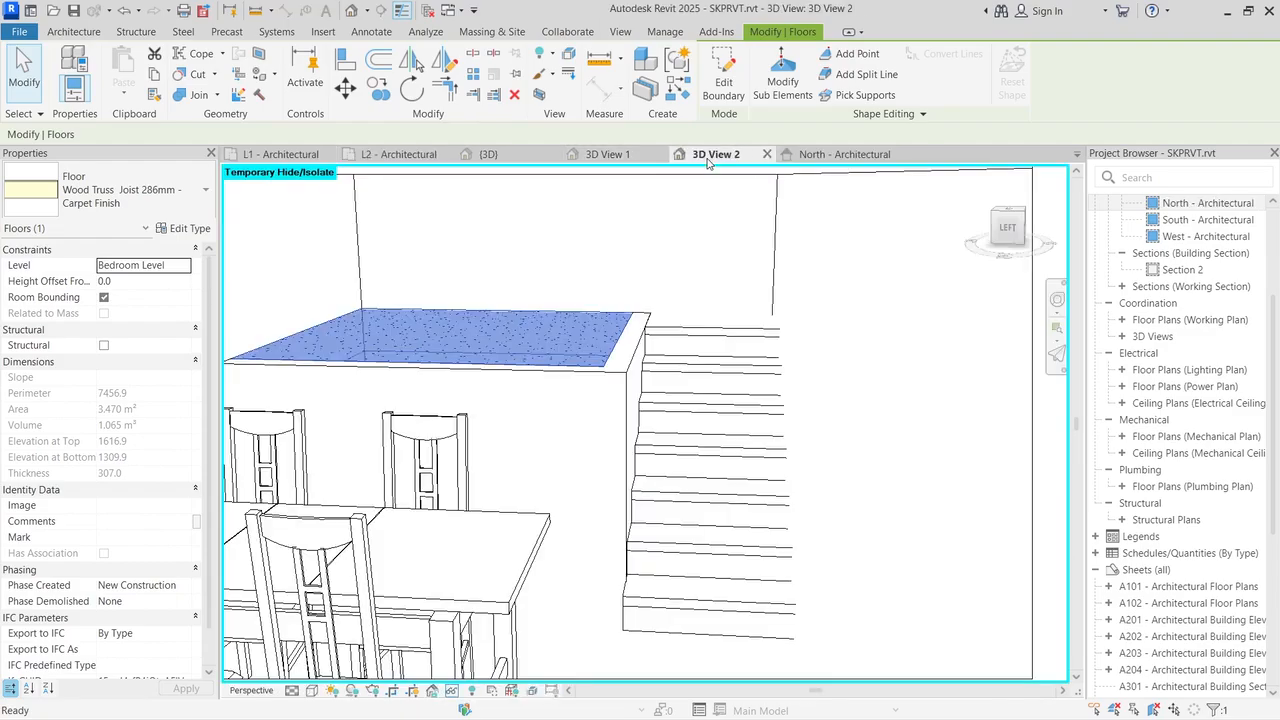
left_click_drag(993, 222, 938, 278)
left_click(1009, 221)
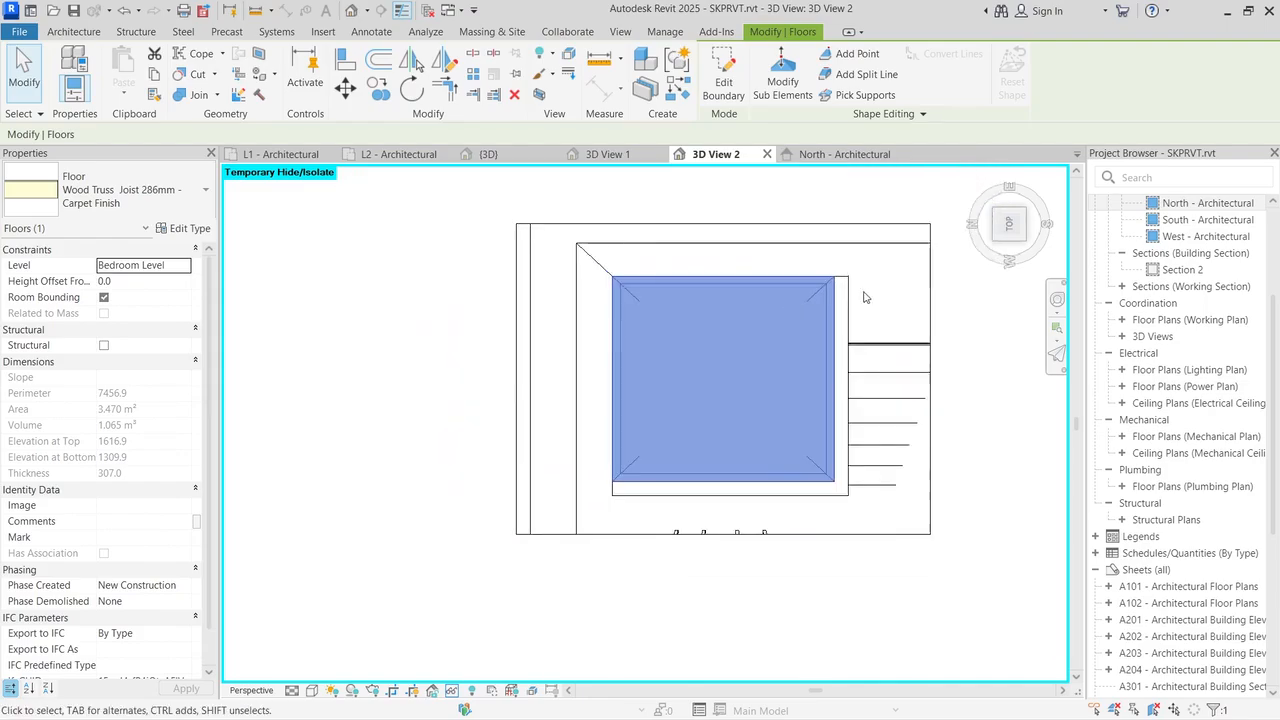
scroll(899, 456, "up", 2)
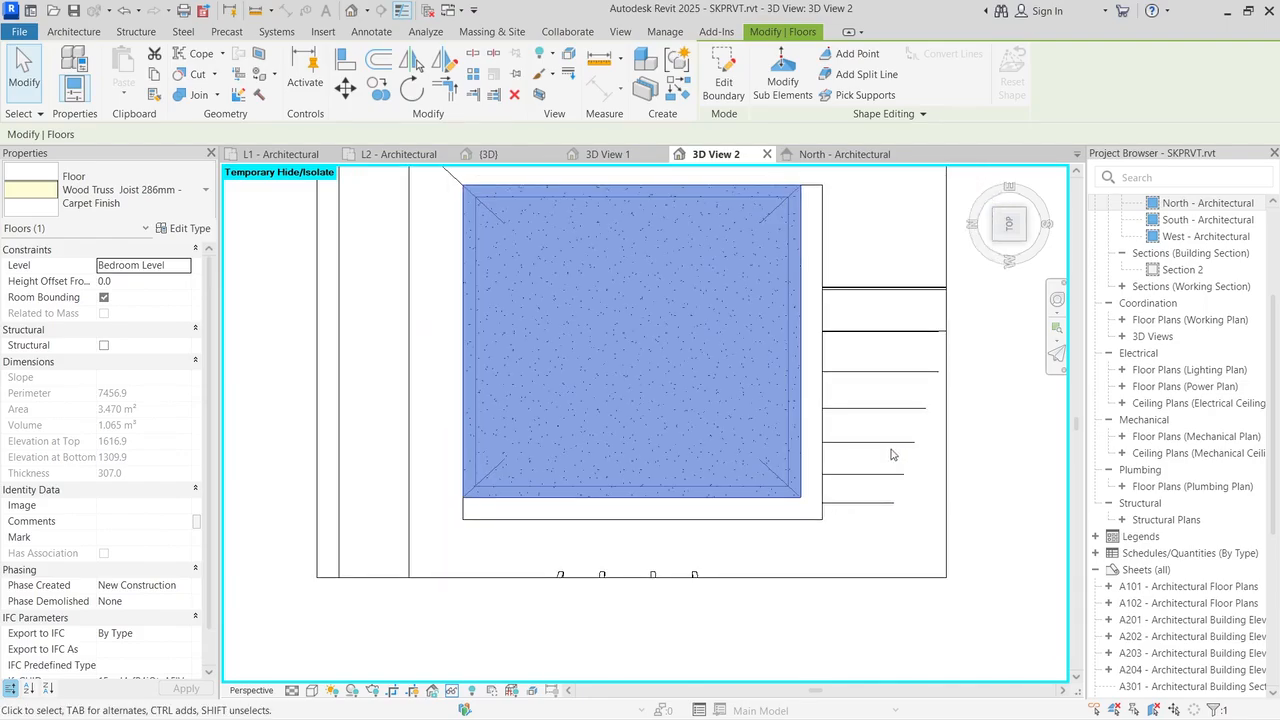
left_click(893, 455)
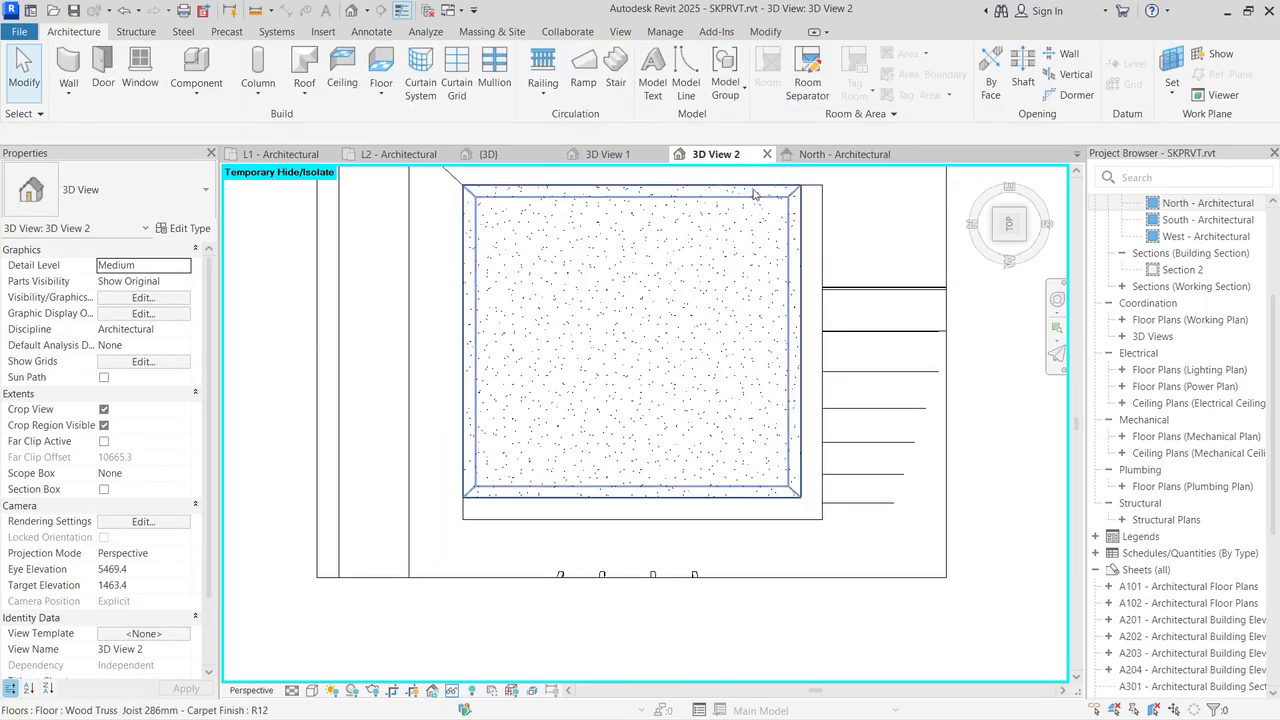
Step: Edit the bedroom floor's boundary, moving its front and stair-side edges outward 62.5 mm to the centres of the 125 mm partition walls
left_click(803, 427)
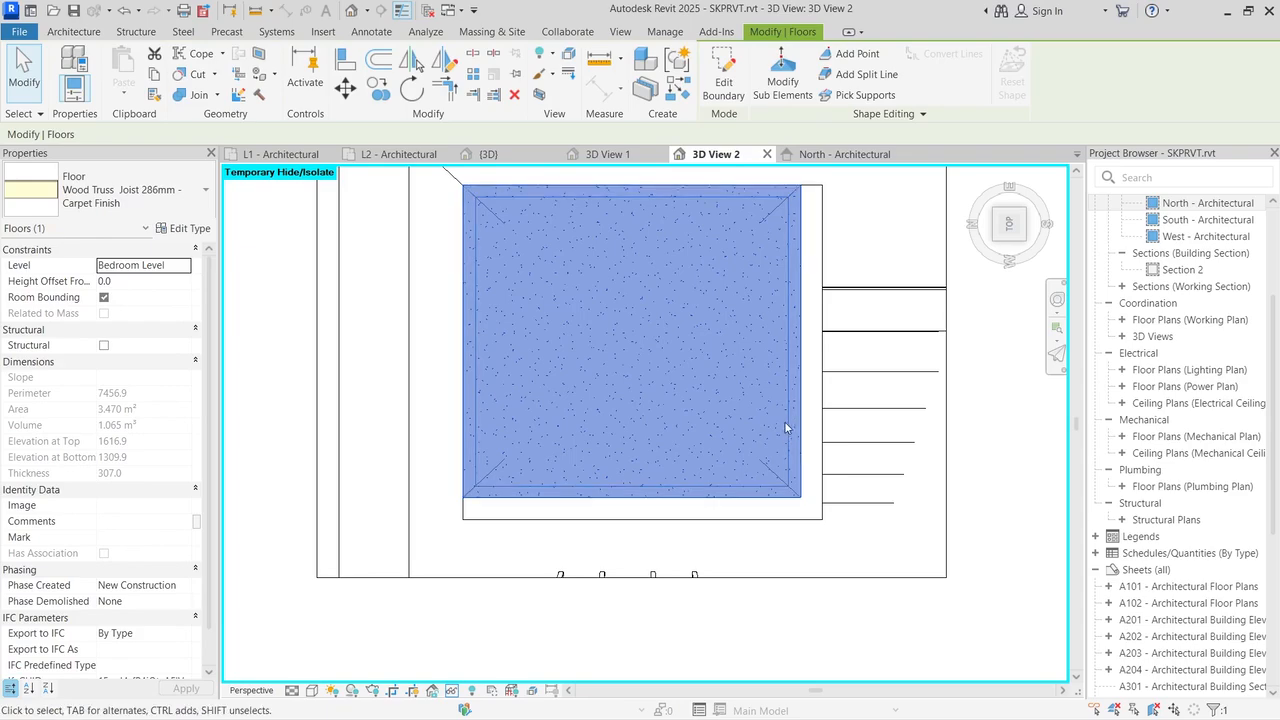
left_click(724, 86)
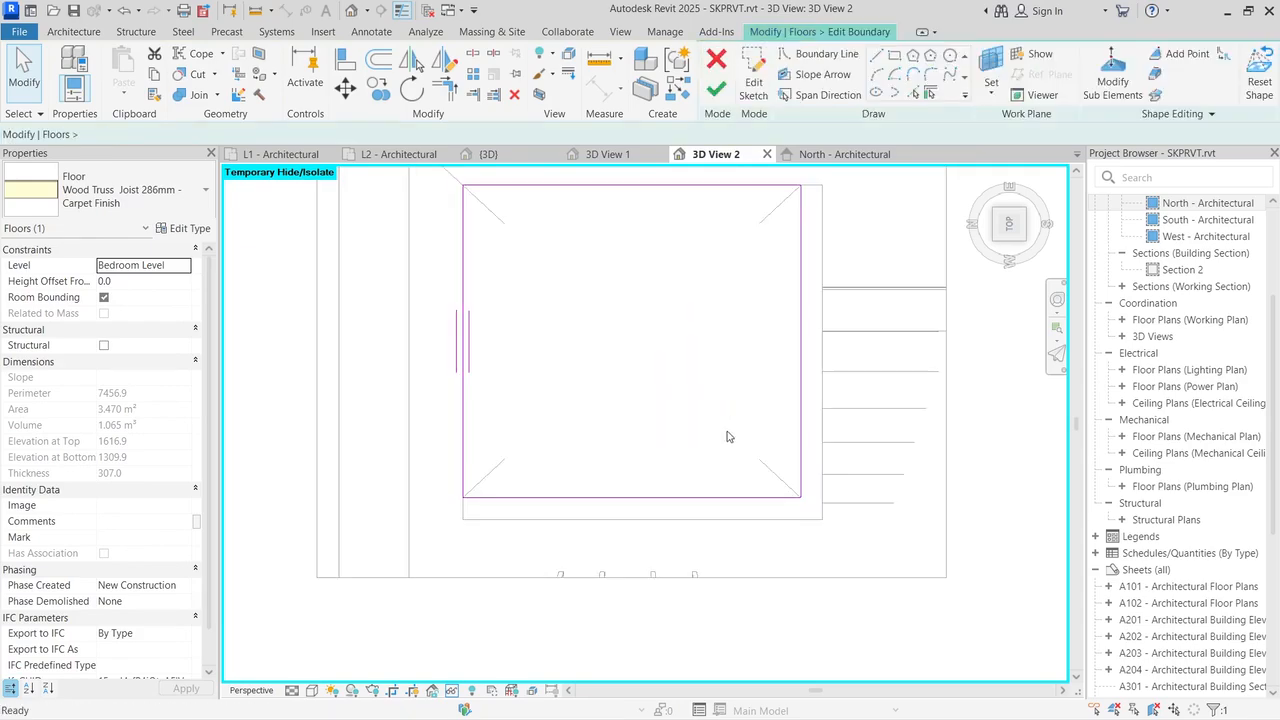
left_click(645, 498)
mouse_move(643, 517)
left_mouse_down()
mouse_move(646, 529)
mouse_move(646, 508)
left_mouse_up()
left_click(801, 400)
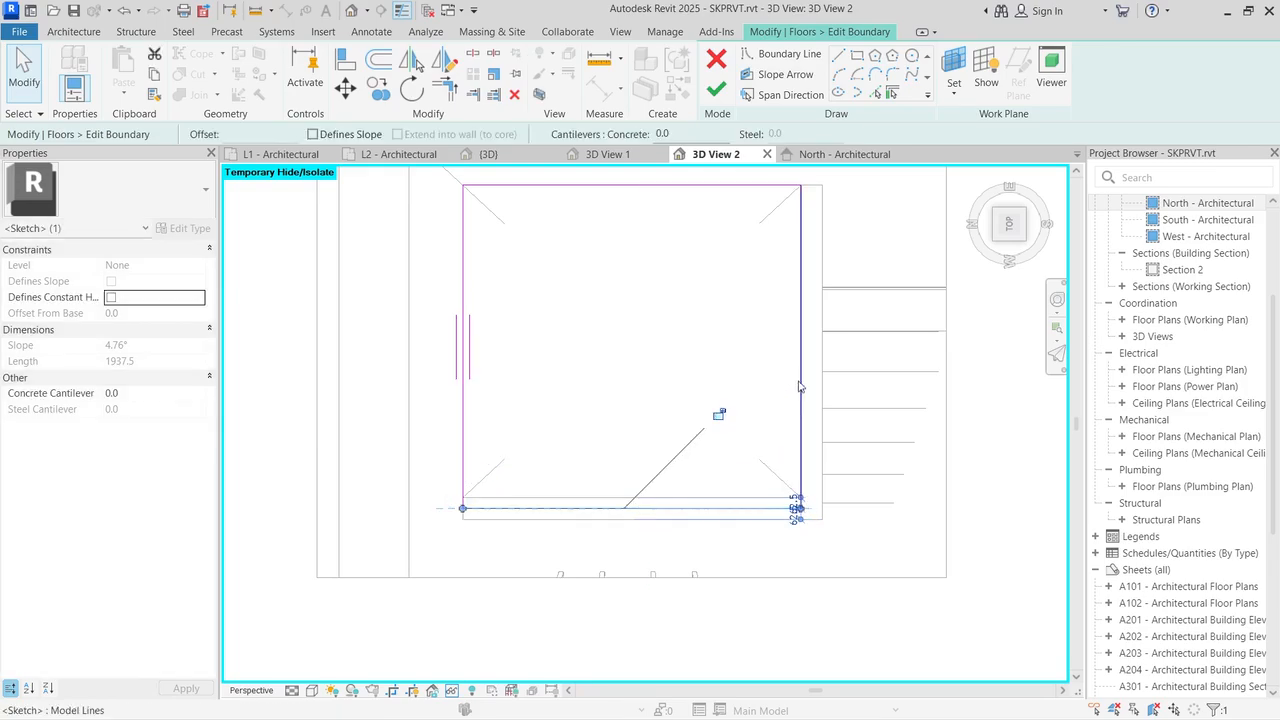
left_click_drag(816, 375, 812, 373)
scroll(683, 560, "down", 1)
scroll(652, 240, "up", 2)
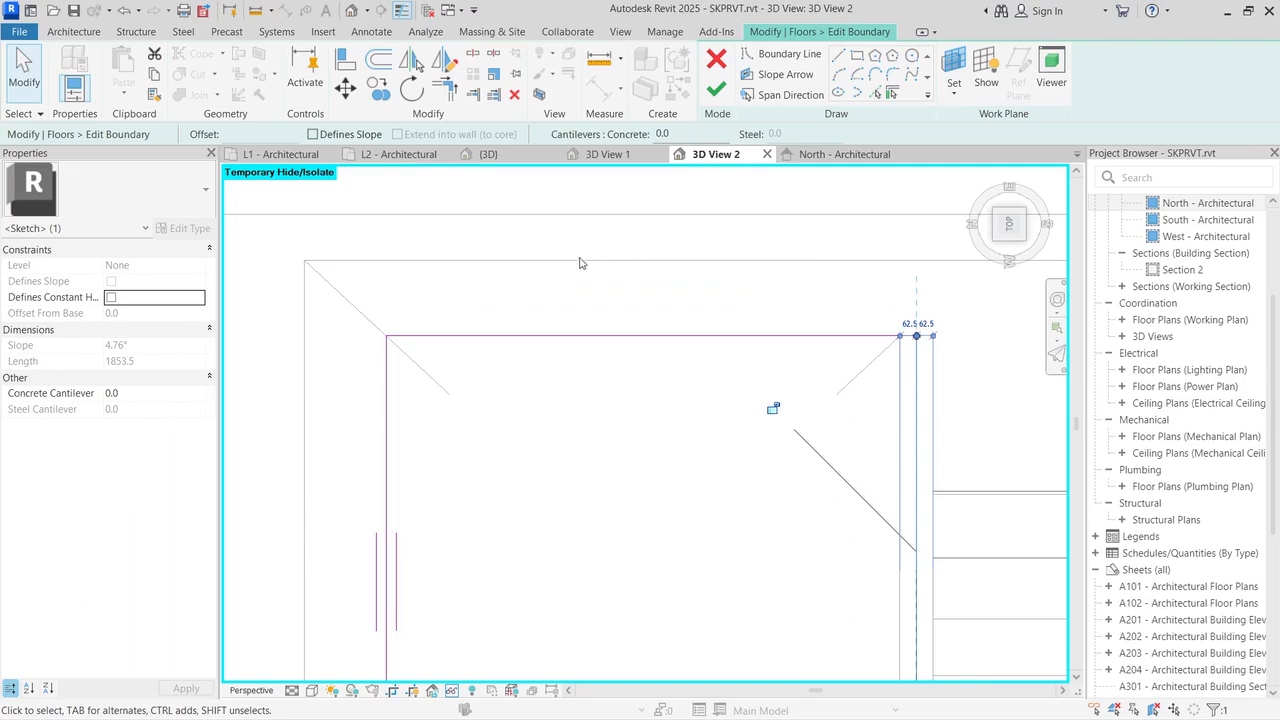
scroll(548, 320, "down", 2)
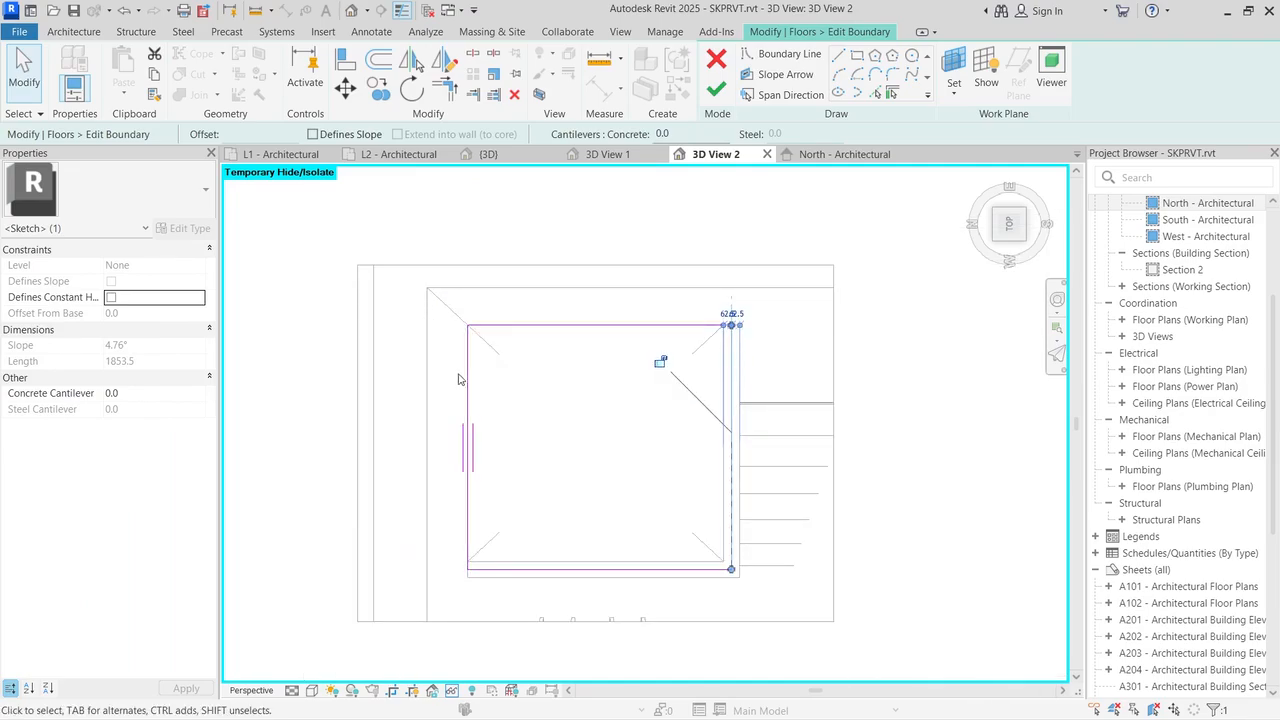
Step: Try widening the floor boundary to 2305 mm on the side away from the stair, and return that edge to a 2000 mm width
left_click_drag(470, 395, 429, 386)
left_click(579, 314)
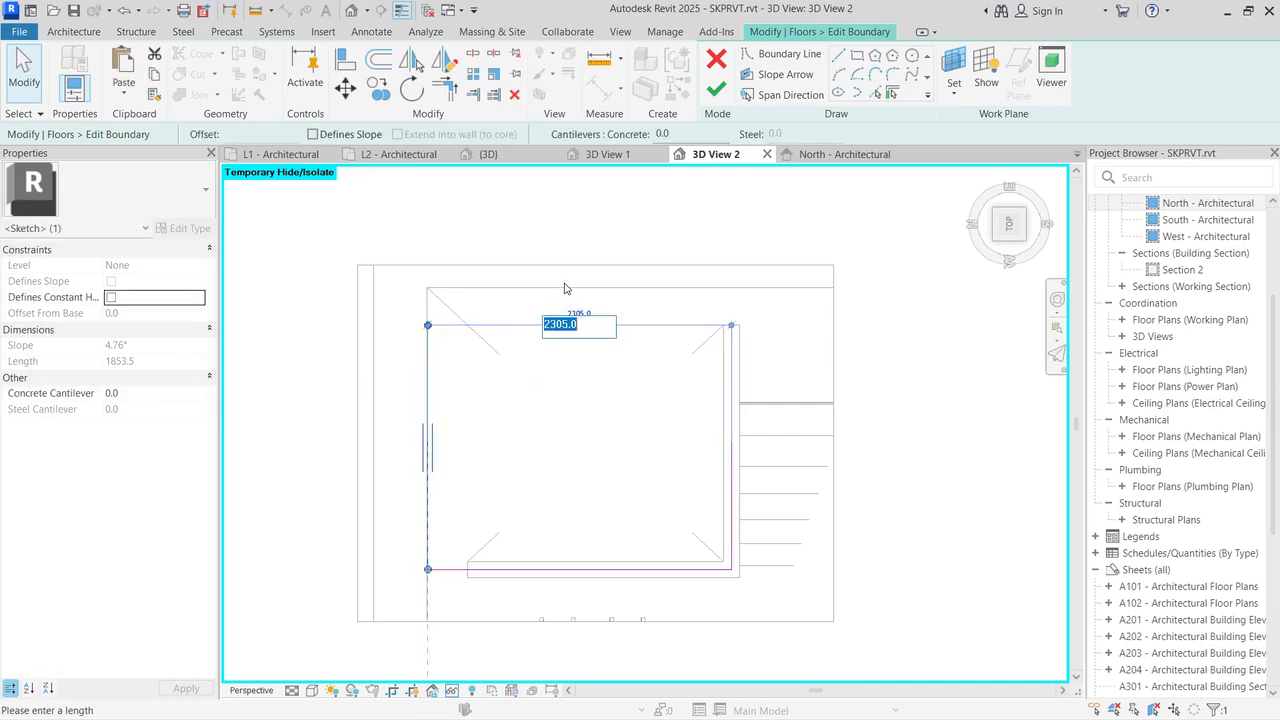
key("Escape")
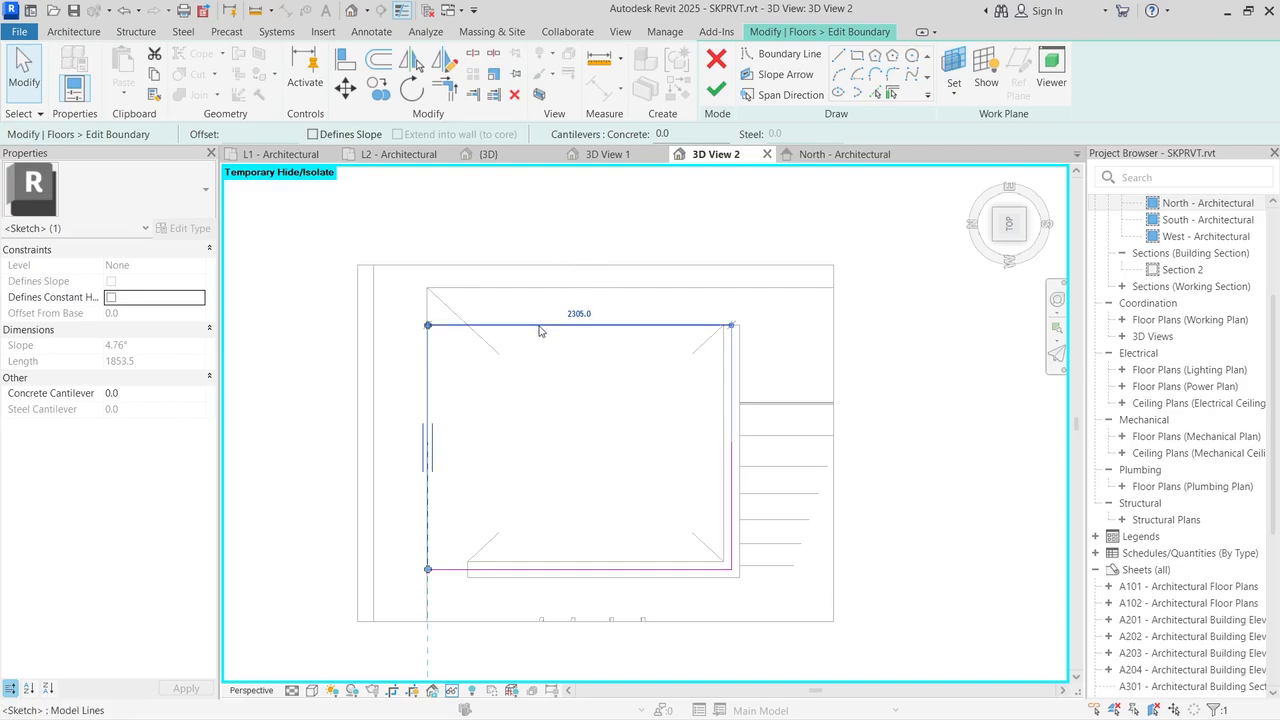
mouse_move(540, 326)
left_mouse_down()
mouse_move(537, 284)
mouse_move(538, 312)
left_mouse_up()
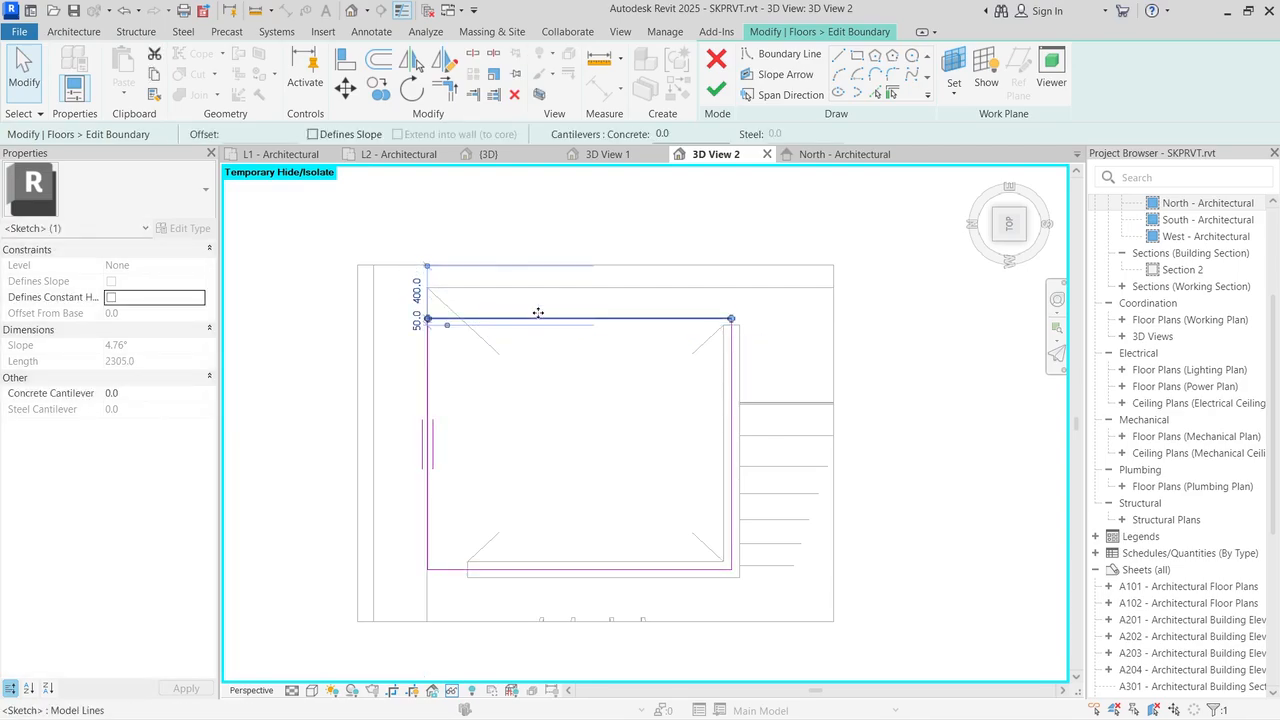
key("ctrl+z")
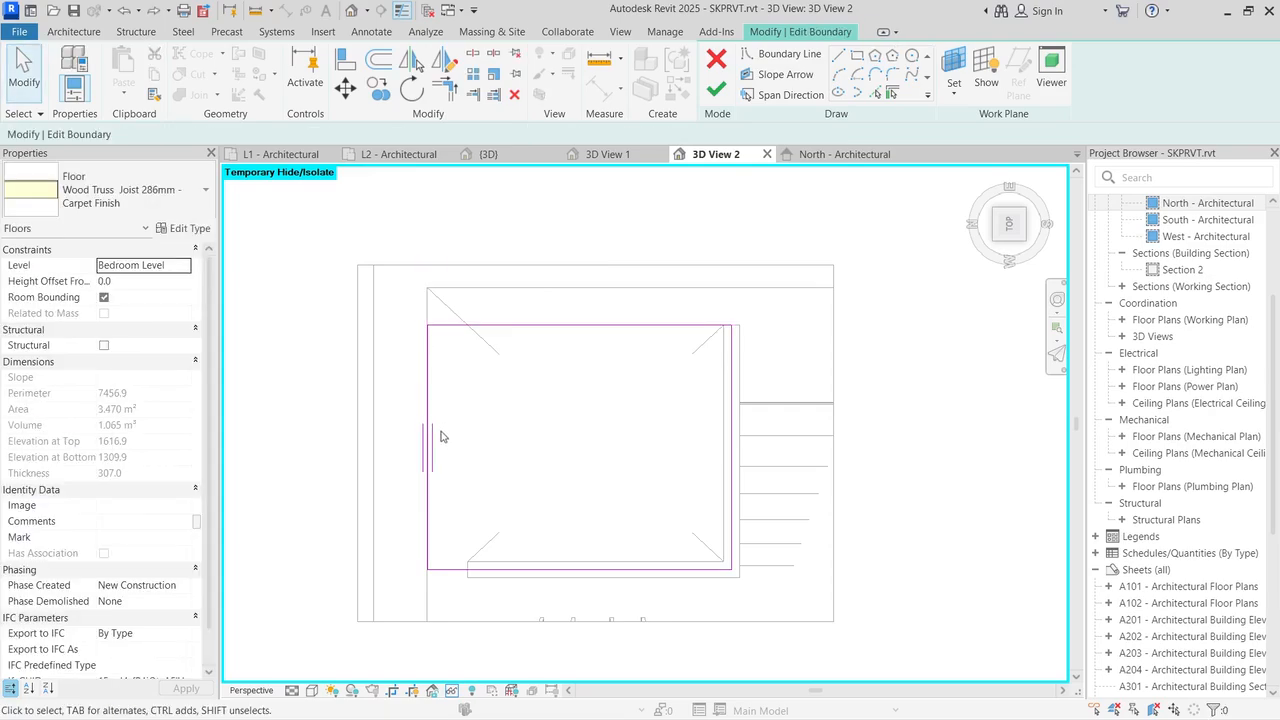
left_click_drag(430, 437, 470, 438)
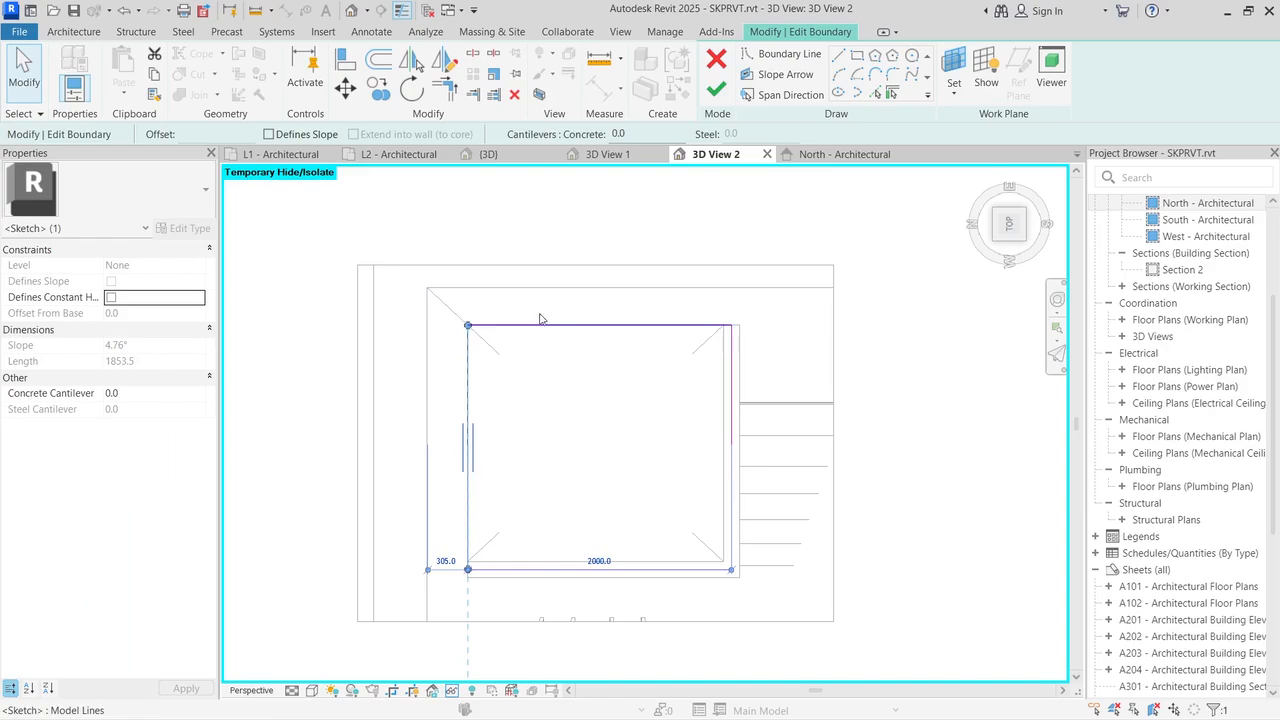
left_click(428, 347)
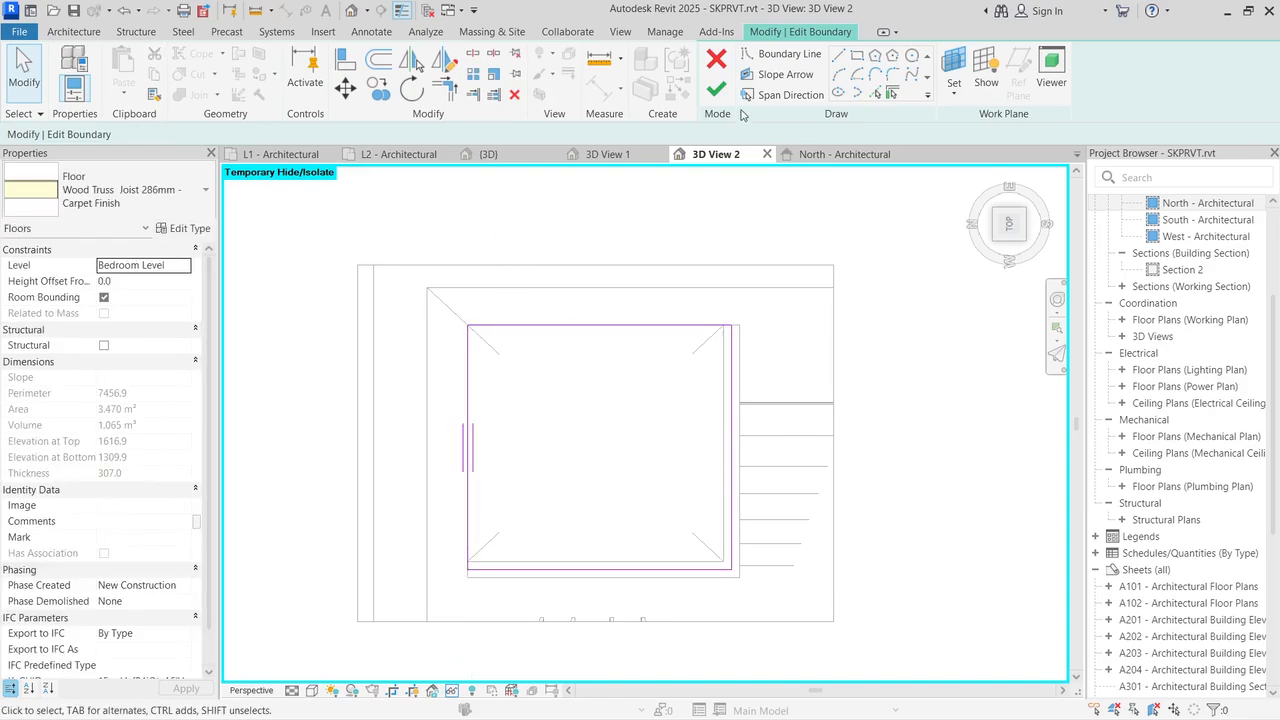
Step: Finish the floor boundary edit and restore the temporarily hidden SketchUp model in 3D View 2
left_click(716, 89)
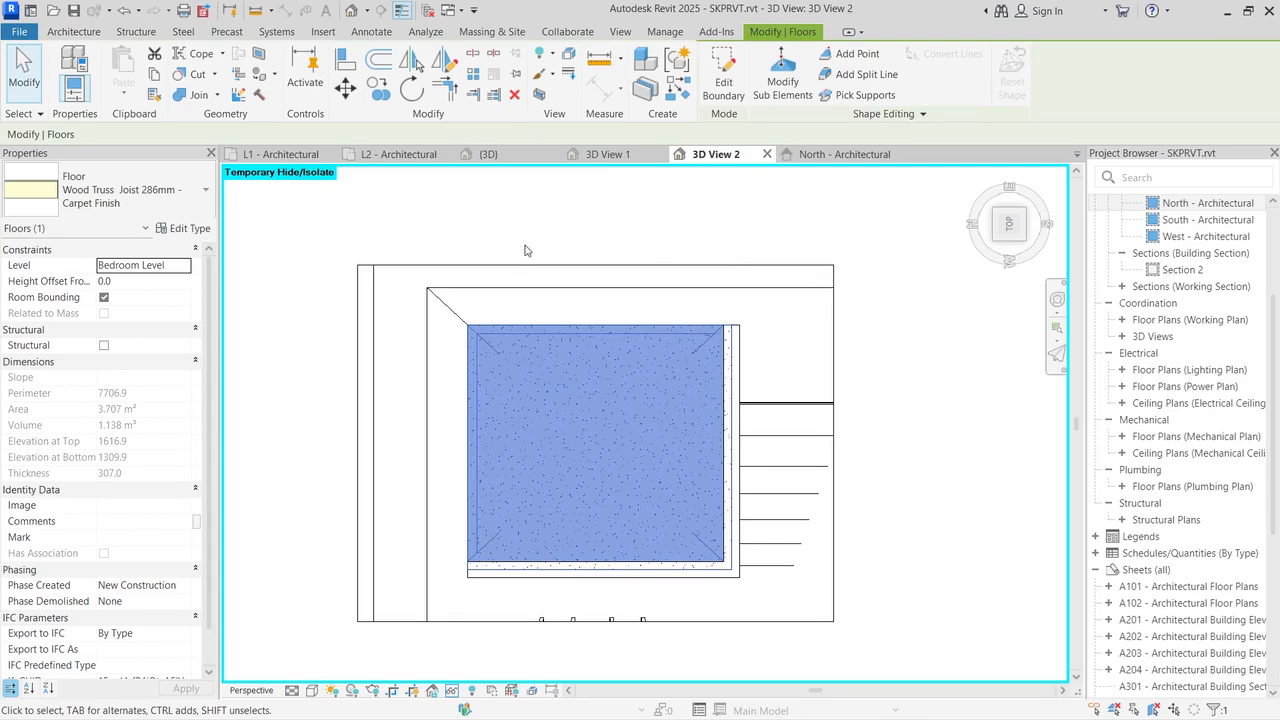
left_click(589, 217)
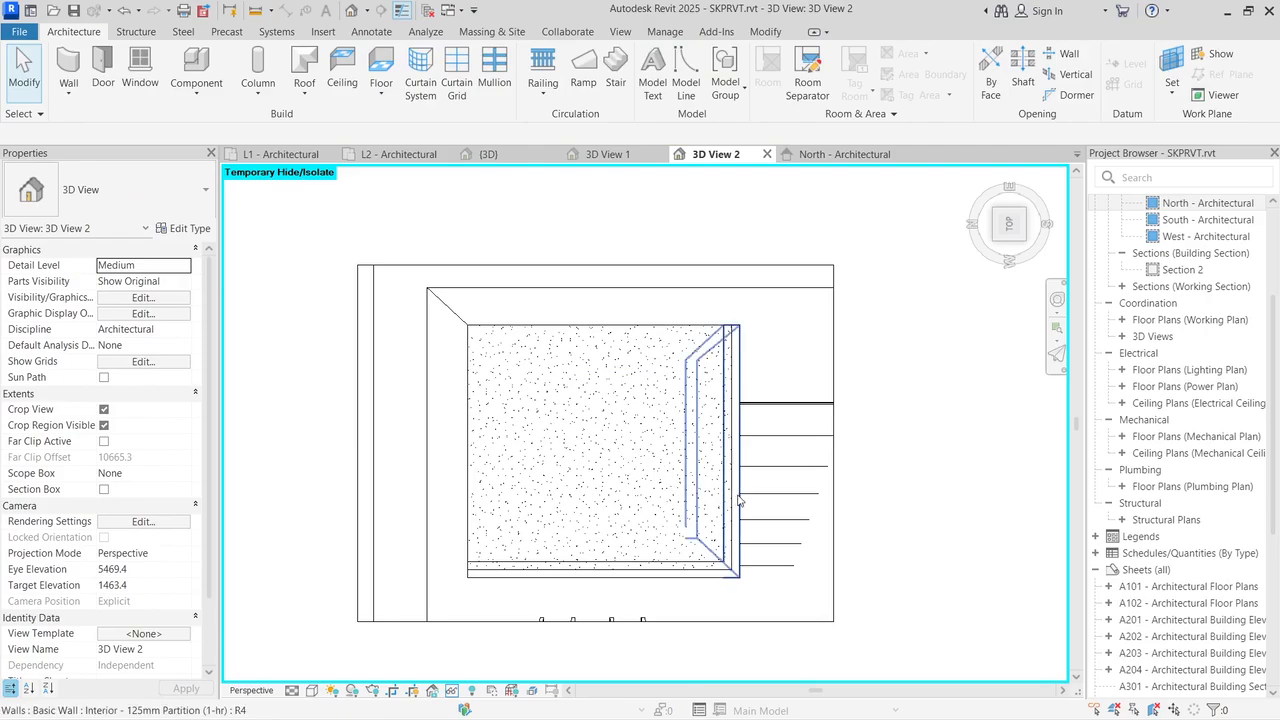
left_click(469, 691)
left_click(495, 675)
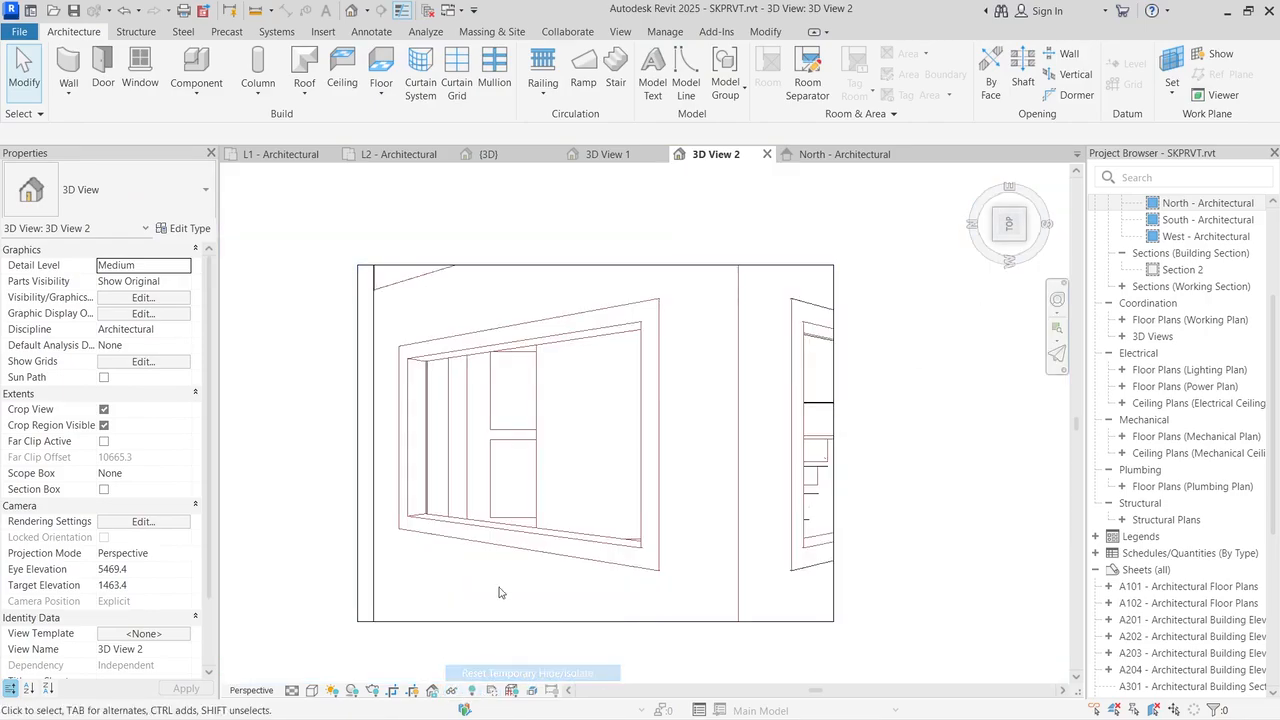
left_click(1024, 244)
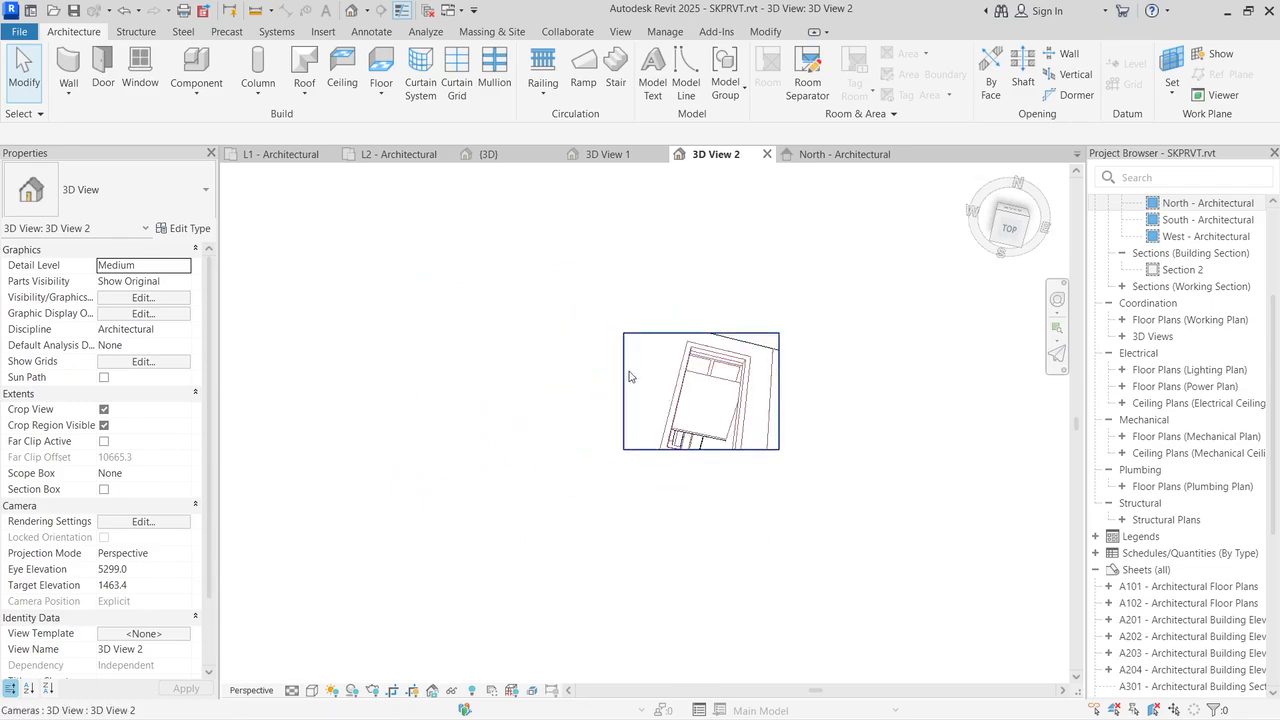
Step: Examine the raised bedroom floor and the stair from the front and side in 3D View 2
left_click(1018, 247)
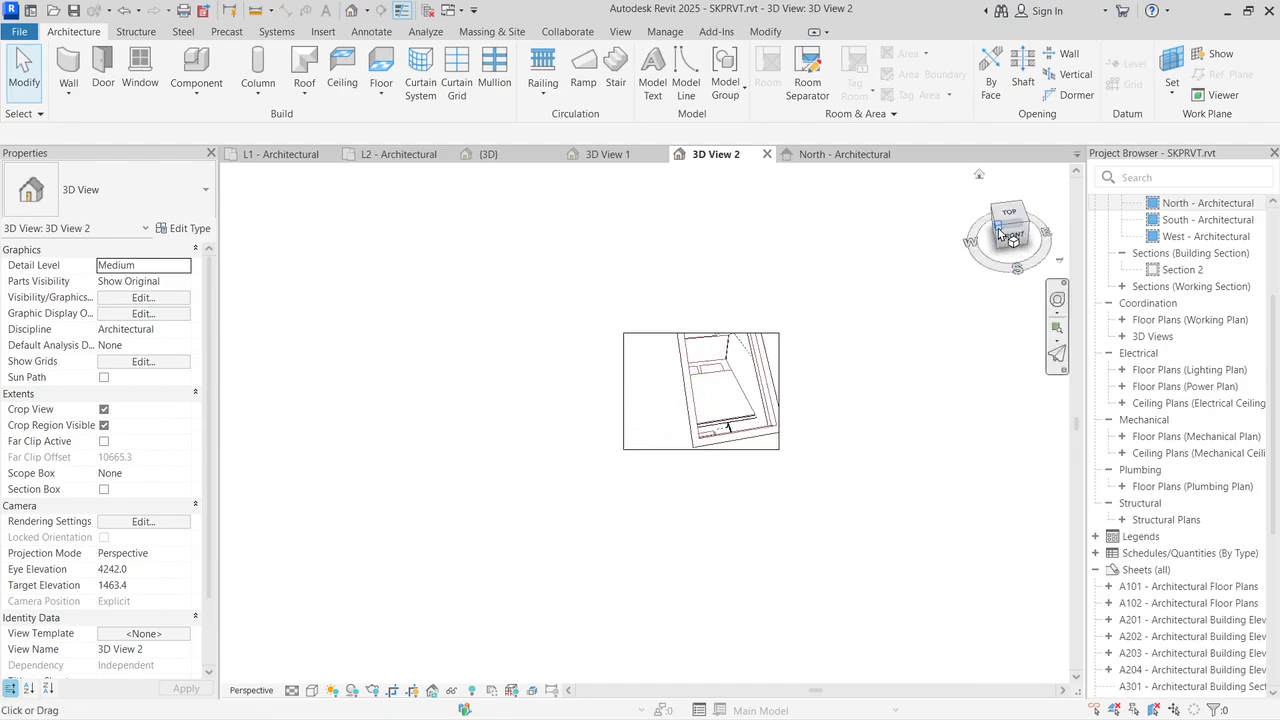
left_click(999, 233)
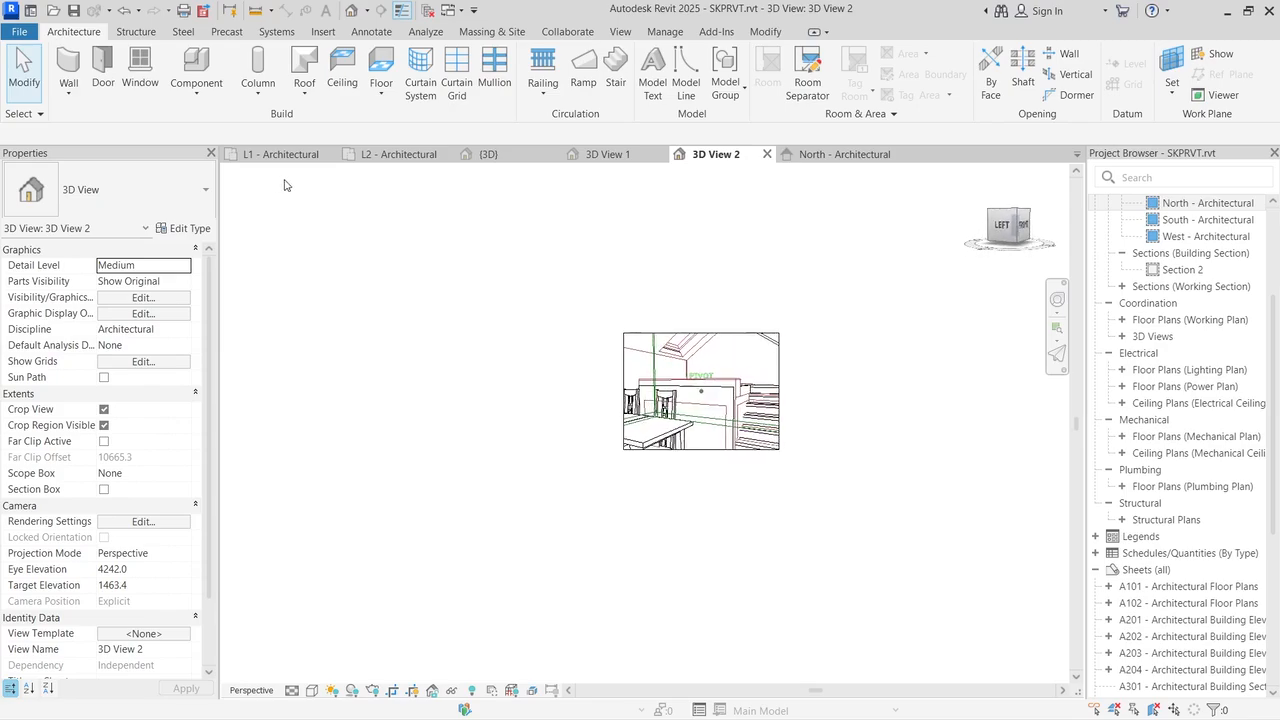
scroll(857, 420, "up", 5)
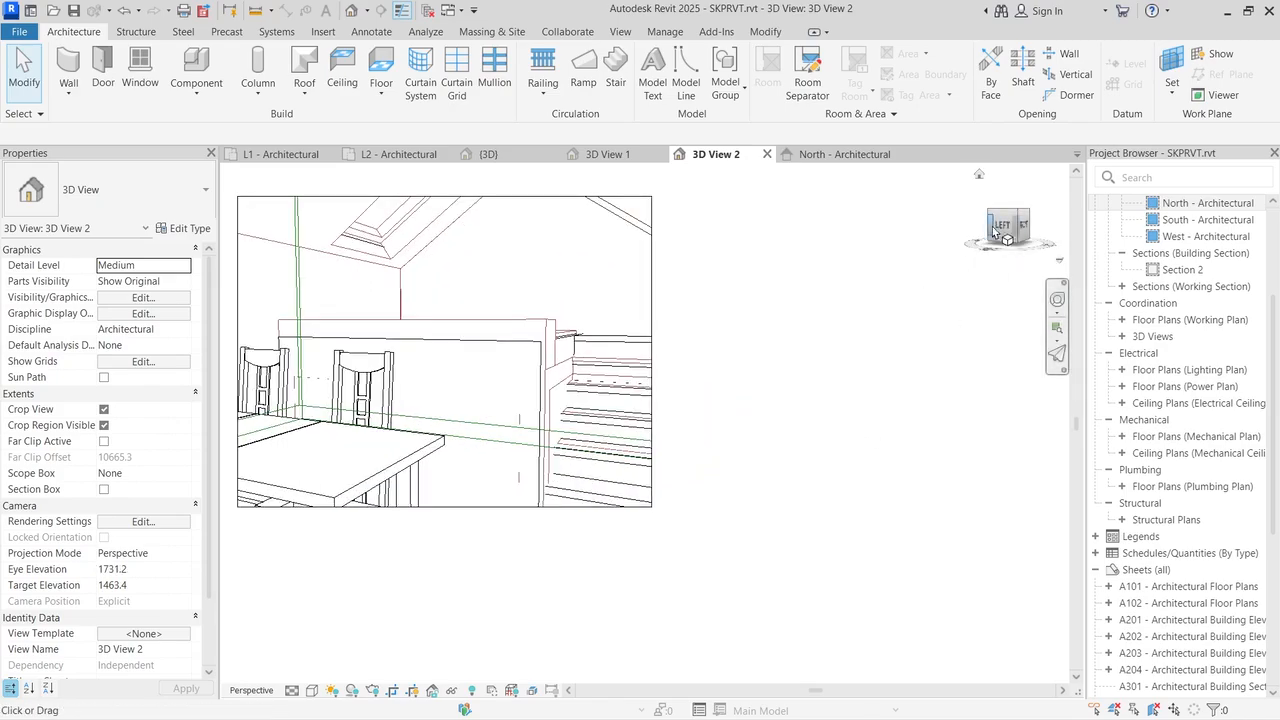
left_click_drag(1021, 220, 1035, 240)
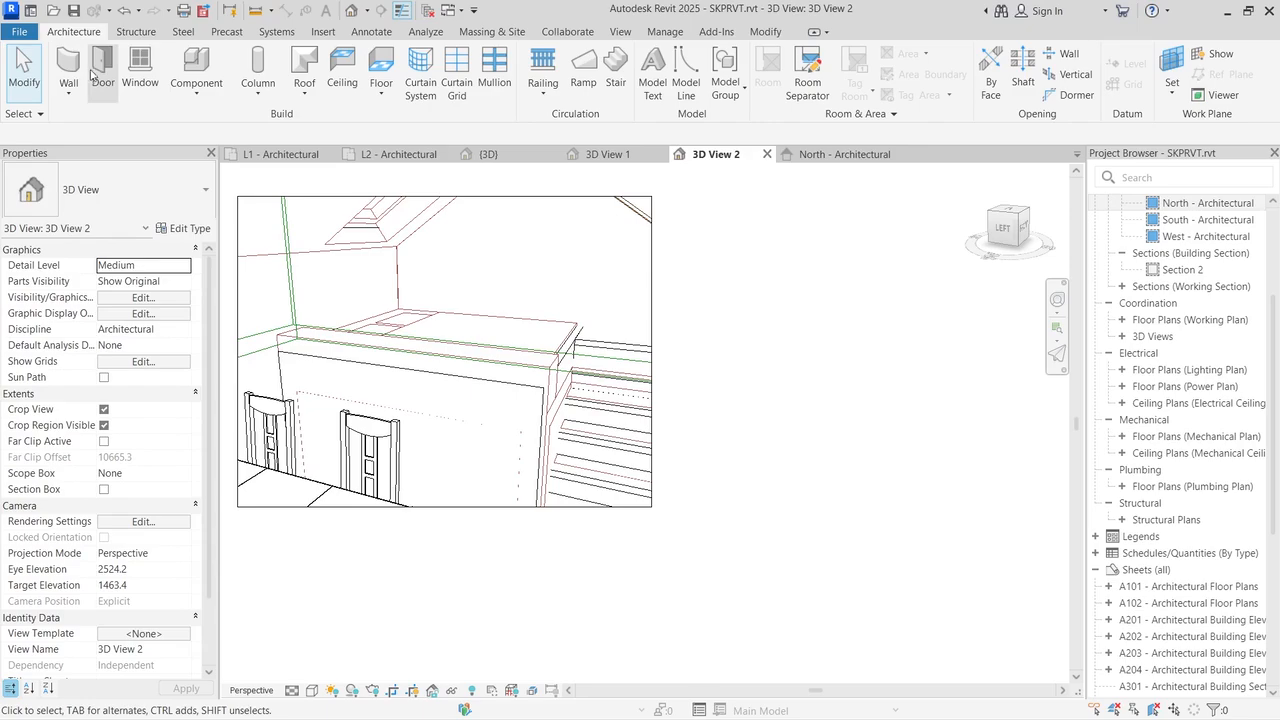
left_click(196, 62)
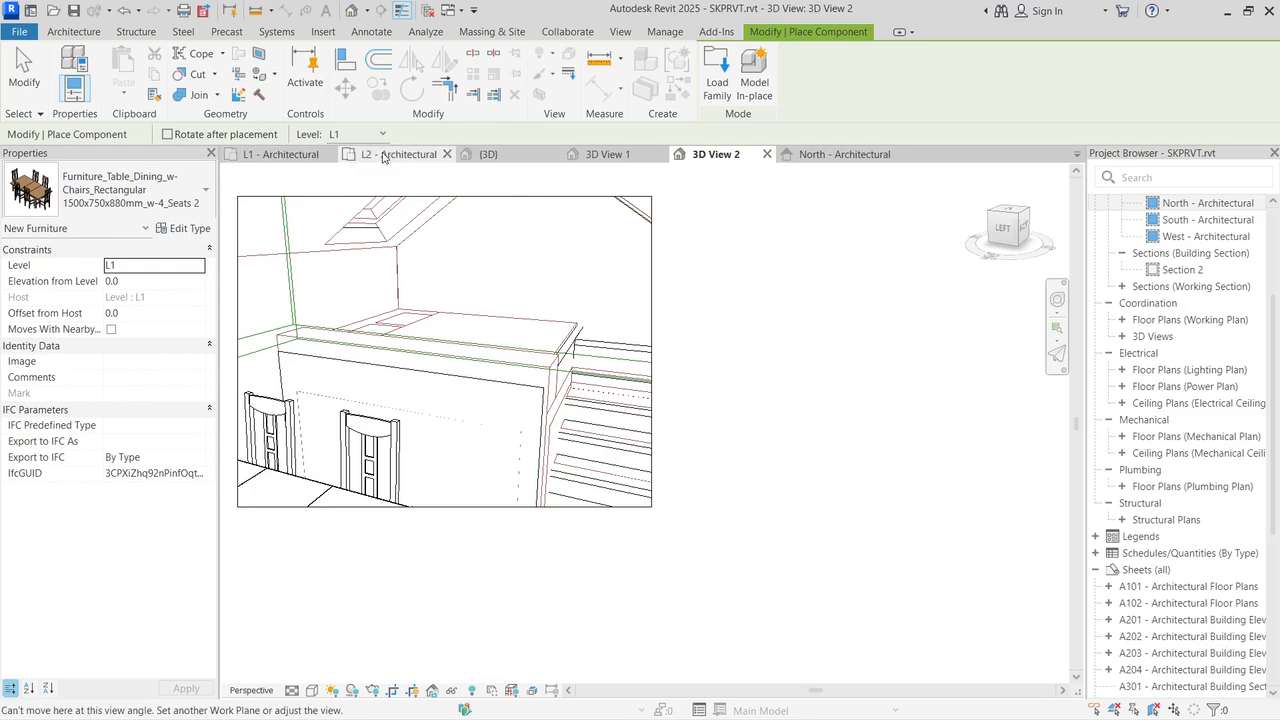
left_click(280, 154)
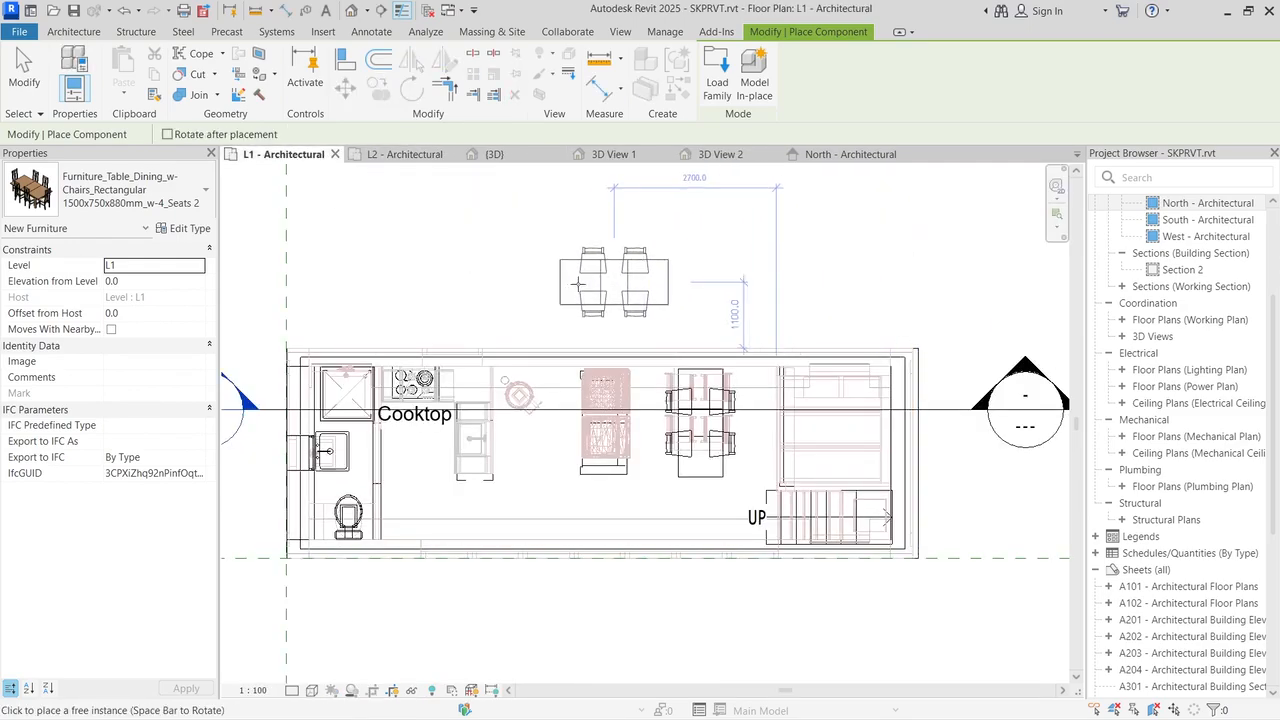
key("Escape")
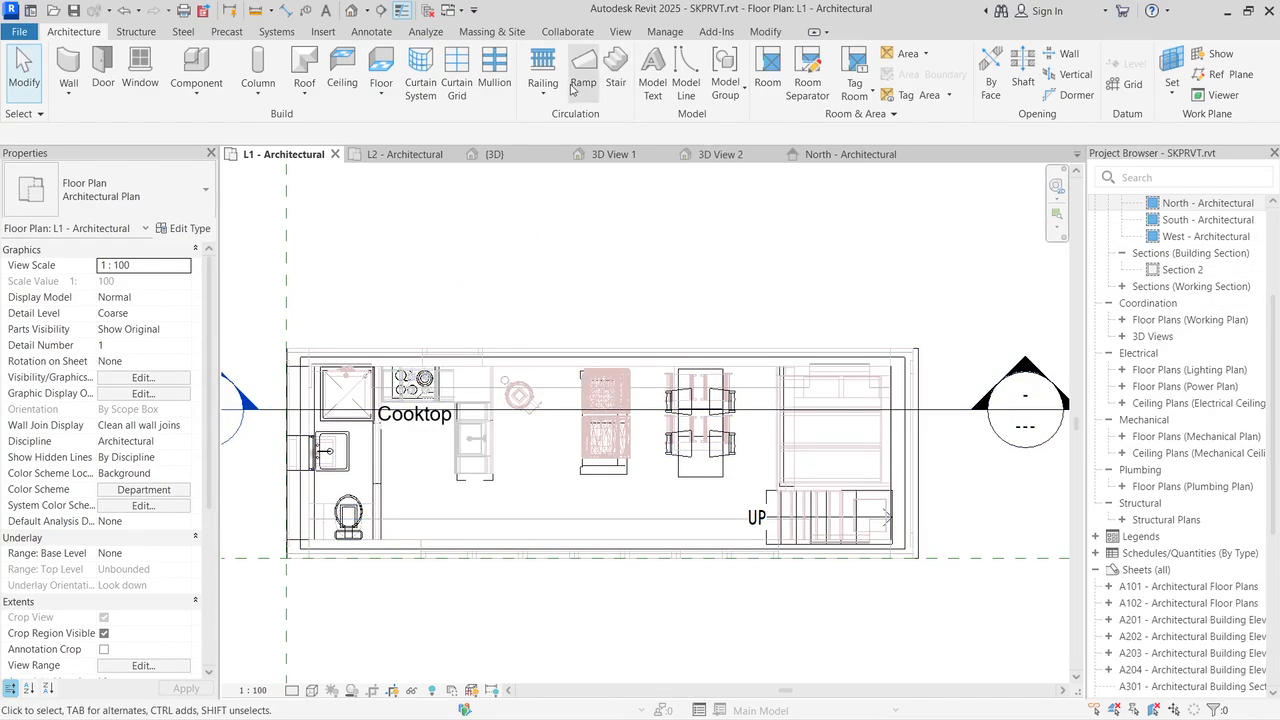
Step: Create architectural floor plan views for the Bedroom Level and Ground Floor, allowing duplicates of existing views
left_click(624, 32)
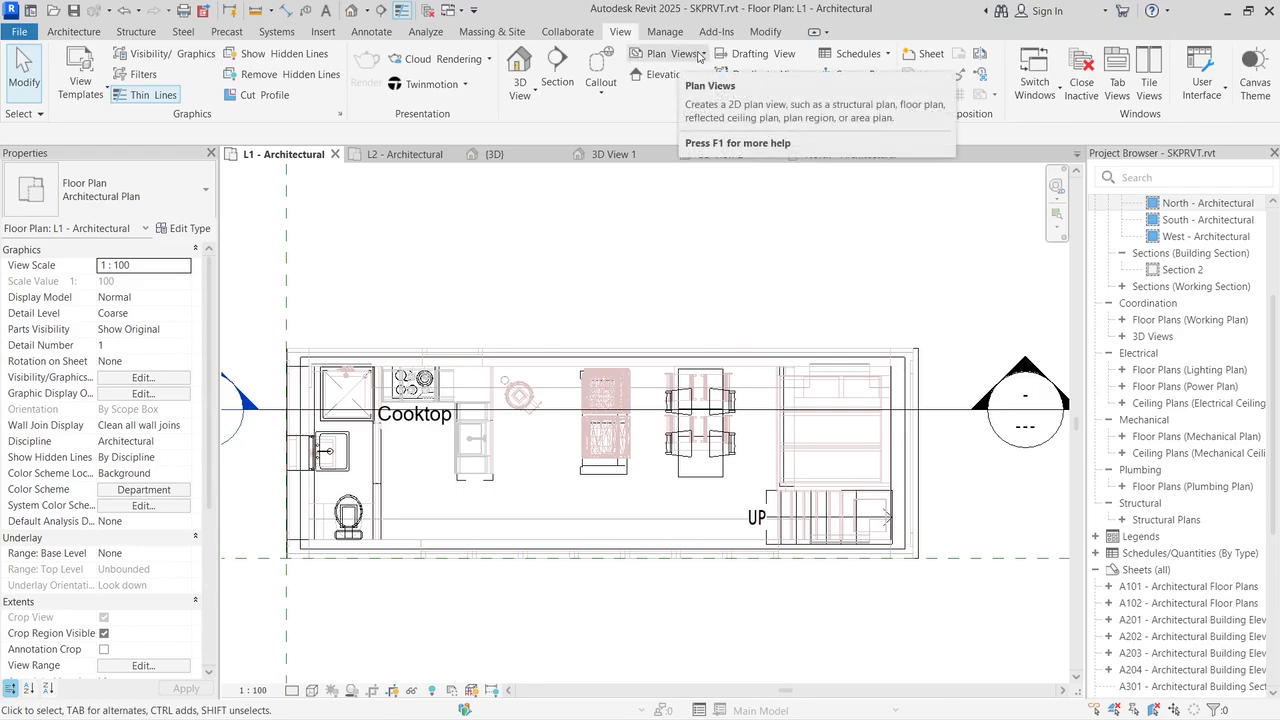
left_click(706, 54)
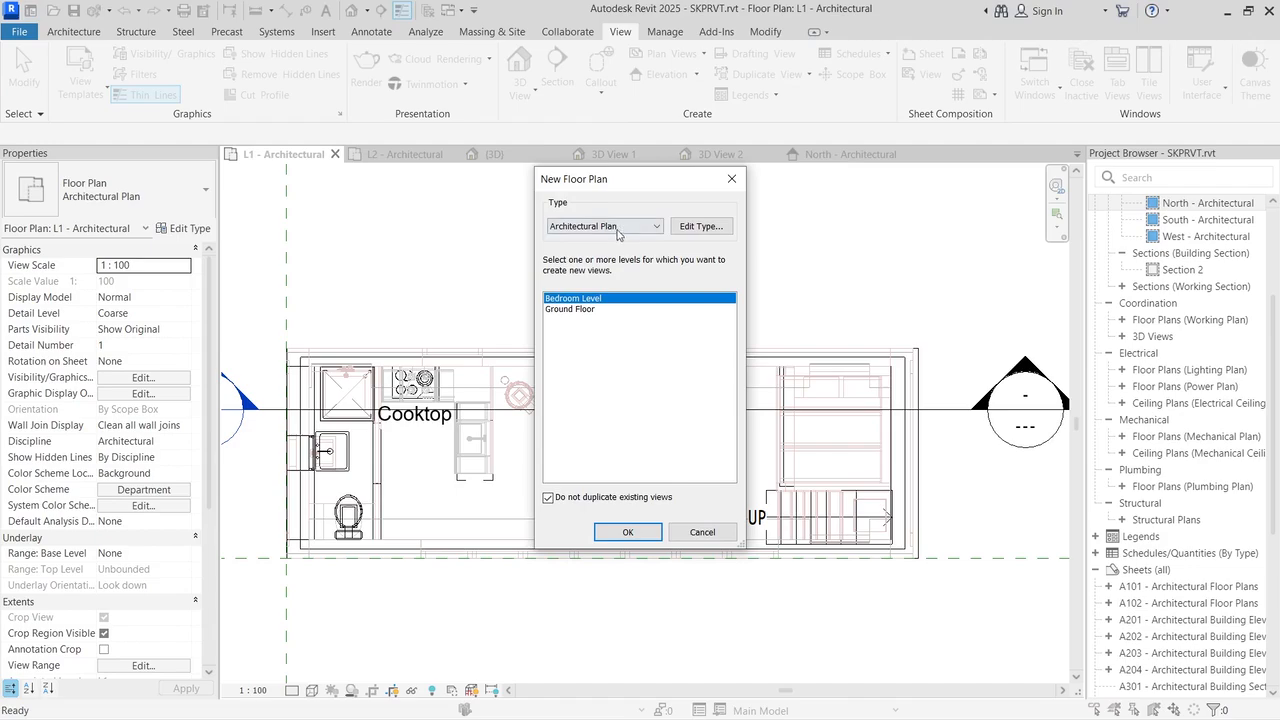
left_click(617, 227)
left_click(615, 230)
left_click(578, 311, "shift")
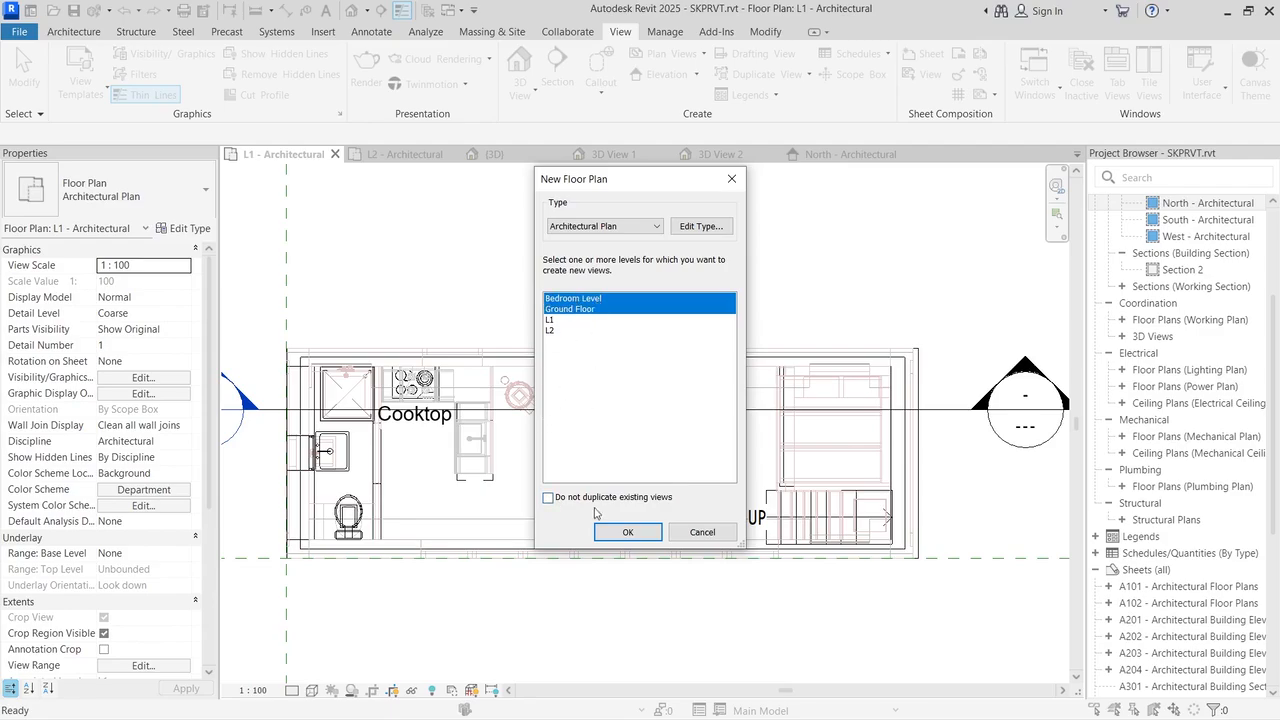
left_click(617, 530)
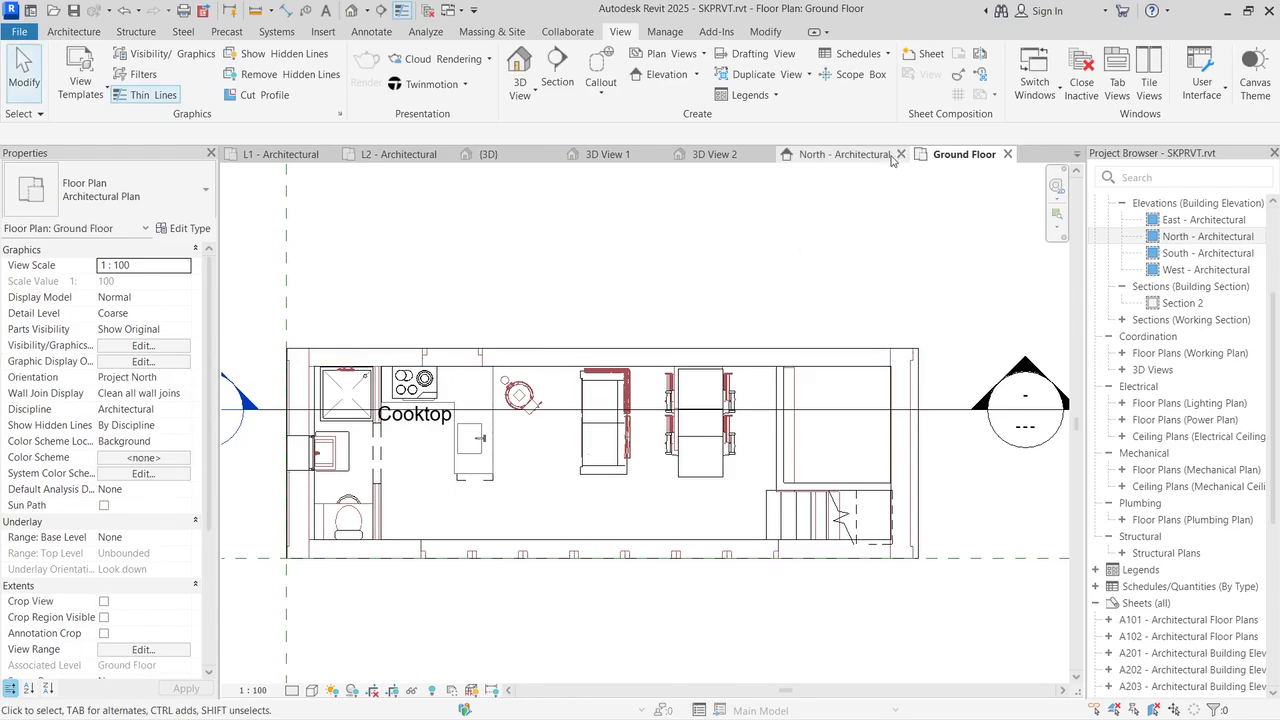
Step: Open the Bedroom Level floor plan and temporarily hide the SketchUp model in it
scroll(1157, 338, "up", 5)
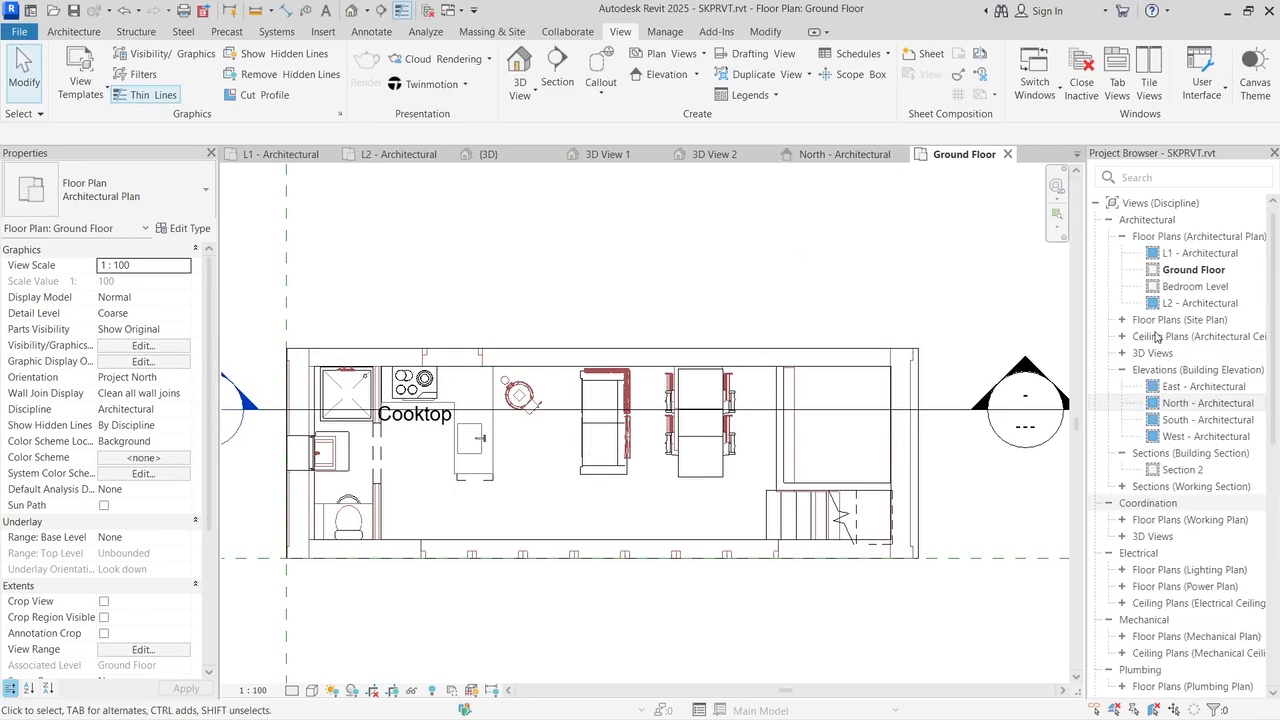
double_click(1185, 287)
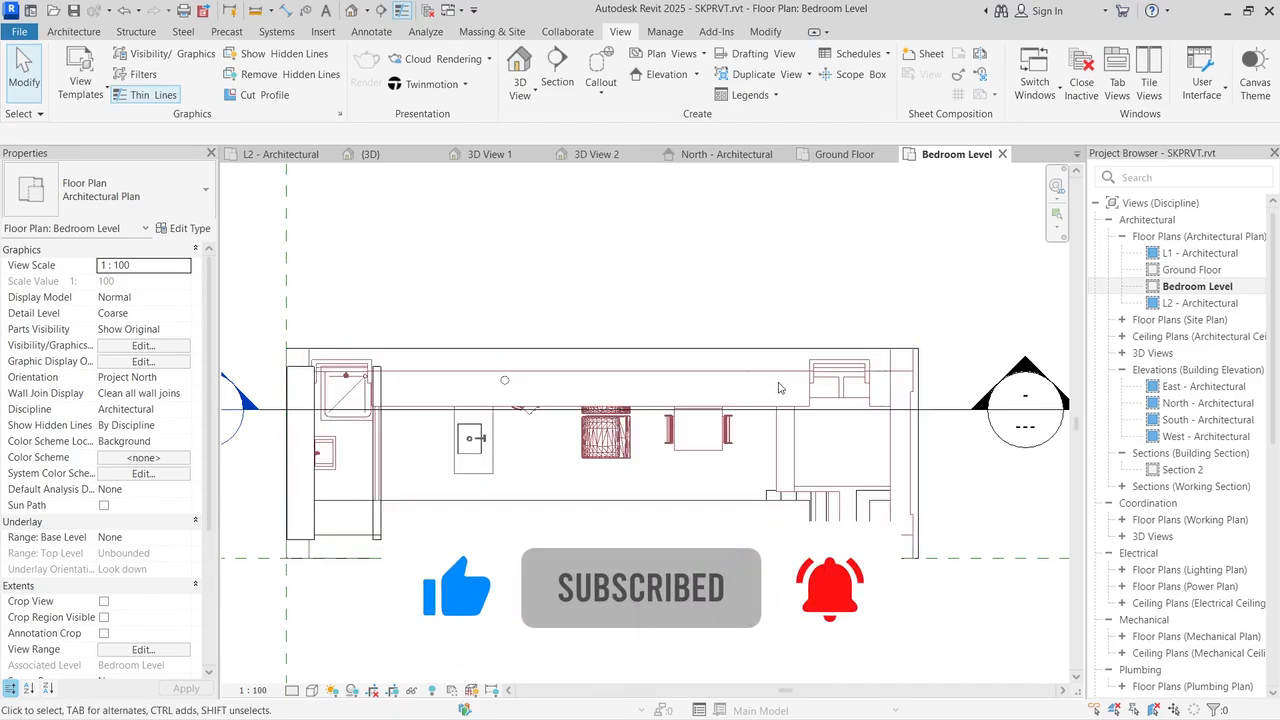
left_click(784, 380)
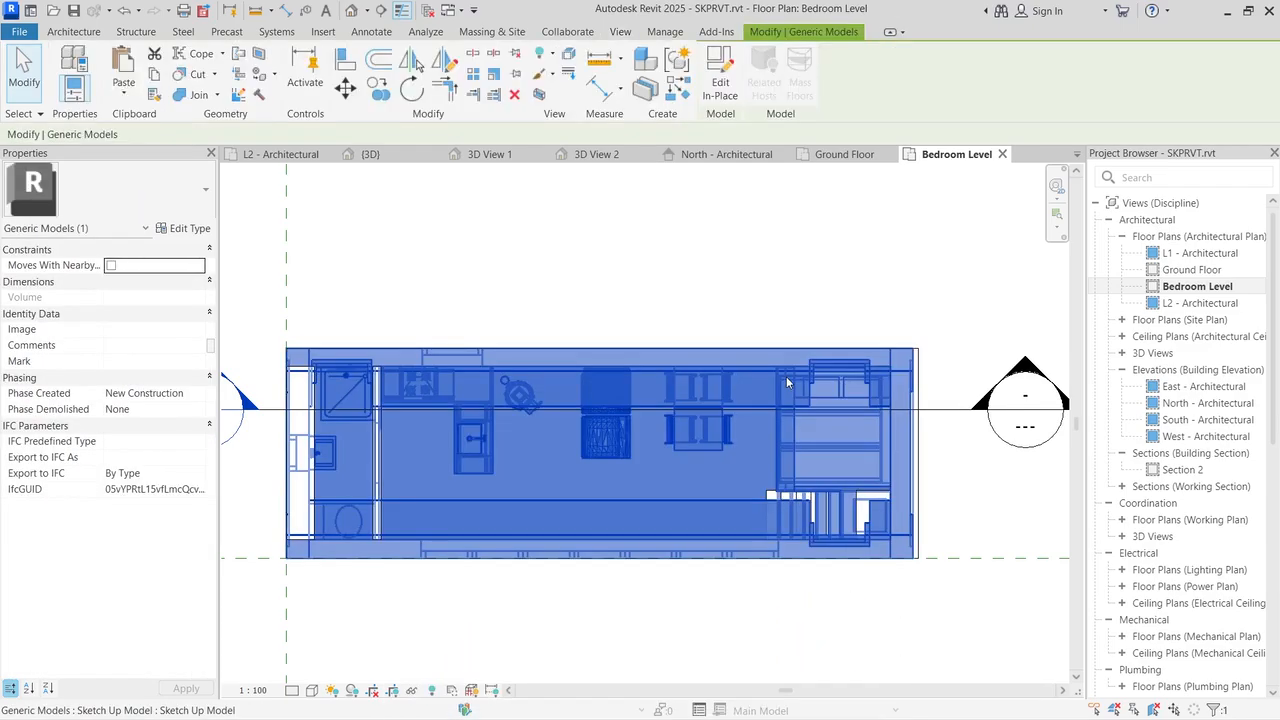
left_click(411, 690)
left_click(455, 648)
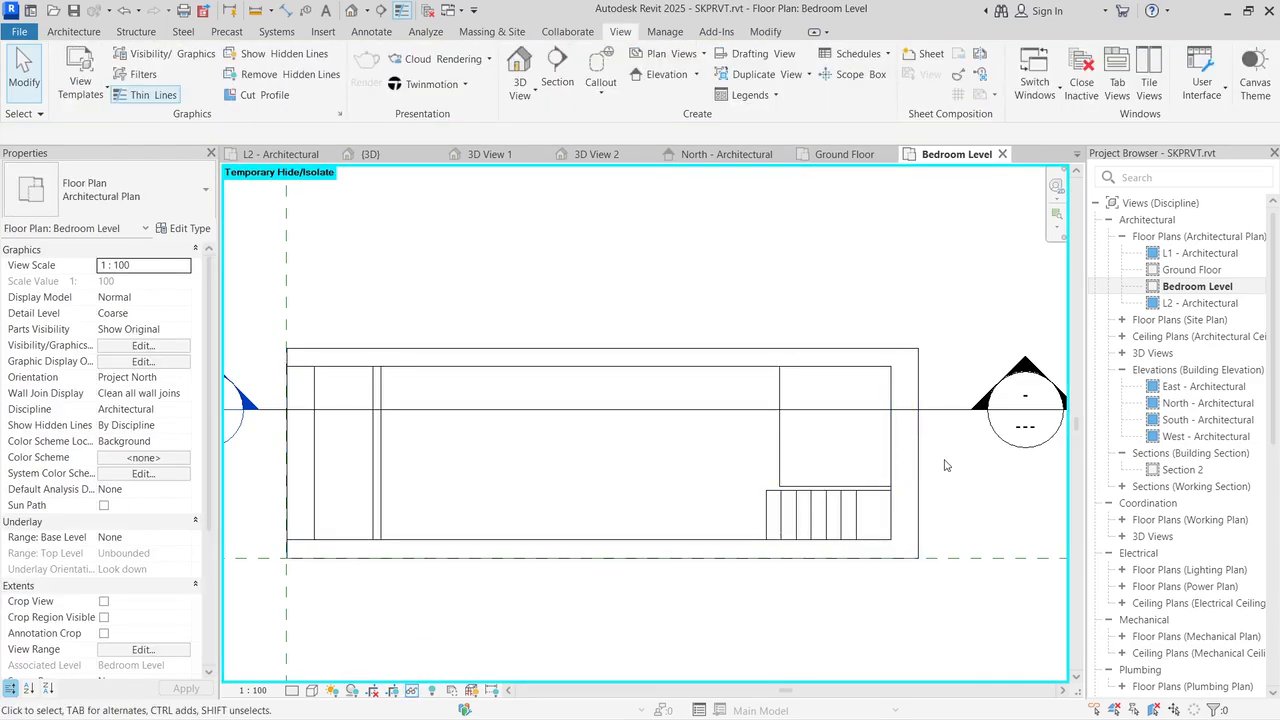
Step: Load the Furniture_Bed_1.rfa family from the Beds folder of the furniture library for placement as a component
scroll(945, 465, "up", 1)
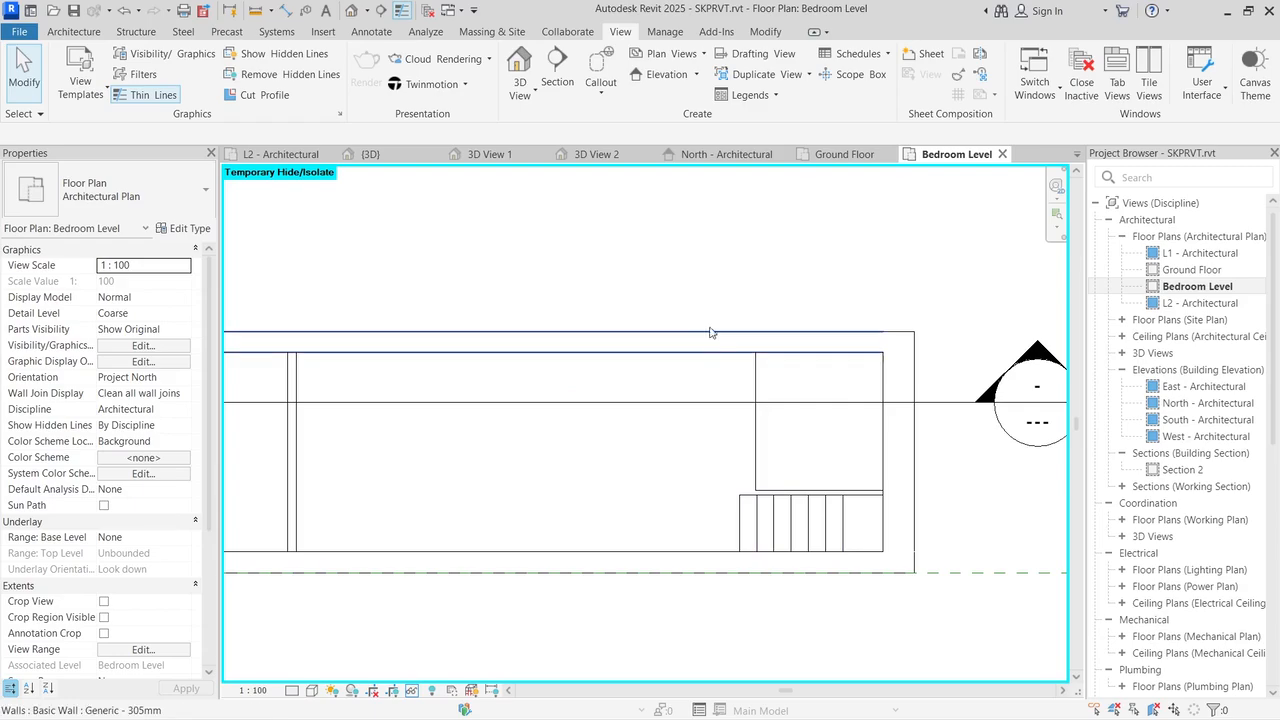
scroll(875, 398, "down", 4)
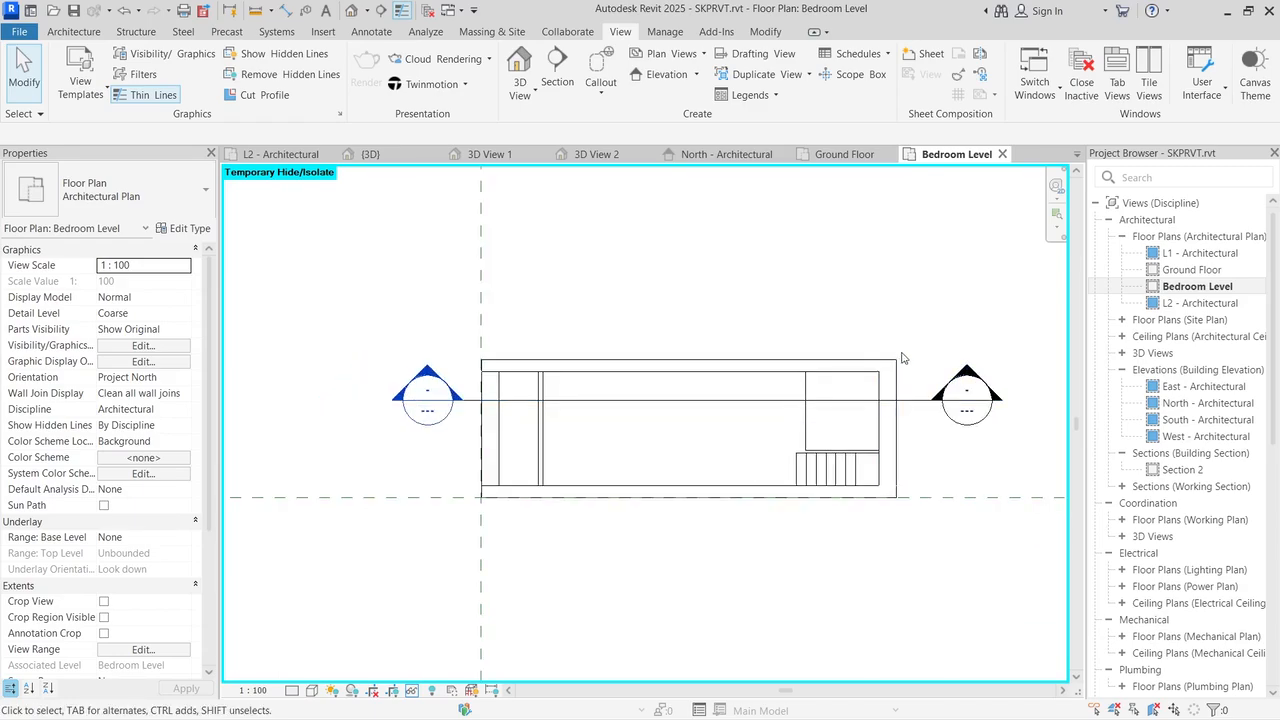
left_click(73, 31)
left_click(195, 60)
left_click(718, 68)
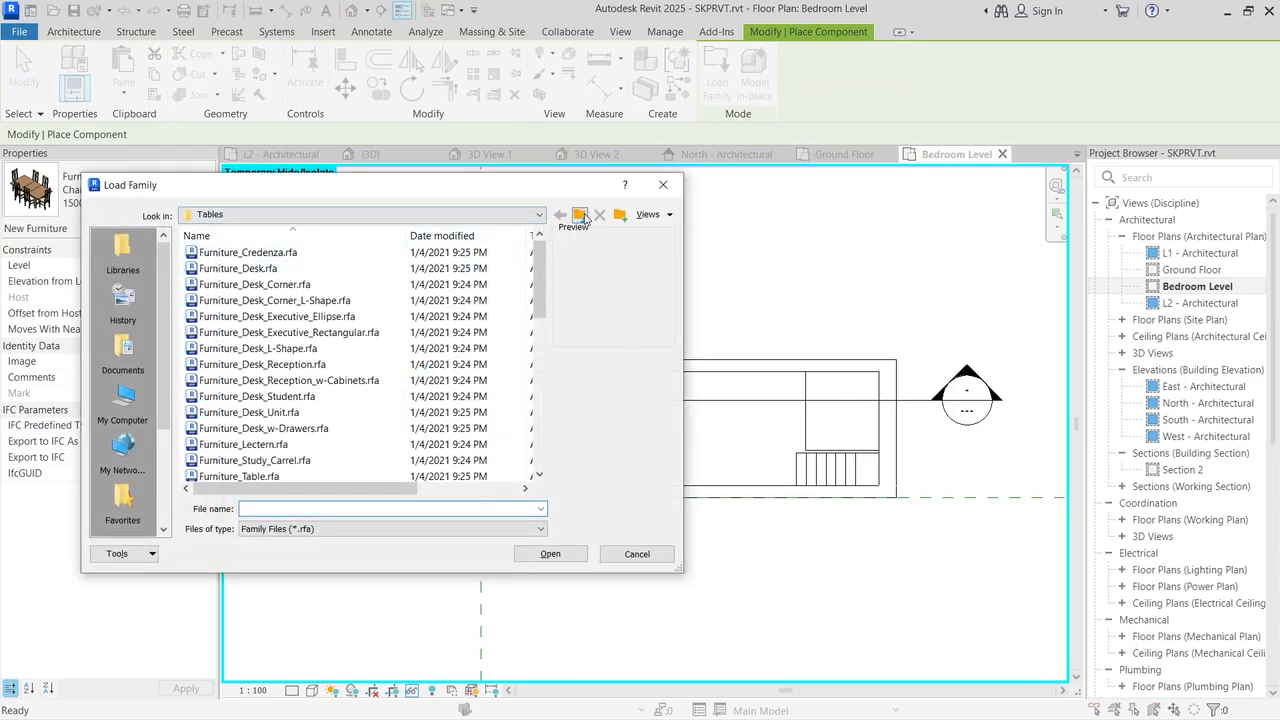
left_click(579, 215)
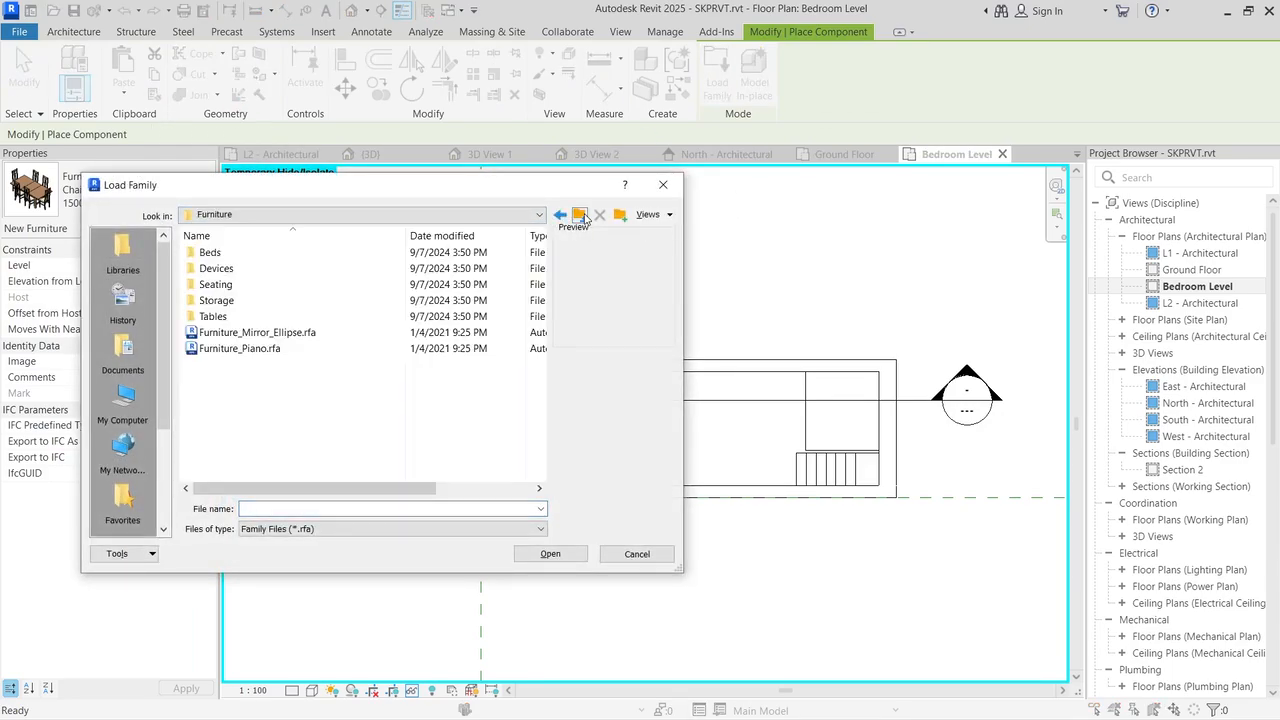
double_click(210, 253)
left_click(240, 253)
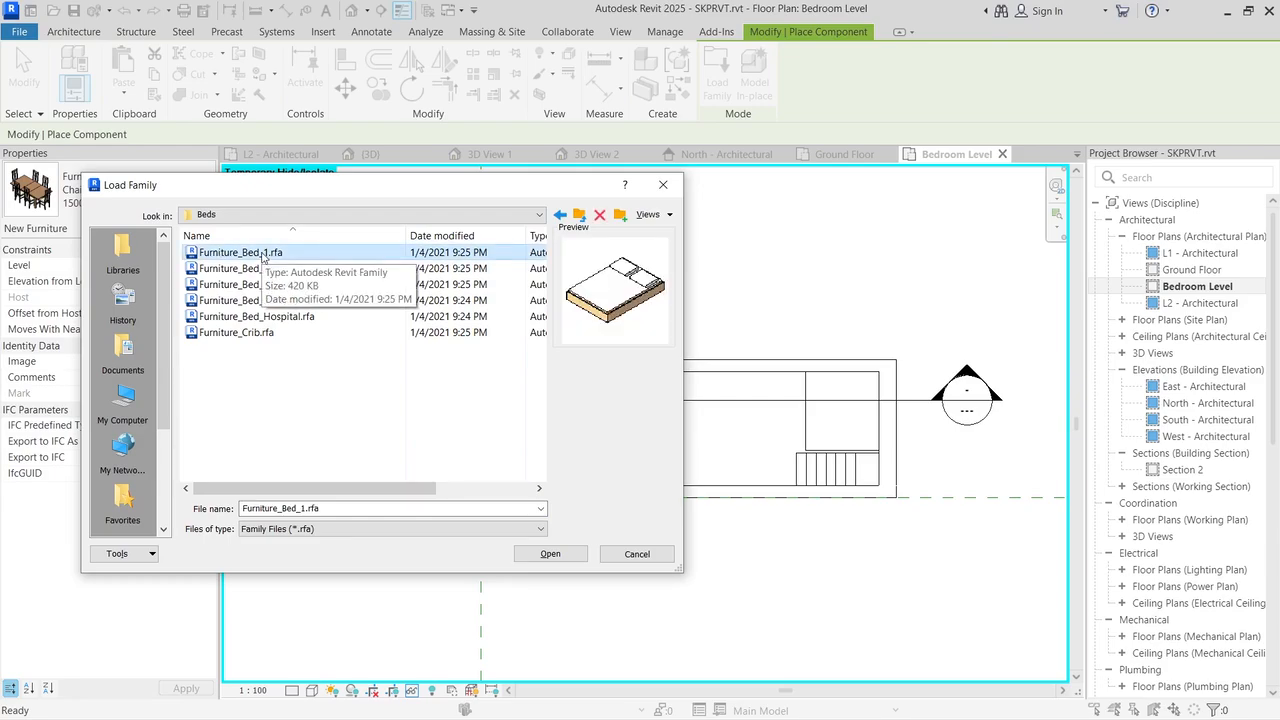
left_click(549, 553)
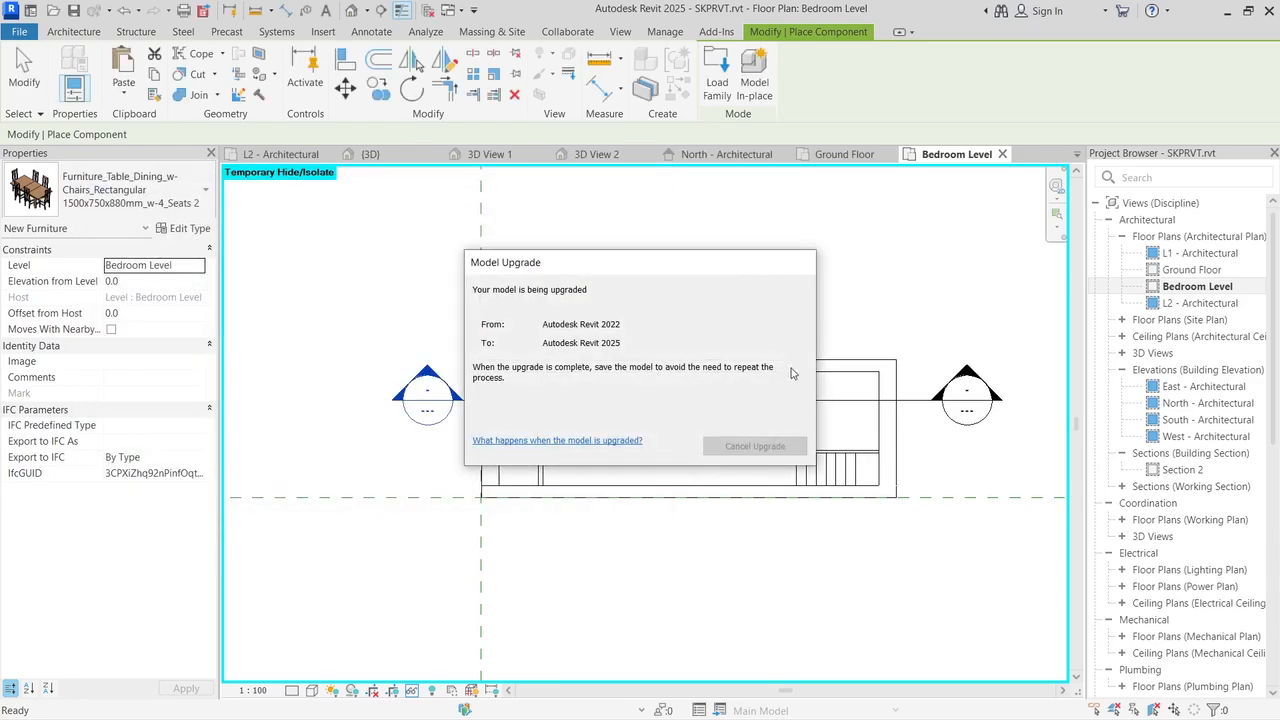
Step: Place the 1346x1880x355mm-Double bed on the bedroom floor, its foot along the stair-side edge and its pillows toward the opposite wall
scroll(845, 427, "up", 4)
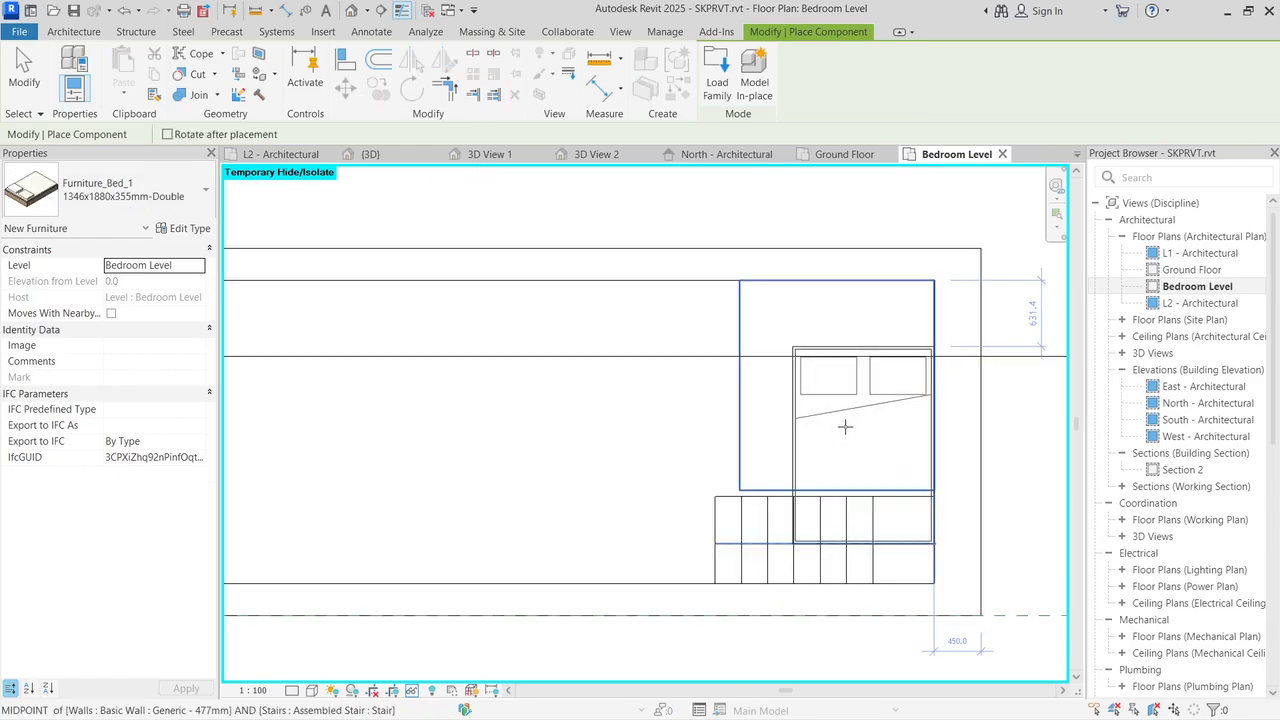
left_click(805, 358)
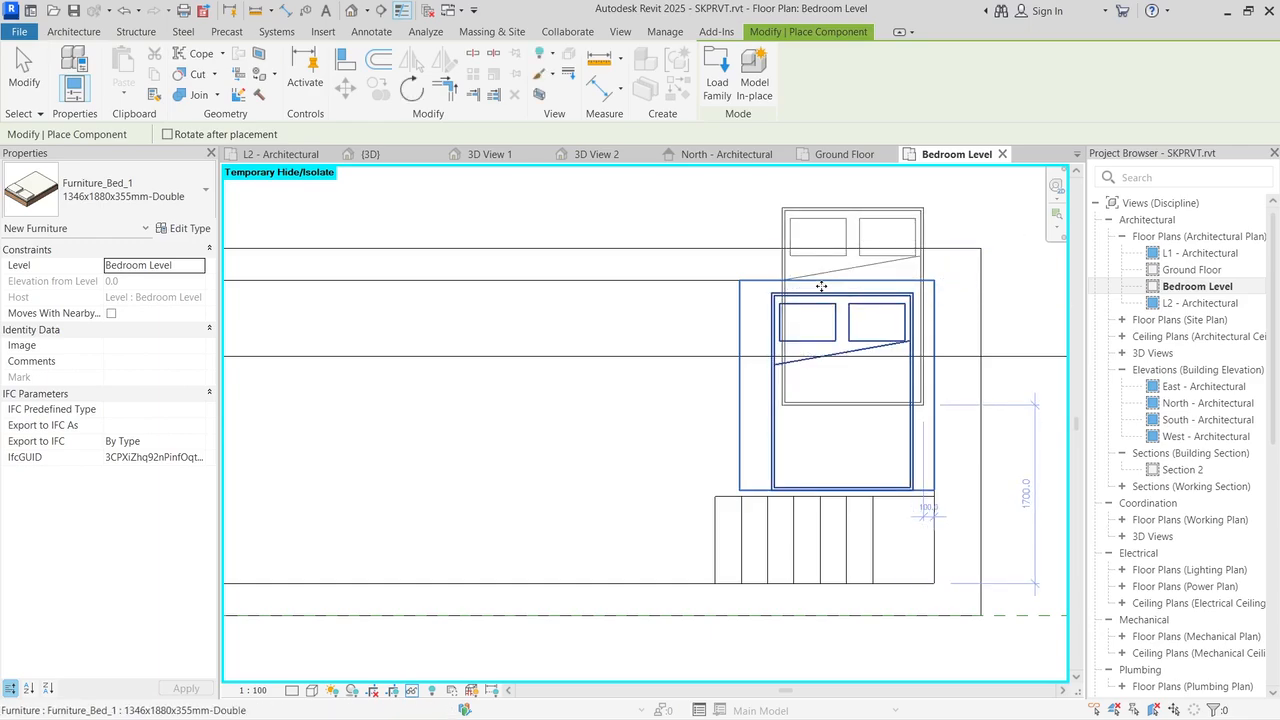
key("Escape")
key("Escape")
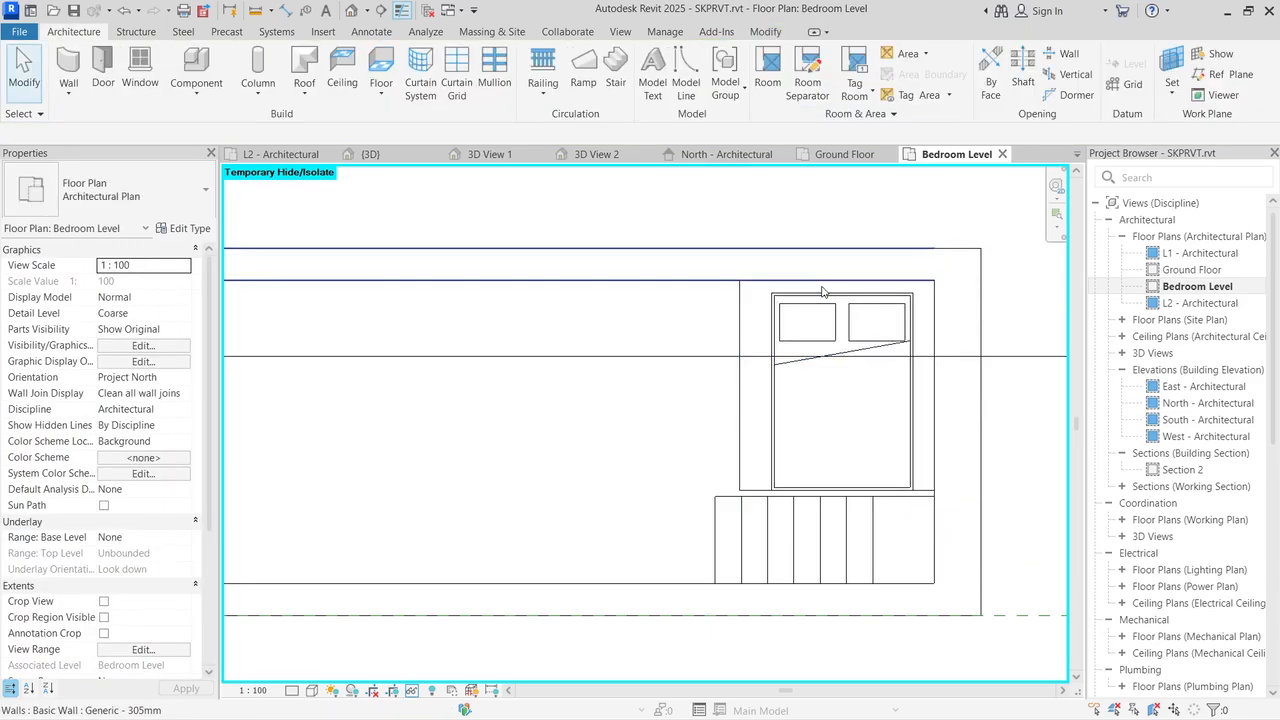
Step: Restore the temporarily hidden SketchUp model in the Bedroom Level plan
left_click(413, 691)
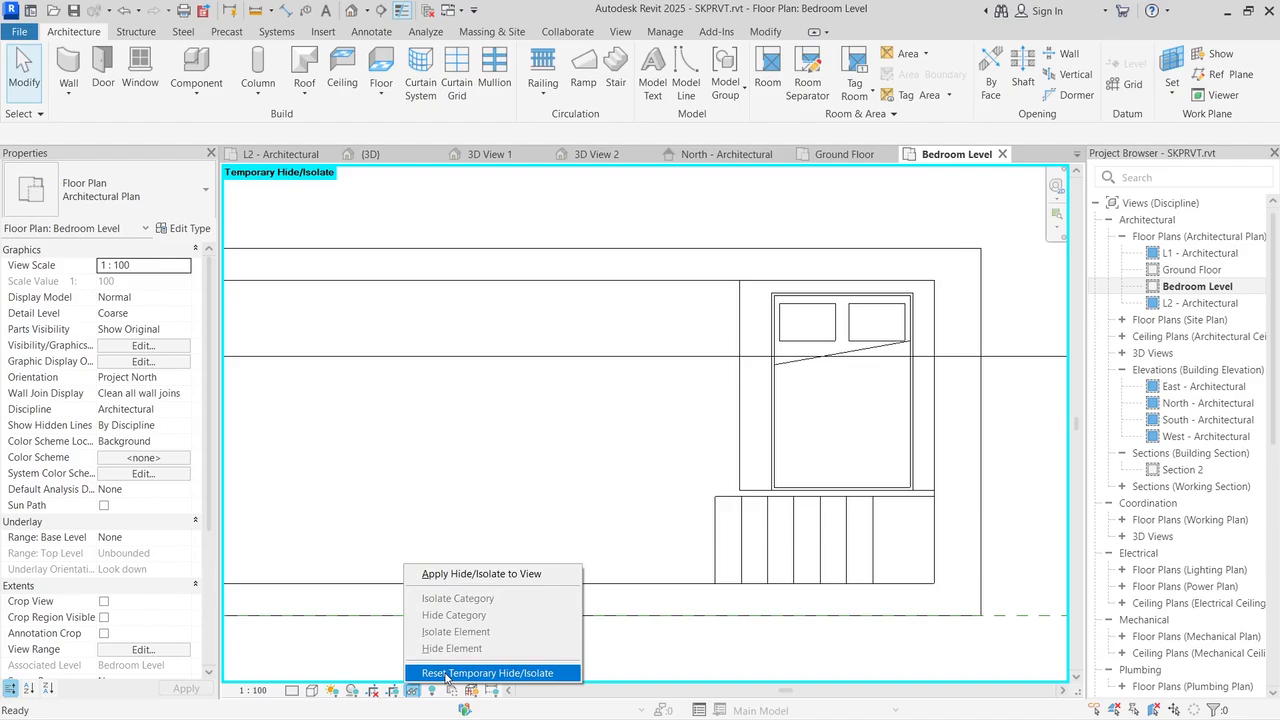
left_click(446, 674)
scroll(532, 320, "down", 3)
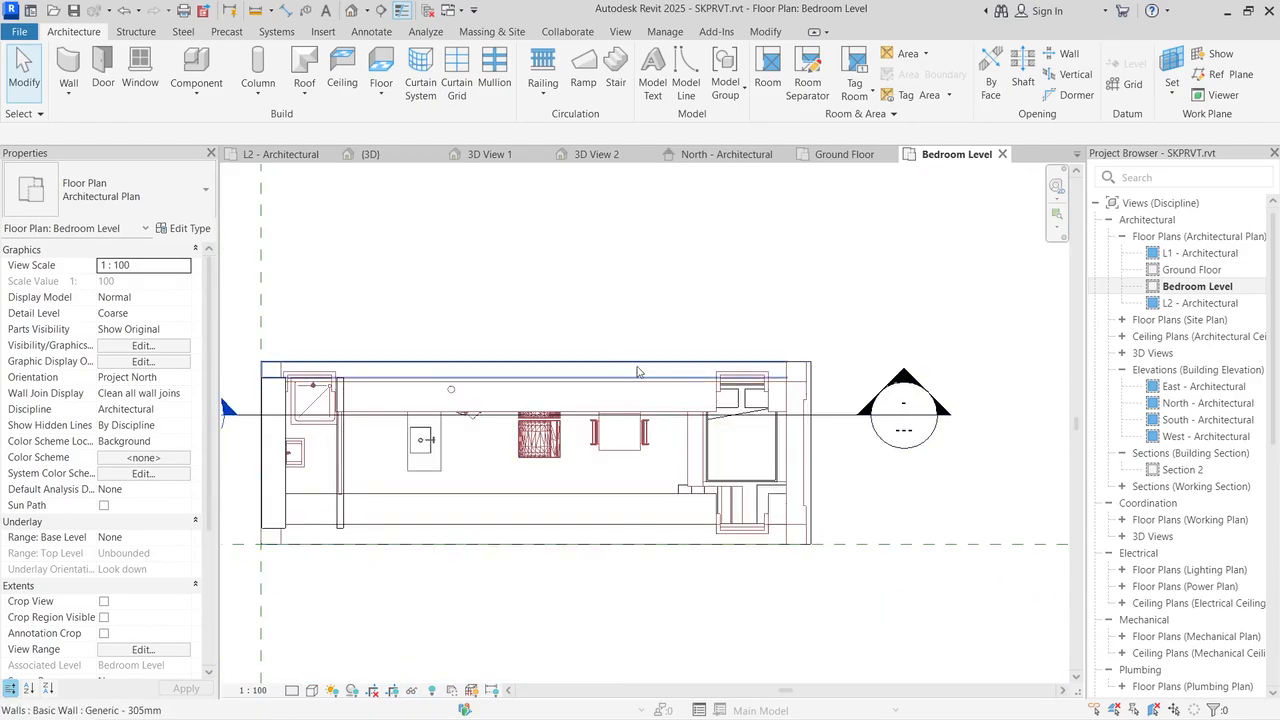
Step: Check the placed bed against the bedroom floor, stair and SketchUp reference in 3D View 2 and the North elevation
left_click(597, 154)
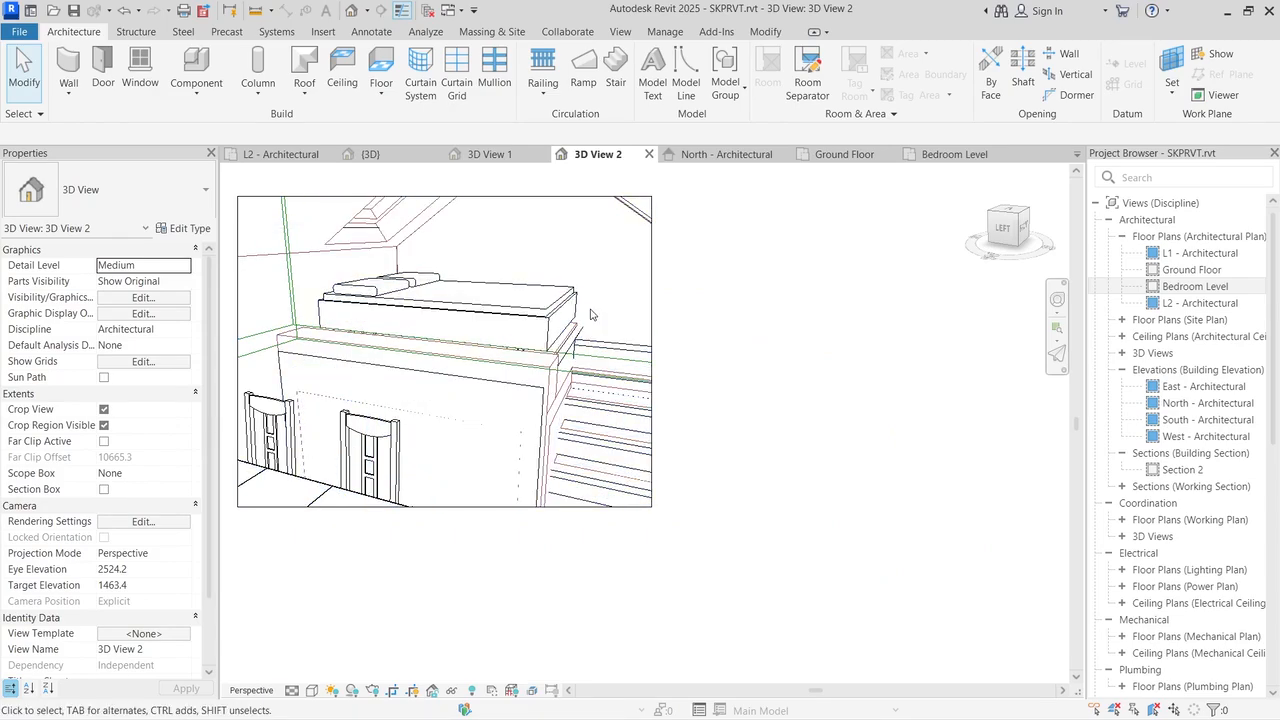
left_click(727, 154)
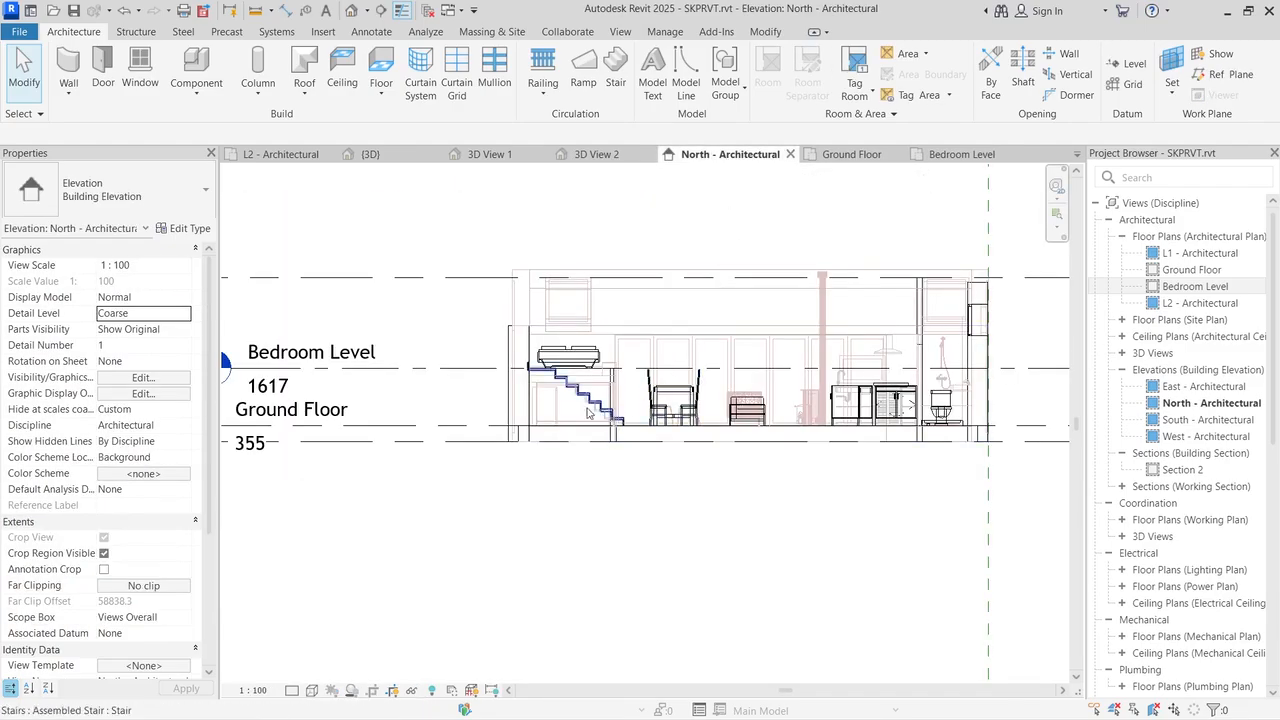
scroll(575, 370, "up", 5)
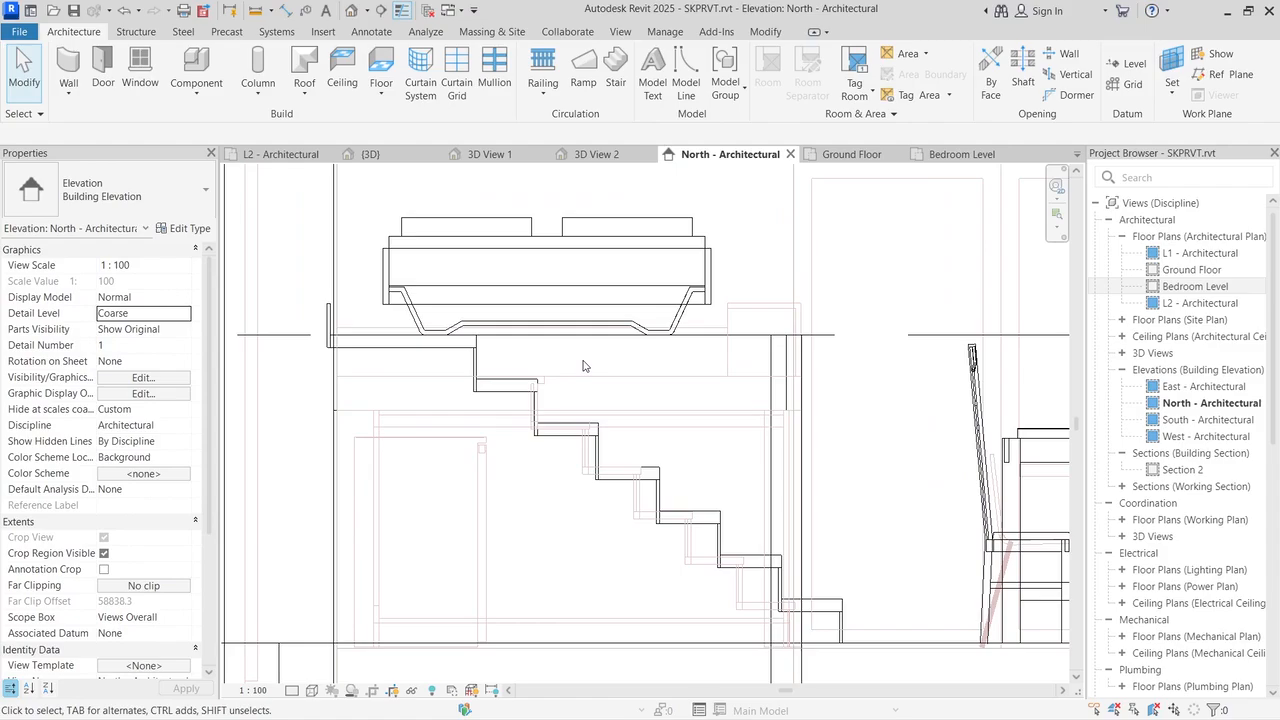
left_click(617, 311)
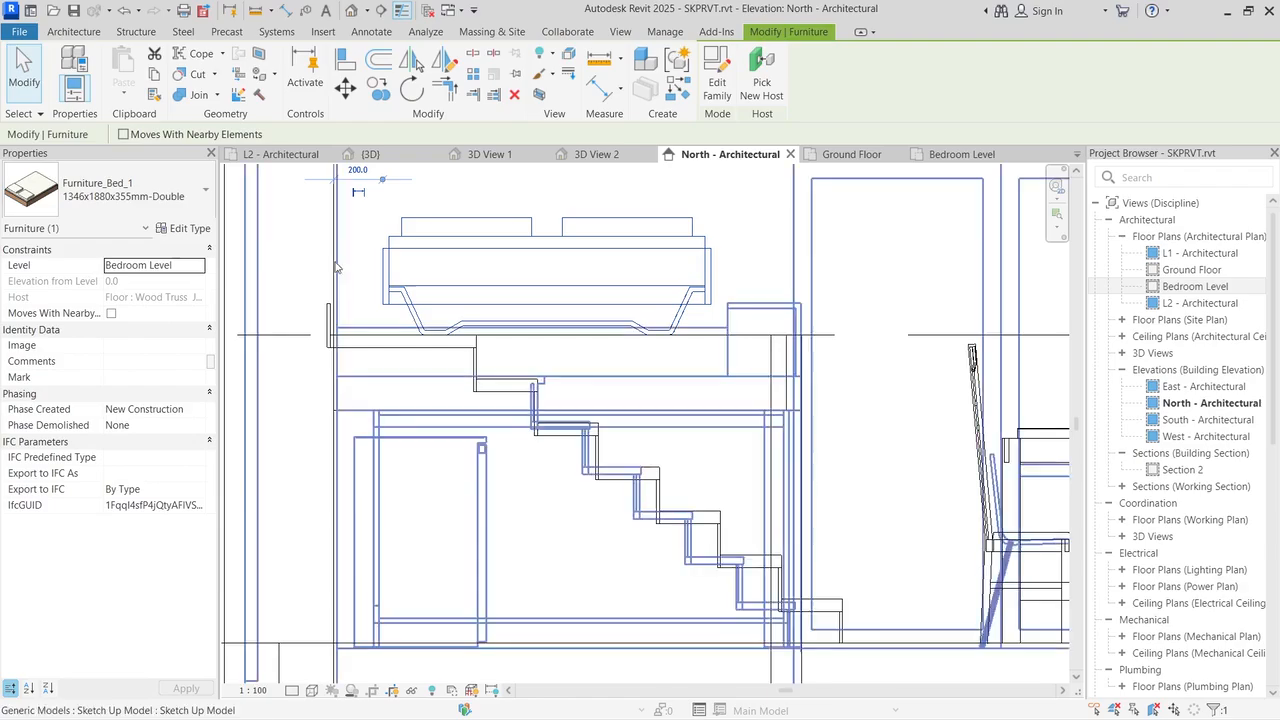
left_click(295, 237)
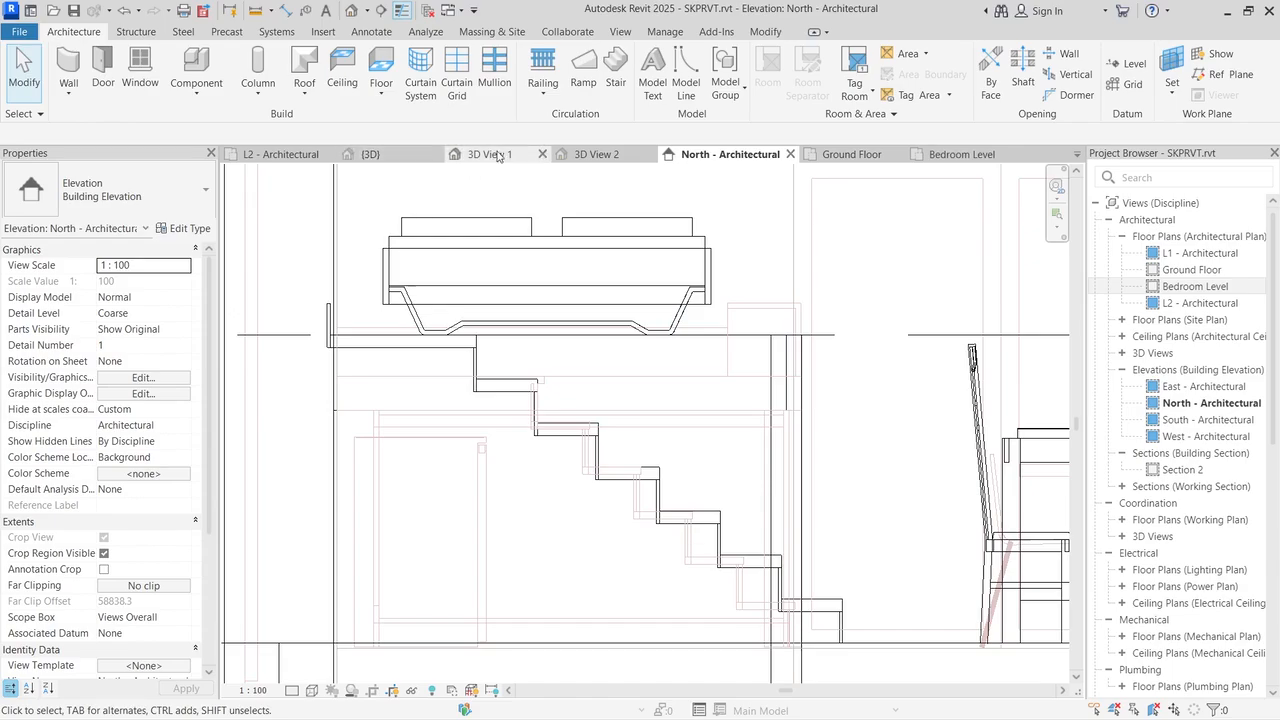
left_click(558, 155)
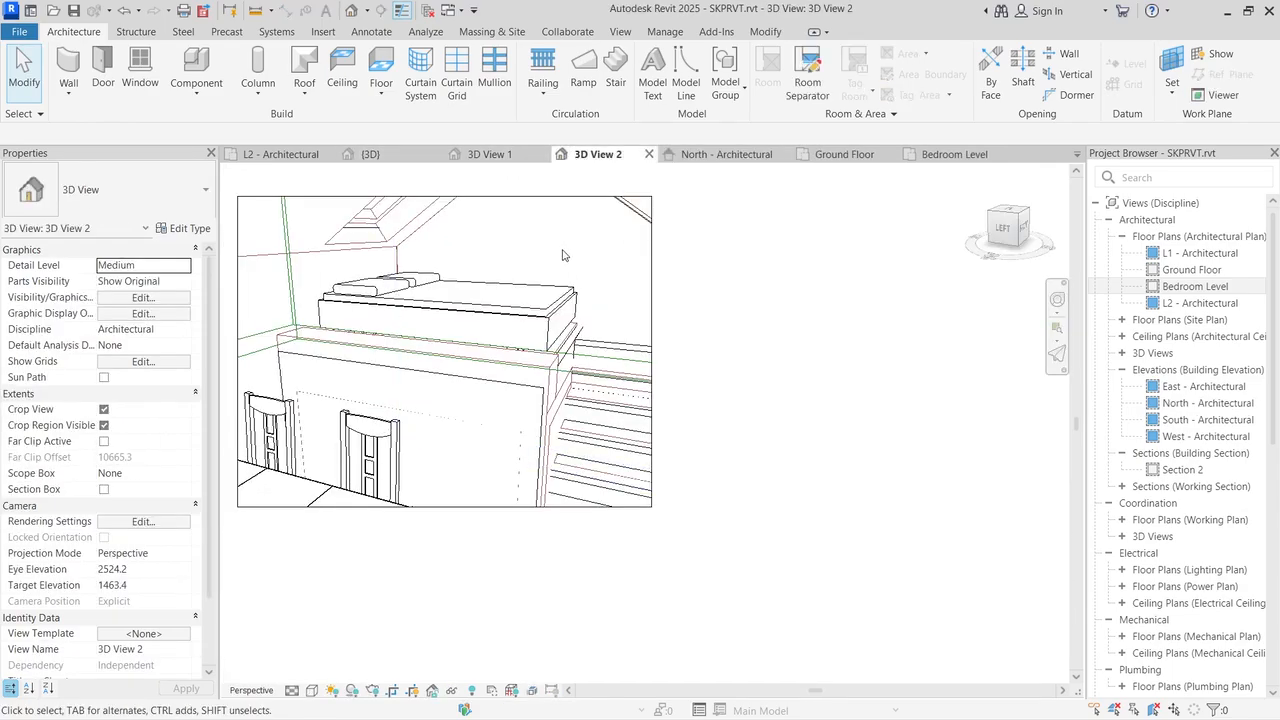
scroll(452, 258, "down", 2)
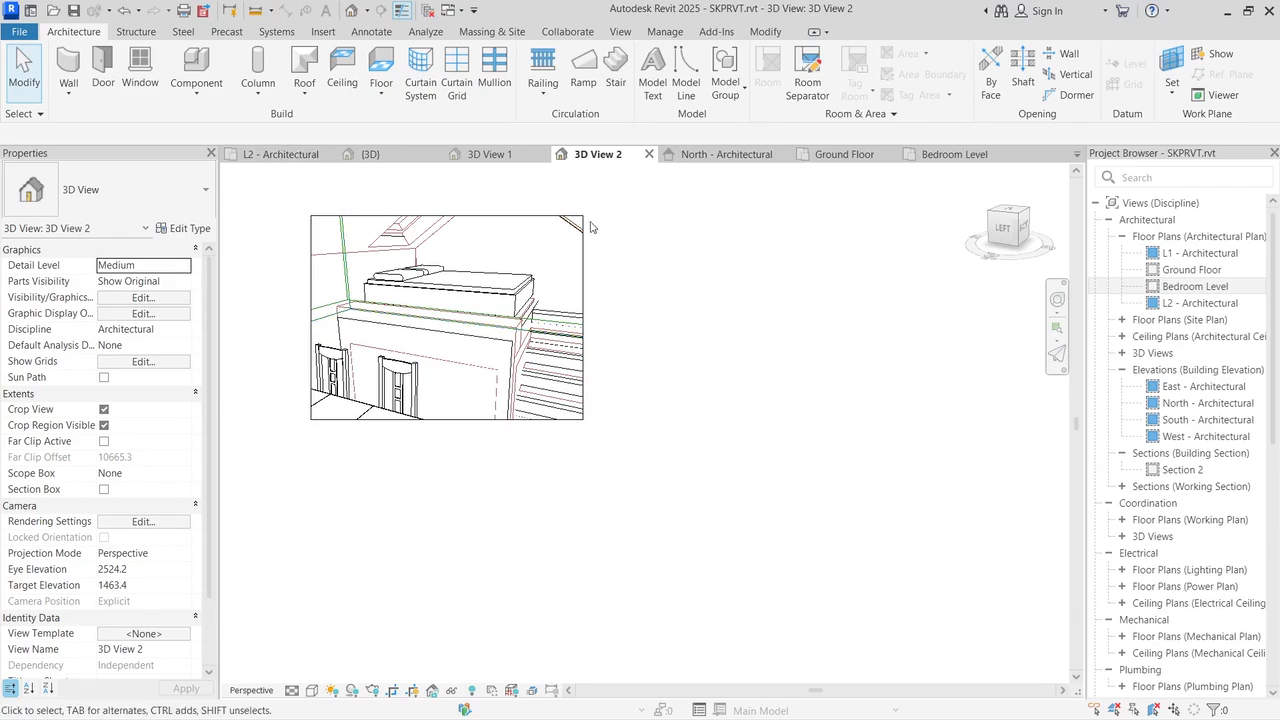
Step: Start a footprint roof on L2 using the type Wood Rafter 184mm - Asphalt Shingle - Insulated
left_click(281, 163)
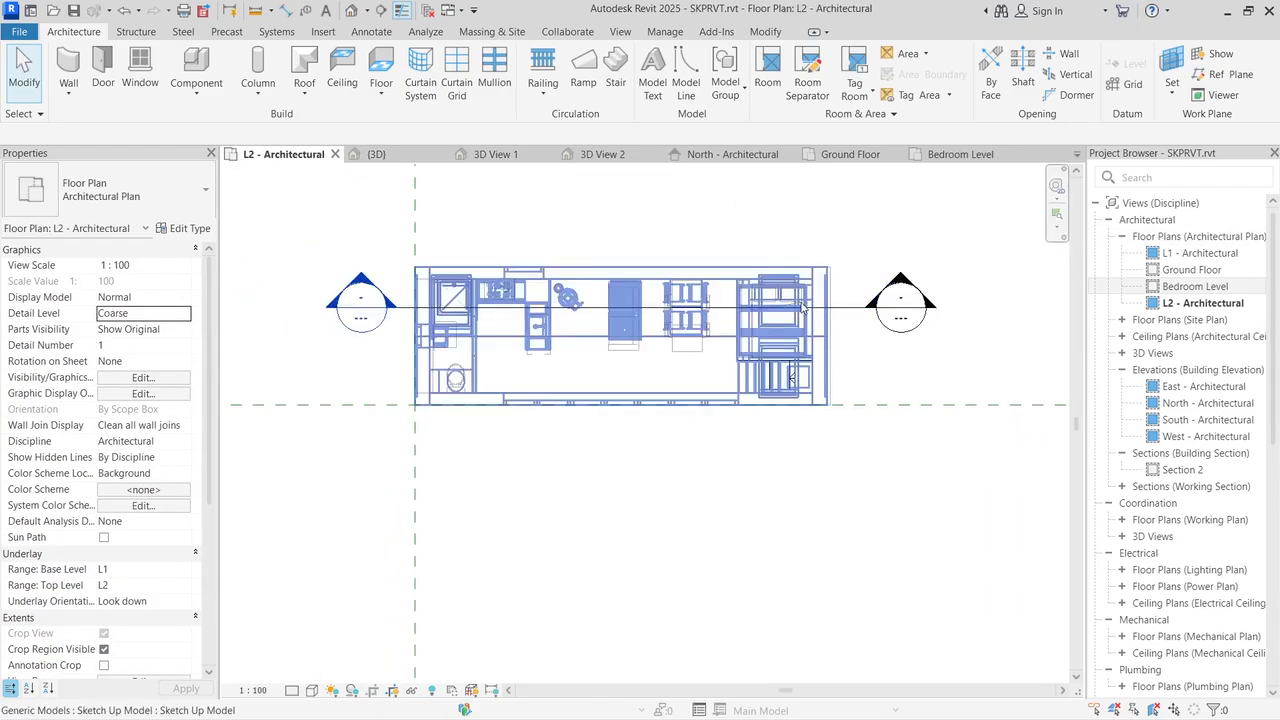
left_click(305, 67)
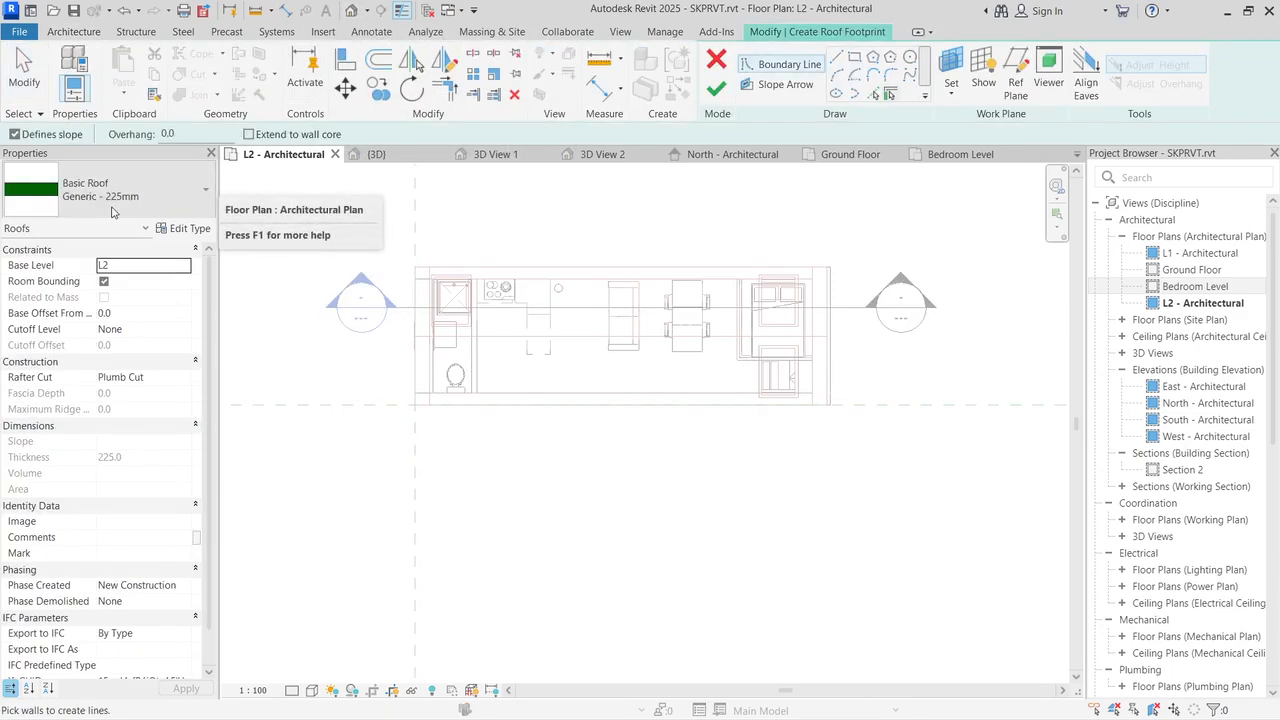
left_click(113, 196)
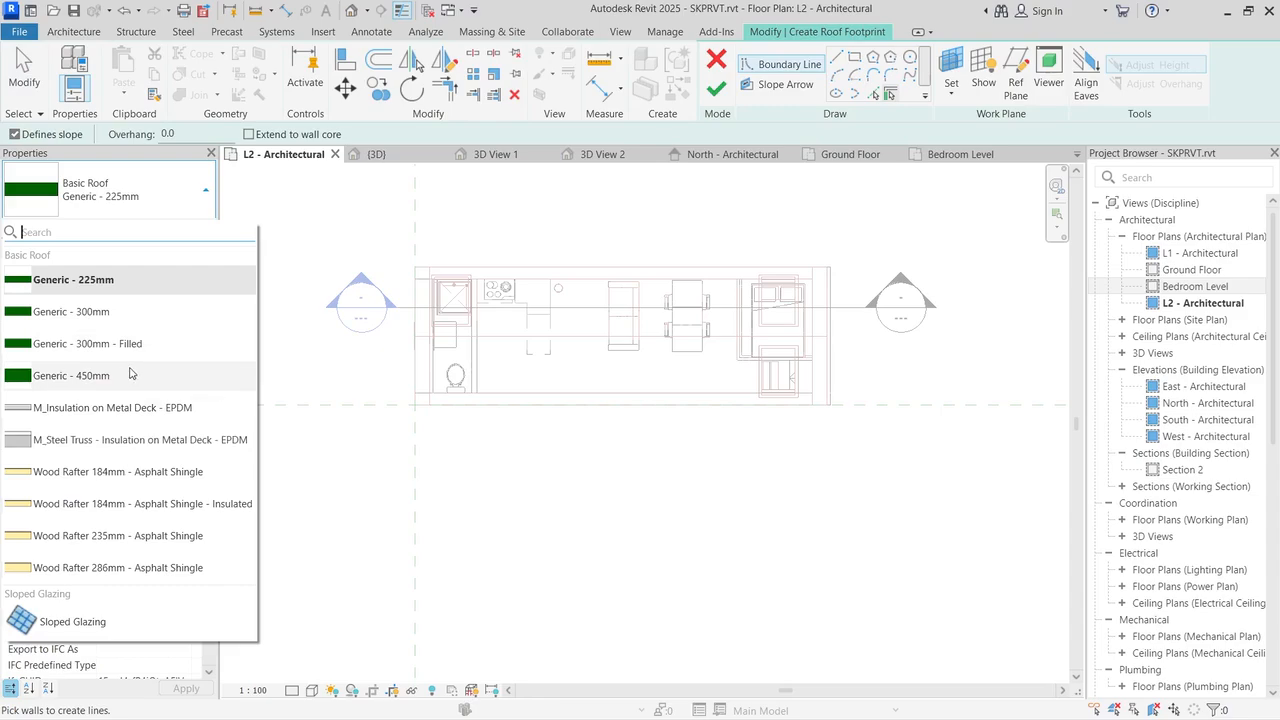
left_click(130, 504)
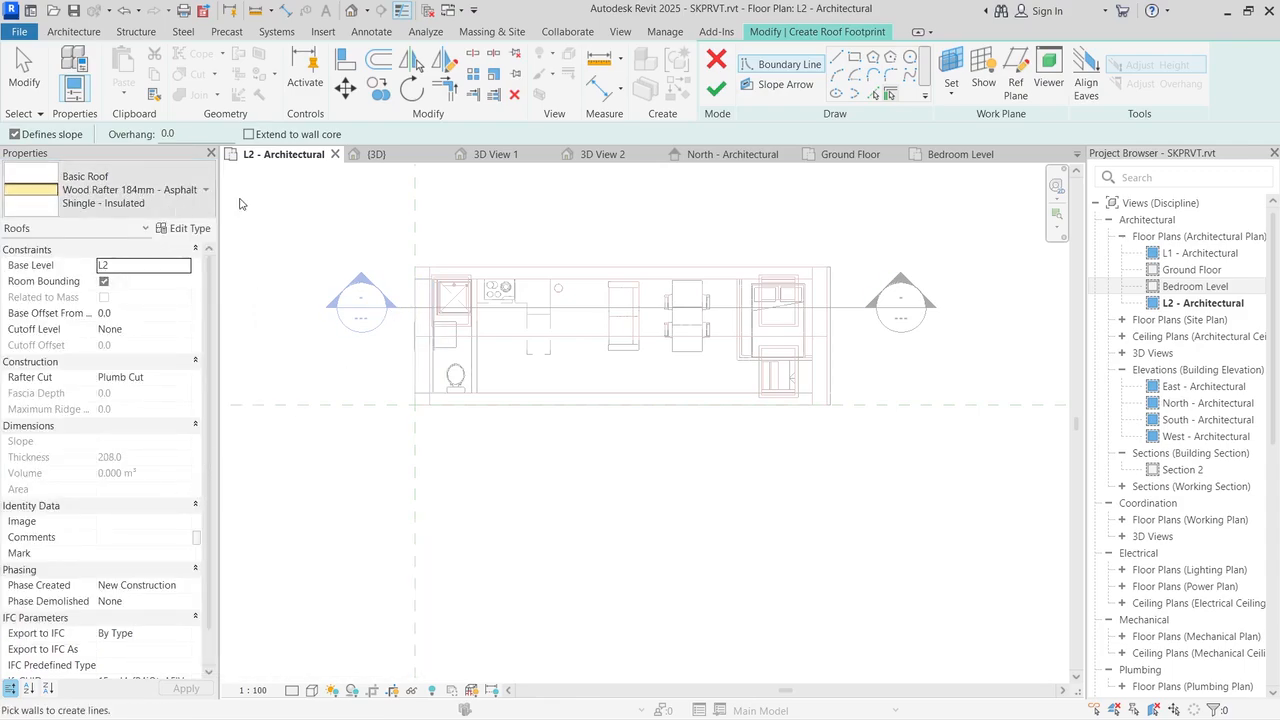
Step: Switch to SketchUp and examine the reference house's gable end and roof edges, returning to the Revit roof sketch
scroll(479, 214, "up", 1)
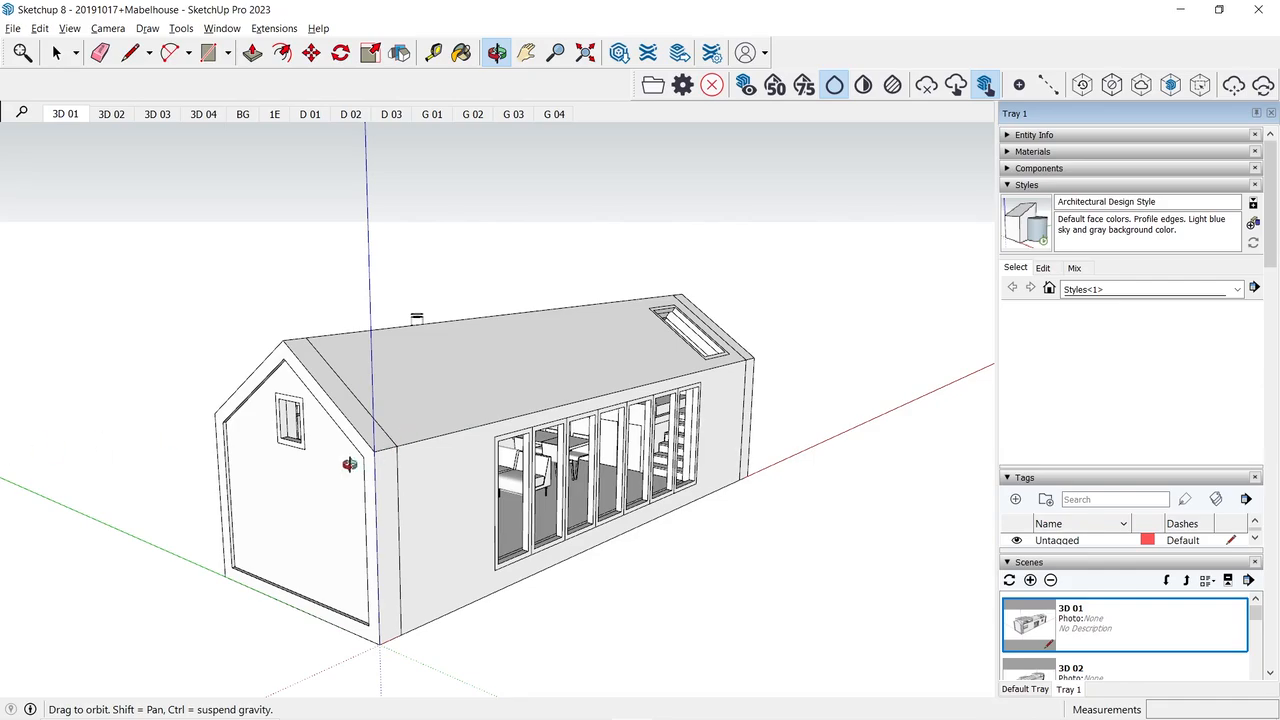
left_click_drag(350, 465, 362, 382)
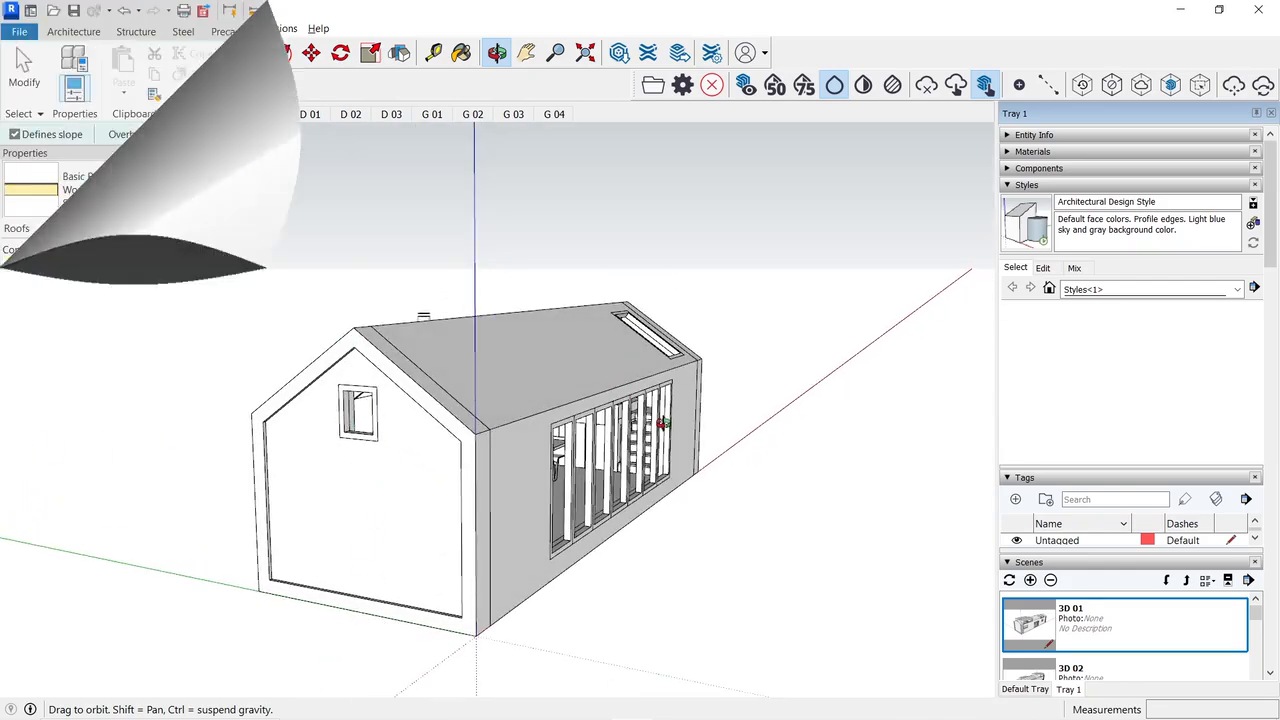
scroll(945, 261, "up", 1)
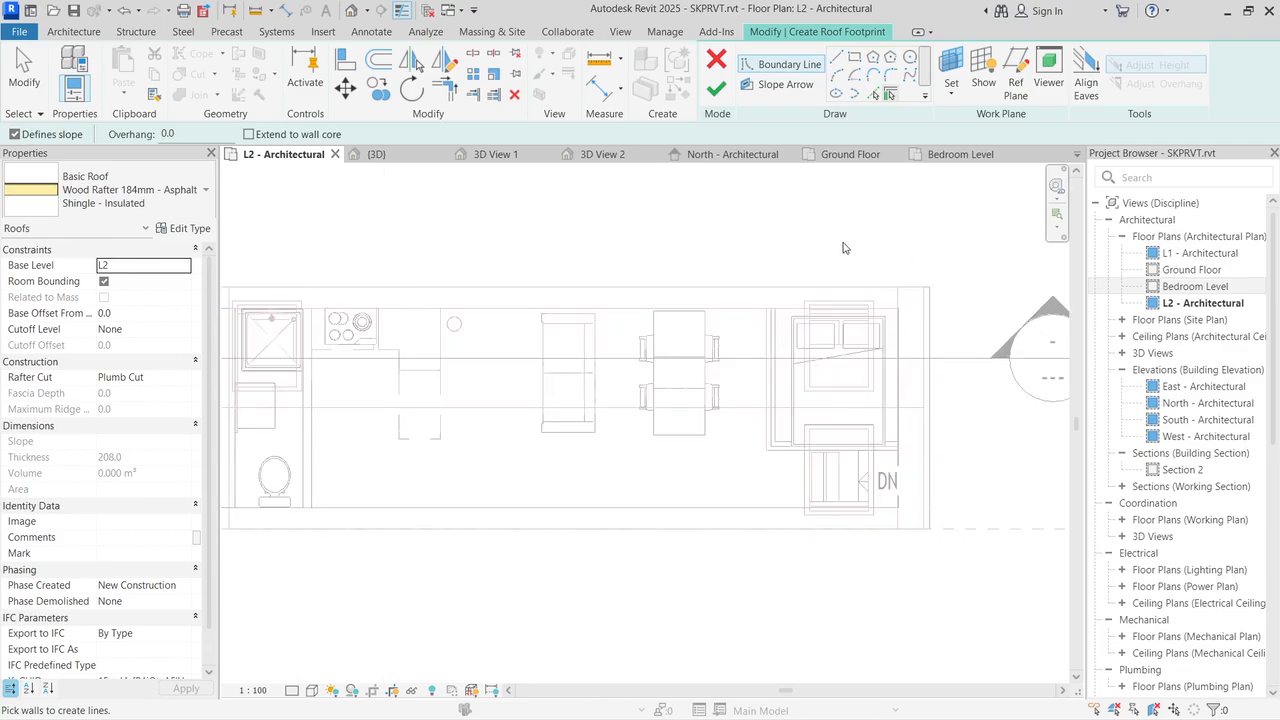
Step: Sketch a closed rectangular roof boundary along the house's outer wall edges, about 3500 mm wide
scroll(872, 171, "down", 1)
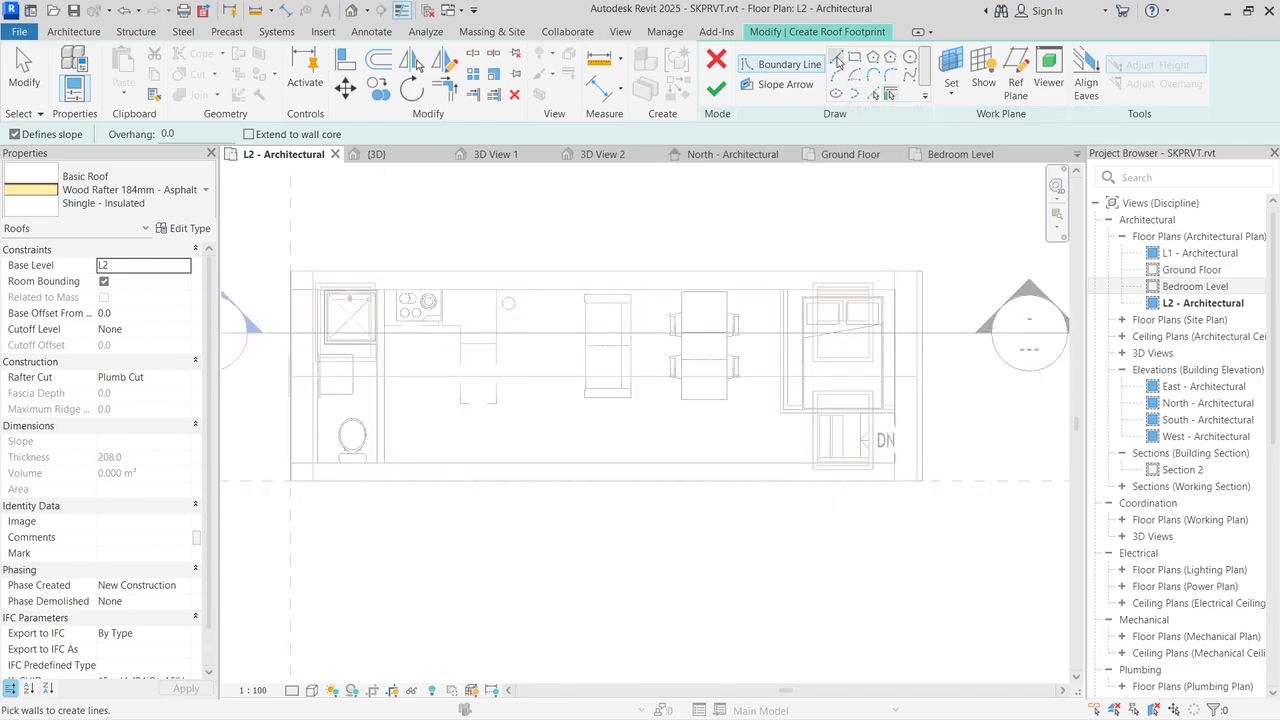
left_click(836, 58)
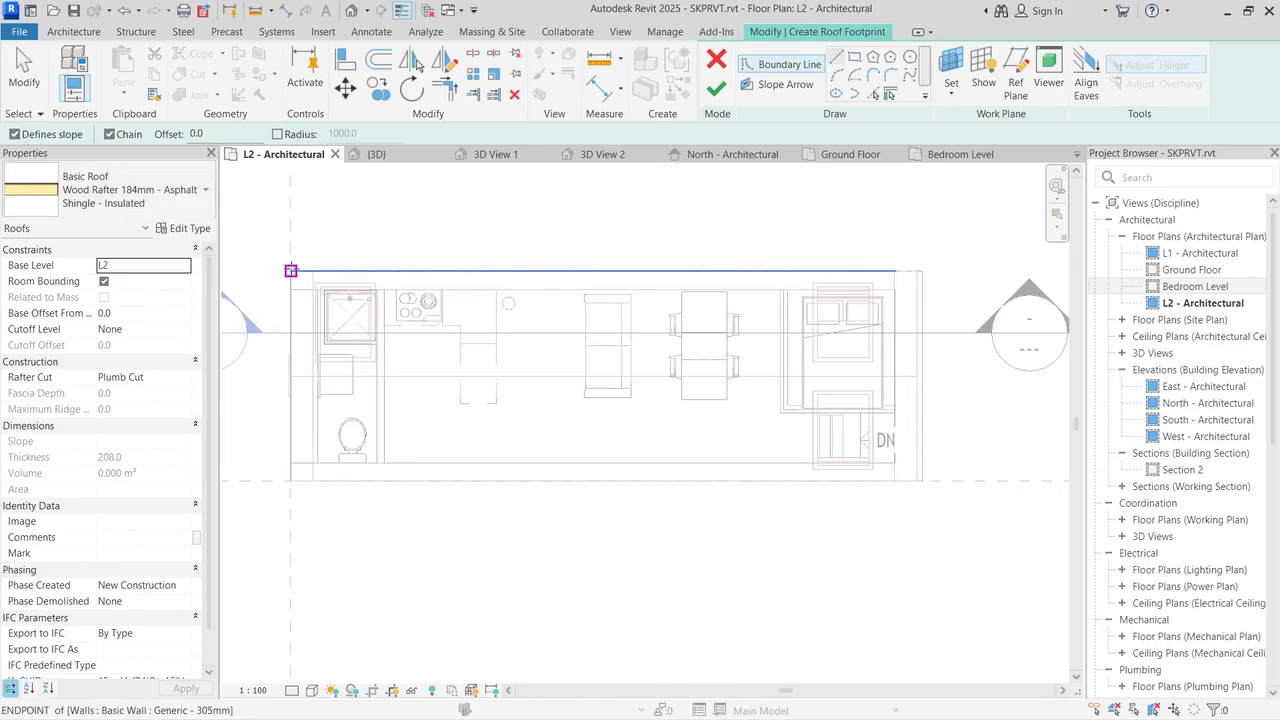
left_click(290, 270)
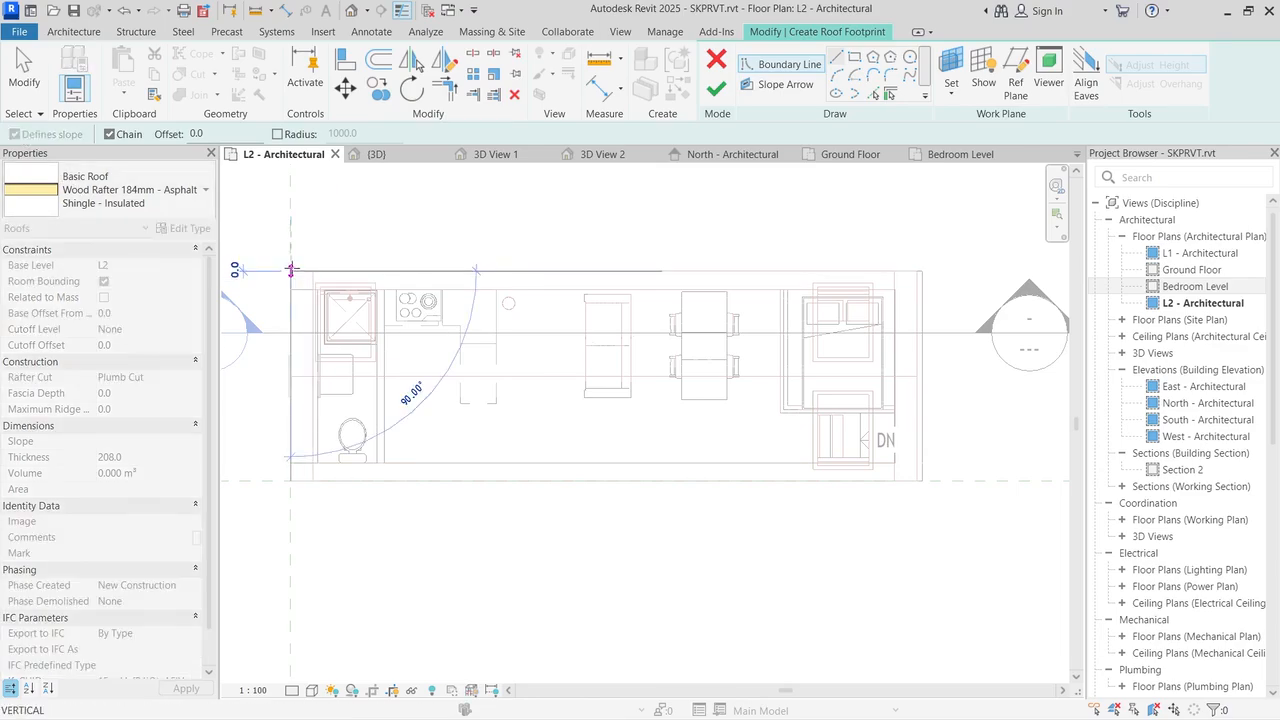
left_click(922, 270)
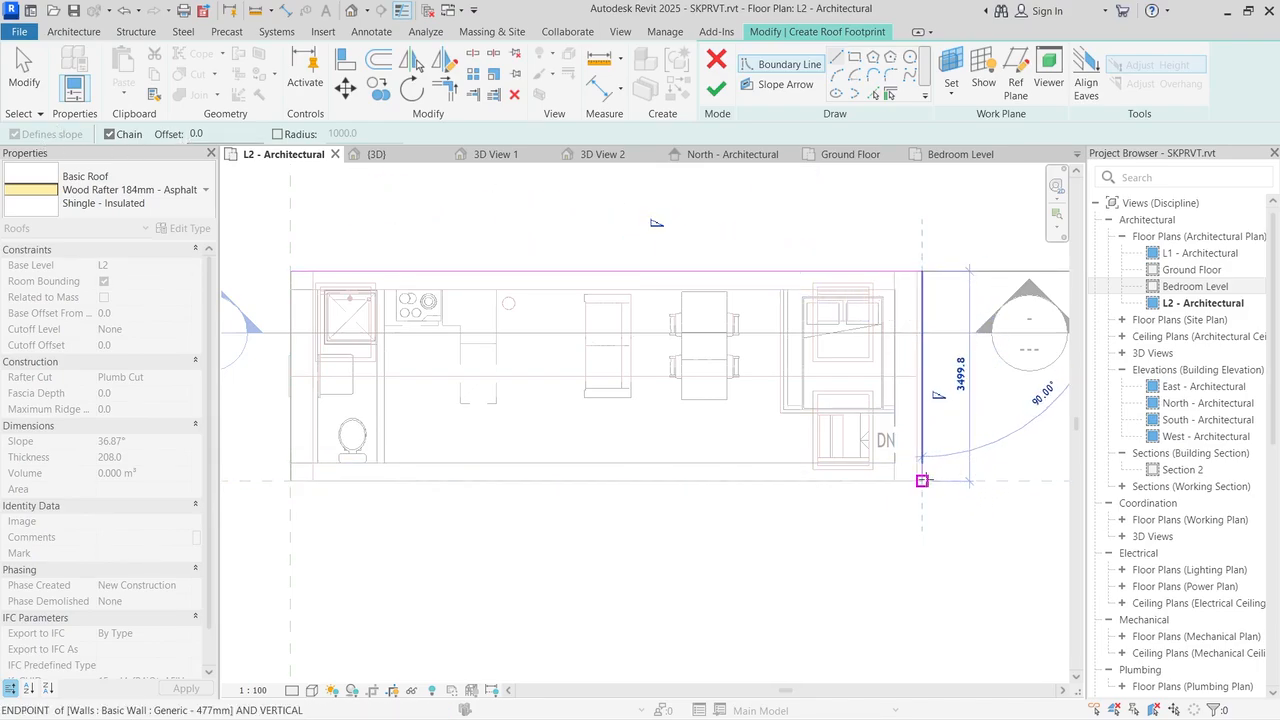
left_click(922, 481)
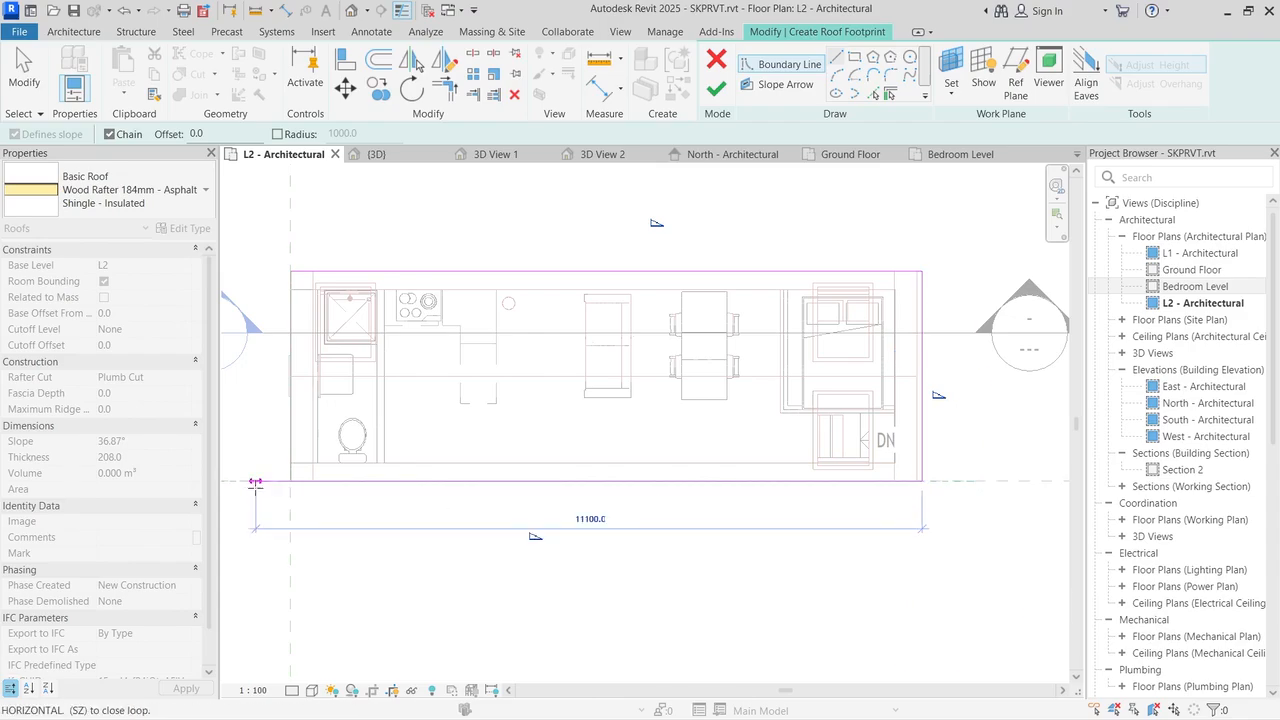
left_click(290, 481)
left_click(290, 270)
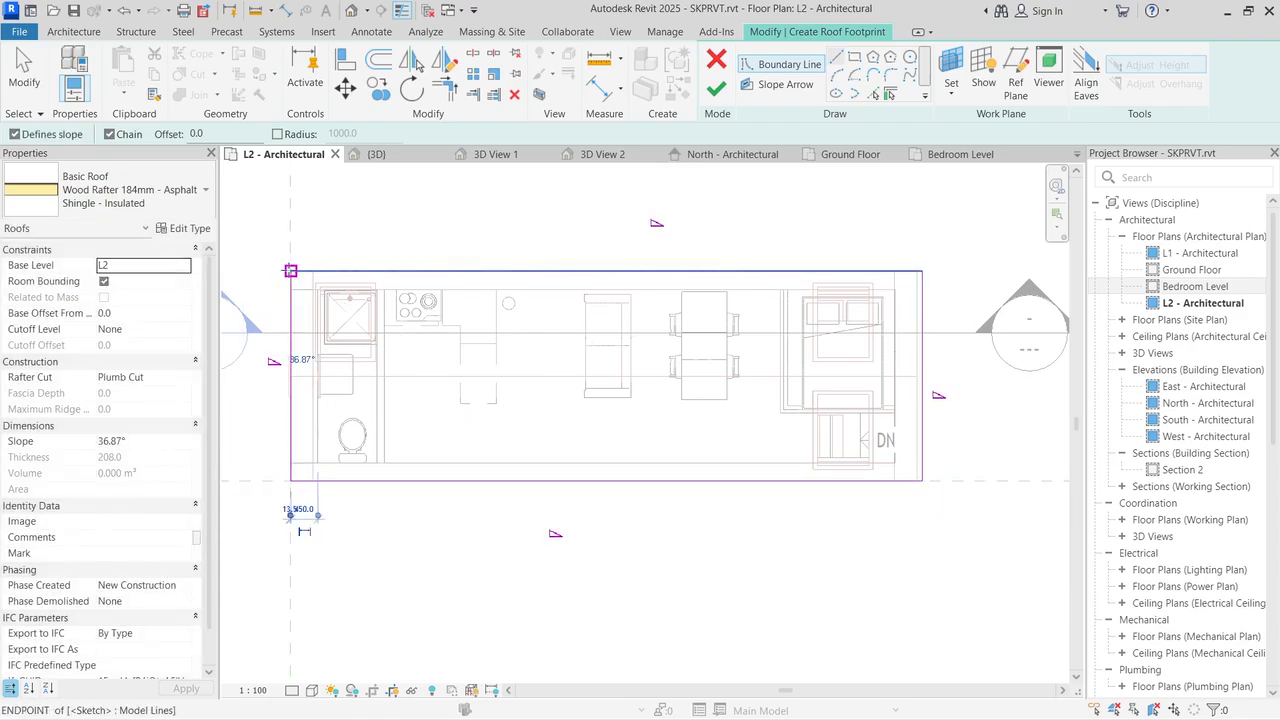
key("Escape")
key("Escape")
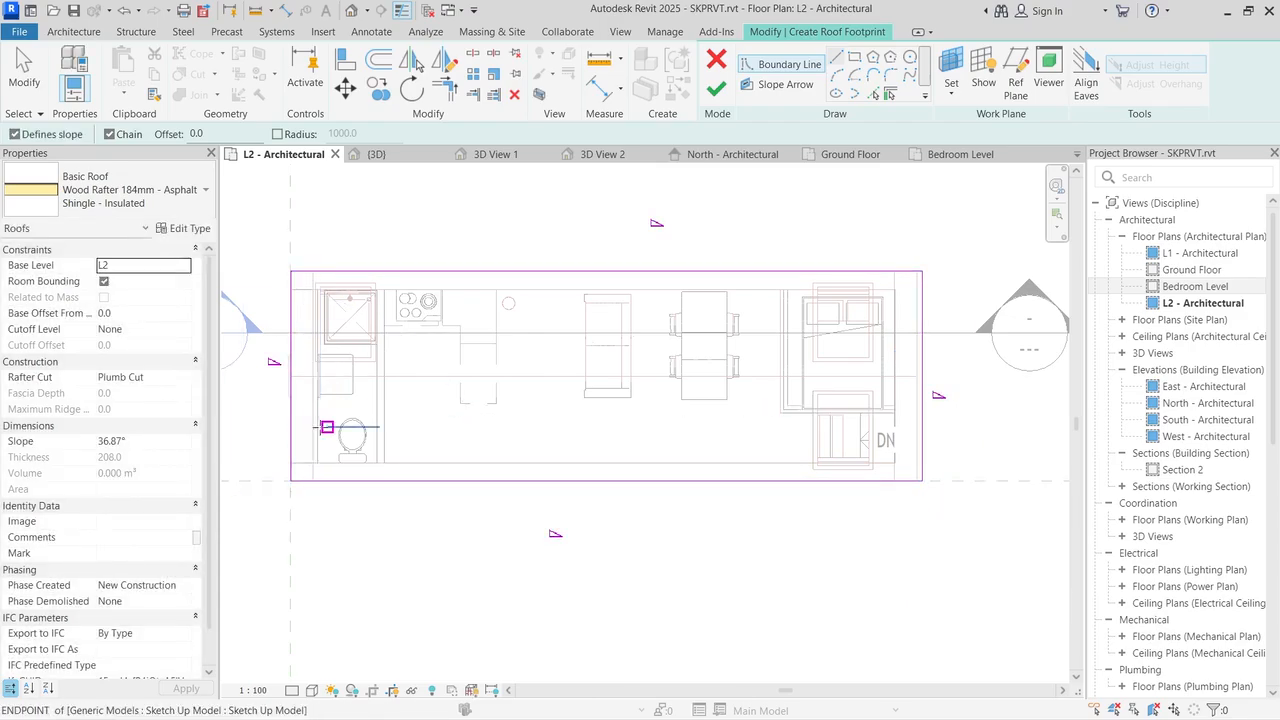
Step: Remove the slope definition from the two short end boundary lines and finish the gable roof
left_click(290, 436)
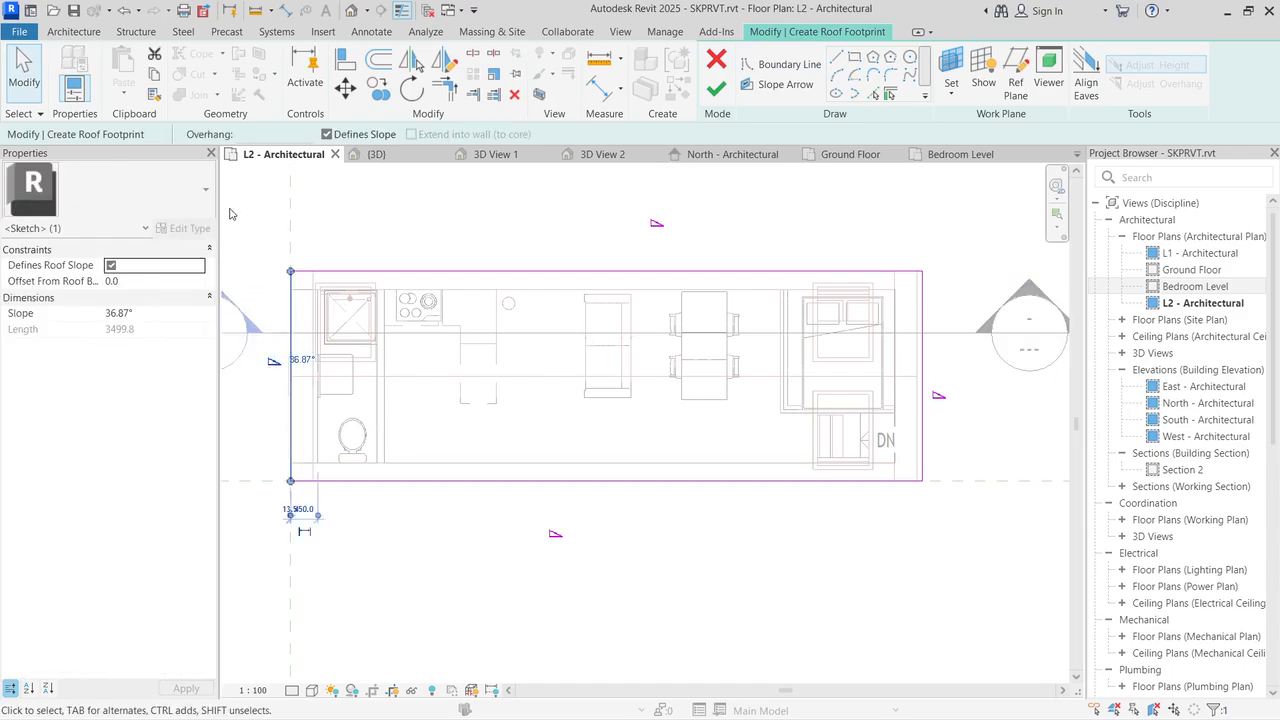
left_click(920, 450)
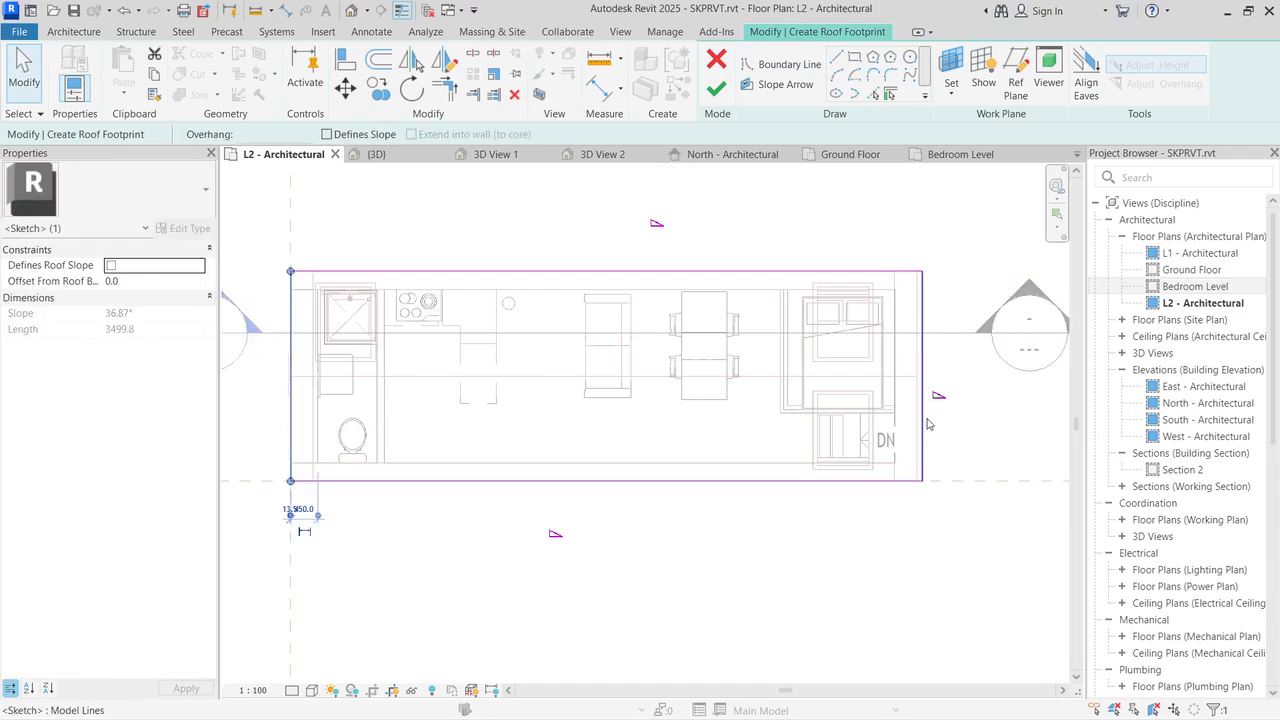
left_click(326, 134)
scroll(266, 394, "up", 4)
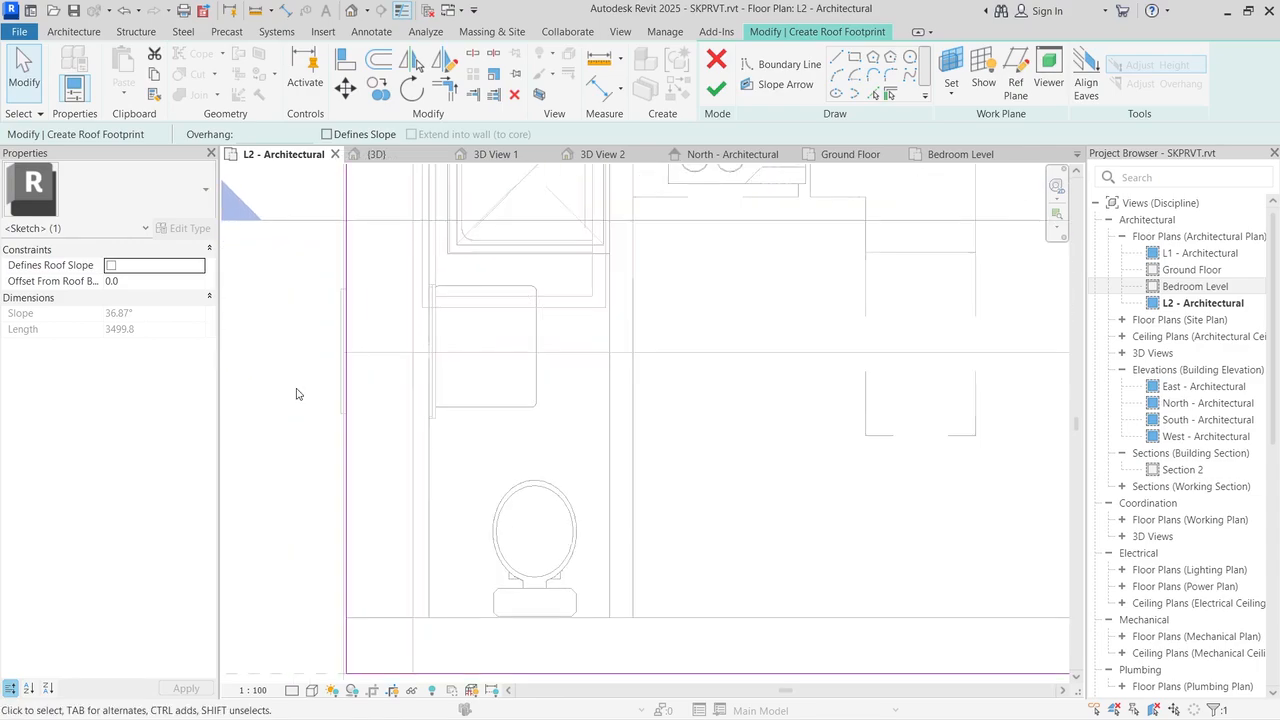
scroll(331, 394, "down", 5)
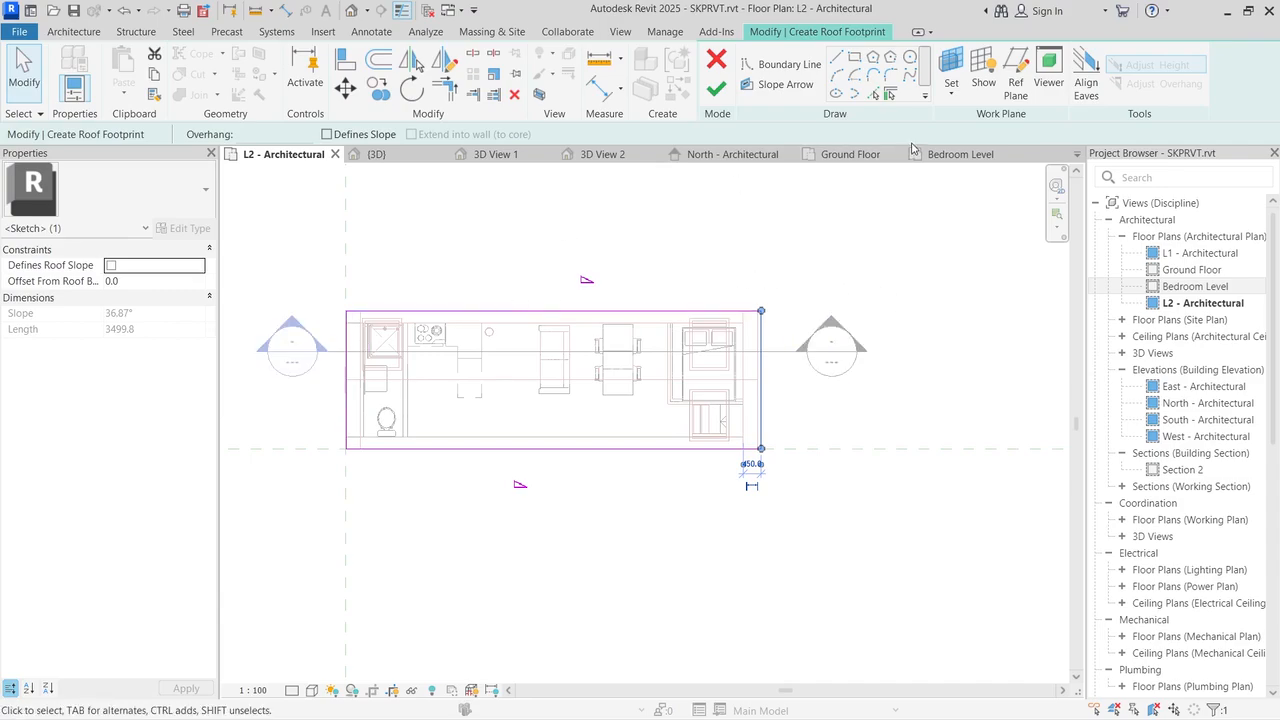
left_click(720, 92)
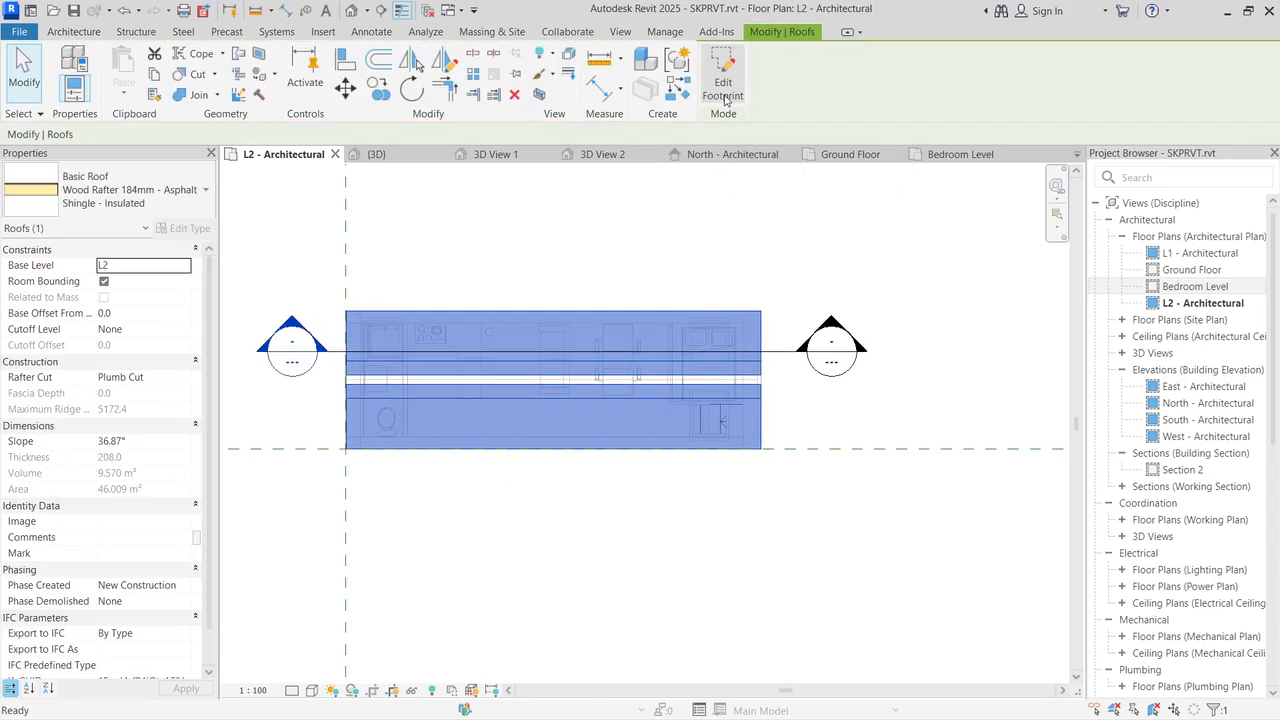
Step: Examine the new roof against the walls and SketchUp reference from several angles in the default 3D view
left_click(403, 158)
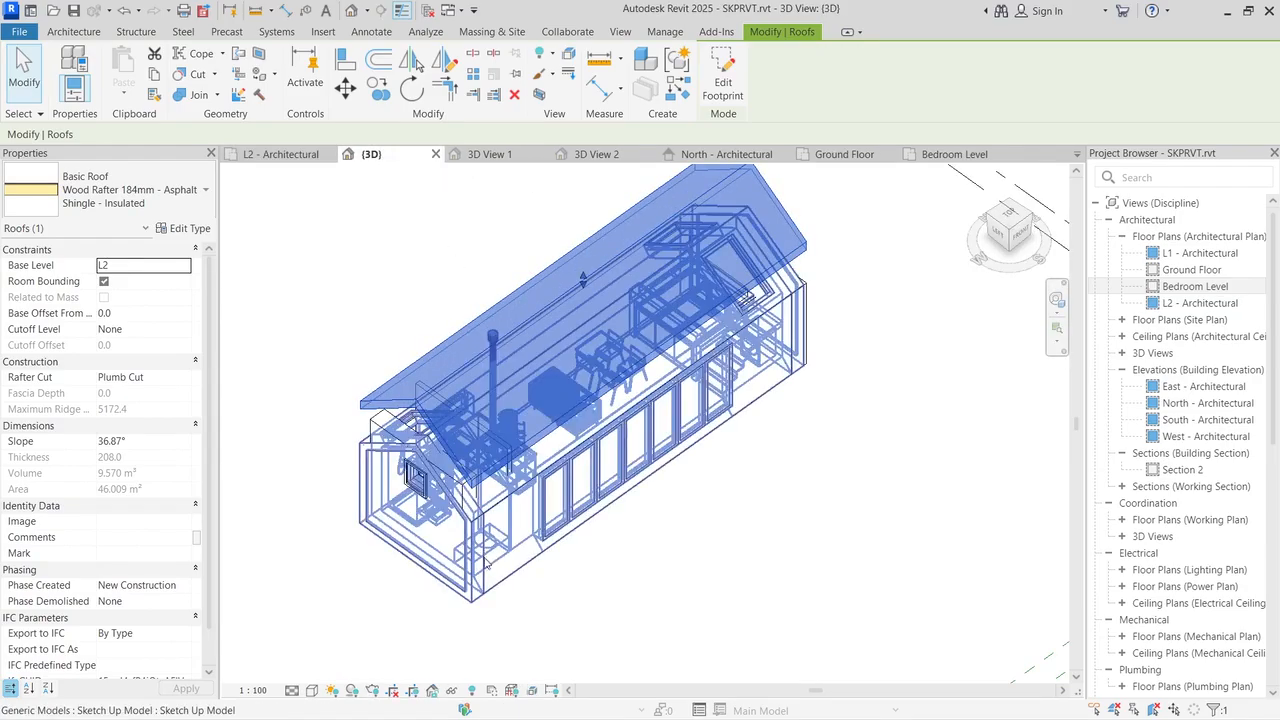
left_click(1027, 236)
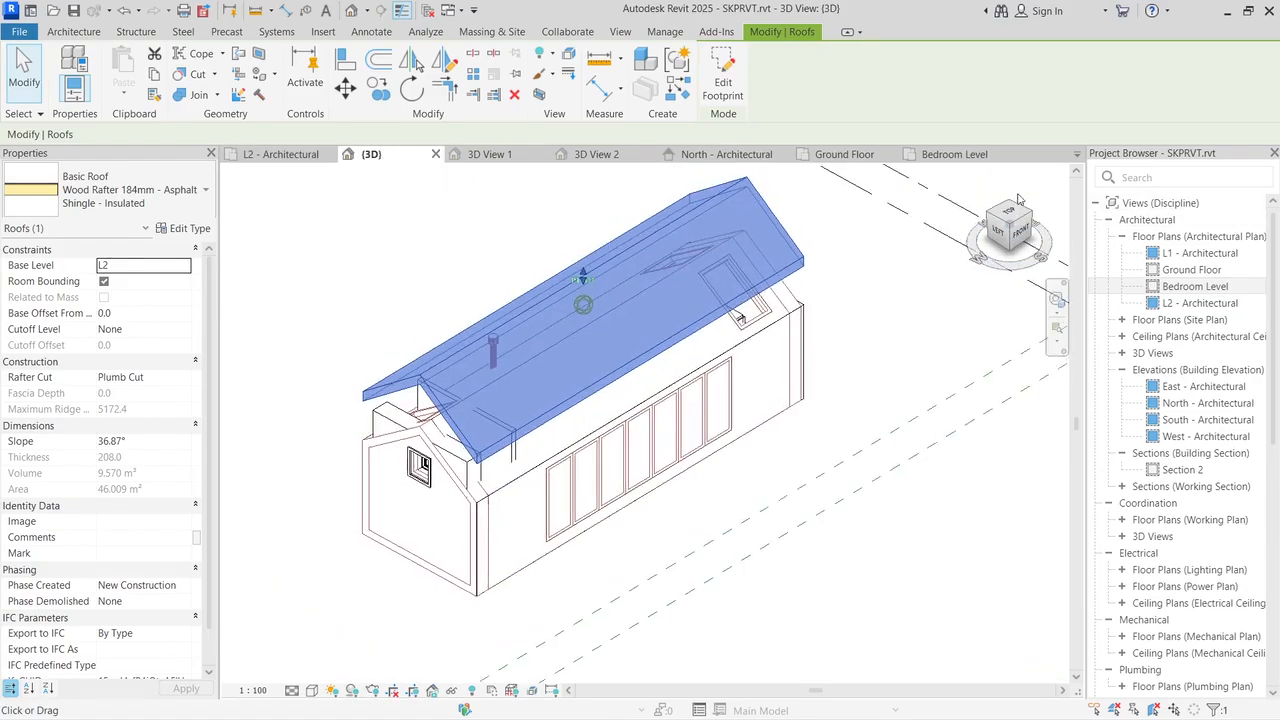
left_click(1025, 243)
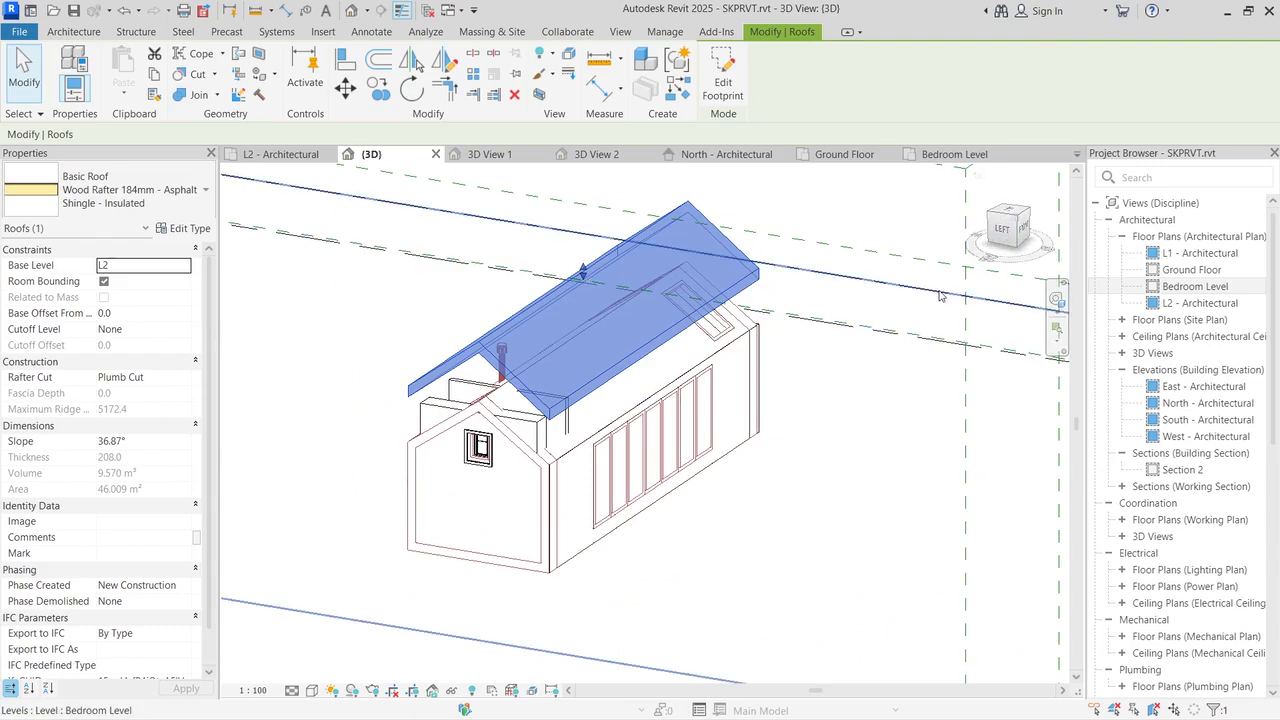
left_click(1015, 220)
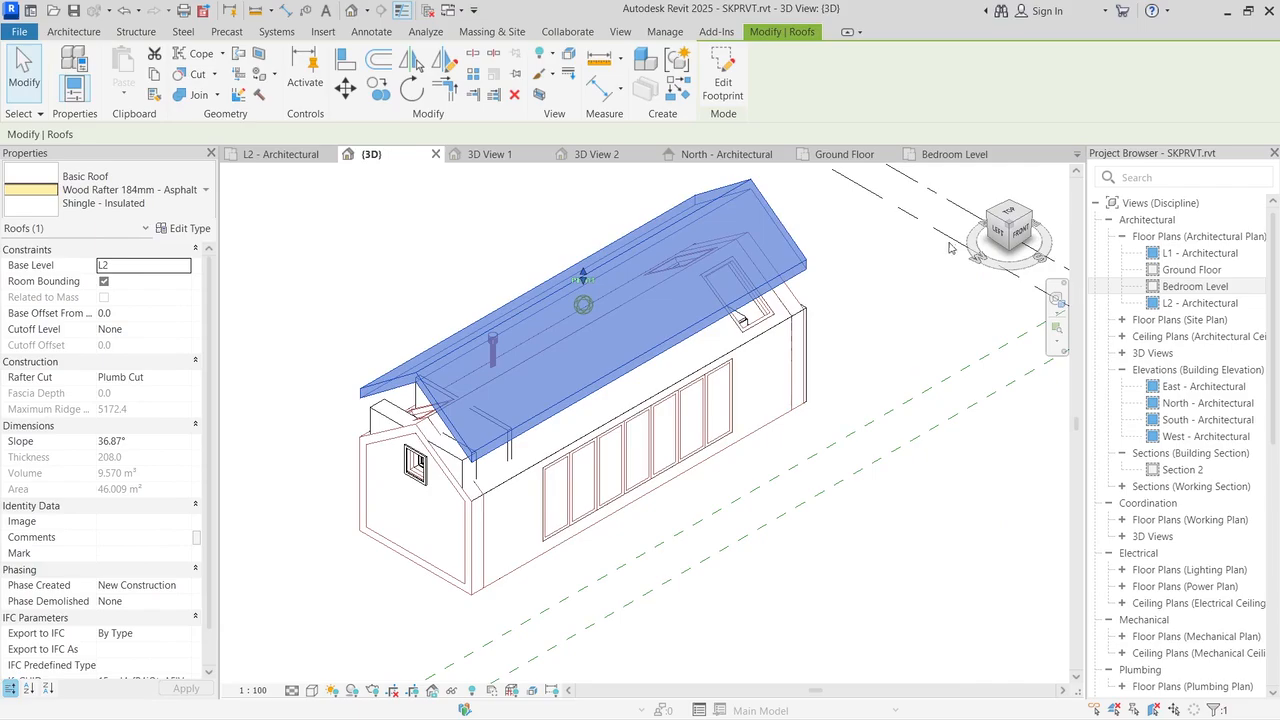
middle_click_drag(951, 248, 483, 307, "shift")
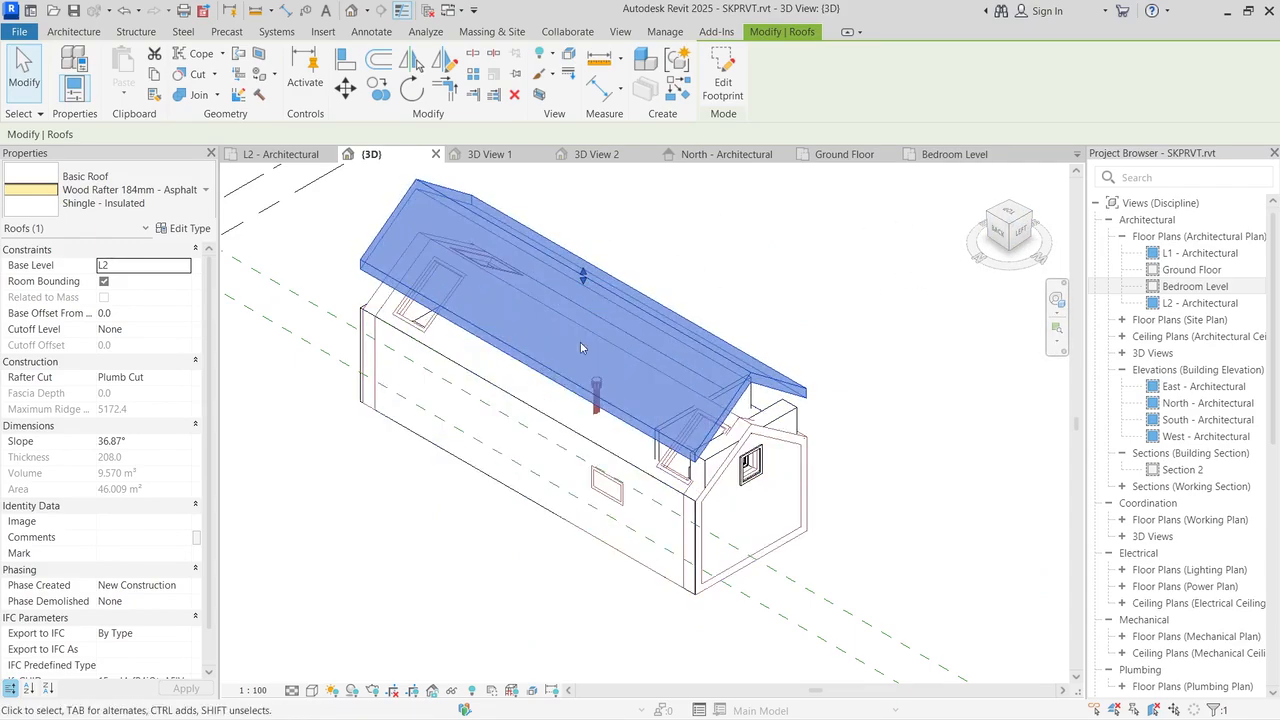
Step: Start loading a component family and open the Windows folder of the UK family library
left_click(74, 36)
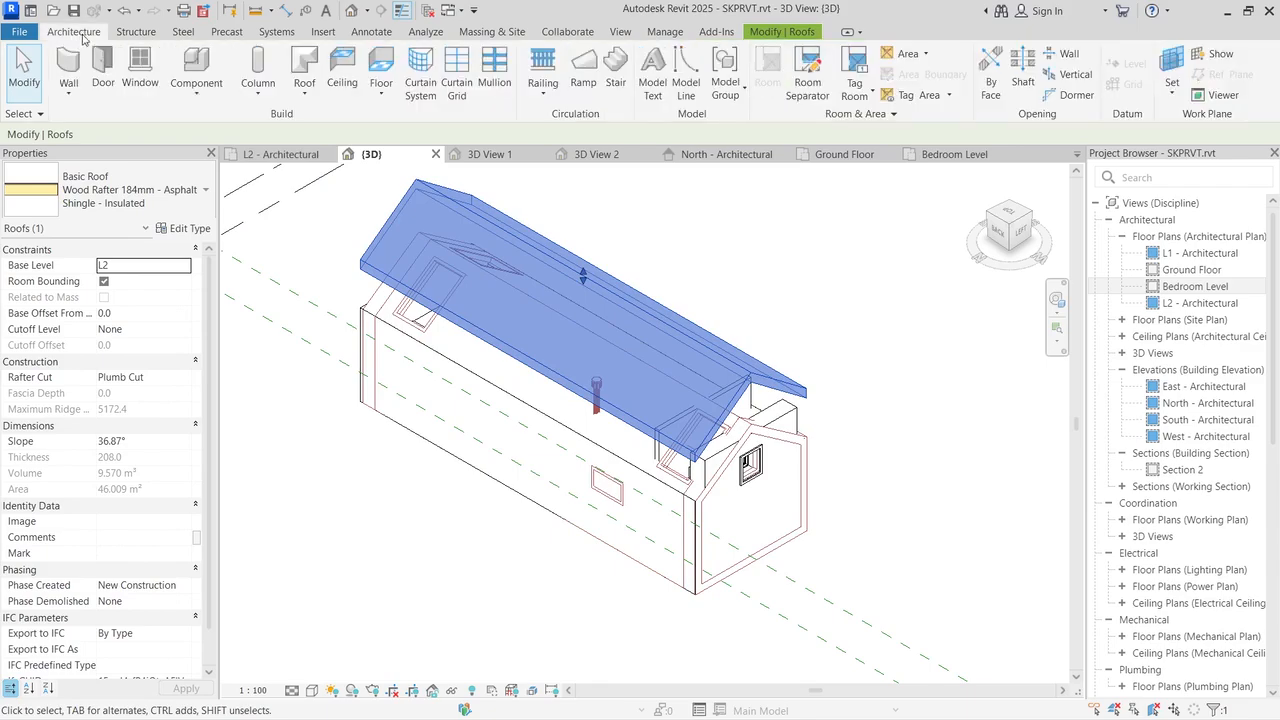
left_click(197, 65)
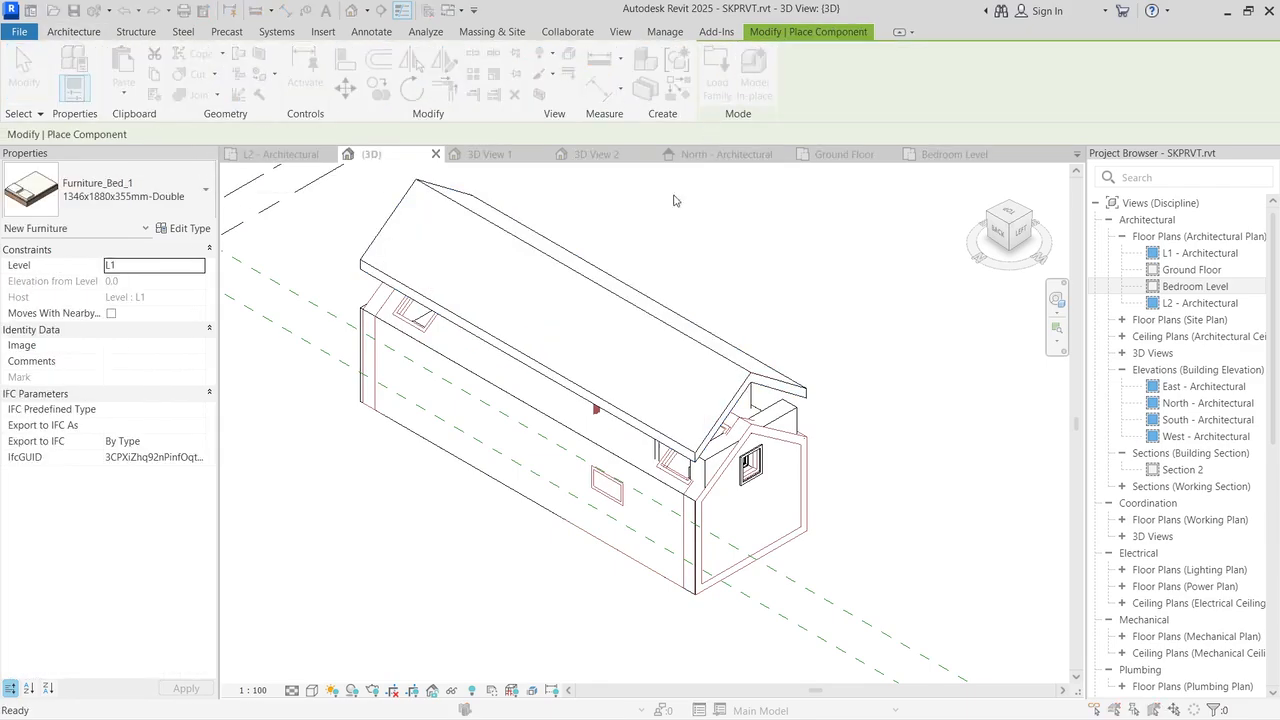
left_click(580, 214)
left_click(580, 214)
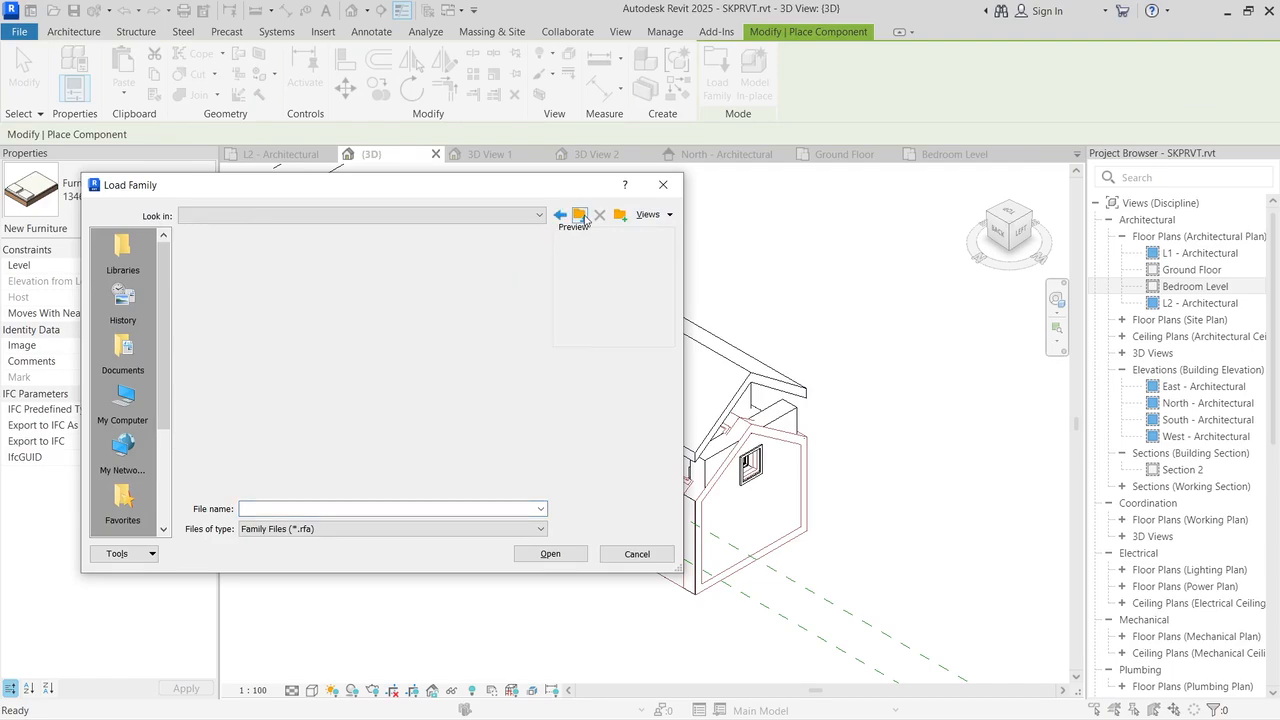
scroll(367, 346, "down", 3)
scroll(367, 346, "down", 6)
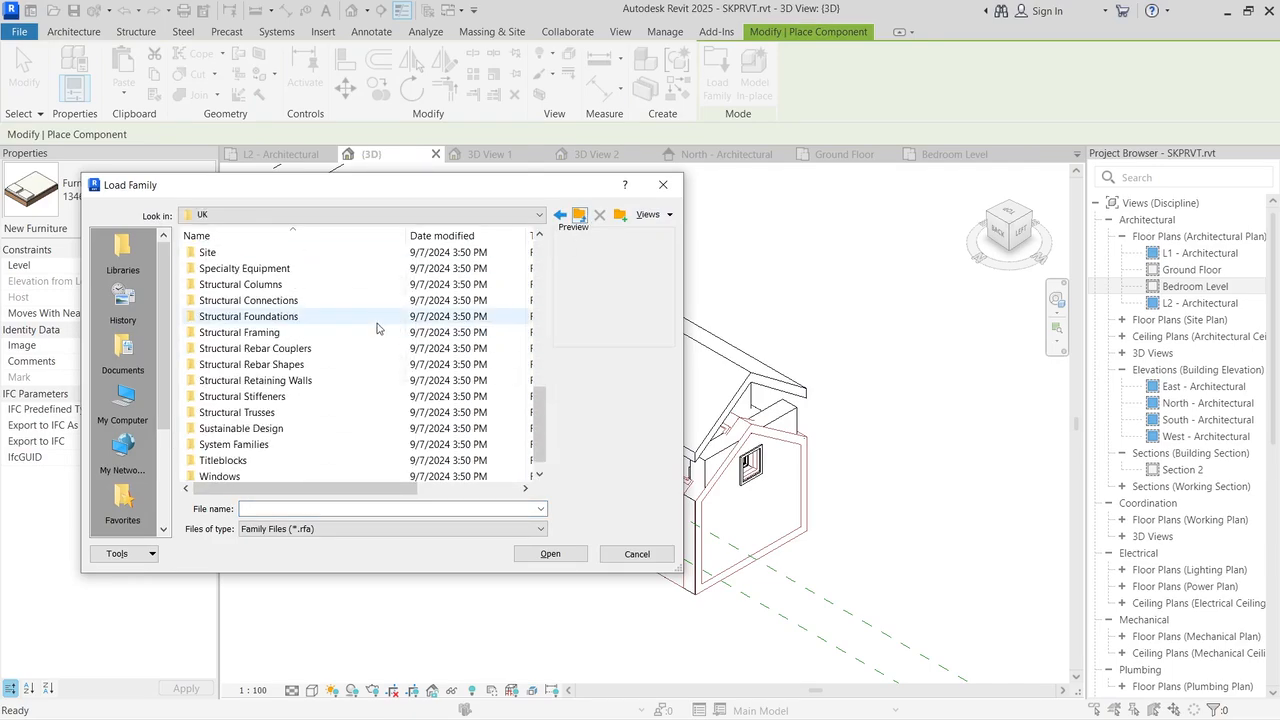
double_click(224, 476)
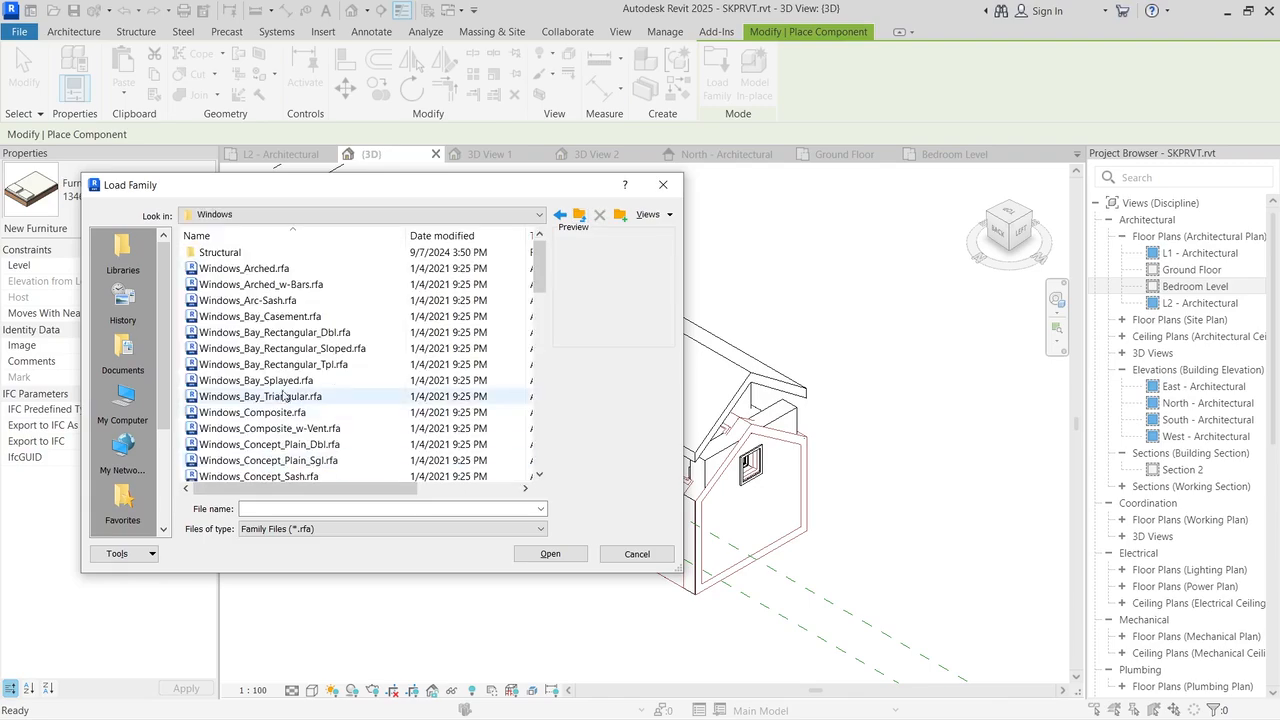
Step: Preview the round and square opening families in the Structural subfolder, returning to the Windows folder
double_click(287, 254)
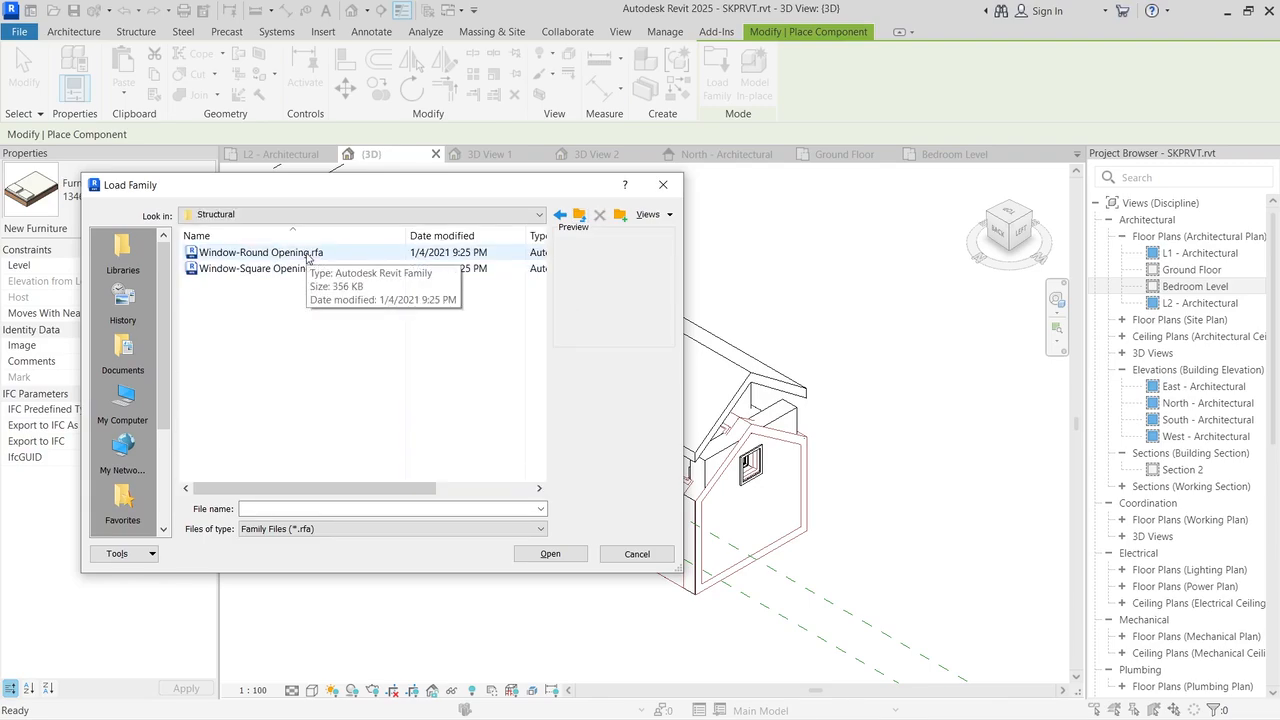
left_click(307, 255)
left_click(310, 269)
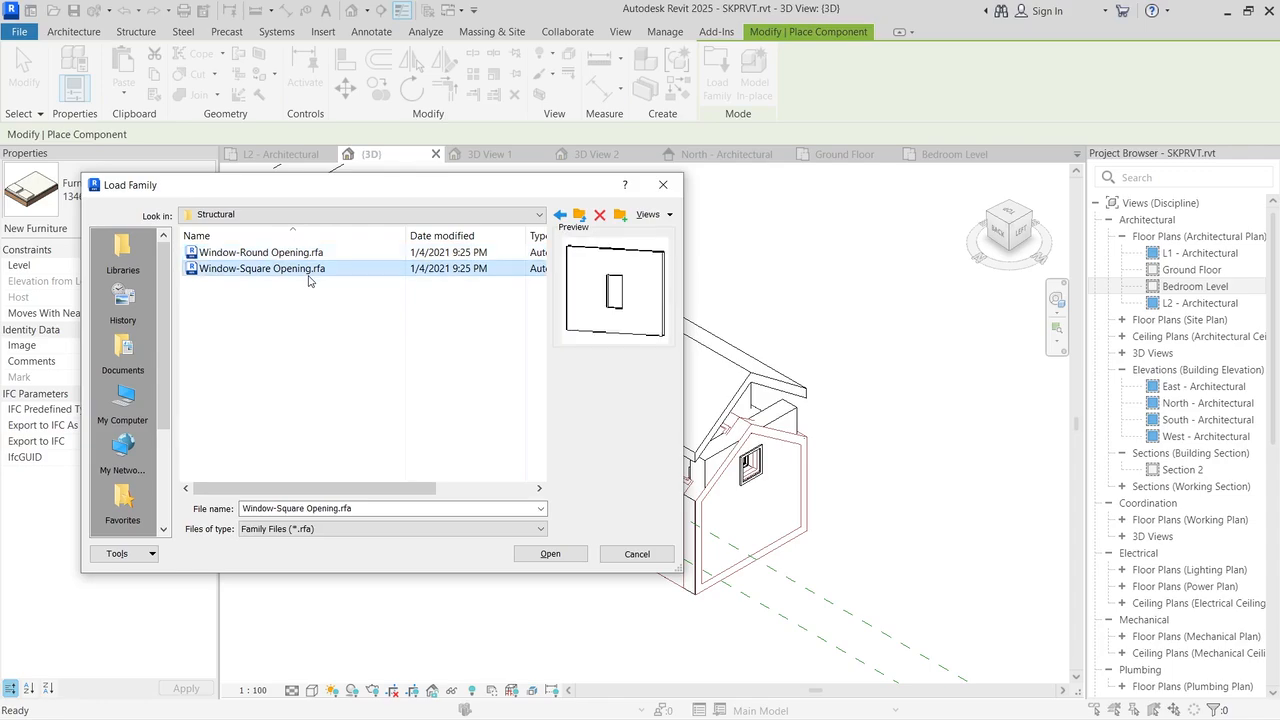
left_click(579, 216)
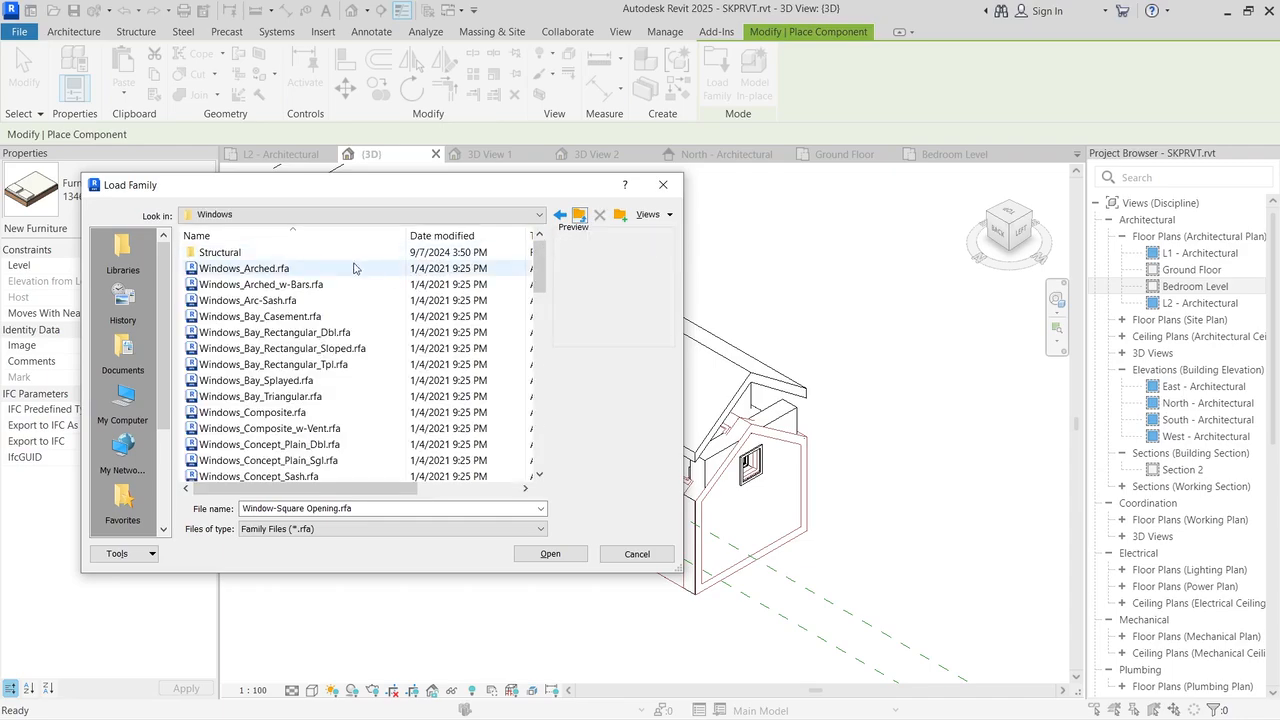
Step: Preview the window families in the Windows folder, from Windows_Arched to the roof lights, and compare the three Windows_Roof_Light variants
left_click(300, 269)
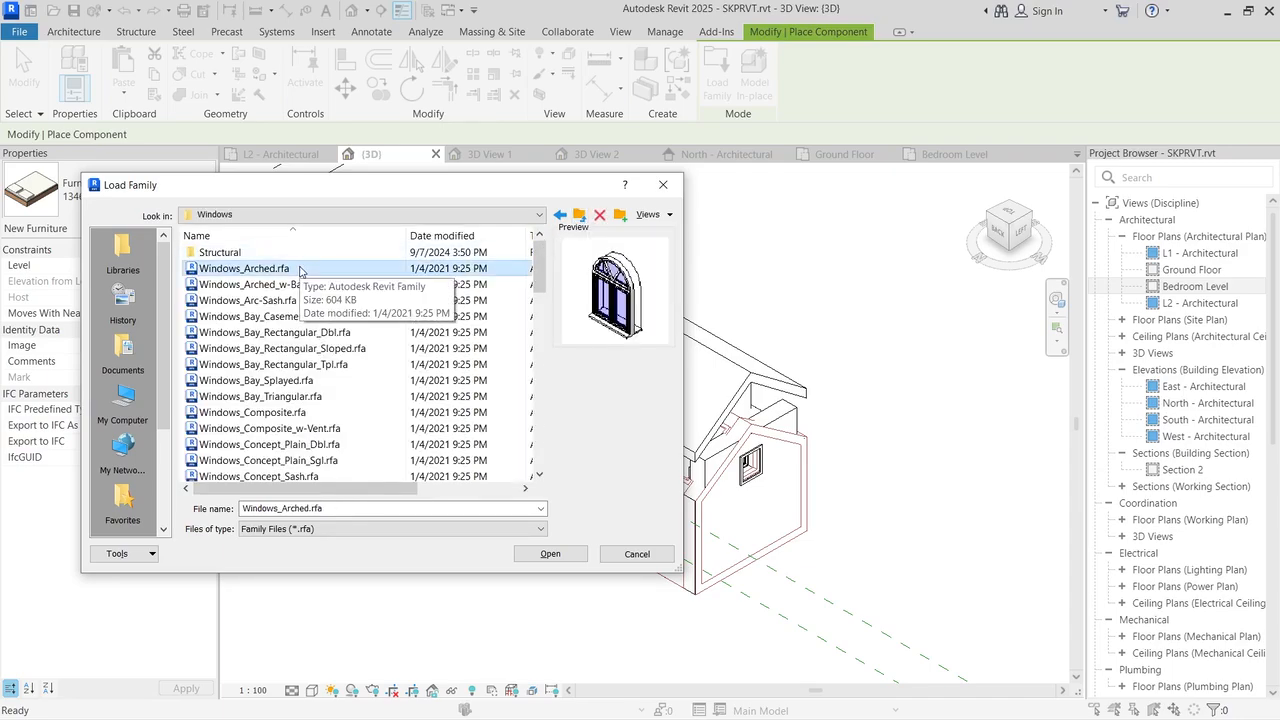
key("Down")
key("Down")
key("Down")
key("Down")
key("Down")
key("Down")
key("Down")
key("Down")
key("Down")
key("Down")
key("Down")
key("Down")
key("Down")
key("Down")
key("Down")
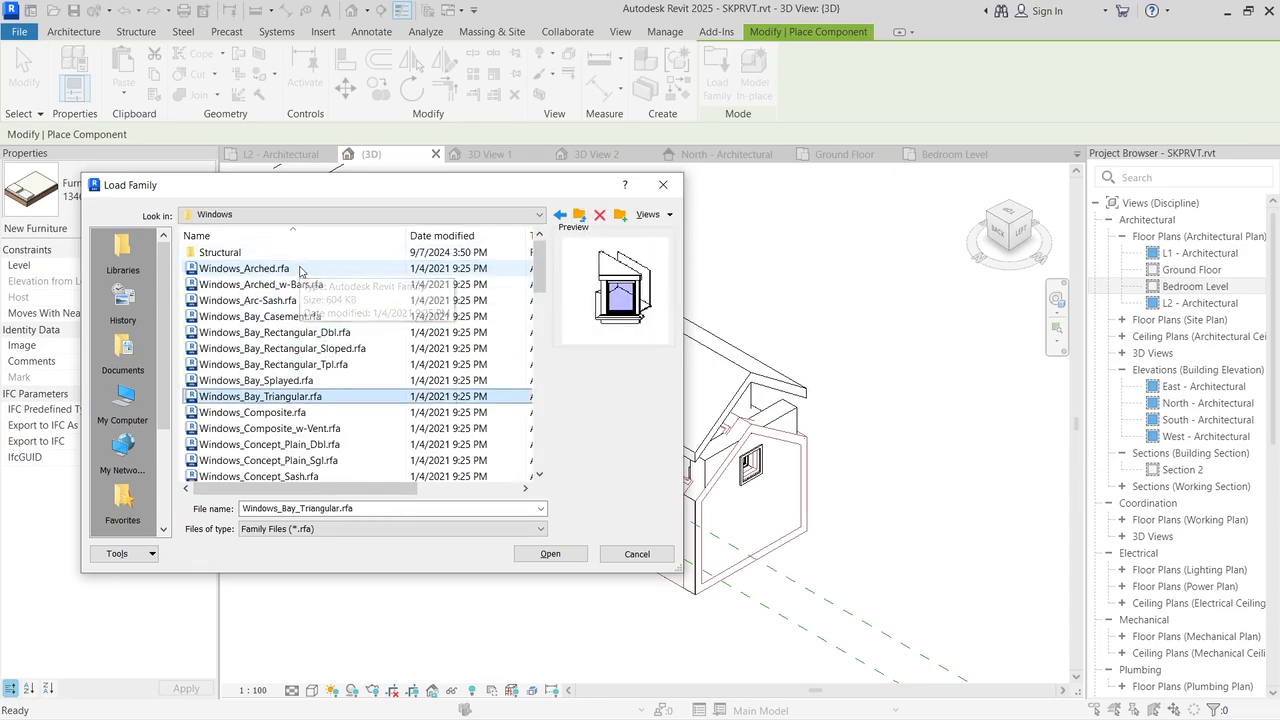
key("Down")
key("Down")
key("Down")
key("Down")
key("Down")
key("Down")
key("Down")
key("Down")
key("Down")
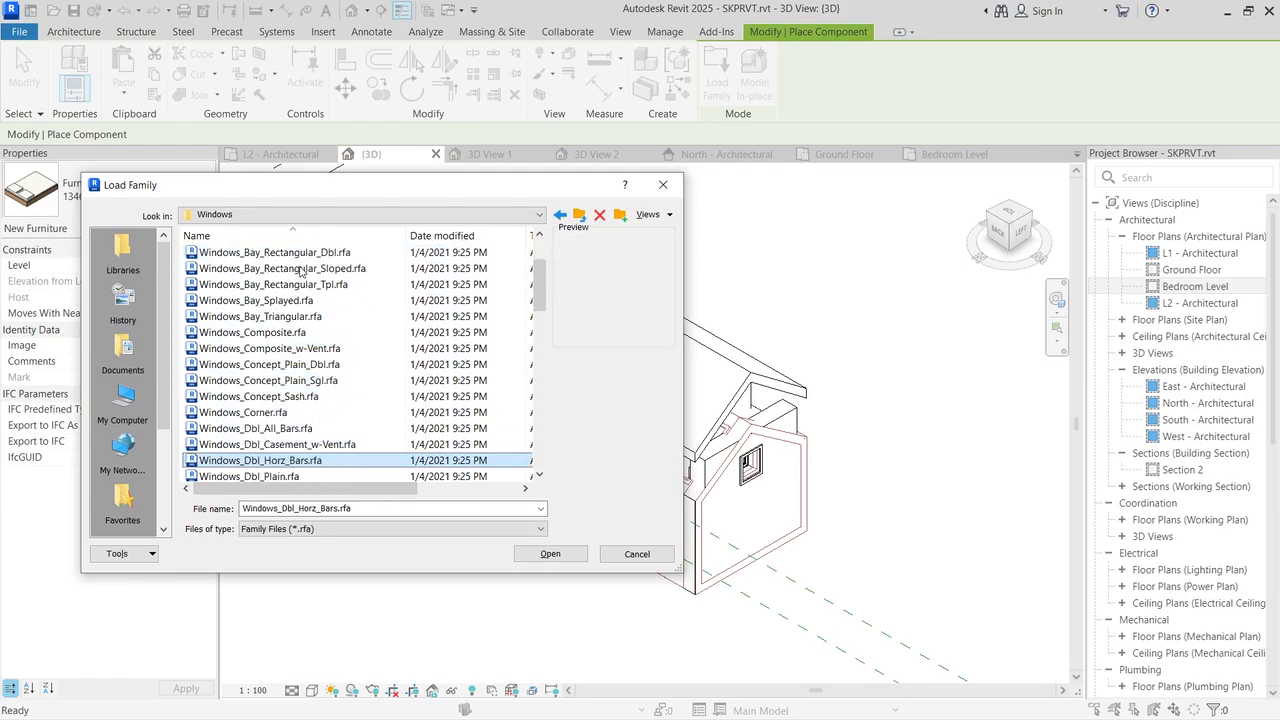
key("Down")
key("Down")
key("Down")
key("Down")
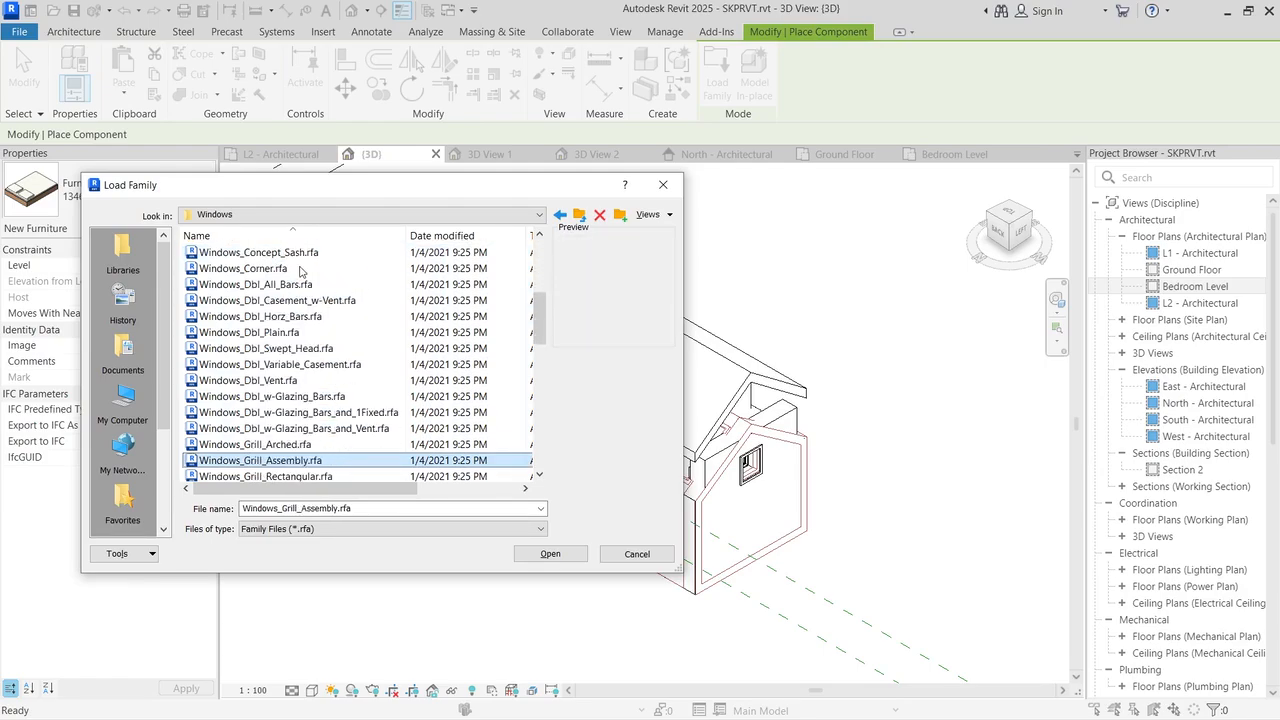
key("Down")
key("Down")
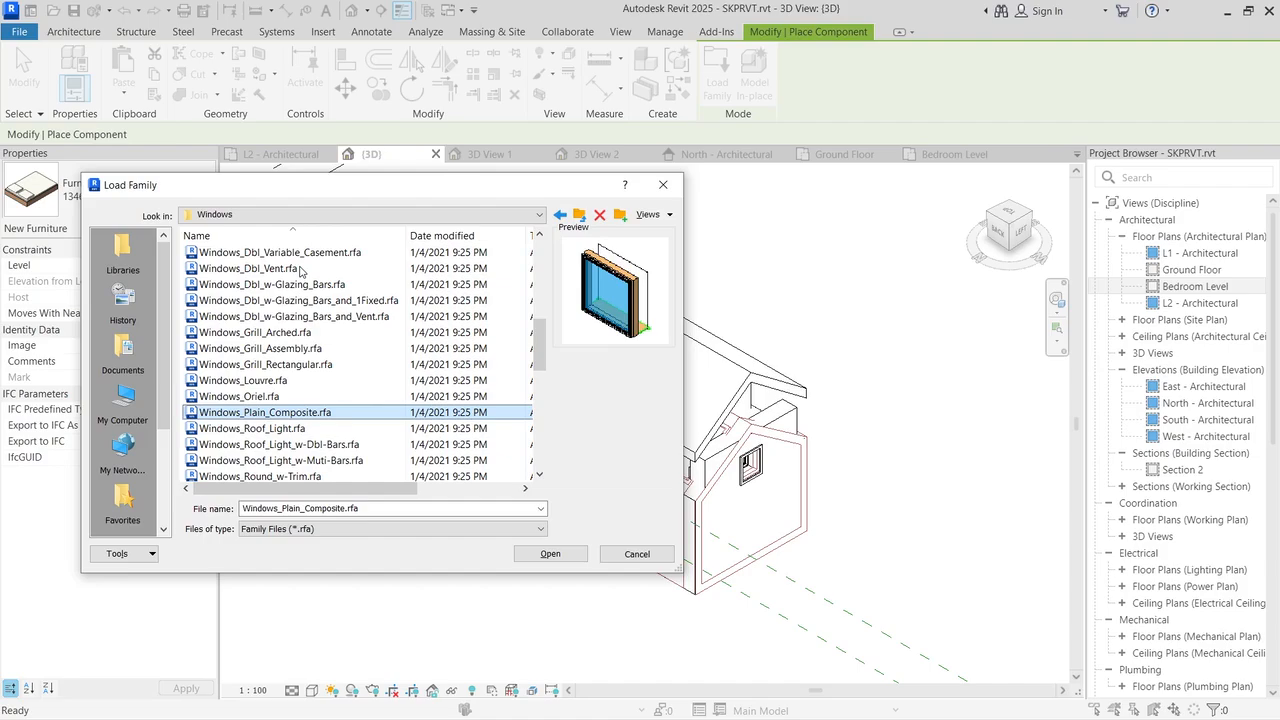
key("Down")
key("Down")
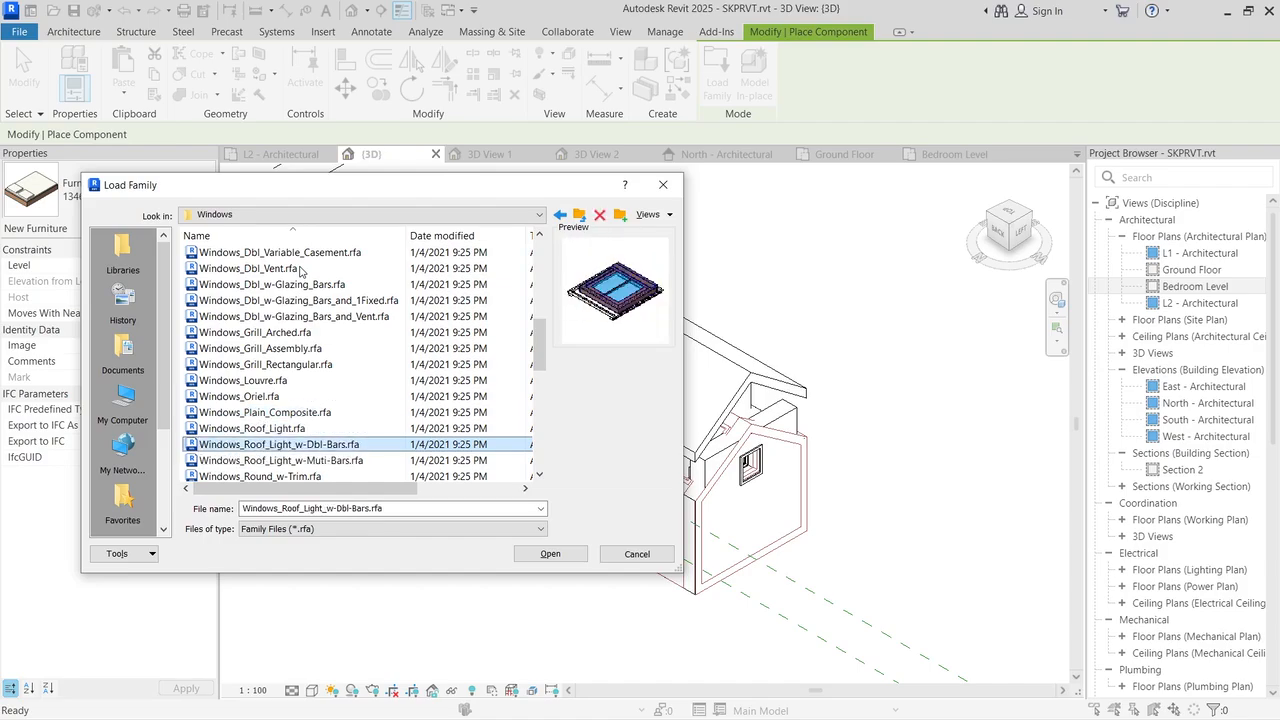
key("Down")
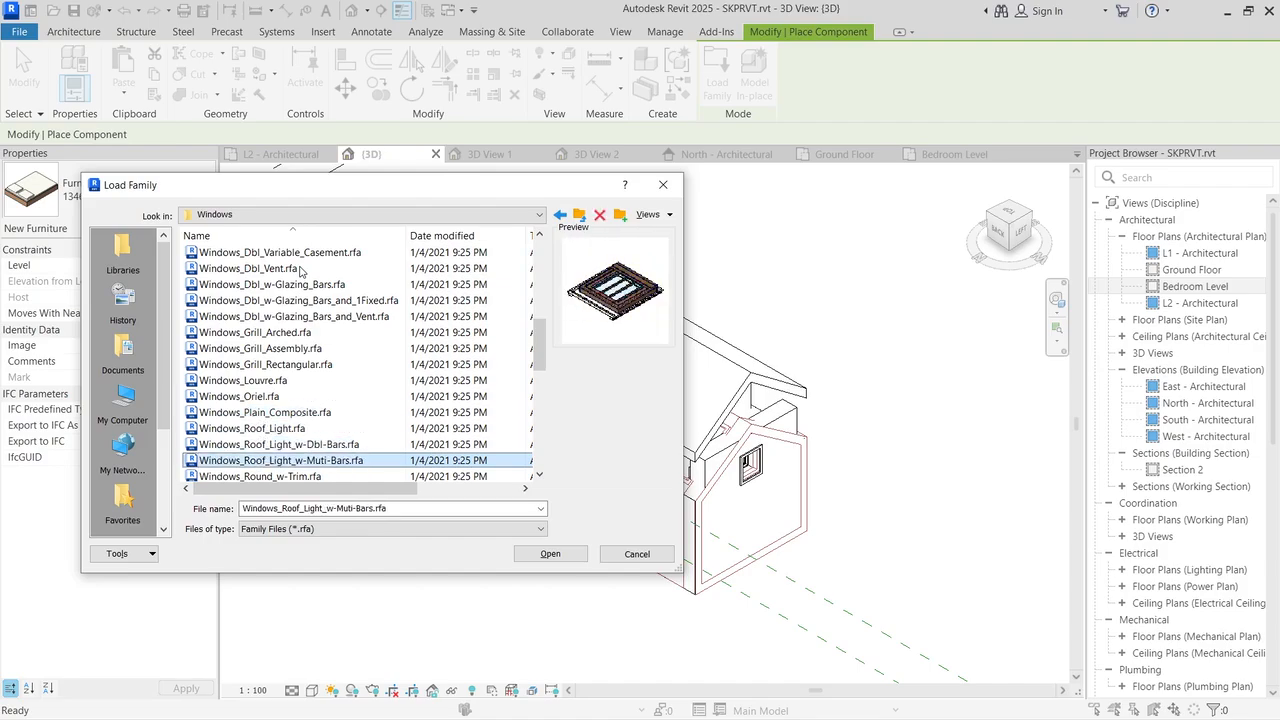
key("Up")
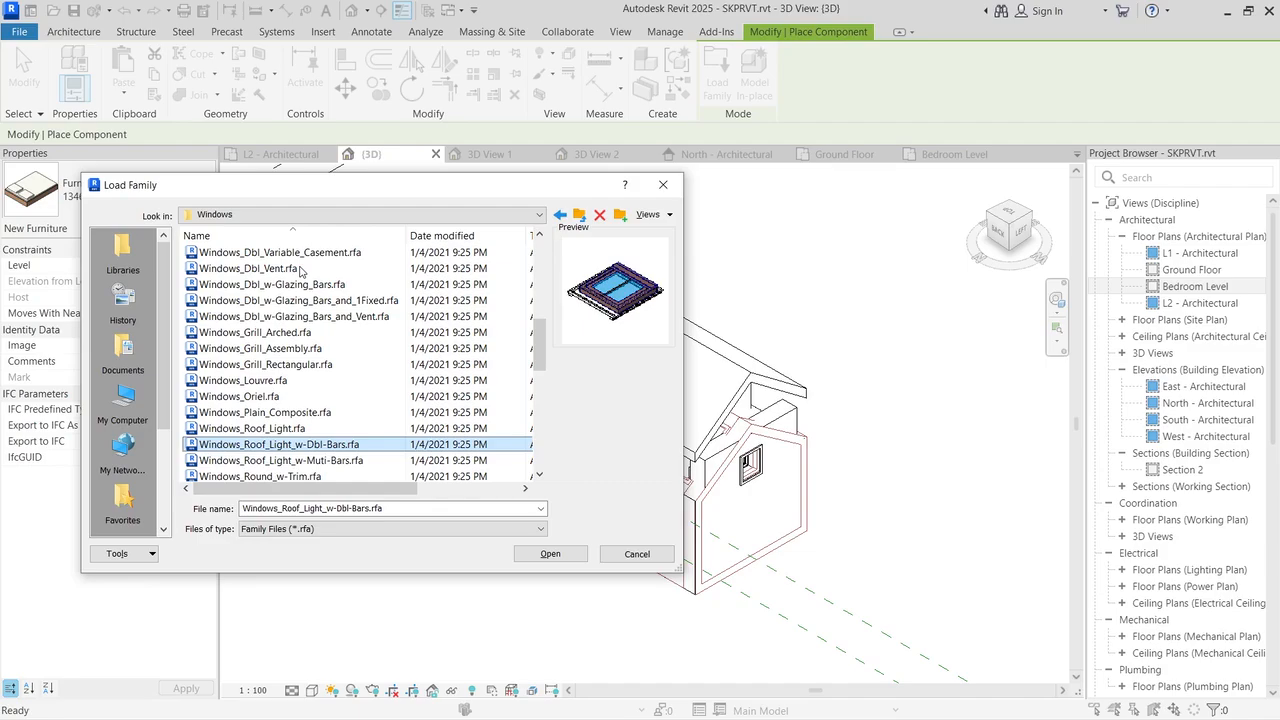
key("Up")
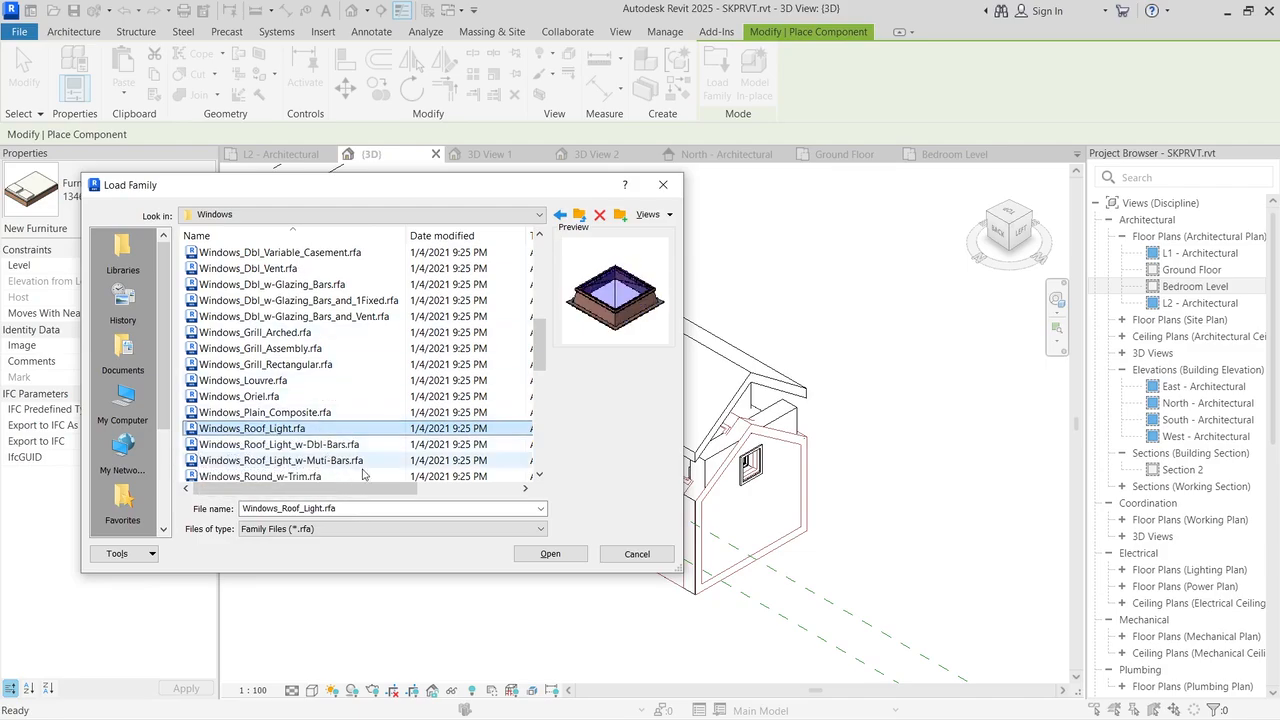
Step: Try to load the Windows_Roof_Light.rfa family through the Component command
left_click(574, 560)
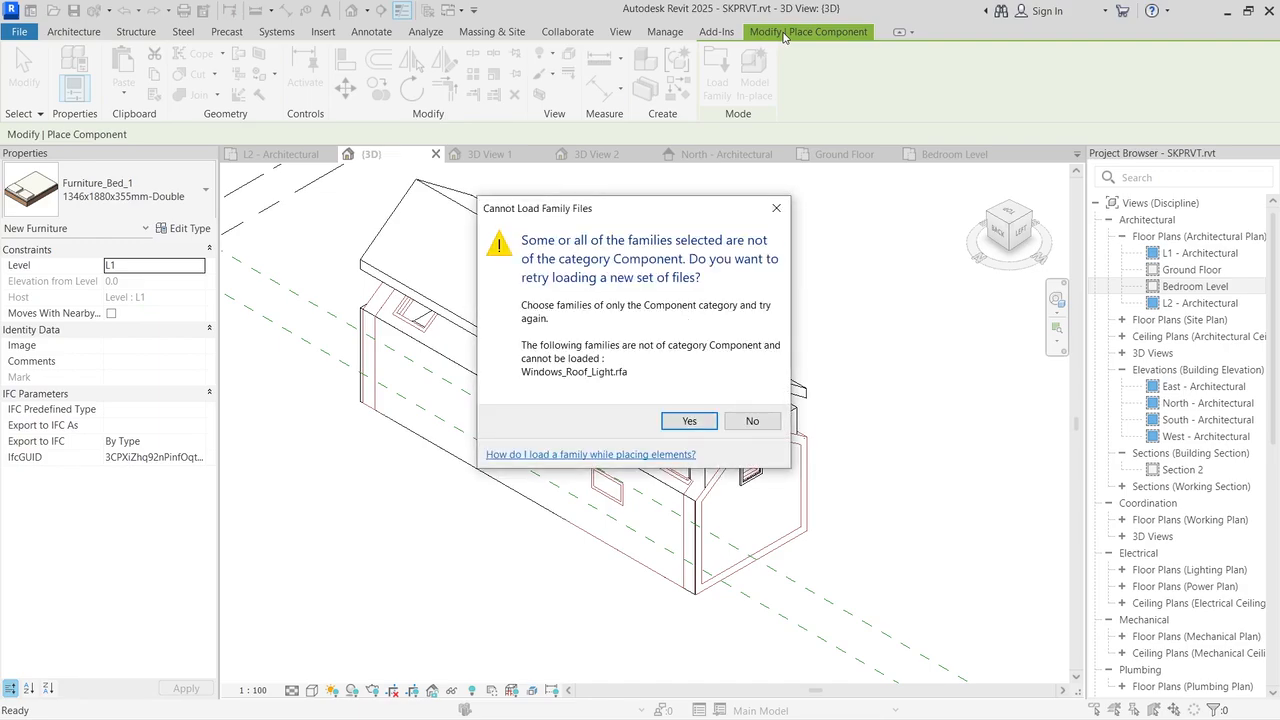
left_click_drag(577, 215, 488, 316)
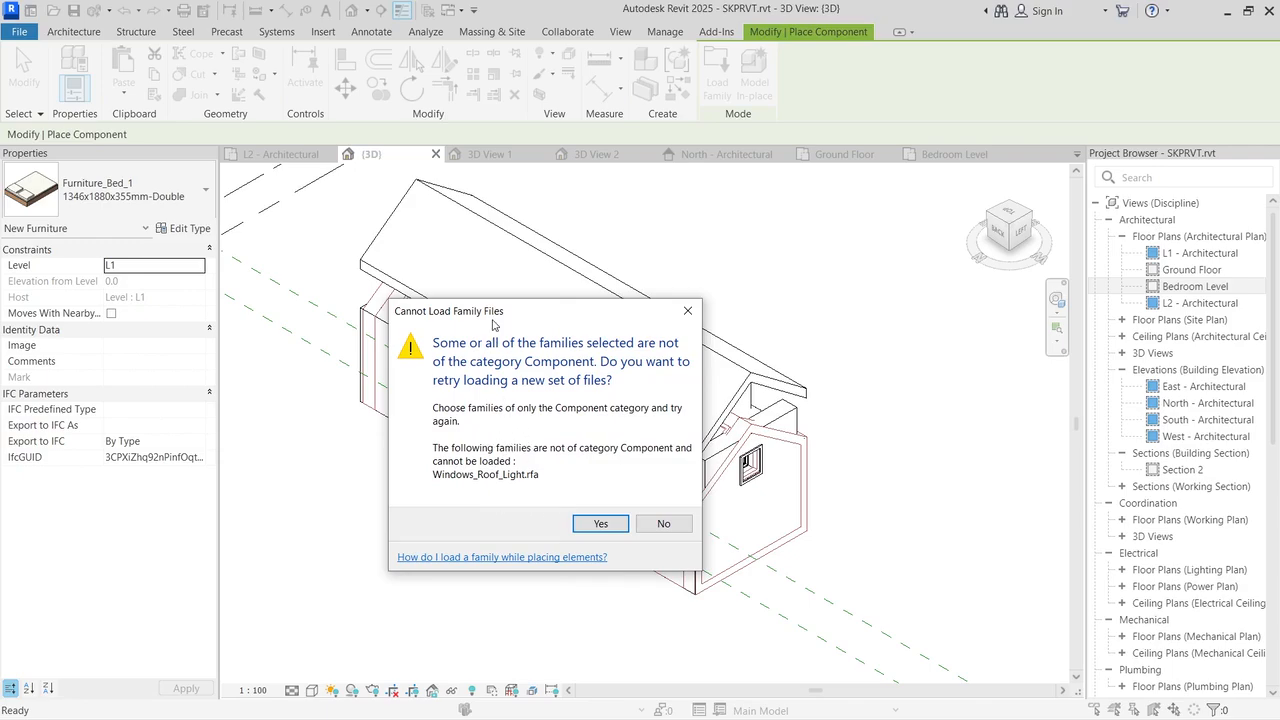
left_click_drag(491, 320, 601, 323)
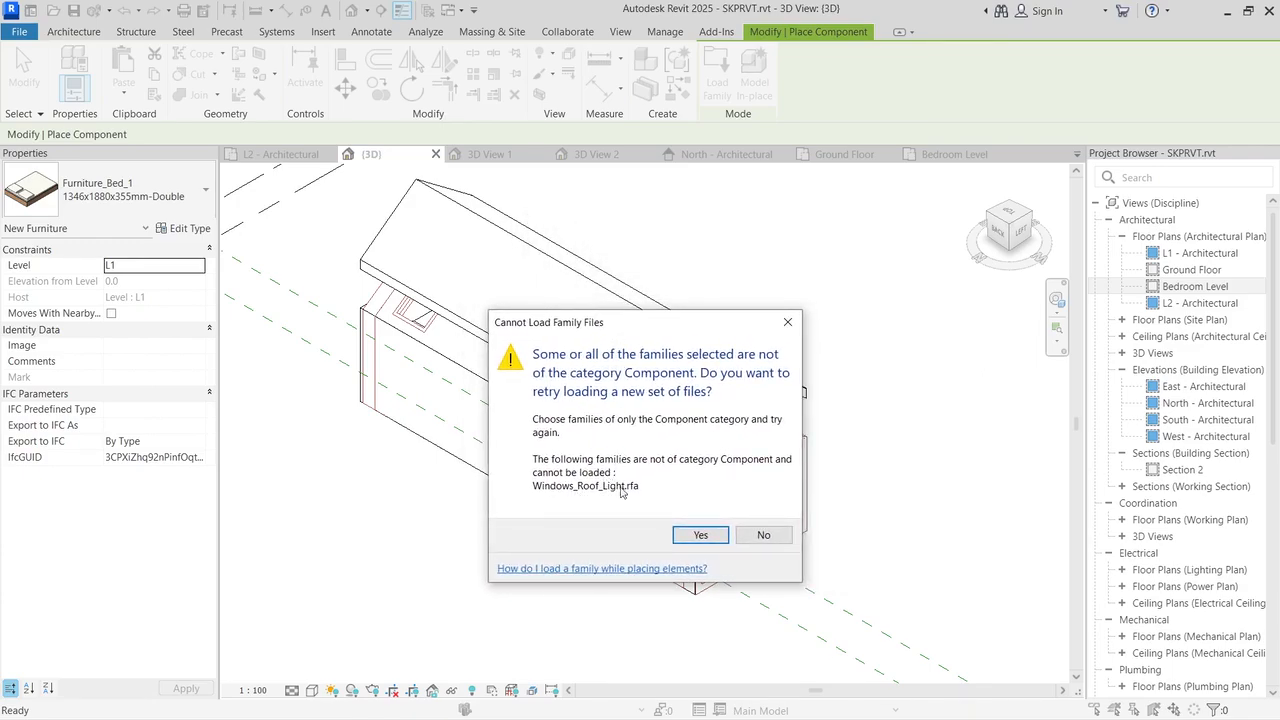
left_click(770, 537)
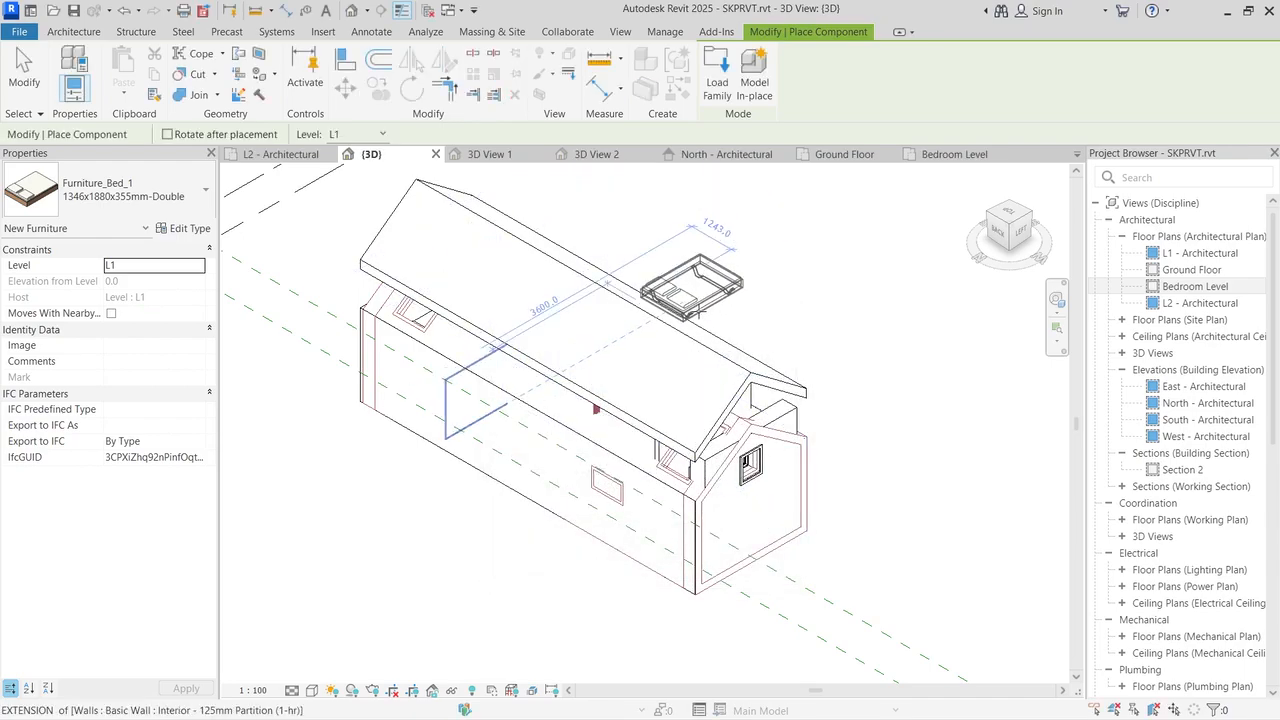
key("Escape")
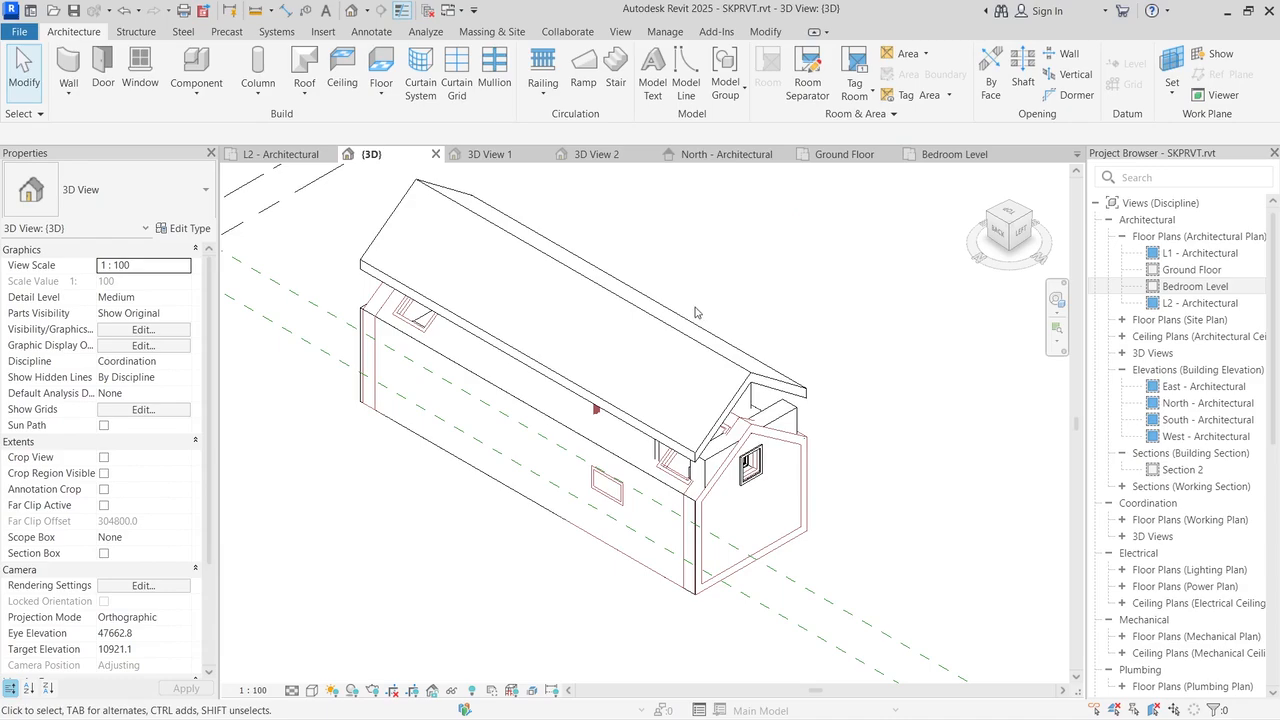
left_click(185, 64)
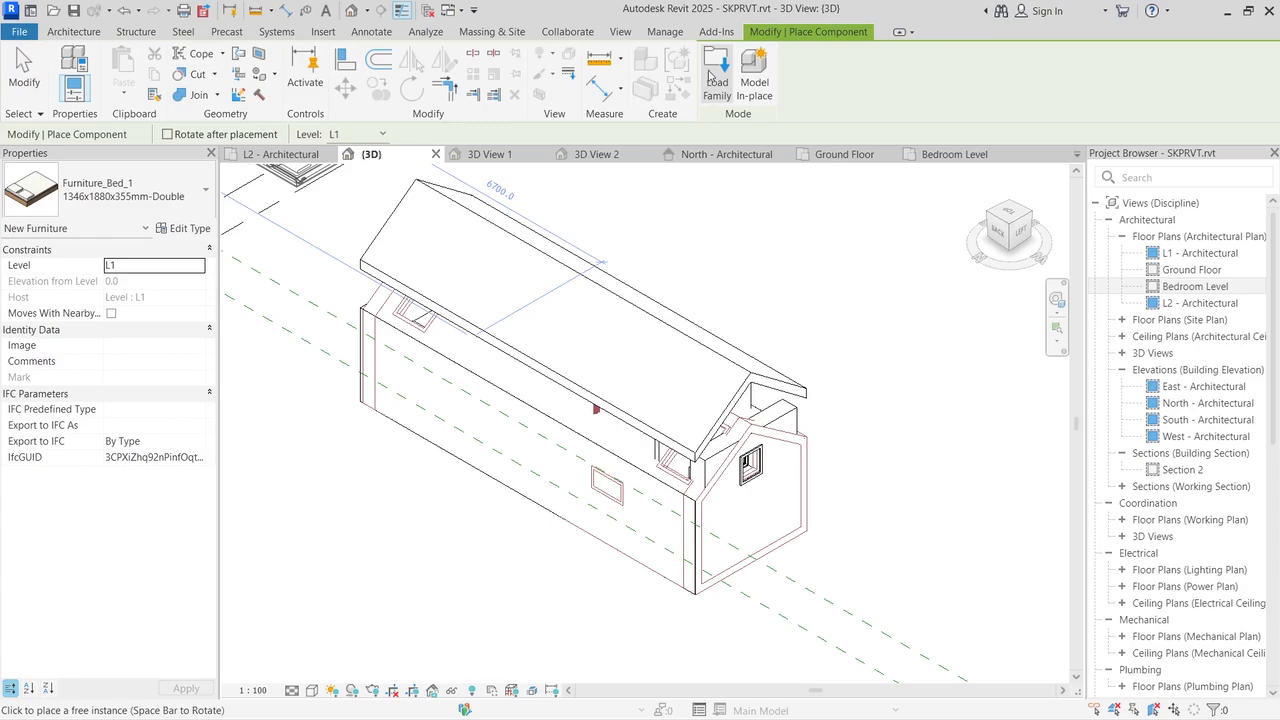
left_click(714, 78)
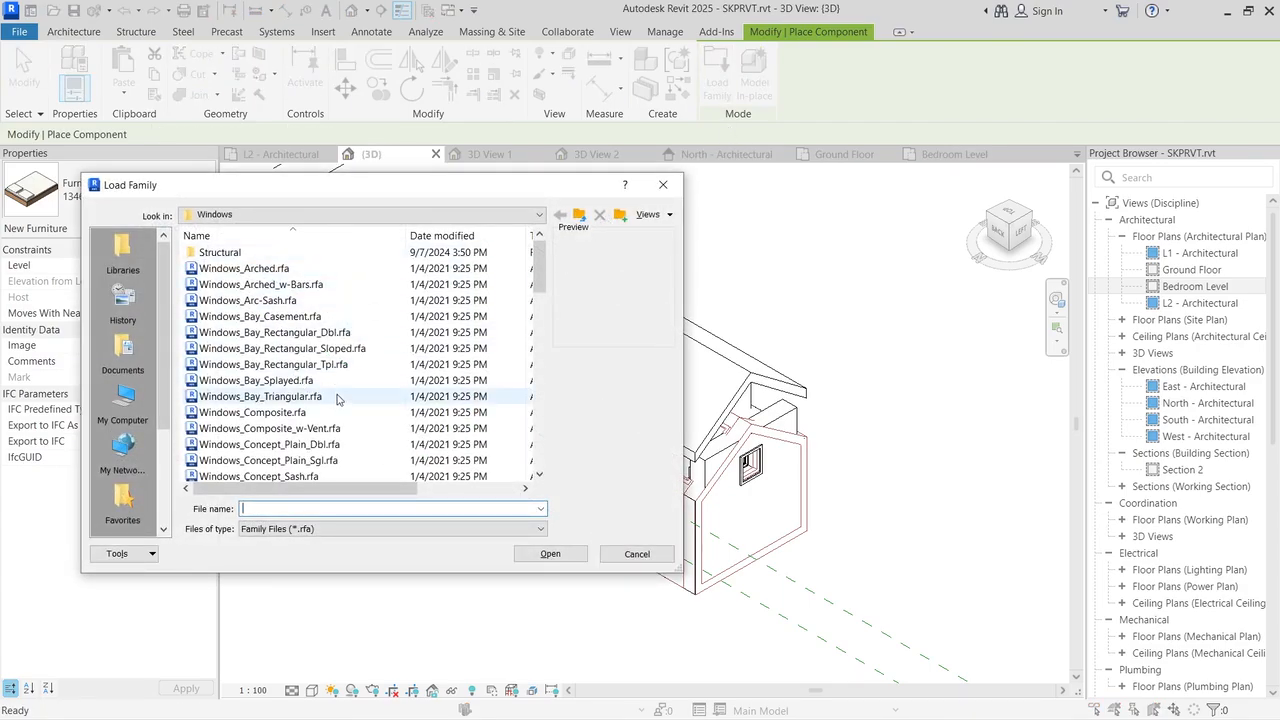
scroll(337, 398, "down", 12)
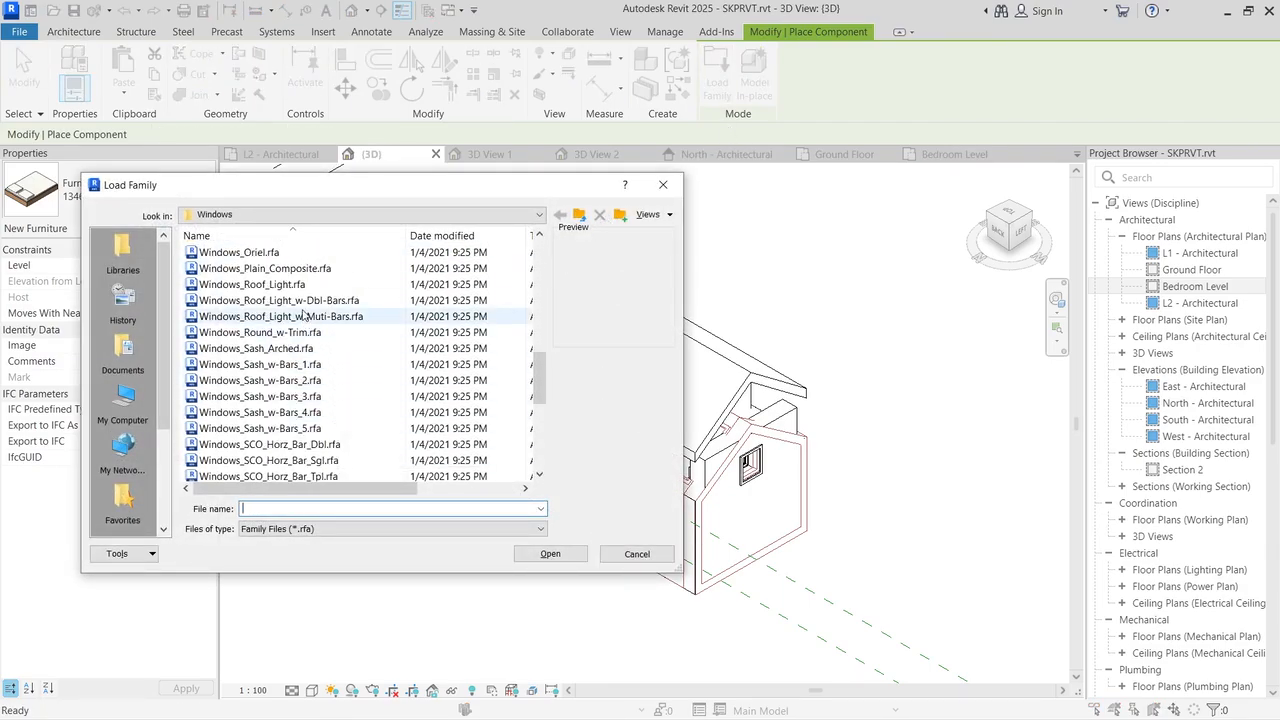
left_click(301, 288)
left_click(555, 554)
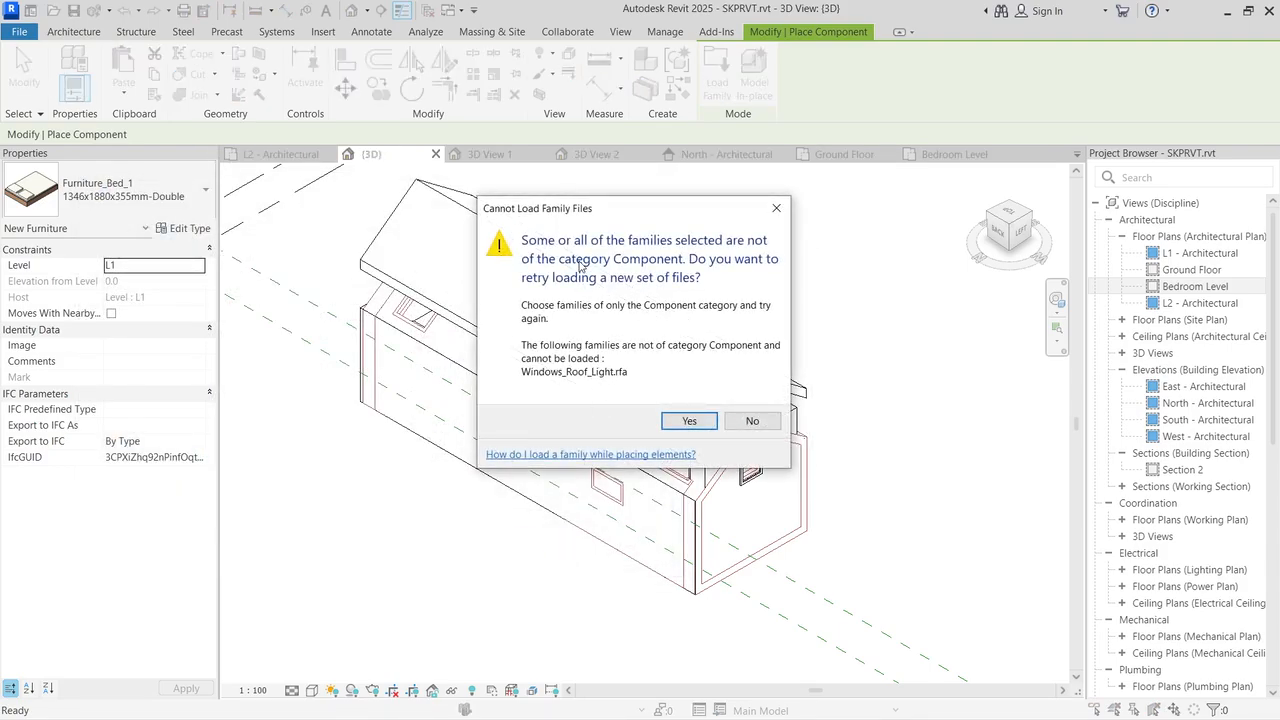
left_click(676, 431)
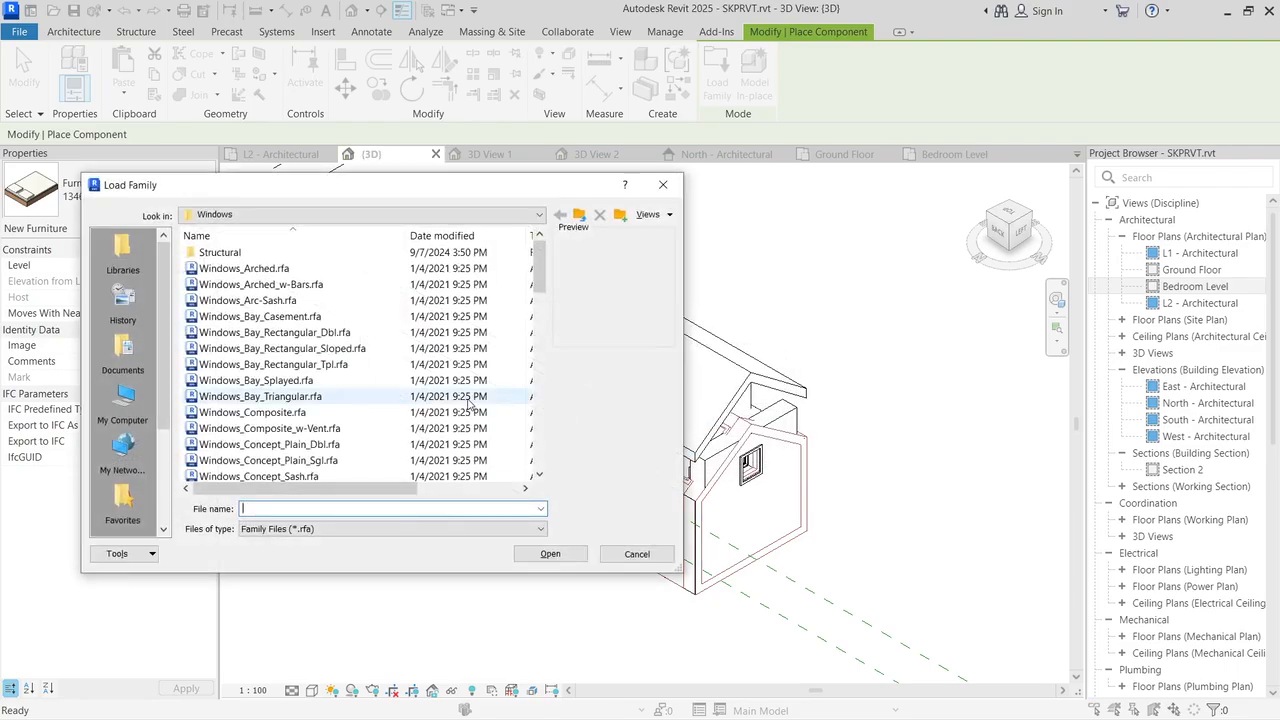
key("Escape")
key("Escape")
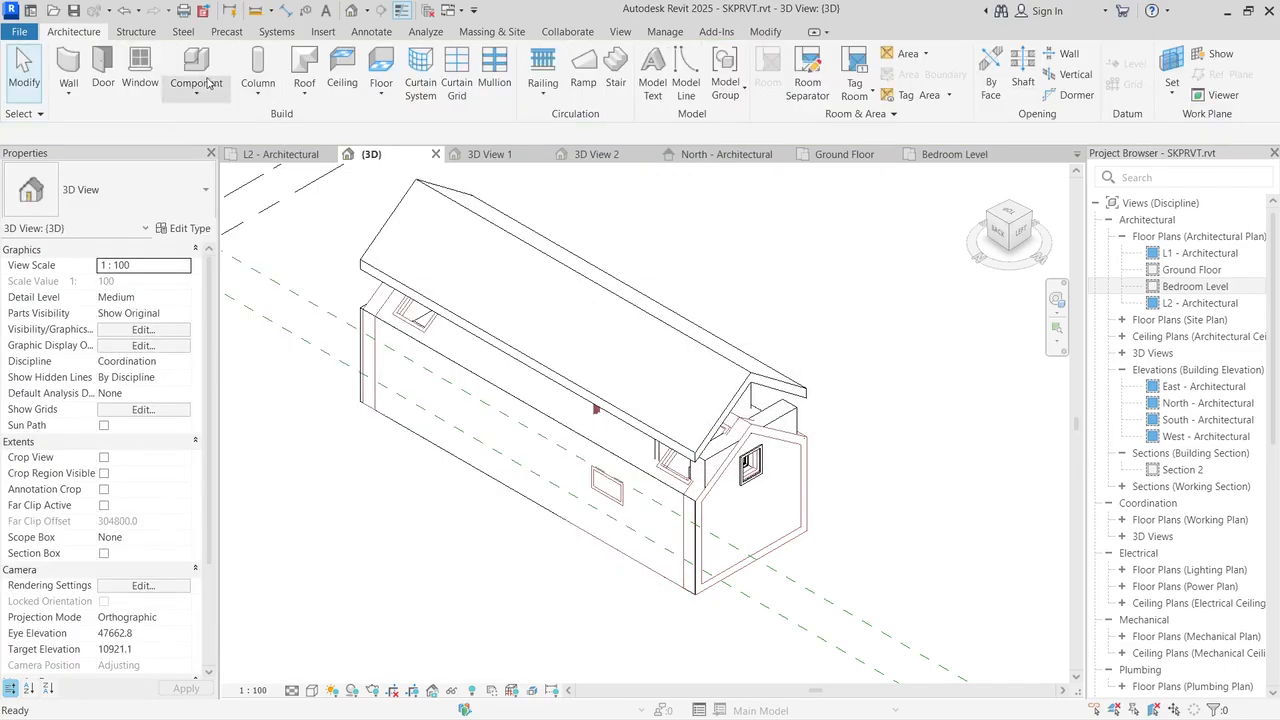
Step: Load the Windows_Roof_Light.rfa family from the UK library's Windows folder using the Window command
left_click(140, 65)
left_click(716, 83)
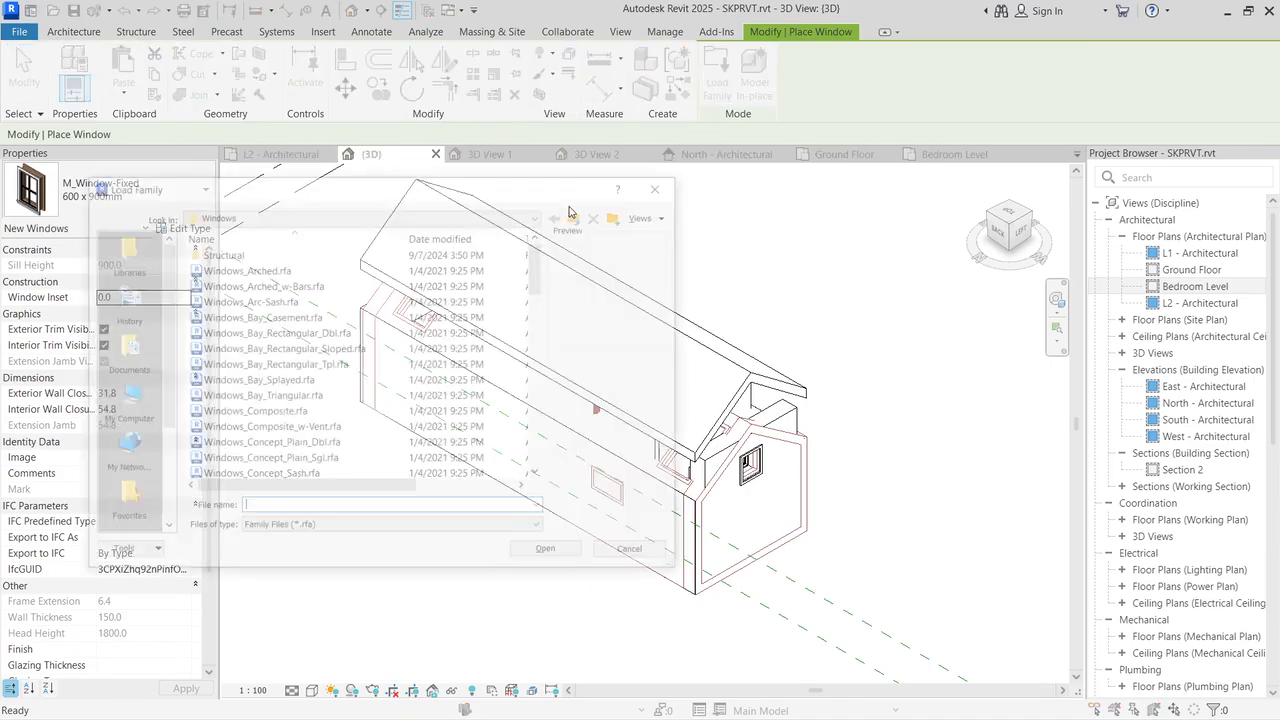
scroll(356, 320, "down", 10)
scroll(356, 320, "down", 1)
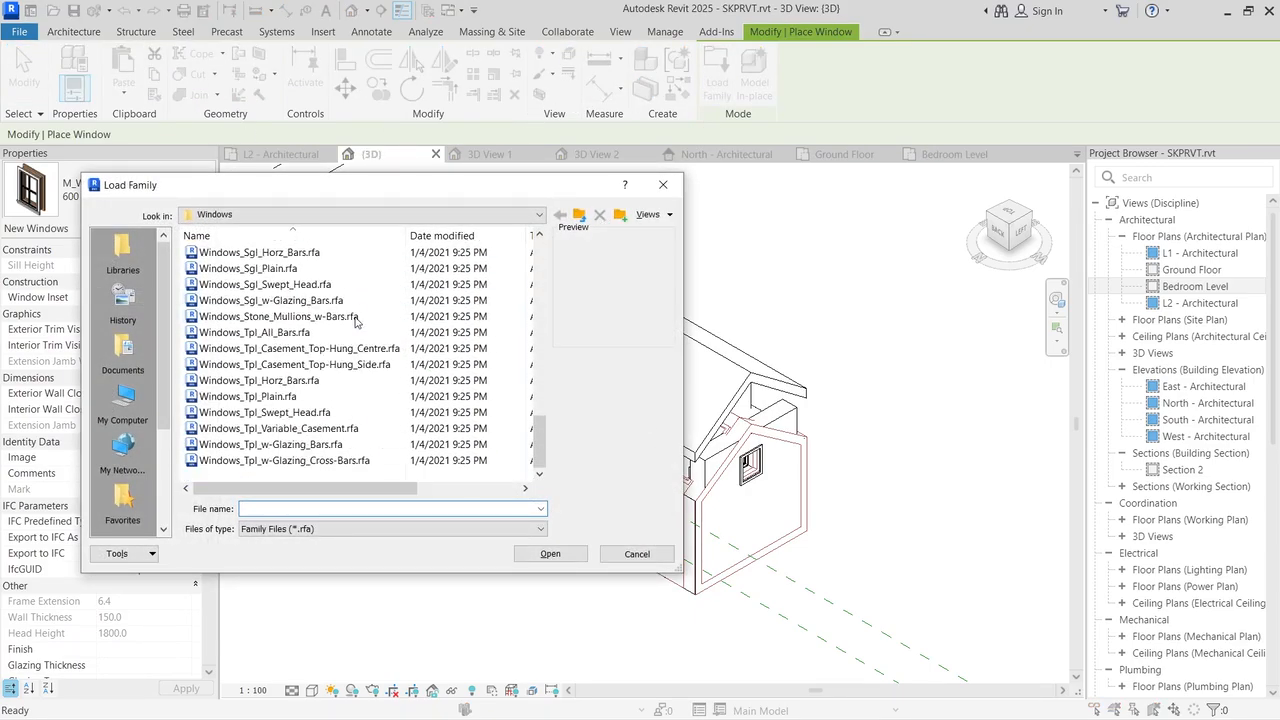
scroll(356, 320, "up", 5)
left_click(580, 214)
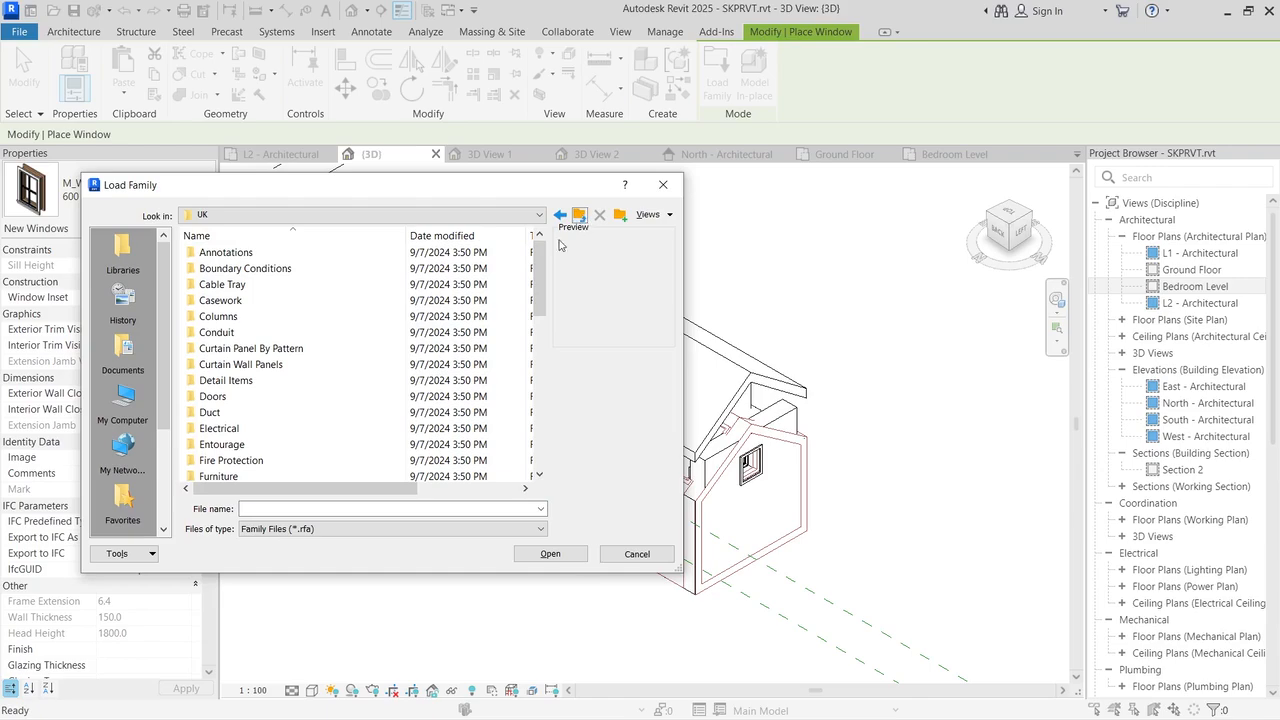
scroll(390, 357, "down", 7)
scroll(380, 371, "up", 2)
scroll(245, 466, "down", 2)
double_click(219, 460)
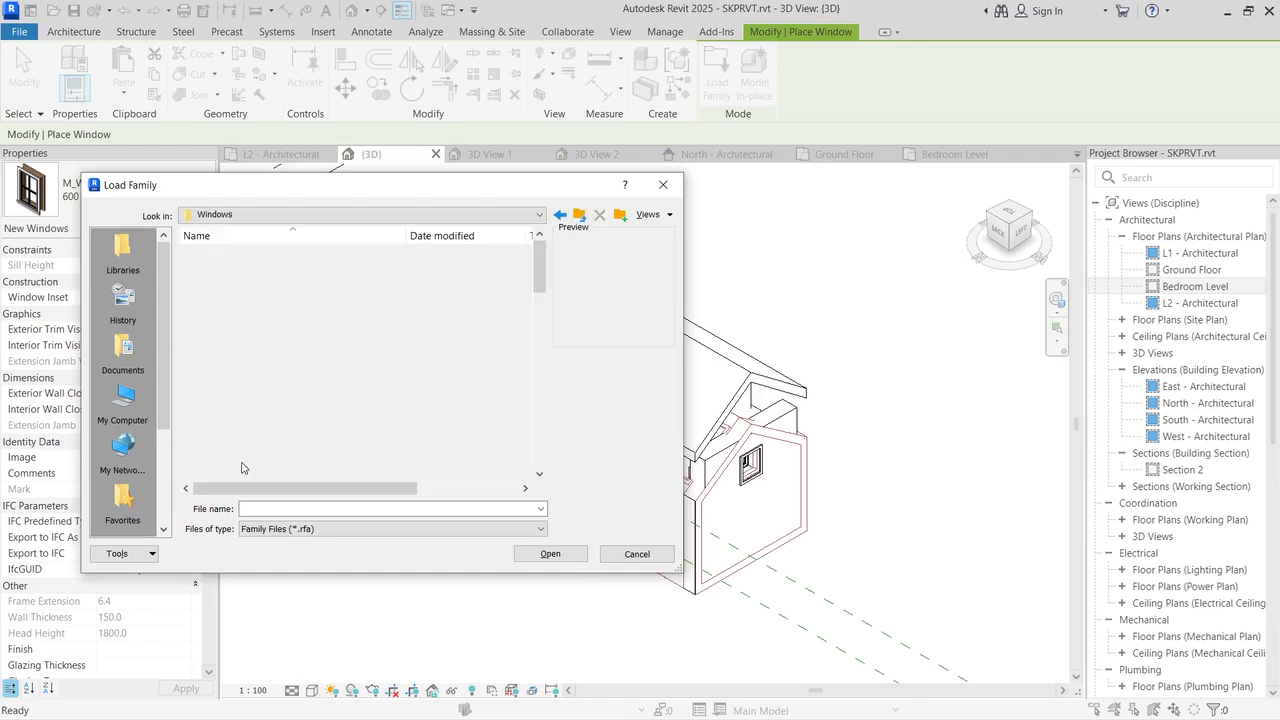
scroll(337, 322, "down", 5)
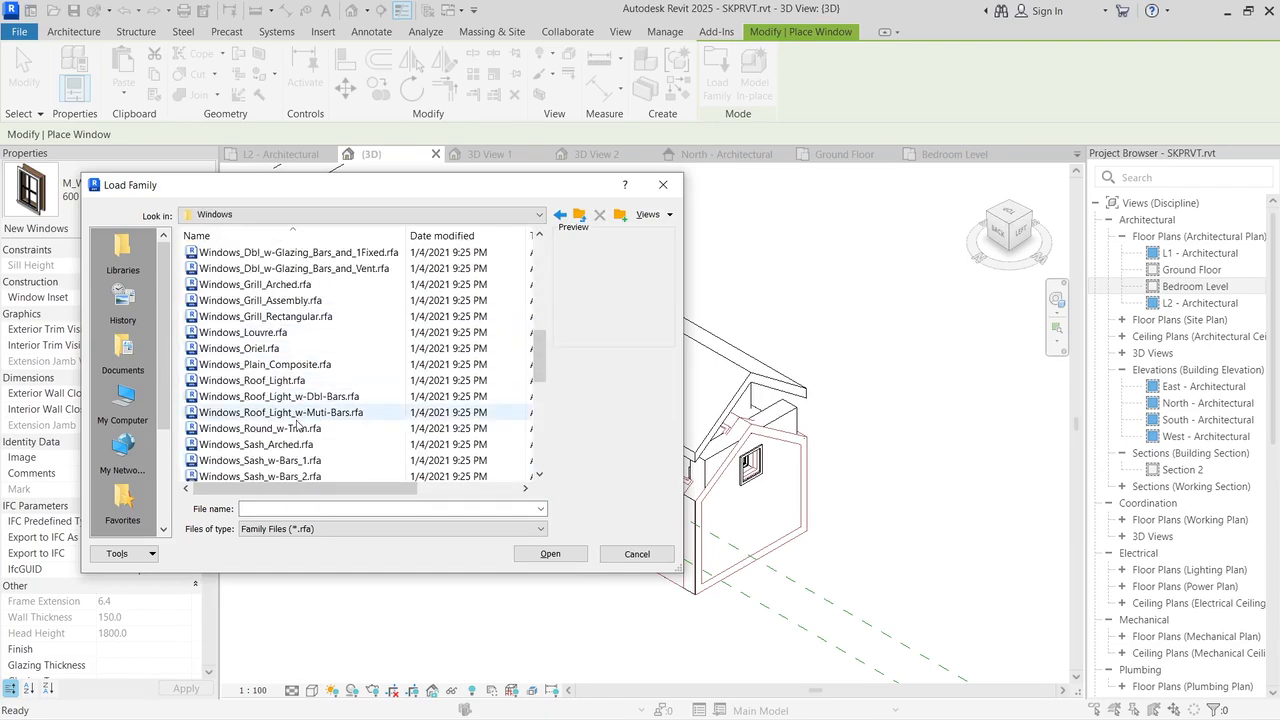
left_click(300, 380)
left_click(548, 554)
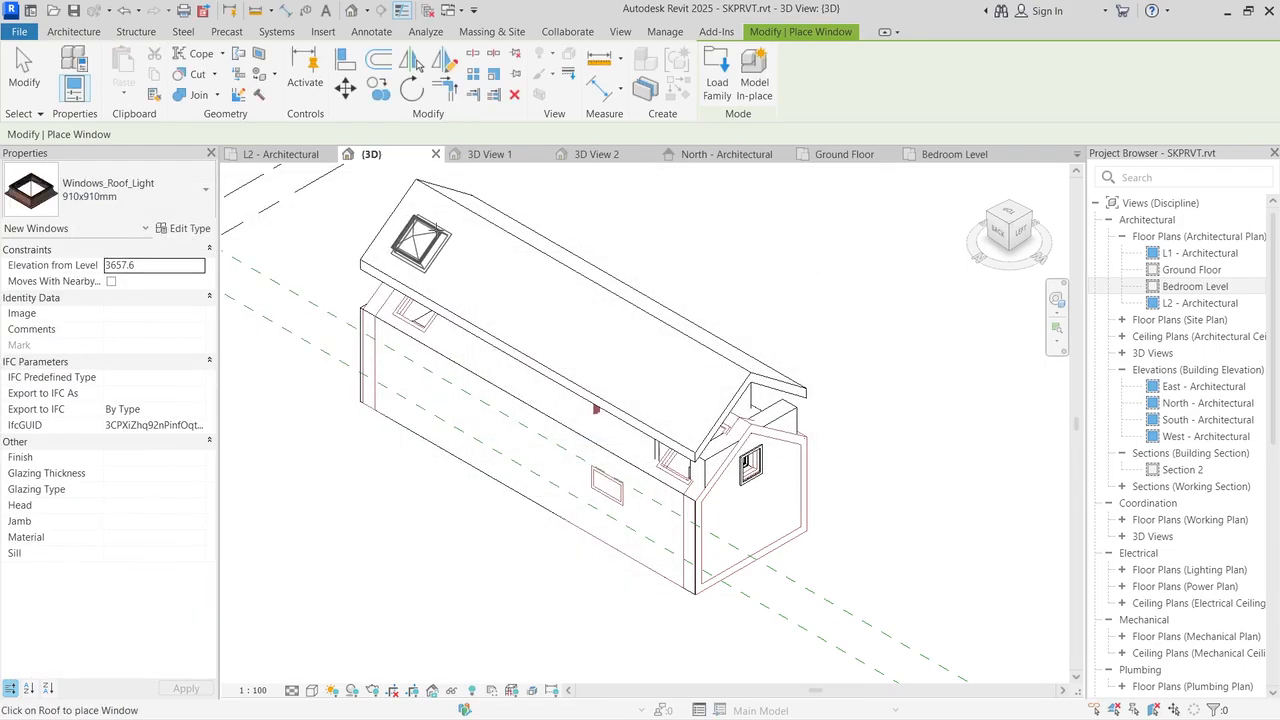
Step: Place a 910x910mm Windows_Roof_Light on the back roof slope, near the end opposite the gable with the small window
scroll(420, 240, "up", 2)
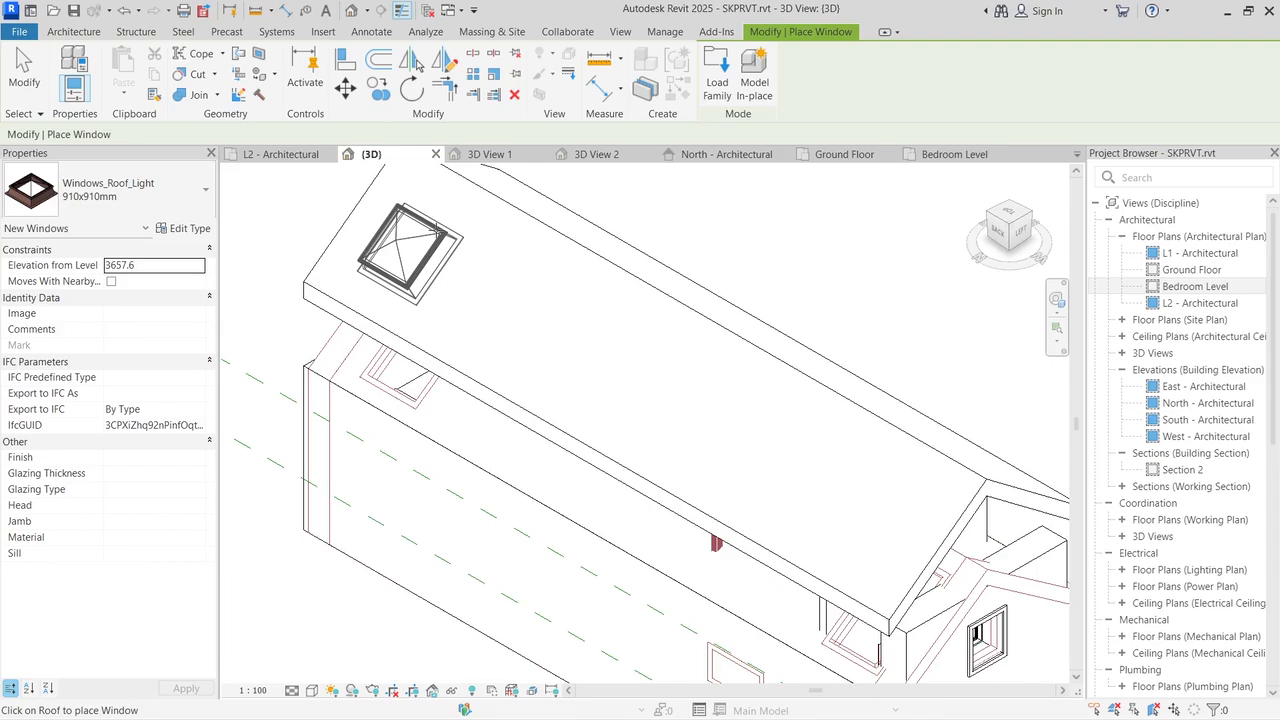
left_click(316, 692)
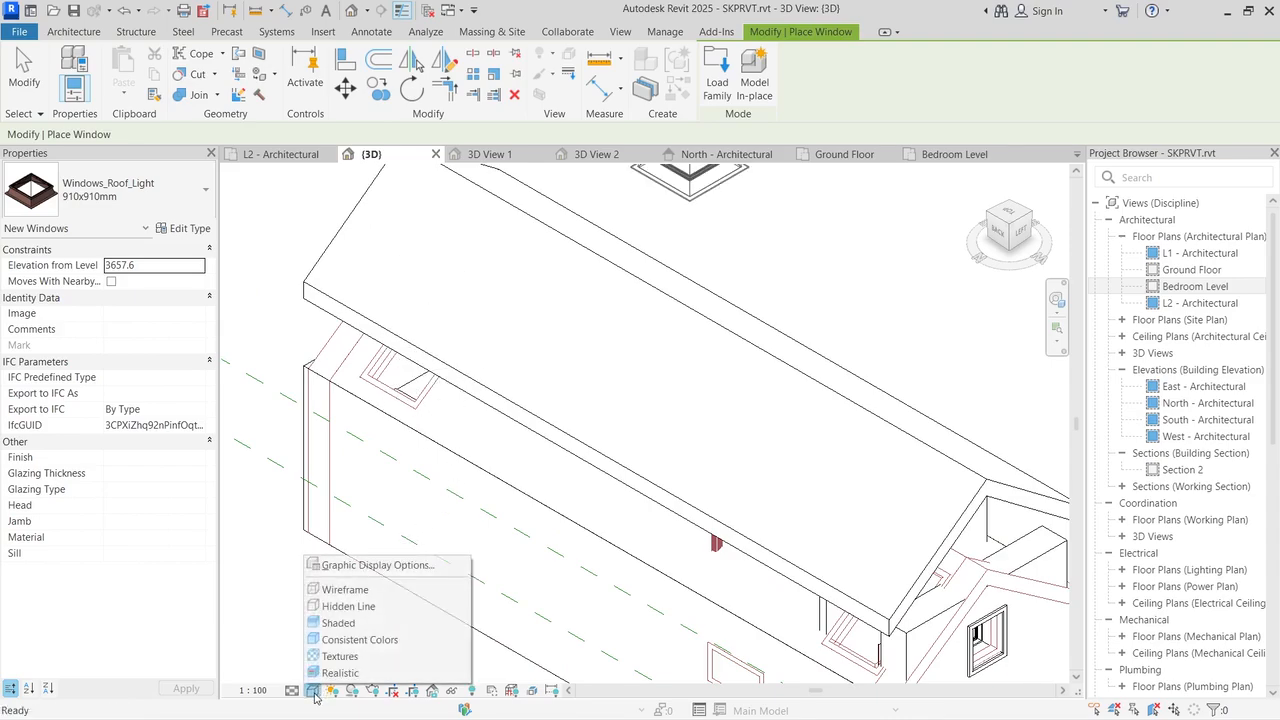
left_click(316, 694)
left_click(314, 692)
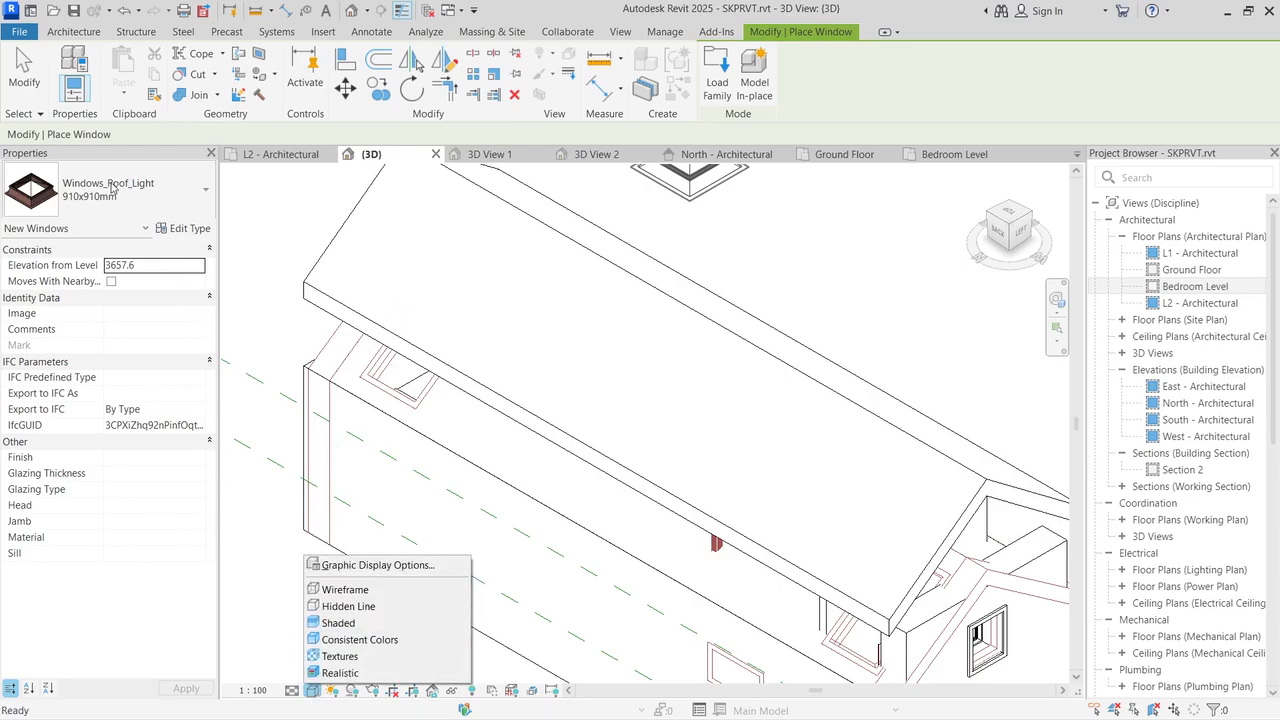
left_click(110, 568)
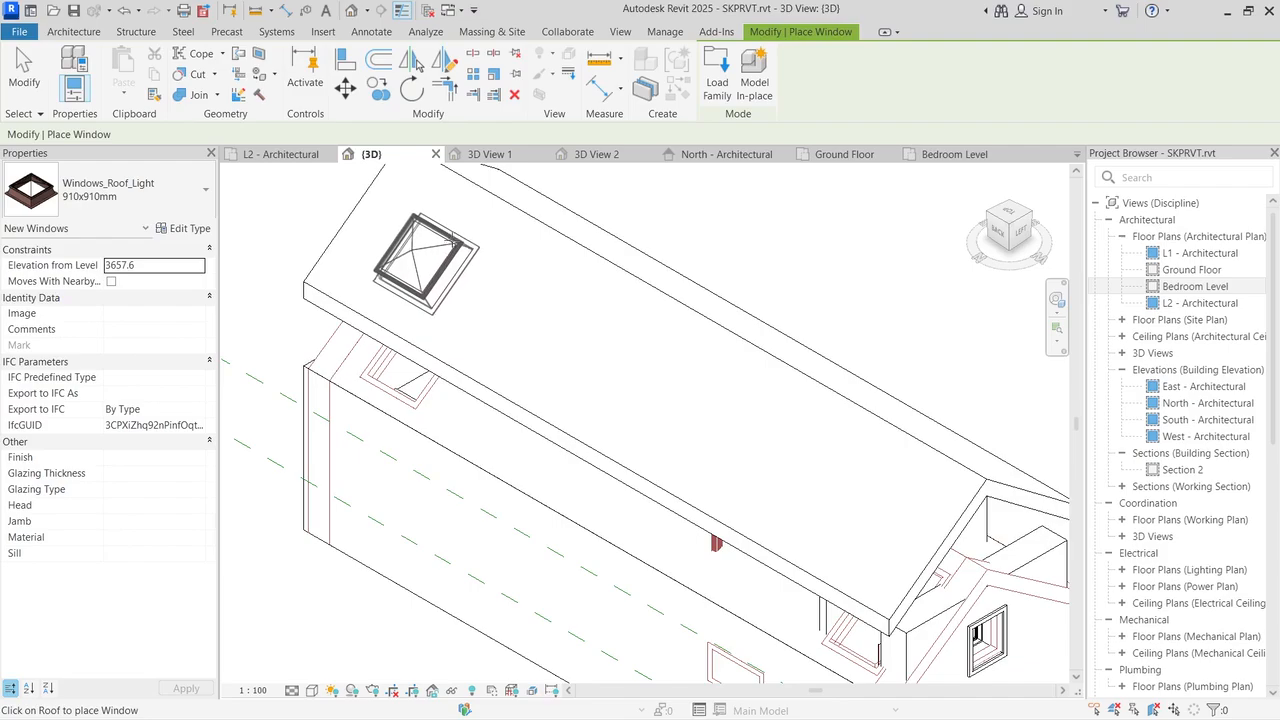
left_click(430, 258)
scroll(450, 275, "down", 3)
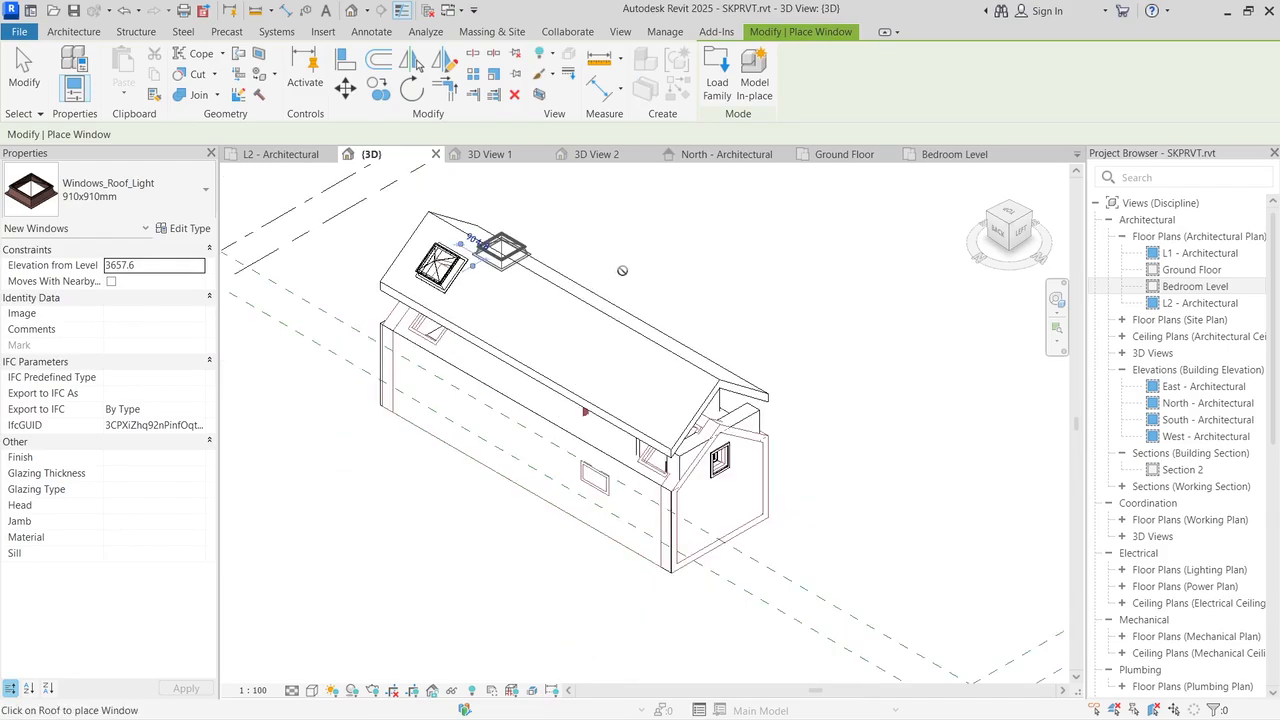
Step: Place two 910x910mm Windows_Roof_Light windows on the roof slope above the tall glazed panels, one near each end
left_click(1032, 215)
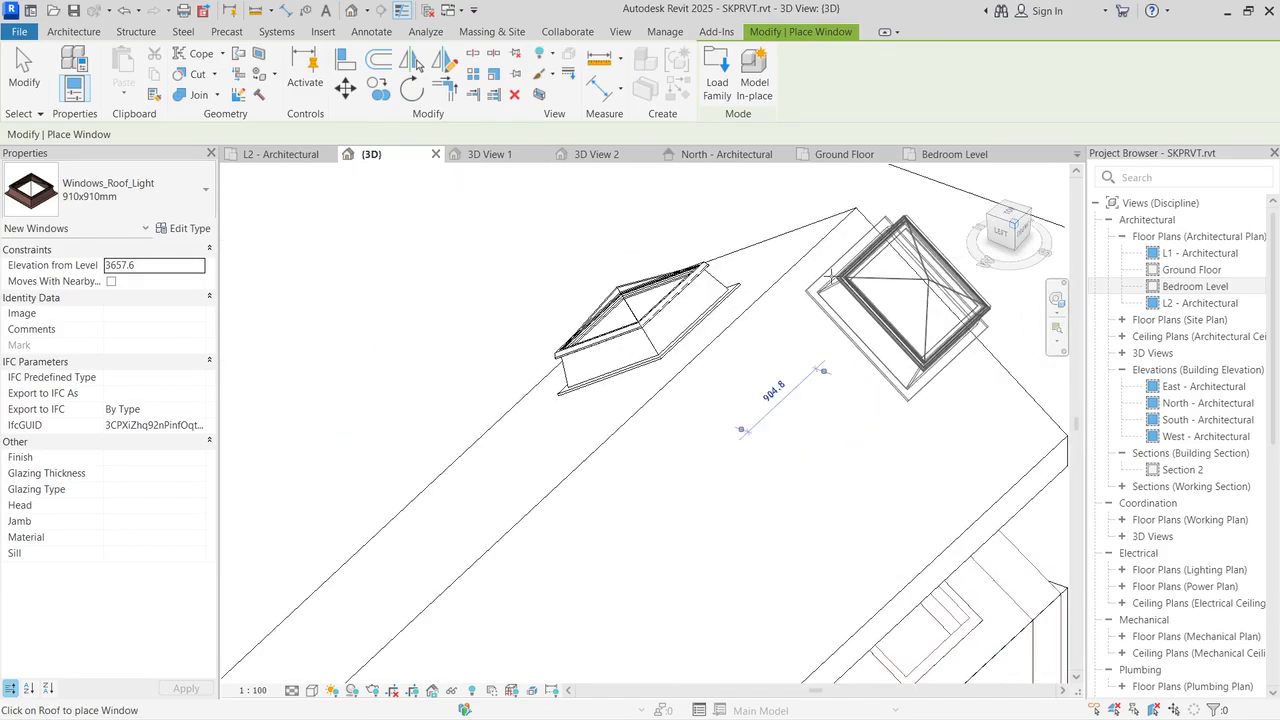
scroll(725, 355, "down", 3)
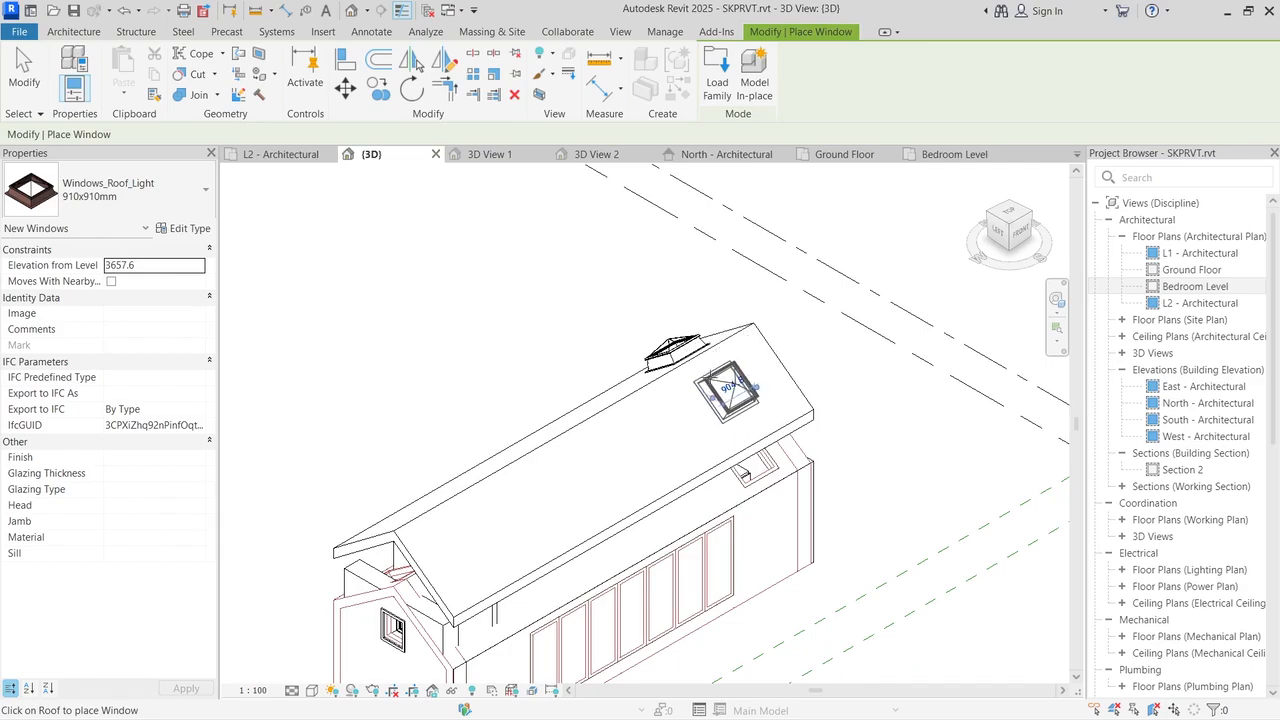
left_click(732, 384)
left_click(730, 381)
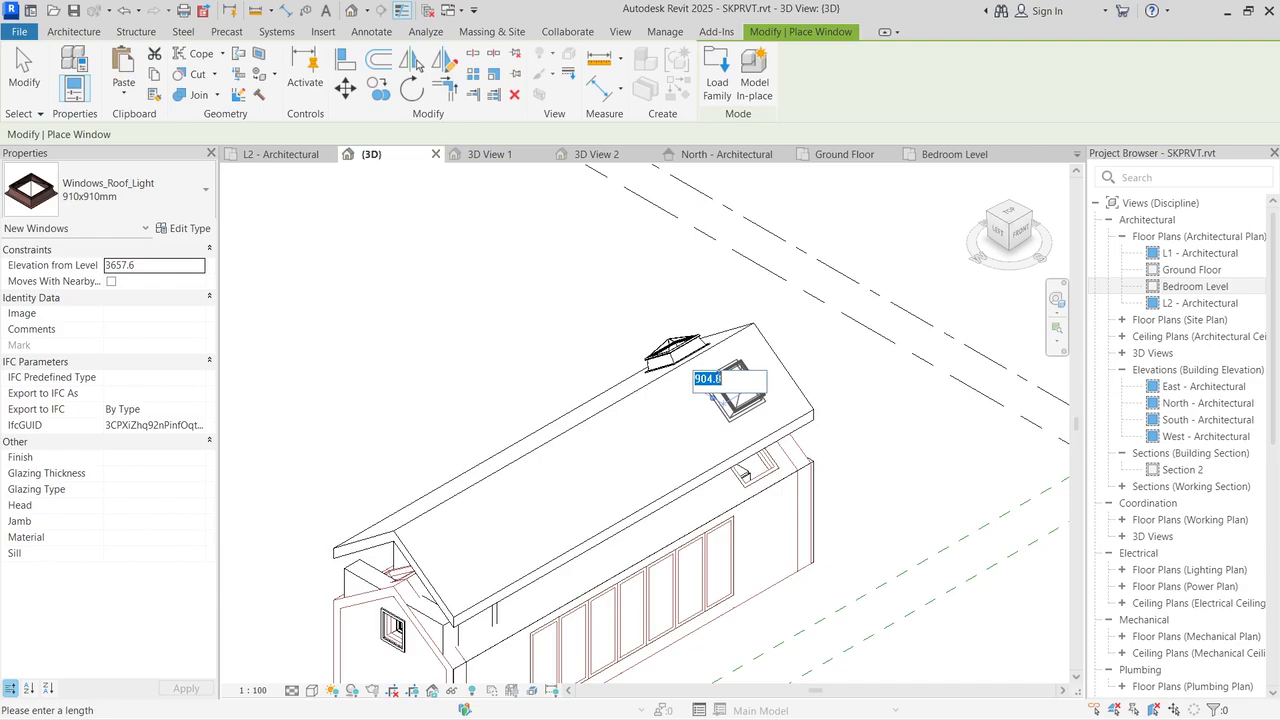
left_click(657, 436)
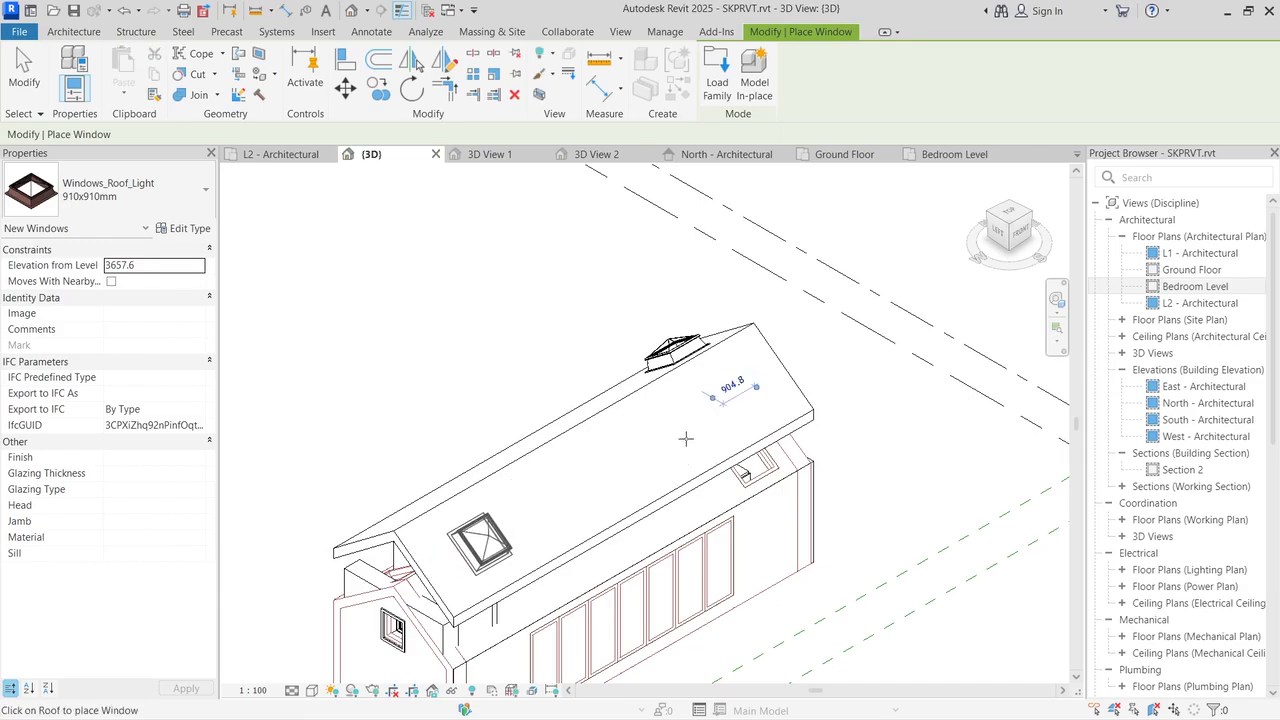
left_click(693, 393)
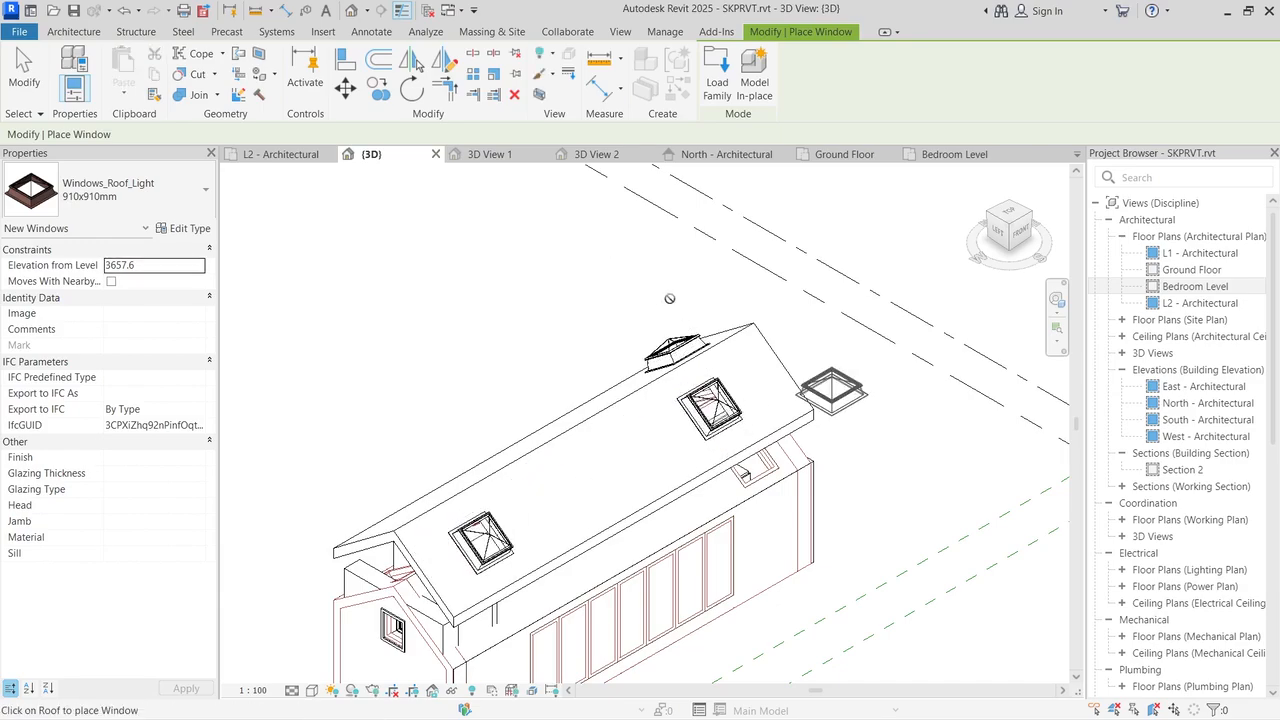
Step: End the roof light placement and start loading another window family with the Window command
key("Escape")
left_click(652, 346)
left_click(140, 70)
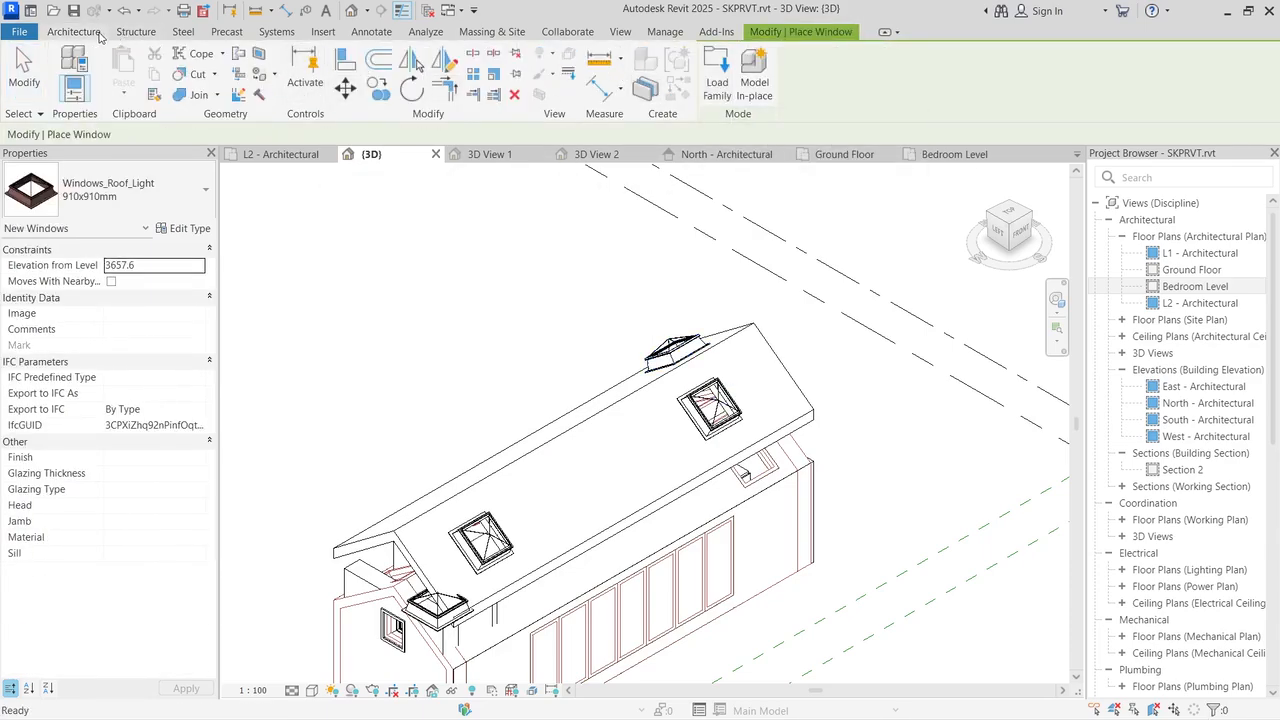
left_click(727, 80)
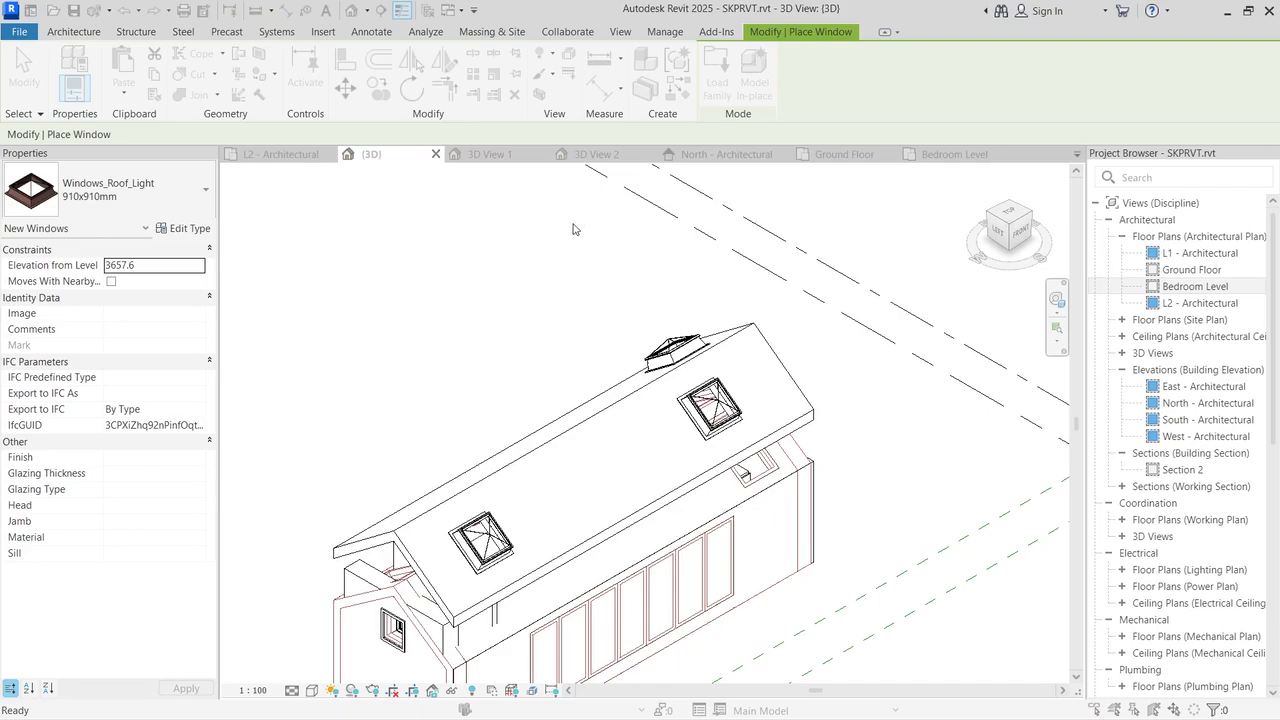
Step: Browse the previews of the UK window families, from Windows_Roof_Light.rfa through Windows_Tpl_w-Glazing_Cross-Bars.rfa
scroll(305, 420, "down", 8)
scroll(305, 420, "down", 1)
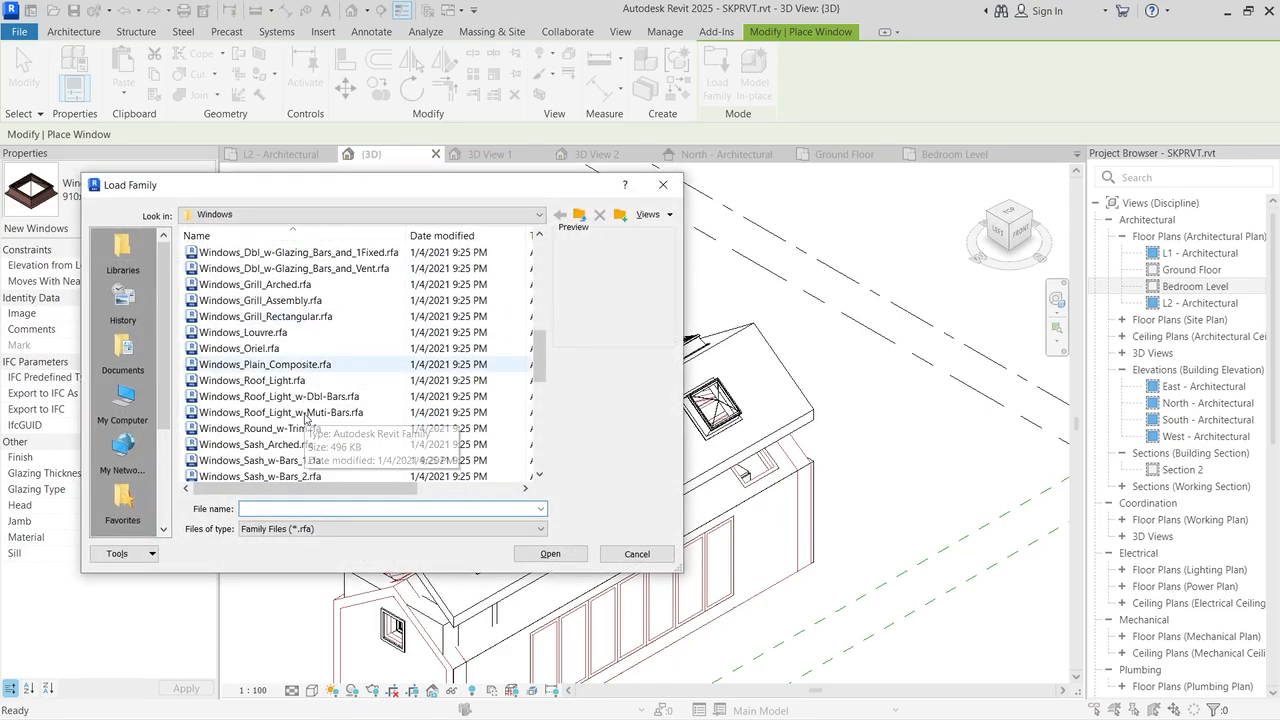
left_click(303, 382)
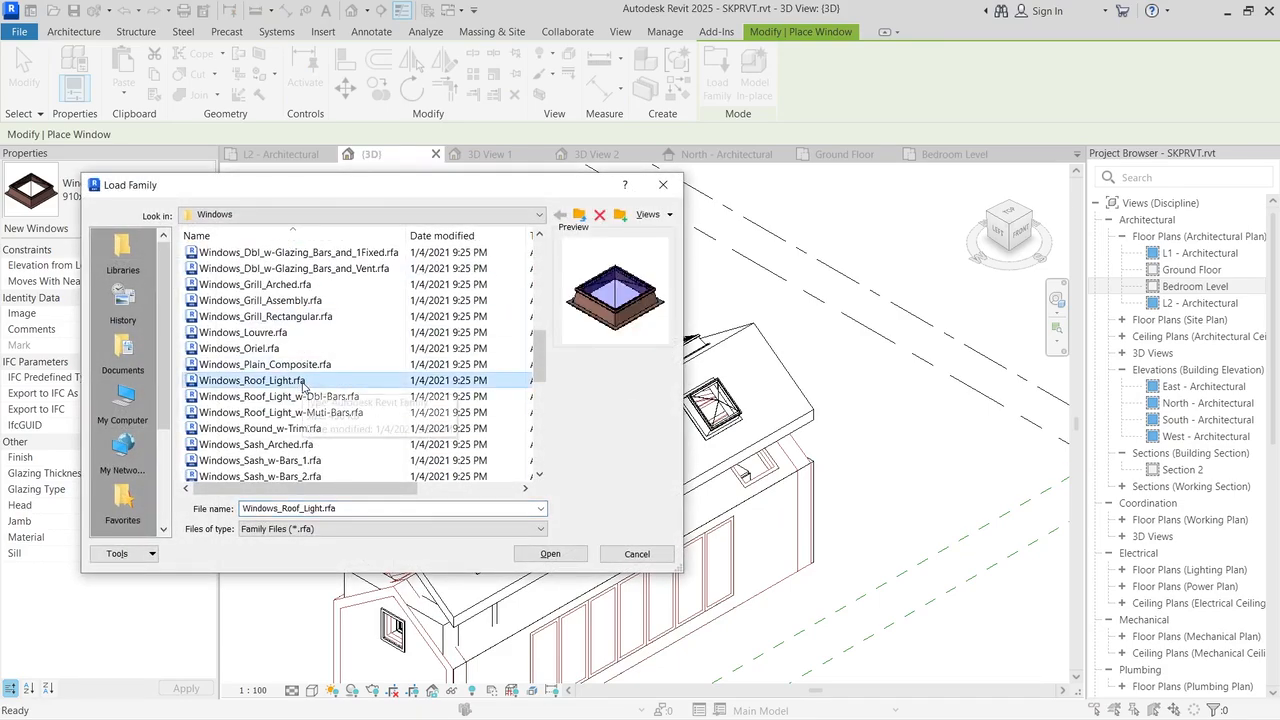
key("Down")
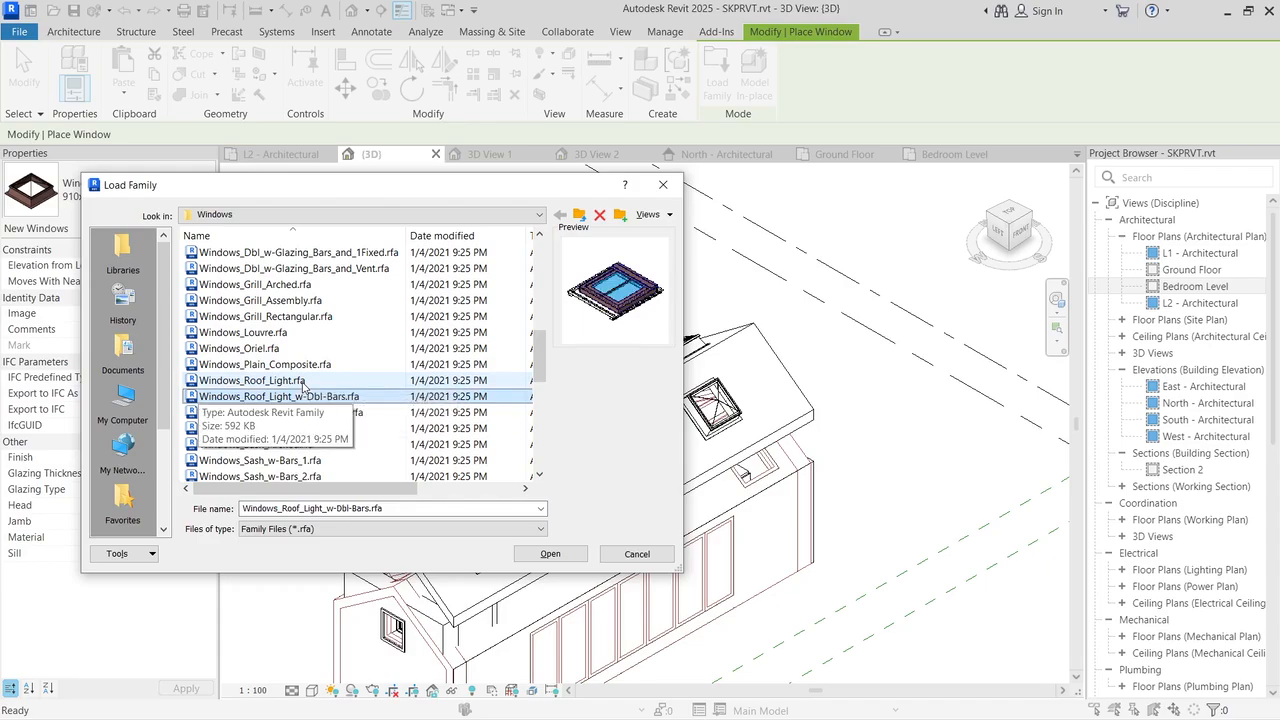
key("Down")
key("Down")
key("Down")
key("Down")
key("Down")
key("Down")
key("Down")
key("Down")
key("Down")
key("Down")
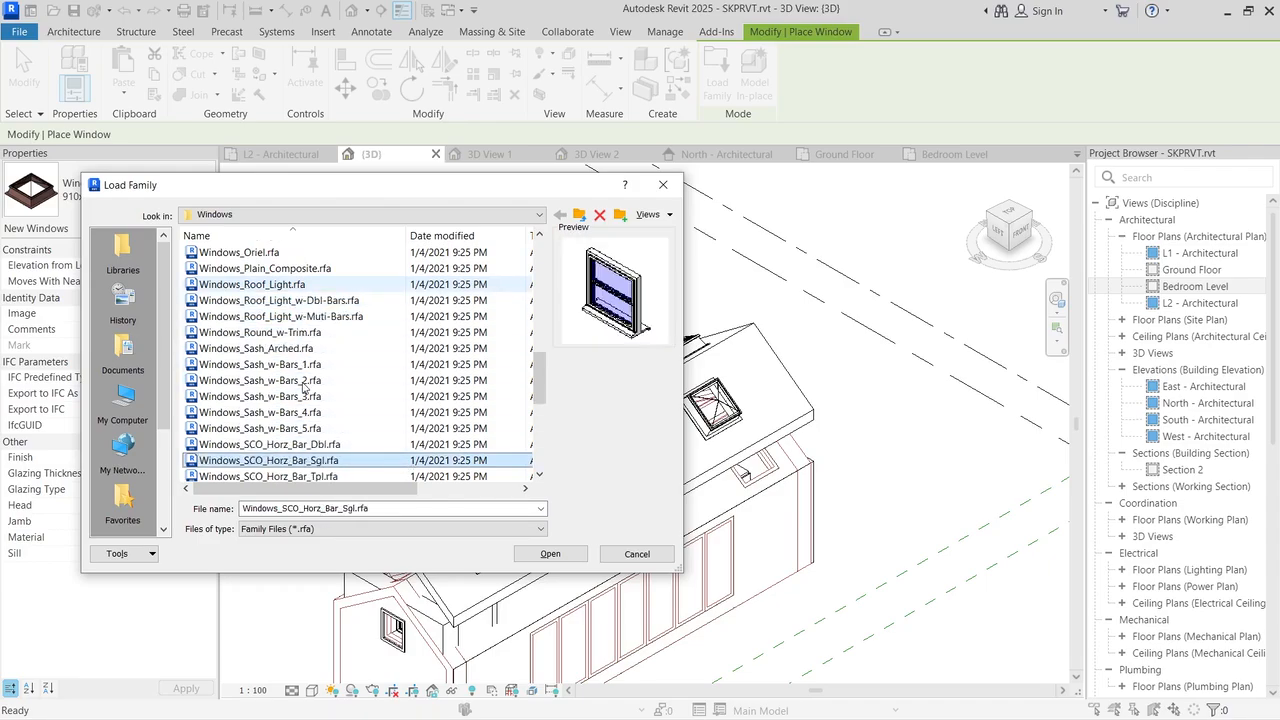
key("Down")
key("Down")
key("Down")
key("Down")
key("Down")
key("Down")
key("Down")
key("Down")
key("Down")
key("Down")
key("Down")
key("Down")
key("Down")
key("Down")
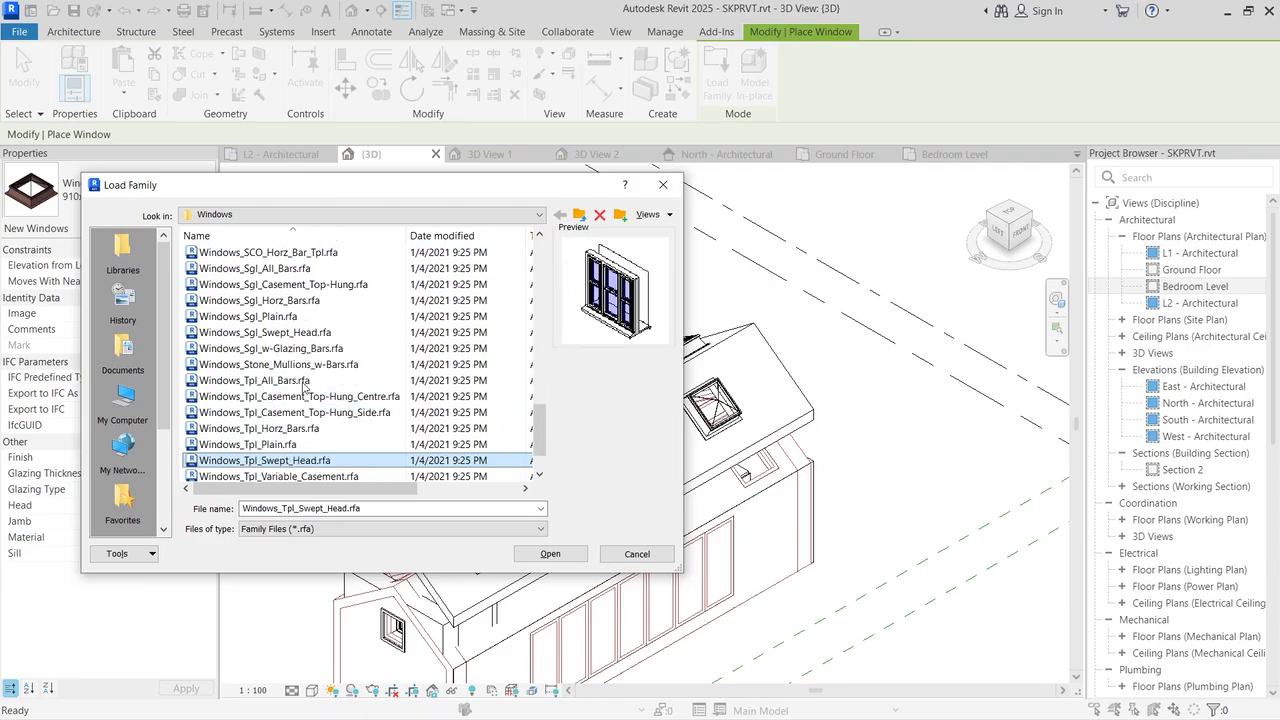
key("Down")
key("Down")
key("Down")
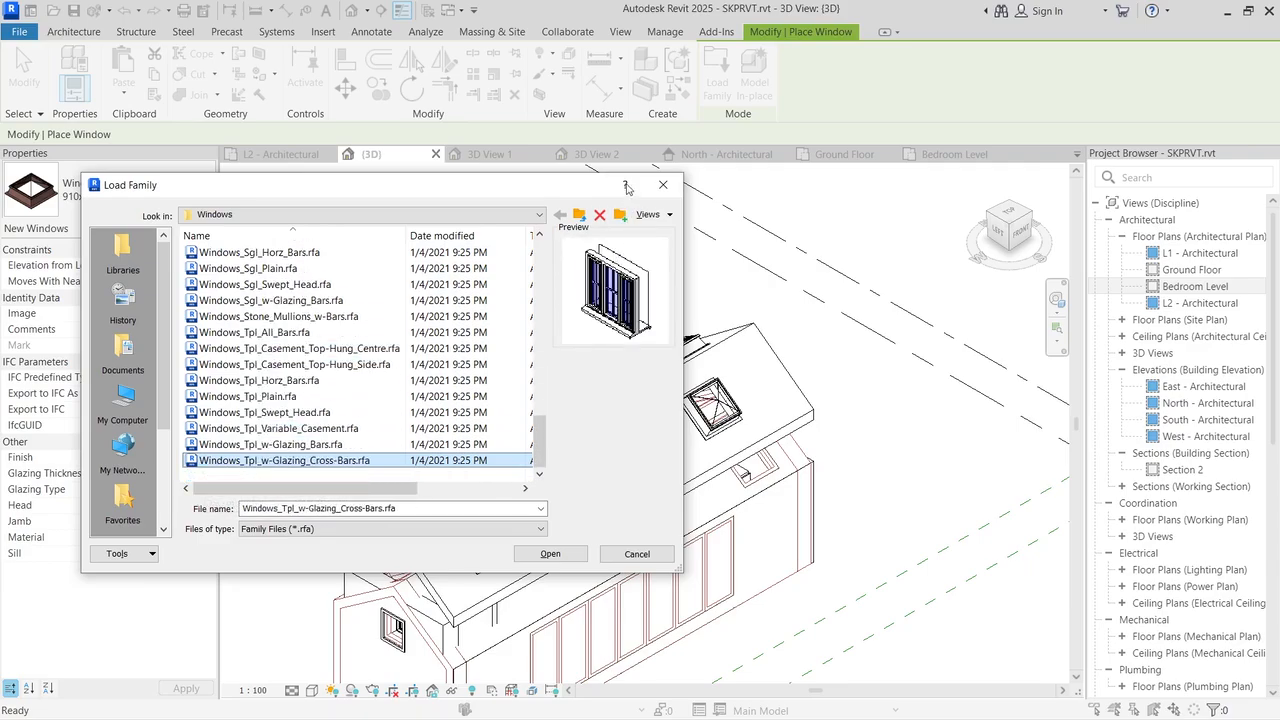
Step: Go from the UK library to the US library's Windows folder for loading families
left_click(579, 216)
left_click(579, 216)
left_click(579, 216)
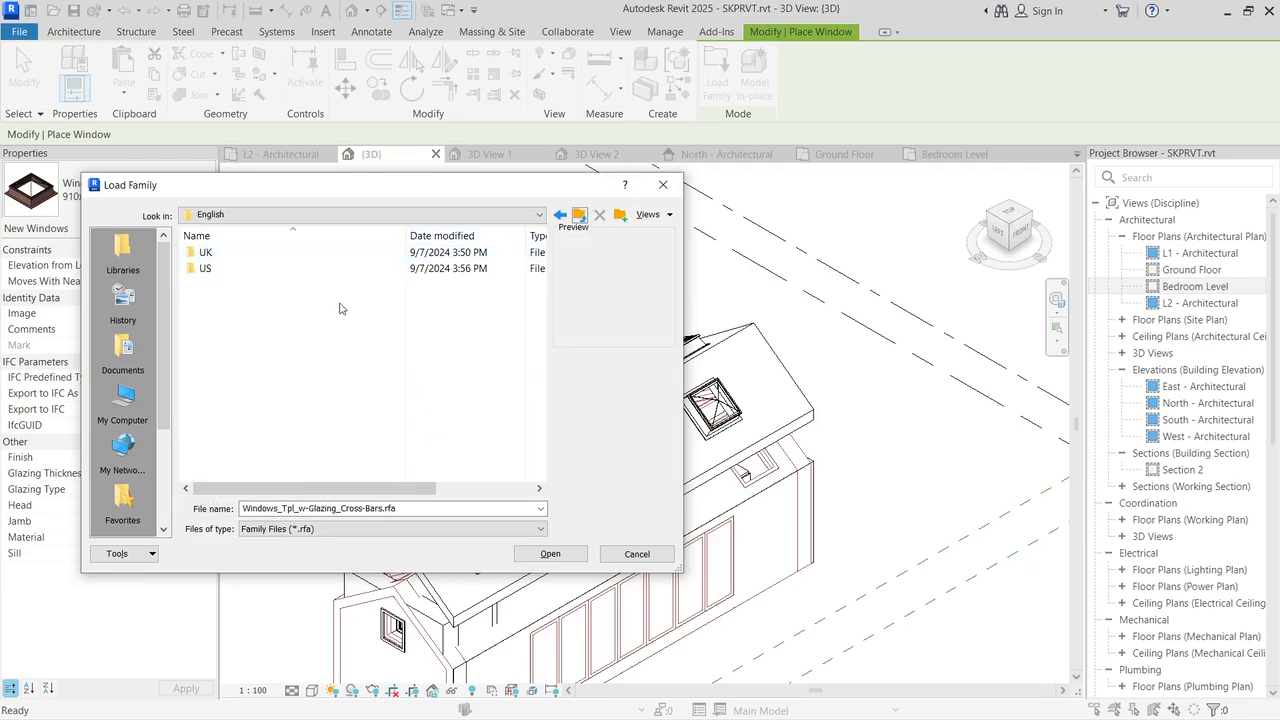
double_click(321, 270)
scroll(309, 397, "down", 8)
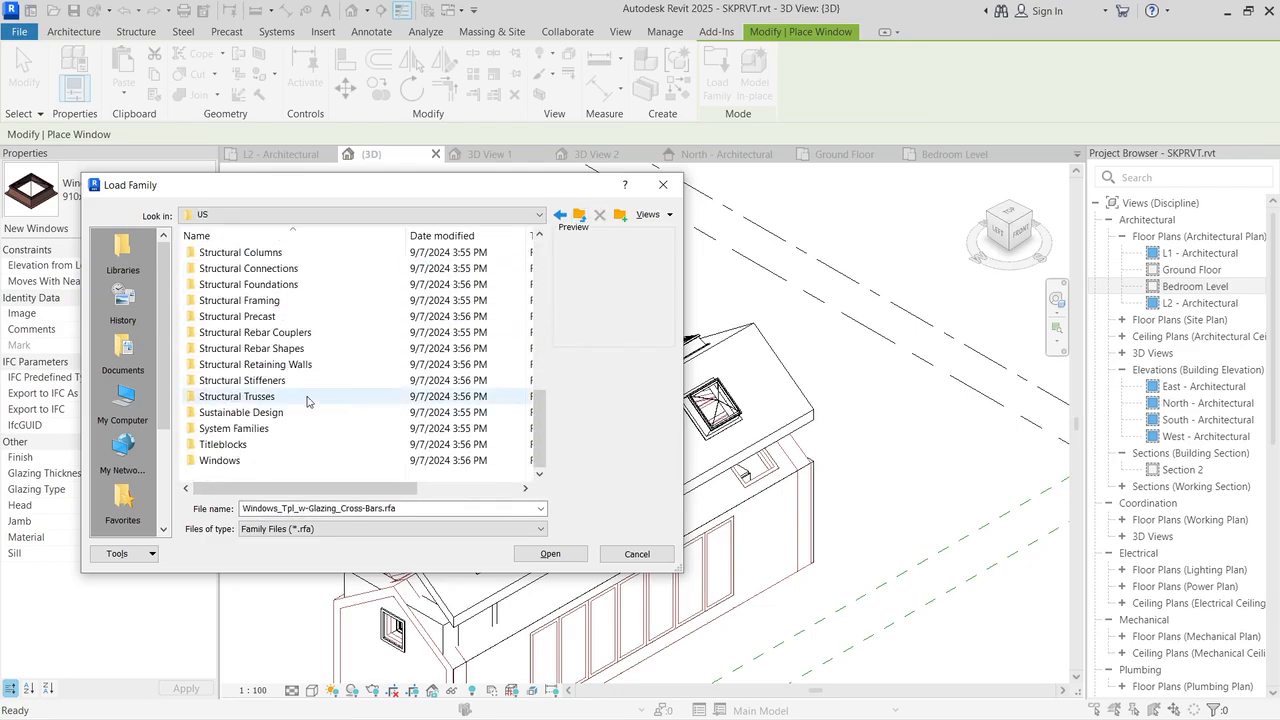
double_click(219, 460)
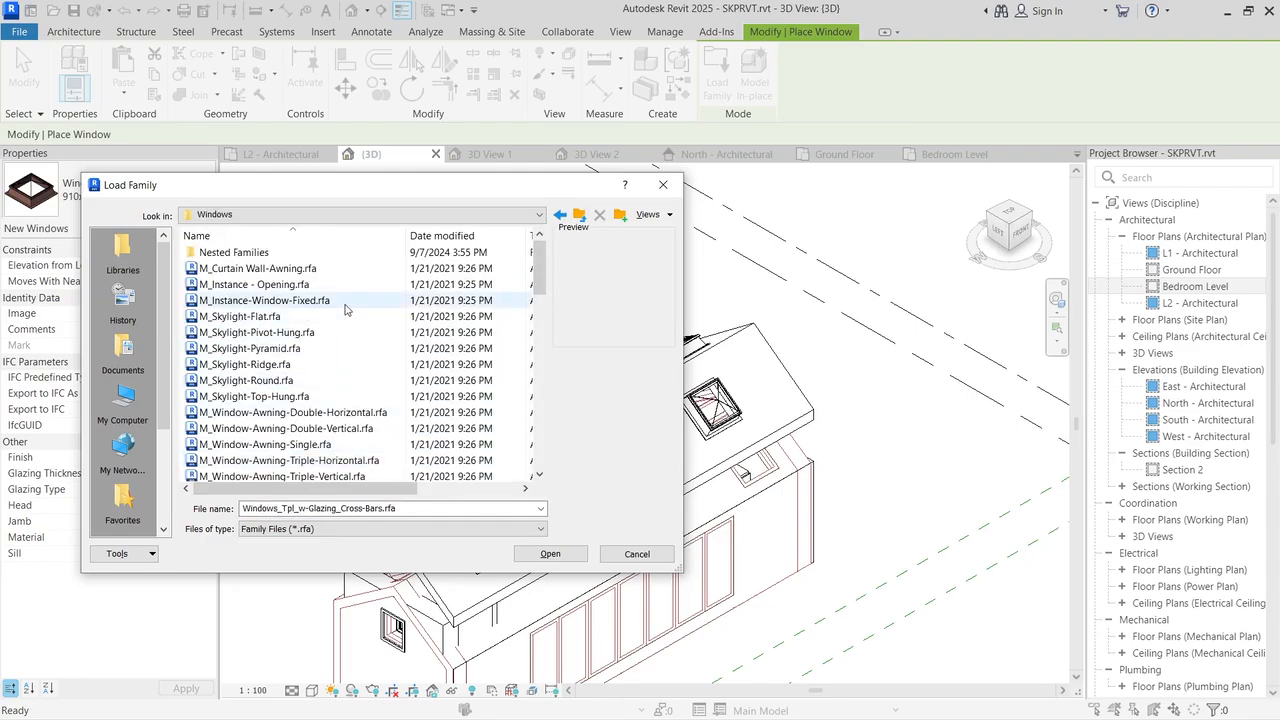
scroll(347, 315, "down", 5)
scroll(345, 316, "down", 8)
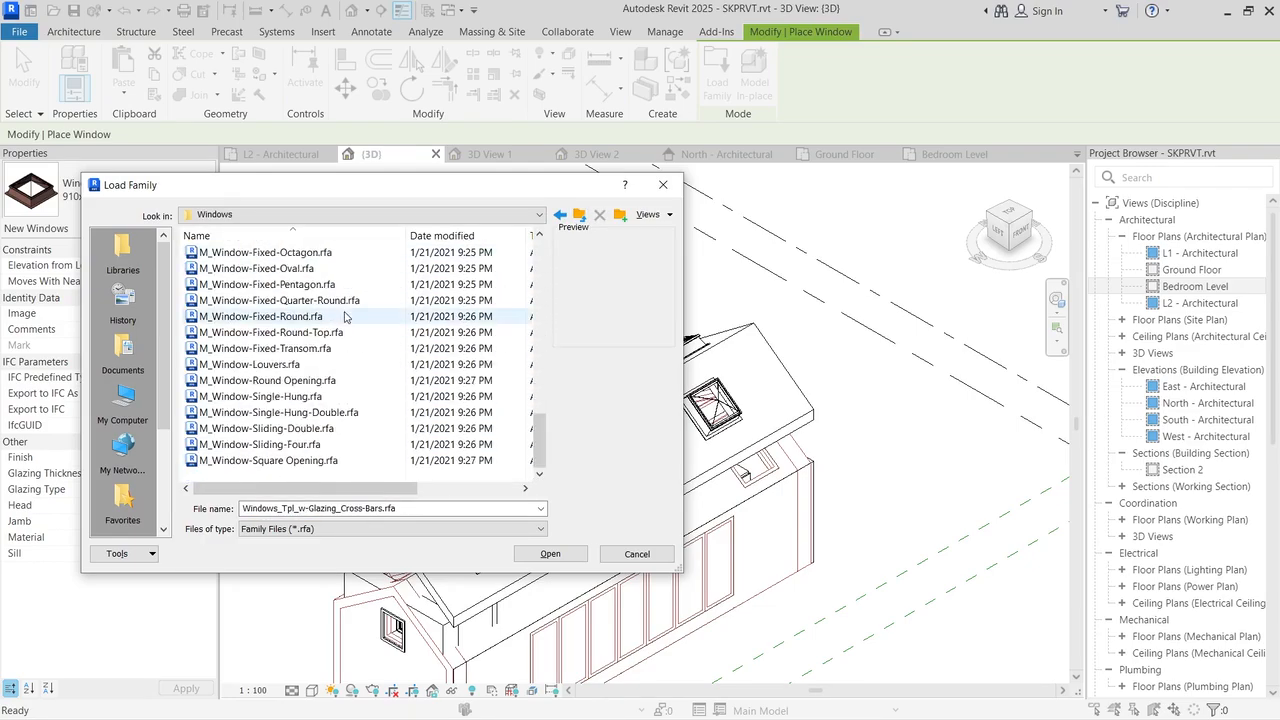
Step: Browse the previews of the US window families, from M_Window-Square Opening.rfa back to M_Window-Awning-Double-Horizontal.rfa
left_click(335, 460)
key("Up")
key("Up")
key("Up")
key("Up")
key("Up")
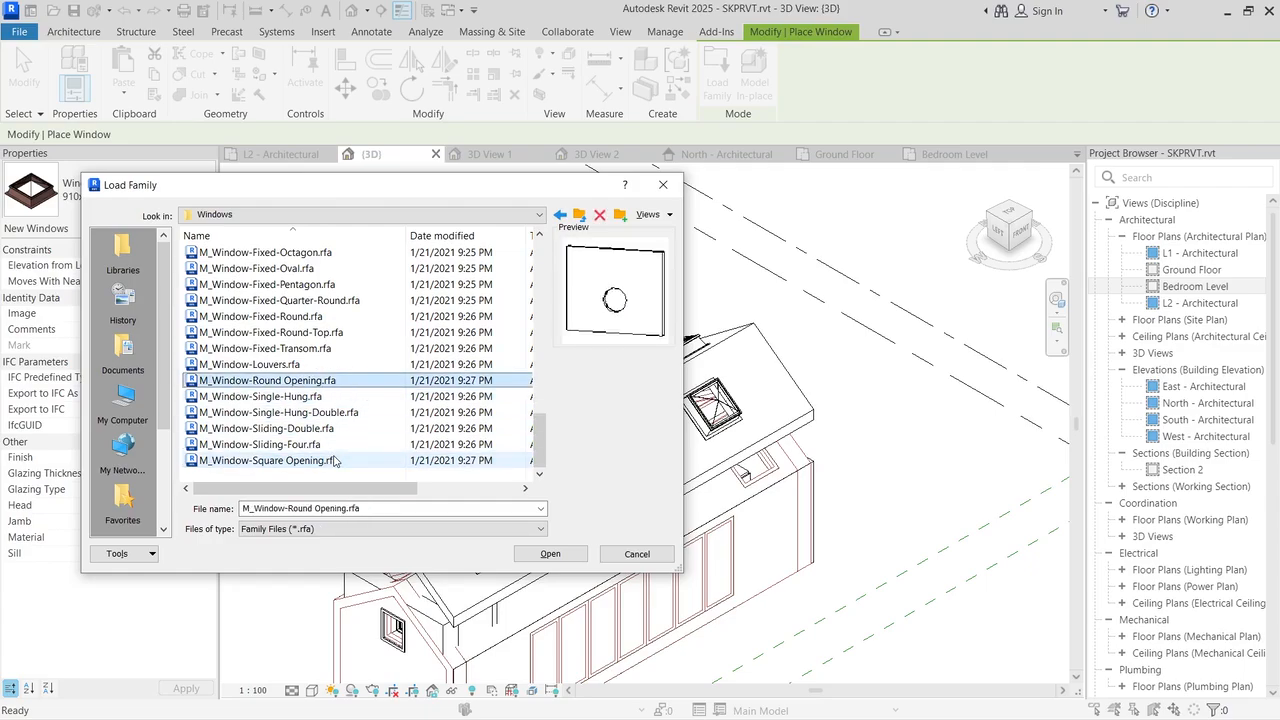
key("Up")
key("Up")
key("Up")
key("Up")
key("Up")
key("Up")
key("Up")
key("Up")
key("Up")
key("Up")
key("Up")
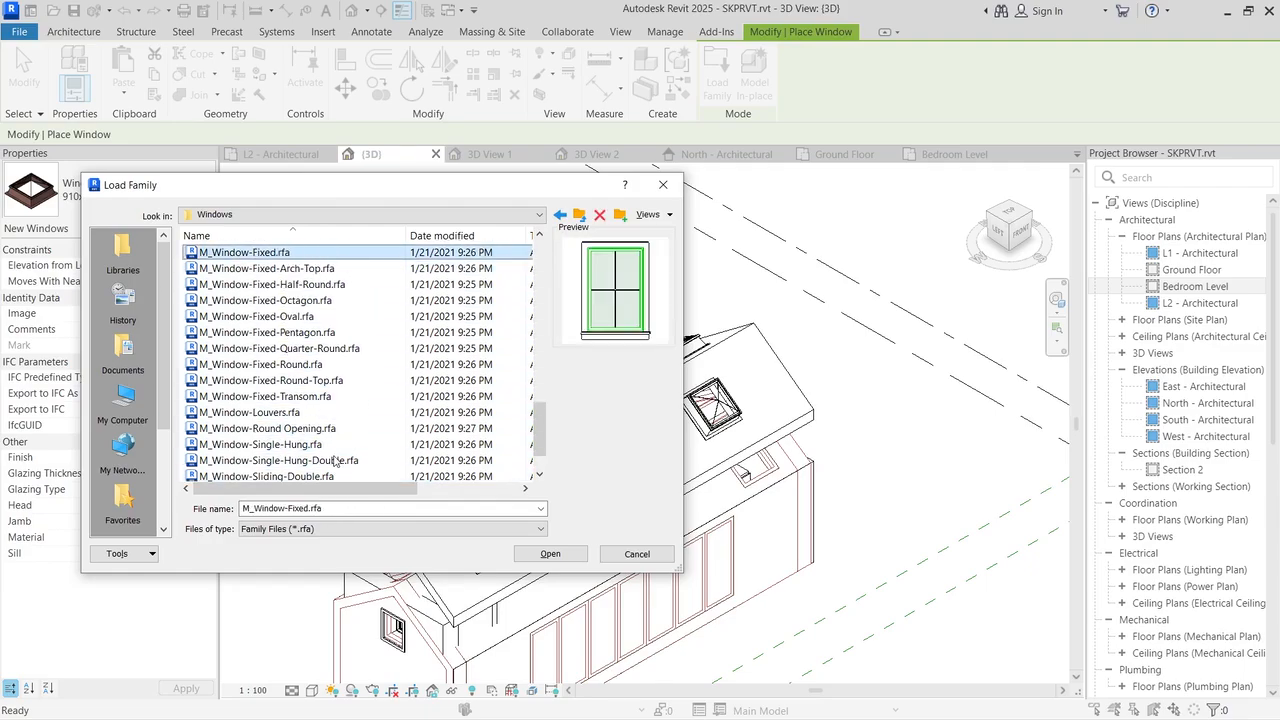
key("Up")
key("Up")
key("Up")
key("Up")
key("Up")
key("Up")
key("Up")
key("Up")
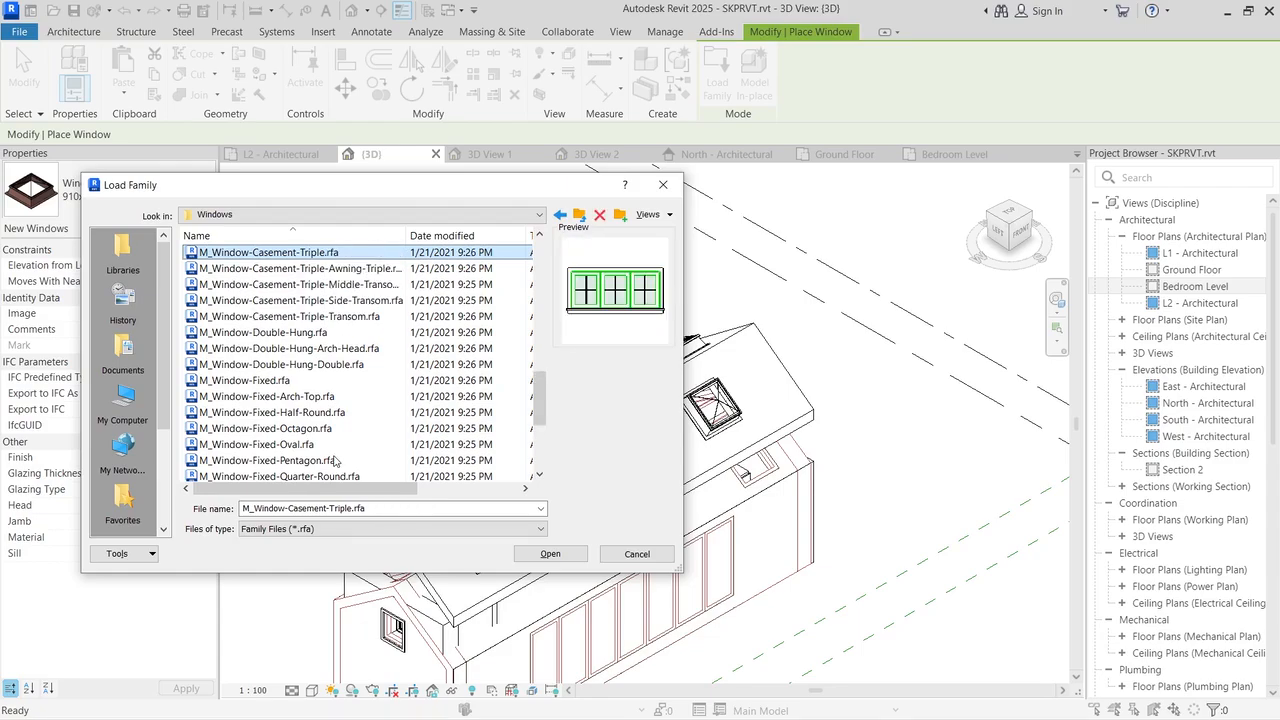
key("Up")
key("Up")
key("Up")
key("Up")
key("Up")
key("Up")
key("Up")
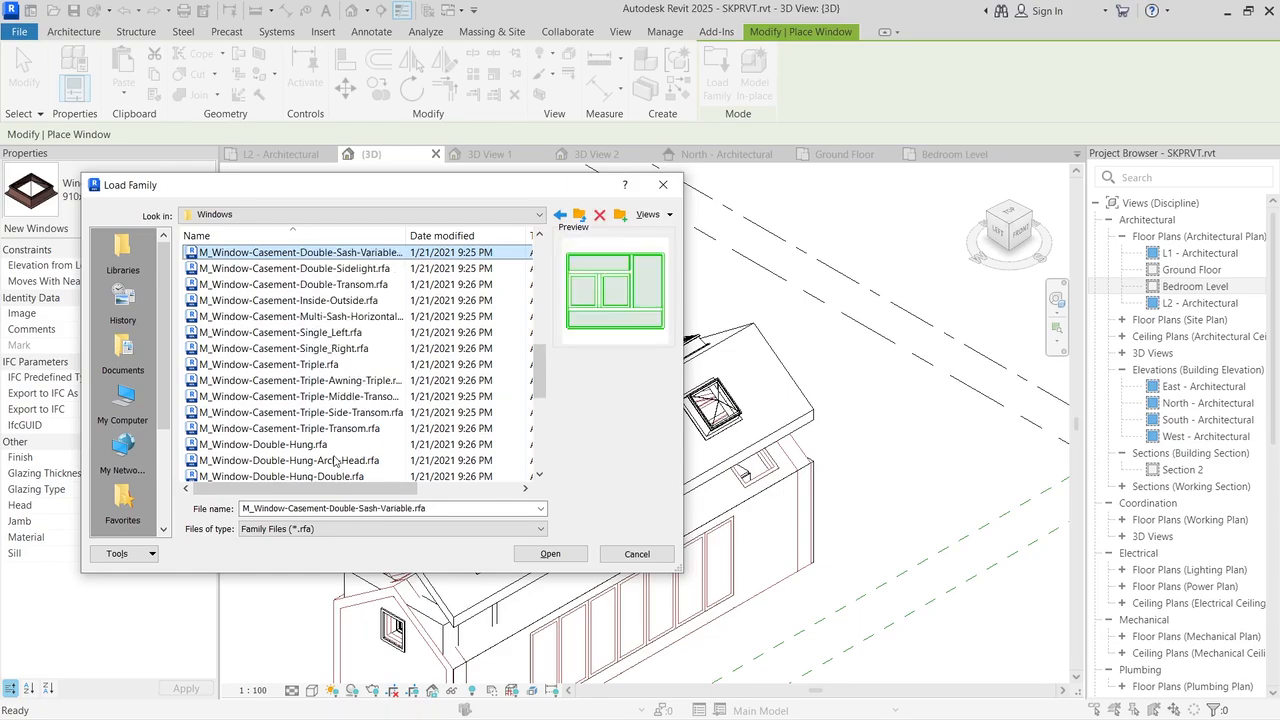
key("Up")
key("Up")
key("Up")
key("Up")
key("Up")
key("Up")
key("Up")
key("Up")
key("Up")
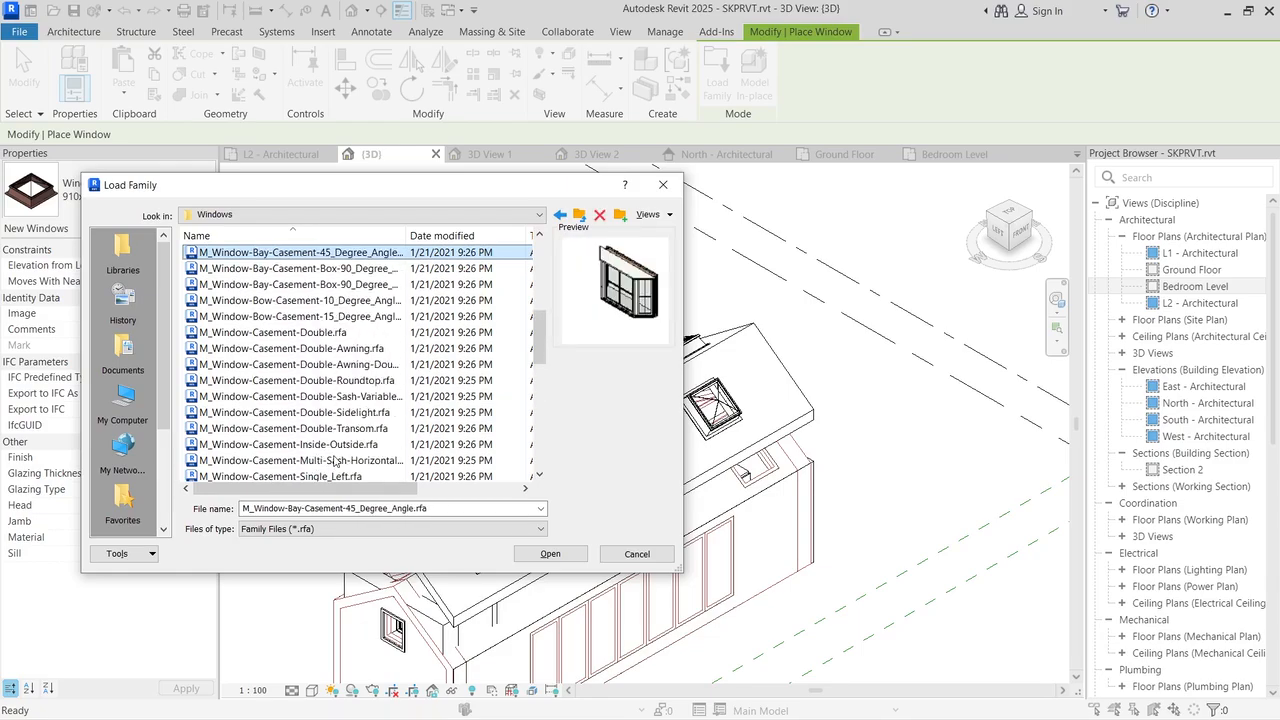
key("Up")
key("Up")
key("Up")
key("Up")
key("Up")
key("Up")
key("Up")
key("Up")
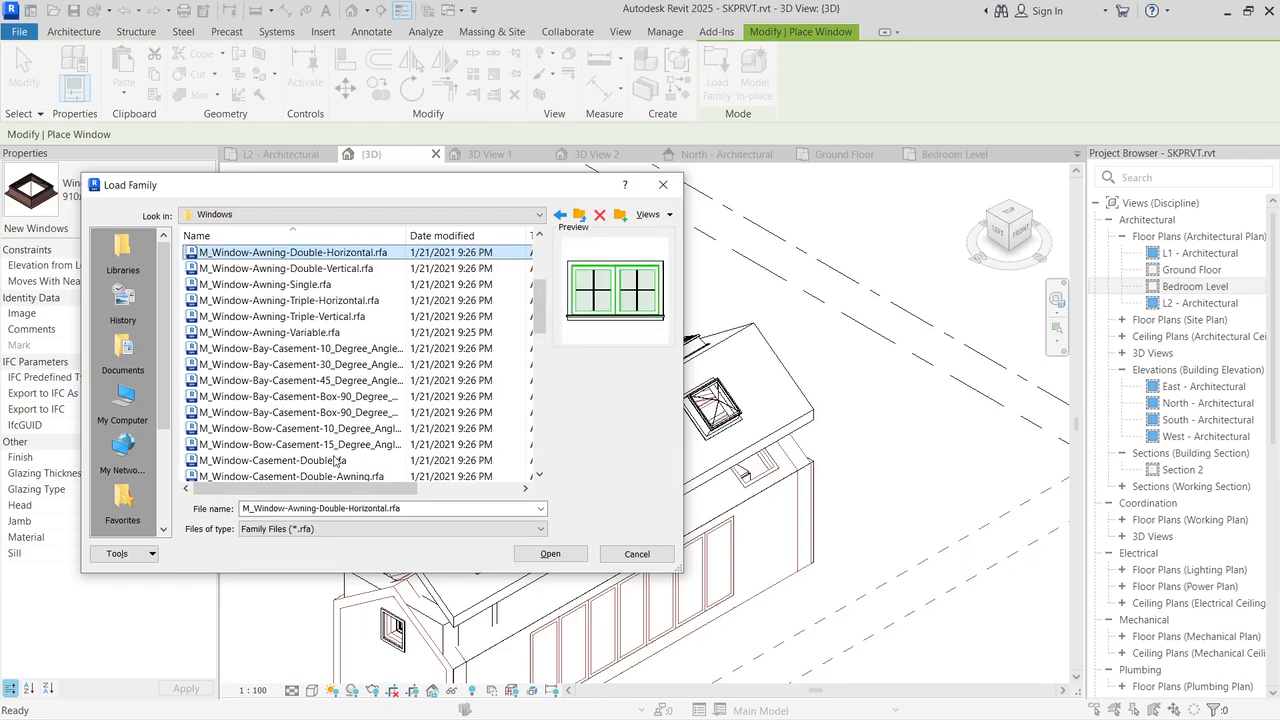
Step: Compare the previews of the US M_Skylight families, including the Round, Top-Hung, Ridge and Pyramid variants
key("Up")
key("Up")
key("Up")
key("Down")
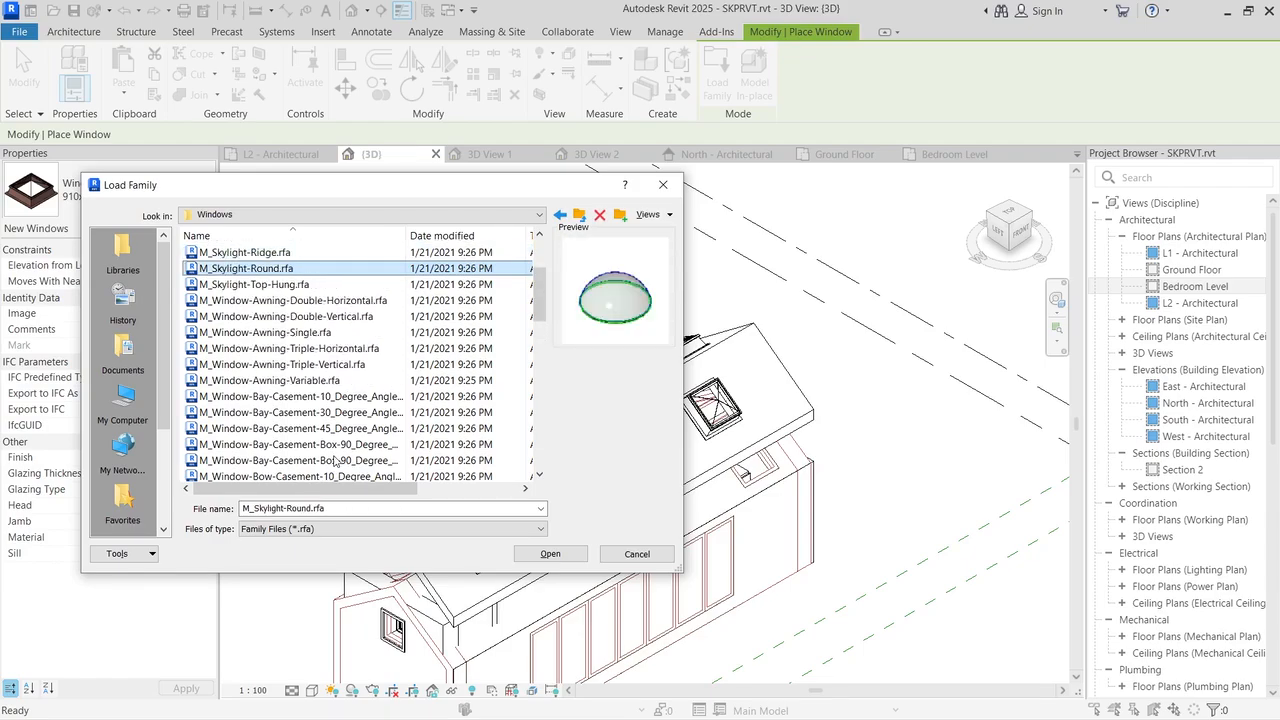
key("Down")
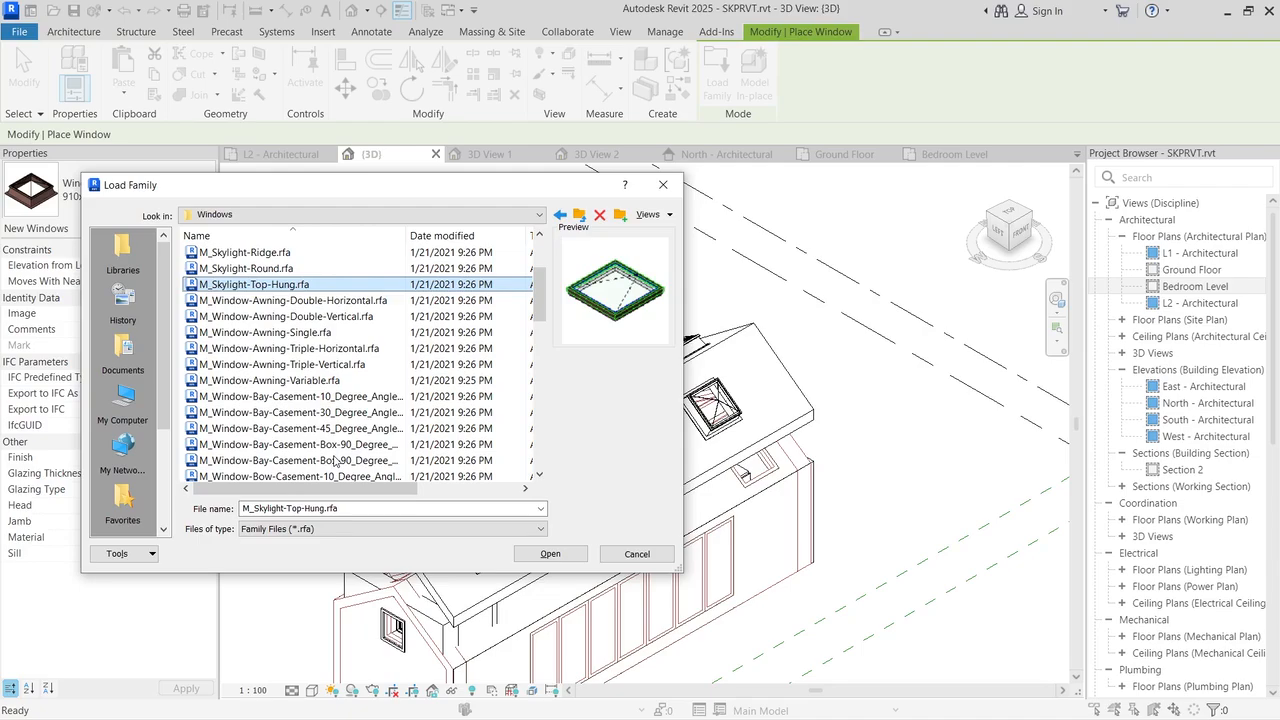
key("Up")
key("Up")
key("Up")
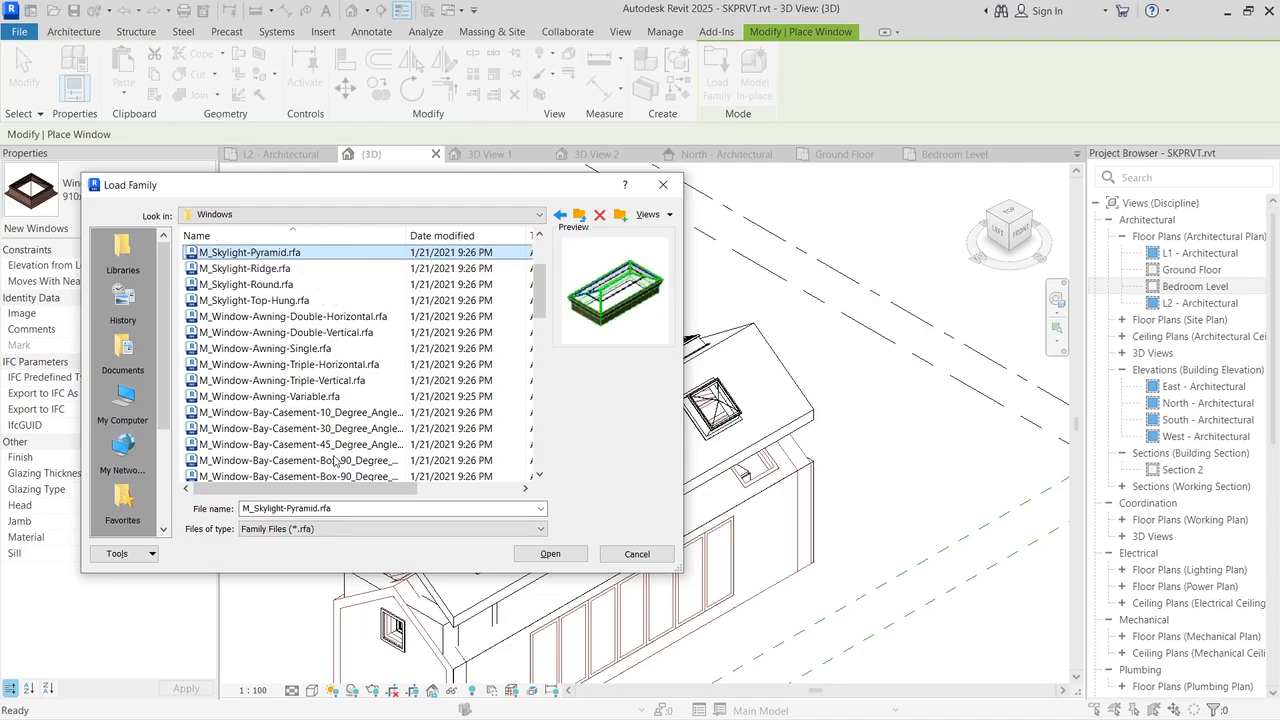
key("Up")
key("Up")
key("Up")
Step: Load the M_Skylight-Flat, M_Skylight-Pivot-Hung and M_Skylight-Top-Hung families together into the project
key("Down")
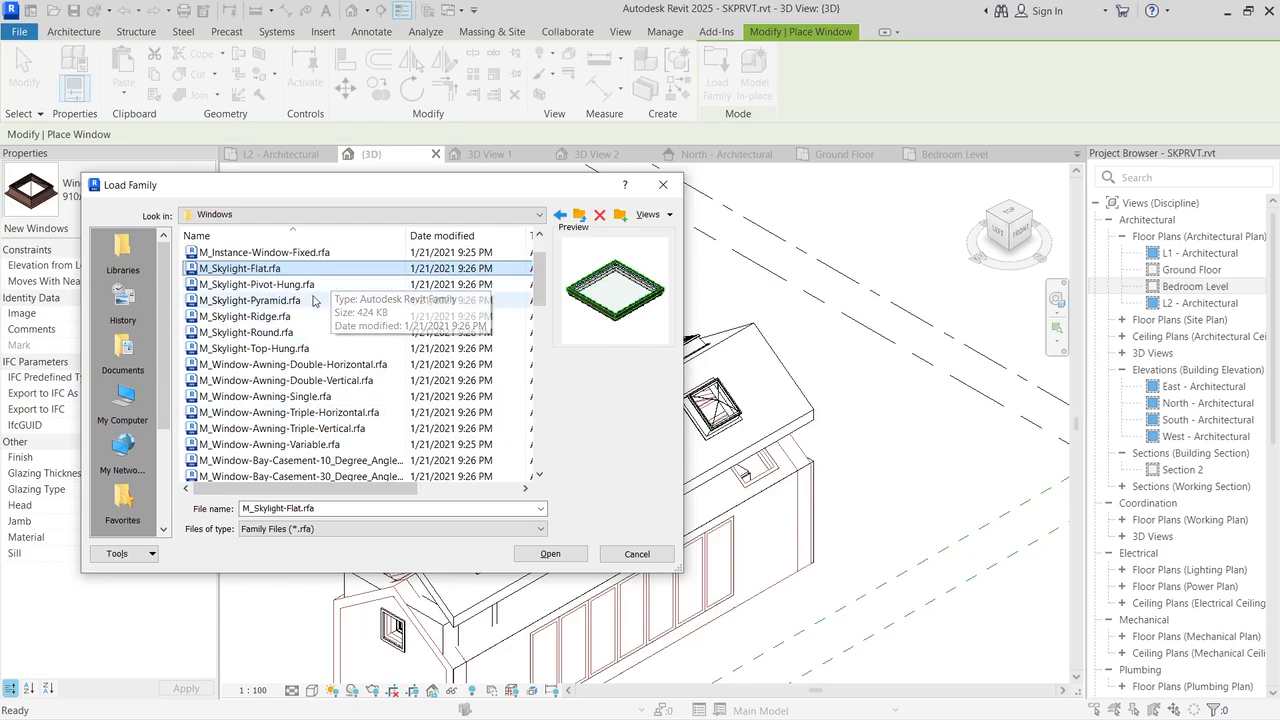
left_click(308, 317)
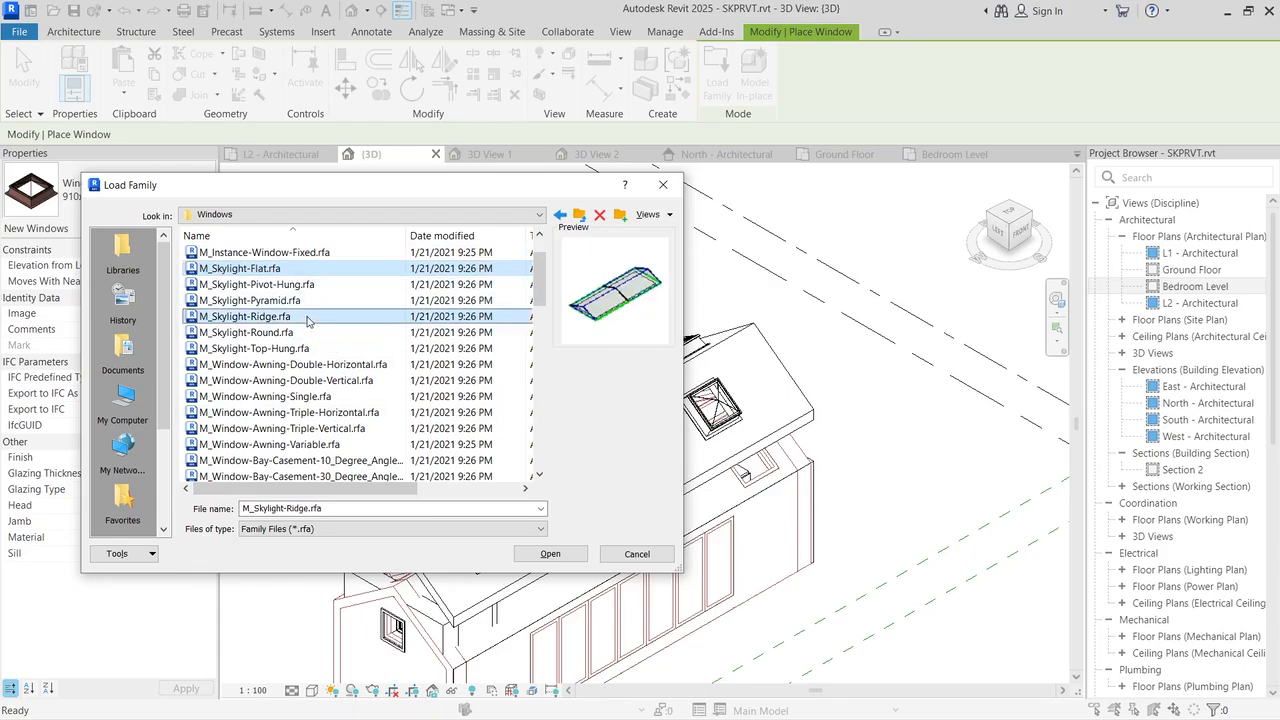
left_click(307, 334)
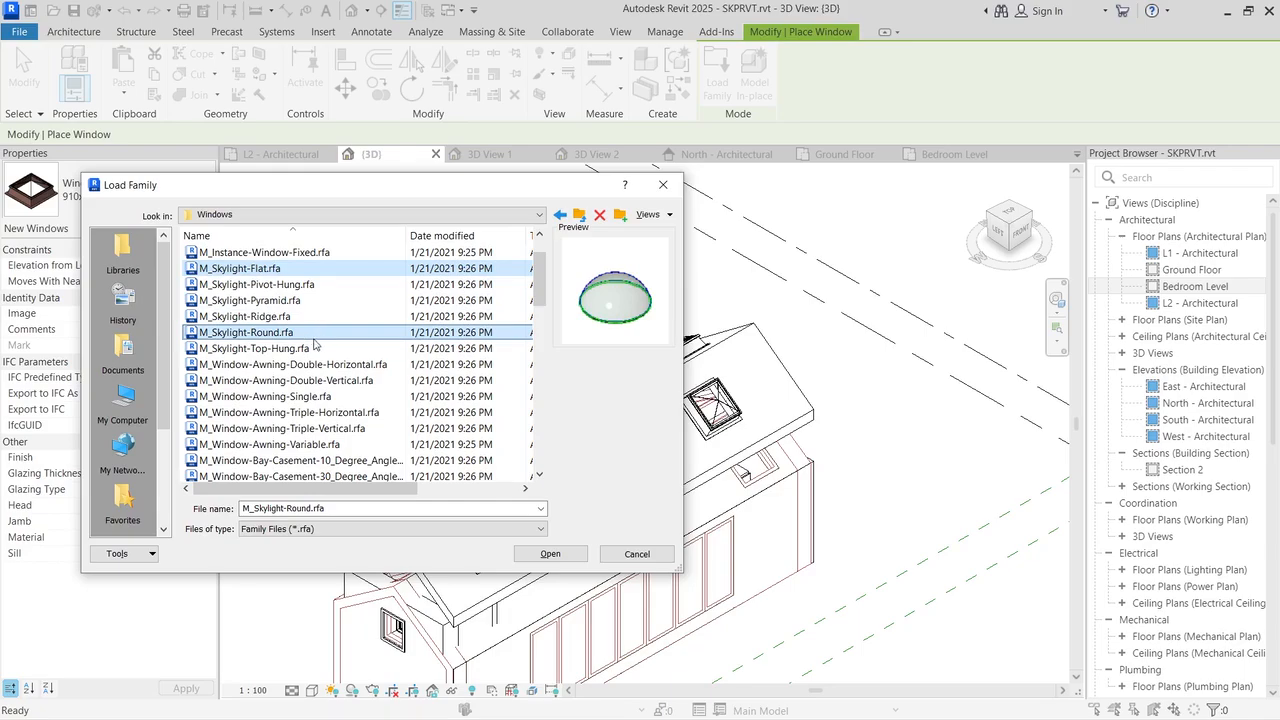
left_click(314, 348)
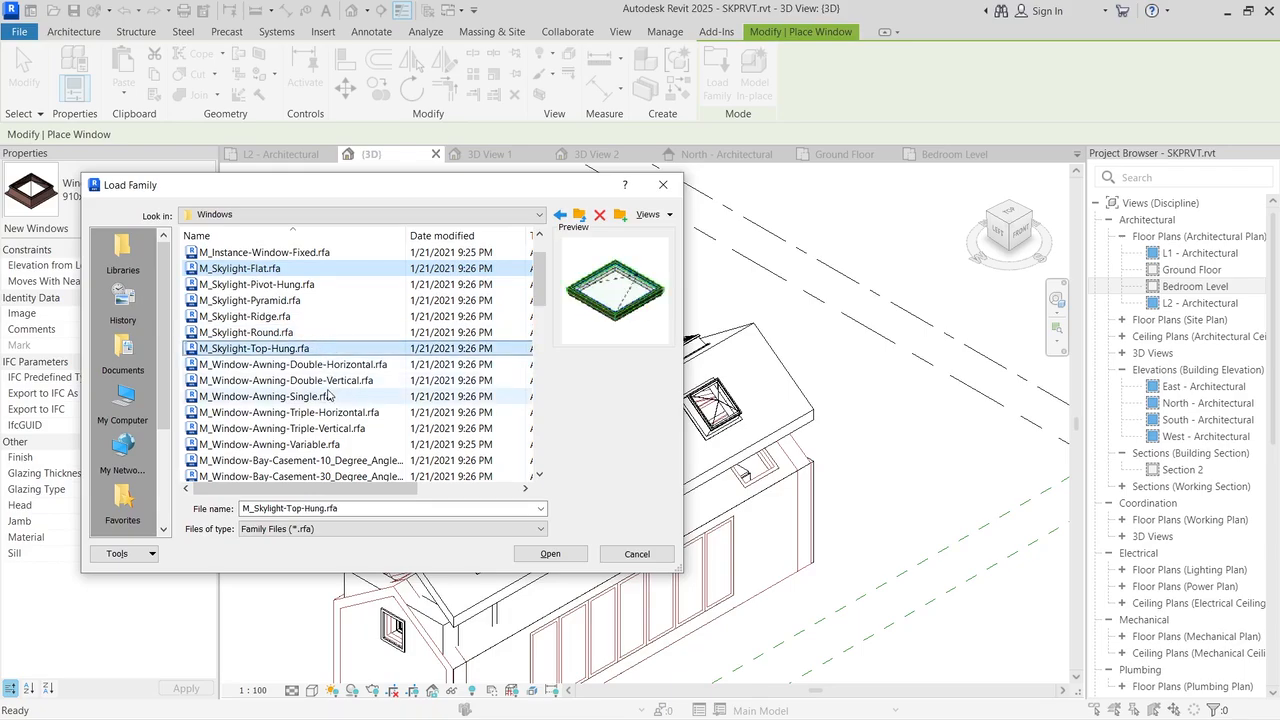
left_click(300, 286)
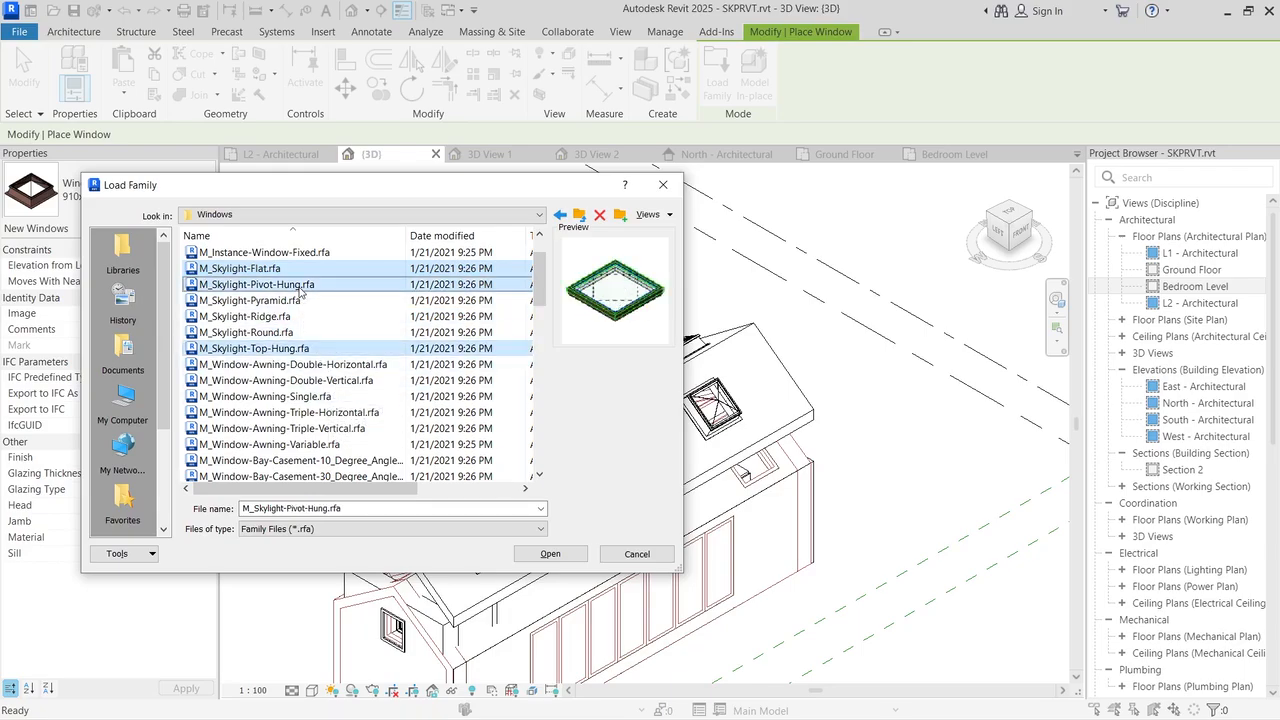
left_click(550, 554)
Step: Place one M_Skylight-Flat 900 x 900mm on the front roof slope, near the existing roof light at the gable end
left_click(716, 452)
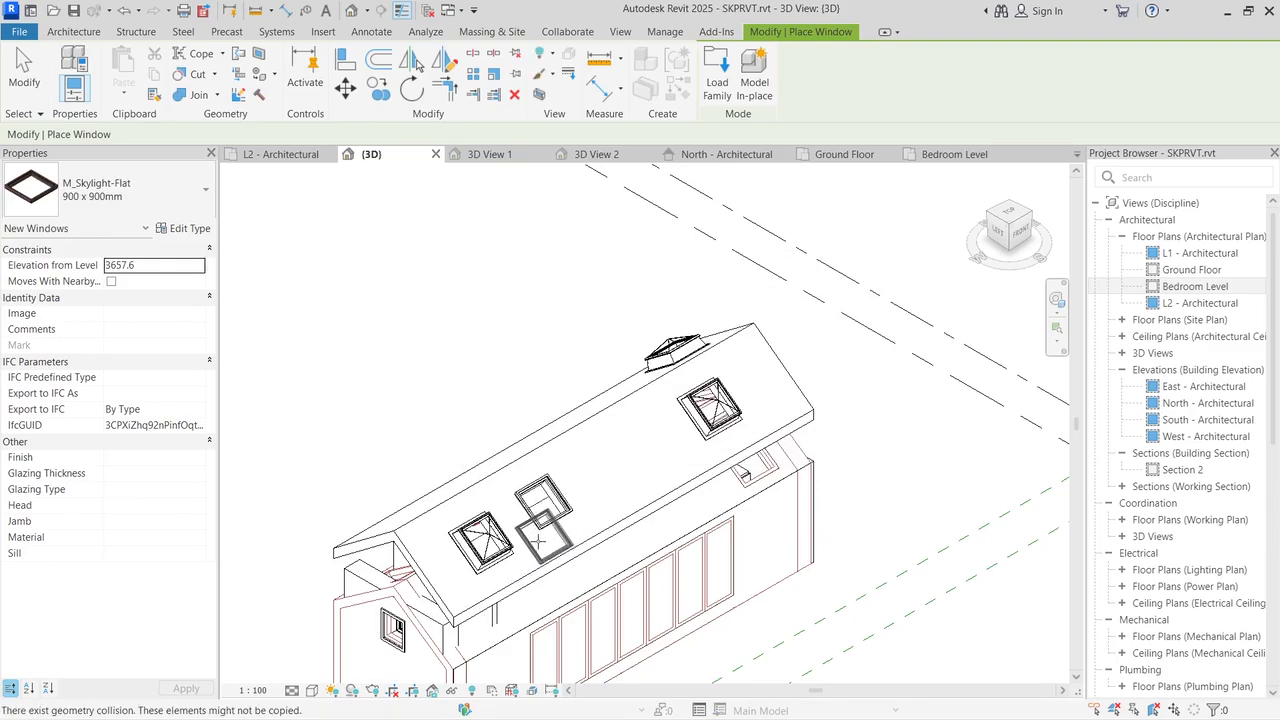
key("Escape")
Step: Check the family and type of the skylight newly placed beside the existing roof light
left_click(489, 547)
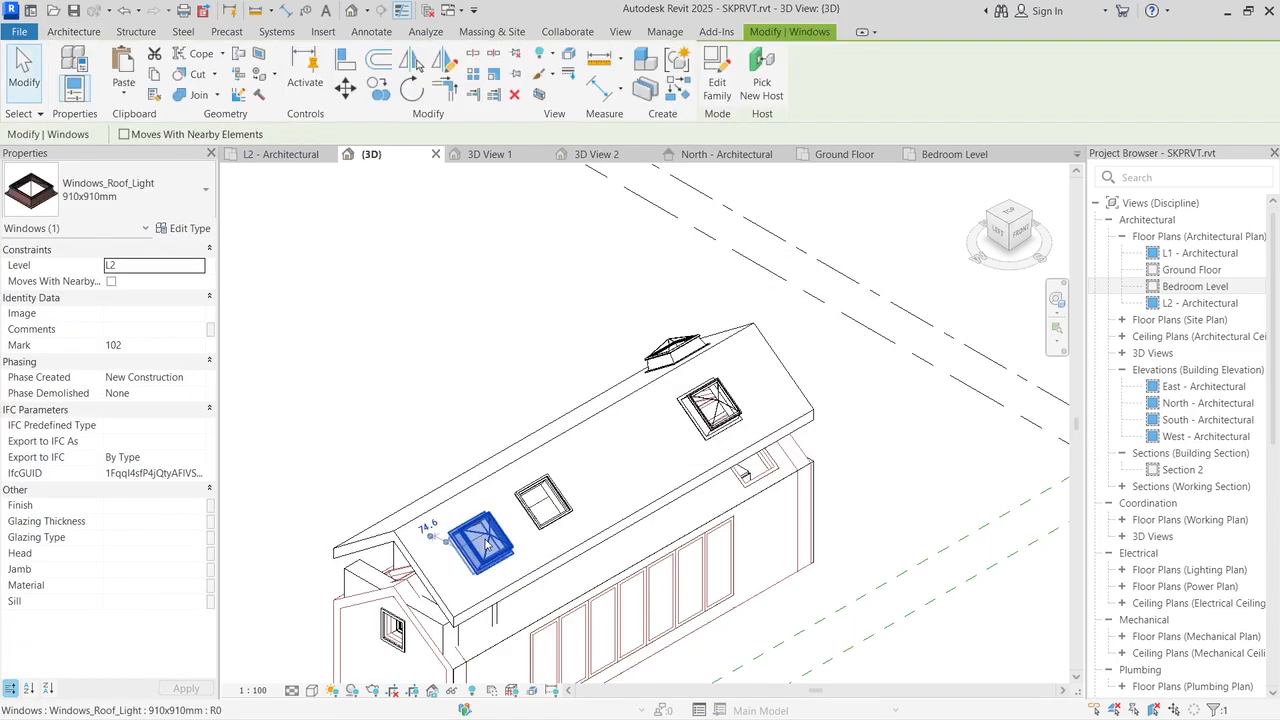
left_click(93, 200)
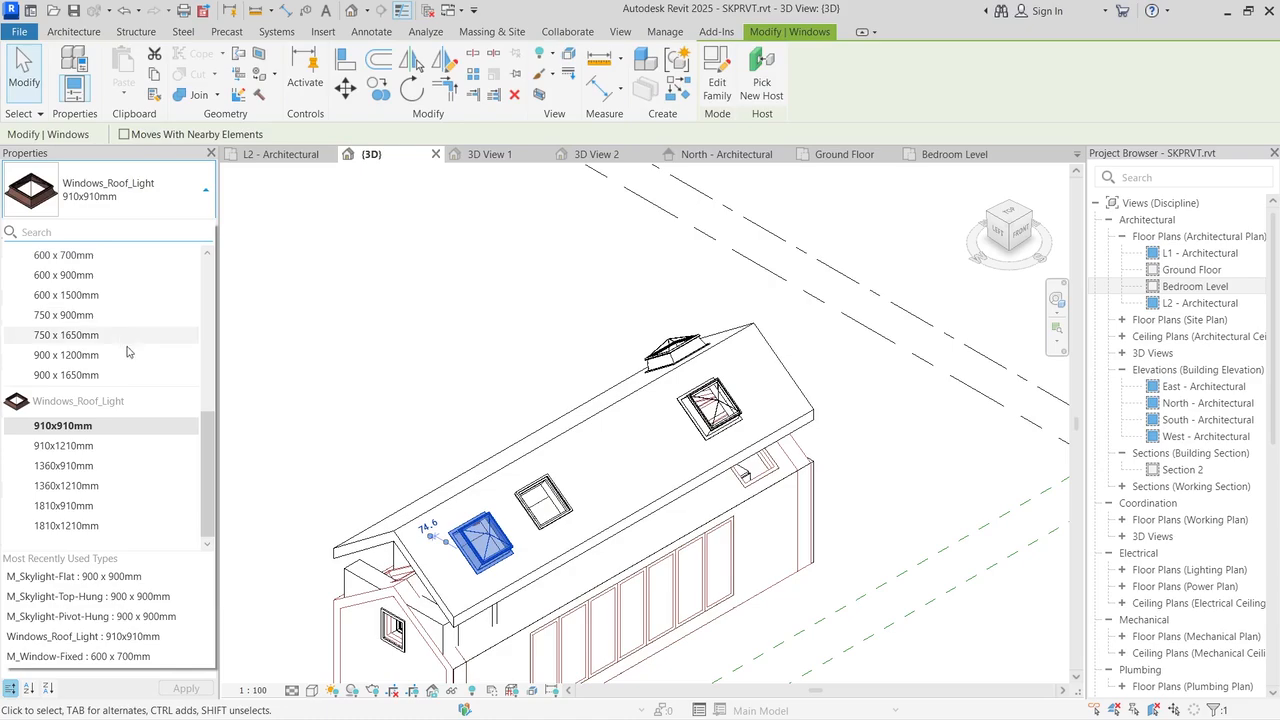
scroll(129, 378, "up", 5)
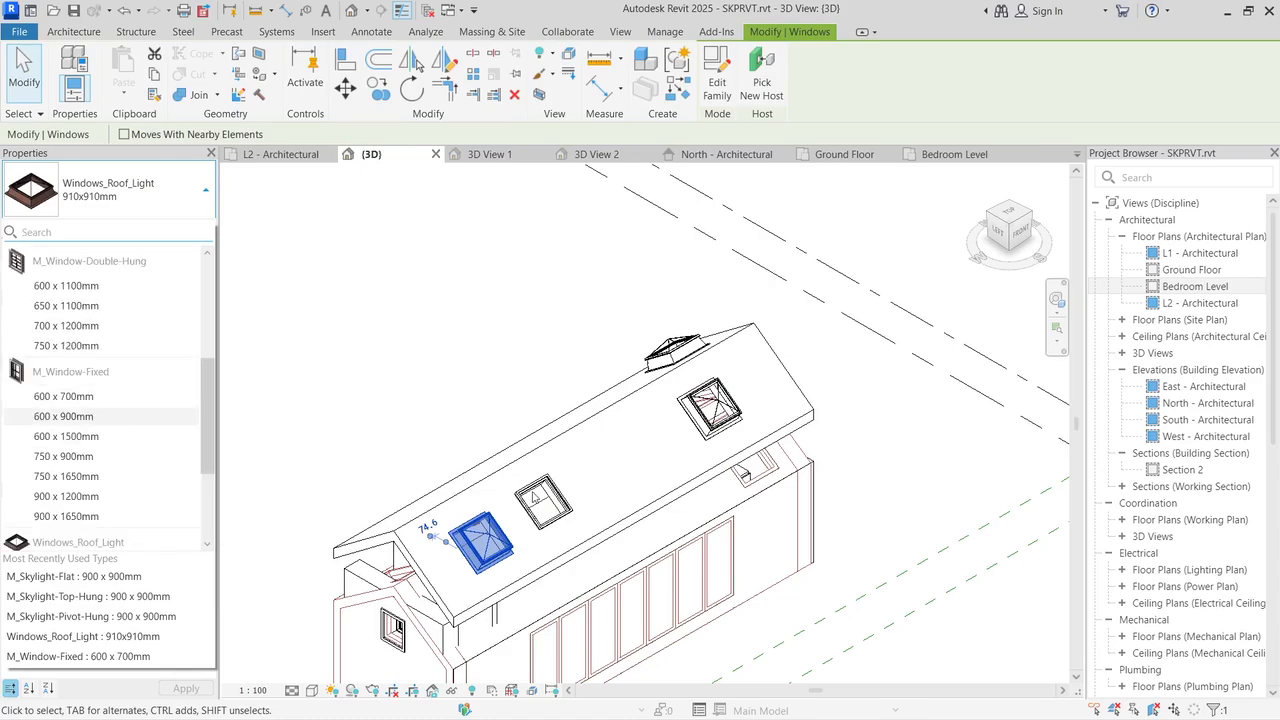
left_click(540, 497)
left_click(540, 497)
key("Escape")
left_click(541, 497)
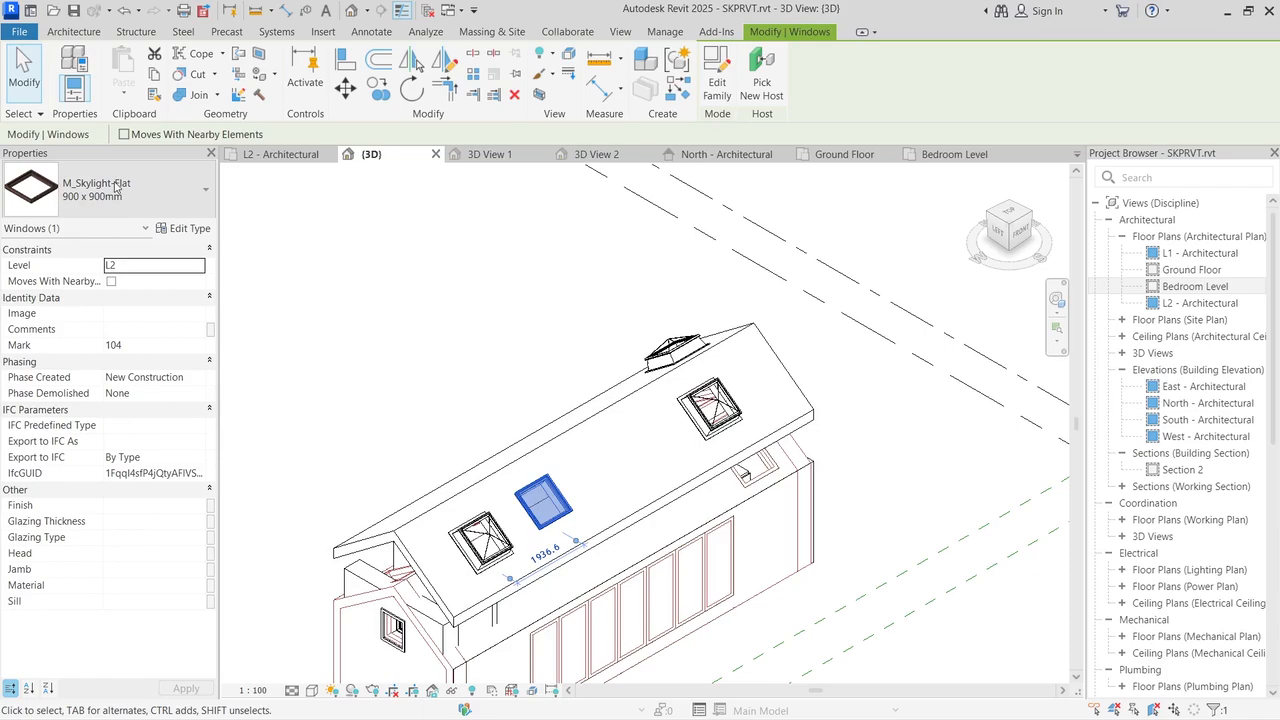
key("Escape")
Step: Change the Windows_Roof_Light beside the new skylight to the M_Skylight-Flat 900 x 900mm type
left_click(478, 543)
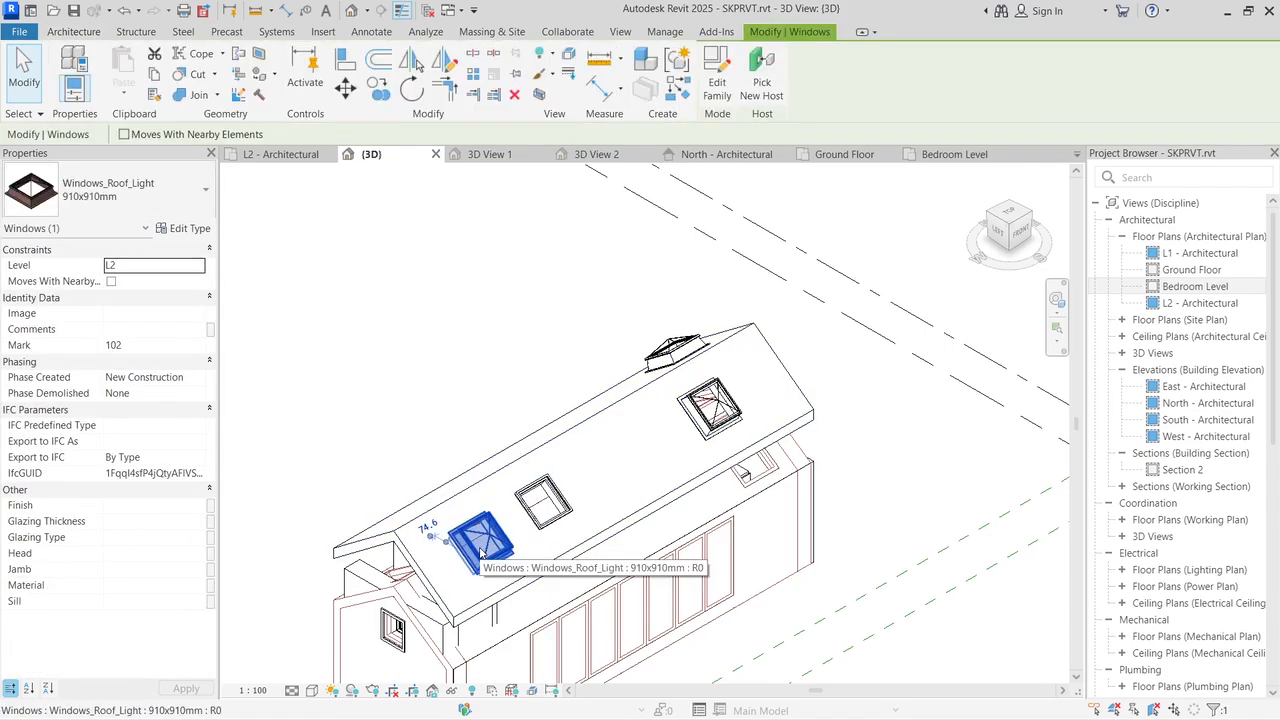
left_click(110, 192)
scroll(110, 340, "up", 10)
scroll(113, 340, "down", 2)
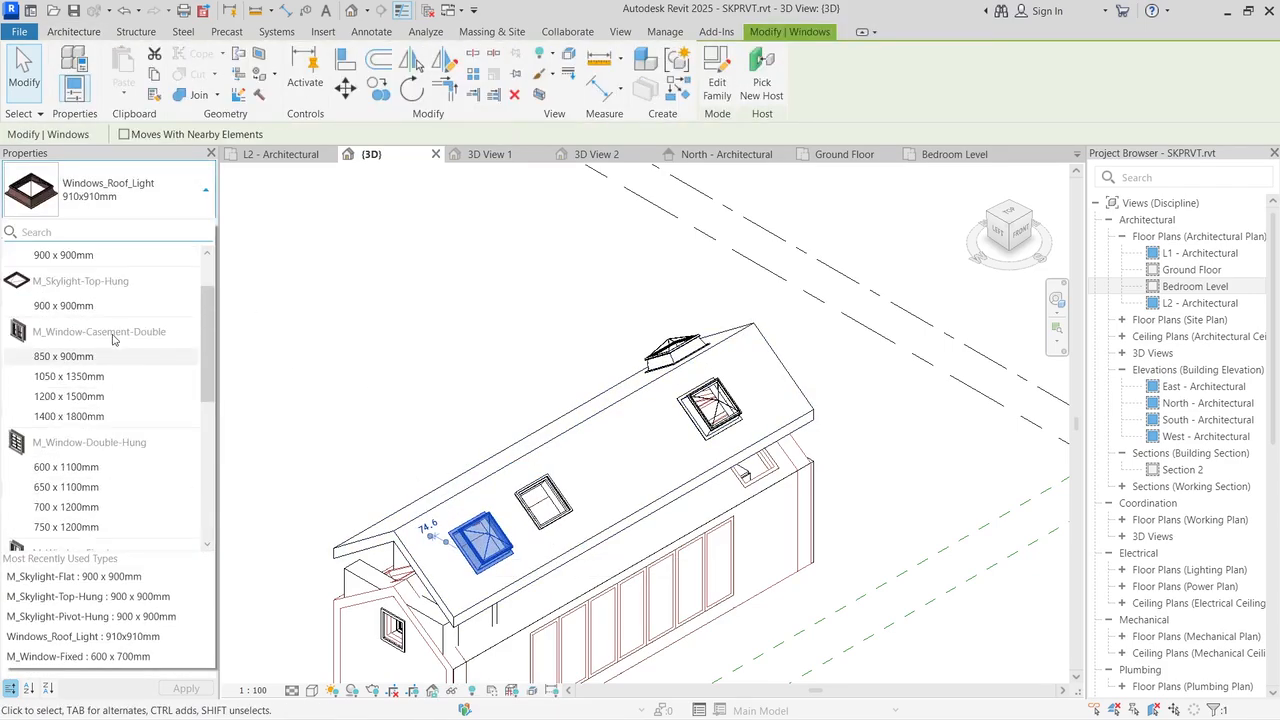
scroll(113, 340, "up", 2)
left_click(113, 288)
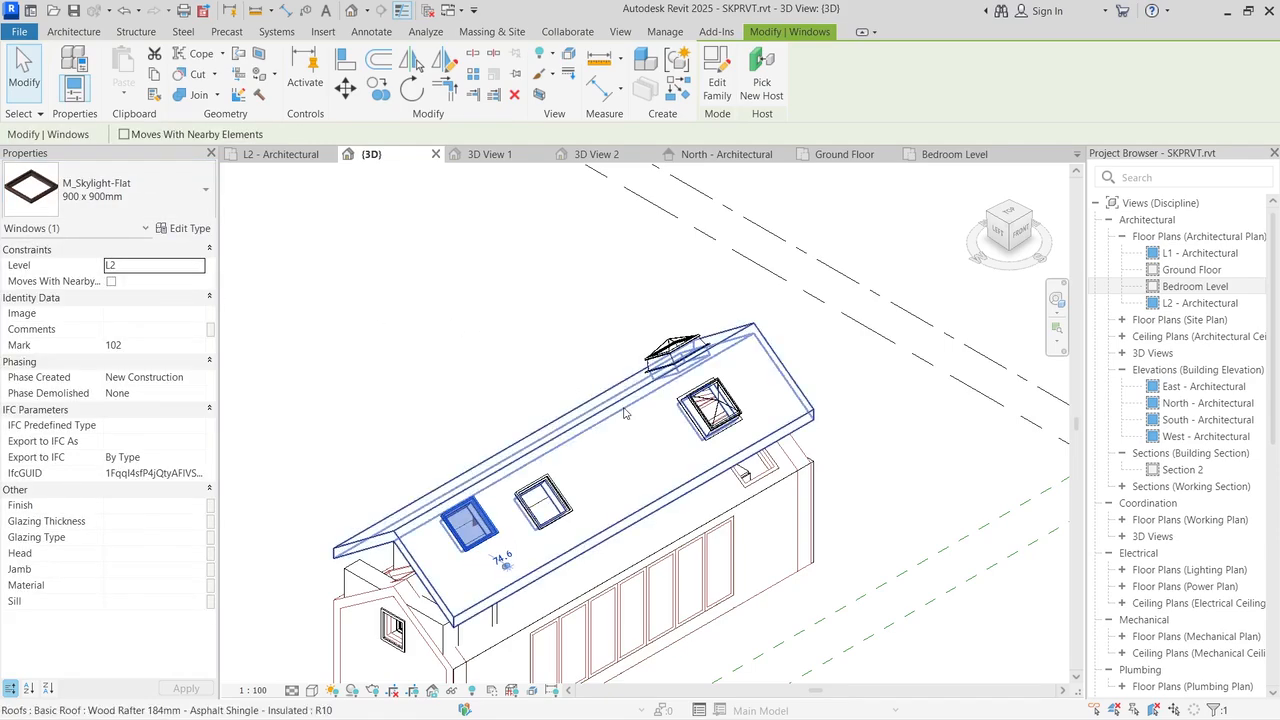
Step: Delete the remaining Windows_Roof_Light from the far end of the front roof slope
left_click(708, 405)
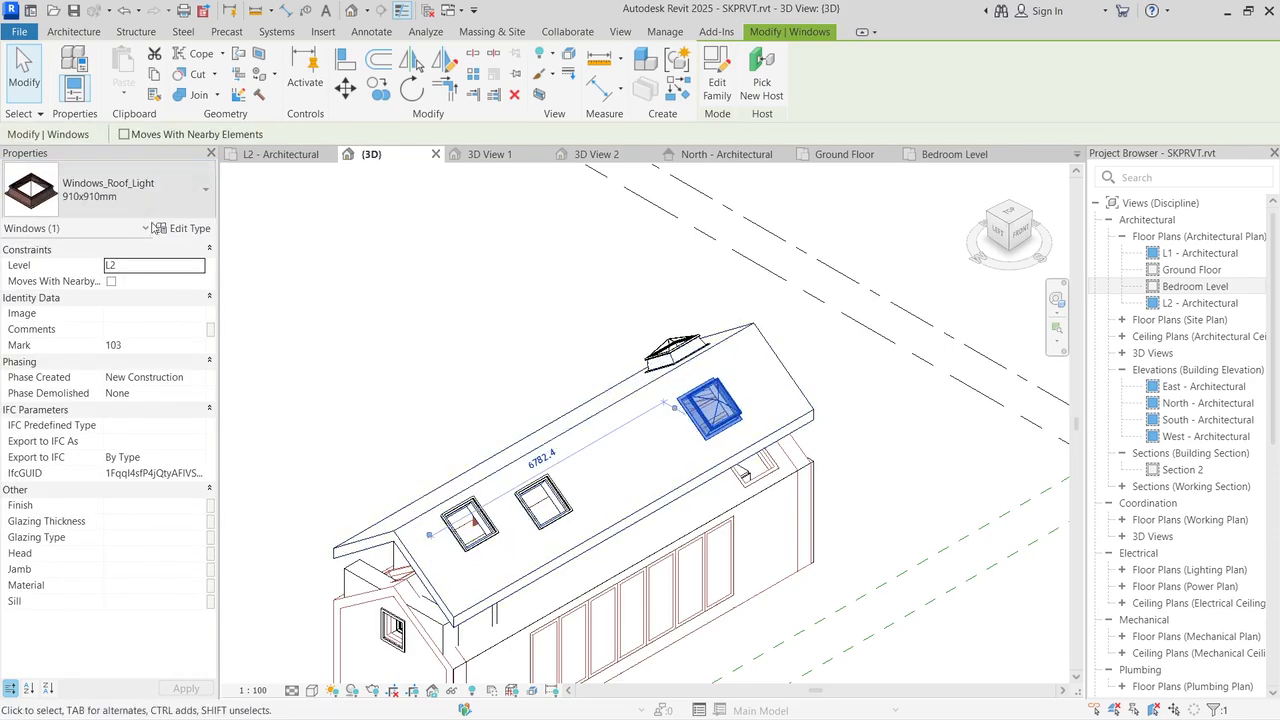
left_click(338, 301)
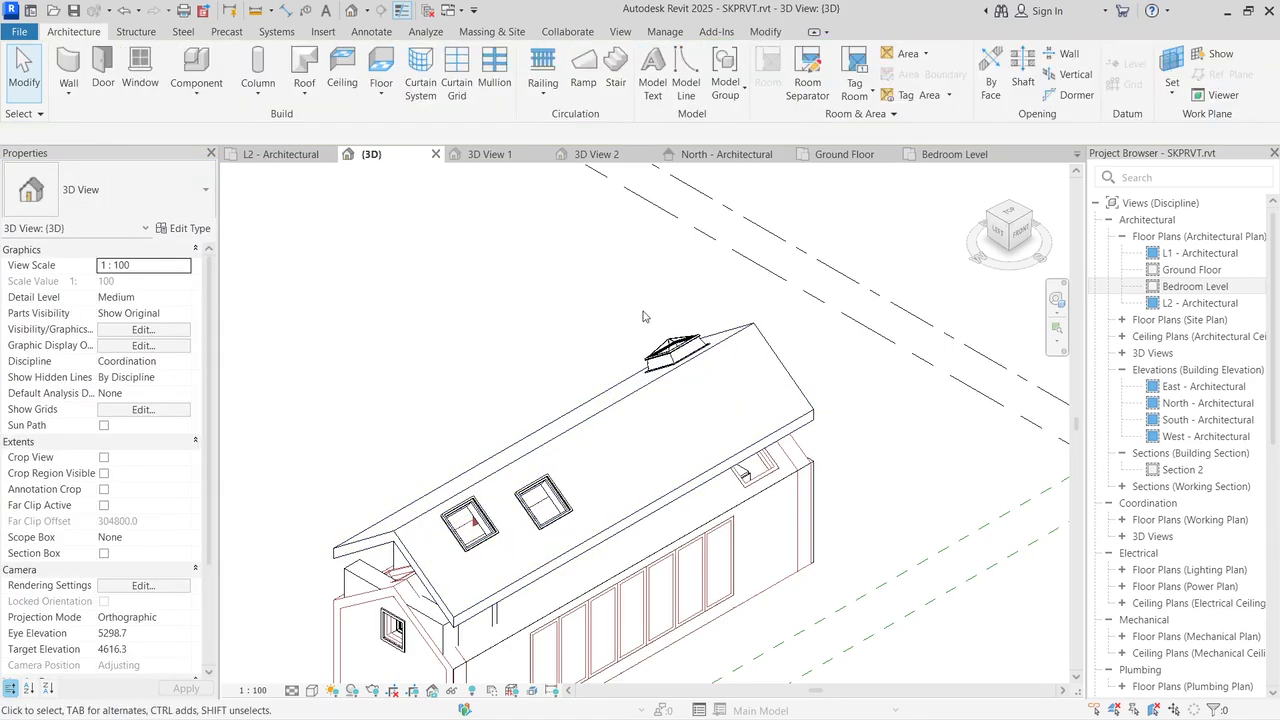
Step: Change the Windows_Roof_Light on the rear roof slope to the M_Skylight-Flat 900 x 900mm type
left_click(675, 350)
left_click(105, 190)
scroll(112, 356, "up", 4)
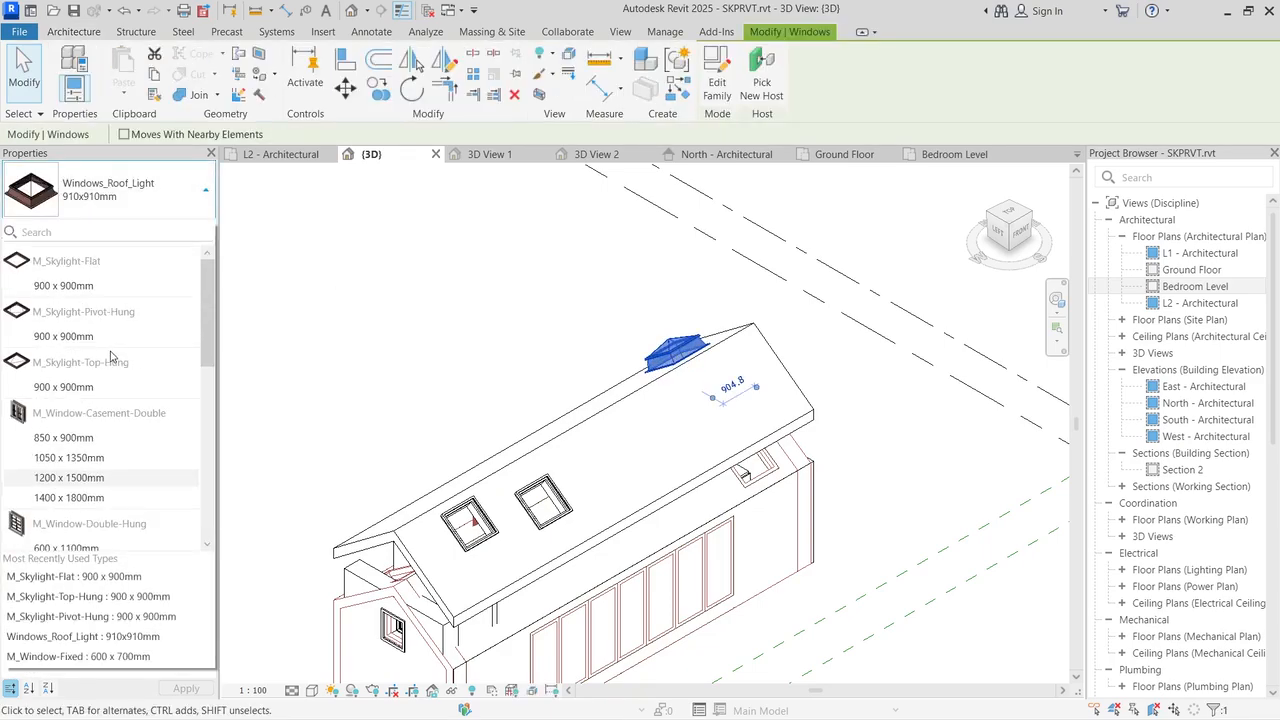
left_click(90, 286)
left_click(510, 347)
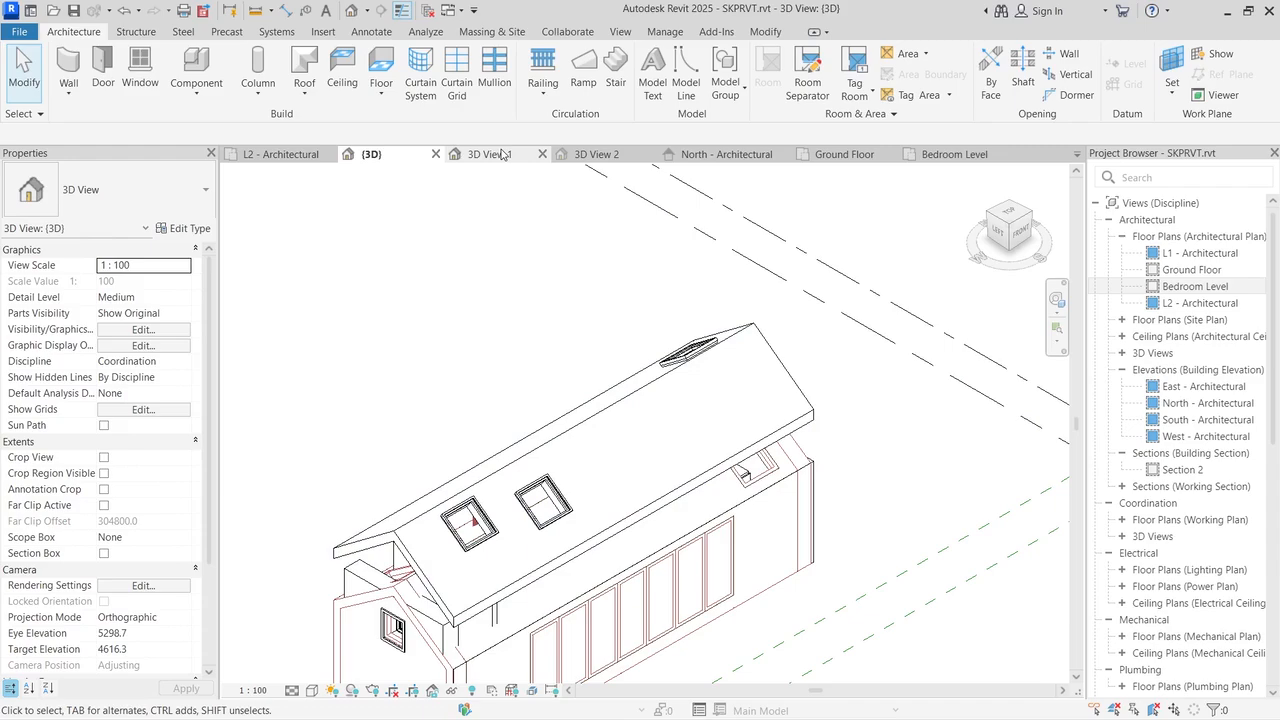
Step: Open the North - Architectural elevation and set its visual style to Hidden Line
left_click(285, 155)
left_click(485, 155)
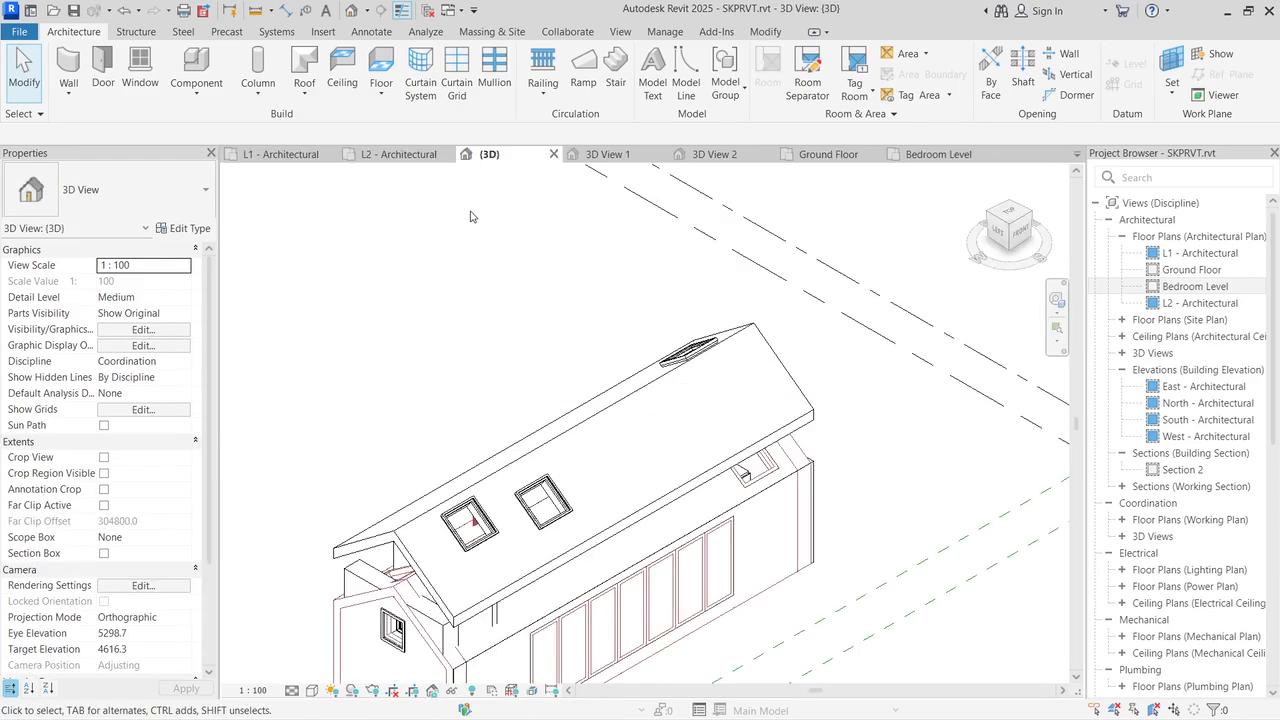
left_click(1170, 403)
double_click(1170, 403)
scroll(455, 510, "up", 3)
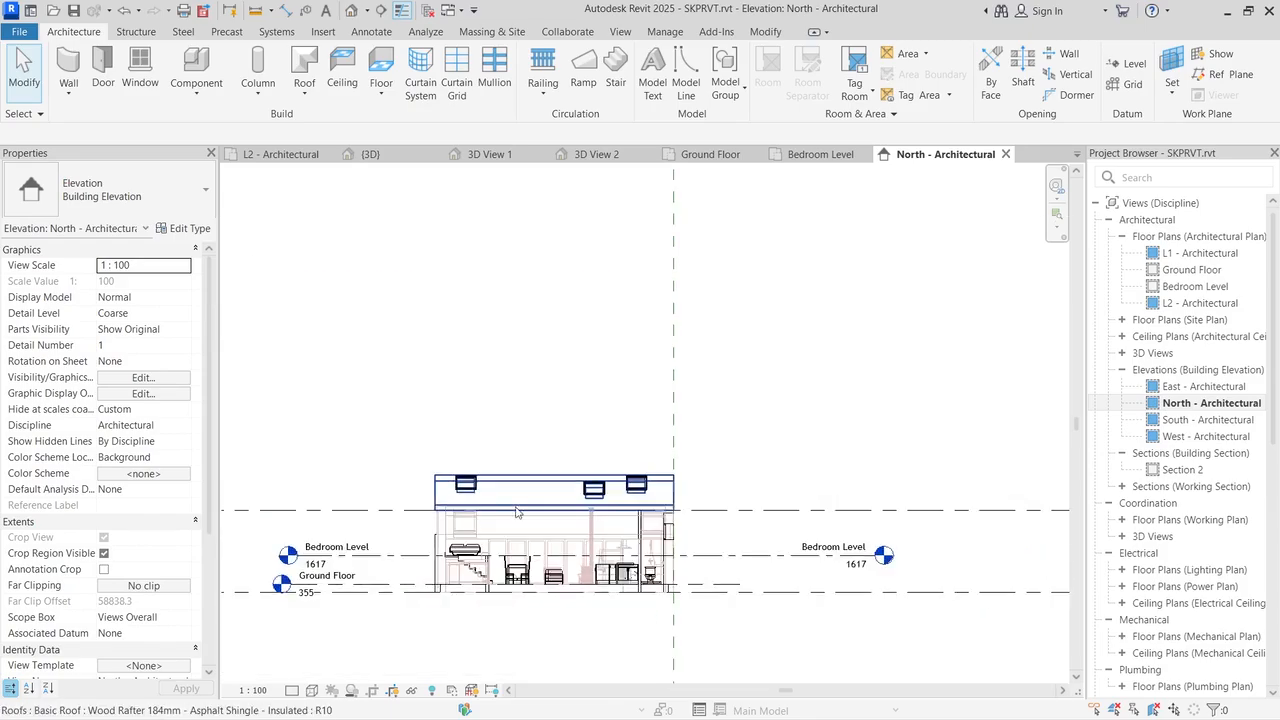
scroll(455, 510, "up", 5)
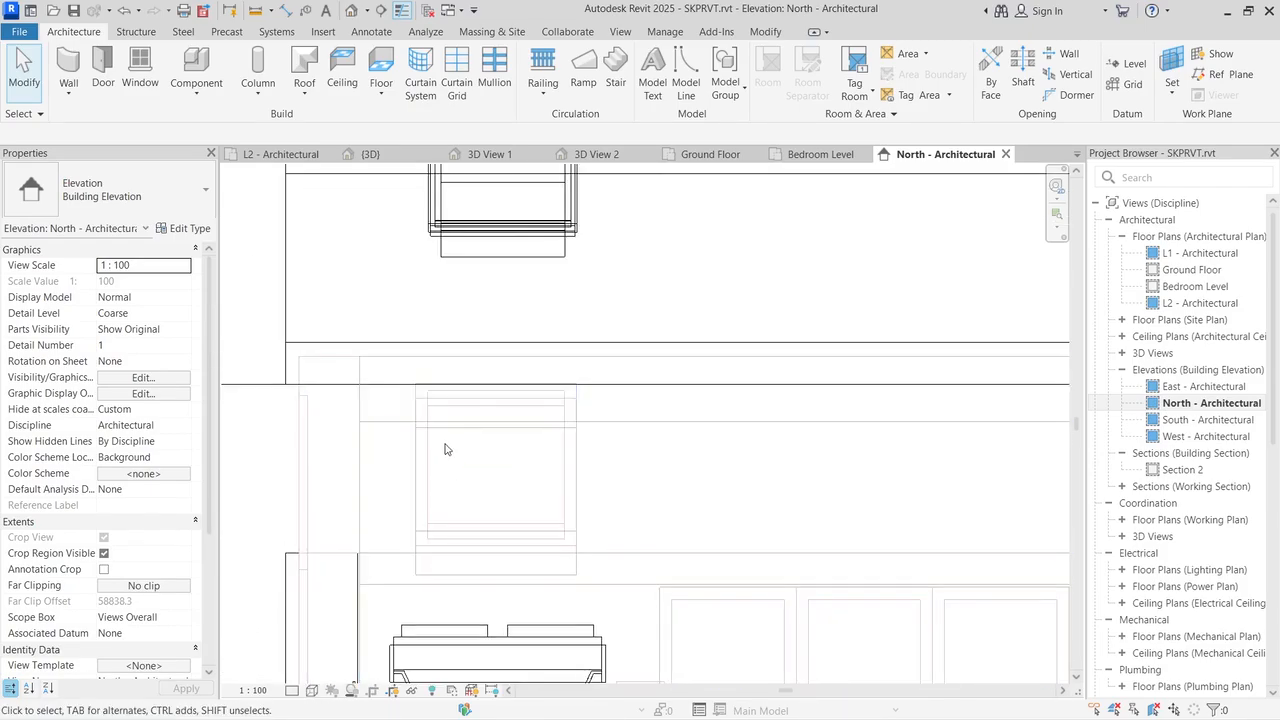
scroll(437, 430, "down", 8)
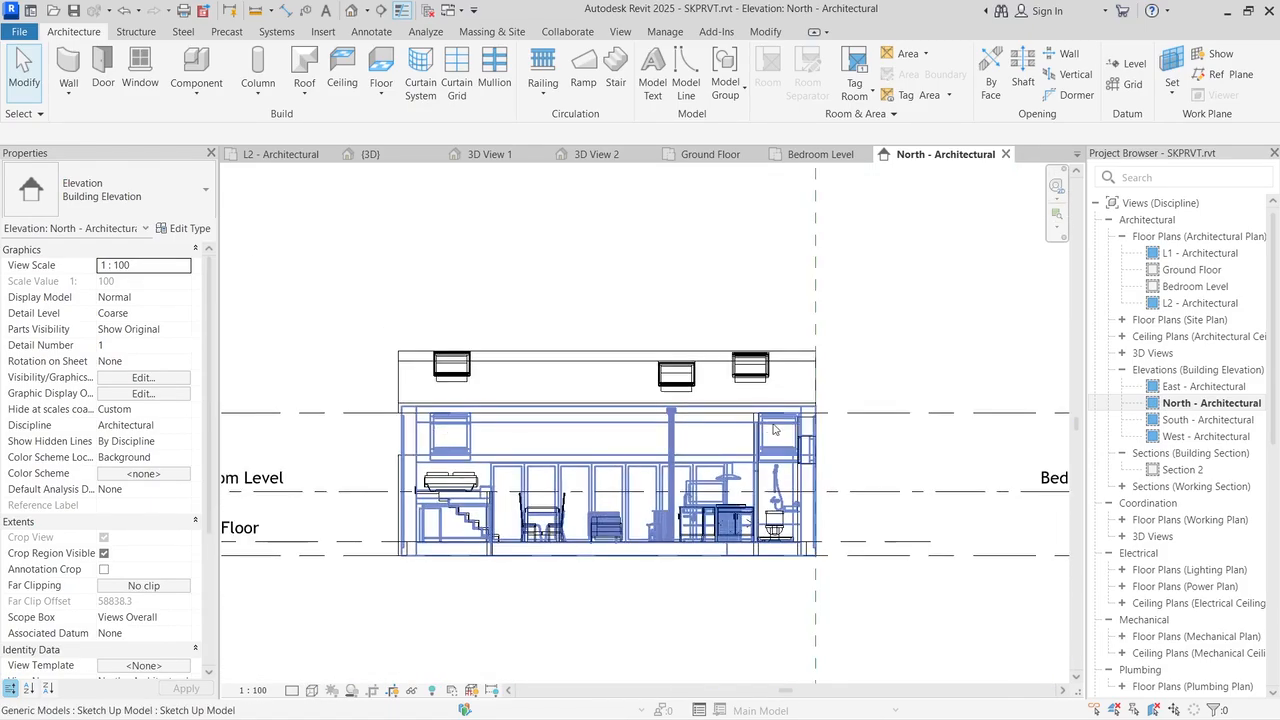
scroll(400, 443, "up", 3)
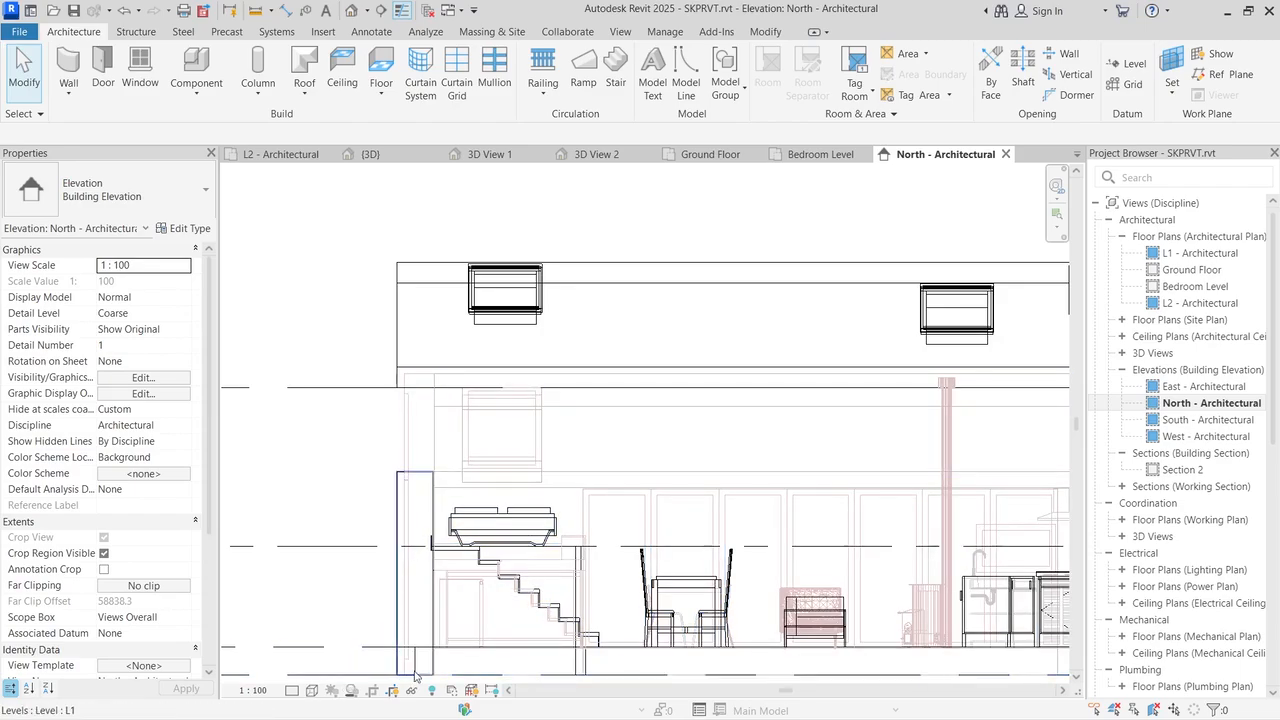
scroll(415, 677, "down", 3)
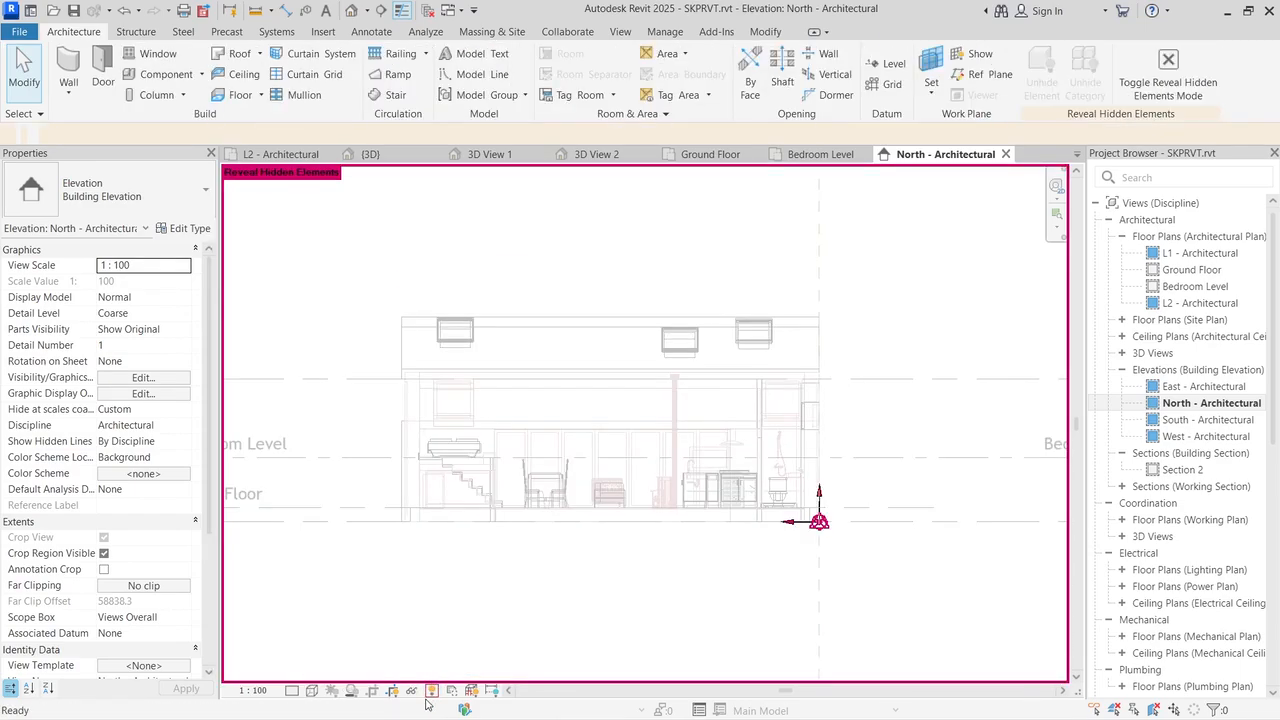
left_click(431, 691)
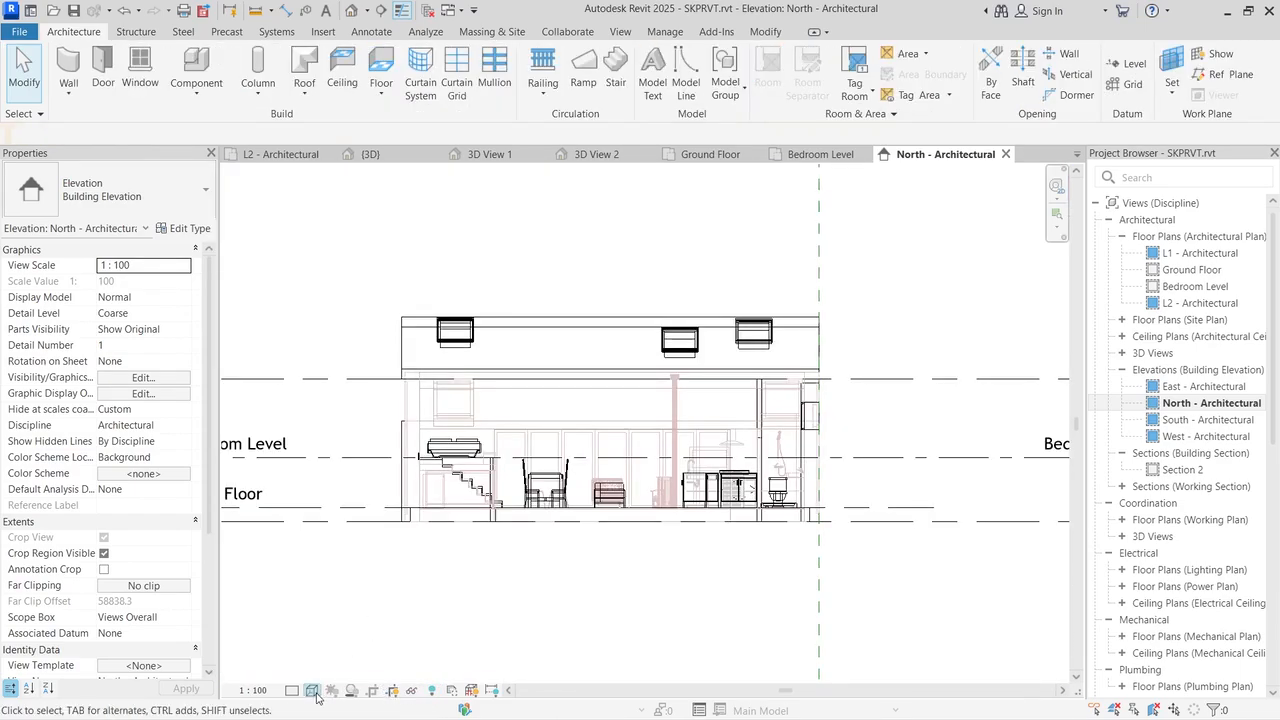
left_click(313, 691)
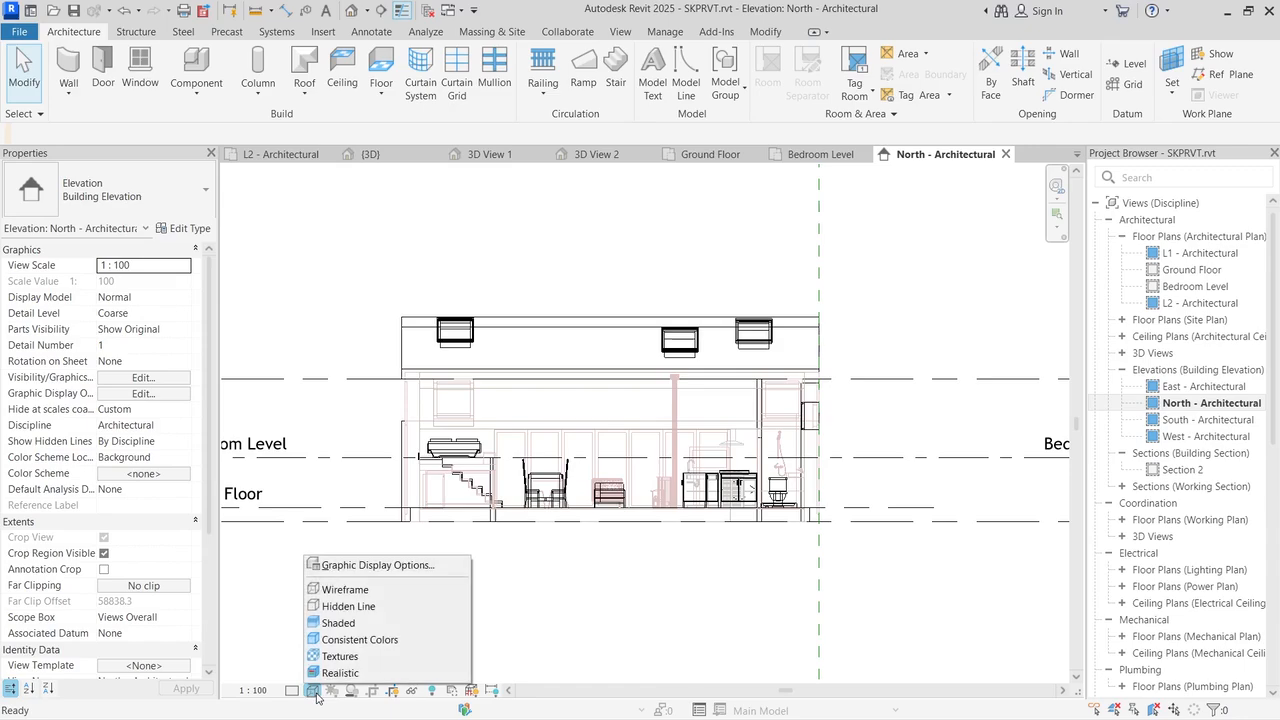
left_click(357, 609)
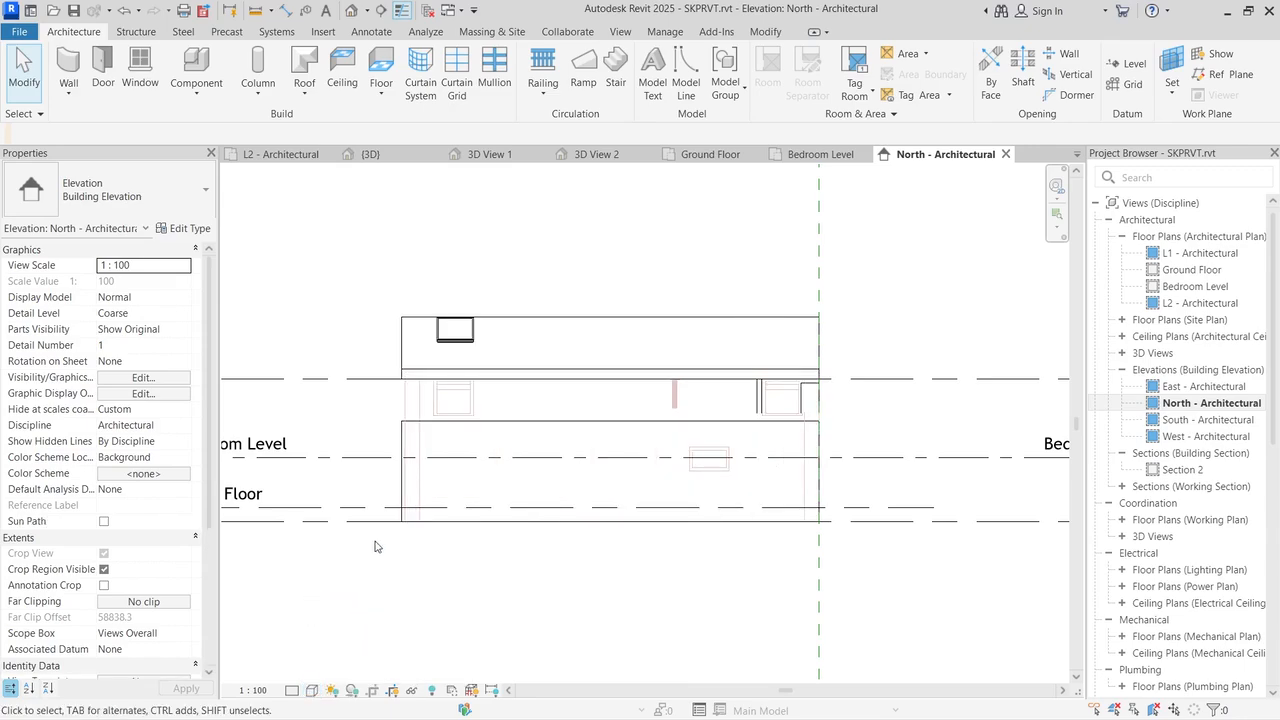
Step: Measure the height of the SketchUp model's upper window above the bed, from its lower corner up to level L2
scroll(455, 432, "up", 5)
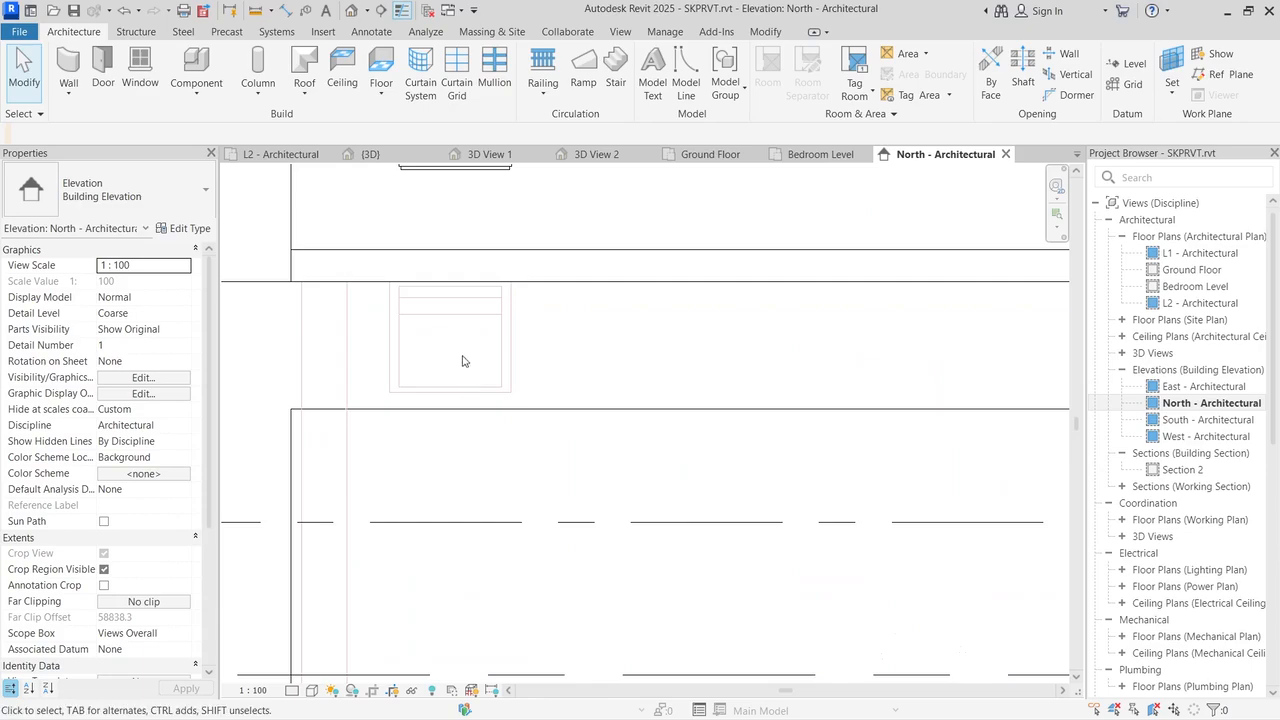
scroll(475, 294, "up", 3)
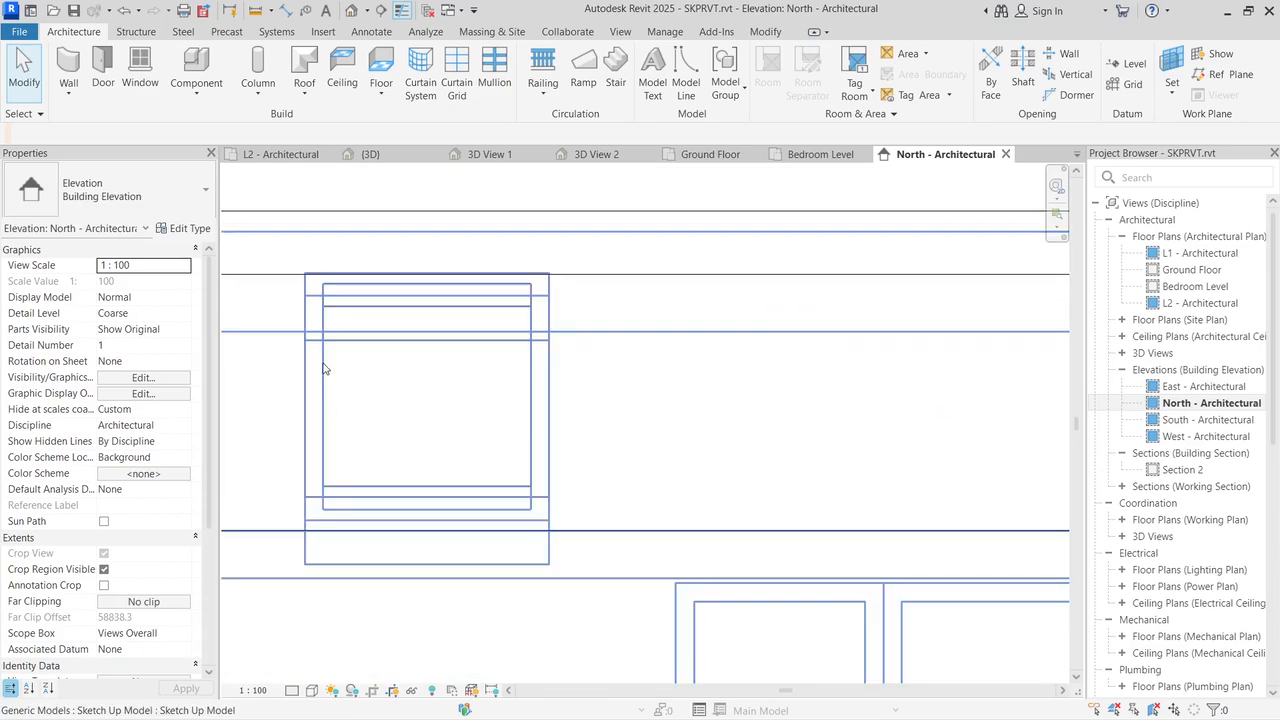
left_click(765, 31)
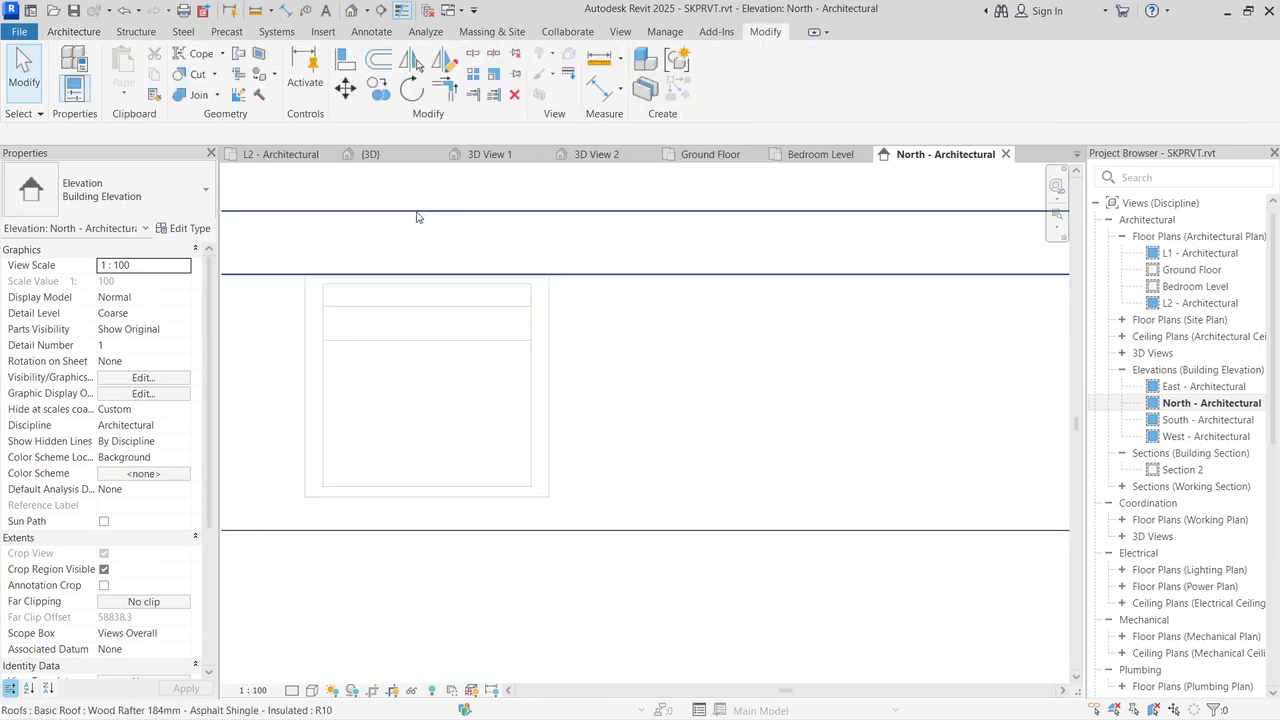
left_click(597, 59)
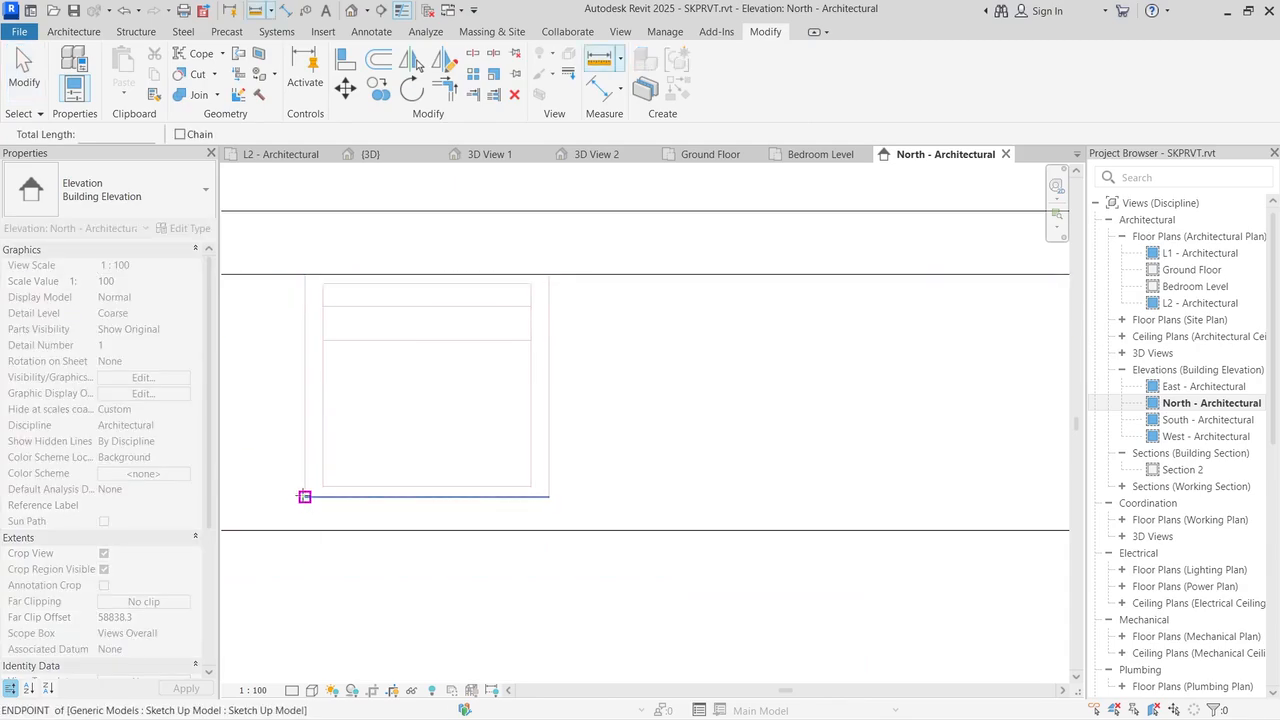
left_click(304, 496)
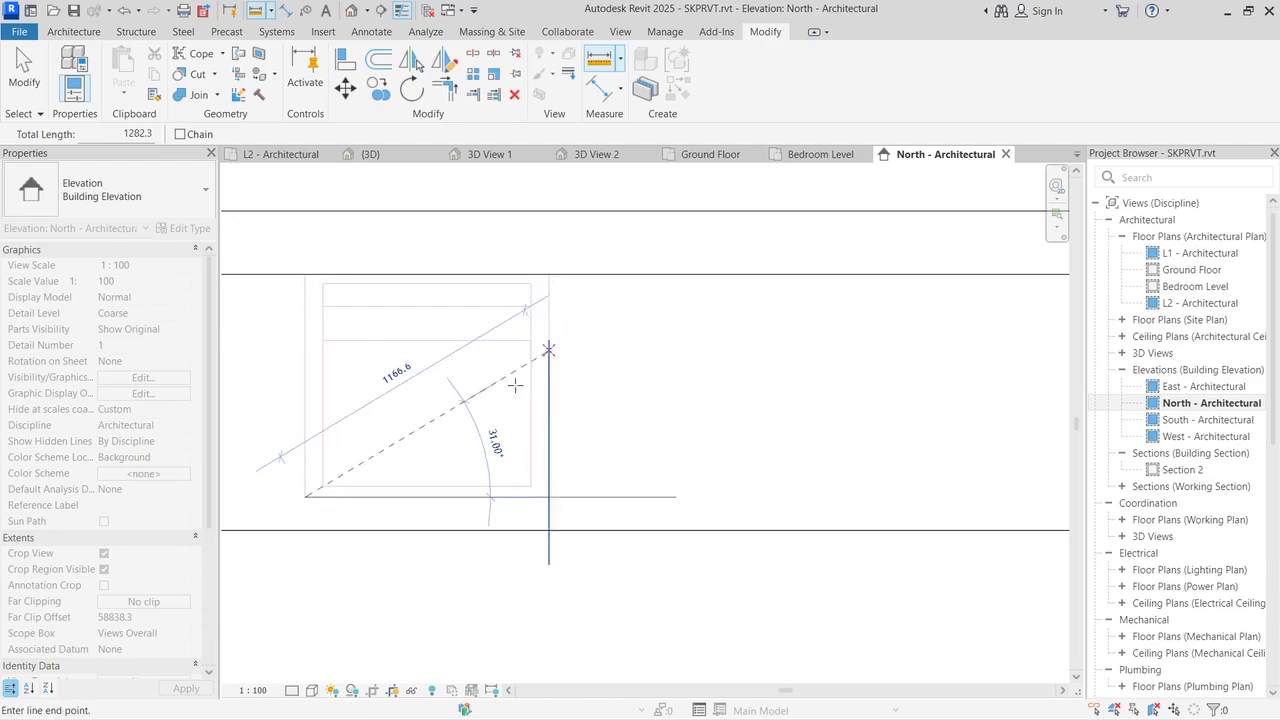
scroll(305, 277, "up", 3)
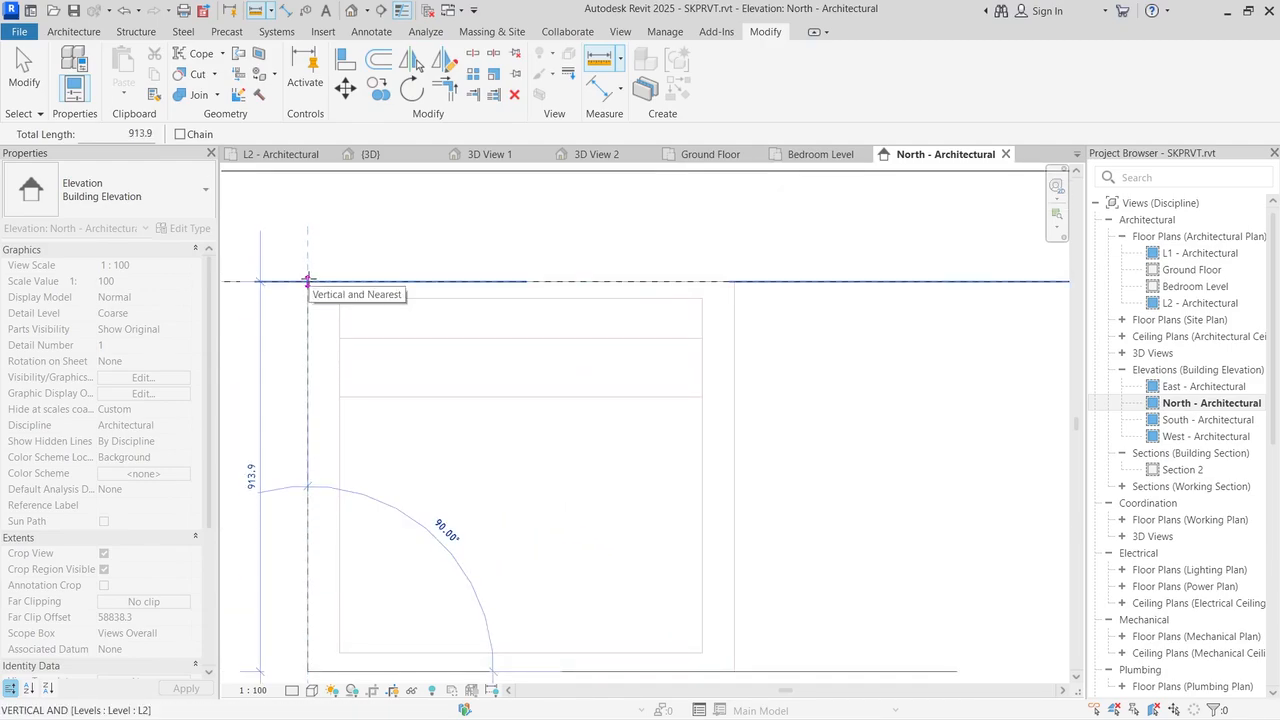
scroll(308, 280, "down", 3)
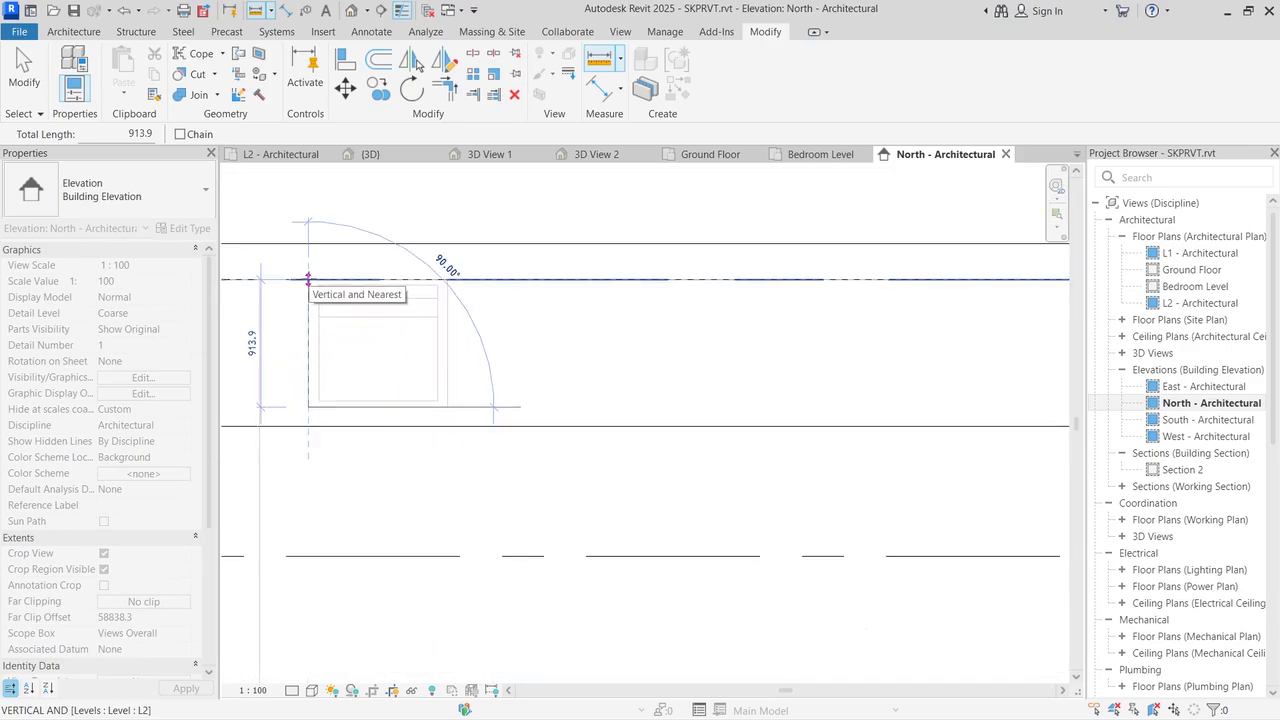
key("Escape")
key("Escape")
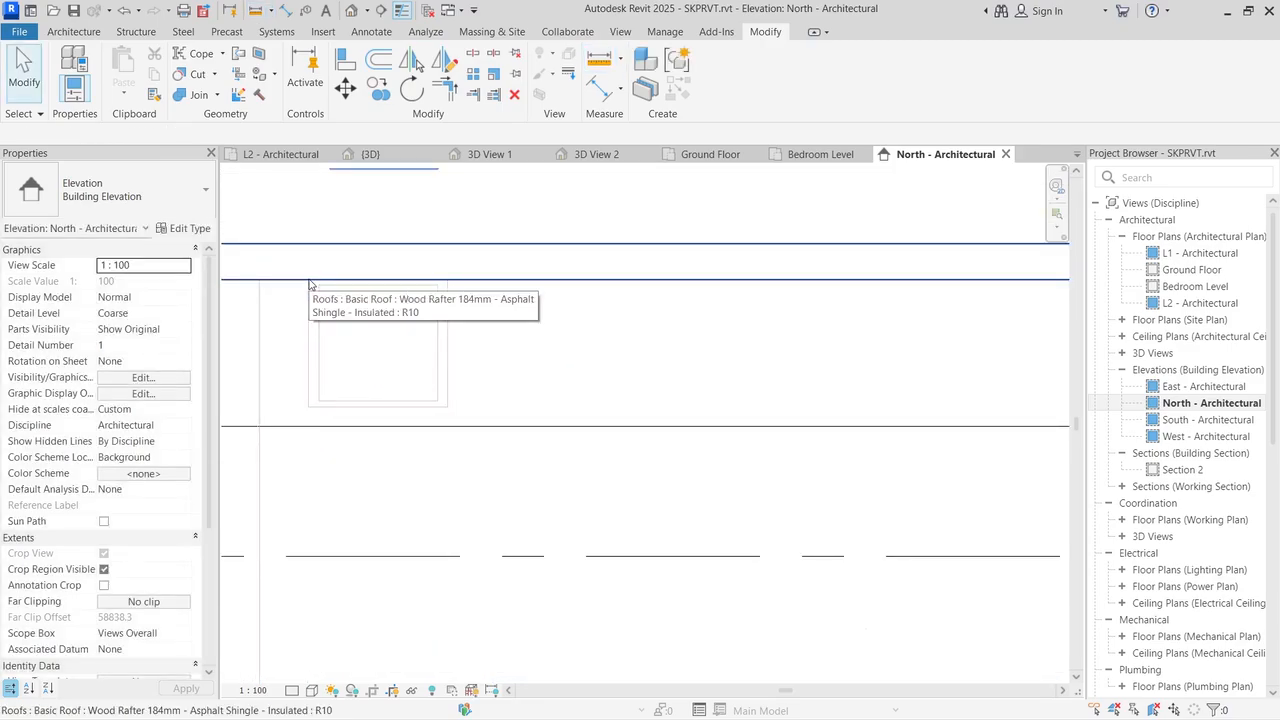
scroll(308, 283, "down", 3)
Step: Open the South - Architectural elevation and measure the upper window's height at the bedroom end, from its lower corner to level L2
double_click(1207, 419)
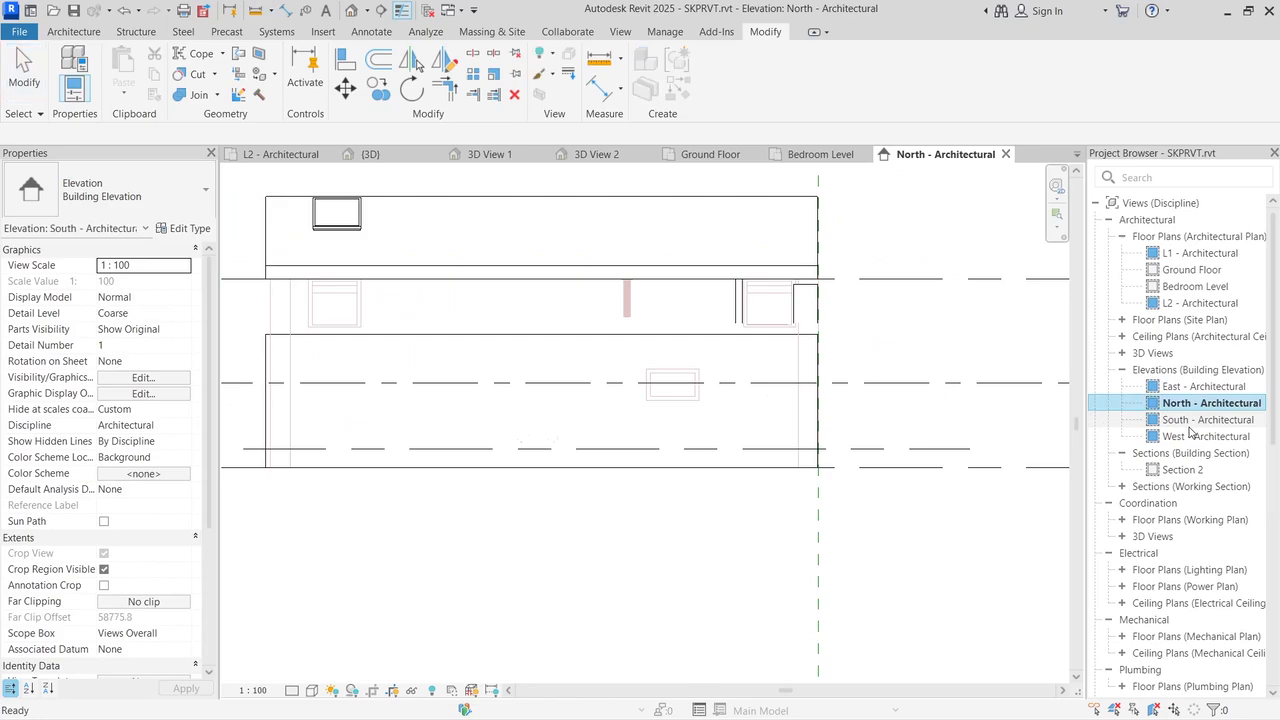
scroll(700, 505, "up", 10)
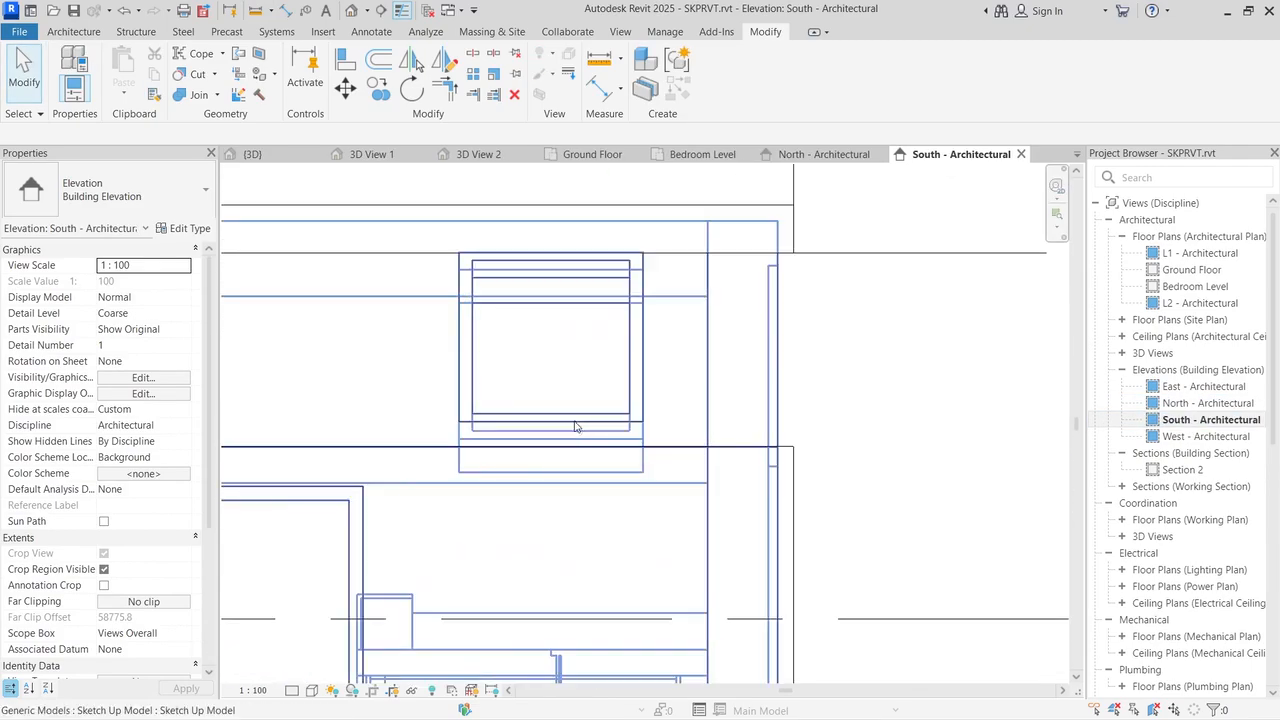
left_click(472, 378)
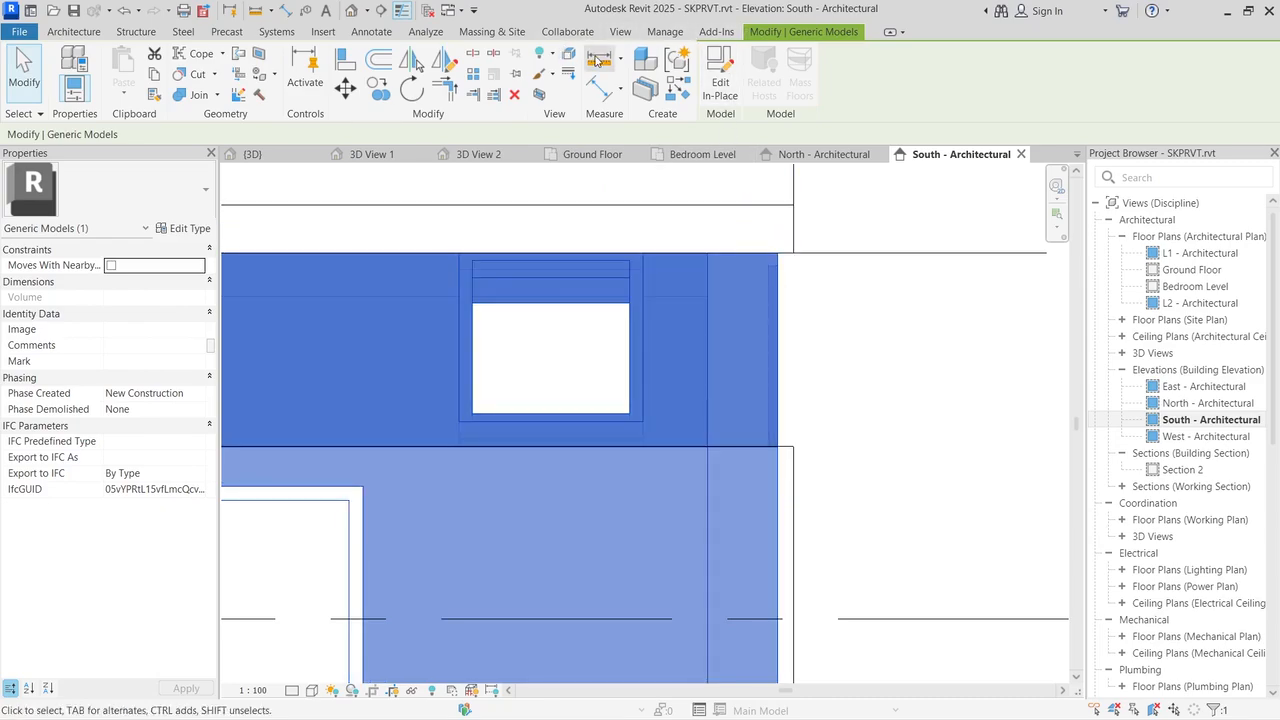
left_click(598, 58)
scroll(468, 220, "up", 3)
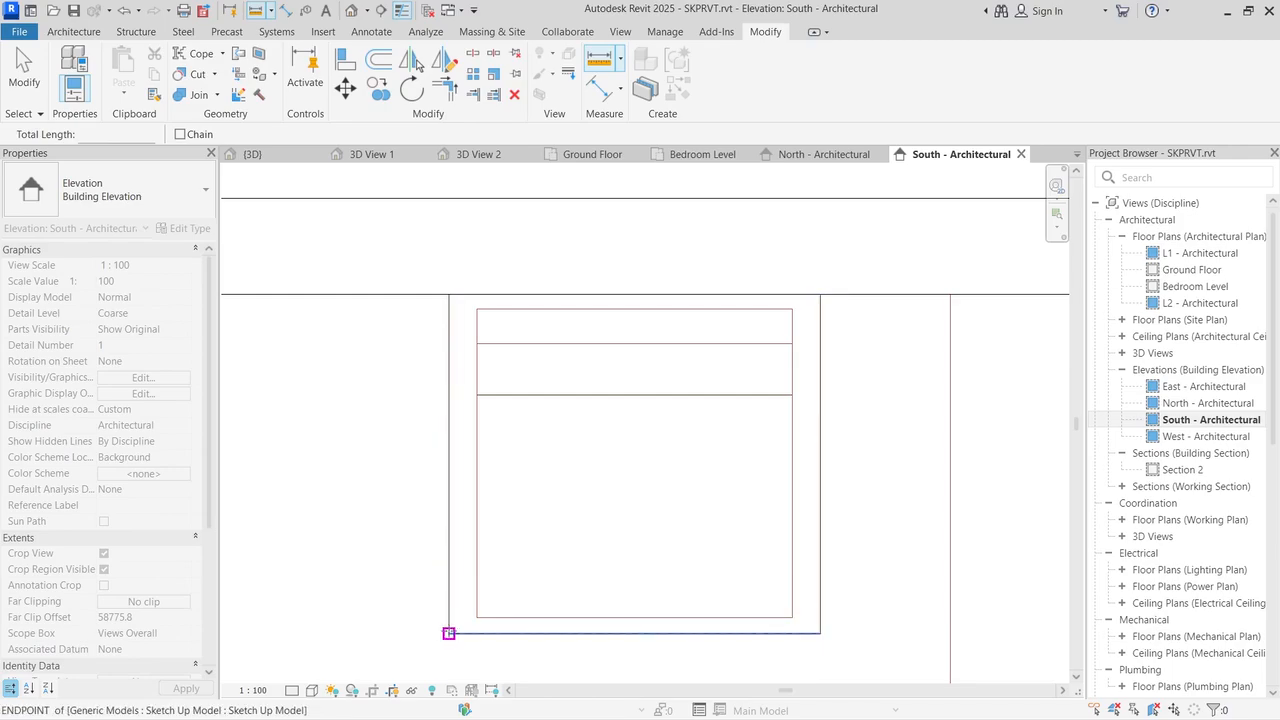
left_click(448, 633)
scroll(450, 455, "down", 3)
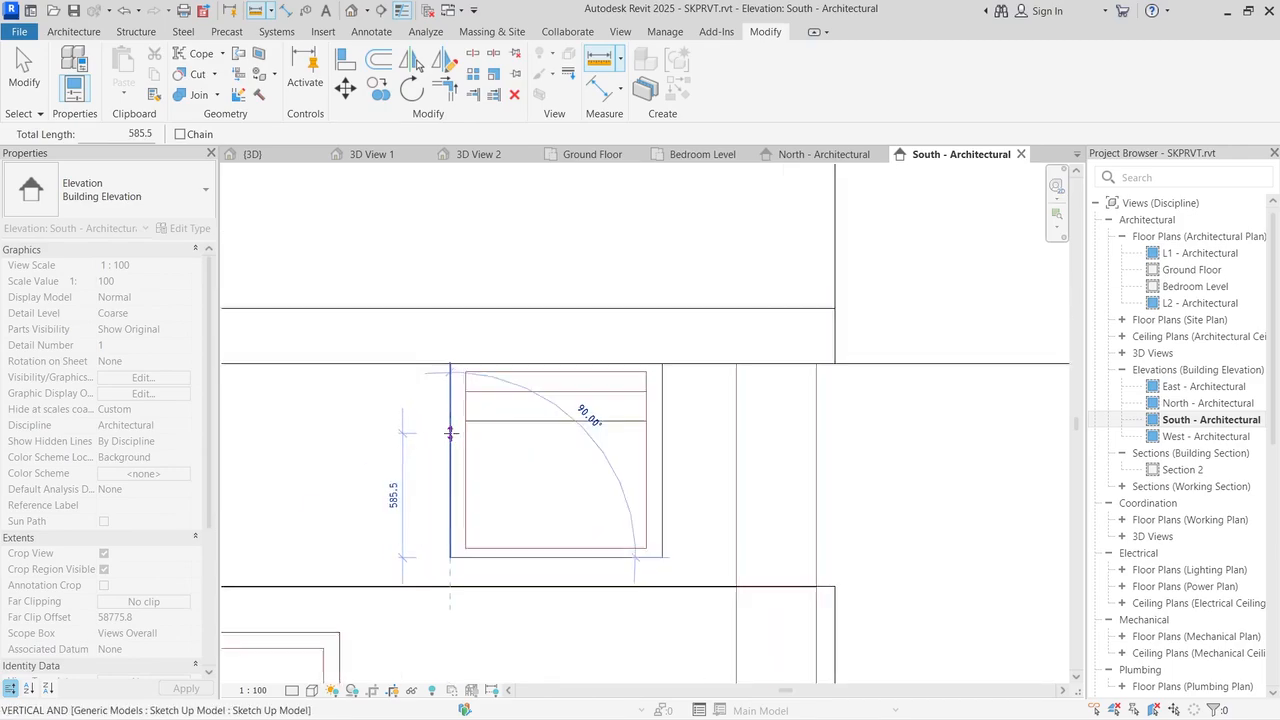
scroll(450, 432, "up", 3)
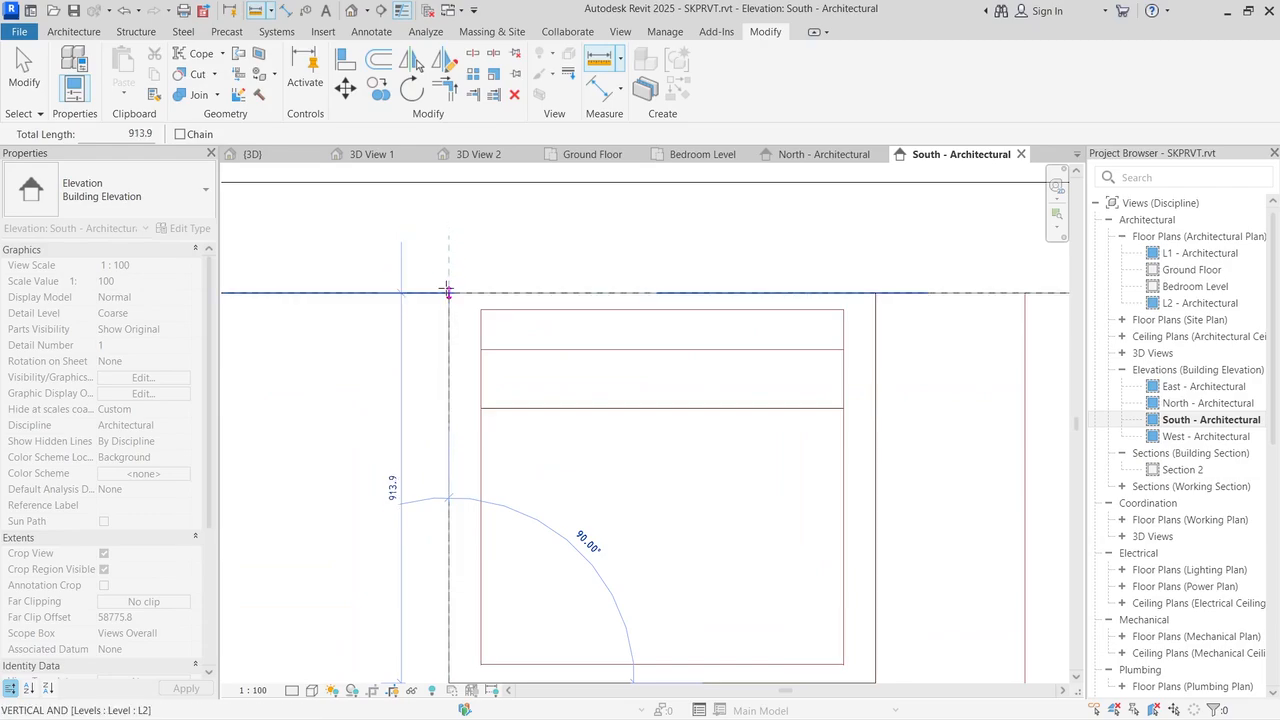
scroll(446, 288, "down", 5)
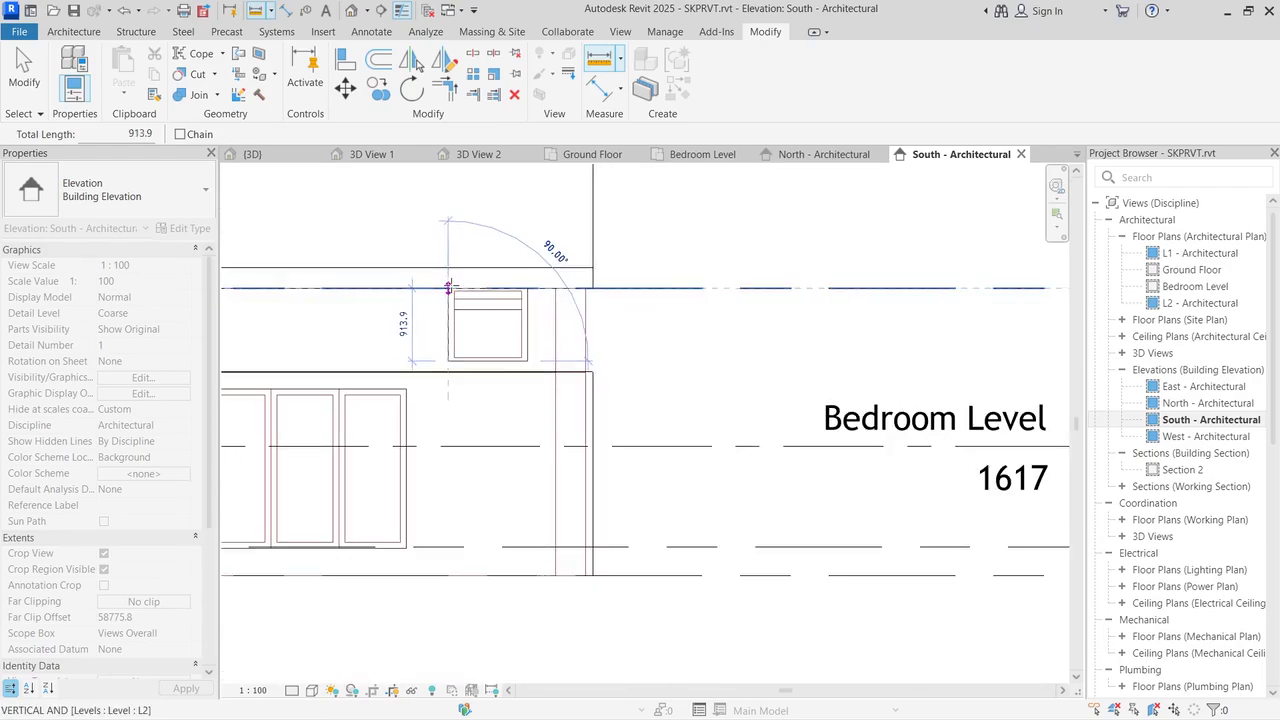
left_click(449, 286)
key("Escape")
key("Escape")
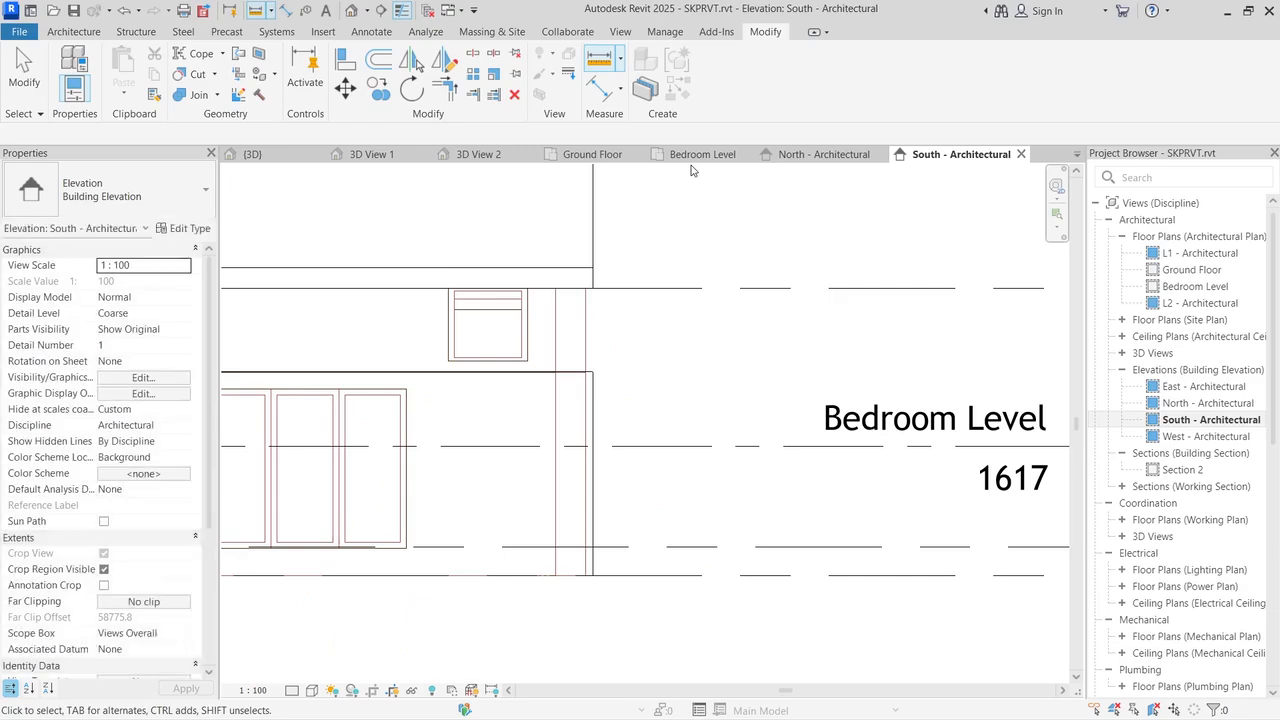
Step: Duplicate the type of the lower M_Skylight-Flat on the south roof slope and name the copy 913 x 1000mm
scroll(620, 180, "down", 5)
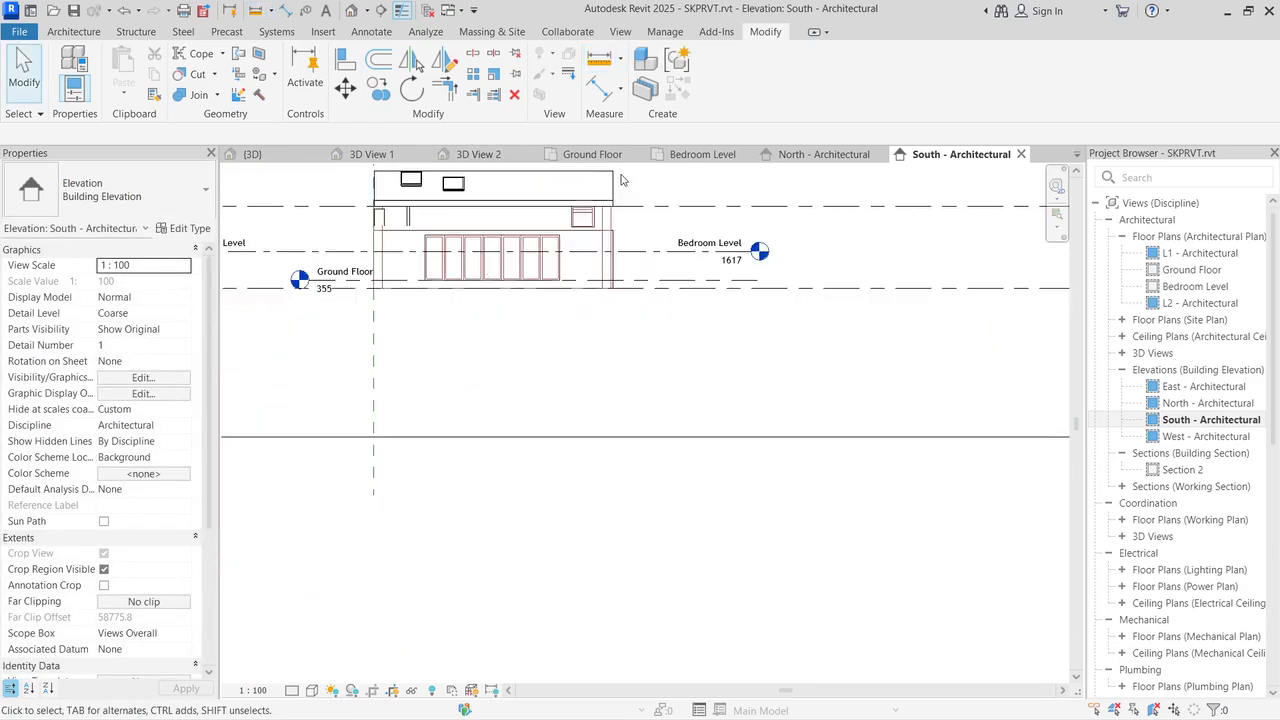
scroll(461, 207, "up", 6)
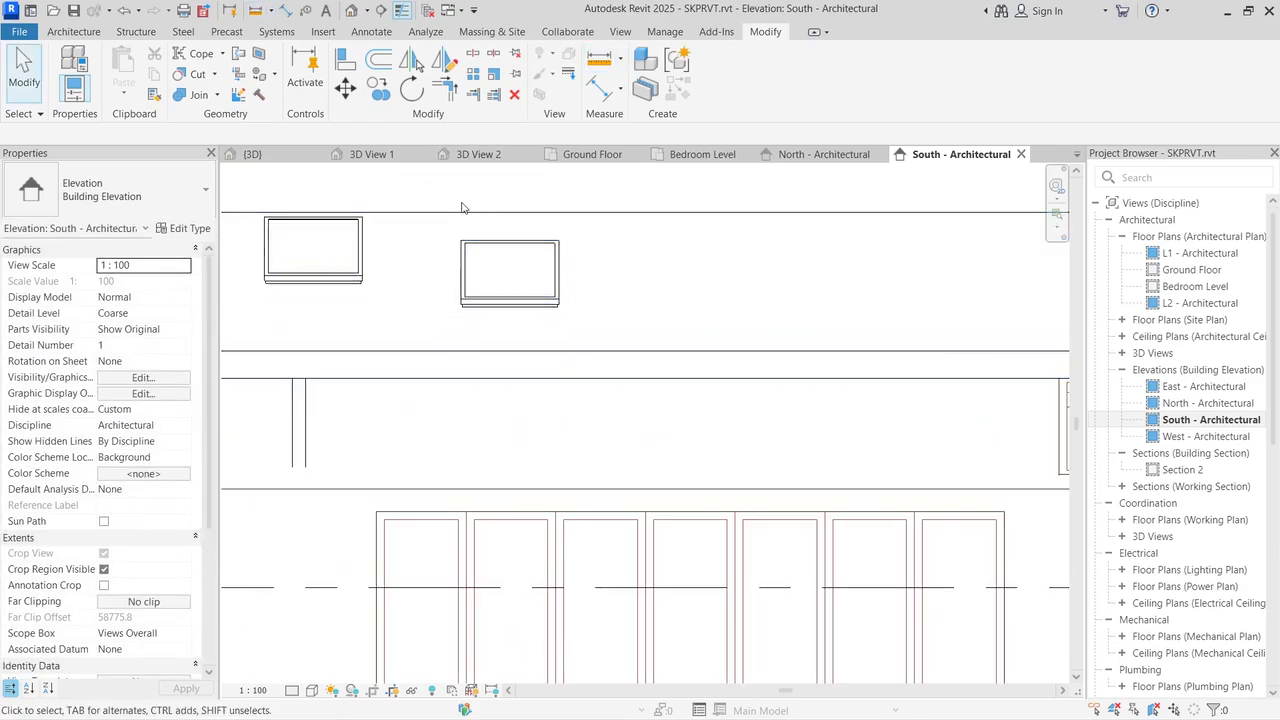
left_click(500, 277)
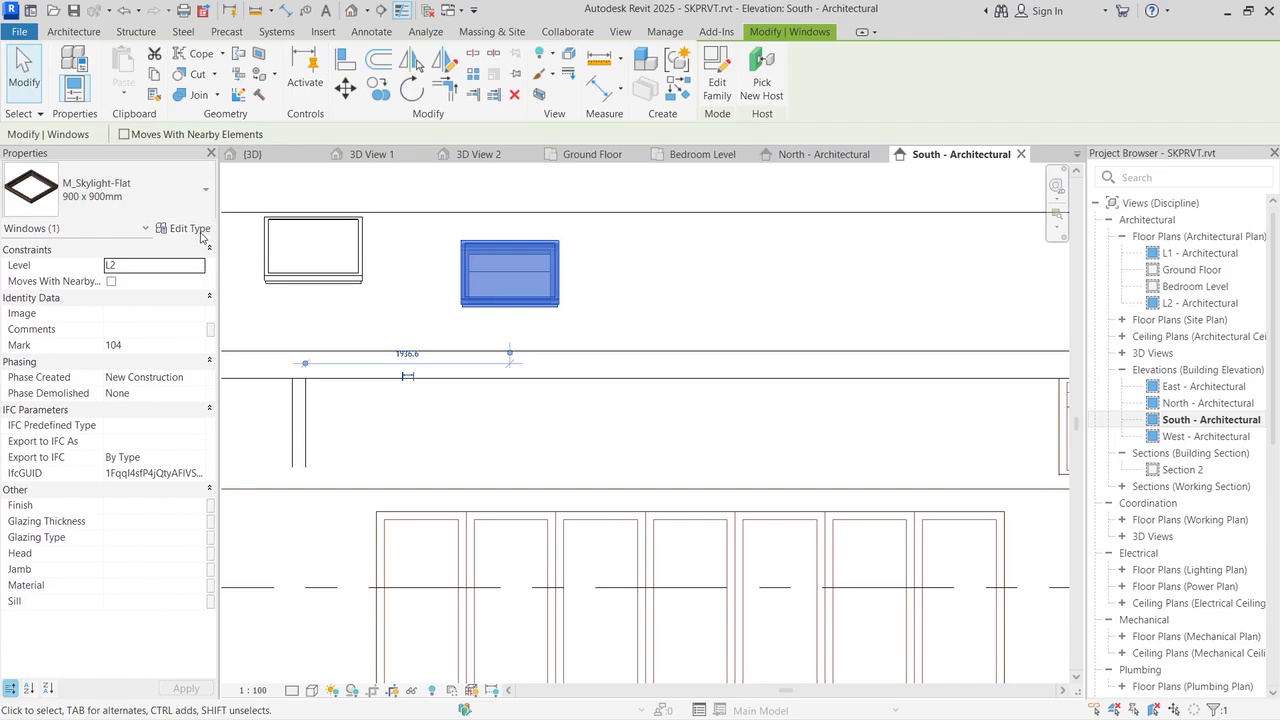
left_click(199, 231)
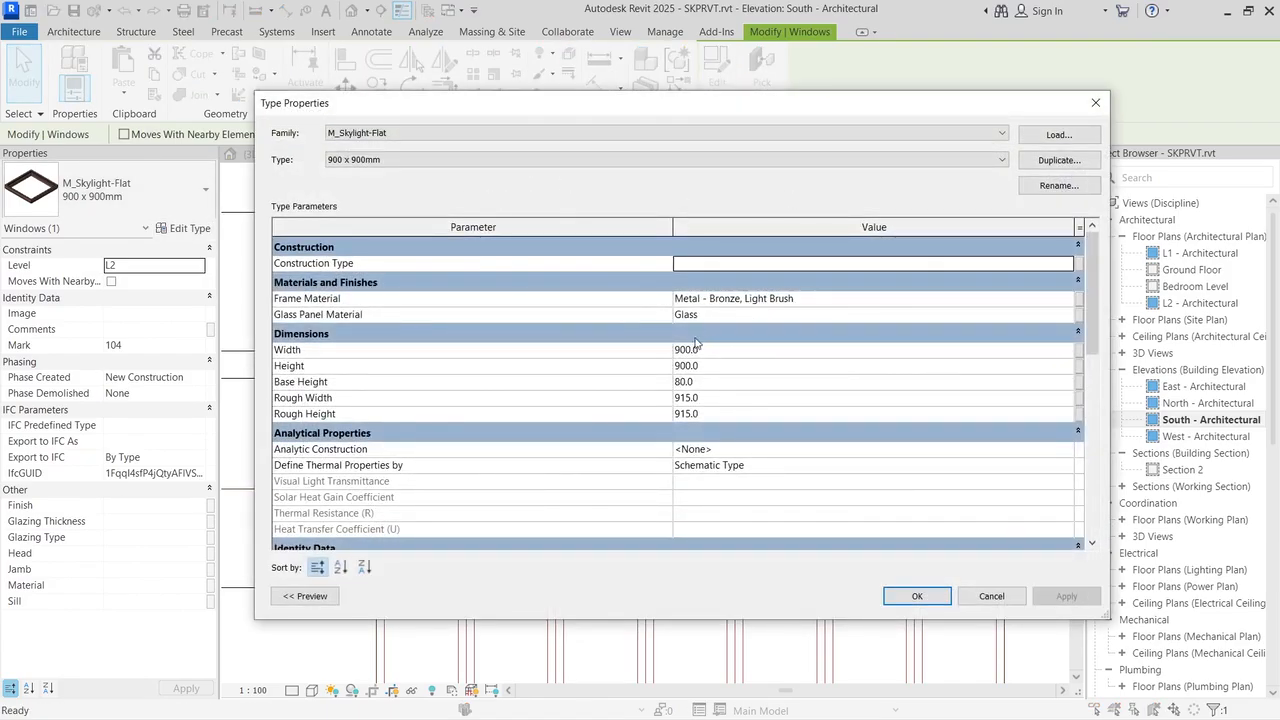
left_click(688, 350)
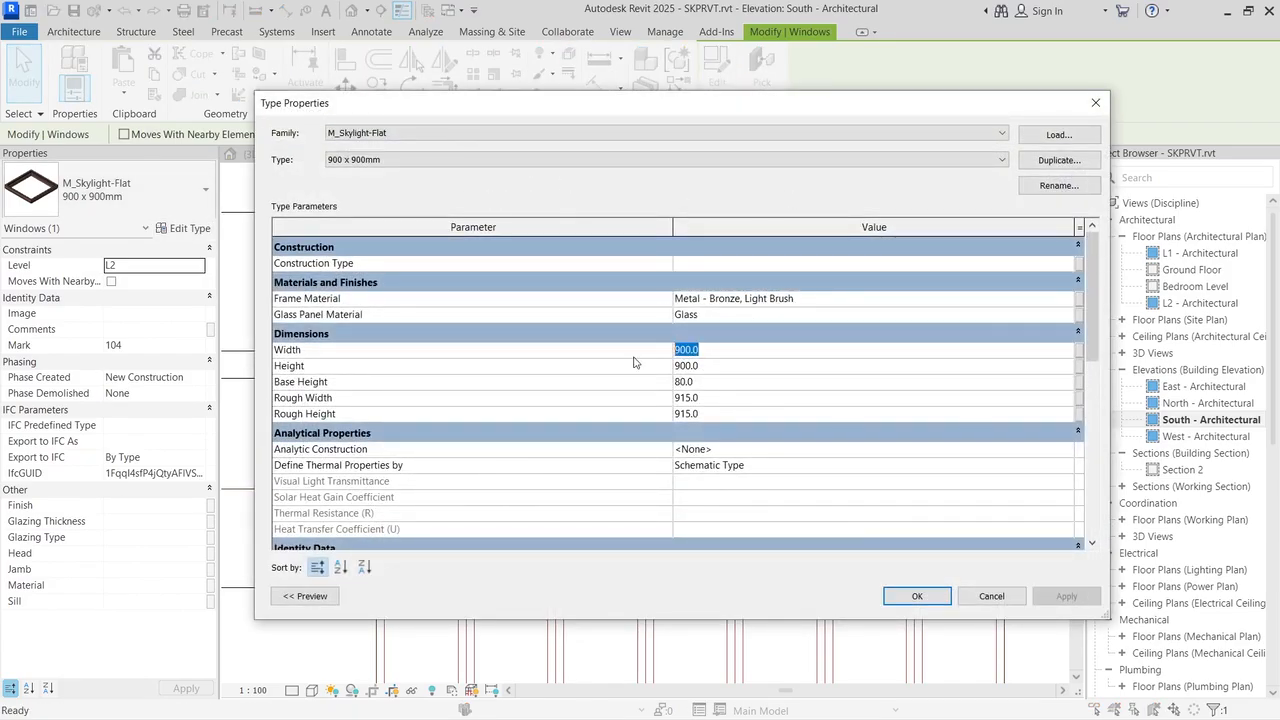
left_click(1052, 162)
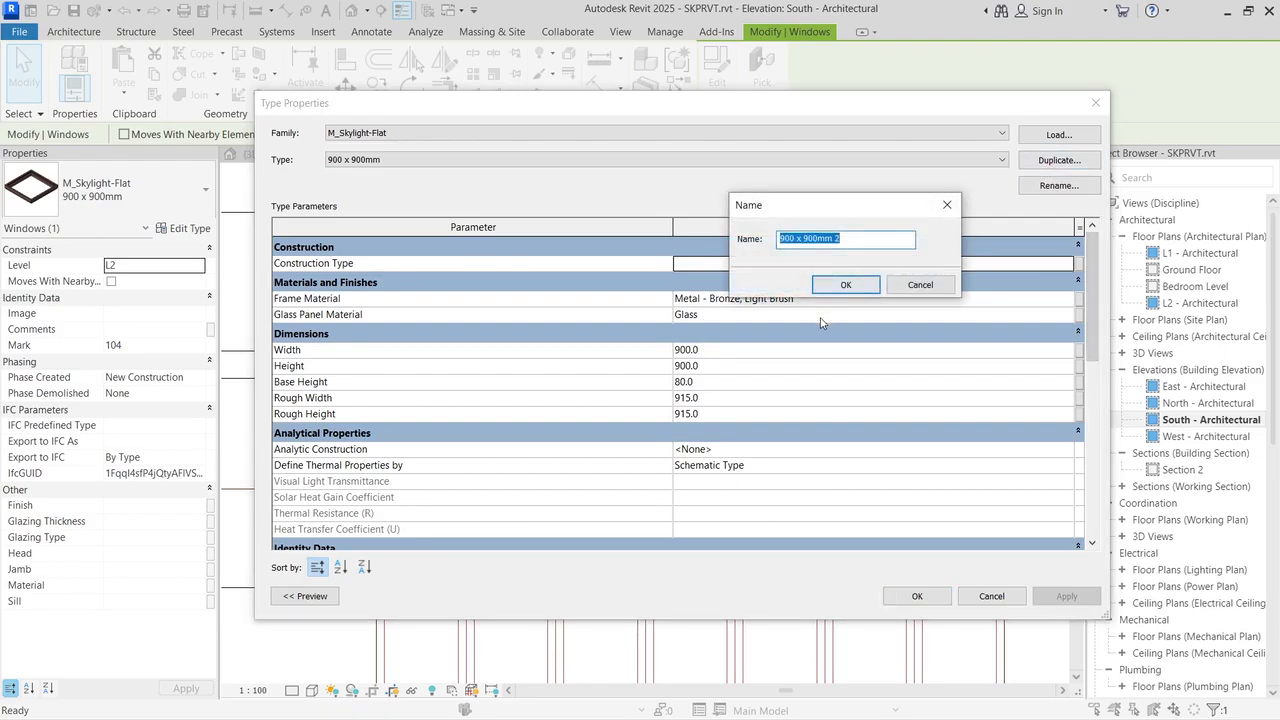
left_click(853, 235)
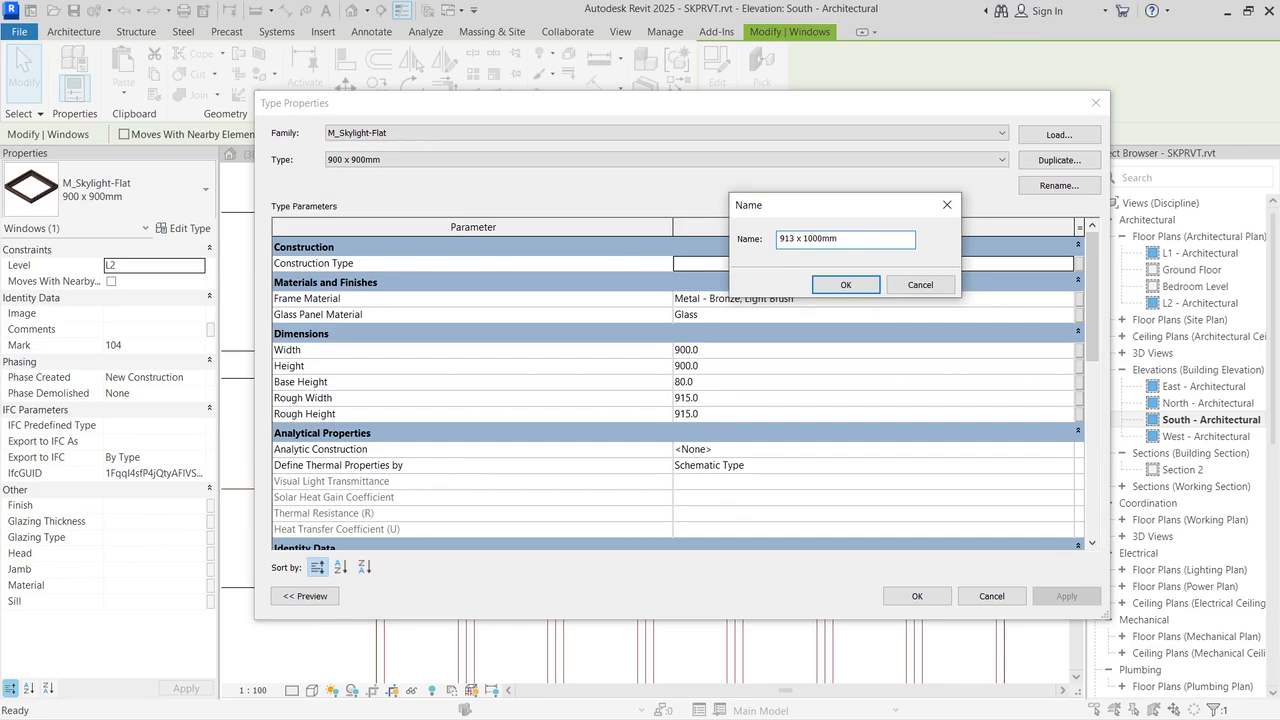
left_click(845, 284)
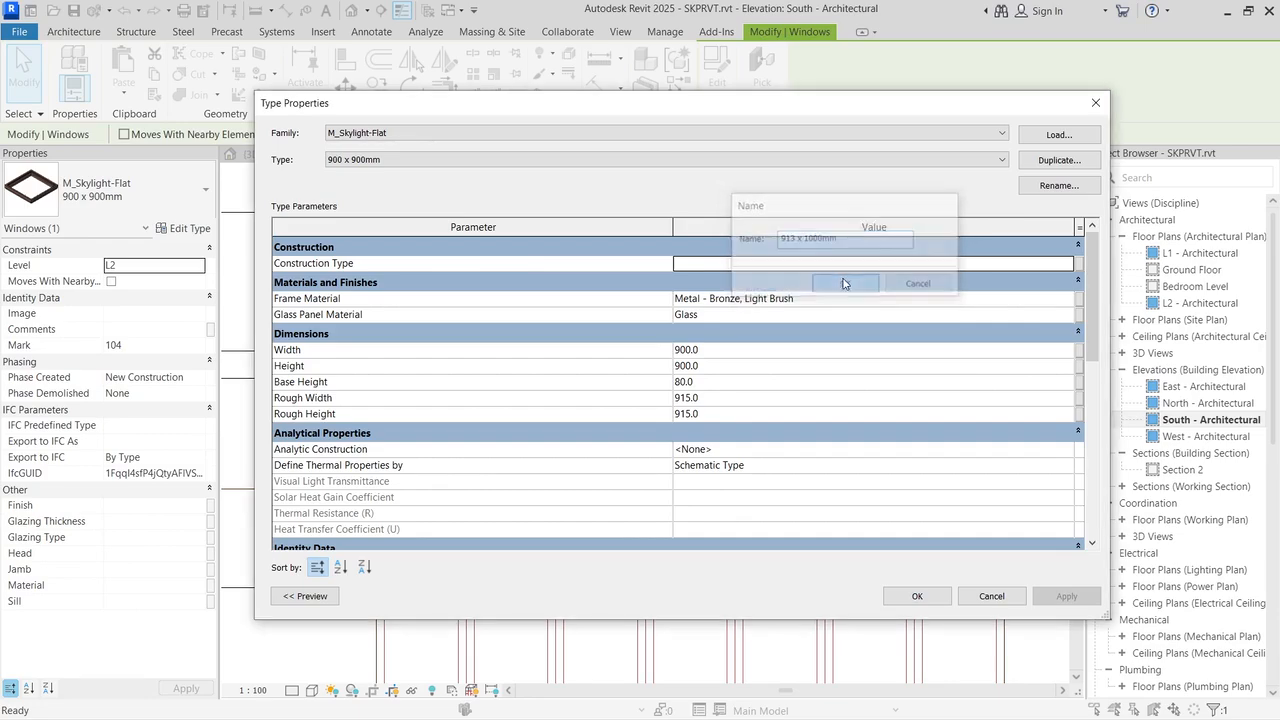
Step: Set the width of the 913 x 1000mm skylight type to 1010 mm and accept the type properties
left_click(706, 352)
left_click_drag(706, 352, 631, 356)
type("100")
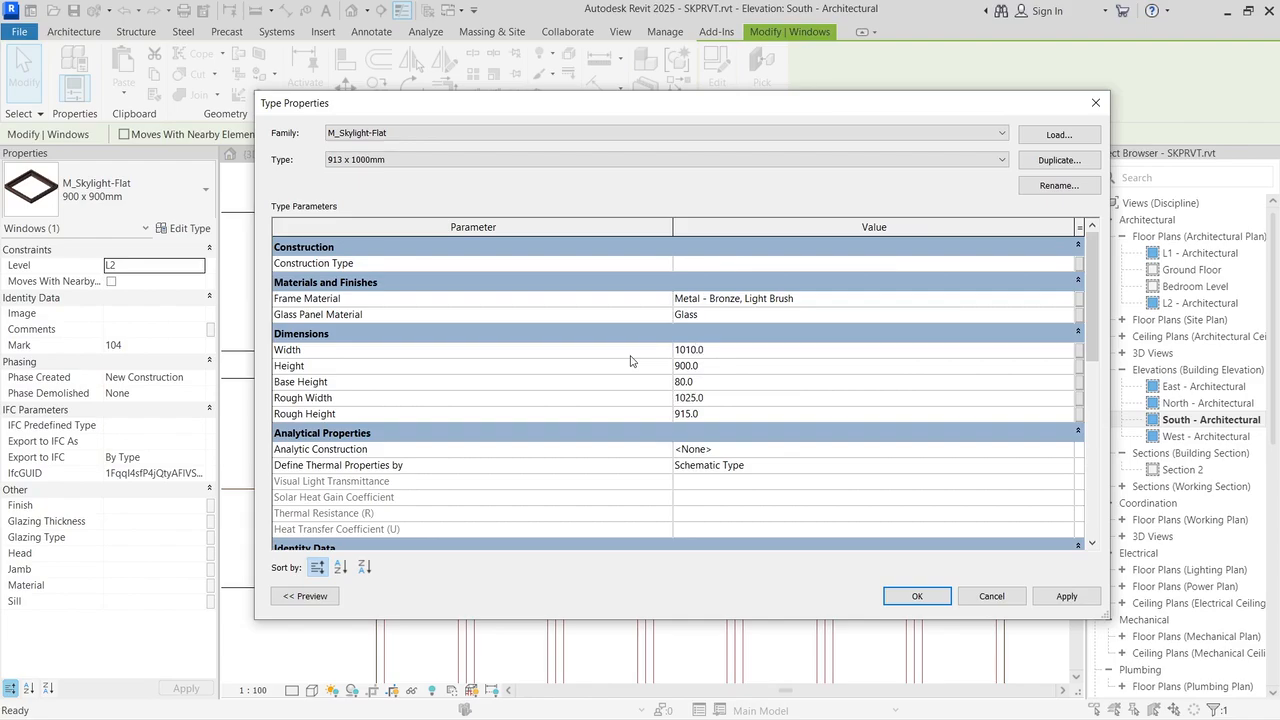
left_click(685, 364)
left_click(790, 348)
left_click(916, 596)
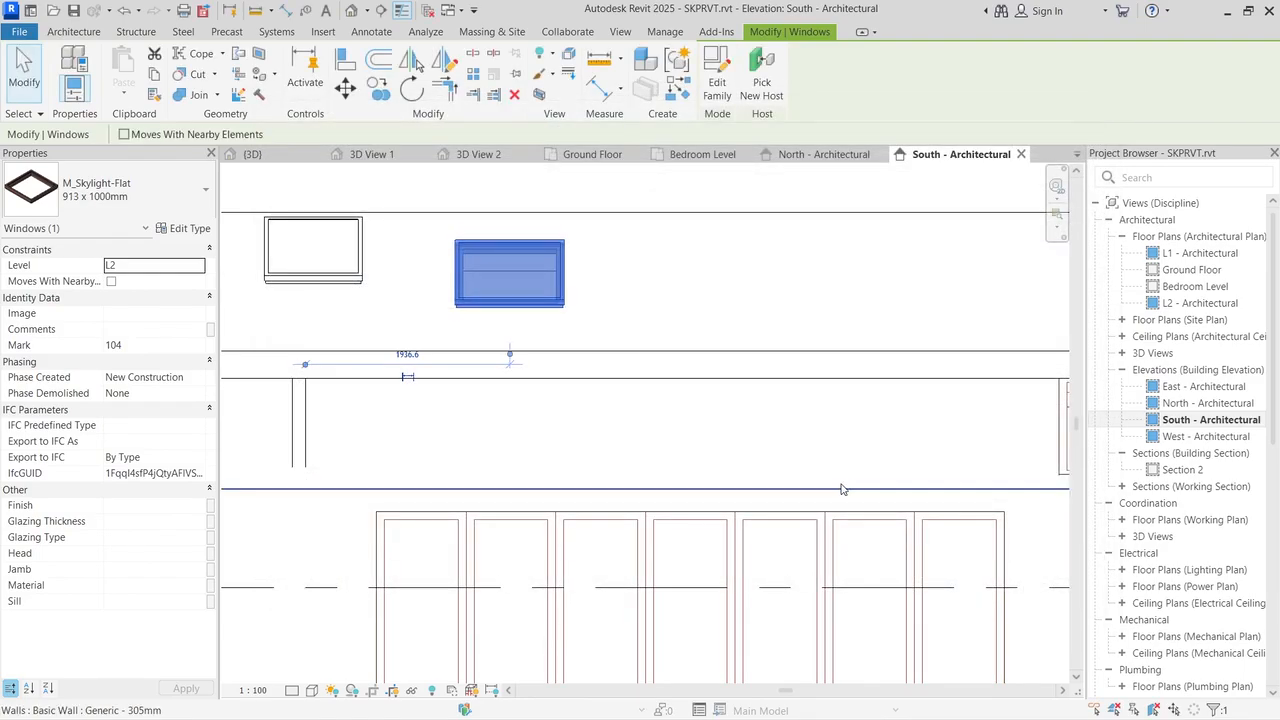
Step: Align the left edge of the 913 x 1000mm skylight with the left edge of the SketchUp model's upper window in the South elevation
scroll(794, 406, "down", 5)
scroll(936, 364, "up", 4)
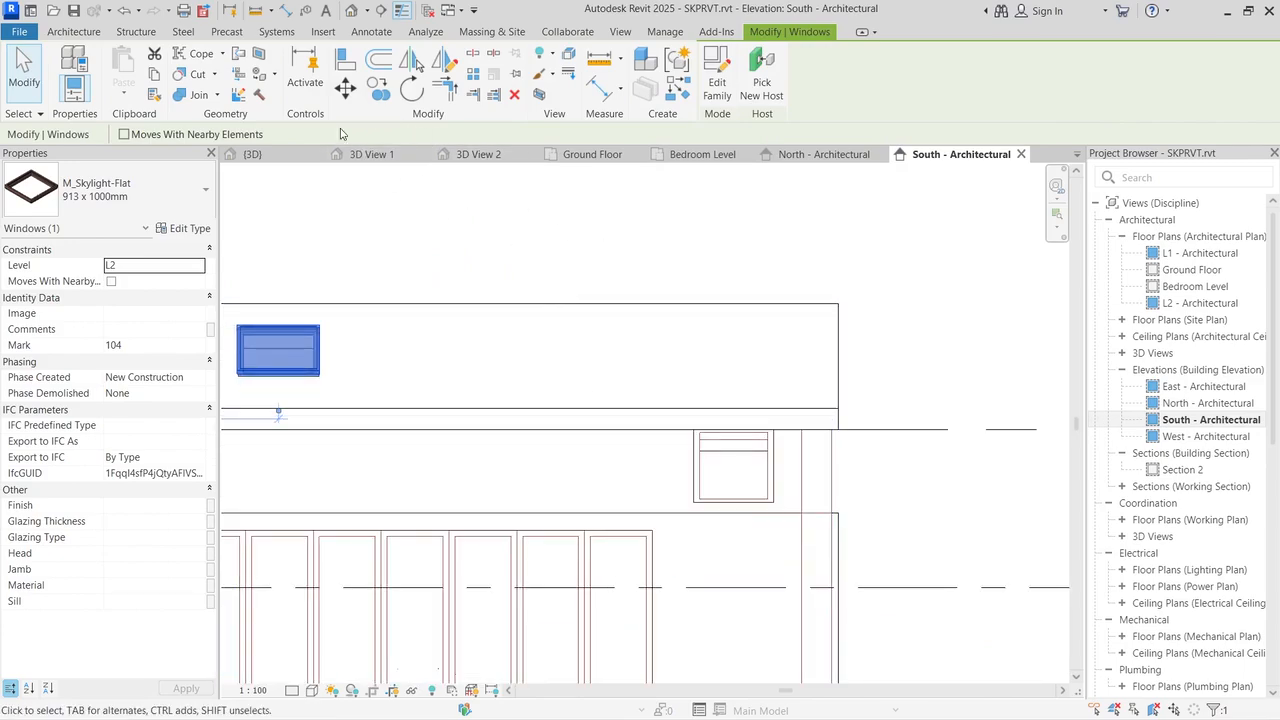
left_click(347, 60)
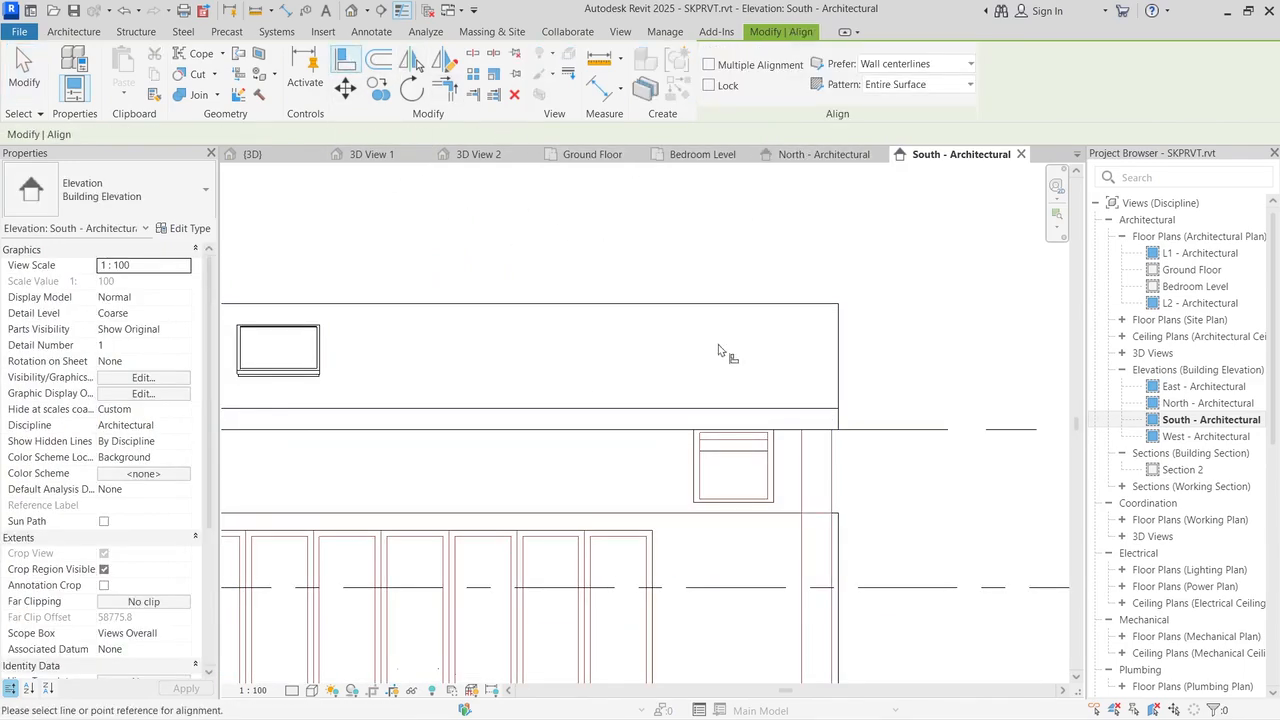
left_click(696, 470)
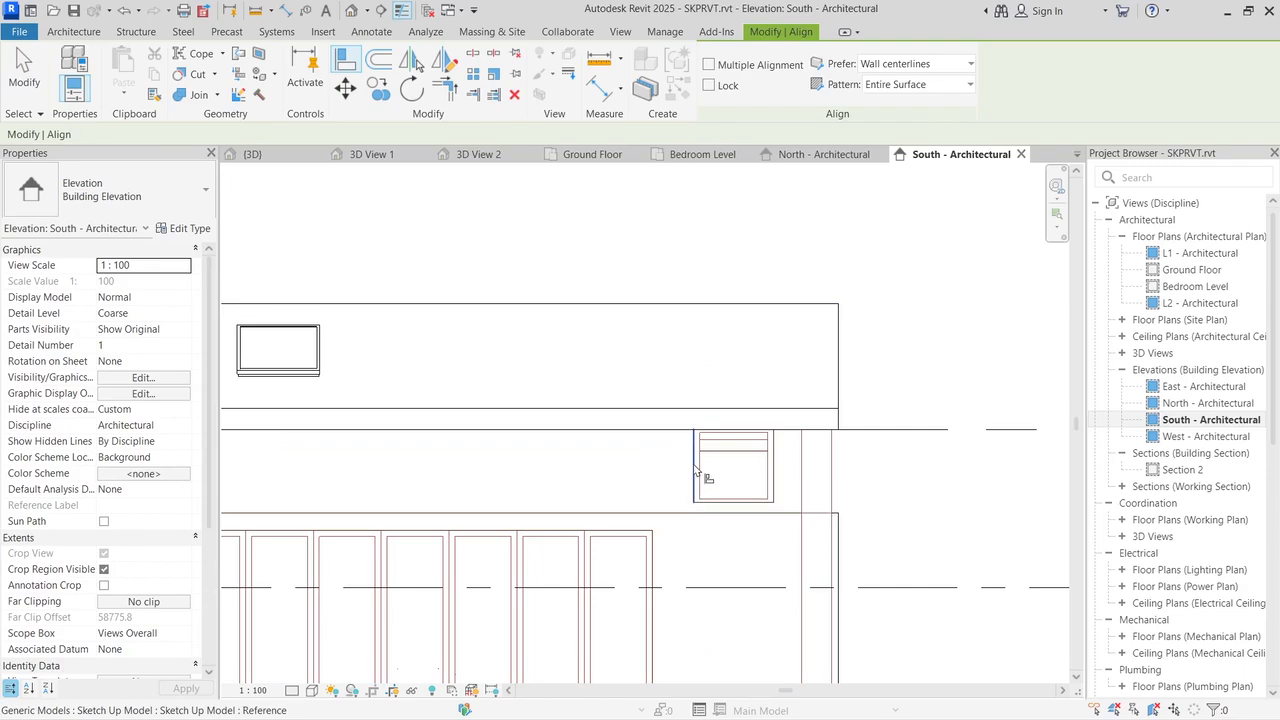
scroll(243, 368, "up", 3)
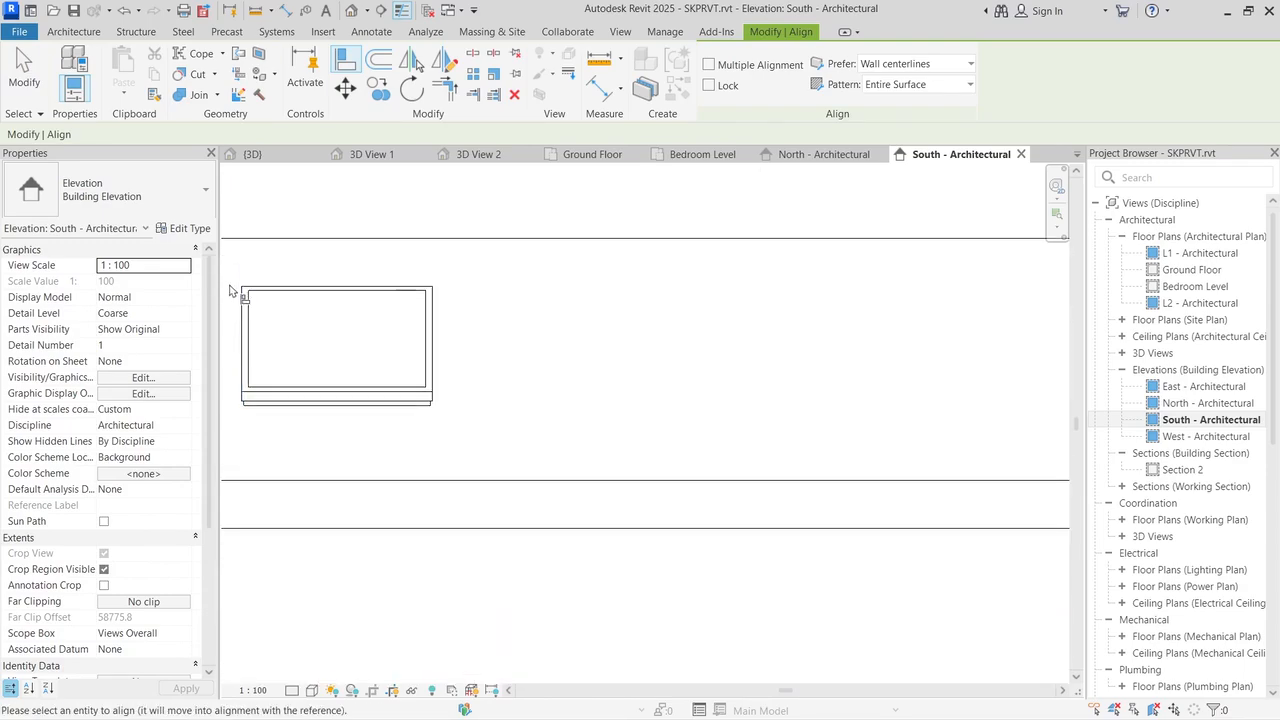
left_click(242, 322)
scroll(241, 319, "down", 3)
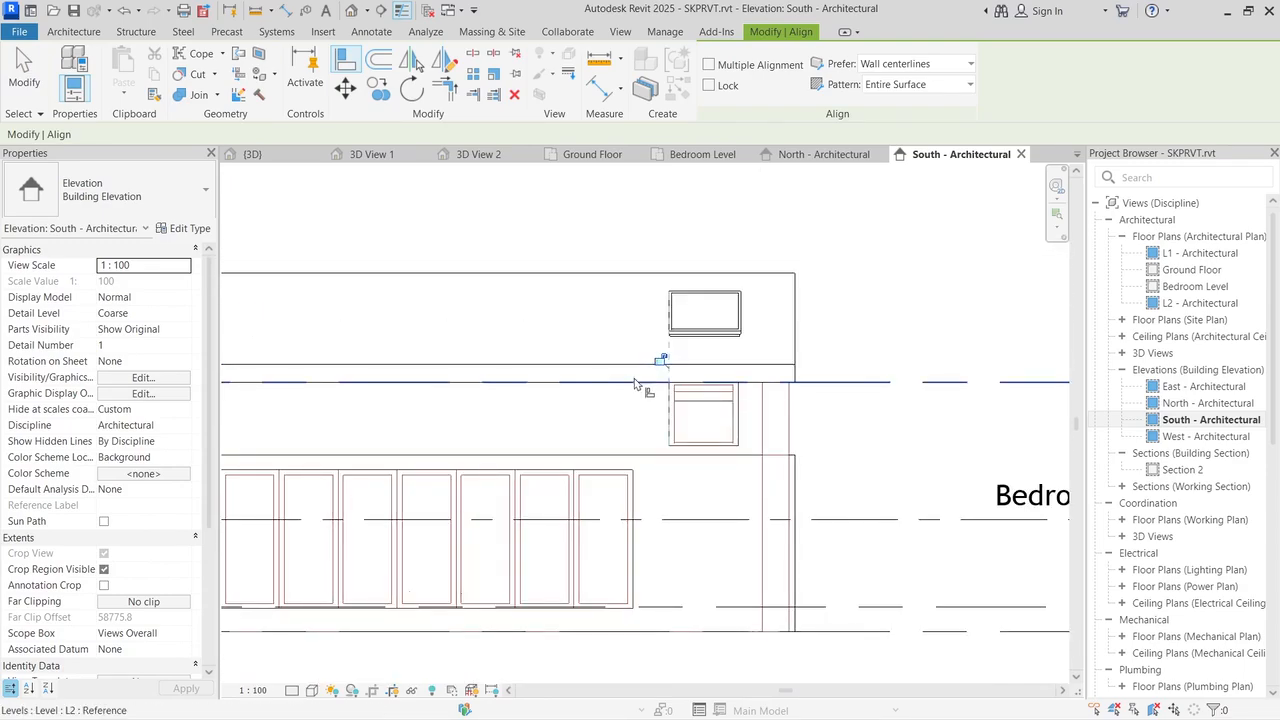
scroll(737, 348, "down", 4)
scroll(526, 363, "up", 3)
scroll(517, 349, "down", 1)
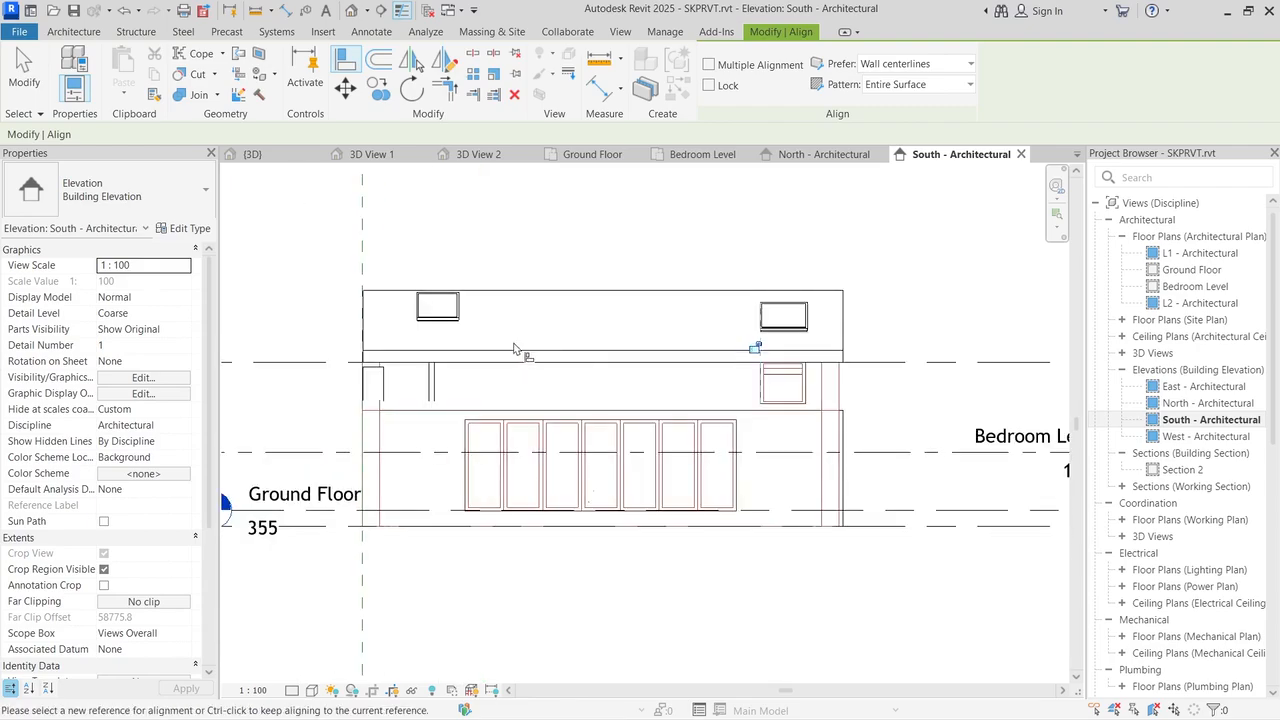
scroll(414, 357, "up", 3)
scroll(405, 351, "down", 2)
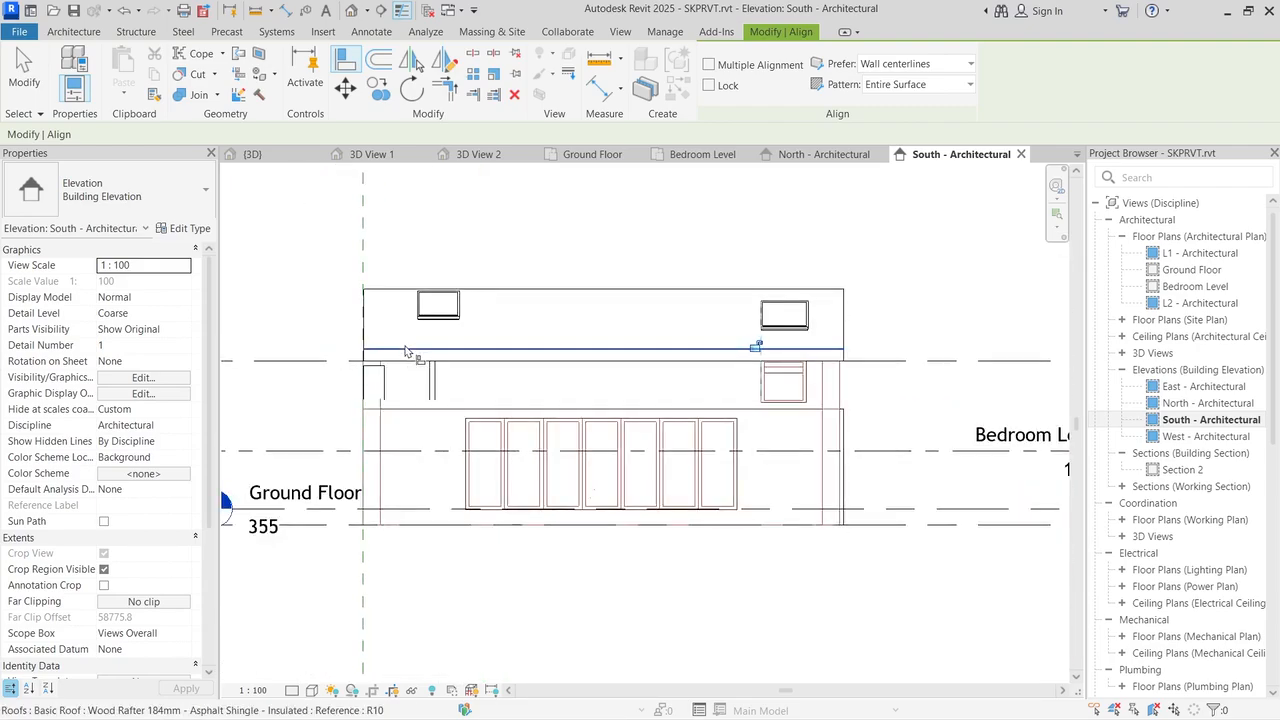
left_click(405, 351)
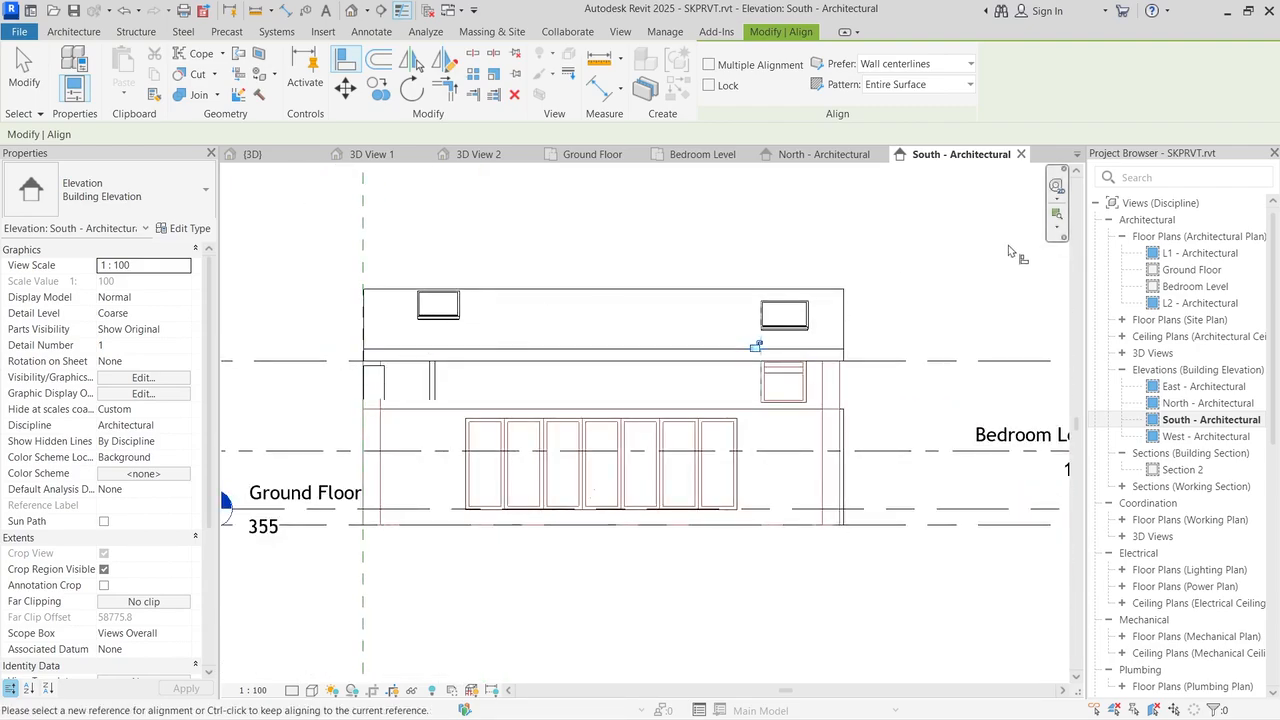
Step: Open the North - Architectural elevation and change the north-slope flat skylight to the 913 x 1000mm type
left_click(824, 154)
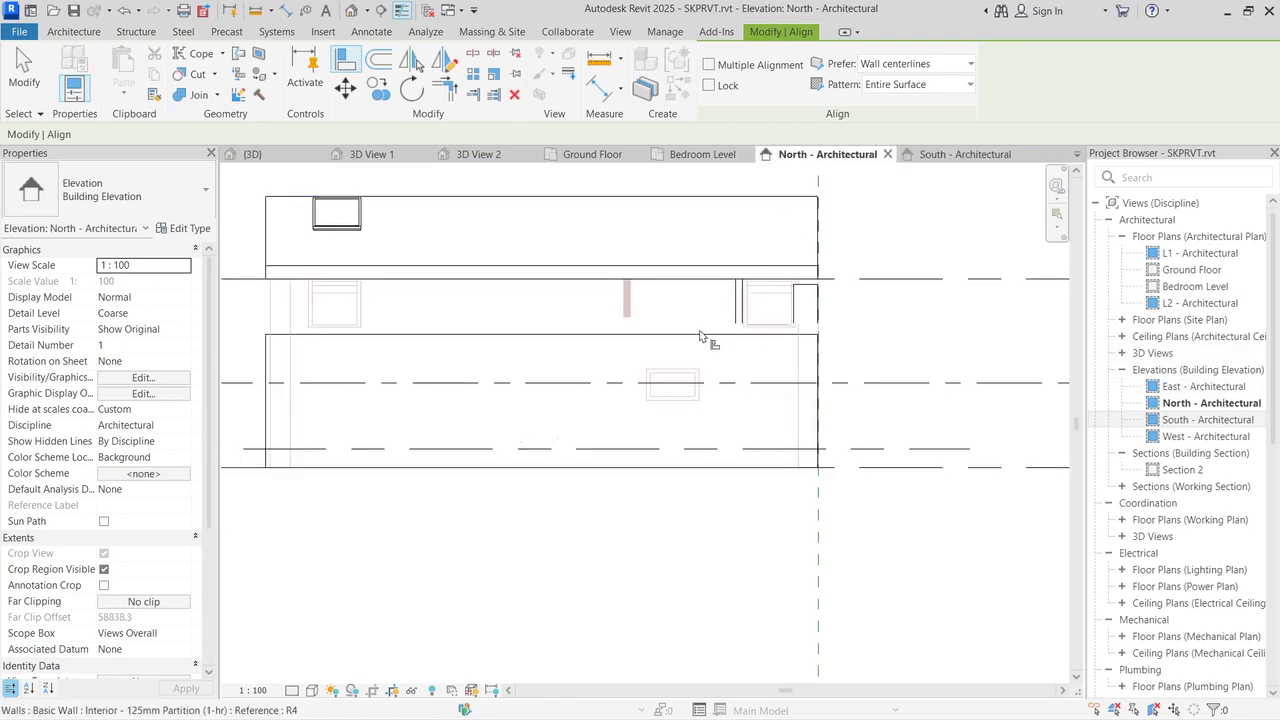
scroll(430, 197, "up", 3)
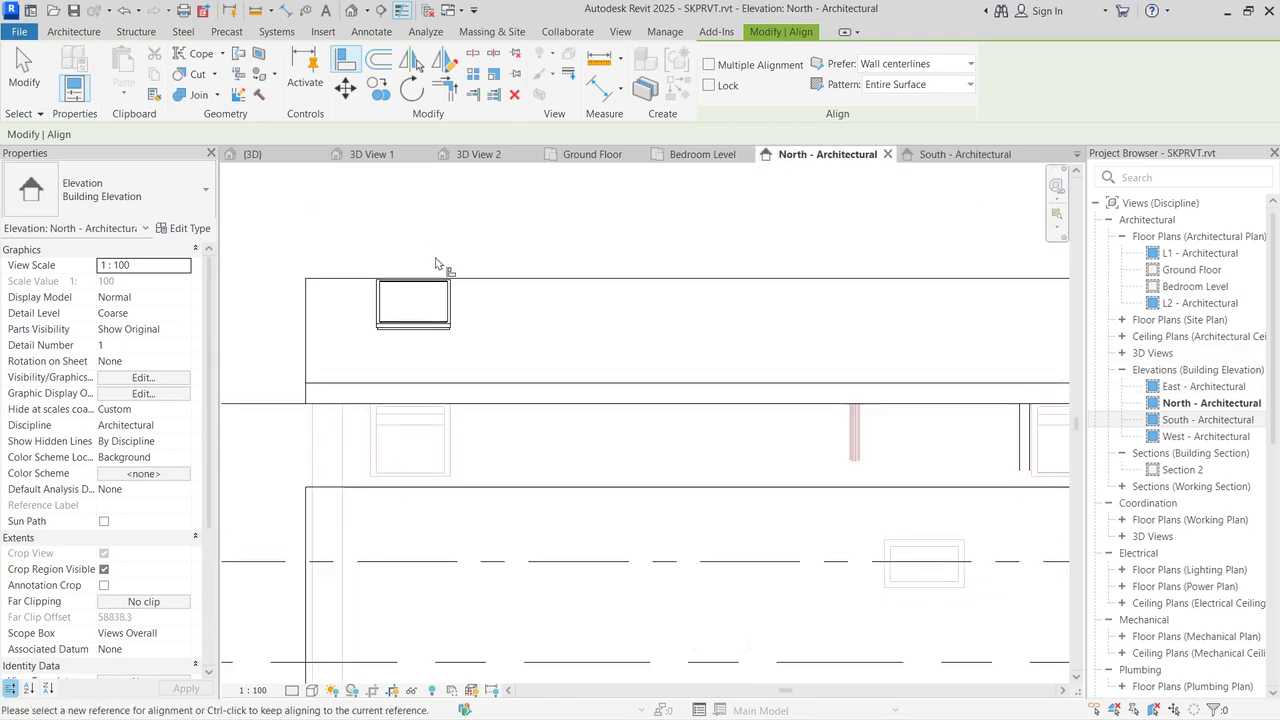
scroll(436, 259, "down", 2)
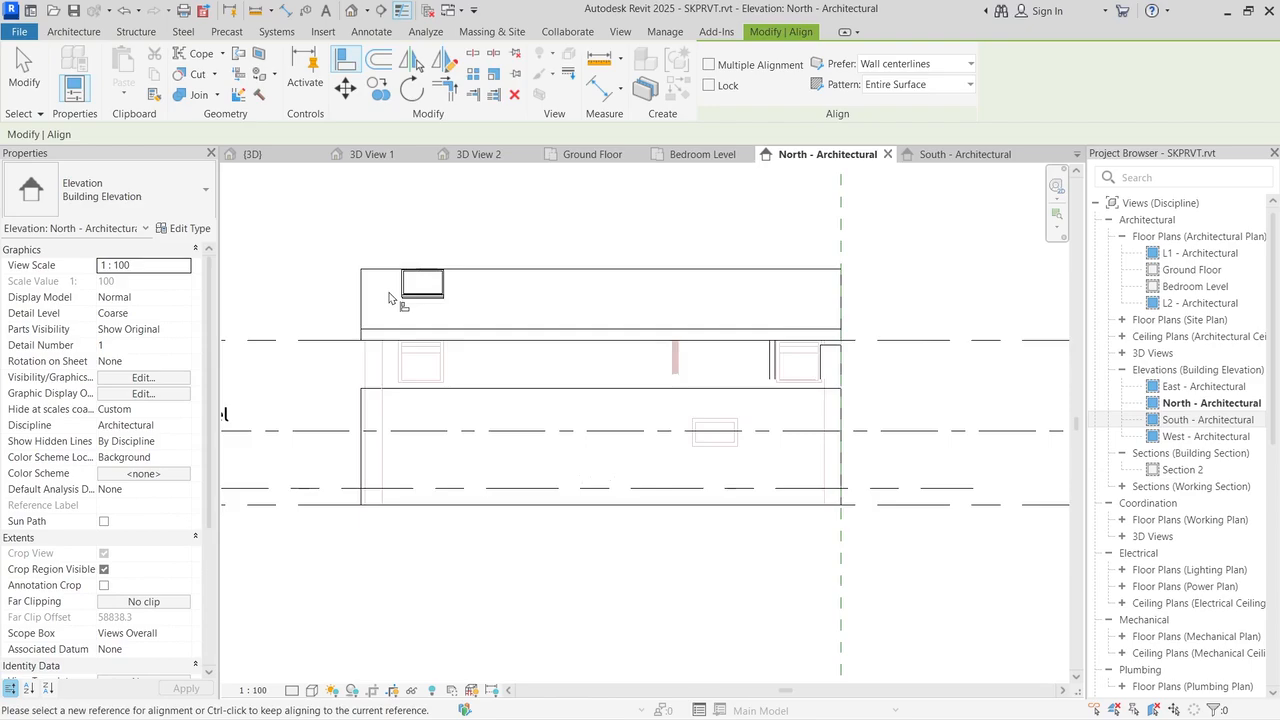
scroll(390, 293, "up", 4)
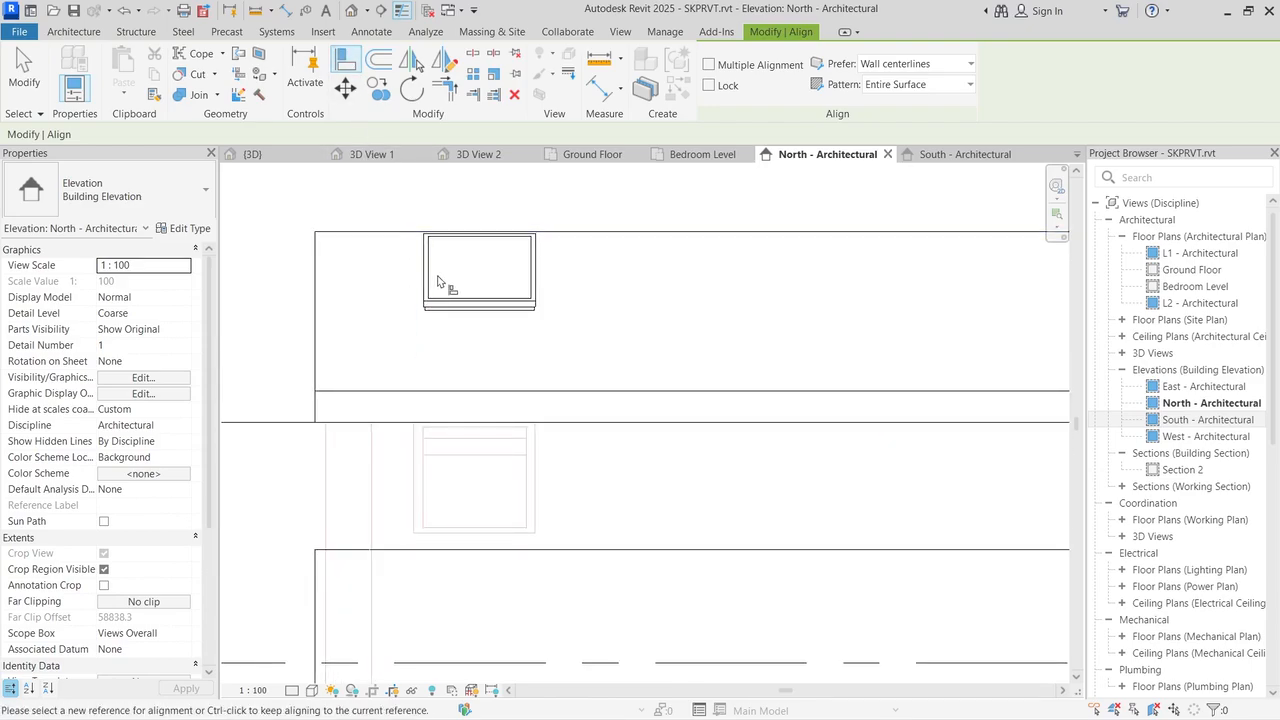
key("Escape")
key("Escape")
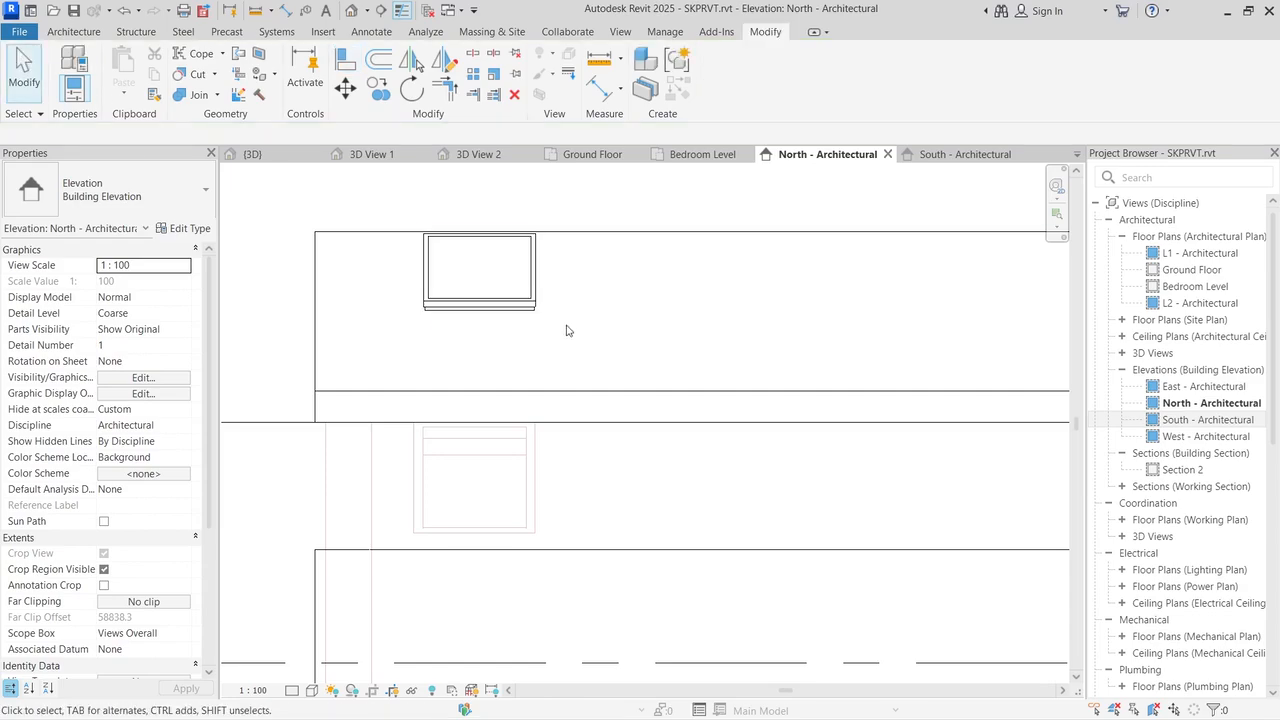
left_click(491, 313)
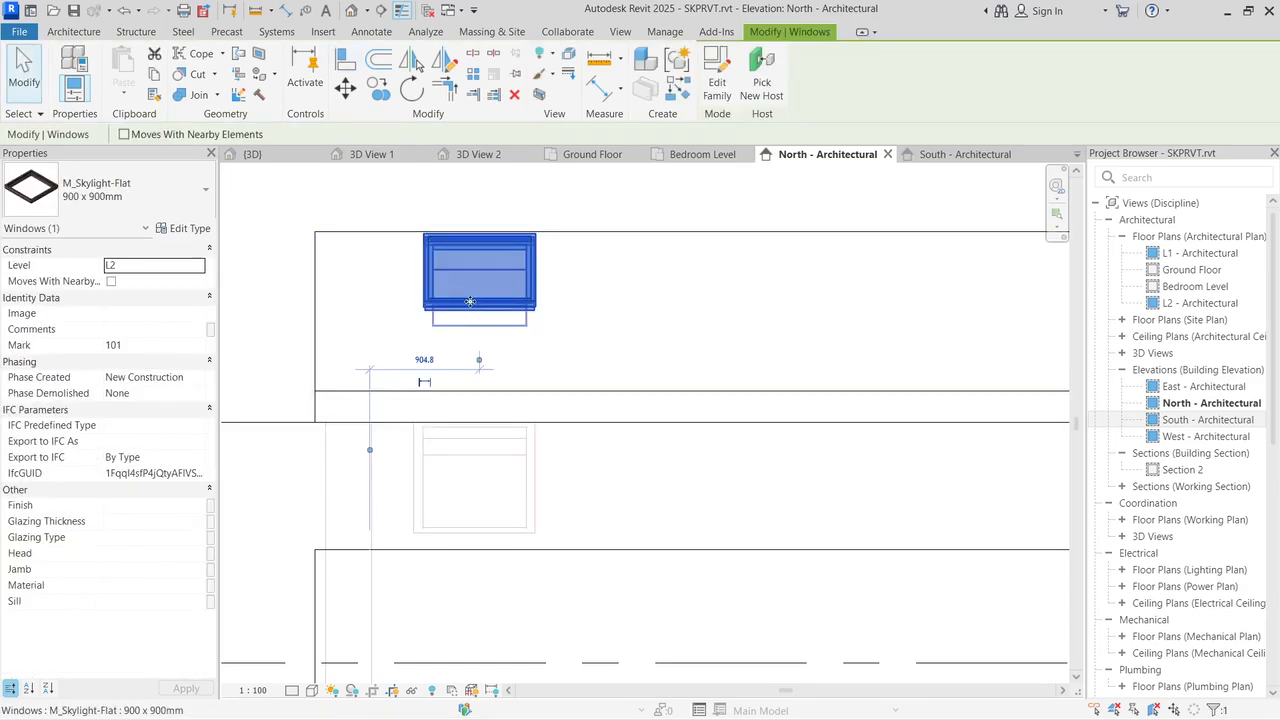
left_click(115, 192)
left_click(116, 307)
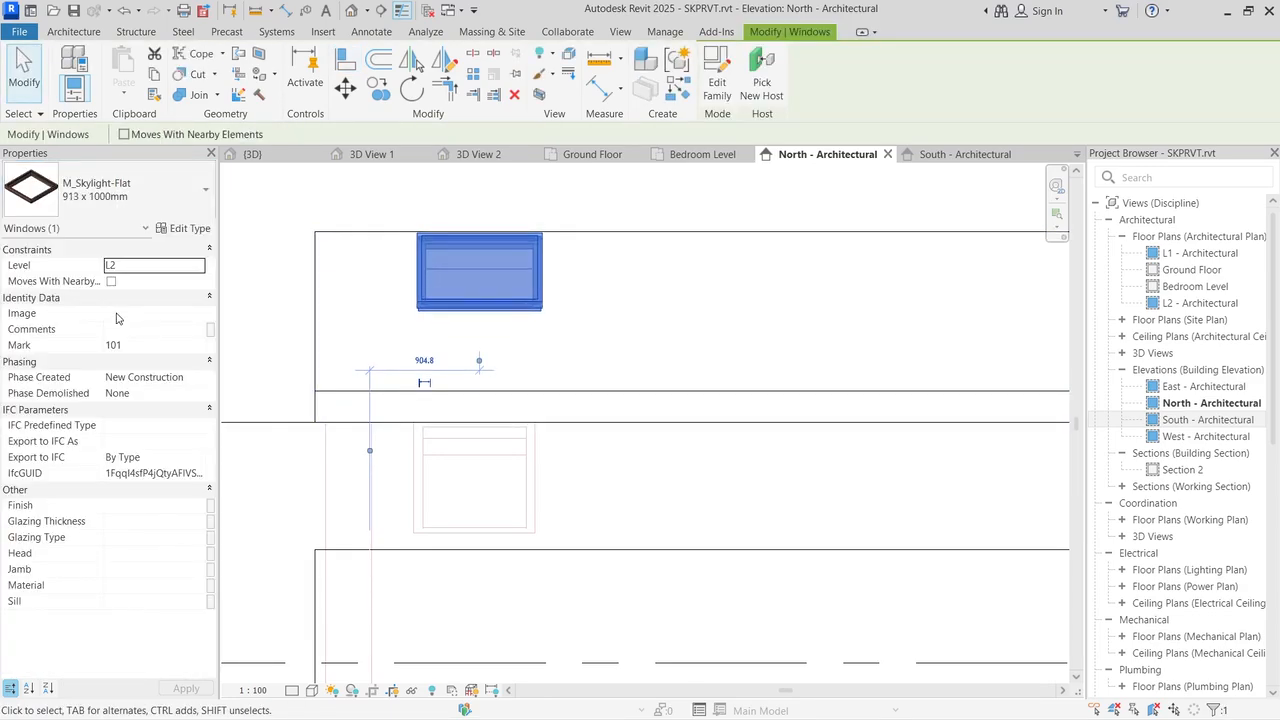
left_click(435, 212)
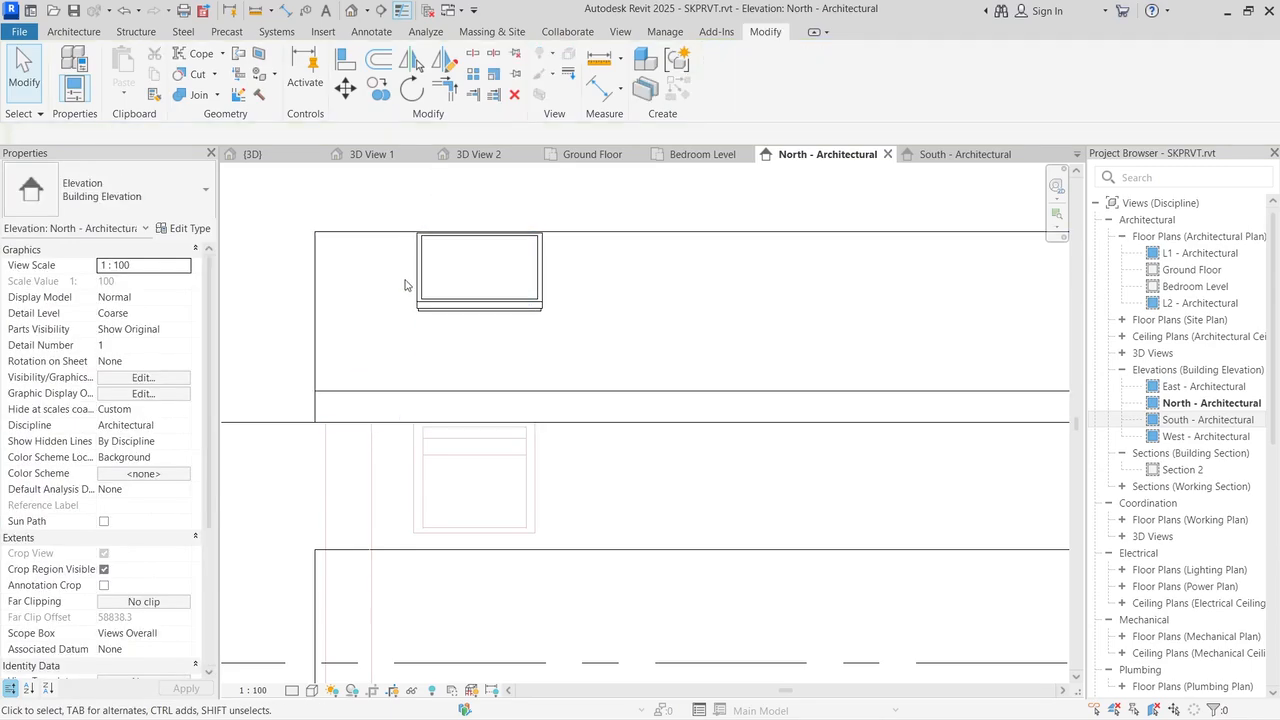
Step: Align the left edge of the north-slope skylight with the outer left edge of the SketchUp model's upper window below it
left_click(345, 58)
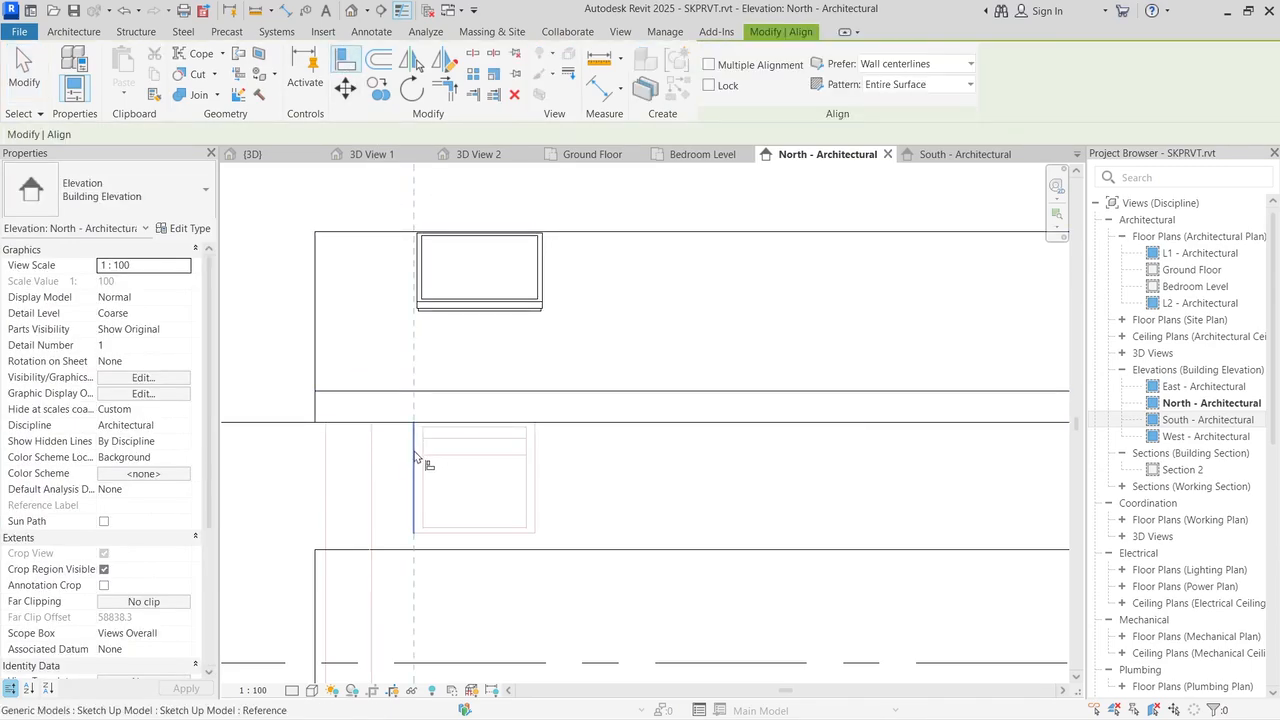
scroll(408, 254, "up", 4)
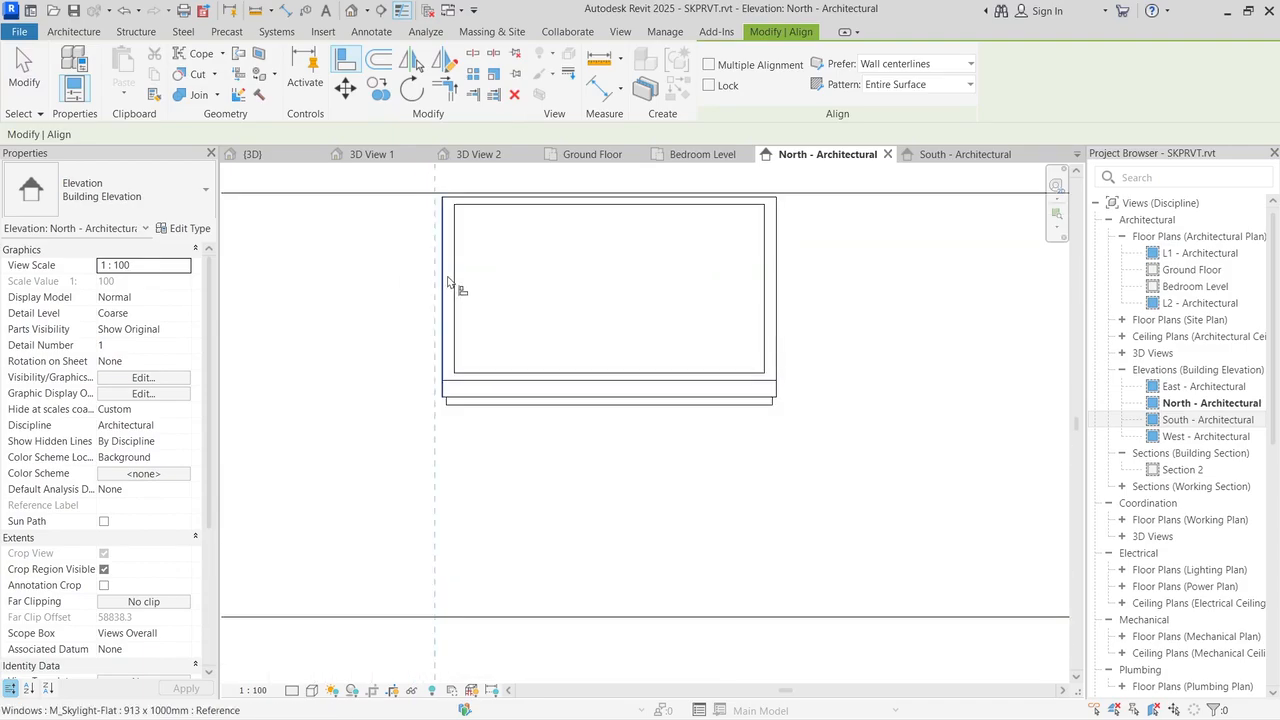
left_click(448, 283)
scroll(400, 243, "down", 5)
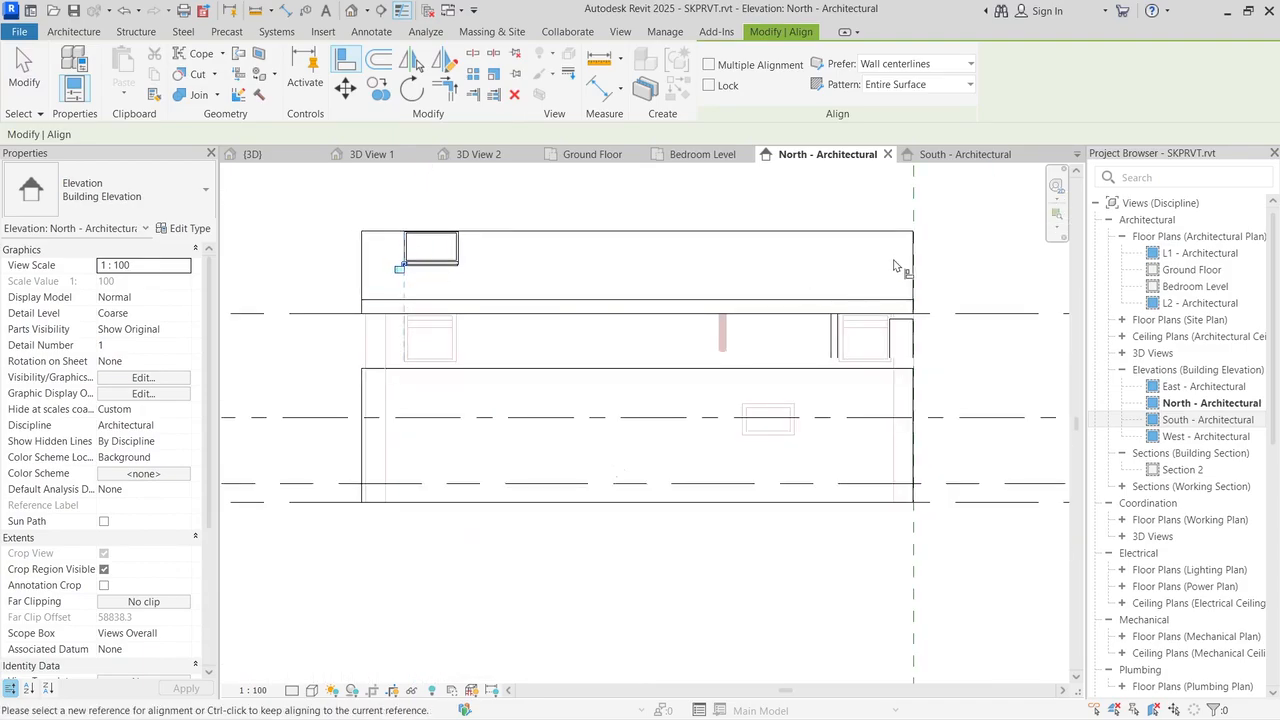
Step: View the house from the top in the {3D} view and temporarily hide the roof
middle_click_drag(946, 218, 970, 312, "shift")
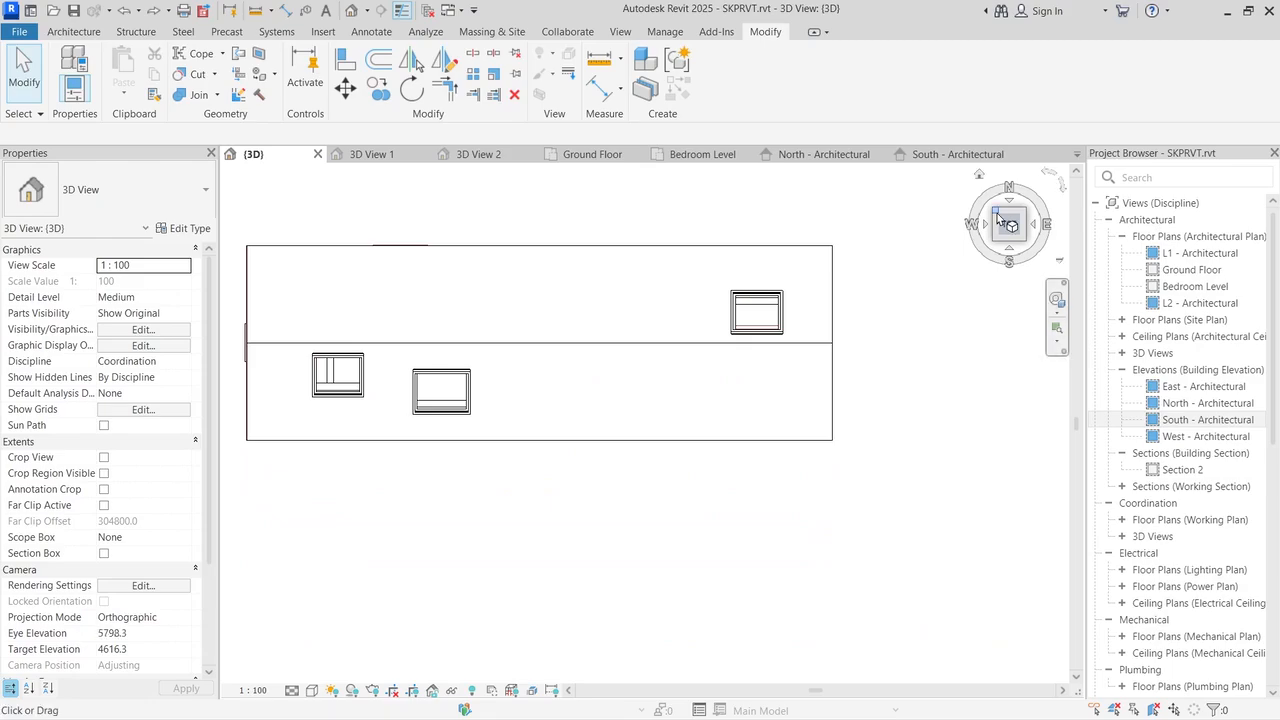
left_click(539, 438)
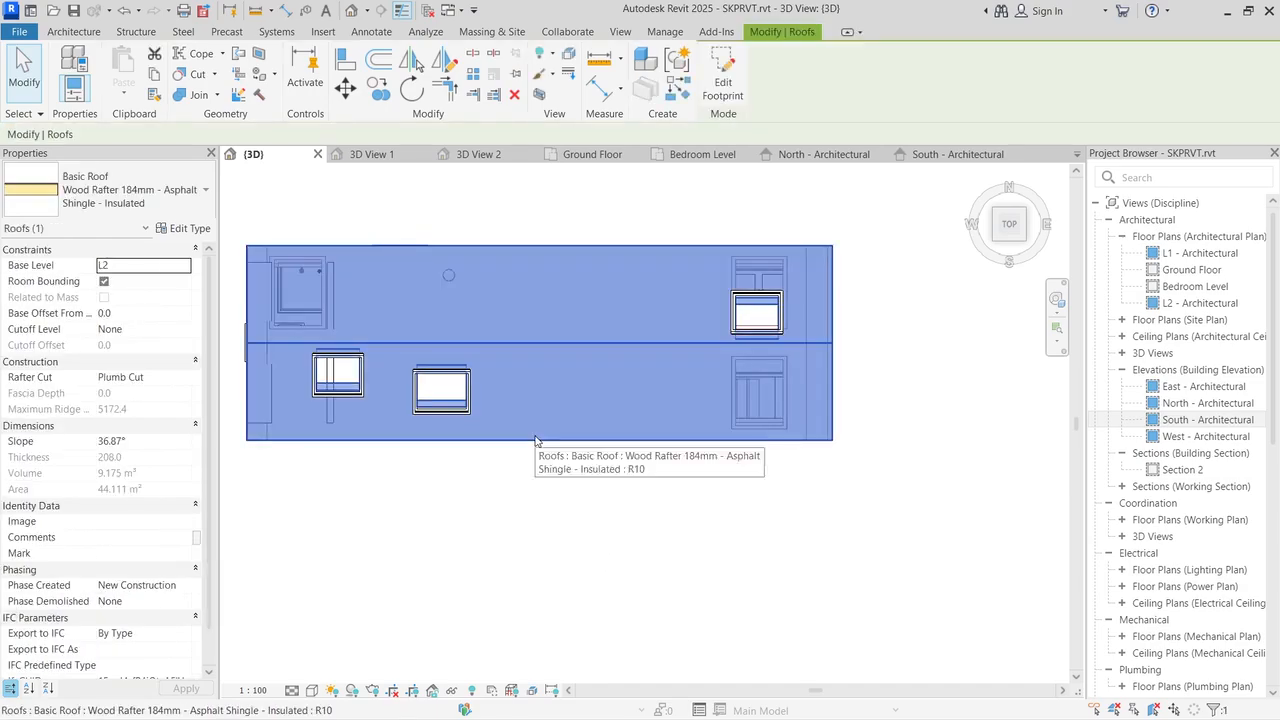
left_click(452, 691)
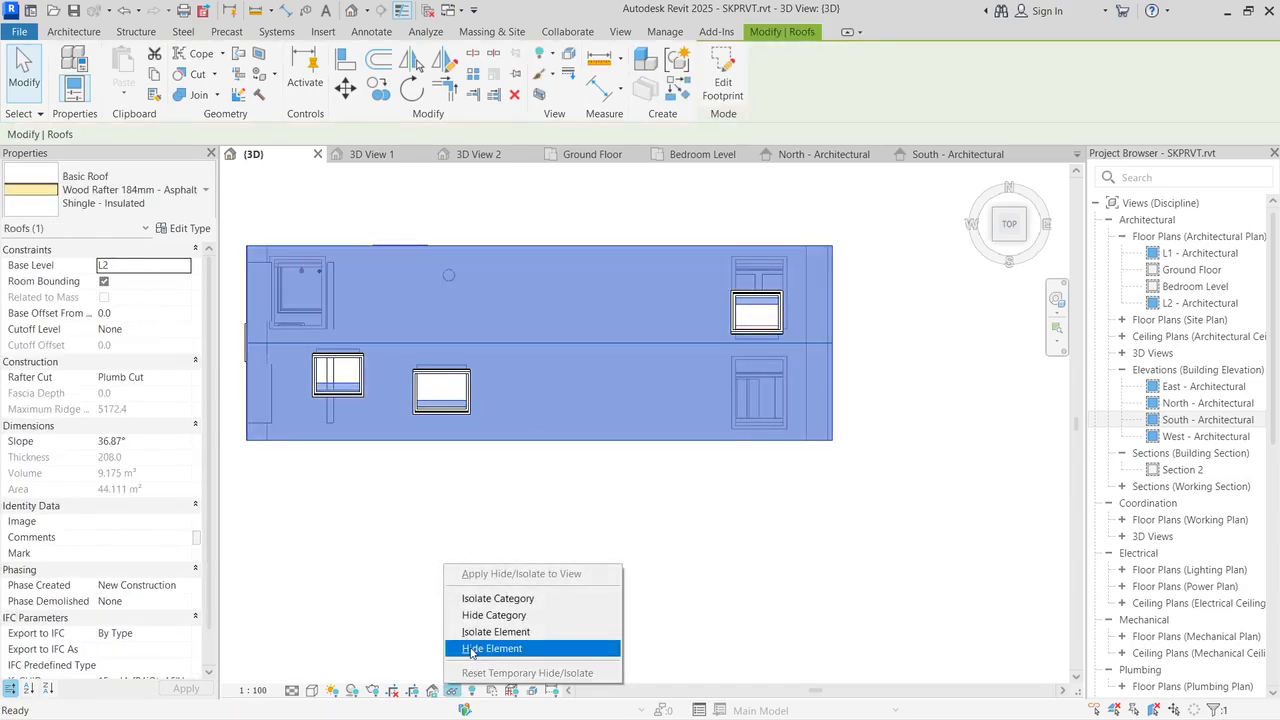
left_click(478, 649)
scroll(900, 450, "up", 2)
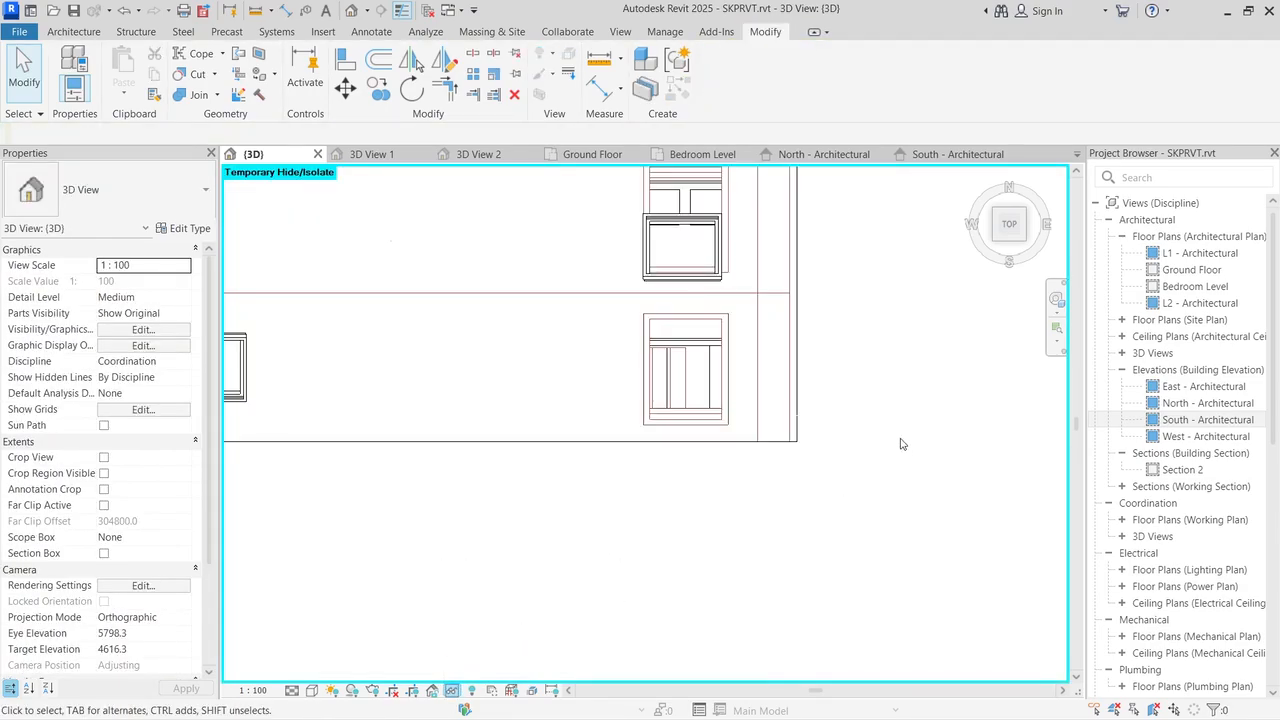
Step: Measure the plan length and width of the SketchUp model's upper window on the south side, at the bedroom end
left_click(599, 60)
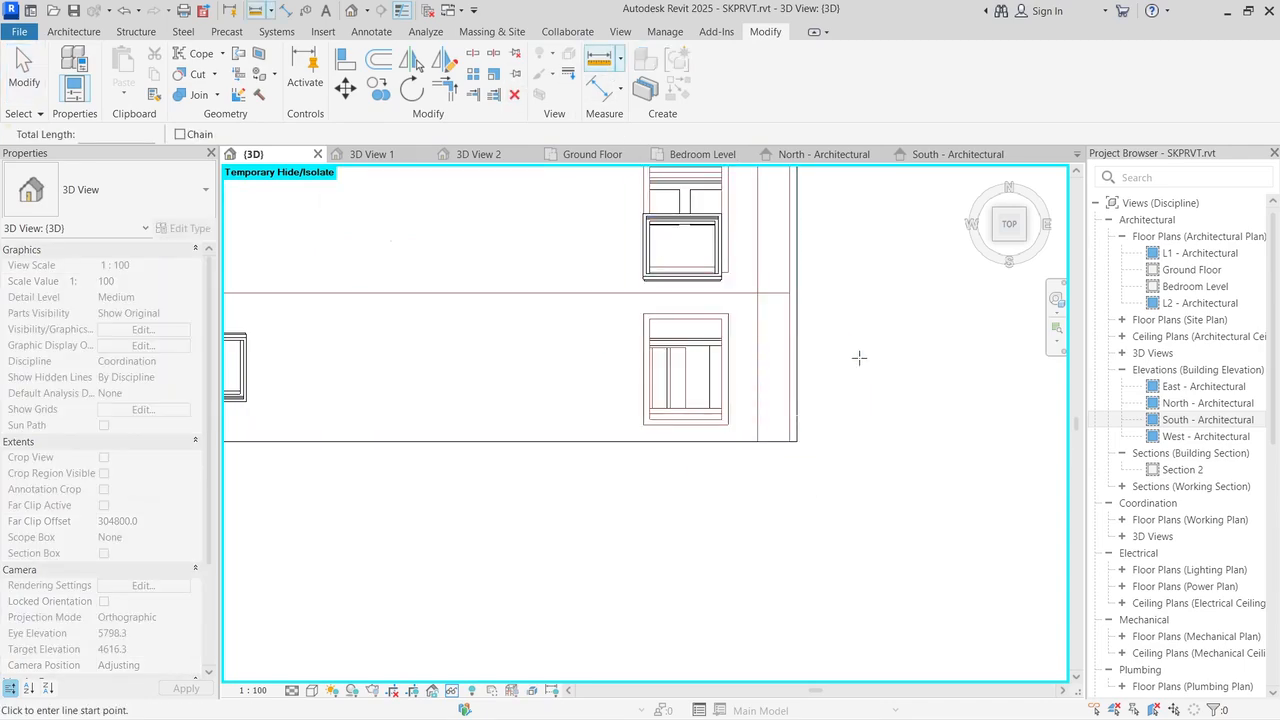
scroll(859, 357, "up", 2)
left_click(660, 290)
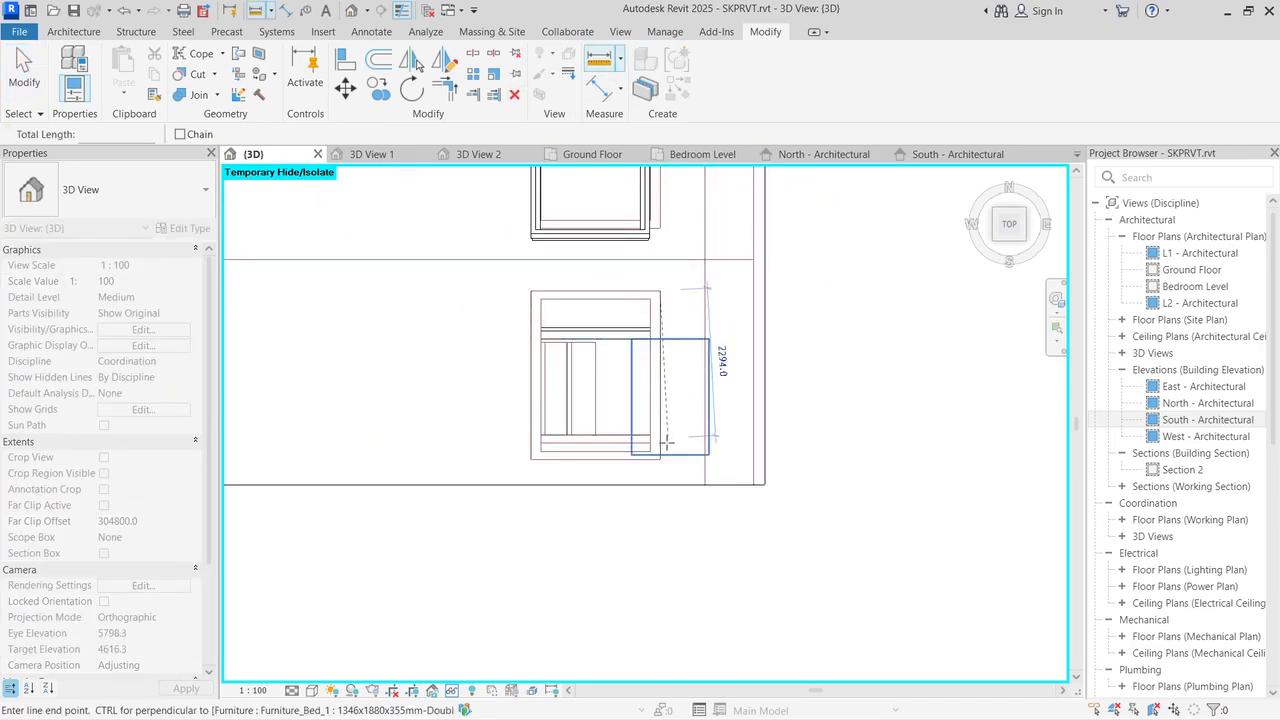
left_click(657, 449)
scroll(657, 449, "up", 2)
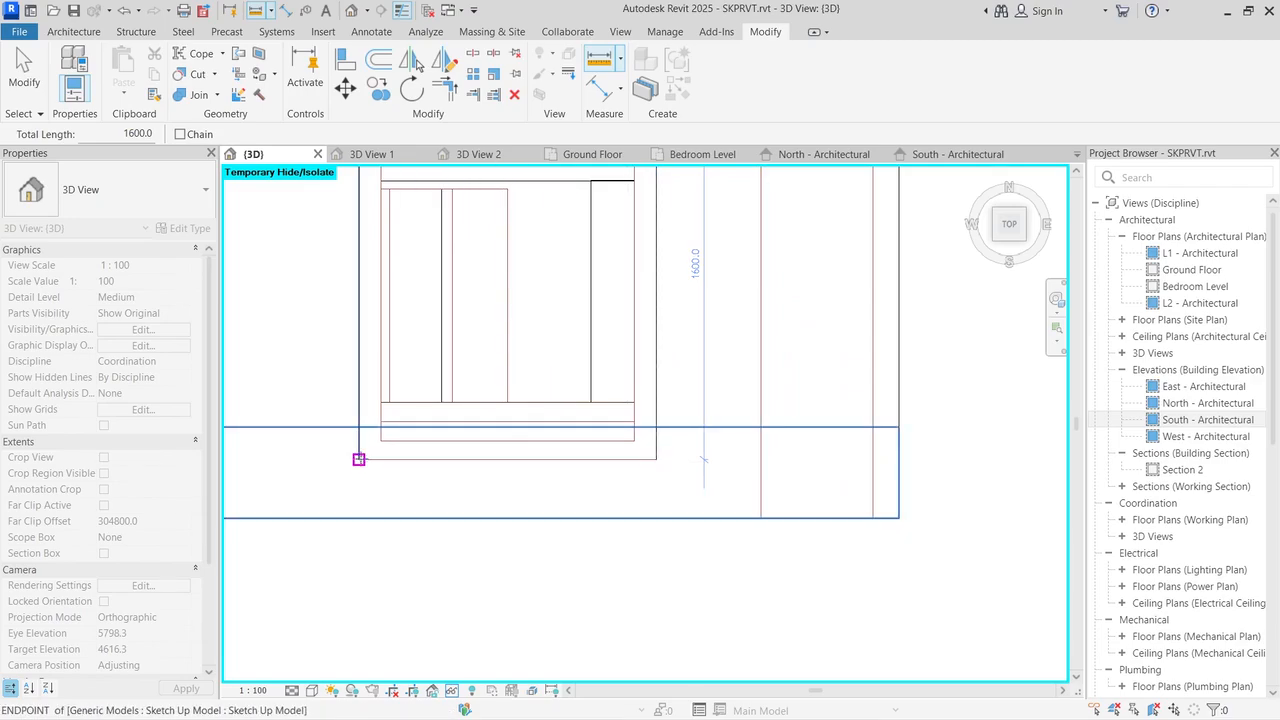
left_click(359, 459)
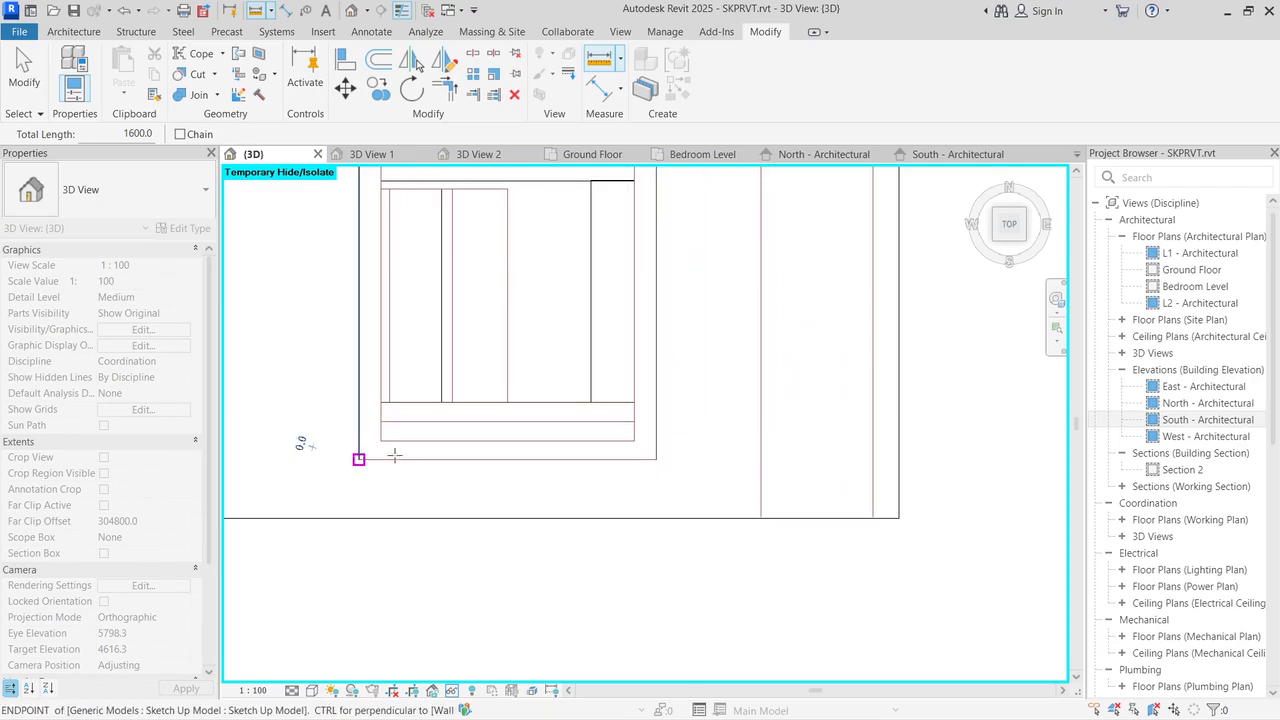
left_click(655, 459)
scroll(598, 432, "down", 3)
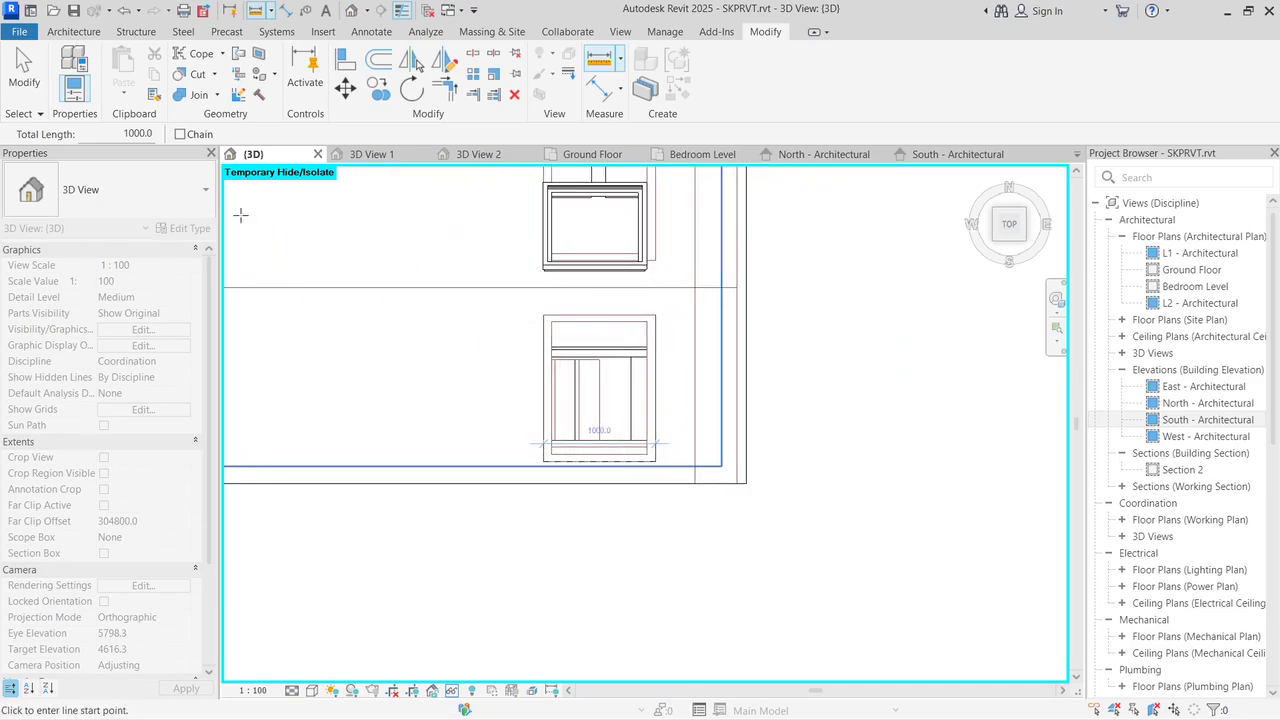
left_click(551, 399)
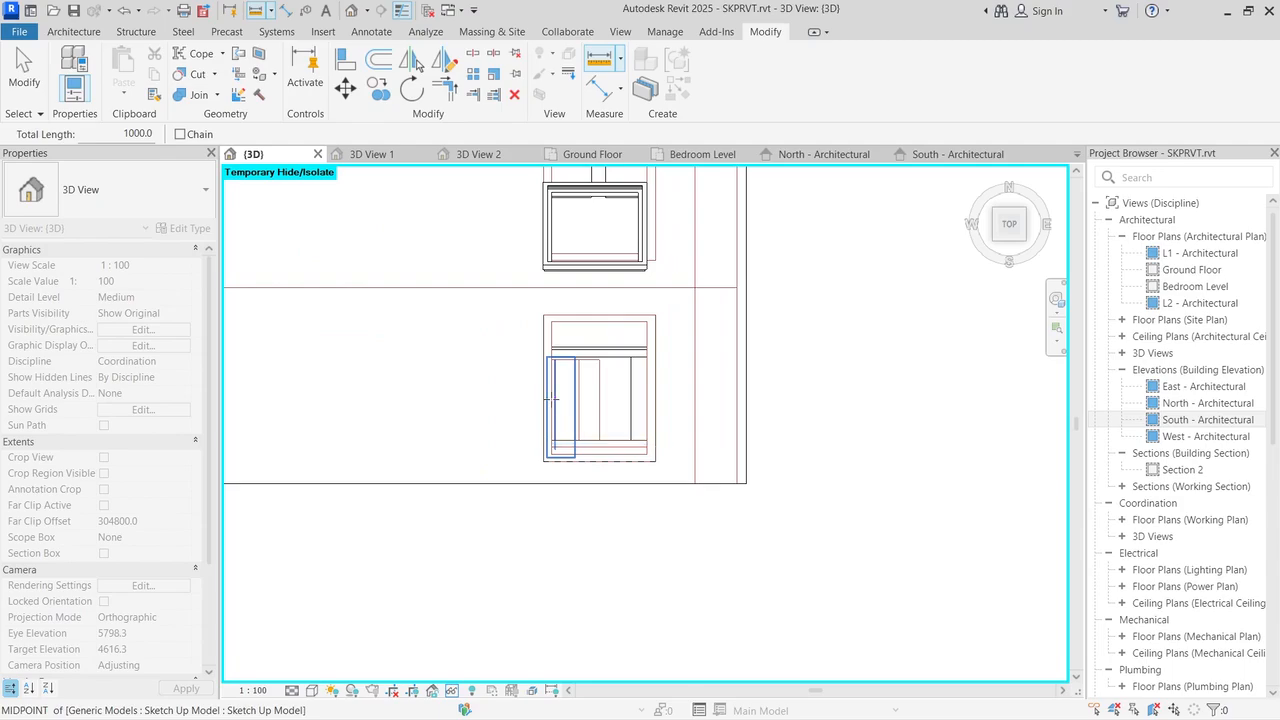
key("Escape")
key("Escape")
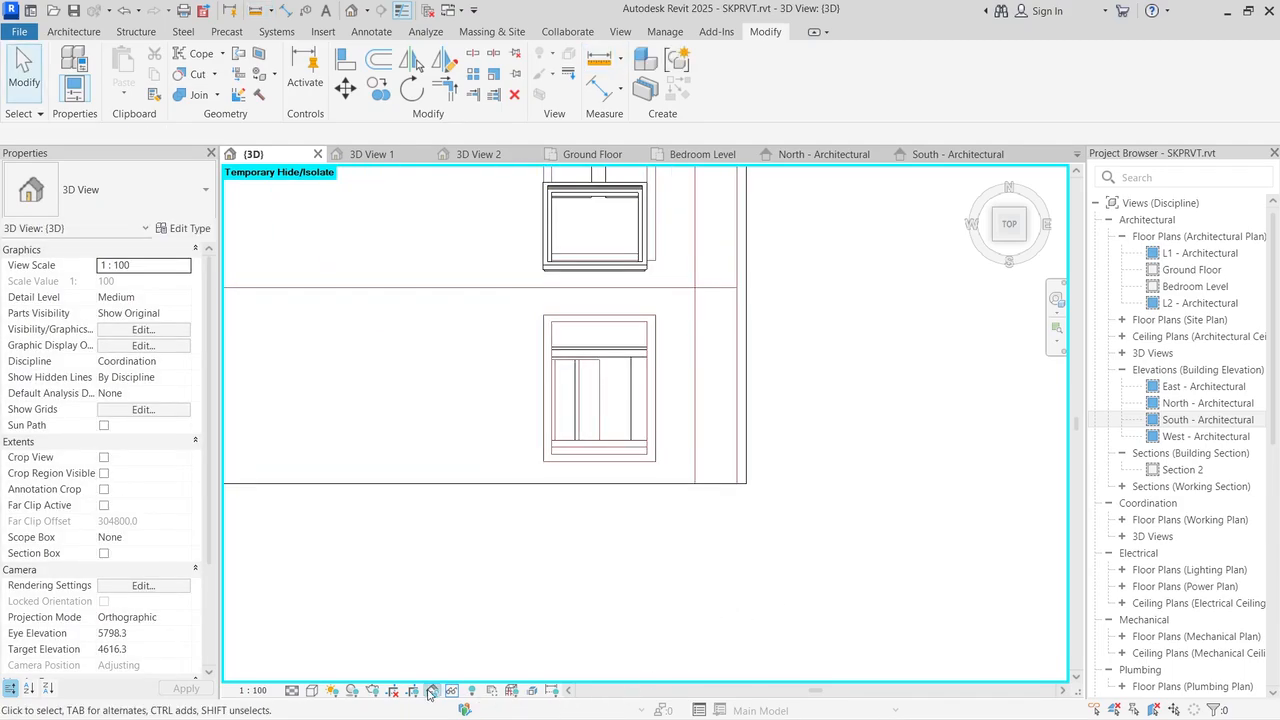
Step: Reset the temporary hiding to bring the roof back in the {3D} view
left_click(432, 690)
left_click(543, 671)
scroll(837, 617, "down", 4)
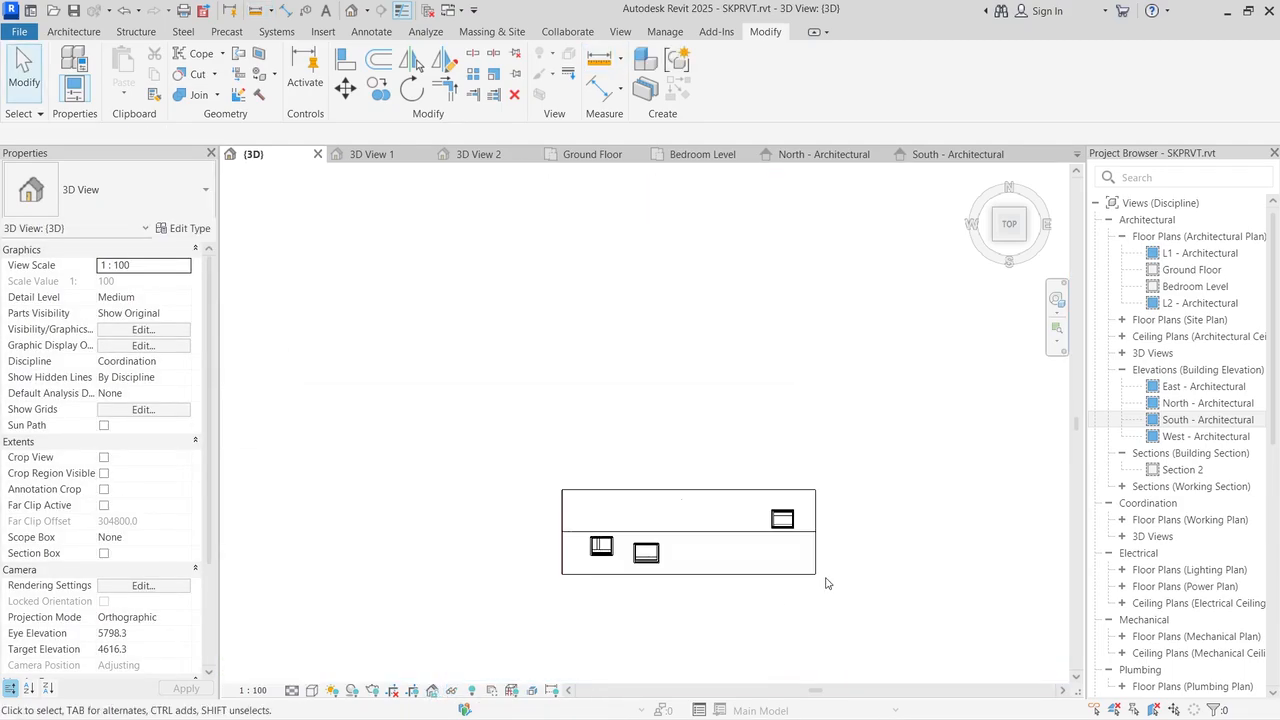
scroll(777, 612, "up", 4)
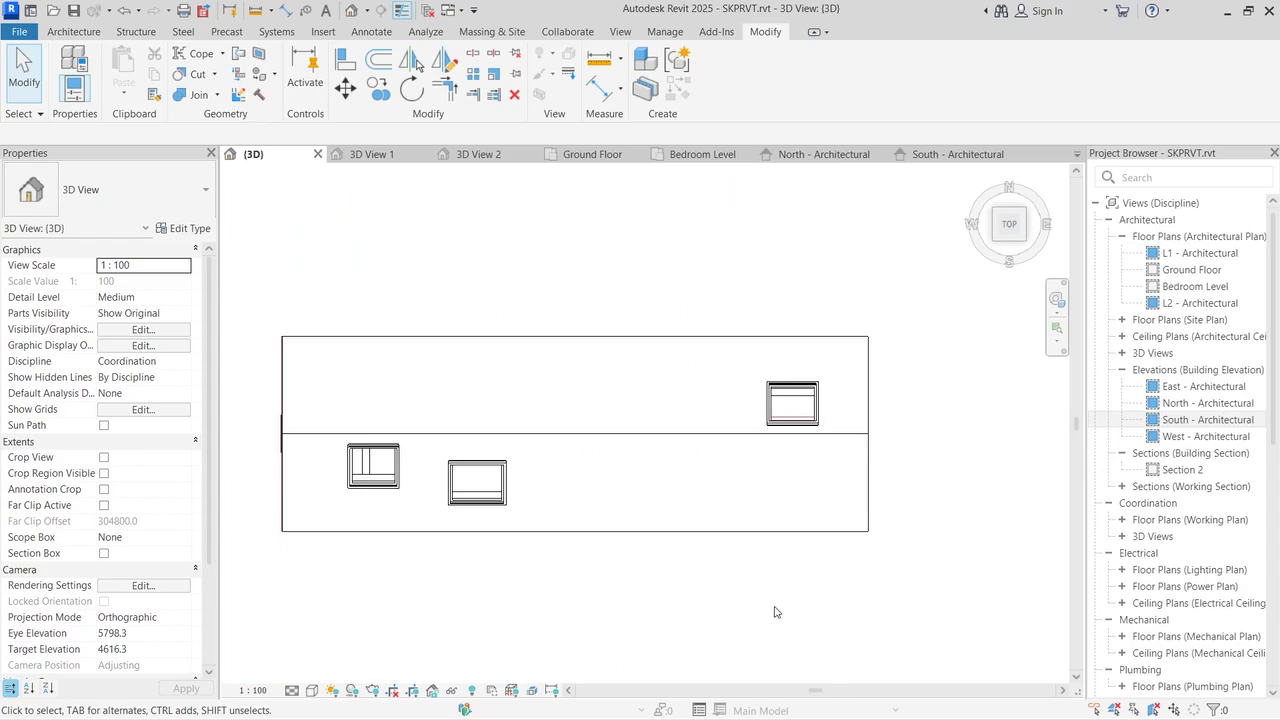
Step: Change the north-slope skylight to the M_Skylight-Flat 913 x 1000mm type
left_click(779, 390)
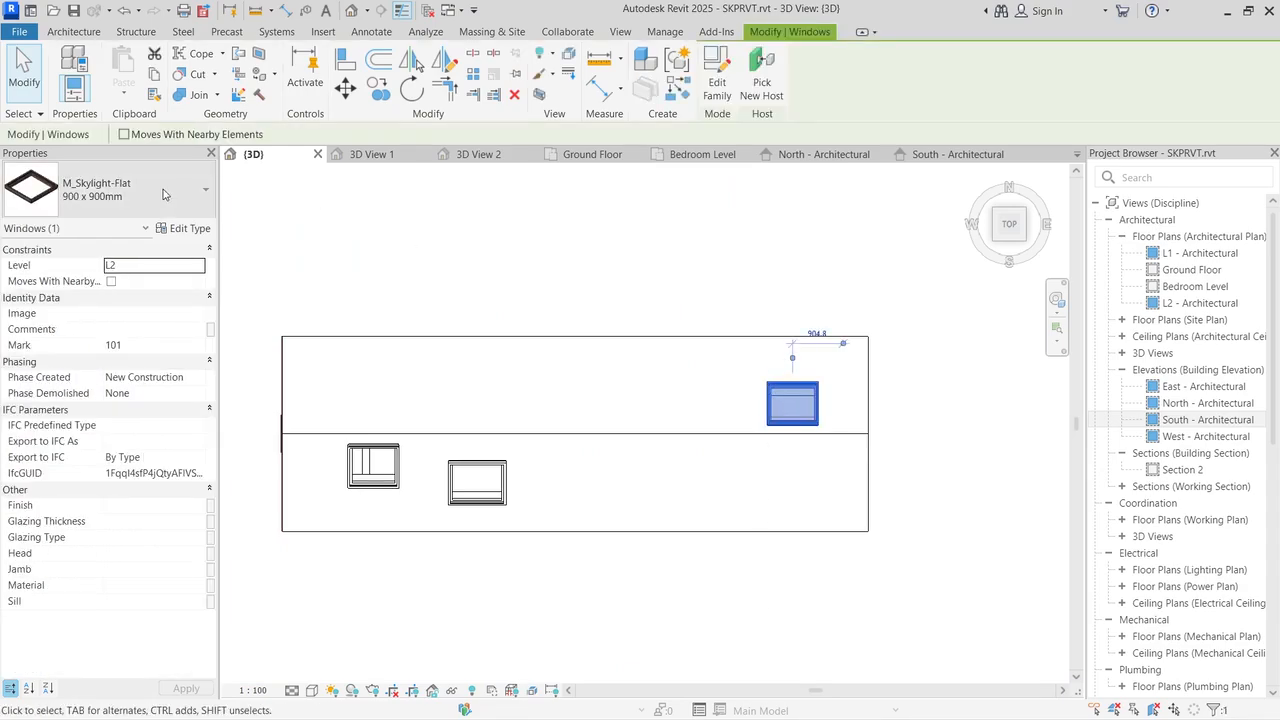
left_click(181, 202)
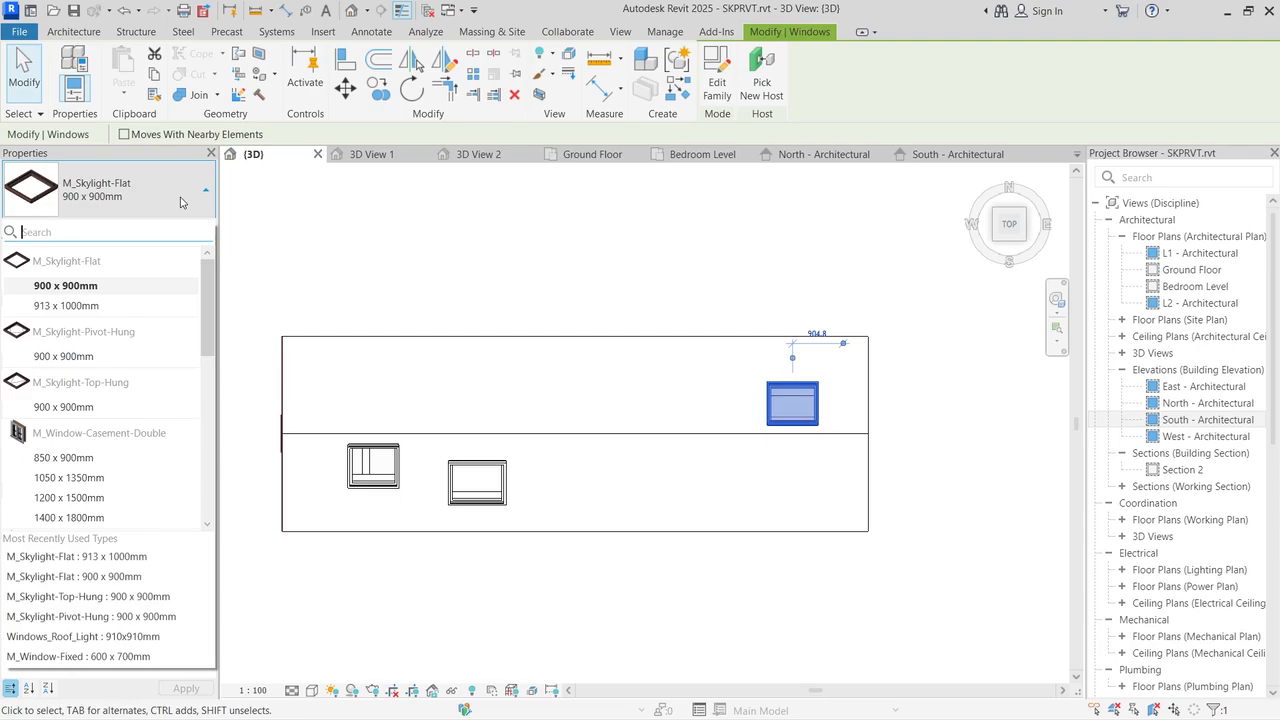
left_click(95, 305)
Step: Rename the north-slope skylight's type to 913 x 1600mm and set its width to 1610 mm
left_click(189, 228)
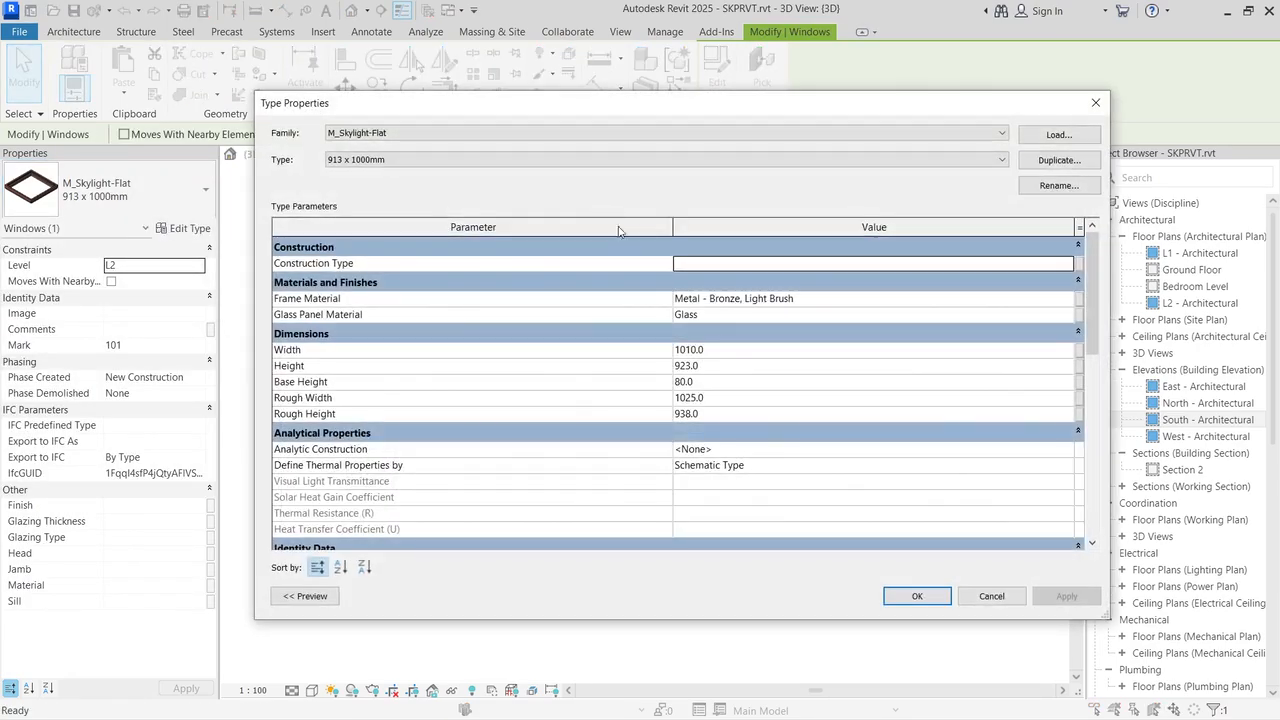
left_click(1062, 185)
left_click(666, 363)
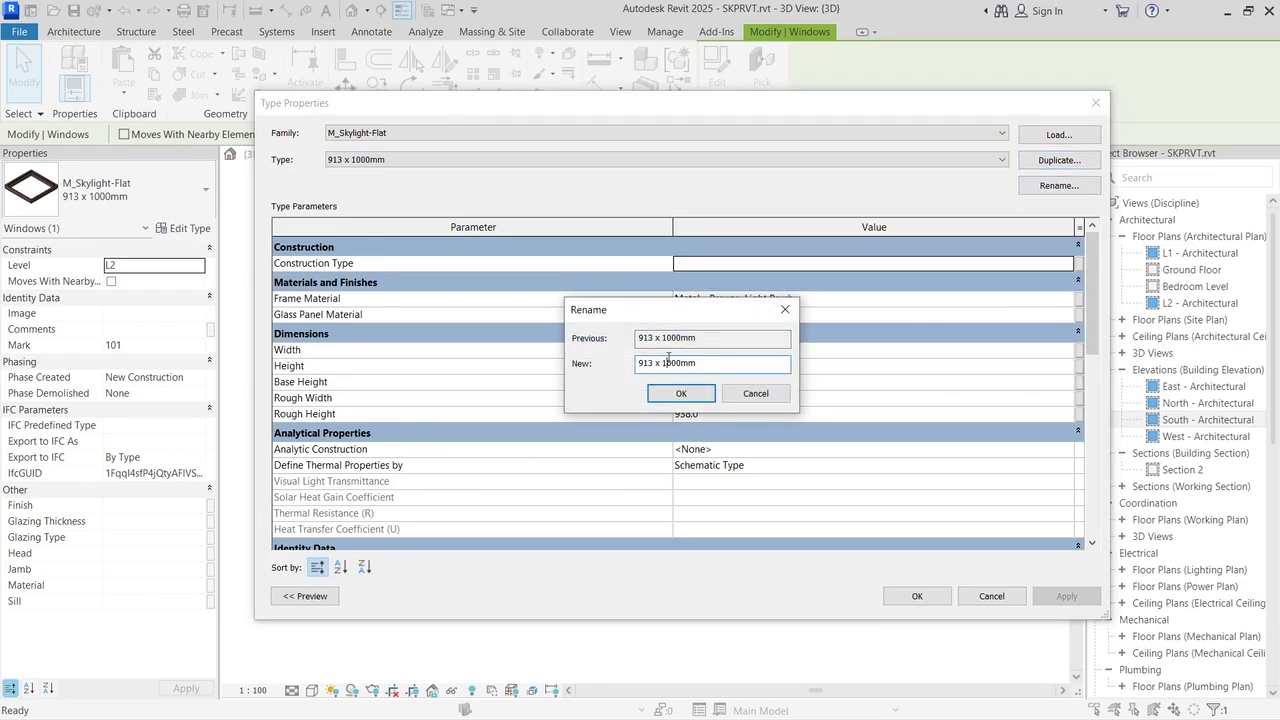
key("Delete")
type("6")
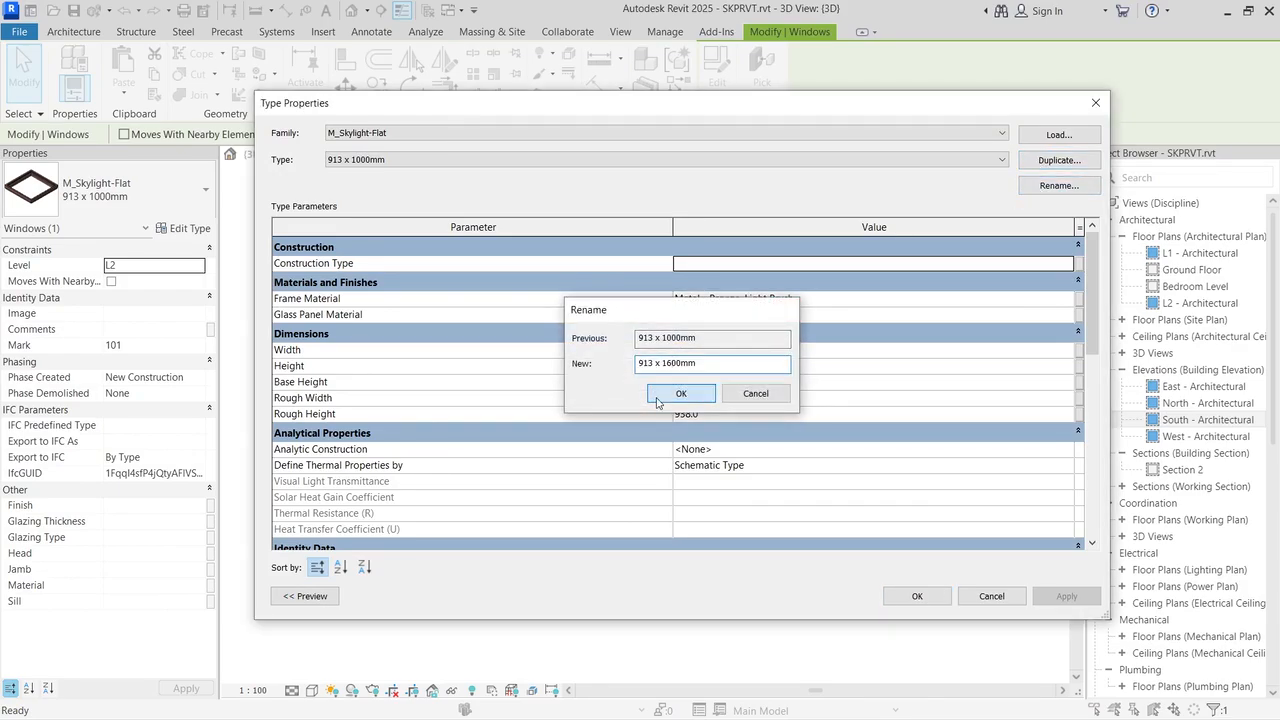
left_click(681, 393)
left_click(702, 350)
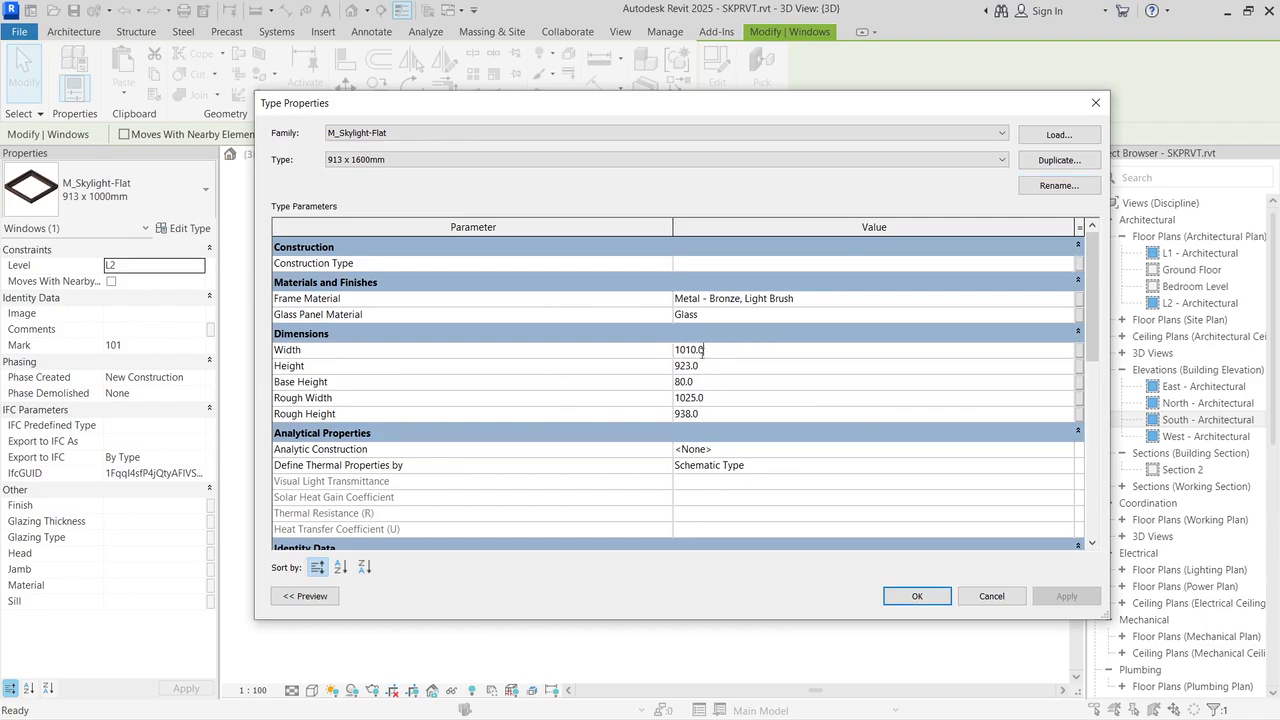
type("6")
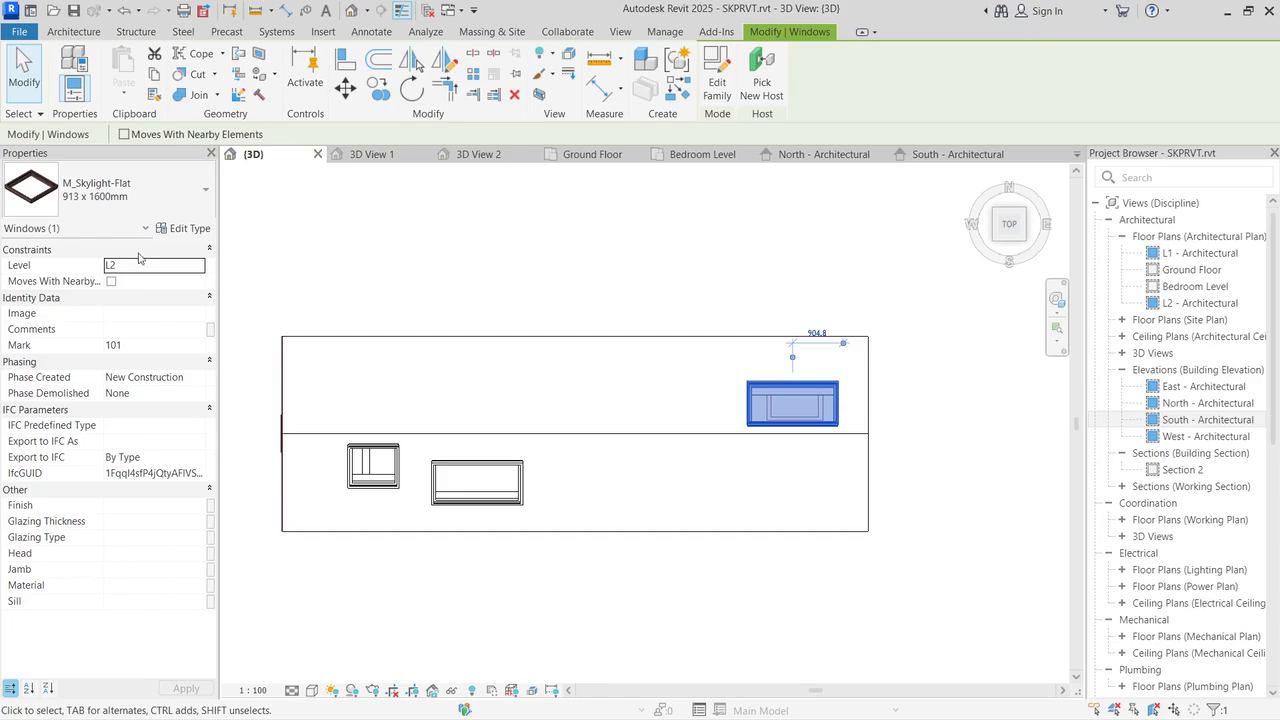
Step: Set the 913 x 1600mm skylight type's width to 923 mm and its height to 1610 mm
left_click(189, 229)
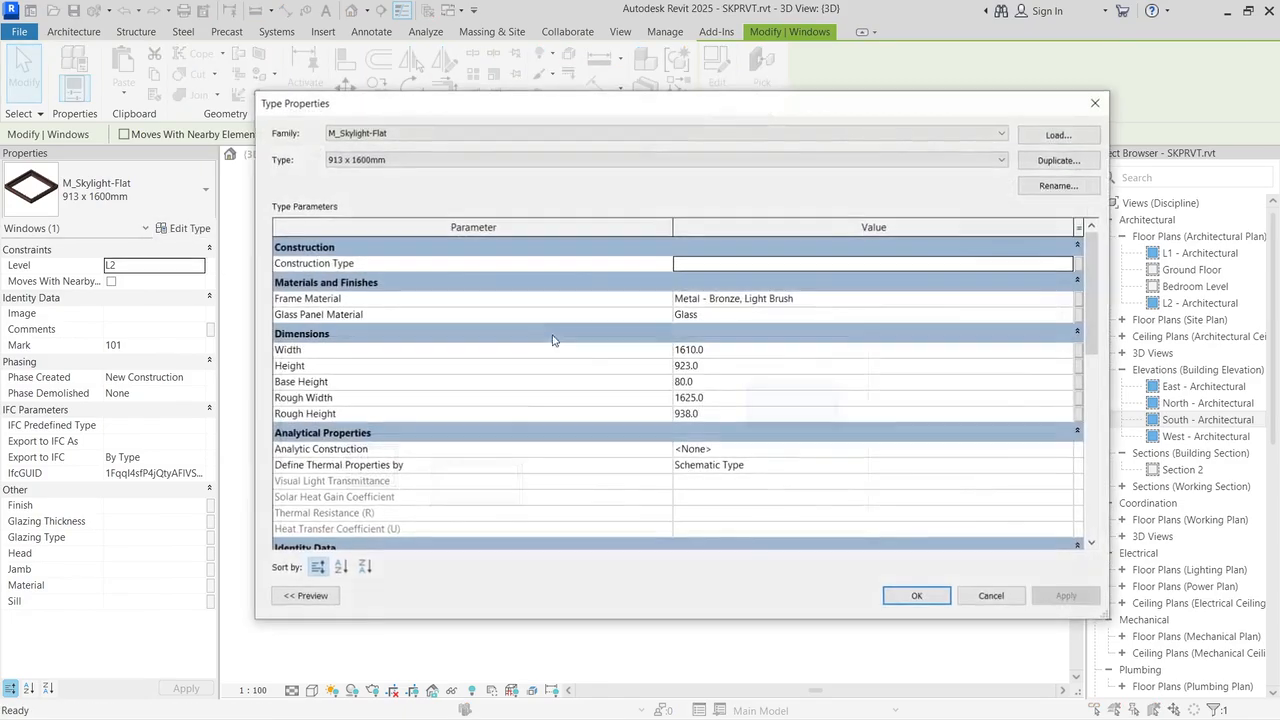
left_click(701, 349)
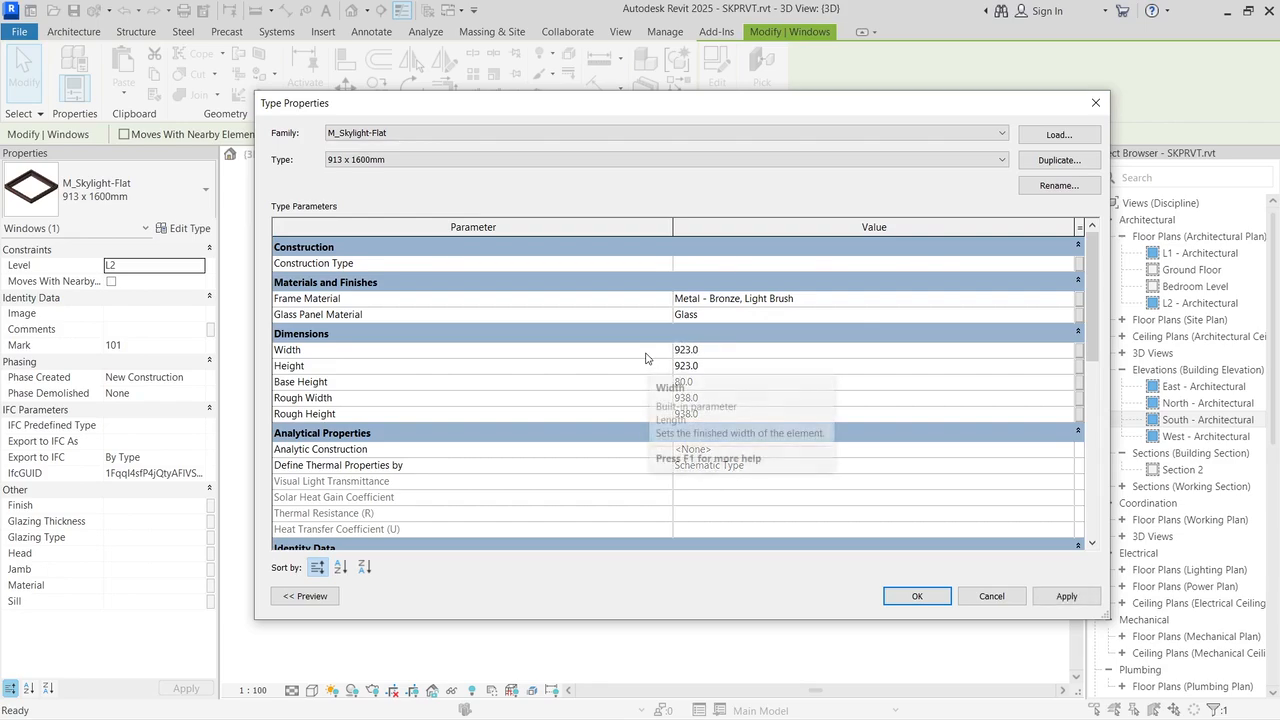
type("1610")
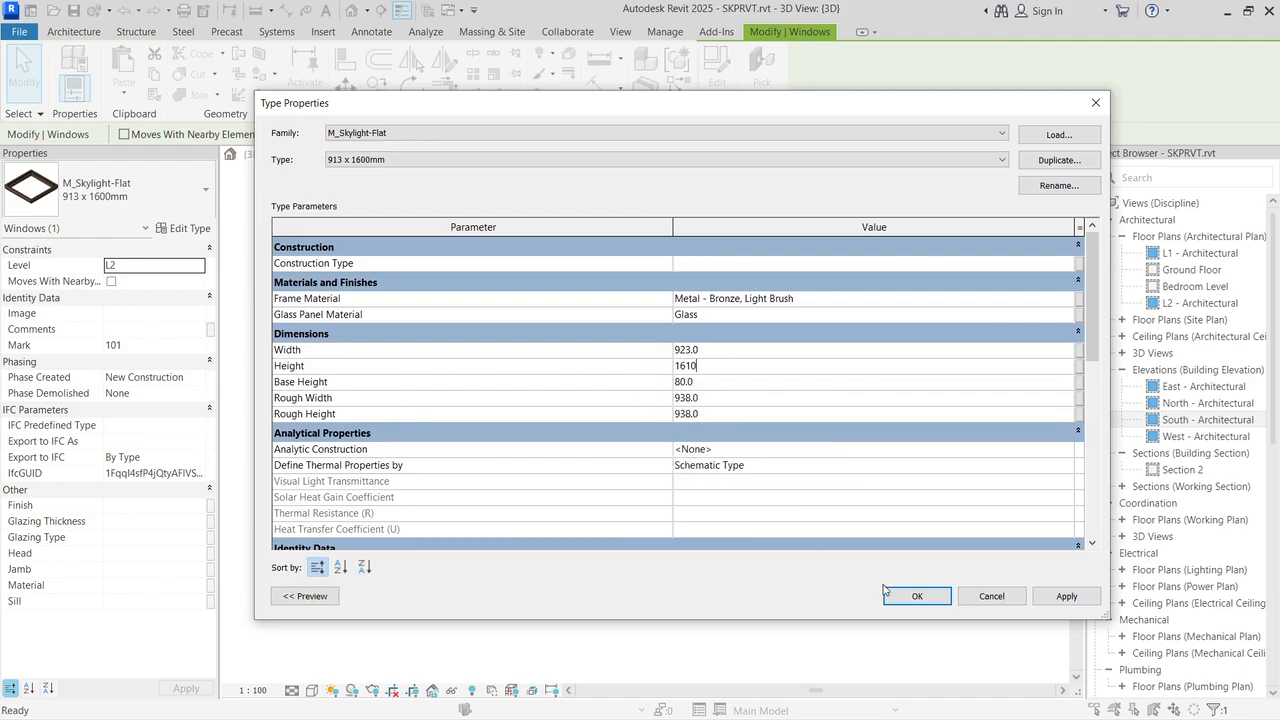
left_click(913, 596)
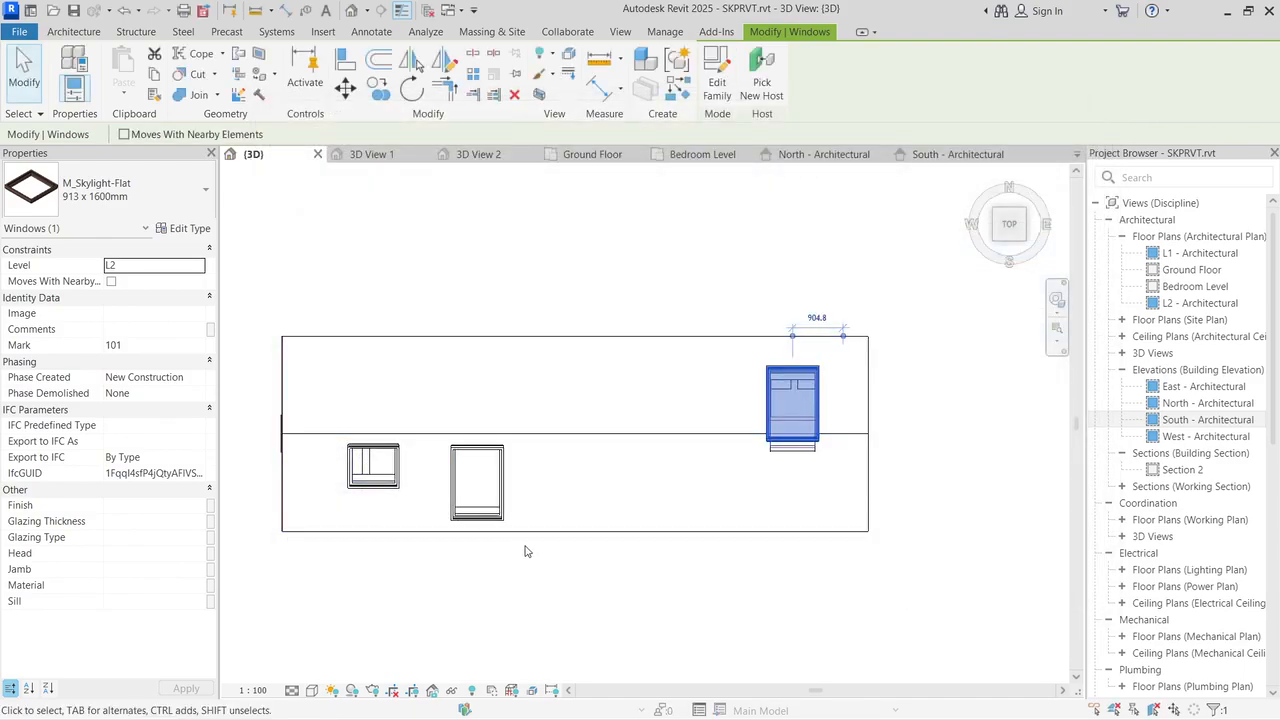
Step: Change the south-slope skylight nearest the west gable to the M_Skylight-Flat 913 x 1600mm type
left_click(378, 497)
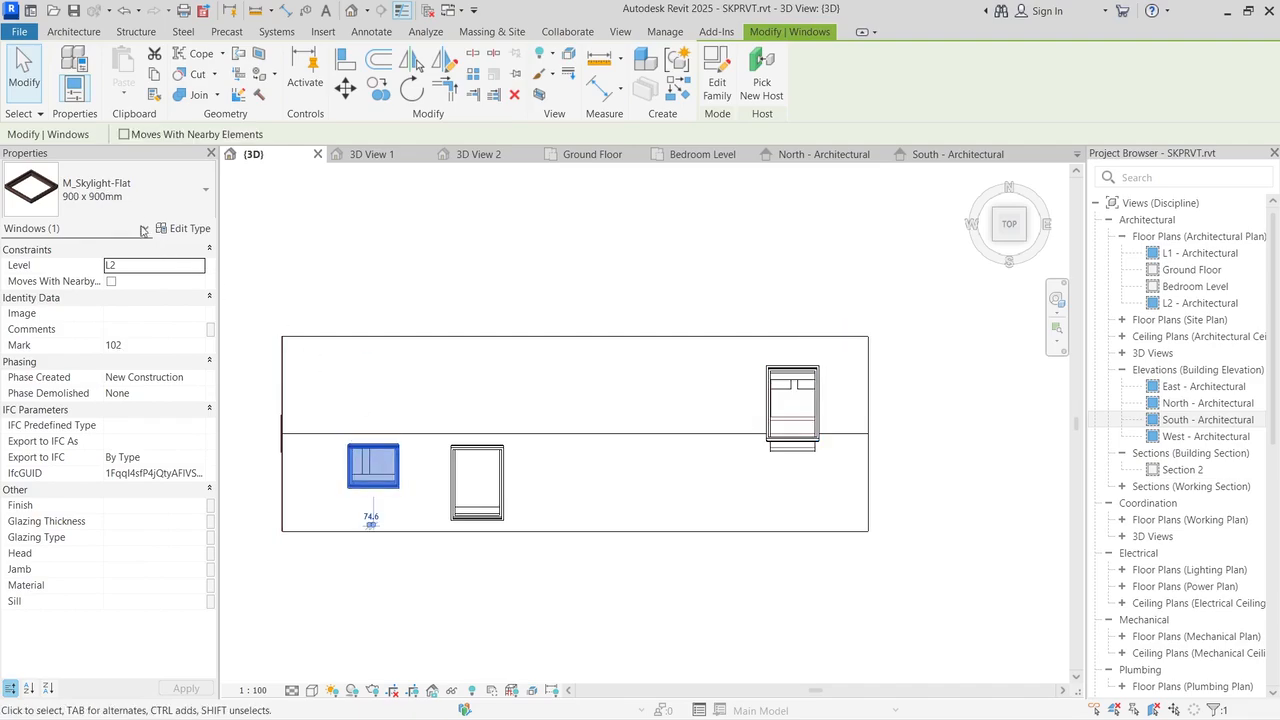
left_click(130, 190)
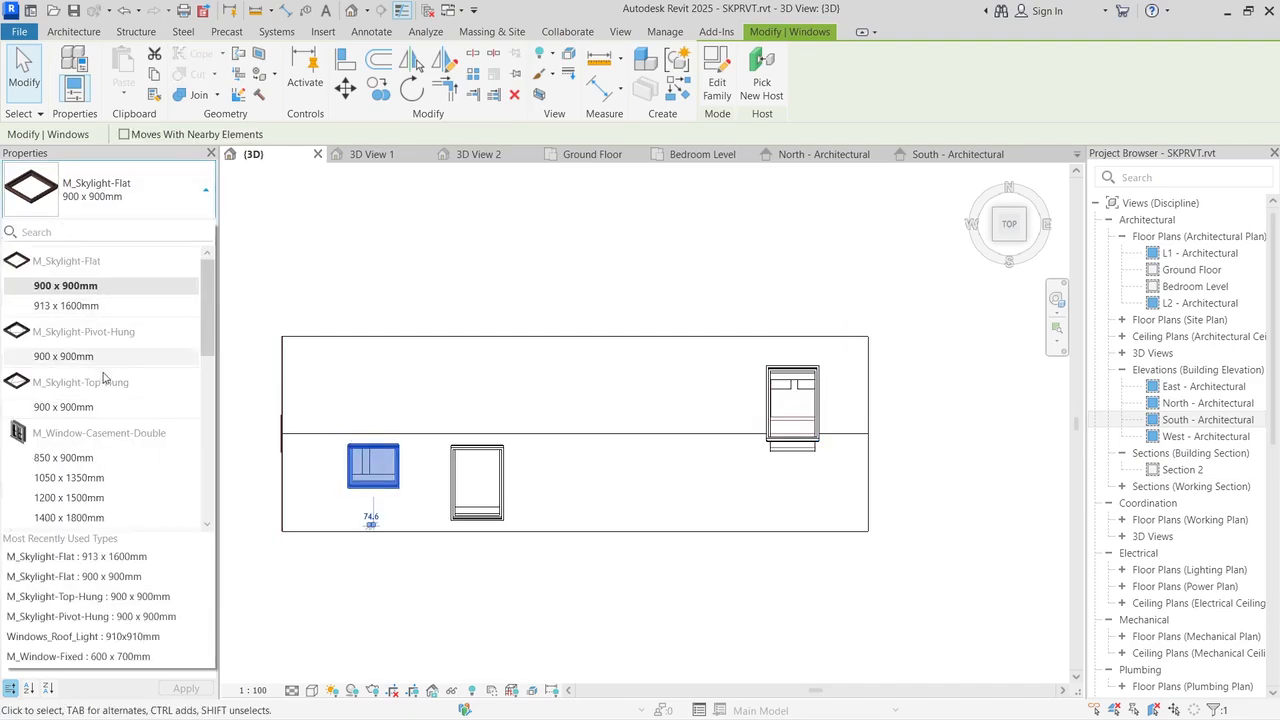
left_click(66, 305)
left_click(573, 362)
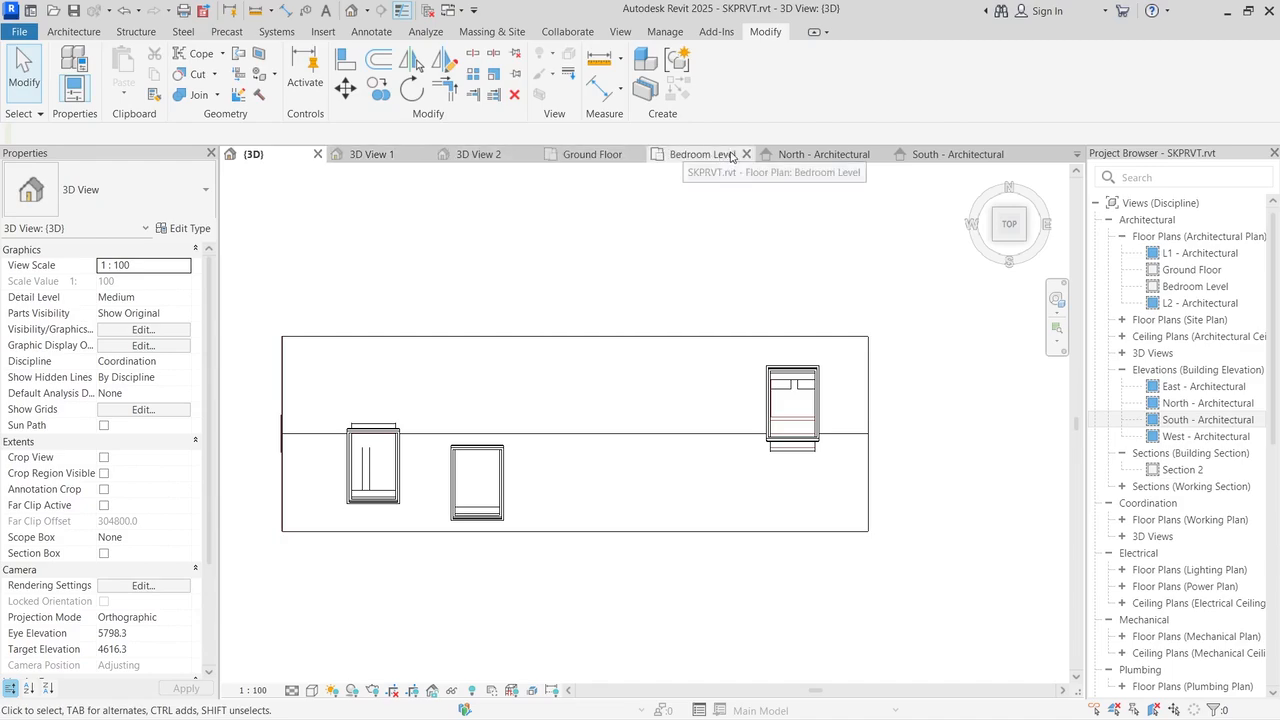
Step: In the North elevation, align the north-slope skylight's left edge with the outer left edge of the SketchUp model's upper window below it
left_click(812, 155)
scroll(685, 362, "down", 3)
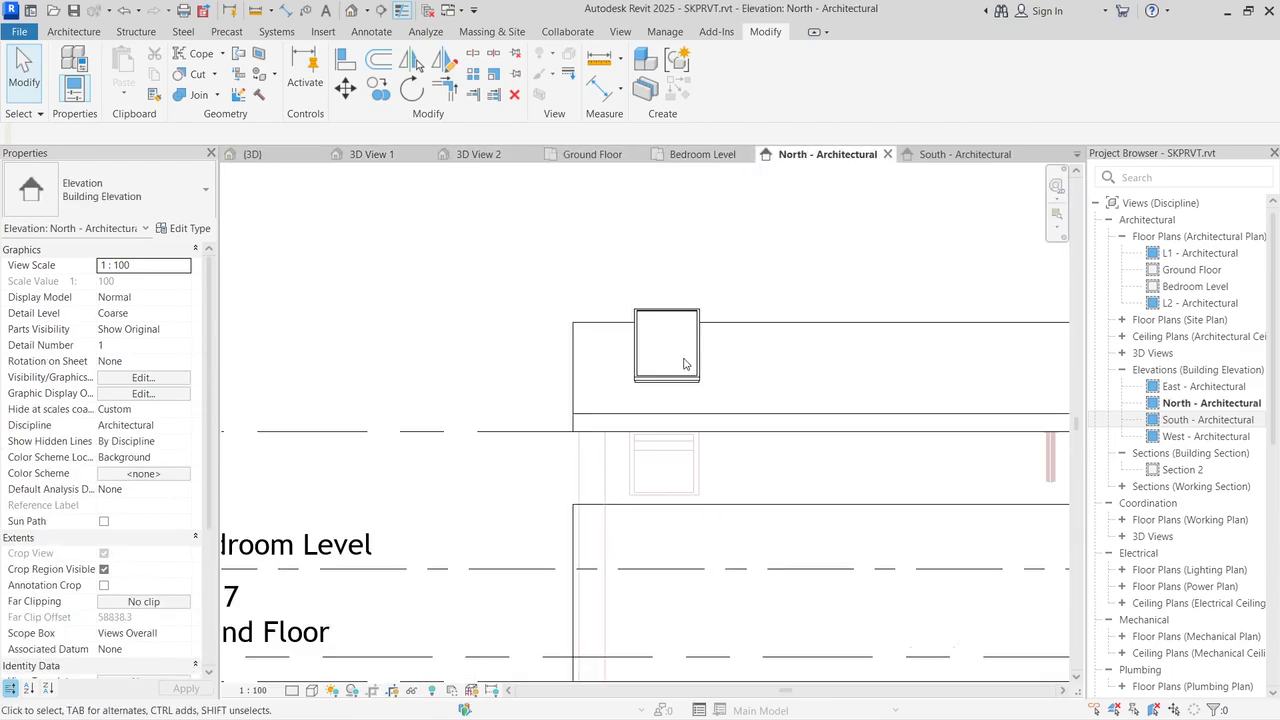
scroll(709, 468, "up", 2)
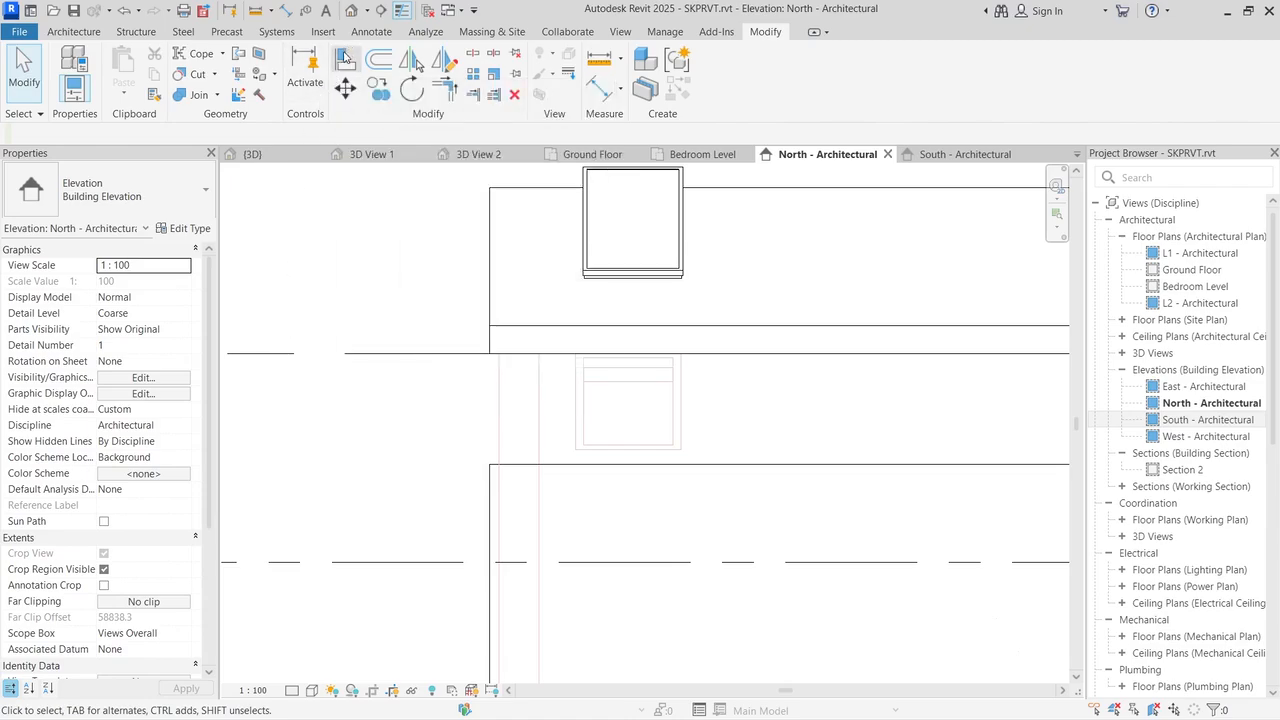
left_click(345, 58)
scroll(568, 395, "up", 2)
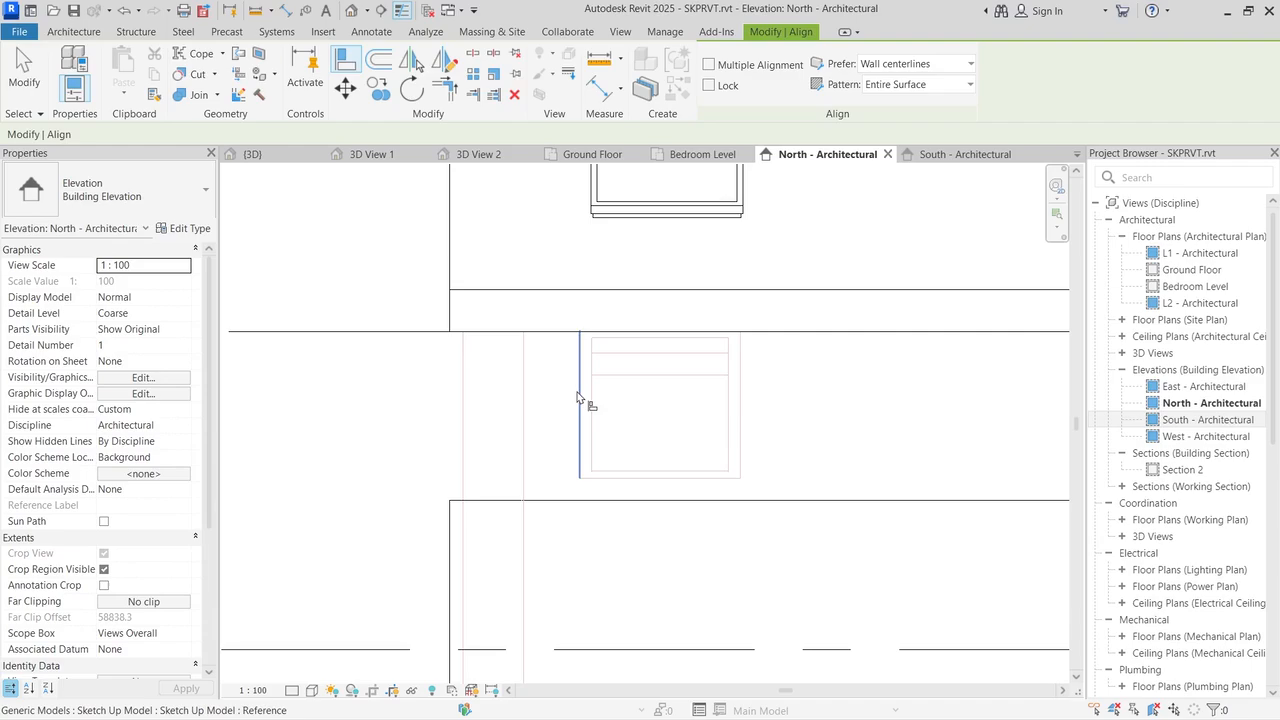
left_click(578, 397)
left_click(585, 199)
scroll(600, 235, "down", 3)
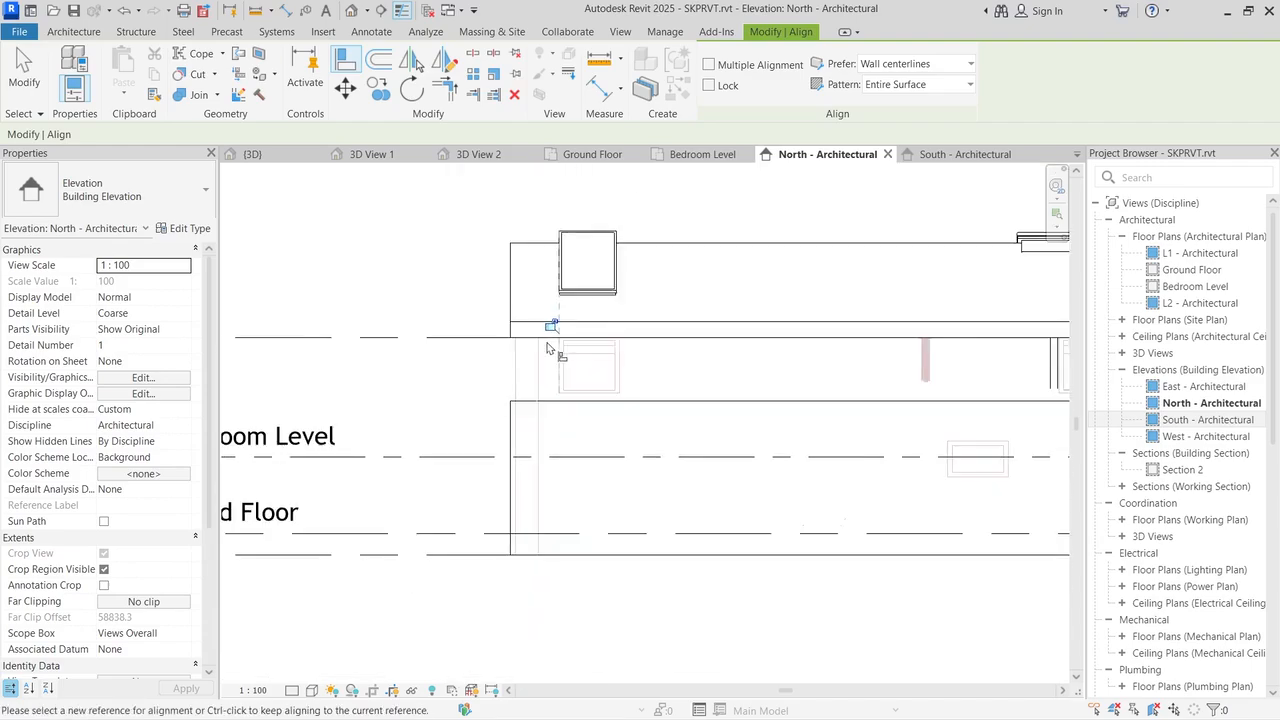
scroll(613, 245, "up", 3)
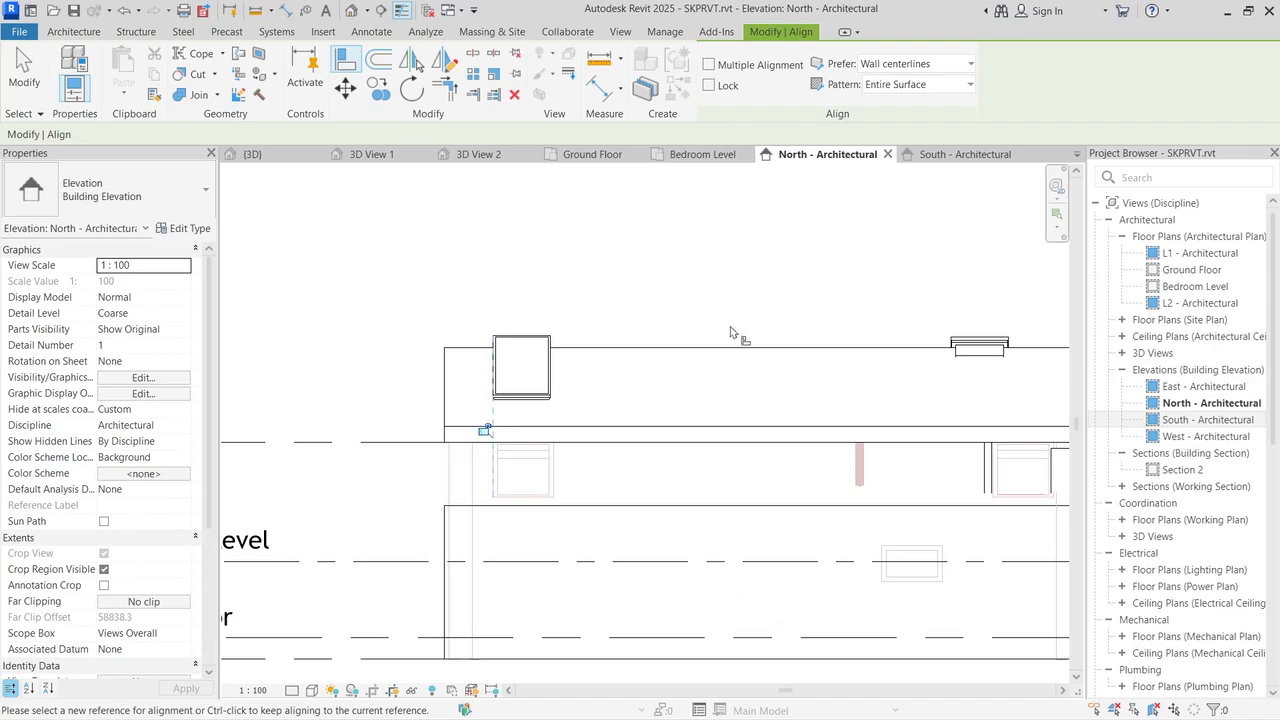
scroll(700, 340, "down", 2)
scroll(643, 322, "up", 2)
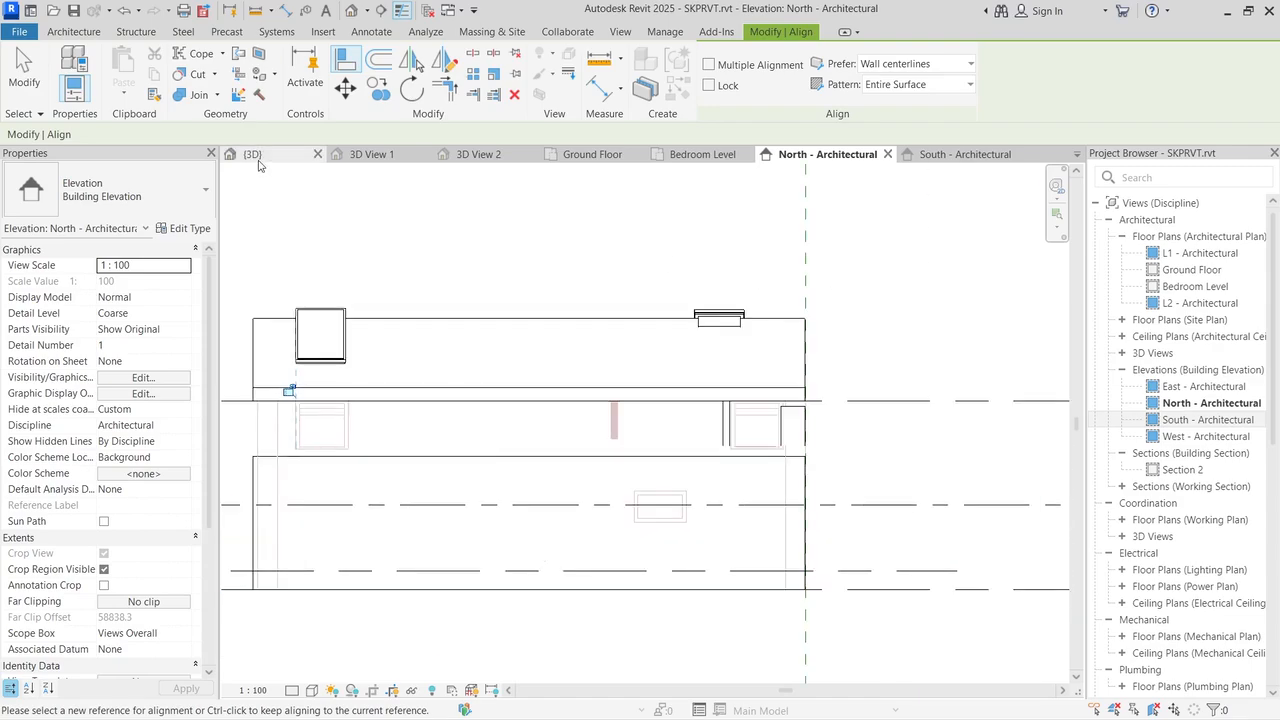
Step: In the {3D} view, delete the south-slope skylight farther from the west gable
left_click(254, 156)
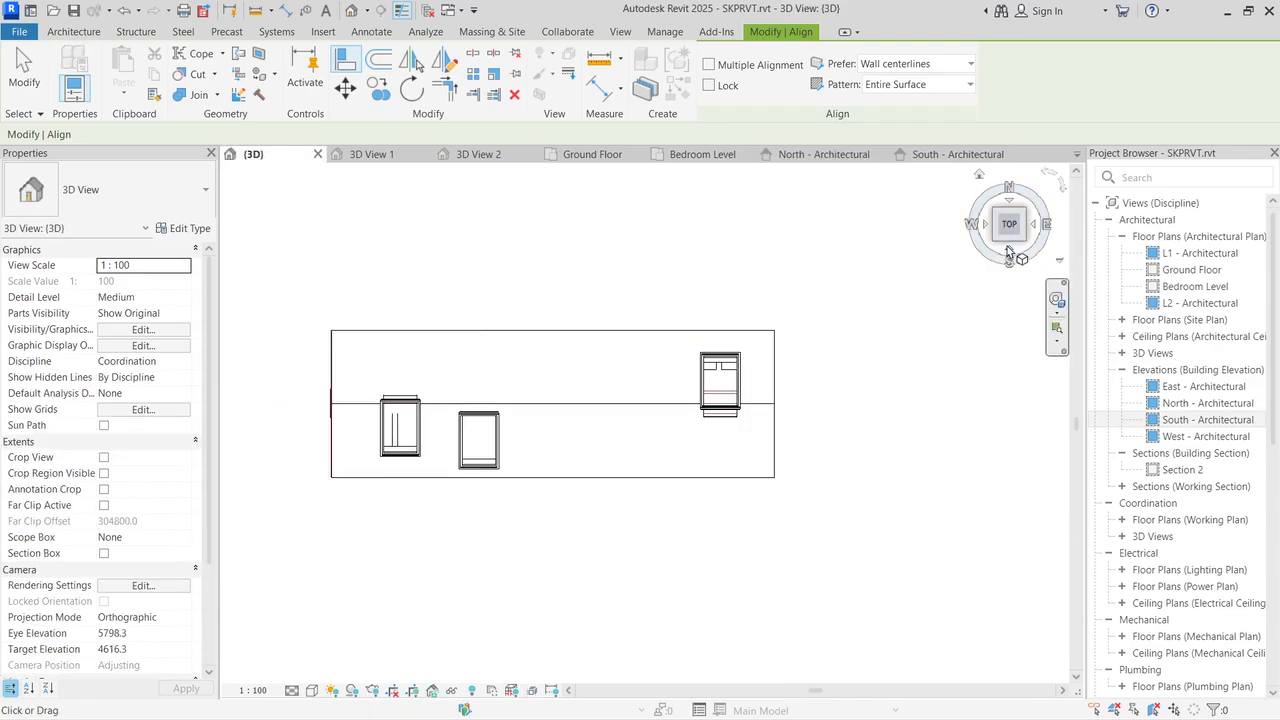
mouse_move(997, 245)
left_mouse_down()
mouse_move(1053, 188)
mouse_move(322, 185)
mouse_move(346, 185)
mouse_move(370, 240)
mouse_move(449, 681)
mouse_move(432, 682)
left_mouse_up()
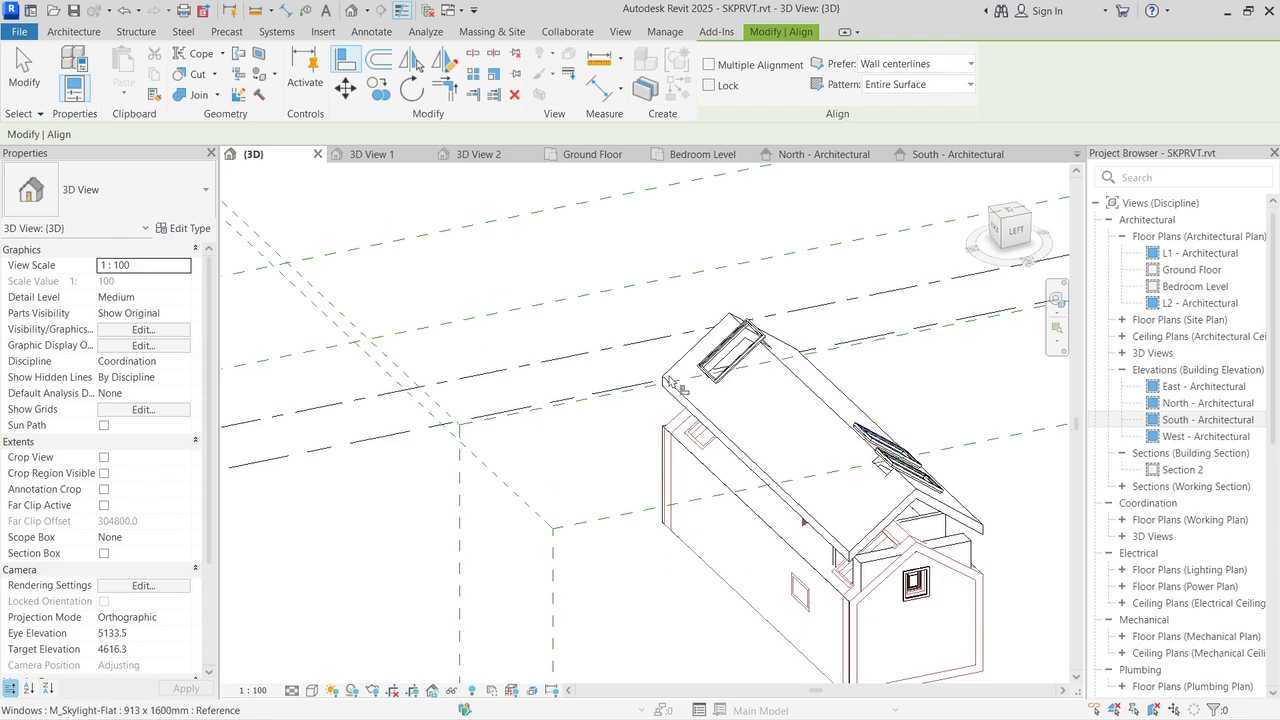
key("Escape")
key("Escape")
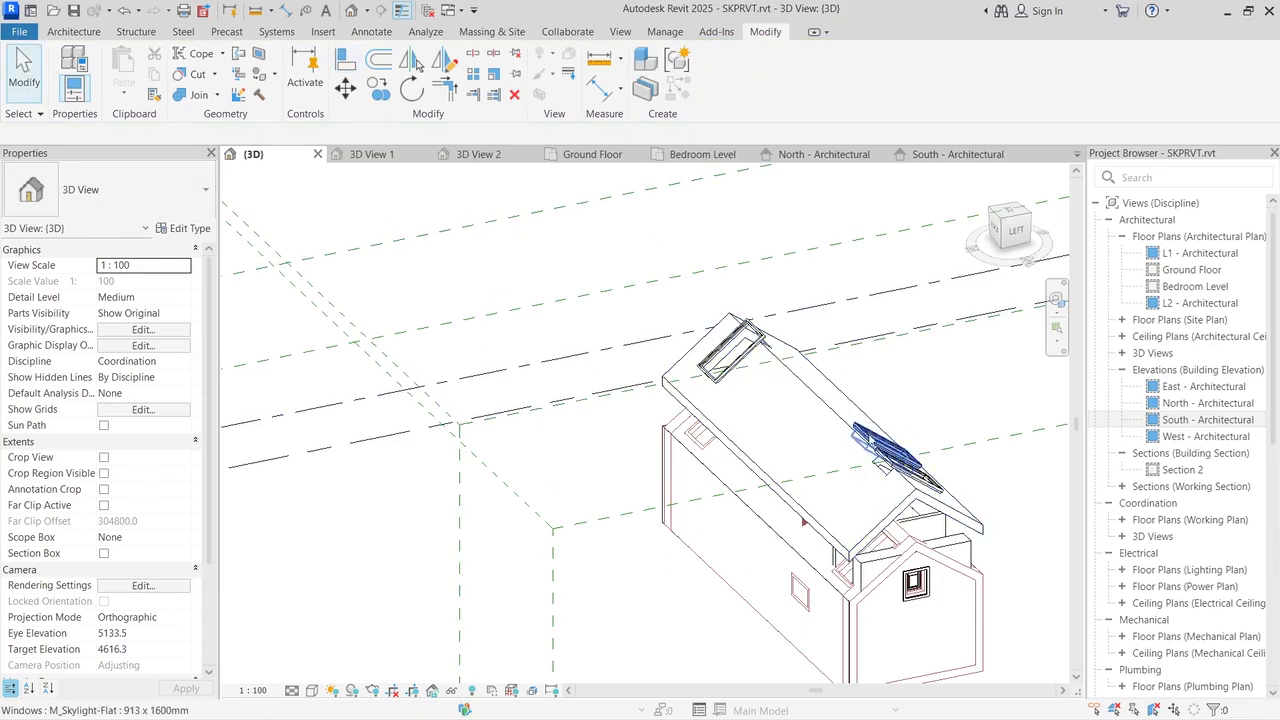
key("Delete")
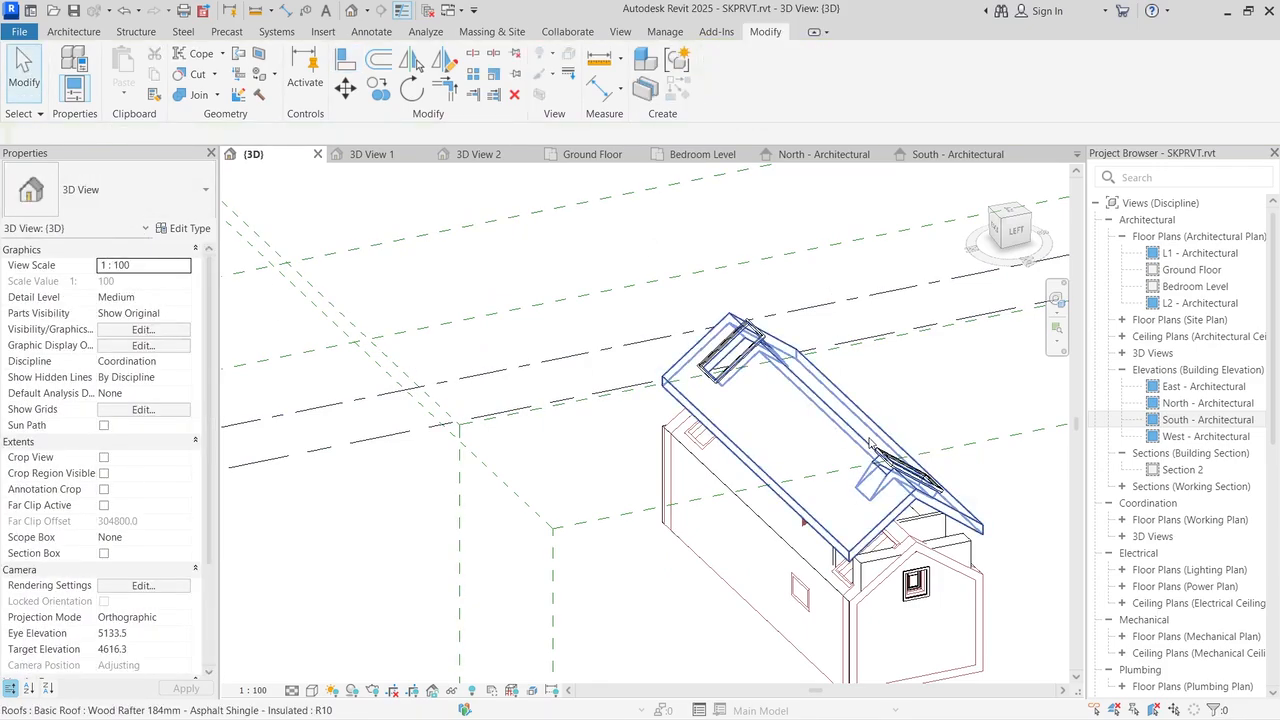
Step: Place a 913 x 1600mm M_Skylight-Flat window on the north roof slope near the west gable
left_click(76, 32)
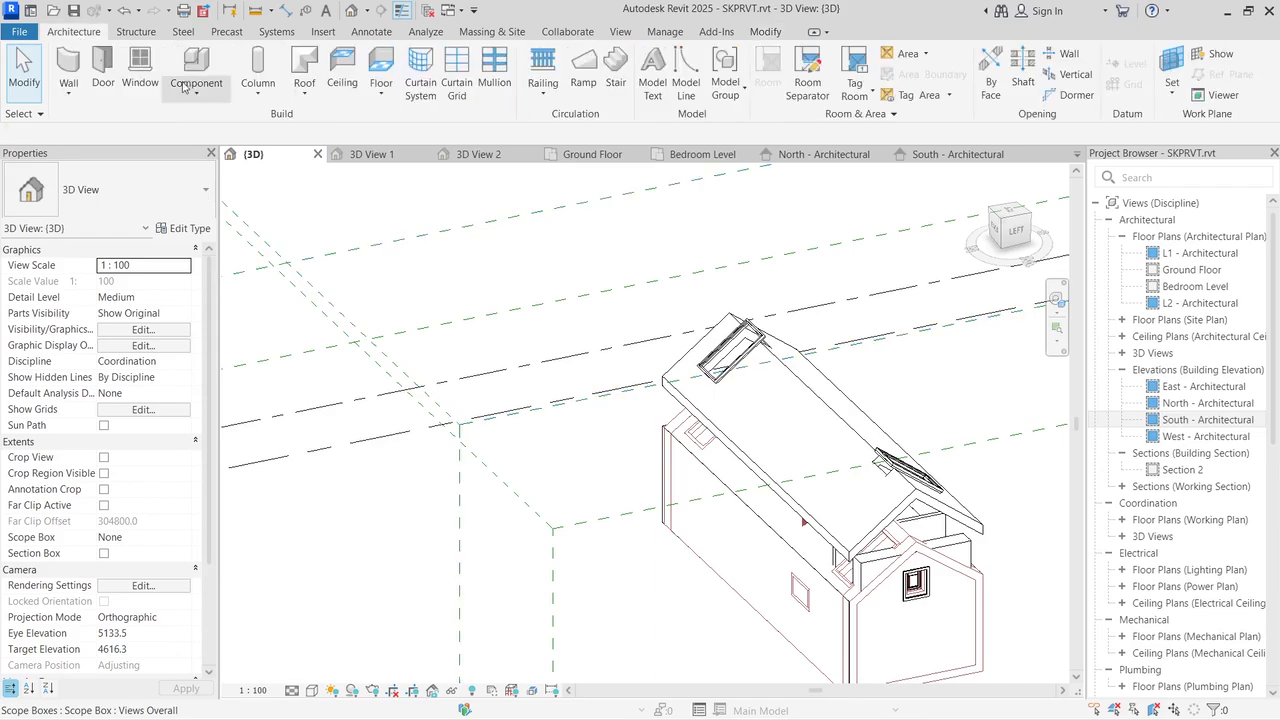
left_click(137, 72)
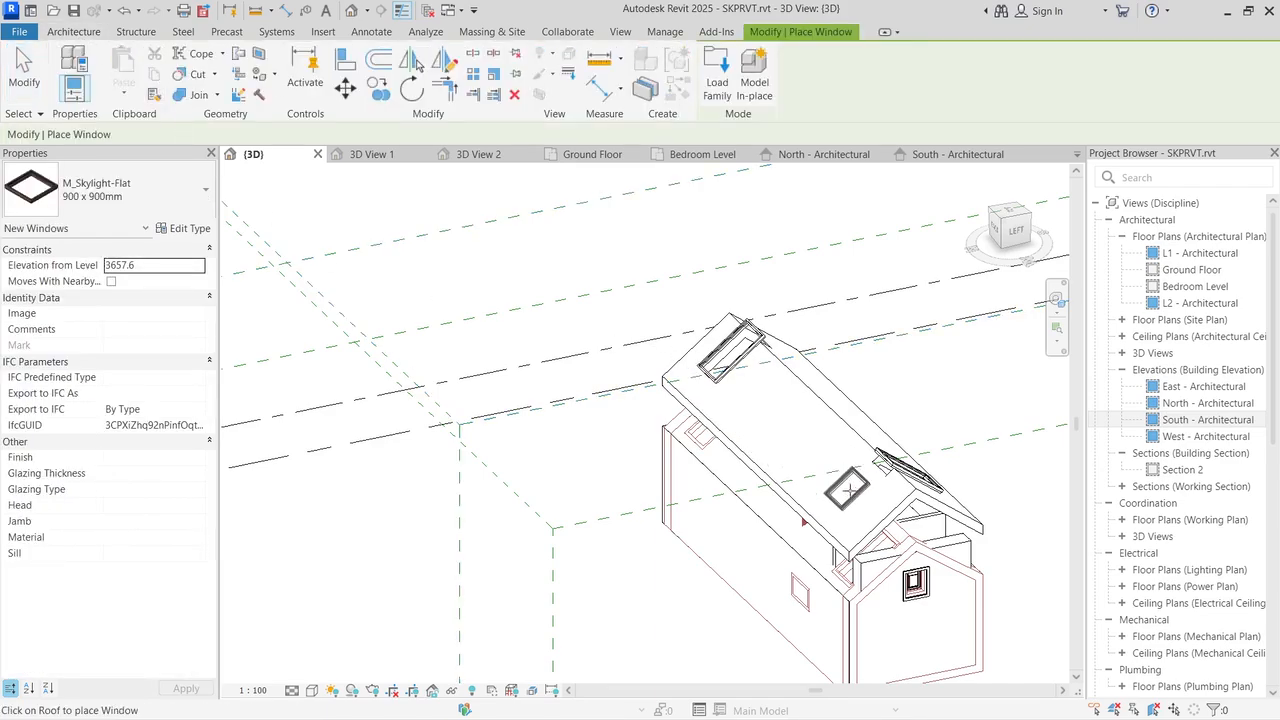
left_click(133, 205)
left_click(92, 306)
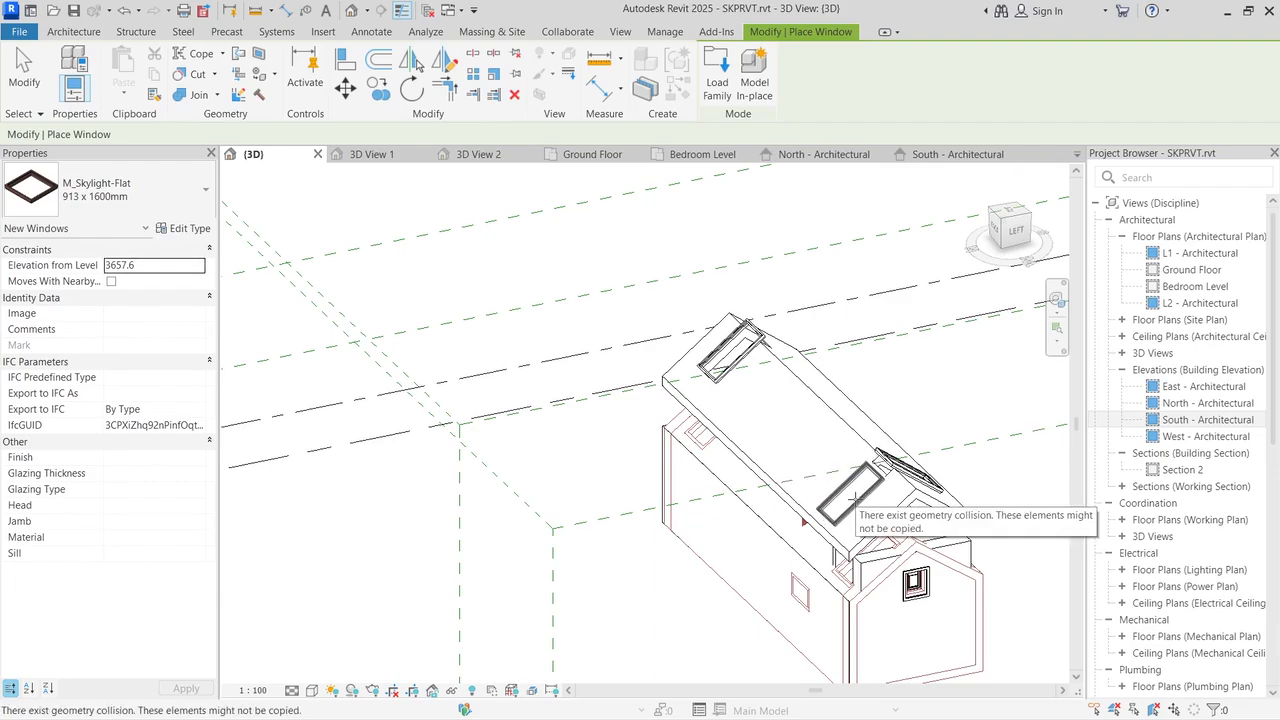
left_click(853, 497)
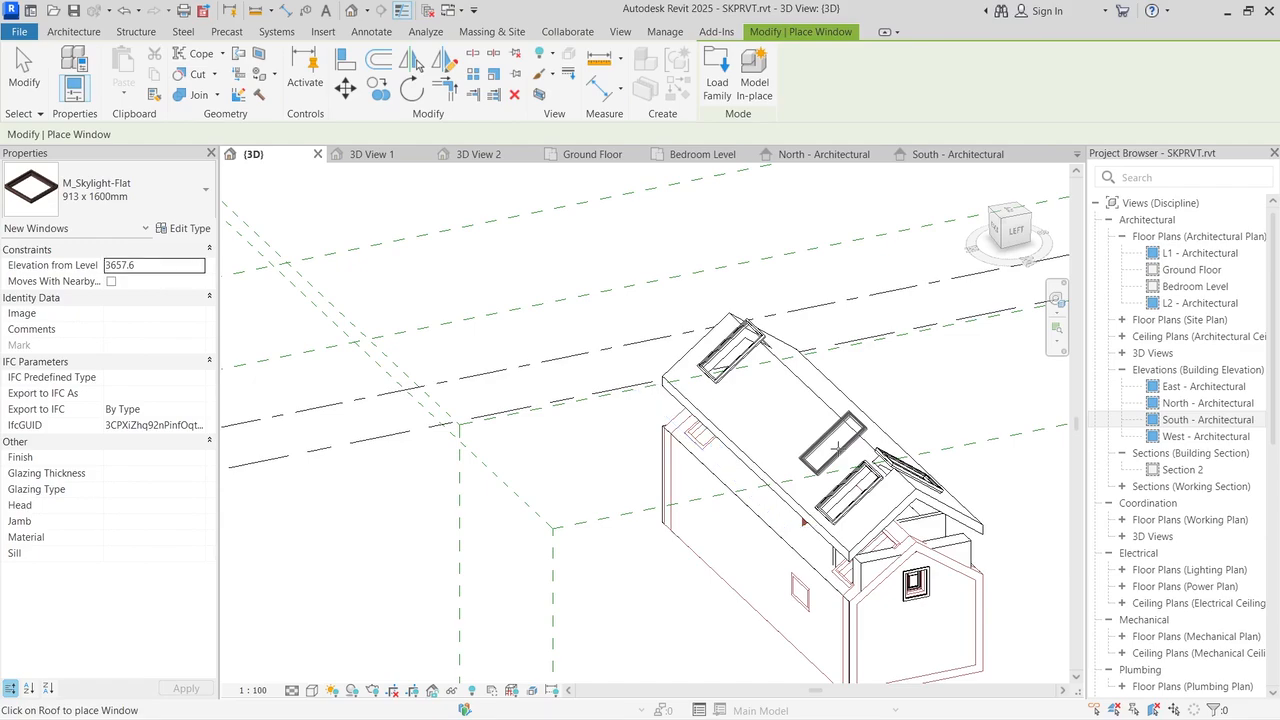
key("Escape")
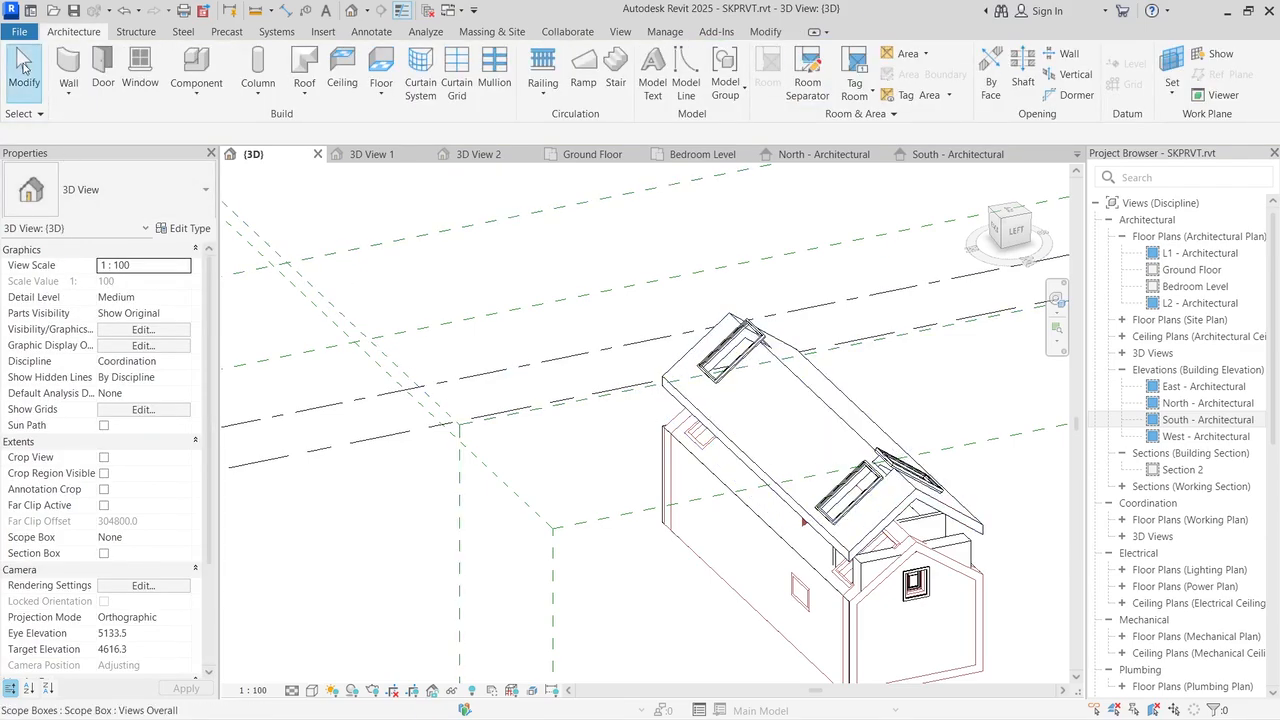
Step: Move the south-slope skylight down the roof, away from the ridge and towards the eave
left_click(910, 472)
scroll(926, 390, "up", 4)
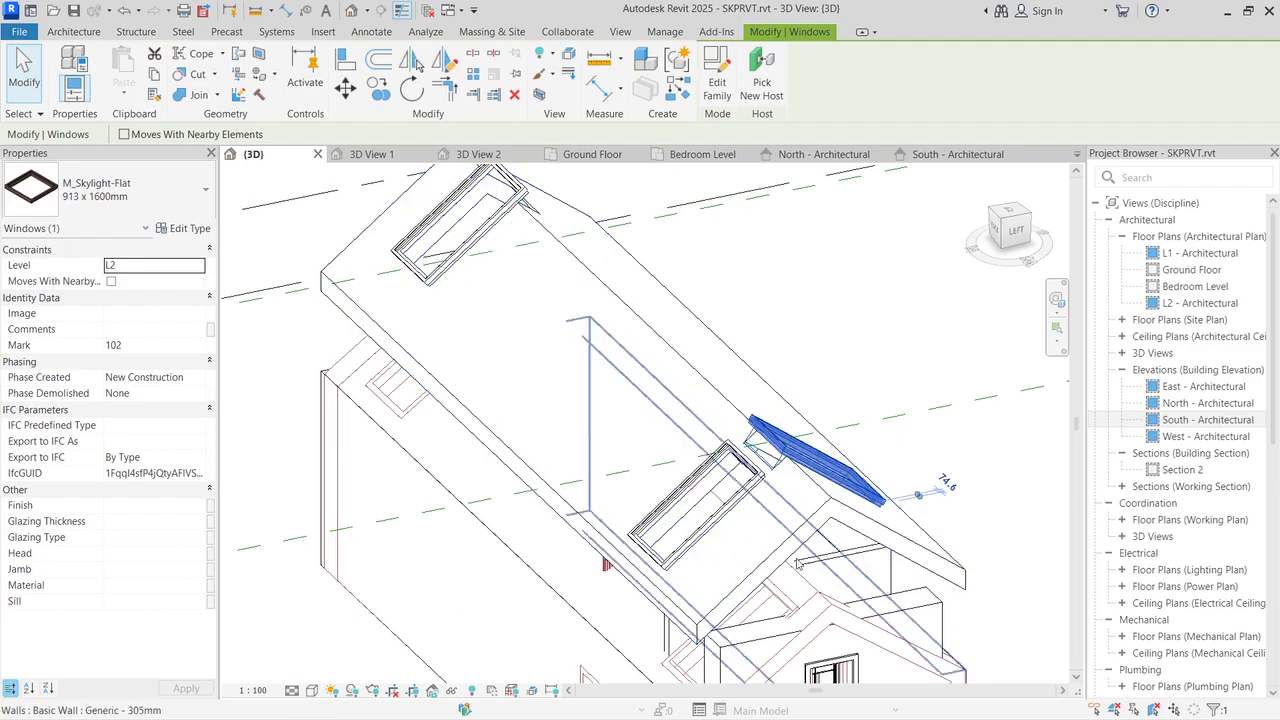
left_click(1027, 221)
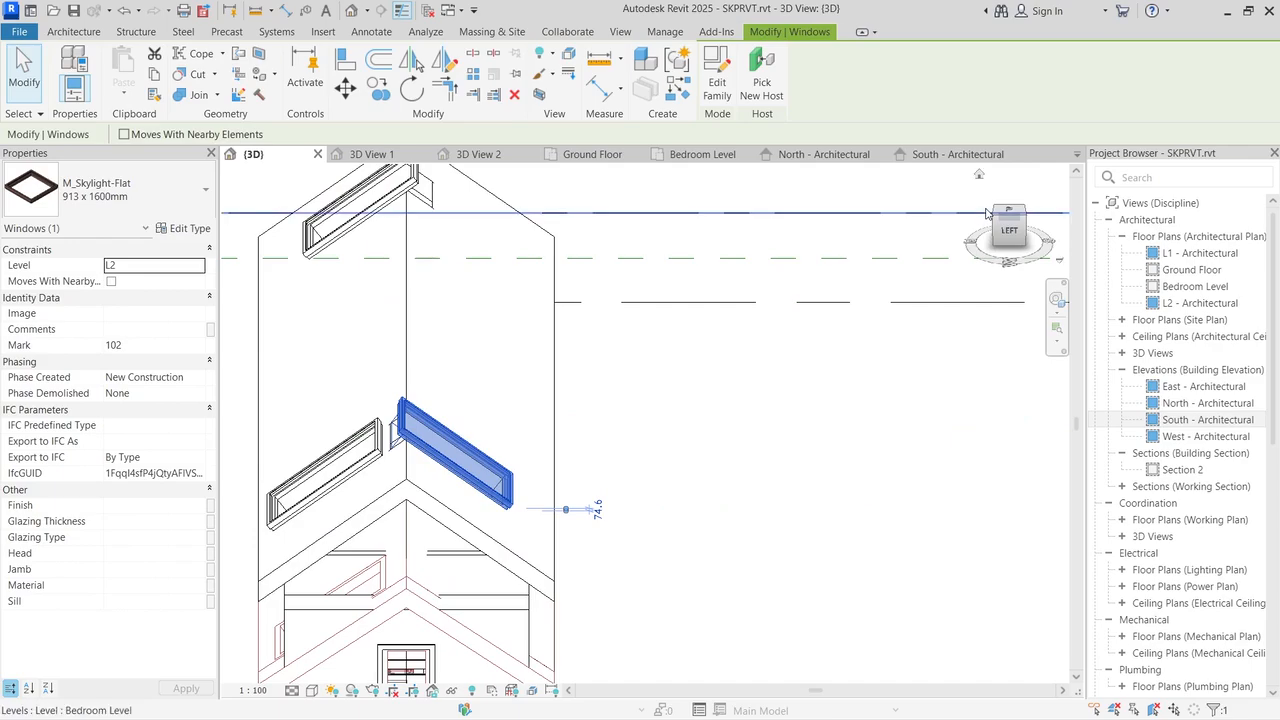
left_click_drag(552, 515, 578, 535)
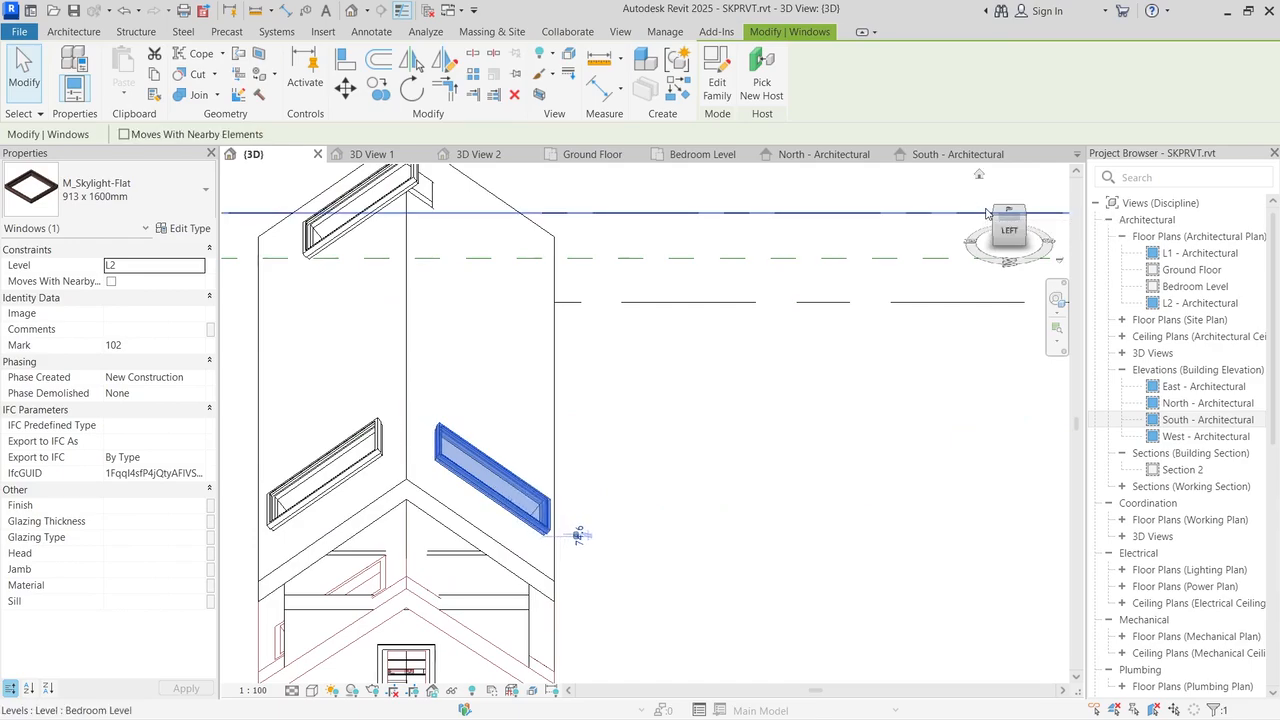
Step: Move the north-slope skylight at the east end down the roof, away from the ridge
left_click(1005, 229)
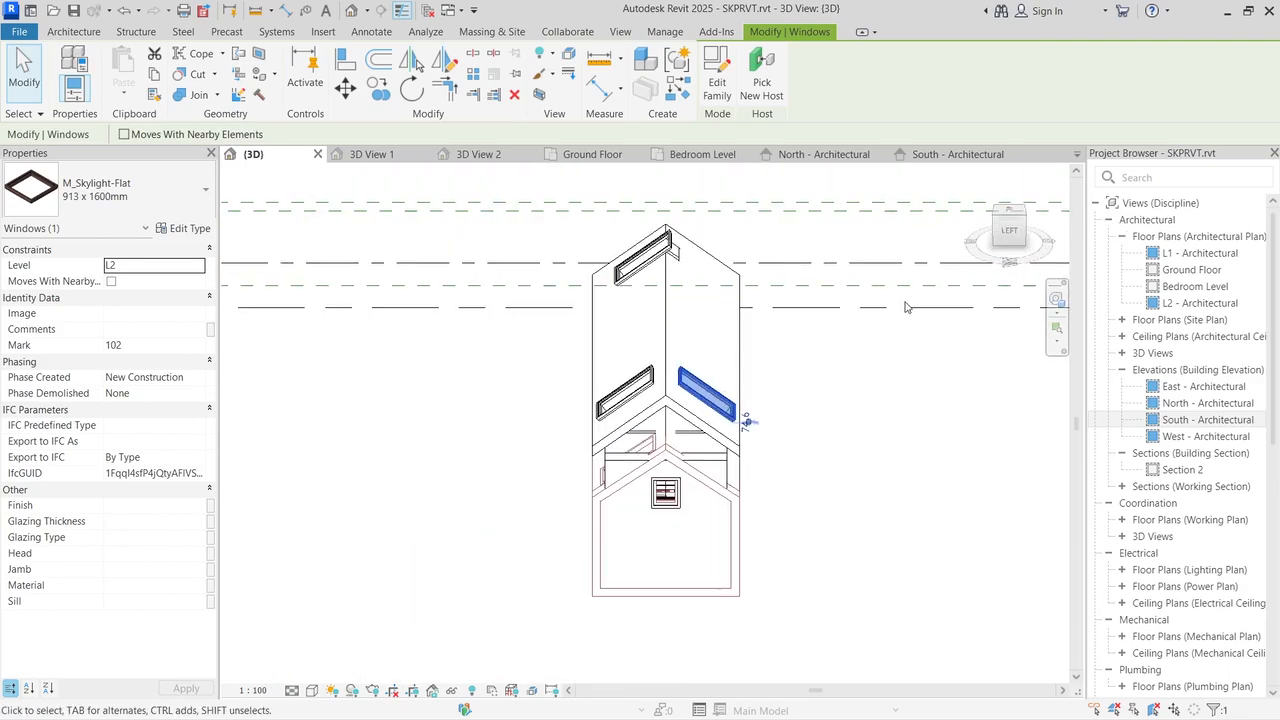
left_click(654, 259)
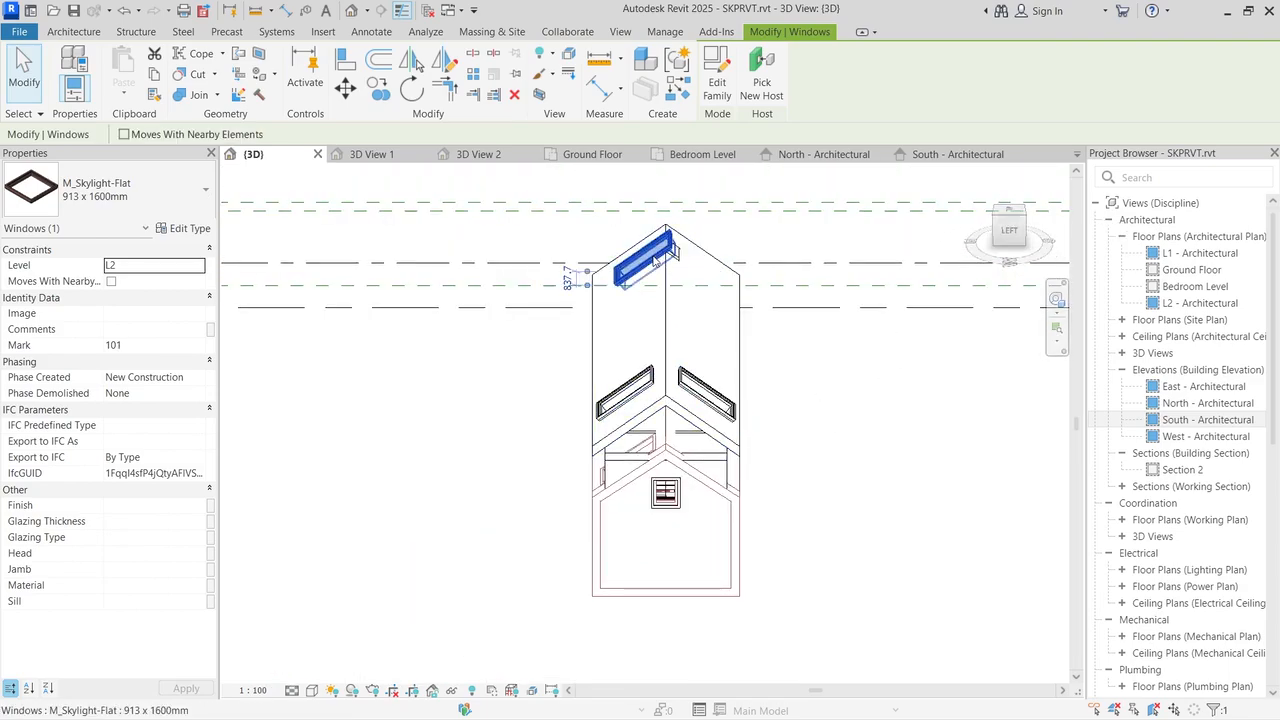
left_click_drag(657, 261, 651, 256)
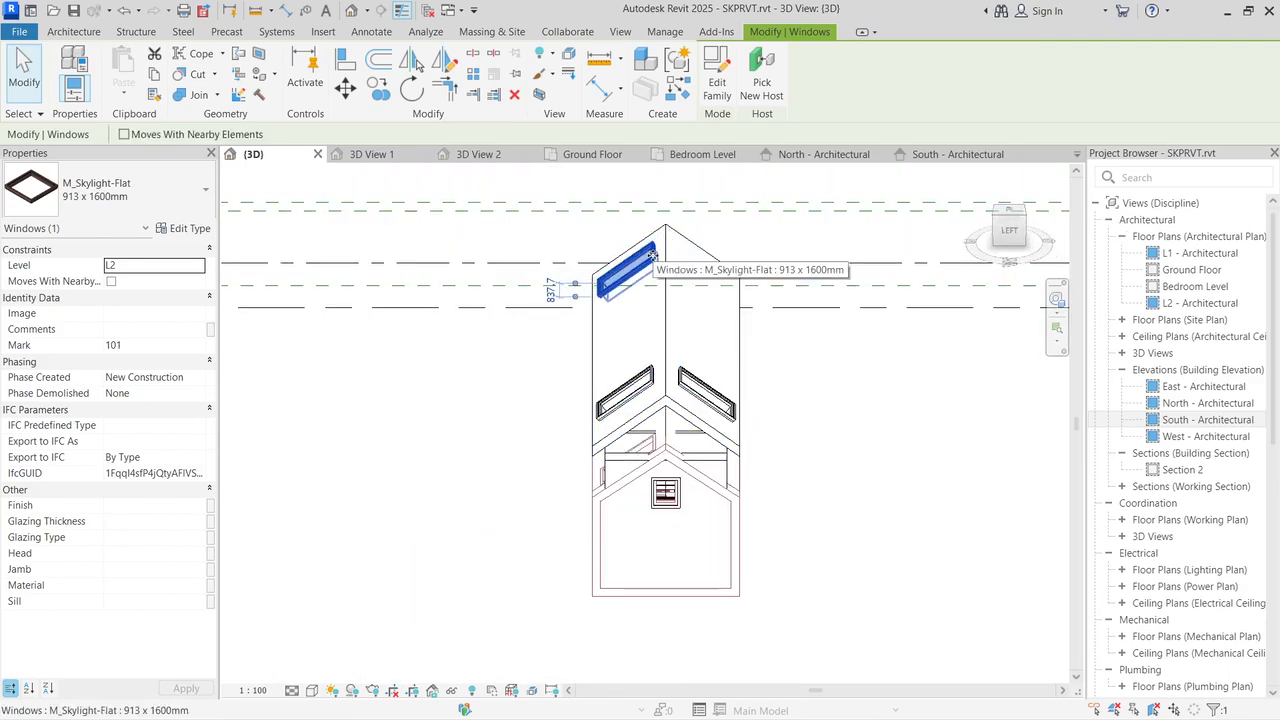
Step: Examine the placed skylights on both roof slopes from several directions in the {3D} view
left_click(809, 566)
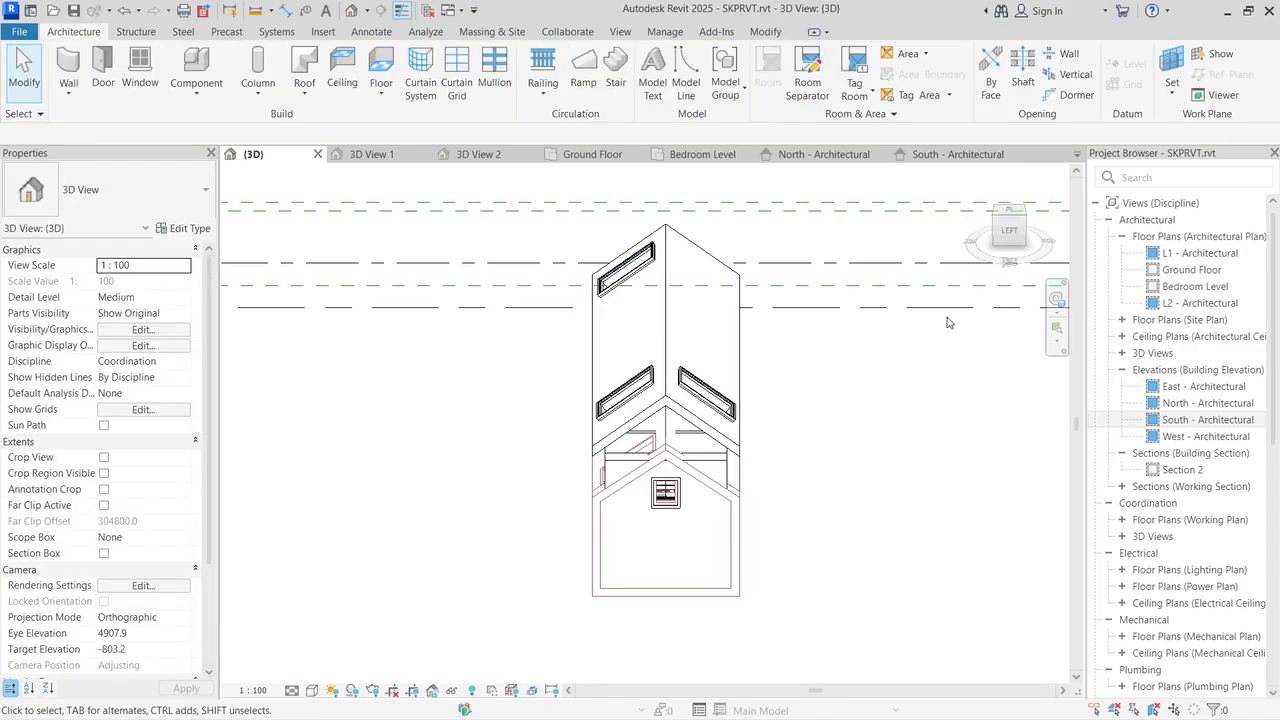
left_click(995, 220)
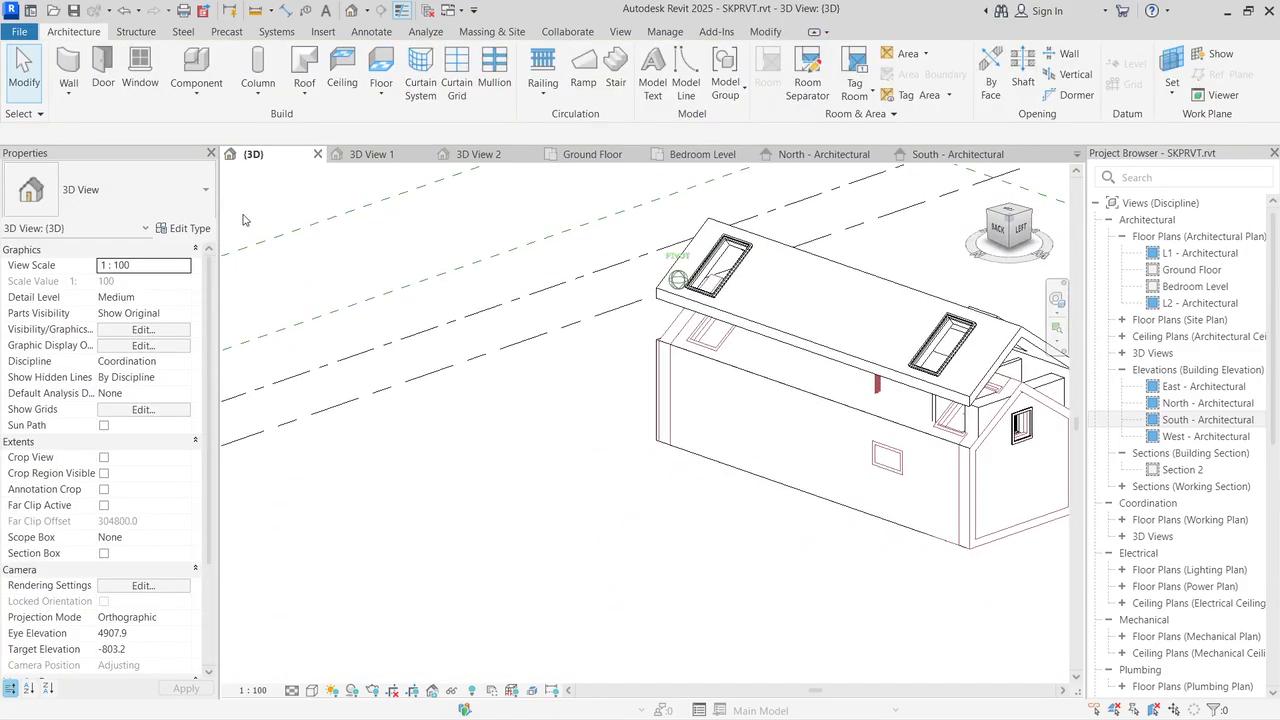
left_click_drag(243, 220, 890, 245)
scroll(685, 303, "down", 2)
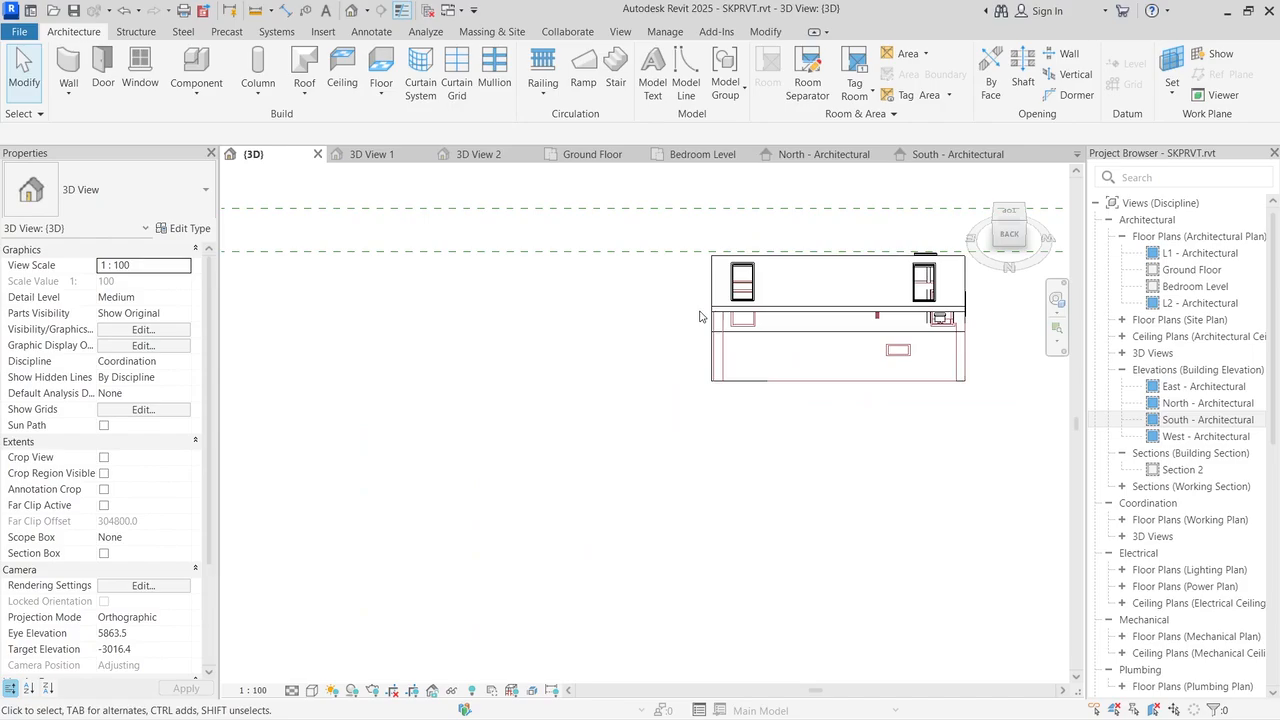
left_click(1010, 234)
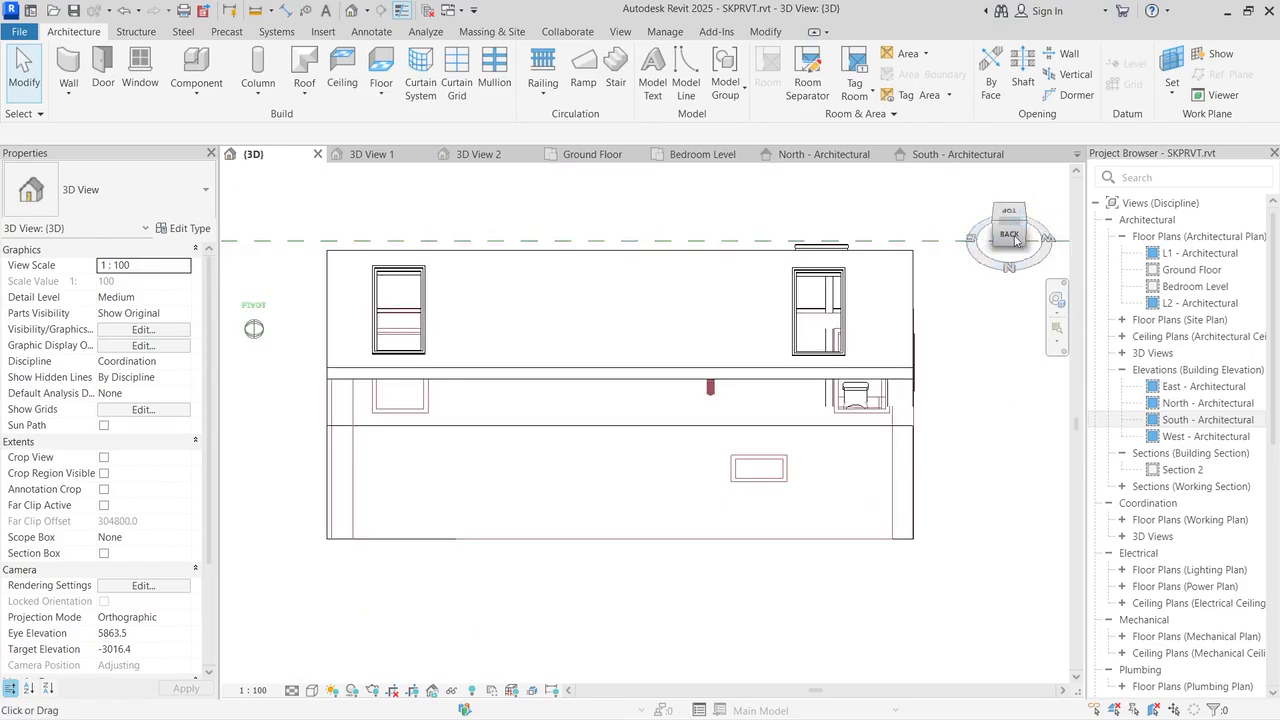
left_click_drag(1015, 240, 840, 262)
scroll(1130, 205, "down", 5)
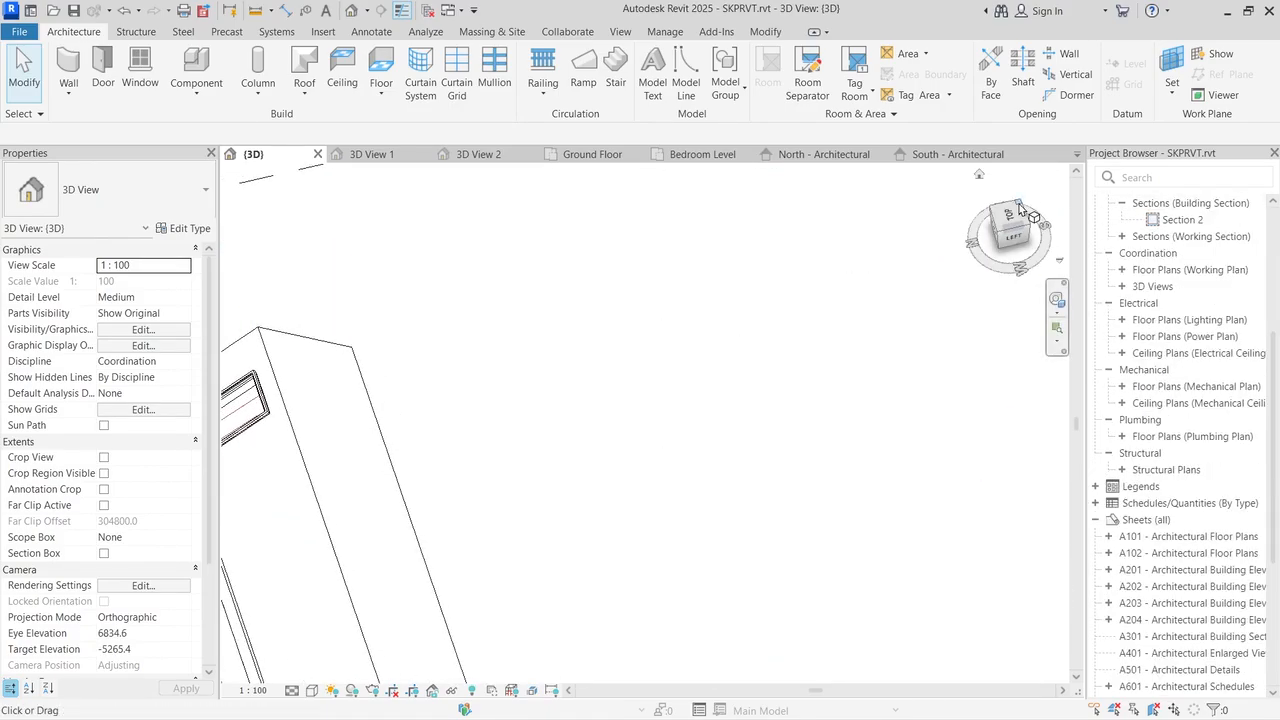
left_click(1020, 209)
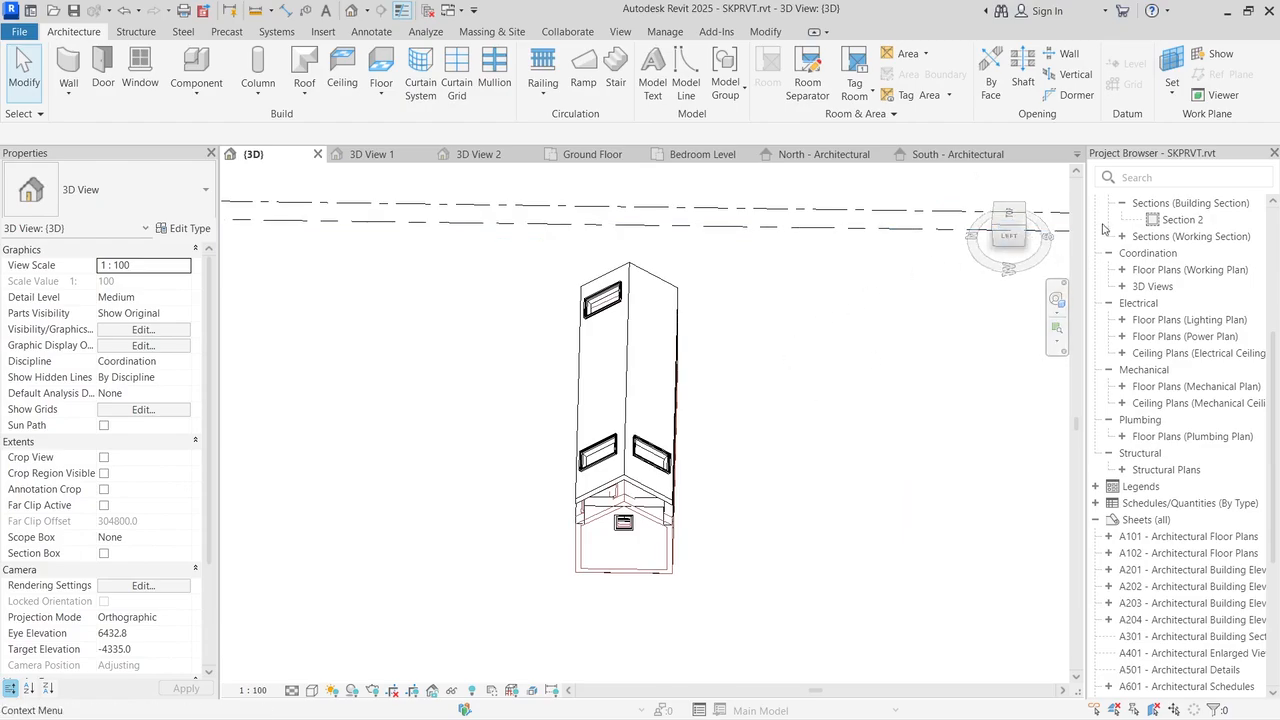
left_click(1036, 236)
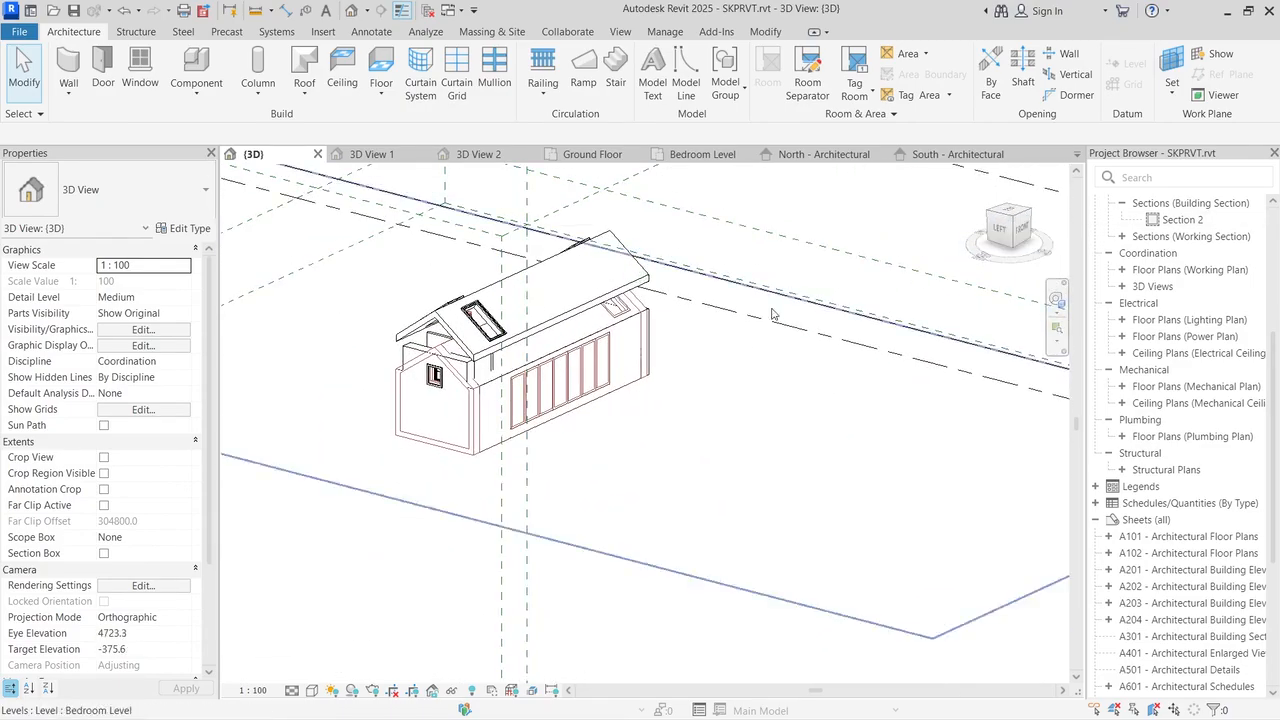
Step: Try to move the south-slope skylight along the roof from the west gable to the east end
left_click(484, 327)
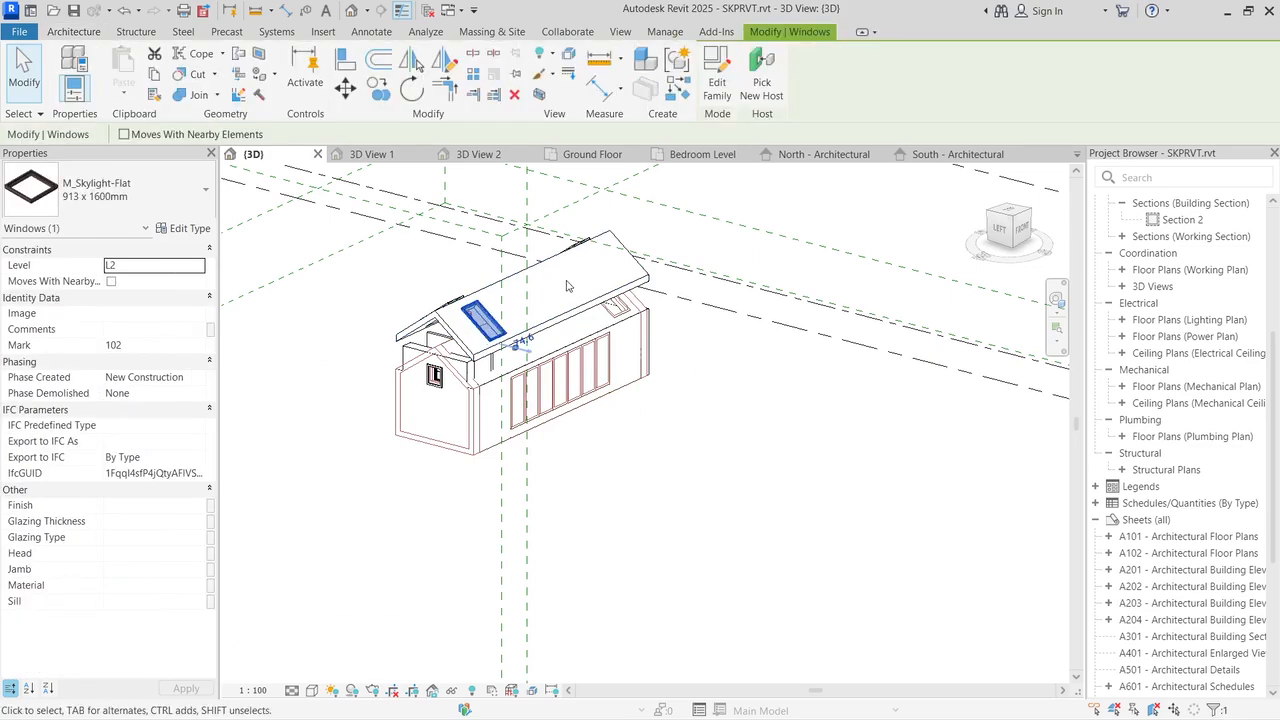
left_click_drag(490, 305, 600, 249, "ctrl")
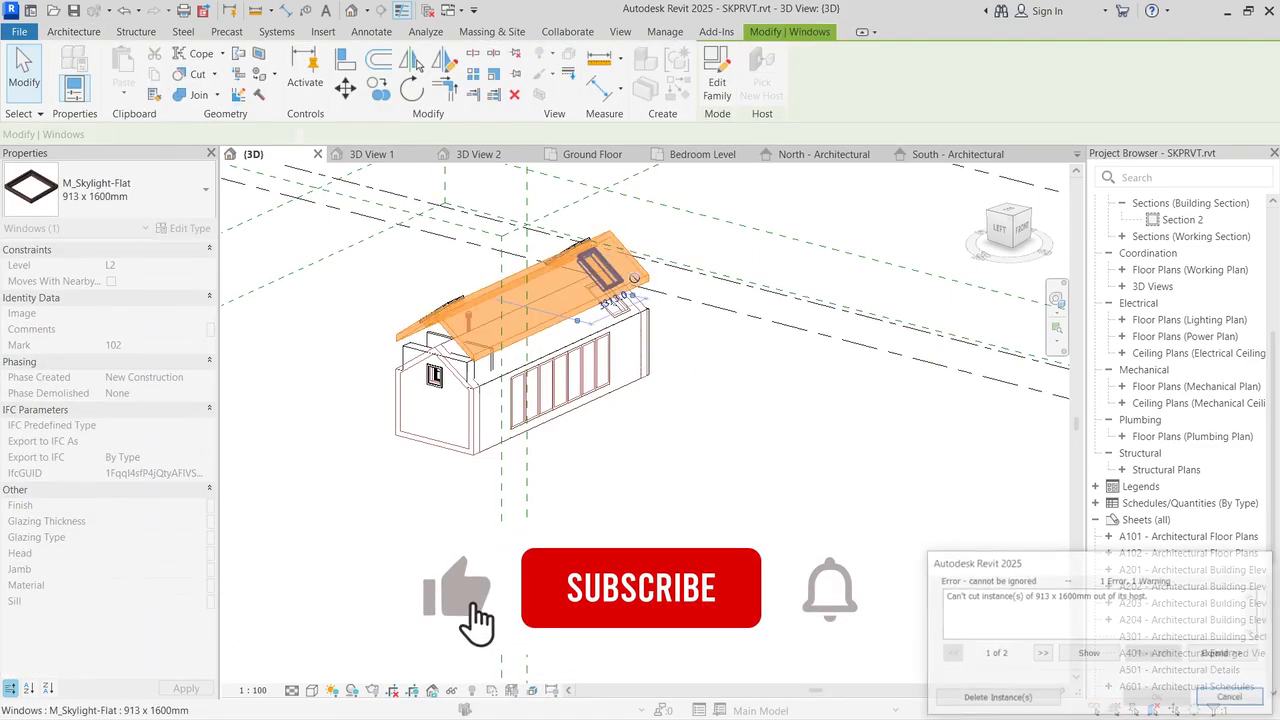
left_click(1234, 700)
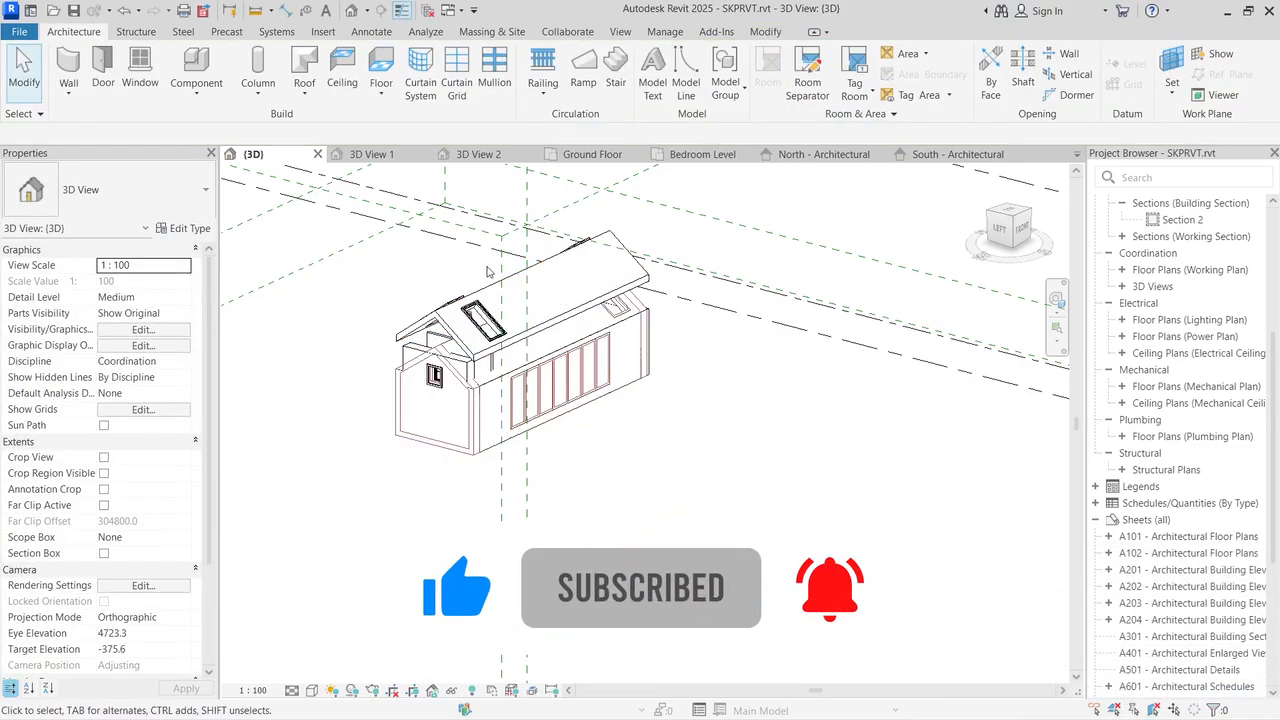
Step: In the South elevation, align the south-slope skylight's west edge with the west edge of the SketchUp model's upper east window
left_click(484, 320)
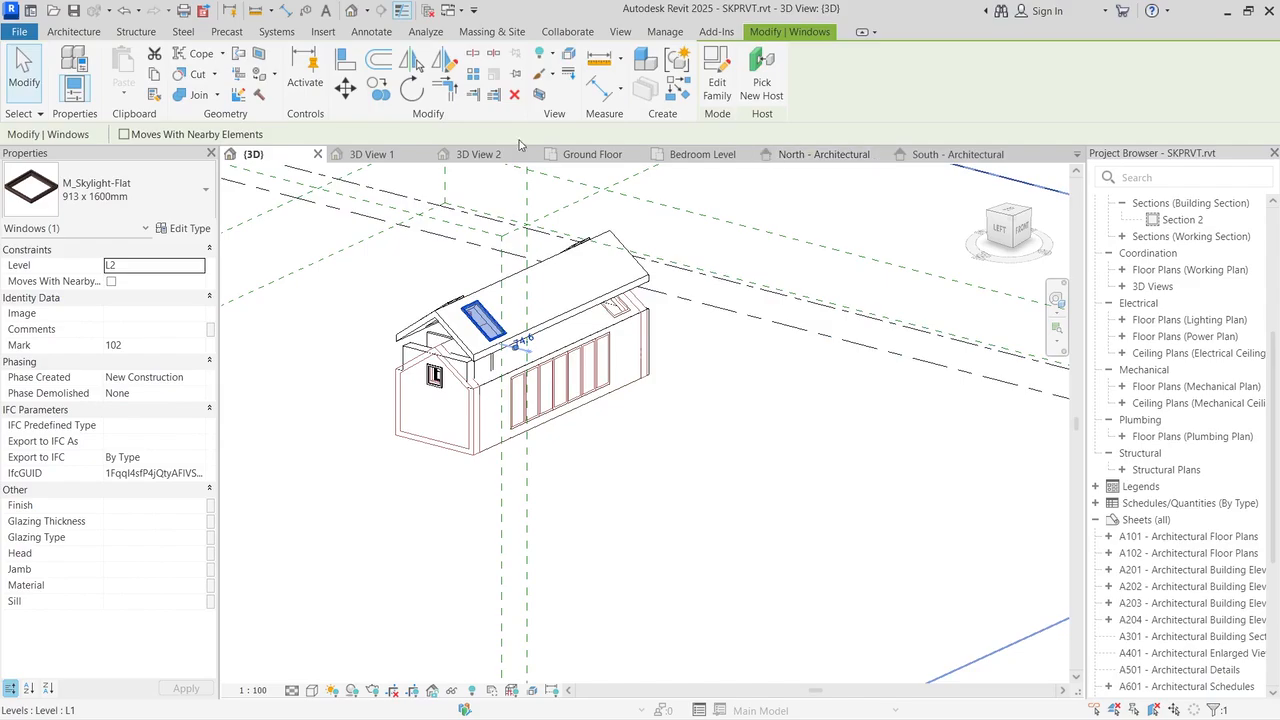
left_click(1021, 233)
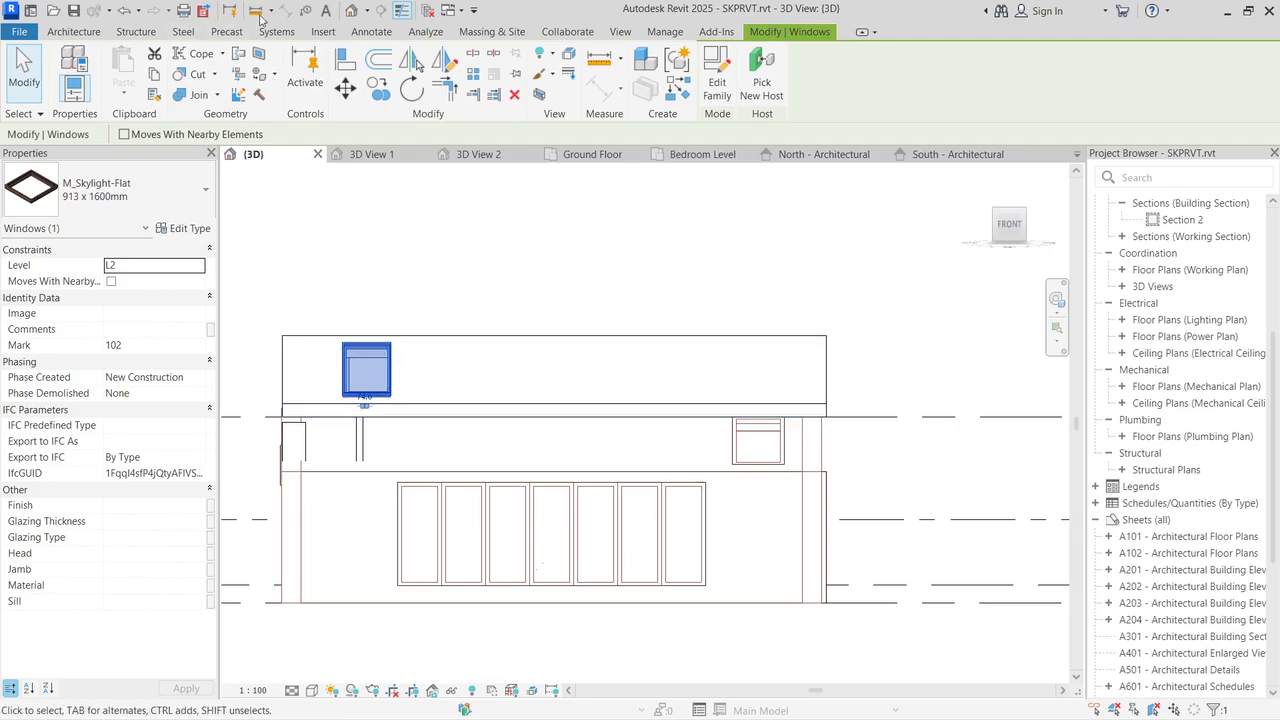
left_click(350, 52)
scroll(731, 408, "up", 3)
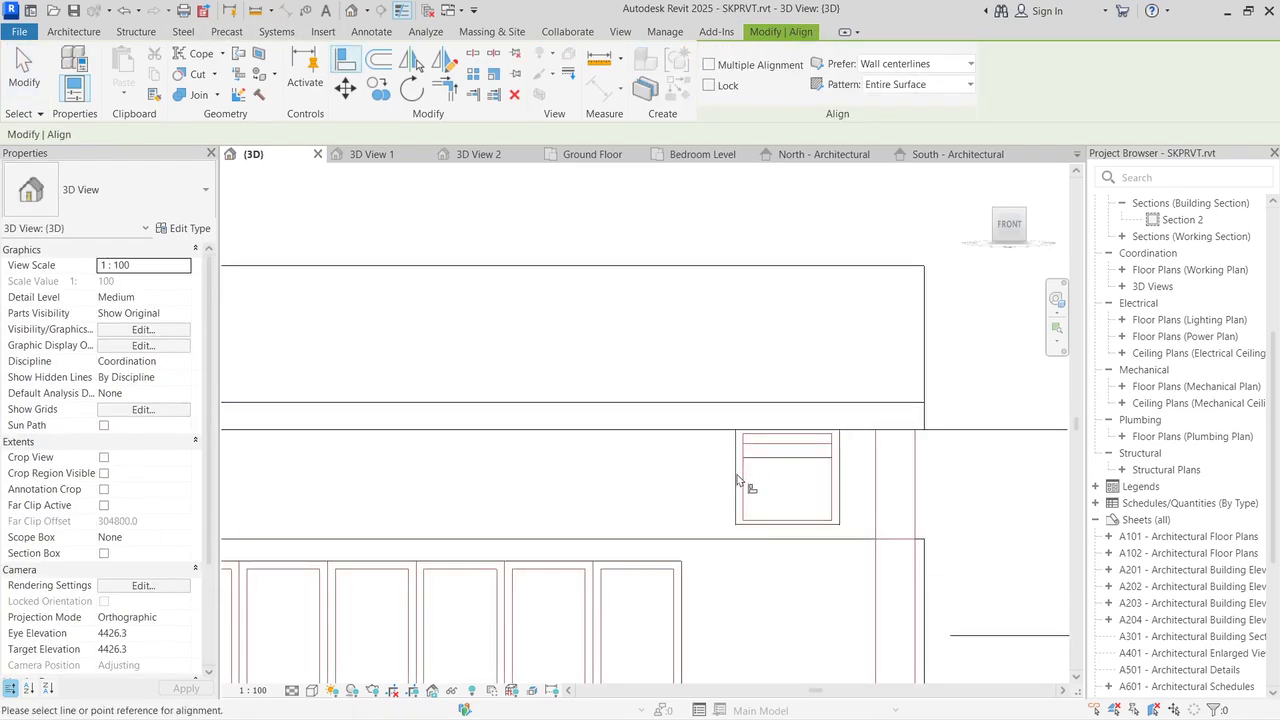
scroll(740, 482, "down", 3)
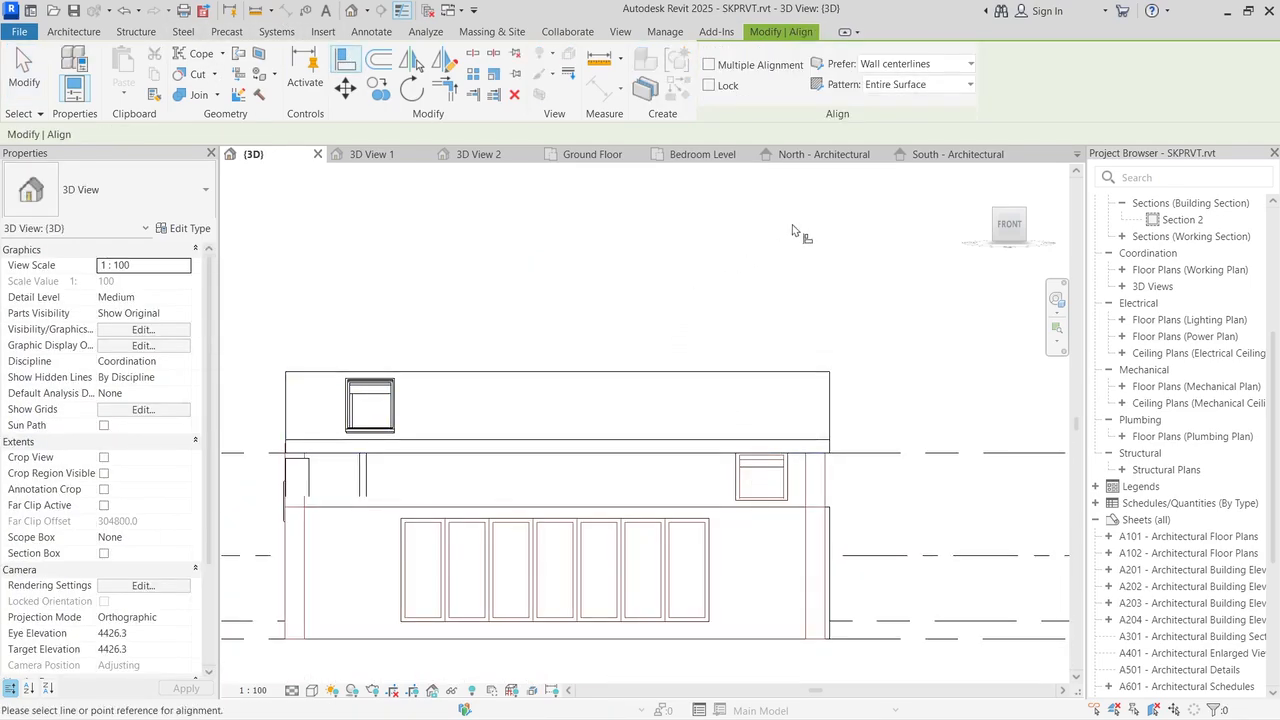
left_click(824, 154)
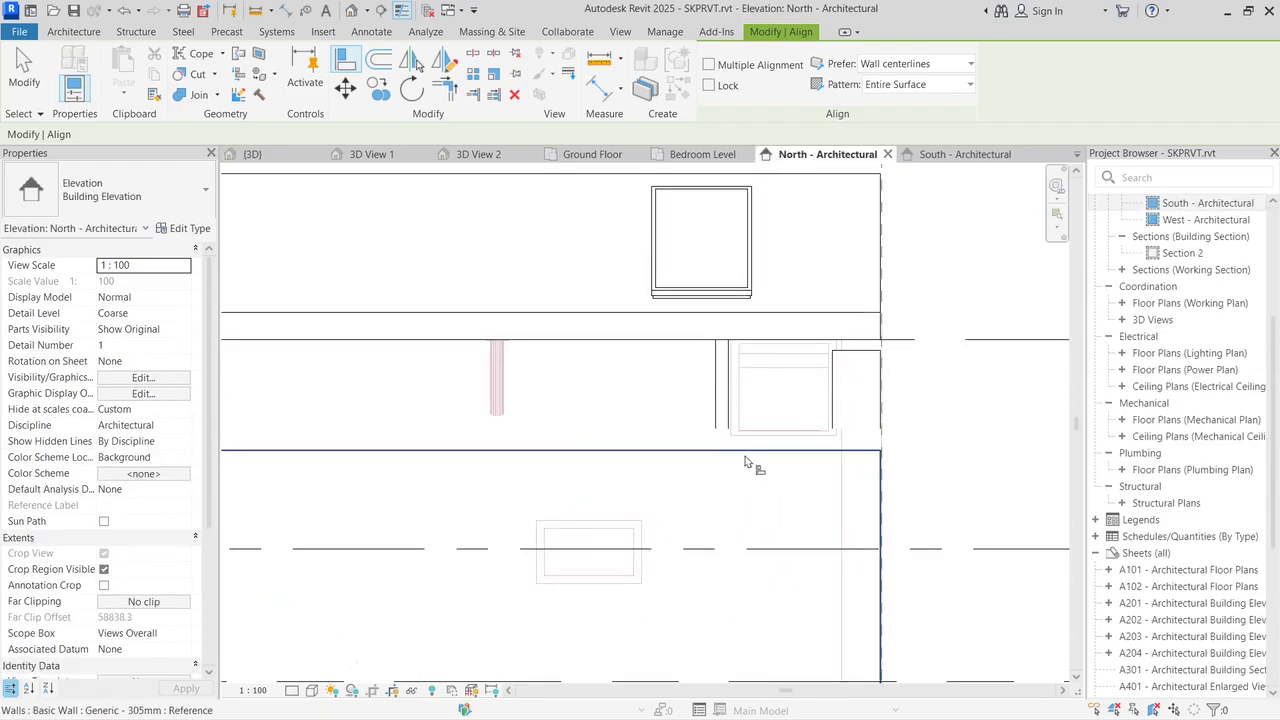
scroll(744, 461, "down", 4)
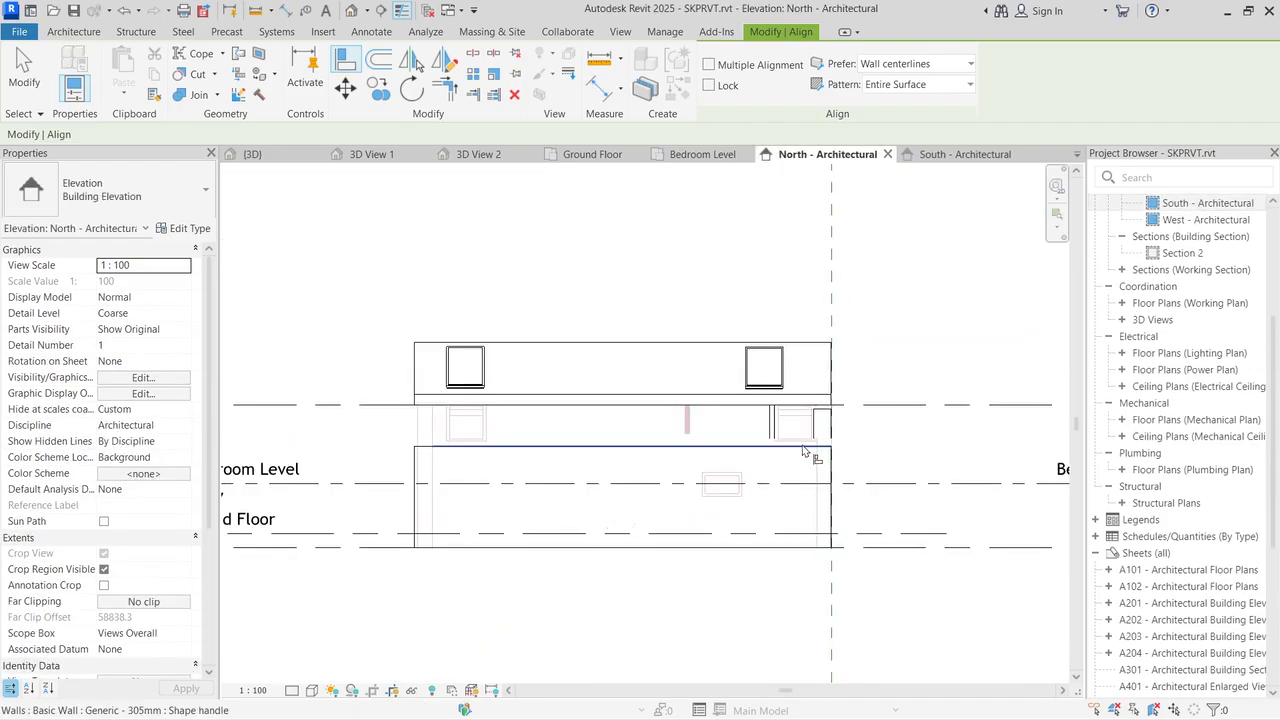
left_click(960, 154)
scroll(905, 484, "down", 3)
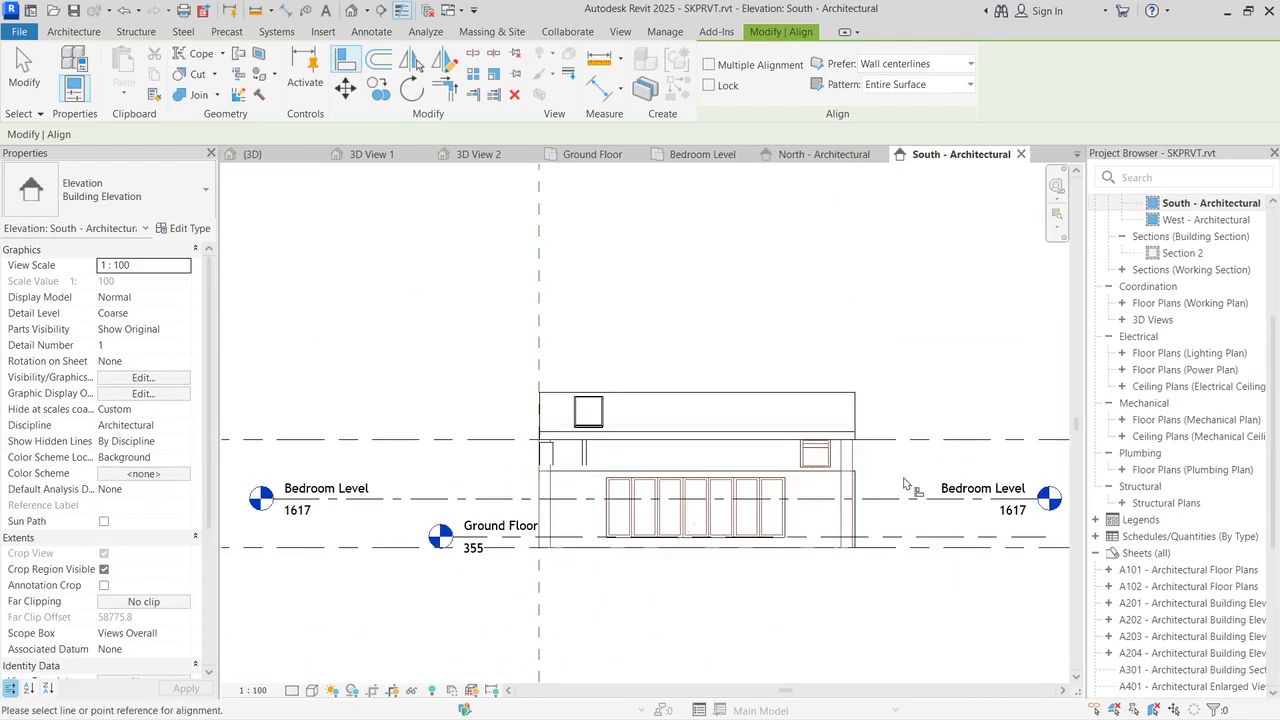
scroll(905, 484, "up", 2)
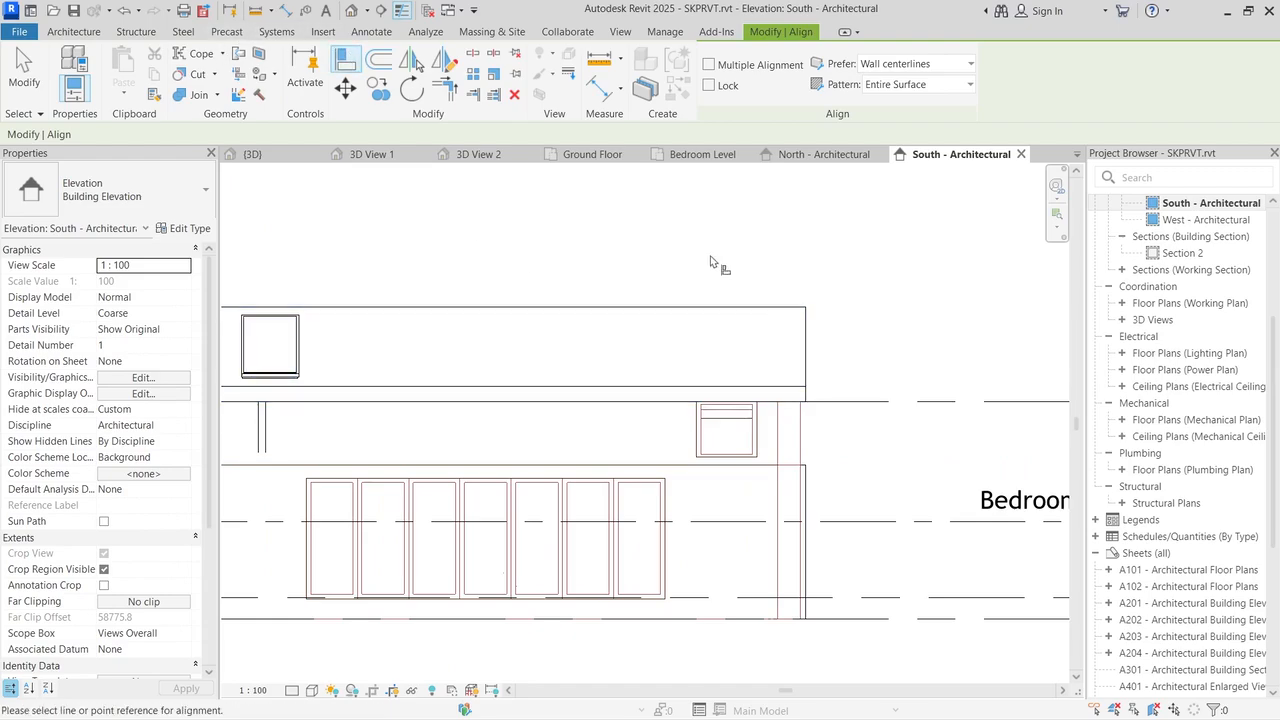
left_click(689, 435)
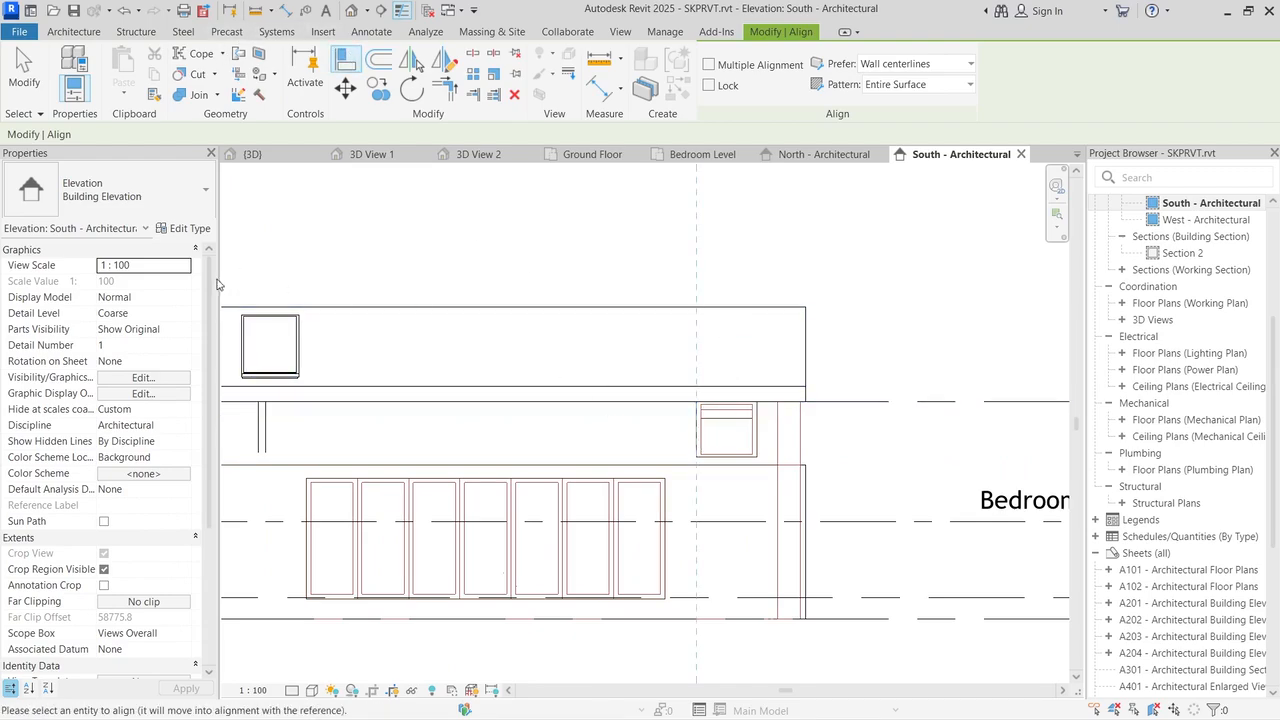
left_click(241, 348)
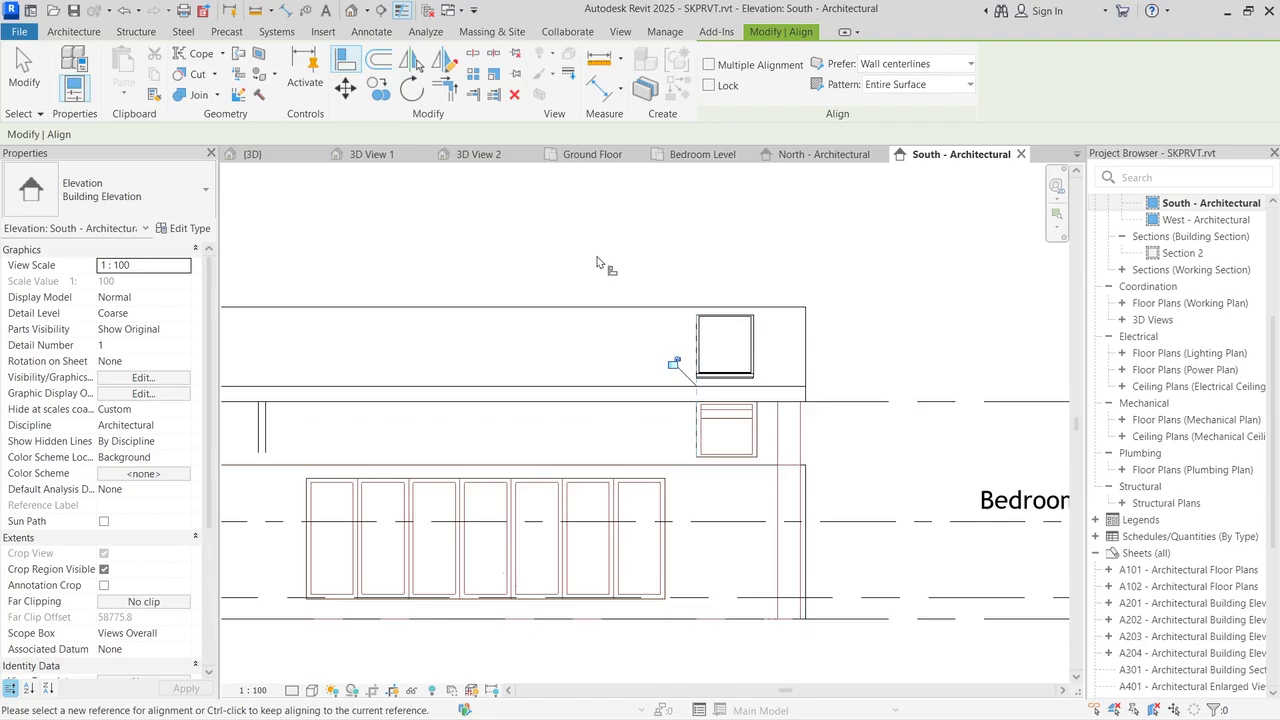
Step: In the North elevation, align the east edge of the skylight near the west gable with the SketchUp window's east edge below it
scroll(600, 270, "down", 2)
left_click(826, 154)
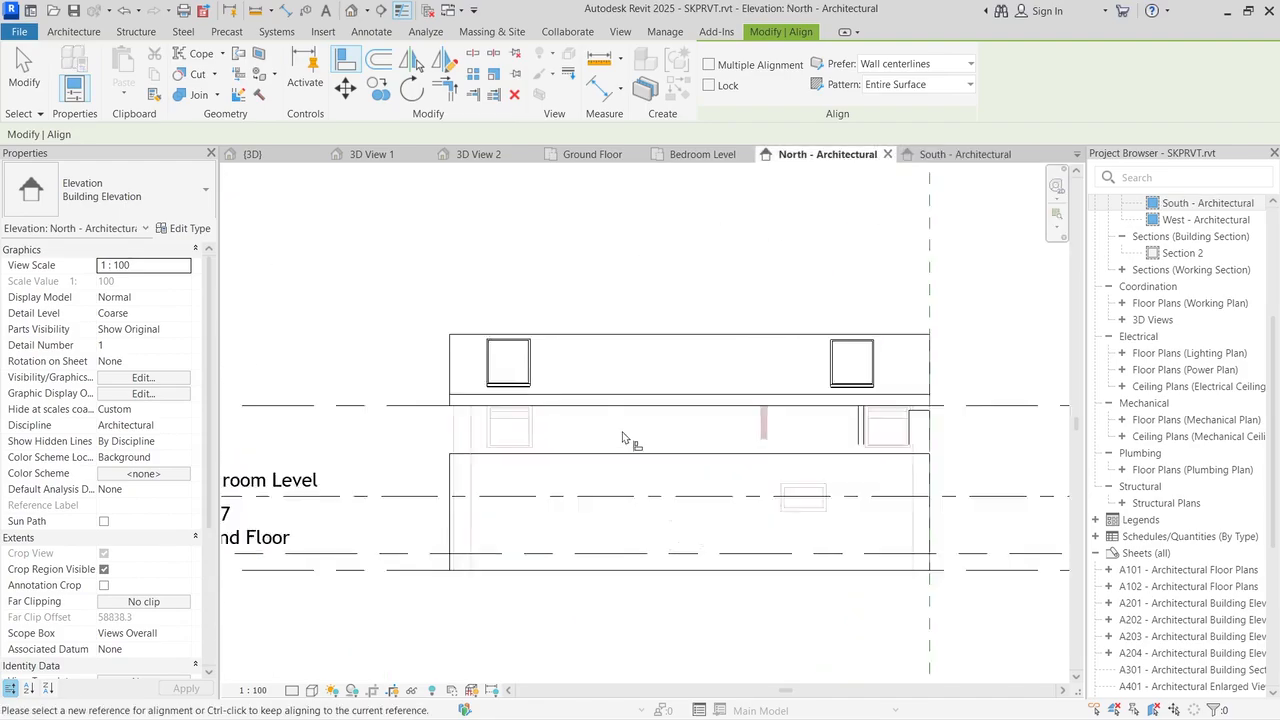
scroll(749, 385, "up", 2)
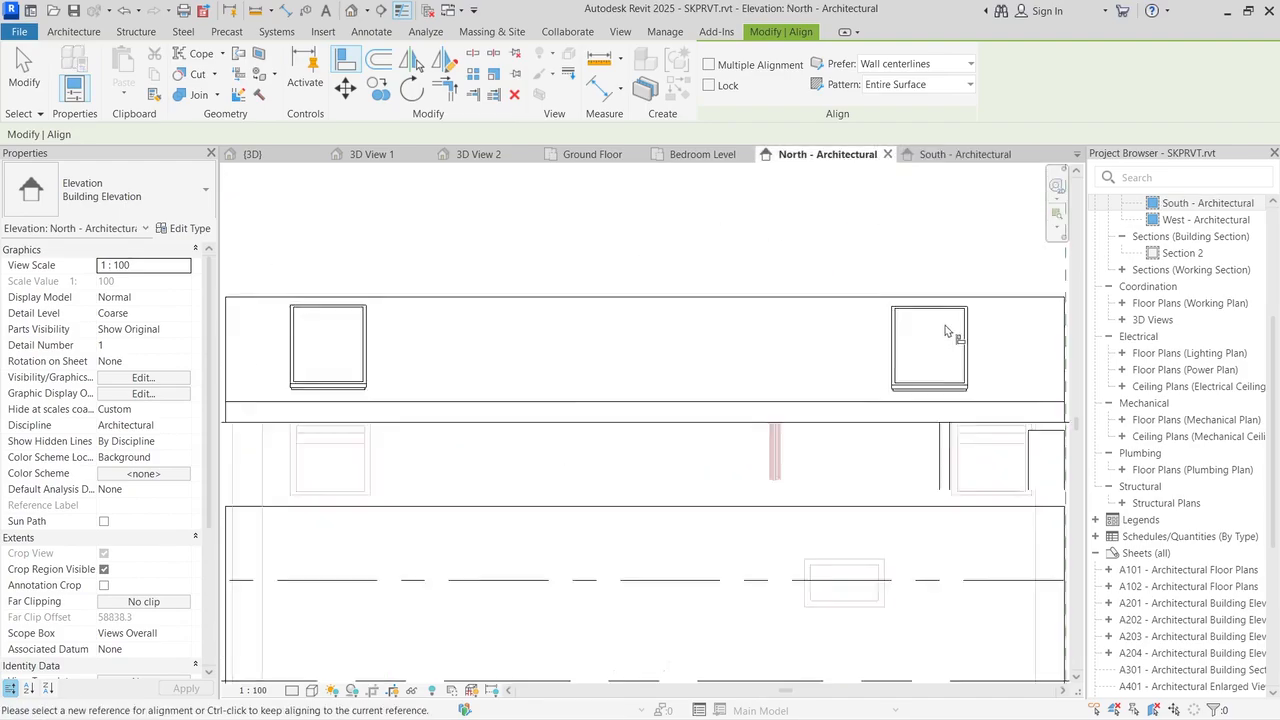
scroll(945, 331, "up", 1)
scroll(820, 351, "down", 3)
scroll(834, 371, "up", 3)
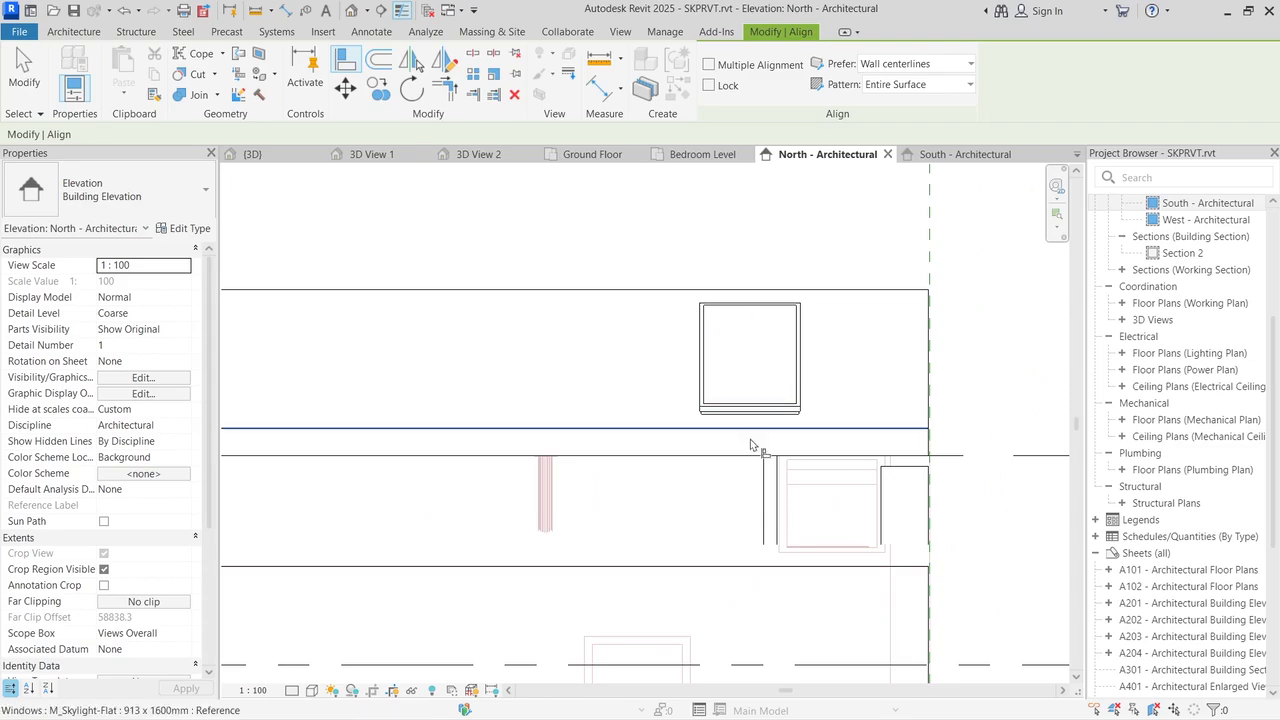
scroll(790, 519, "up", 3)
left_click(768, 543)
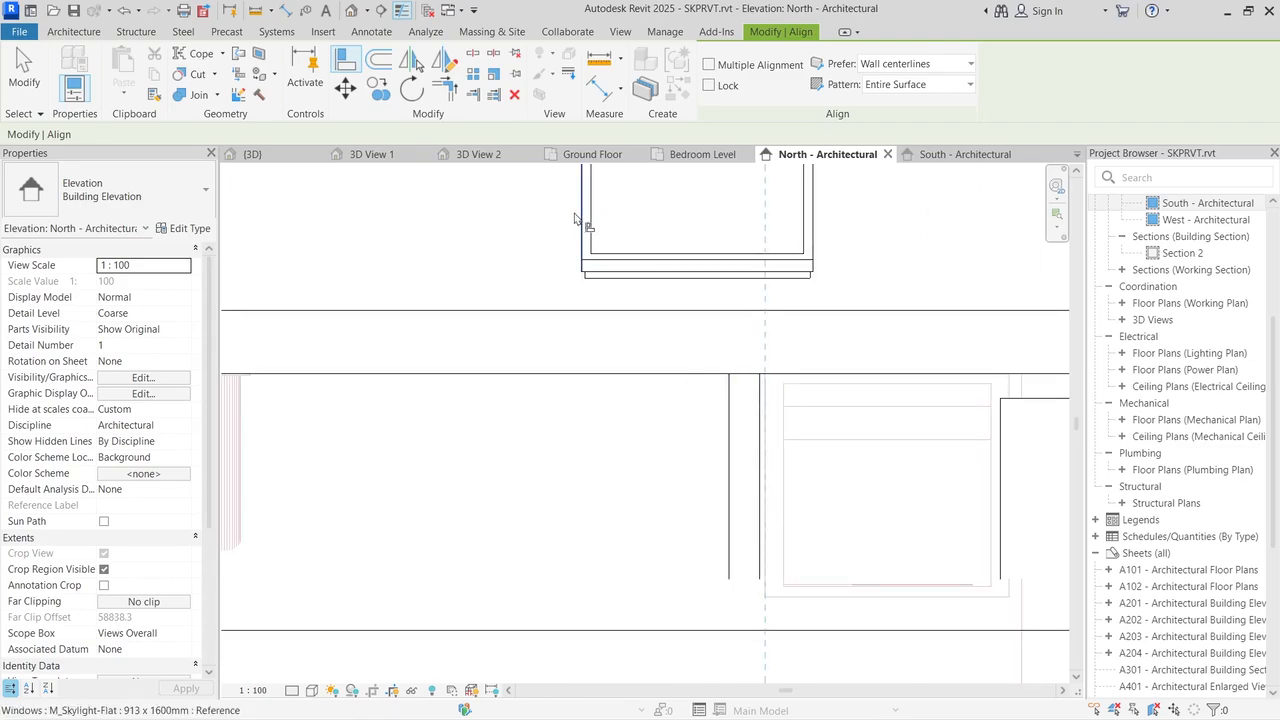
Step: Align the east edge of the north-slope skylight at the east end with the SketchUp window's east edge below it
scroll(630, 290, "down", 5)
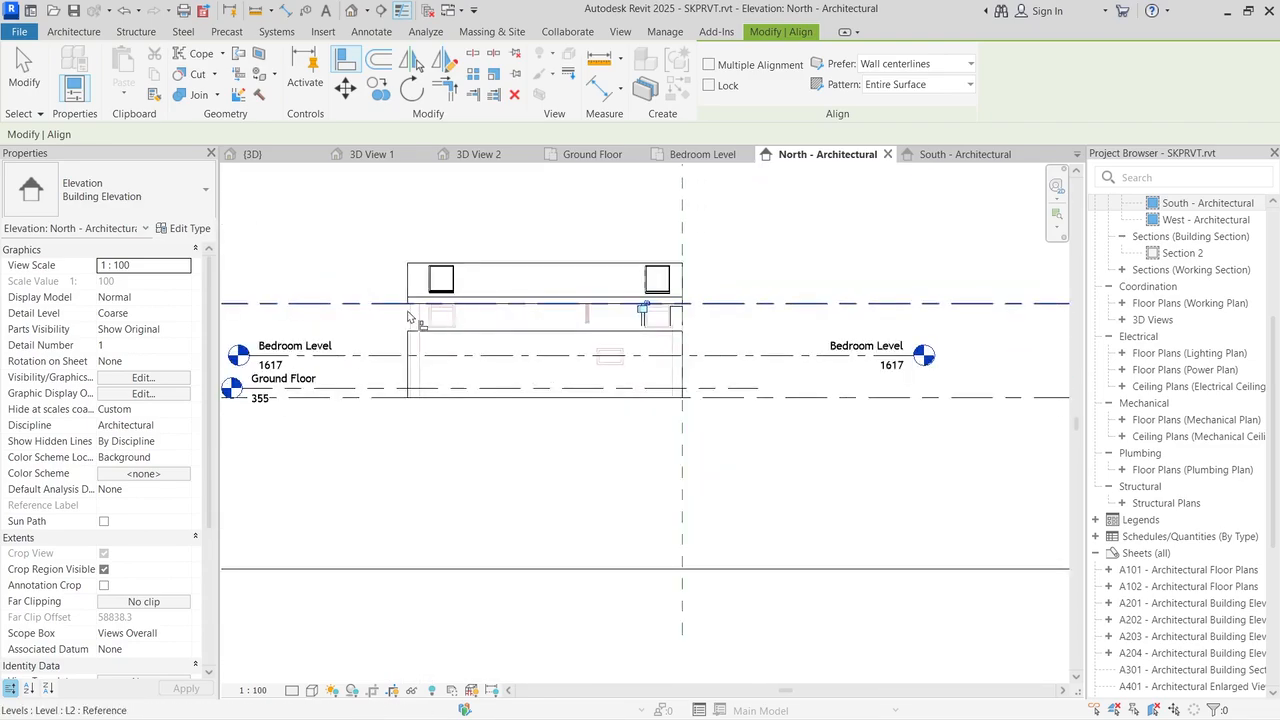
scroll(411, 317, "up", 5)
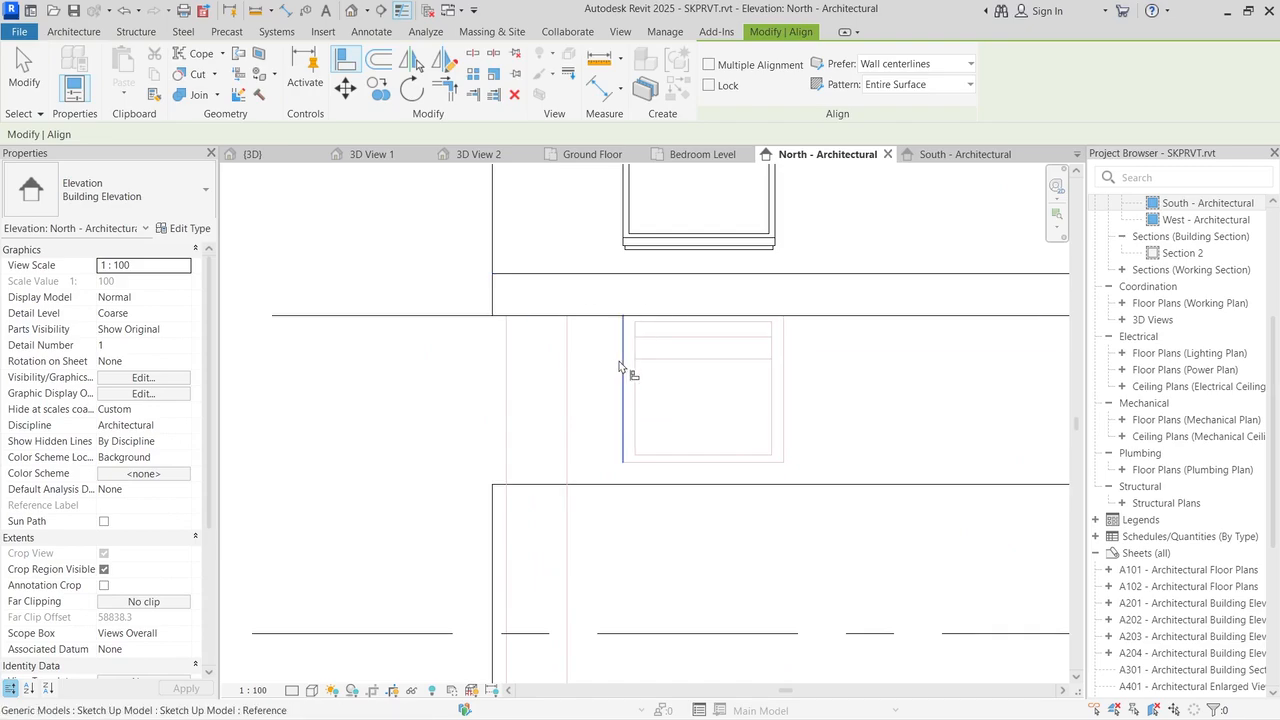
left_click(620, 367)
left_click(620, 210)
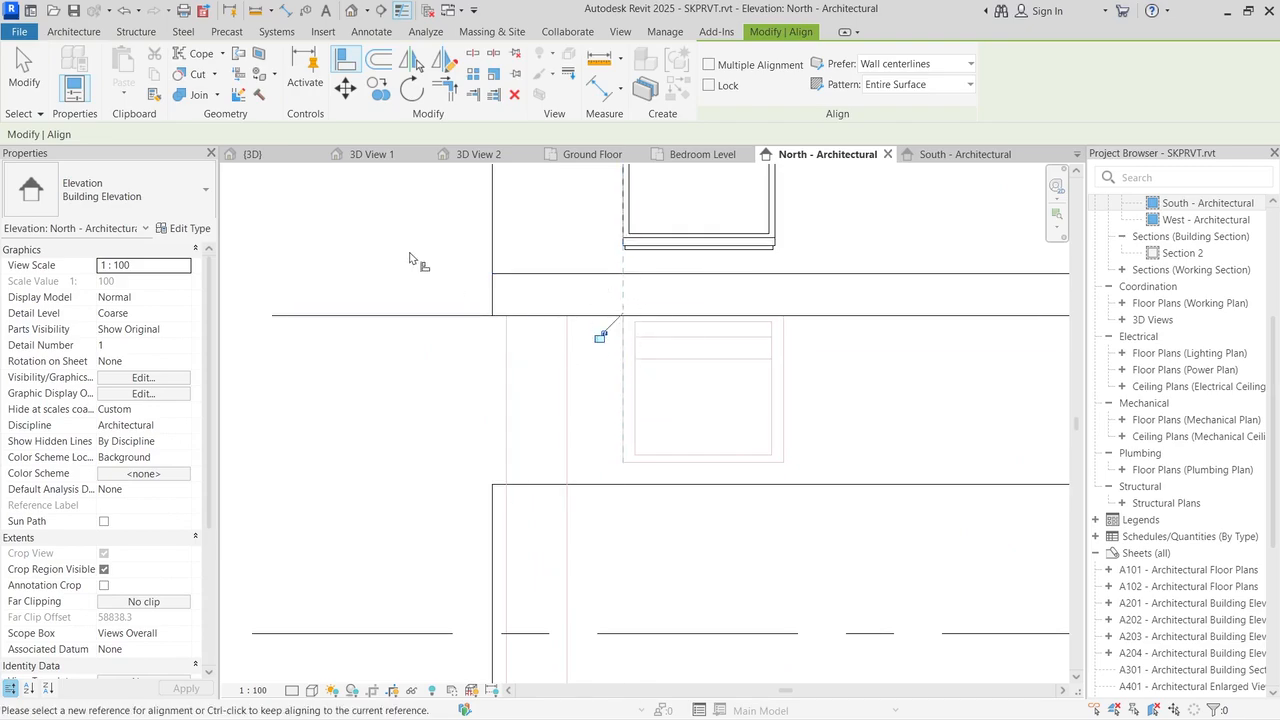
left_click(40, 66)
Step: Examine the north wall and the west gable against the SketchUp model in the North elevation and {3D} view
scroll(475, 345, "down", 4)
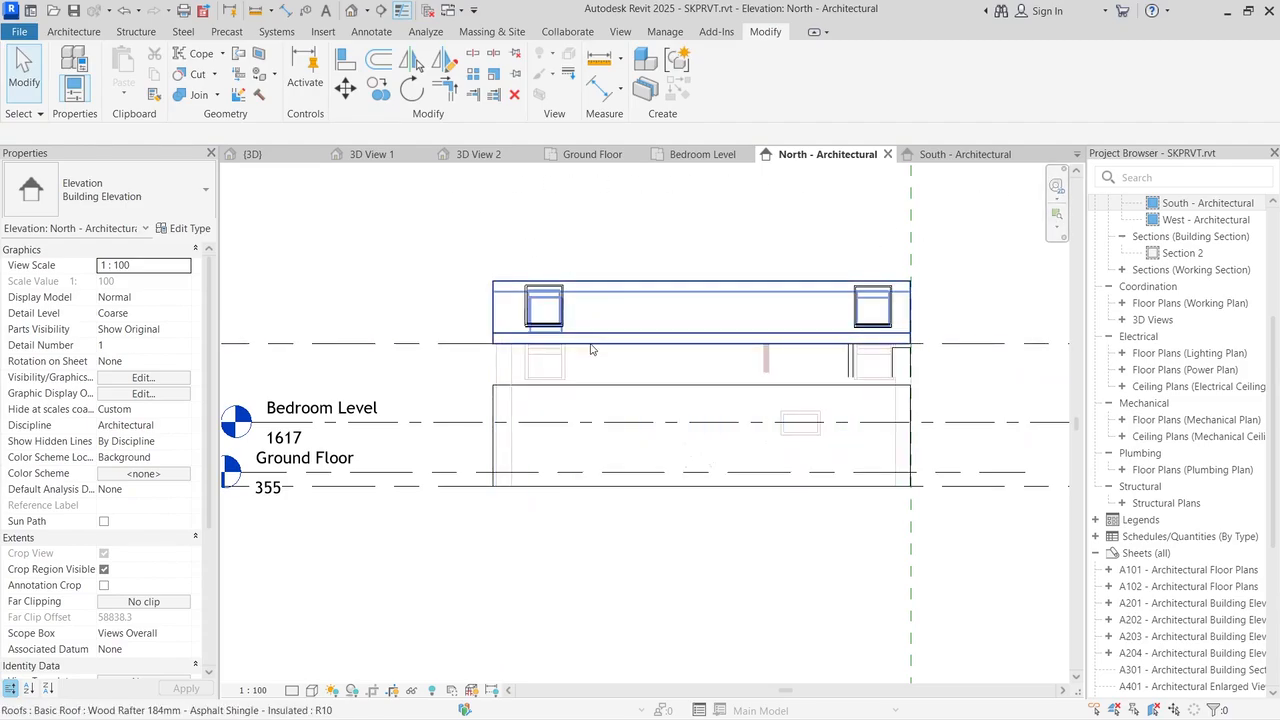
scroll(587, 354, "down", 2)
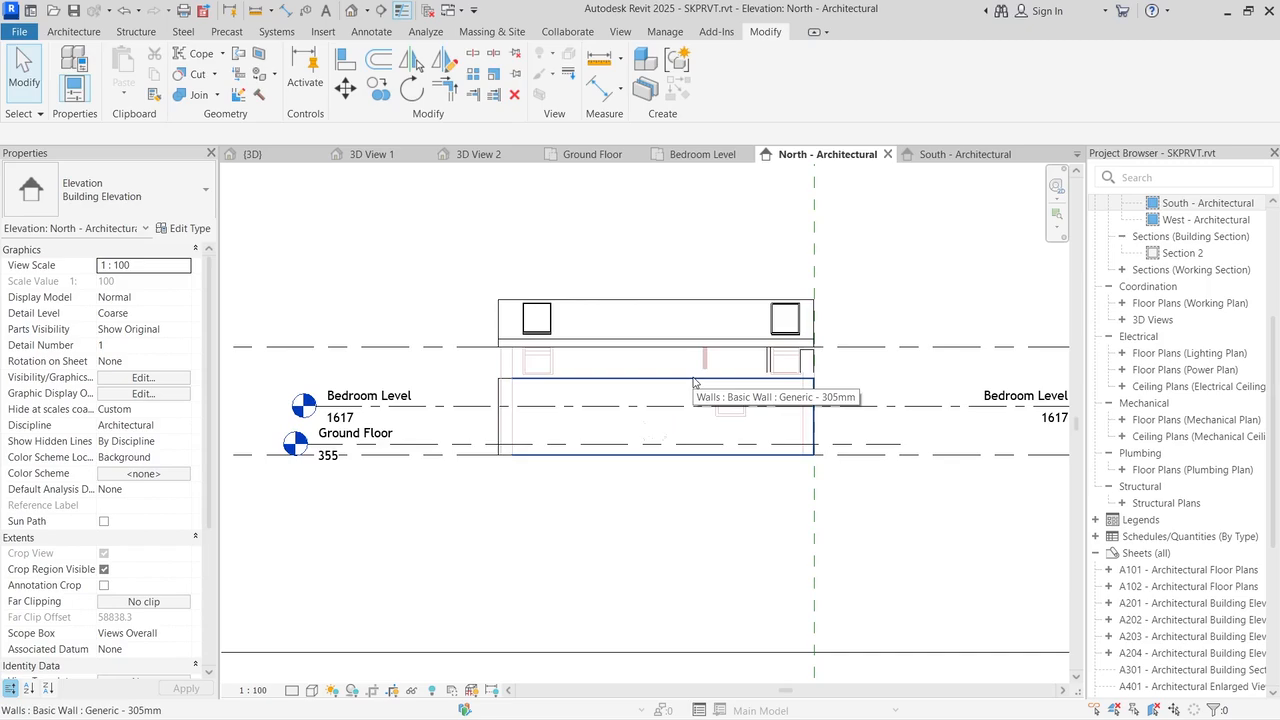
left_click(694, 381)
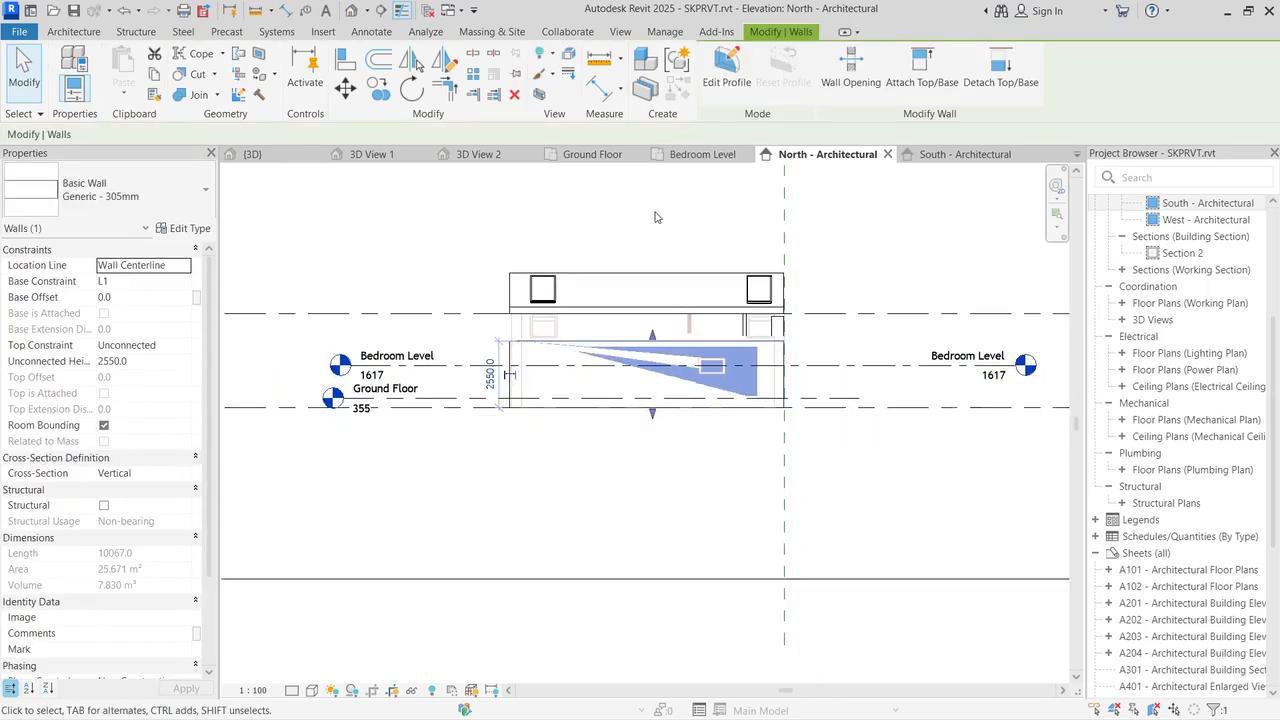
left_click(250, 154)
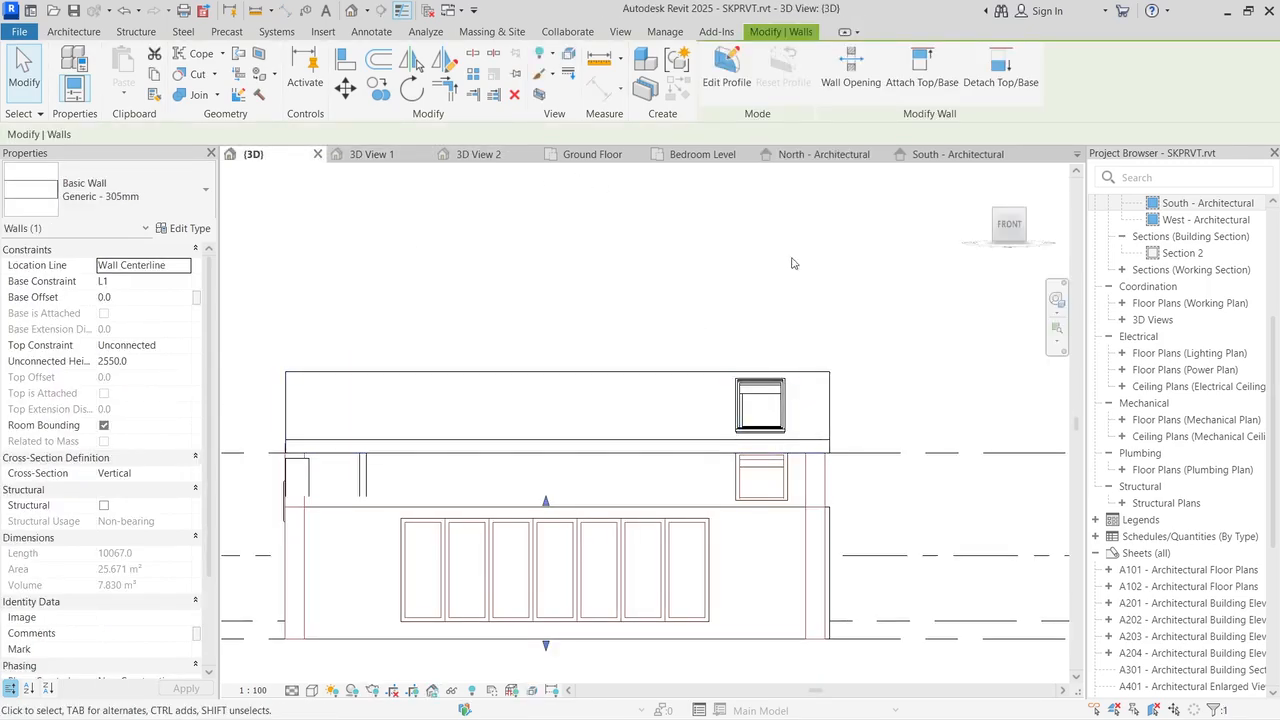
left_click(997, 215)
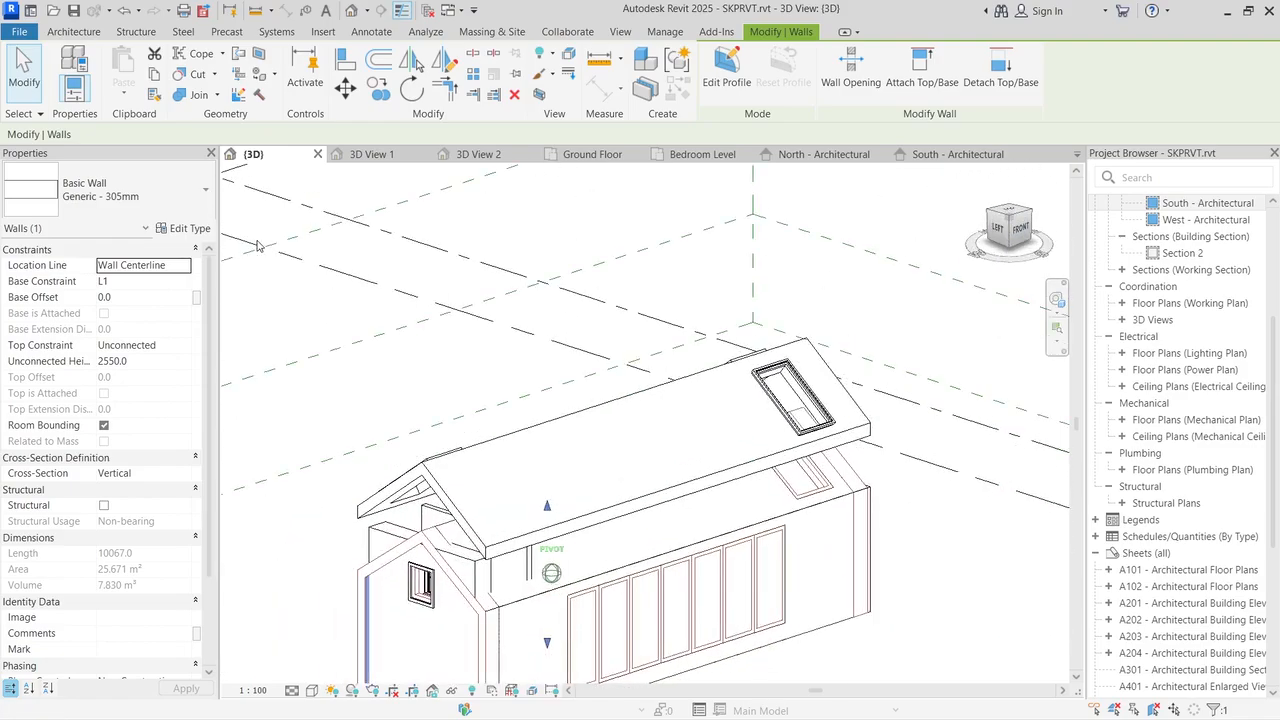
scroll(629, 497, "up", 5)
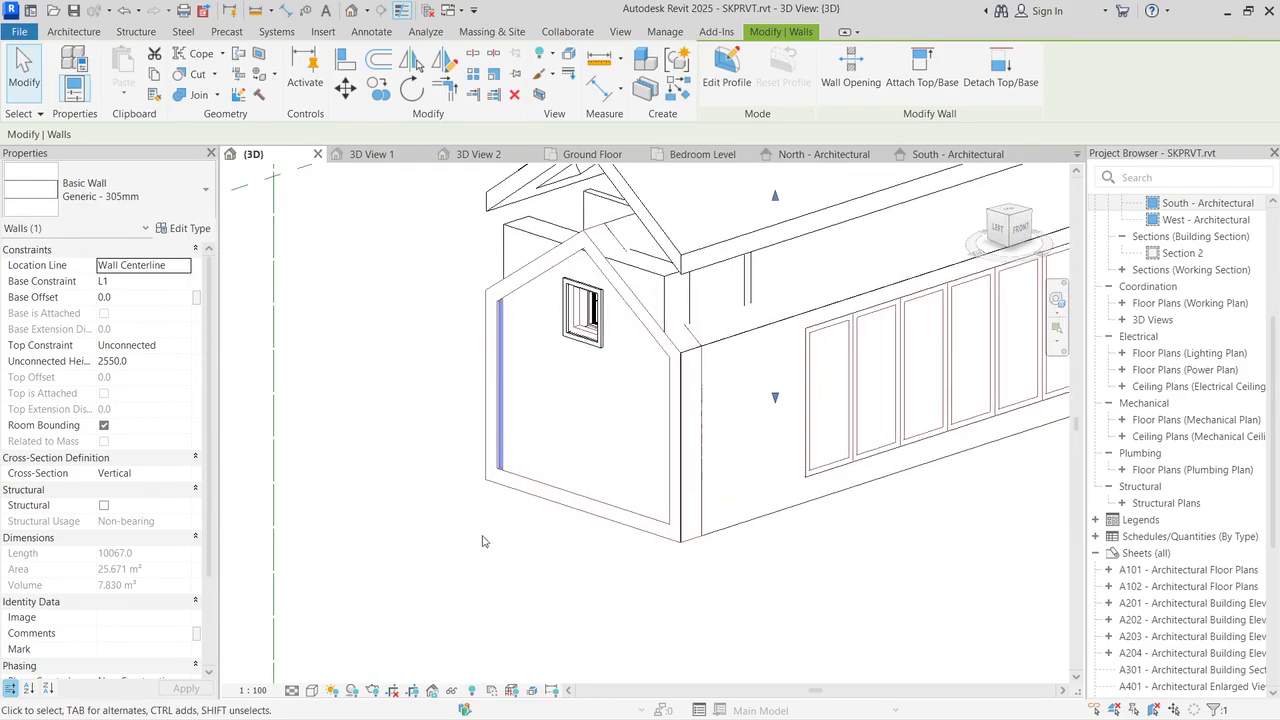
key("Escape")
scroll(575, 220, "down", 5)
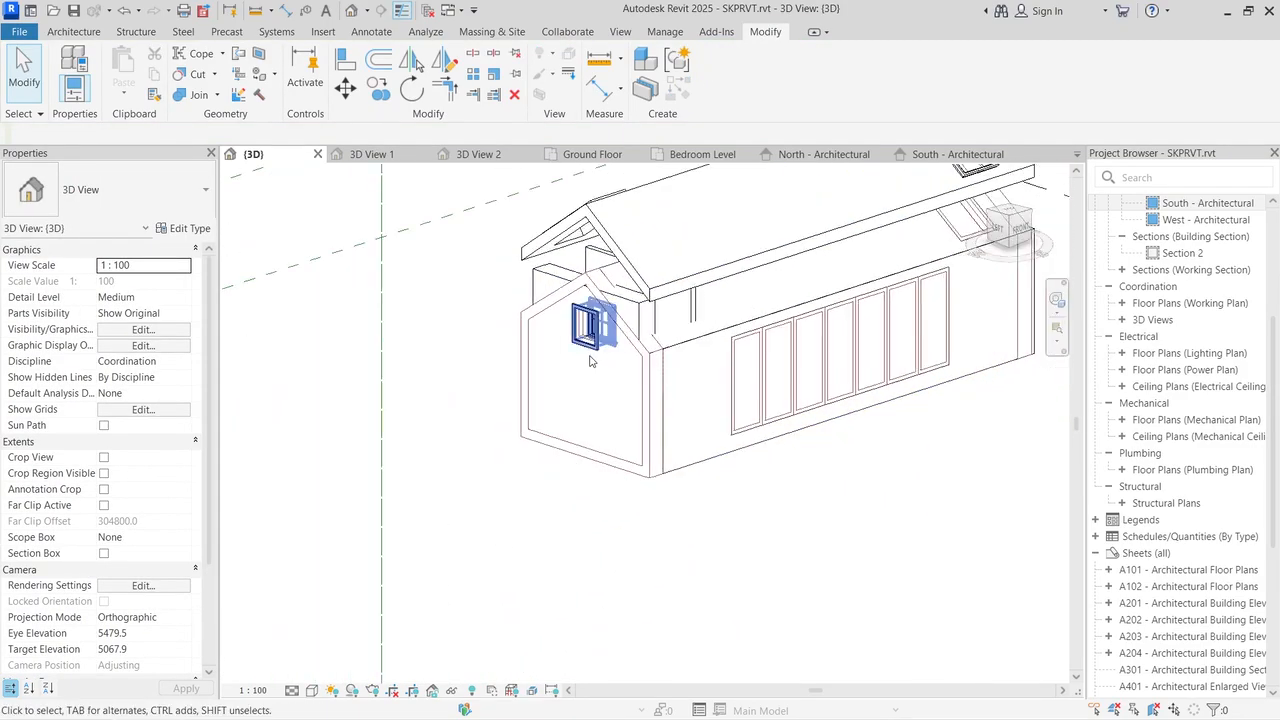
left_click(824, 154)
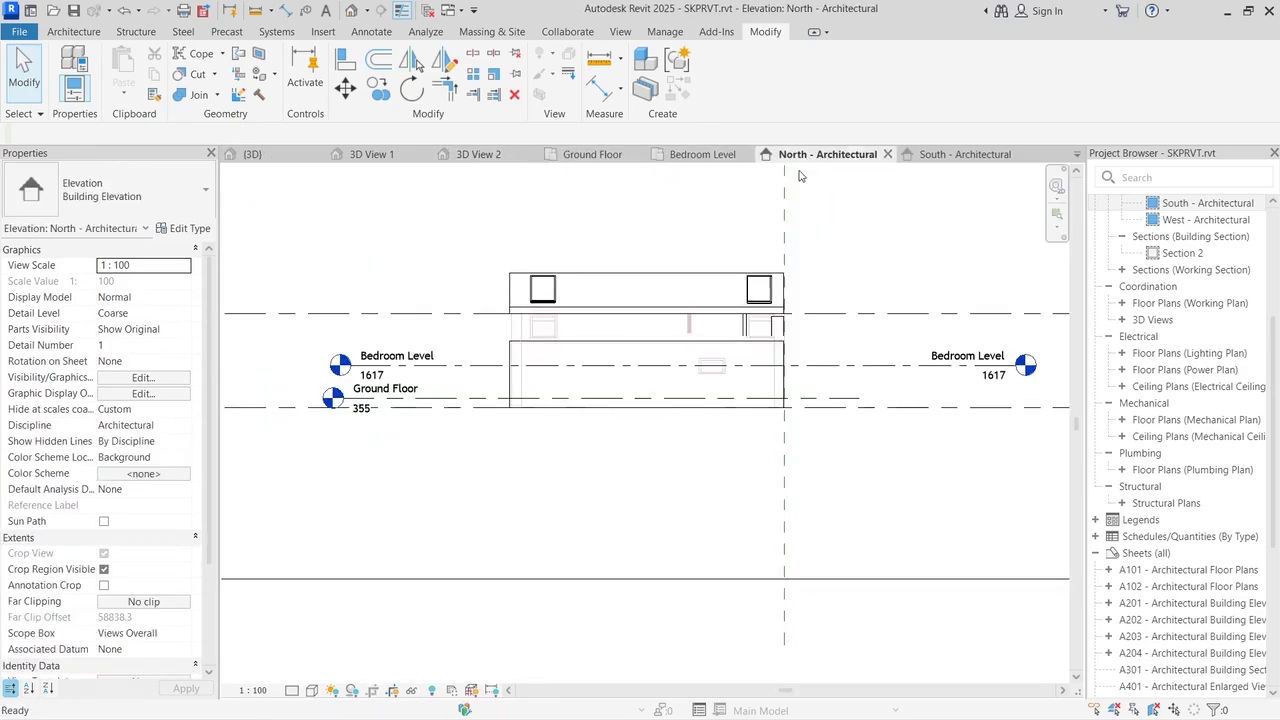
Step: Draw a new level at 2550 along the top edge of the north wall in the North elevation, extending east past the house
scroll(718, 380, "down", 3)
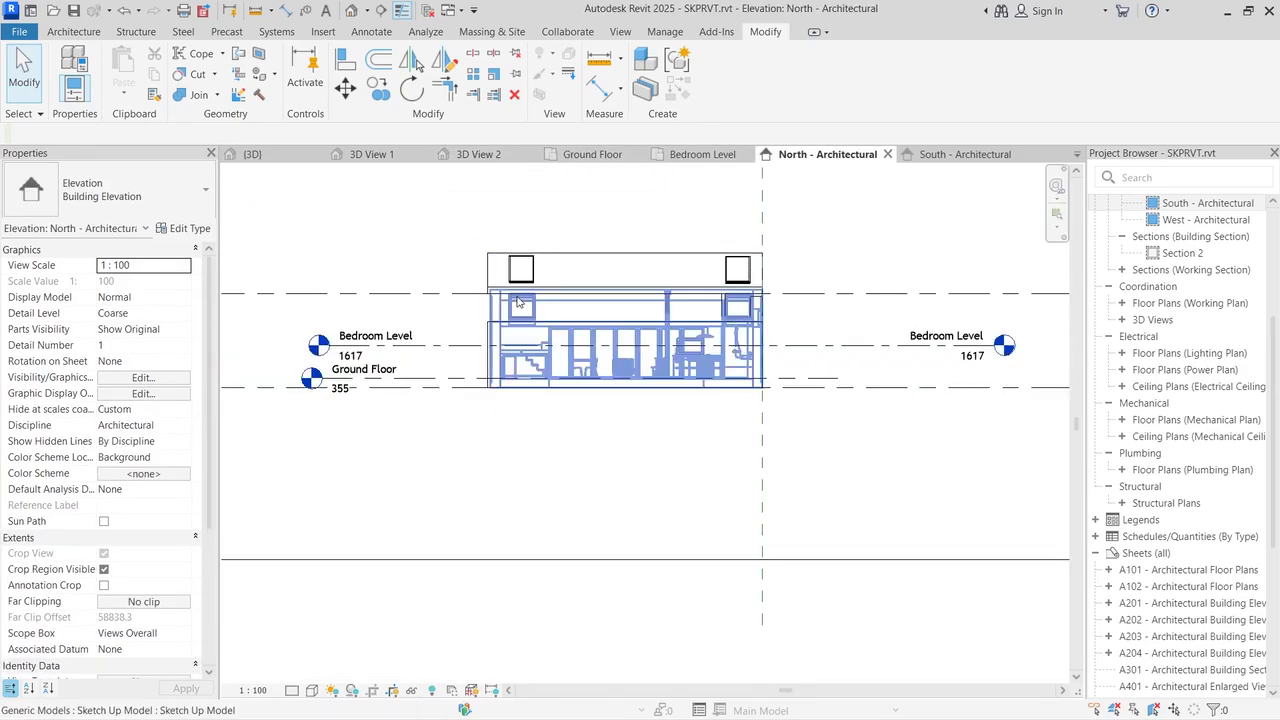
left_click(72, 31)
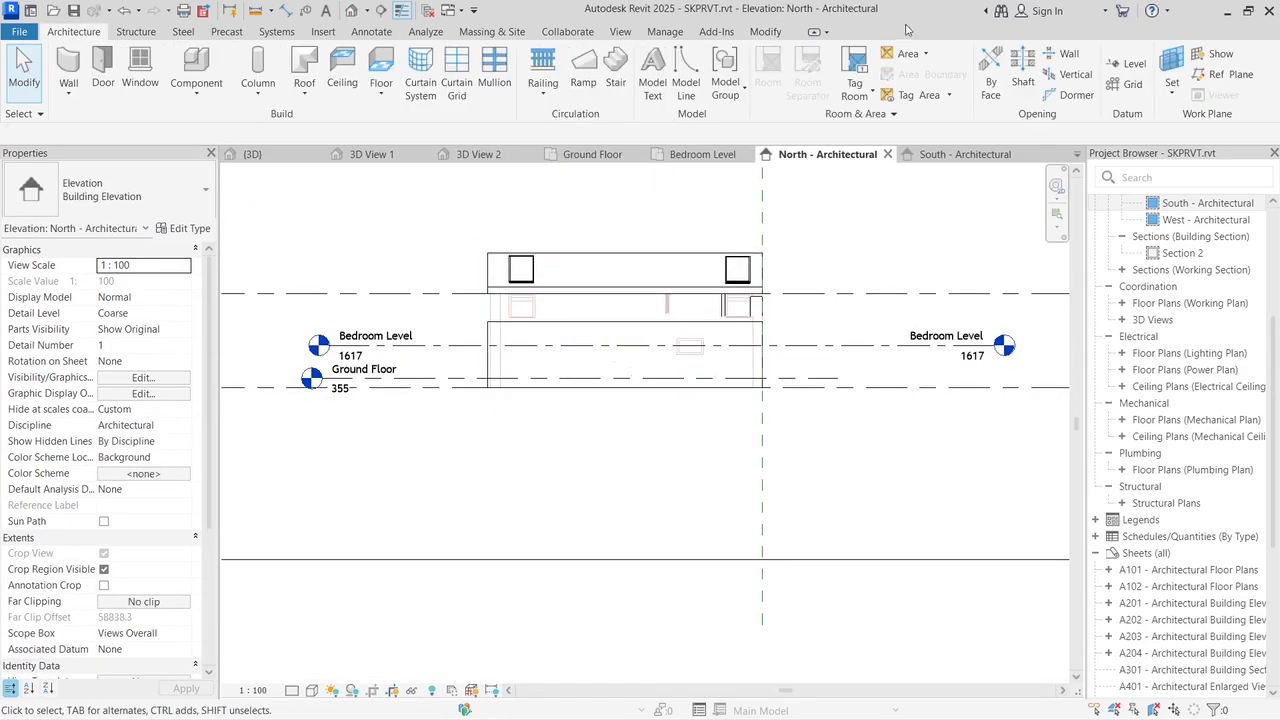
left_click(1128, 63)
scroll(947, 296, "up", 1)
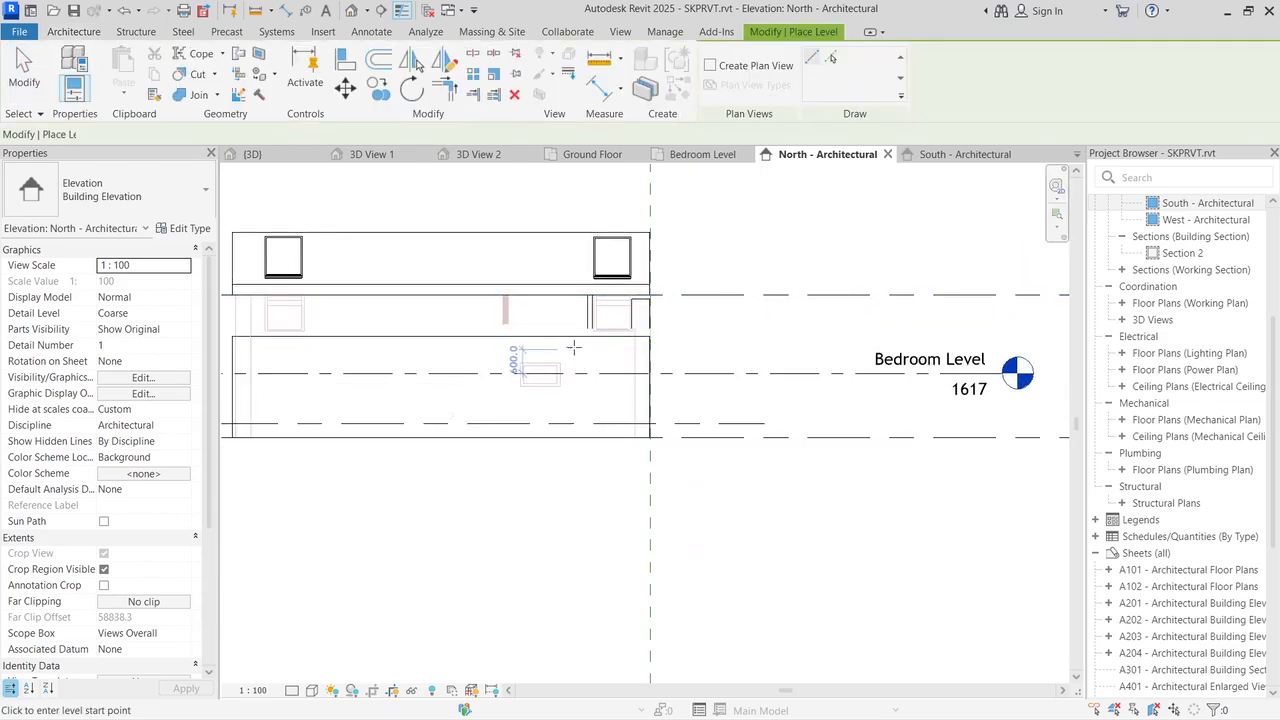
left_click(651, 337)
scroll(651, 337, "down", 5)
scroll(651, 337, "down", 1)
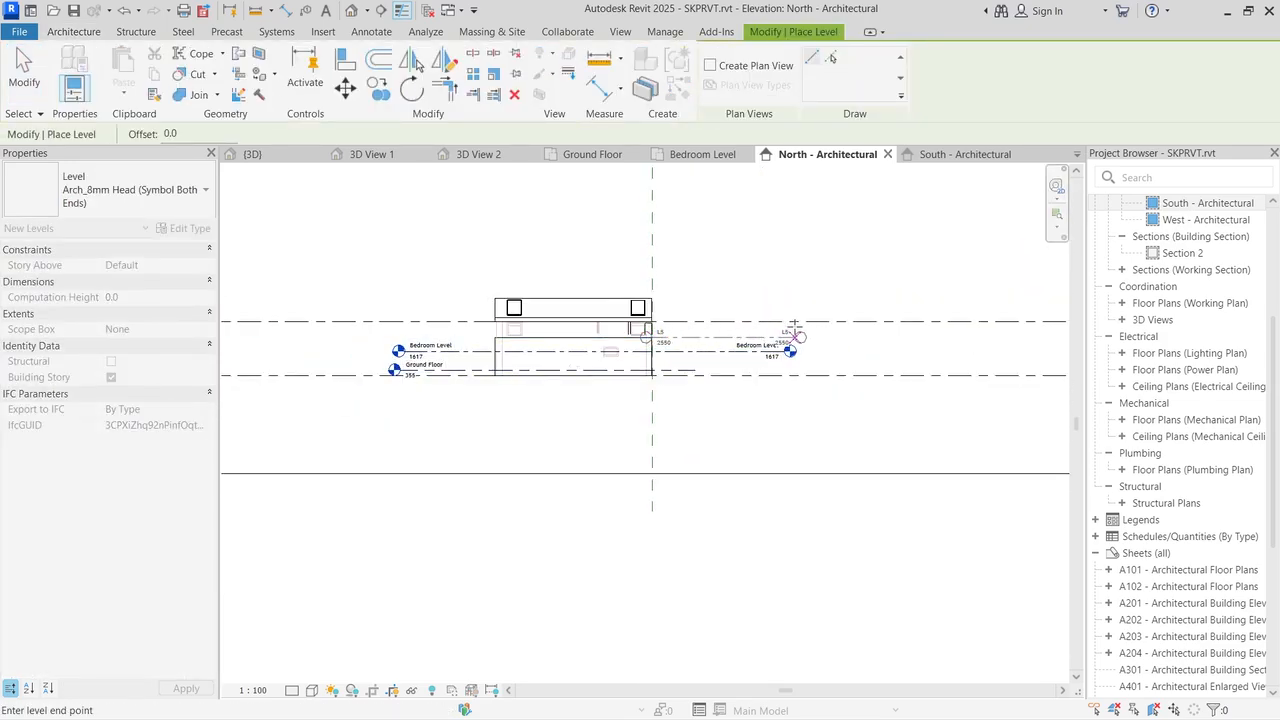
left_click(392, 334)
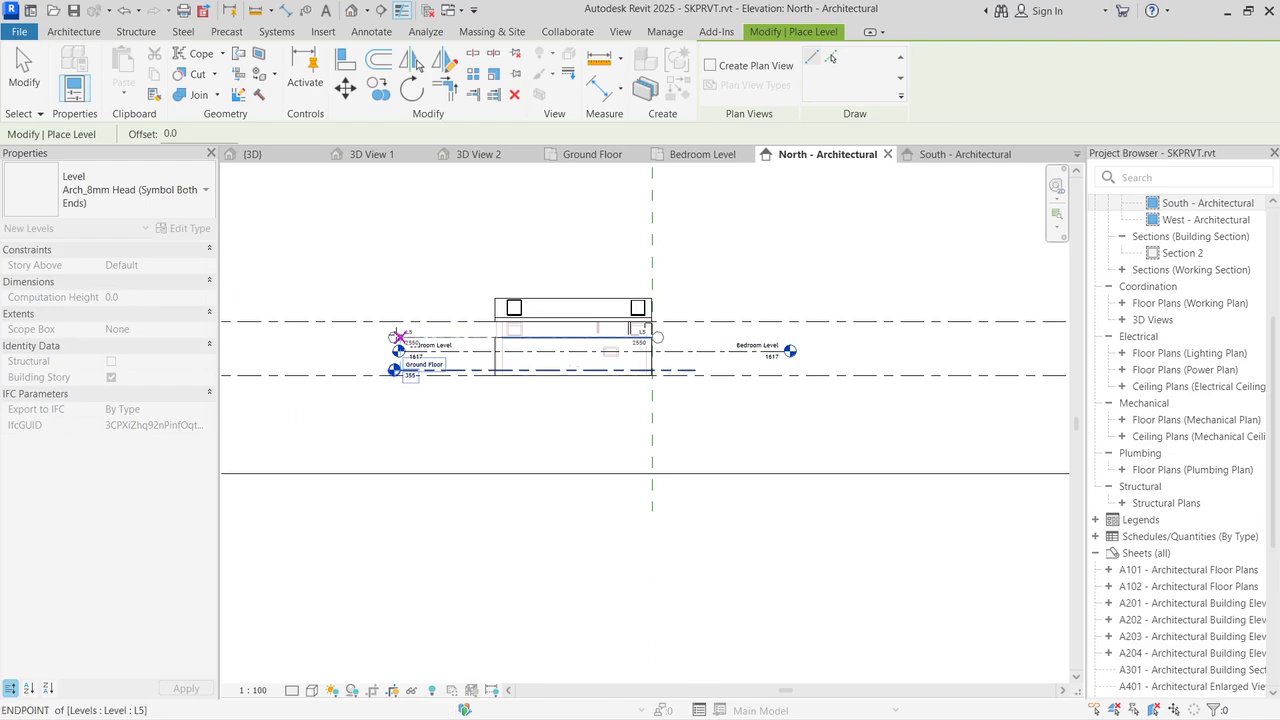
scroll(390, 330, "up", 5)
key("Escape")
key("Escape")
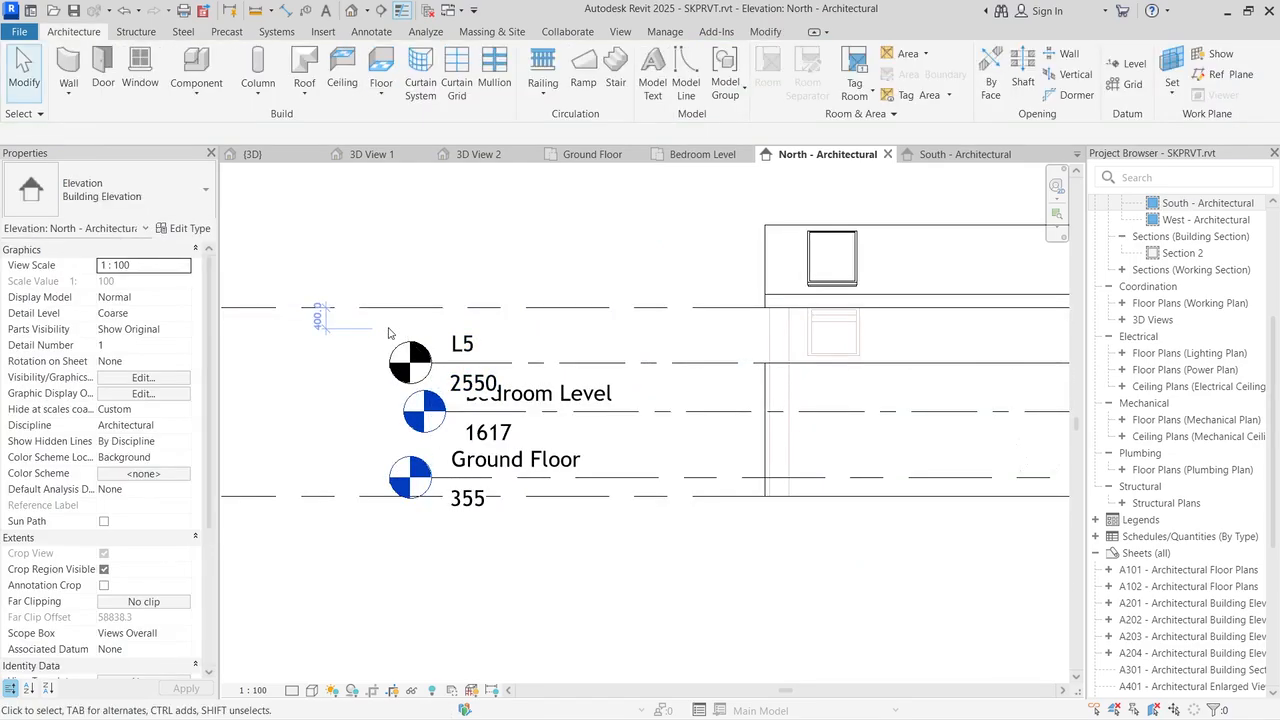
Step: Rename the new level at the wall top as Ceiling
left_click(461, 342)
left_click(461, 342)
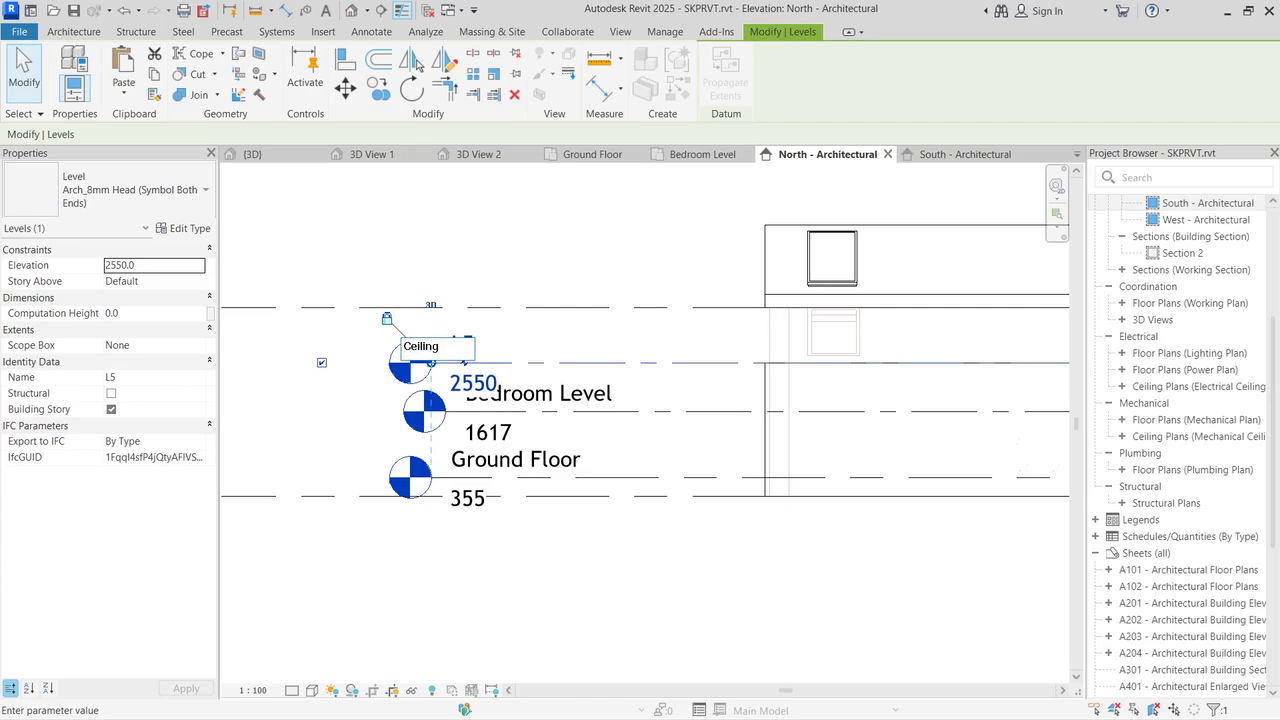
type("Ceiling")
key("Return")
Step: Pull the Ceiling level's east end closer to the house, clear of the Bedroom Level head
scroll(600, 330, "up", 2)
scroll(575, 335, "down", 4)
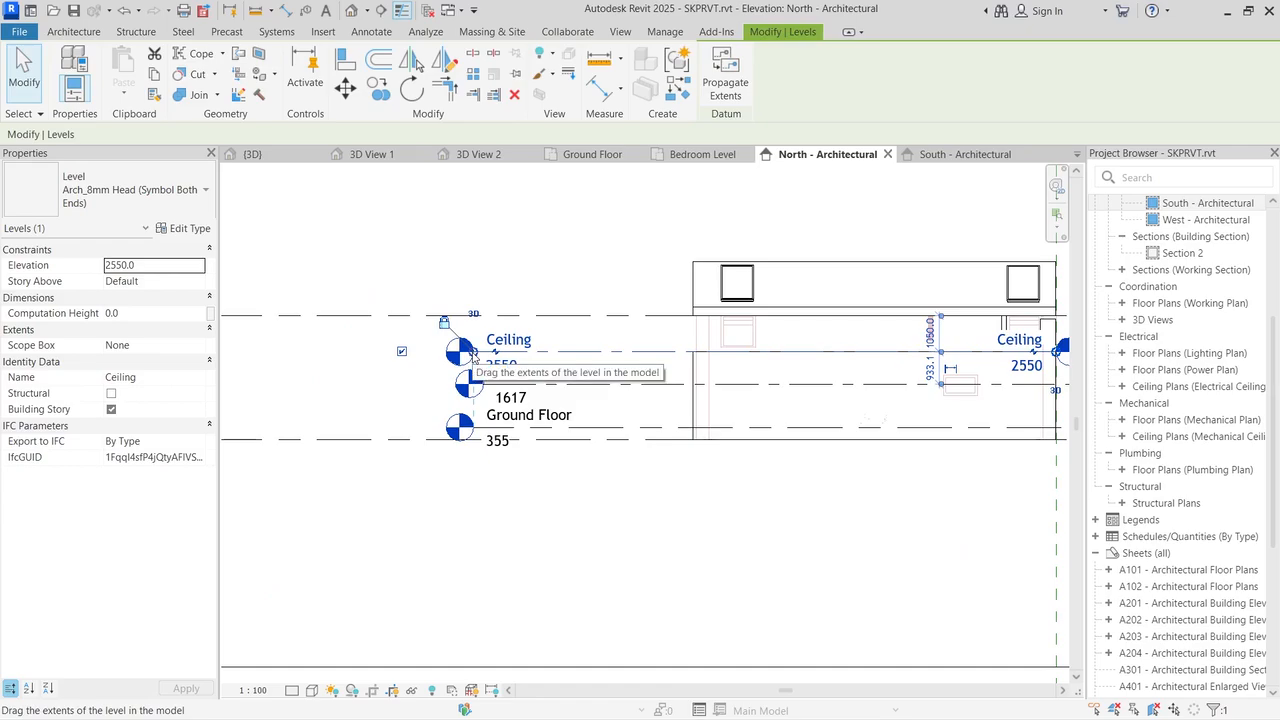
left_click_drag(473, 355, 602, 351)
left_click(527, 365)
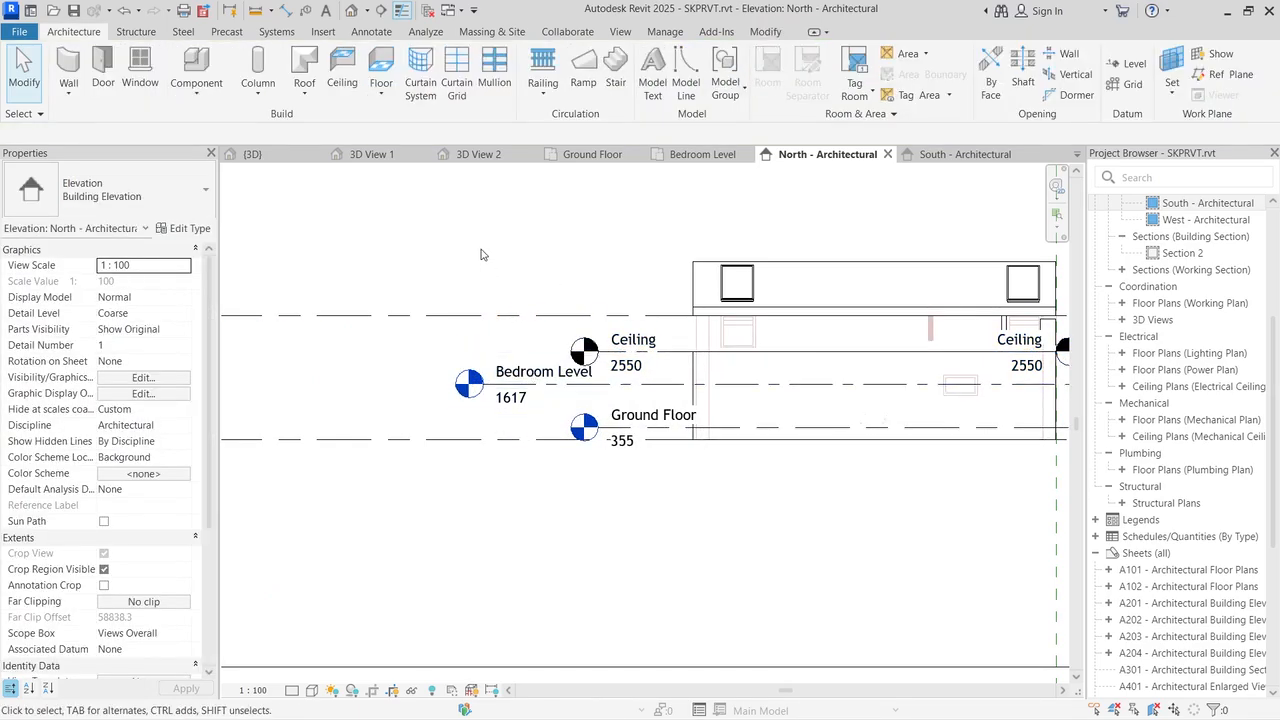
Step: Extend the Ceiling level's west end so its head sits clear of the house outline
scroll(480, 255, "down", 3)
scroll(506, 263, "up", 3)
scroll(480, 300, "down", 3)
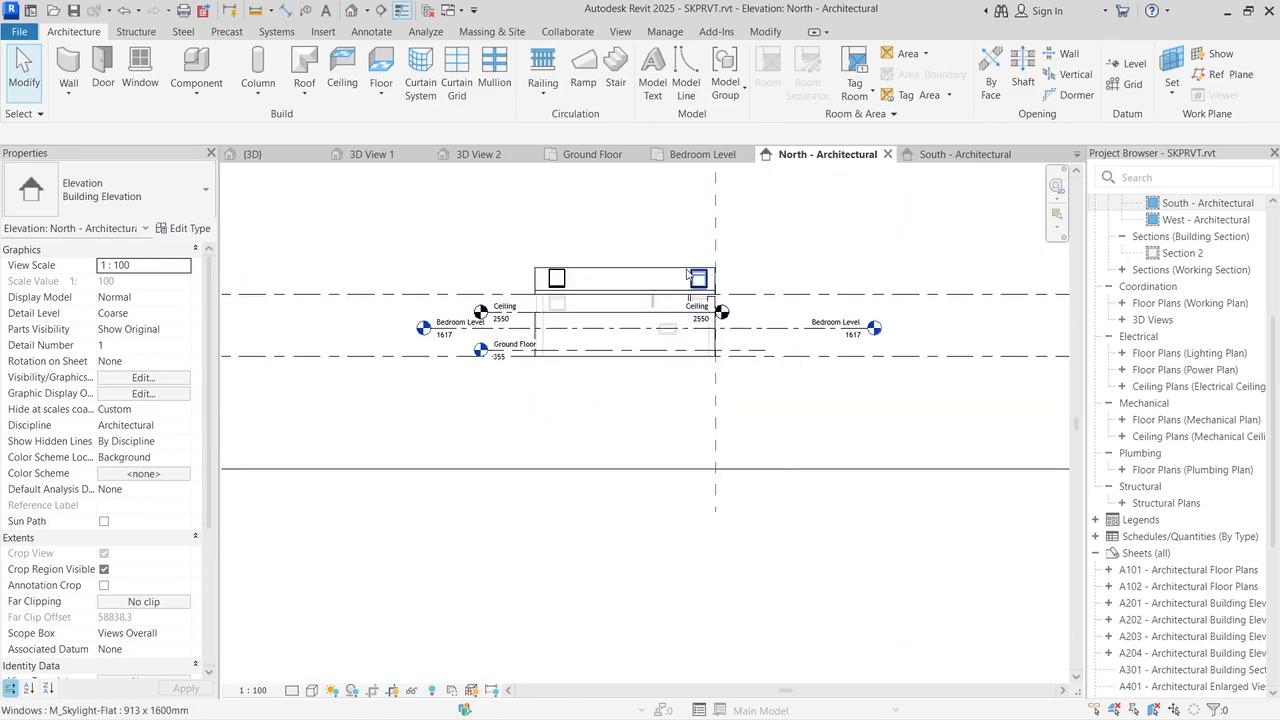
scroll(718, 300, "up", 5)
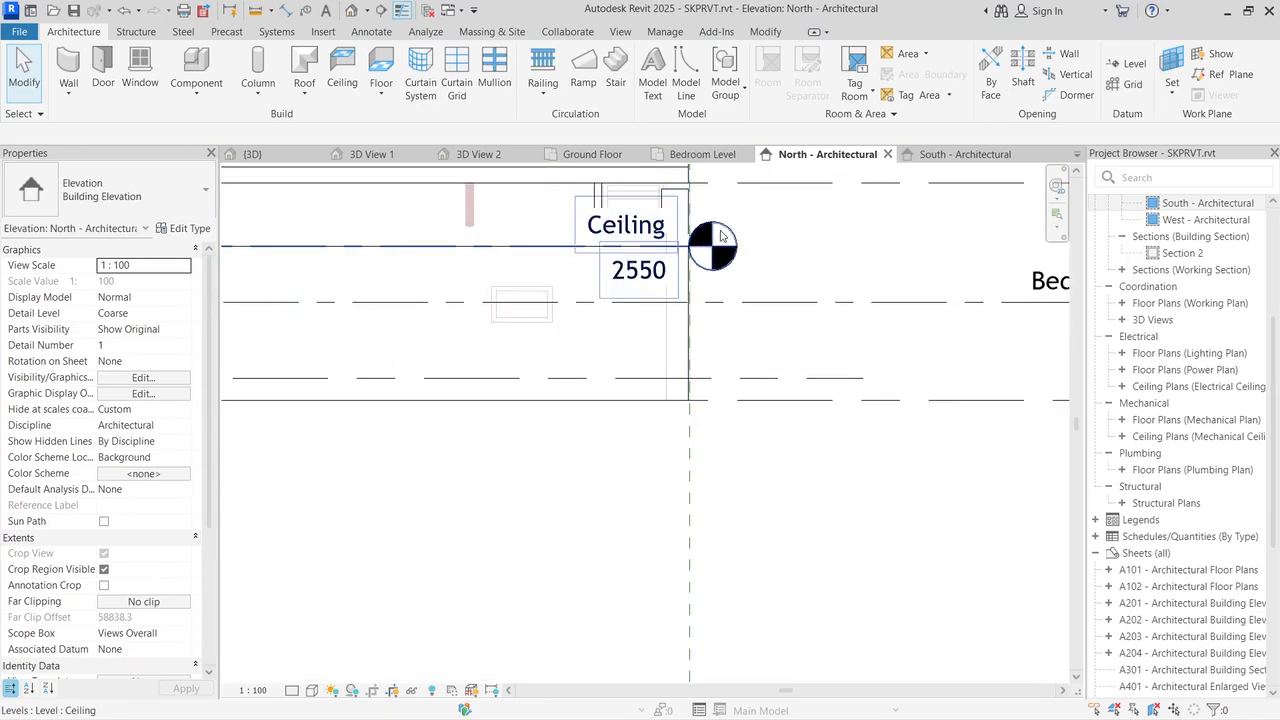
left_click(720, 238)
left_click_drag(688, 245, 918, 245)
scroll(808, 460, "down", 4)
left_click(843, 443)
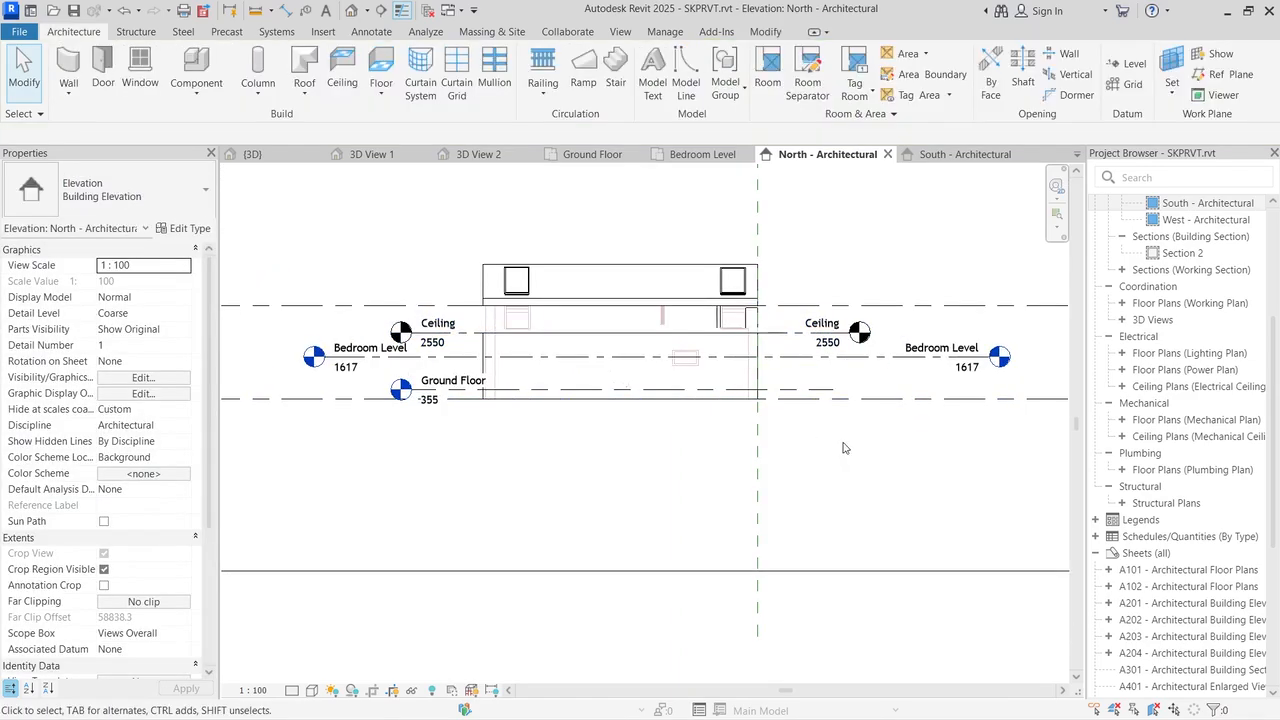
Step: Set the roof's base level to Ceiling
left_click(626, 268)
left_click(158, 264)
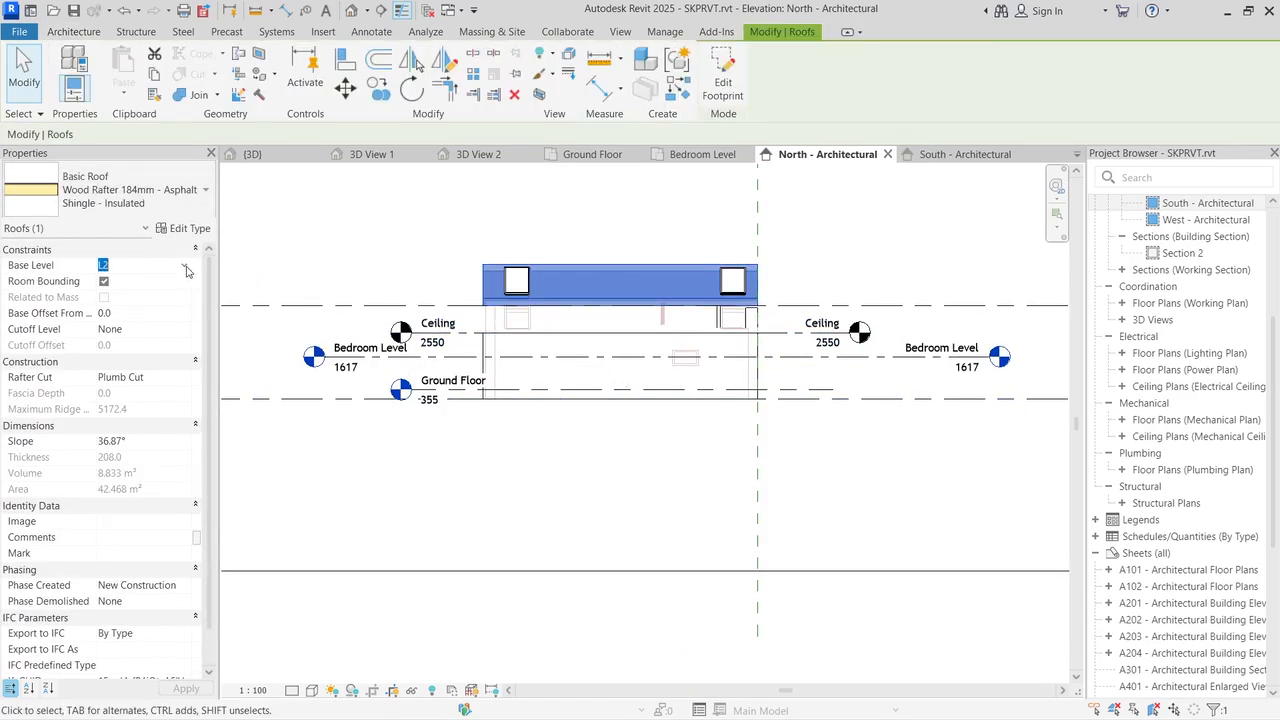
left_click(184, 267)
left_click(137, 321)
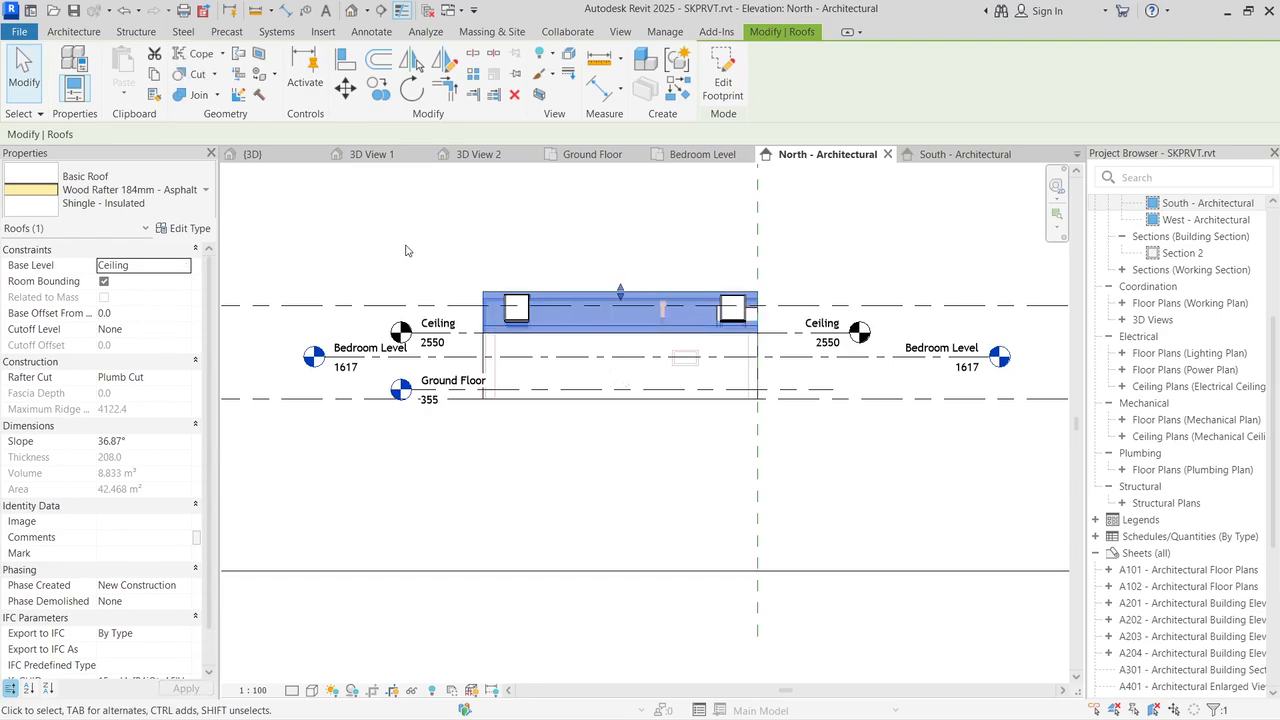
left_click(486, 251)
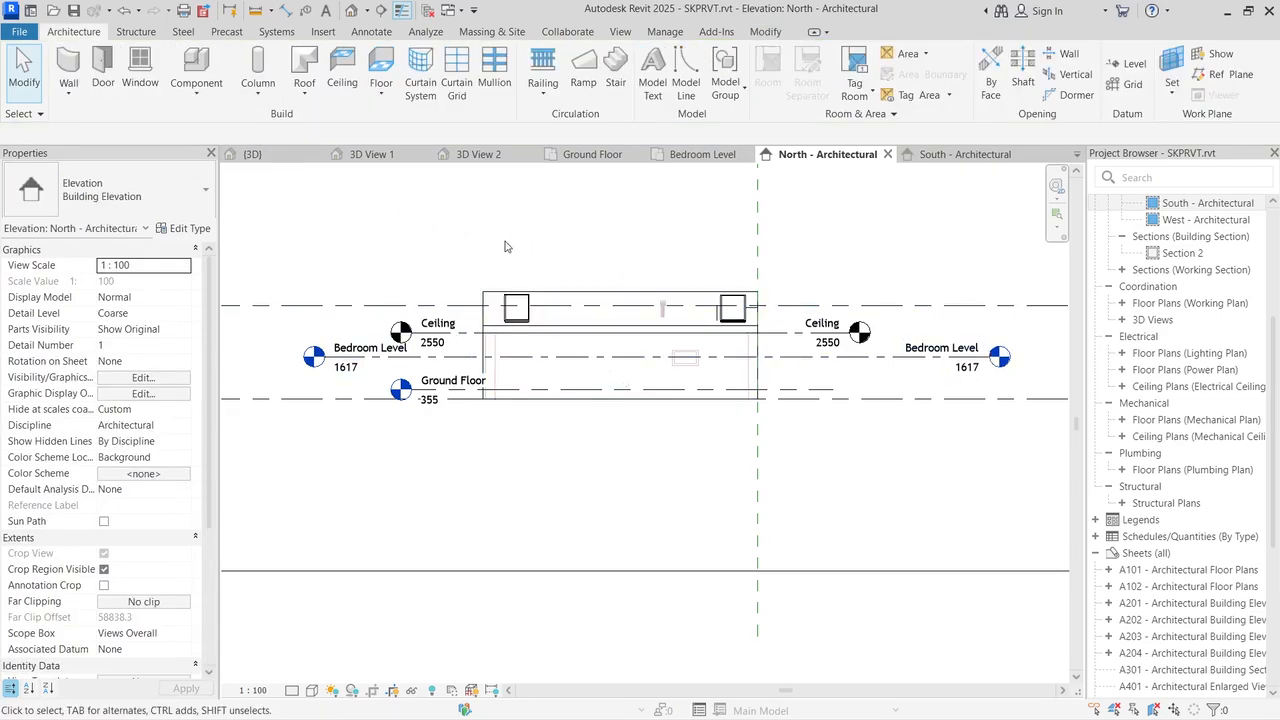
Step: In the {3D} view, attach the top of the west gable wall containing the small window to the roof
left_click(277, 152)
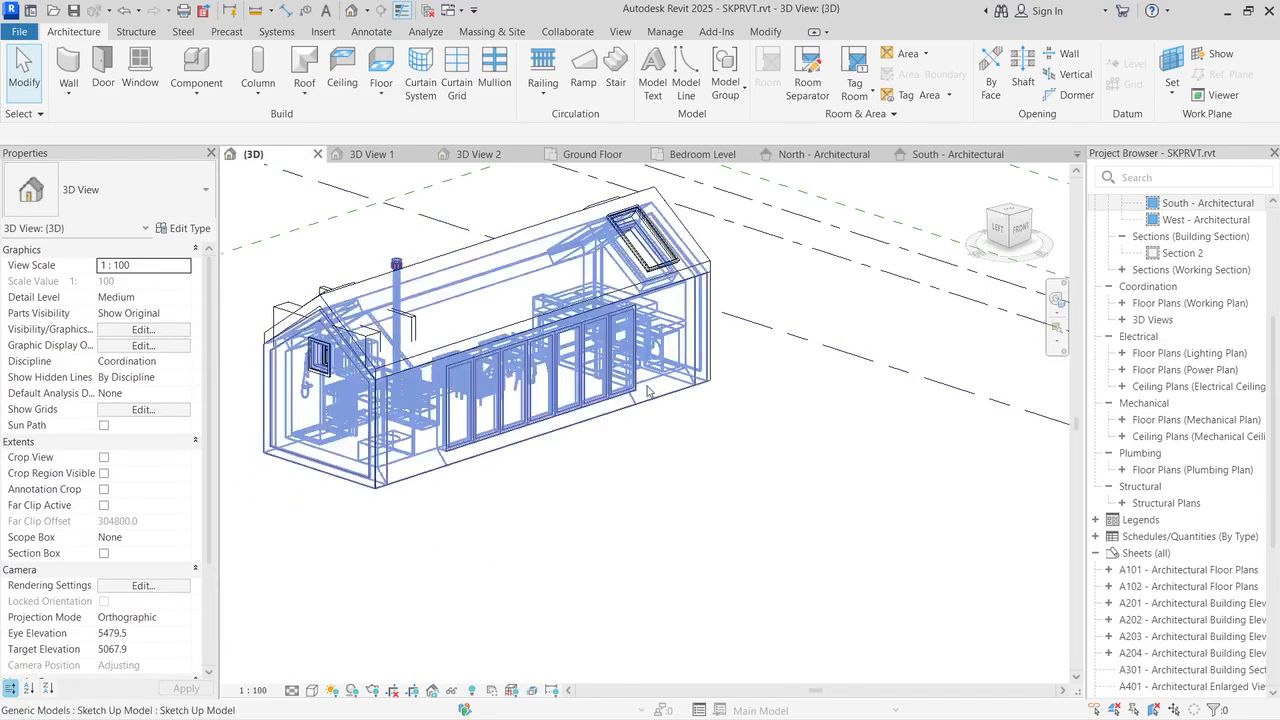
scroll(240, 278, "up", 5)
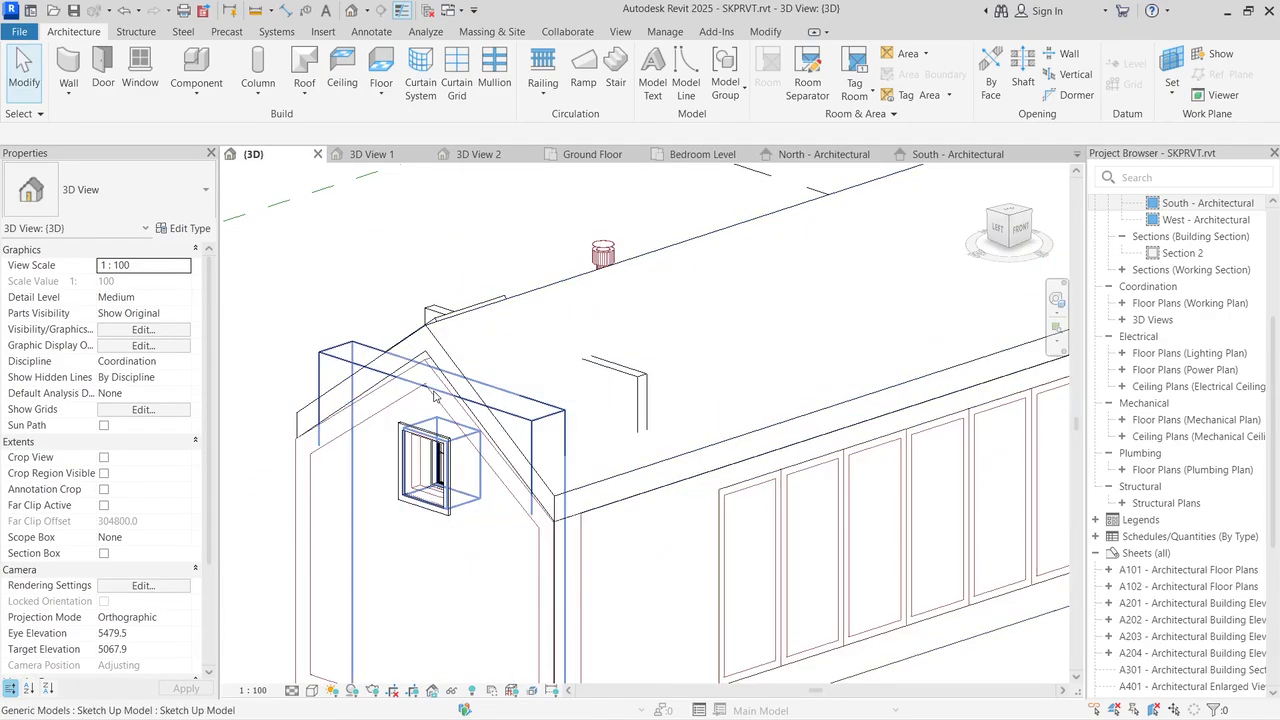
scroll(549, 357, "down", 5)
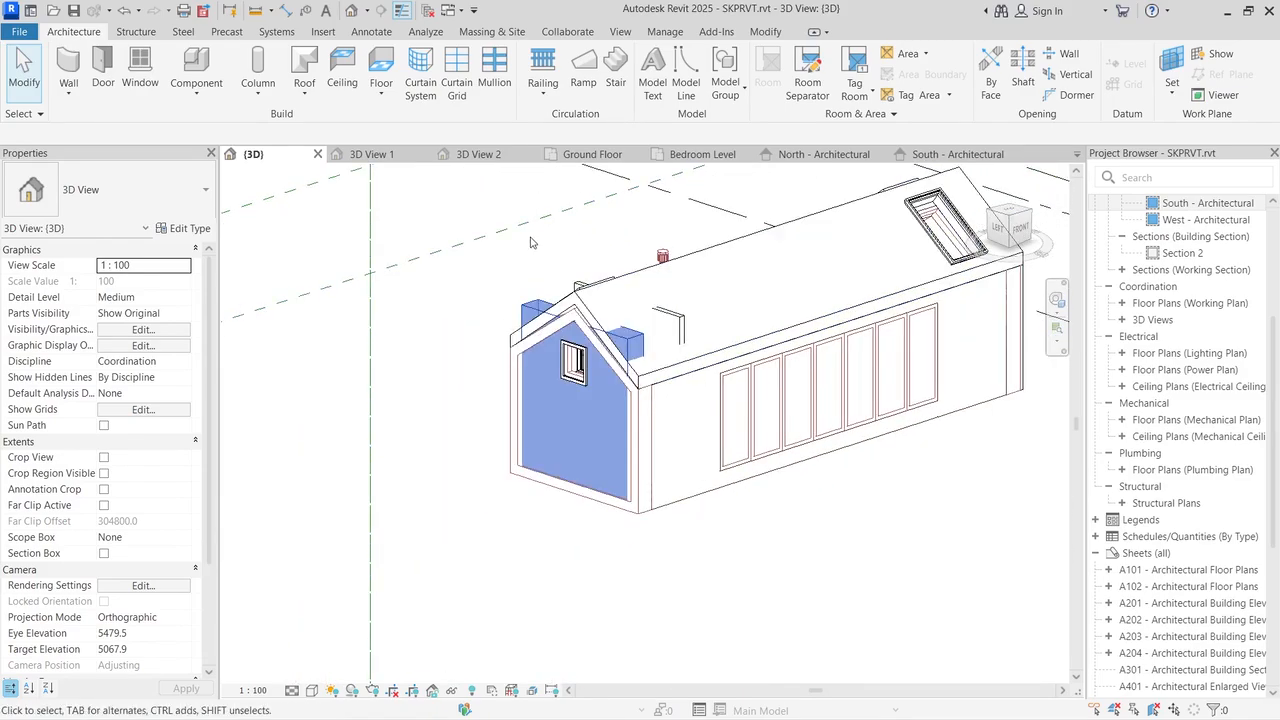
scroll(531, 243, "up", 3)
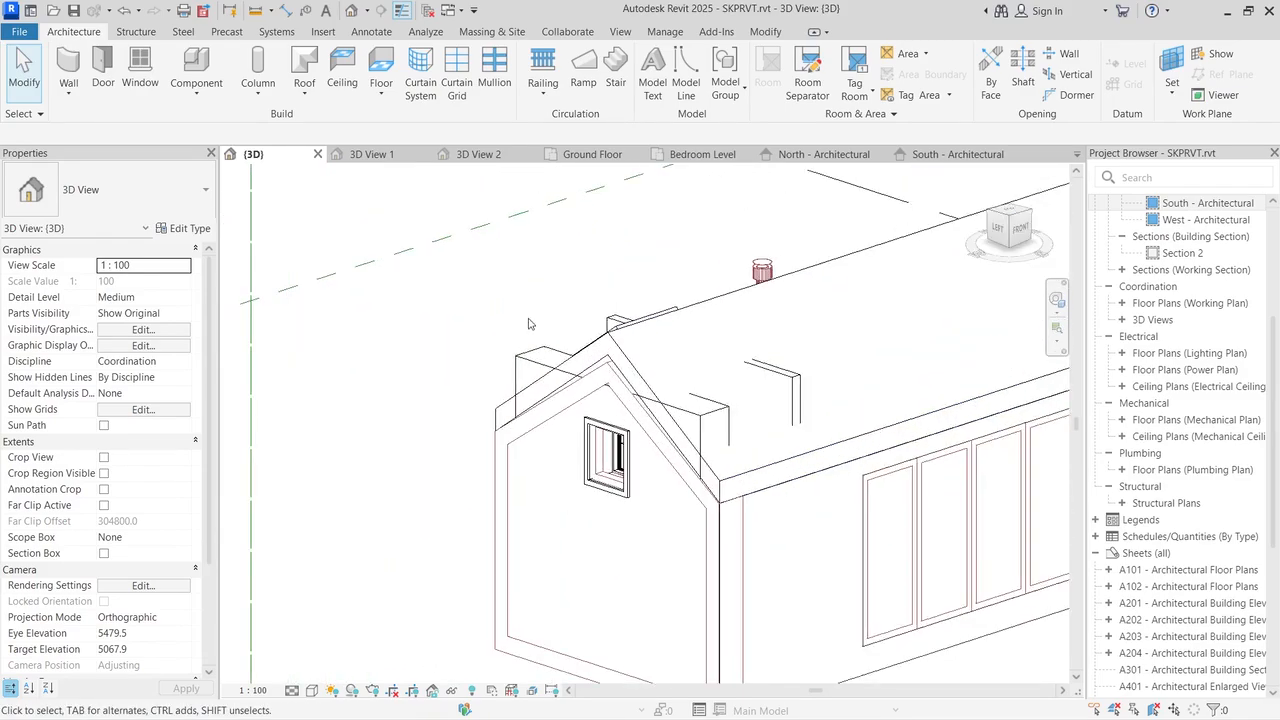
left_click(531, 362)
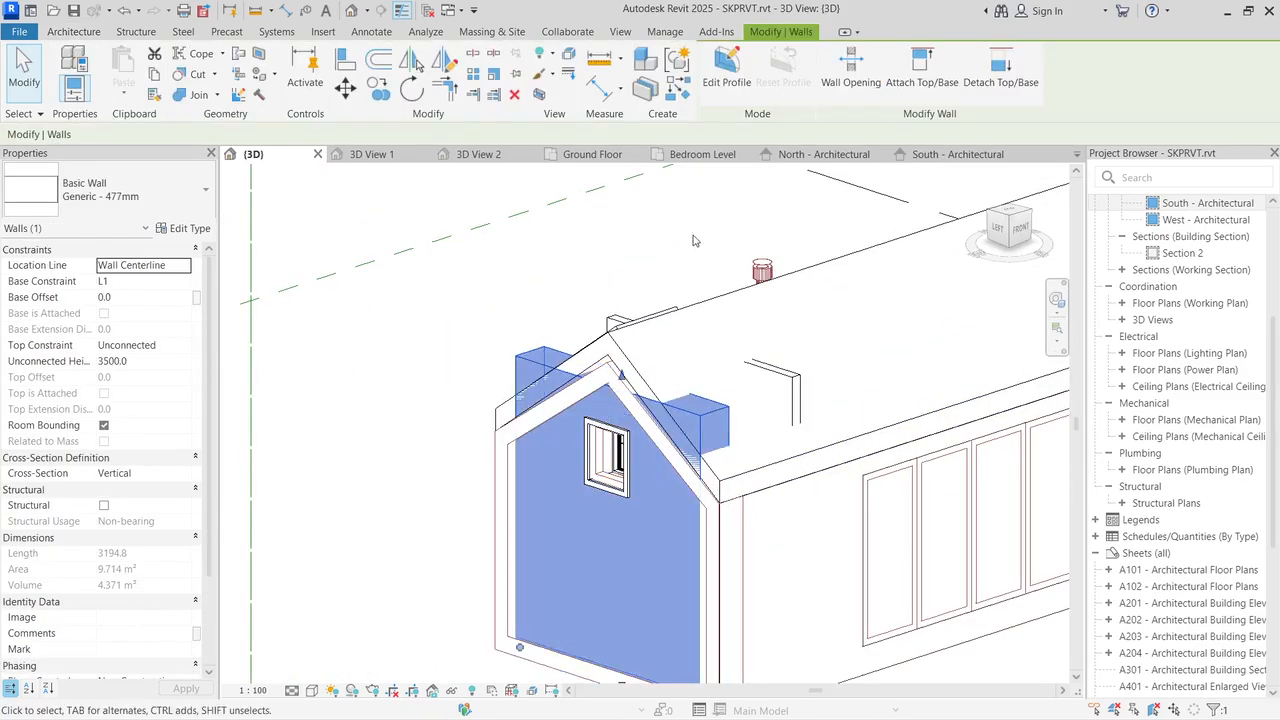
left_click(922, 88)
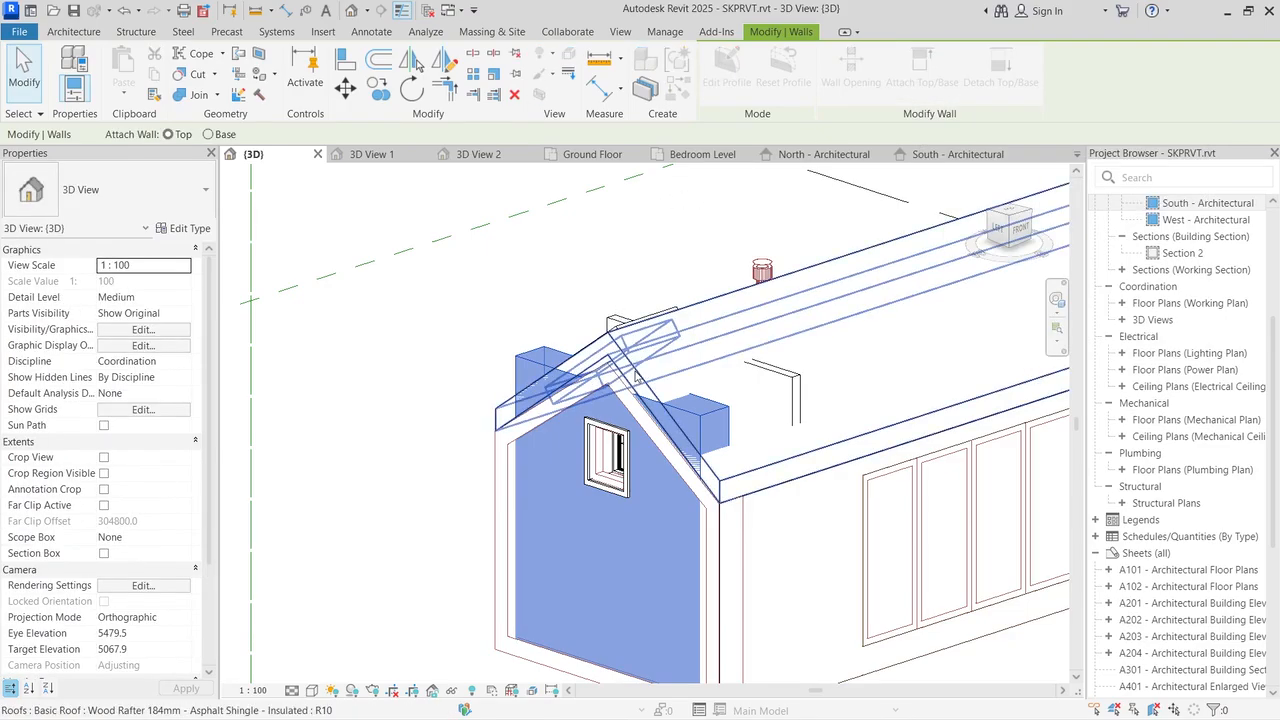
left_click(636, 376)
left_click(474, 292)
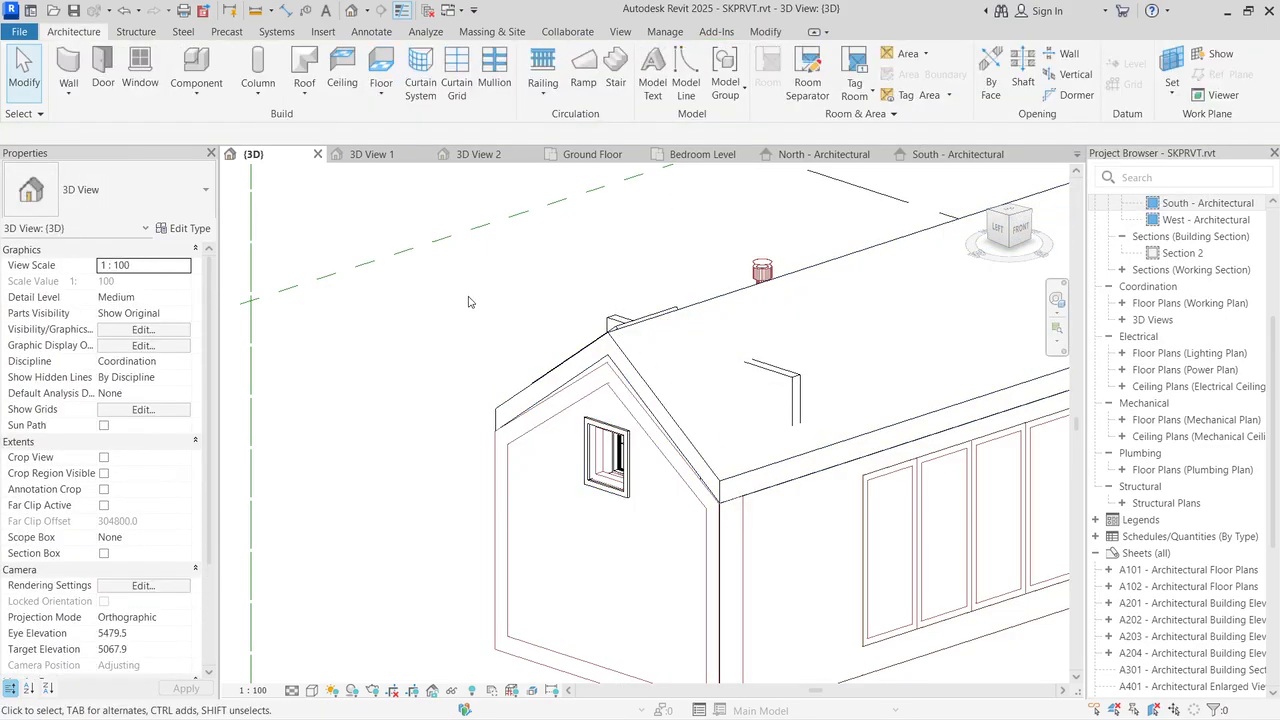
Step: Attach the top of the east gable wall to the roof
scroll(473, 300, "down", 2)
scroll(474, 338, "down", 3)
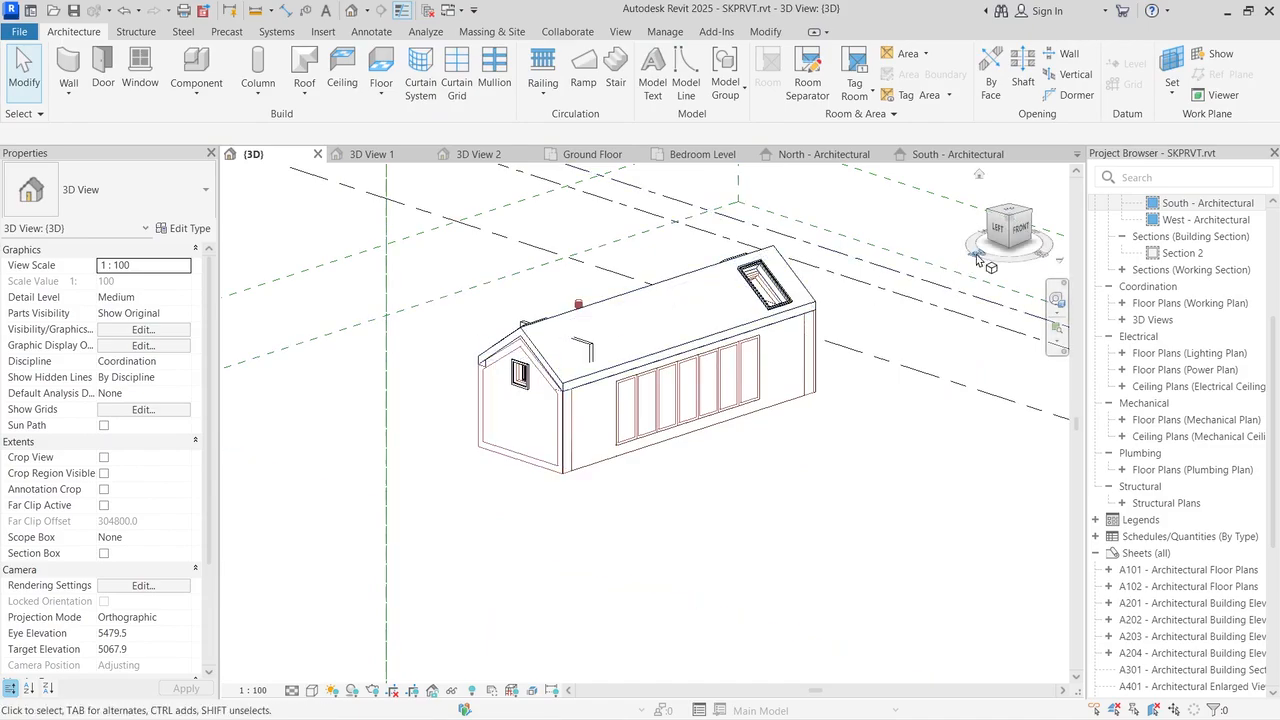
mouse_move(1030, 232)
left_mouse_down()
mouse_move(814, 246)
mouse_move(763, 200)
mouse_move(760, 215)
left_mouse_up()
scroll(1020, 388, "up", 2)
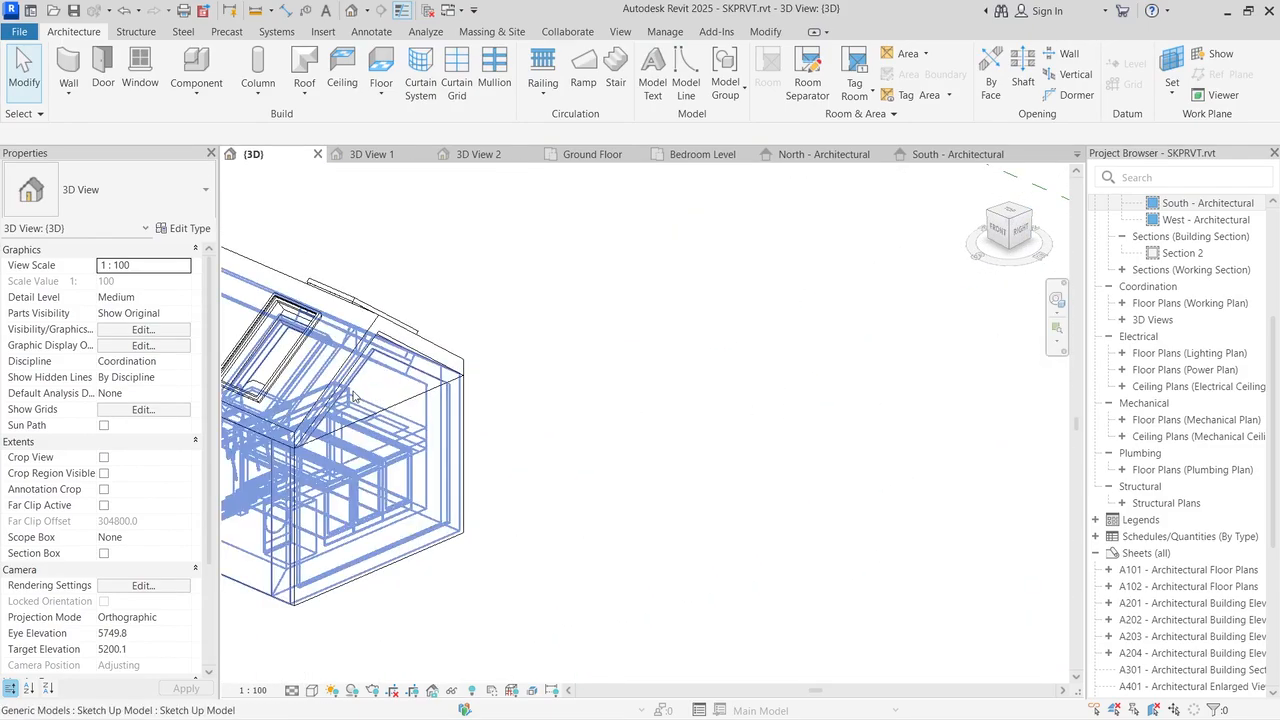
left_click(382, 424)
left_click(912, 68)
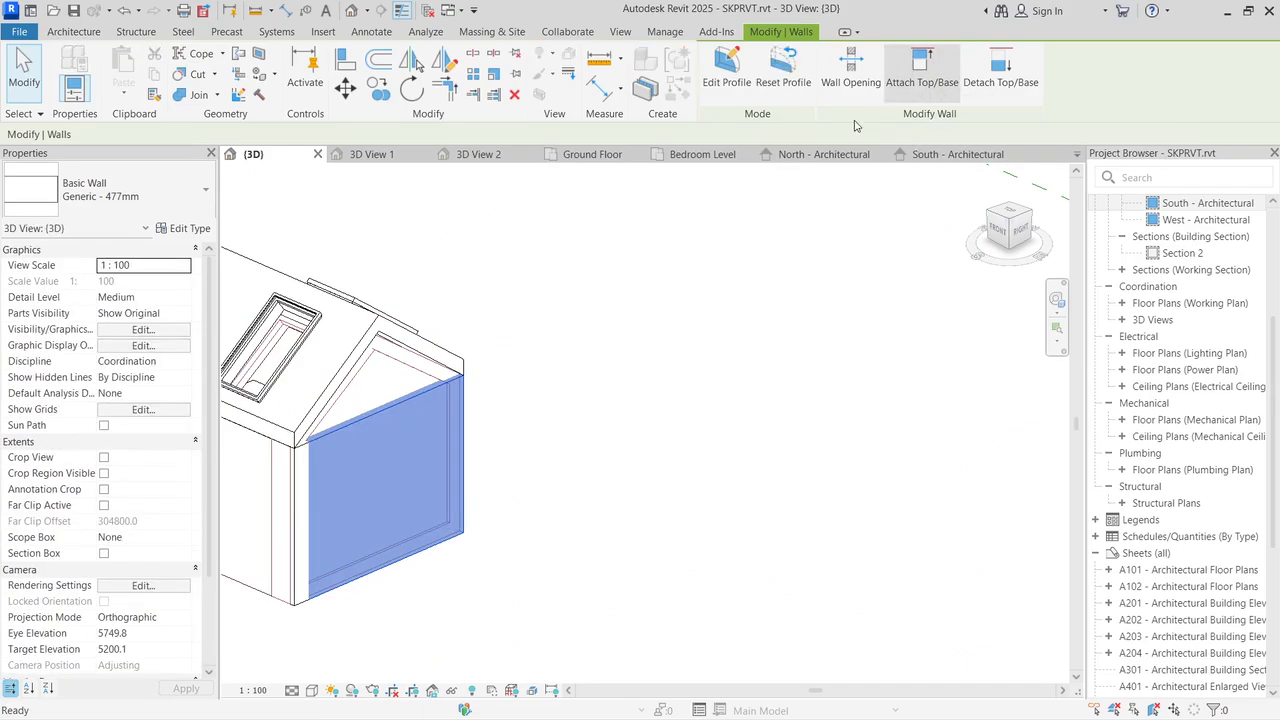
left_click(422, 347)
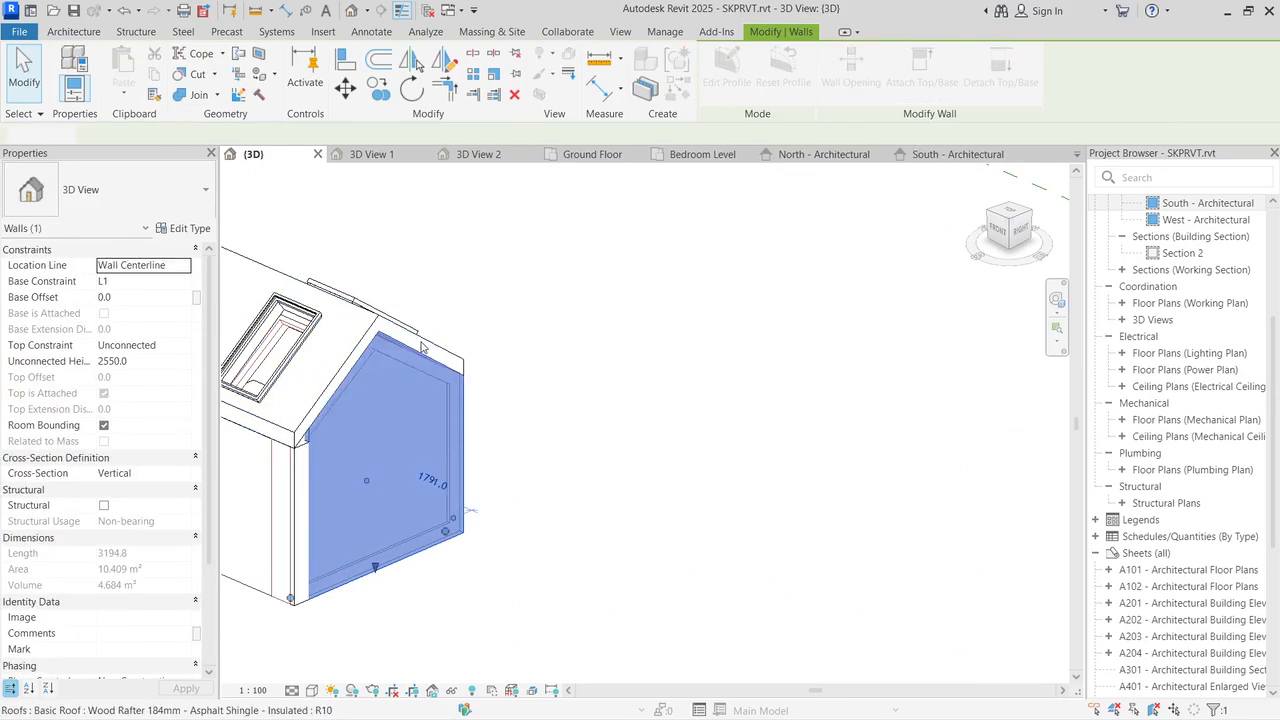
left_click(734, 304)
Step: Attach the top of the long south wall to the roof
scroll(734, 304, "down", 2)
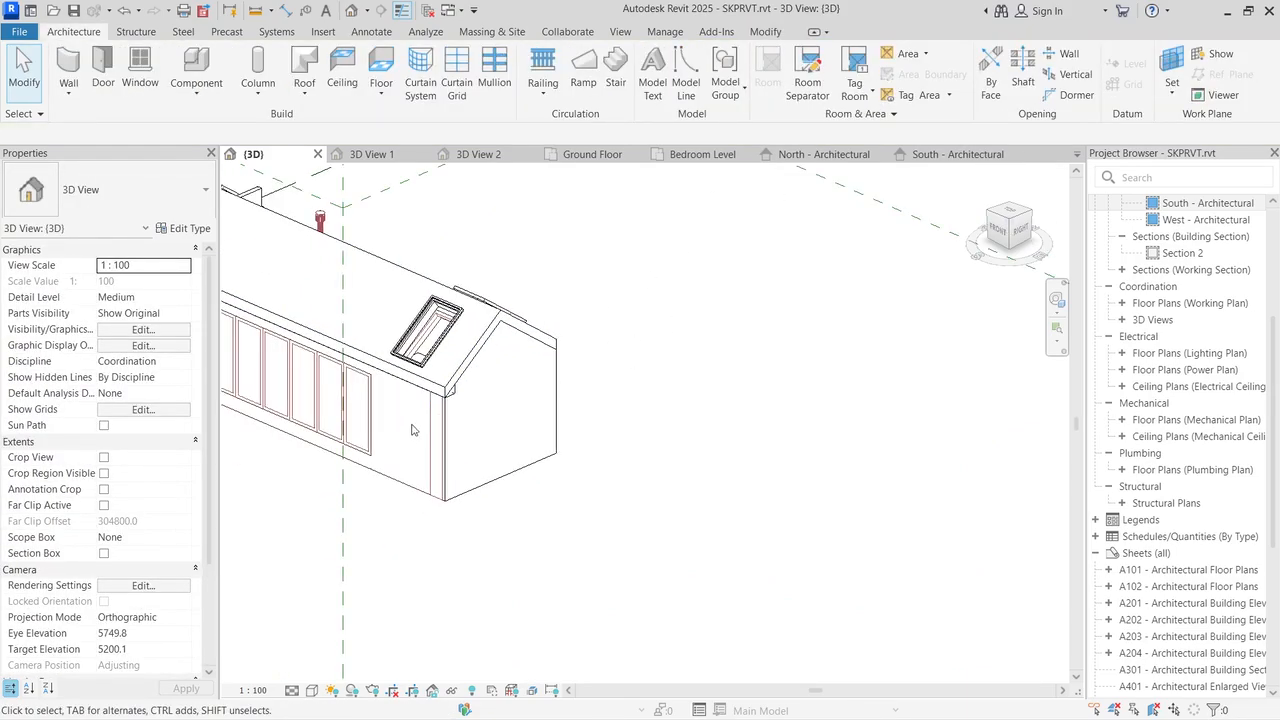
scroll(411, 431, "up", 3)
left_click(505, 368)
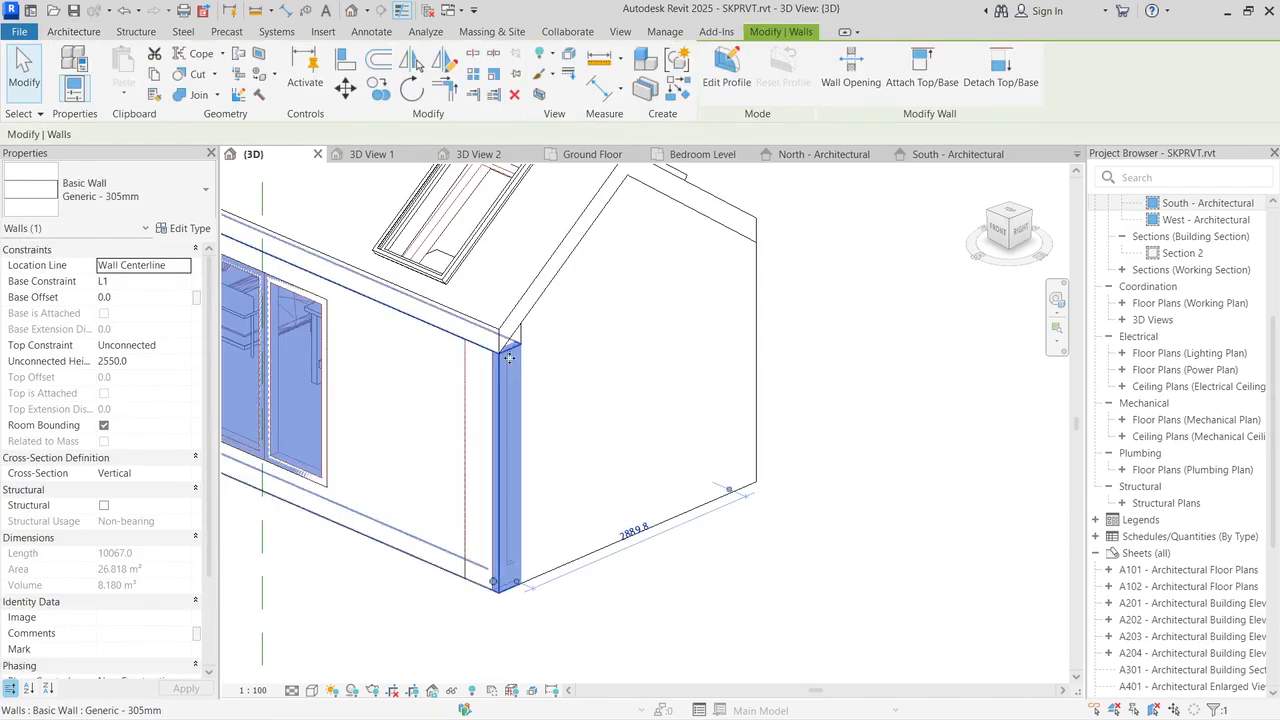
left_click(912, 68)
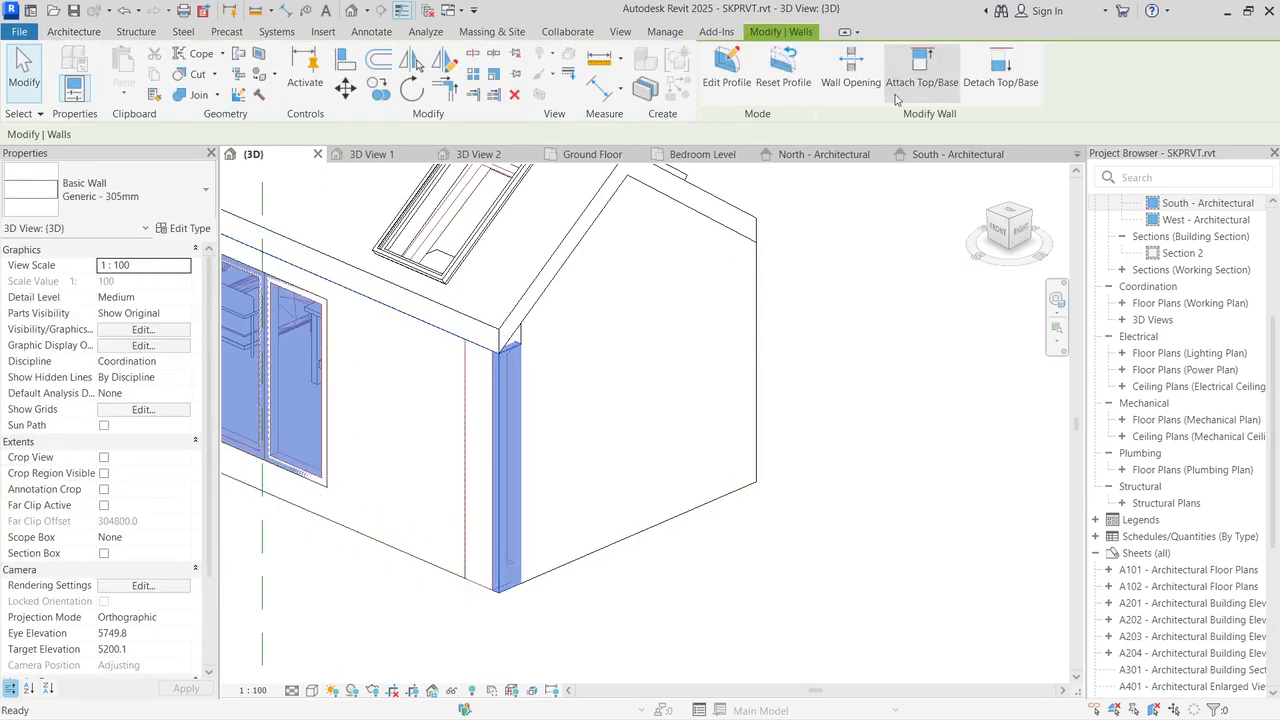
left_click(530, 309)
left_click(930, 215)
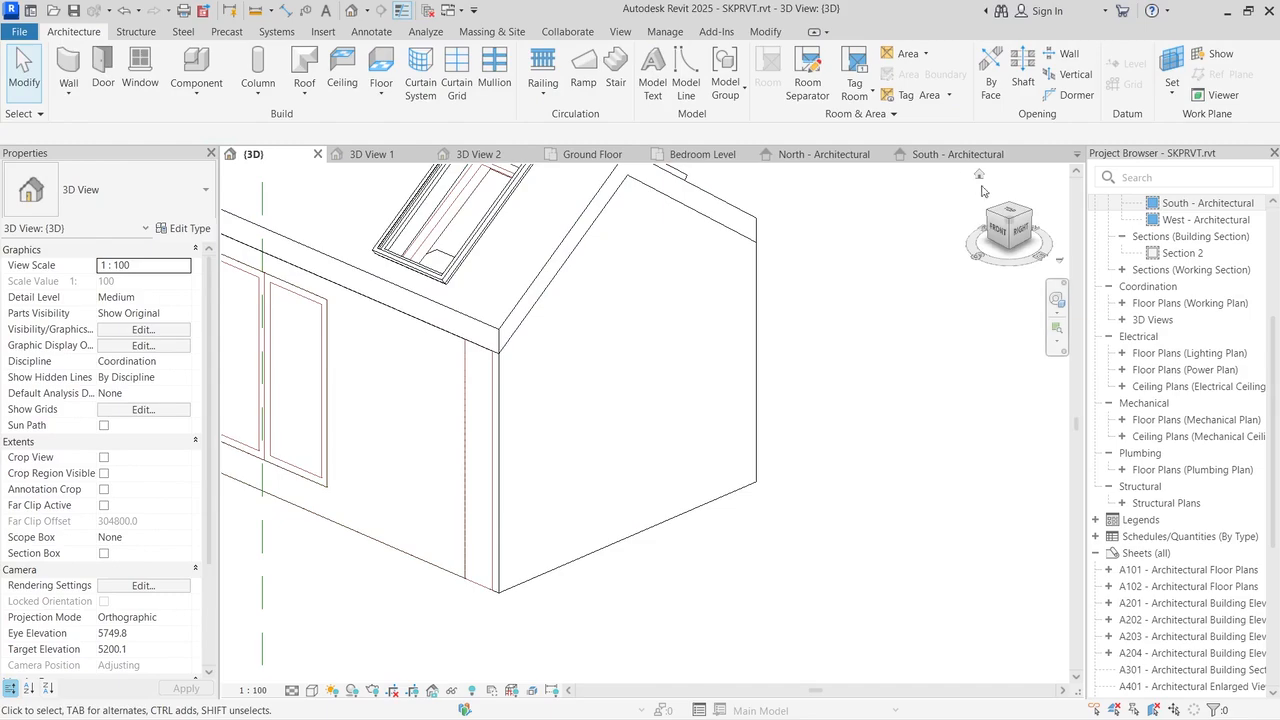
Step: Attach the top of the long north wall to the roof and check the north side of the house
left_click(1022, 231)
mouse_move(868, 244)
left_mouse_down()
mouse_move(826, 237)
mouse_move(980, 171)
mouse_move(951, 301)
left_mouse_up()
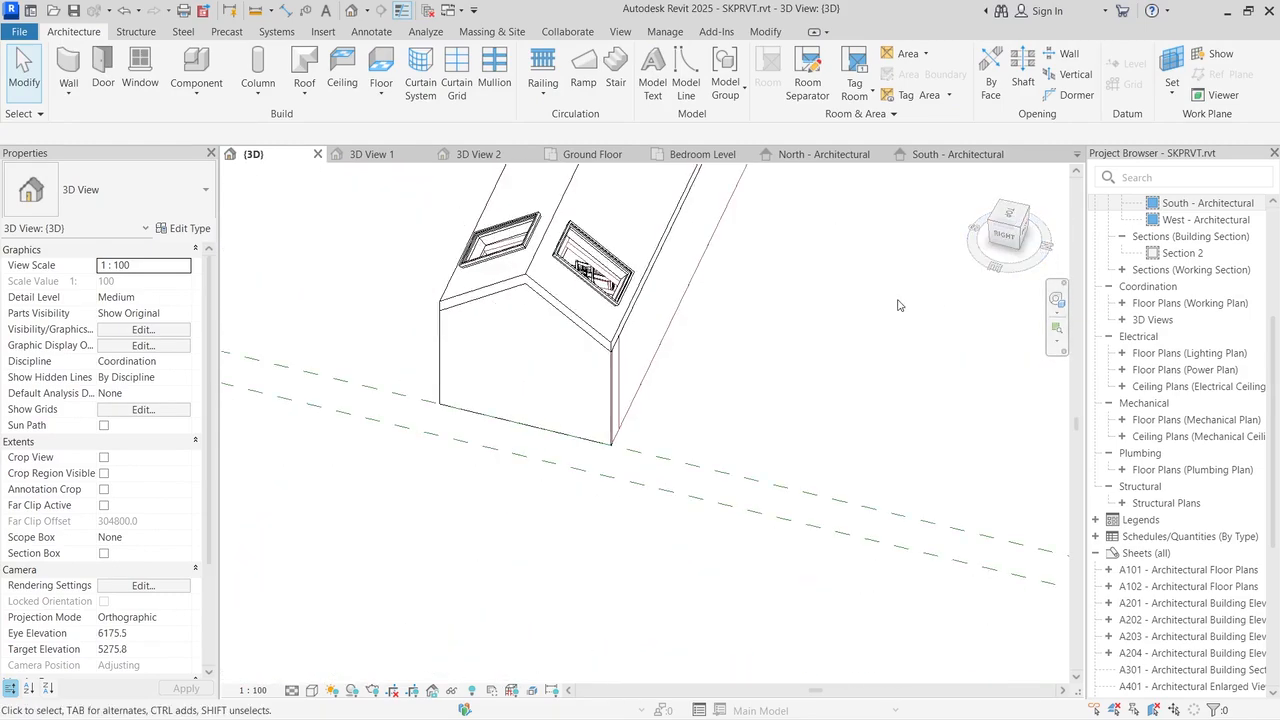
left_click(680, 305)
left_click(922, 65)
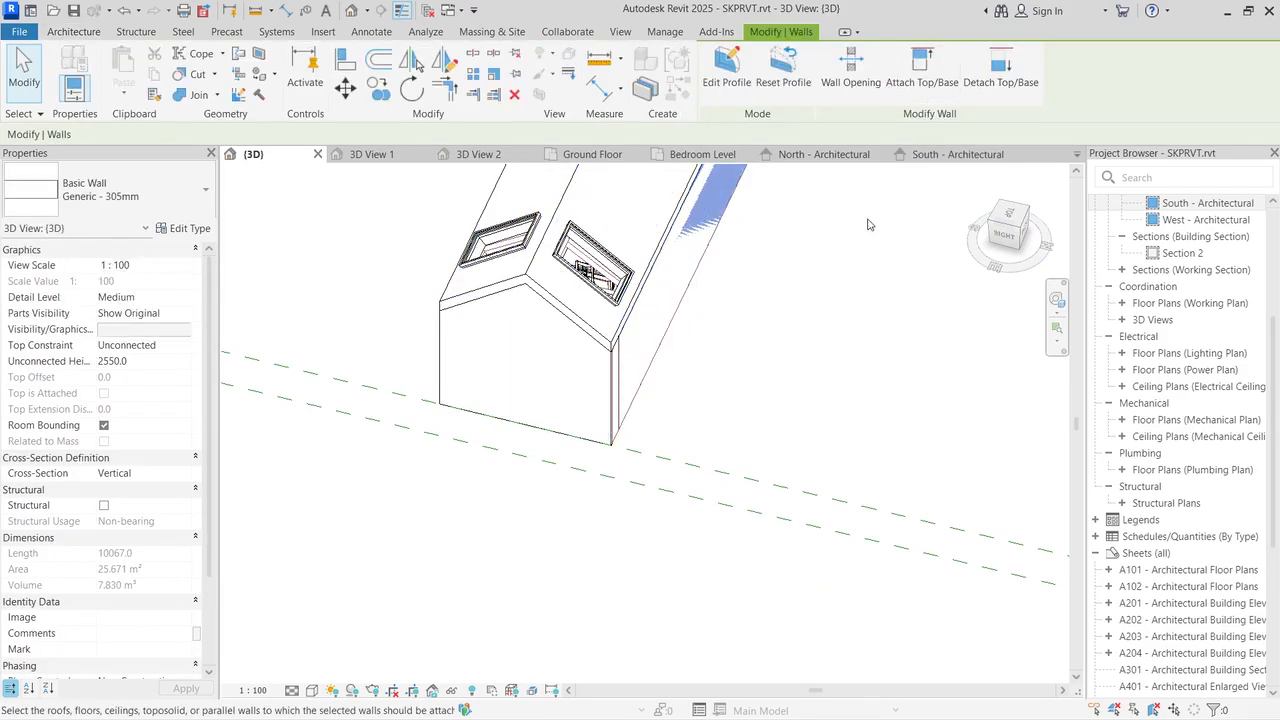
left_click(1020, 230)
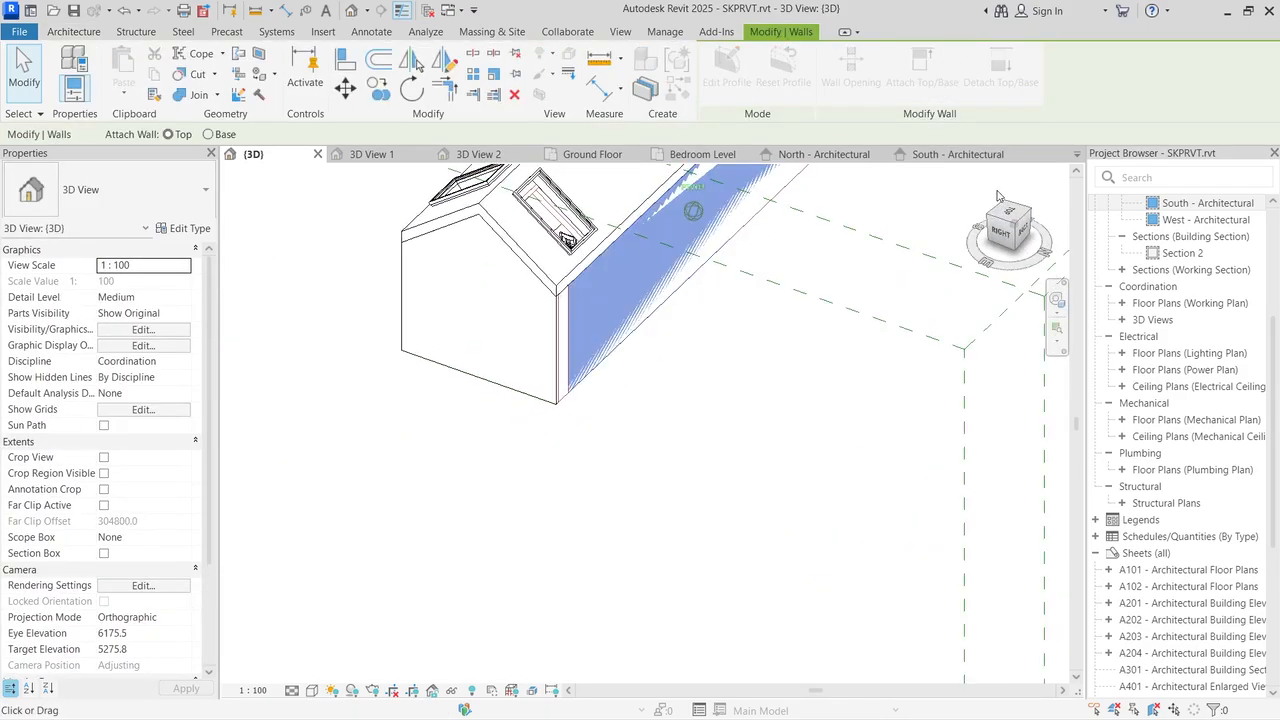
left_click(551, 303)
left_click(665, 438)
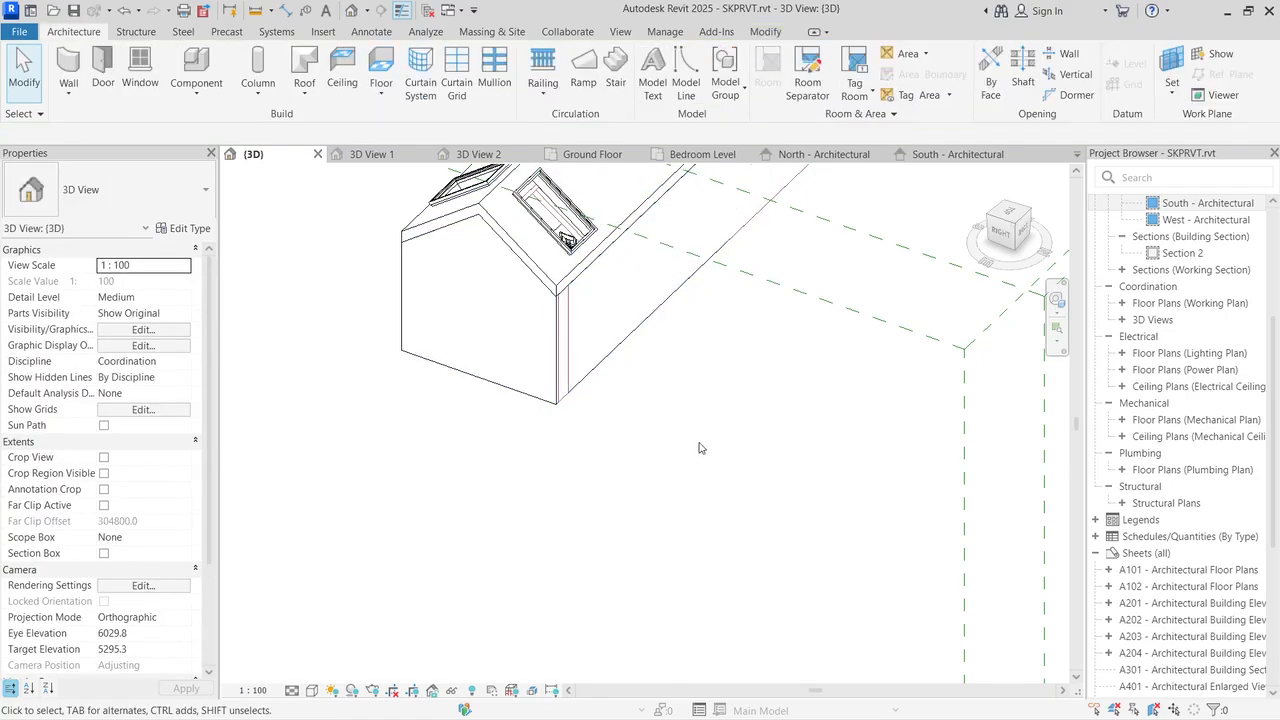
scroll(697, 443, "down", 4)
scroll(742, 356, "up", 5)
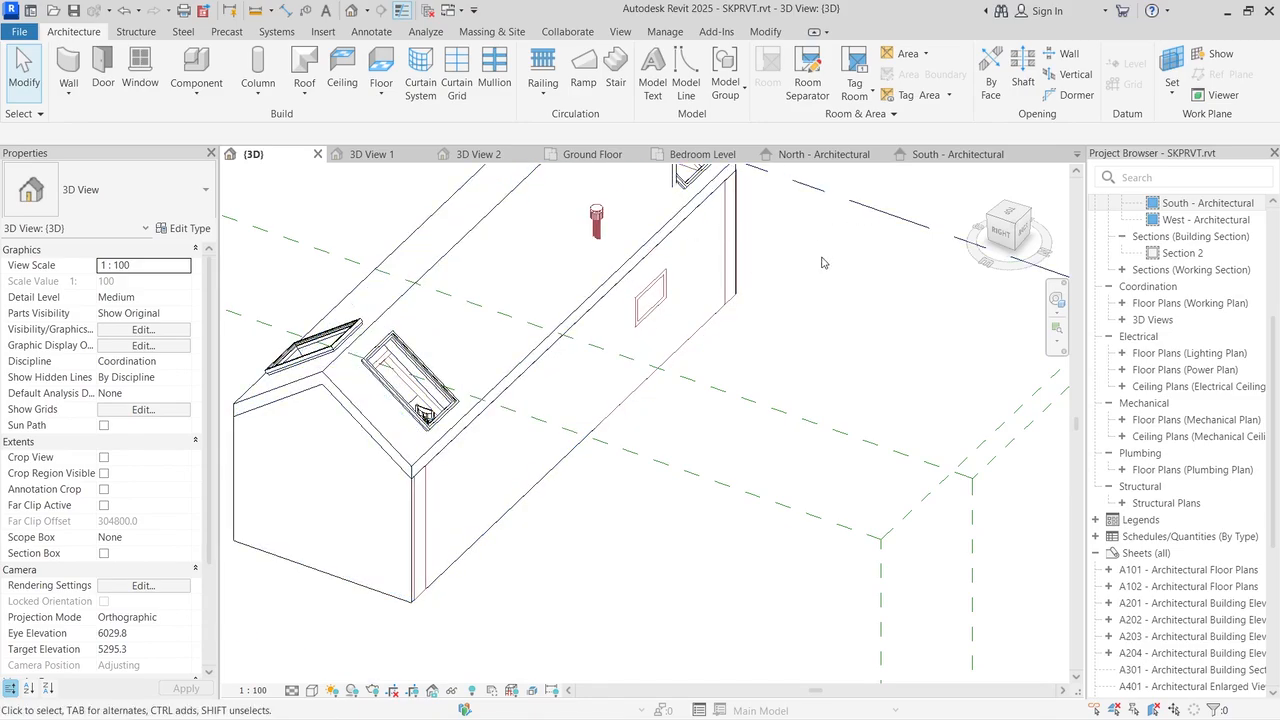
Step: Open the Ground Floor plan at the bathroom and kitchen end of the house
scroll(1180, 270, "up", 5)
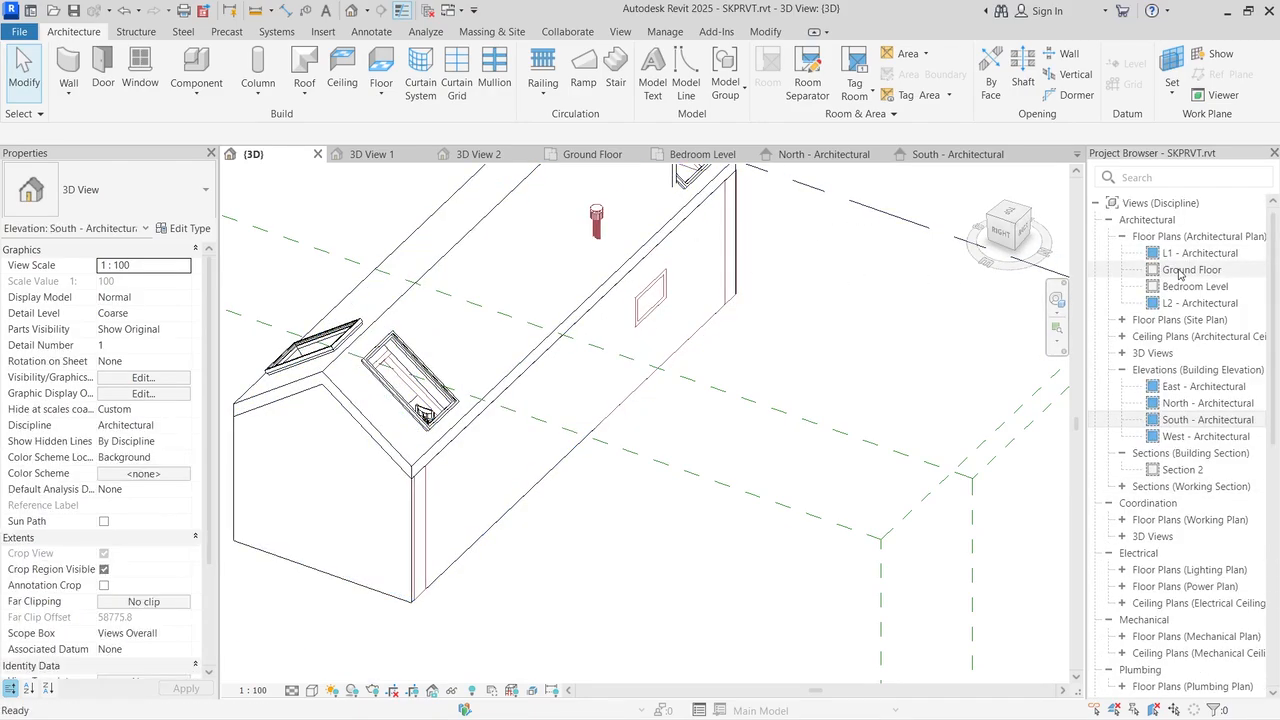
double_click(1180, 270)
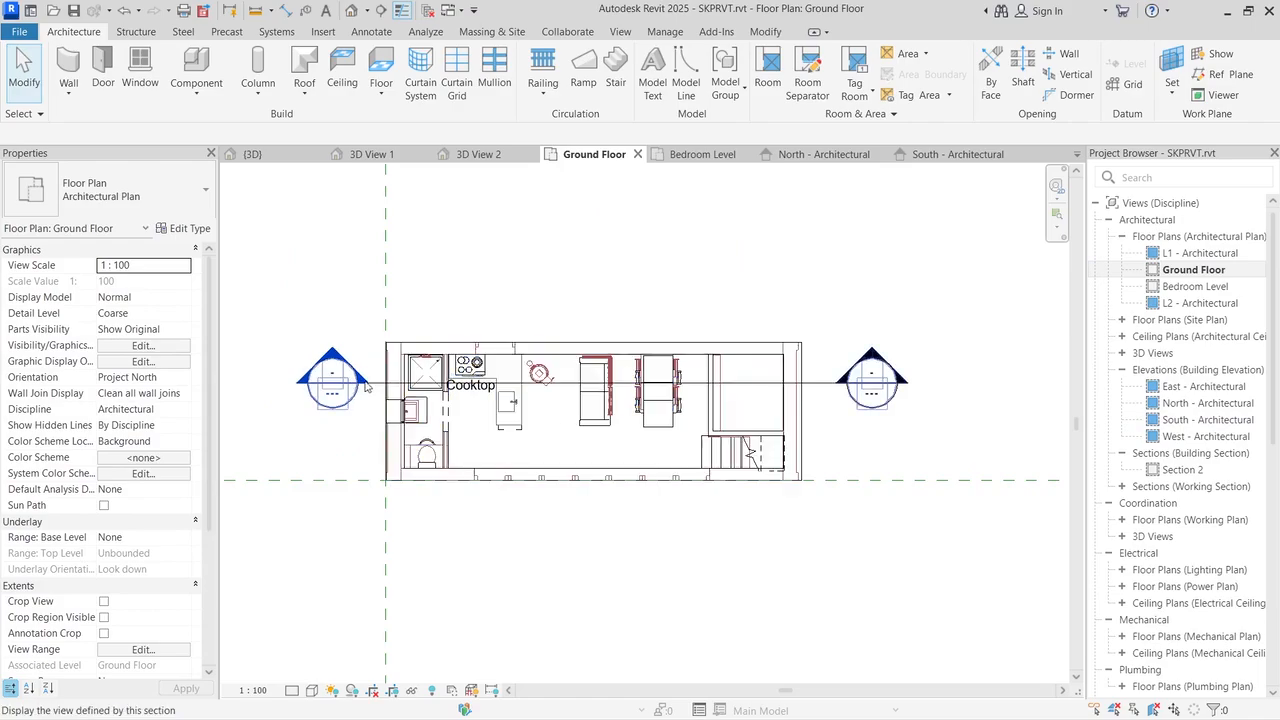
scroll(366, 388, "up", 3)
left_click(140, 75)
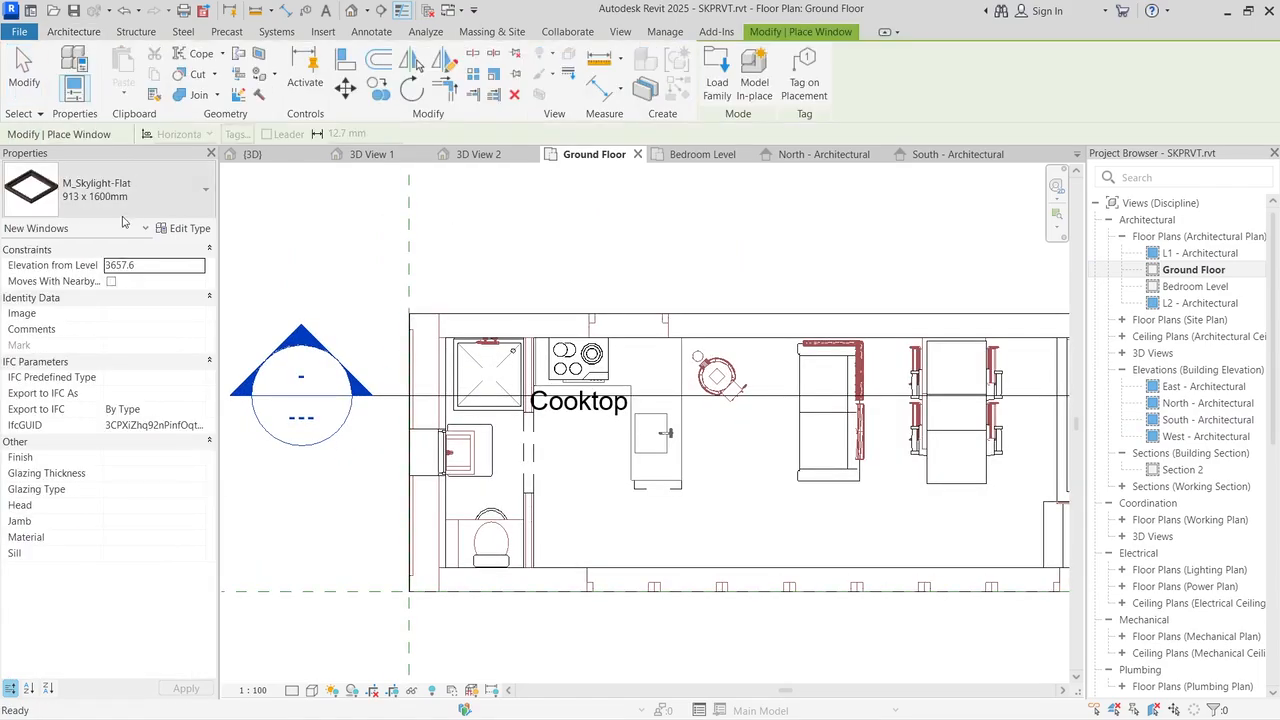
left_click(117, 200)
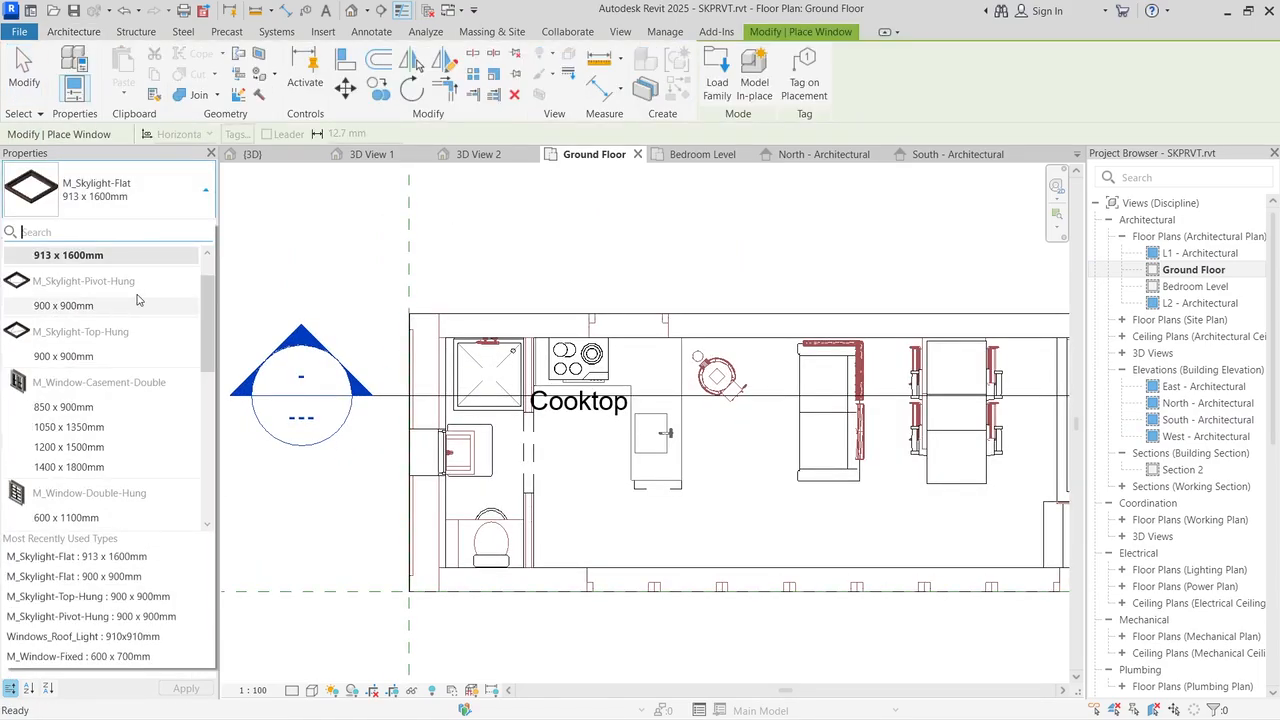
left_click(272, 396)
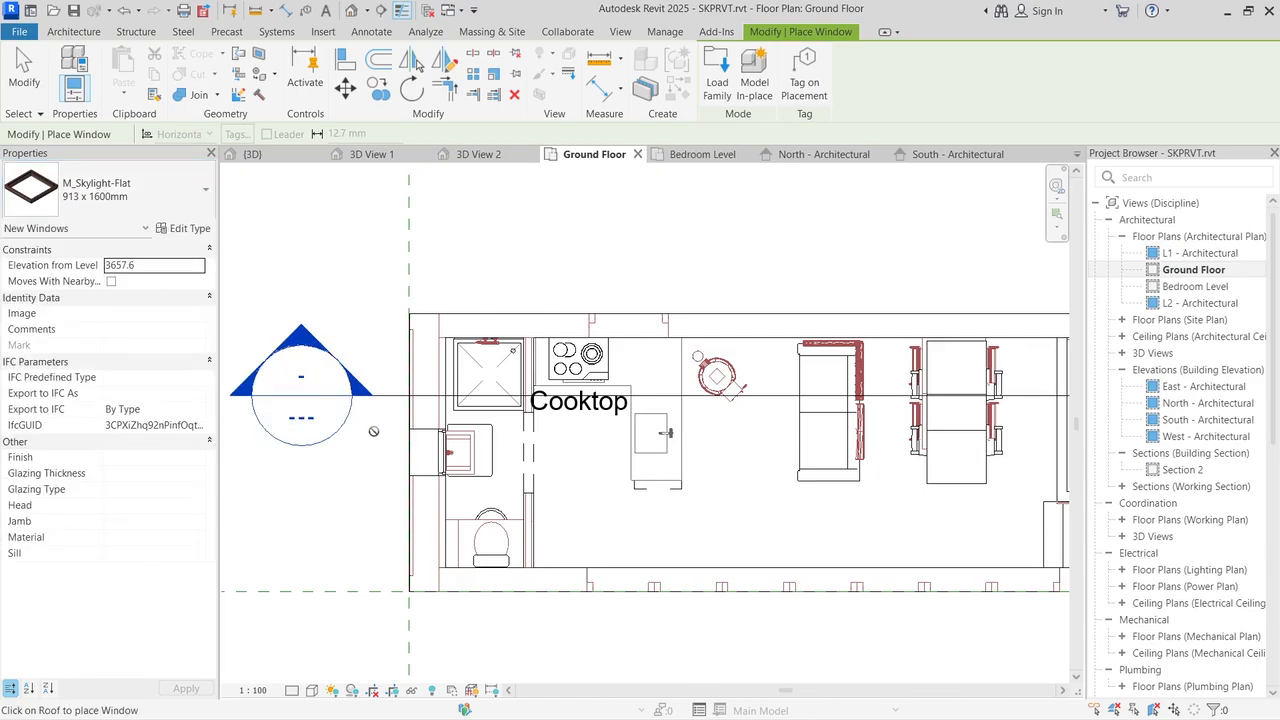
key("Escape")
left_click(428, 452)
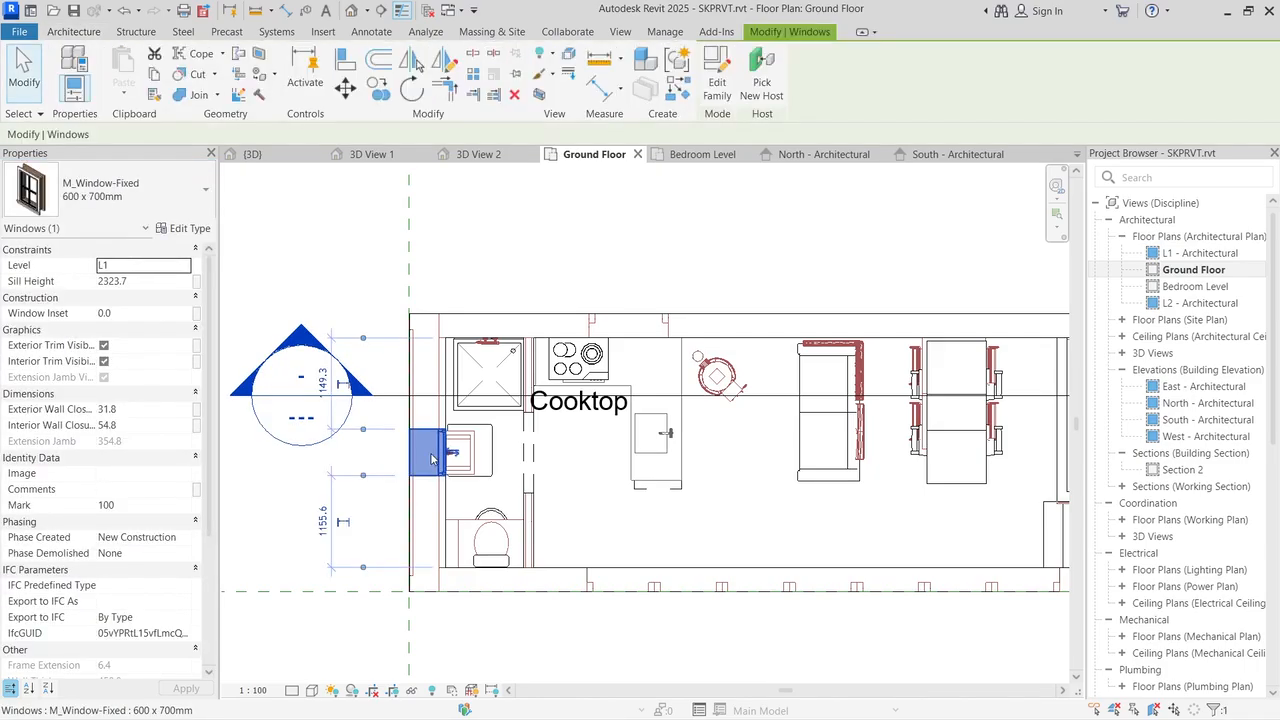
left_click(185, 192)
left_click(185, 192)
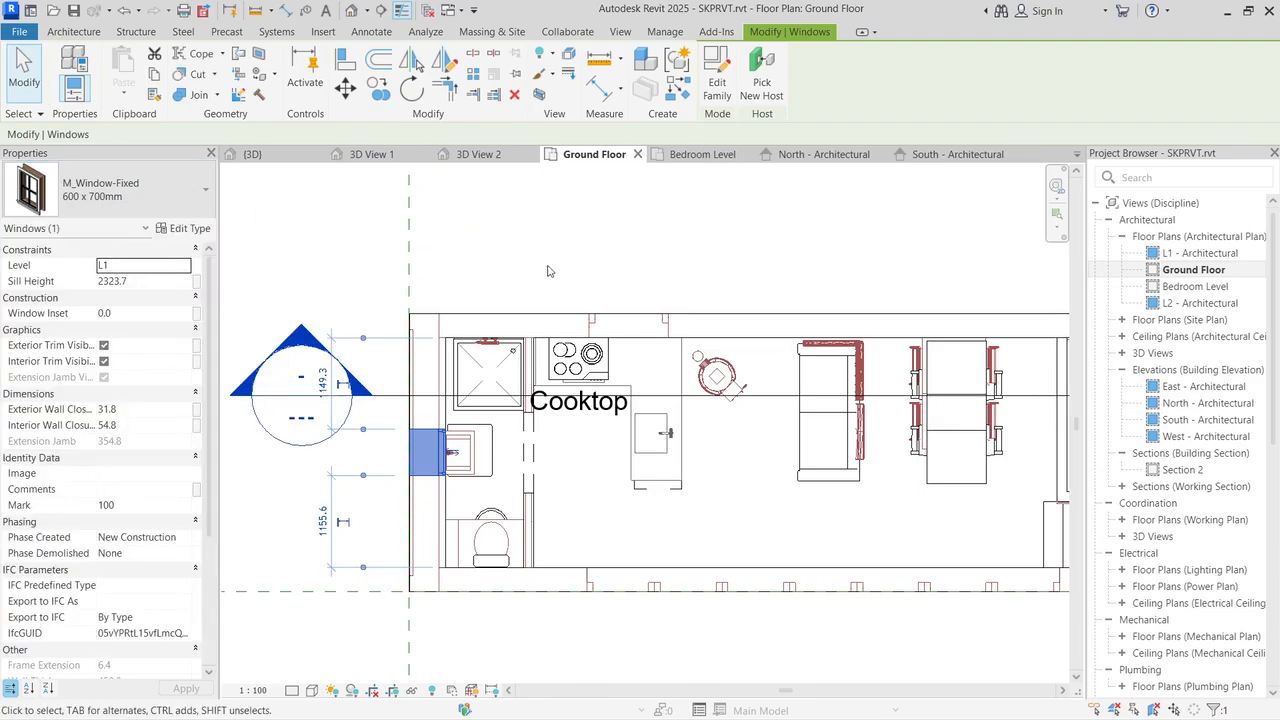
Step: Measure the width of the SketchUp model's window opening in the north wall behind the cooktop
left_click(600, 60)
scroll(658, 296, "up", 3)
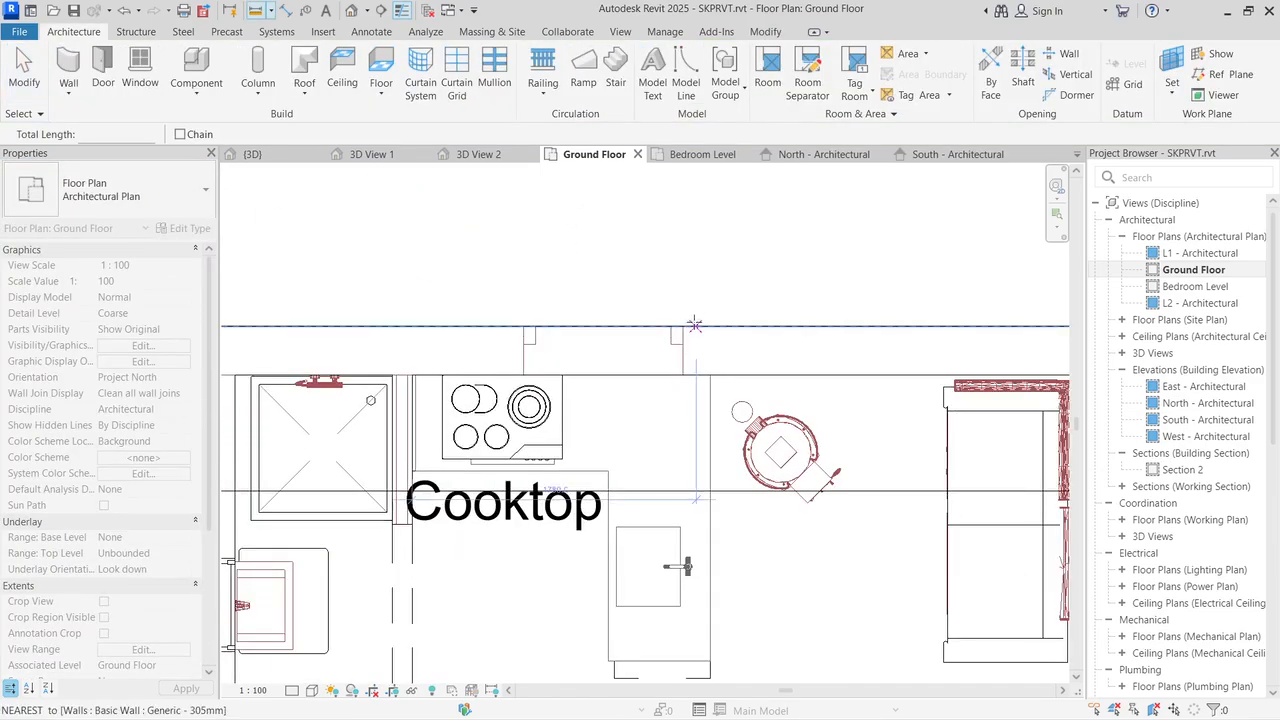
left_click(684, 327)
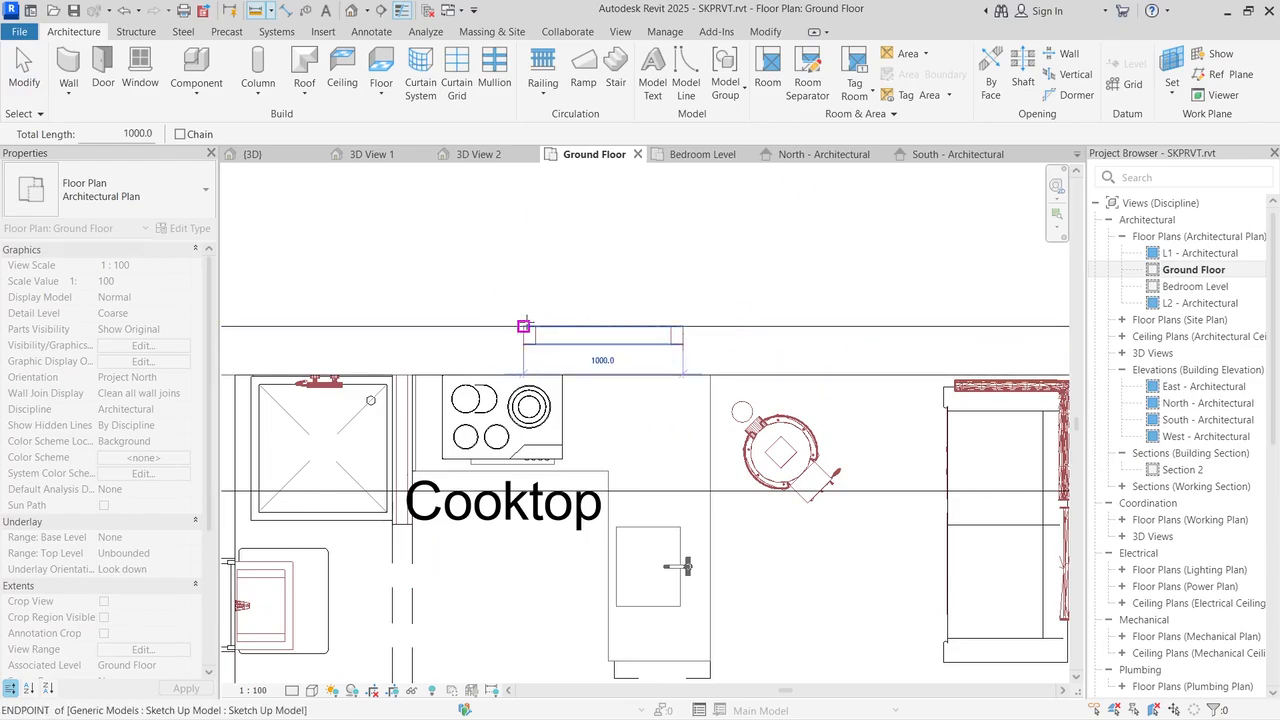
key("Escape")
key("Escape")
scroll(777, 237, "down", 5)
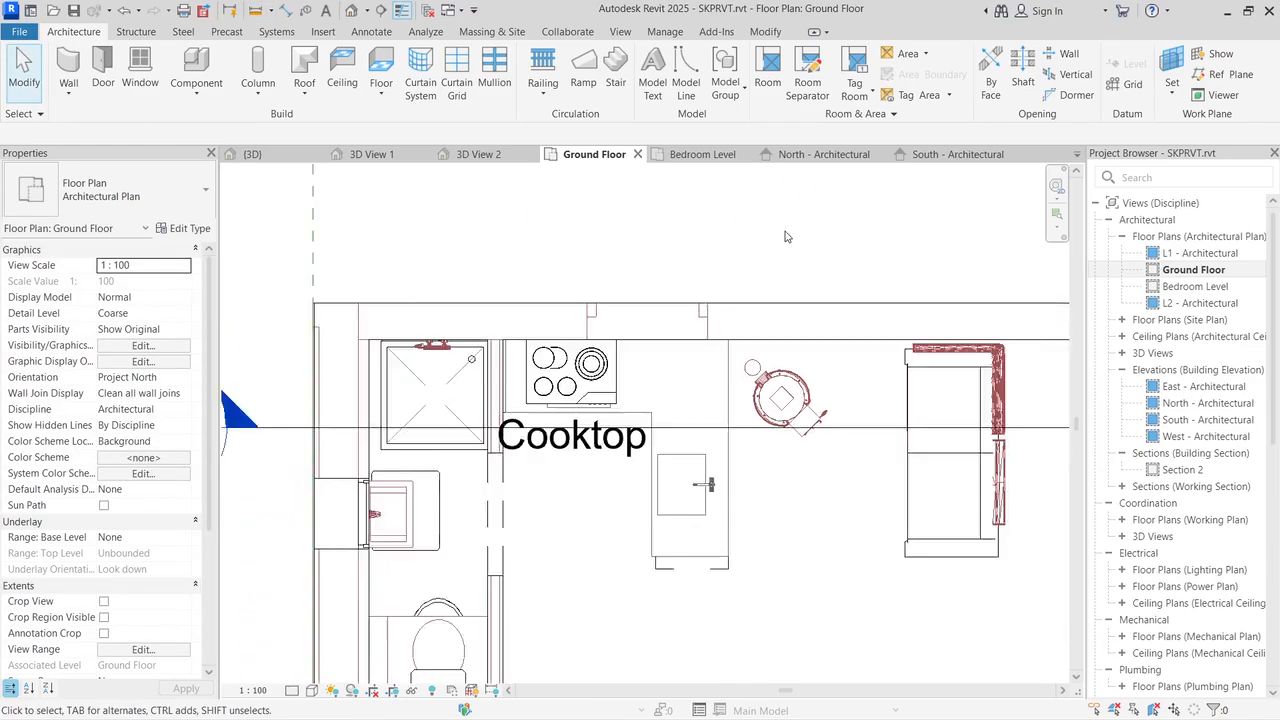
Step: In the North elevation, measure the height of the SketchUp model's window opening, and return to the Ground Floor plan
left_click(799, 158)
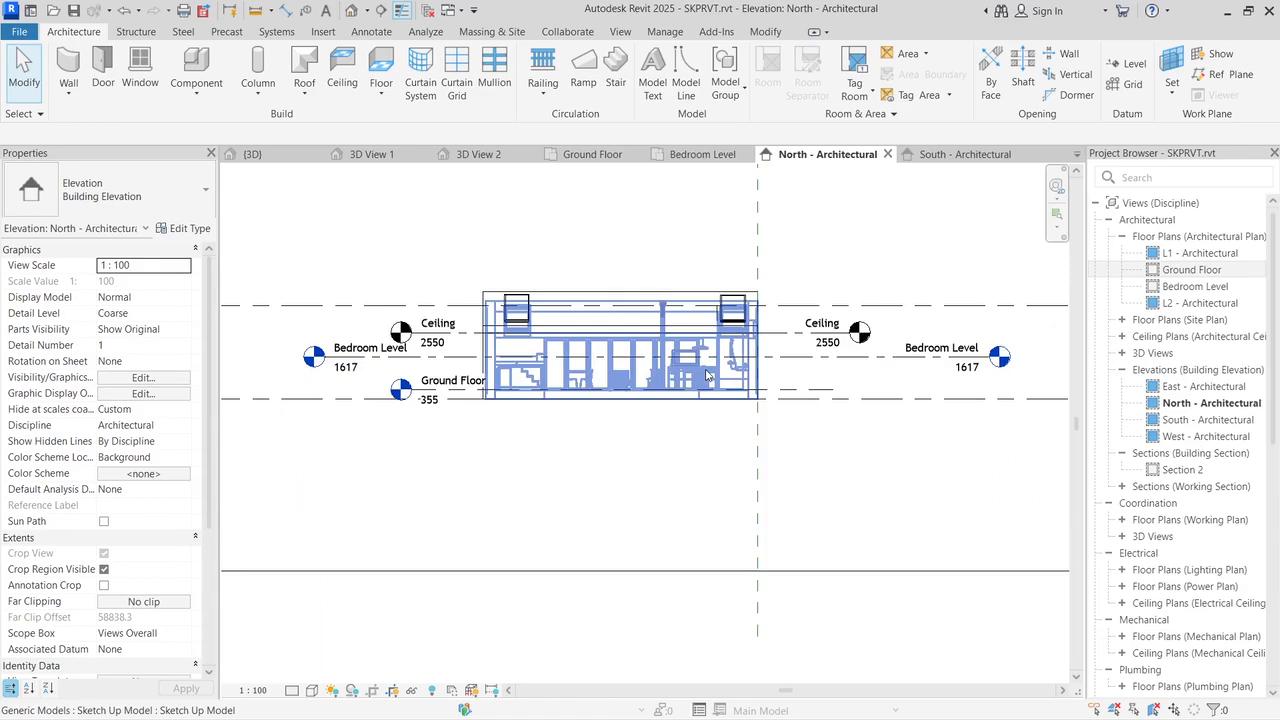
scroll(704, 356, "up", 5)
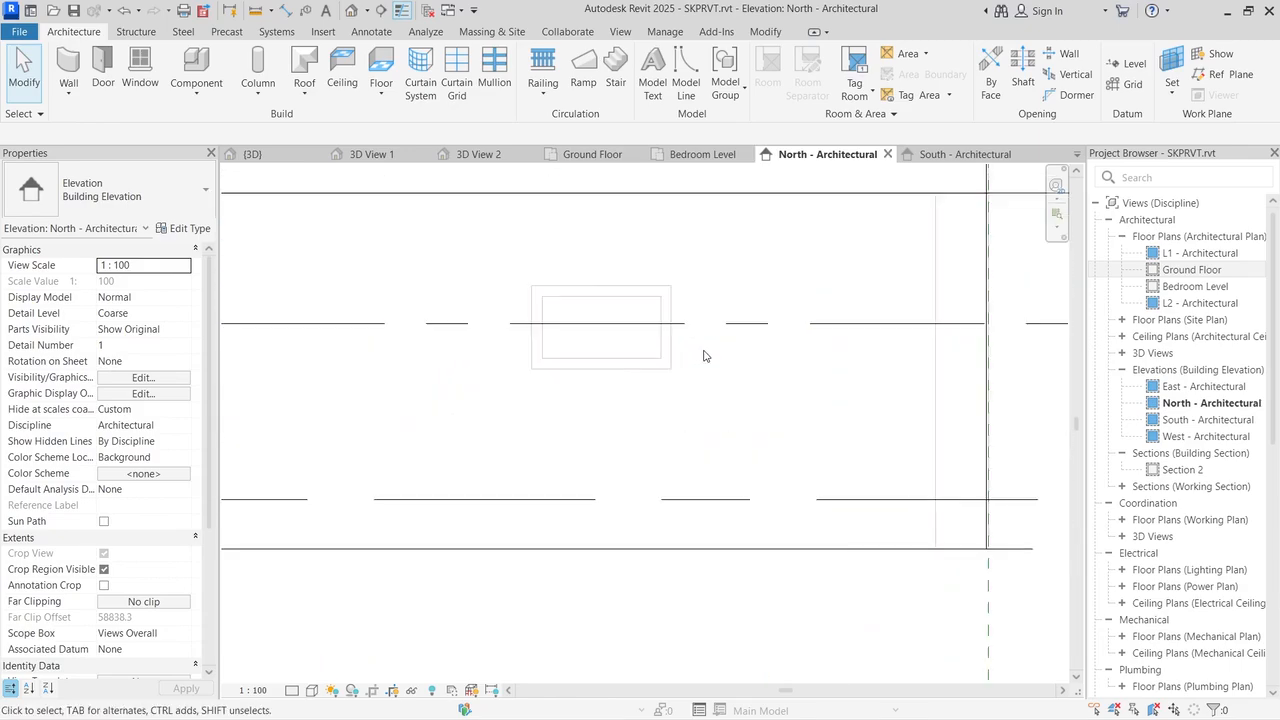
left_click(766, 31)
left_click(599, 60)
scroll(691, 271, "up", 3)
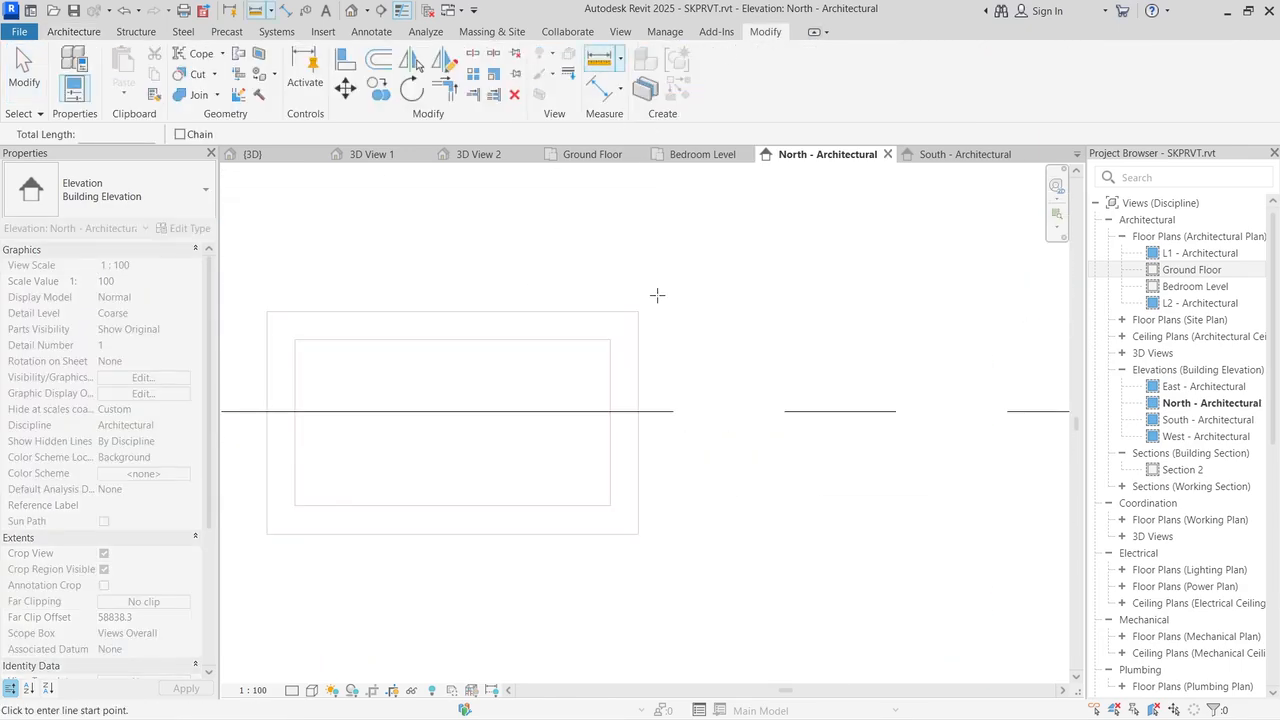
left_click(637, 311)
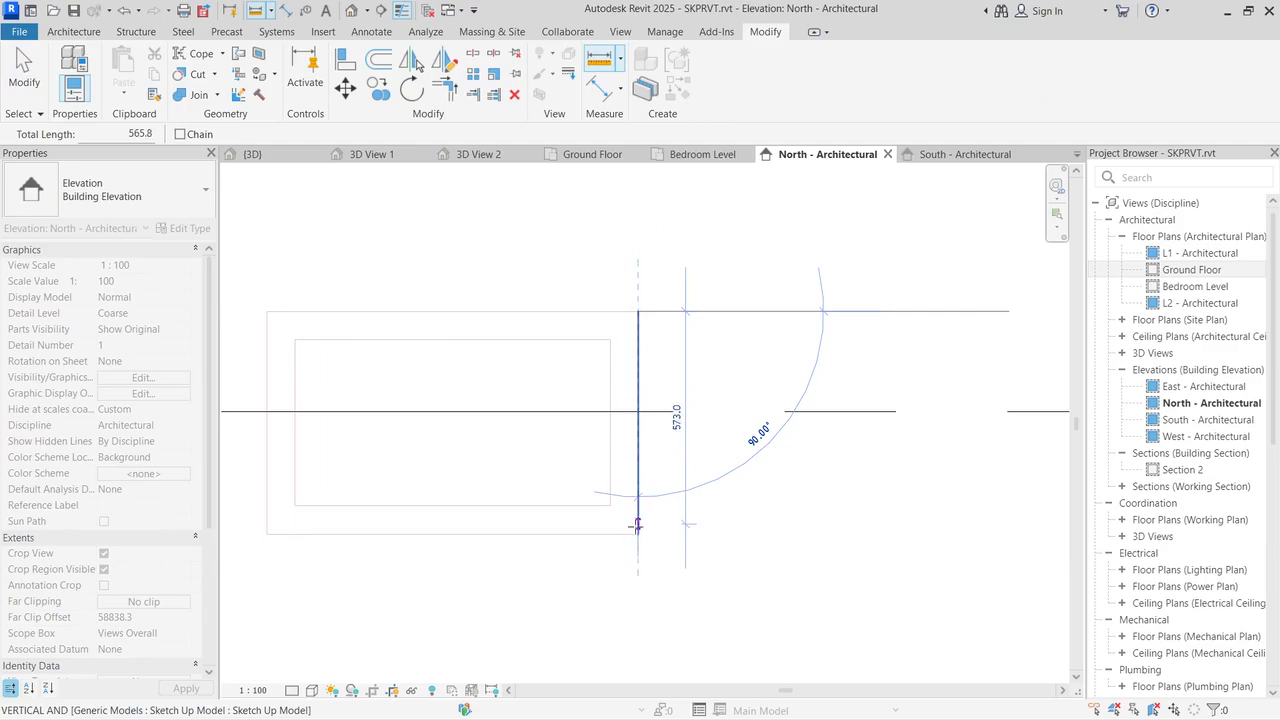
key("Escape")
key("Escape")
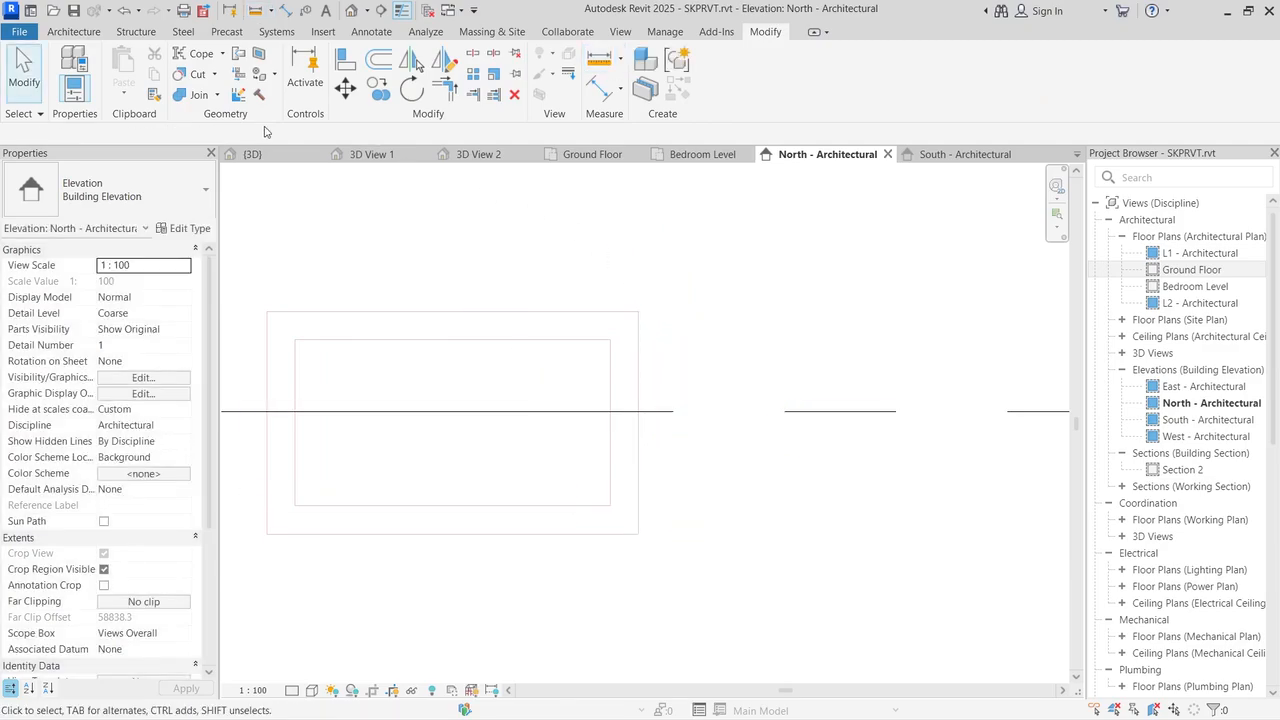
left_click(592, 154)
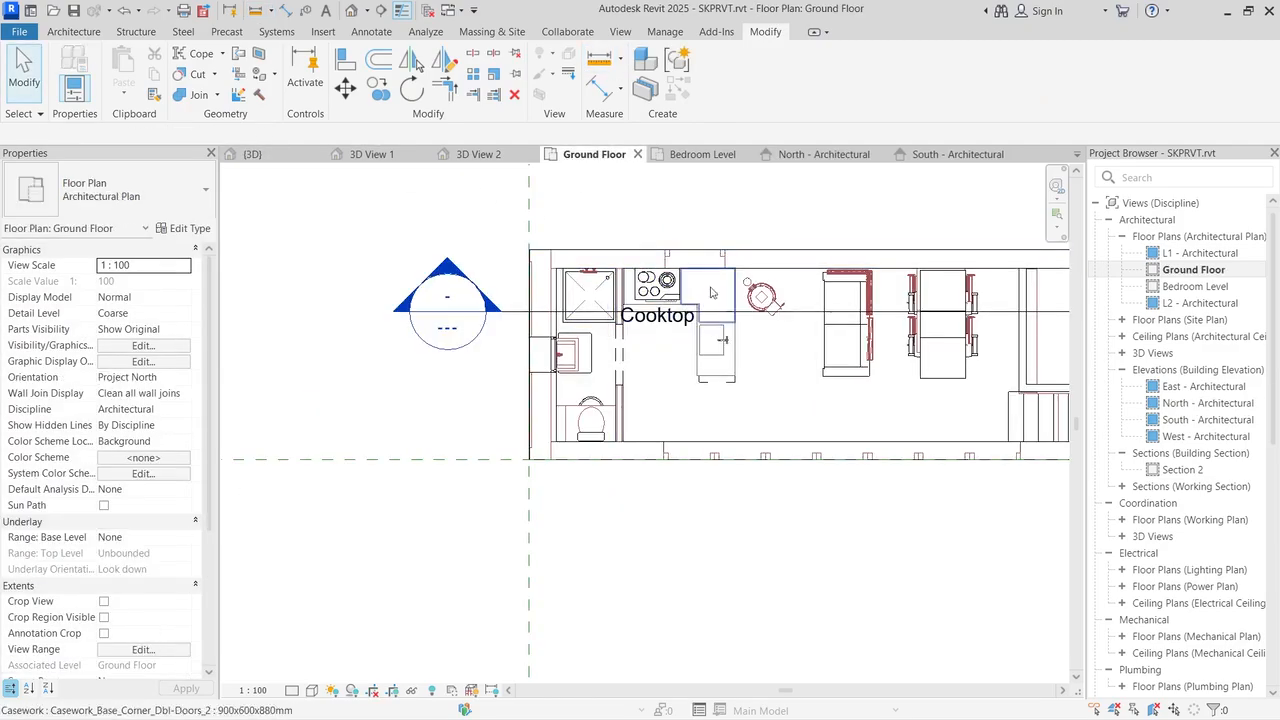
left_click(74, 32)
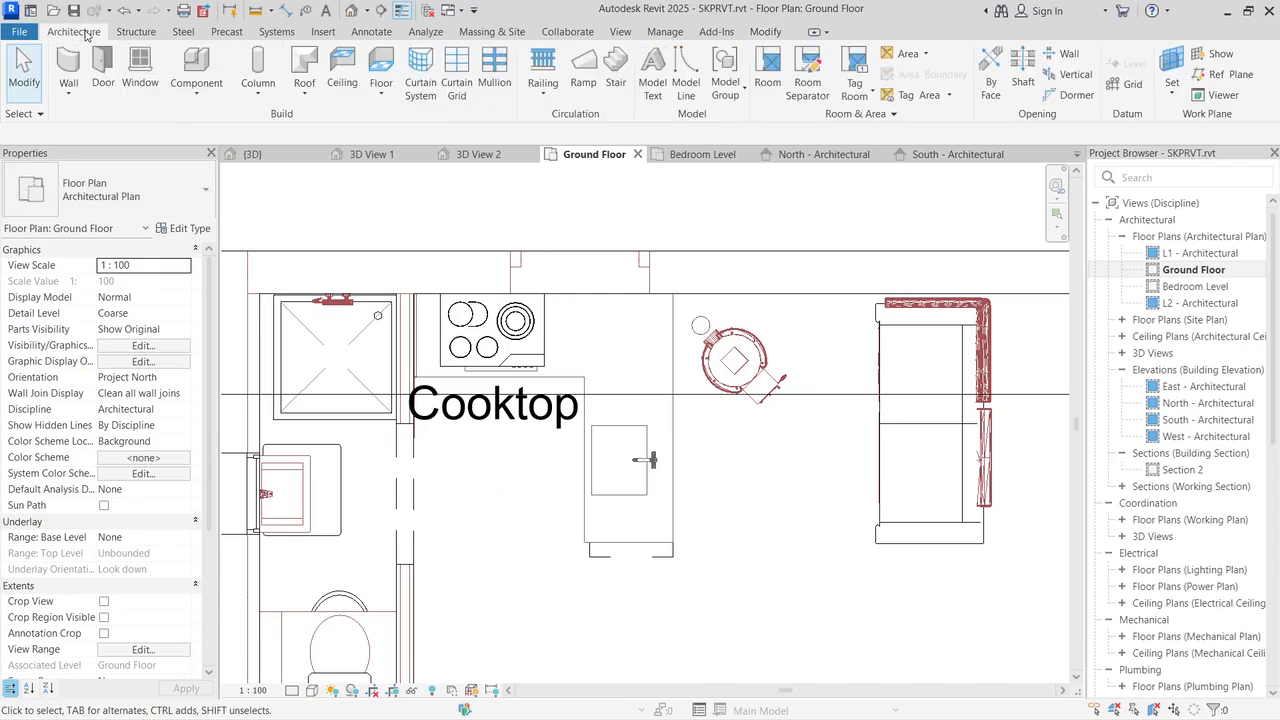
left_click(150, 75)
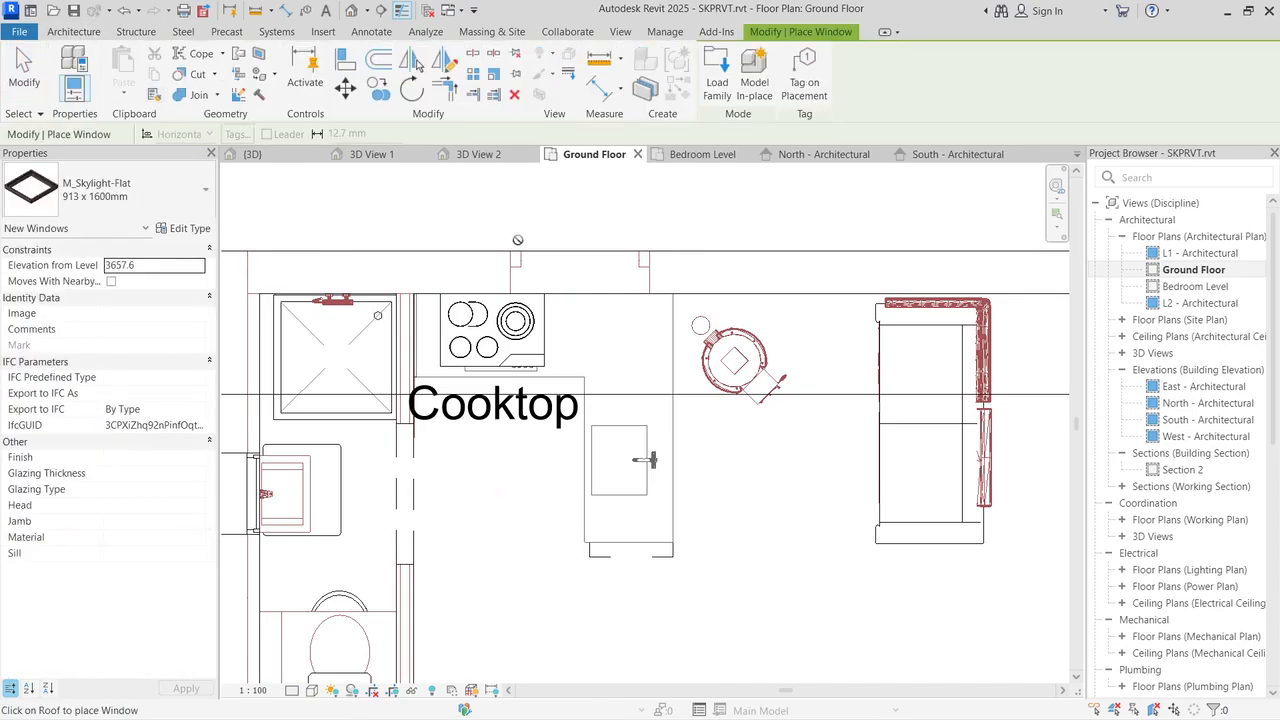
left_click(148, 205)
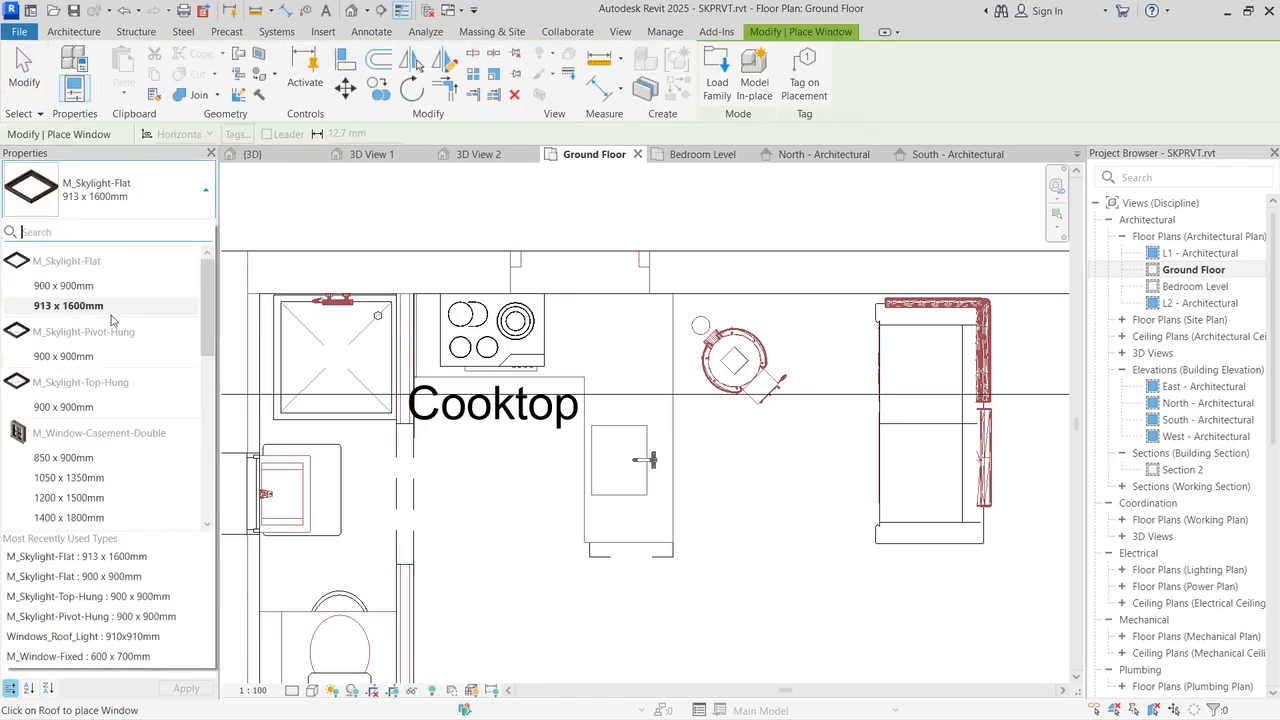
key("Escape")
key("Escape")
Step: Create a window similar to the west wall's fixed window, duplicating its type as 1000 x 600mm with width 1010 and height 610
left_click(240, 493)
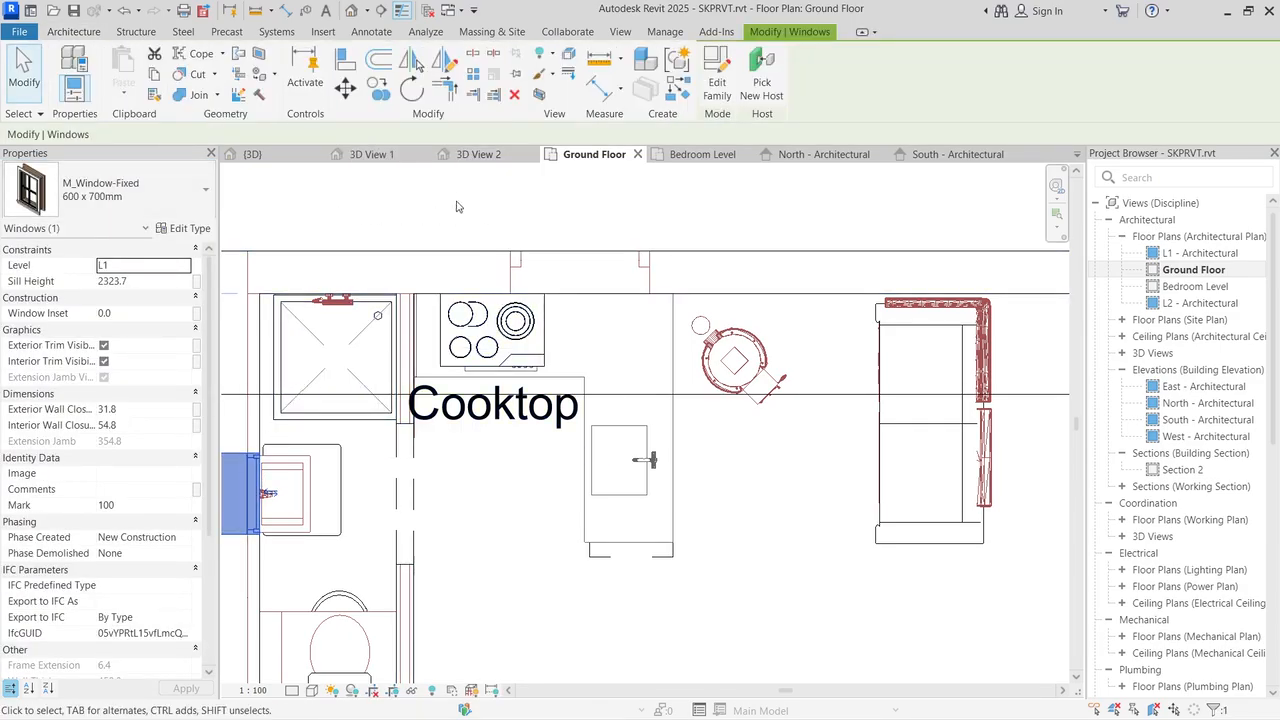
right_click(247, 474)
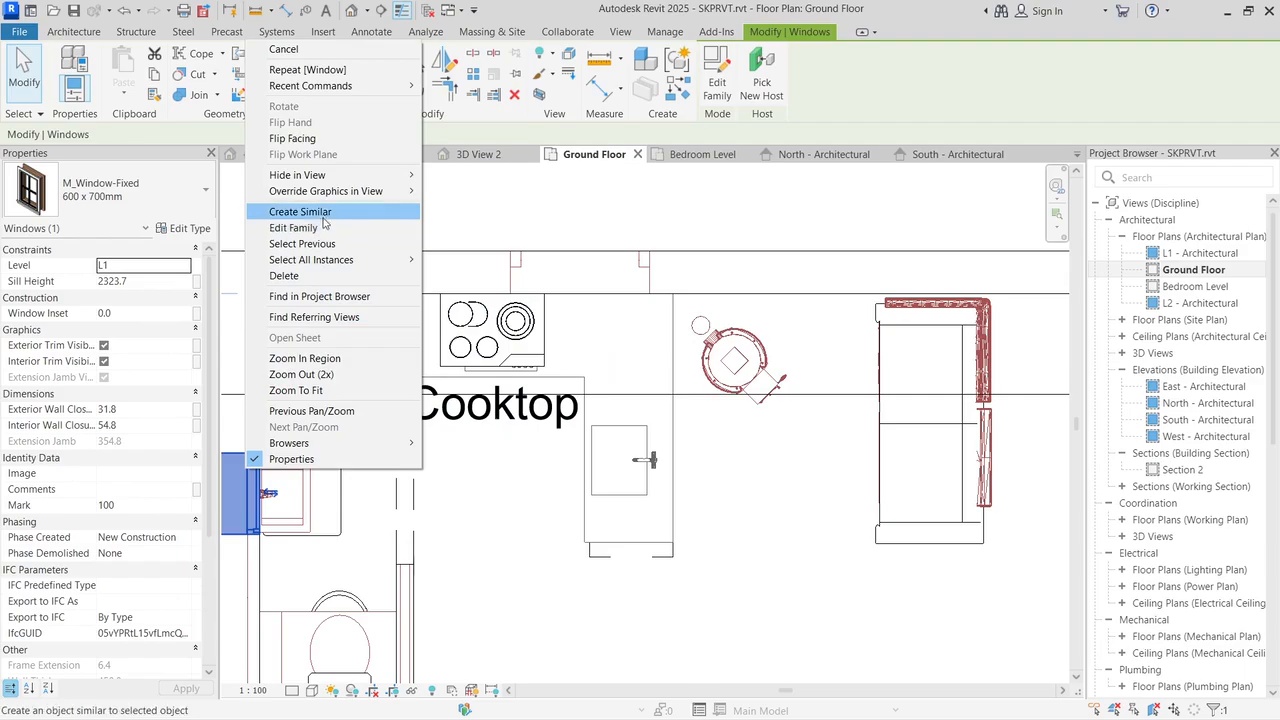
left_click(320, 212)
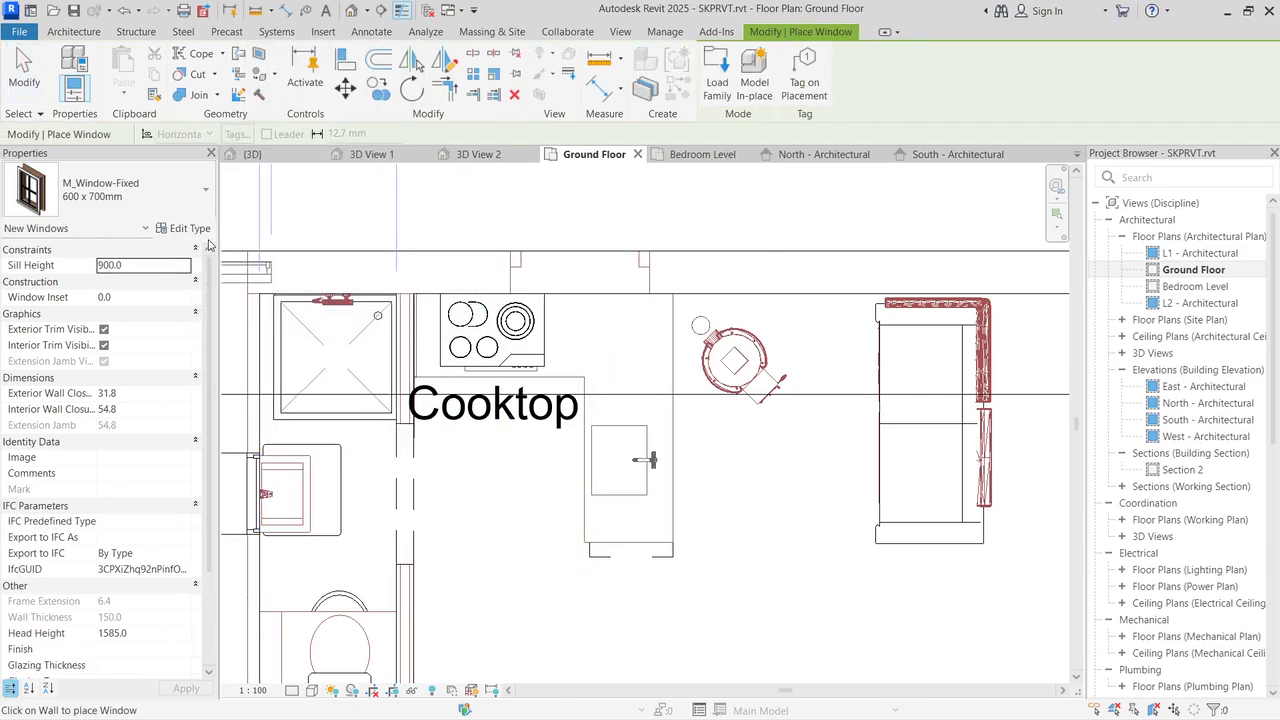
left_click(190, 228)
left_click(1059, 160)
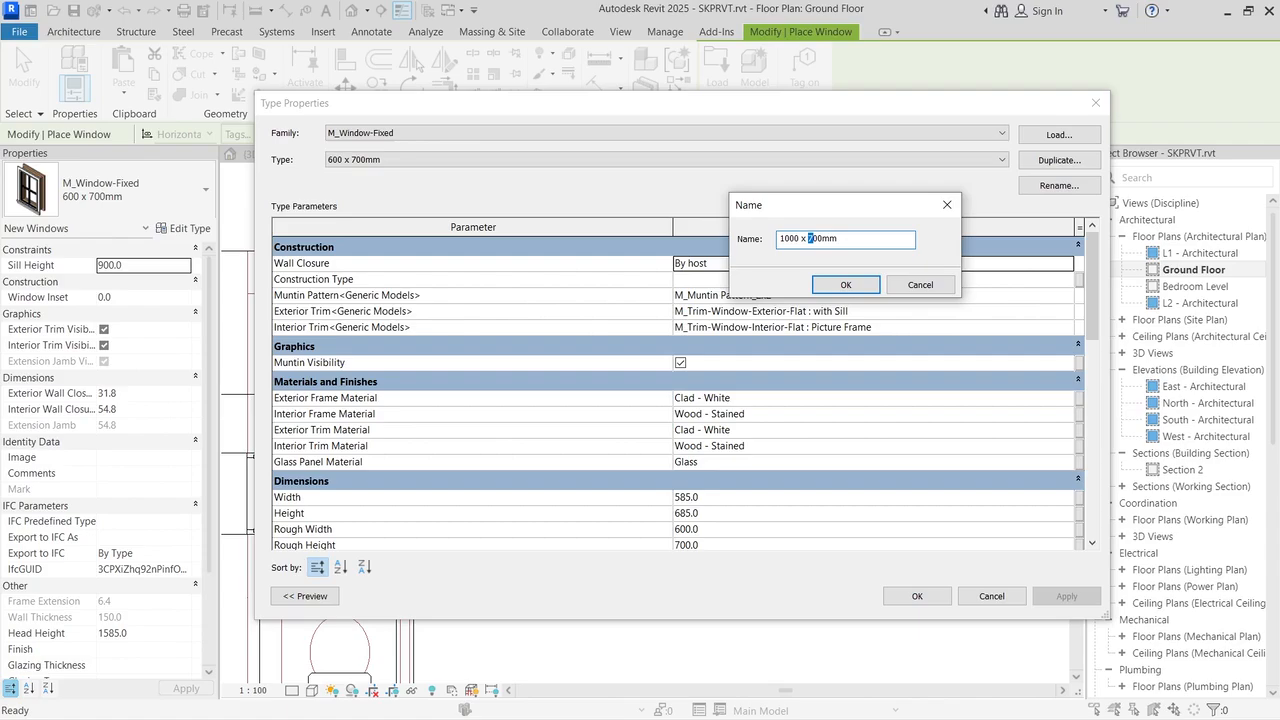
left_click(848, 285)
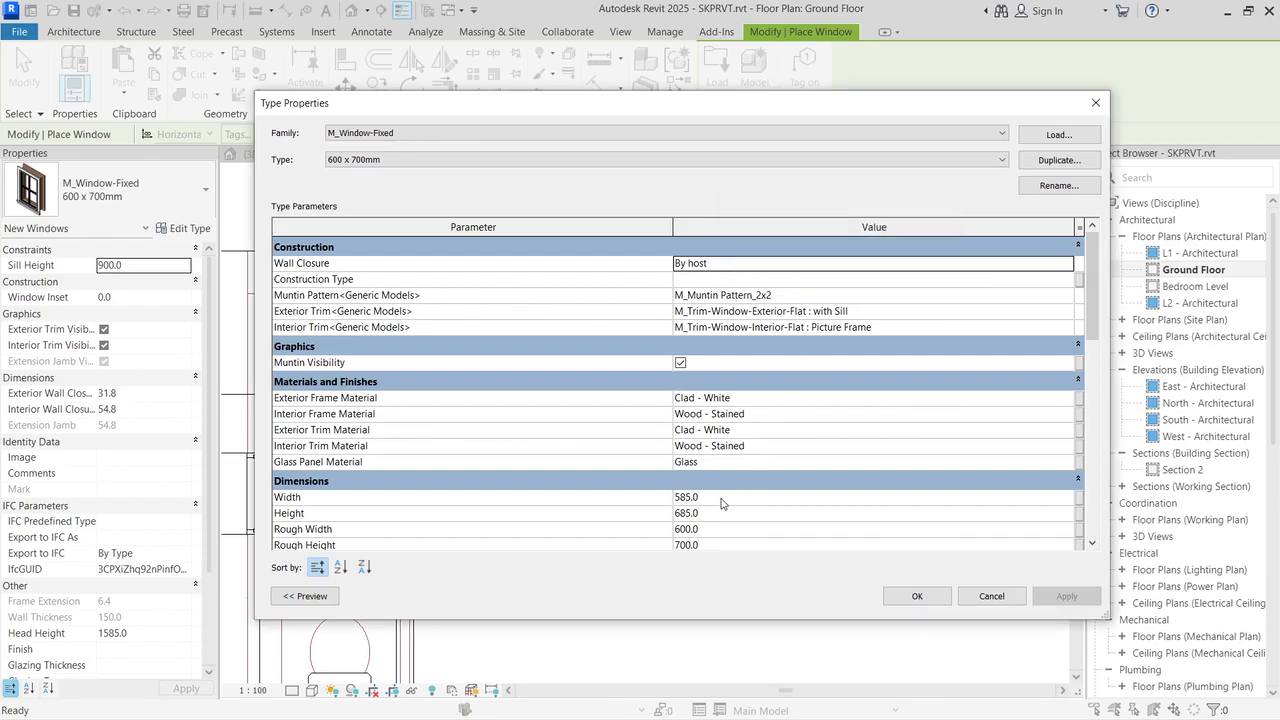
left_click(712, 497)
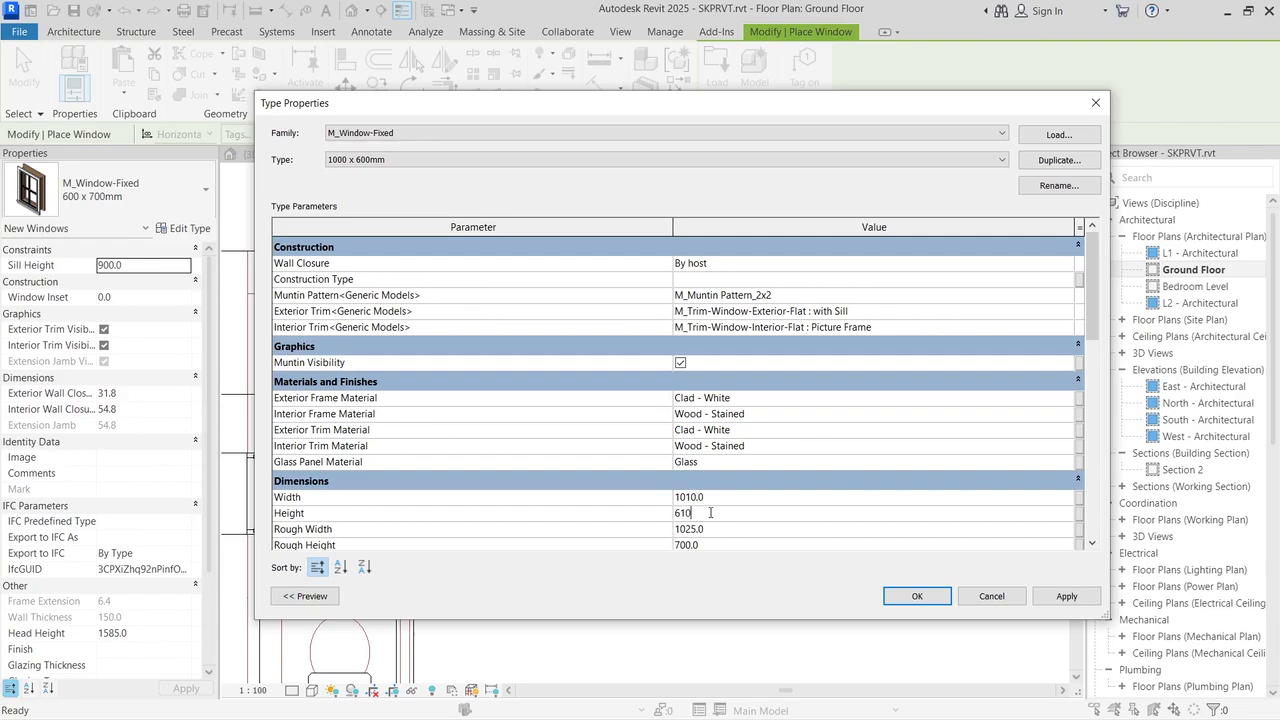
left_click(914, 595)
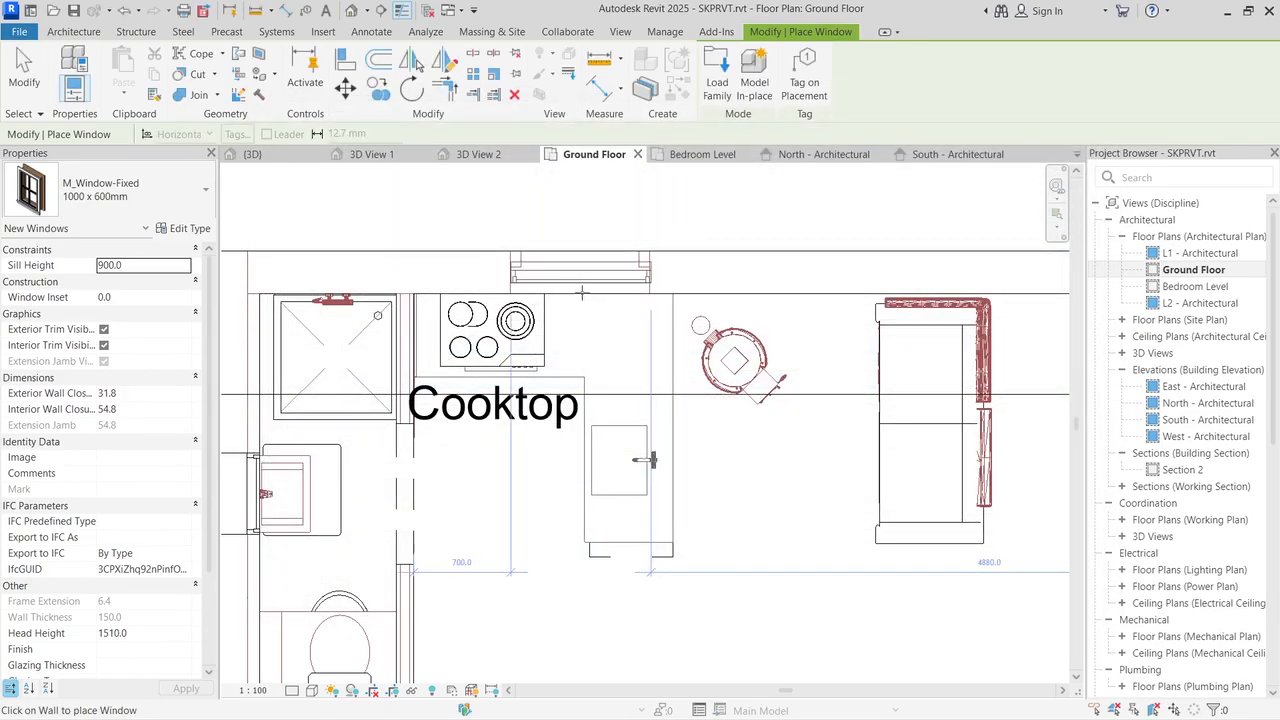
Step: Place the 1000 x 600mm fixed window over the SketchUp opening in the north wall near the cooktop and flip its facing
left_click(580, 285)
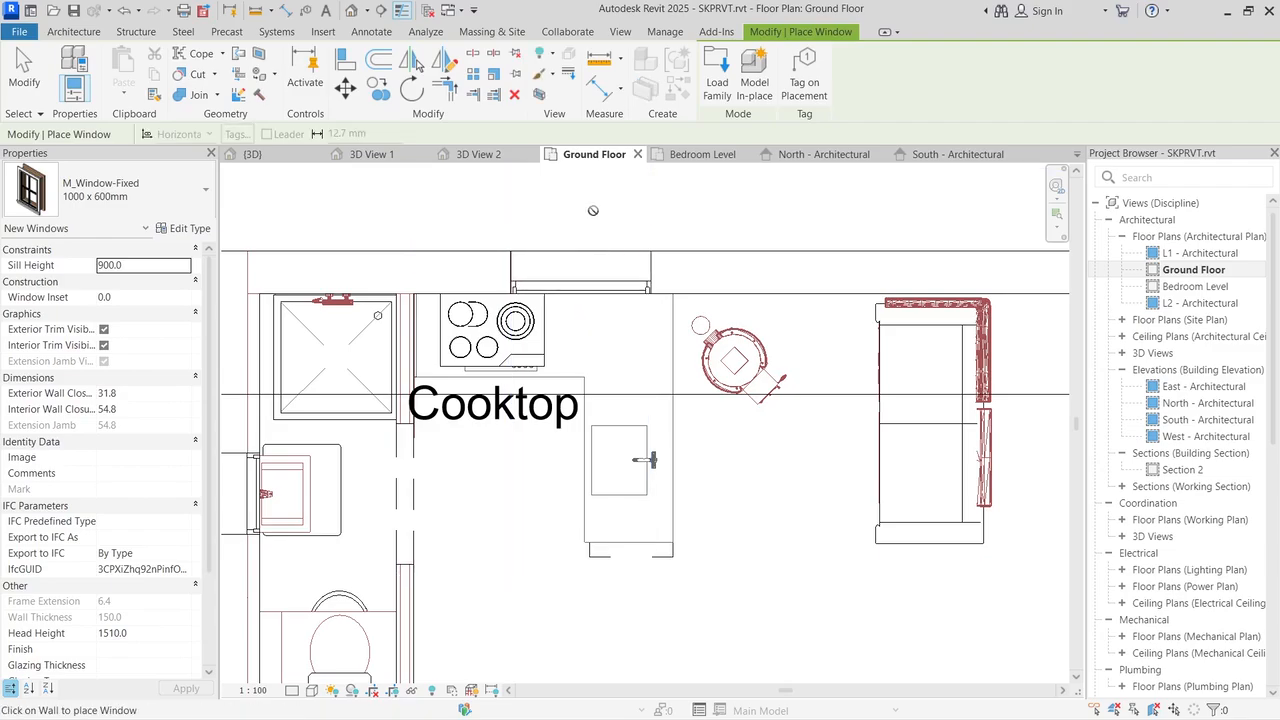
key("Escape")
key("Escape")
left_click(572, 262)
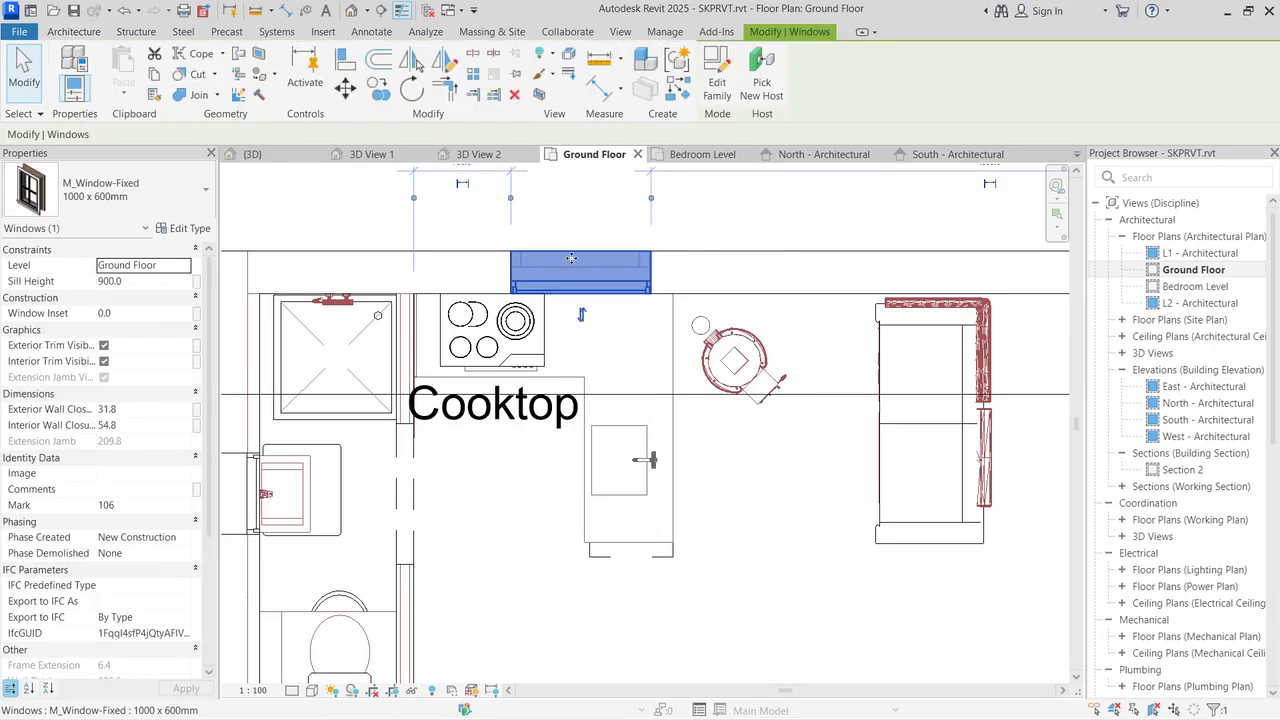
left_click(581, 318)
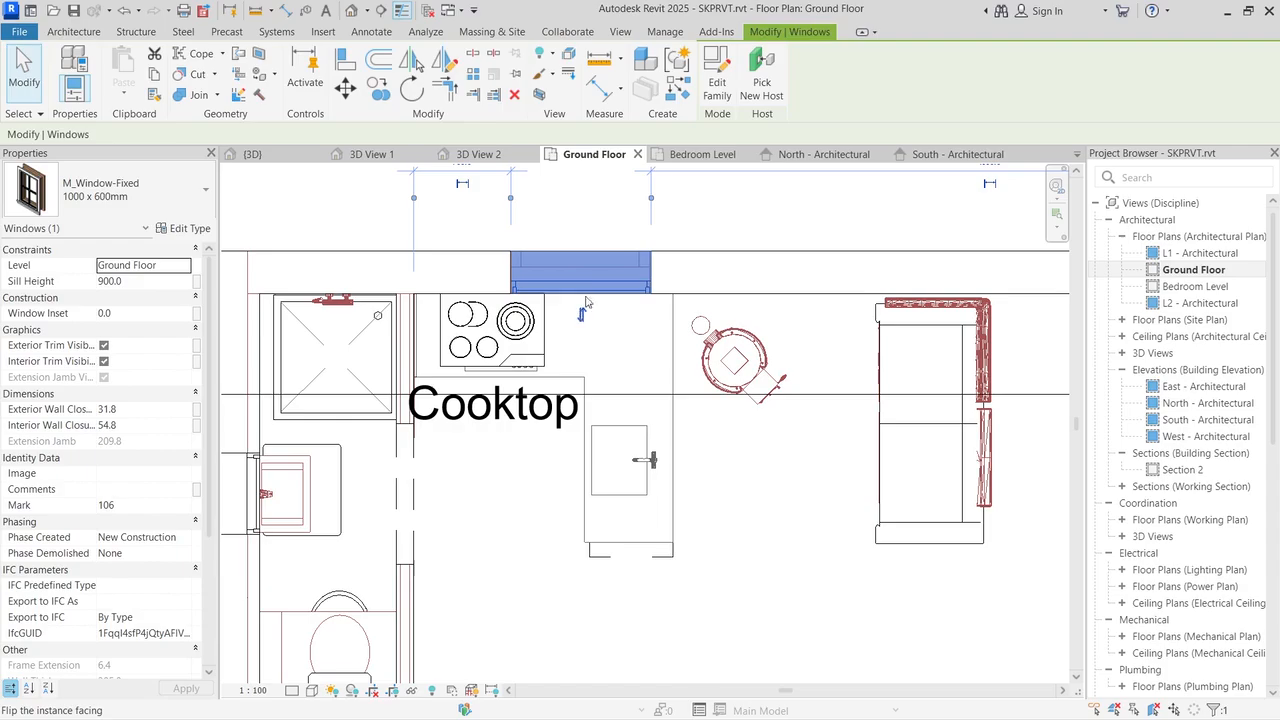
left_click(589, 190)
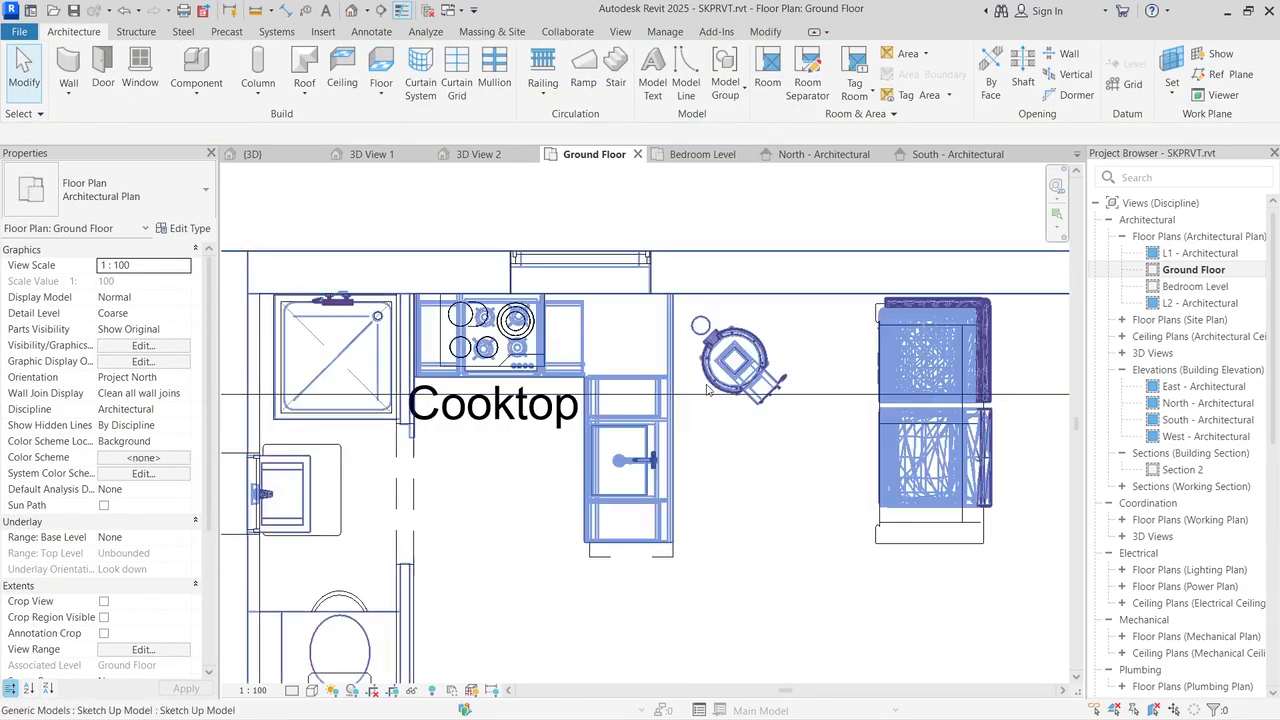
Step: Inspect the west wall window by the bathroom sink in plan and check the new north window in the {3D} view
scroll(680, 387, "down", 4)
scroll(478, 461, "up", 5)
left_click(324, 409)
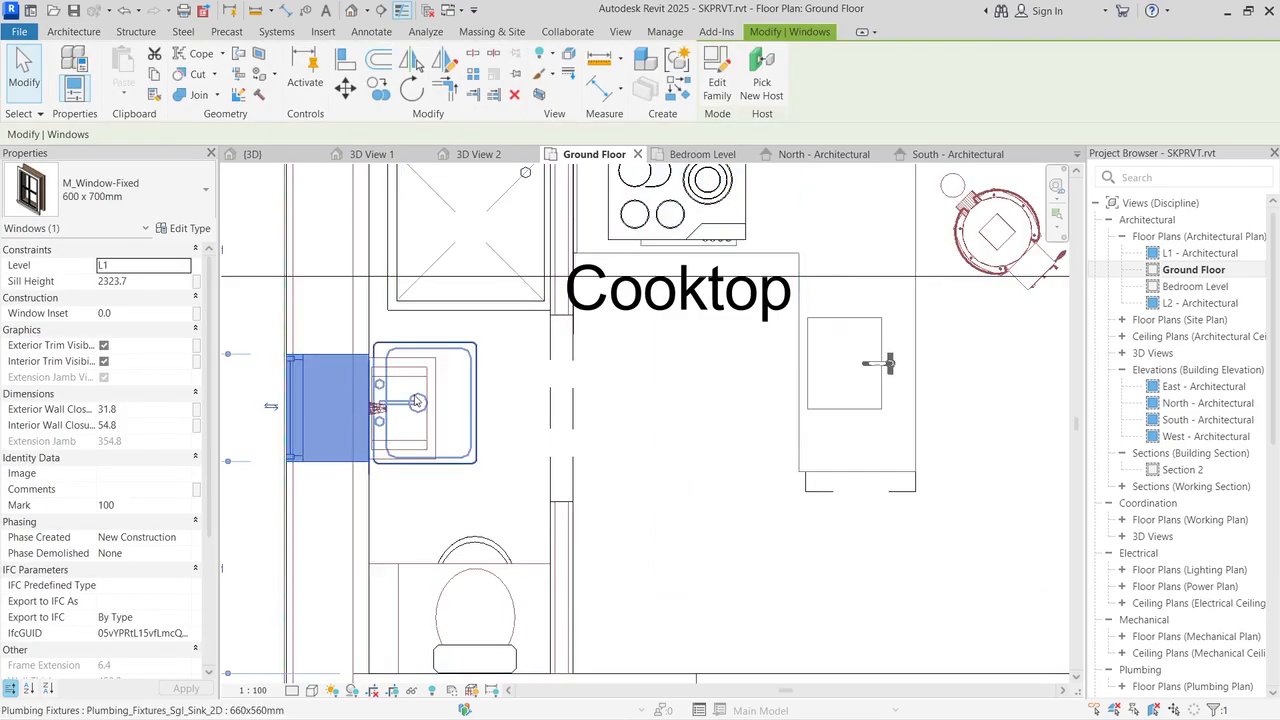
left_click(379, 407)
key("Escape")
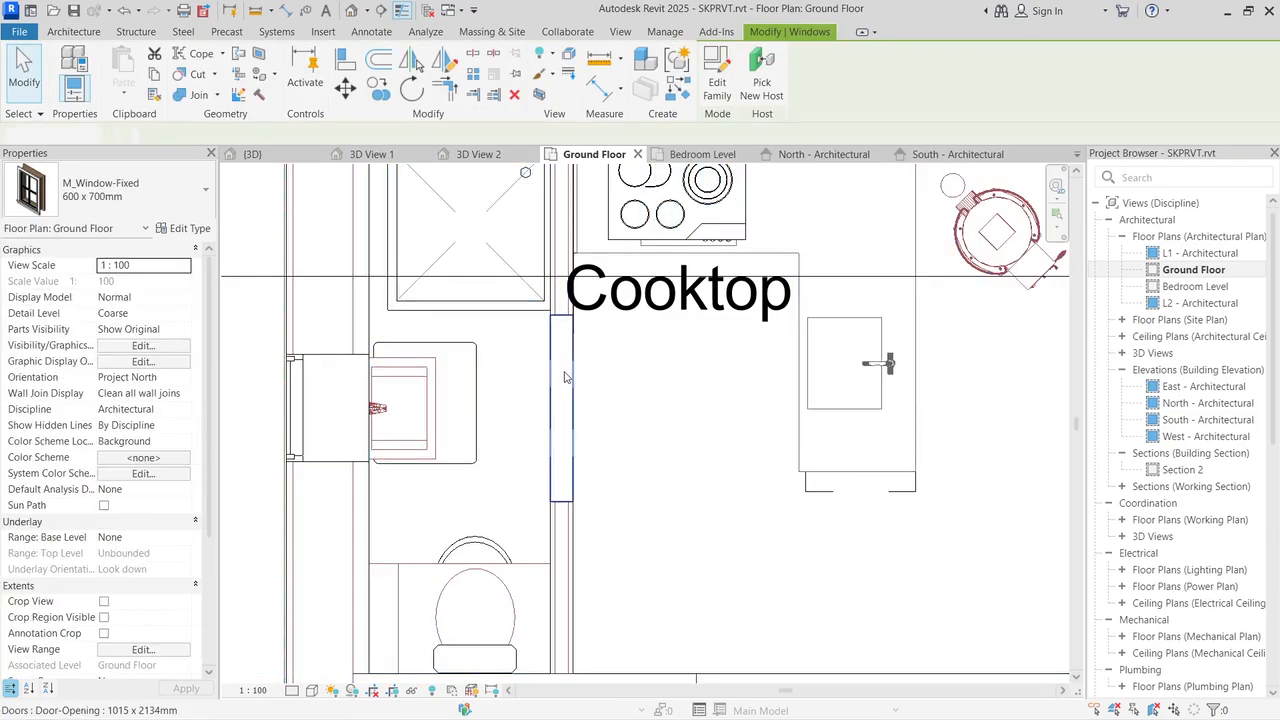
scroll(654, 366, "down", 4)
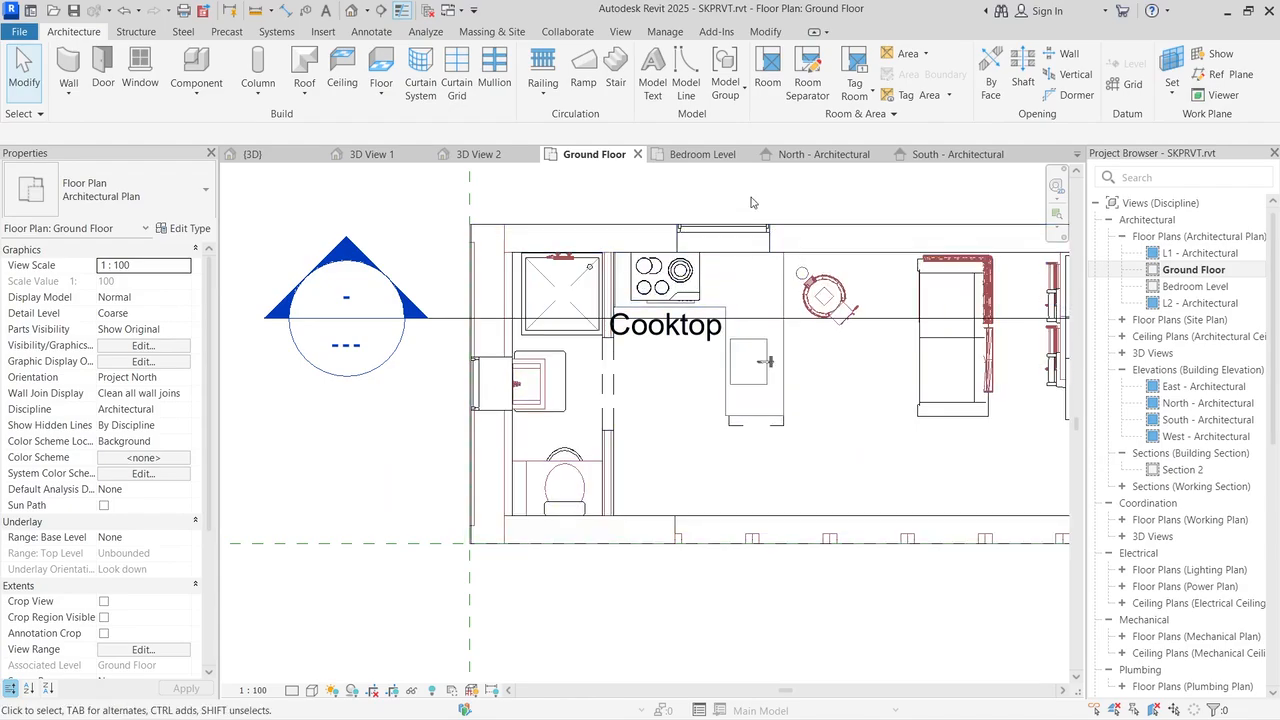
scroll(650, 255, "down", 3)
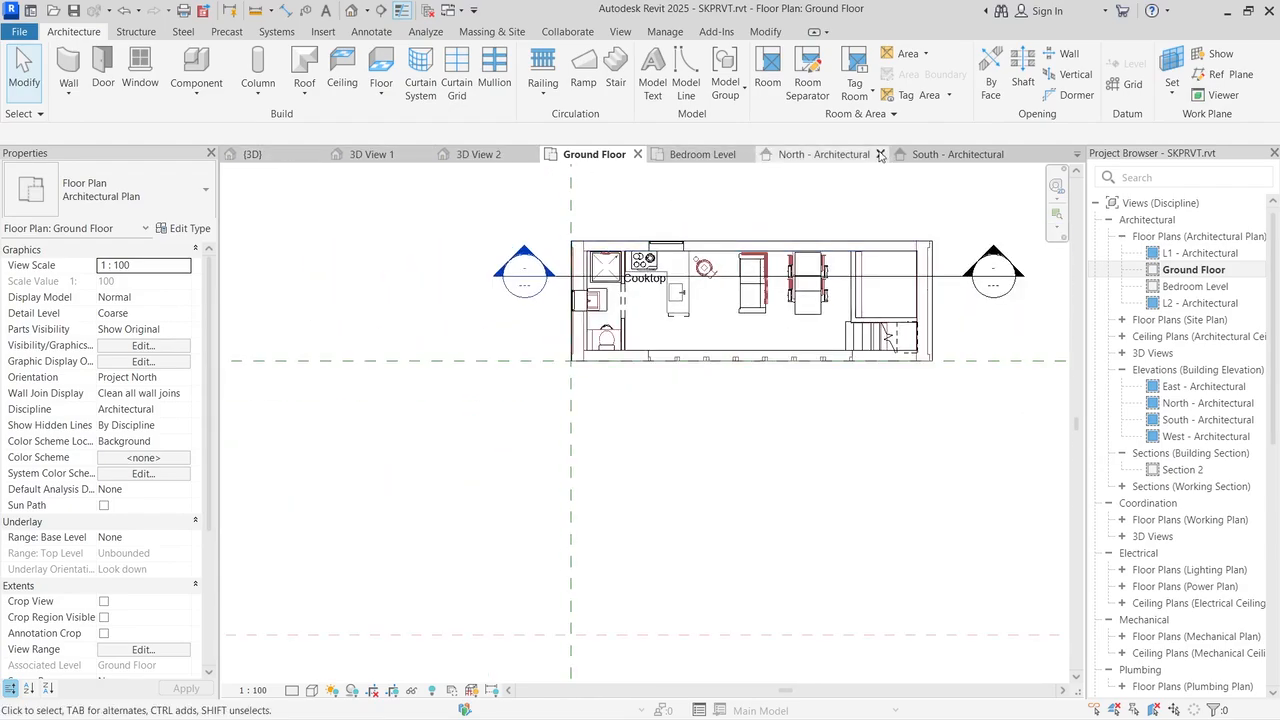
left_click(253, 155)
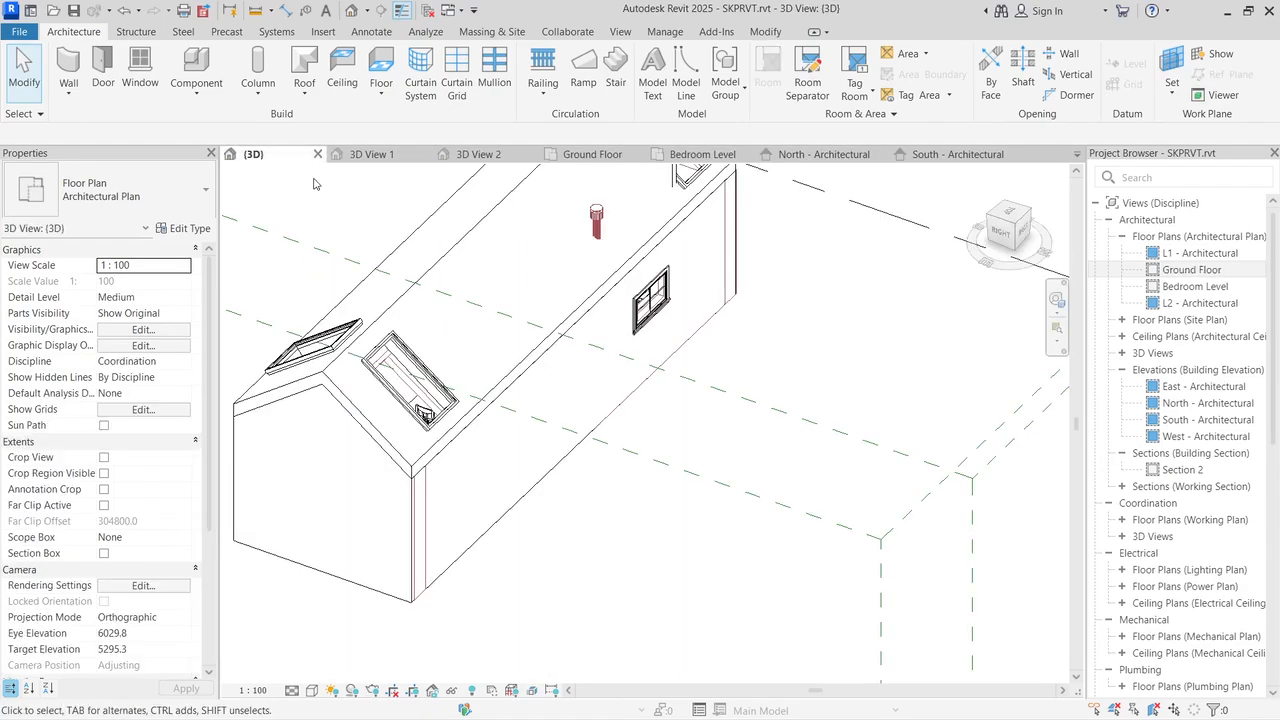
Step: Attach the top of the 125mm interior partition wall that sticks through the roof to the roof
scroll(826, 329, "down", 4)
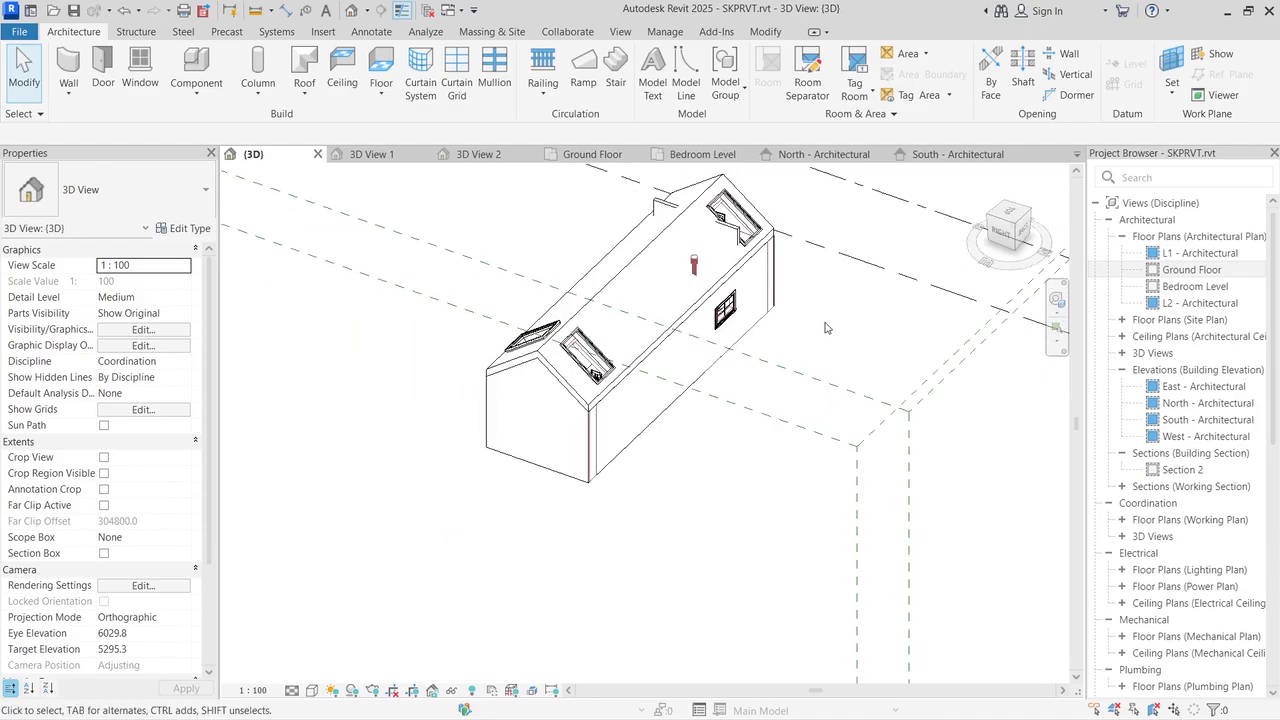
scroll(782, 209, "up", 7)
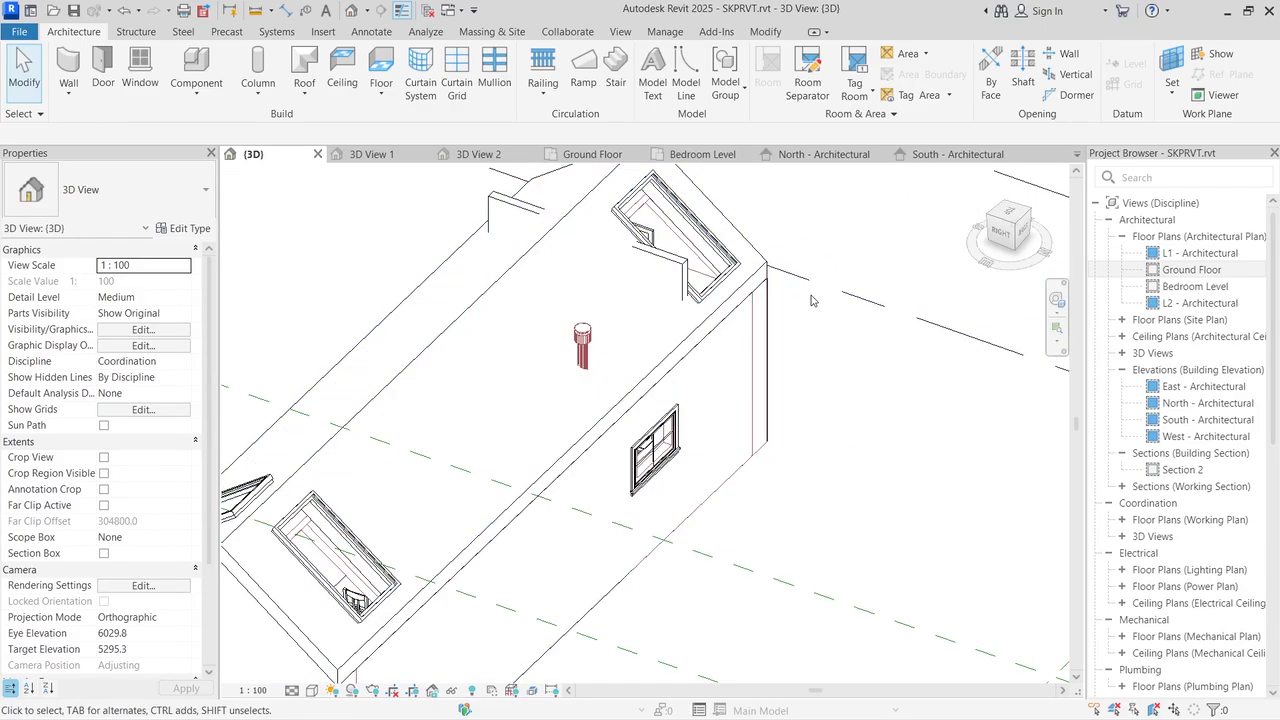
left_click(663, 258)
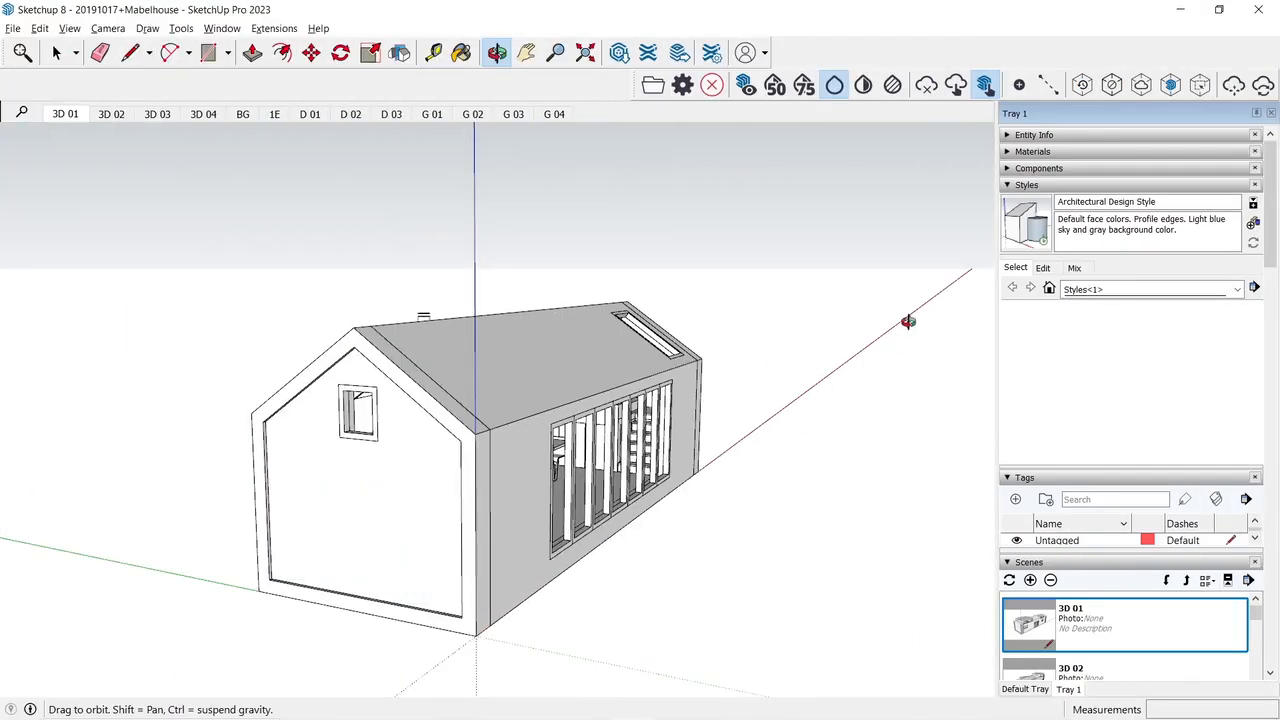
mouse_move(406, 494)
left_mouse_down()
mouse_move(528, 411)
mouse_move(366, 334)
mouse_move(500, 564)
mouse_move(409, 436)
mouse_move(408, 370)
mouse_move(444, 409)
left_mouse_up()
scroll(287, 455, "up", 6)
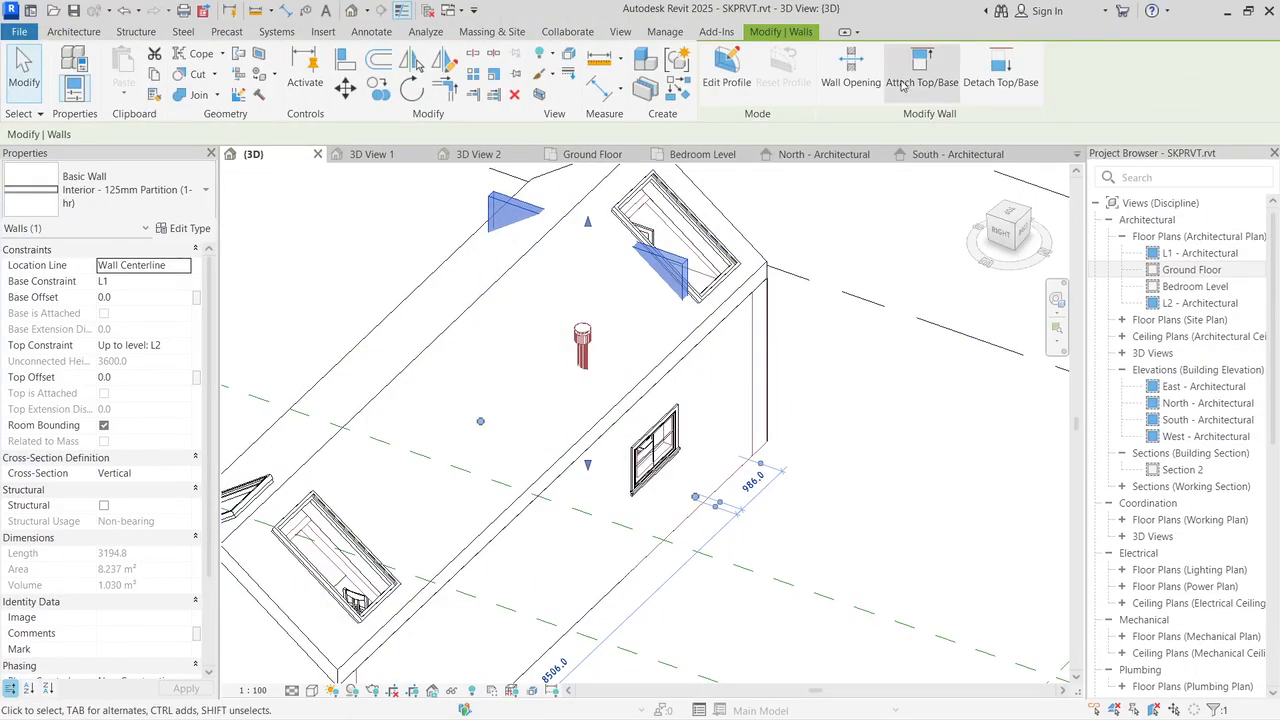
left_click(902, 84)
left_click(810, 363)
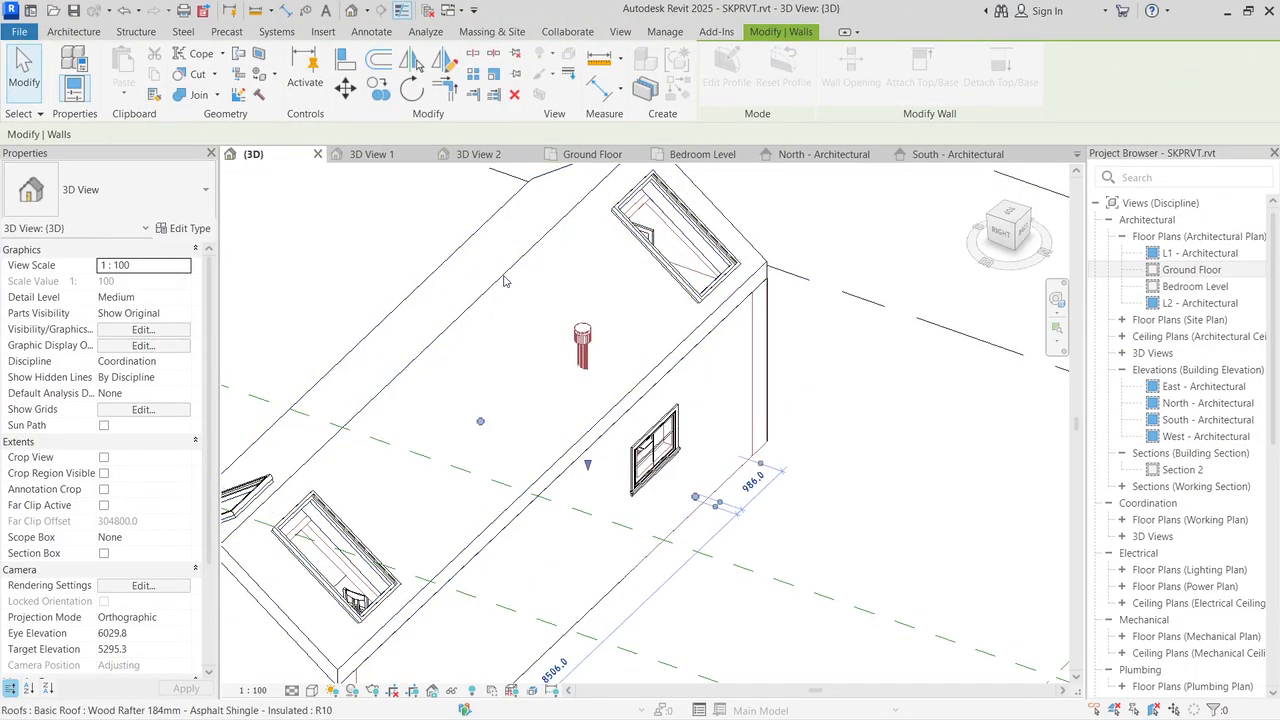
left_click(818, 377)
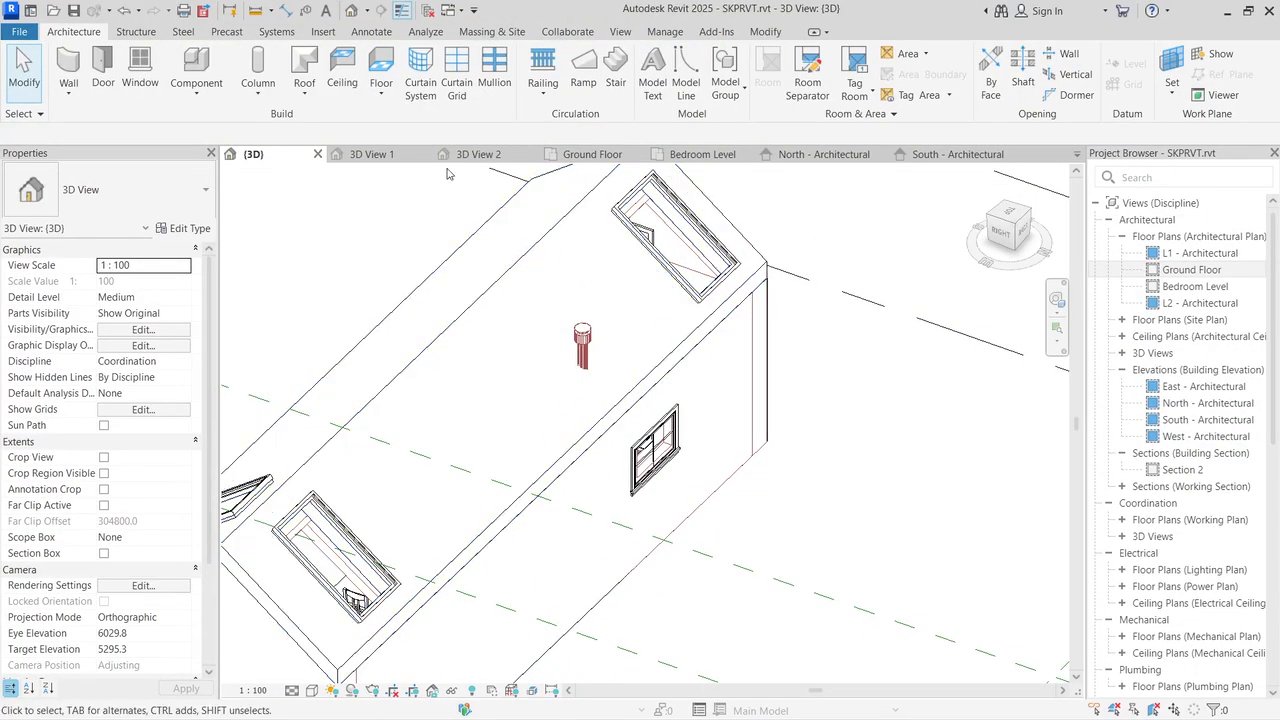
Step: Open 3D View 1 and enlarge its camera crop region upward, downward and toward the bathroom side
left_click(366, 156)
scroll(718, 414, "down", 3)
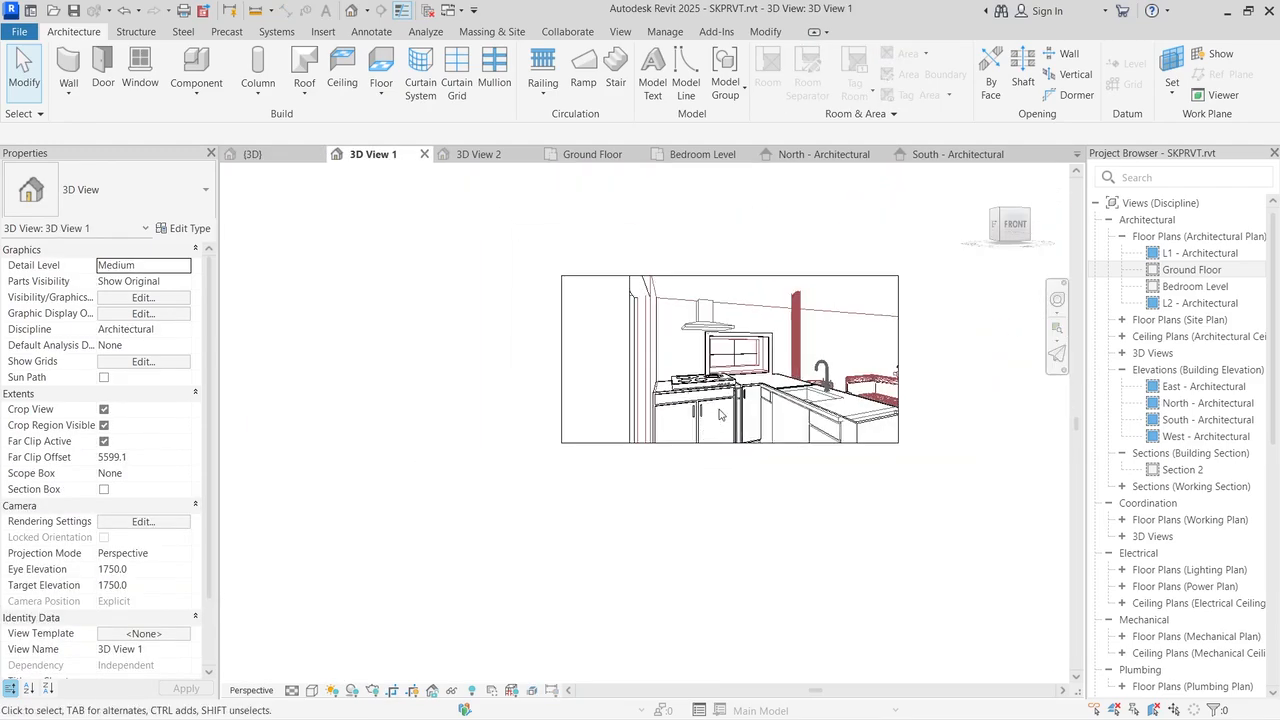
scroll(850, 345, "up", 2)
left_click(660, 243)
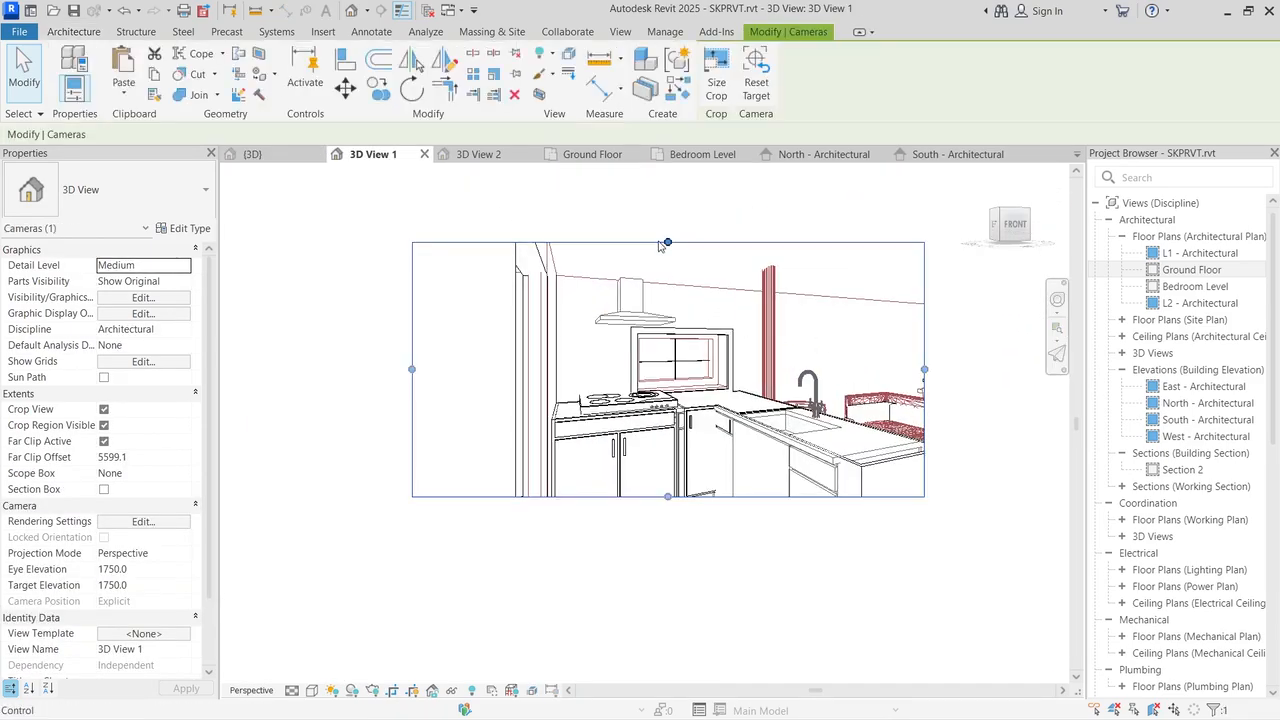
left_click_drag(666, 243, 667, 190)
left_click_drag(412, 344, 300, 357)
left_click_drag(601, 496, 601, 608)
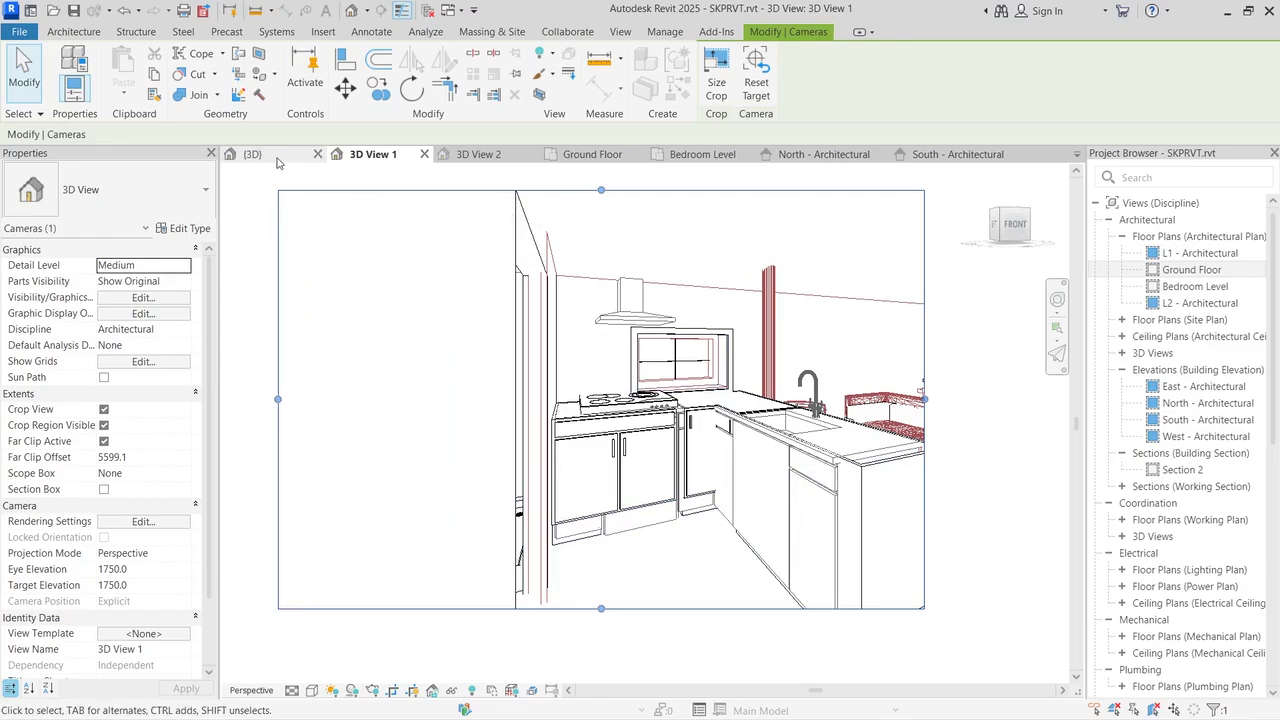
Step: In the Ground Floor plan, move the 3D View 1 camera further from the bathroom, aim it at the cooktop area, and return to 3D View 1
left_click(572, 158)
scroll(650, 322, "up", 3)
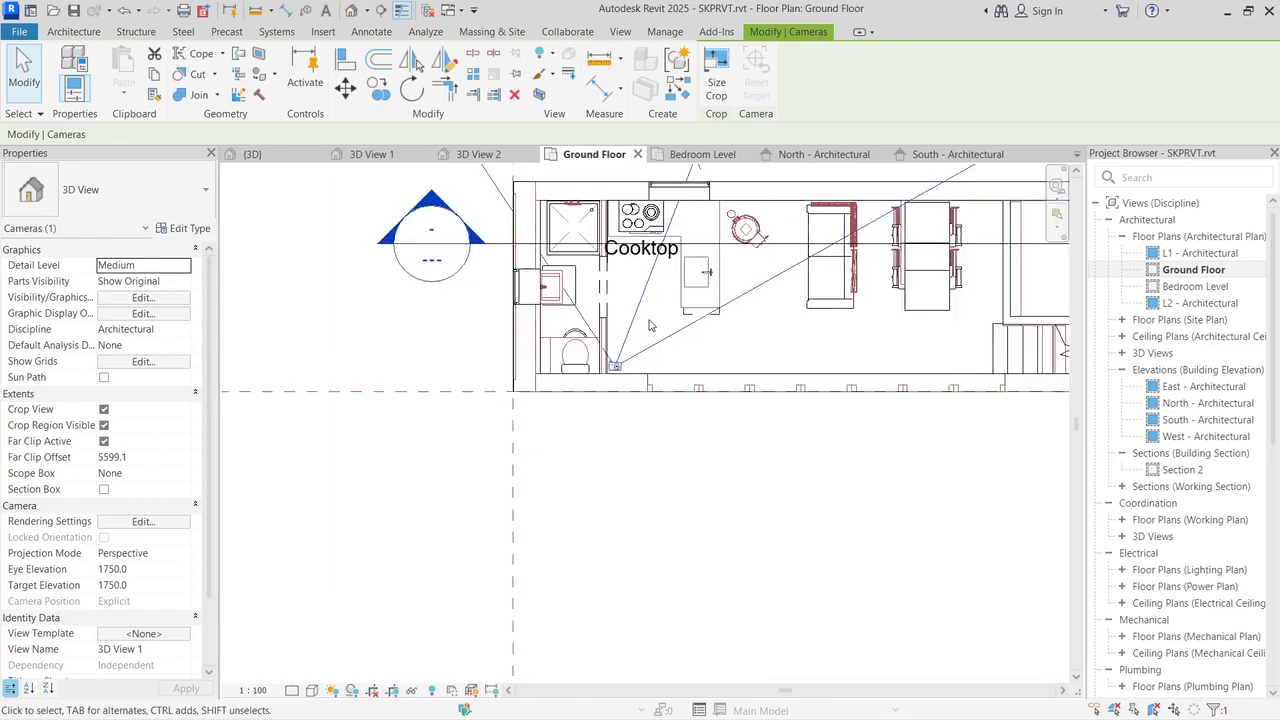
scroll(638, 373, "down", 3)
left_click_drag(626, 371, 716, 368)
left_click_drag(597, 208, 616, 279)
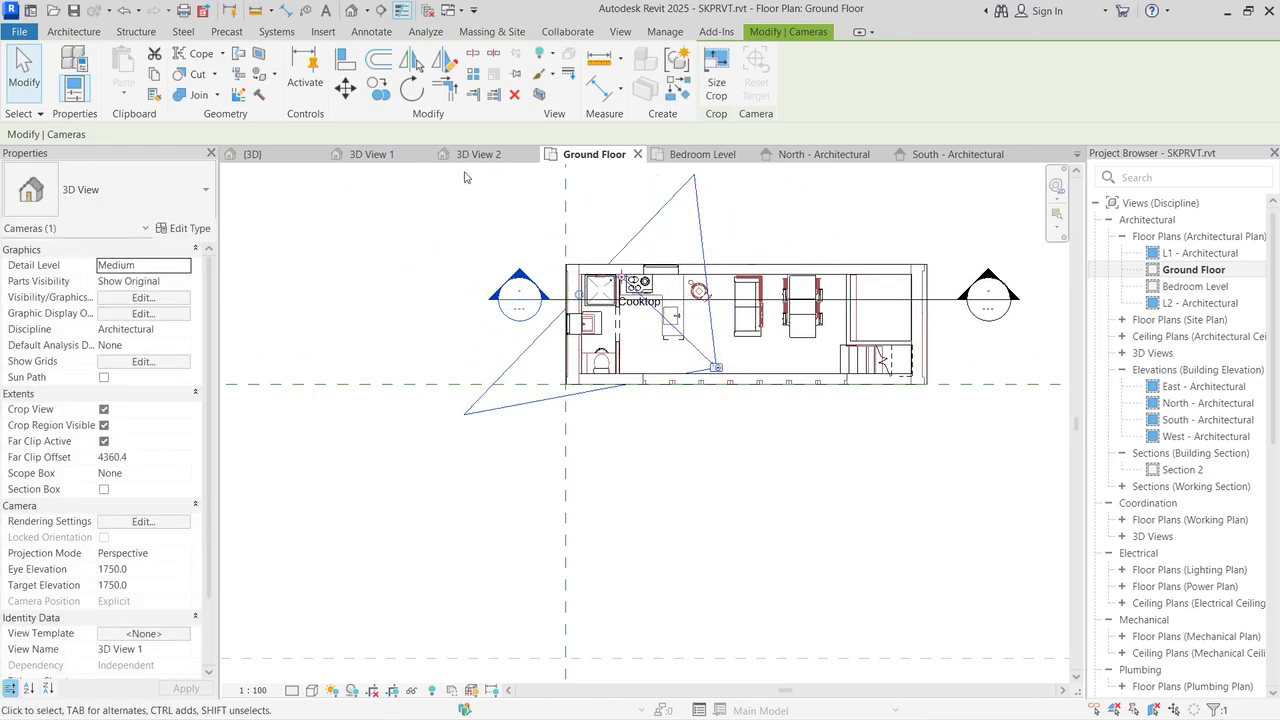
left_click(386, 160)
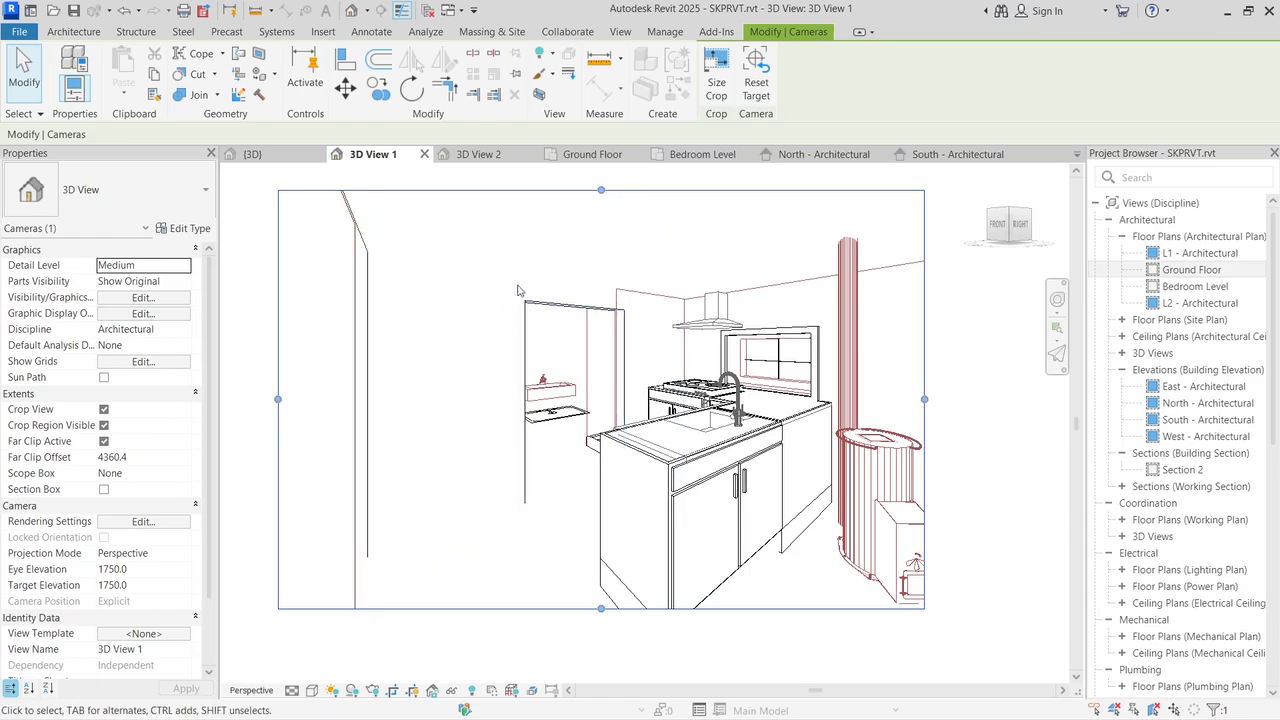
Step: Check the partition wall against the roof in 3D View 1 and set the view's visual style to Consistent Colors
left_click(521, 346)
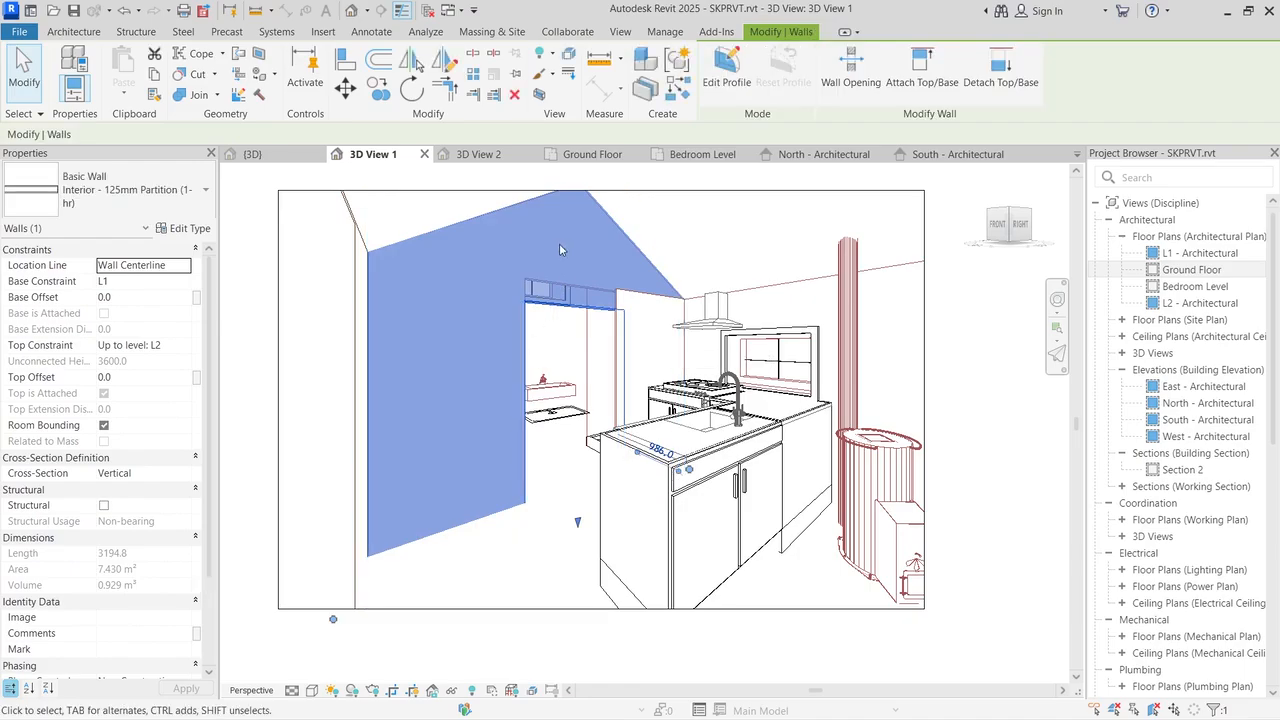
left_click(637, 194)
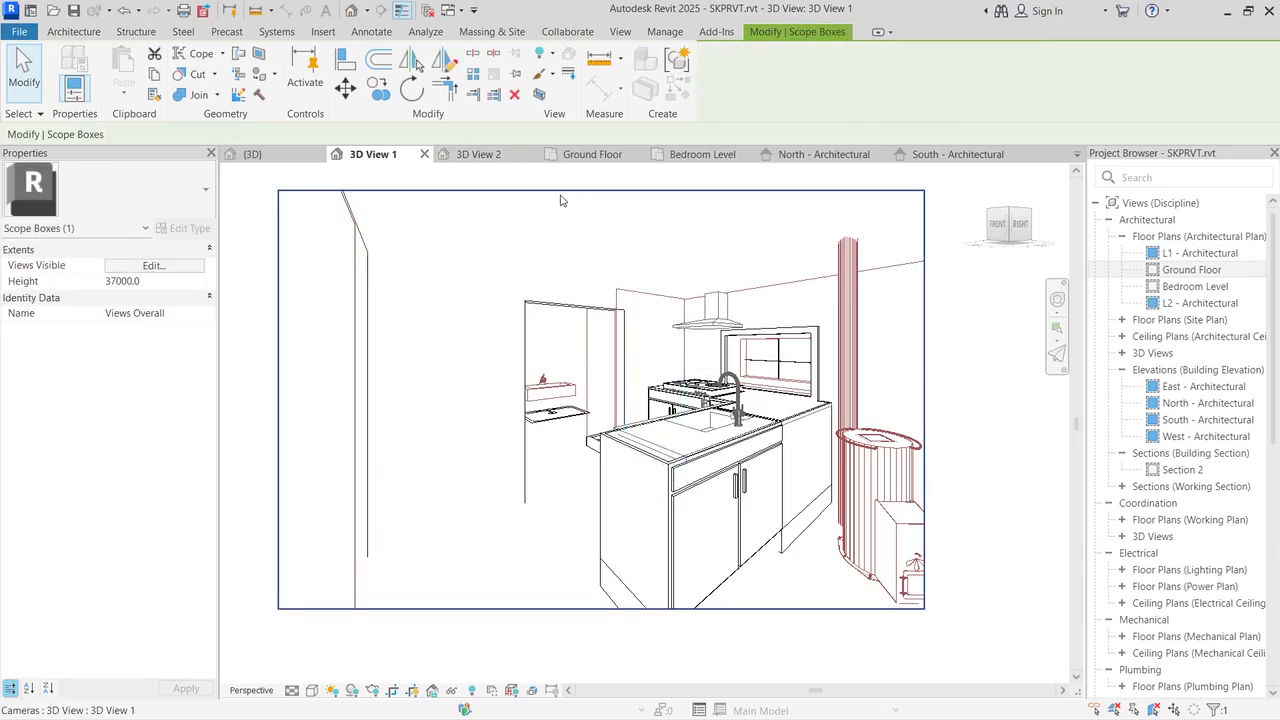
left_click(311, 691)
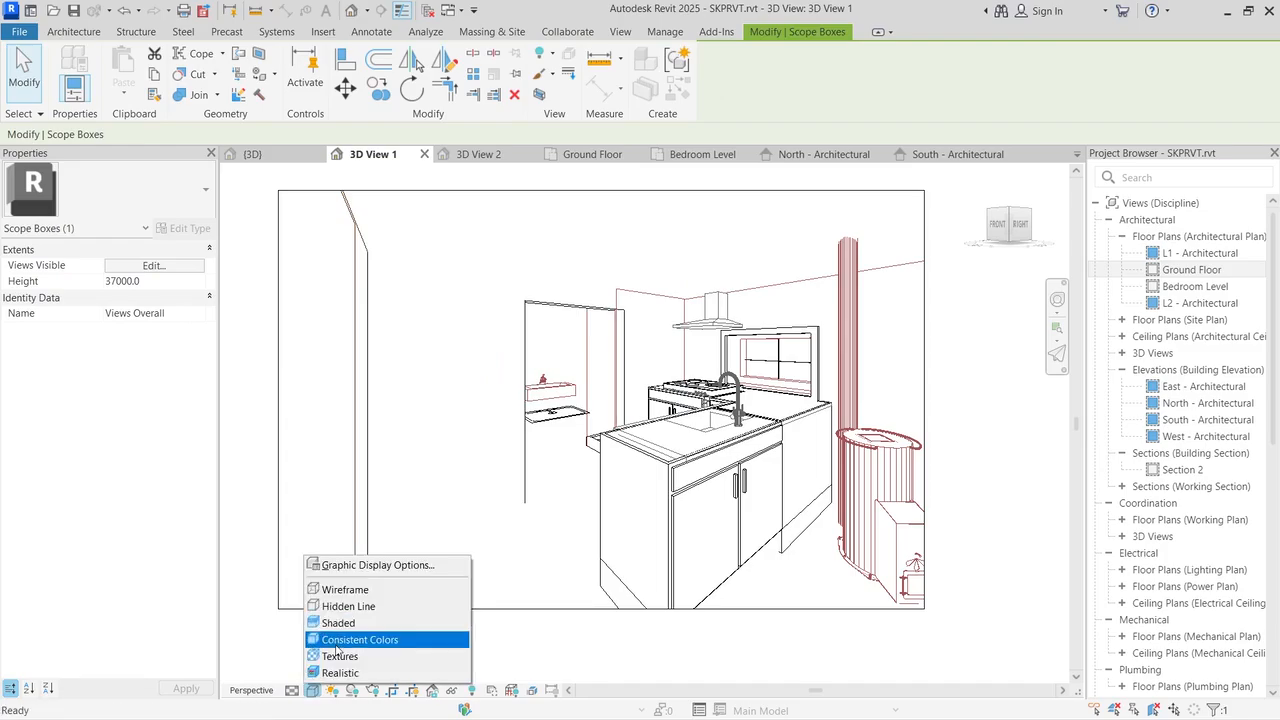
left_click(574, 329)
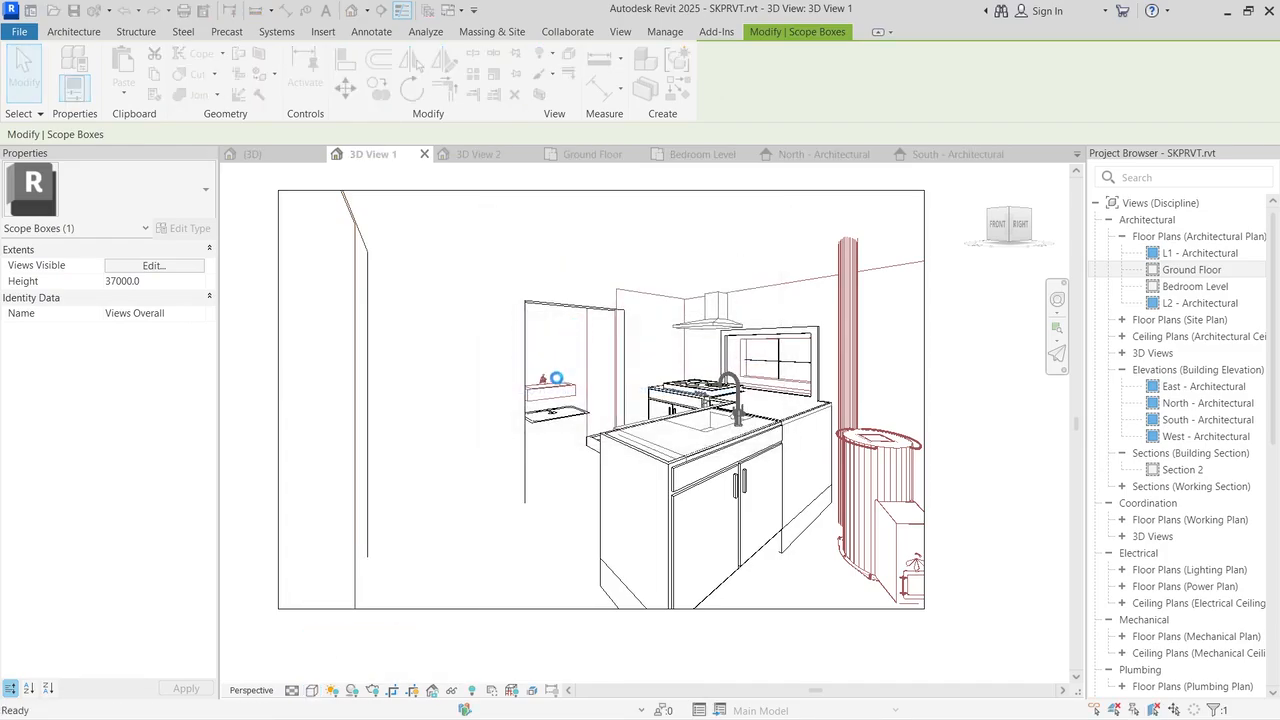
key("Escape")
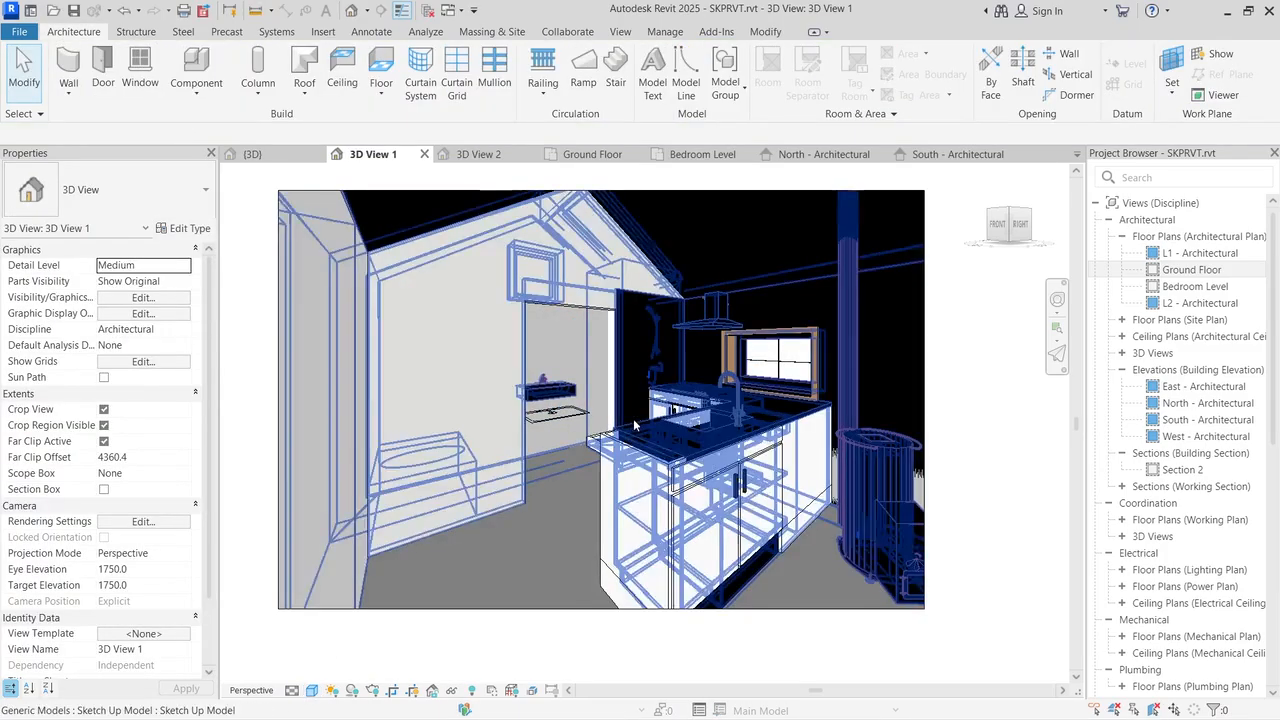
Step: Extend the upper edge of the 3D View 1 crop region until the peak of the partition wall fits inside
scroll(669, 454, "down", 2)
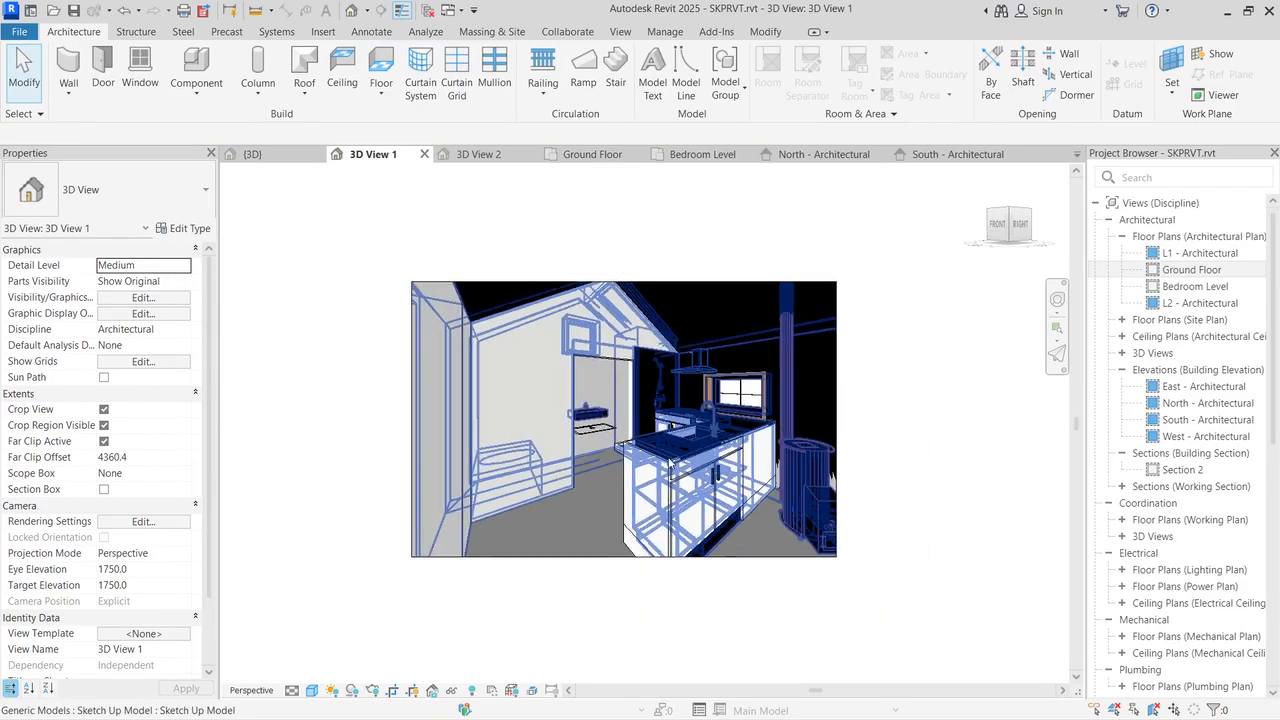
scroll(687, 431, "up", 2)
left_click(431, 201)
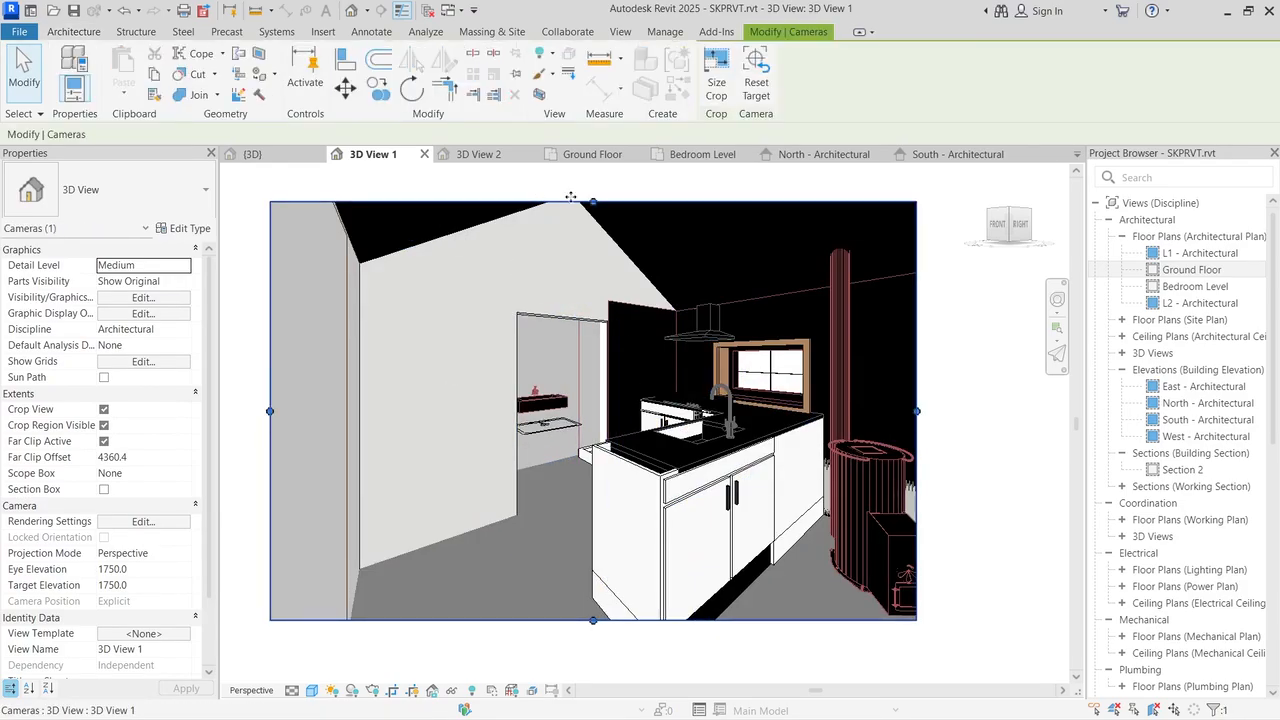
left_click_drag(594, 201, 594, 181)
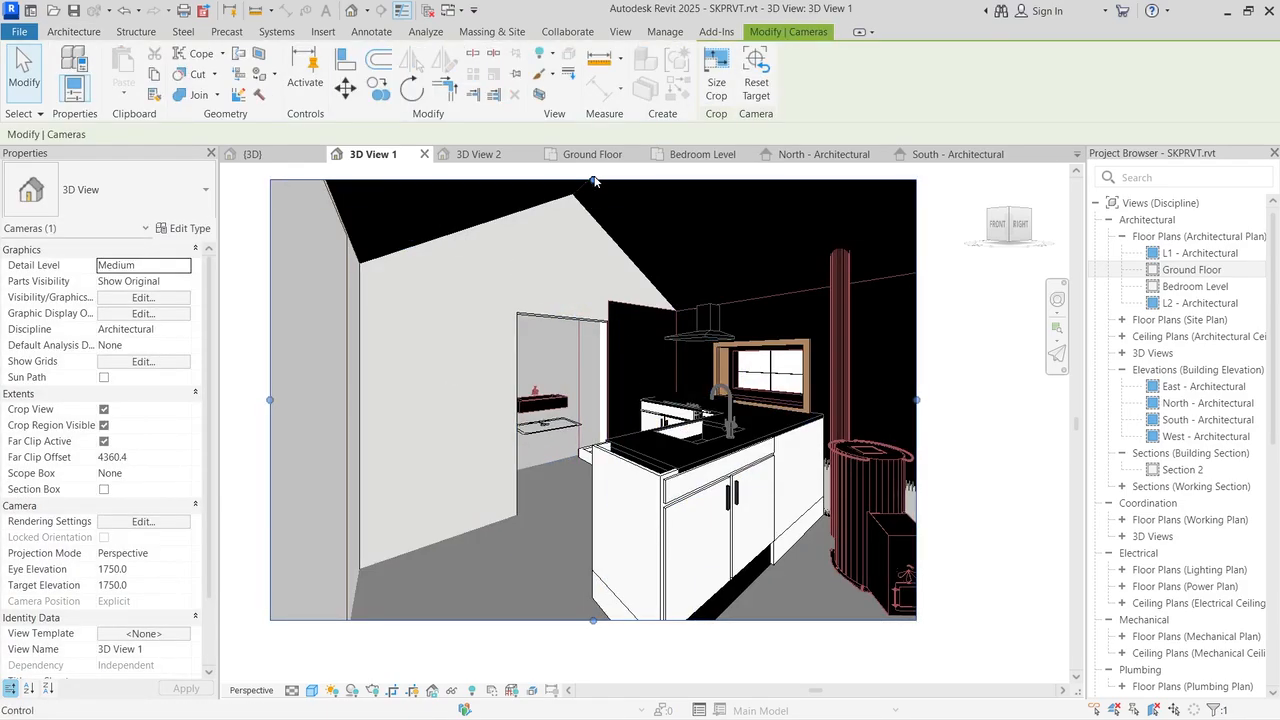
Step: Temporarily hide the imported SketchUp model element in 3D View 1
left_click(460, 691)
left_click(459, 691)
left_click(459, 691)
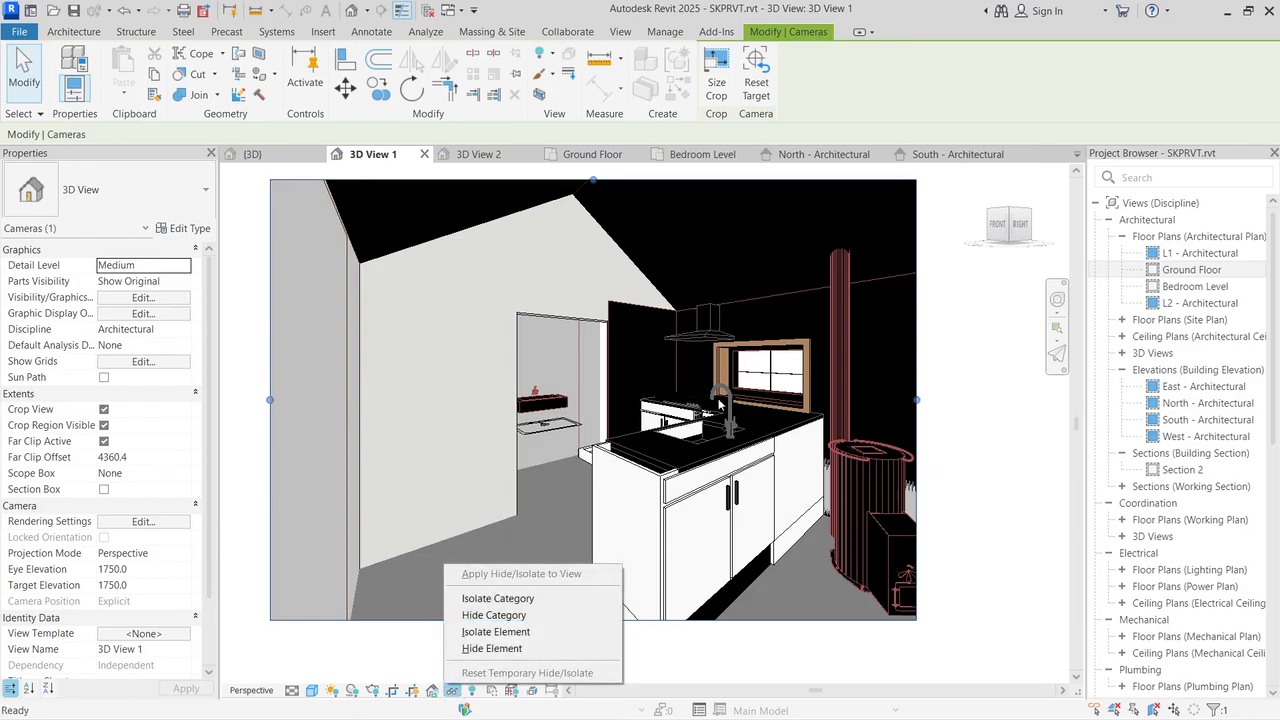
left_click(742, 256)
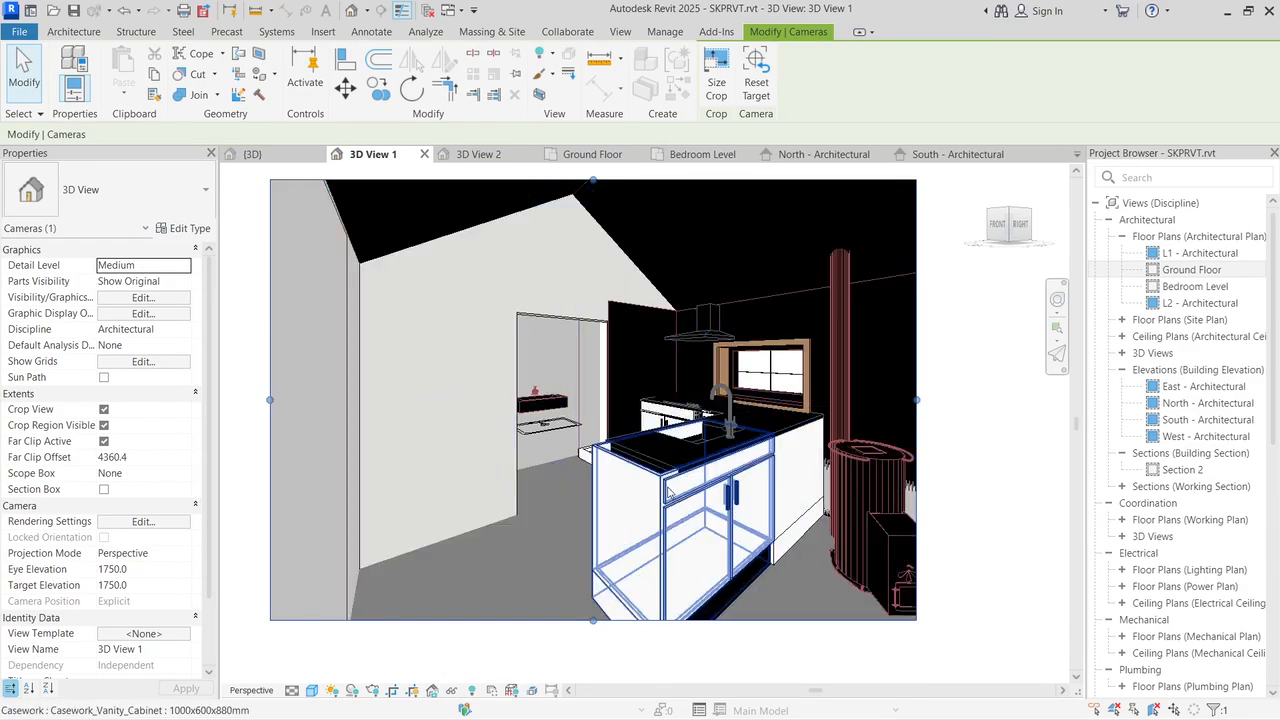
left_click(667, 469)
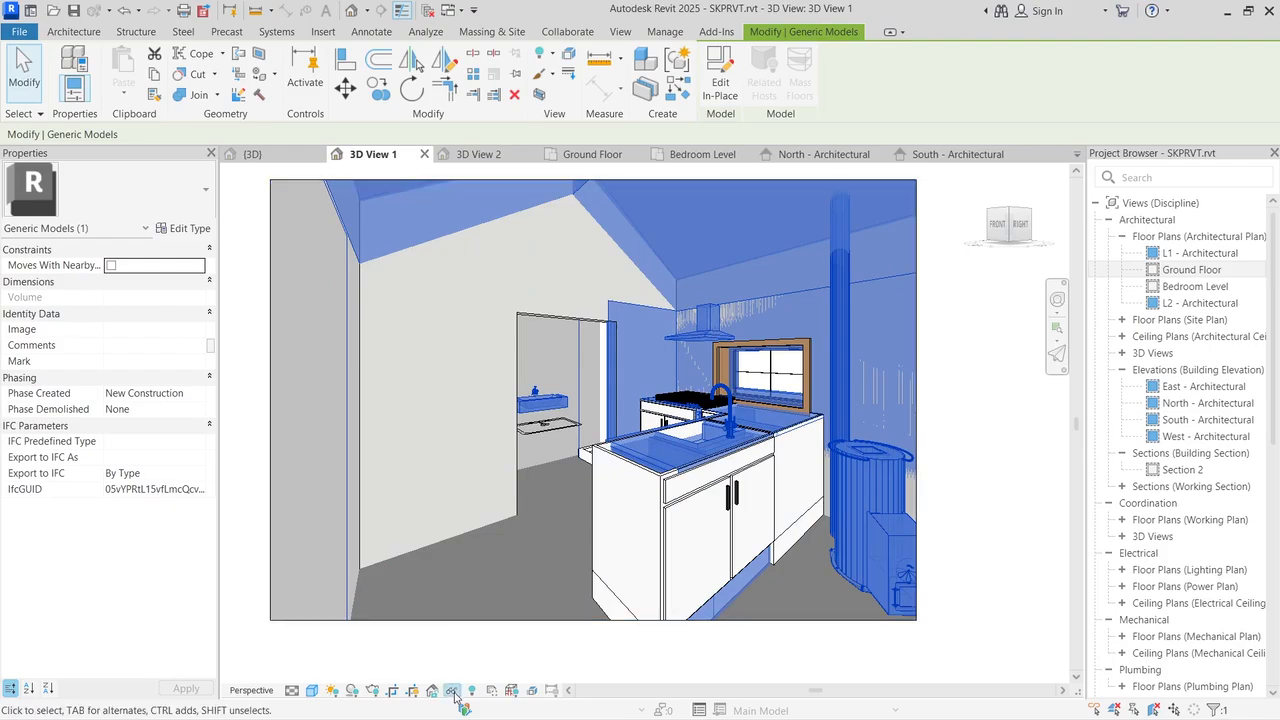
left_click(454, 691)
left_click(485, 649)
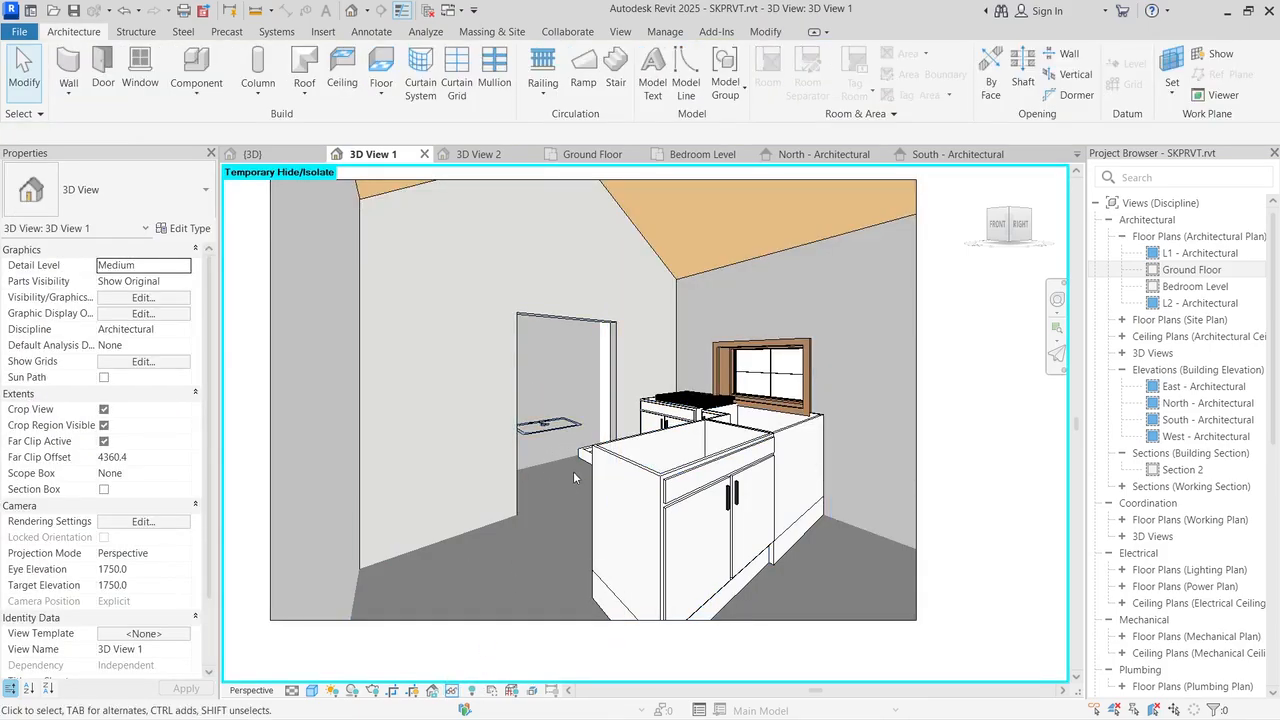
Step: Inspect the bathroom sink and shower tray in 3D View 1, and check the whole house in the {3D} view
scroll(573, 470, "up", 4)
left_click(522, 366)
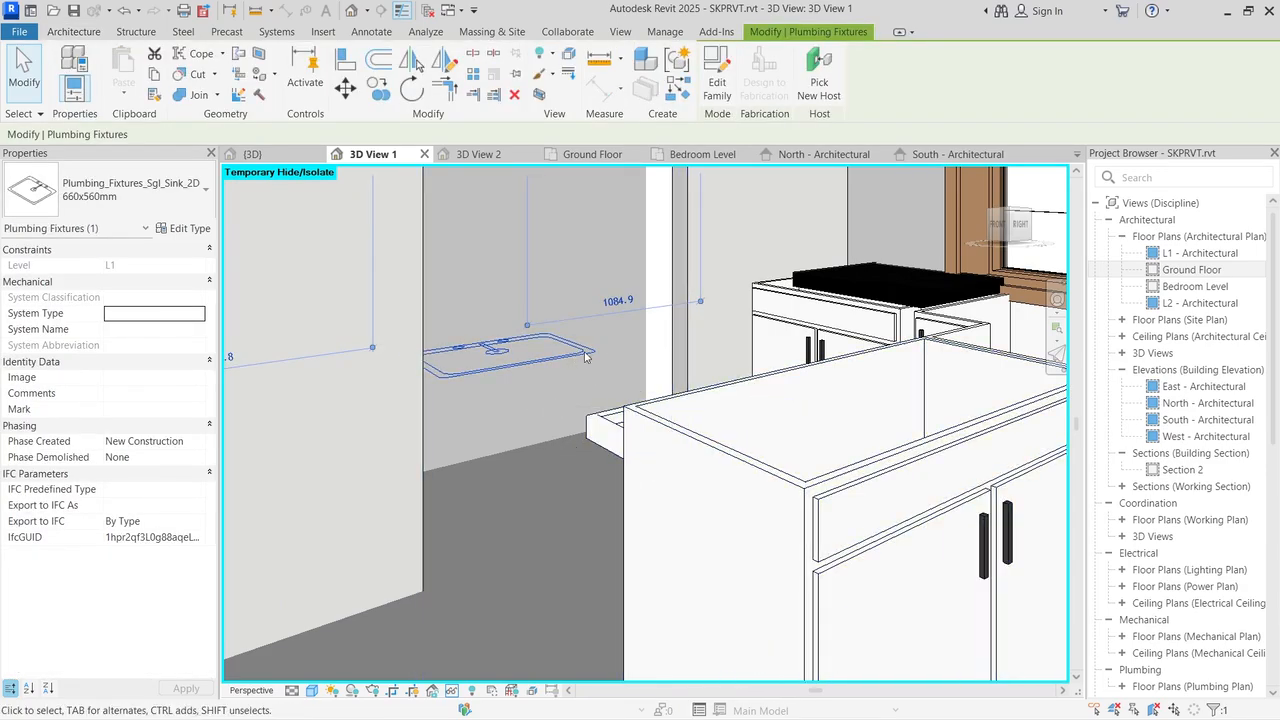
left_click(592, 428)
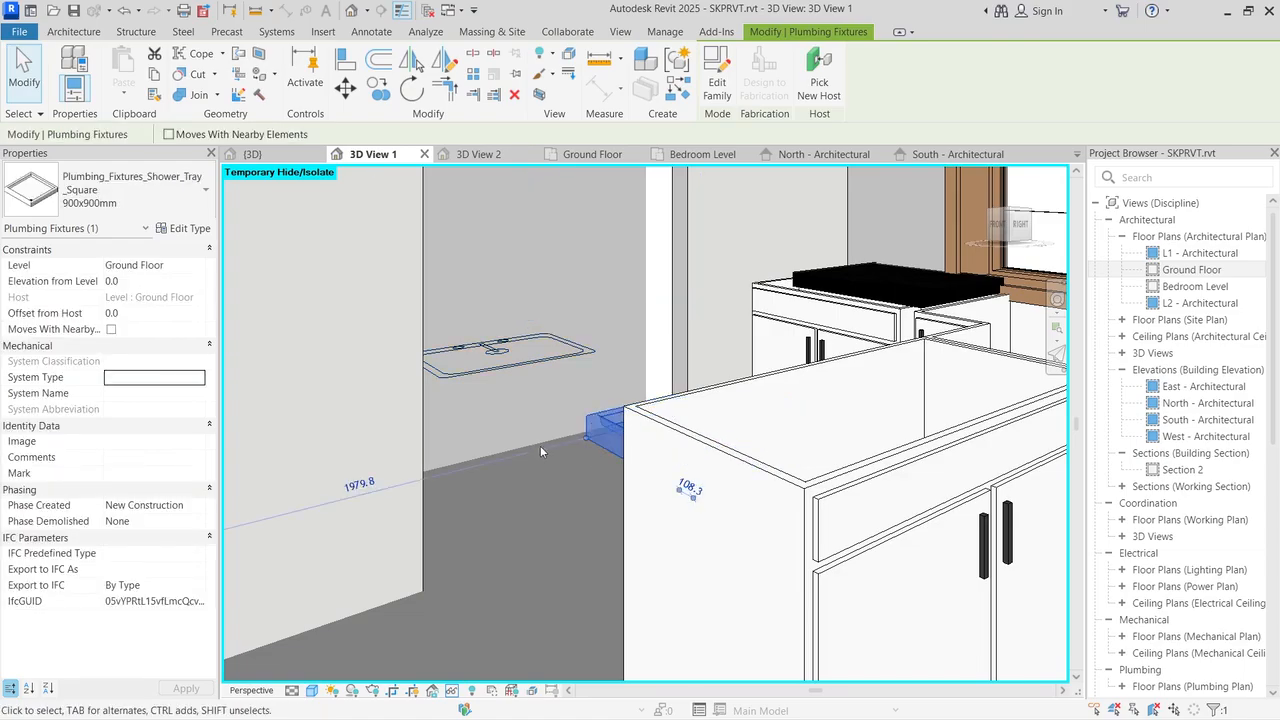
scroll(540, 445, "down", 4)
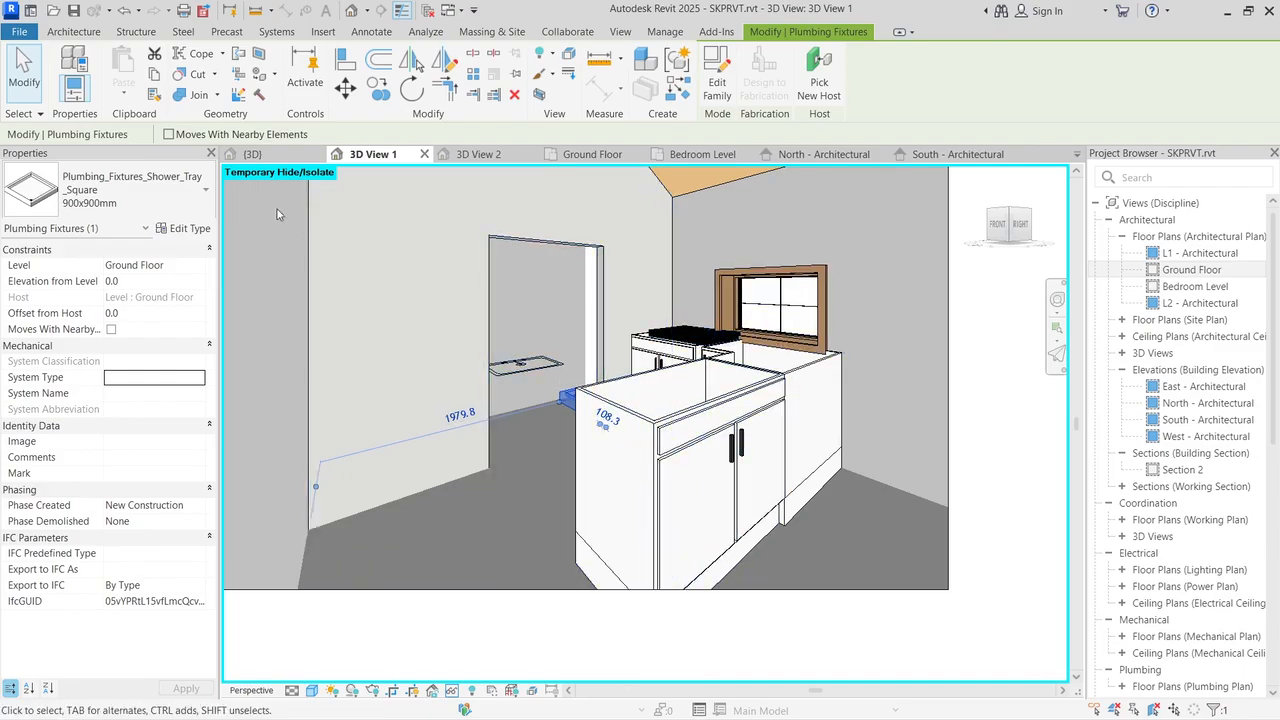
left_click(253, 154)
left_click(867, 335)
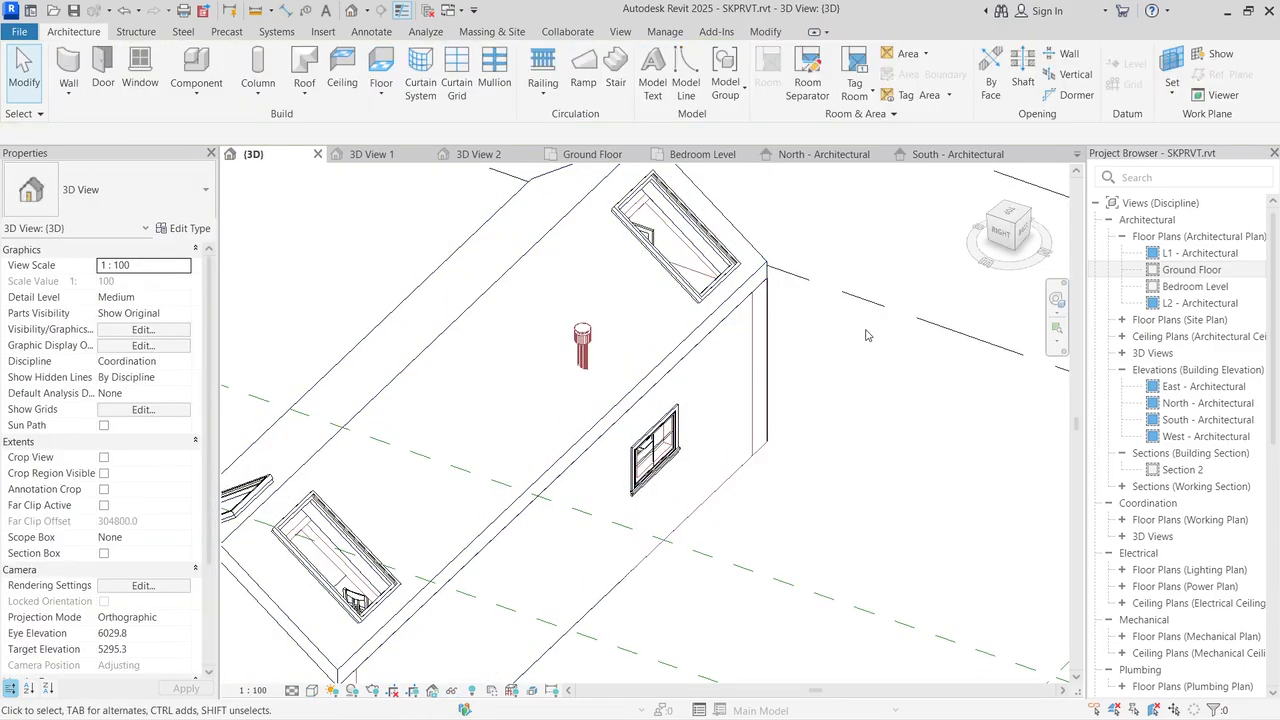
scroll(808, 408, "down", 3)
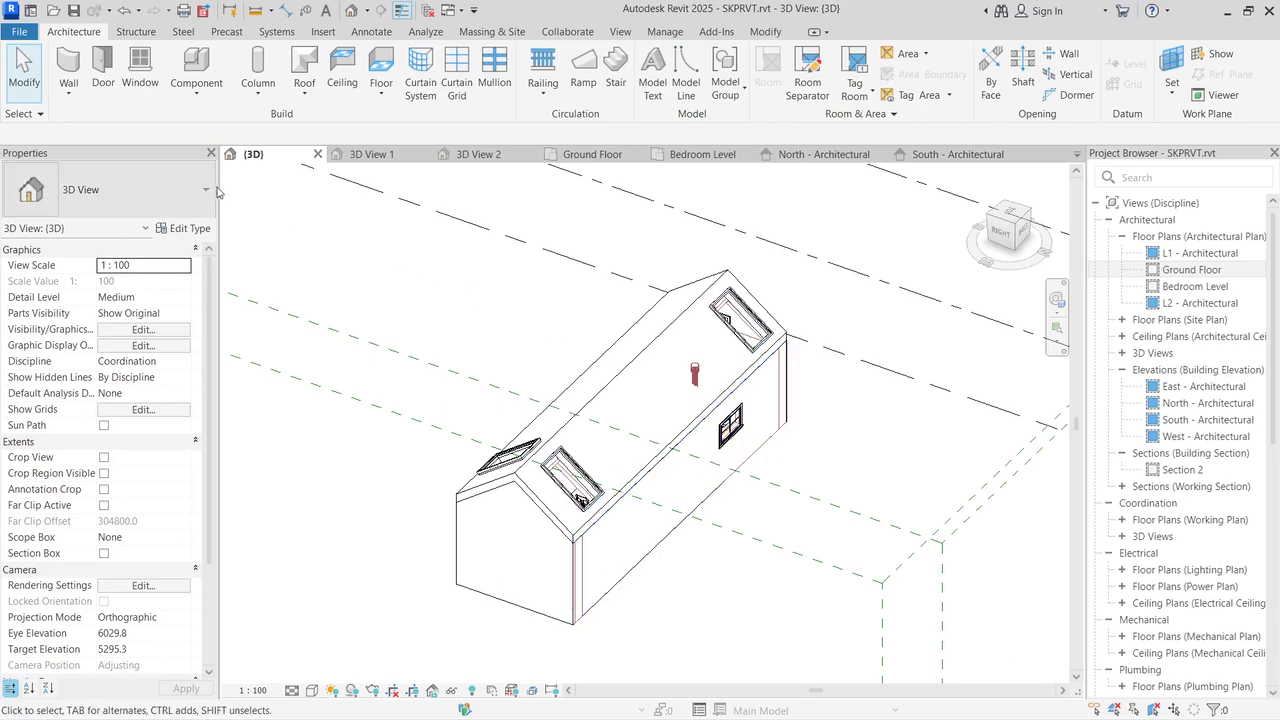
Step: Open the Ground Floor plan at the kitchen and start placing a component, looking through the loaded family types for a countertop
double_click(1184, 254)
double_click(1190, 270)
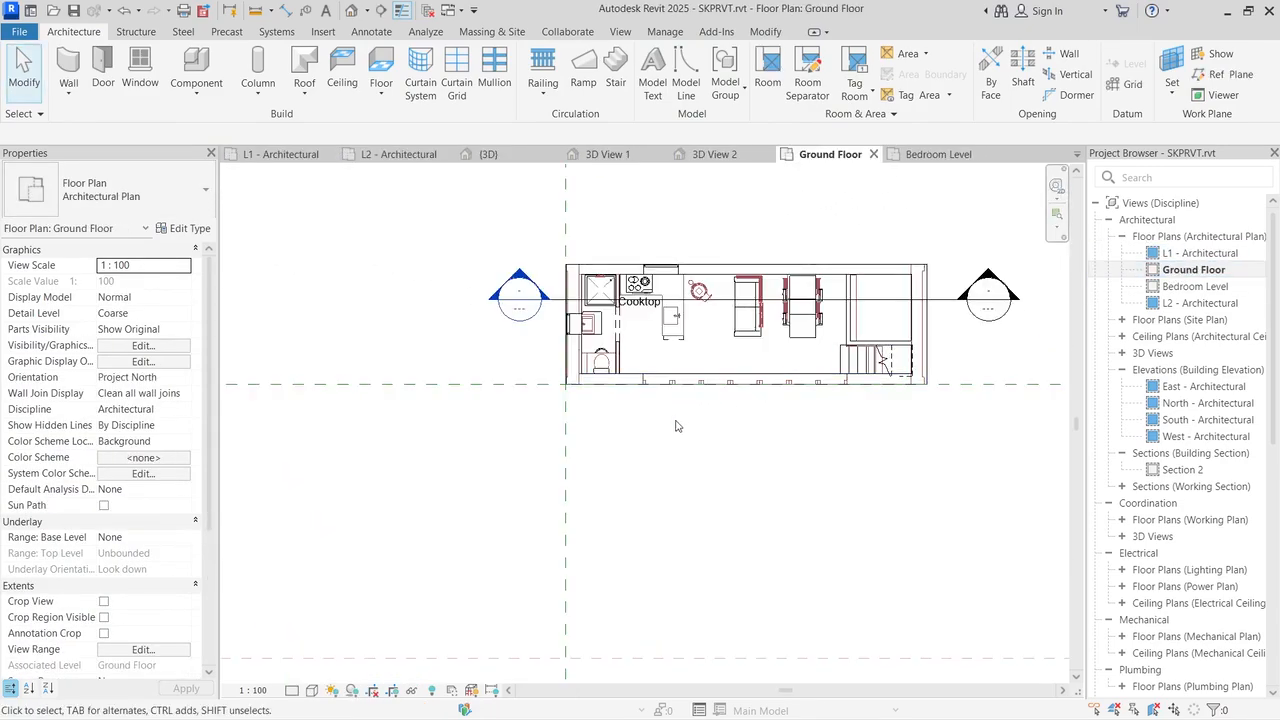
scroll(675, 426, "up", 6)
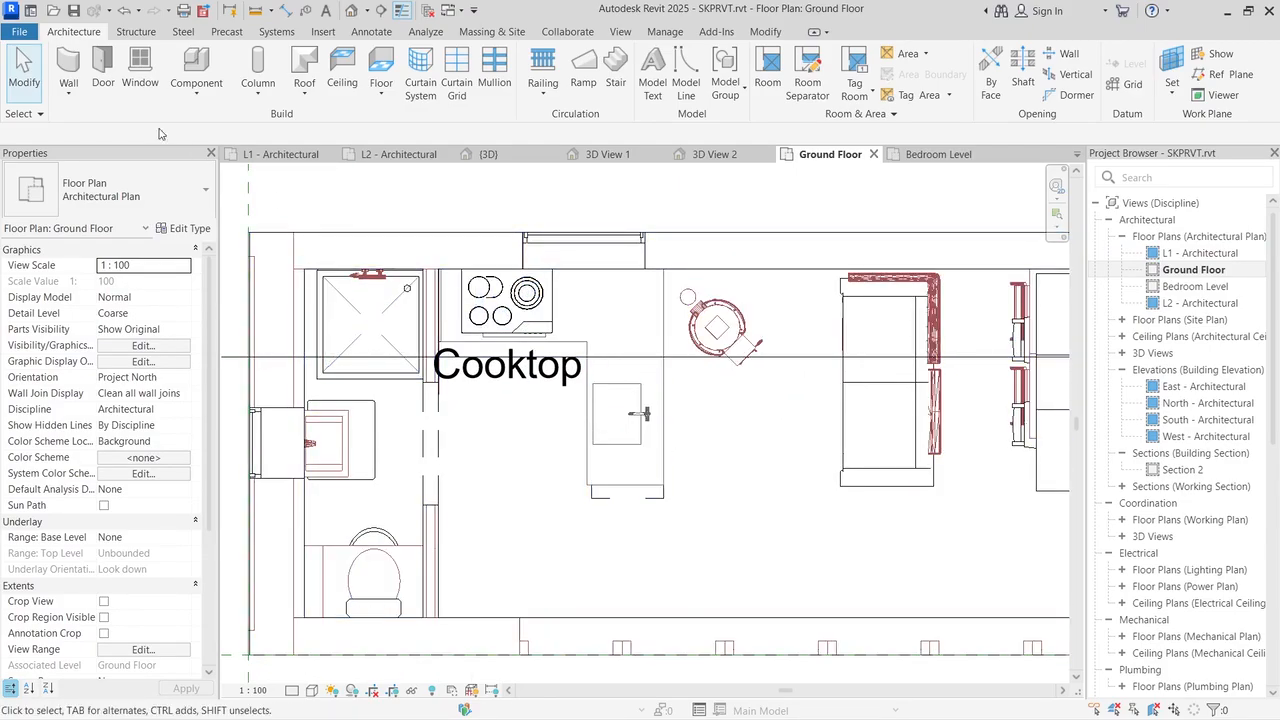
left_click(196, 72)
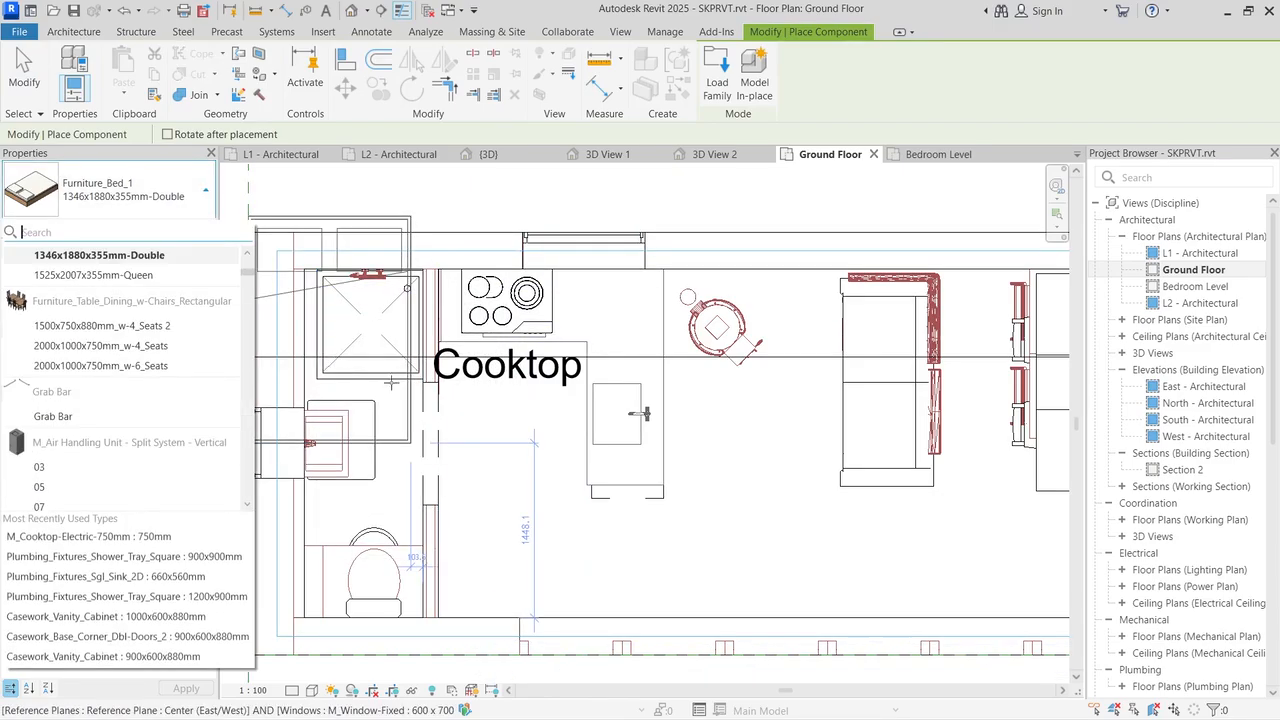
scroll(153, 384, "up", 5)
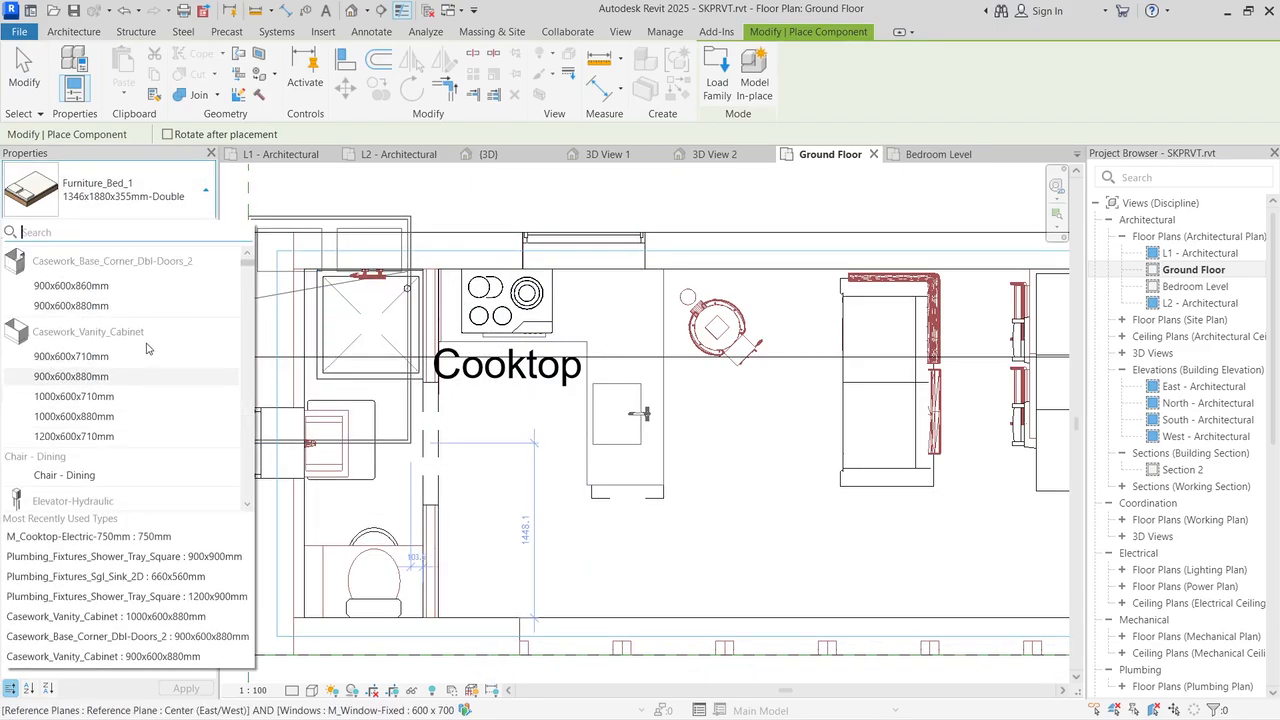
scroll(130, 335, "down", 3)
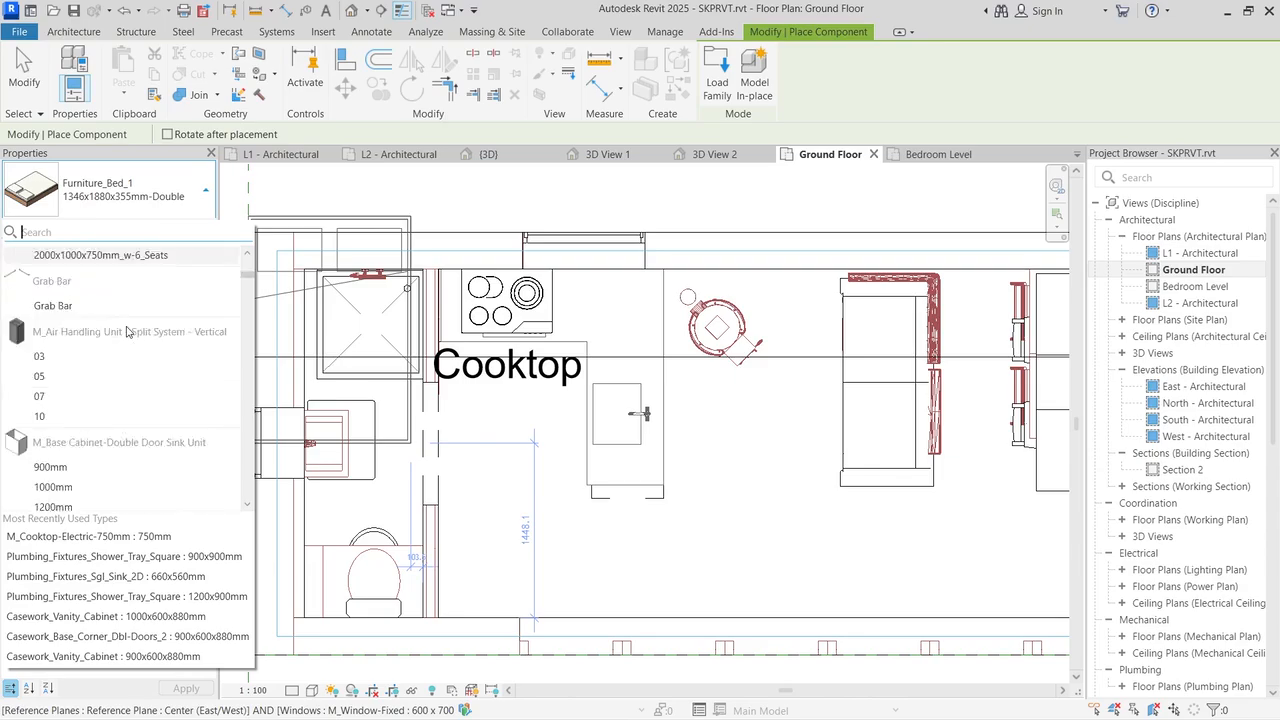
scroll(127, 332, "down", 3)
Step: Browse the family library to the UK Casework Counter Tops folder for loading a new family
left_click(716, 72)
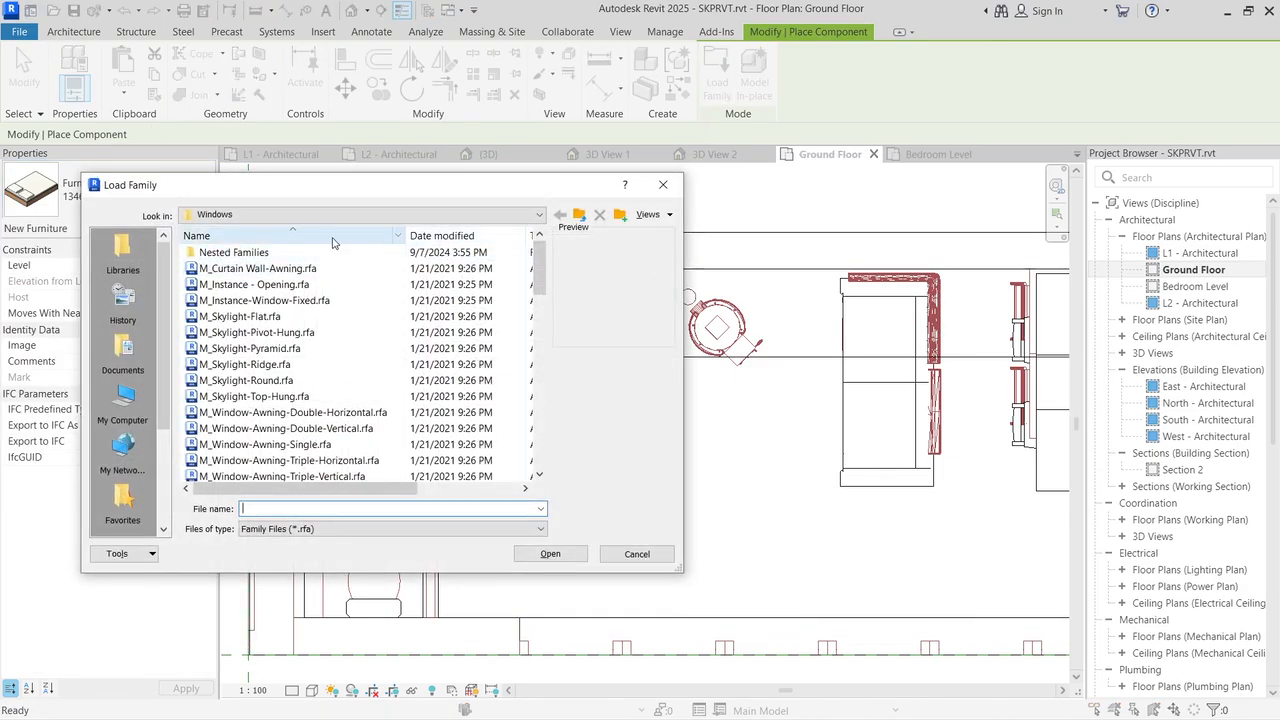
left_click(579, 214)
left_click(579, 214)
double_click(220, 255)
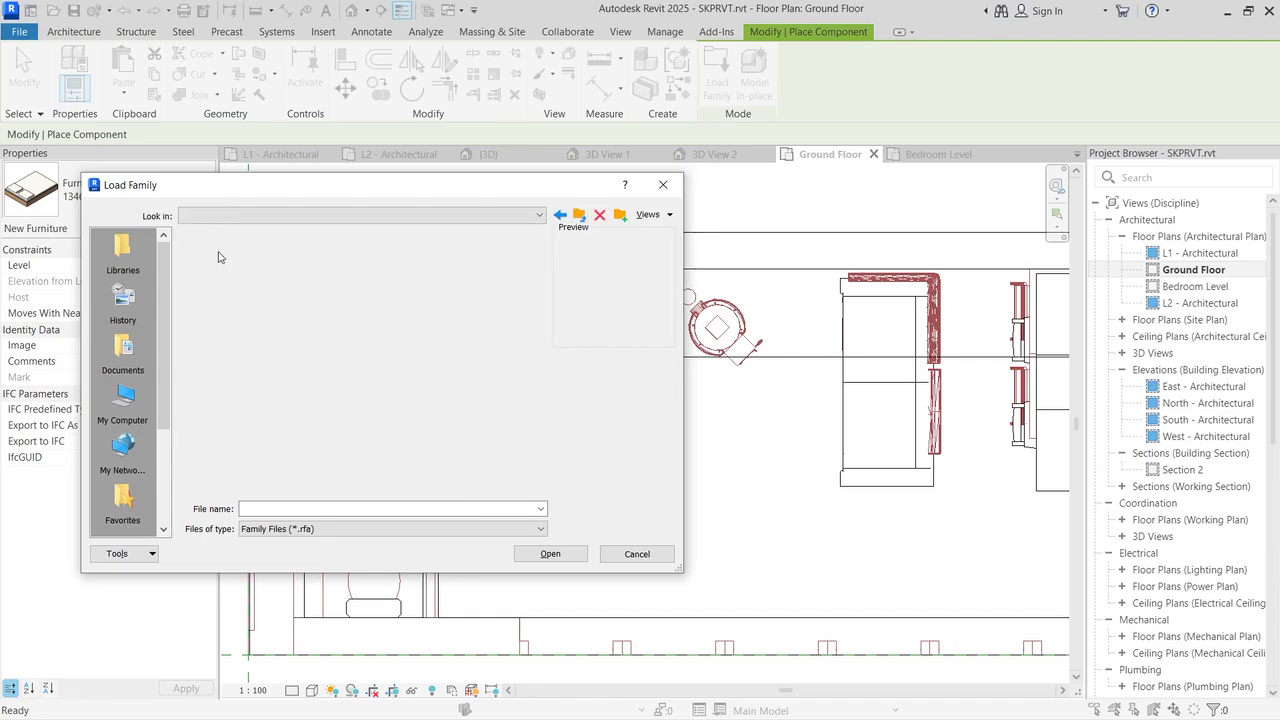
scroll(253, 454, "down", 1)
scroll(253, 454, "down", 1)
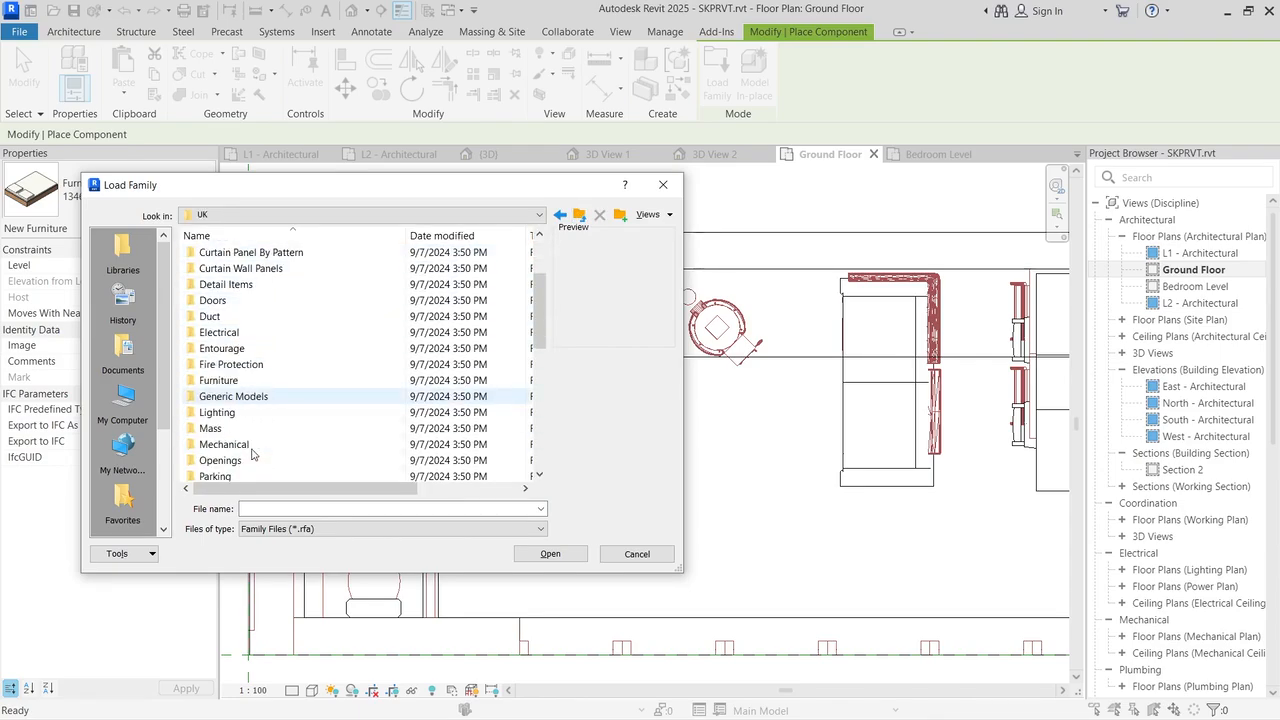
scroll(251, 448, "up", 2)
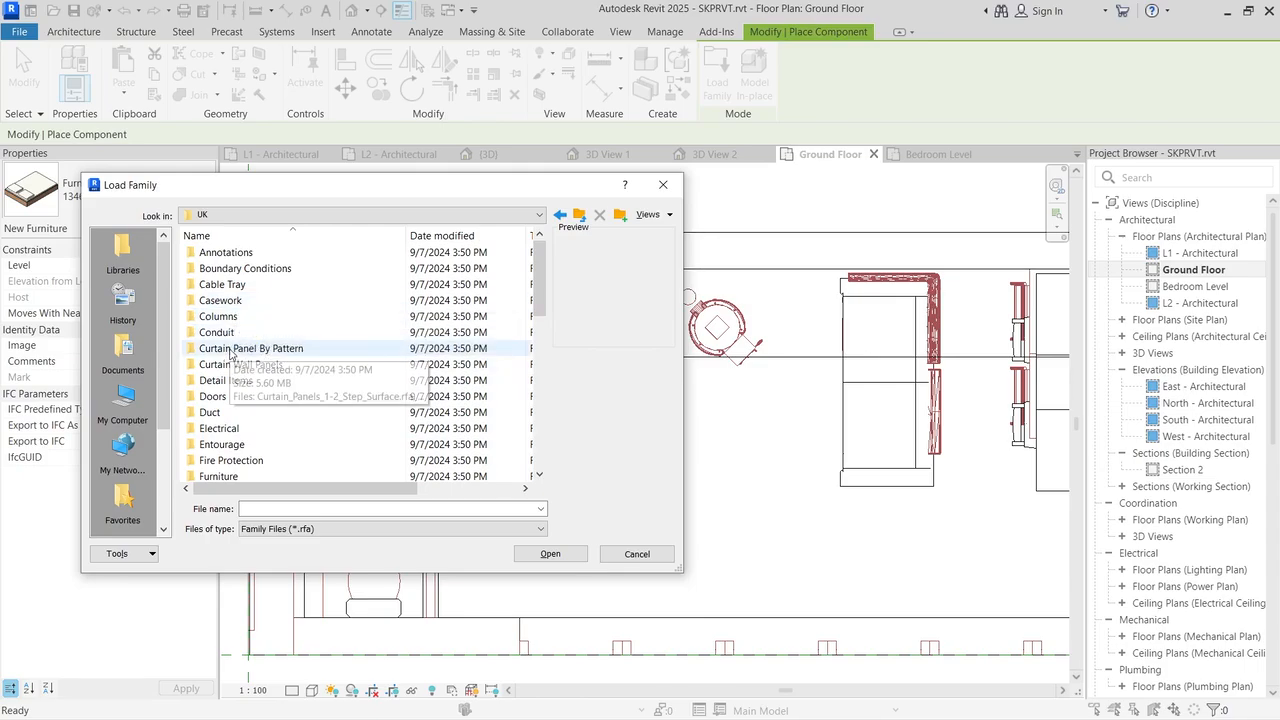
double_click(222, 301)
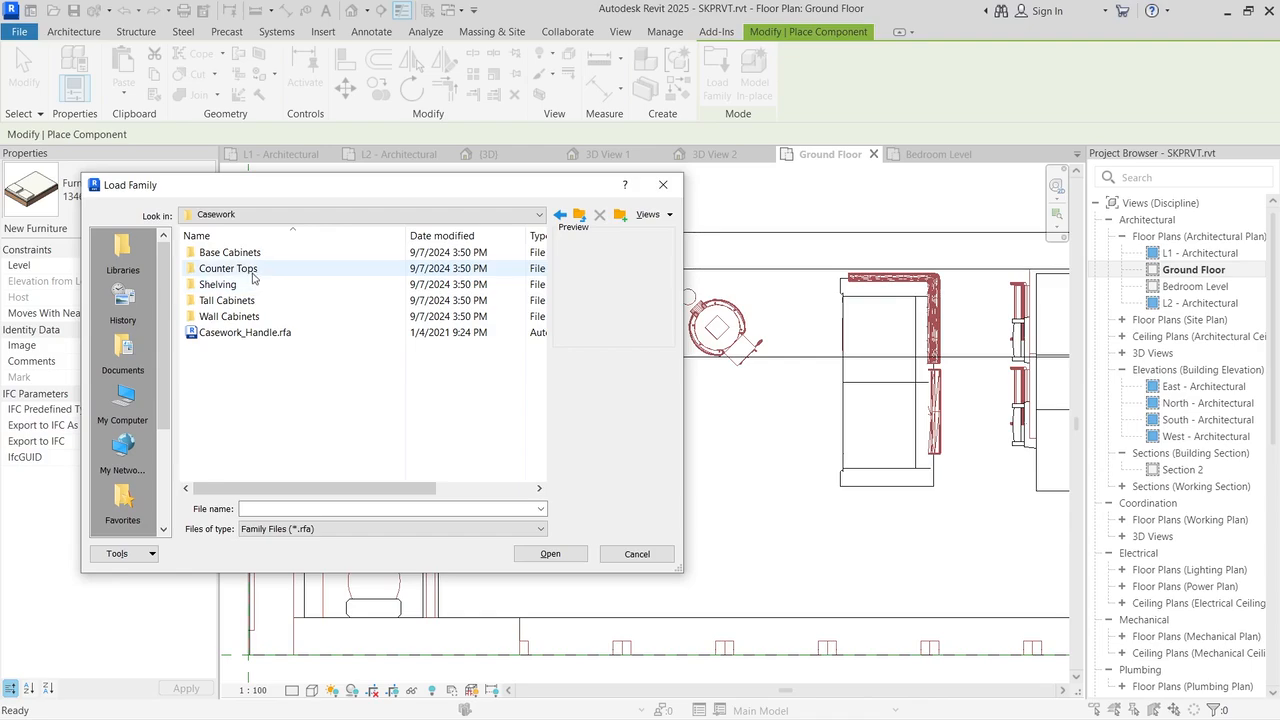
double_click(254, 272)
Step: Load Casework_Counter_Top_w-Sink.rfa, overwriting the shared kitchen sink sub-component family with its version but not its parameter values
left_click(308, 332)
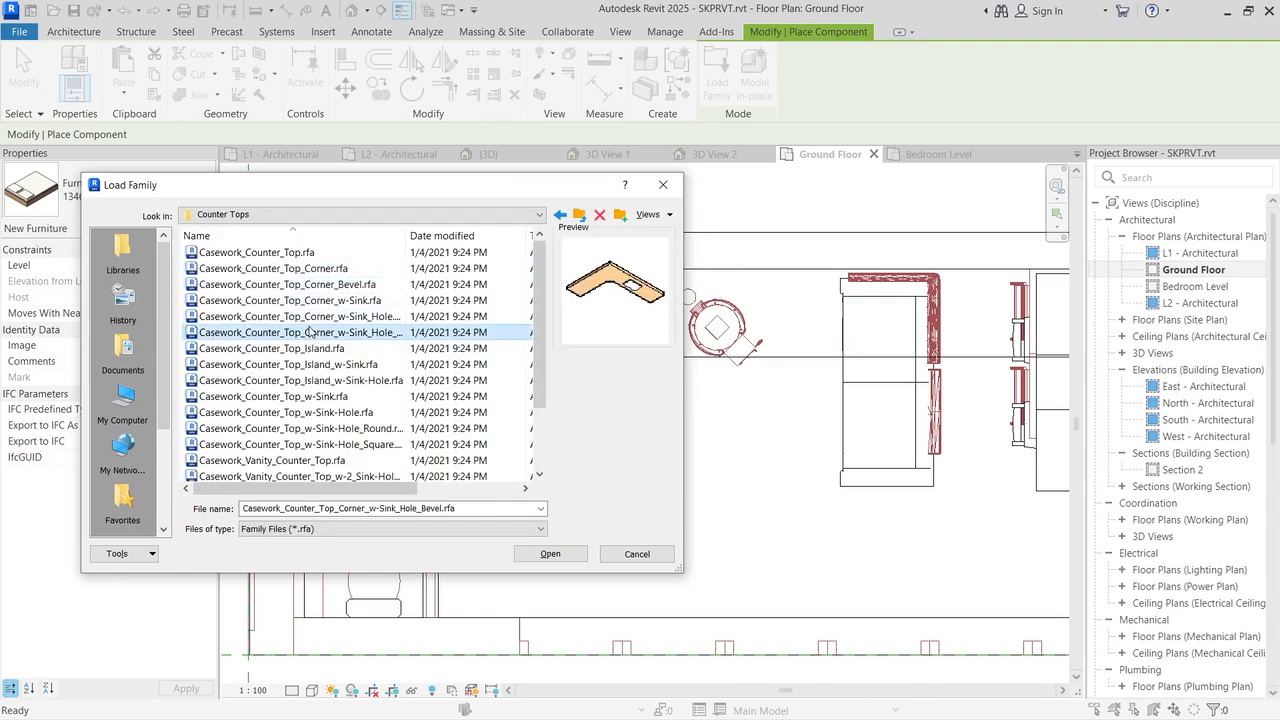
key("Down")
key("Down")
key("Down")
key("Down")
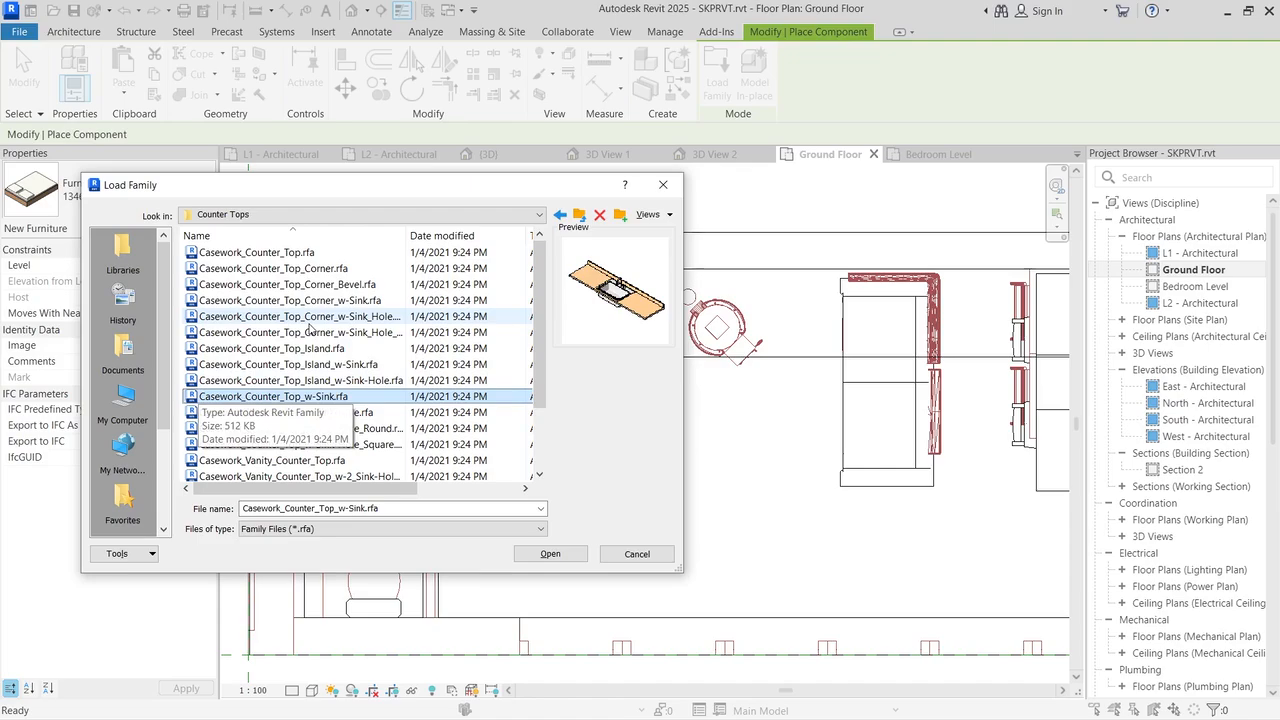
left_click(550, 554)
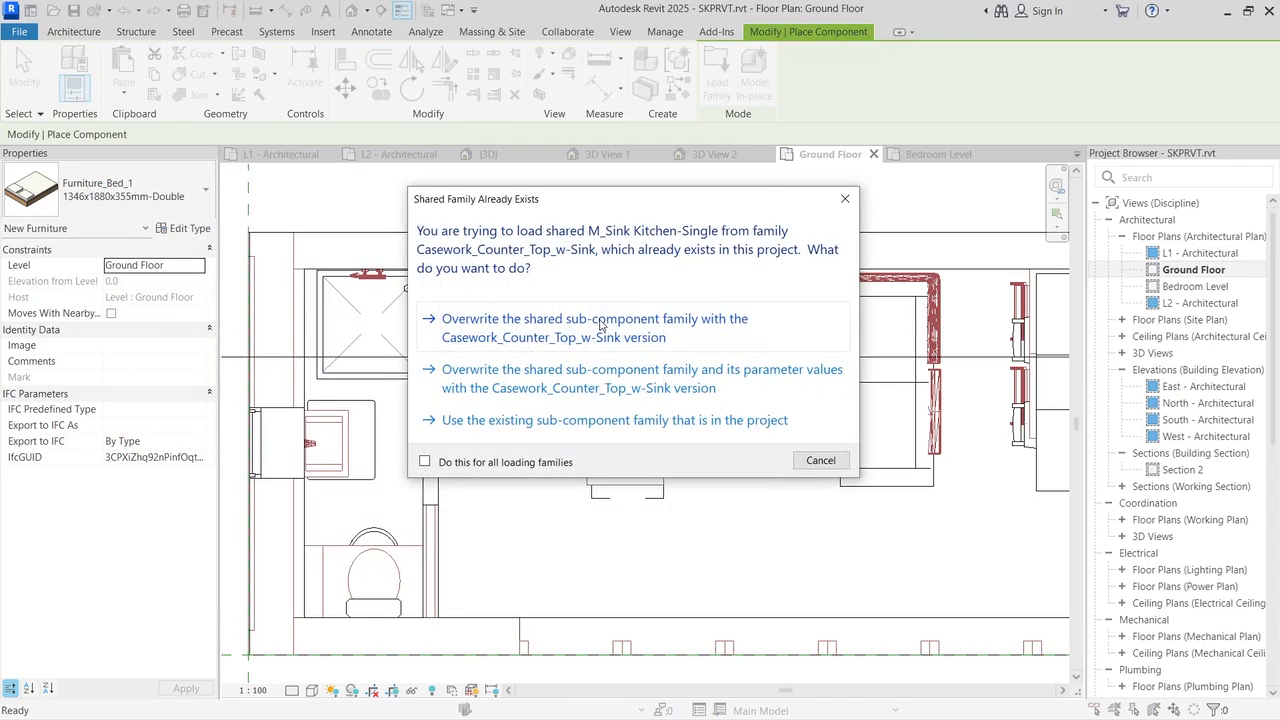
left_click(576, 336)
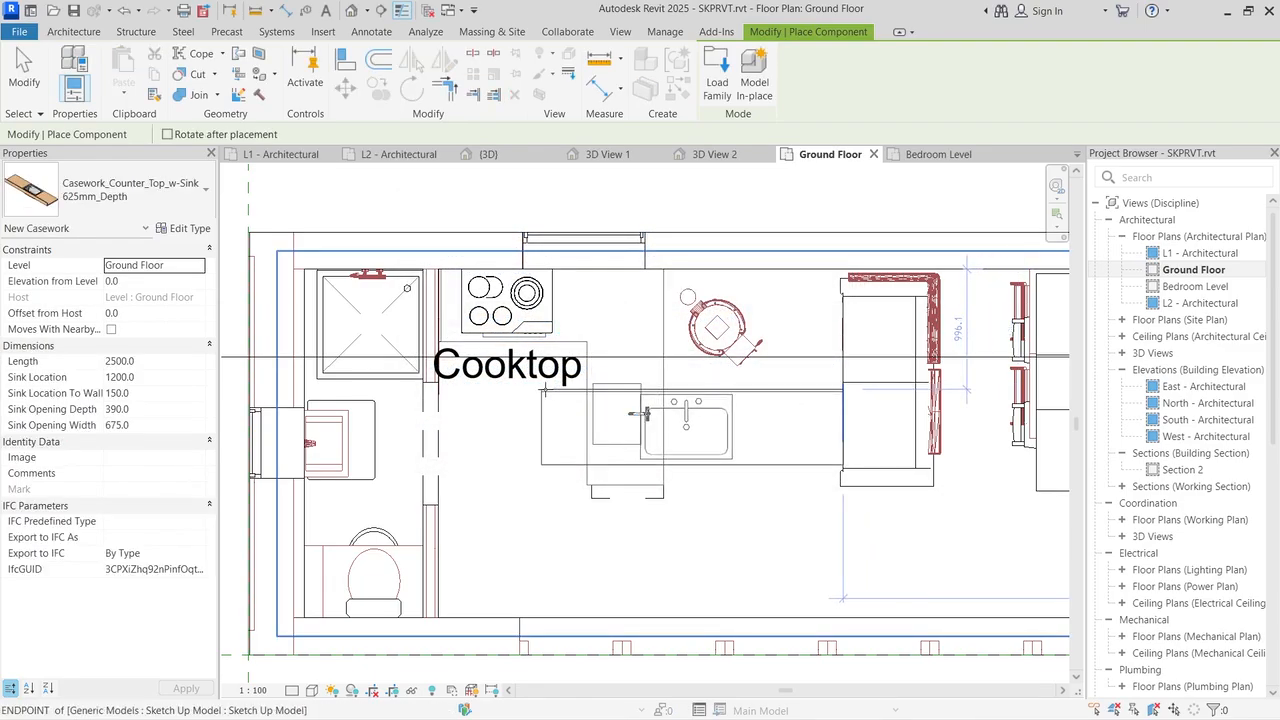
Step: Rotate the 625mm_Depth countertop with sink and place it over the kitchen sink counter, with its end against the kitchen window wall
key("space")
key("space")
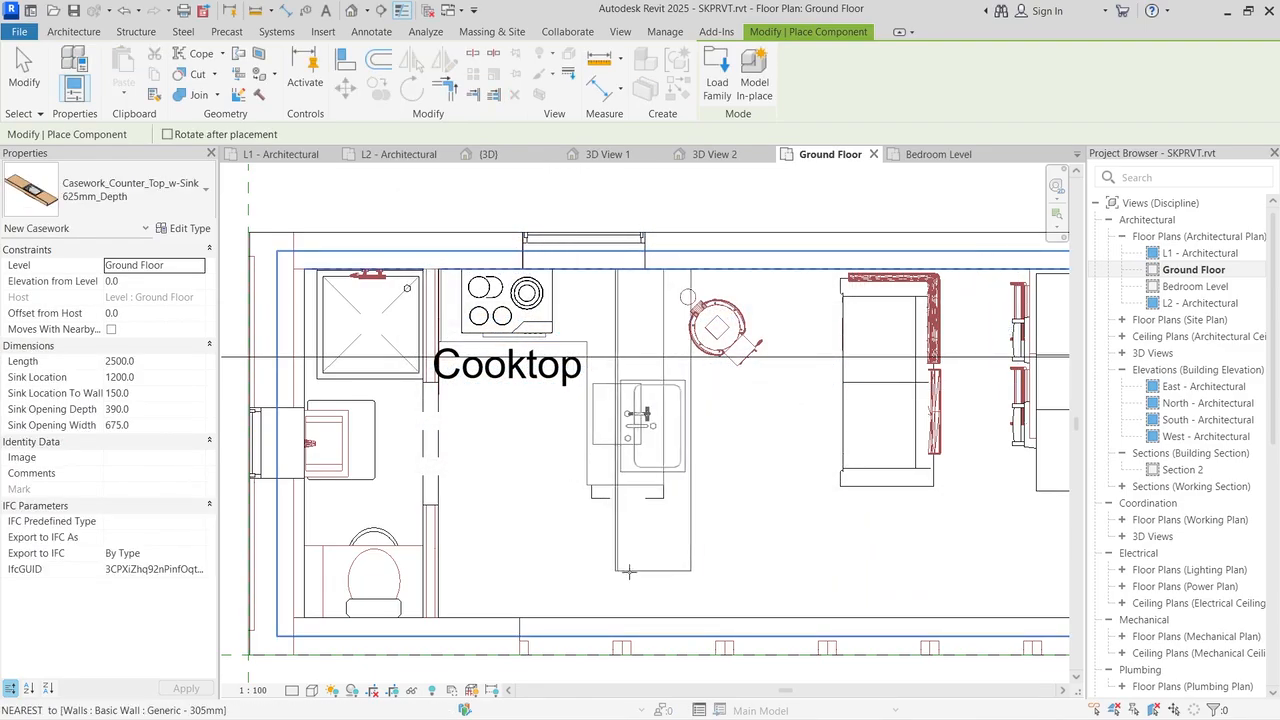
key("space")
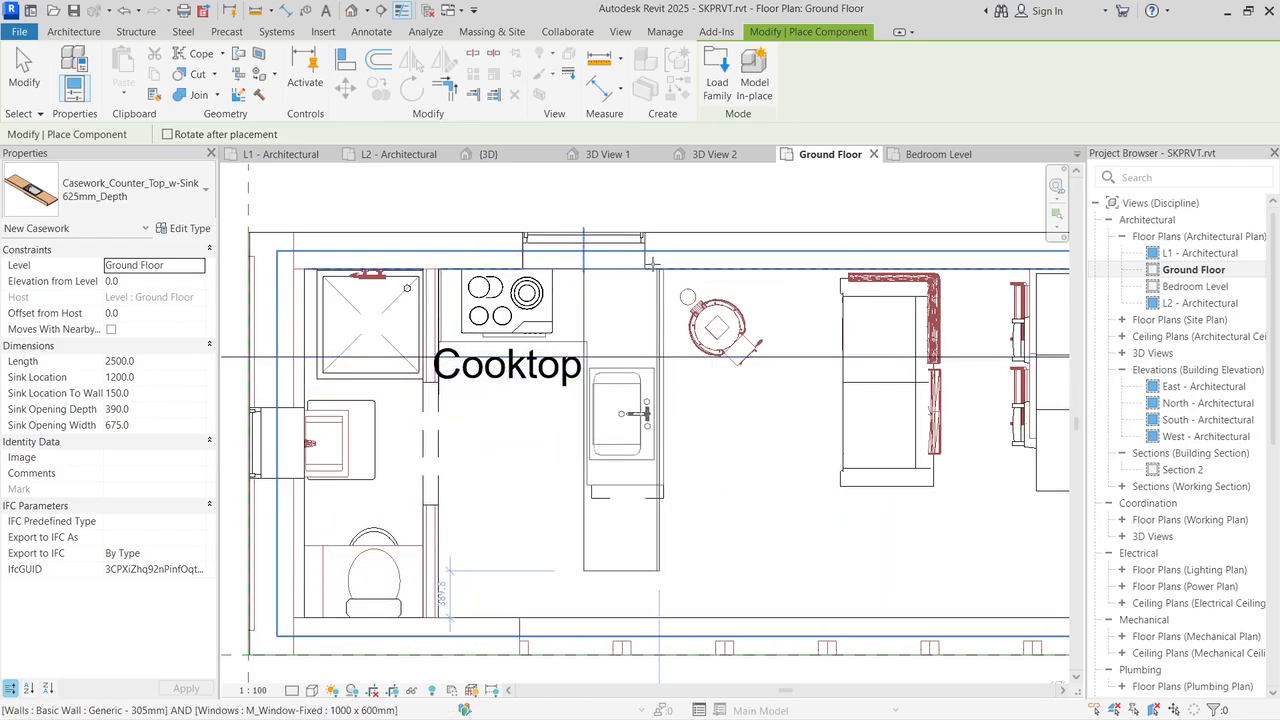
scroll(646, 265, "up", 4)
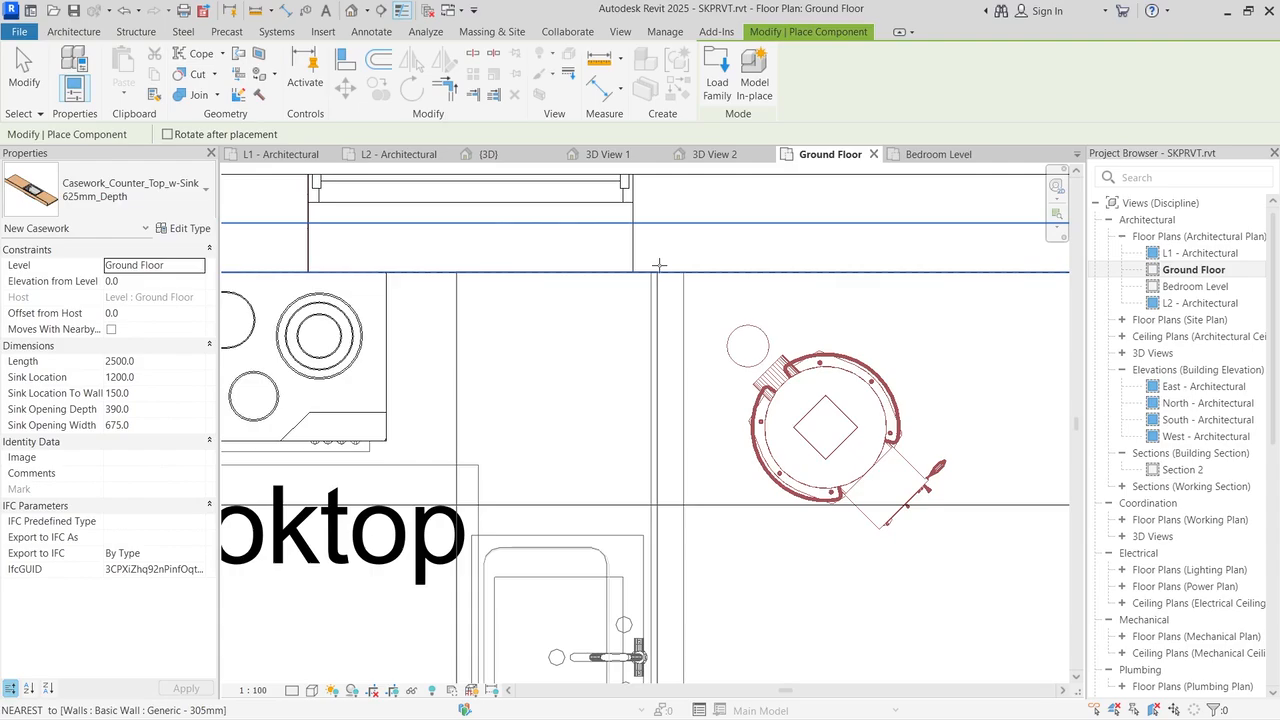
scroll(661, 265, "down", 2)
scroll(661, 265, "up", 1)
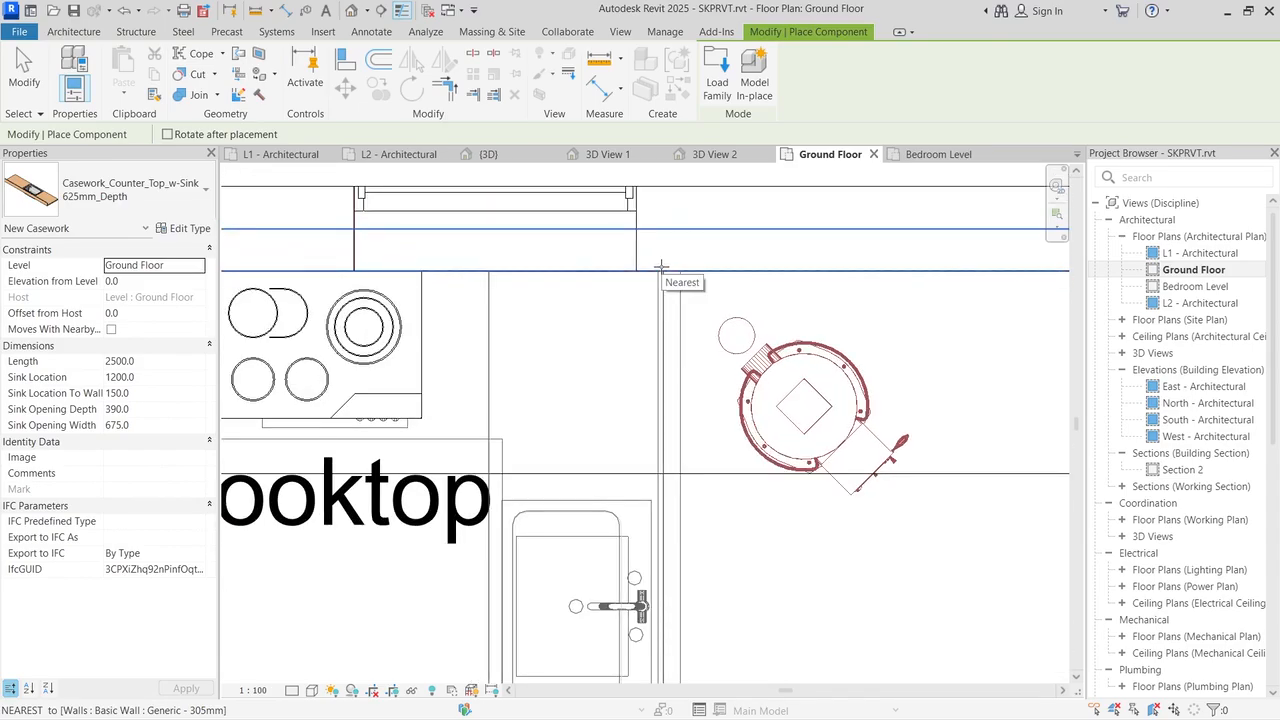
scroll(661, 265, "down", 1)
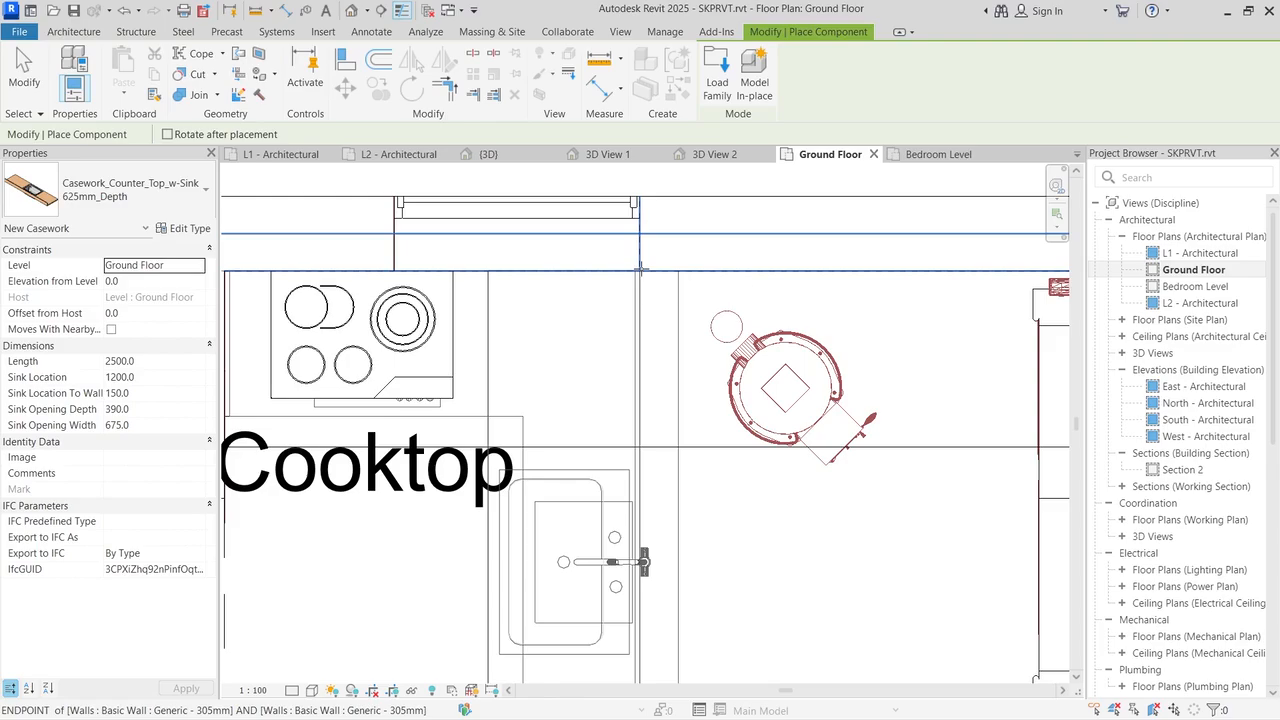
scroll(606, 236, "down", 2)
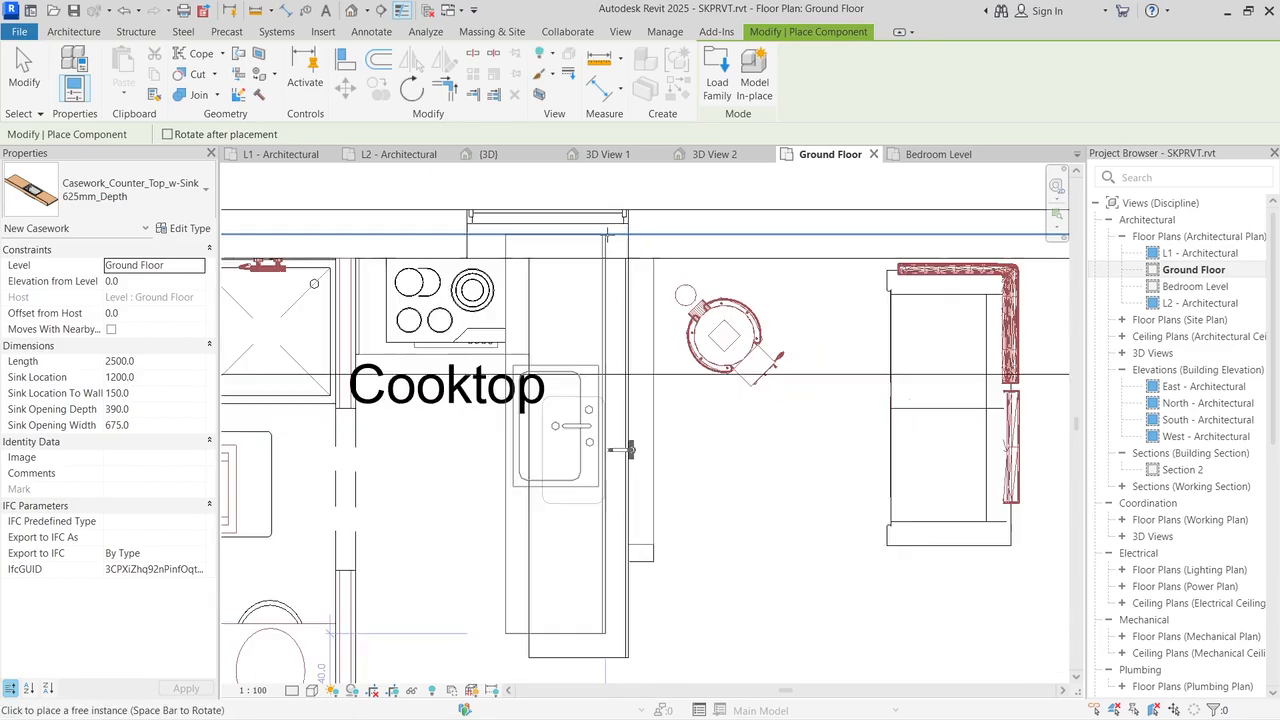
scroll(606, 236, "down", 1)
key("Escape")
key("Escape")
Step: Shorten the countertop with sink to a length of 1900 mm so its free end meets the end of the base cabinet
left_click(622, 580)
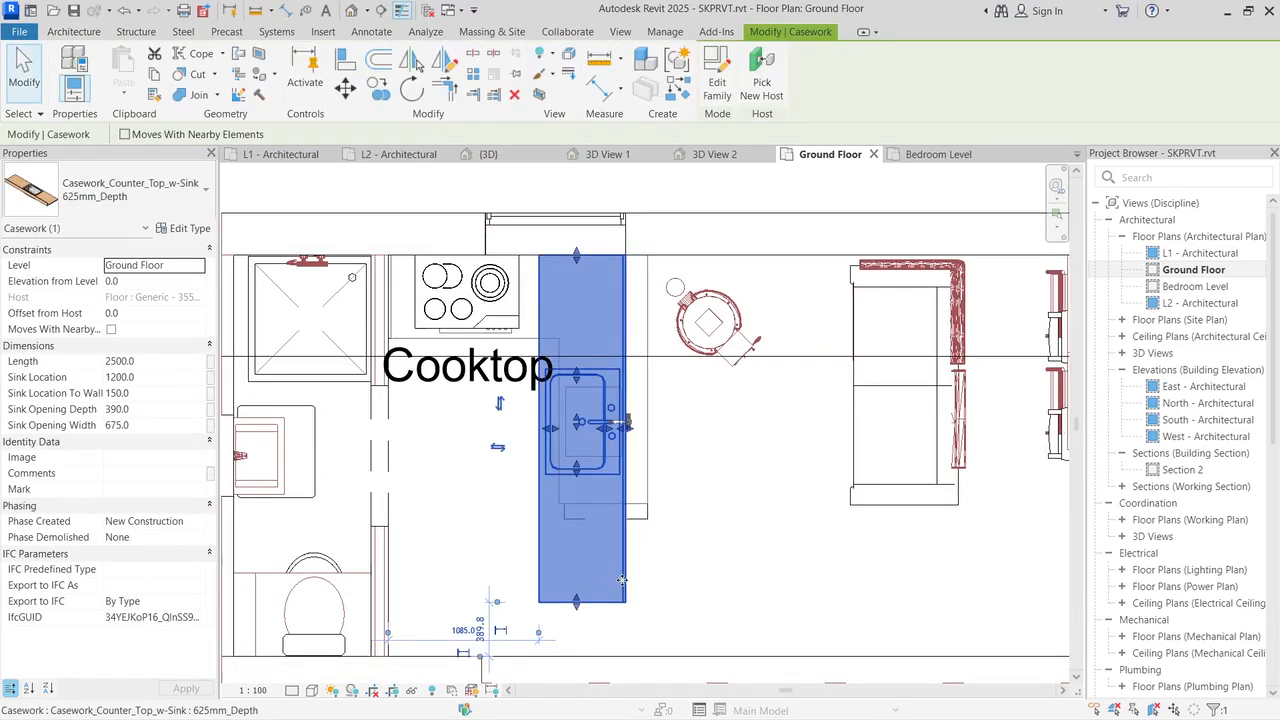
left_click_drag(576, 608, 571, 517)
left_click(678, 544)
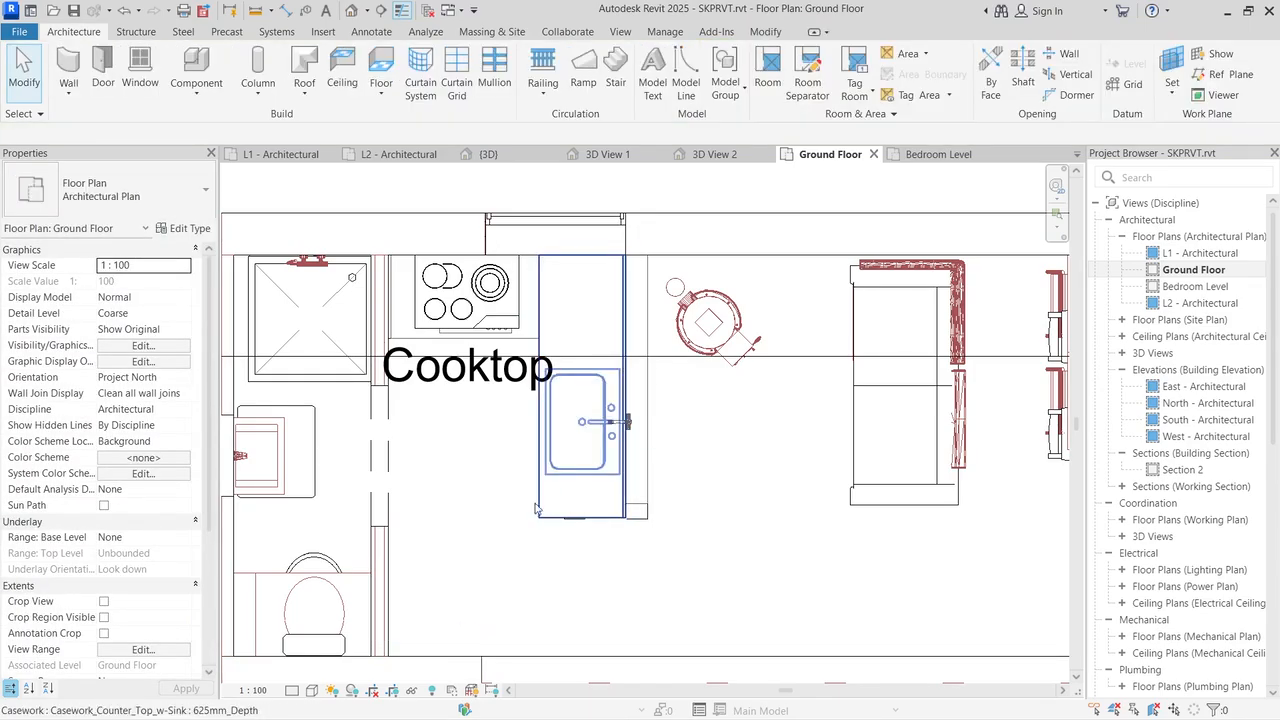
left_click(632, 483)
scroll(569, 534, "up", 4)
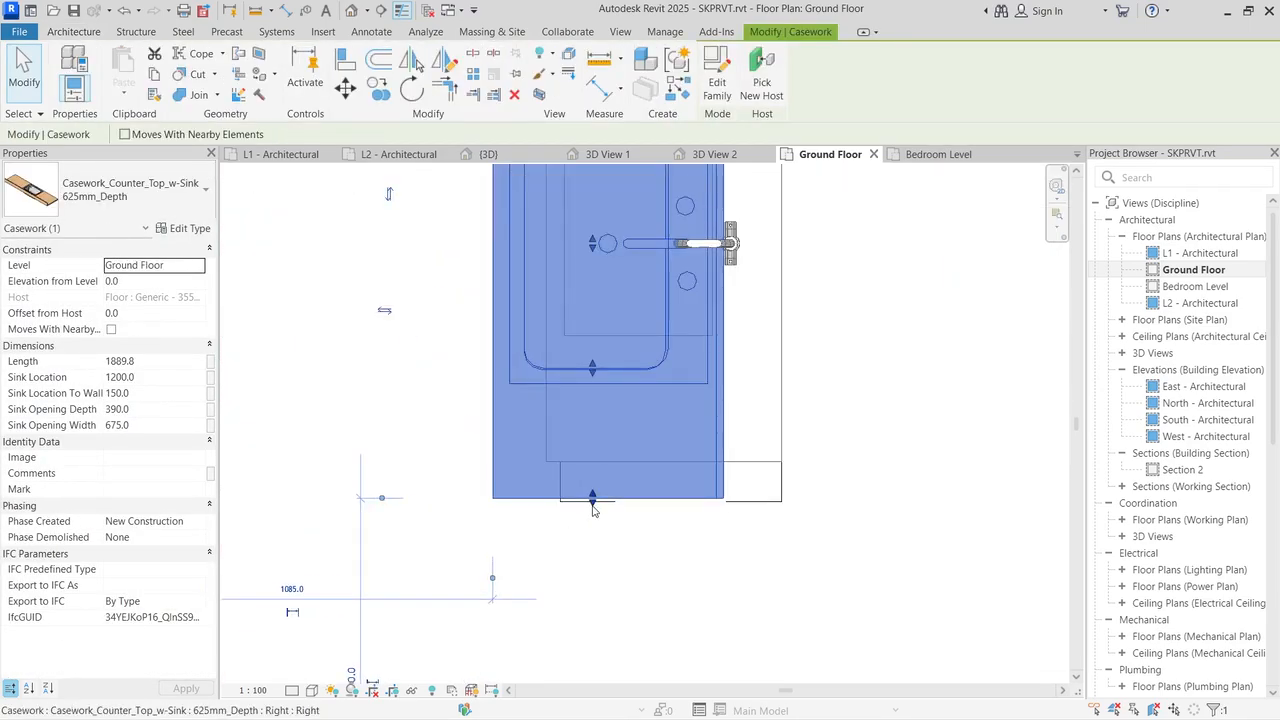
mouse_move(593, 510)
left_mouse_down()
mouse_move(594, 537)
mouse_move(596, 520)
left_mouse_up()
Step: Check how the countertop sits on the base cabinets in 3D View 1 and in the L1 - Architectural plan
left_click(540, 158)
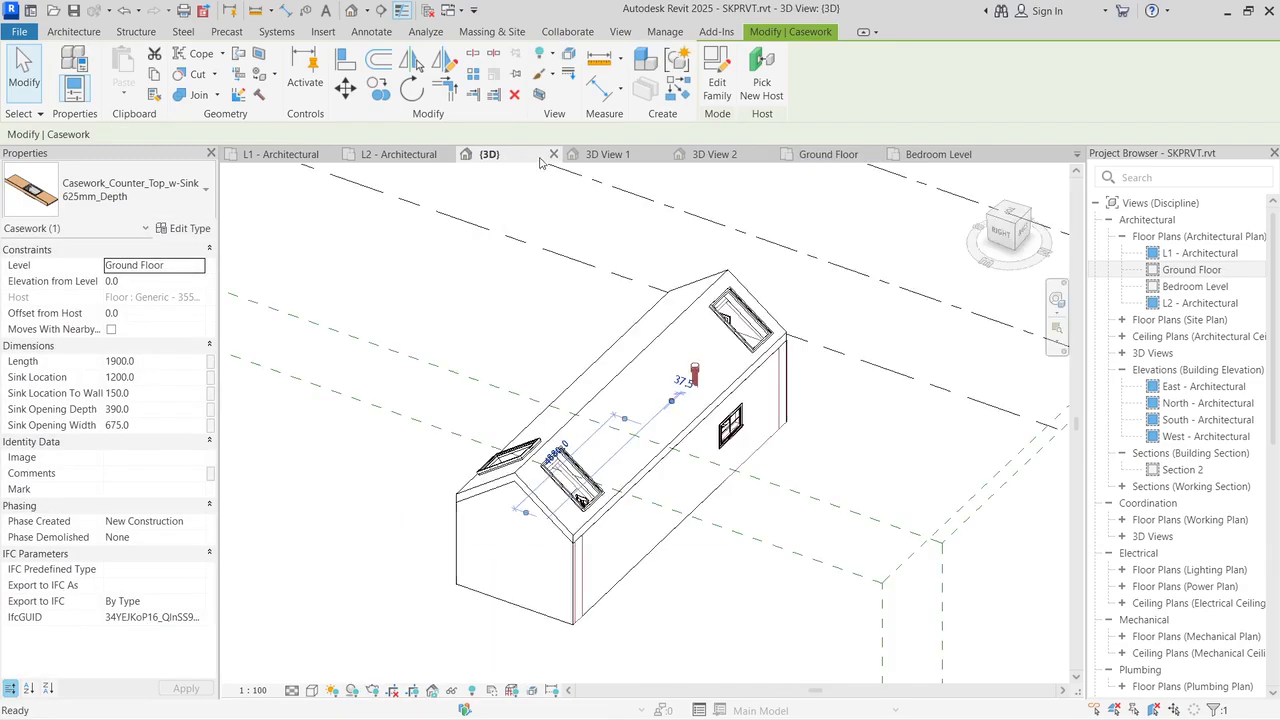
left_click(607, 154)
key("Escape")
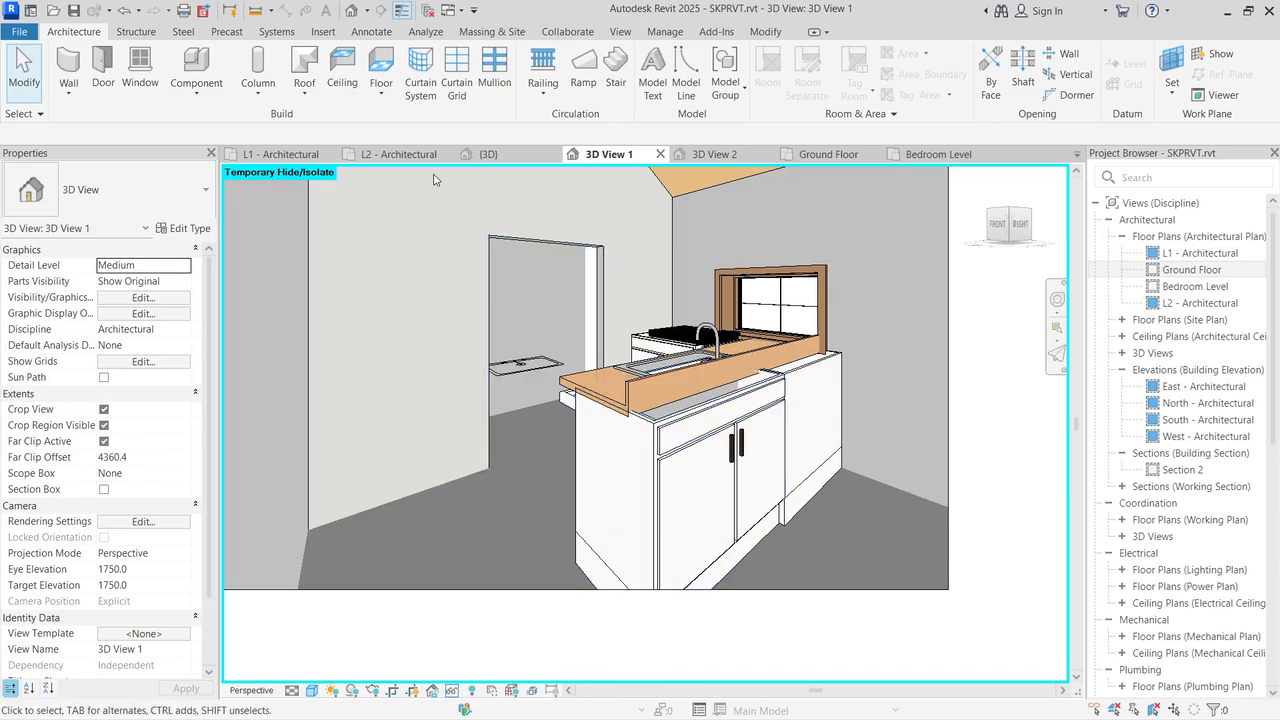
left_click(274, 156)
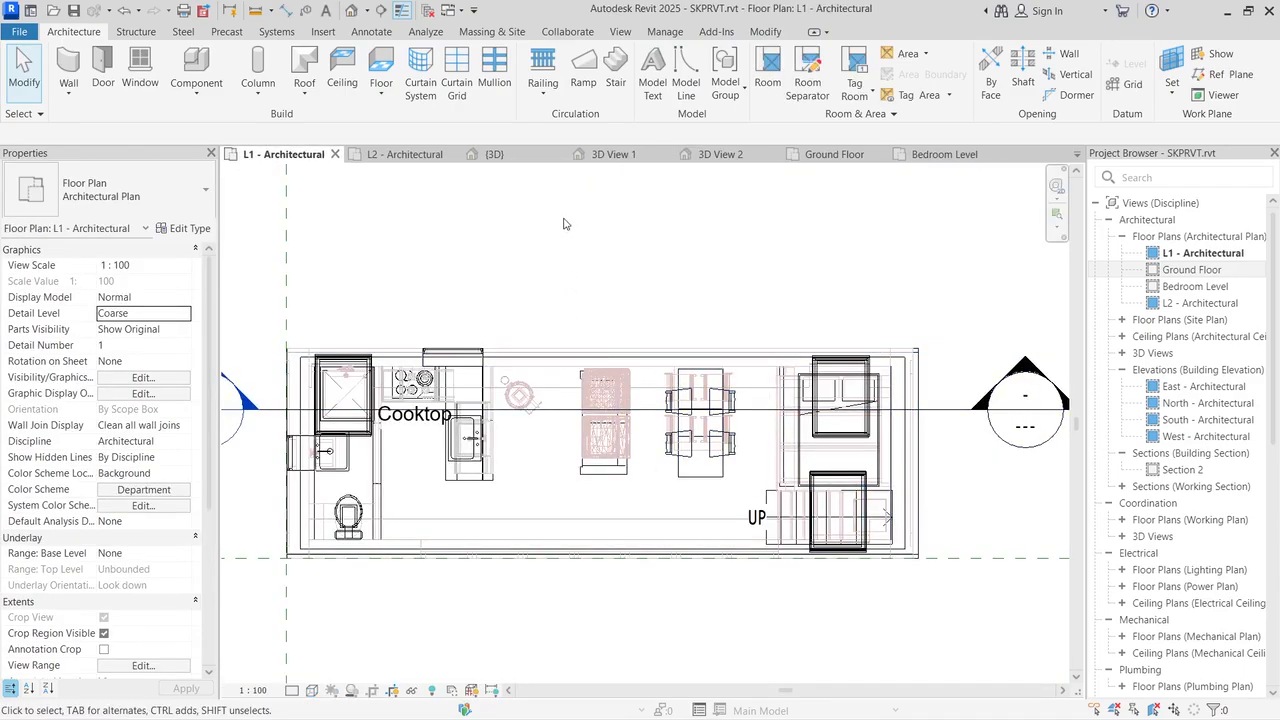
Step: In the Ground Floor plan, align the back edge of the countertop with the outer long edge of the cabinets below
left_click(866, 161)
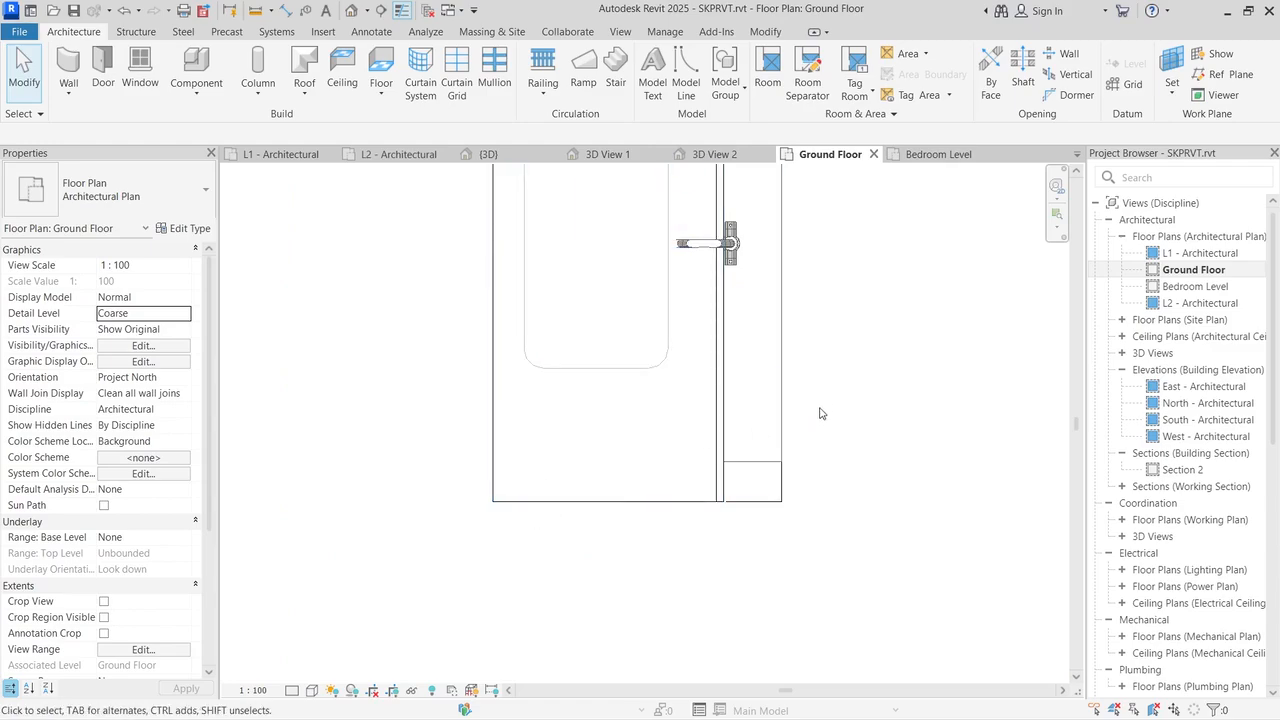
scroll(812, 411, "down", 3)
scroll(870, 312, "up", 2)
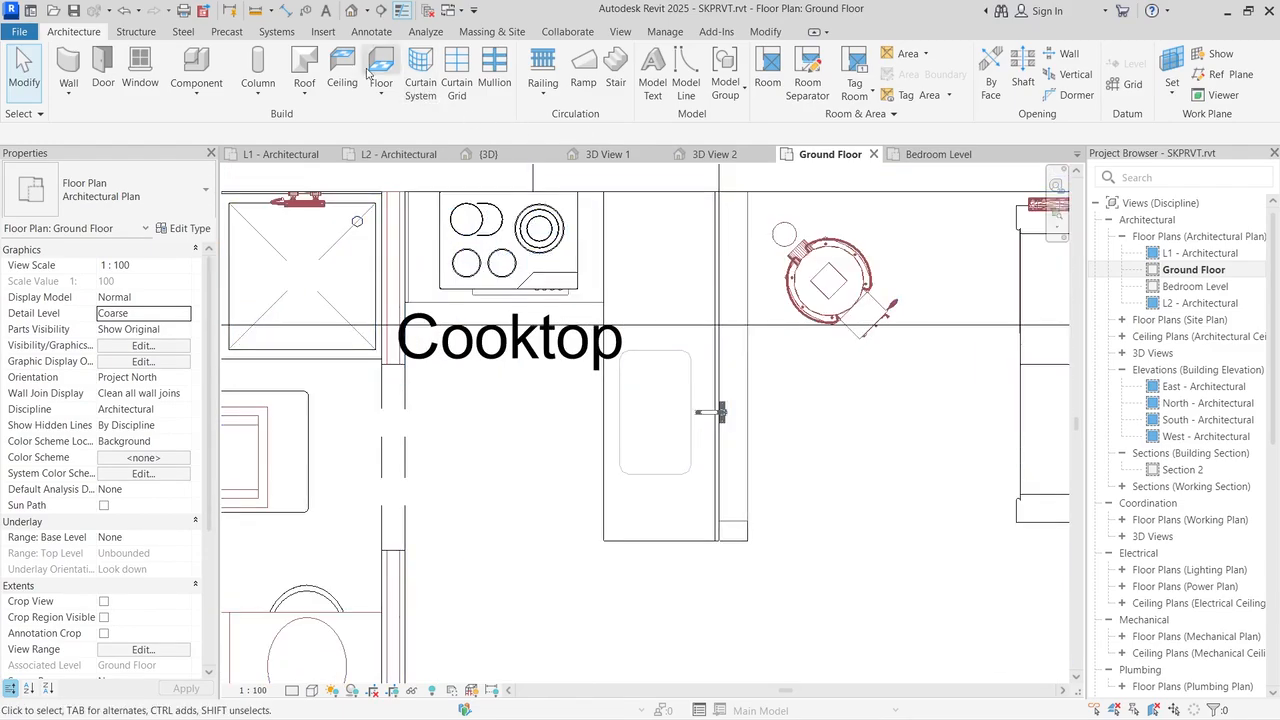
left_click(767, 31)
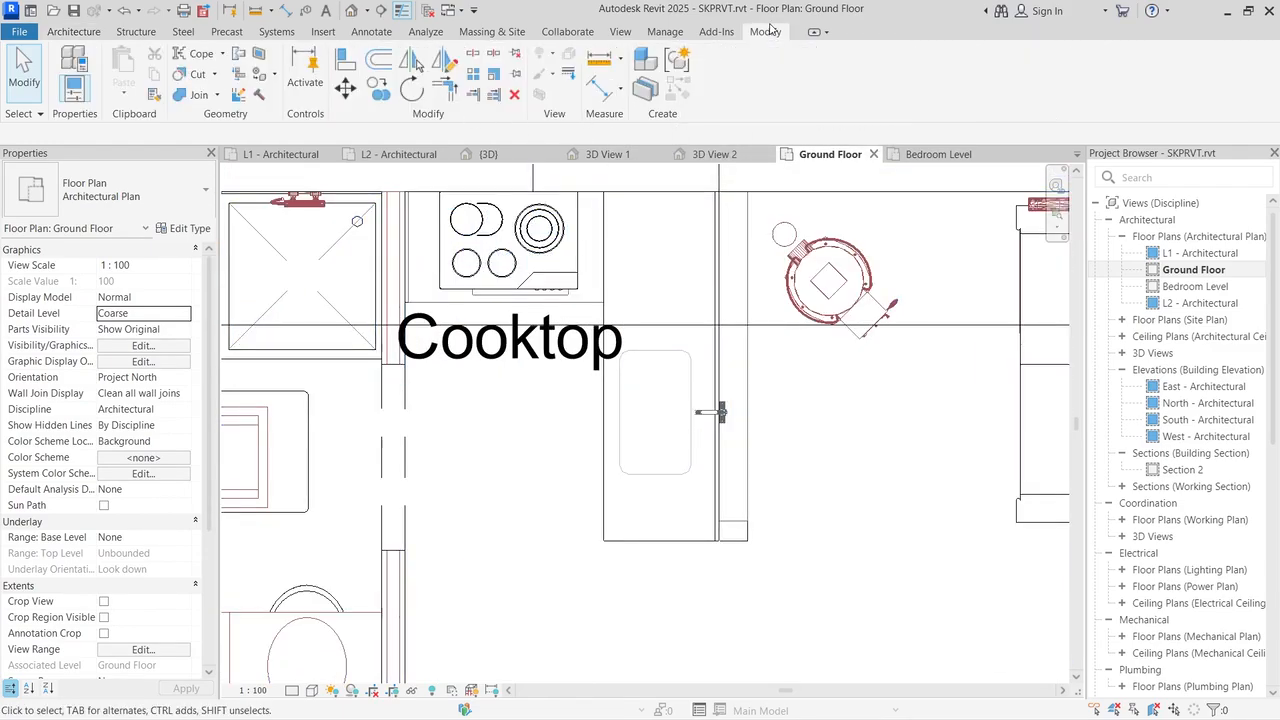
left_click(350, 60)
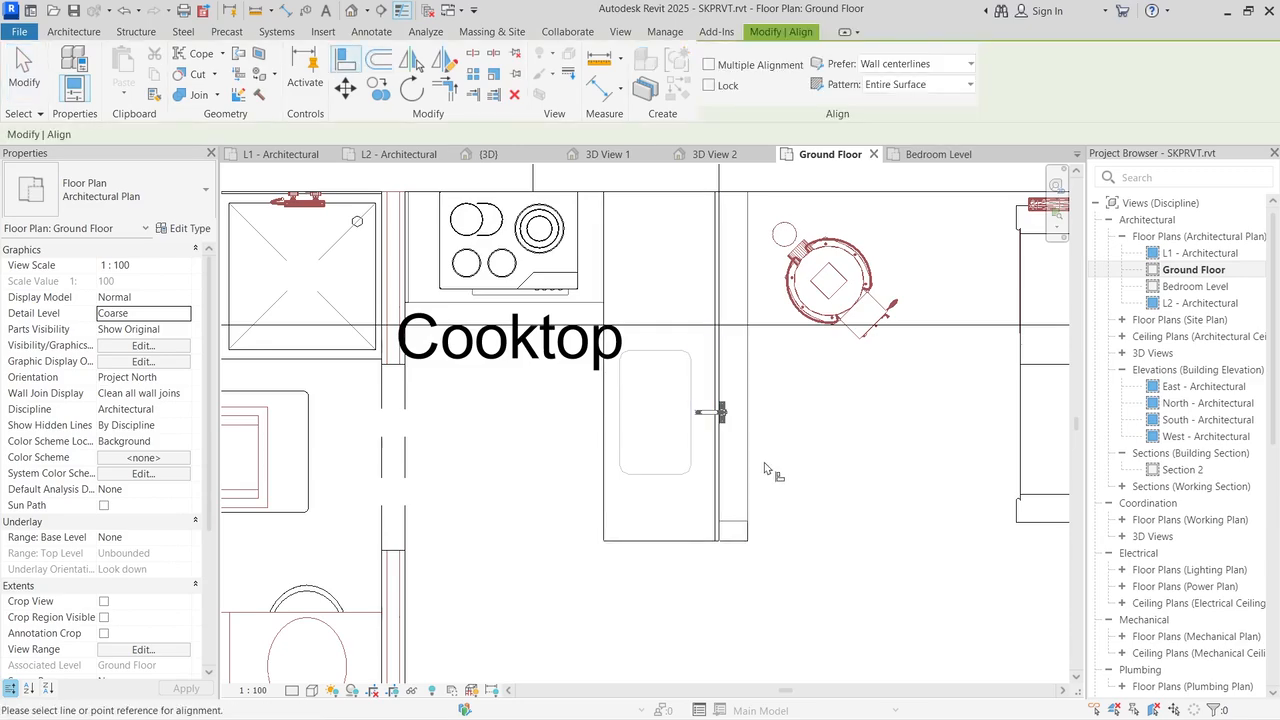
left_click(746, 293)
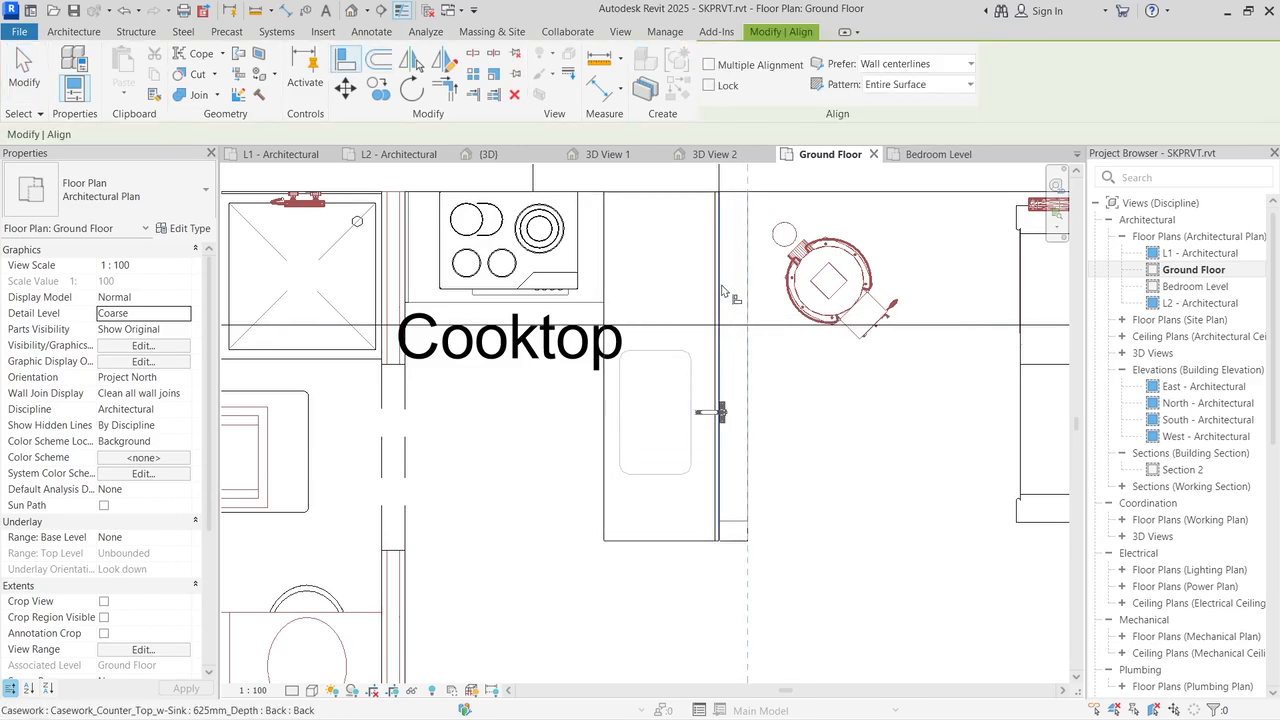
left_click(722, 292)
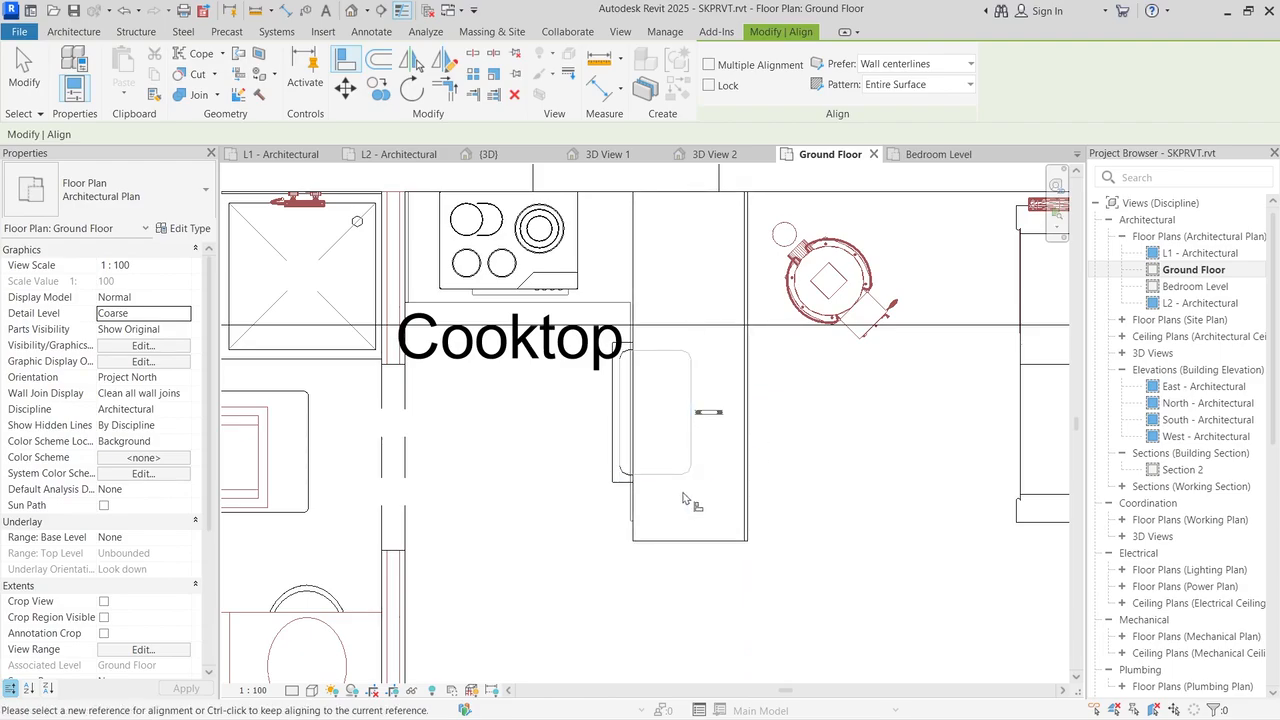
key("Escape")
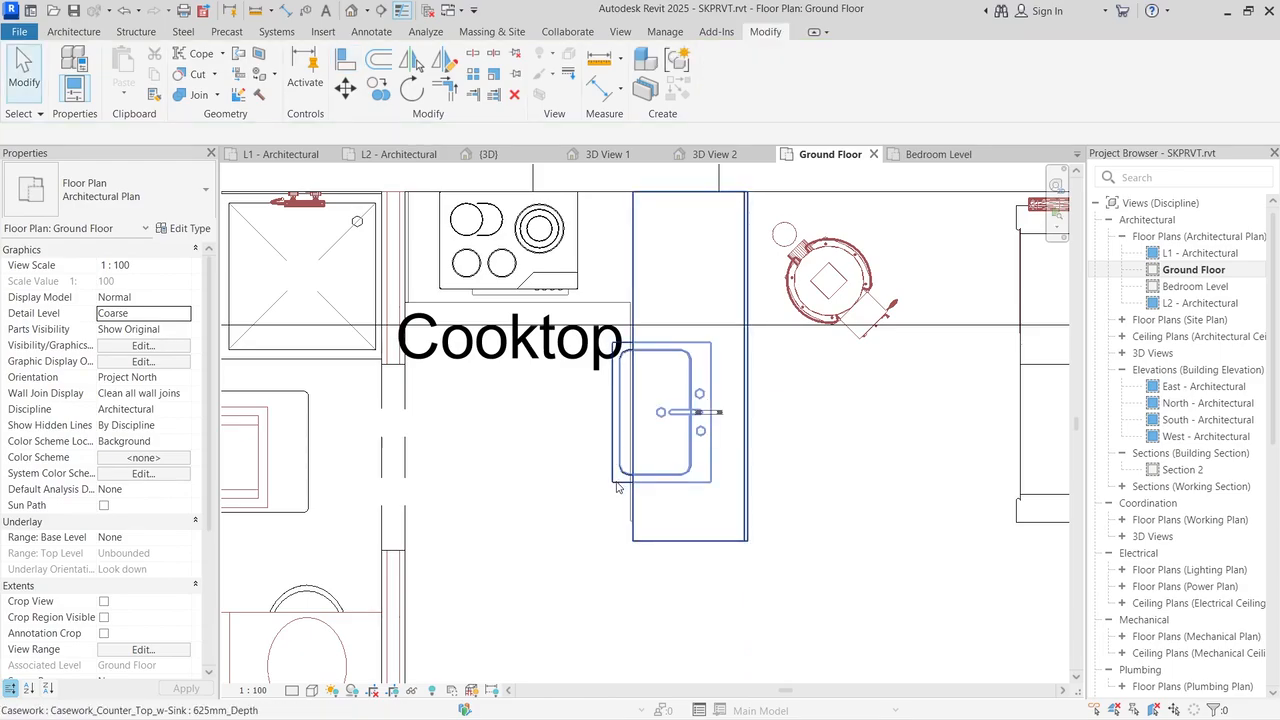
Step: Inspect the sink's position within the countertop in the Ground Floor plan and open the L1 - Architectural plan
left_click(619, 480)
scroll(786, 442, "up", 3)
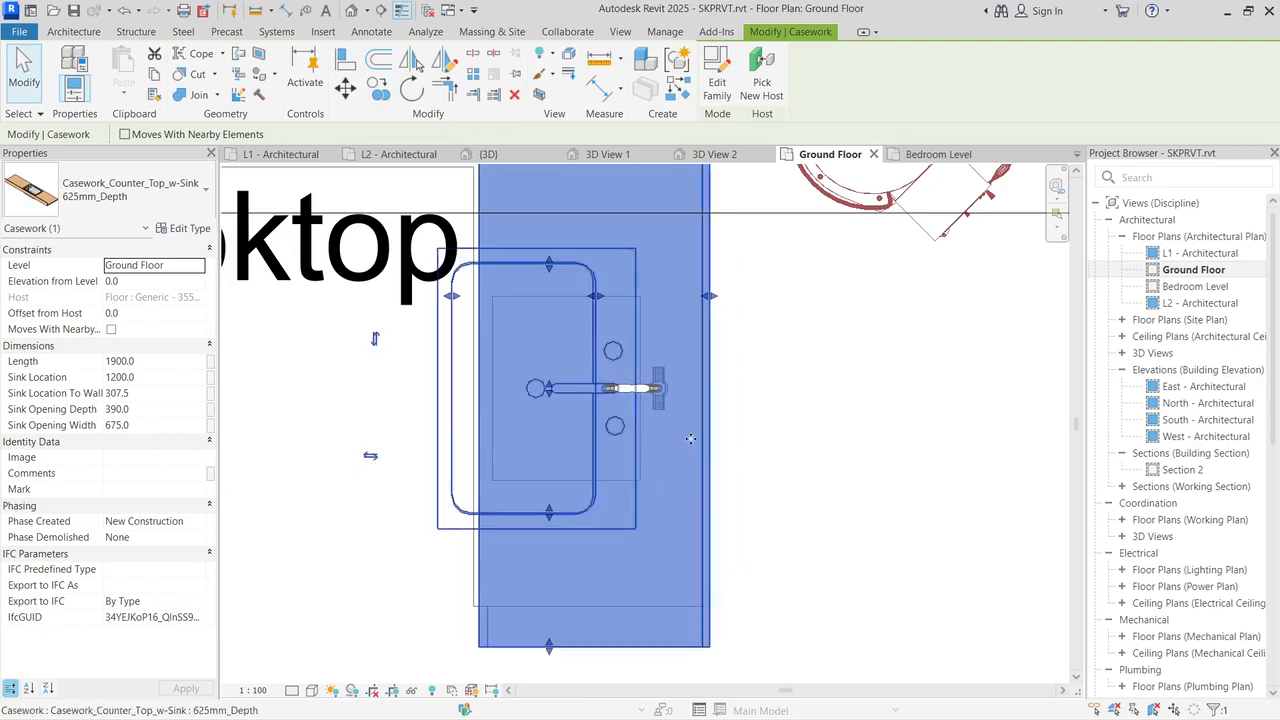
key("Escape")
left_click(246, 154)
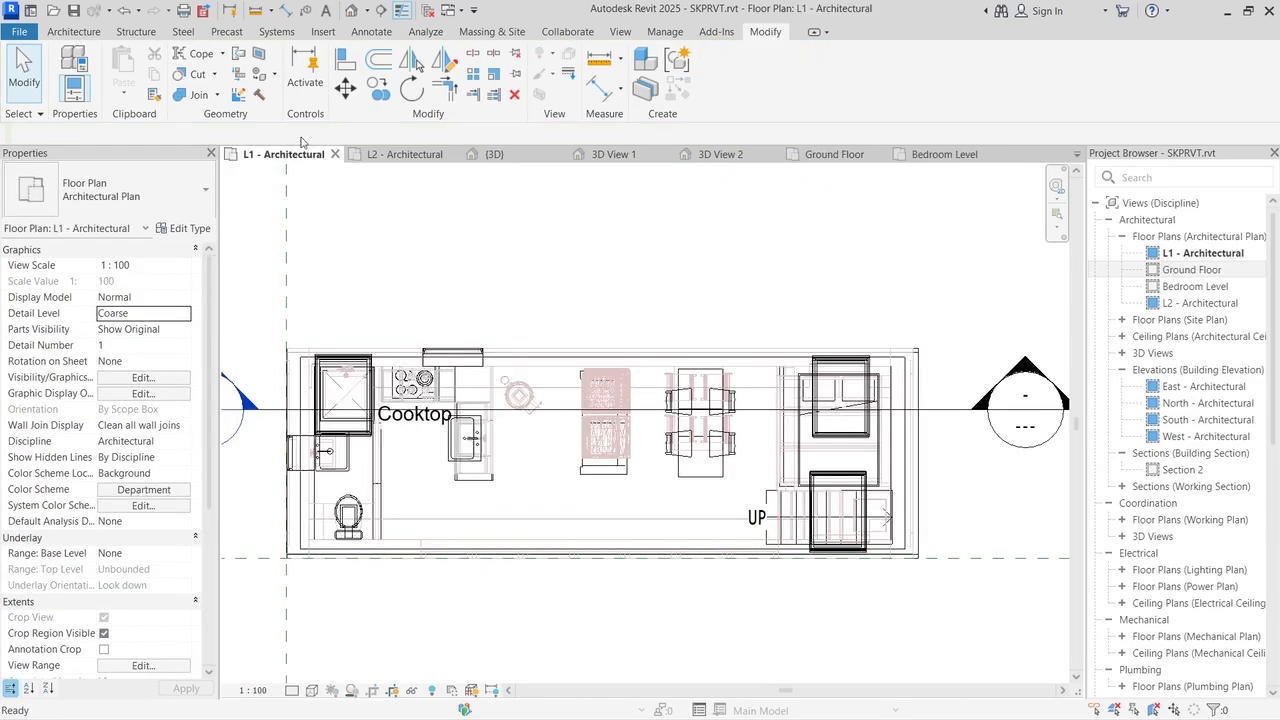
Step: In the Ground Floor plan, try to move the nested kitchen sink so its outer corner meets the countertop's front edge
left_click(832, 154)
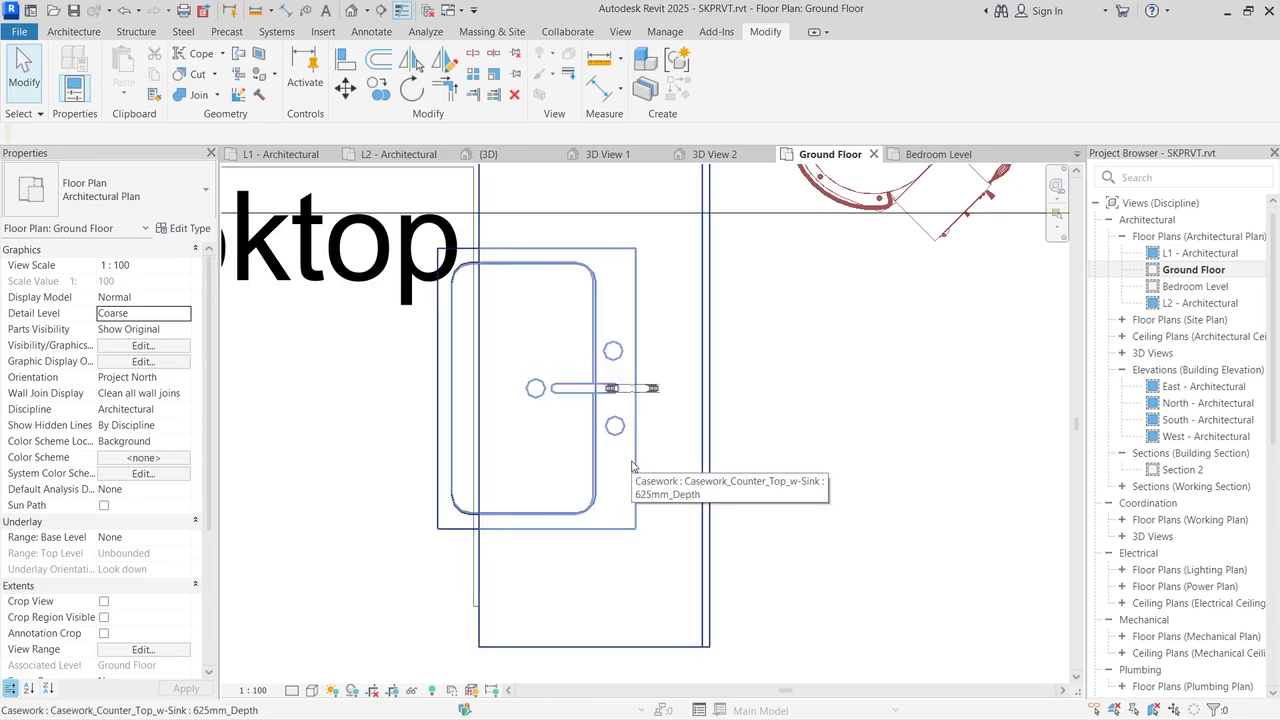
key("Tab")
key("Tab")
key("Tab")
left_click(632, 465)
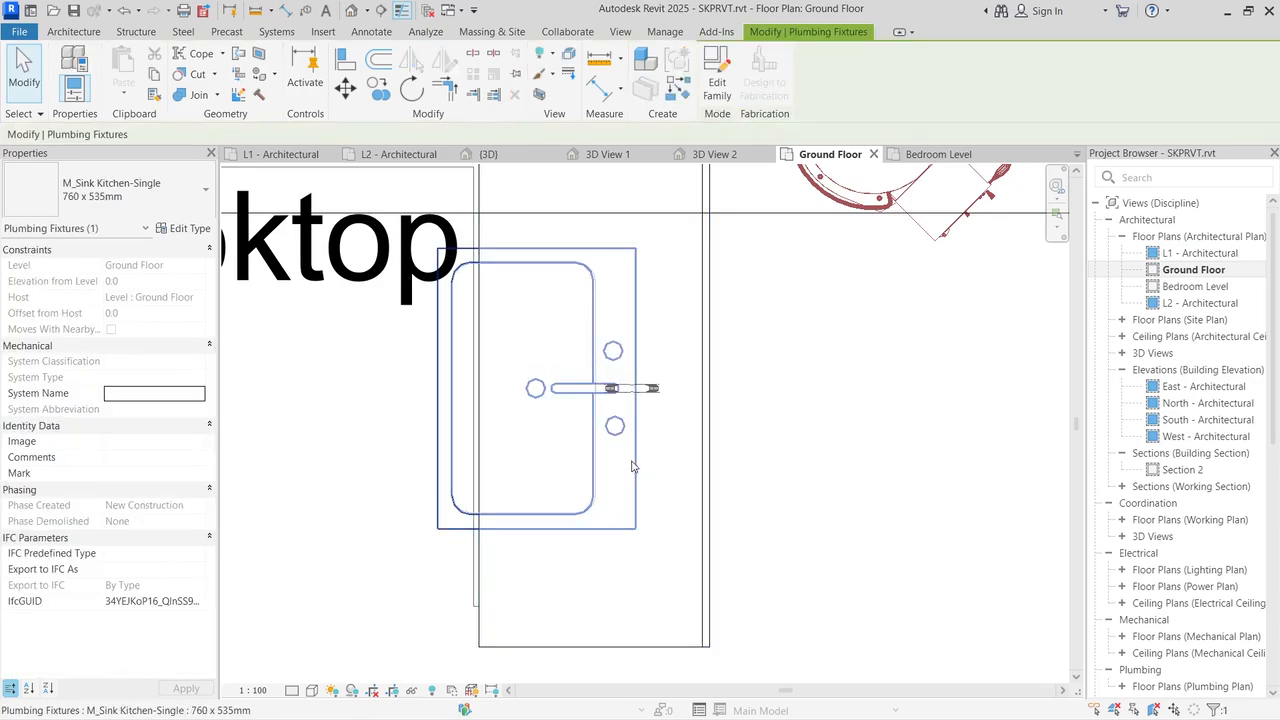
key("Delete")
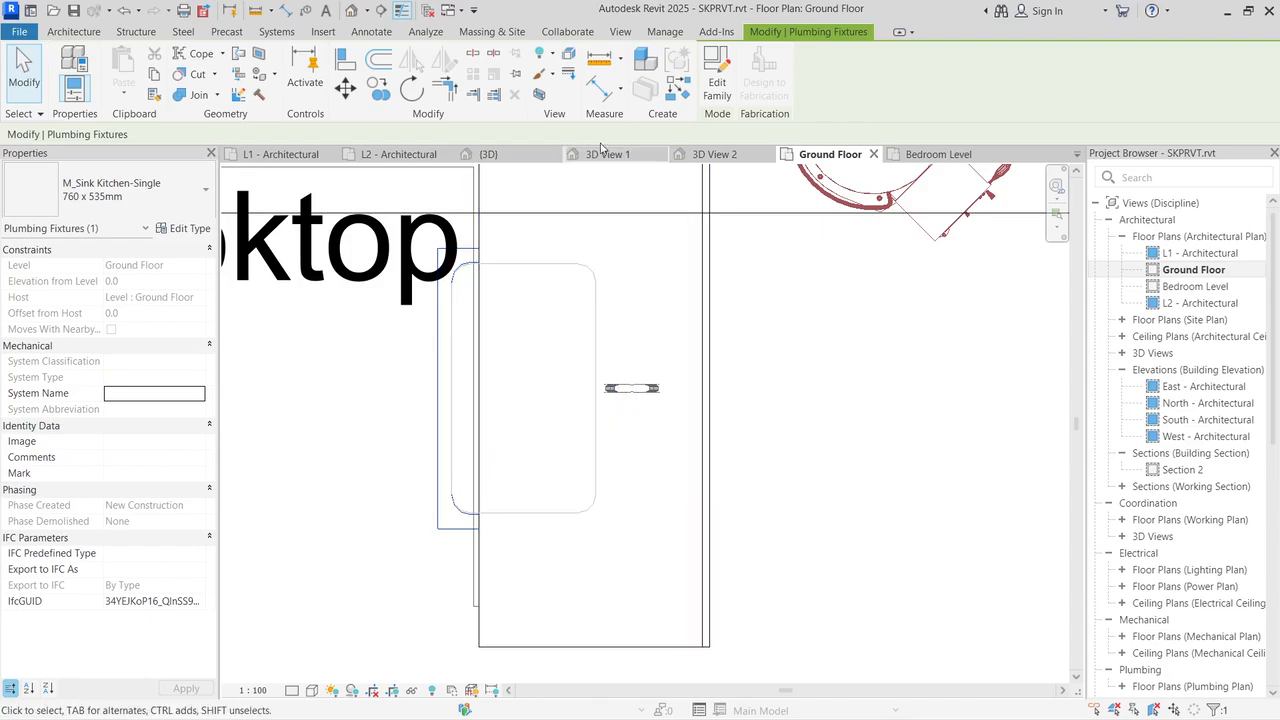
left_click(344, 88)
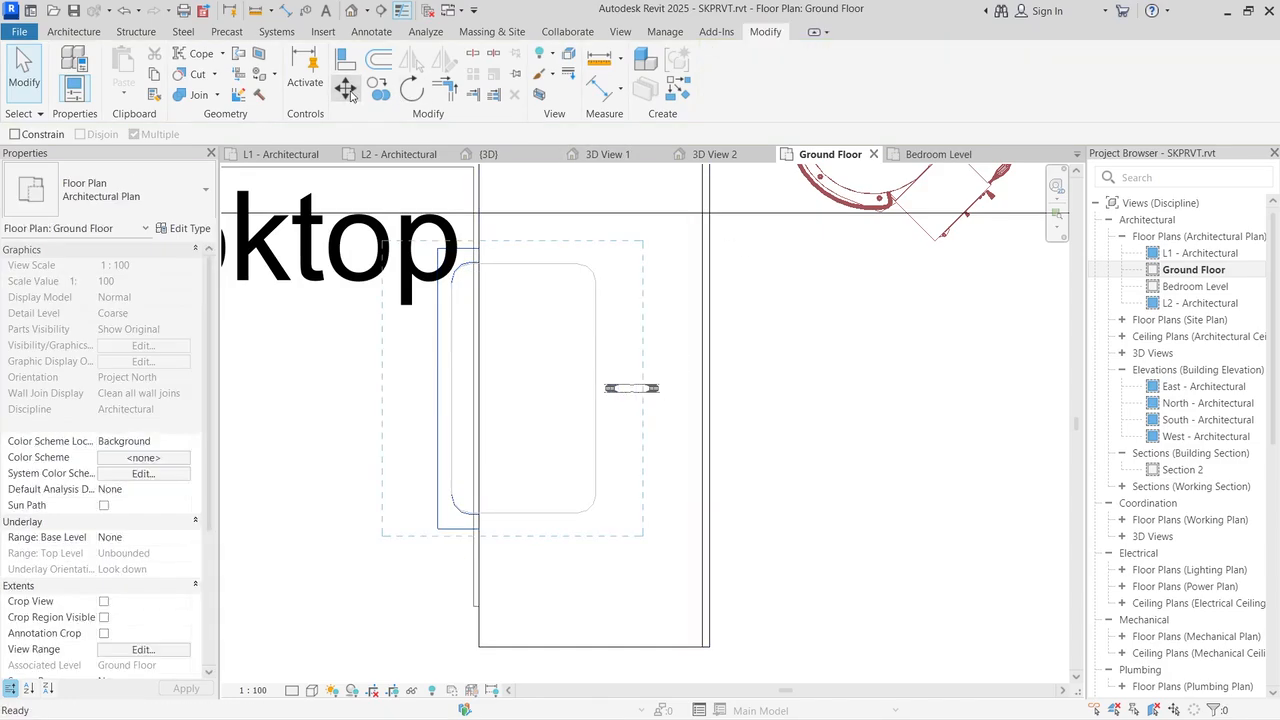
left_click(438, 527)
scroll(438, 530, "up", 4)
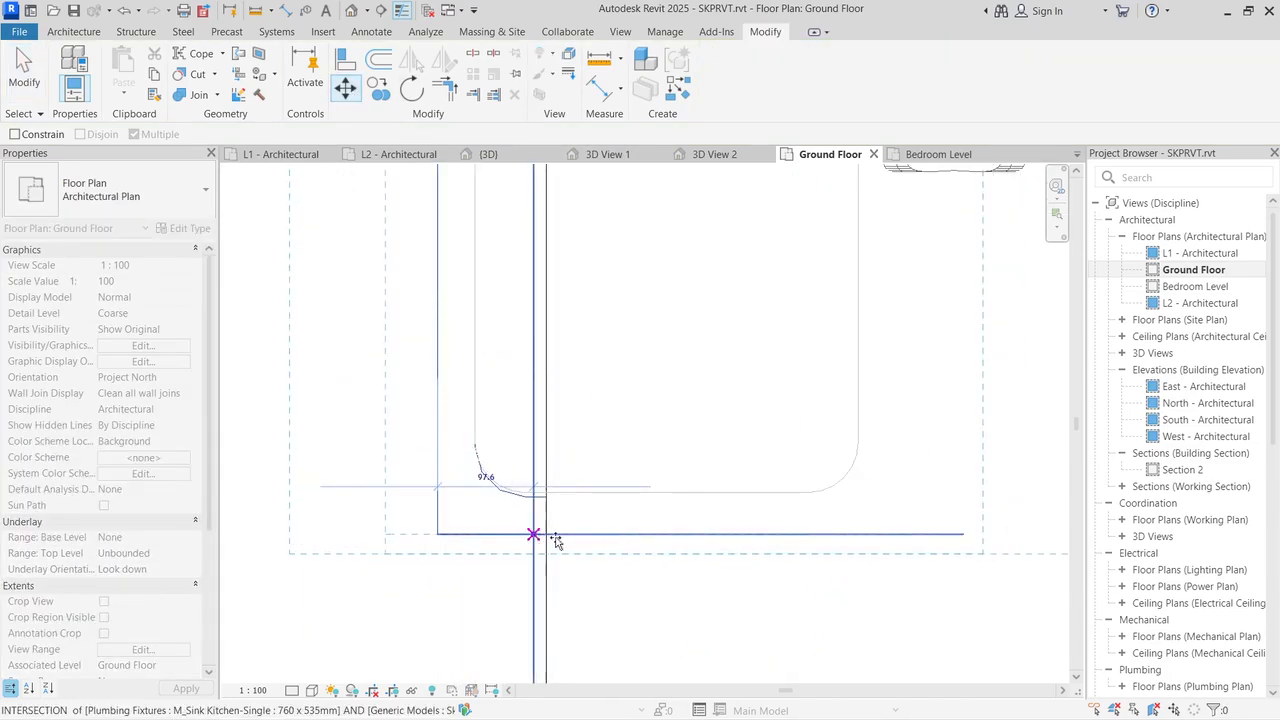
left_click(549, 537)
scroll(549, 540, "down", 3)
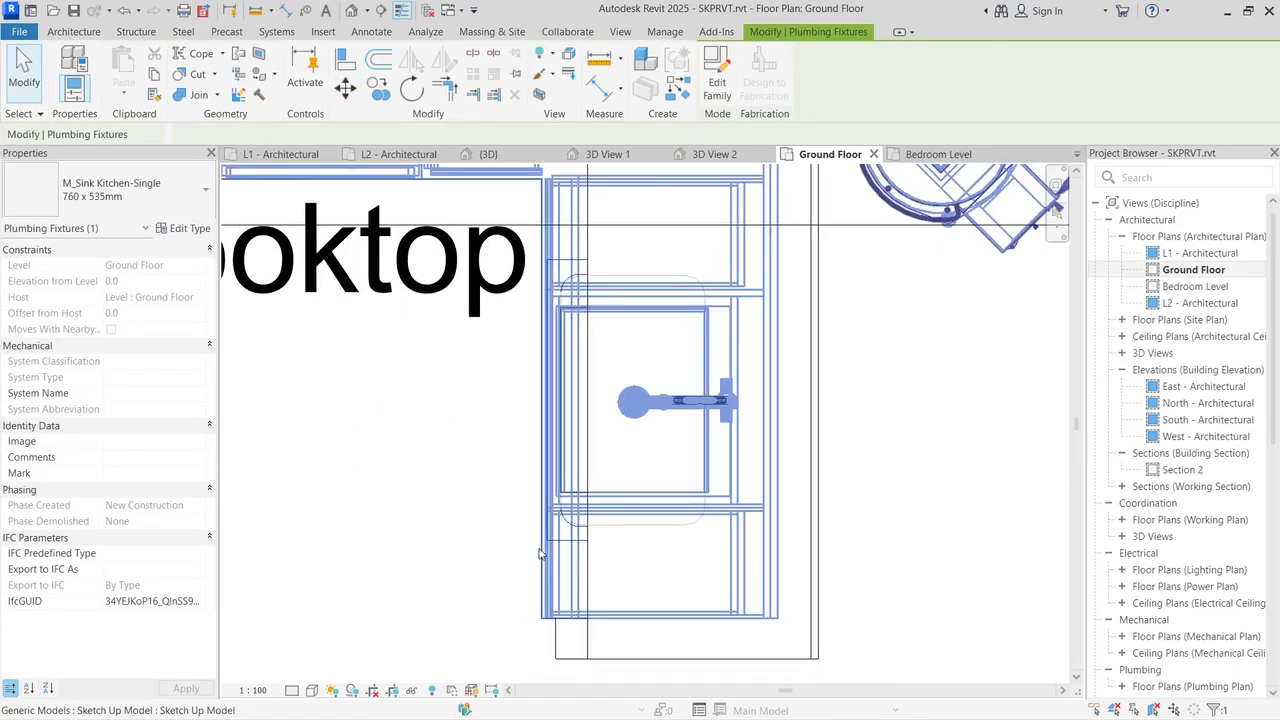
left_click(655, 283)
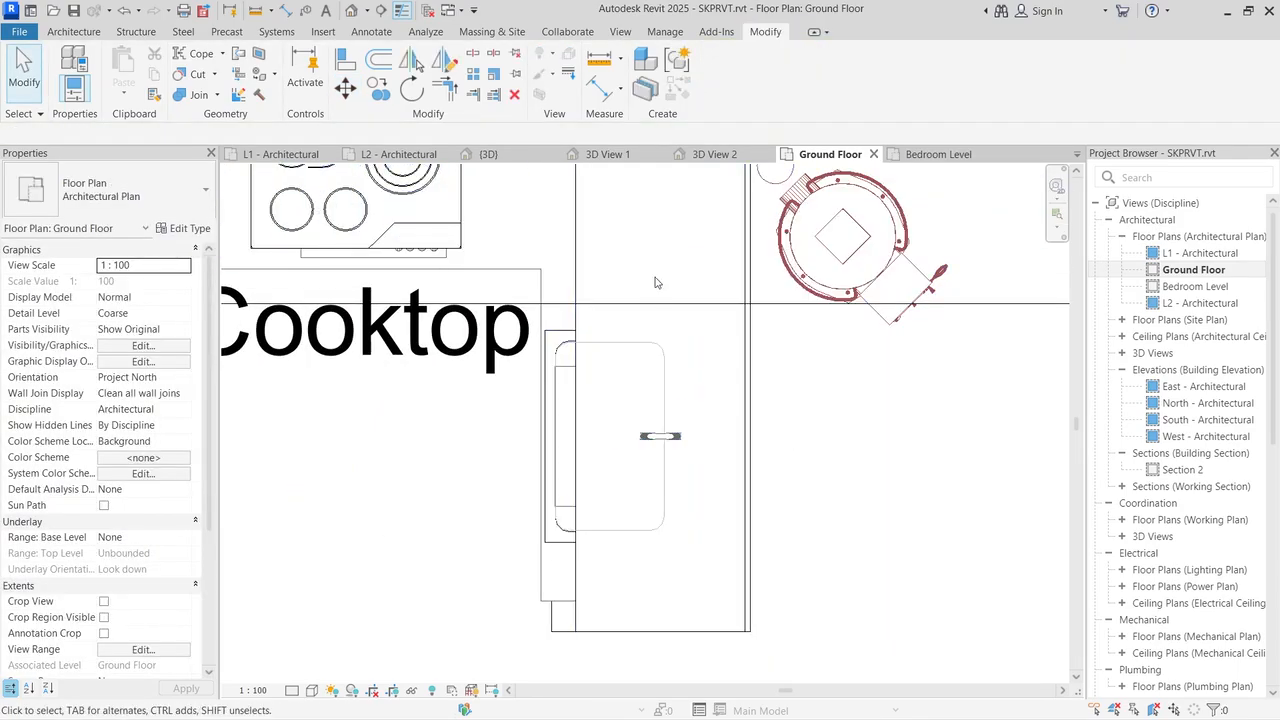
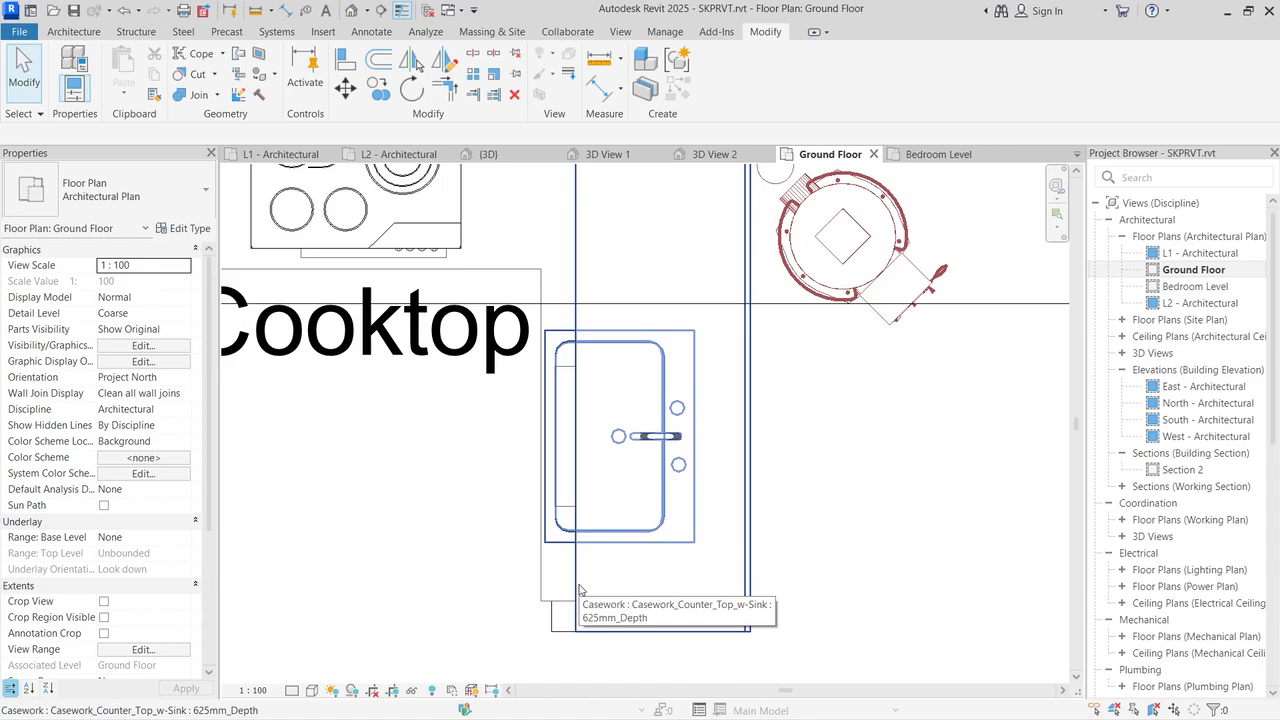
Step: Inspect the sink and countertop from above in 3D View 1 and select the countertop
left_click(606, 154)
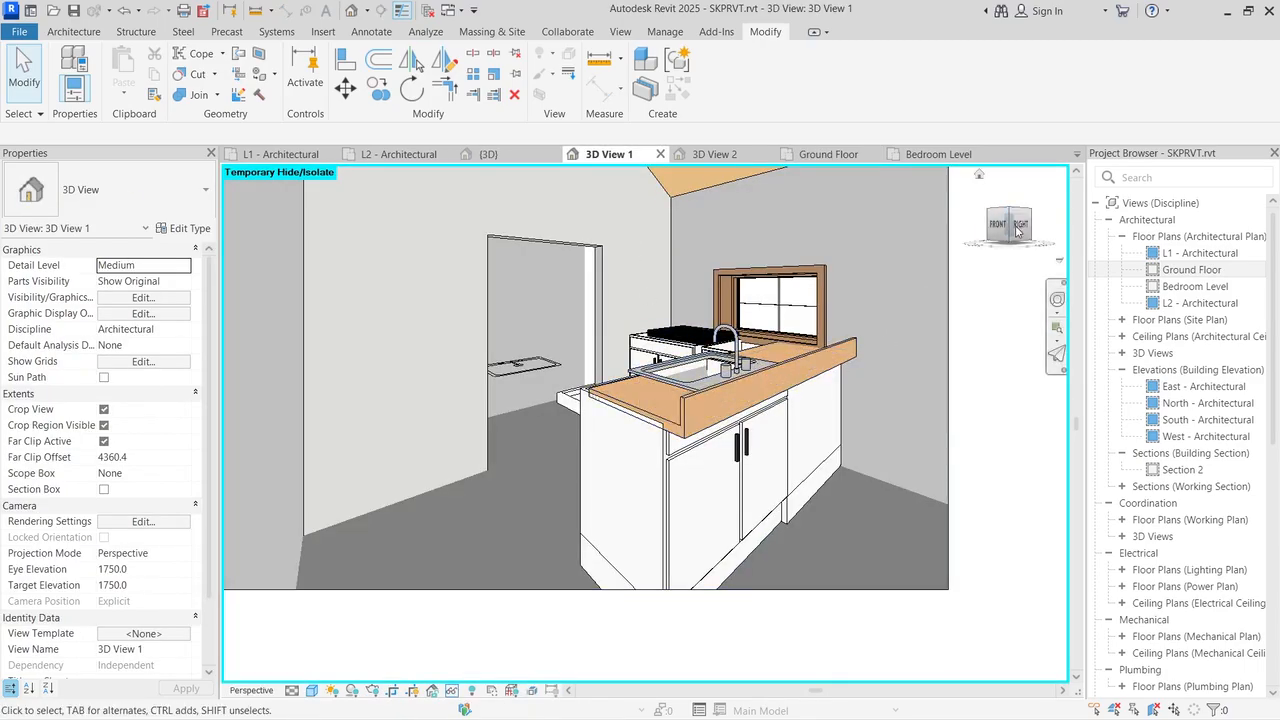
left_click_drag(1012, 224, 1011, 263)
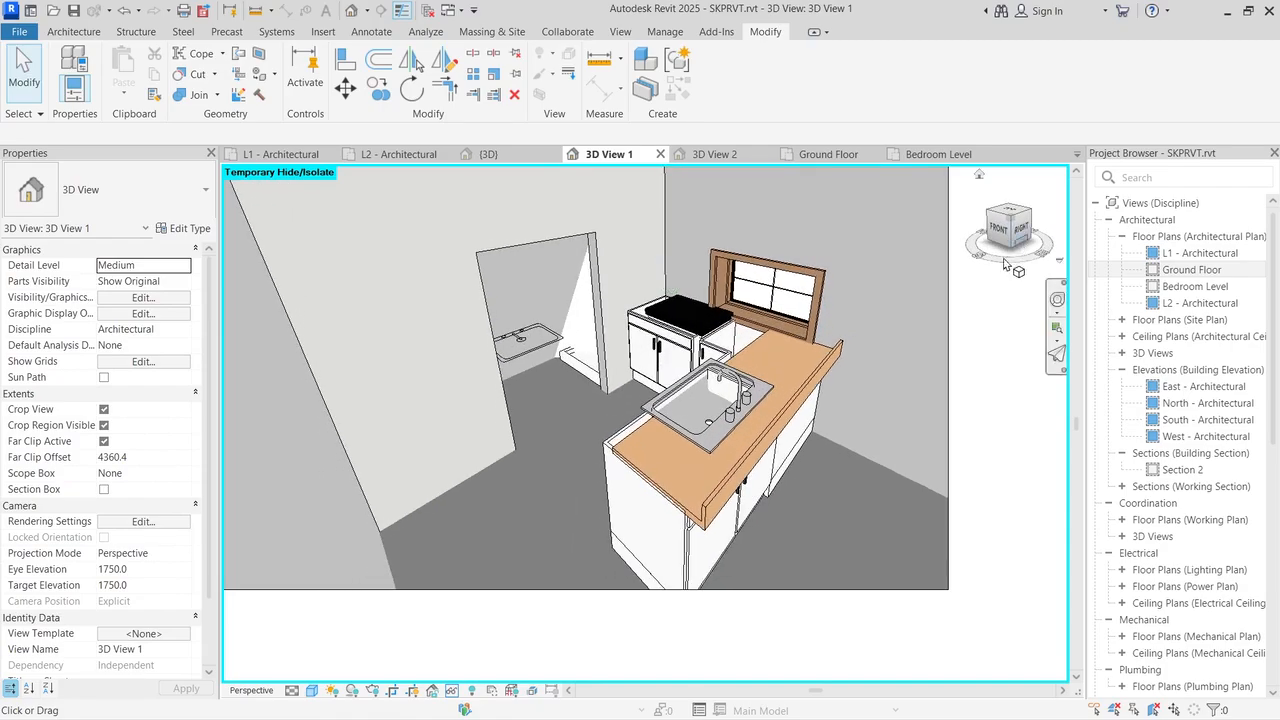
left_click(715, 452)
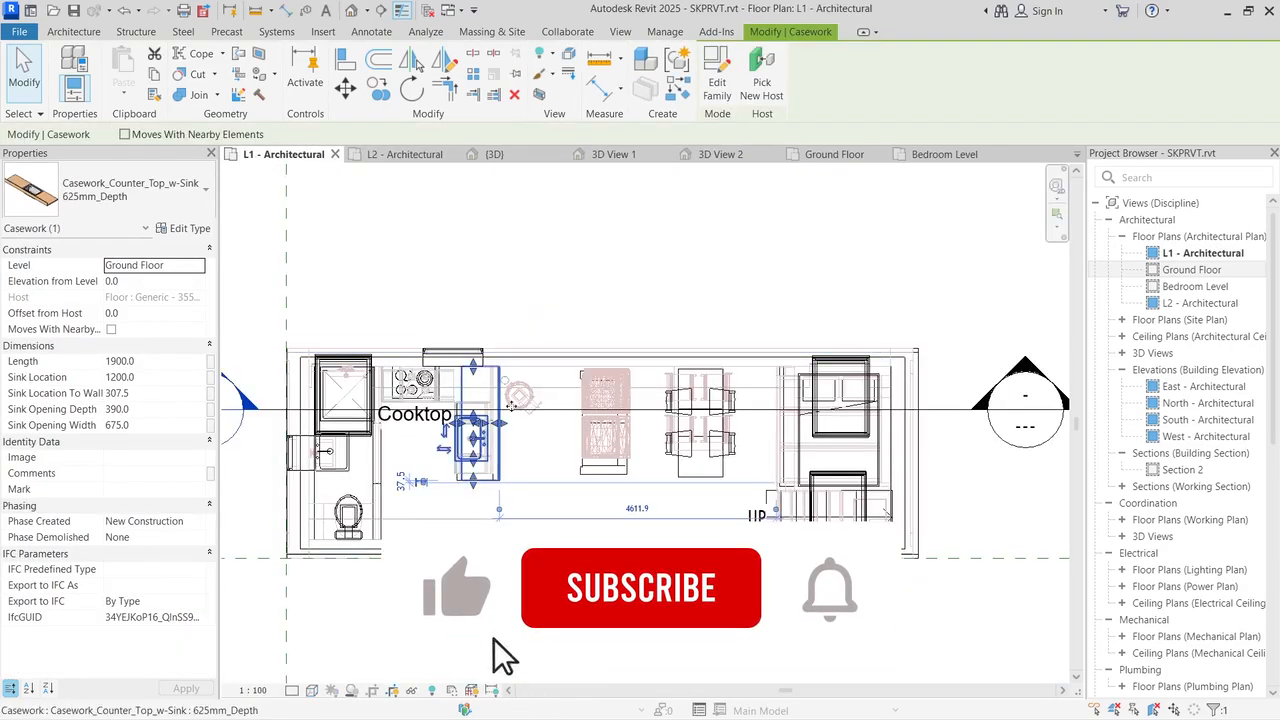
Step: In the Ground Floor plan, stretch the sink opening's front edge to the SketchUp counter's edge, giving an opening depth of 441.1 mm
left_click(830, 154)
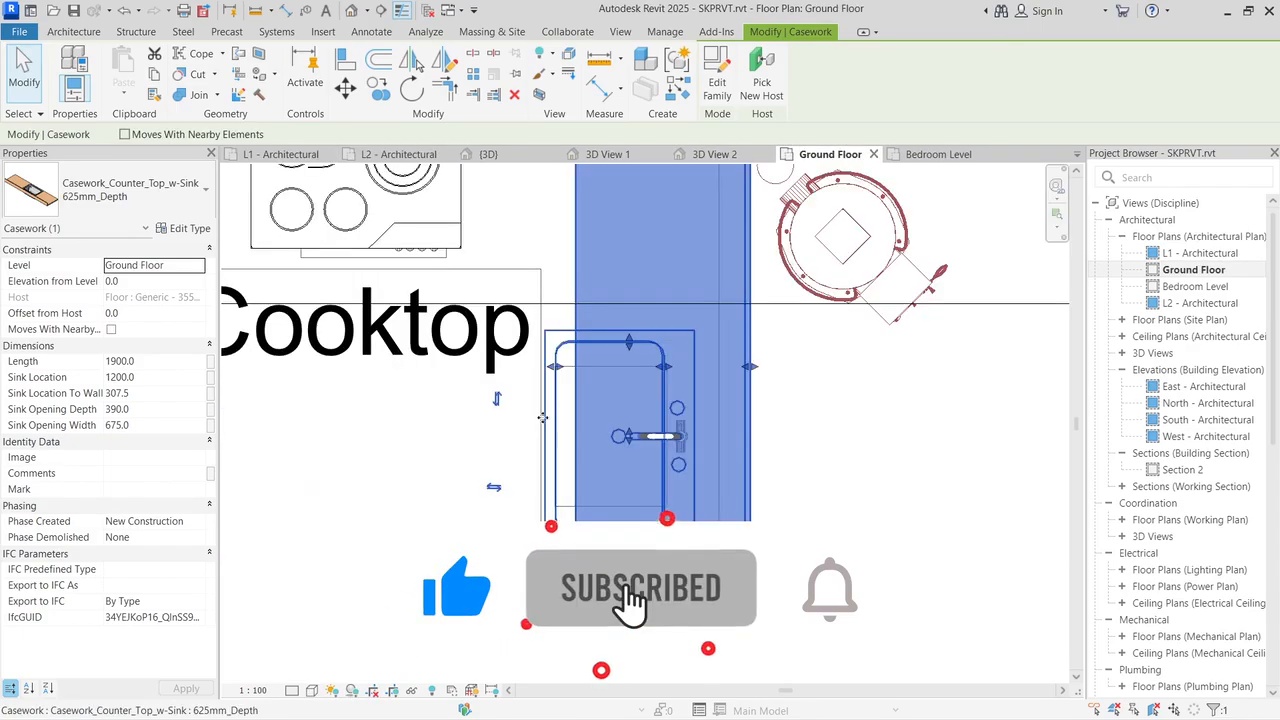
scroll(637, 437, "down", 3)
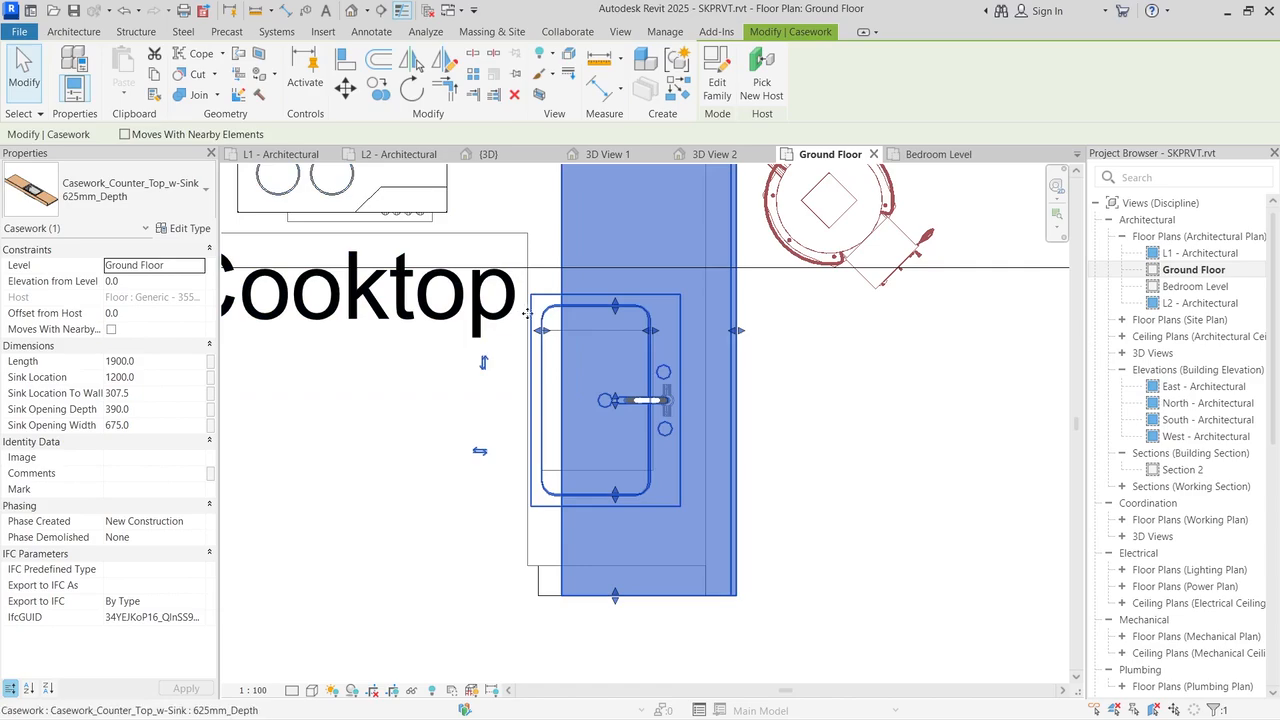
left_click_drag(540, 334, 524, 333)
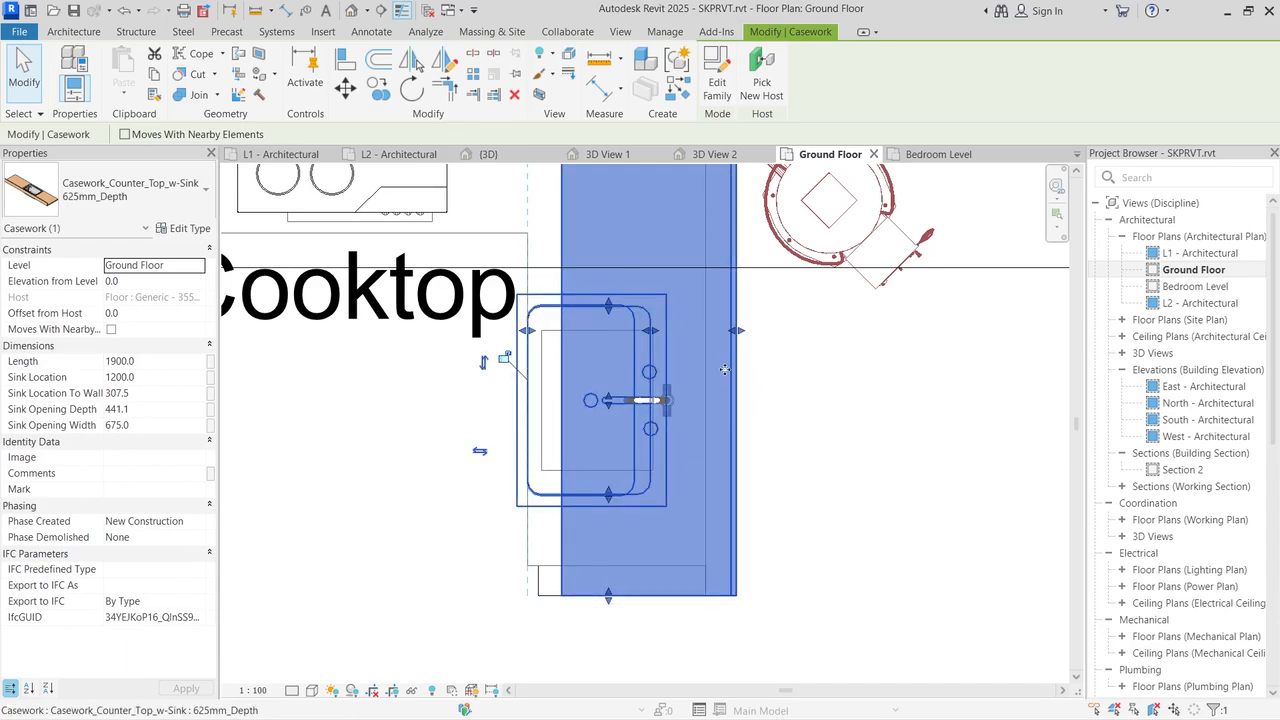
left_click_drag(606, 400, 612, 384)
key("ctrl+z")
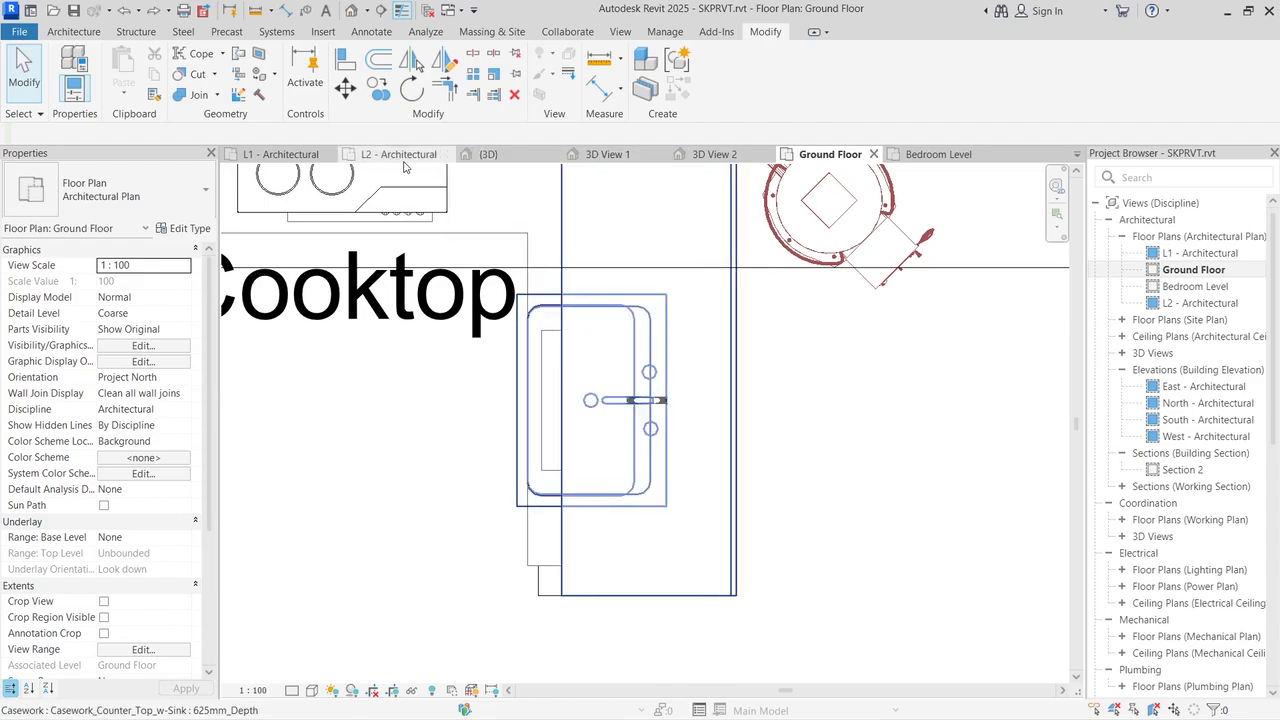
Step: Try aligning the countertop's front edge with the base cabinet's edge in 3D View 1, and undo it along with the sink opening change
left_click(607, 154)
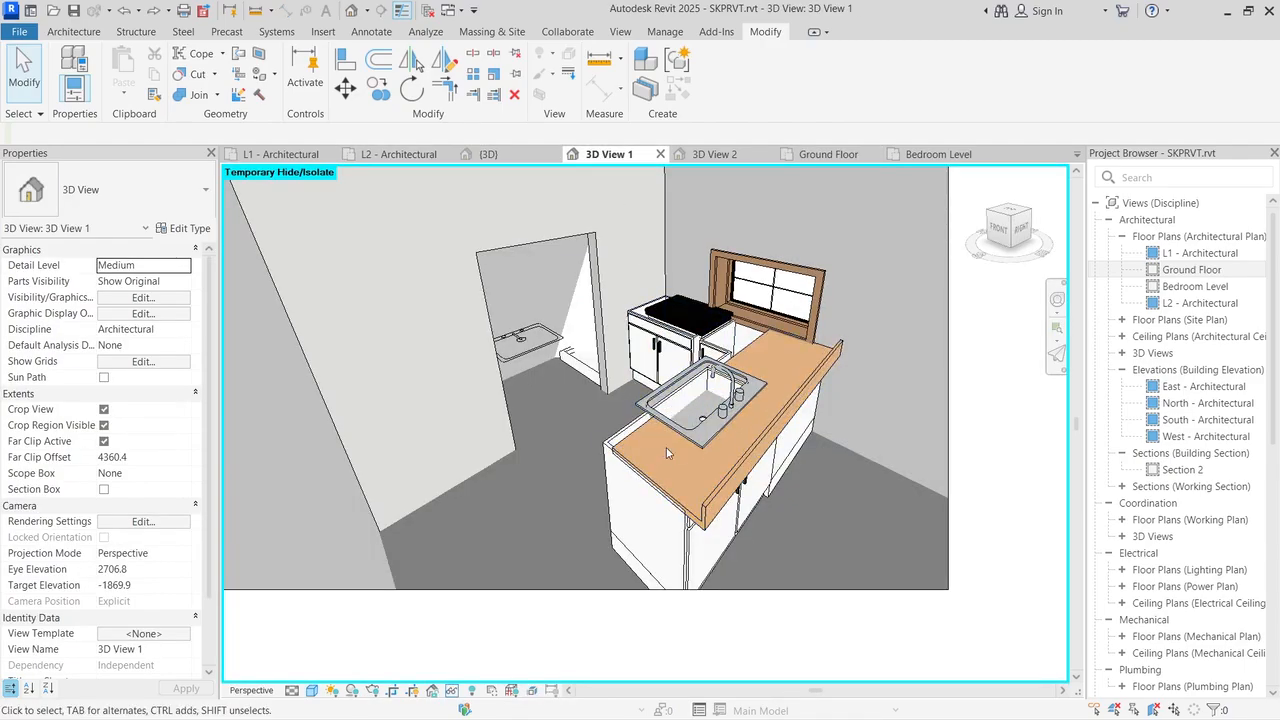
left_click(652, 481)
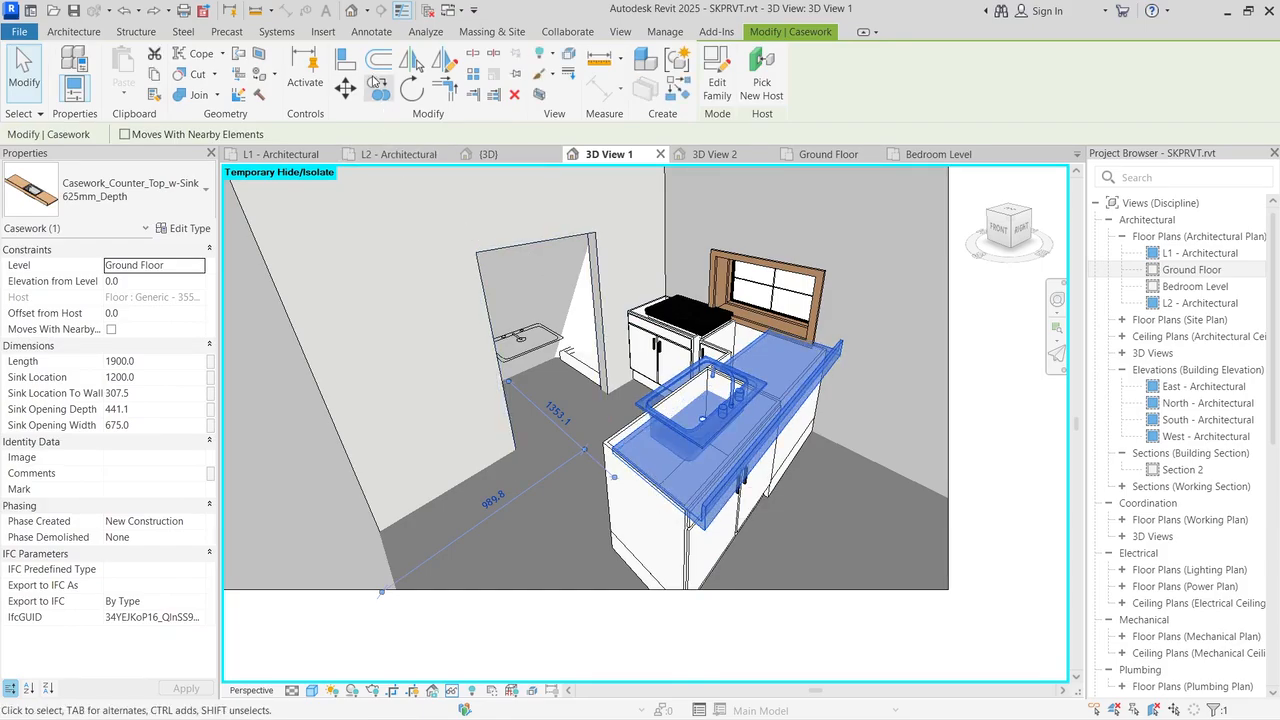
left_click(345, 60)
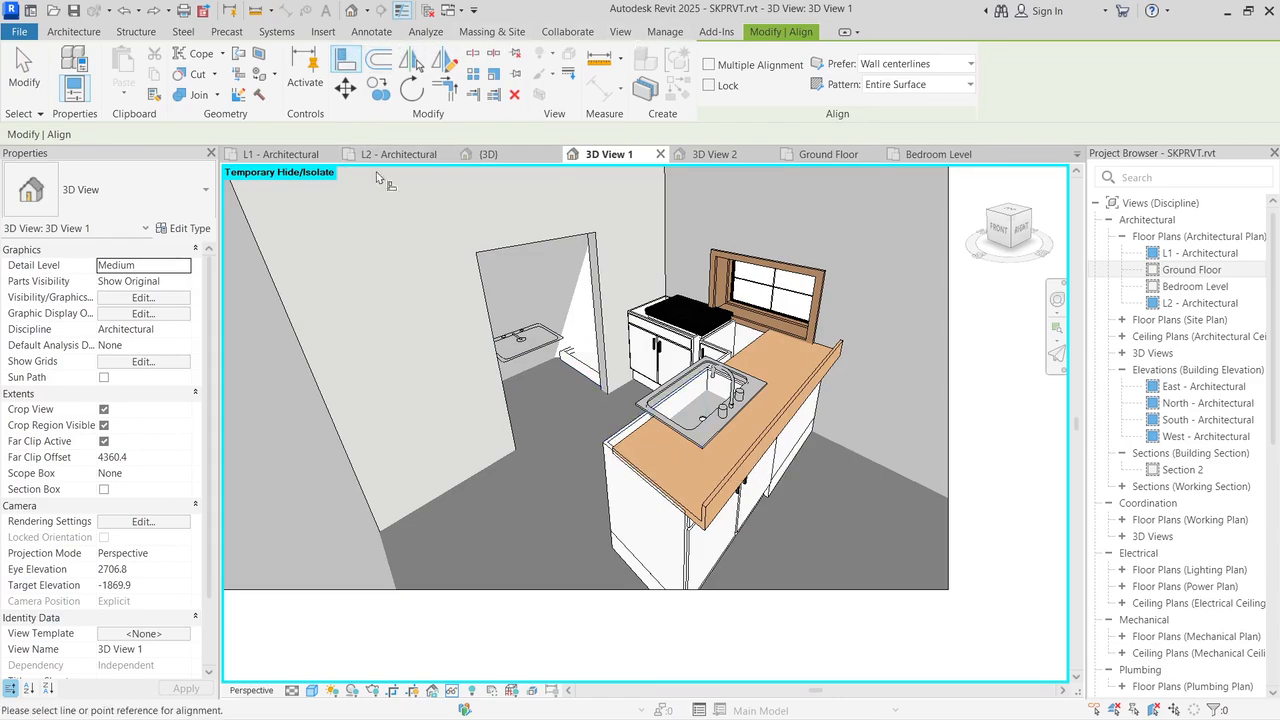
scroll(590, 424, "up", 4)
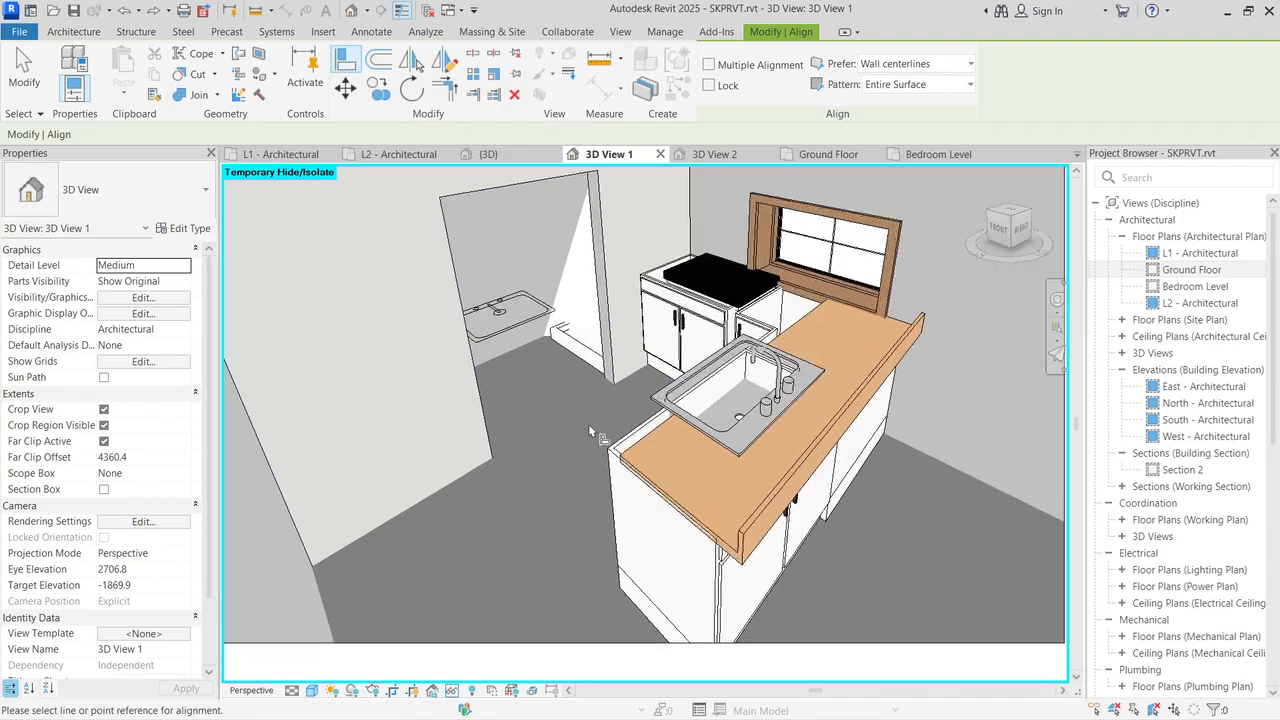
left_click(636, 449)
left_click(654, 456)
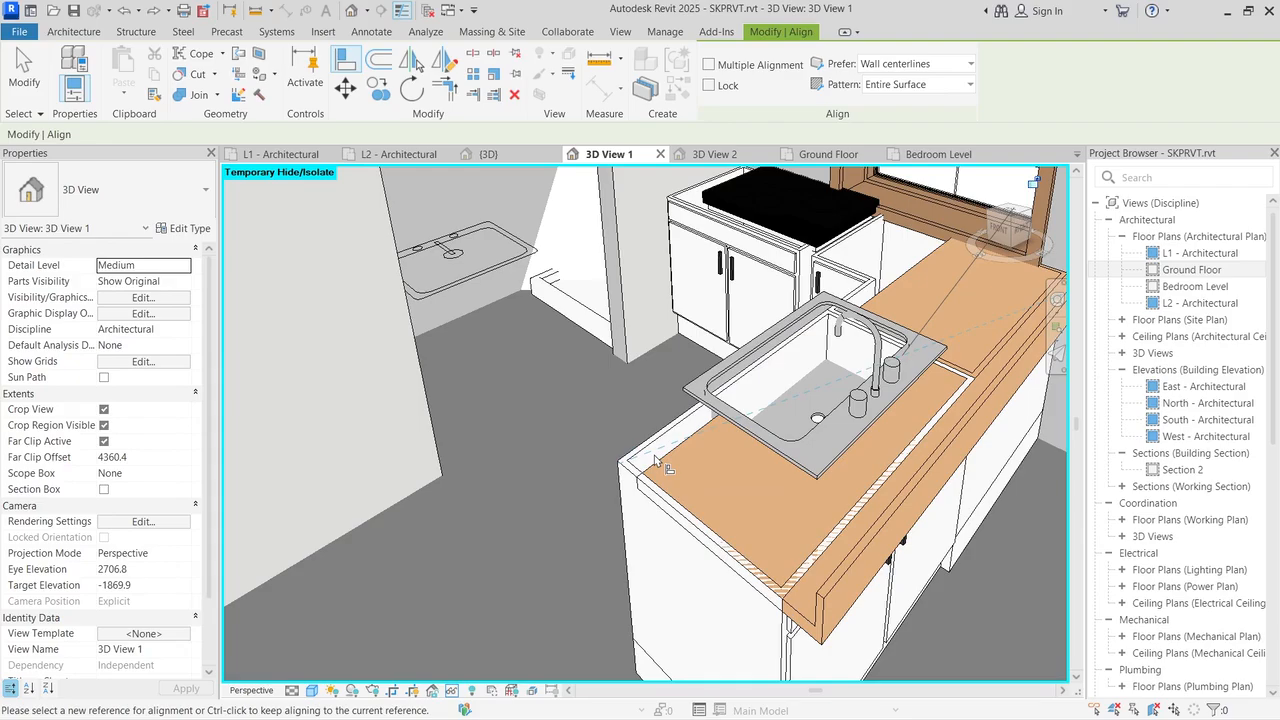
key("ctrl+z")
key("ctrl+z")
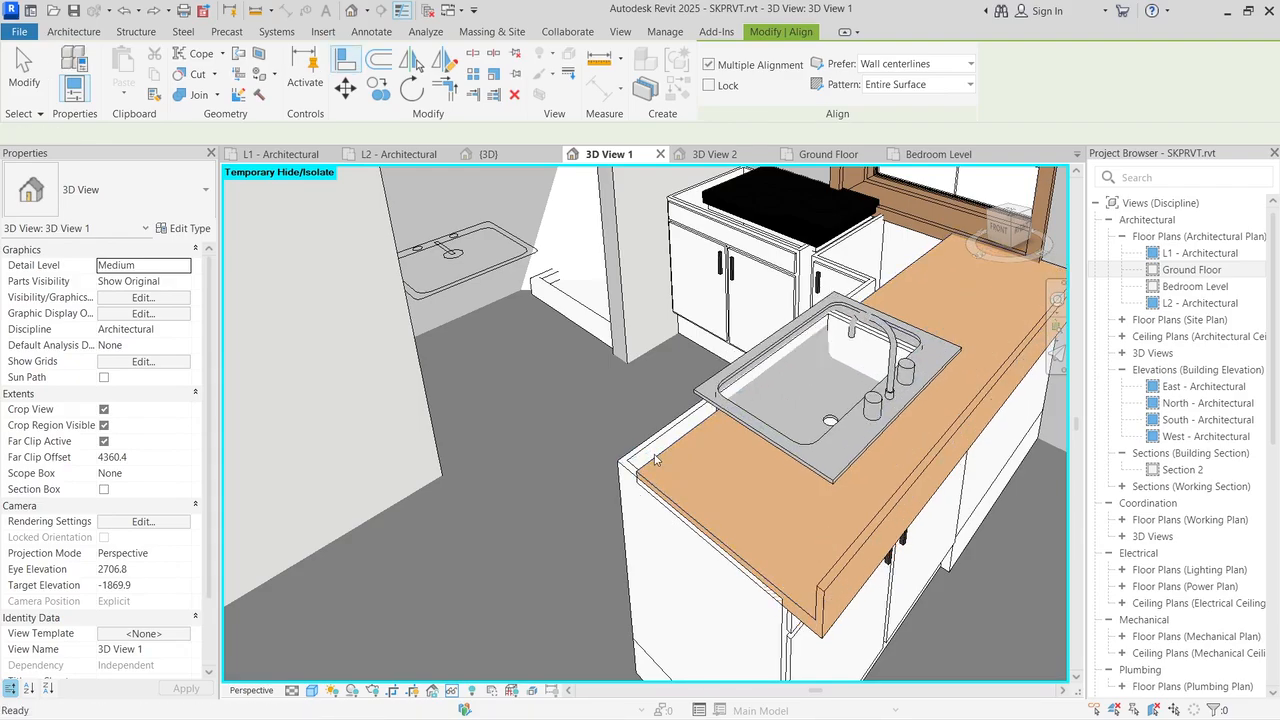
key("Escape")
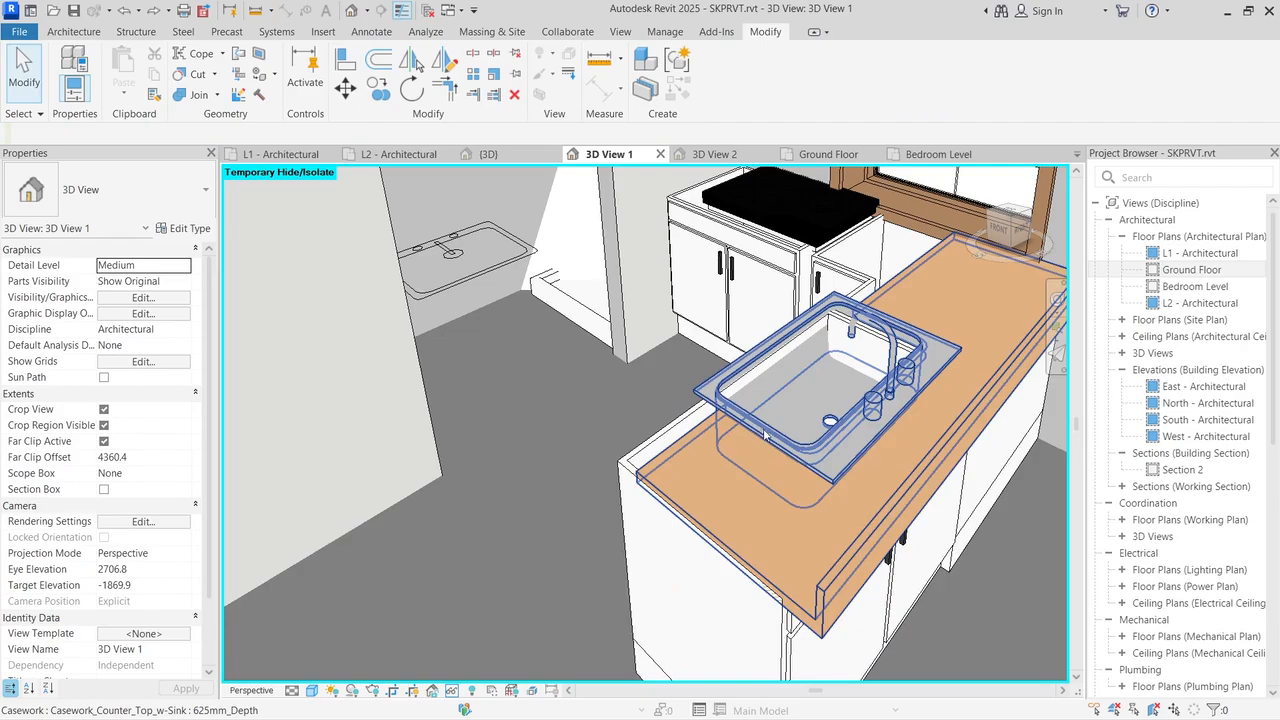
Step: Nudge the countertop with sink in 3D View 1 until its front edge is flush with the base cabinets
left_click(875, 400)
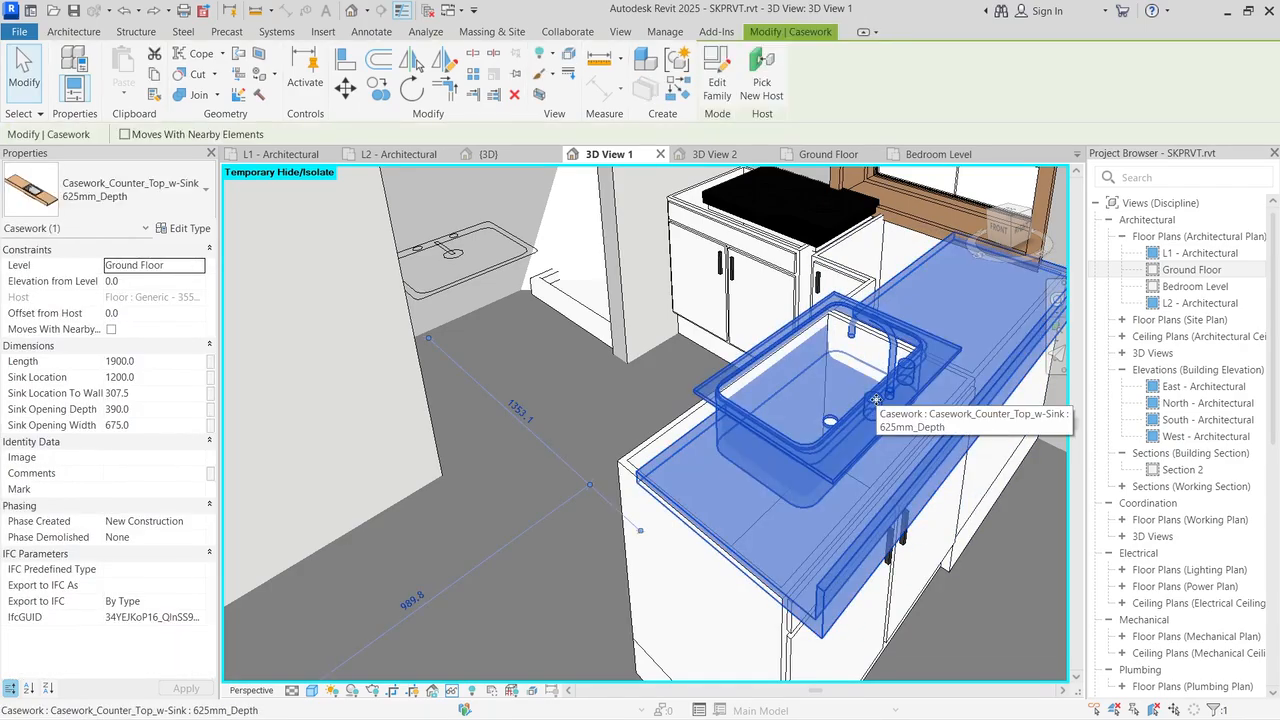
key("Right")
key("Right")
key("Right")
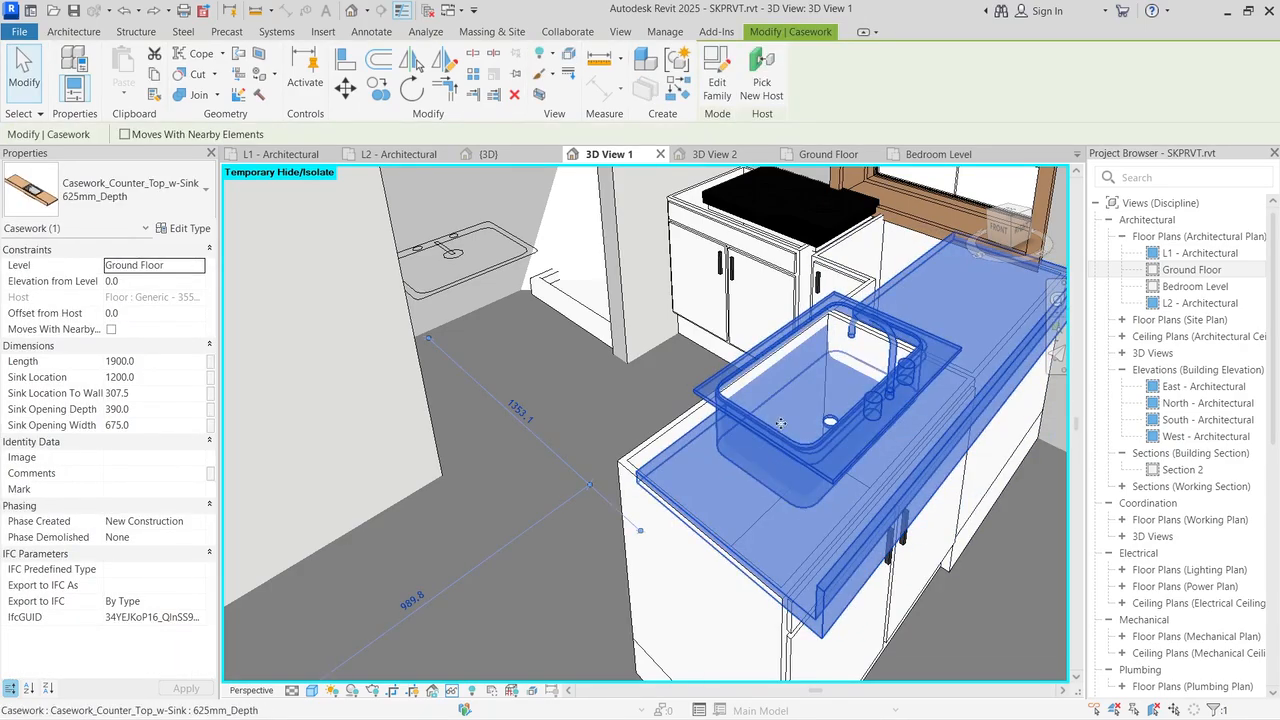
key("Left")
key("Left")
key("Left")
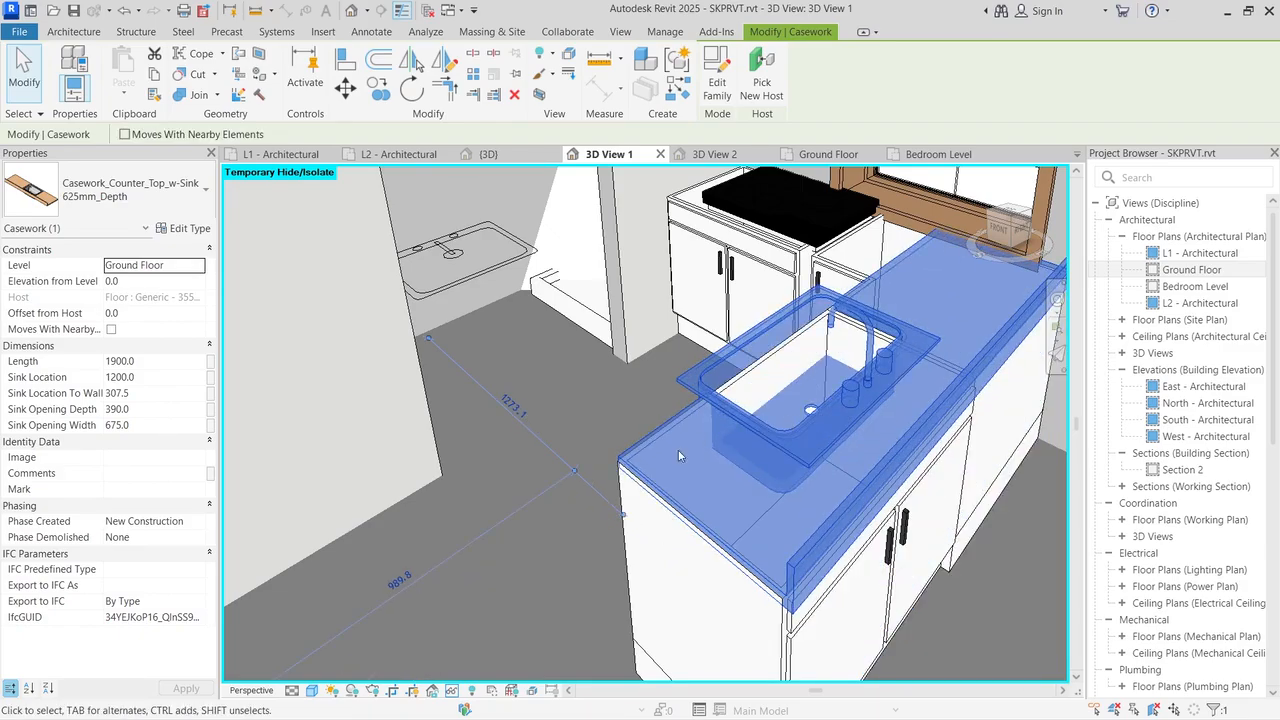
key("Escape")
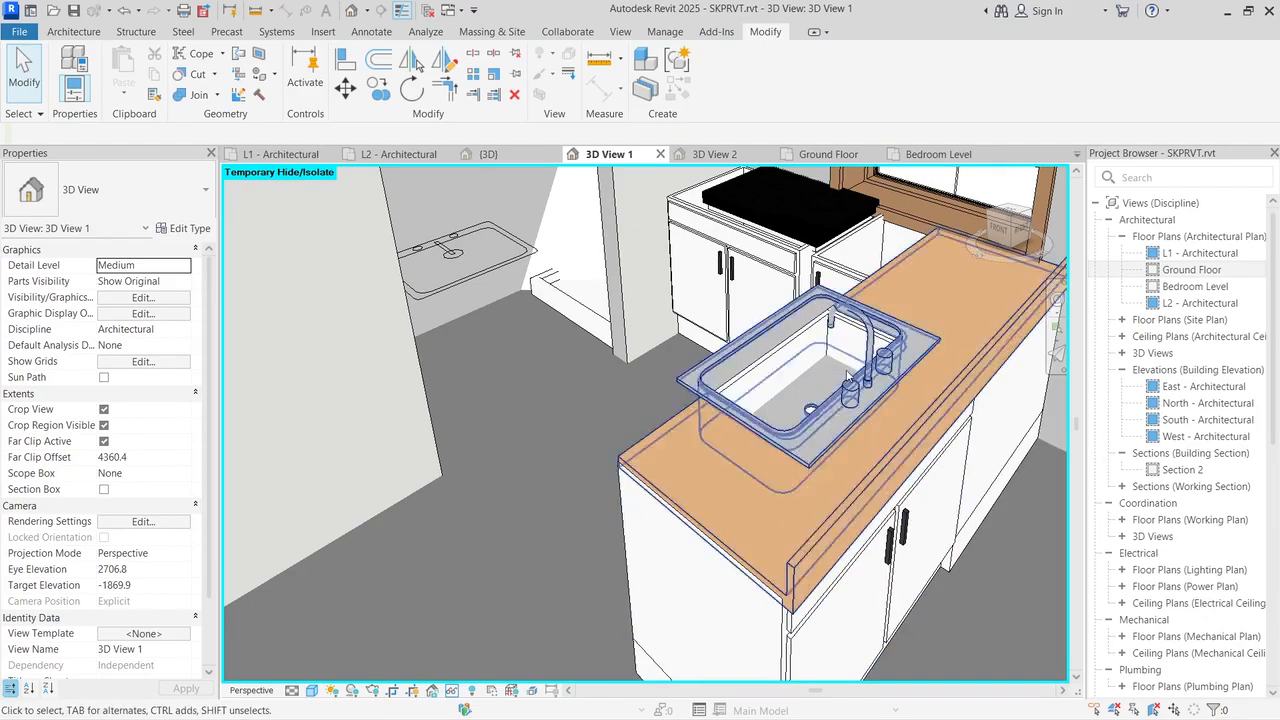
Step: Try flipping the countertop with sink across its long side in the Ground Floor plan, and undo the flip
left_click(284, 157)
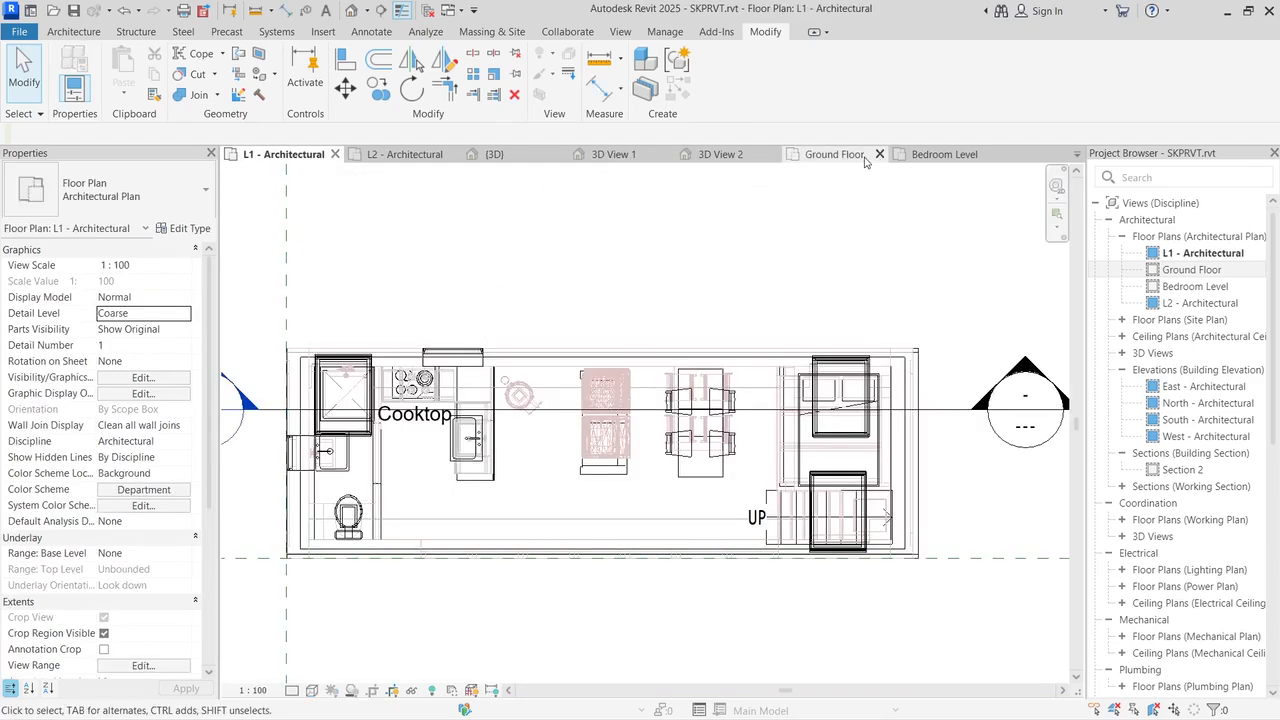
left_click(832, 155)
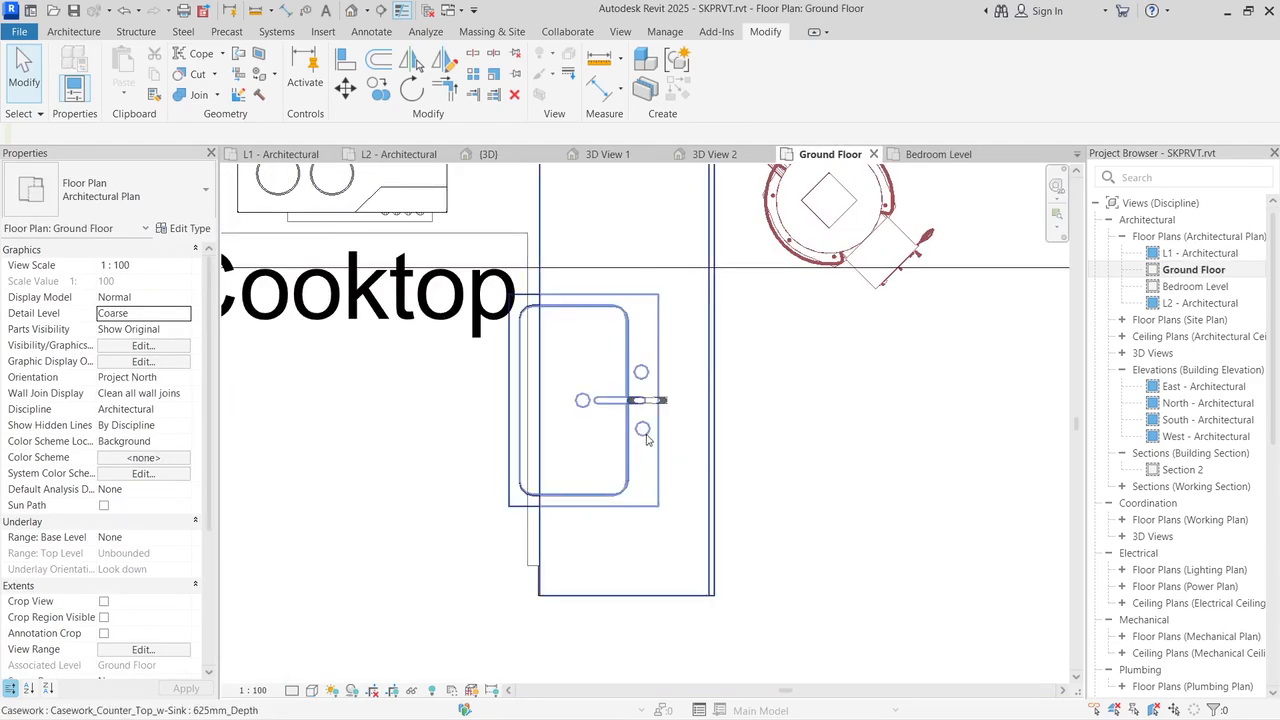
left_click(646, 434)
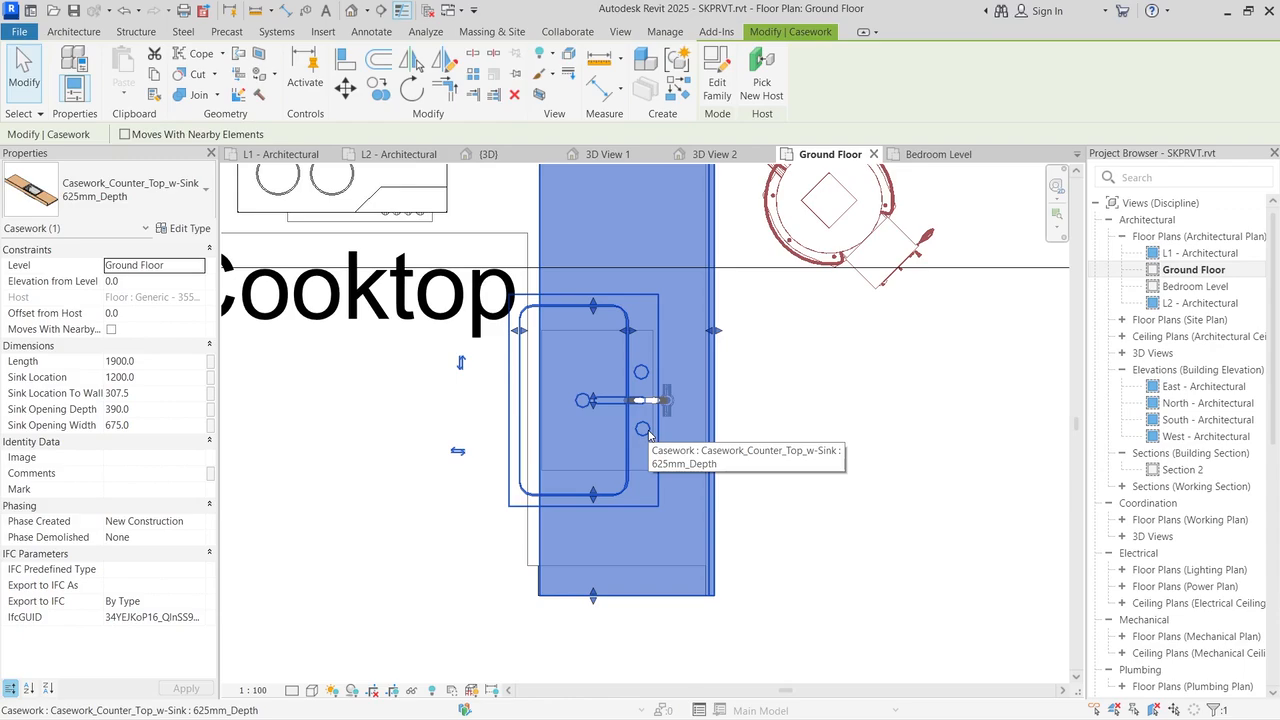
left_click(459, 450)
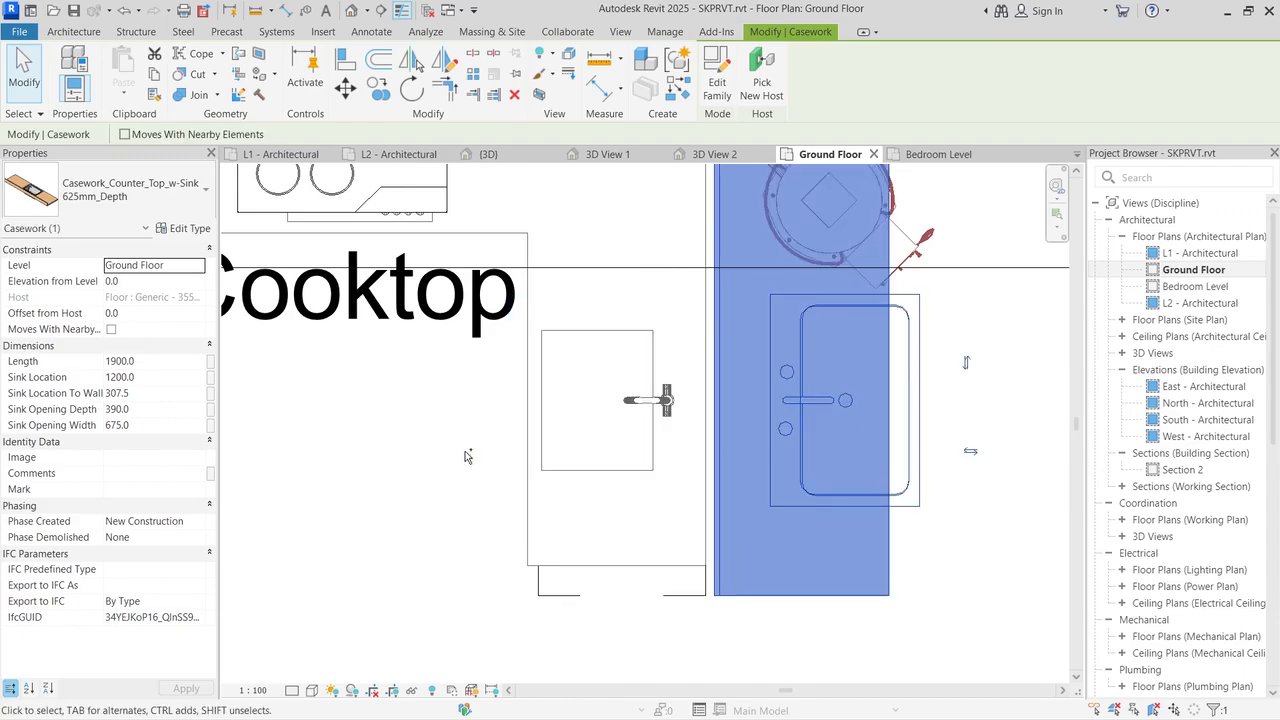
key("ctrl+z")
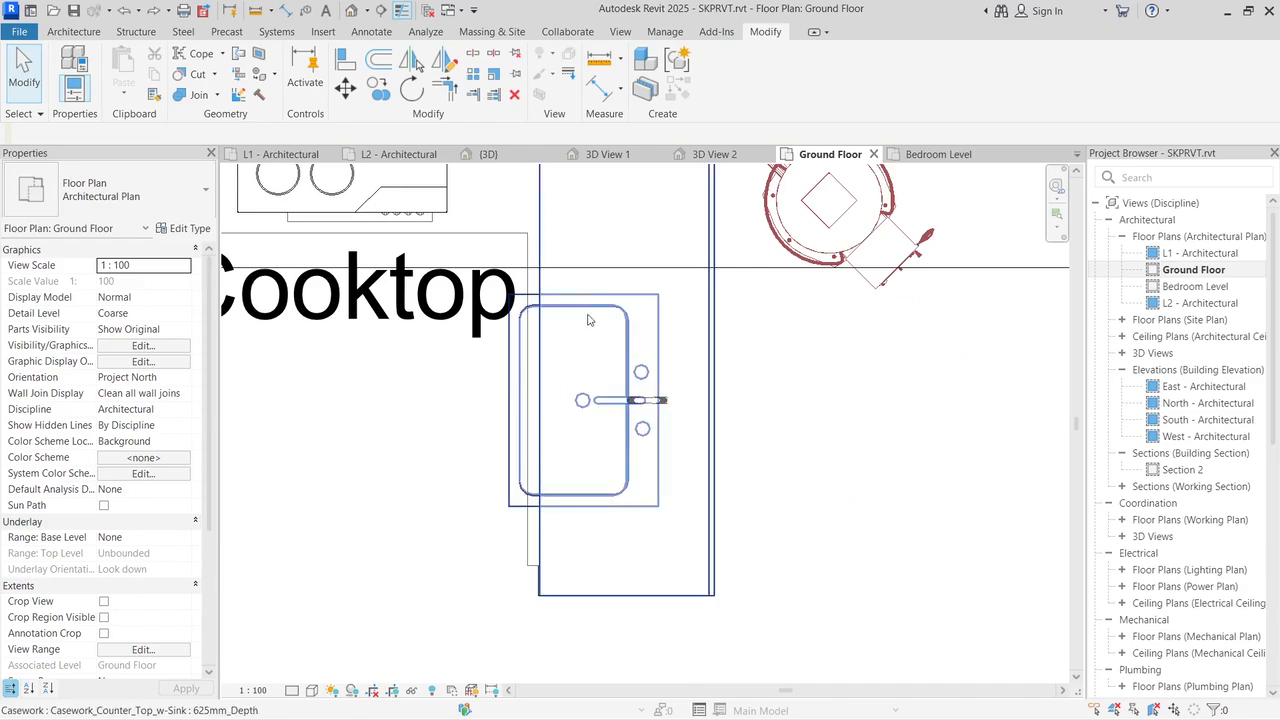
Step: In the Ground Floor plan, pull the sink opening's front edge inside the countertop, giving an opening depth of 290 mm
left_click(605, 155)
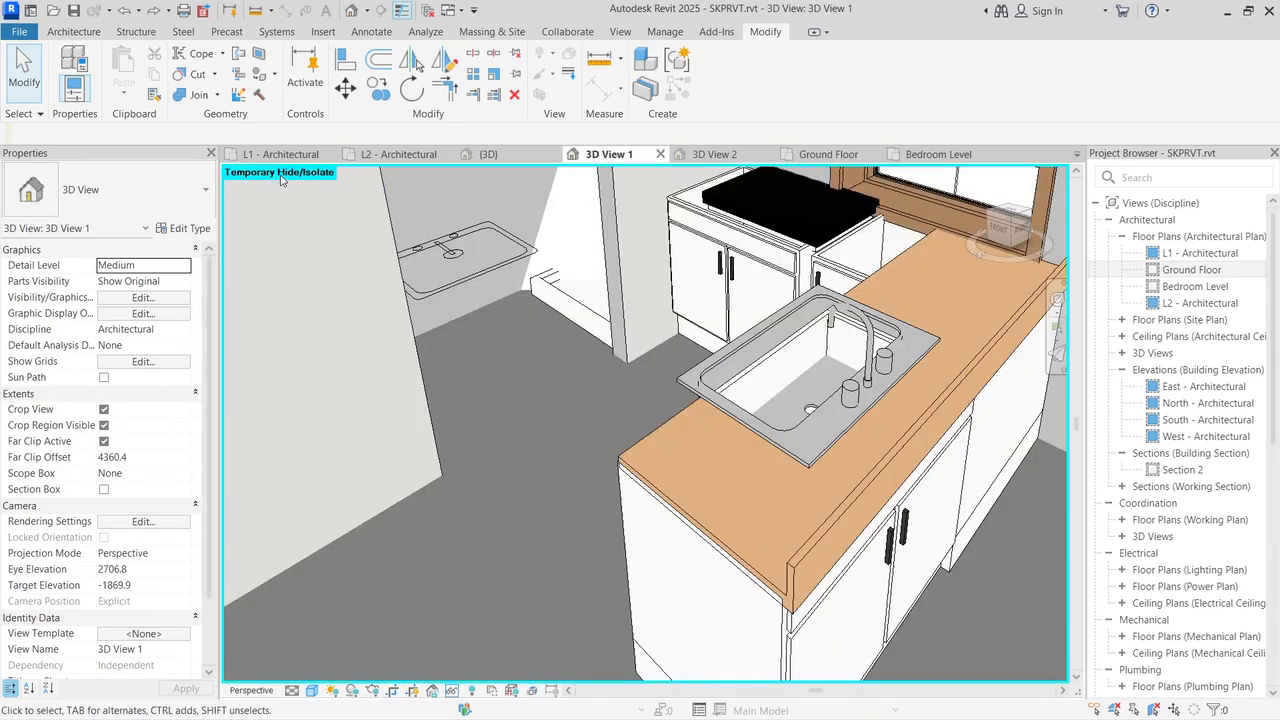
left_click(828, 154)
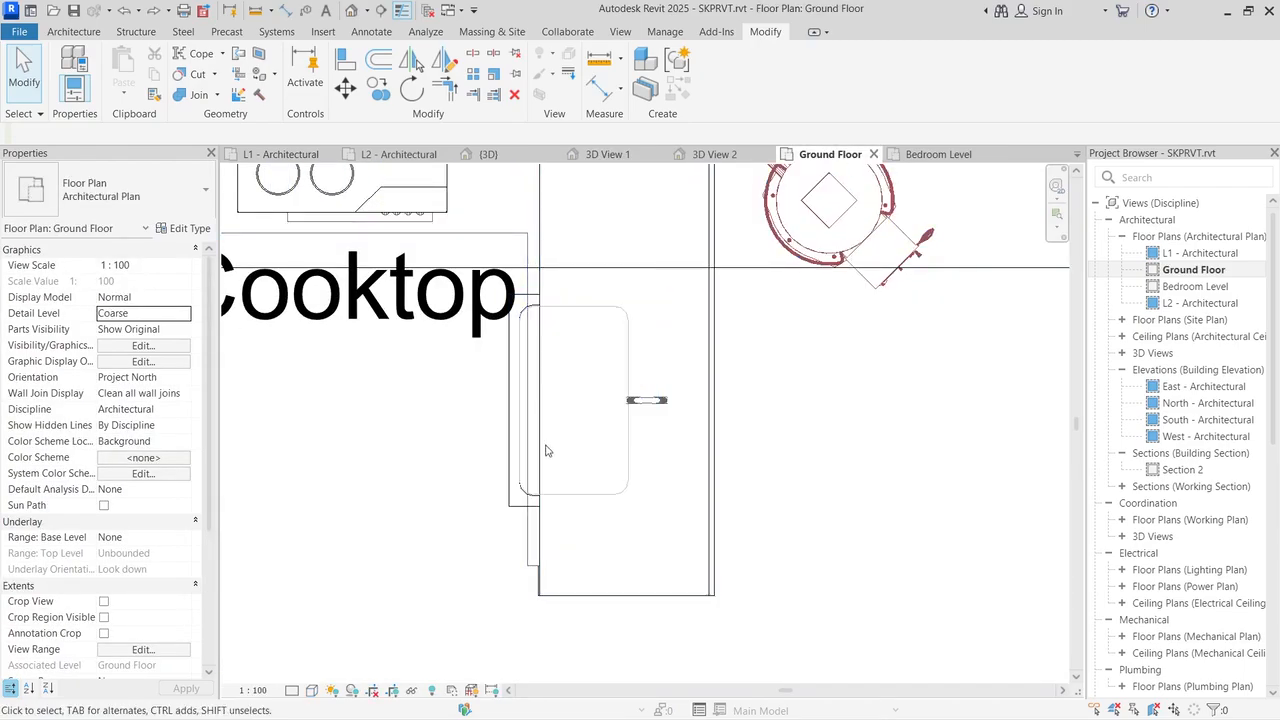
left_click(512, 490)
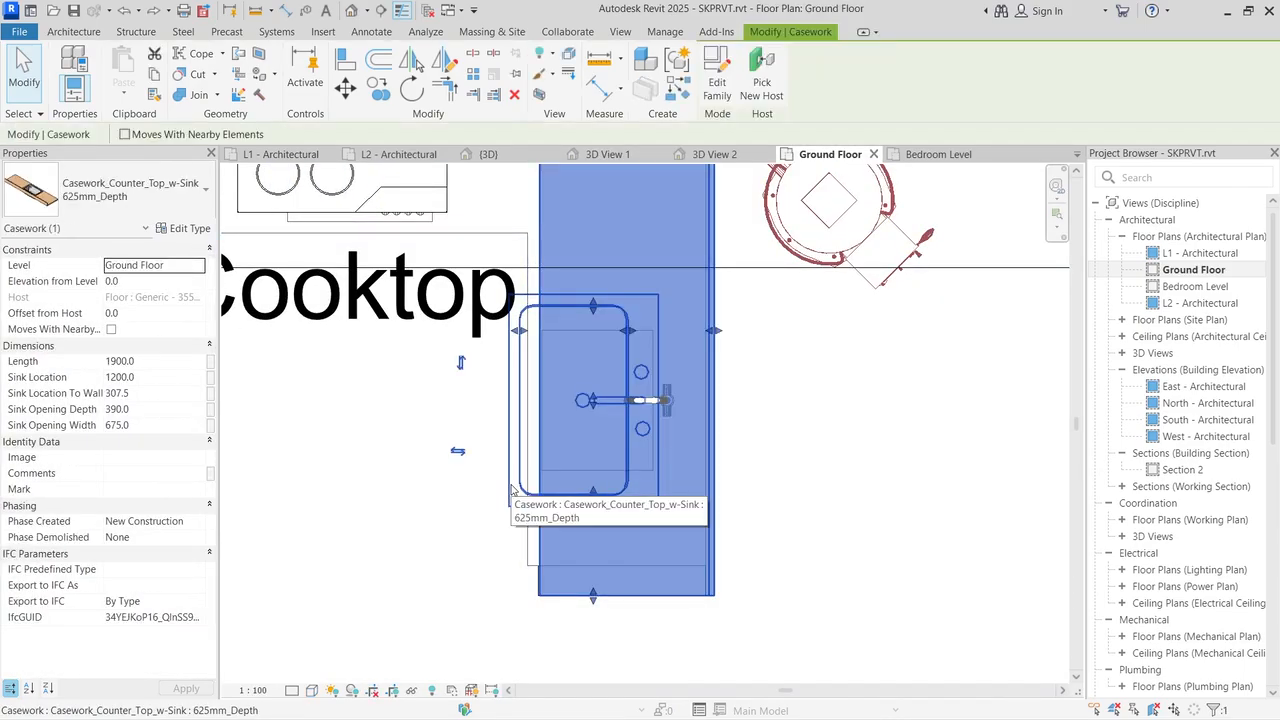
left_click_drag(522, 334, 549, 337)
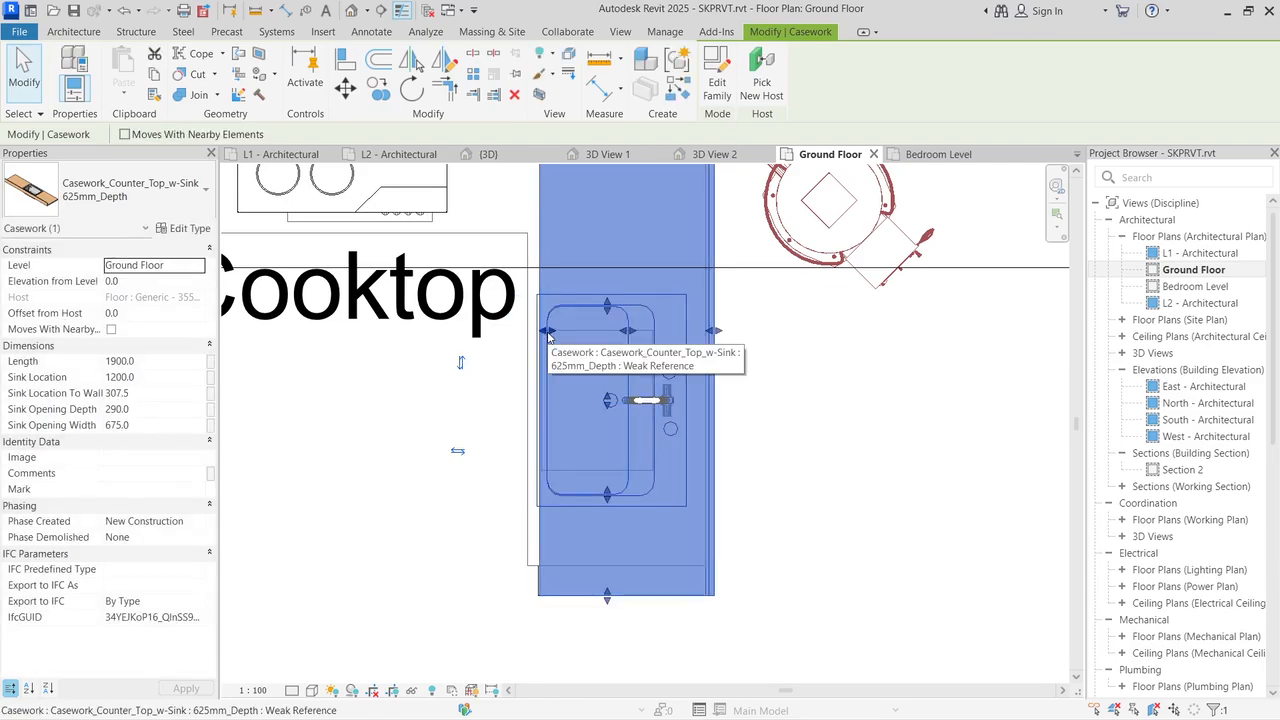
Step: In the Ground Floor plan, pull the sink opening's front edge inward to an opening depth of 251.8 mm, and check it in 3D View 1
left_click(483, 507)
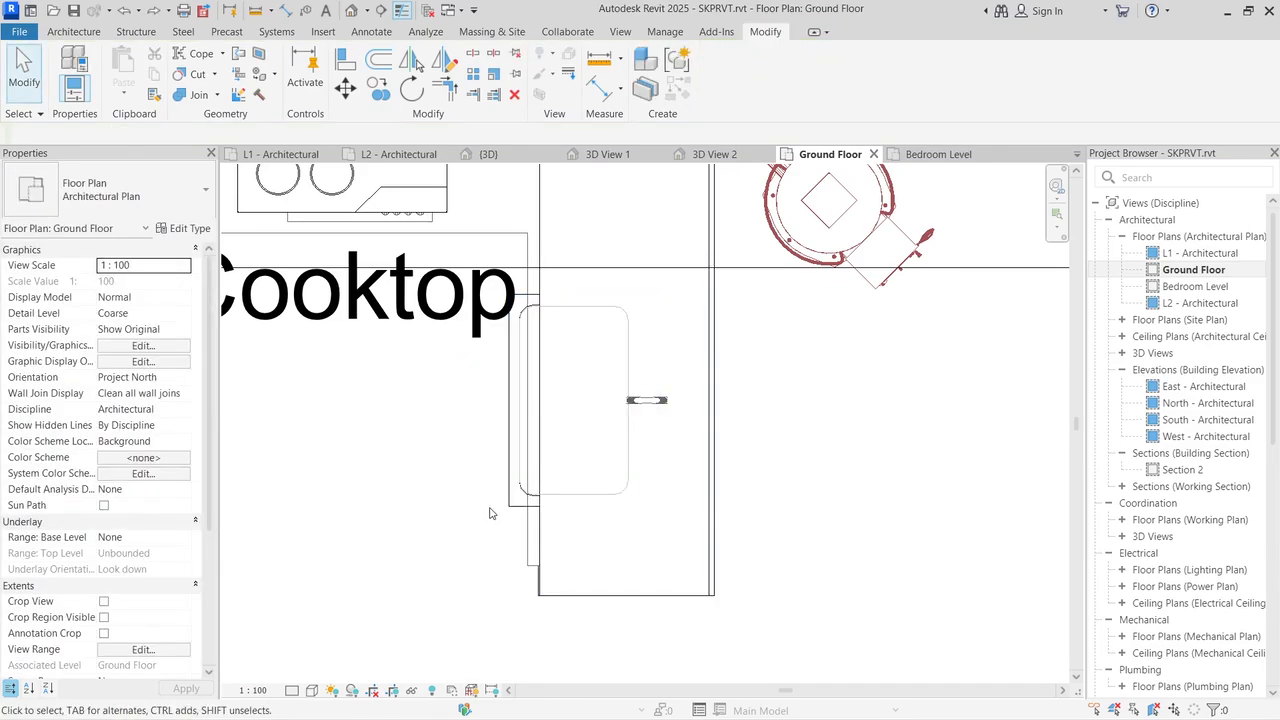
left_click(510, 497)
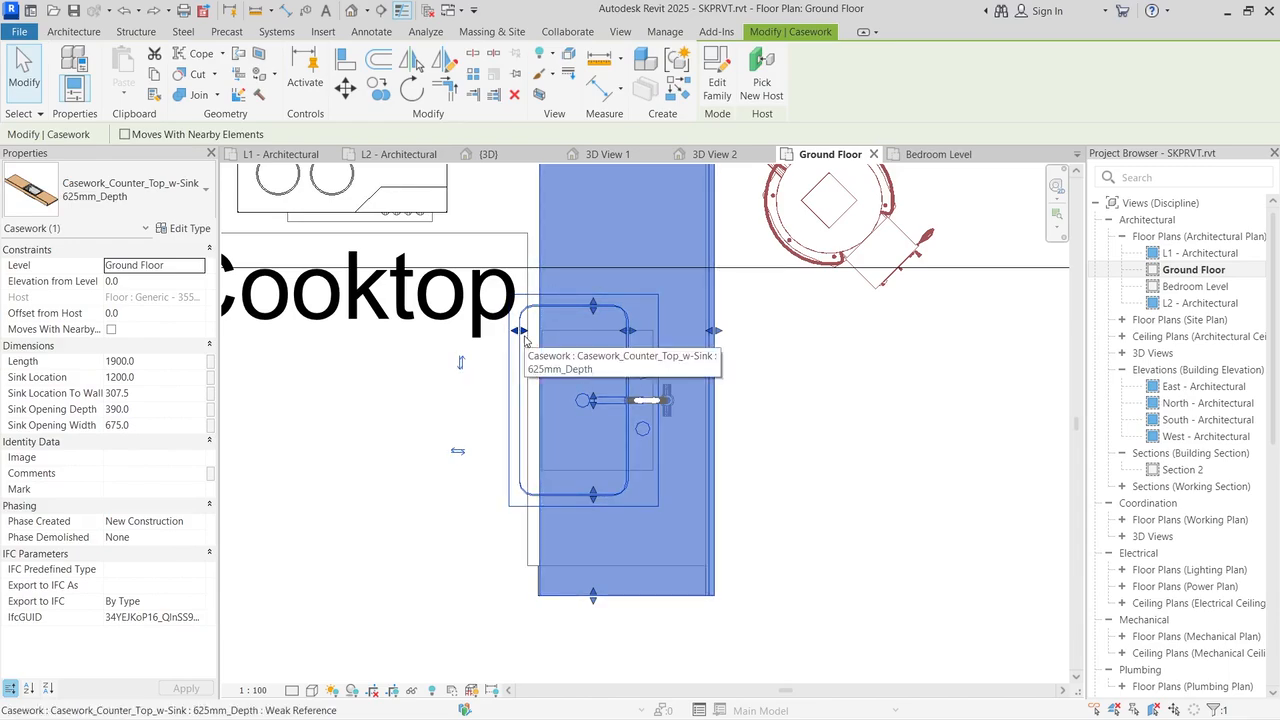
left_click_drag(520, 331, 560, 331)
left_click(843, 401)
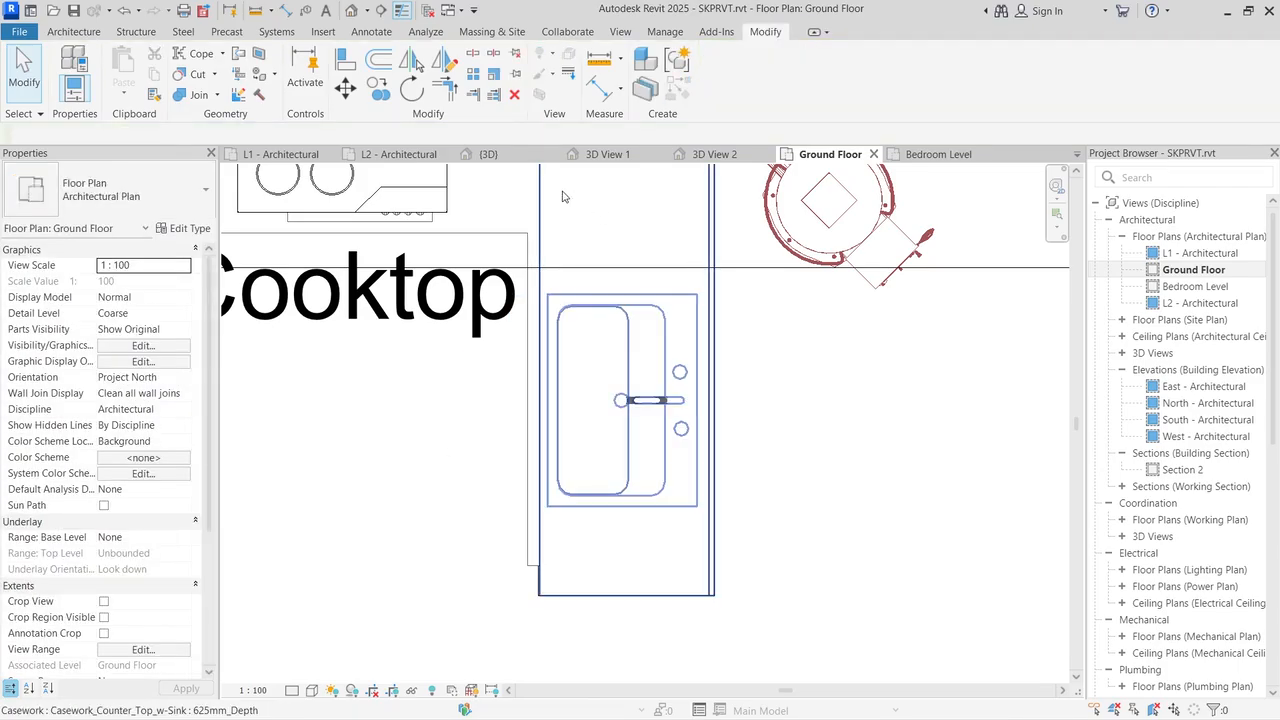
left_click(512, 159)
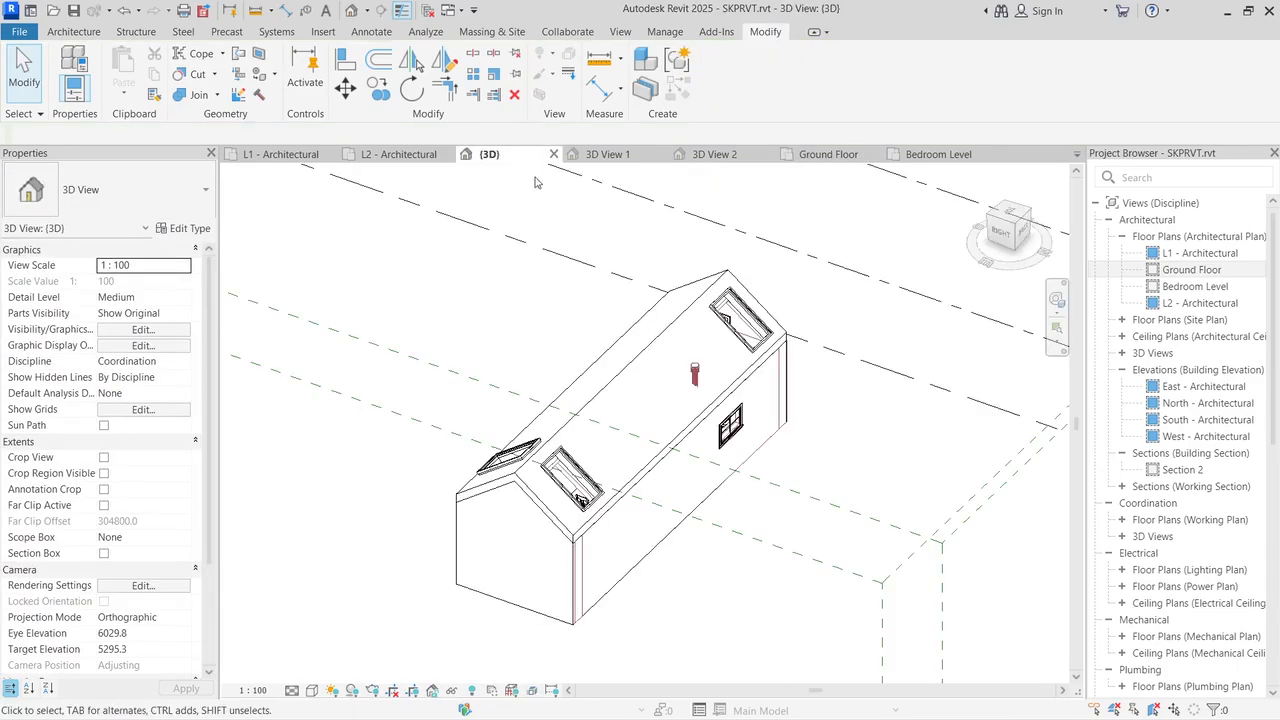
left_click(608, 155)
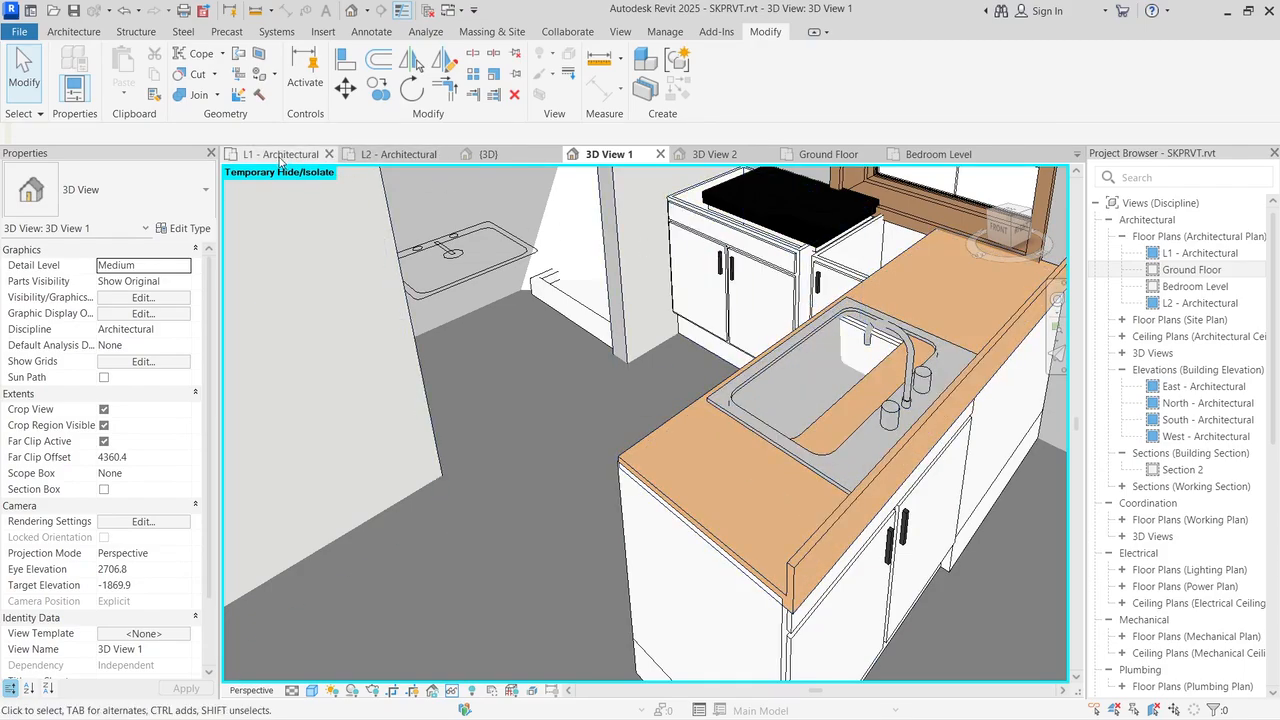
Step: In the Ground Floor plan, move the sink opening's back edge outward to an opening depth of 391.6 mm, and check the sink in 3D View 1
left_click(825, 154)
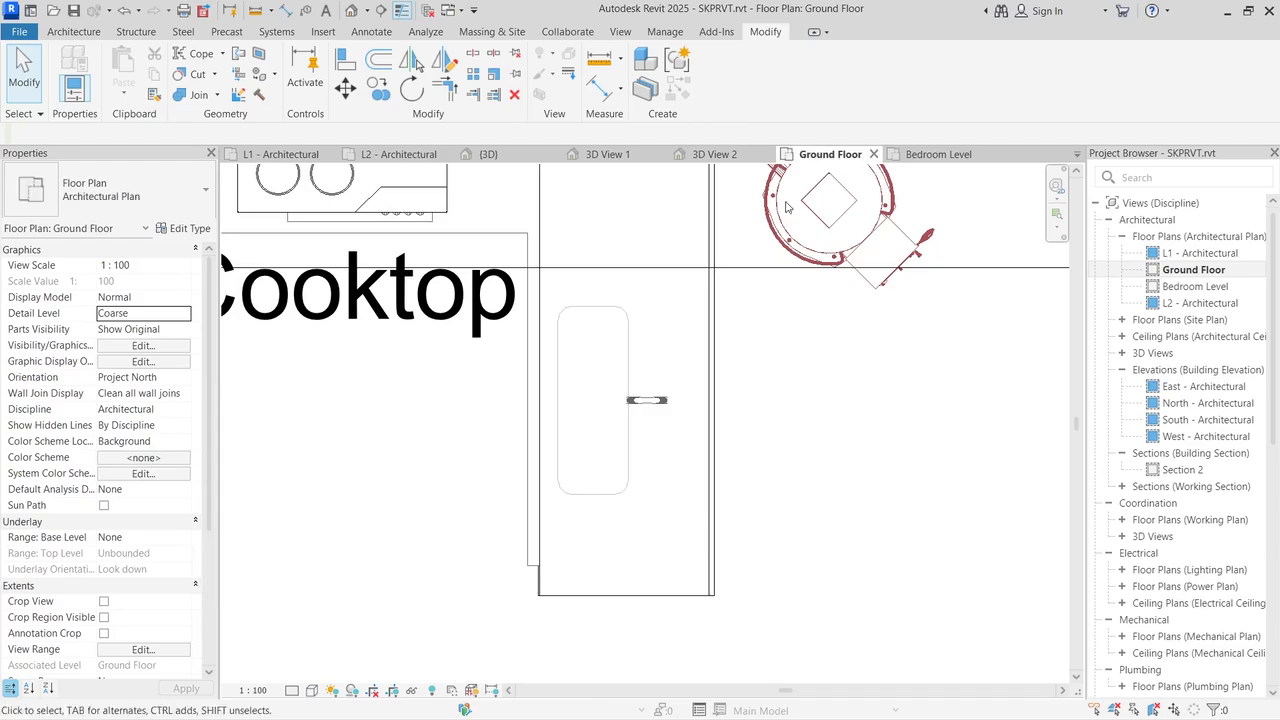
left_click(668, 462)
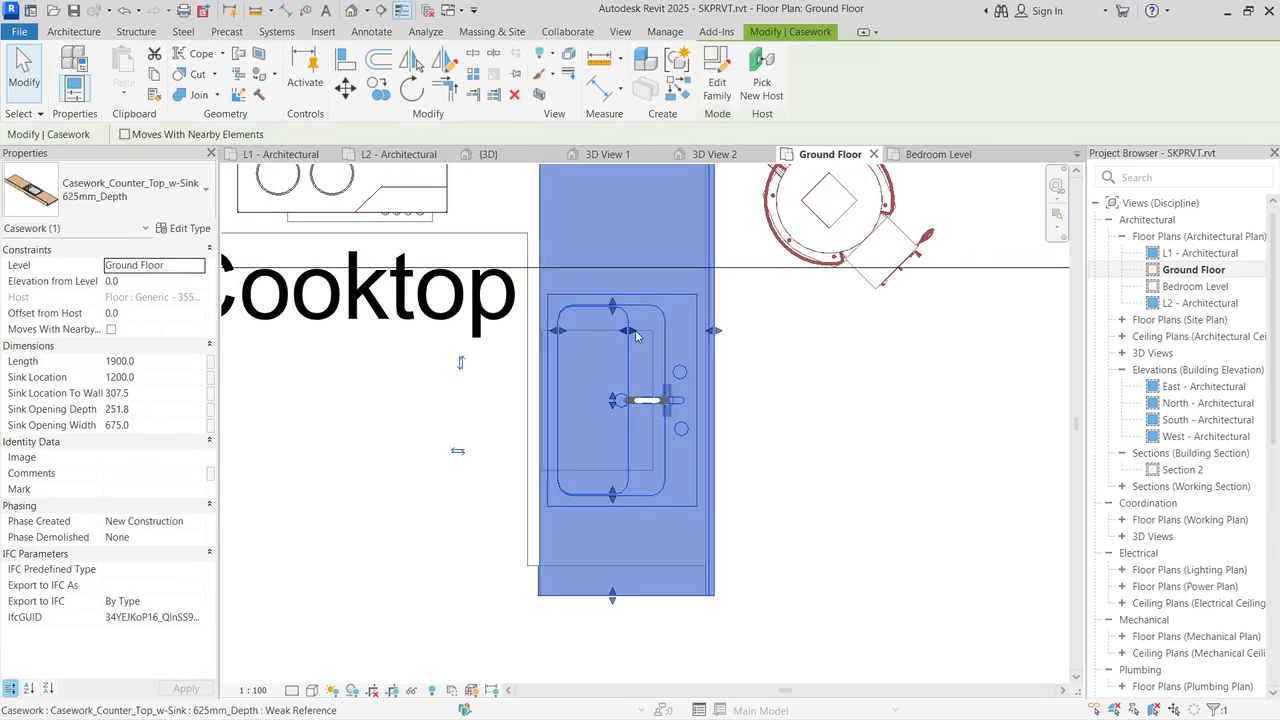
left_click_drag(635, 336, 665, 335)
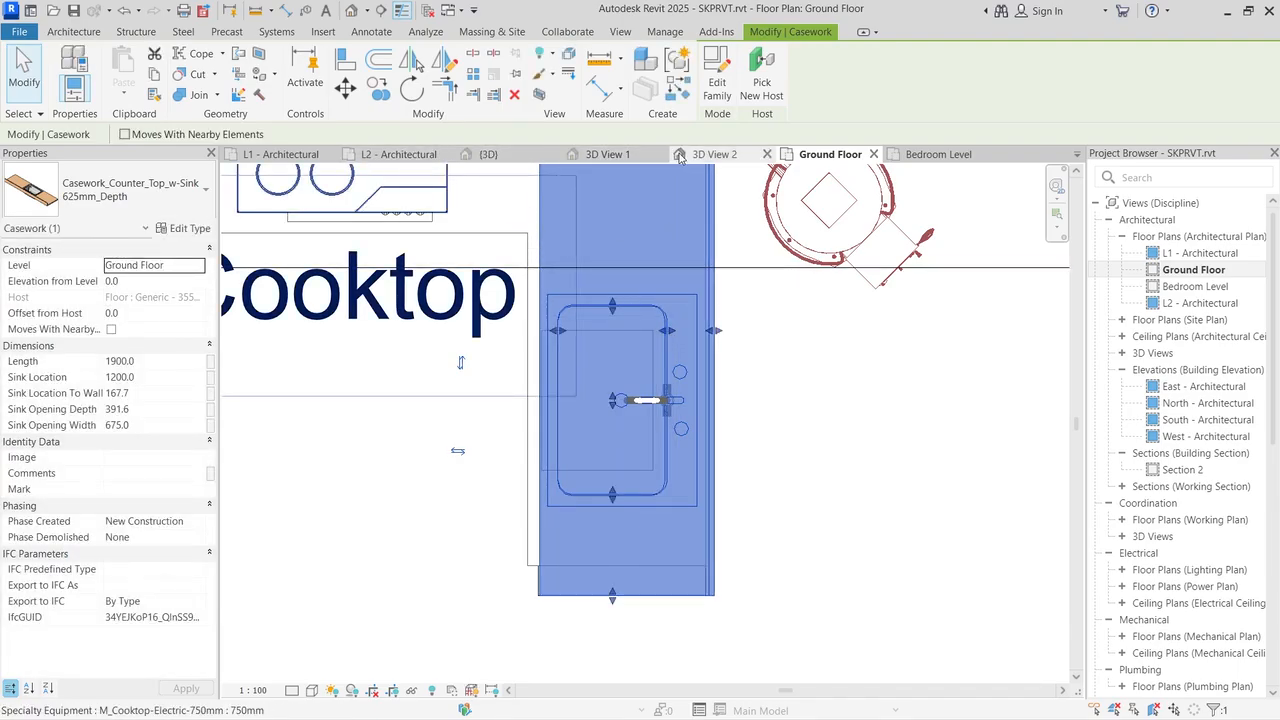
left_click(626, 157)
key("Escape")
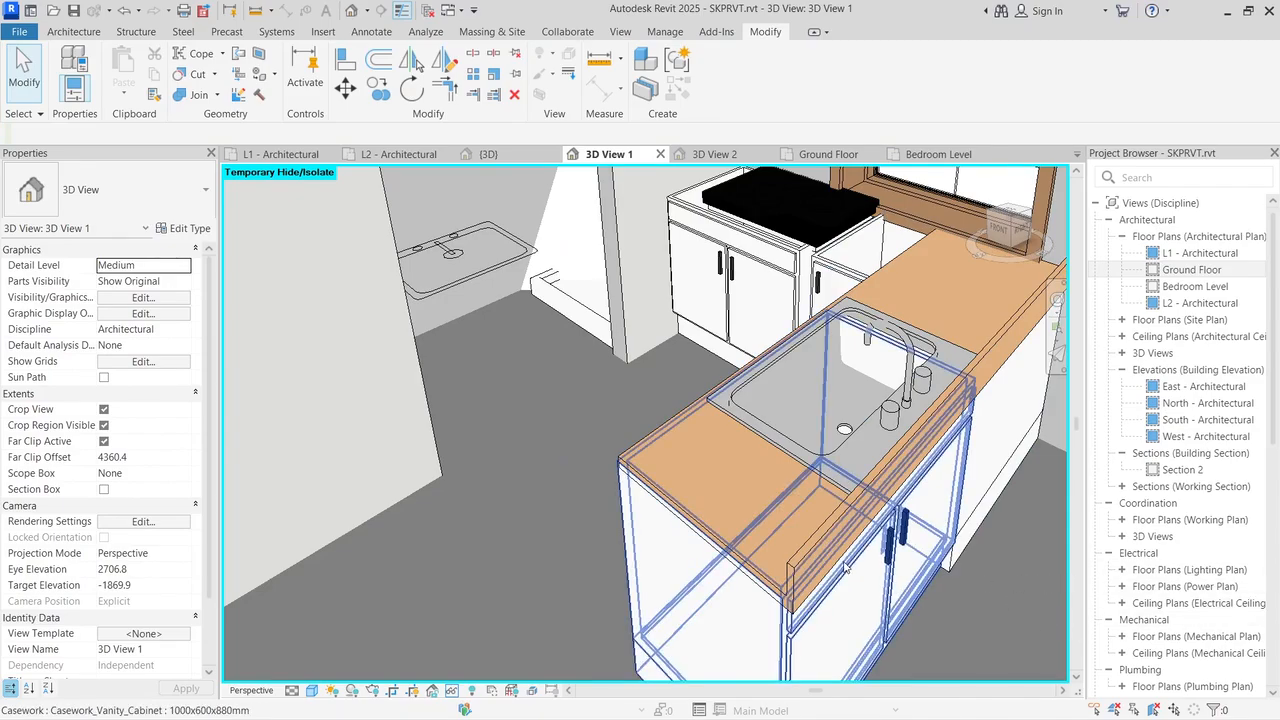
left_click(926, 204)
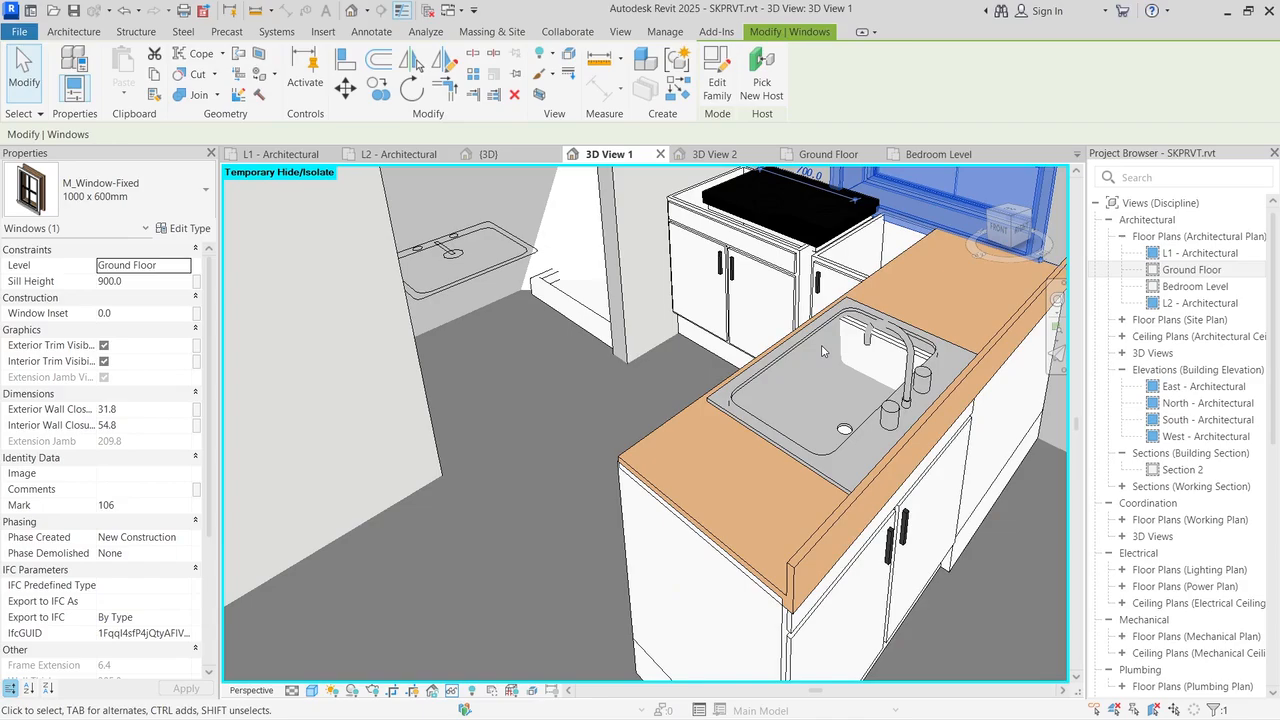
Step: From the Ground Floor plan, load the Casework_Counter_Top.rfa family from the Counter Tops folder for placement as a component
left_click(810, 157)
scroll(658, 371, "down", 3)
scroll(610, 236, "up", 2)
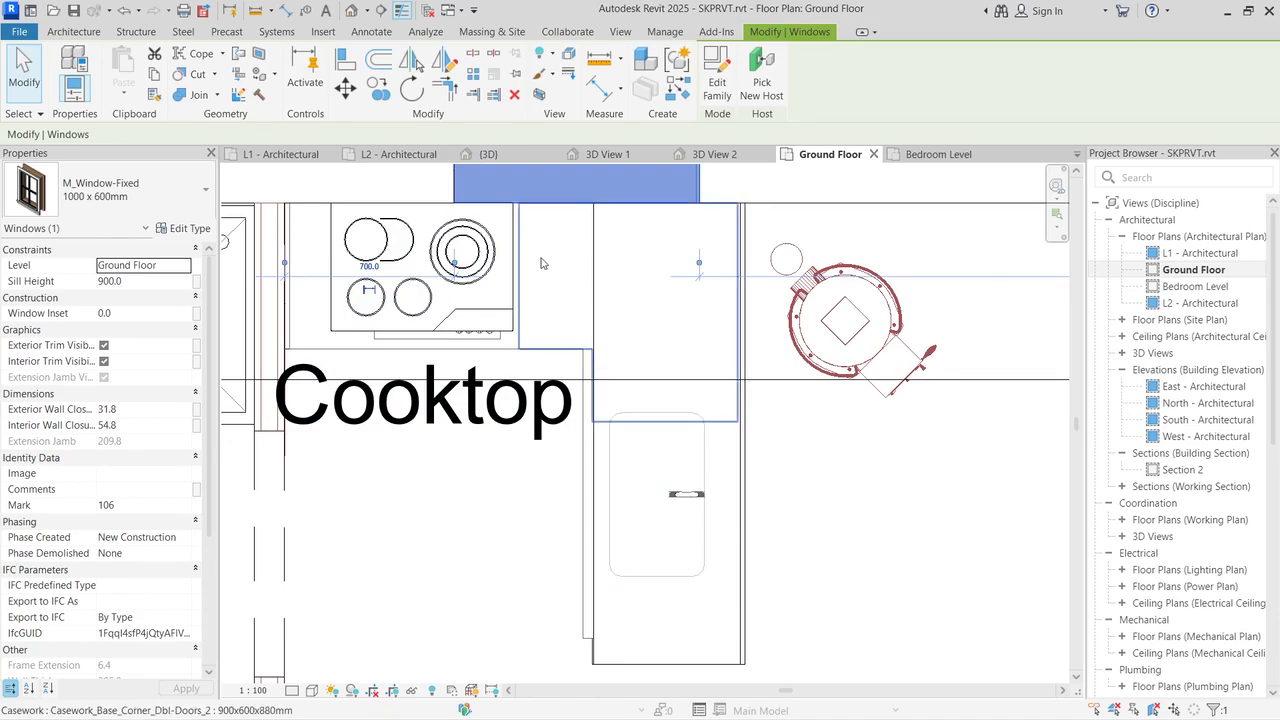
left_click(72, 32)
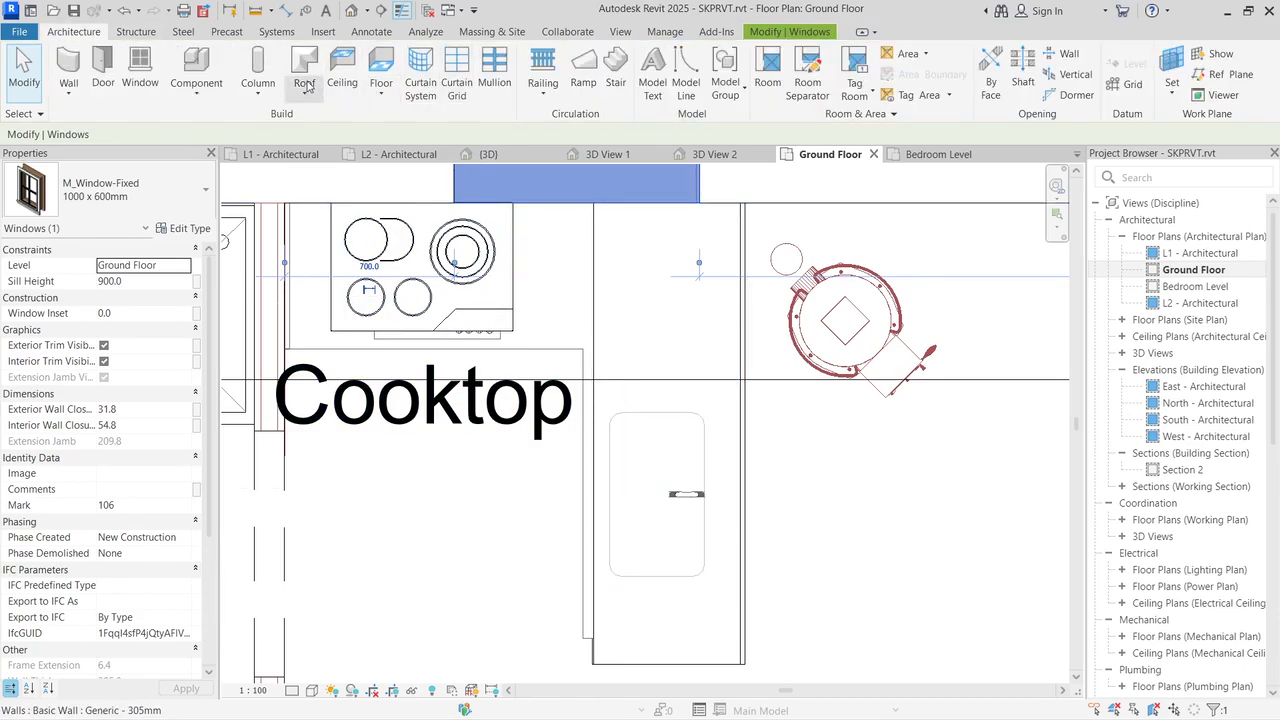
left_click(190, 62)
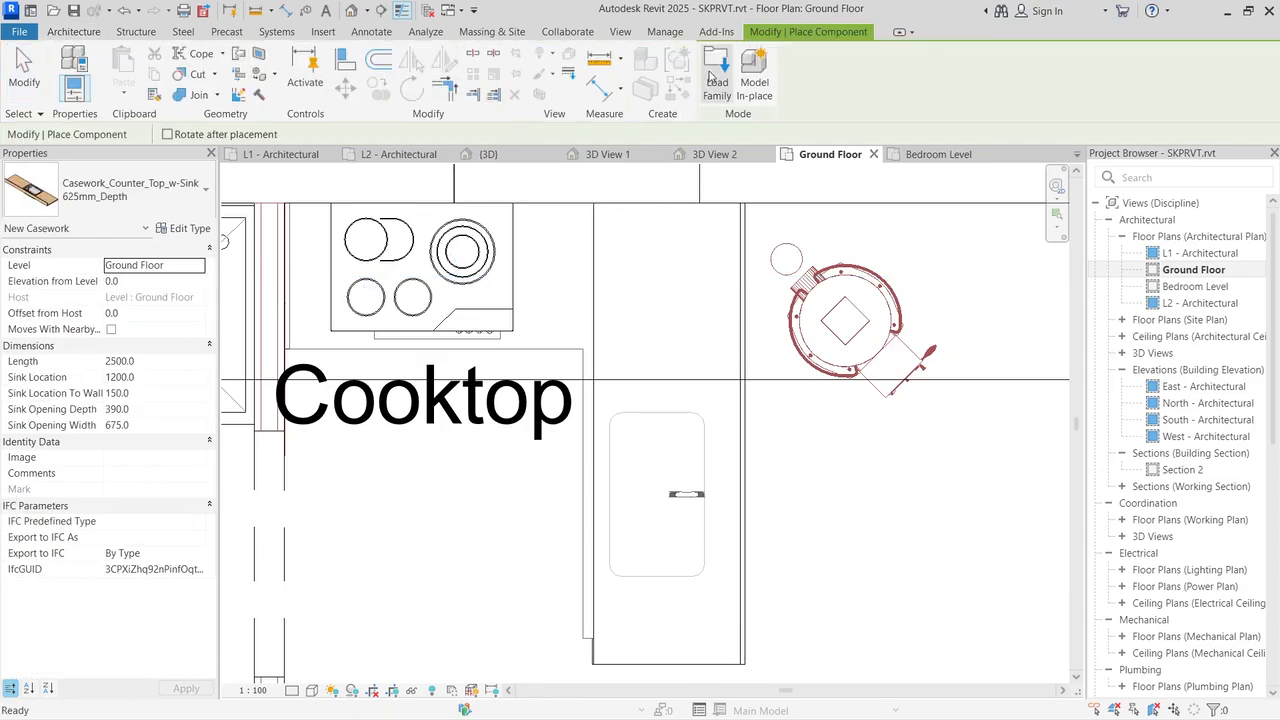
left_click(717, 75)
left_click(342, 252)
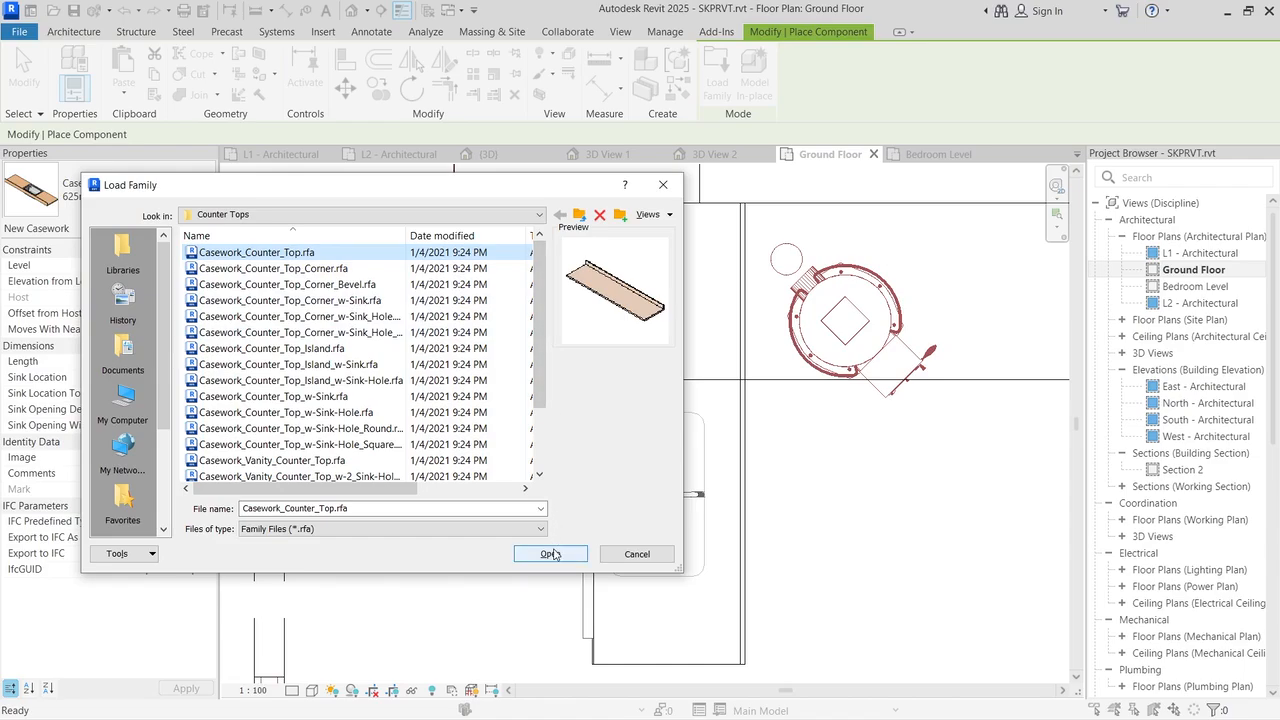
left_click(550, 553)
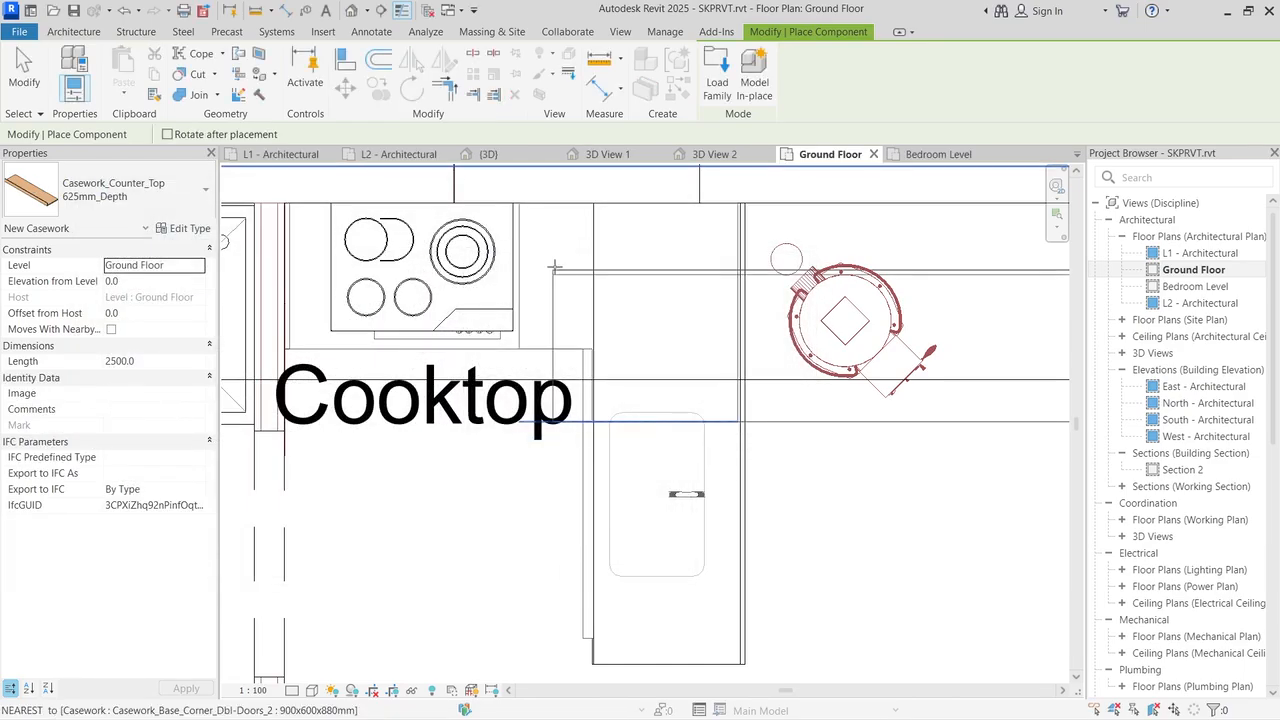
Step: Place one 625mm_Depth plain countertop horizontally in the open floor area just below the sink counter in the Ground Floor plan
scroll(294, 334, "down", 3)
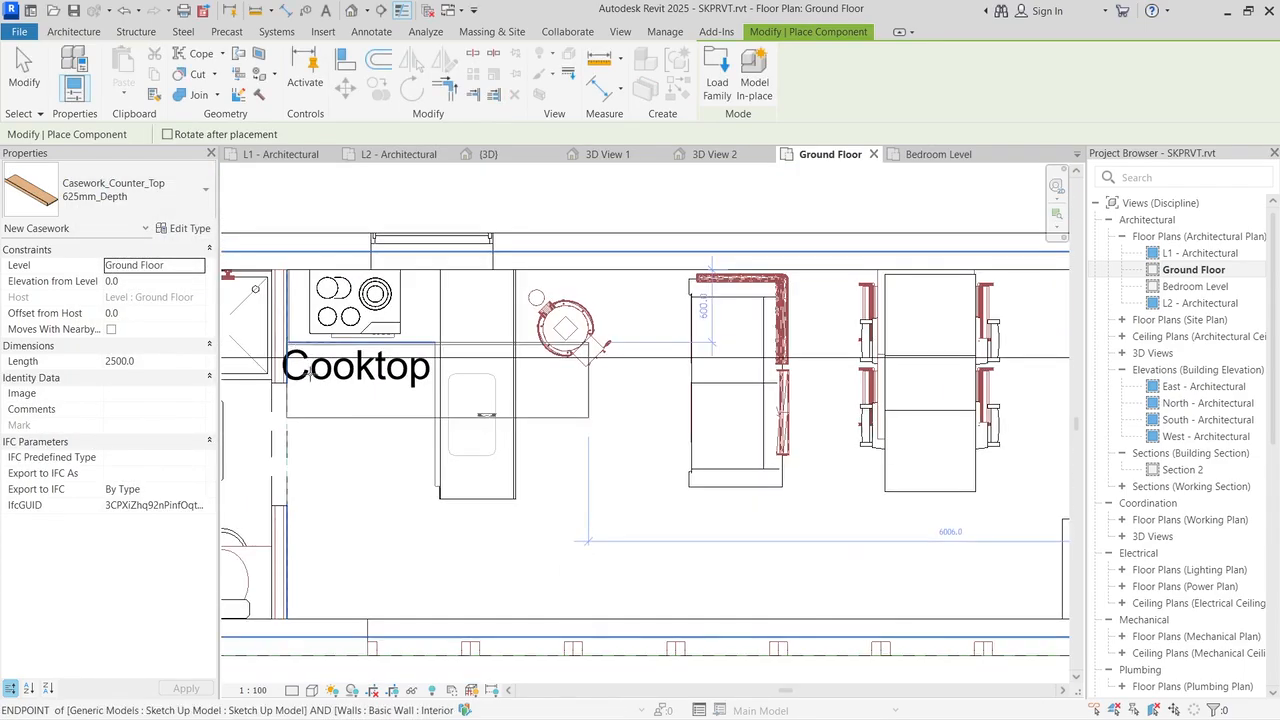
left_click(354, 517)
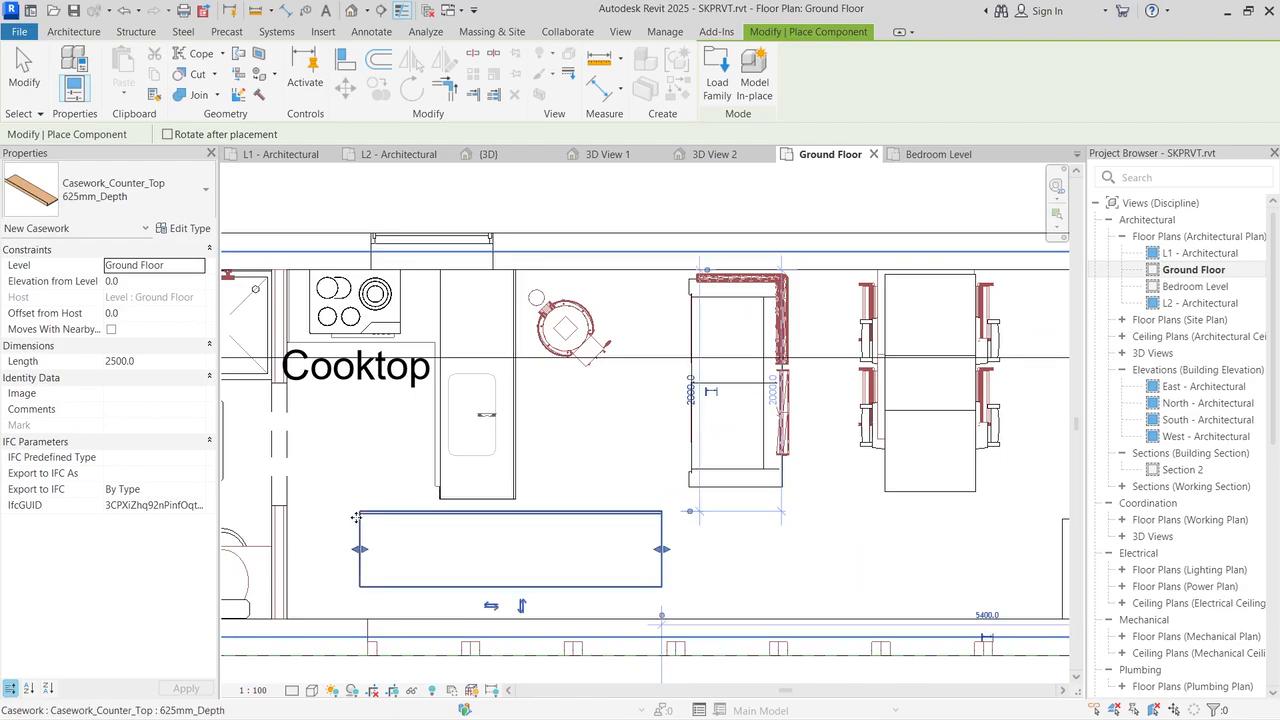
key("Escape")
key("Escape")
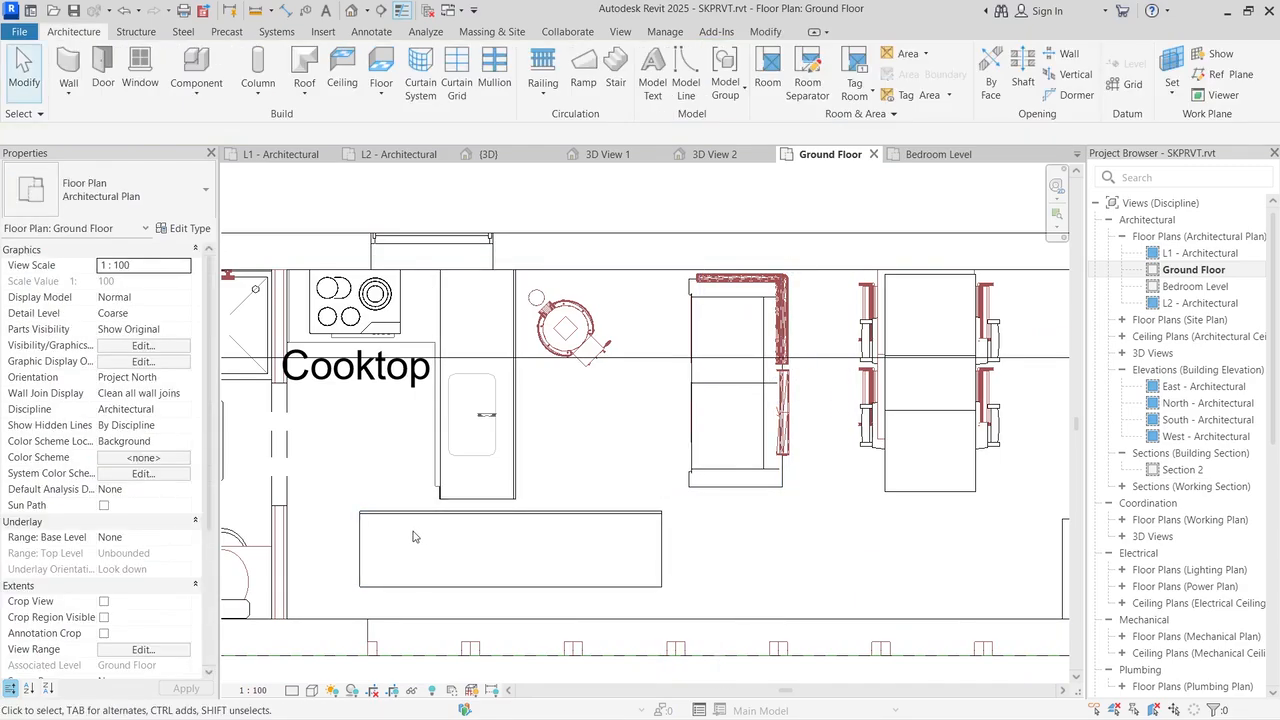
Step: Set the plain countertop's elevation from level to 880 mm and pull its left end inward to a length of 2138.5 mm
left_click(420, 523)
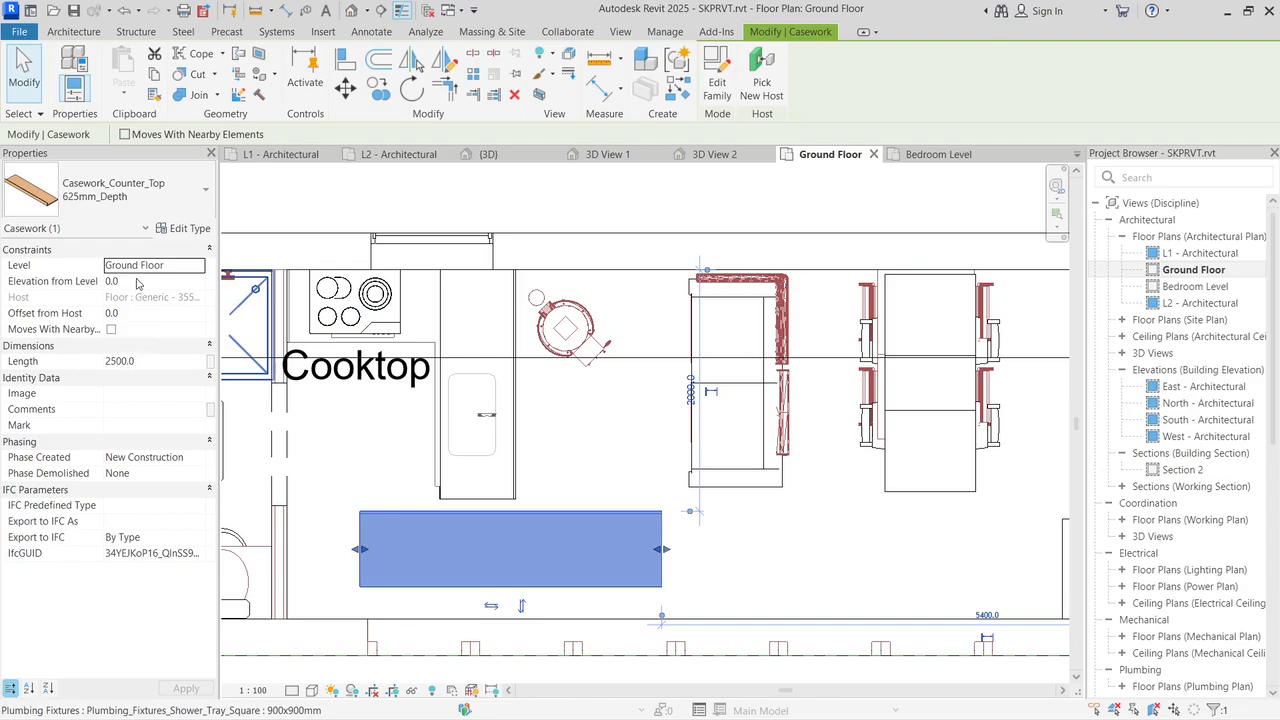
left_click(137, 281)
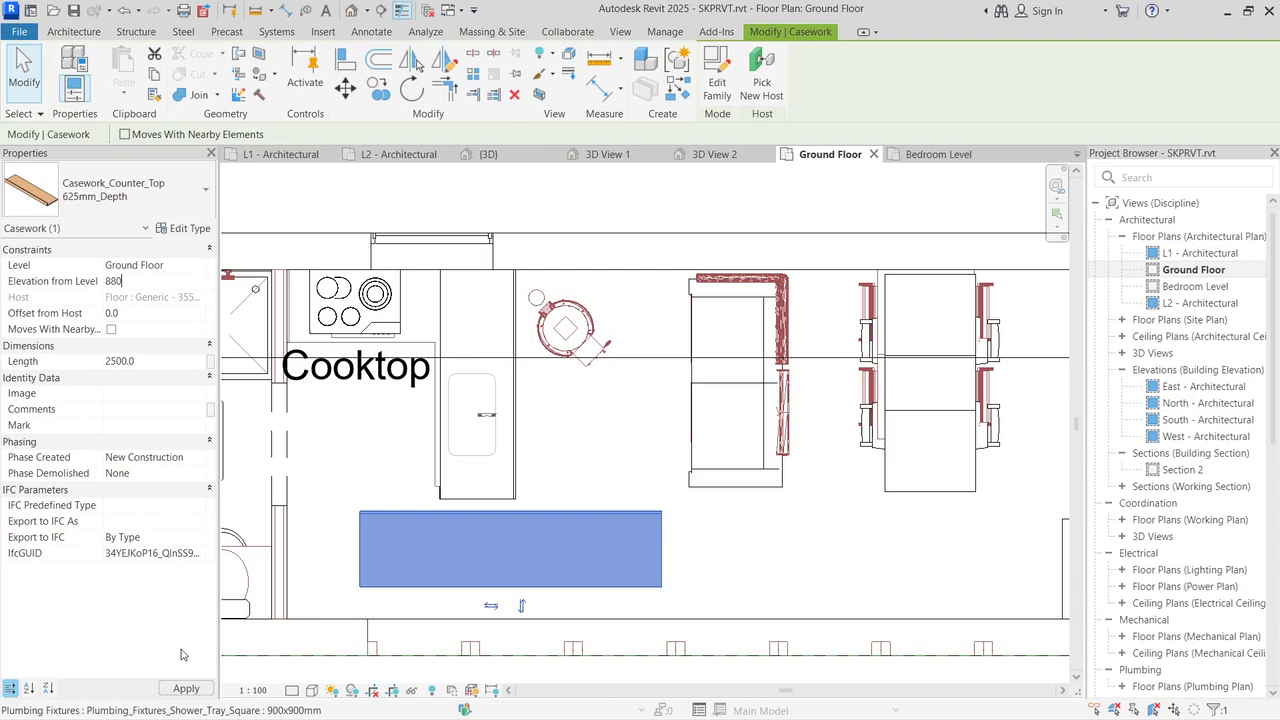
left_click(186, 688)
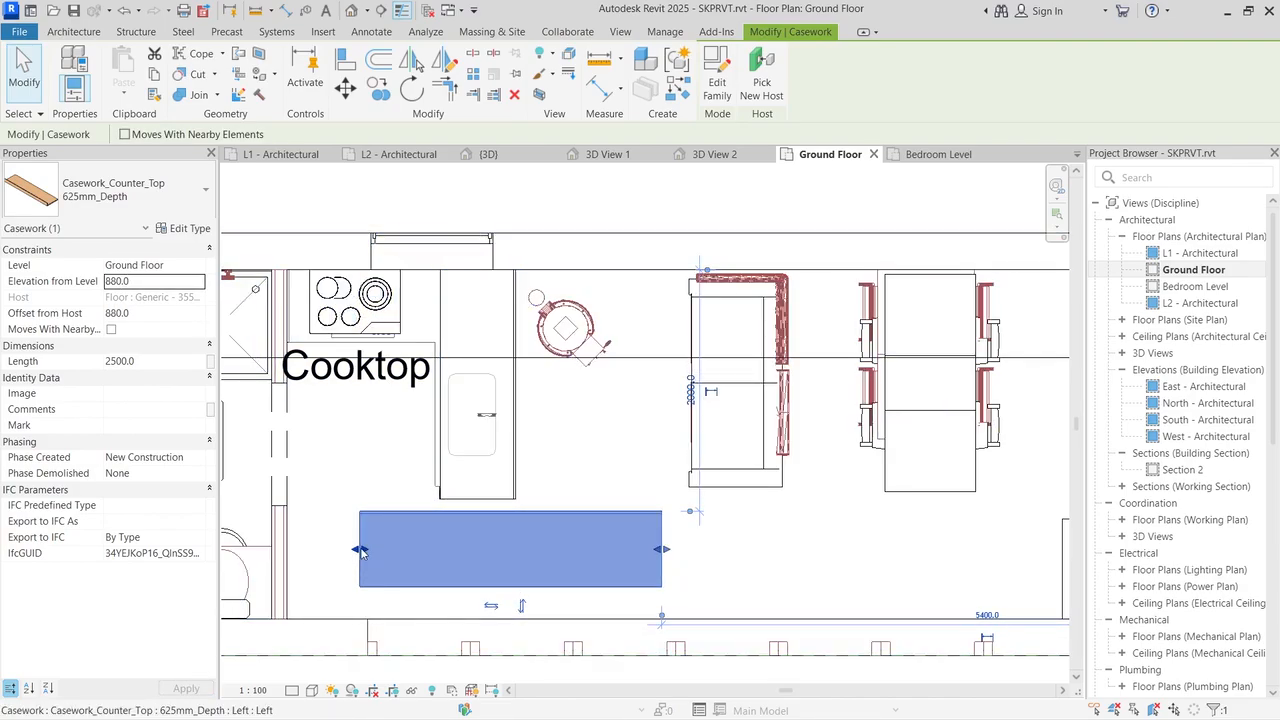
left_click_drag(360, 550, 405, 548)
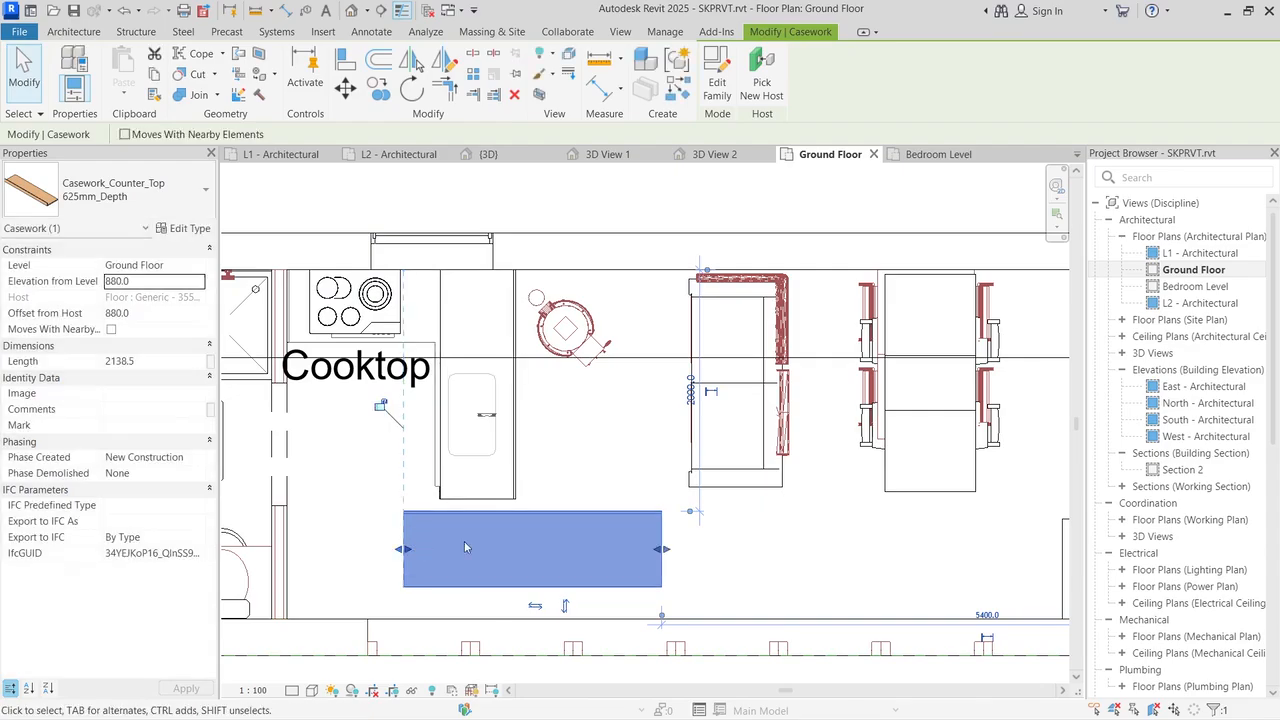
Step: Shorten the loose countertop to about 338.5 mm and move it against the back wall, next to the cooktop
mouse_move(640, 545)
left_mouse_down()
mouse_move(560, 526)
mouse_move(441, 536)
left_mouse_up()
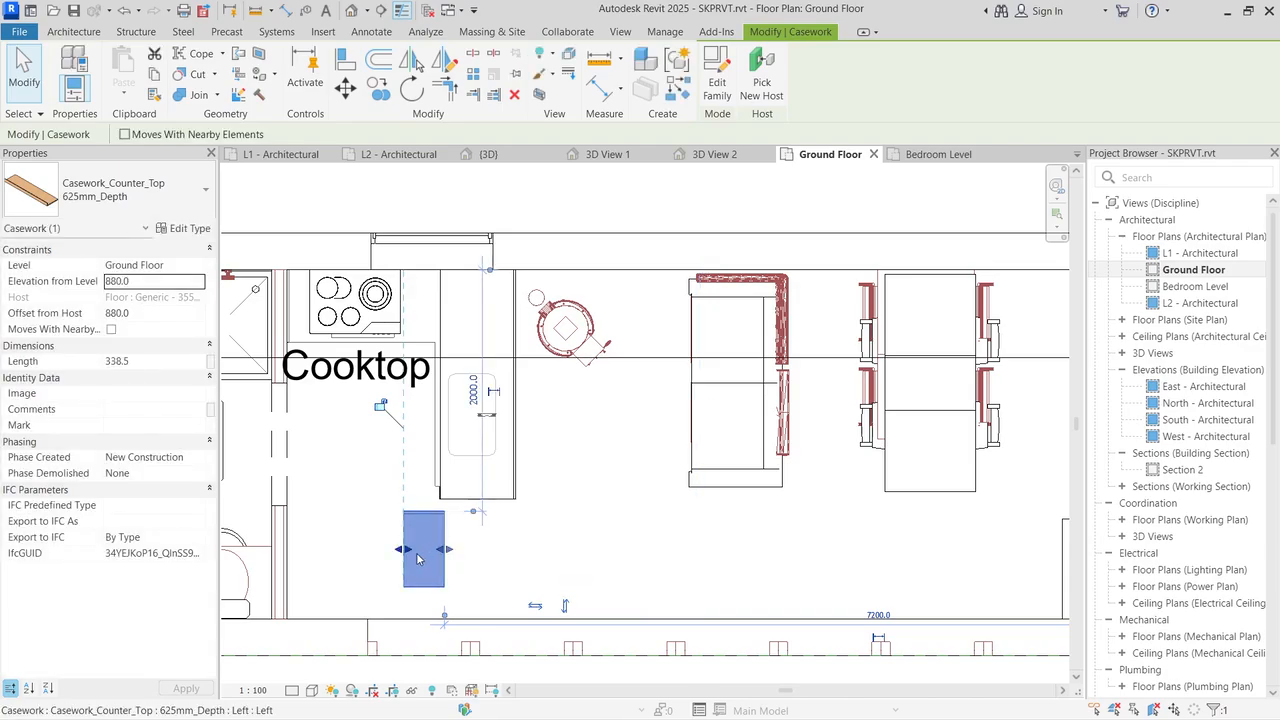
key("Escape")
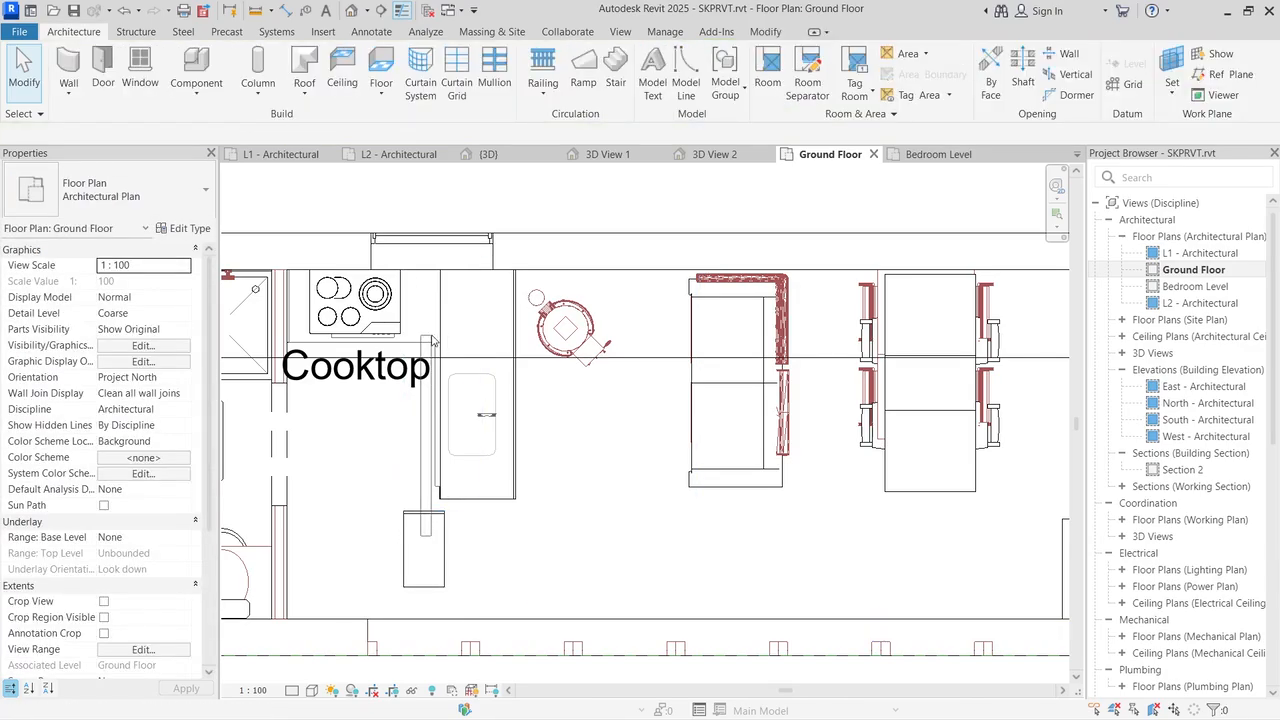
left_click(410, 521)
key("m")
key("v")
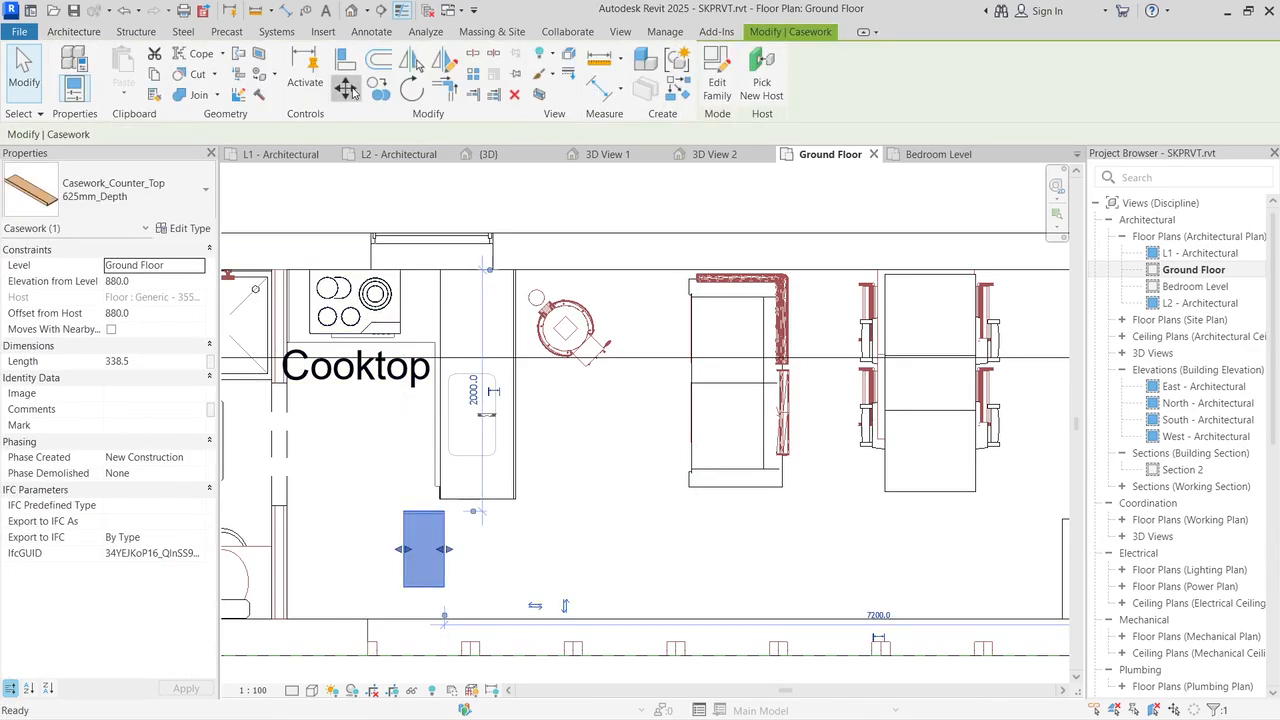
scroll(410, 511, "up", 3)
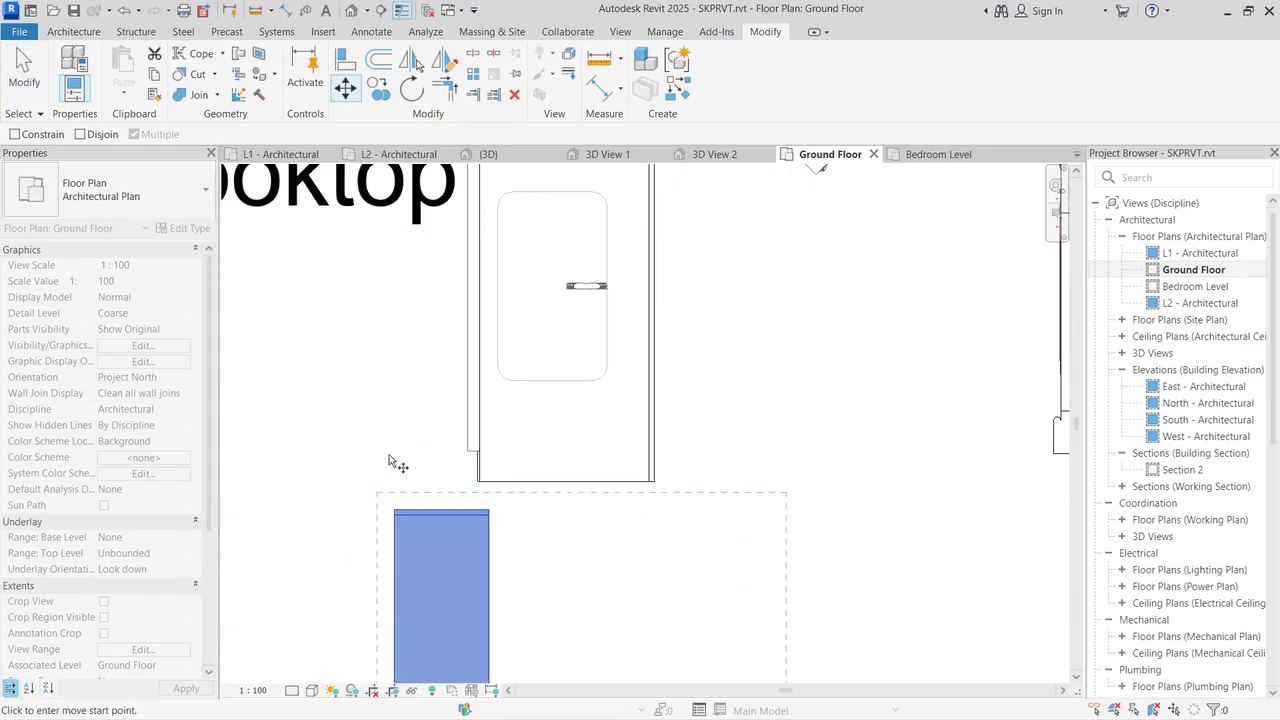
left_click(394, 512)
scroll(394, 512, "down", 4)
scroll(396, 400, "up", 5)
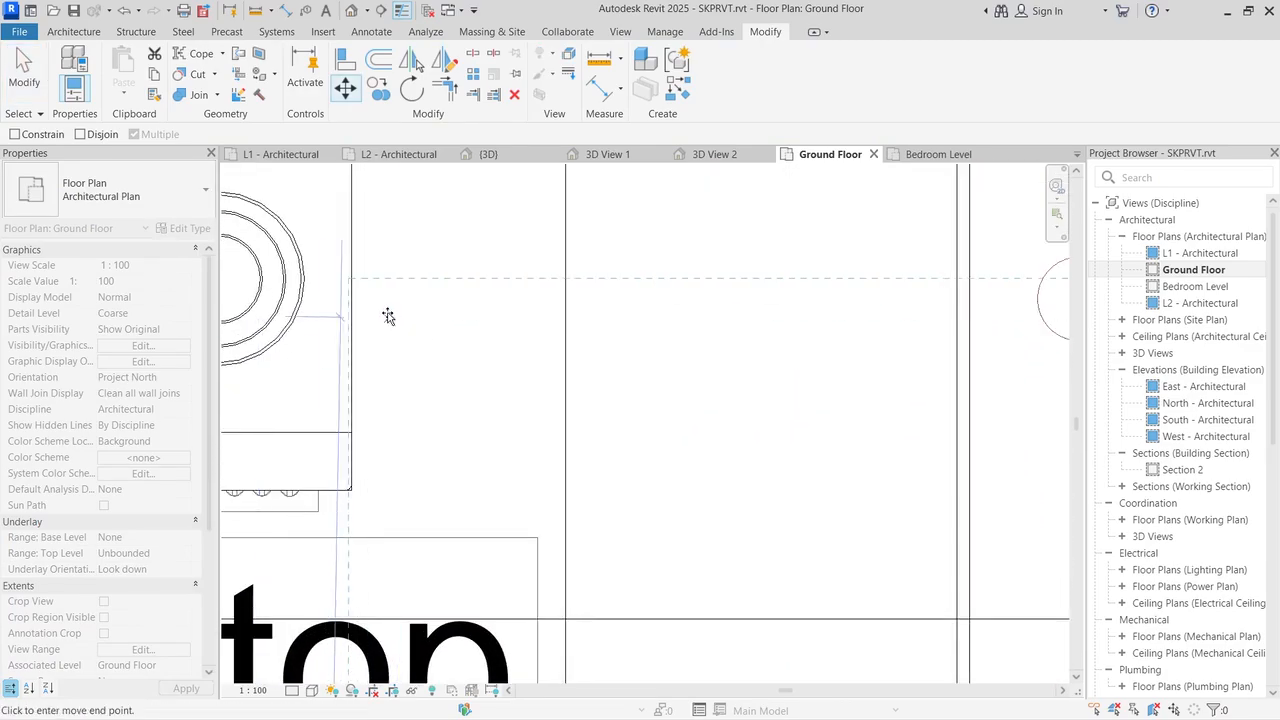
scroll(389, 314, "down", 3)
left_click(376, 262)
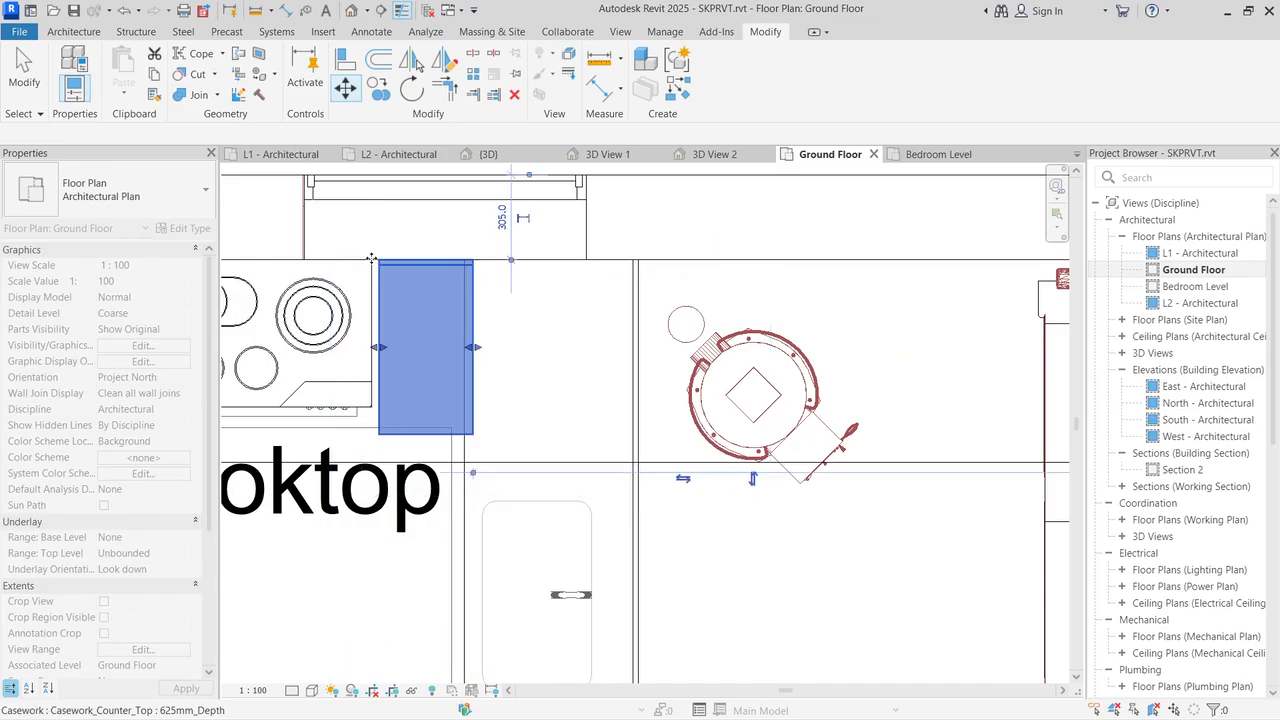
Step: Stretch the countertop's cooktop-side end to meet the cooktop edge, giving a length of about 364.5 mm
scroll(377, 329, "up", 3)
left_click(376, 366)
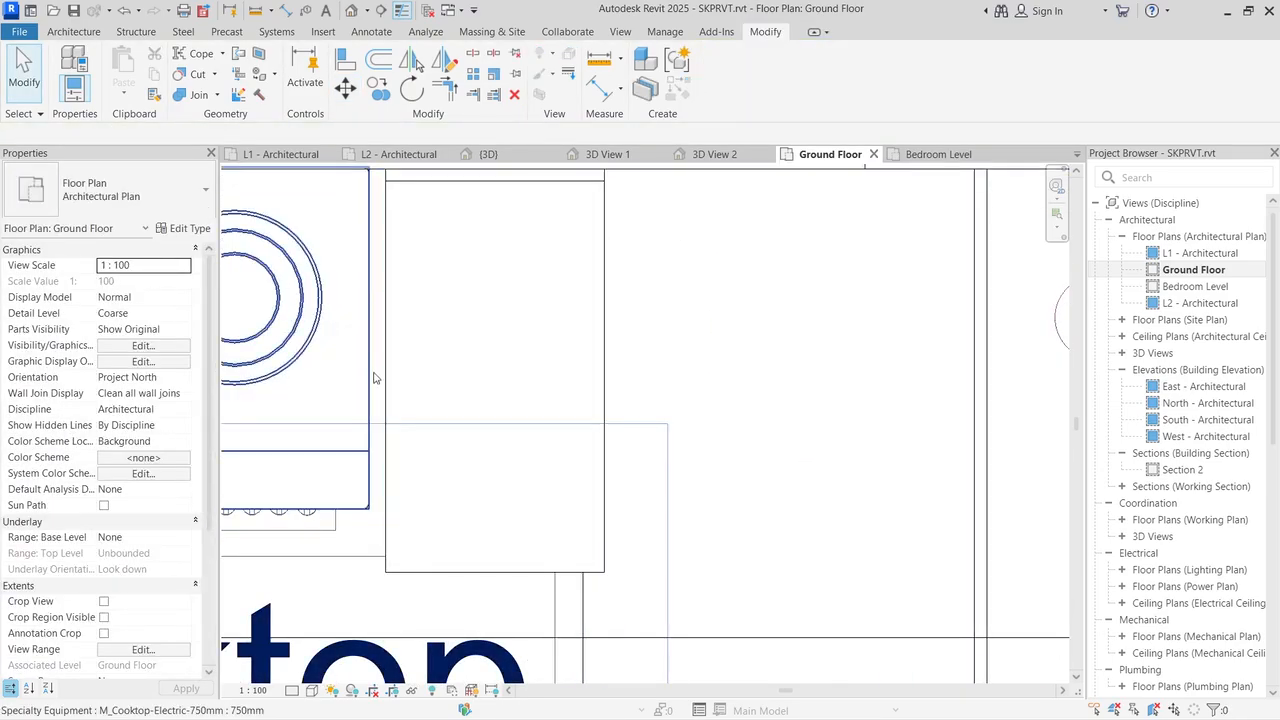
left_click(388, 361)
left_click_drag(386, 372, 368, 371)
scroll(537, 406, "down", 2)
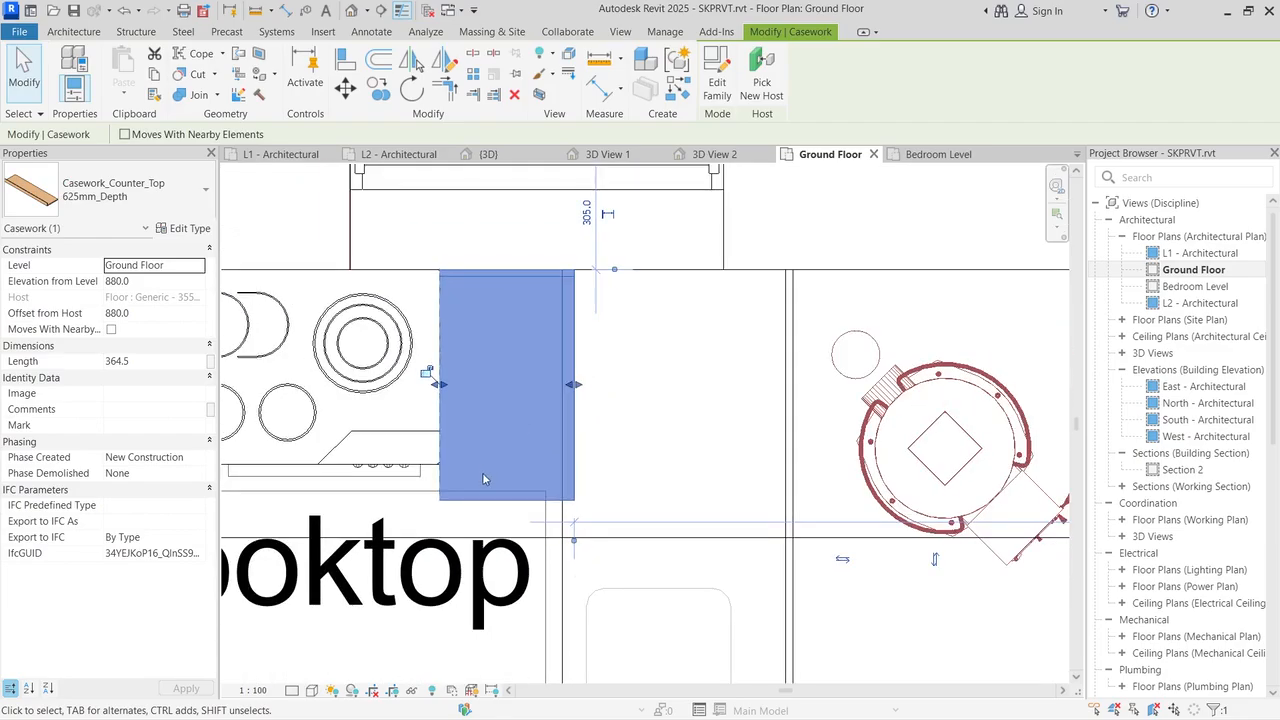
left_click(485, 485)
left_click(474, 497)
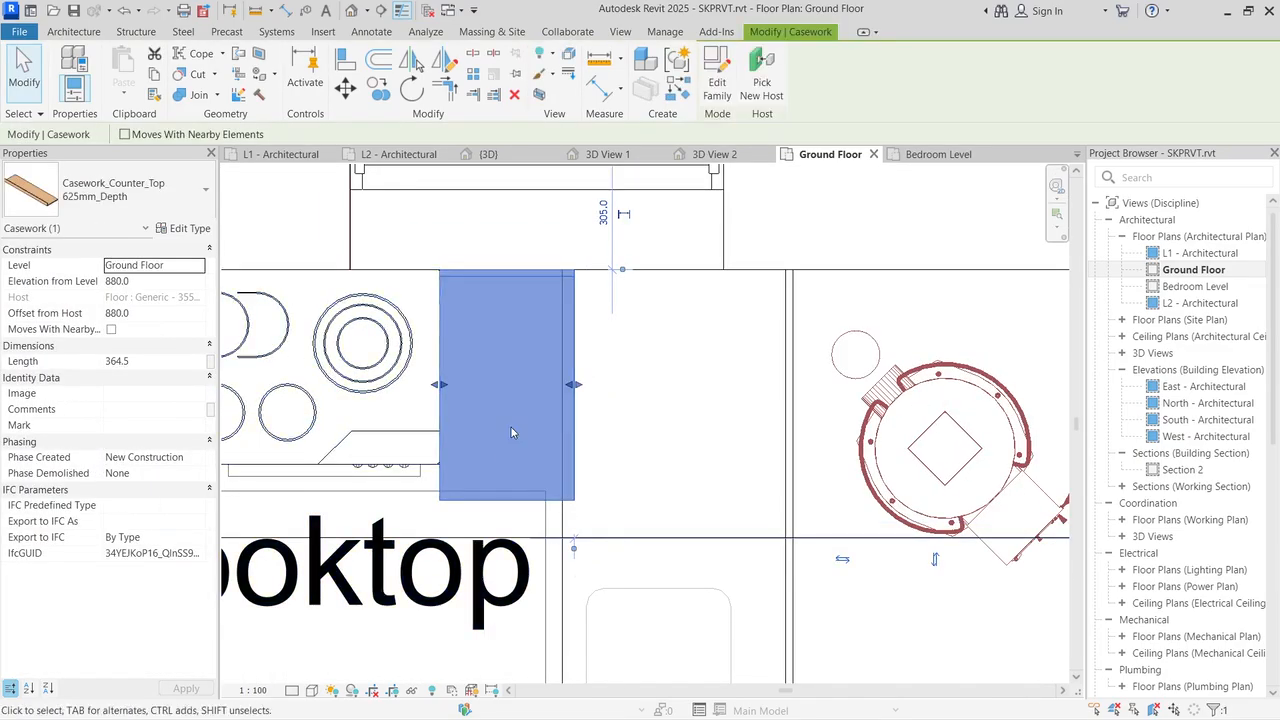
Step: In 3D View 1, set the small countertop's elevation from level to 0 so it sits on the cabinet
left_click(608, 154)
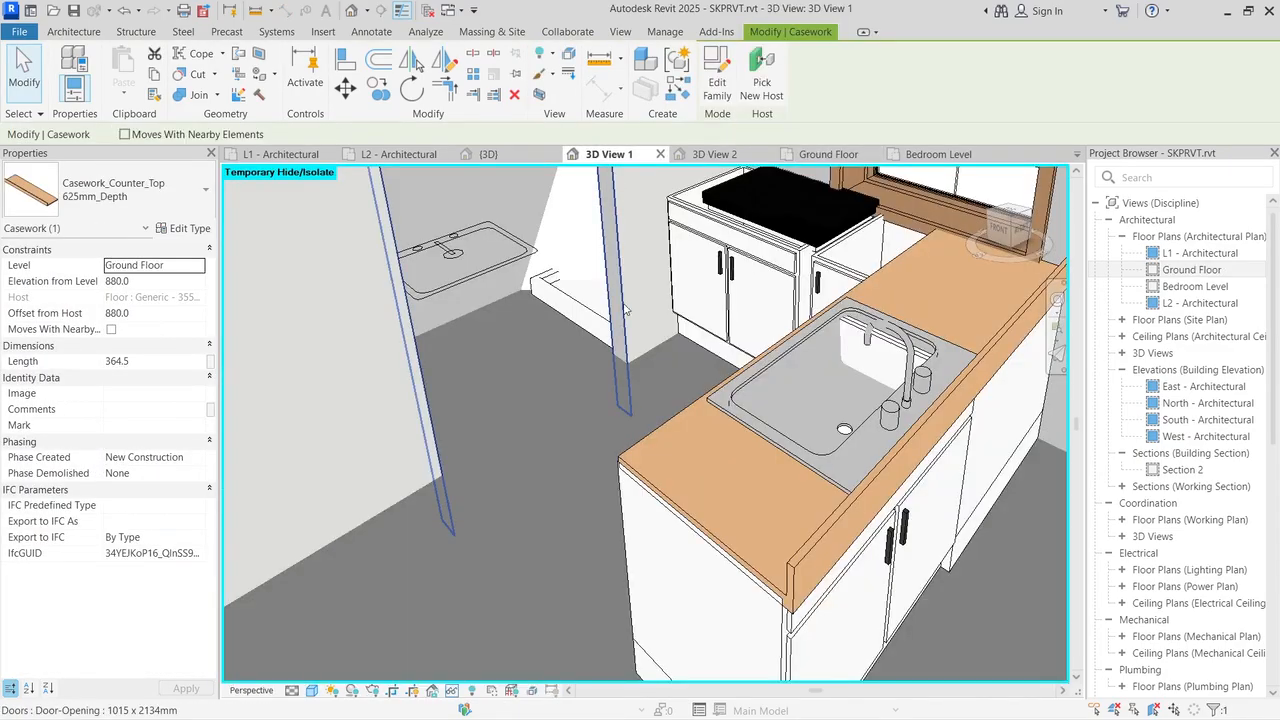
scroll(673, 347, "down", 5)
scroll(651, 299, "up", 2)
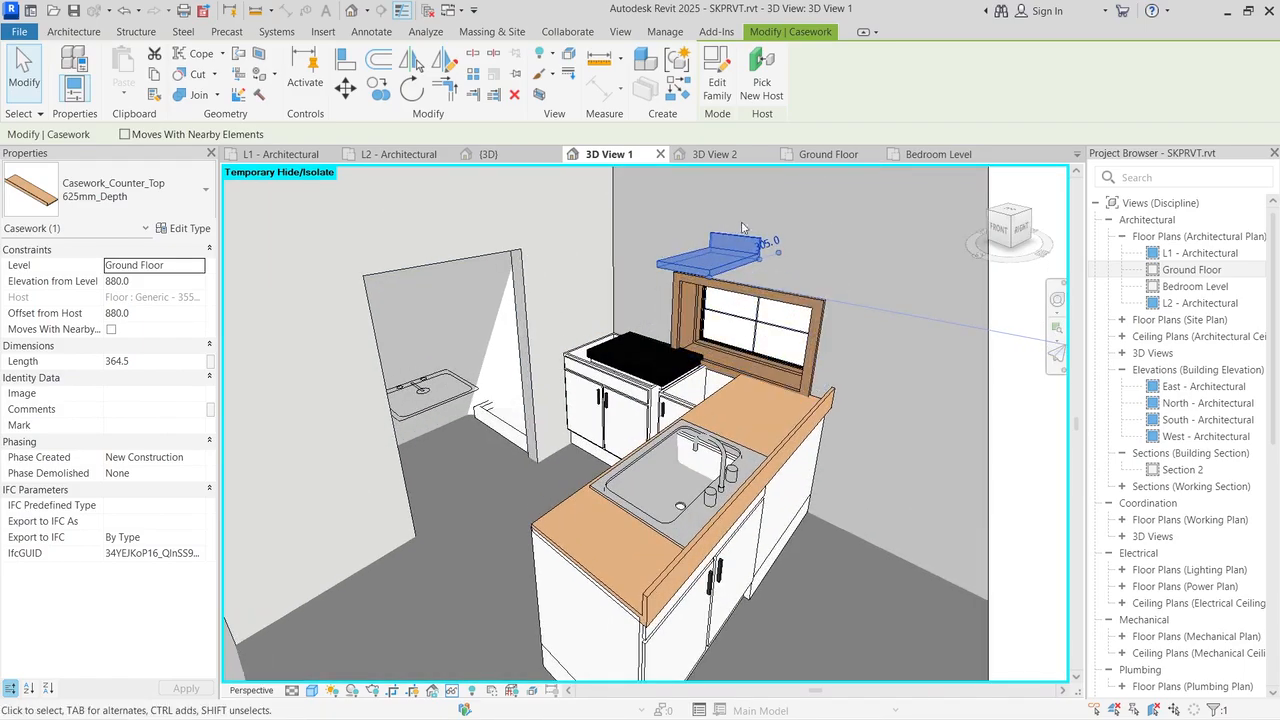
left_click(143, 281)
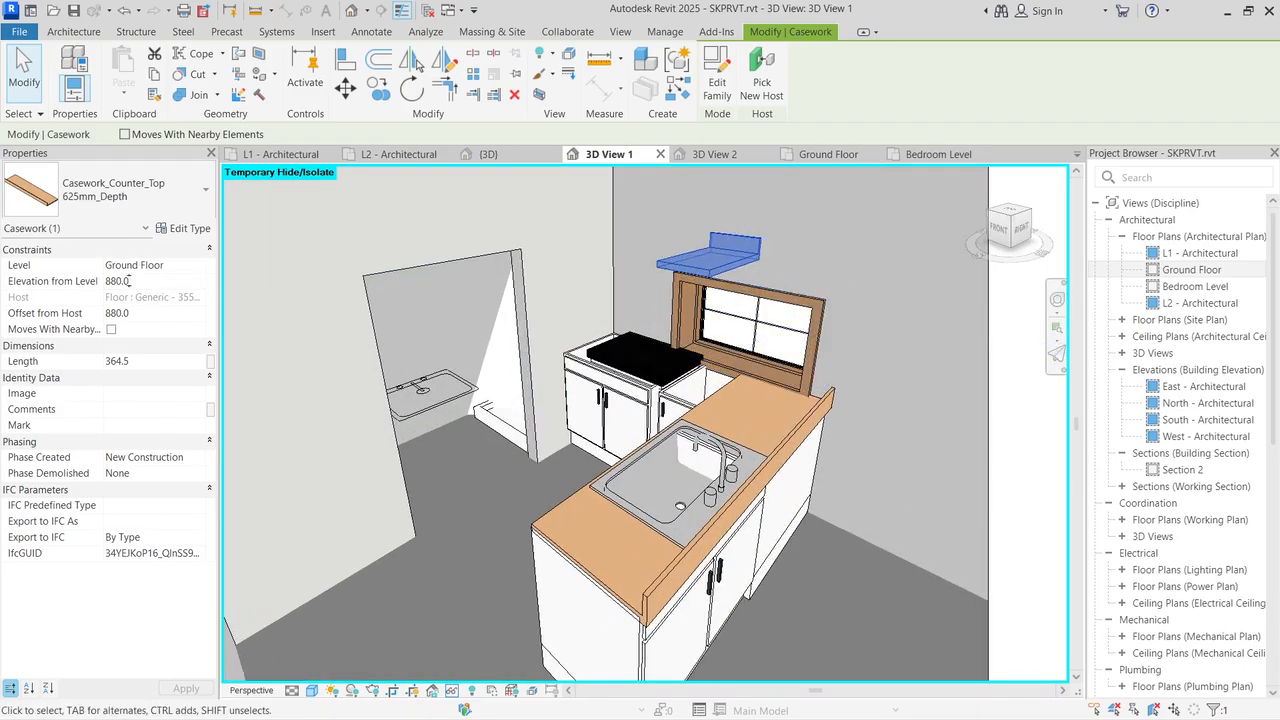
type("0")
key("Tab")
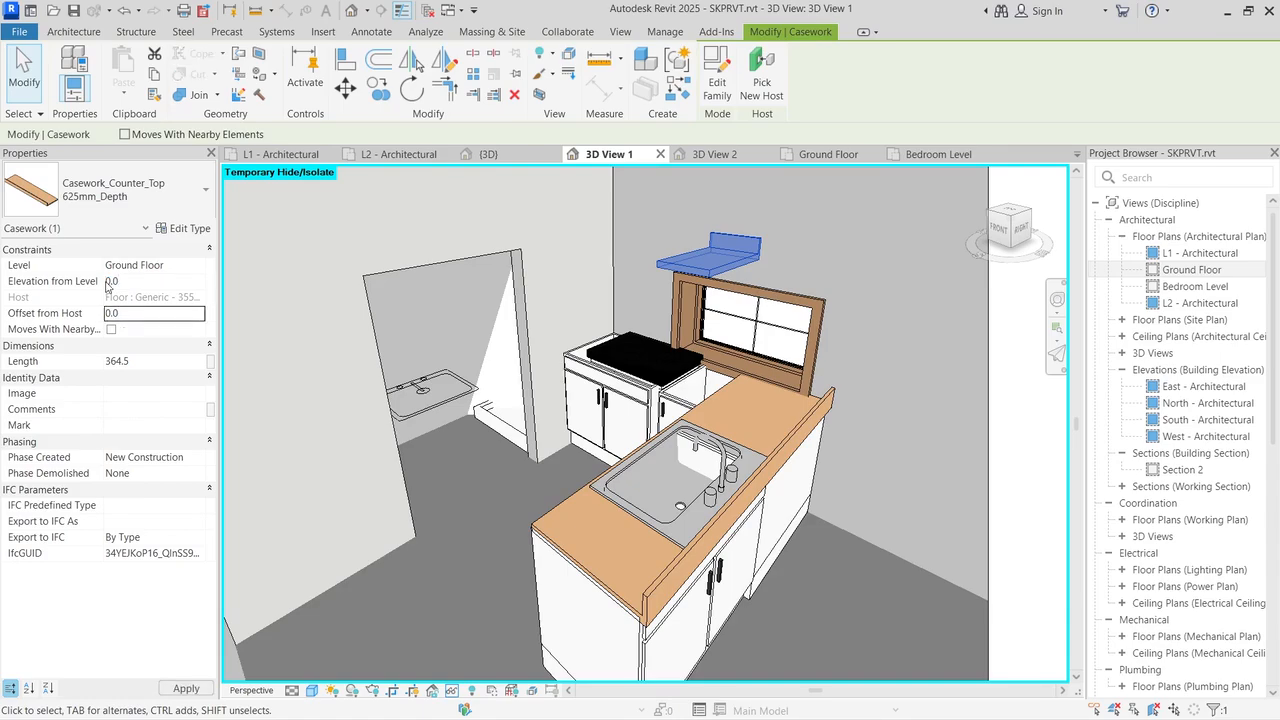
left_click(174, 688)
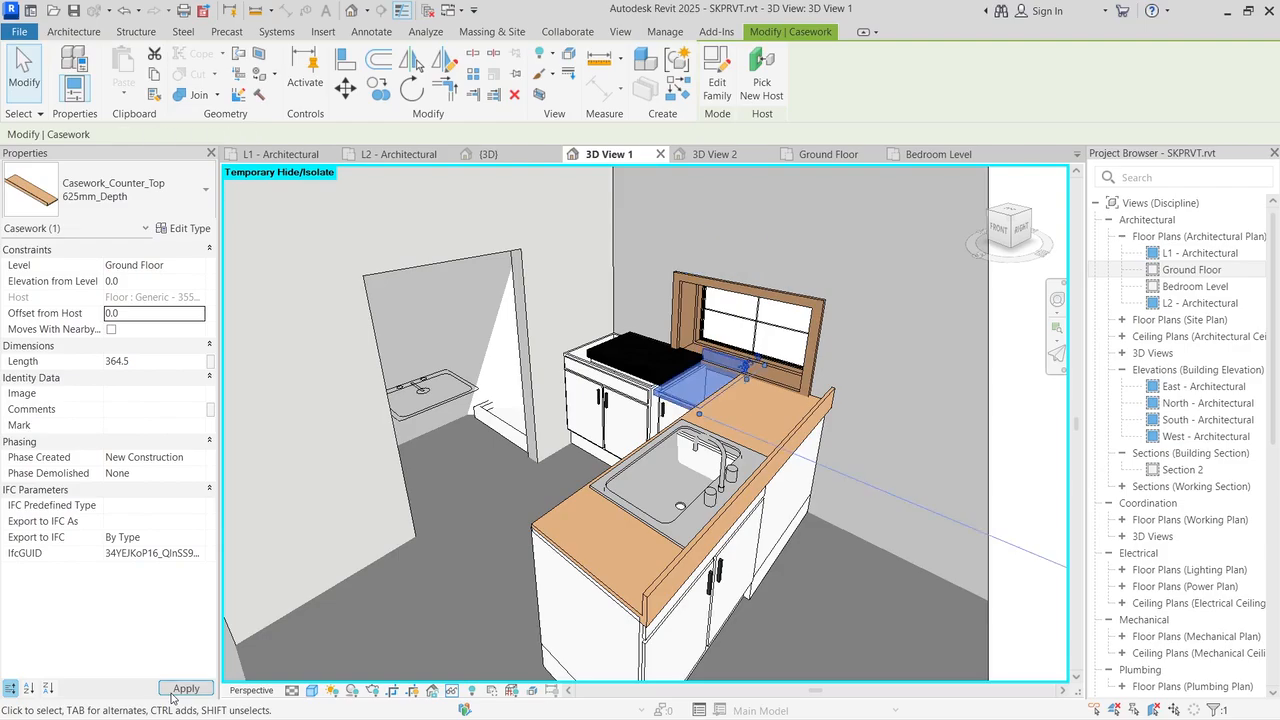
key("Escape")
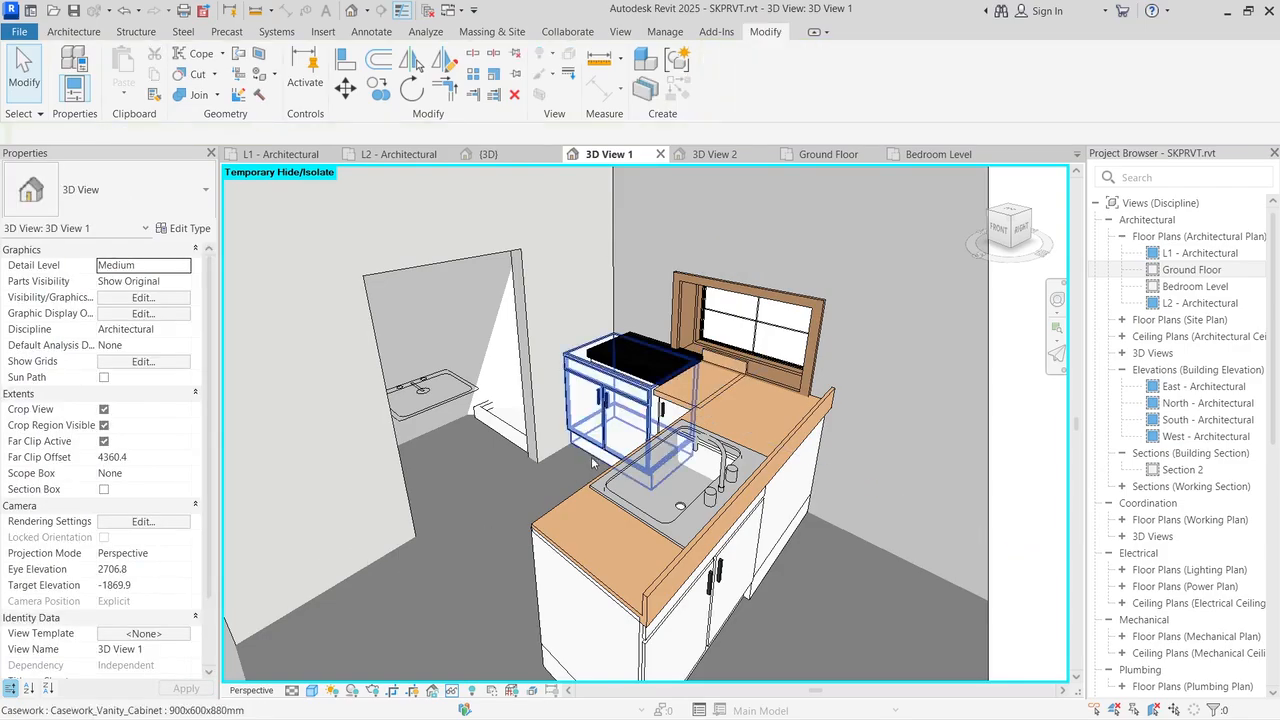
Step: In the Ground Floor plan, pull the countertop's sink-side end back to the cabinet edge, for a length of about 284.5 mm
scroll(620, 483, "up", 4)
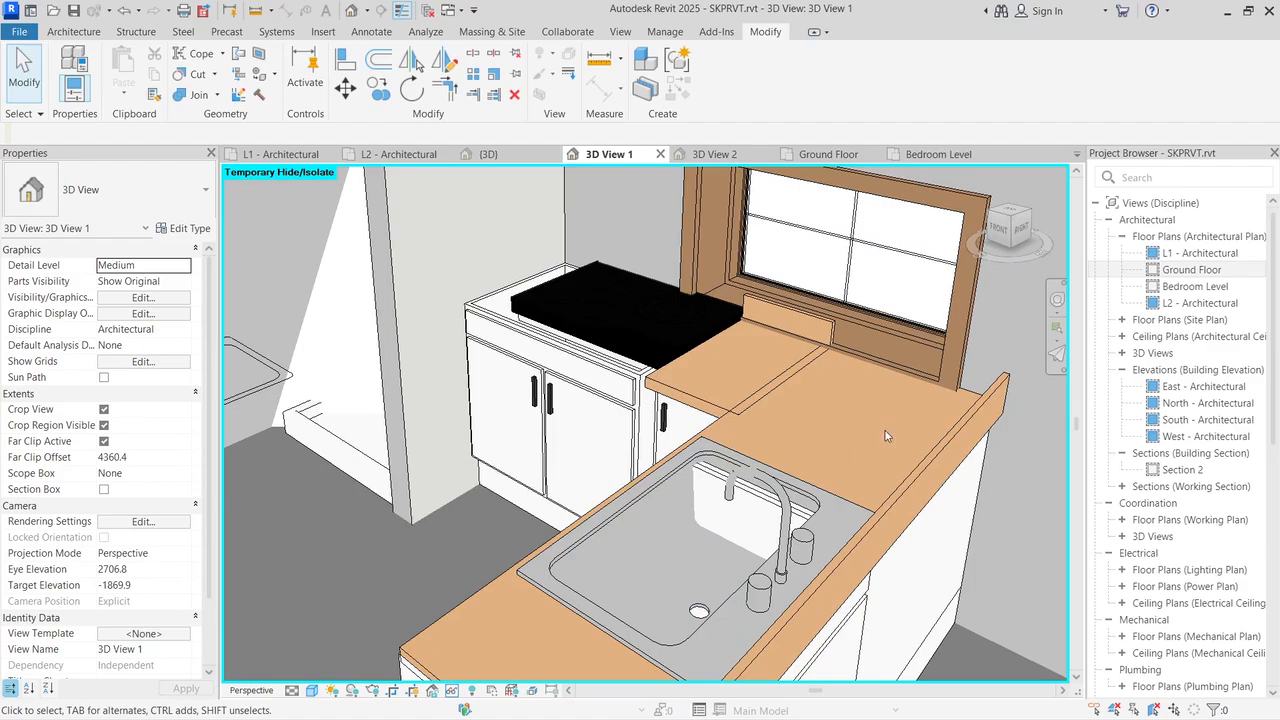
left_click(686, 376)
middle_click_drag(686, 376, 614, 357, "shift")
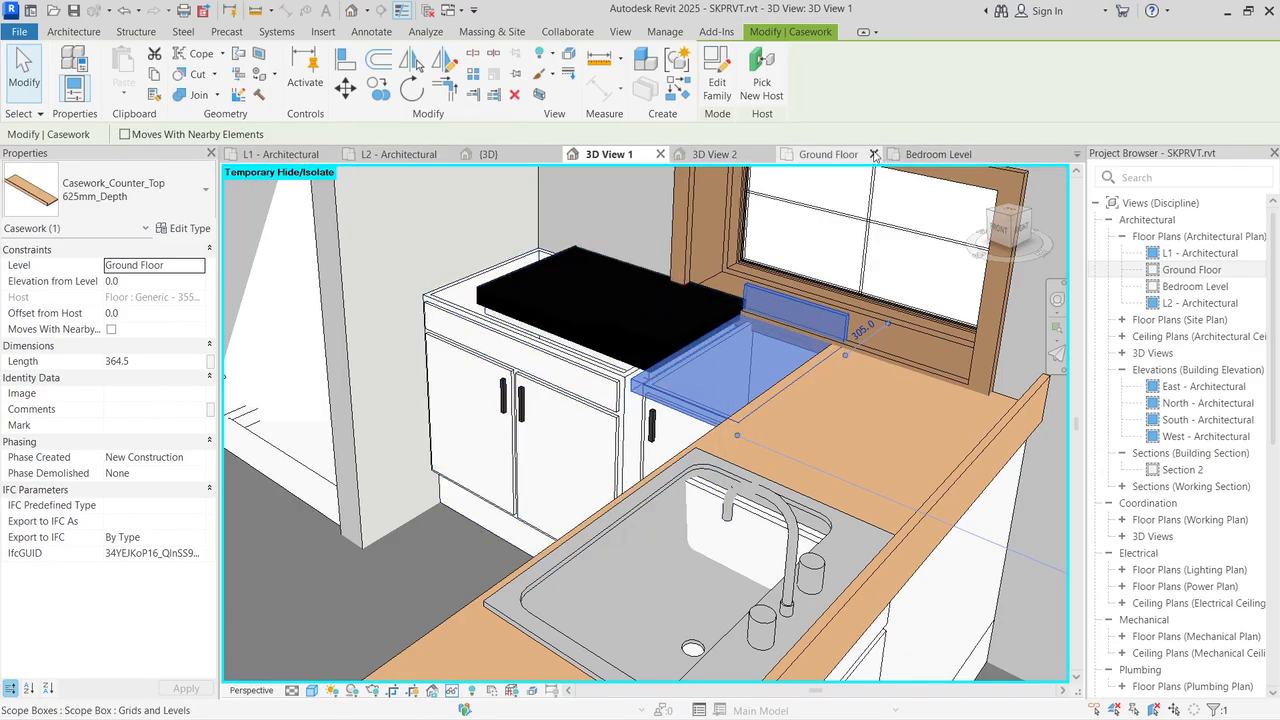
left_click(828, 154)
scroll(525, 409, "down", 3)
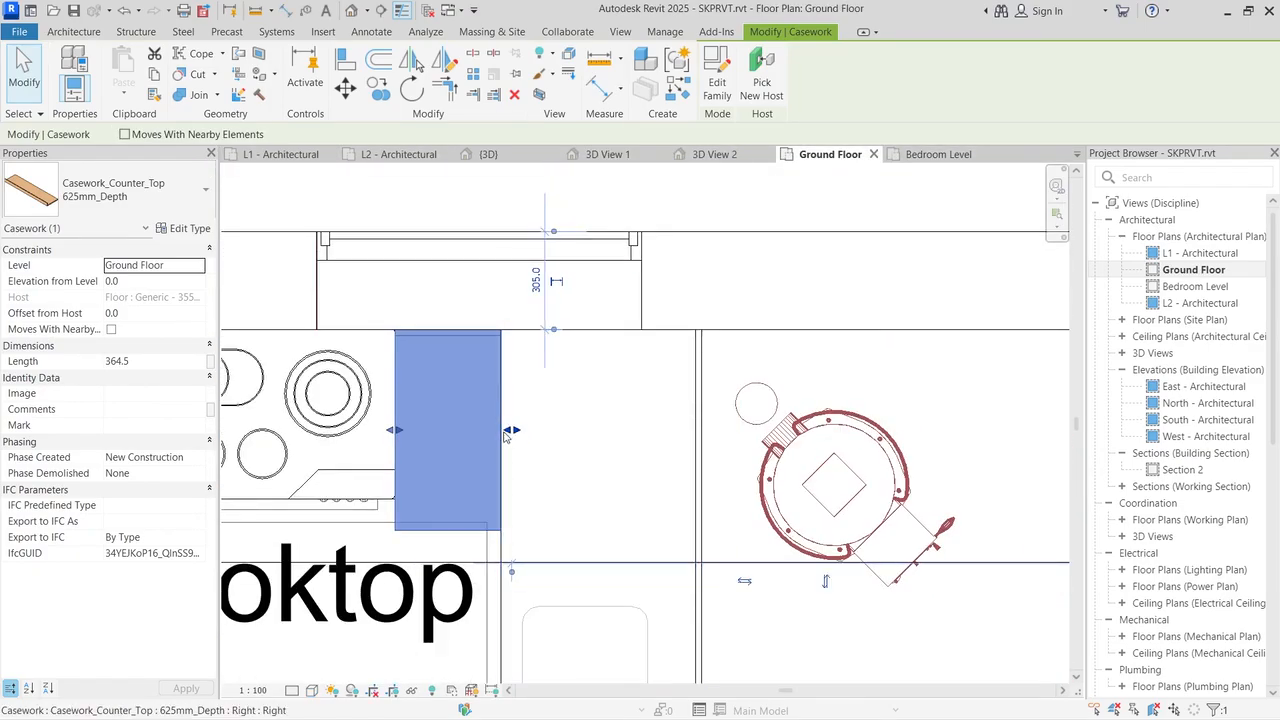
left_click_drag(517, 432, 487, 433)
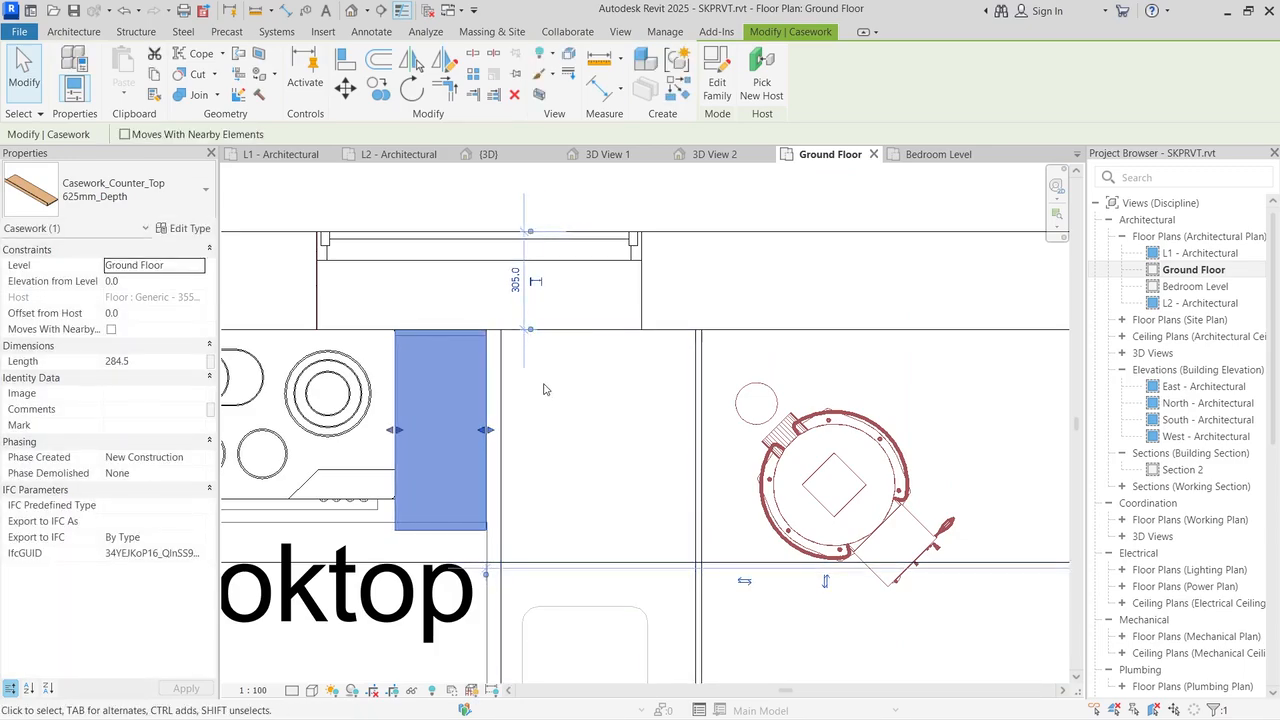
scroll(545, 392, "down", 1)
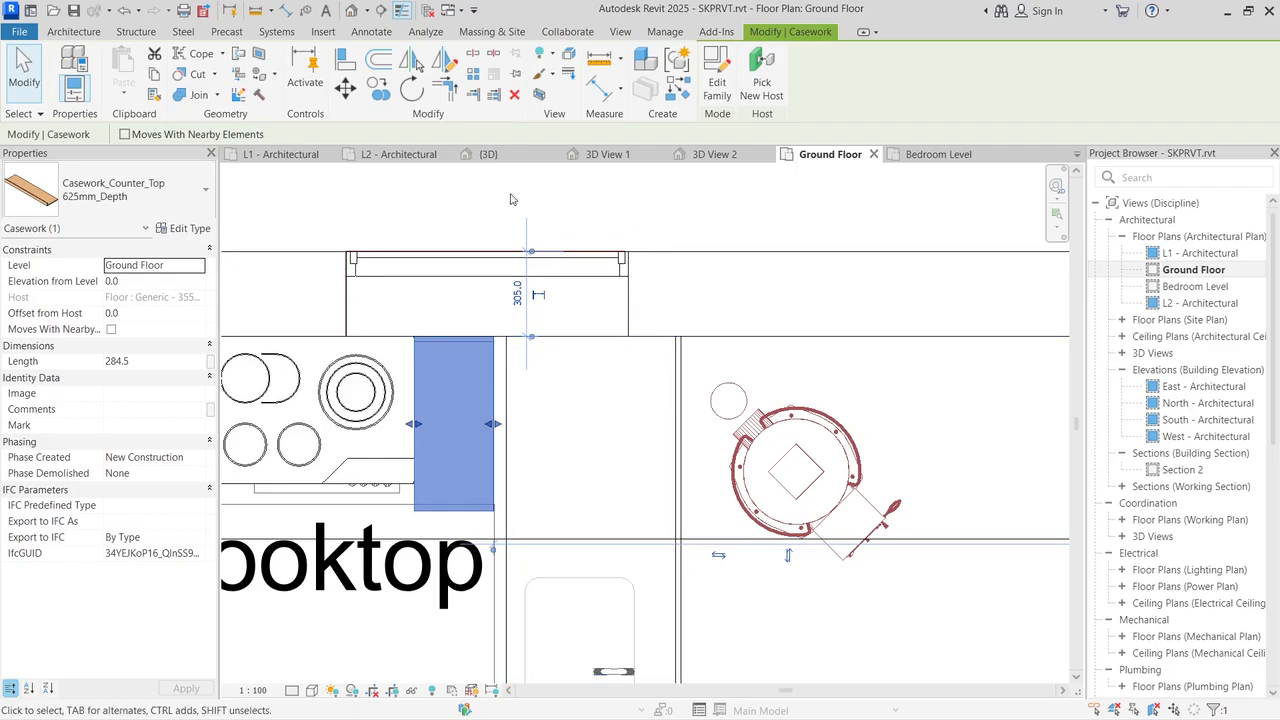
Step: In 3D View 1, set the kitchen window's sill height to 1100 mm
left_click(602, 155)
key("Escape")
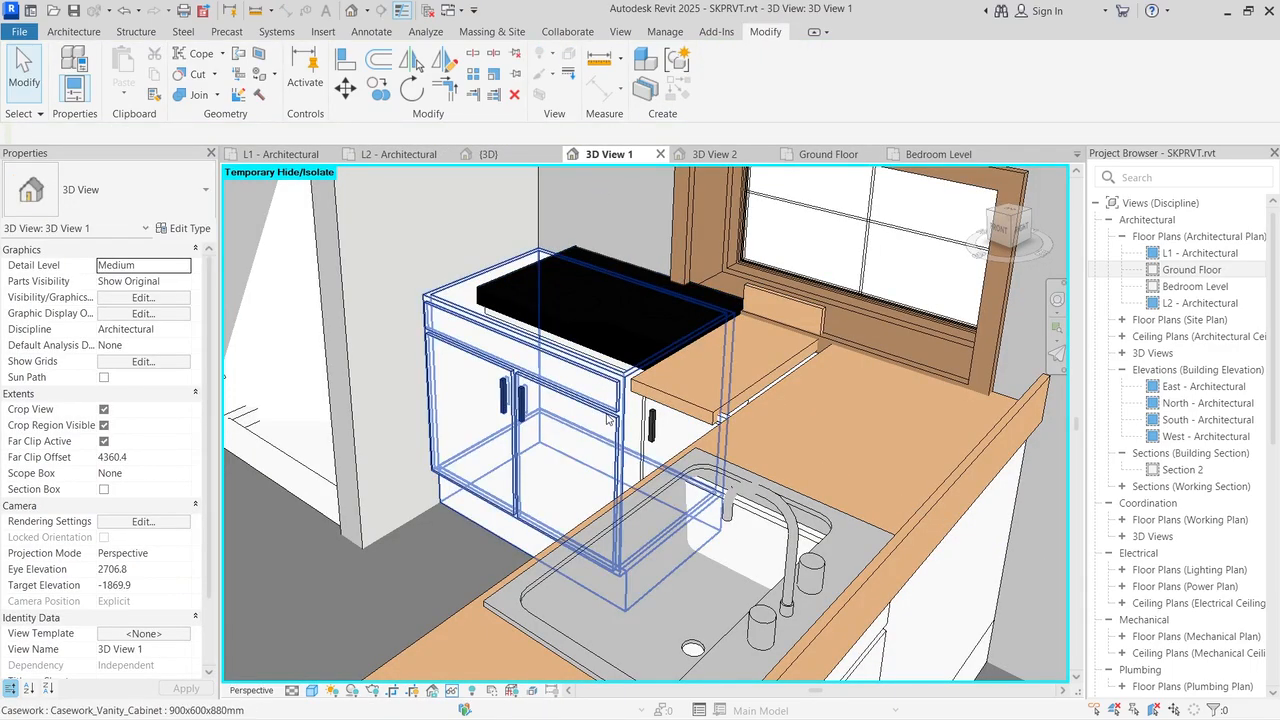
left_click(852, 312)
scroll(769, 407, "down", 3)
scroll(769, 412, "down", 2)
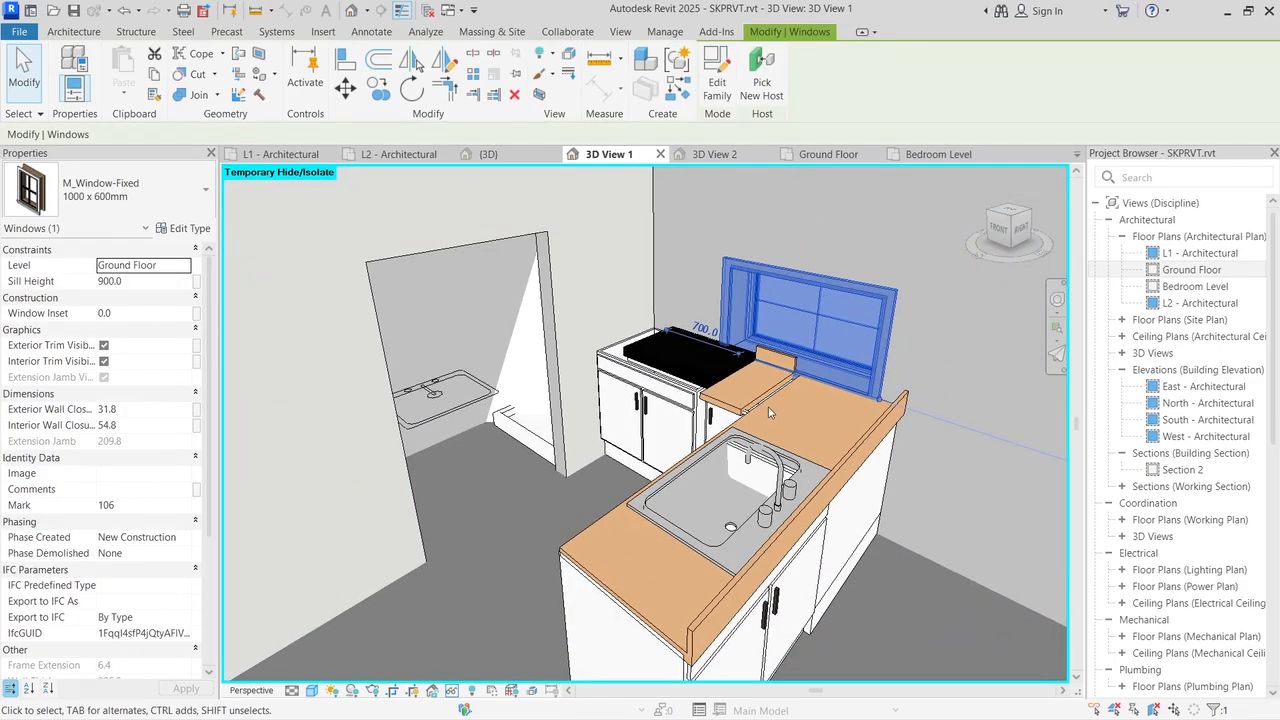
left_click(125, 282)
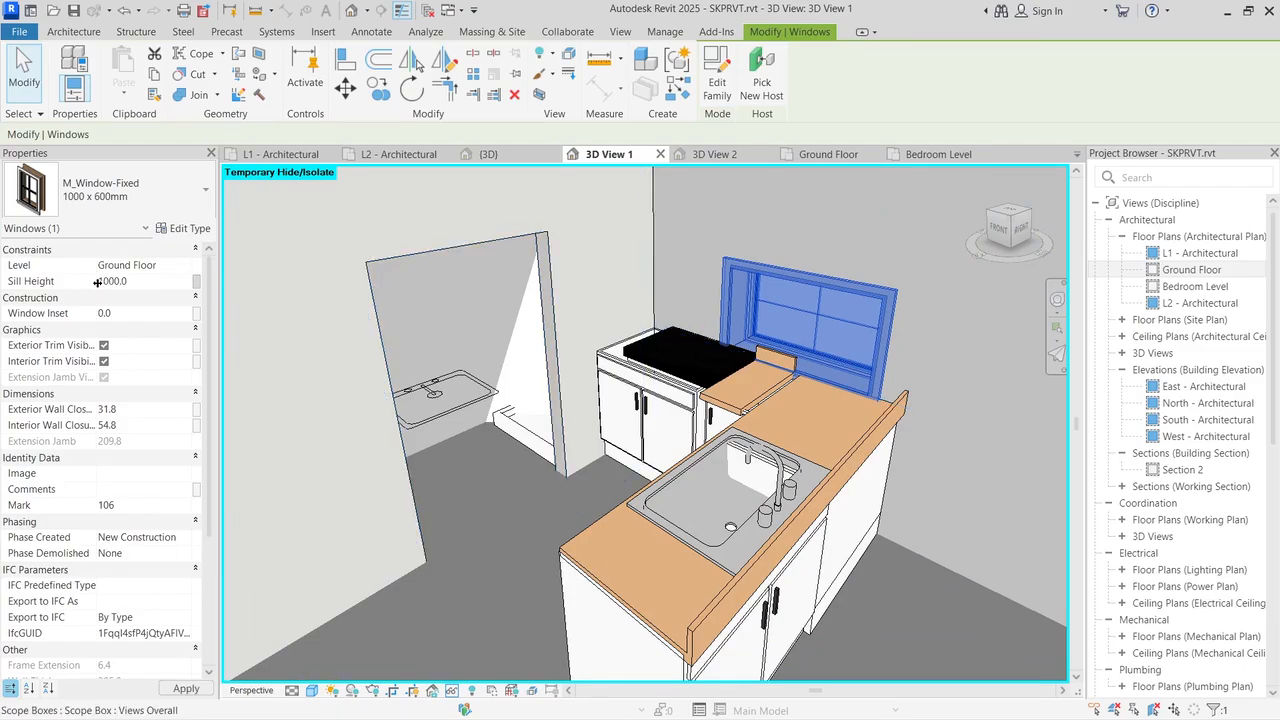
left_click(184, 689)
left_click(140, 281)
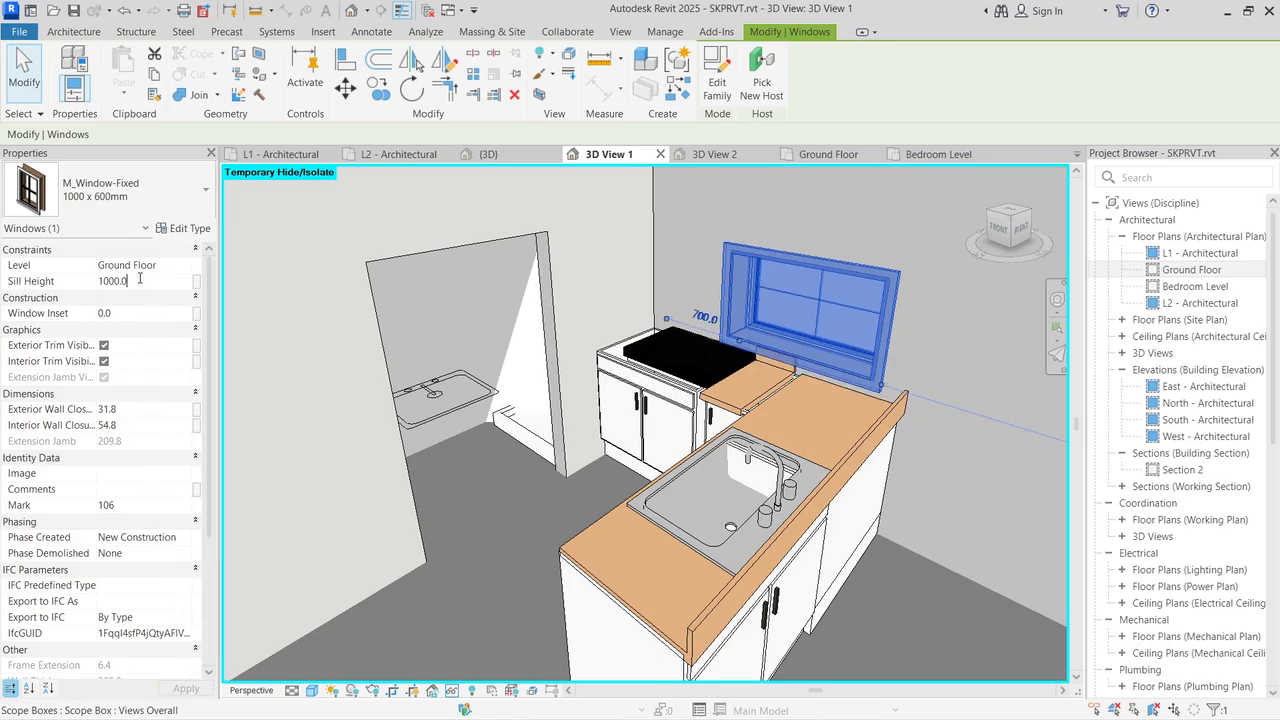
type("10")
left_click(186, 688)
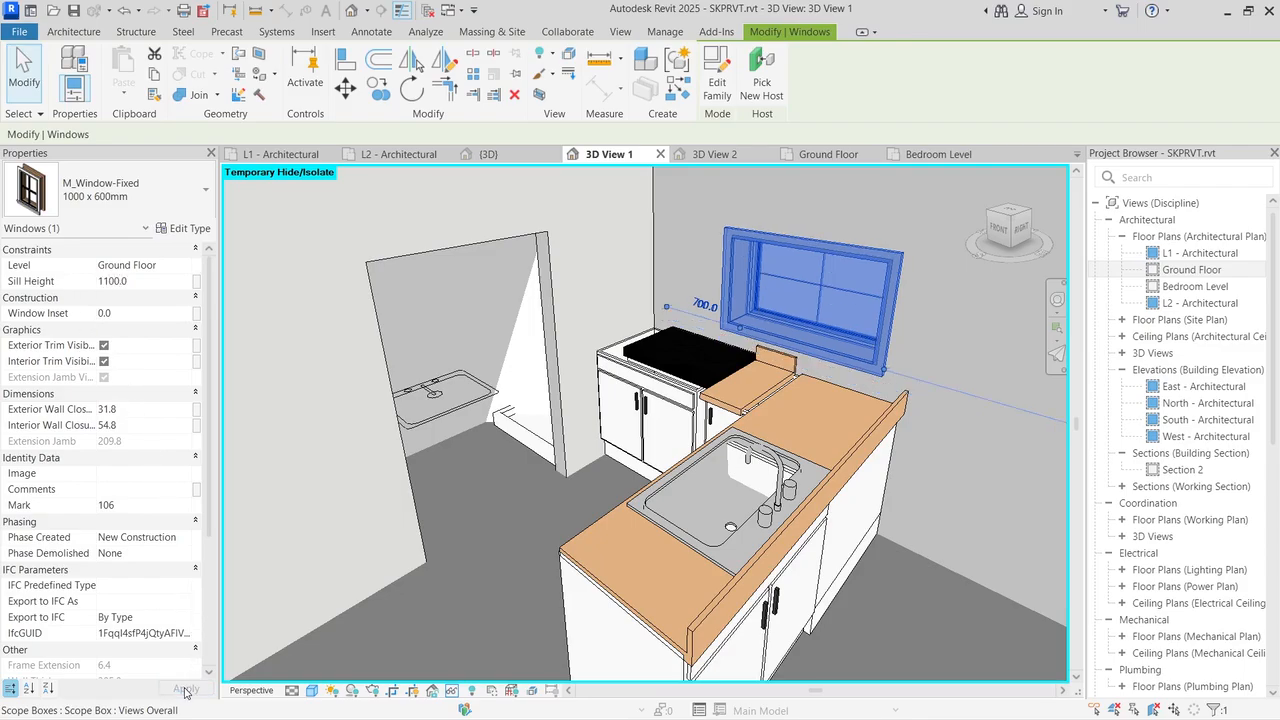
key("Escape")
Step: In the Ground Floor plan, extend the small countertop across the cooktop cabinet to the bathroom wall, about 1226 mm long
scroll(655, 462, "up", 3)
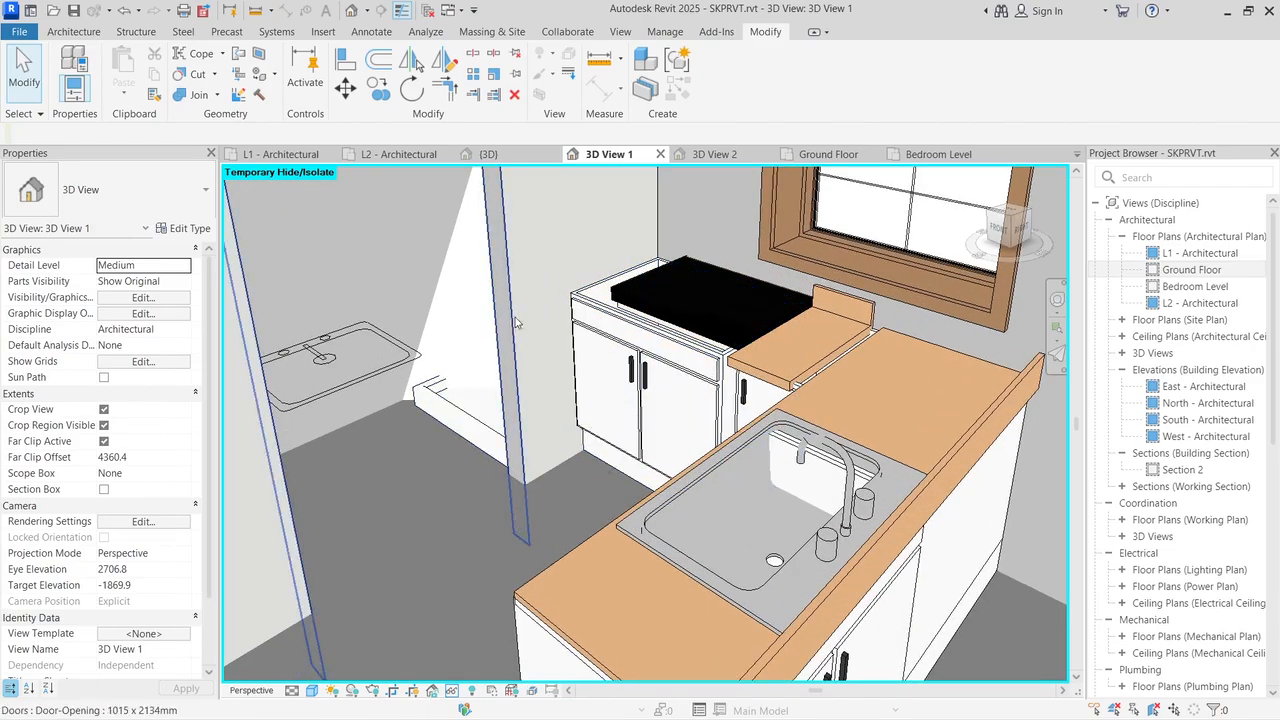
left_click(594, 296)
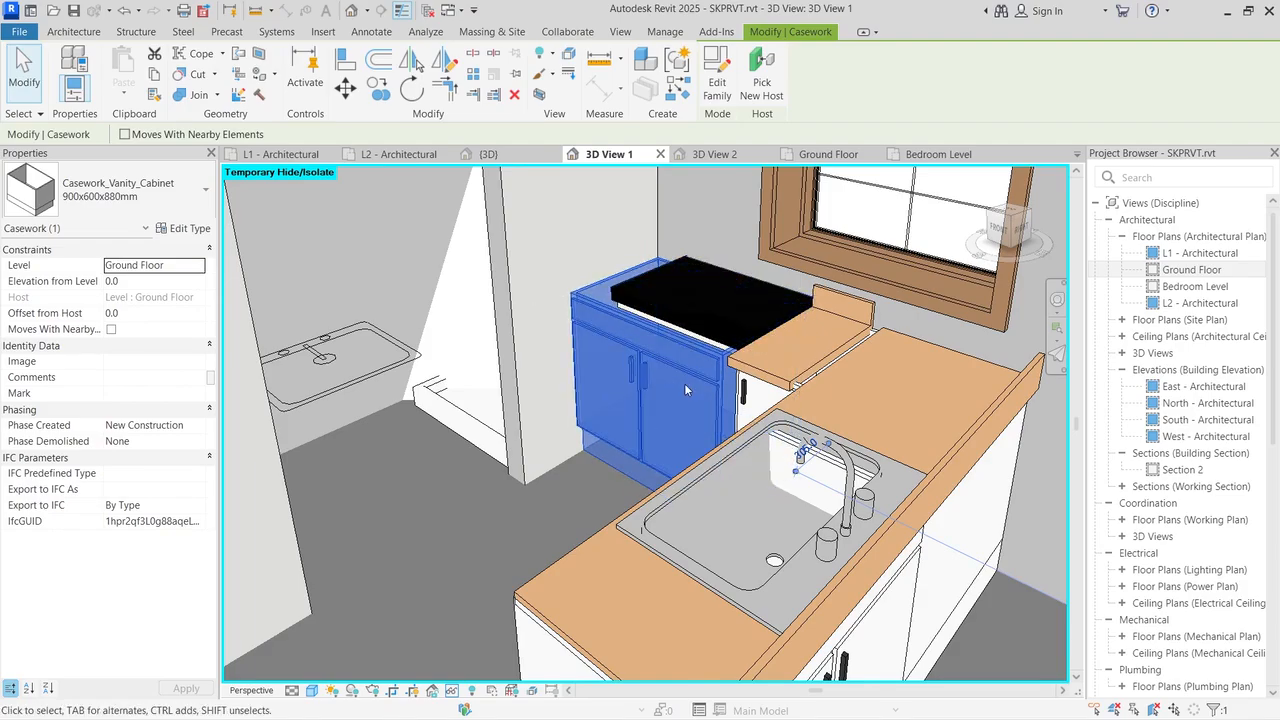
left_click(750, 363)
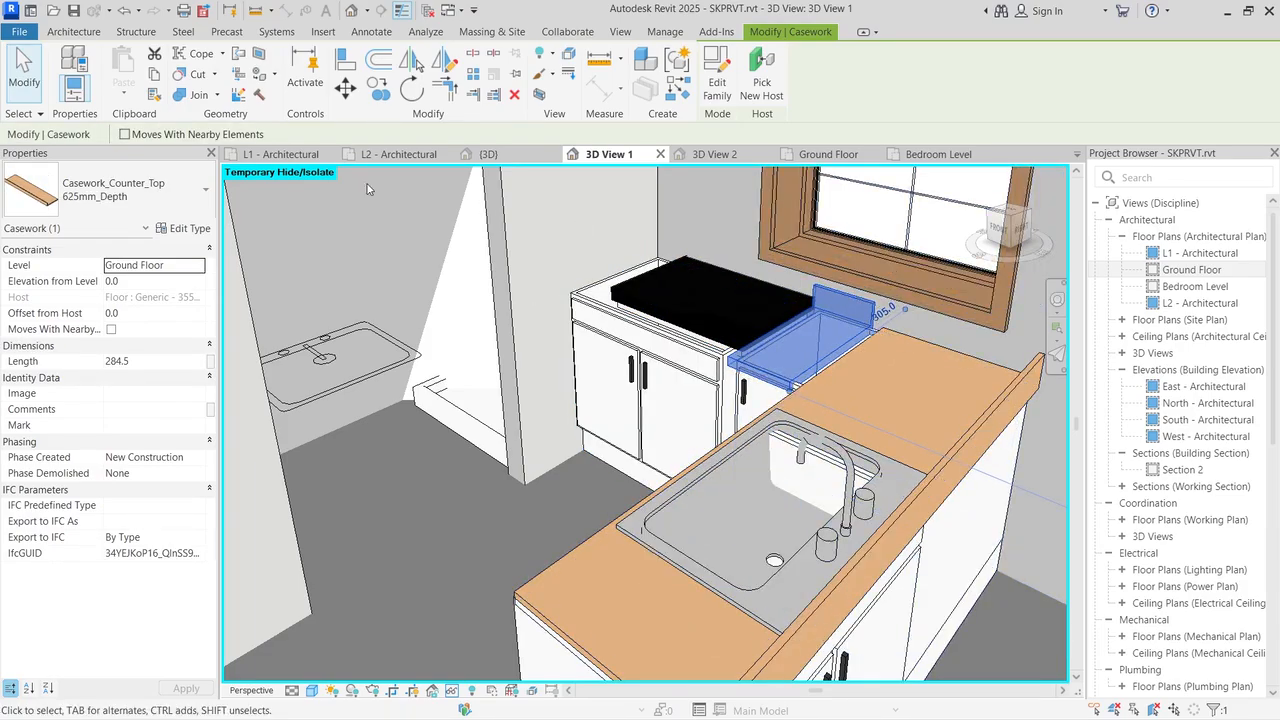
left_click(822, 155)
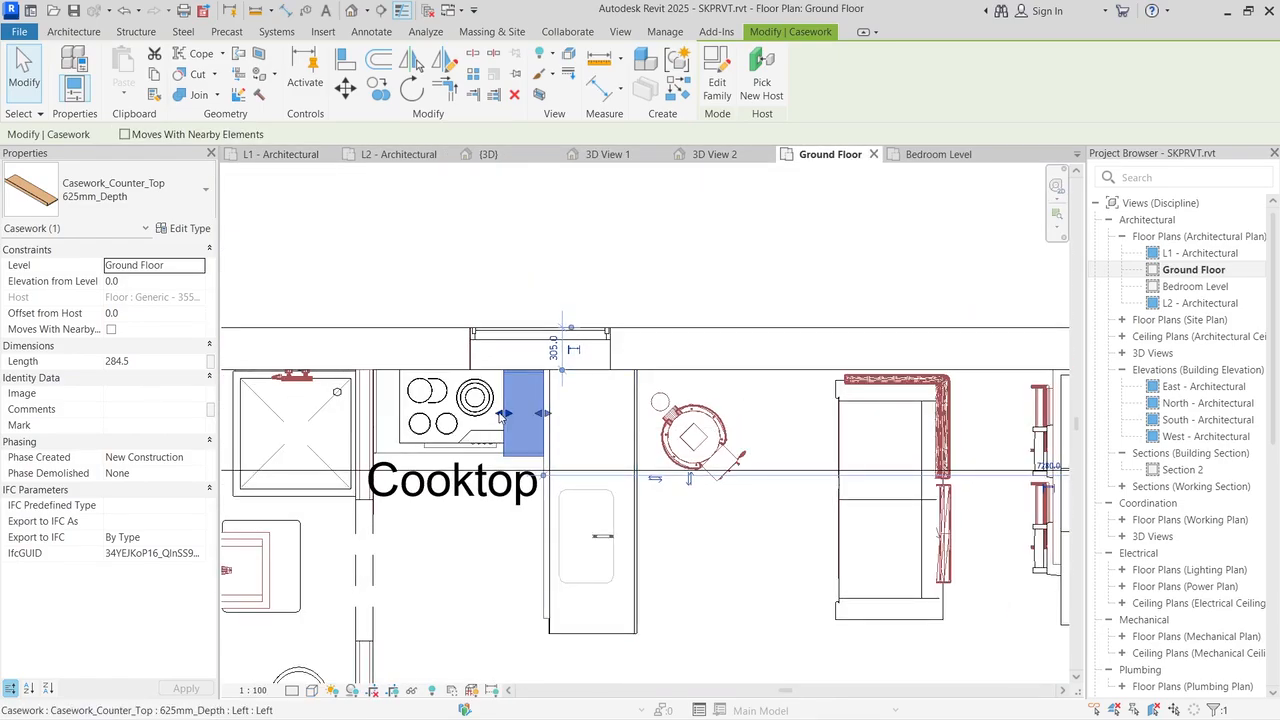
left_click_drag(502, 414, 373, 412)
left_click(545, 280)
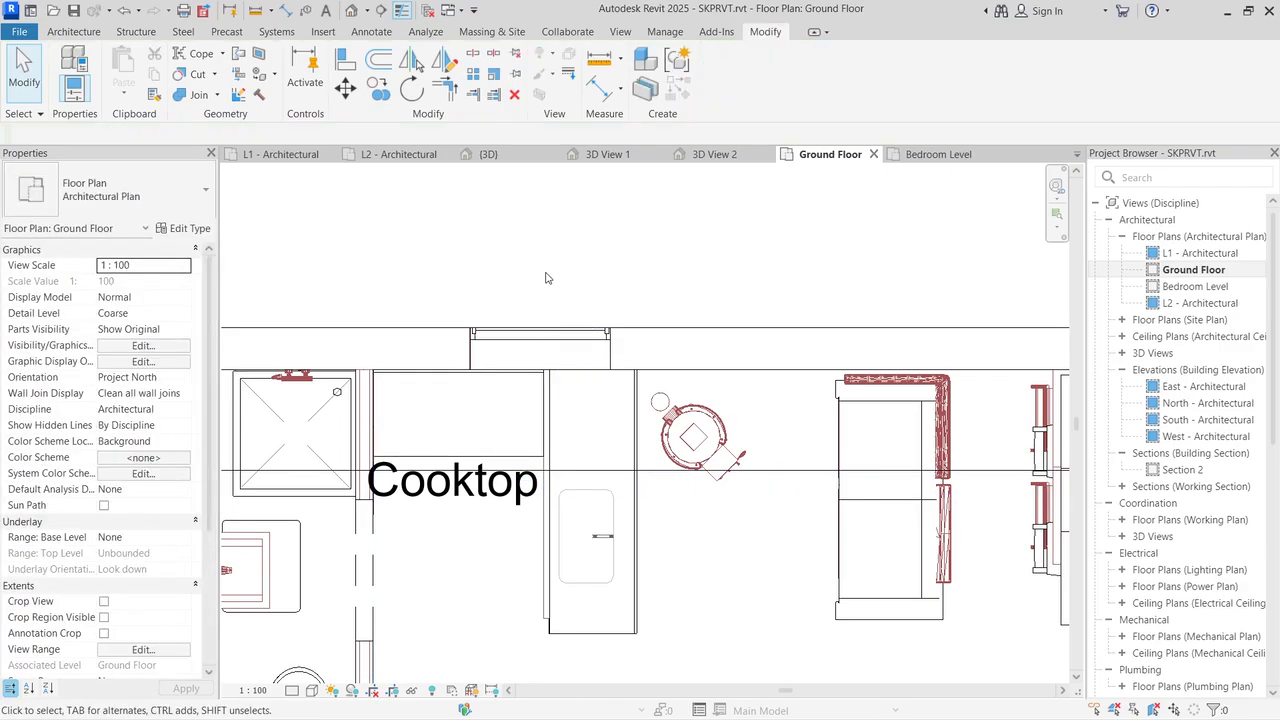
Step: Extend the cooktop countertop's free end in the Ground Floor plan toward the sink countertop, and open the L1 - Architectural plan
left_click(592, 156)
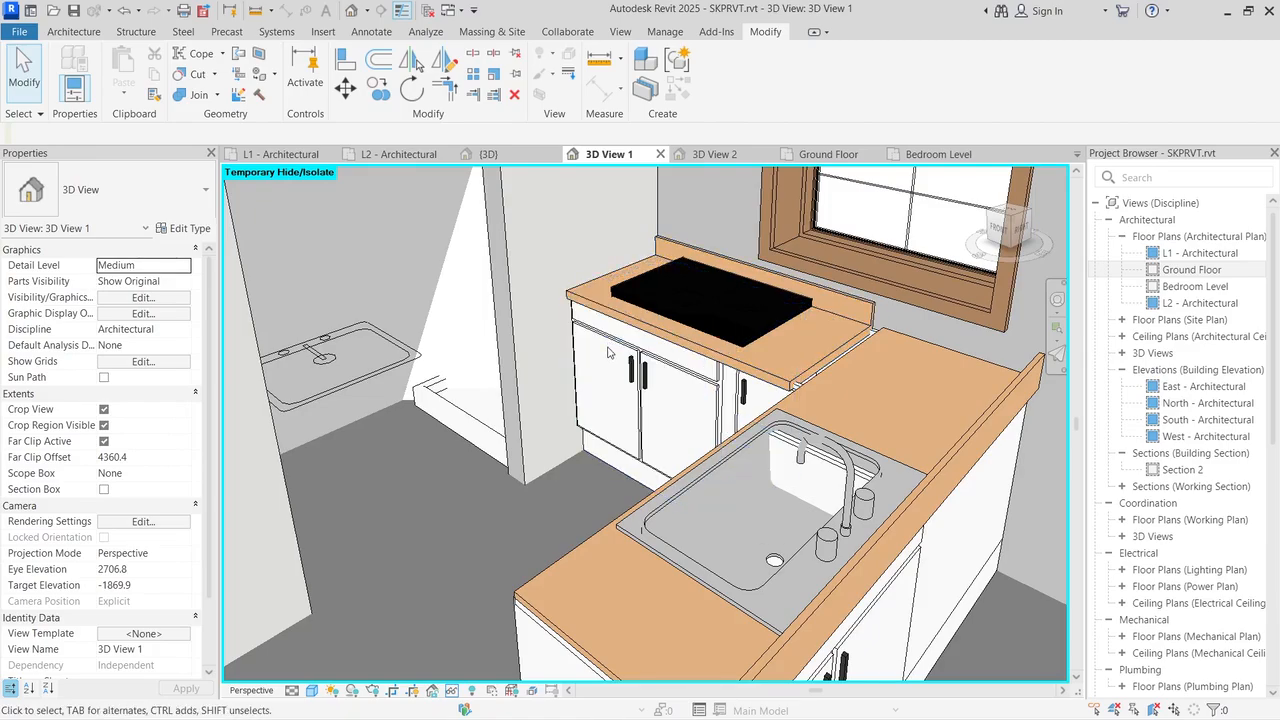
left_click(845, 347)
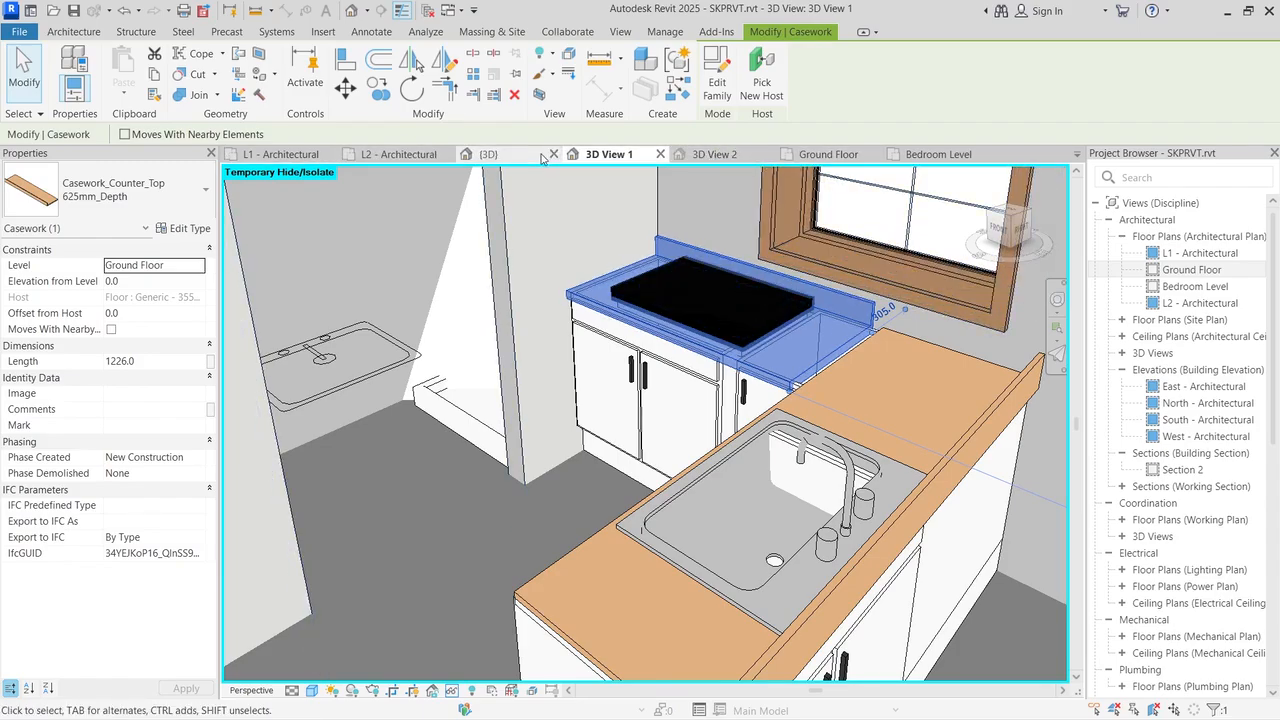
left_click(820, 154)
scroll(620, 367, "up", 4)
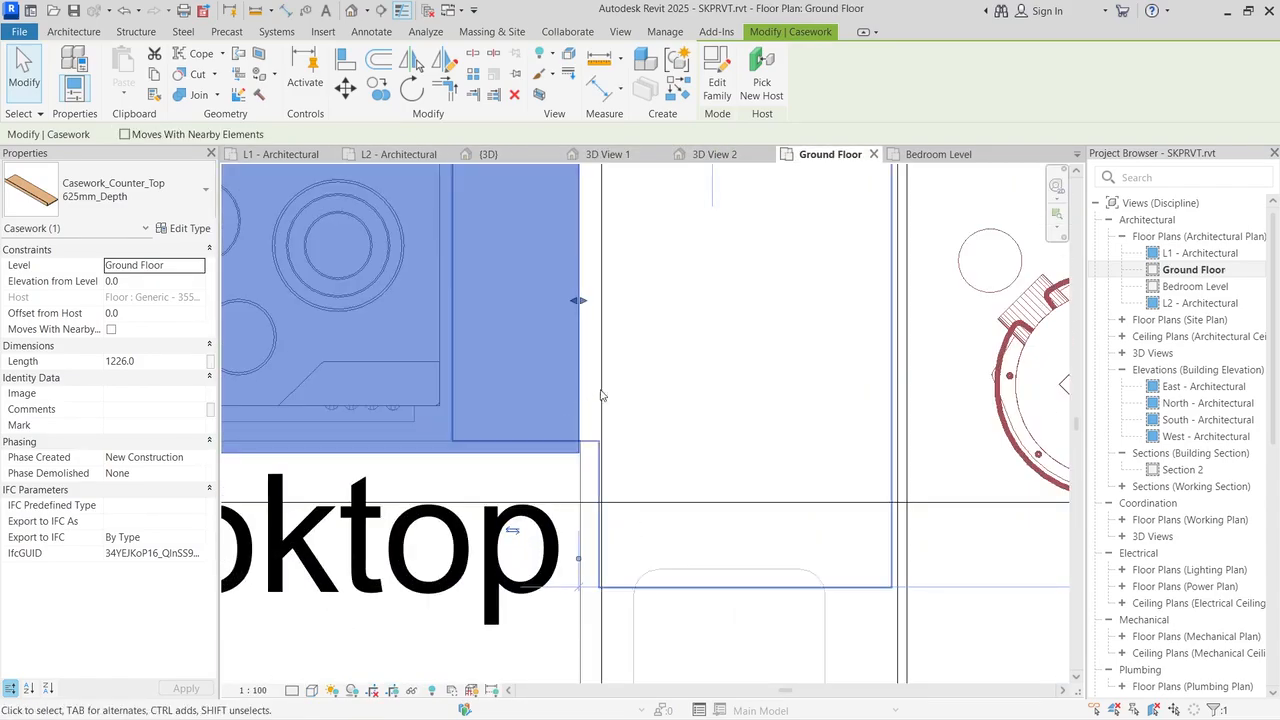
scroll(620, 367, "up", 2)
left_click_drag(549, 258, 583, 252)
key("Escape")
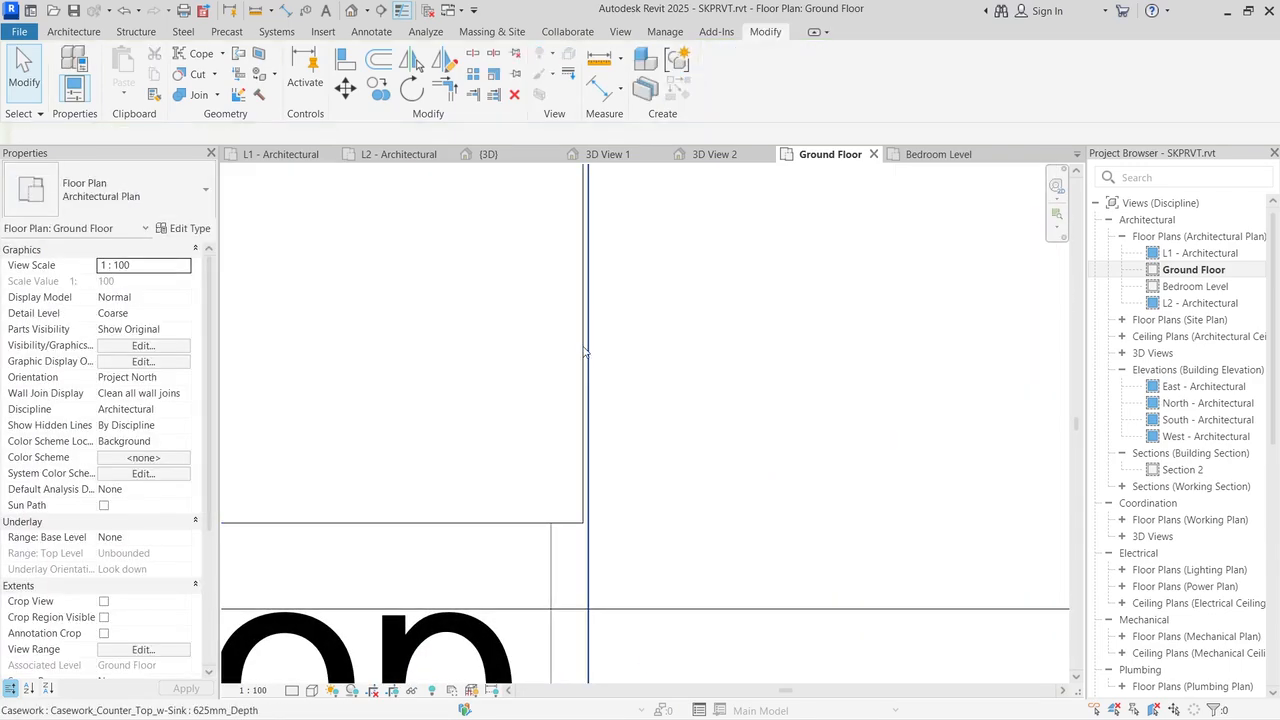
left_click(272, 154)
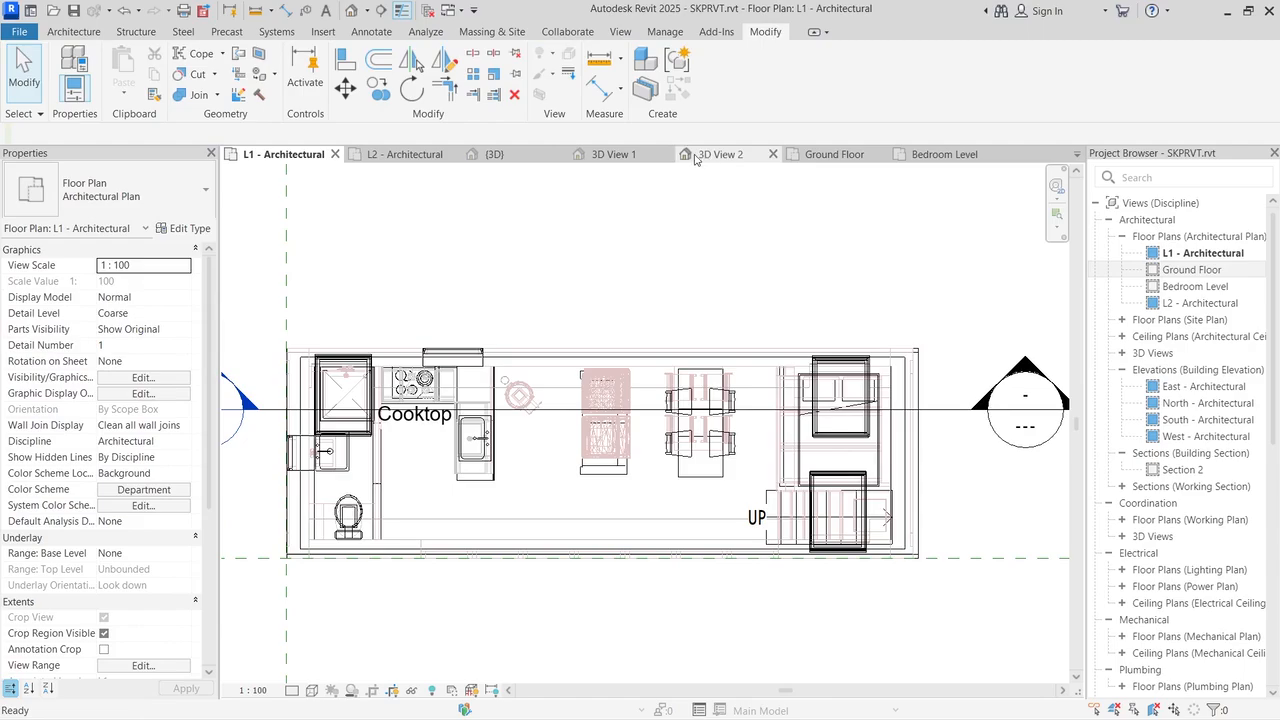
Step: Select the sink countertop in 3D View 1 and try to adjust its sink opening in the Ground Floor plan
left_click(613, 154)
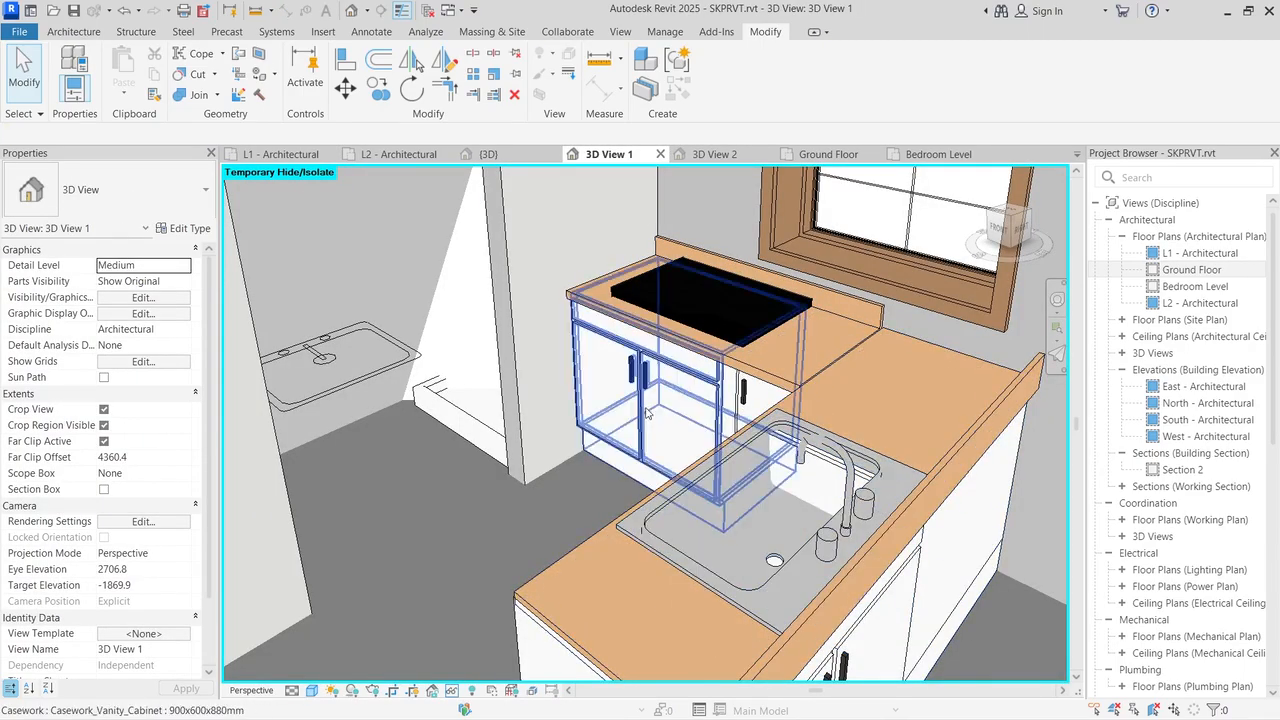
scroll(648, 401, "down", 2)
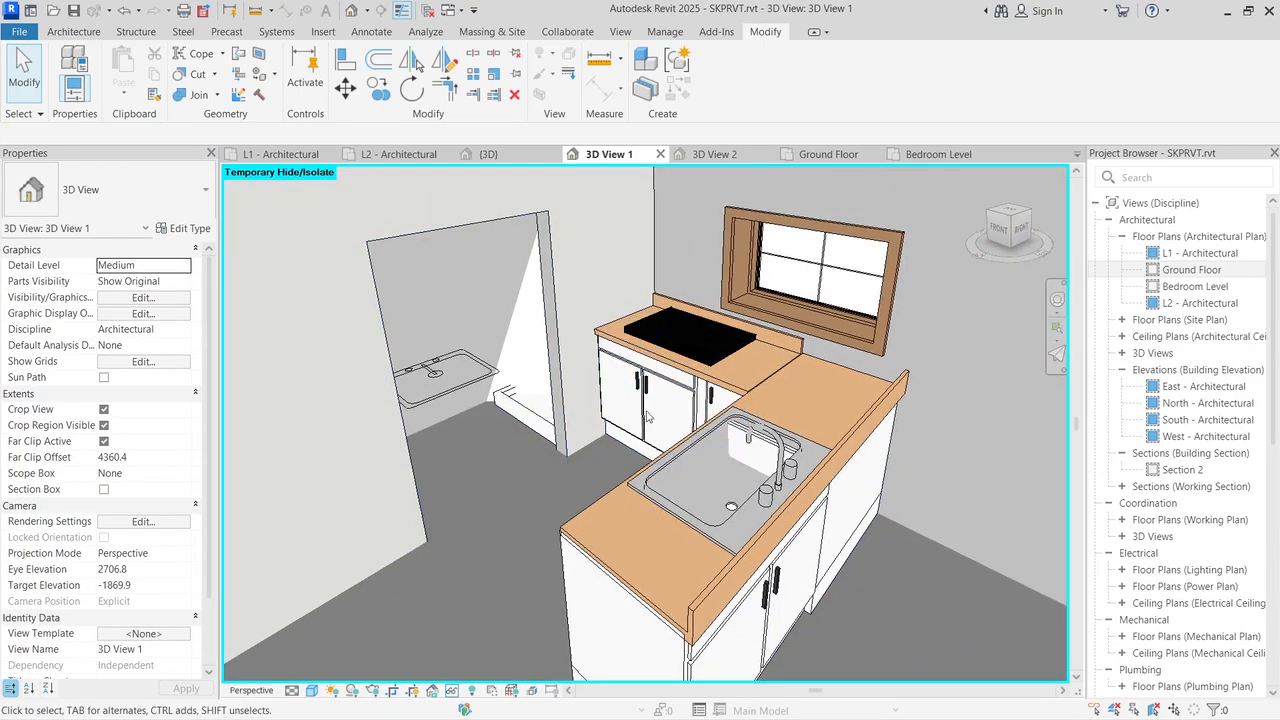
left_click(673, 512)
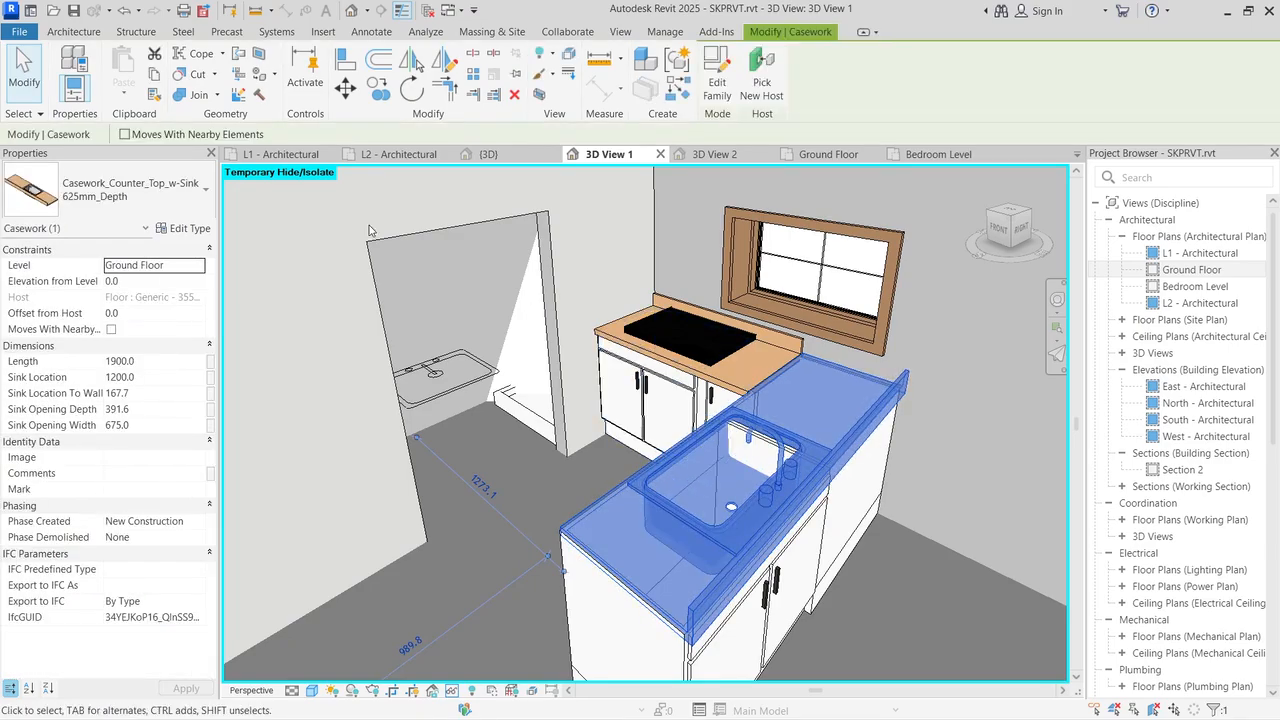
left_click(828, 154)
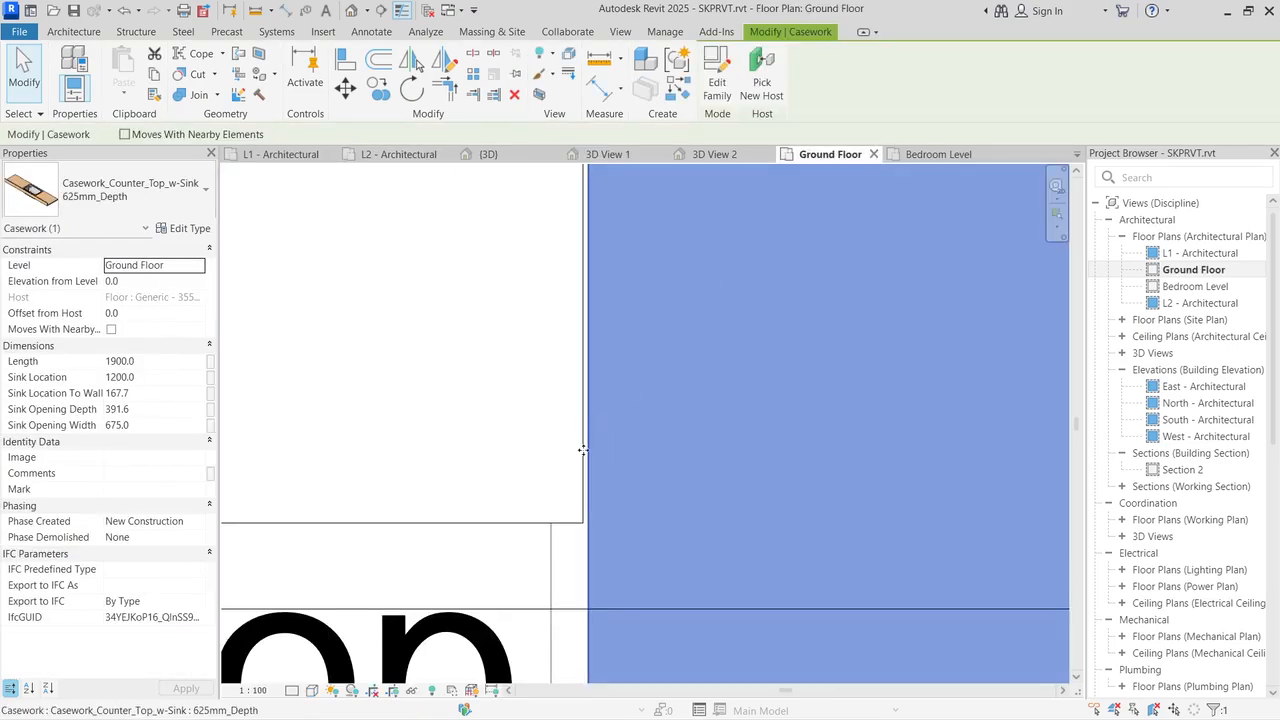
scroll(535, 555, "up", 3)
scroll(580, 443, "down", 1)
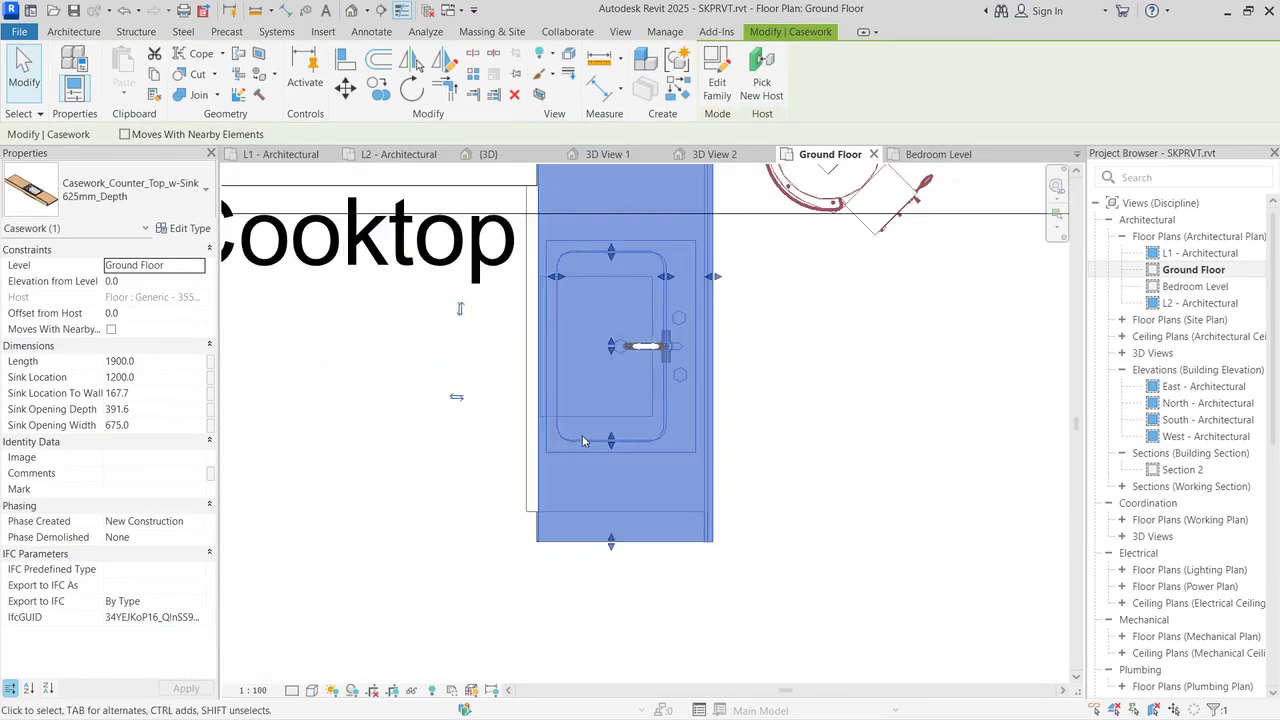
scroll(617, 300, "up", 2)
left_click_drag(617, 229, 622, 237)
key("Escape")
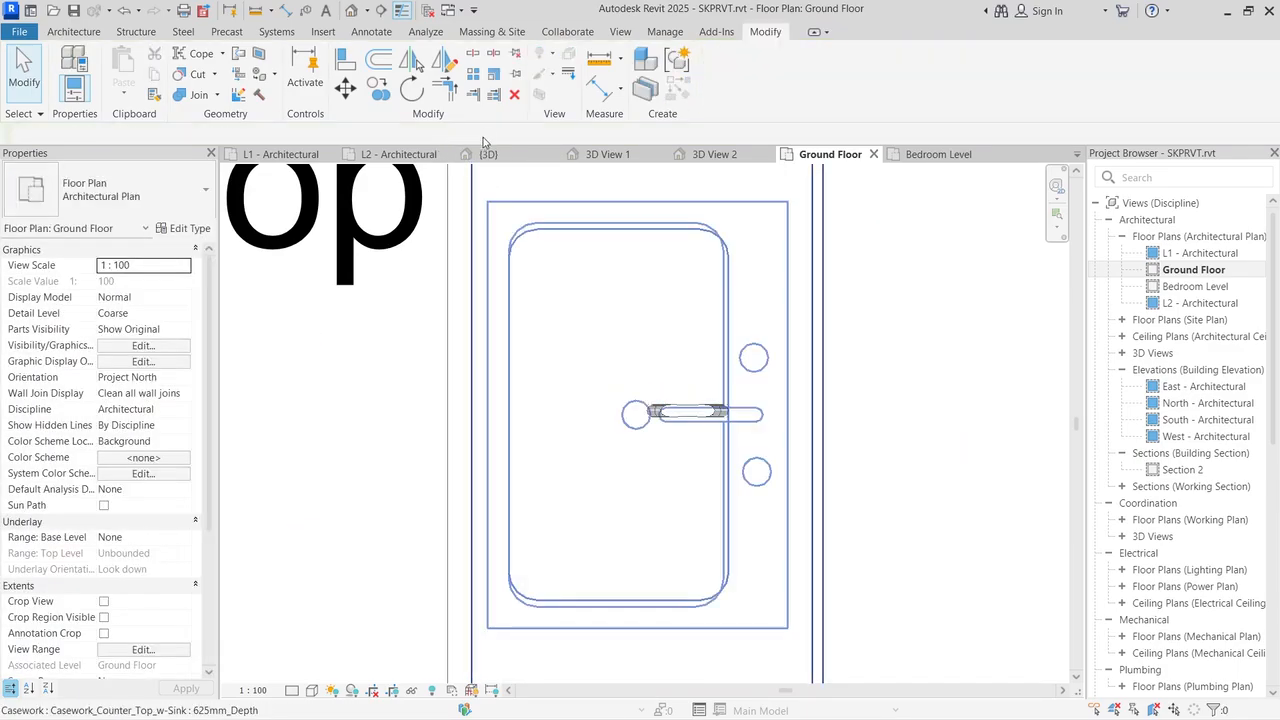
Step: Try to shrink the countertop's sink opening from both ends to about 484.3 mm wide in the Ground Floor plan, and undo the last resize
left_click(488, 154)
left_click(600, 154)
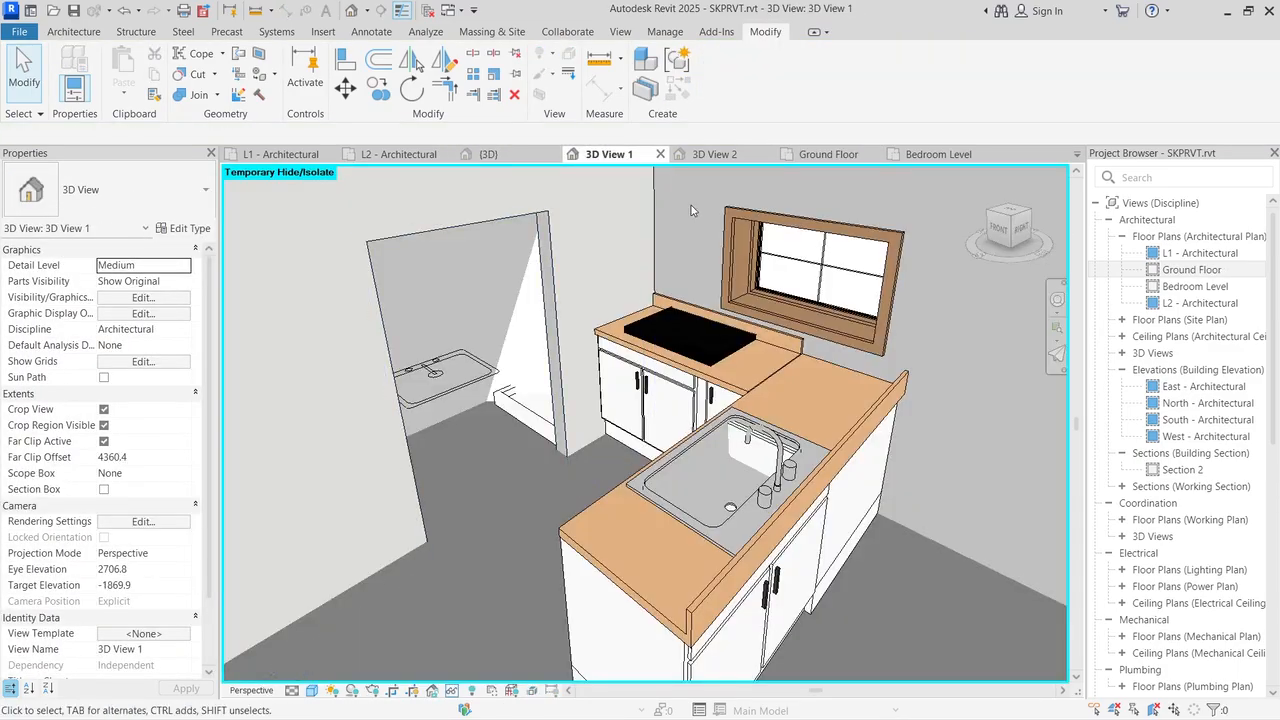
scroll(816, 448, "up", 3)
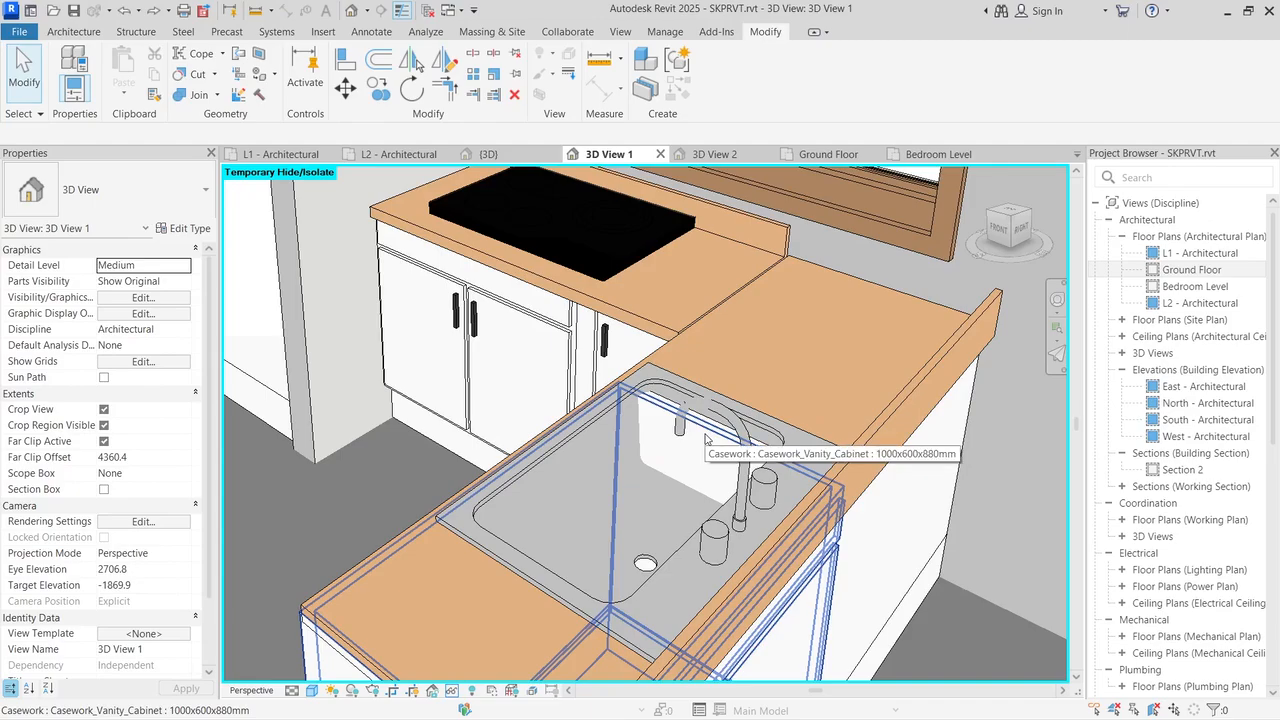
left_click(711, 408)
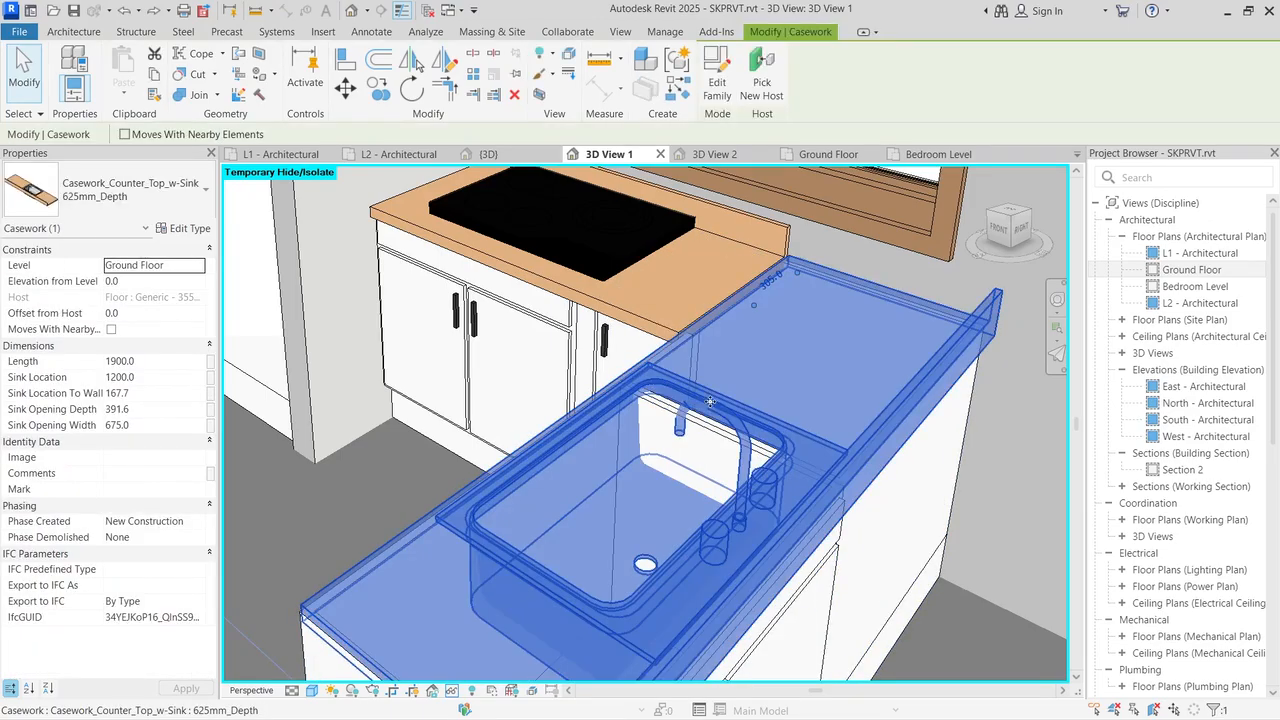
left_click(800, 158)
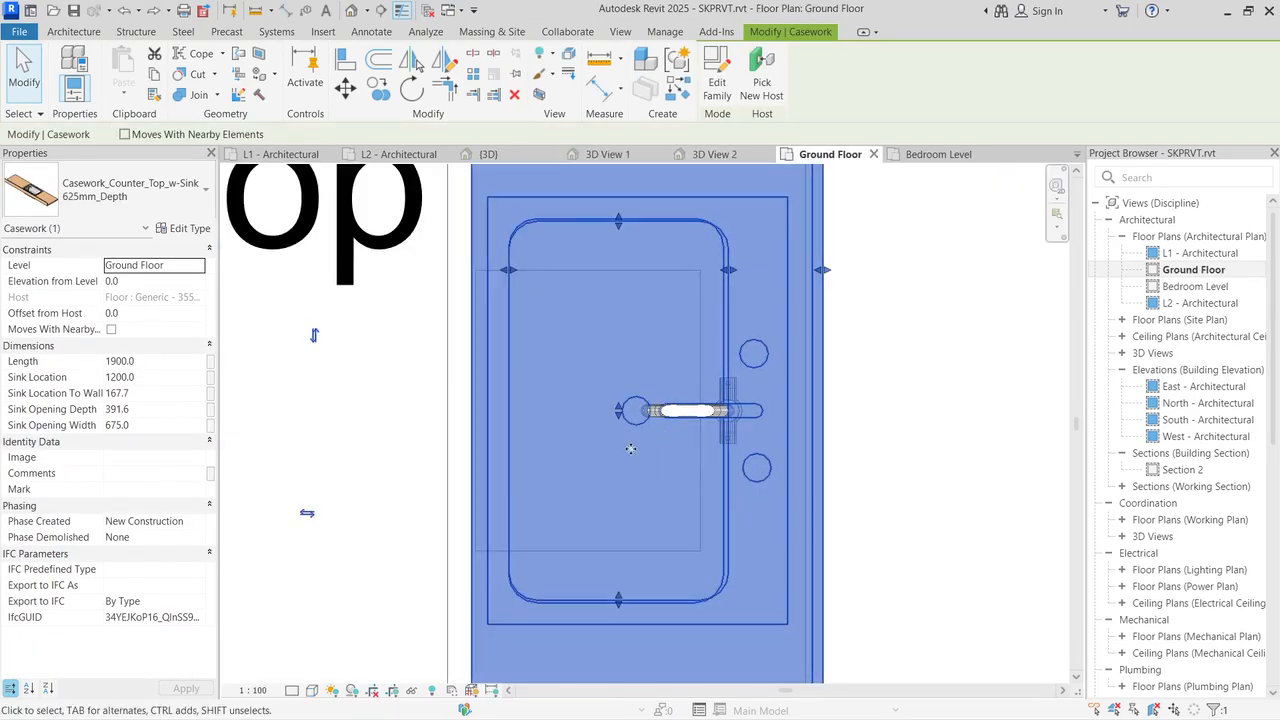
left_click_drag(619, 420, 617, 411)
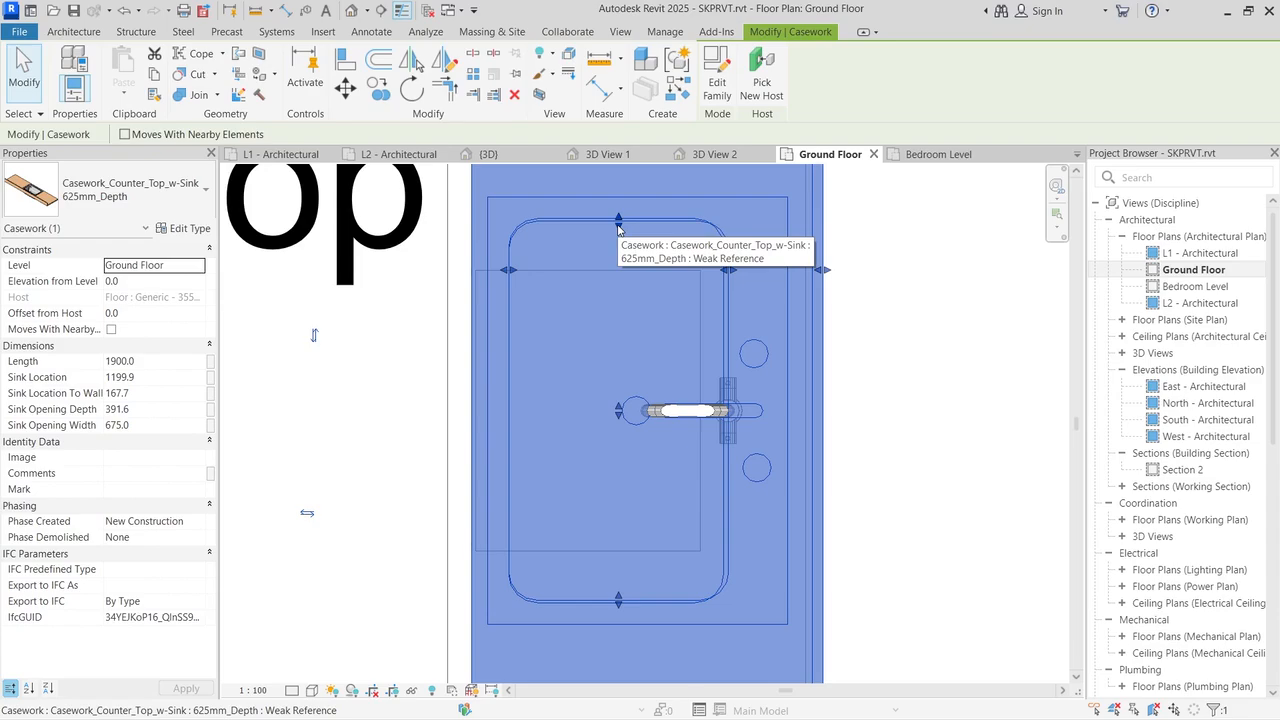
left_click_drag(618, 228, 617, 279)
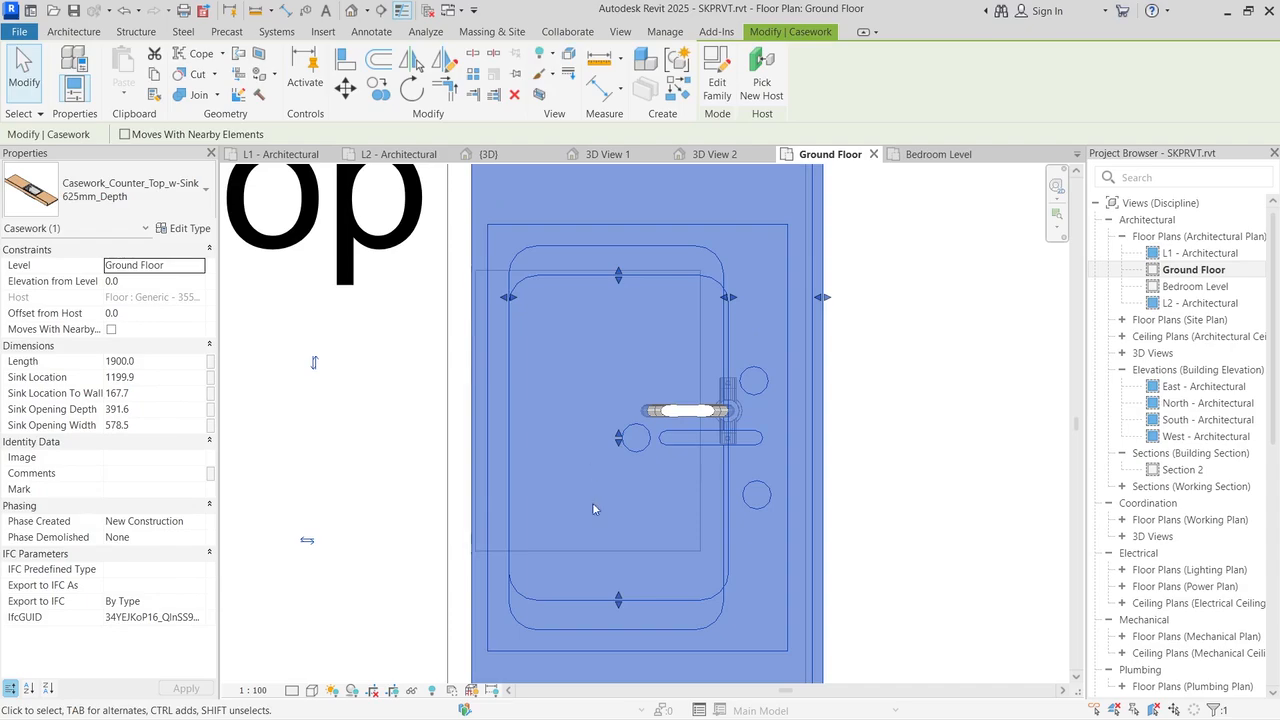
left_click_drag(617, 600, 615, 548)
left_click_drag(615, 547, 617, 548)
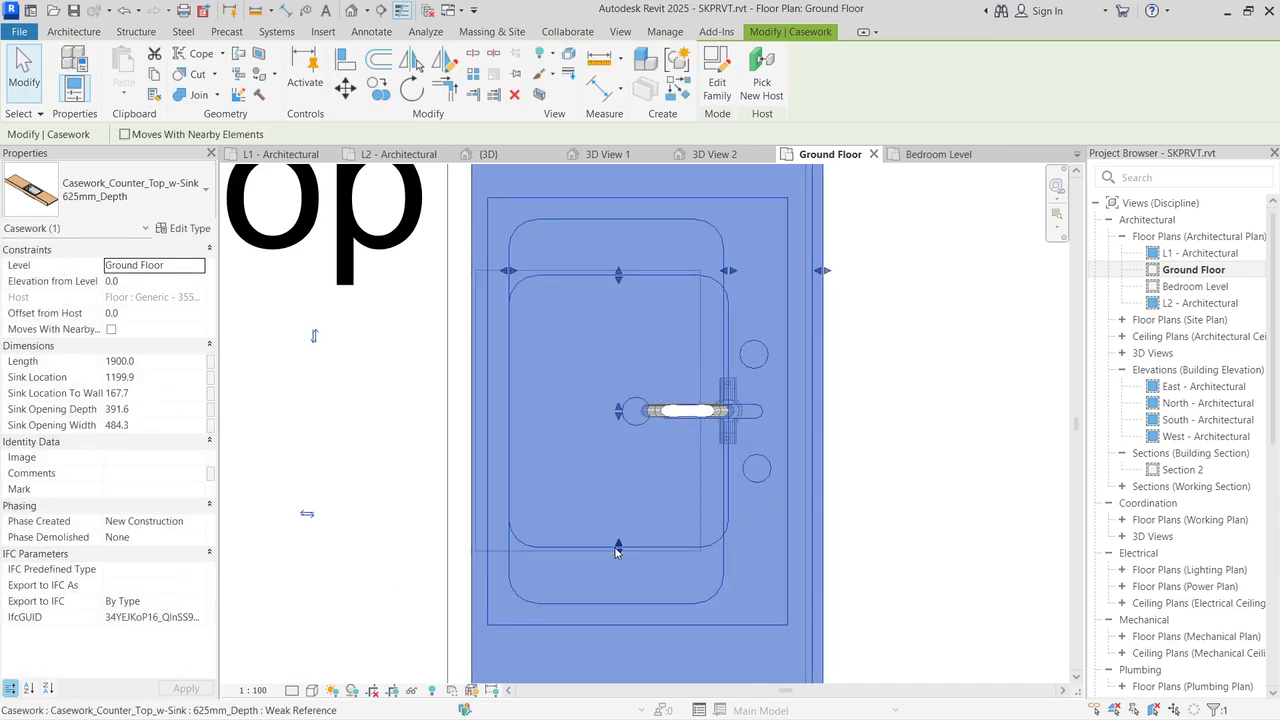
left_click(605, 154)
key("ctrl+z")
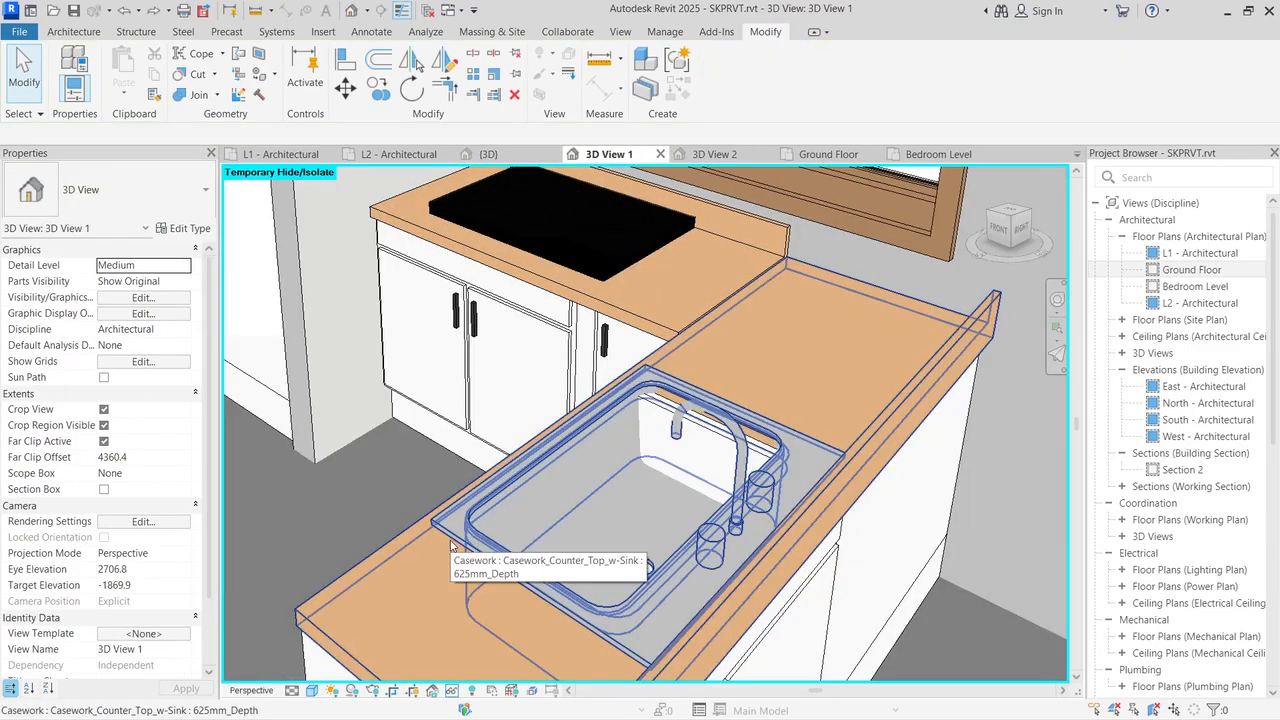
Step: Try nudging the sink countertop back and forth in 3D View 1 to test its position against the window wall
left_click(451, 542)
key("Left")
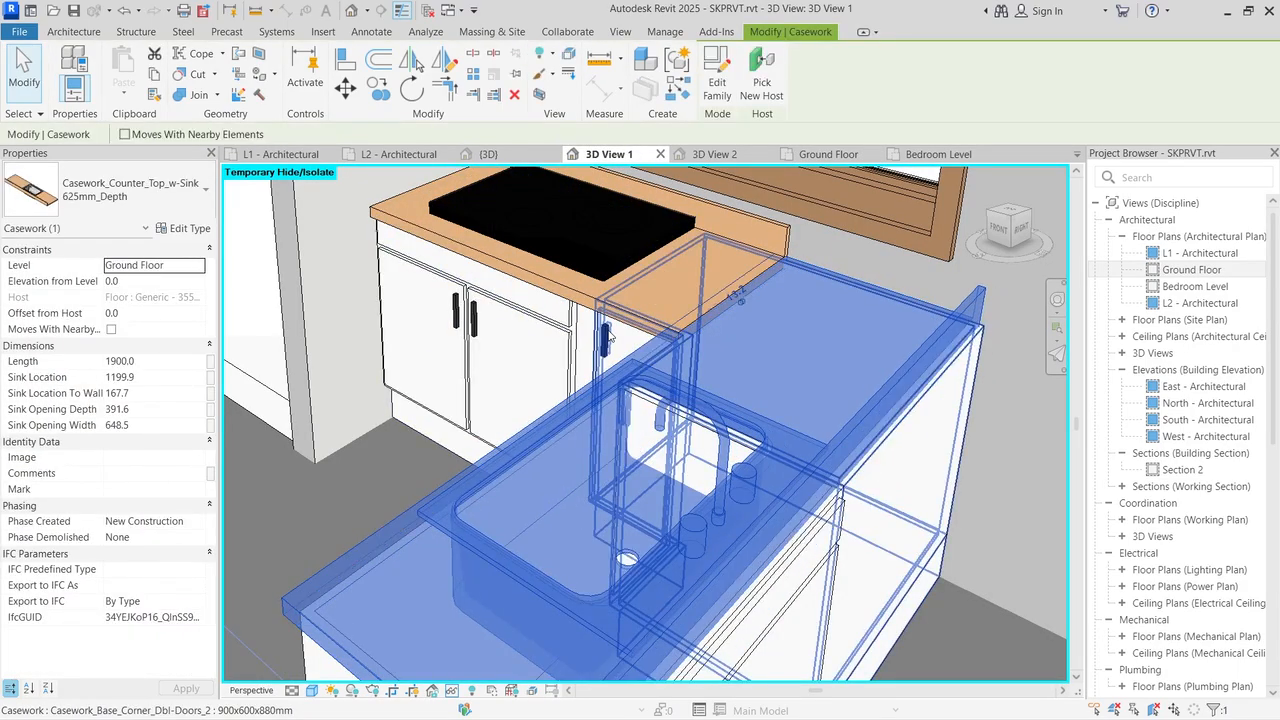
key("Right")
key("Down")
key("Up")
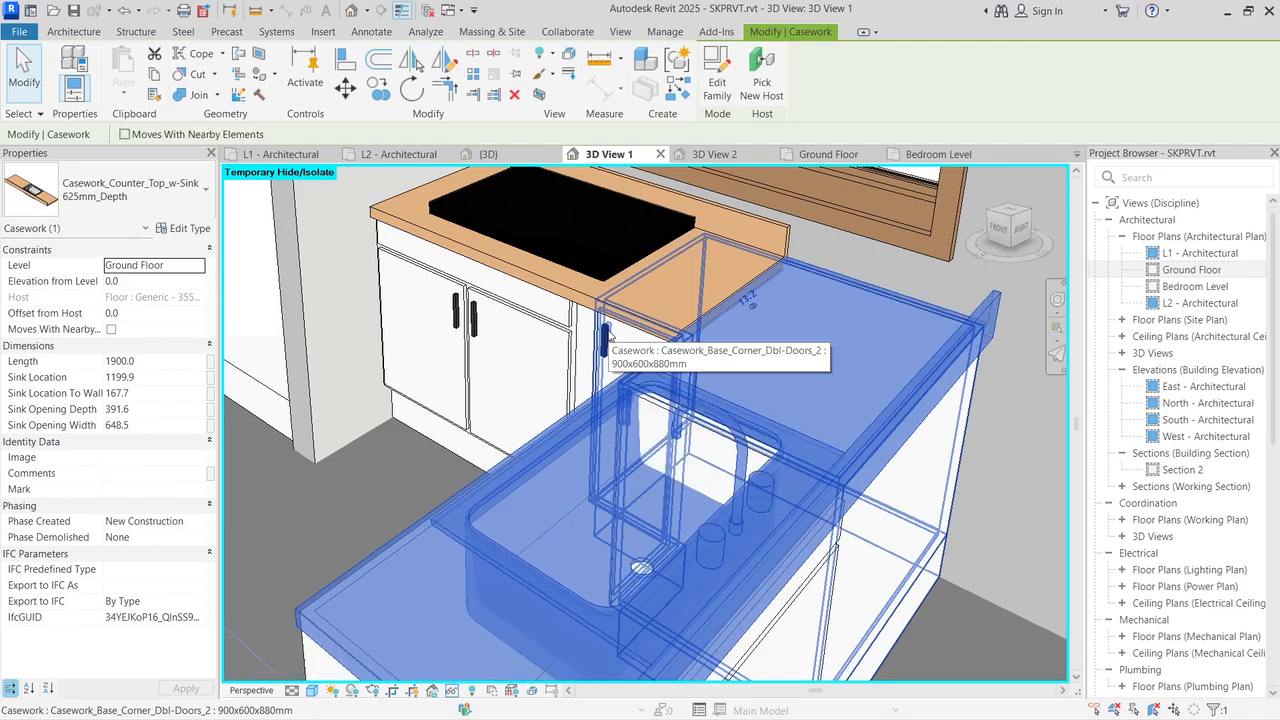
key("Down")
key("Down")
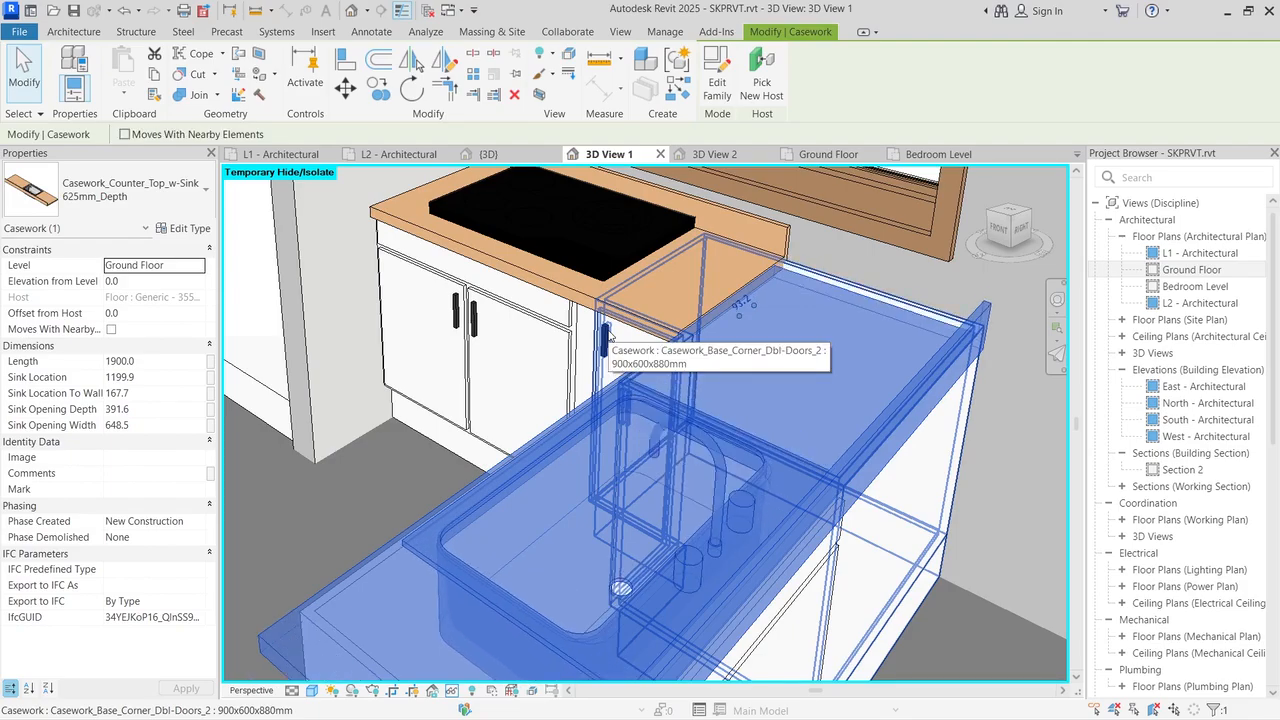
key("Up")
key("Up")
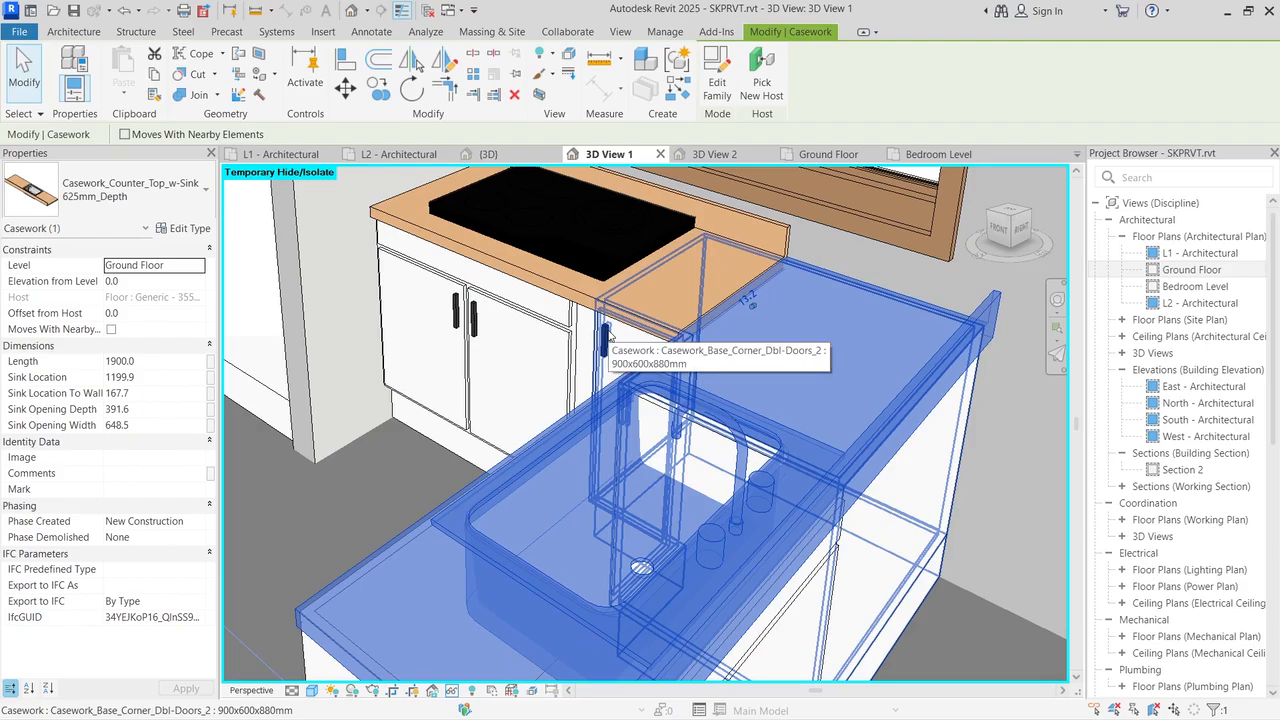
key("Escape")
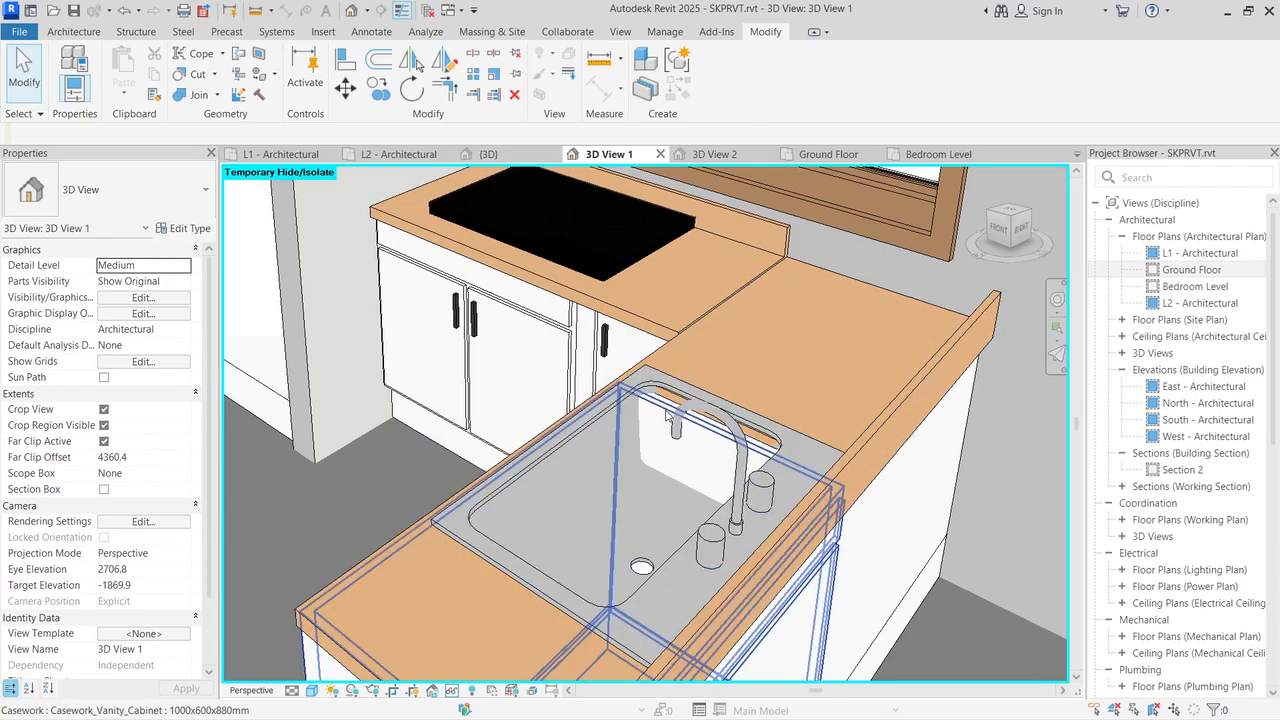
Step: Nudge the sink countertop away from the window wall in 3D View 1, to about 93.2 mm from the wall
left_click(391, 550)
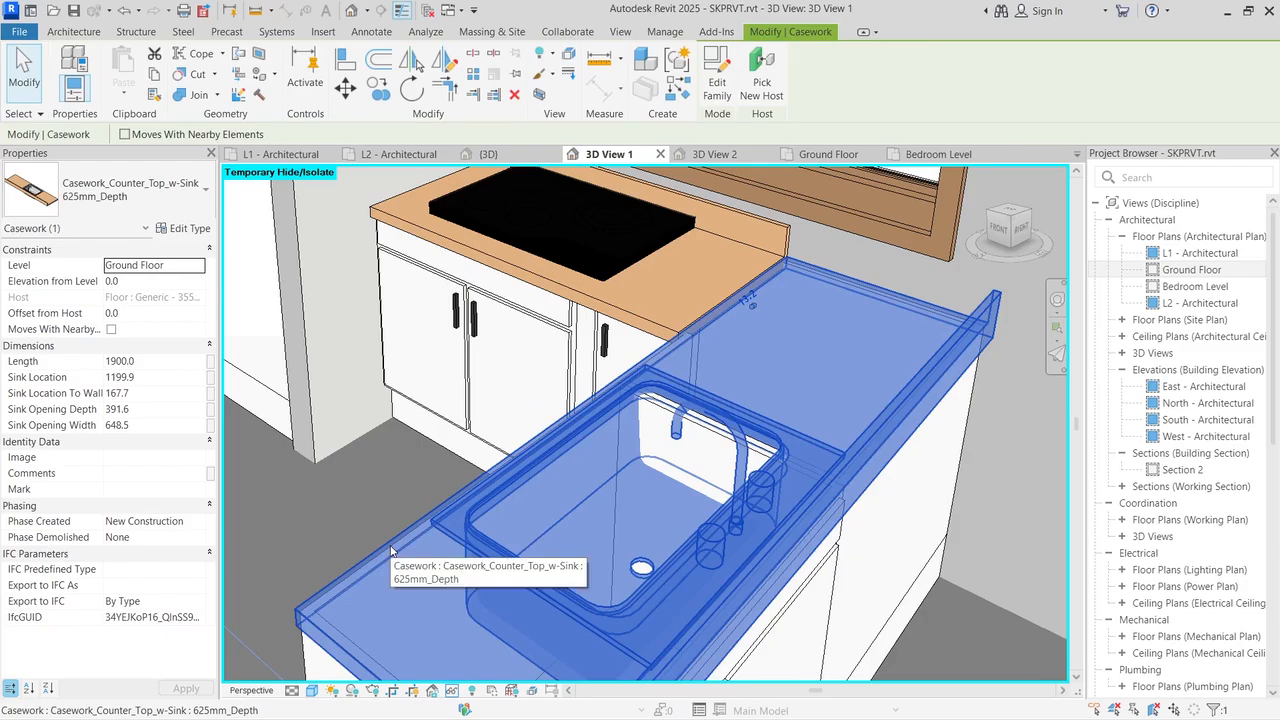
key("Down")
key("Down")
key("Down")
key("Down")
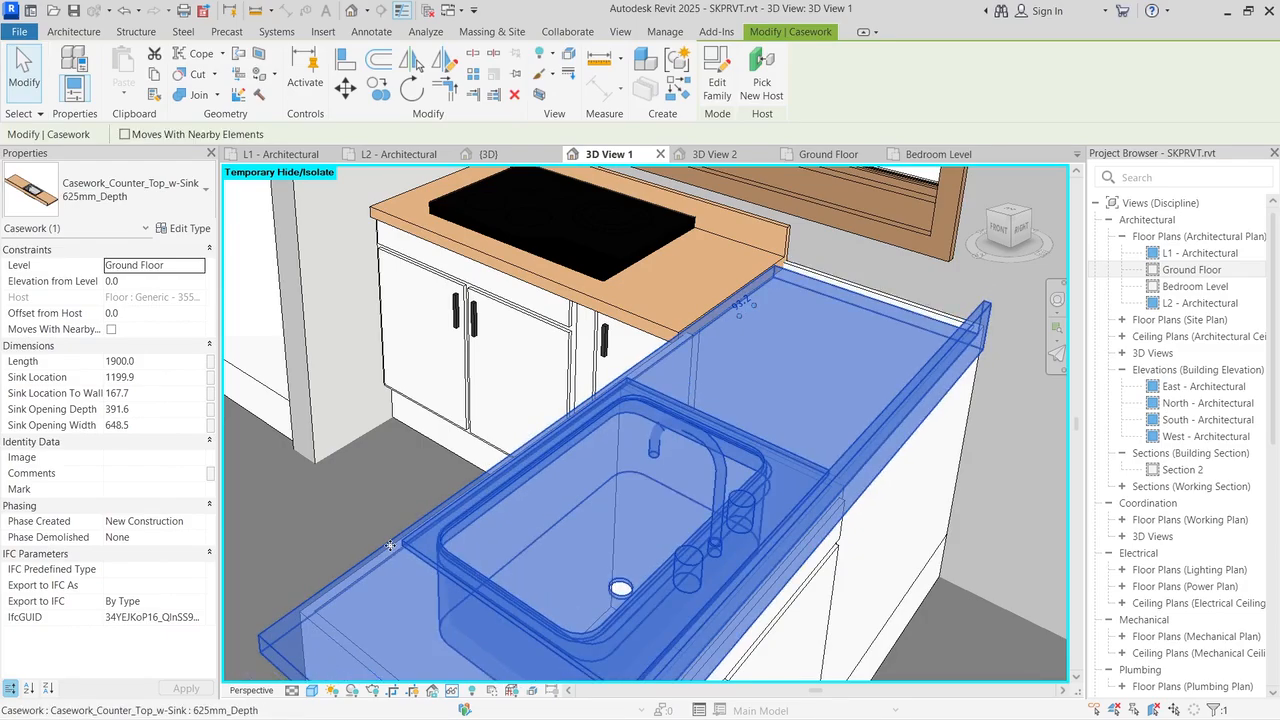
key("Escape")
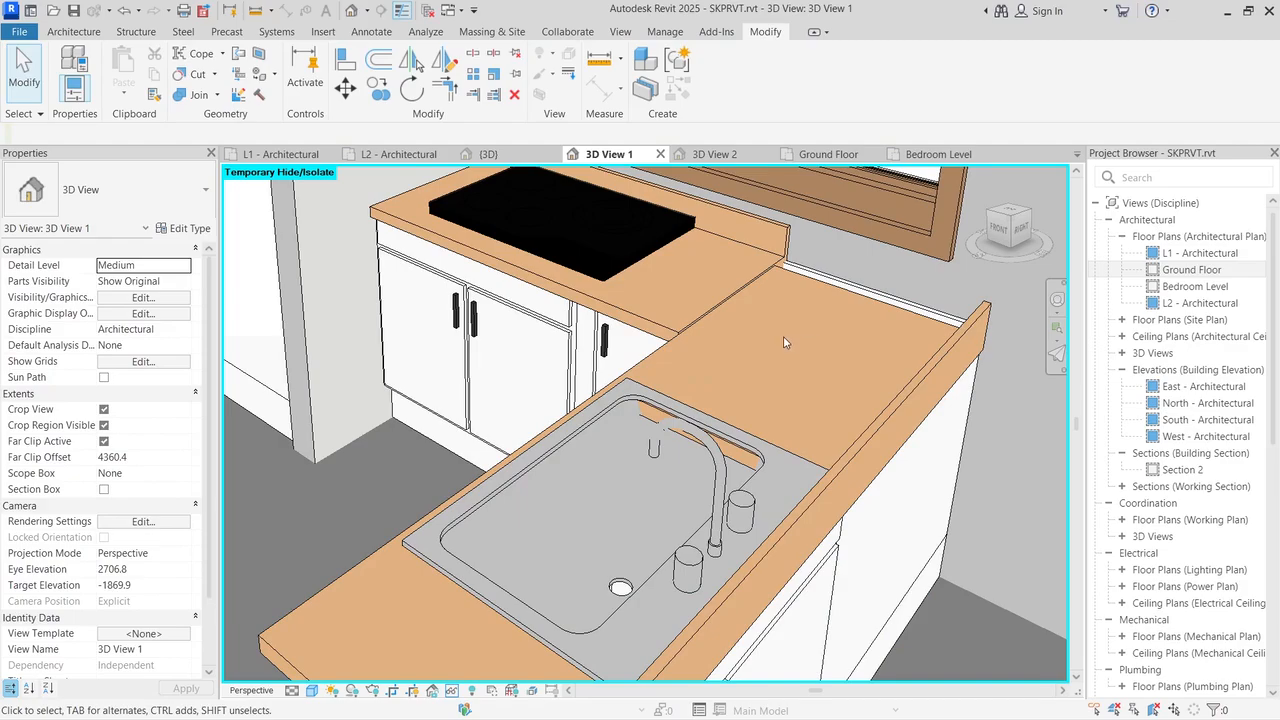
Step: Select the sink countertop and switch the Ground Floor plan to the Hidden Line visual style
left_click(798, 290)
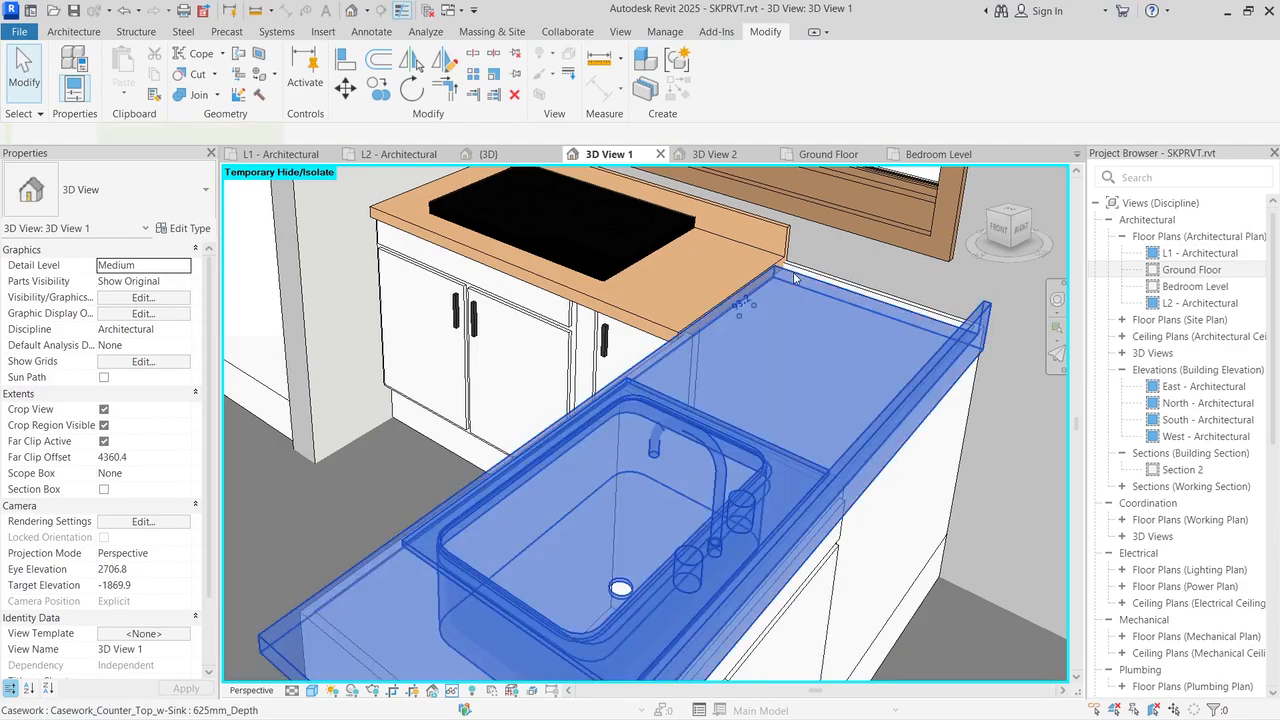
middle_click_drag(570, 217, 410, 170, "shift")
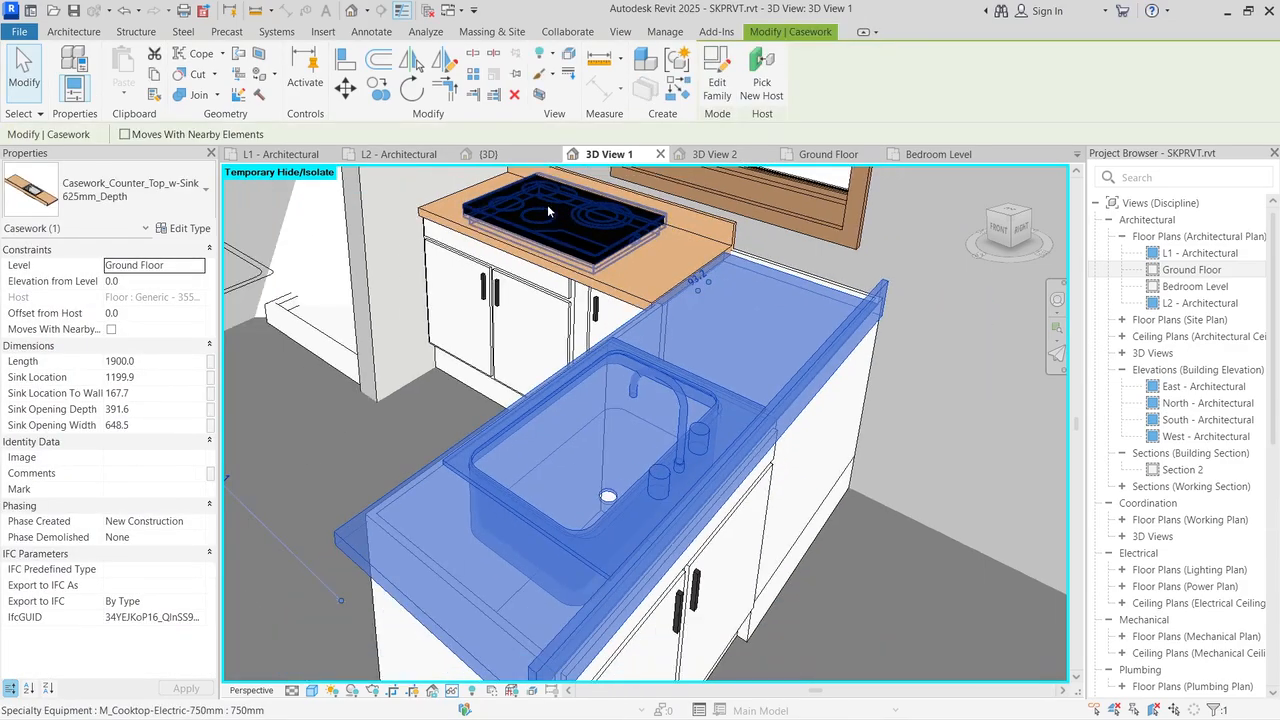
left_click(828, 154)
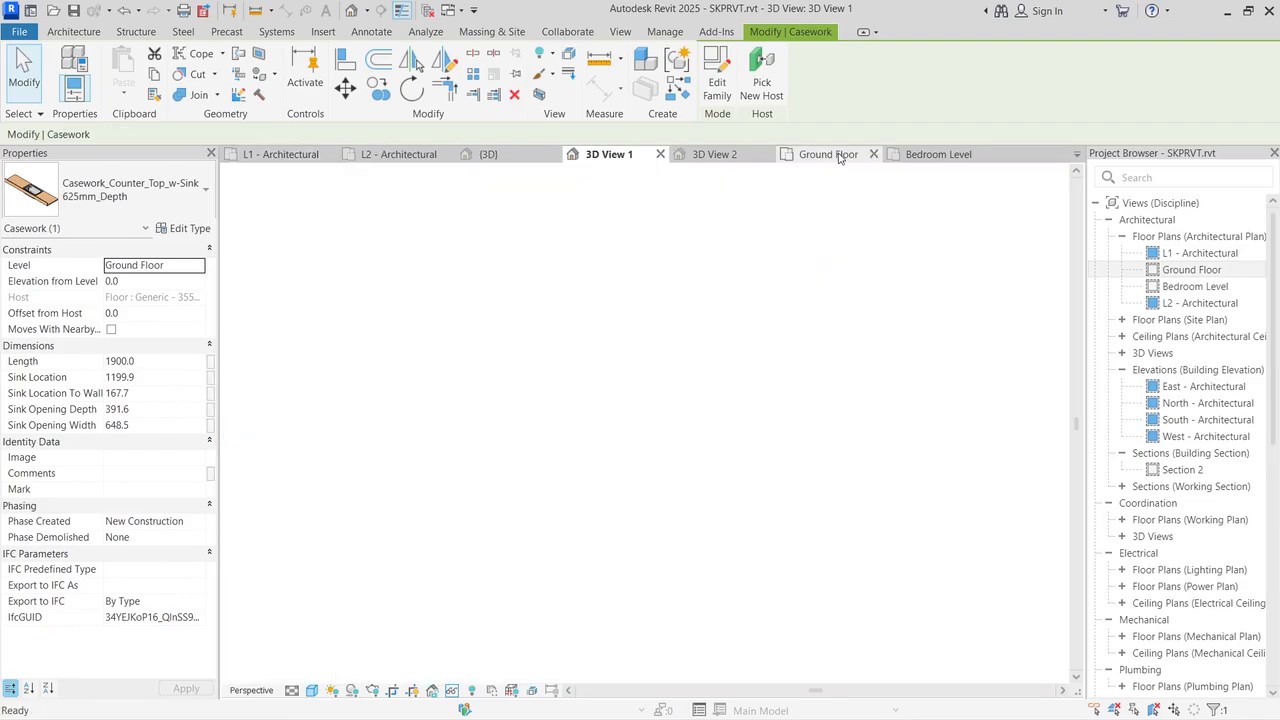
scroll(690, 290, "down", 2)
scroll(690, 290, "down", 2)
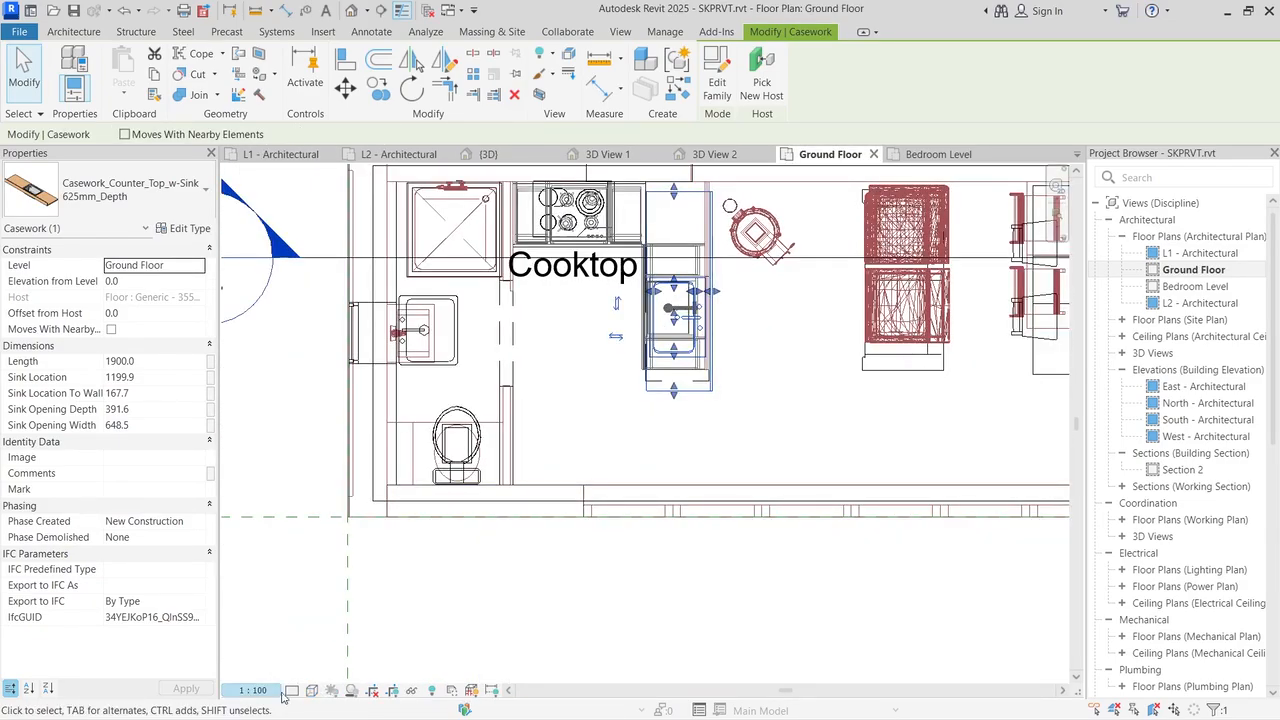
left_click(312, 690)
left_click(337, 607)
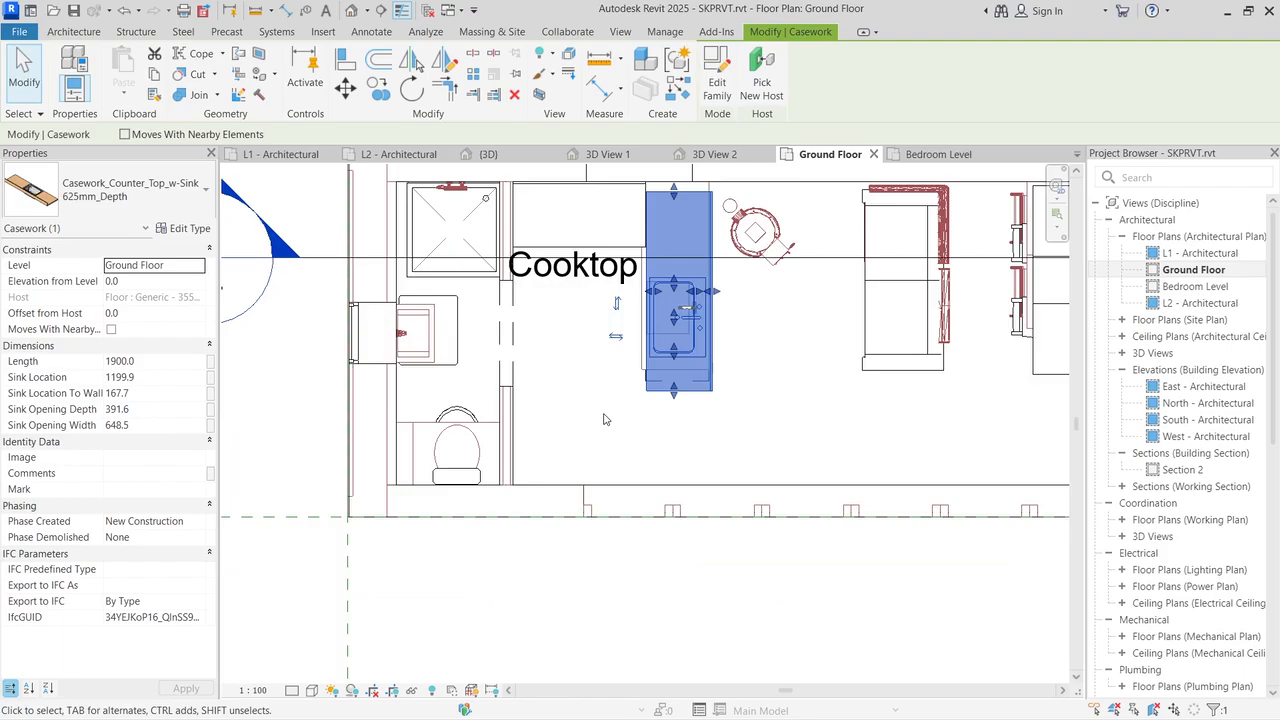
Step: Extend the sink countertop's wall-side end to the window wall's inner face, for a length of about 1993.2 mm
scroll(590, 335, "up", 4)
scroll(615, 322, "up", 1)
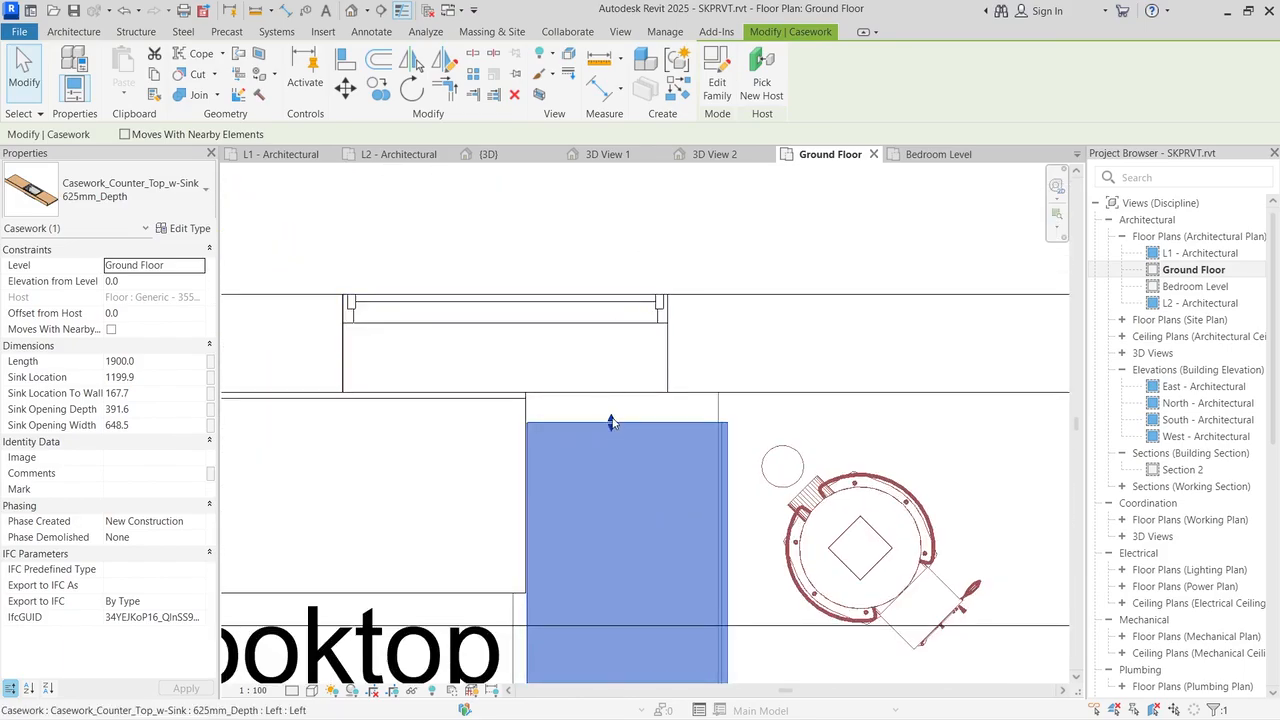
left_click_drag(612, 423, 611, 392)
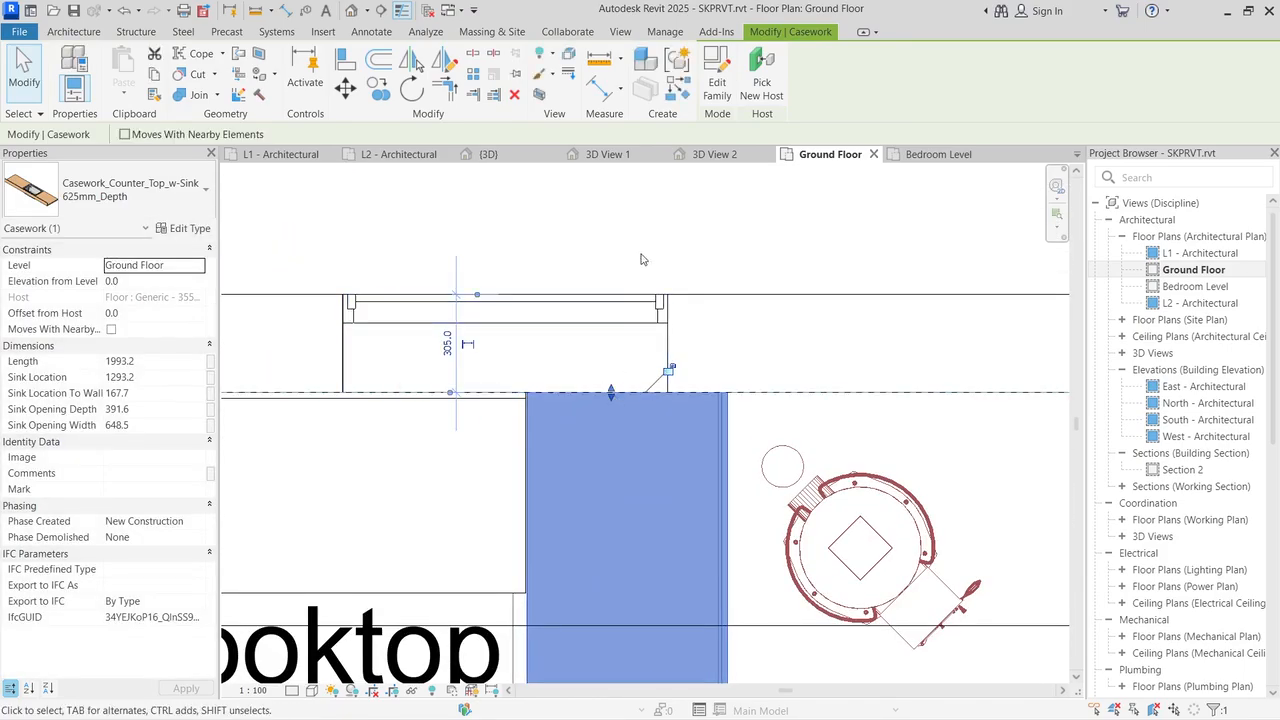
left_click(642, 259)
Step: Start a new wall in the Ground Floor plan and choose the curtain wall type M_Exterior Glazing
scroll(608, 286, "down", 5)
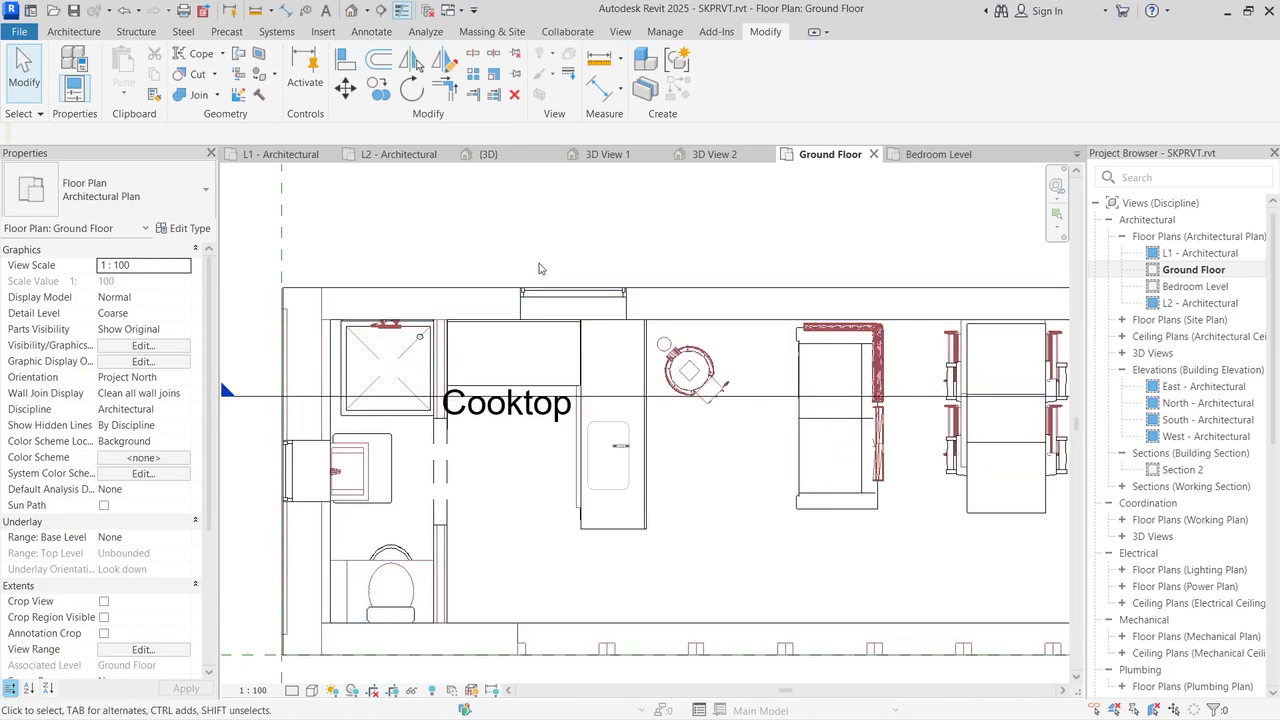
scroll(540, 313, "down", 2)
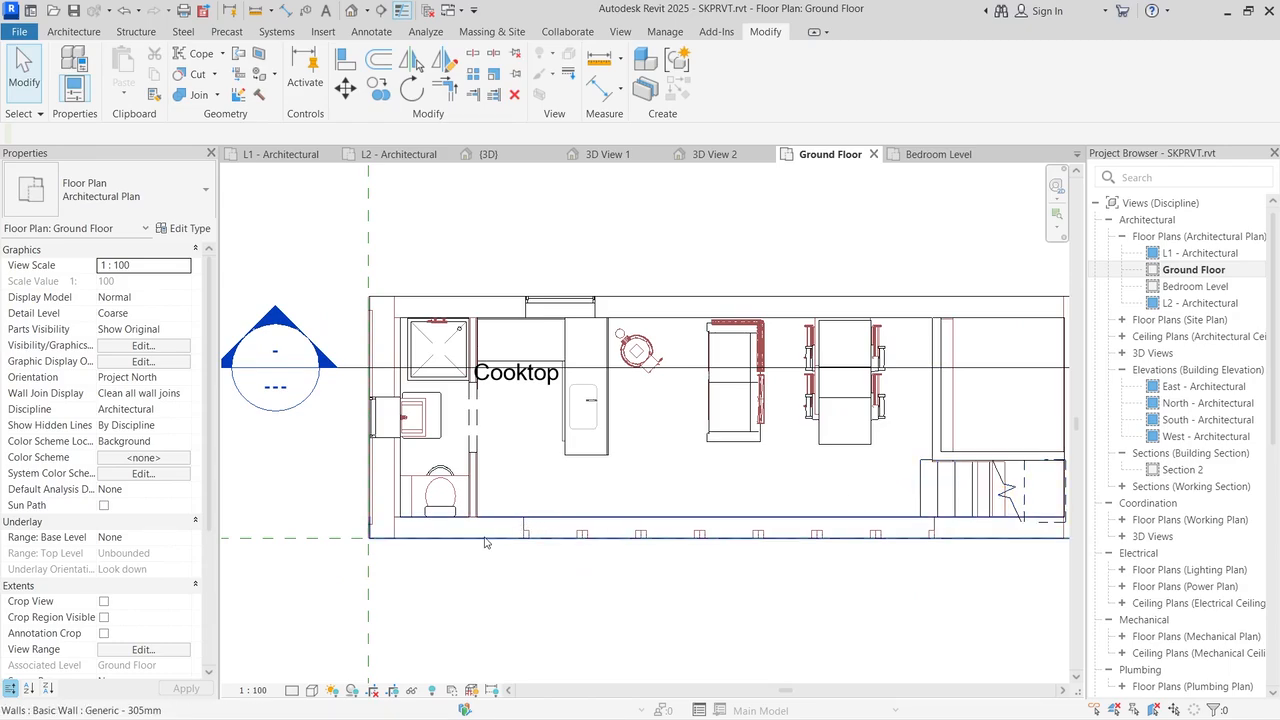
scroll(485, 542, "down", 1)
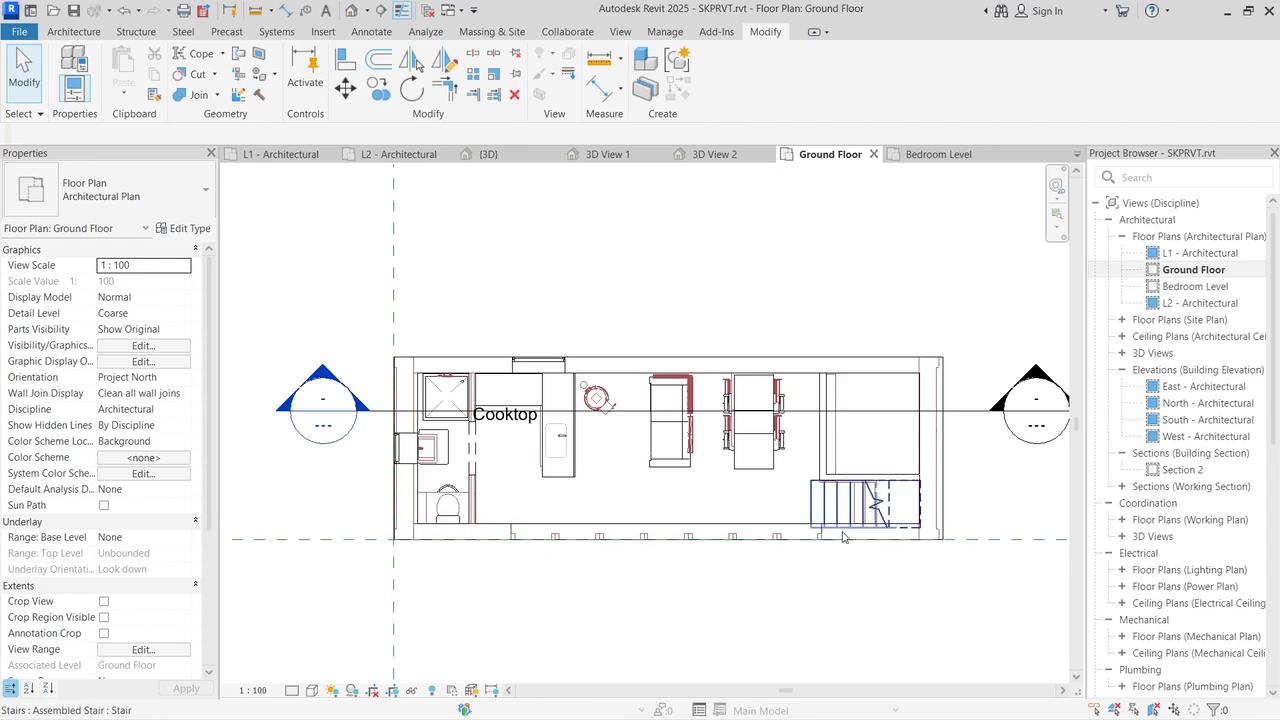
scroll(832, 540, "up", 1)
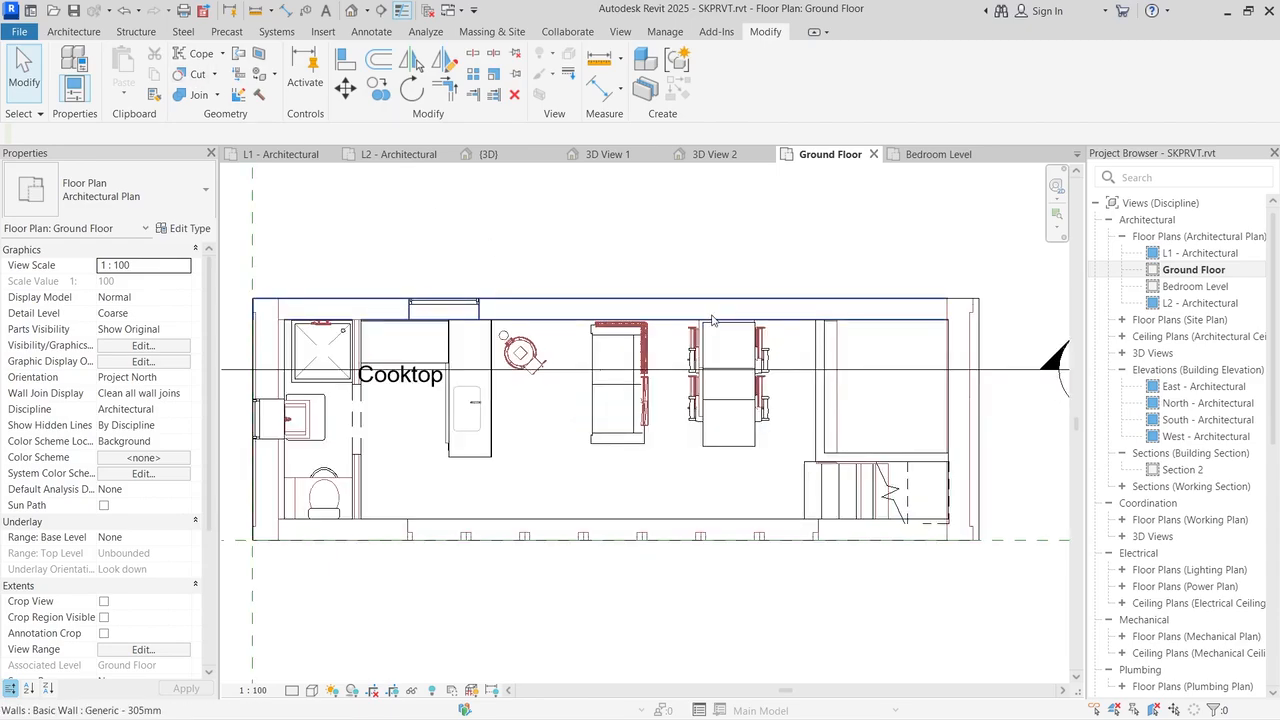
left_click(86, 32)
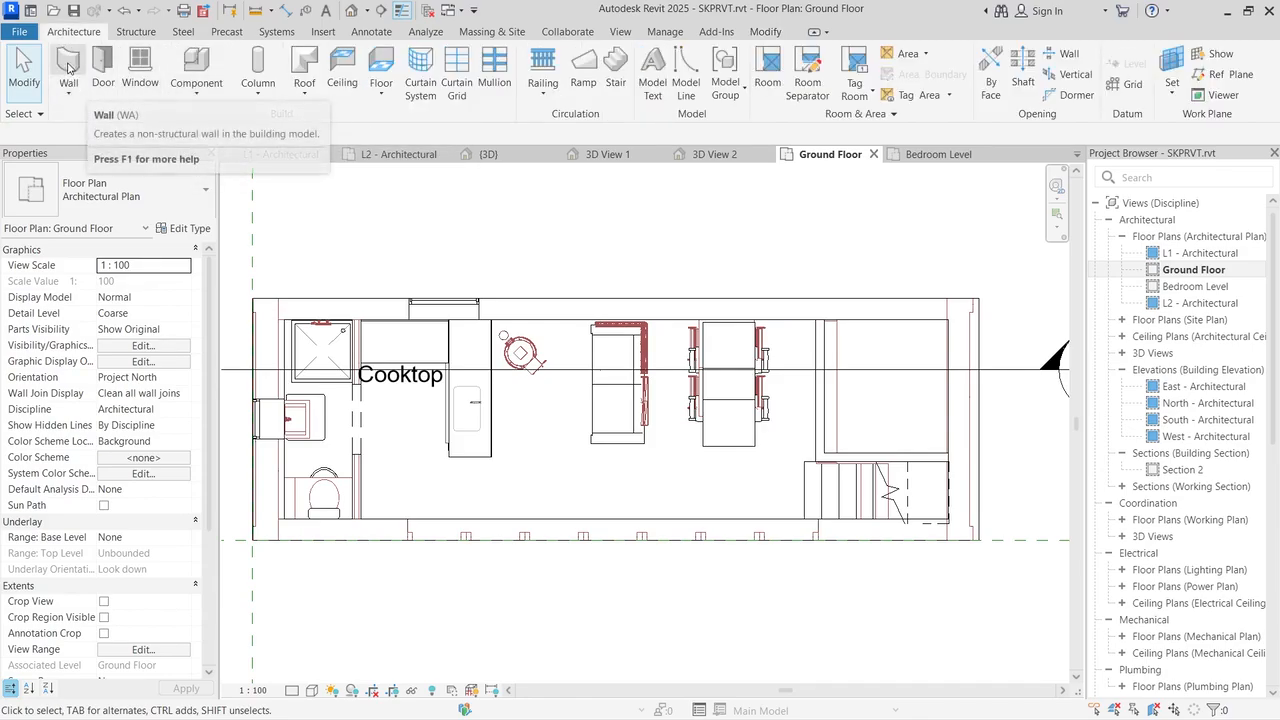
key("w")
key("a")
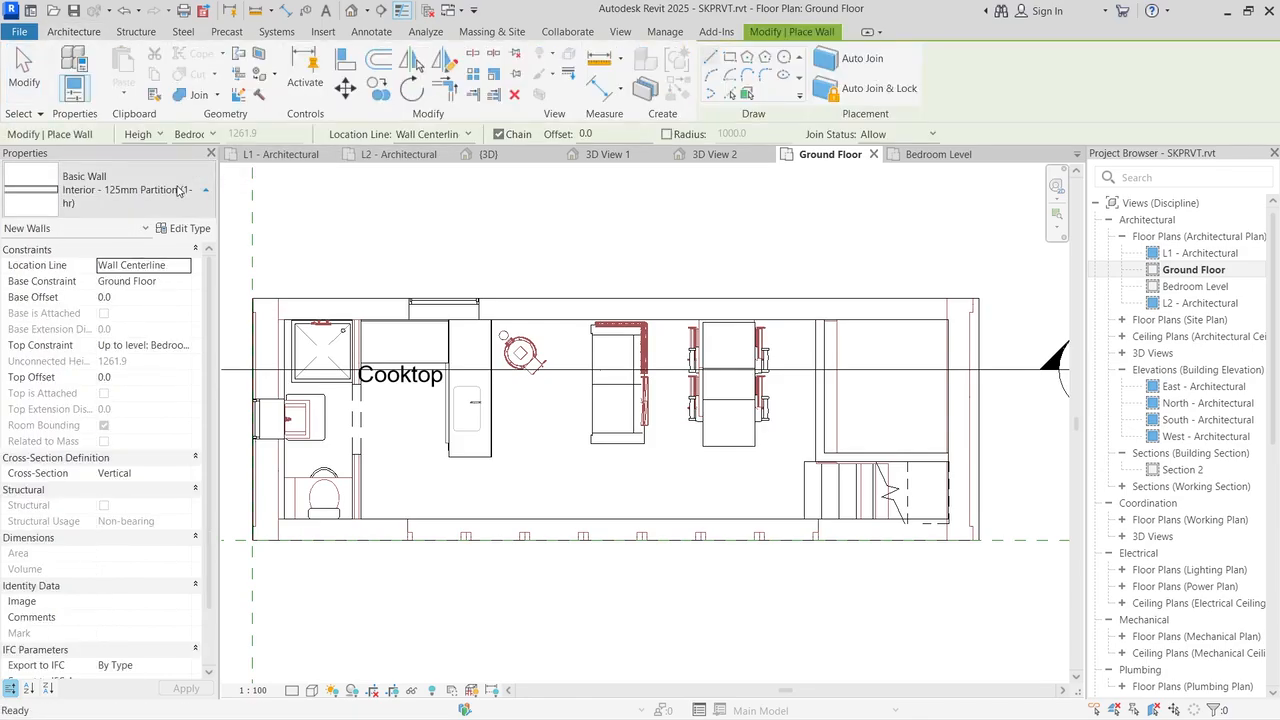
left_click(180, 198)
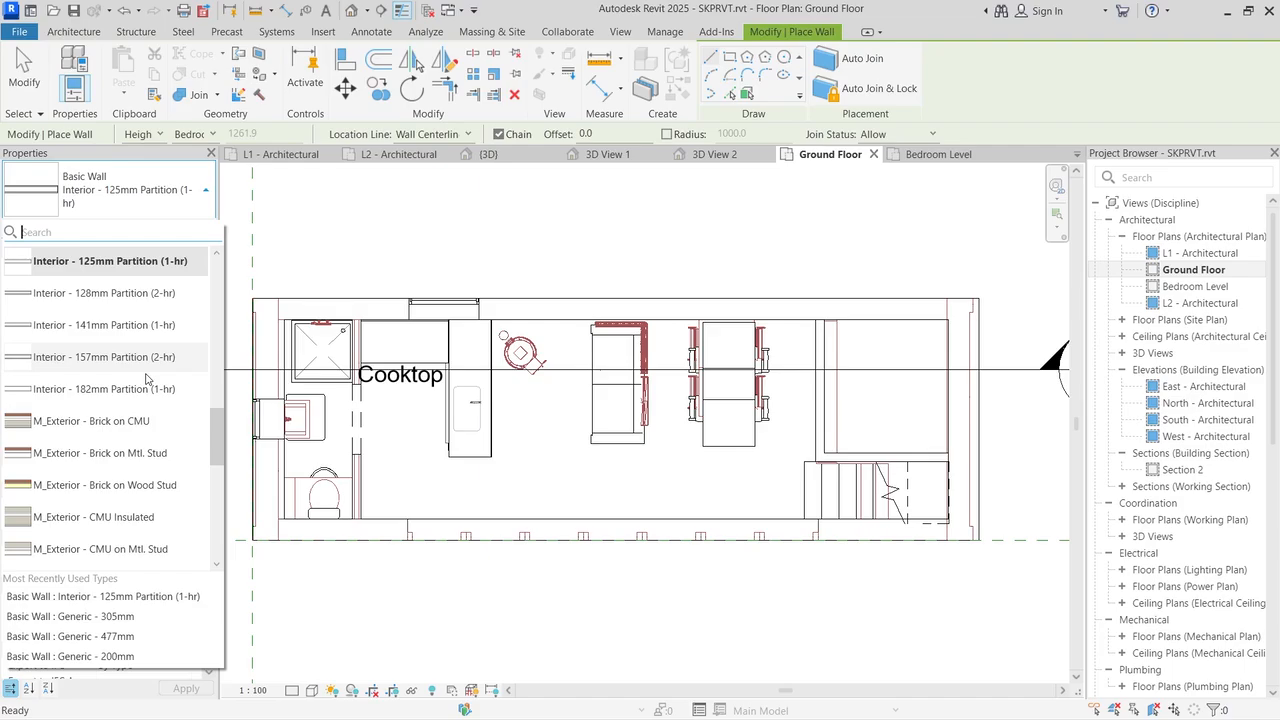
scroll(145, 378, "down", 10)
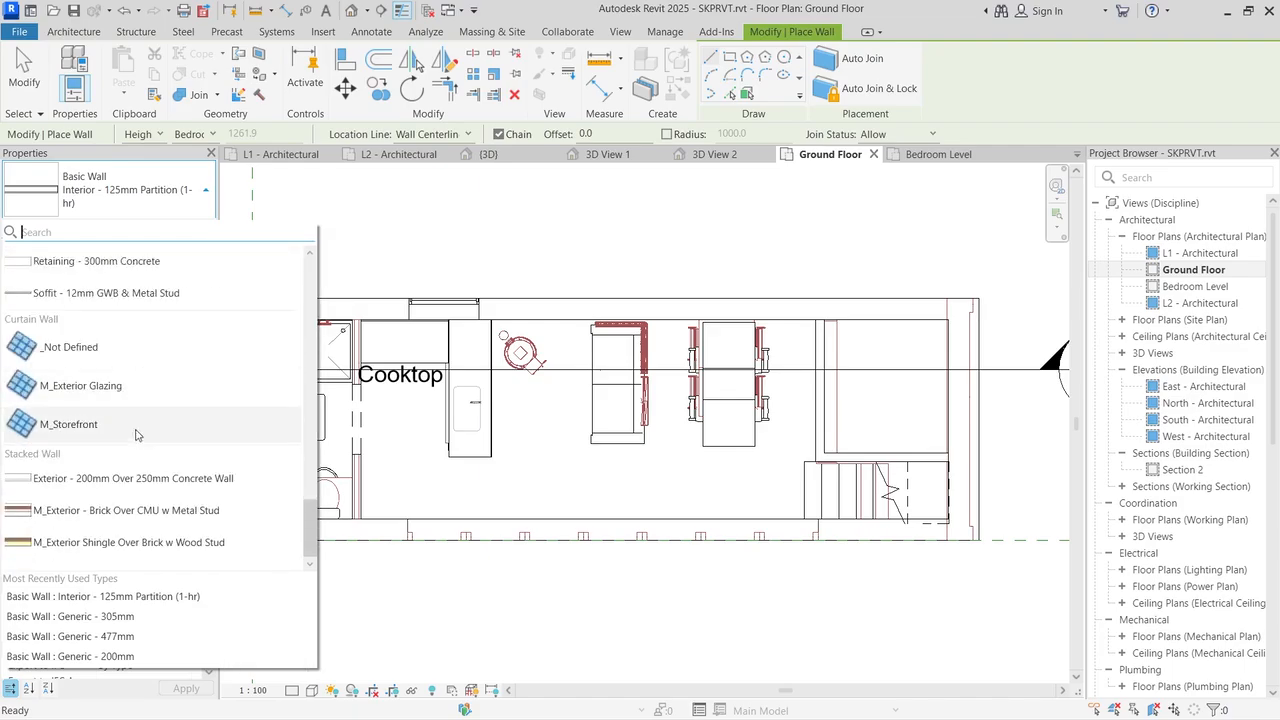
mouse_move(145, 388)
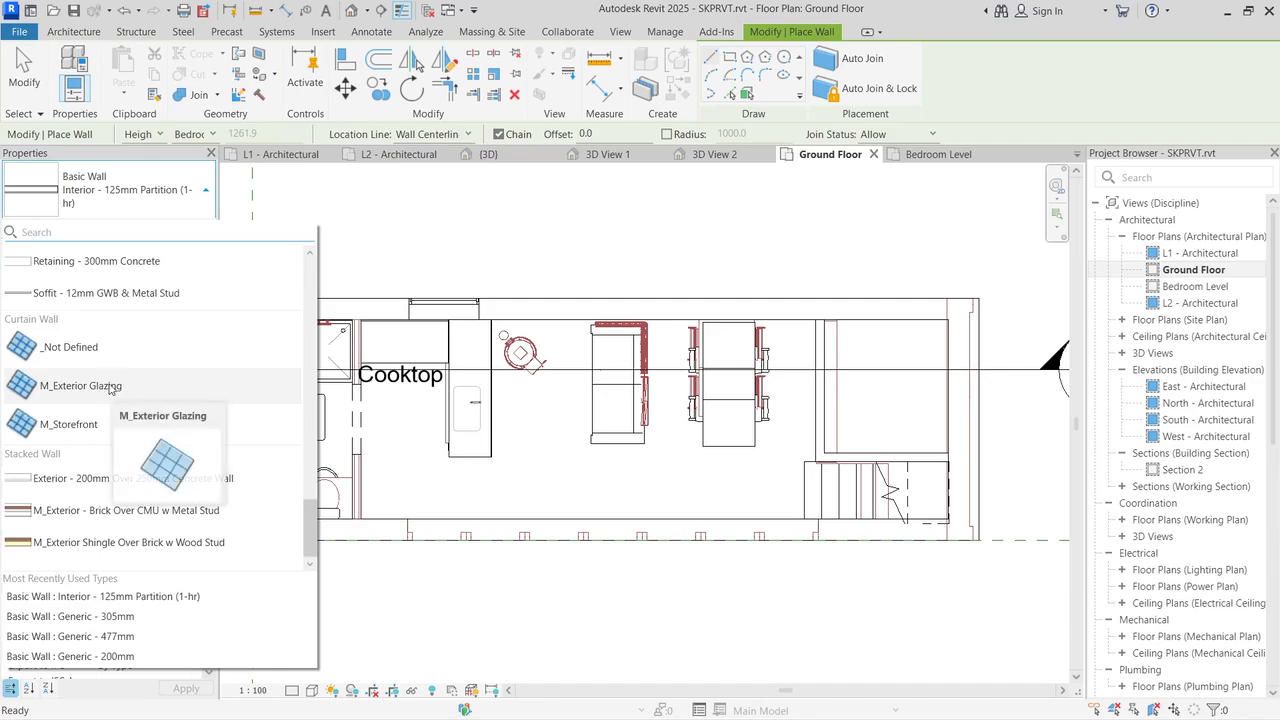
left_click(170, 394)
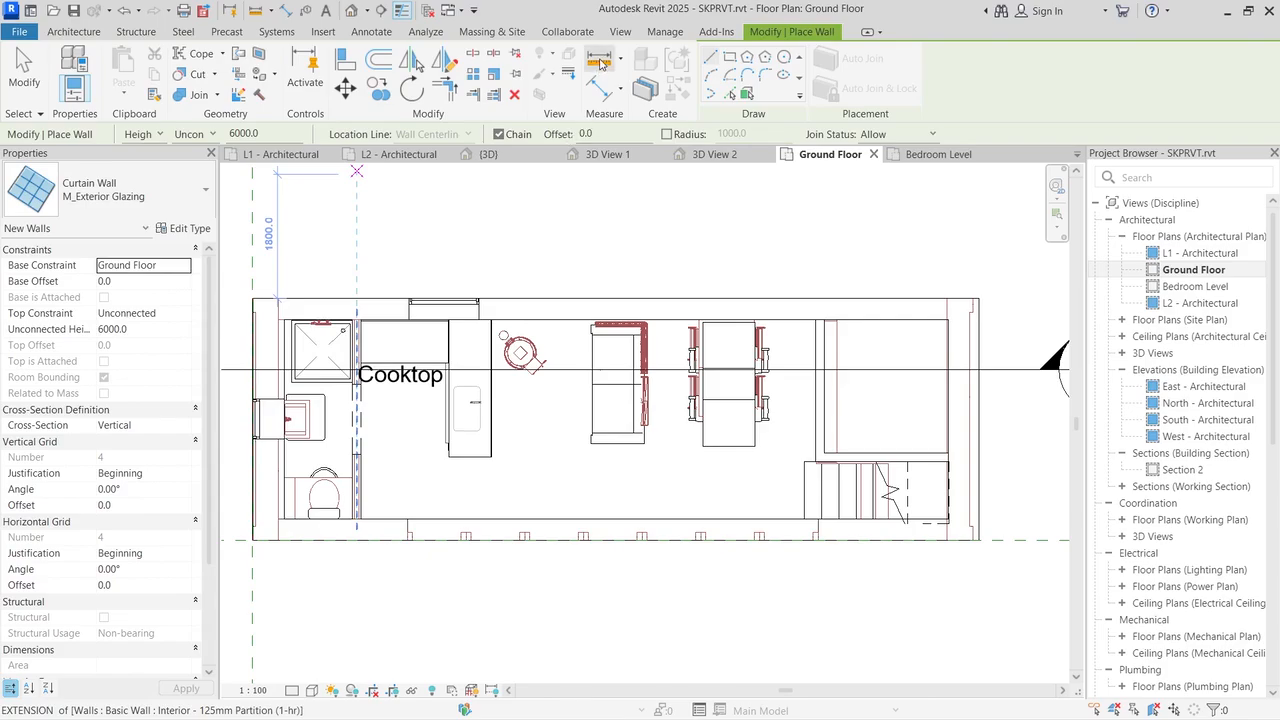
Step: Measure the clear gaps between neighbouring frame posts of the glazed opening in the long wall opposite the kitchen window
key("Escape")
scroll(280, 530, "up", 5)
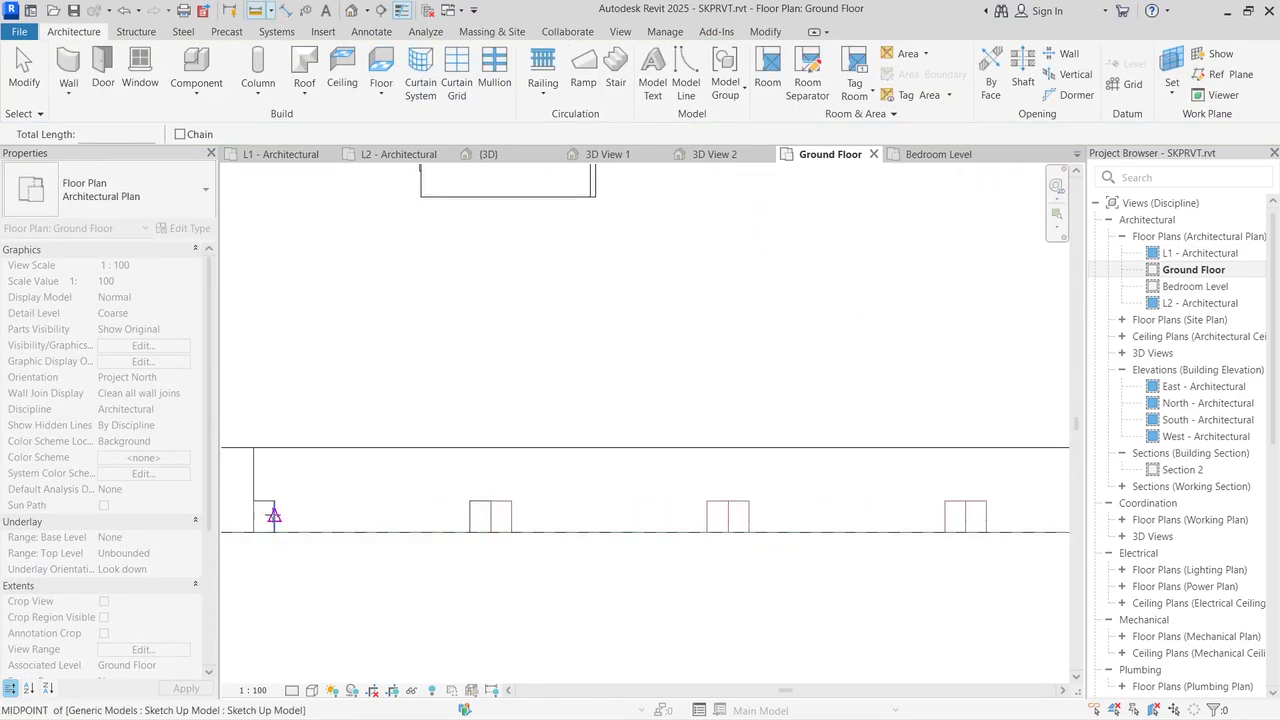
left_click(274, 516)
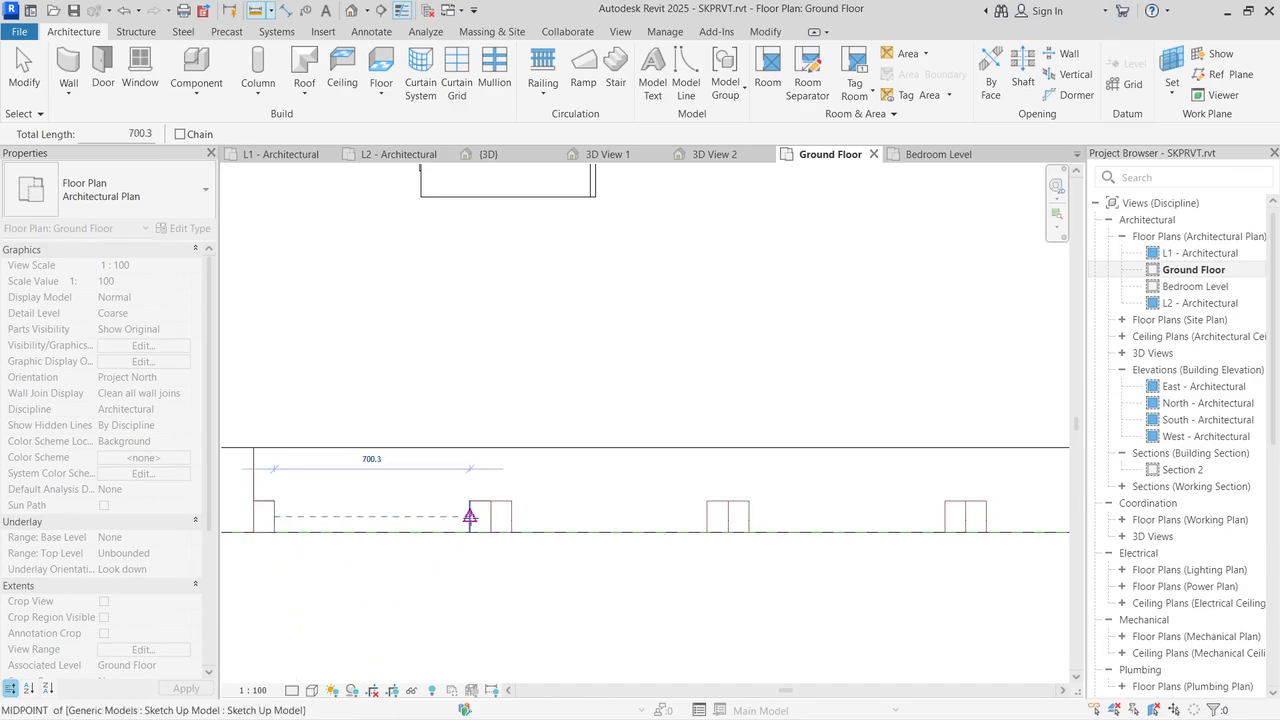
scroll(471, 516, "down", 2)
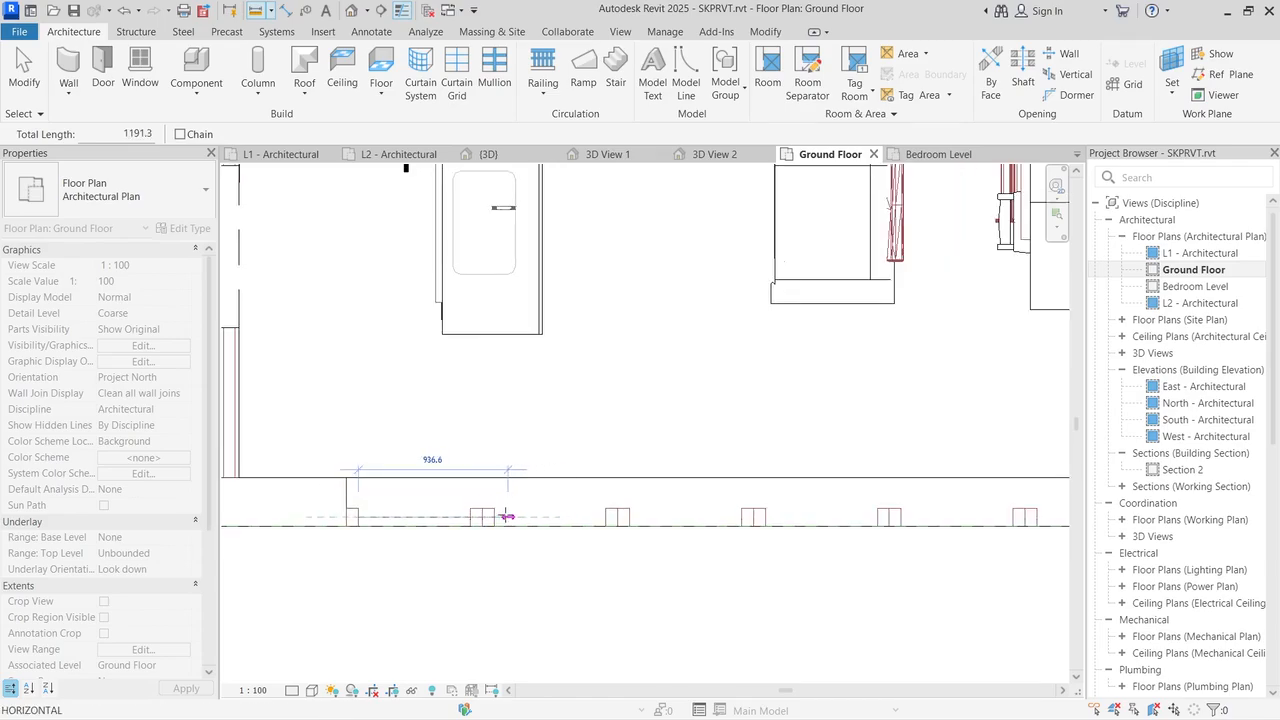
right_click(496, 512)
left_click(536, 253)
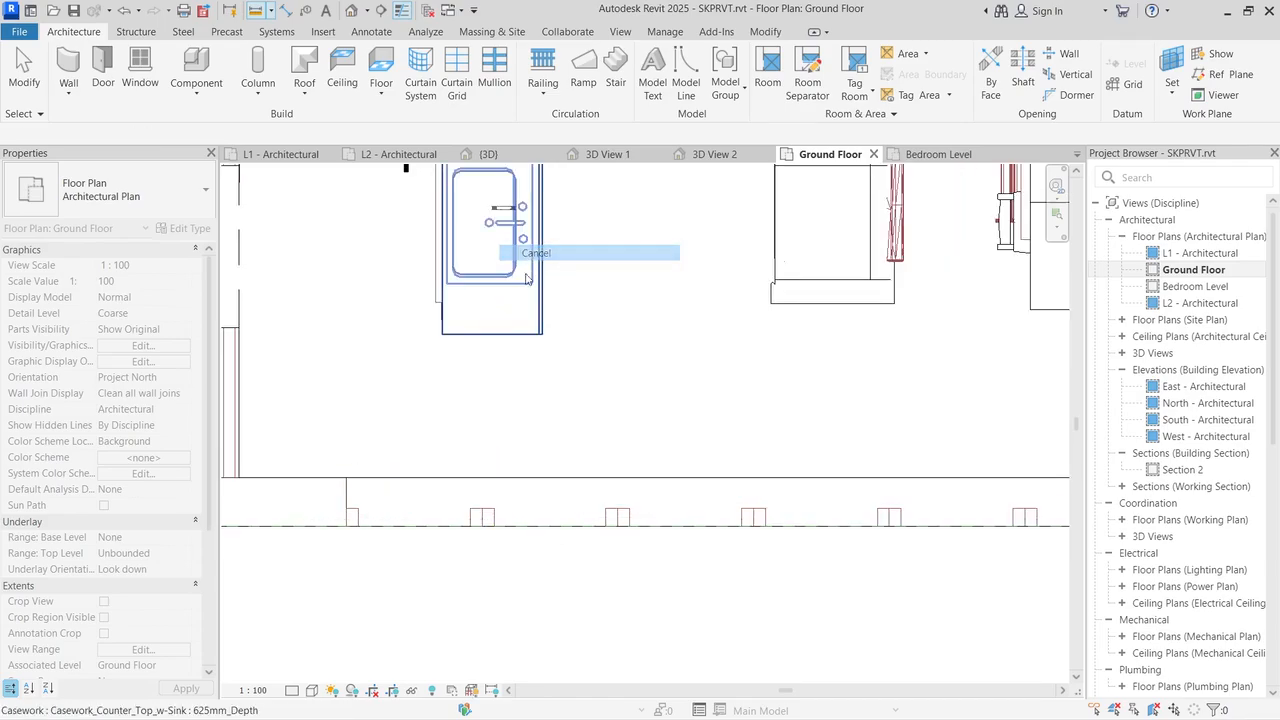
right_click(534, 594)
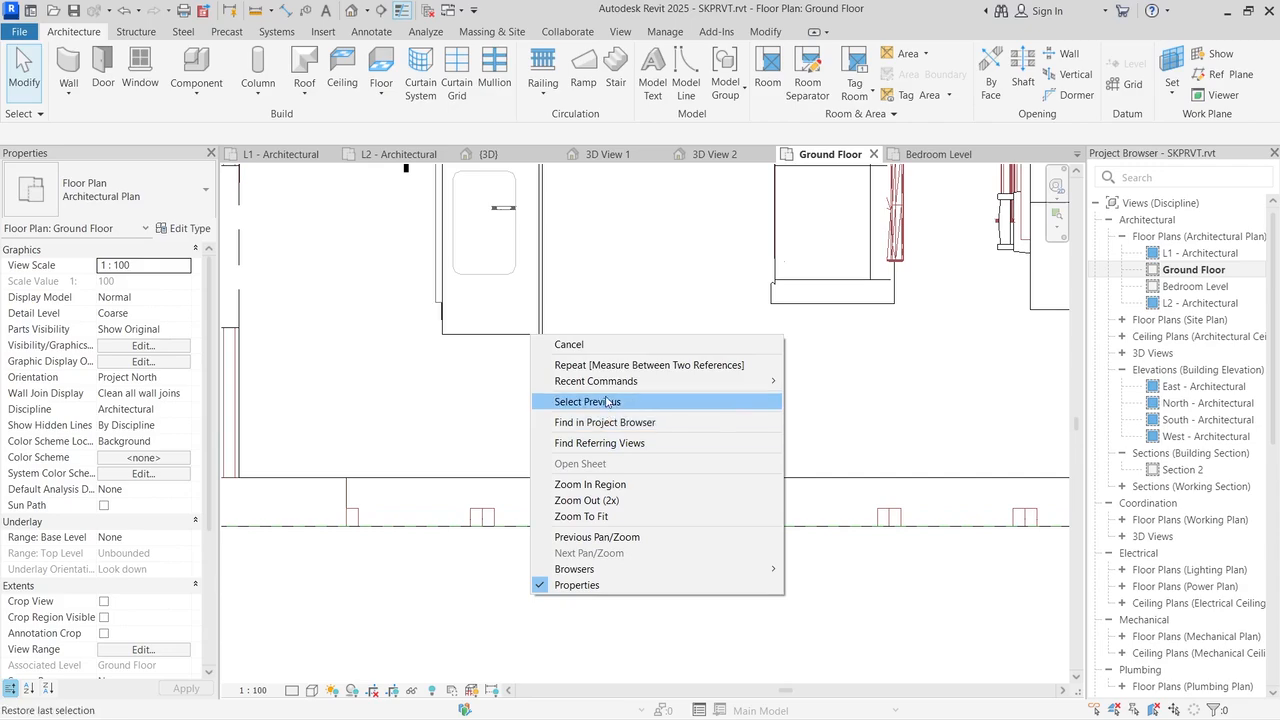
left_click(880, 382)
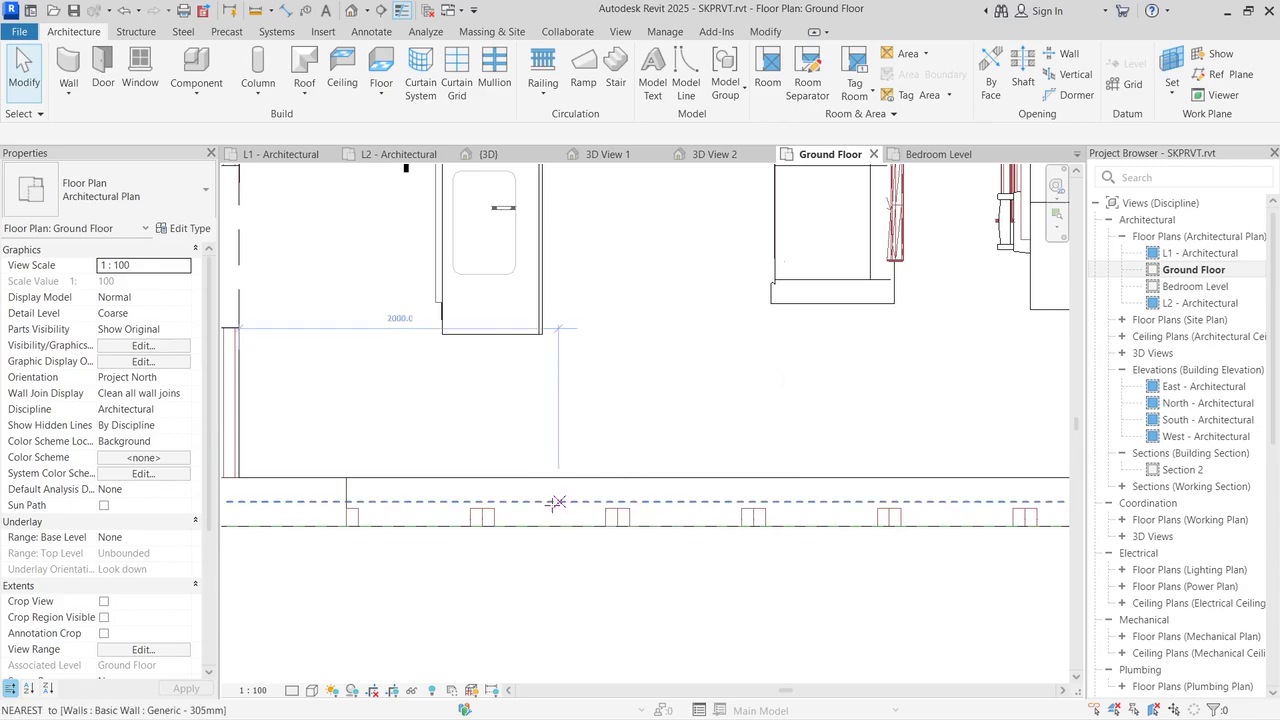
left_click(491, 516)
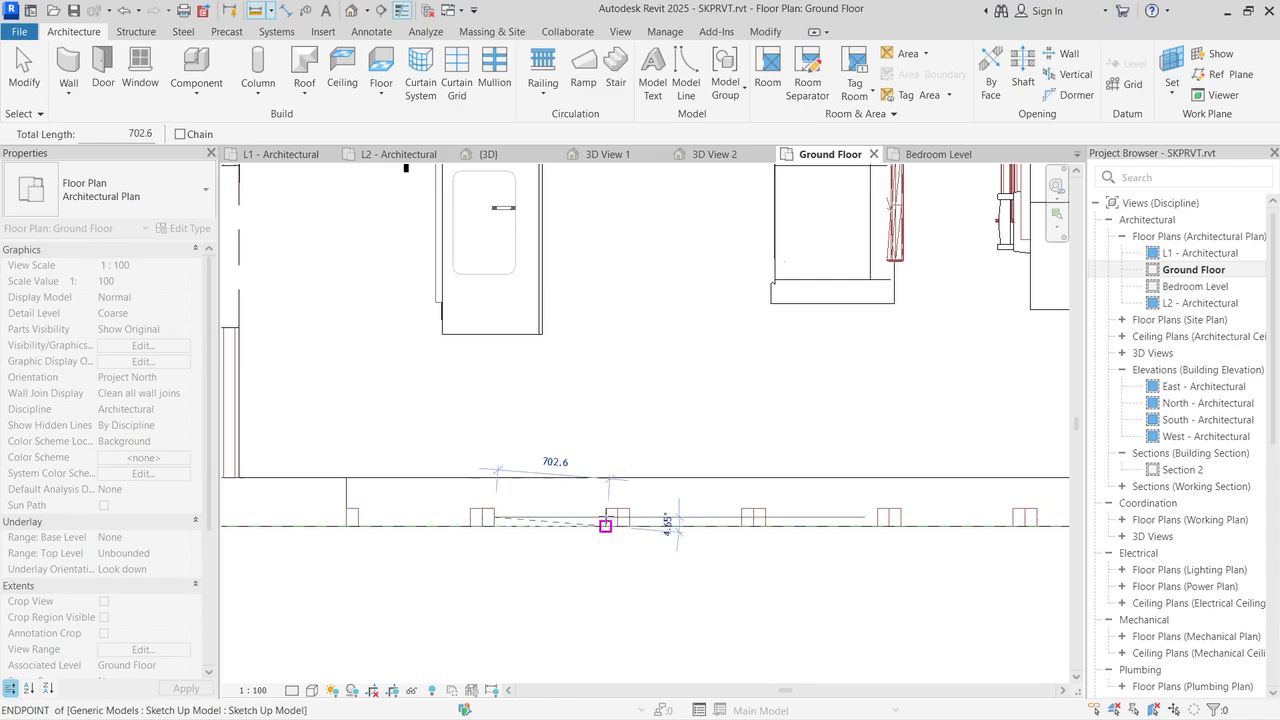
key("Escape")
key("Escape")
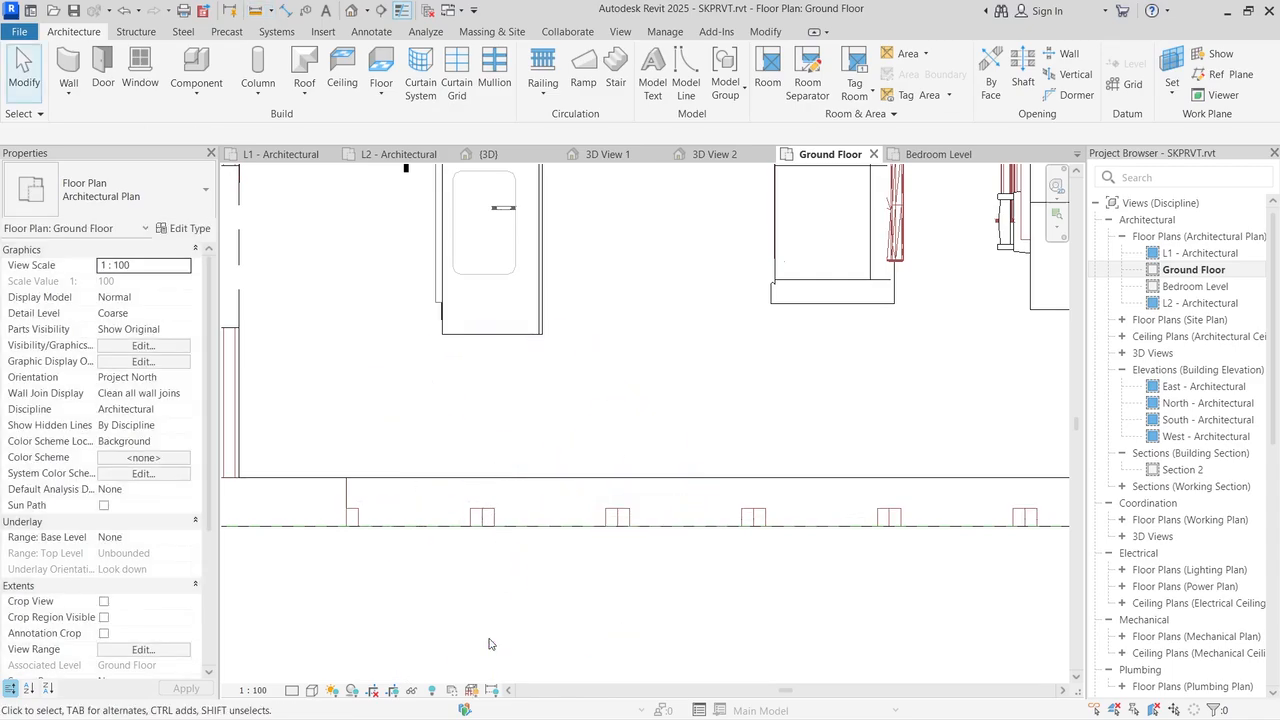
Step: Restart the wall command and enable Automatically Embed in the M_Exterior Glazing type properties
left_click(68, 65)
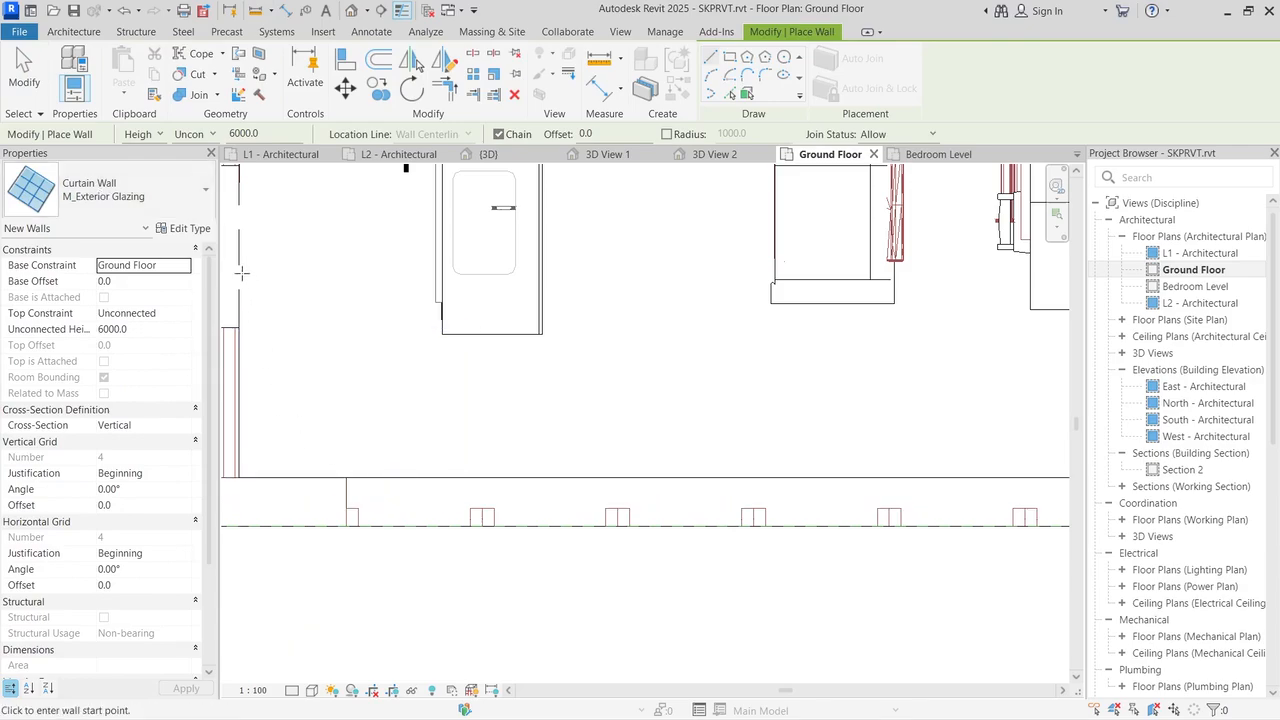
left_click(185, 228)
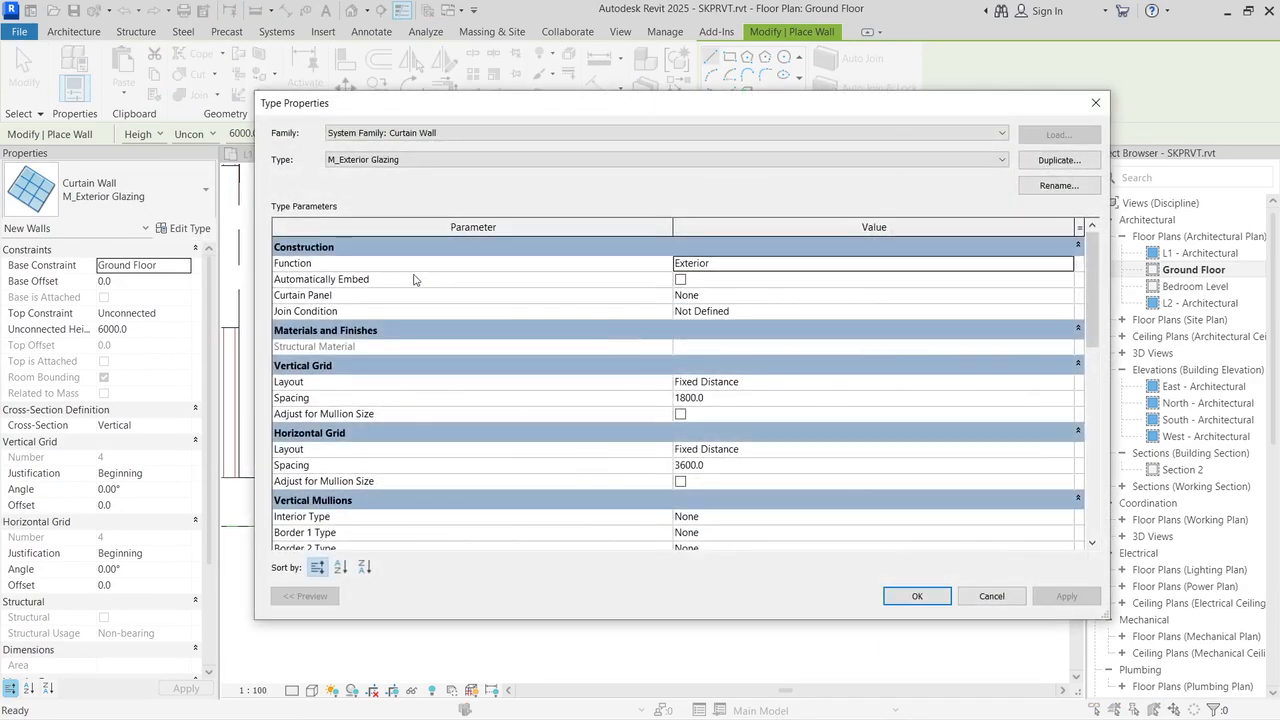
left_click(680, 280)
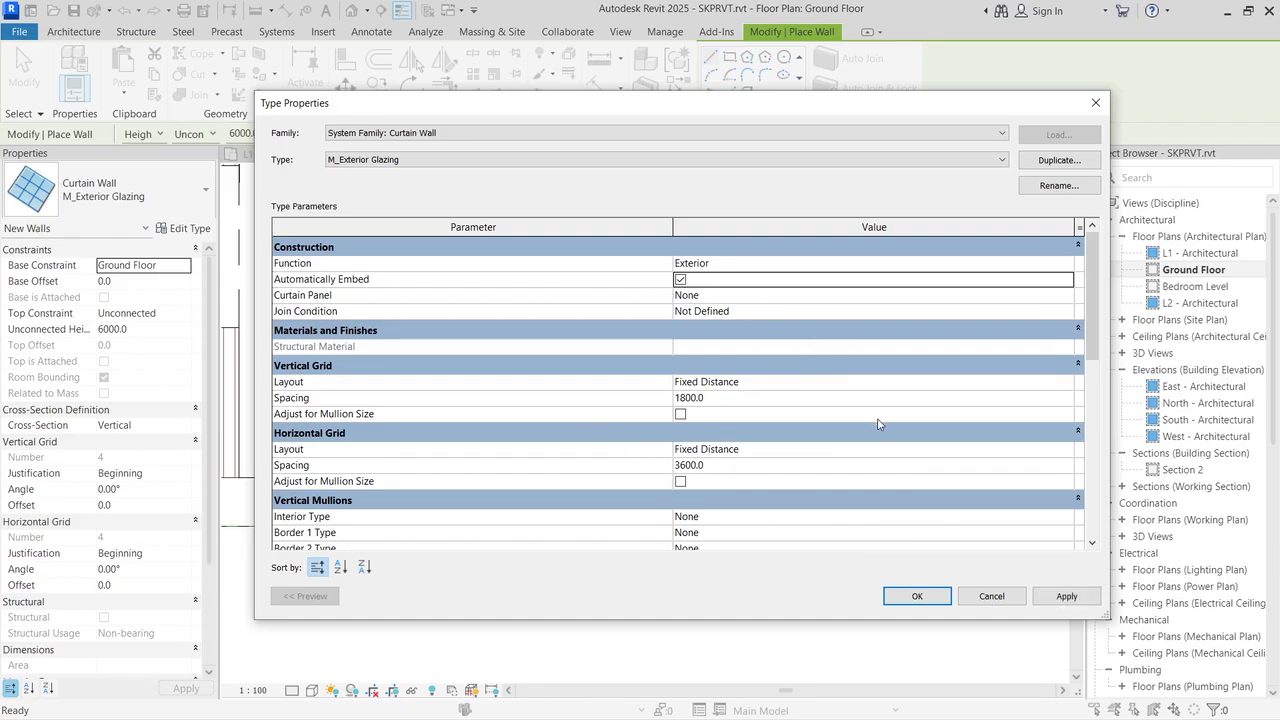
Step: Set both the horizontal and vertical grid spacing of the M_Exterior Glazing type to 700 mm
left_click(661, 472)
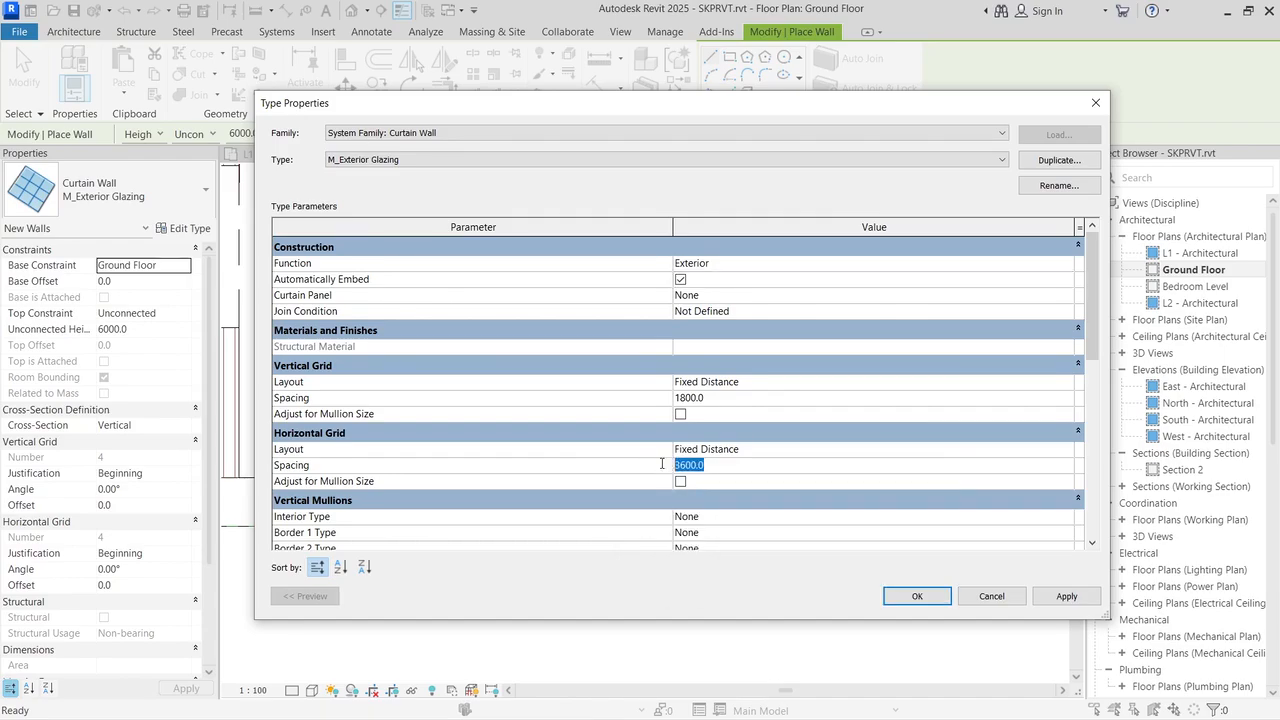
type("700")
left_click(1038, 595)
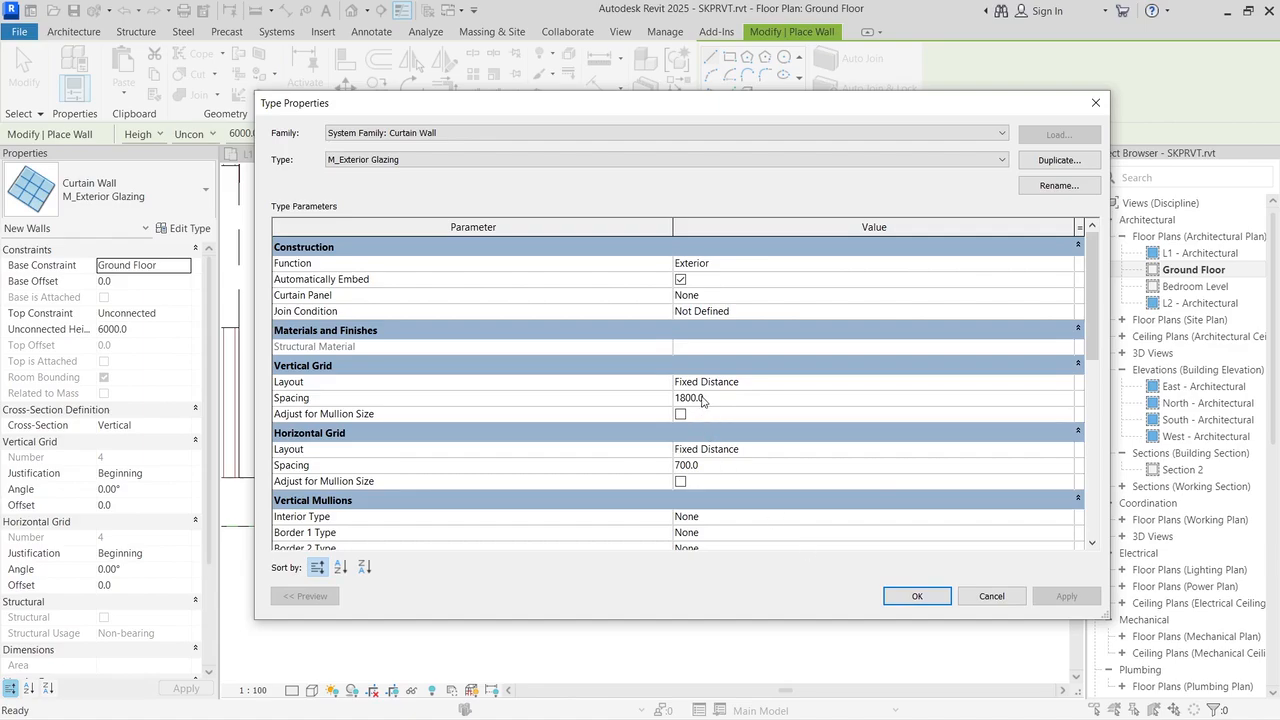
left_click_drag(738, 397, 623, 397)
type("700")
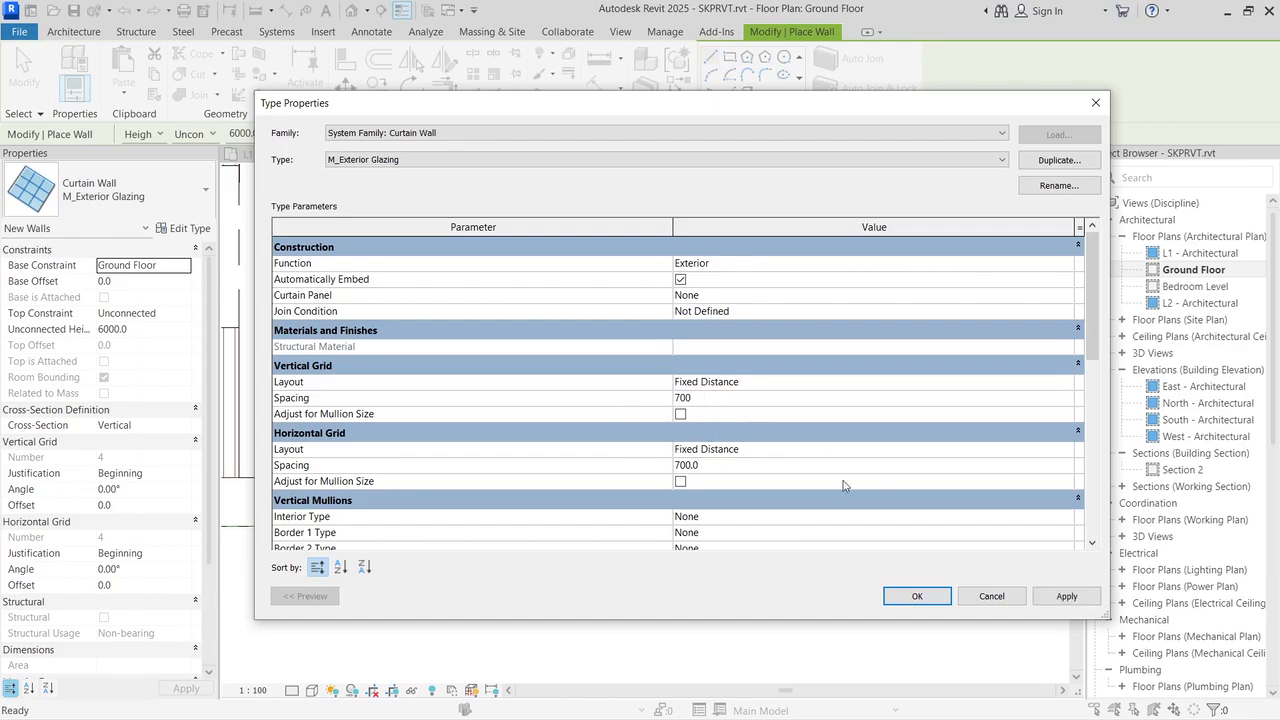
left_click(916, 596)
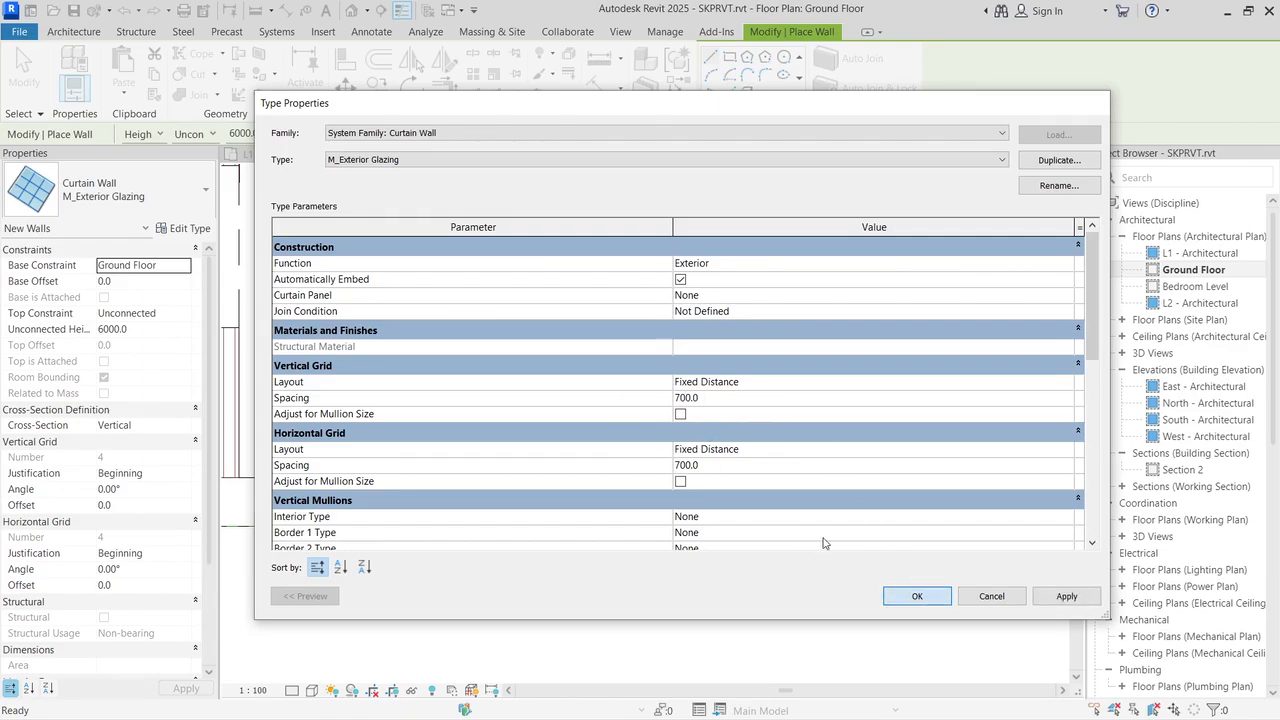
Step: Draw the curtain wall along the long wall's centerline from one end of the glazed opening to the other, about 5950 mm long
scroll(505, 515, "up", 3)
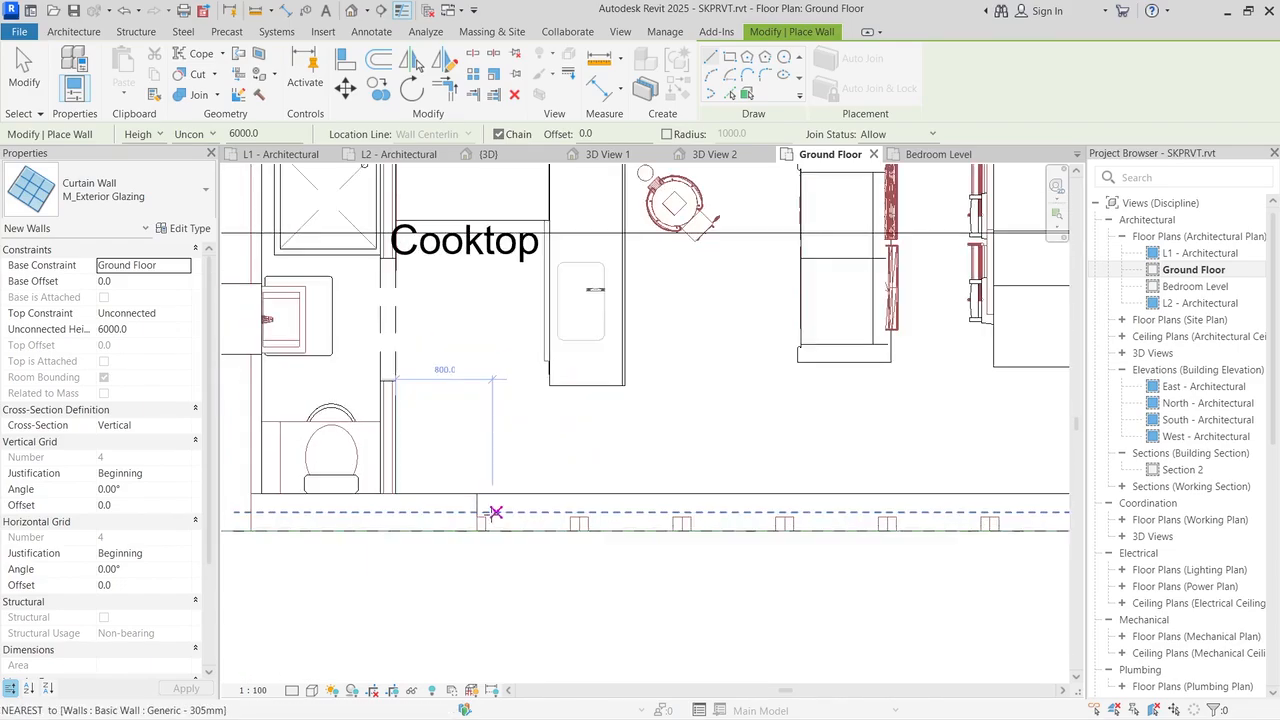
left_click(476, 512)
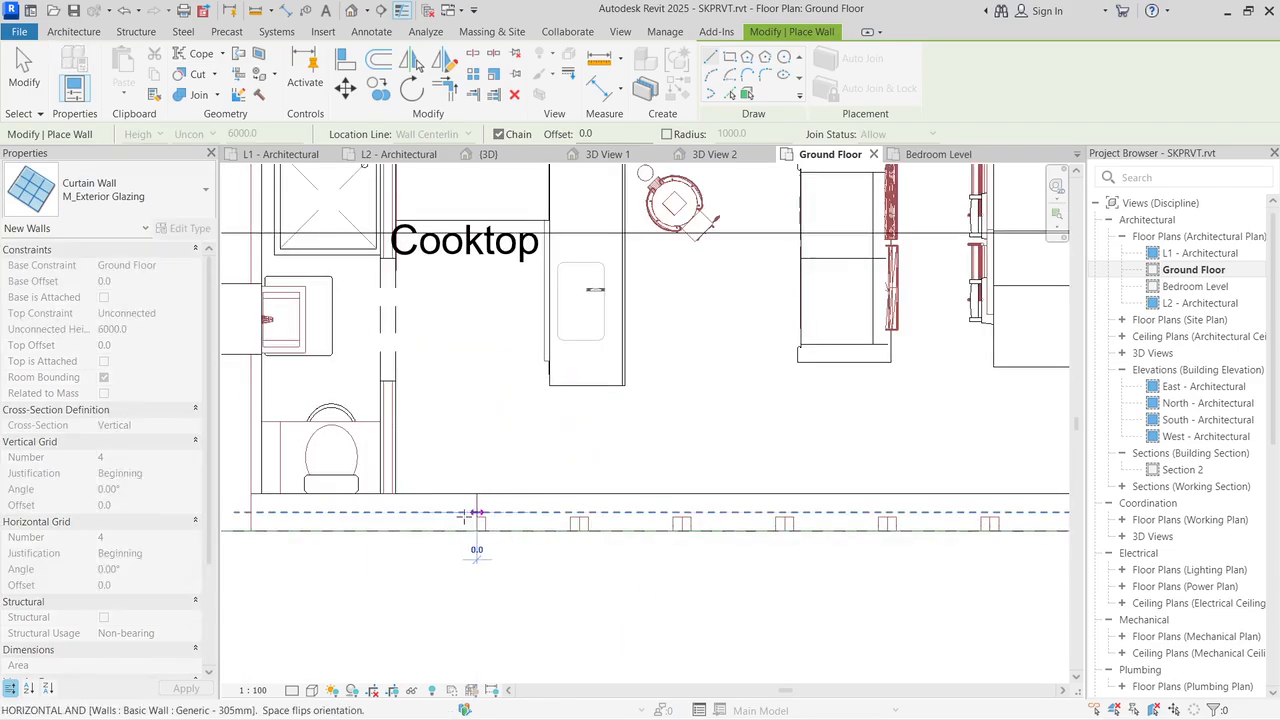
scroll(472, 540, "down", 3)
scroll(725, 514, "up", 3)
scroll(725, 514, "up", 4)
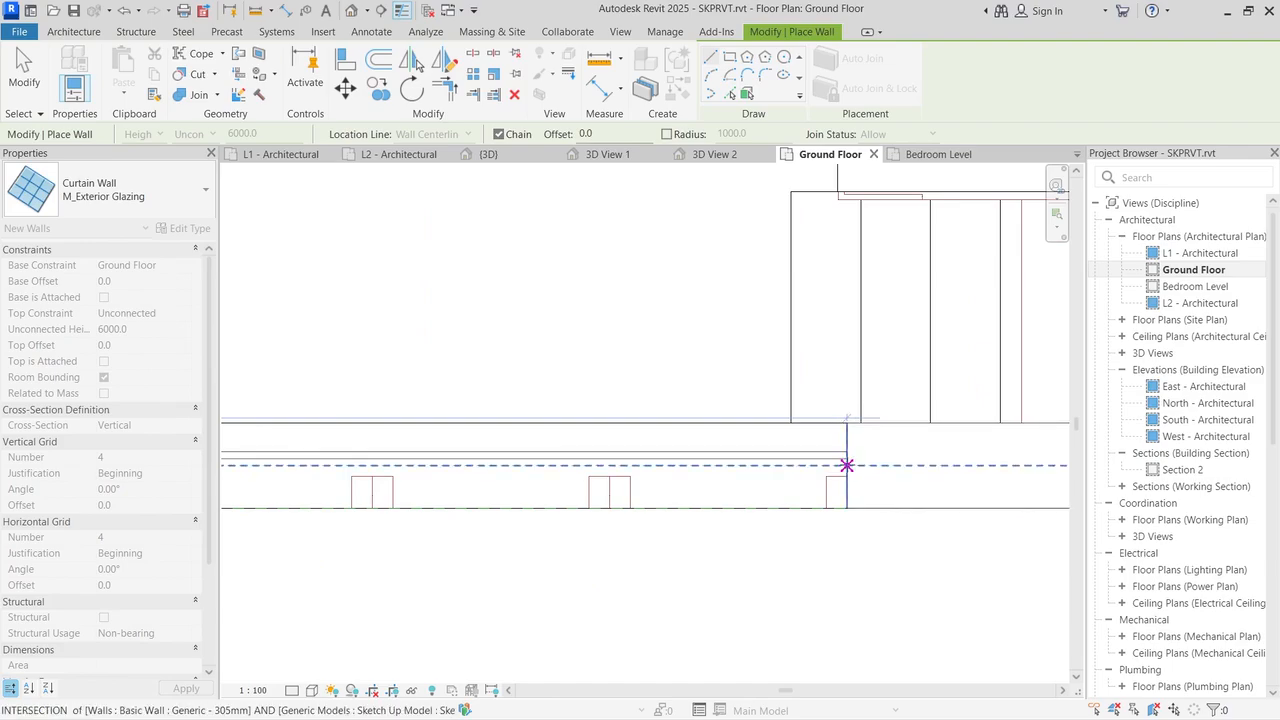
left_click(846, 465)
scroll(846, 465, "down", 4)
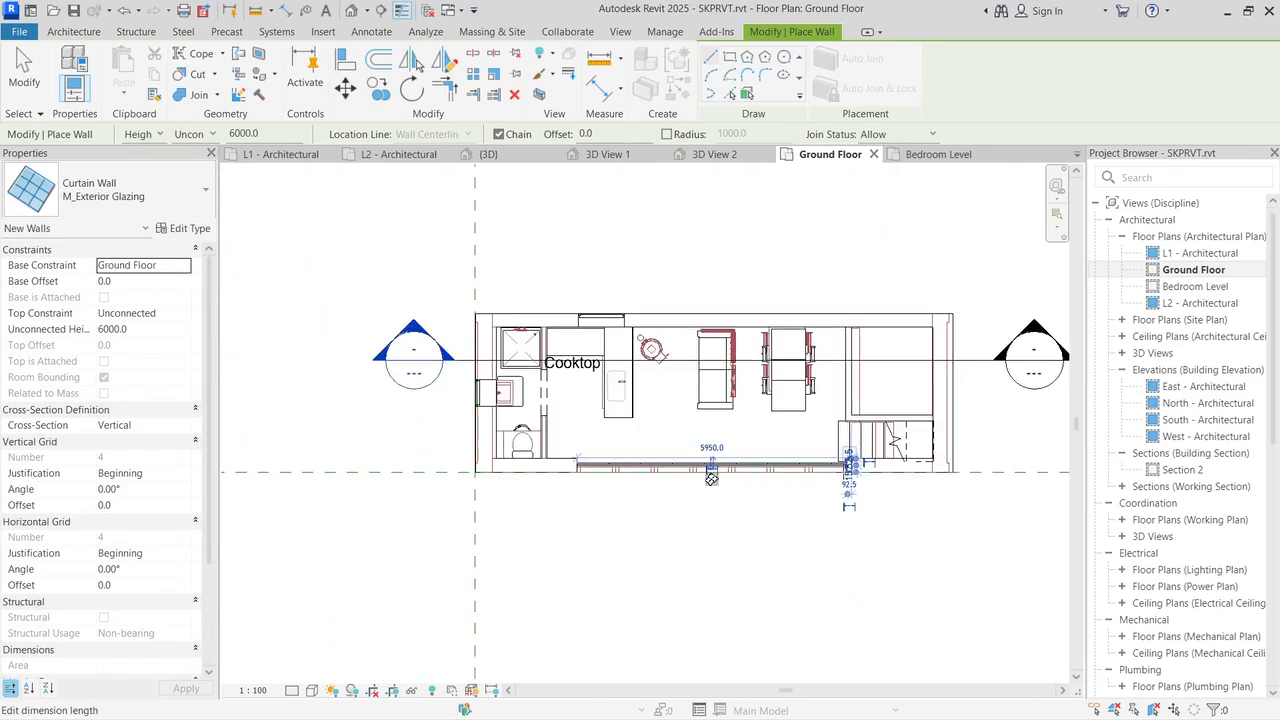
key("Escape")
key("Escape")
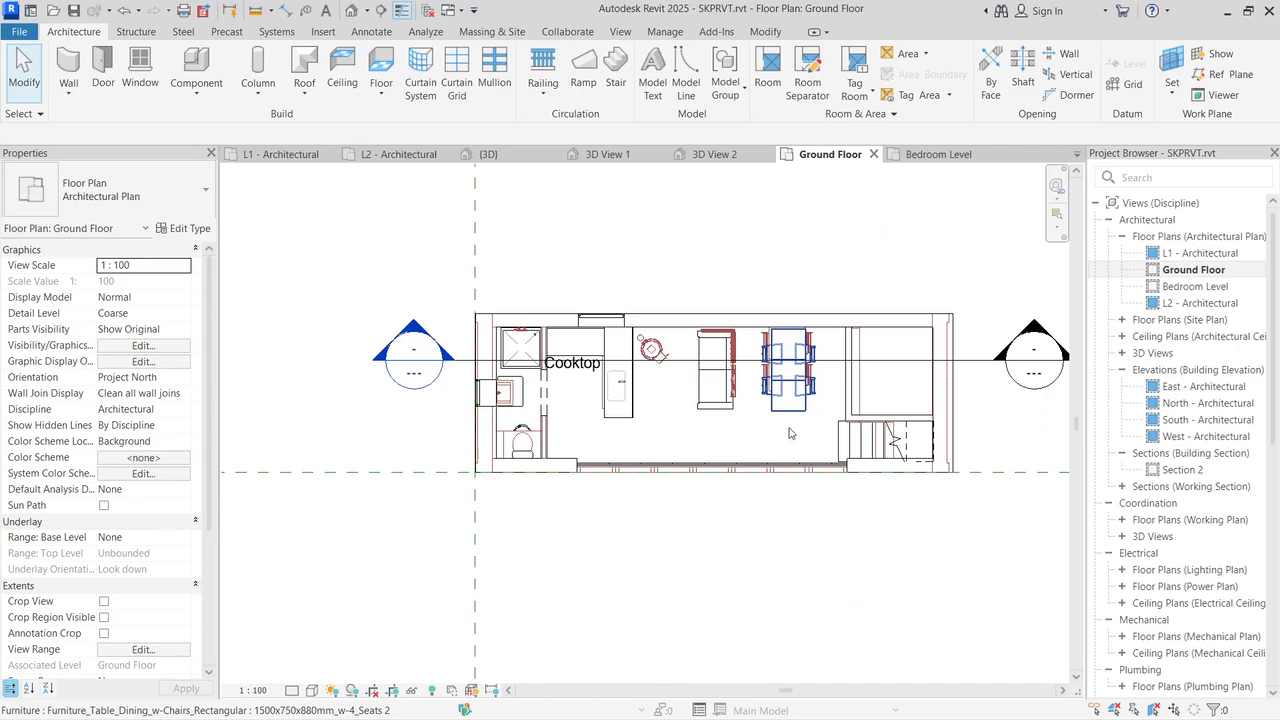
Step: Examine the selected curtain wall in the {3D} view, turned to show the glazed side of the house
left_click(762, 464)
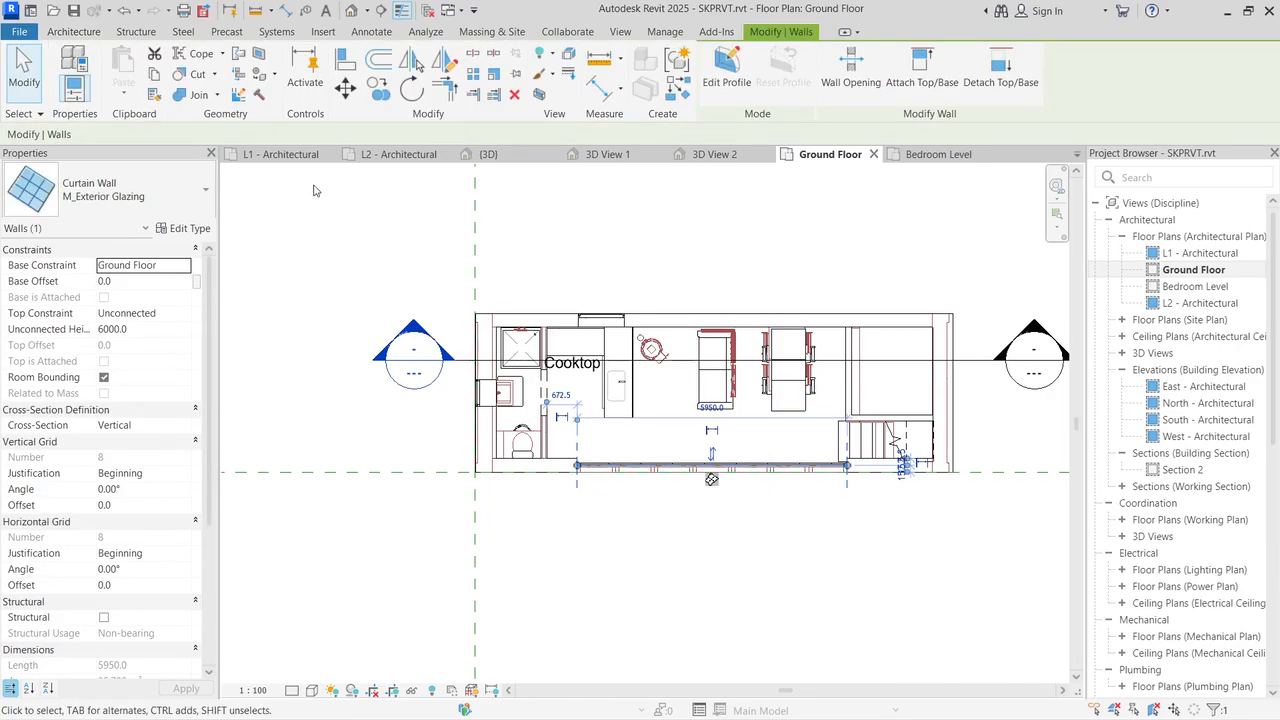
left_click(488, 154)
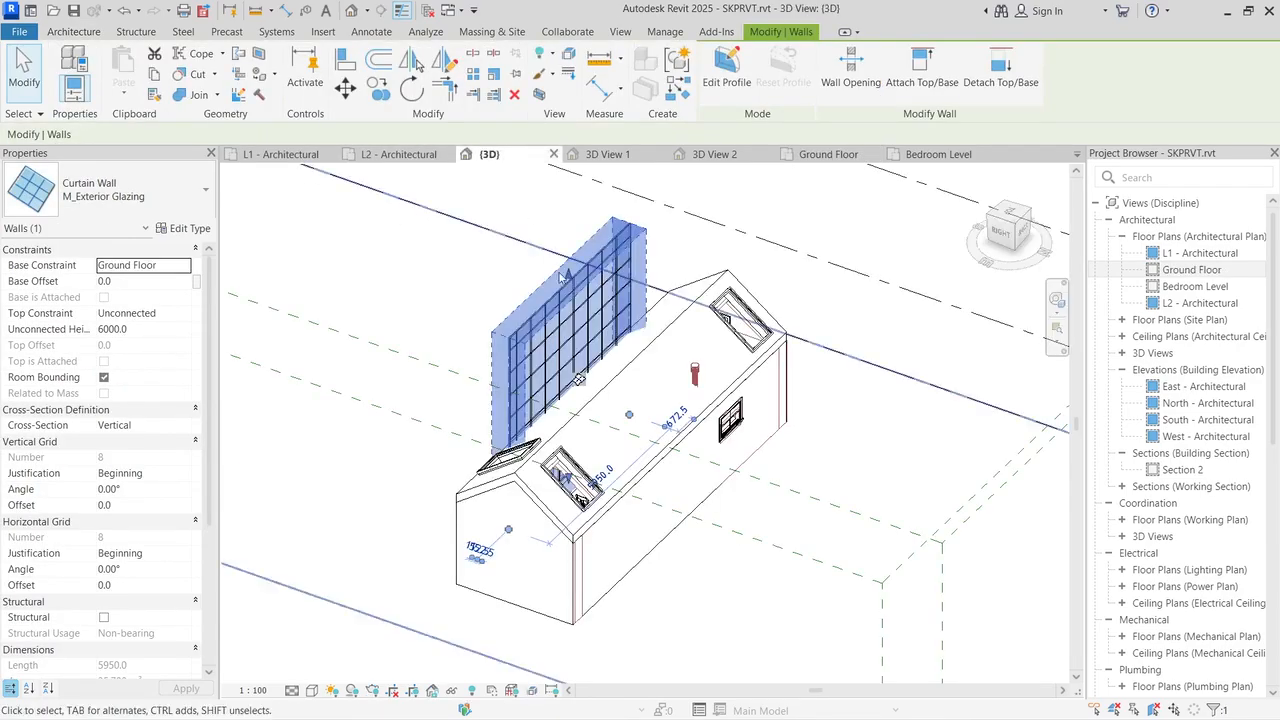
left_click(995, 222)
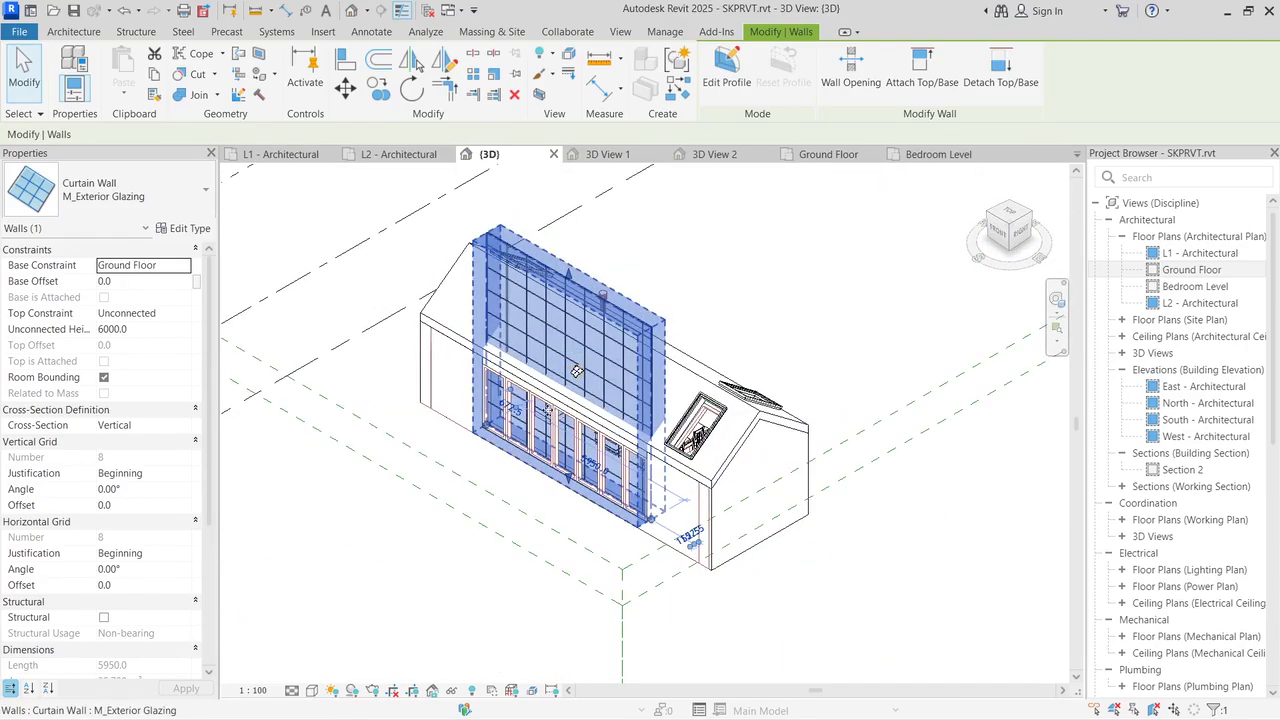
scroll(509, 428, "up", 3)
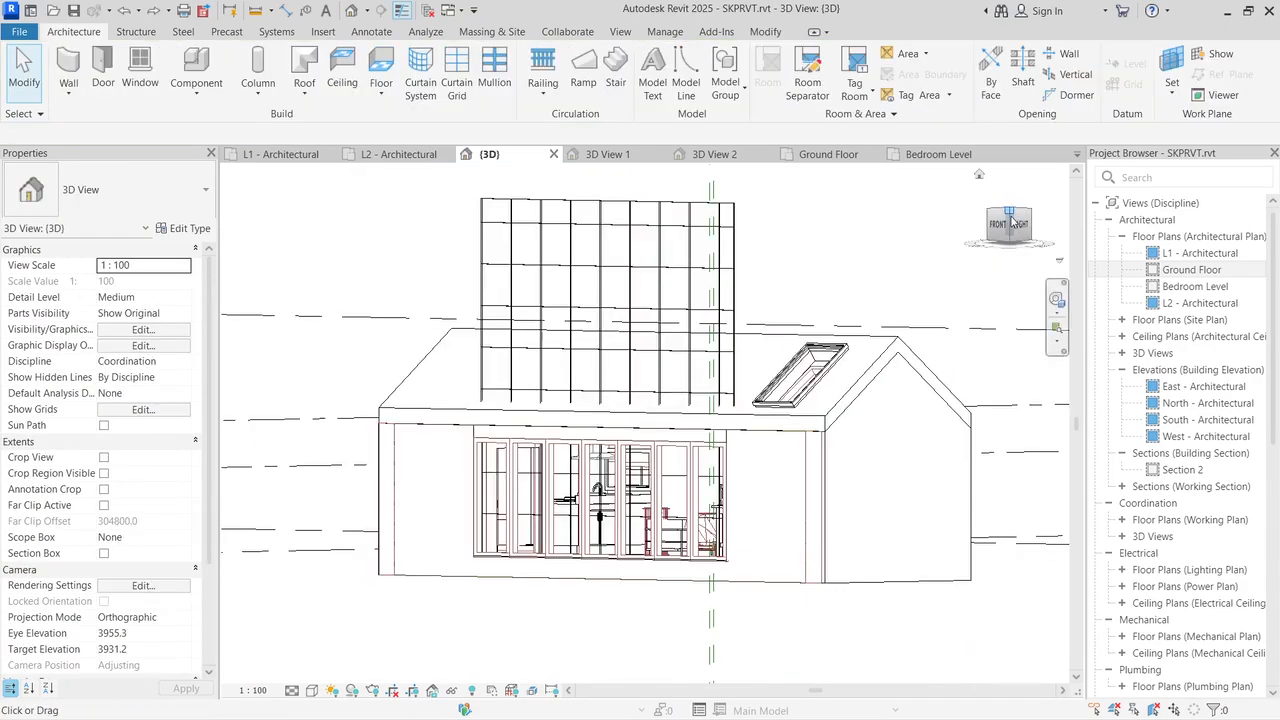
left_click_drag(1005, 222, 935, 245)
left_click(700, 302)
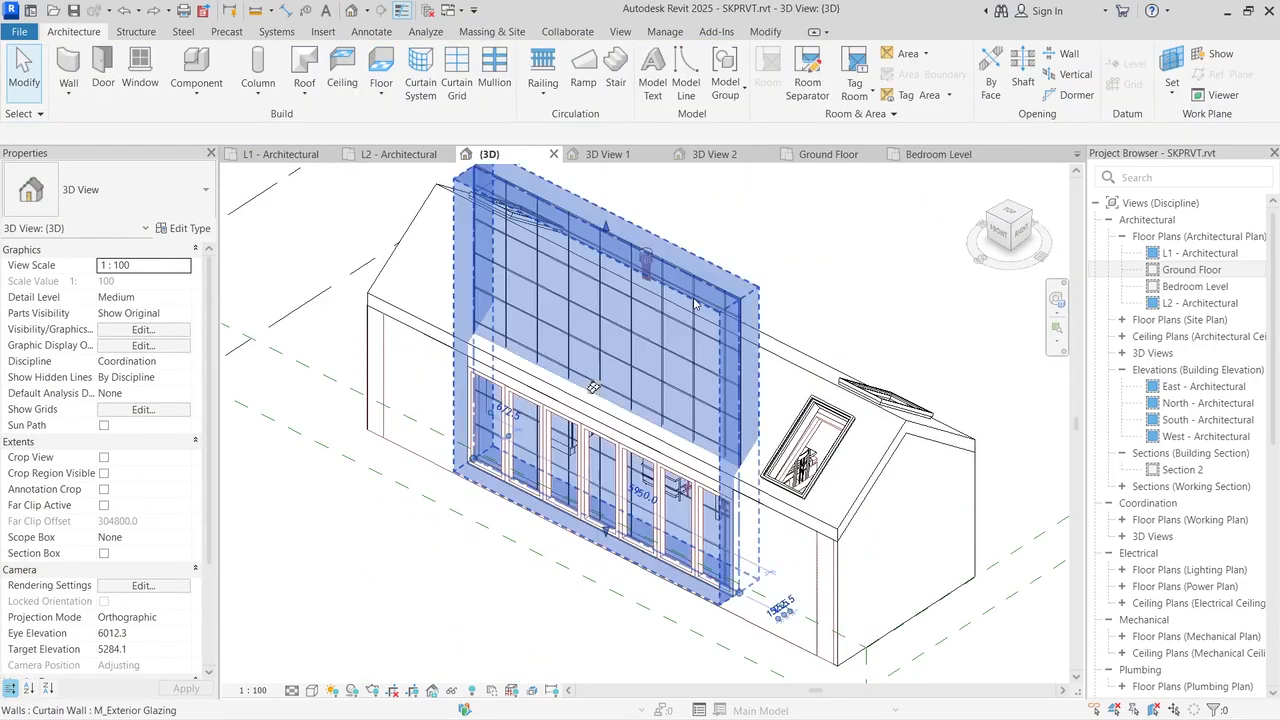
Step: Set the interior type of the vertical mullions in the M_Exterior Glazing type to Rectangular Mullion : 25mm Square
left_click(178, 229)
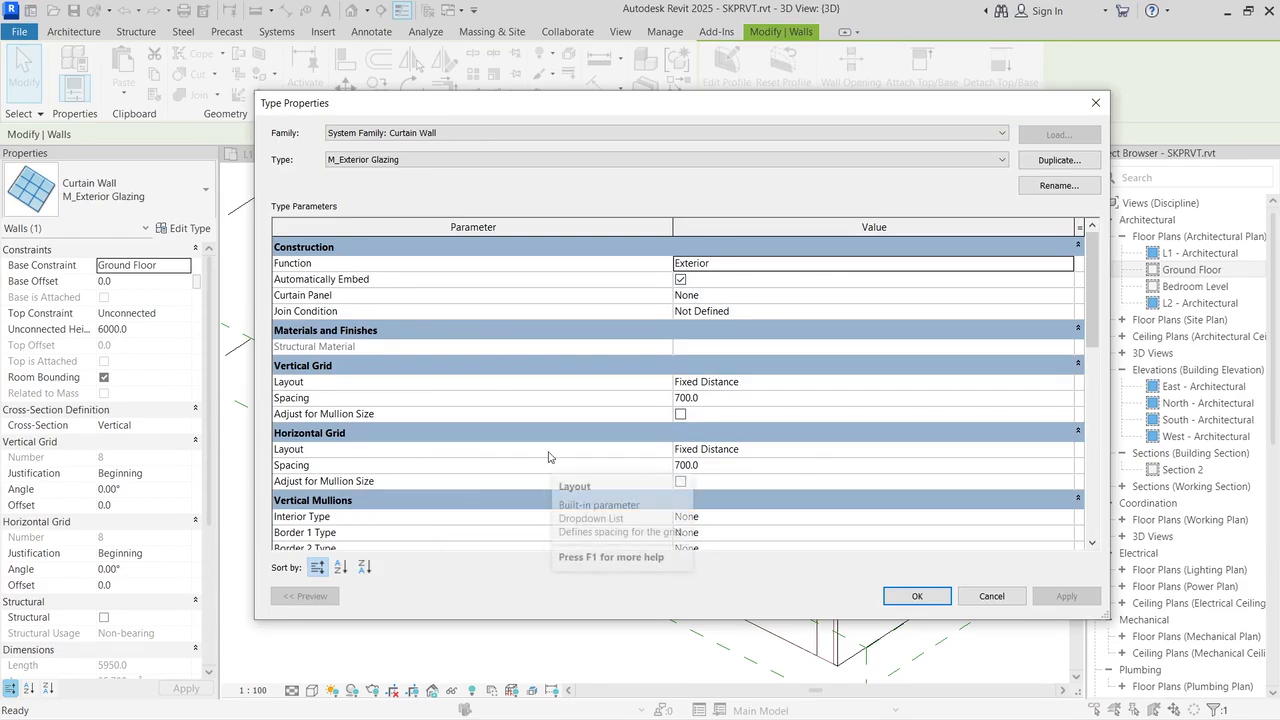
scroll(548, 457, "down", 1)
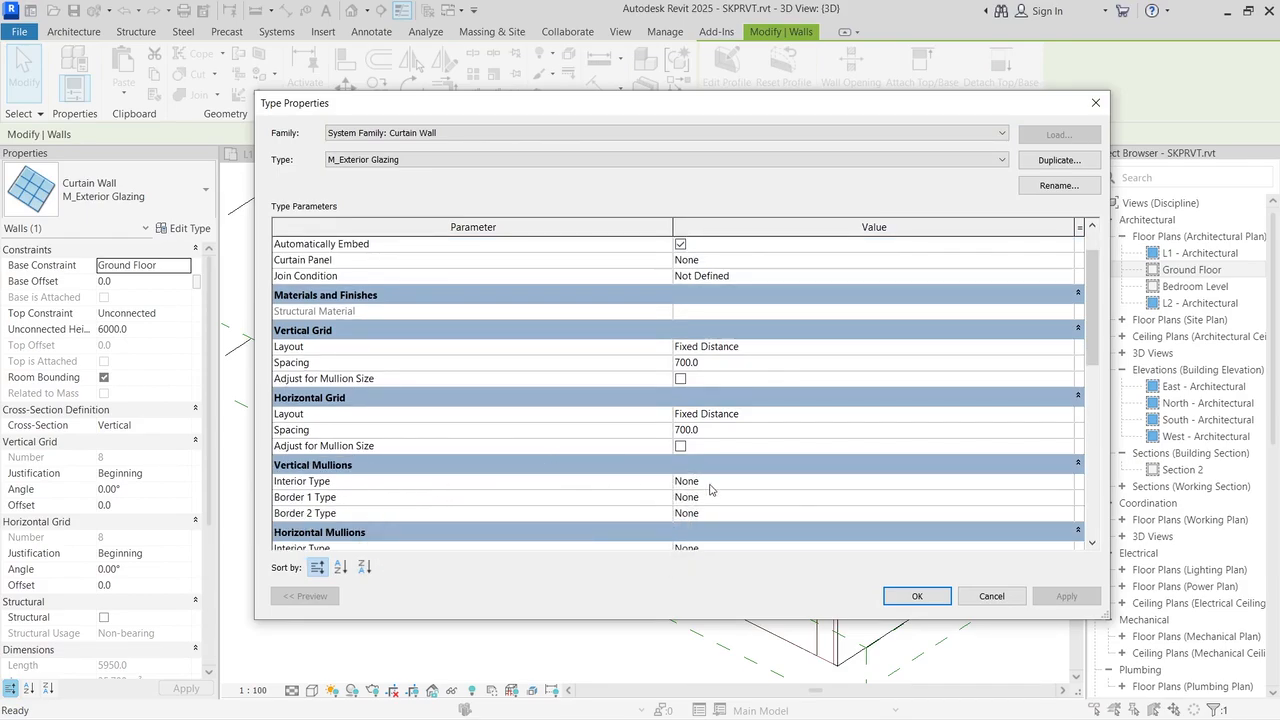
left_click(1030, 480)
left_click(1067, 483)
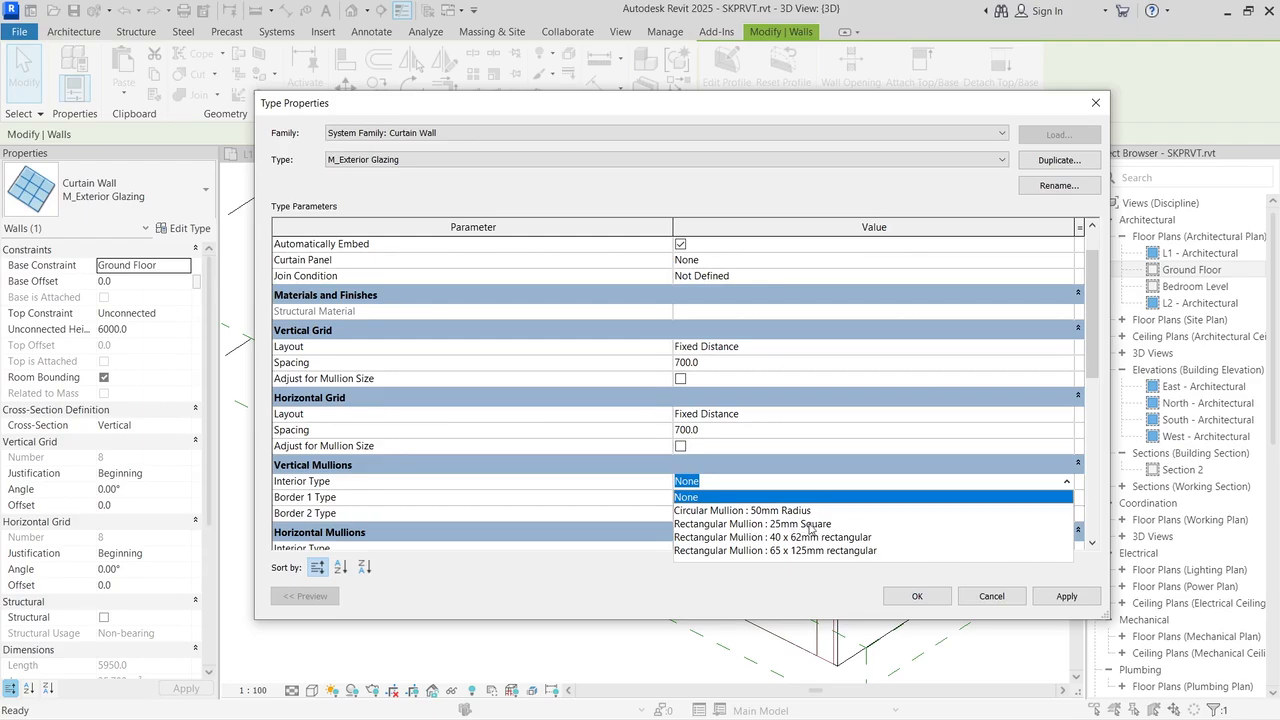
left_click(777, 524)
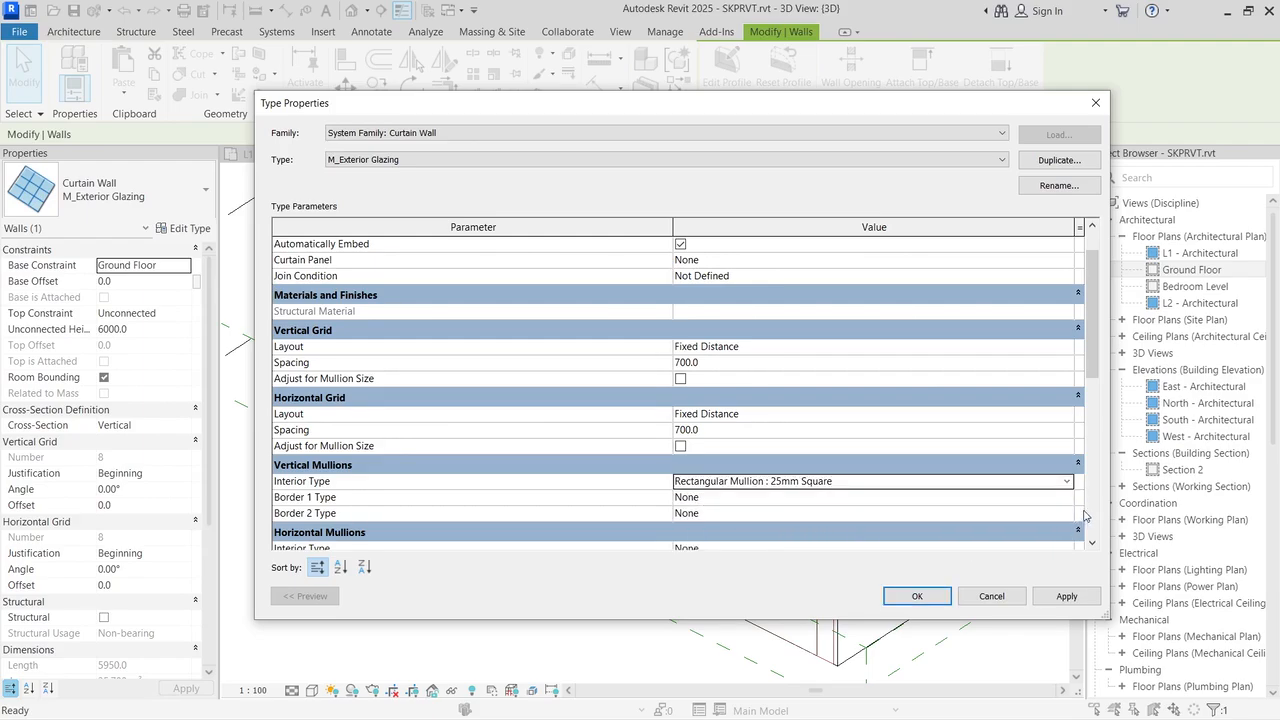
Step: Set both vertical border mullions of the M_Exterior Glazing type to L Corner Mullion : 125 x 125mm Corner
scroll(587, 499, "down", 1)
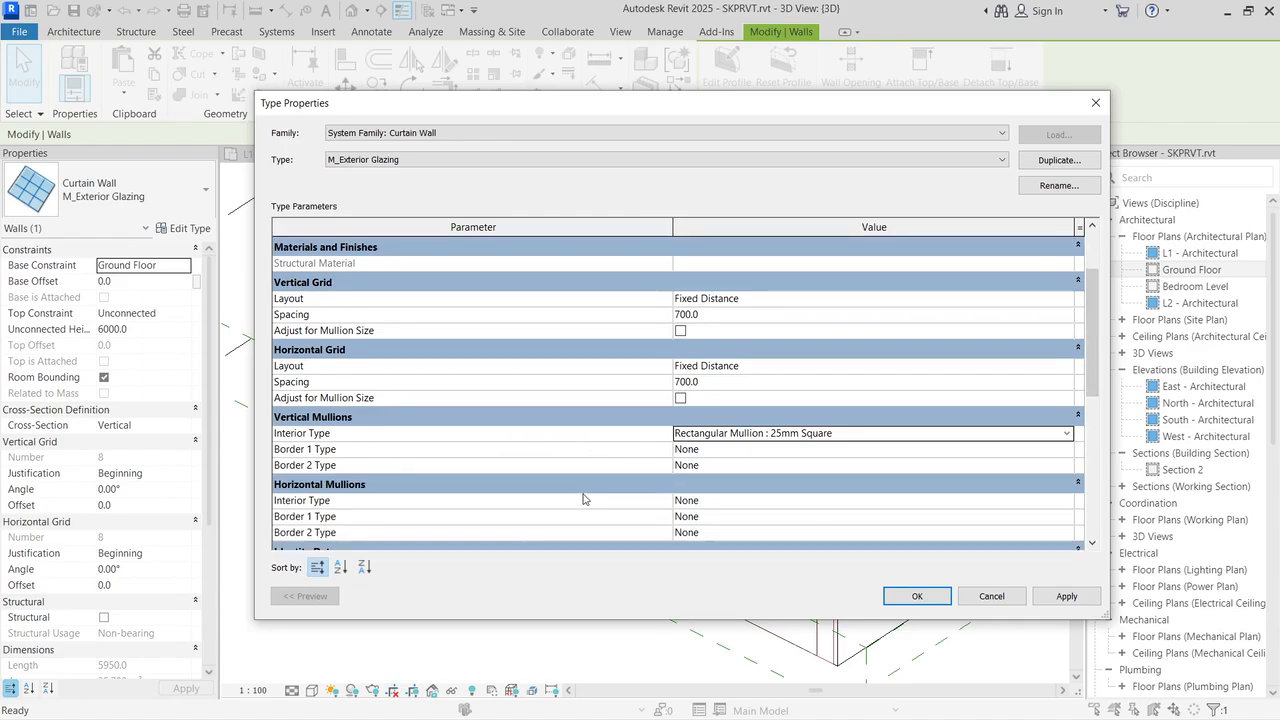
left_click(770, 508)
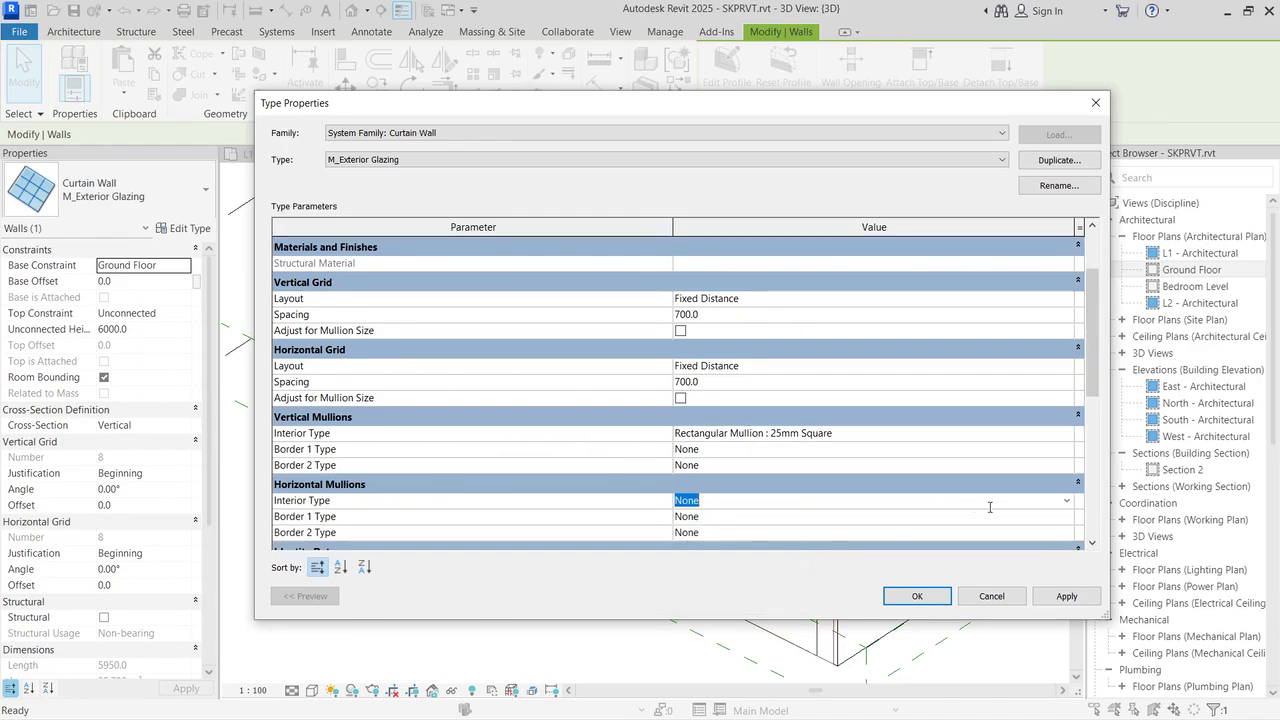
left_click(706, 448)
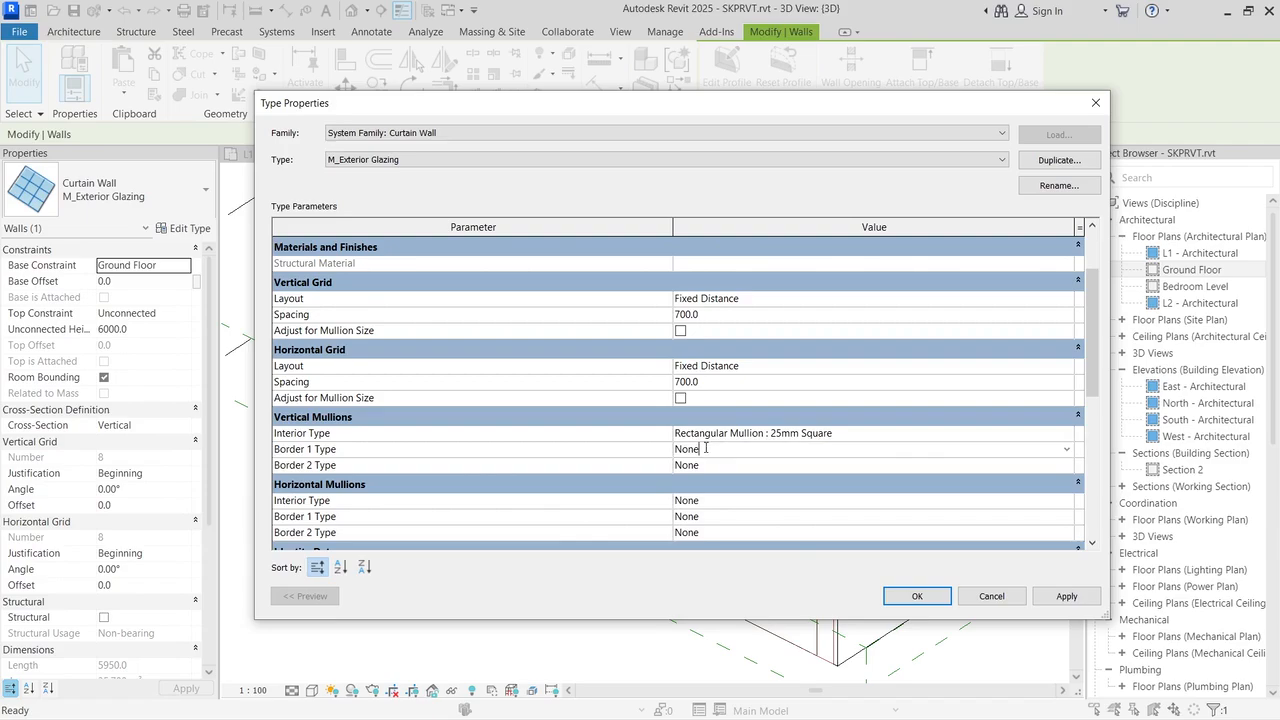
left_click(1066, 450)
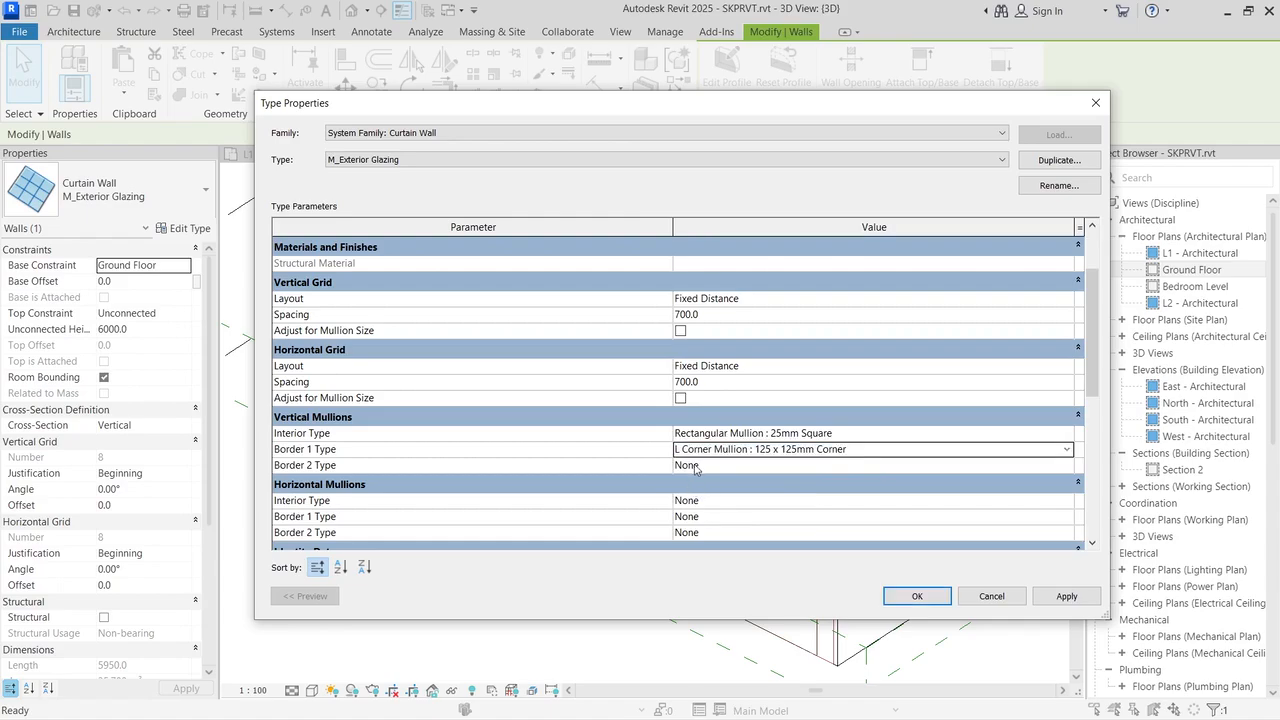
left_click(871, 465)
left_click(1066, 467)
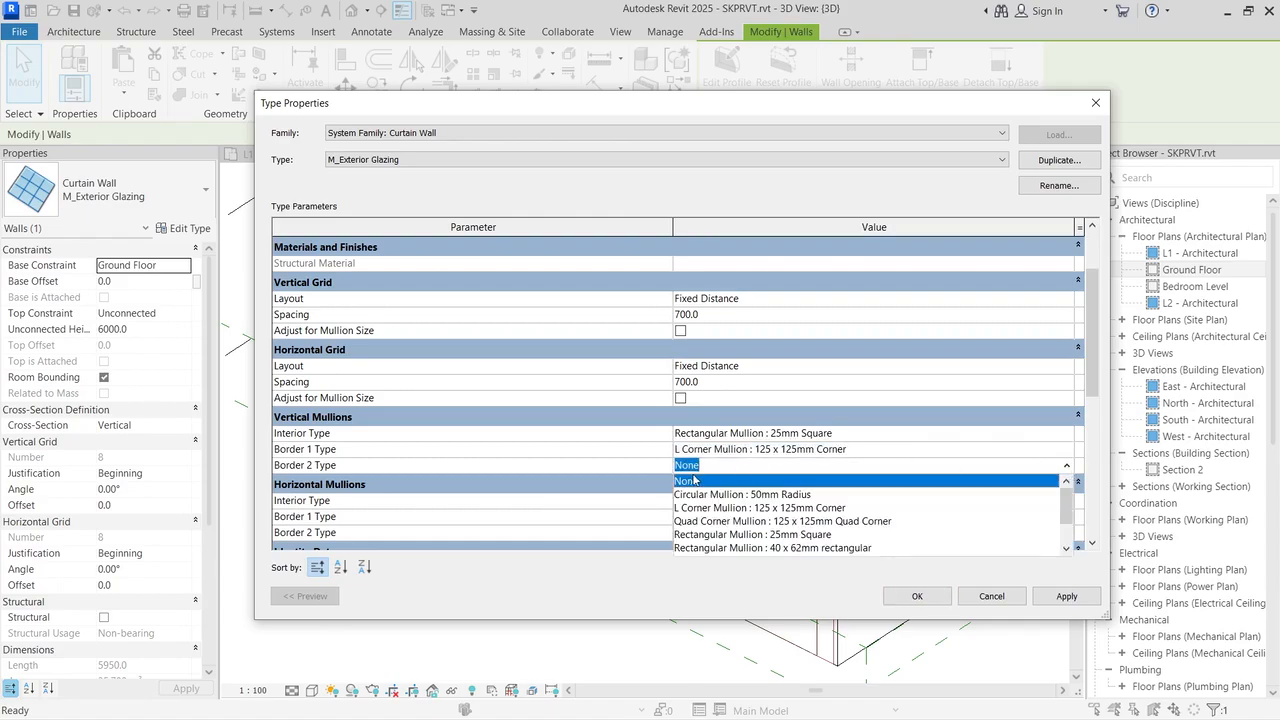
left_click(694, 508)
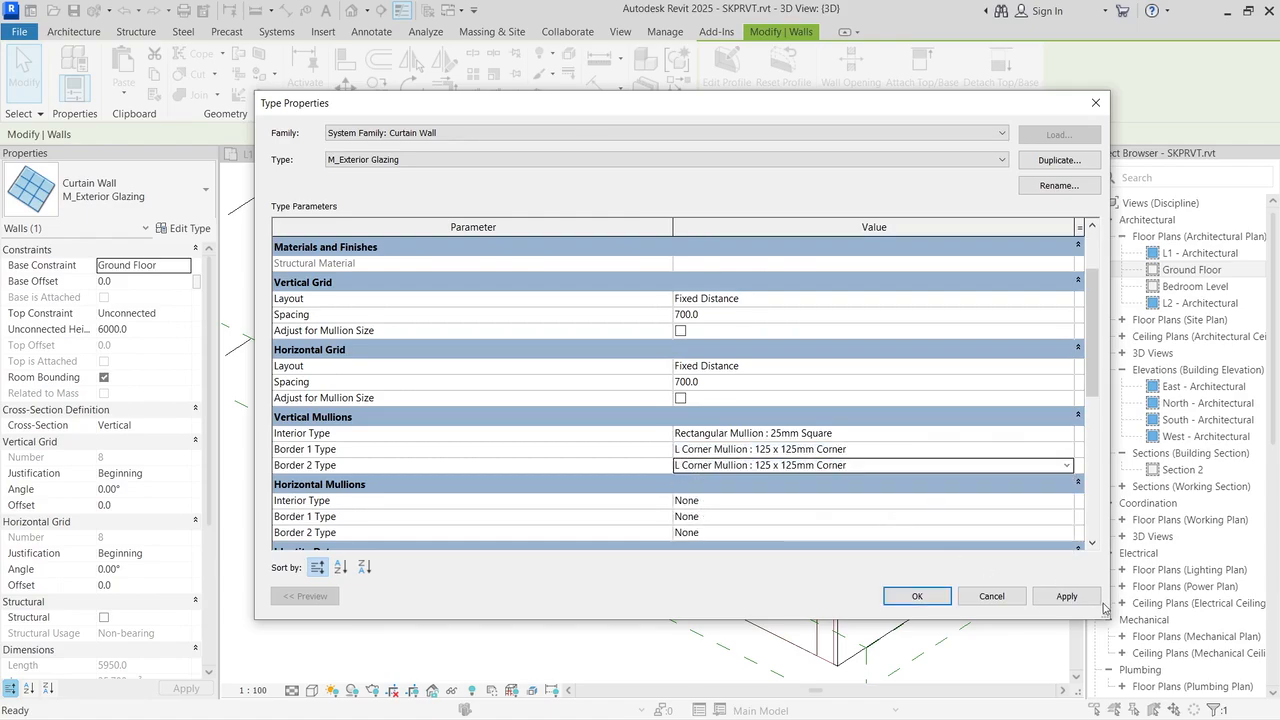
left_click(1058, 595)
Step: Set both horizontal border mullions to L Corner Mullion : 125 x 125mm Corner and apply the type changes to the curtain wall
left_click(922, 516)
left_click(1068, 524)
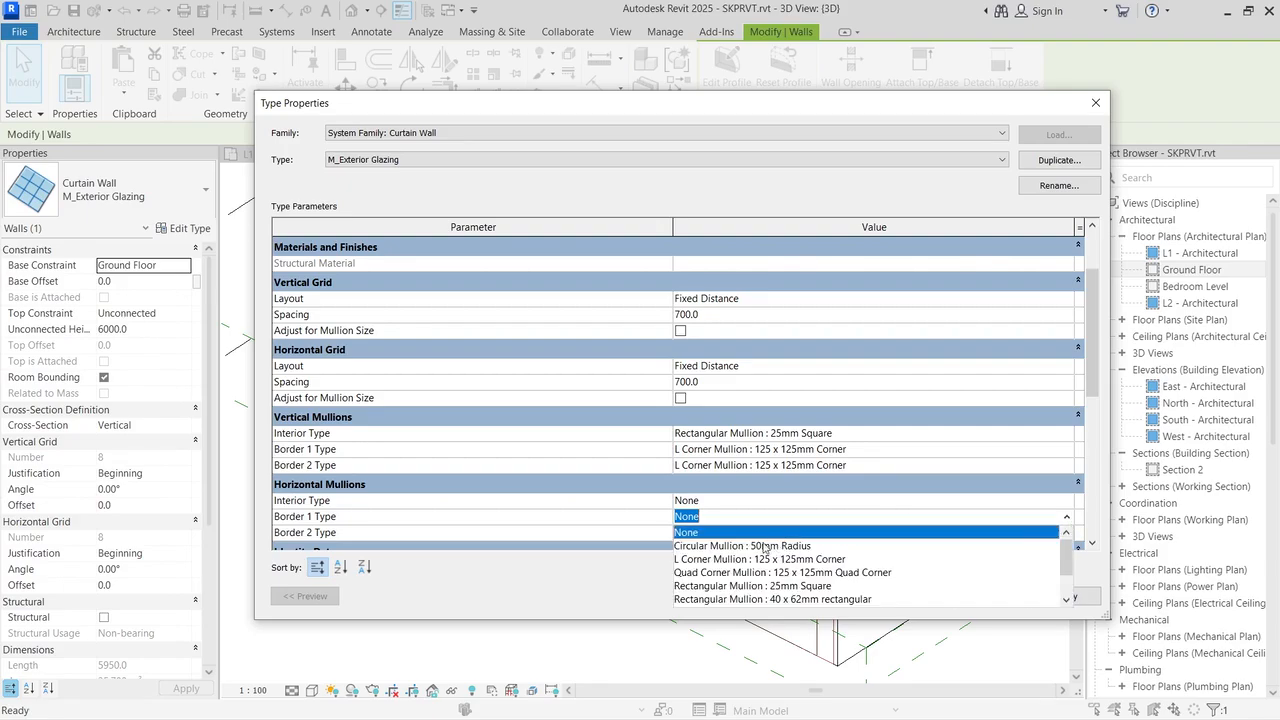
left_click(750, 562)
left_click(805, 532)
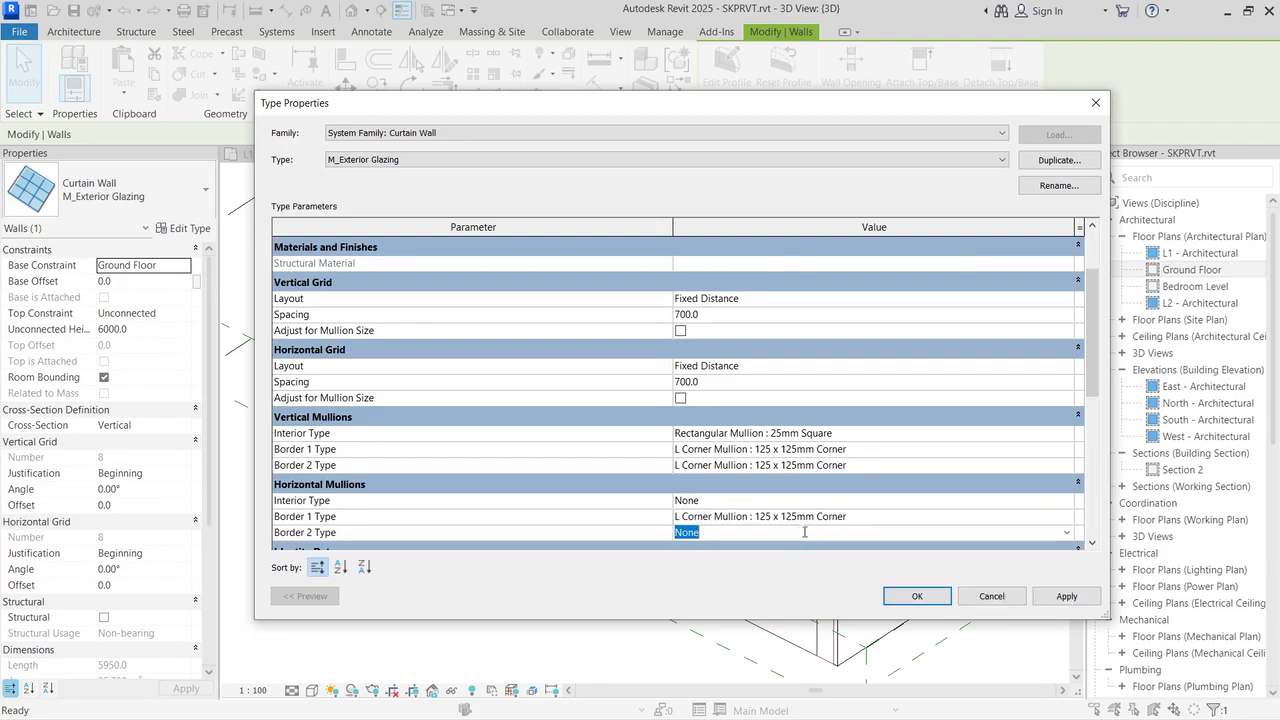
left_click(1067, 533)
left_click(705, 576)
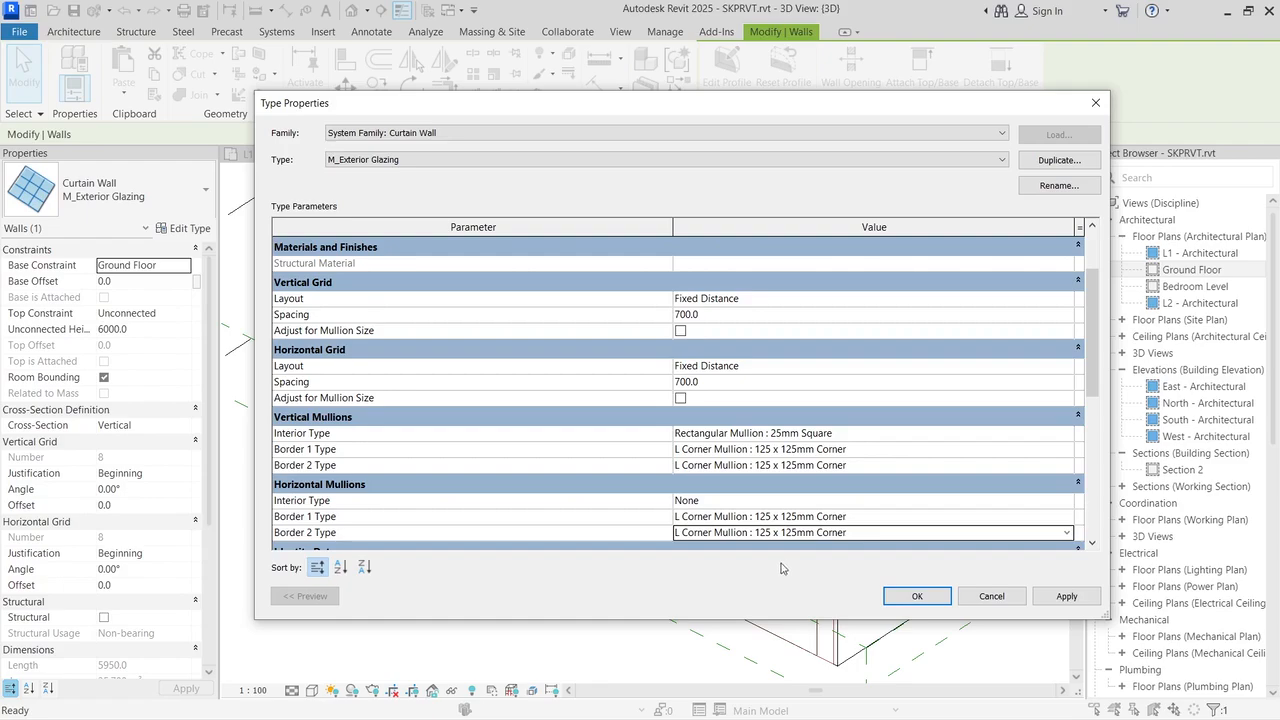
left_click(1066, 596)
left_click(946, 597)
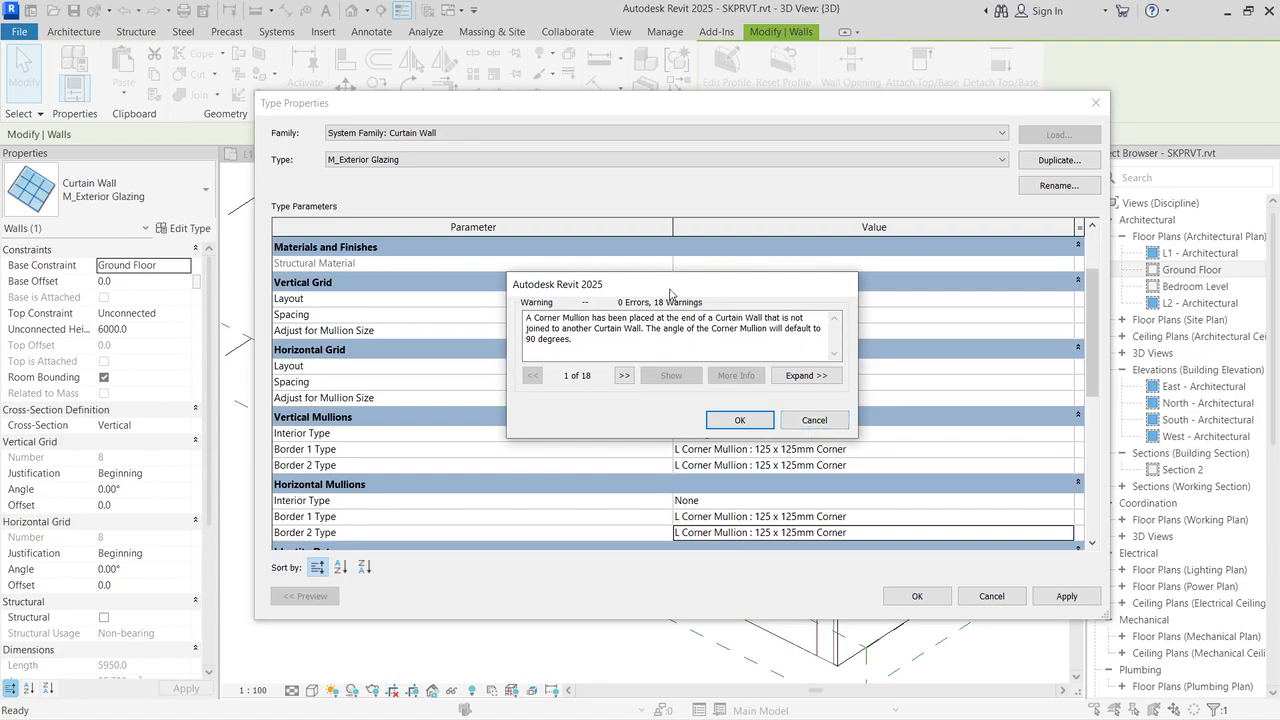
left_click_drag(668, 287, 762, 340)
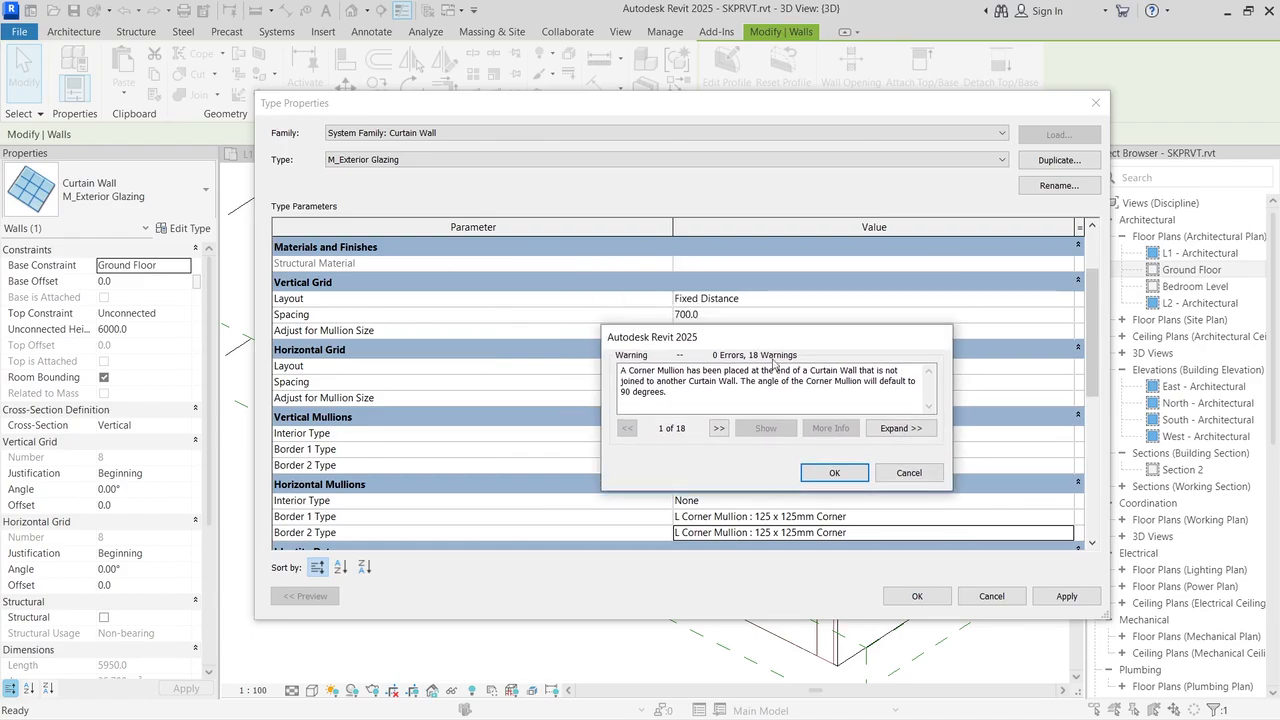
left_click(834, 472)
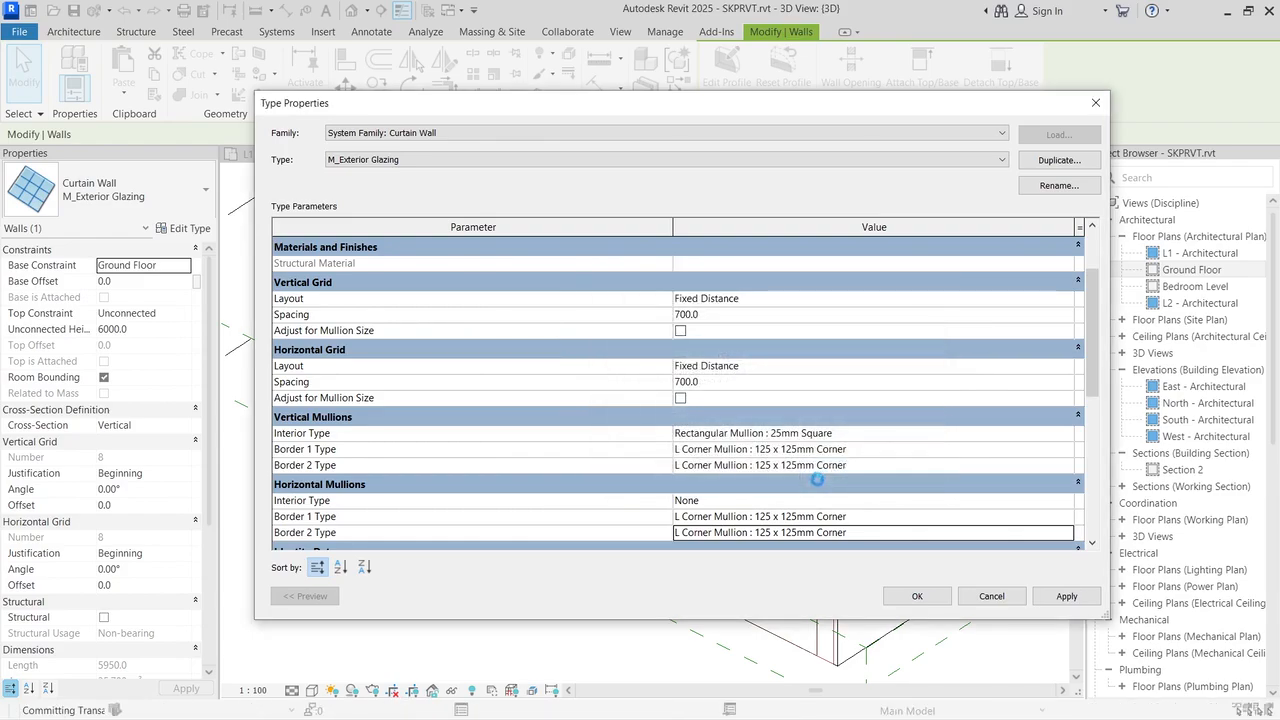
left_click(916, 596)
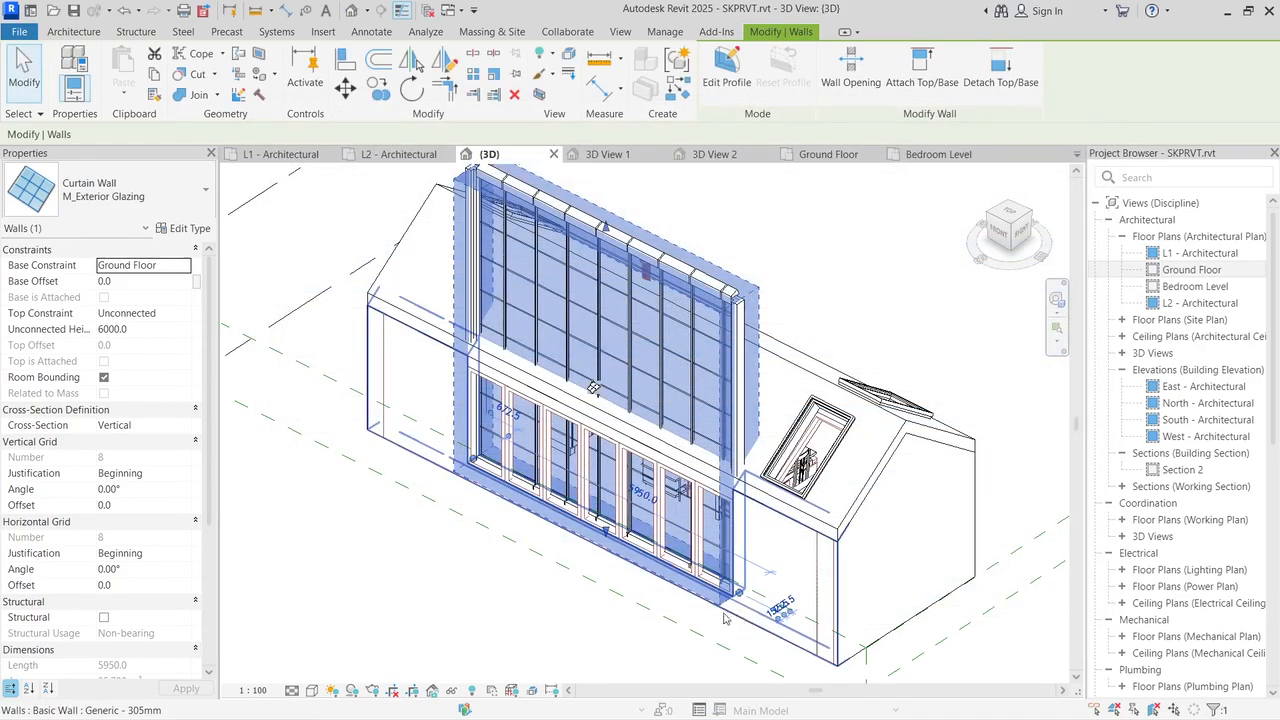
left_click(433, 570)
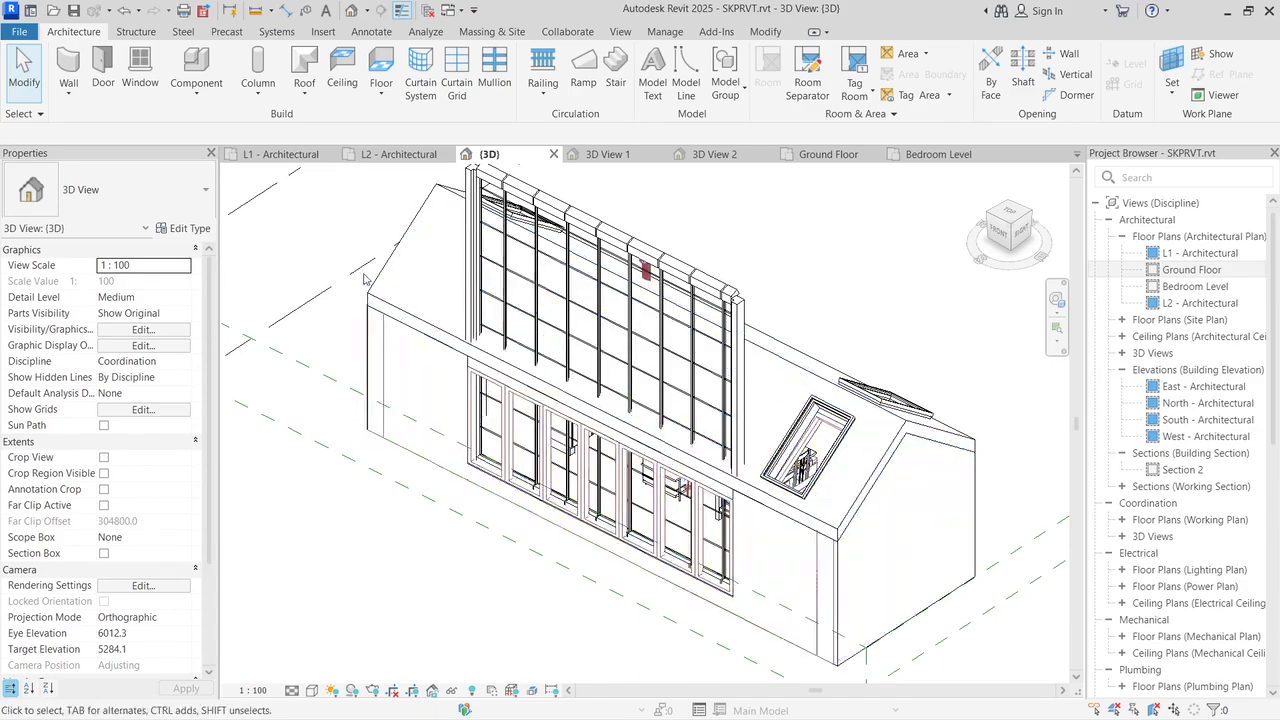
Step: Set the curtain wall's top constraint to the Ceiling level so that it no longer rises above the roof
left_click(548, 198)
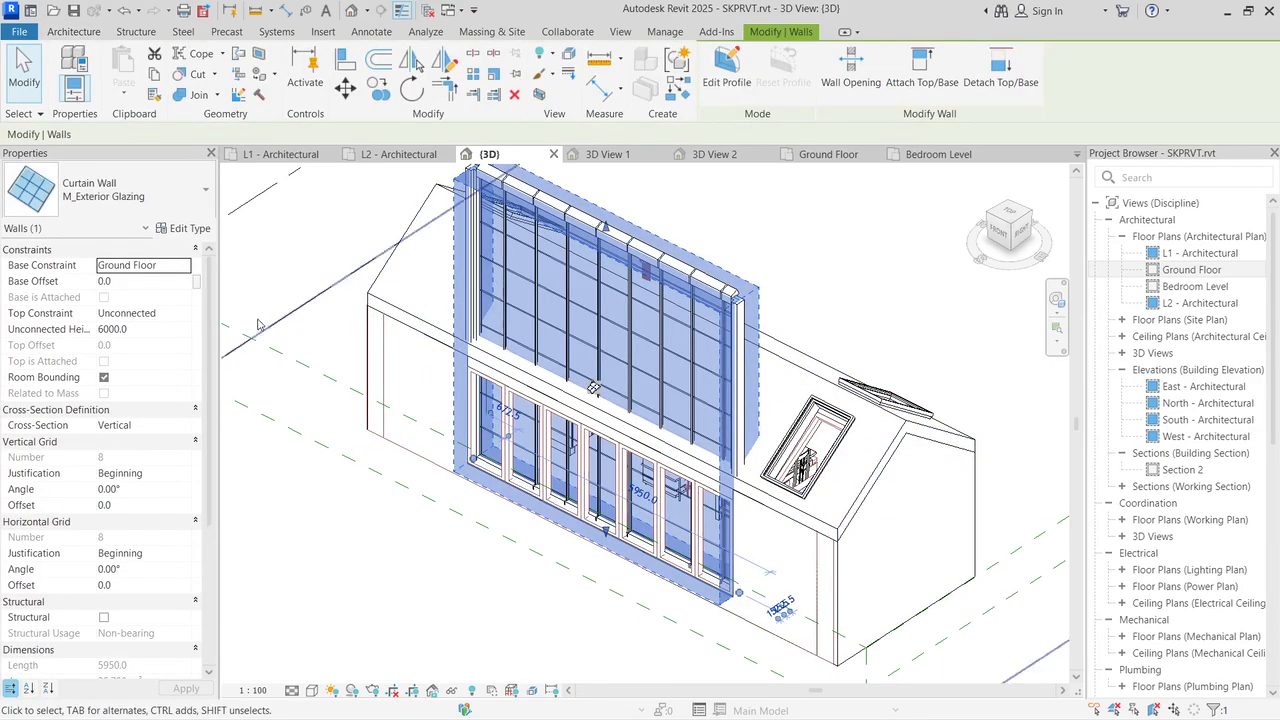
left_click(175, 331)
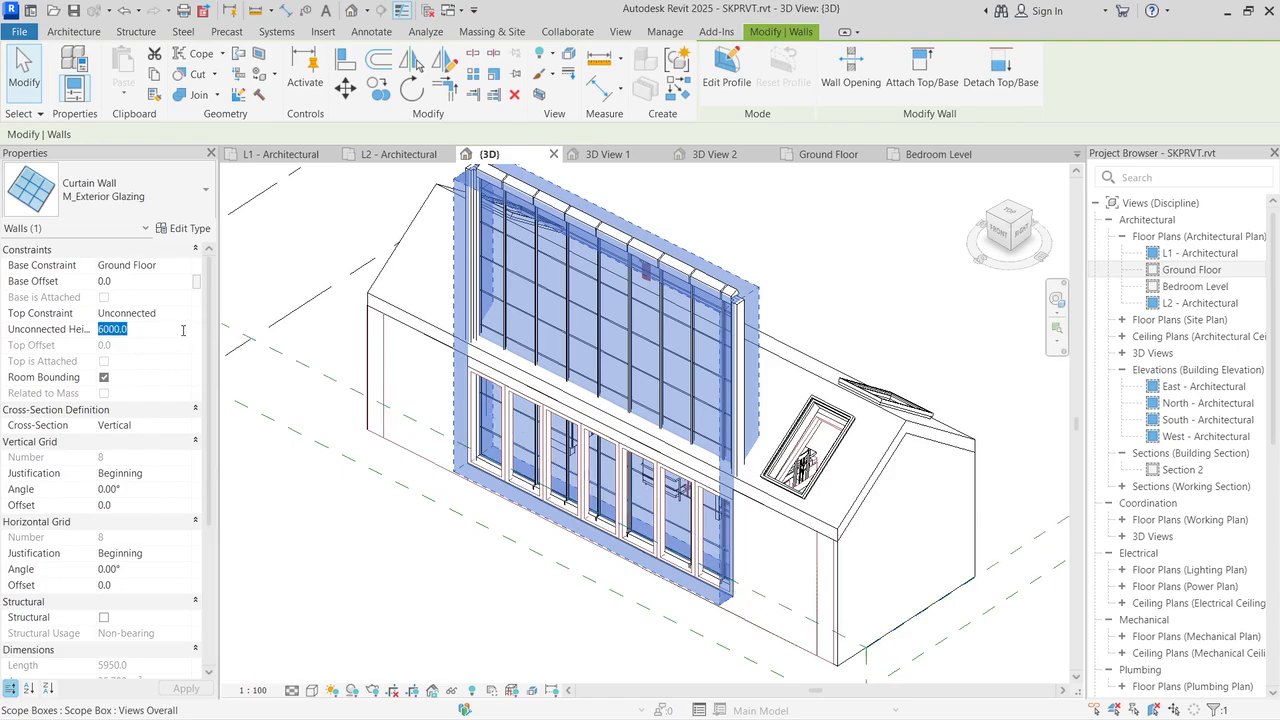
left_click(184, 312)
left_click(184, 312)
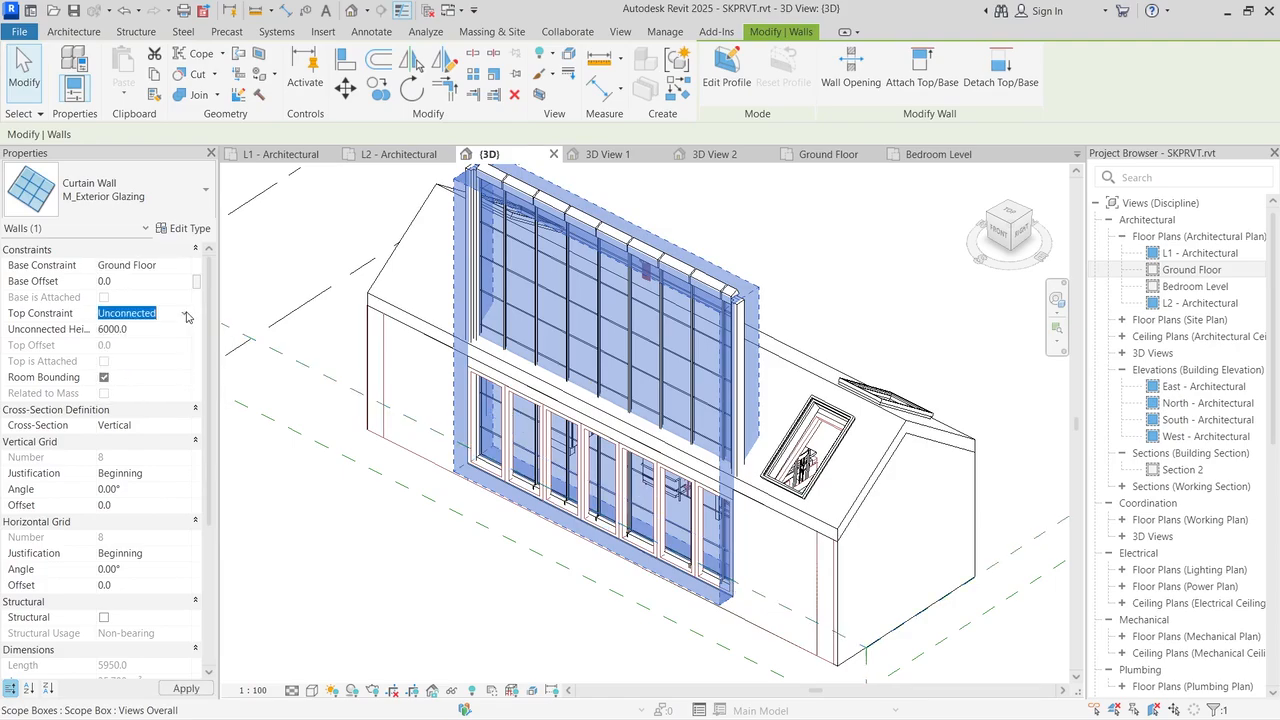
left_click(184, 312)
left_click(157, 382)
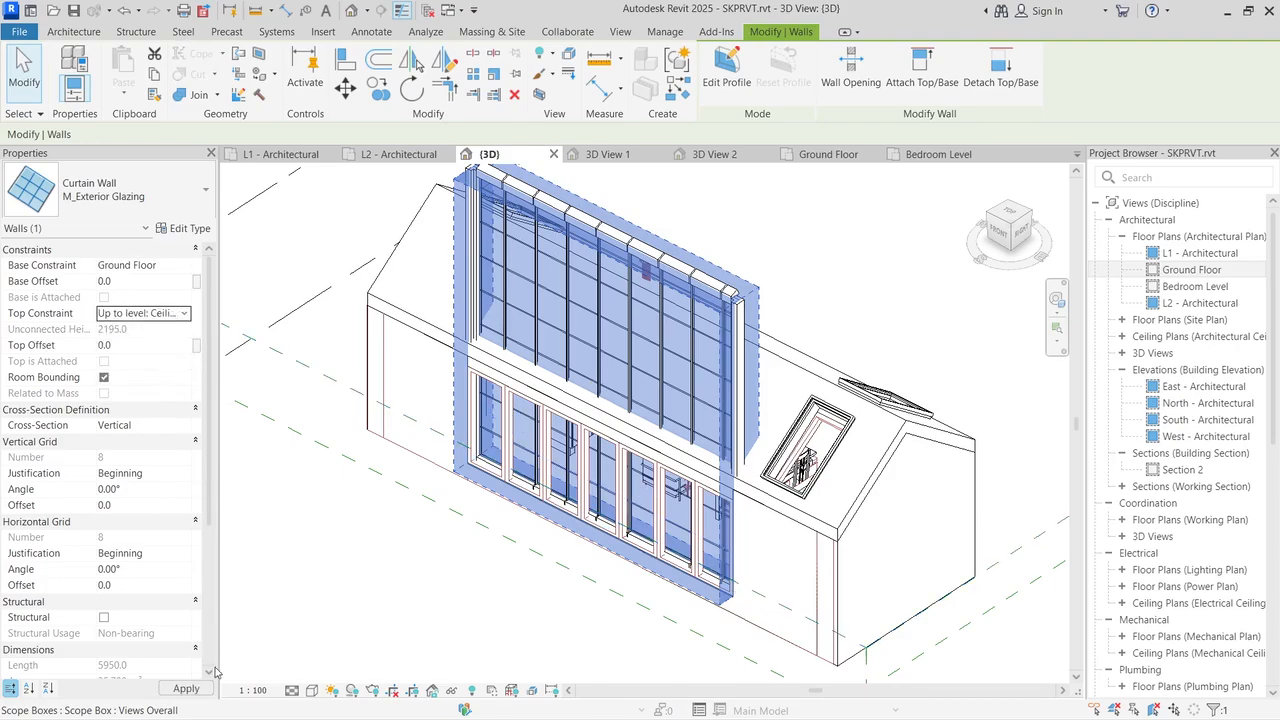
left_click(190, 689)
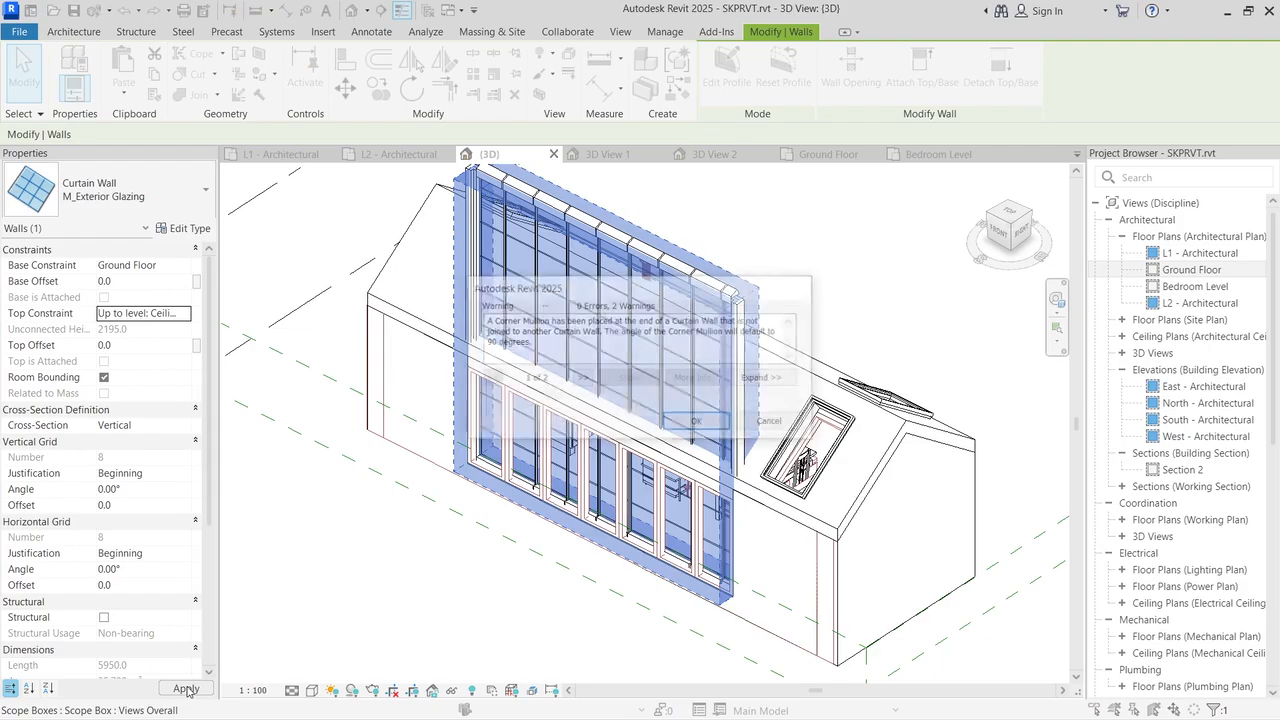
left_click(698, 423)
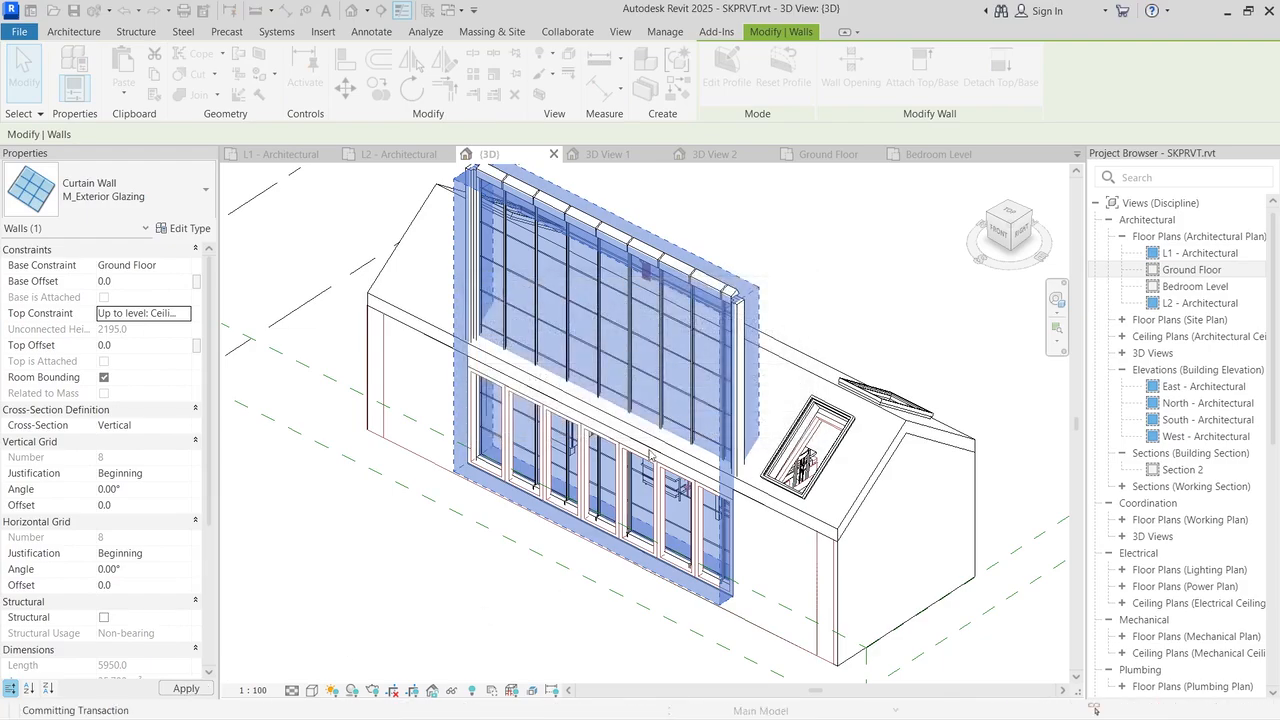
left_click(909, 294)
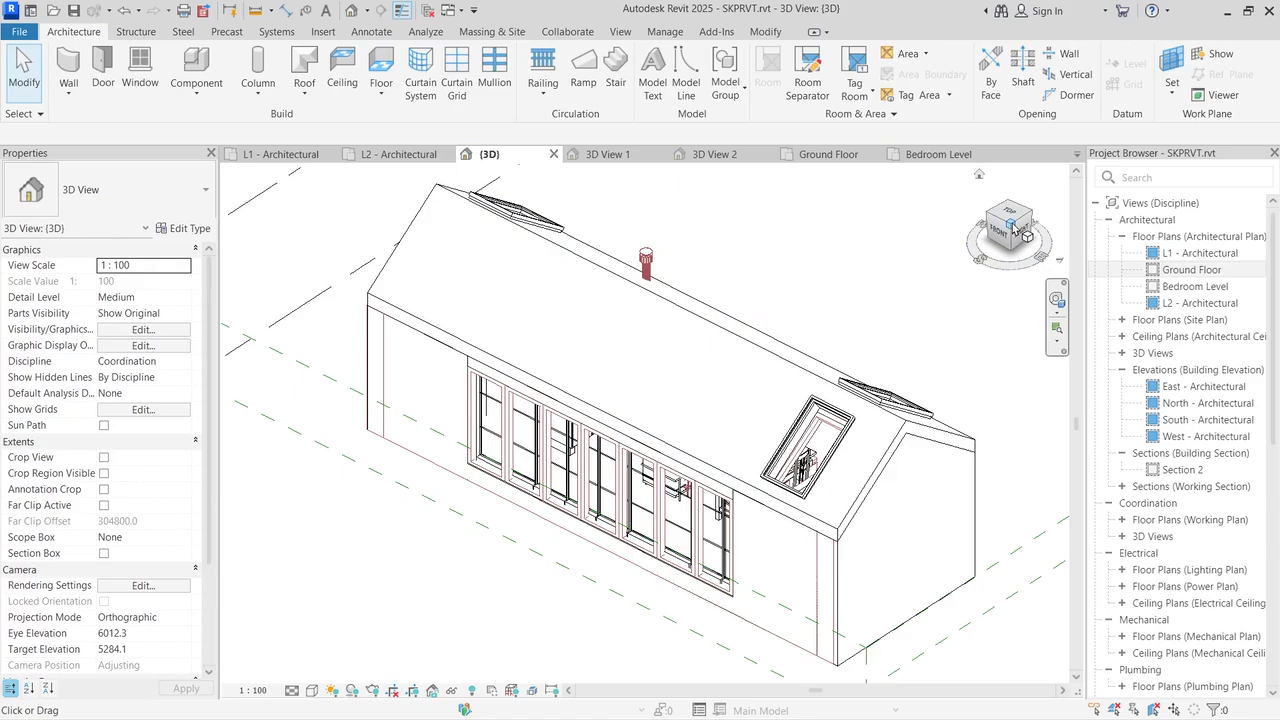
Step: Temporarily hide the imported Sketch Up Model generic model element in the {3D} view
left_click_drag(1027, 210, 1065, 204)
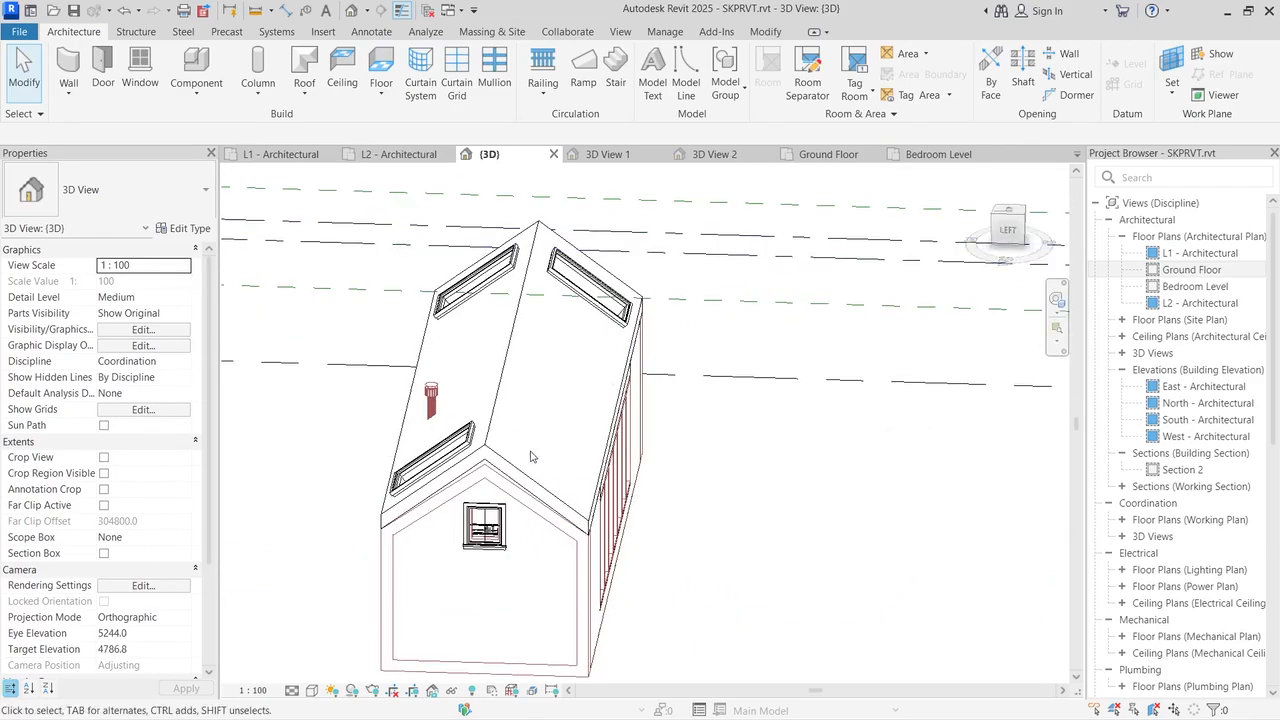
left_click(434, 579)
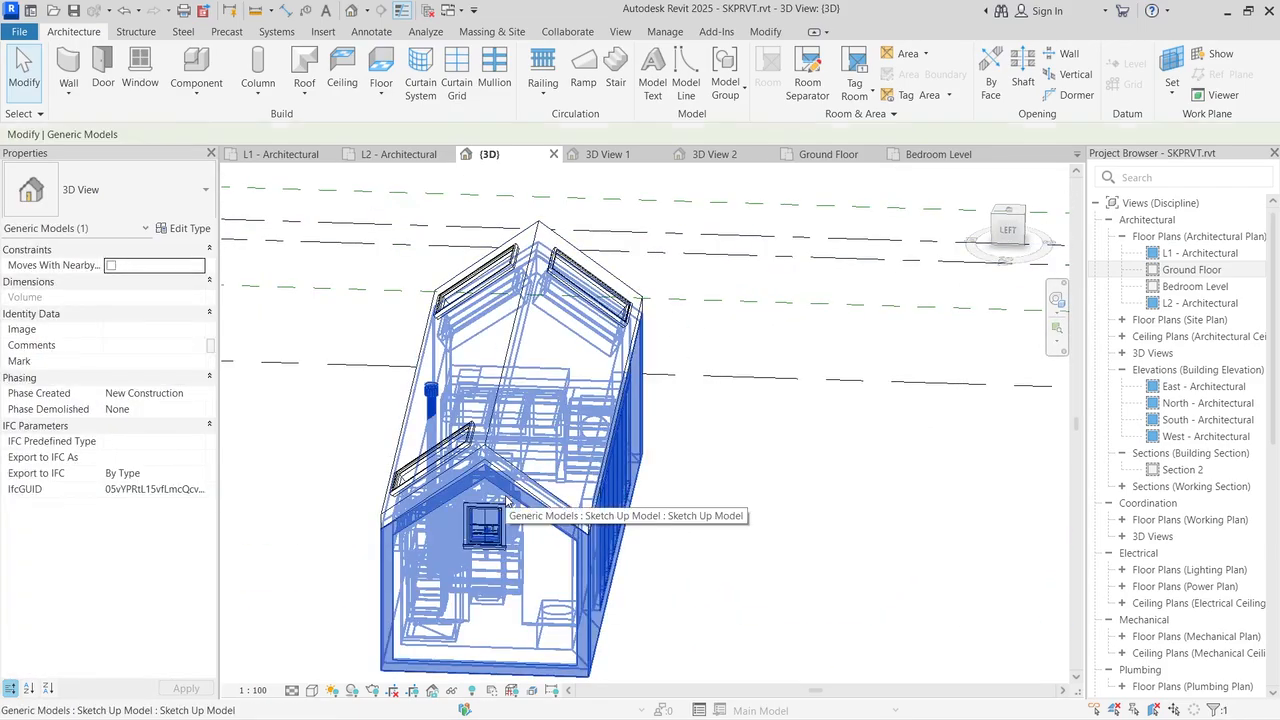
left_click(452, 690)
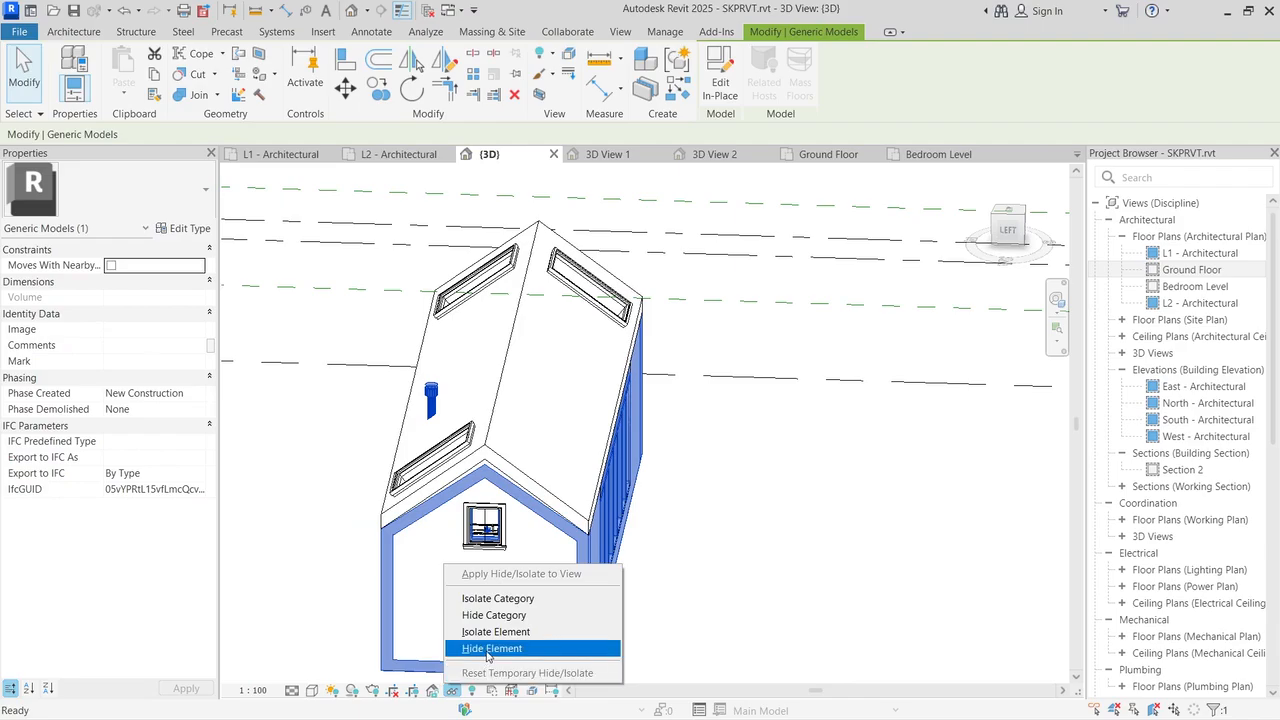
left_click(489, 649)
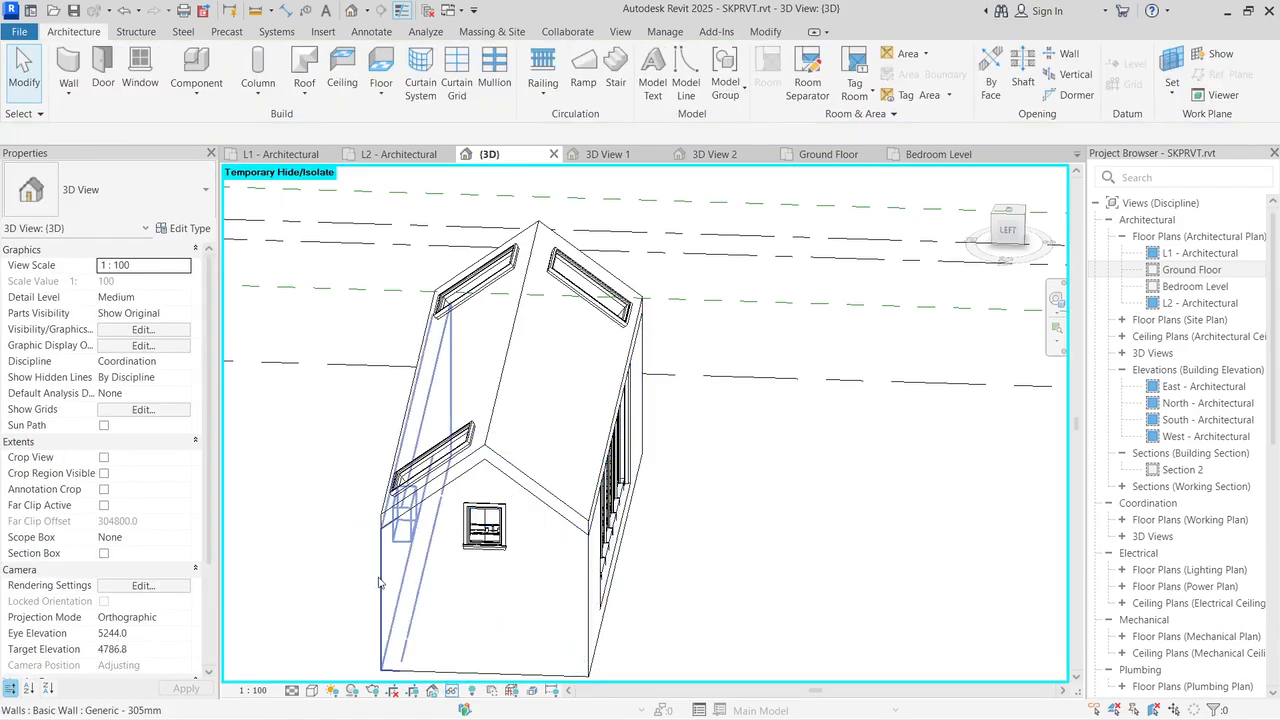
Step: Set the horizontal grid spacing of the curtain wall's M_Exterior Glazing type to 1313 mm
left_click(997, 219)
left_click(1011, 210)
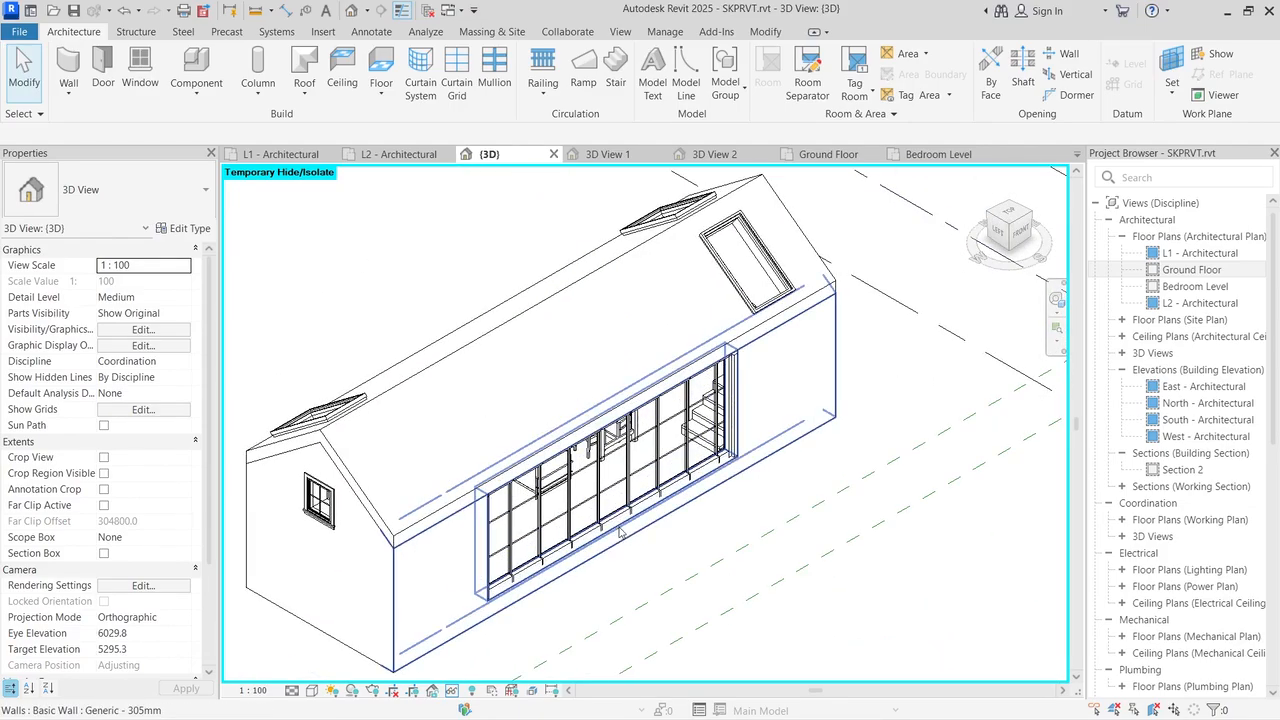
scroll(645, 545, "up", 2)
scroll(645, 545, "up", 3)
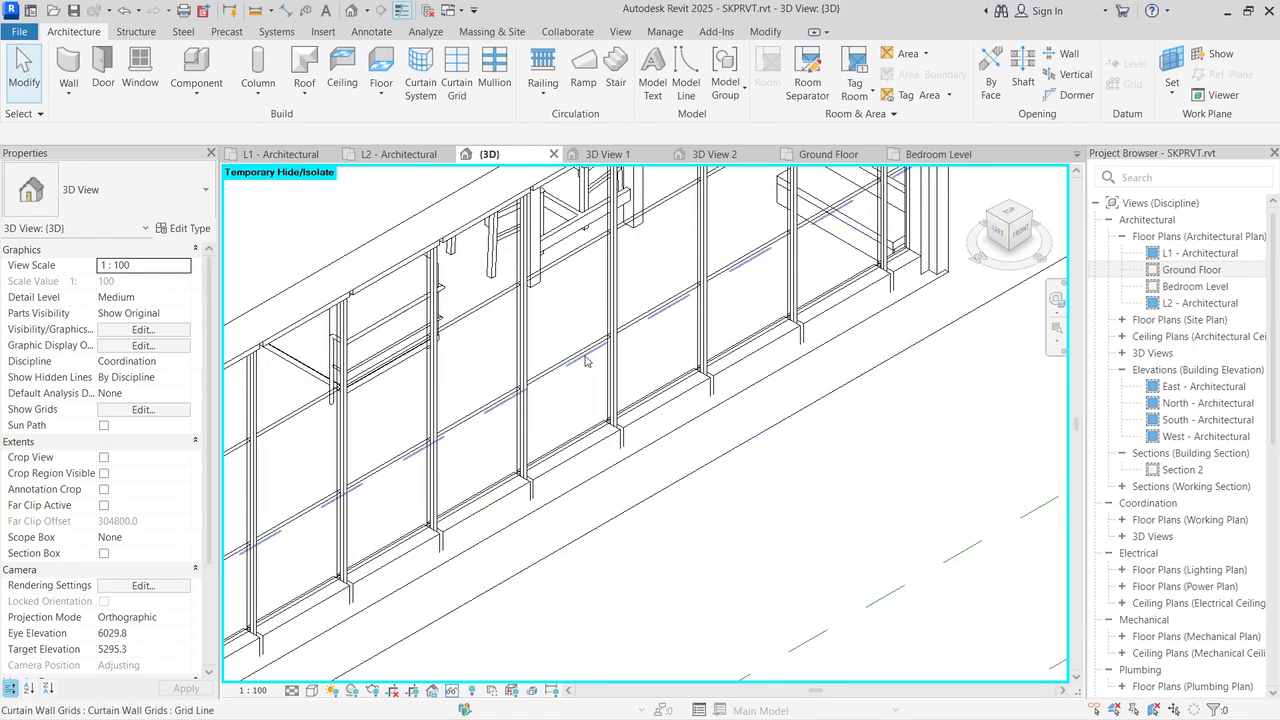
scroll(586, 362, "down", 3)
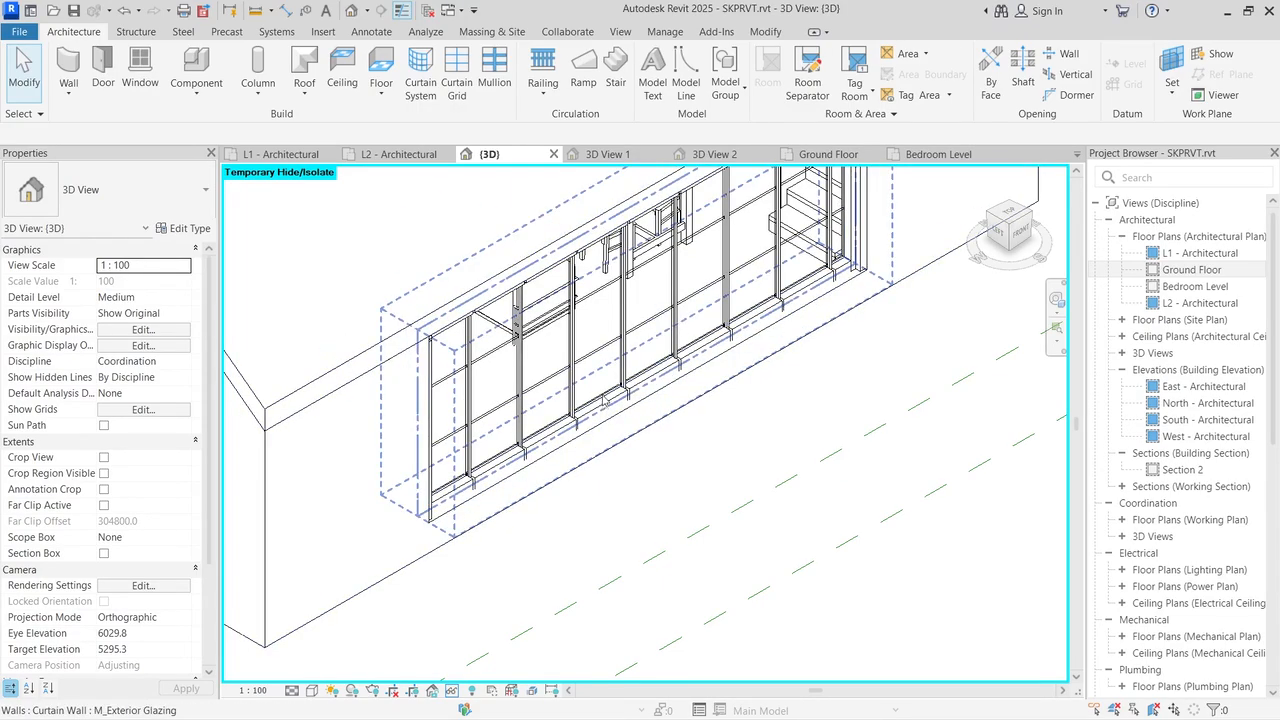
left_click(606, 405)
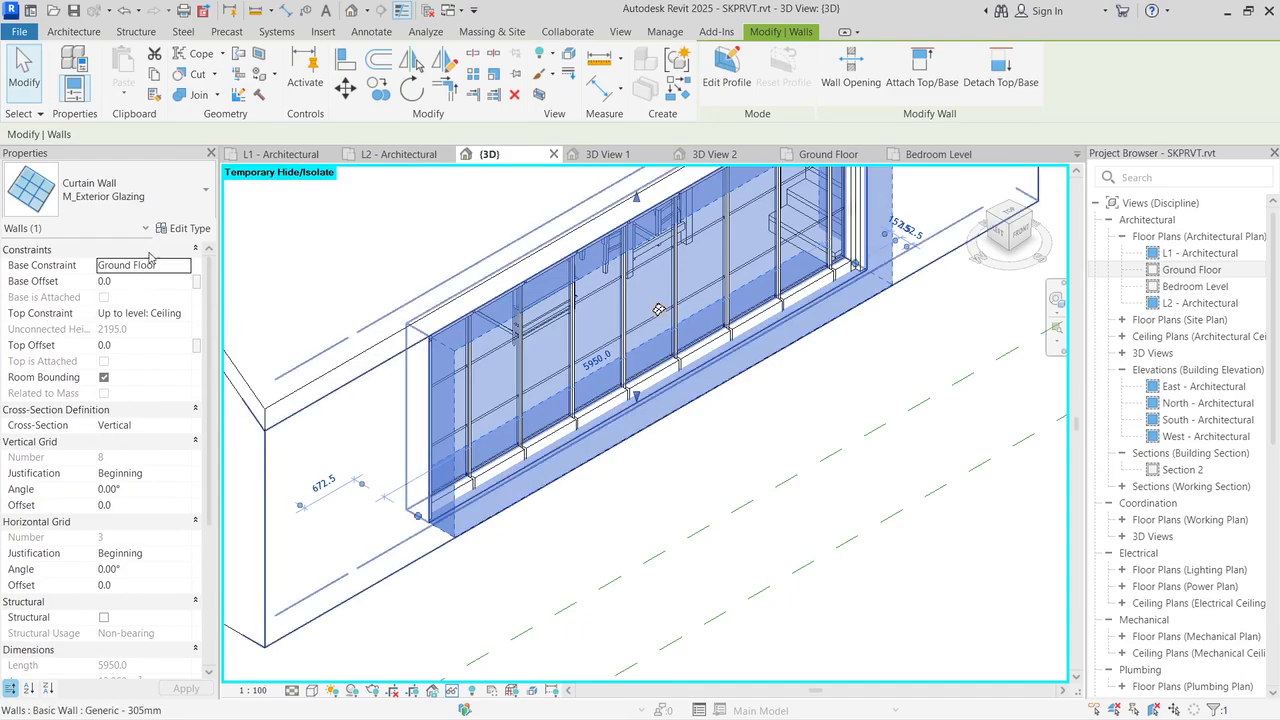
left_click(180, 228)
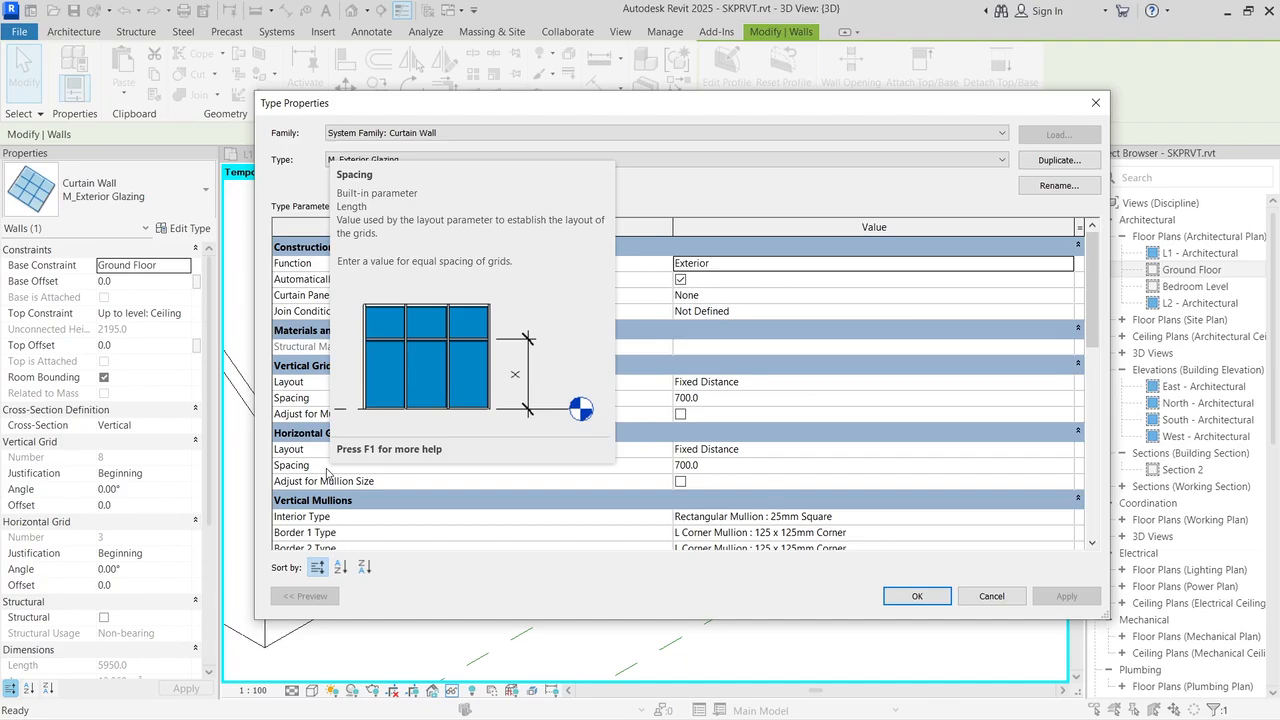
left_click(713, 468)
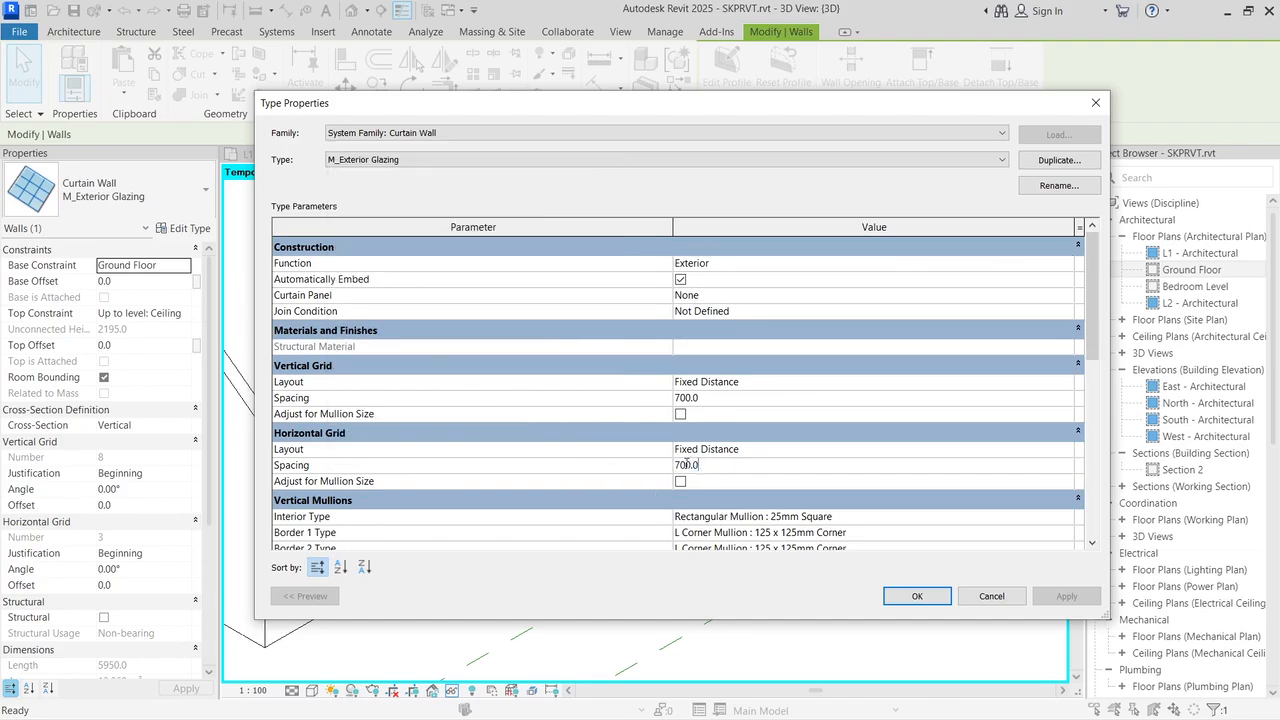
type("13")
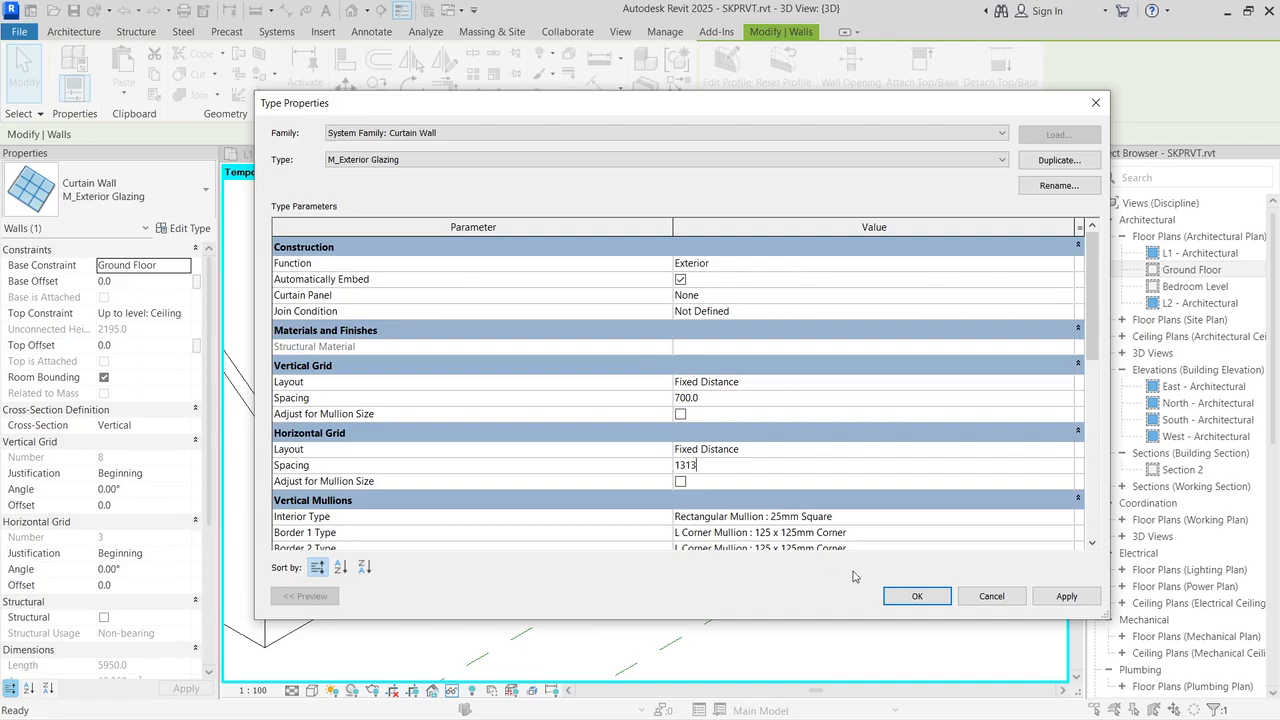
type("13")
left_click(917, 596)
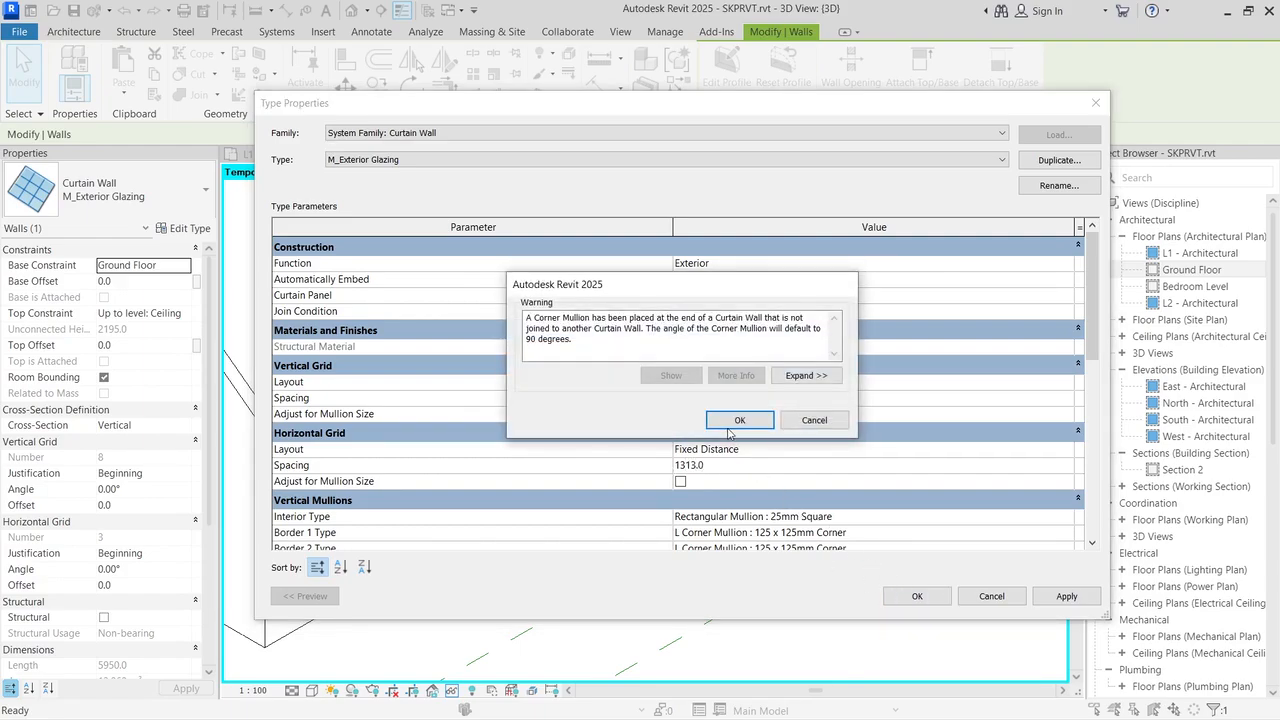
left_click(731, 425)
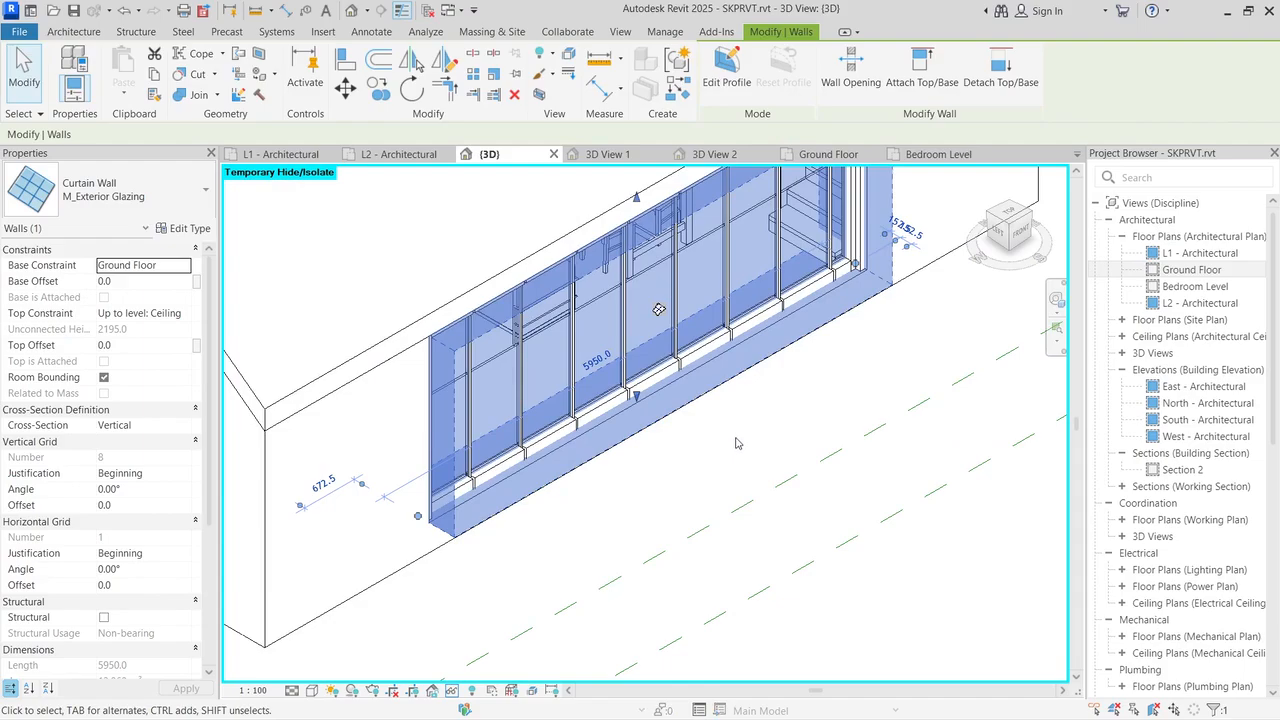
Step: Try a horizontal grid spacing of 1600 mm for the M_Exterior Glazing type
mouse_move(1014, 230)
left_mouse_down()
mouse_move(992, 206)
mouse_move(997, 244)
left_mouse_up()
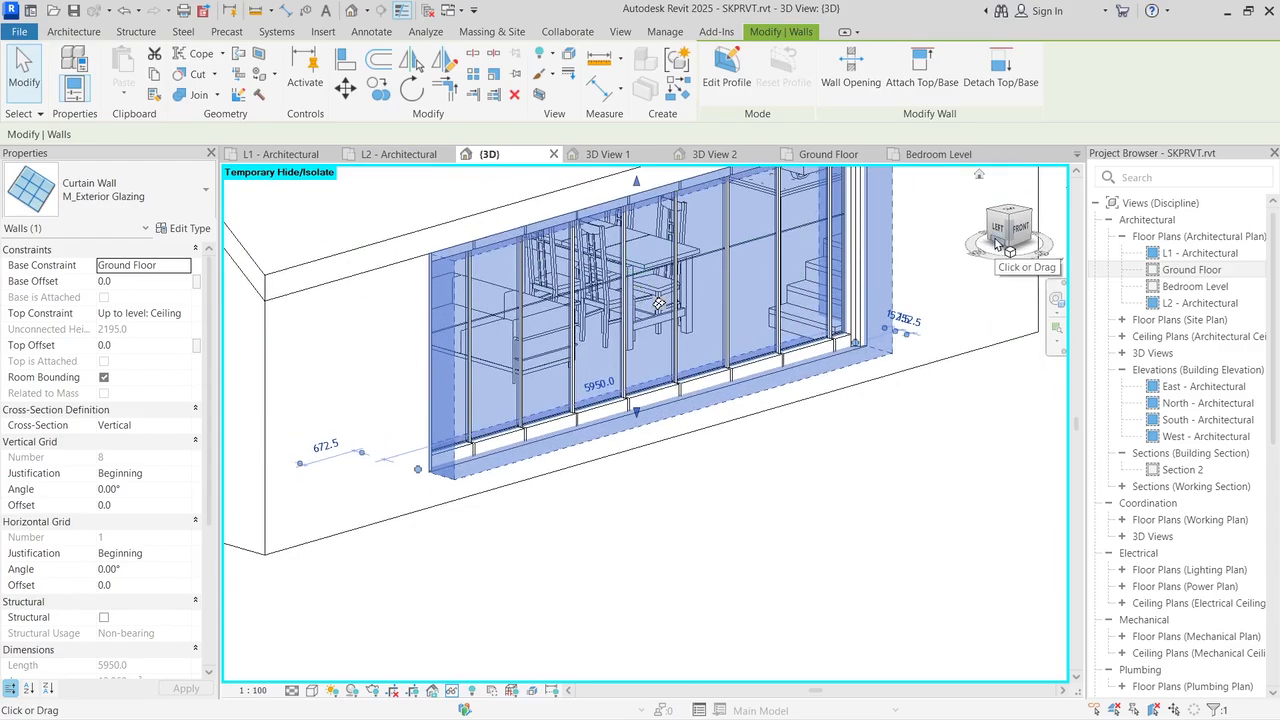
left_click(190, 228)
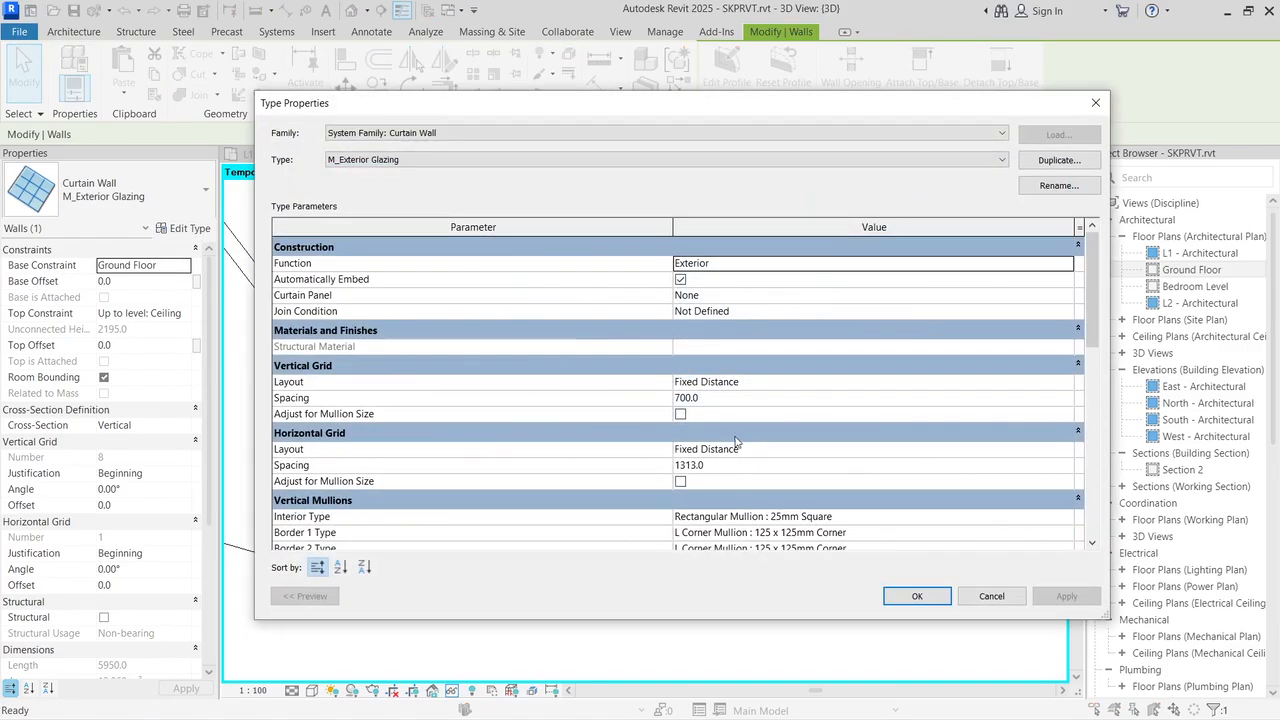
left_click(700, 465)
left_click_drag(705, 465, 680, 464)
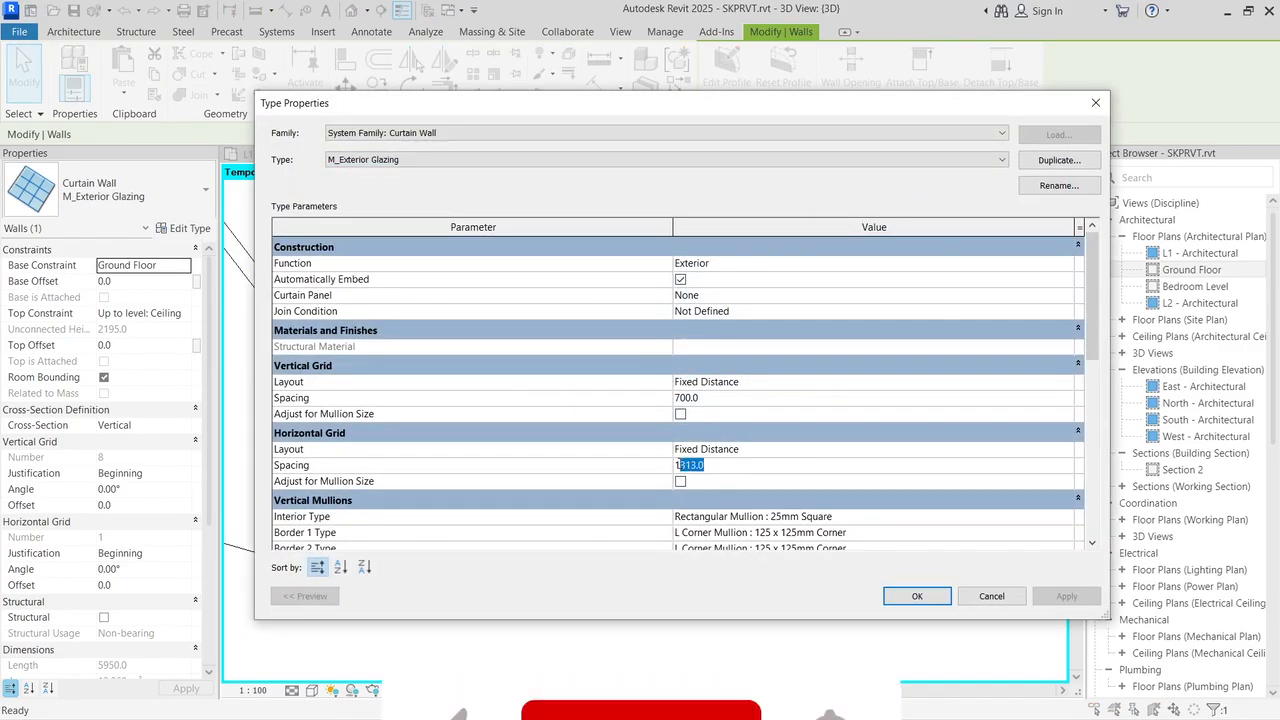
type("600")
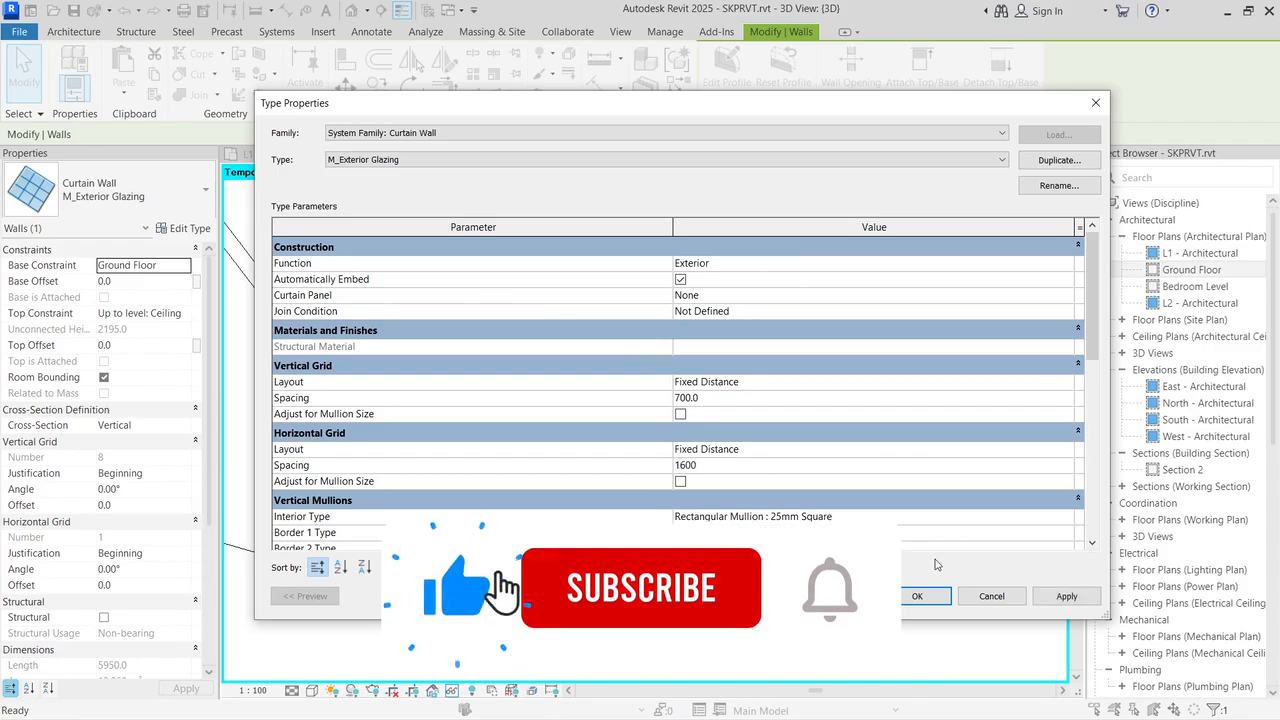
left_click(933, 597)
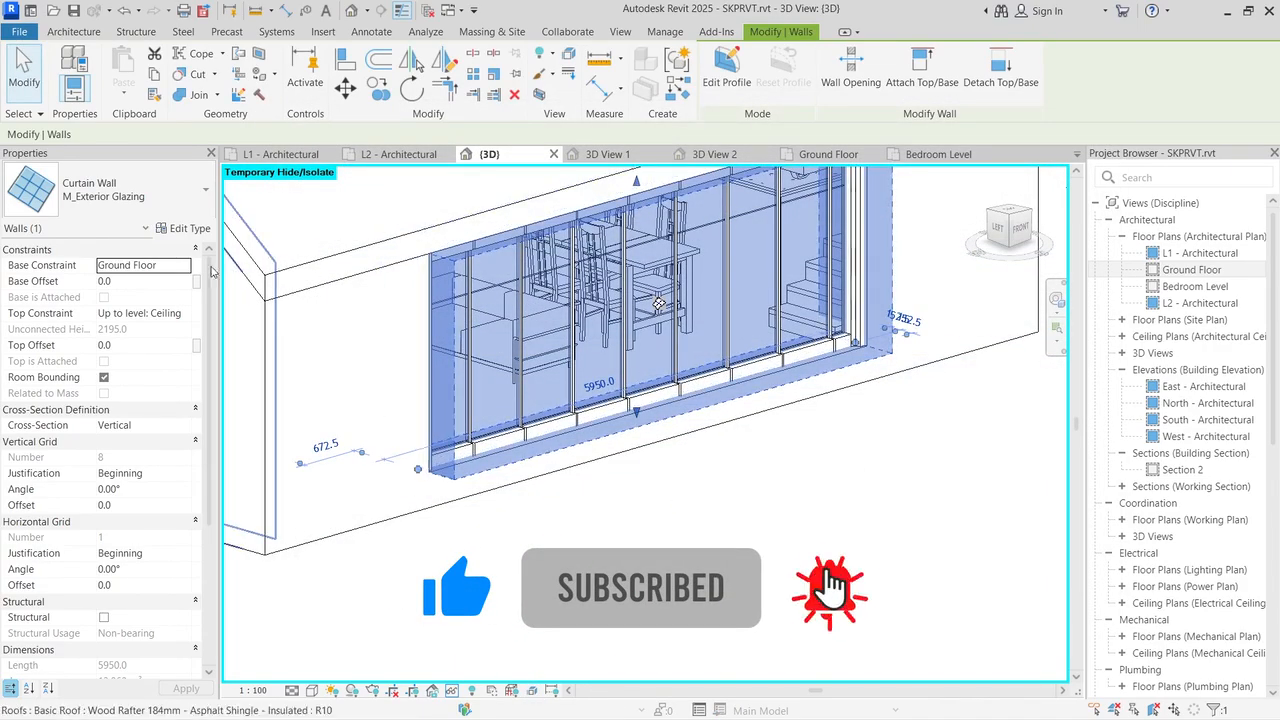
Step: Test horizontal grid spacings of 2000 mm and 1700 mm on the M_Exterior Glazing type
left_click(189, 228)
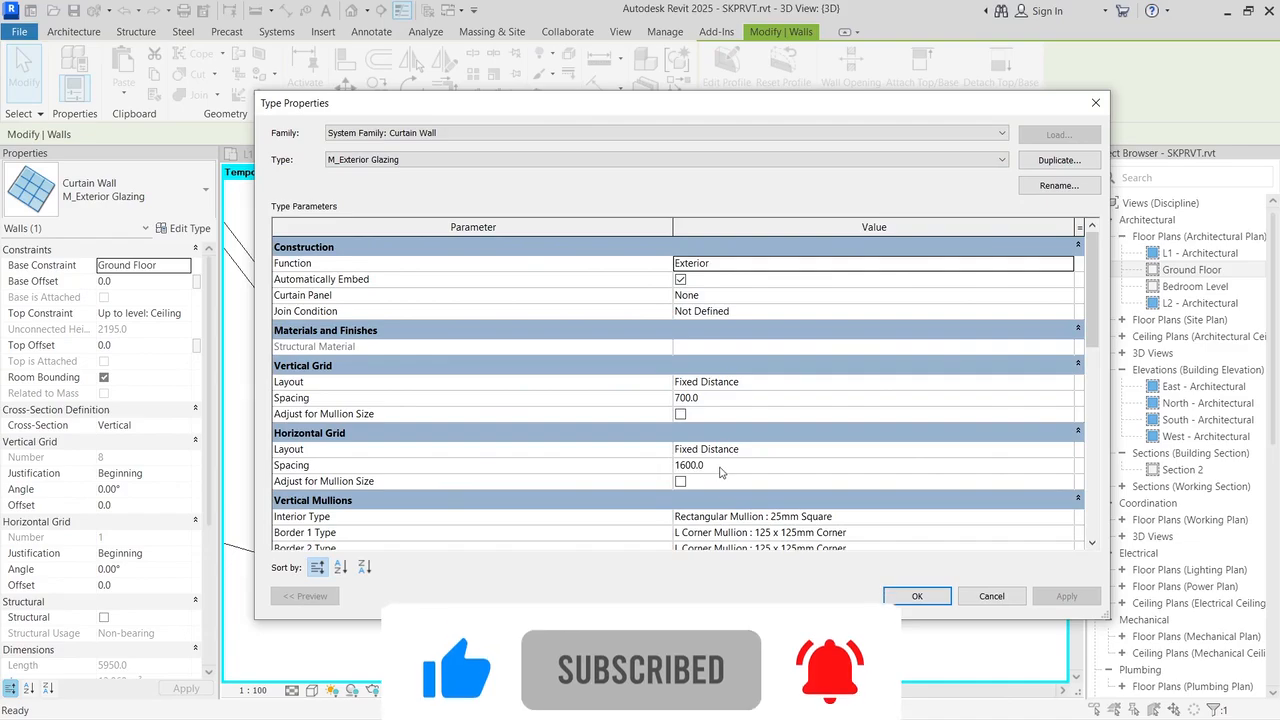
left_click(716, 466)
type("2000")
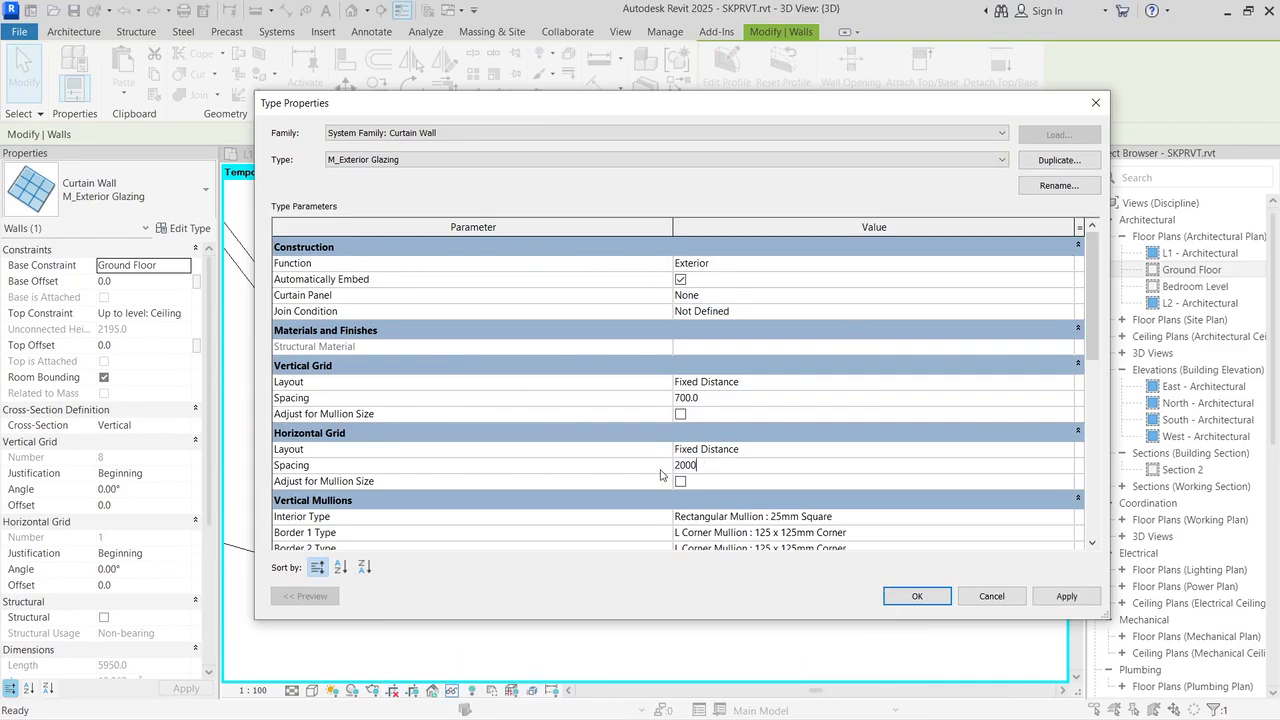
left_click(920, 596)
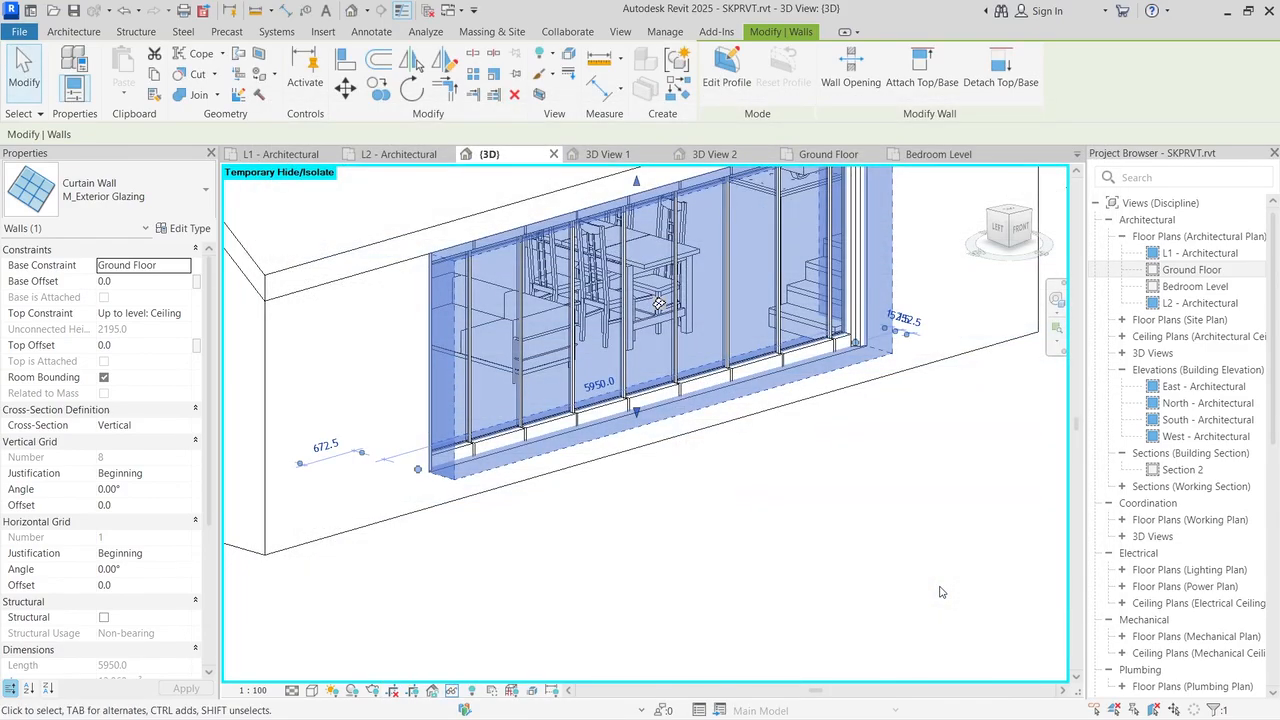
left_click(181, 228)
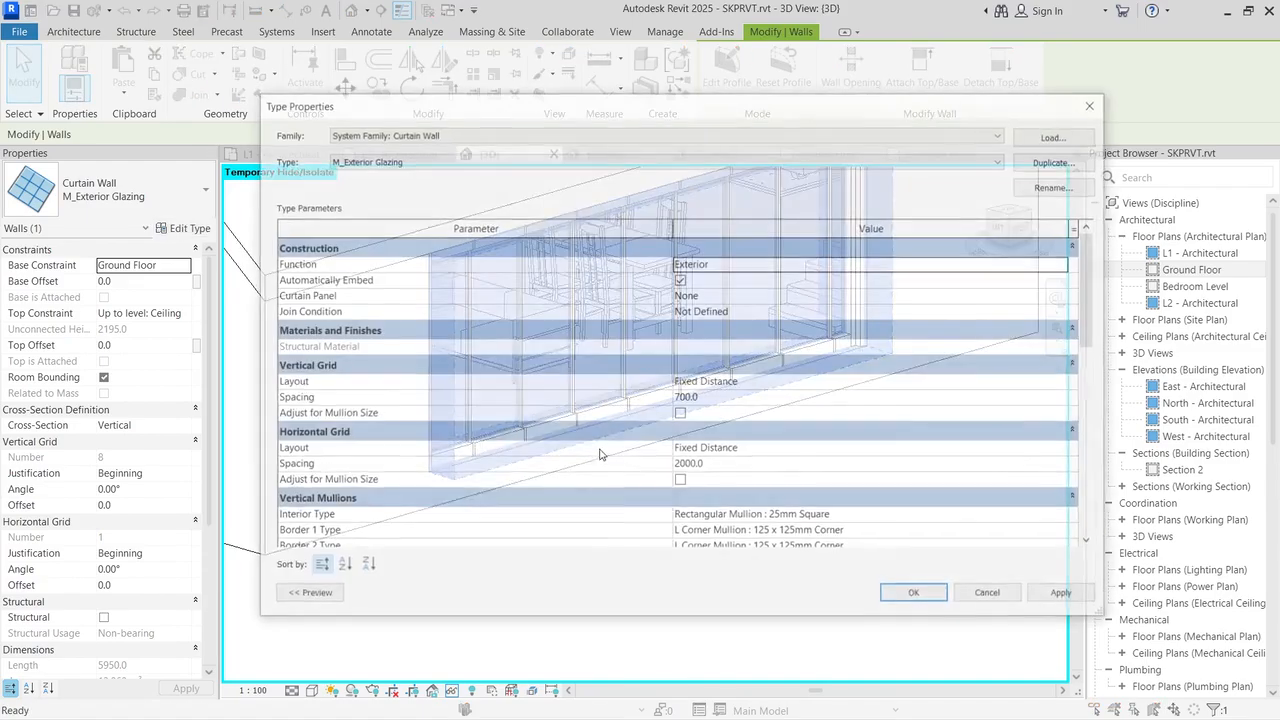
left_click(712, 465)
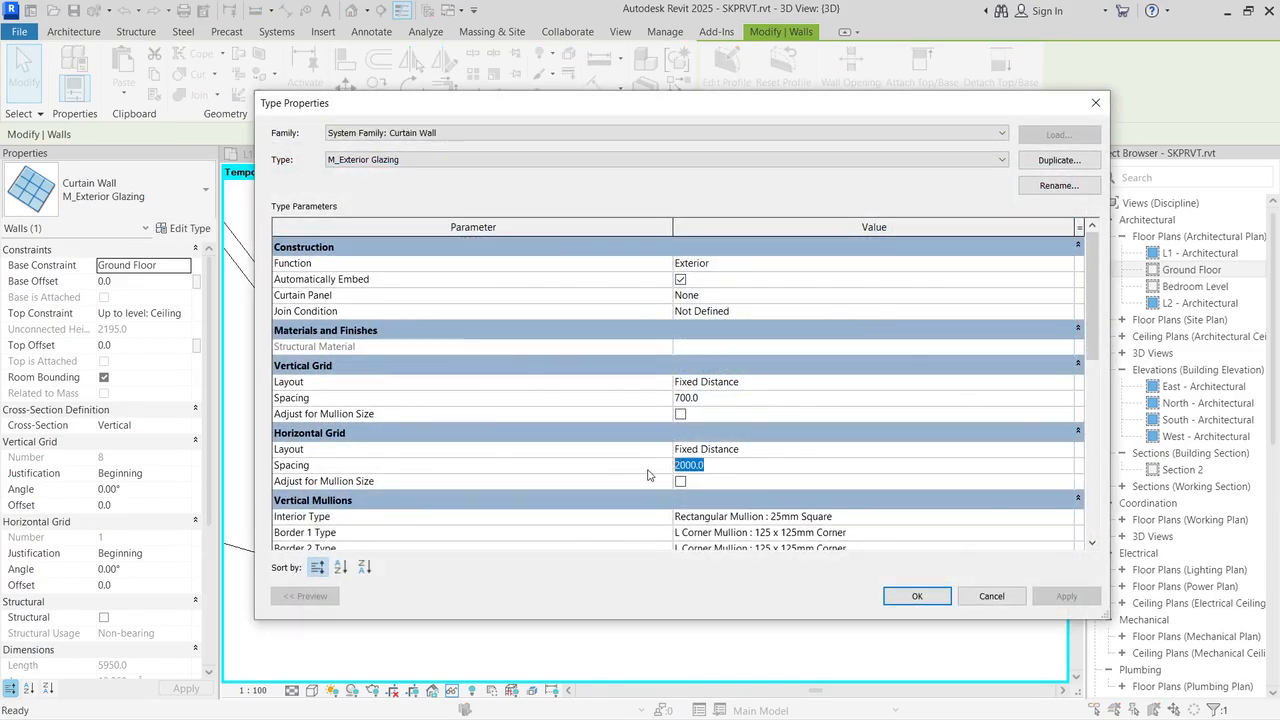
type("1700")
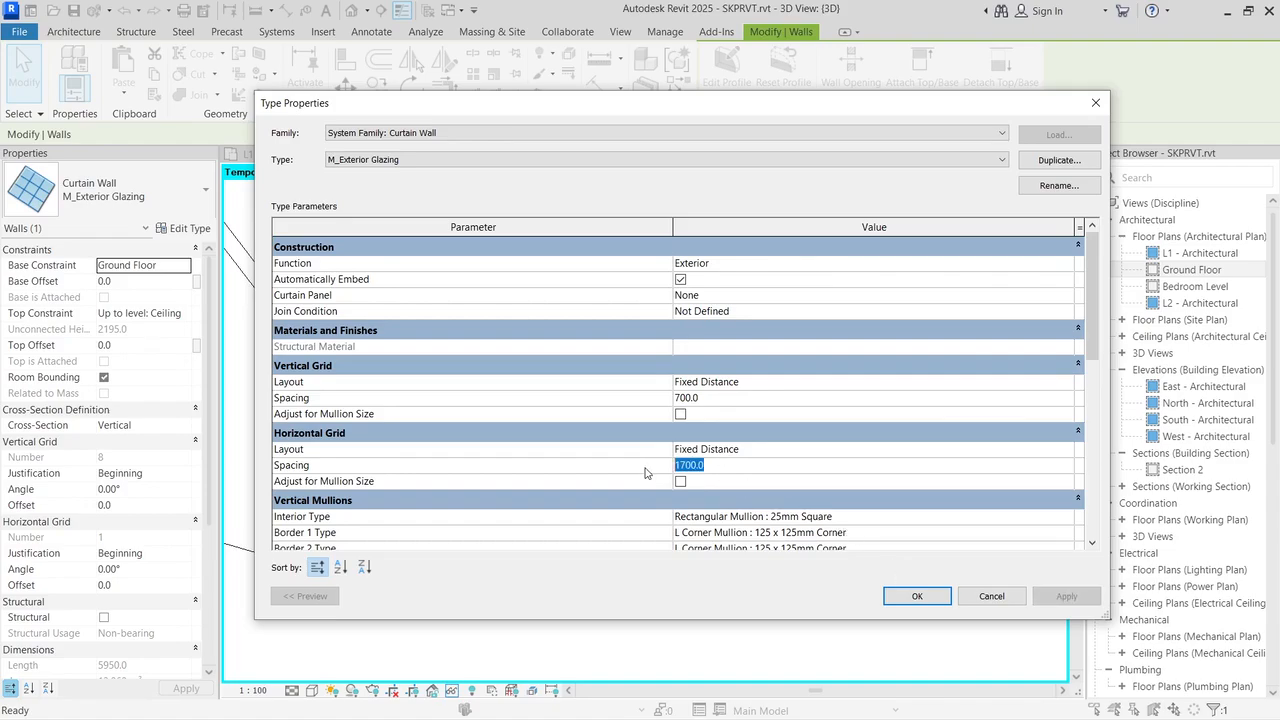
Step: Enlarge the M_Exterior Glazing type's horizontal grid spacing to slightly more than 2000 mm and inspect the curtain wall from another angle
type("2")
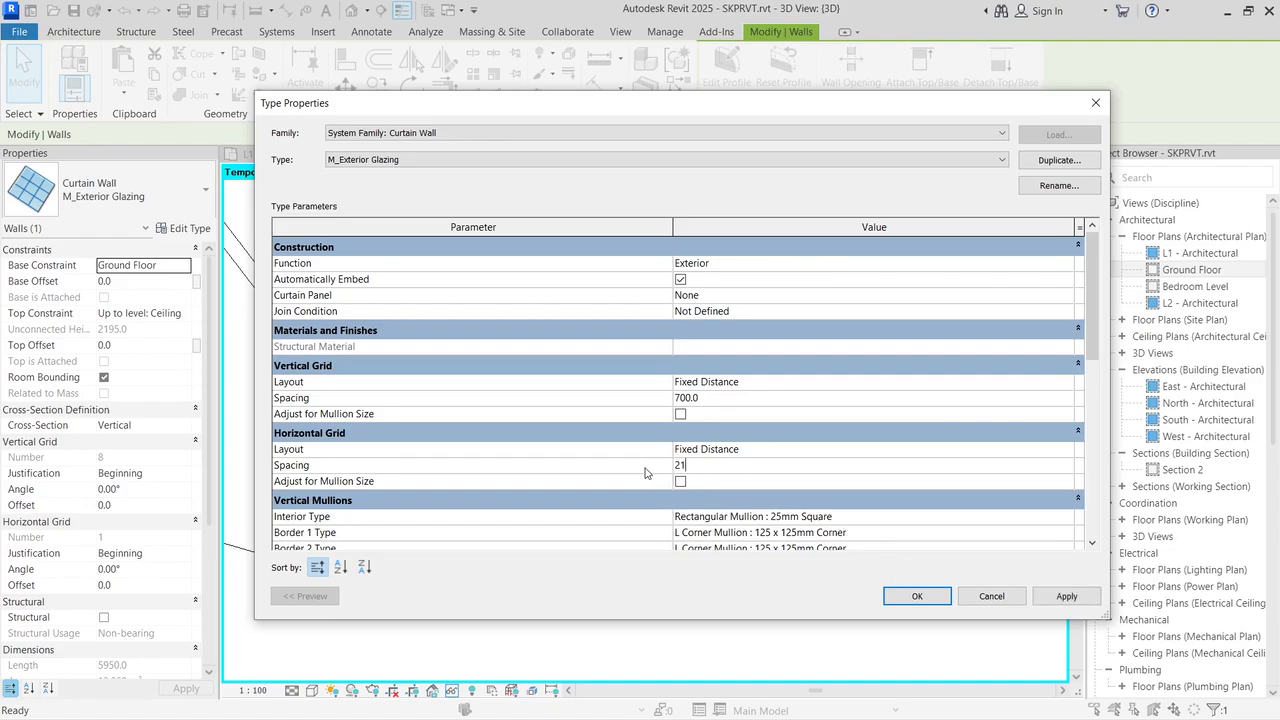
left_click(936, 600)
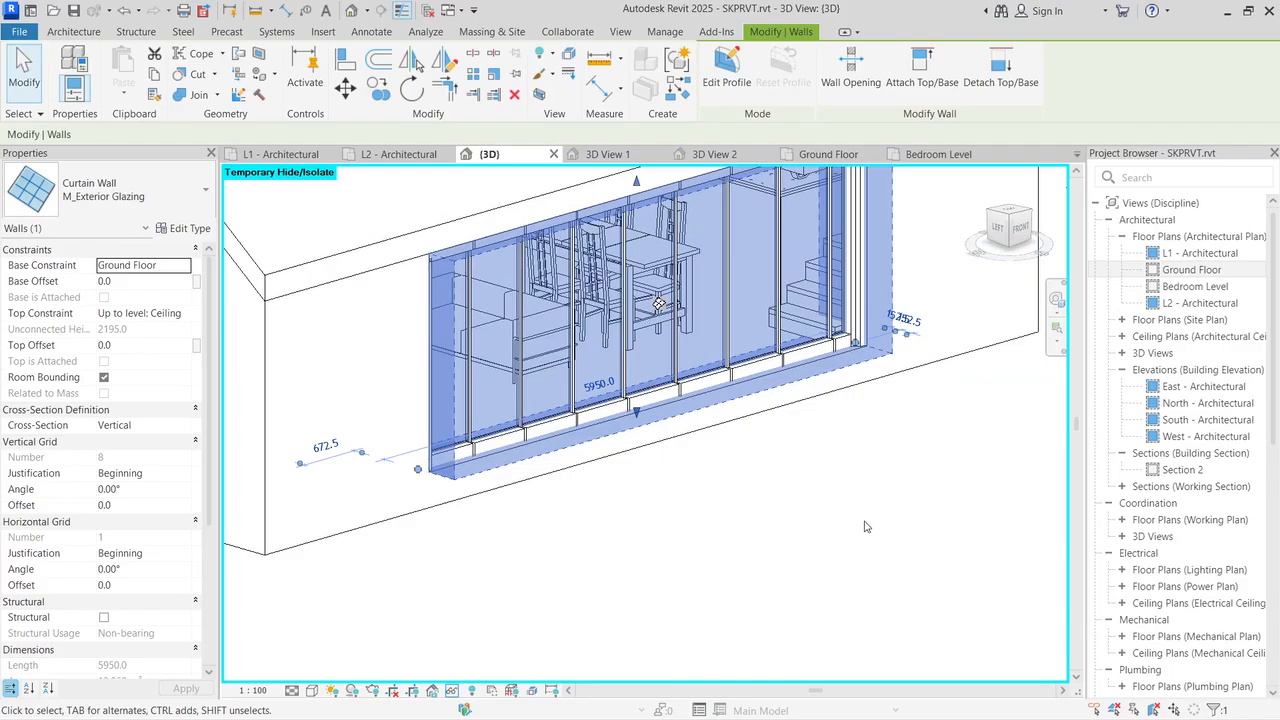
left_click(1019, 228)
left_click_drag(942, 204, 985, 256)
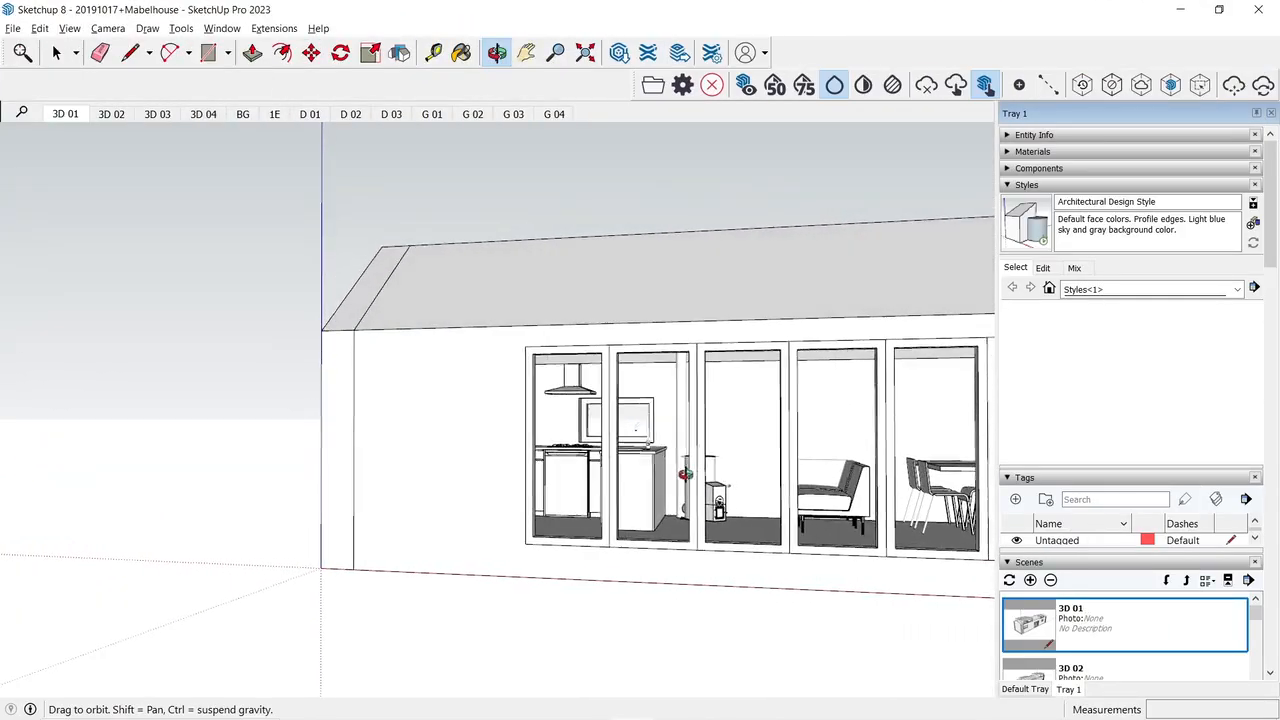
Step: Switch to the SketchUp source model and examine the frame layout of the glazed front opening
mouse_move(870, 530)
left_mouse_down()
mouse_move(963, 525)
mouse_move(931, 543)
mouse_move(675, 551)
mouse_move(497, 491)
mouse_move(349, 480)
mouse_move(634, 517)
mouse_move(986, 520)
left_mouse_up()
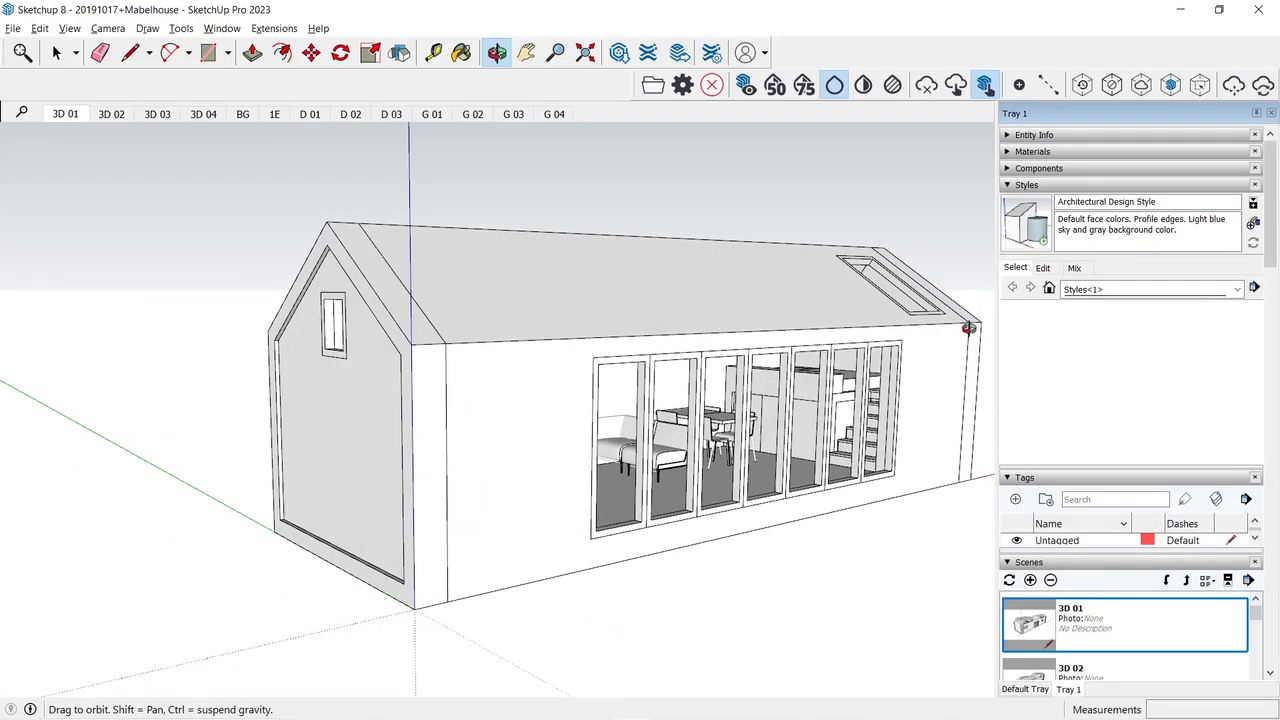
scroll(966, 277, "up", 3)
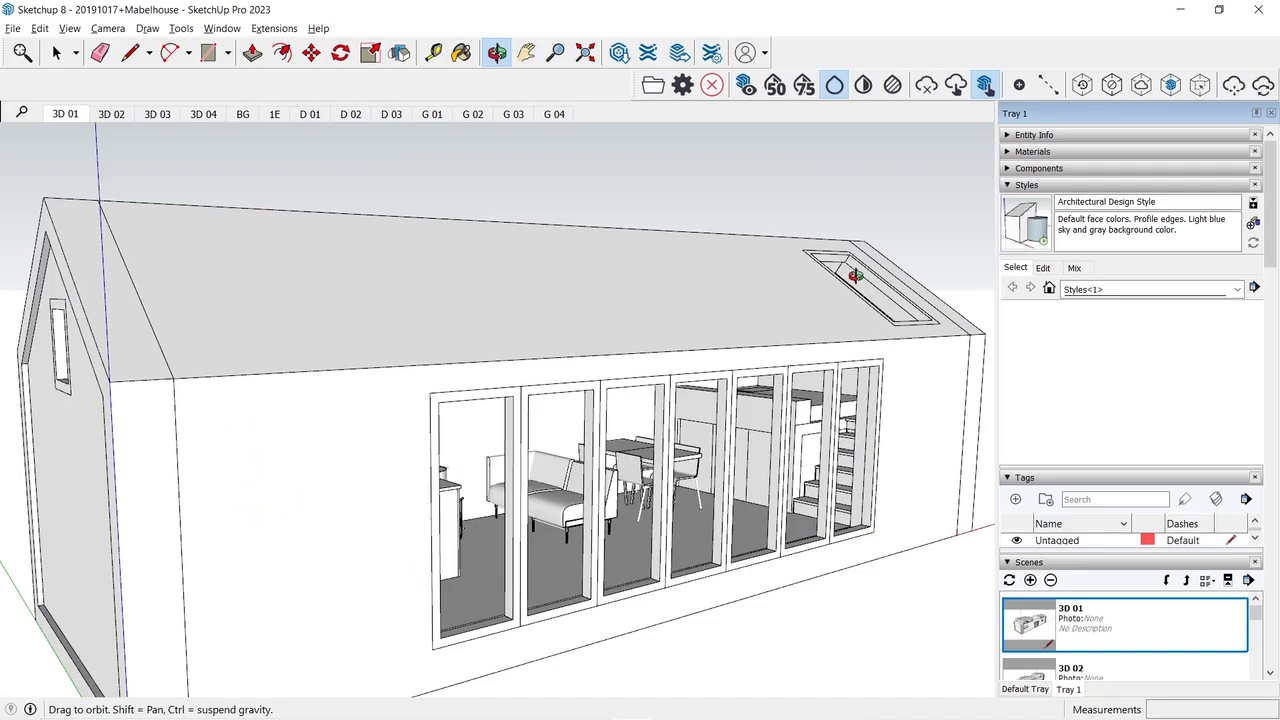
scroll(735, 249, "down", 3)
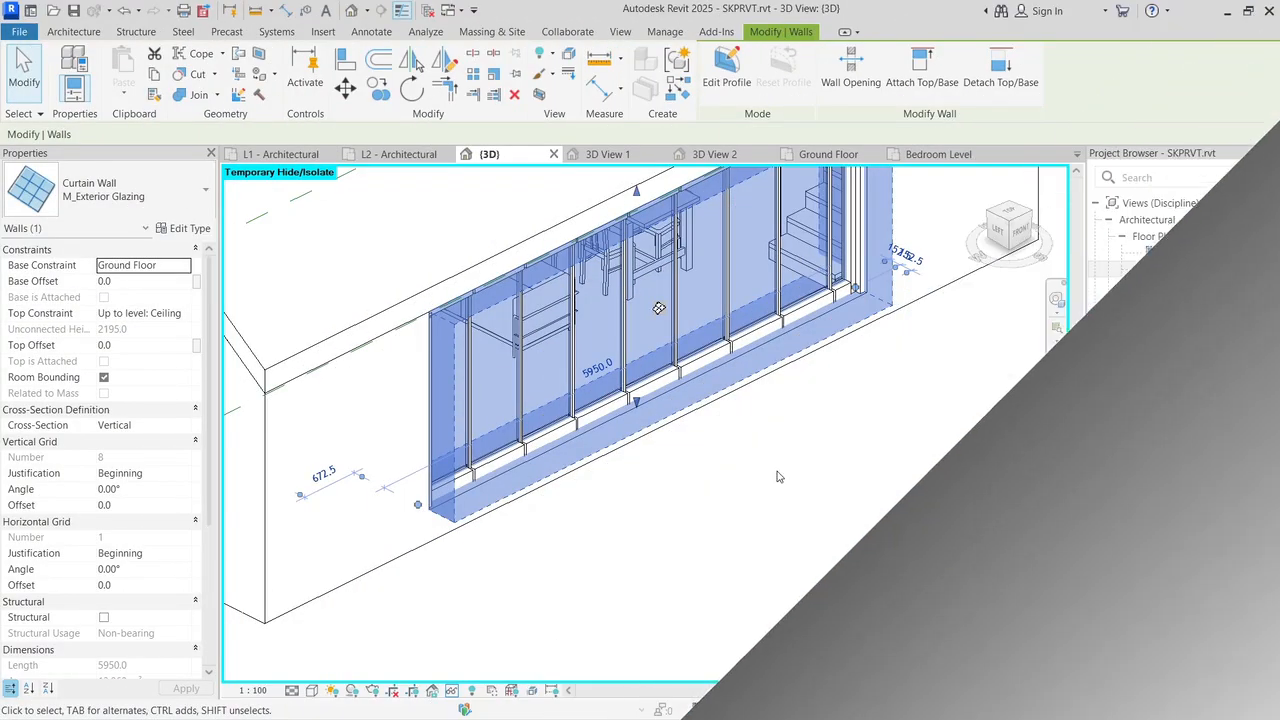
Step: Reset the temporary hide in Revit's {3D} view and compare the curtain wall with the imported Sketch Up Model
left_click(452, 691)
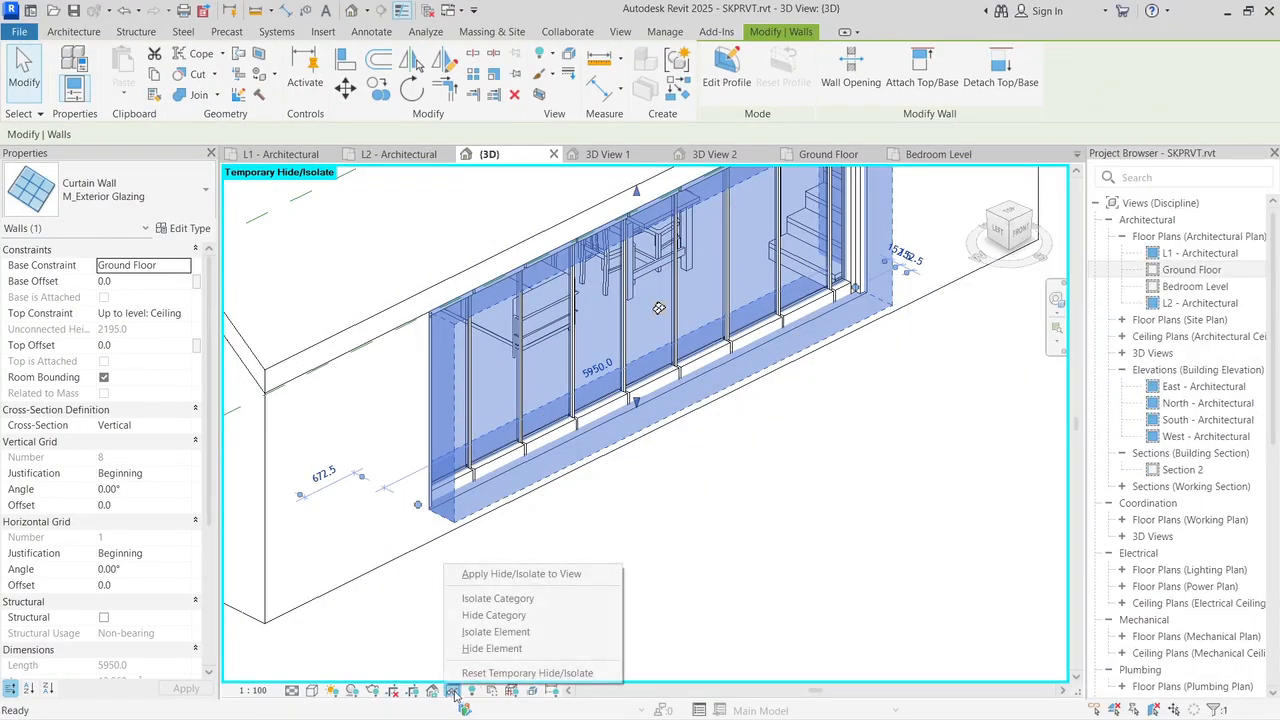
left_click(529, 671)
scroll(704, 474, "down", 3)
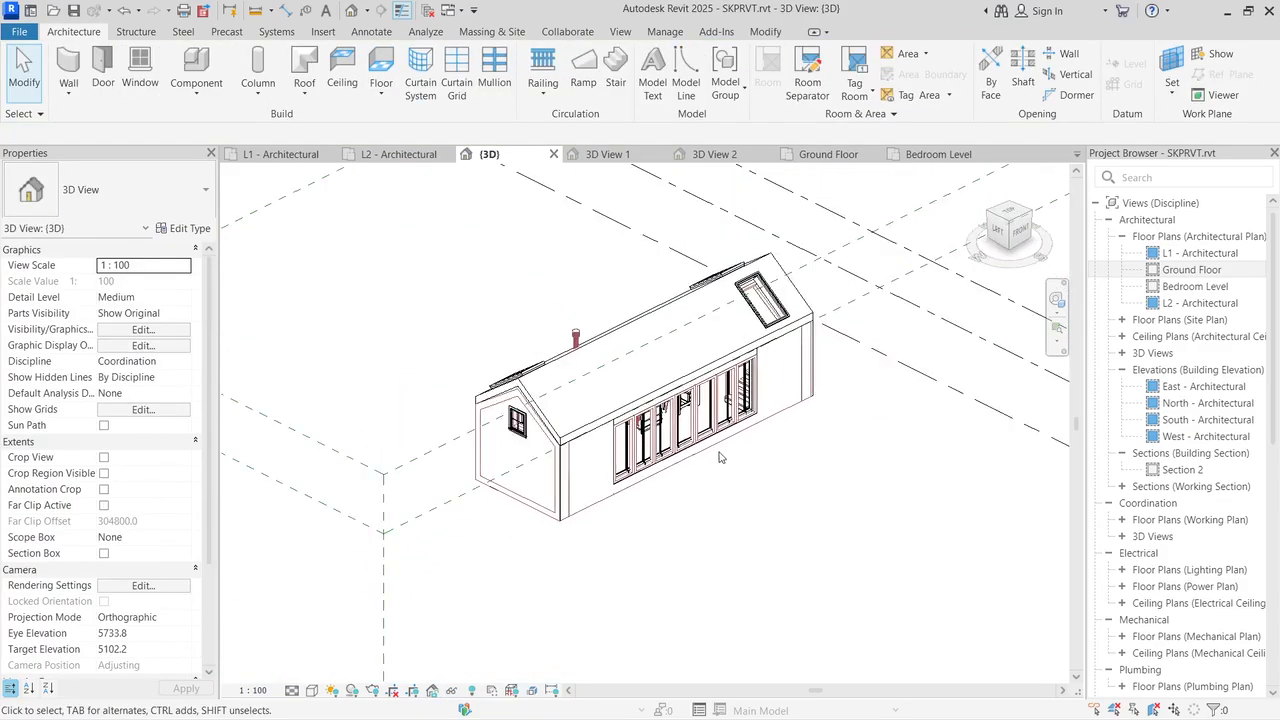
scroll(723, 463, "up", 3)
scroll(743, 506, "up", 1)
middle_click_drag(743, 506, 821, 575)
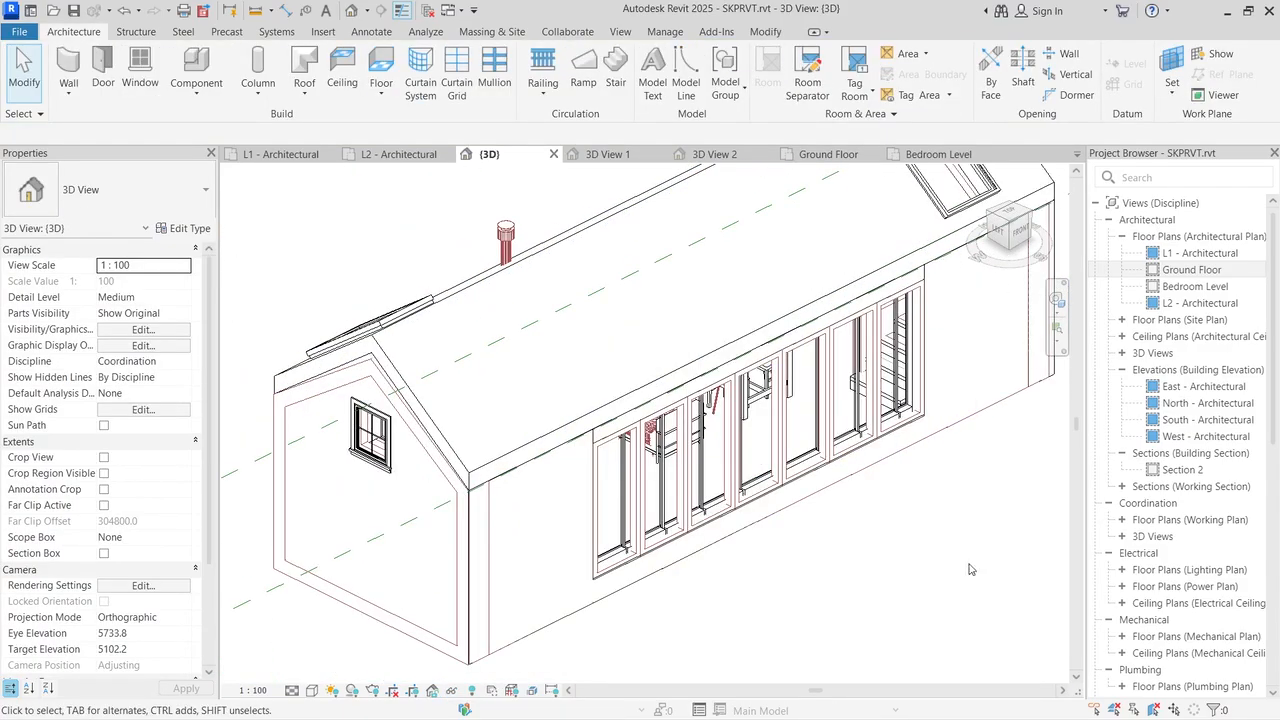
Step: Temporarily hide the imported Sketch Up Model element again
left_click(779, 370)
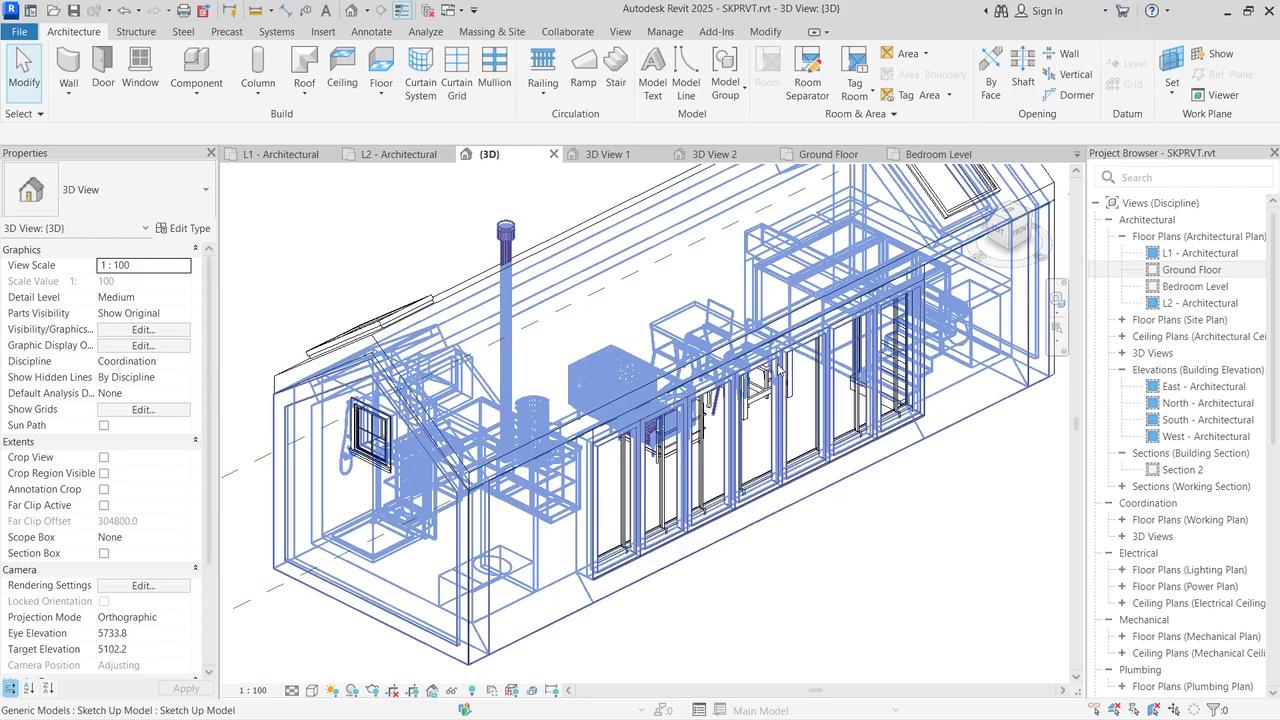
left_click(452, 691)
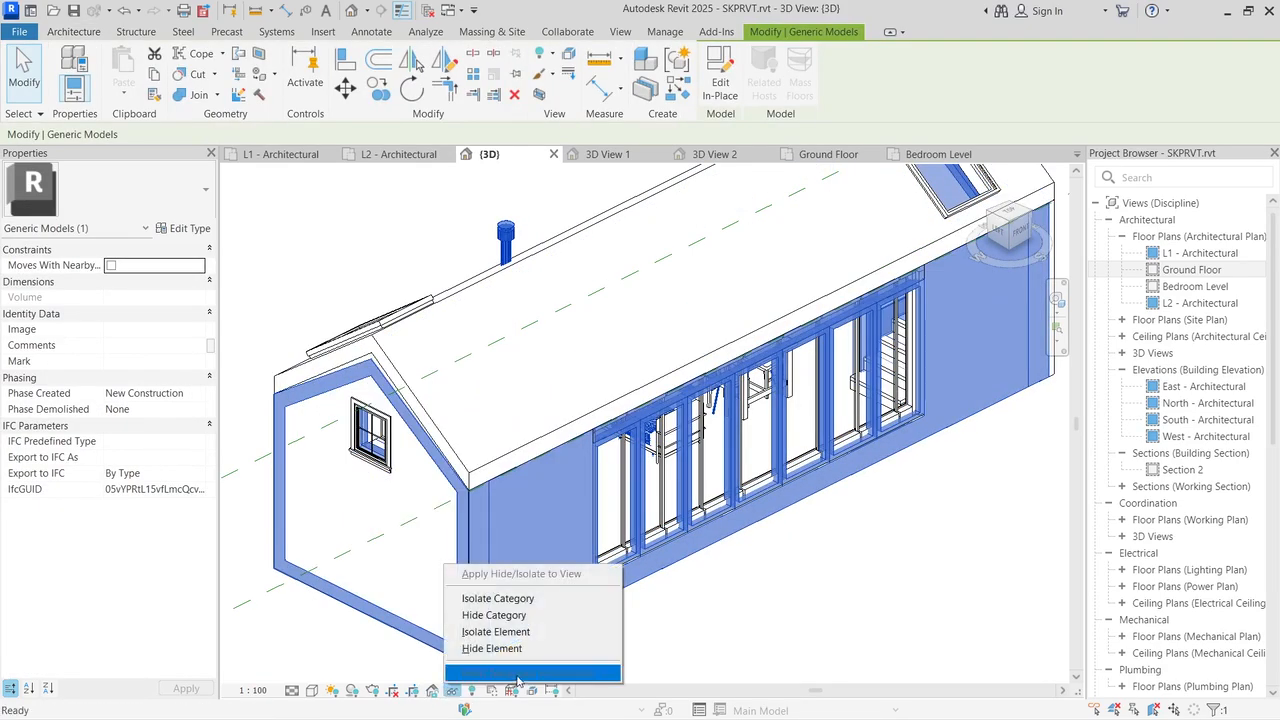
left_click(517, 649)
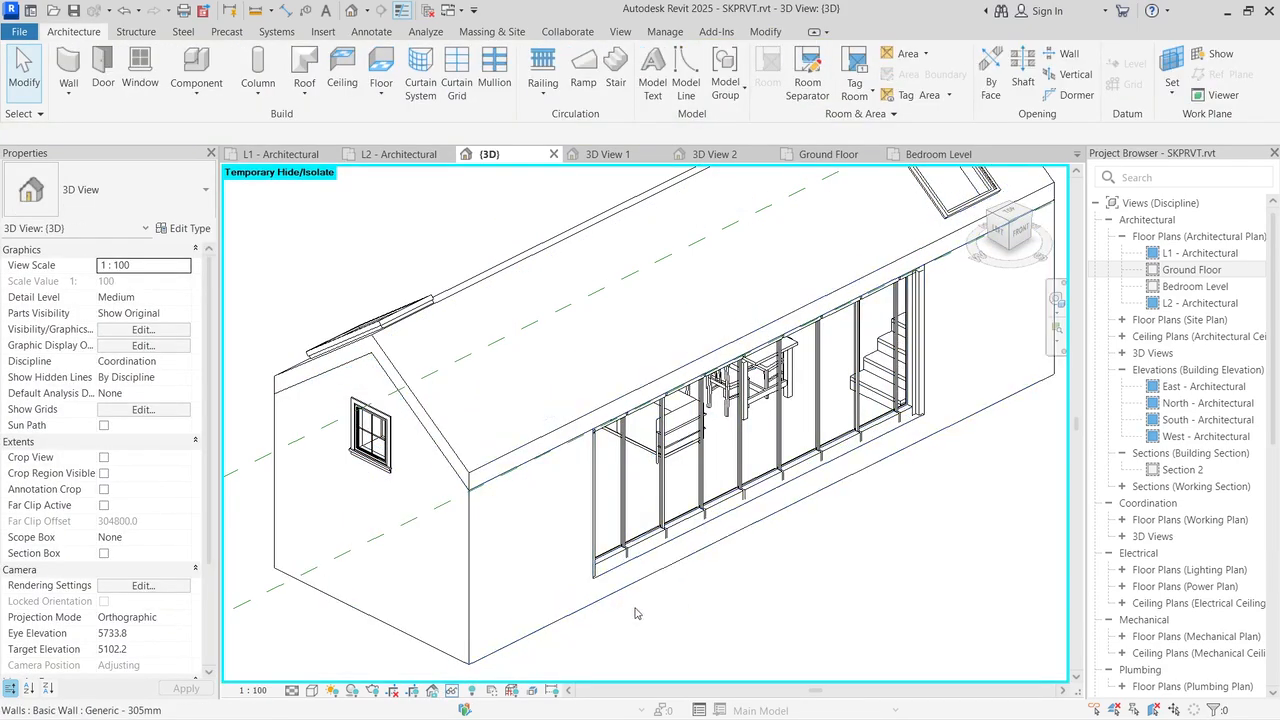
Step: Review the available types for the second glazed panel from the near end of the curtain wall
scroll(600, 520, "up", 5)
left_click(591, 533)
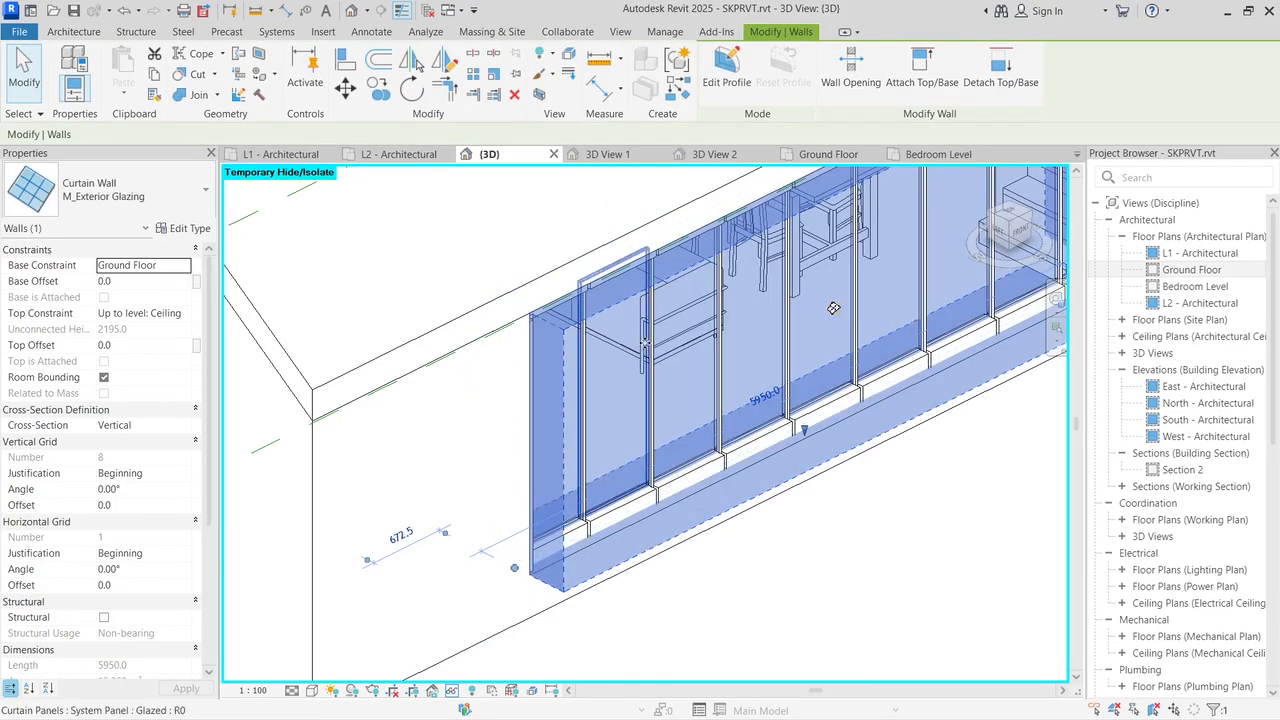
left_click(609, 510)
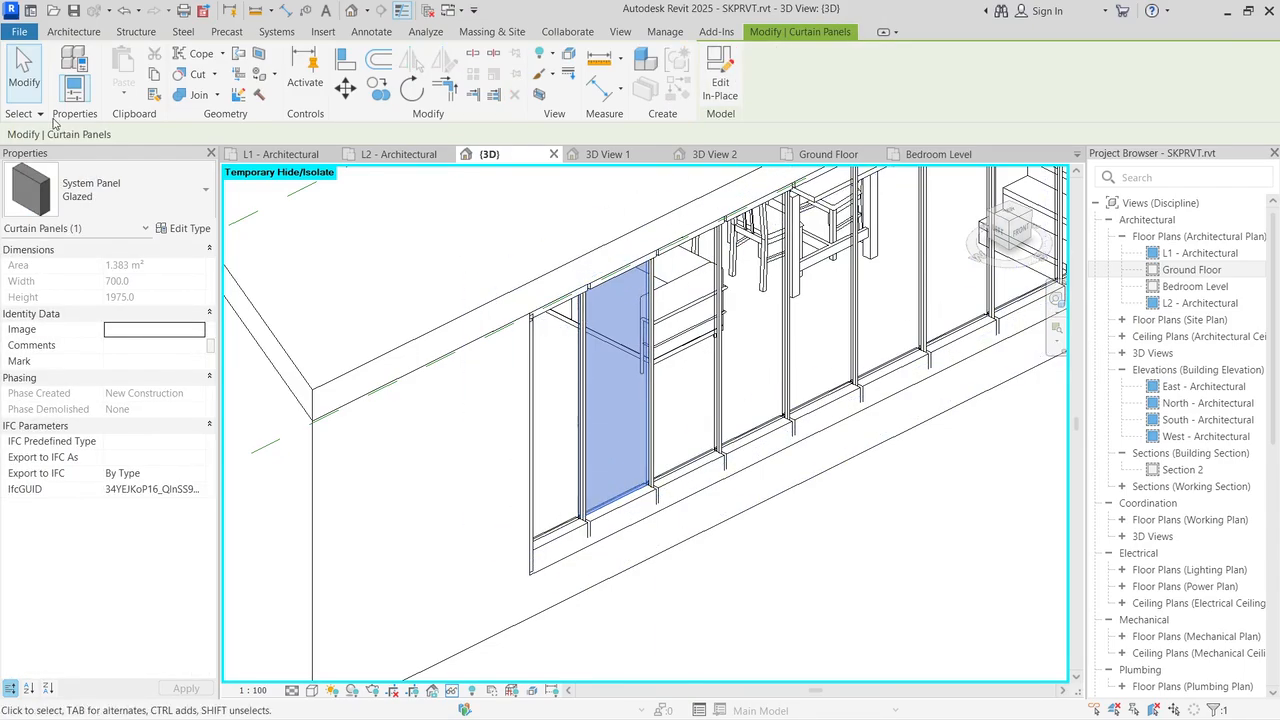
left_click(103, 192)
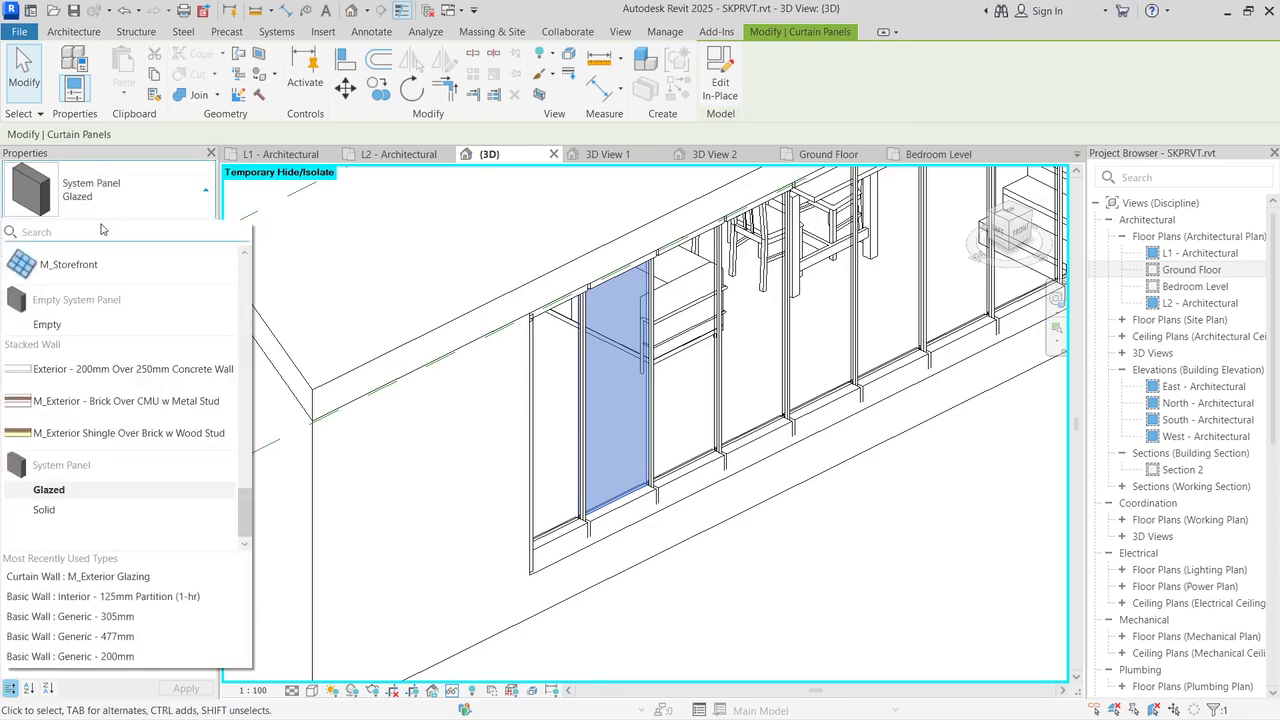
scroll(112, 344, "down", 10)
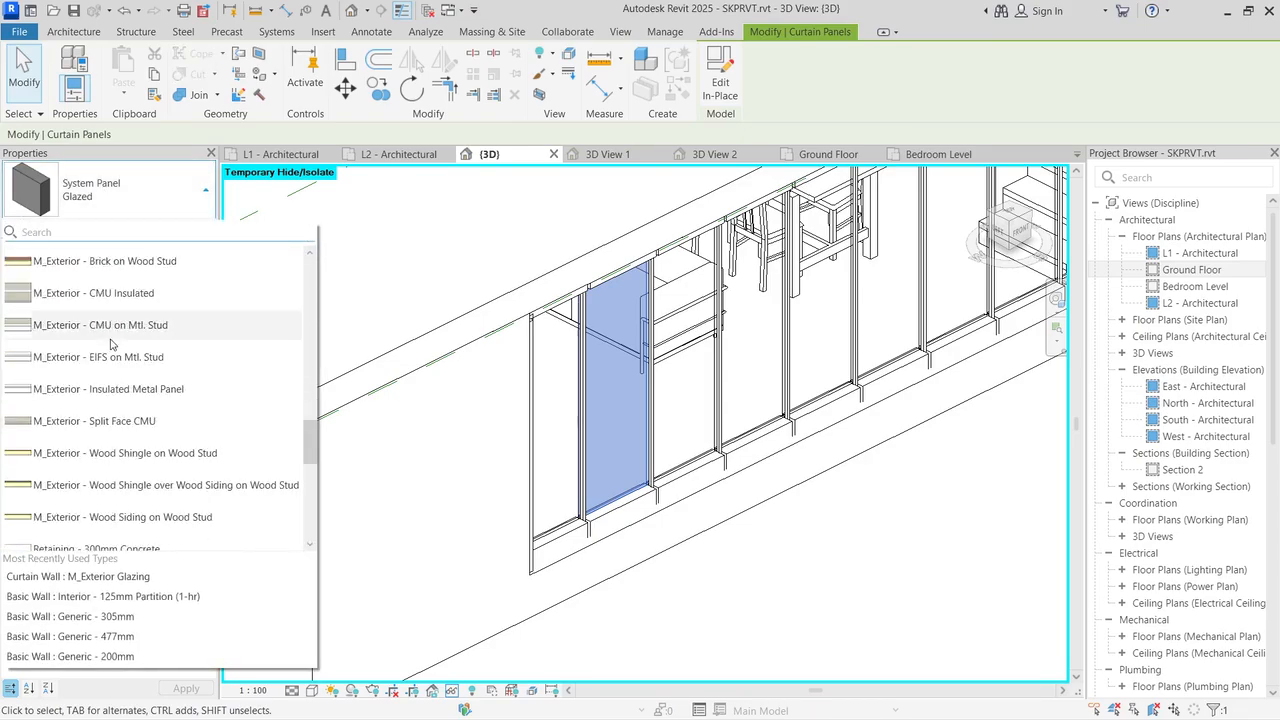
scroll(112, 344, "down", 5)
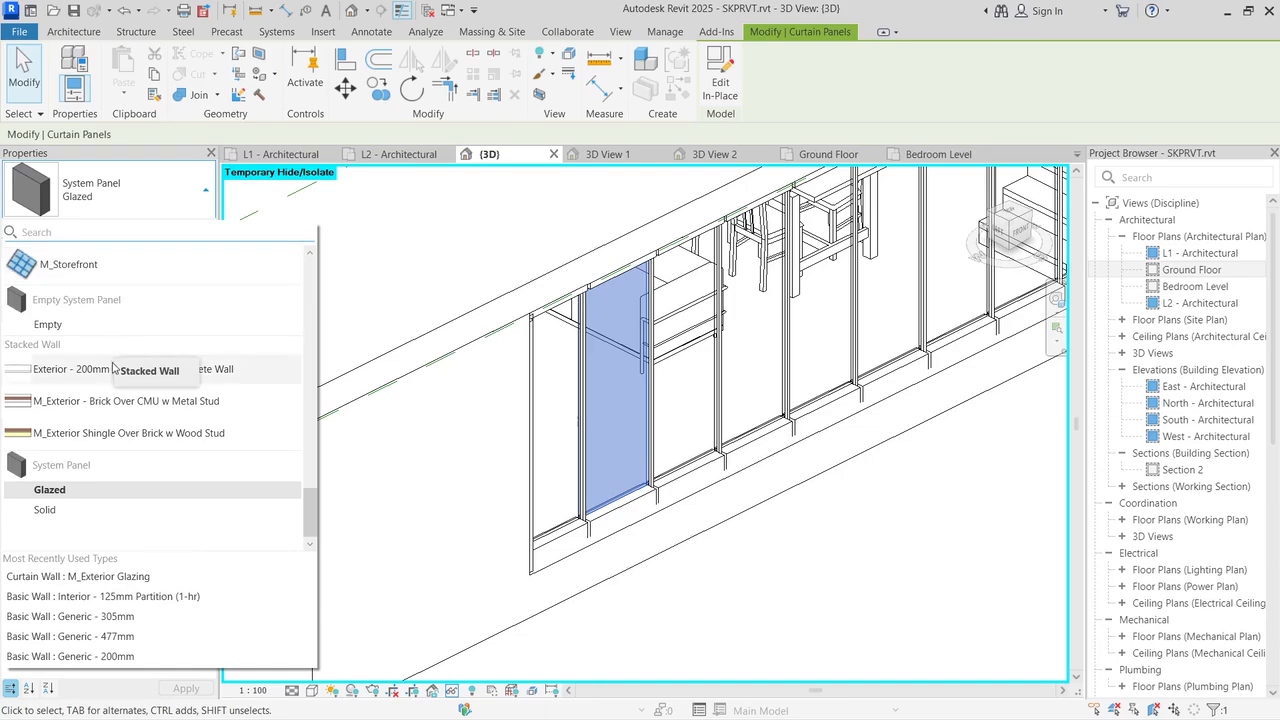
scroll(112, 344, "up", 5)
scroll(150, 450, "down", 5)
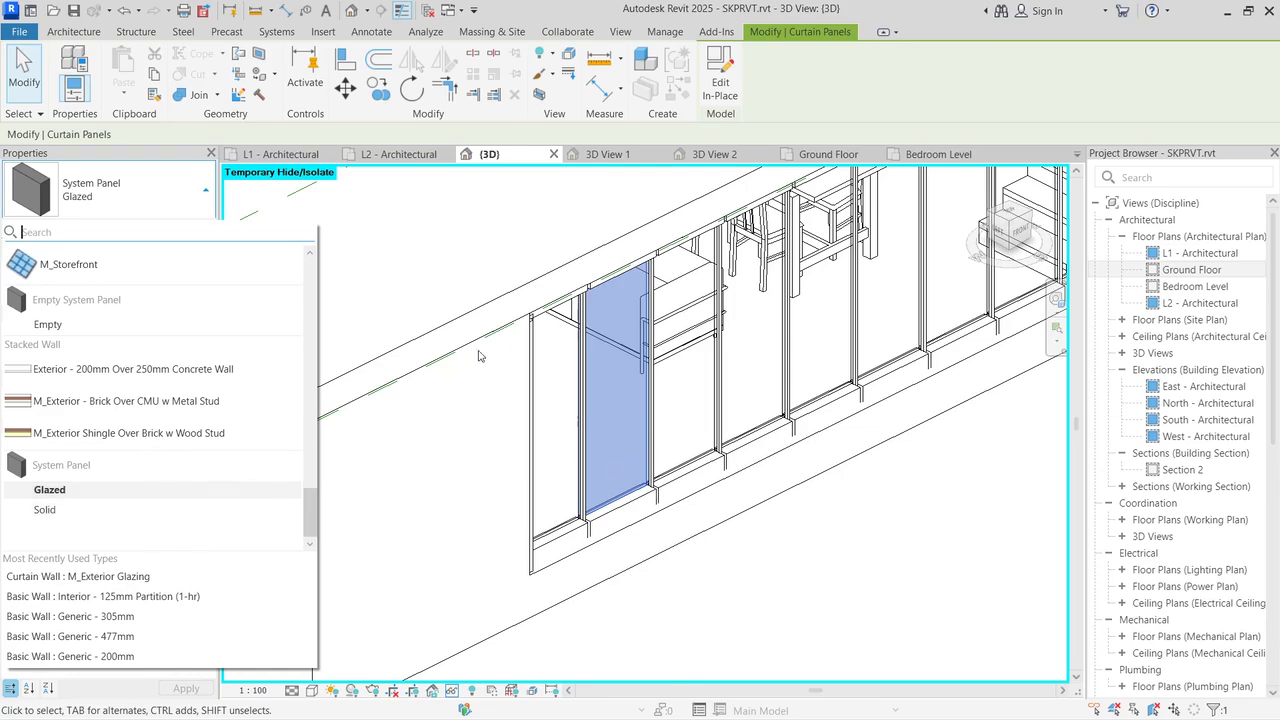
left_click(441, 333)
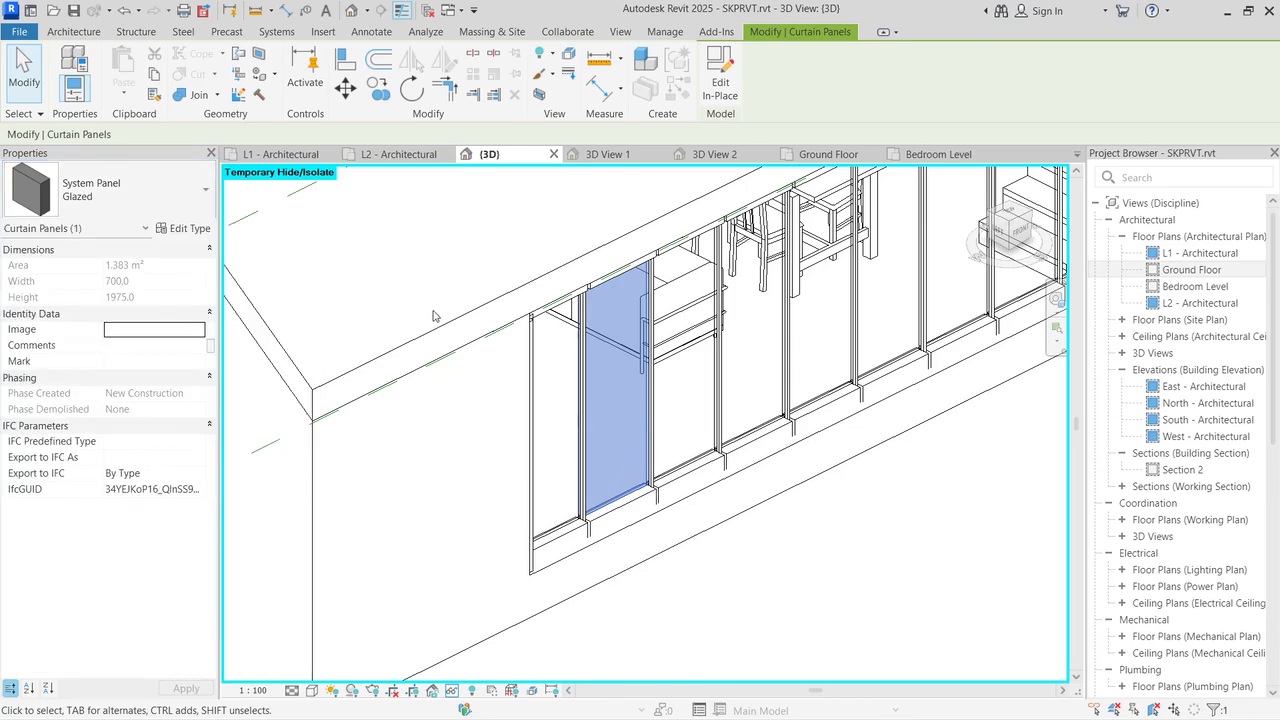
key("Escape")
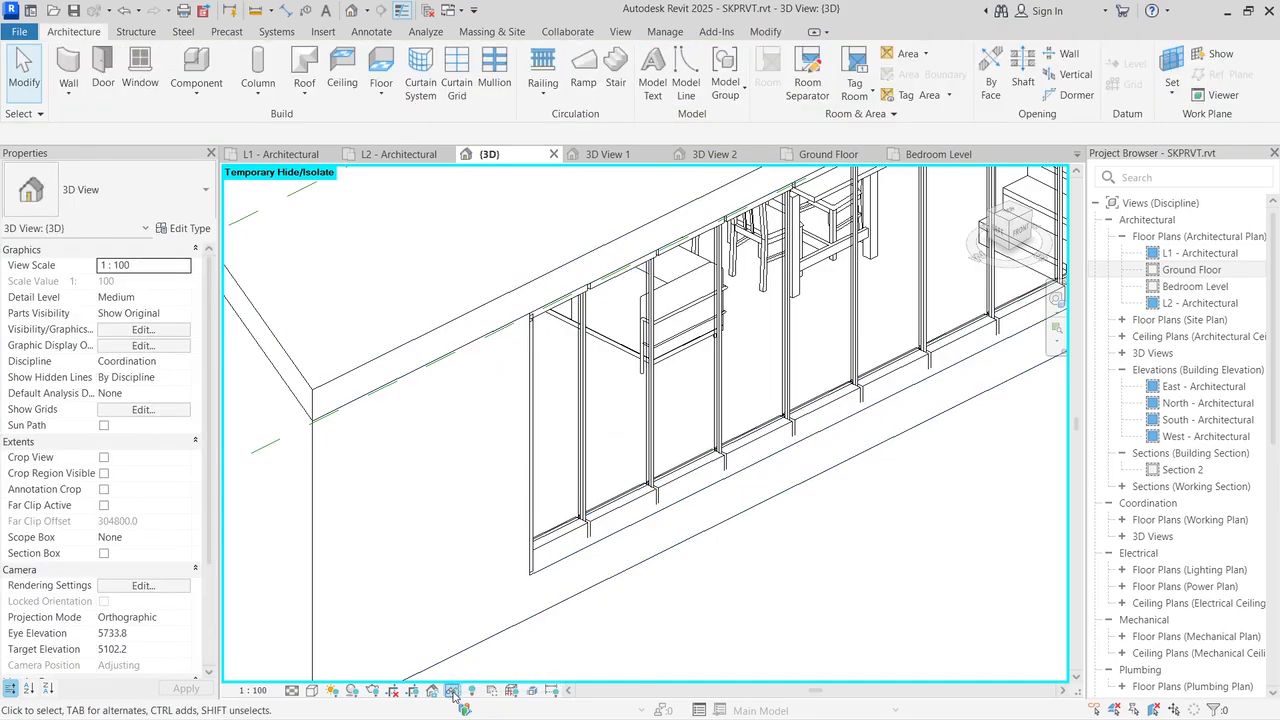
Step: Reset the temporary hide in the {3D} view to bring back the imported SketchUp model over the curtain wall
left_click(452, 690)
left_click(480, 673)
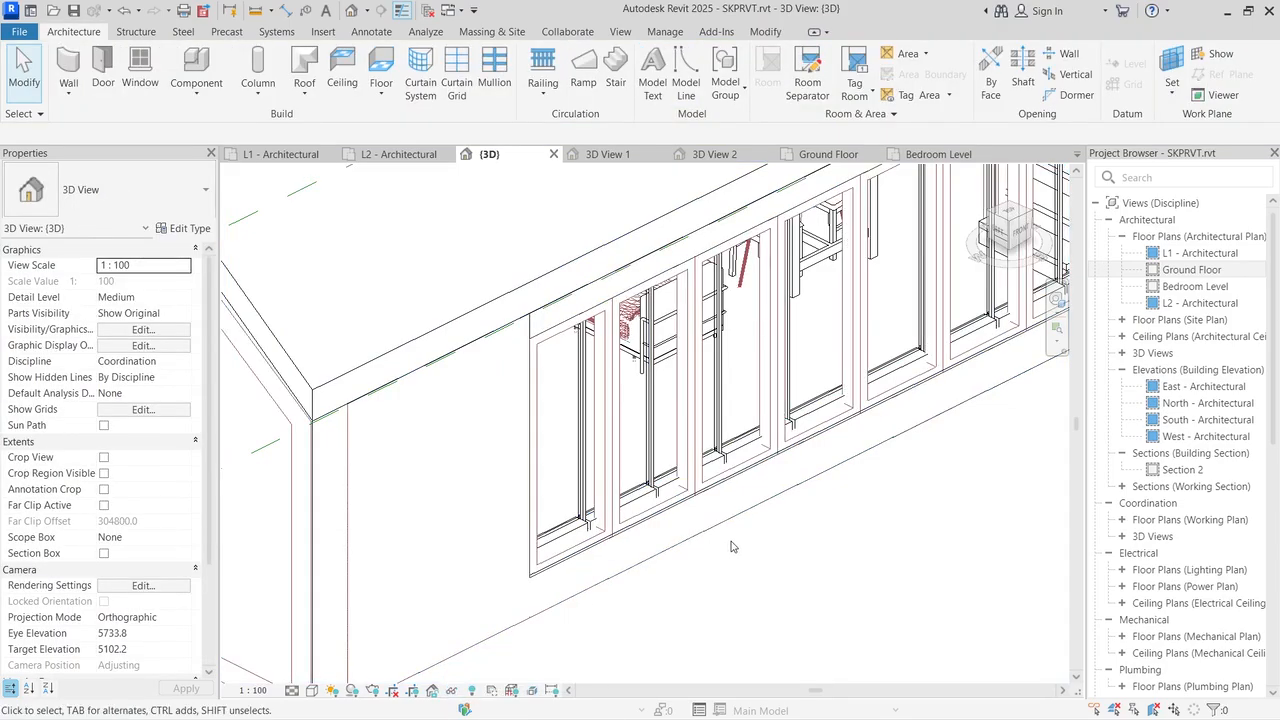
scroll(734, 543, "down", 2)
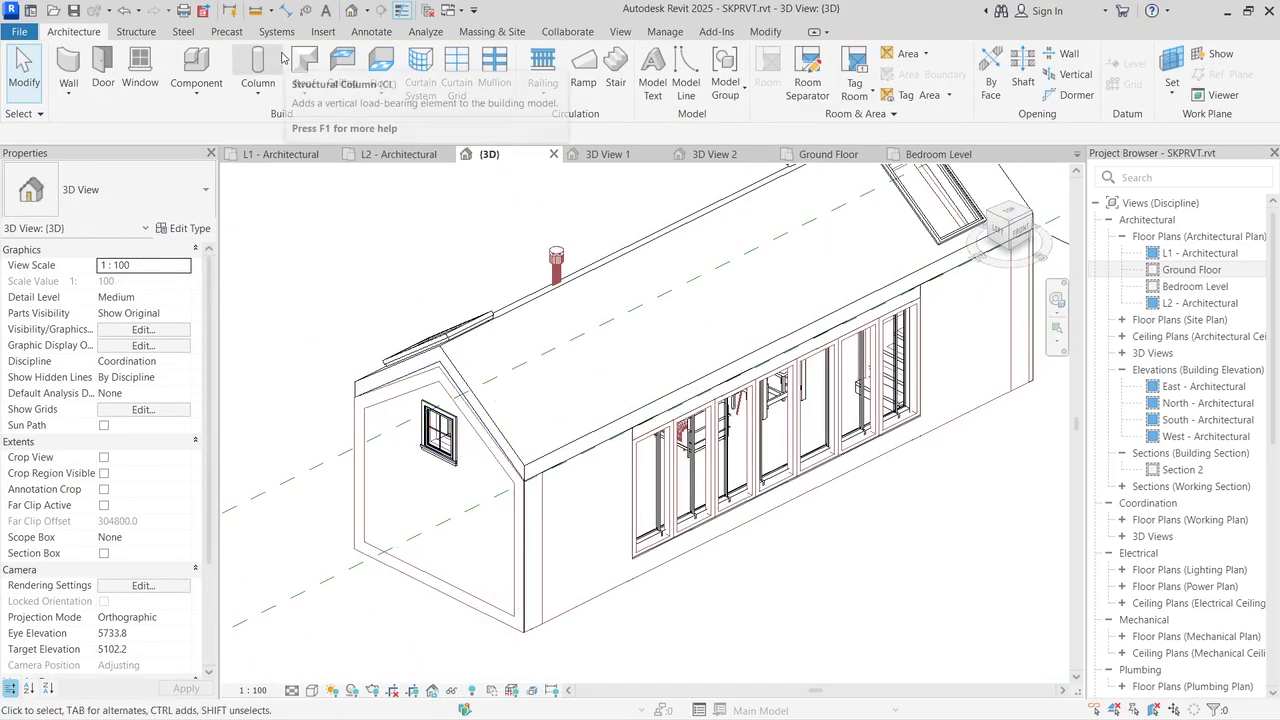
Step: Start placing a door and browse for a family to load in the UK library's External Doors folder
left_click(104, 72)
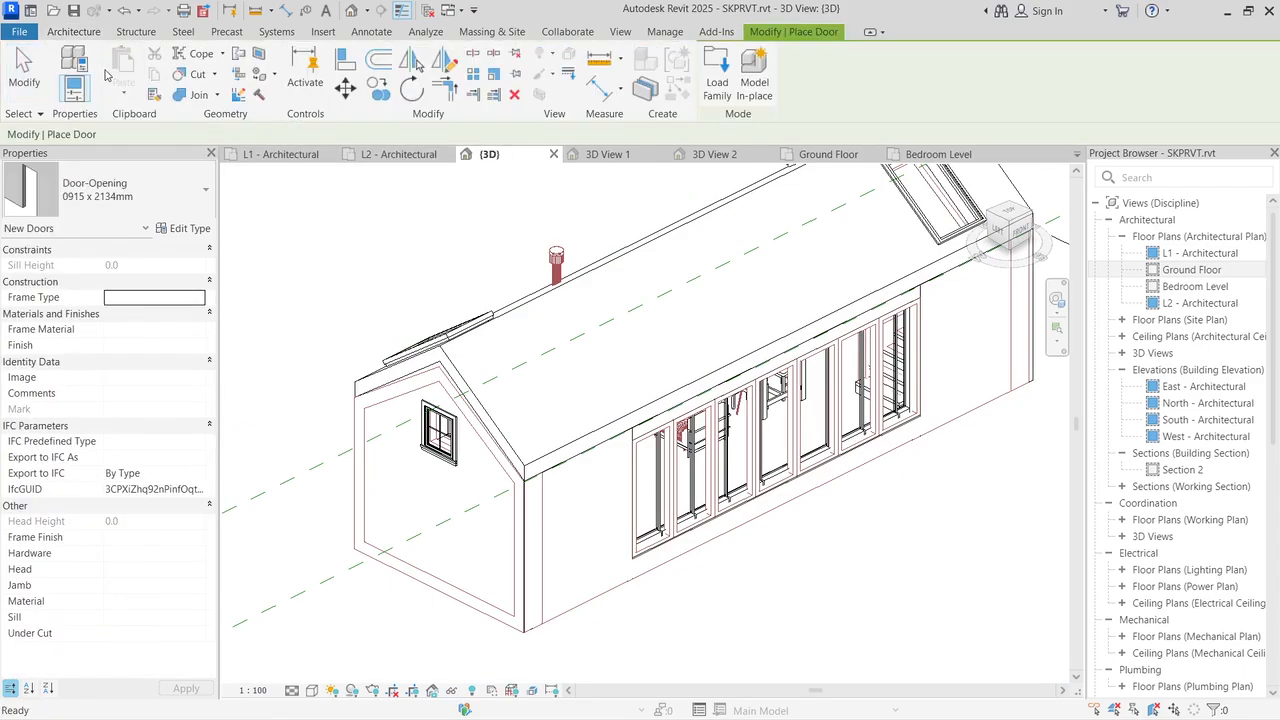
left_click(710, 72)
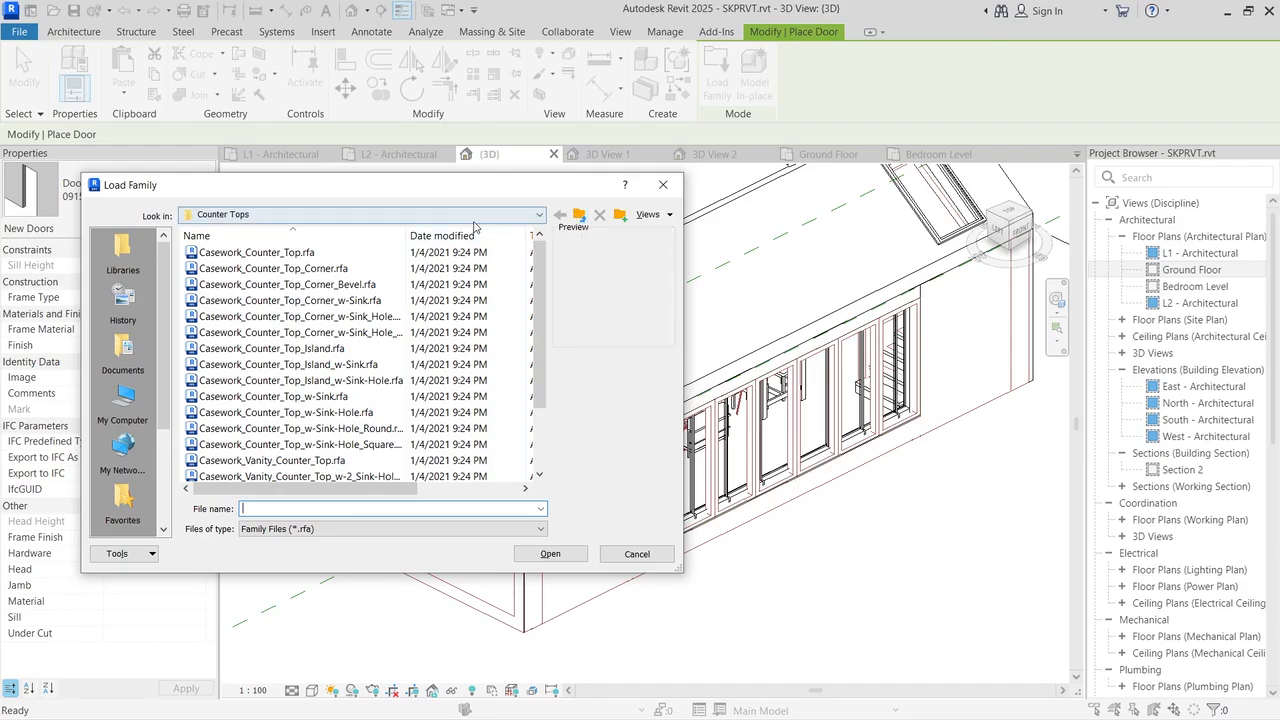
left_click(579, 217)
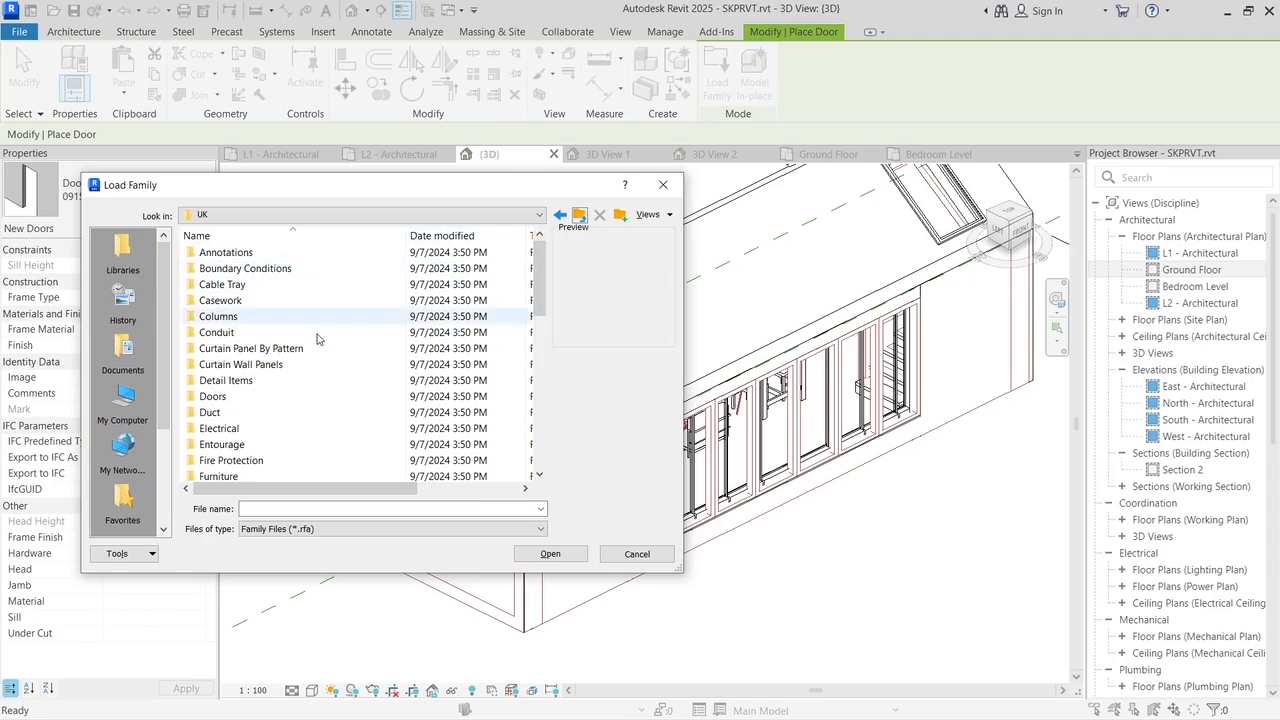
double_click(253, 397)
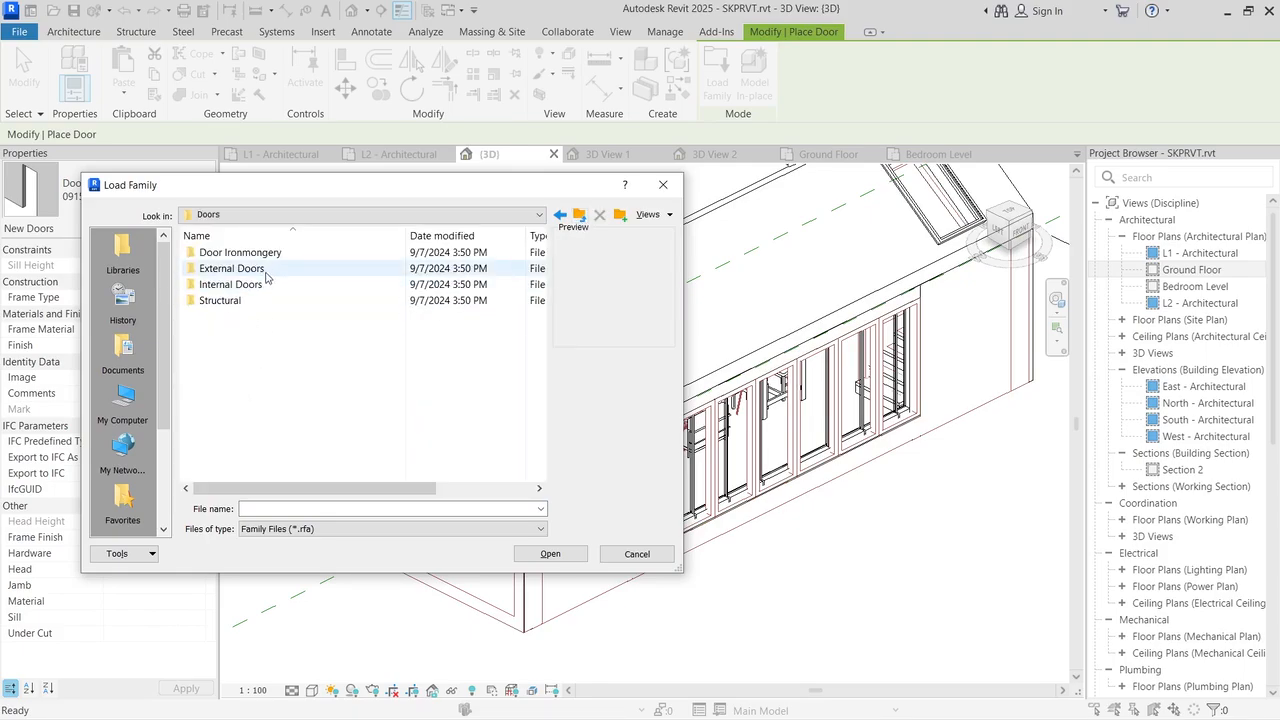
double_click(258, 270)
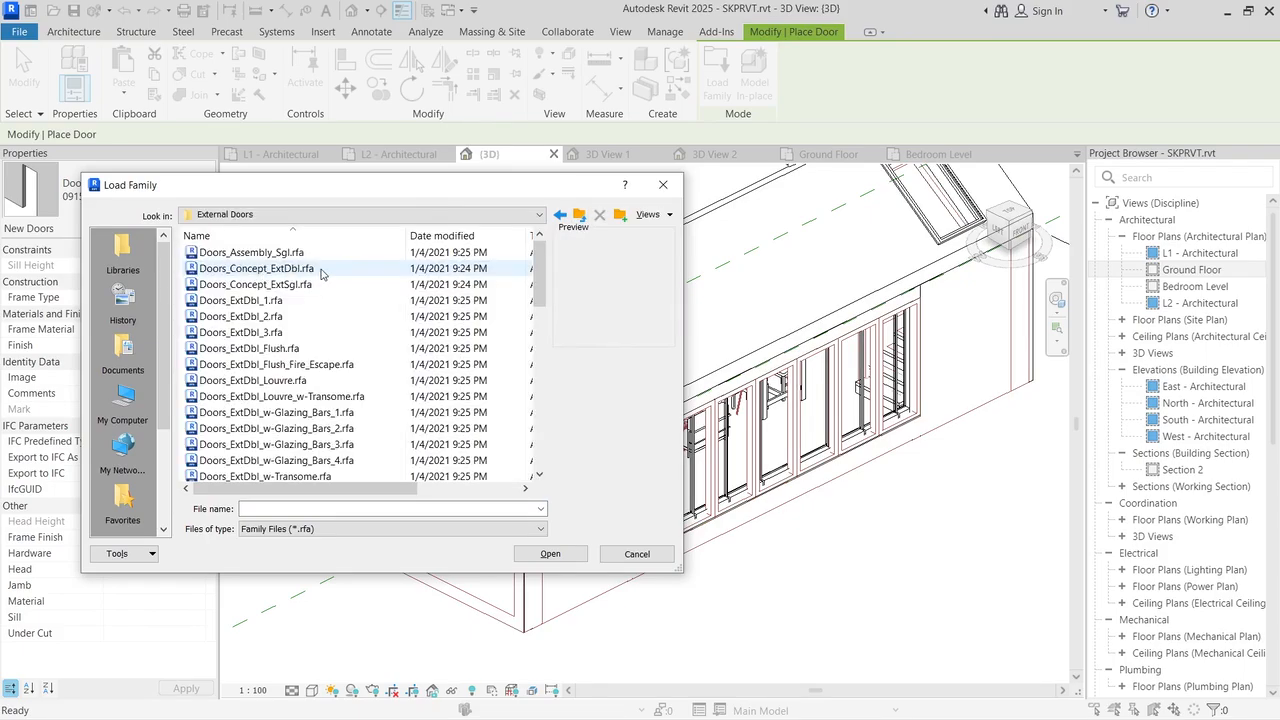
Step: Examine the previews of the UK external door families for one that suits the glazed front opening
left_click(320, 257)
key("Down")
key("Down")
key("Down")
key("Down")
key("Down")
key("Down")
key("Down")
key("Down")
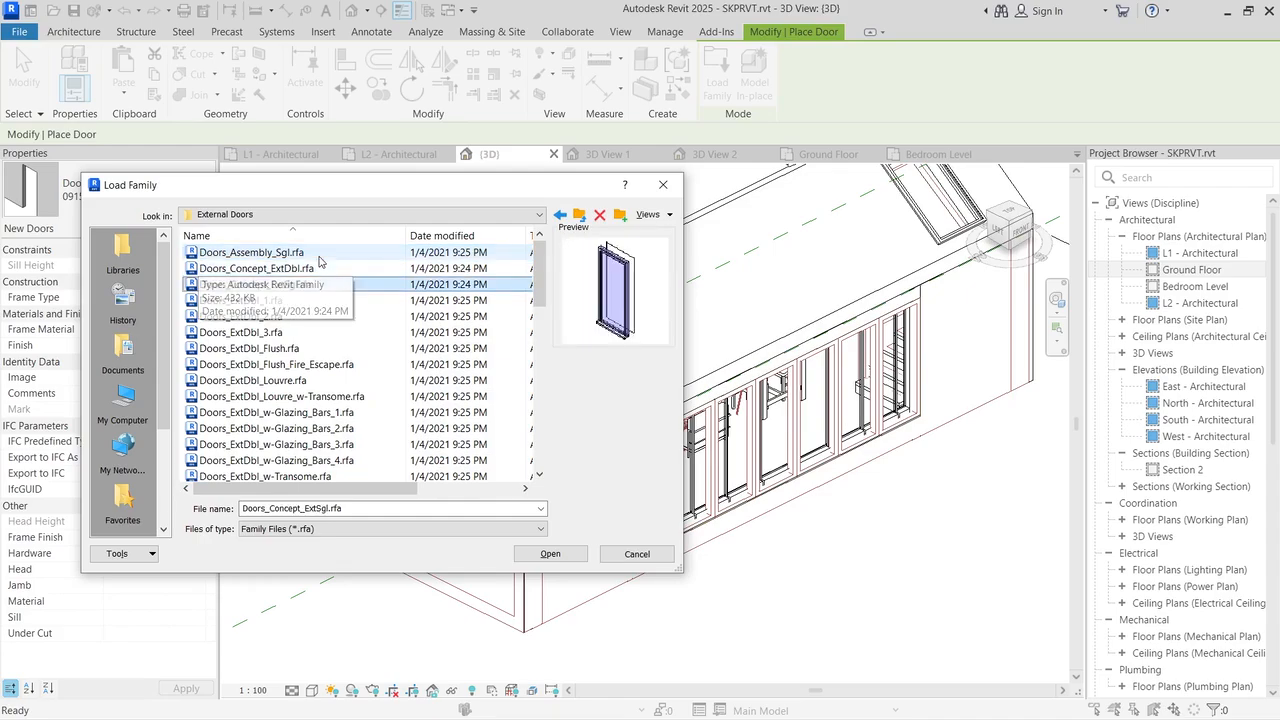
key("Down")
key("Down")
key("Down")
key("Down")
key("Down")
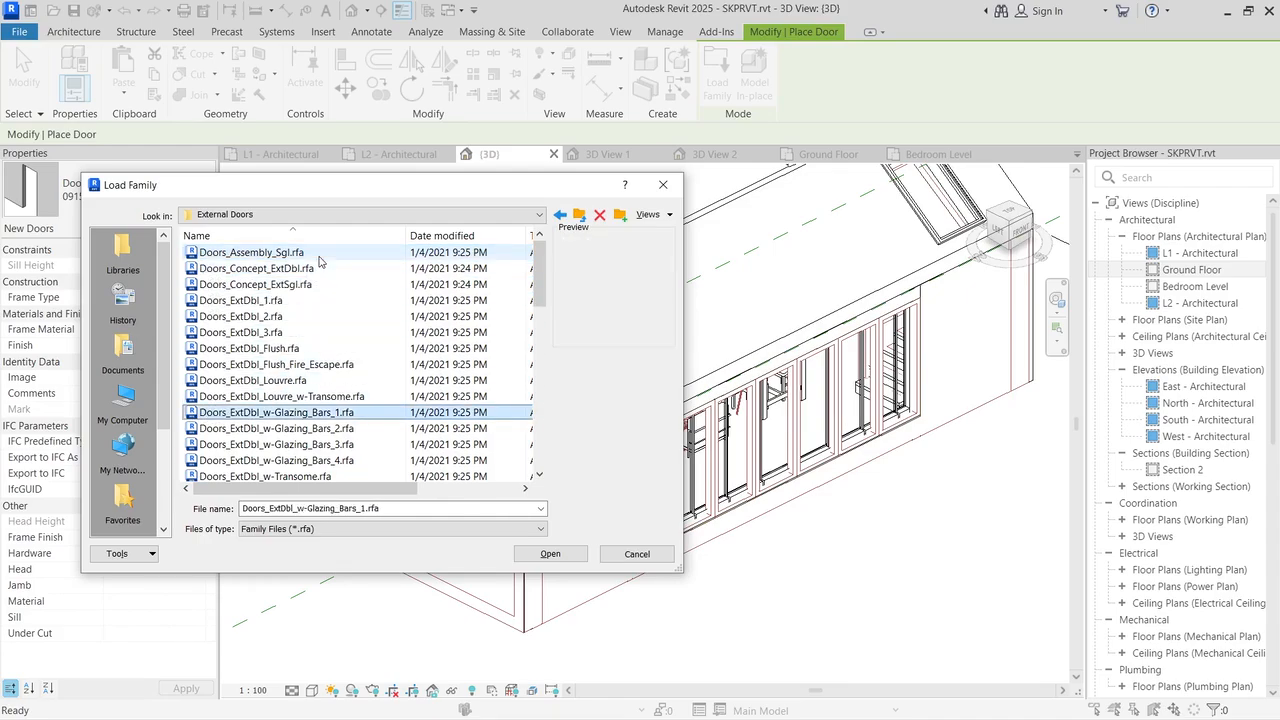
key("Up")
key("Up")
key("Up")
key("Up")
key("Up")
key("Up")
key("Up")
key("Up")
key("Up")
key("Up")
key("Up")
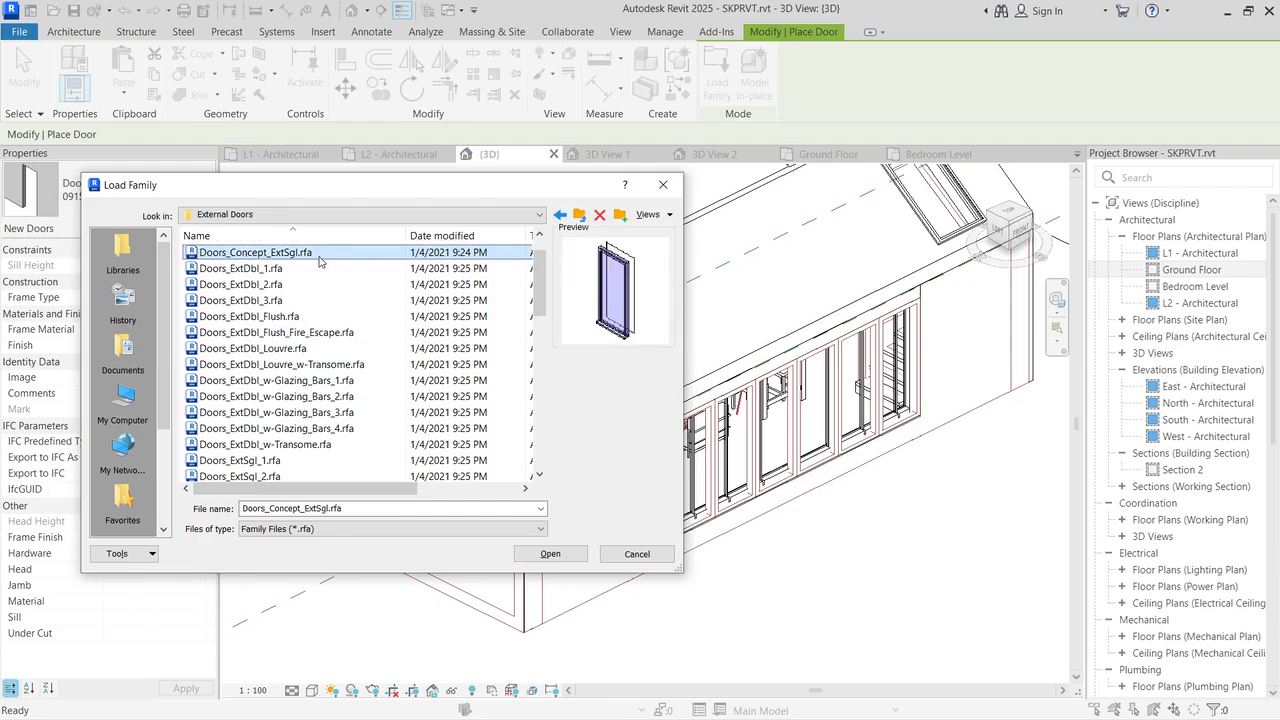
key("Down")
key("Down")
key("Down")
key("Down")
key("Down")
key("Down")
key("Down")
key("Down")
key("Down")
key("Down")
key("Down")
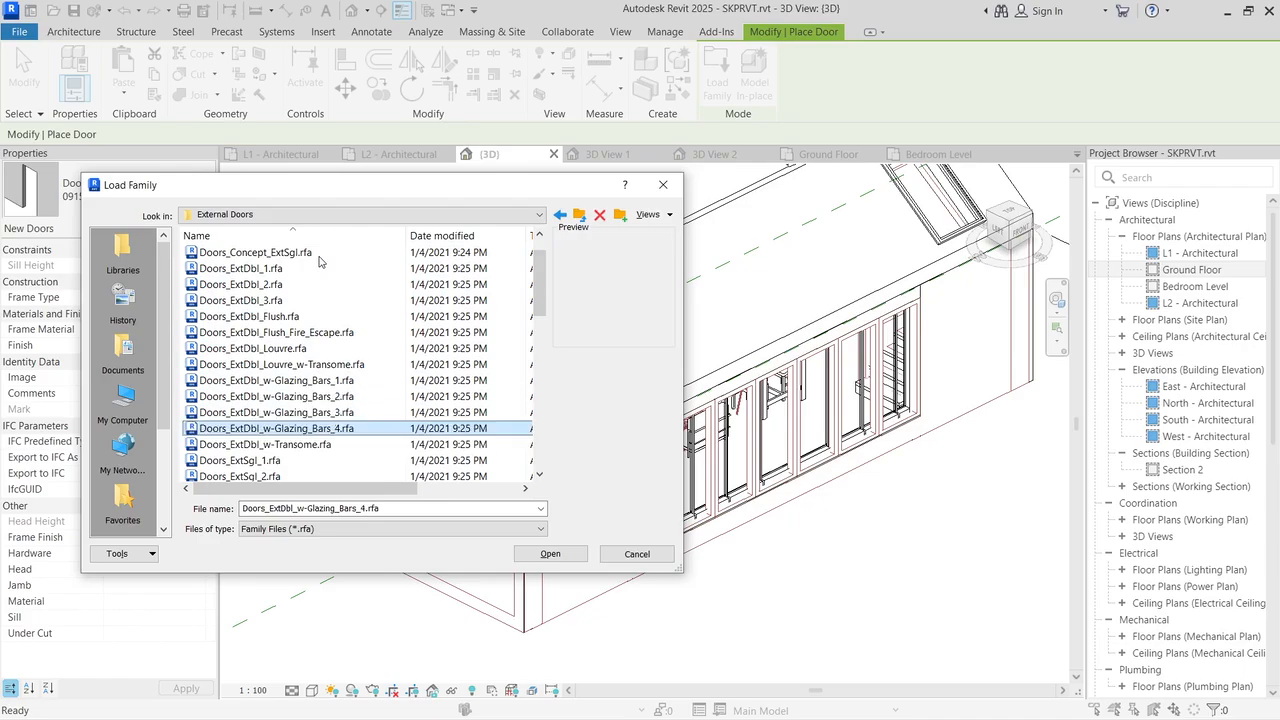
key("Down")
key("Down")
key("Down")
key("Down")
key("Down")
key("Down")
key("Down")
key("Down")
key("Down")
key("Down")
key("Down")
key("Down")
key("Down")
key("Down")
key("Down")
key("Down")
key("Down")
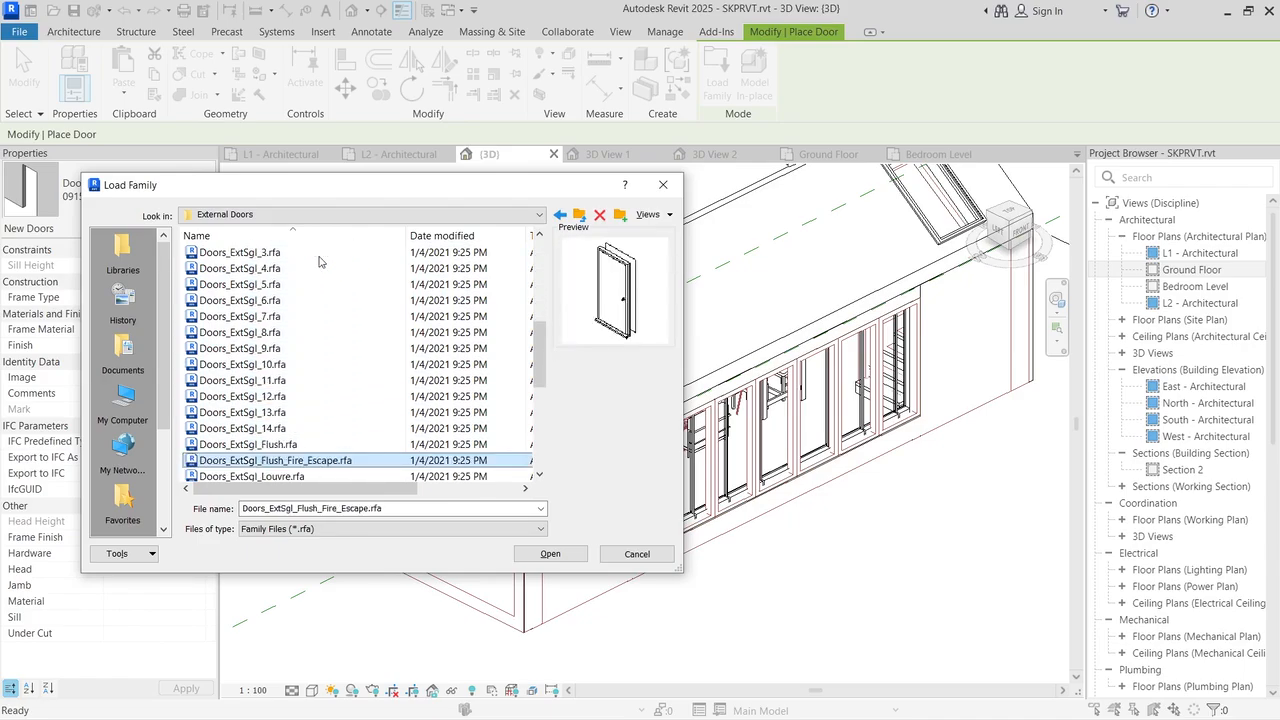
key("Down")
key("Down")
key("Down")
key("Down")
key("Up")
key("Up")
key("Up")
key("Up")
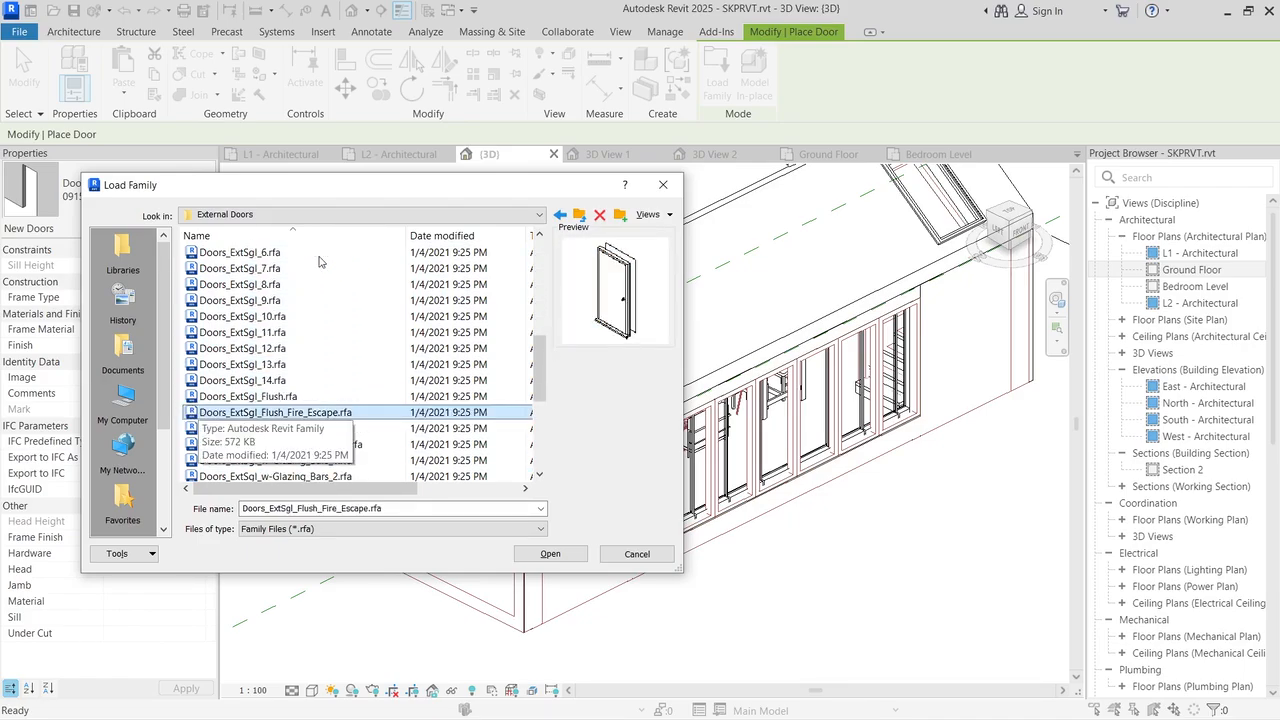
key("Down")
key("Down")
key("Down")
key("Down")
key("Down")
key("Down")
key("Down")
key("Down")
key("Down")
key("Down")
key("Down")
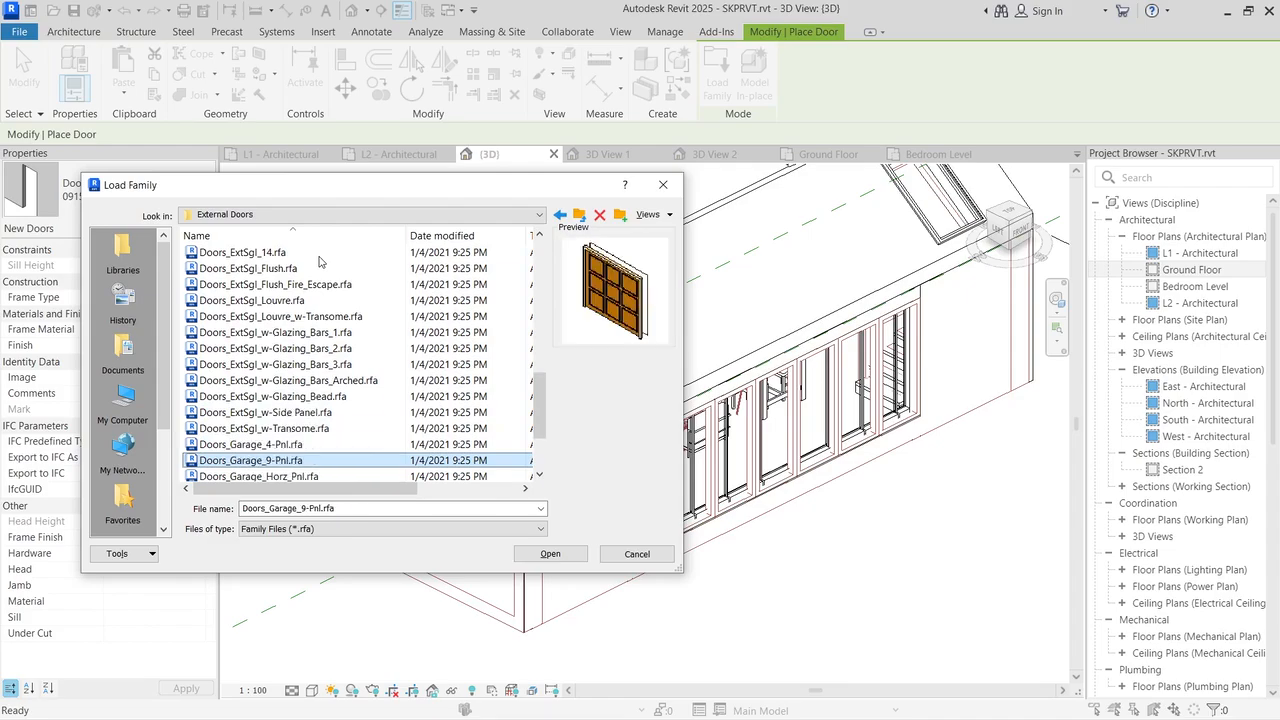
key("Down")
key("Down")
key("Down")
key("Down")
key("Down")
key("Down")
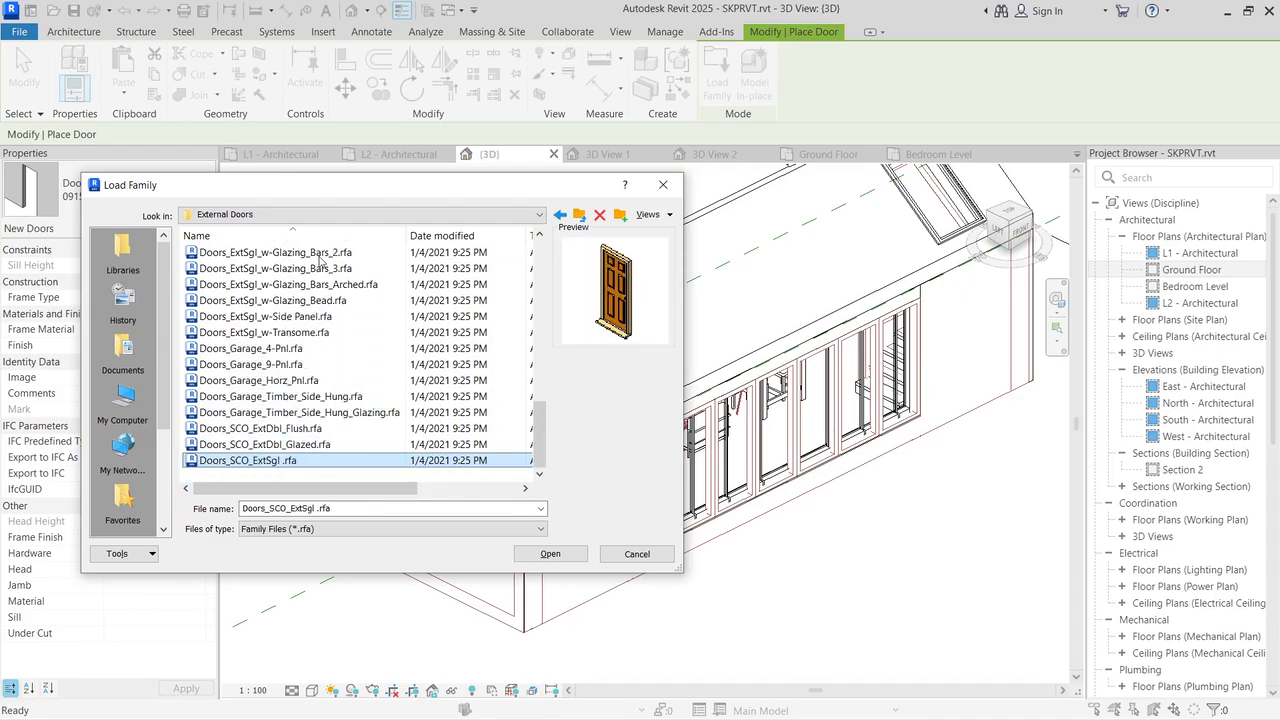
Step: Browse the US library's Curtain Wall Panels folder and preview the empty, glazed and solid panel families
left_click(579, 215)
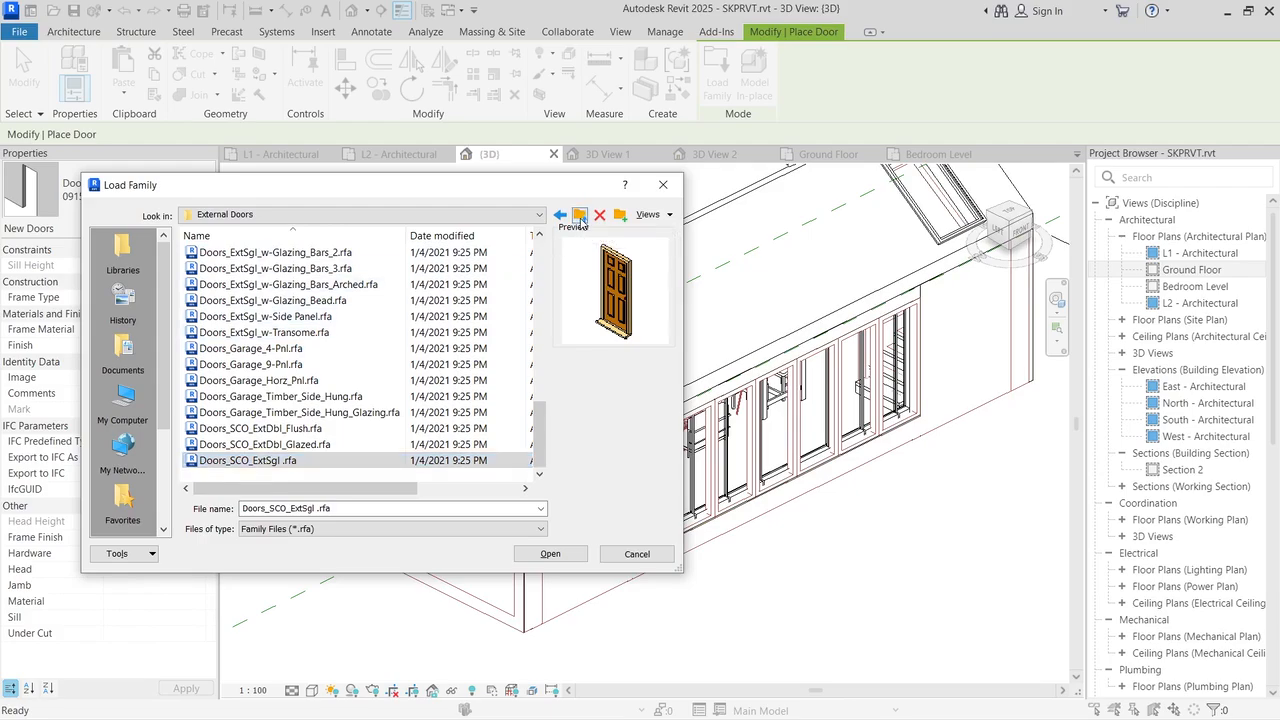
left_click(579, 215)
left_click(579, 215)
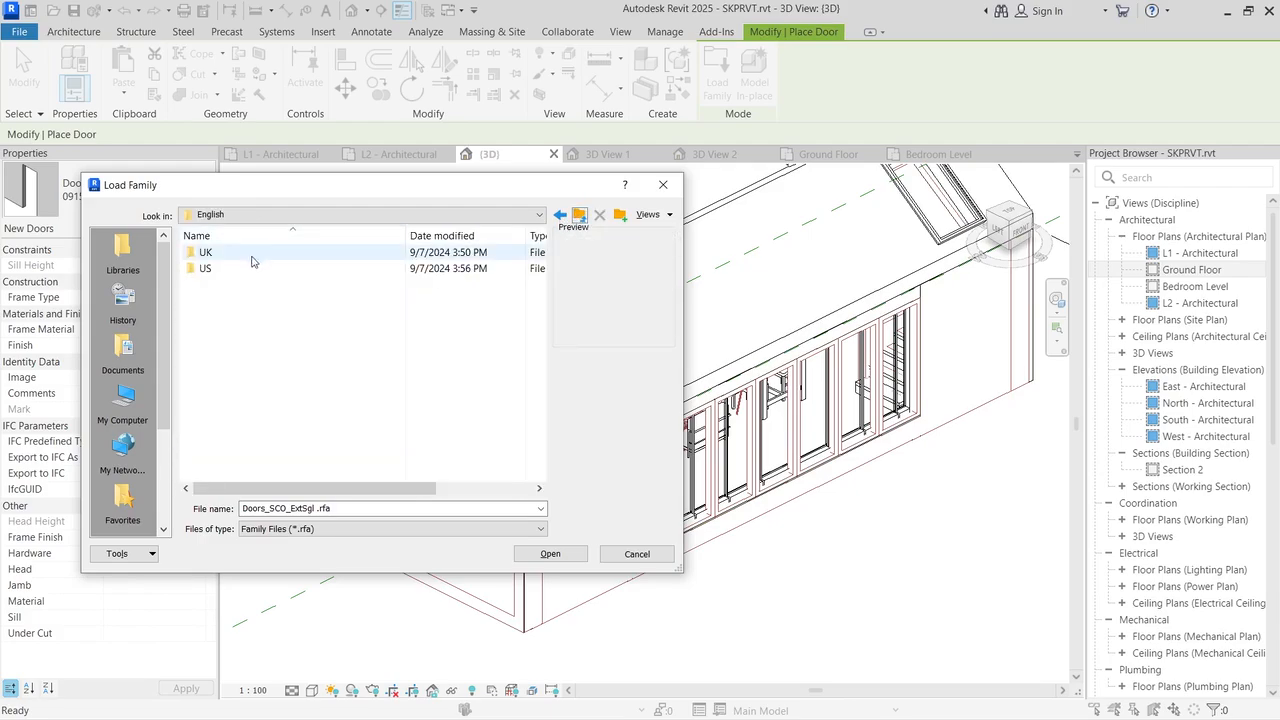
double_click(243, 267)
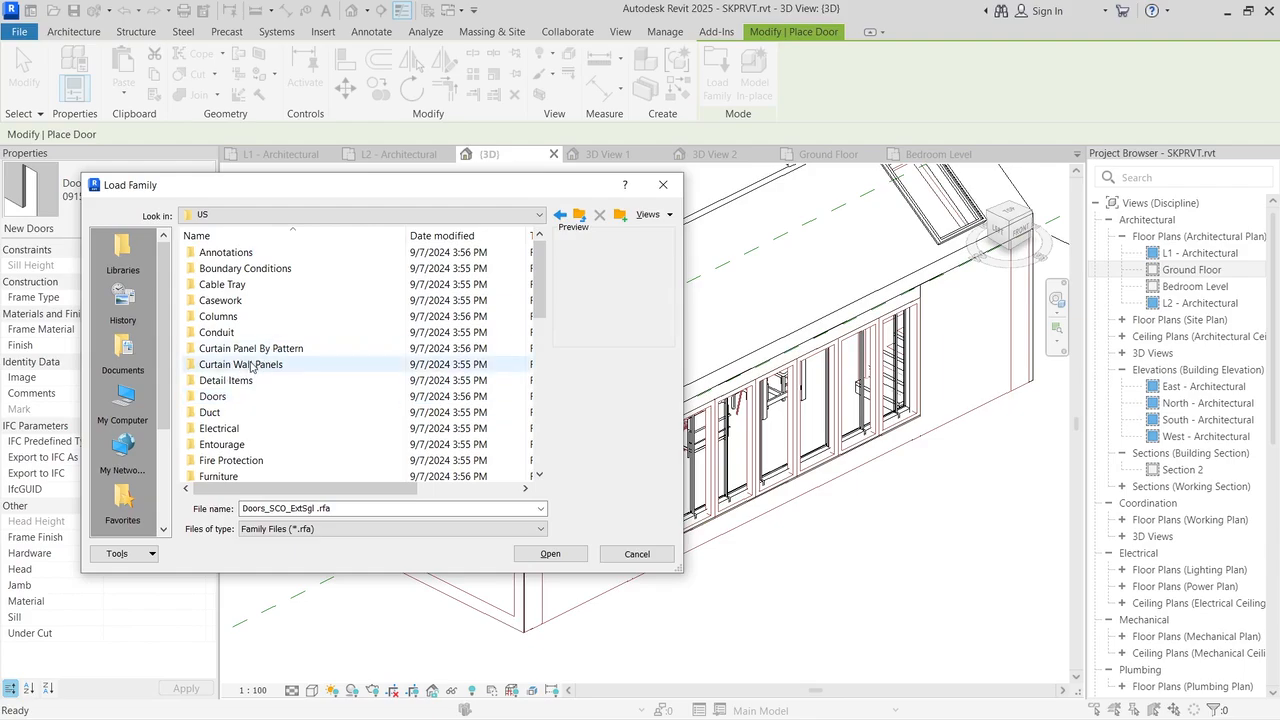
double_click(252, 365)
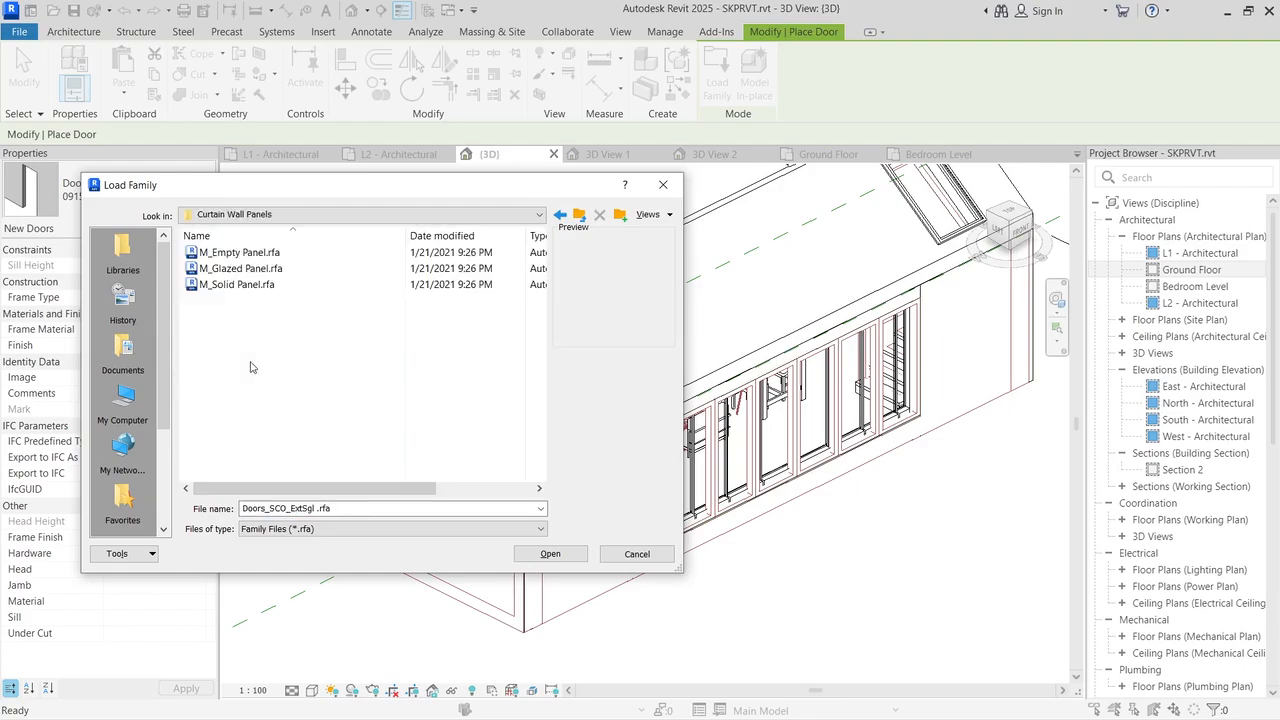
left_click(262, 255)
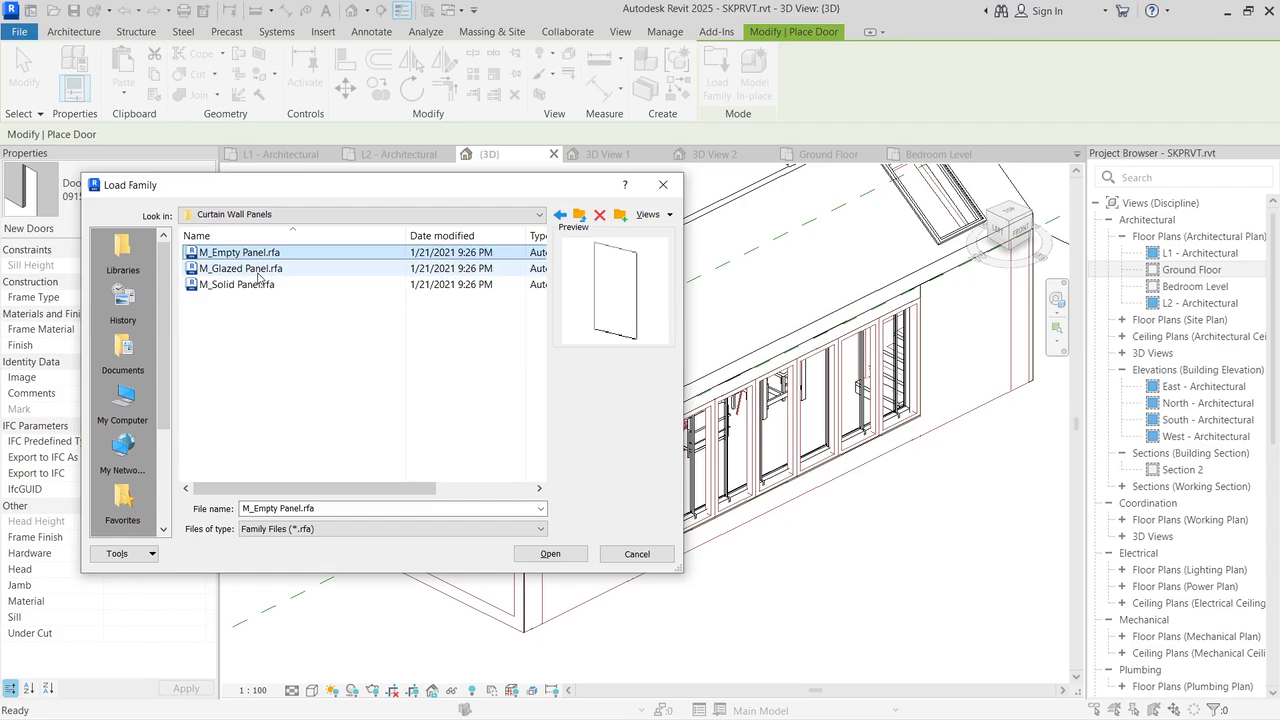
left_click(260, 268)
left_click(256, 285)
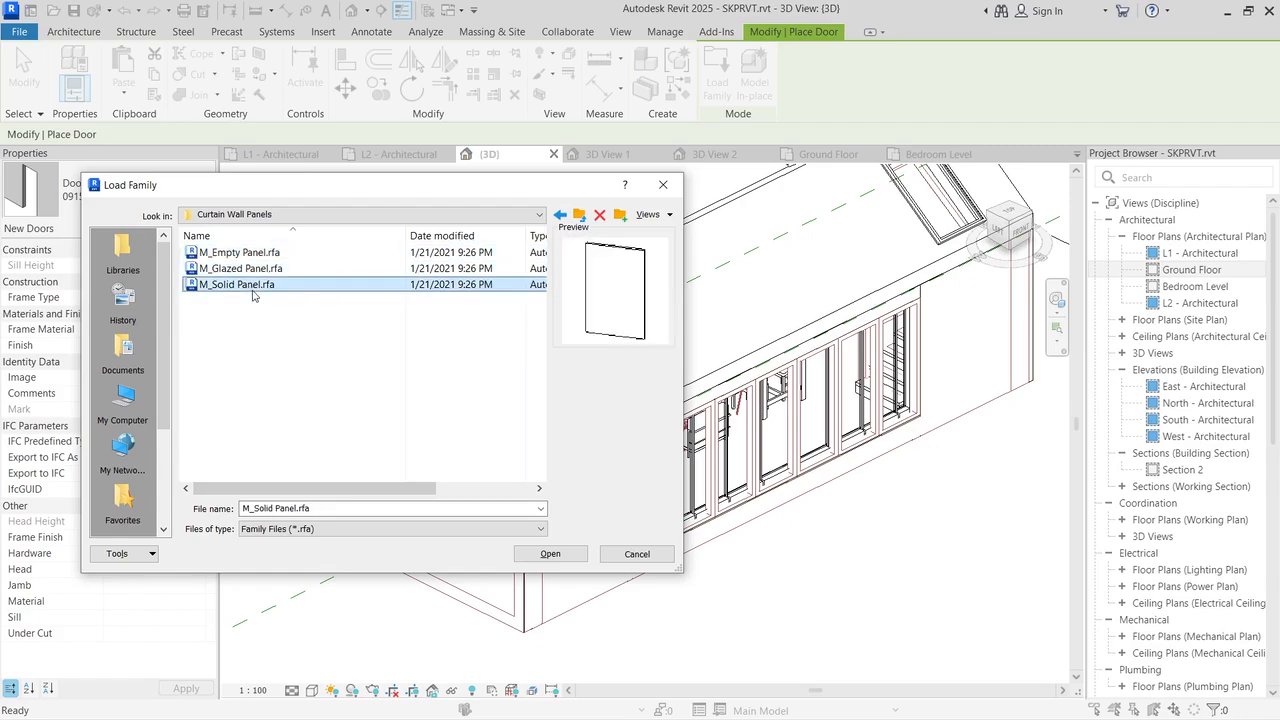
Step: Try to load the M_Door-Curtain-Wall Double-Glass, Double-Storefront and Single-Glass families from the US library's Doors folder during door placement
left_click(579, 215)
double_click(277, 398)
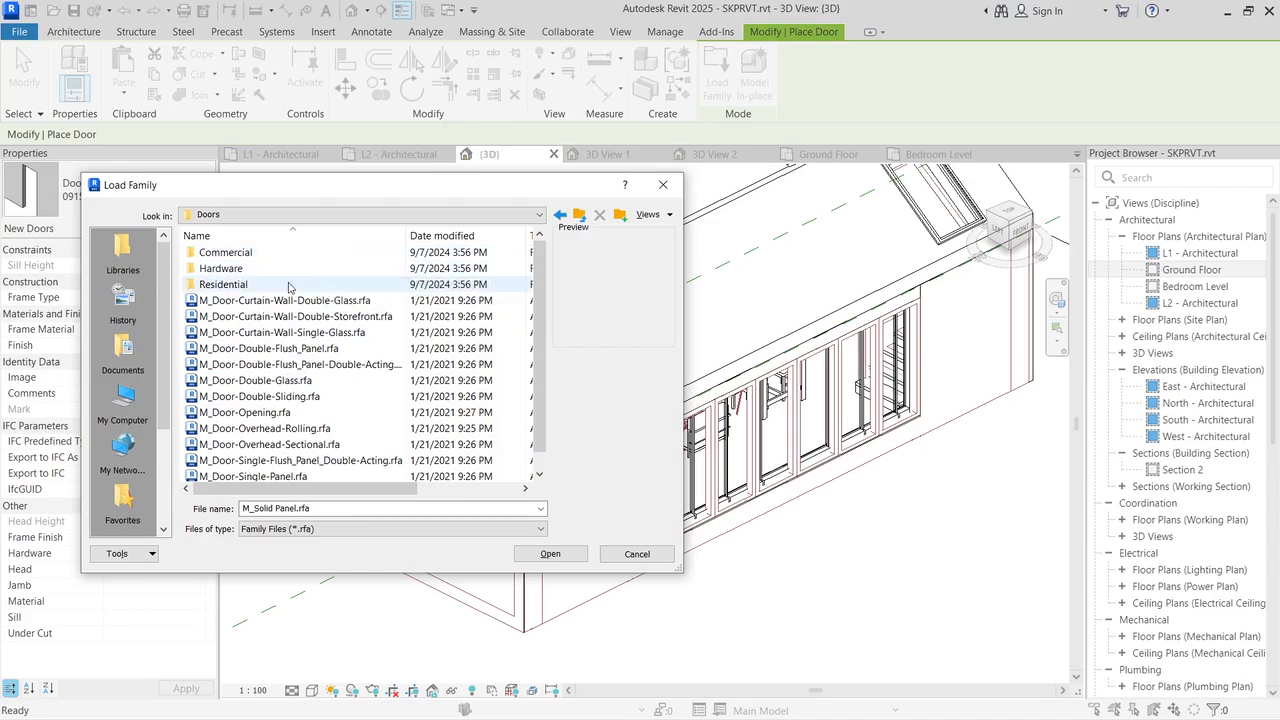
left_click(296, 300)
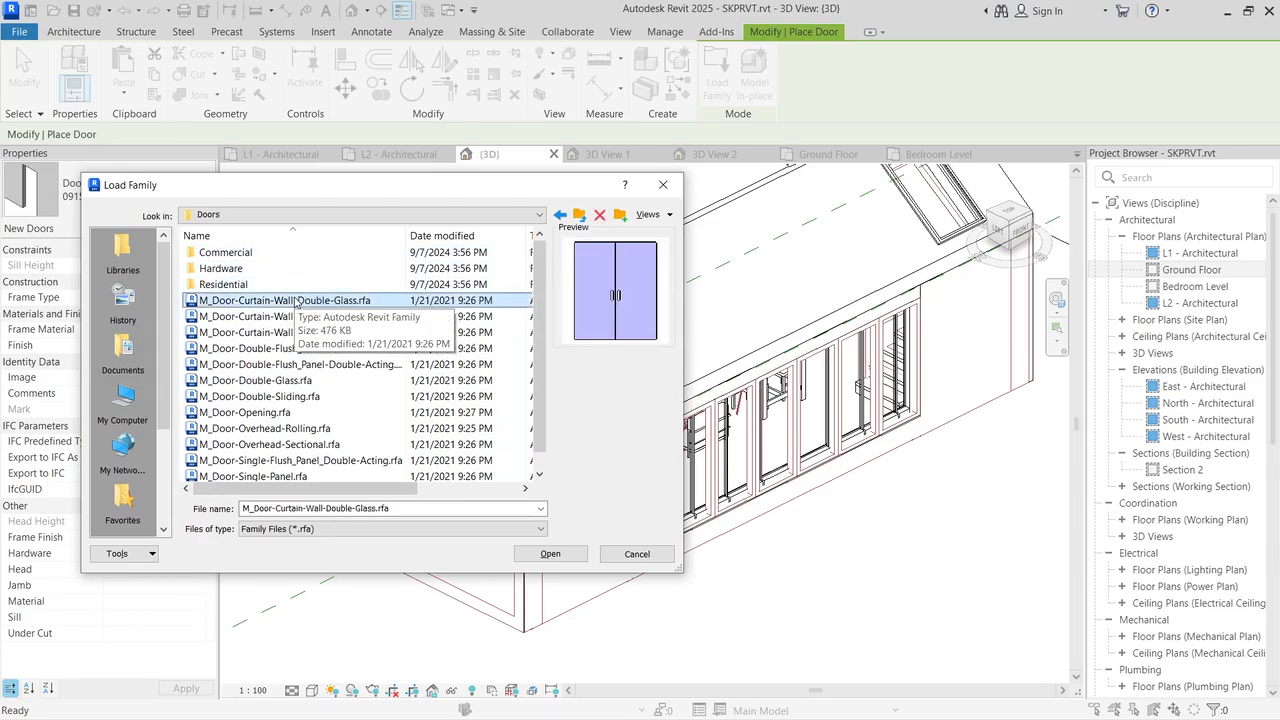
key("Down")
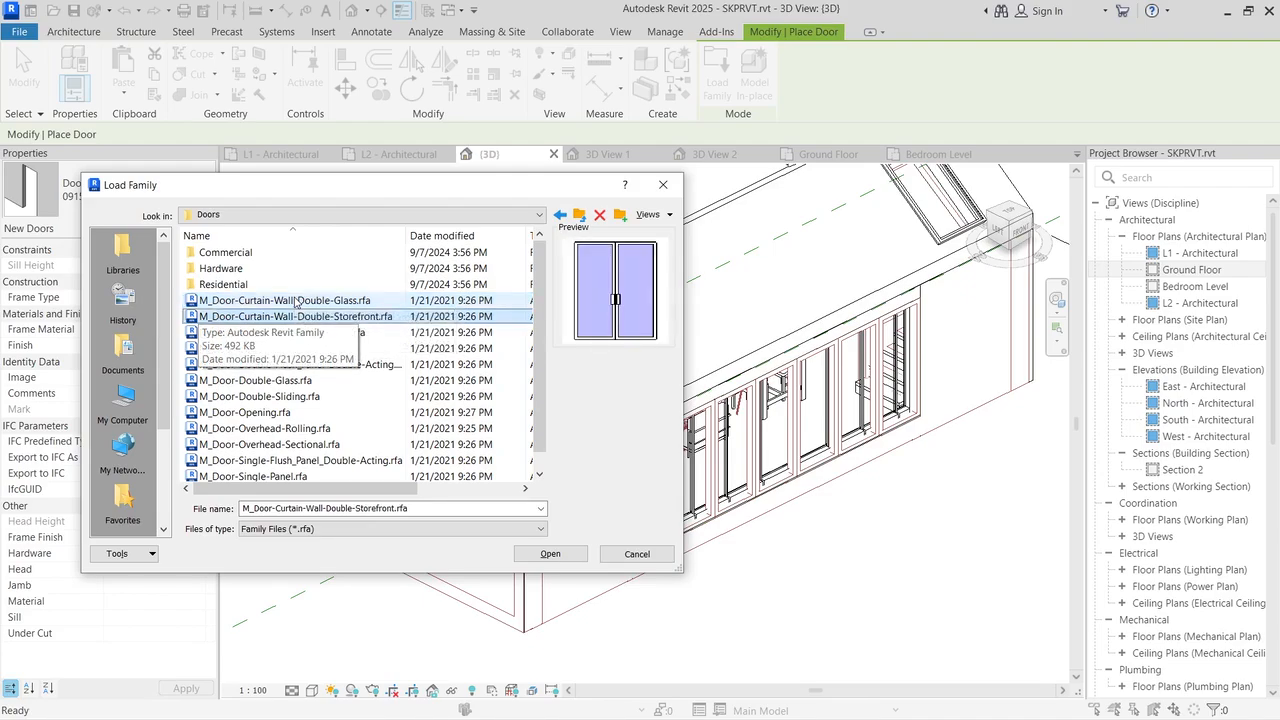
key("Down")
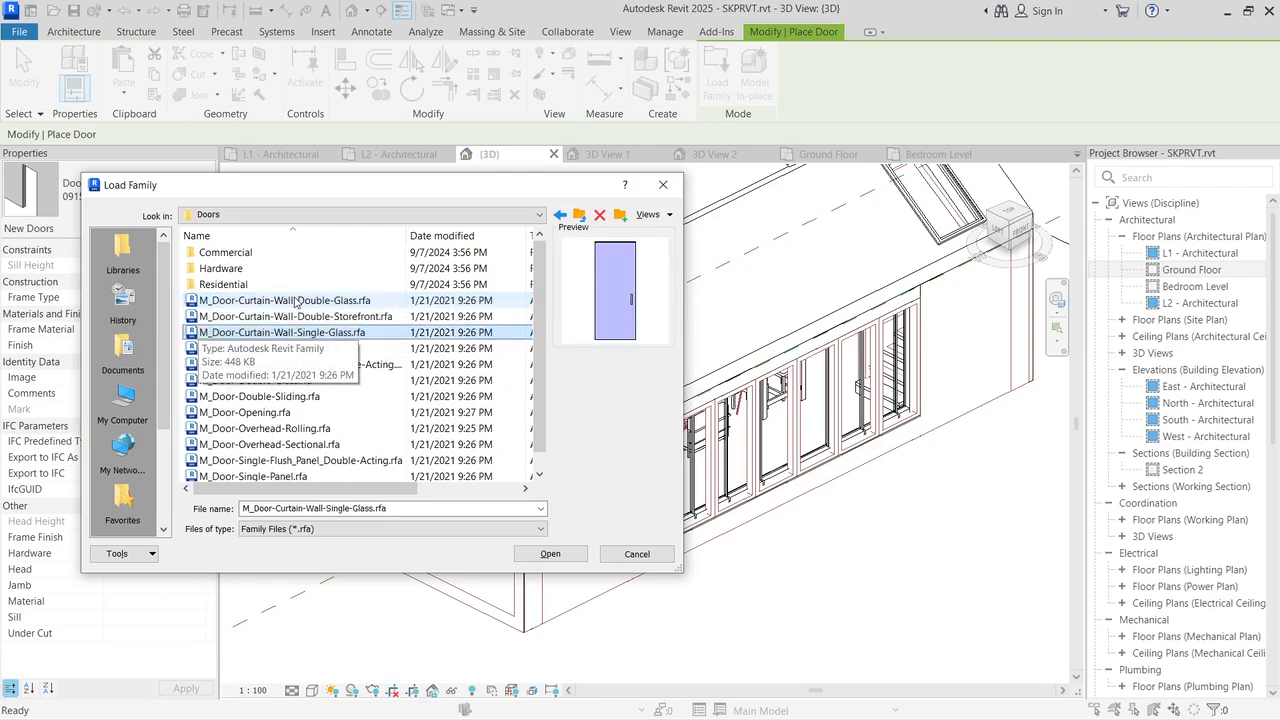
left_click(296, 302, "ctrl")
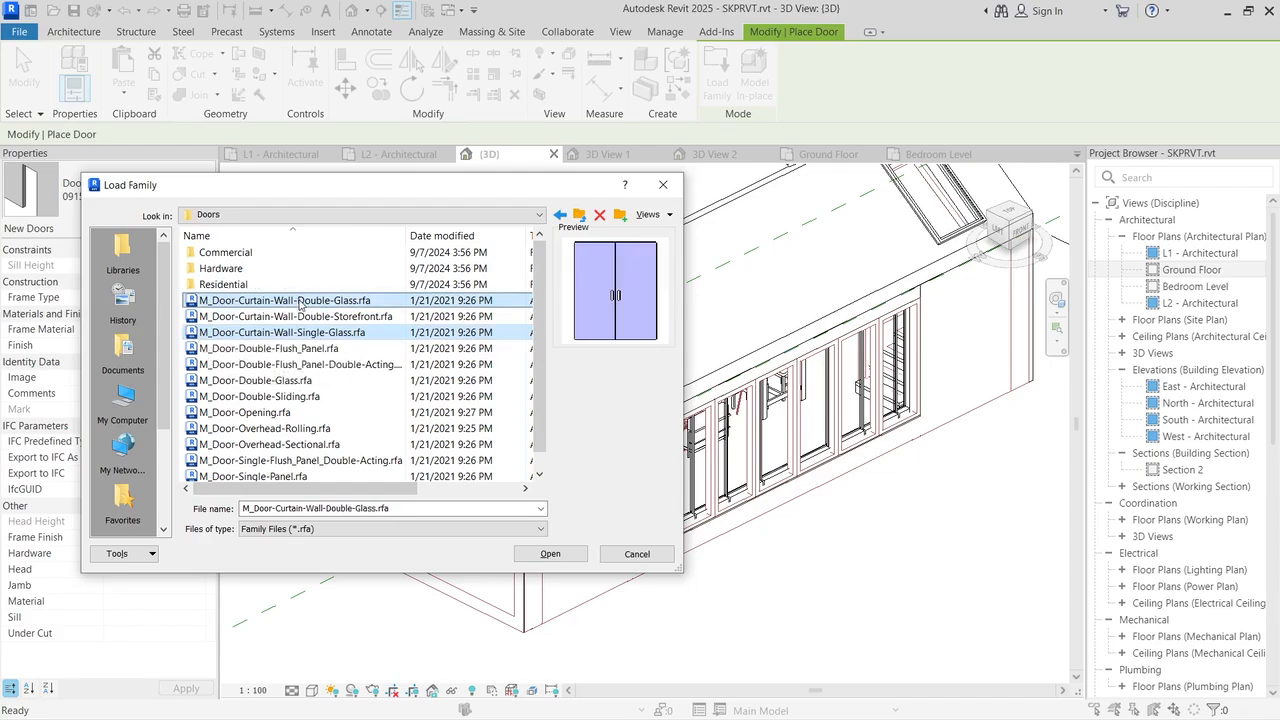
left_click(305, 318, "ctrl")
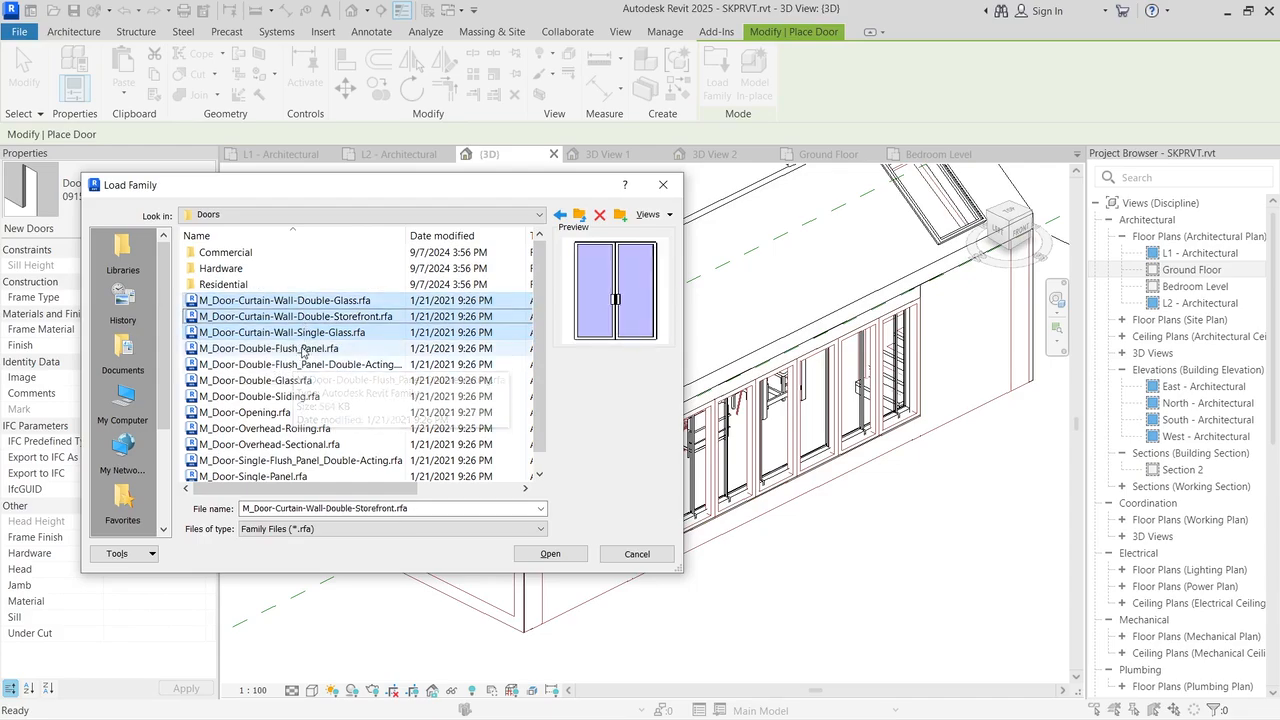
left_click(542, 553)
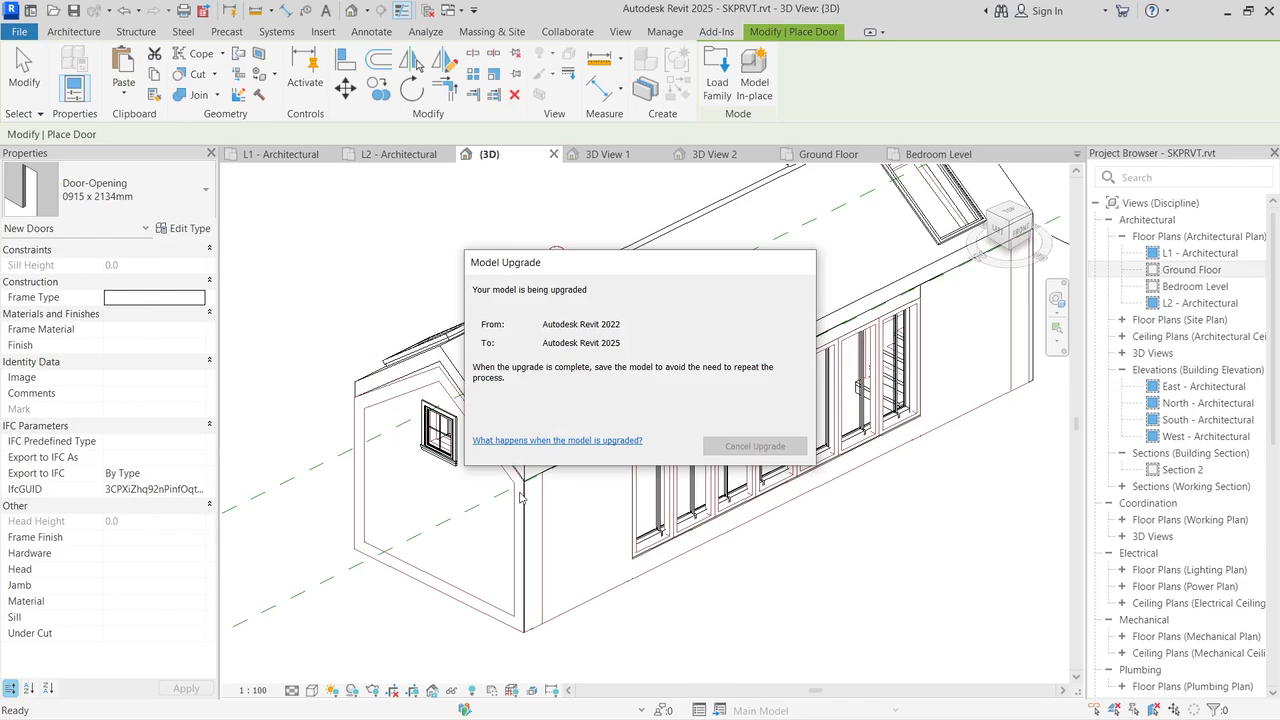
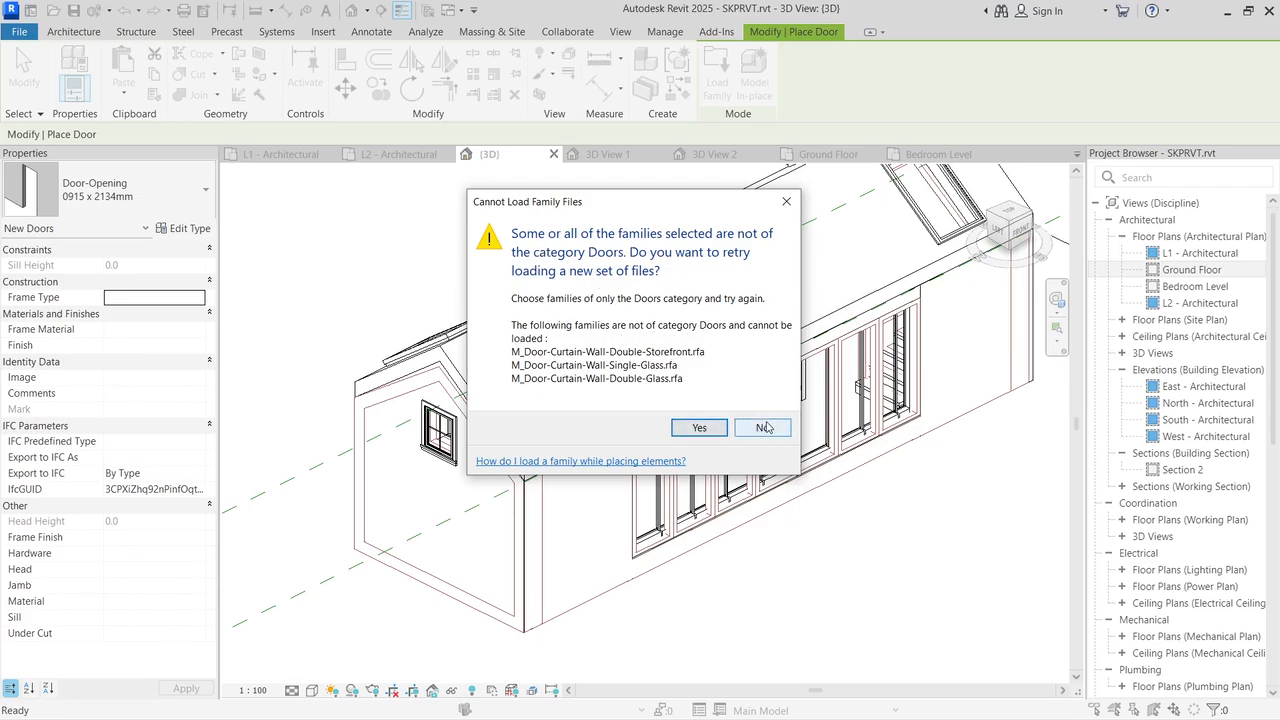
left_click(786, 201)
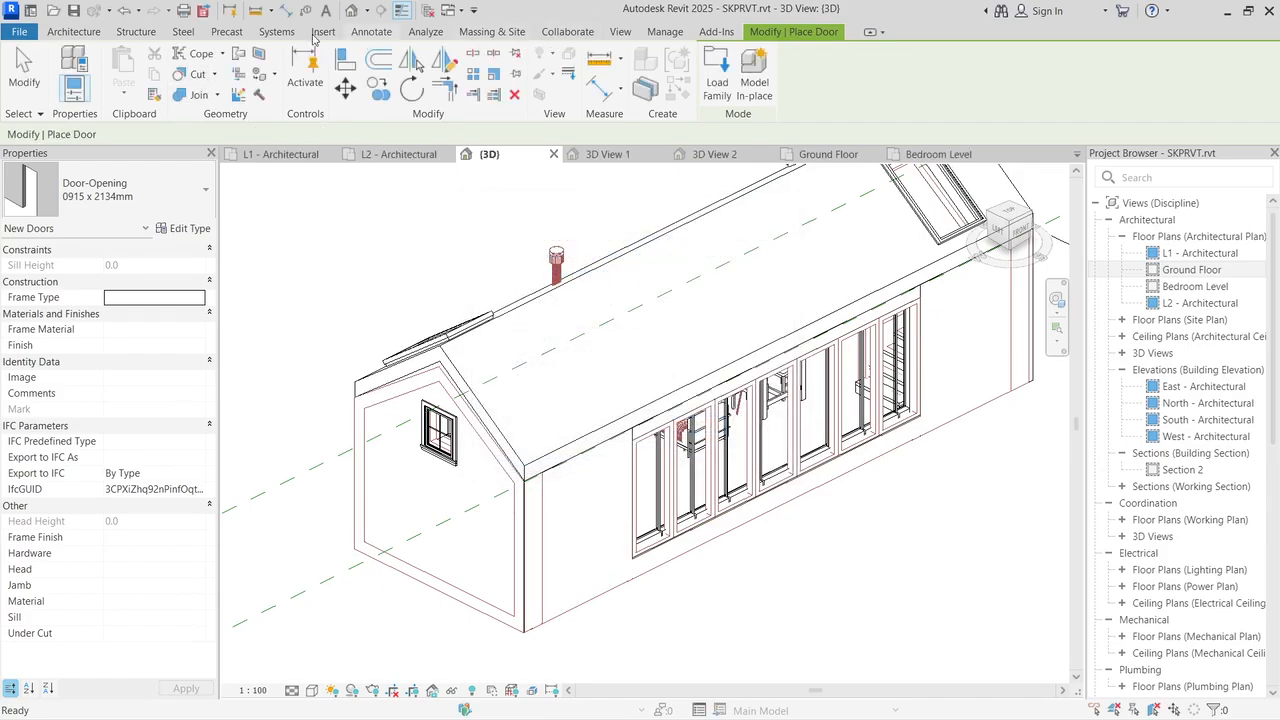
Step: Retry loading the same three curtain-wall door families as general library content, with the door command still active
left_click(80, 34)
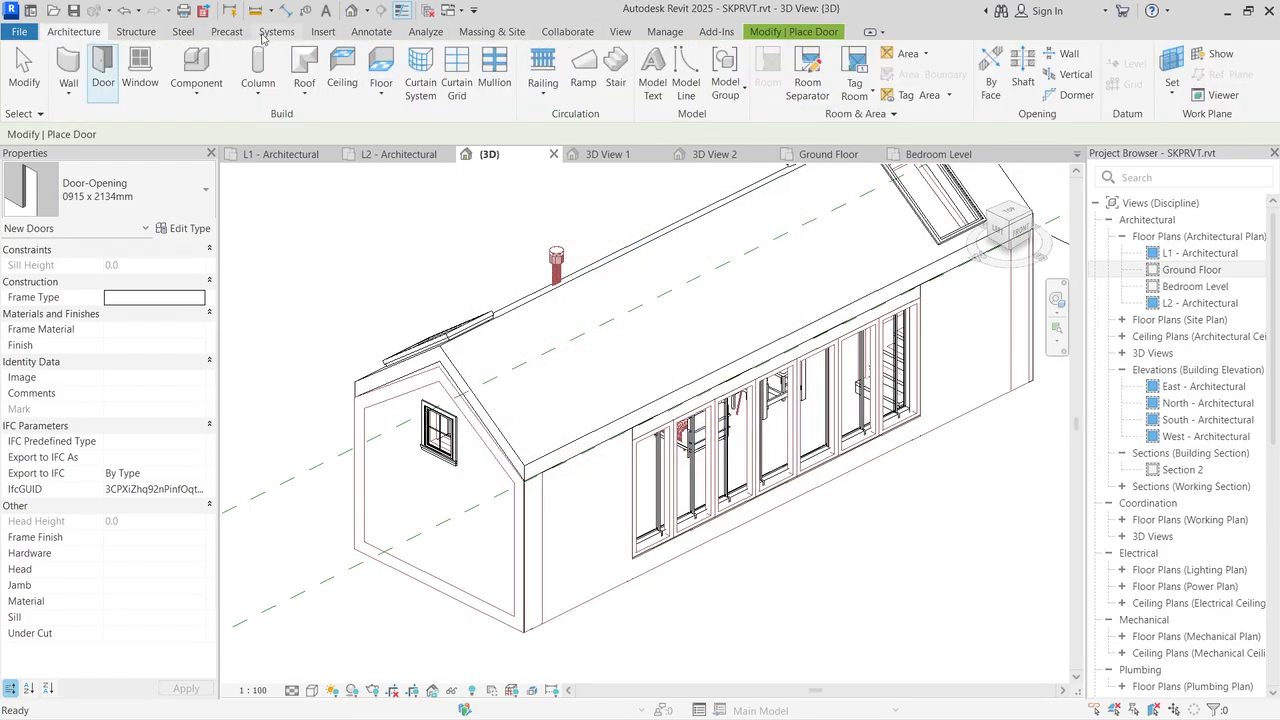
left_click(323, 34)
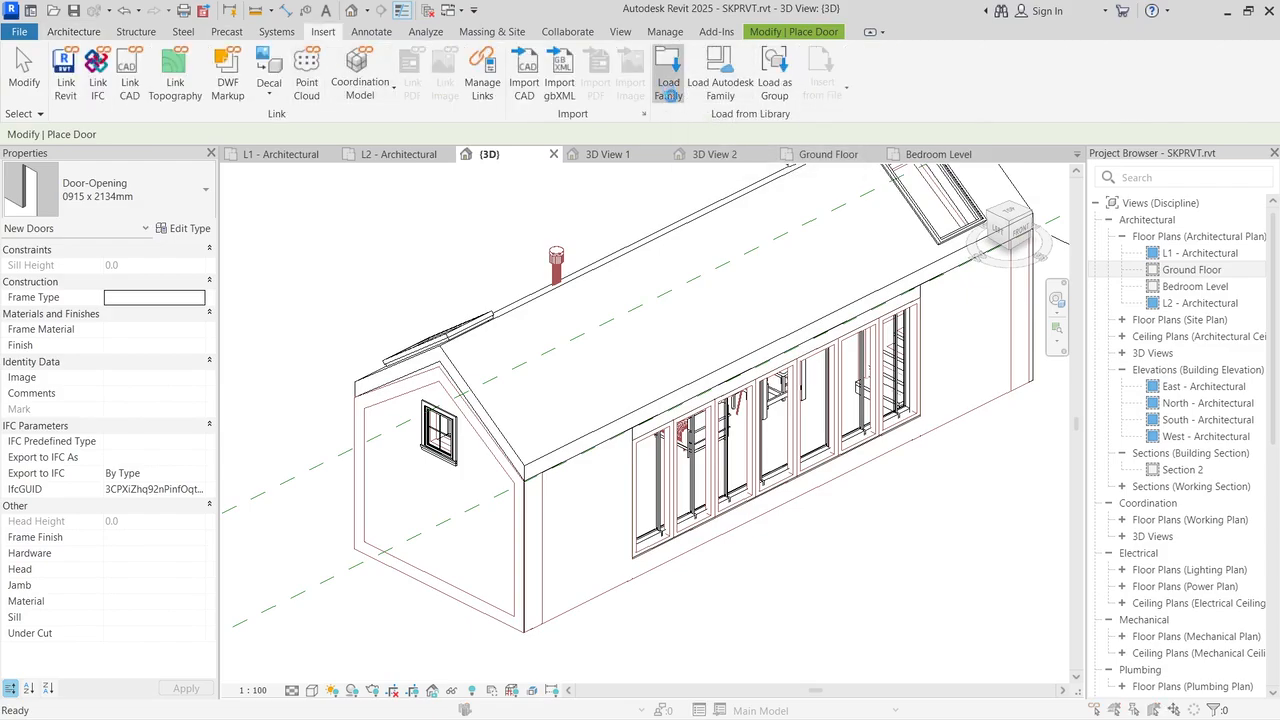
left_click(668, 90)
left_click(322, 302)
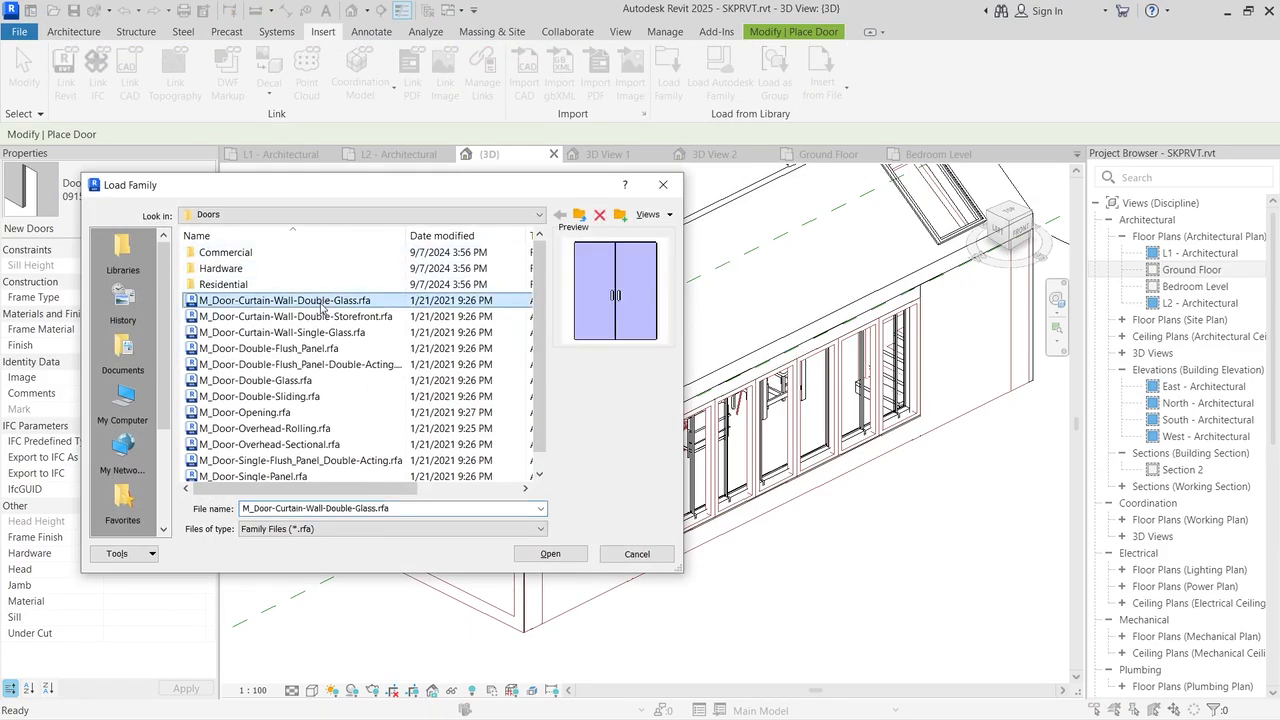
left_click_drag(322, 302, 323, 334)
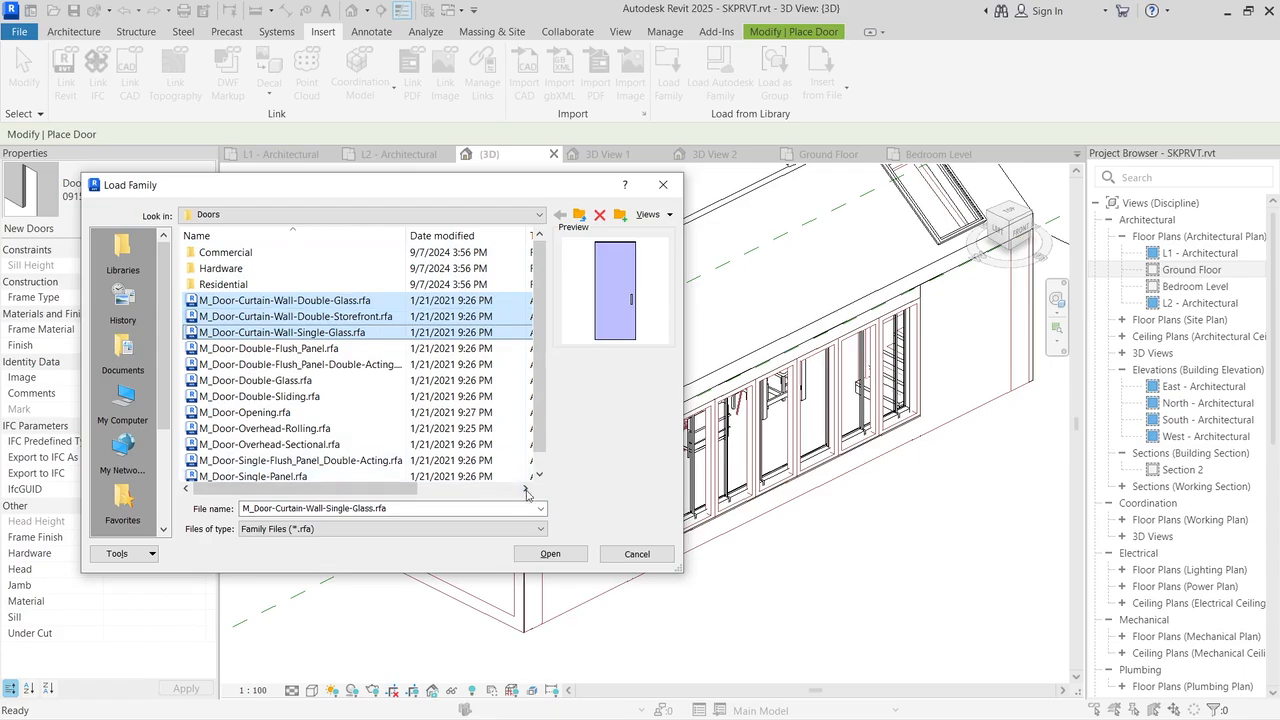
left_click(550, 553)
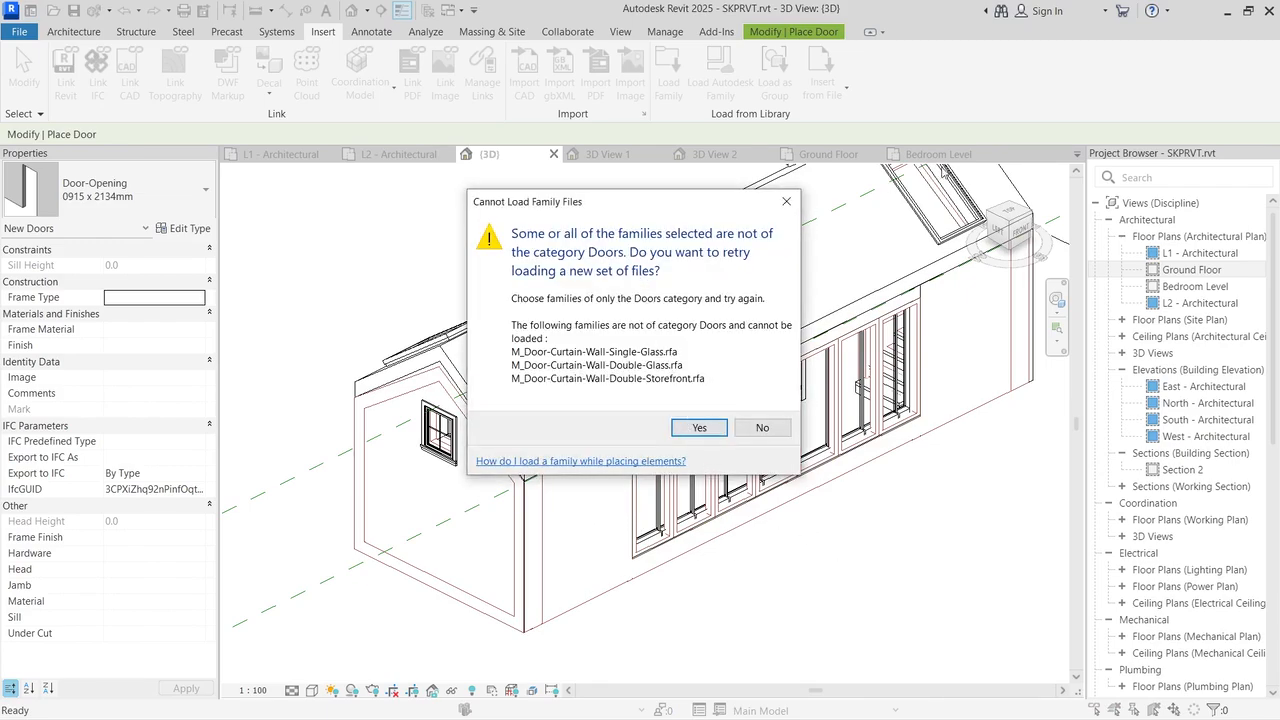
left_click_drag(571, 207, 557, 257)
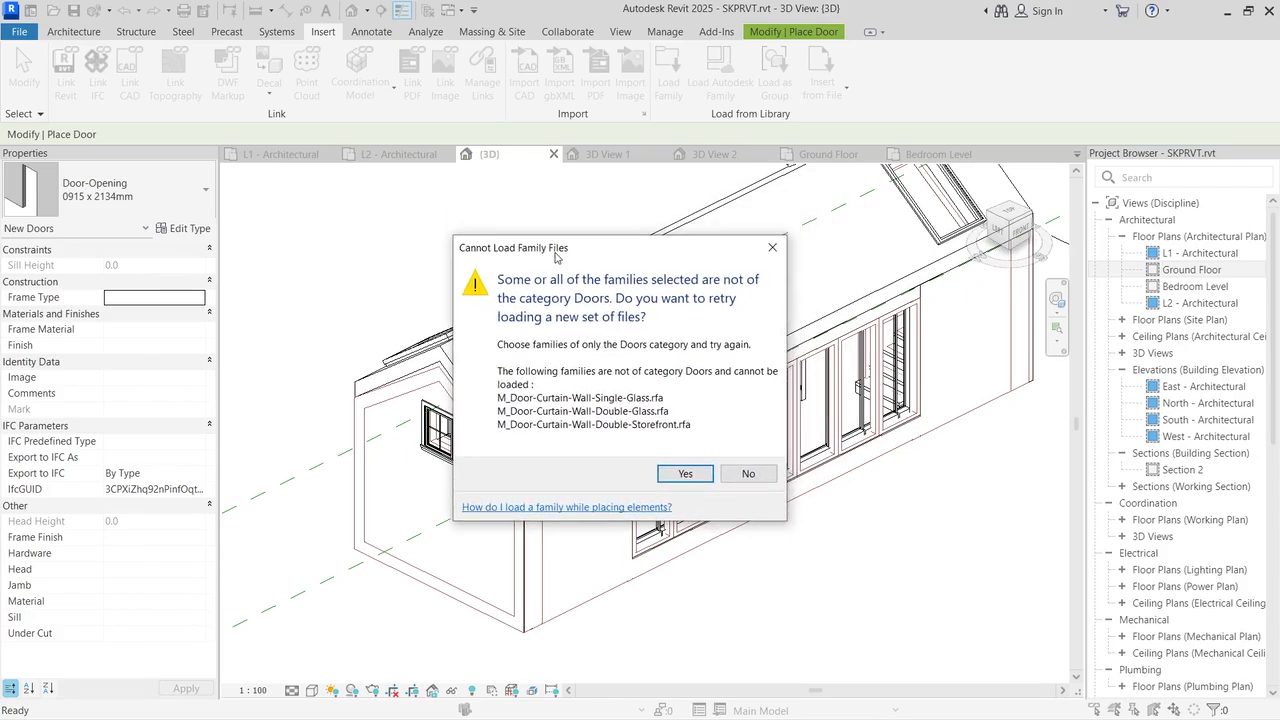
left_click(746, 474)
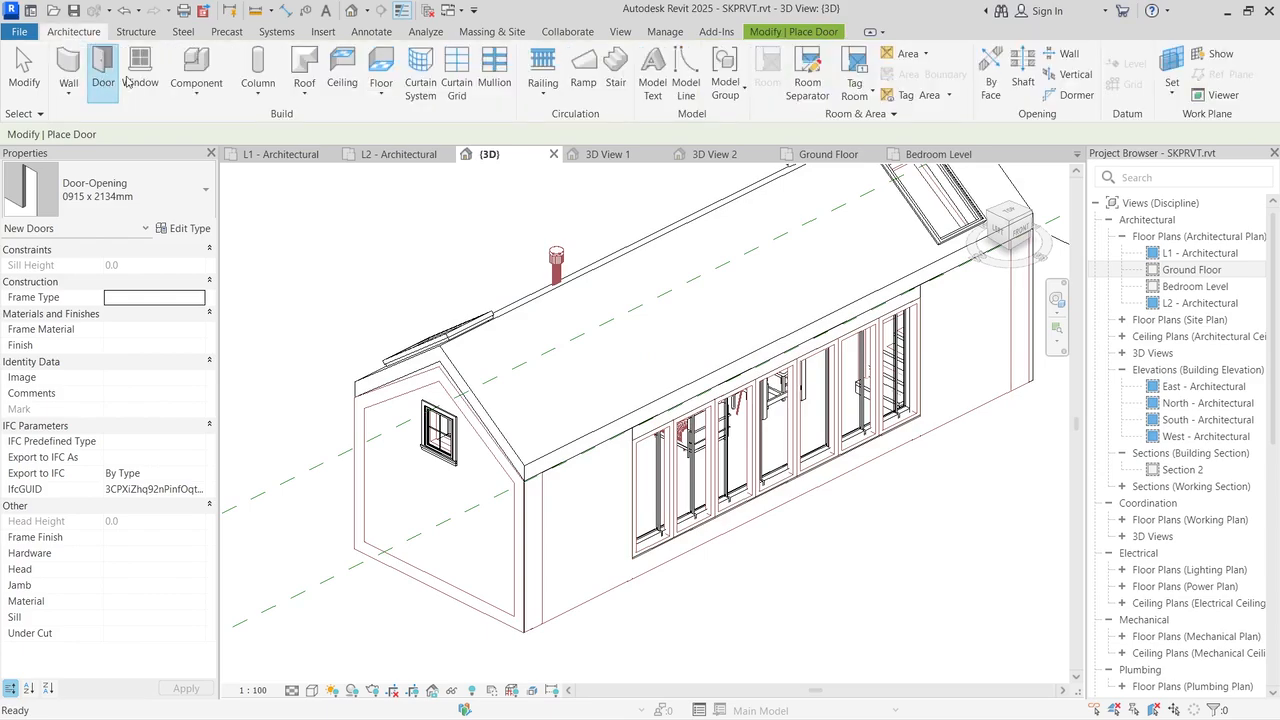
Step: Switch to the Wall command, load M_Door-Curtain-Wall-Double-Glass, M_Door-Curtain-Wall-Double-Storefront and M_Door-Curtain-Wall-Single-Glass, and leave the command
left_click(68, 68)
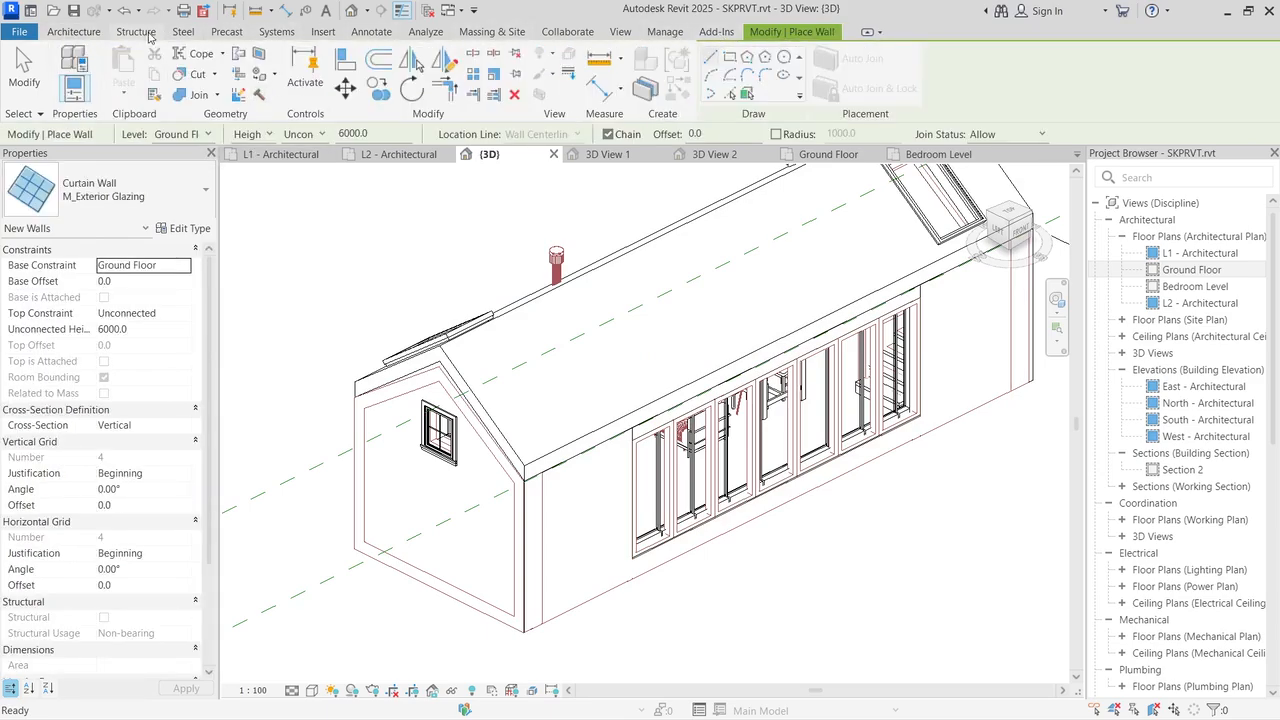
left_click(322, 31)
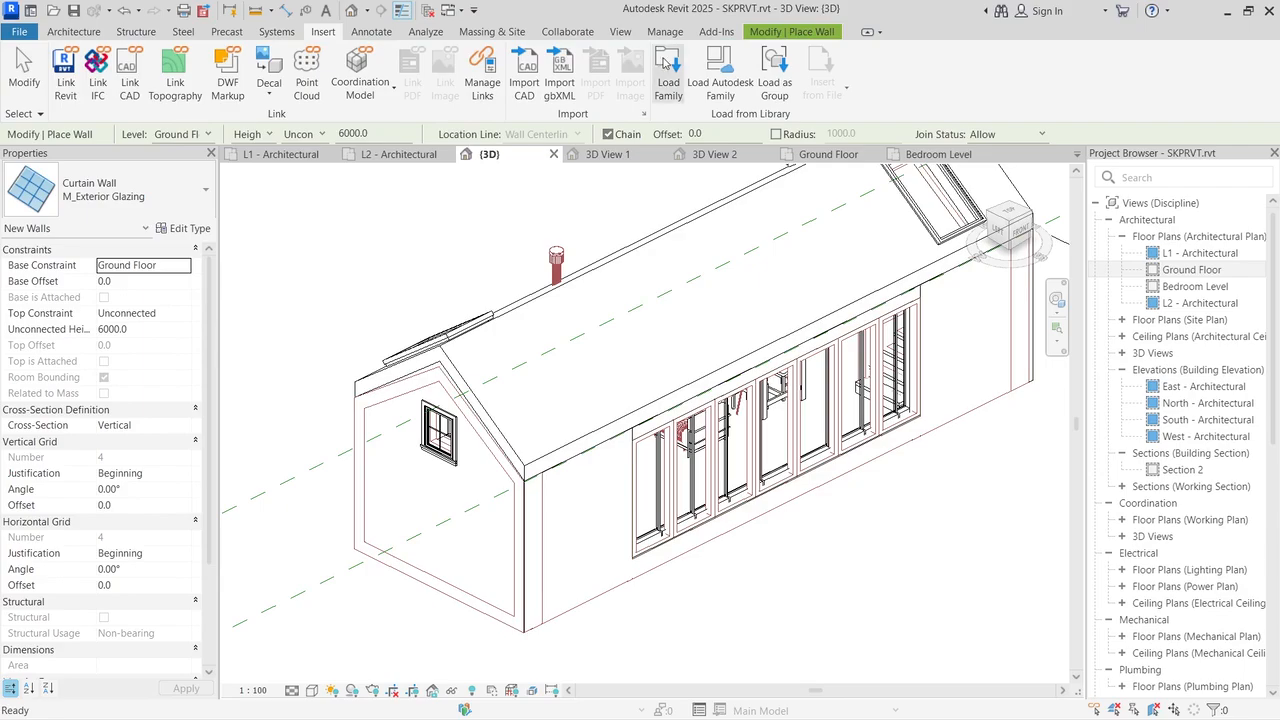
left_click(668, 72)
left_click(320, 302)
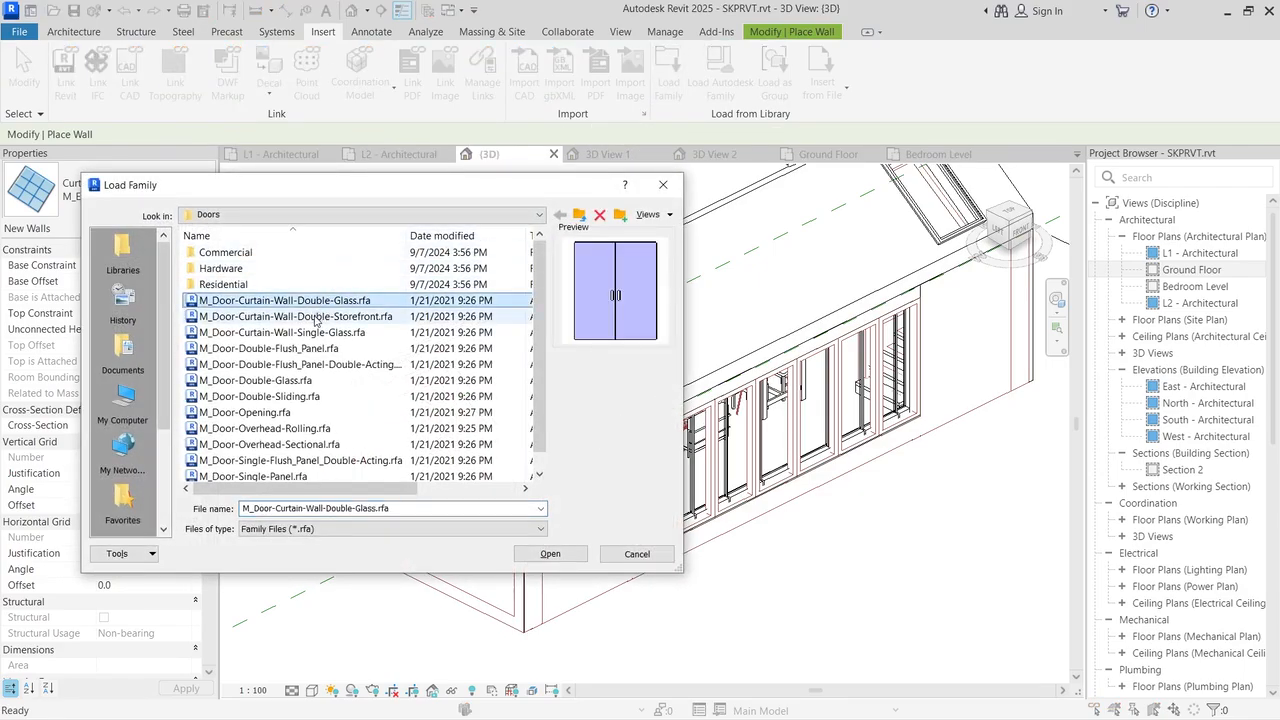
left_click(312, 316, "ctrl")
left_click(320, 332, "ctrl")
left_click(552, 553)
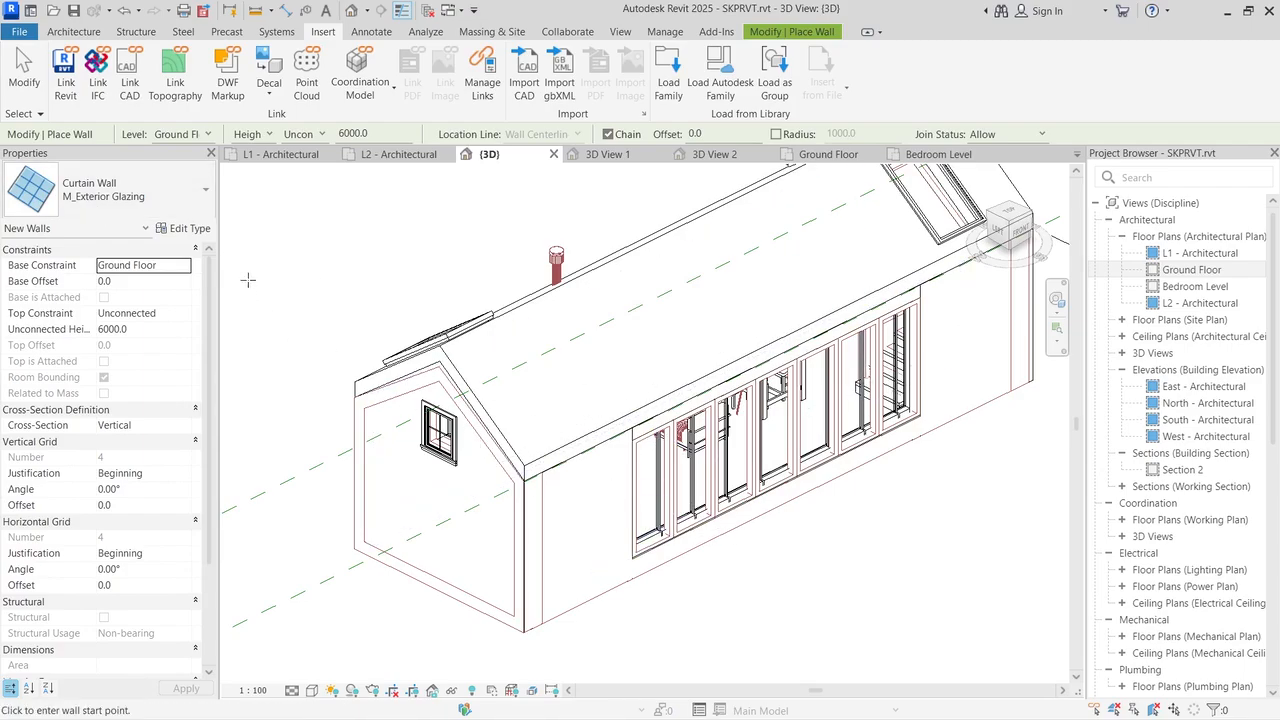
key("Escape")
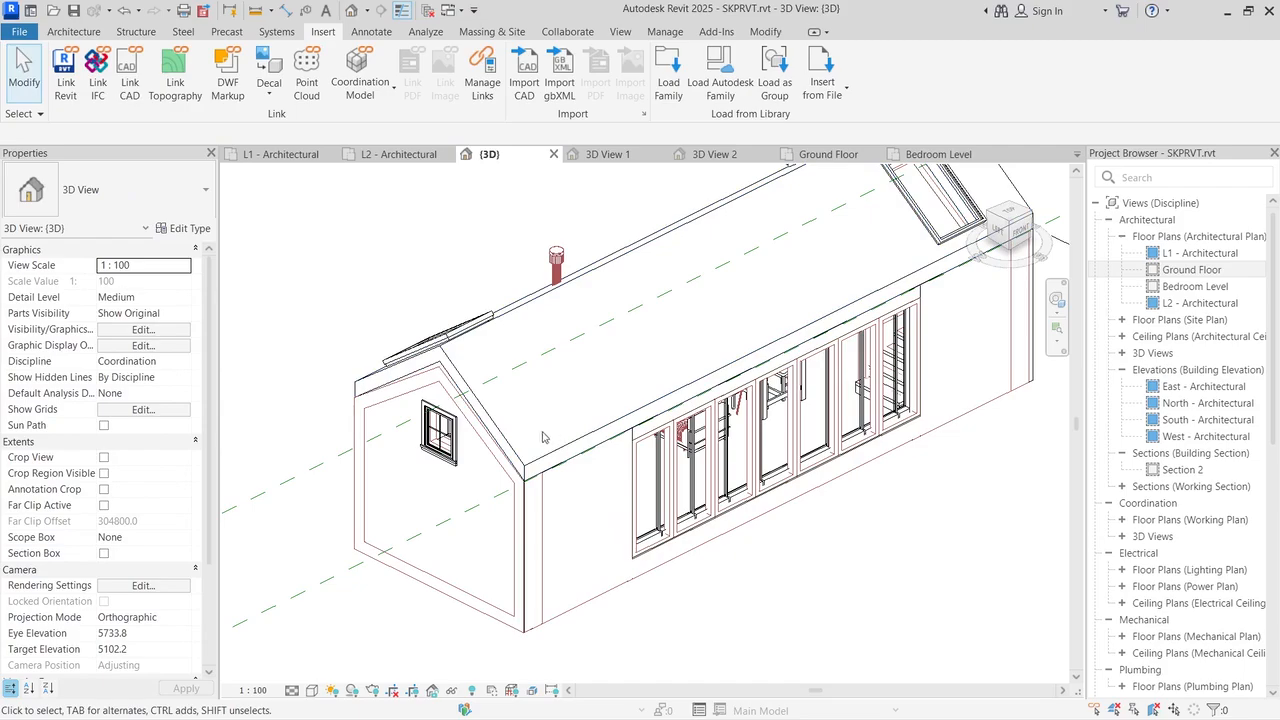
Step: Temporarily hide the imported SketchUp model in the {3D} view to expose the curtain wall
left_click(537, 503)
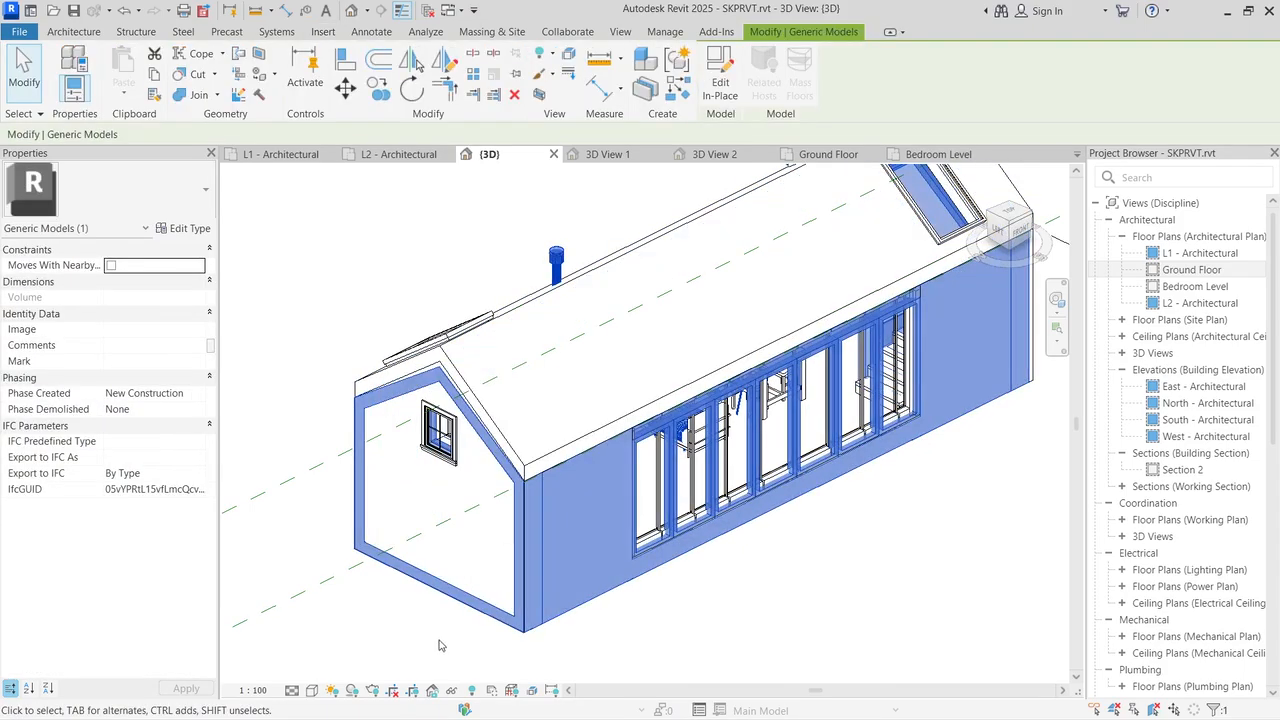
left_click(452, 690)
left_click(490, 648)
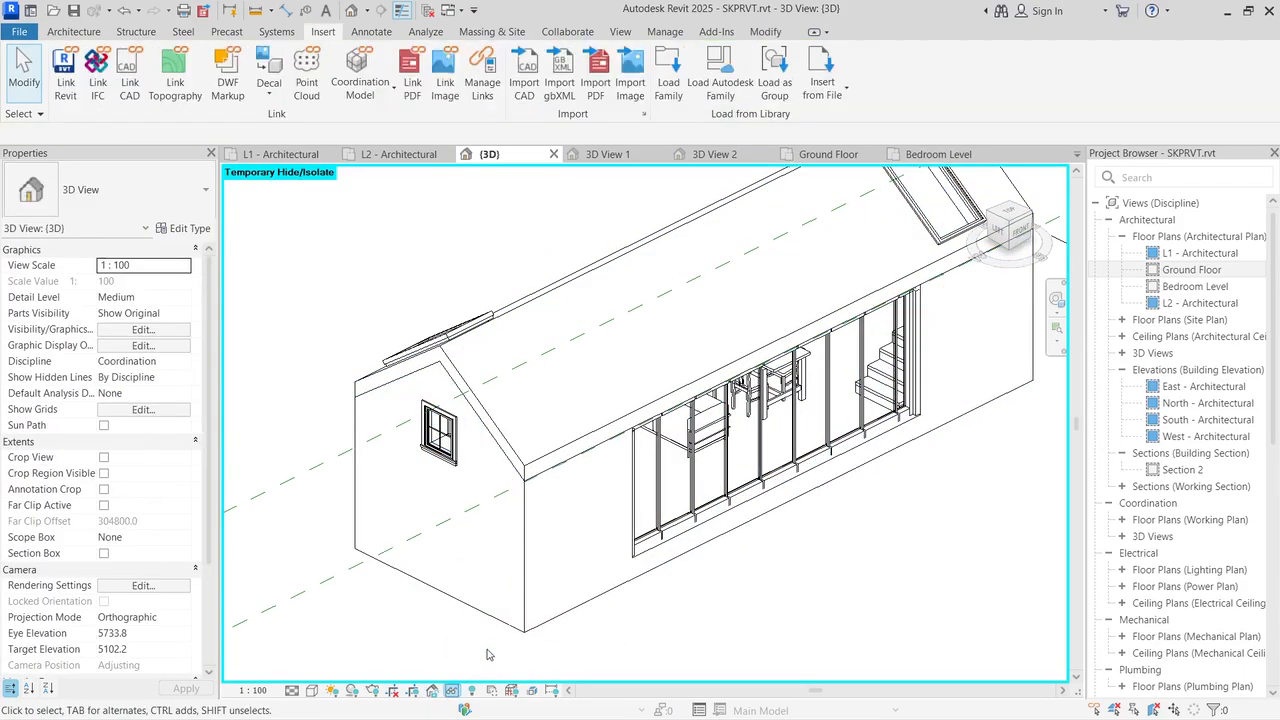
Step: Select the curtain wall's third glazed panel from the bathroom end and change its type to M_Door-Curtain-Wall-Single-Glass
scroll(826, 495, "up", 2)
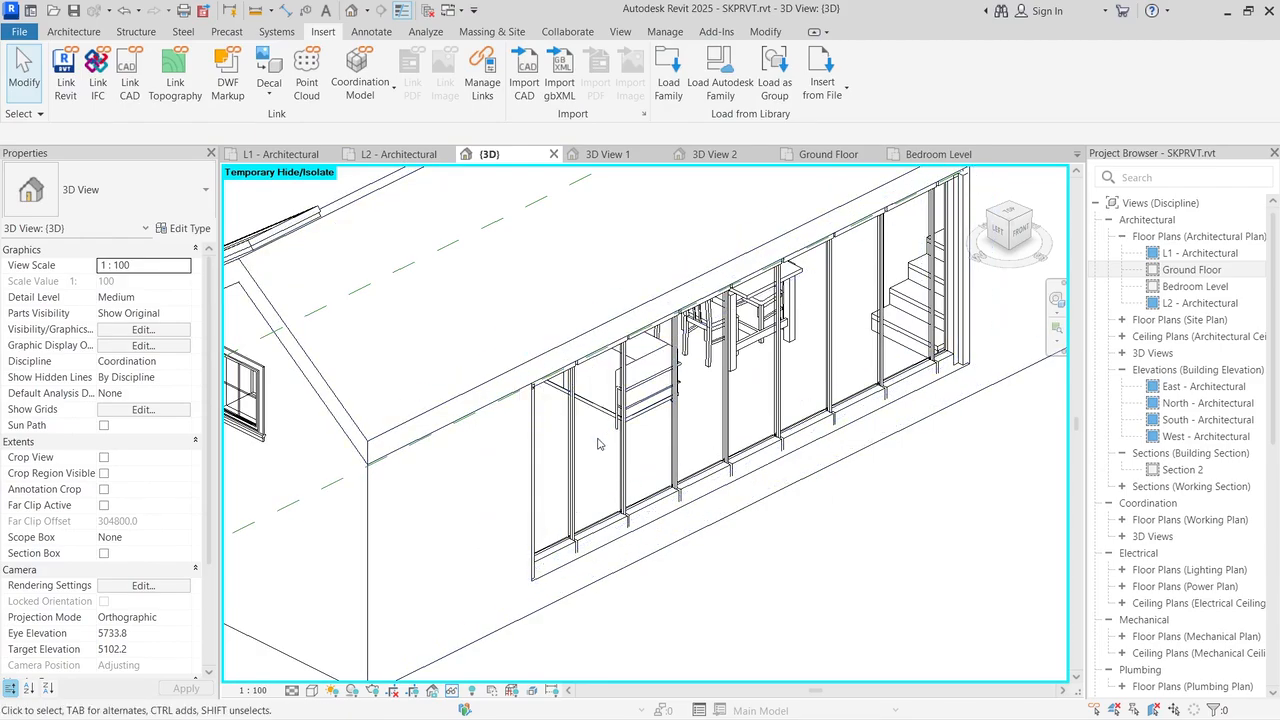
left_click(660, 472)
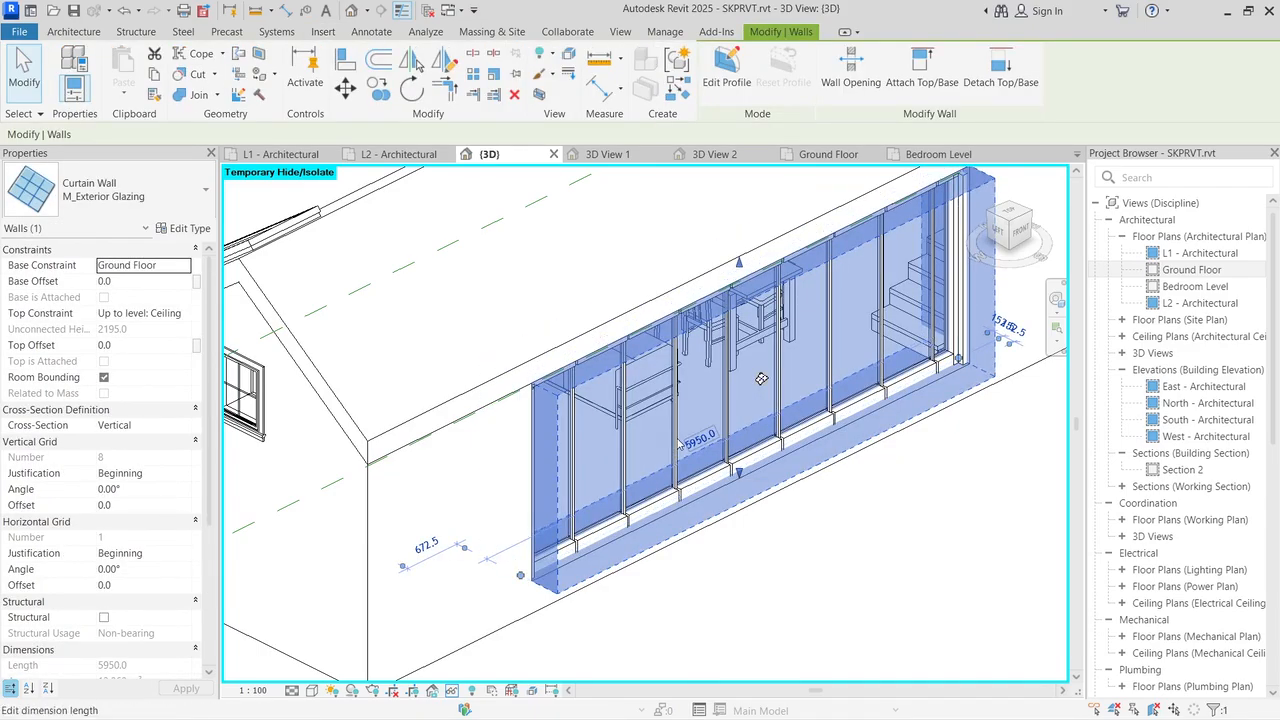
key("Tab")
key("Tab")
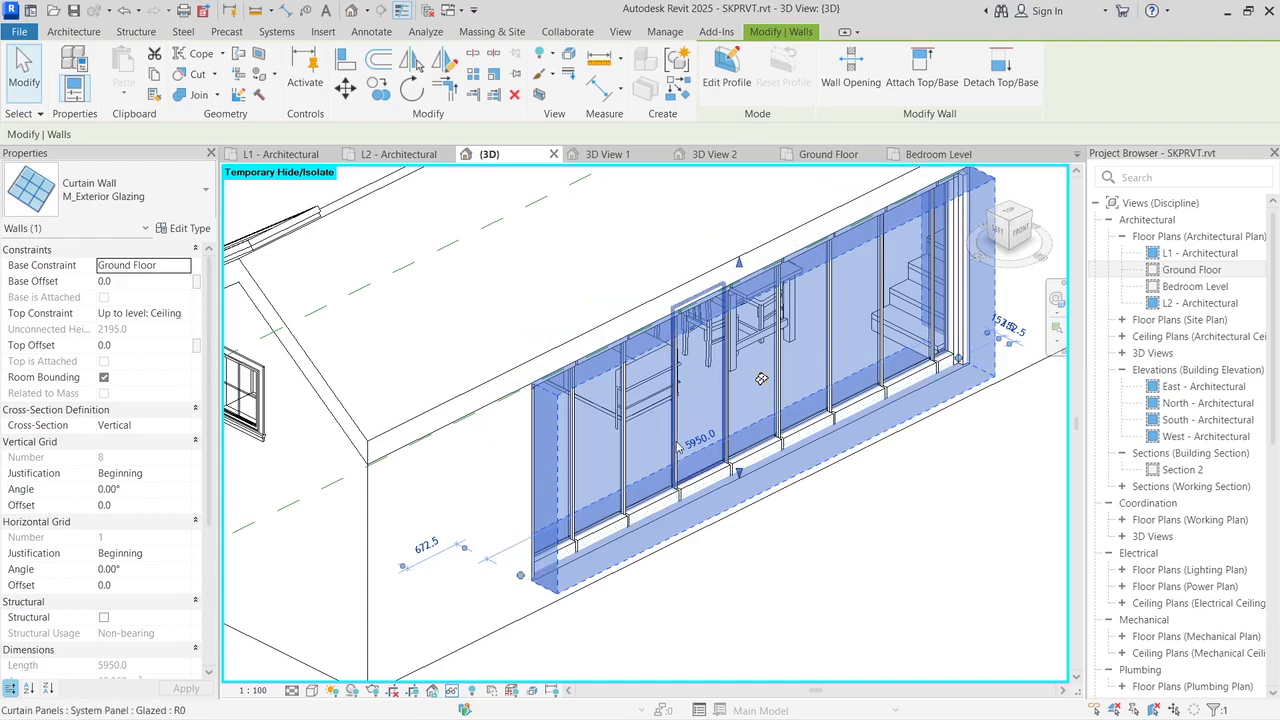
key("Tab")
key("Tab")
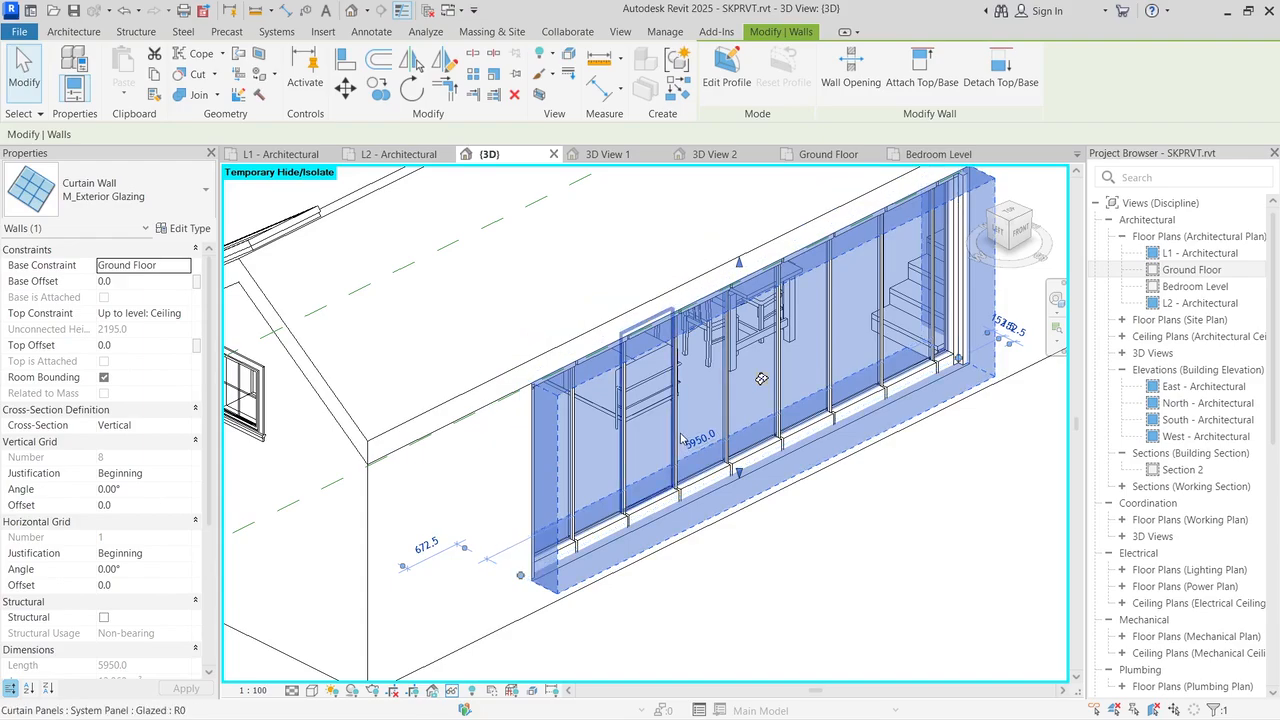
left_click(681, 437)
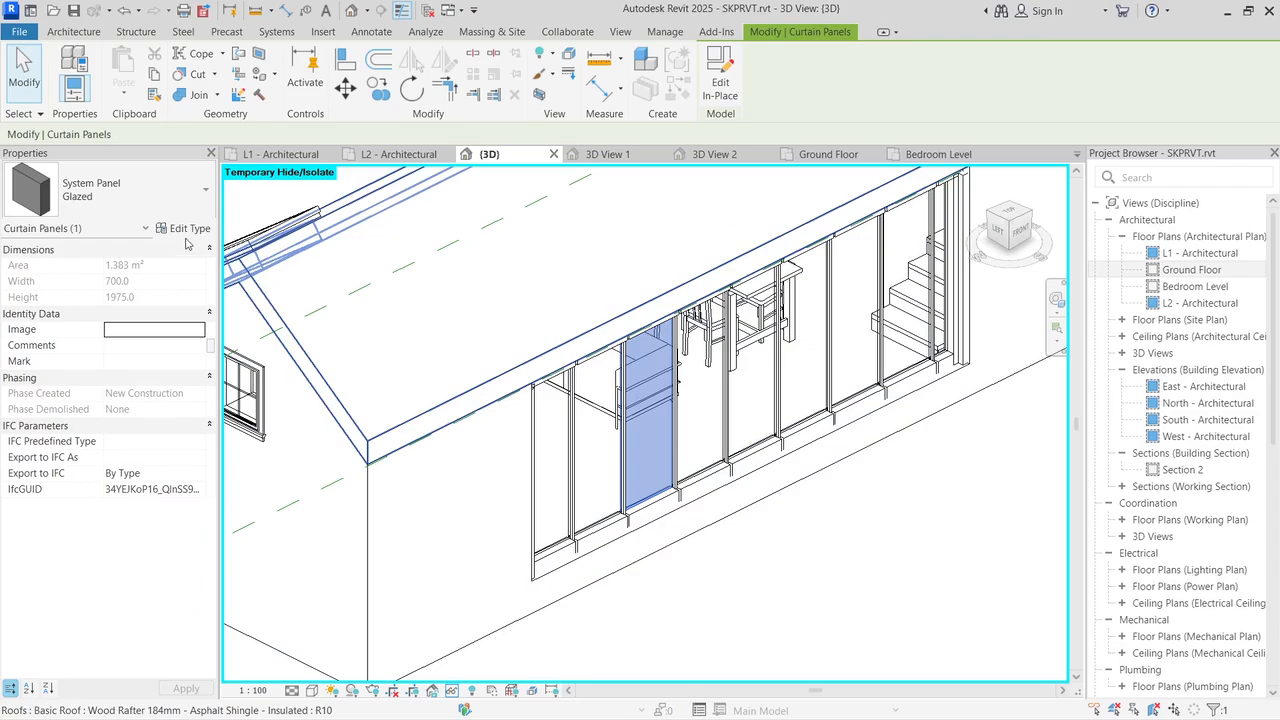
left_click(157, 202)
scroll(140, 380, "up", 5)
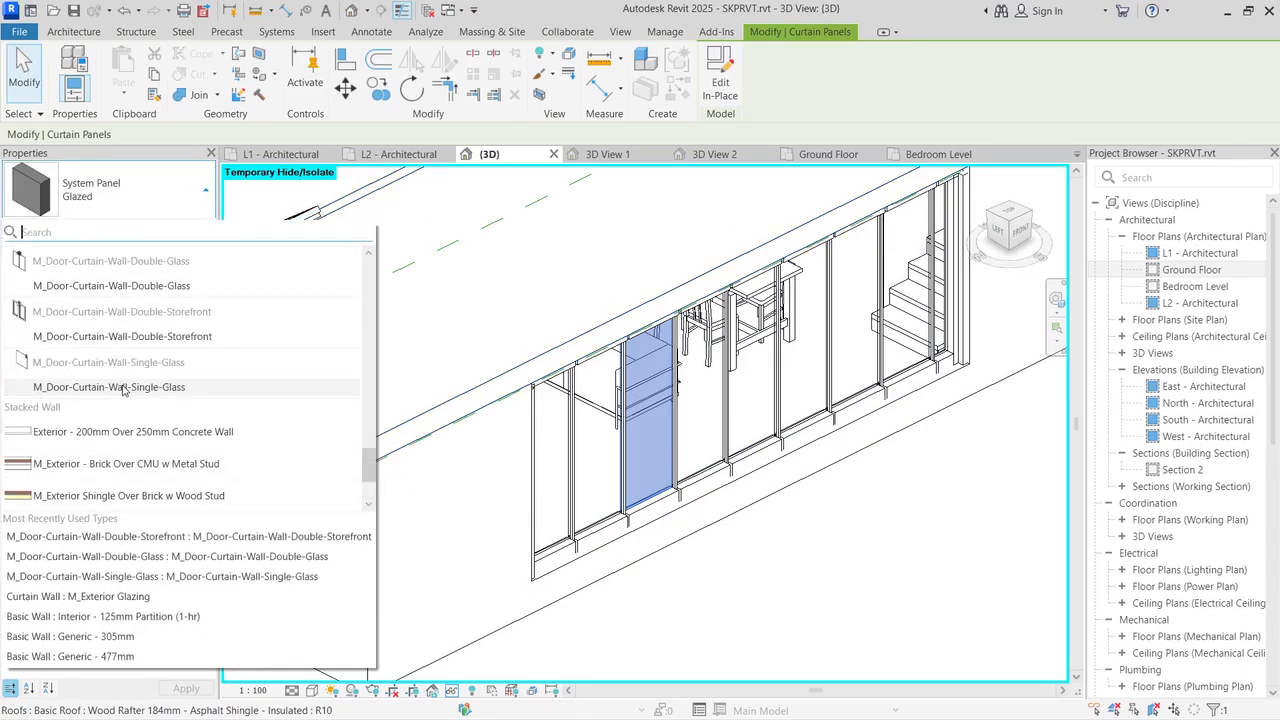
scroll(120, 370, "down", 3)
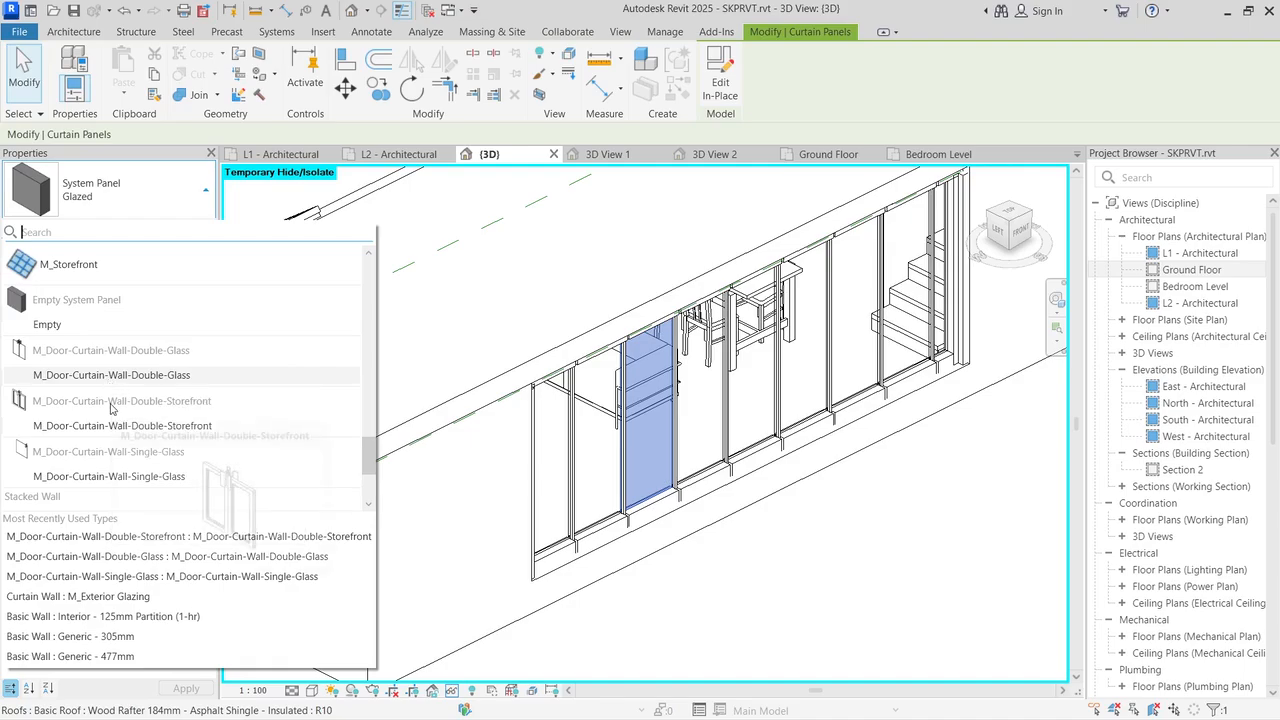
left_click(110, 477)
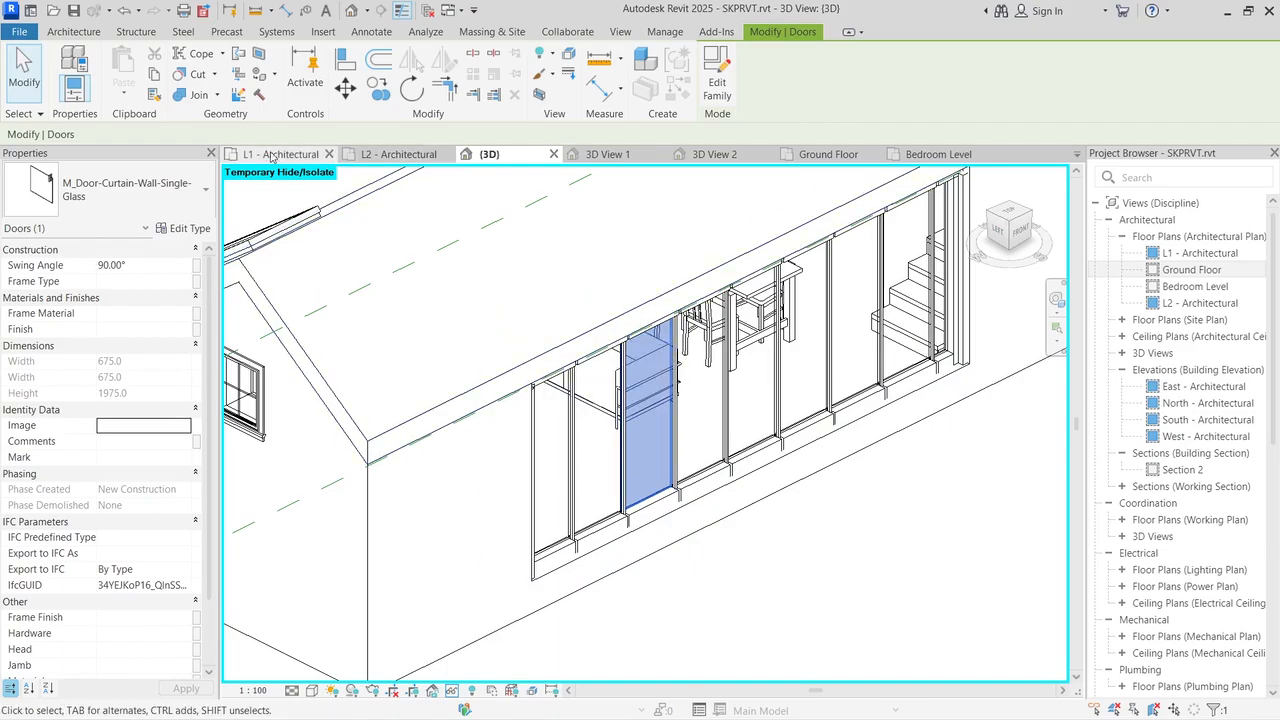
Step: Inspect the new curtain-wall door's swing and its alignment with the SketchUp frames in the Ground Floor plan
left_click(832, 154)
scroll(698, 512, "up", 3)
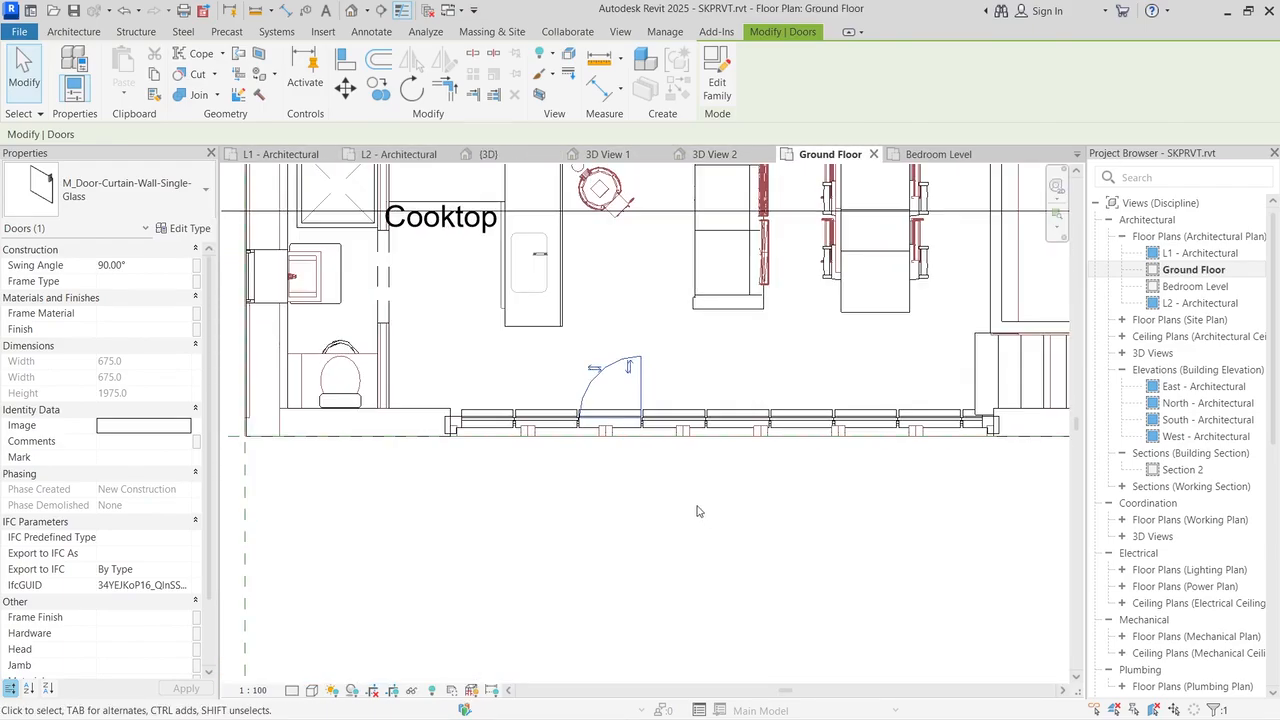
scroll(698, 512, "up", 2)
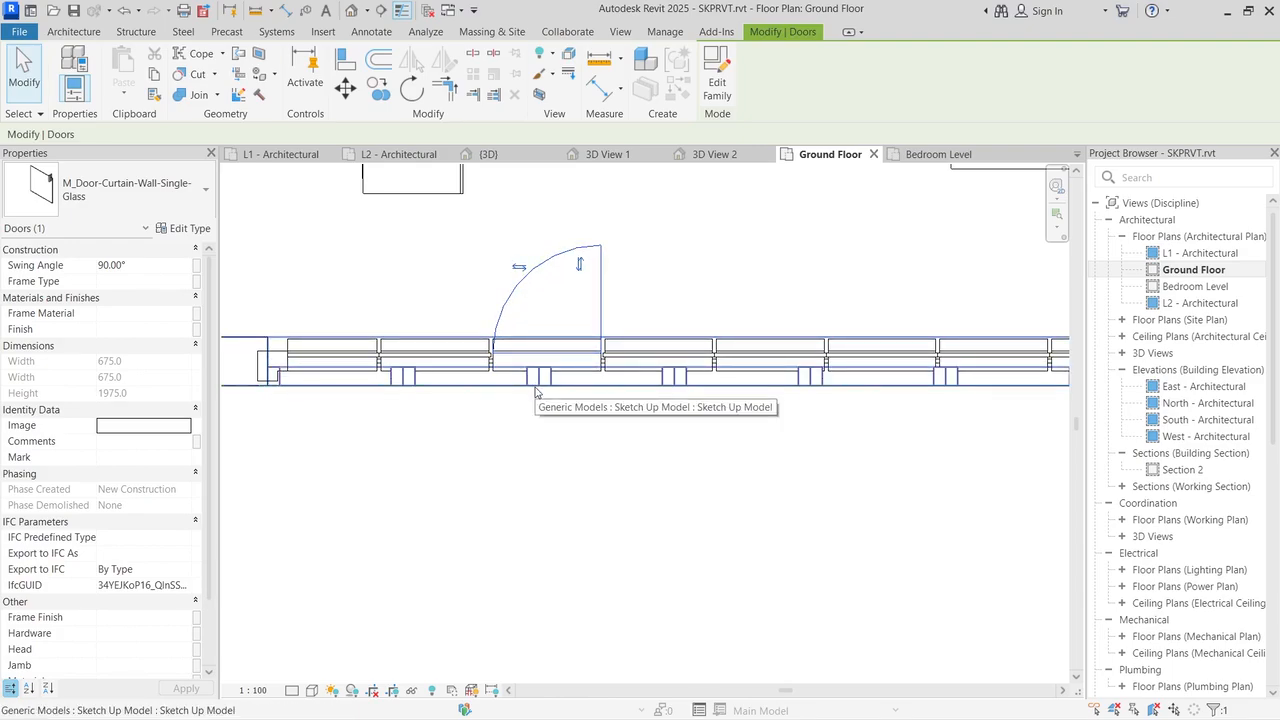
scroll(587, 437, "down", 2)
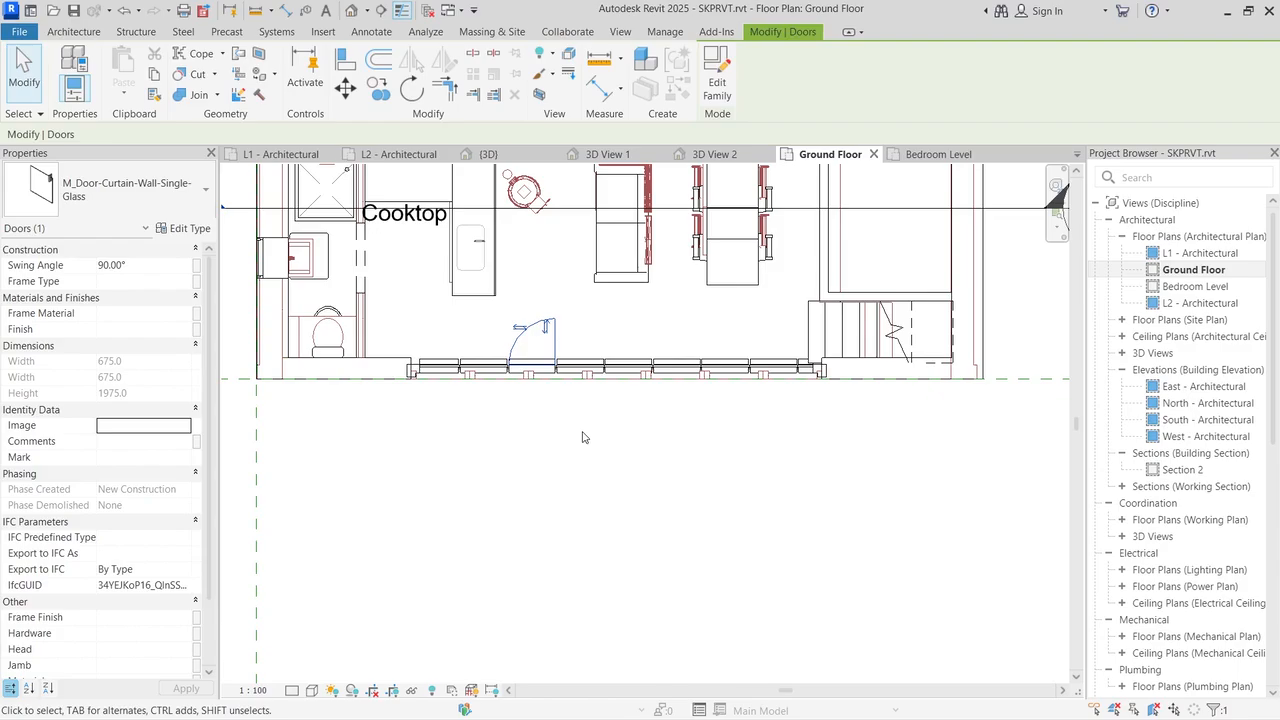
left_click(584, 437)
scroll(560, 385, "down", 3)
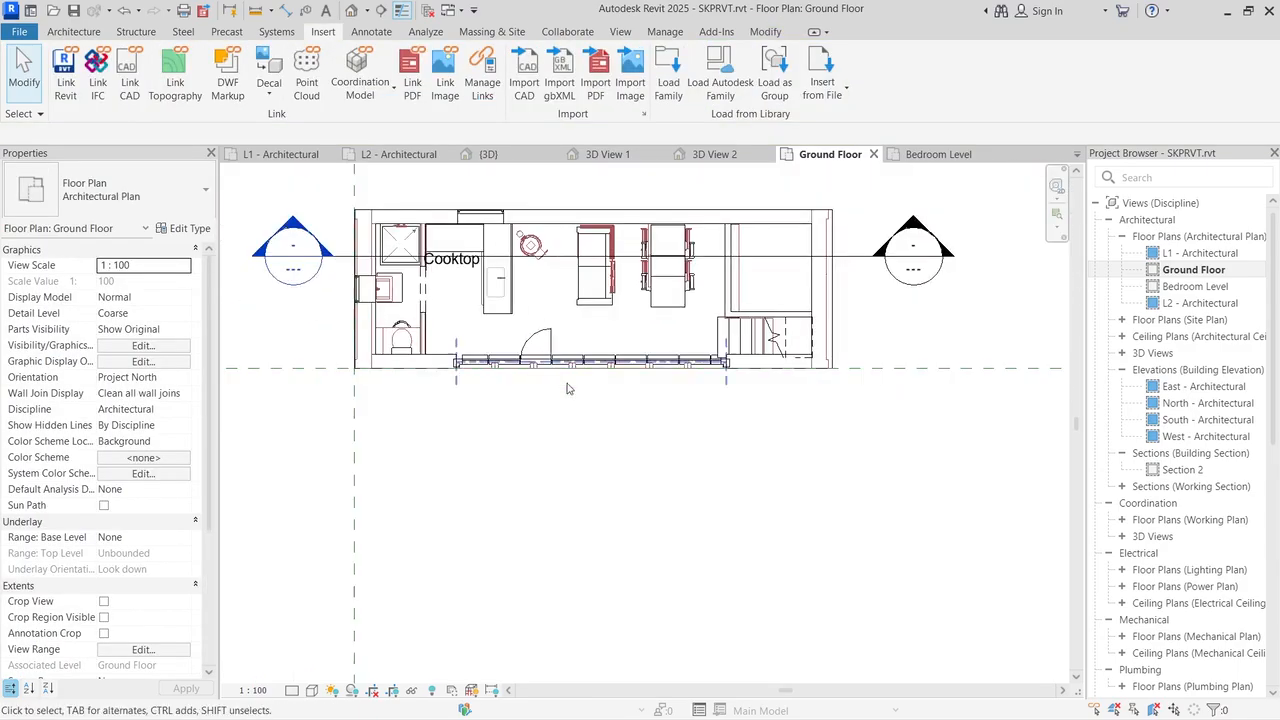
Step: Bring the temporarily hidden SketchUp model back in the {3D} view and check the house from the opposite side
scroll(516, 194, "up", 2)
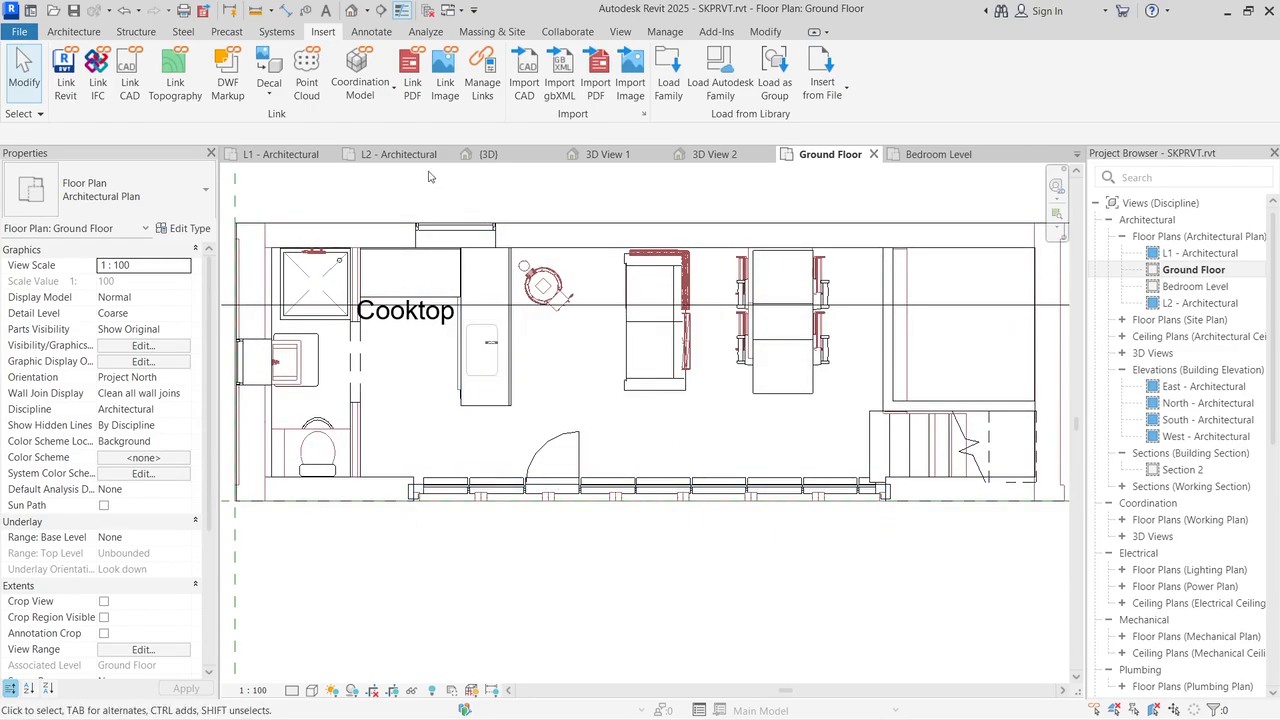
left_click(485, 155)
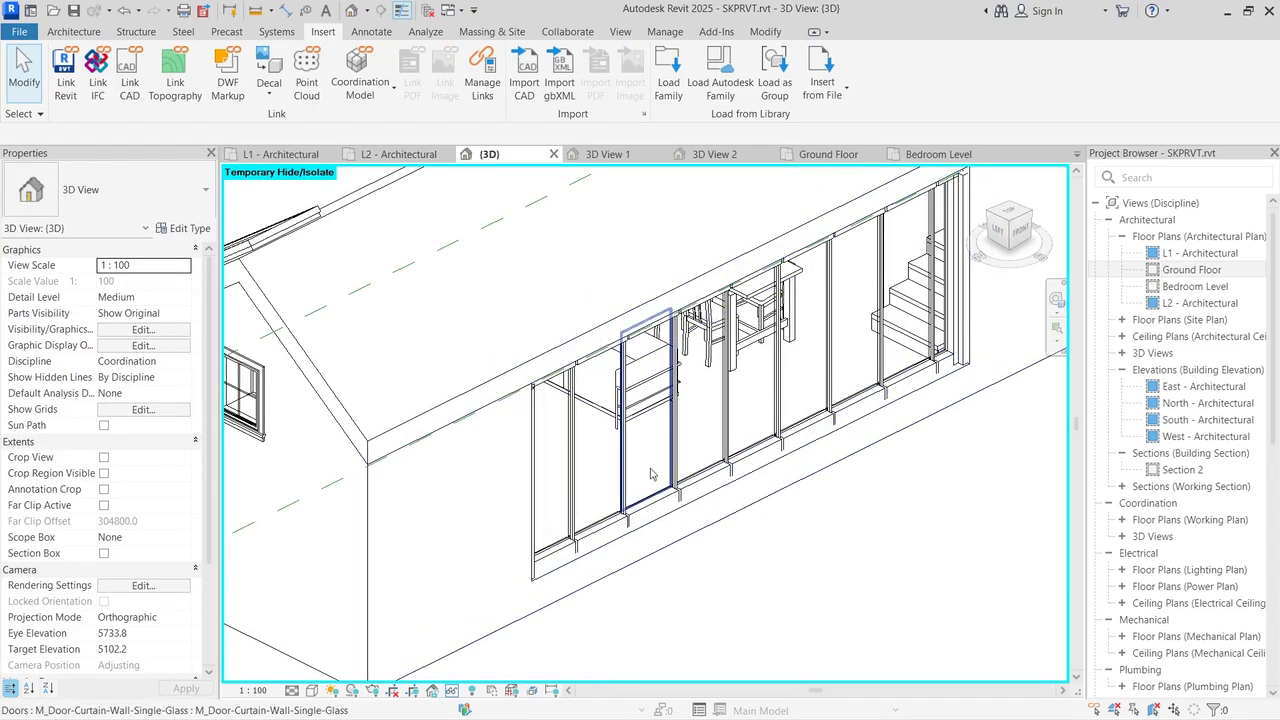
scroll(660, 485, "down", 5)
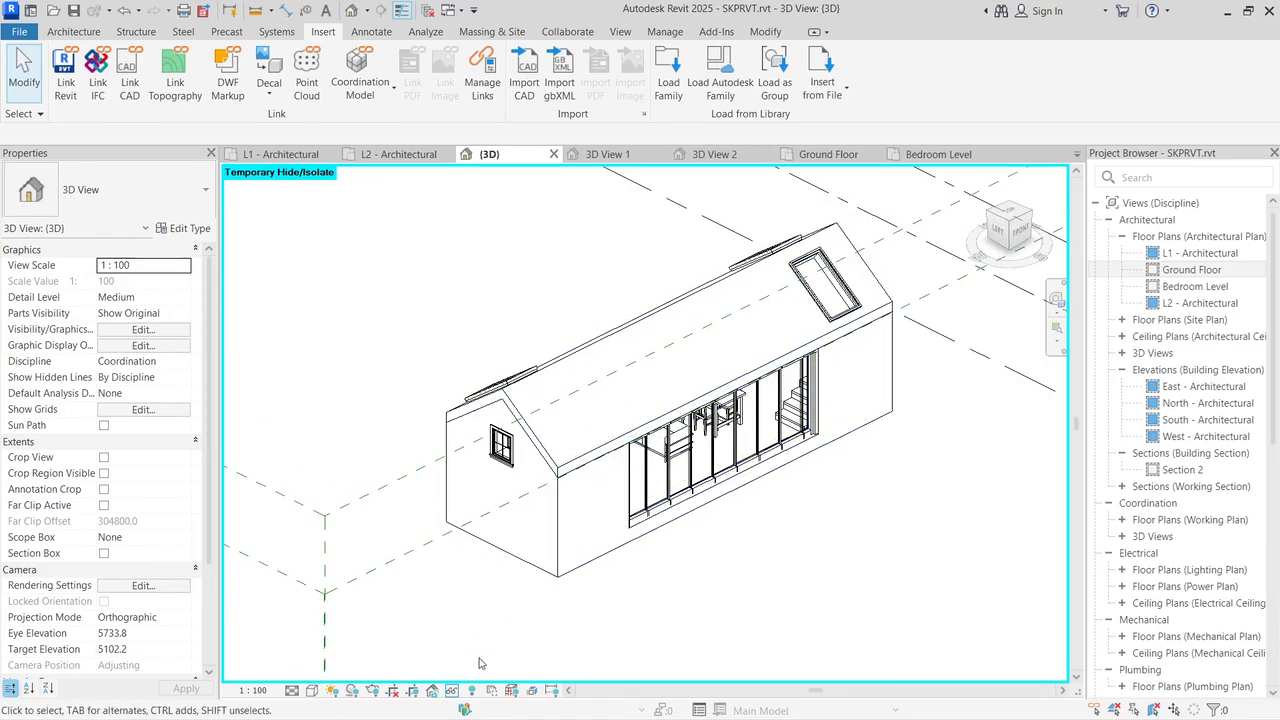
left_click(451, 691)
left_click(470, 674)
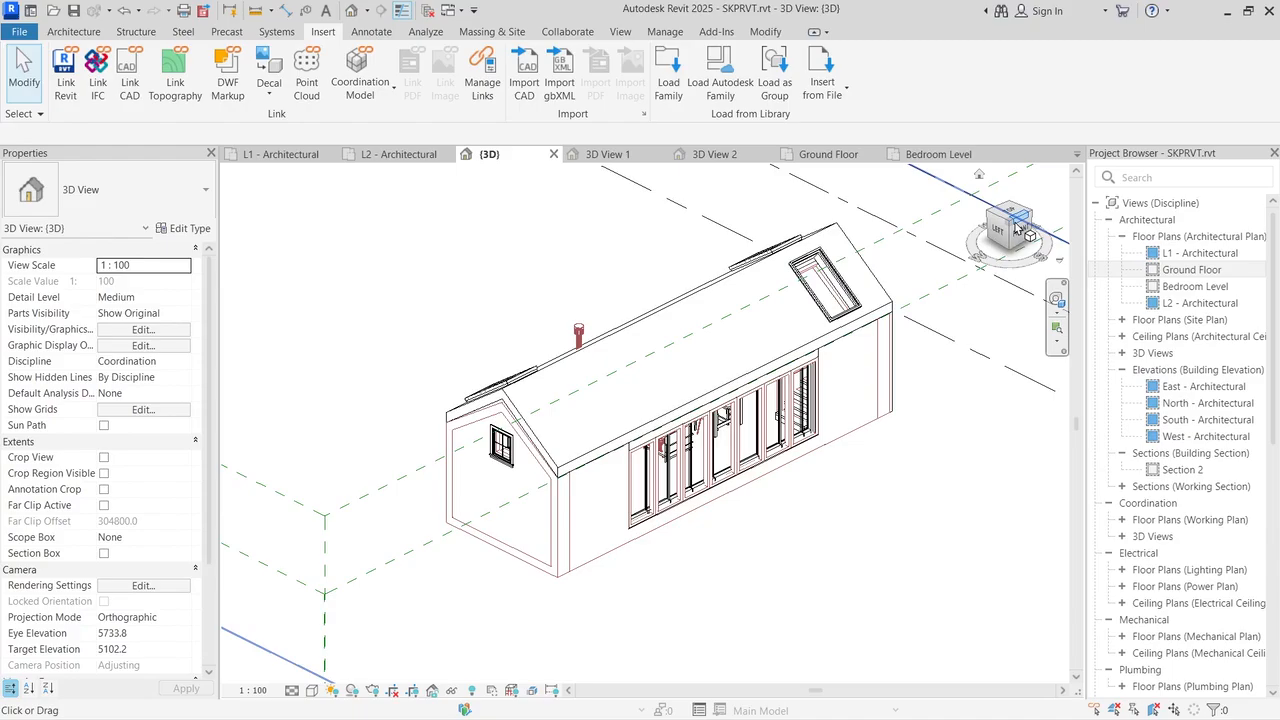
left_click_drag(1015, 229, 140, 238)
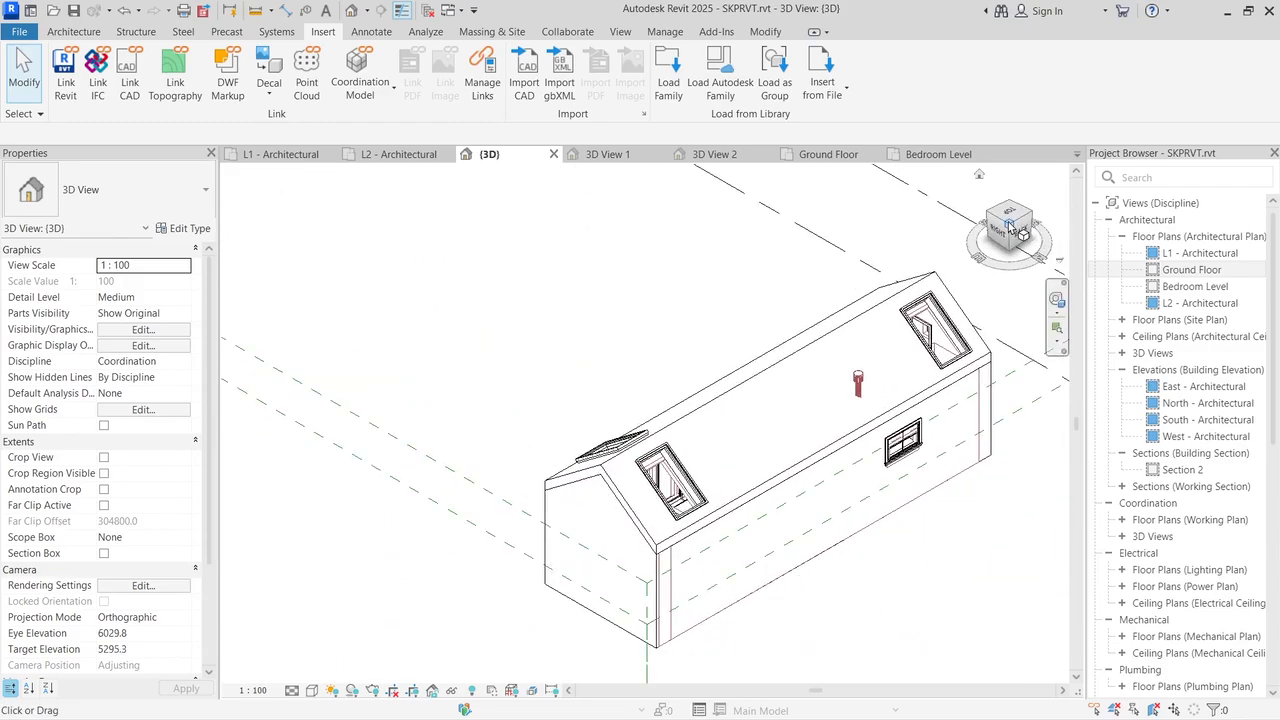
Step: Delete the bathroom sink between the shower and the toilet in the L1 - Architectural plan
left_click(280, 154)
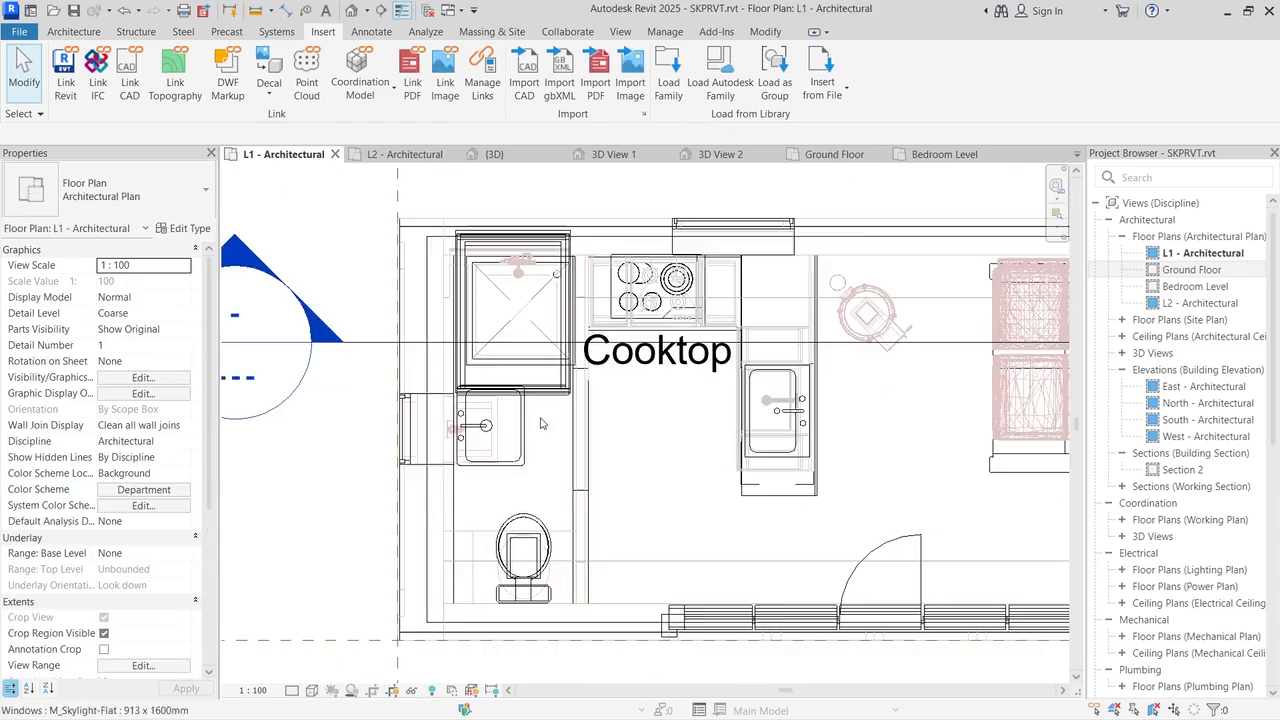
left_click(528, 476)
key("Escape")
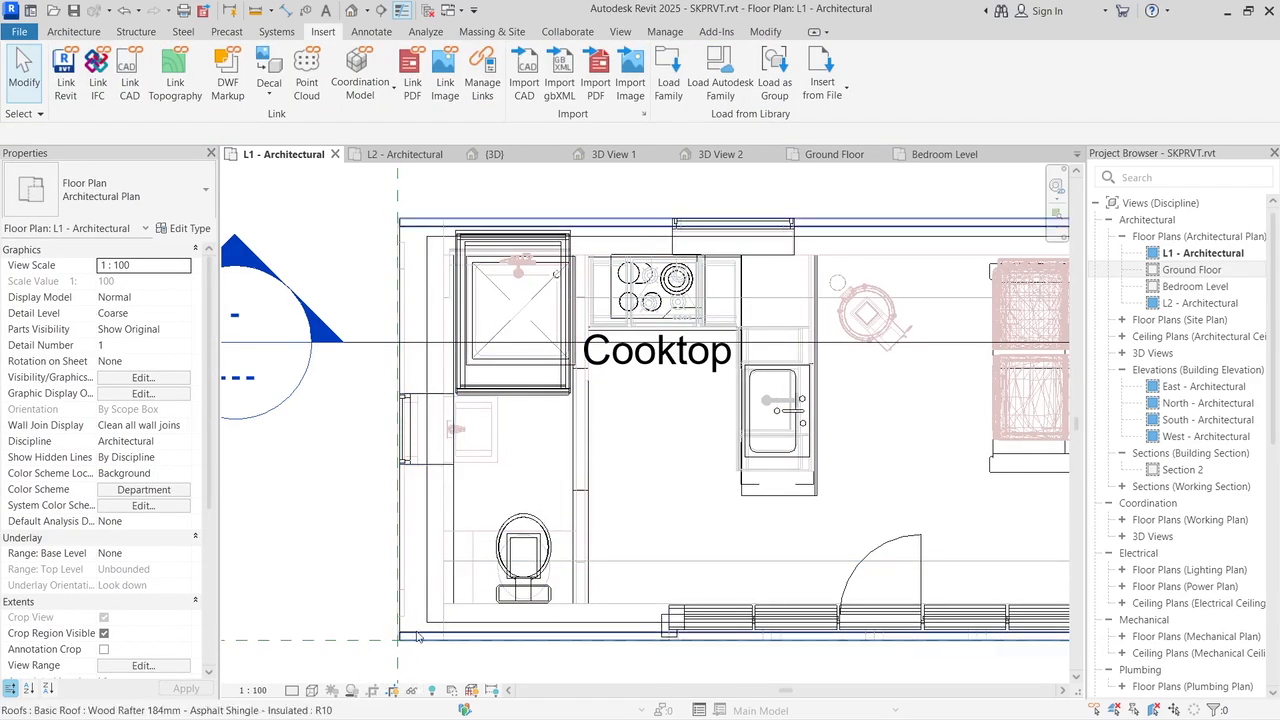
scroll(516, 430, "down", 2)
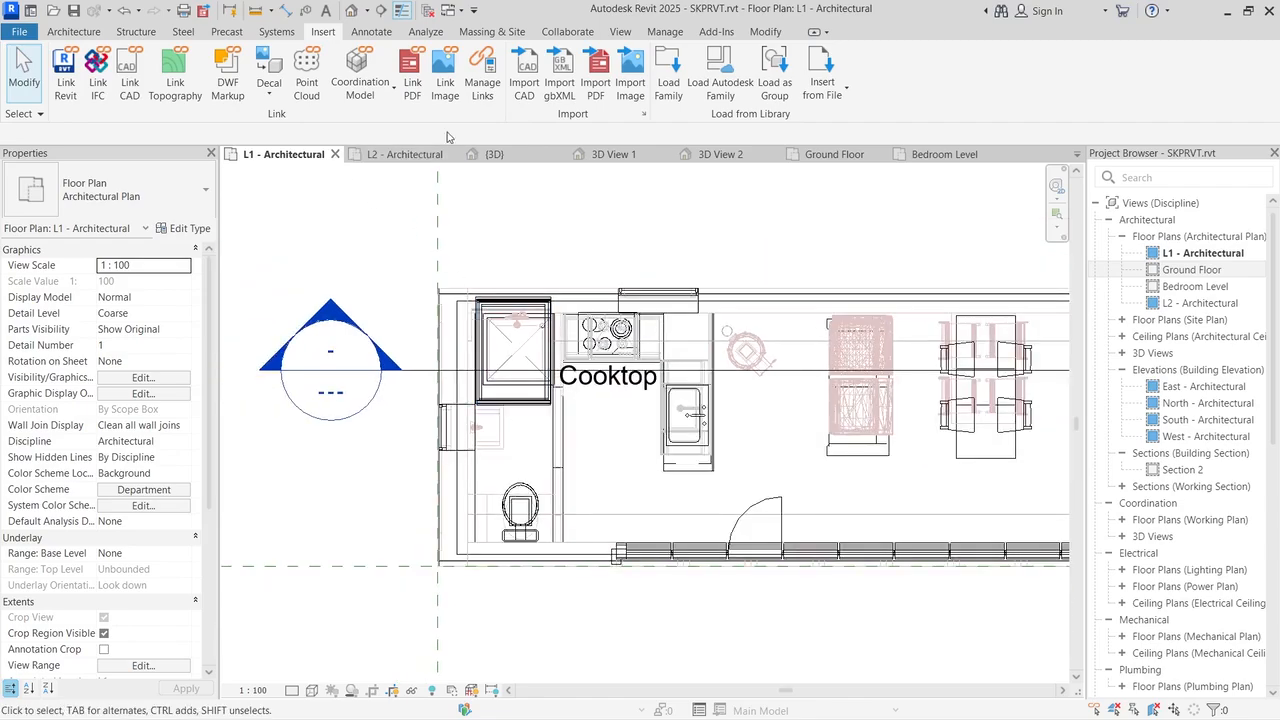
Step: Start placing a component and browse for a family to load in the US library's Plumbing, Architectural, Fixtures, Sinks folder
left_click(86, 33)
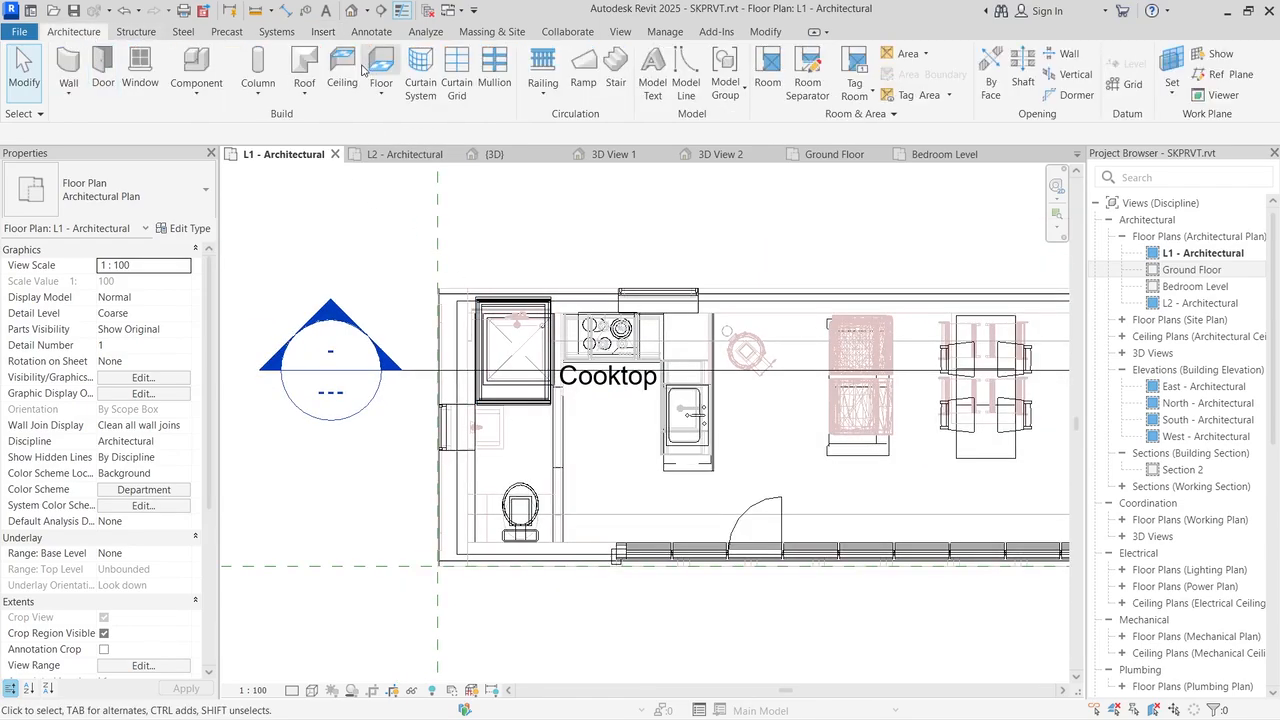
left_click(196, 62)
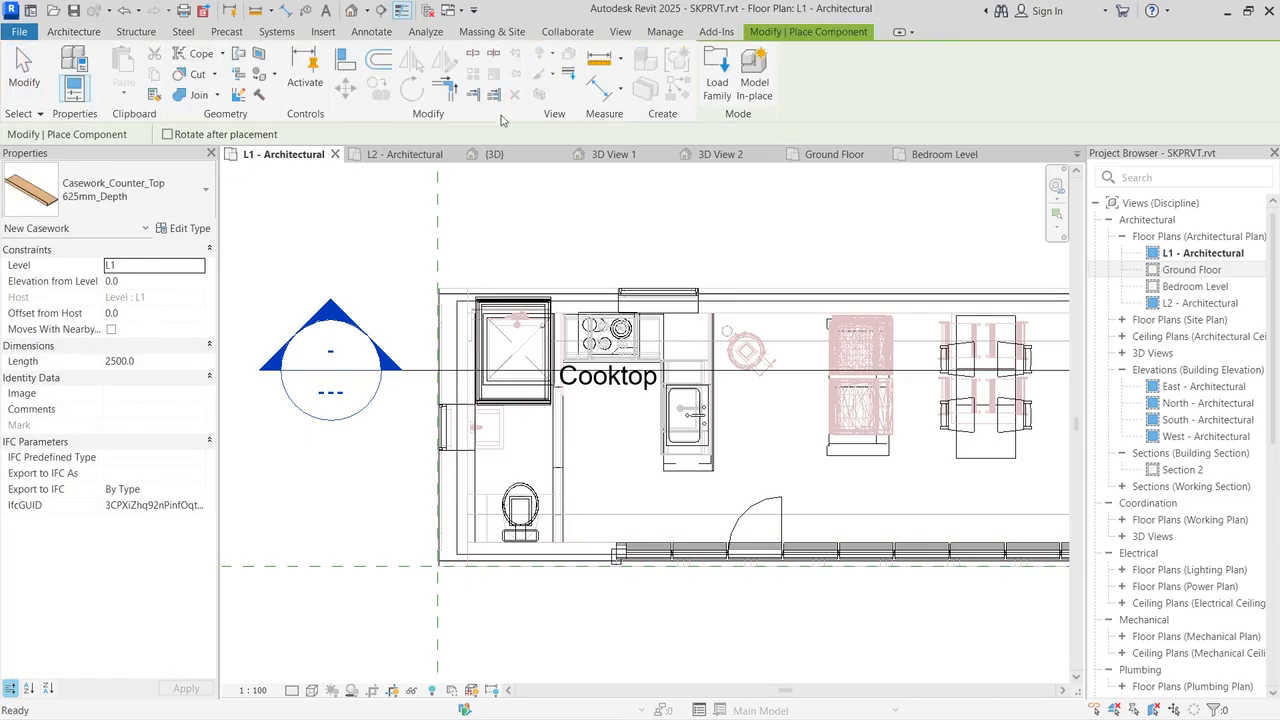
left_click(163, 186)
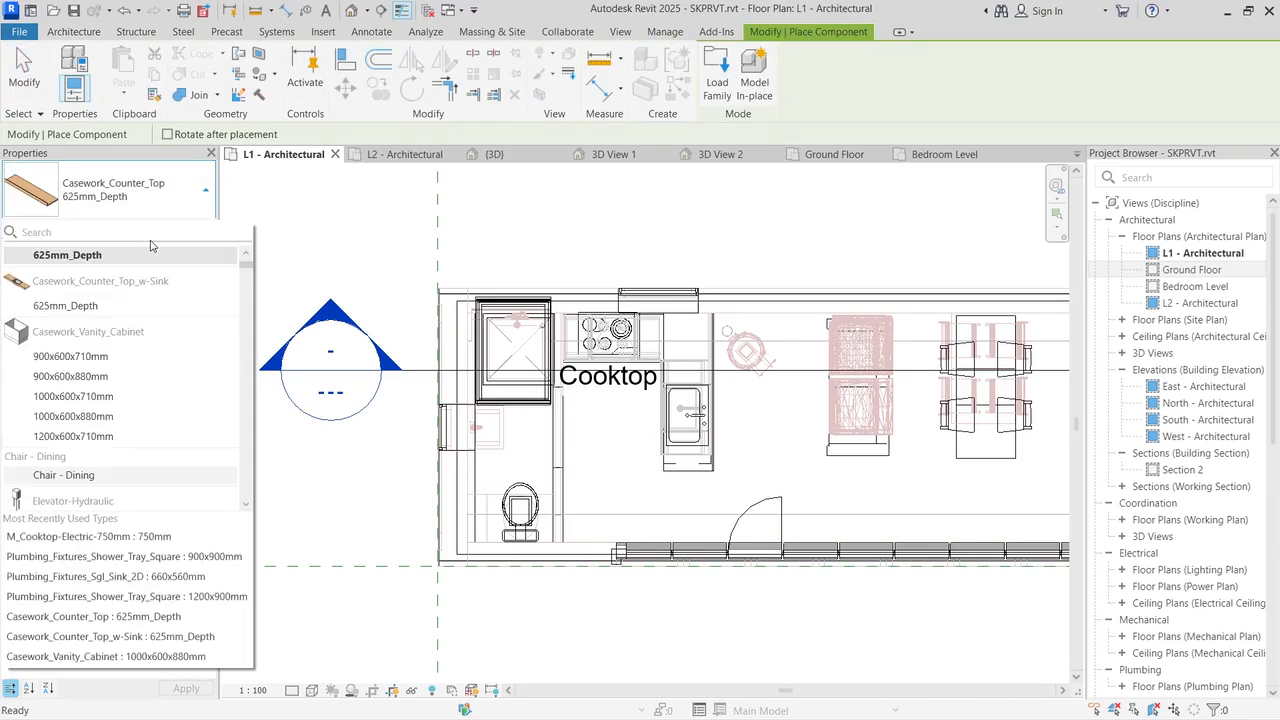
left_click(716, 82)
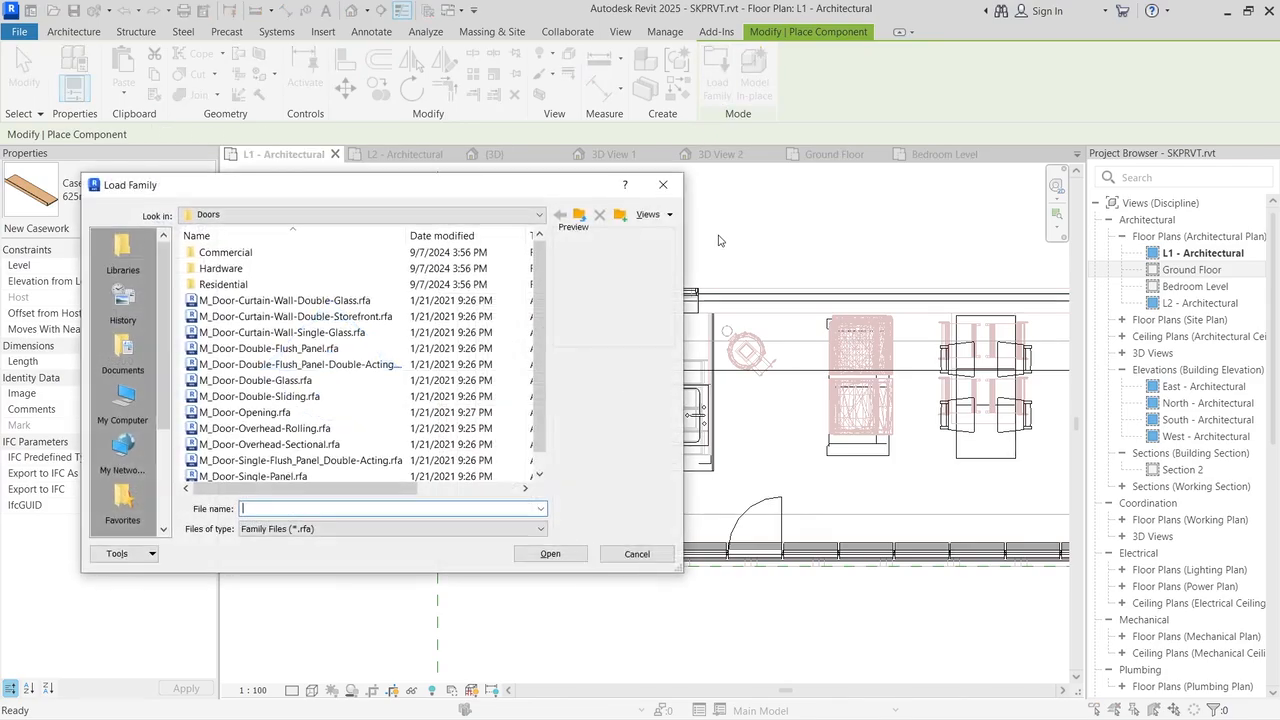
left_click(580, 215)
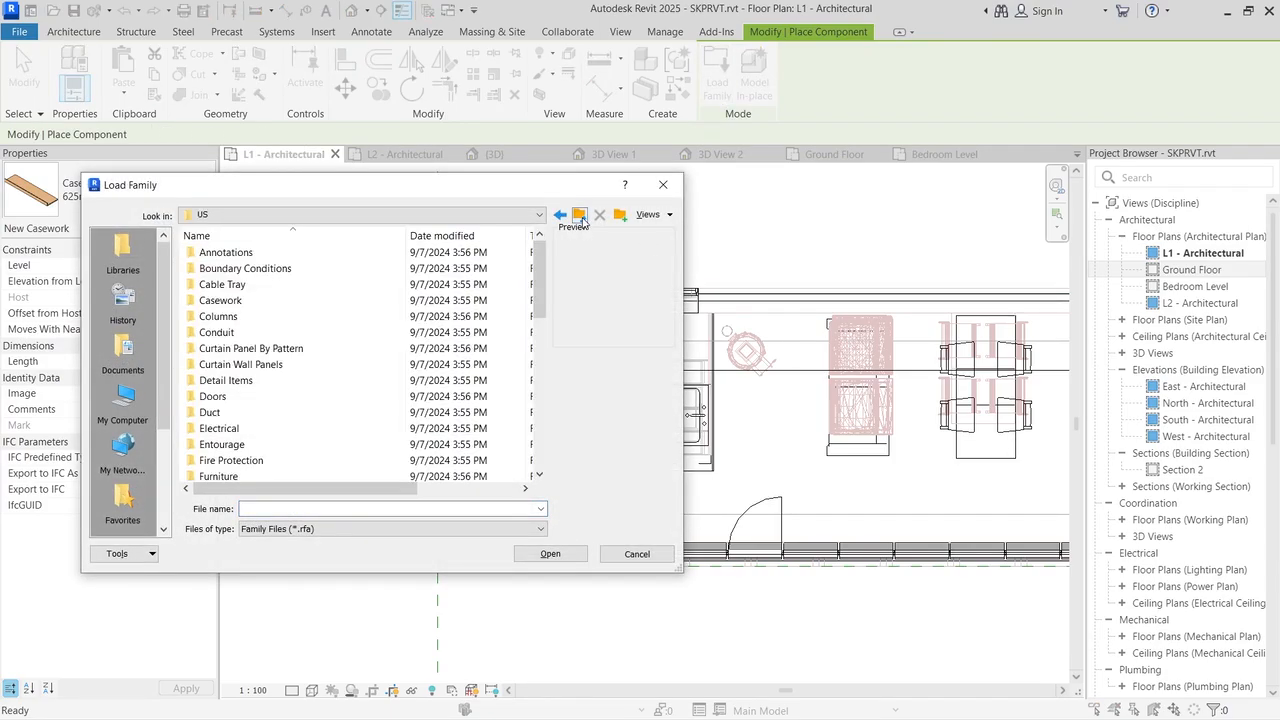
scroll(285, 390, "down", 2)
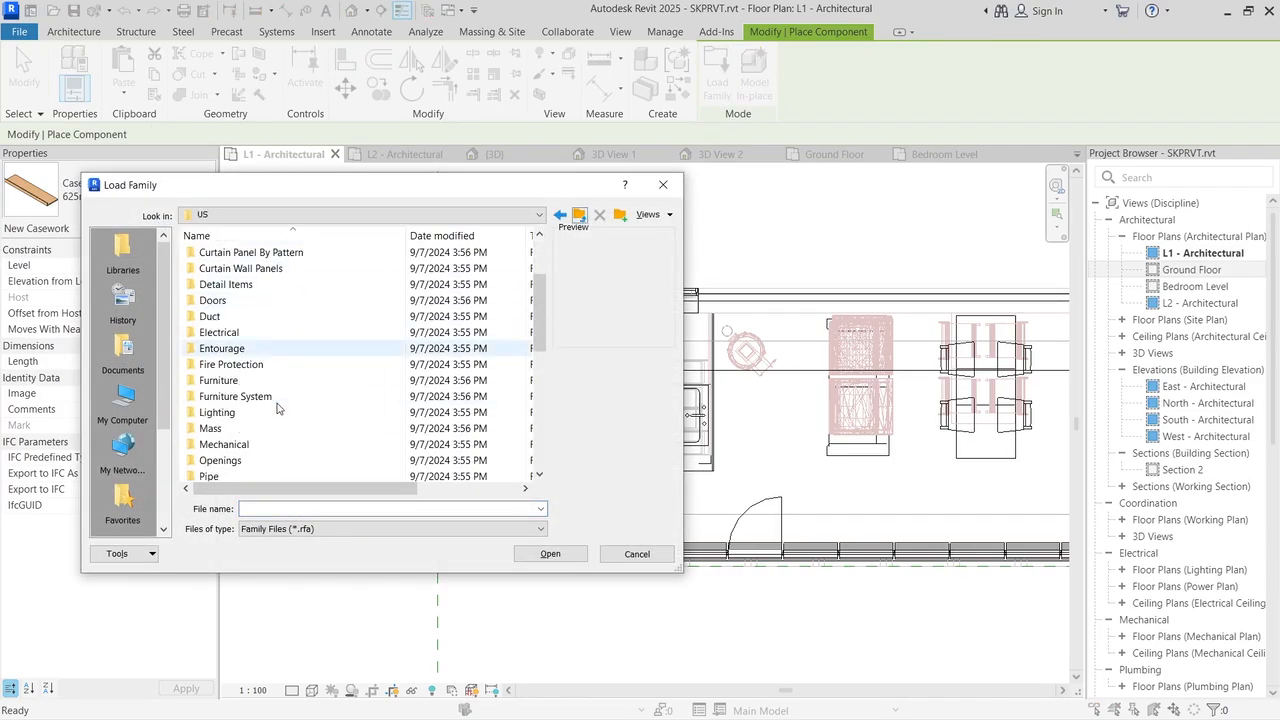
scroll(243, 442, "down", 1)
double_click(240, 459)
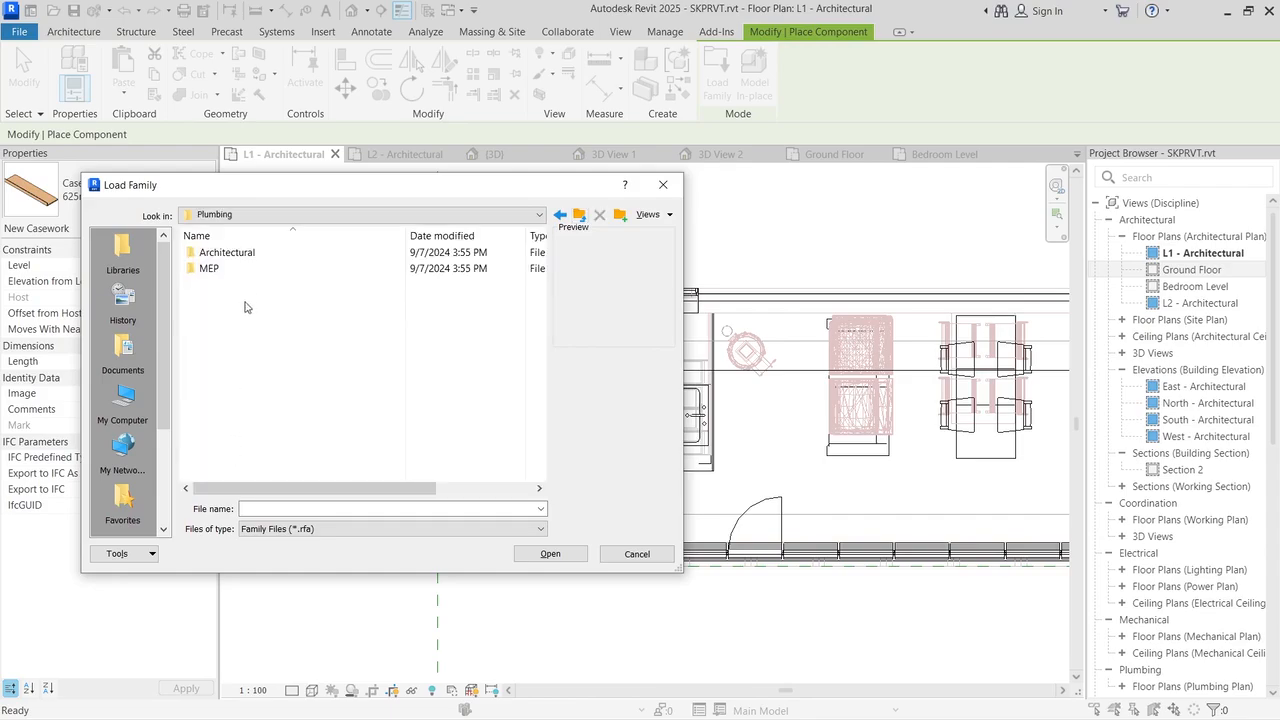
double_click(250, 253)
double_click(247, 269)
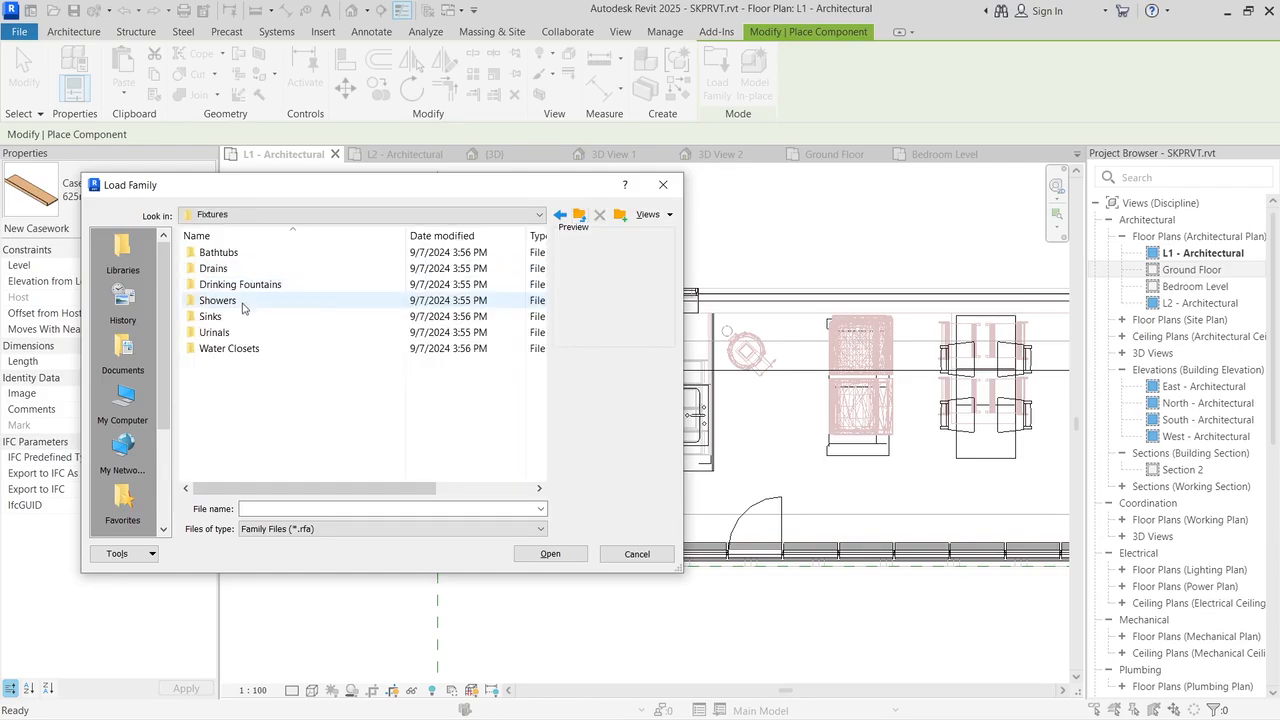
double_click(240, 332)
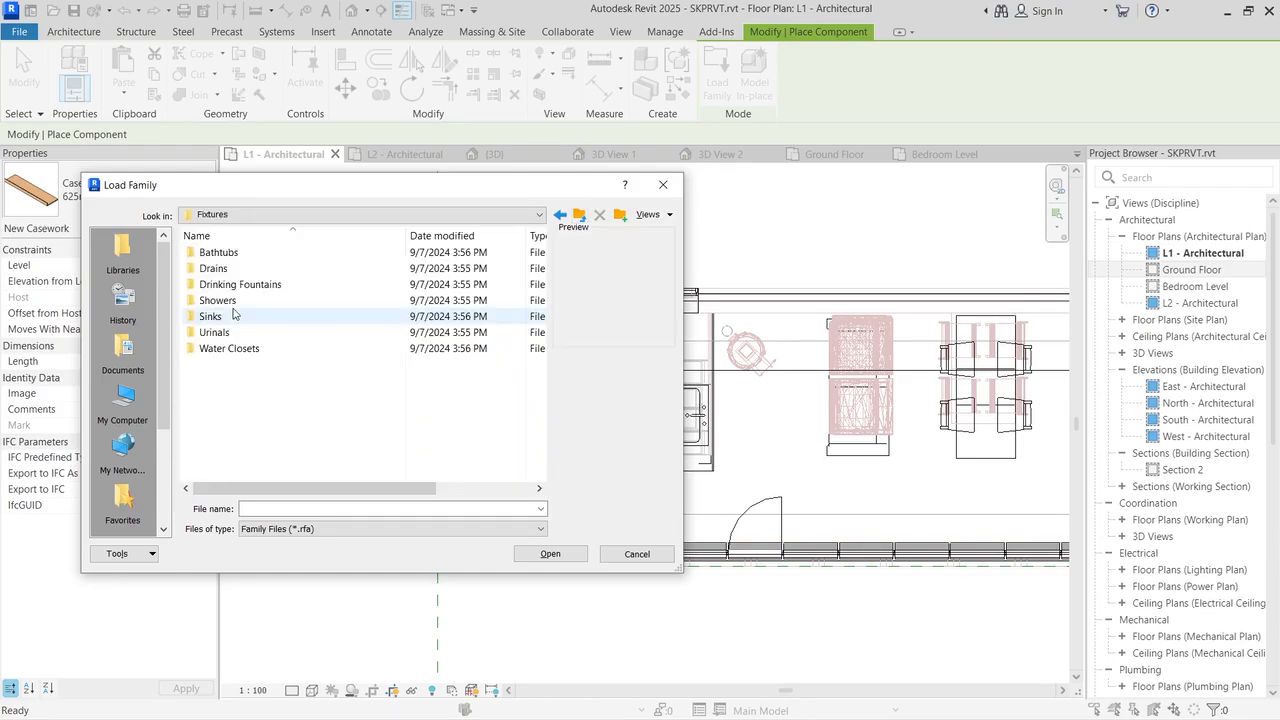
double_click(294, 315)
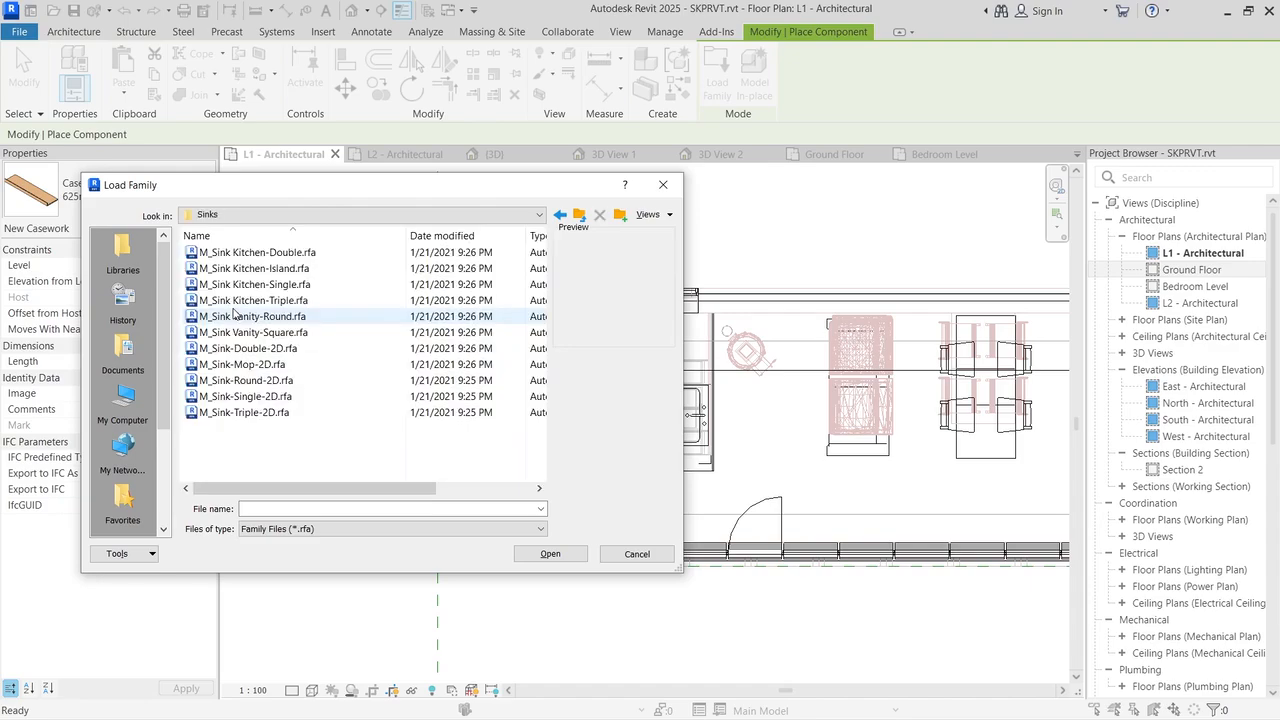
Step: Preview the US sink families, including M_Sink Vanity-Square, M_Sink Vanity-Round, M_Sink Kitchen-Single and M_Sink-Mop-2D, for a bathroom sink
left_click(299, 335)
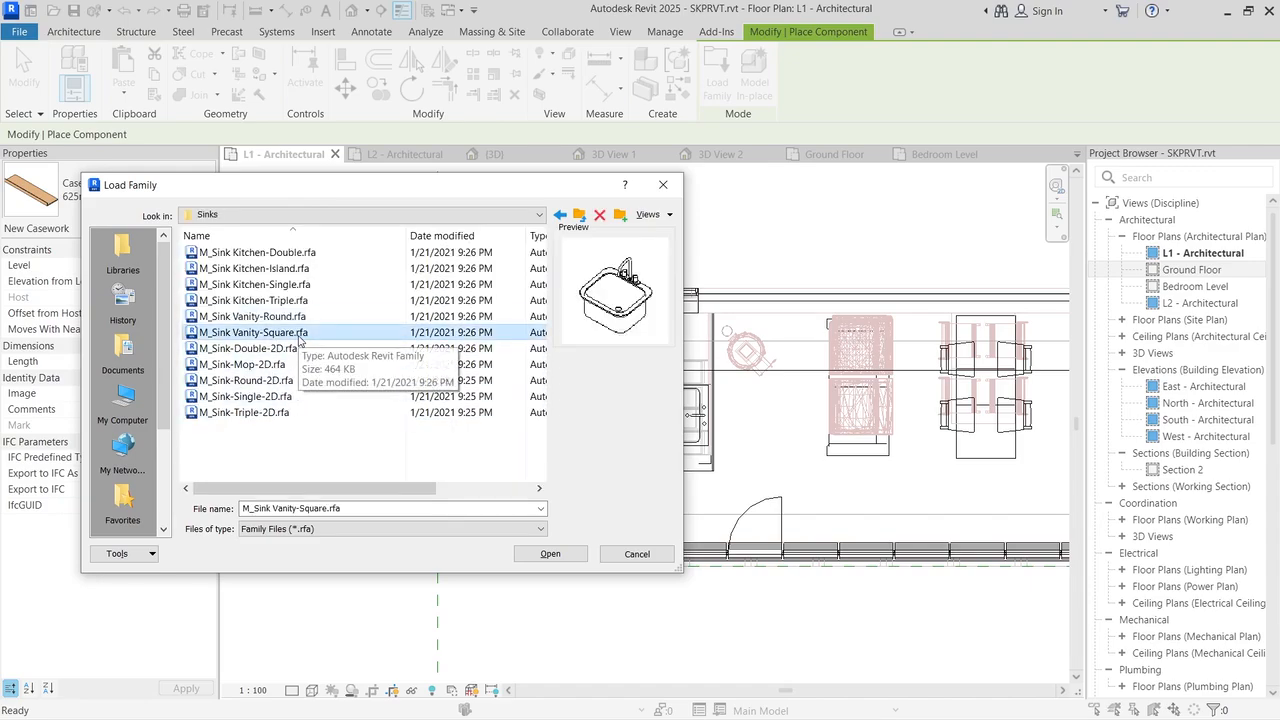
key("Up")
key("Up")
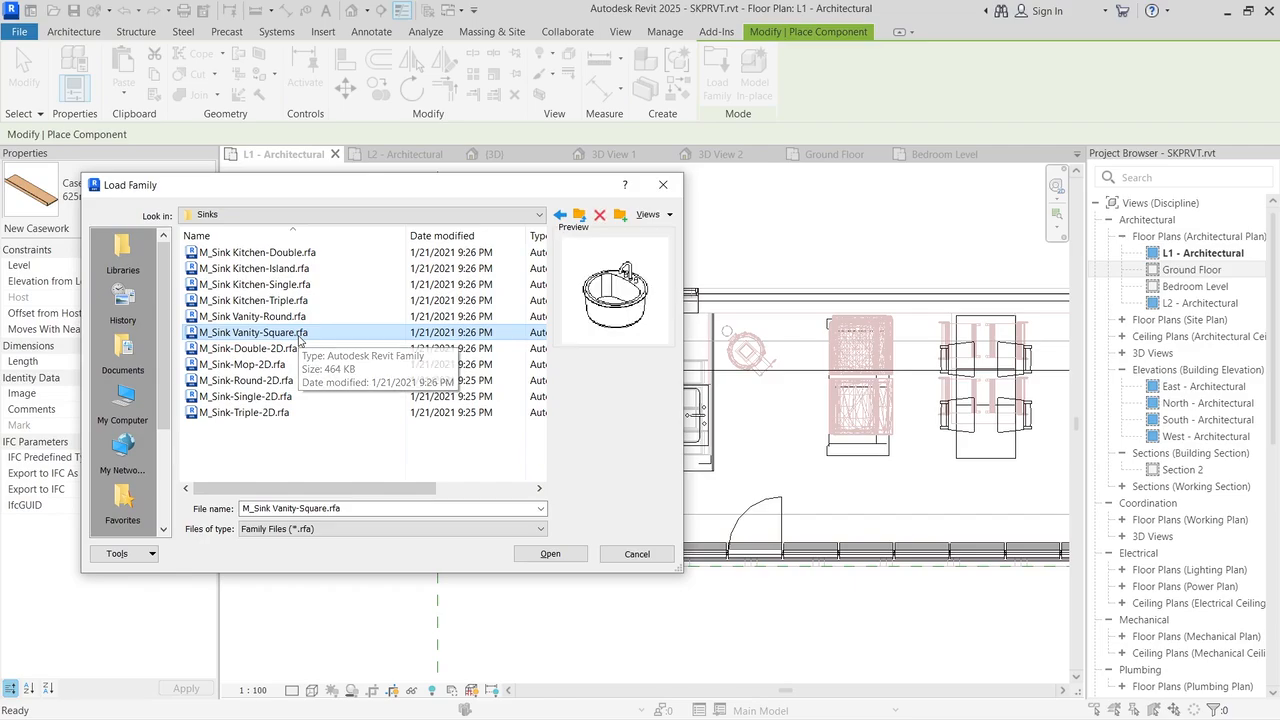
key("Up")
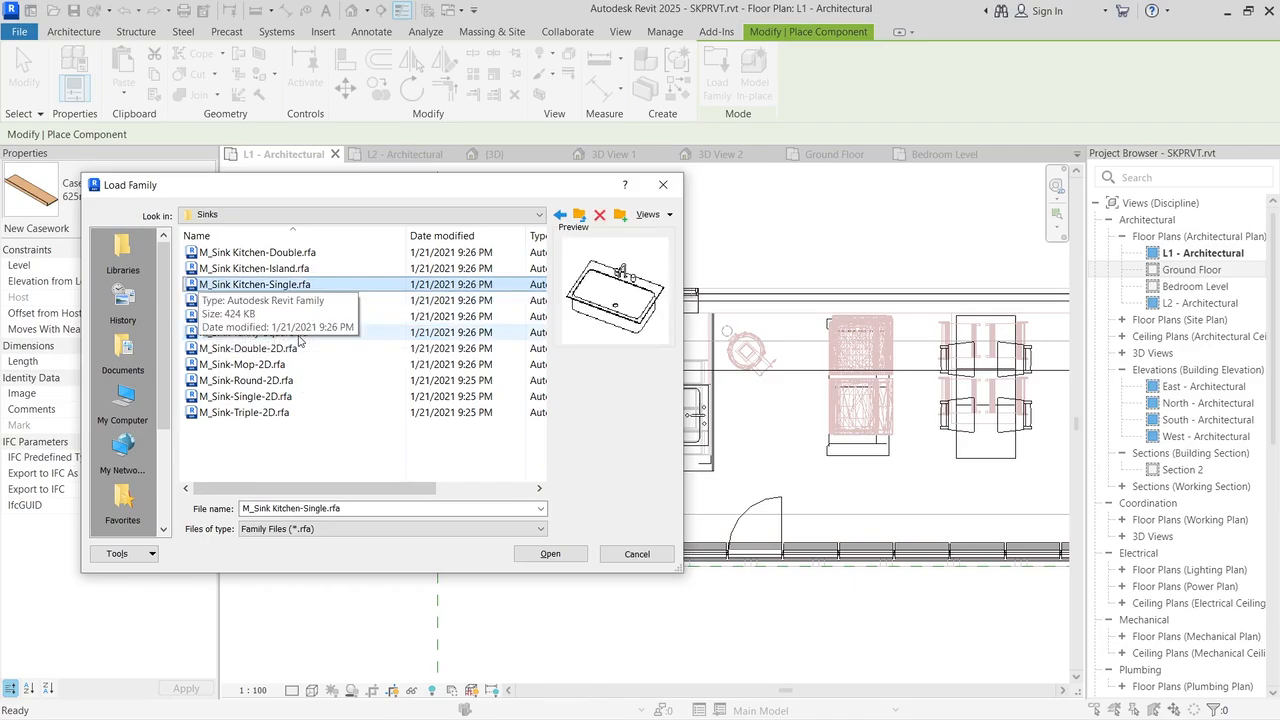
key("Down")
key("Down")
key("Down")
key("Down")
key("Down")
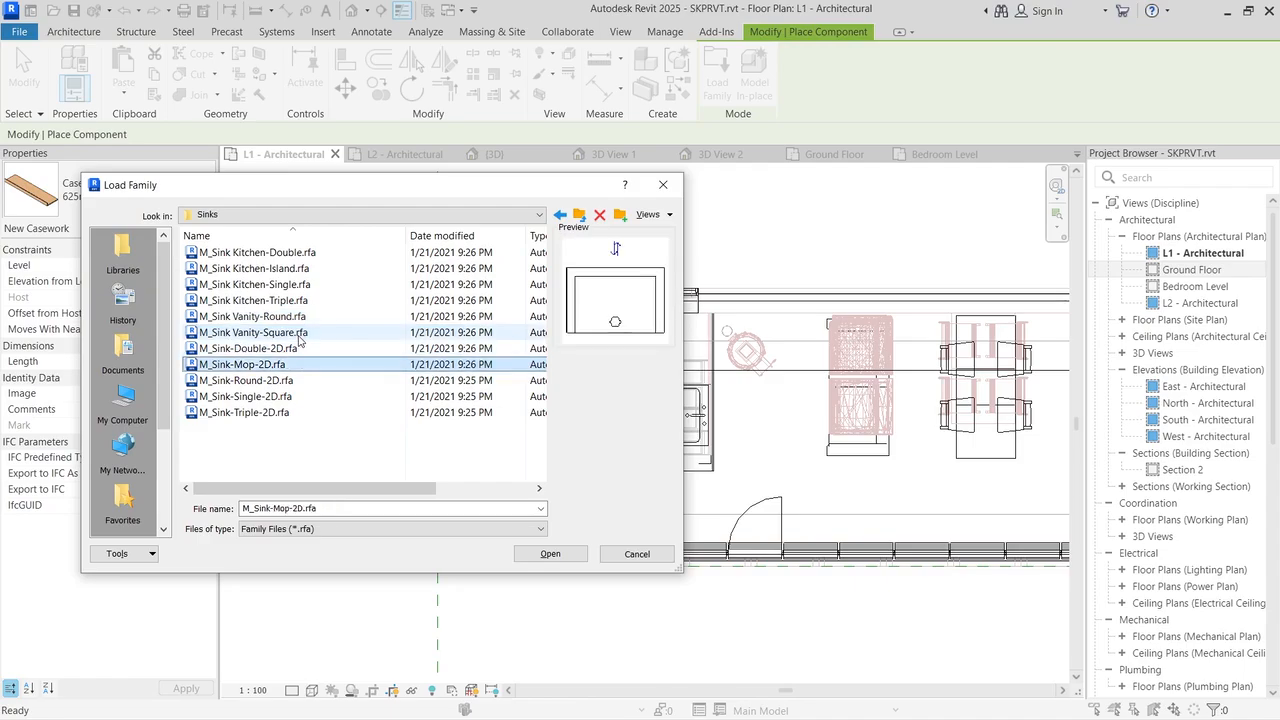
Step: Browse to the UK library's Plumbing, Architectural, Fixtures, Sinks folder in the family loading dialog
left_click(579, 216)
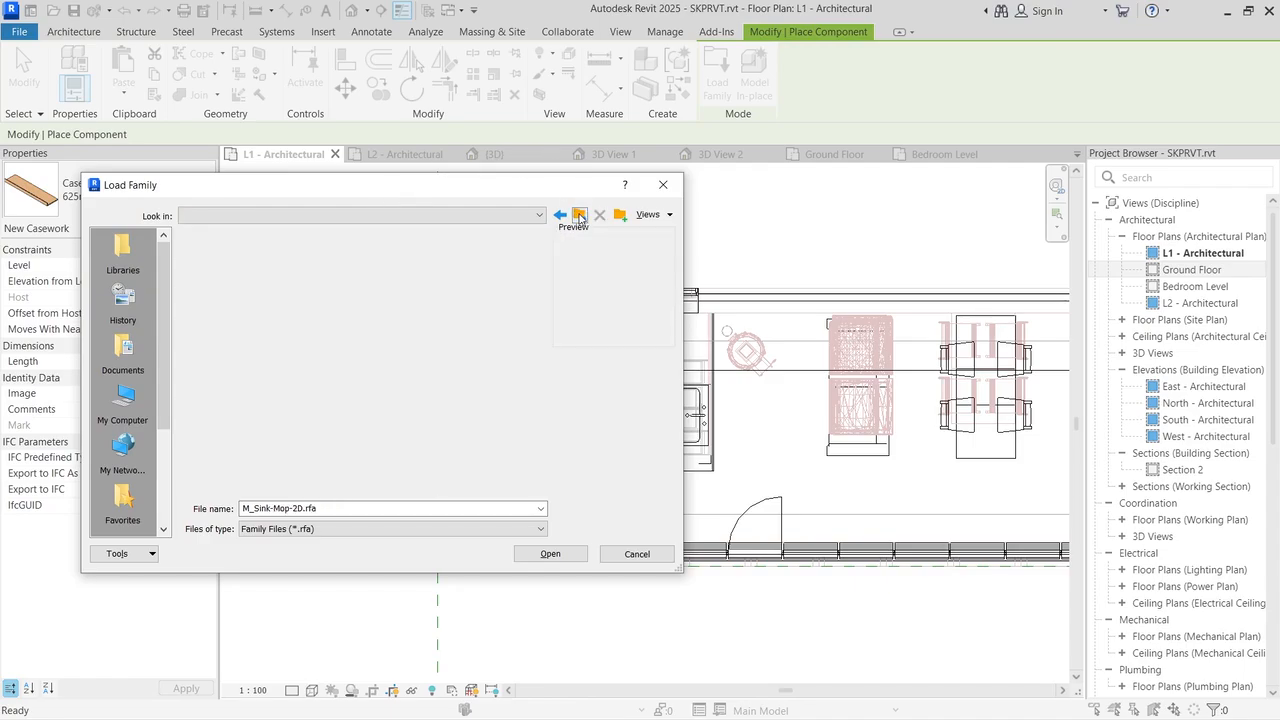
left_click(579, 216)
left_click(579, 216)
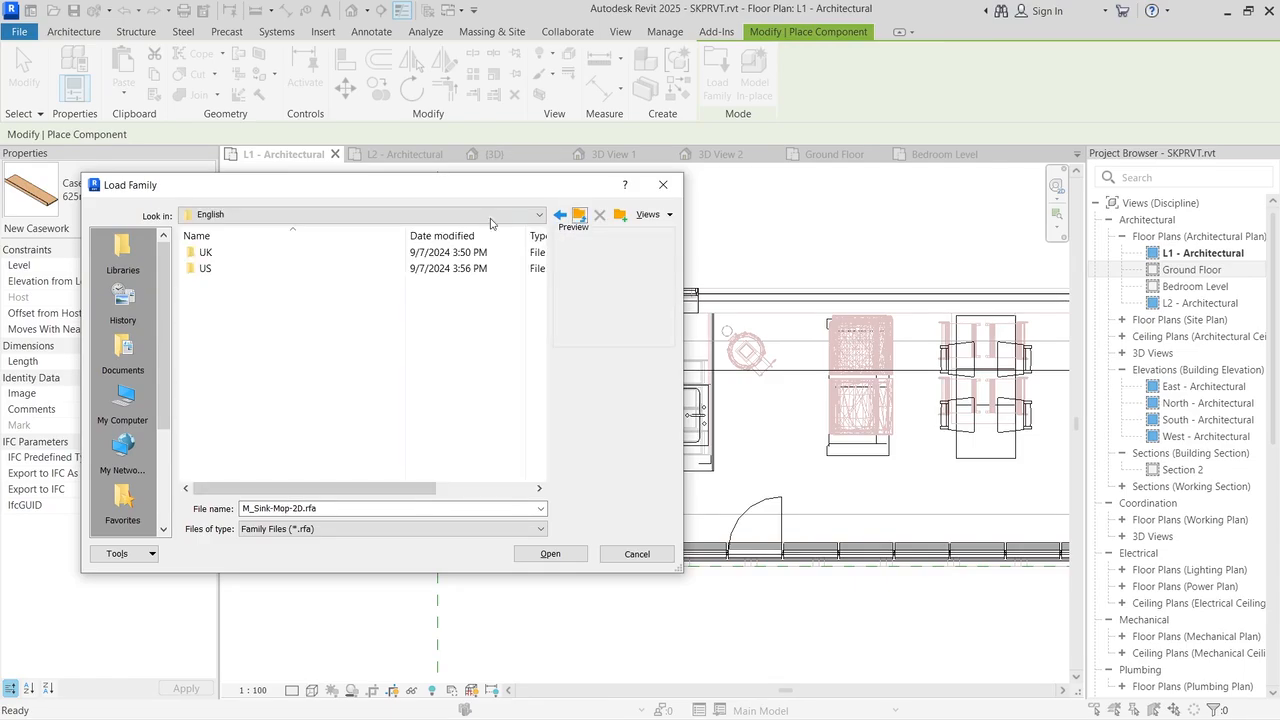
left_click(236, 252)
double_click(236, 252)
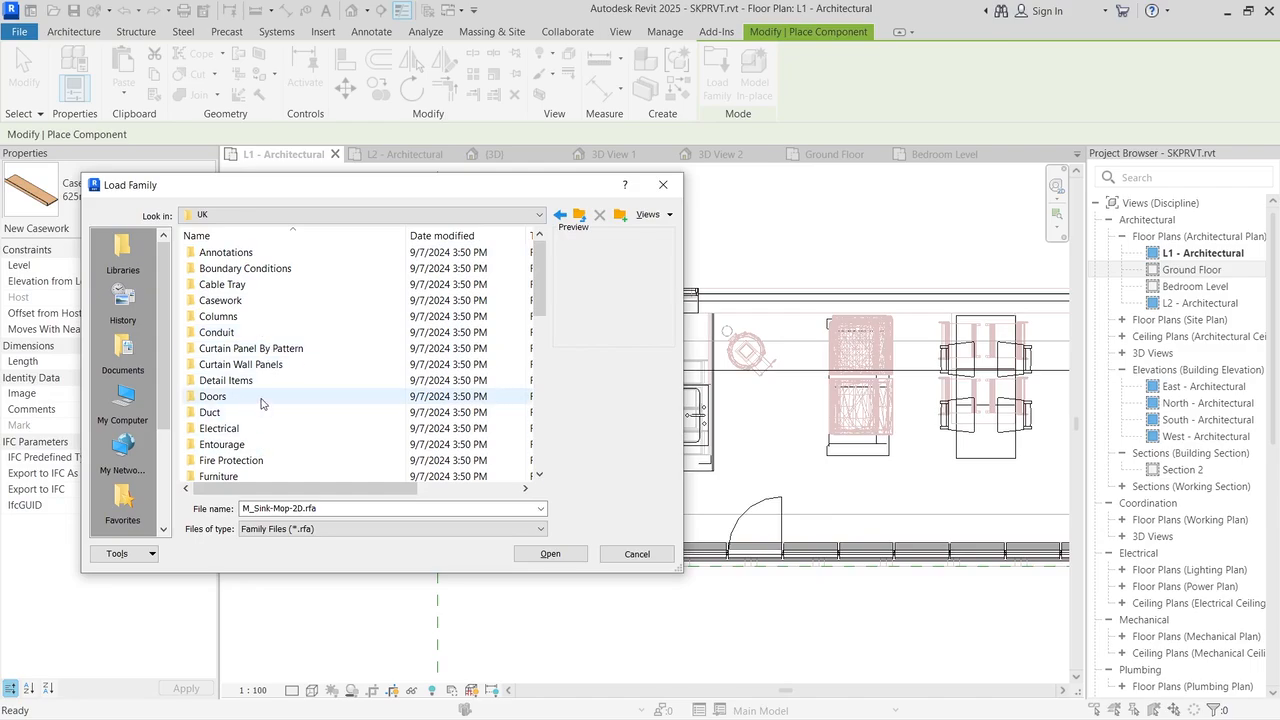
scroll(262, 400, "down", 2)
scroll(262, 400, "down", 1)
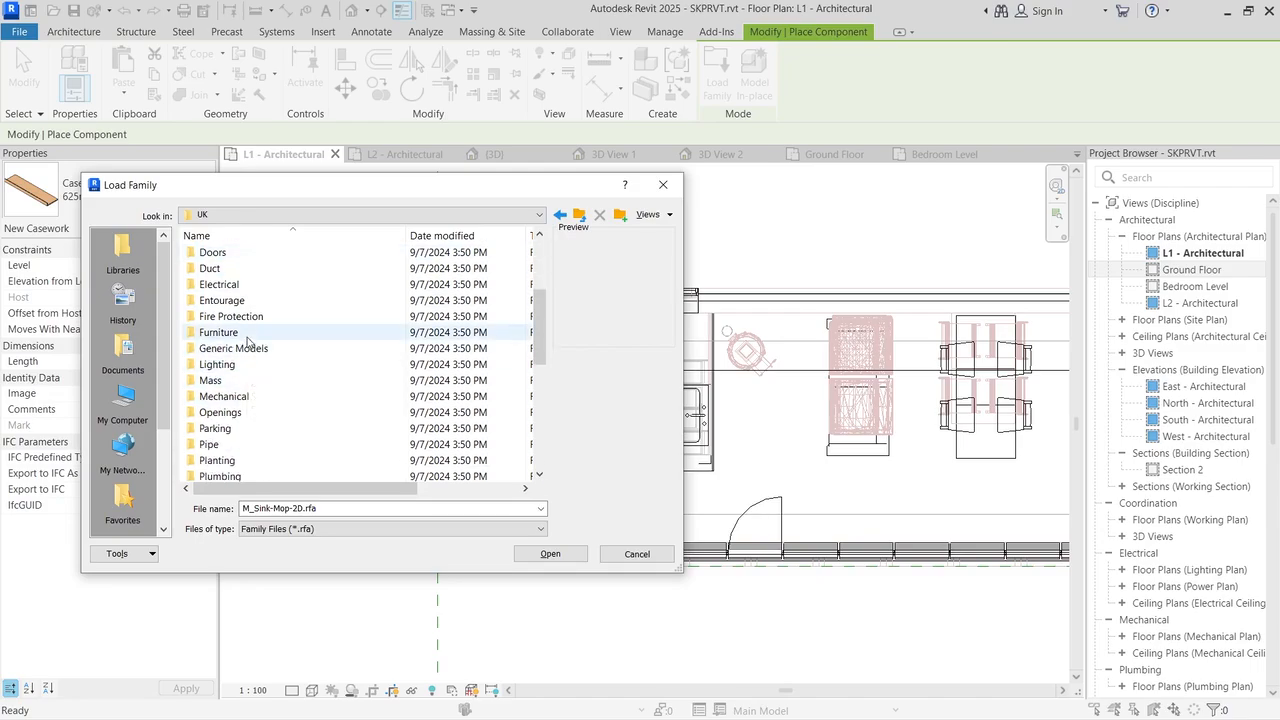
double_click(219, 472)
double_click(240, 252)
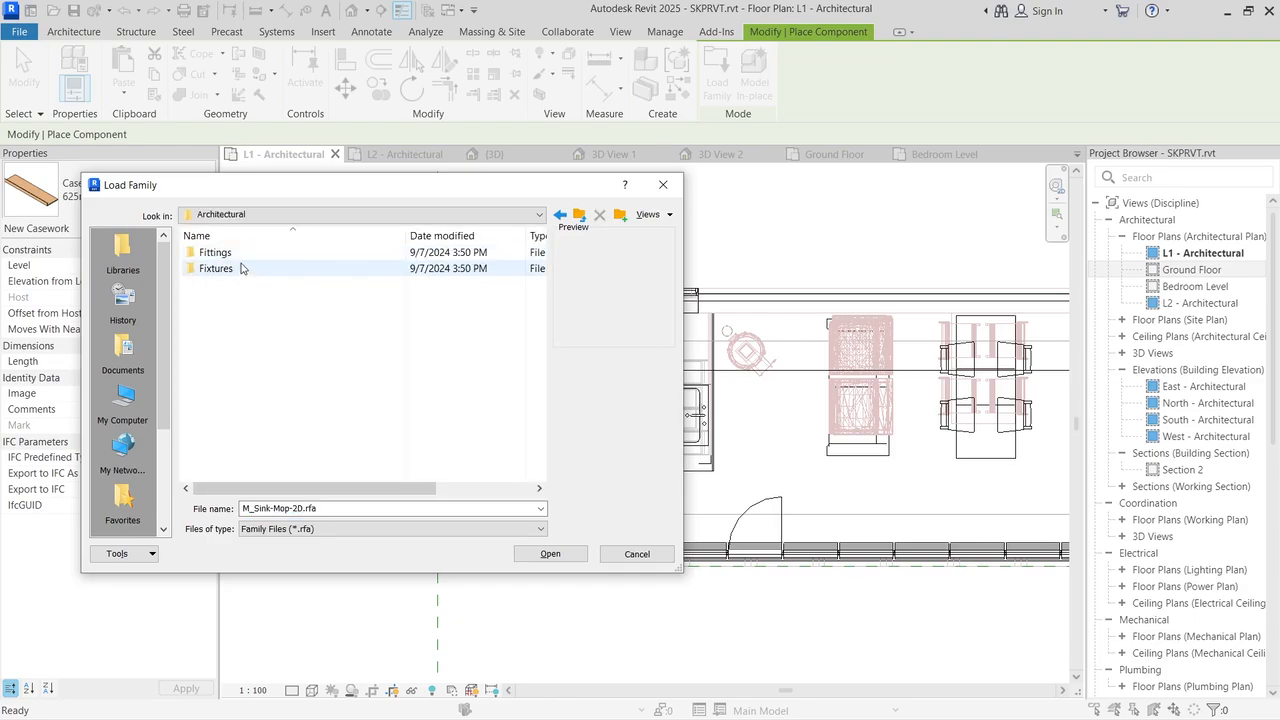
double_click(240, 268)
double_click(229, 316)
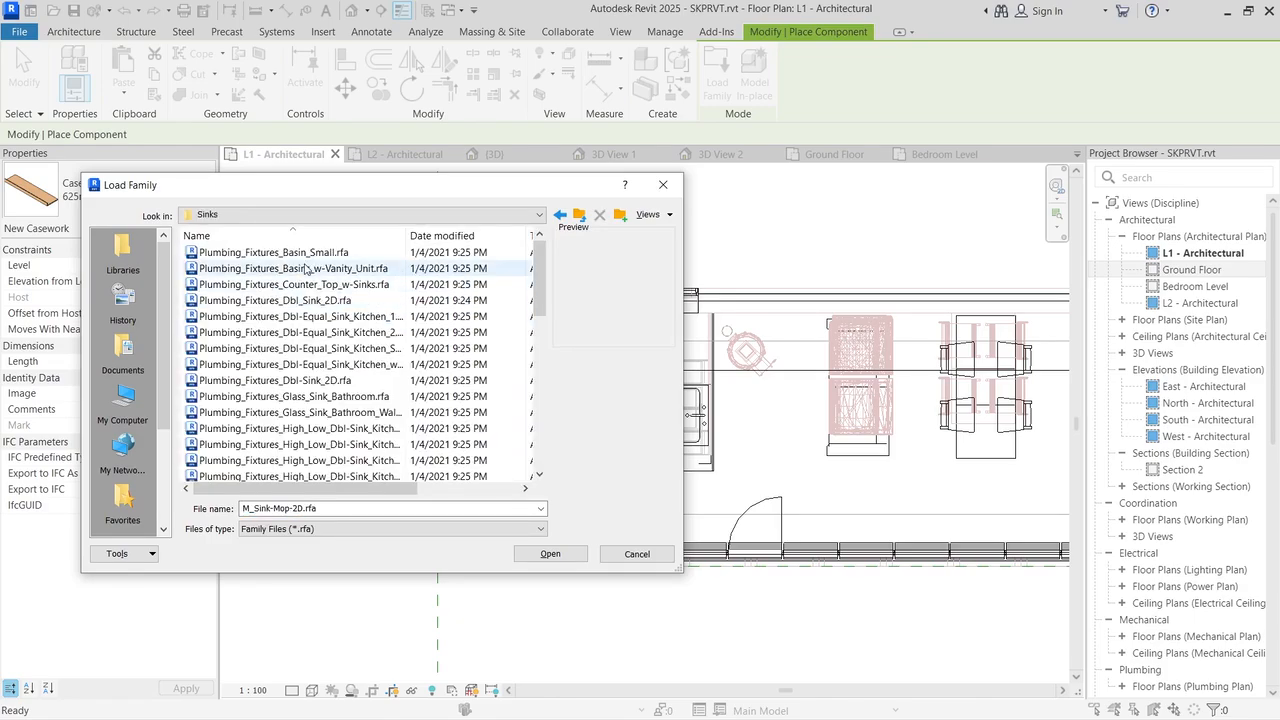
Step: Preview the UK sink families, from the small basins through the kitchen and bathroom sinks to the cleaners' sinks, for a bathroom sink
left_click(311, 254)
key("Down")
key("Down")
key("Down")
key("Down")
key("Down")
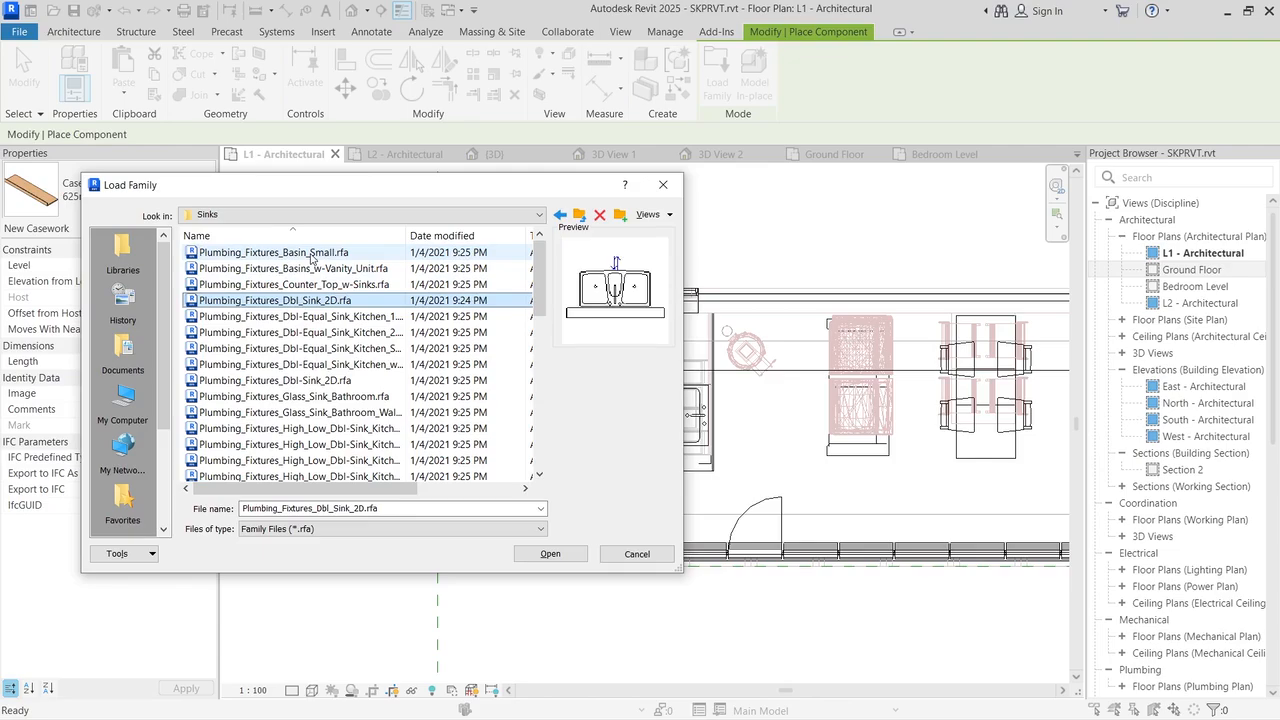
key("Down")
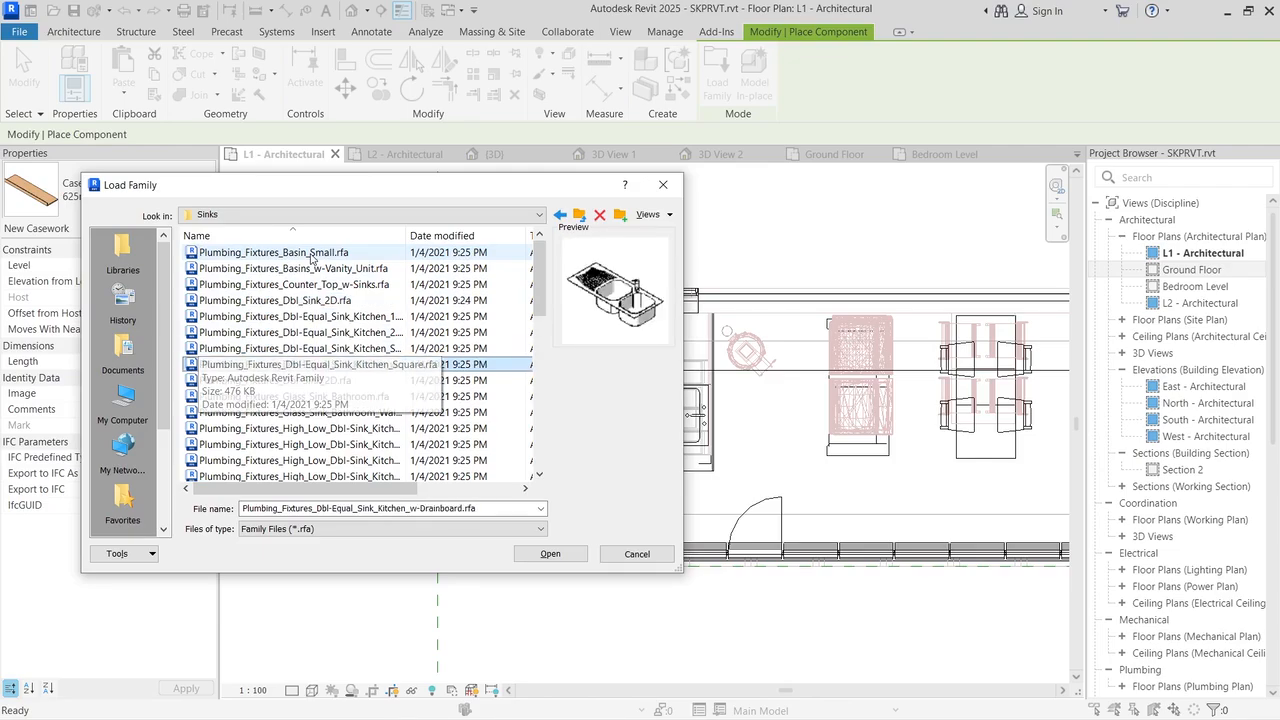
key("Down")
key("Down")
key("Down")
key("Down")
key("Down")
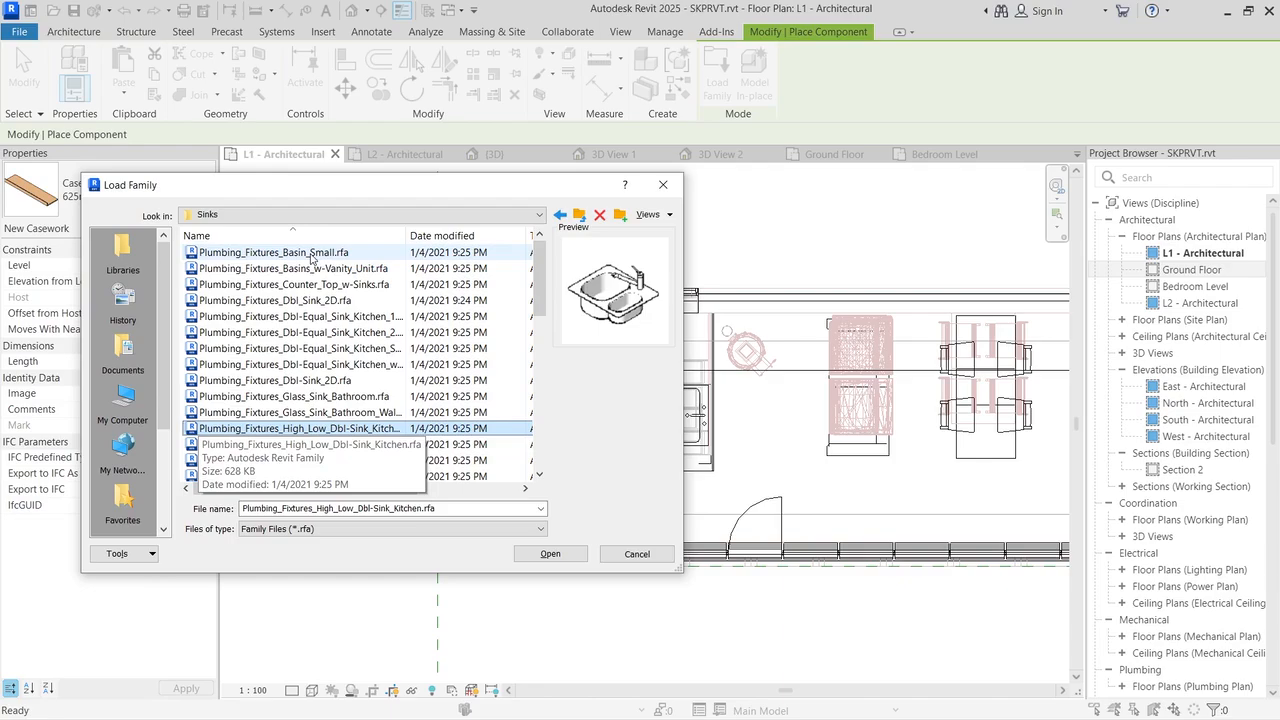
key("Down")
key("Down")
key("Down")
key("Down")
key("Down")
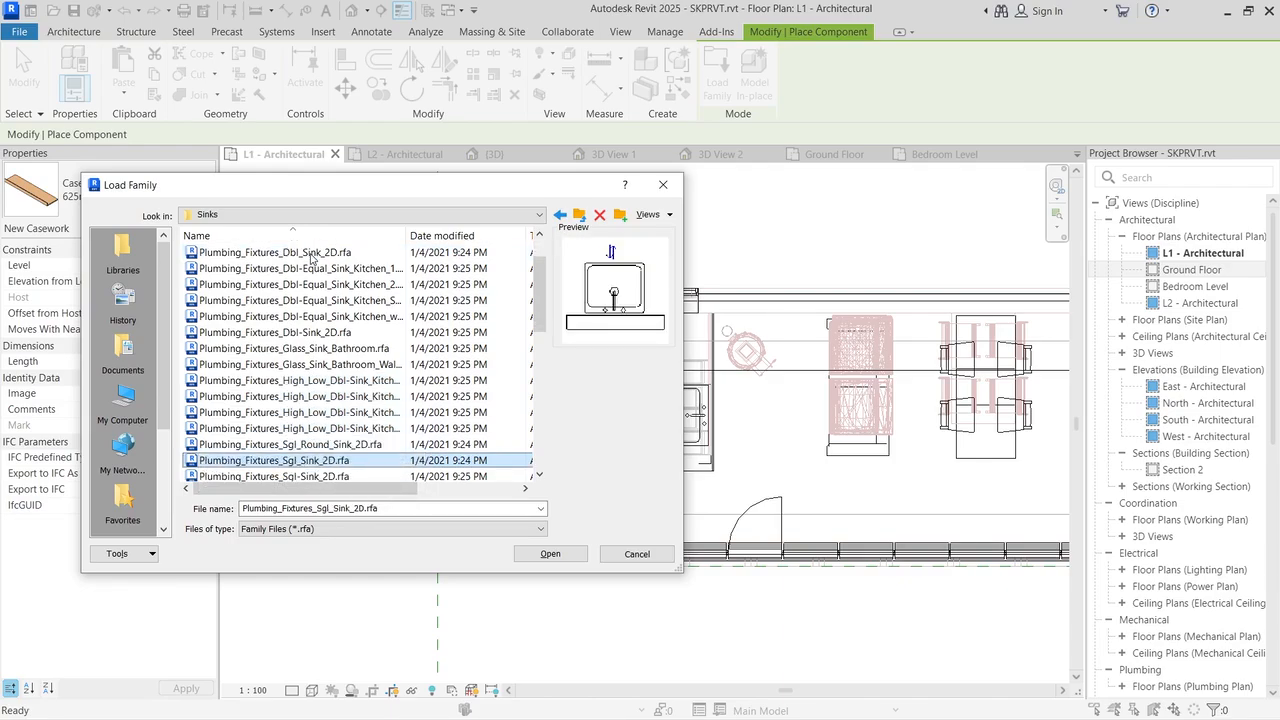
key("Down")
key("Down")
key("Down")
key("Down")
key("Down")
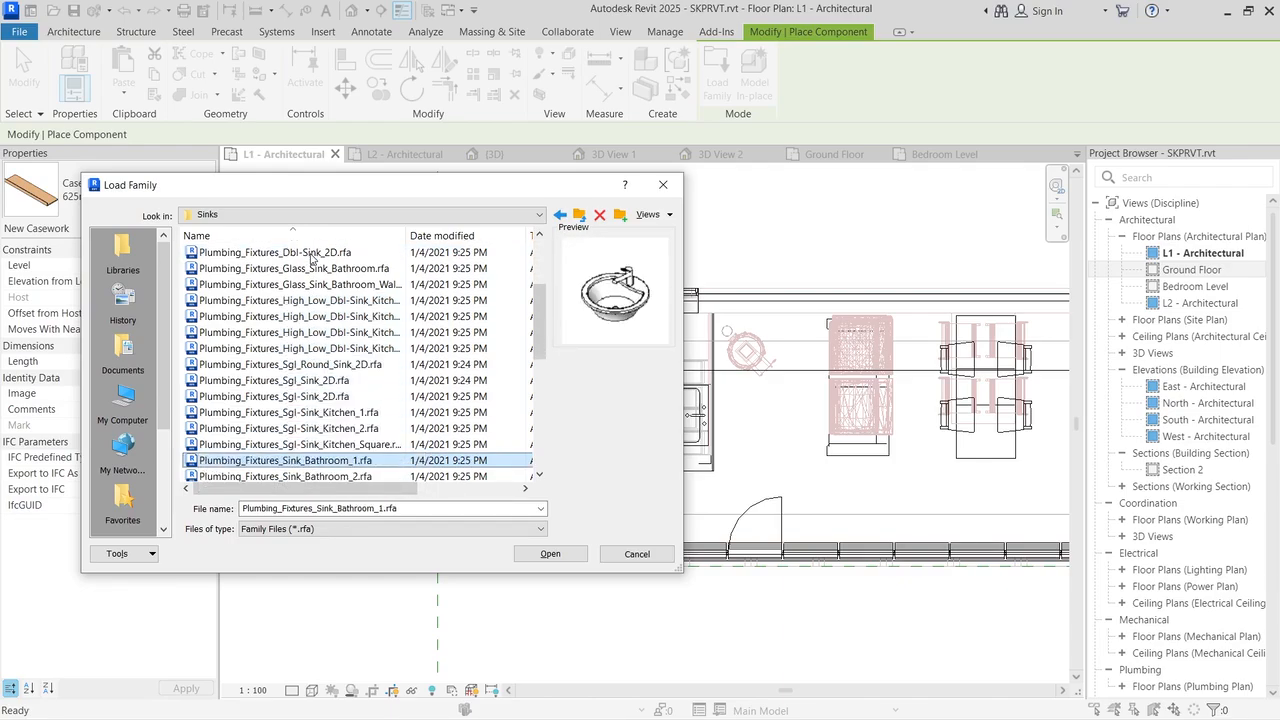
key("Down")
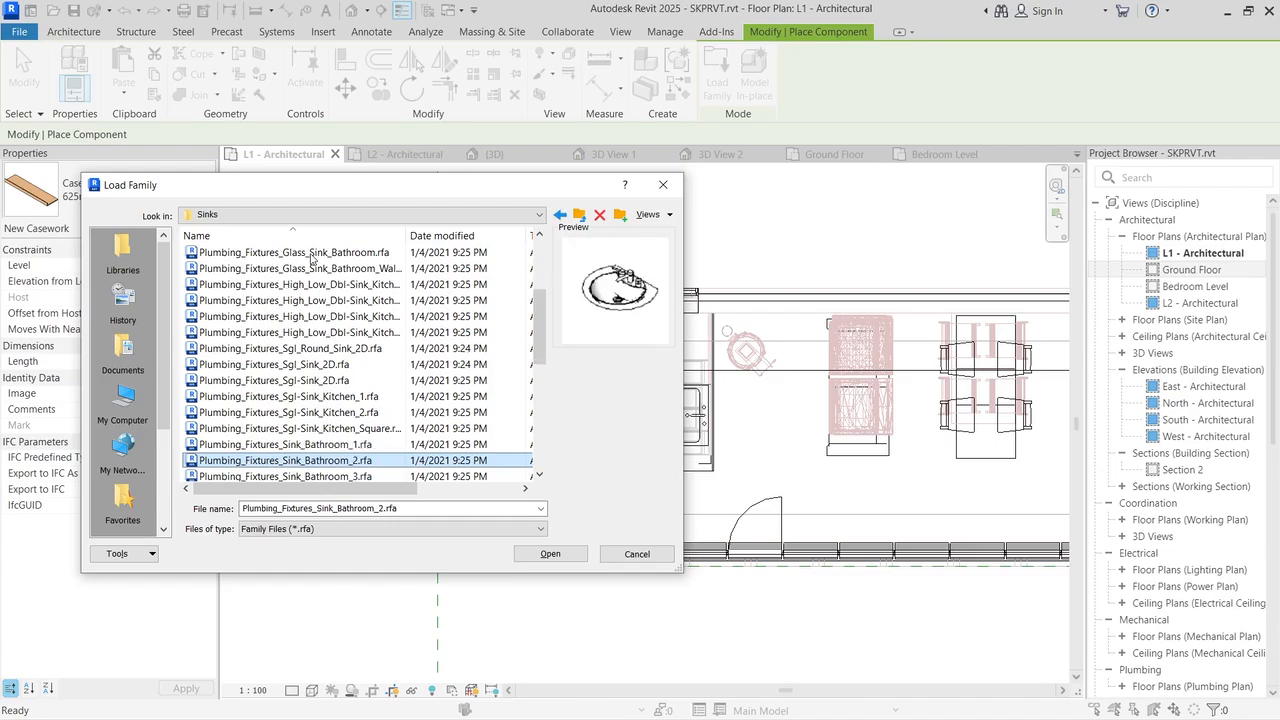
key("Down")
key("Down")
key("Down")
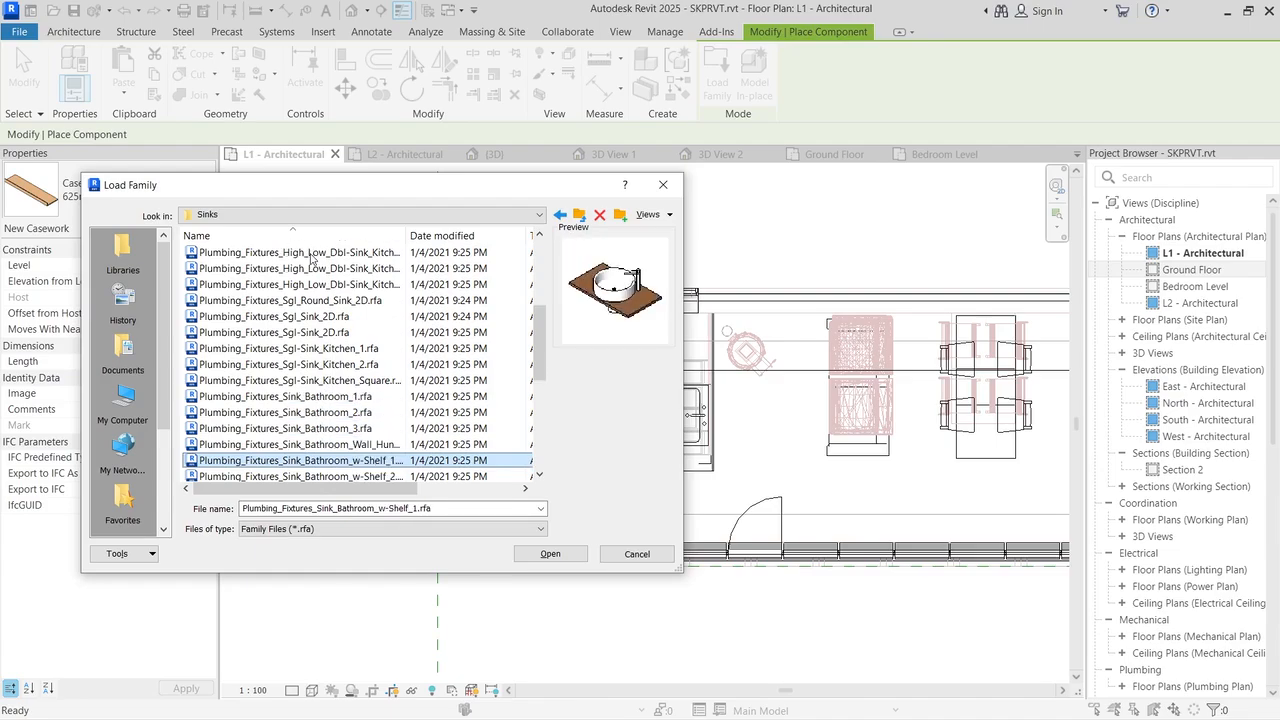
key("Down")
key("Down")
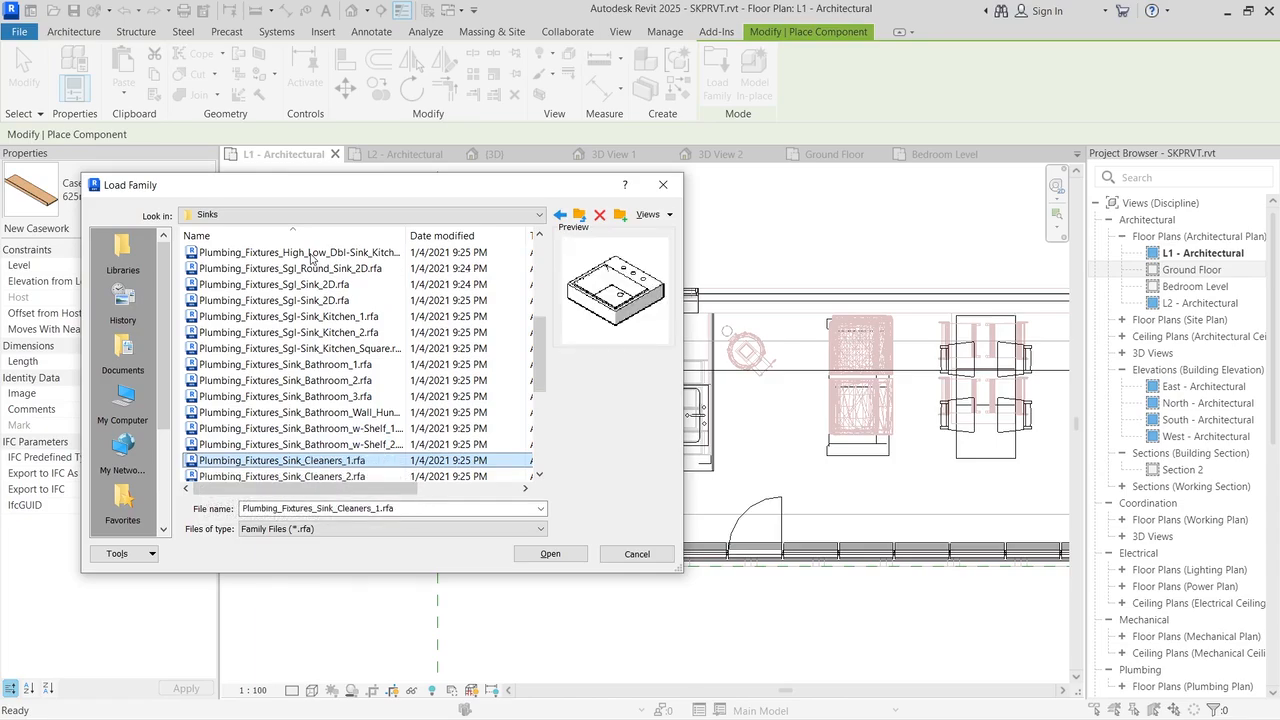
key("Down")
key("Down")
key("Down")
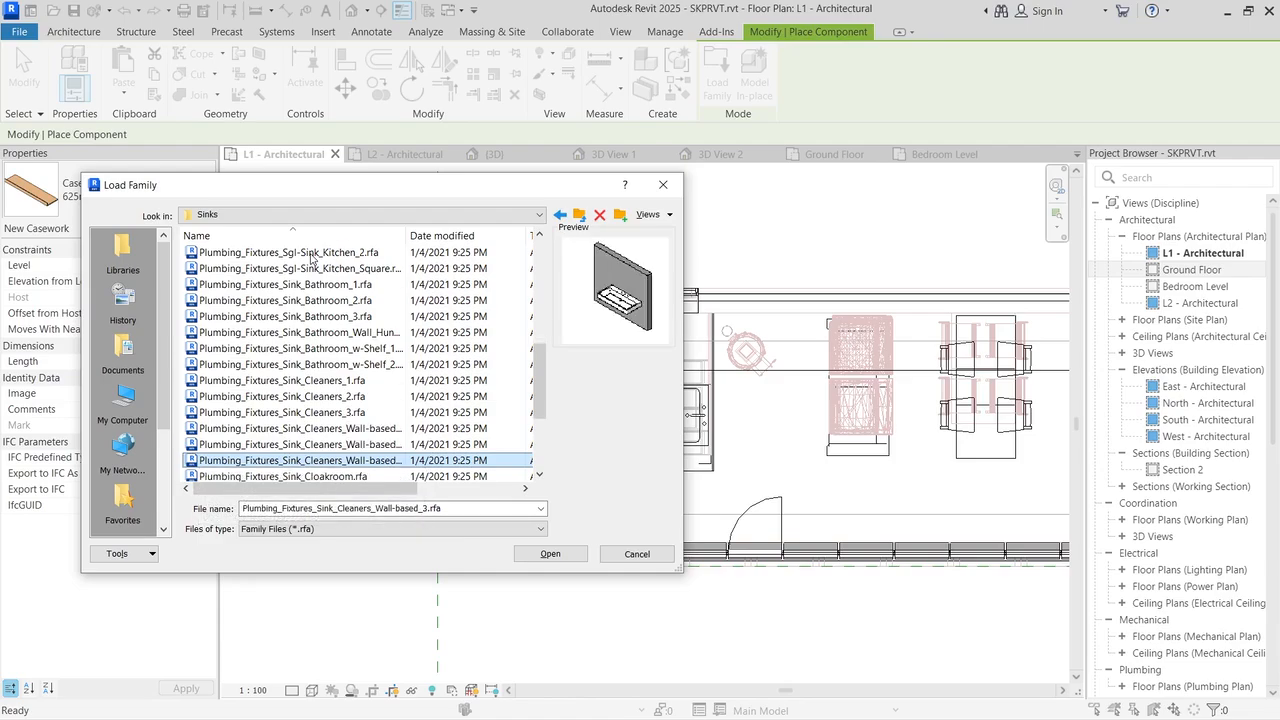
Step: Load Plumbing_Fixtures_Sink_Cleaners_Wall-based_2 and place its 650x500x125mm type on the bathroom's outer wall between the shower and the toilet
key("Down")
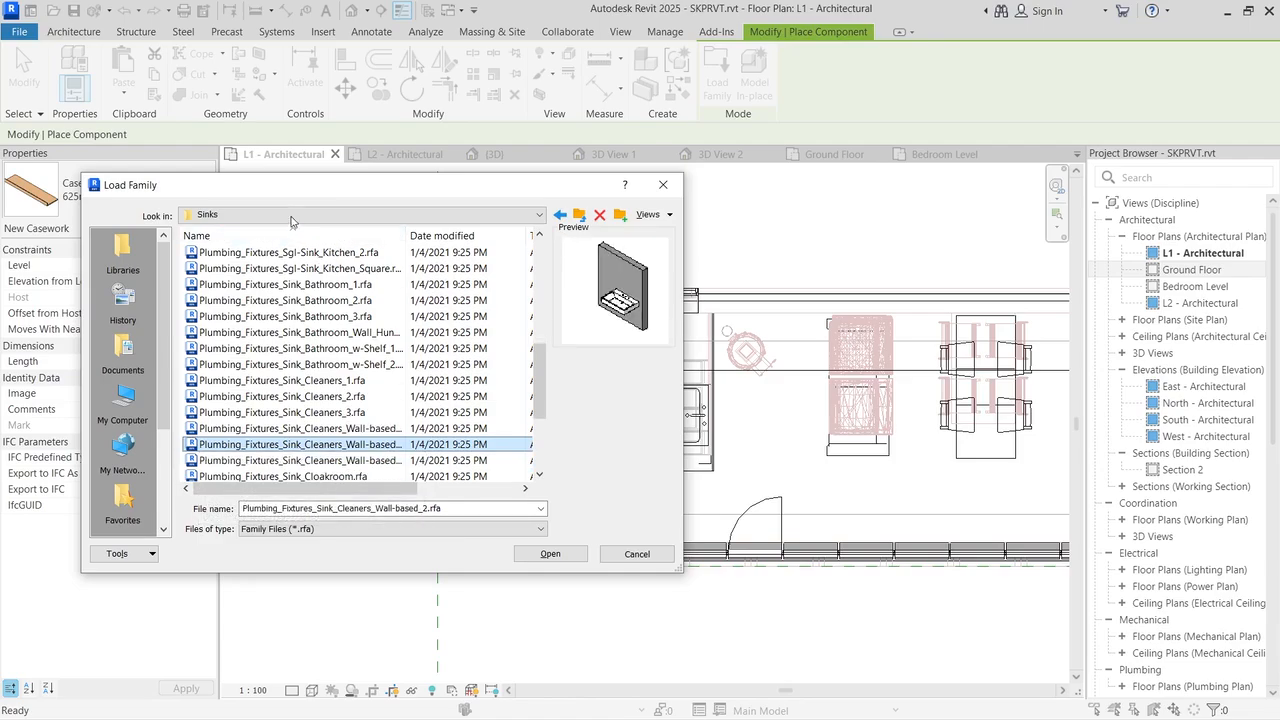
left_click(550, 553)
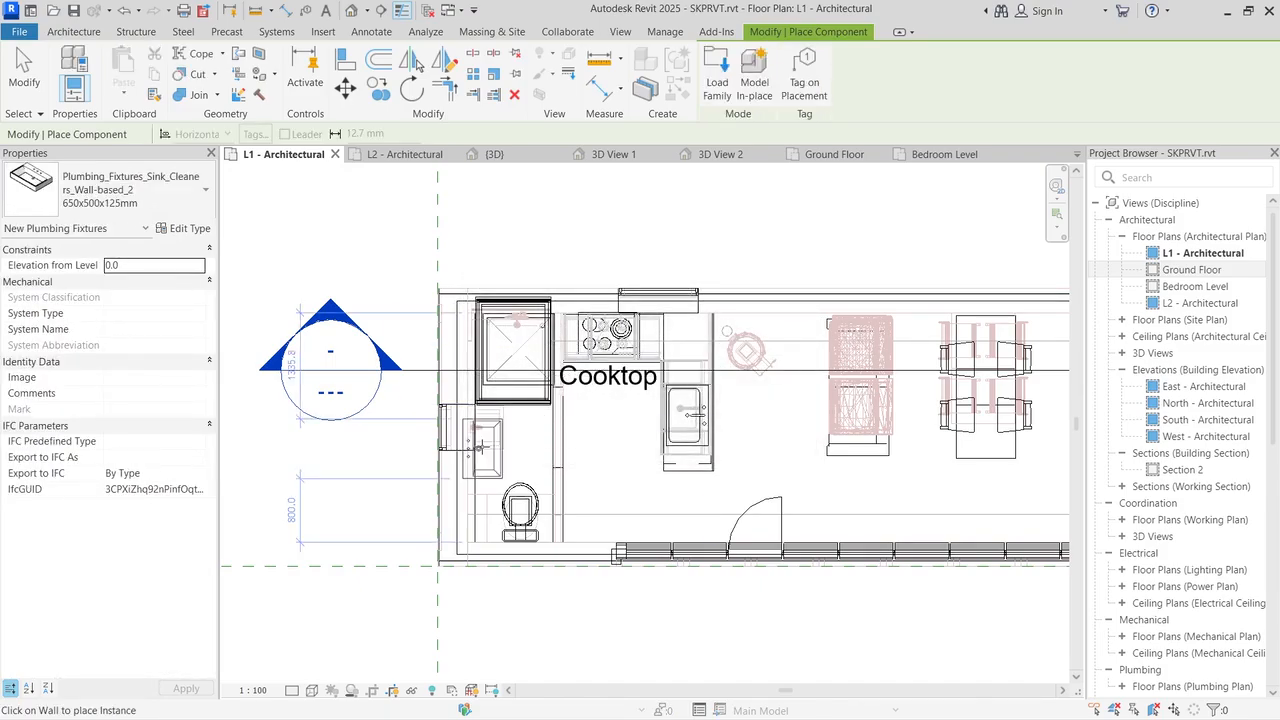
scroll(517, 436, "up", 4)
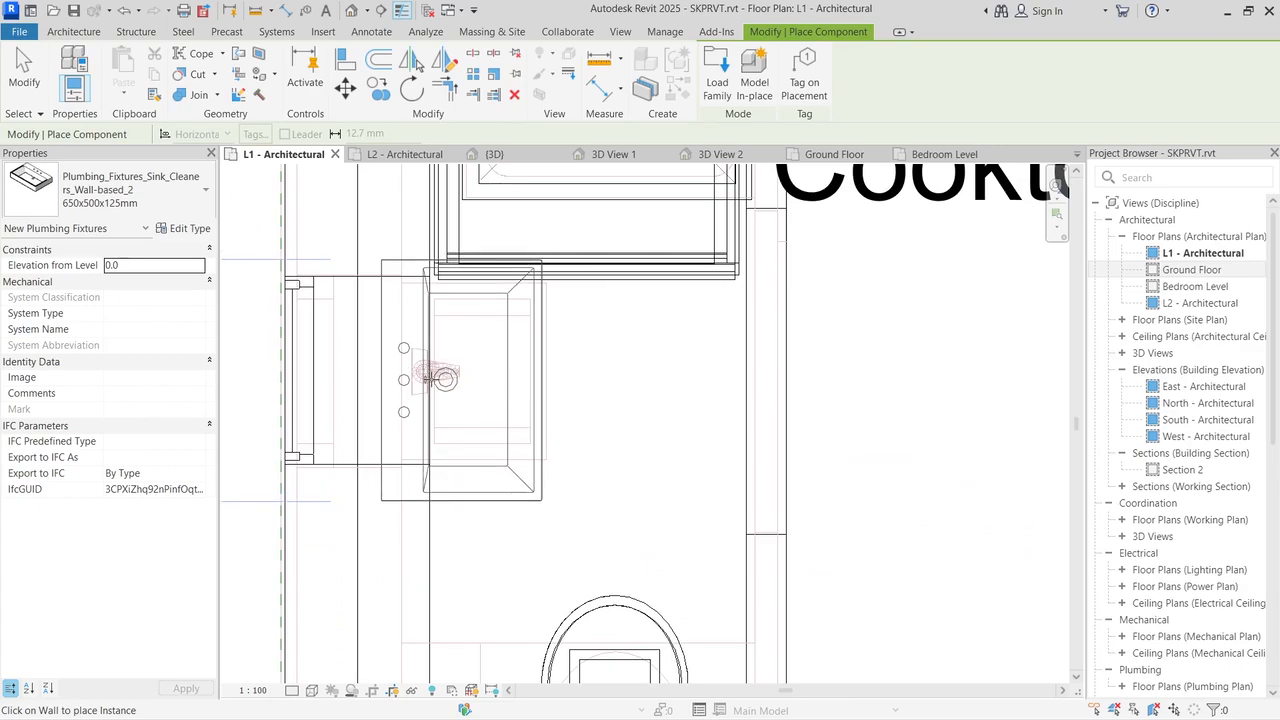
left_click(436, 371)
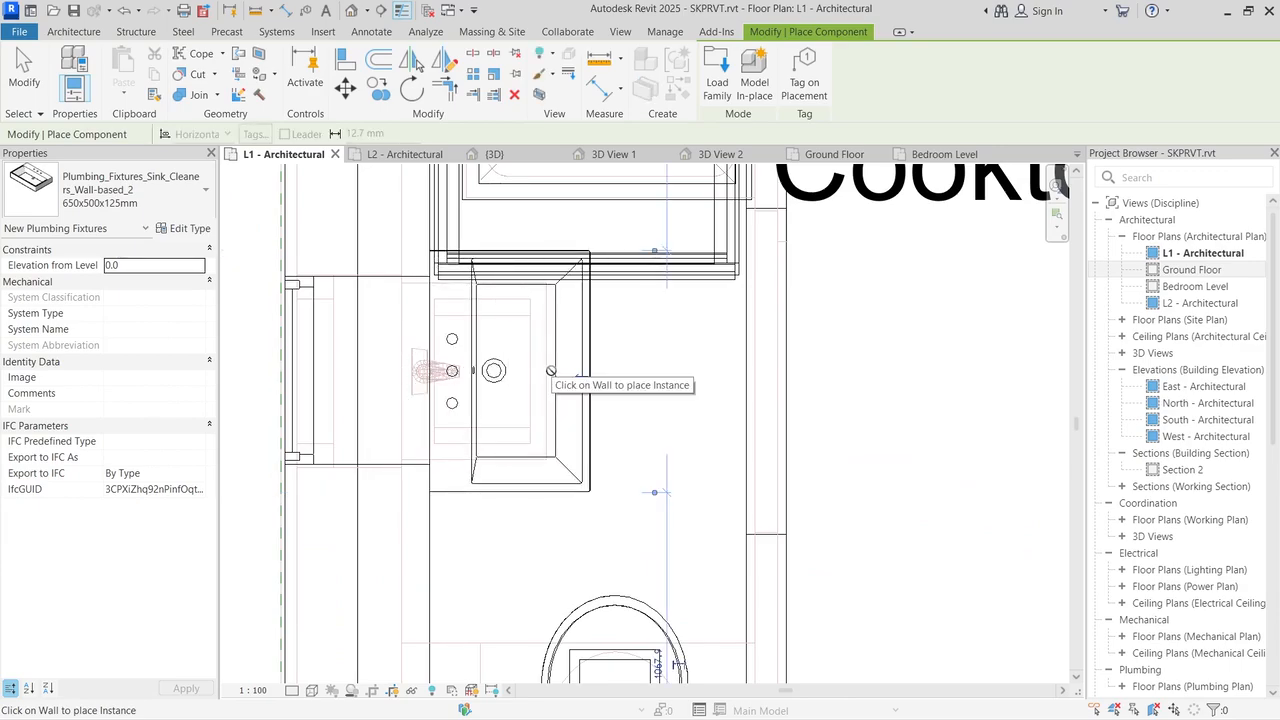
key("Escape")
key("Escape")
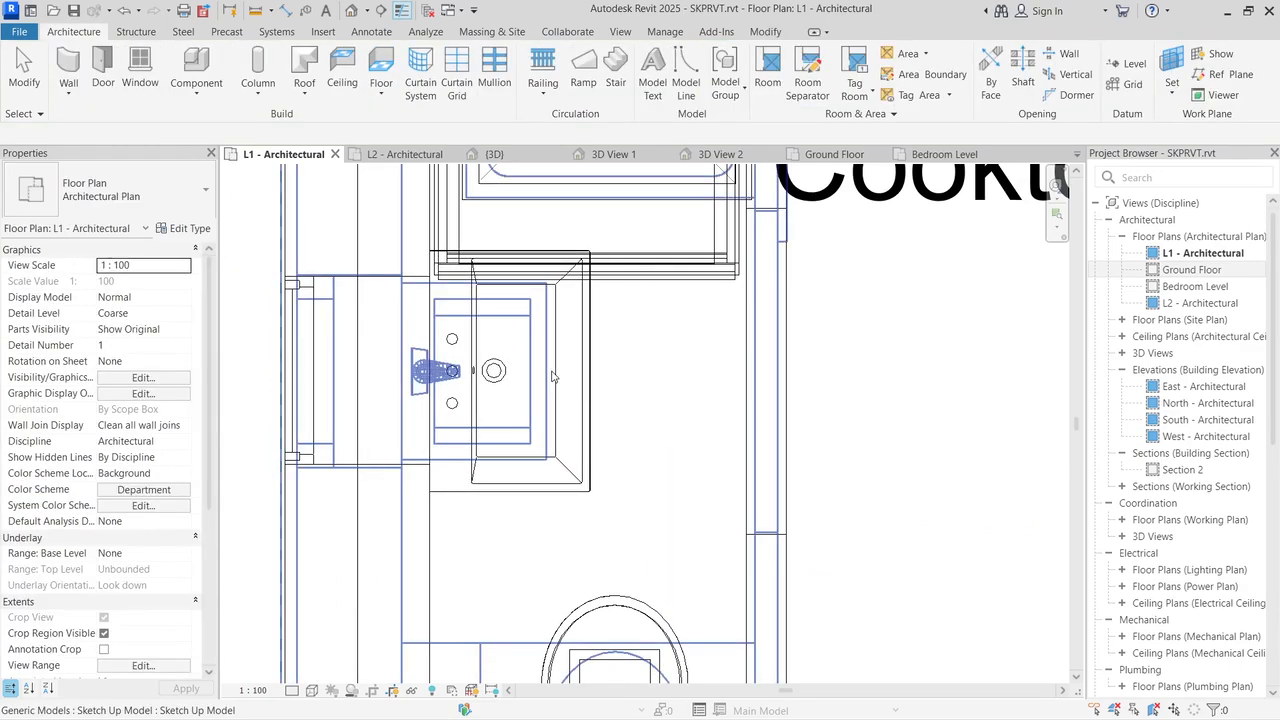
Step: Select the wall-based bathroom sink in 3D View 1, with the view turned to a low angle
left_click(612, 154)
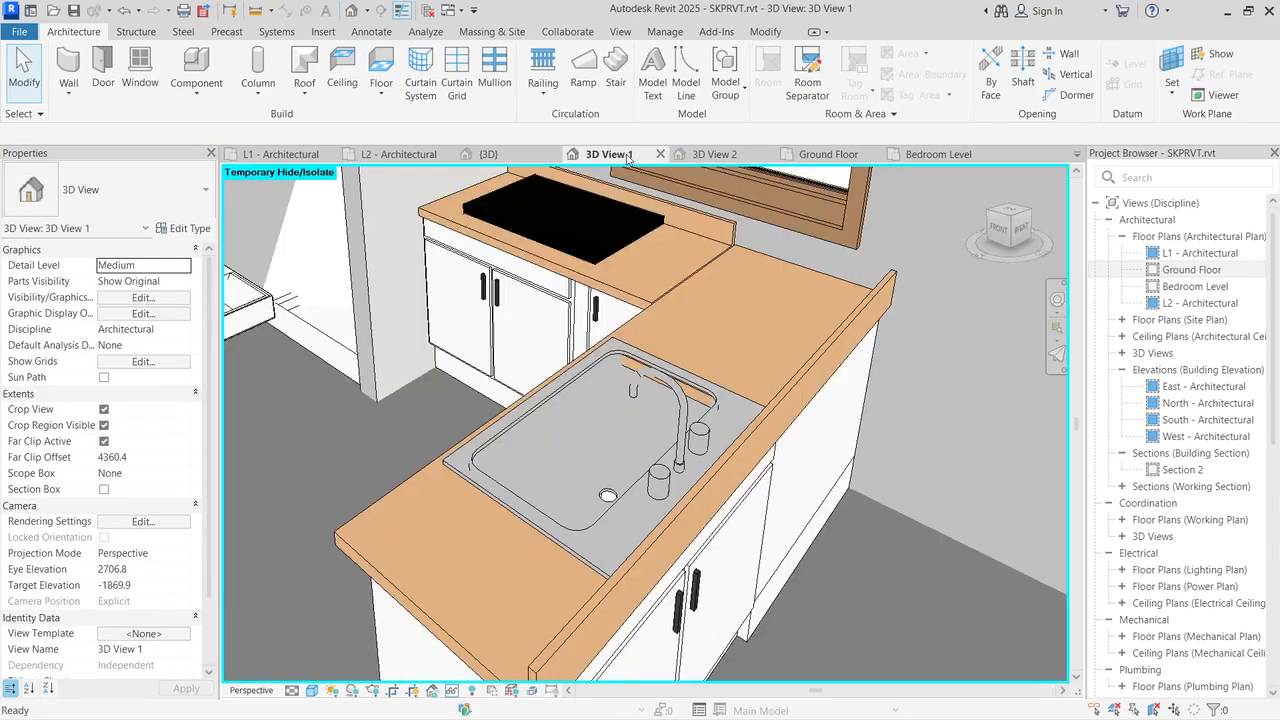
scroll(506, 358, "down", 5)
scroll(506, 358, "up", 4)
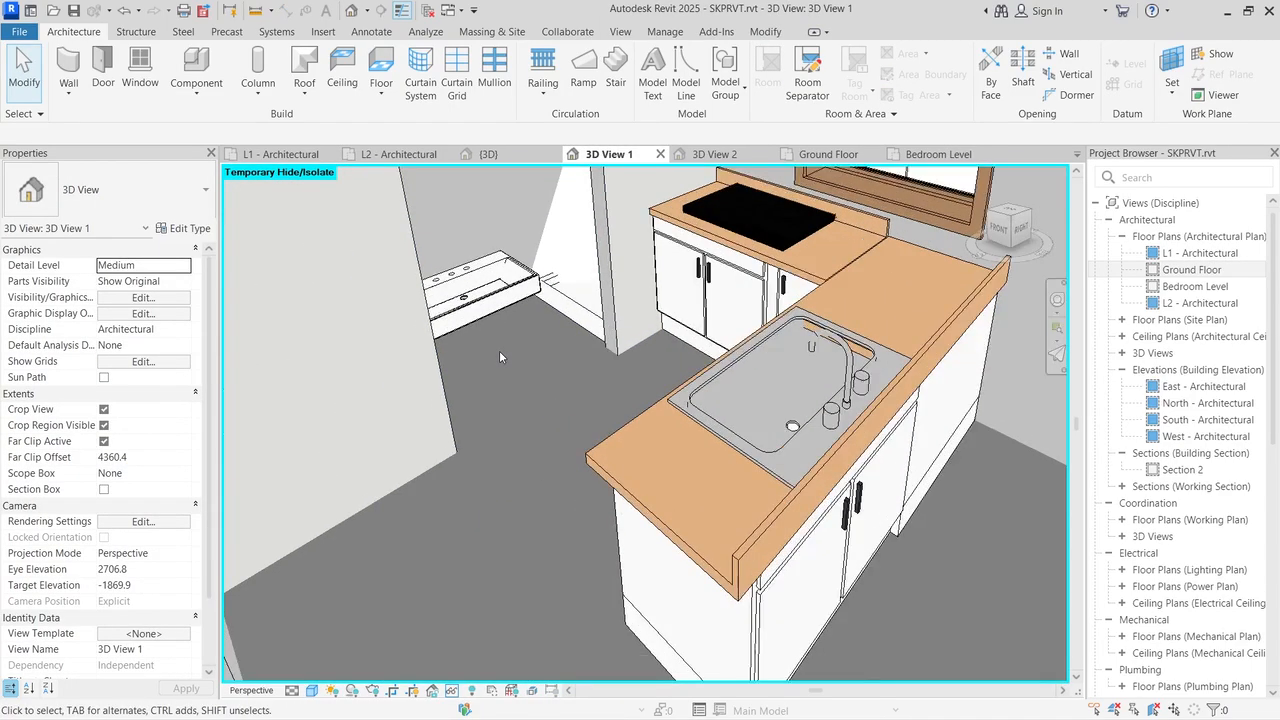
left_click(488, 289)
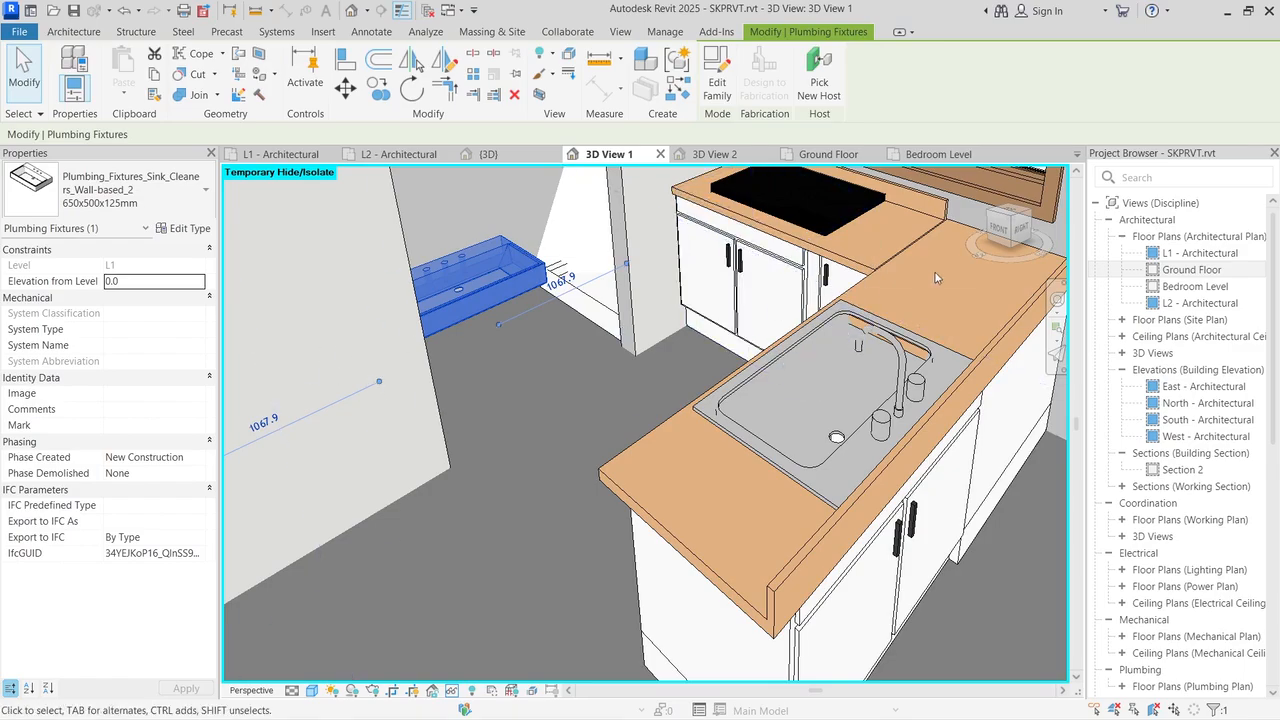
left_click_drag(1012, 220, 1002, 192)
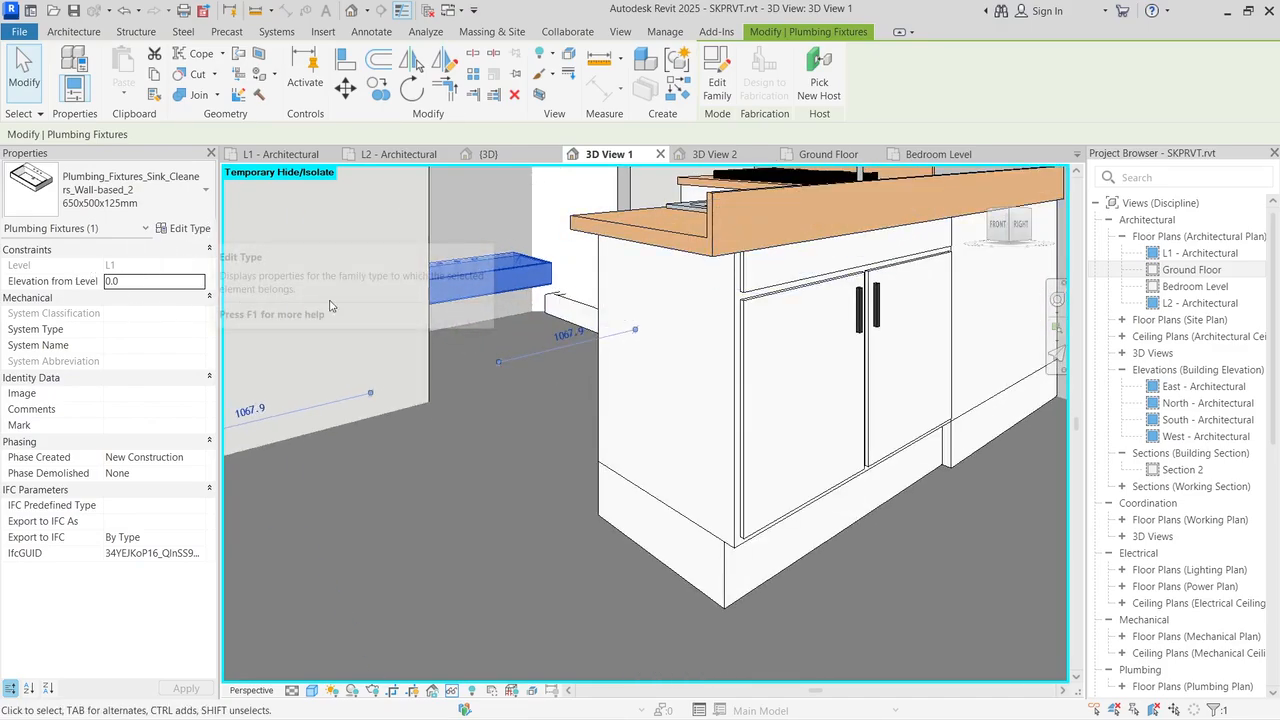
Step: Check the sink's type properties and set its Elevation from Level to 880
left_click(185, 228)
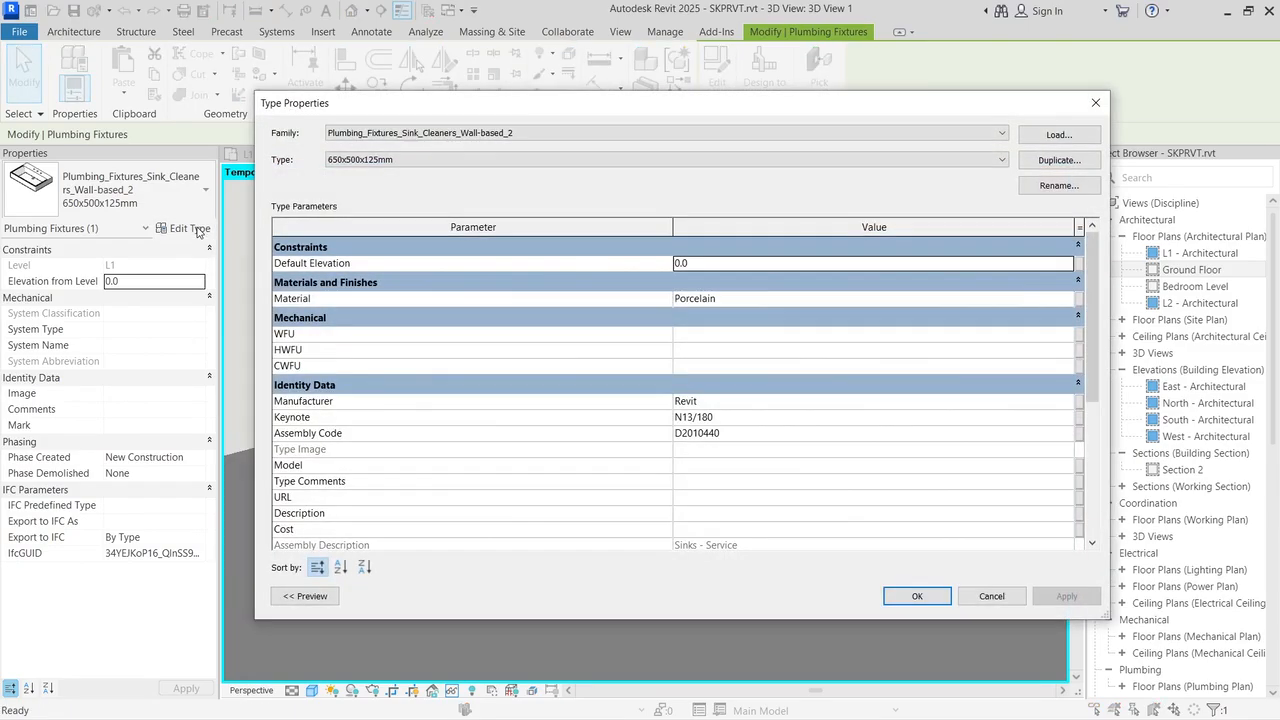
left_click(991, 596)
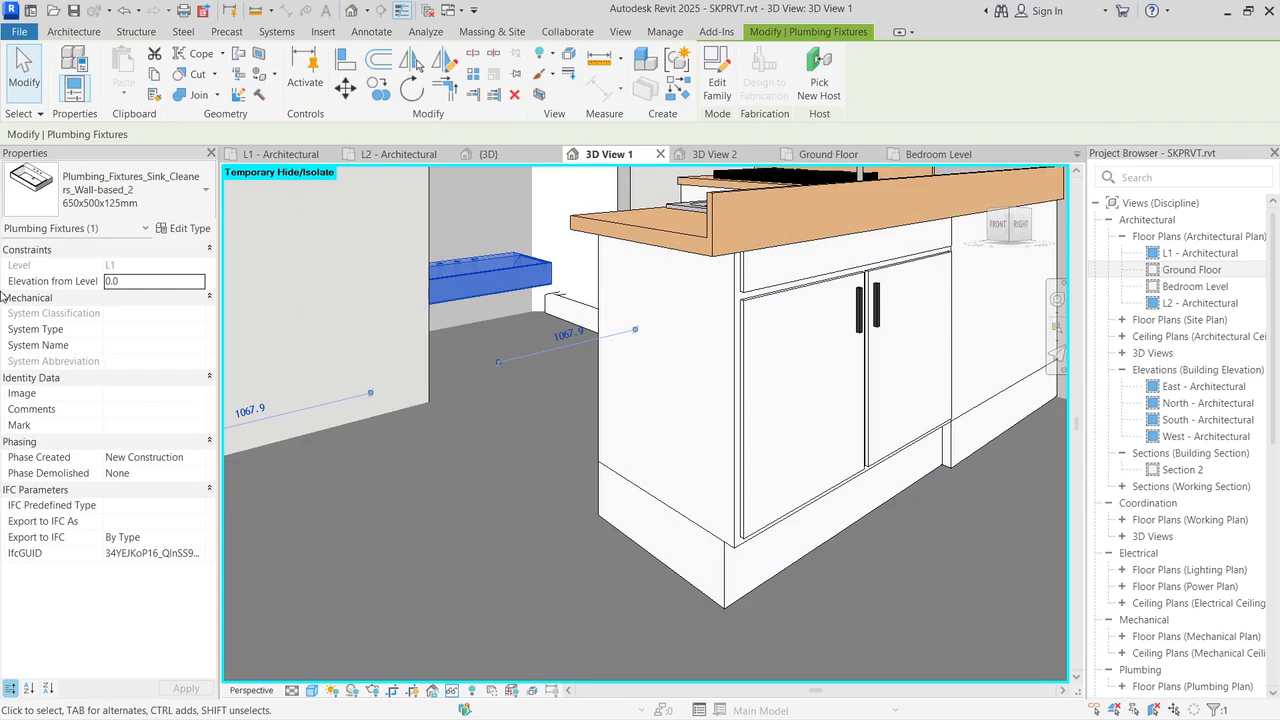
left_click(129, 281)
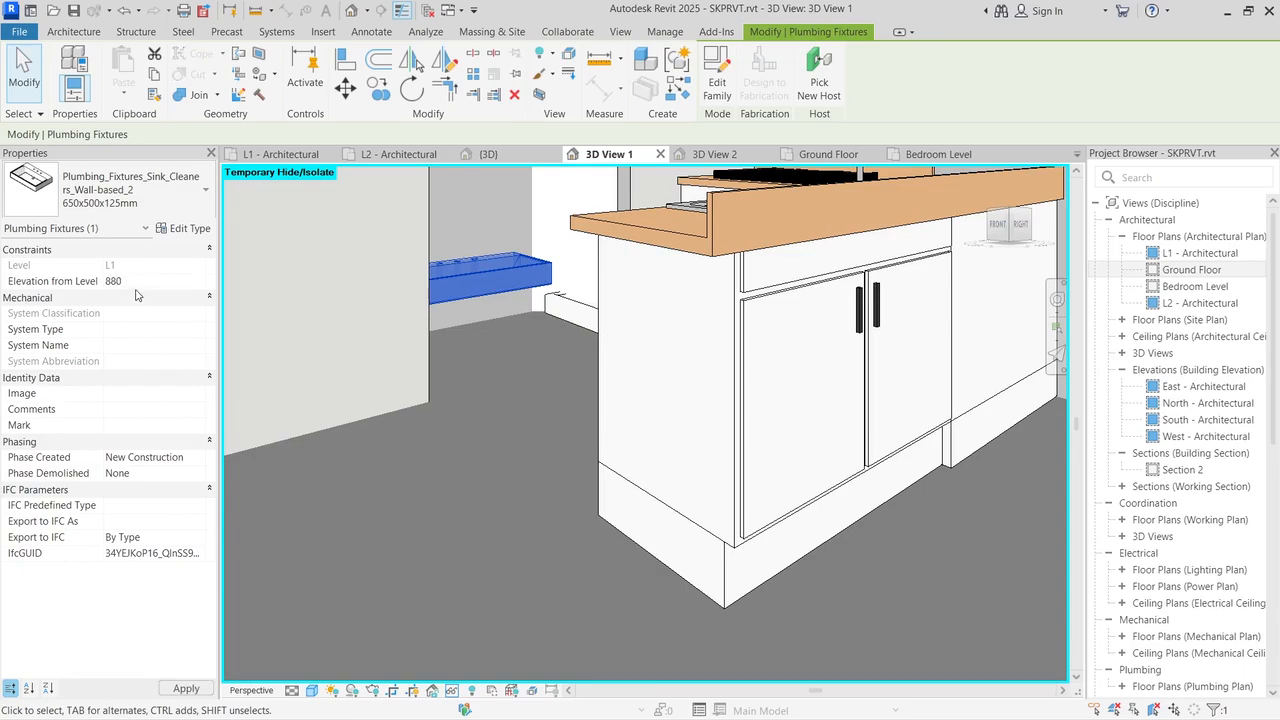
left_click(184, 689)
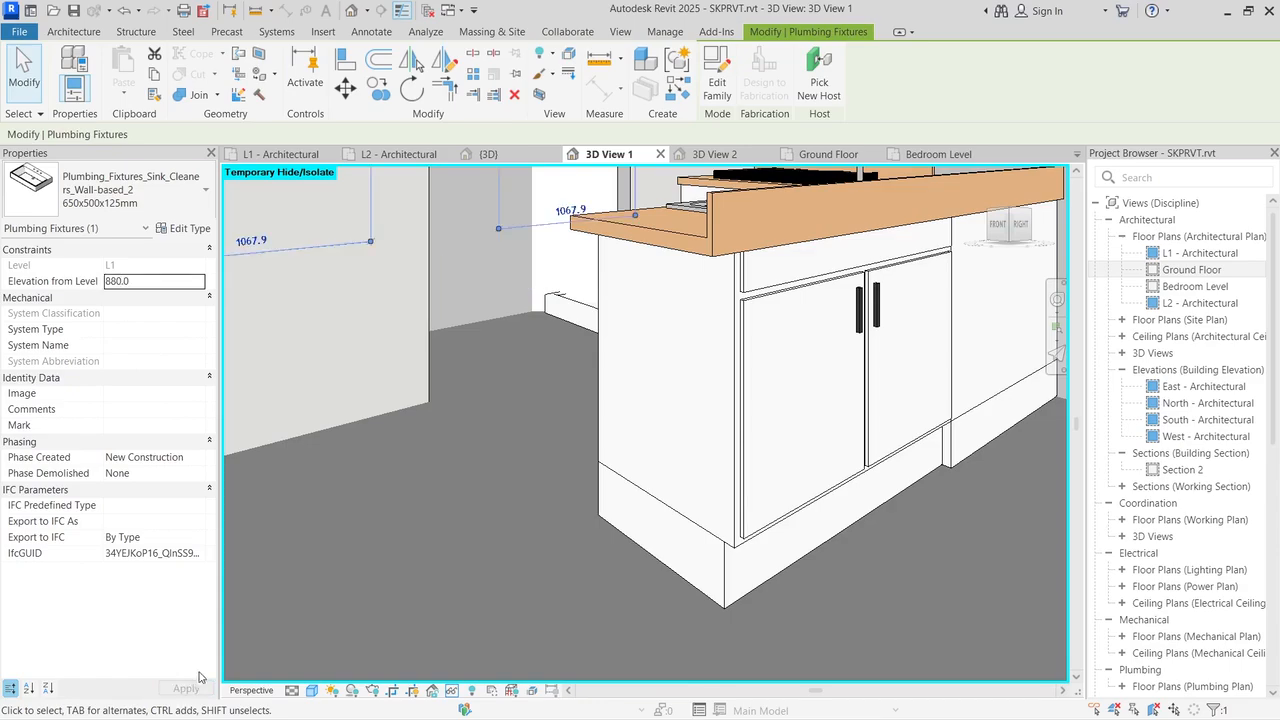
Step: Set the bathroom sink's Elevation from Level to 600
scroll(460, 513, "down", 3)
scroll(460, 513, "up", 2)
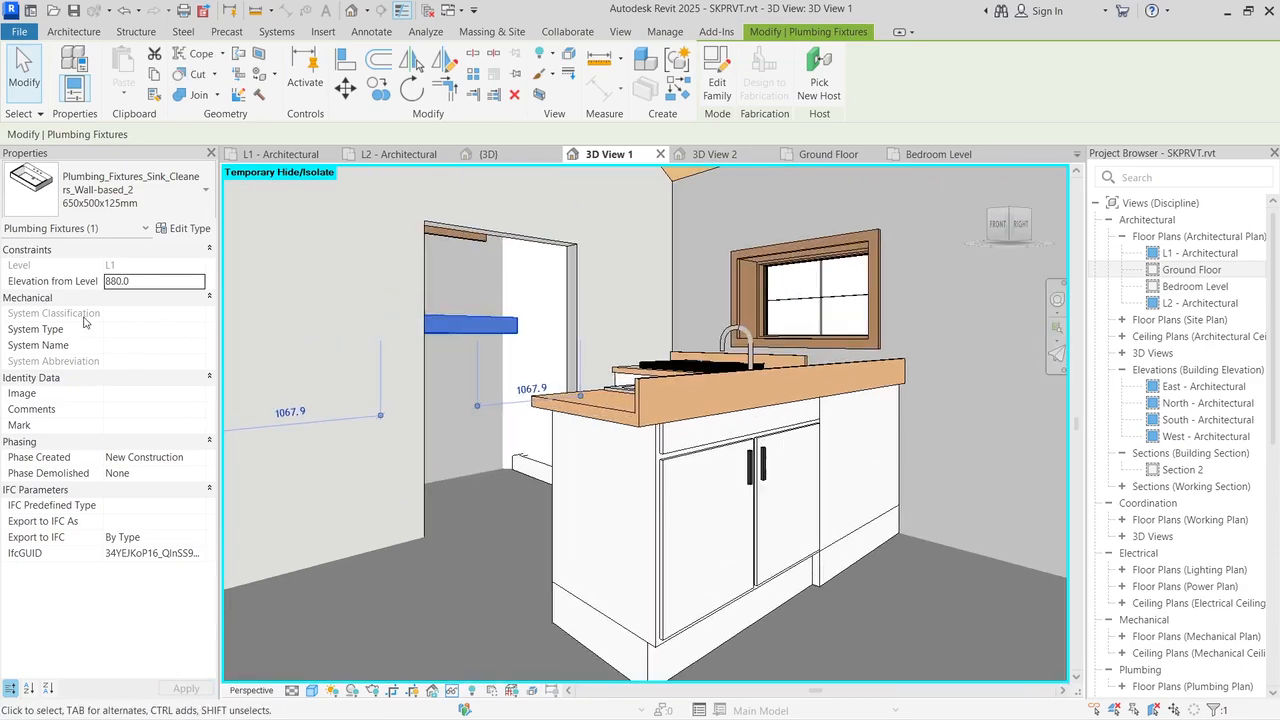
left_click(143, 281)
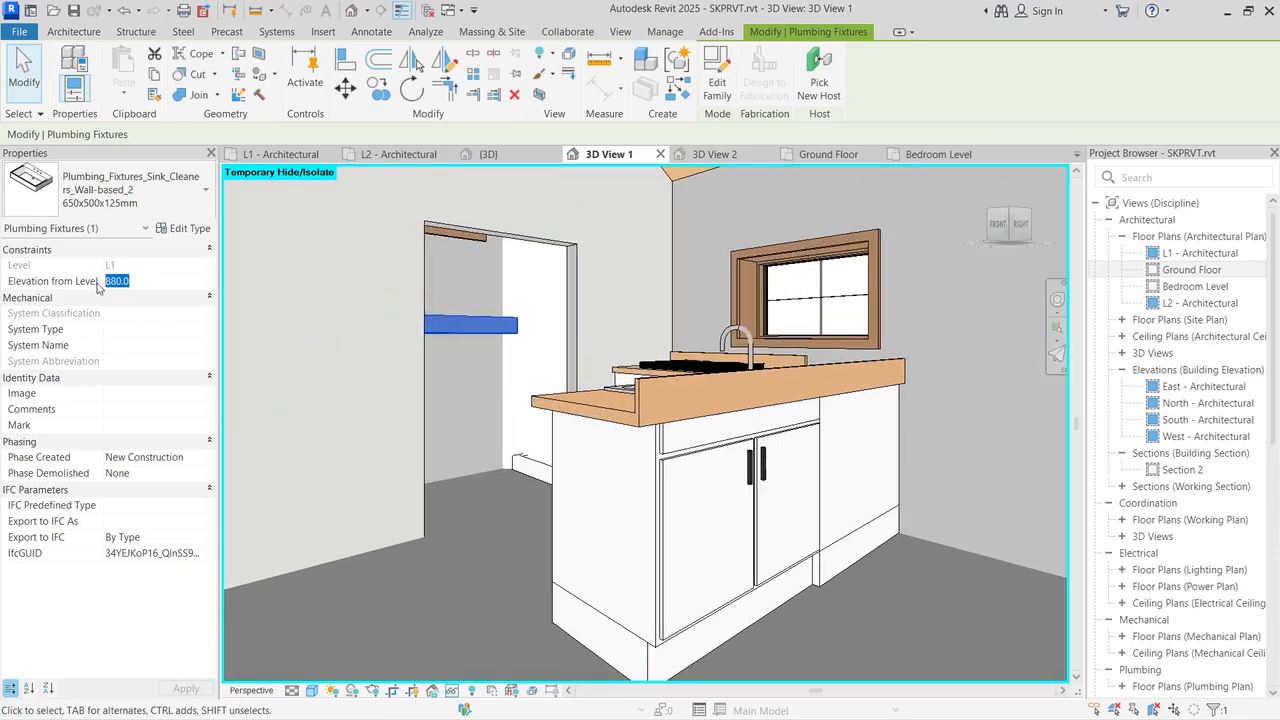
type("600")
key("Return")
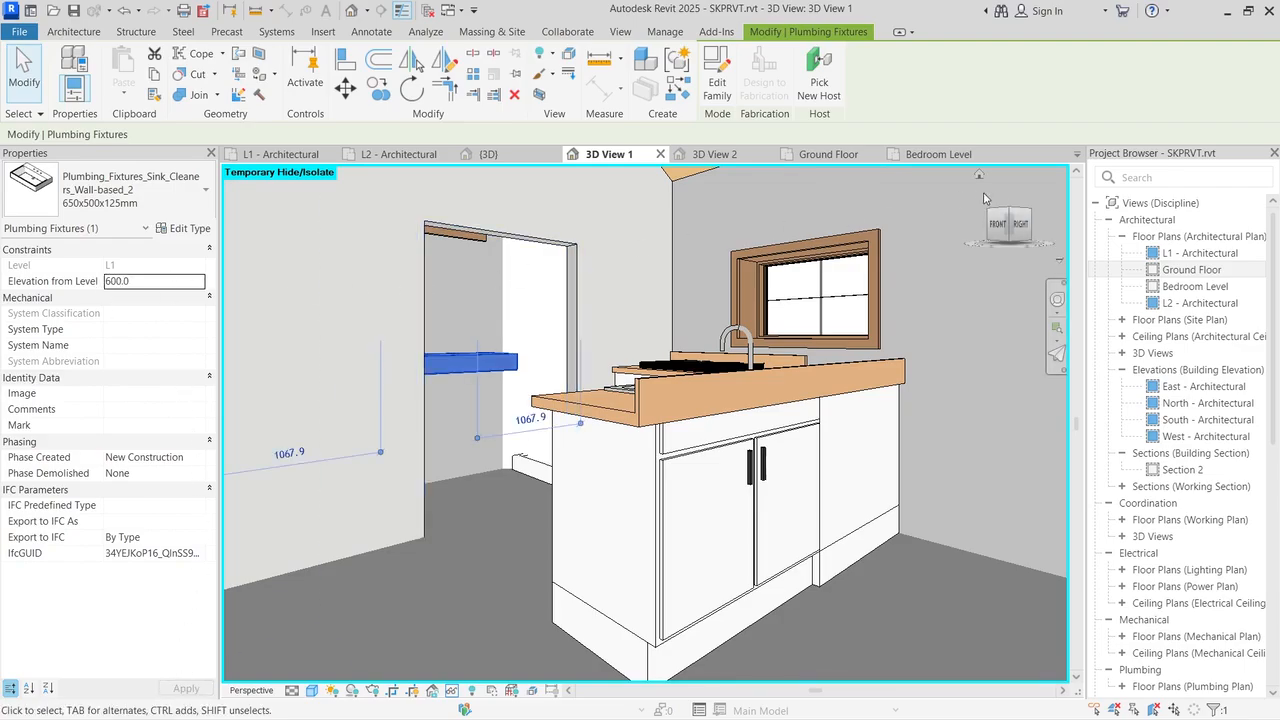
Step: Set the bathroom sink's Elevation from Level to 585 and shift it 100 mm along the wall toward the toilet
mouse_move(1014, 218)
left_mouse_down()
mouse_move(1035, 242)
mouse_move(940, 252)
left_mouse_up()
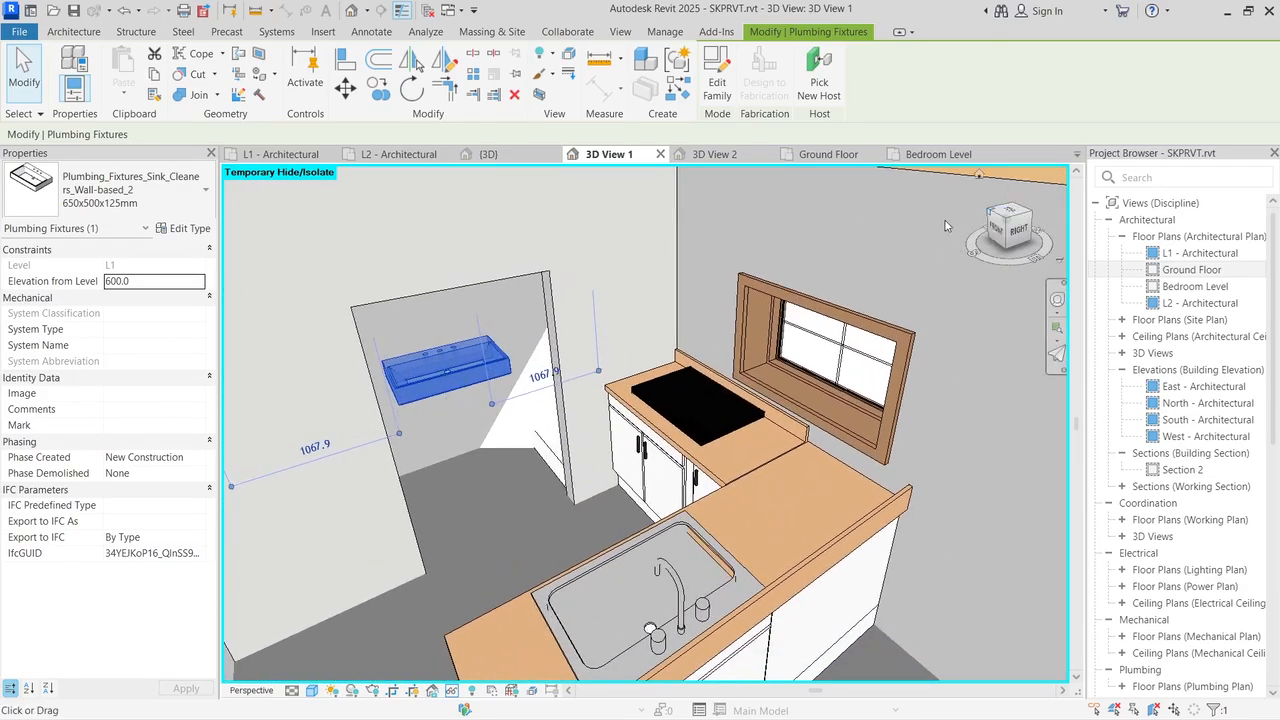
left_click(133, 283)
type("585")
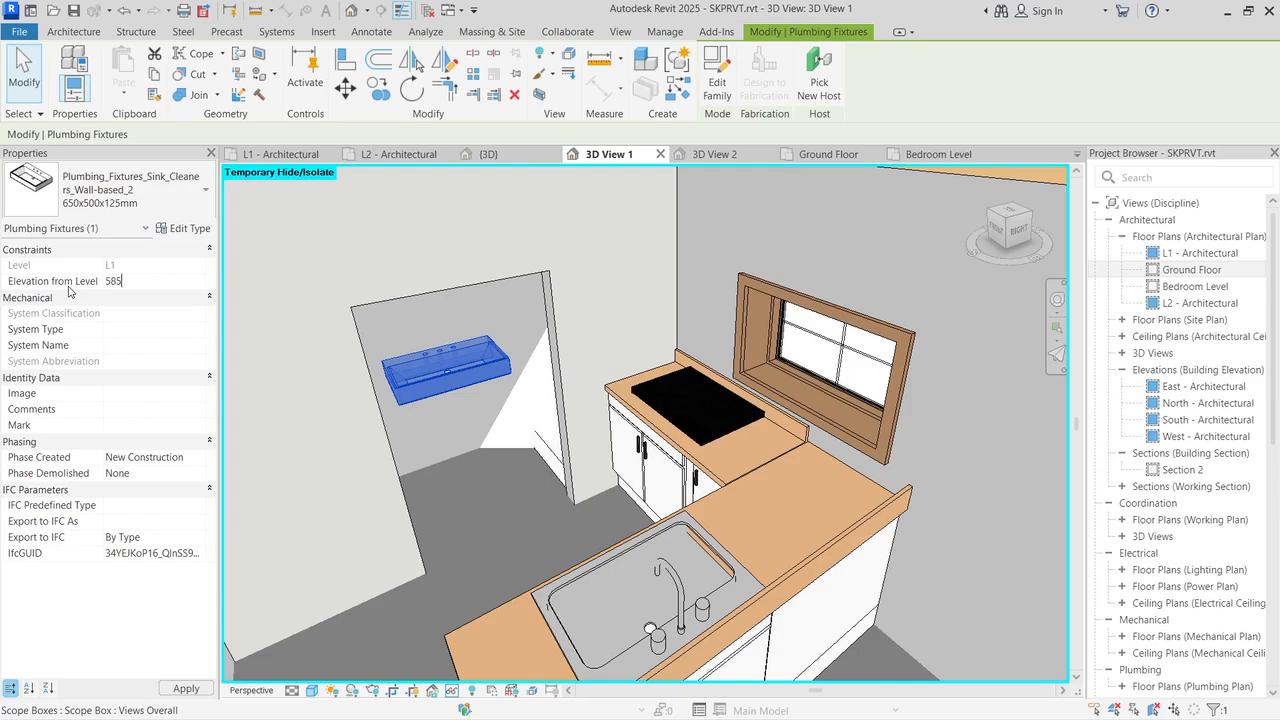
left_click(183, 688)
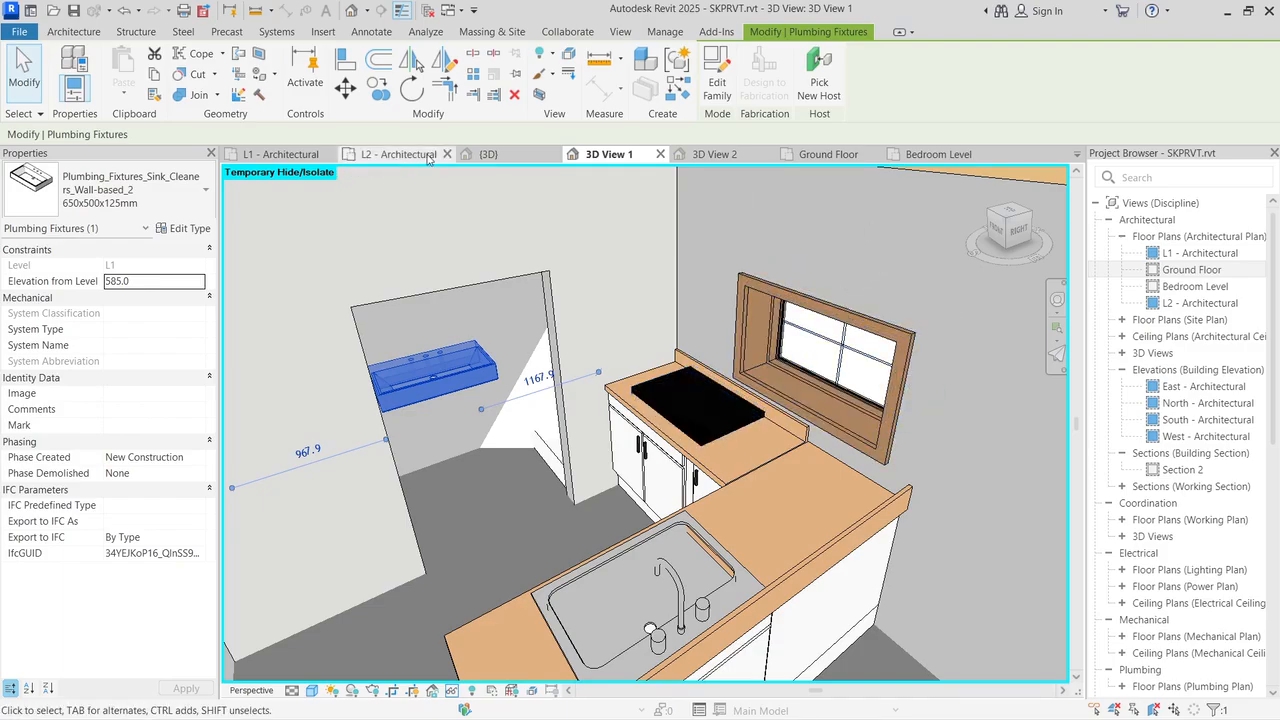
Step: Examine the sink's position between the shower and the toilet in the Ground Floor plan, leaving nothing selected
left_click(822, 154)
scroll(269, 365, "up", 3)
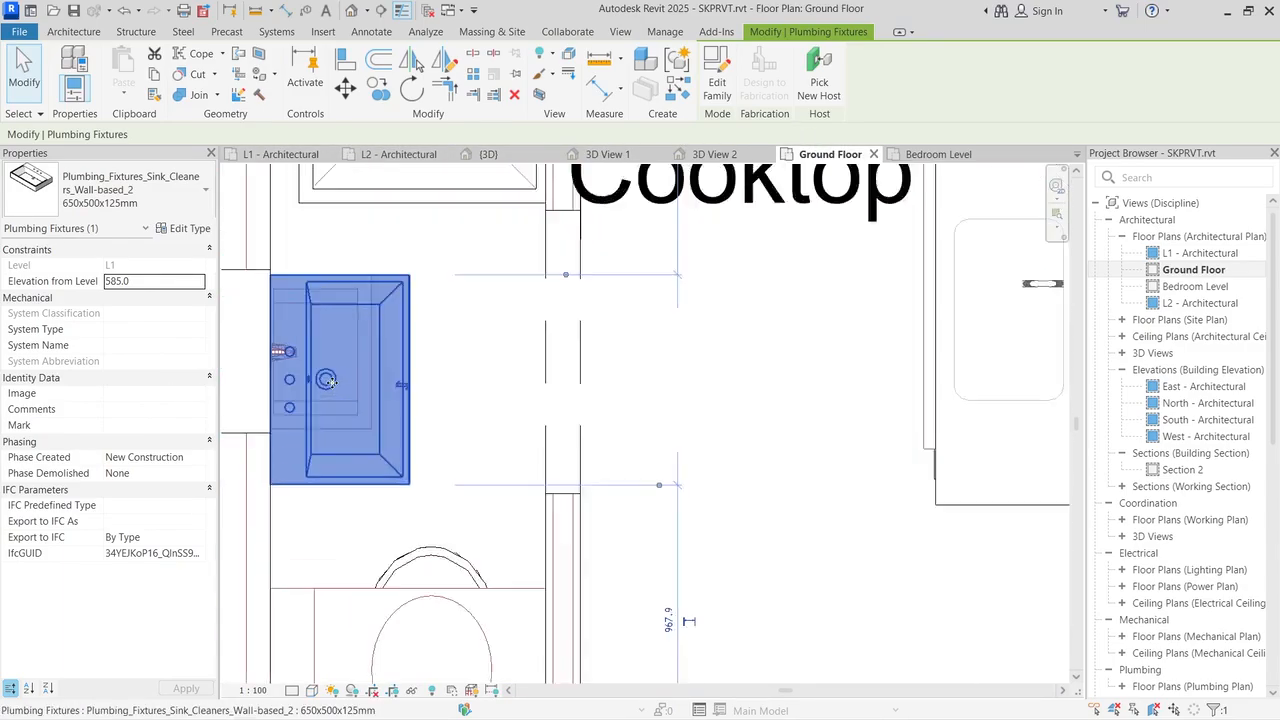
scroll(652, 405, "down", 2)
scroll(383, 419, "up", 2)
left_click(349, 437)
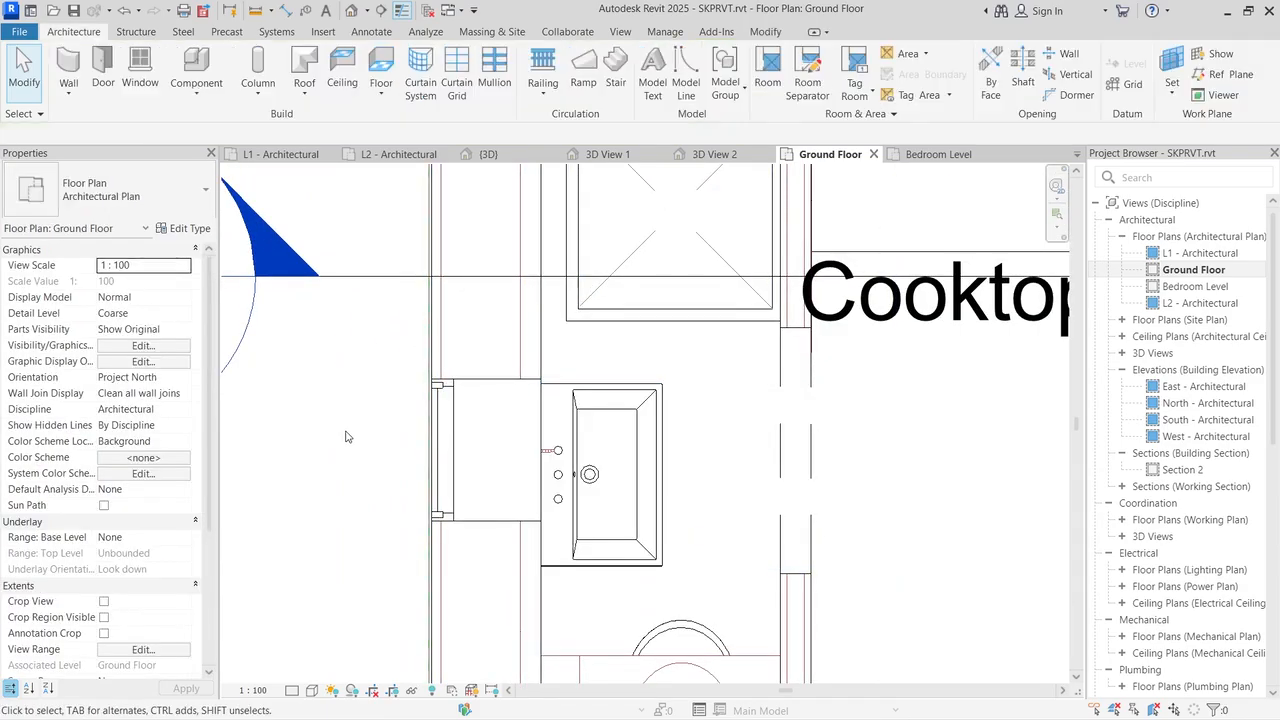
scroll(347, 436, "down", 2)
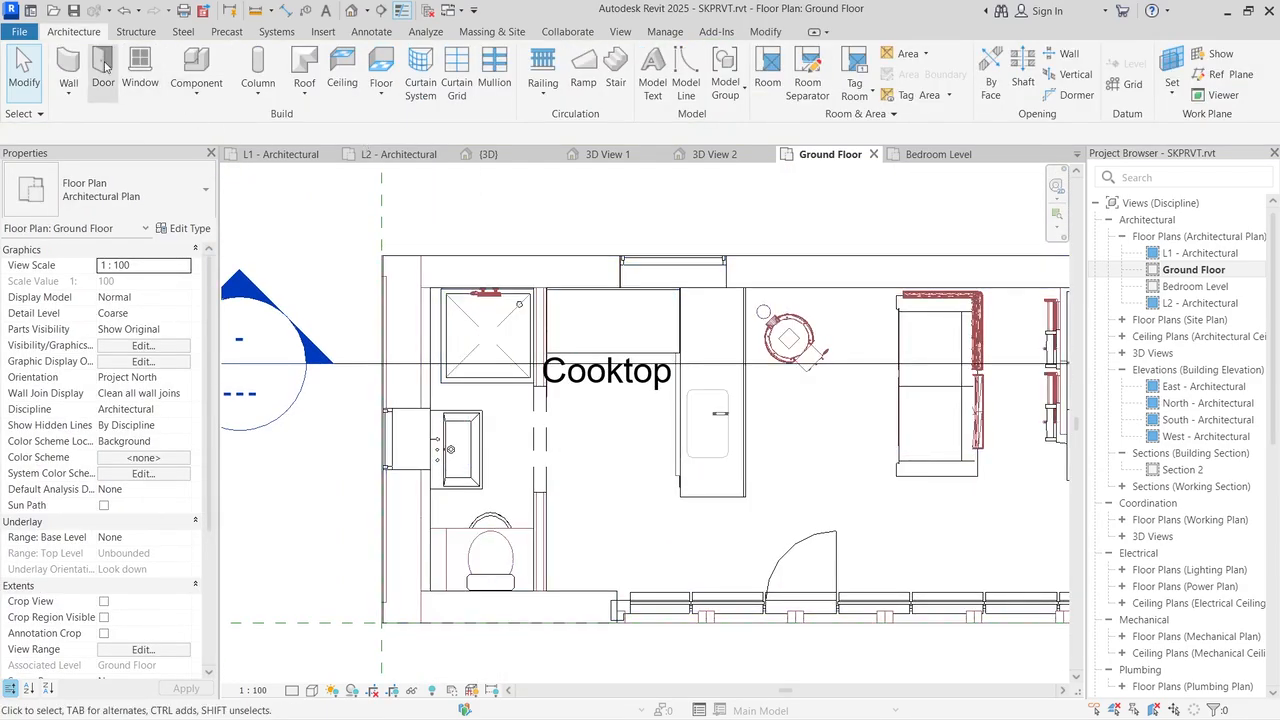
Step: Start placing a component of type Casework_Vanity_Cabinet 900x600x710mm, found by searching the types for "cab", and save the project
left_click(119, 188)
left_click(117, 186)
left_click(180, 95)
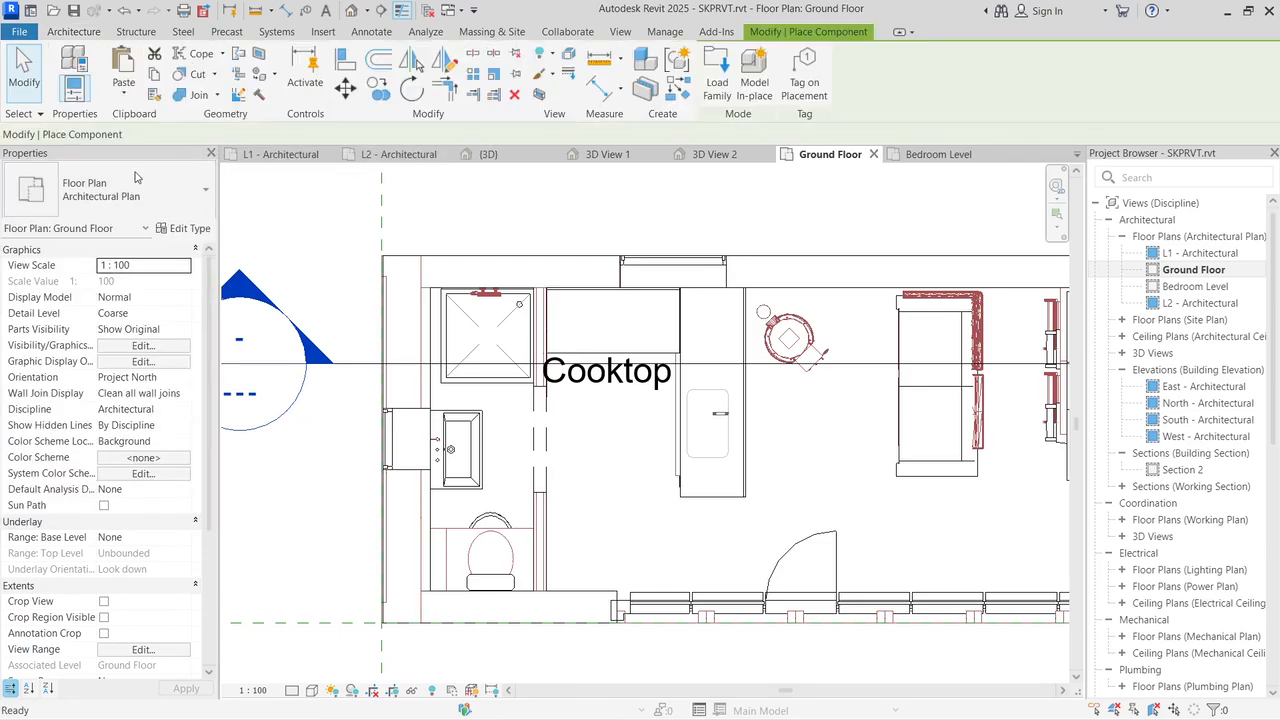
left_click(113, 198)
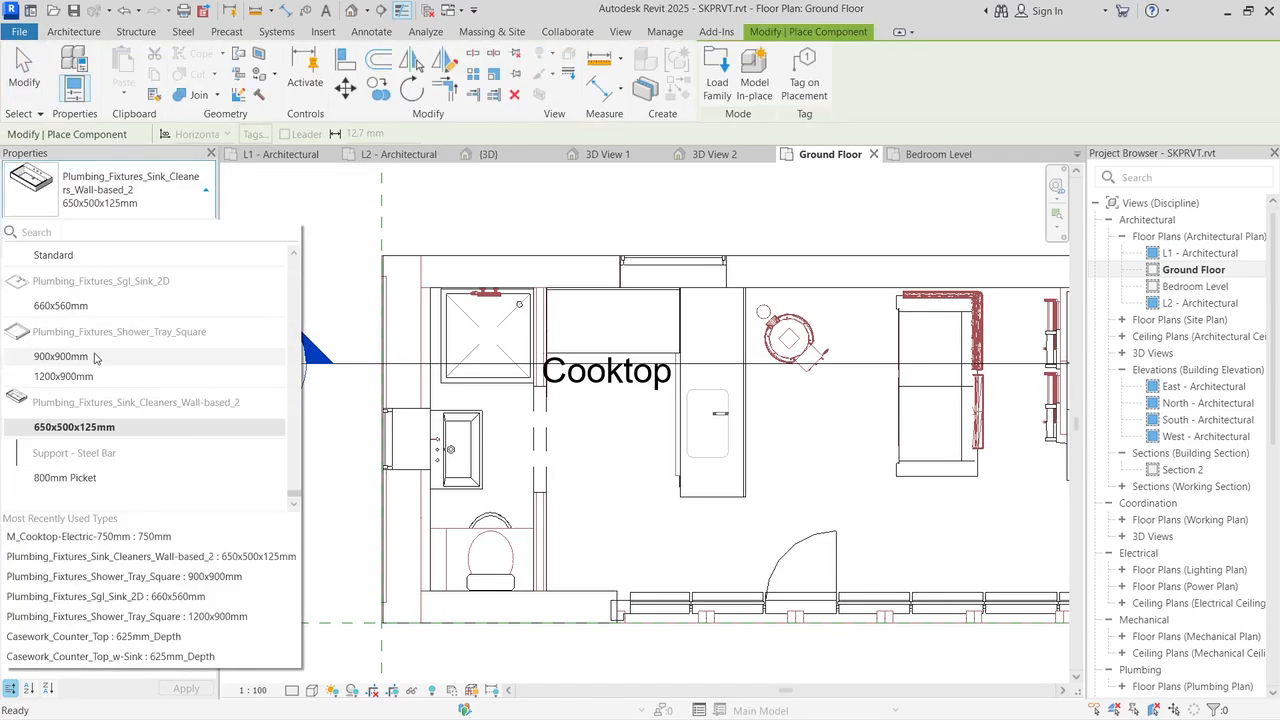
scroll(97, 368, "up", 5)
scroll(97, 368, "up", 10)
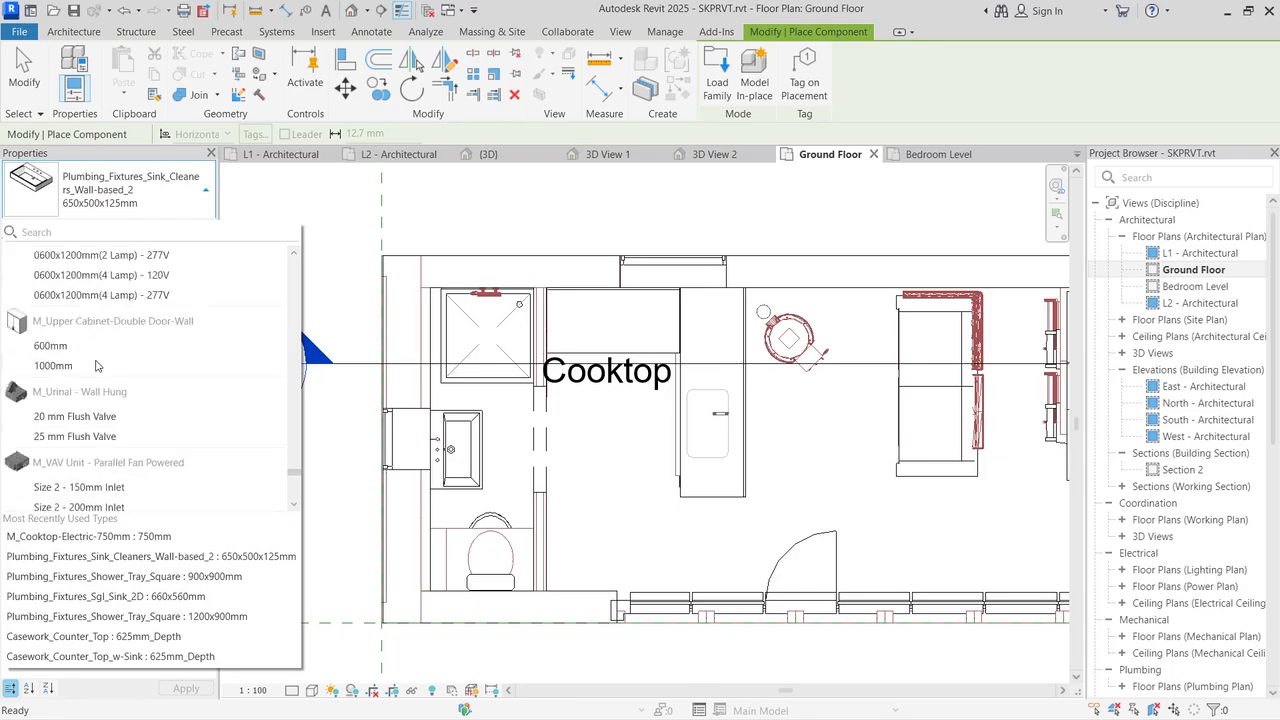
scroll(97, 368, "down", 5)
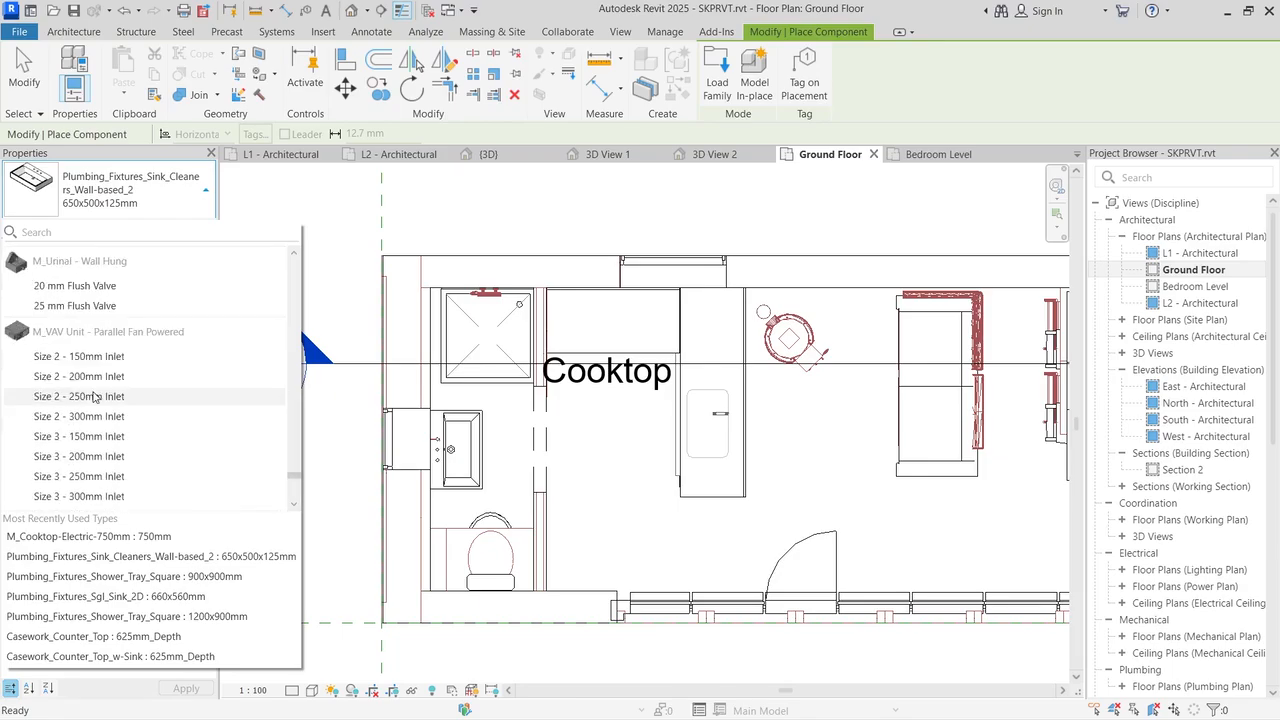
type("cab")
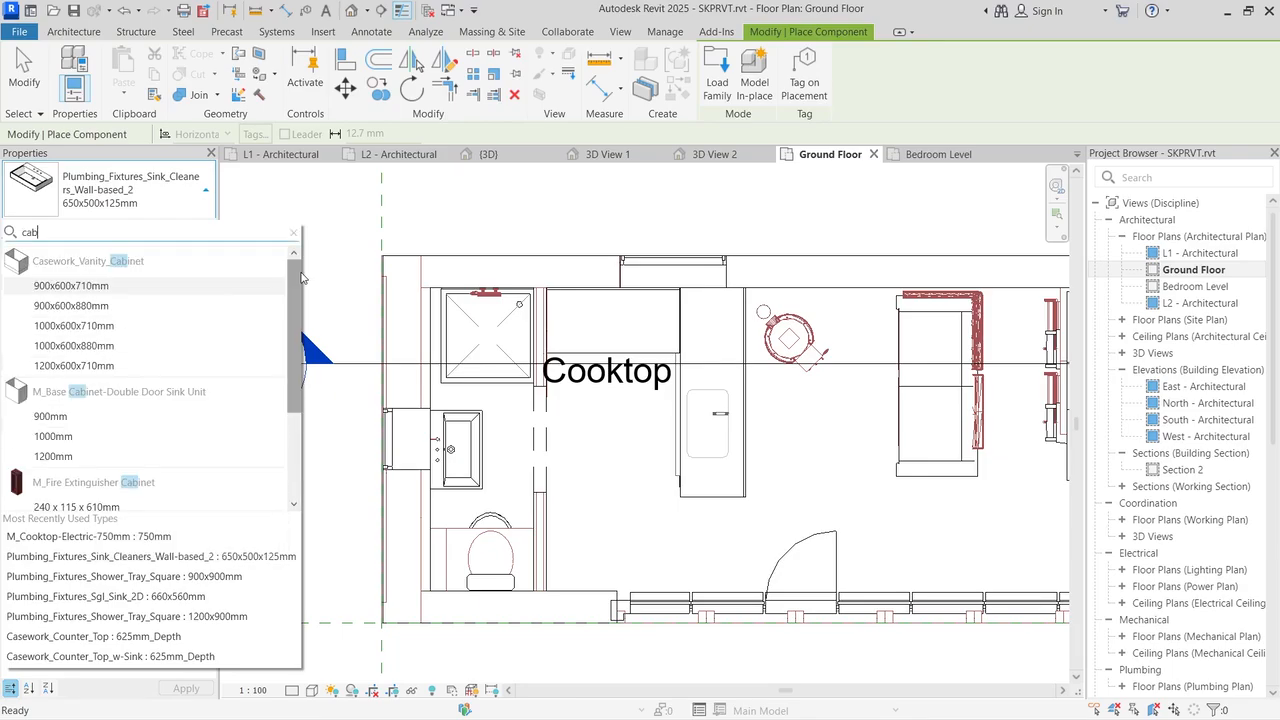
mouse_move(49, 290)
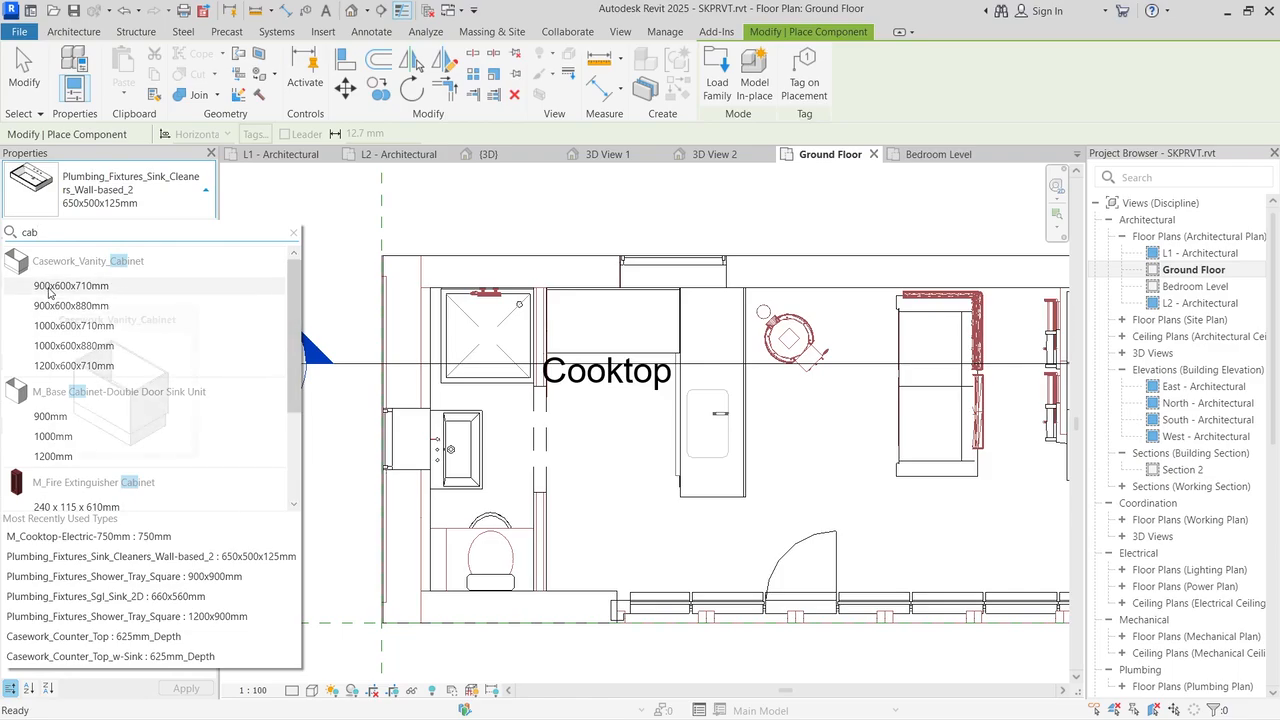
left_click(100, 289)
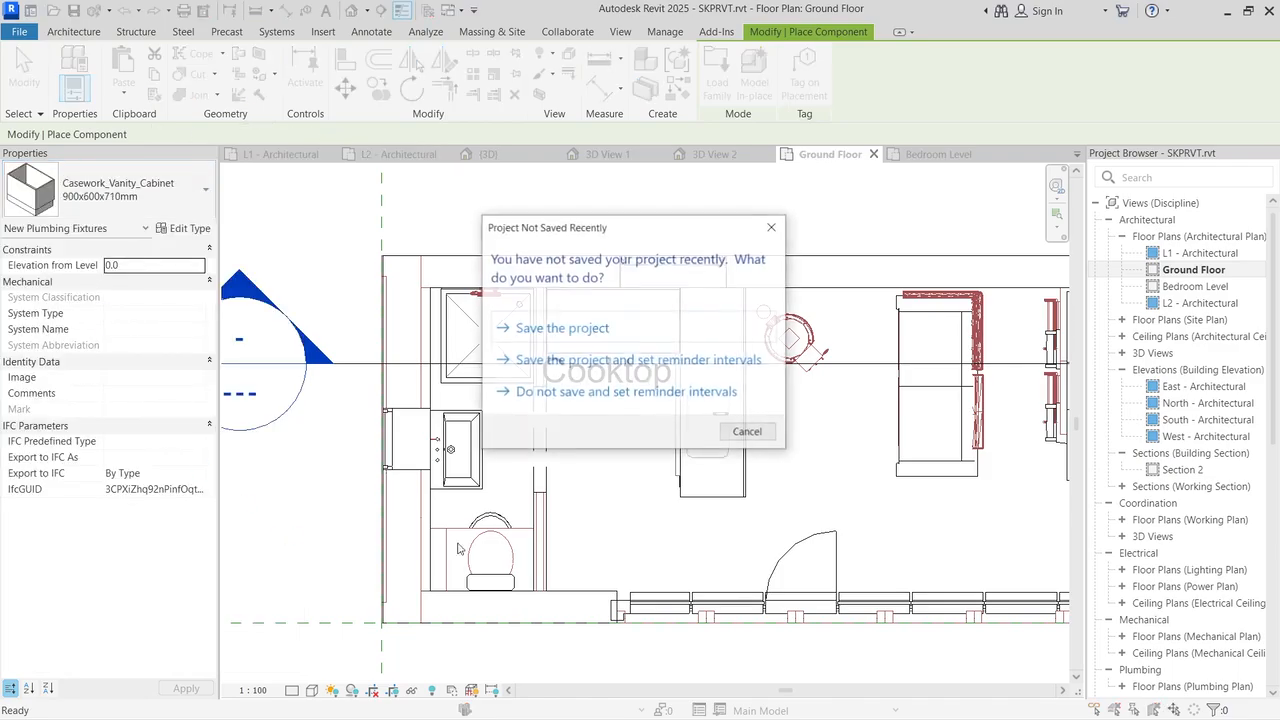
left_click(532, 328)
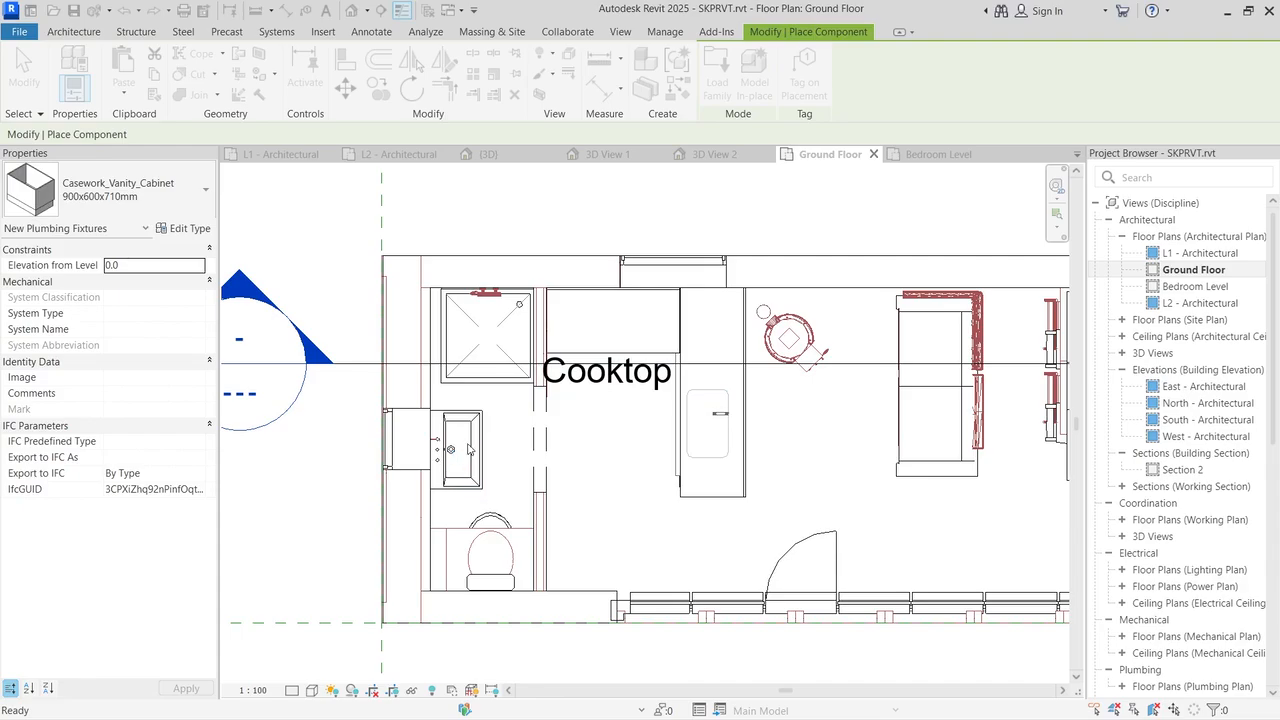
Step: Place one vanity cabinet at the bathroom sink between the shower and the toilet in the Ground Floor plan
scroll(468, 449, "up", 2)
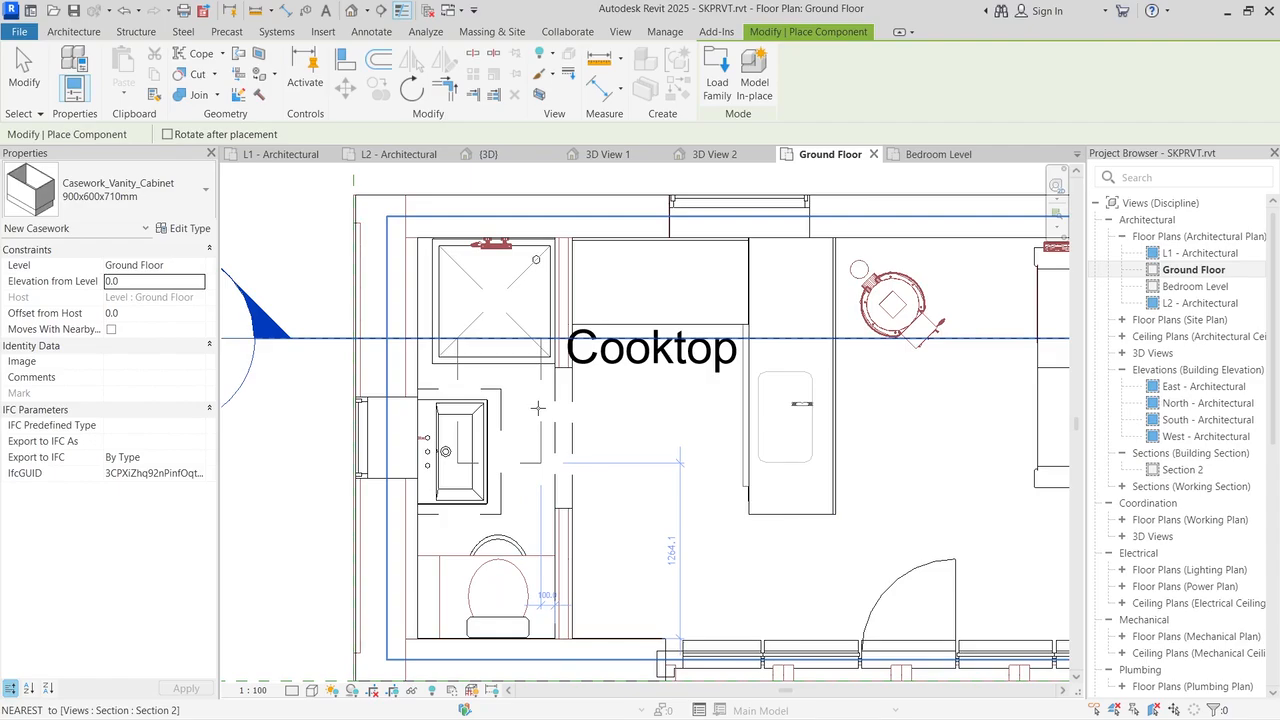
key("Escape")
key("Escape")
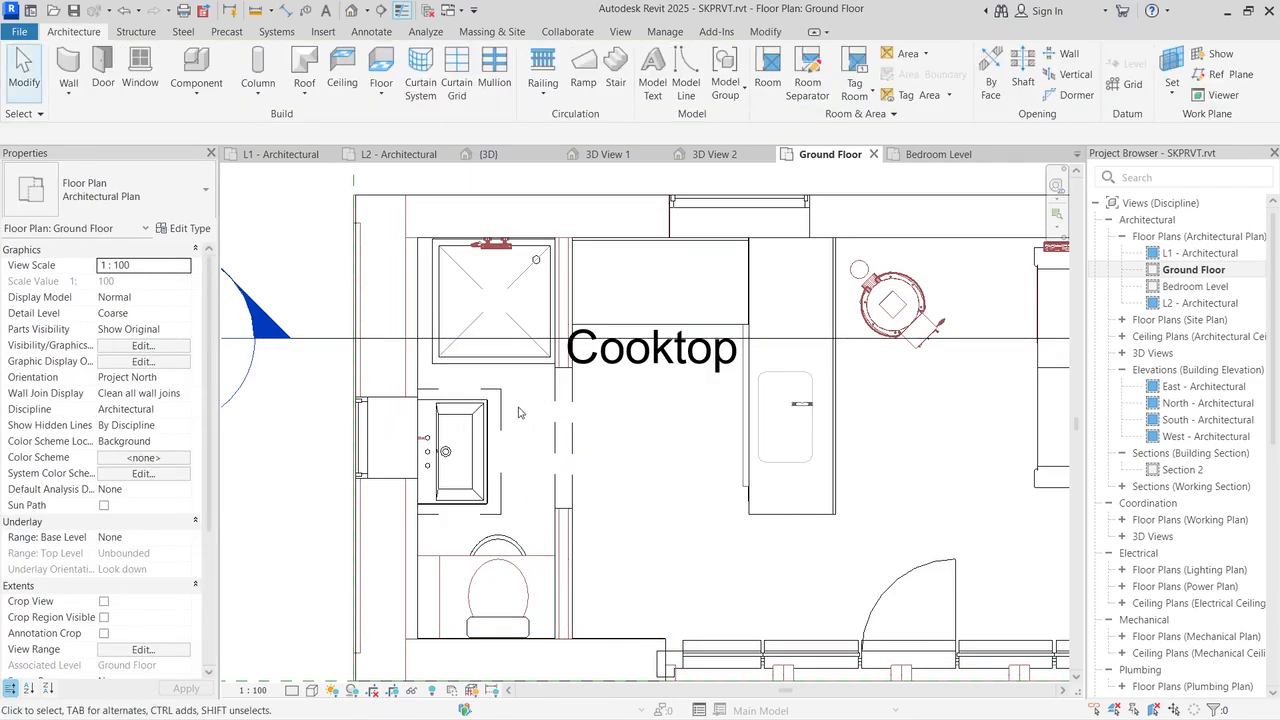
Step: Check the placed vanity cabinet's orientation in 3D View 1 and rotate it 180 degrees so its doors face the room
left_click(506, 412)
left_click(612, 156)
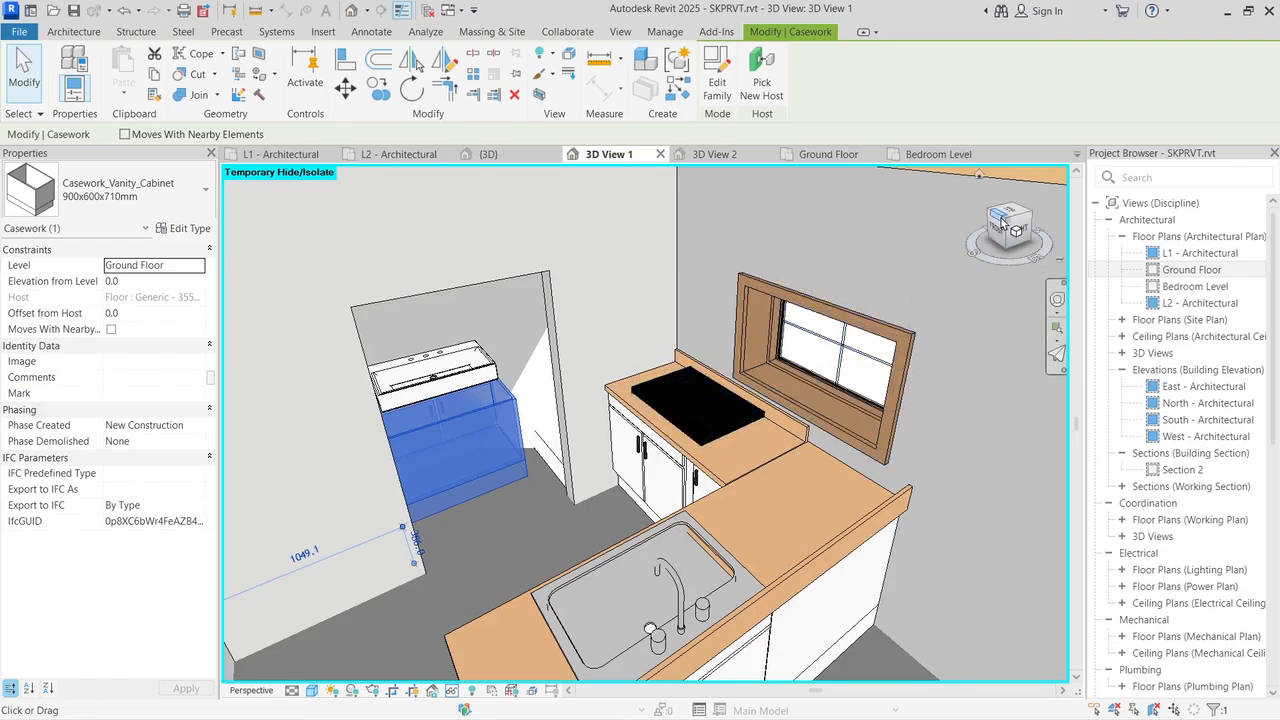
left_click_drag(1004, 250, 1009, 207)
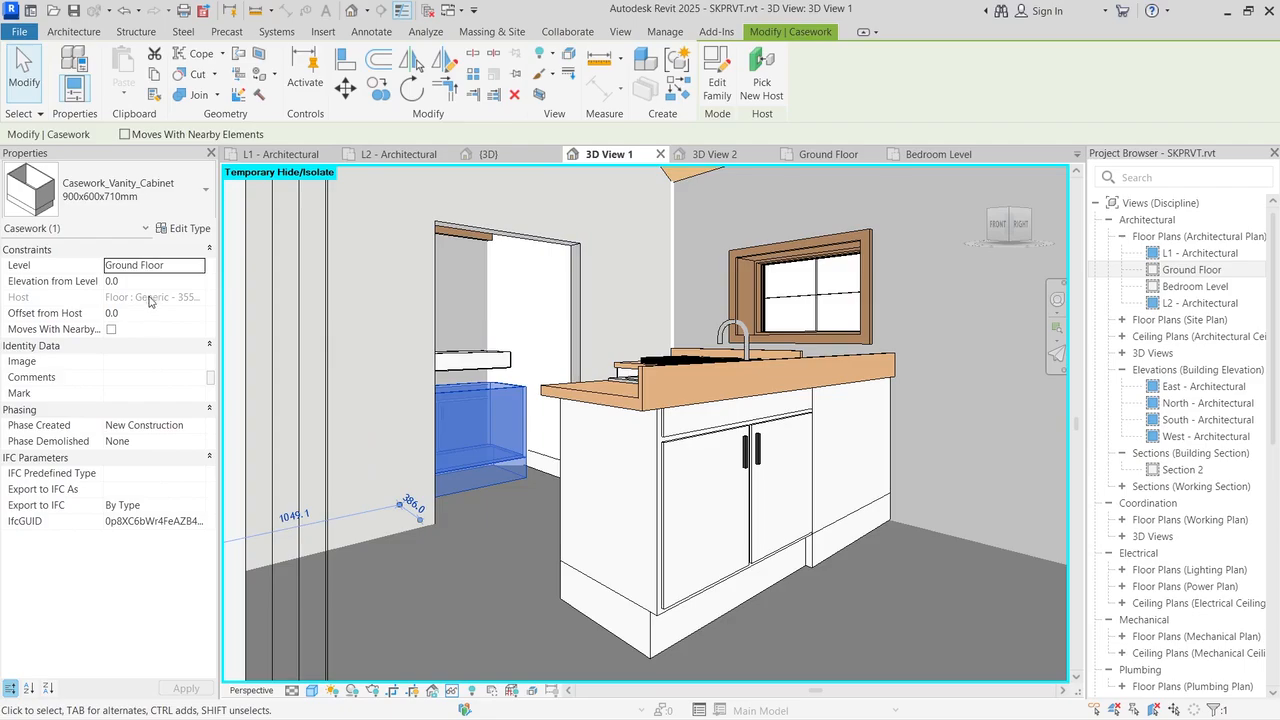
key("space")
key("space")
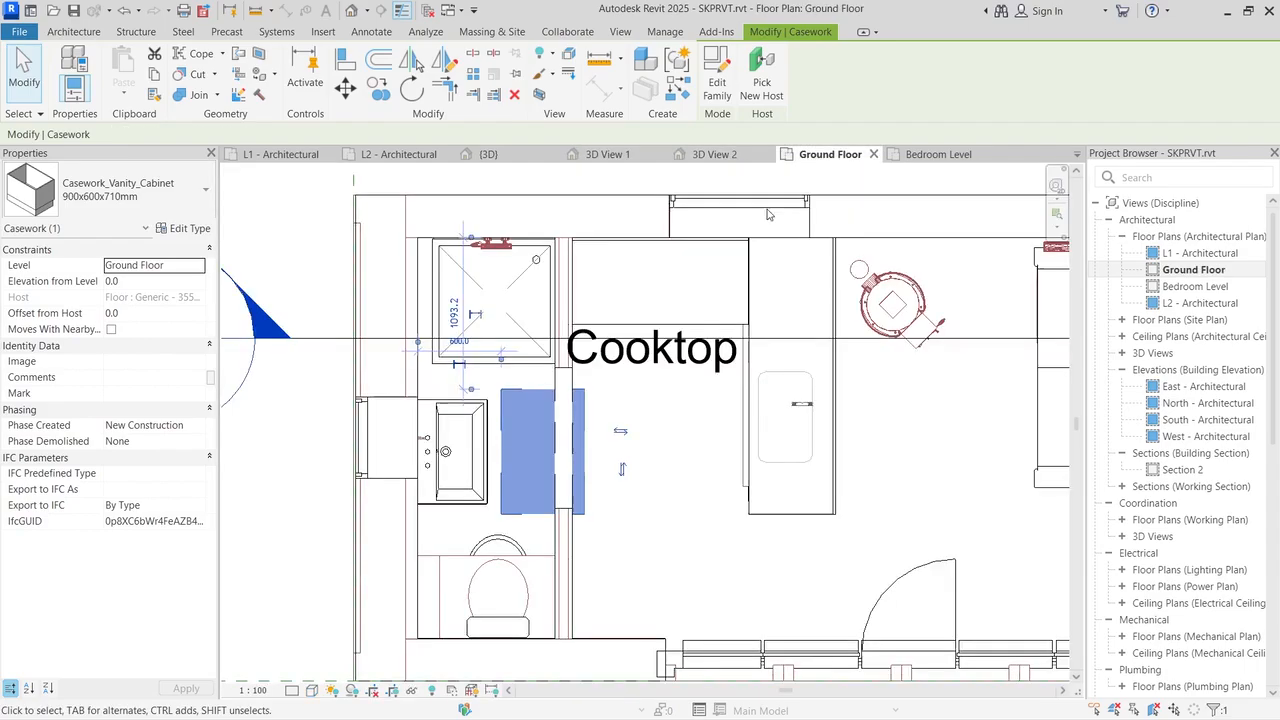
Step: In the Ground Floor plan, move the vanity cabinet under the bathroom sink and nudge it flush against the wall
left_click(812, 156)
key("Left")
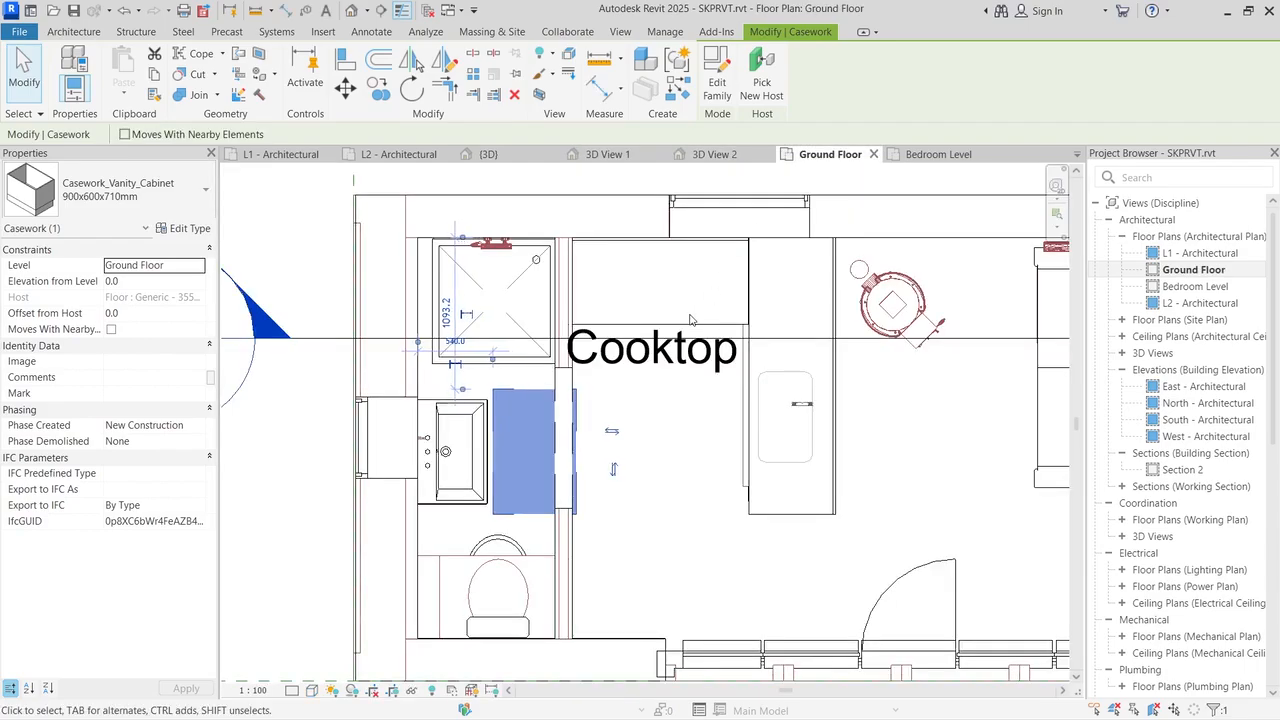
left_click(344, 88)
scroll(431, 501, "up", 4)
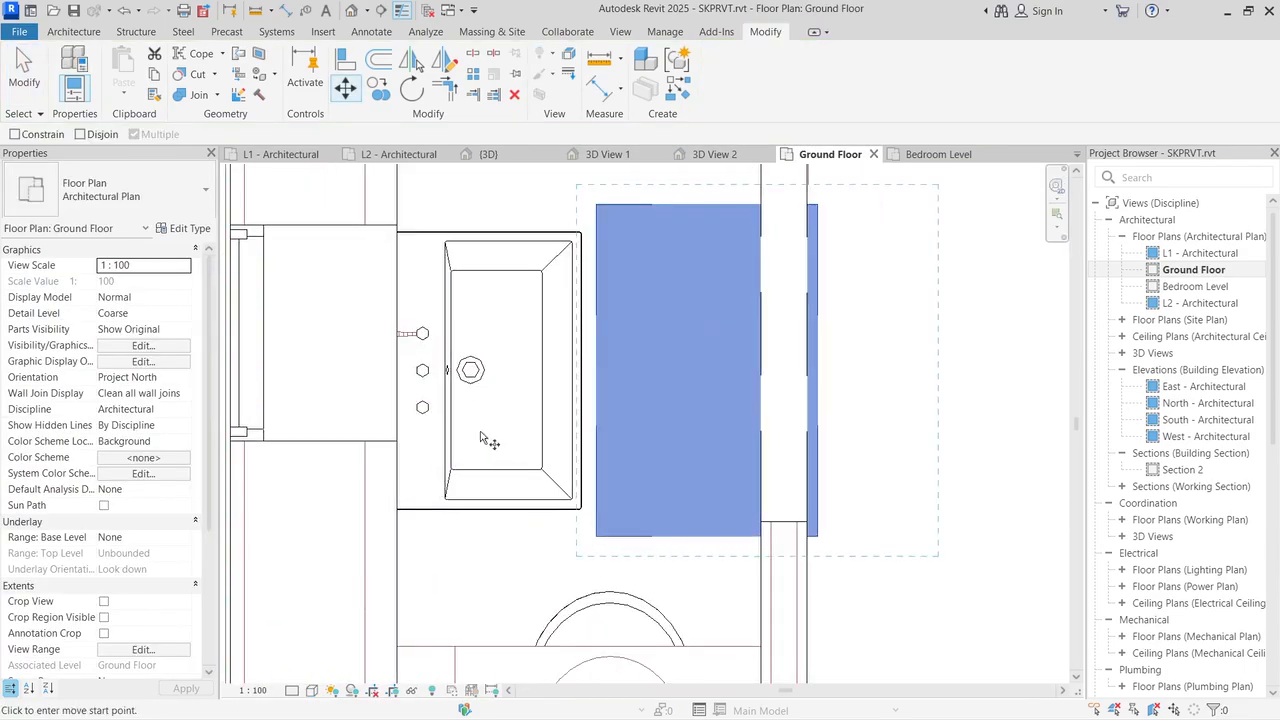
left_click(597, 370)
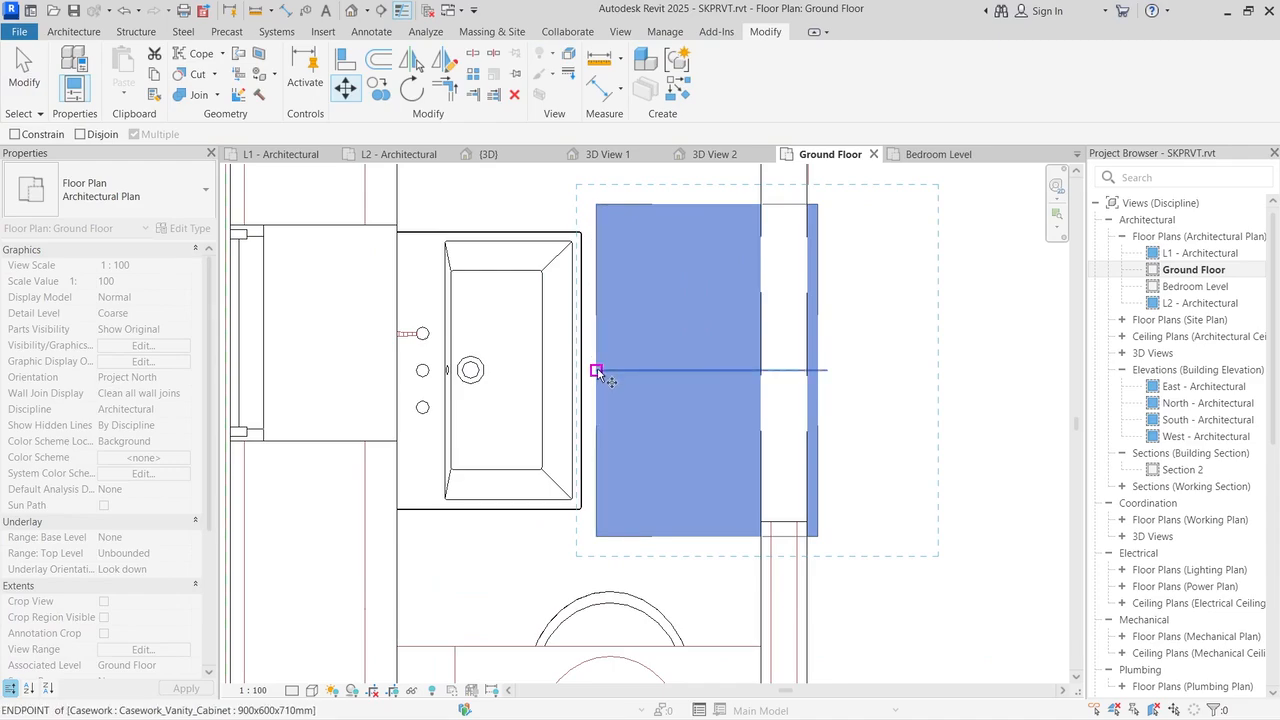
left_click(416, 370)
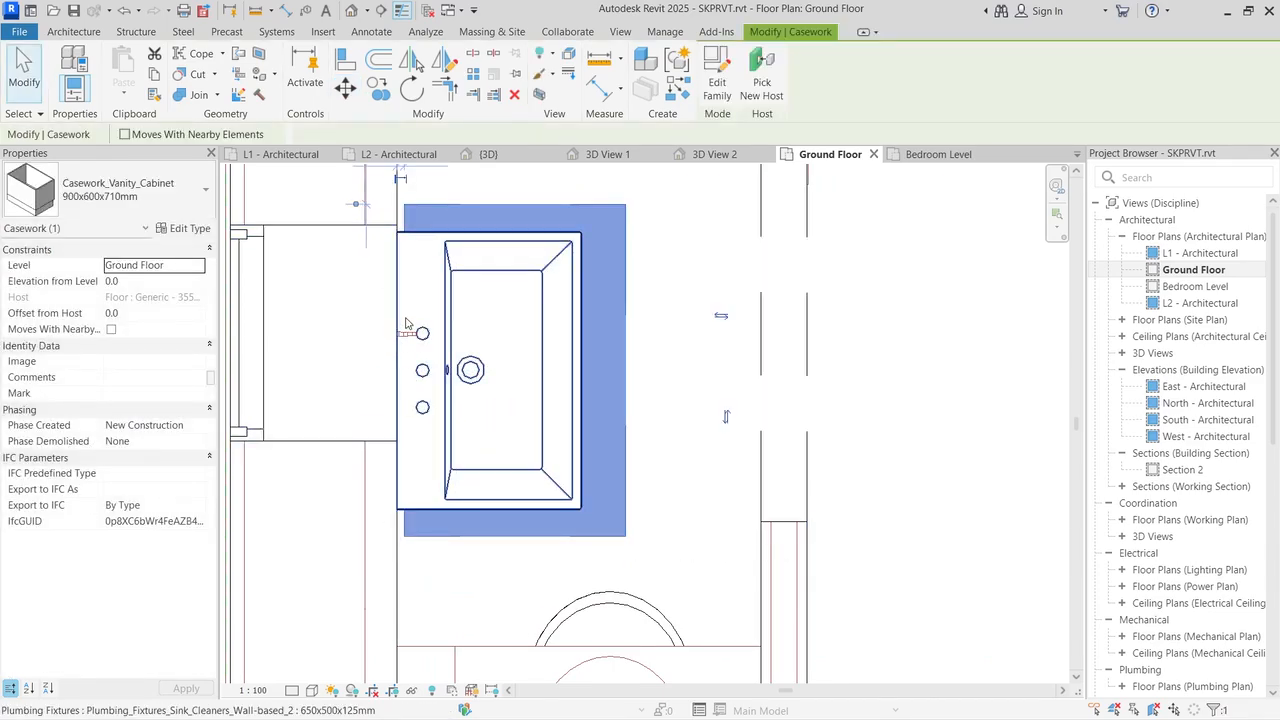
key("Left")
key("Left")
key("Right")
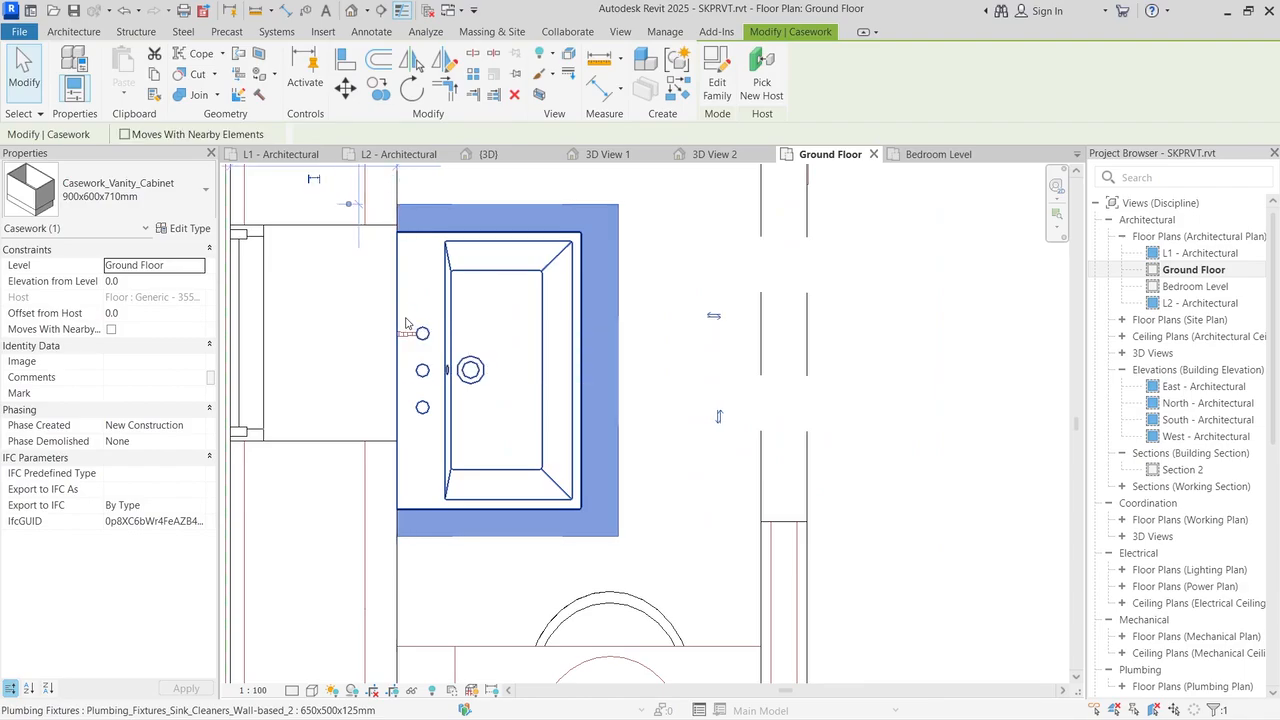
Step: Duplicate the vanity cabinet's type under the name 600x400x710mm
left_click(180, 228)
left_click(1040, 161)
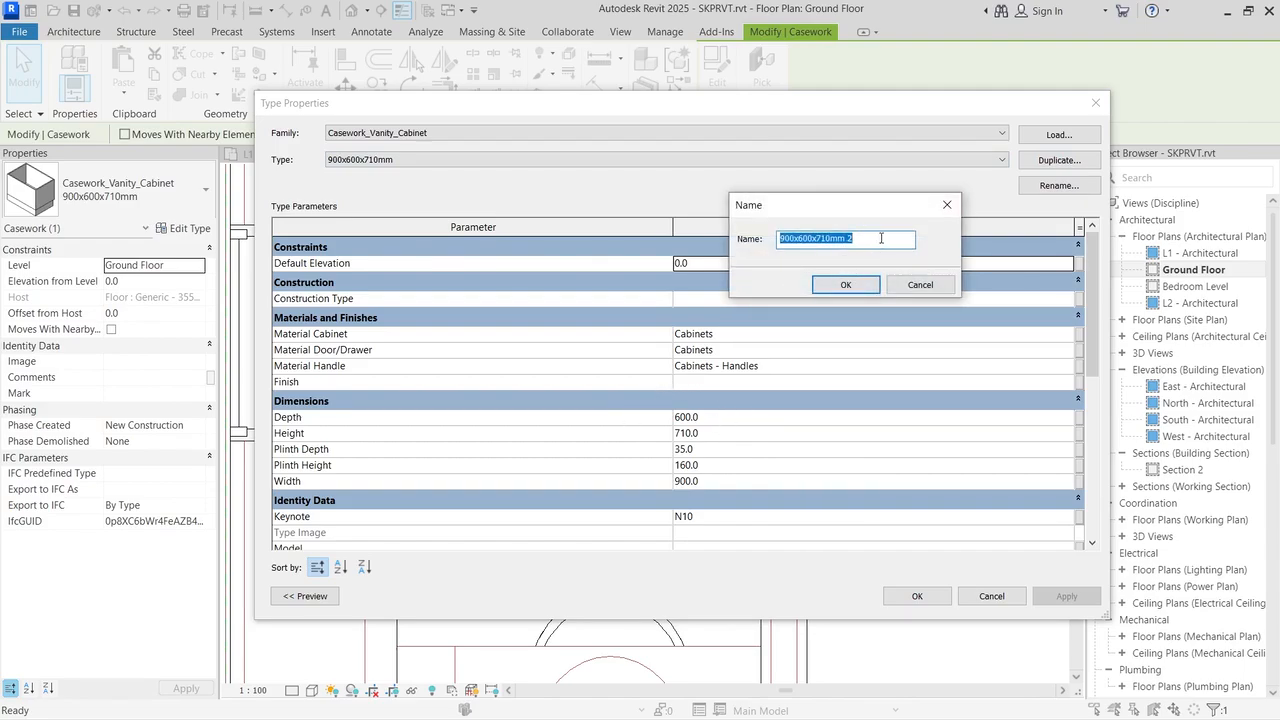
left_click(801, 239)
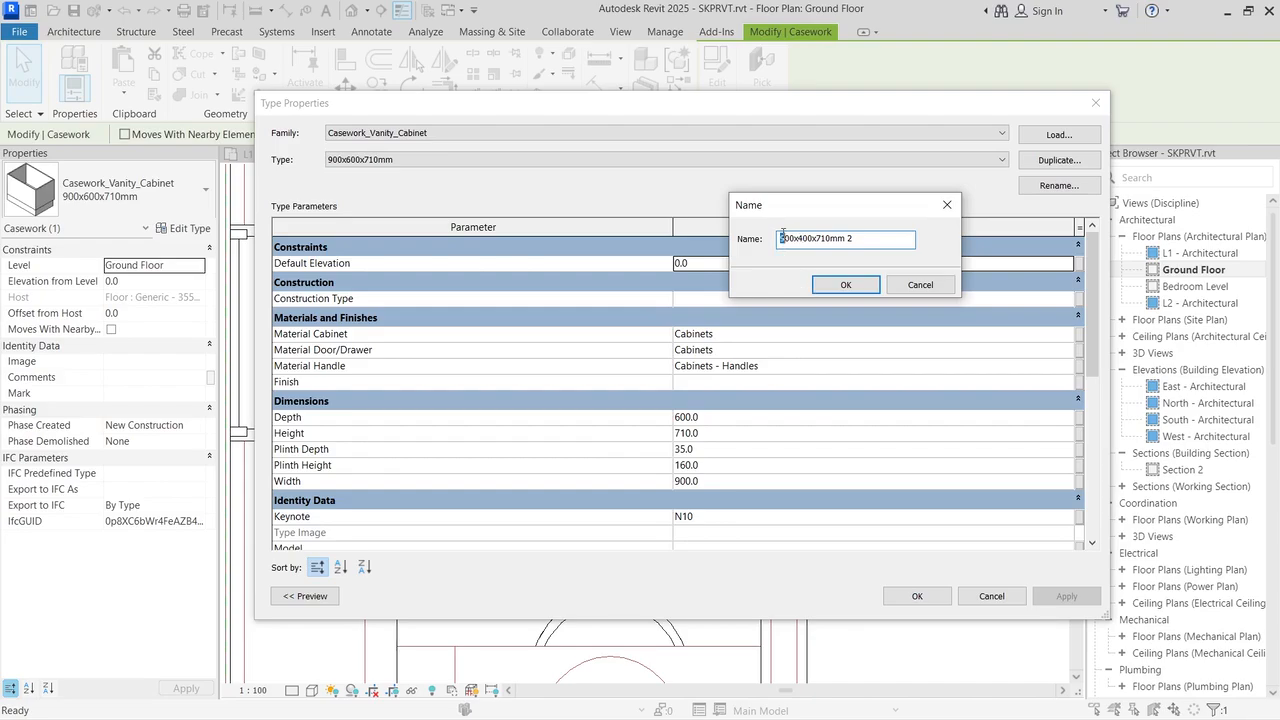
type("60")
key("BackSpace")
left_click(845, 285)
Step: Set the new cabinet type's Depth to 400 and Width to 600
left_click(717, 423)
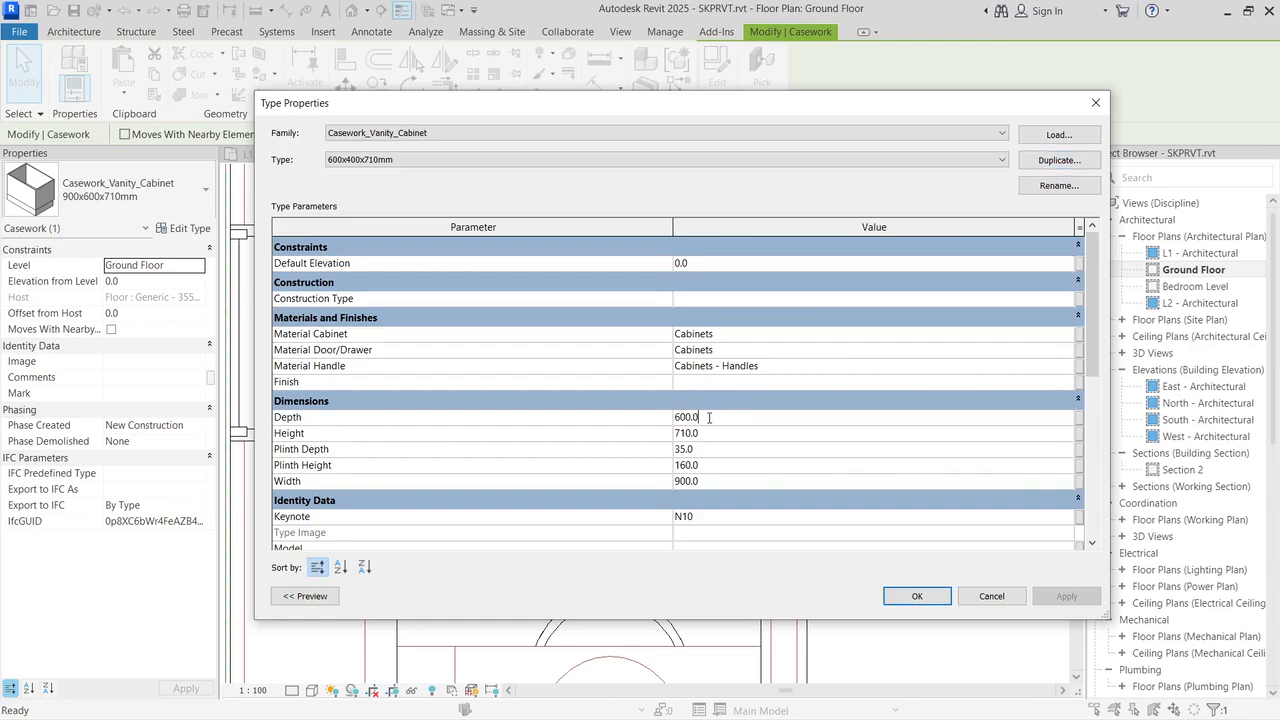
left_click_drag(717, 423, 659, 425)
type("400")
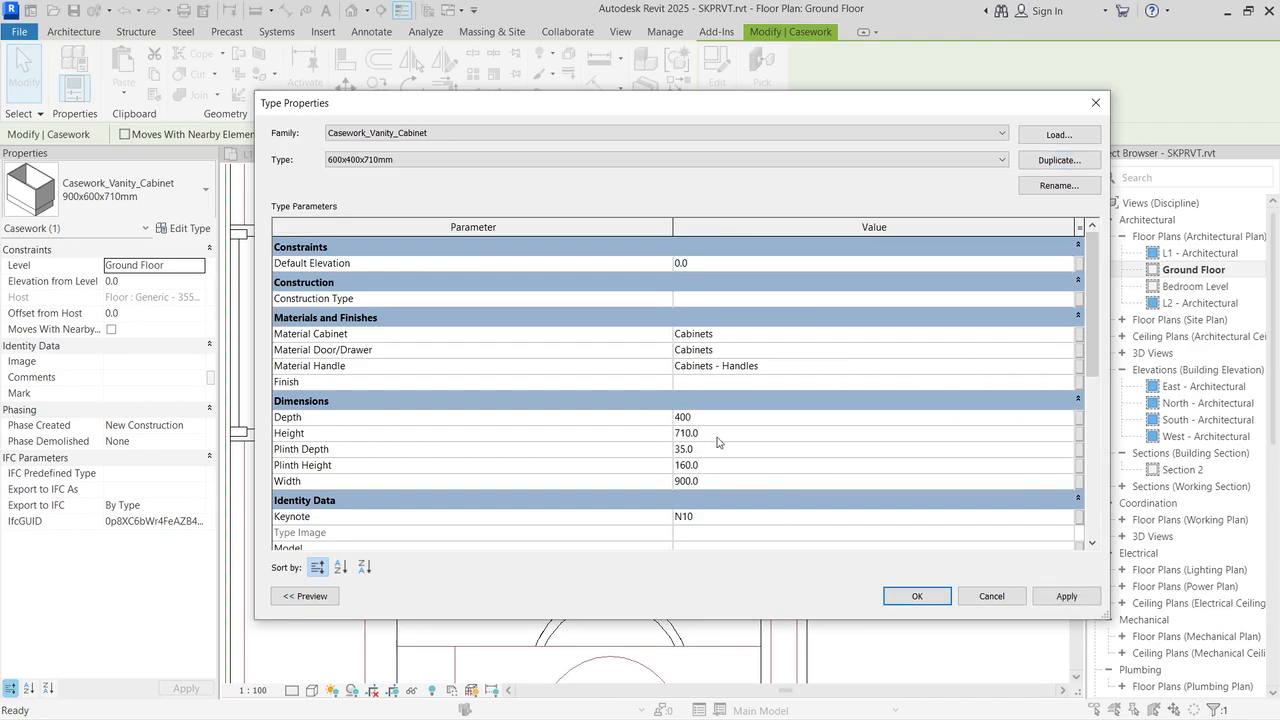
left_click(704, 481)
left_click_drag(704, 481, 601, 486)
type("600")
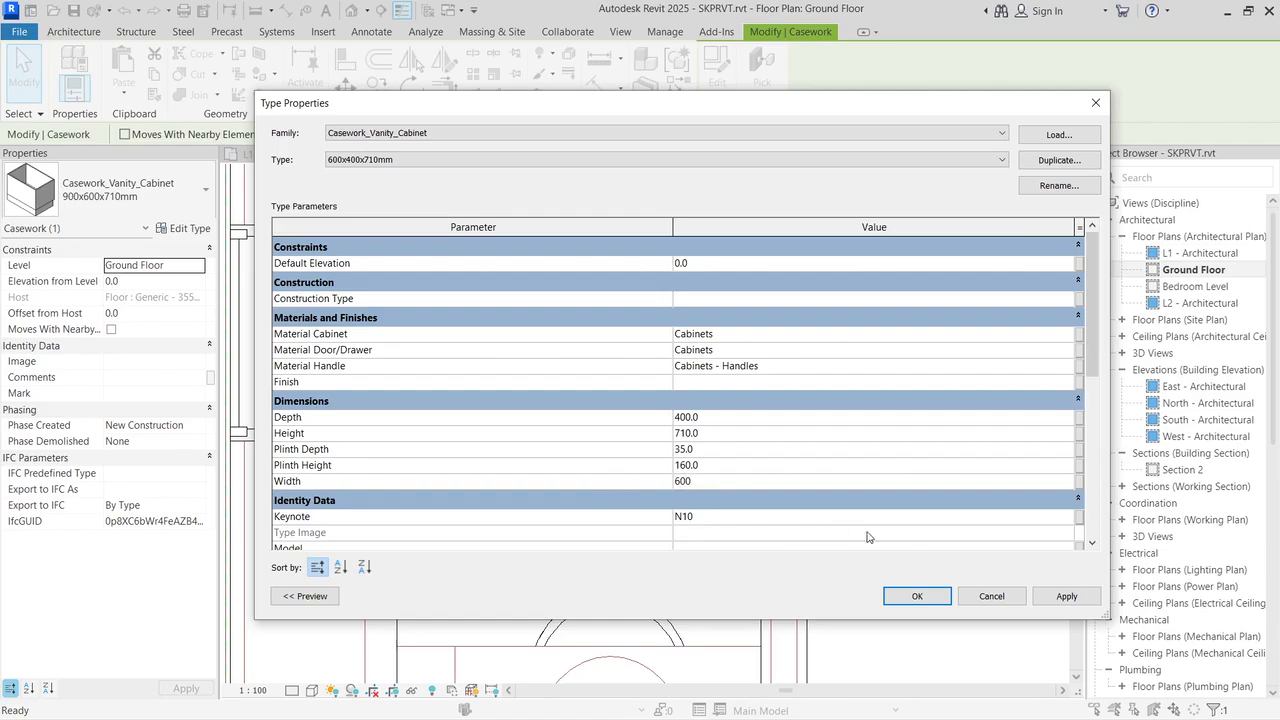
left_click(916, 596)
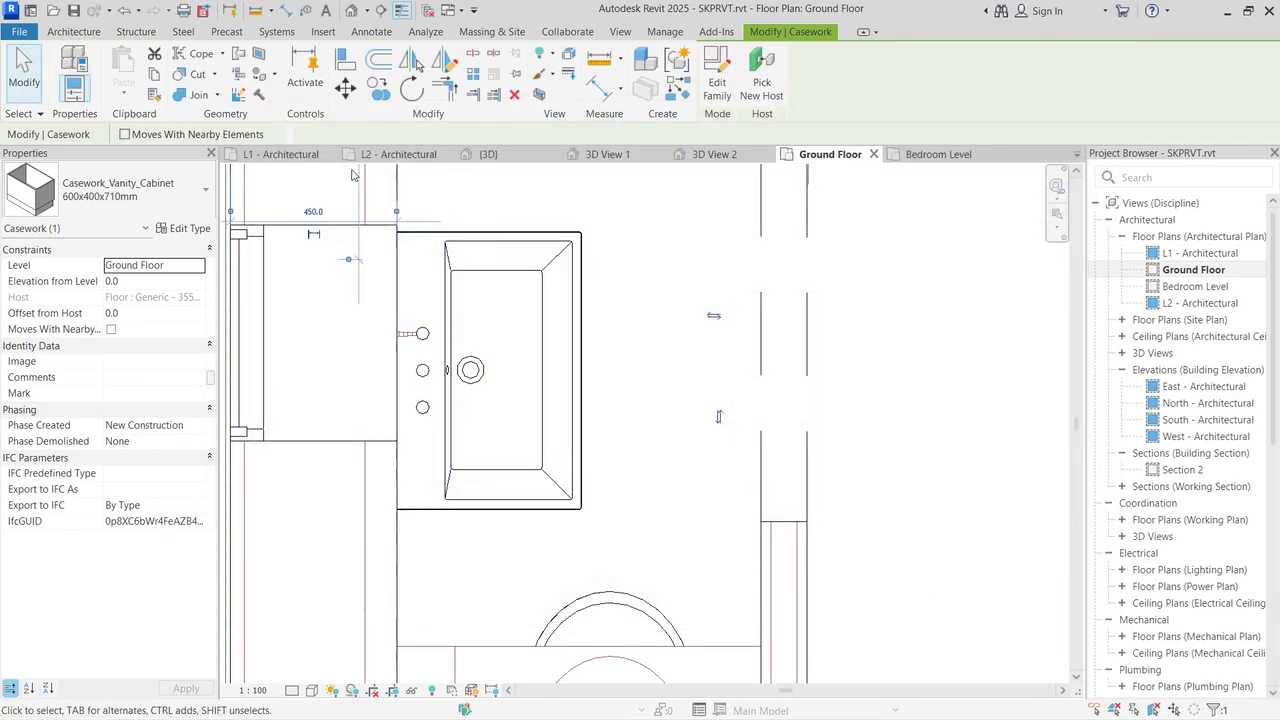
Step: Examine the resized vanity cabinet's fit beneath the bathroom sink in 3D View 1, leaving nothing selected
left_click(488, 154)
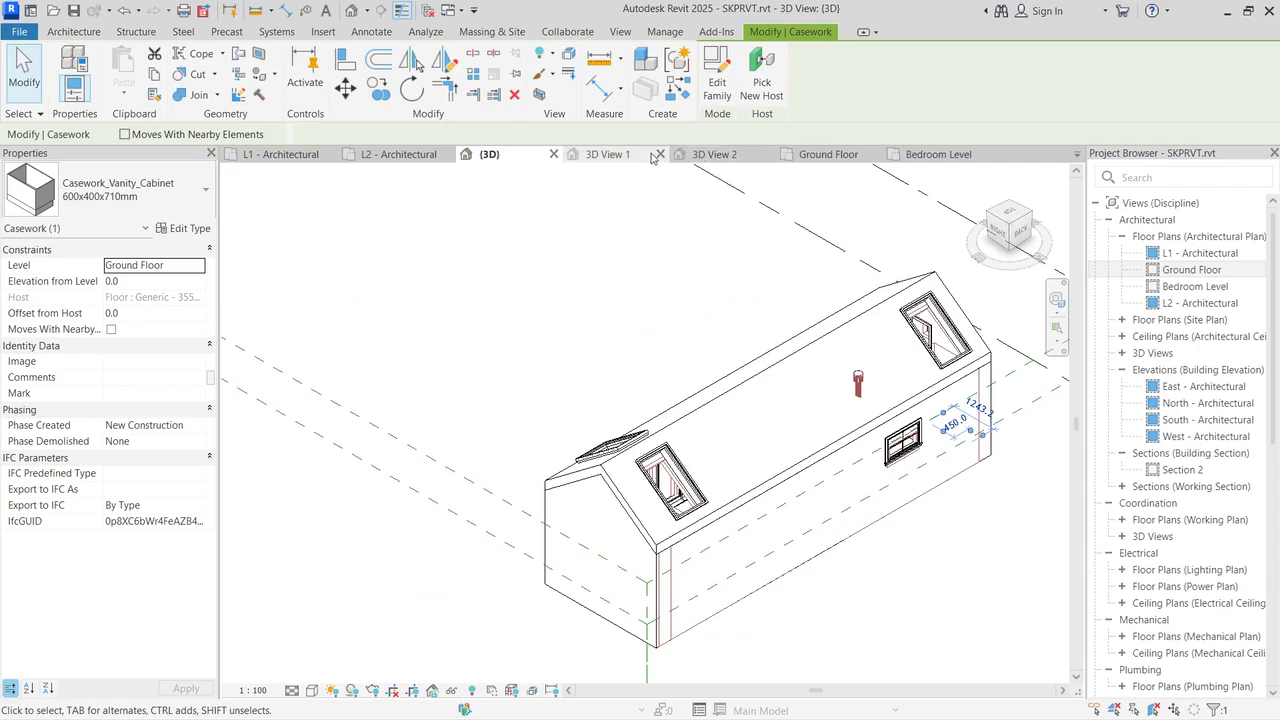
left_click(607, 154)
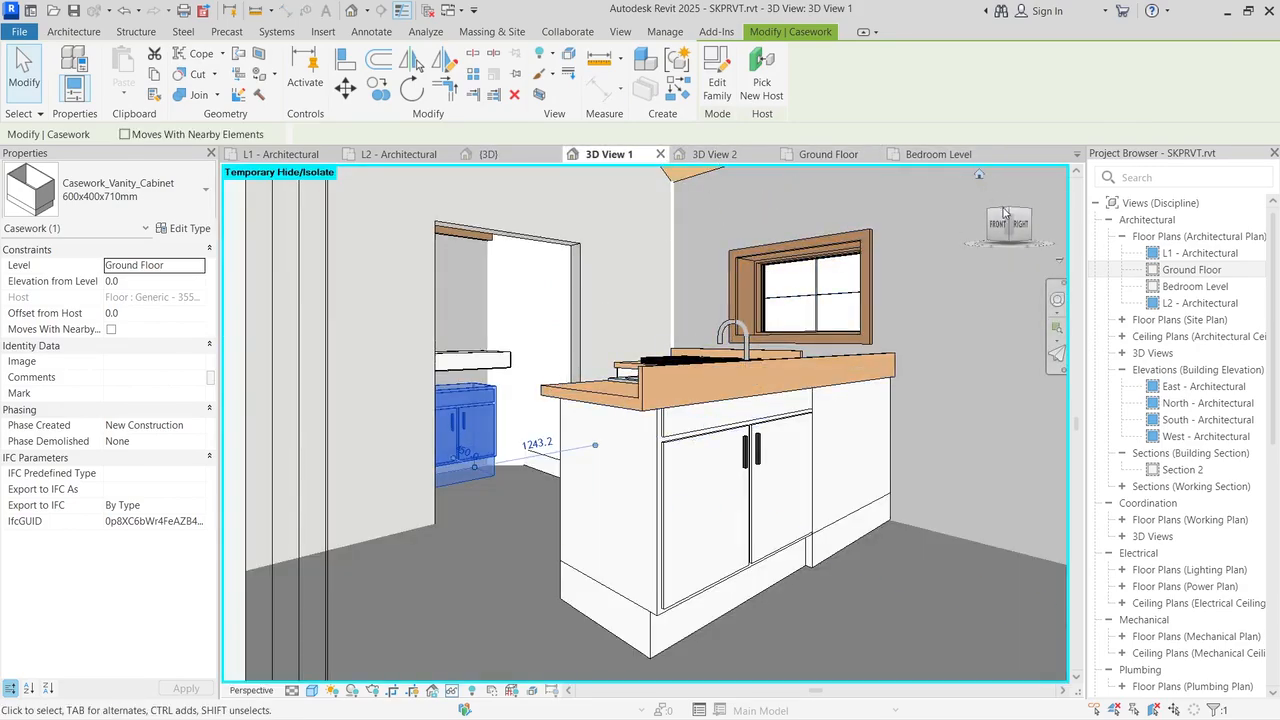
left_click_drag(1006, 214, 966, 262)
key("Escape")
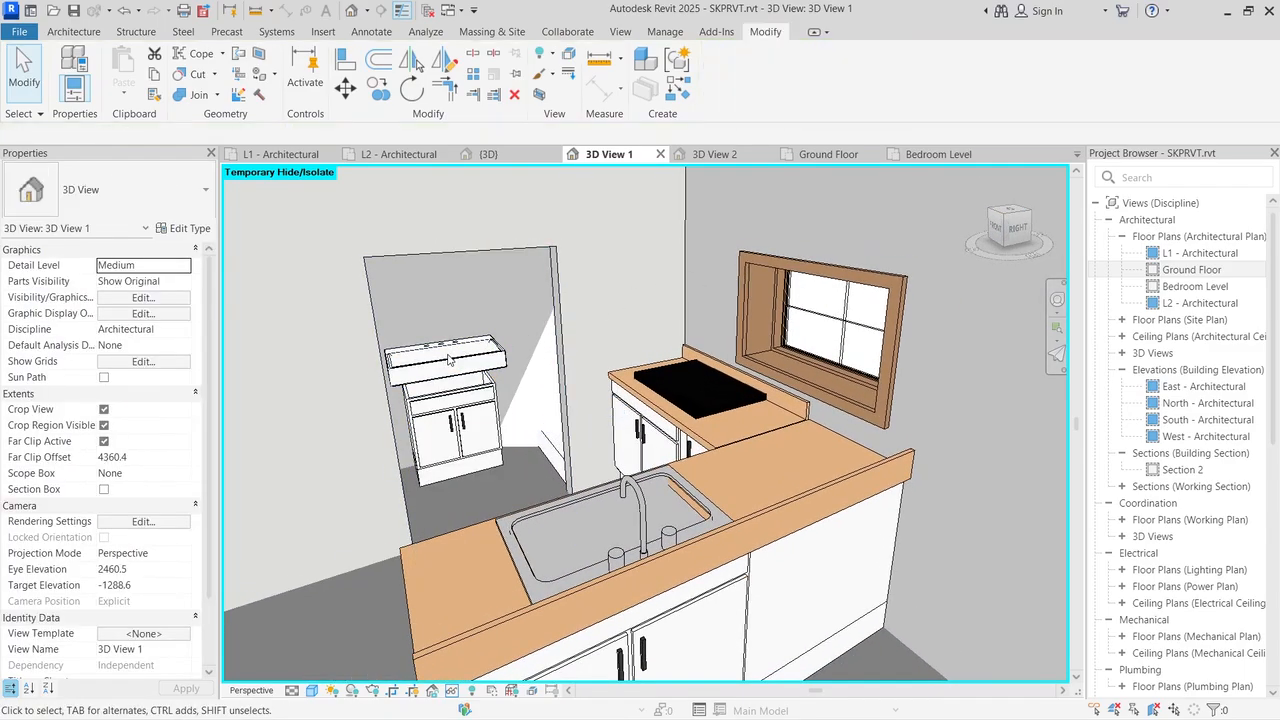
Step: Lower the bathroom sink onto the vanity cabinet by trying an Elevation from Level of 510 and settling on 450
left_click(445, 355)
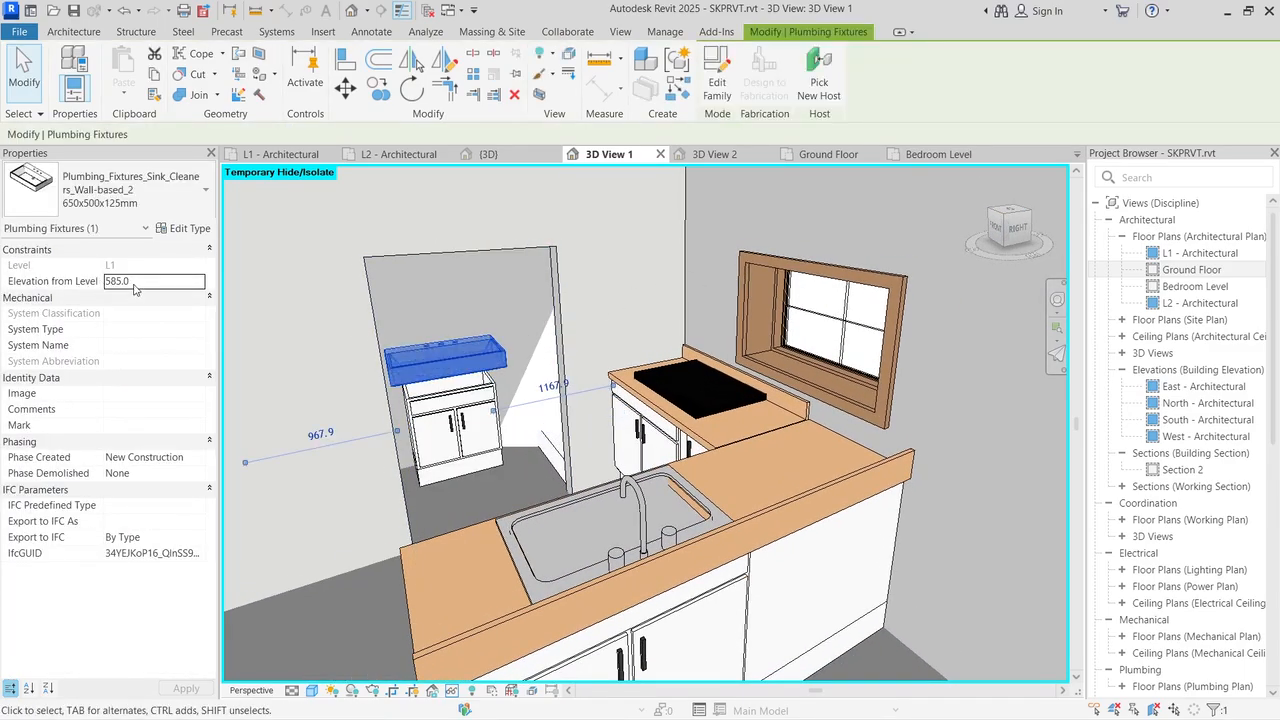
left_click_drag(135, 283, 102, 284)
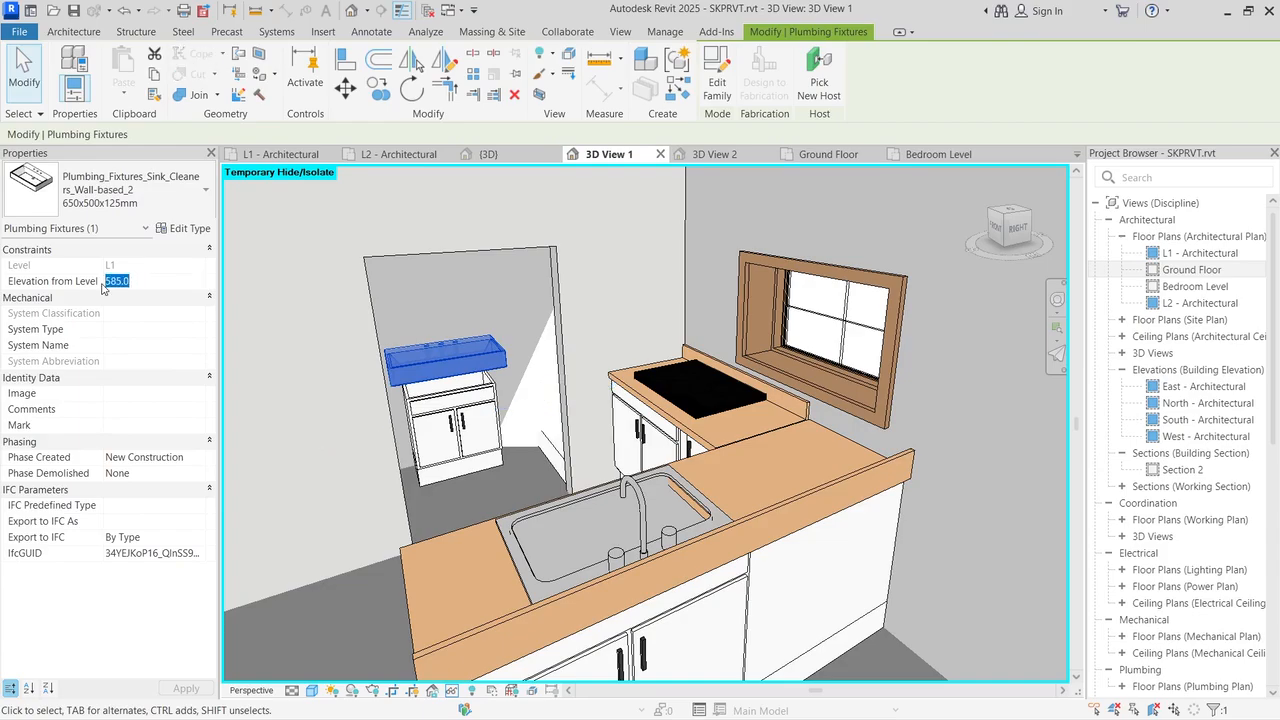
type("510")
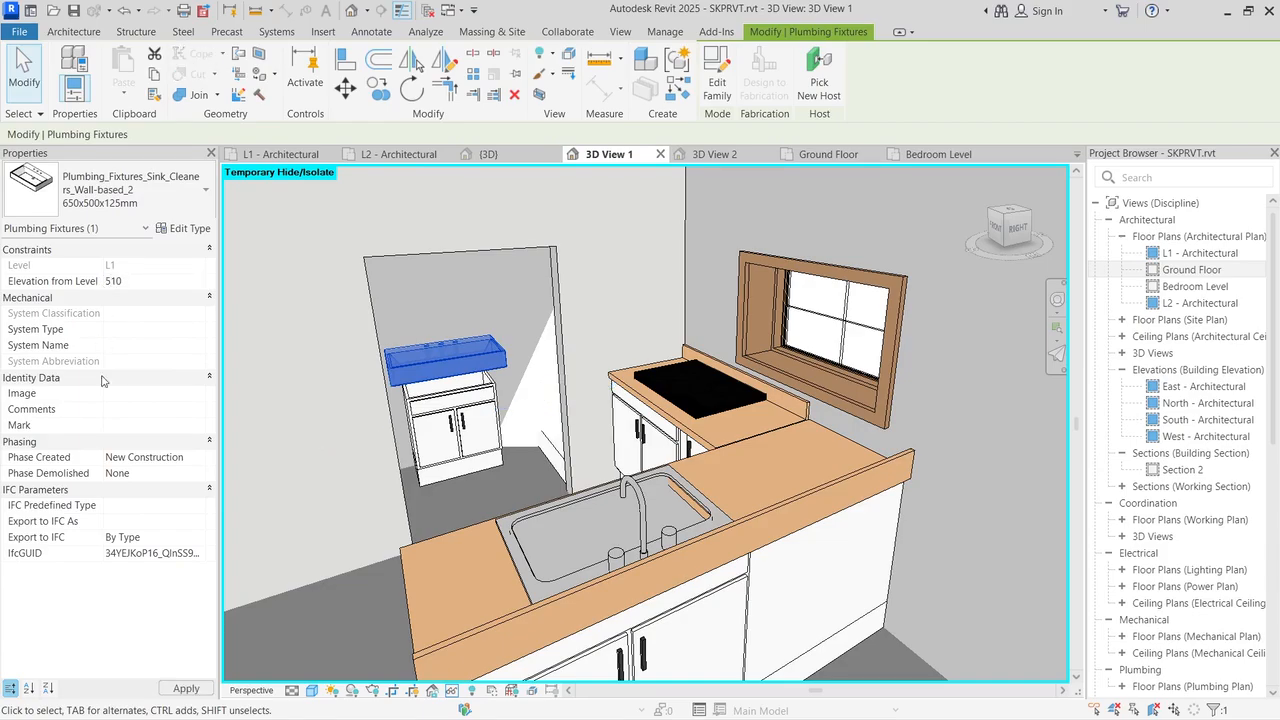
left_click(178, 689)
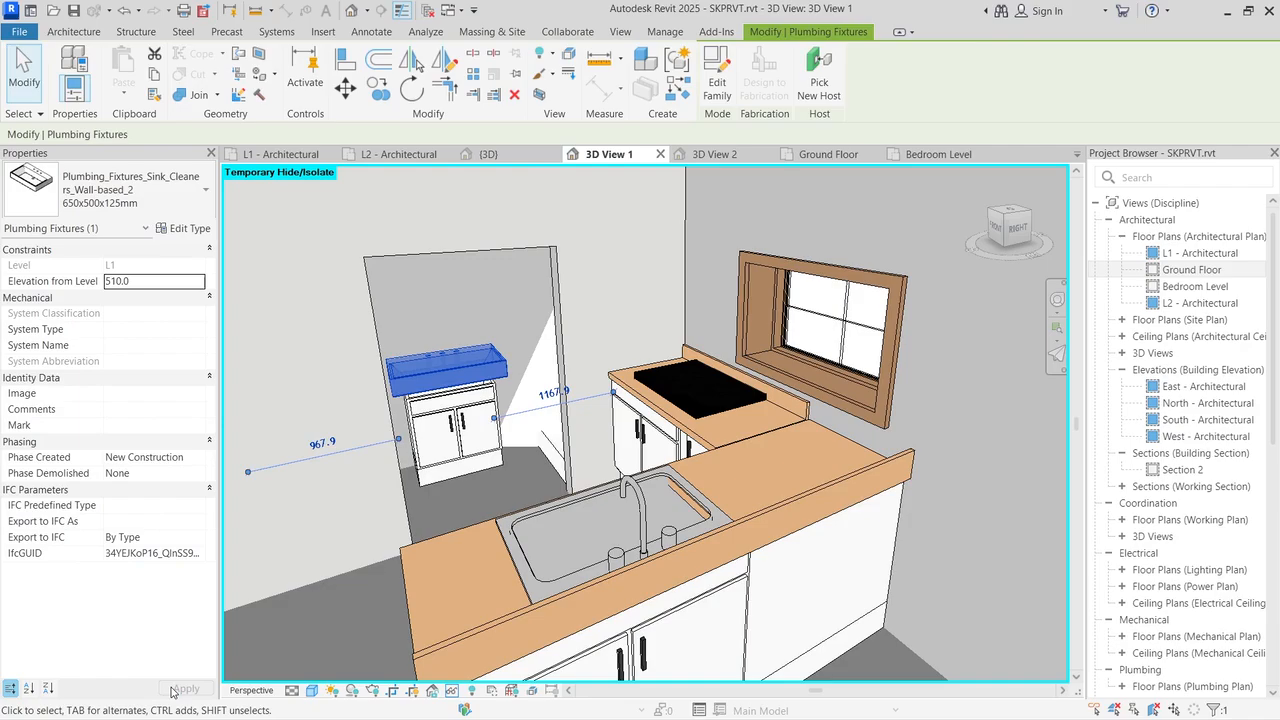
left_click(51, 285)
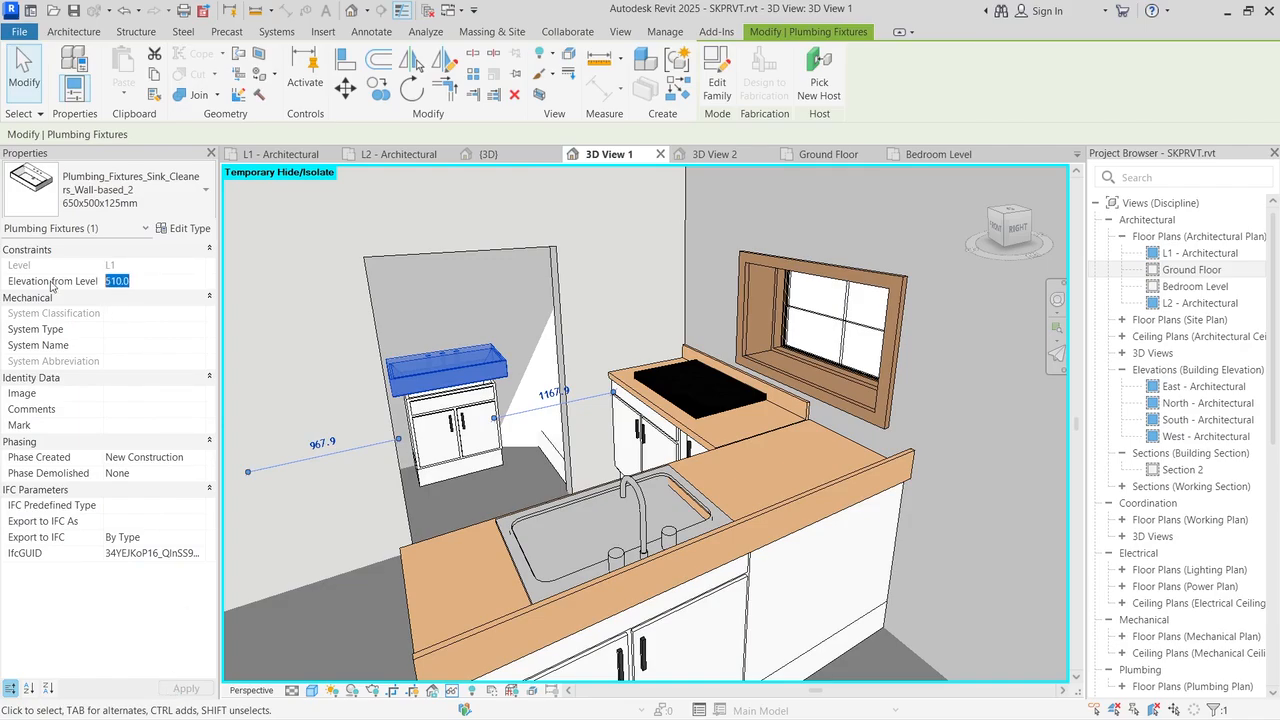
type("450")
left_click(178, 689)
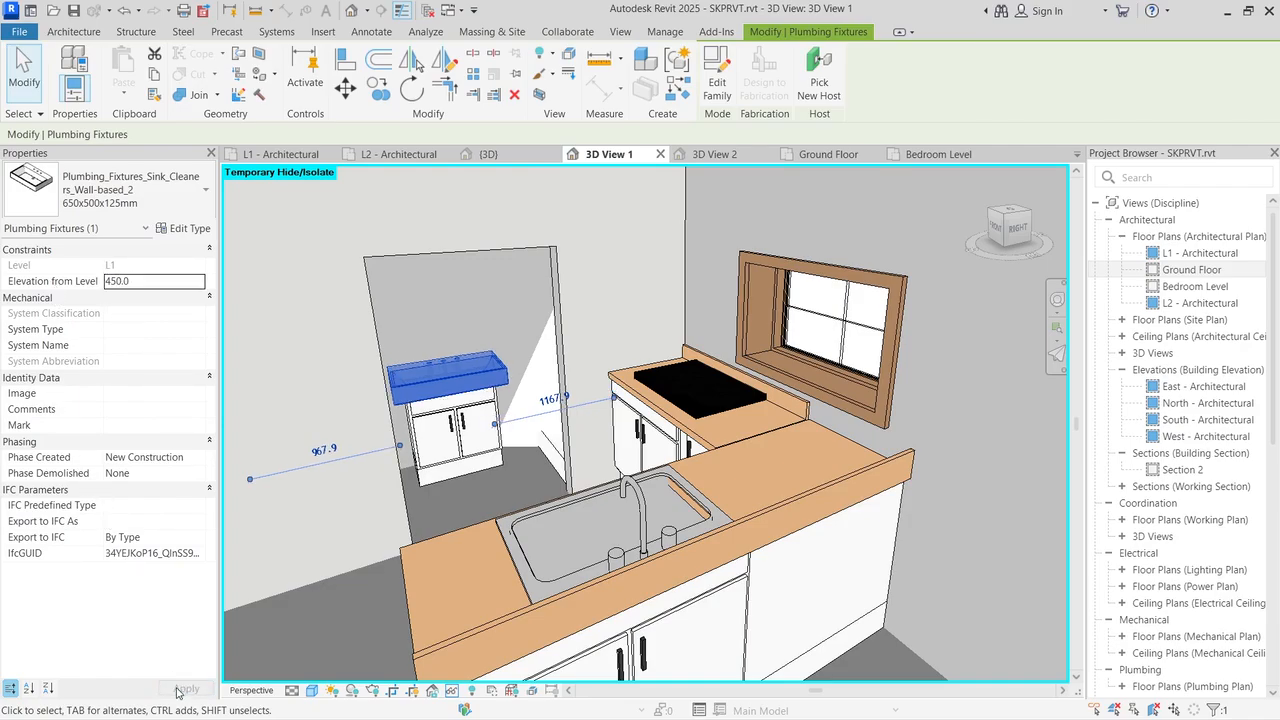
left_click(1010, 240)
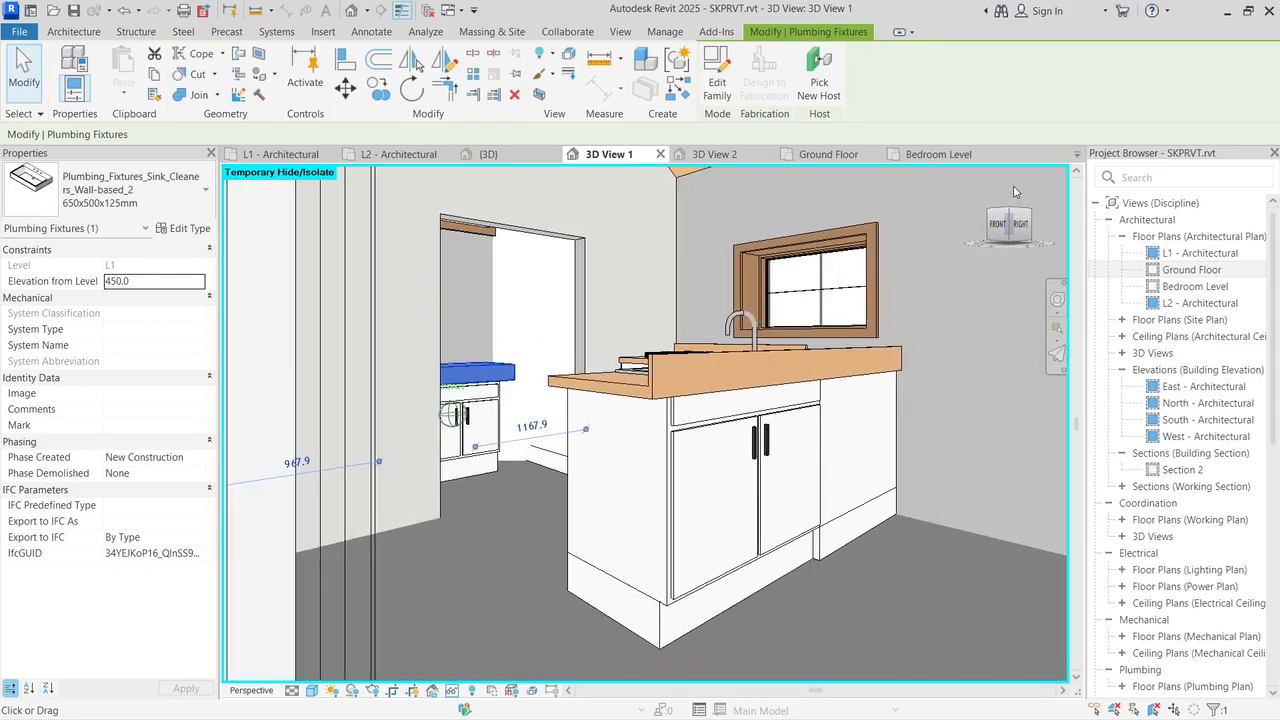
left_click(1014, 208)
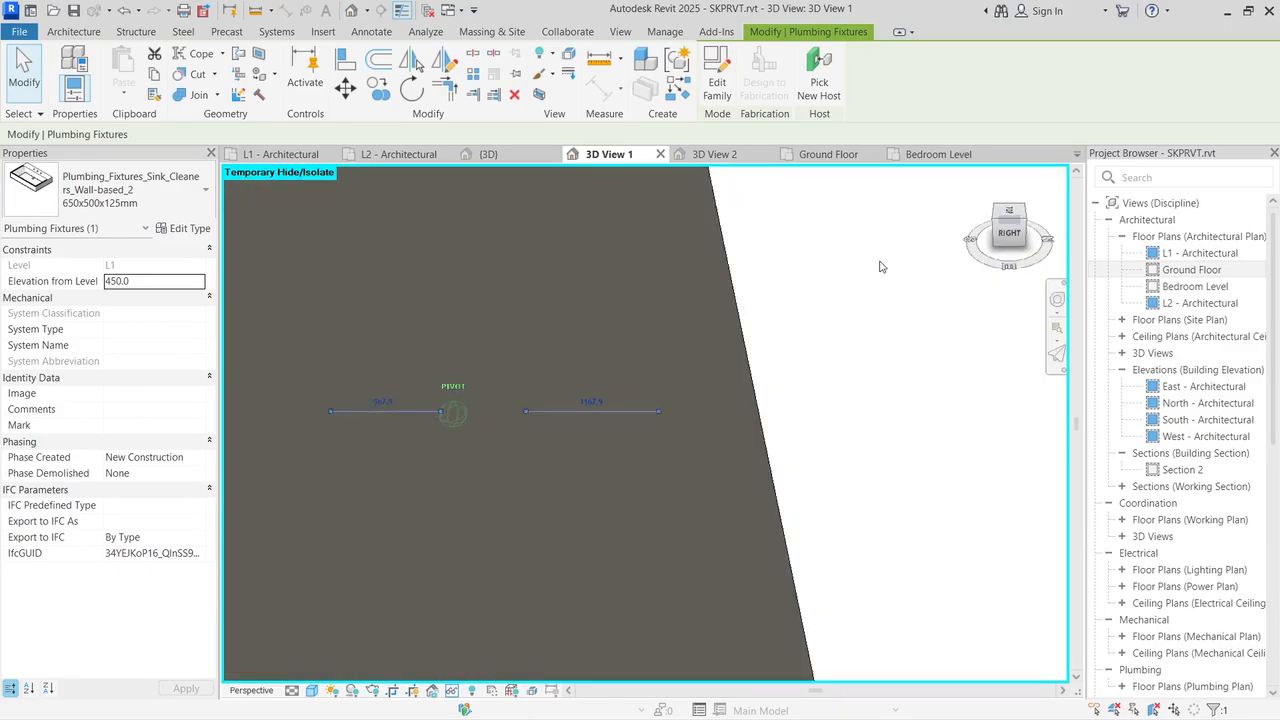
Step: Examine how the lowered bathroom sink sits on the vanity cabinet in 3D View 1, leaving nothing selected
middle_click_drag(880, 262, 925, 243, "shift")
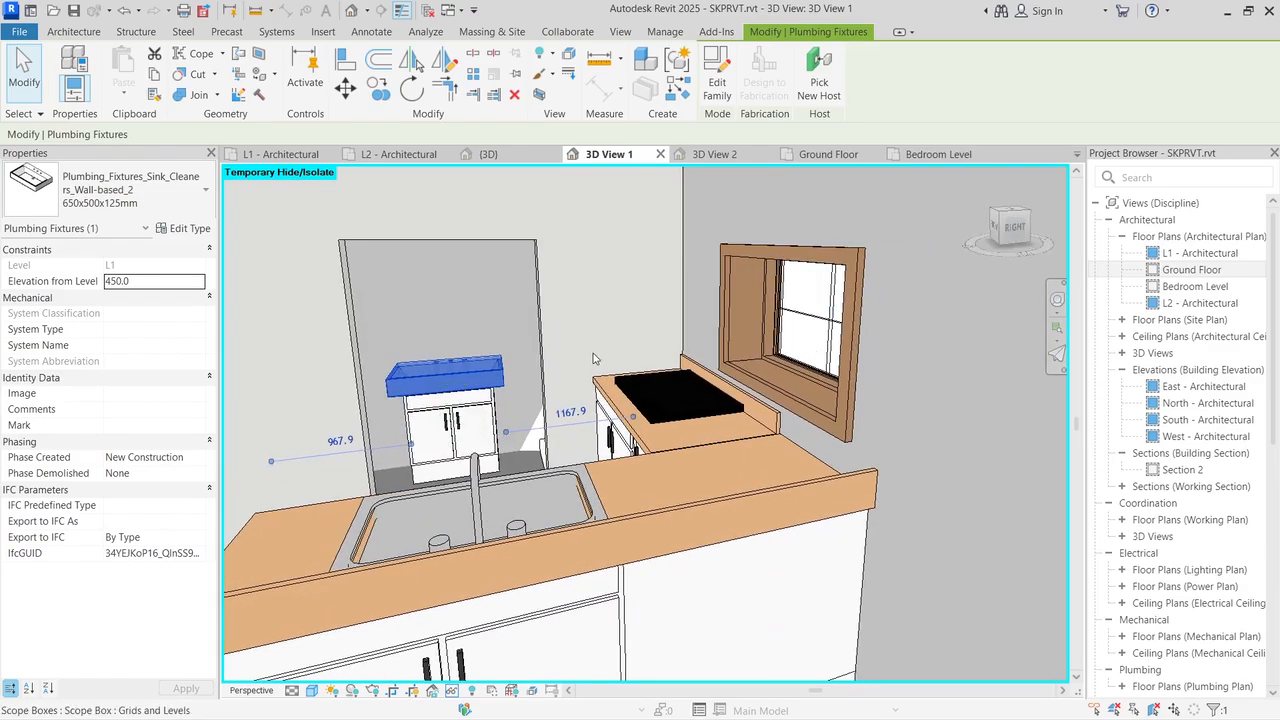
scroll(593, 353, "up", 3)
left_click(995, 222)
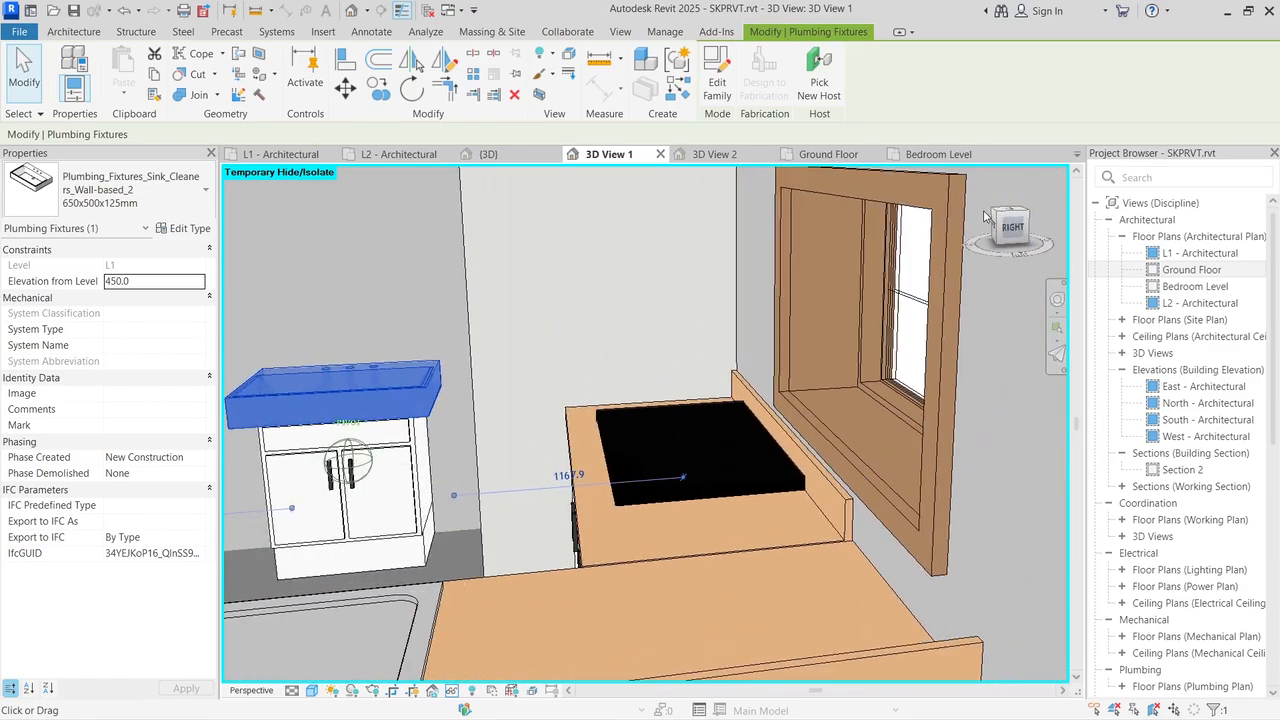
scroll(432, 343, "down", 3)
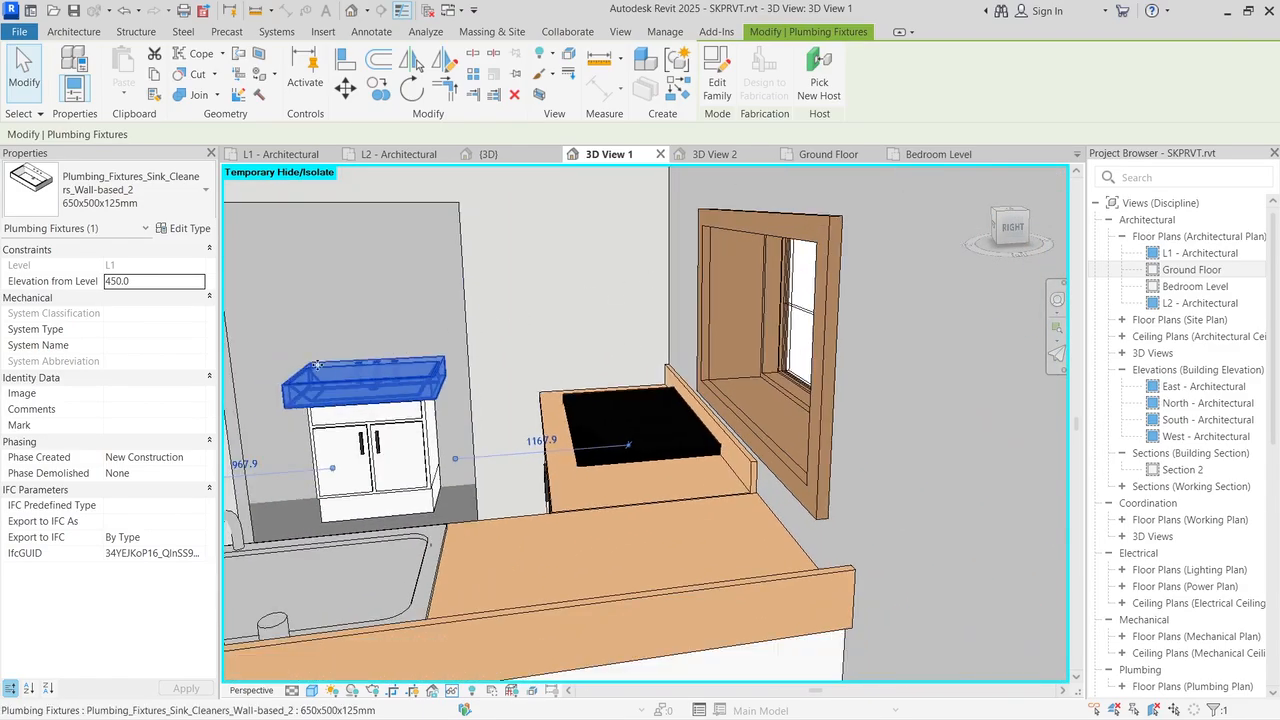
scroll(262, 449, "up", 3)
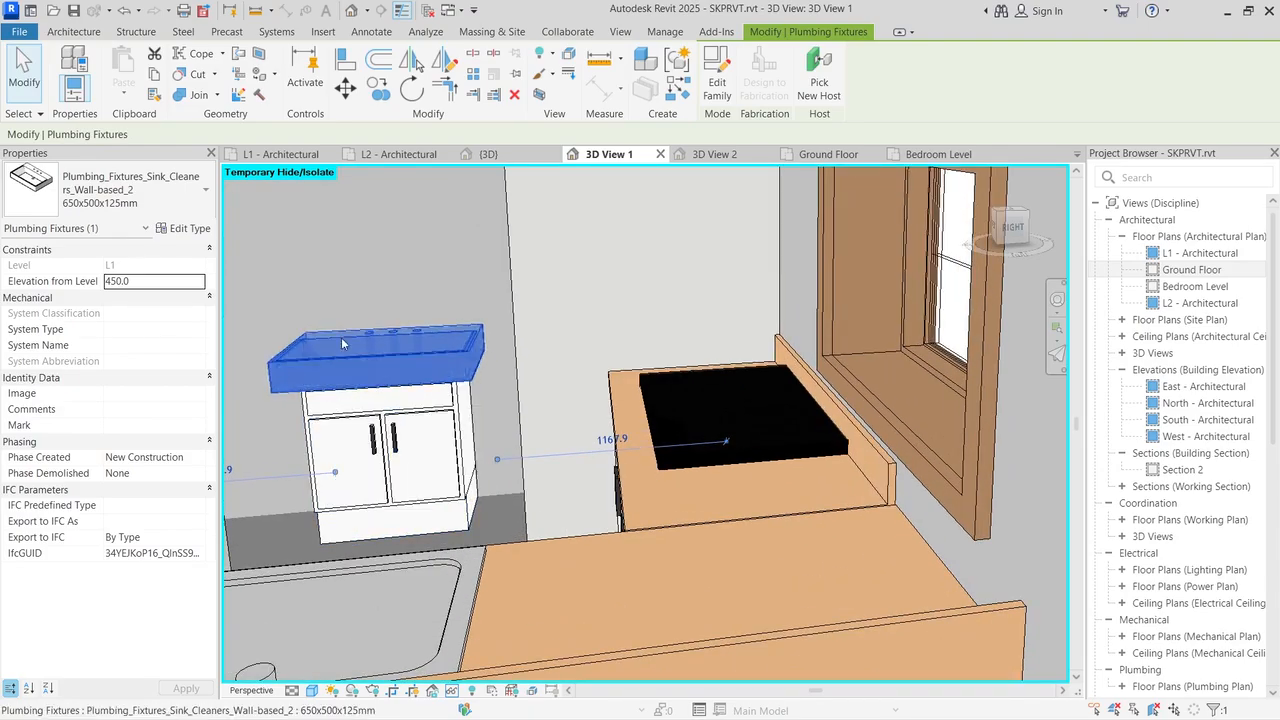
scroll(300, 412, "down", 2)
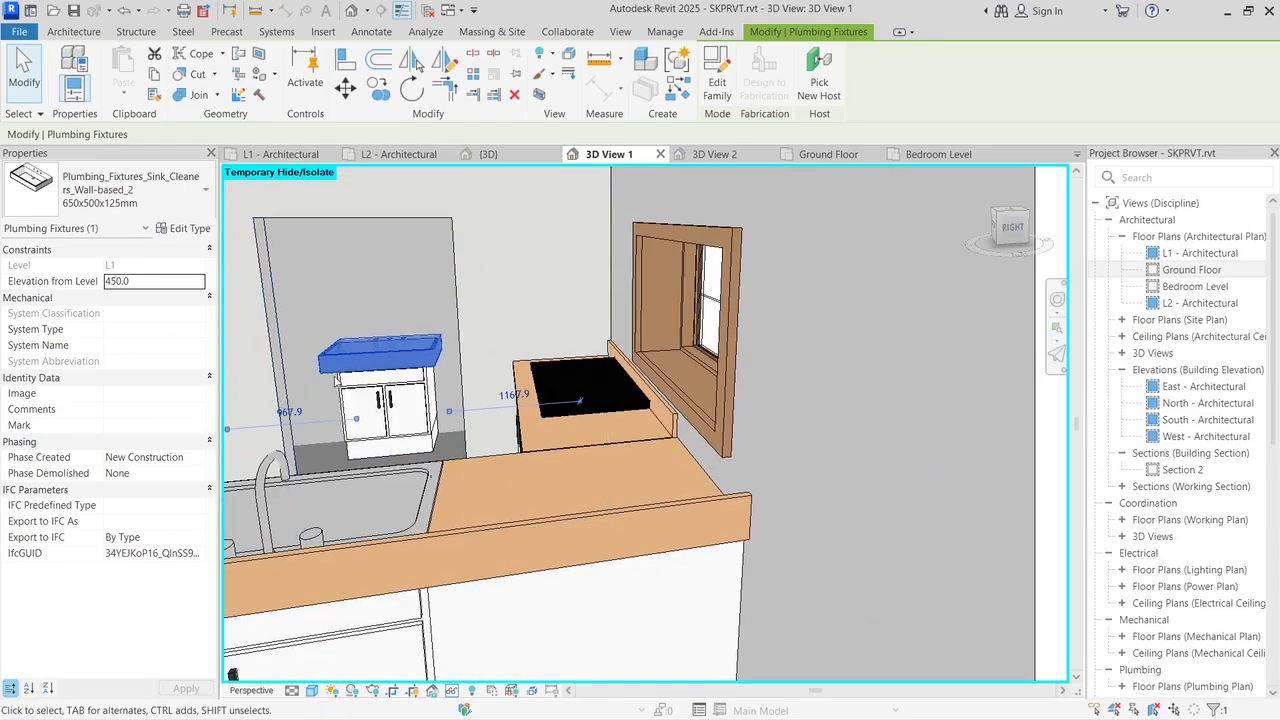
scroll(577, 346, "down", 5)
scroll(374, 309, "up", 3)
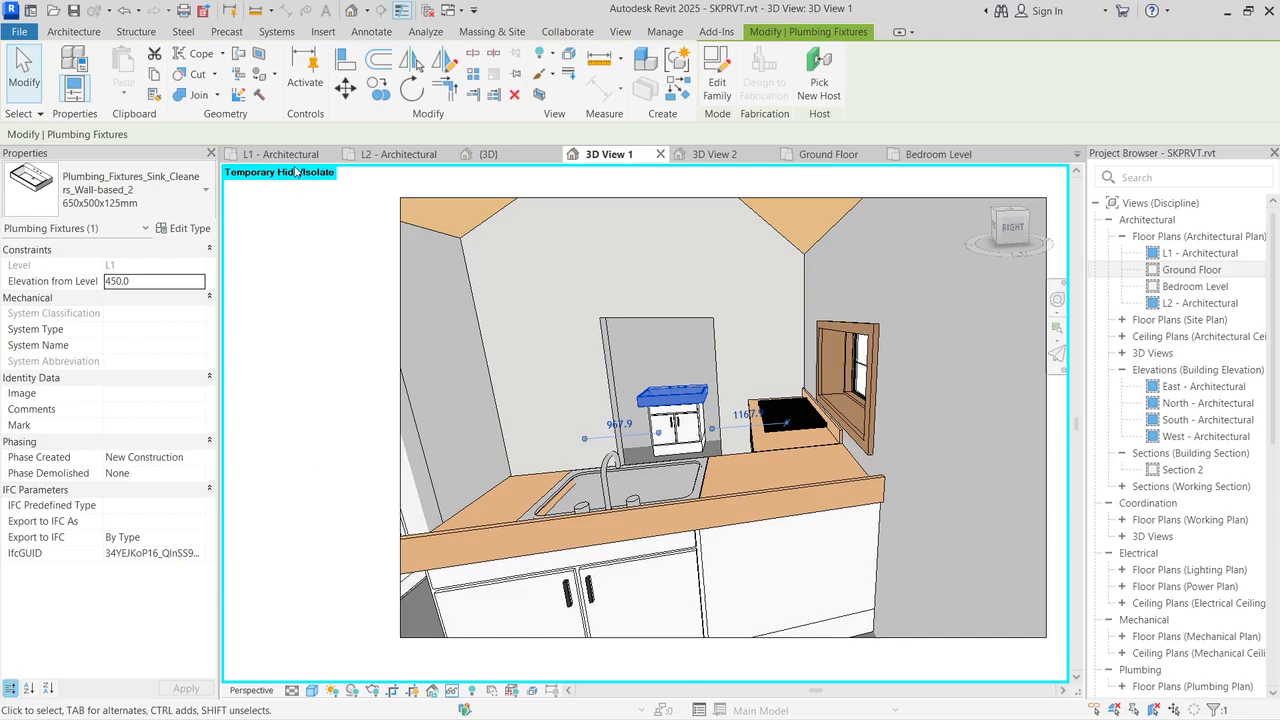
scroll(576, 383, "up", 3)
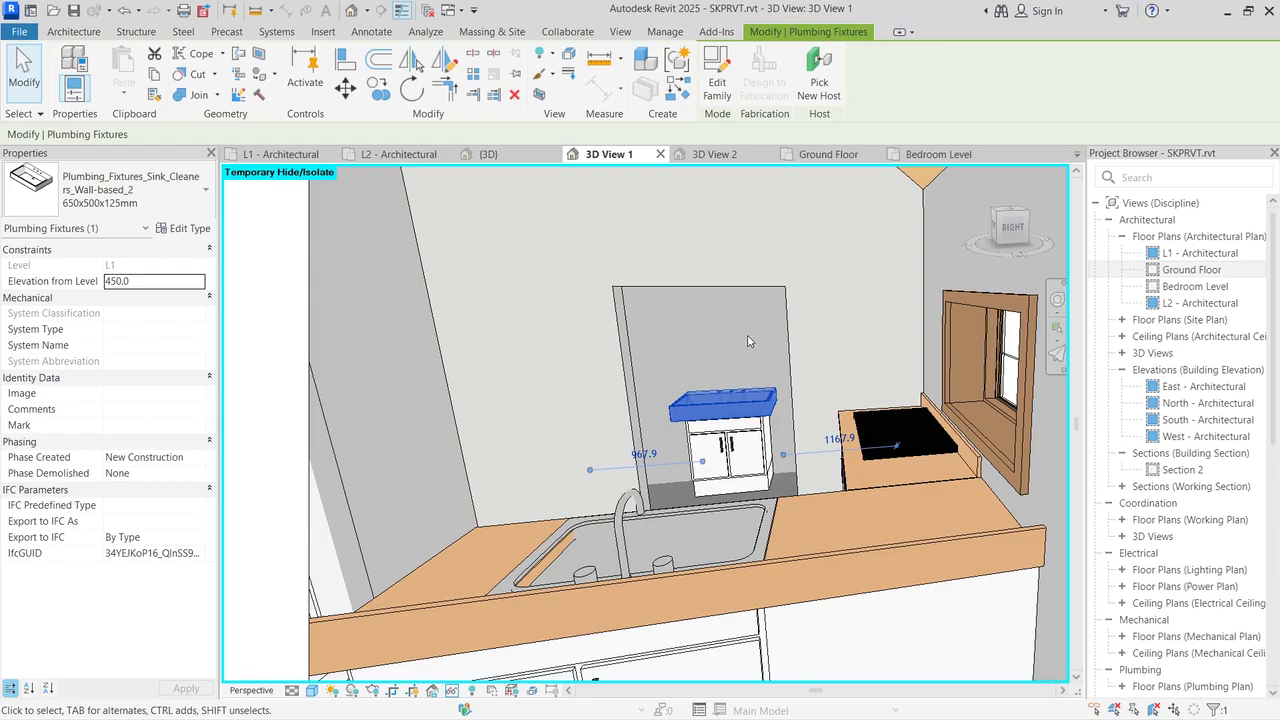
key("Escape")
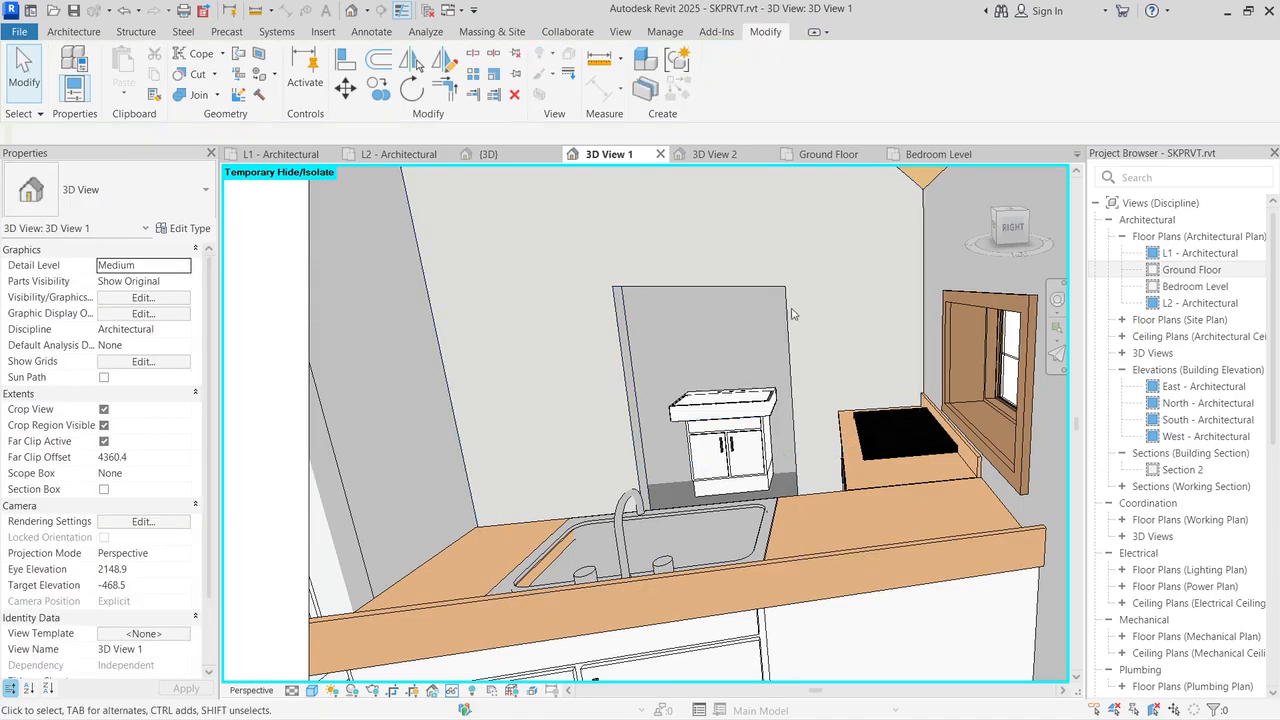
Step: Inspect the bathroom sink, vanity cabinet and toilet from the kitchen side with the Full Navigation Wheel, then clear the selection
left_click_drag(770, 314, 770, 314)
key("alt")
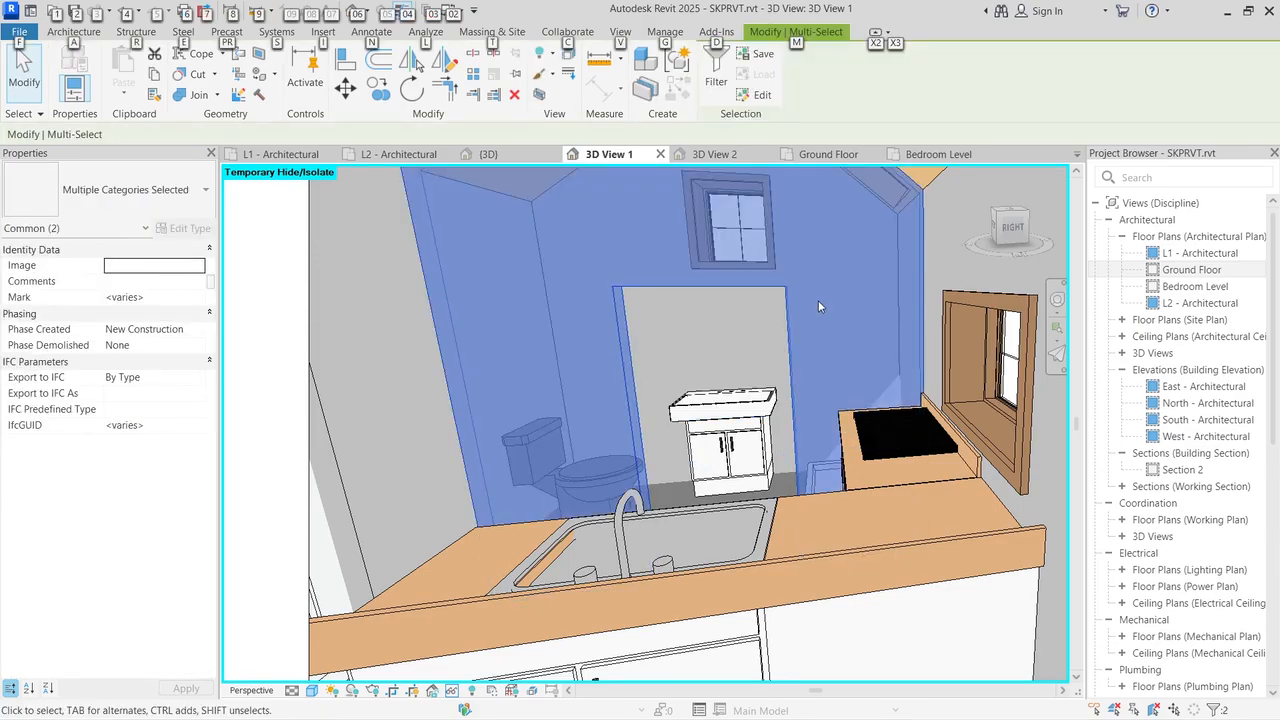
key("Escape")
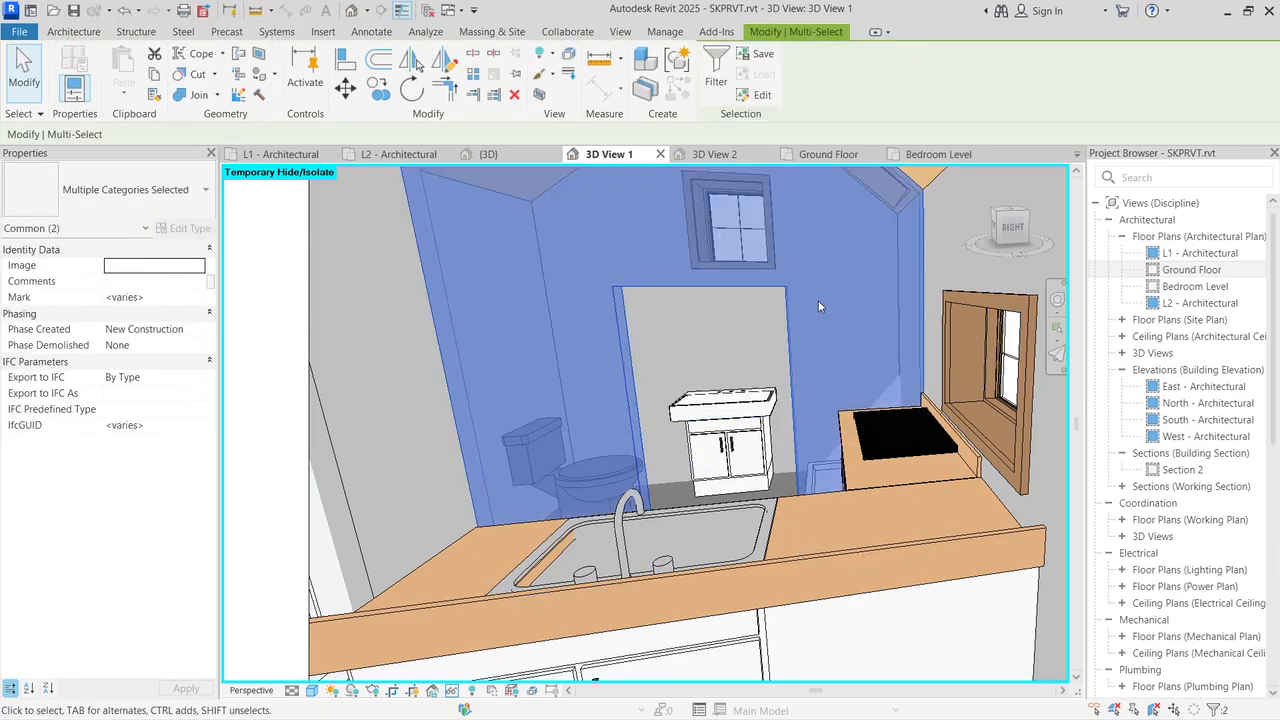
left_click(1062, 315)
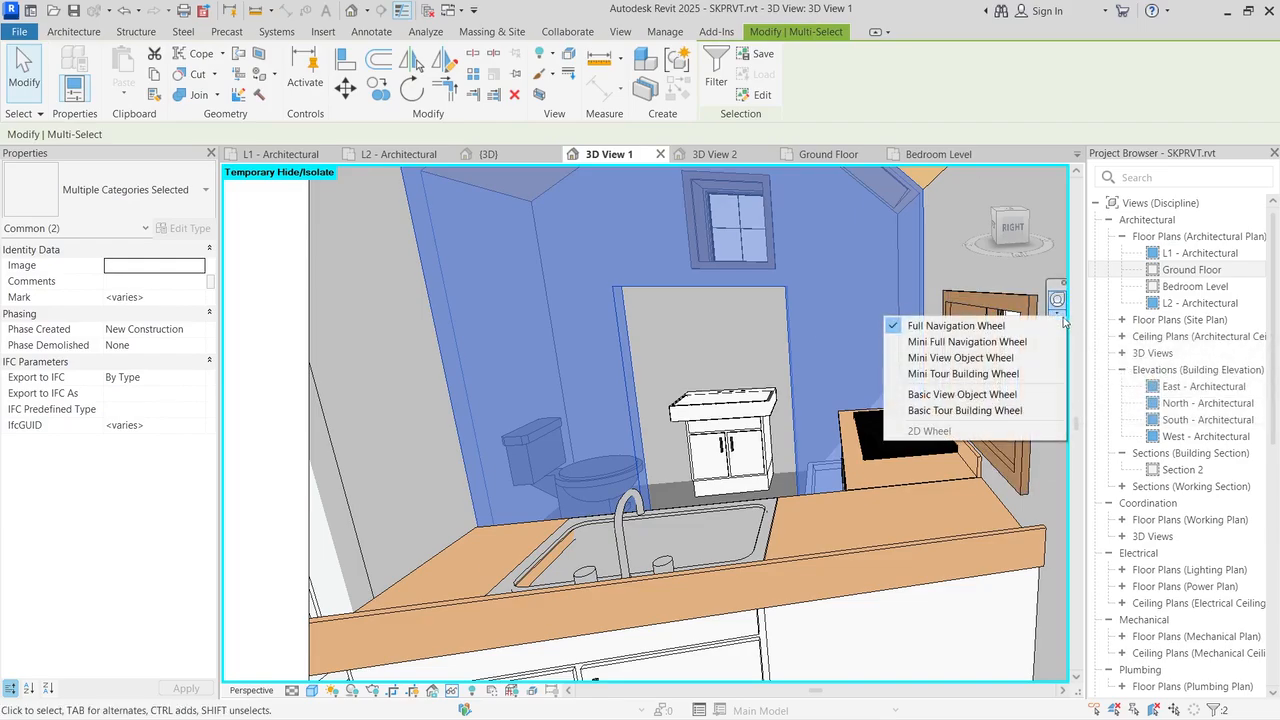
left_click(1057, 302)
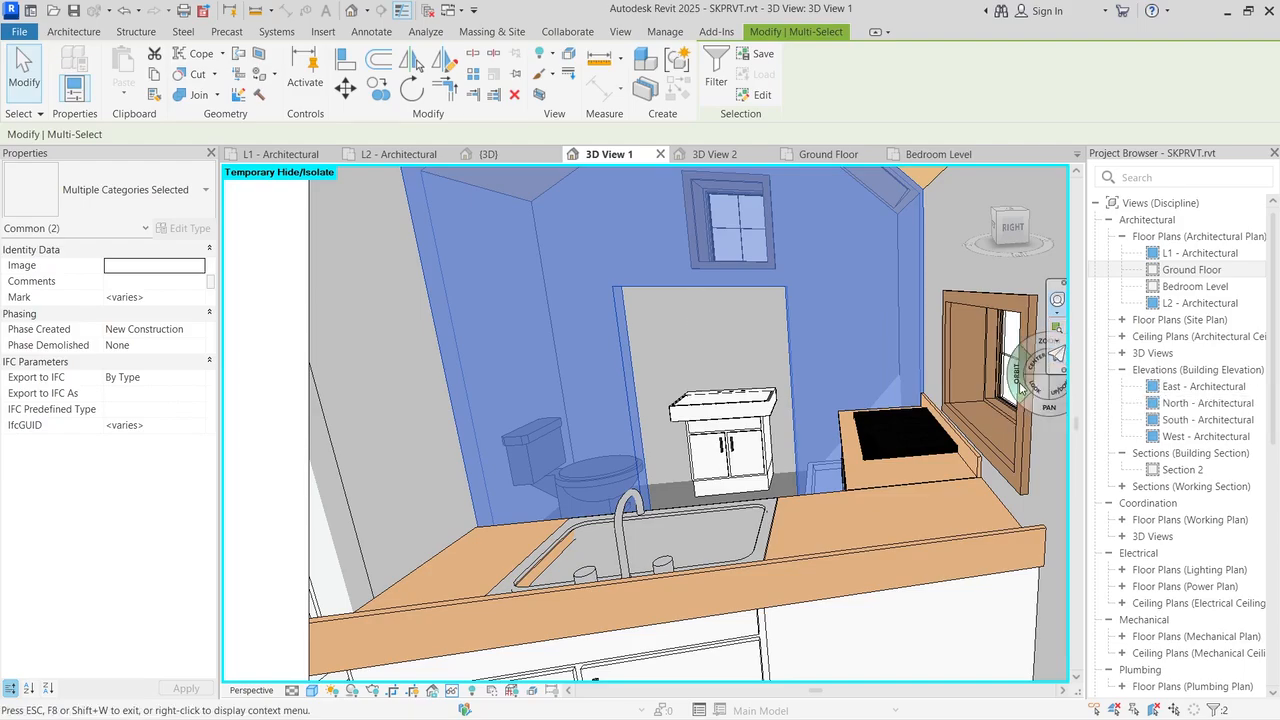
left_click_drag(872, 350, 536, 390)
scroll(660, 388, "up", 3)
left_click(540, 389)
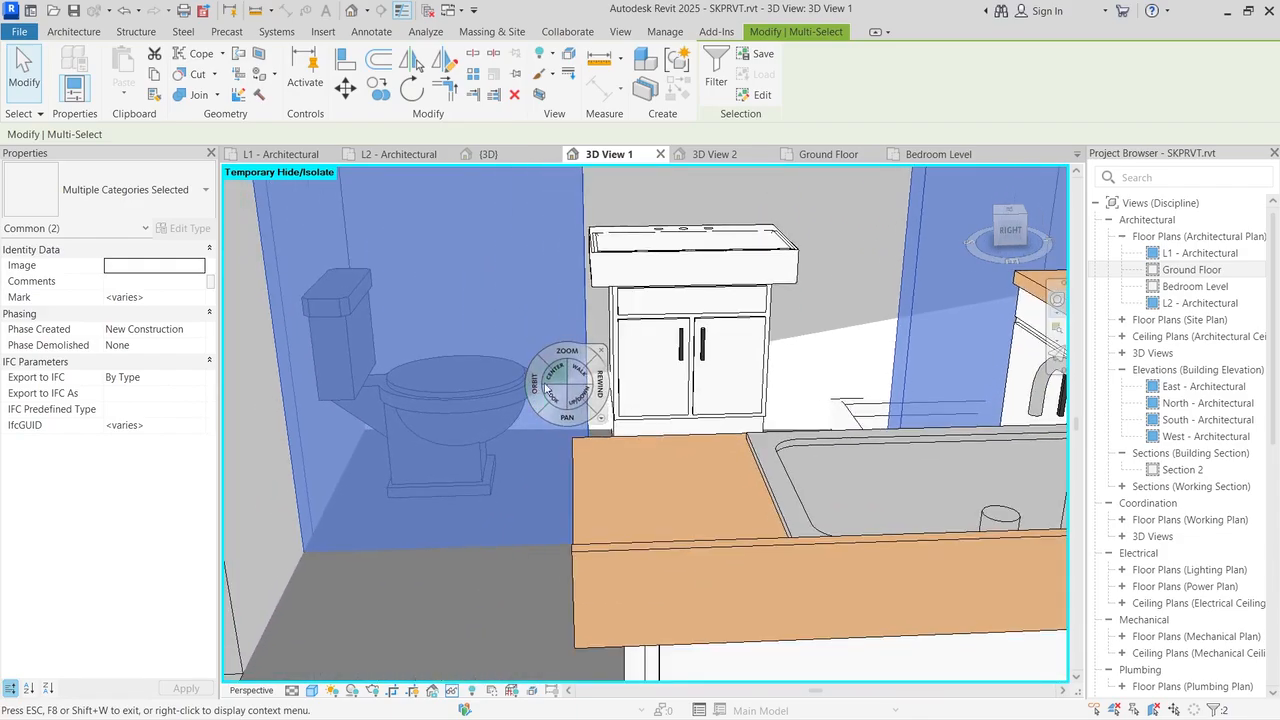
scroll(643, 300, "down", 10)
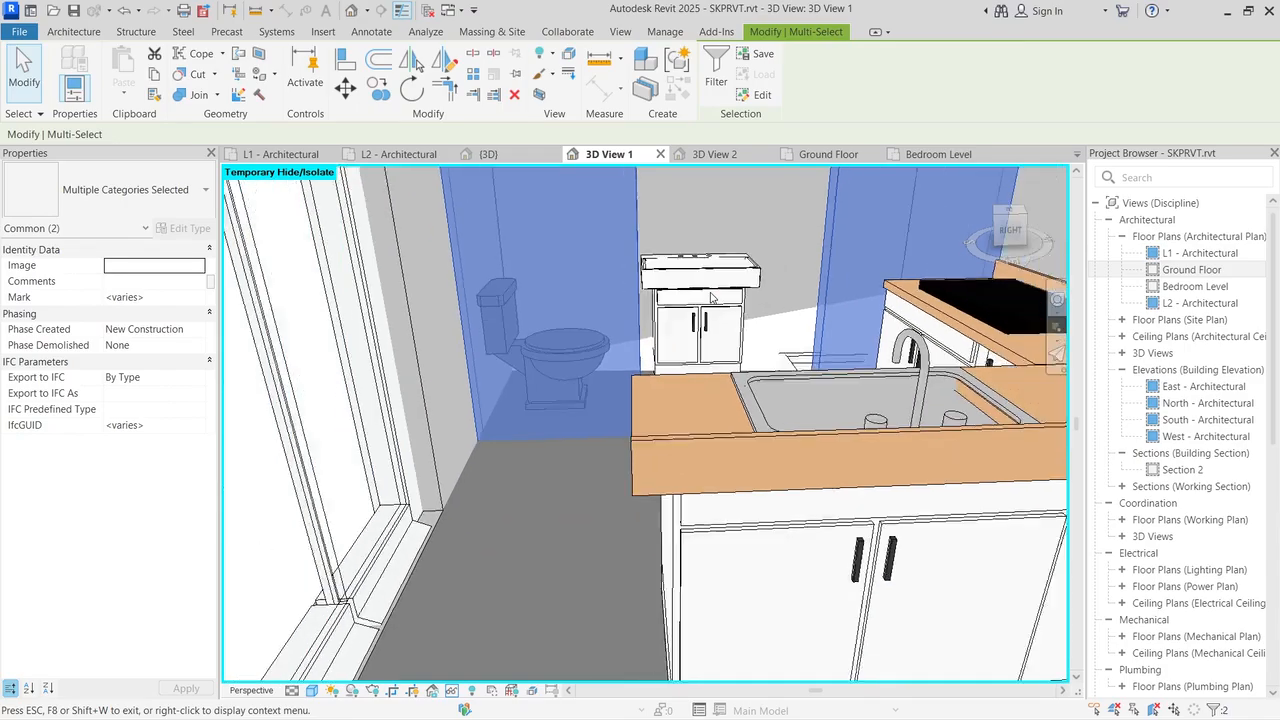
key("Escape")
scroll(680, 300, "down", 3)
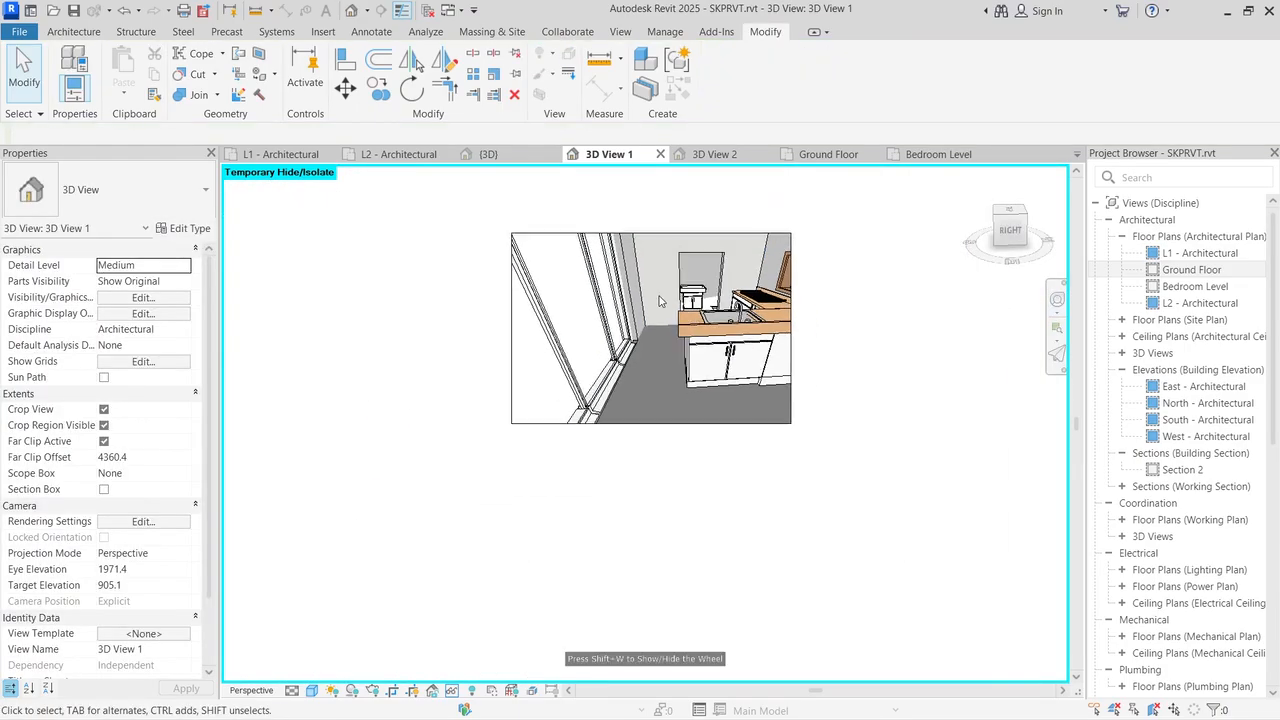
Step: Close 3D View 1 and review the whole furnished layout in the L1 - Architectural floor plan
left_click(660, 154)
left_click(284, 156)
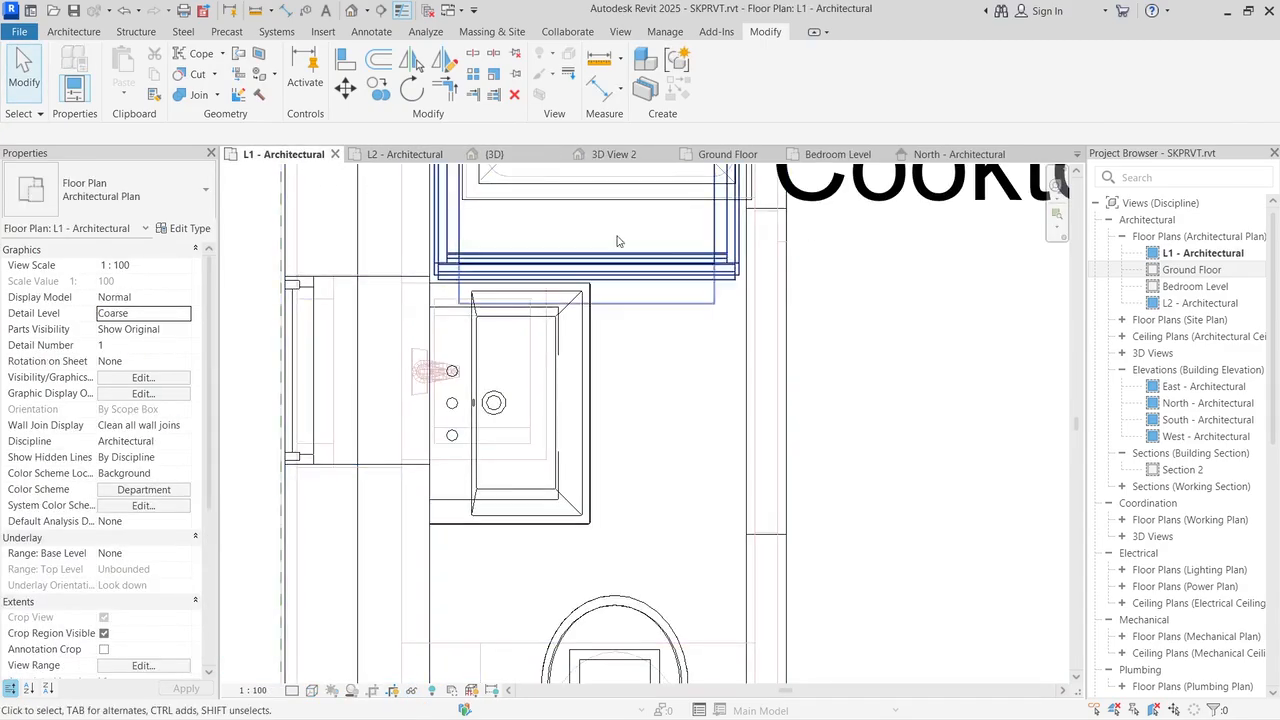
scroll(645, 251, "down", 8)
scroll(897, 243, "up", 3)
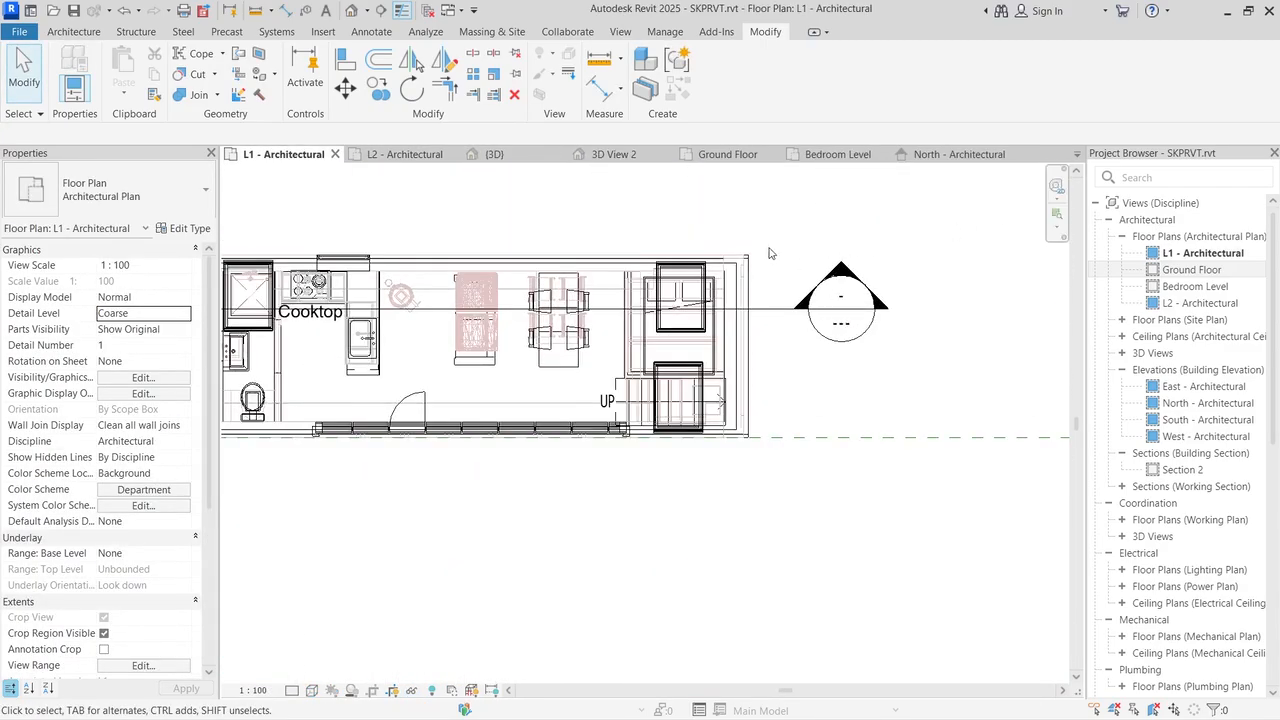
scroll(700, 230, "down", 2)
scroll(610, 215, "up", 4)
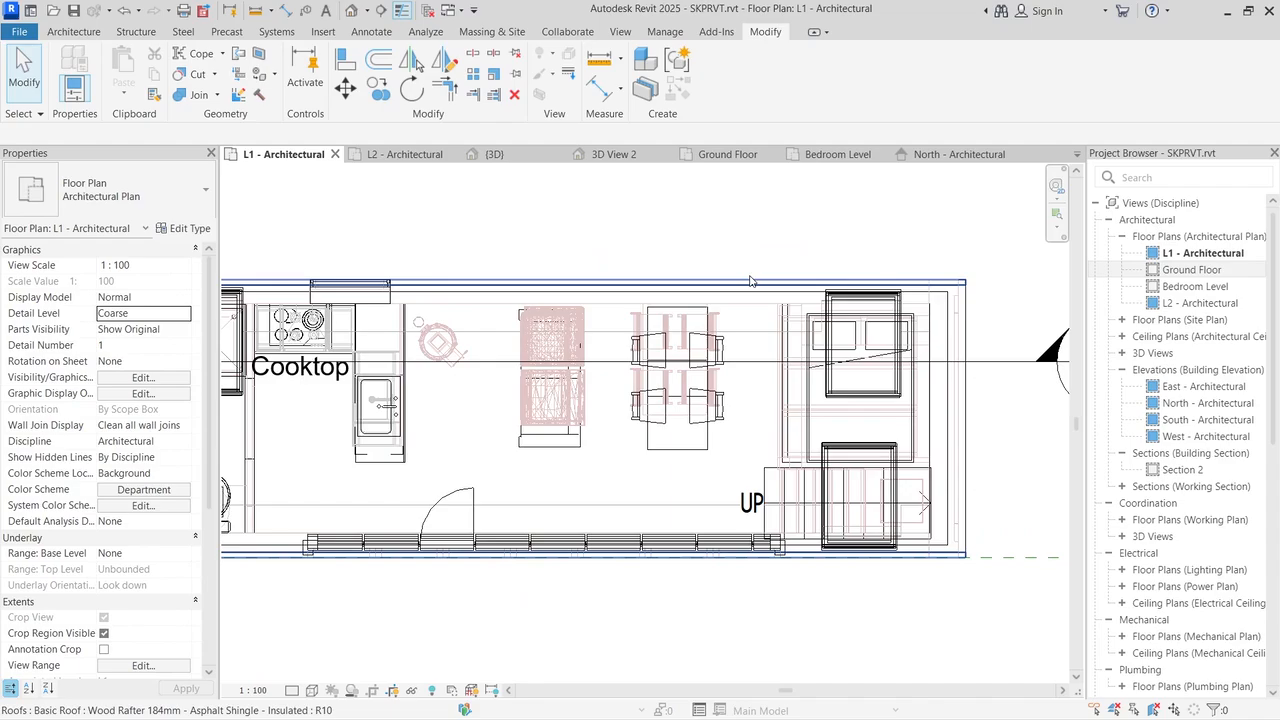
scroll(752, 281, "down", 1)
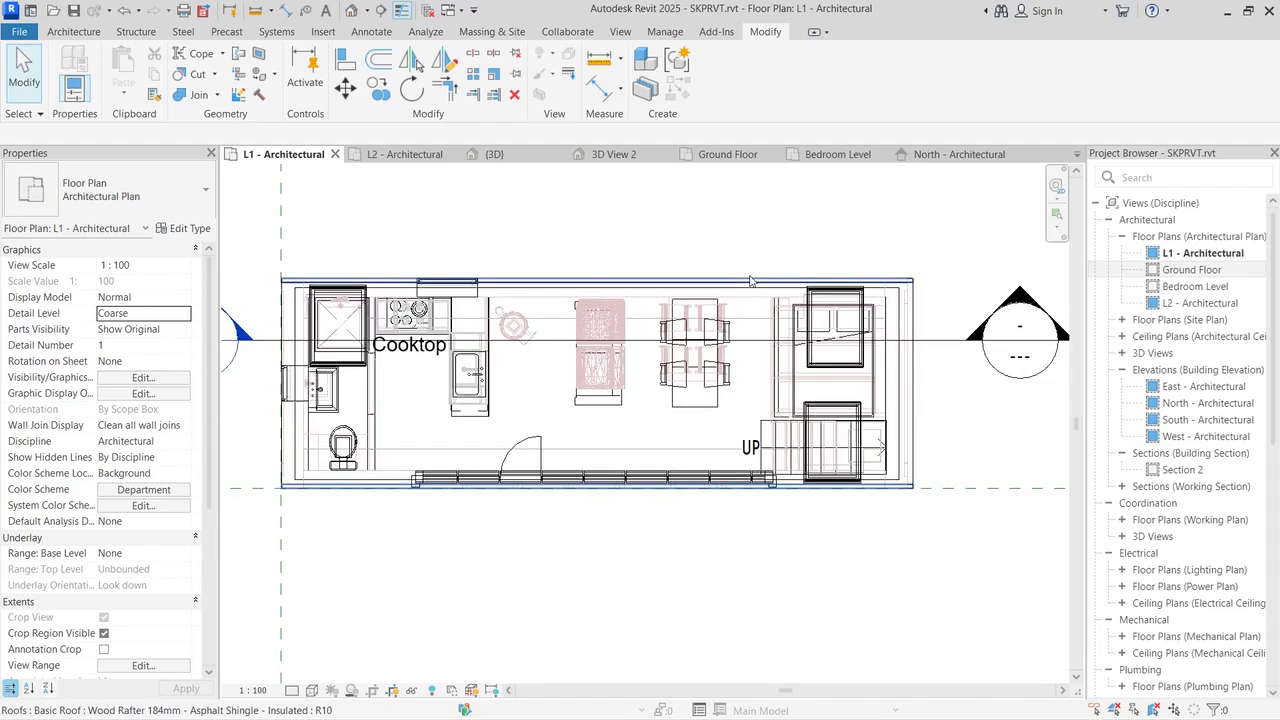
scroll(575, 237, "down", 2)
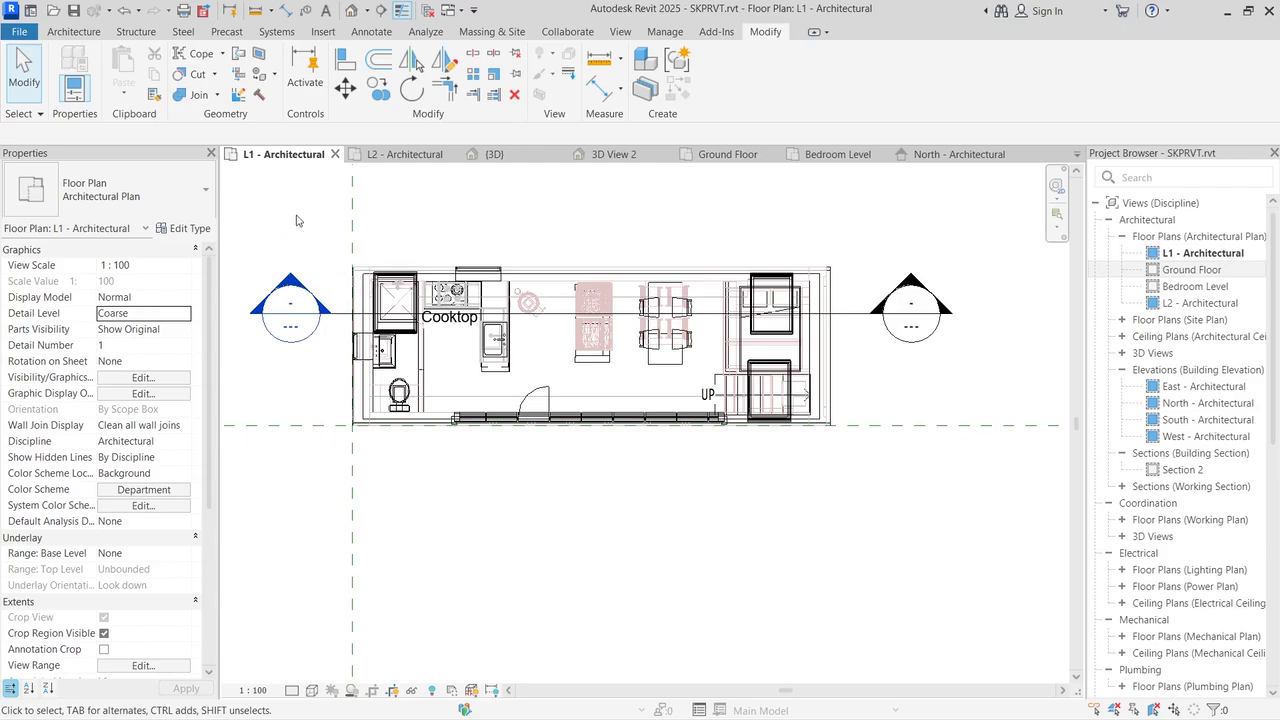
scroll(300, 212, "down", 2)
scroll(281, 208, "up", 3)
scroll(431, 246, "down", 1)
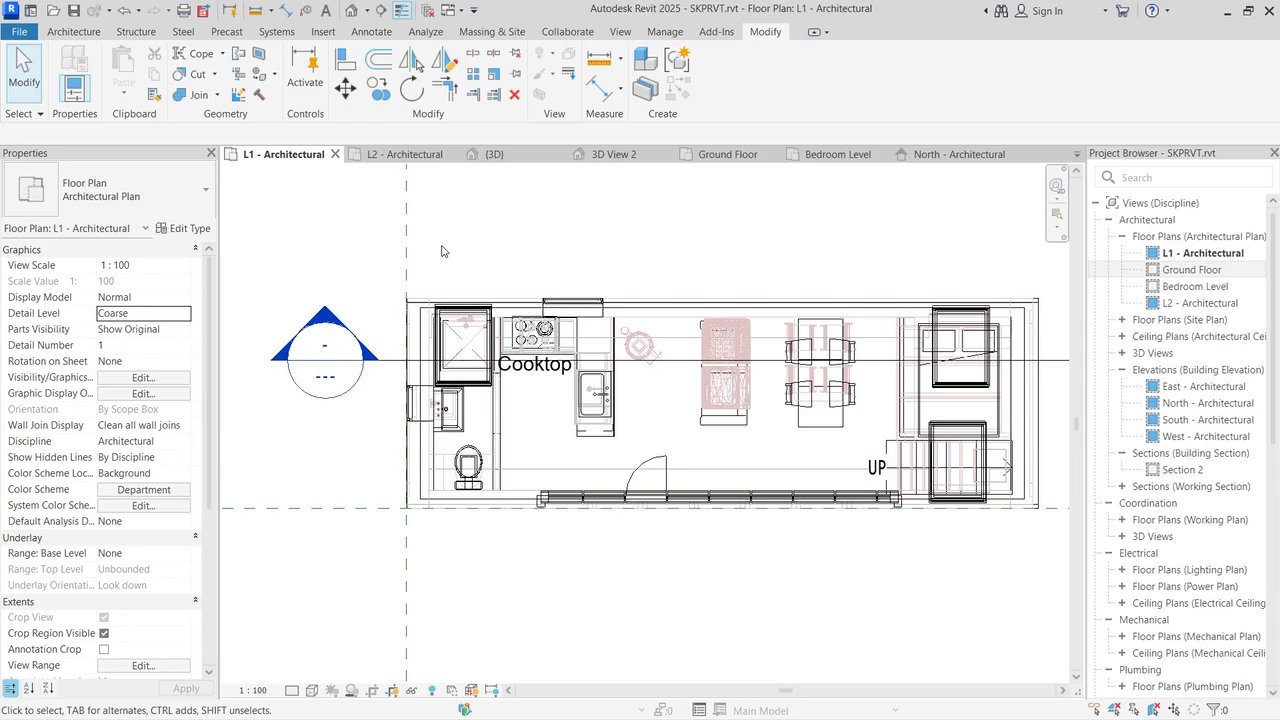
scroll(452, 238, "down", 2)
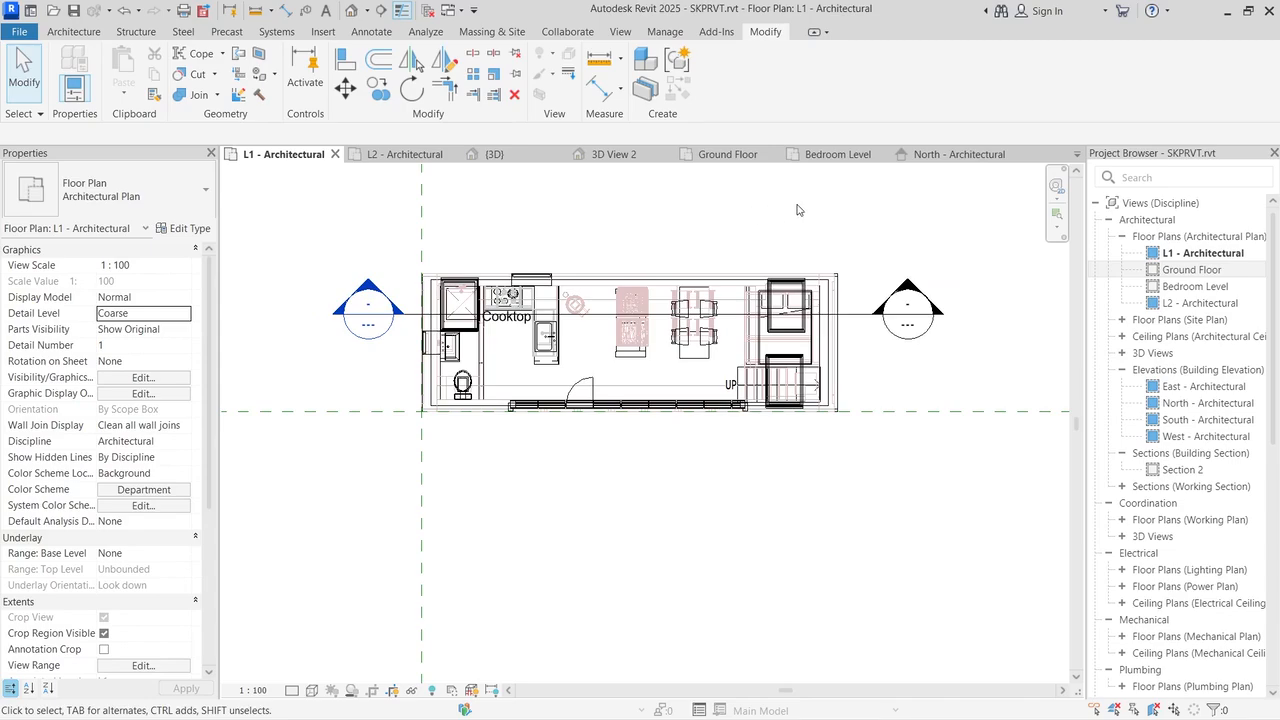
scroll(867, 202, "up", 1)
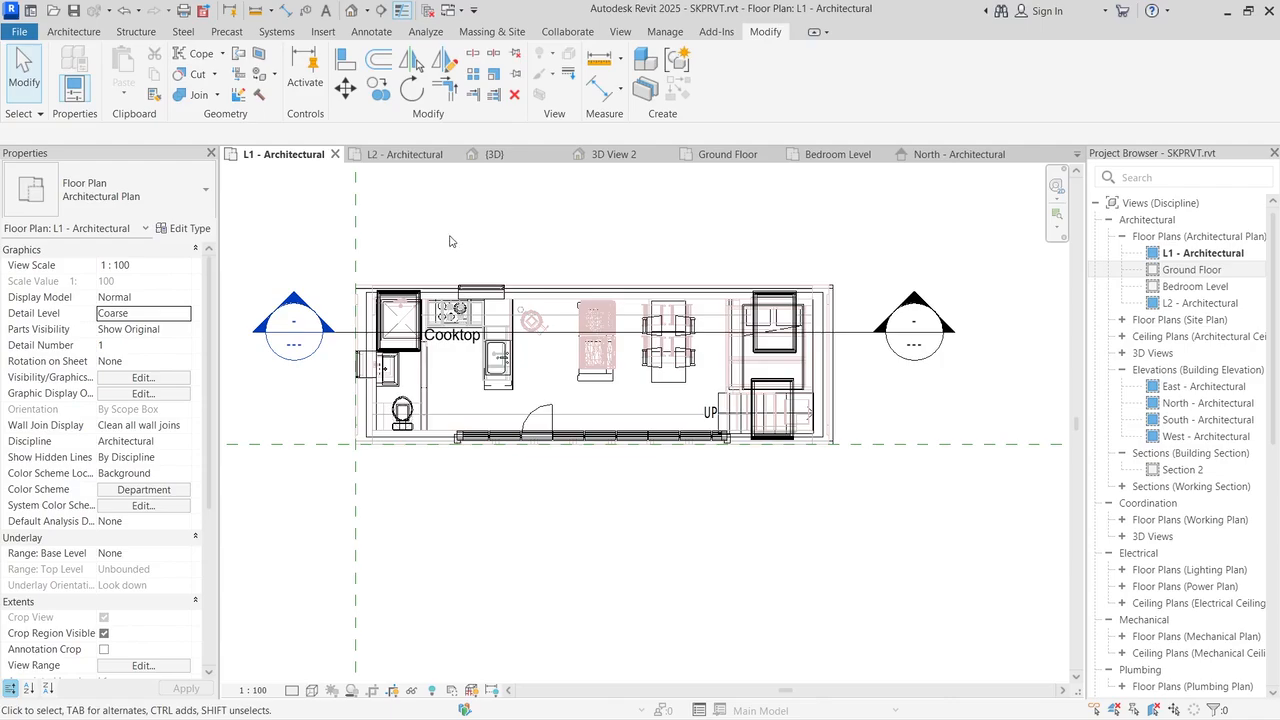
scroll(399, 422, "up", 4)
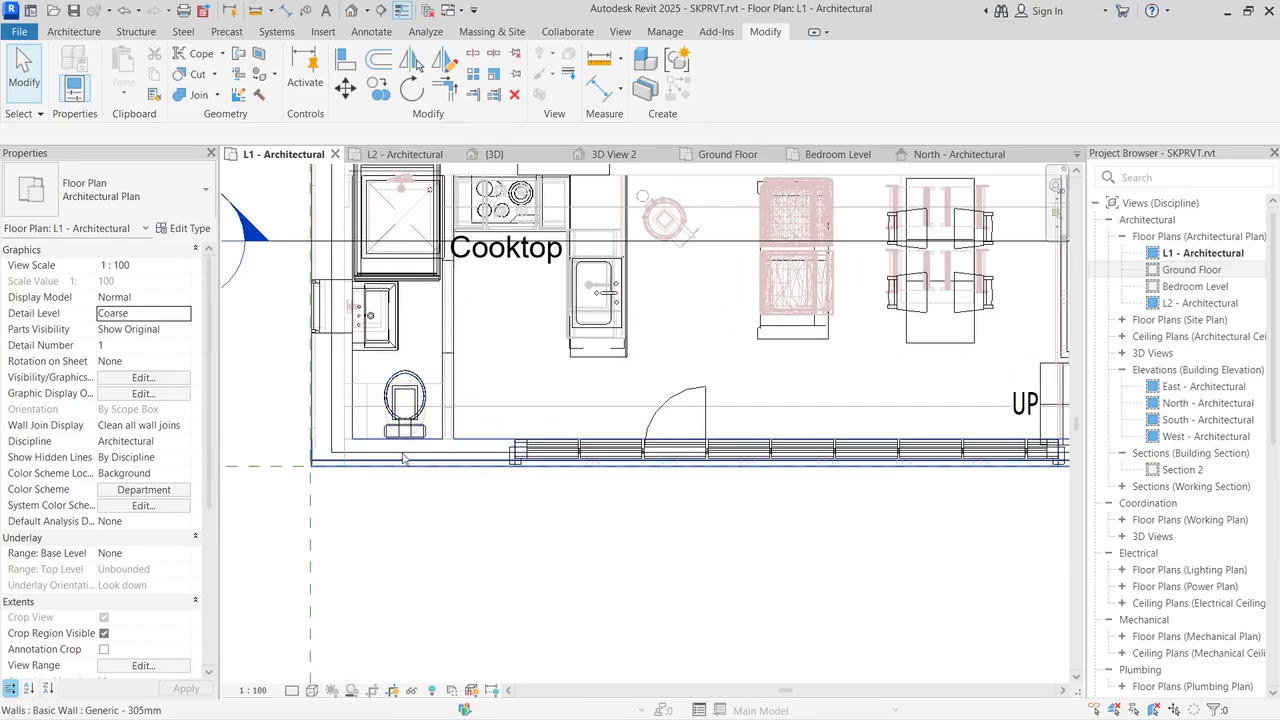
scroll(462, 432, "down", 3)
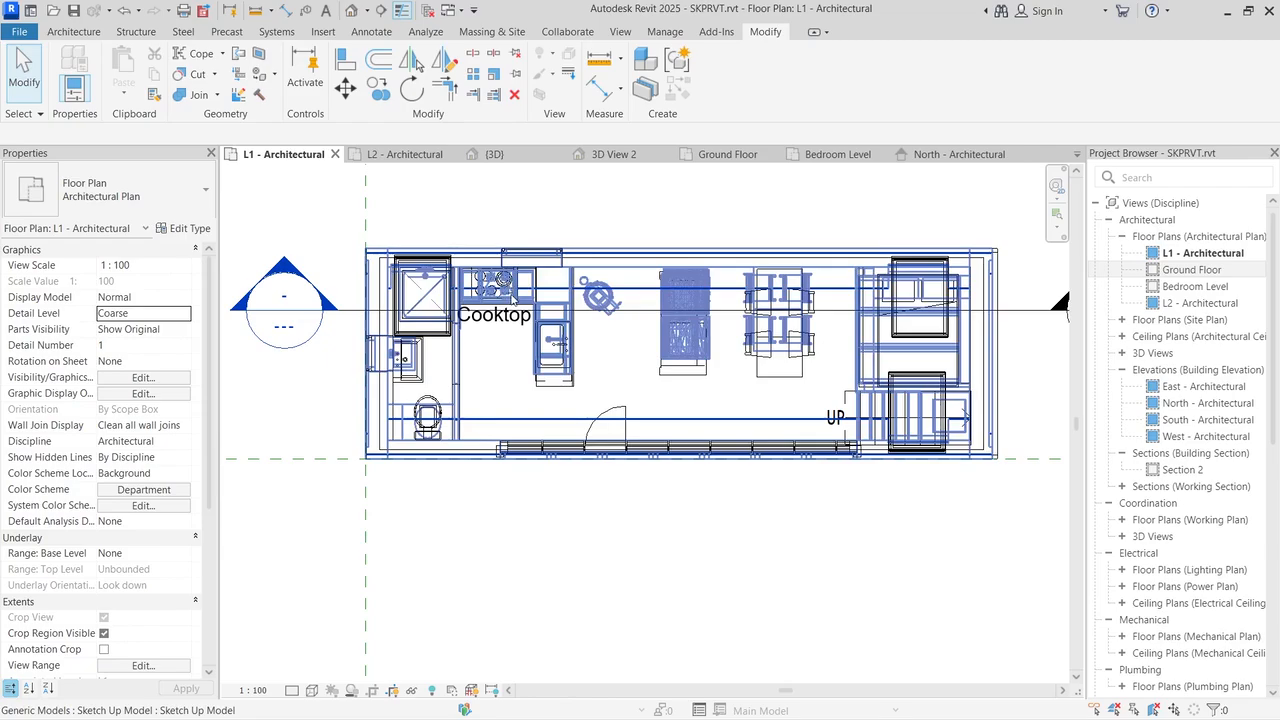
Step: Temporarily hide the imported SketchUp model's category in the L1 - Architectural floor plan
left_click(513, 298)
left_click(411, 690)
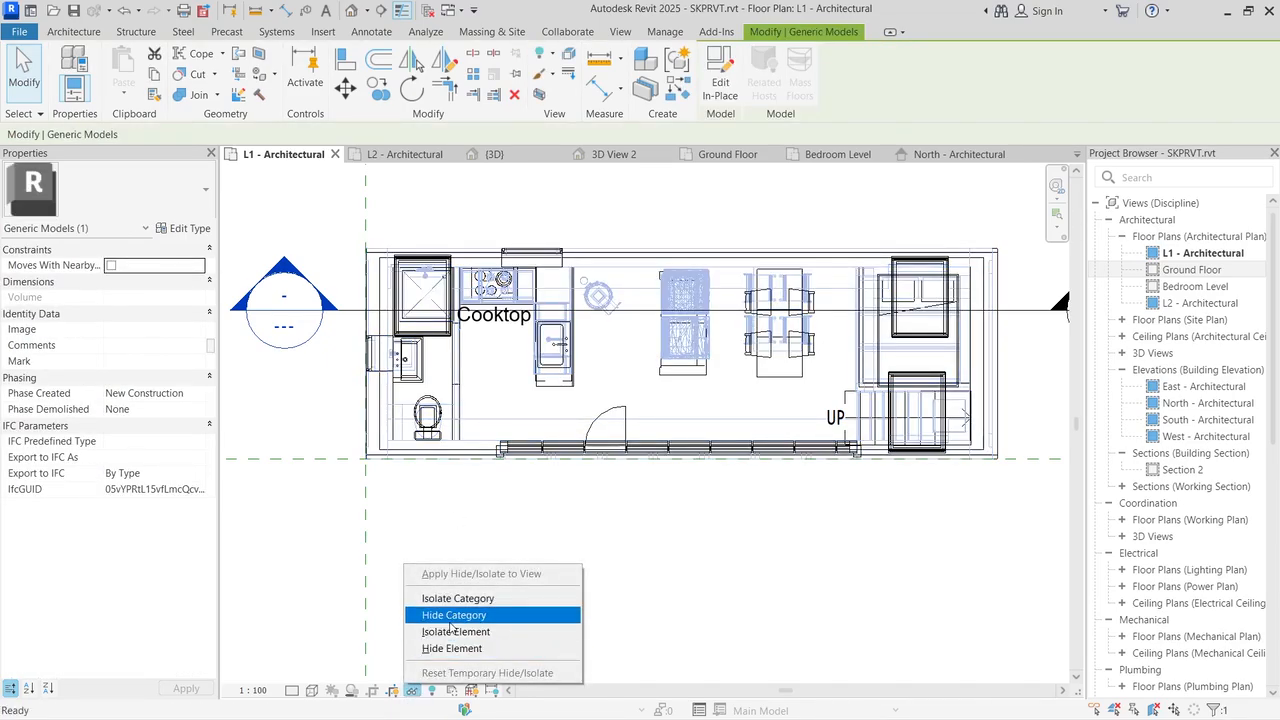
left_click(451, 621)
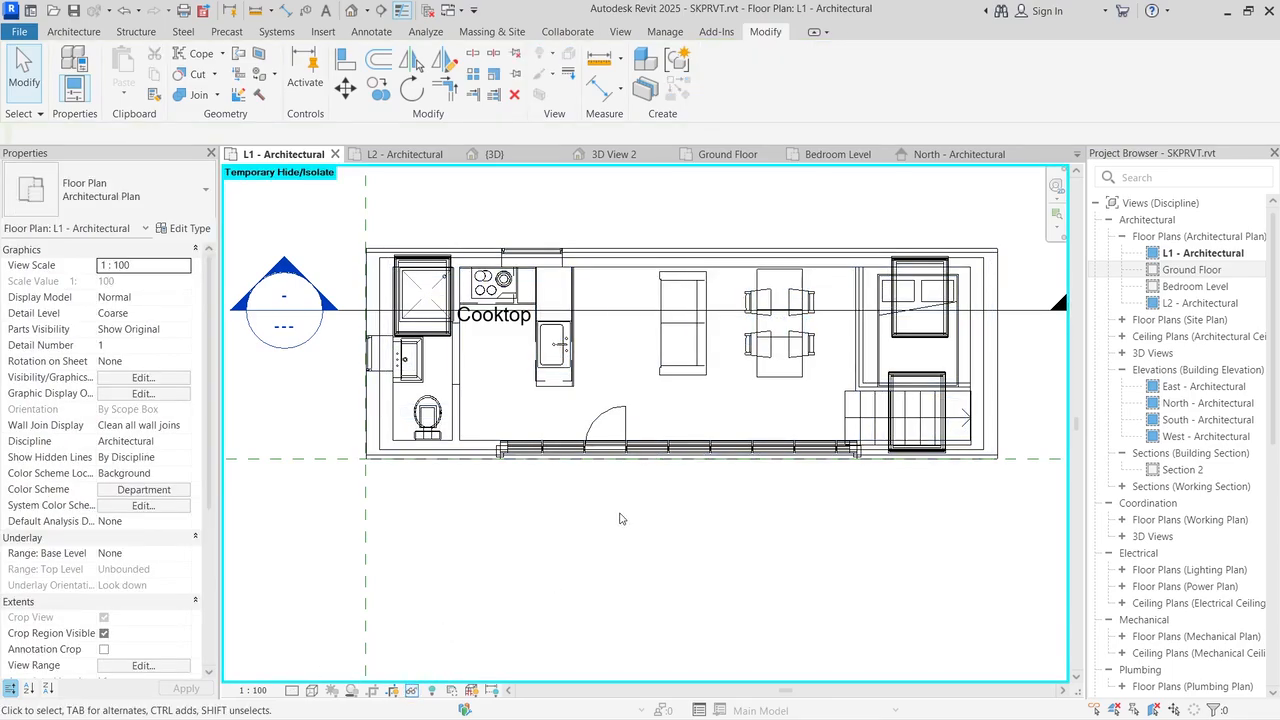
scroll(619, 518, "down", 3)
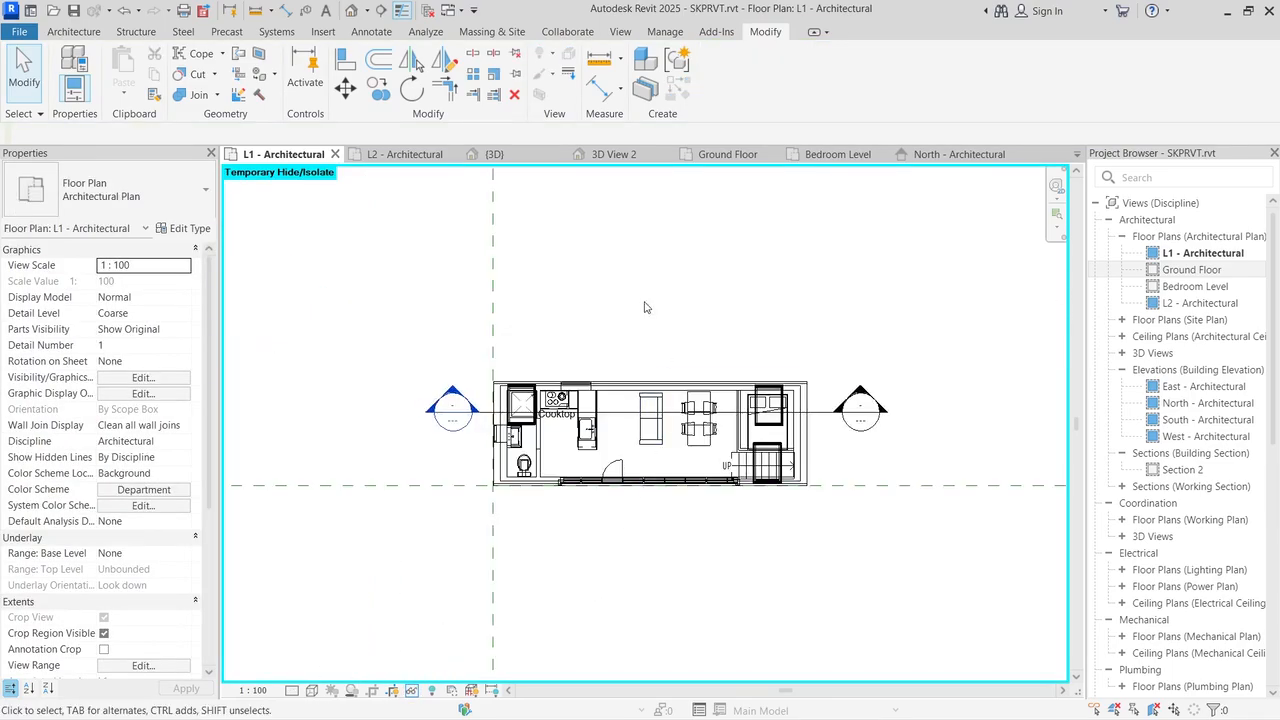
Step: Temporarily hide the imported SketchUp model element in the {3D} view, leaving the Revit house on show from its glazed front
left_click(492, 154)
scroll(787, 577, "up", 3)
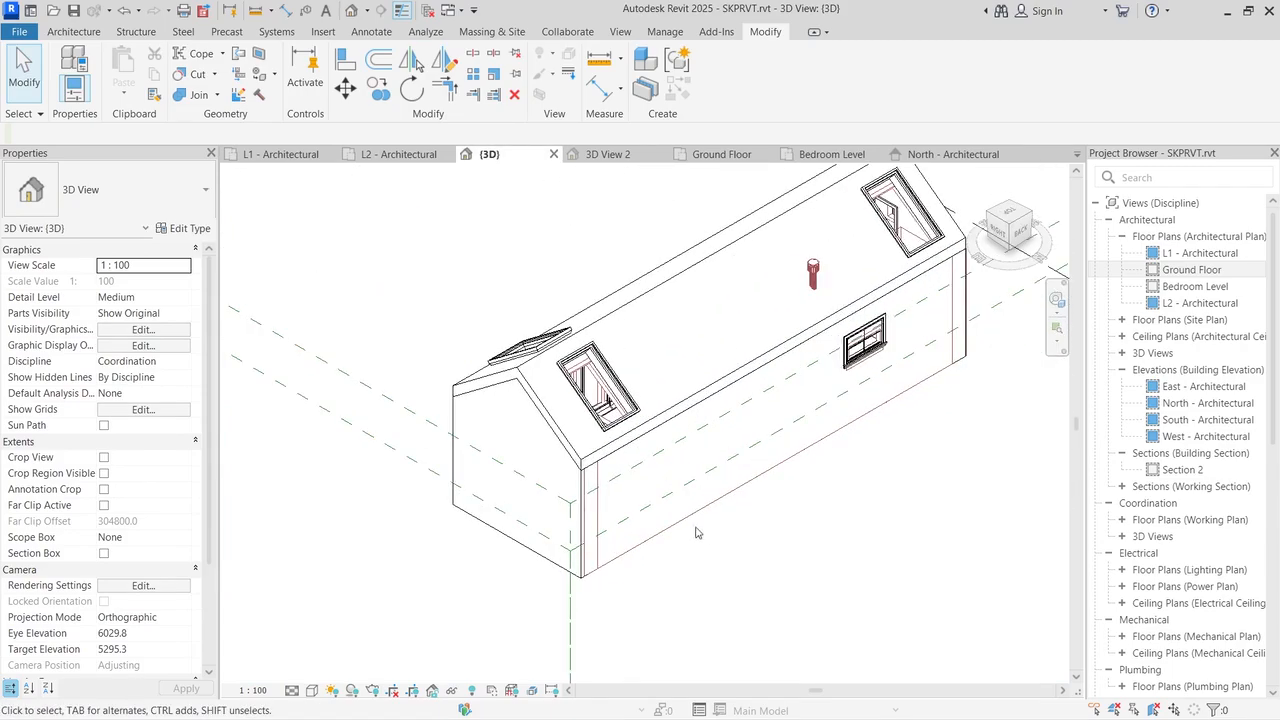
left_click(697, 530)
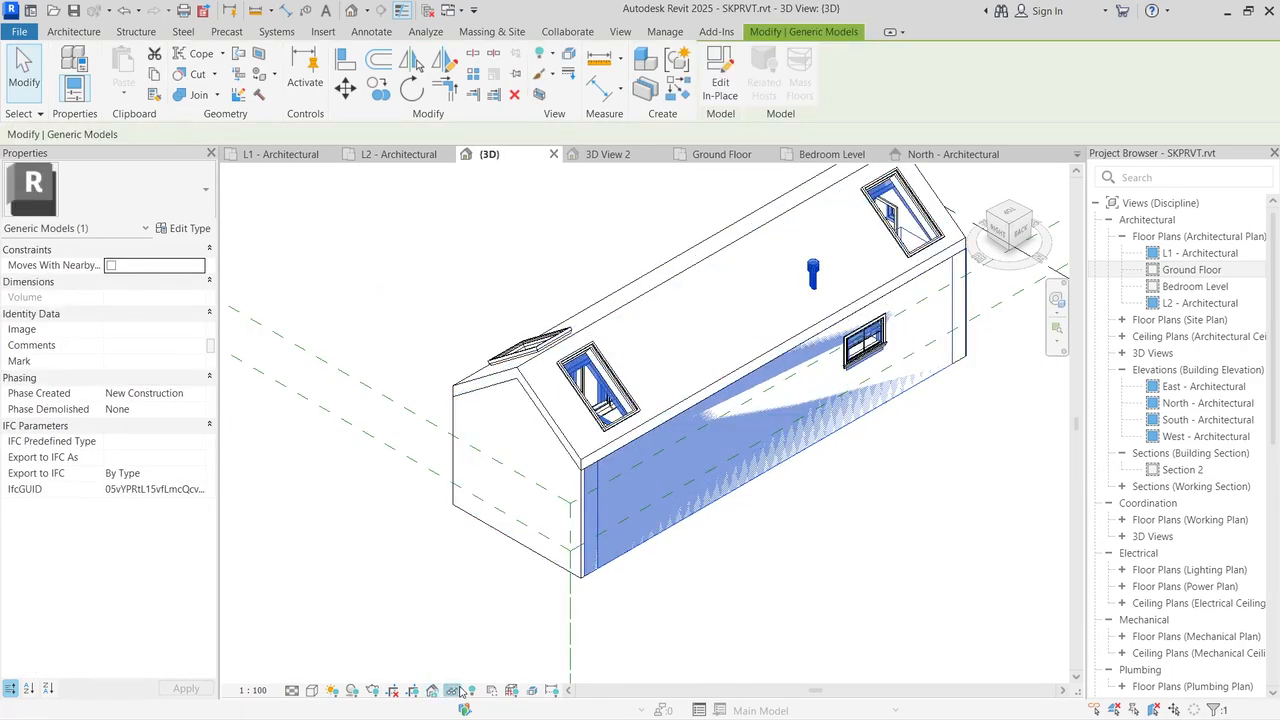
left_click(452, 690)
left_click(477, 648)
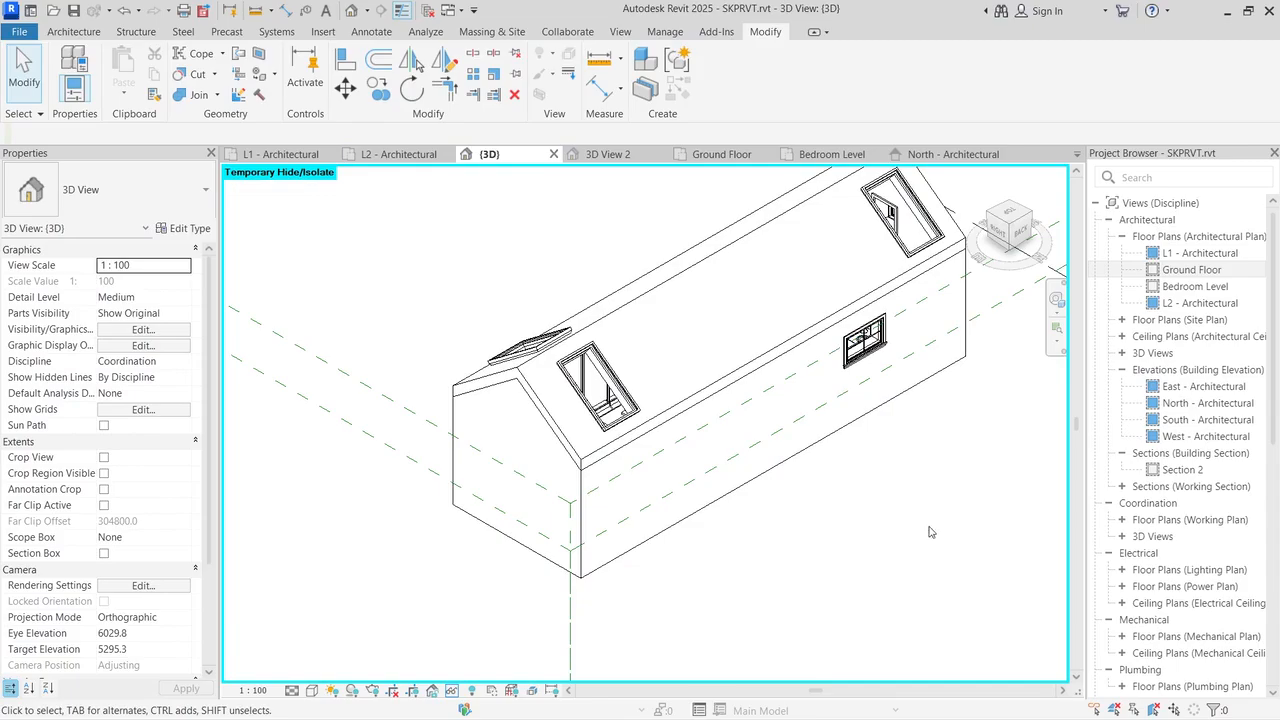
left_click(988, 214)
middle_click_drag(407, 201, 760, 250, "shift")
scroll(498, 346, "down", 3)
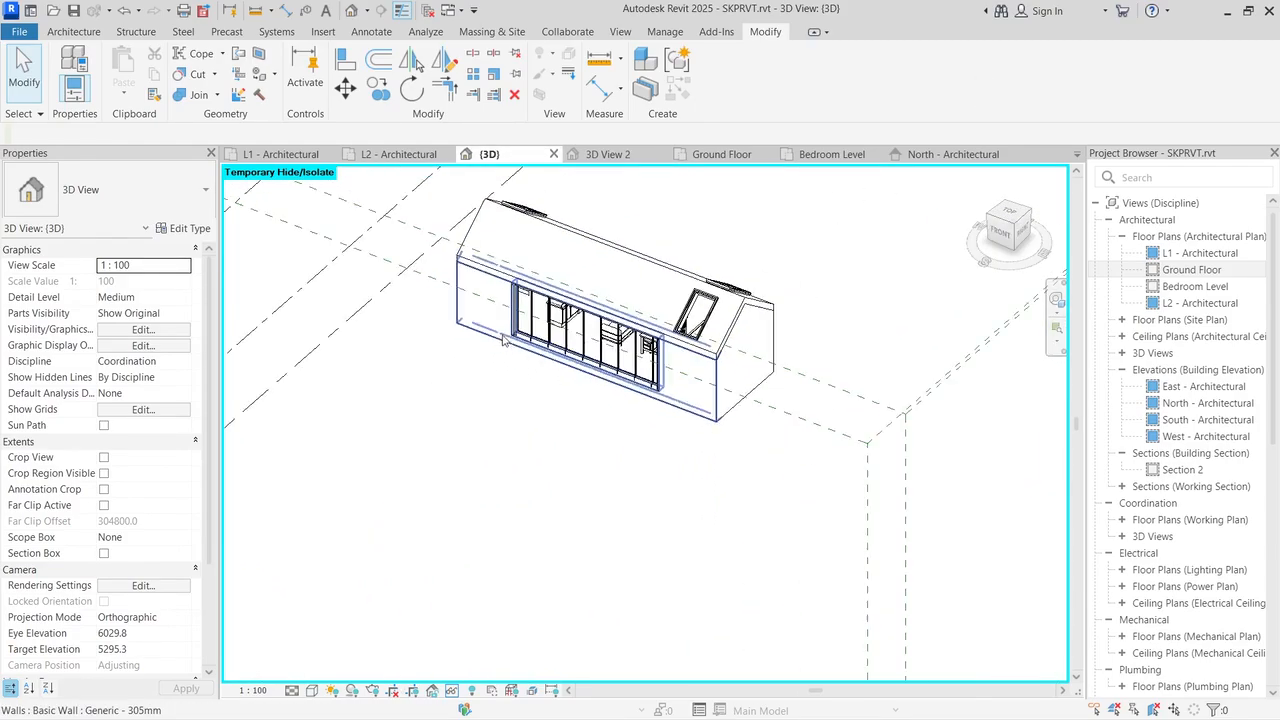
scroll(606, 178, "up", 2)
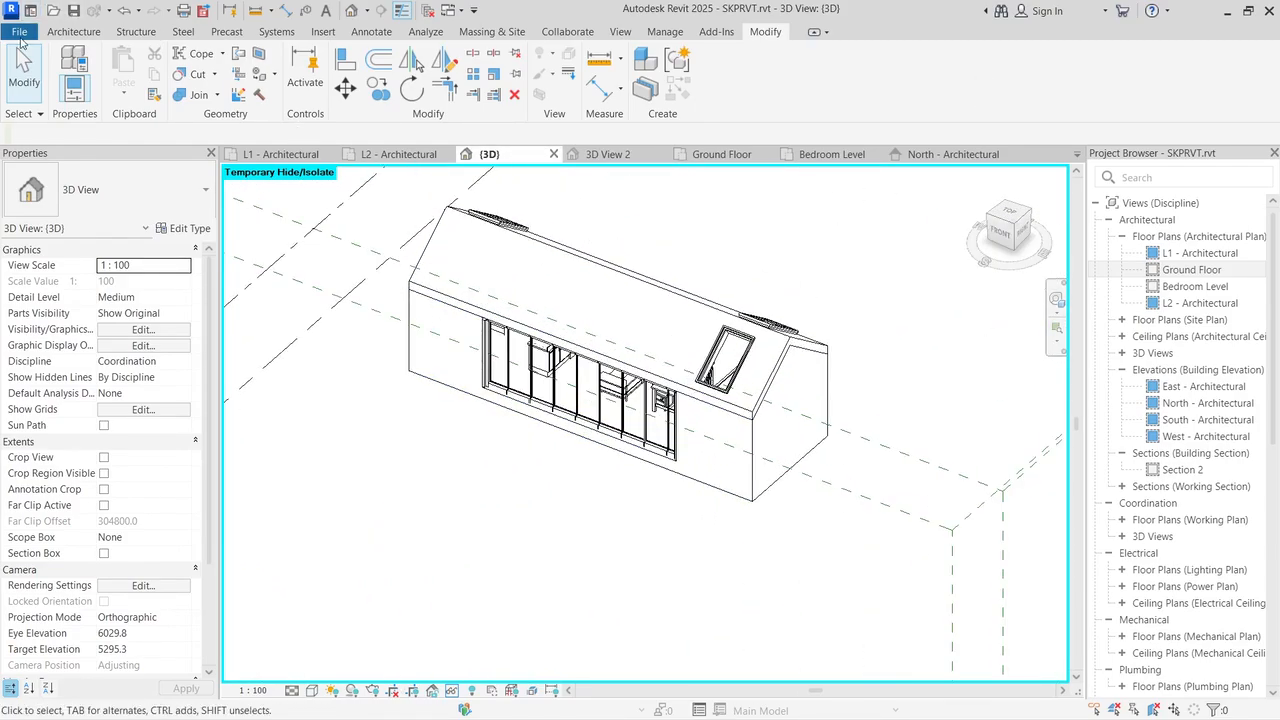
Step: Export the {3D} view to the Desktop as SKPRVT-3DView-{3D} in the FBX Files (*.fbx) format, leaving the Temporary Hide/Isolate mode on
left_click(19, 31)
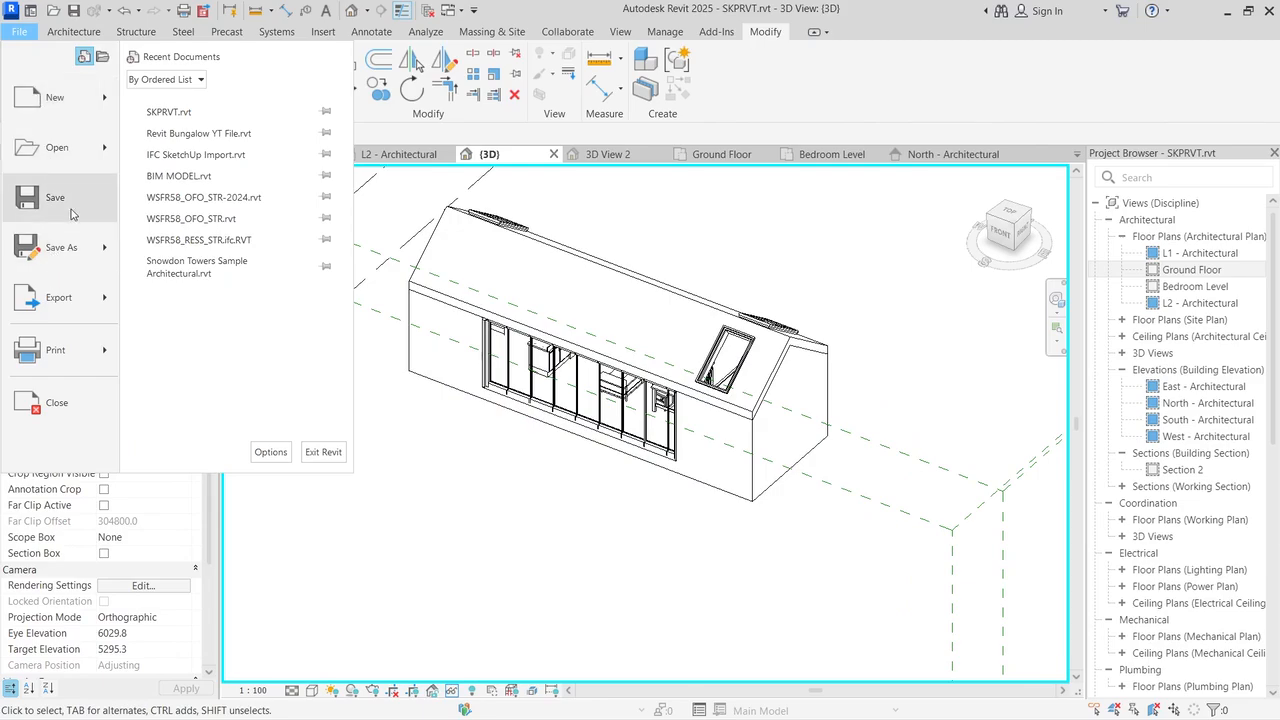
mouse_move(60, 297)
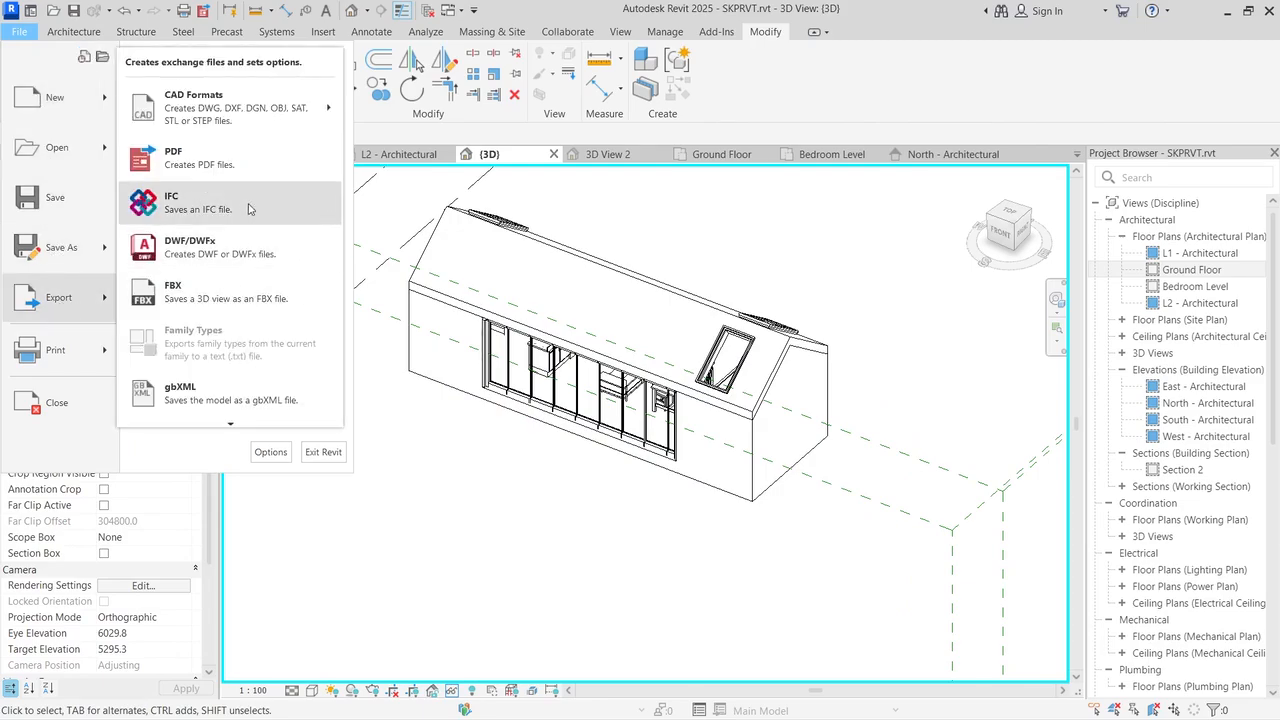
left_click(258, 291)
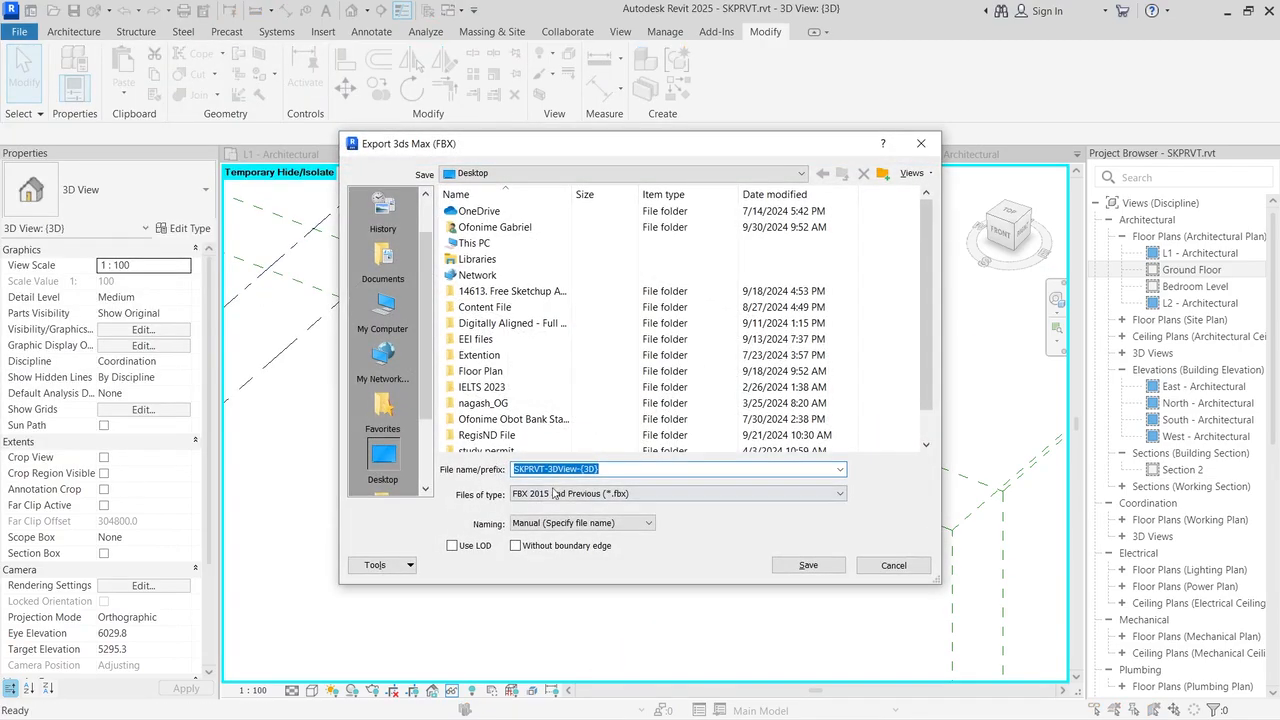
left_click(632, 496)
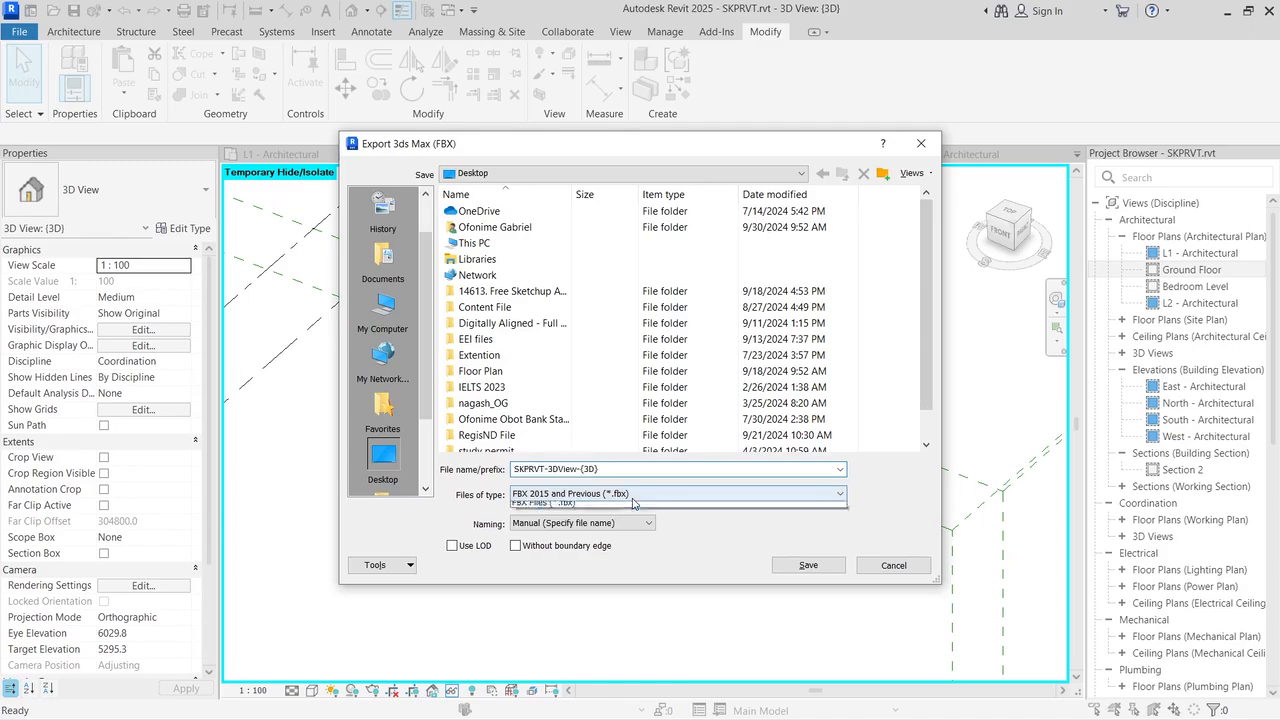
left_click(585, 521)
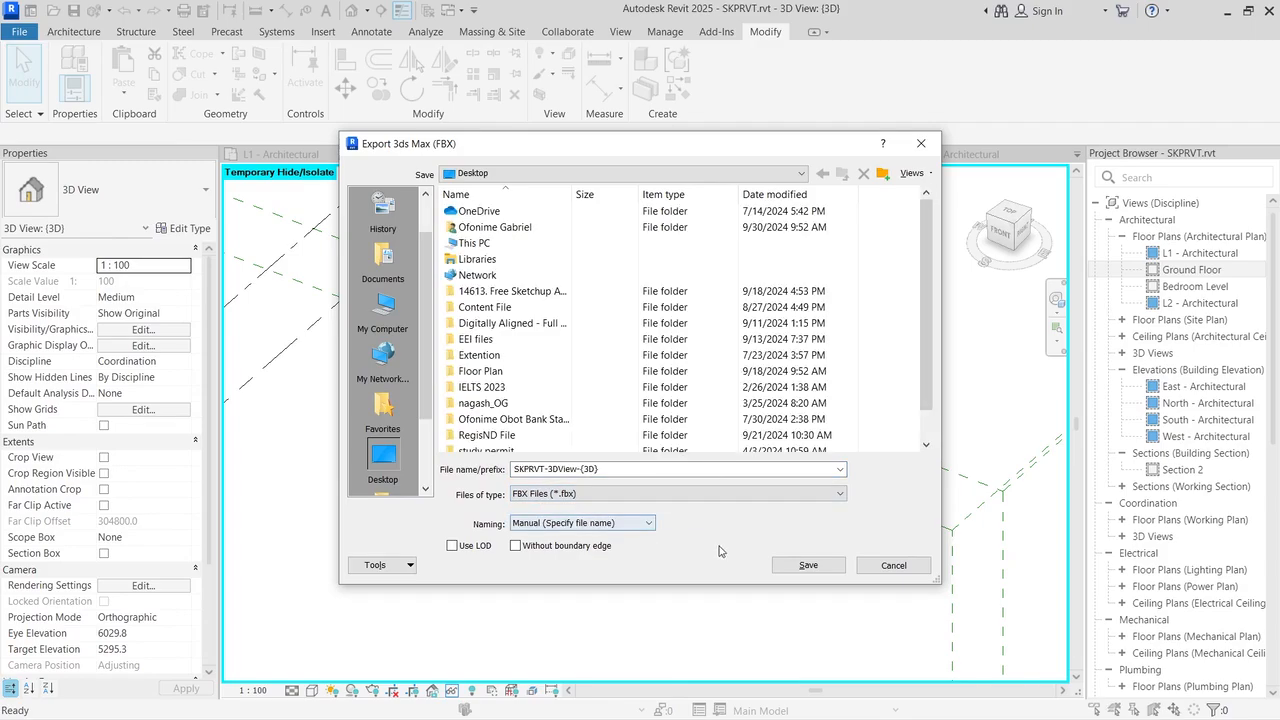
left_click(808, 565)
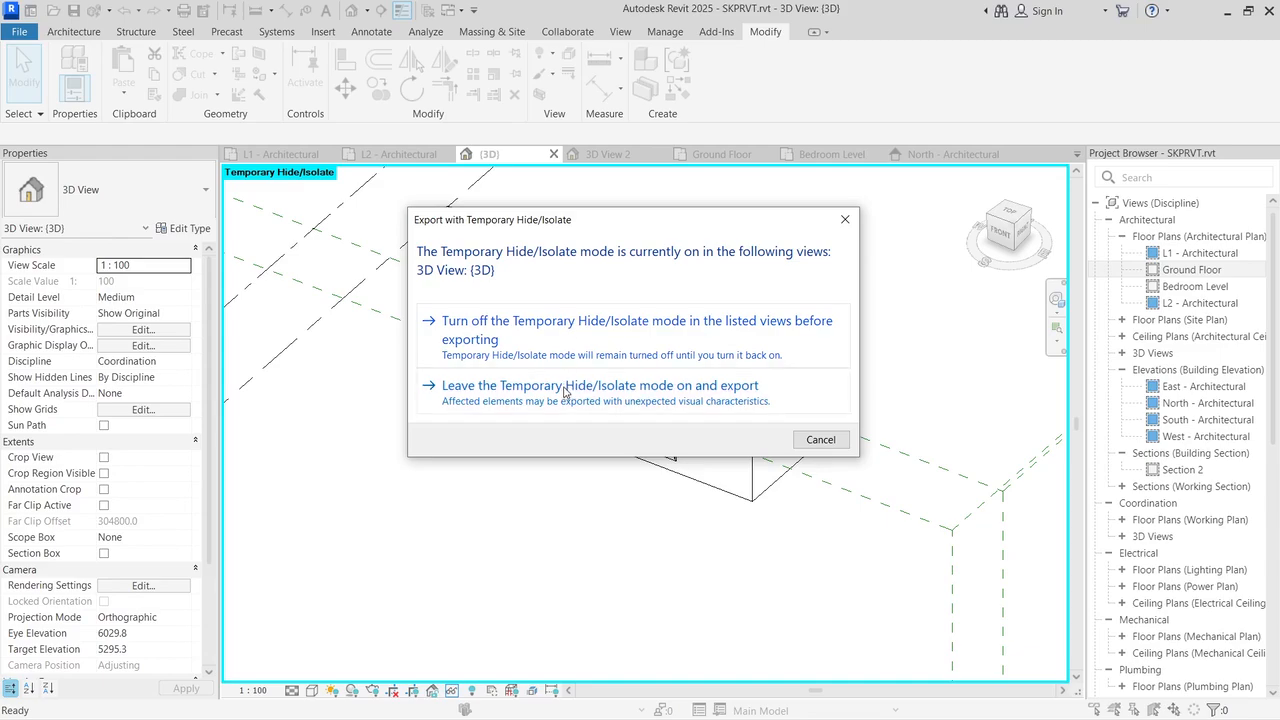
left_click(626, 393)
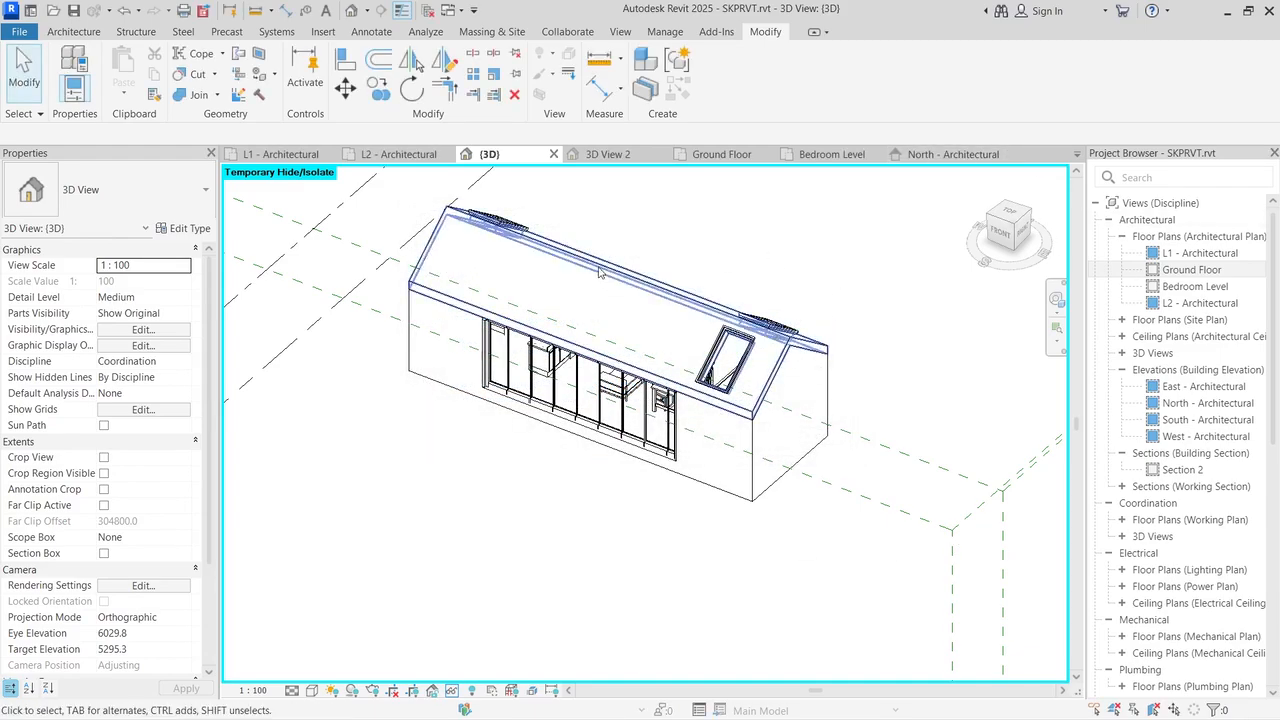
Step: Check the house's exterior from the back and the glazed front in the {3D} view and save the SKPRVT.rvt project
scroll(553, 203, "up", 4)
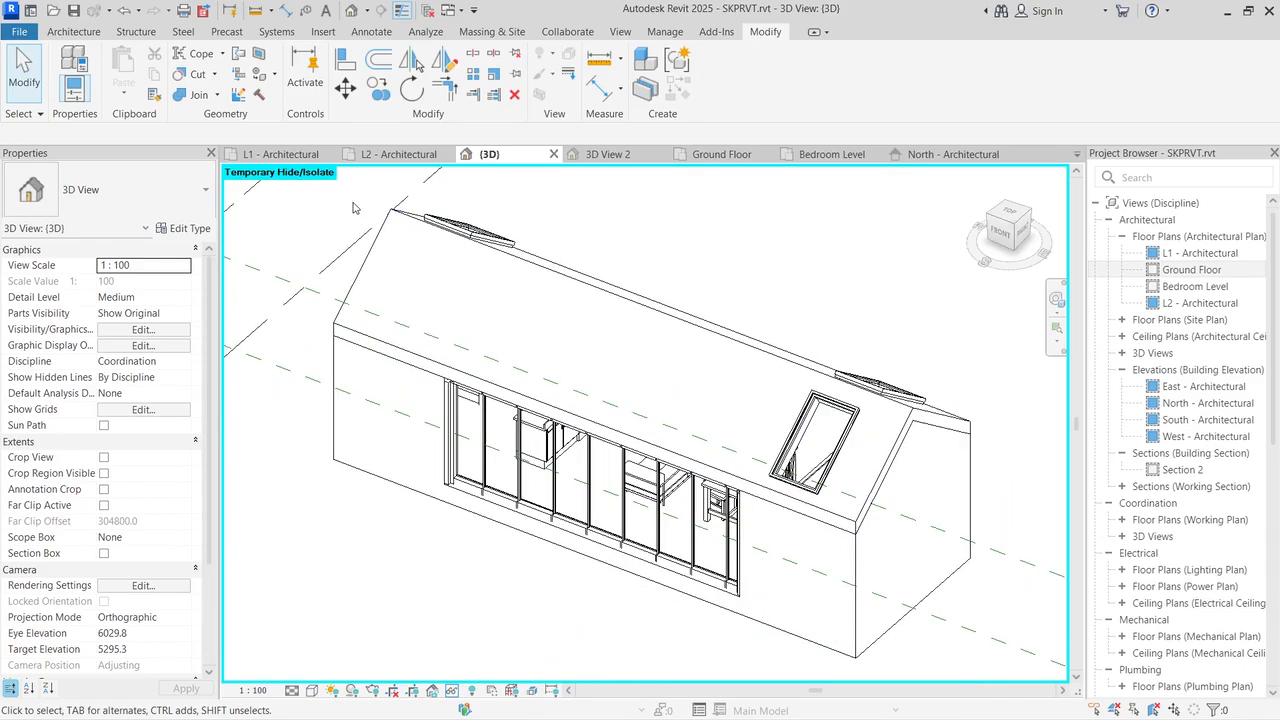
scroll(648, 272, "down", 3)
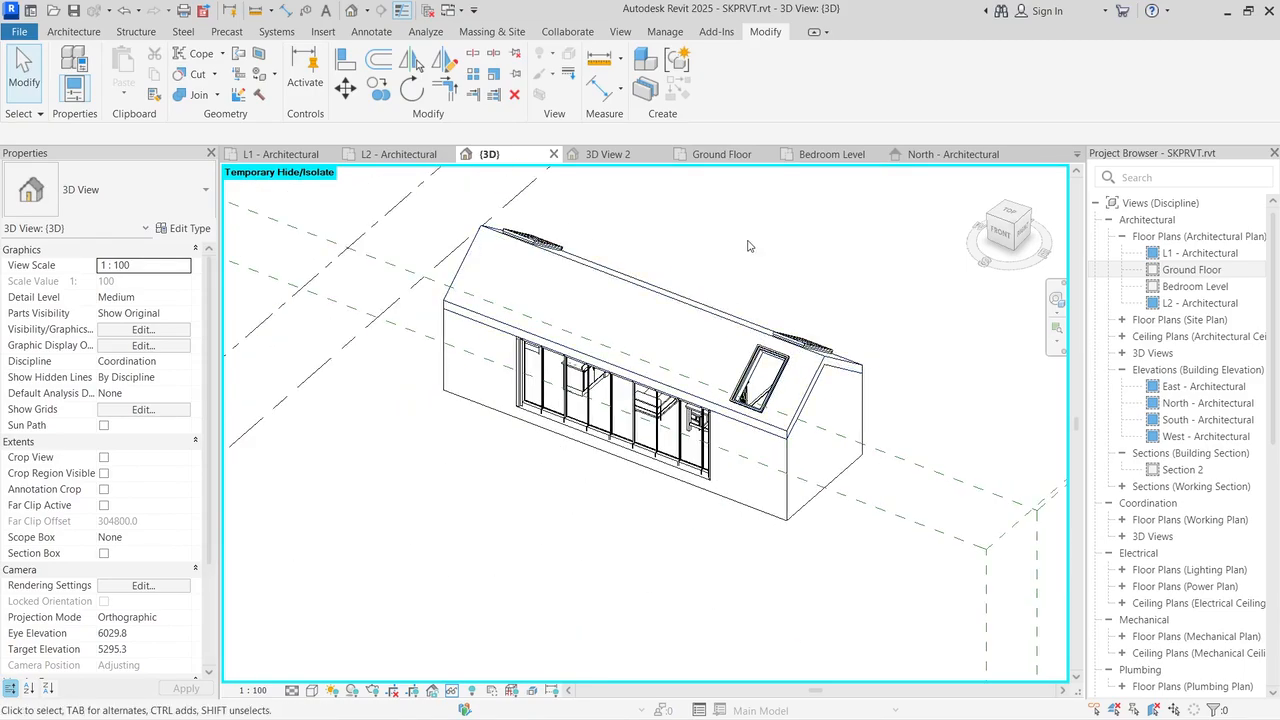
left_click(1025, 215)
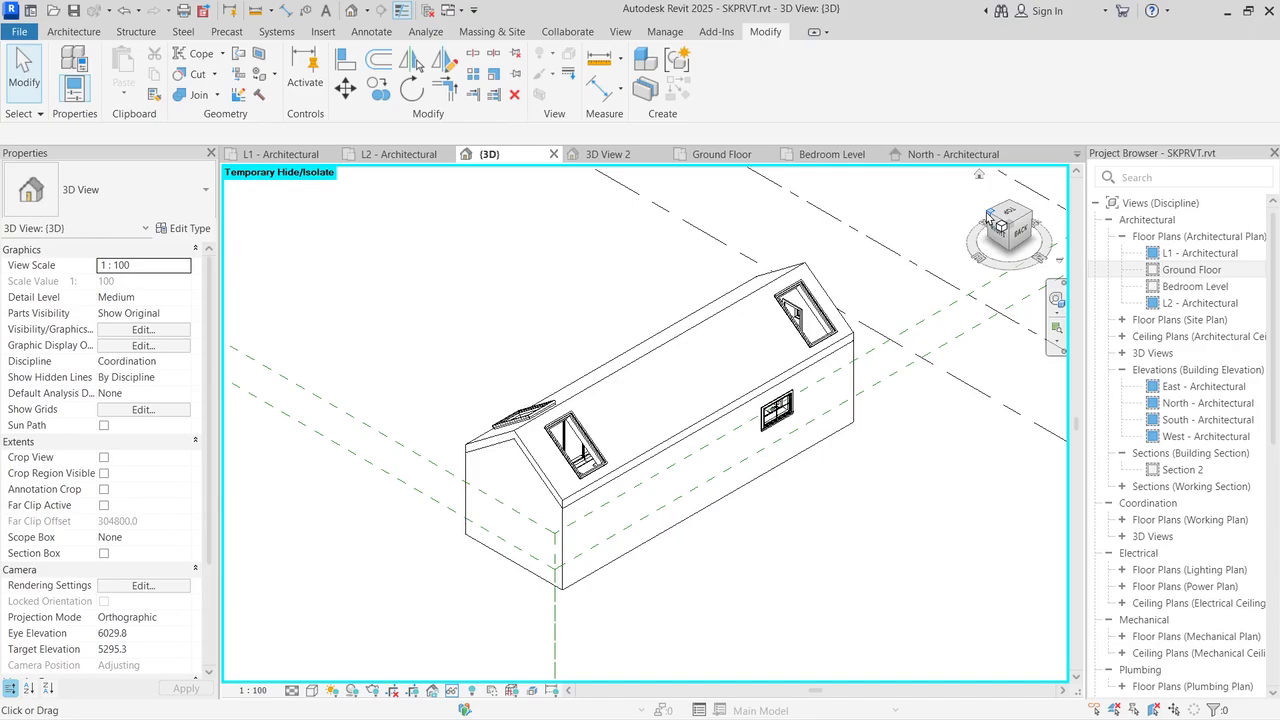
left_click_drag(990, 218, 1050, 240)
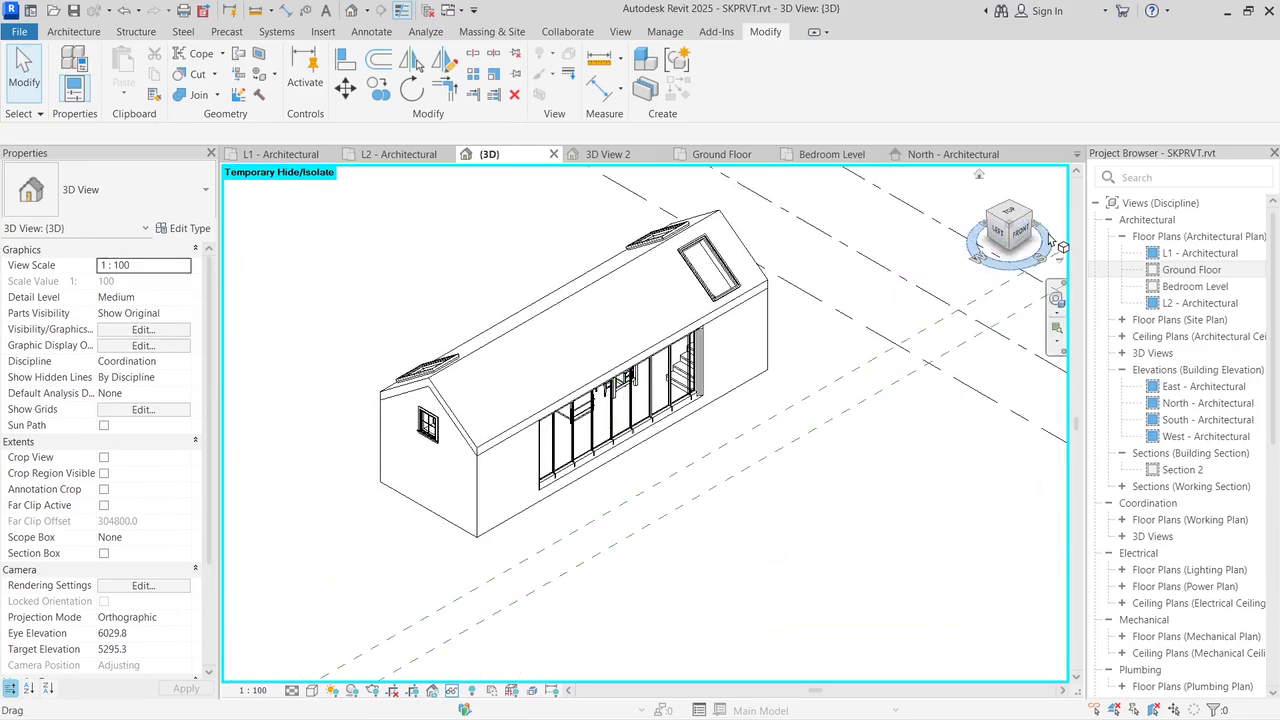
scroll(716, 199, "up", 2)
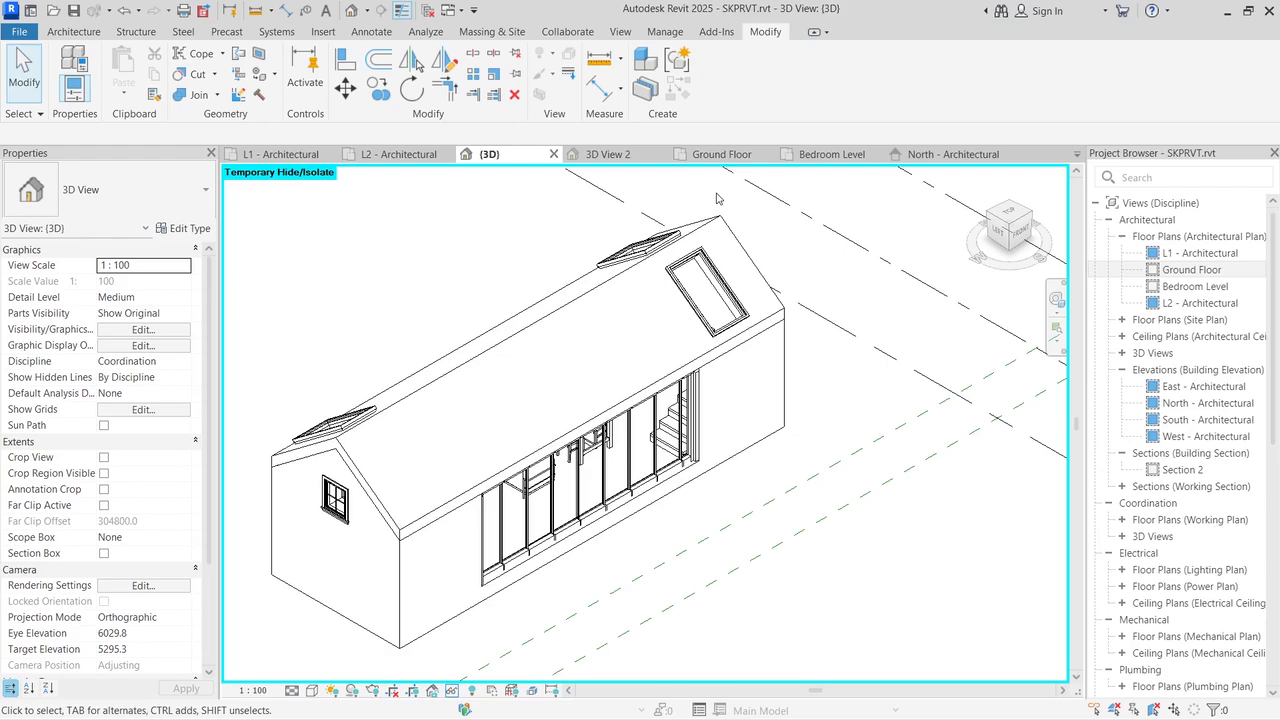
left_click(75, 12)
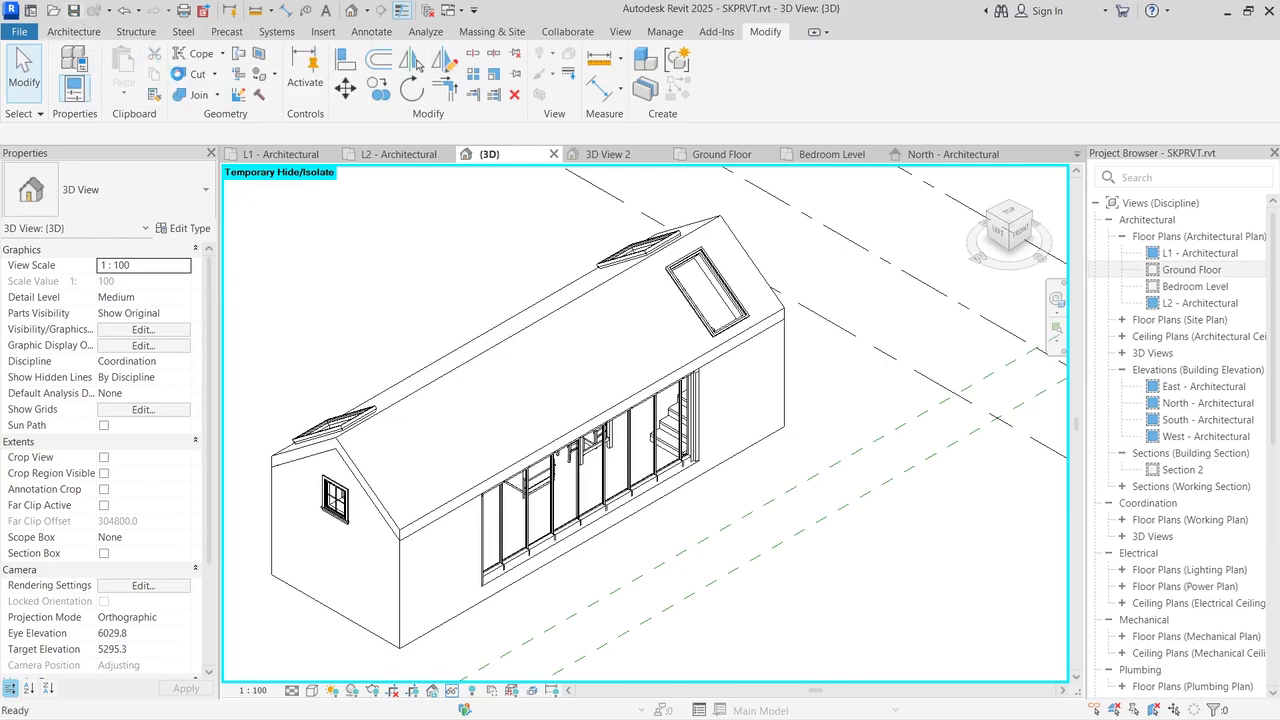